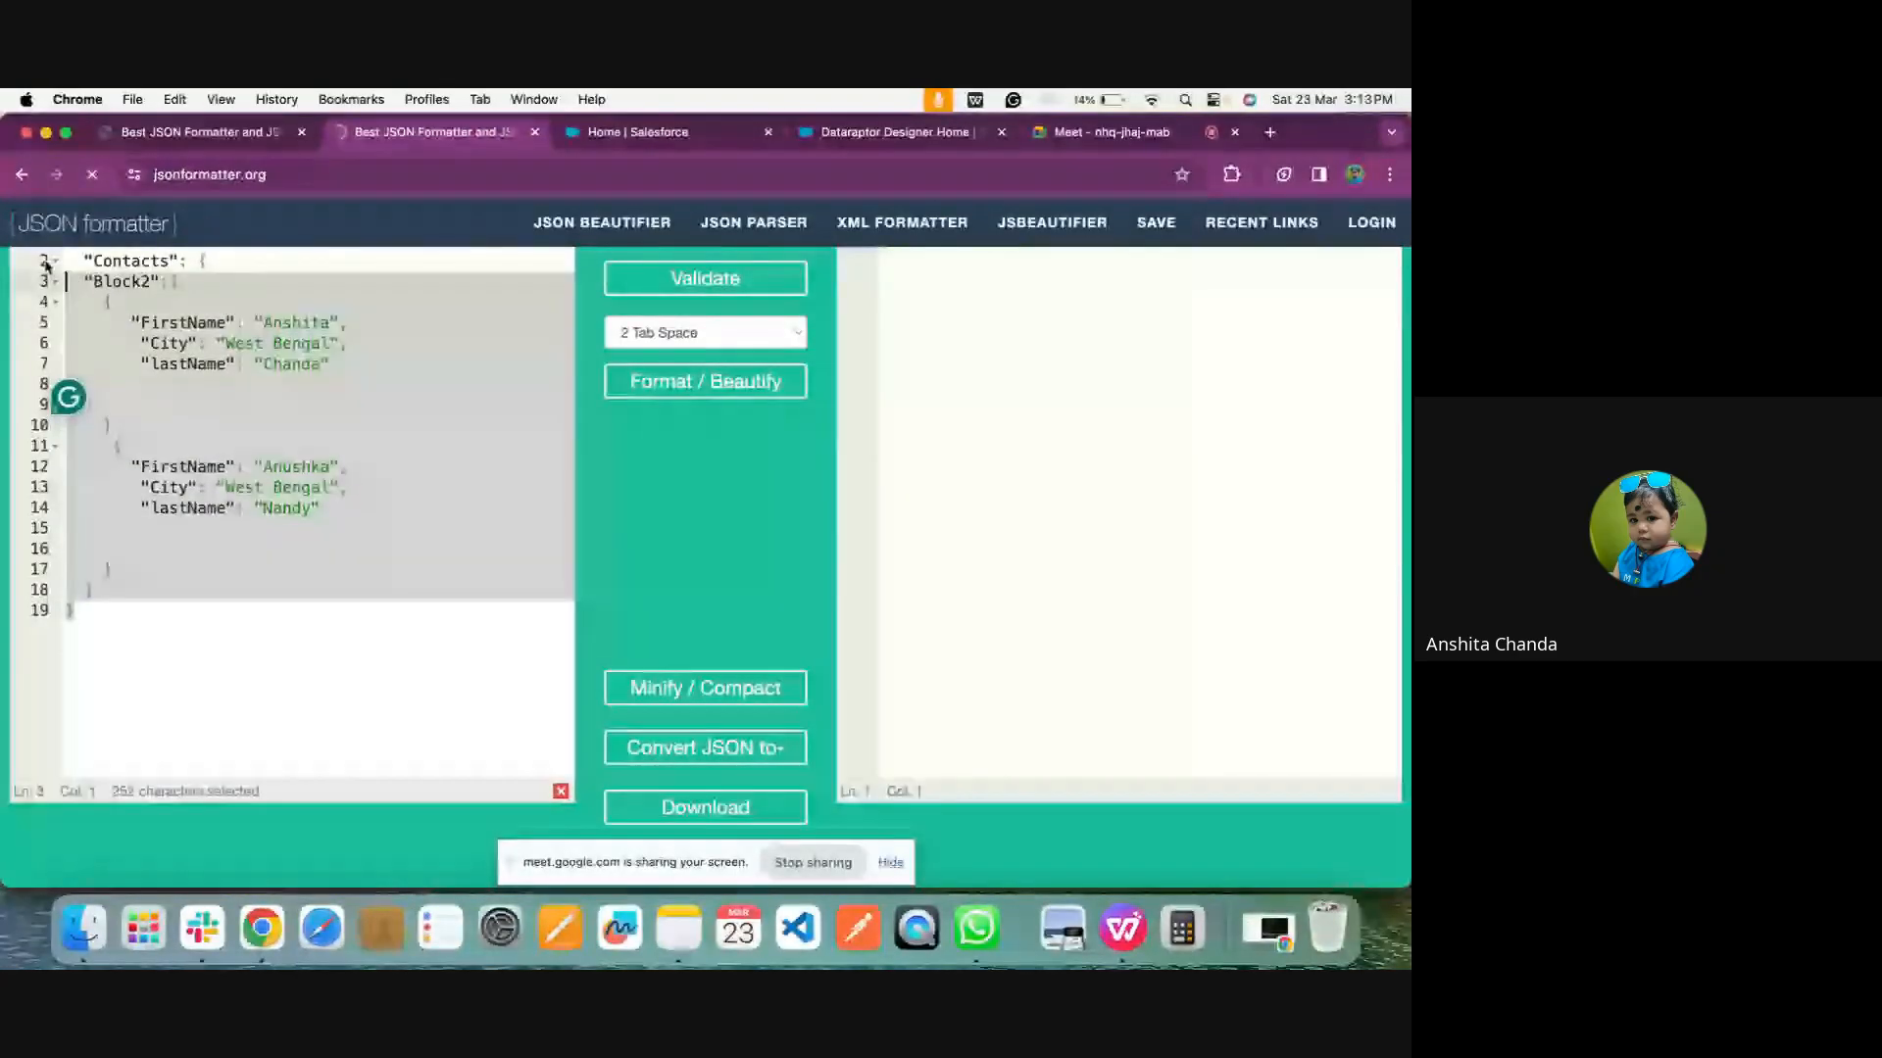
# Replace the JSON formatter's input with the copied response data, beautify it, and return to the OmniStudio DataRaptor list
pyautogui.press('cmd+v')
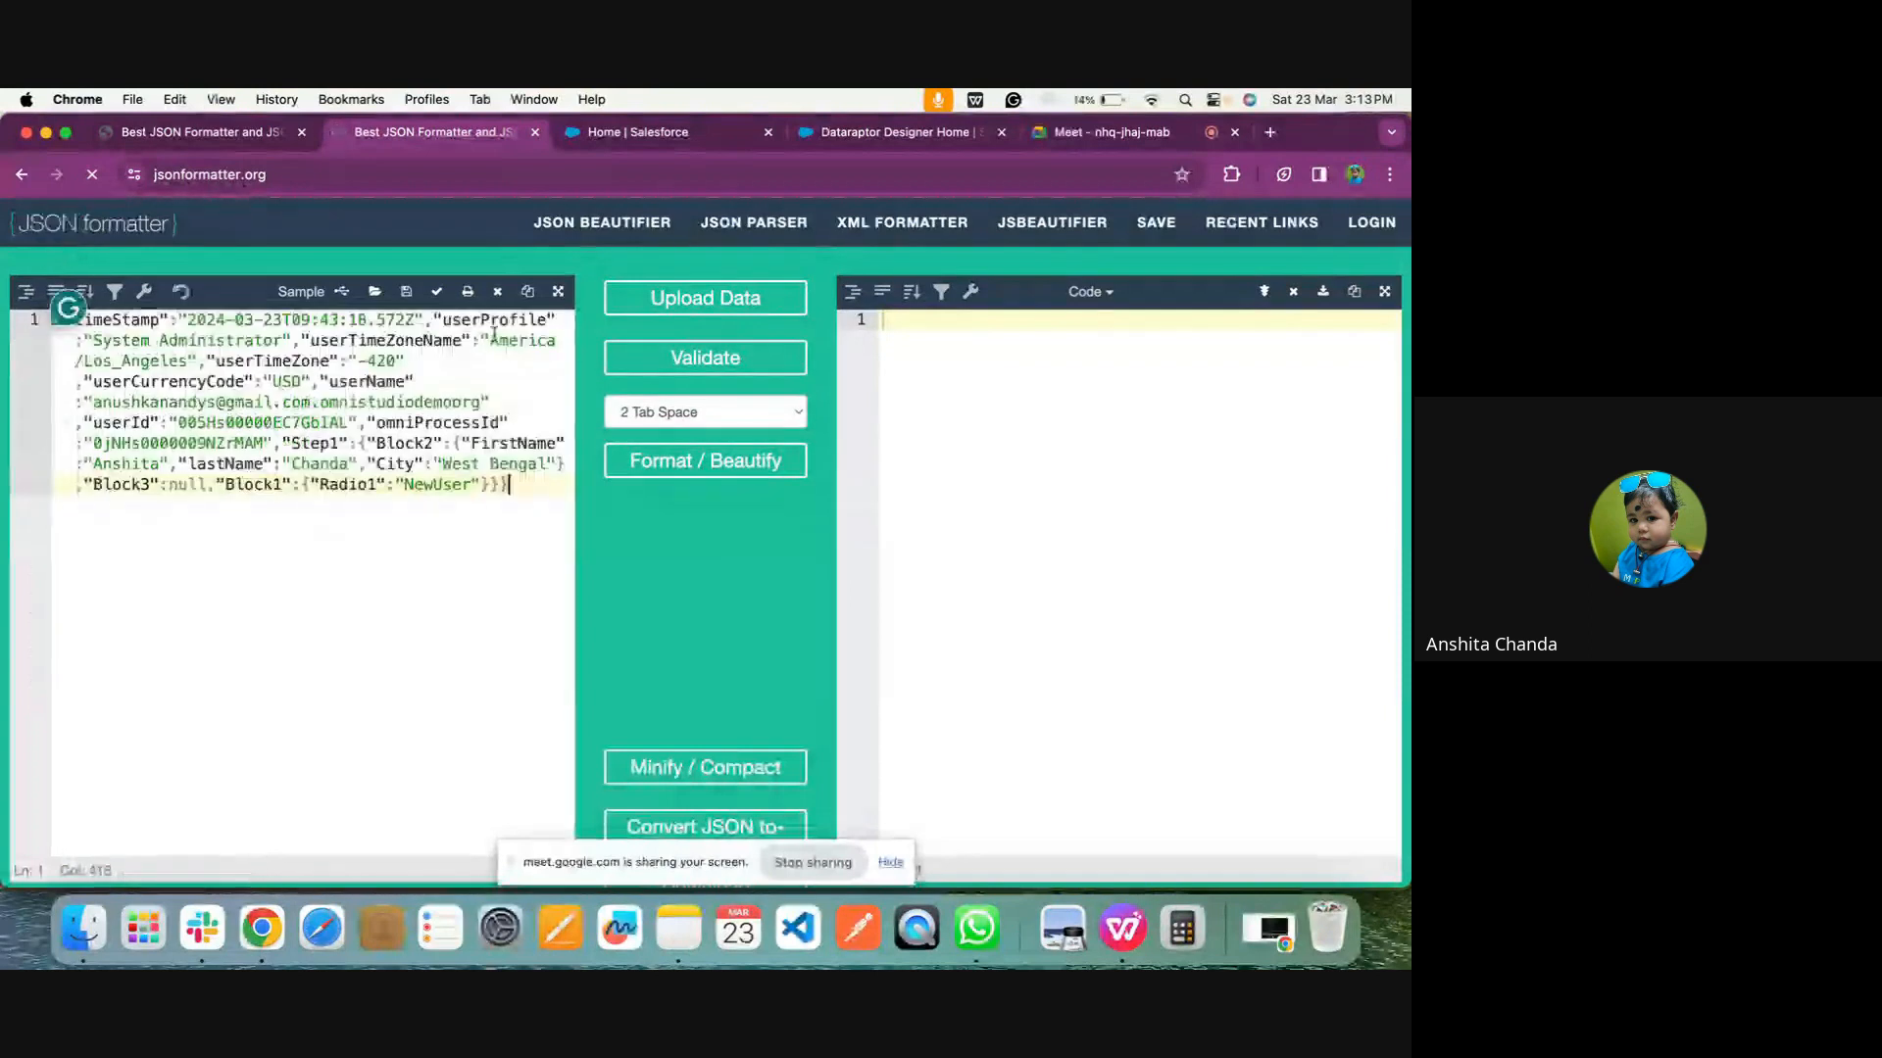
pyautogui.click(652, 462)
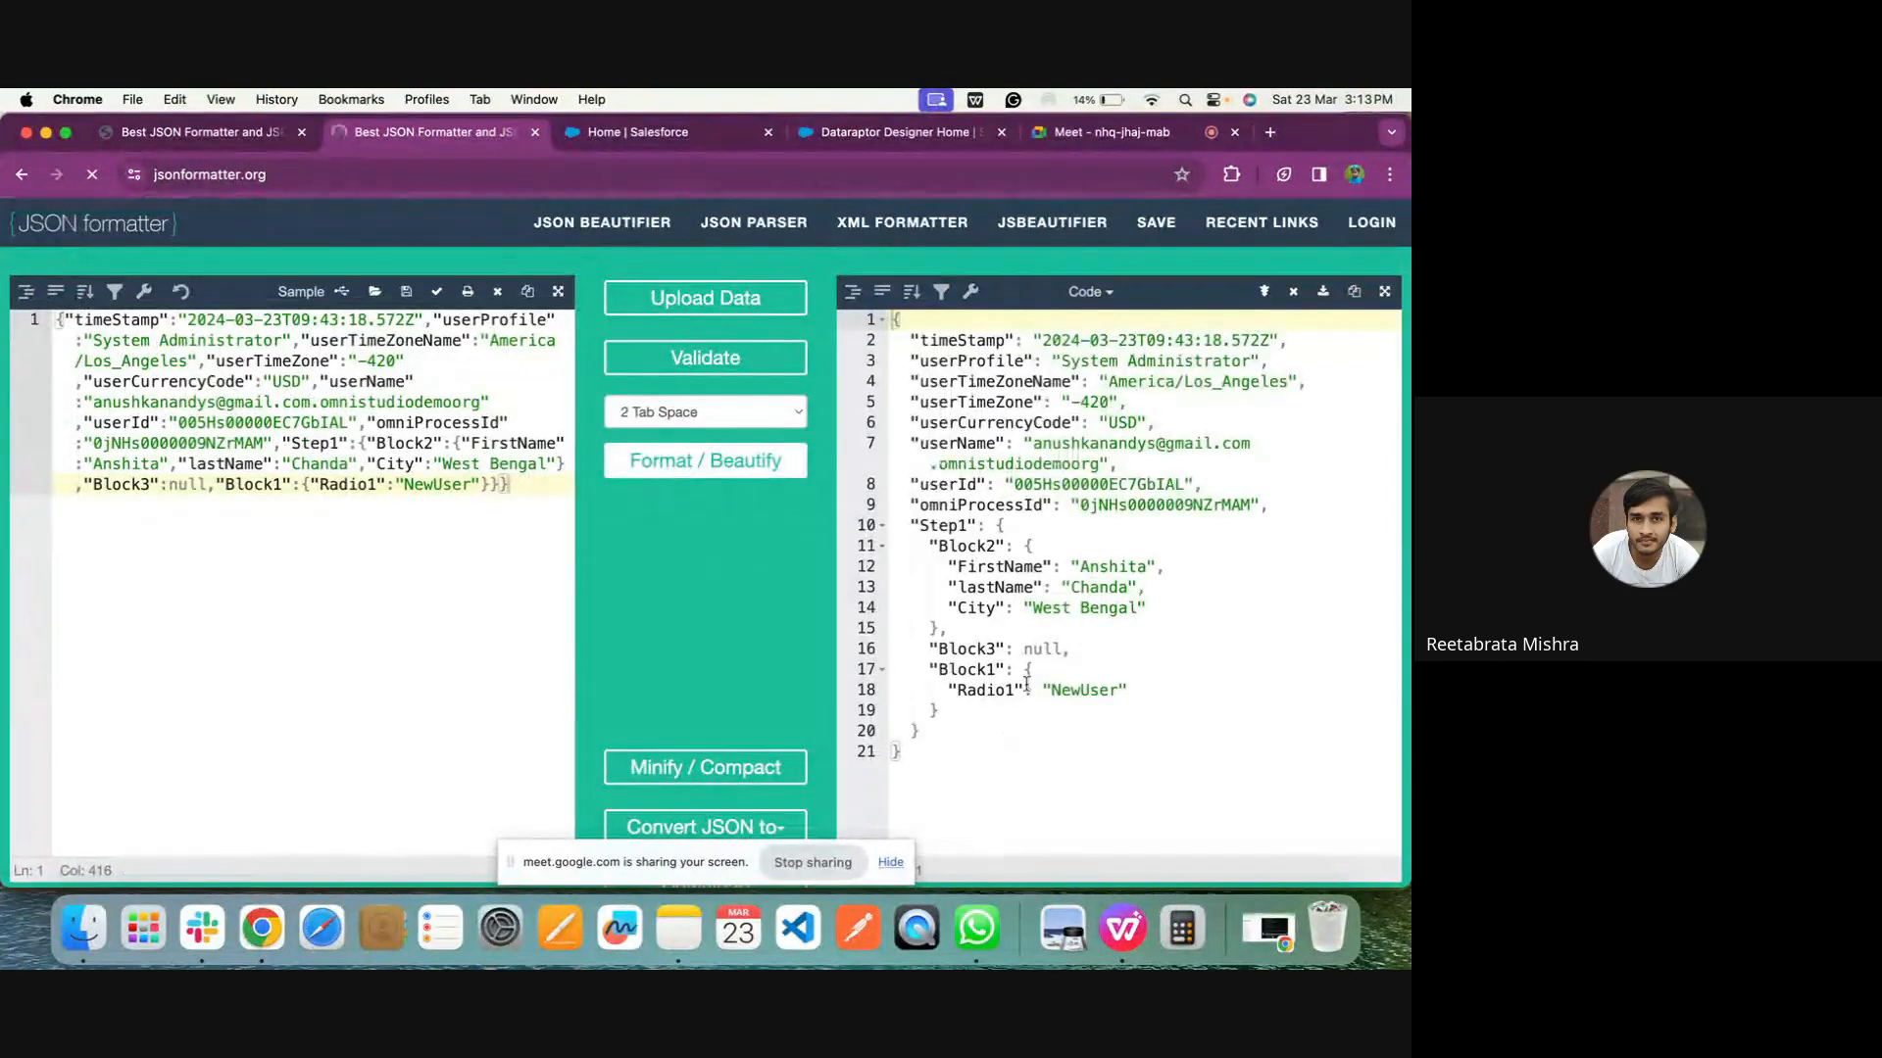
pyautogui.click(866, 138)
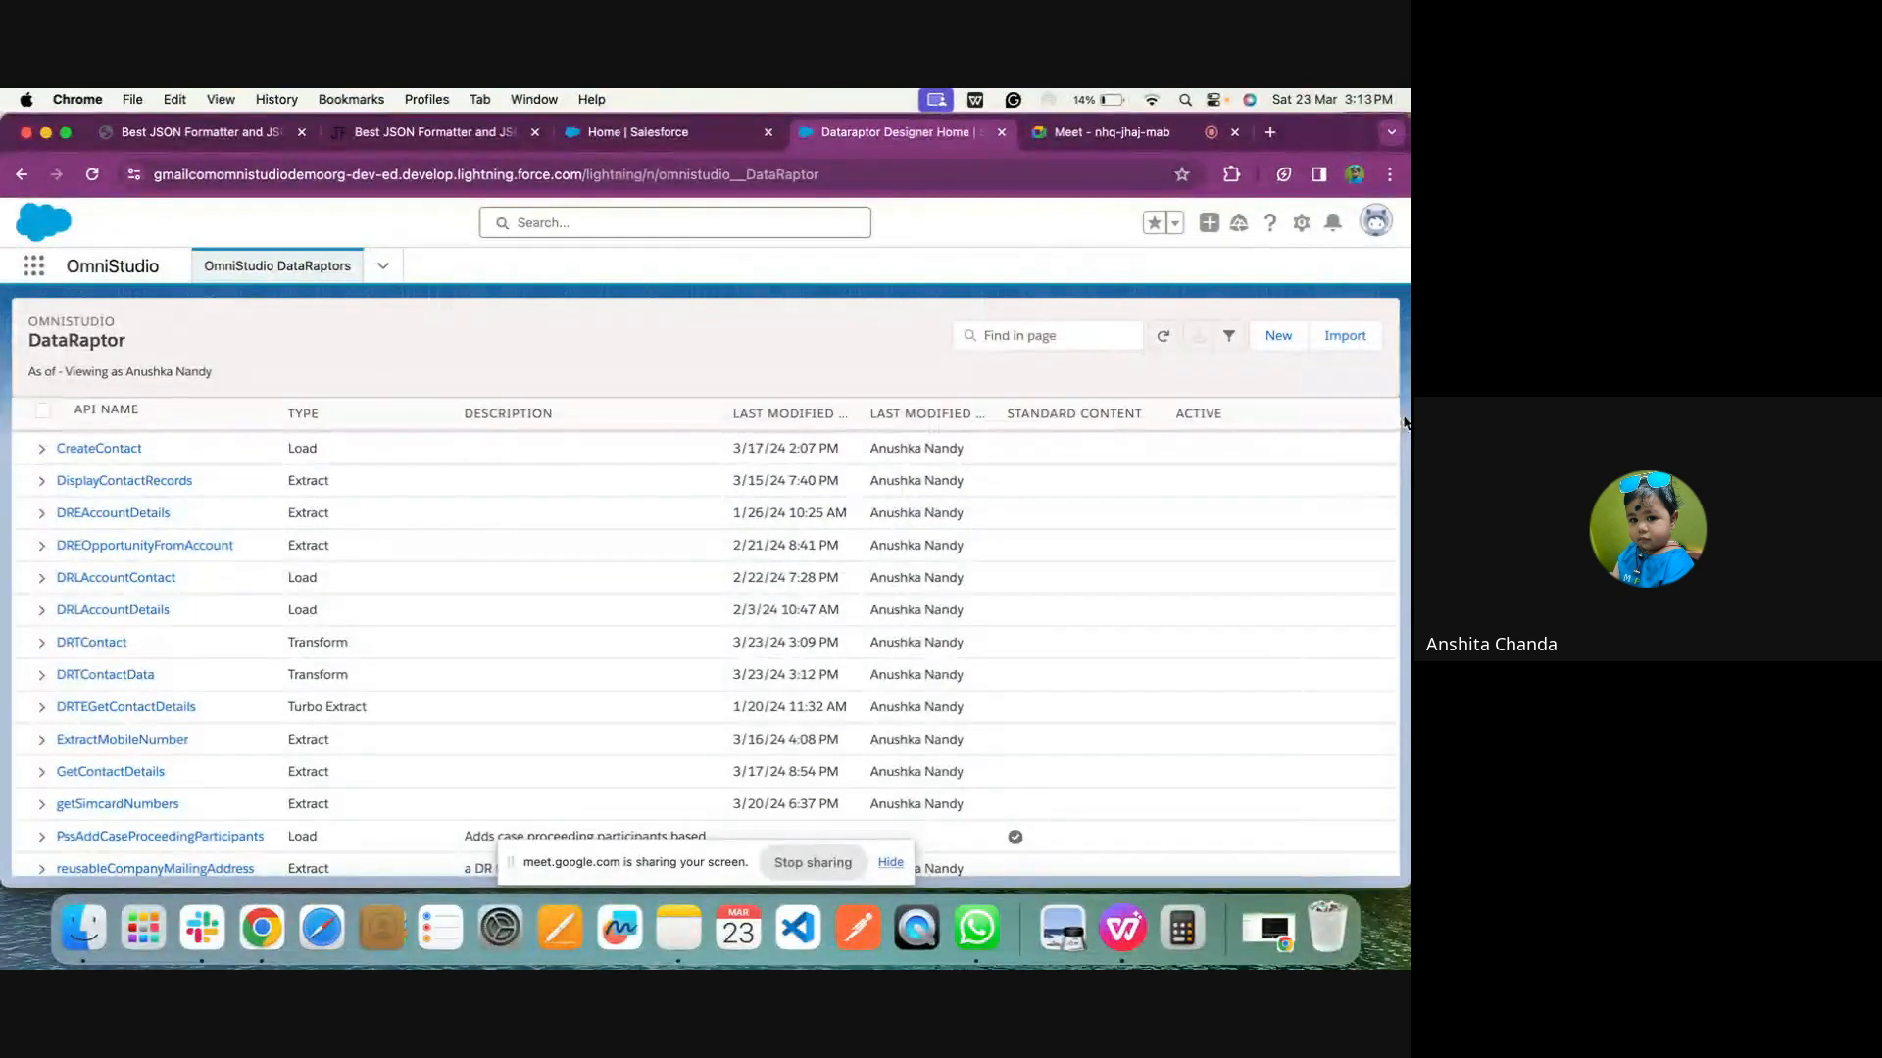
pyautogui.click(1278, 337)
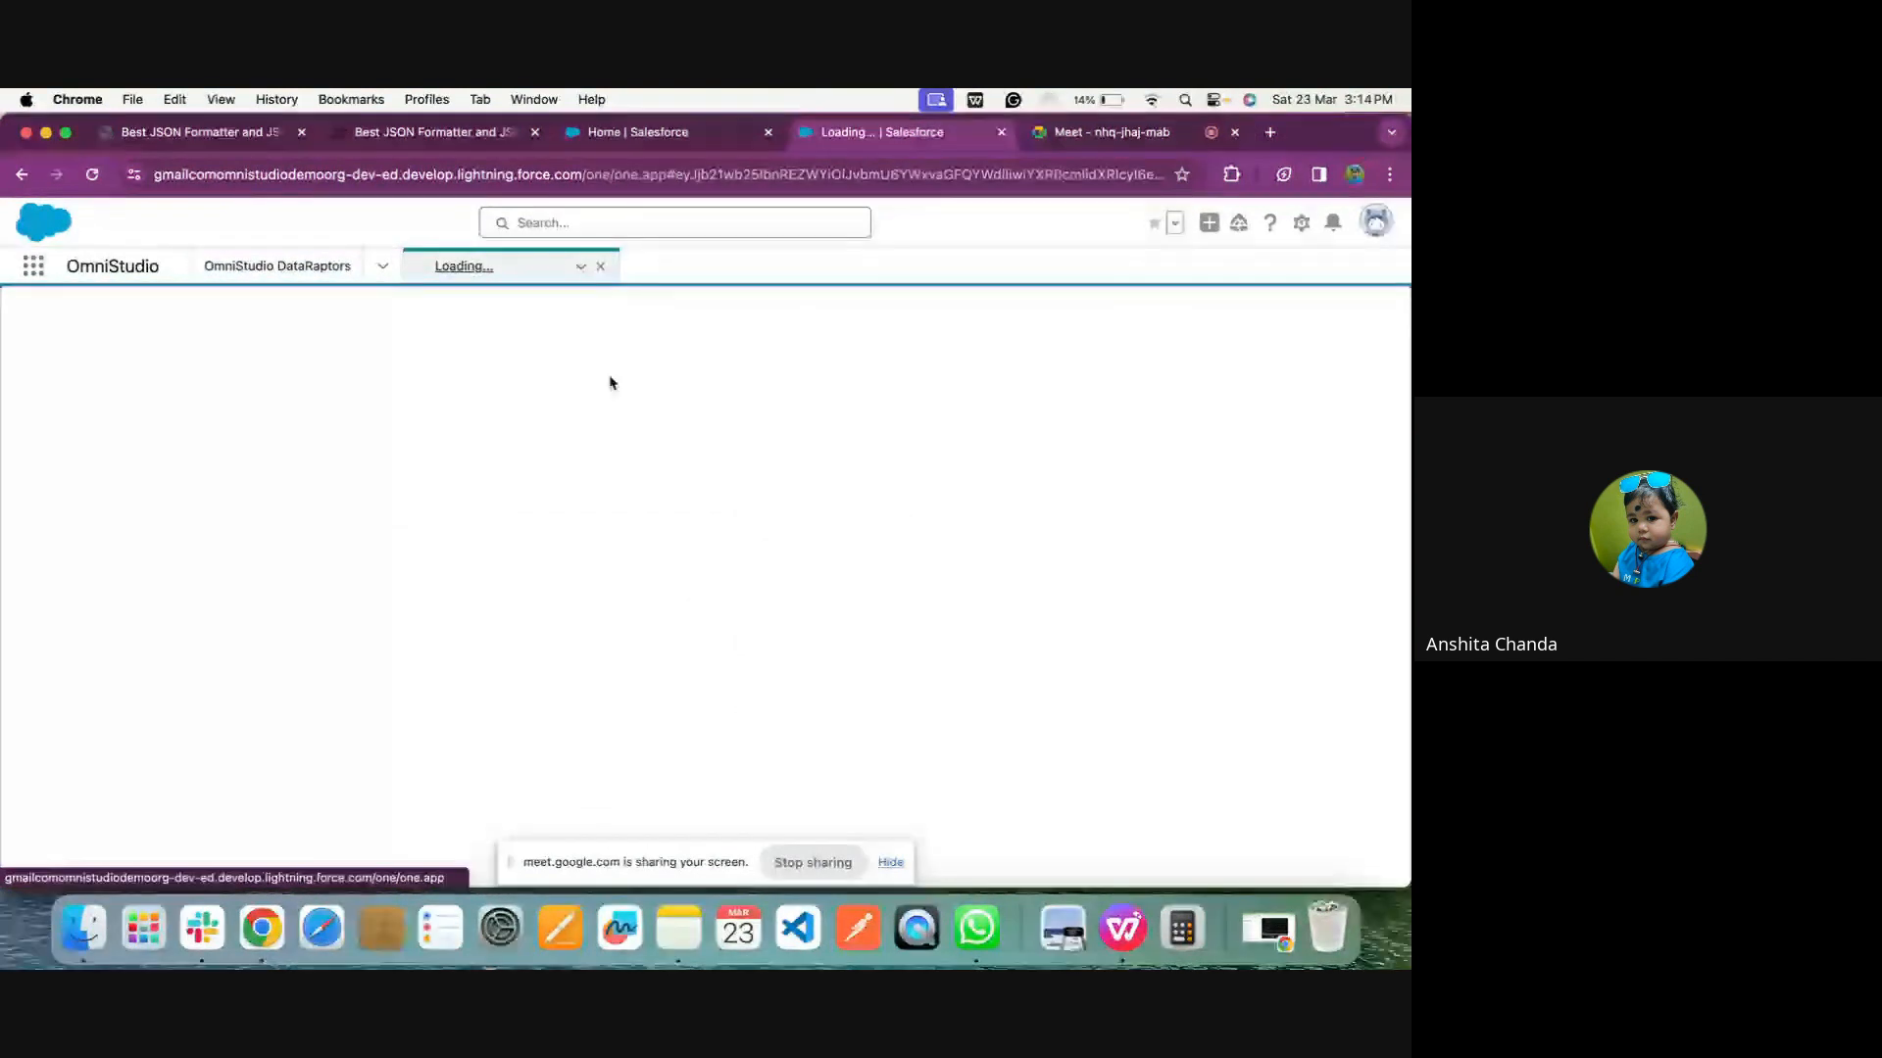
pyautogui.click(1115, 132)
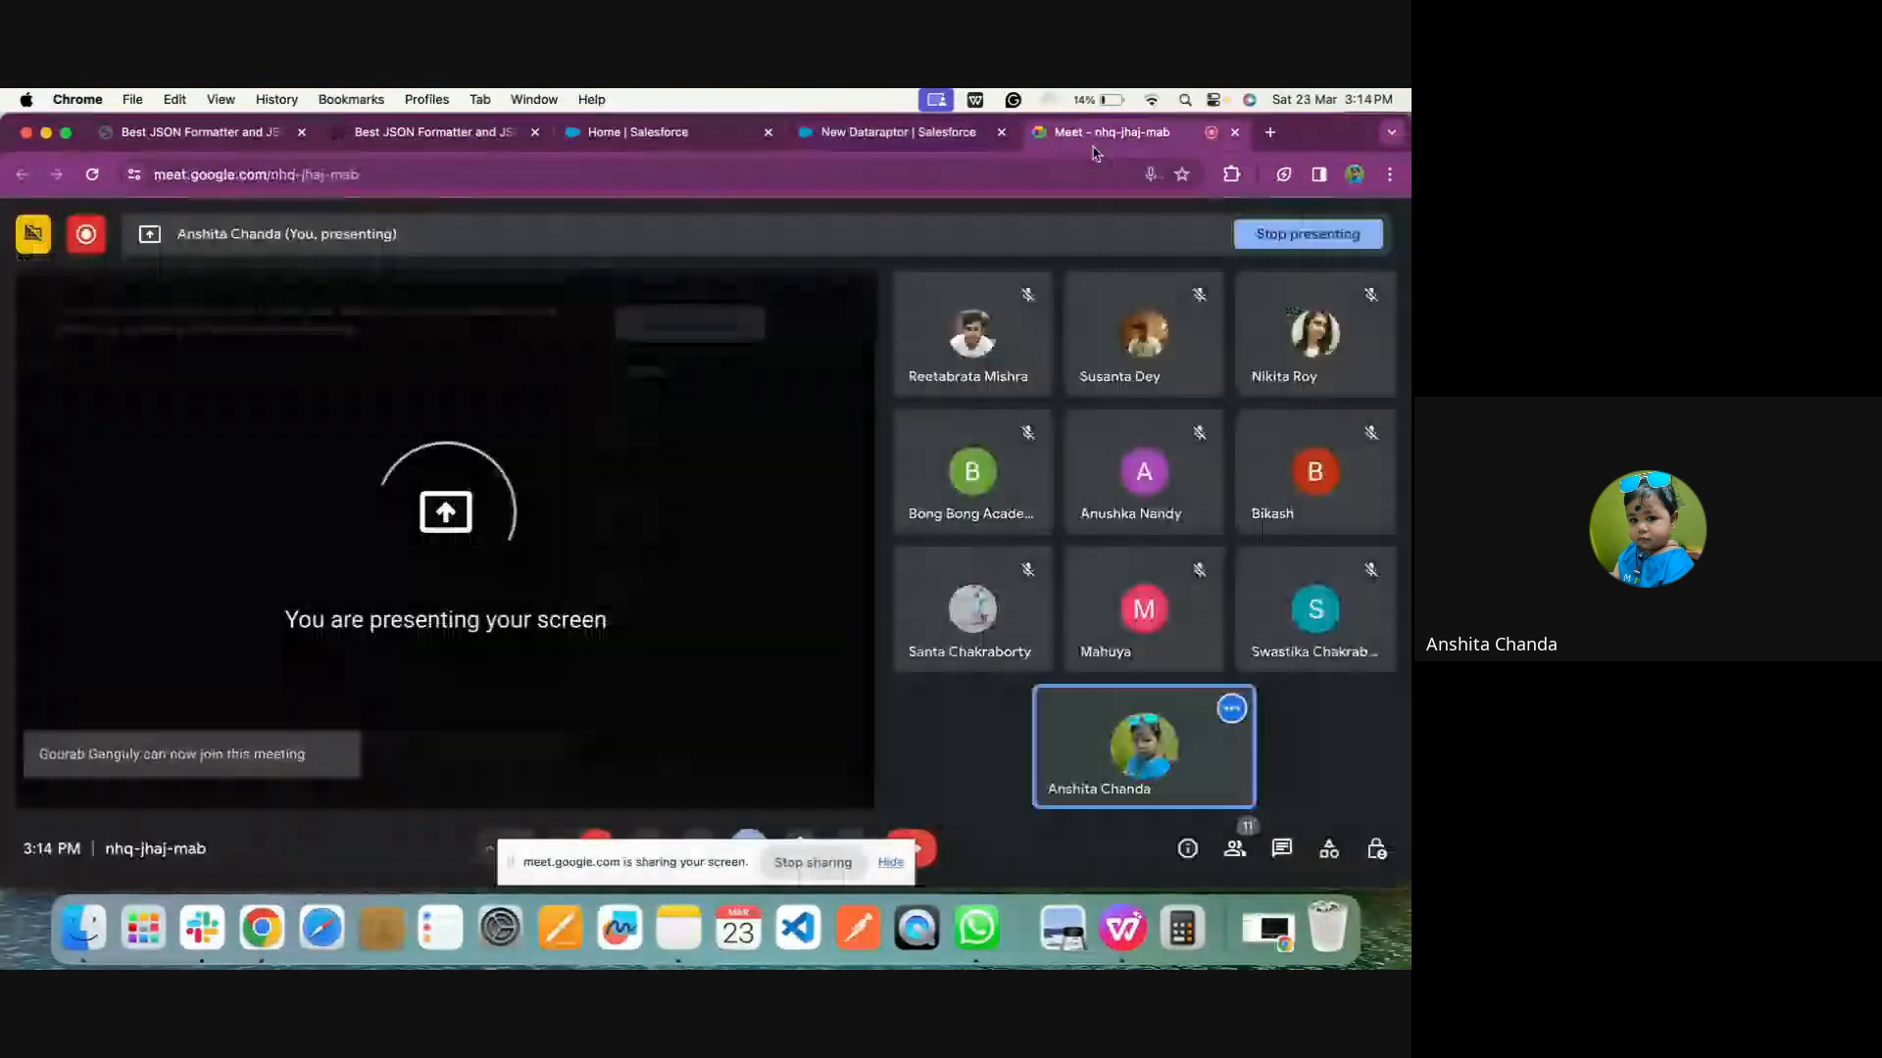
pyautogui.click(834, 122)
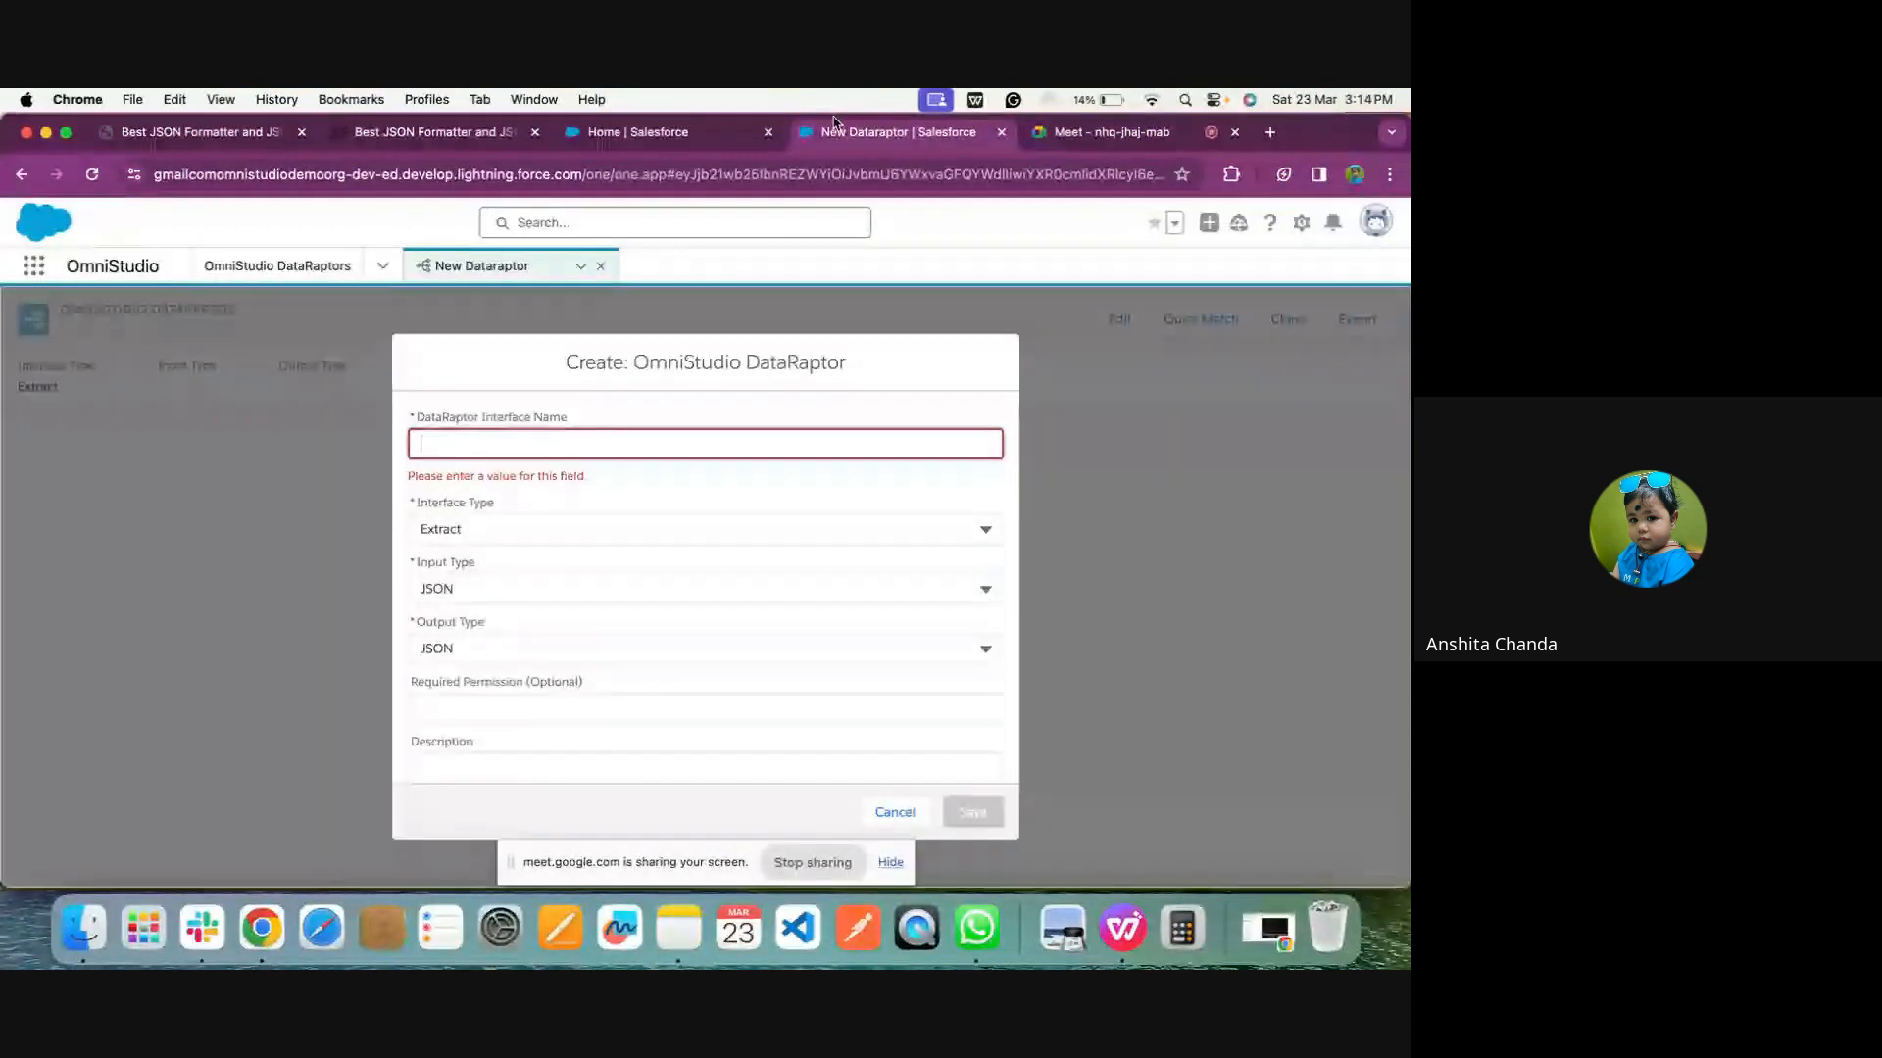
pyautogui.click(895, 812)
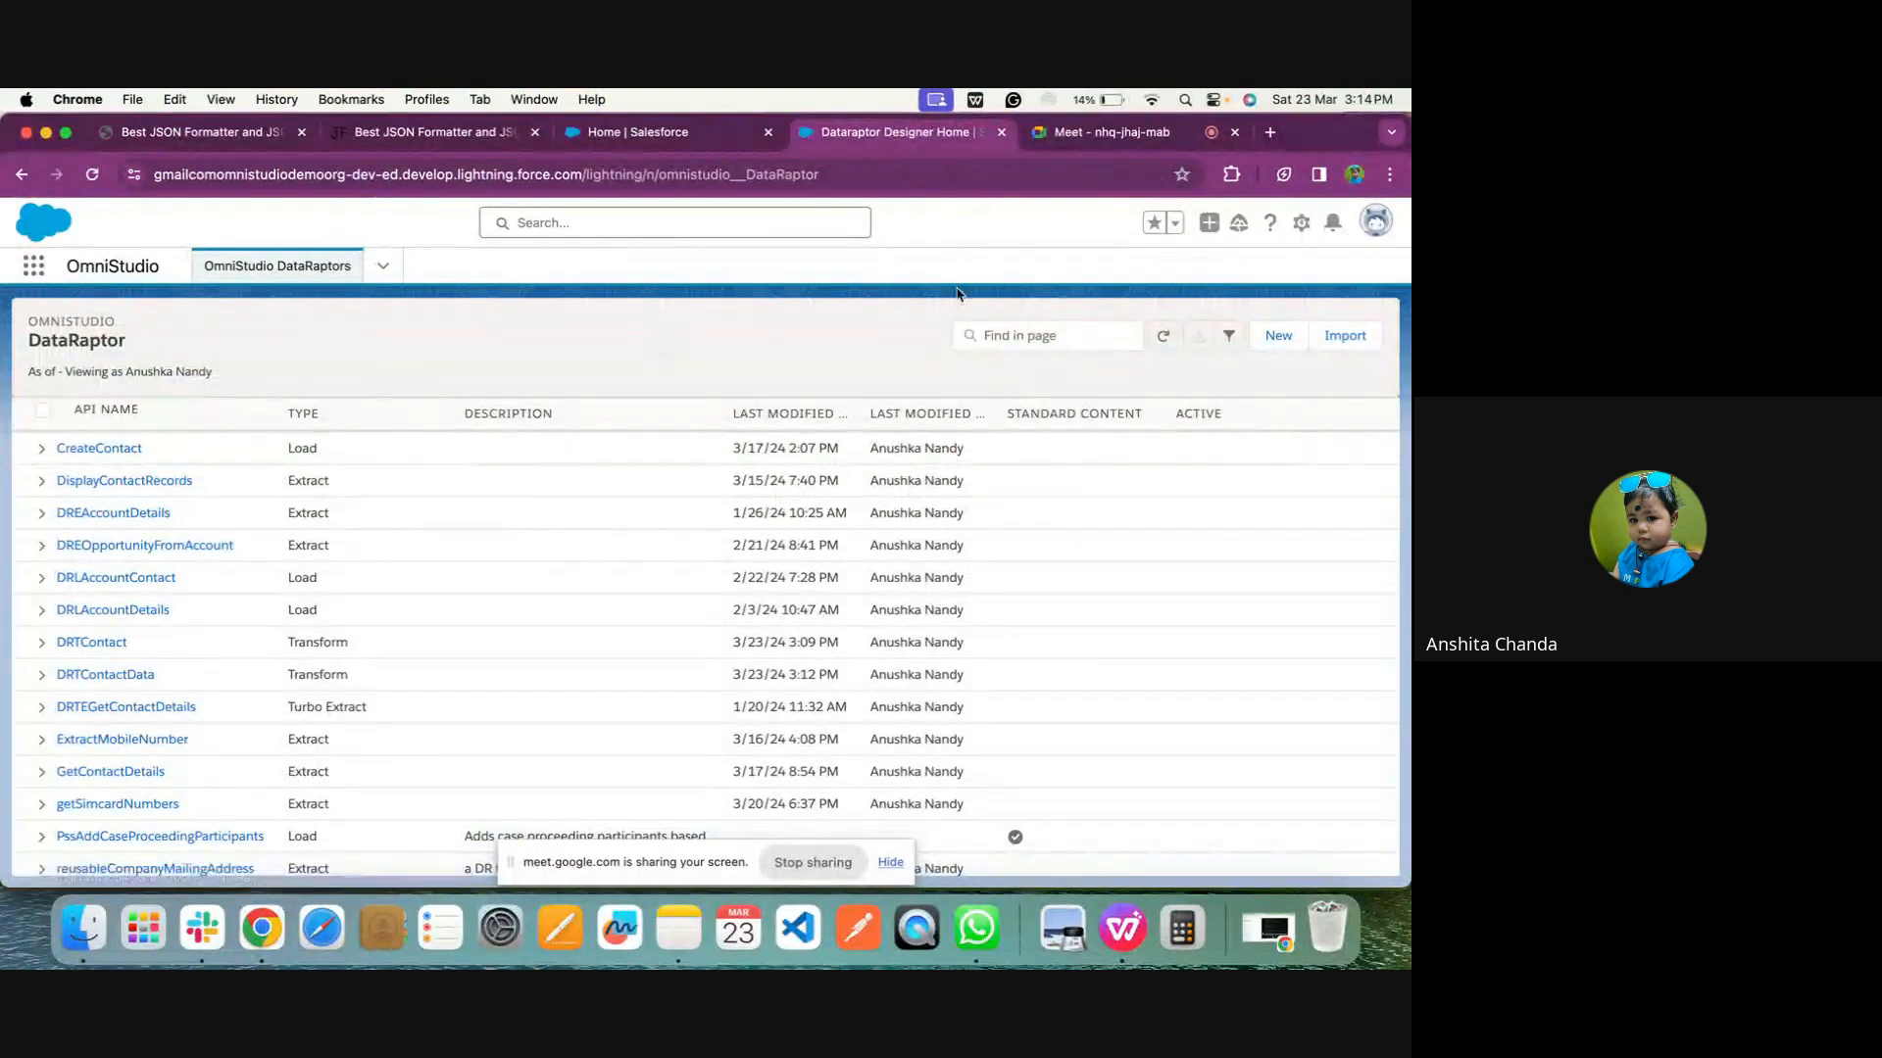
# Start a new OmniStudio DataRaptor and name its interface DRTListOfContact
pyautogui.click(1272, 346)
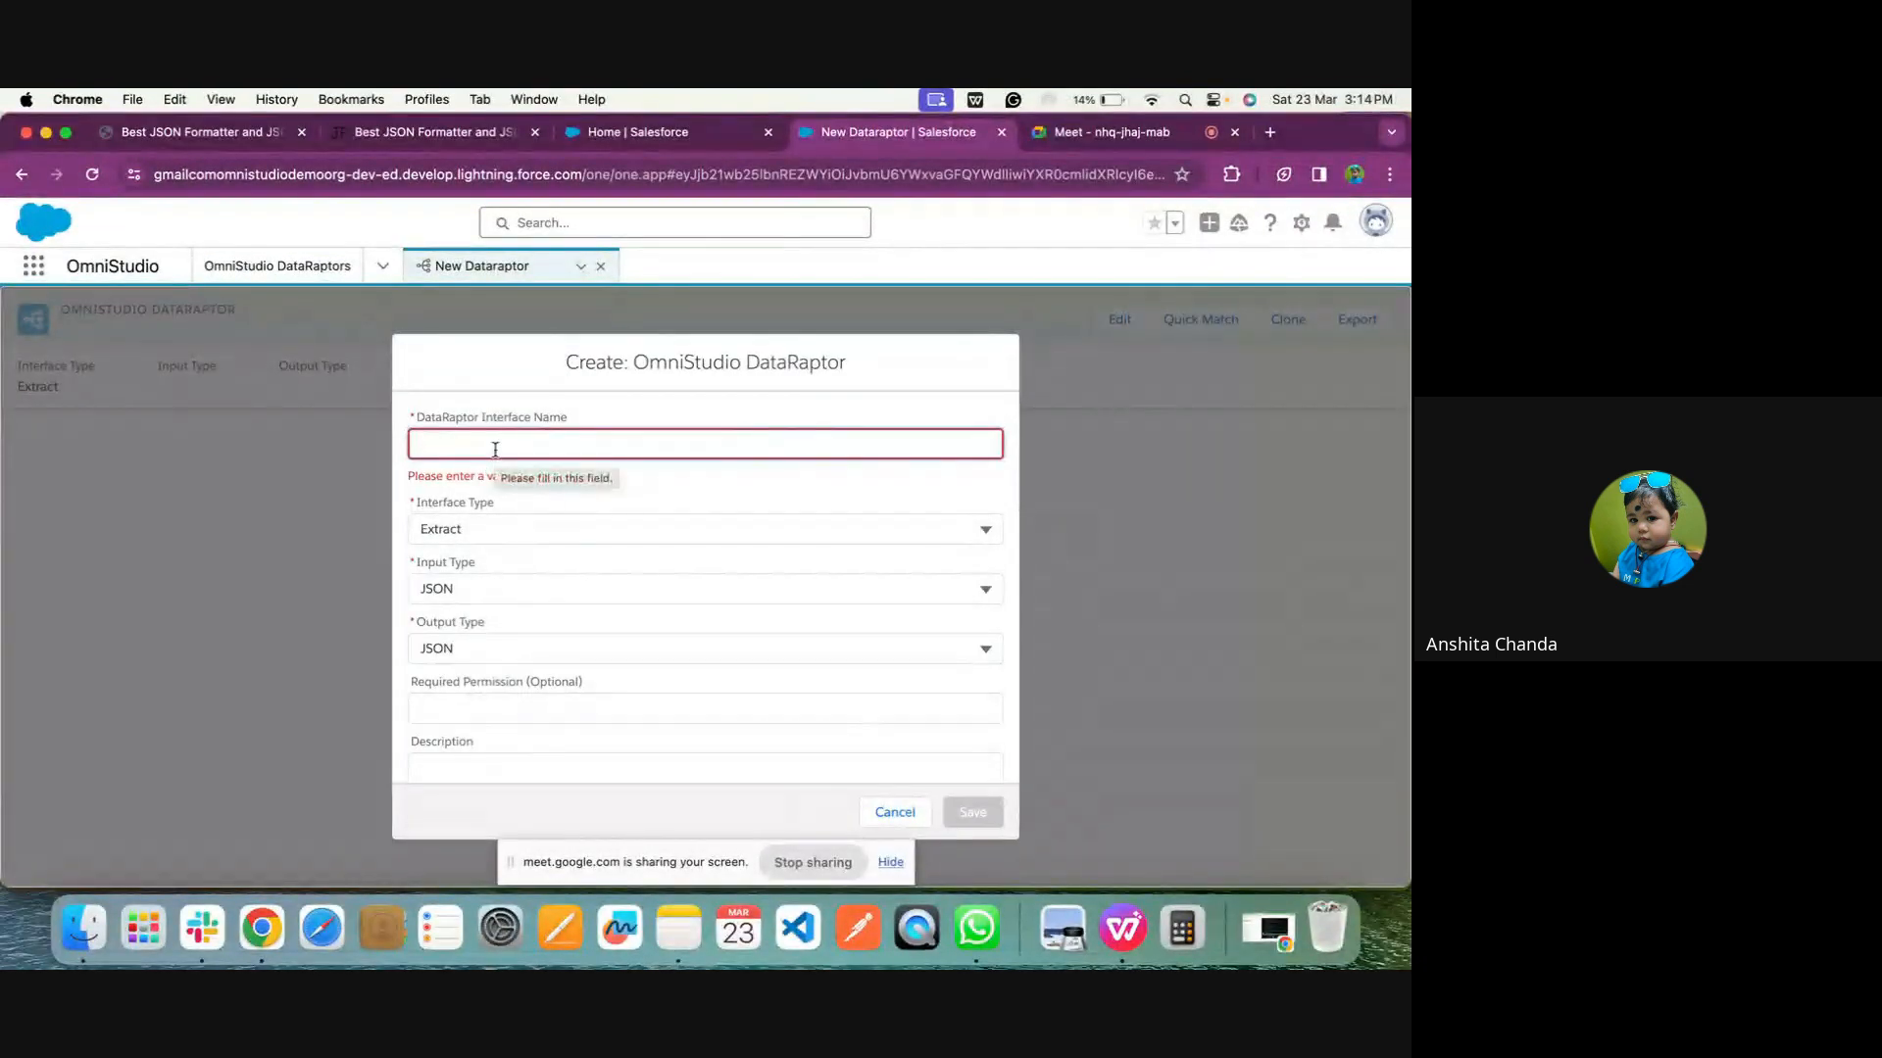
pyautogui.write('DRT')
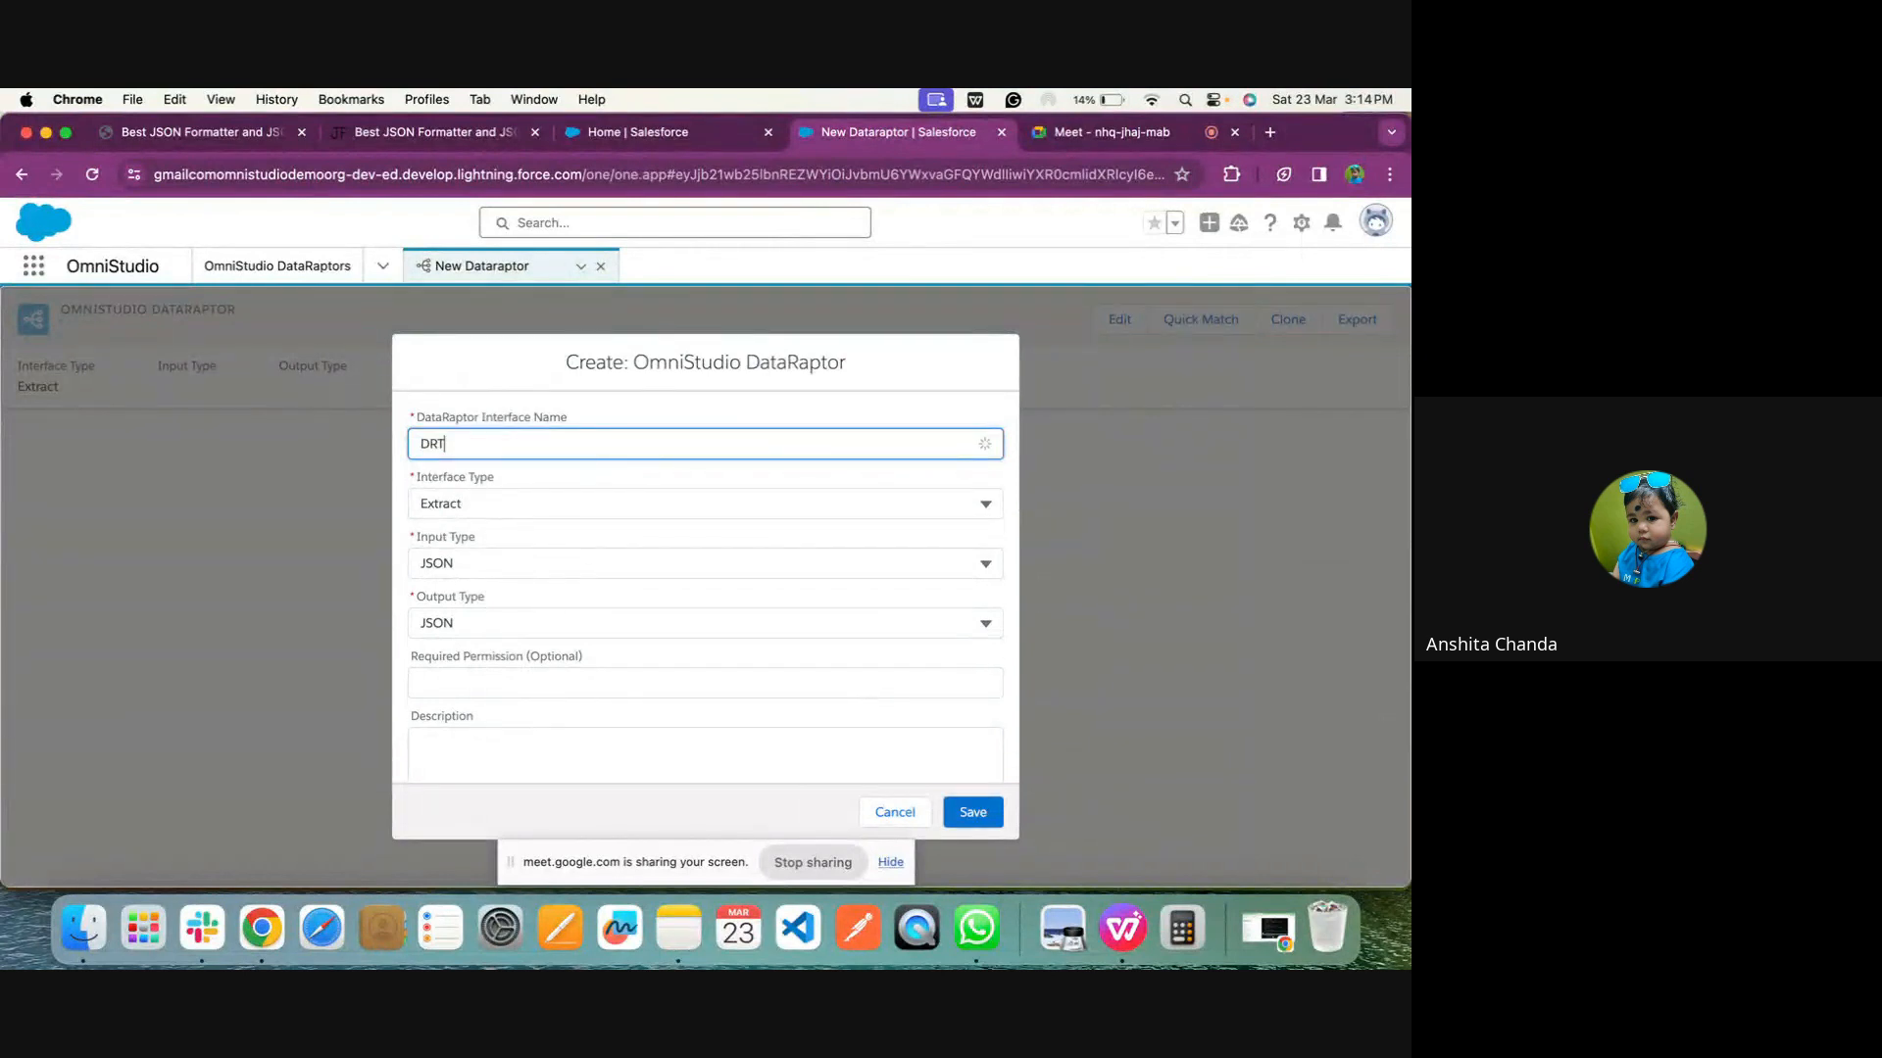
pyautogui.write('ListOfContact')
# Set the DataRaptor's interface type to Transform with JSON as the output type, and save it
pyautogui.click(500, 504)
pyautogui.click(470, 652)
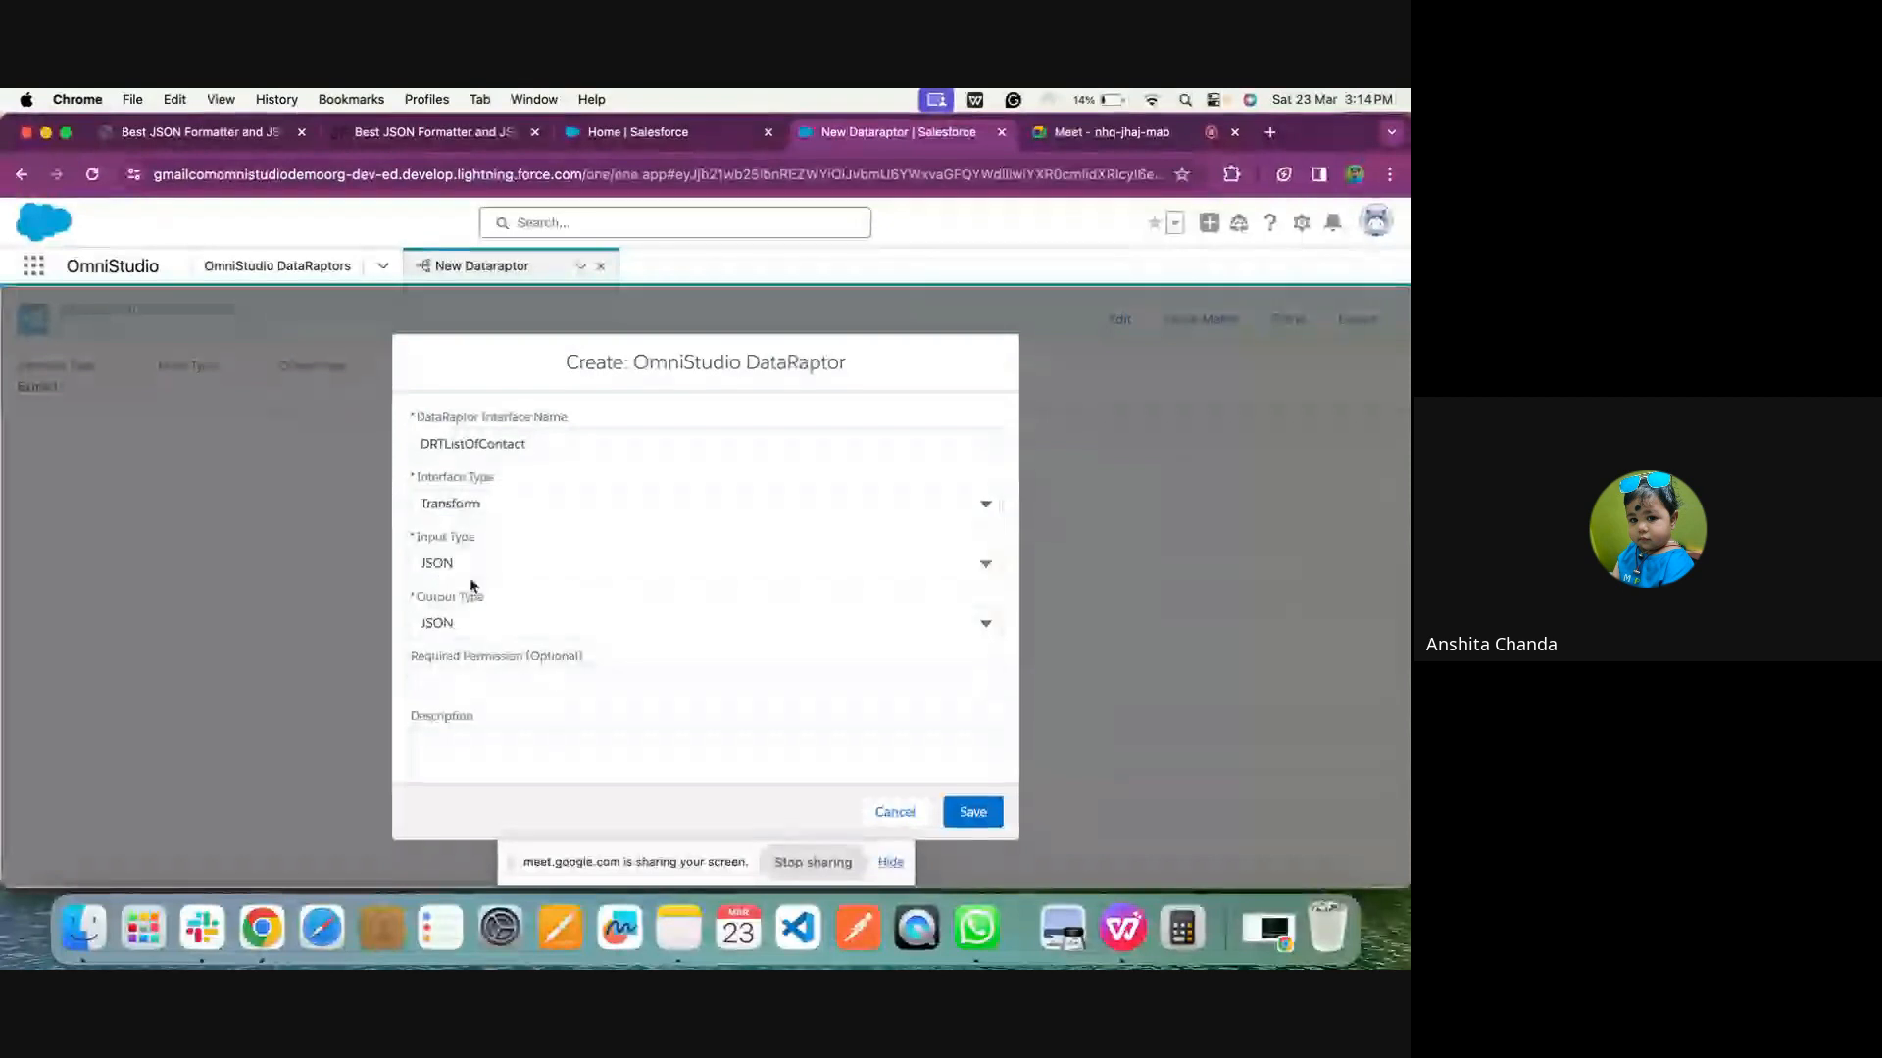
pyautogui.click(475, 619)
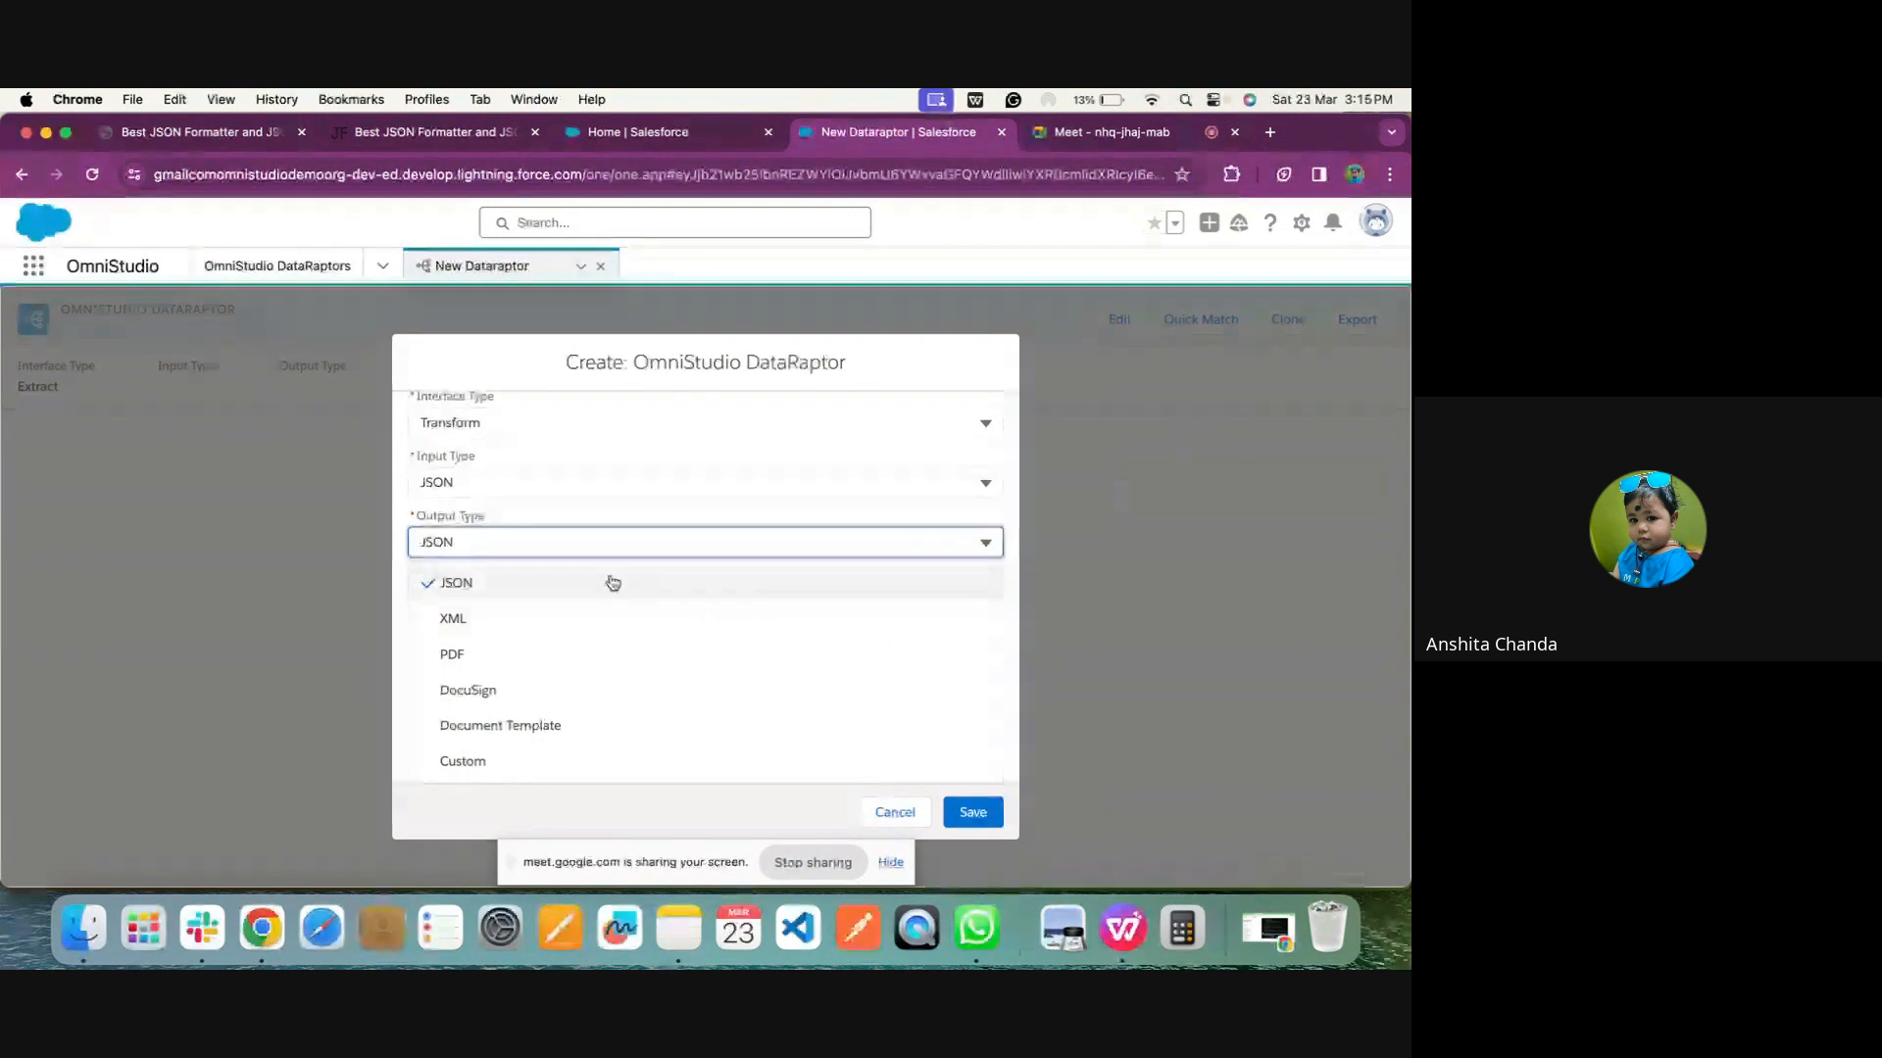
pyautogui.click(612, 583)
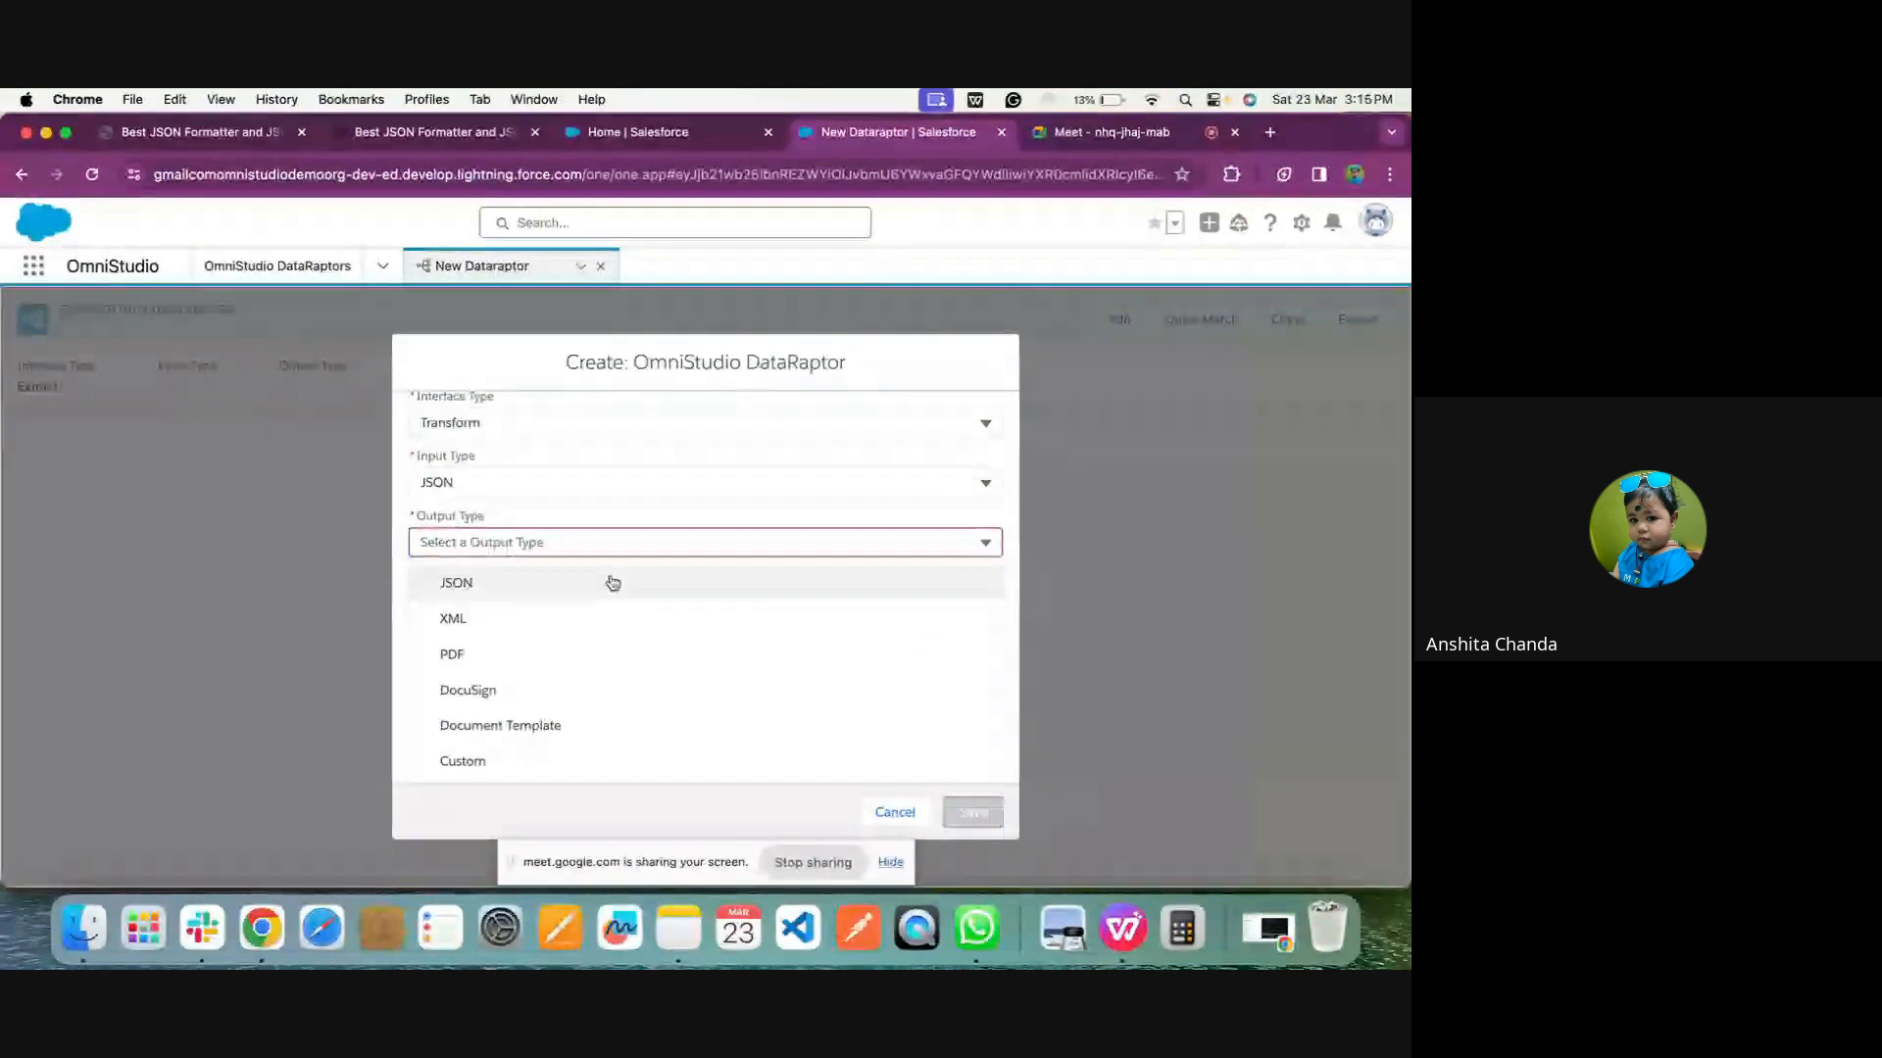
pyautogui.click(612, 583)
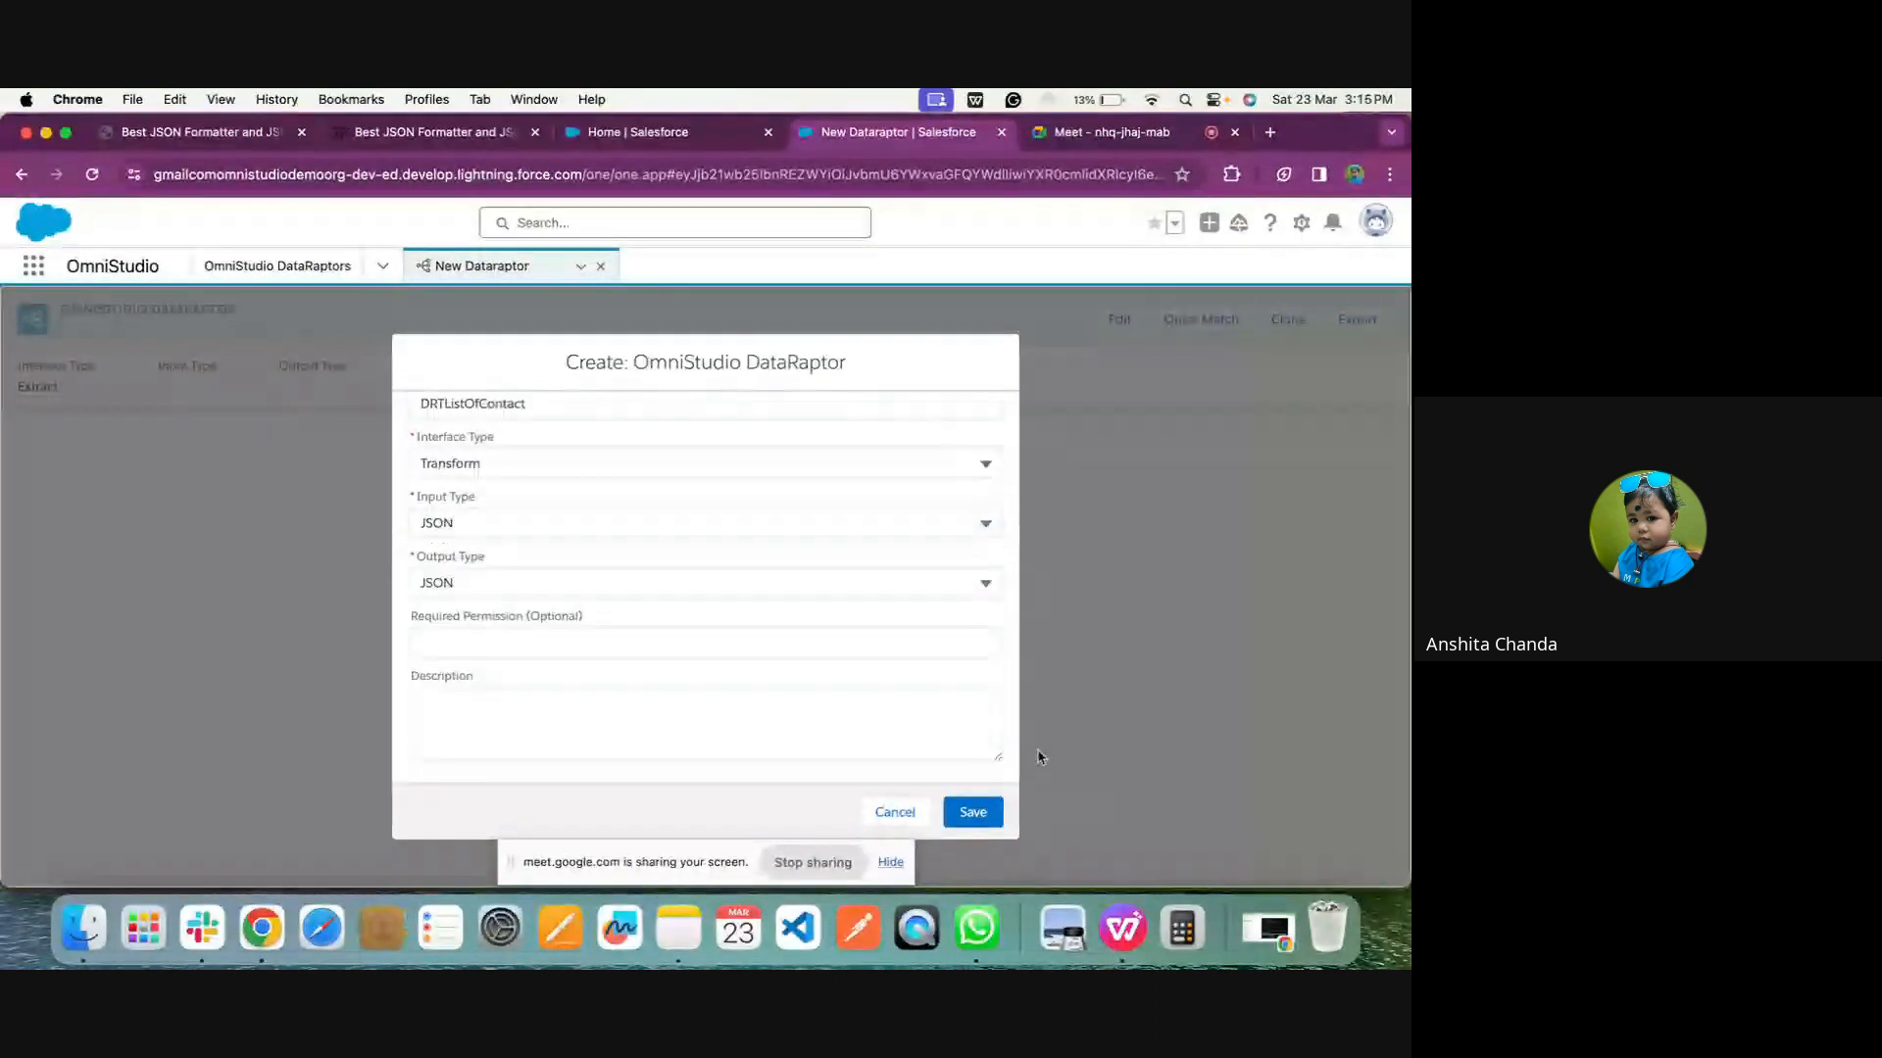
pyautogui.click(983, 818)
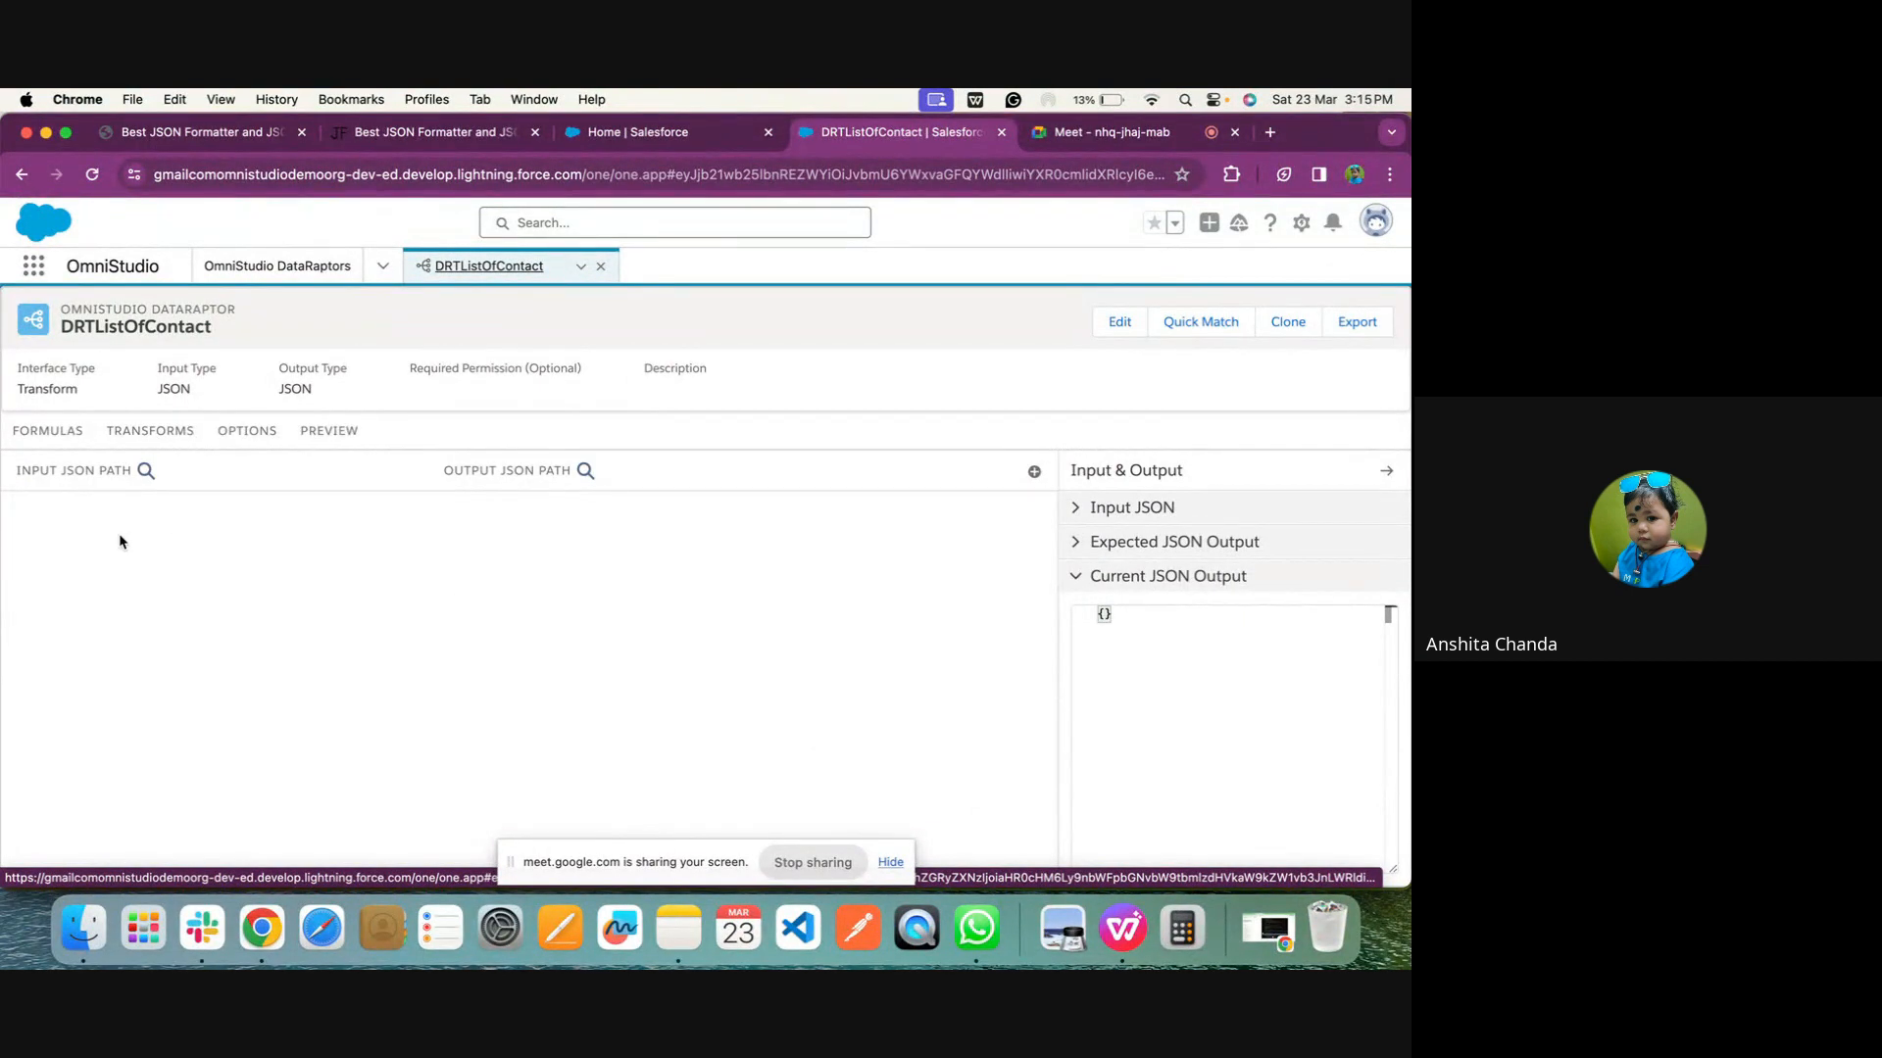
# Look over the DataRaptor's formula entry, preview and transform mapping pages
pyautogui.click(62, 432)
pyautogui.click(42, 451)
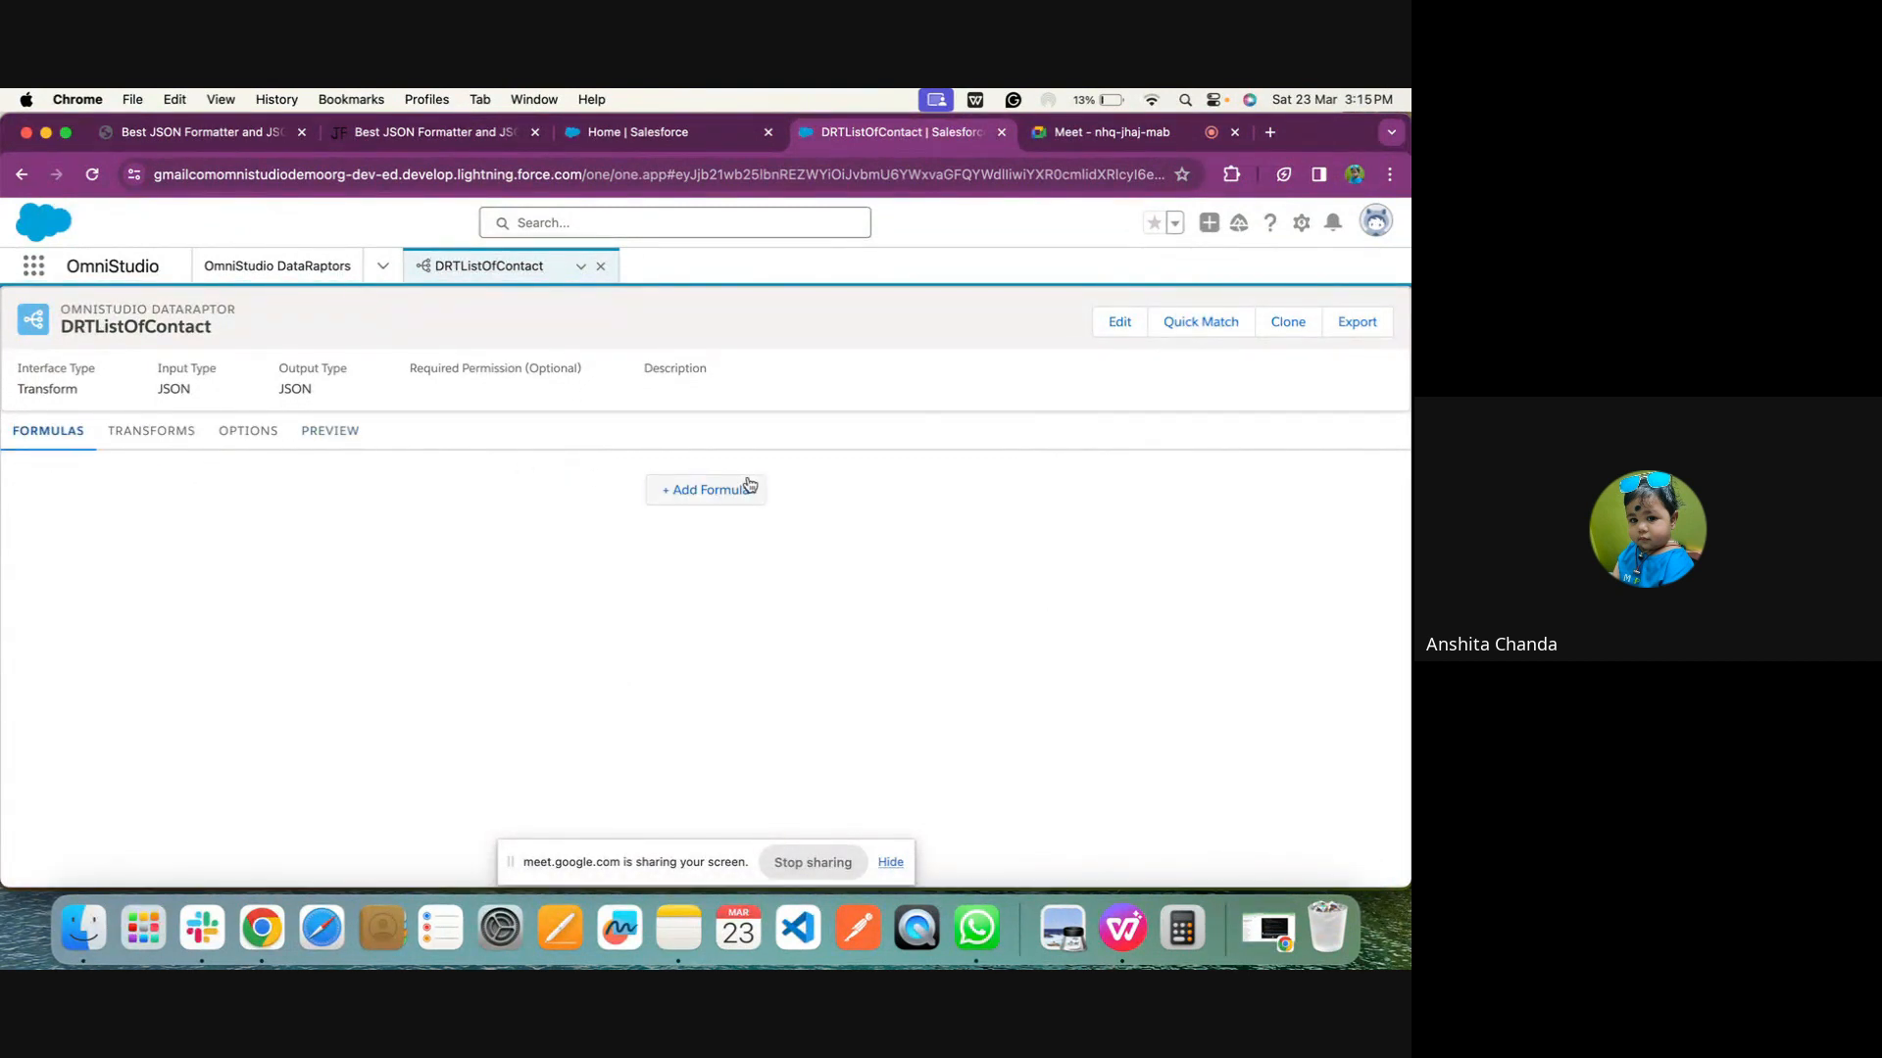
pyautogui.click(730, 490)
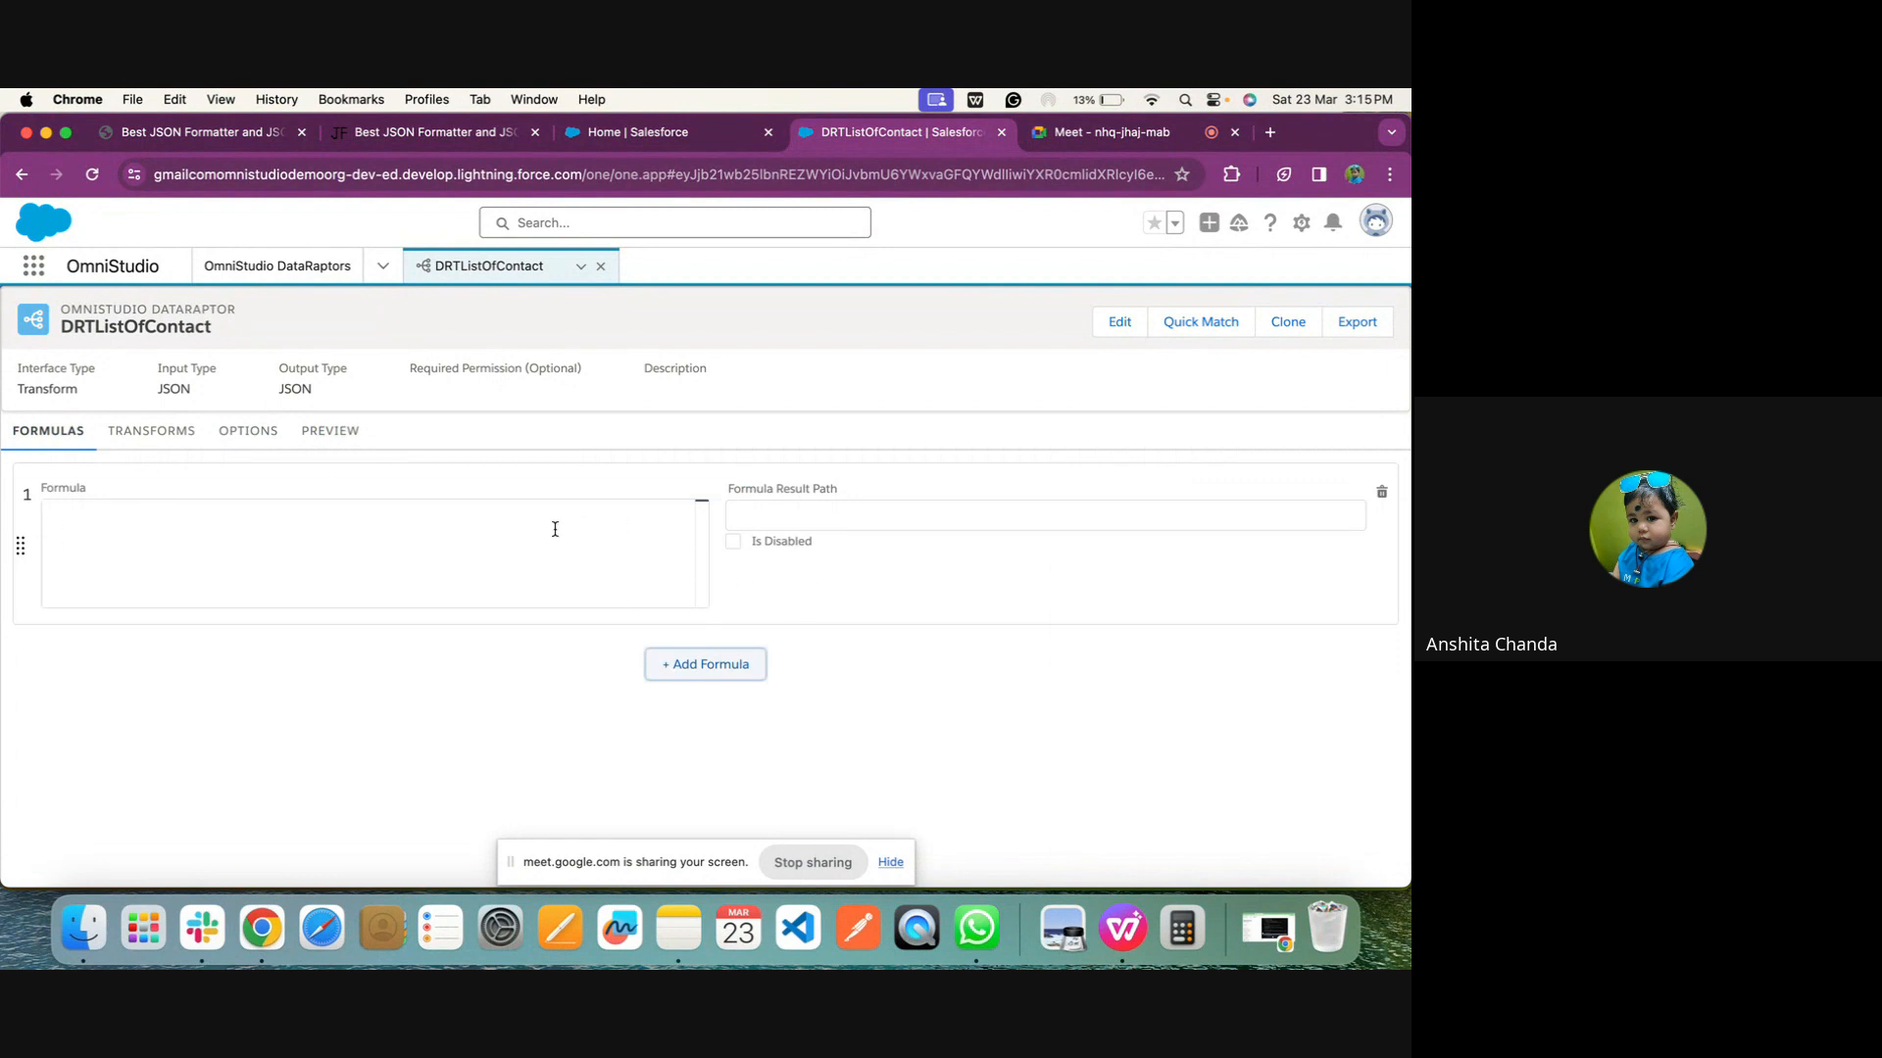
pyautogui.click(148, 435)
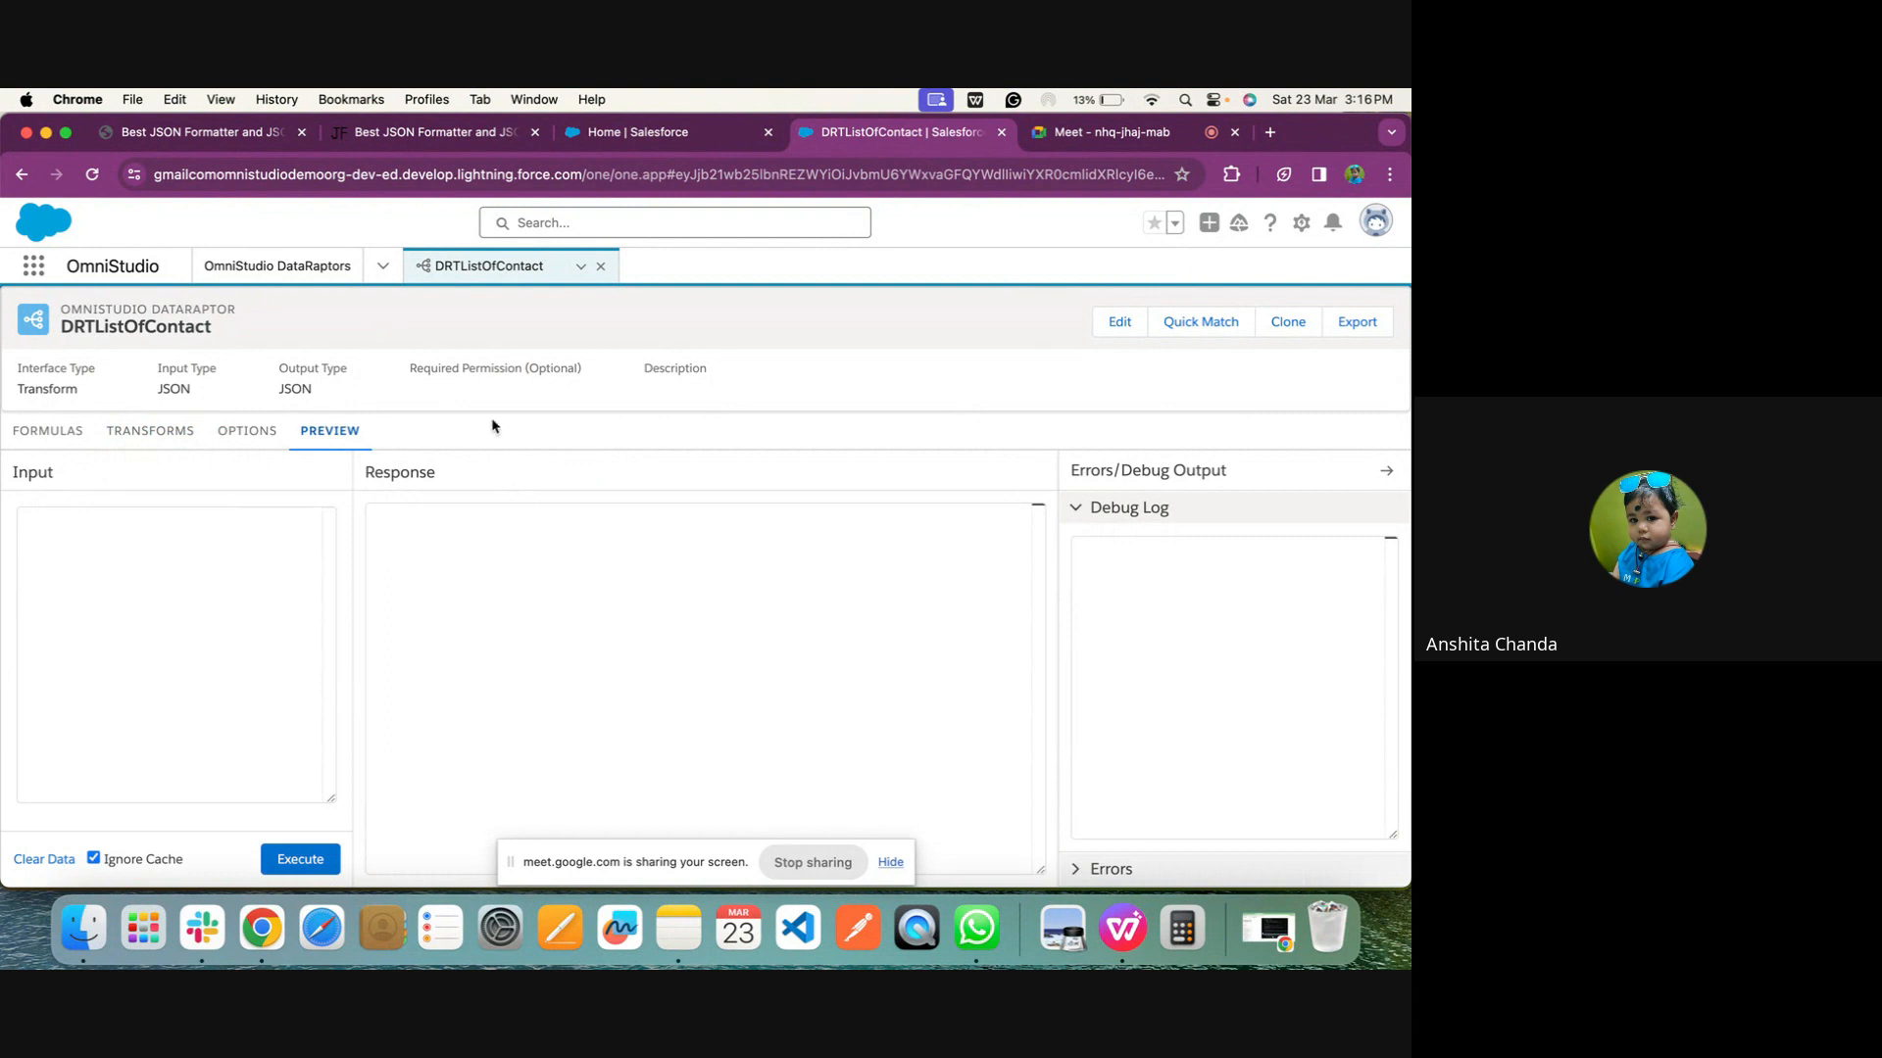
pyautogui.click(170, 441)
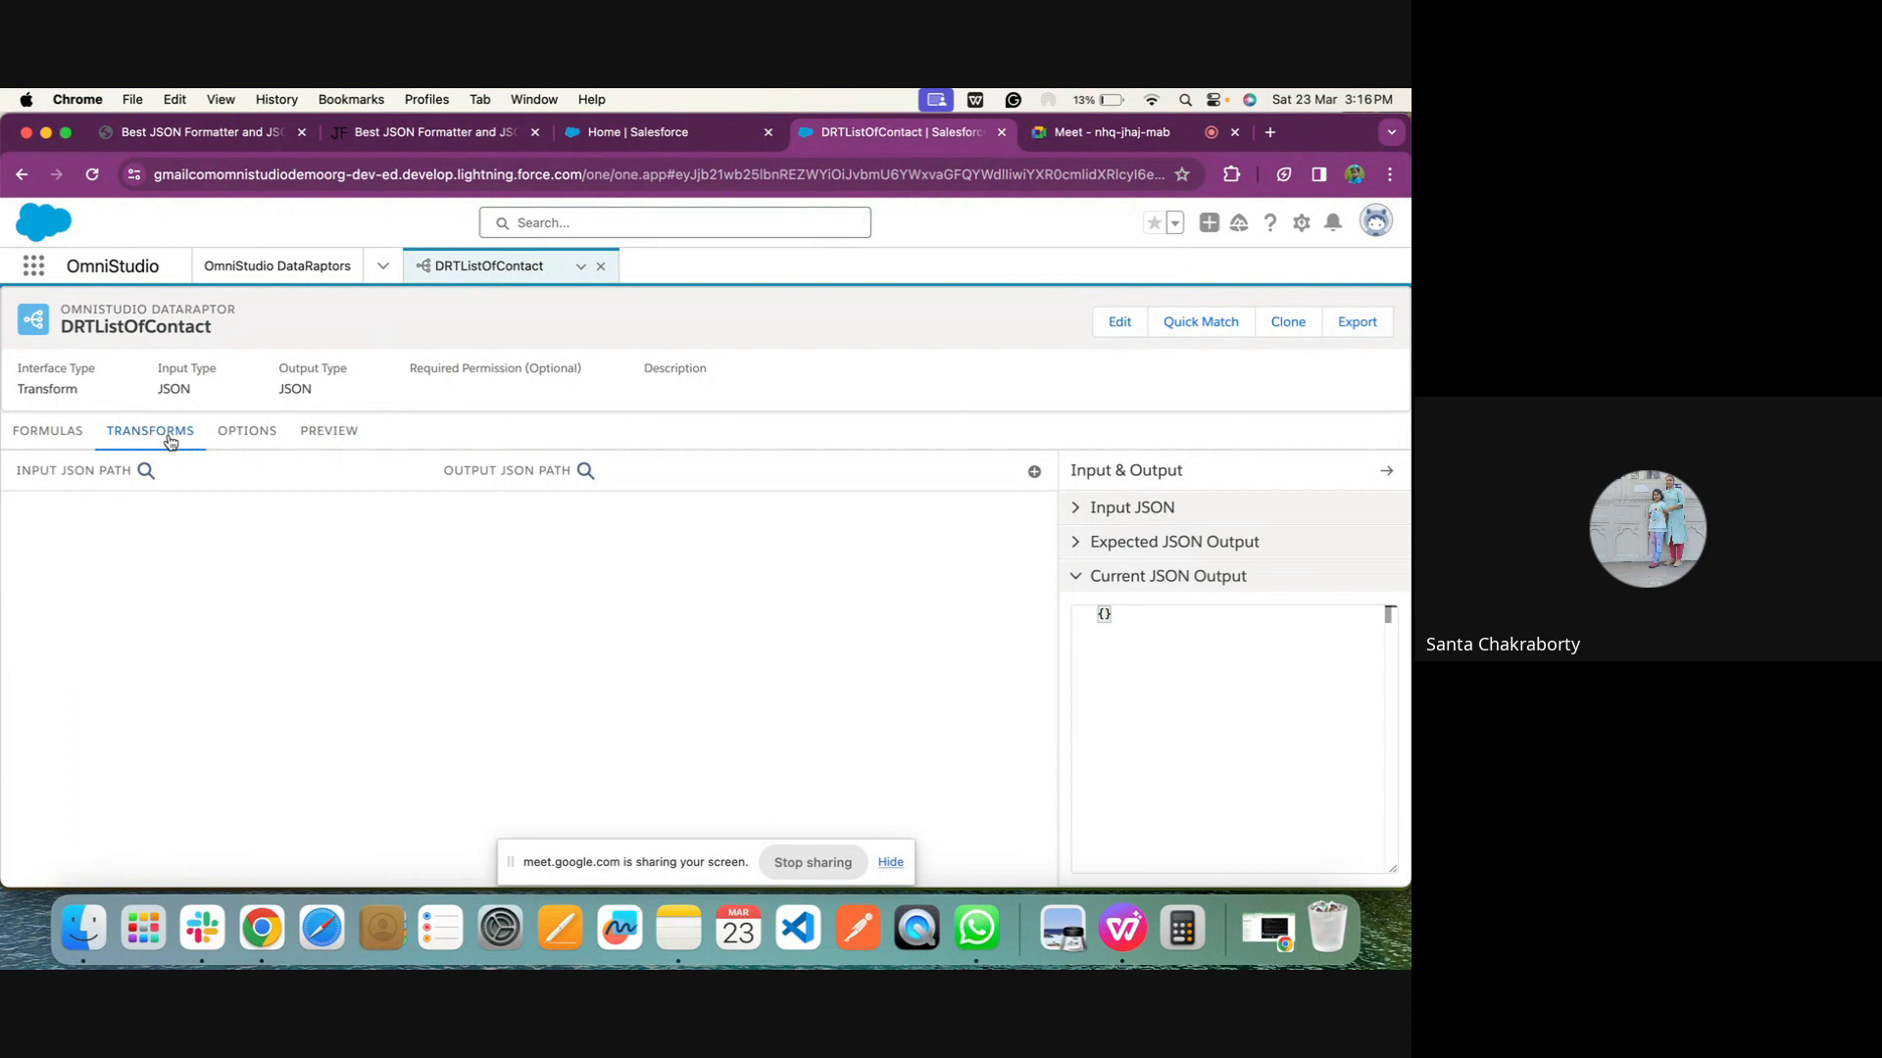
# Replace the JSON formatter's input with the Step1 and Block2 section copied from the beautified output
pyautogui.click(377, 131)
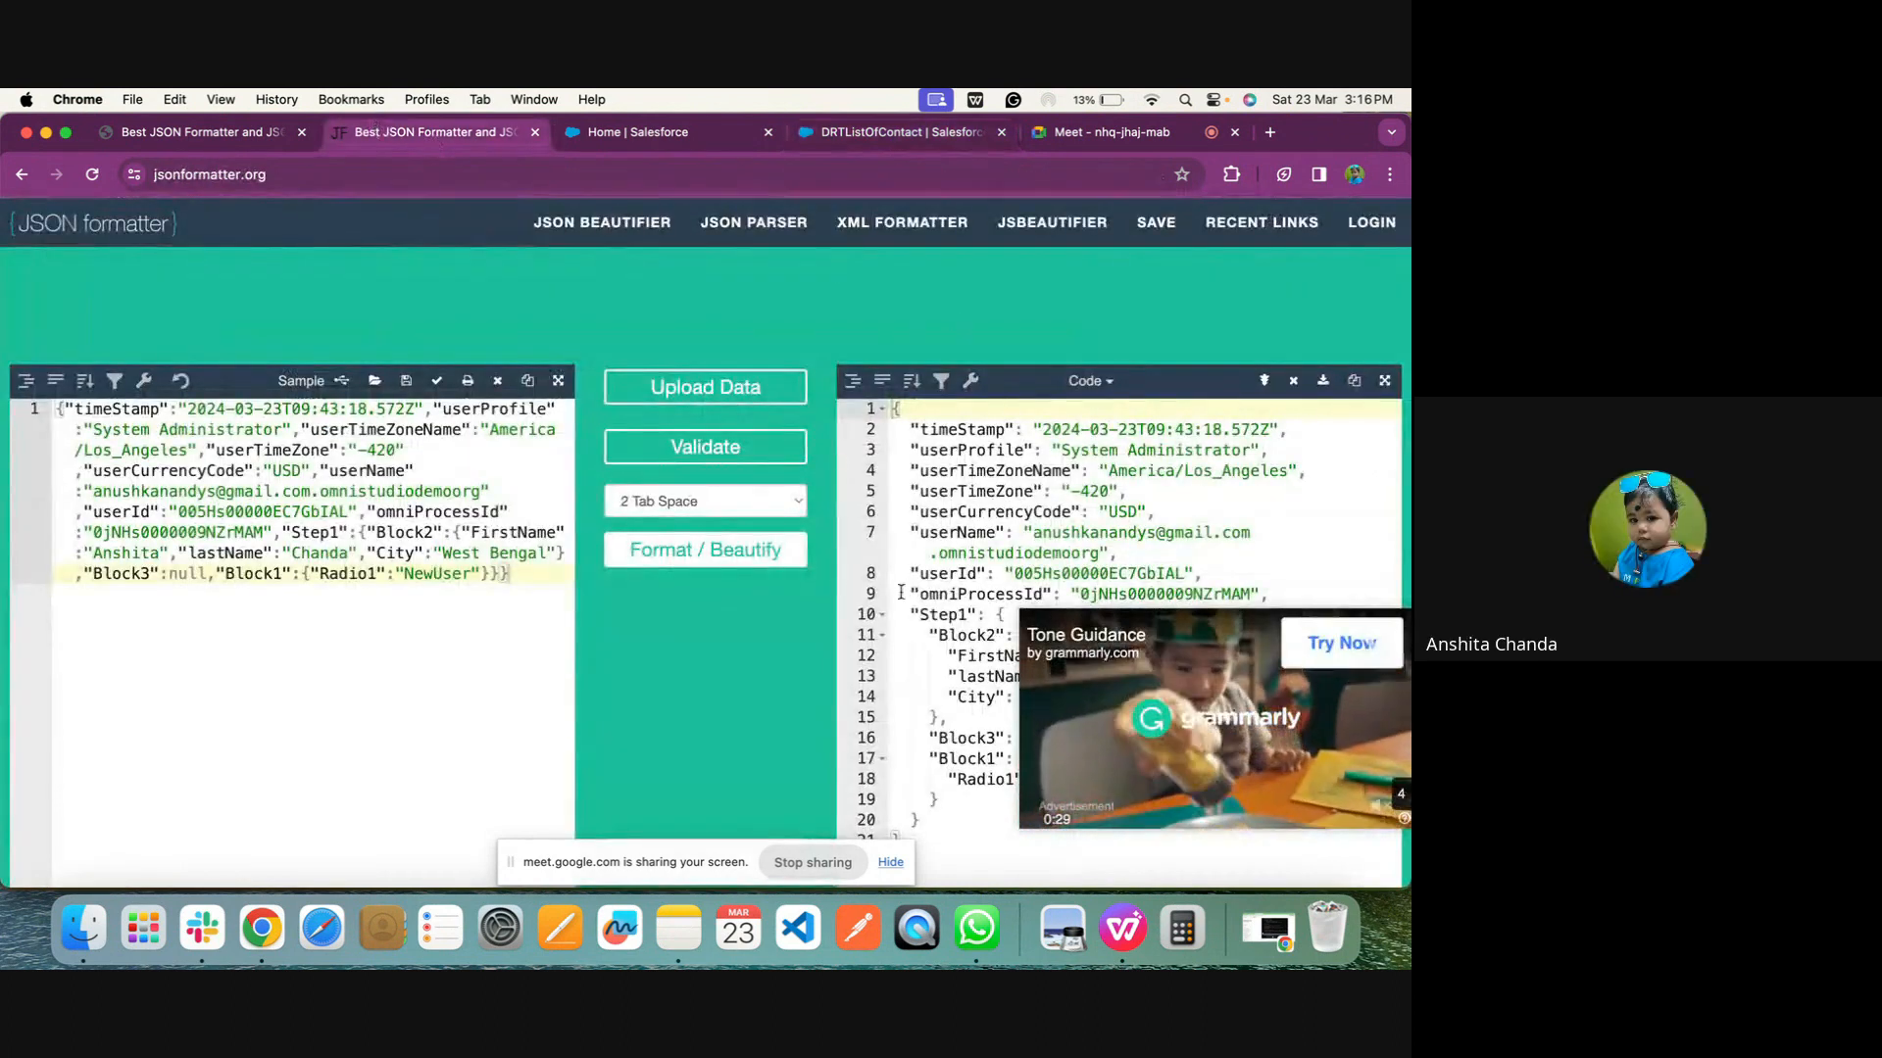
pyautogui.scroll(-5, 617, 500)
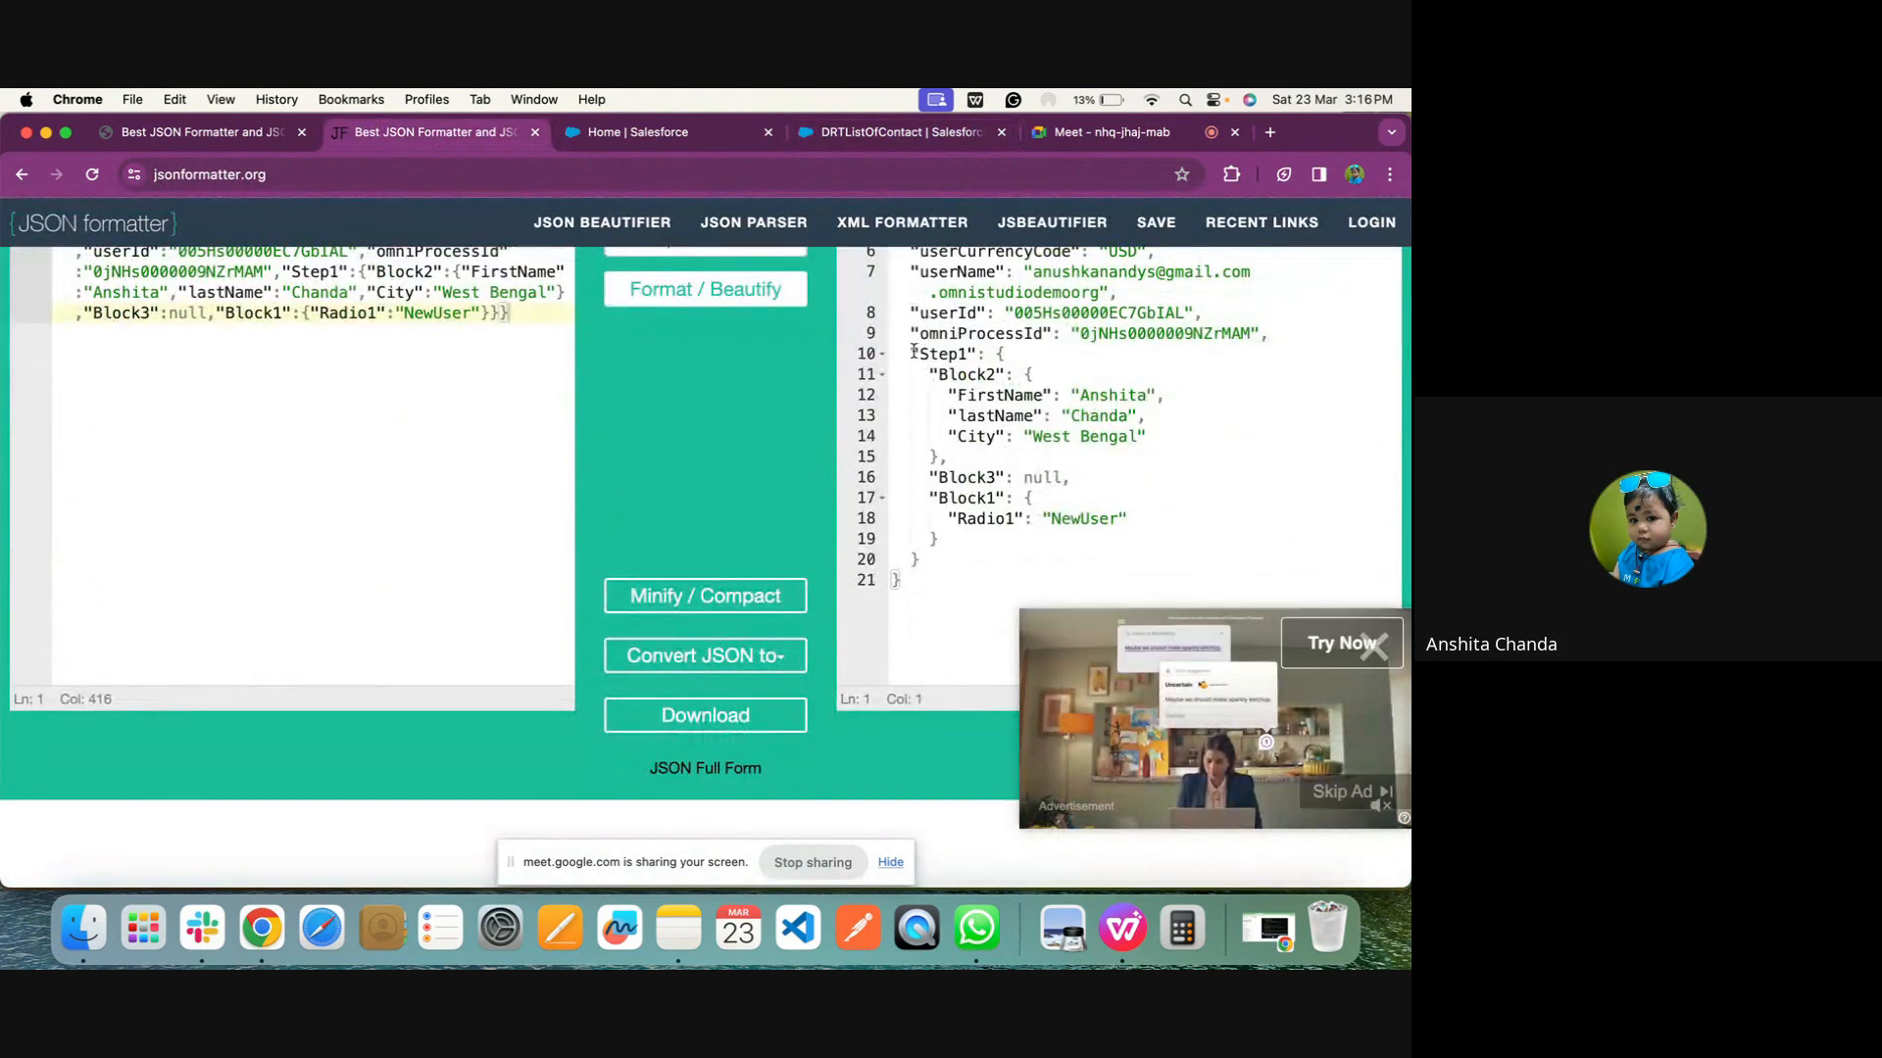
pyautogui.moveTo(913, 353); pyautogui.dragTo(960, 452)
pyautogui.press('super+c')
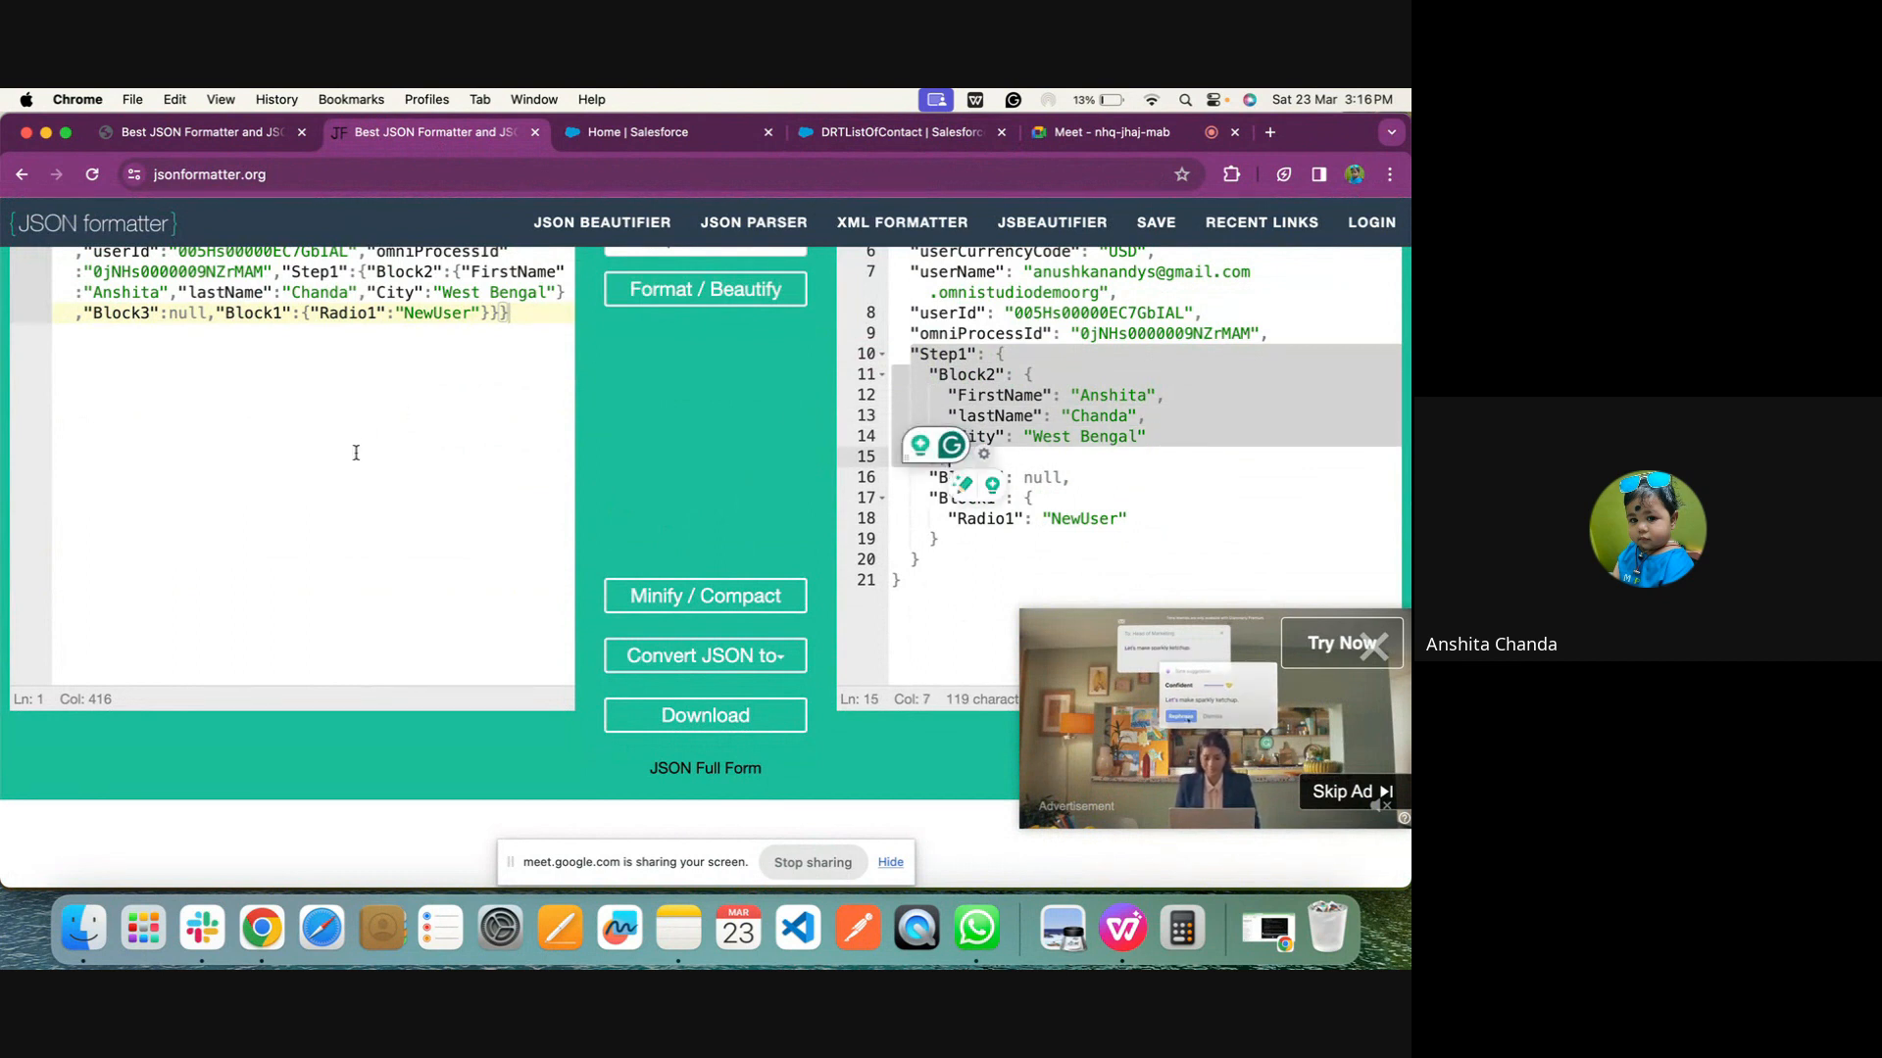
pyautogui.scroll(5, 618, 473)
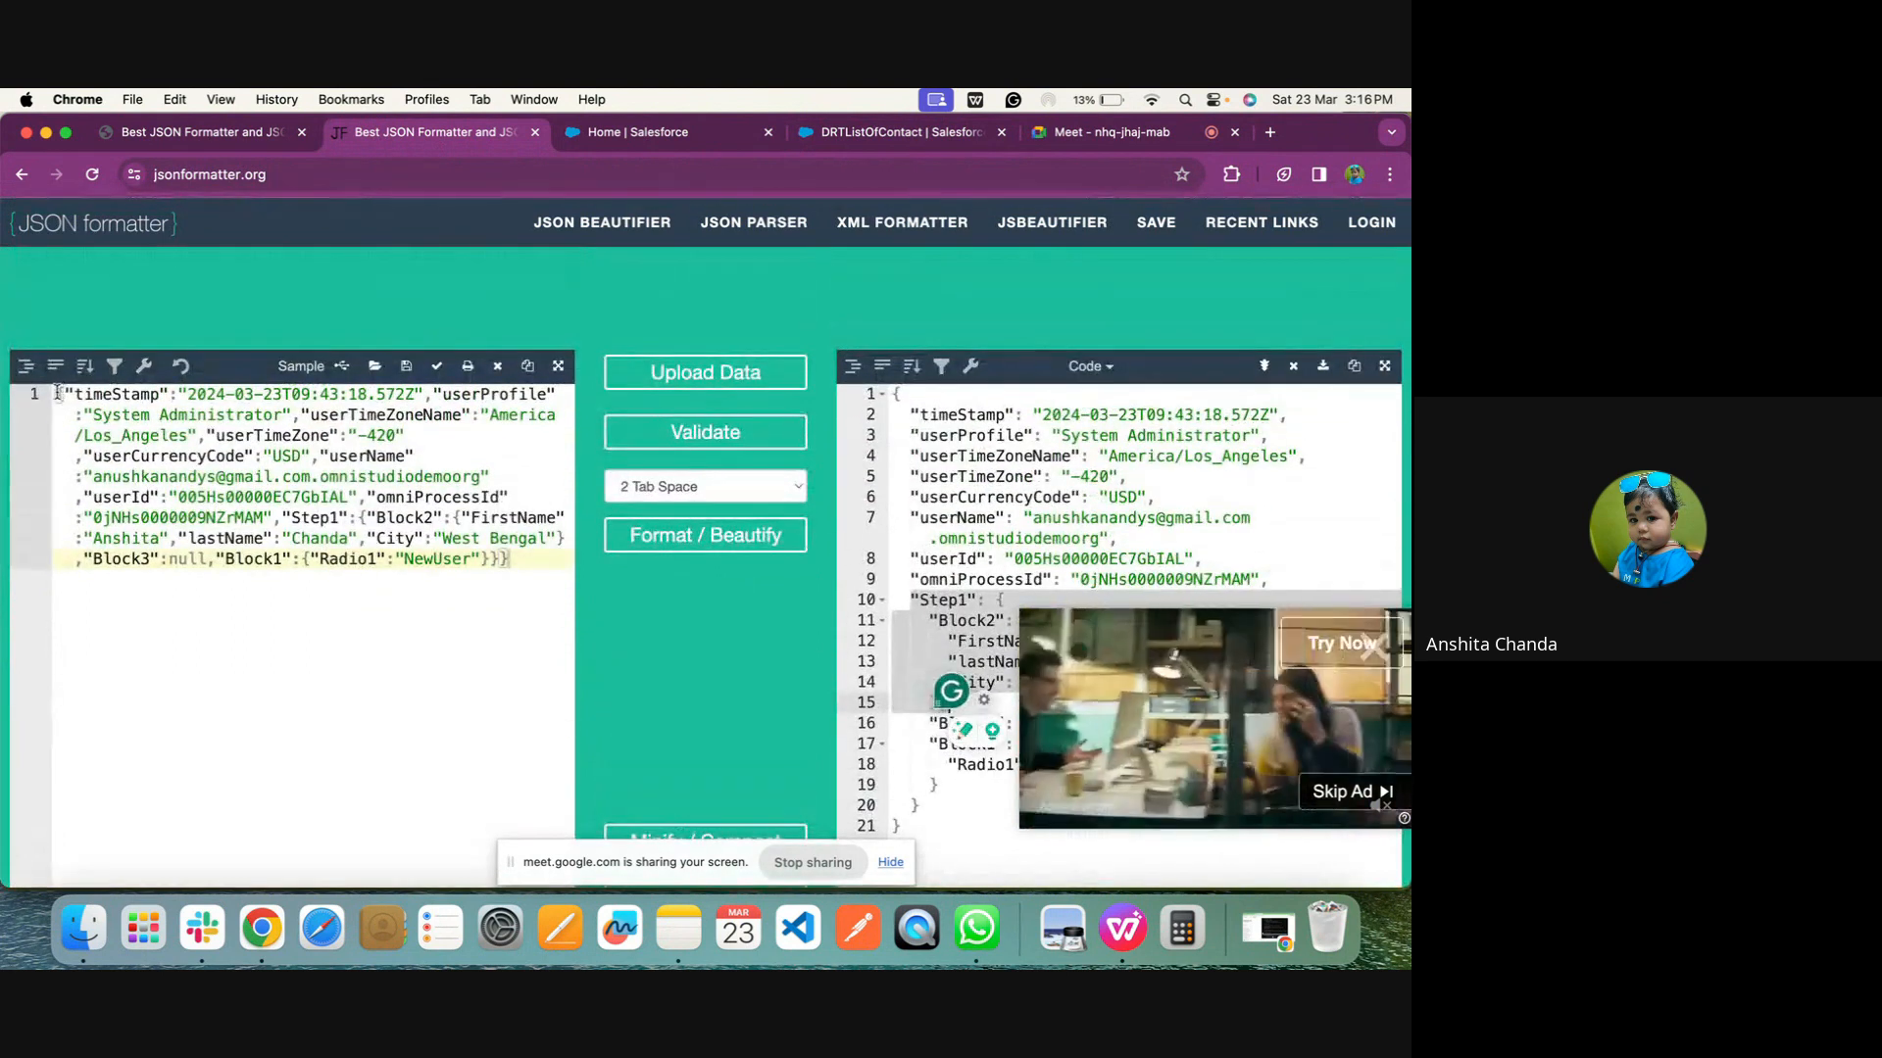
pyautogui.moveTo(58, 394); pyautogui.dragTo(360, 617)
pyautogui.press('super+v')
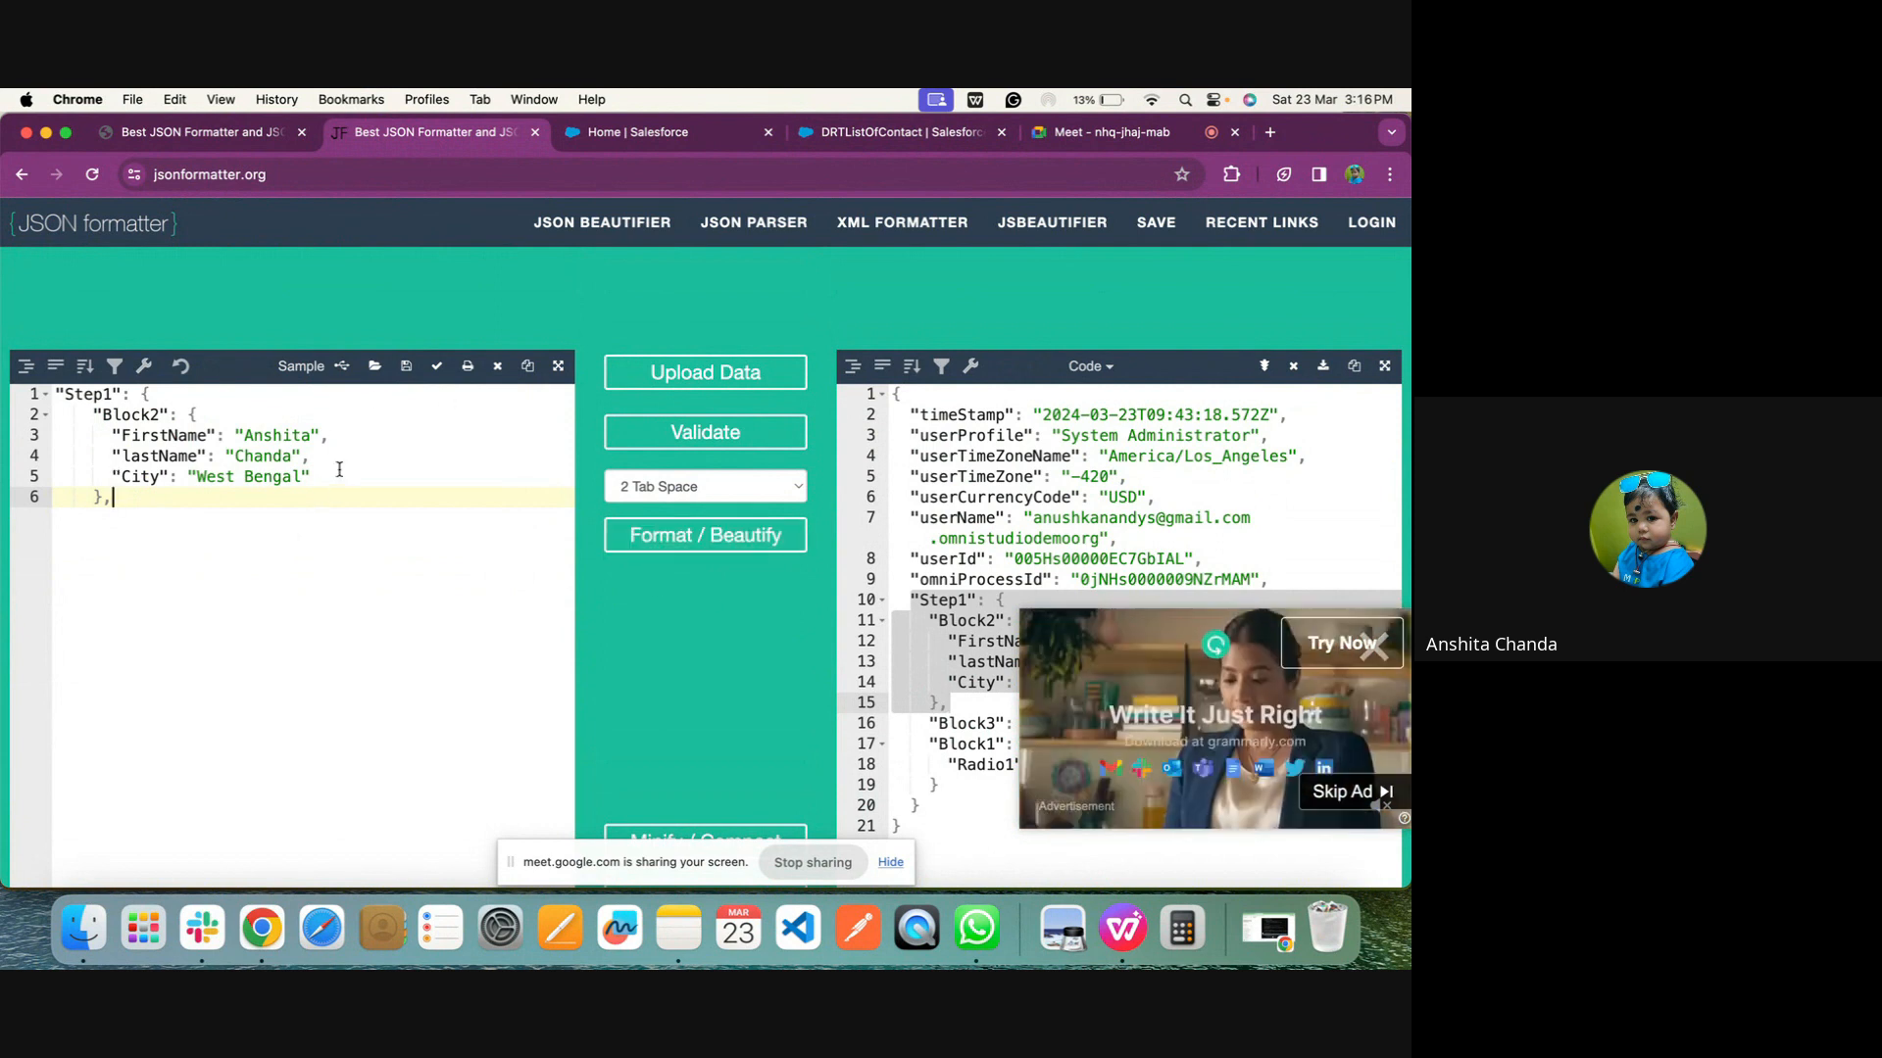
# Try to beautify and validate the extracted Step1 JSON, and reload the formatter page
pyautogui.click(666, 534)
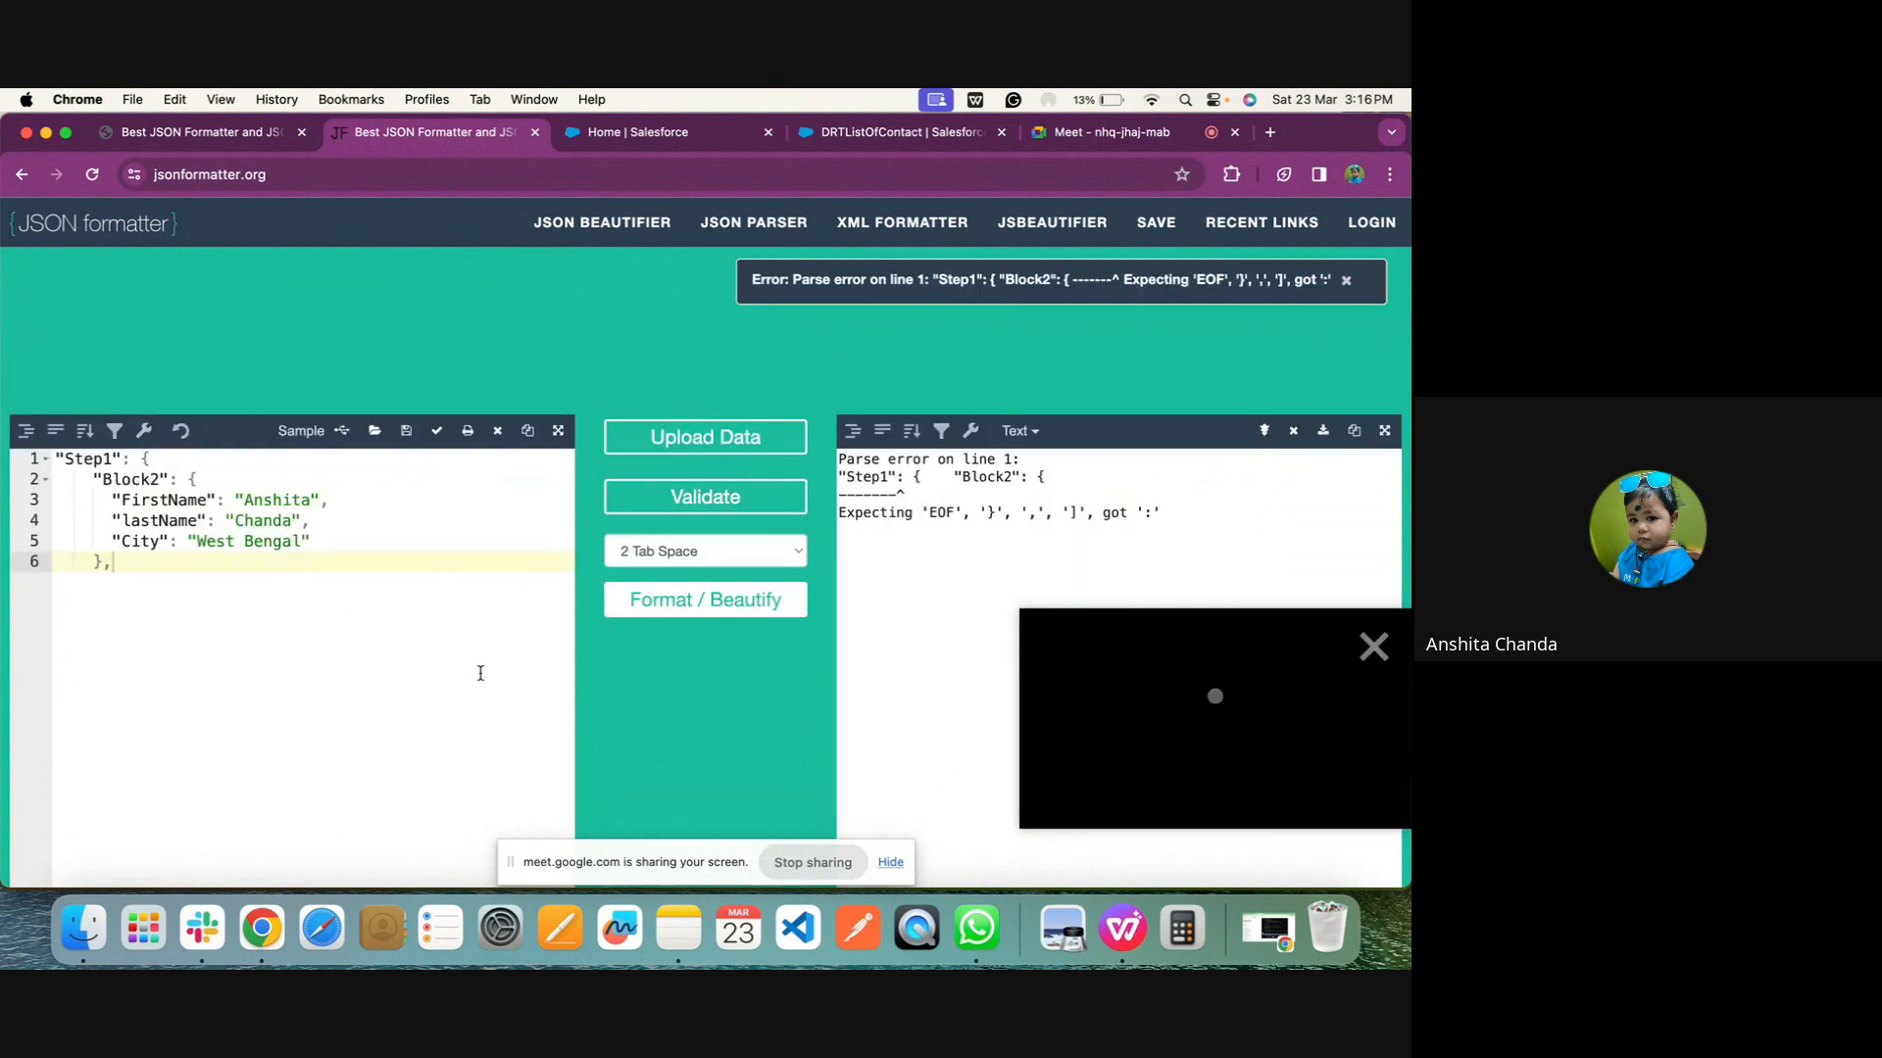
pyautogui.click(731, 444)
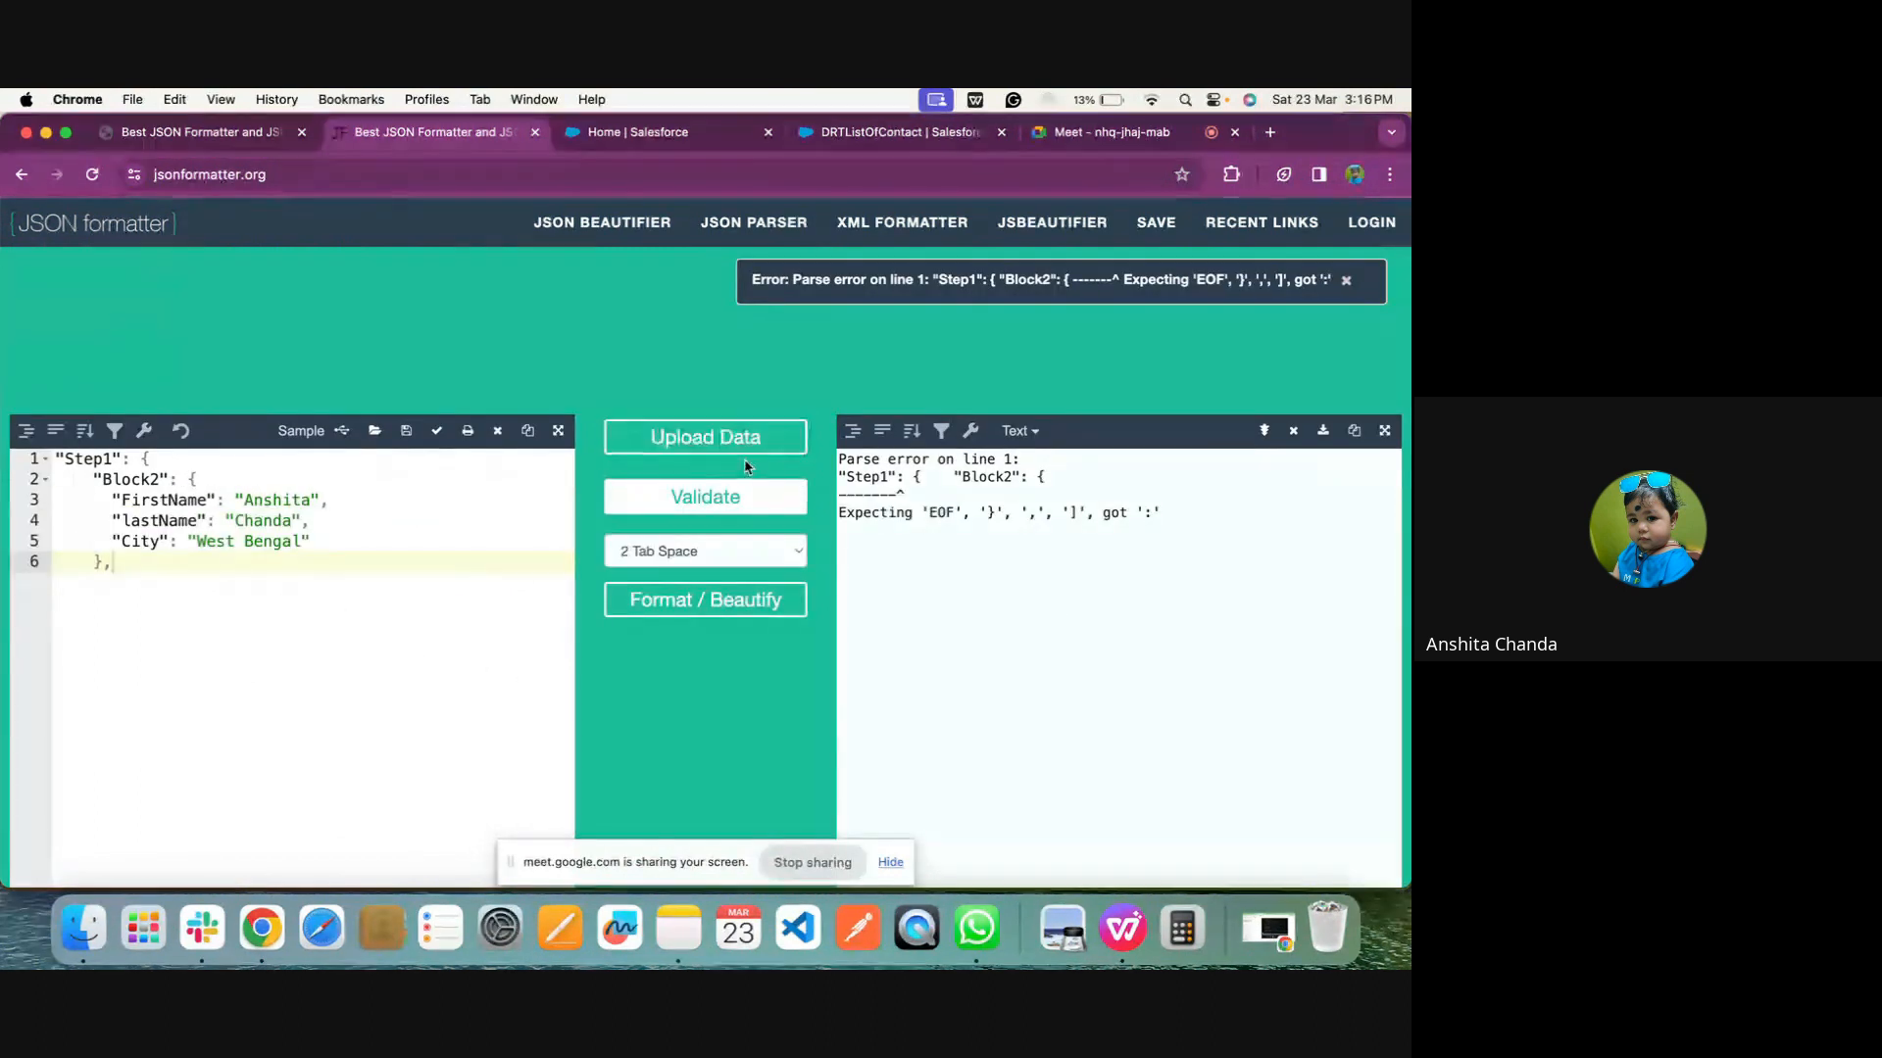
pyautogui.click(721, 504)
pyautogui.click(92, 176)
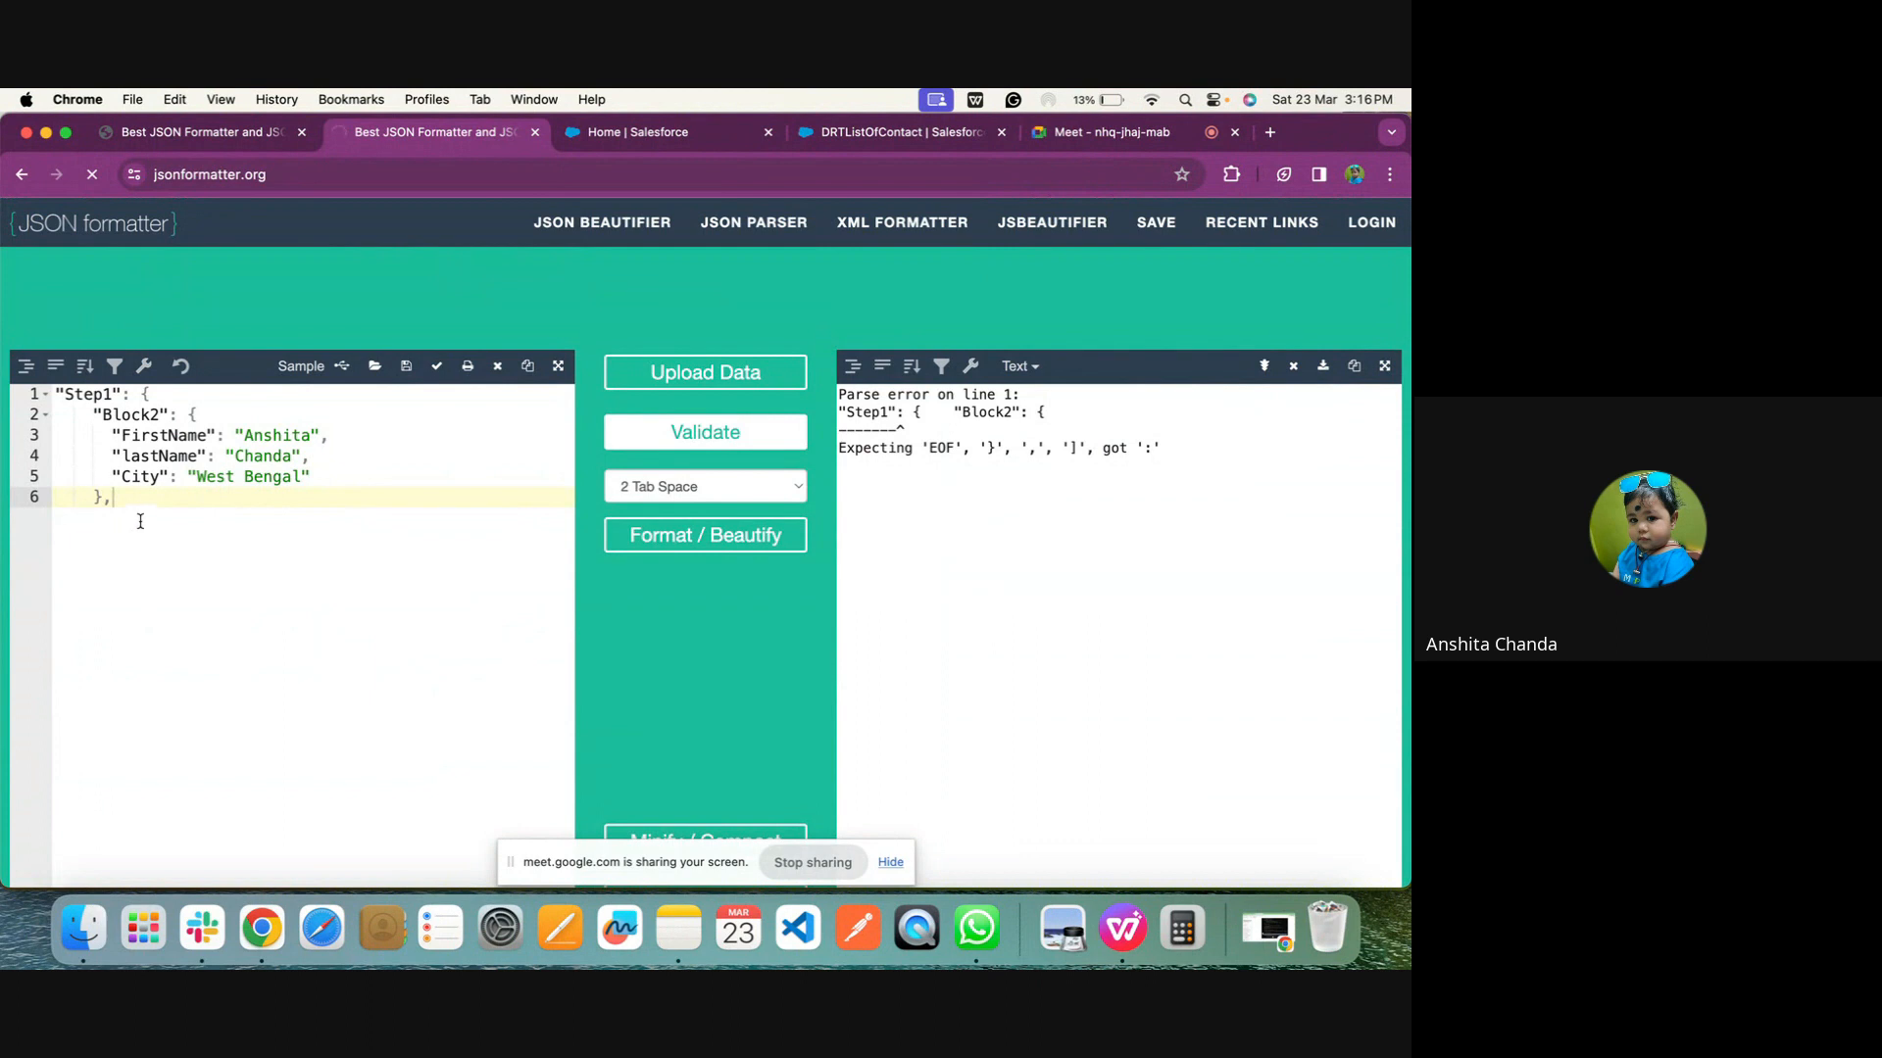
# Remove the trailing comma after Block2, add a closing brace for Step1 on a new line, and validate the JSON again
pyautogui.press('BackSpace')
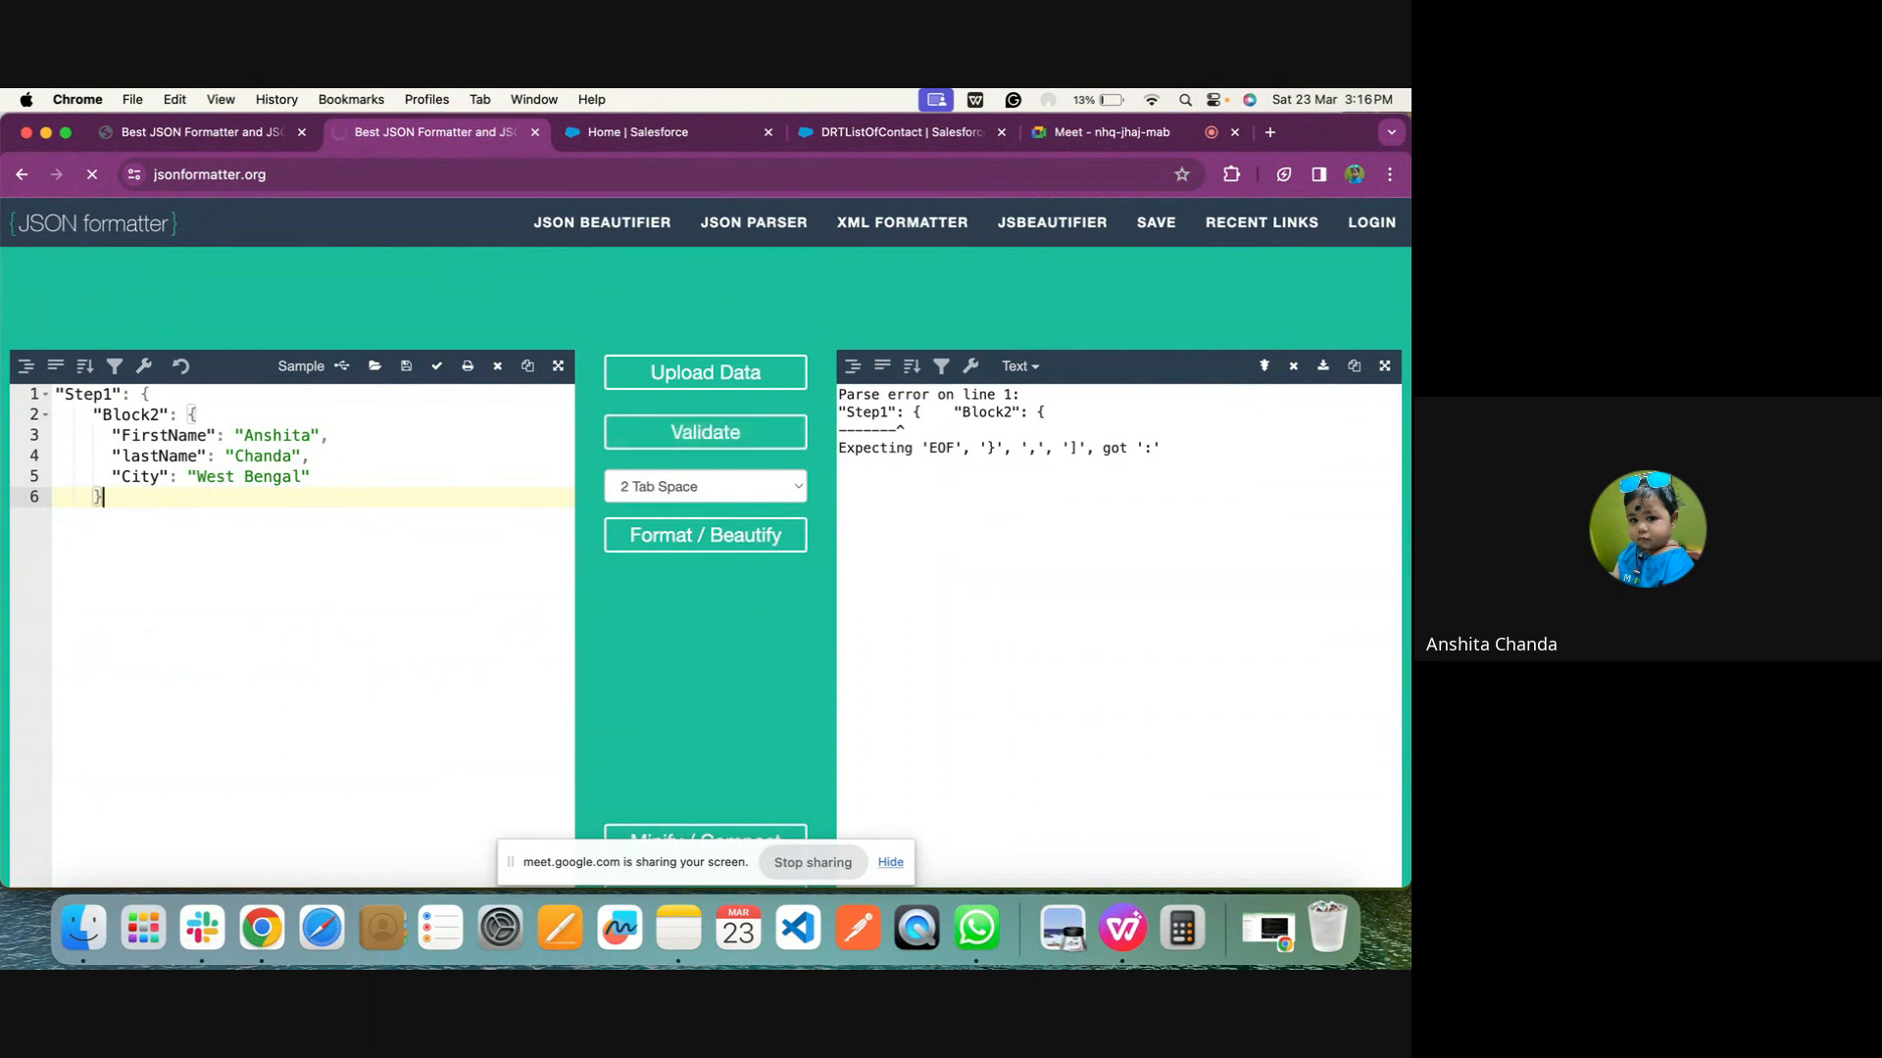
pyautogui.press('Return')
pyautogui.write(']')
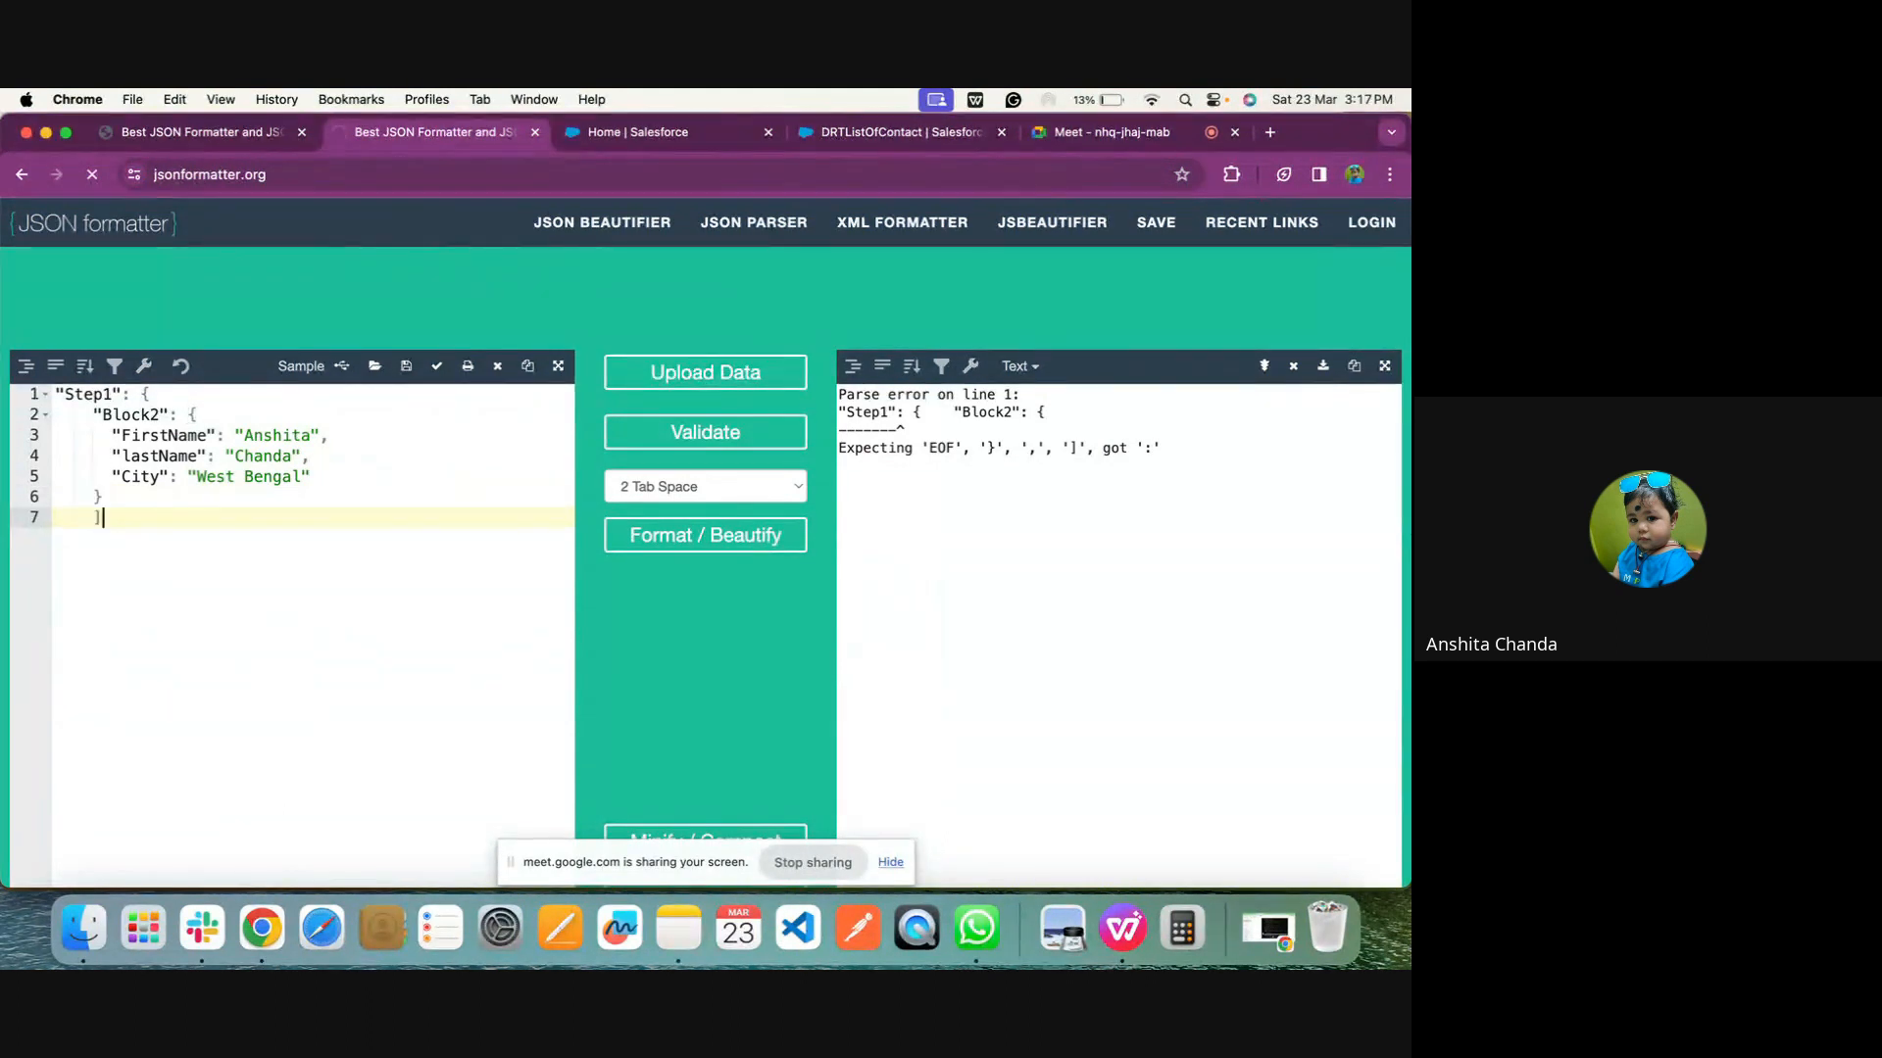
pyautogui.press('BackSpace')
pyautogui.write('}')
pyautogui.click(657, 443)
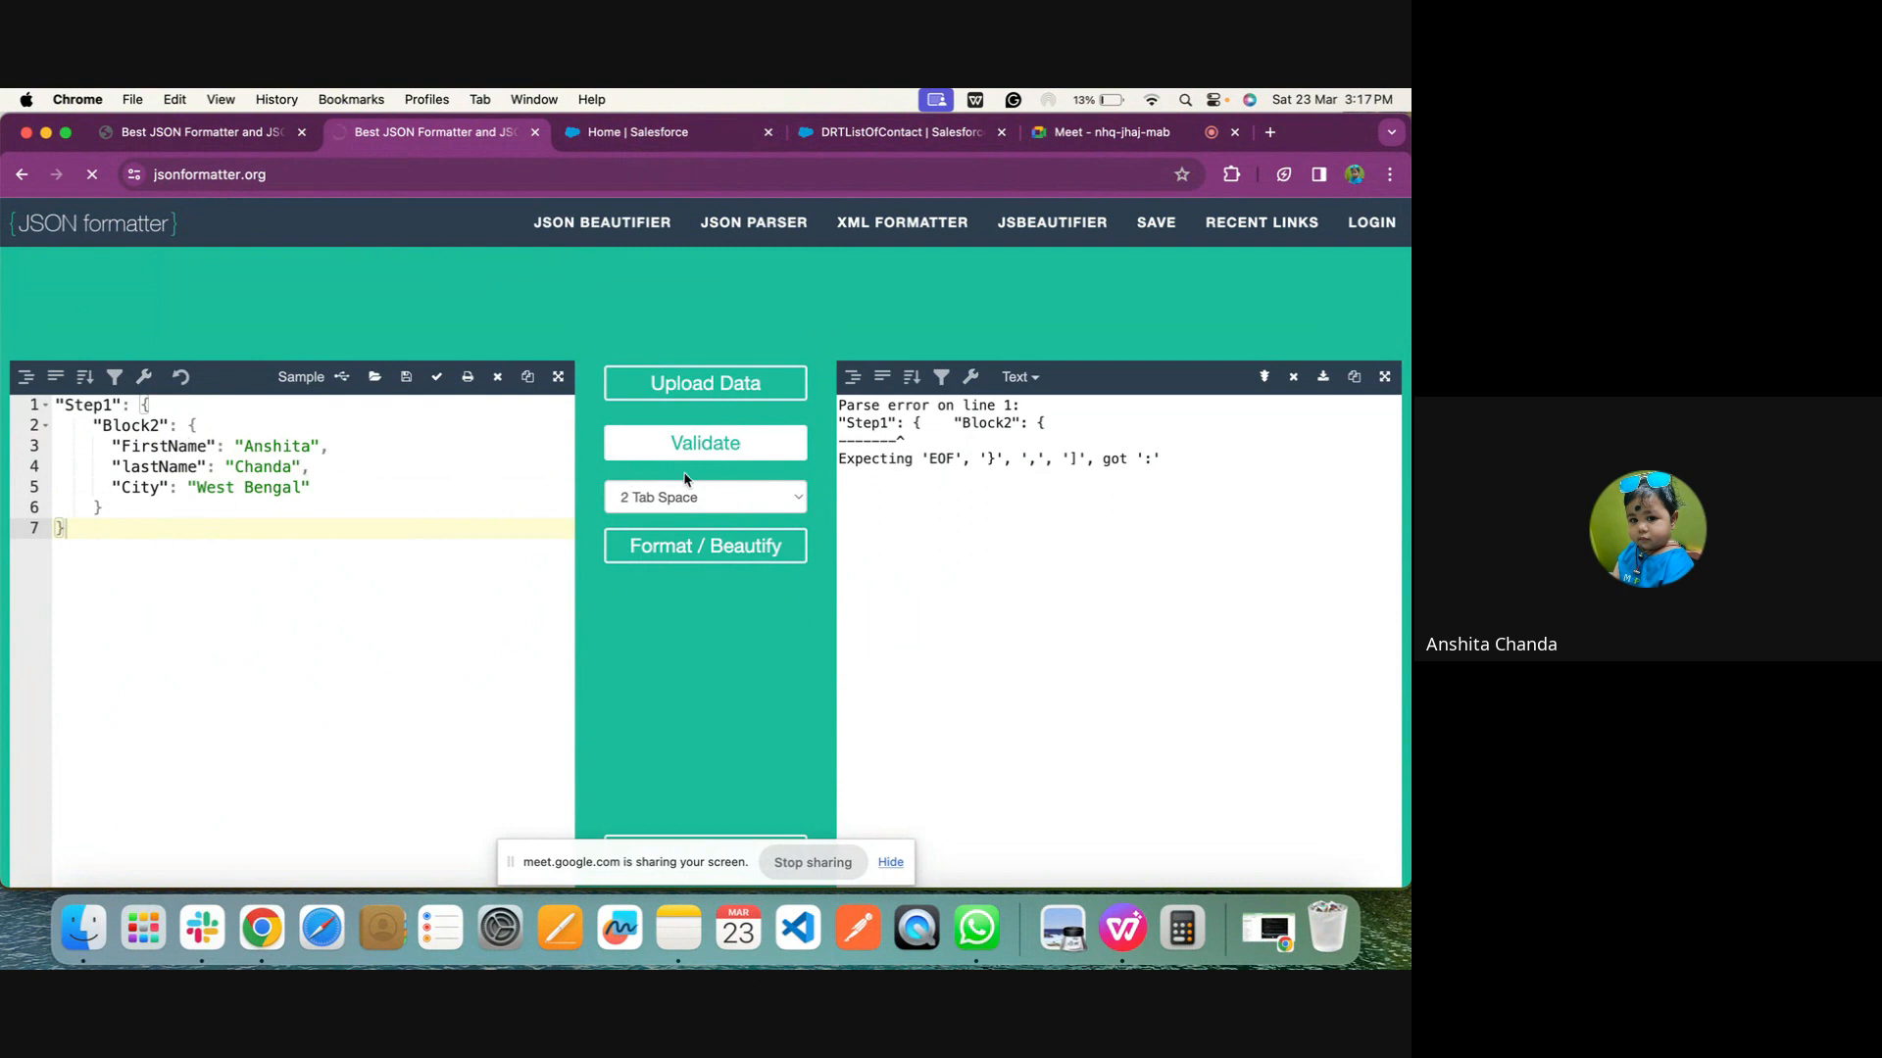
pyautogui.click(725, 458)
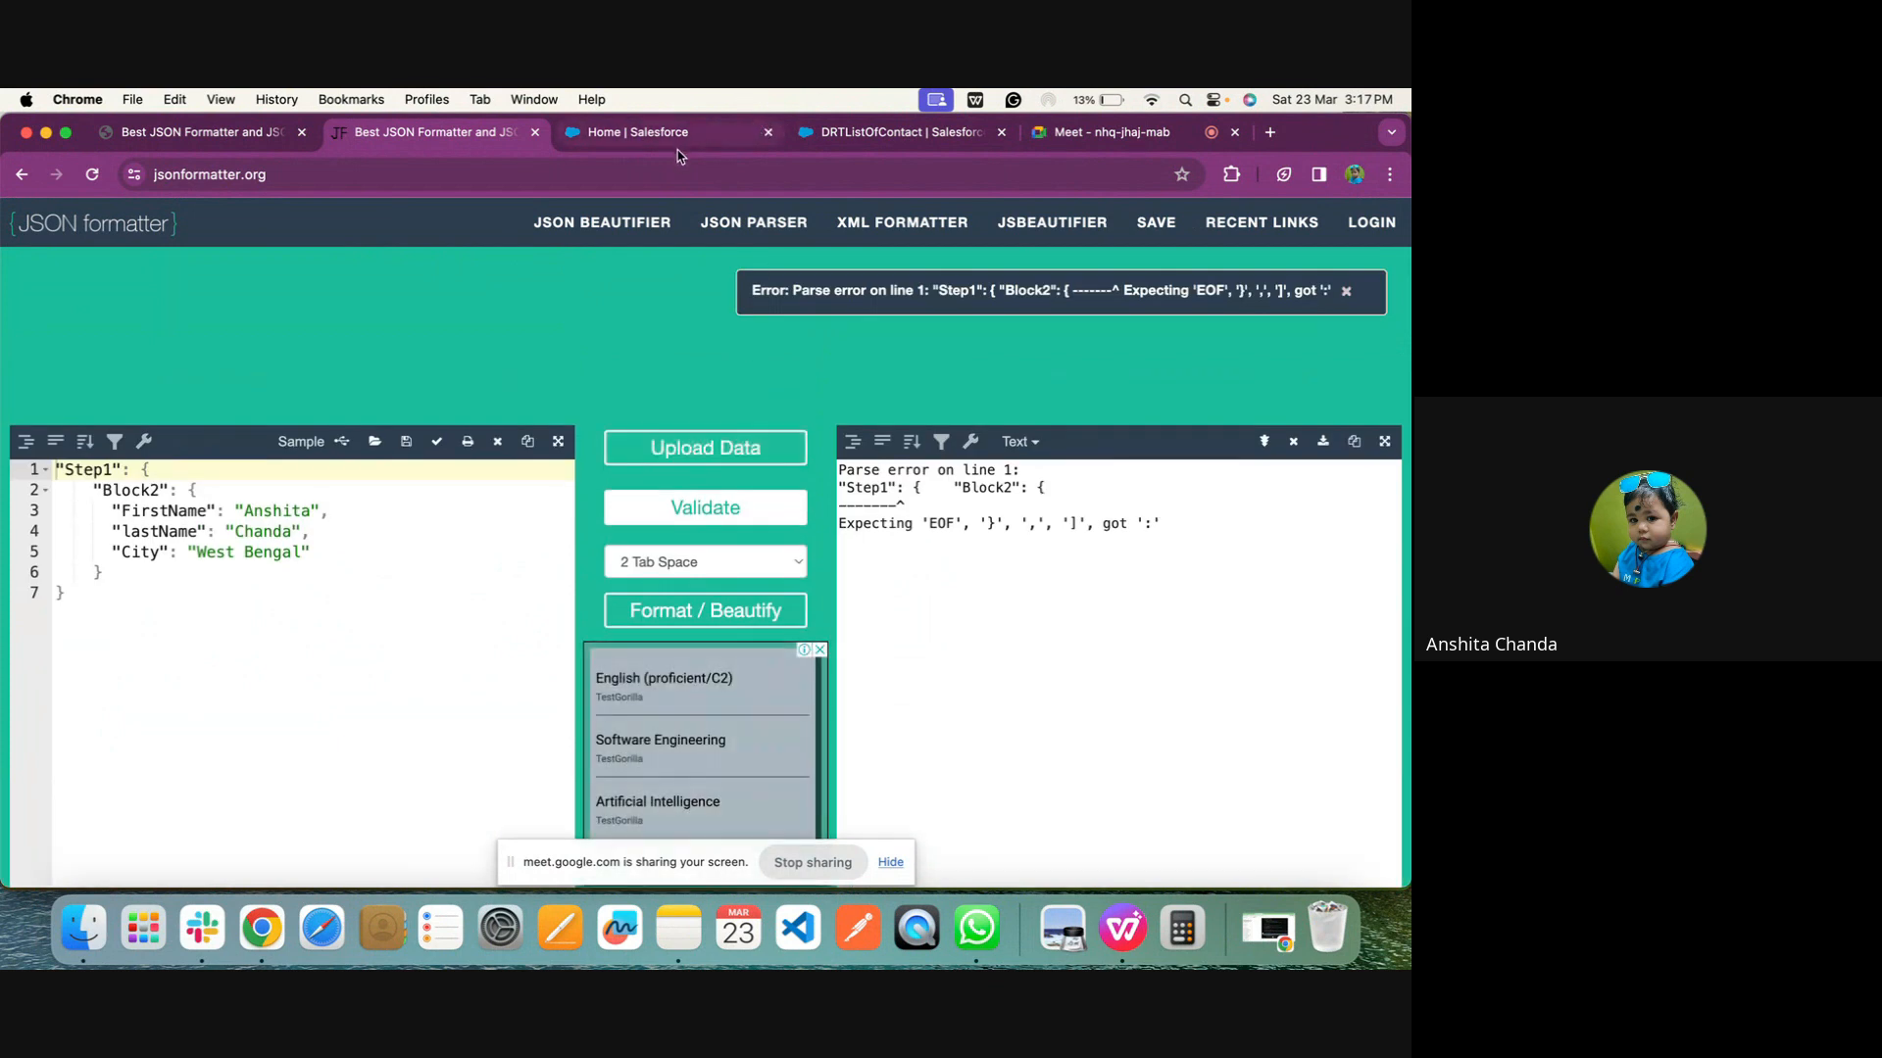
# Open the OmniStudio app from Salesforce Setup in a new browser tab and switch to it
pyautogui.click(726, 133)
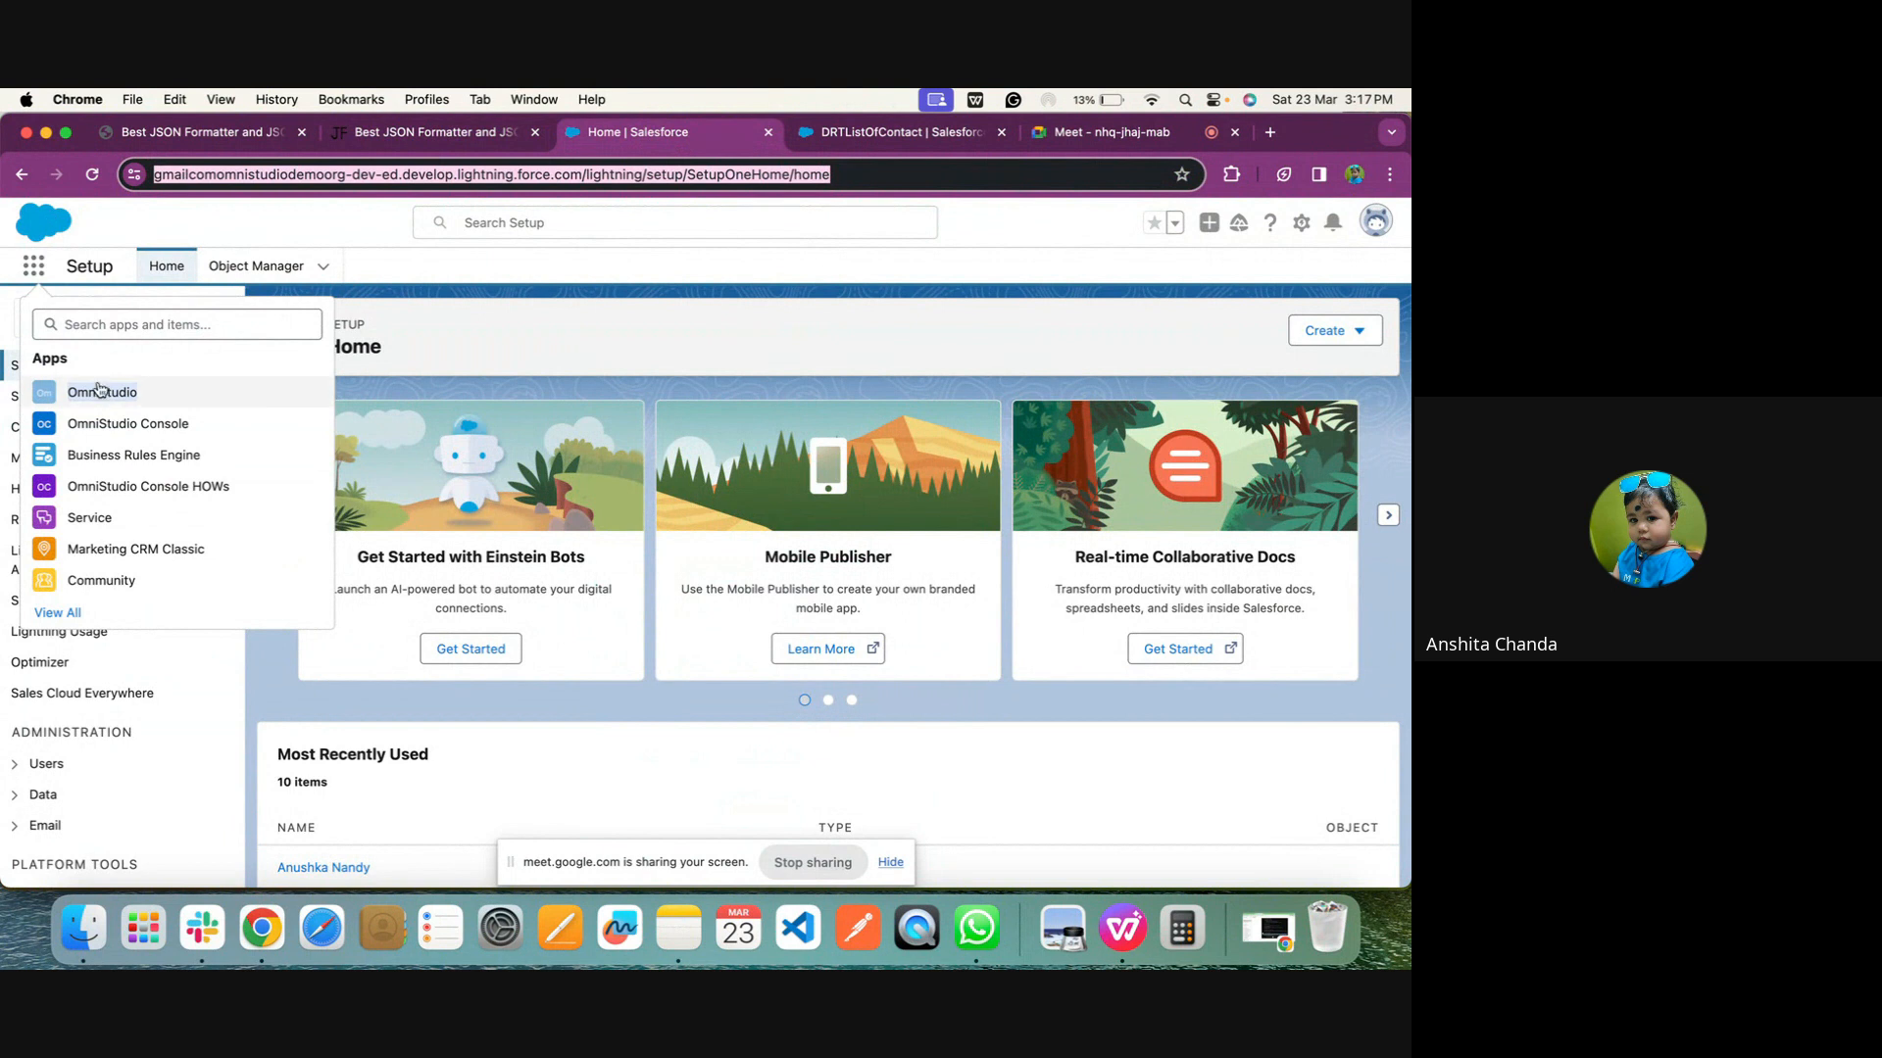
pyautogui.rightClick(104, 389)
pyautogui.click(113, 392)
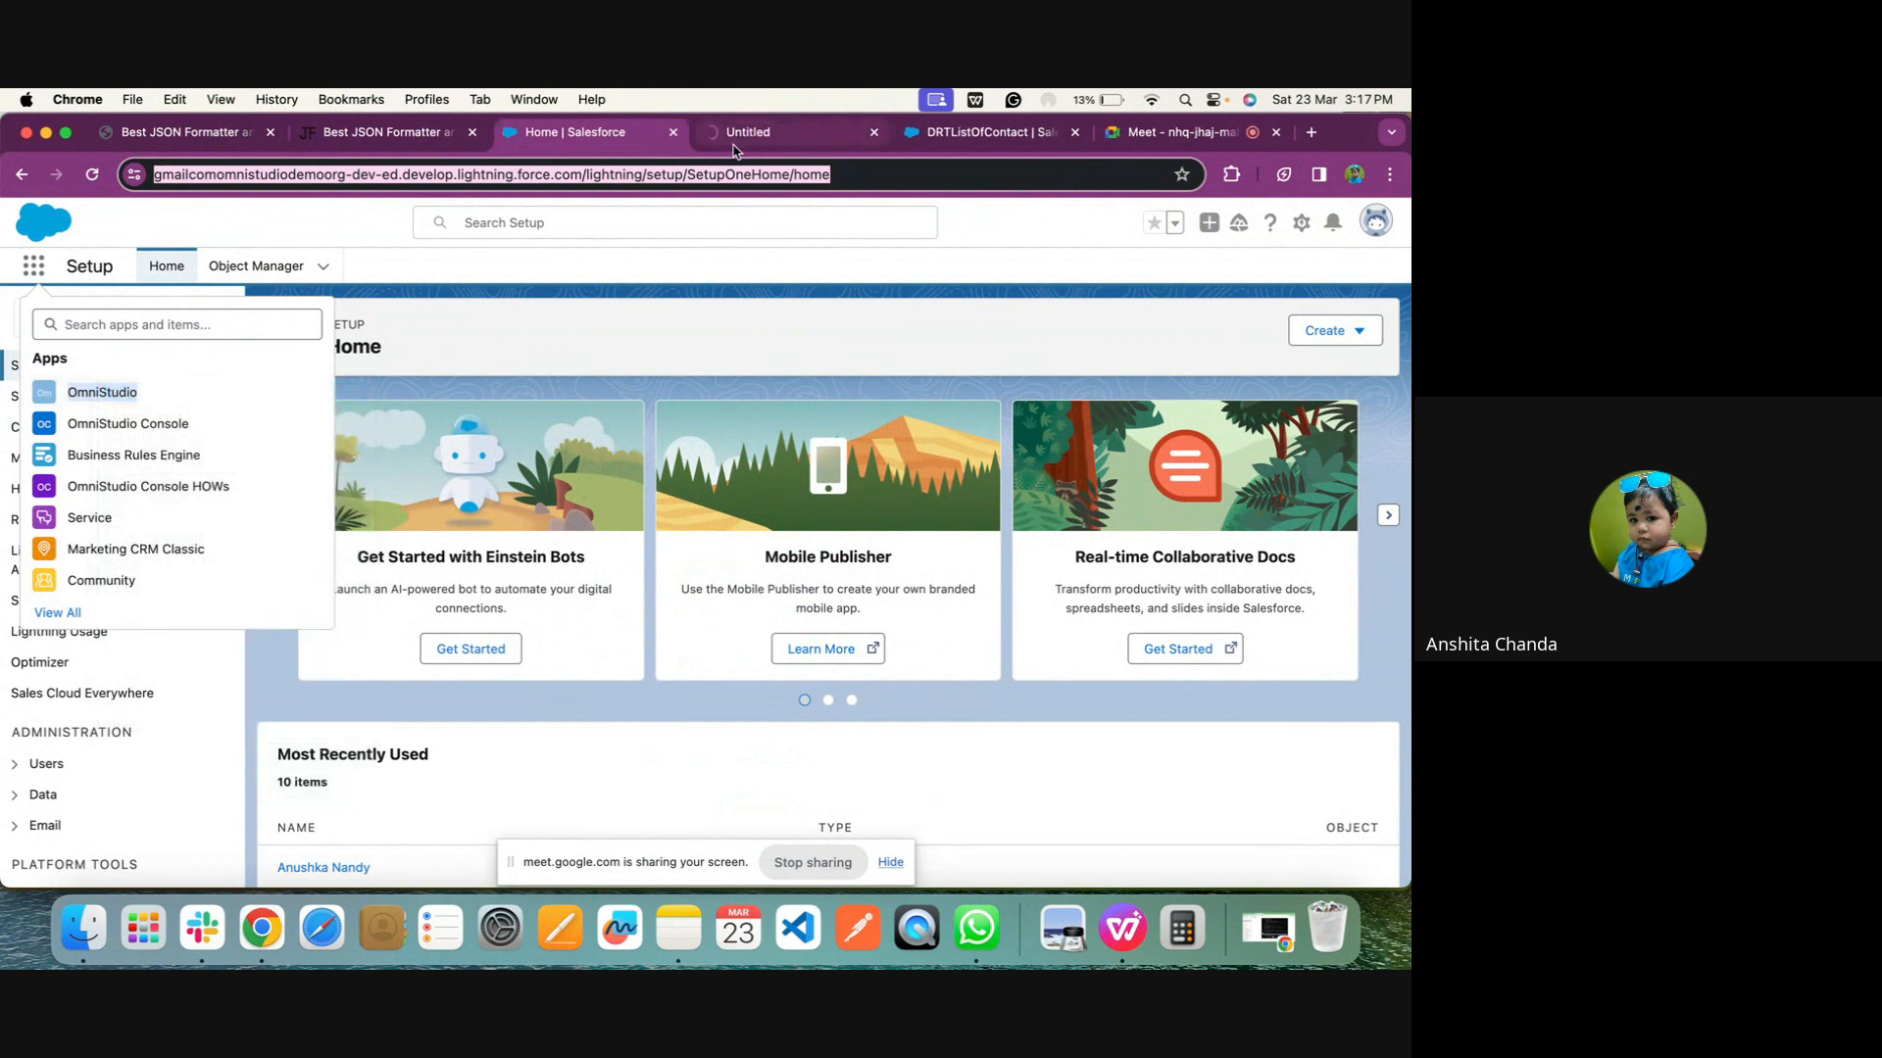
pyautogui.hotkey('ctrl', 'Tab')
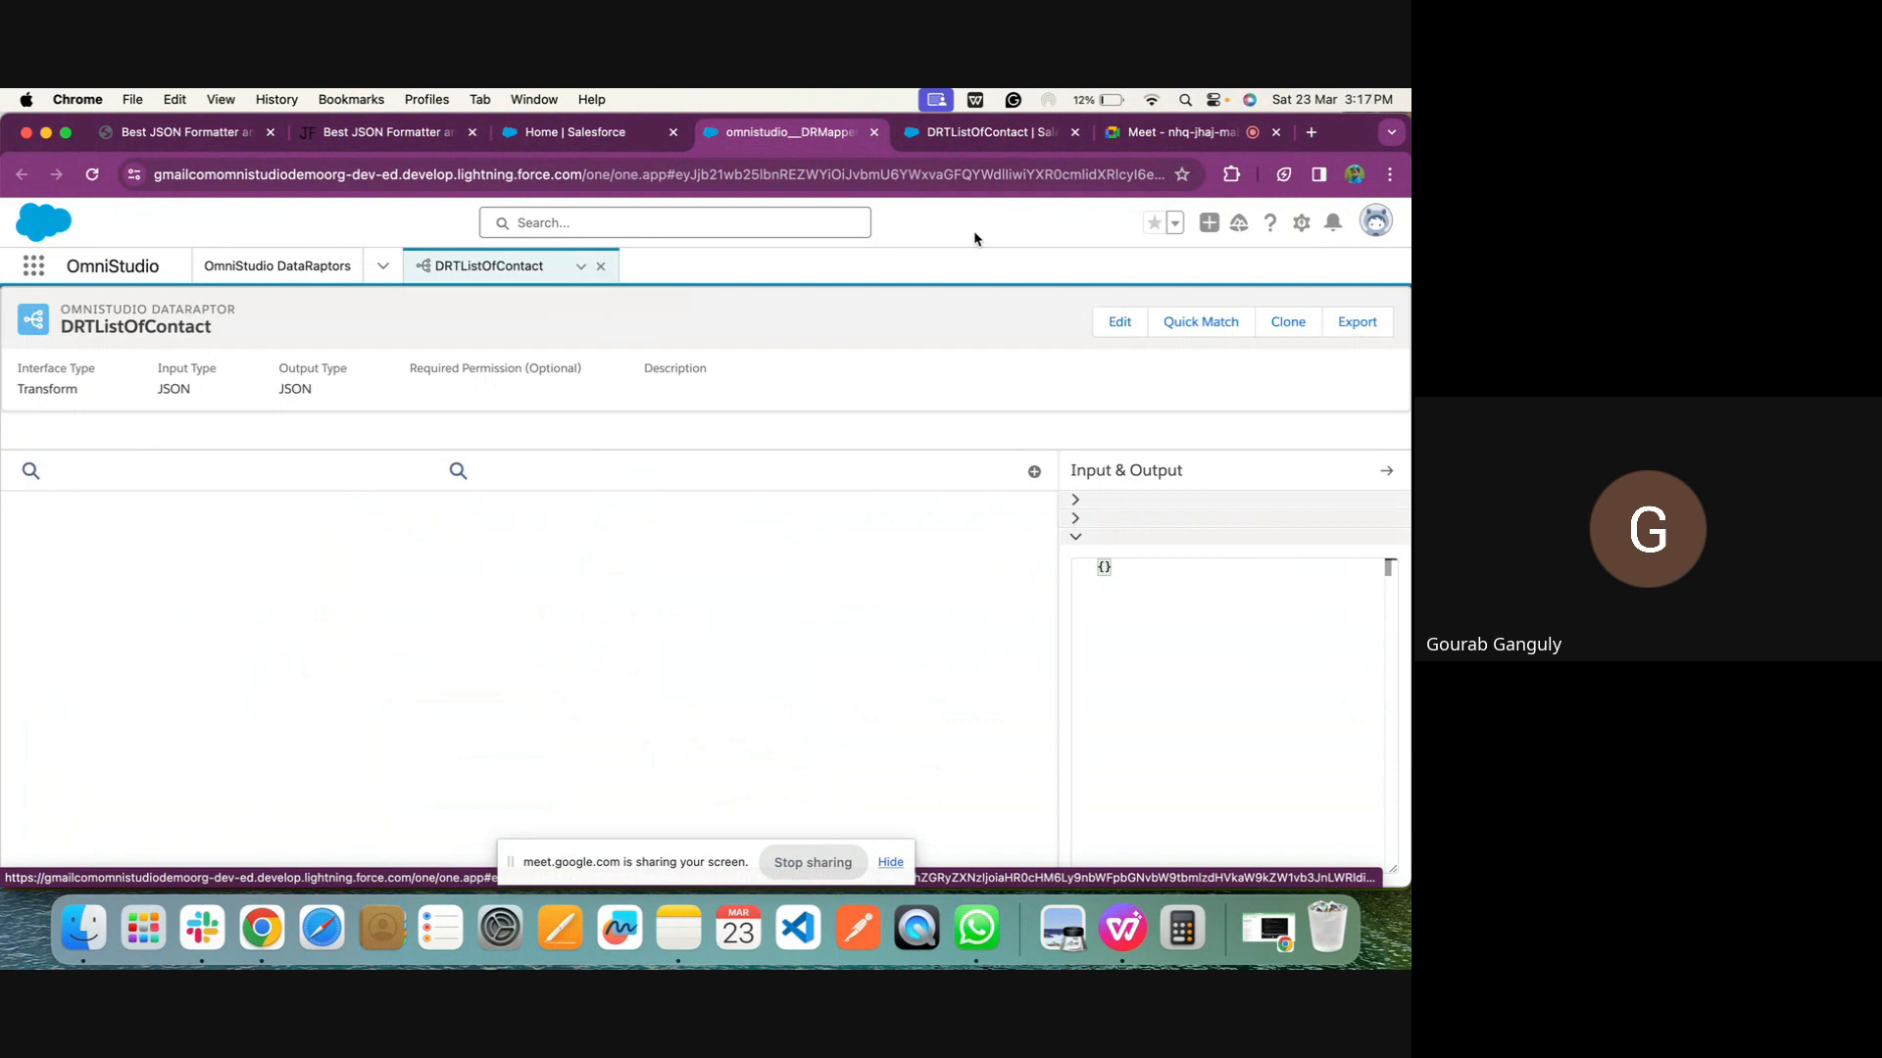
pyautogui.click(1166, 128)
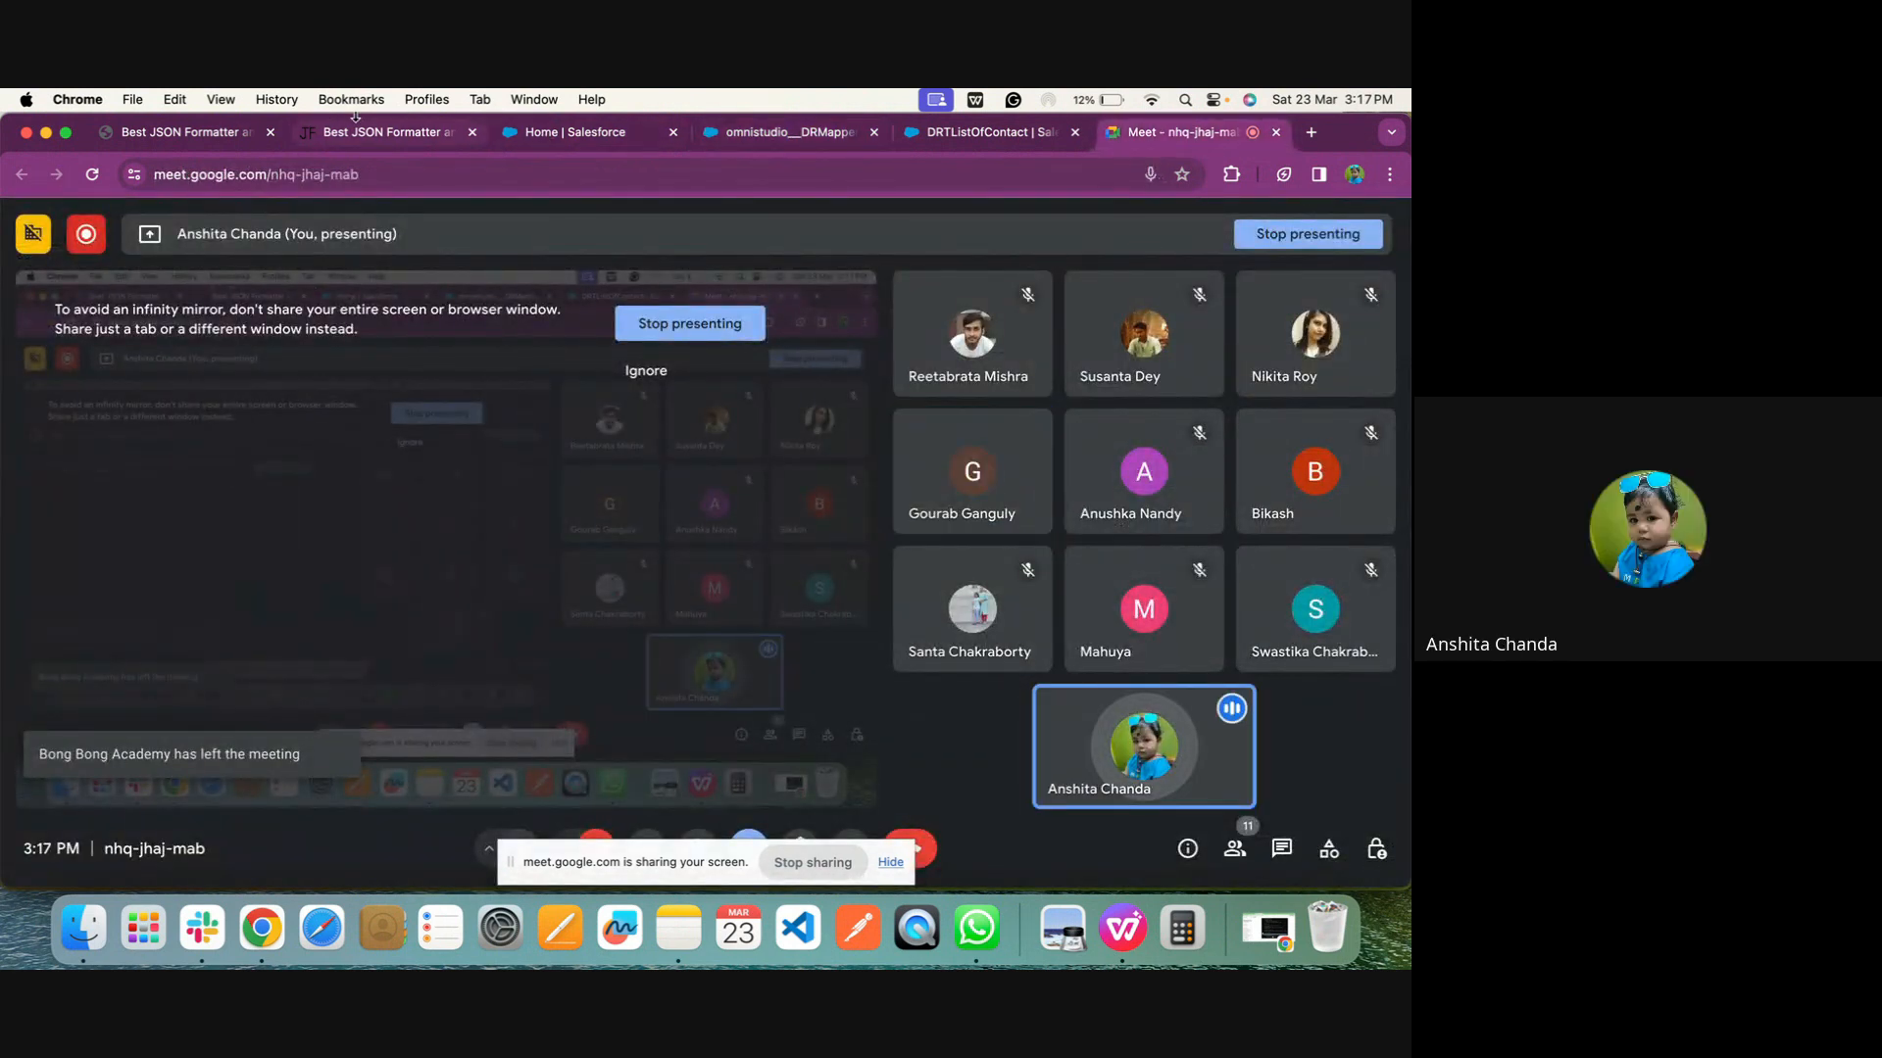
pyautogui.click(851, 131)
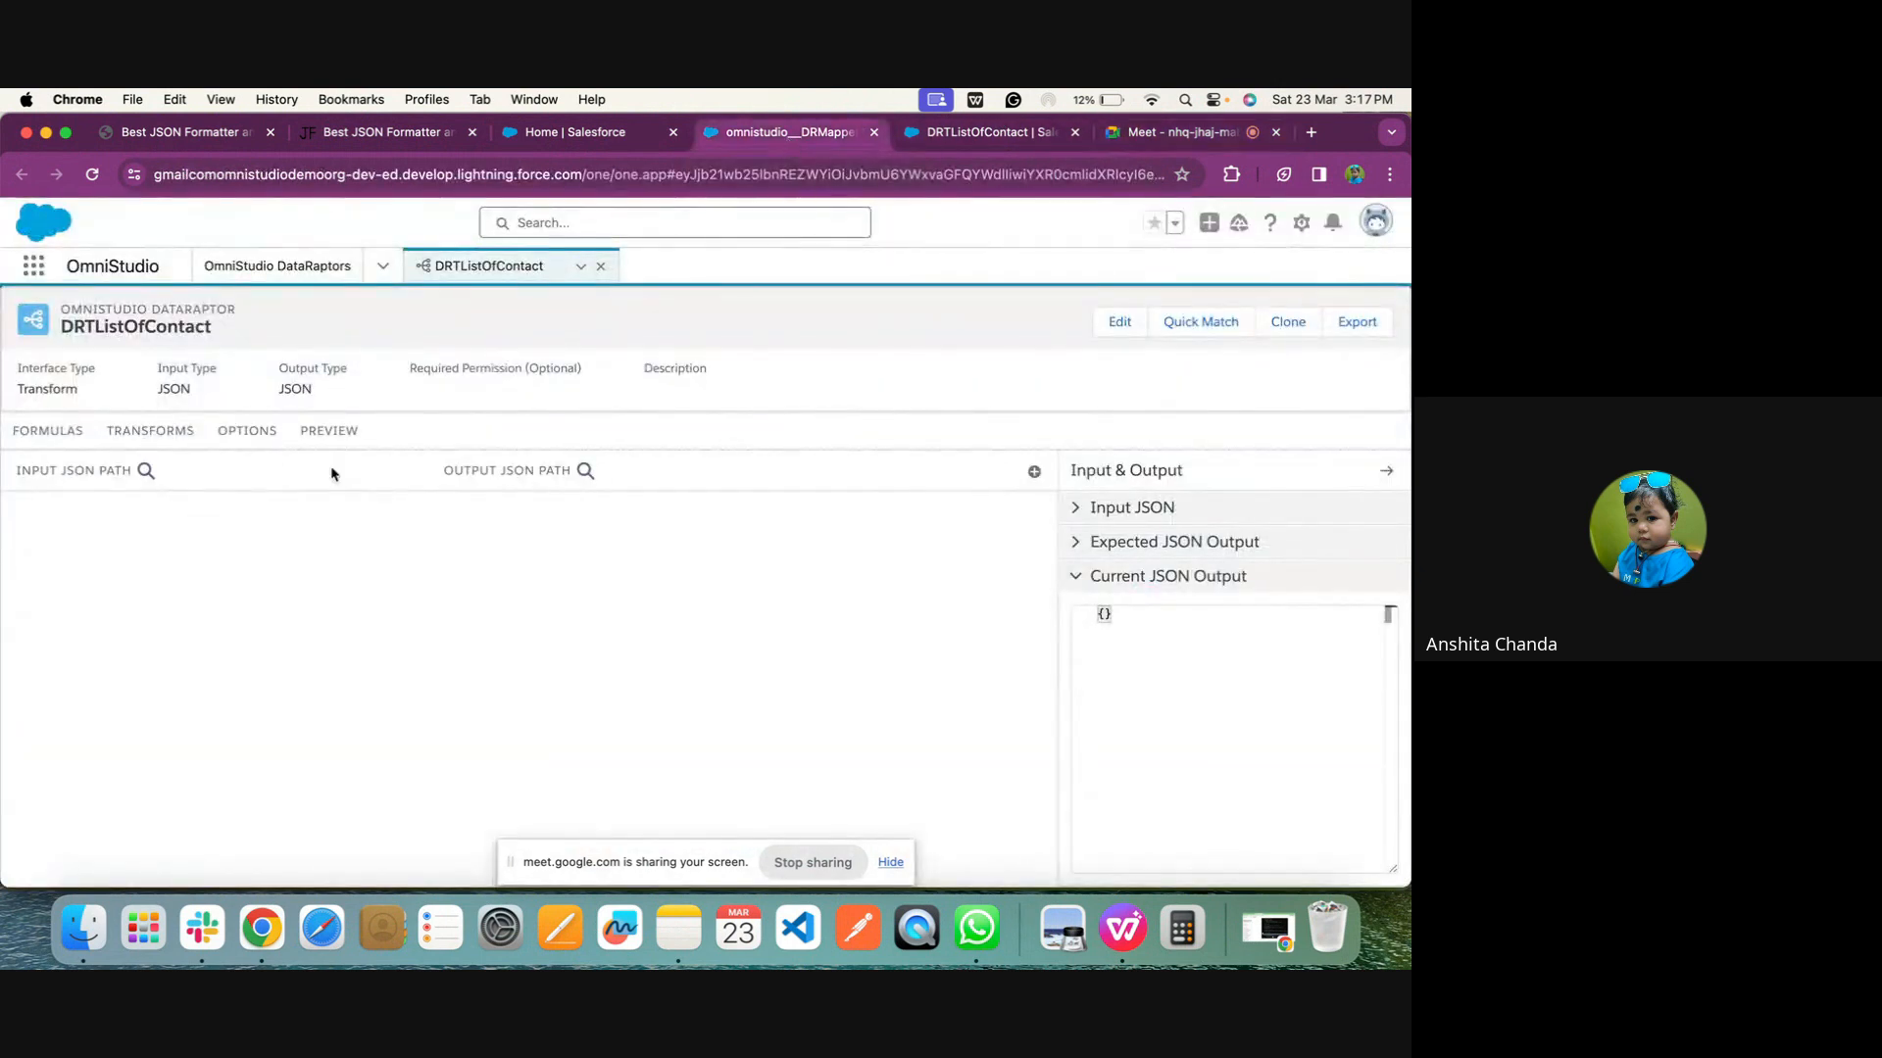
pyautogui.click(1079, 512)
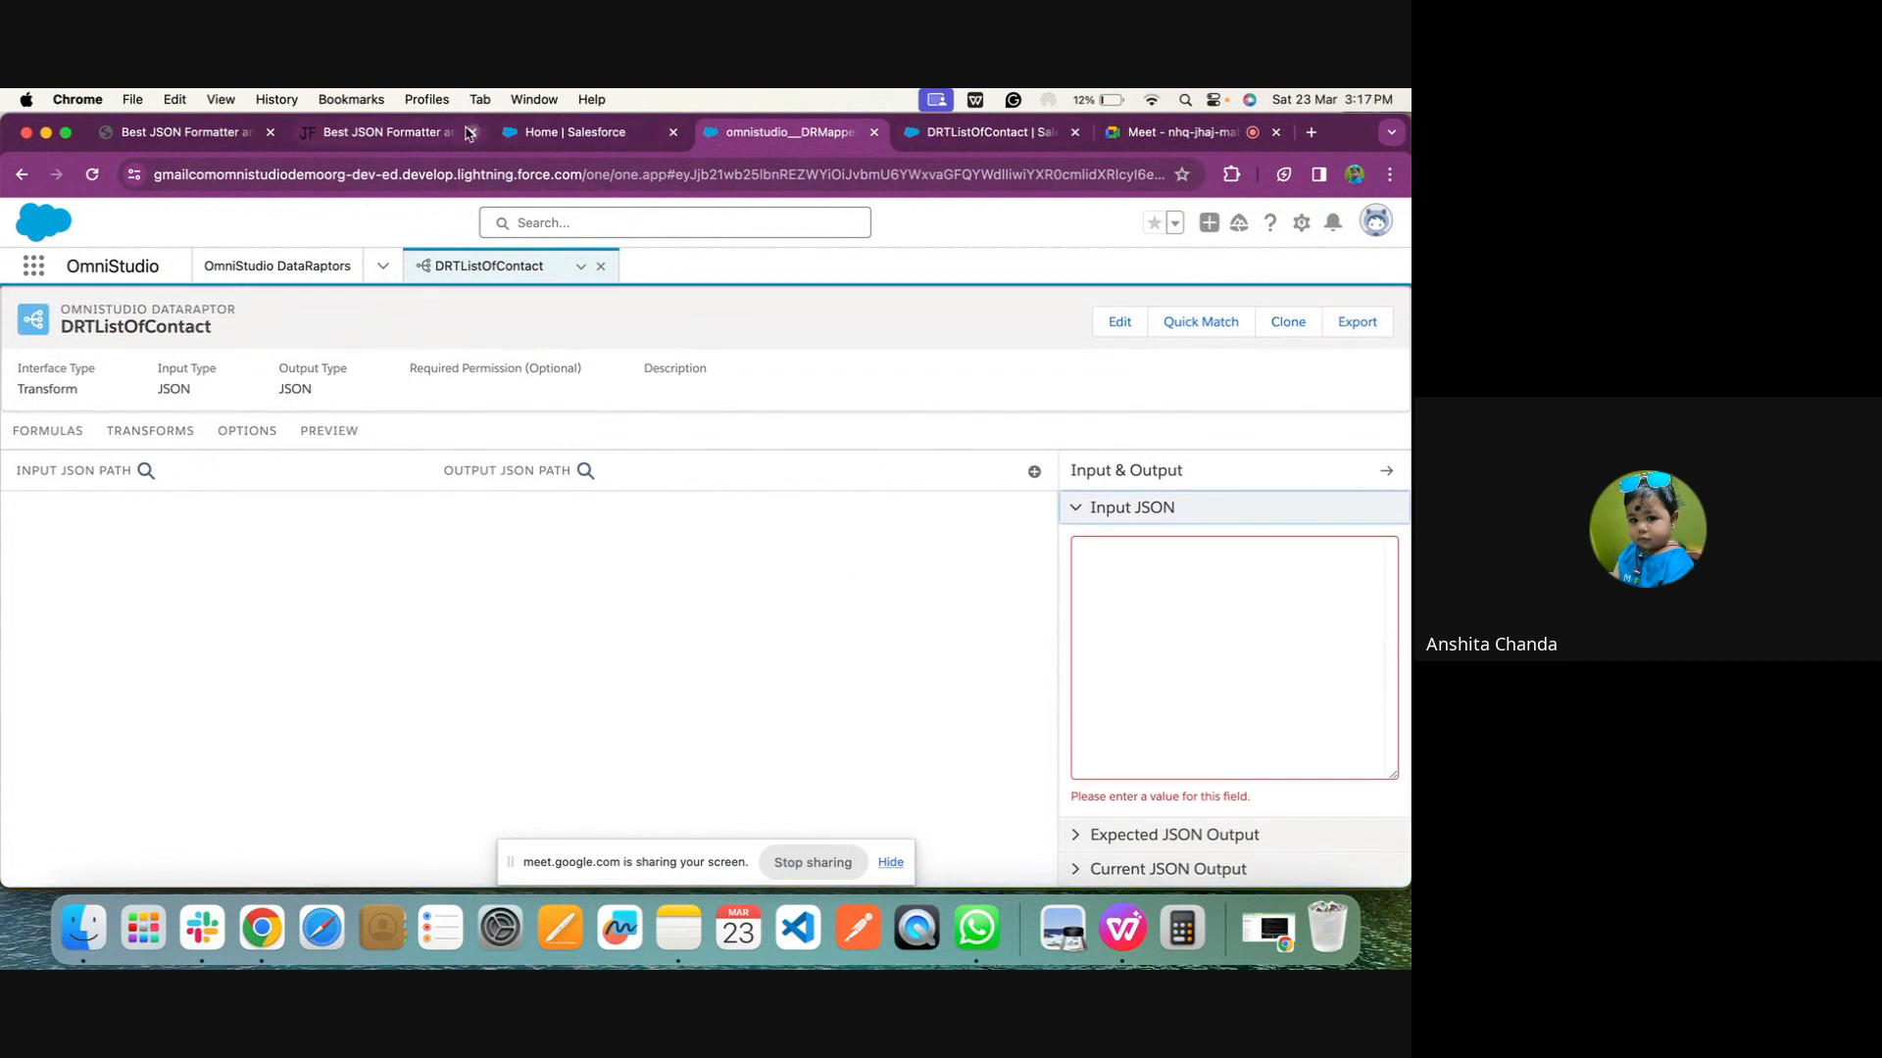
pyautogui.click(409, 135)
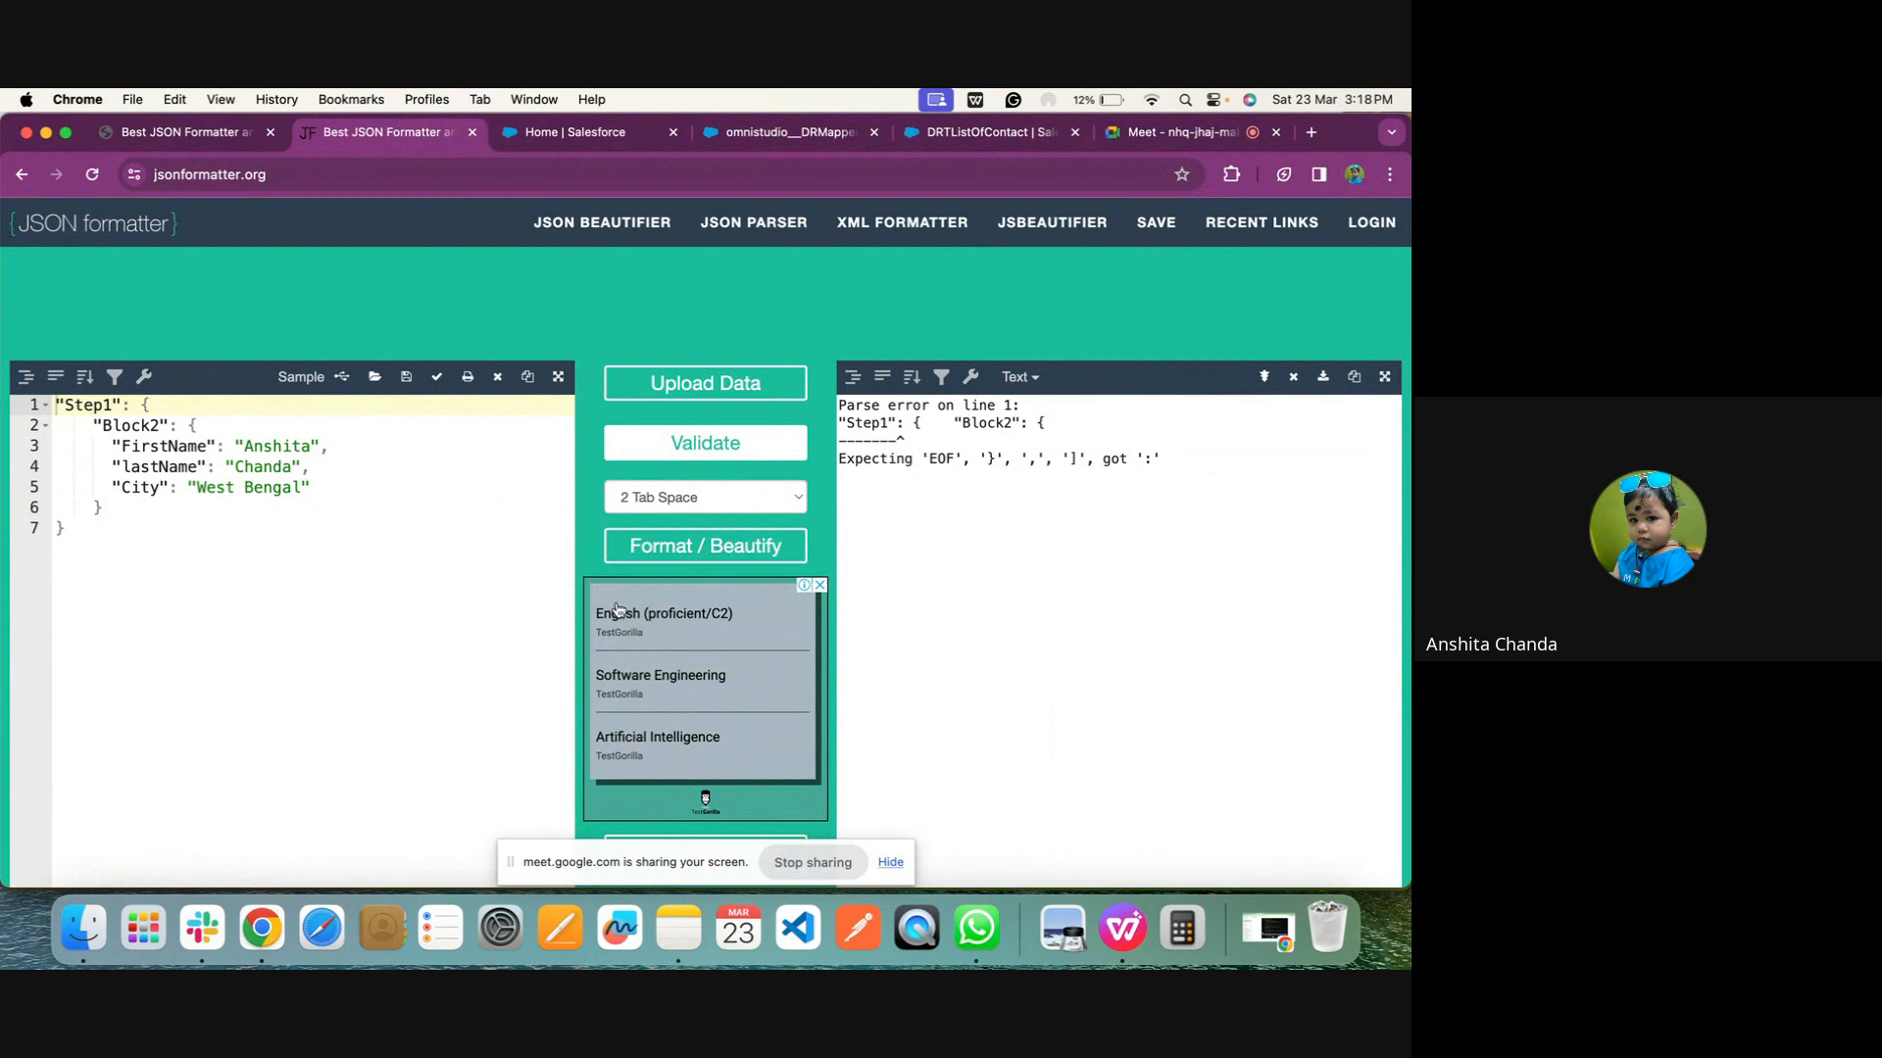
pyautogui.click(284, 552)
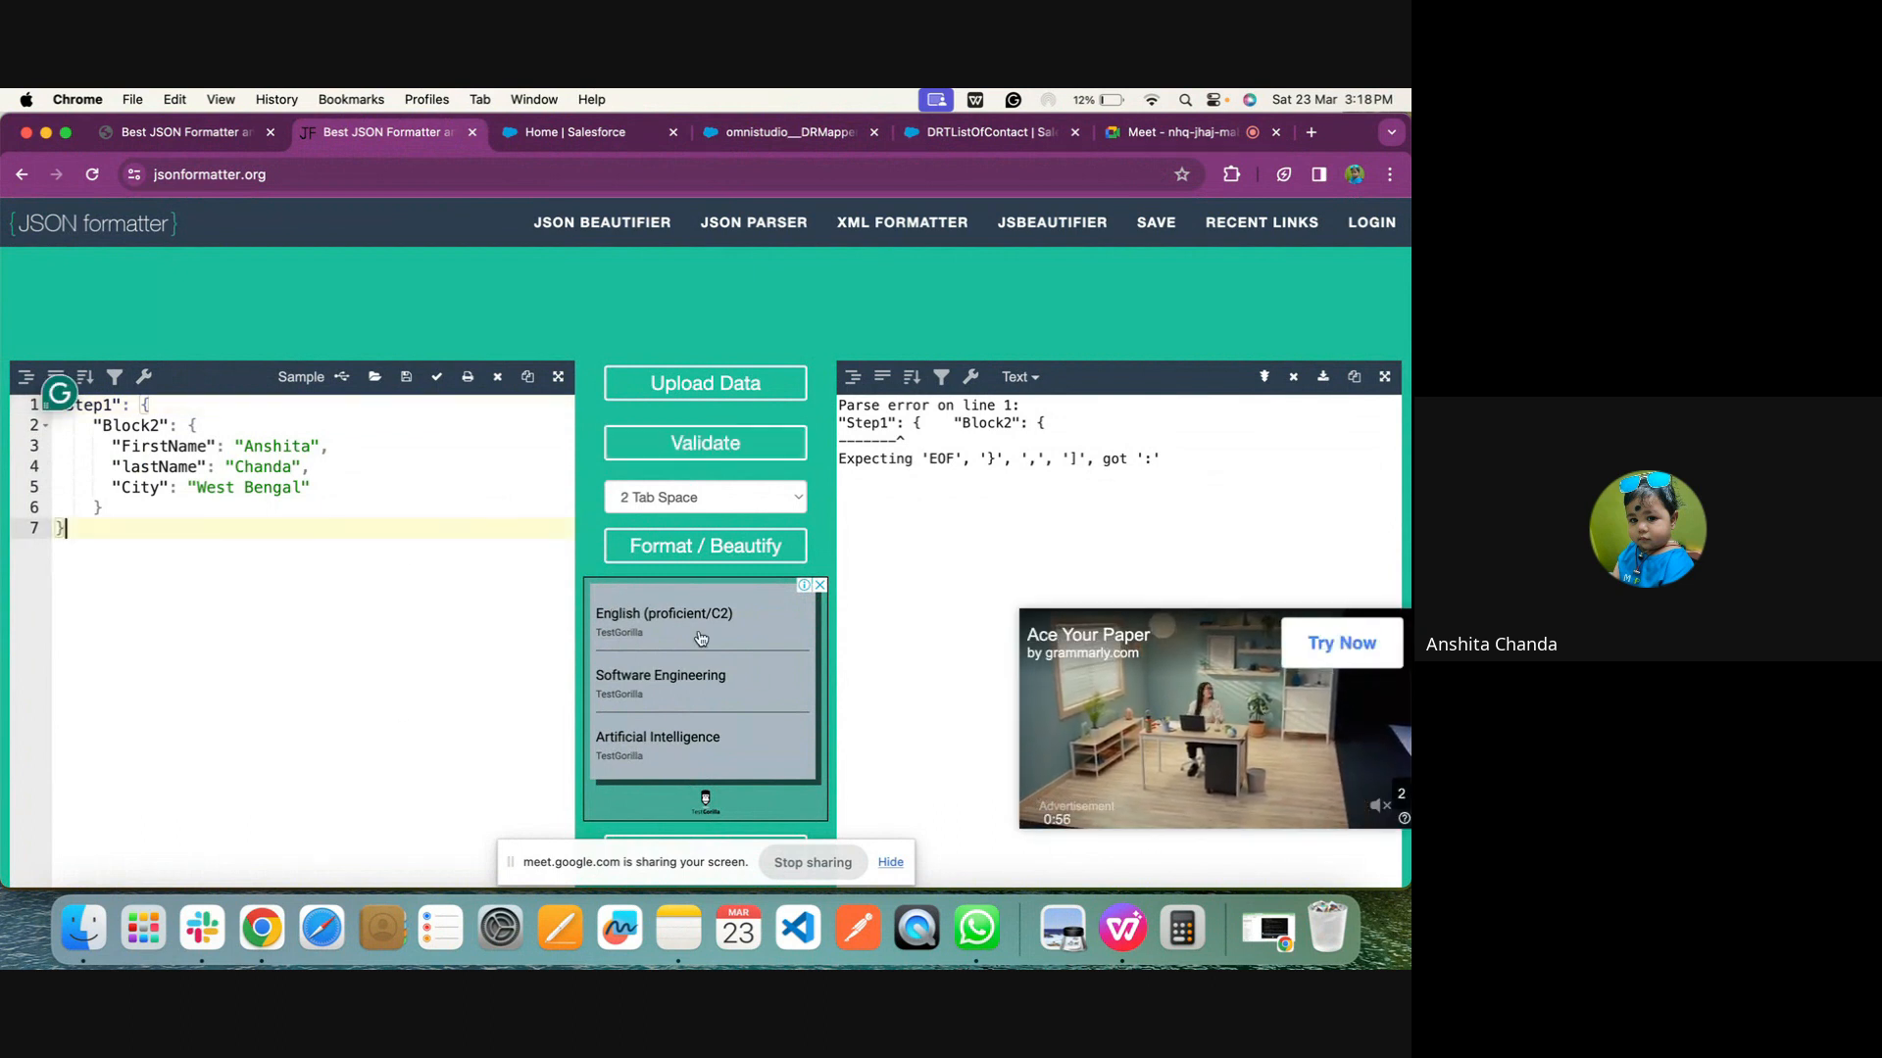
pyautogui.click(812, 863)
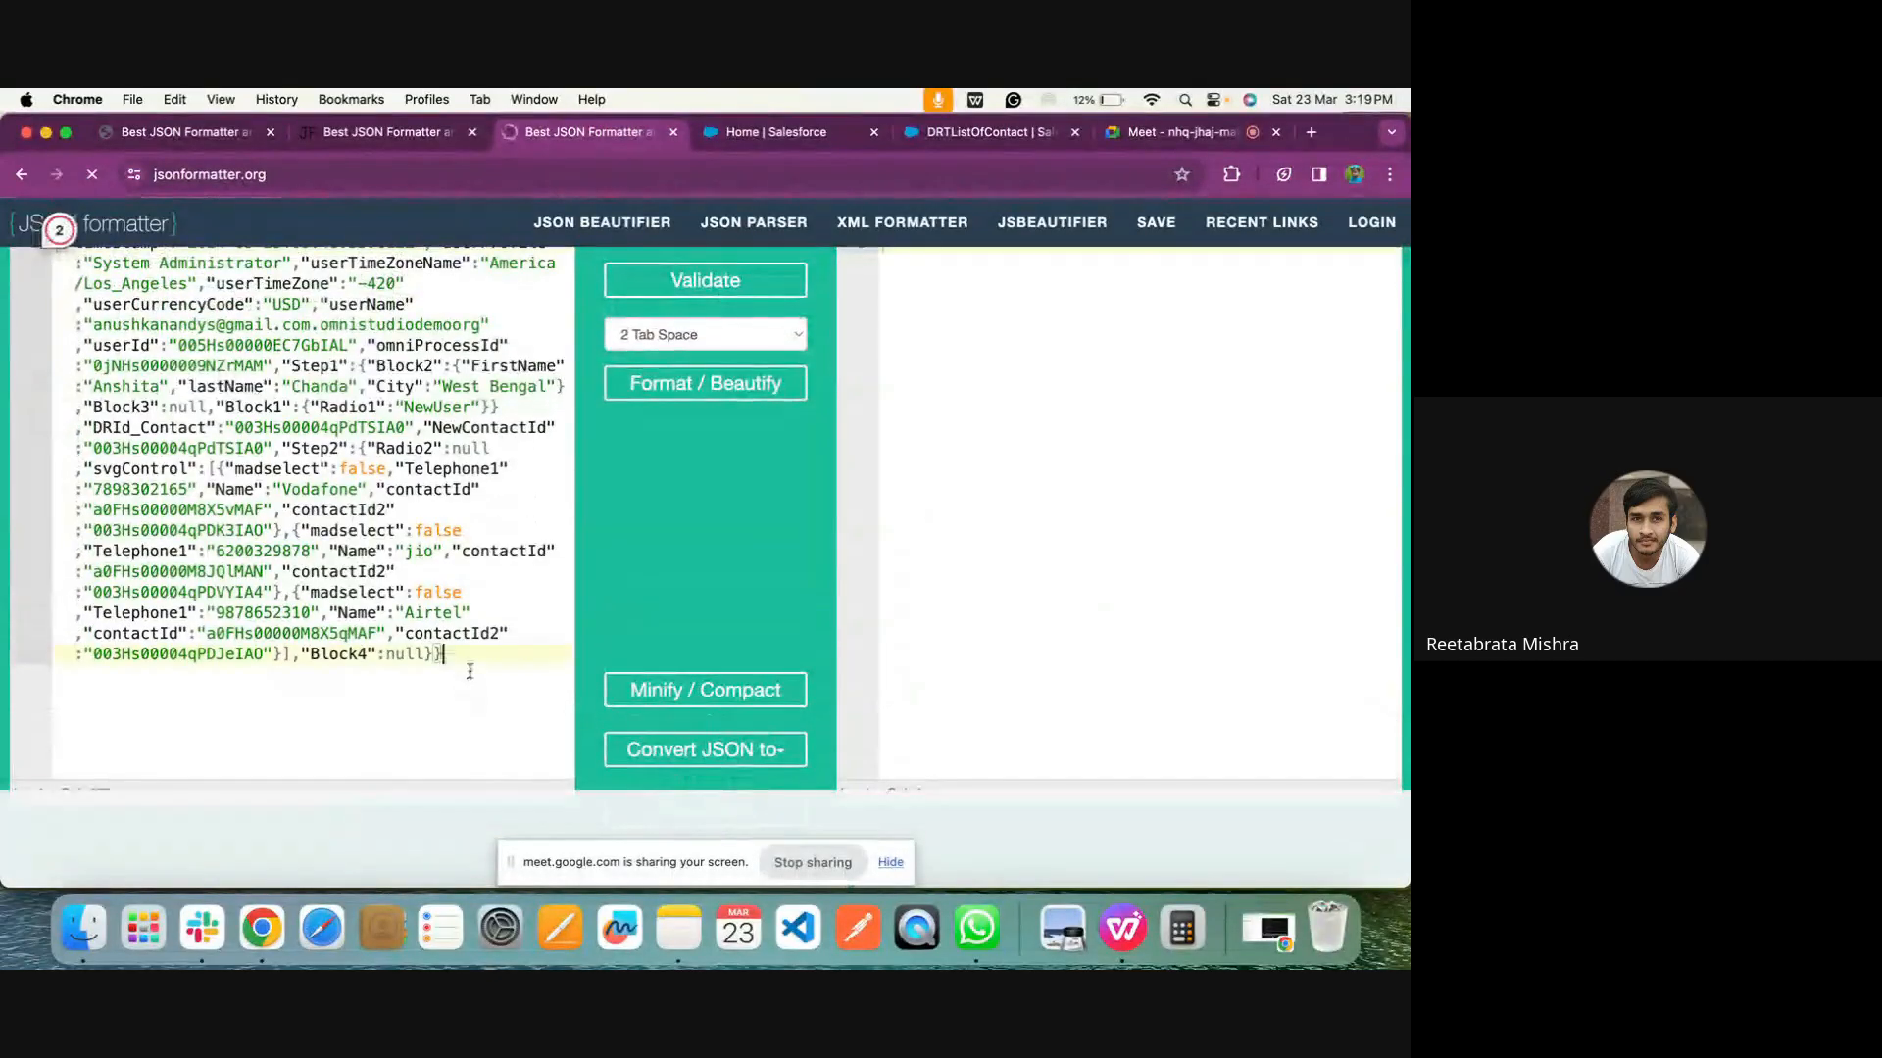
# Replace the raw JSON in the newest JSON formatter tab with the Step1 and Block2 section copied from the other tab's beautified output
pyautogui.moveTo(470, 671); pyautogui.dragTo(75, 284)
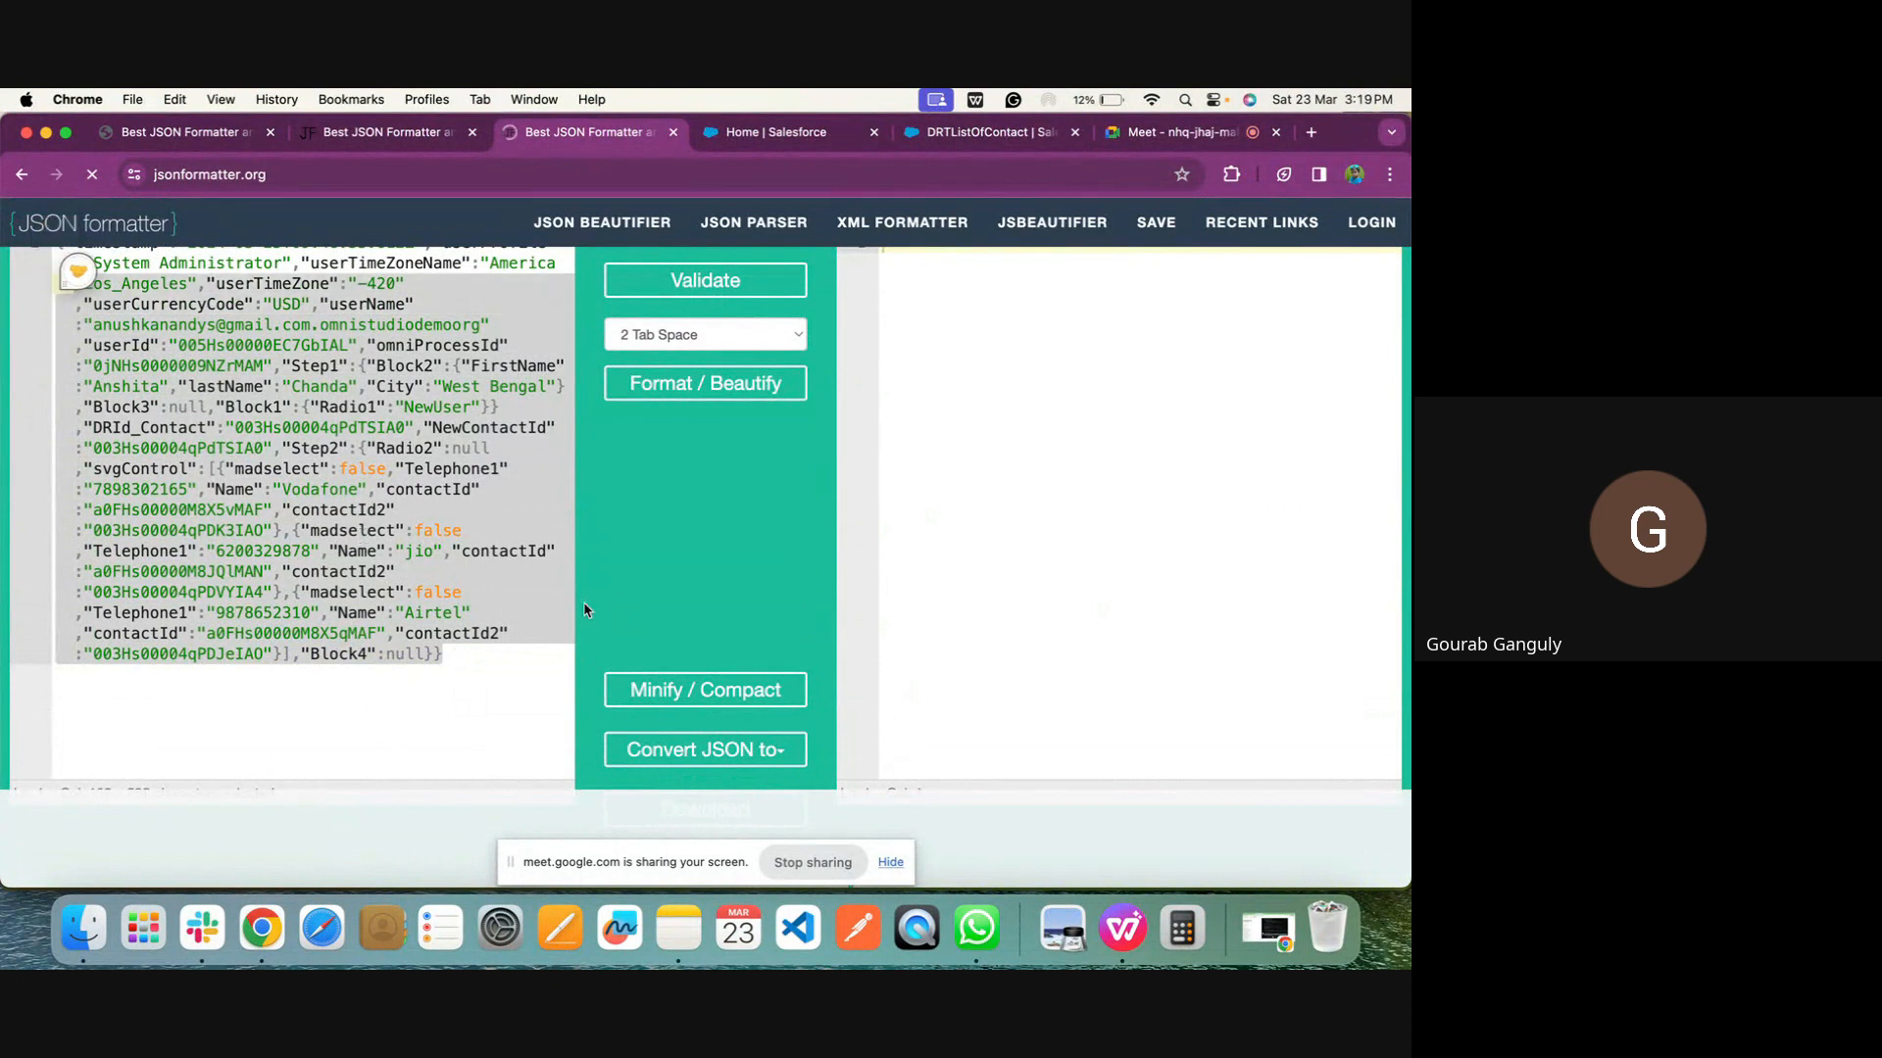
pyautogui.scroll(3, 584, 602)
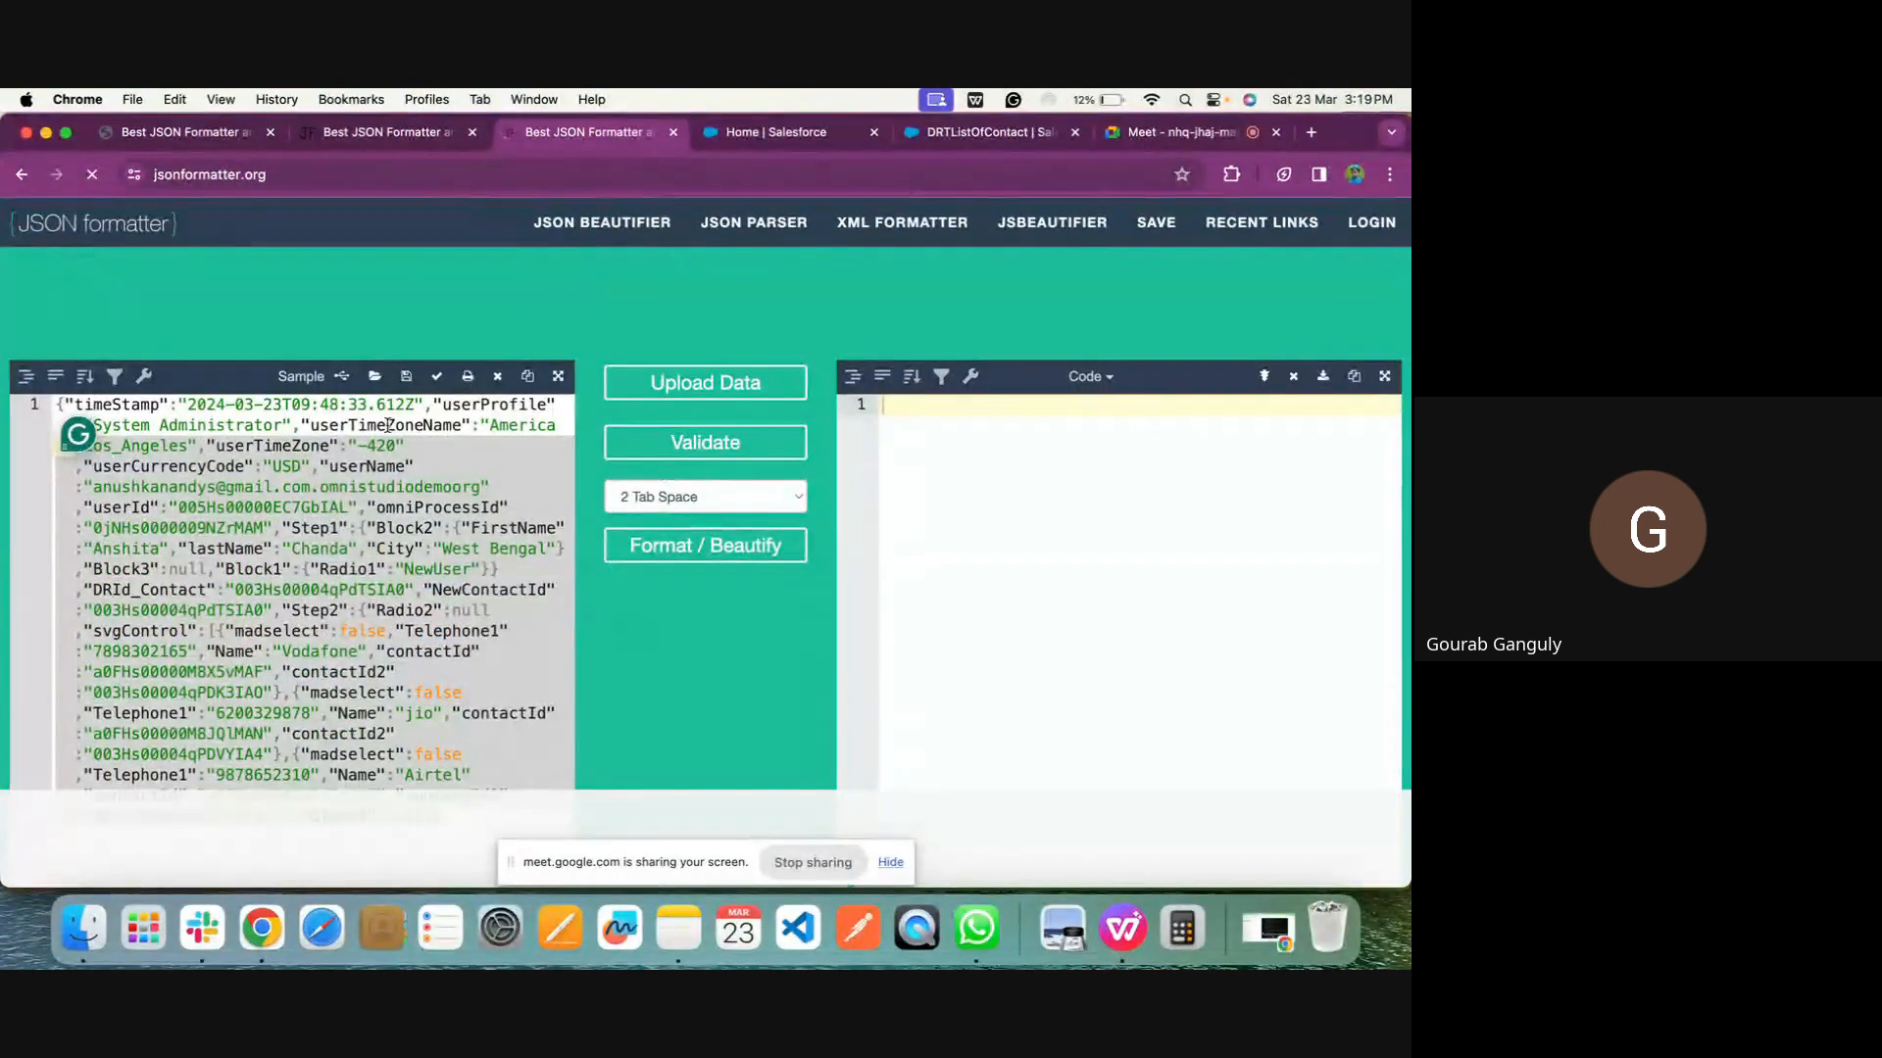
pyautogui.click(344, 131)
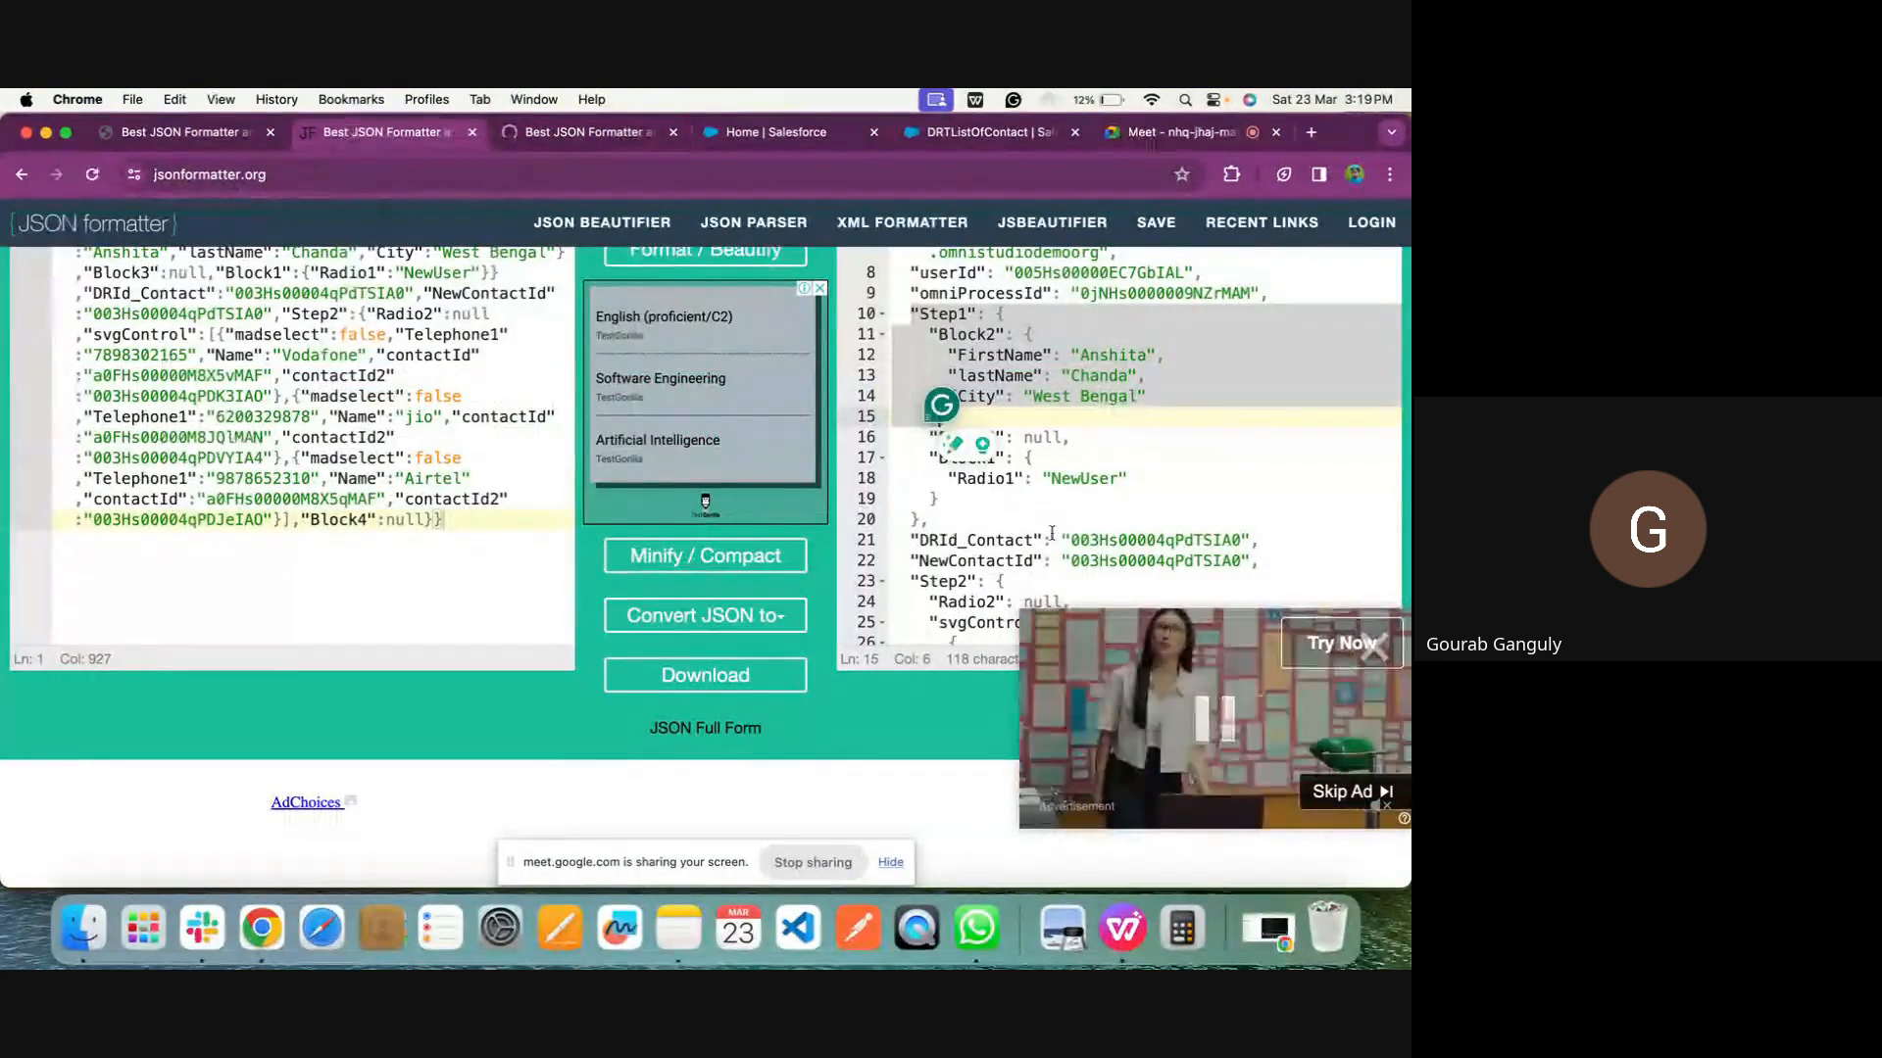
pyautogui.scroll(1, 1223, 602)
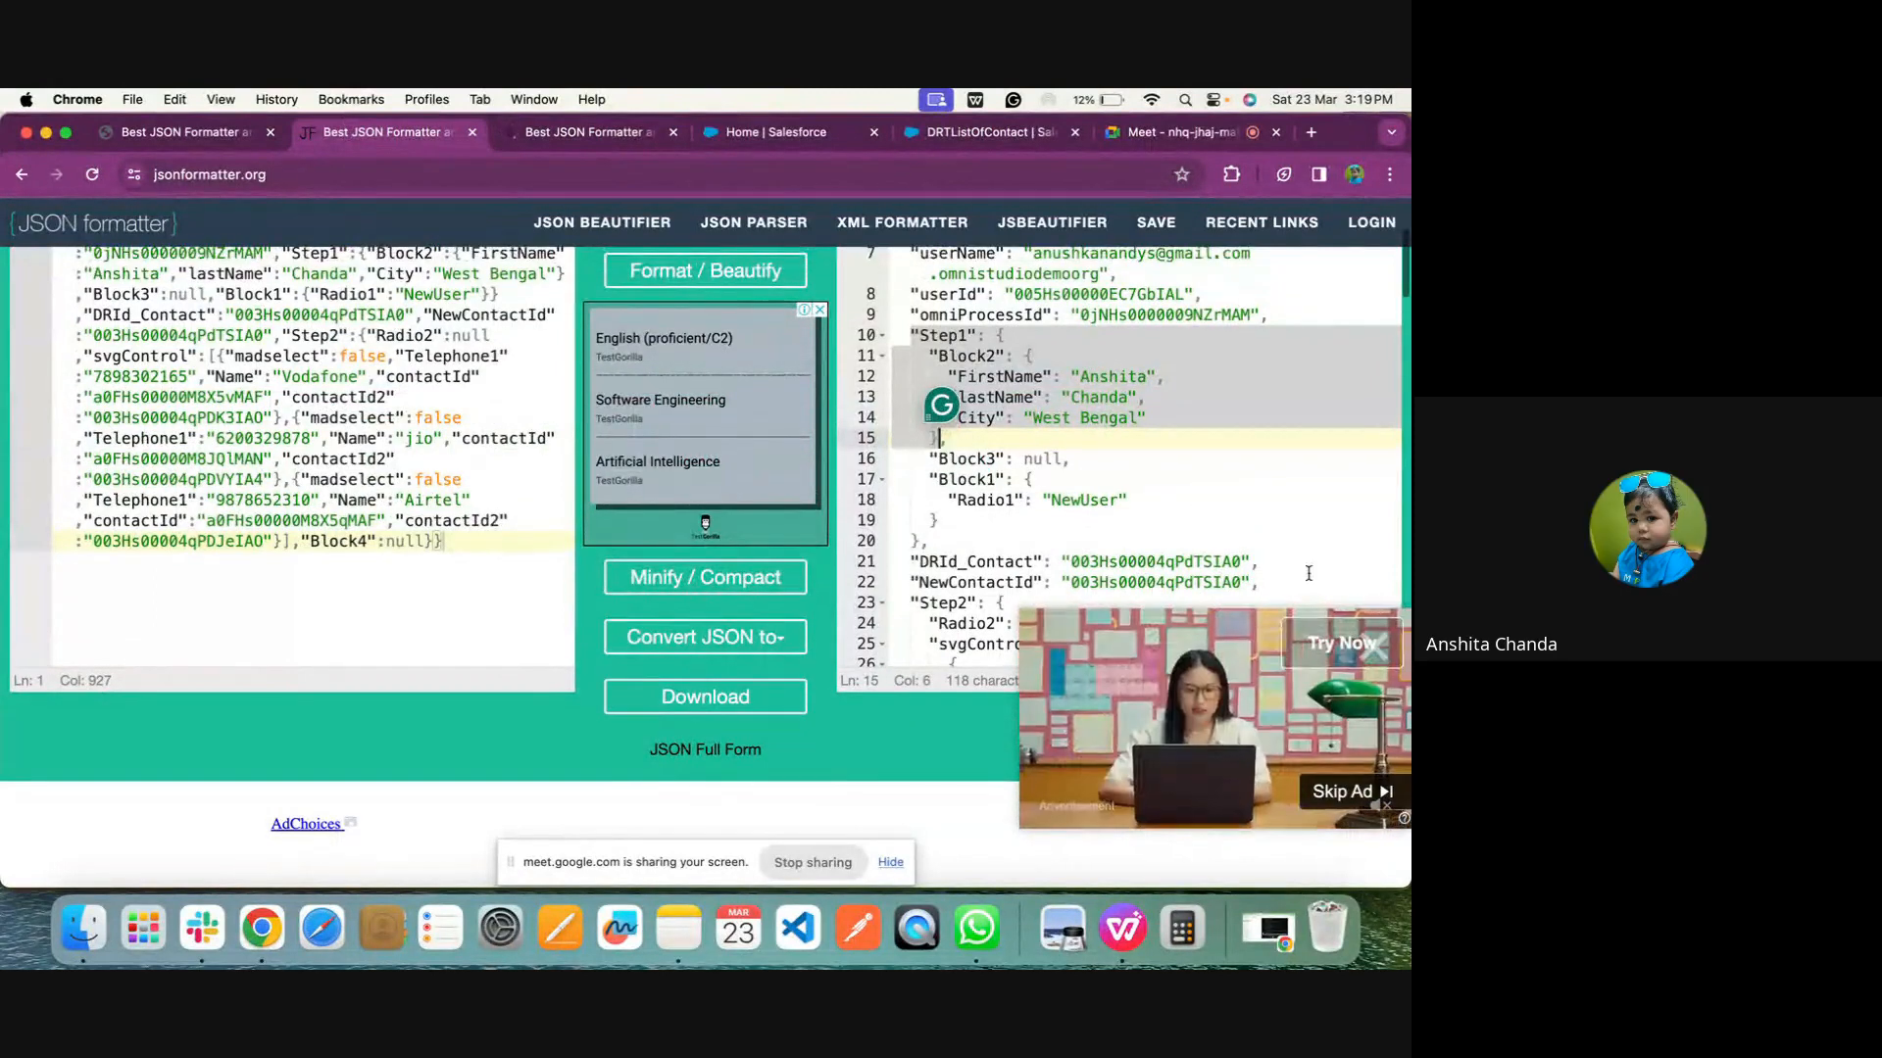
pyautogui.scroll(5, 1264, 520)
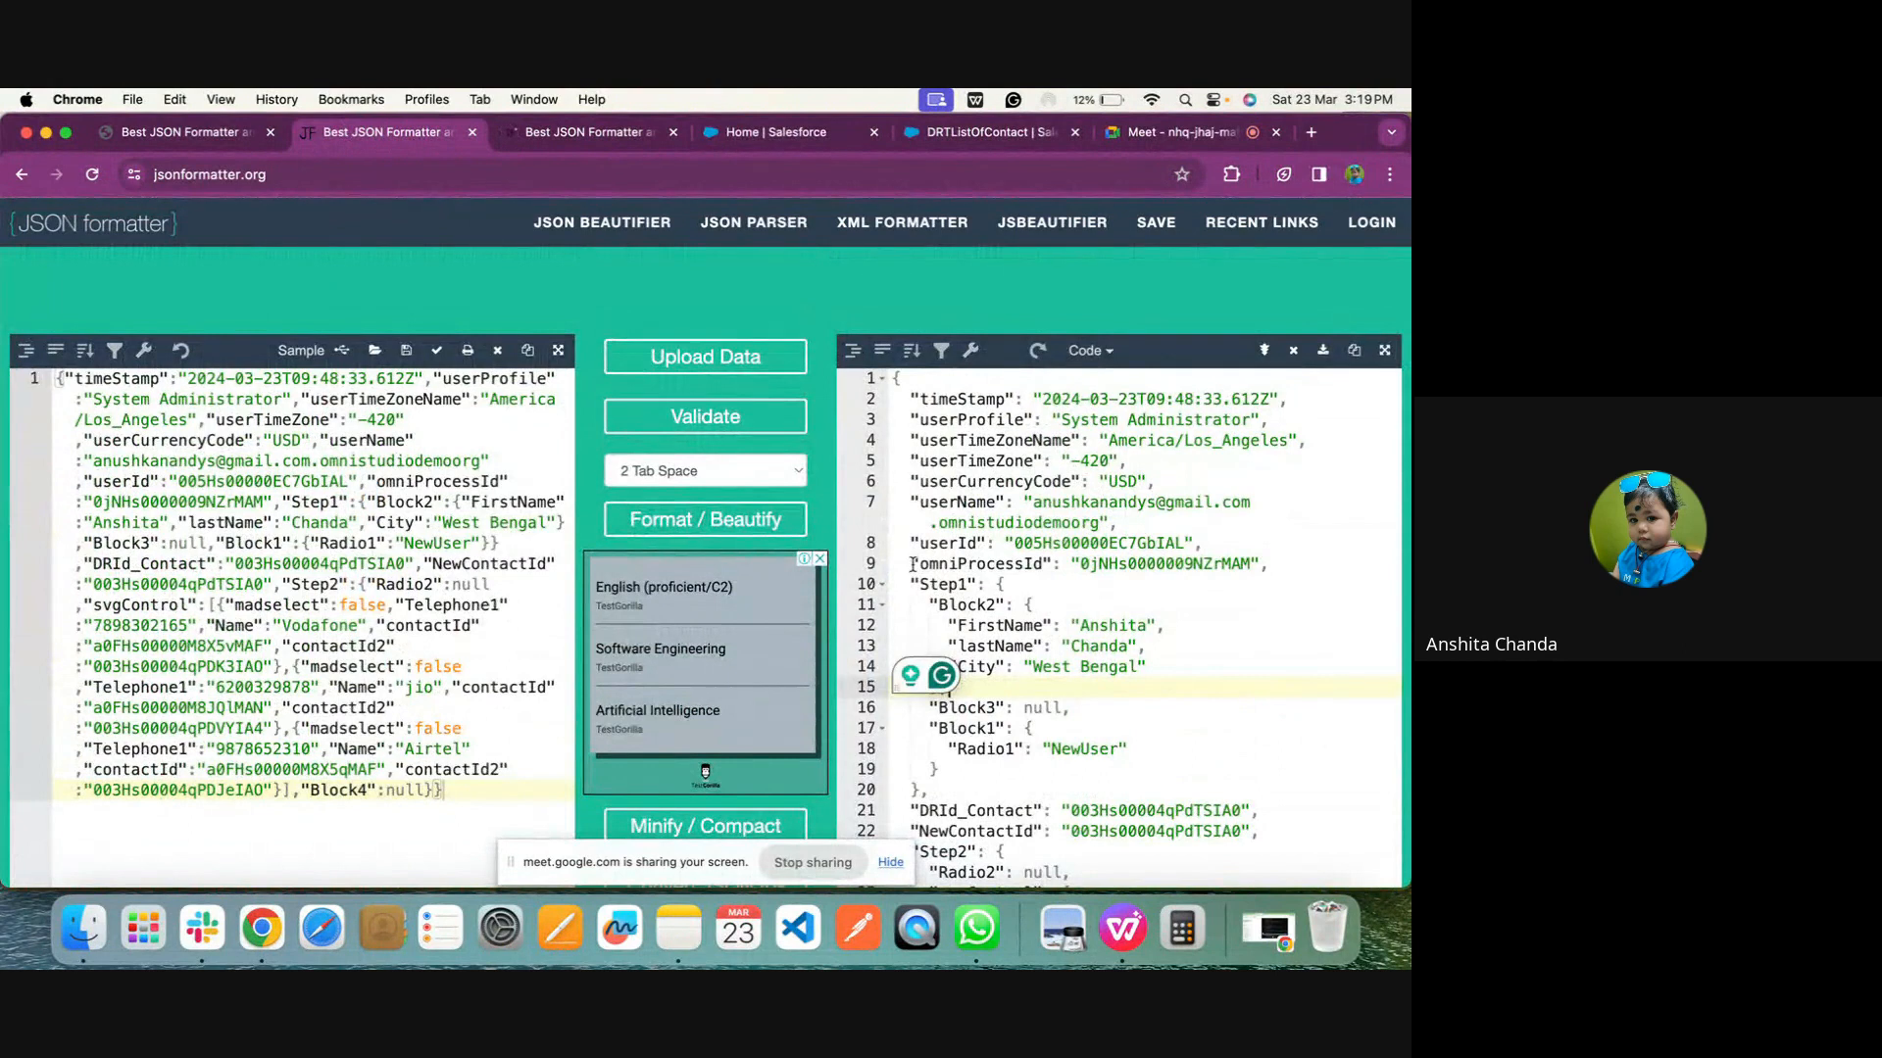
pyautogui.moveTo(905, 580); pyautogui.dragTo(942, 692)
pyautogui.press('super+c')
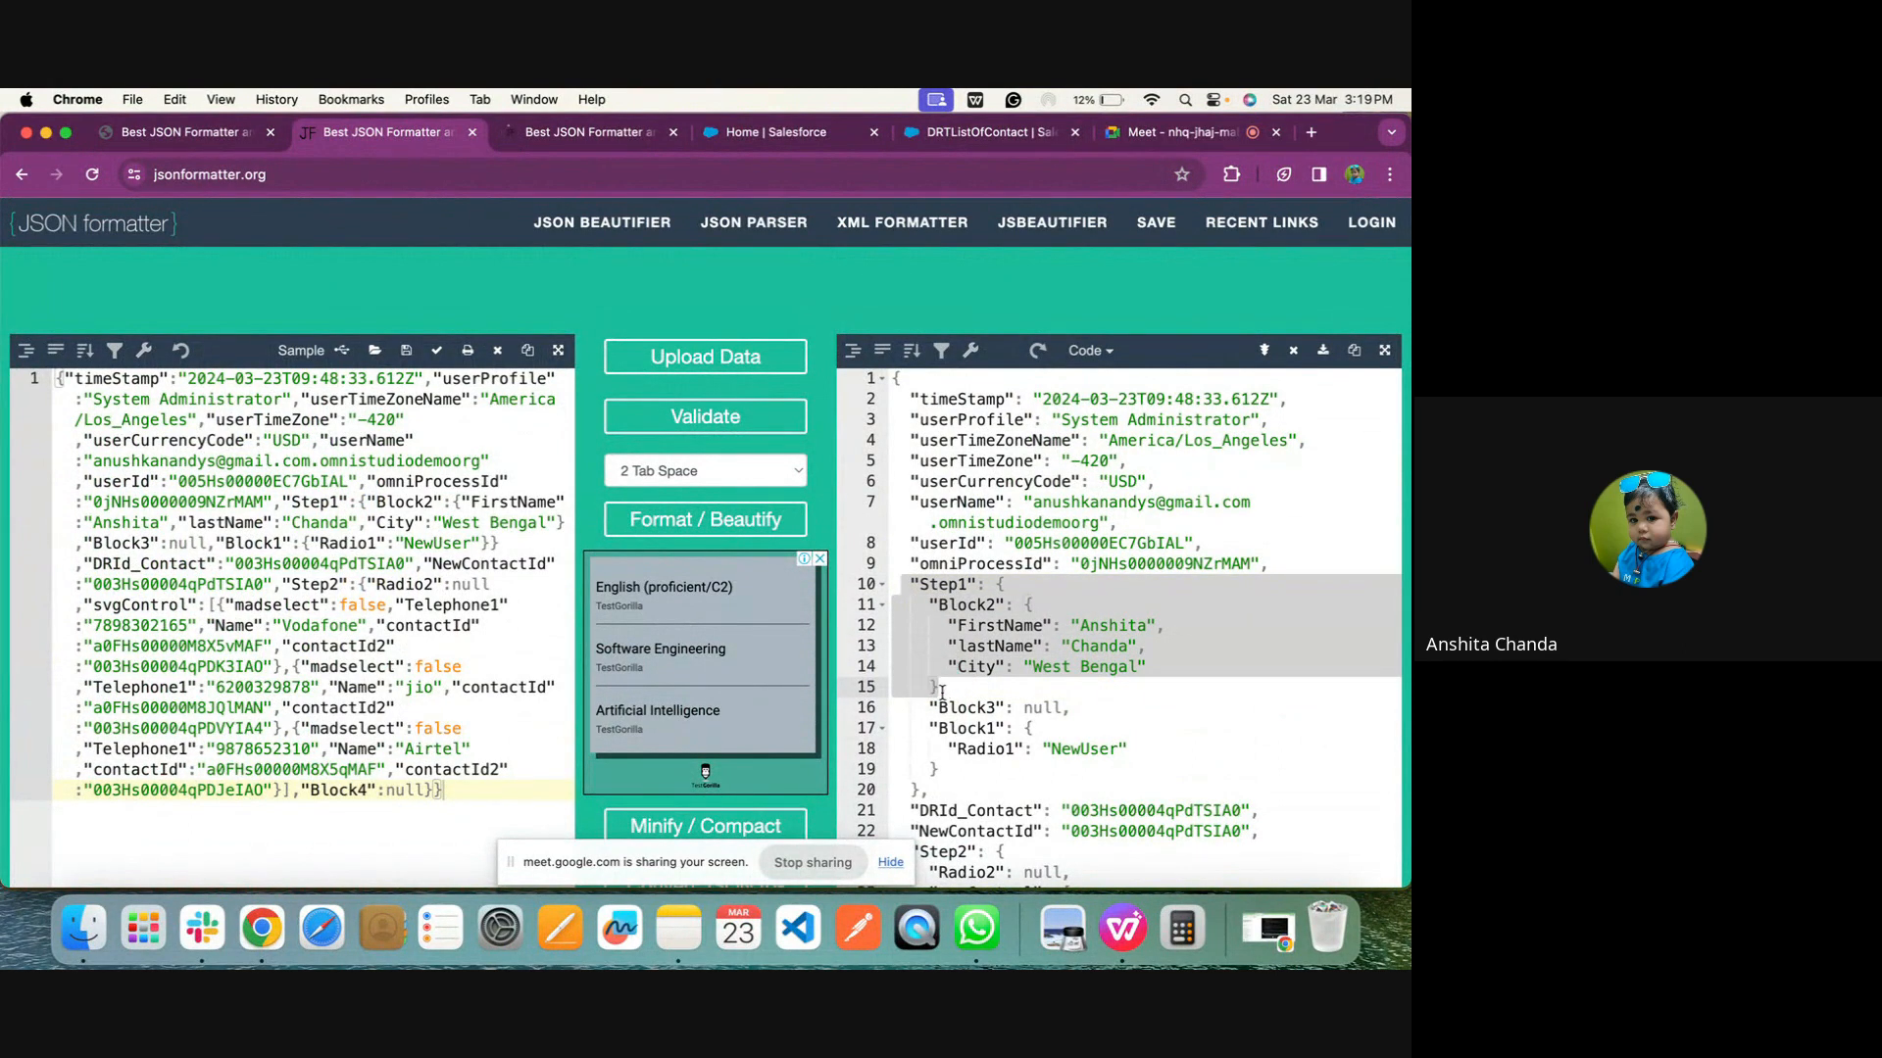
pyautogui.click(582, 132)
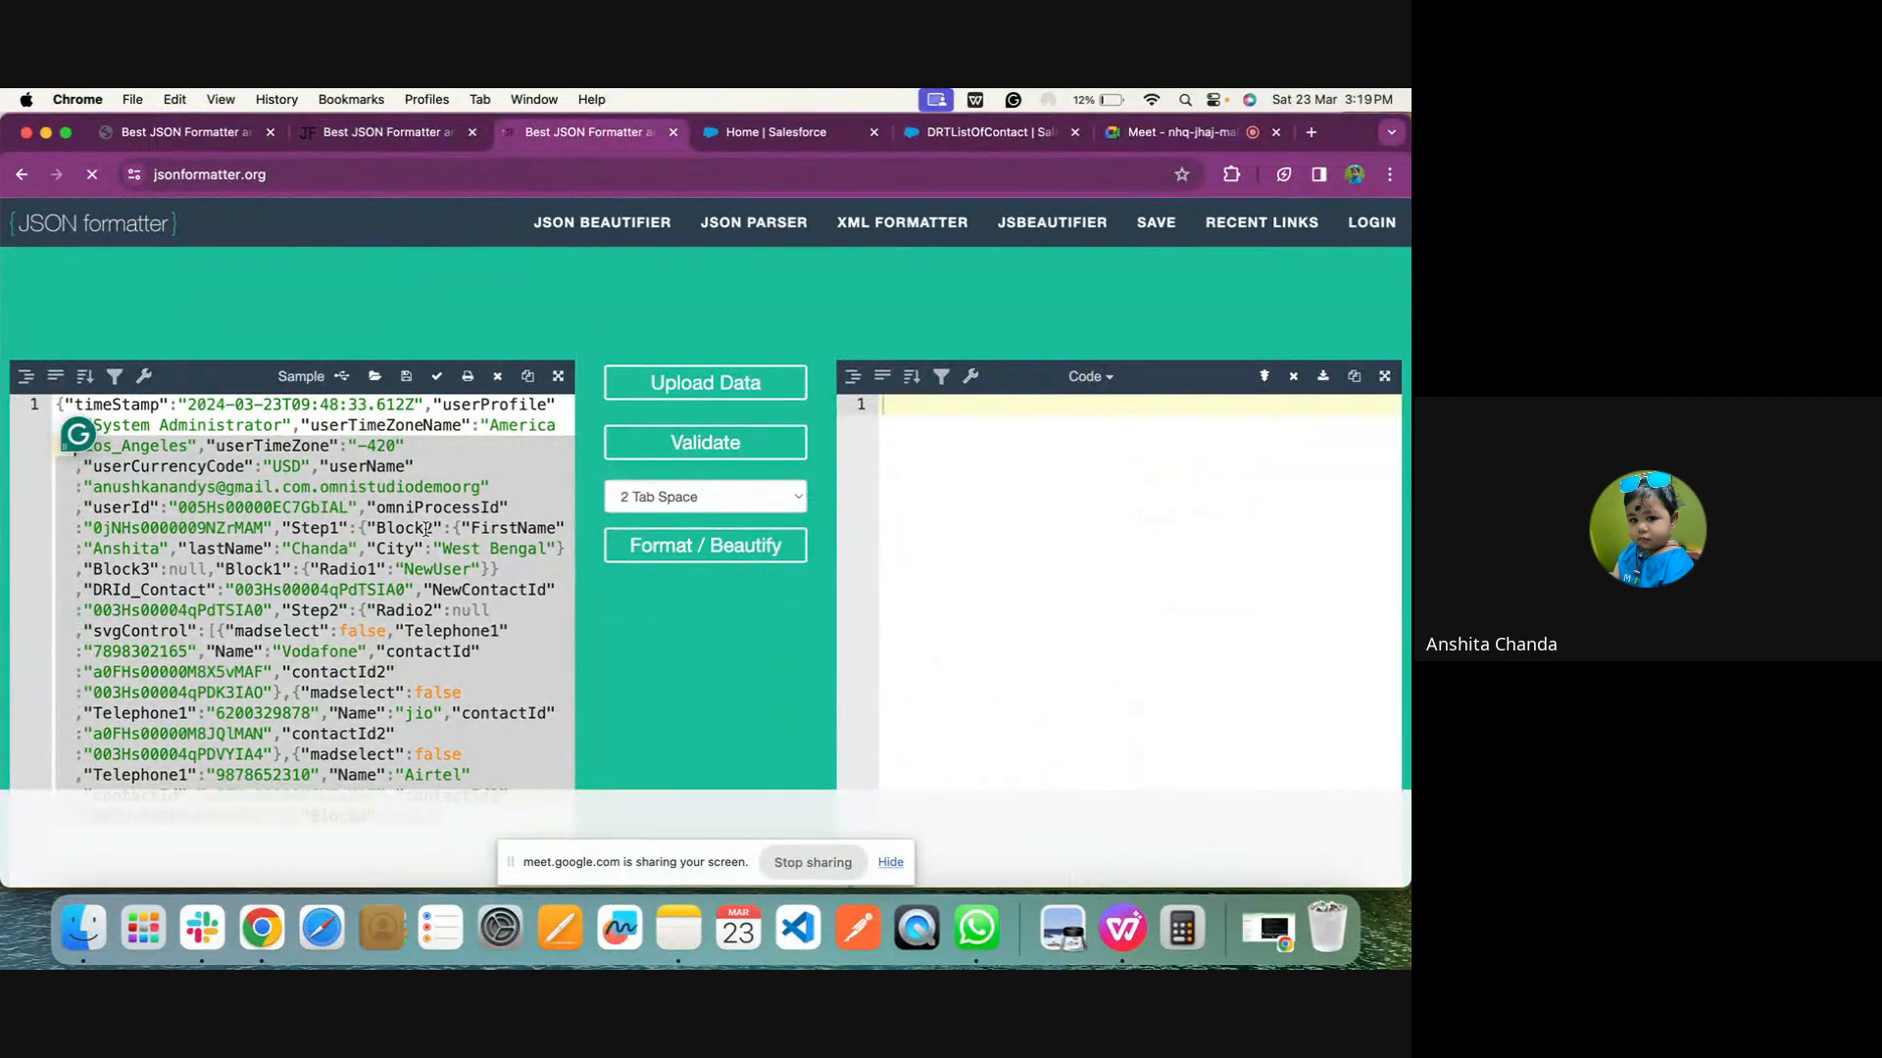
pyautogui.press('BackSpace')
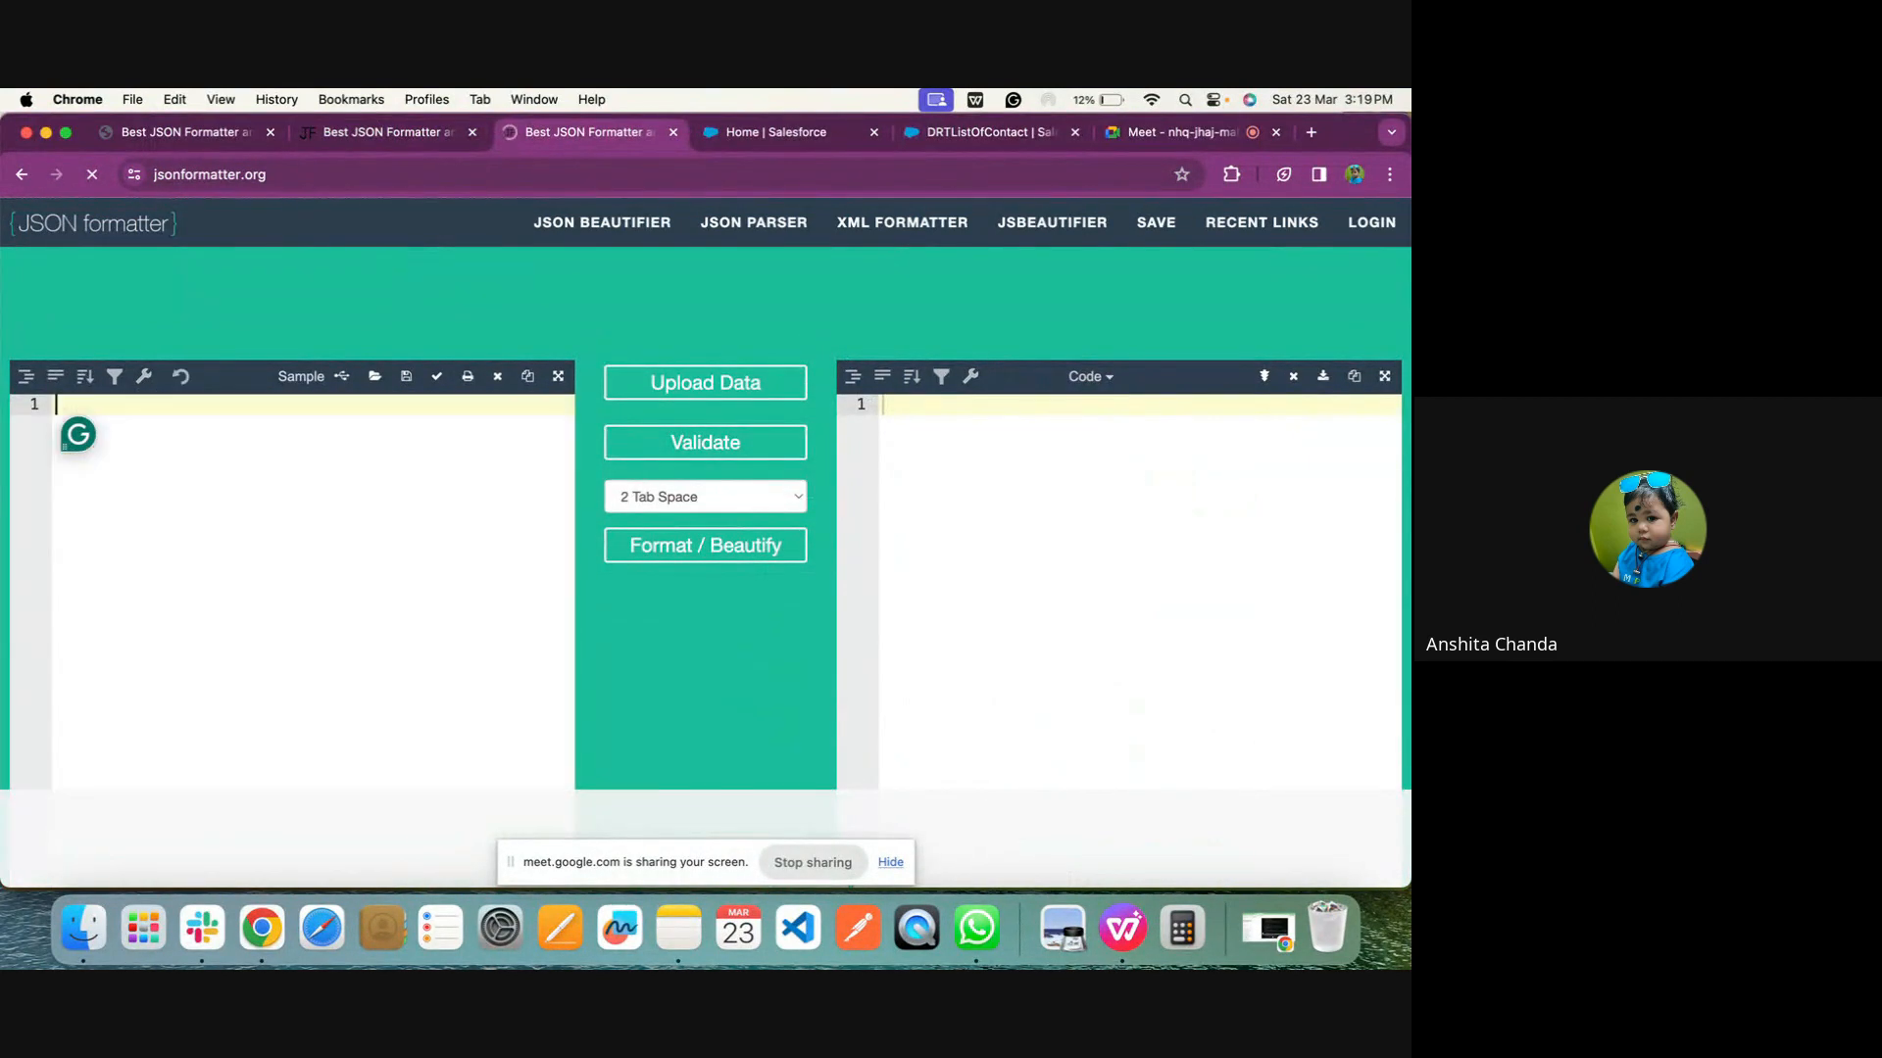
pyautogui.press('super+v')
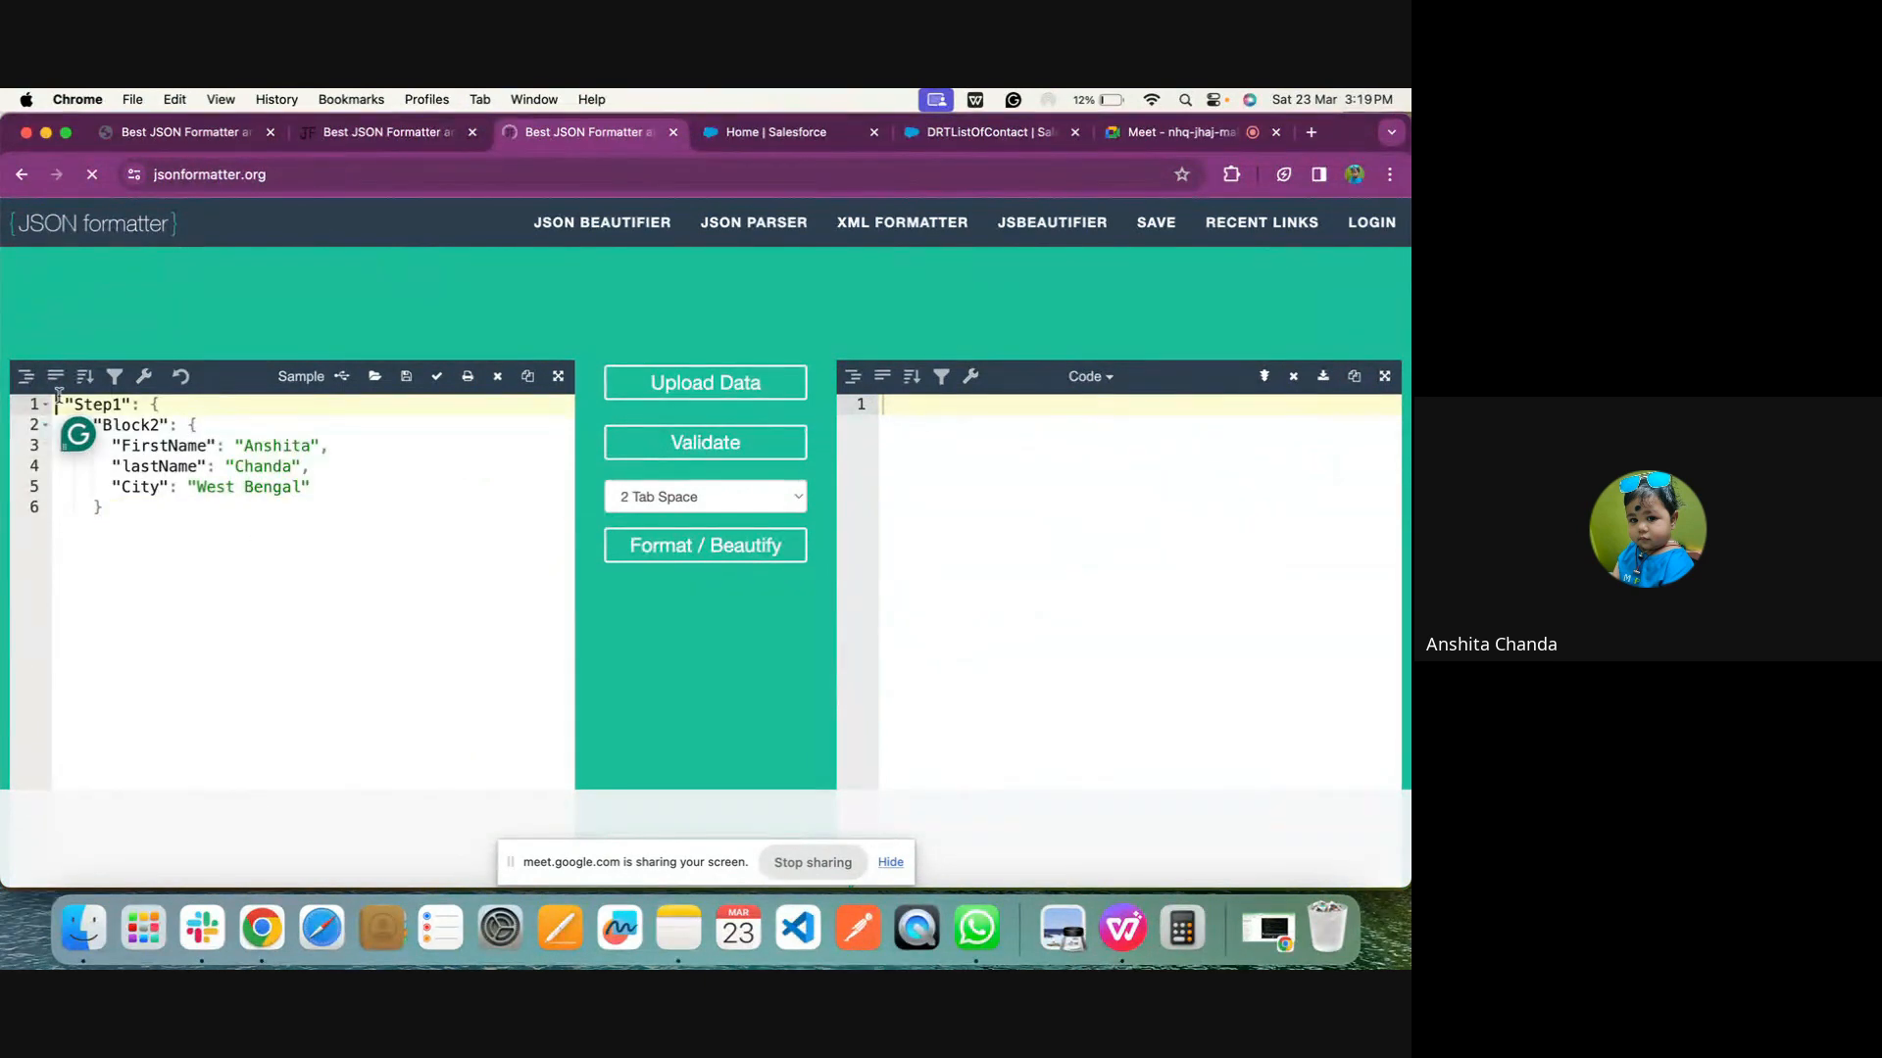
# Wrap the snippet in an outer pair of braces, add the closing brace for Step1, and validate and beautify the JSON
pyautogui.press('Return')
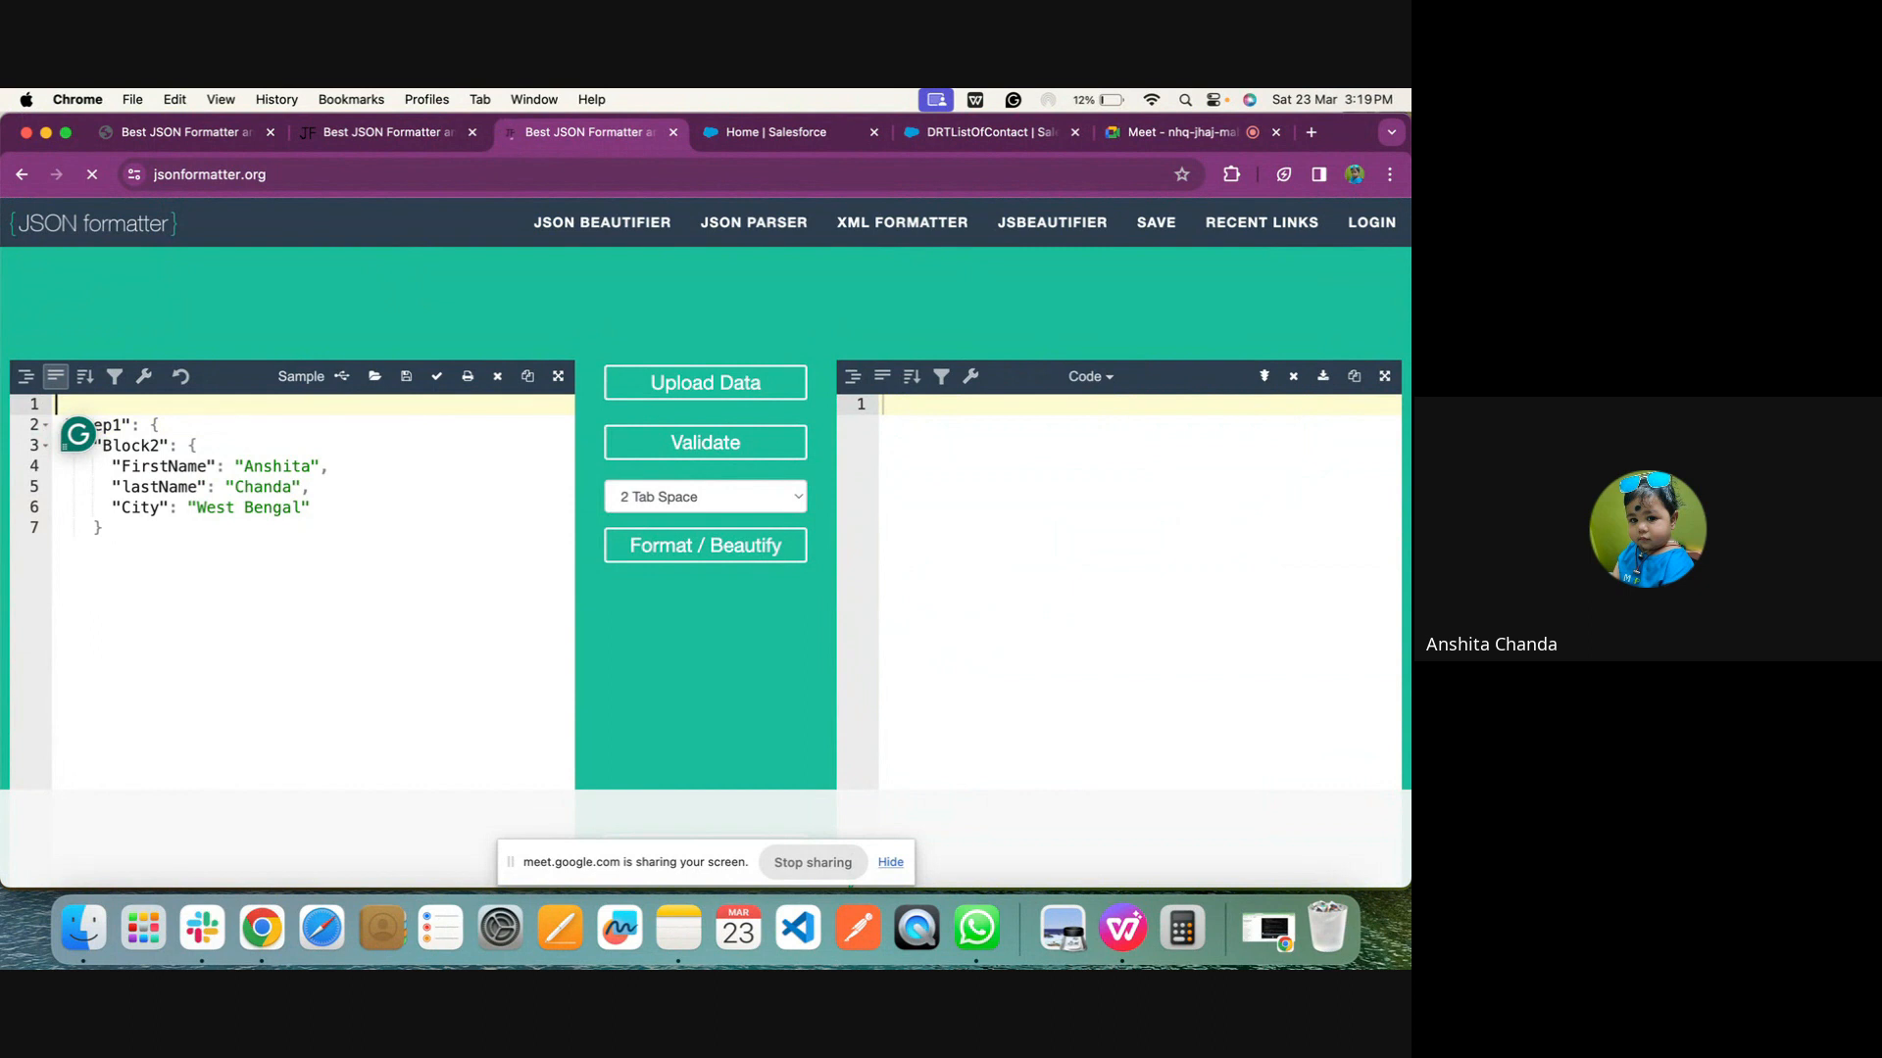
pyautogui.click(114, 532)
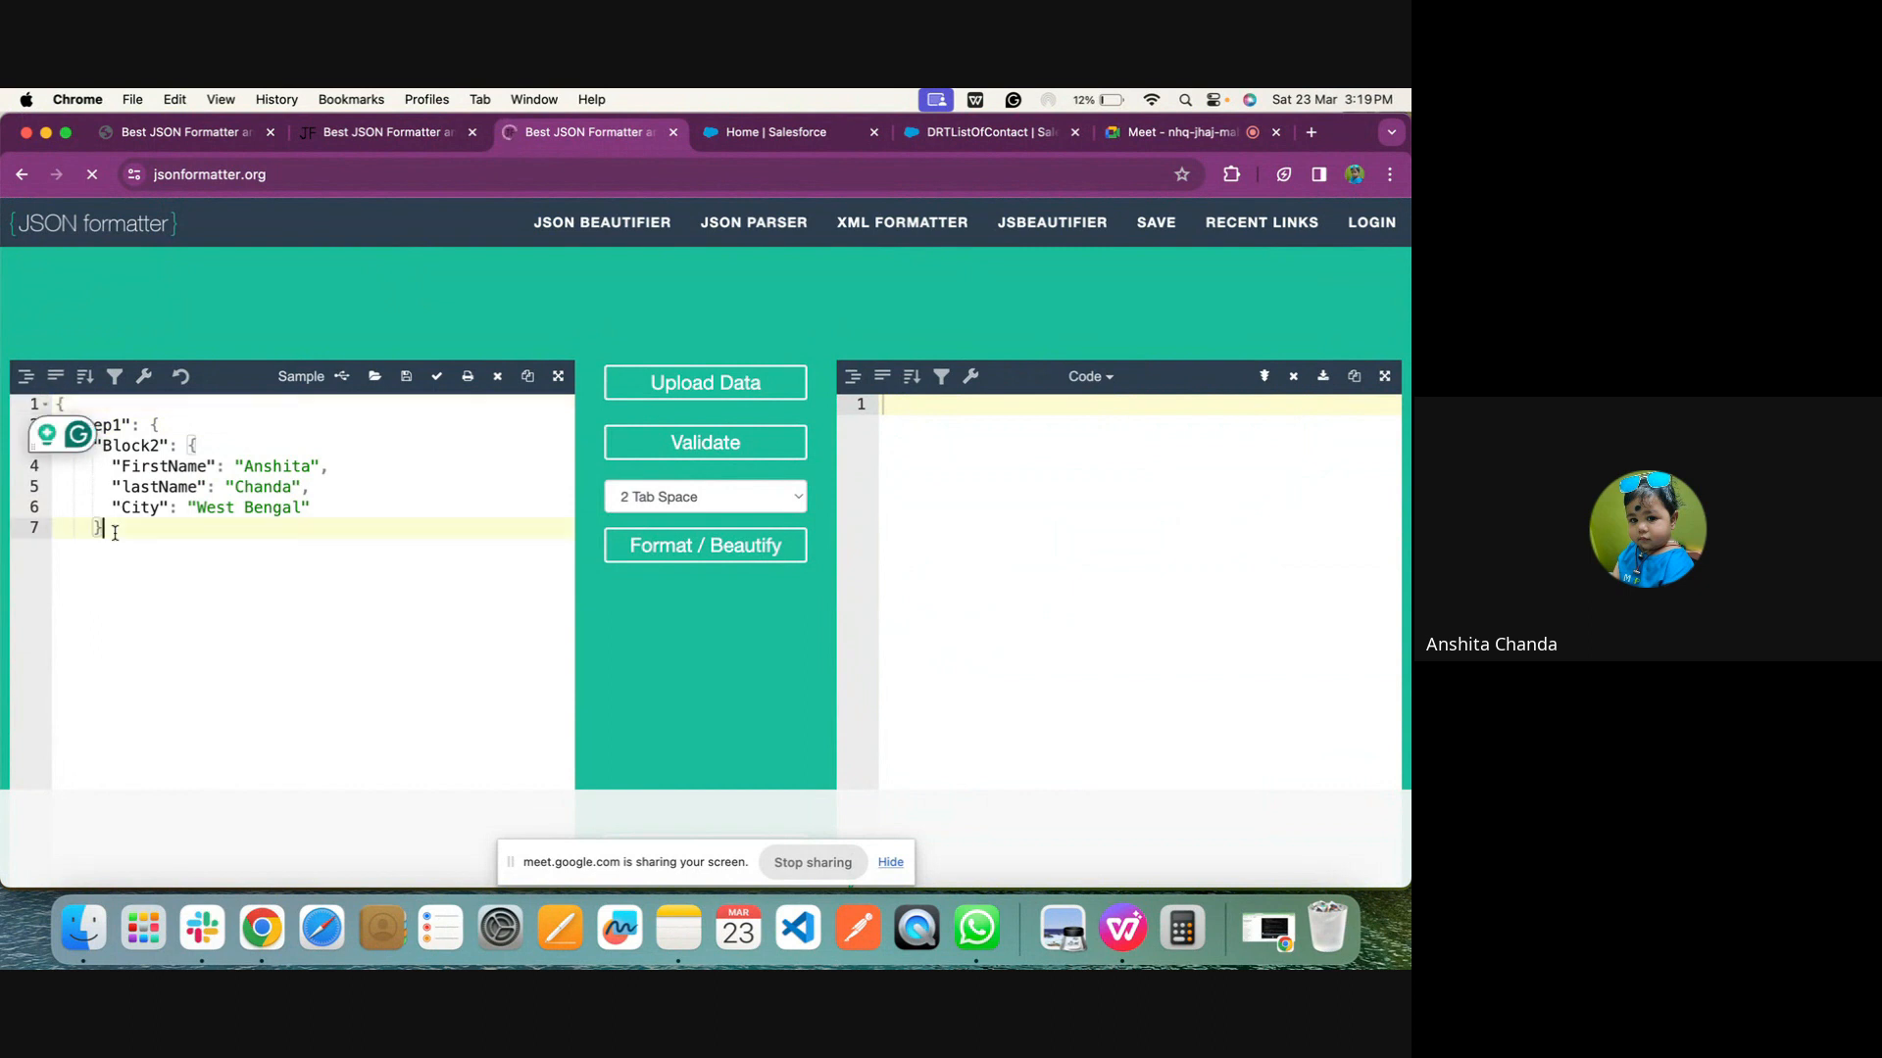
pyautogui.press('Return')
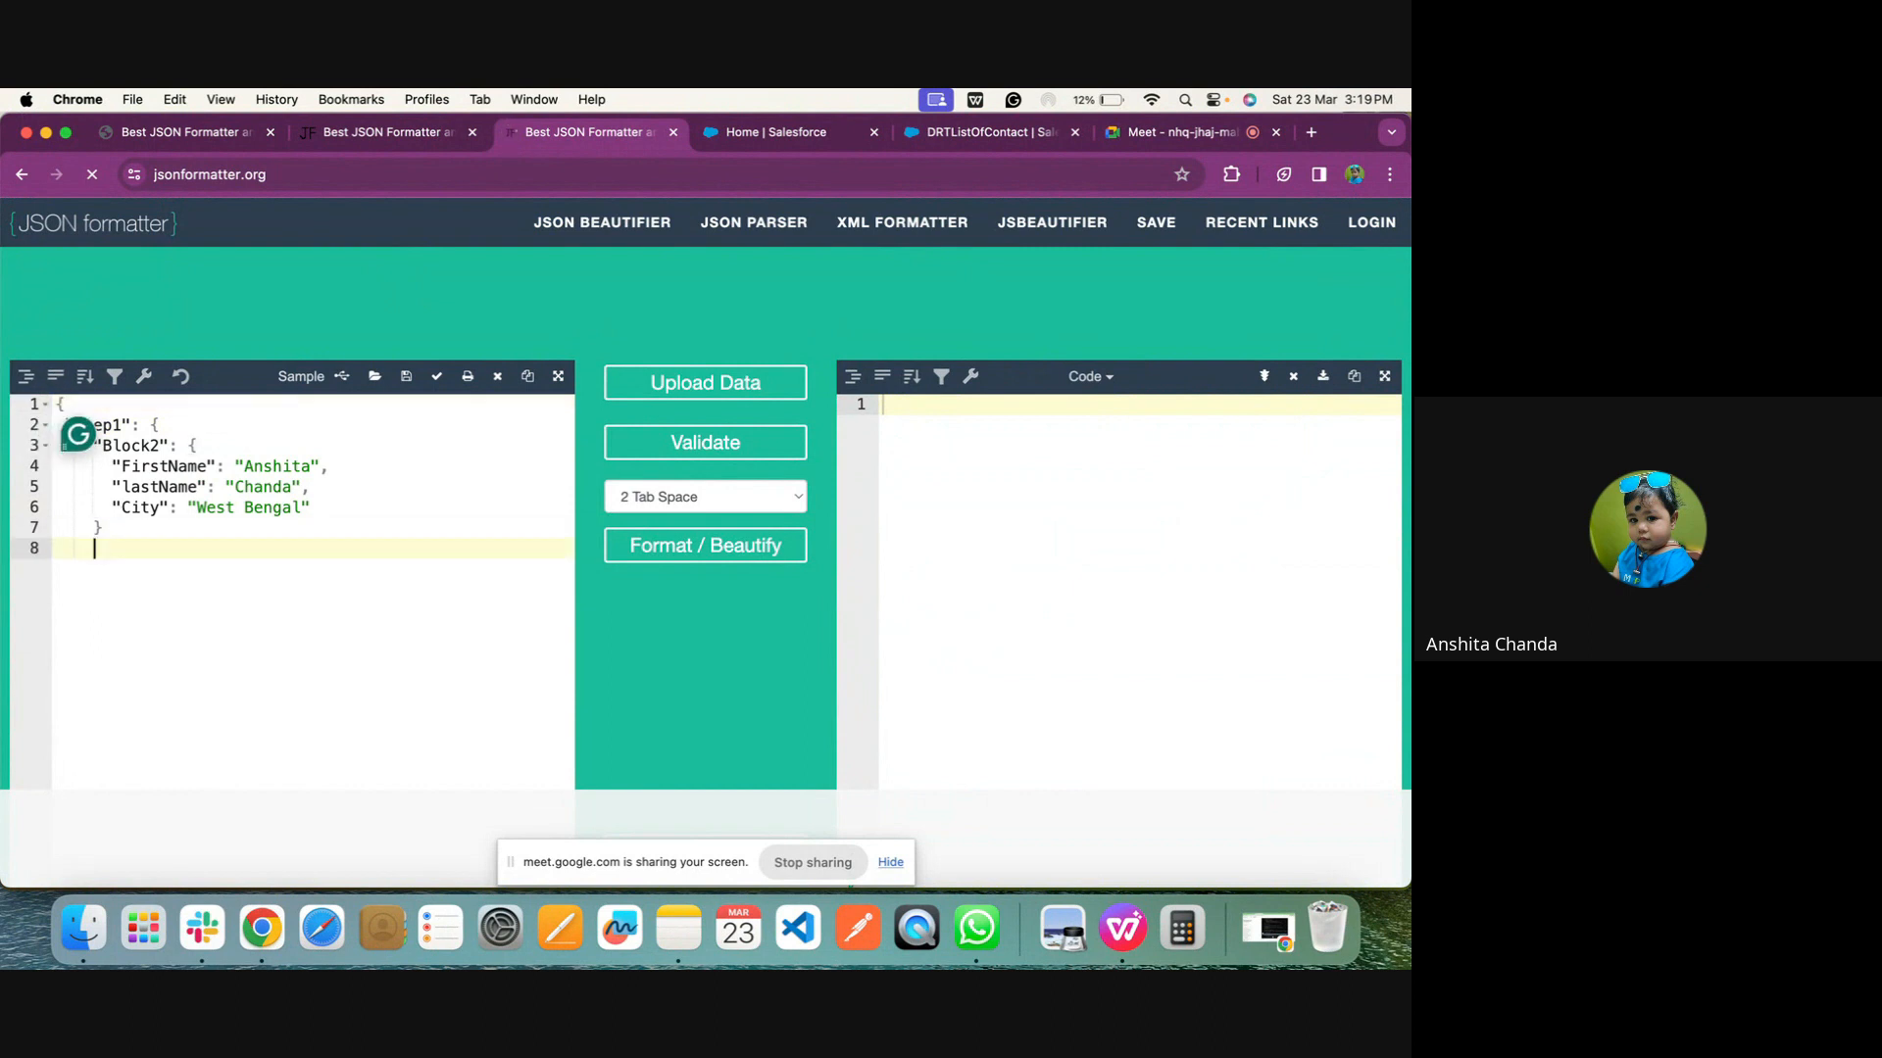
pyautogui.write('}')
pyautogui.press('Return')
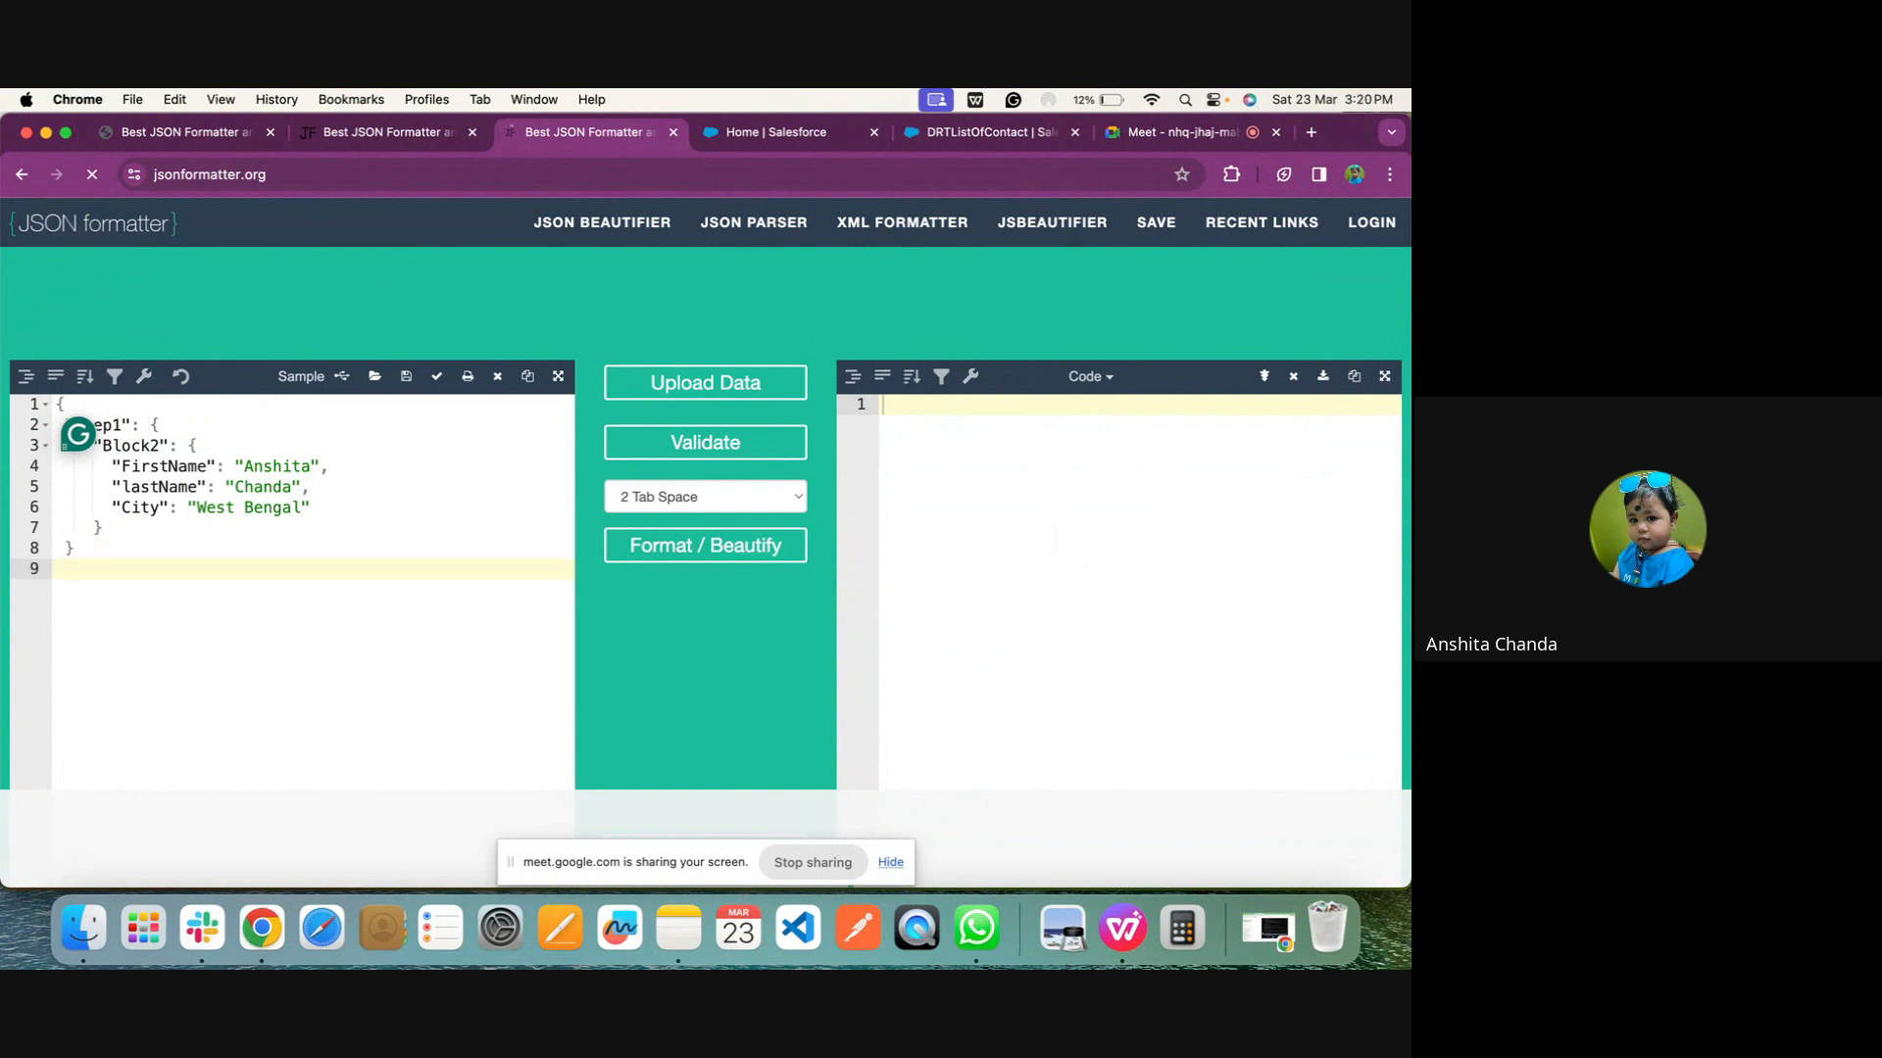
pyautogui.write('}')
pyautogui.click(706, 442)
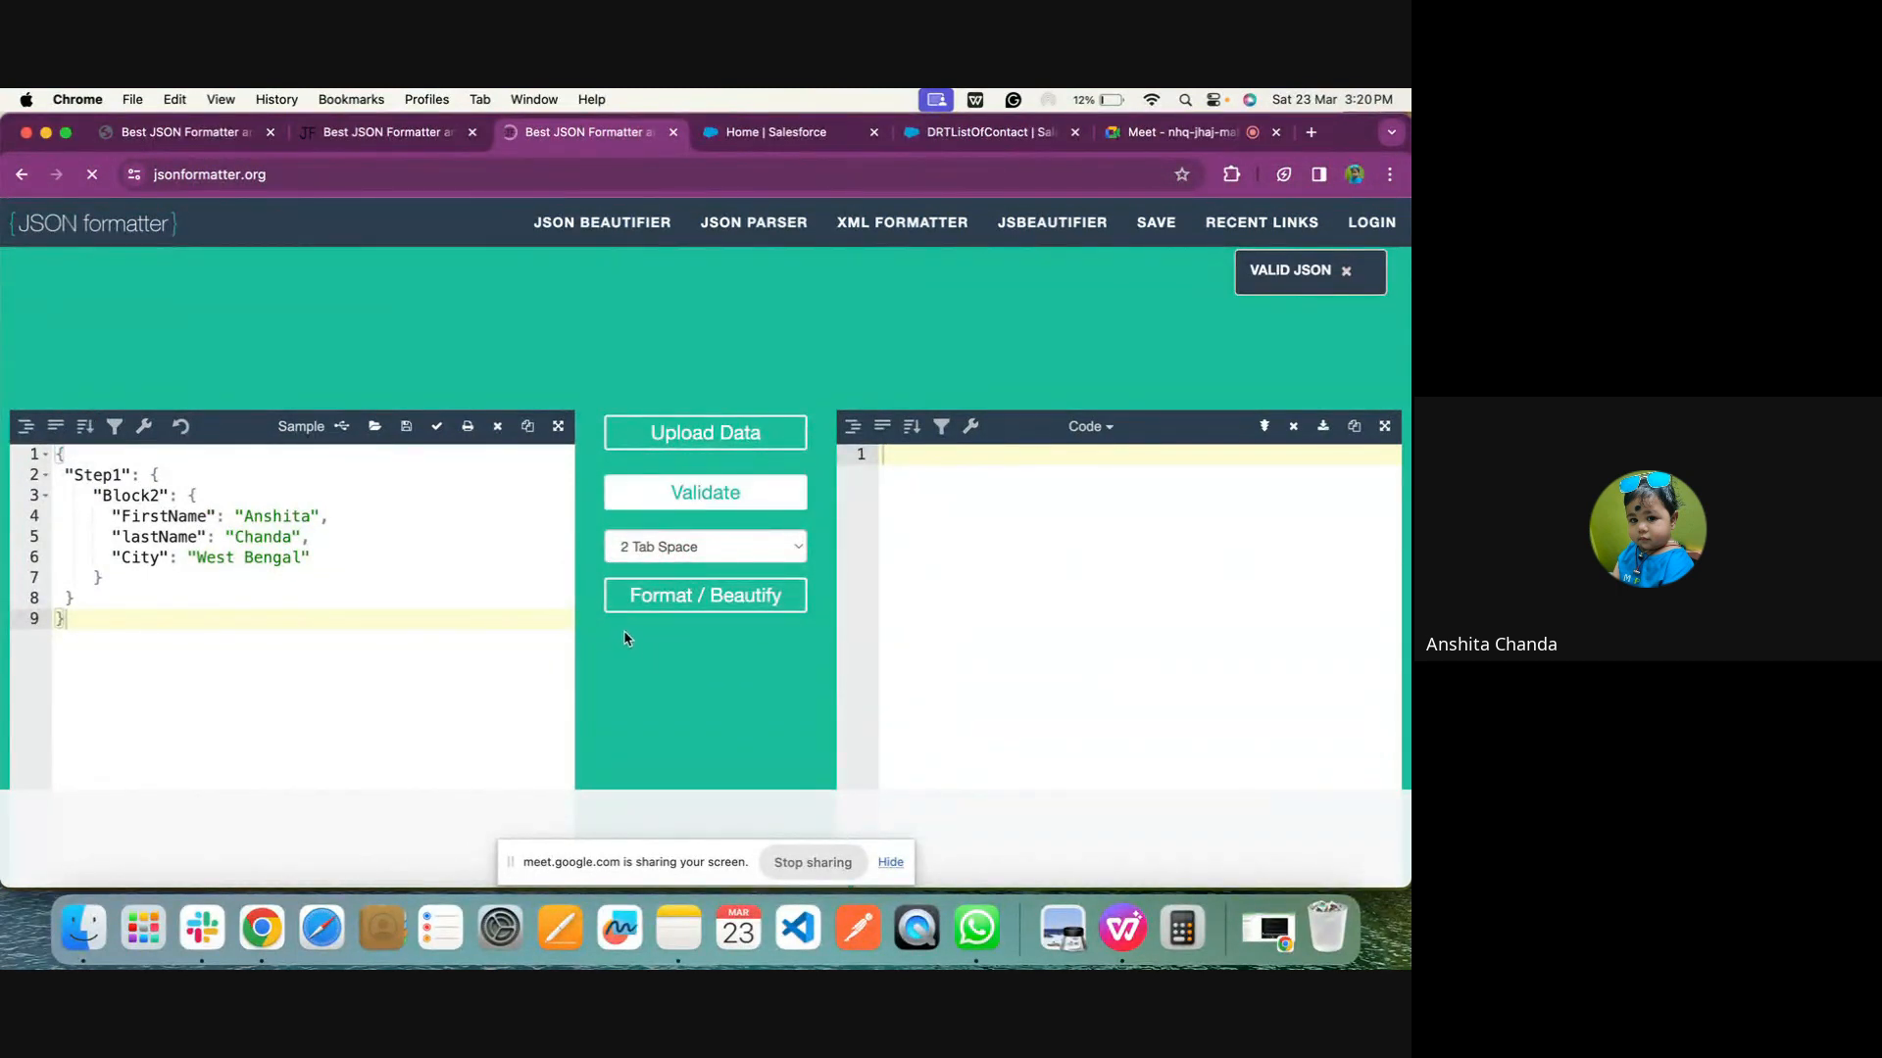
pyautogui.click(655, 600)
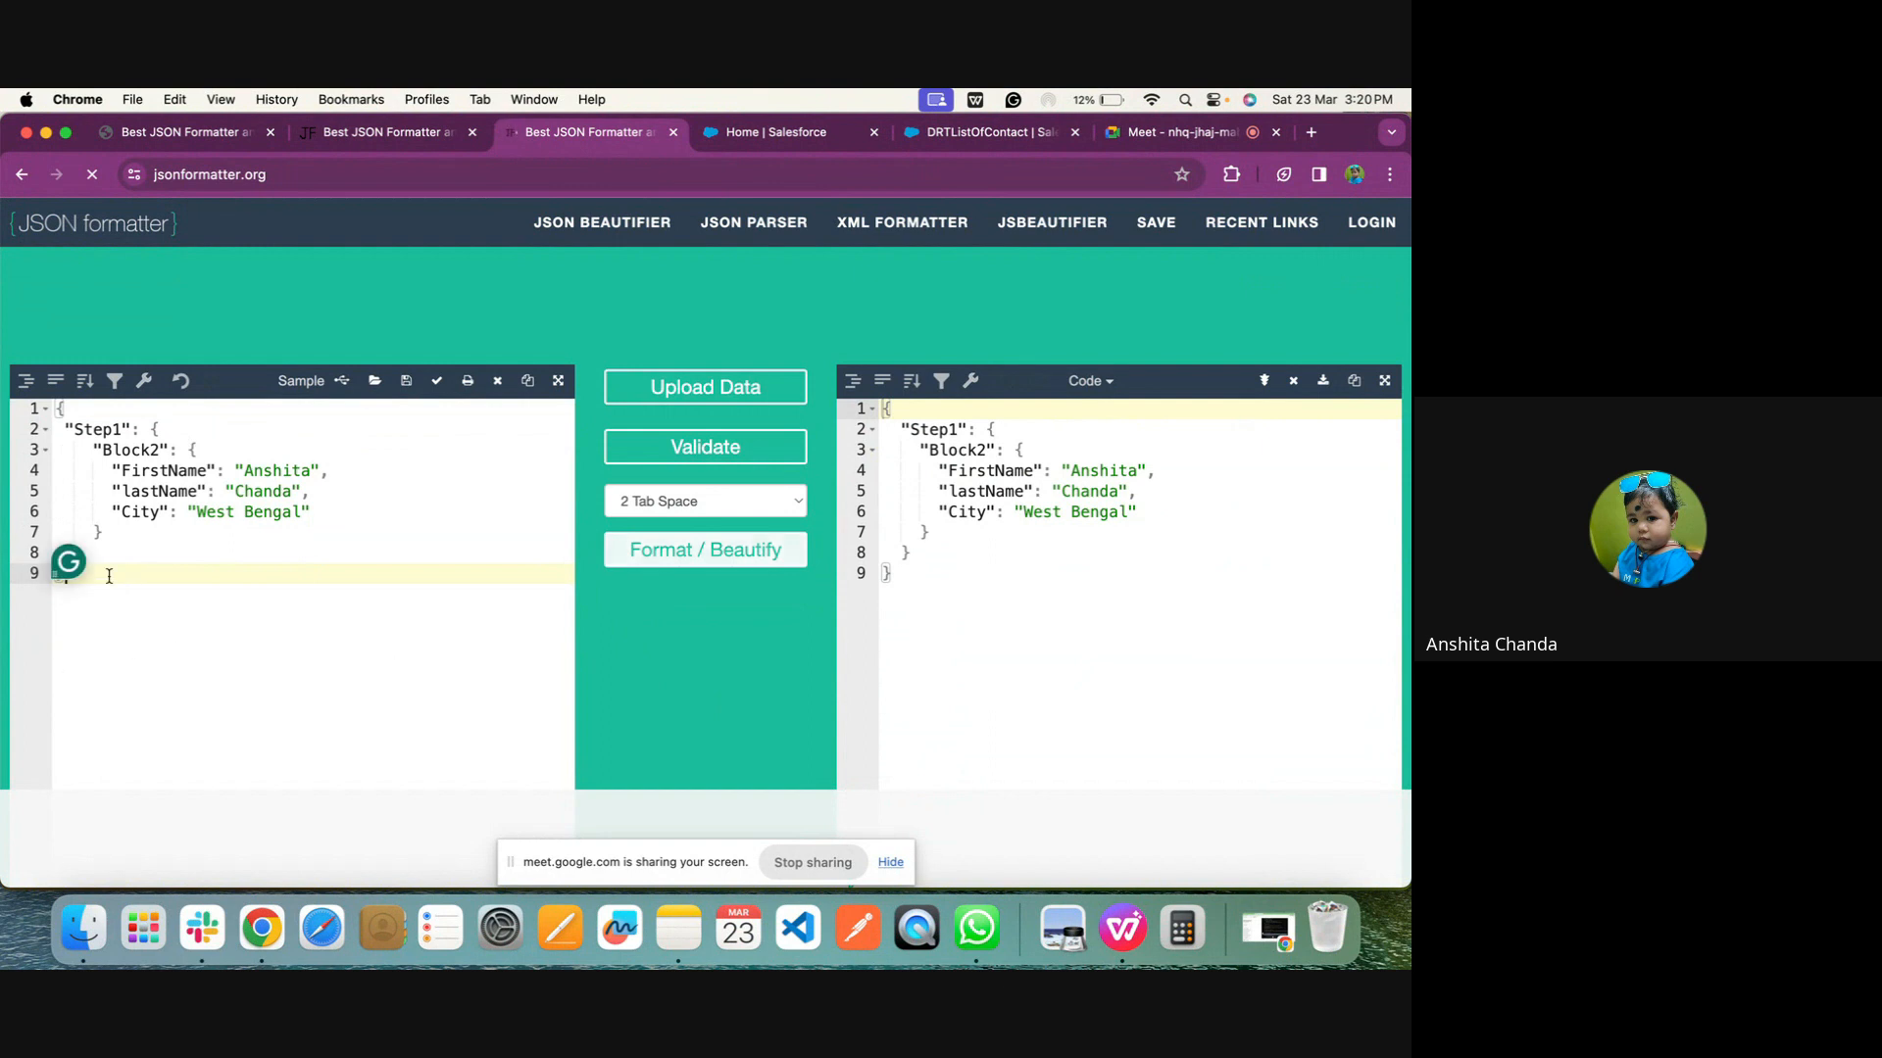
# Copy the completed Step1 JSON into the Input JSON of the DRTListOfContact DataRaptor
pyautogui.moveTo(133, 582); pyautogui.dragTo(54, 407)
pyautogui.press('super+c')
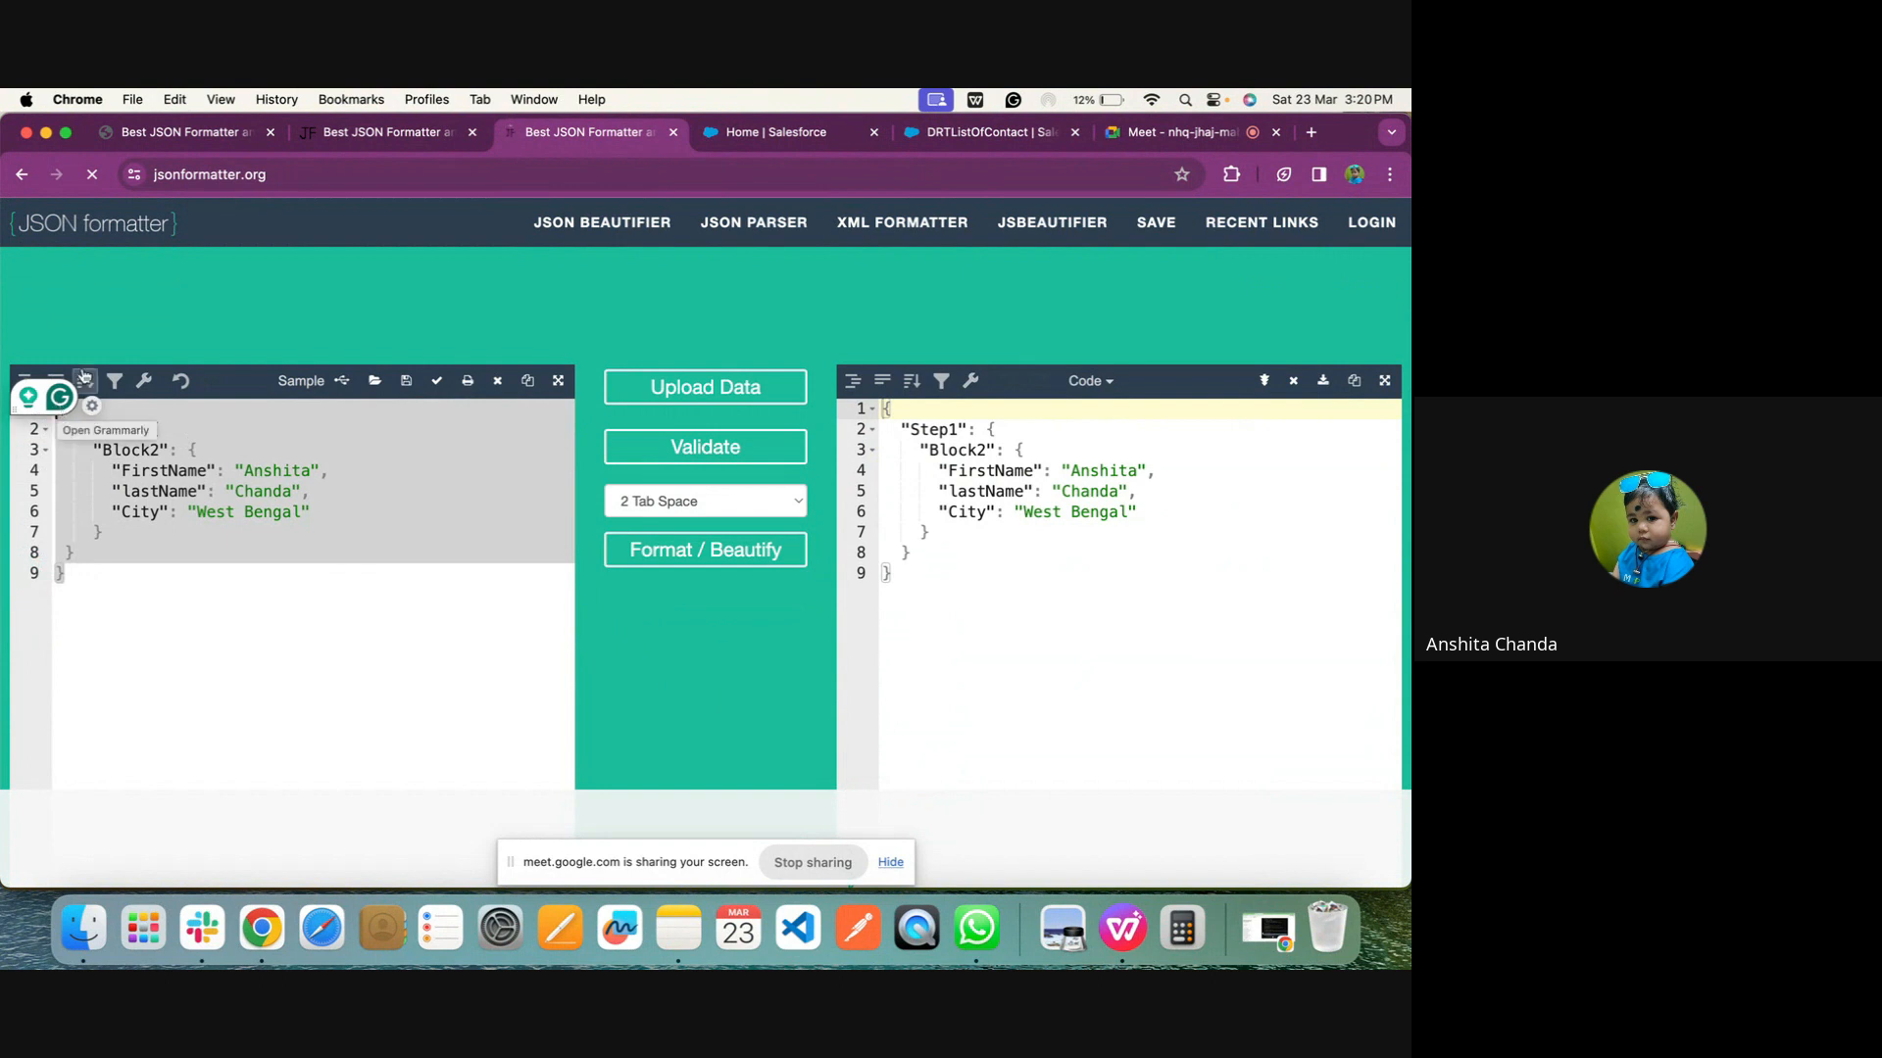
pyautogui.click(980, 131)
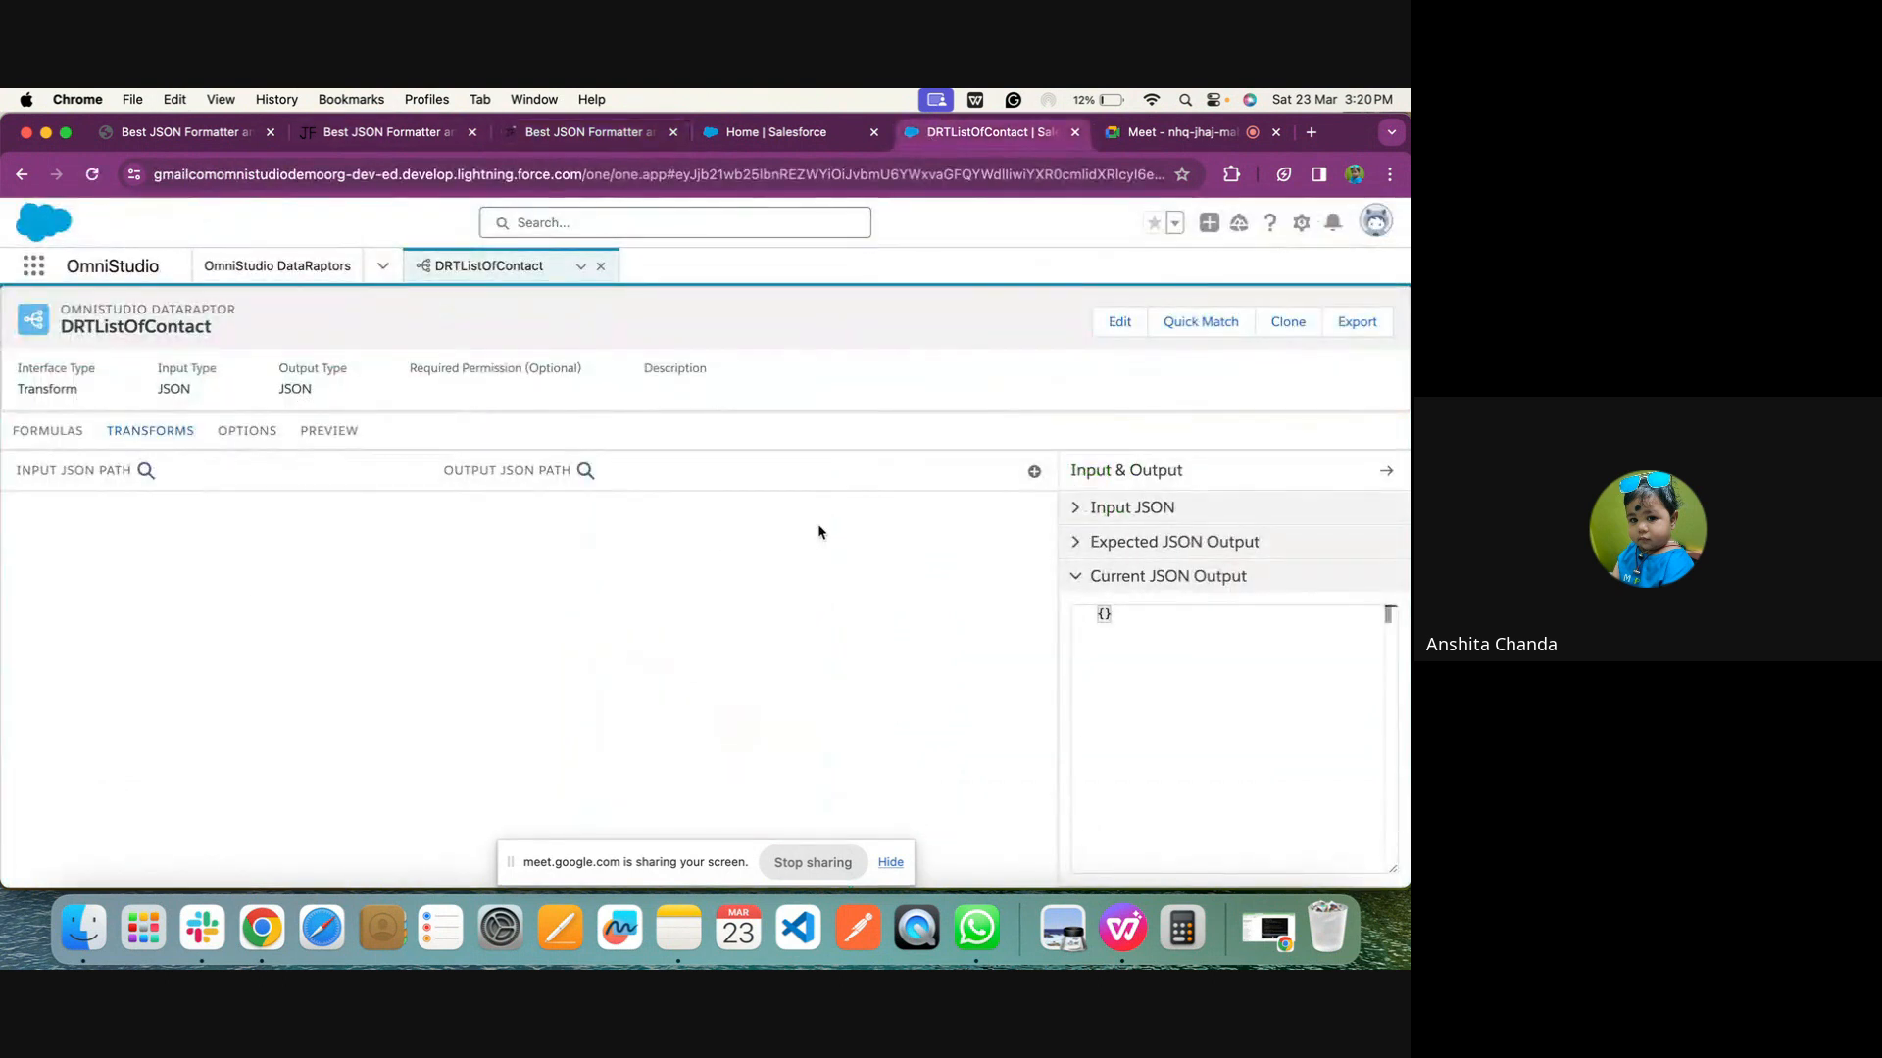
pyautogui.click(1096, 504)
pyautogui.click(1137, 603)
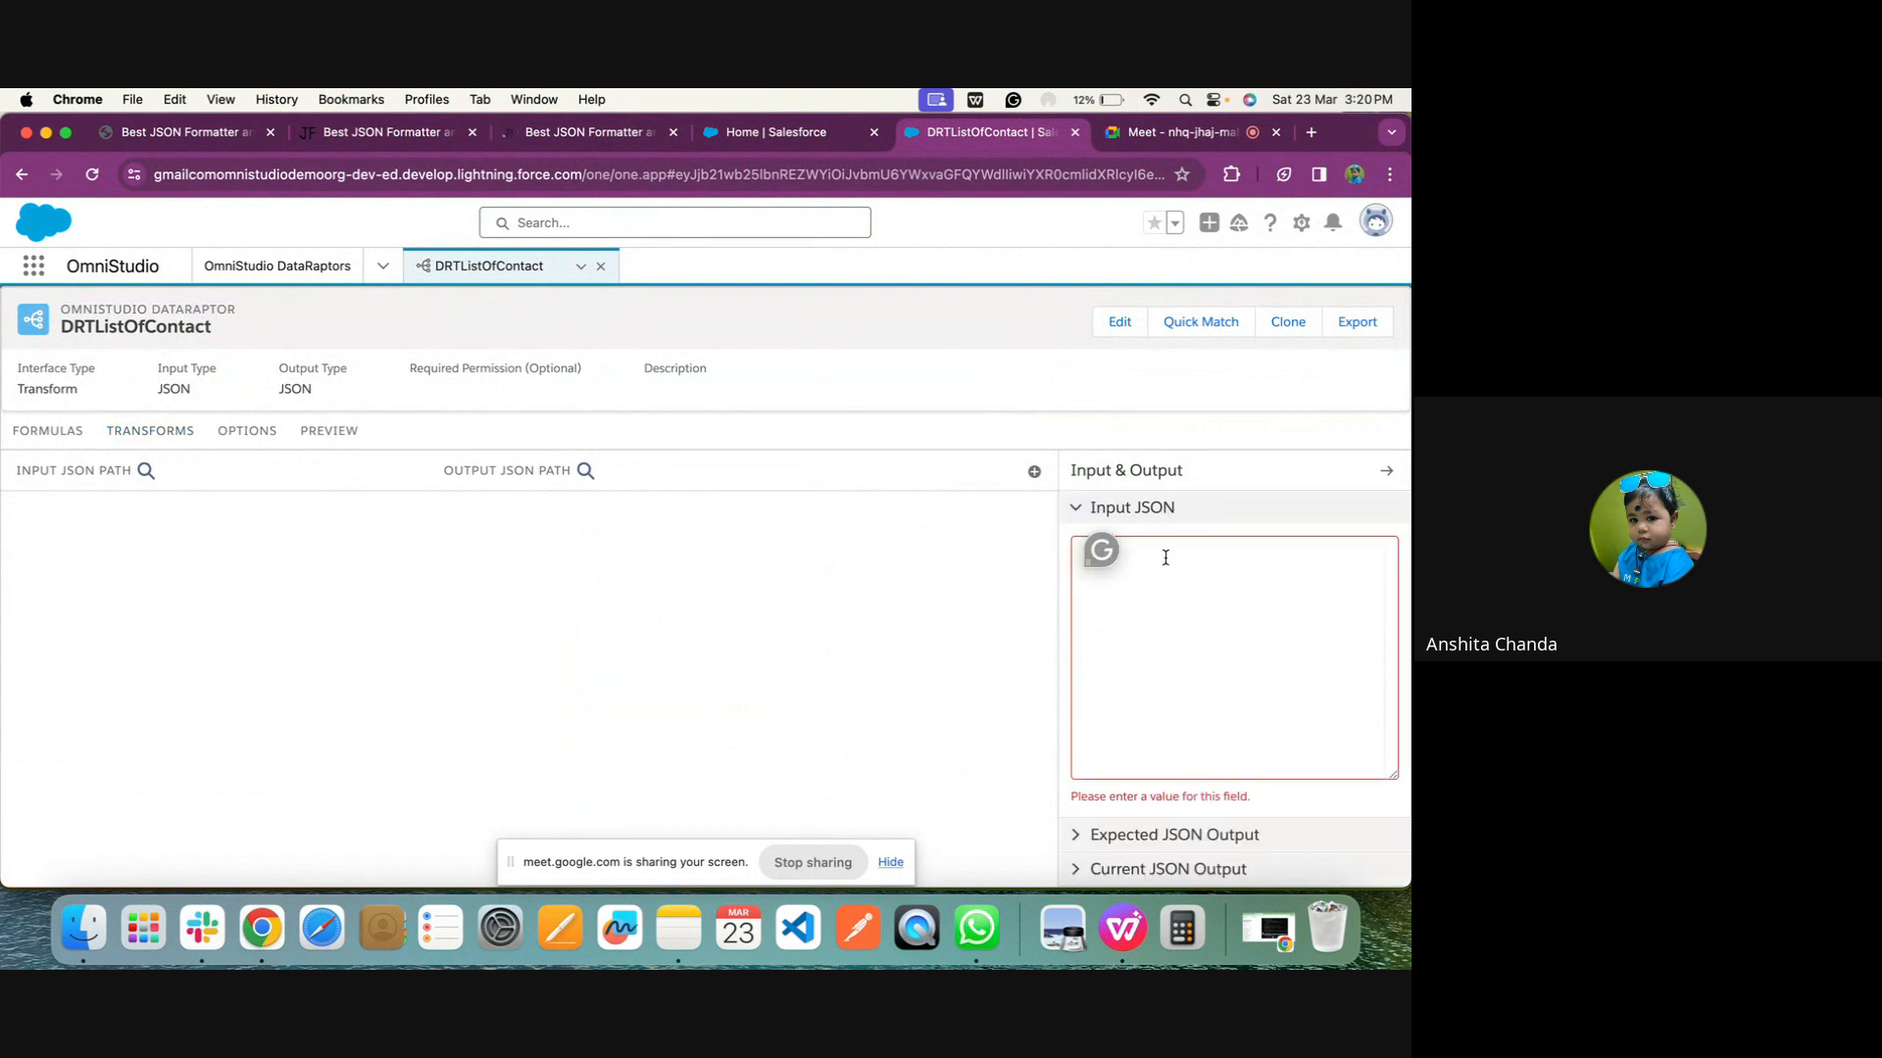
pyautogui.press('super+v')
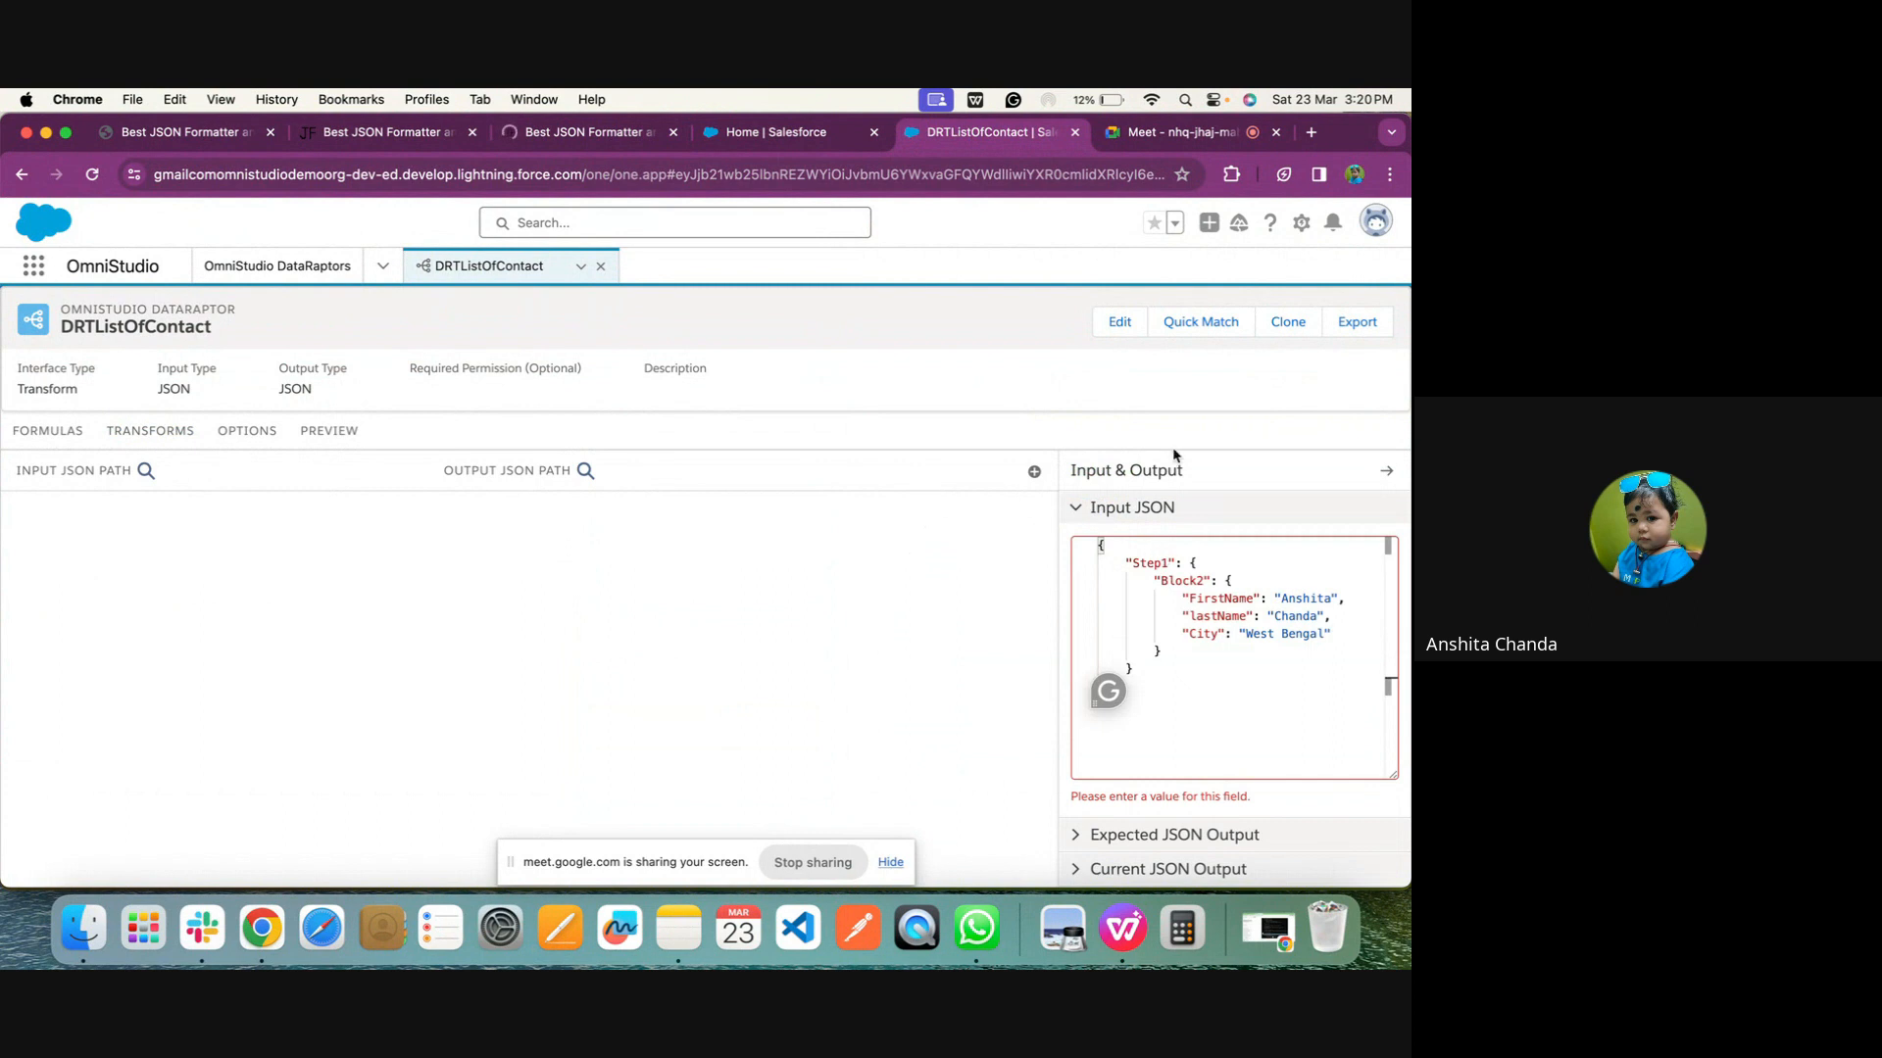
# Add a transform mapping with Contacts as the input JSON path and Contacts as the output JSON path
pyautogui.click(1034, 473)
pyautogui.click(206, 536)
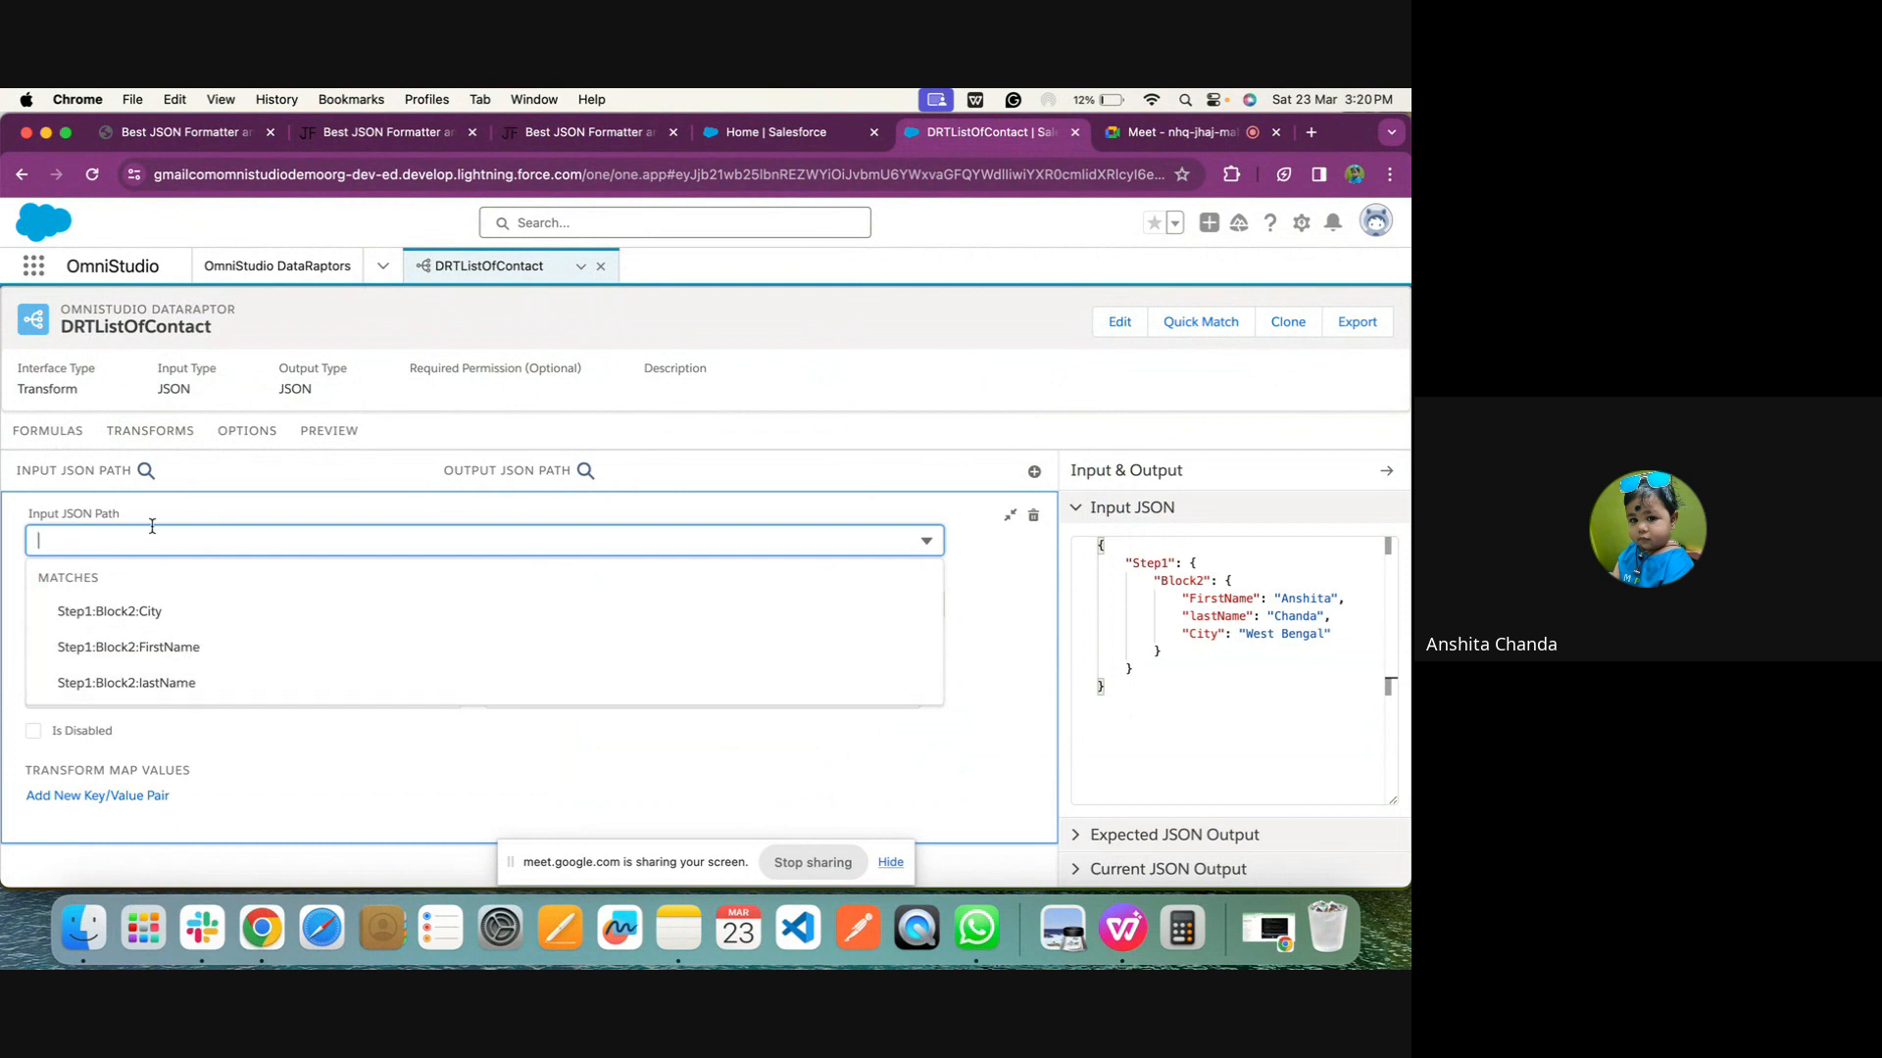
pyautogui.write('Contacts')
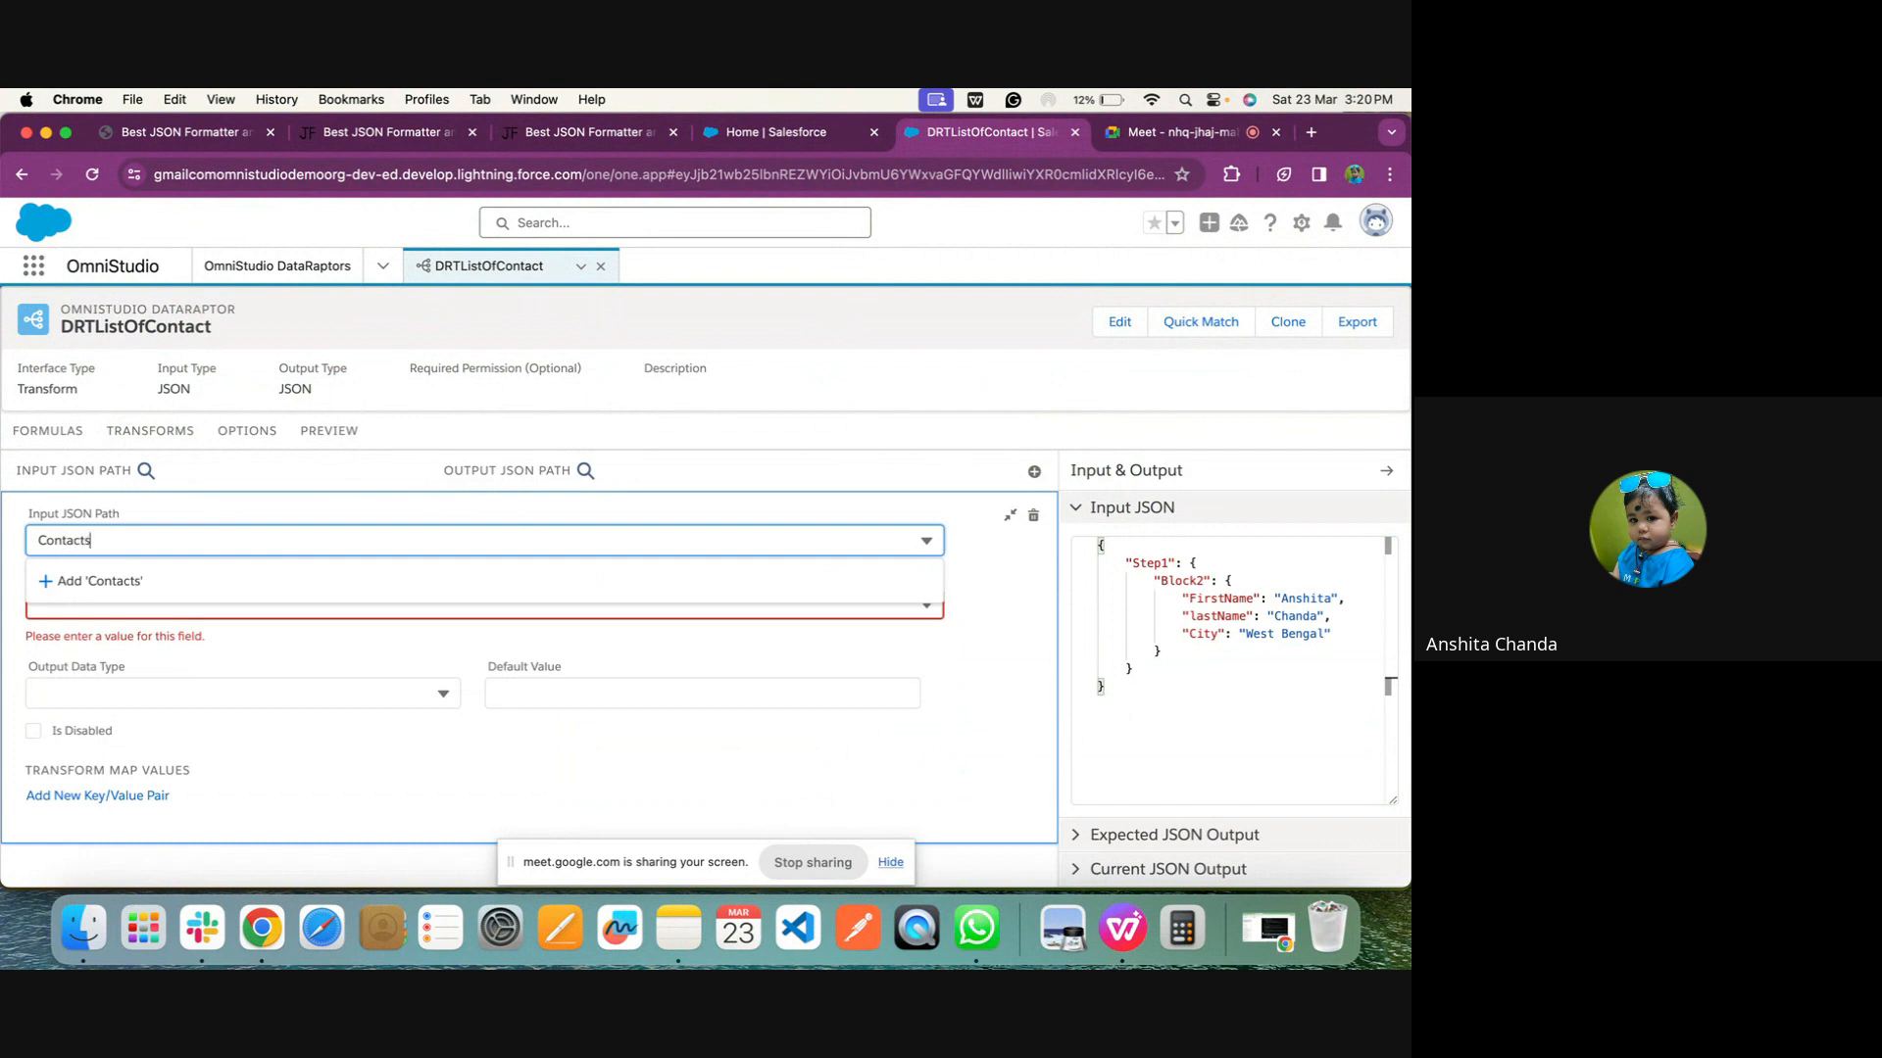
pyautogui.click(438, 761)
pyautogui.click(284, 618)
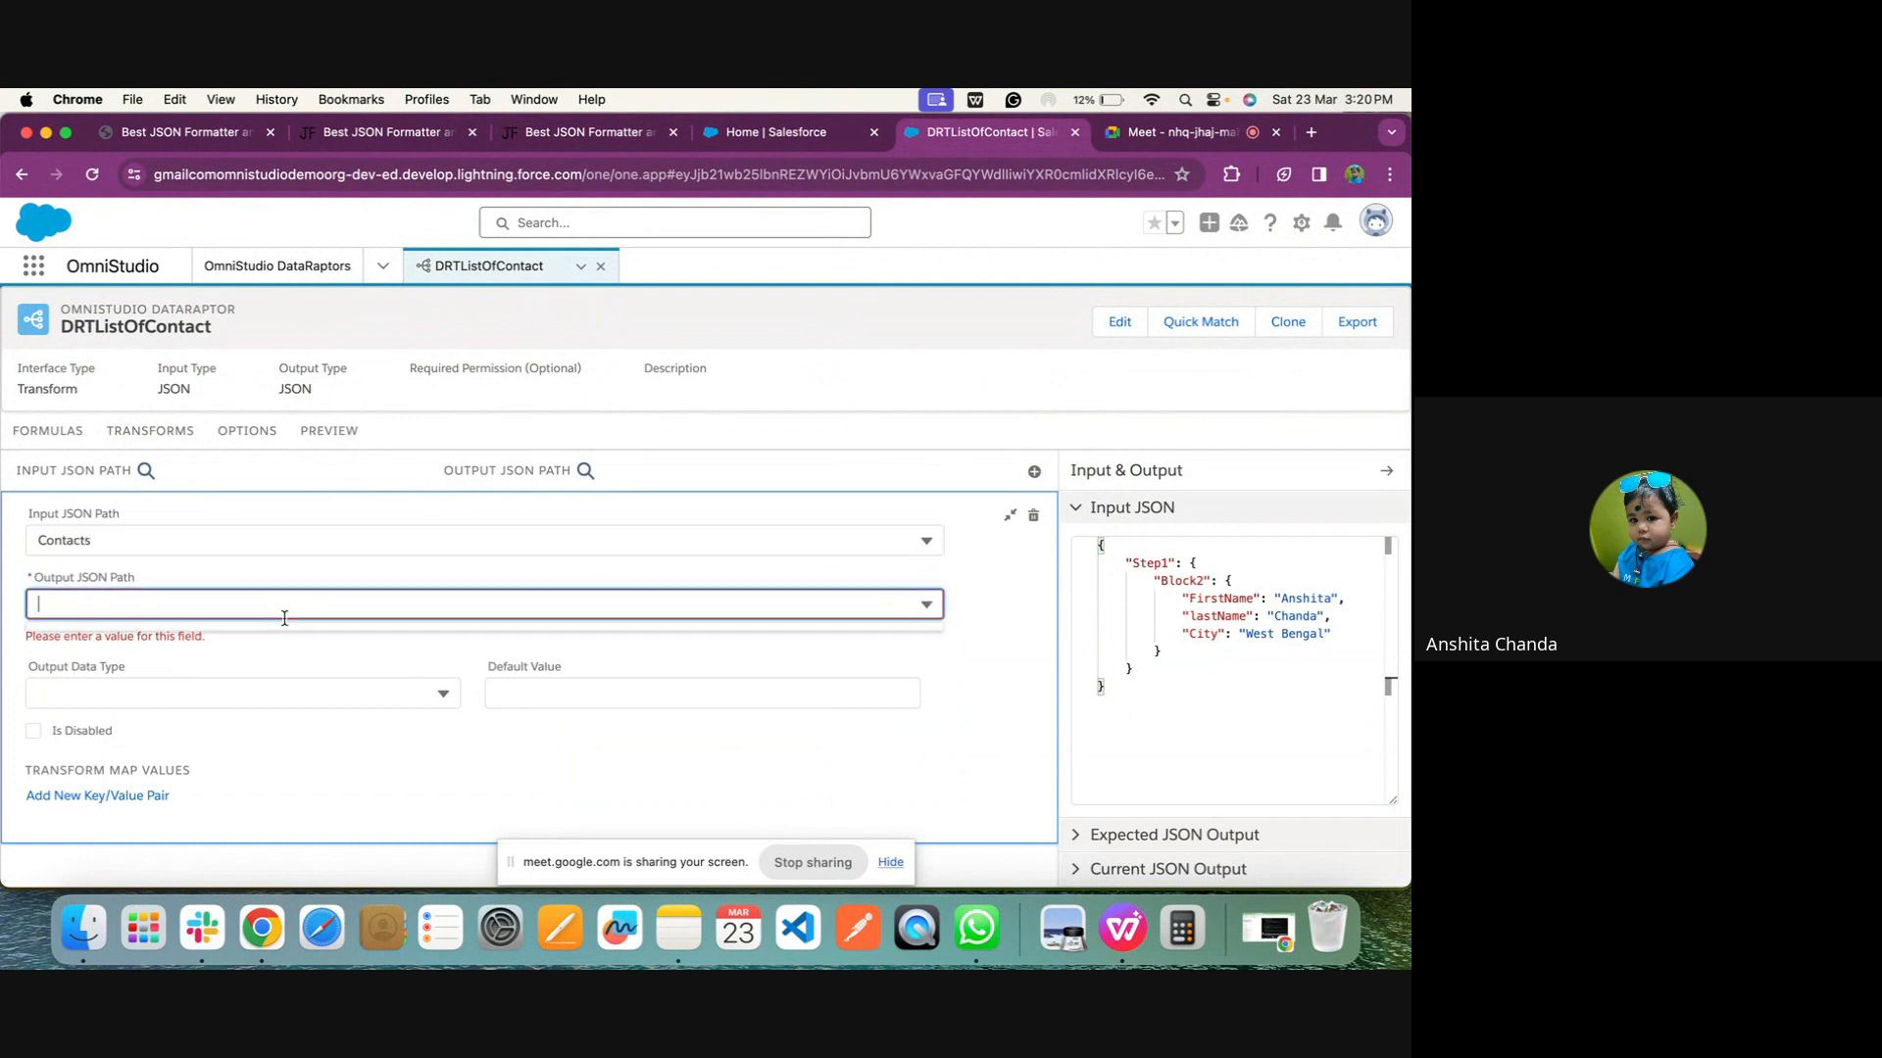
pyautogui.write('Contacts')
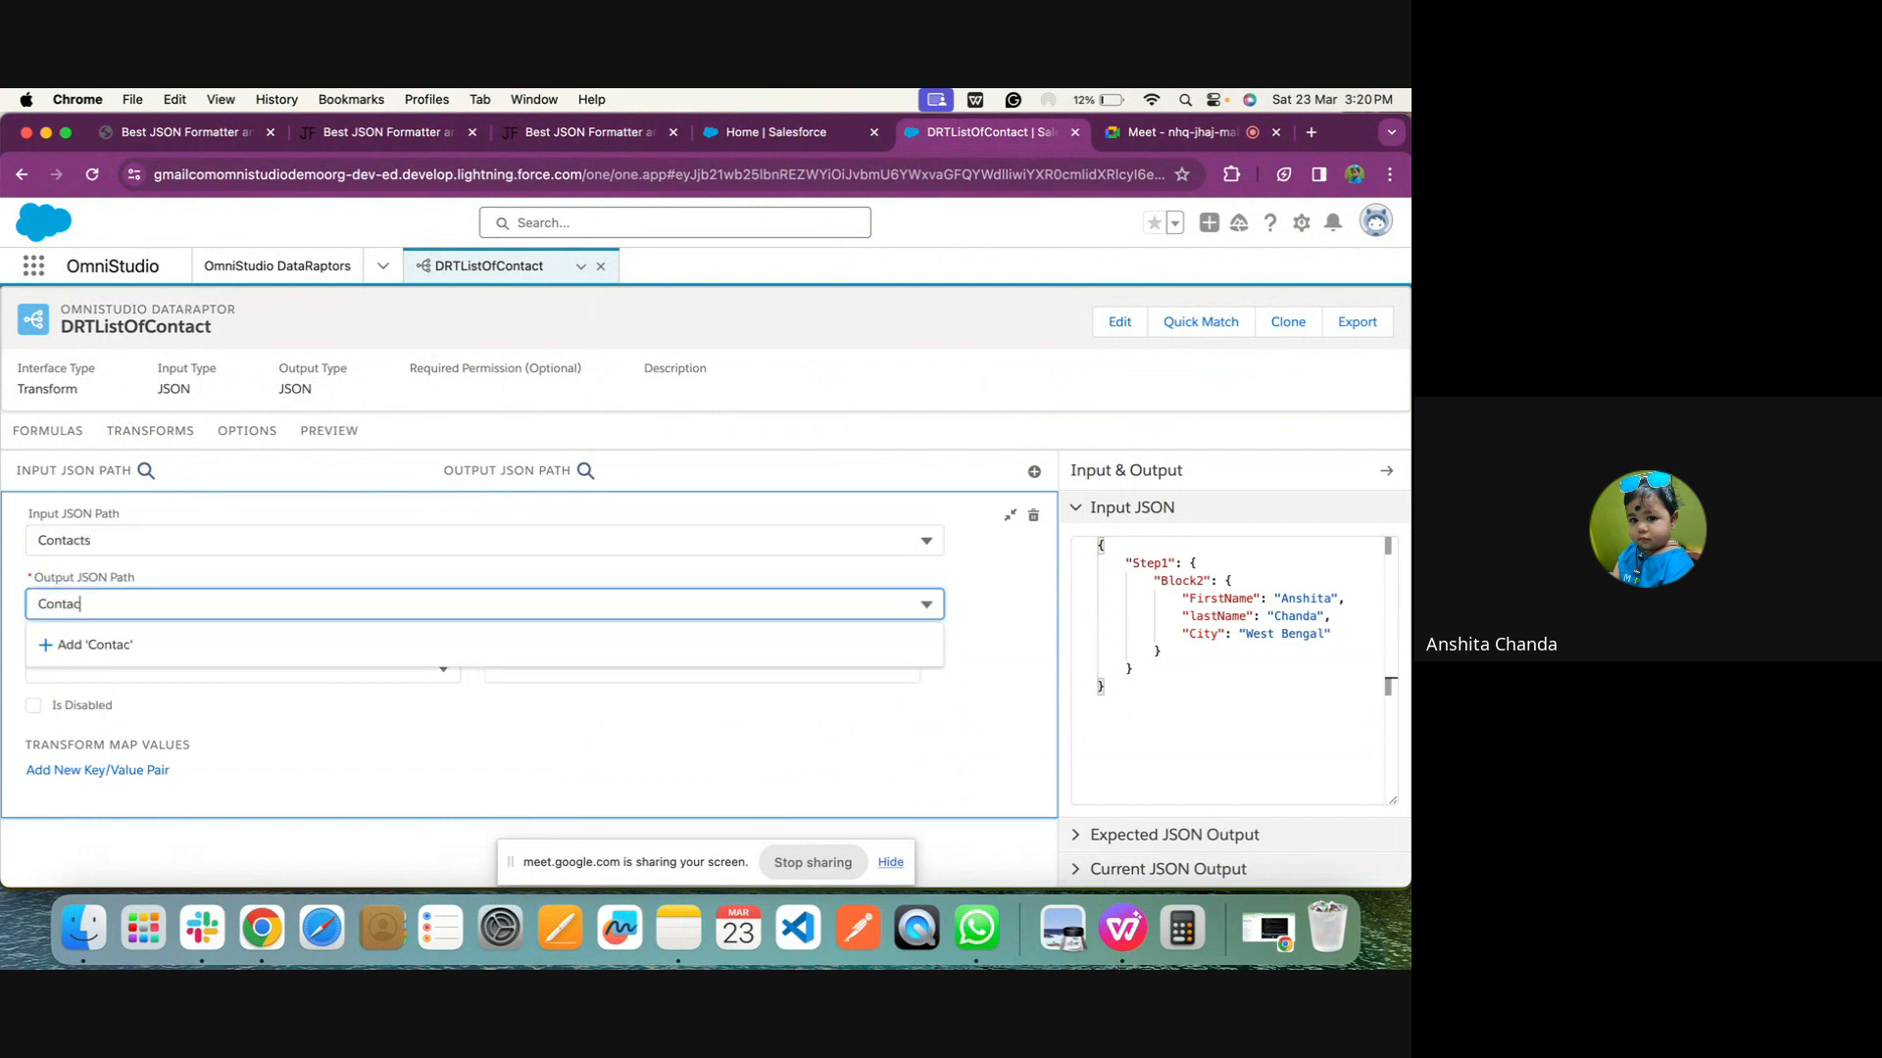
pyautogui.click(269, 721)
# Set the Contacts mapping's output data type to List<Map> and collapse the mapping
pyautogui.click(192, 663)
pyautogui.scroll(-3, 188, 664)
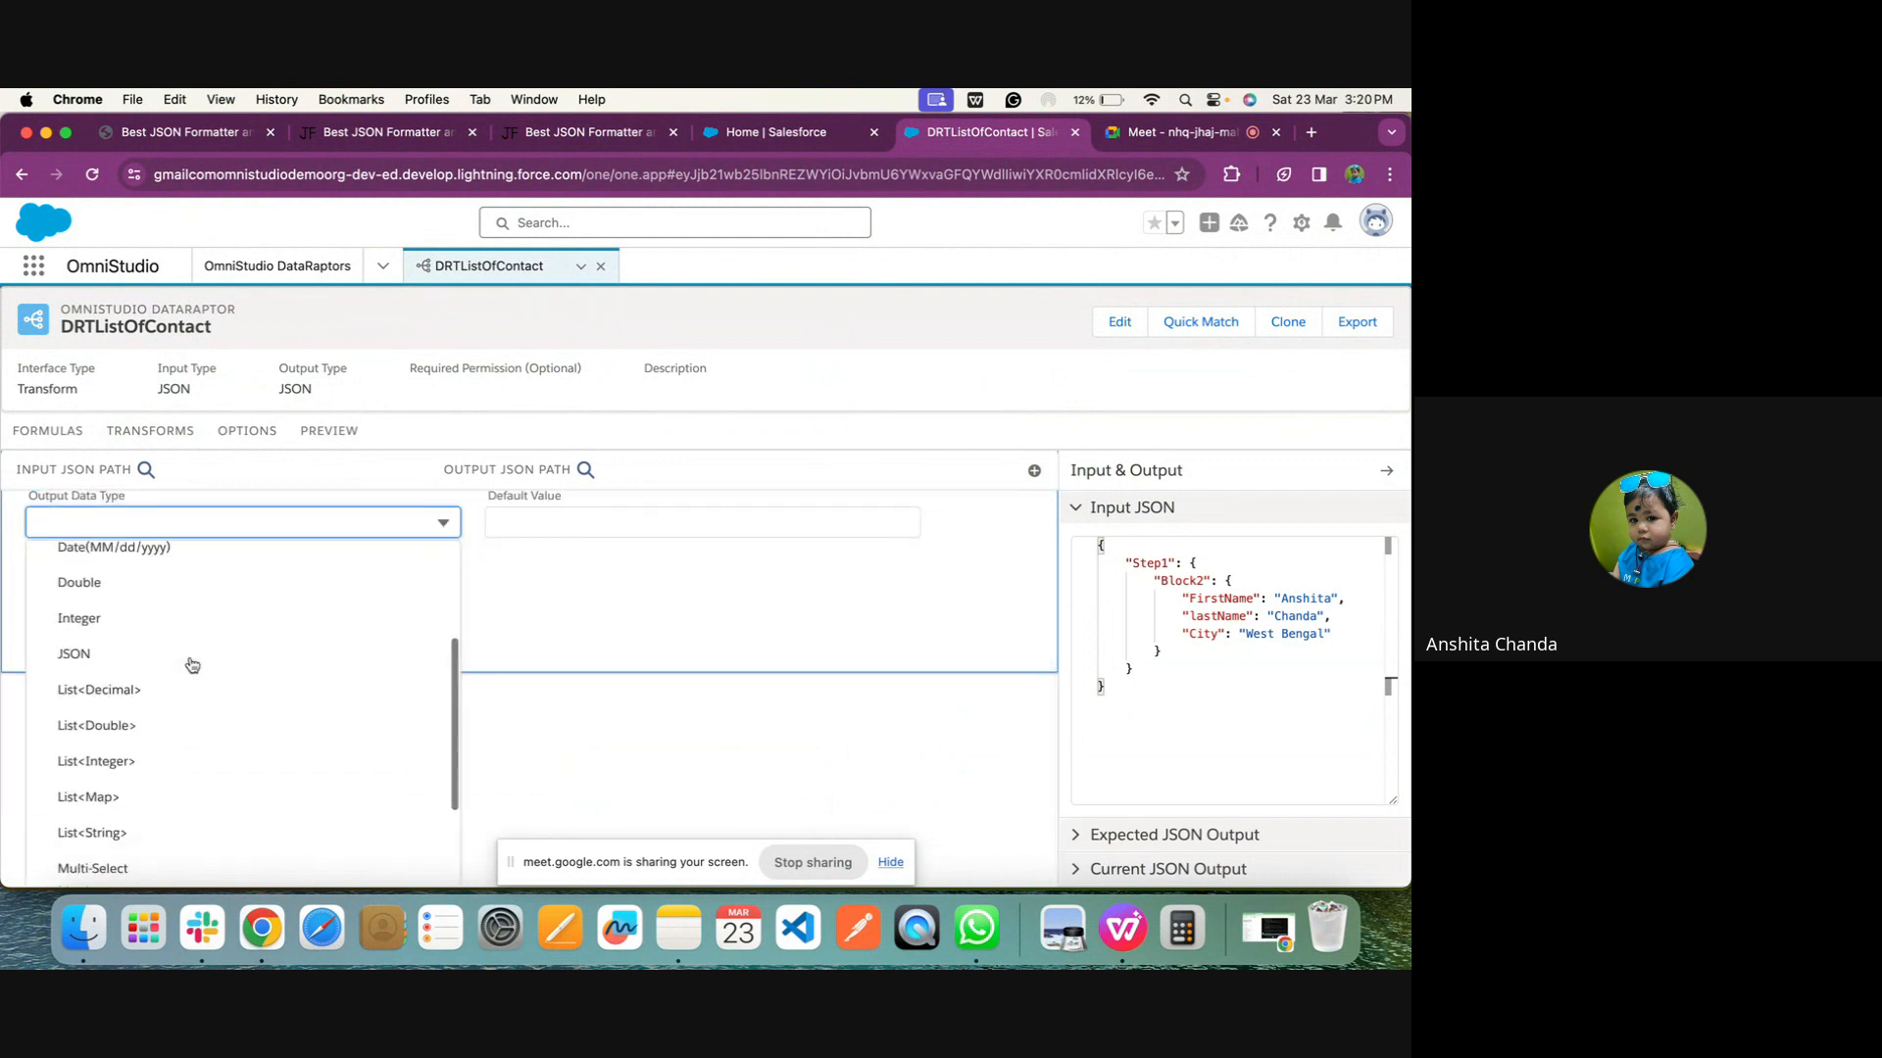
pyautogui.click(145, 810)
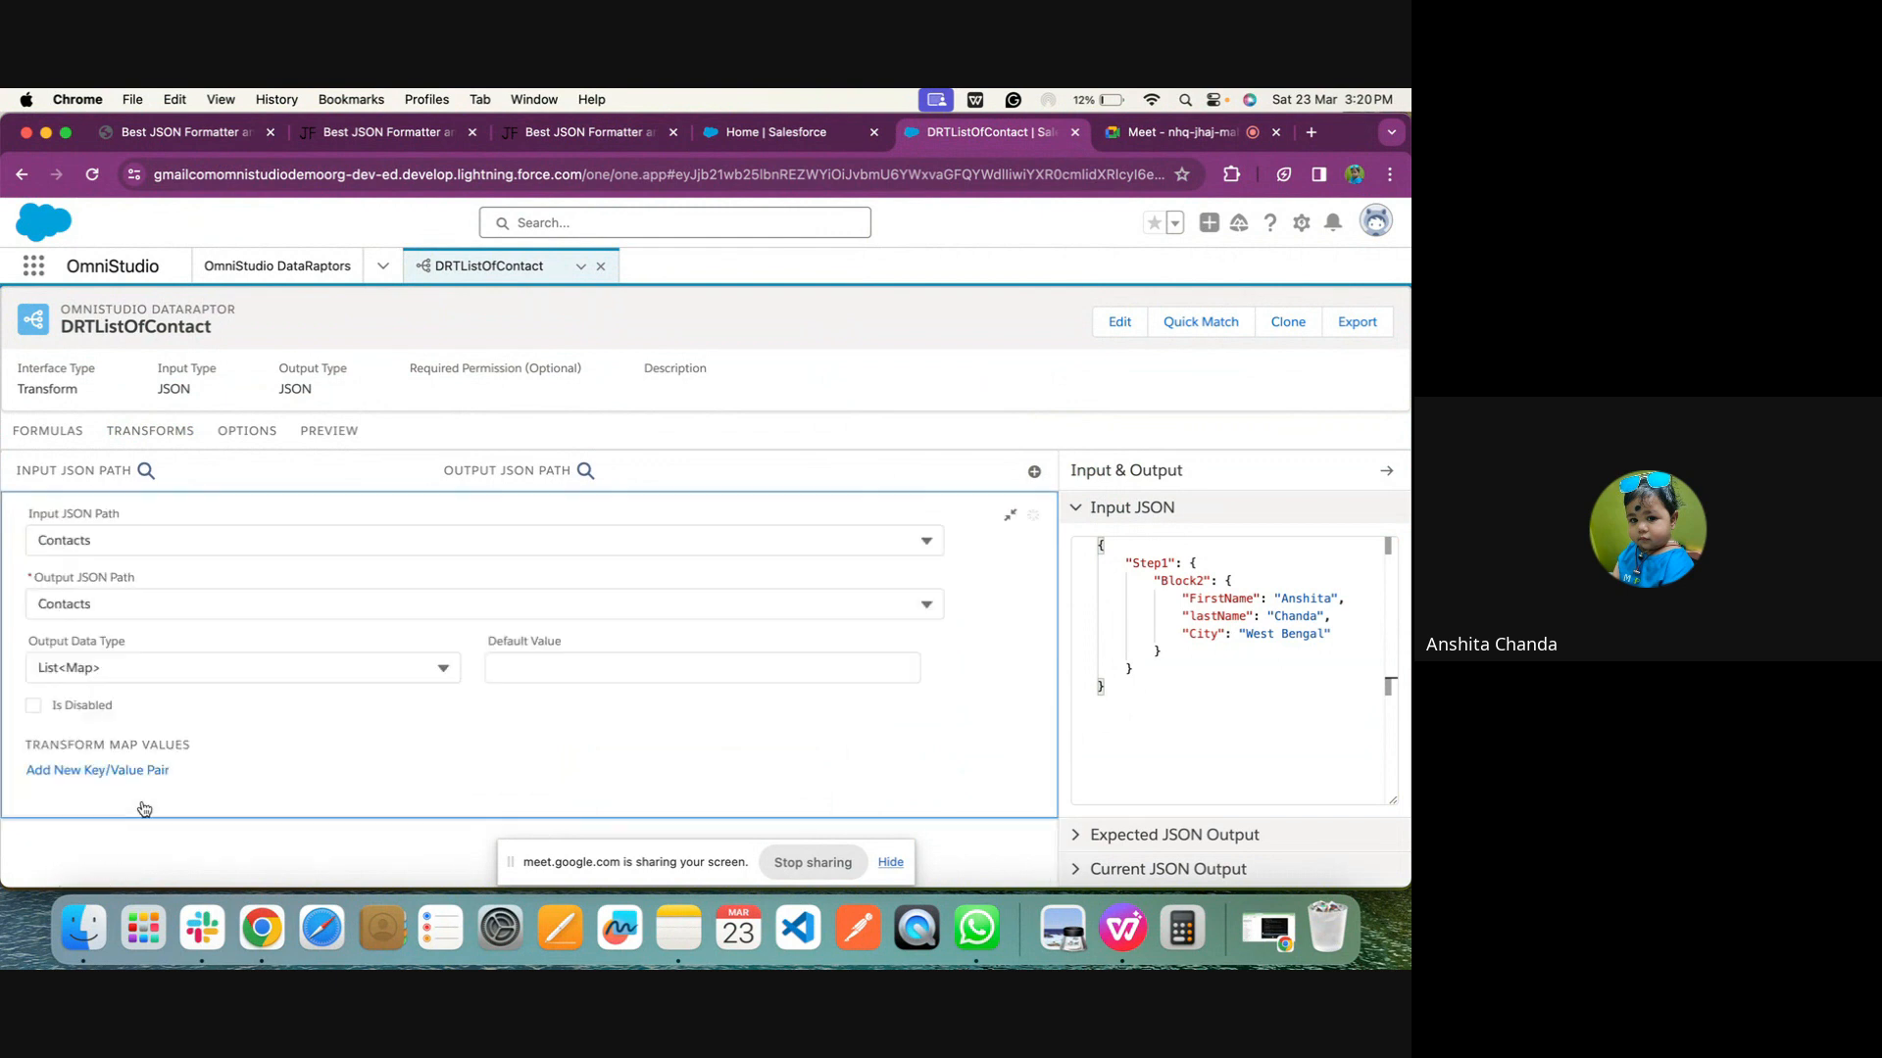
pyautogui.click(1009, 516)
# Execute a preview of DRTListOfContact with the Step1 input JSON
pyautogui.click(329, 431)
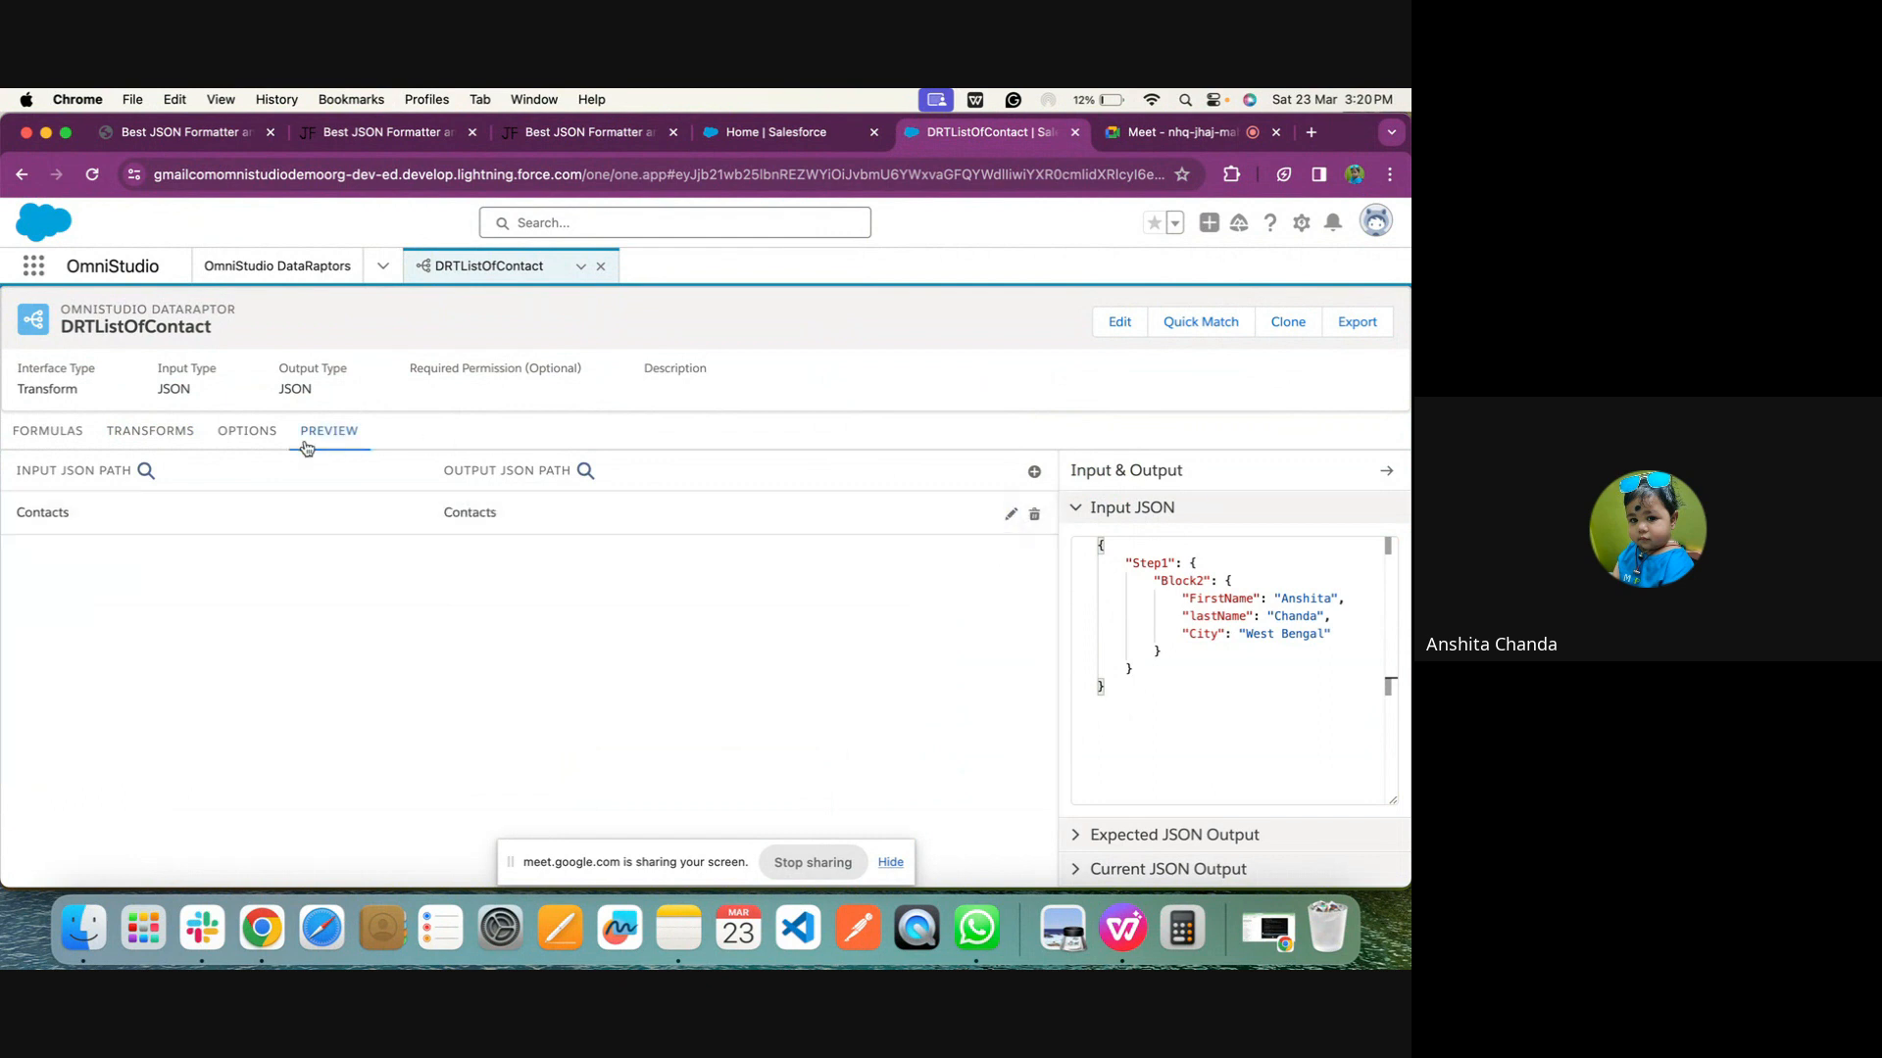
pyautogui.click(305, 863)
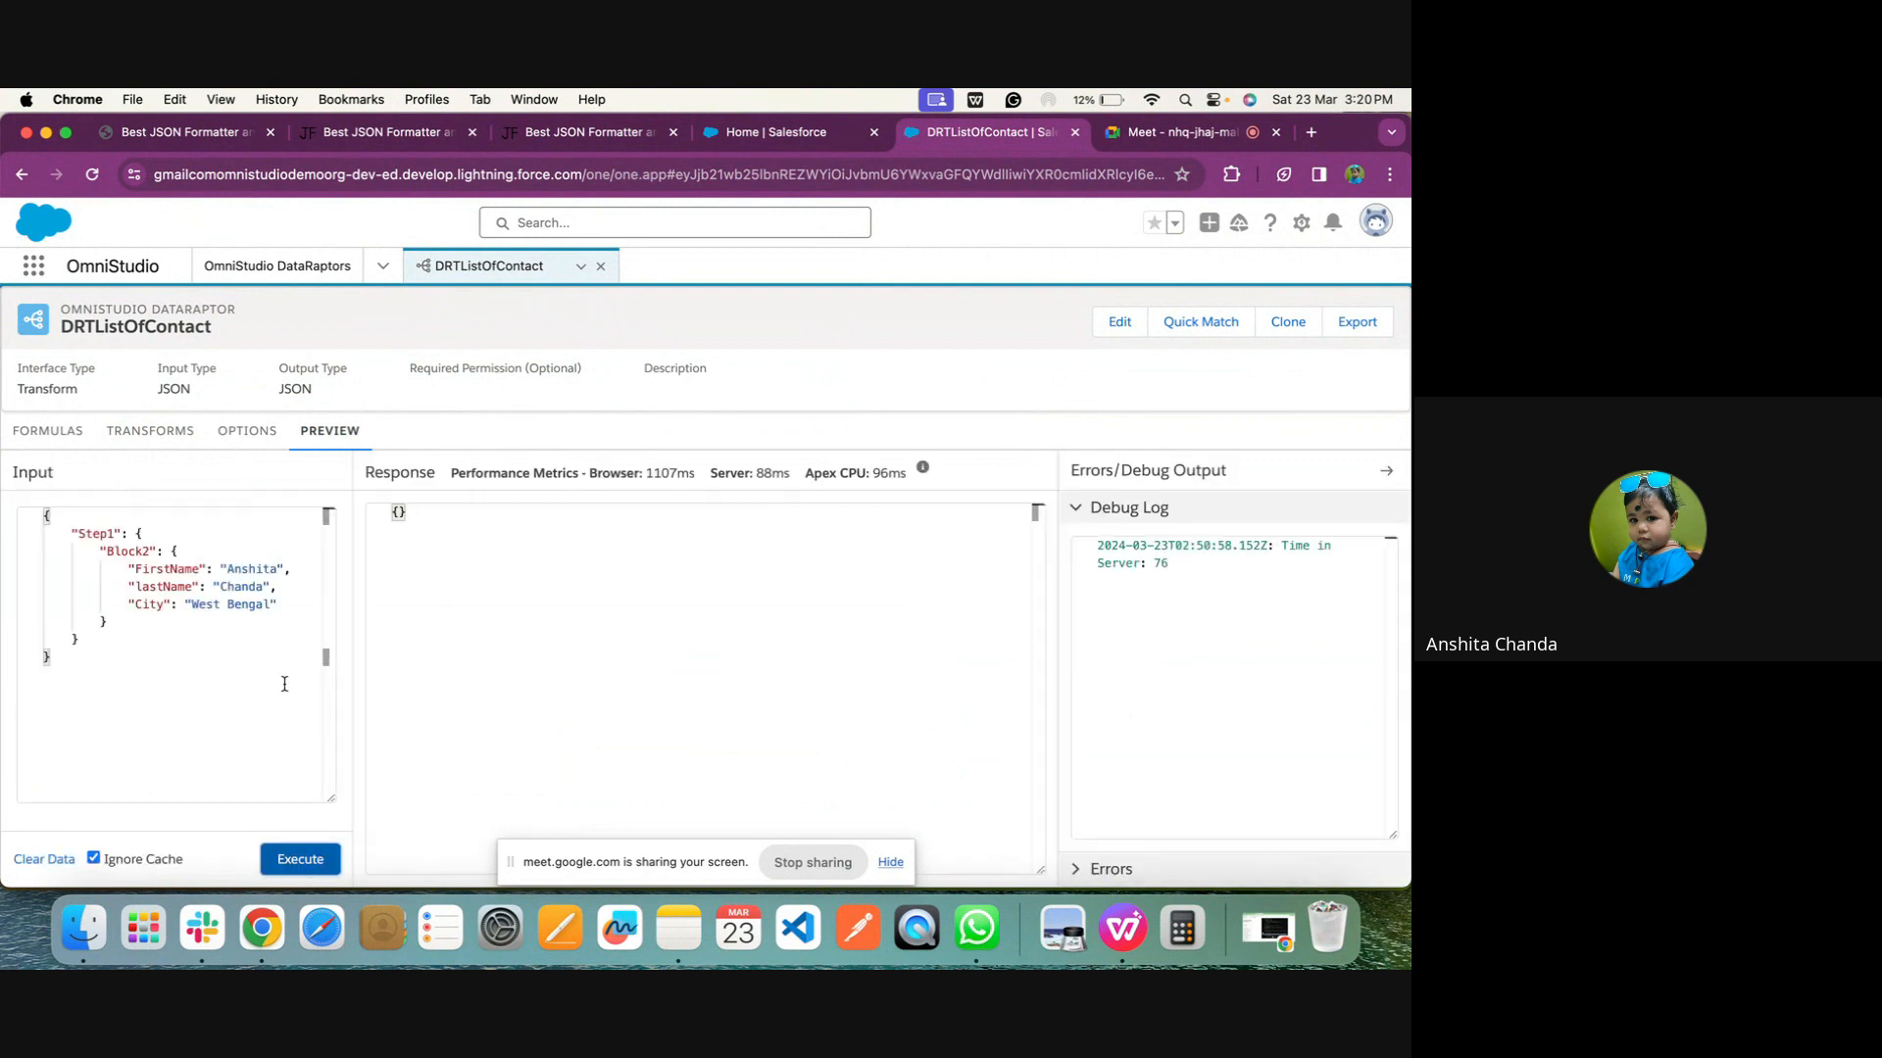
pyautogui.click(53, 431)
# Change the Contacts mapping's input JSON path to Step1:Block2:FirstName and execute the preview again
pyautogui.click(124, 433)
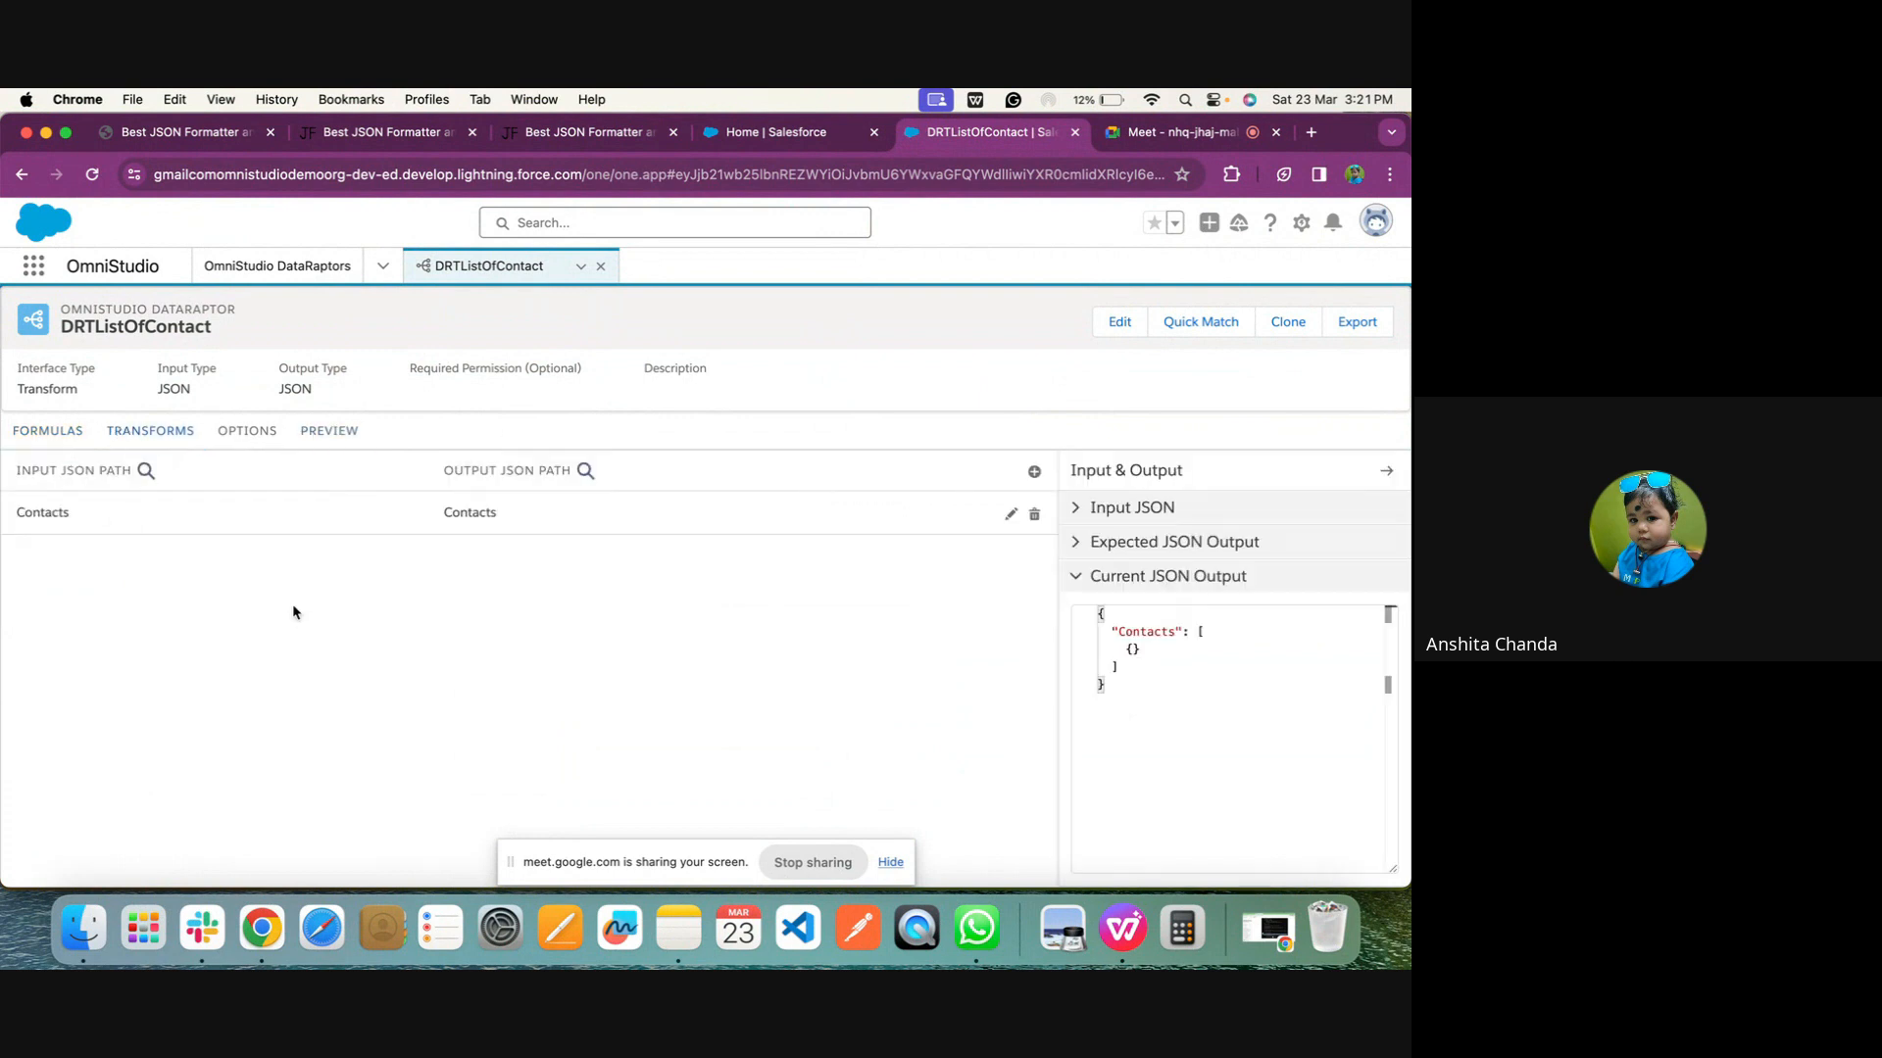
pyautogui.click(291, 539)
pyautogui.click(231, 540)
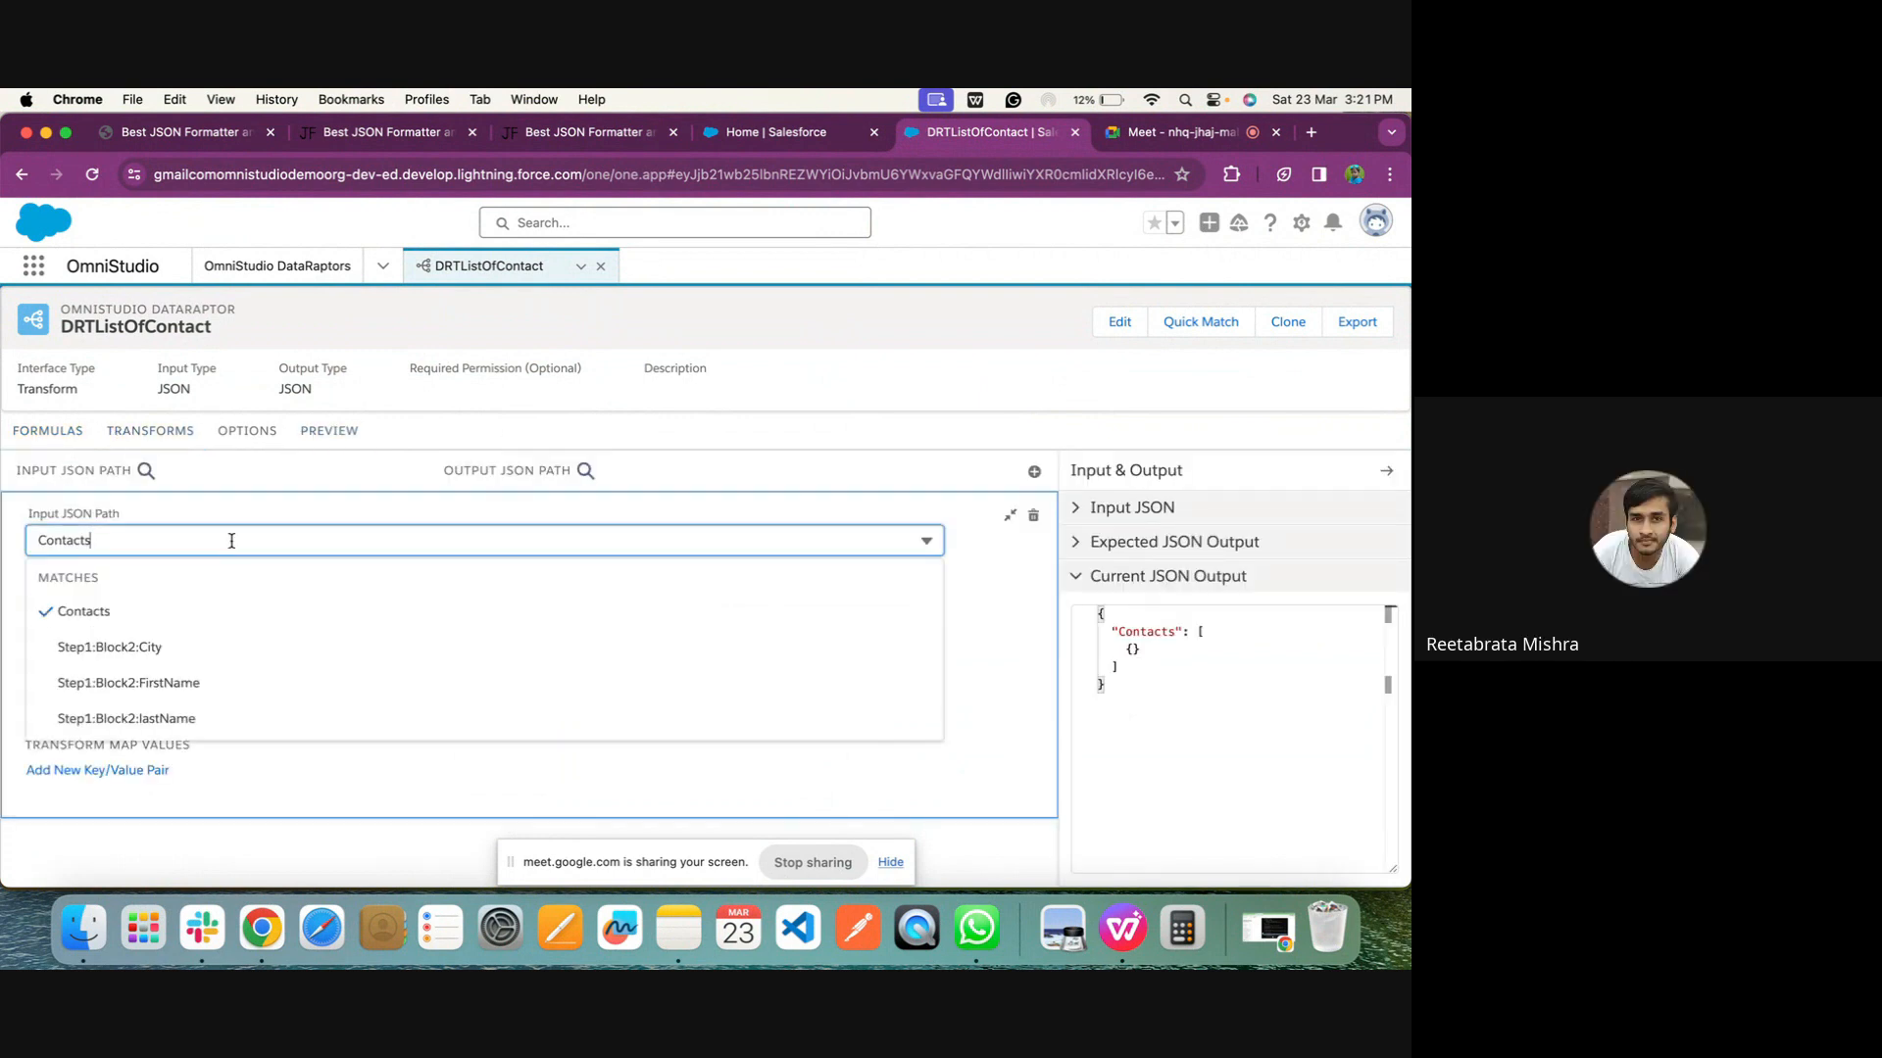
pyautogui.click(168, 682)
pyautogui.click(348, 431)
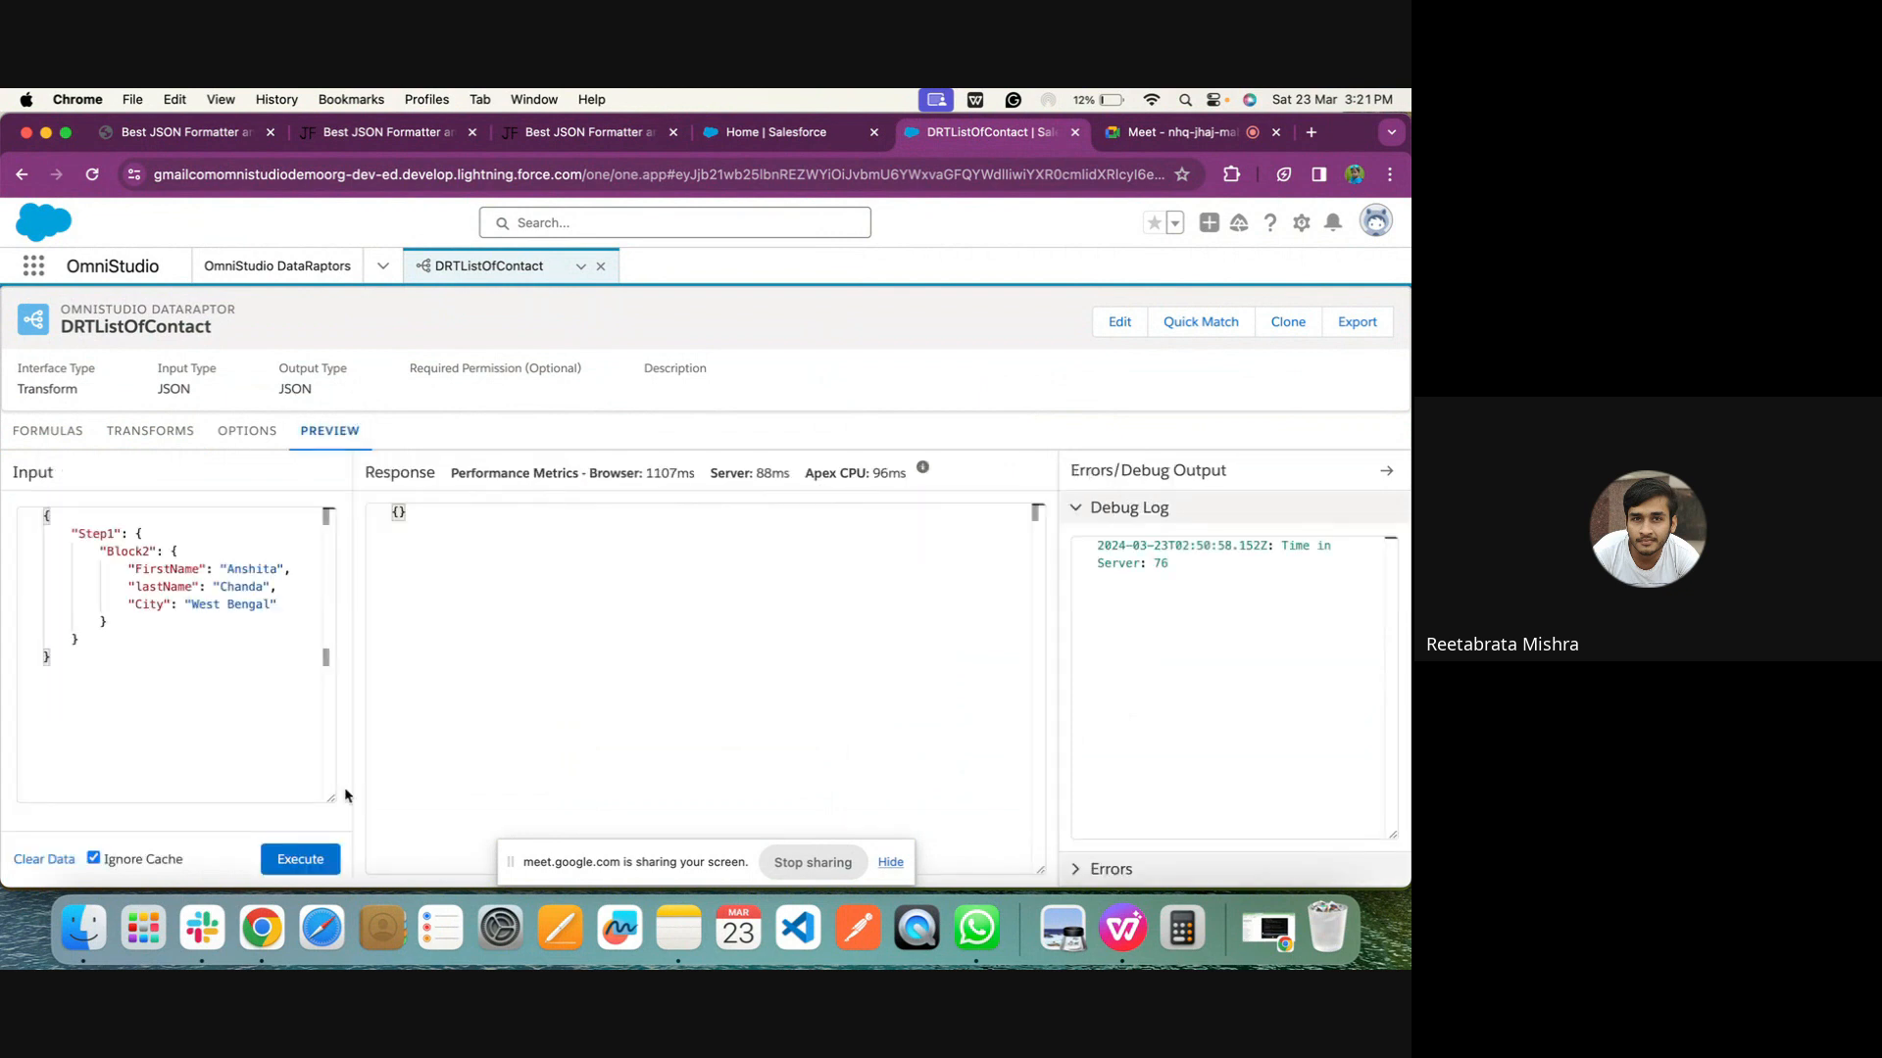
pyautogui.click(294, 860)
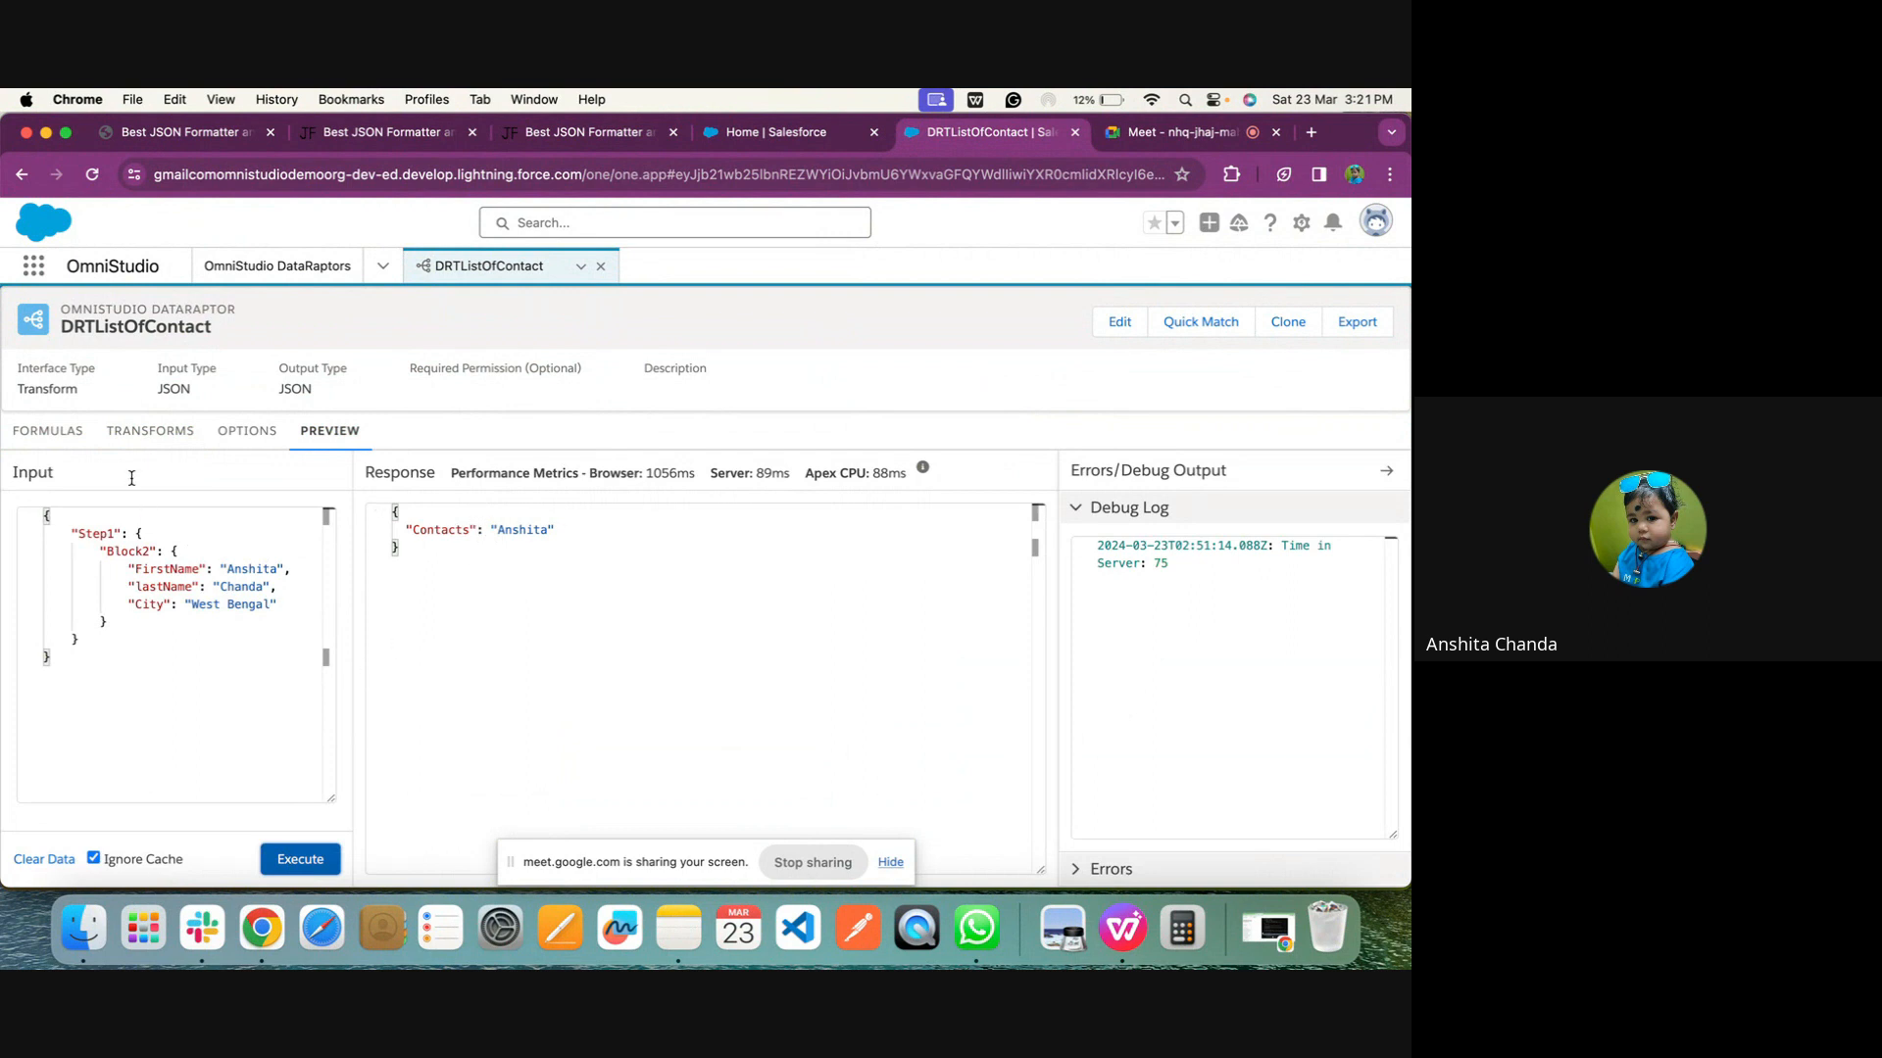
# Change the Step1:Block2:FirstName mapping's output JSON path to Step:FirstName
pyautogui.click(147, 432)
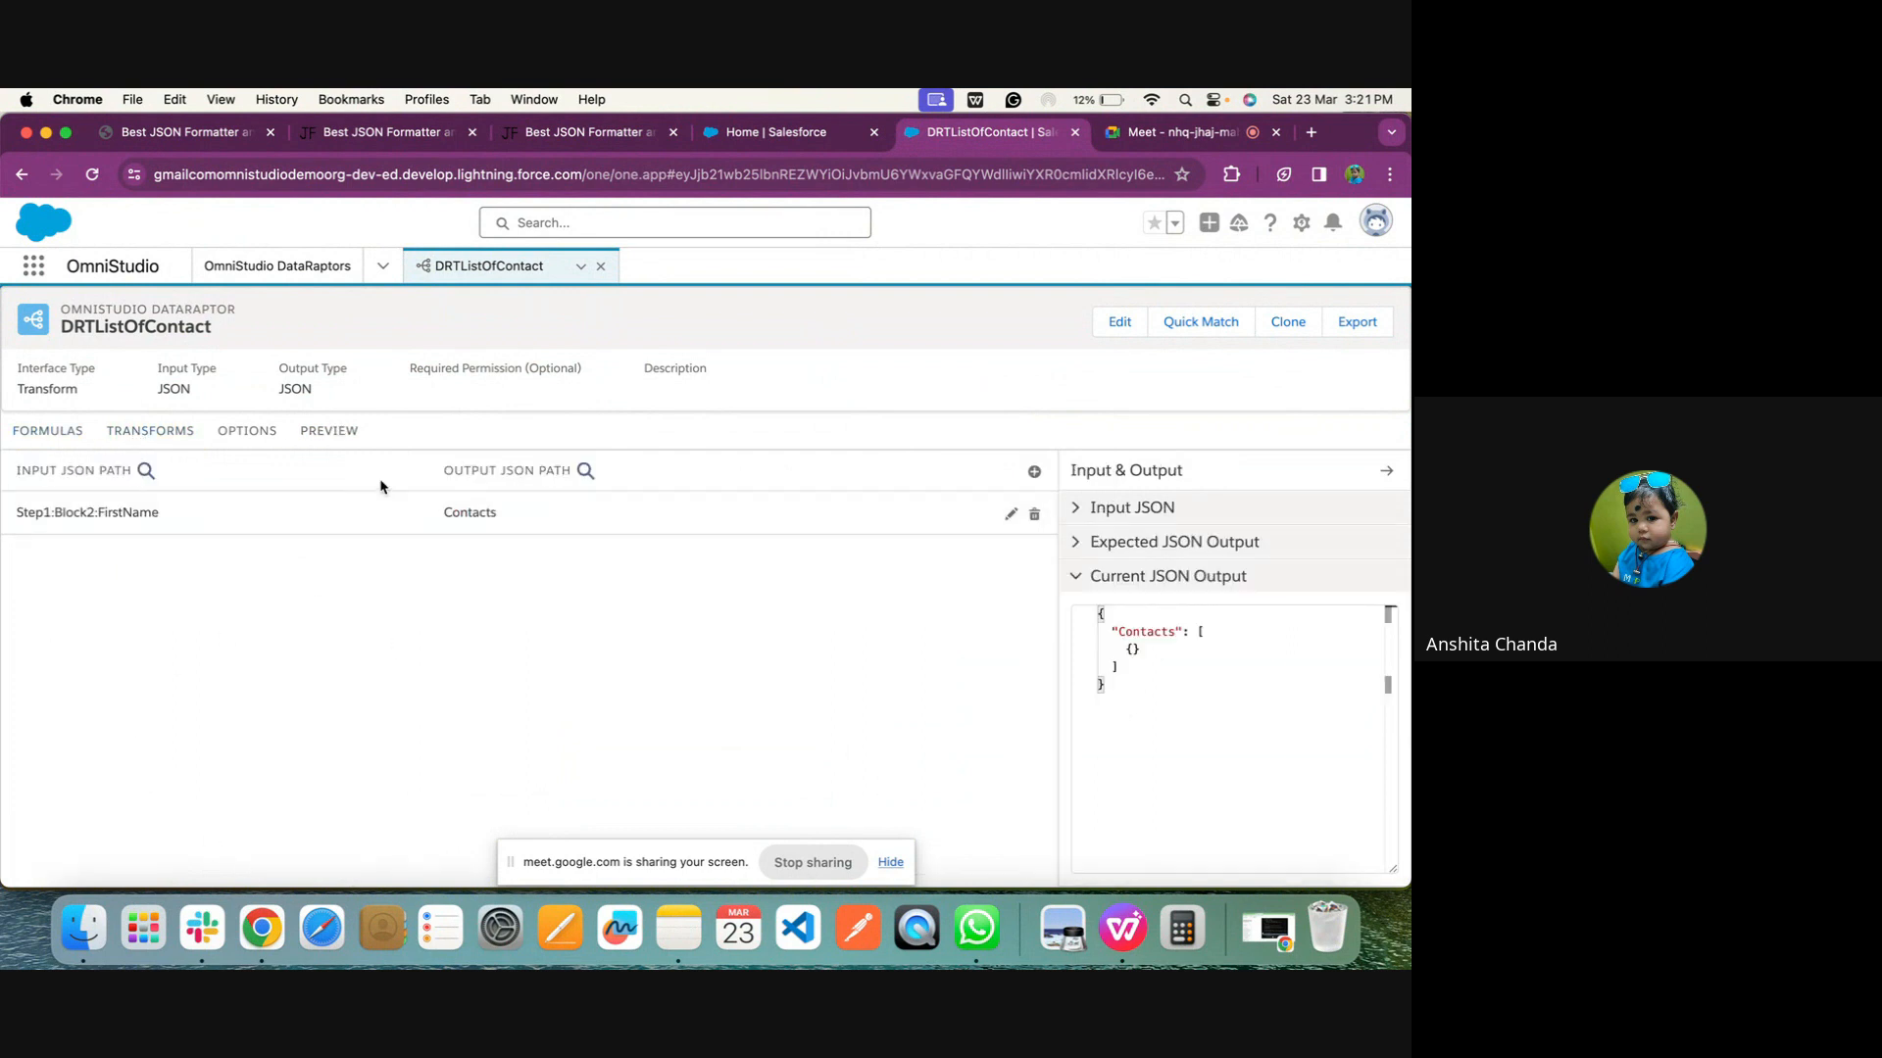
pyautogui.click(368, 512)
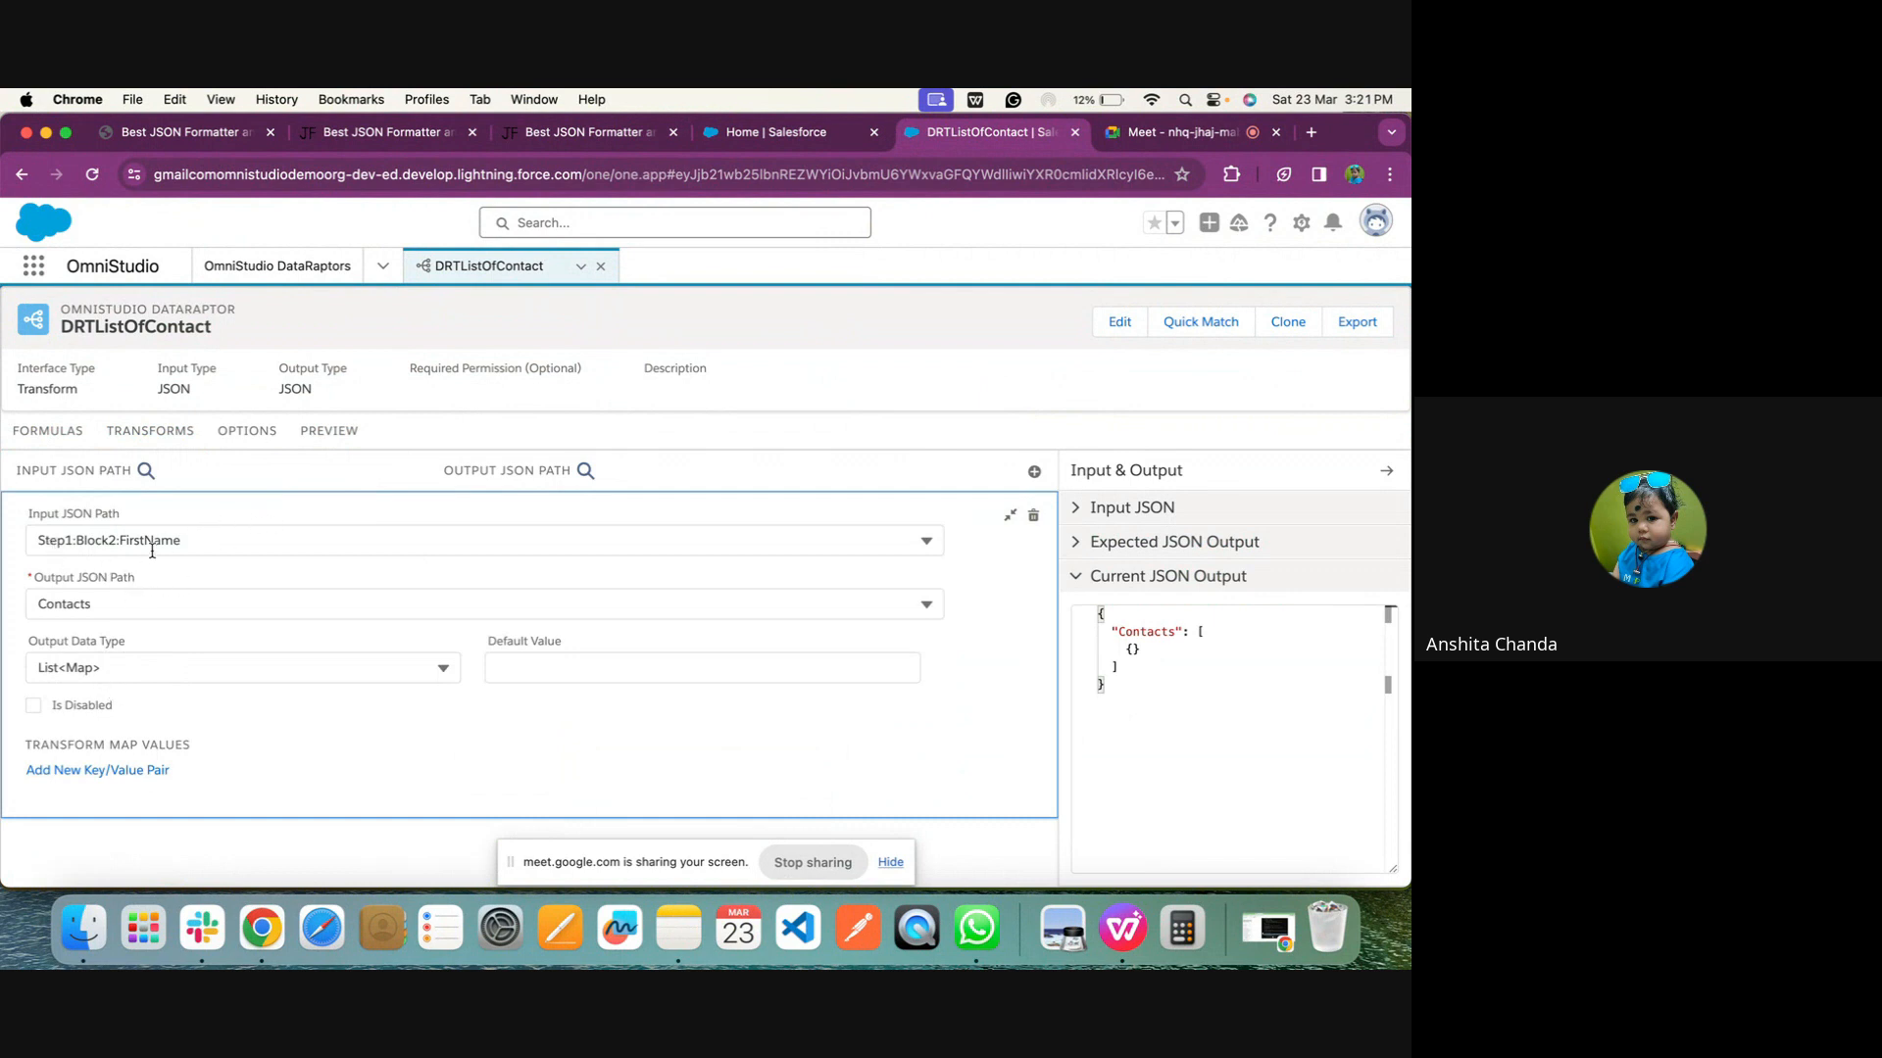
pyautogui.click(96, 591)
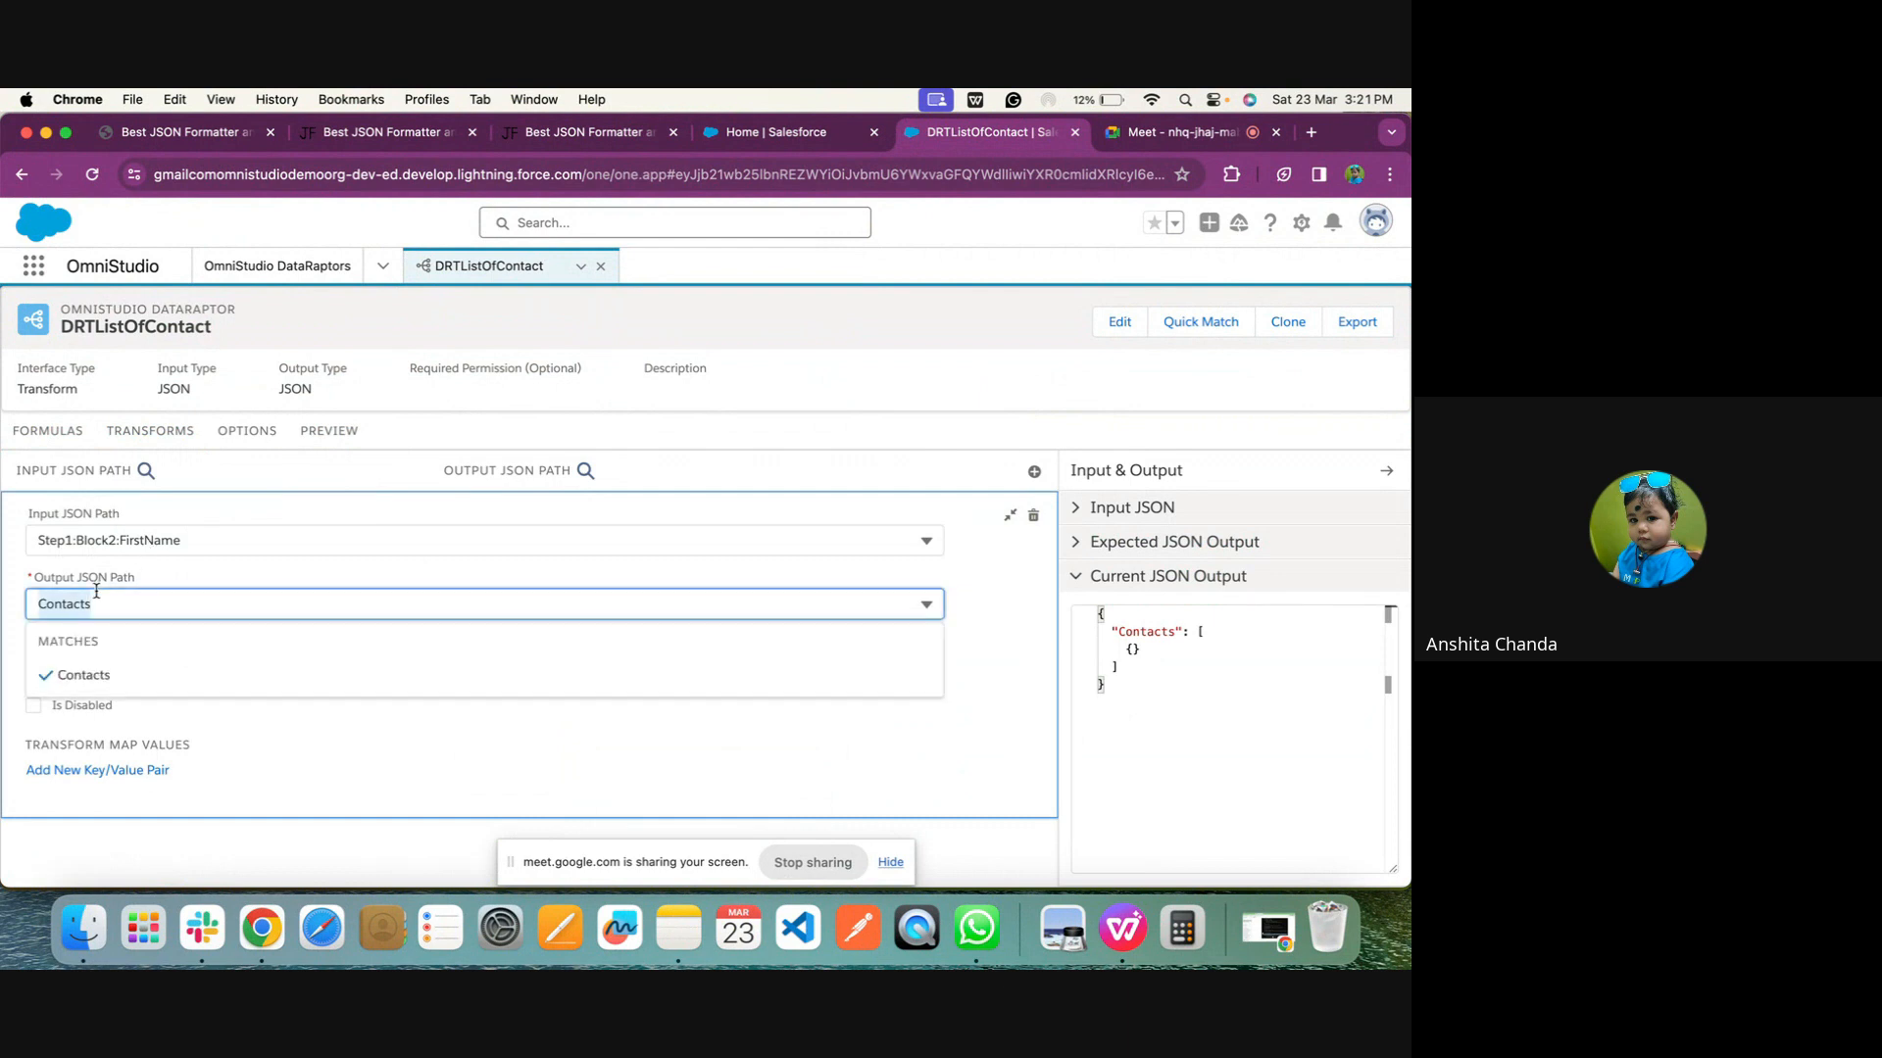
pyautogui.write('Ste')
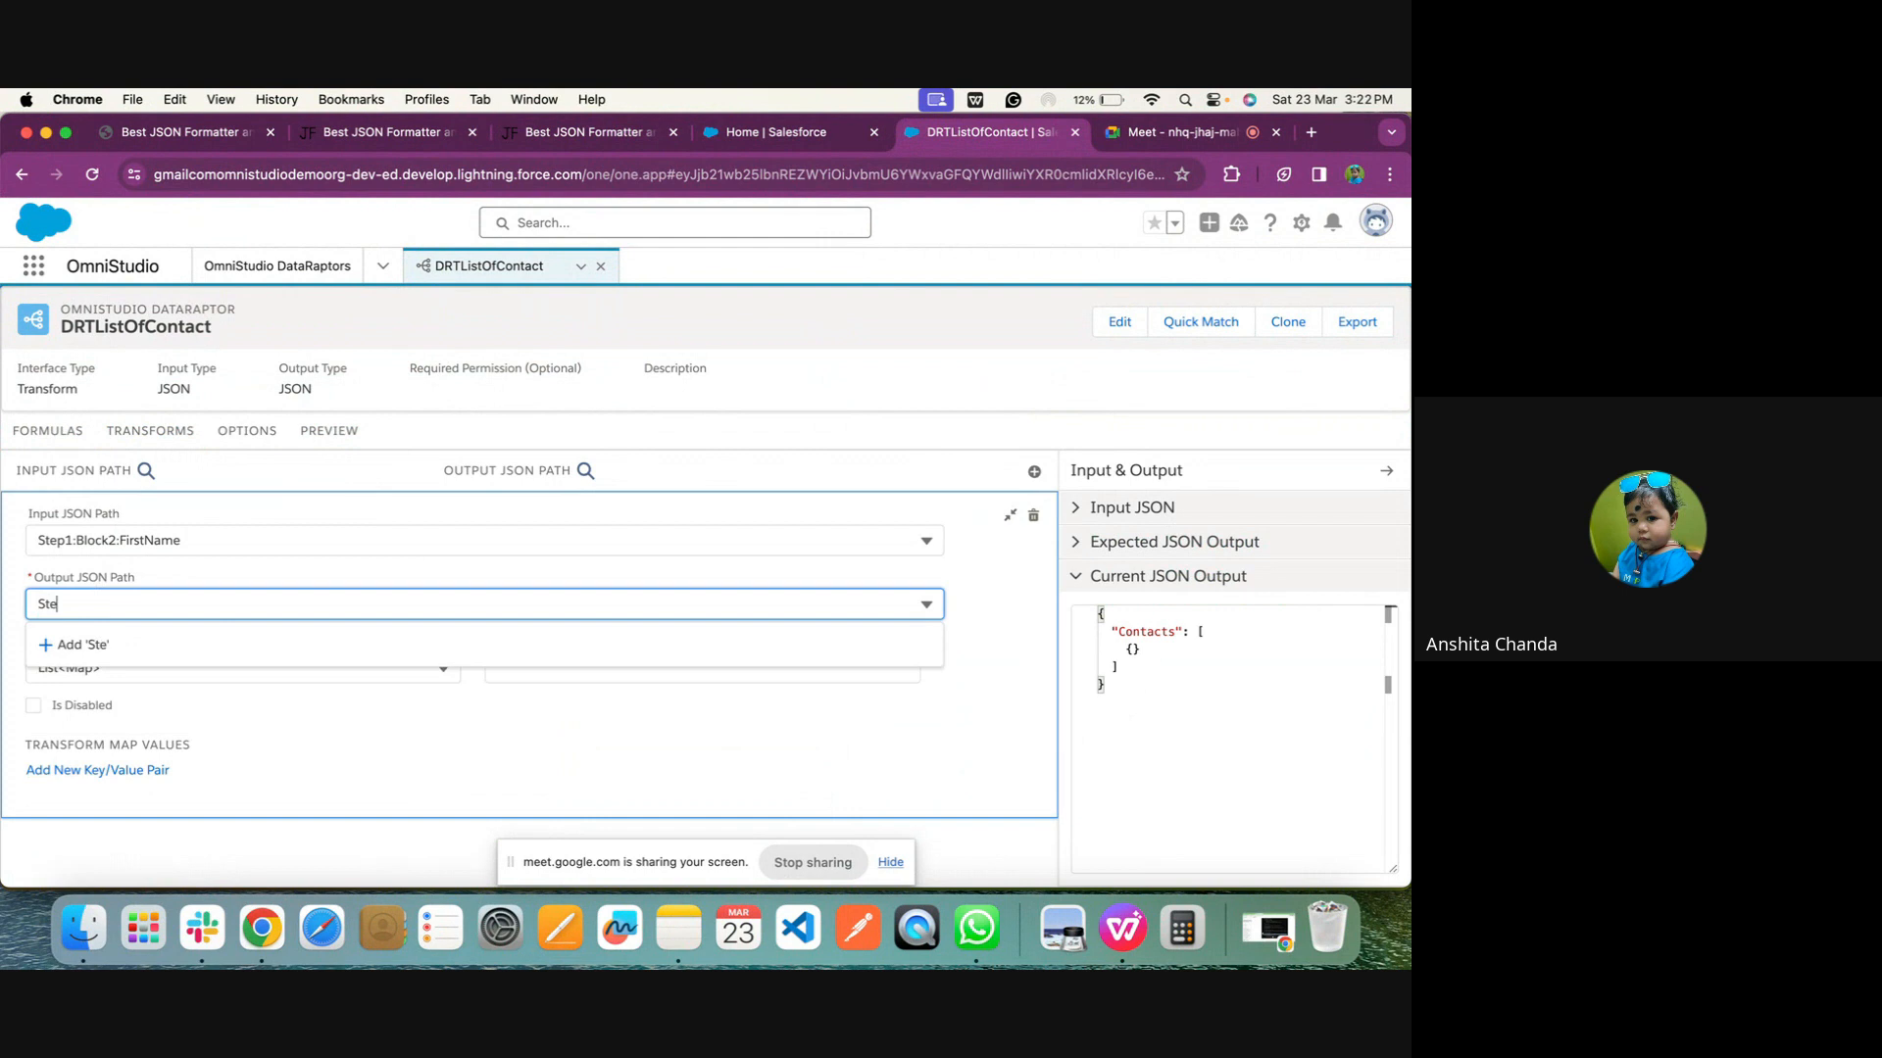
pyautogui.write('p:FirstName')
pyautogui.click(372, 647)
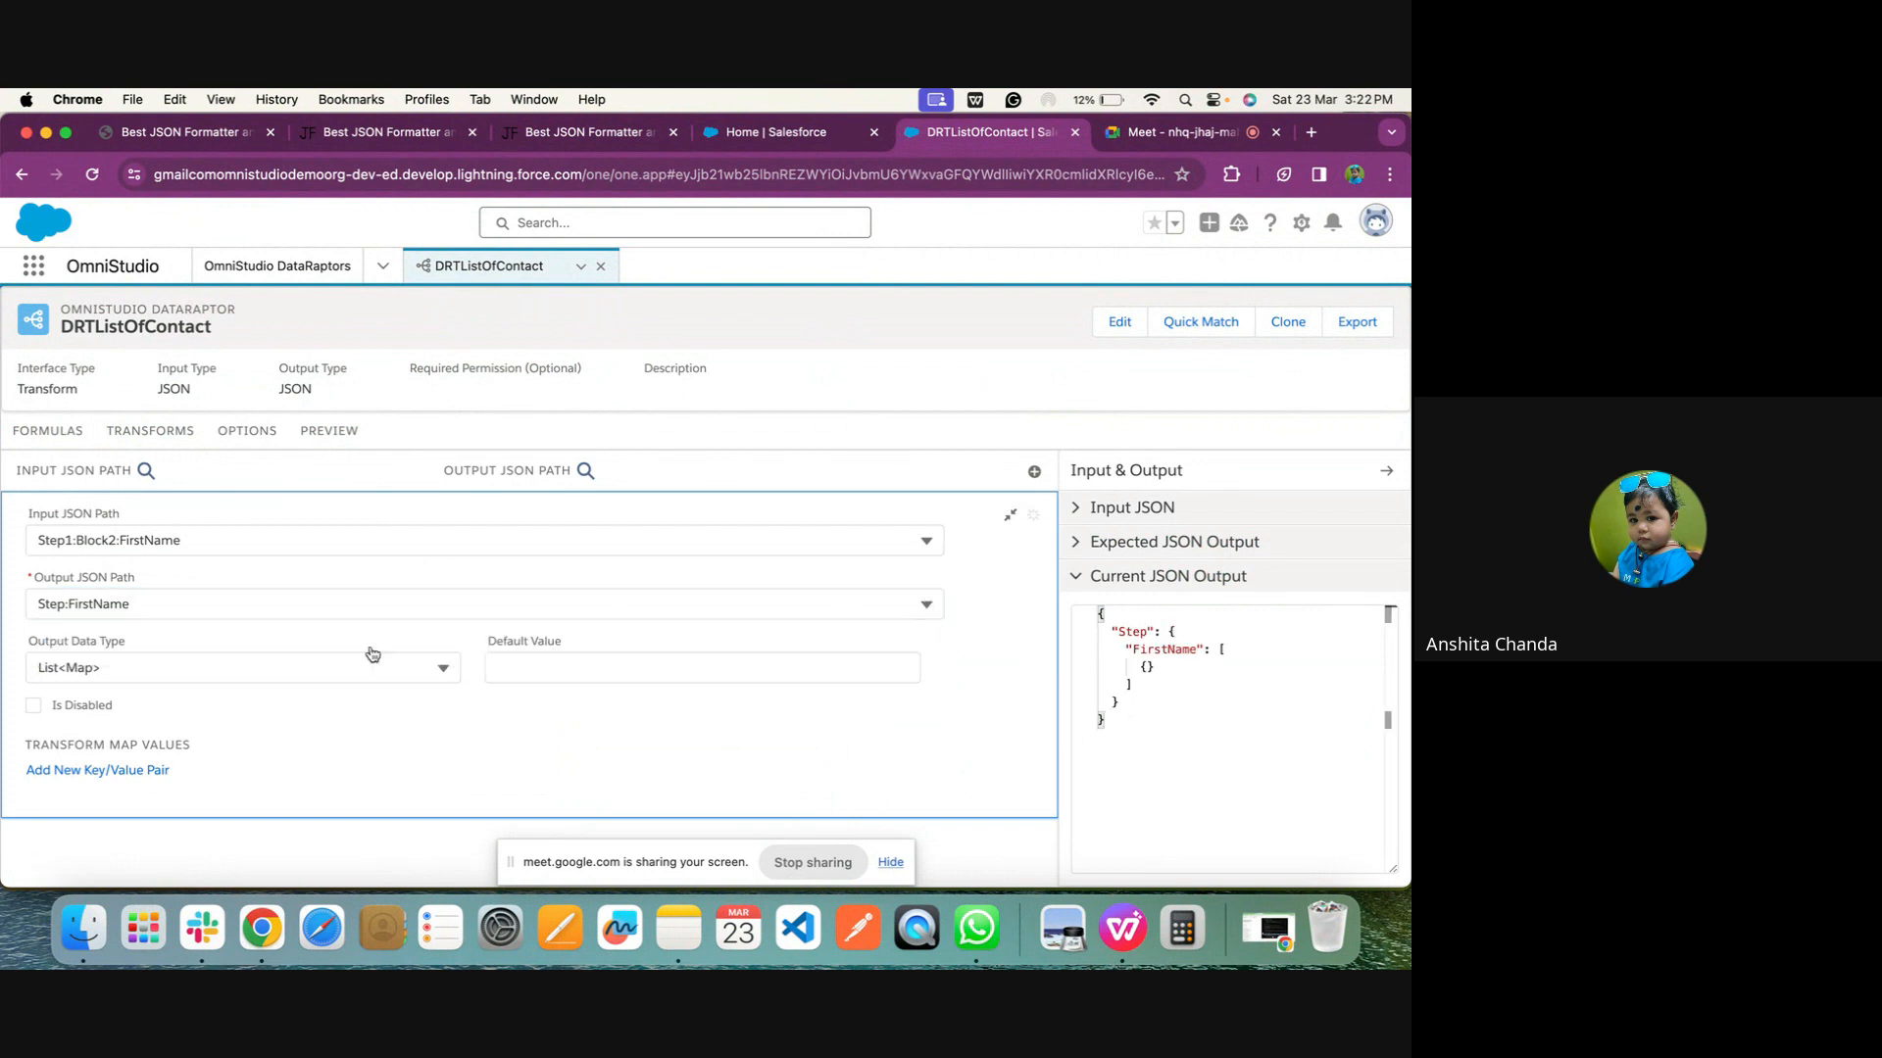
# Clear the FirstName mapping's output data type, collapse the mapping and execute the preview again
pyautogui.click(370, 660)
pyautogui.scroll(3, 305, 575)
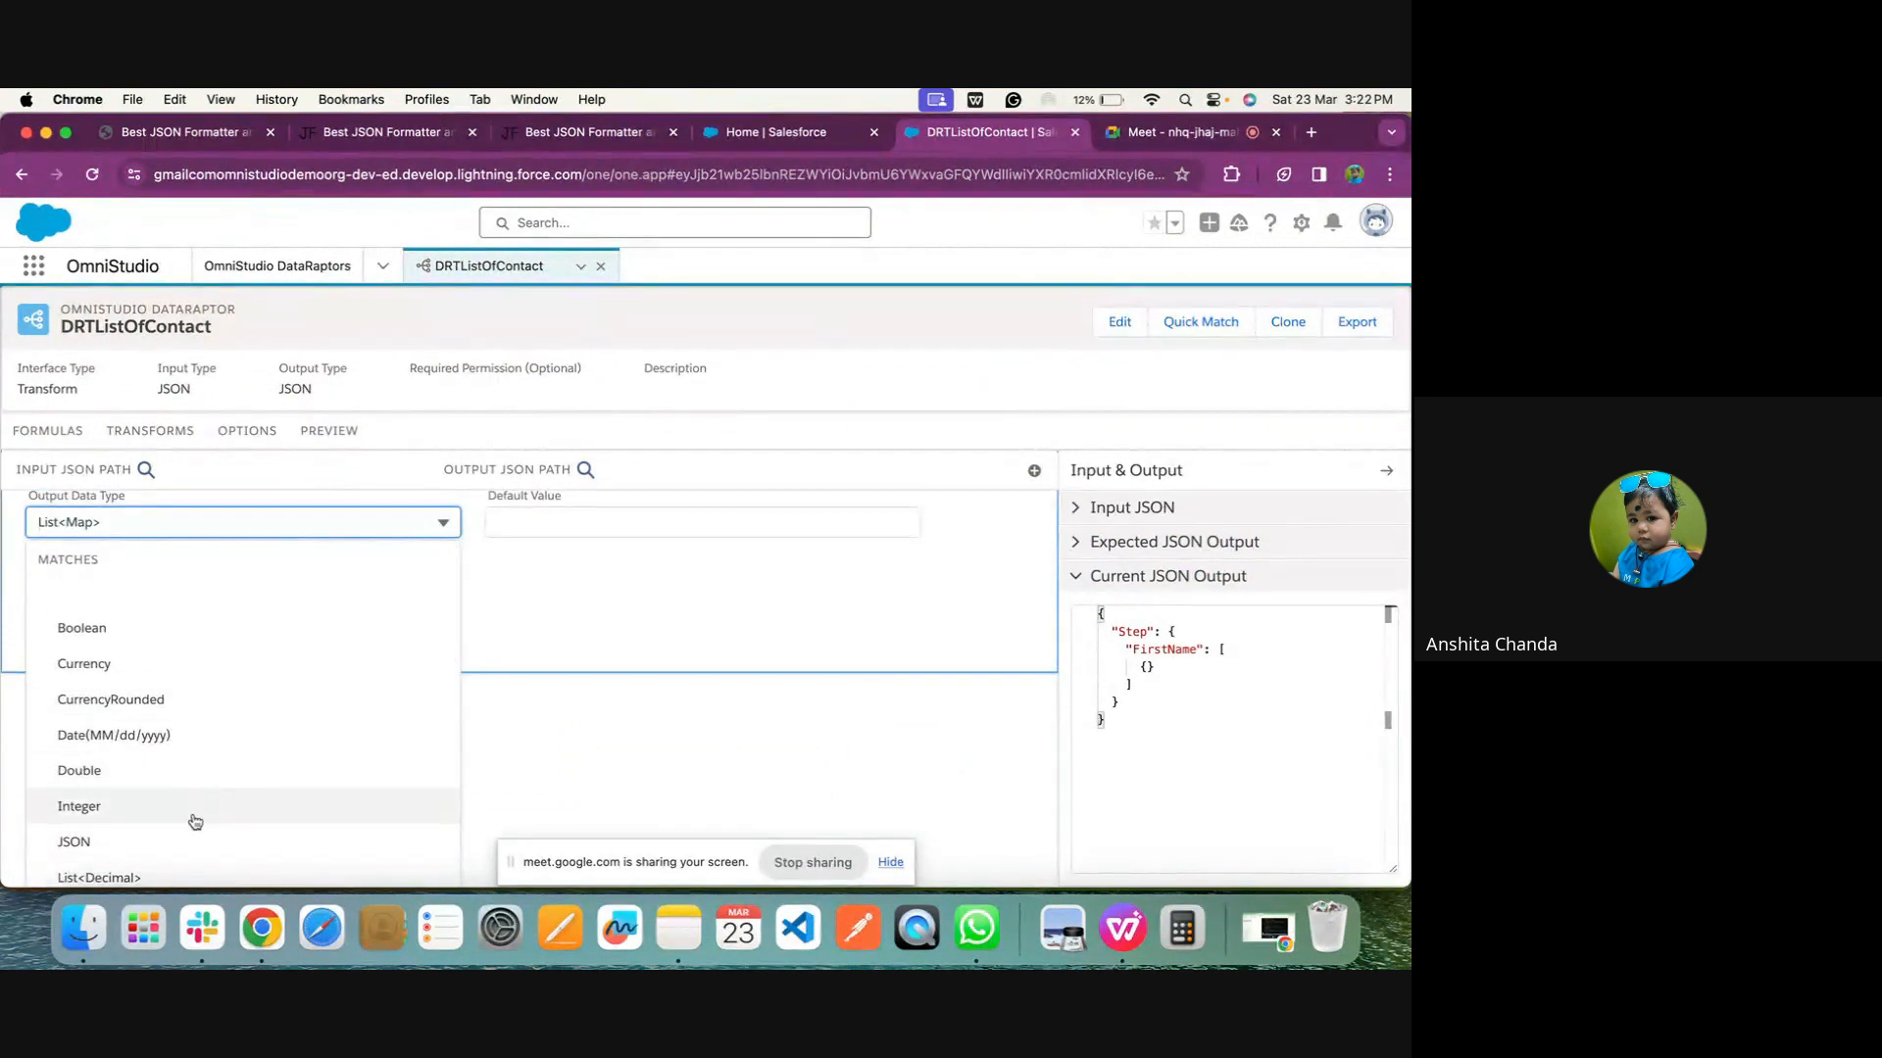
pyautogui.click(180, 612)
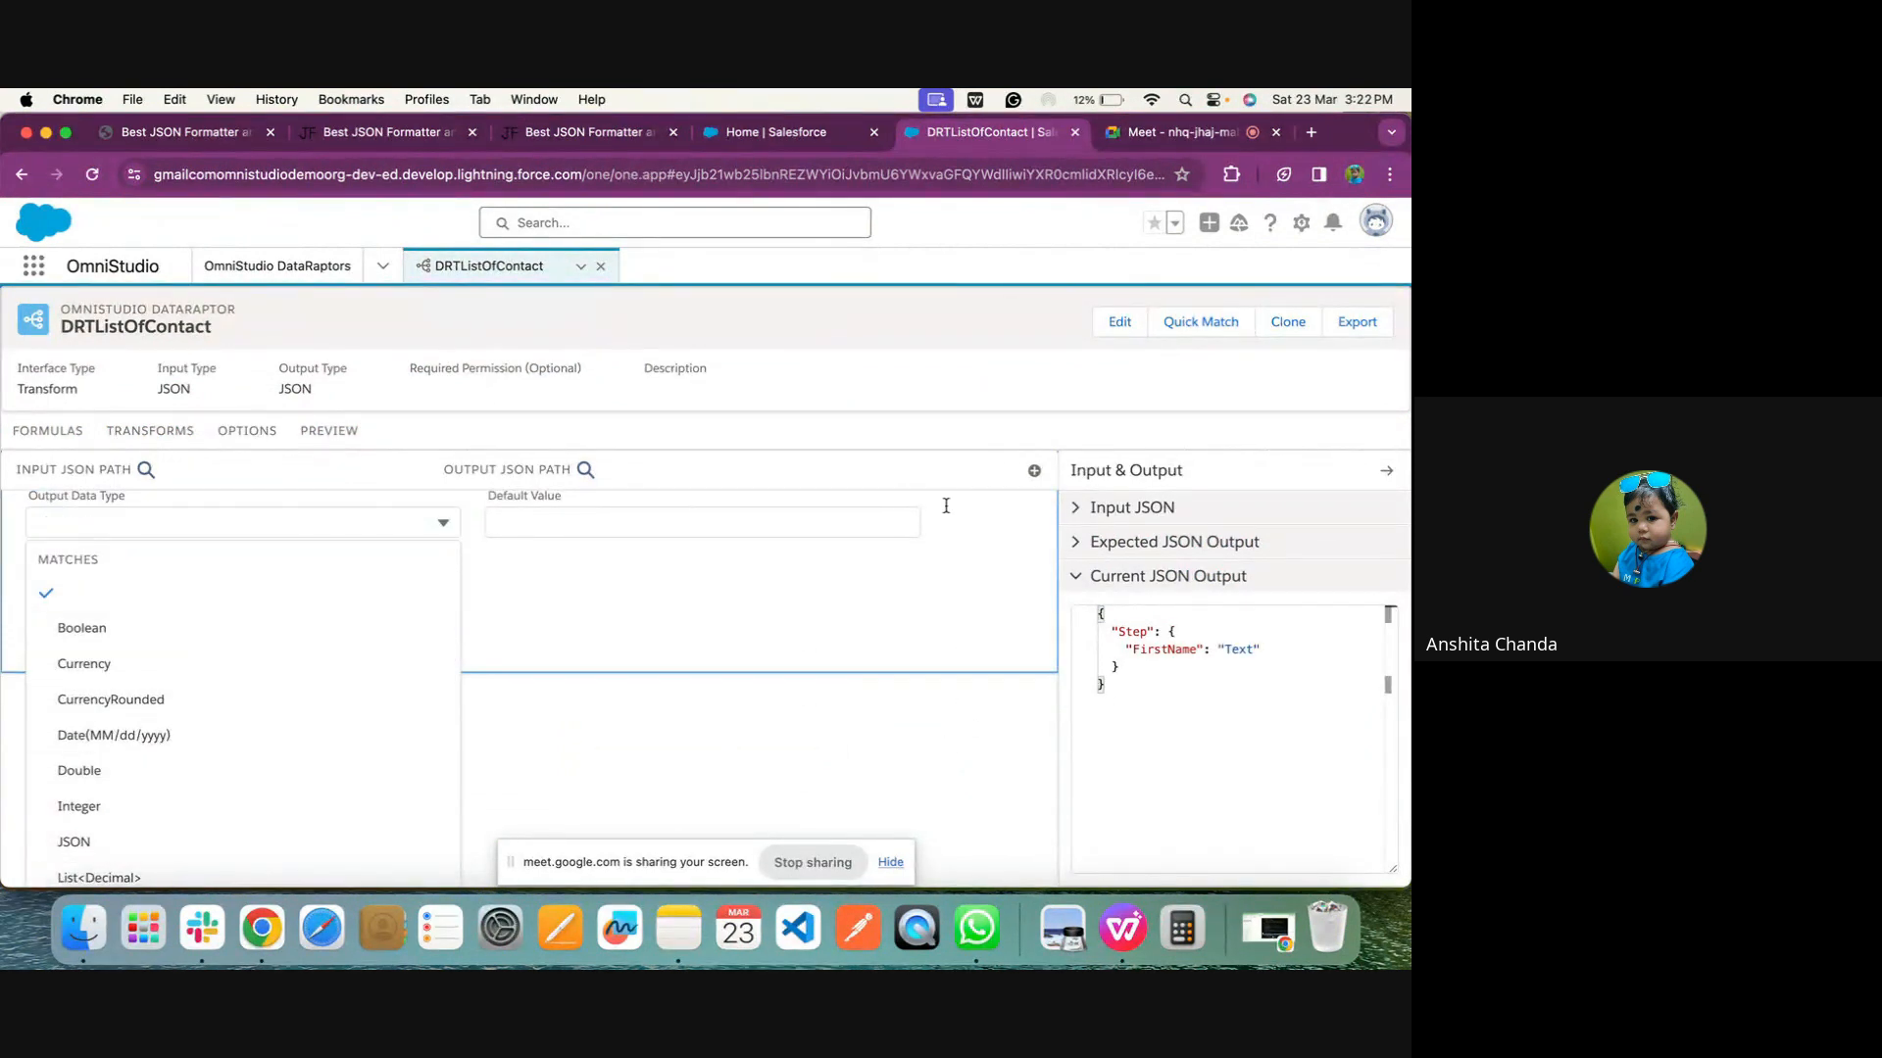
pyautogui.click(940, 571)
pyautogui.scroll(2, 940, 572)
pyautogui.click(1009, 520)
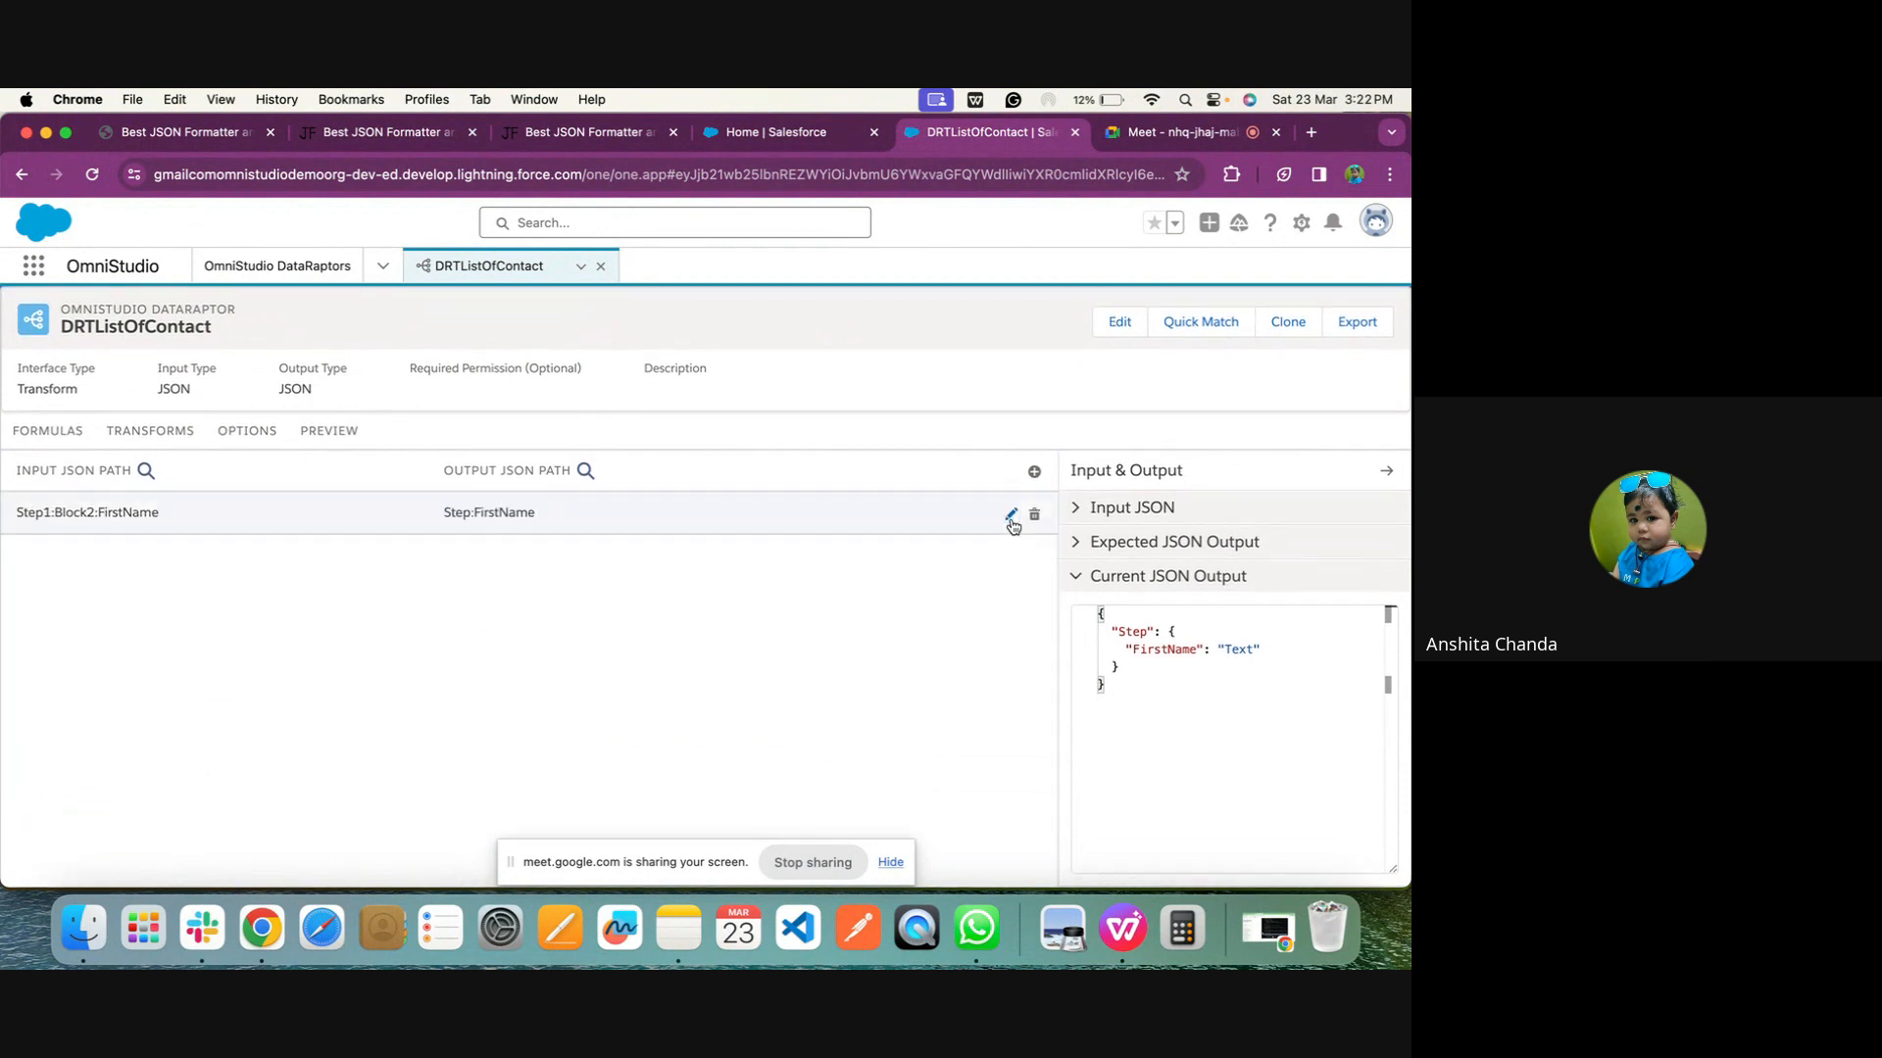
pyautogui.click(345, 430)
pyautogui.click(323, 861)
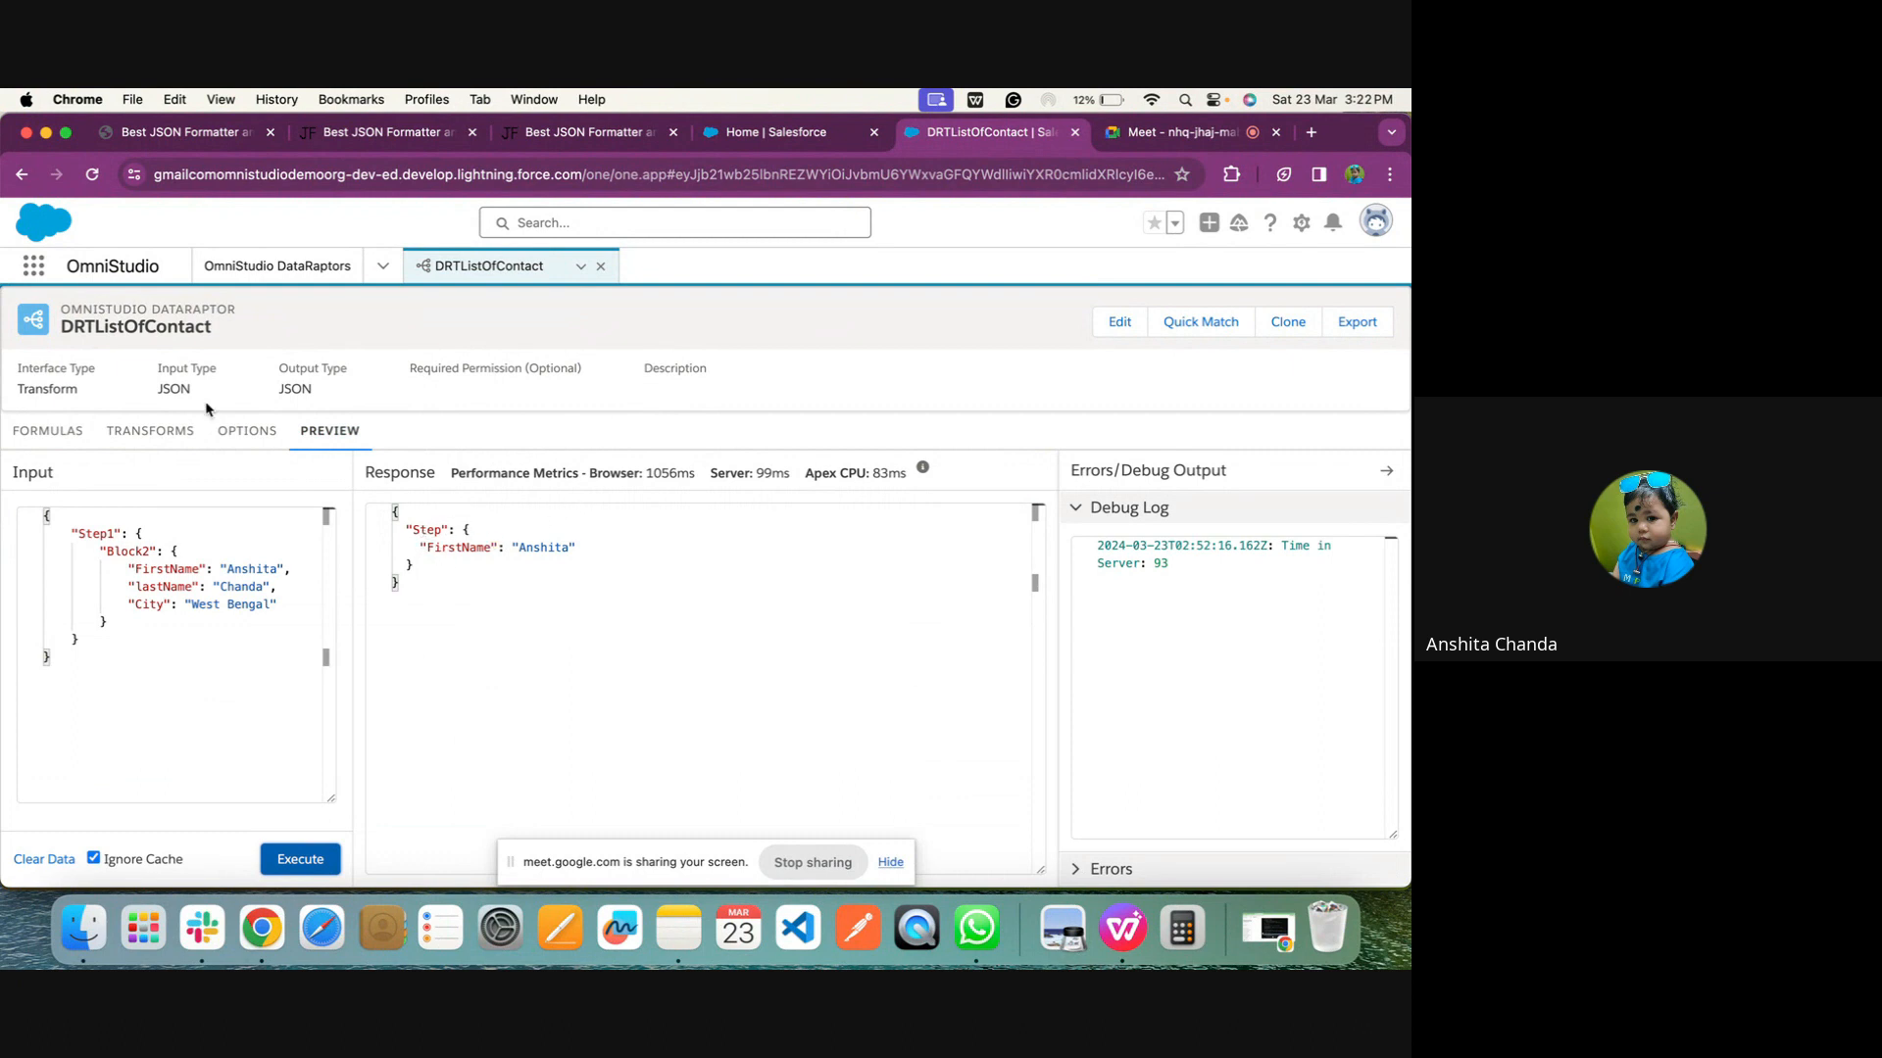
# Change the FirstName mapping's output JSON path to Contact:FirstName and execute the preview with the Step1 input
pyautogui.click(149, 432)
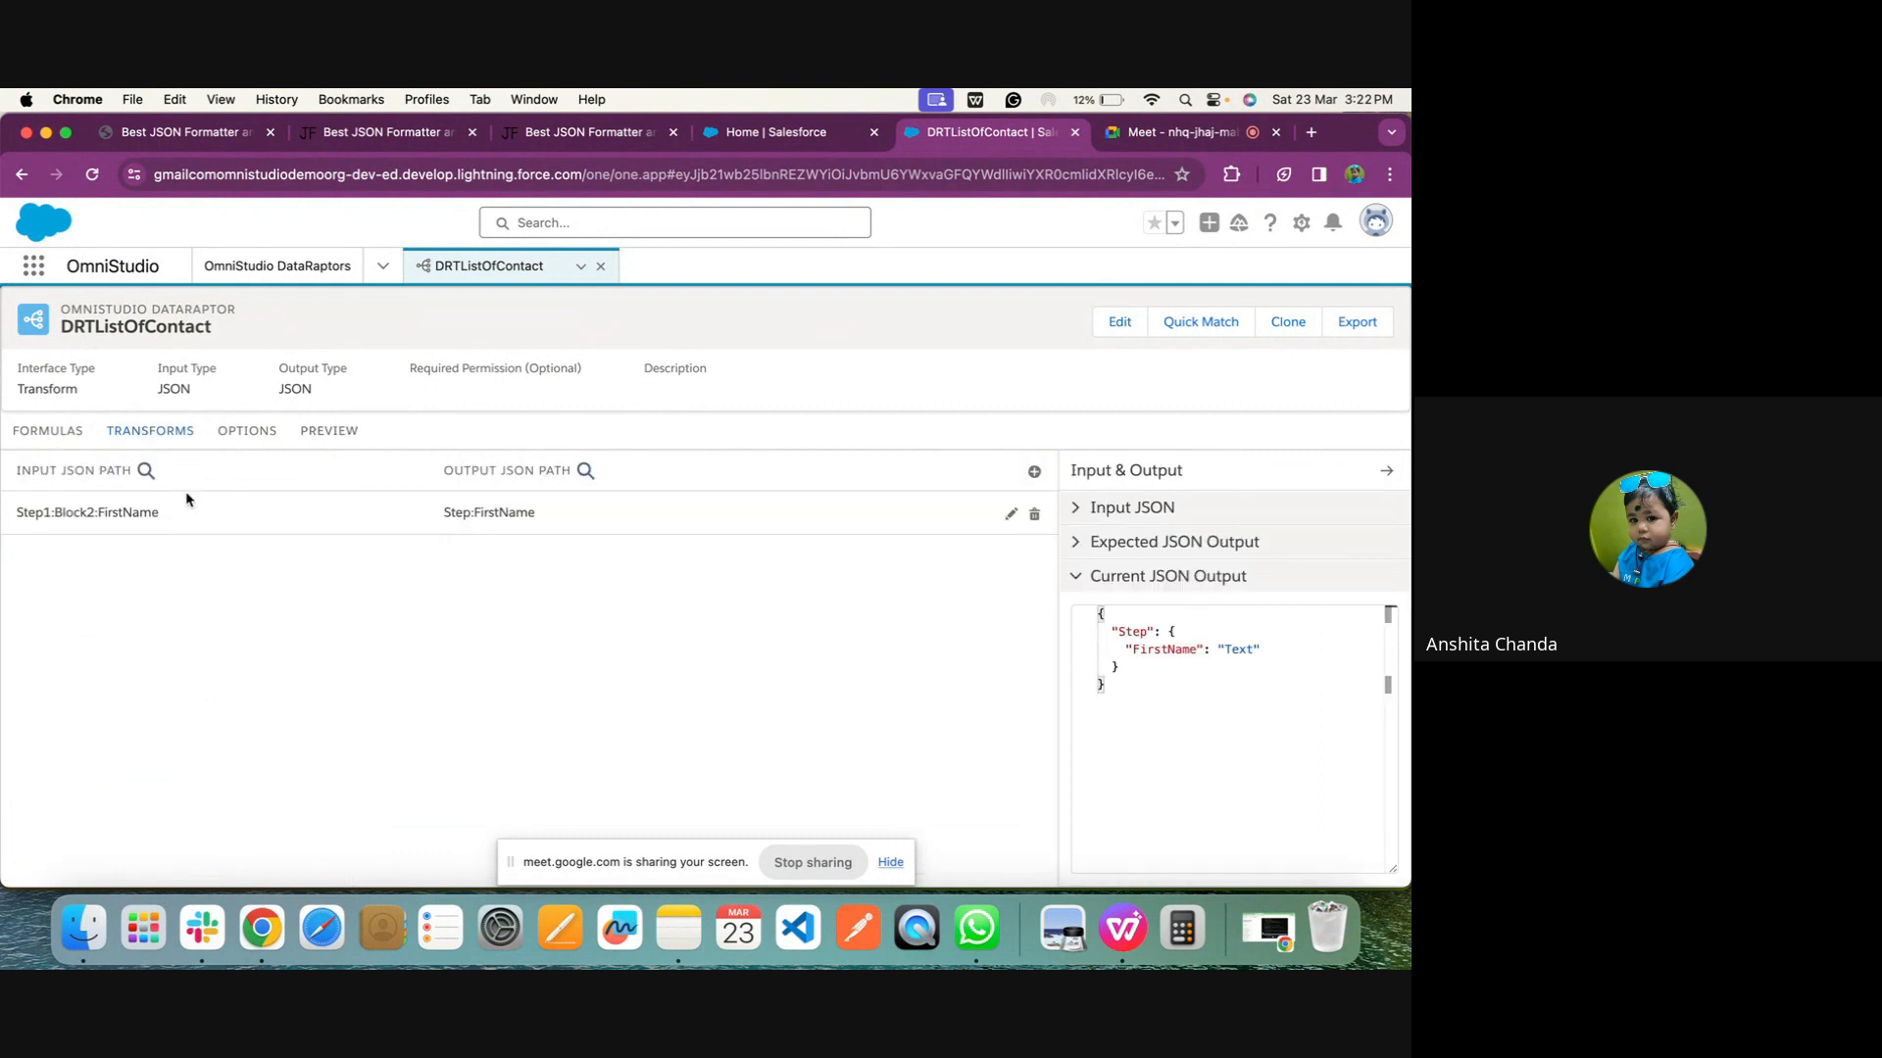
pyautogui.click(245, 528)
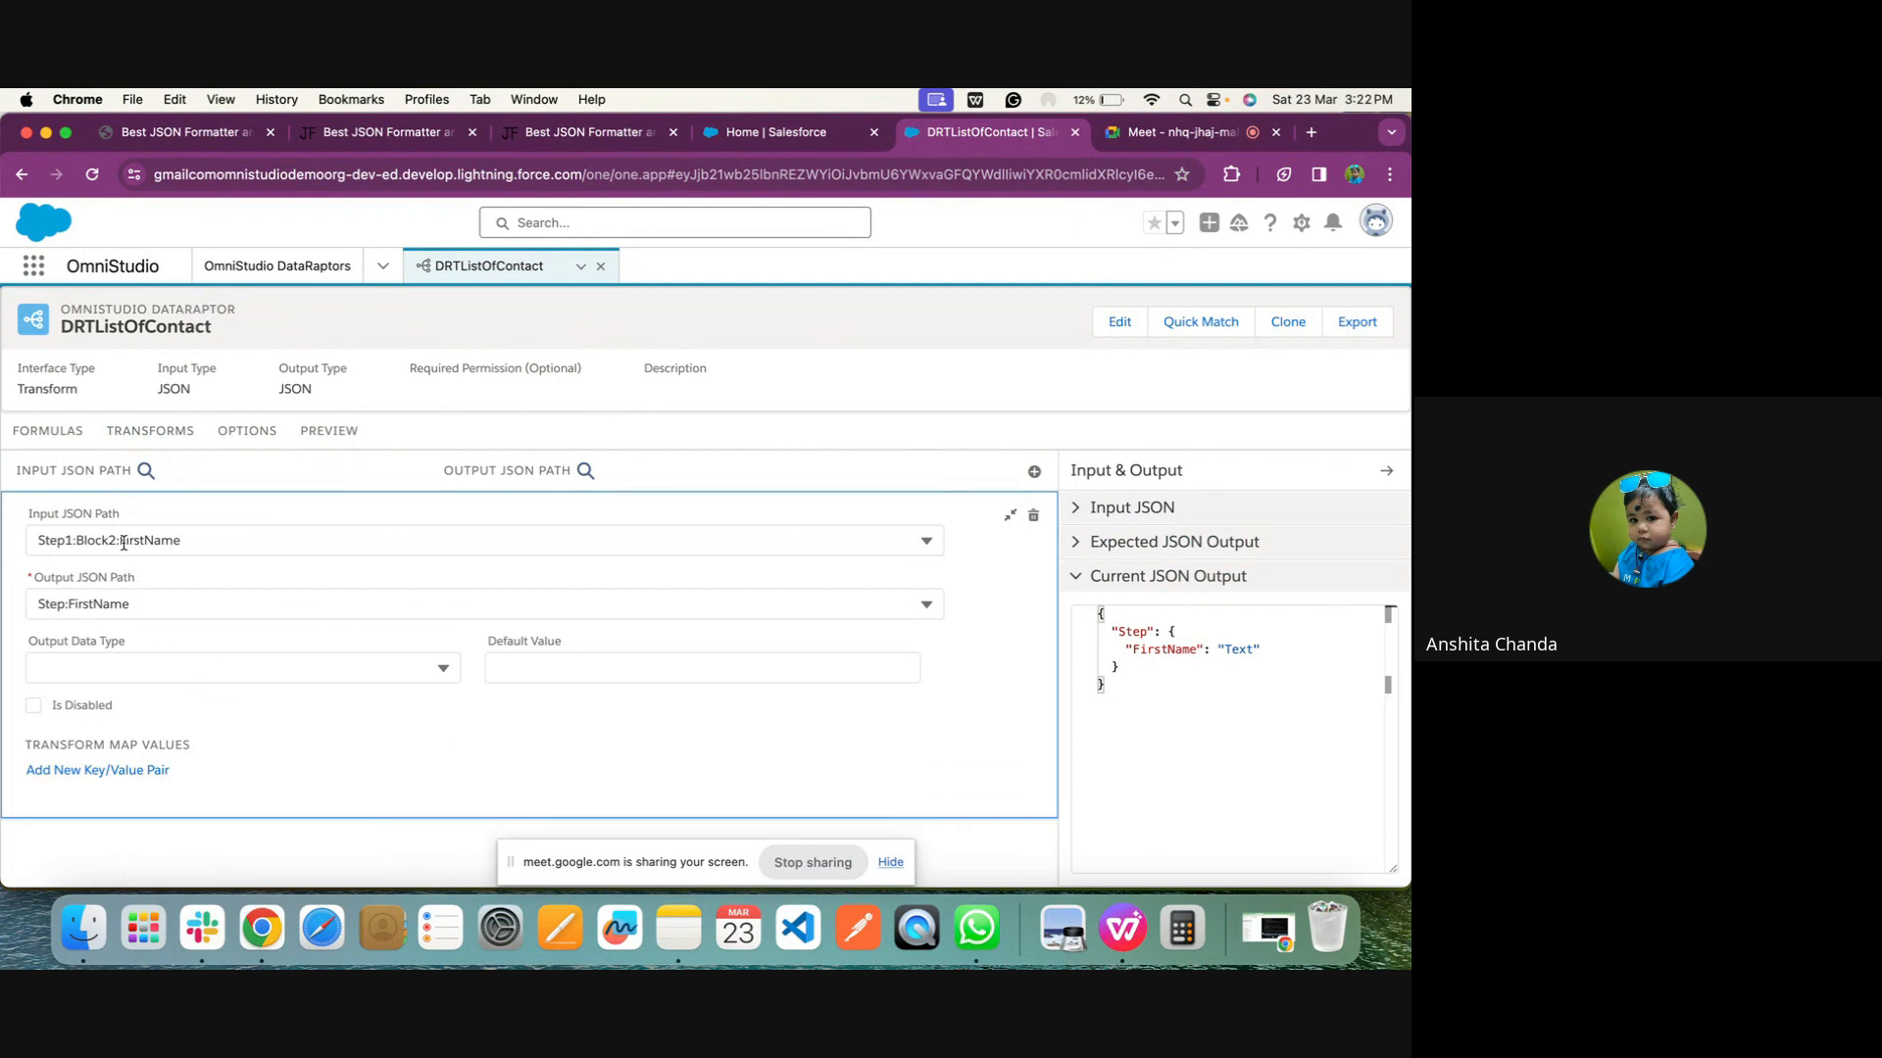
pyautogui.moveTo(68, 600); pyautogui.dragTo(27, 595)
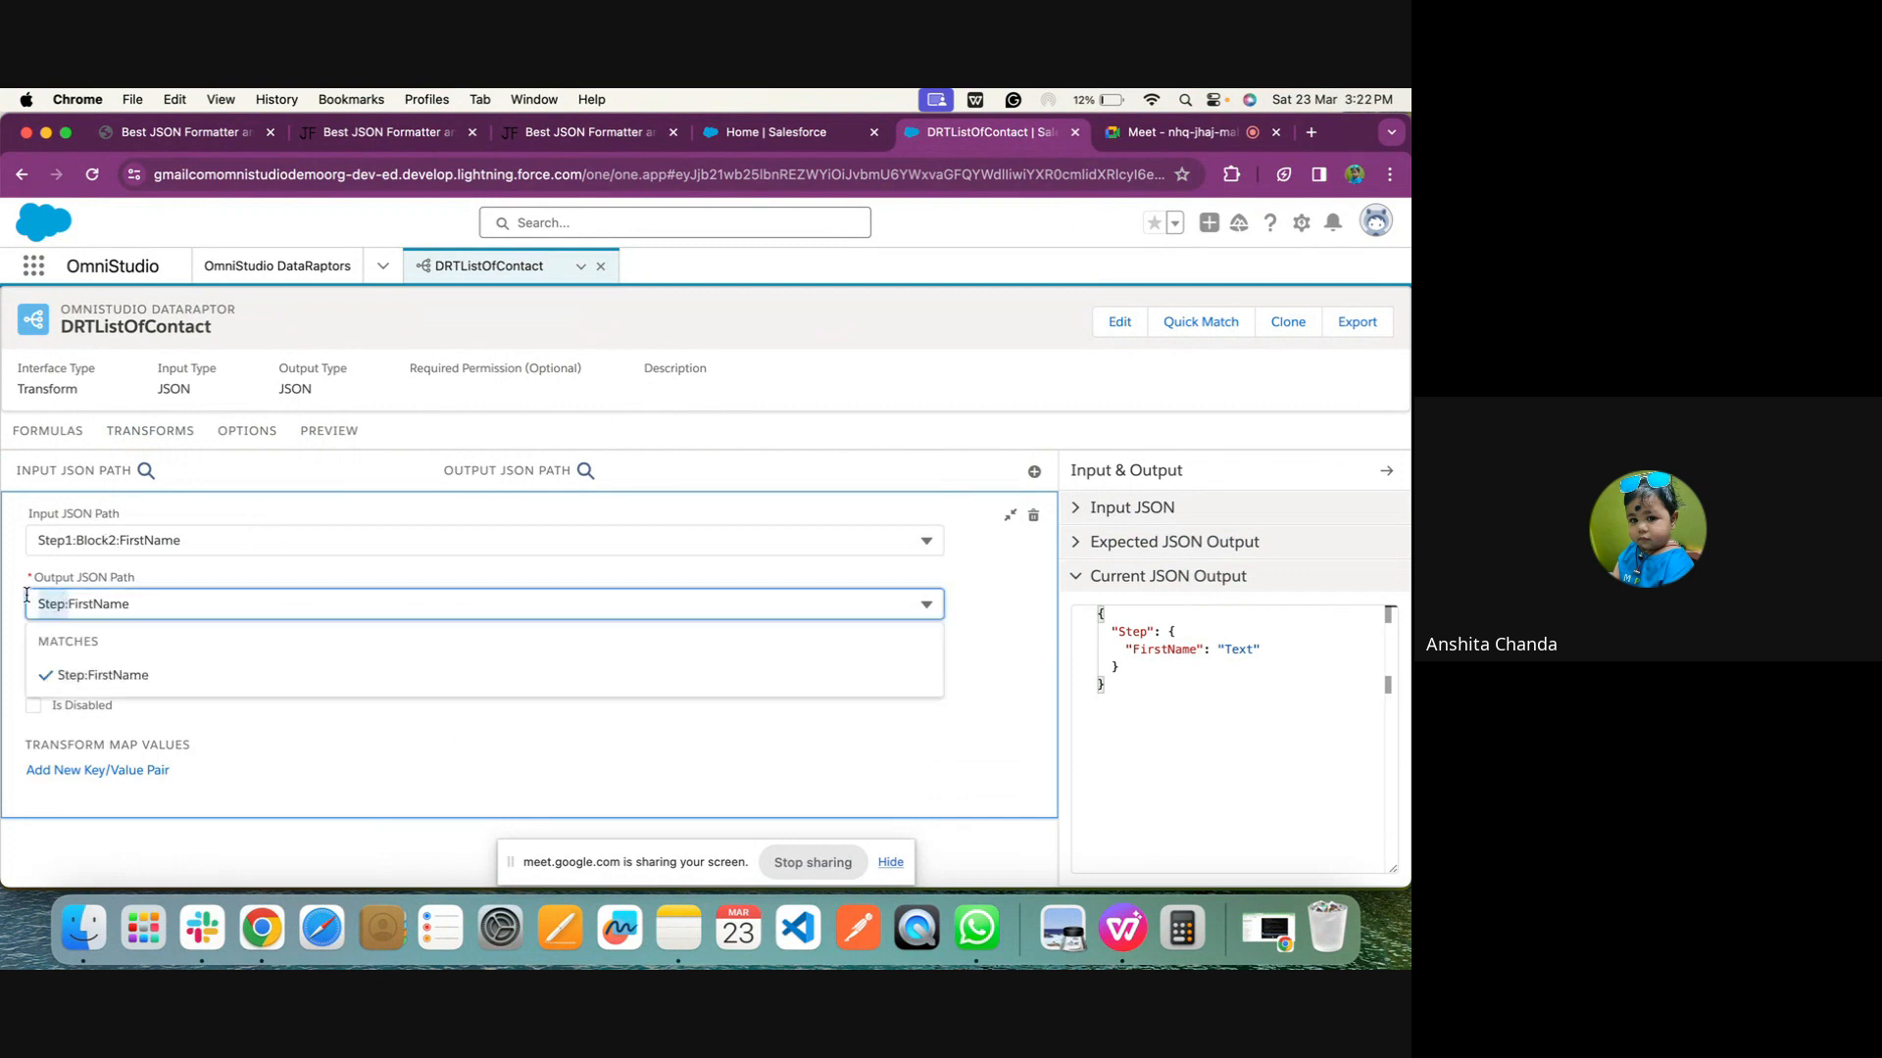
pyautogui.write('L')
pyautogui.press('BackSpace')
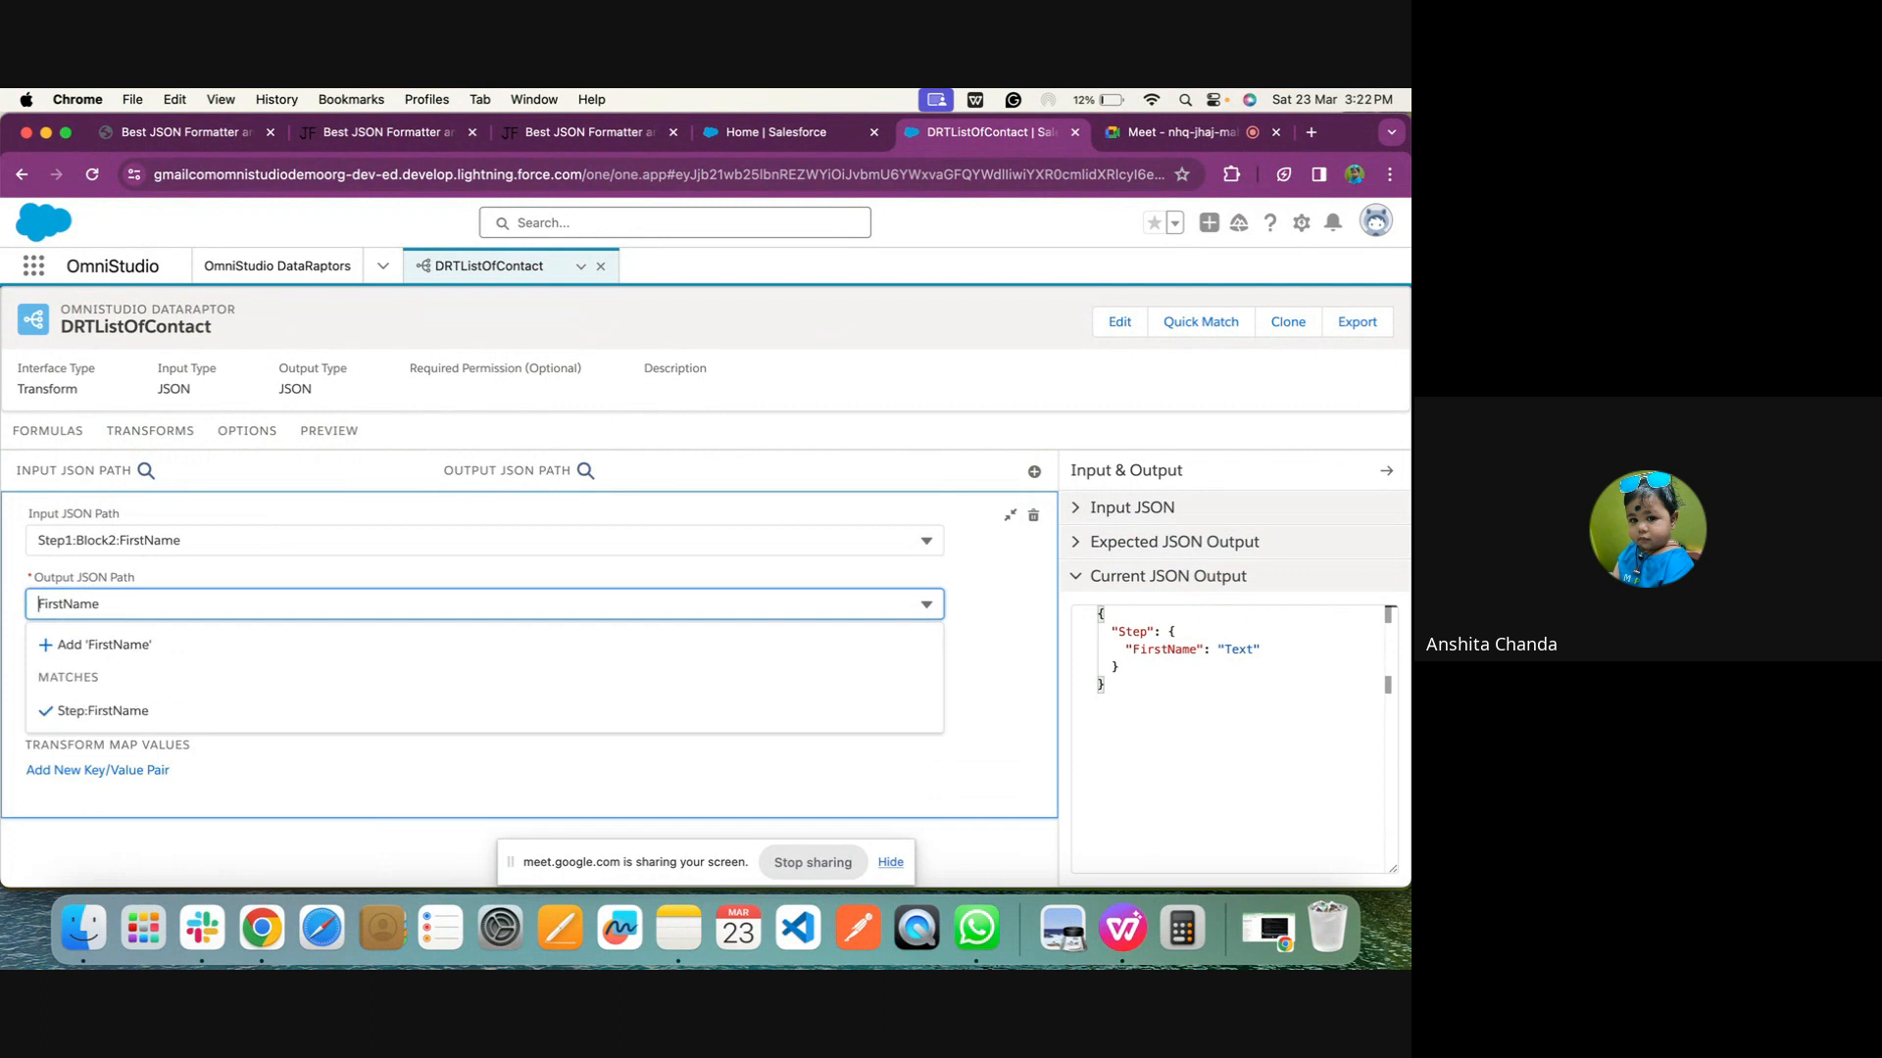
pyautogui.write('Contact:')
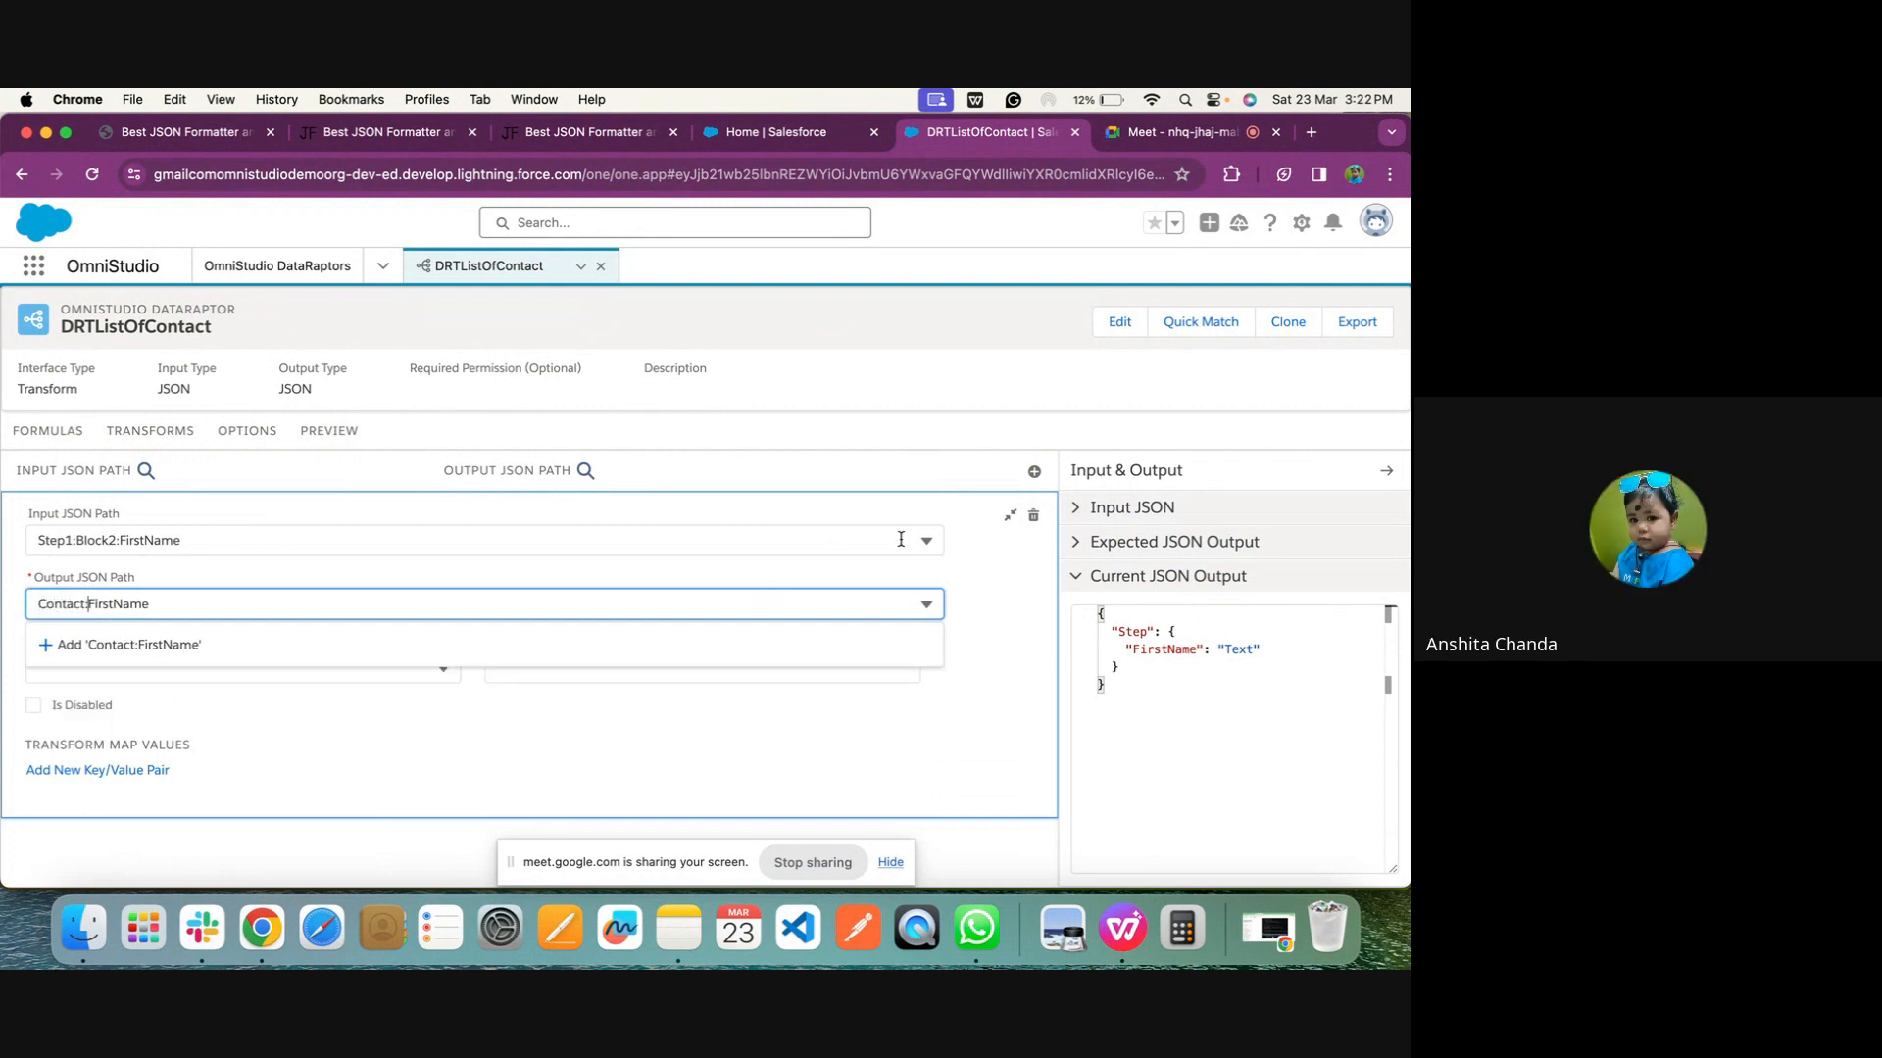
pyautogui.click(1010, 516)
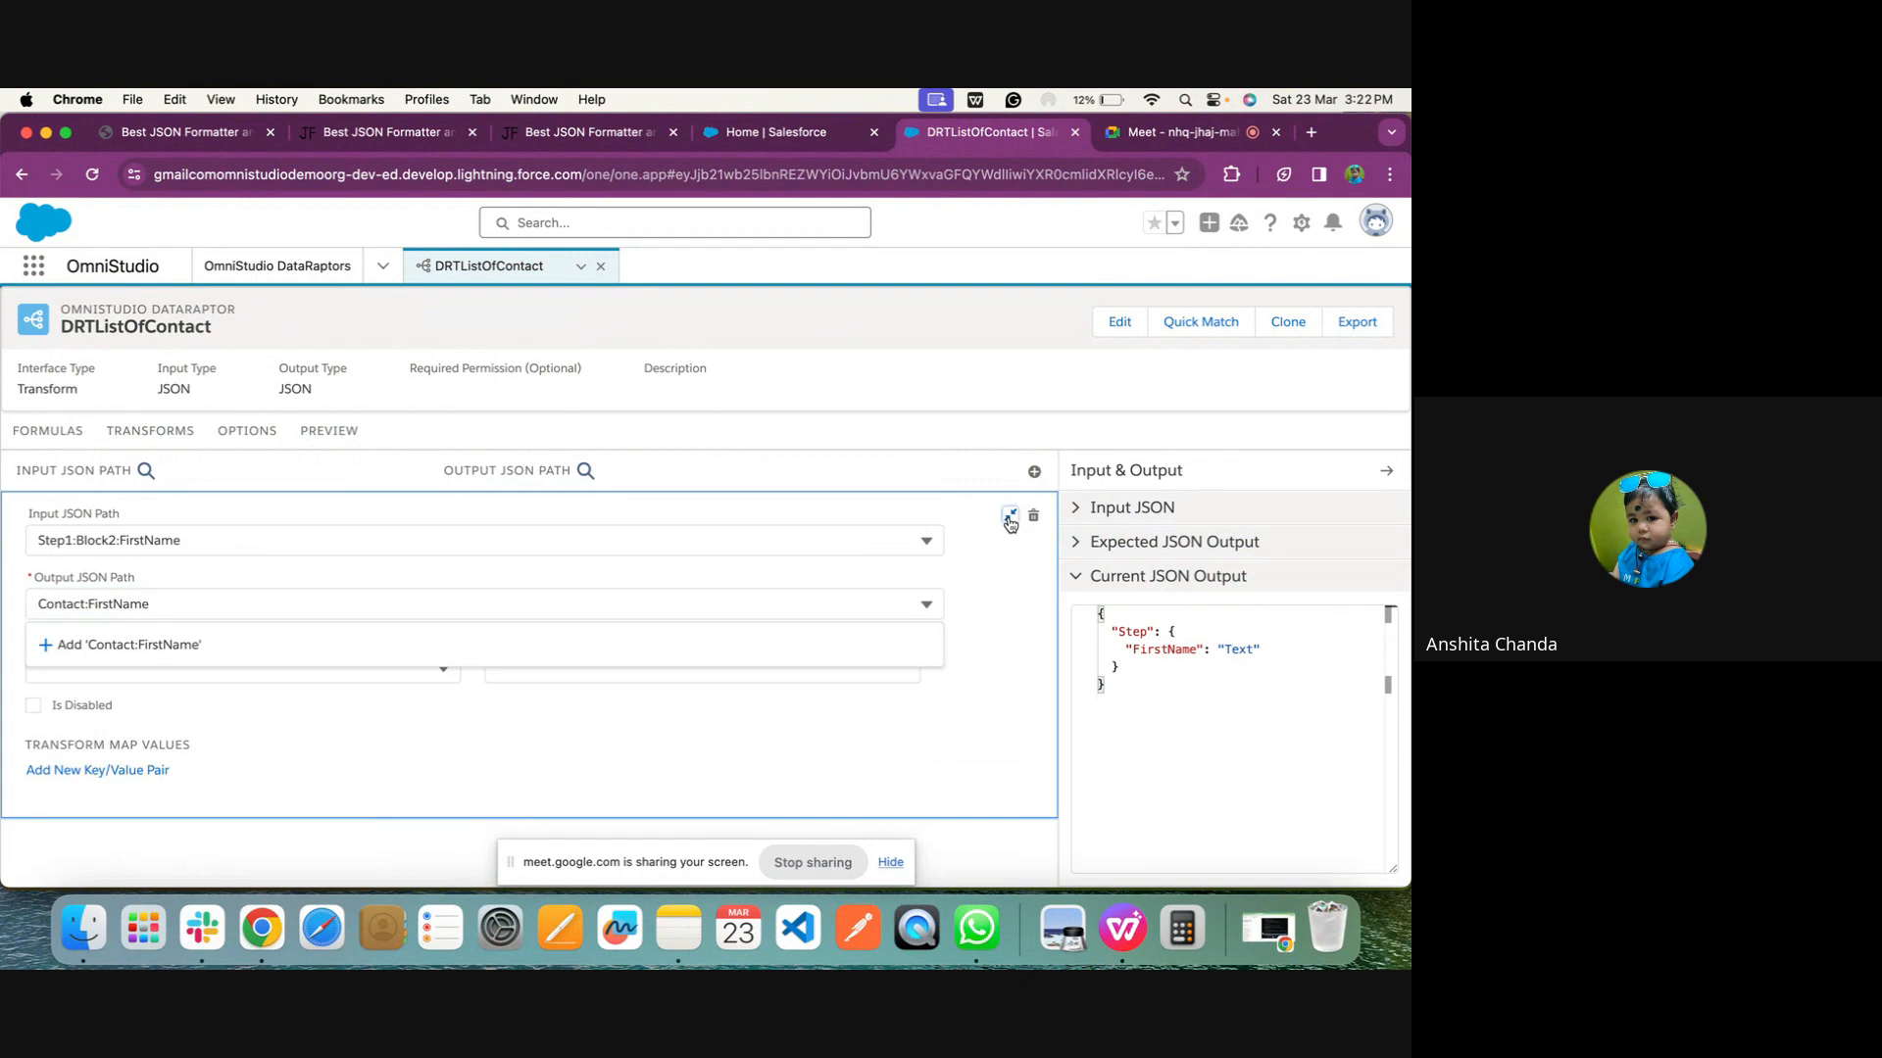
pyautogui.click(348, 430)
pyautogui.click(297, 869)
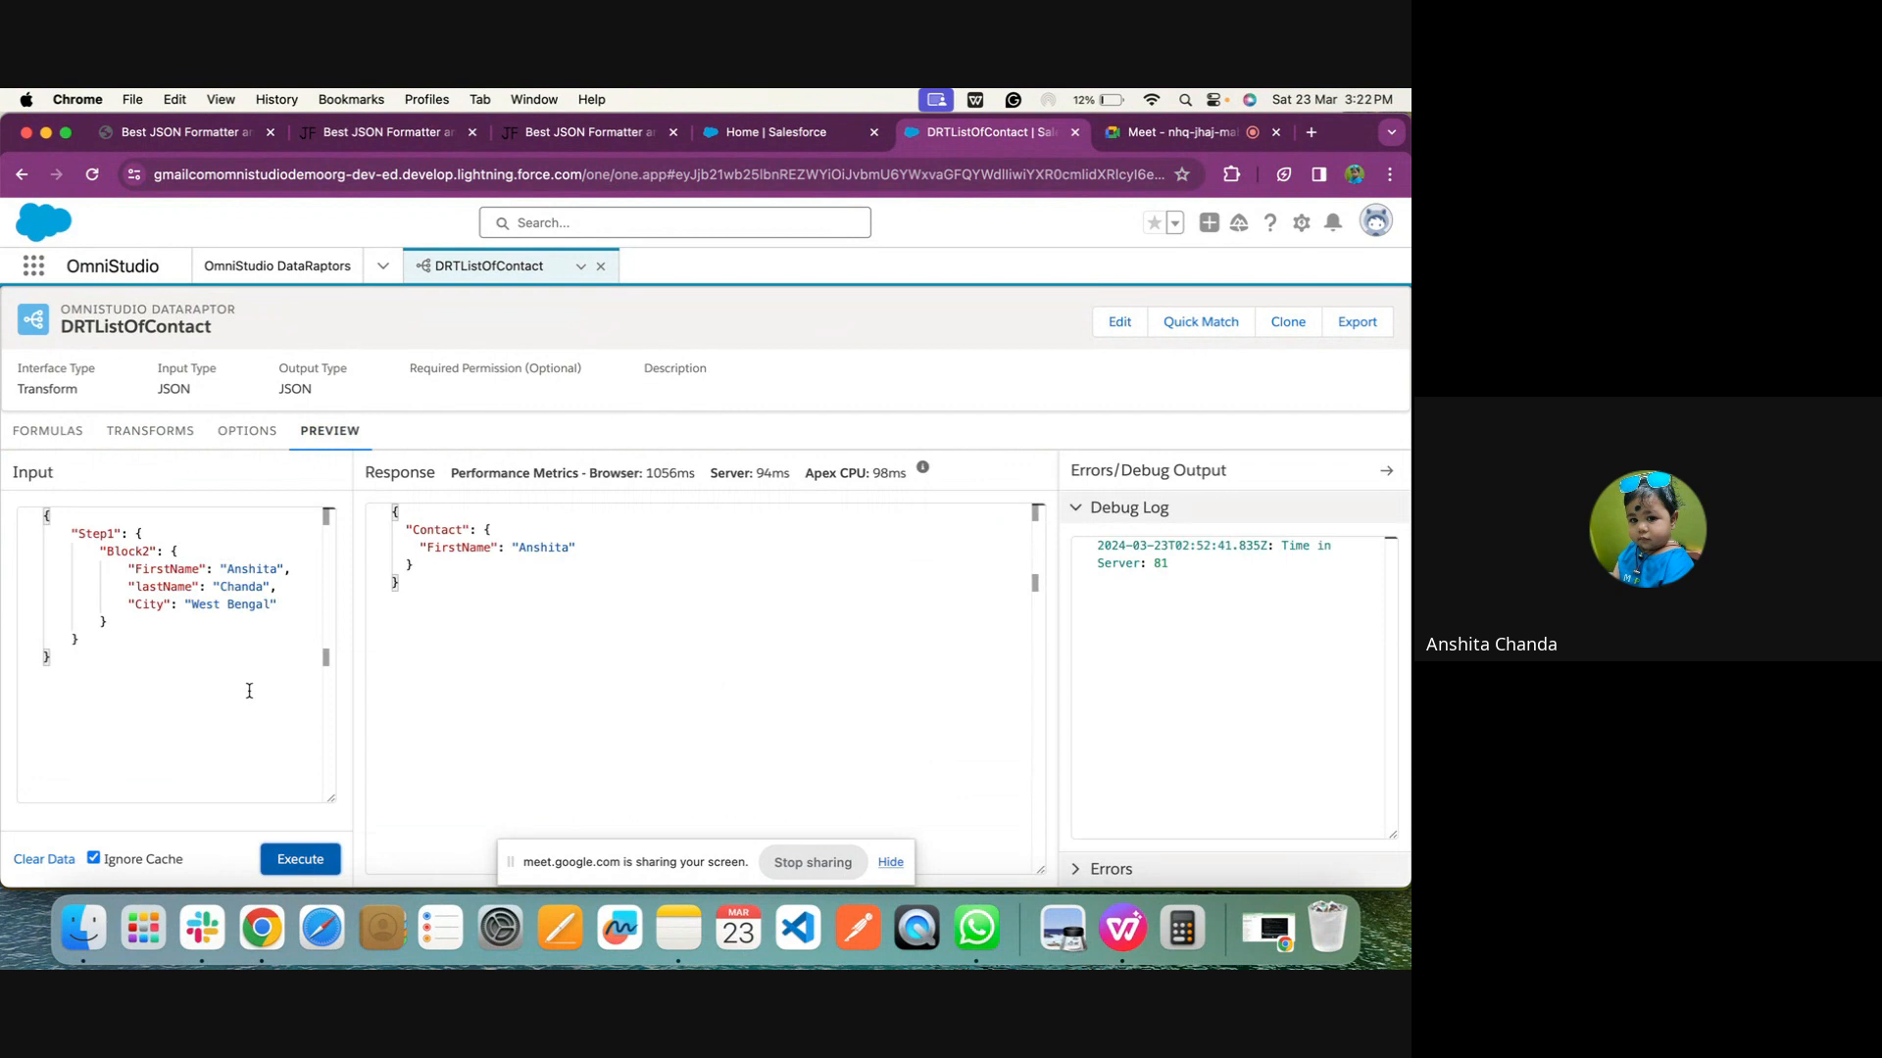
# Examine the structure of the preview's input JSON and its response, folding and unfolding the response's root object
pyautogui.click(123, 555)
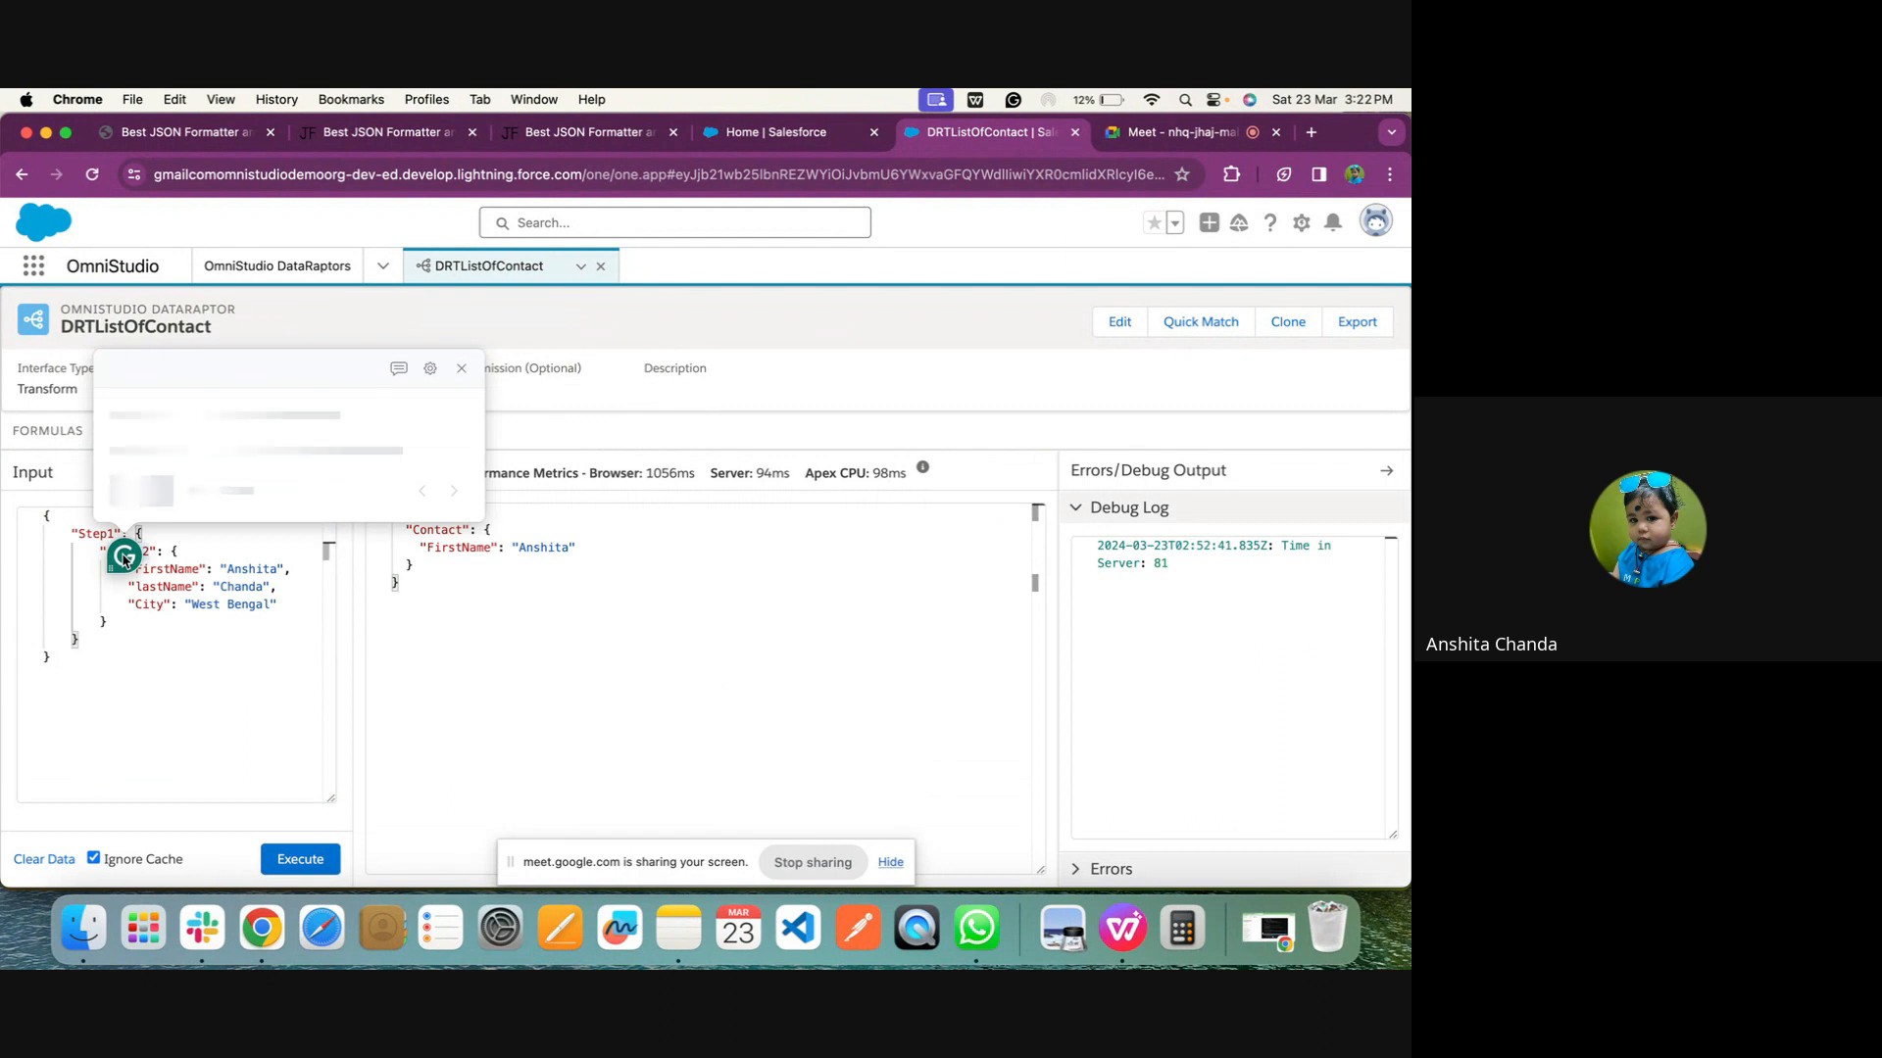
pyautogui.click(197, 613)
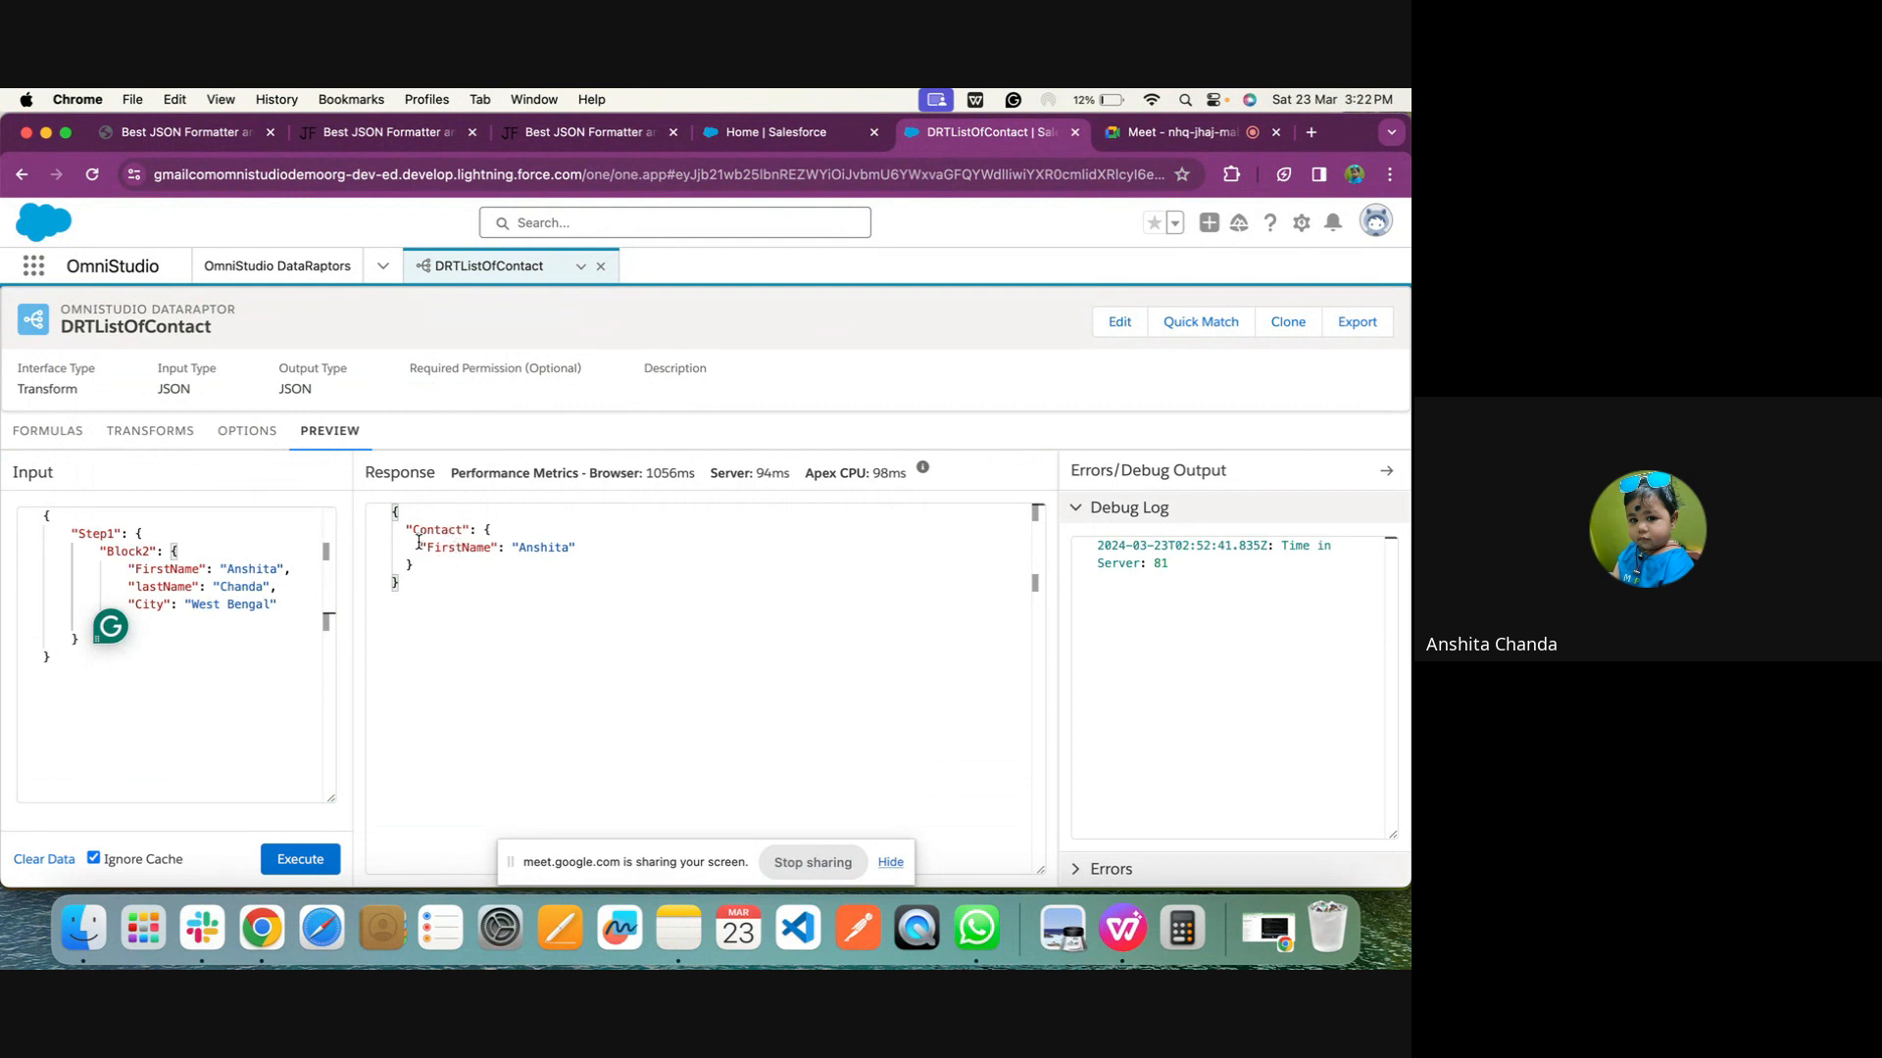
pyautogui.click(392, 517)
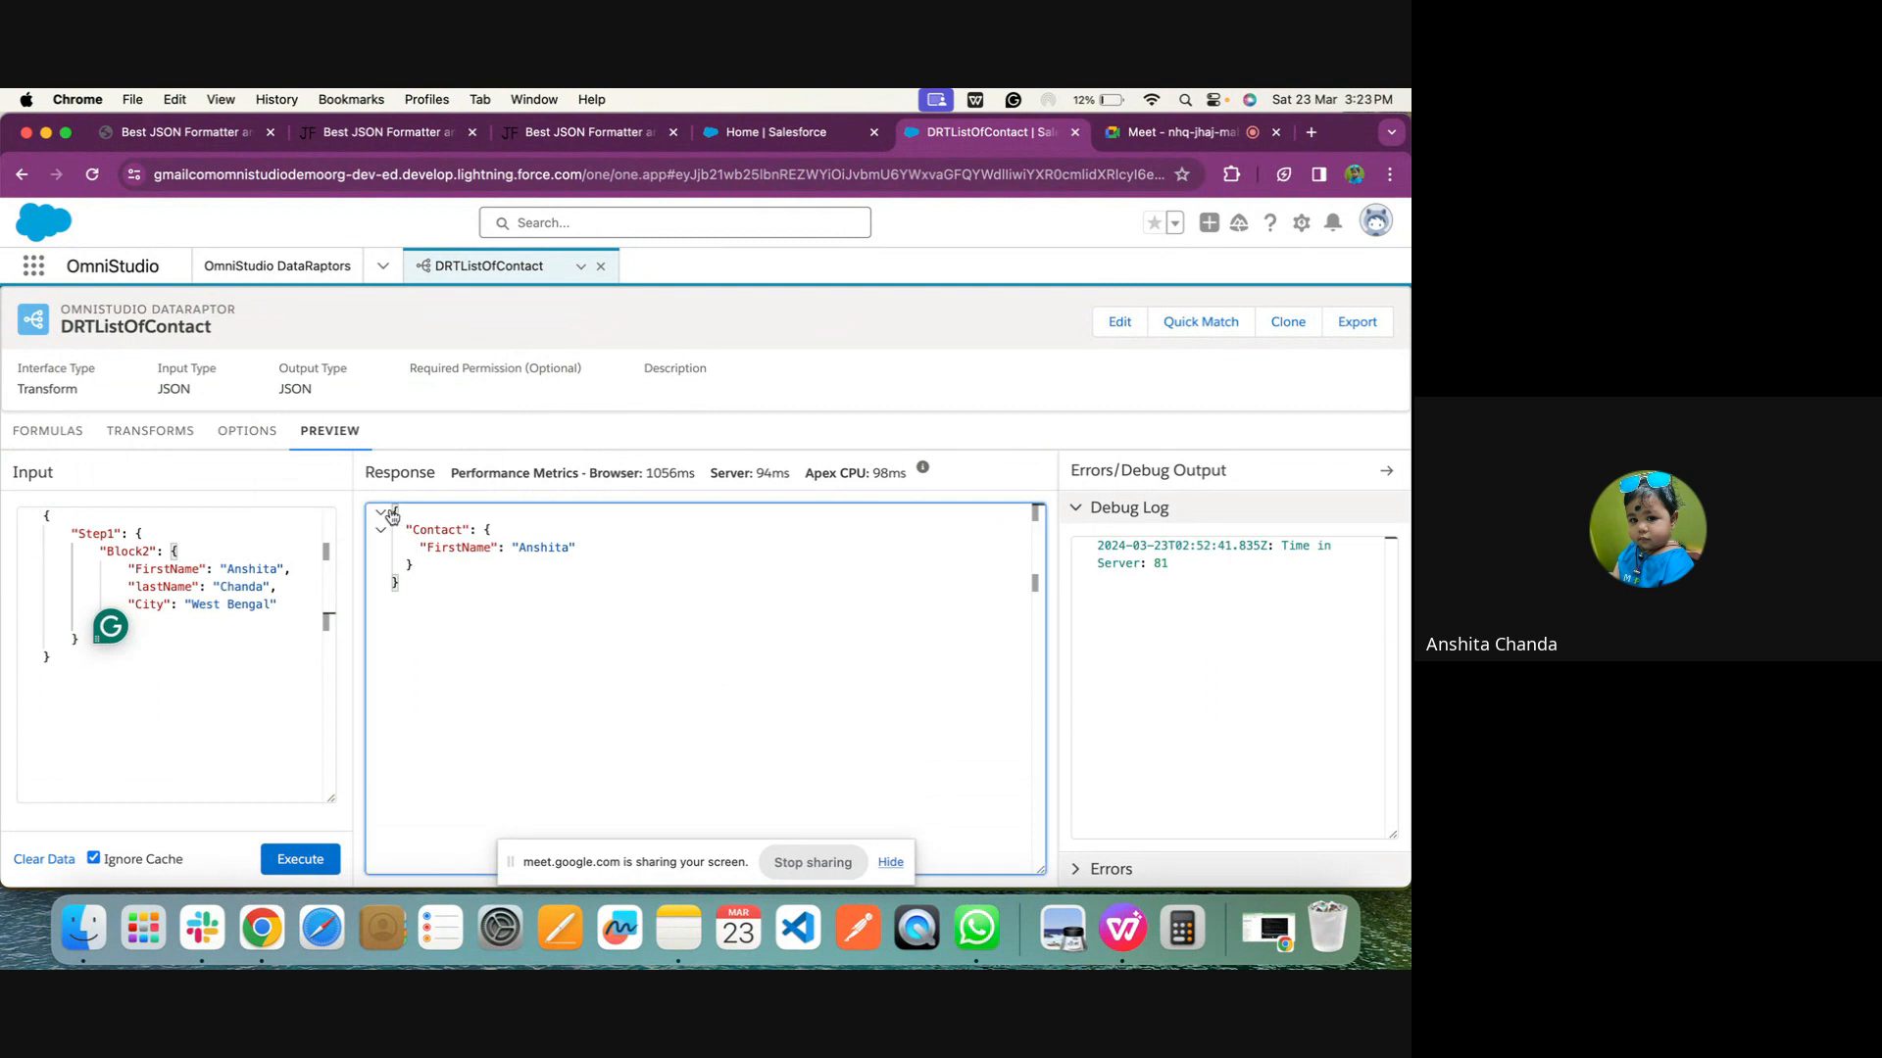
pyautogui.click(391, 513)
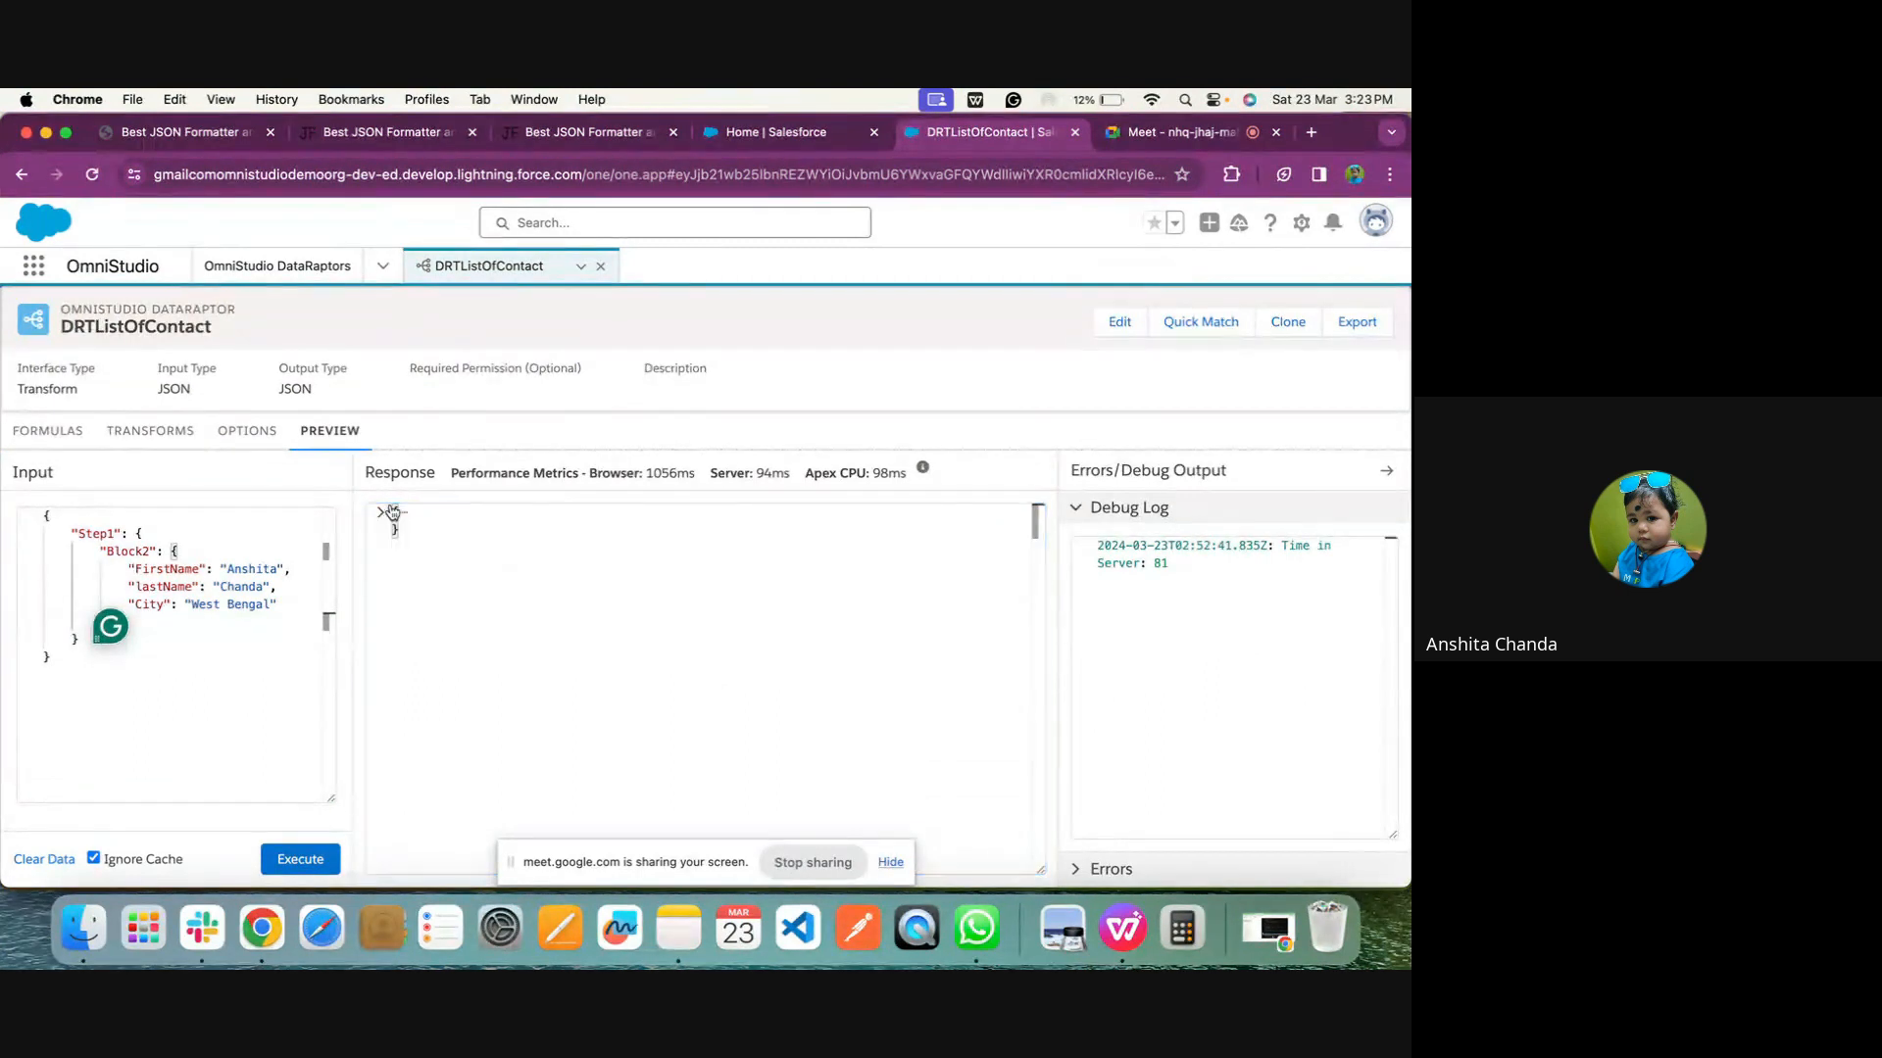
pyautogui.click(381, 512)
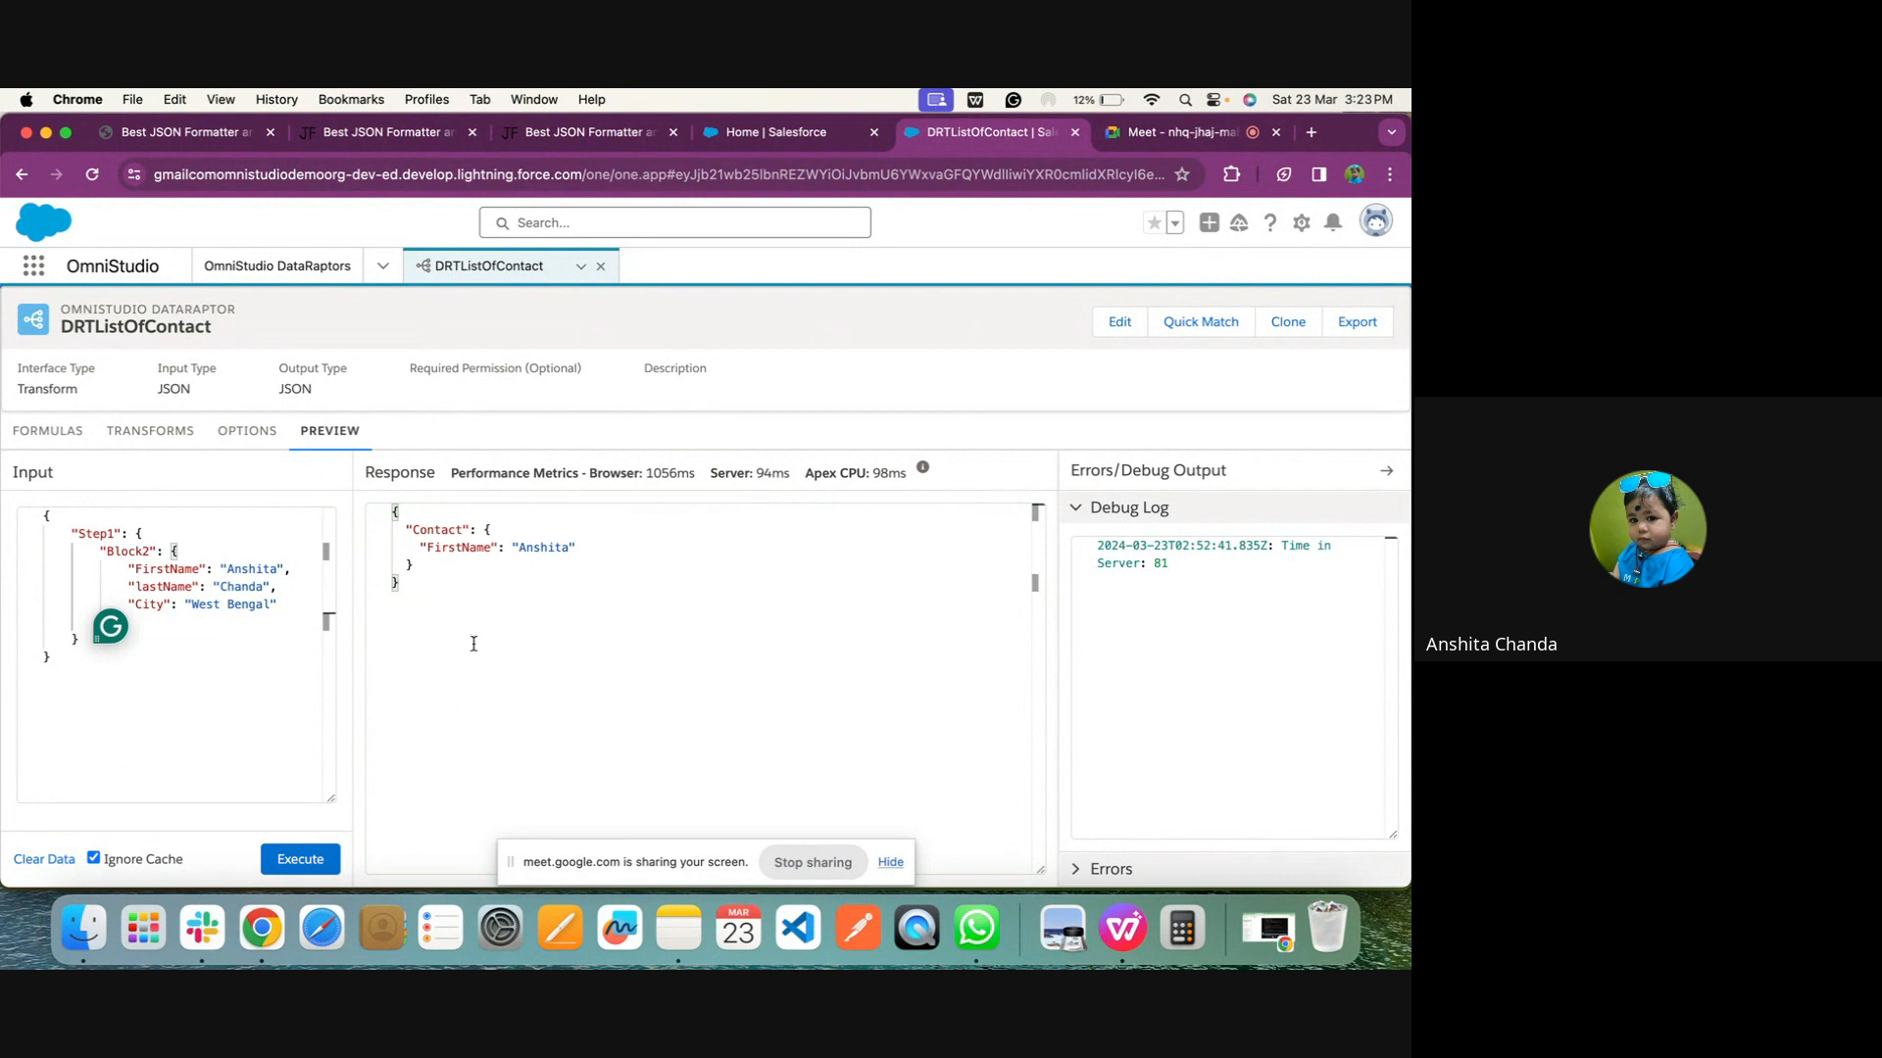
# Switch to JSON Formatter to review the Contacts JSON sample, and return to the DRTListOfContact preview in Salesforce
pyautogui.click(240, 123)
pyautogui.scroll(-2, 362, 674)
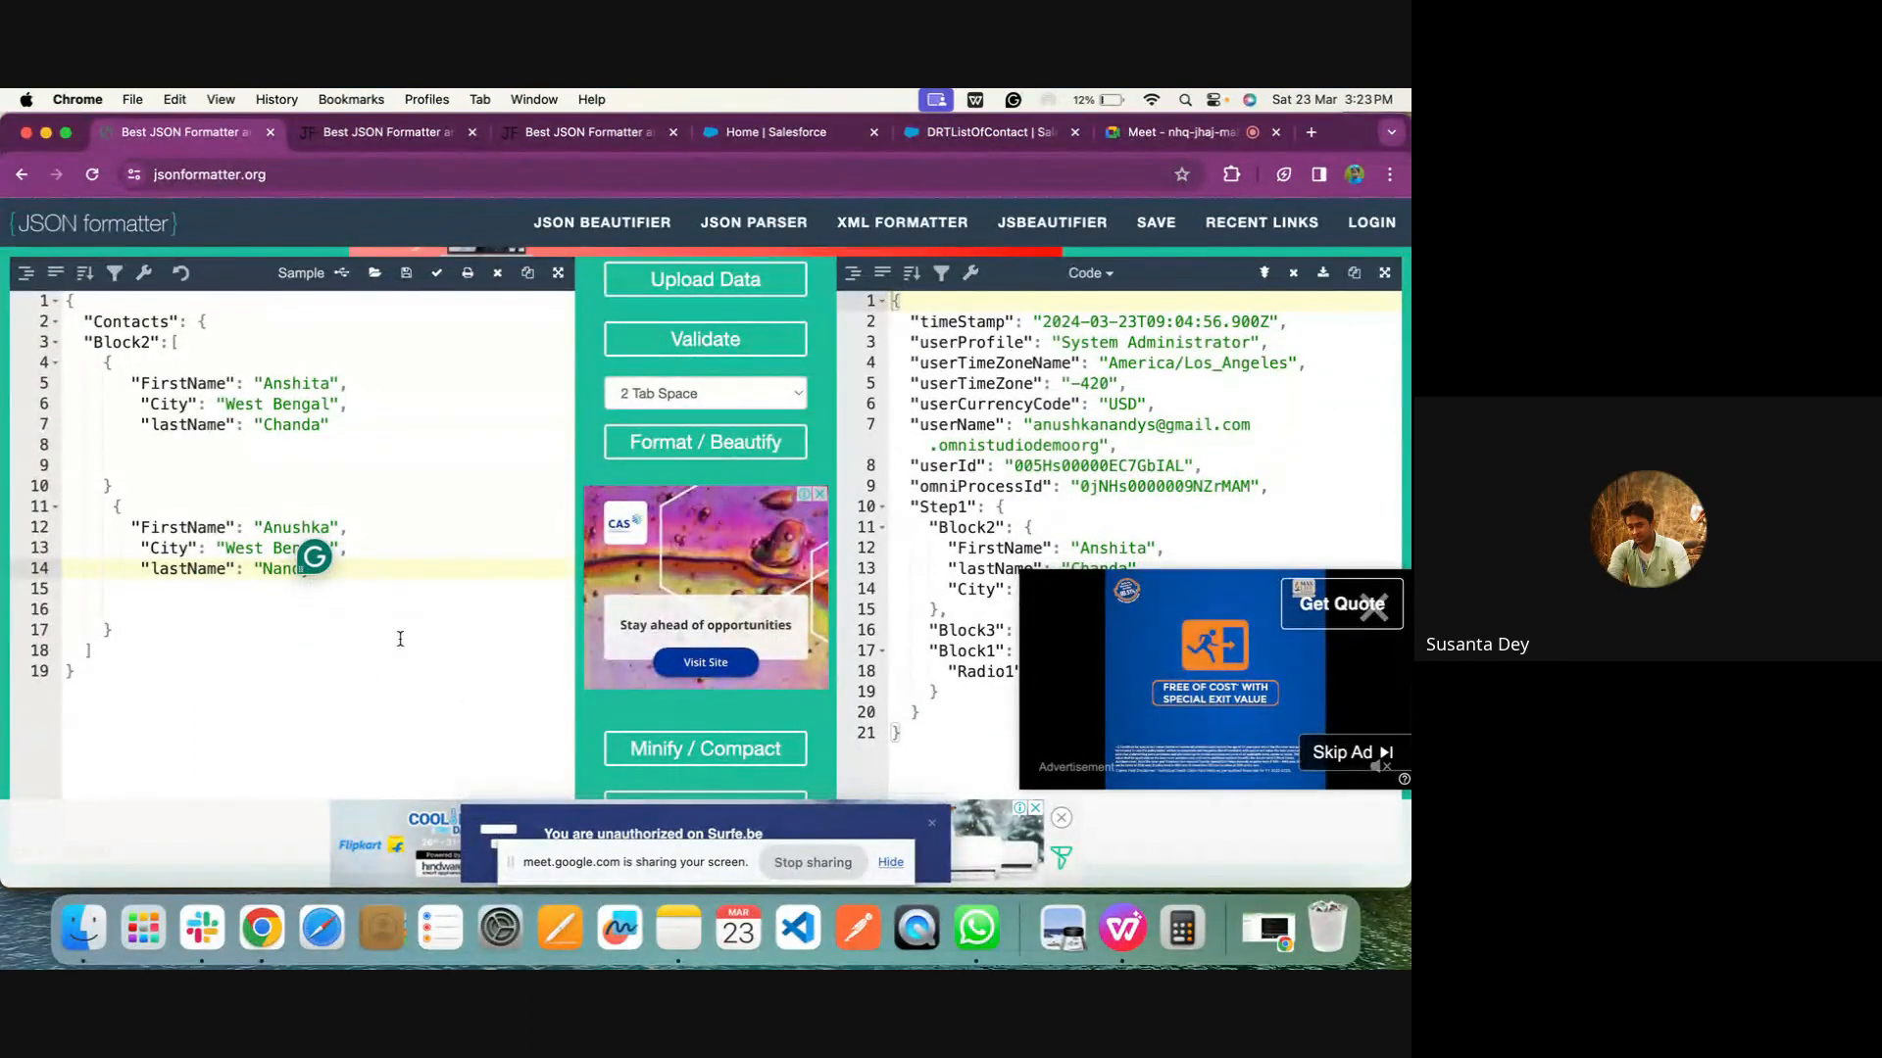
pyautogui.click(1184, 130)
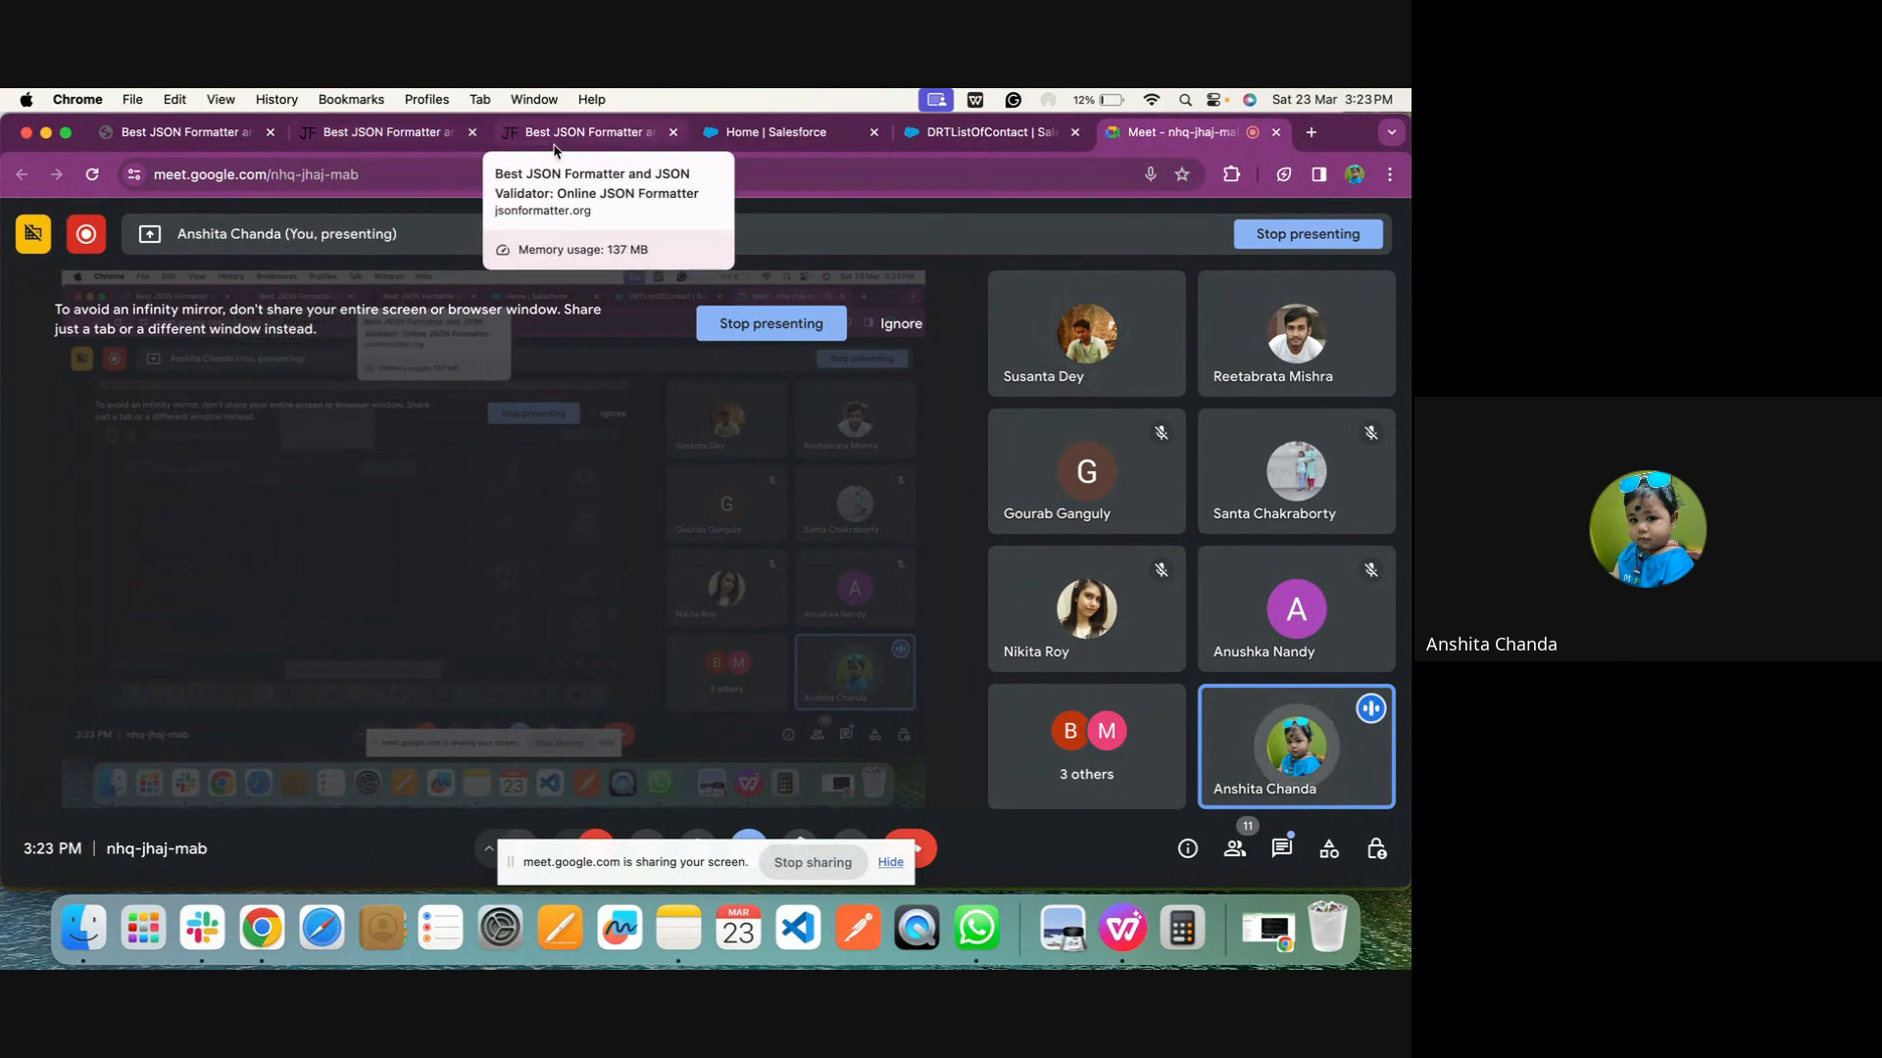
pyautogui.click(381, 137)
pyautogui.click(794, 137)
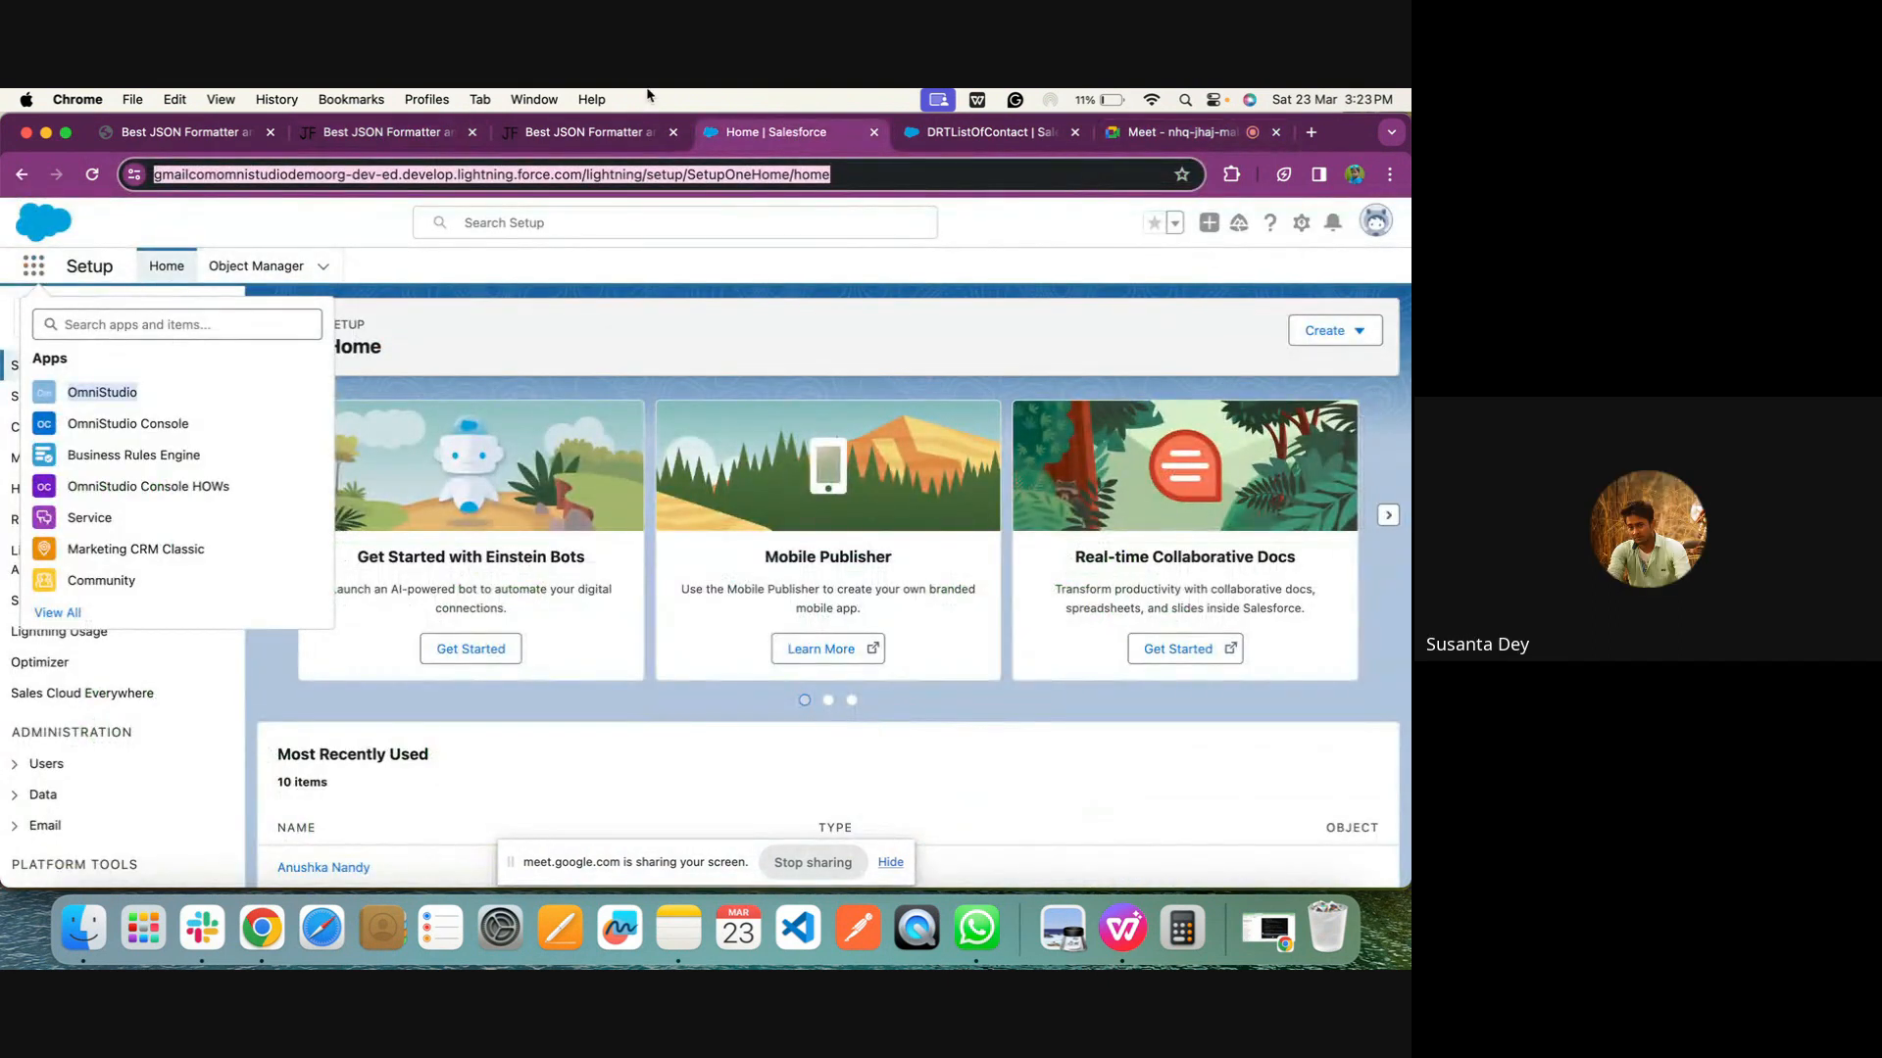
pyautogui.click(1029, 145)
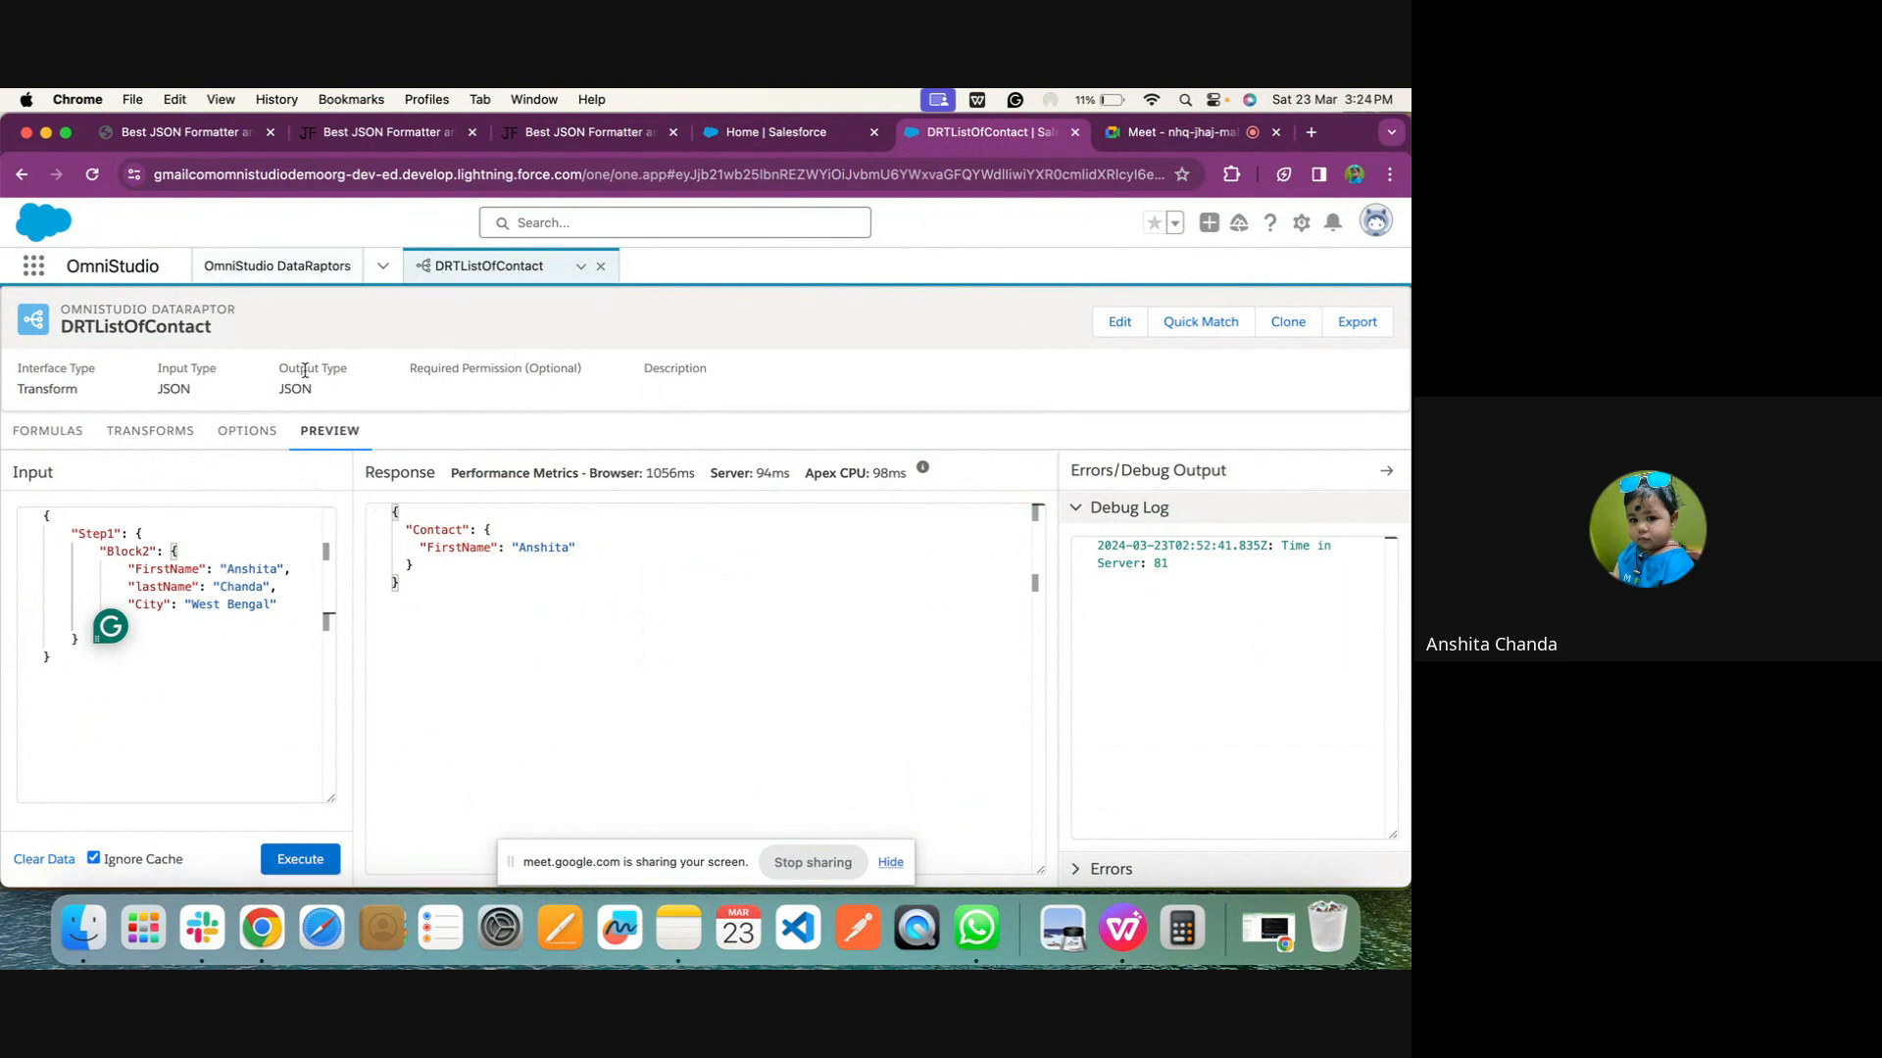
# Open version 2 of the DisplayAccountDetails FlexCard from the OmniStudio FlexCards list and dismiss the feedback survey
pyautogui.click(382, 266)
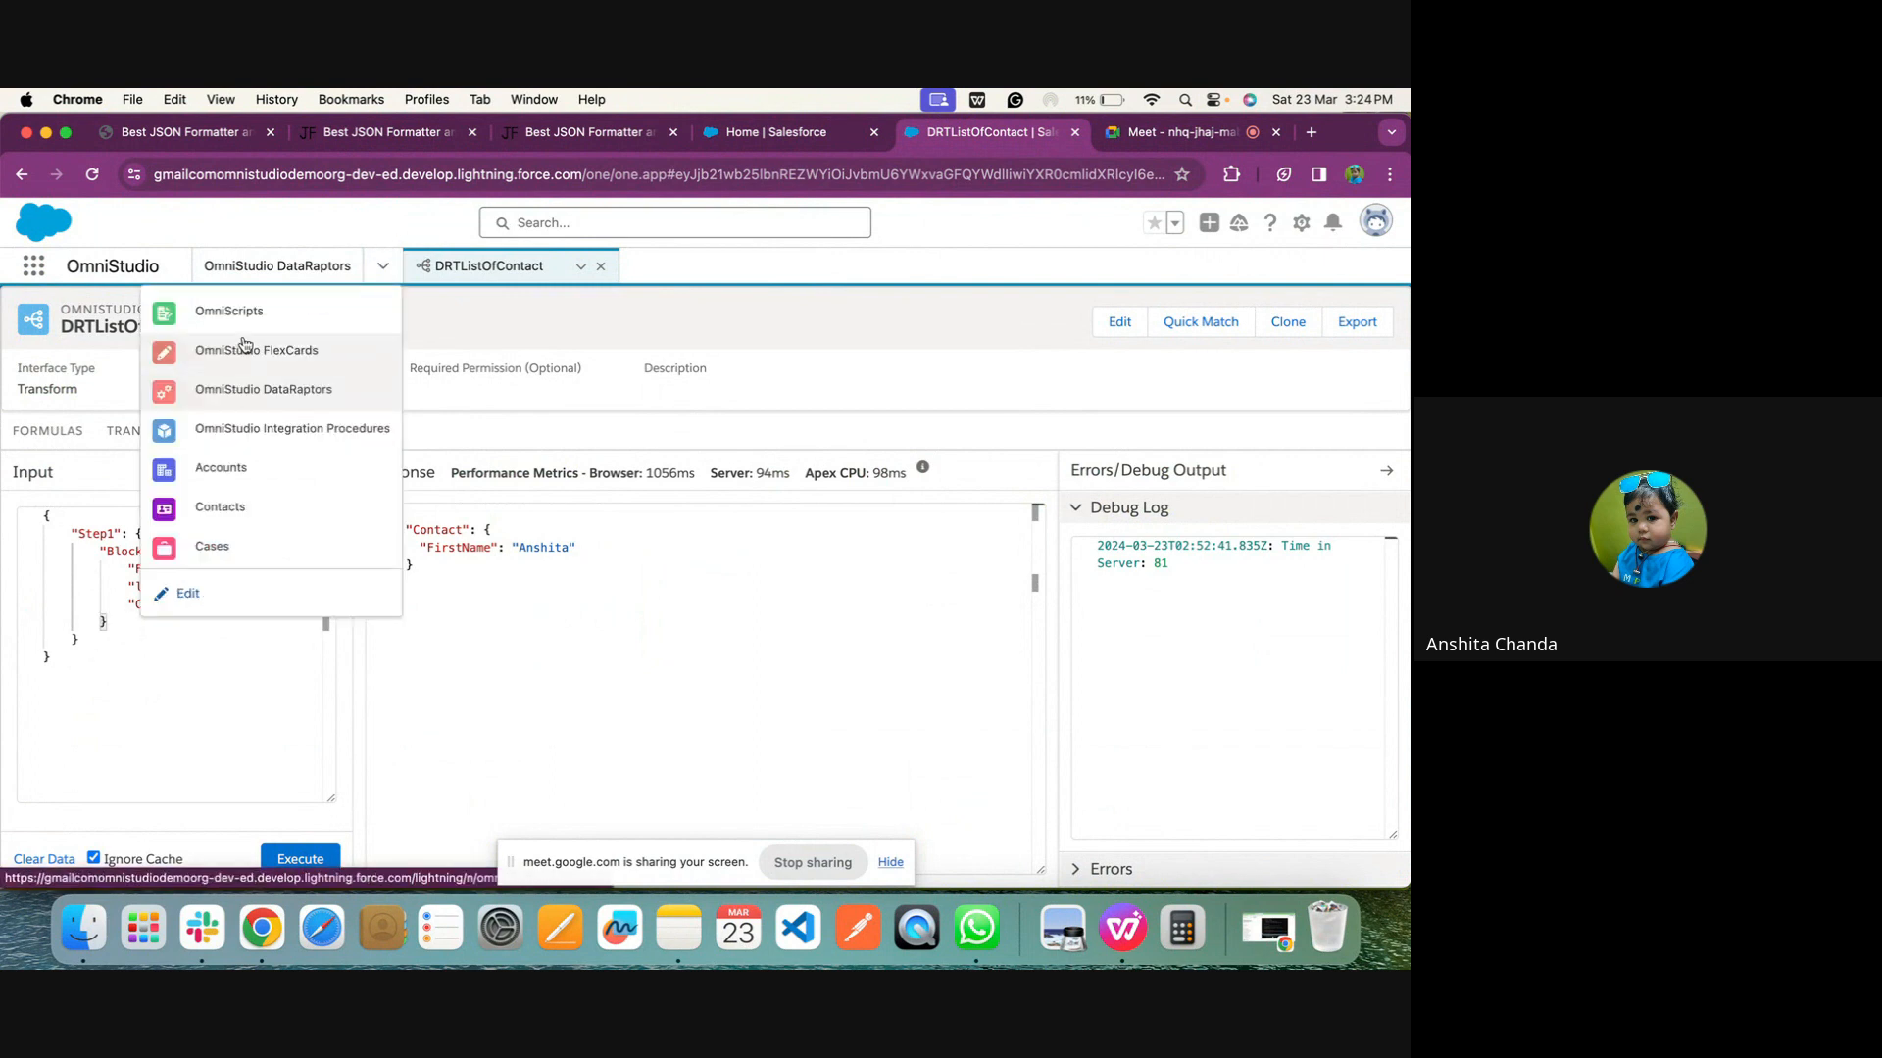
pyautogui.click(245, 347)
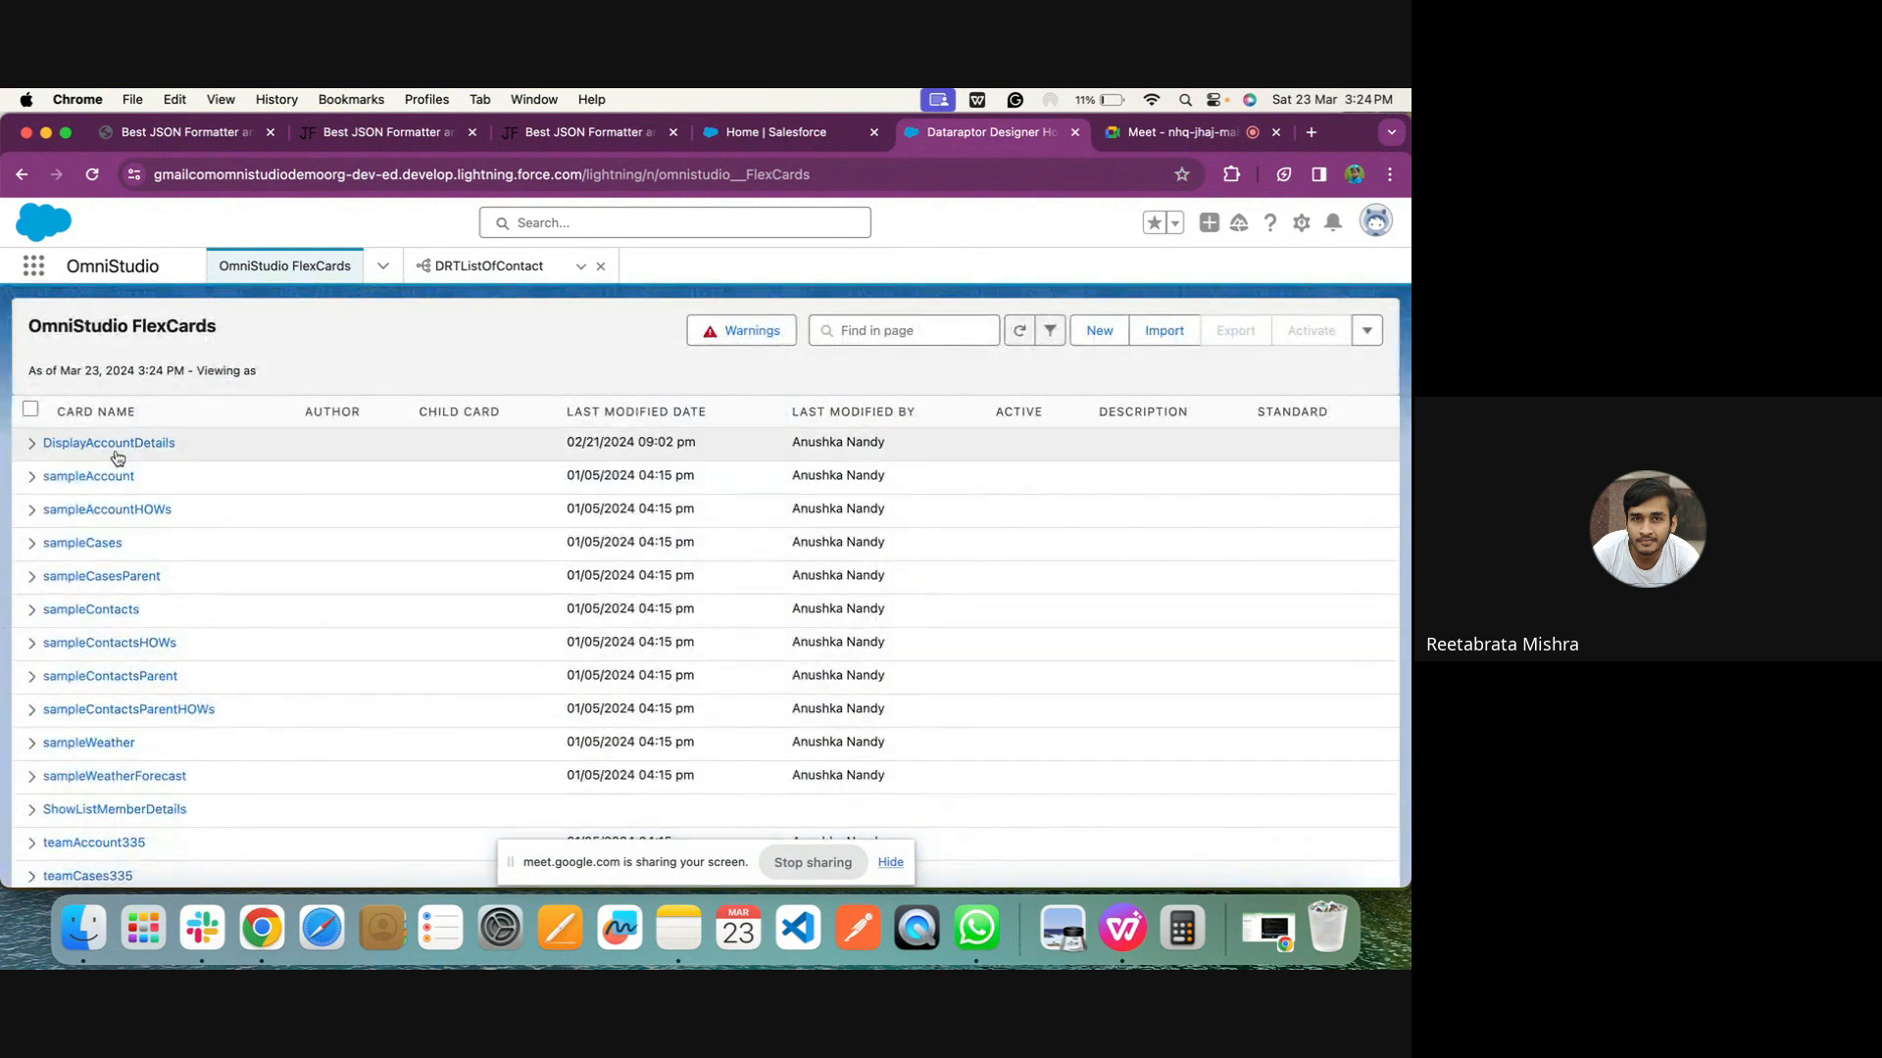
pyautogui.click(99, 446)
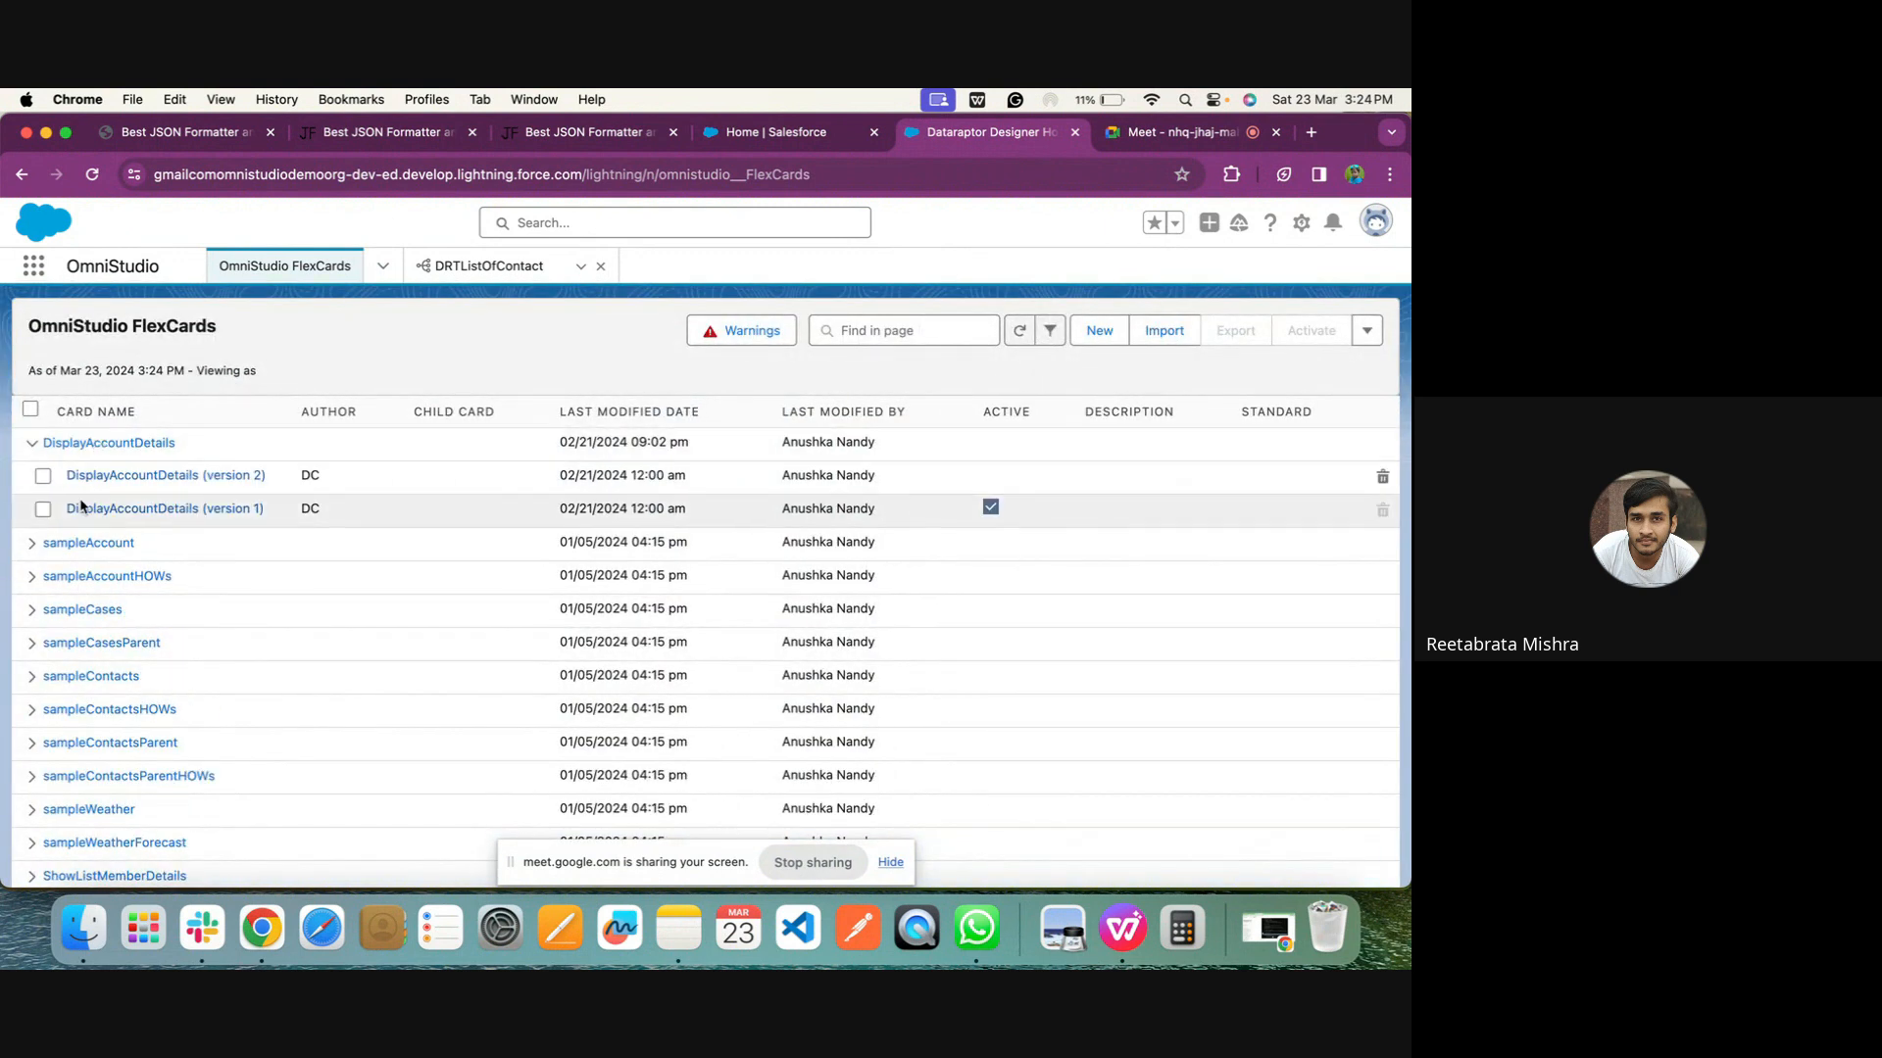
pyautogui.click(83, 478)
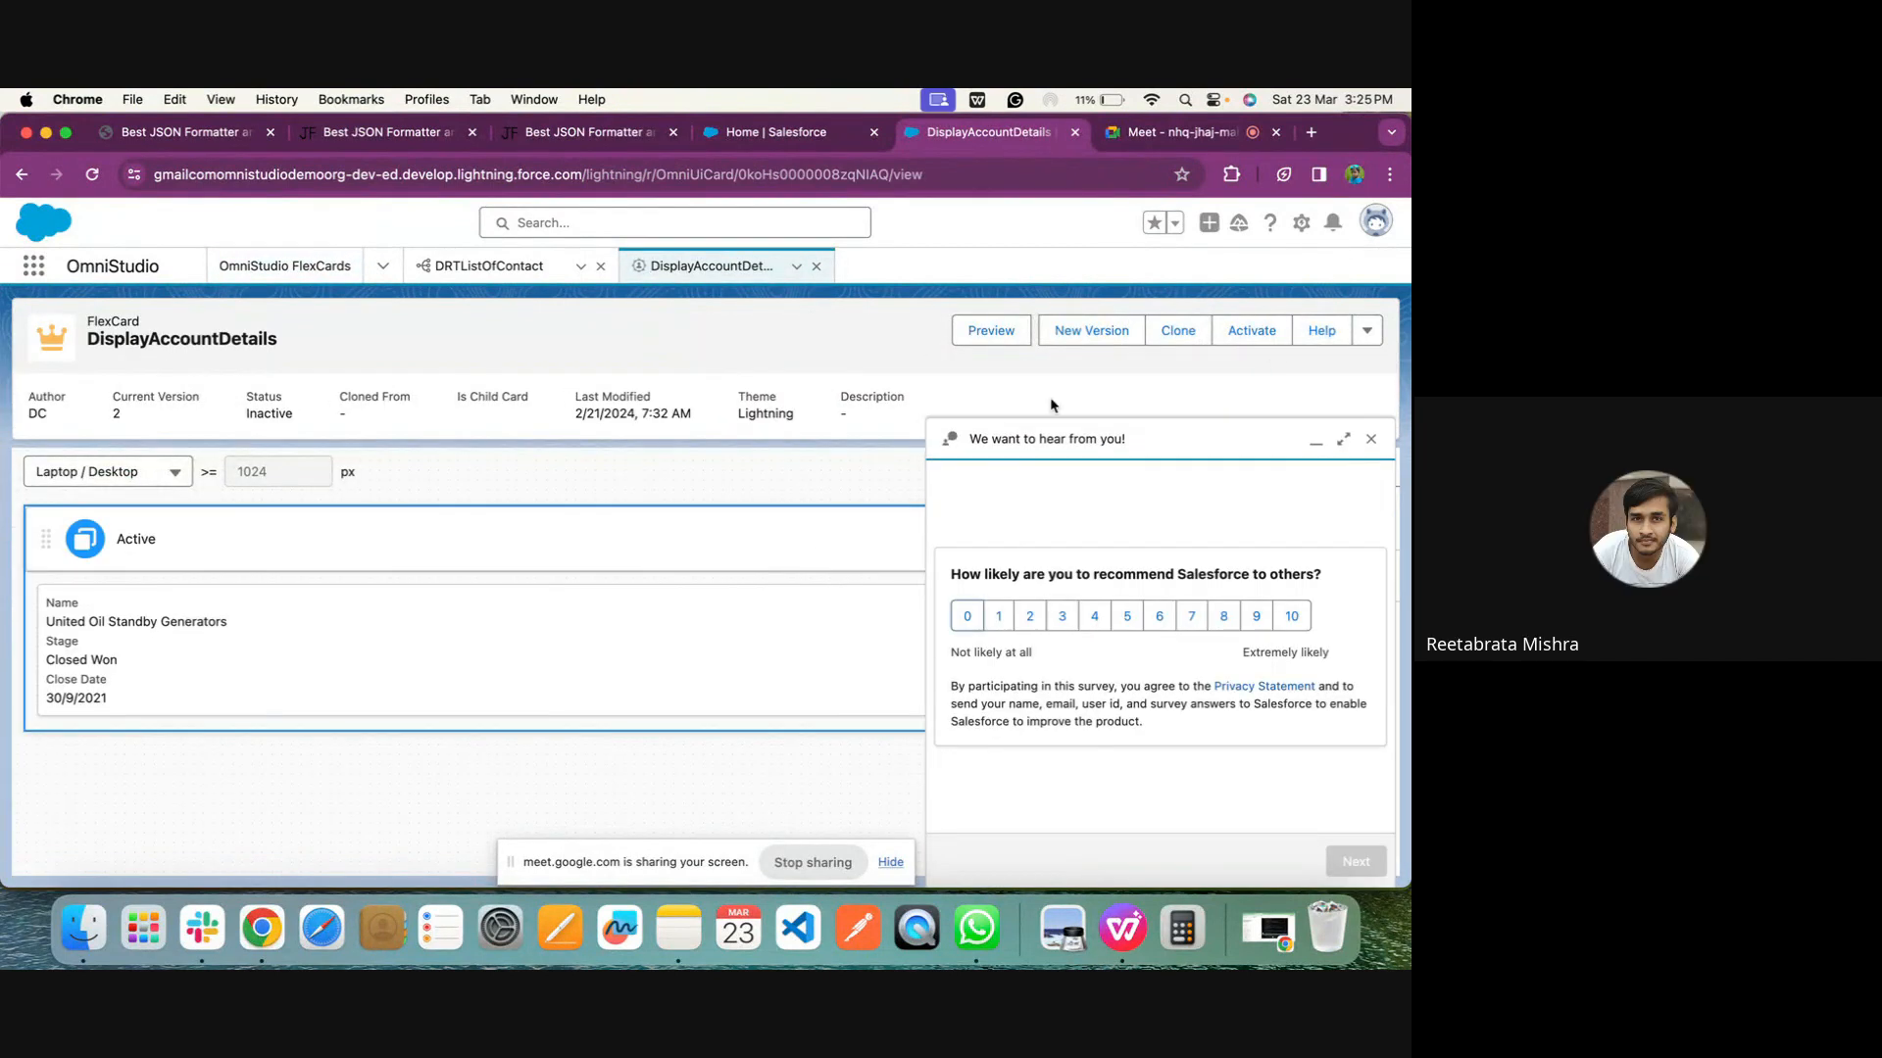
pyautogui.click(1371, 438)
# Set the DisplayAccountDetails FlexCard's data source type to Custom and place the cursor in the empty Custom JSON field
pyautogui.scroll(-5, 1090, 787)
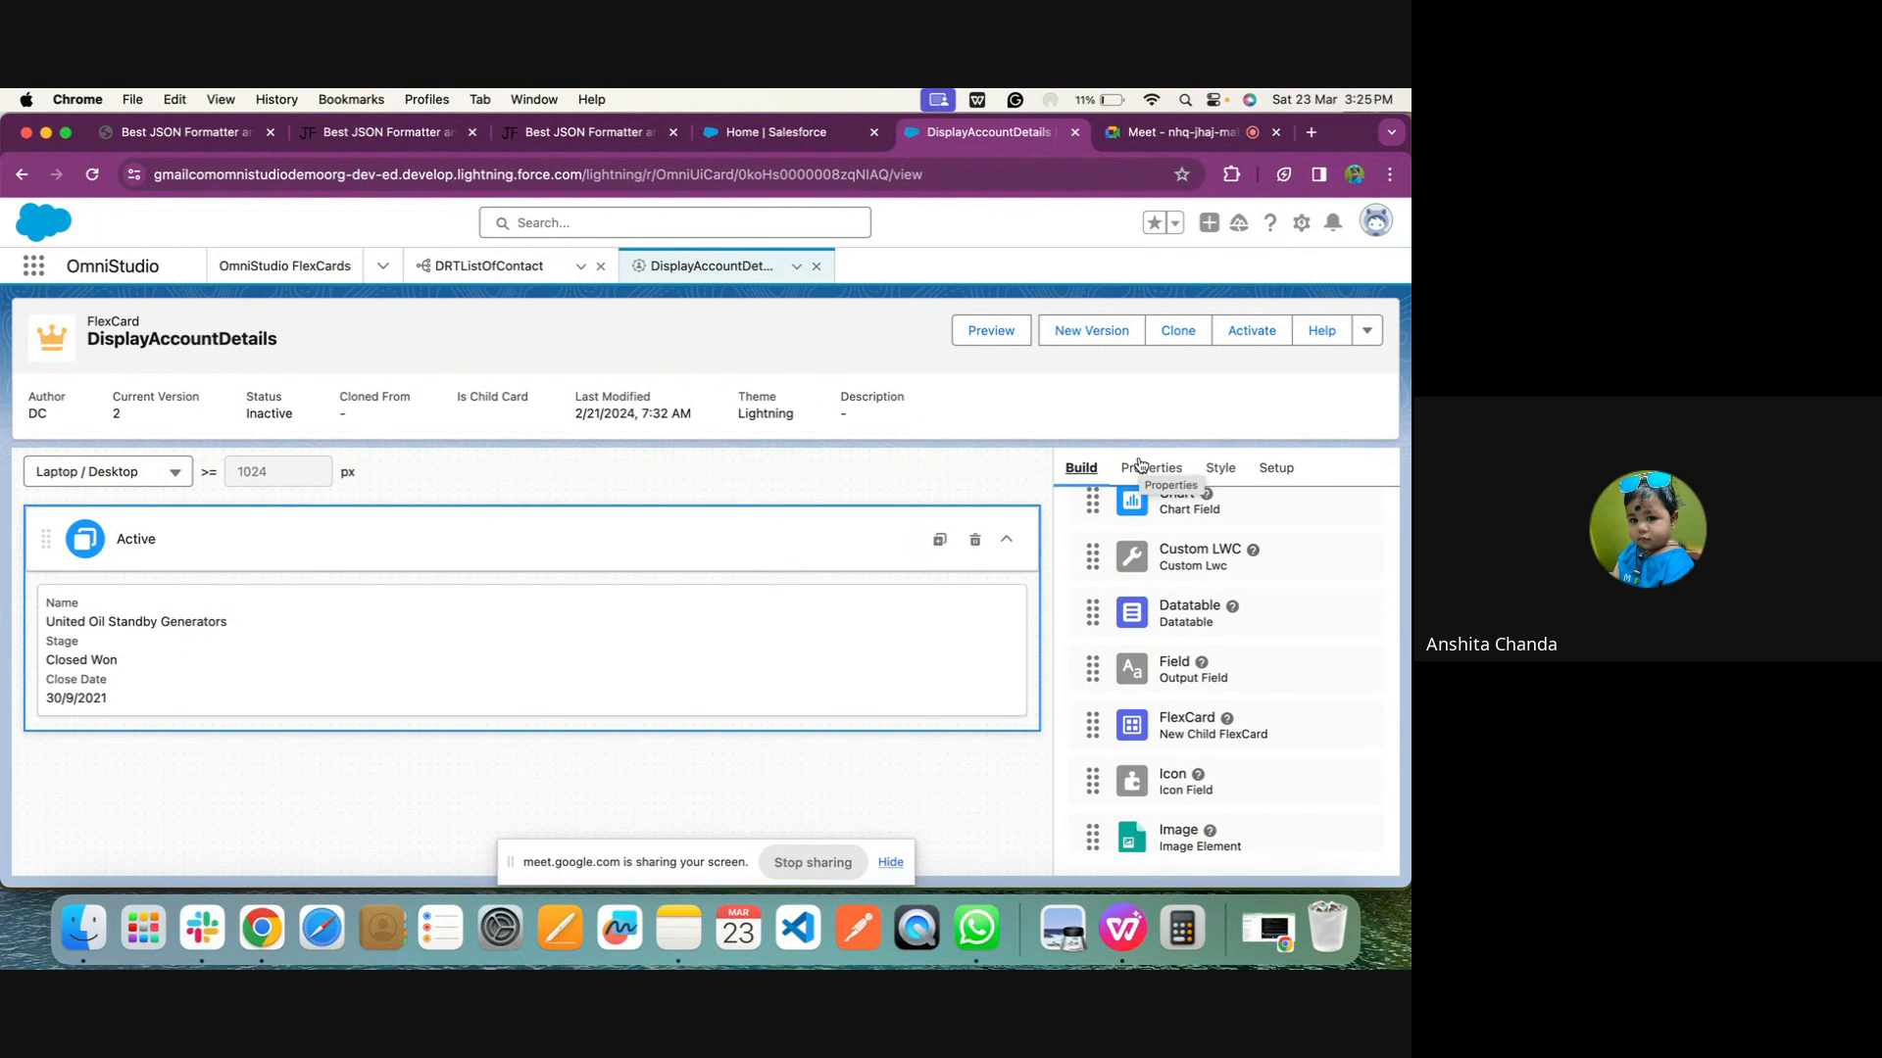
pyautogui.click(1267, 468)
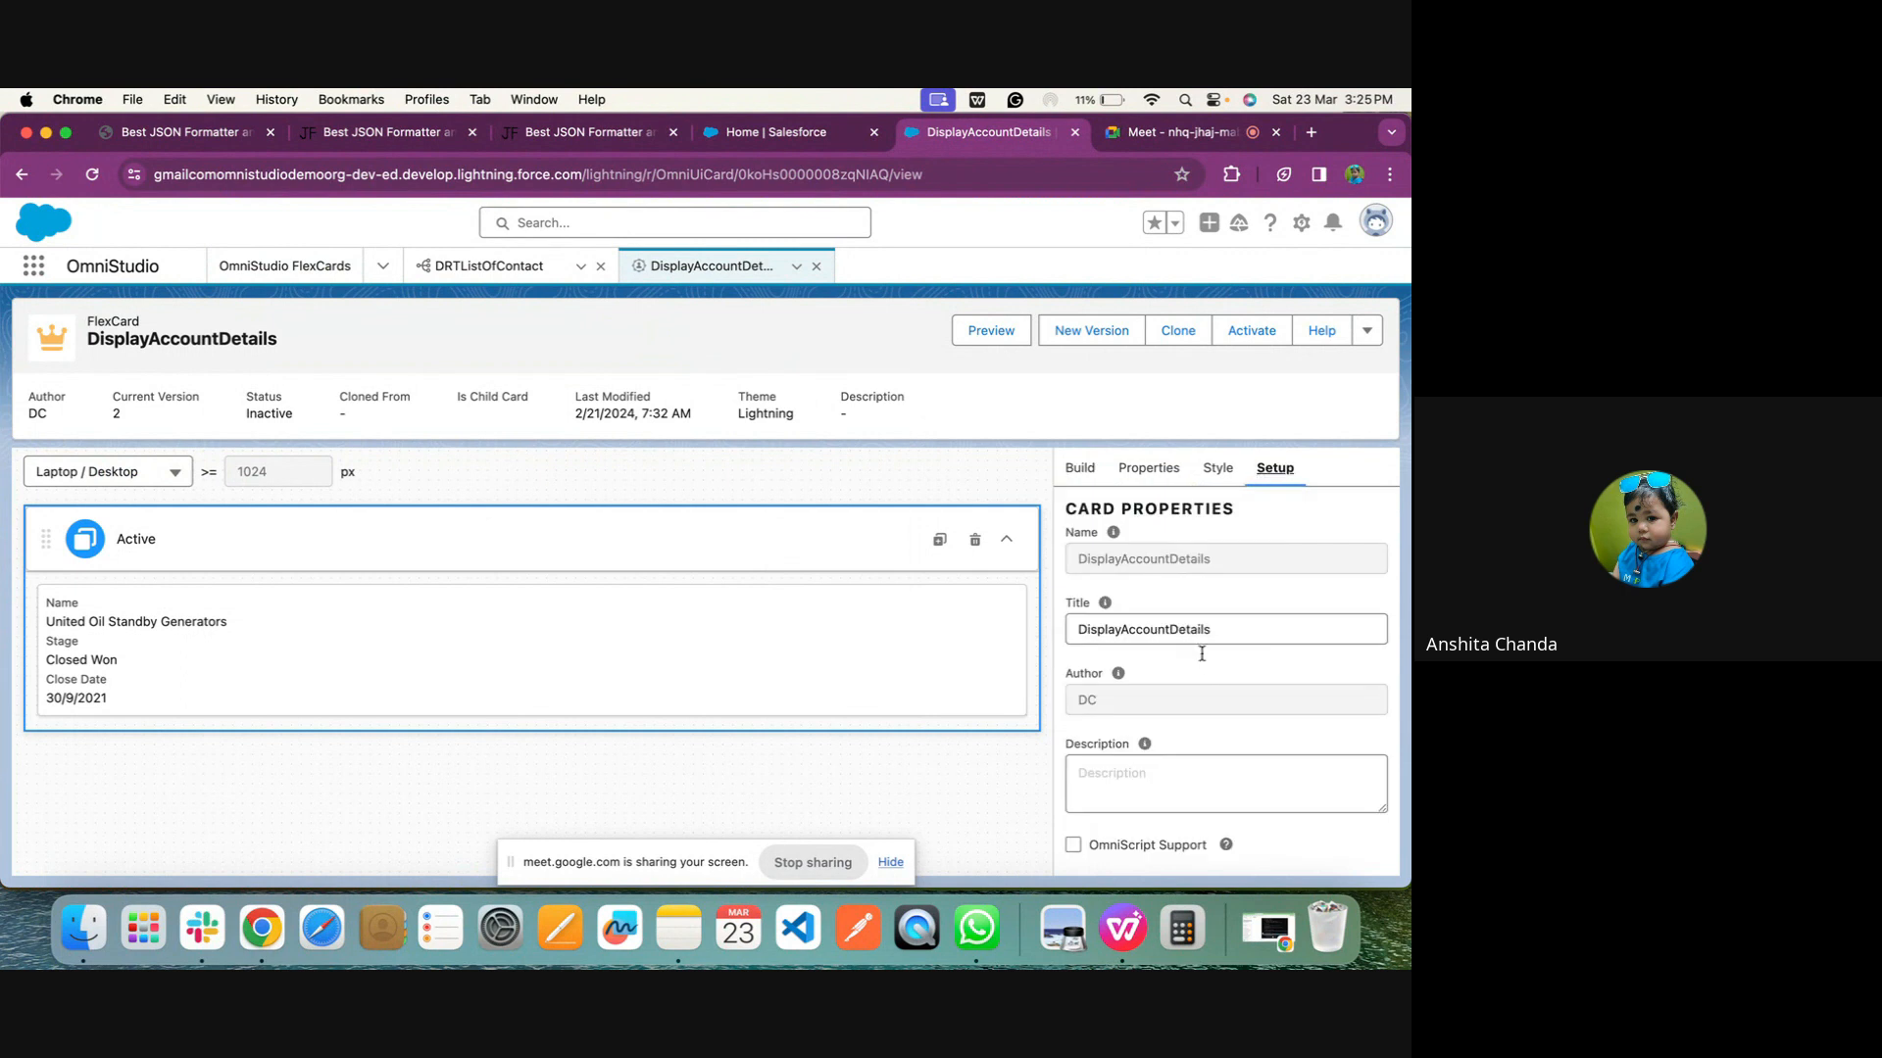
pyautogui.scroll(-15, 1202, 660)
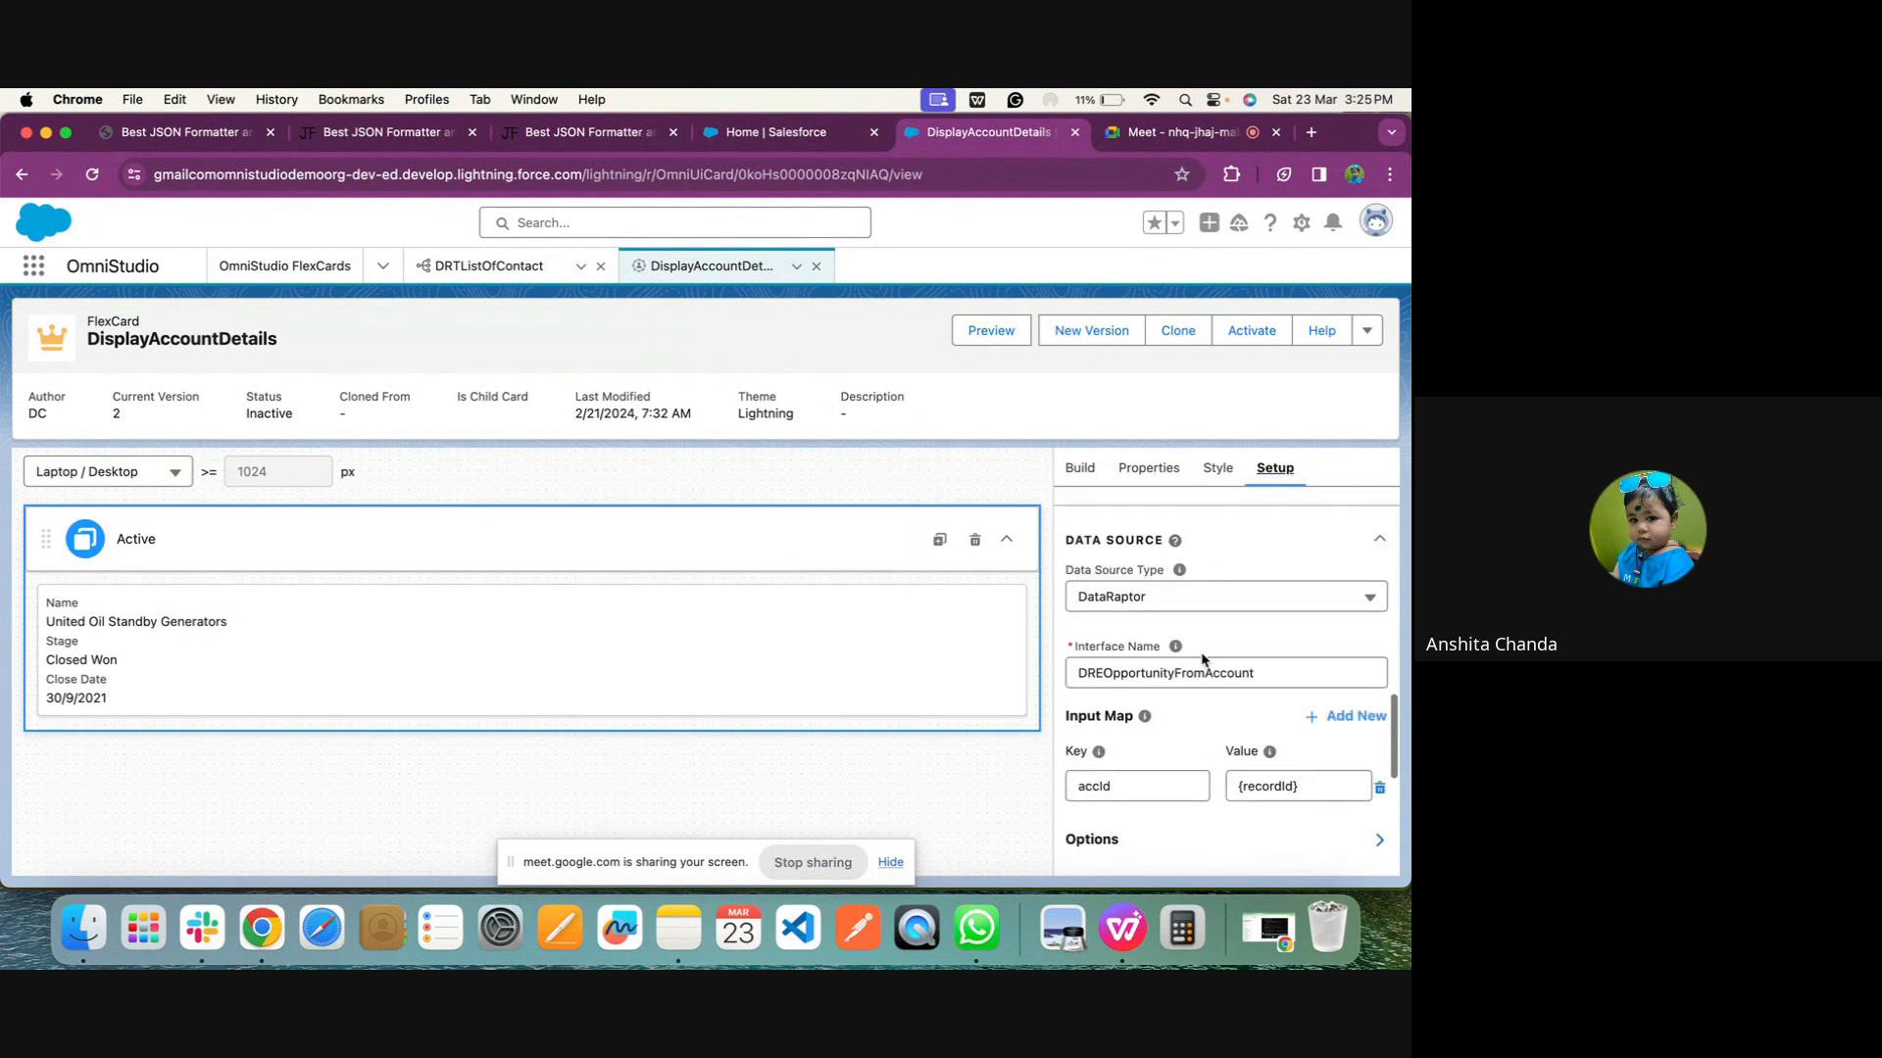
pyautogui.click(1171, 606)
pyautogui.scroll(-5, 1168, 722)
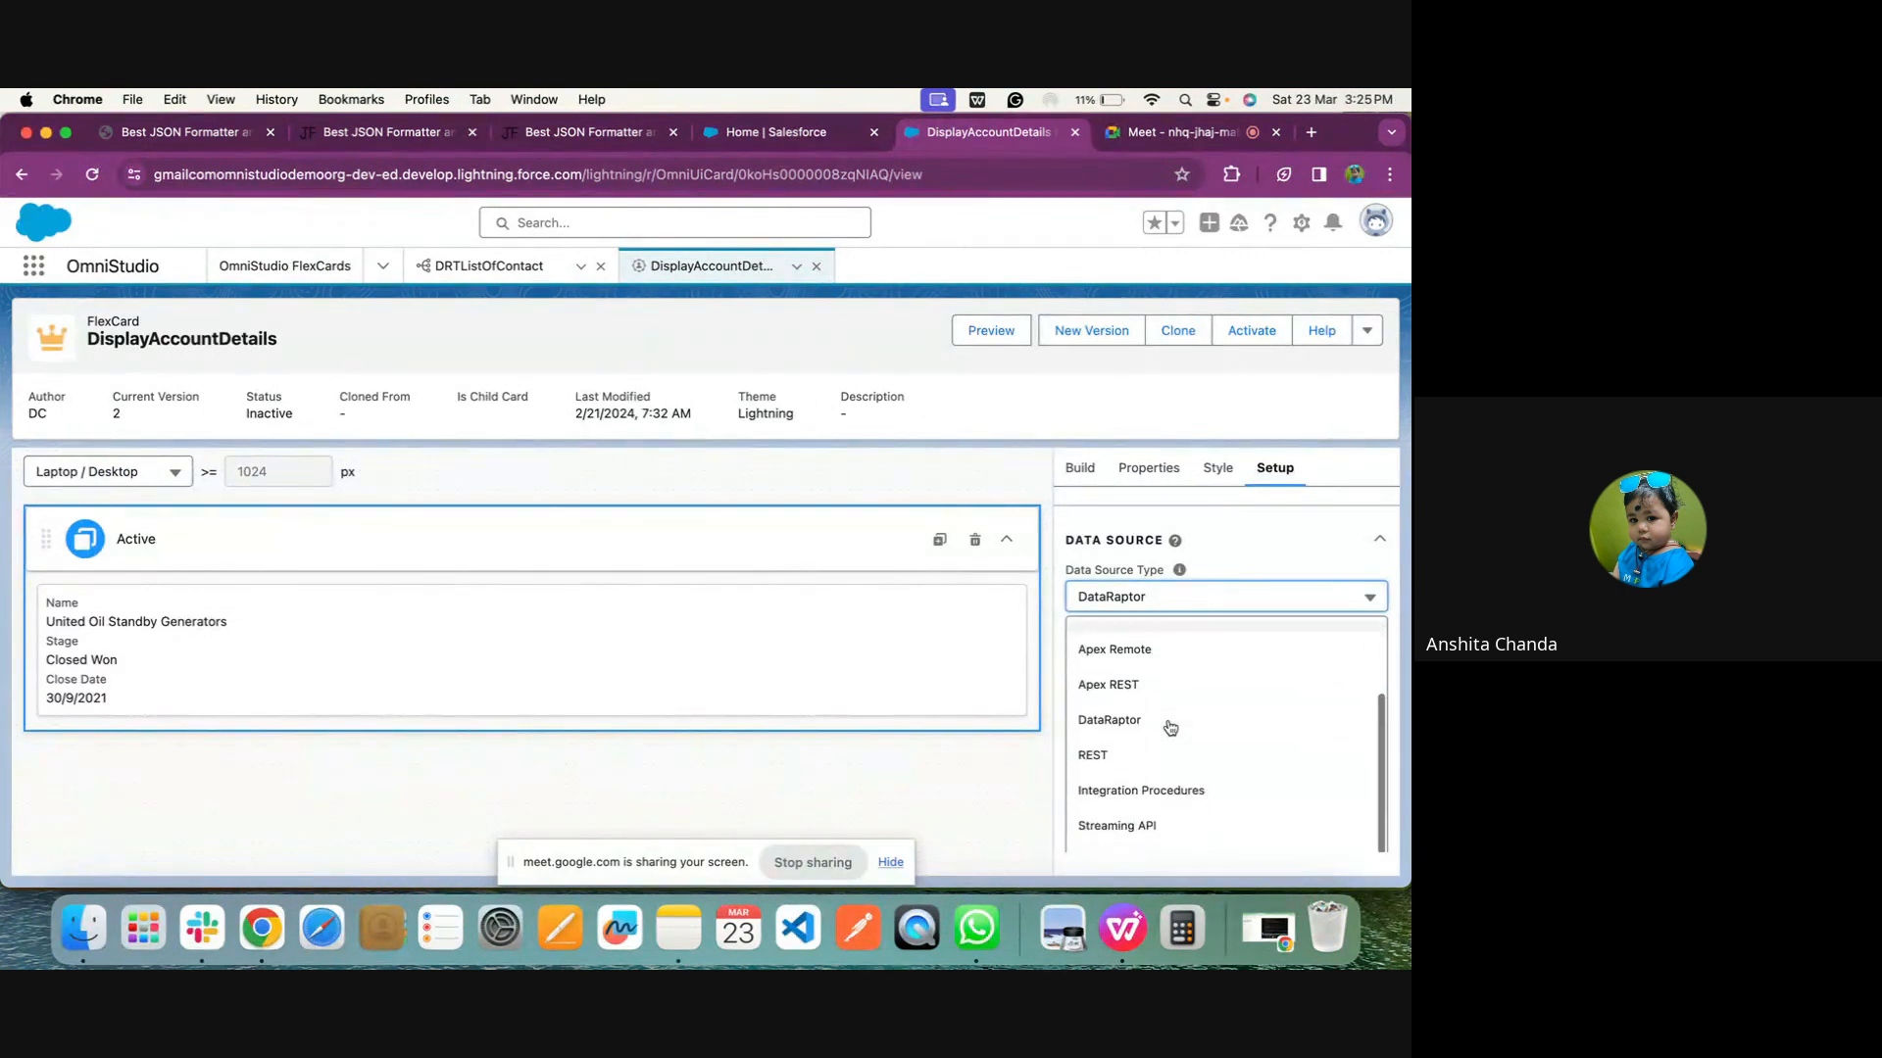
pyautogui.click(1104, 802)
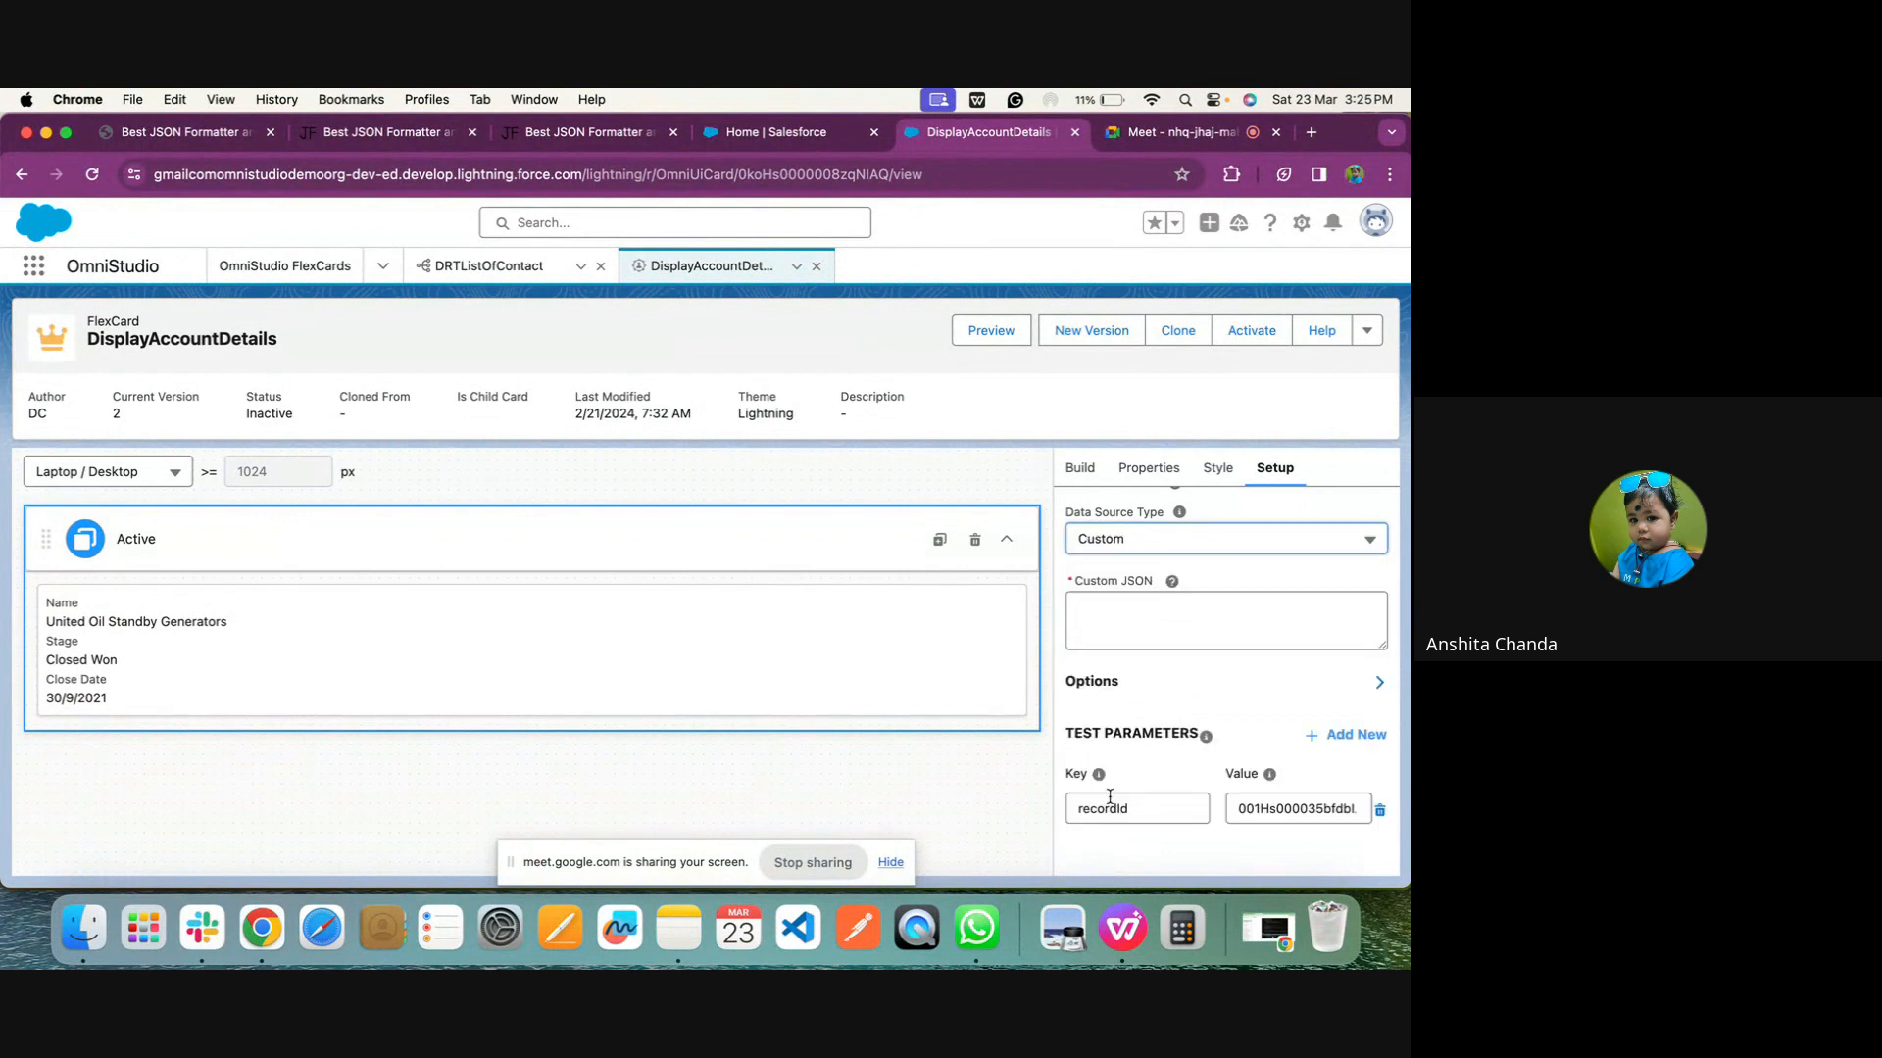
pyautogui.click(1118, 622)
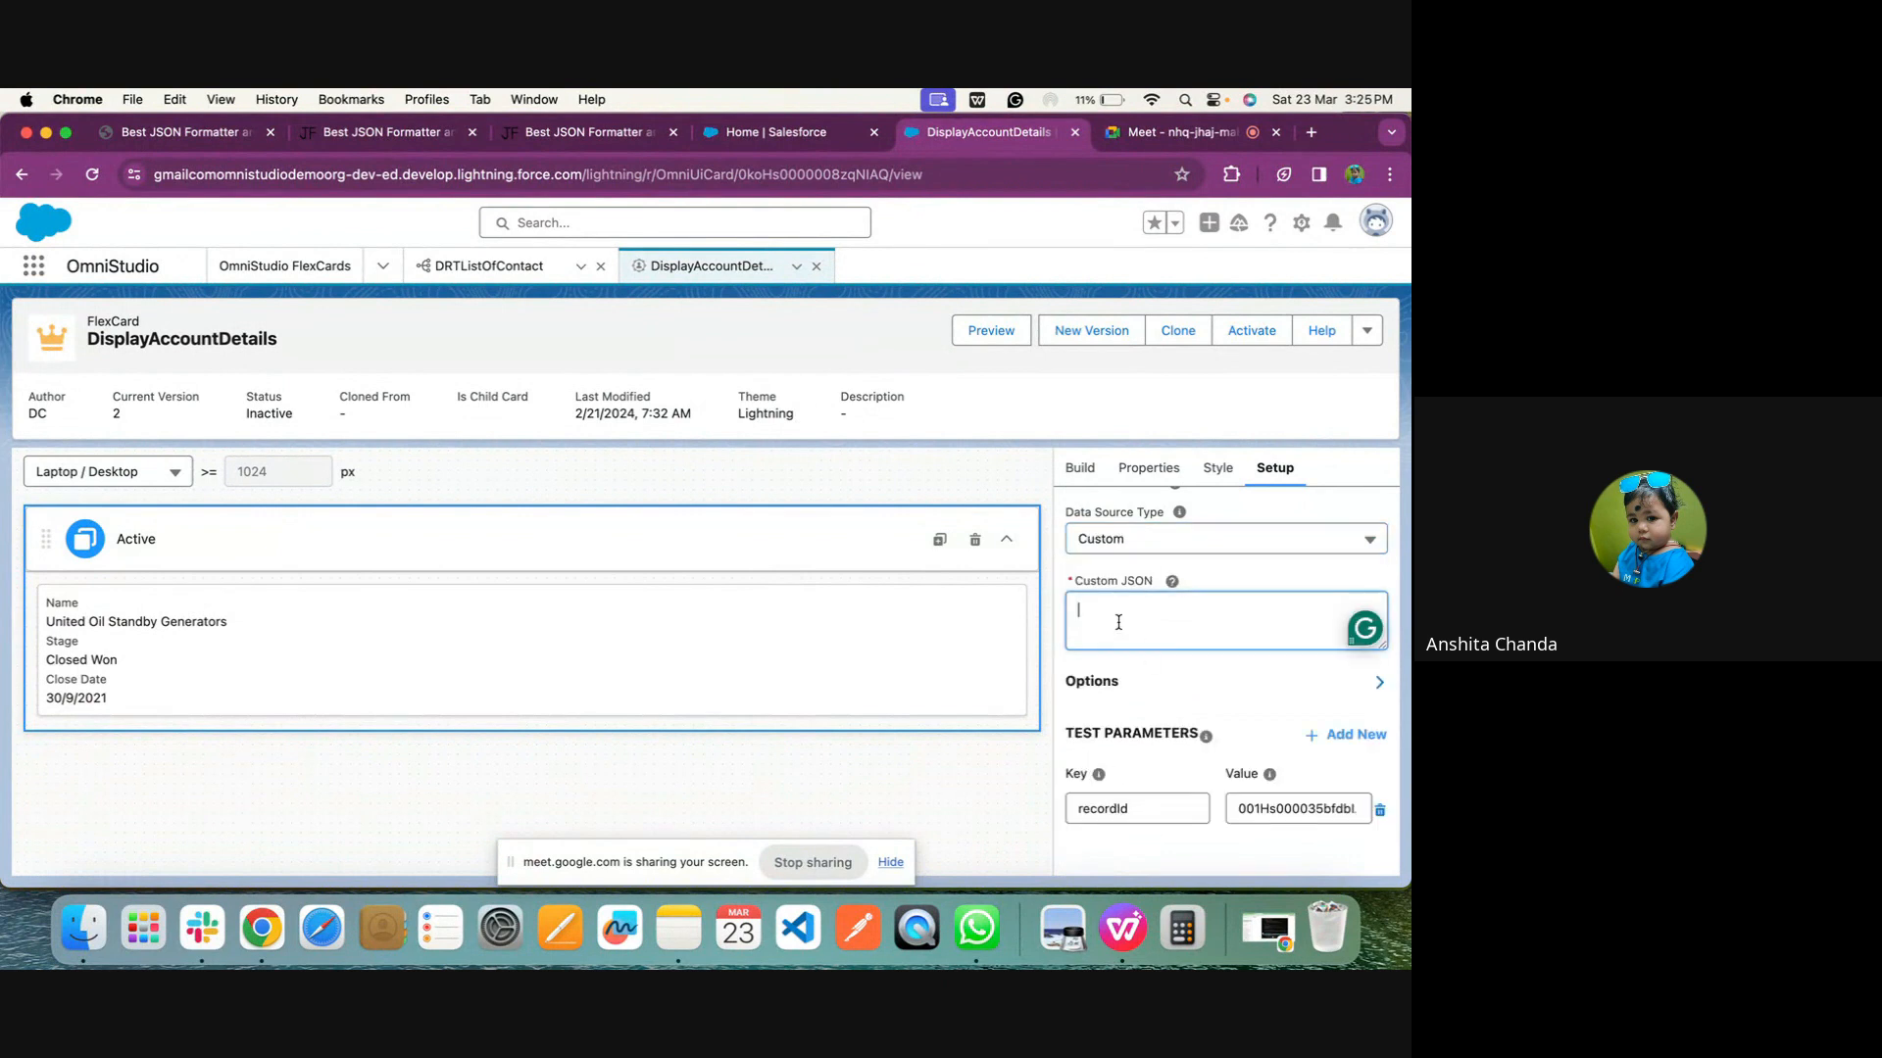
# Switch to the DRTListOfContact preview and copy its whole response JSON
pyautogui.click(540, 143)
pyautogui.click(985, 132)
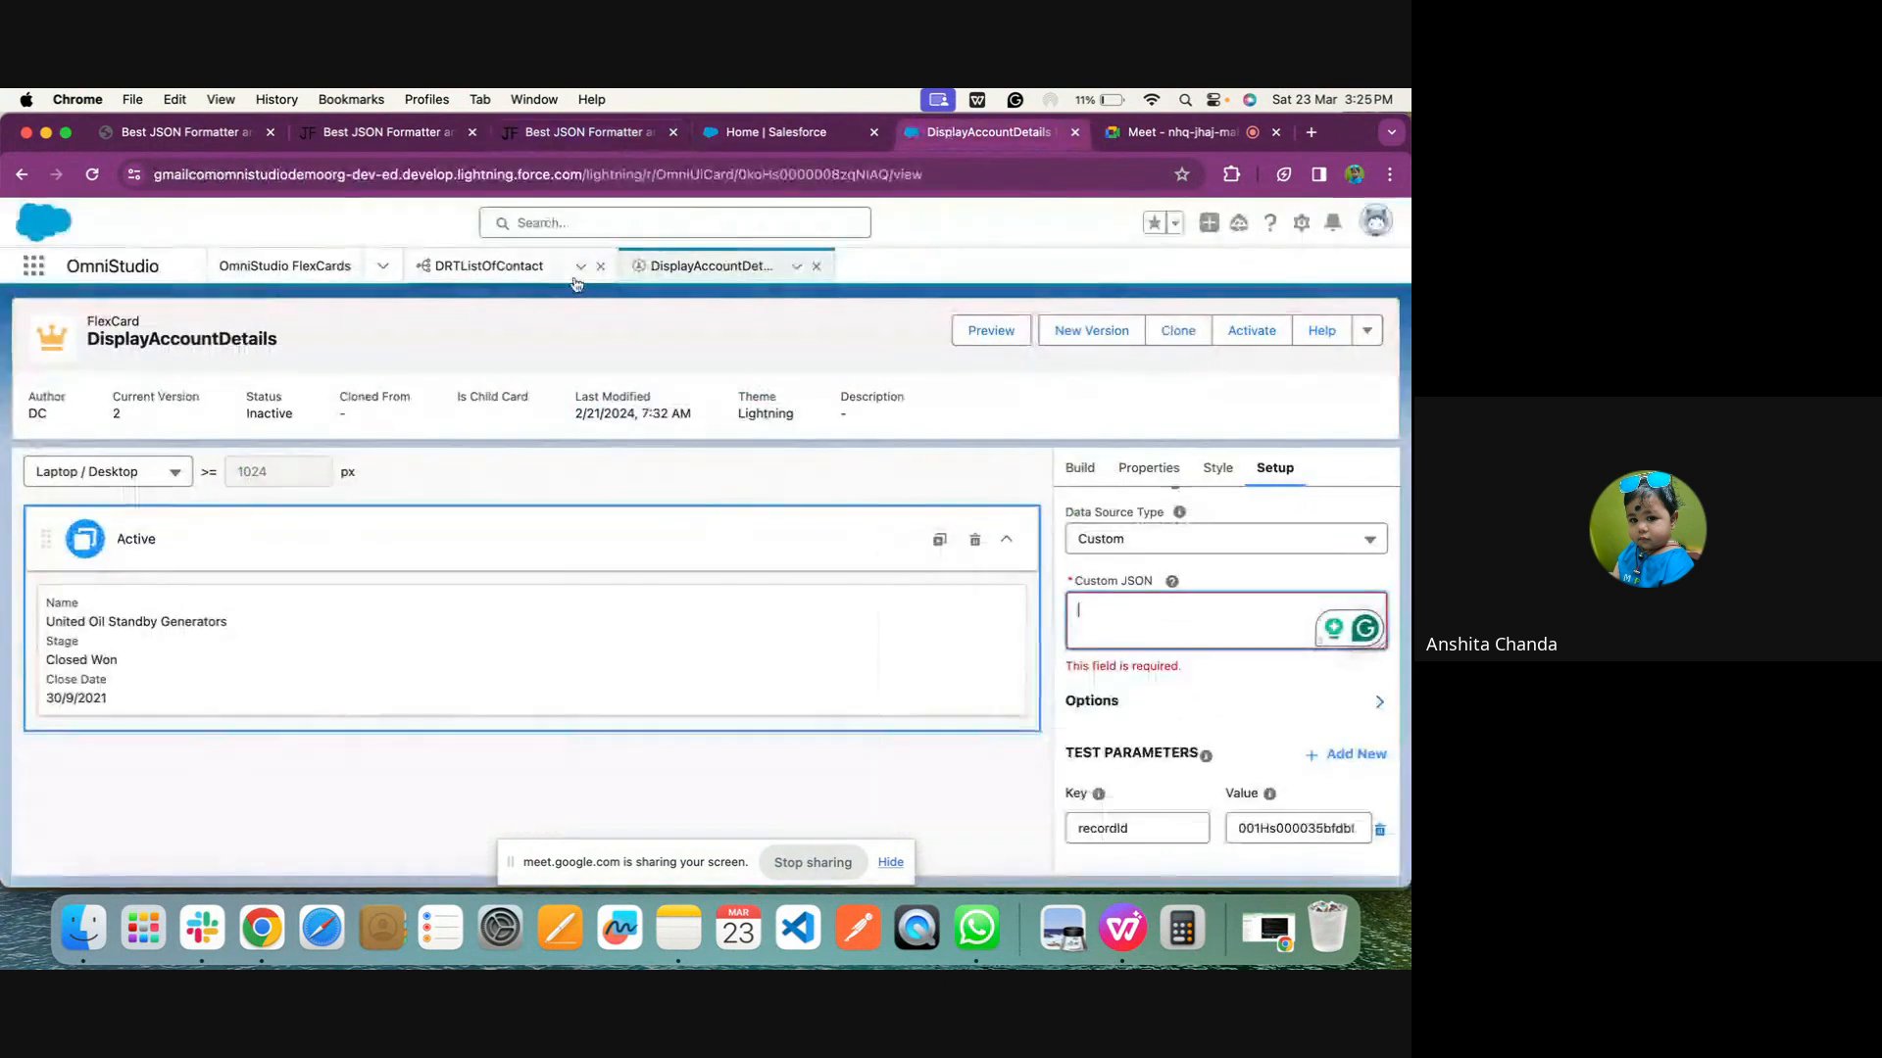
pyautogui.click(489, 267)
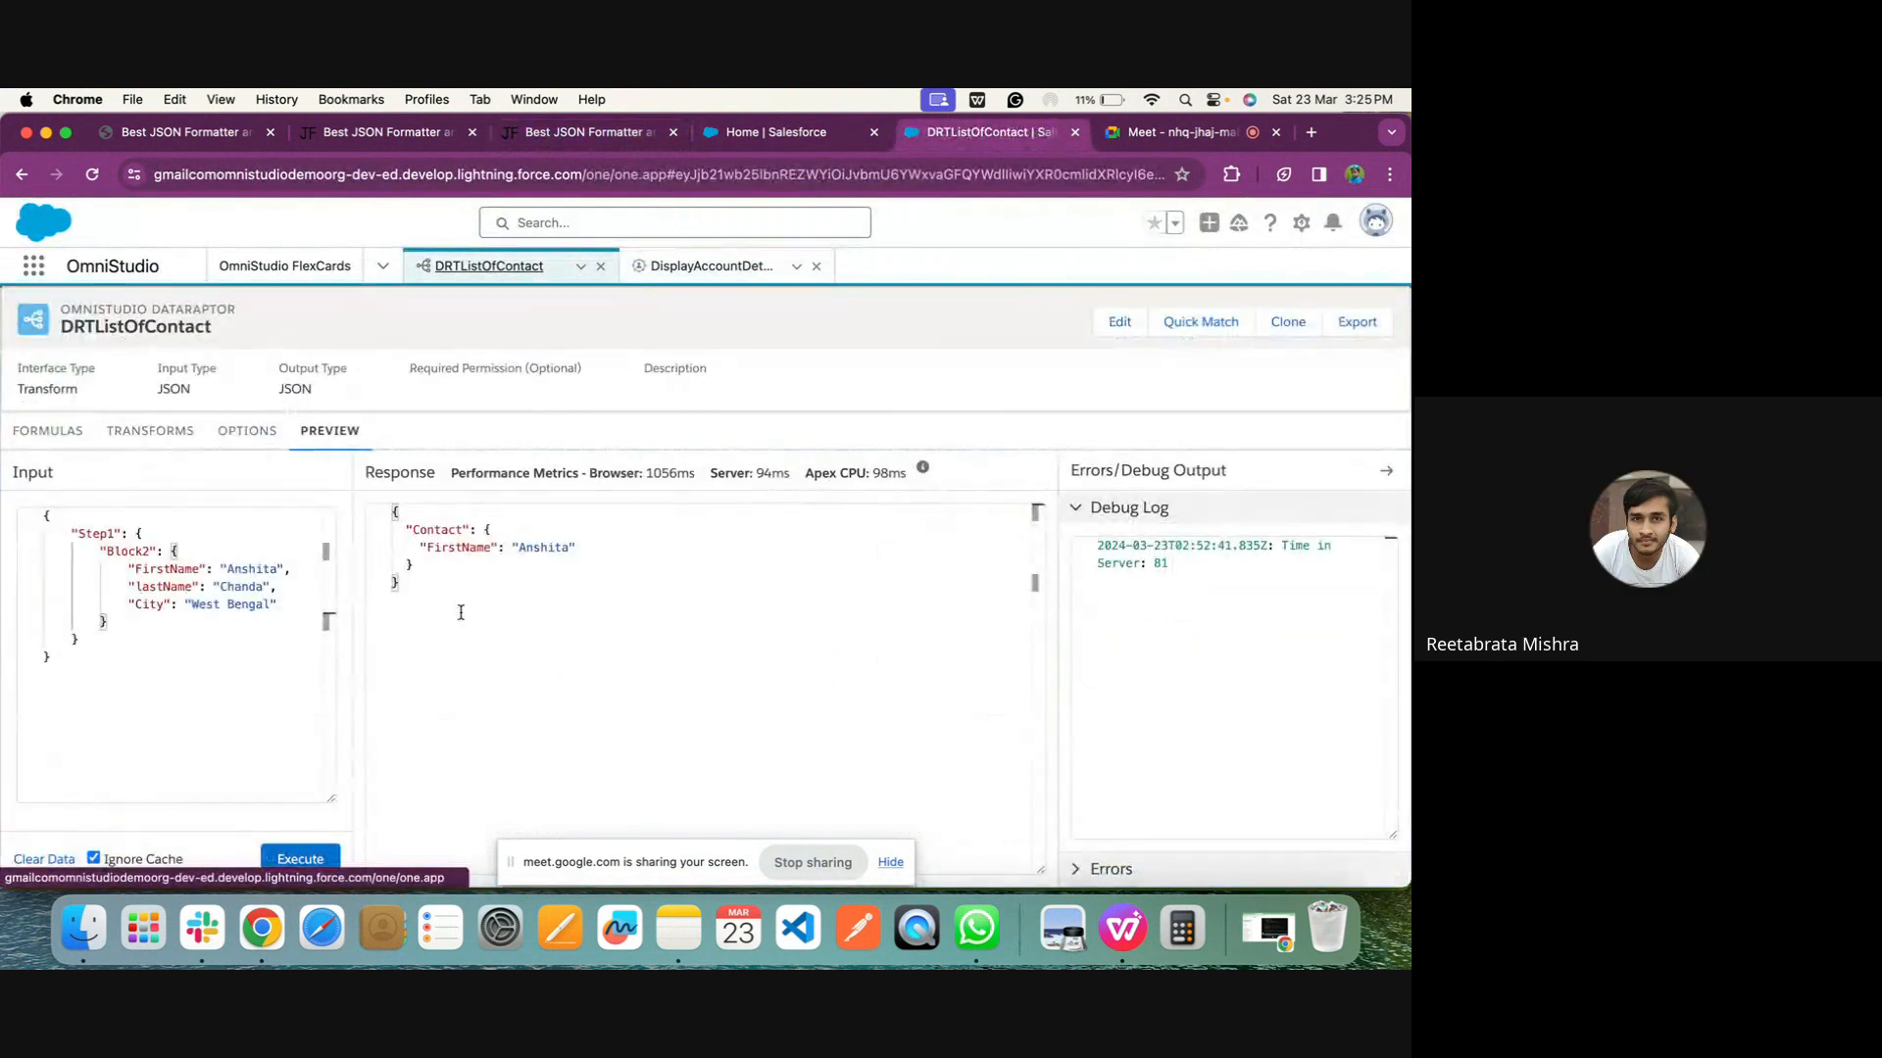
pyautogui.click(431, 616)
pyautogui.press('super+a')
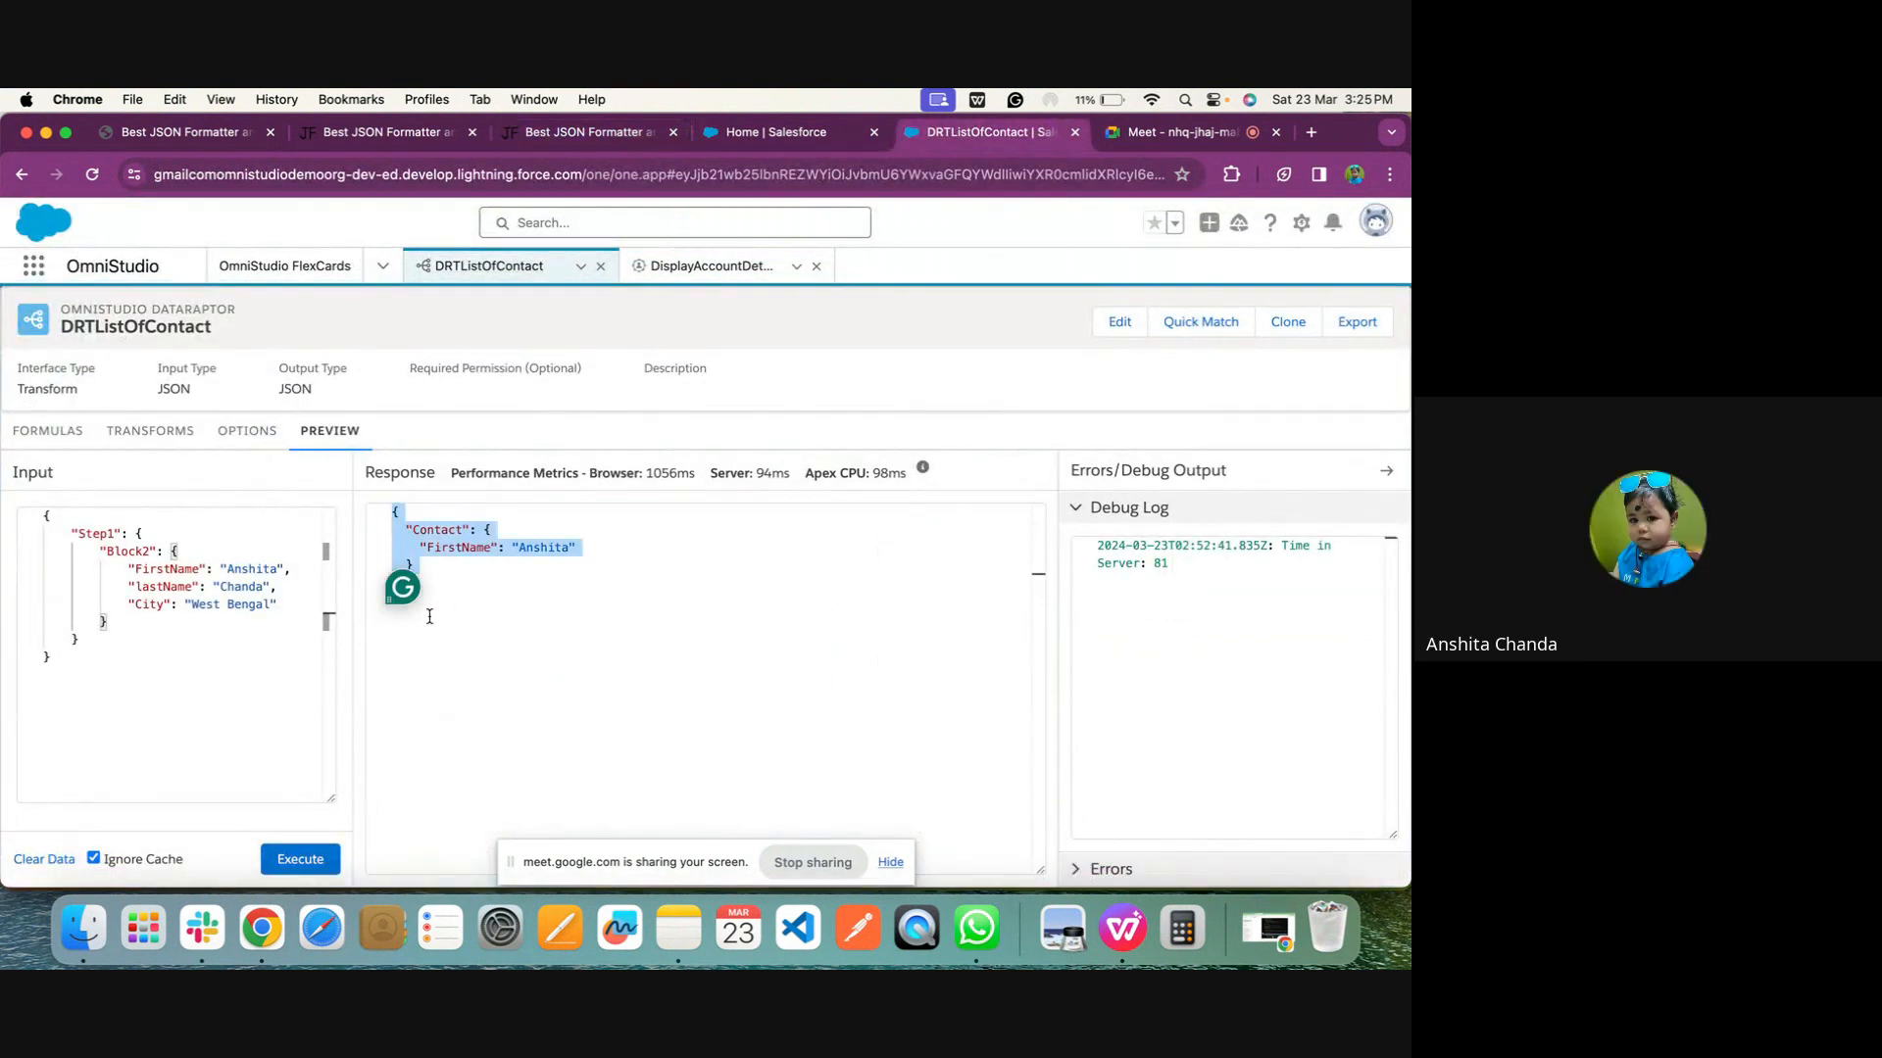
# Paste the copied response JSON into the Custom JSON field of the DisplayAccountDetails FlexCard
pyautogui.click(718, 138)
pyautogui.click(588, 131)
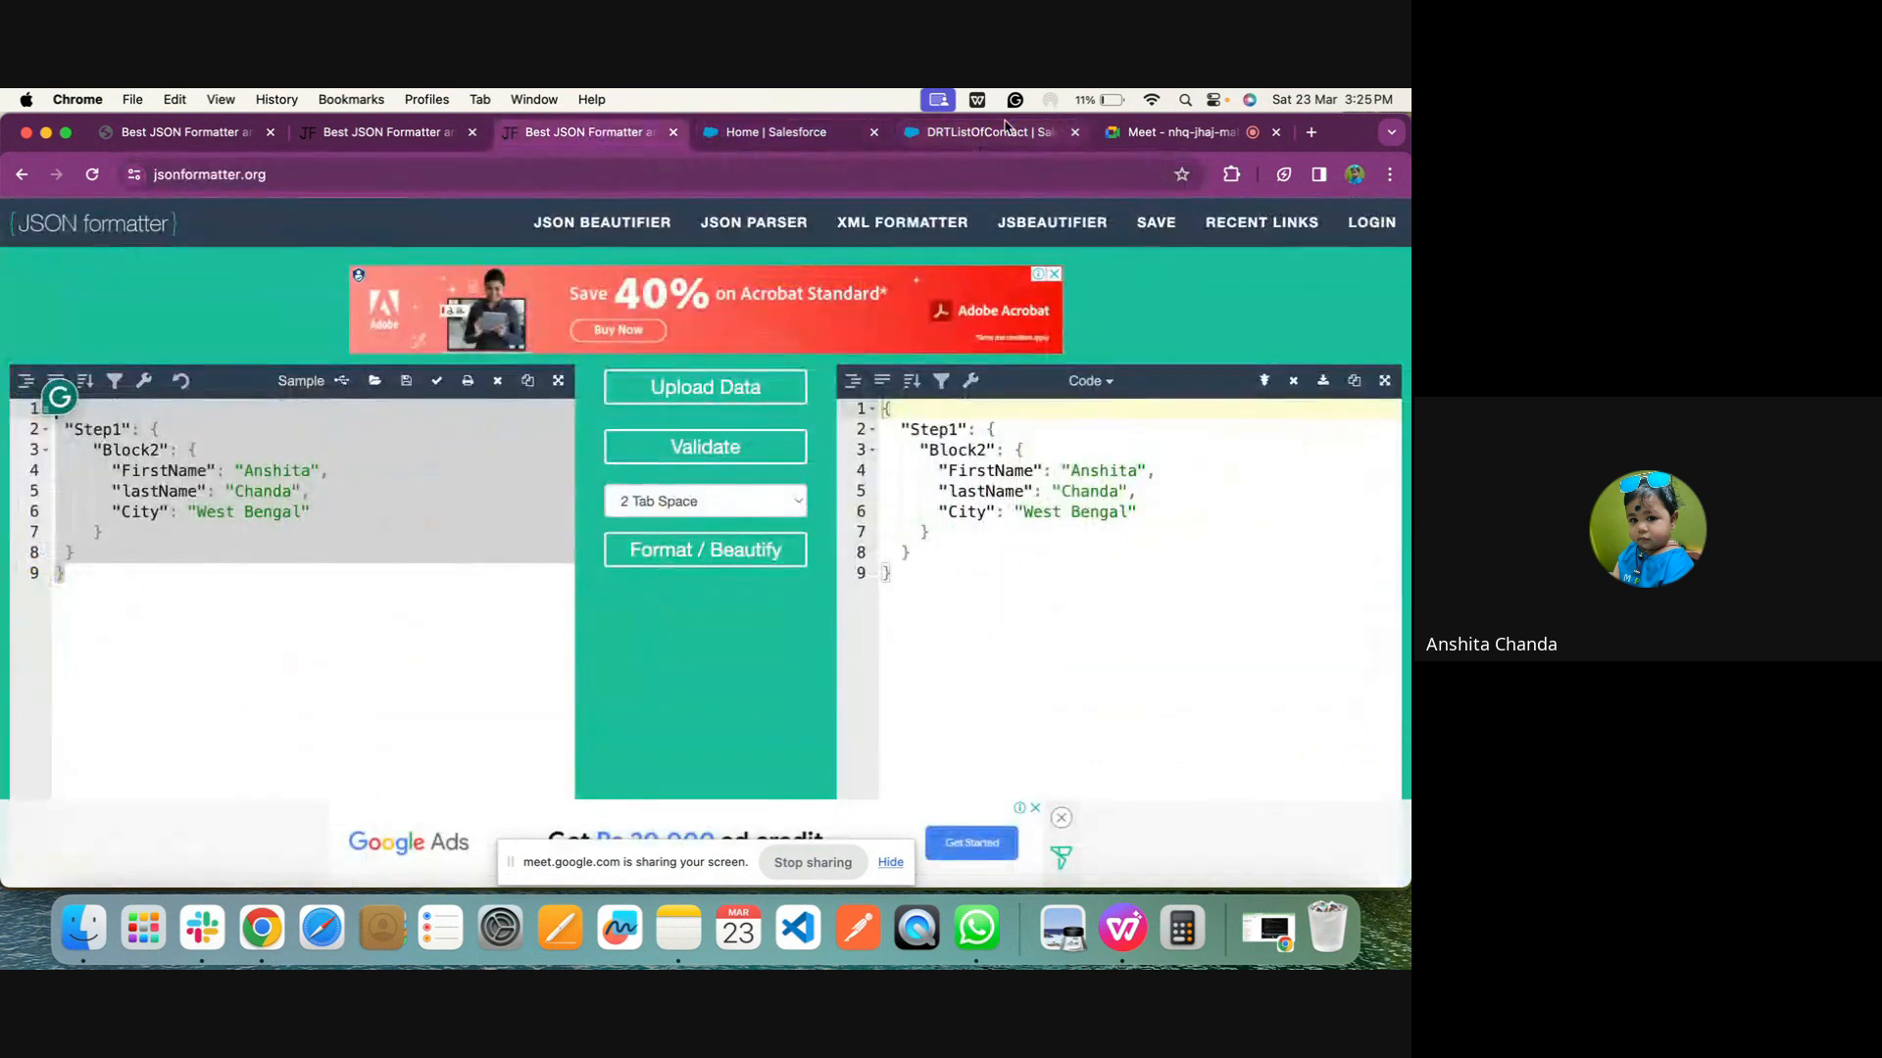
pyautogui.click(990, 131)
pyautogui.click(706, 265)
pyautogui.click(1121, 635)
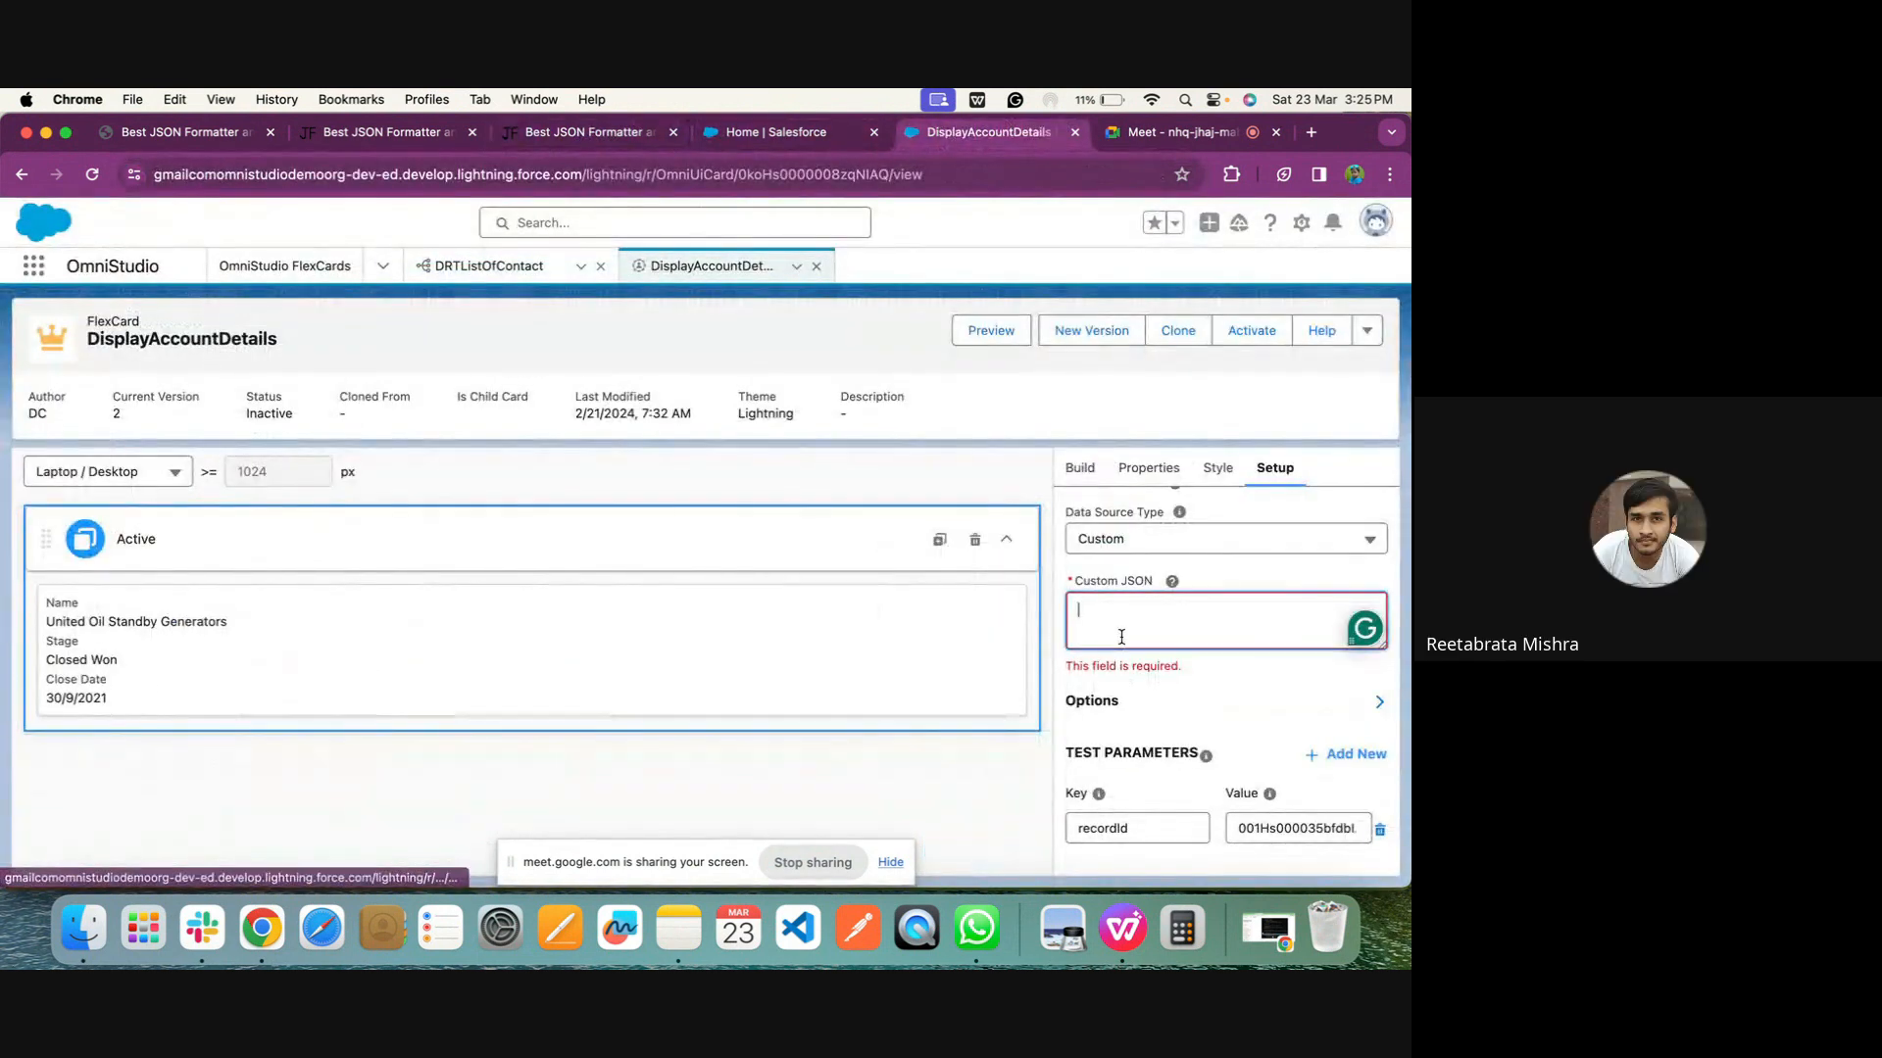
pyautogui.press('super+v')
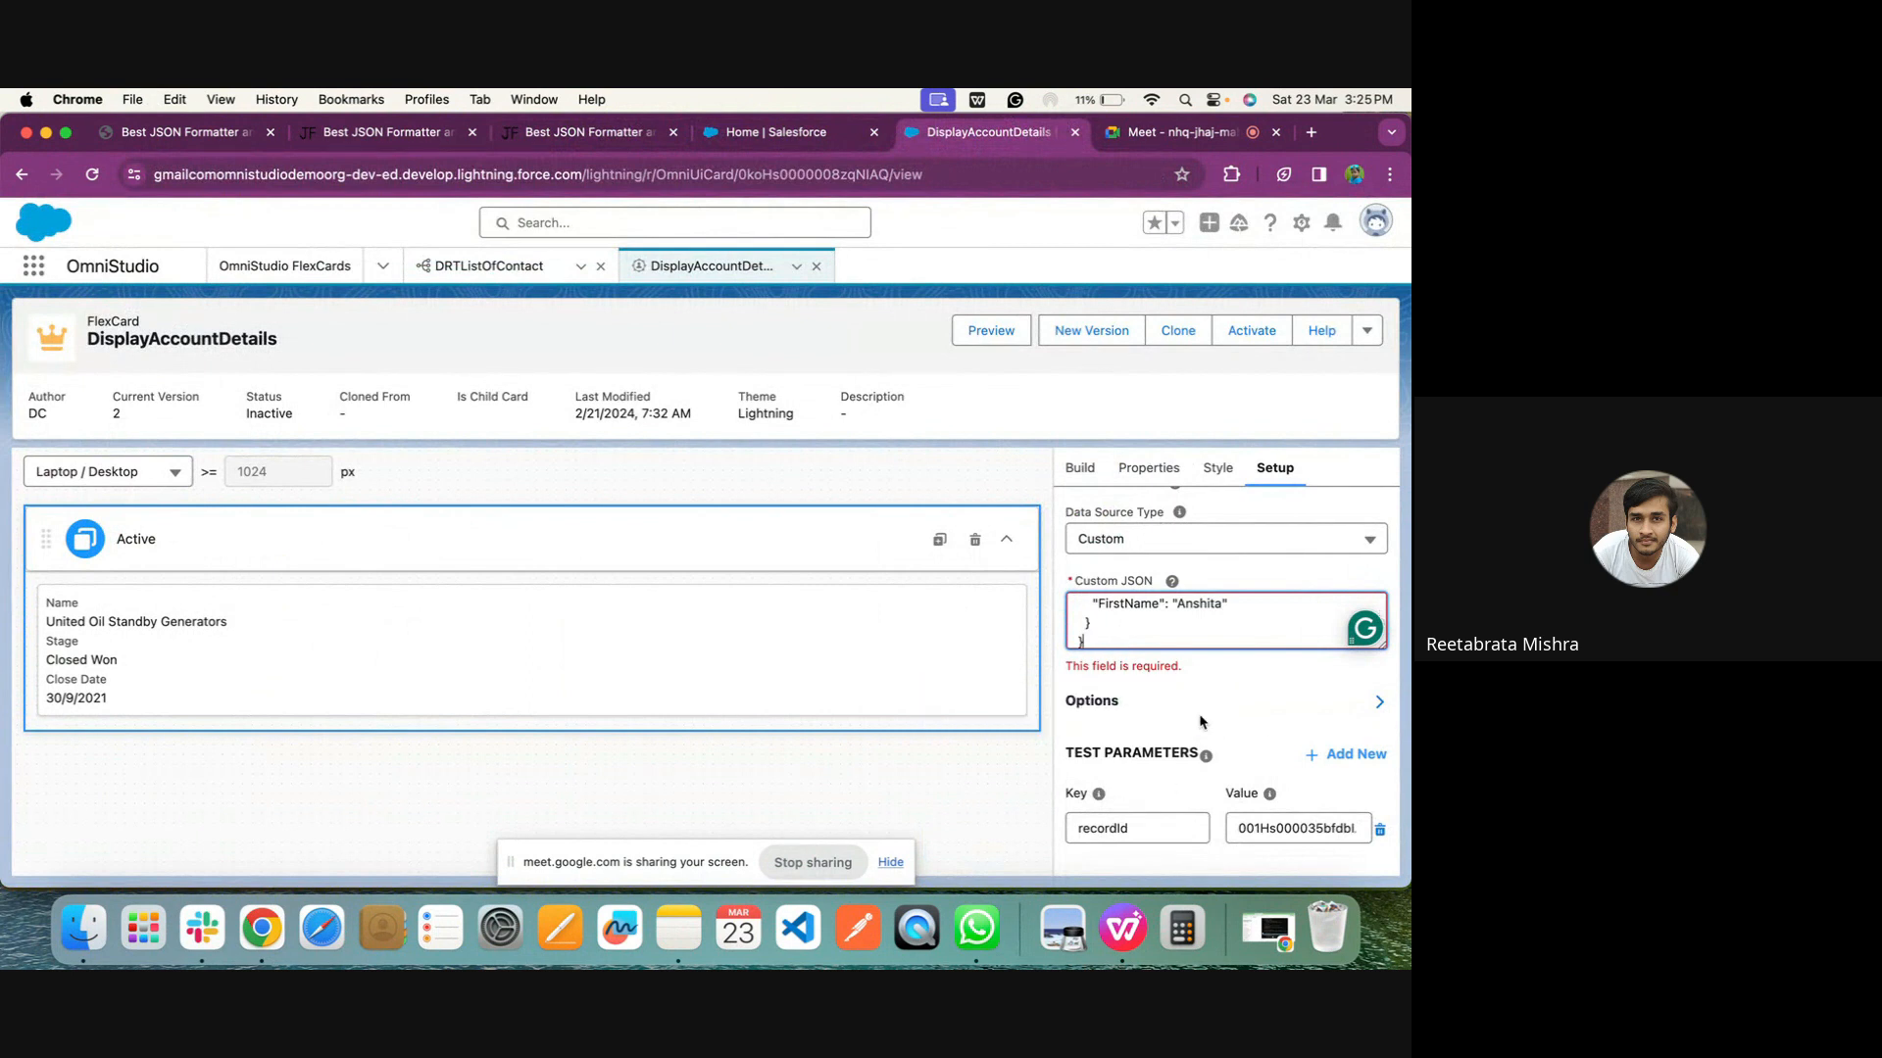
# Delete the recordId test parameter, save and fetch the custom data source, and dismiss the test results
pyautogui.click(1218, 667)
pyautogui.scroll(-3, 1220, 673)
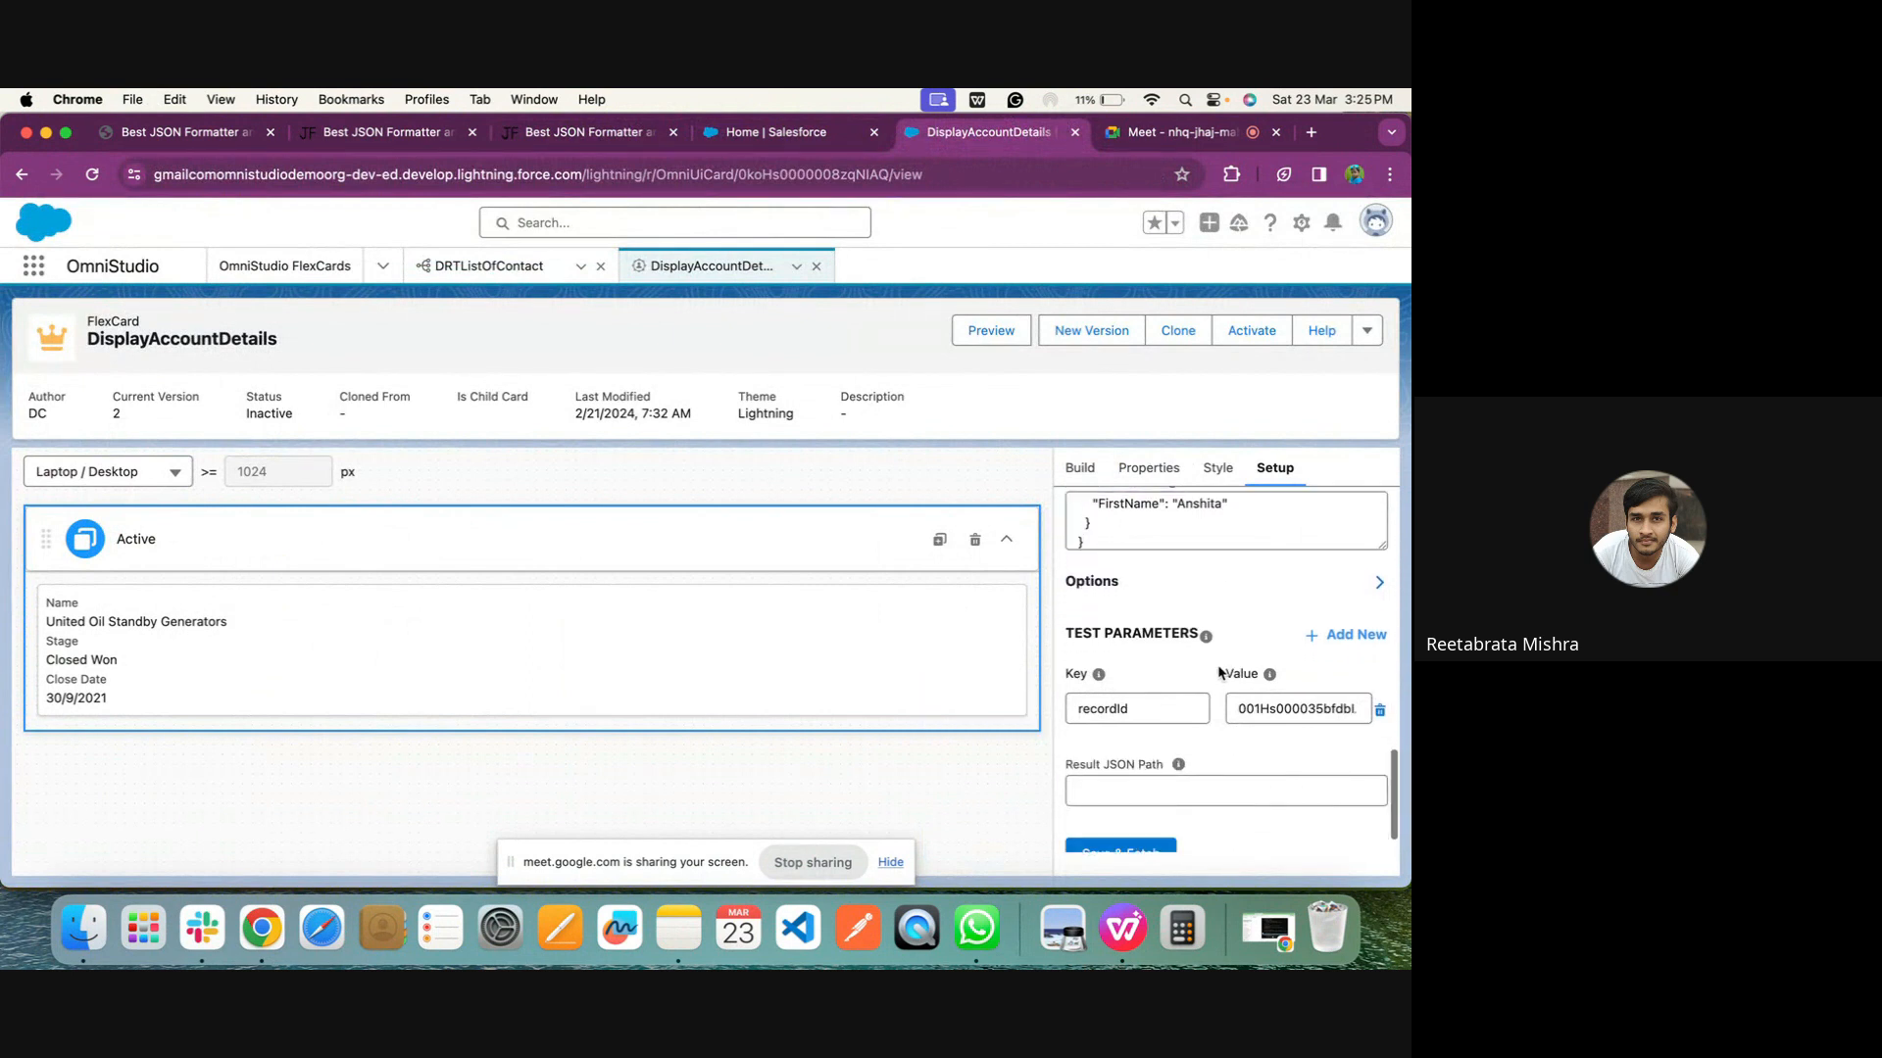
pyautogui.click(1380, 708)
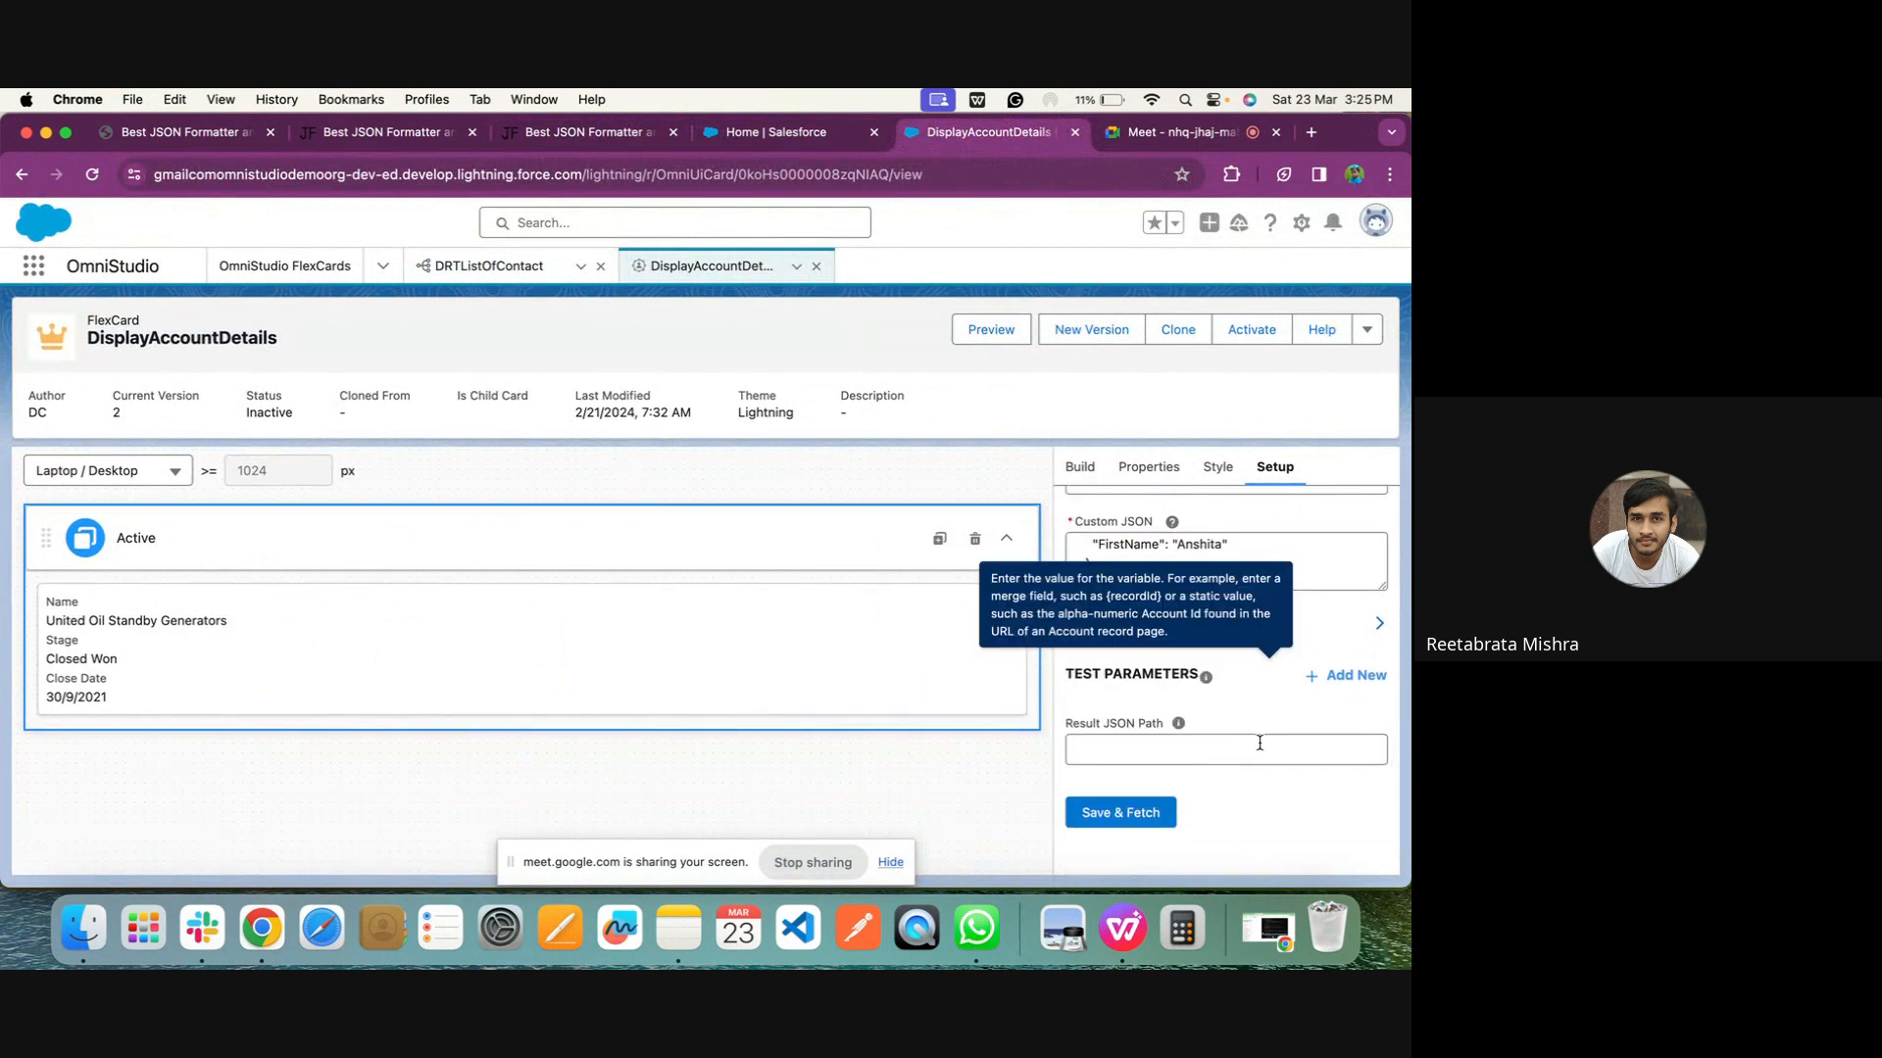
pyautogui.click(1094, 820)
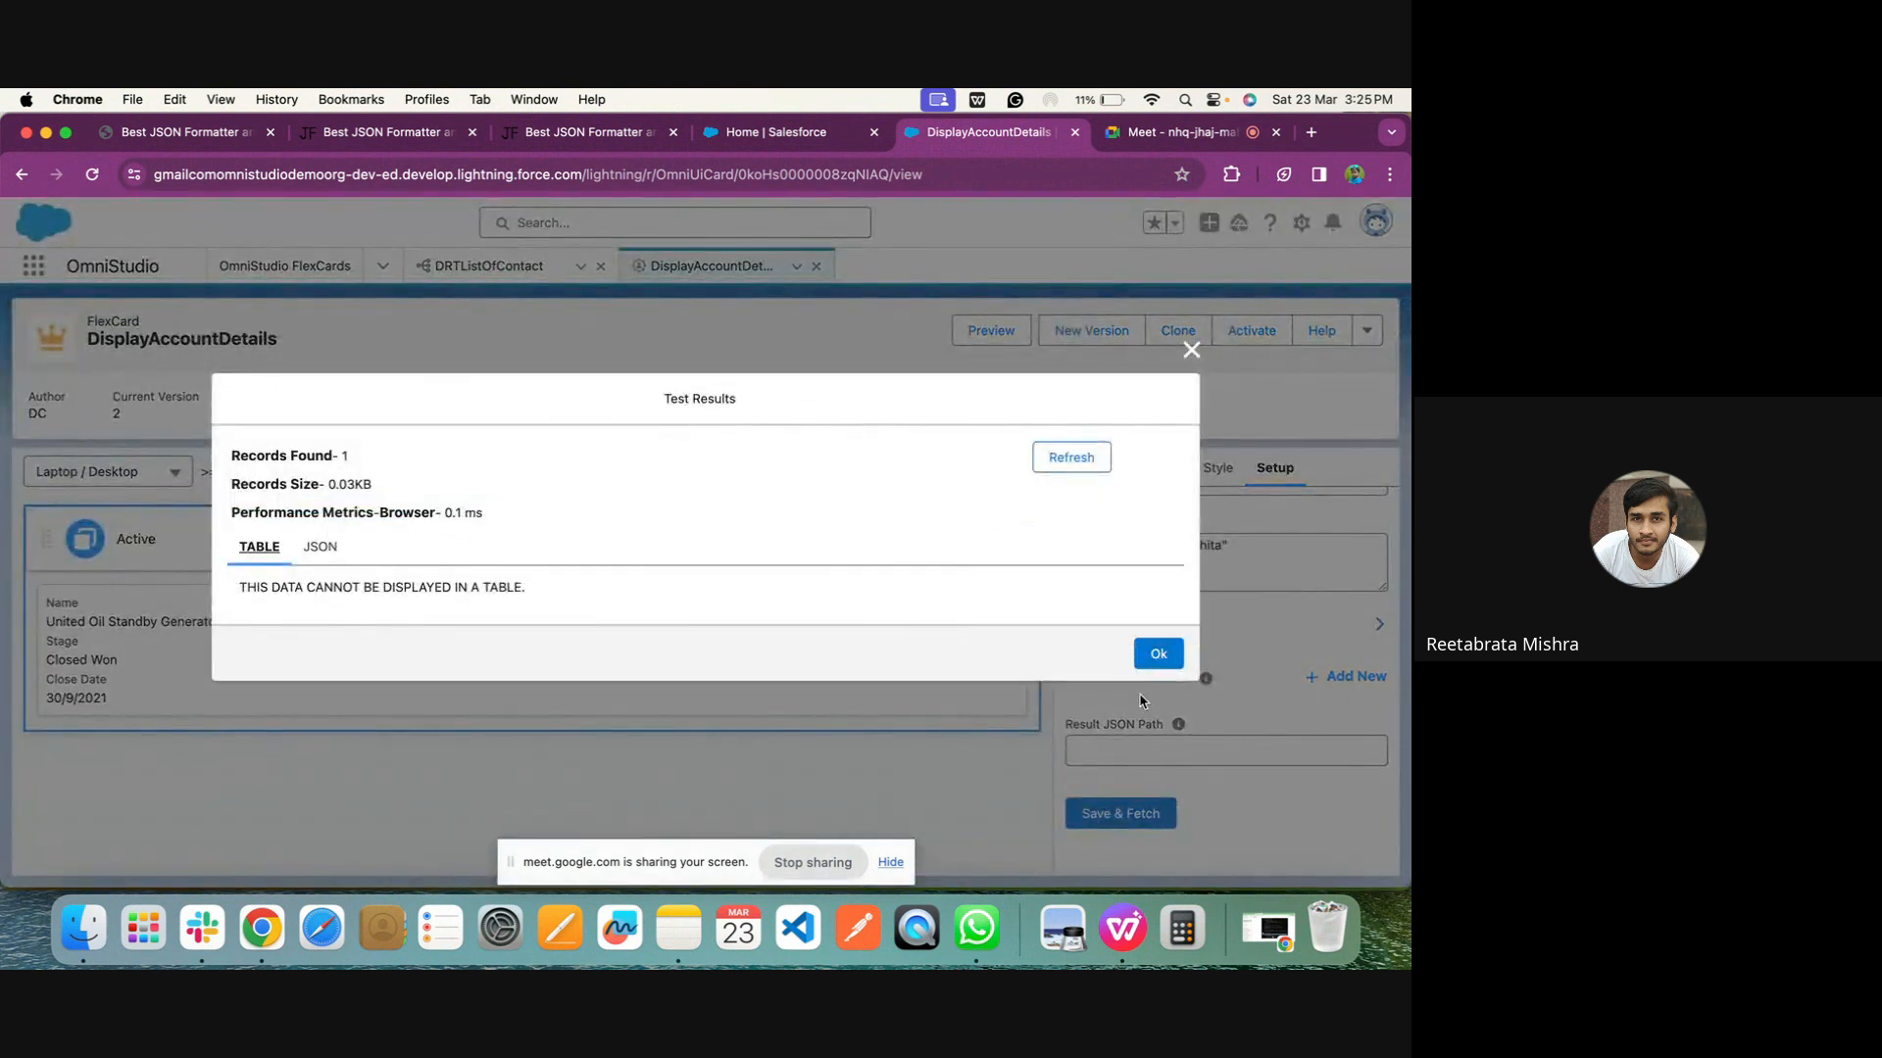
pyautogui.click(1174, 653)
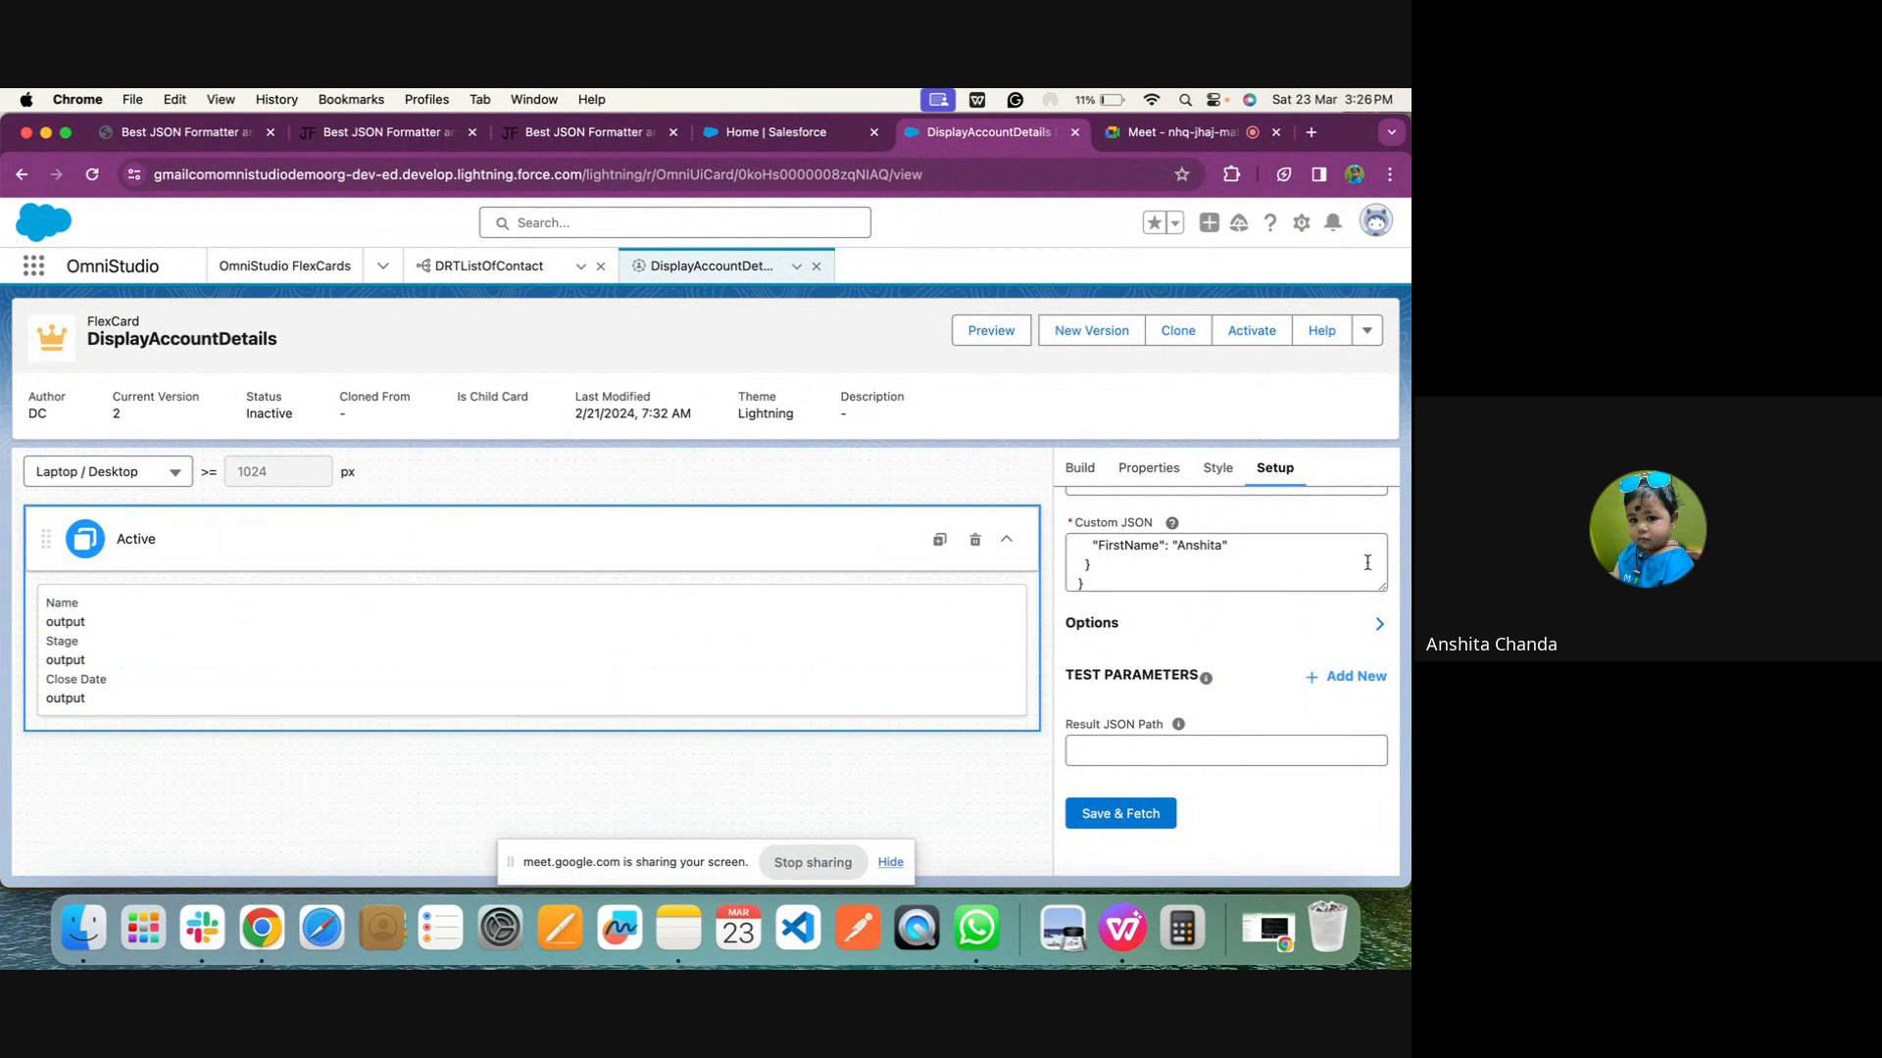
# Enlarge the Custom JSON box and clear the Output value of the card's Name field
pyautogui.moveTo(1380, 583); pyautogui.dragTo(1380, 662)
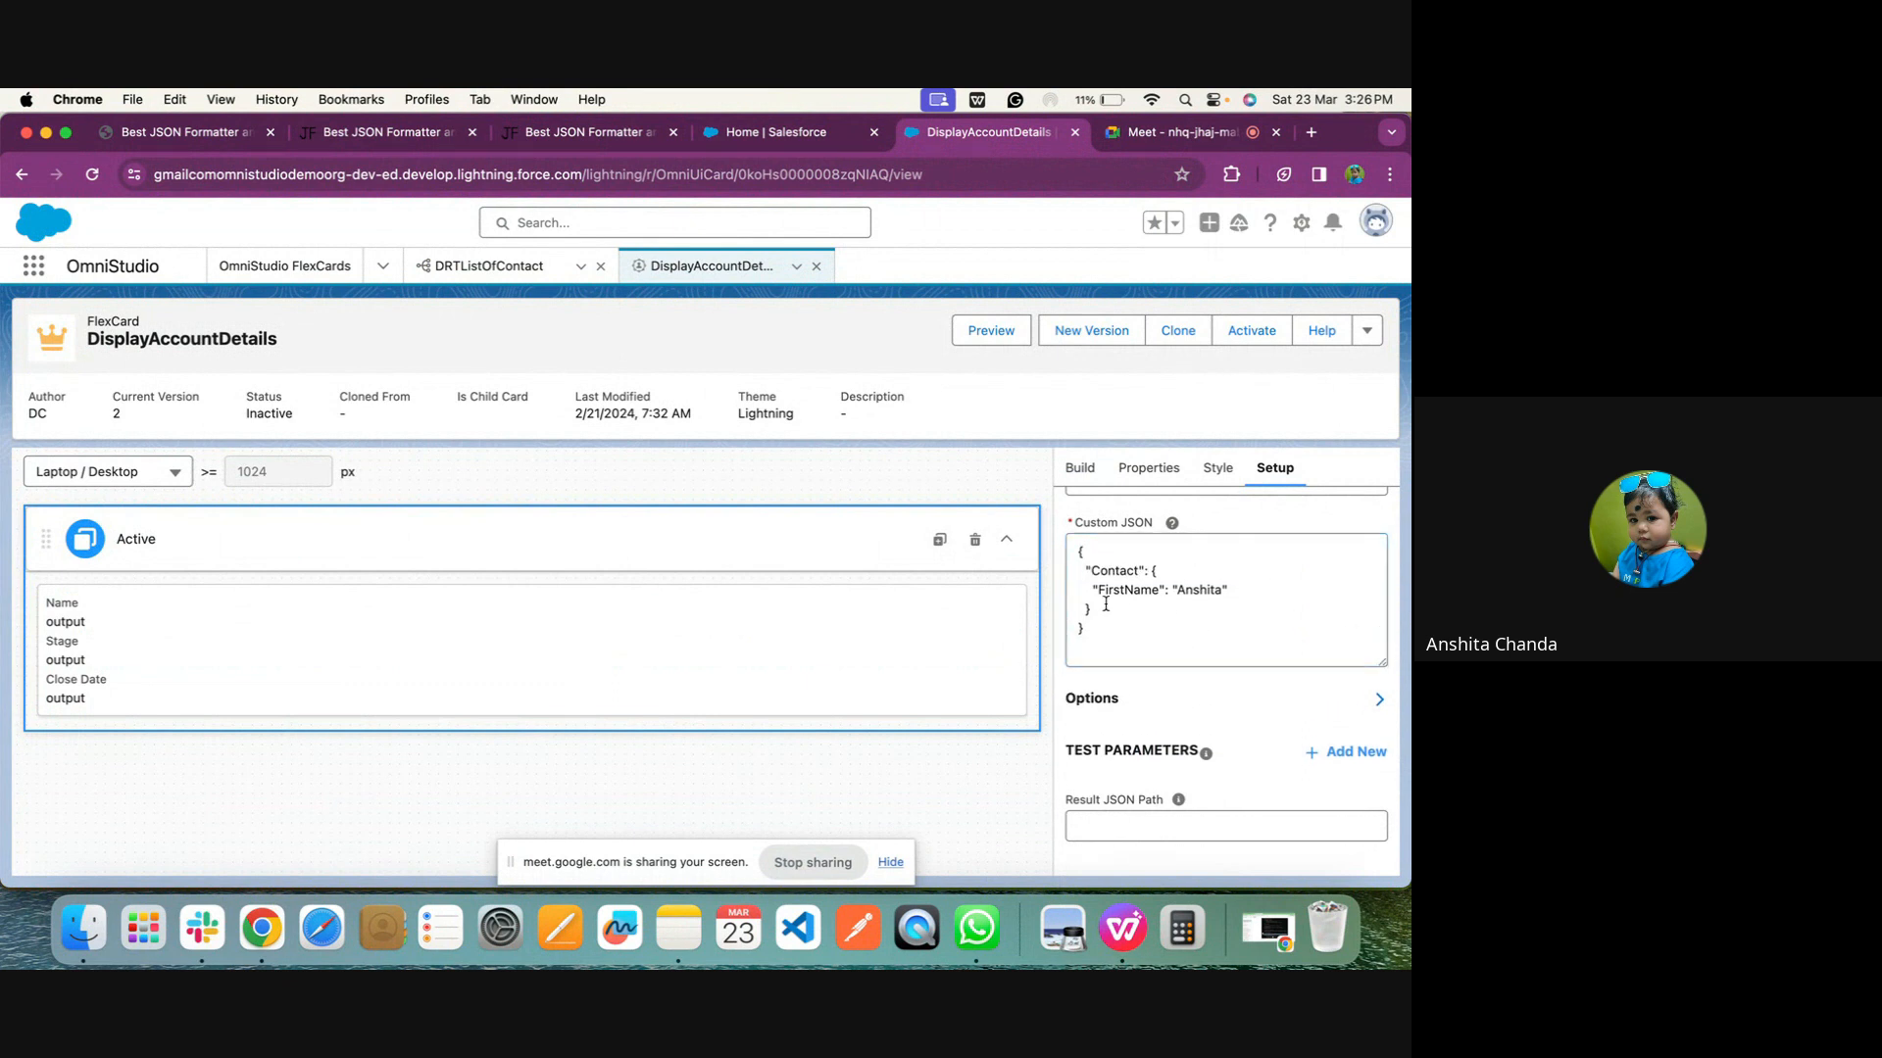
pyautogui.click(241, 615)
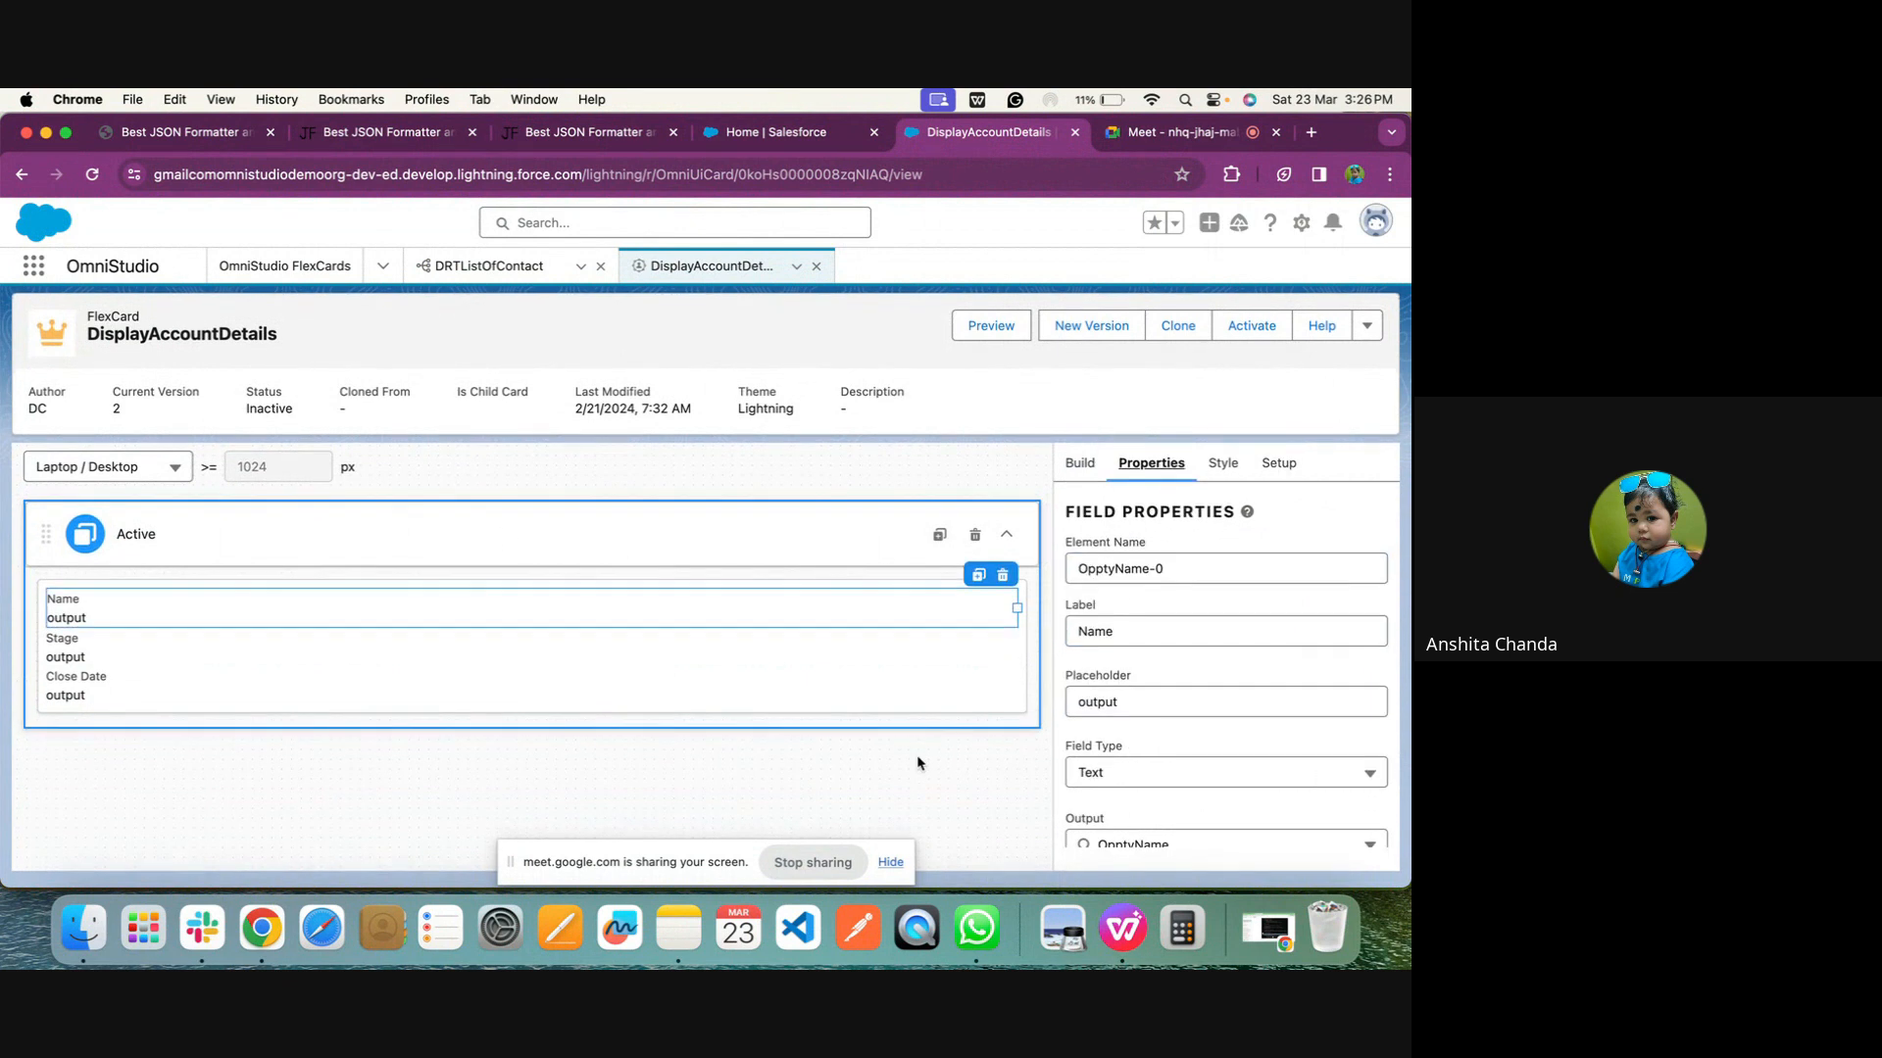
pyautogui.scroll(-3, 1121, 805)
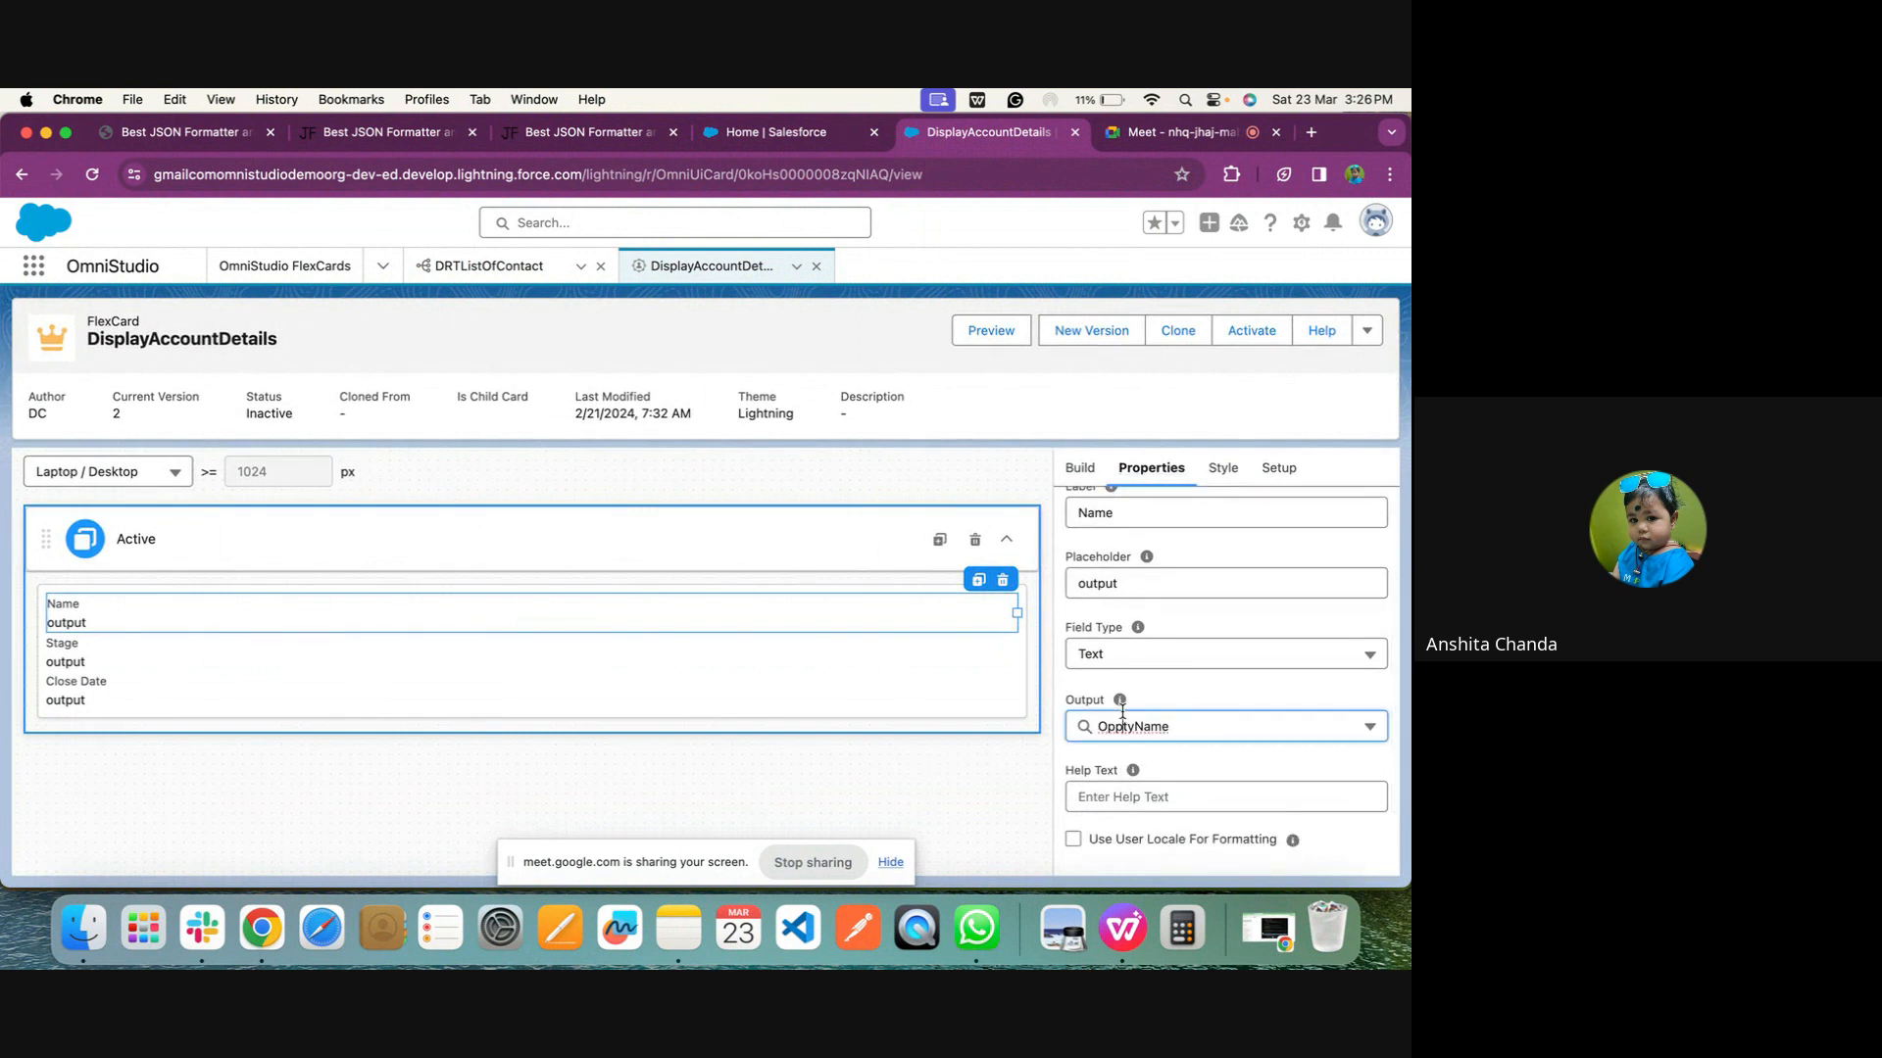
pyautogui.doubleClick(1124, 713)
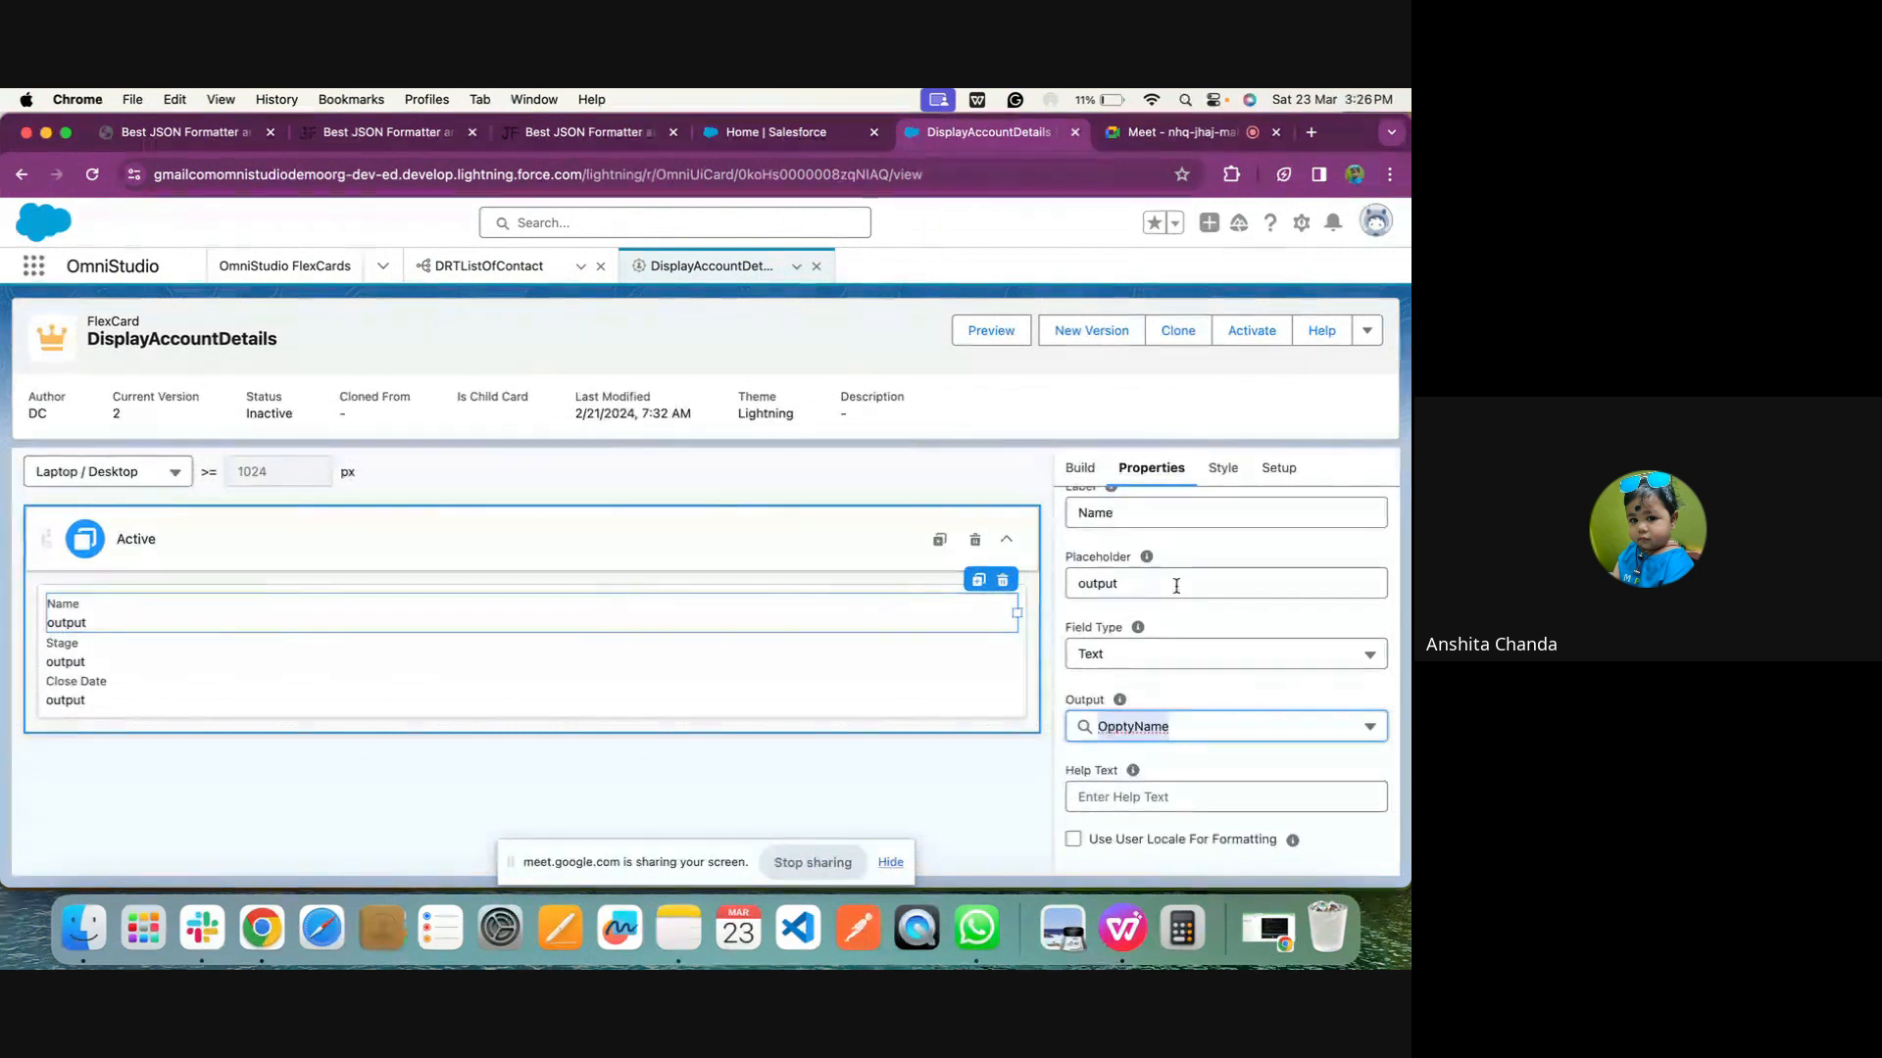
pyautogui.press('BackSpace')
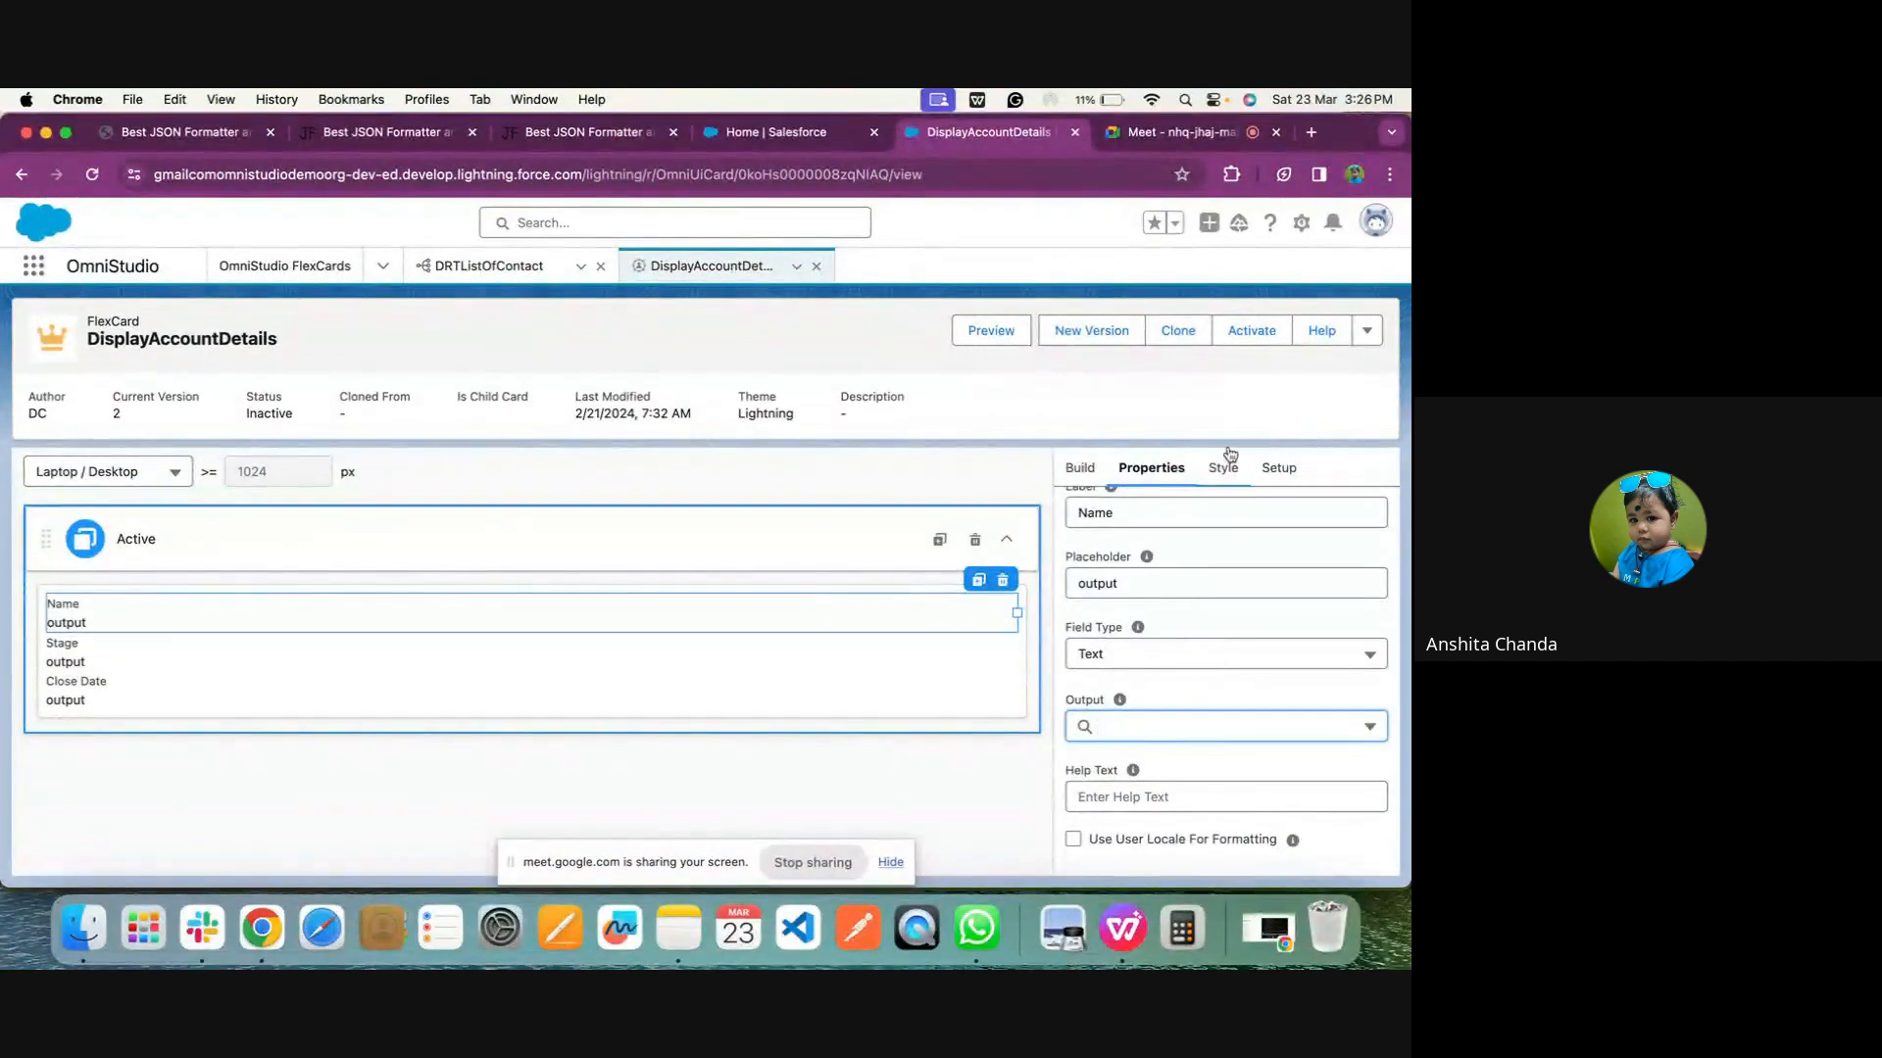
# Save and fetch the data source again, check the test results as JSON, and close them
pyautogui.click(1282, 467)
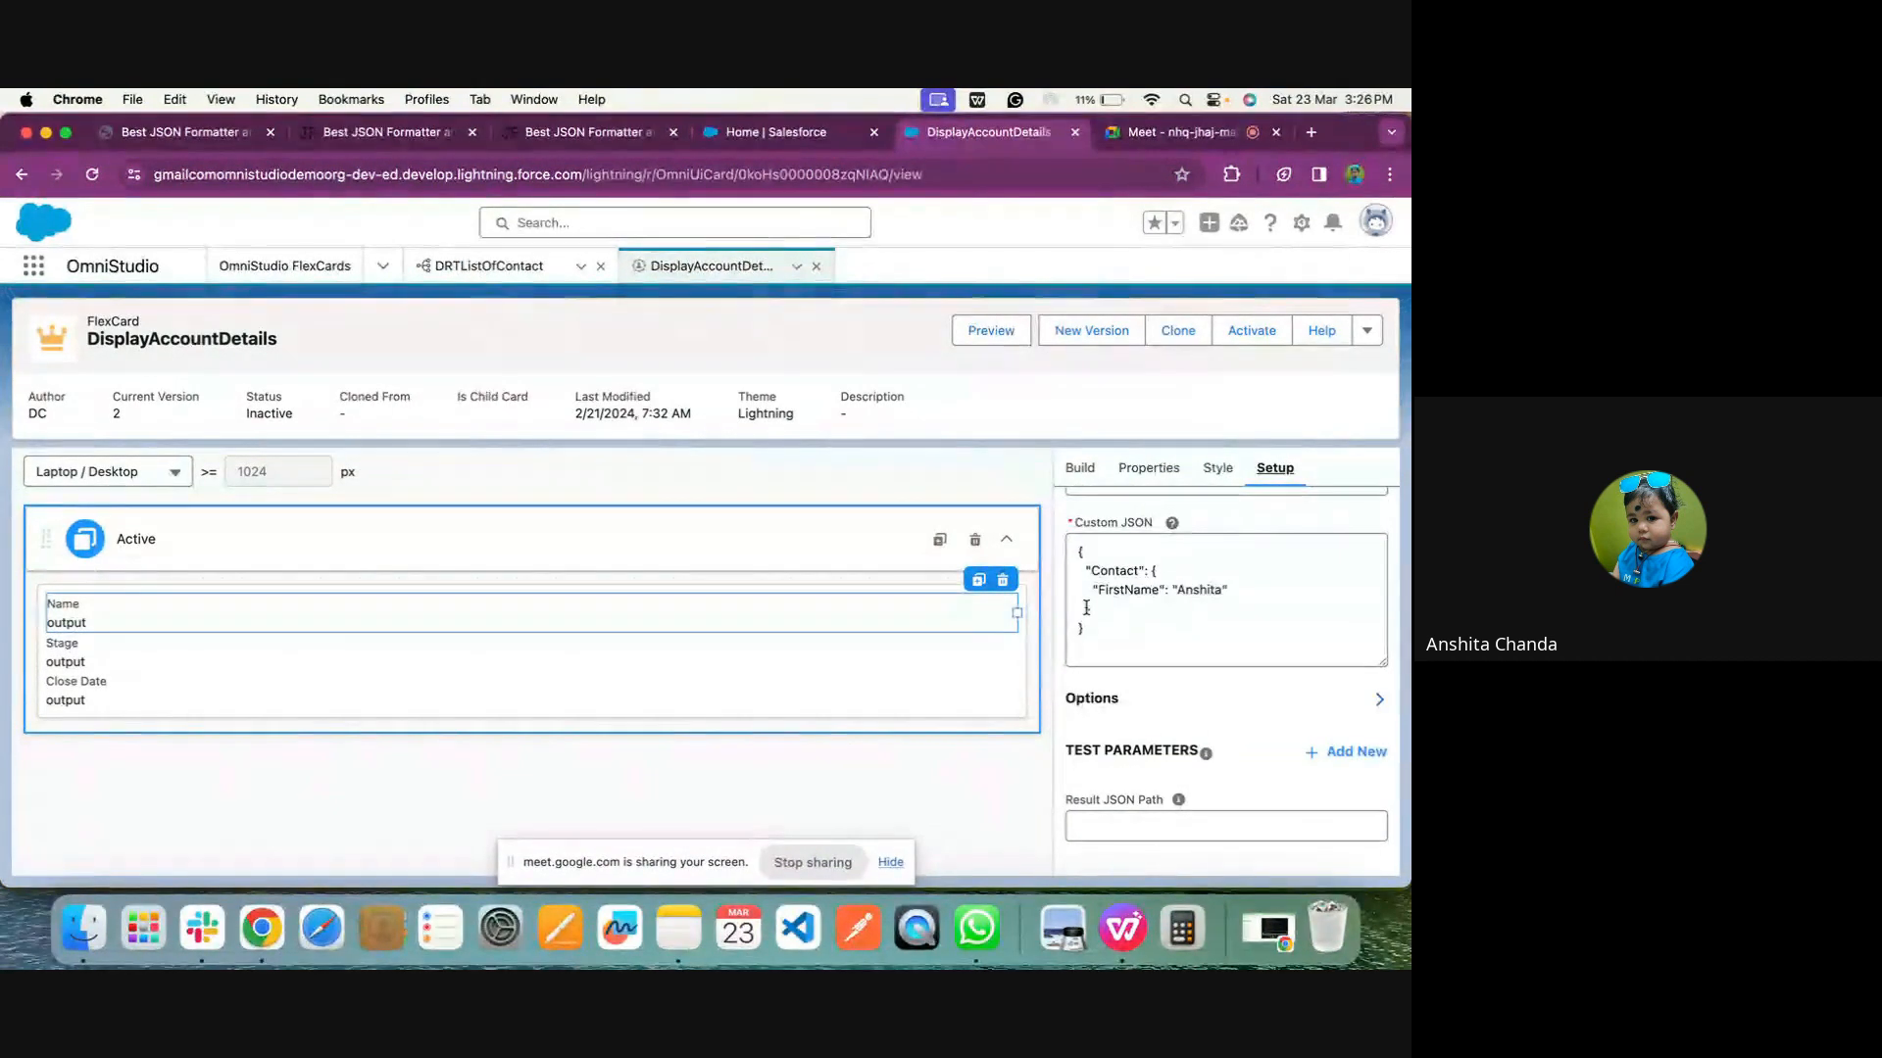
pyautogui.scroll(-2, 1088, 623)
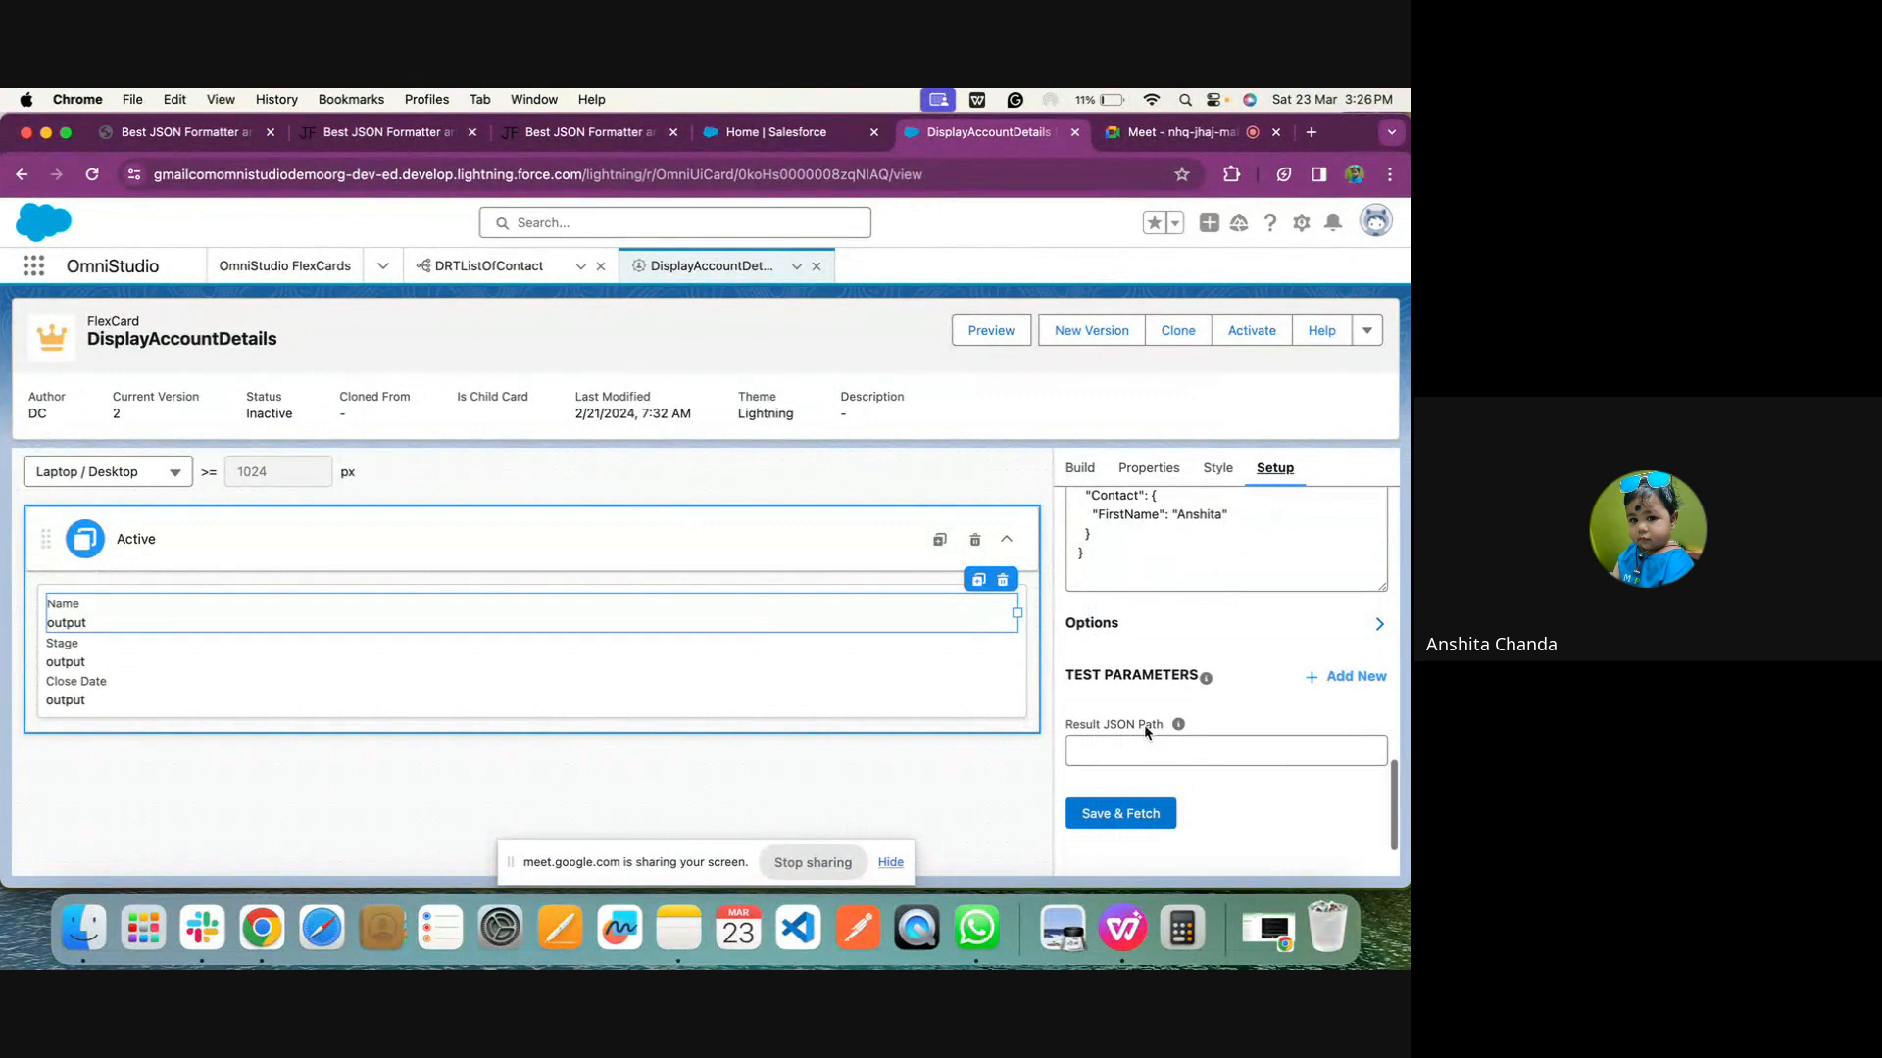
pyautogui.click(1126, 814)
pyautogui.click(322, 547)
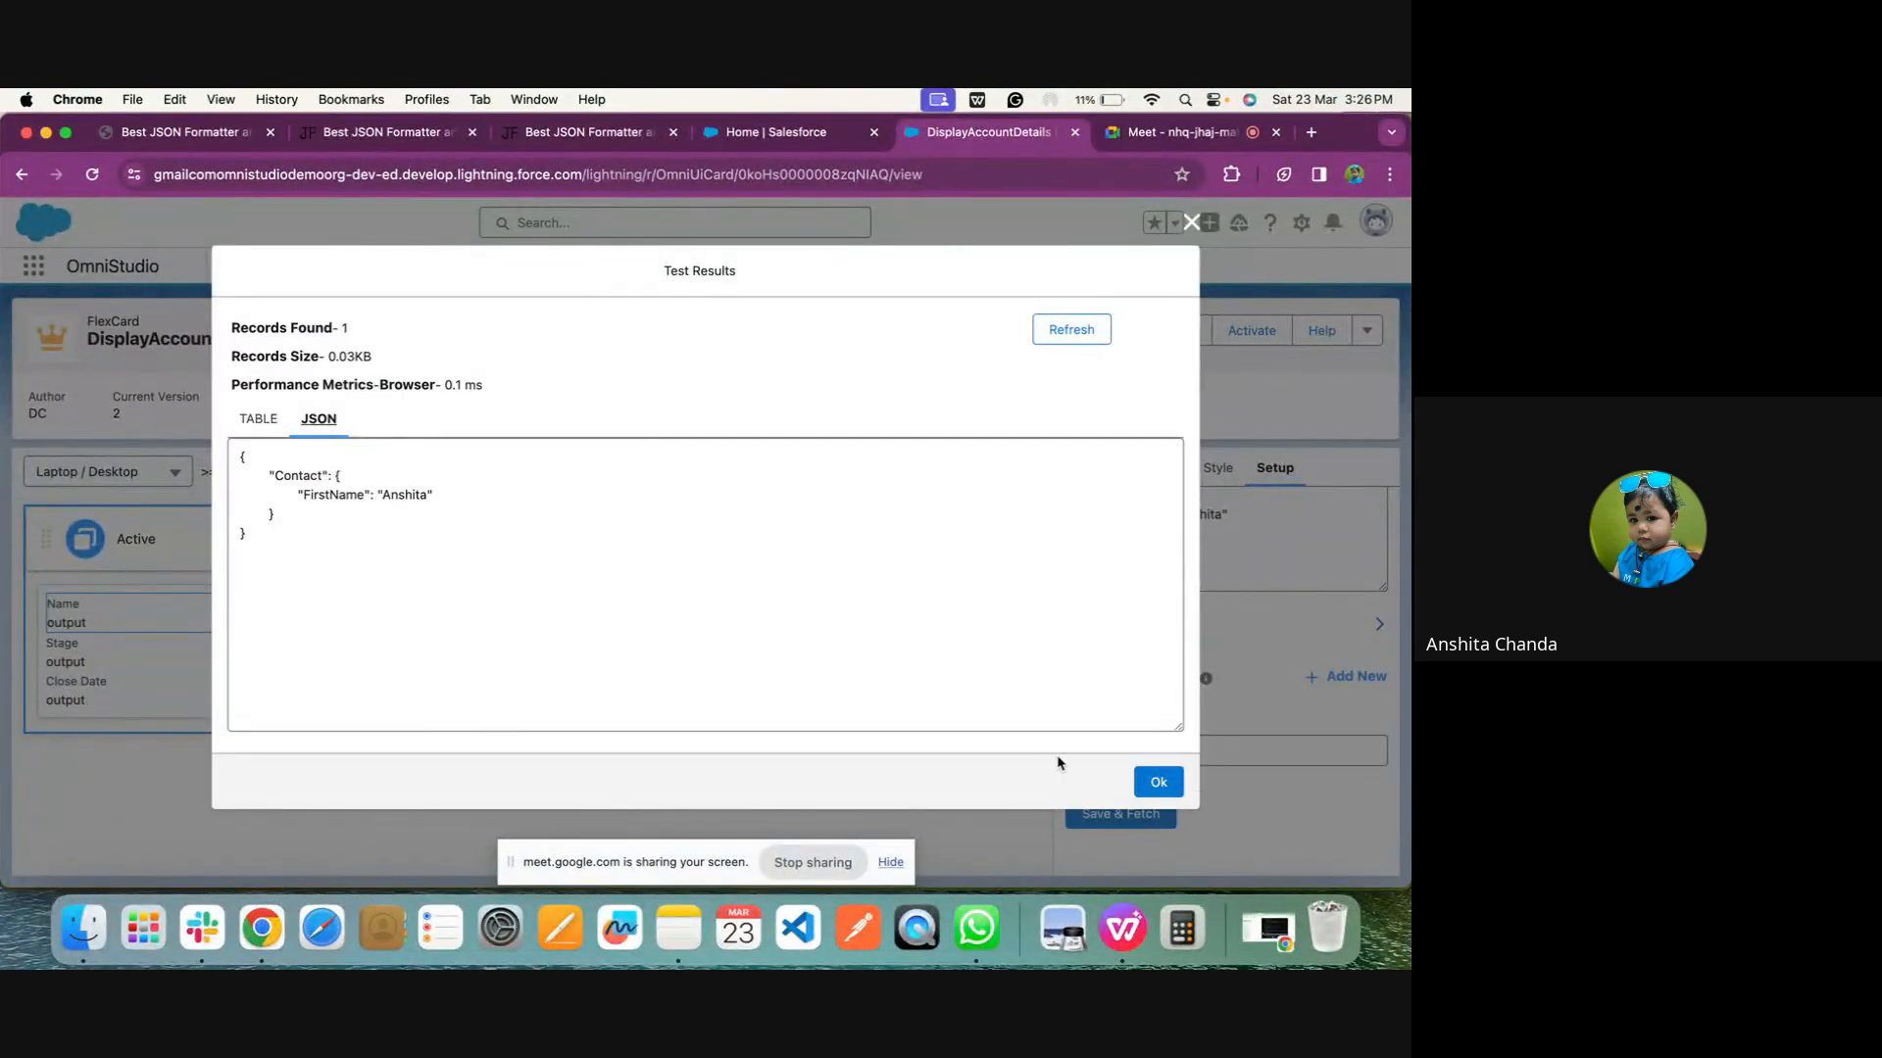
pyautogui.click(1156, 781)
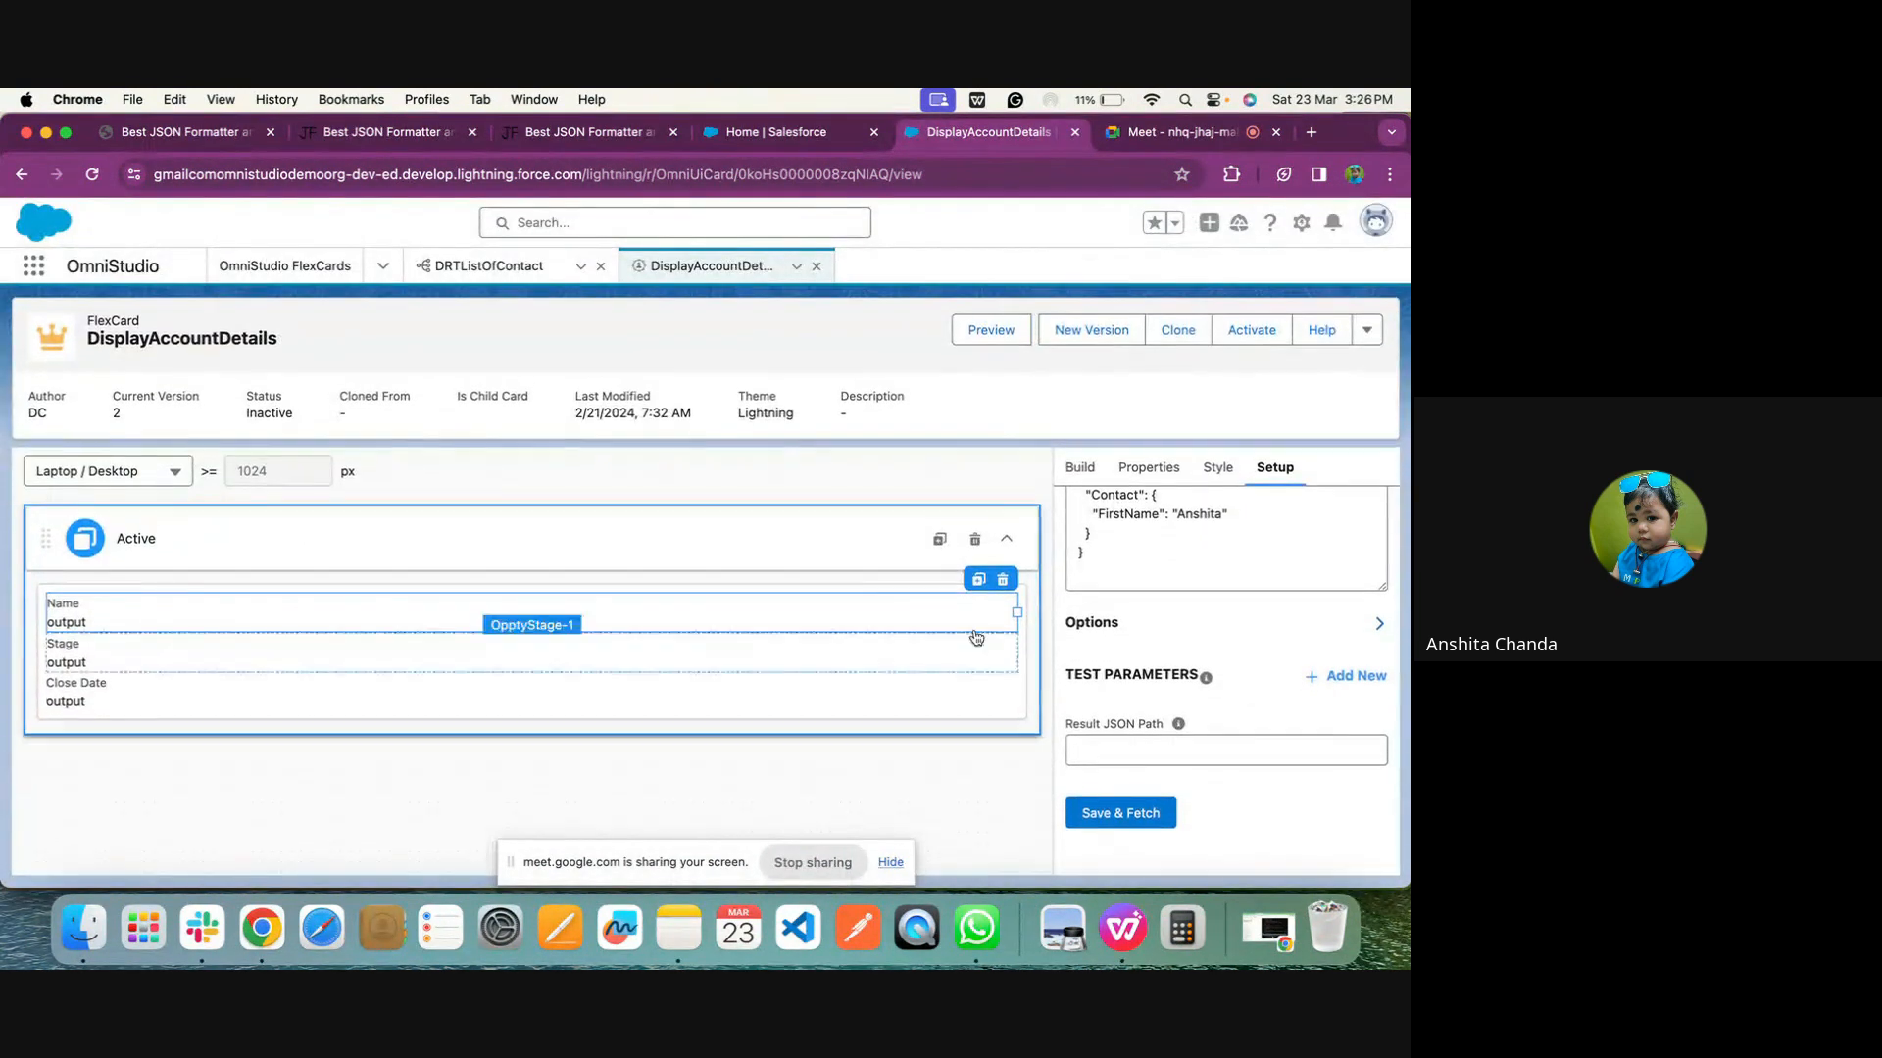
# Select the card's Name field and enter F as its Output value
pyautogui.click(875, 608)
pyautogui.scroll(-2, 1259, 696)
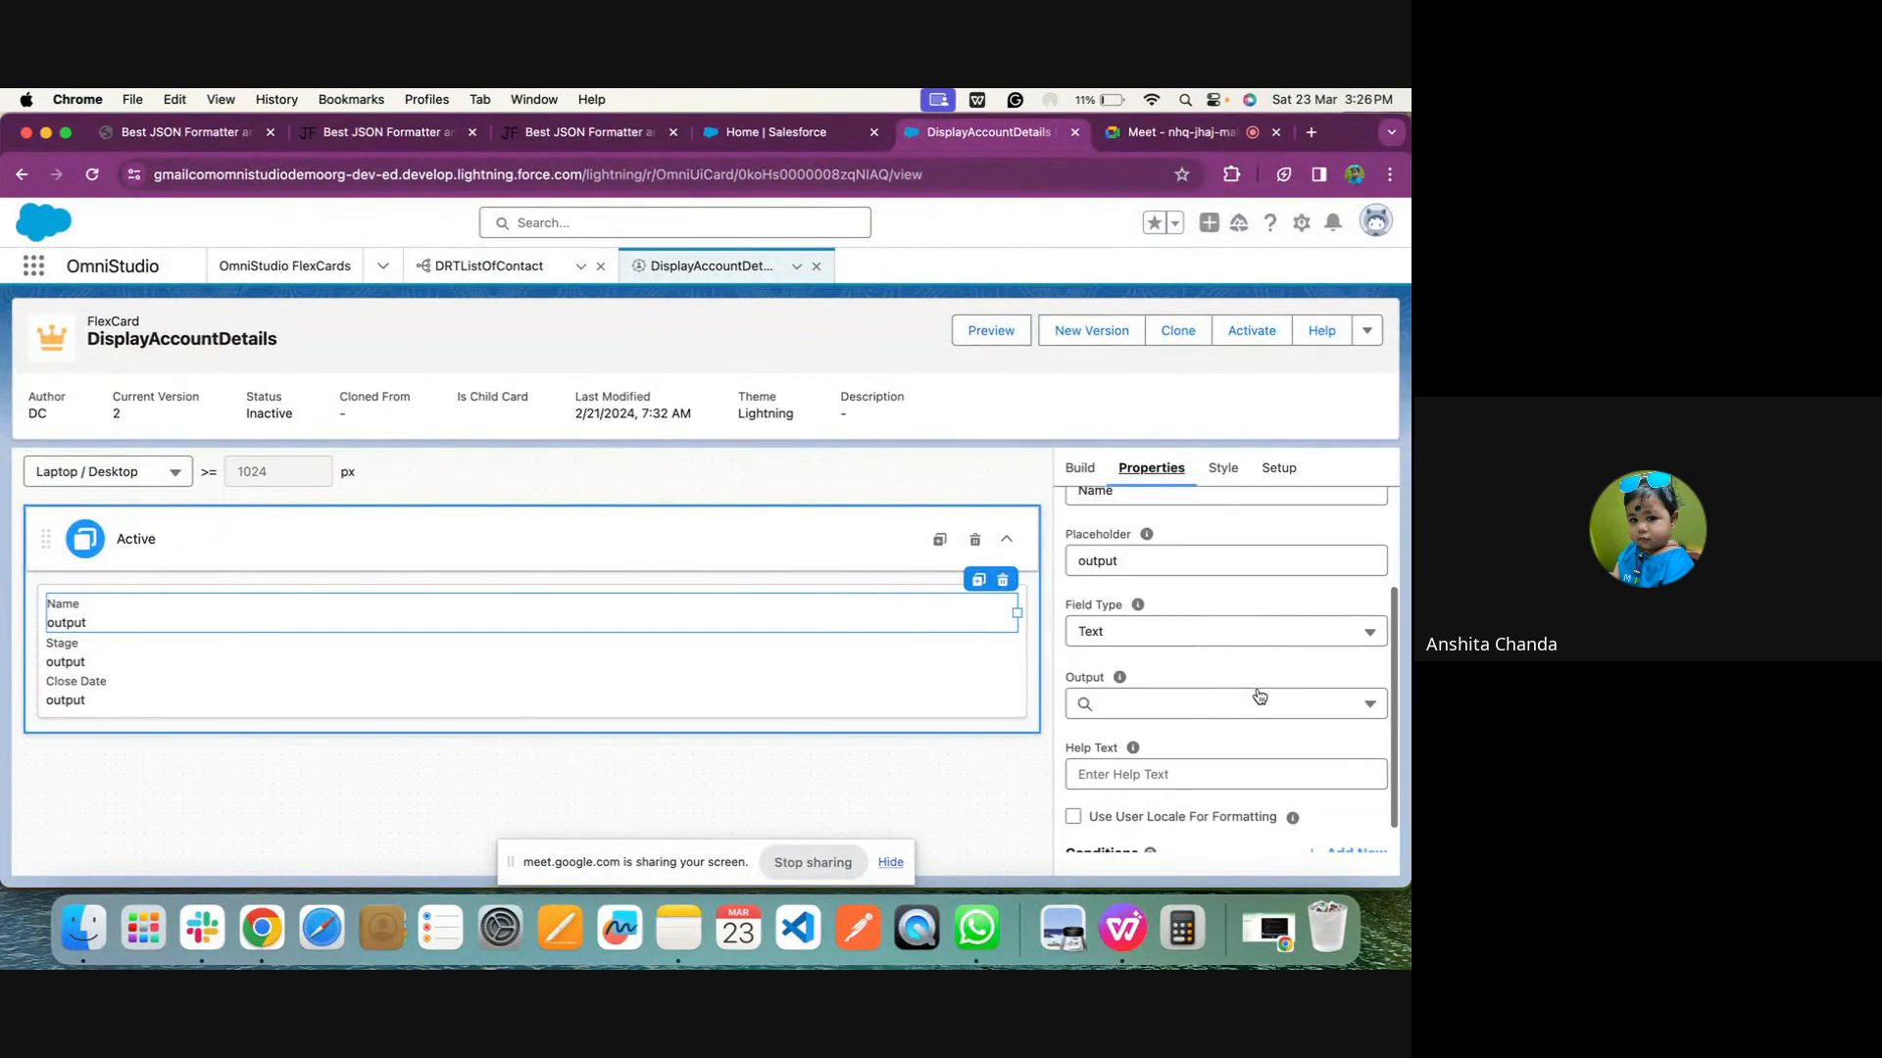
pyautogui.click(1188, 644)
pyautogui.click(1178, 692)
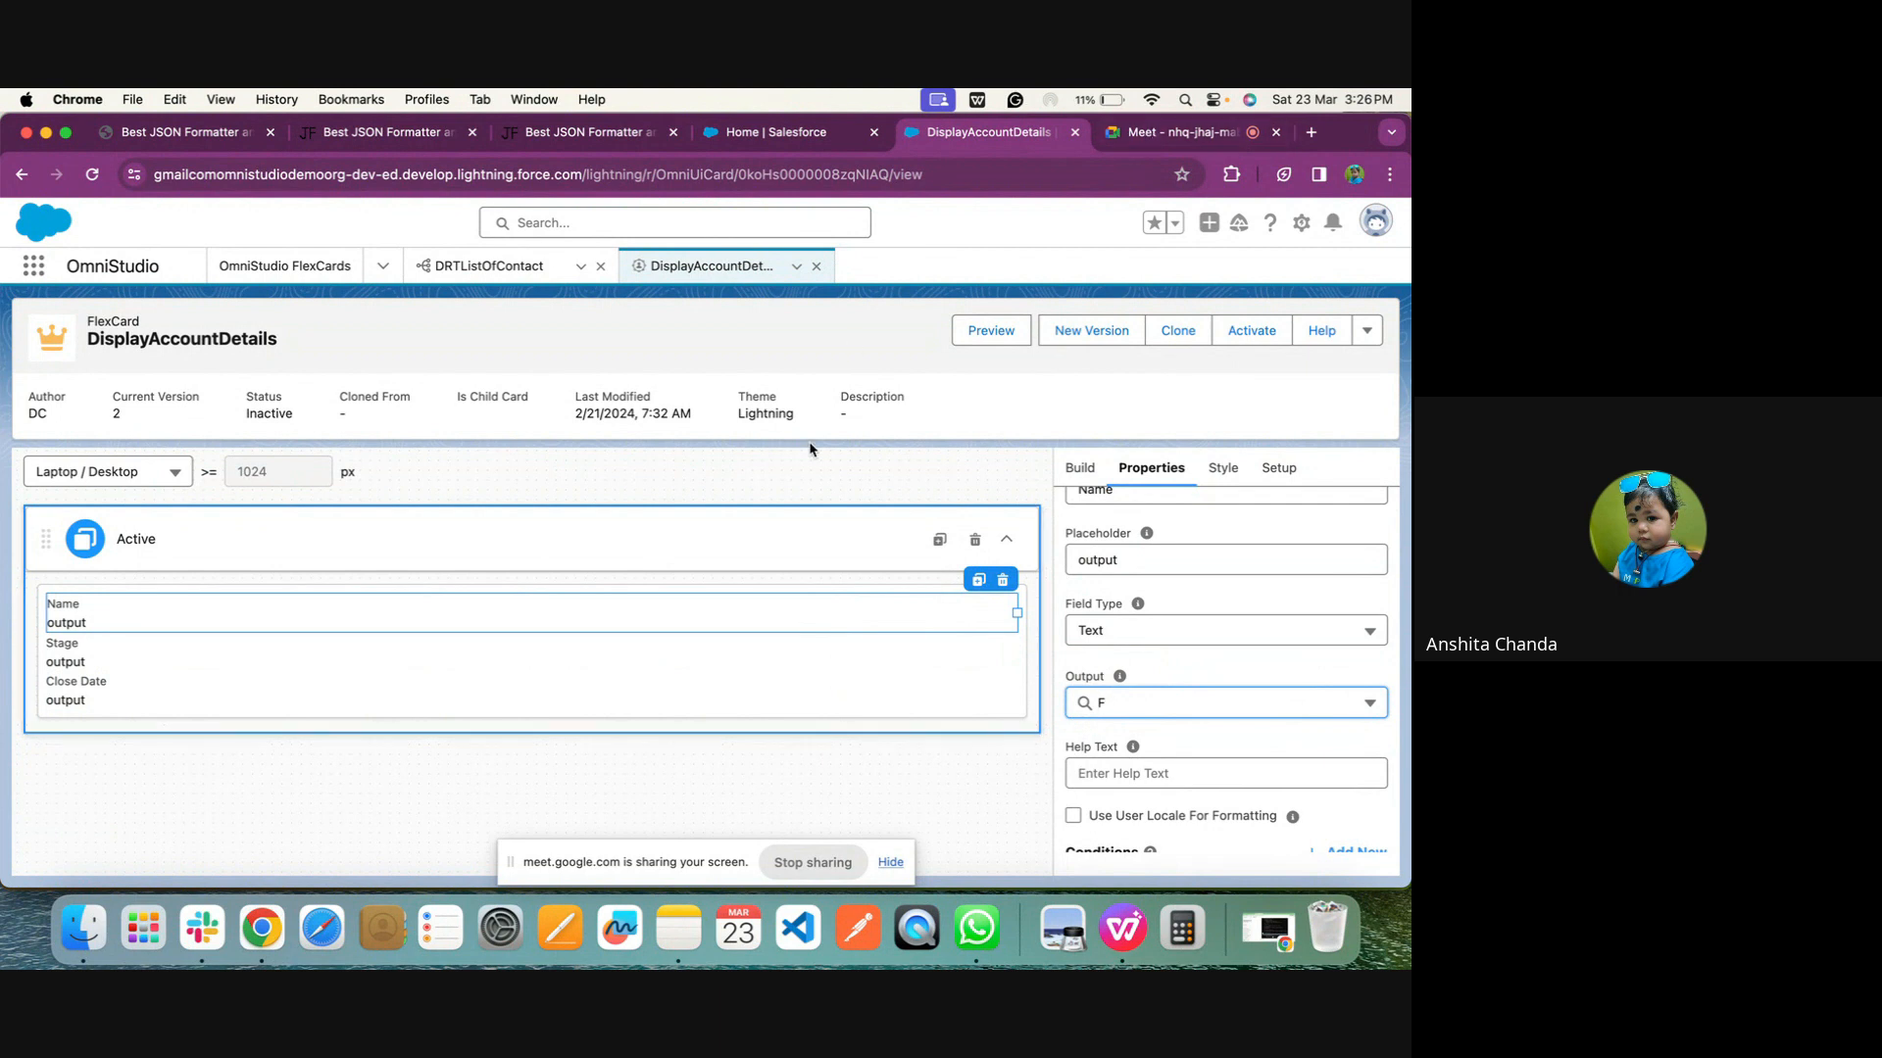
# Switch to JSON Formatter and copy the entire Contacts JSON containing the Block2 array
pyautogui.click(171, 136)
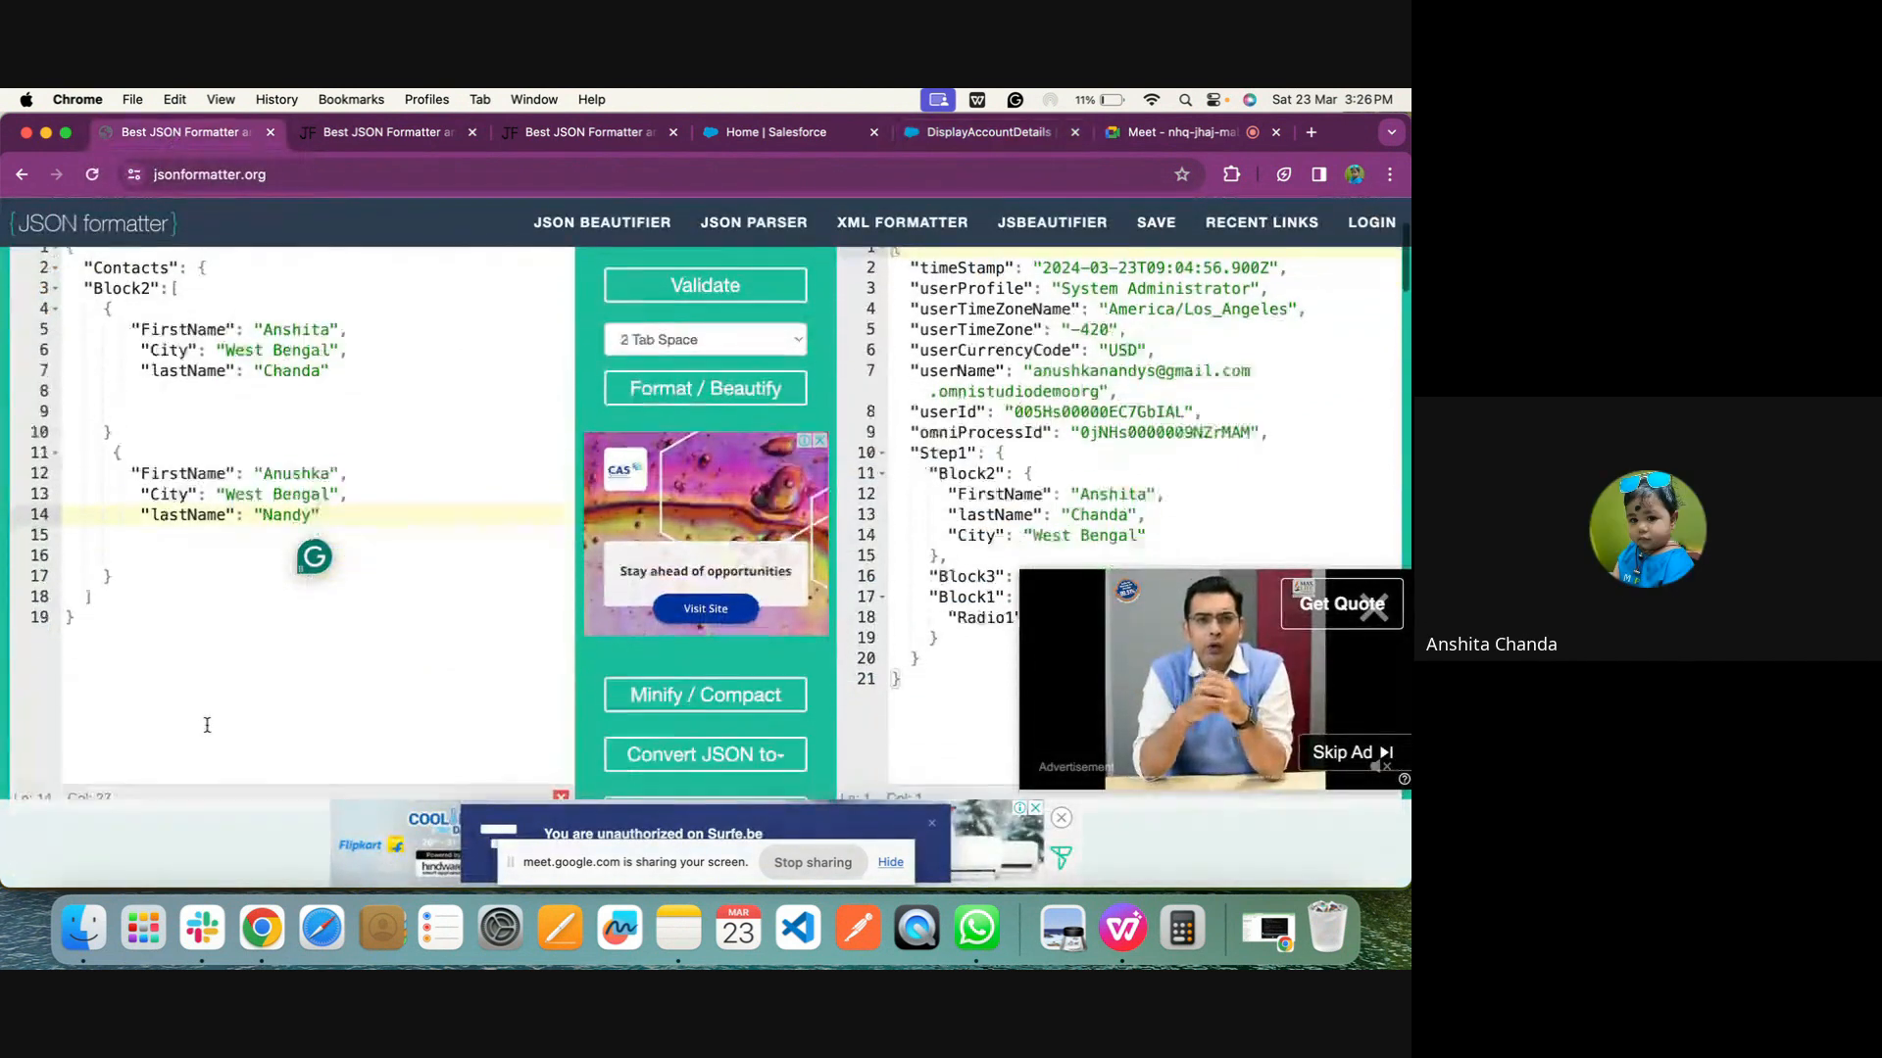
pyautogui.scroll(-3, 80, 487)
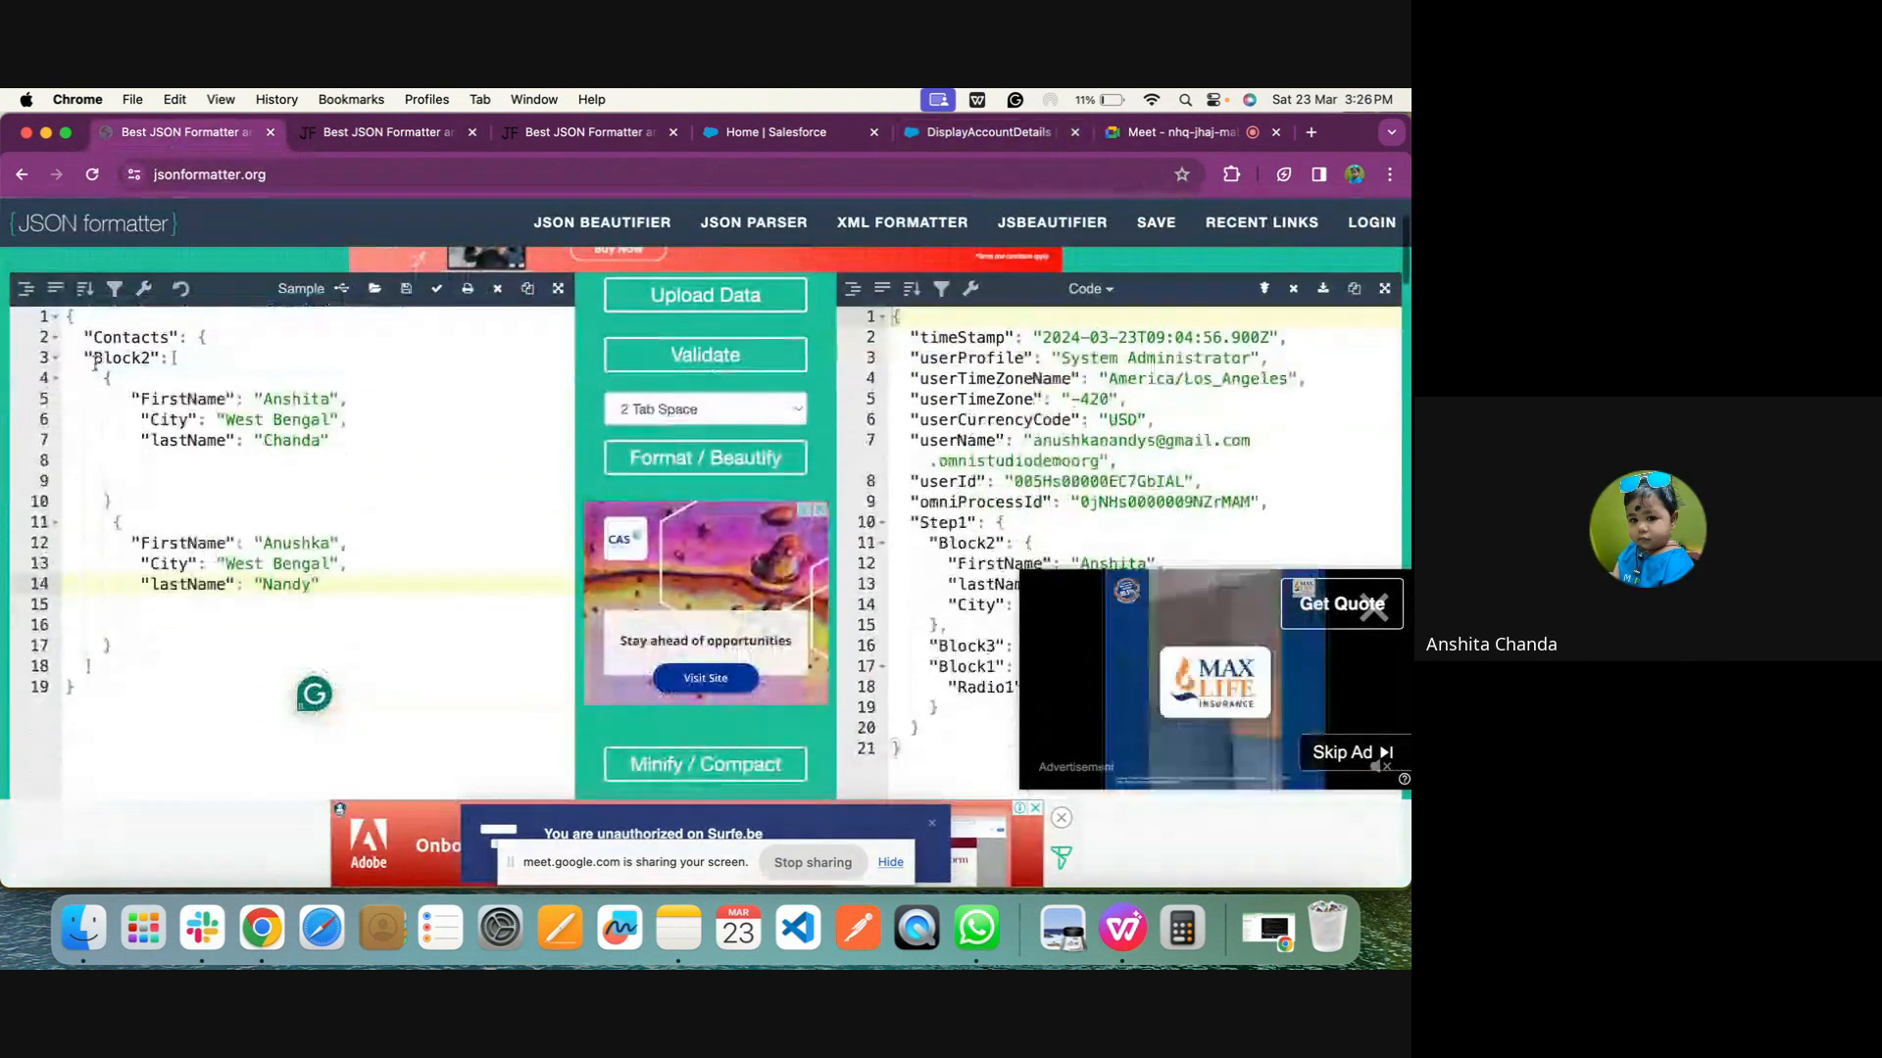
pyautogui.moveTo(68, 316); pyautogui.dragTo(73, 691)
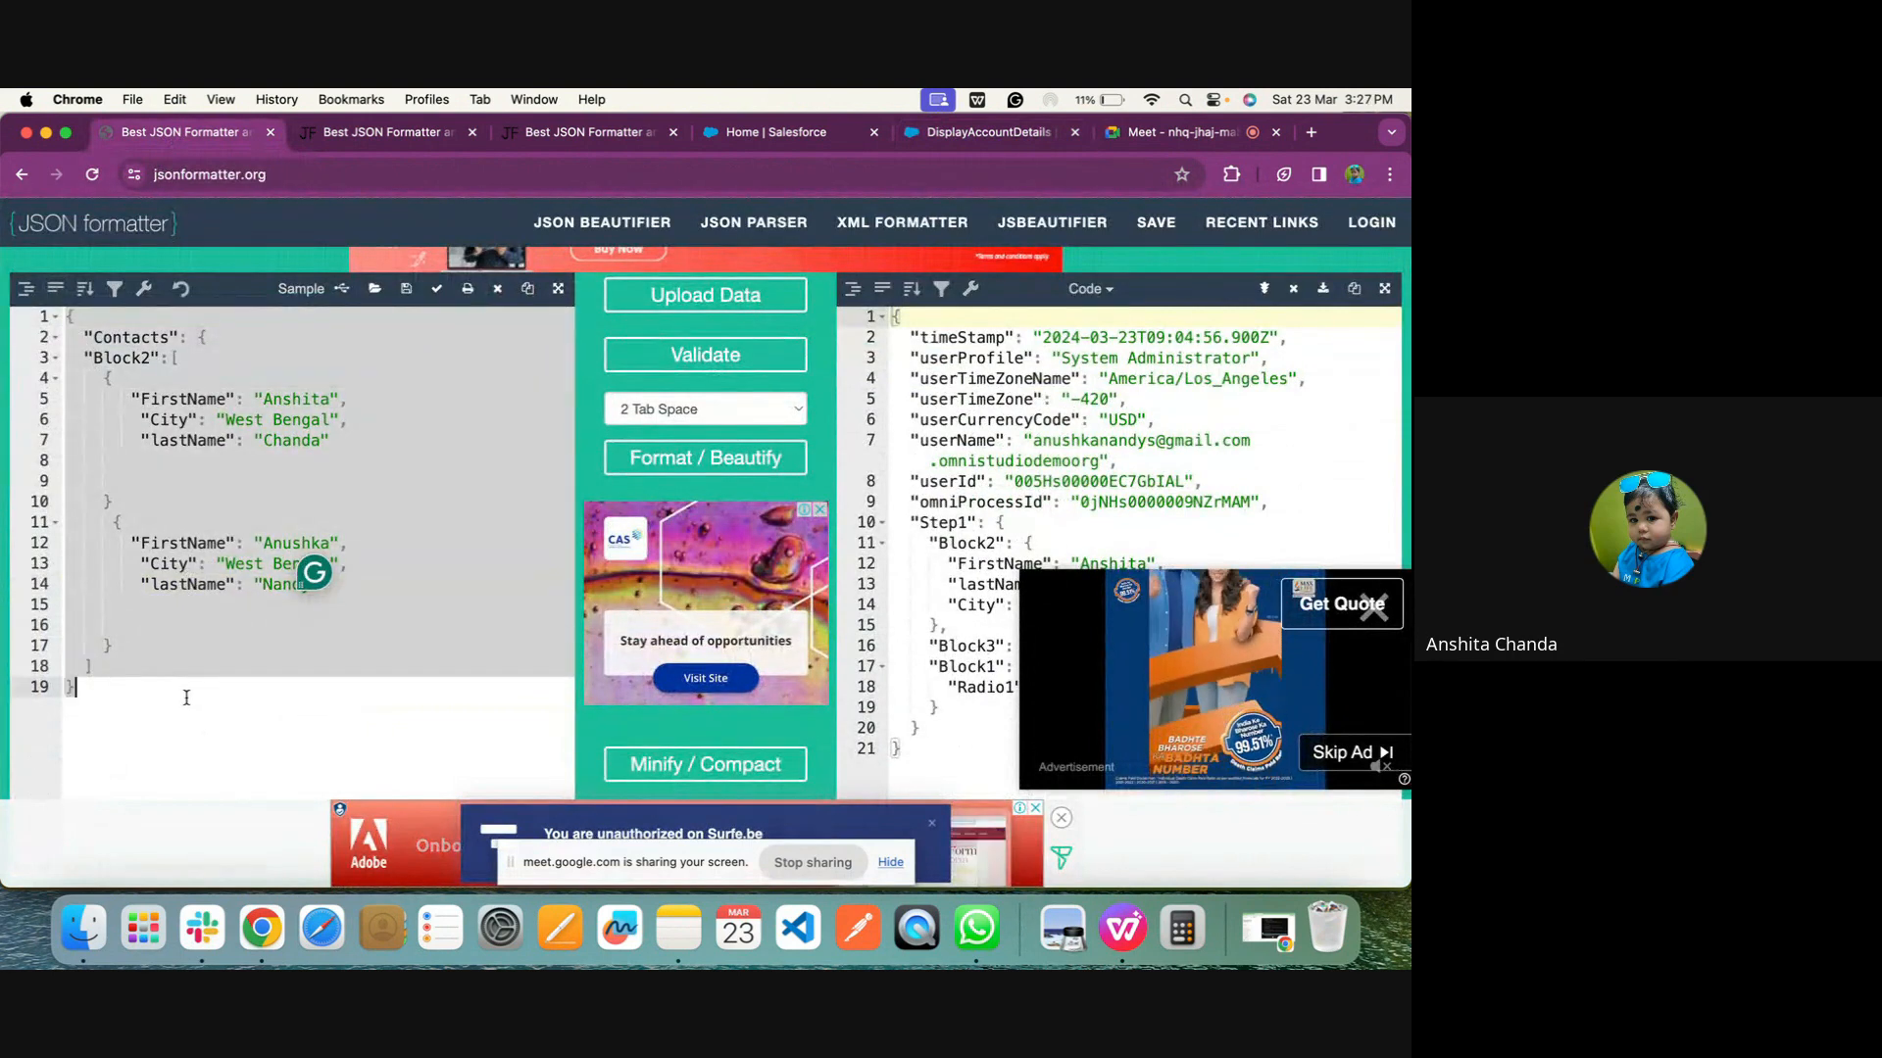
# Replace the Input JSON in DRTListOfContact's transforms with the copied Contacts JSON
pyautogui.click(975, 133)
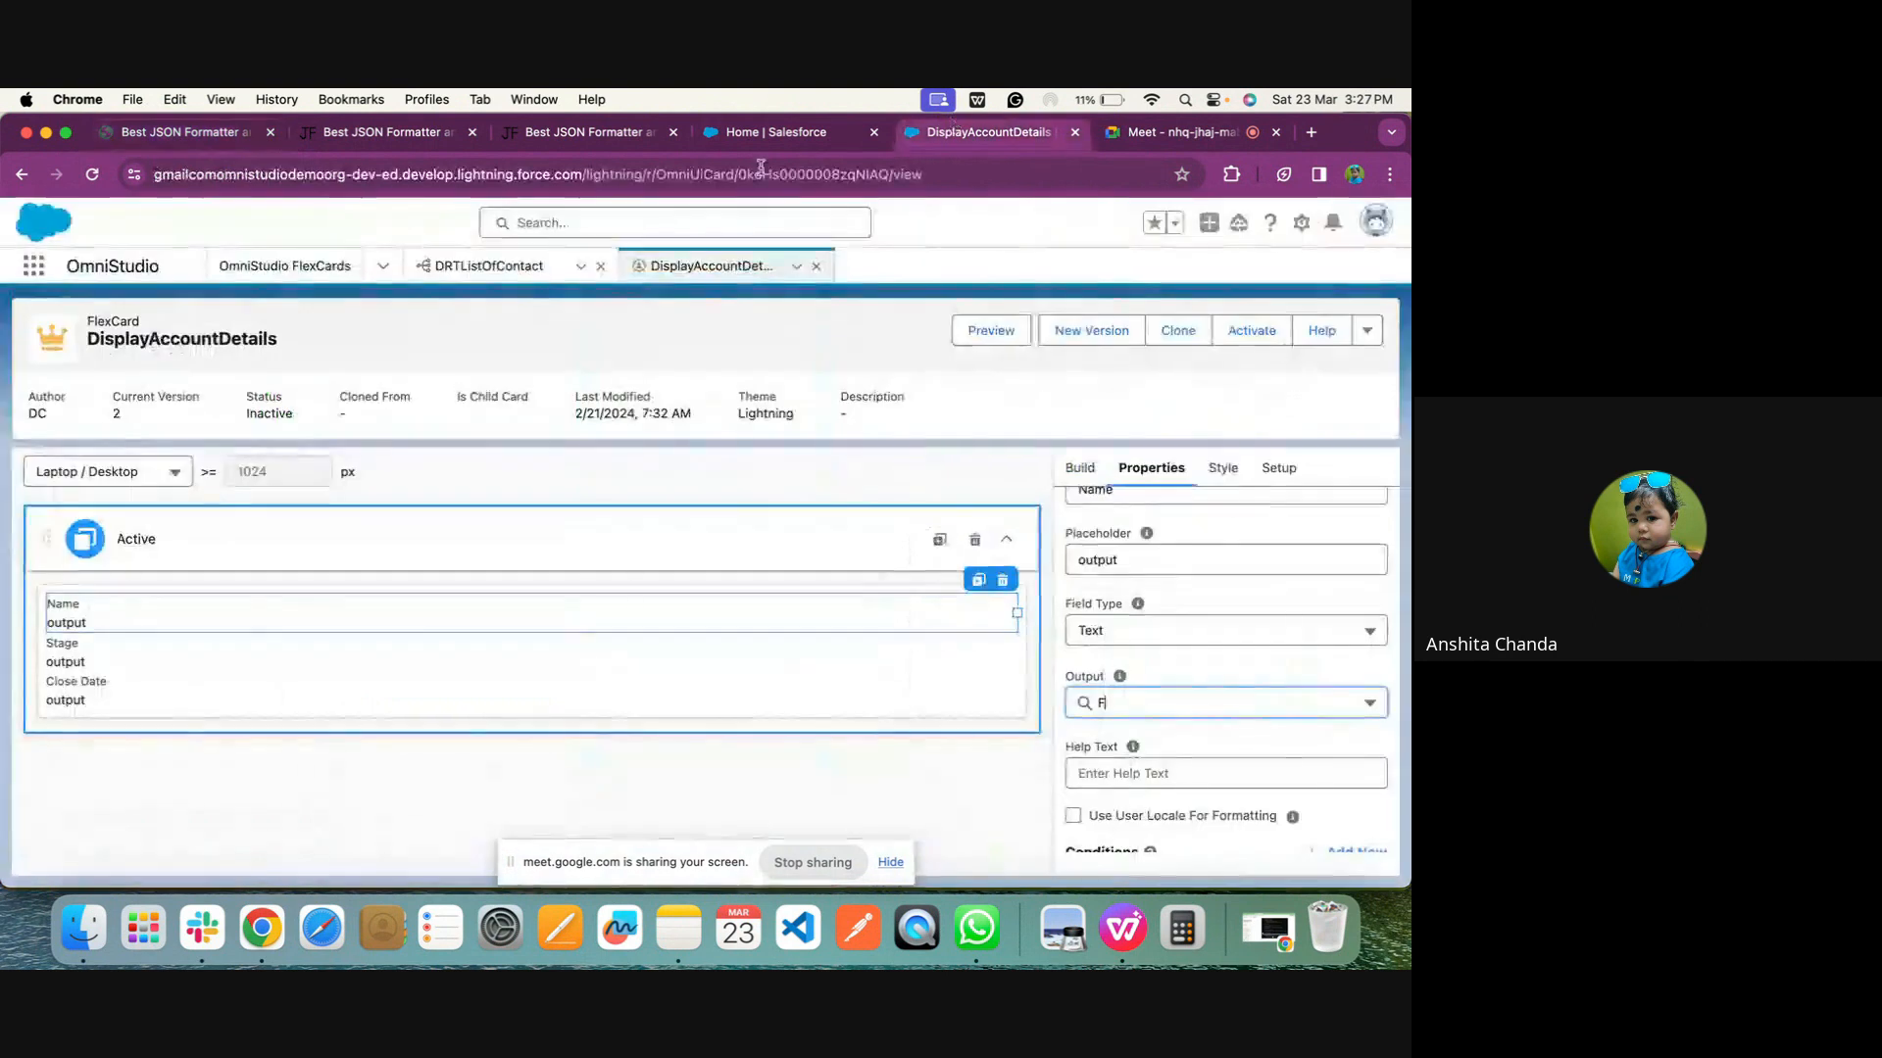
pyautogui.click(504, 267)
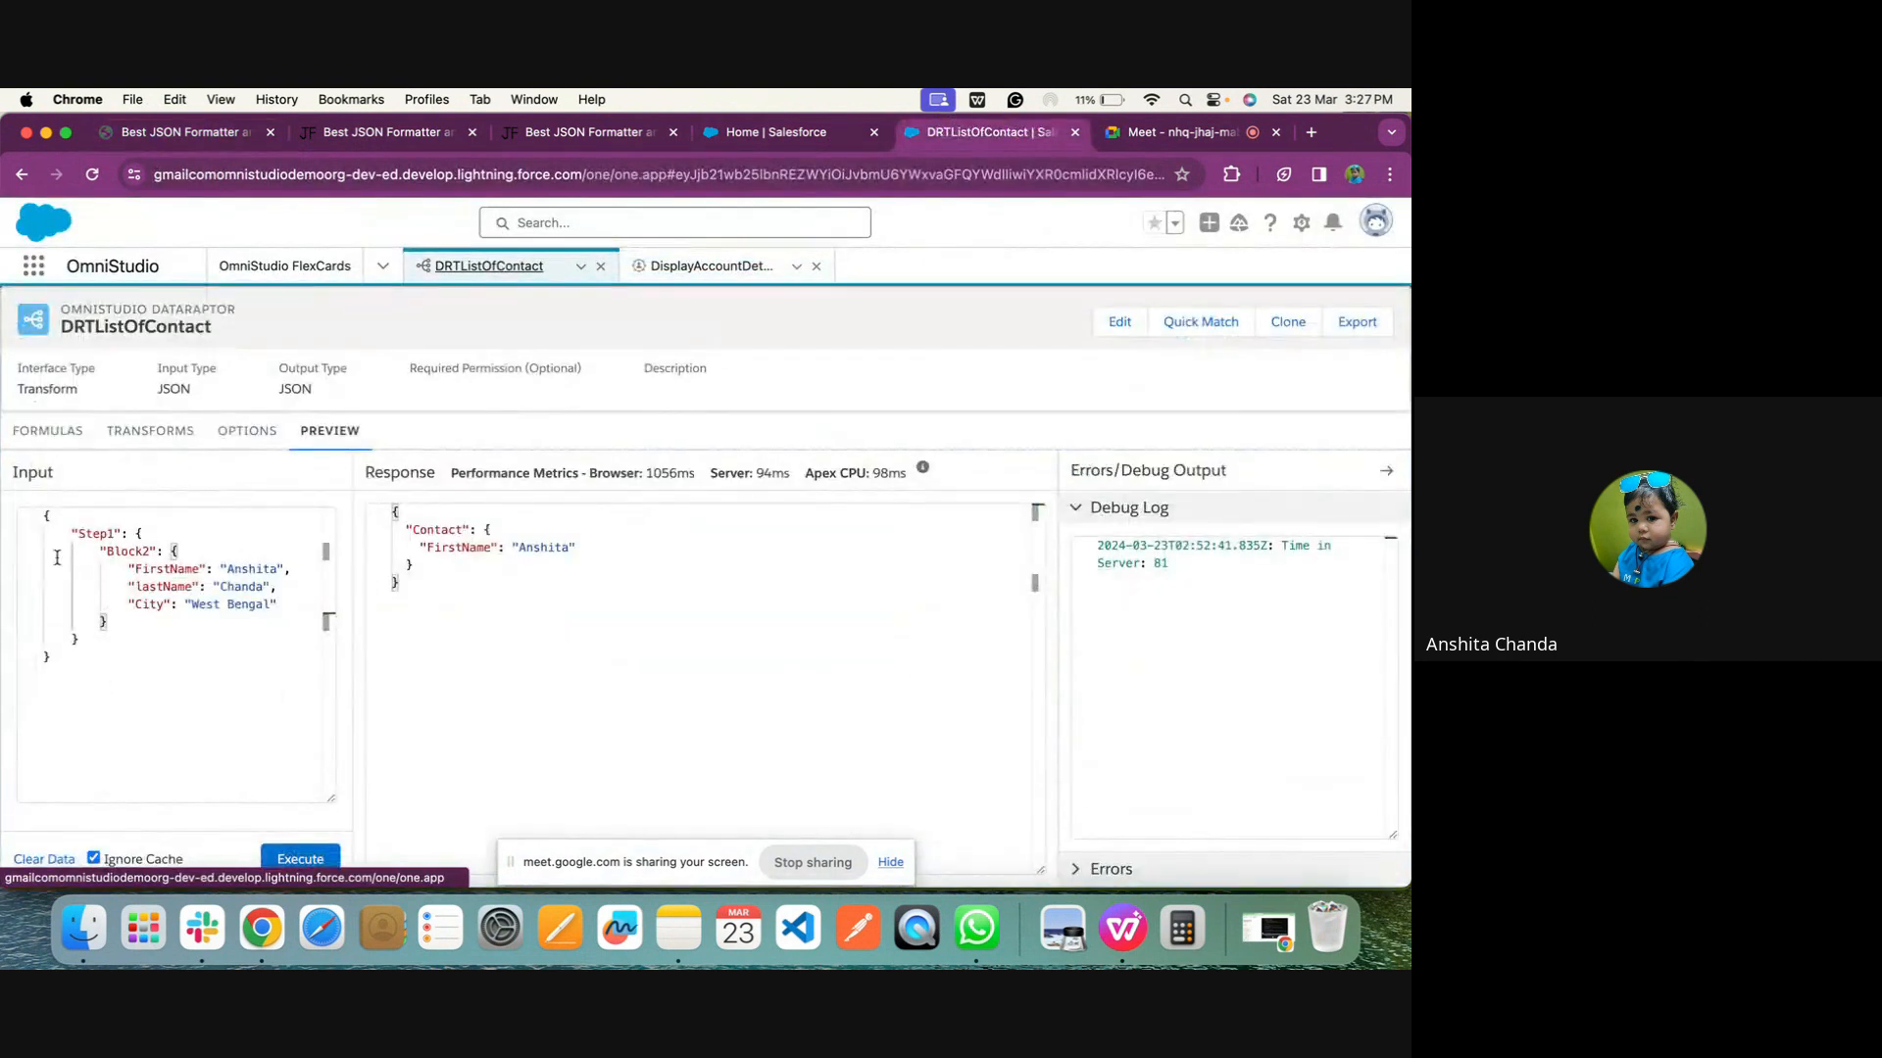
pyautogui.click(93, 432)
pyautogui.click(107, 431)
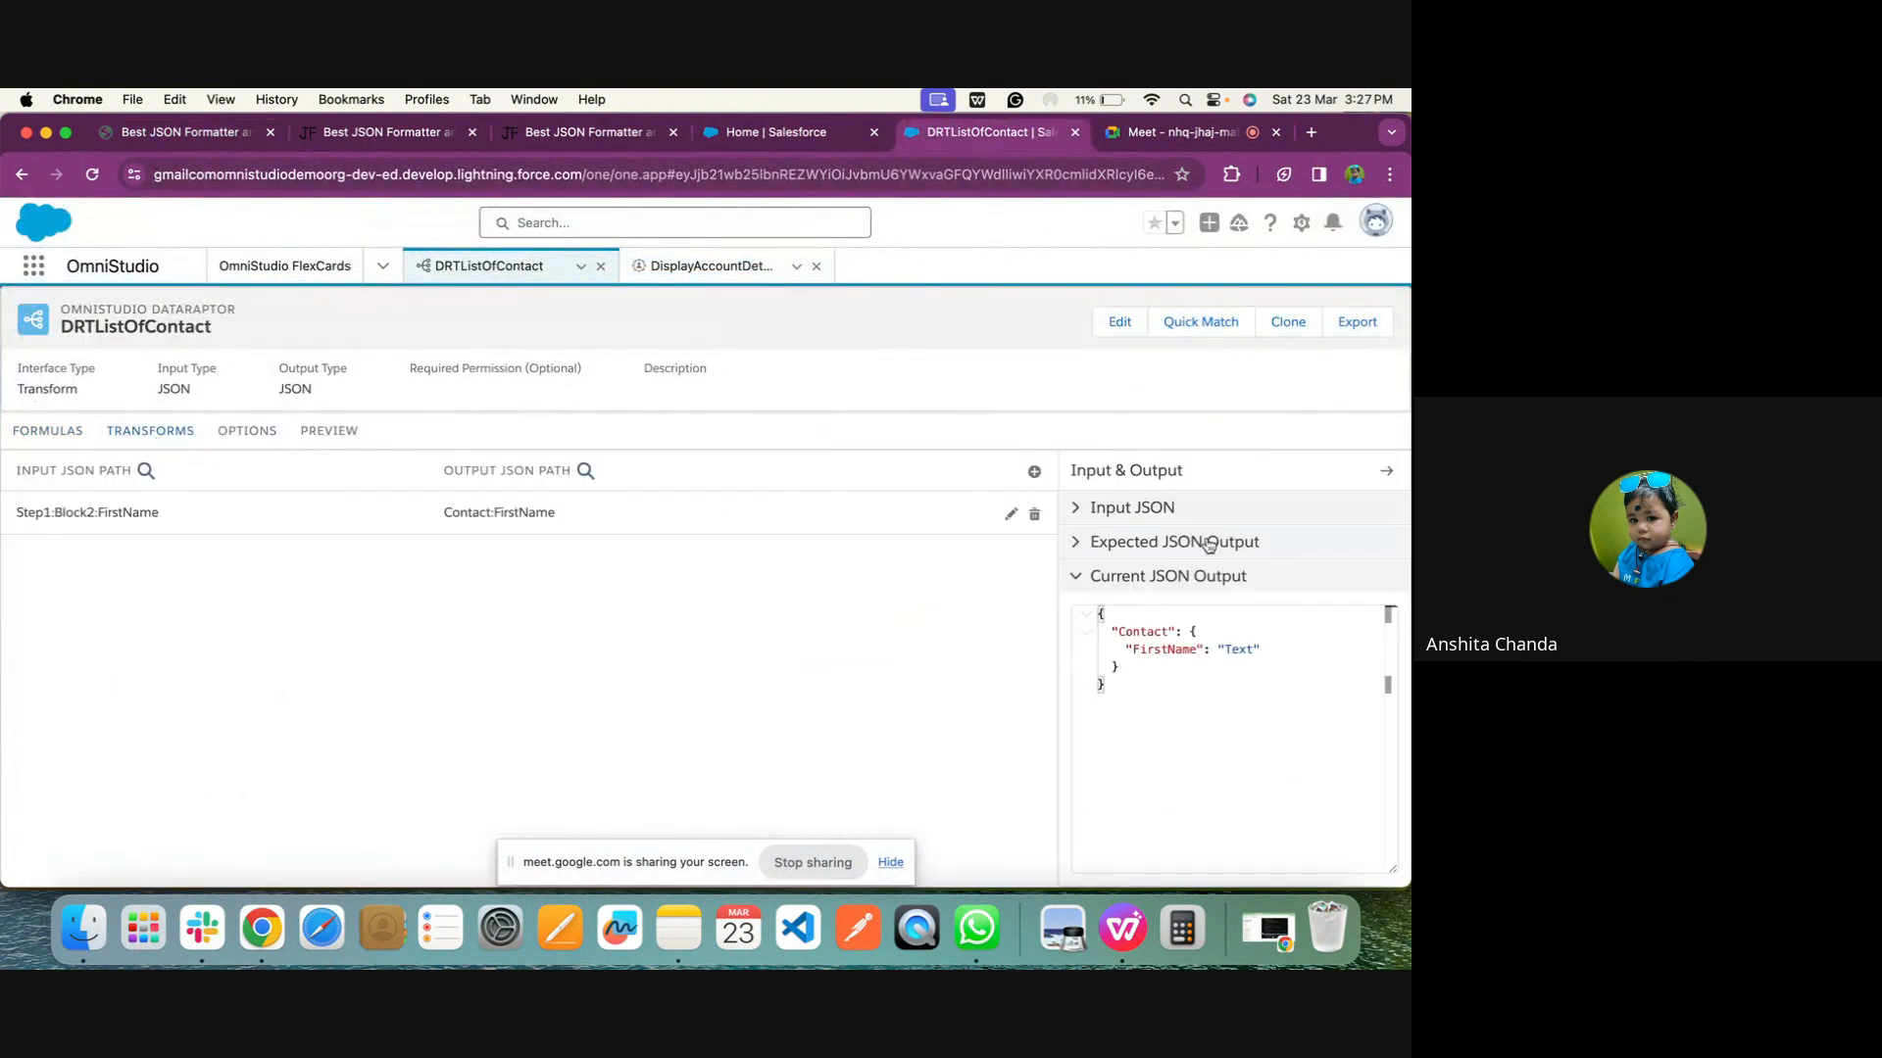
pyautogui.click(1161, 508)
pyautogui.moveTo(1166, 708); pyautogui.dragTo(1092, 552)
pyautogui.press('super+v')
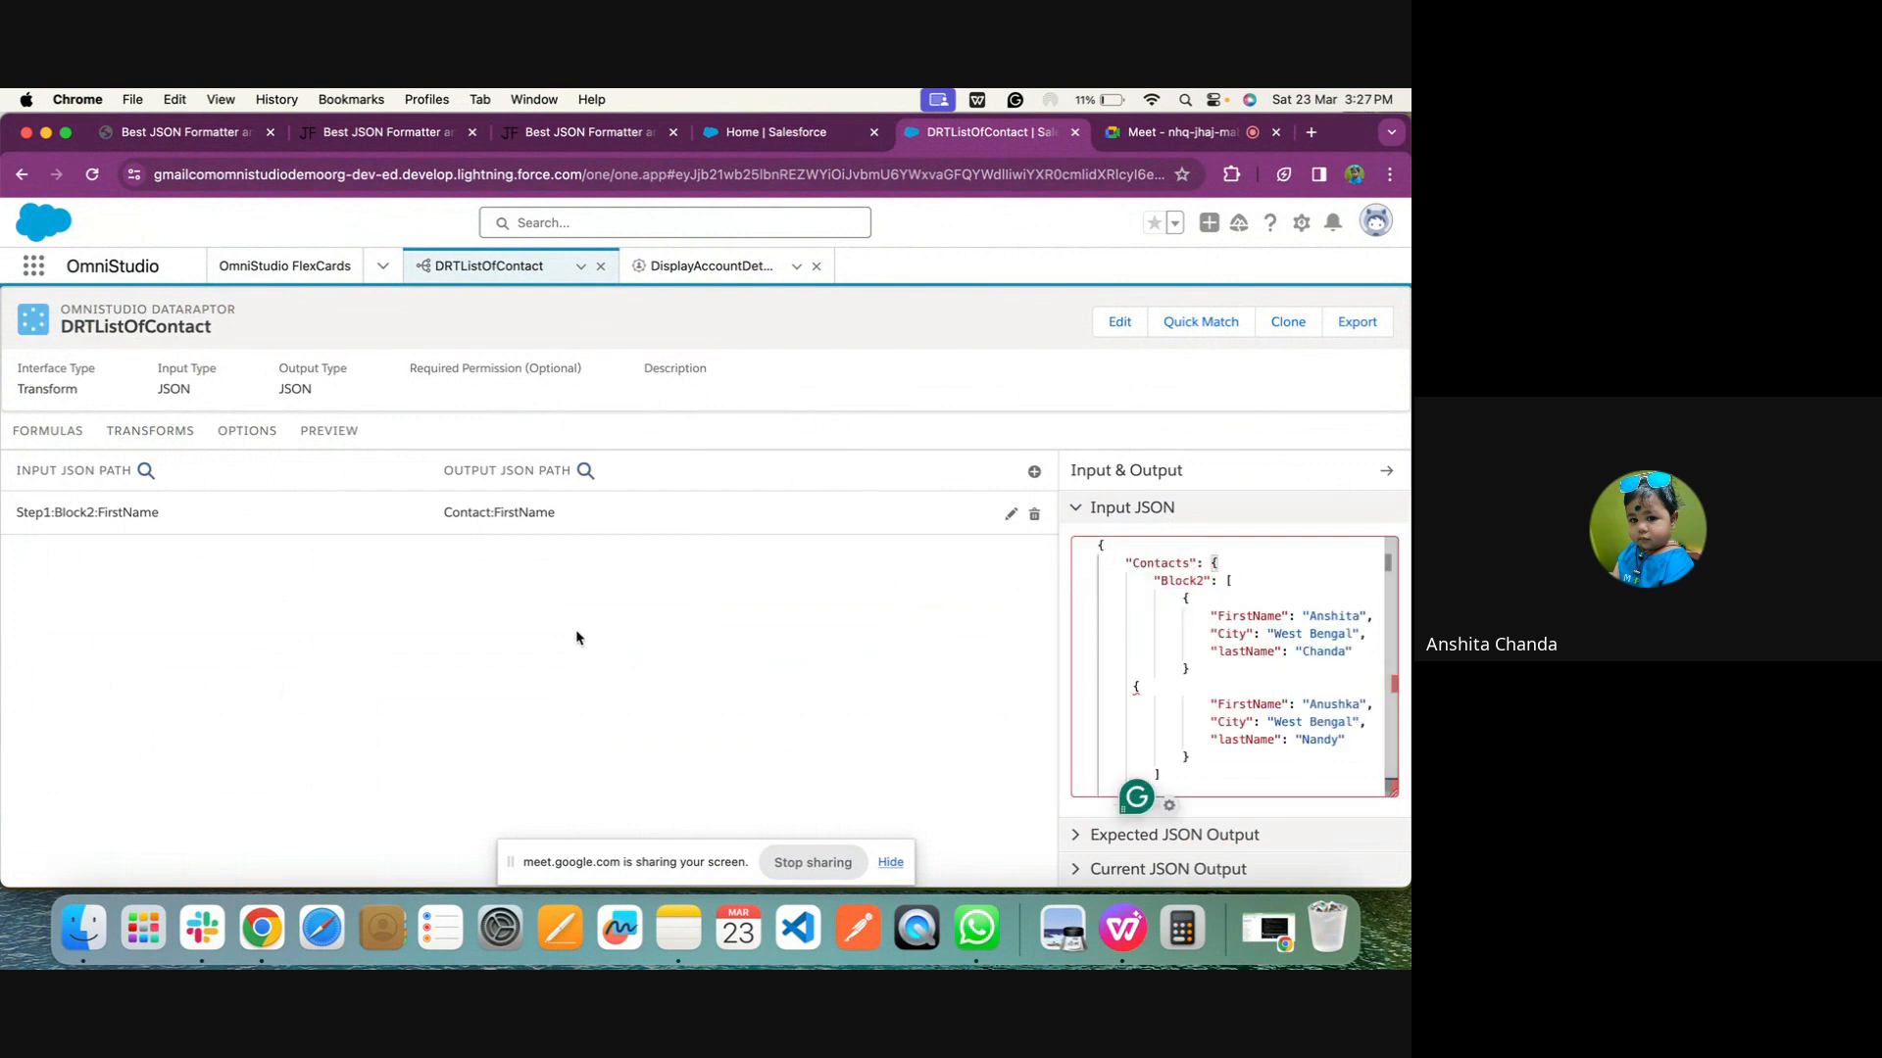
# Clear the Input JSON Path of the Contact:FirstName mapping, reselect Step1:Block2:FirstName, and collapse the mapping
pyautogui.click(715, 516)
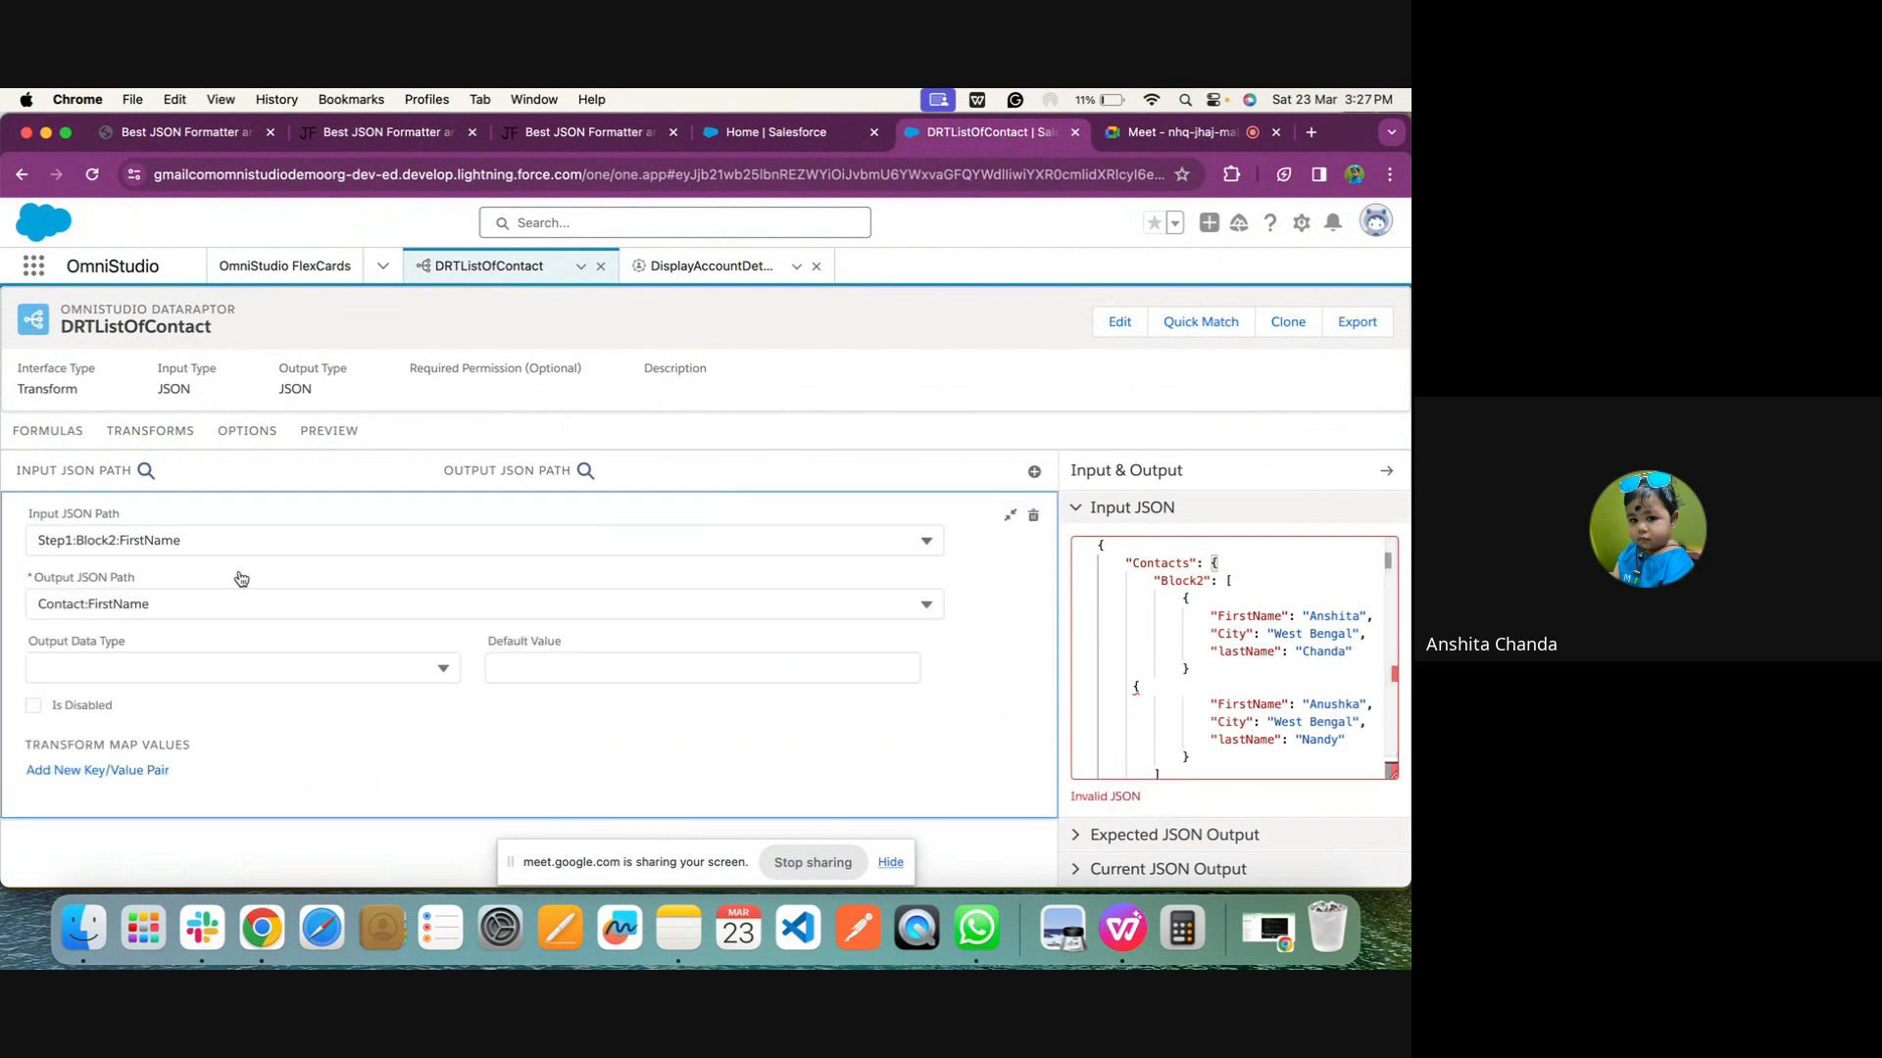
pyautogui.click(206, 542)
pyautogui.doubleClick(210, 542)
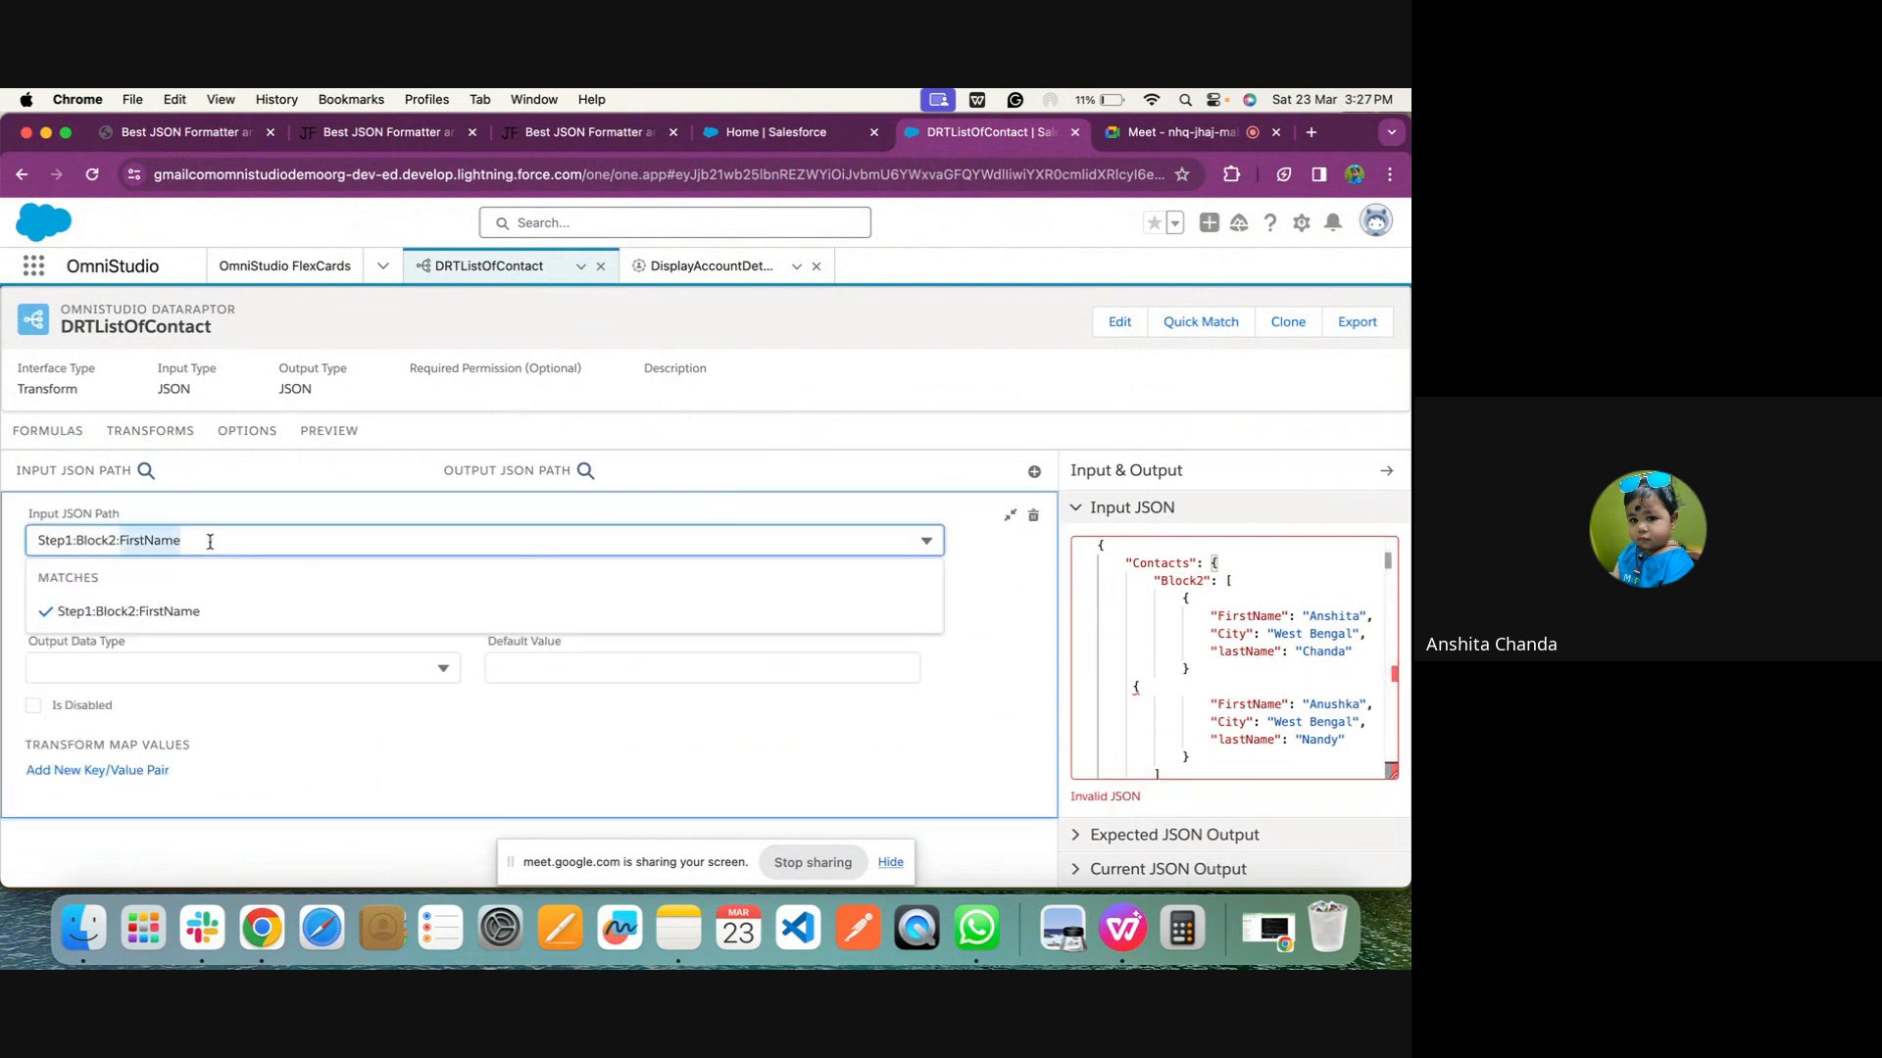
pyautogui.press('super+a')
pyautogui.press('BackSpace')
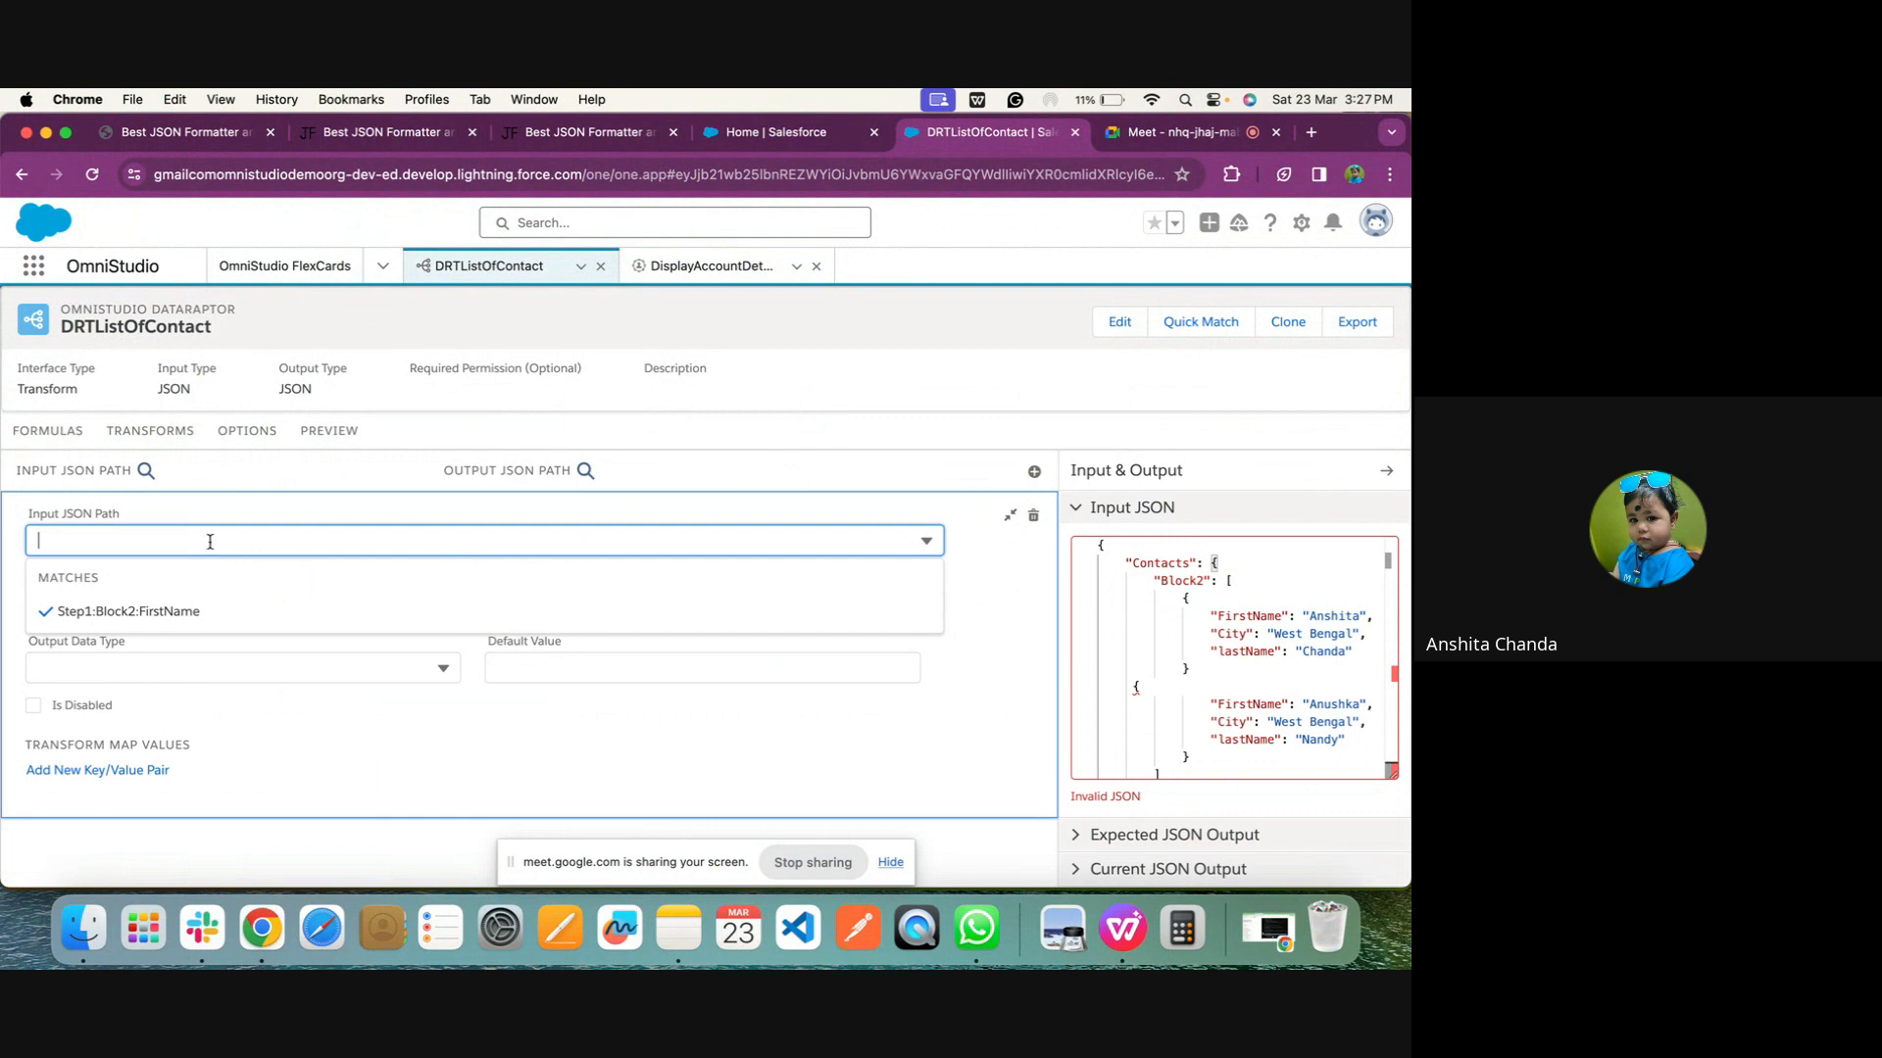
pyautogui.click(531, 609)
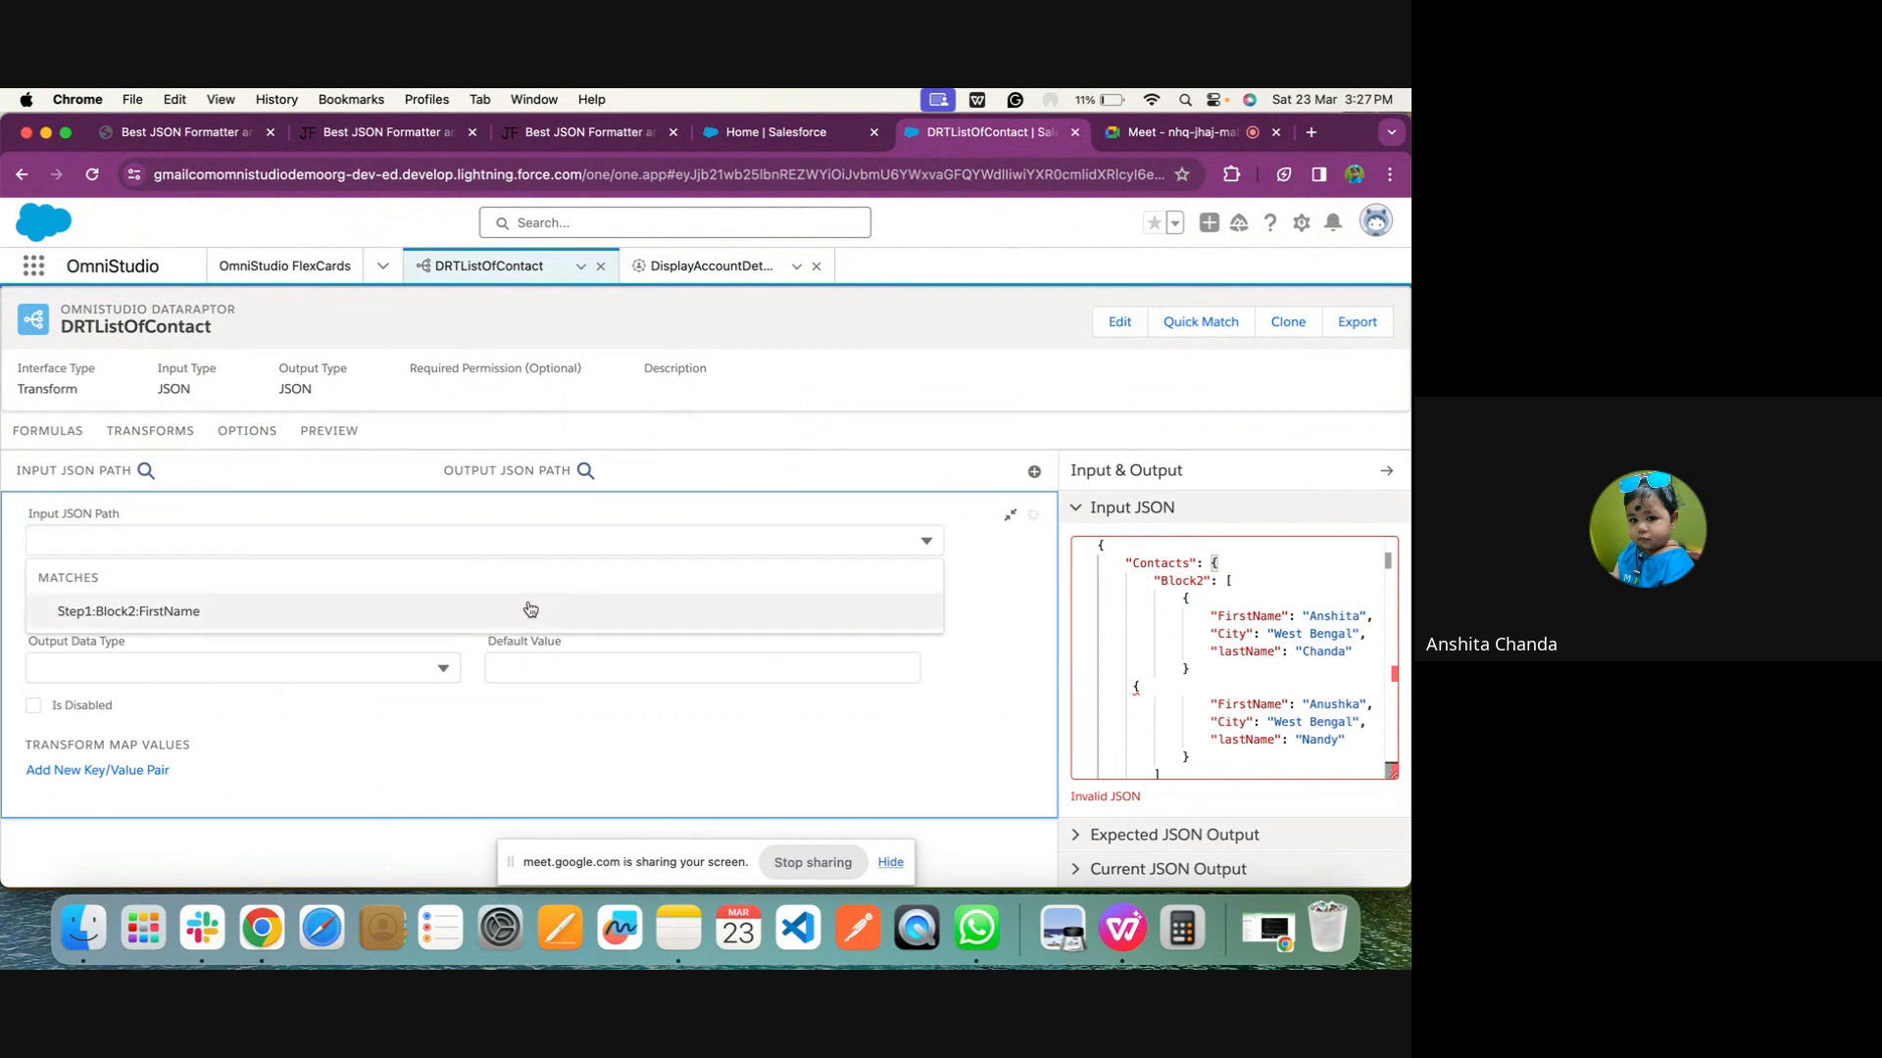
pyautogui.click(1010, 518)
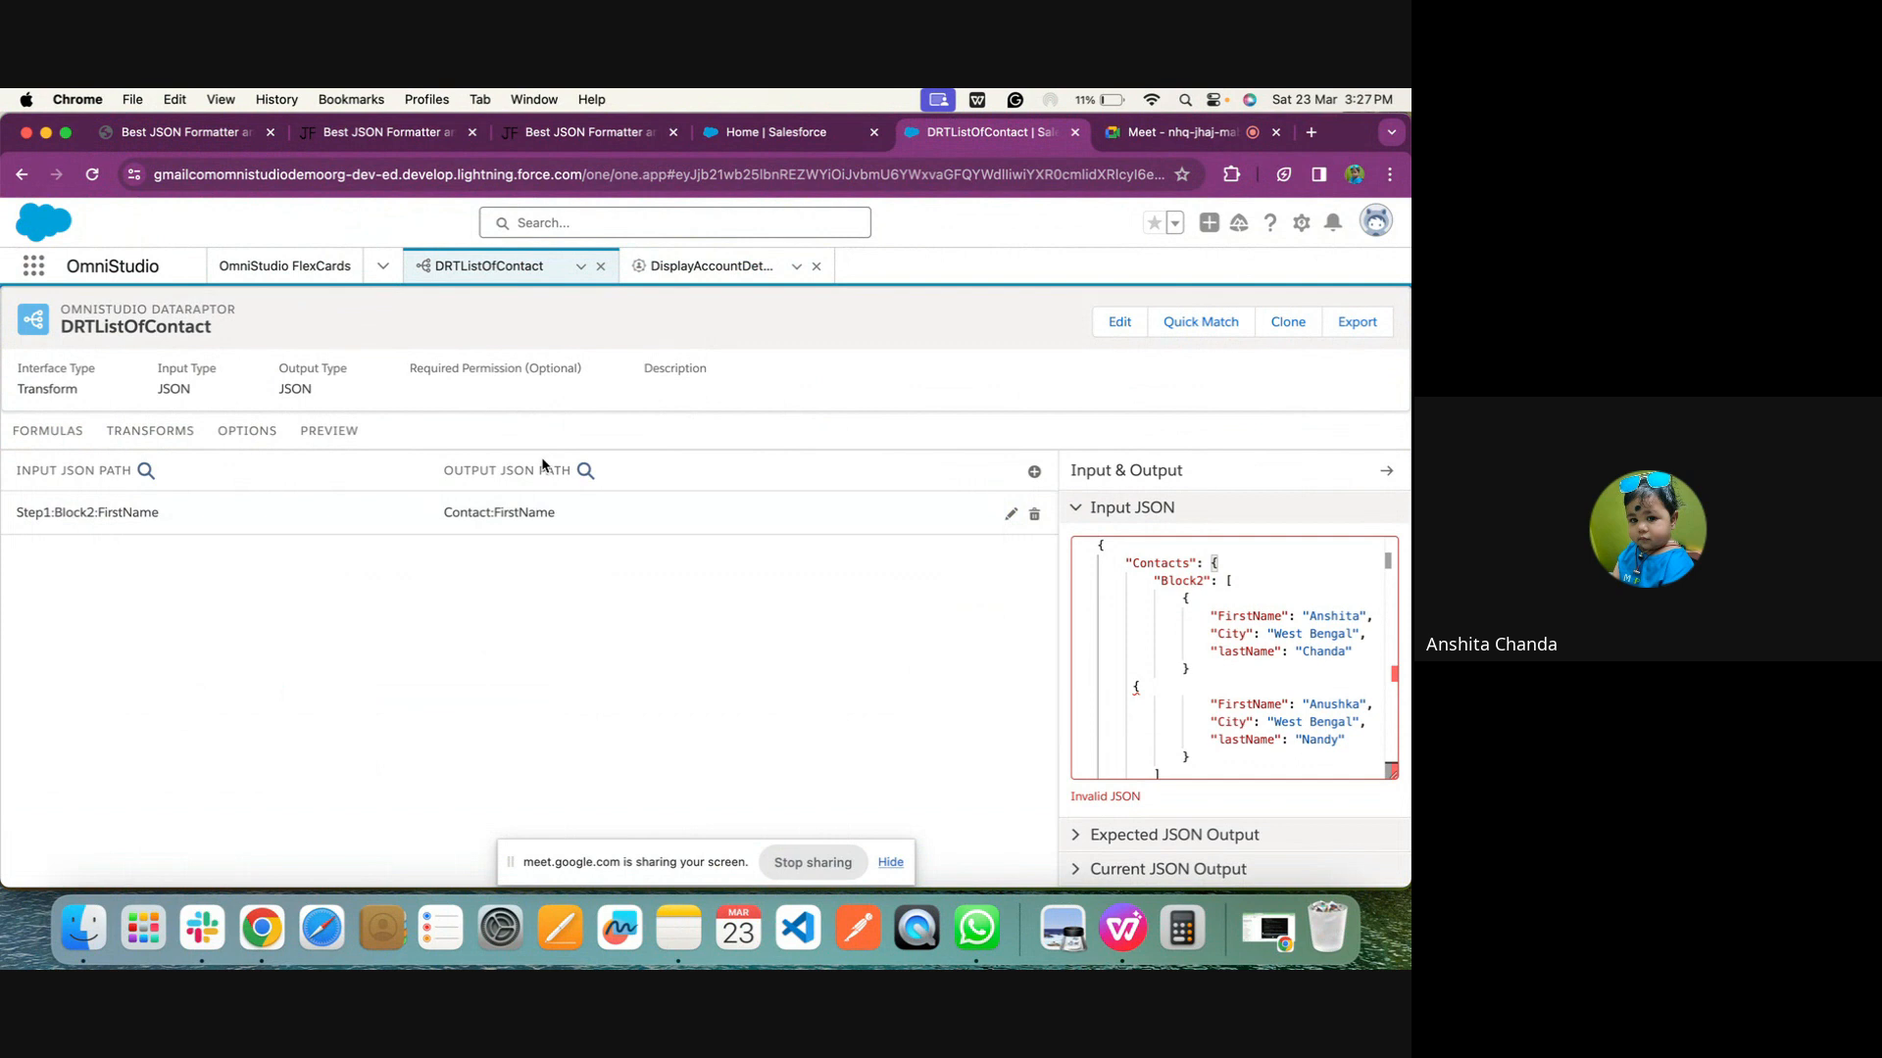
# Execute the DRTListOfContact preview with its existing Step1 input
pyautogui.click(293, 423)
pyautogui.click(303, 860)
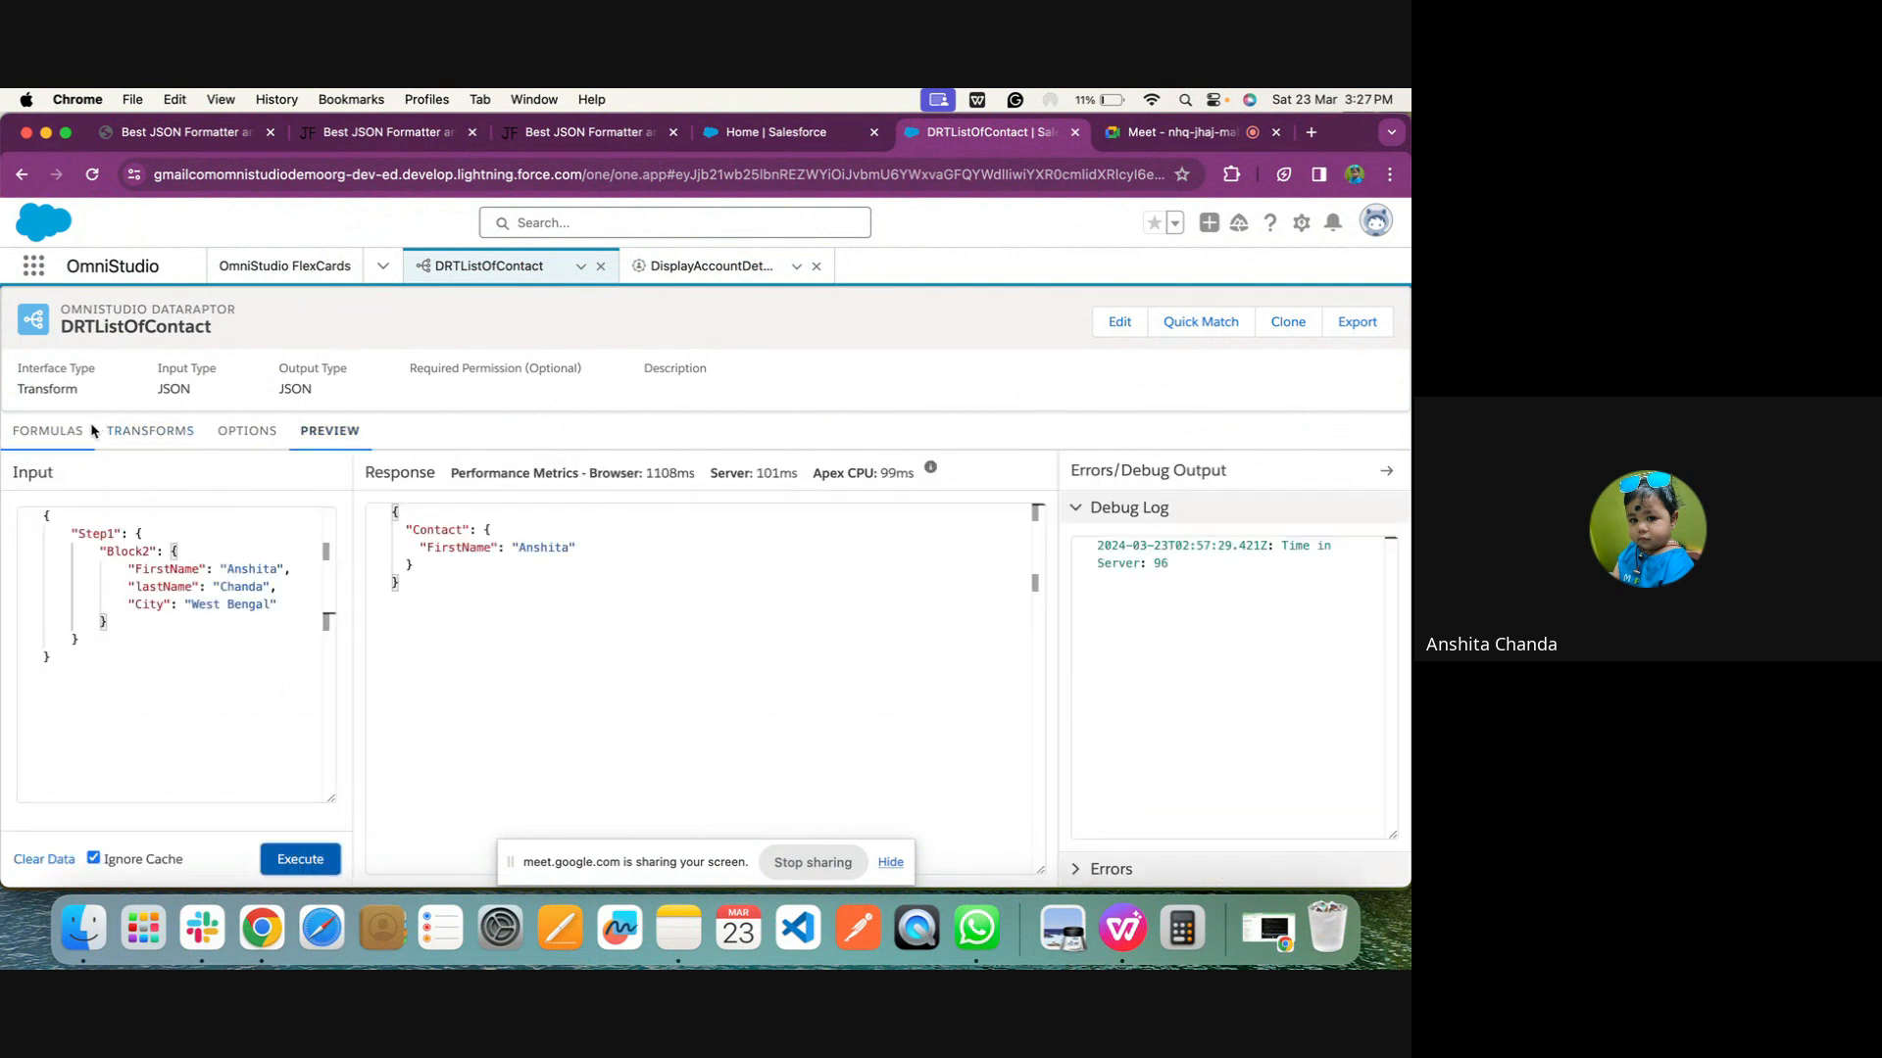
# Open the Input JSON in DRTListOfContact's transforms and add a closing brace on a new line at the end
pyautogui.click(54, 434)
pyautogui.click(136, 441)
pyautogui.click(290, 533)
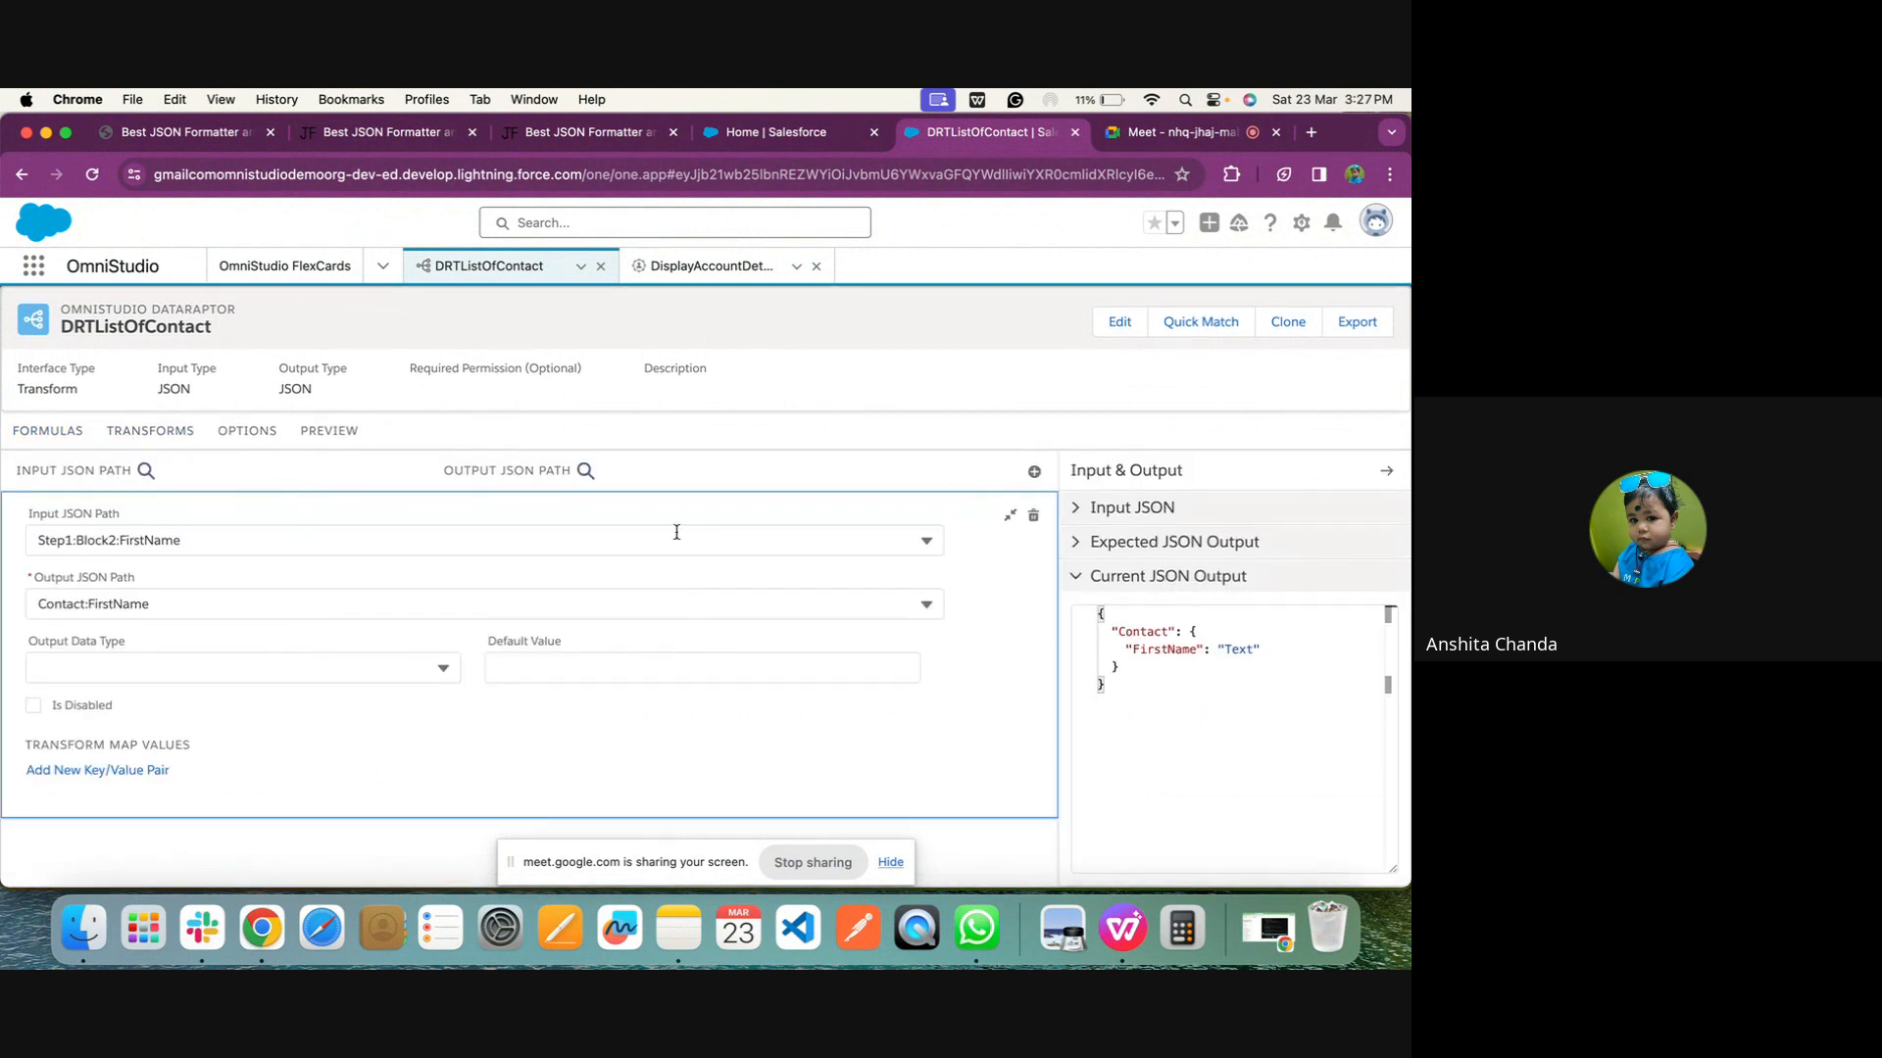
pyautogui.click(1184, 507)
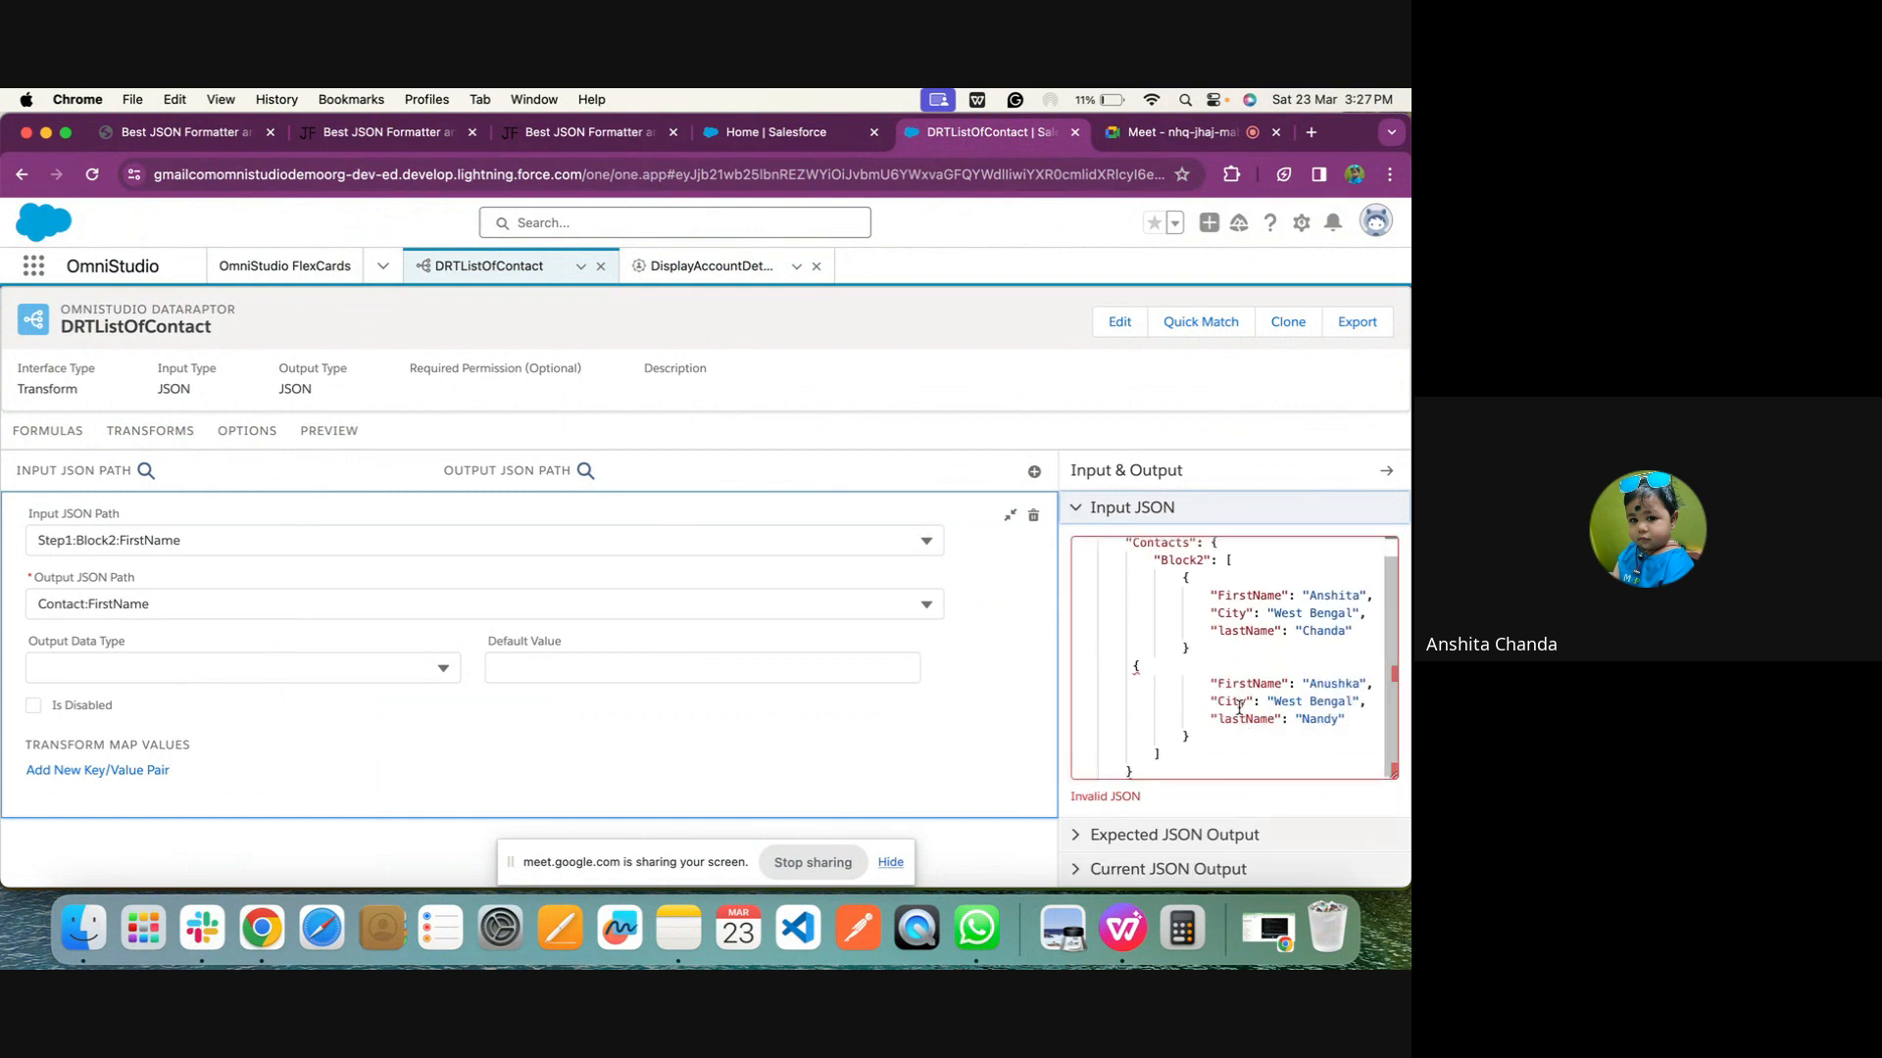
pyautogui.click(1166, 769)
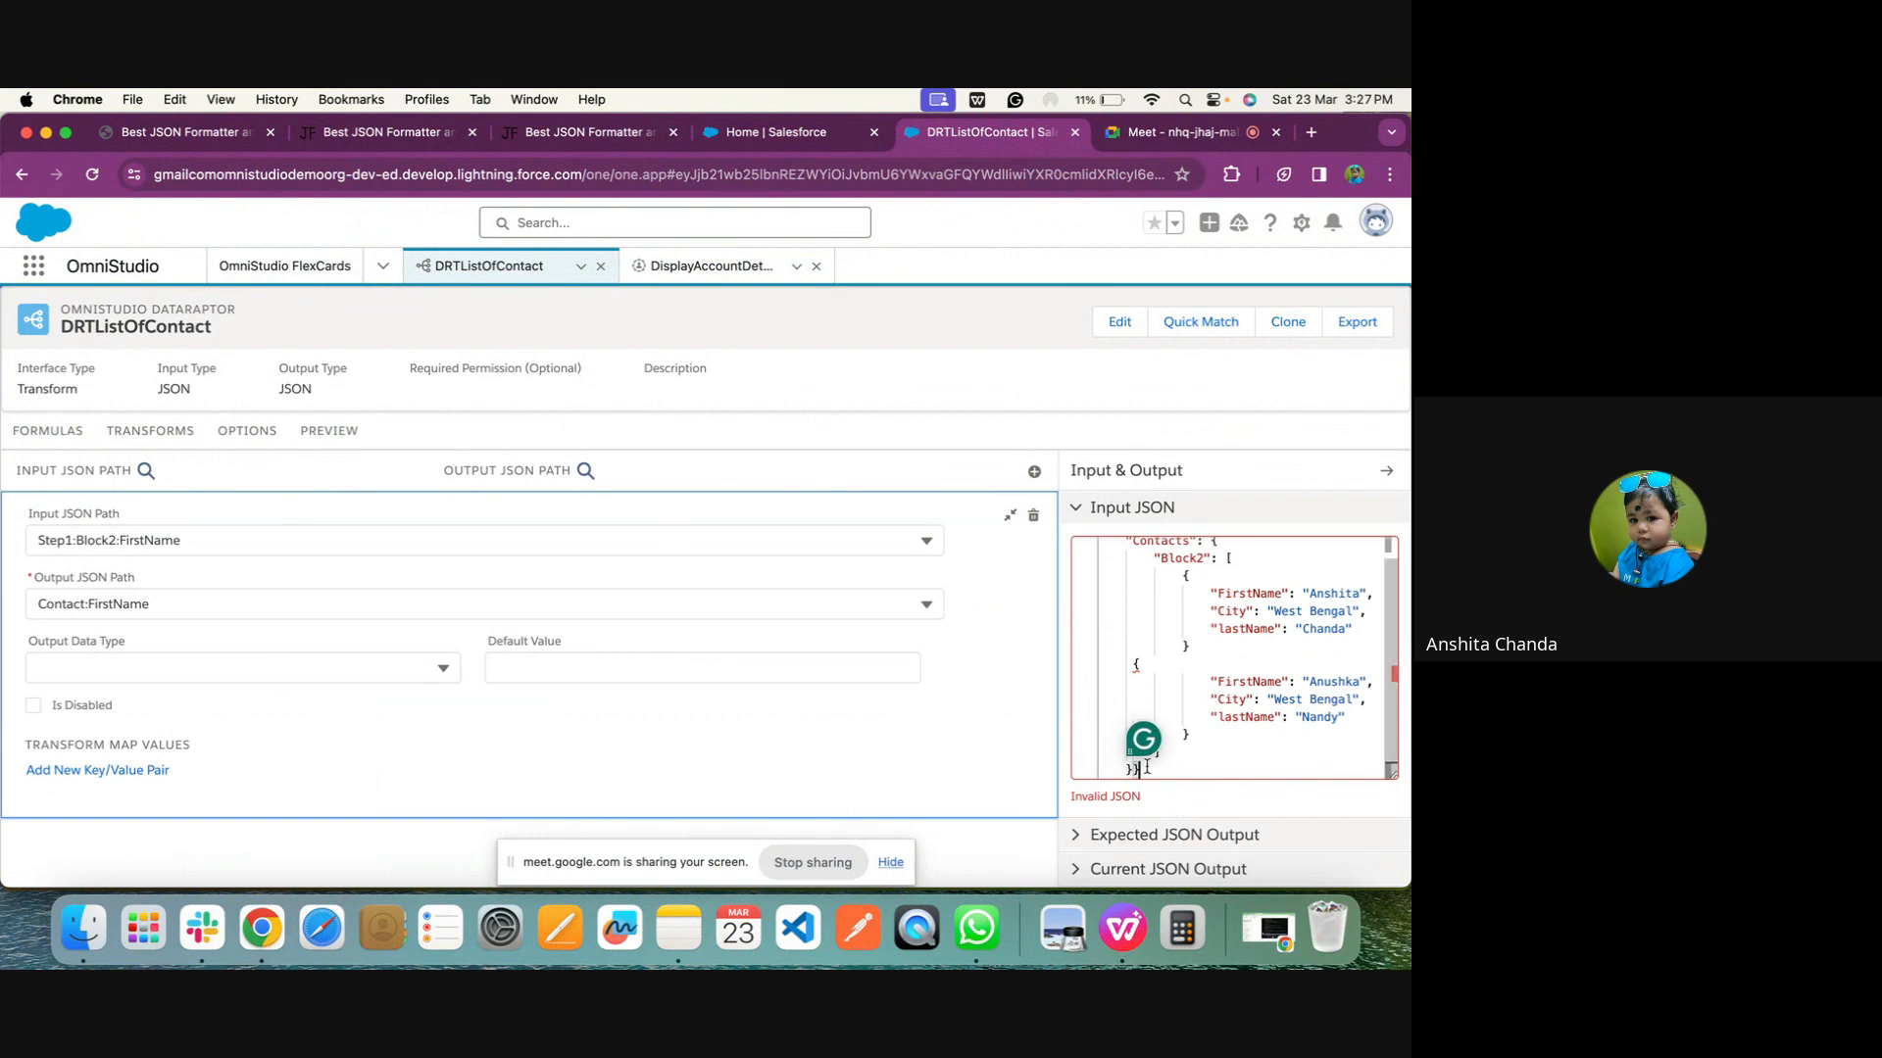
pyautogui.scroll(-1, 1132, 770)
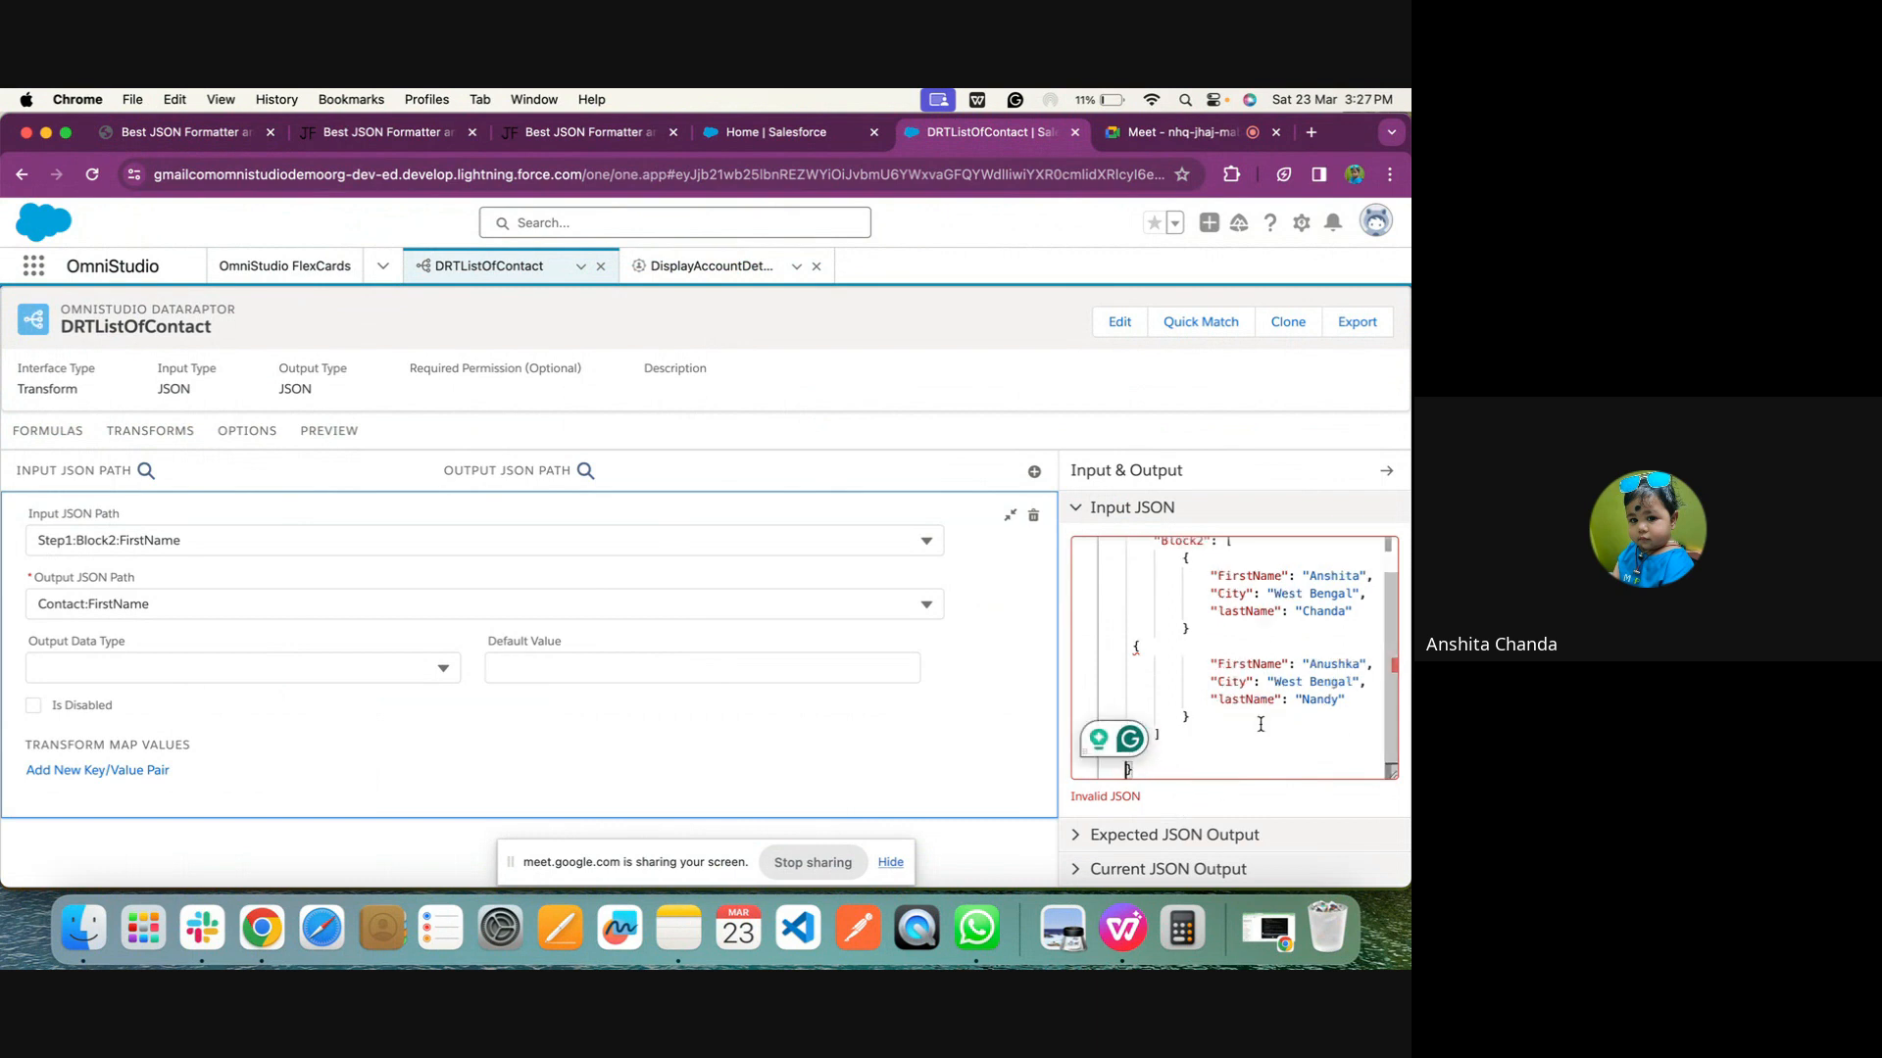
# Check the source Contacts JSON in JSON Formatter and return to DRTListOfContact
pyautogui.click(149, 135)
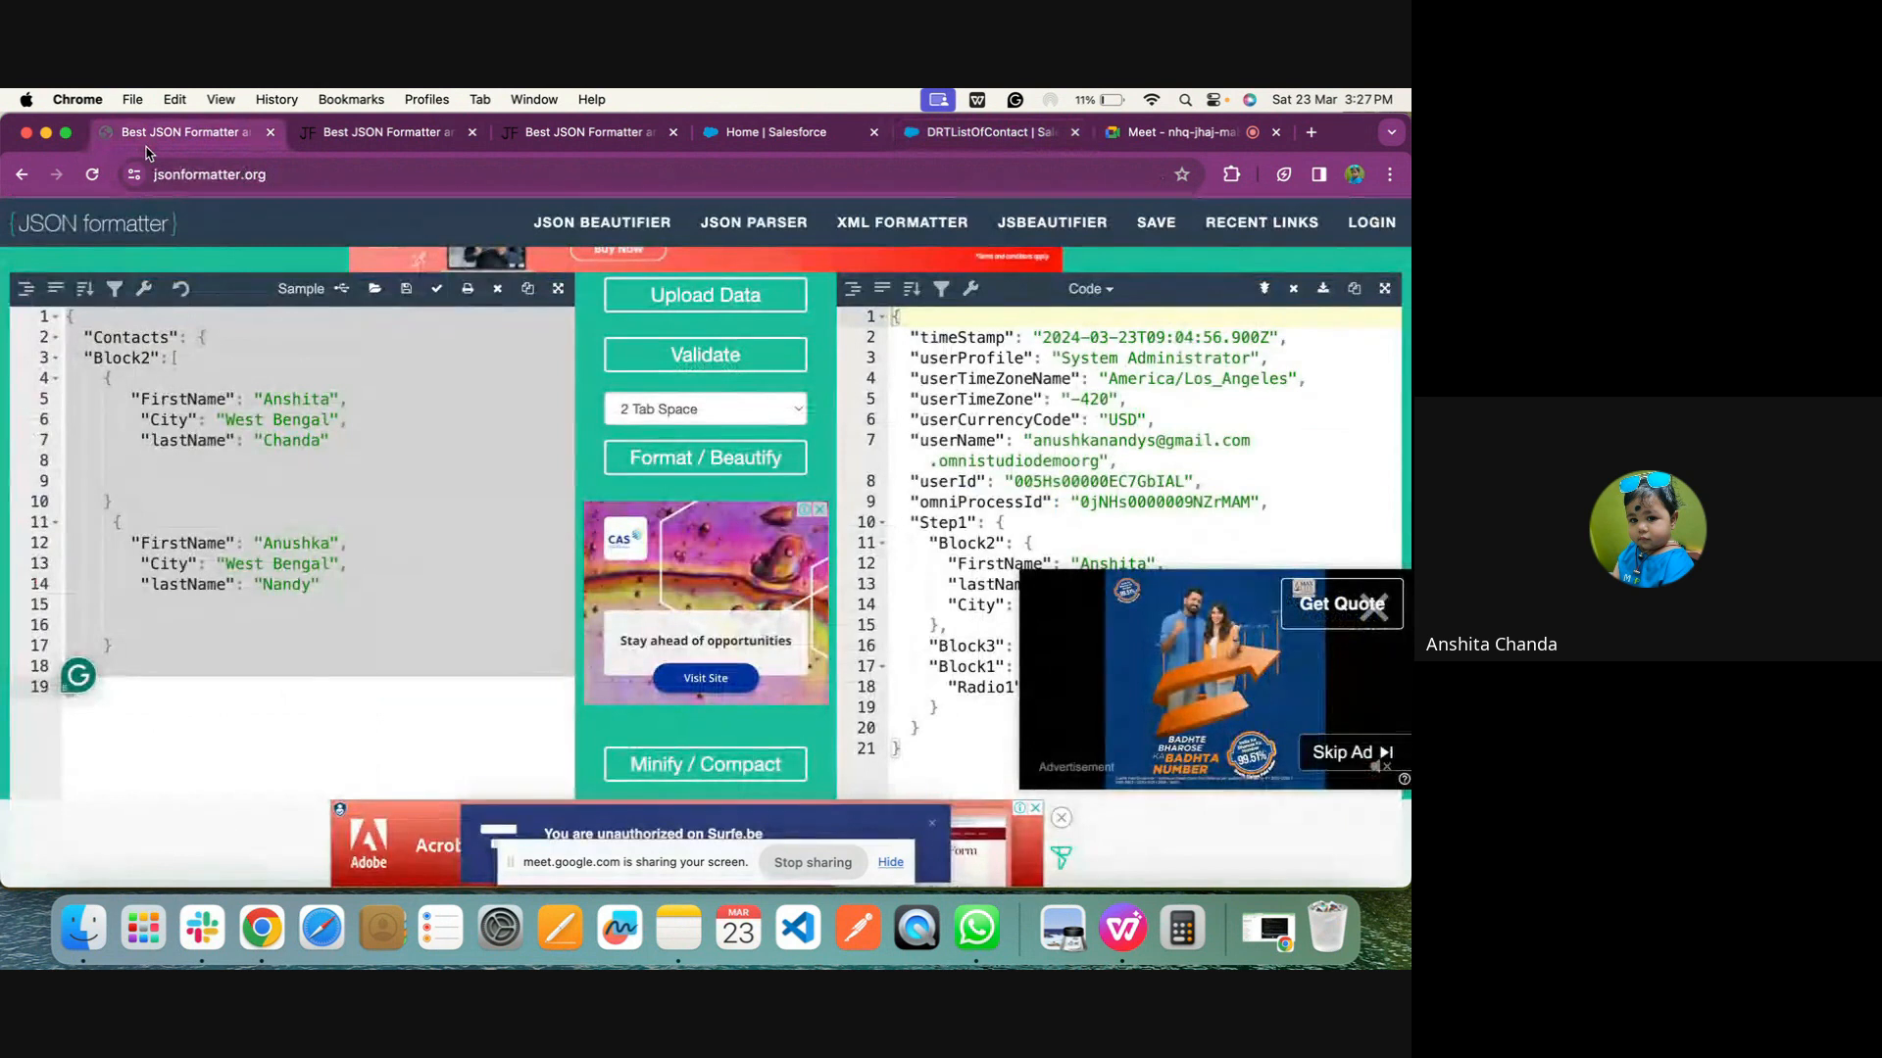
pyautogui.scroll(-1, 285, 496)
pyautogui.scroll(1, 257, 569)
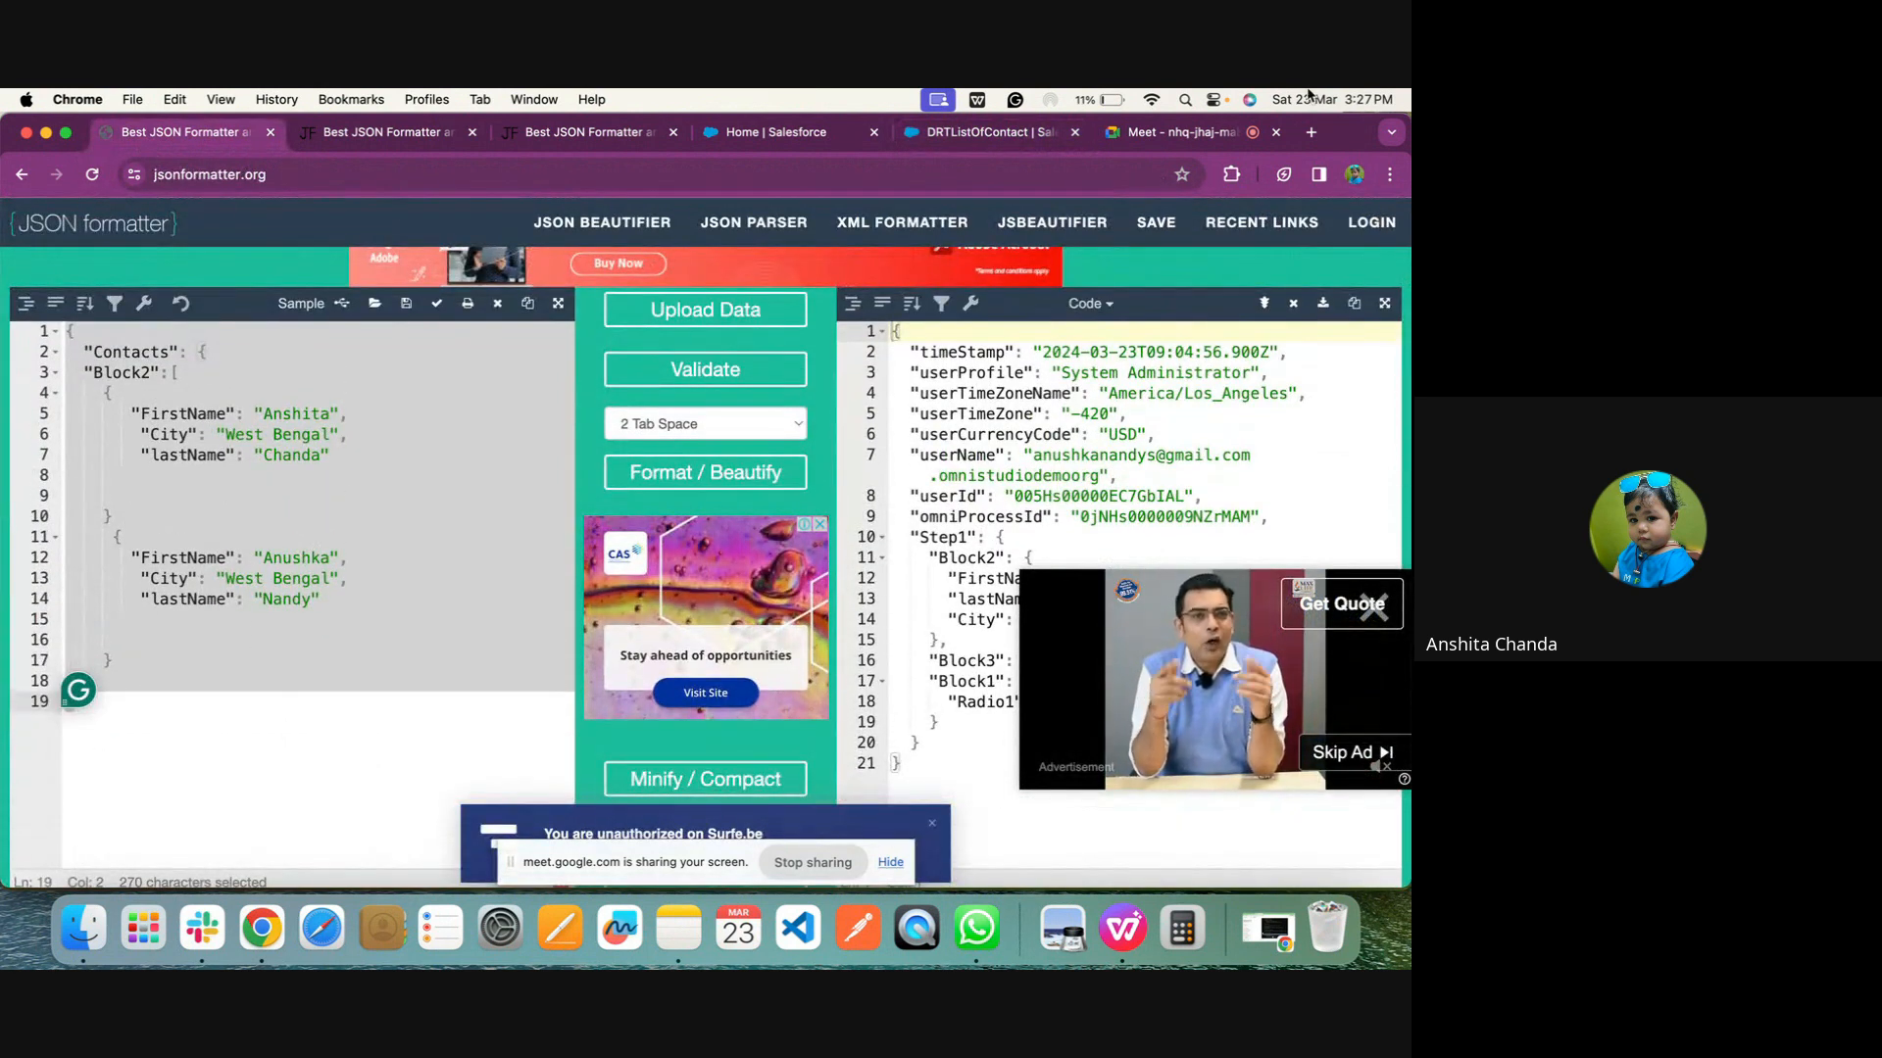
pyautogui.click(833, 141)
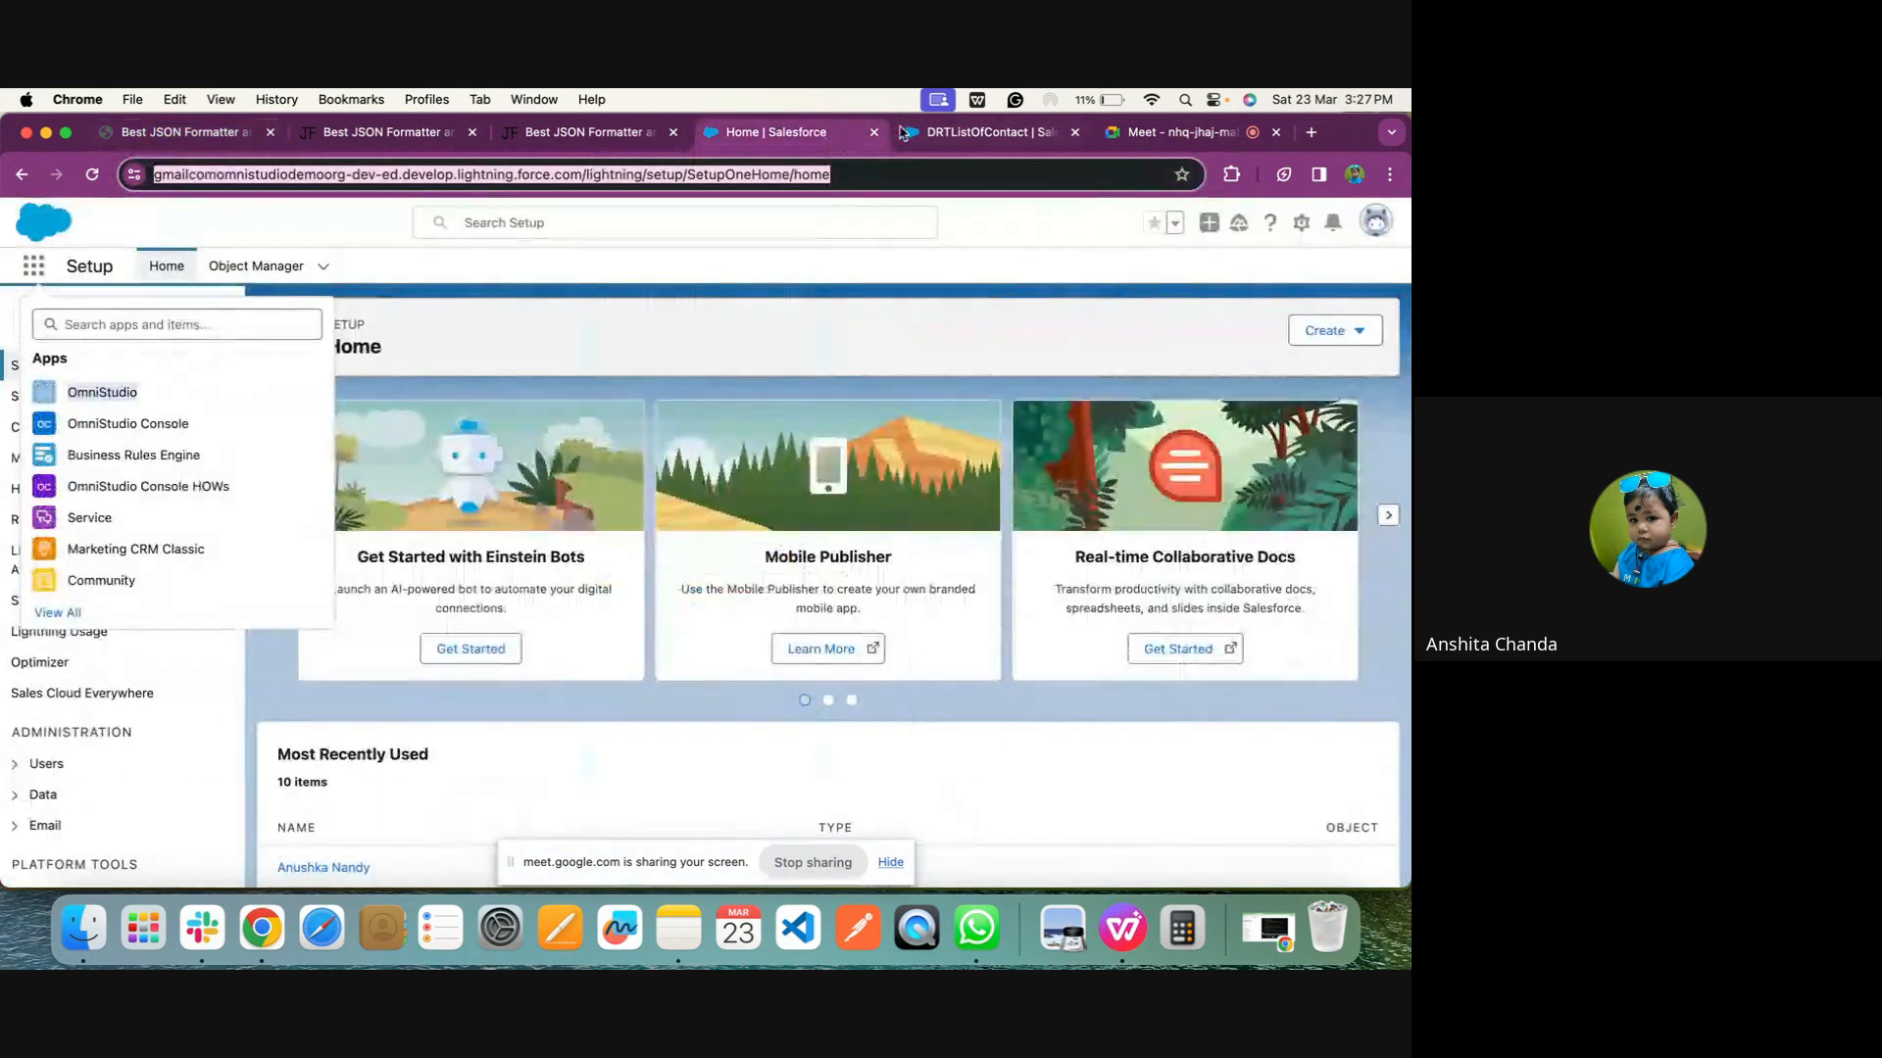
pyautogui.click(909, 131)
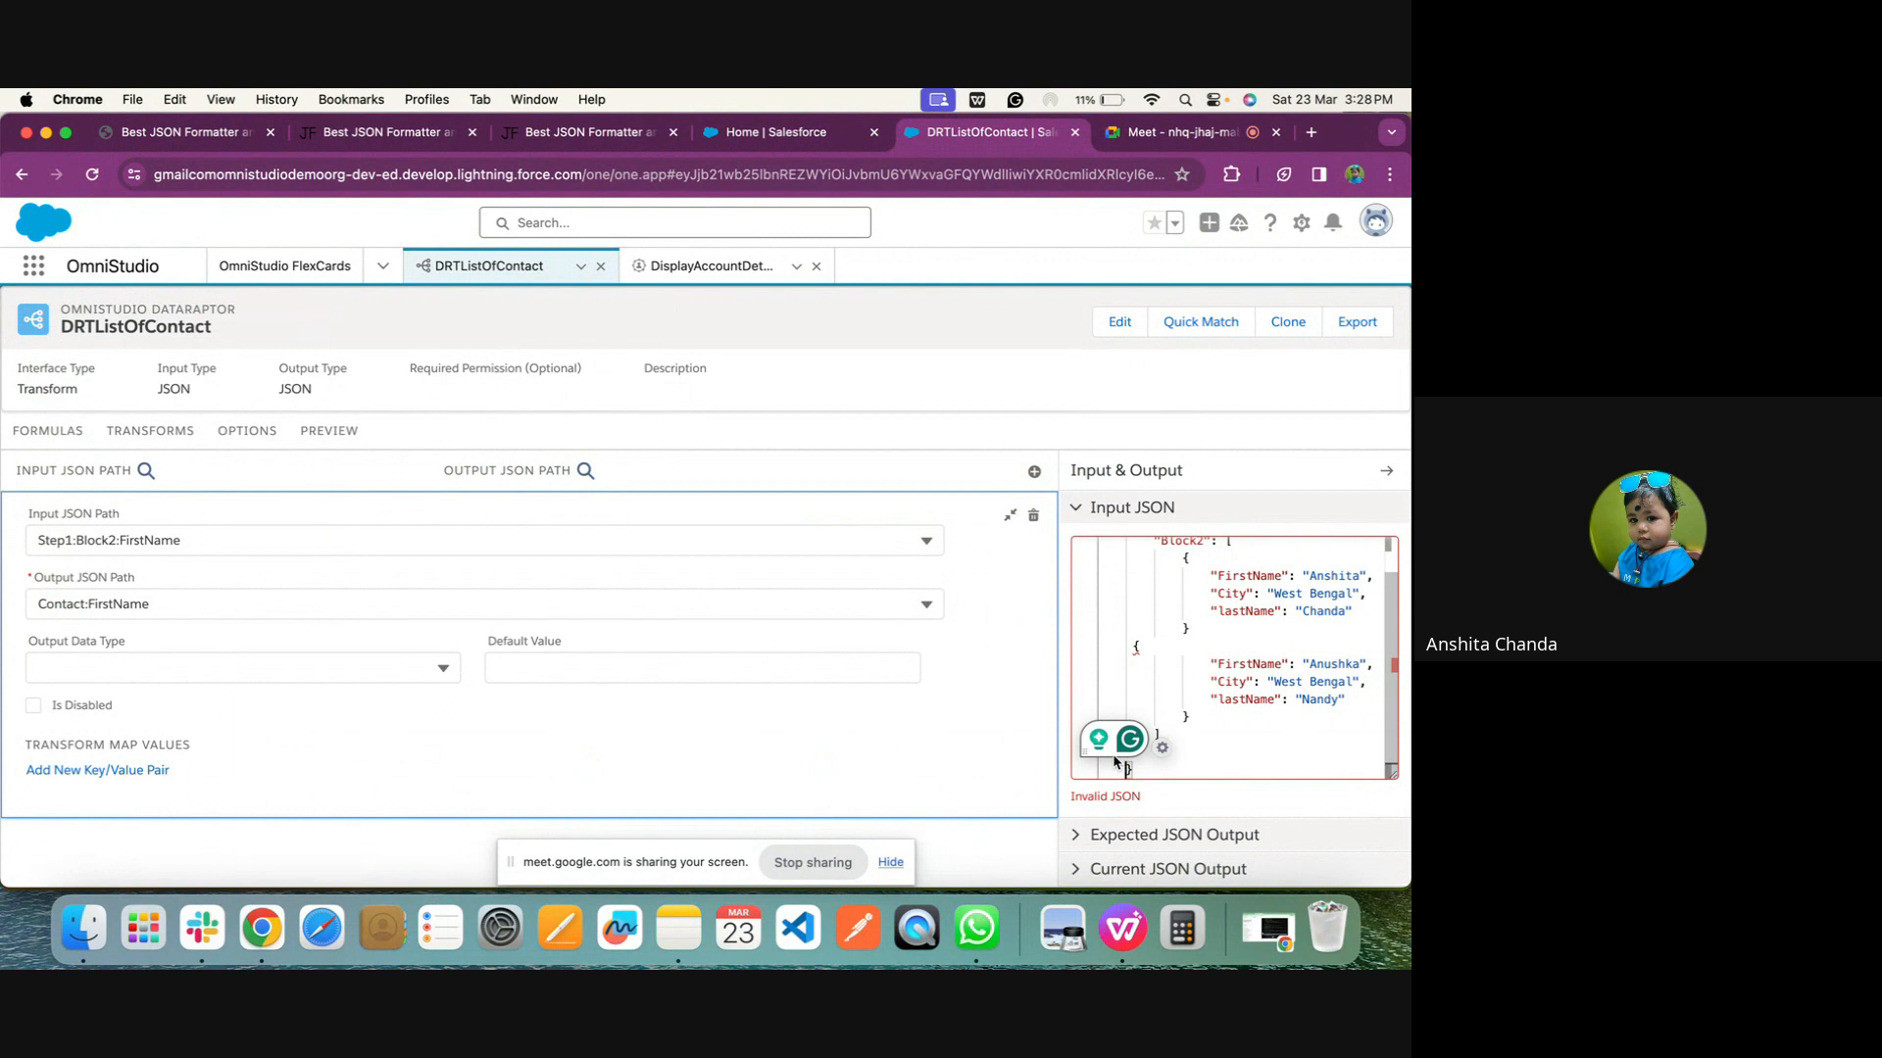
# Delete the opening brace of the second contact in the Input JSON's Block2 array, along with its blank line
pyautogui.click(215, 543)
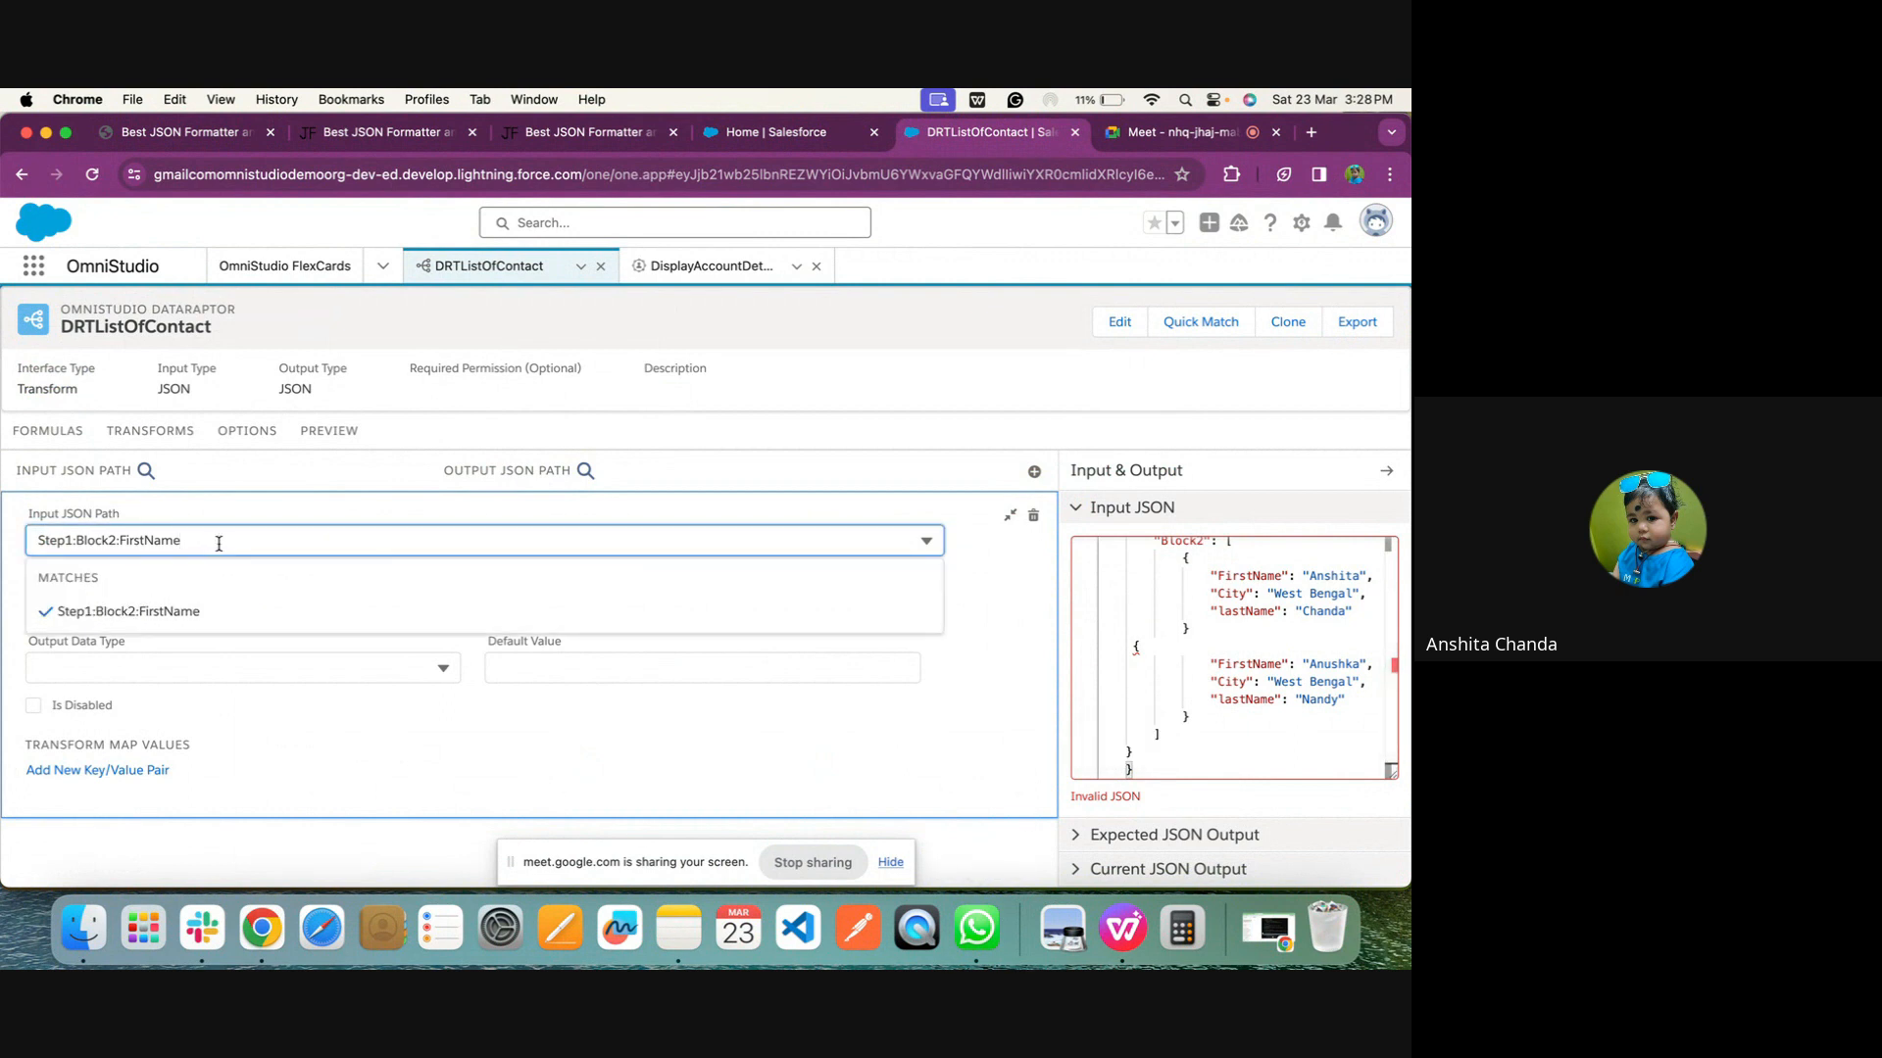
pyautogui.click(1139, 649)
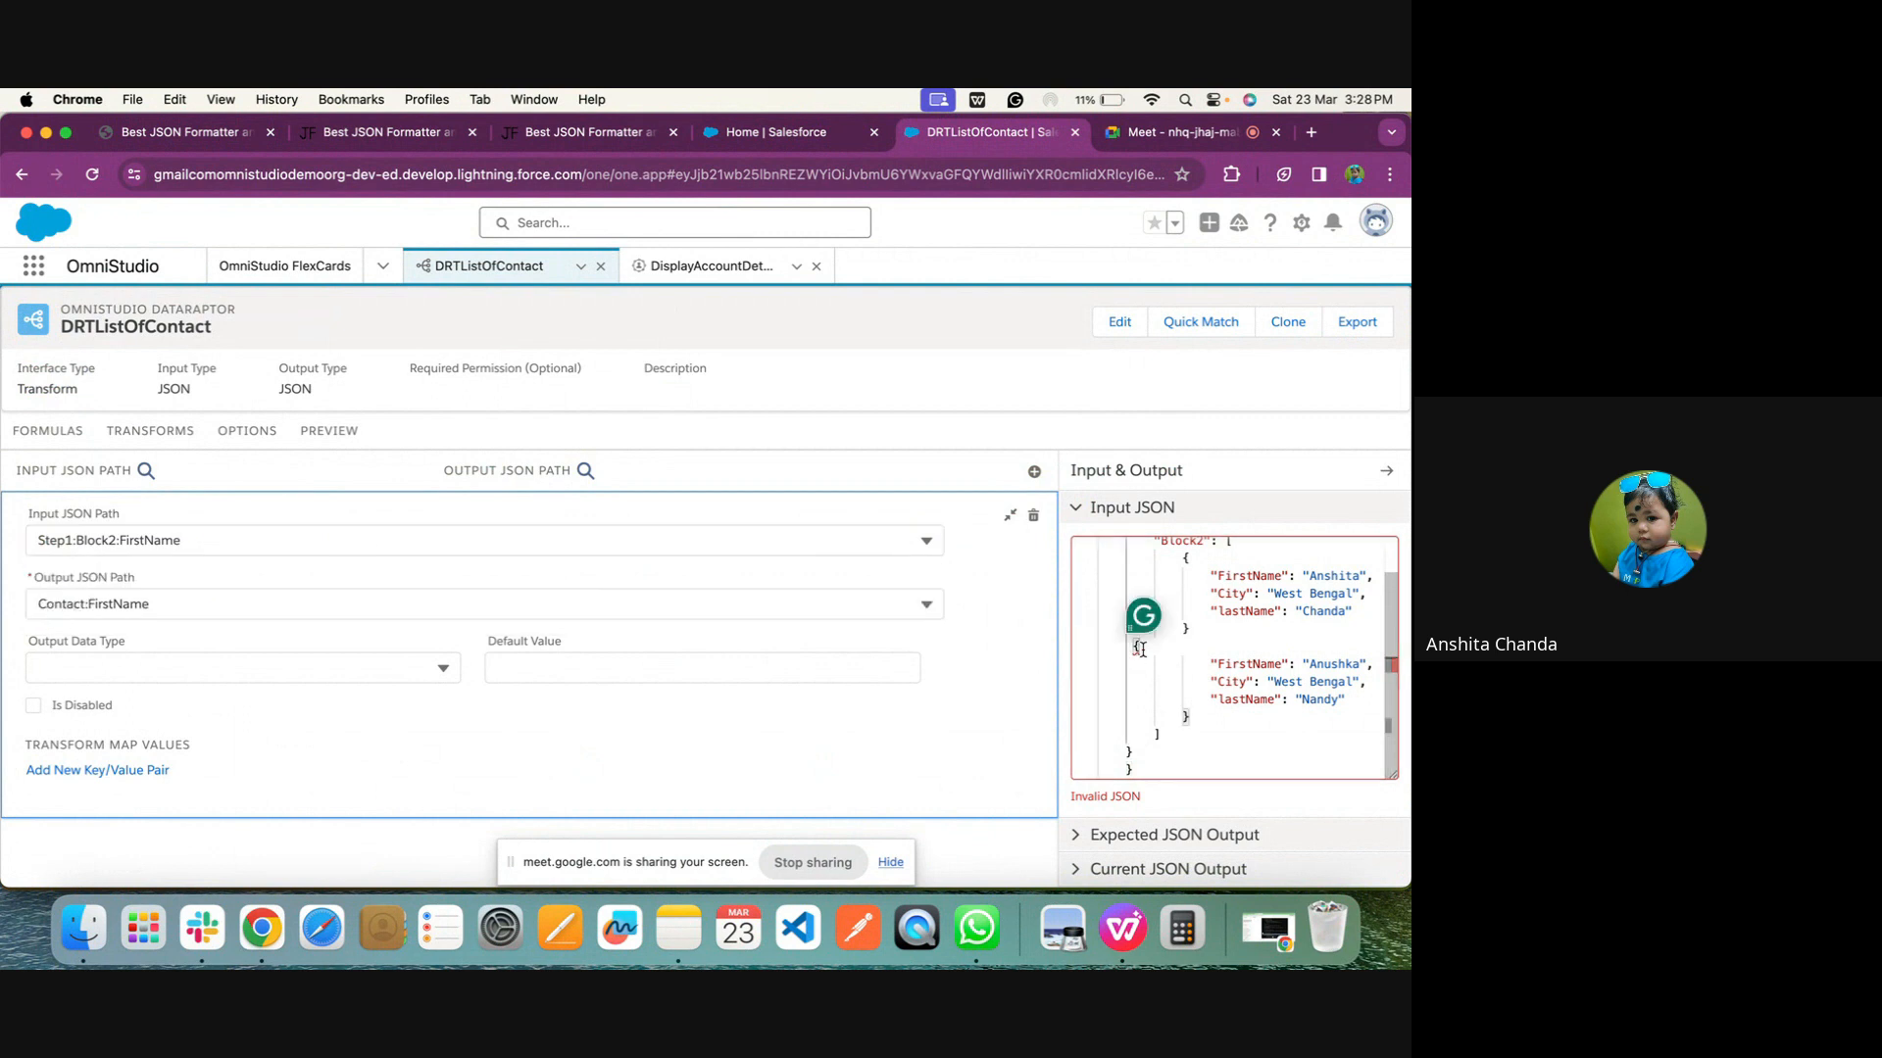
pyautogui.press('BackSpace')
pyautogui.press('BackSpace')
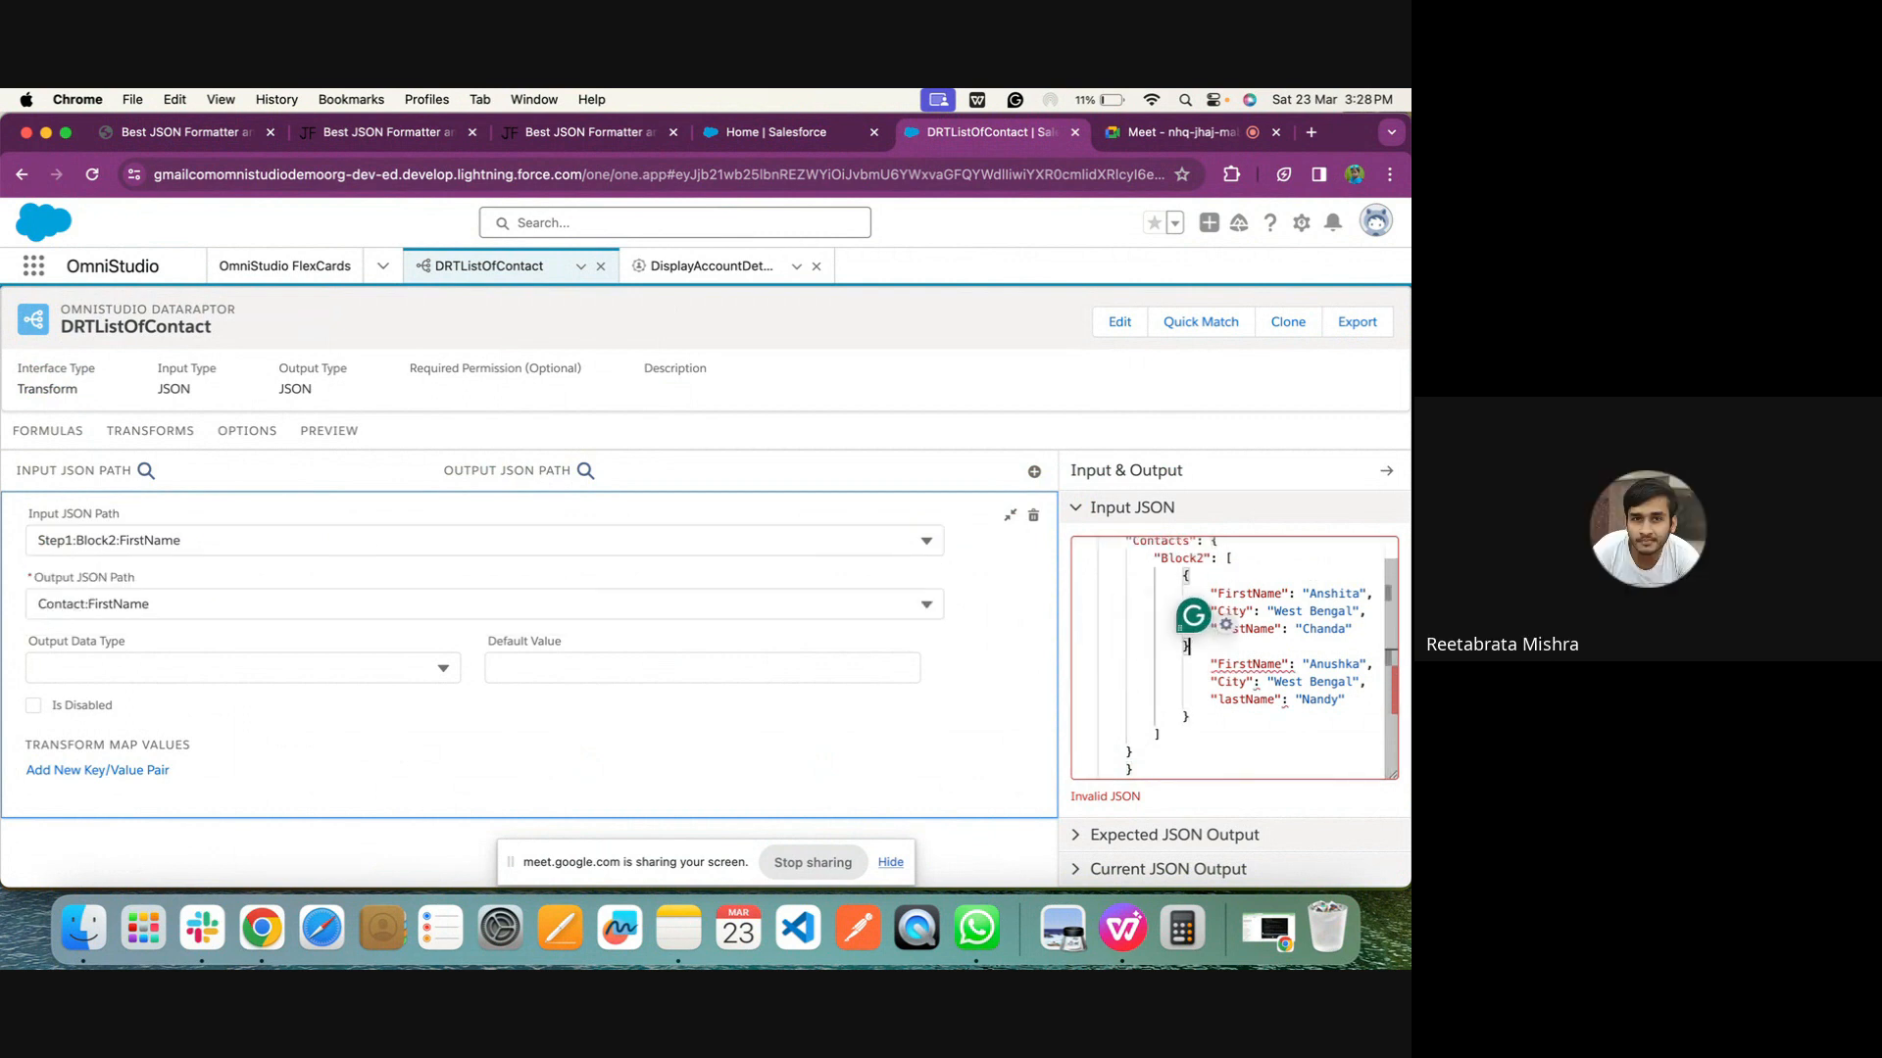
pyautogui.click(1156, 756)
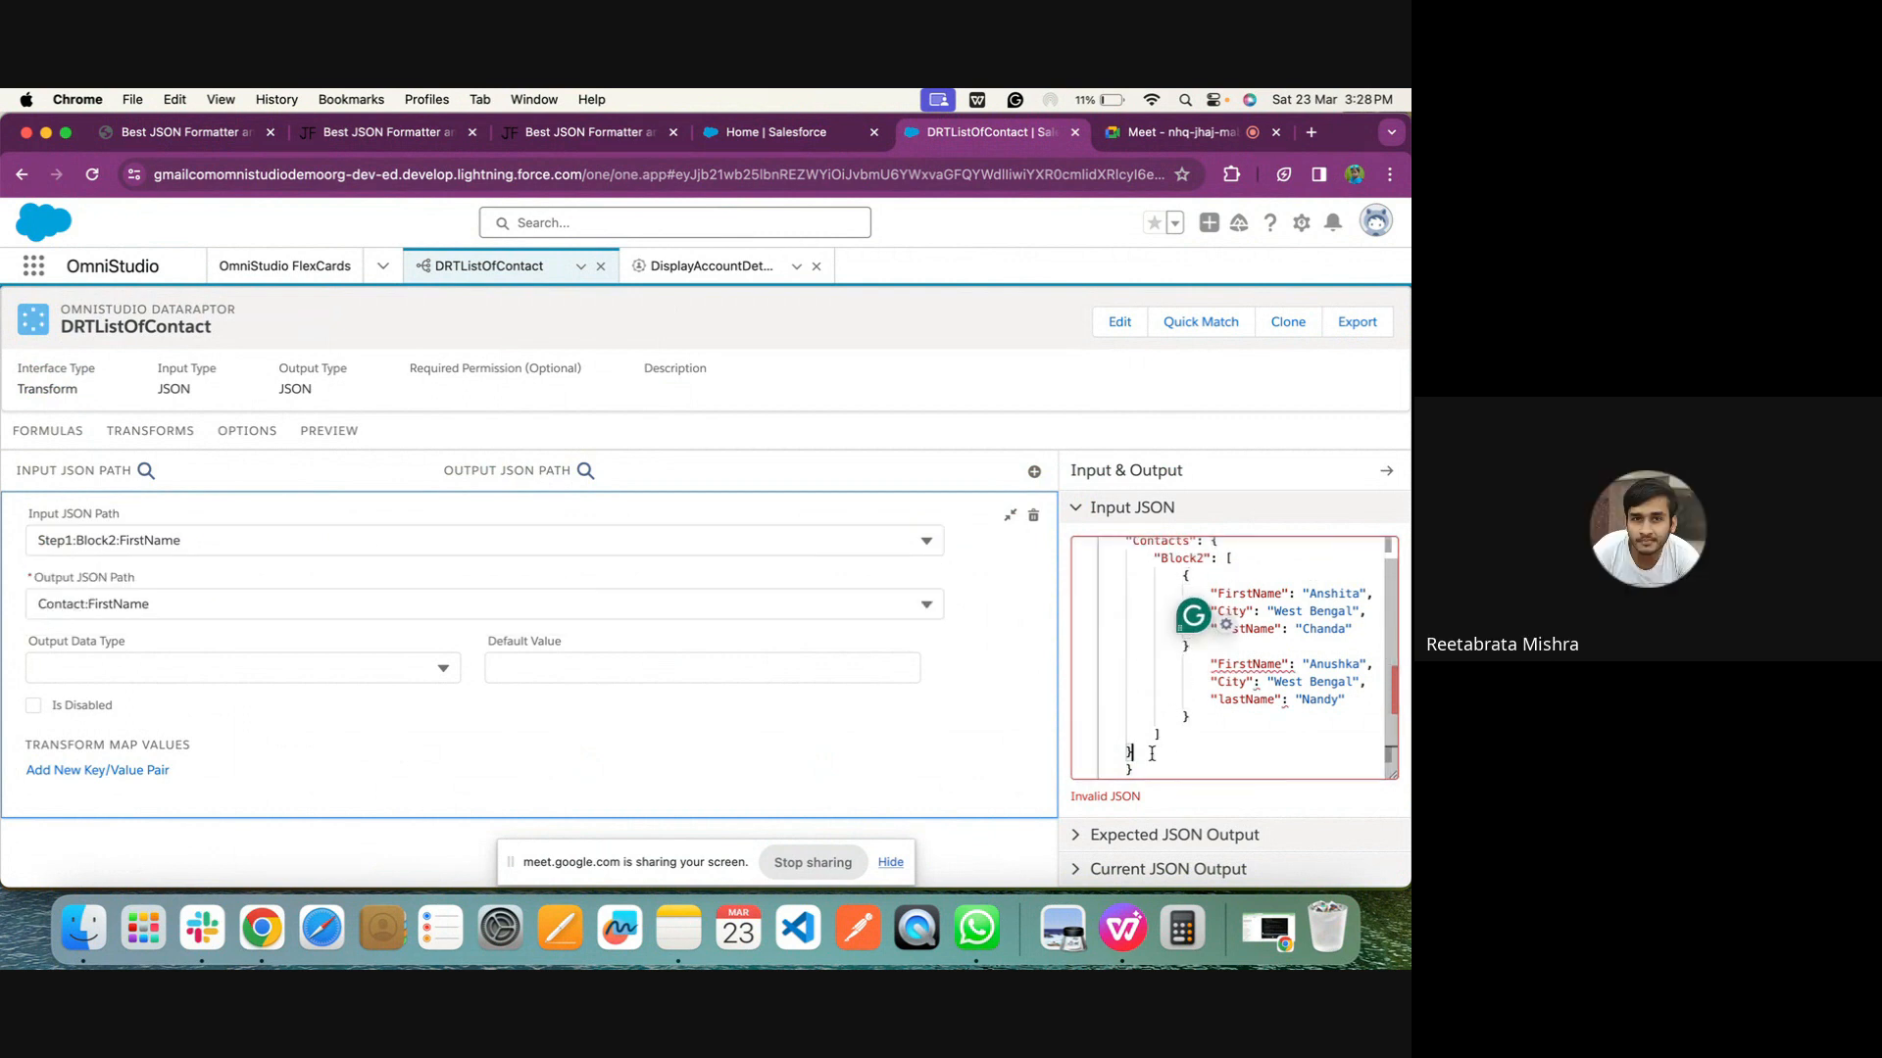
# Revisit the source in JSON Formatter, then replace DRTListOfContact's entire Input JSON with the copied Contacts JSON again
pyautogui.click(177, 130)
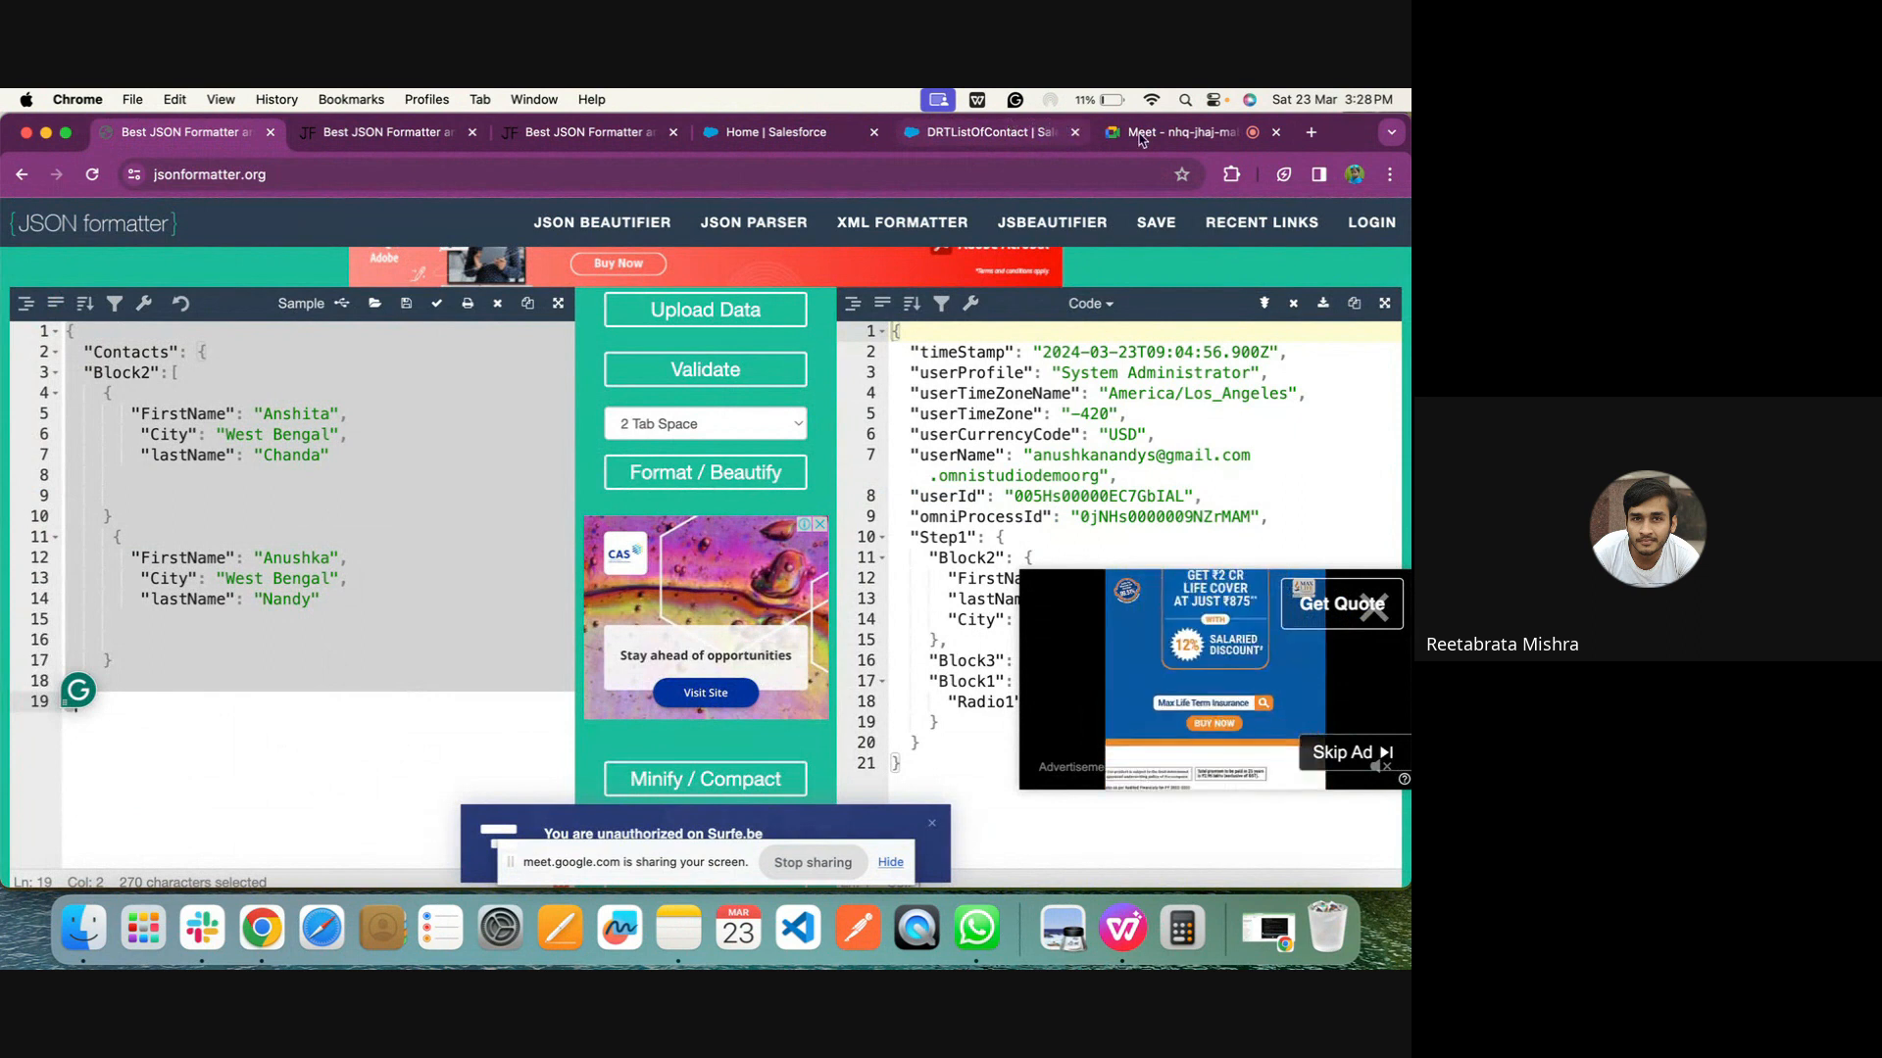
pyautogui.click(1008, 125)
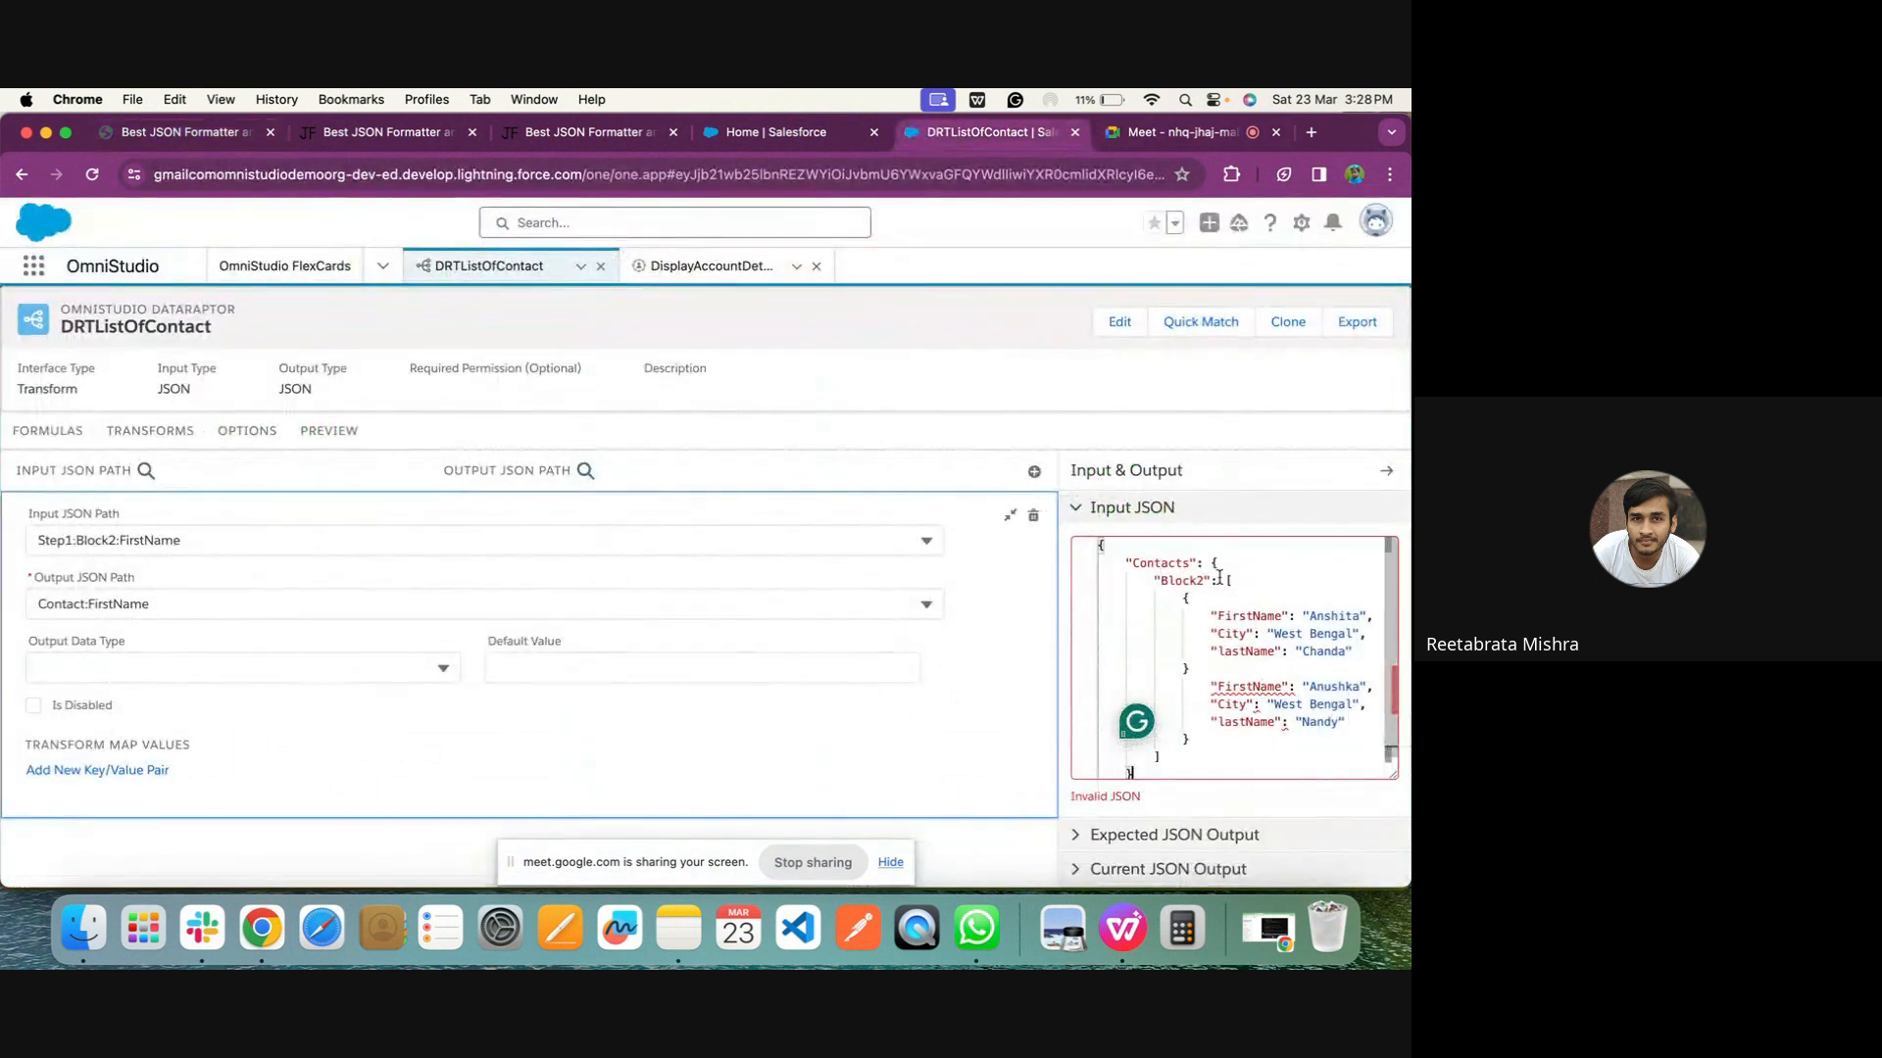
pyautogui.scroll(1, 1097, 554)
pyautogui.click(1095, 547)
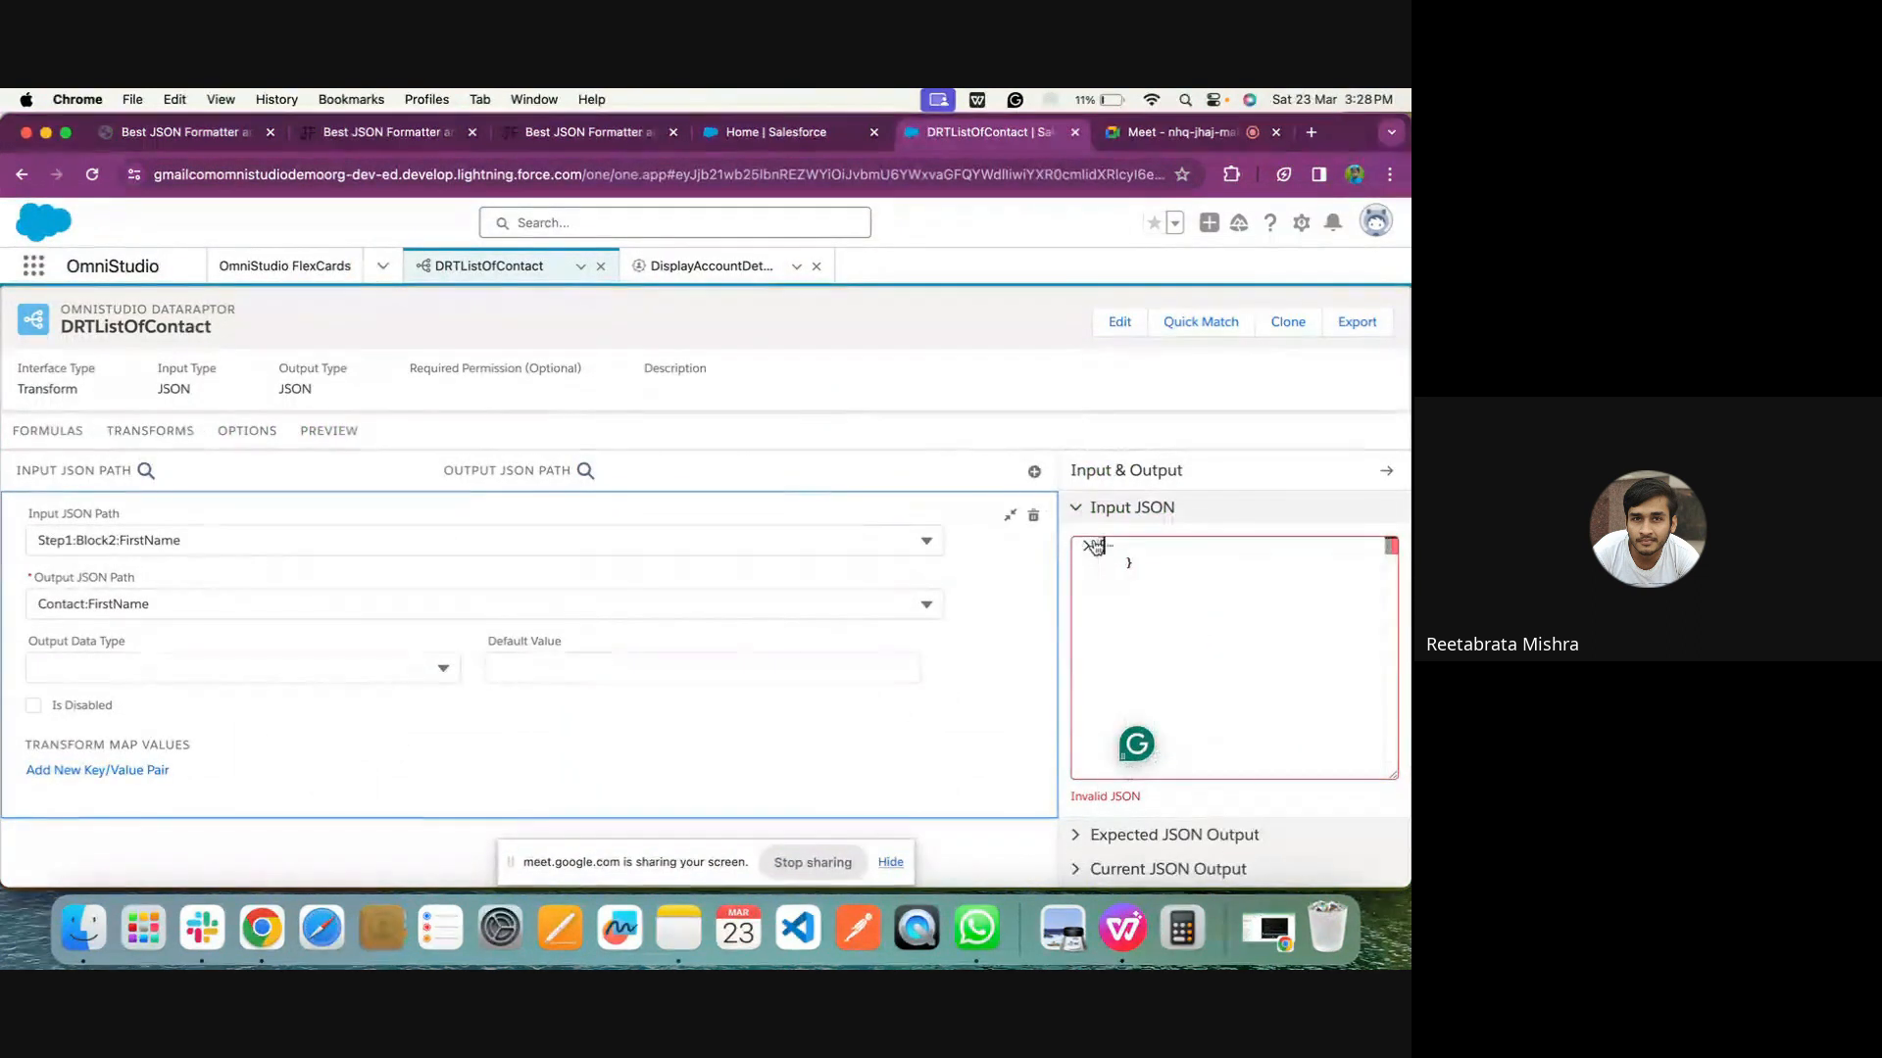
pyautogui.click(1097, 546)
pyautogui.moveTo(1100, 545); pyautogui.dragTo(1141, 784)
pyautogui.write('{     "Contacts": {         "Block2": [             {                 "FirstName": "Anshita",                 "City": "West Bengal",                 "lastName": "Chanda"             }      {                 "FirstName": "Anushka",                 "City": "West Bengal",                 "lastName": "Nandy"             }         ]     }')
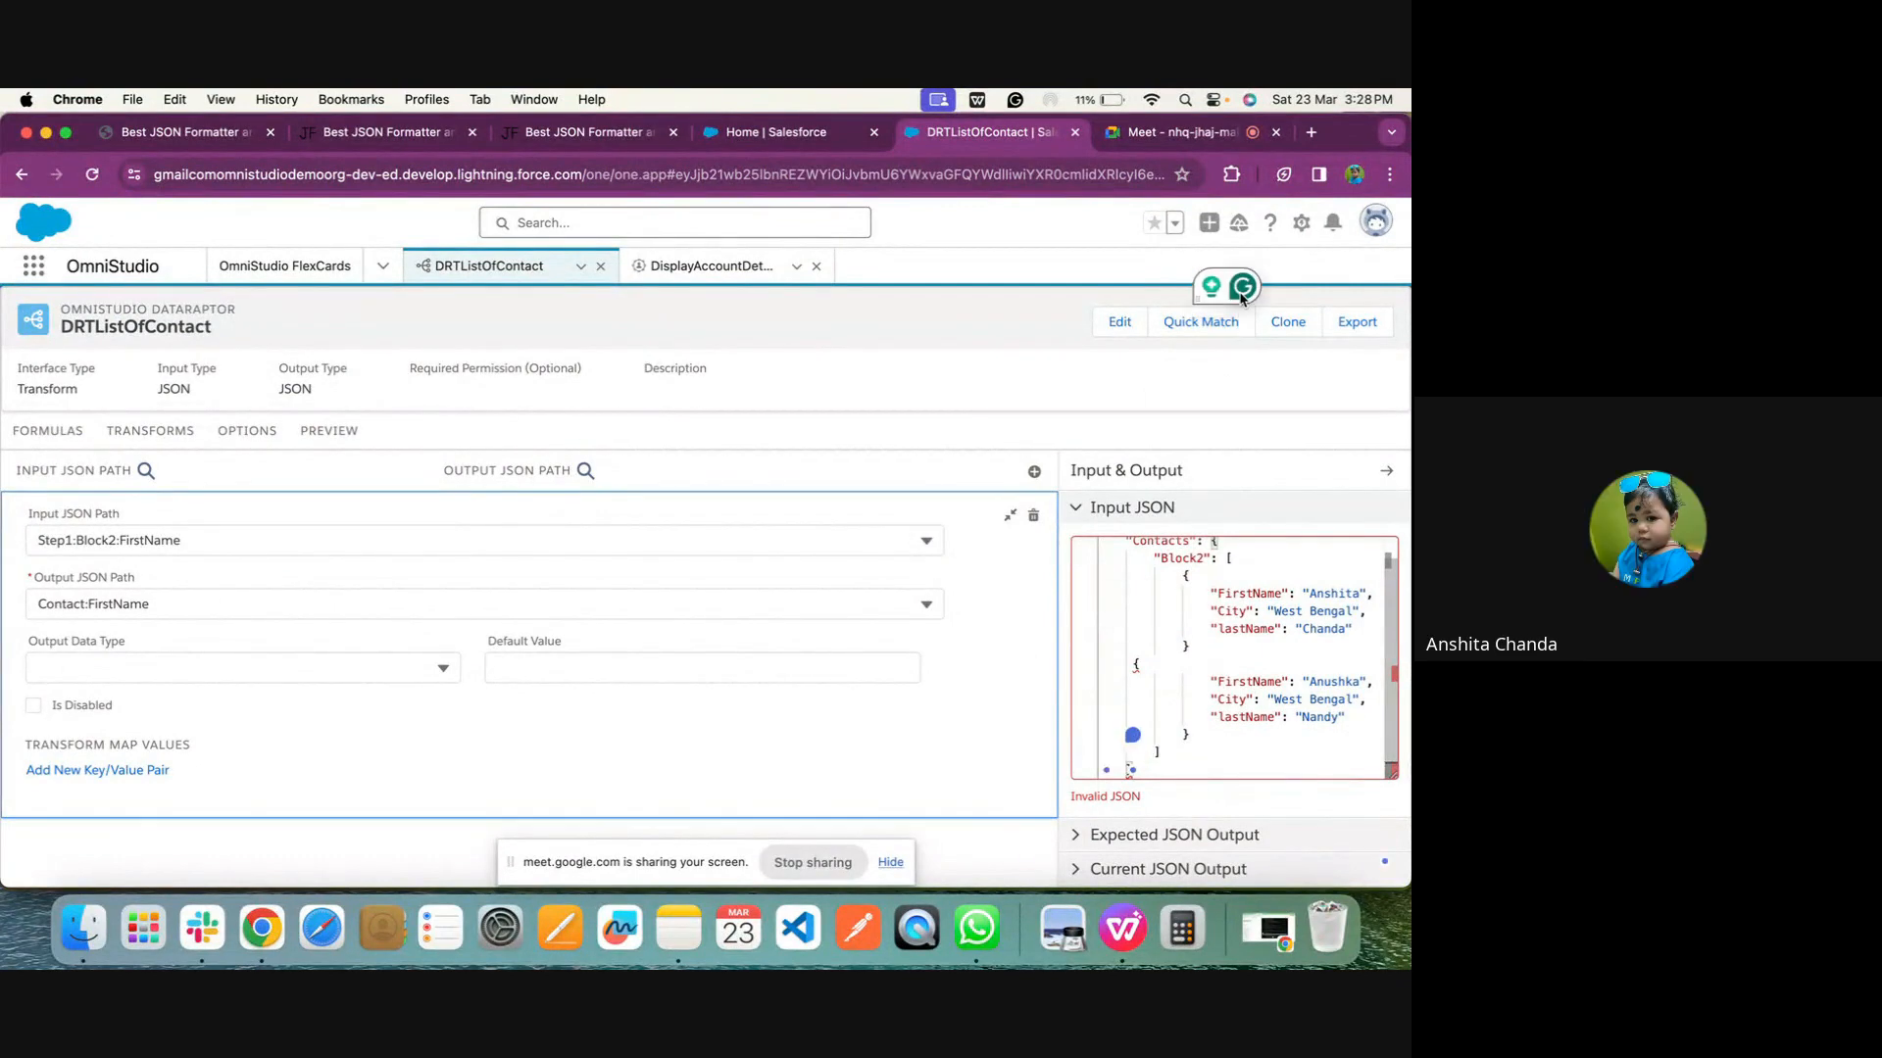
pyautogui.moveTo(1127, 735); pyautogui.dragTo(1195, 455)
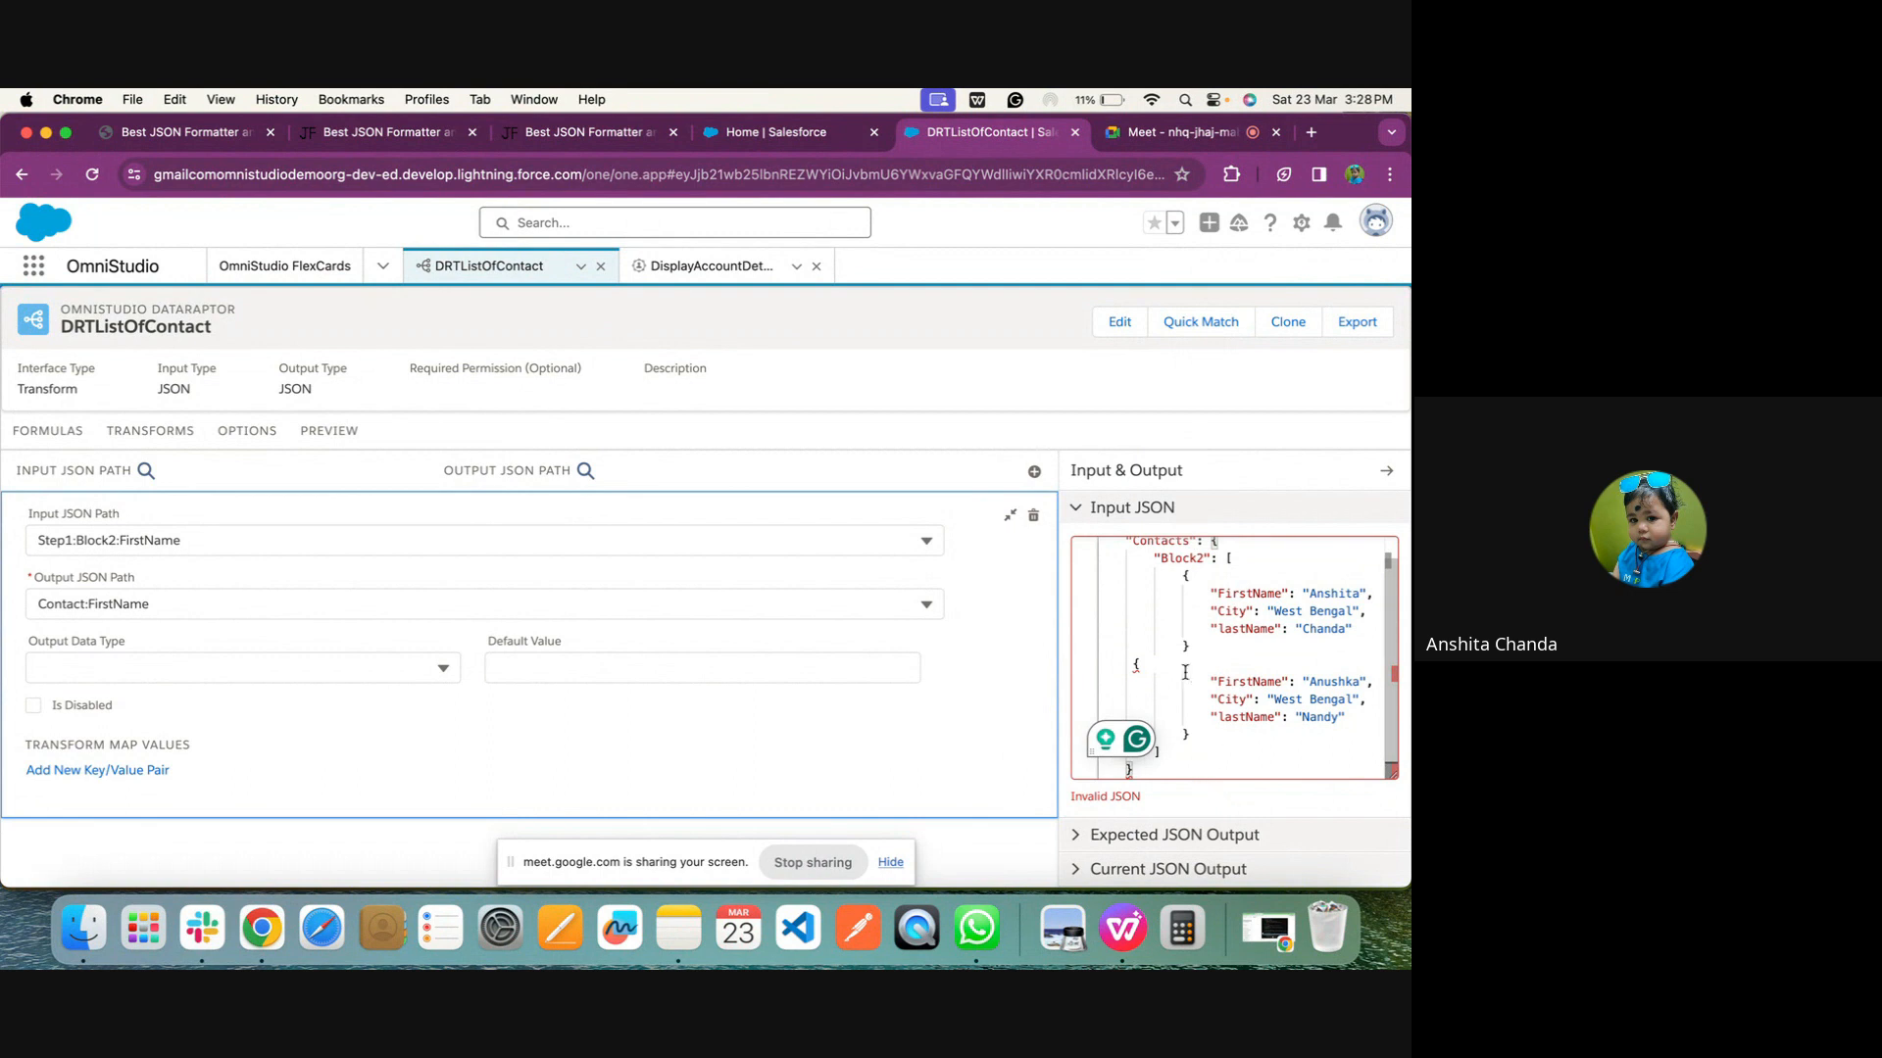
pyautogui.click(1224, 742)
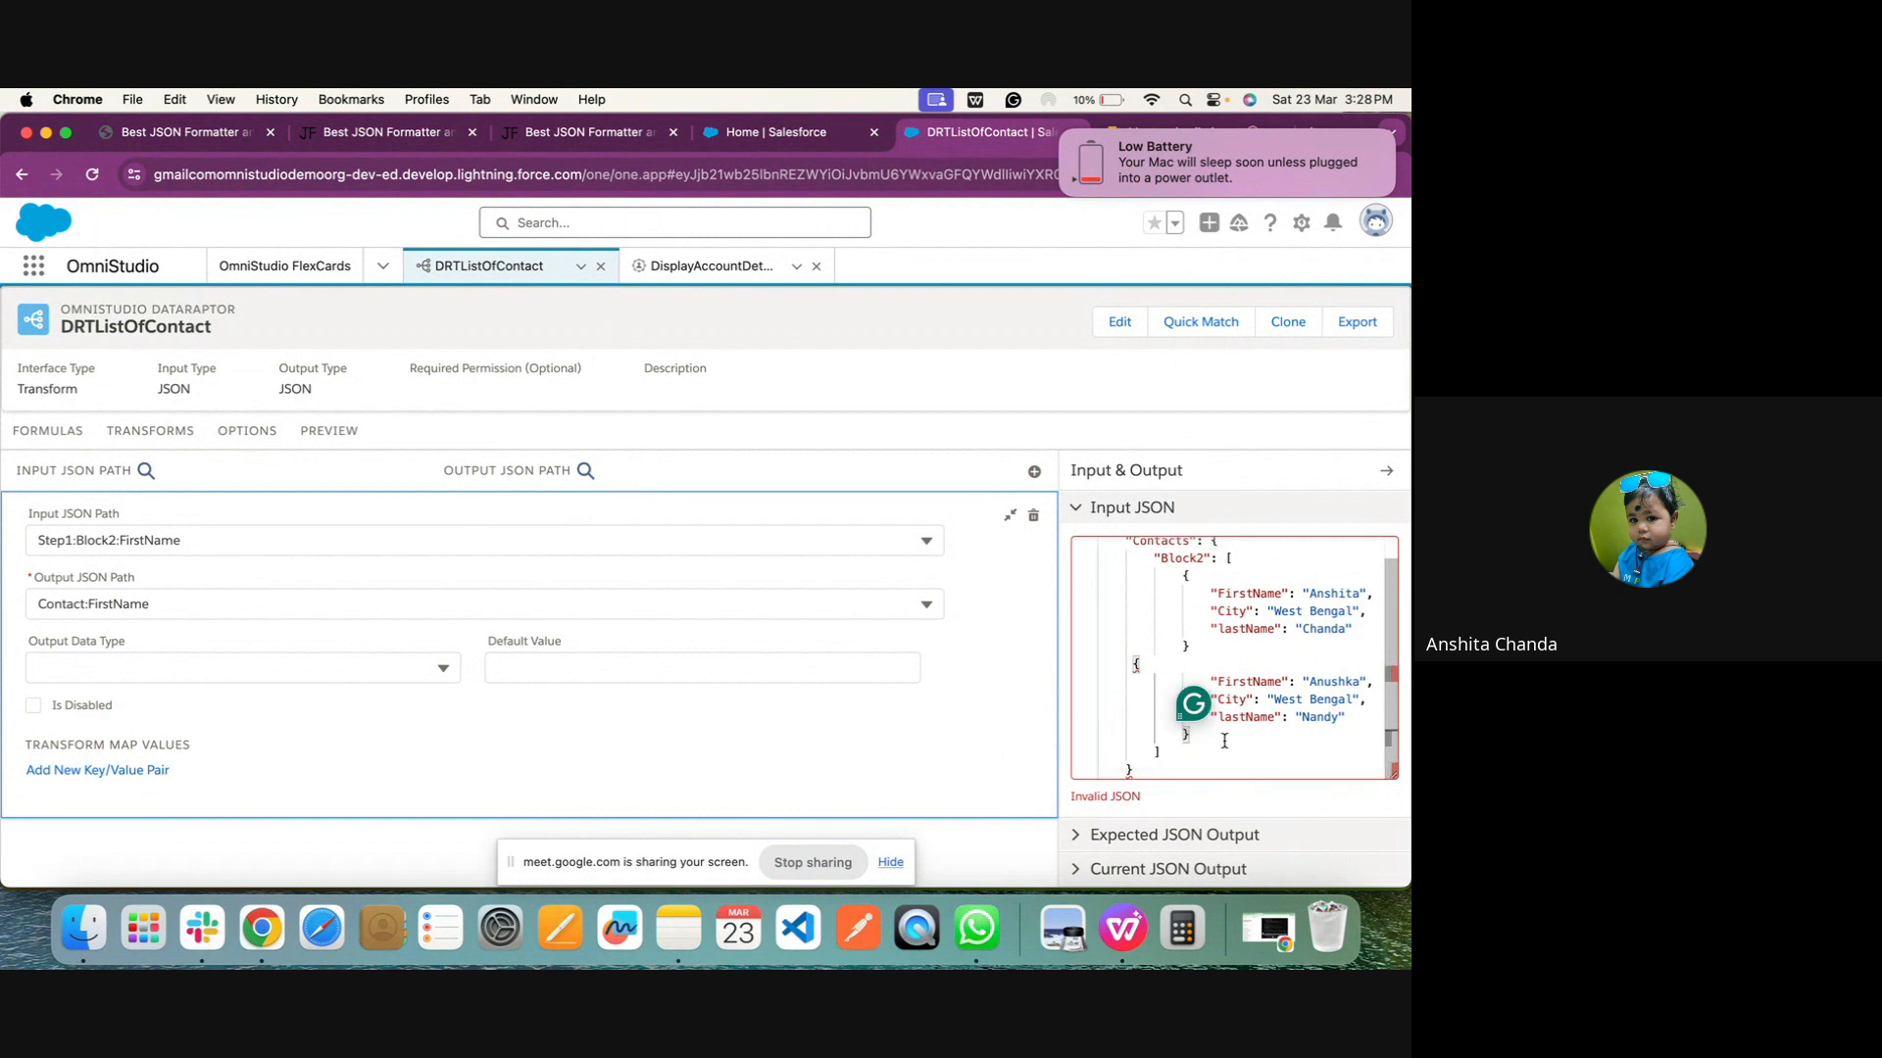
pyautogui.click(1220, 642)
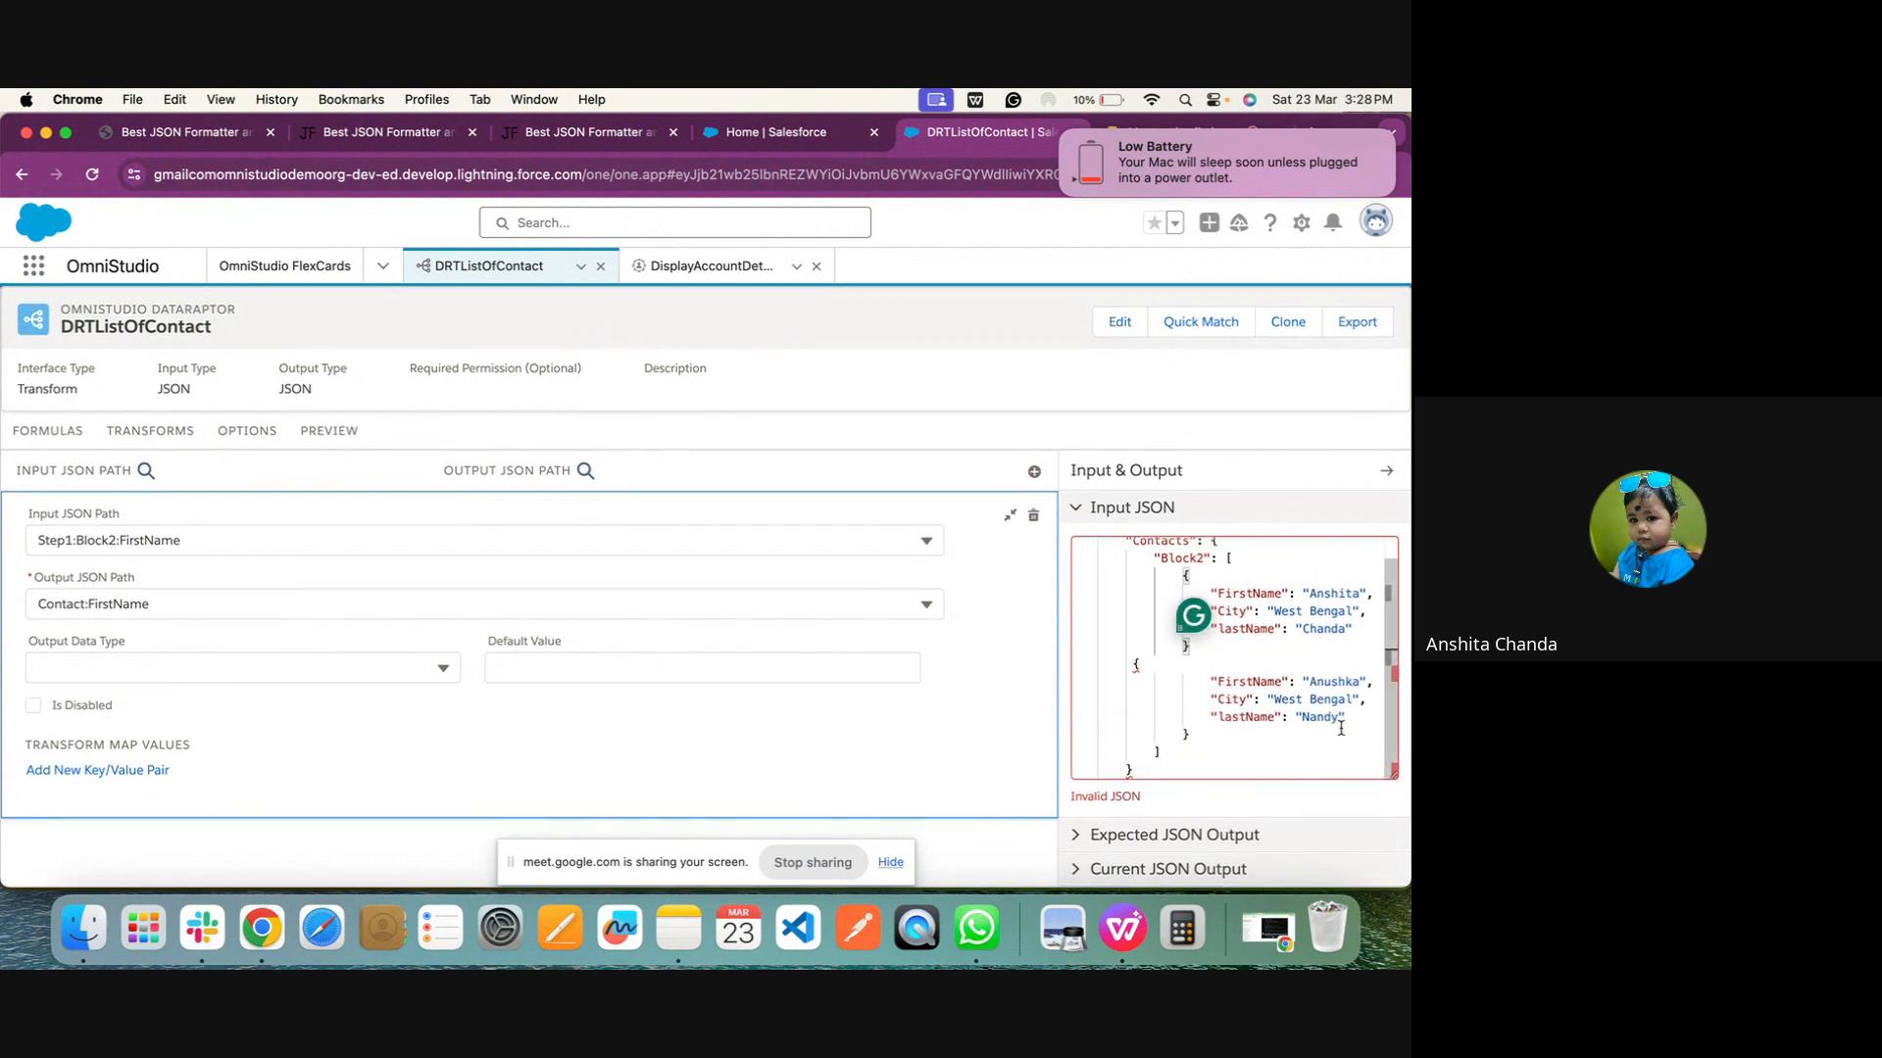
pyautogui.click(816, 876)
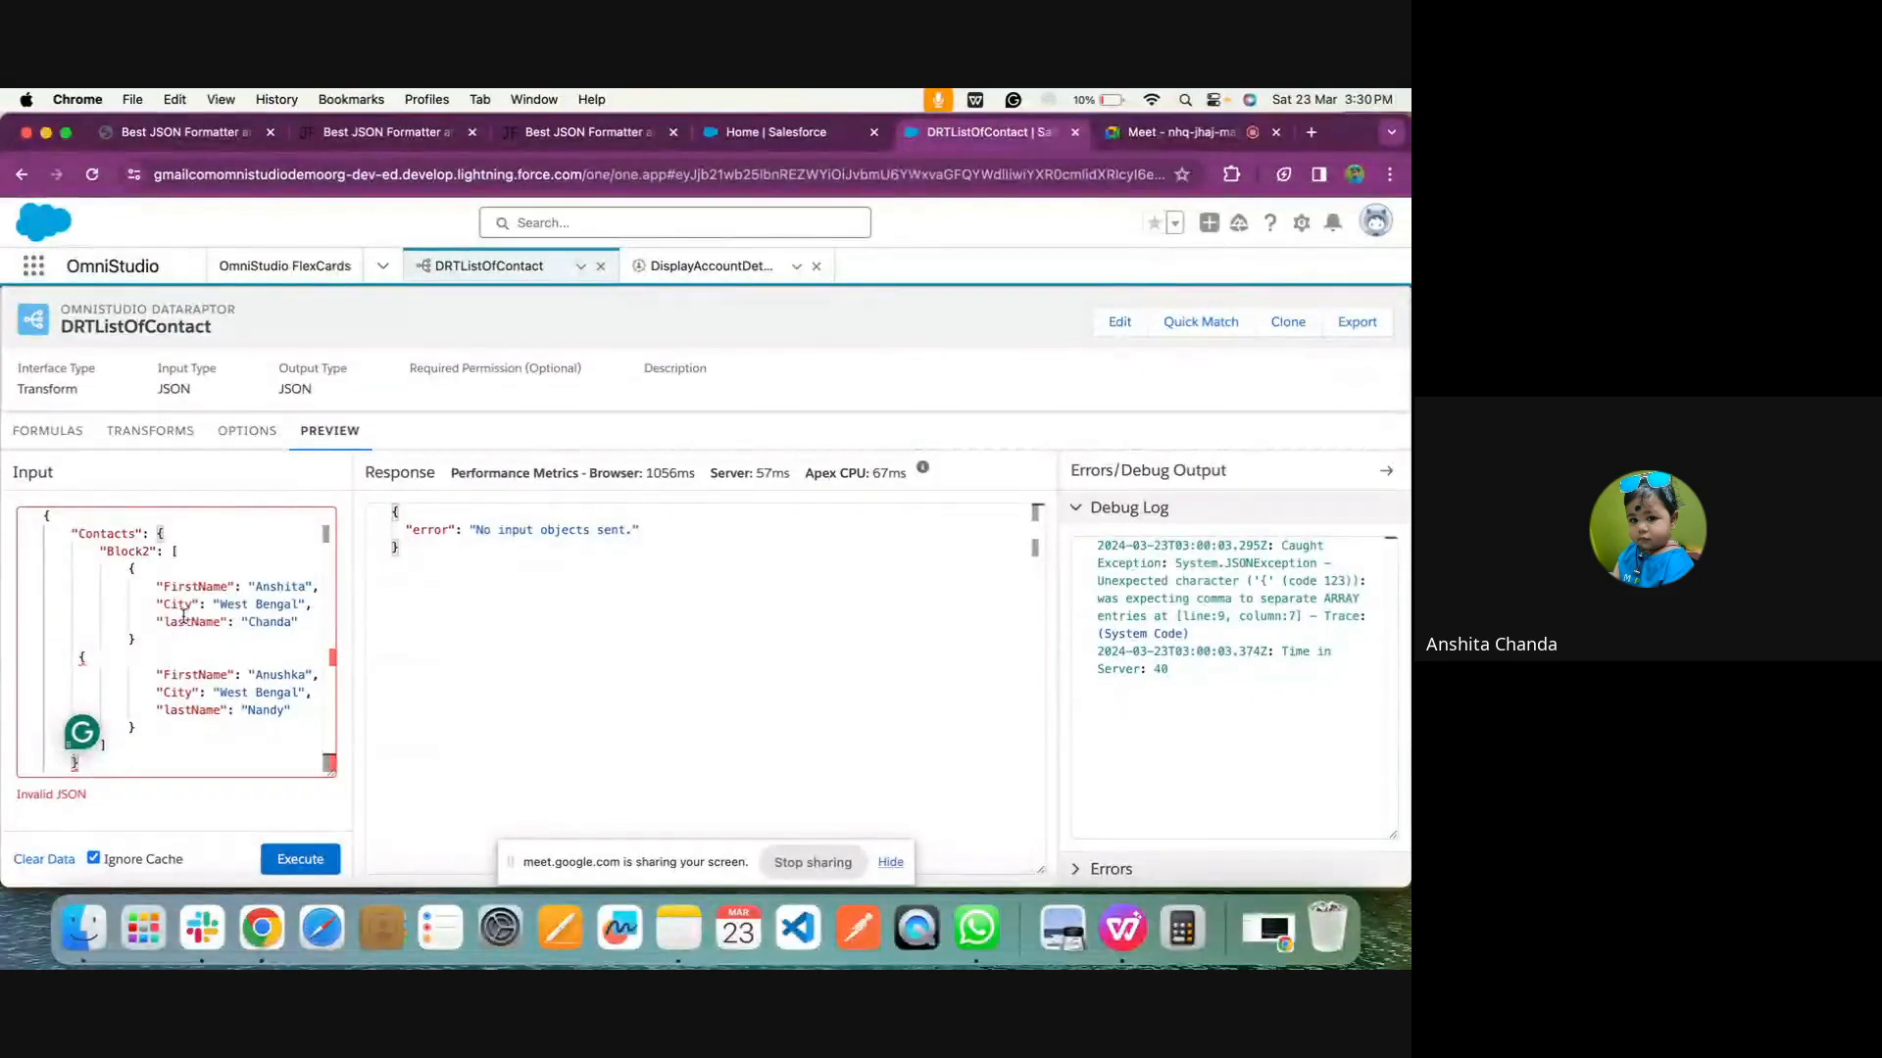
pyautogui.click(126, 653)
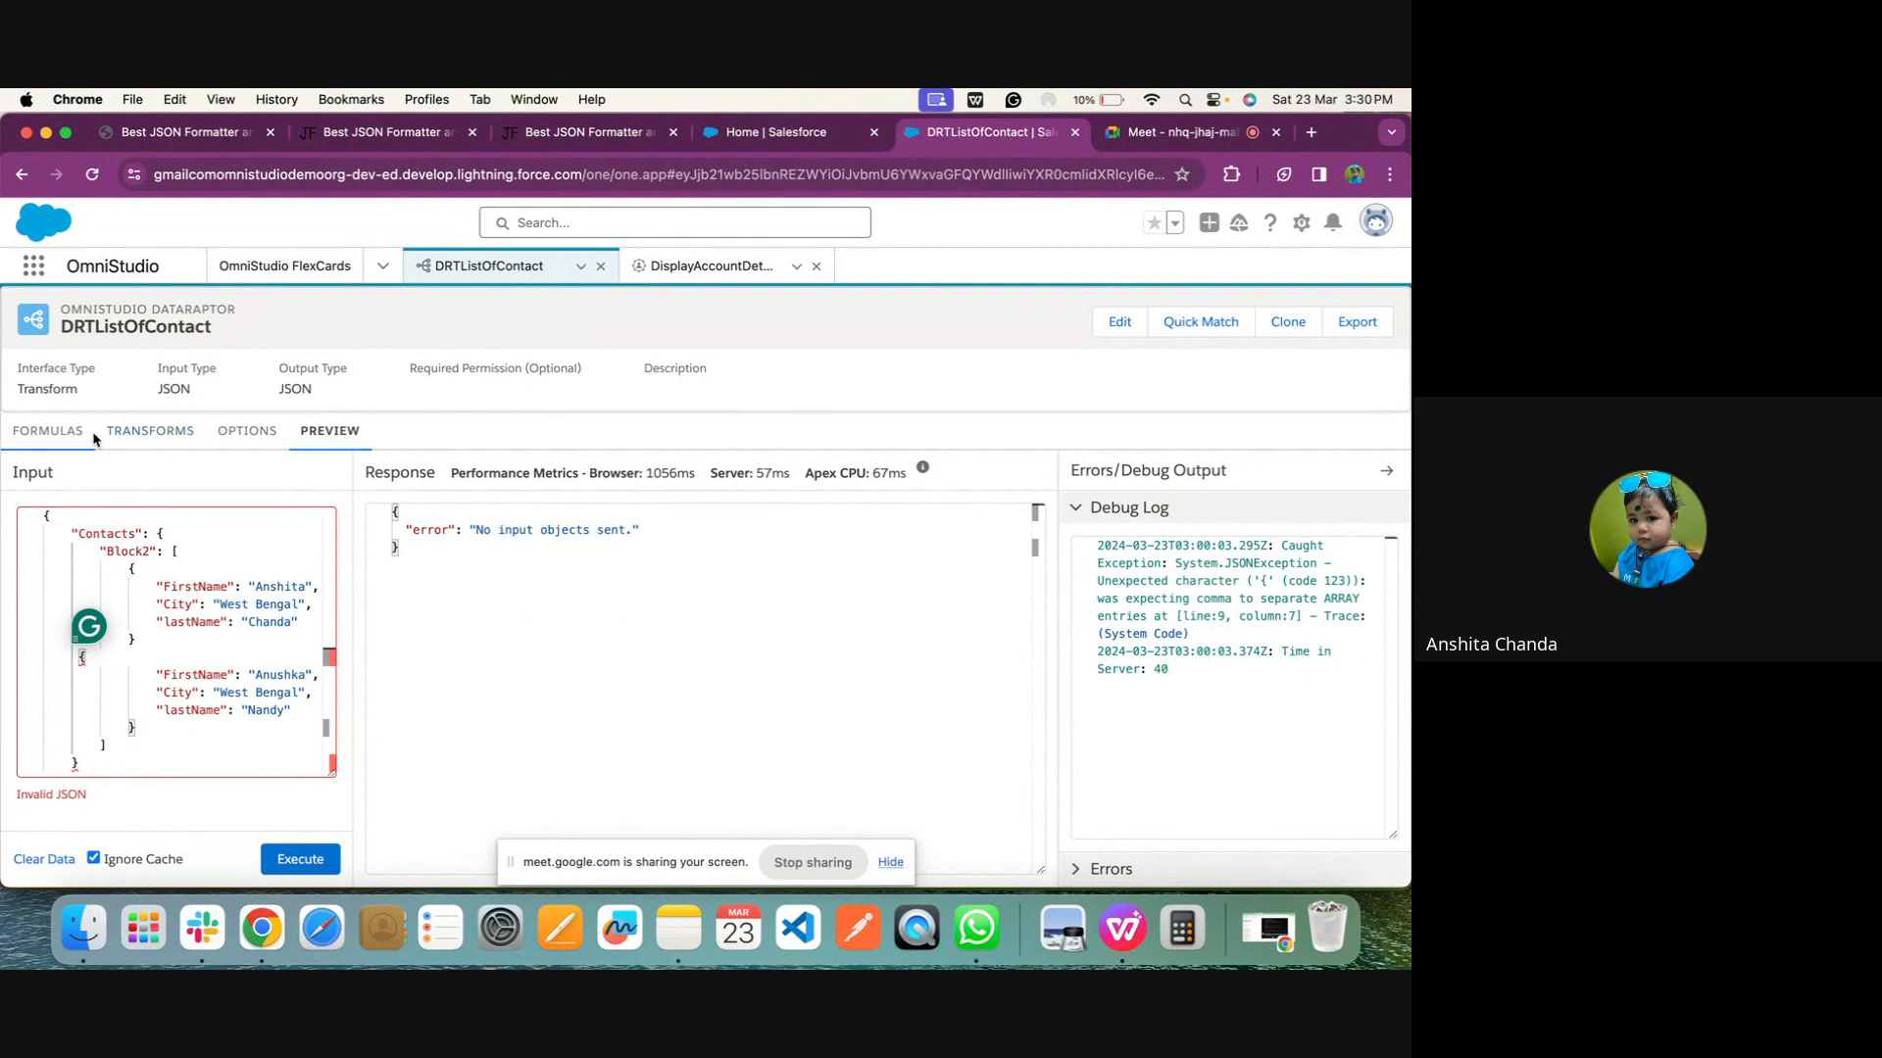
# Reopen the Input JSON in DRTListOfContact's transforms and delete the last closing brace
pyautogui.click(49, 431)
pyautogui.click(140, 434)
pyautogui.click(196, 524)
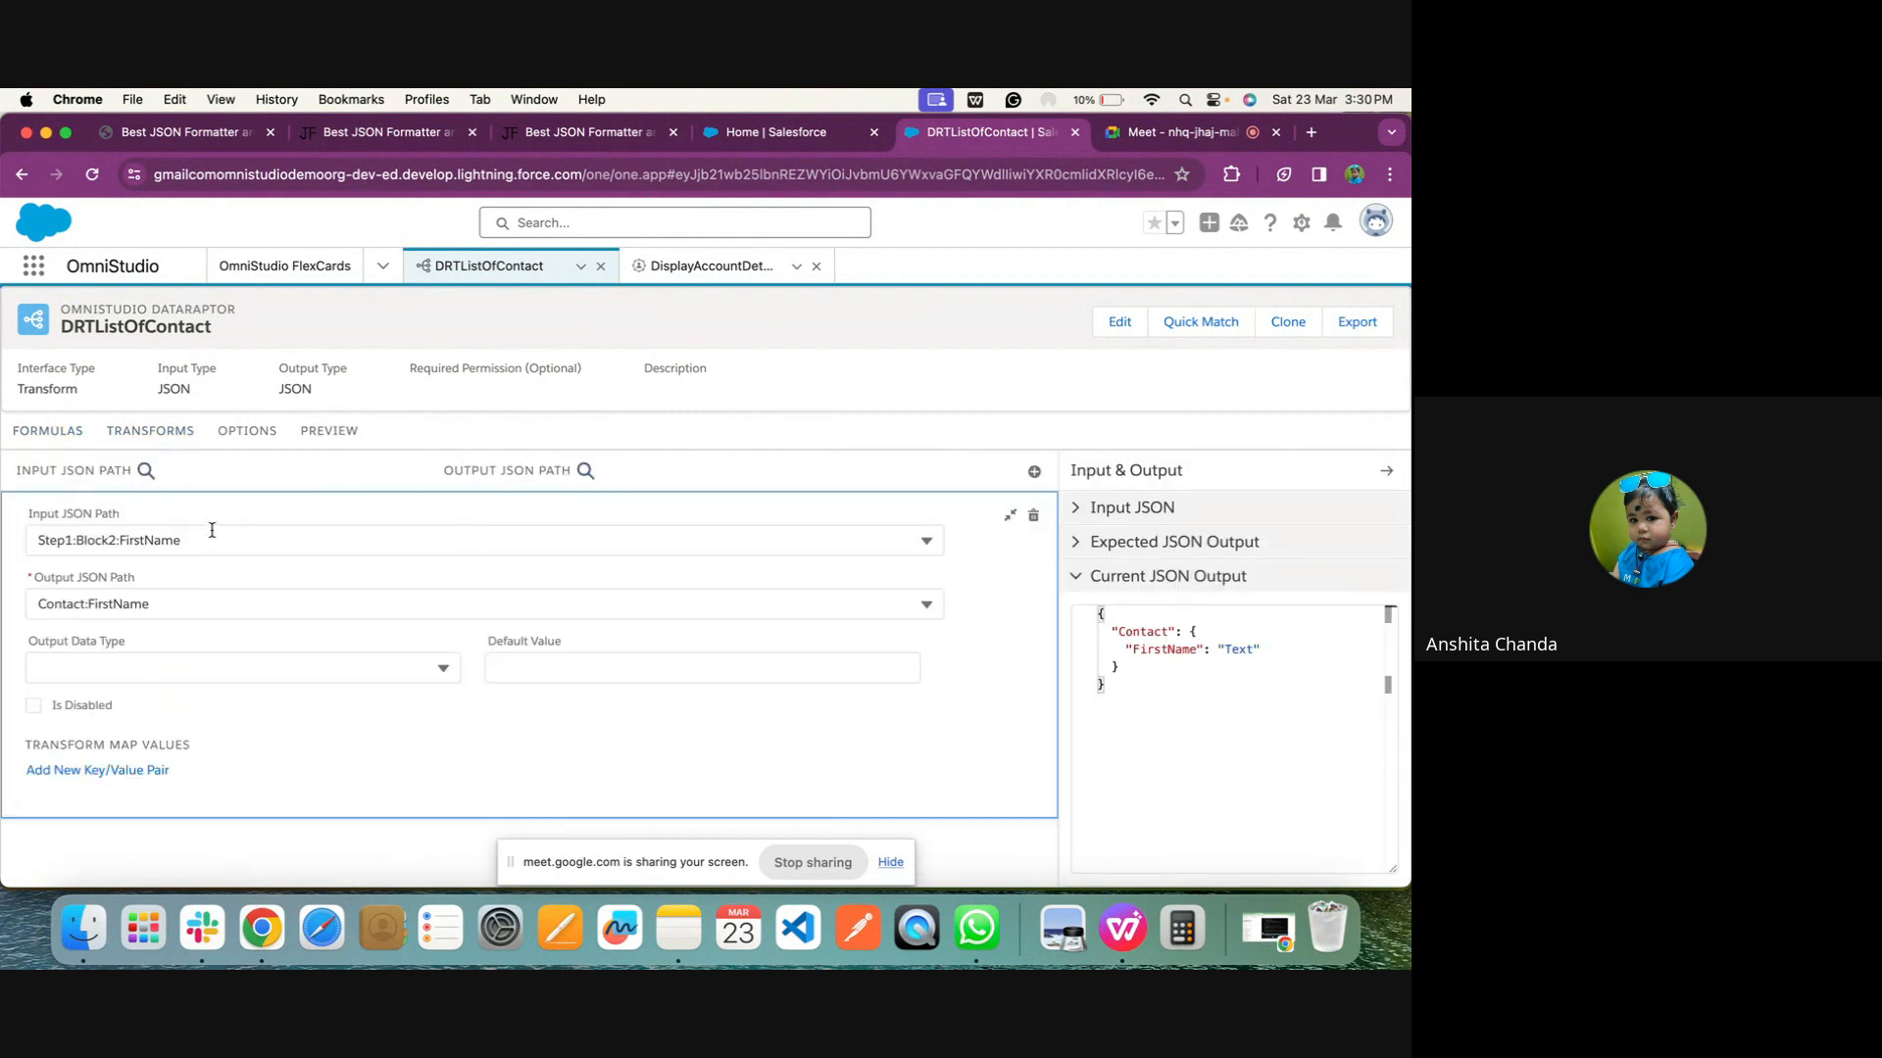
pyautogui.click(1134, 507)
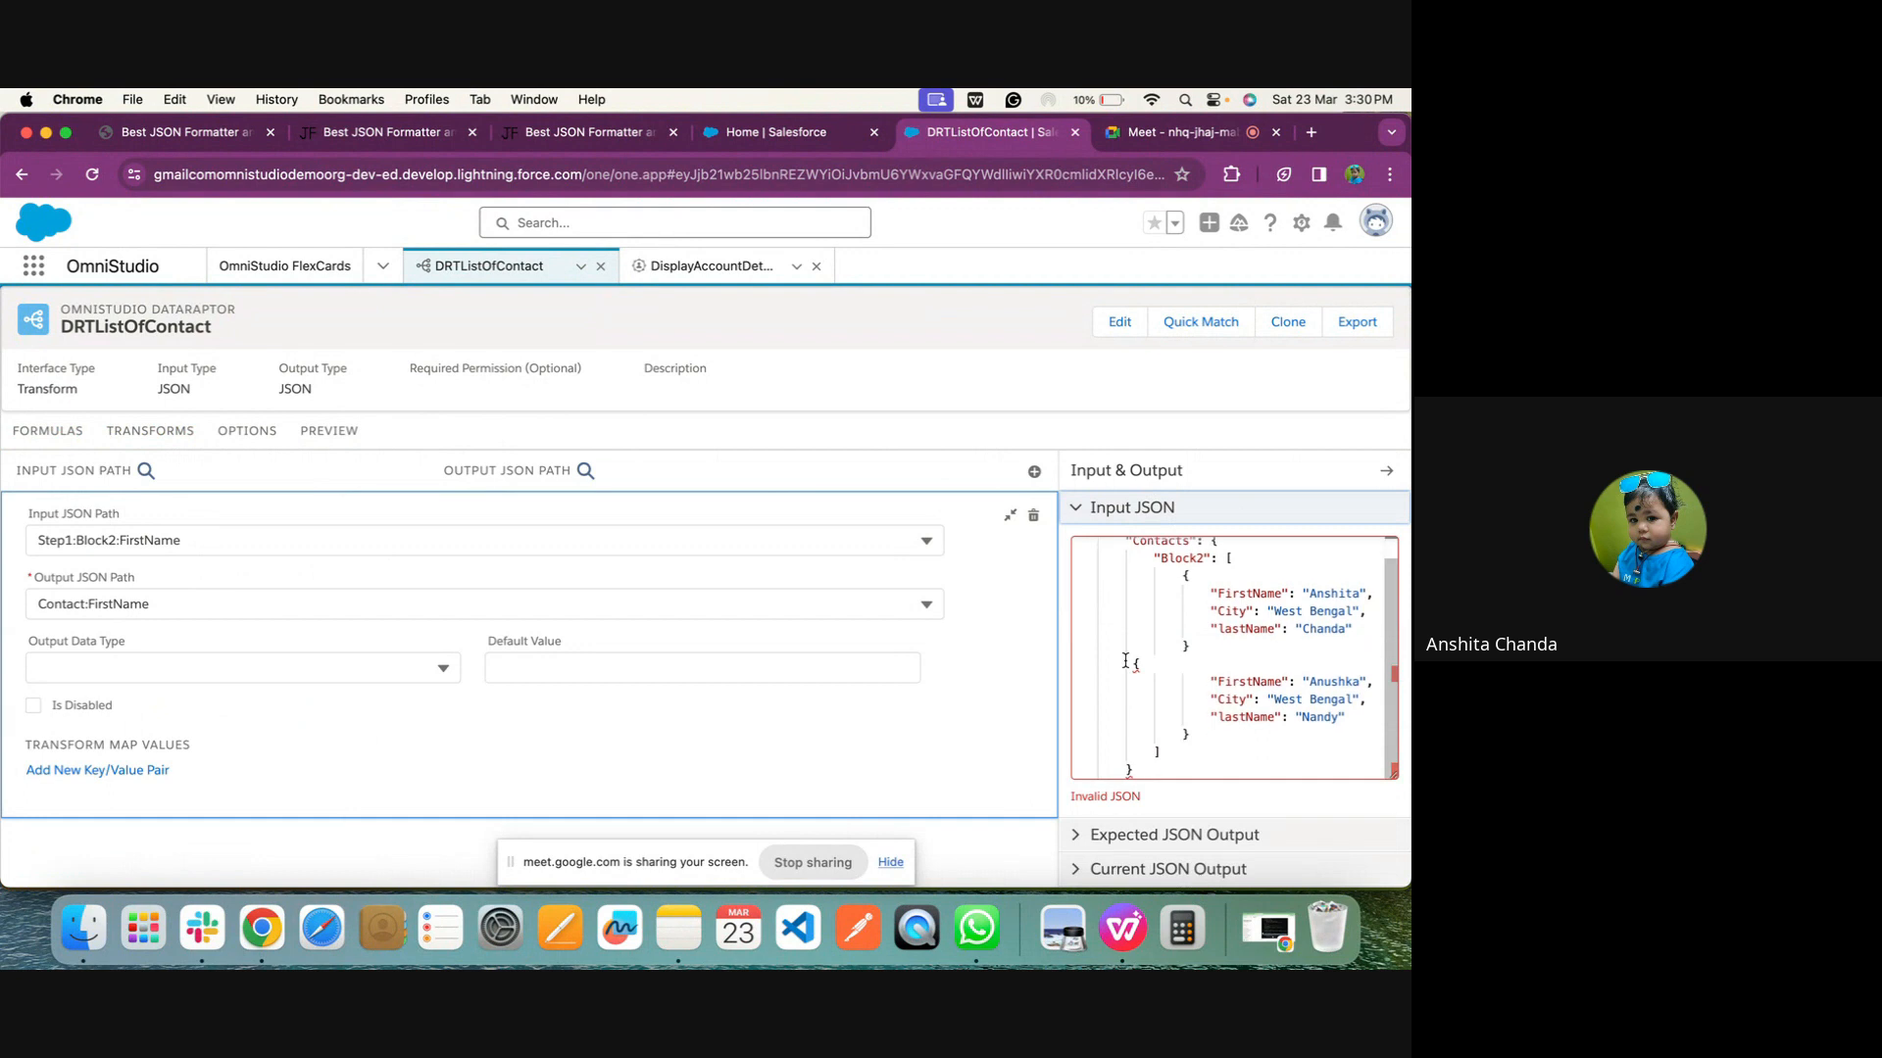
pyautogui.click(1151, 768)
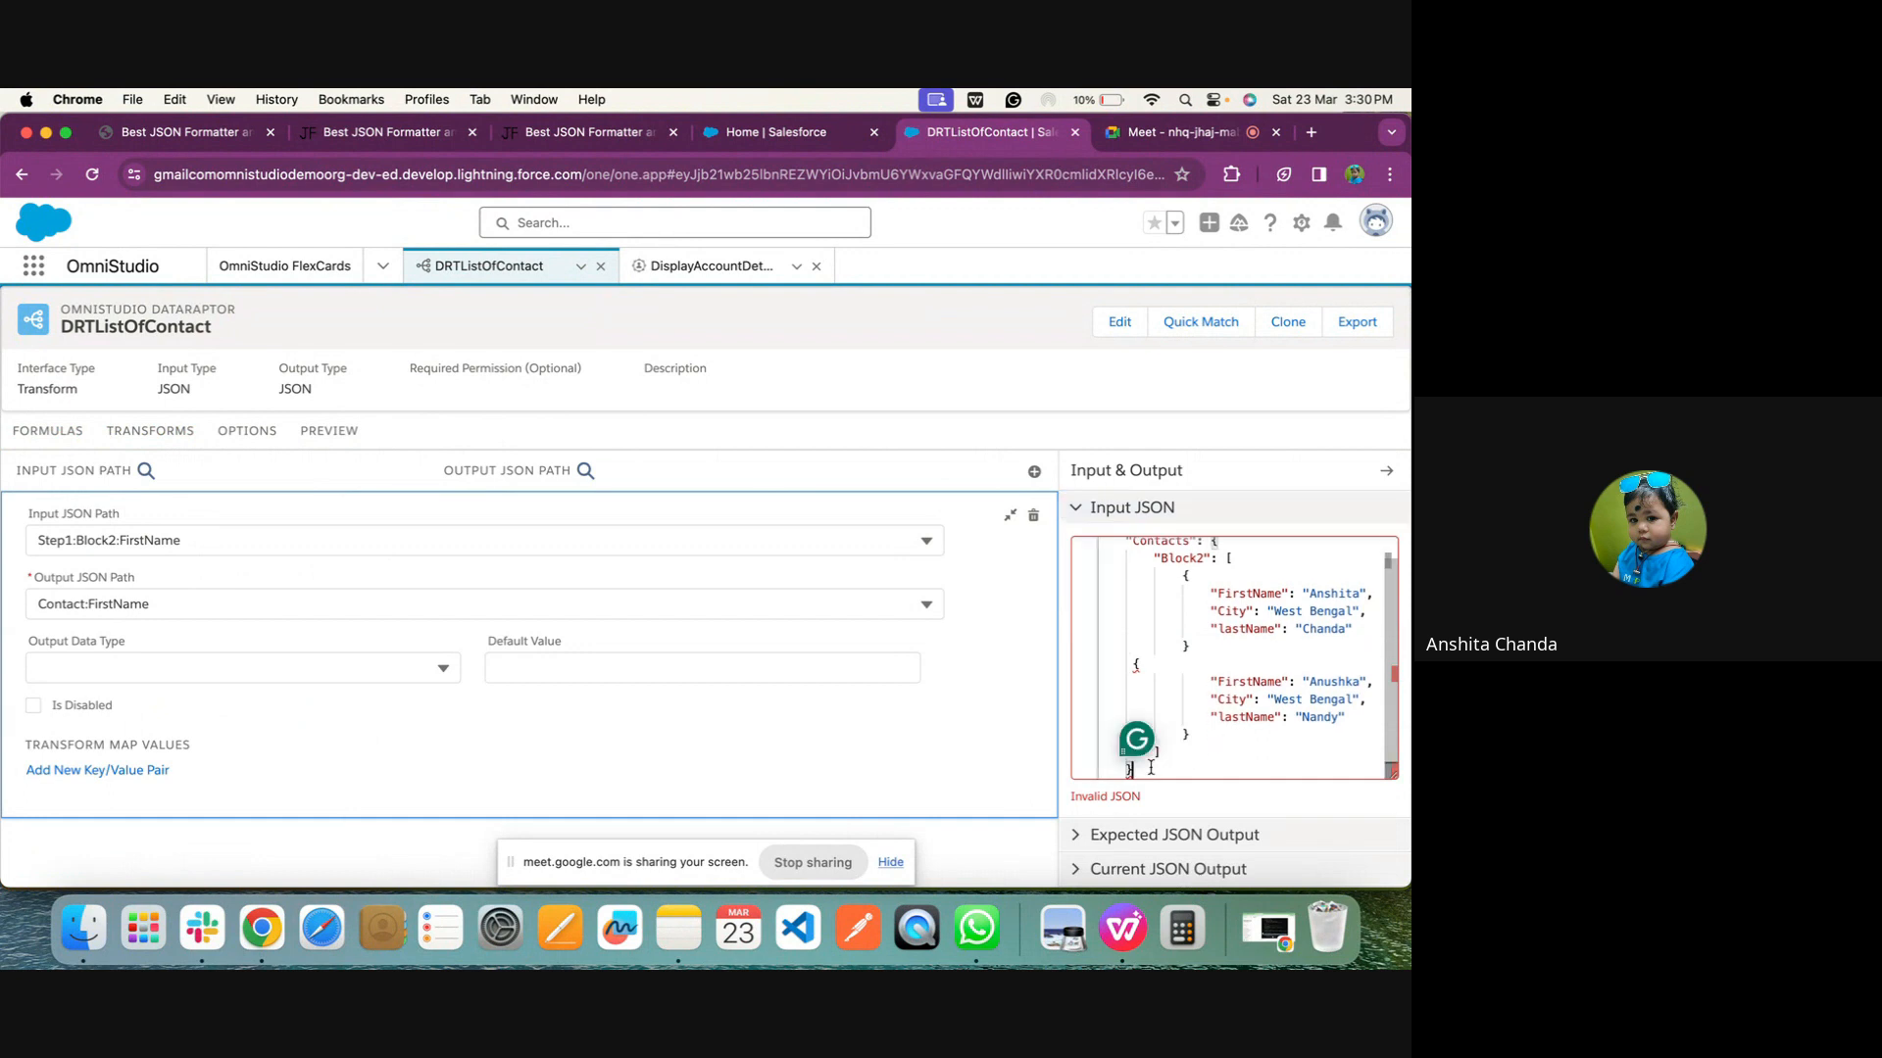
pyautogui.press('BackSpace')
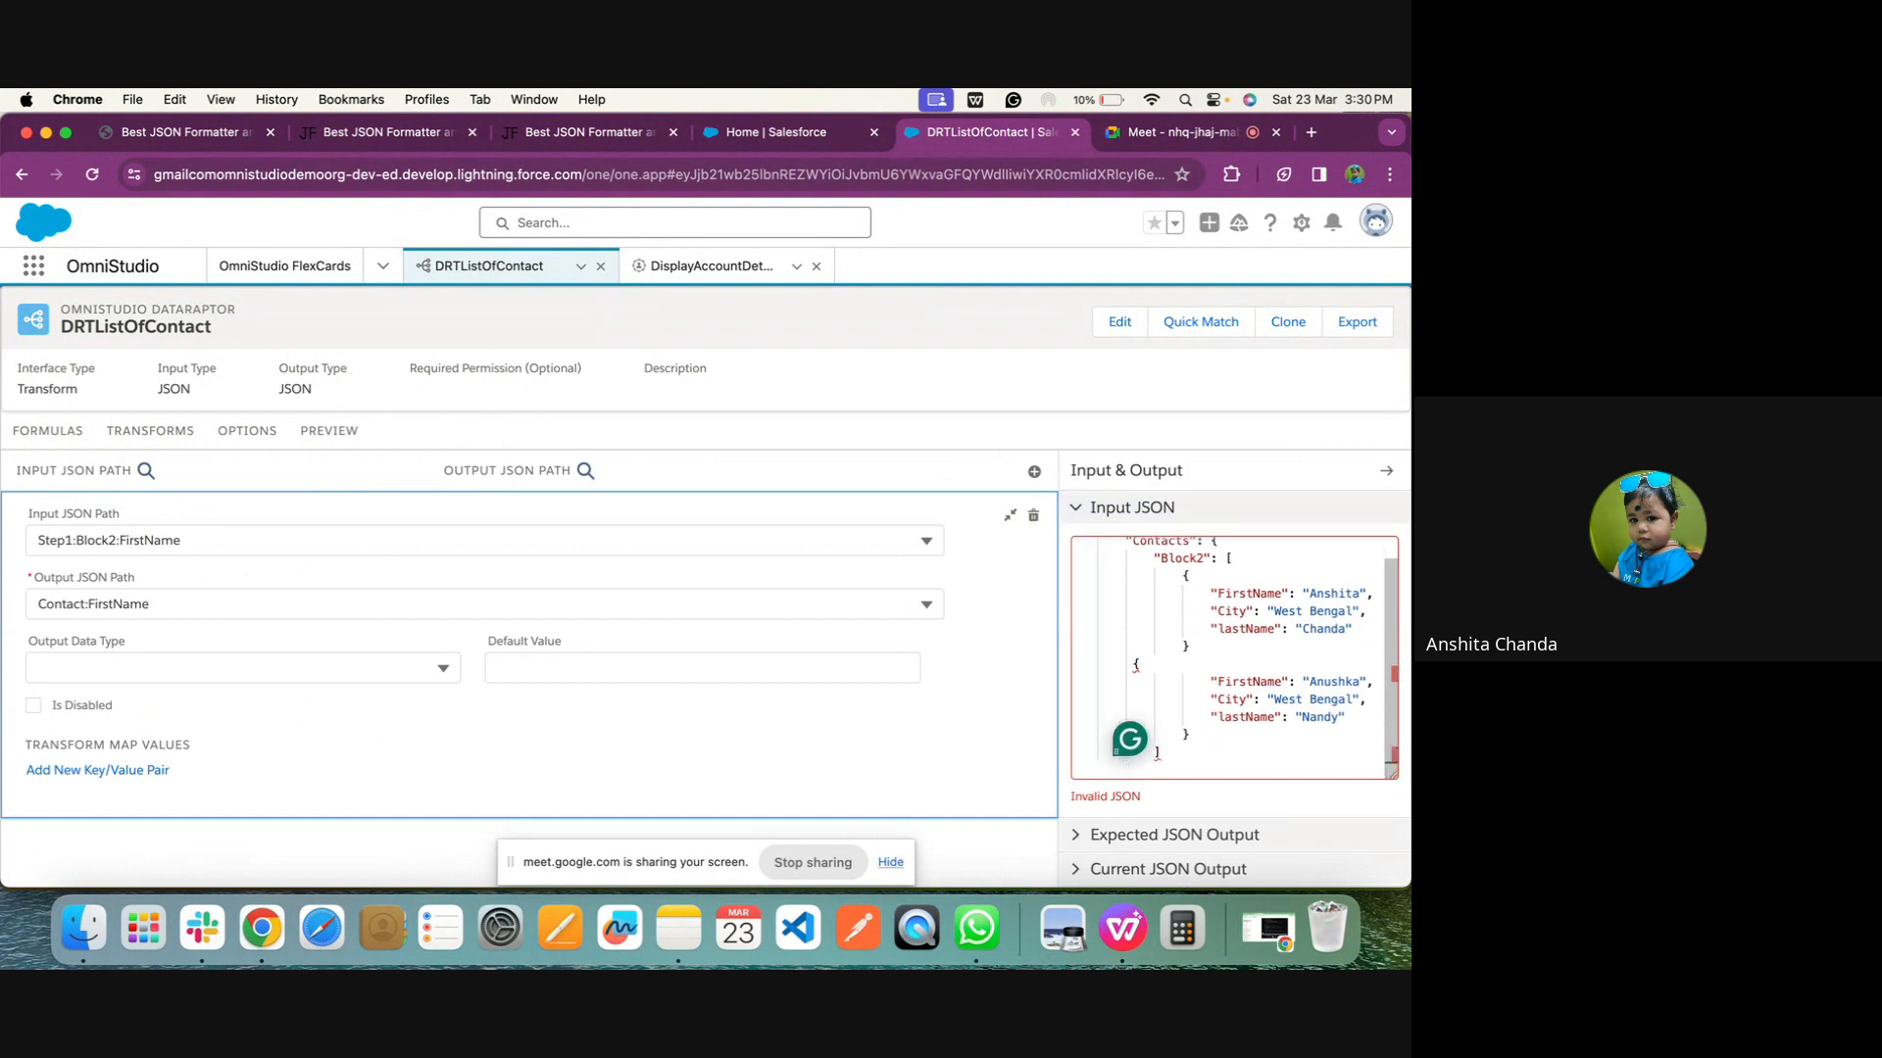
# Replace the opening brace before the second Block2 contact with an empty brace pair split over separate lines
pyautogui.click(1178, 669)
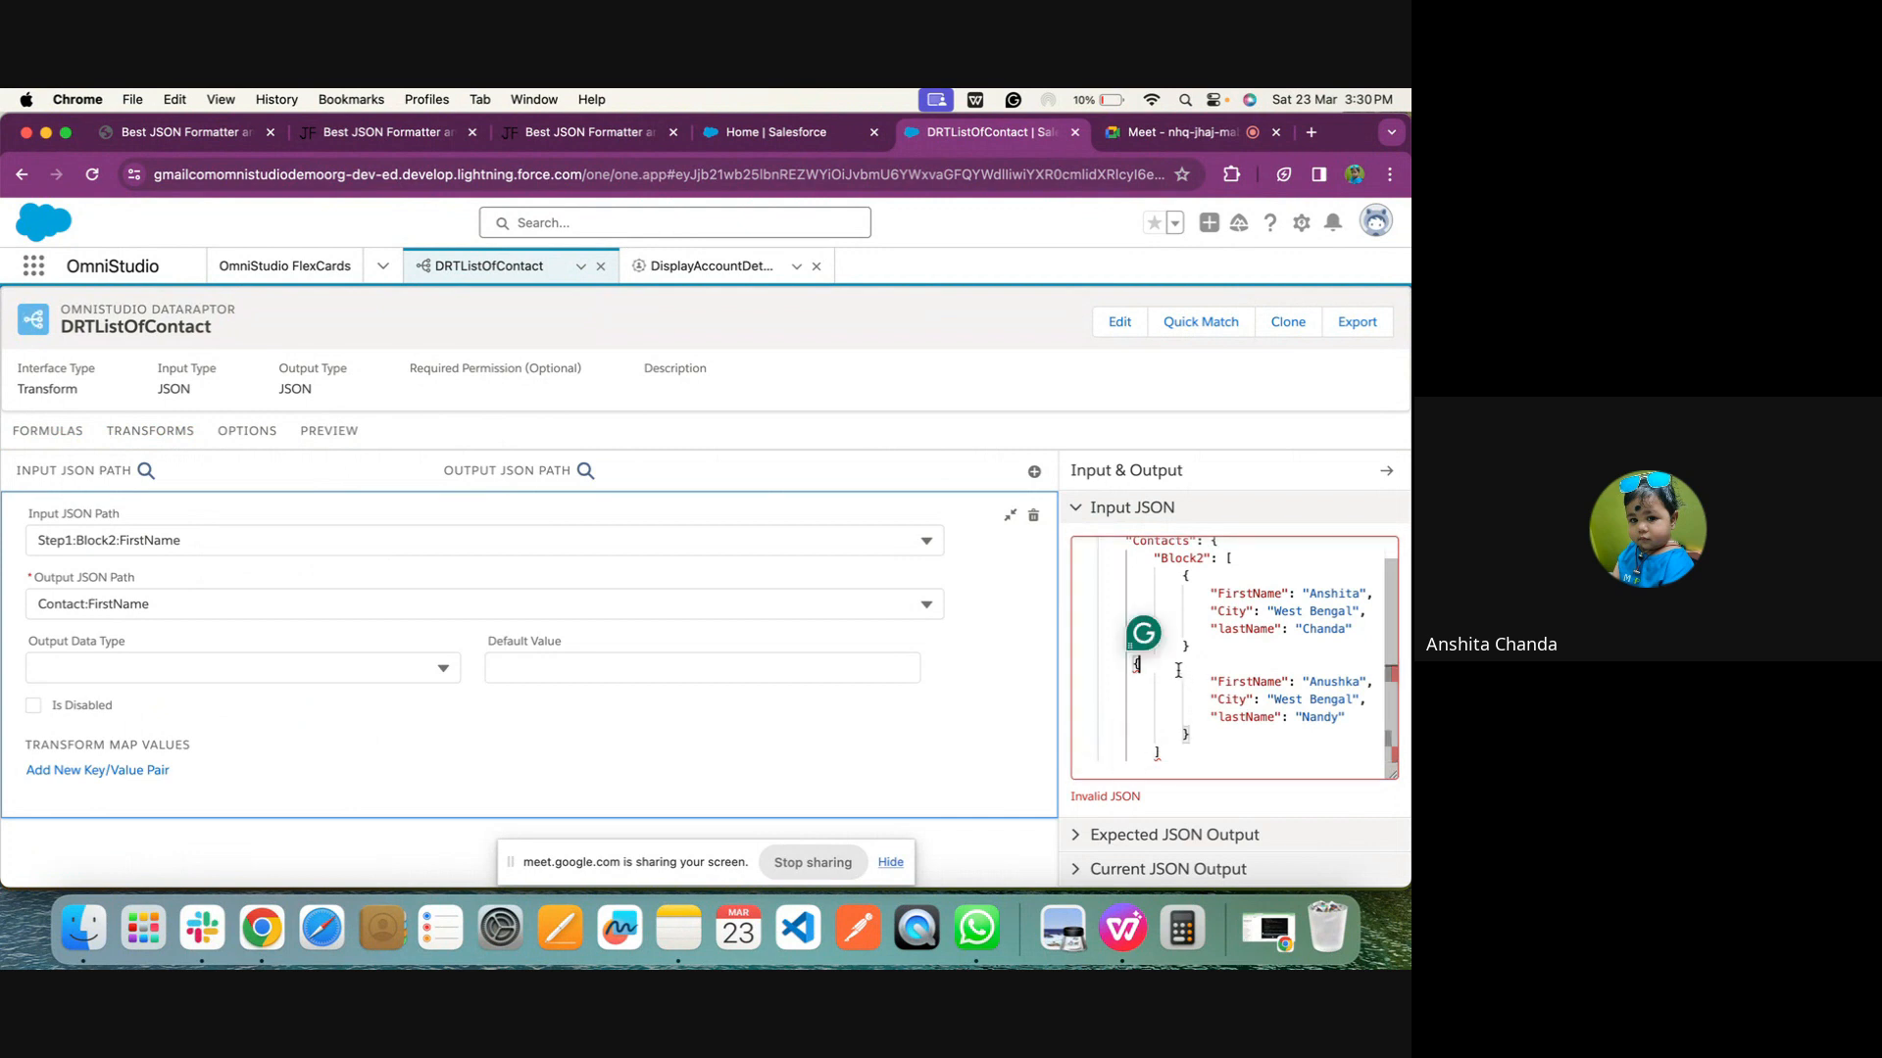
pyautogui.press('BackSpace')
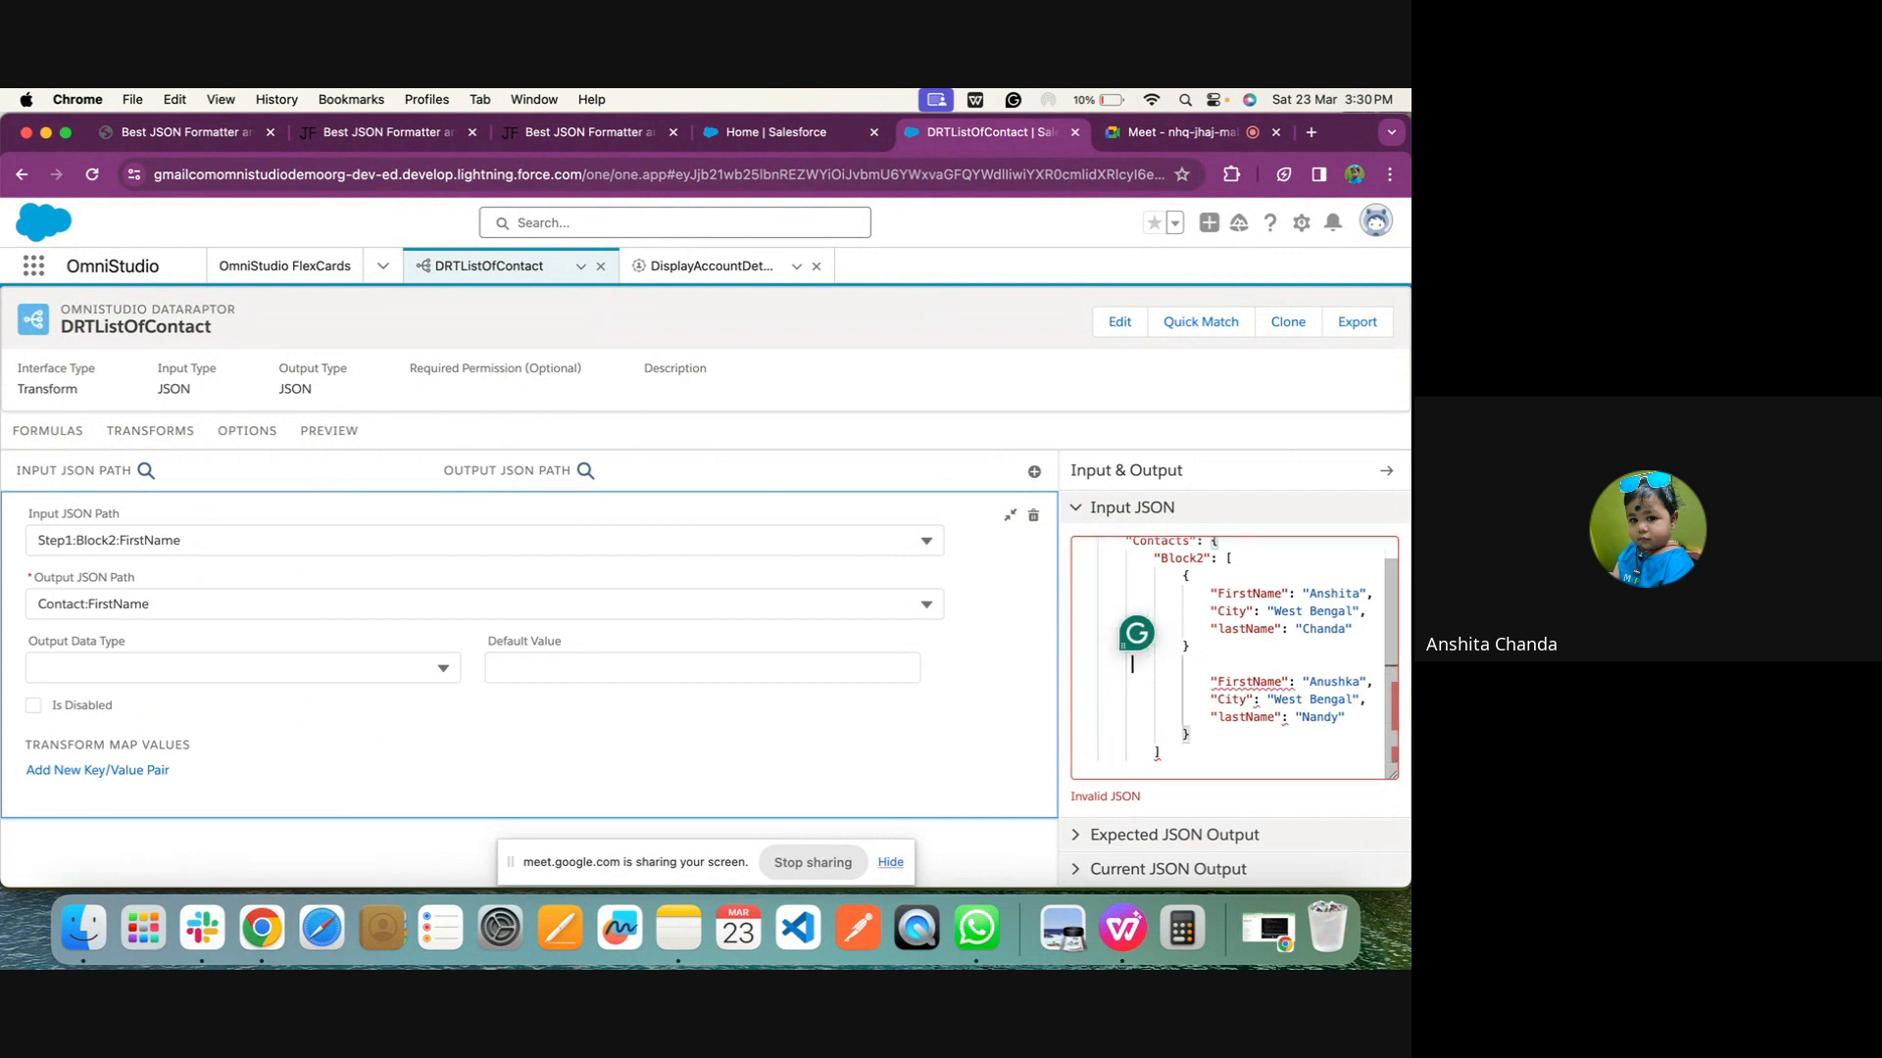
pyautogui.write('{')
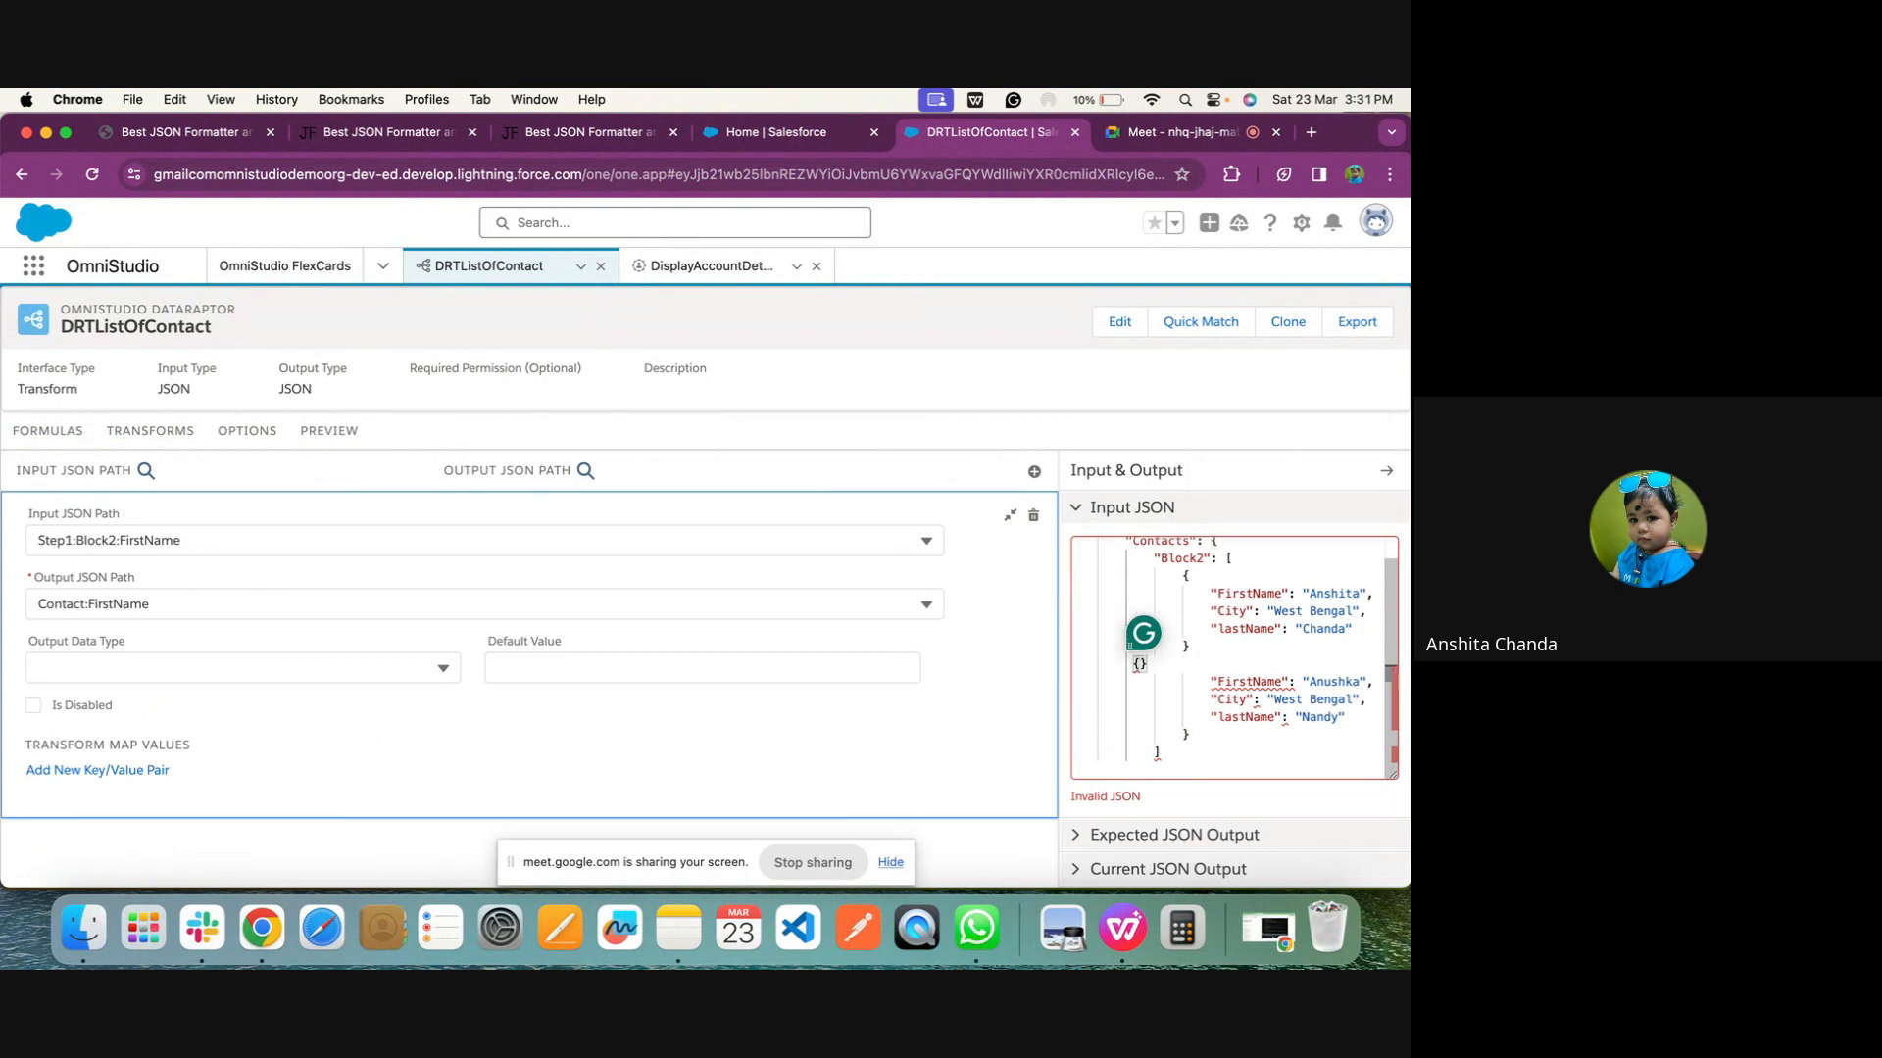
pyautogui.press('Return')
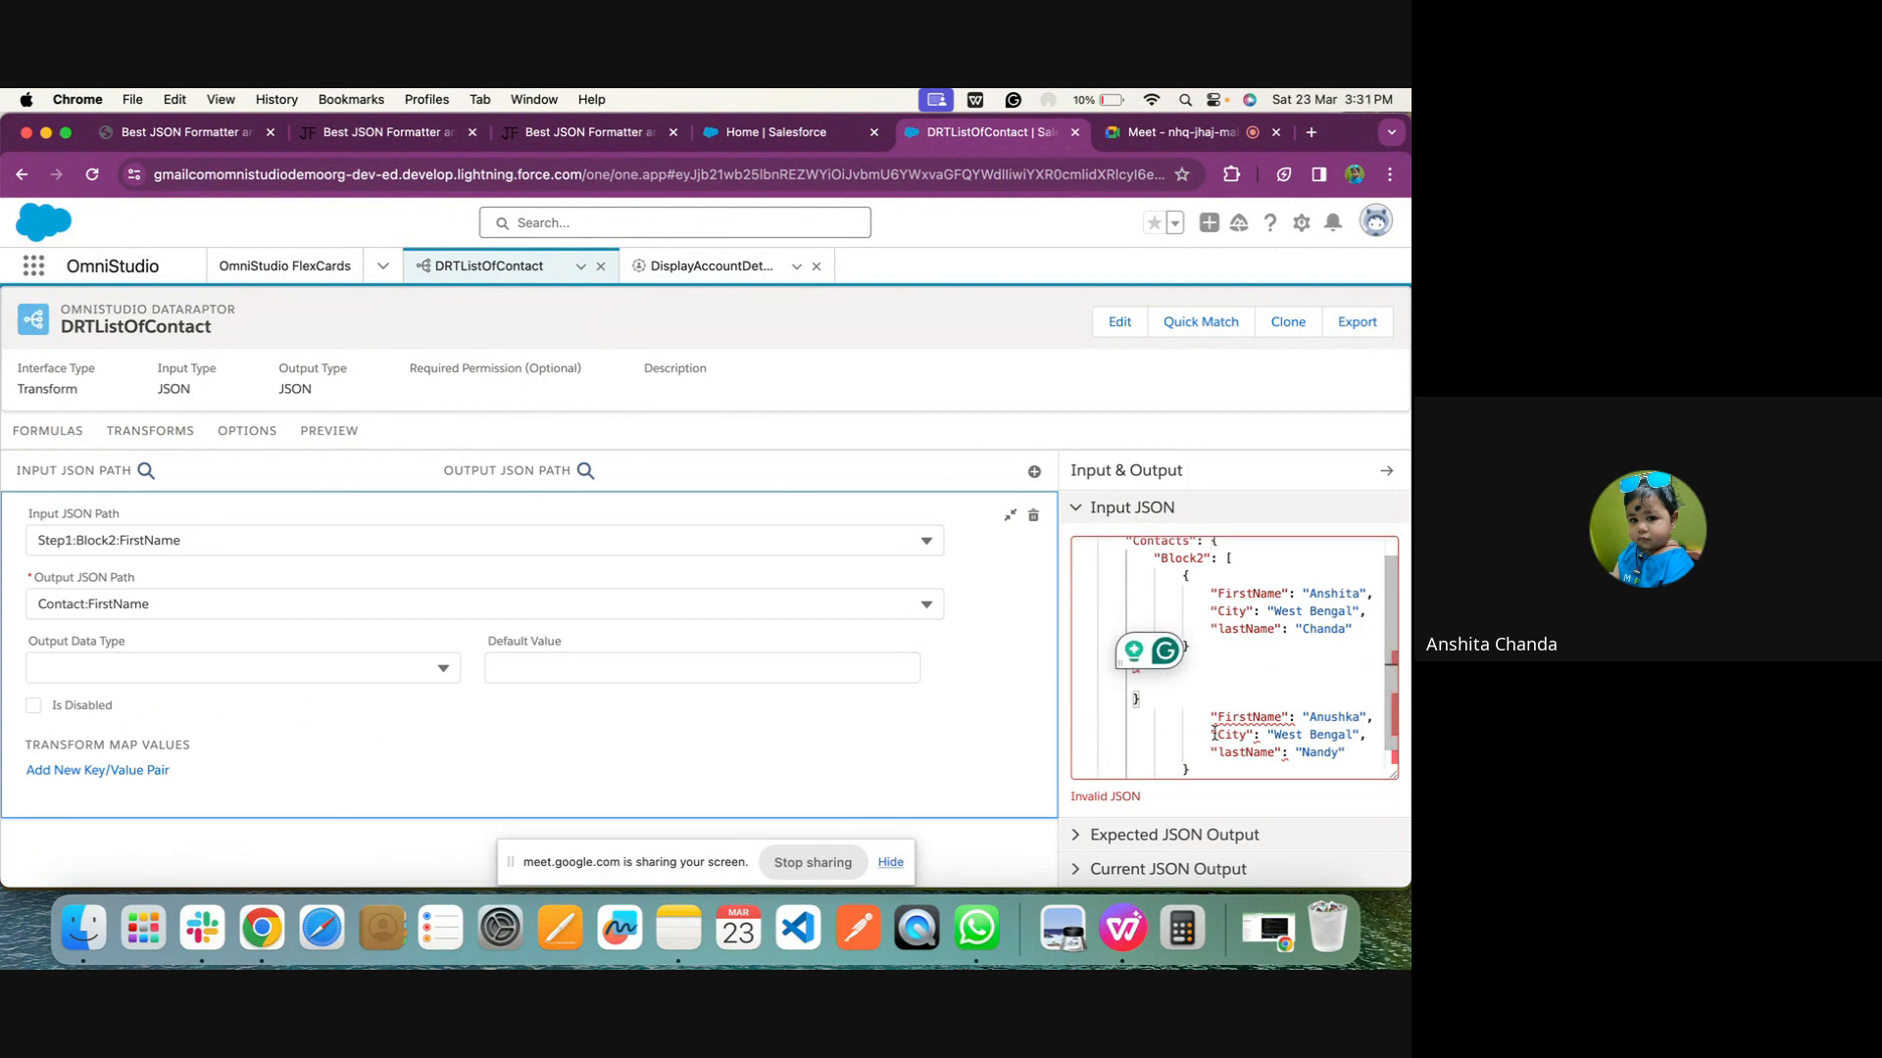
# Move the second contact's FirstName, City and lastName lines inside the new brace pair in the Input JSON
pyautogui.scroll(-1, 1205, 715)
pyautogui.moveTo(1209, 682); pyautogui.dragTo(1220, 733)
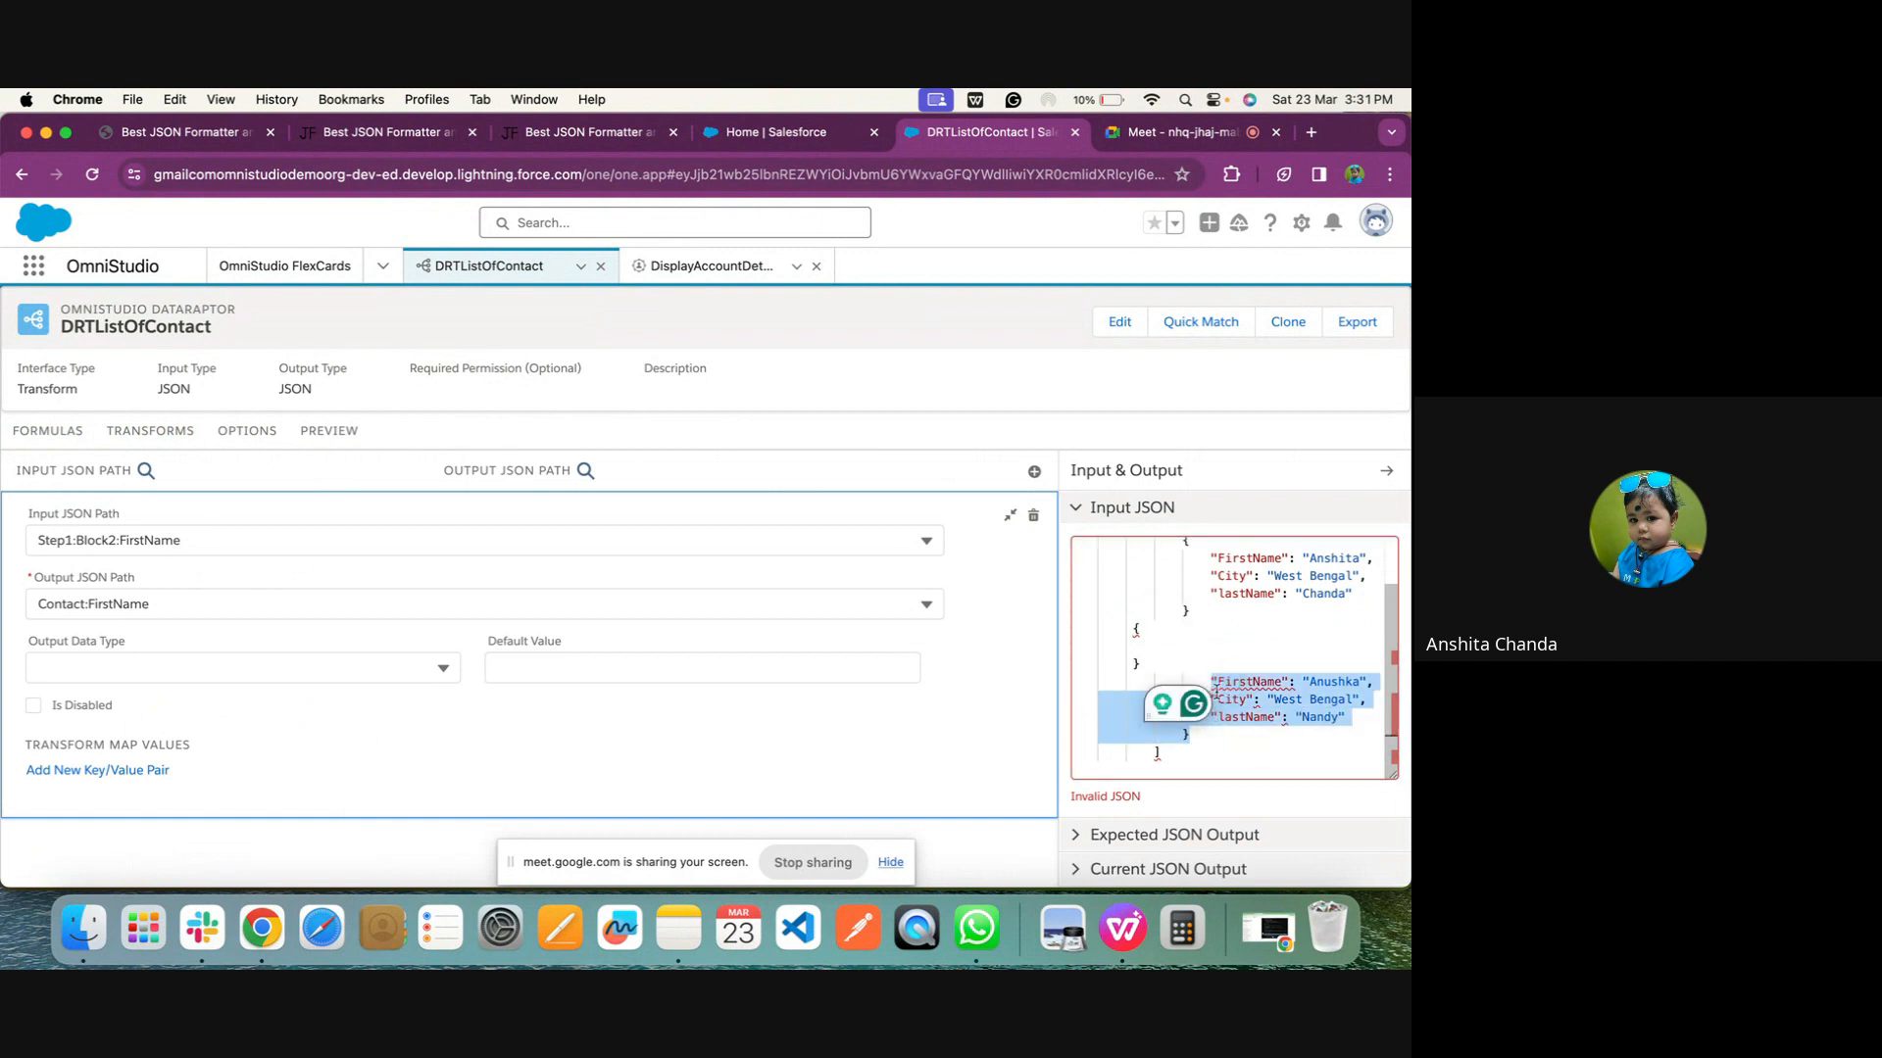
pyautogui.moveTo(1212, 673); pyautogui.dragTo(1366, 721)
pyautogui.press('super+x')
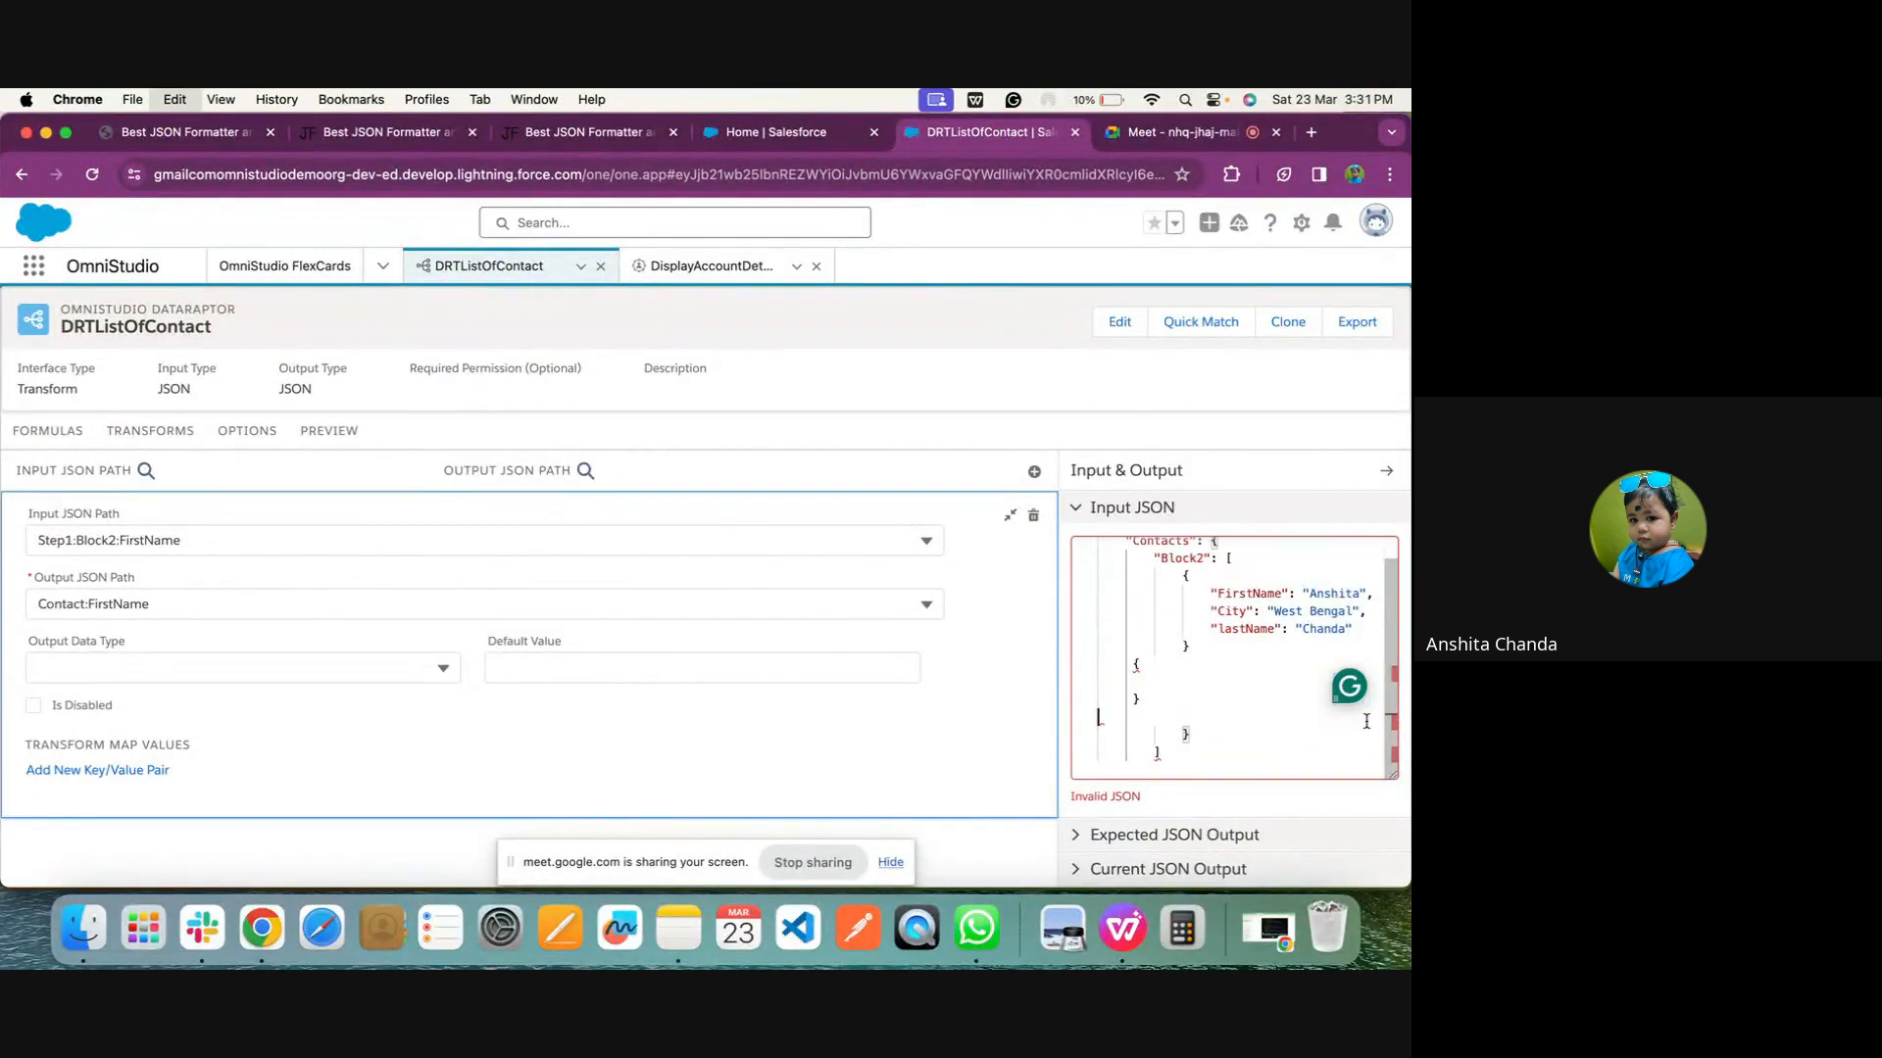
pyautogui.click(1160, 679)
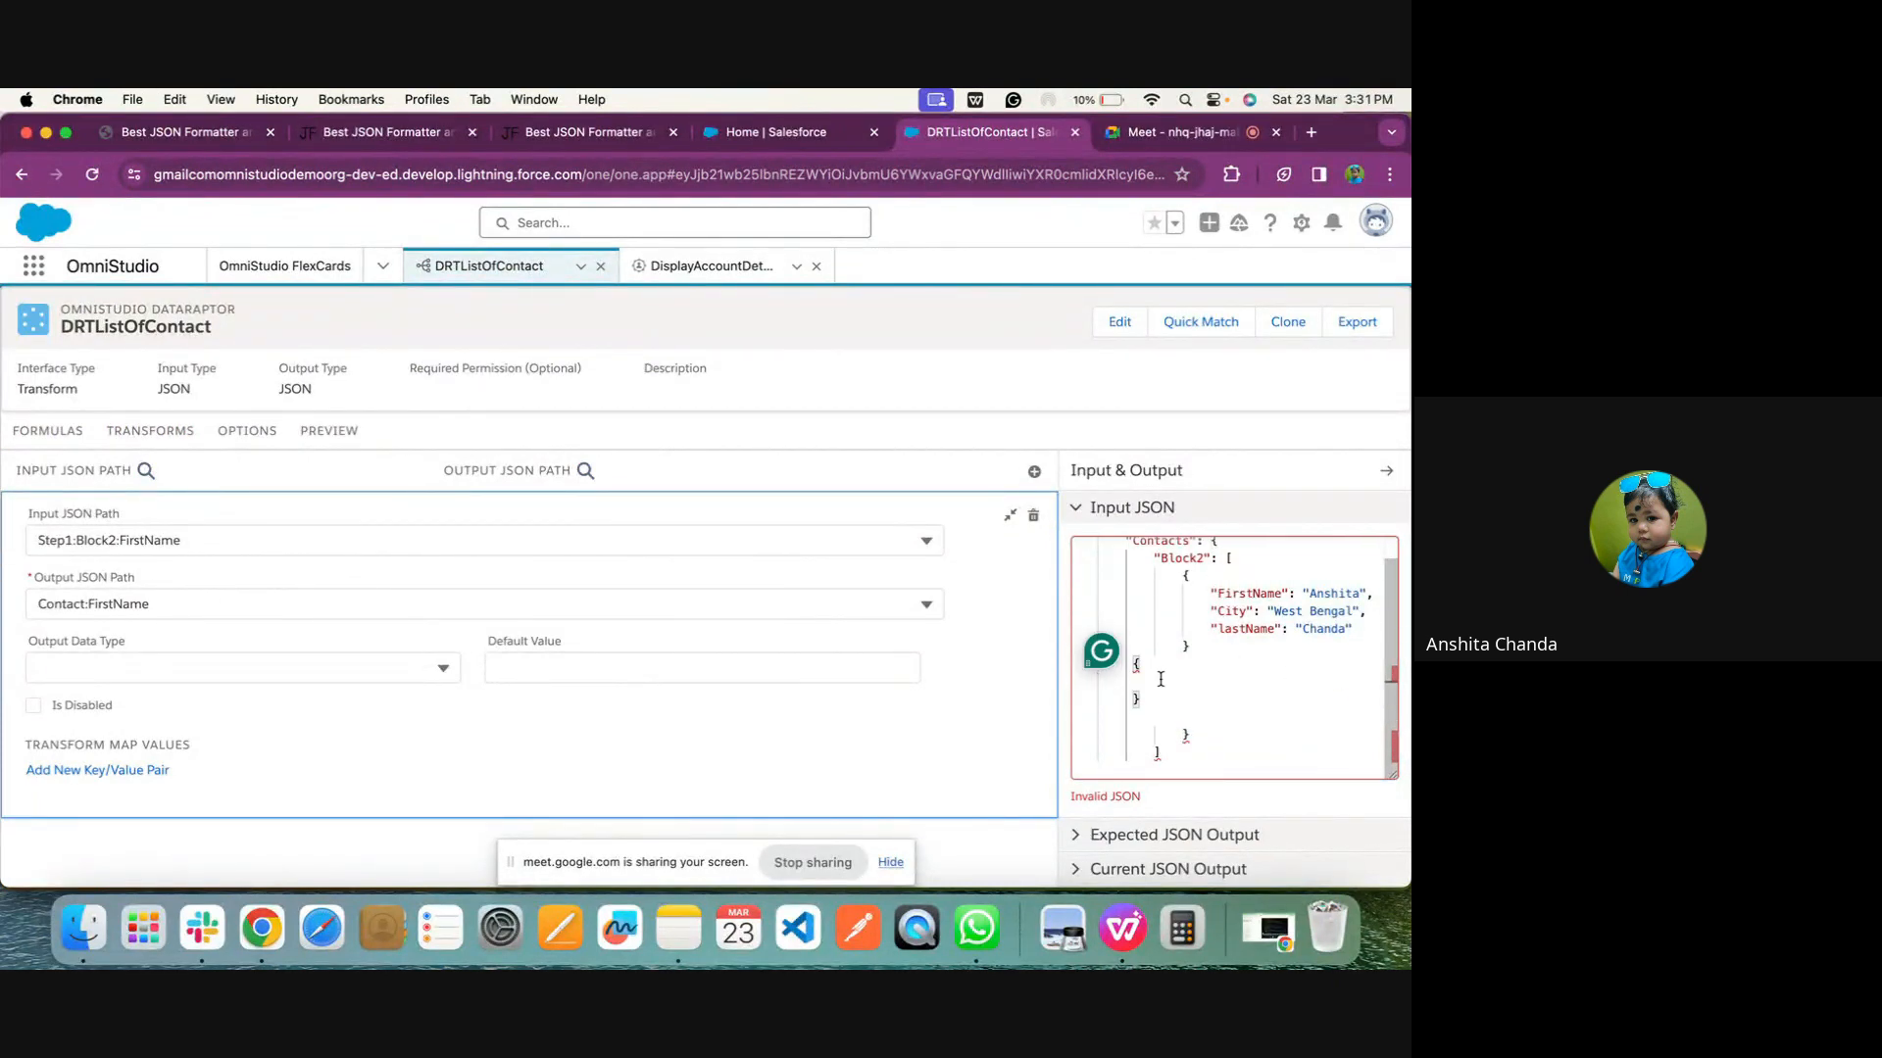
pyautogui.press('super+v')
pyautogui.scroll(-1, 1086, 620)
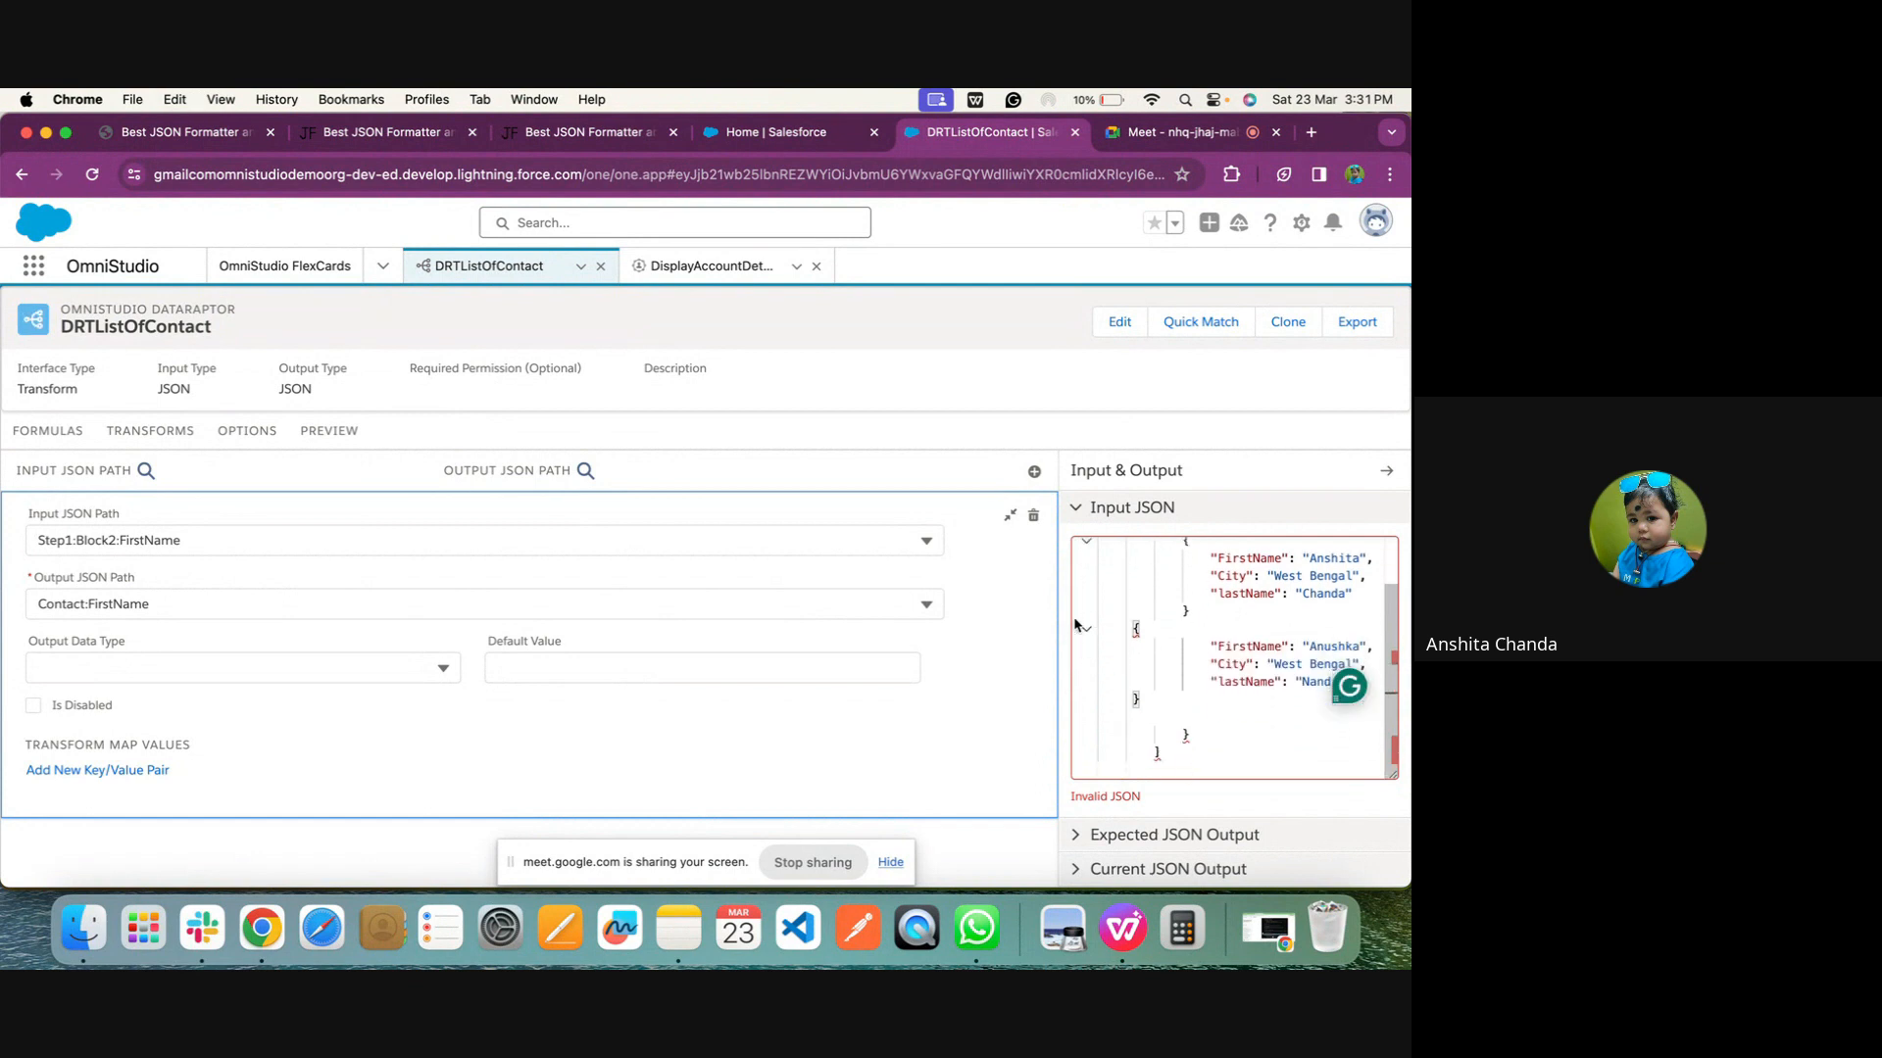
pyautogui.click(1238, 742)
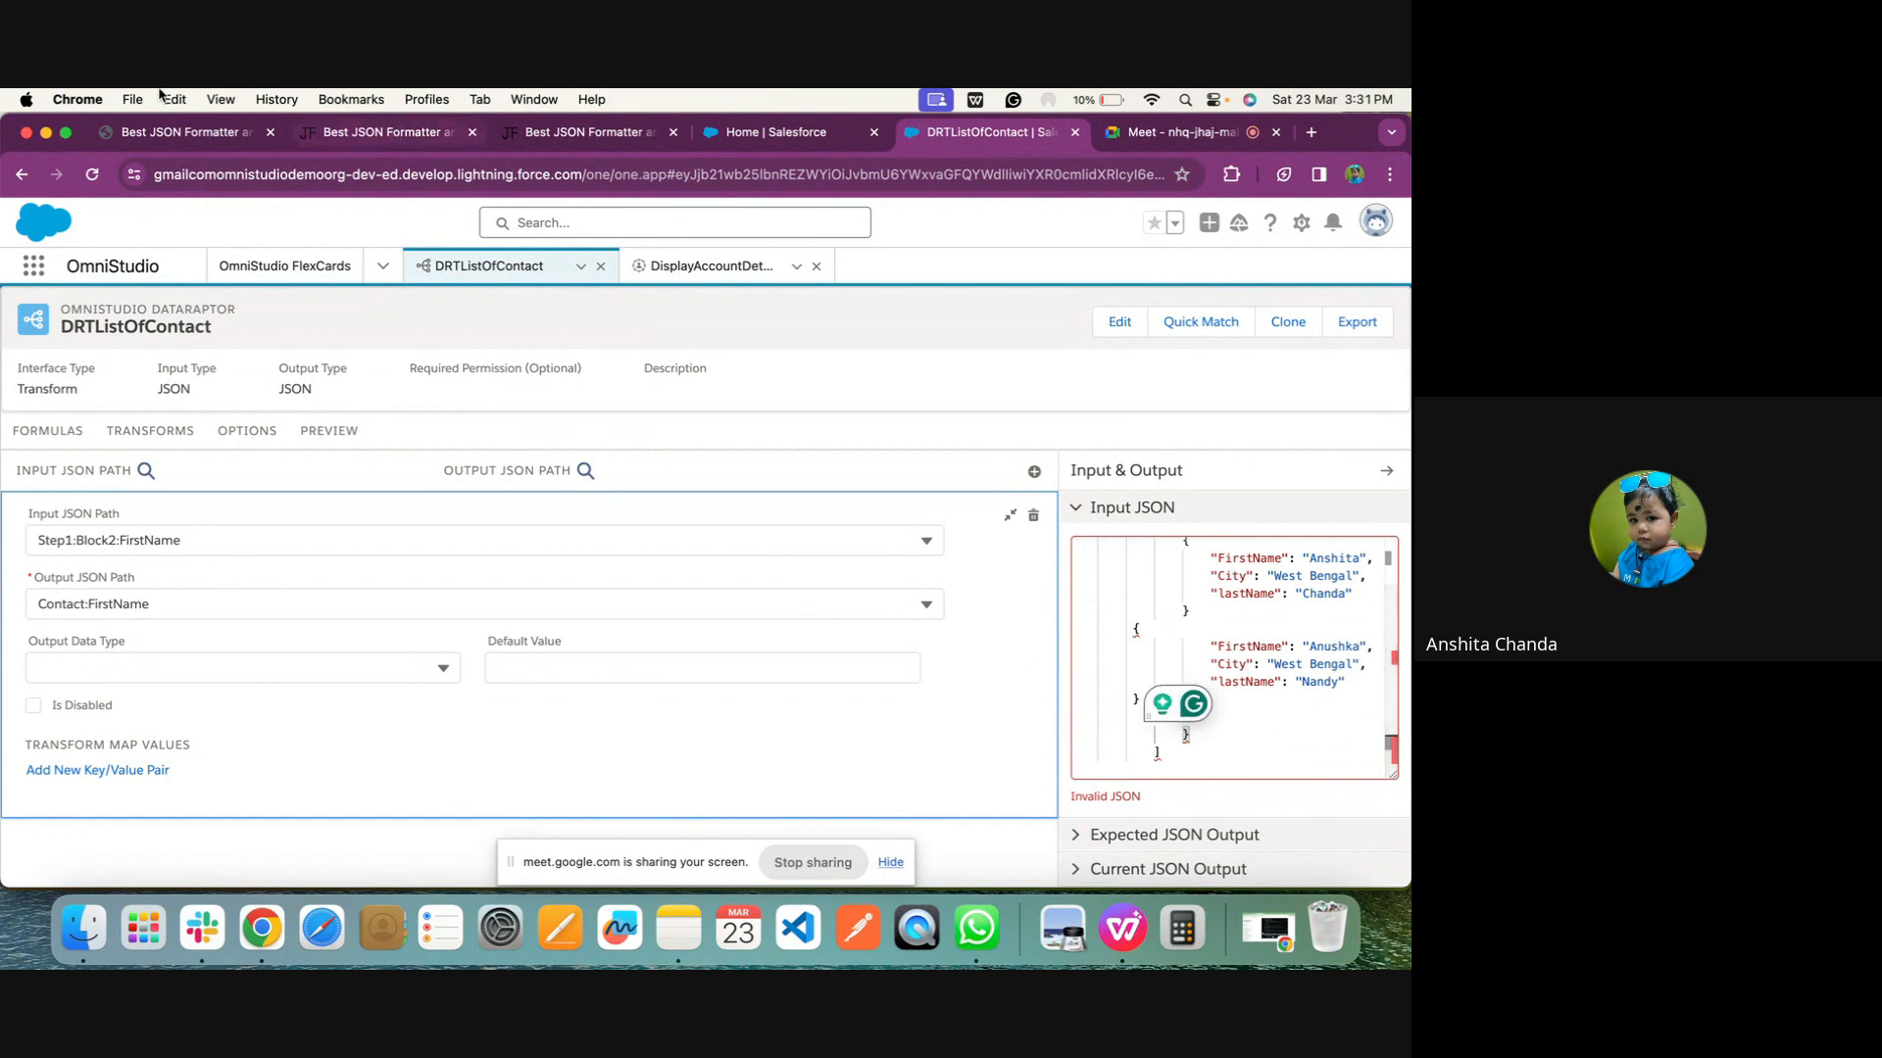
# Switch to JSON Formatter, add a closing brace on a new line after the Contacts JSON, and validate it
pyautogui.click(182, 131)
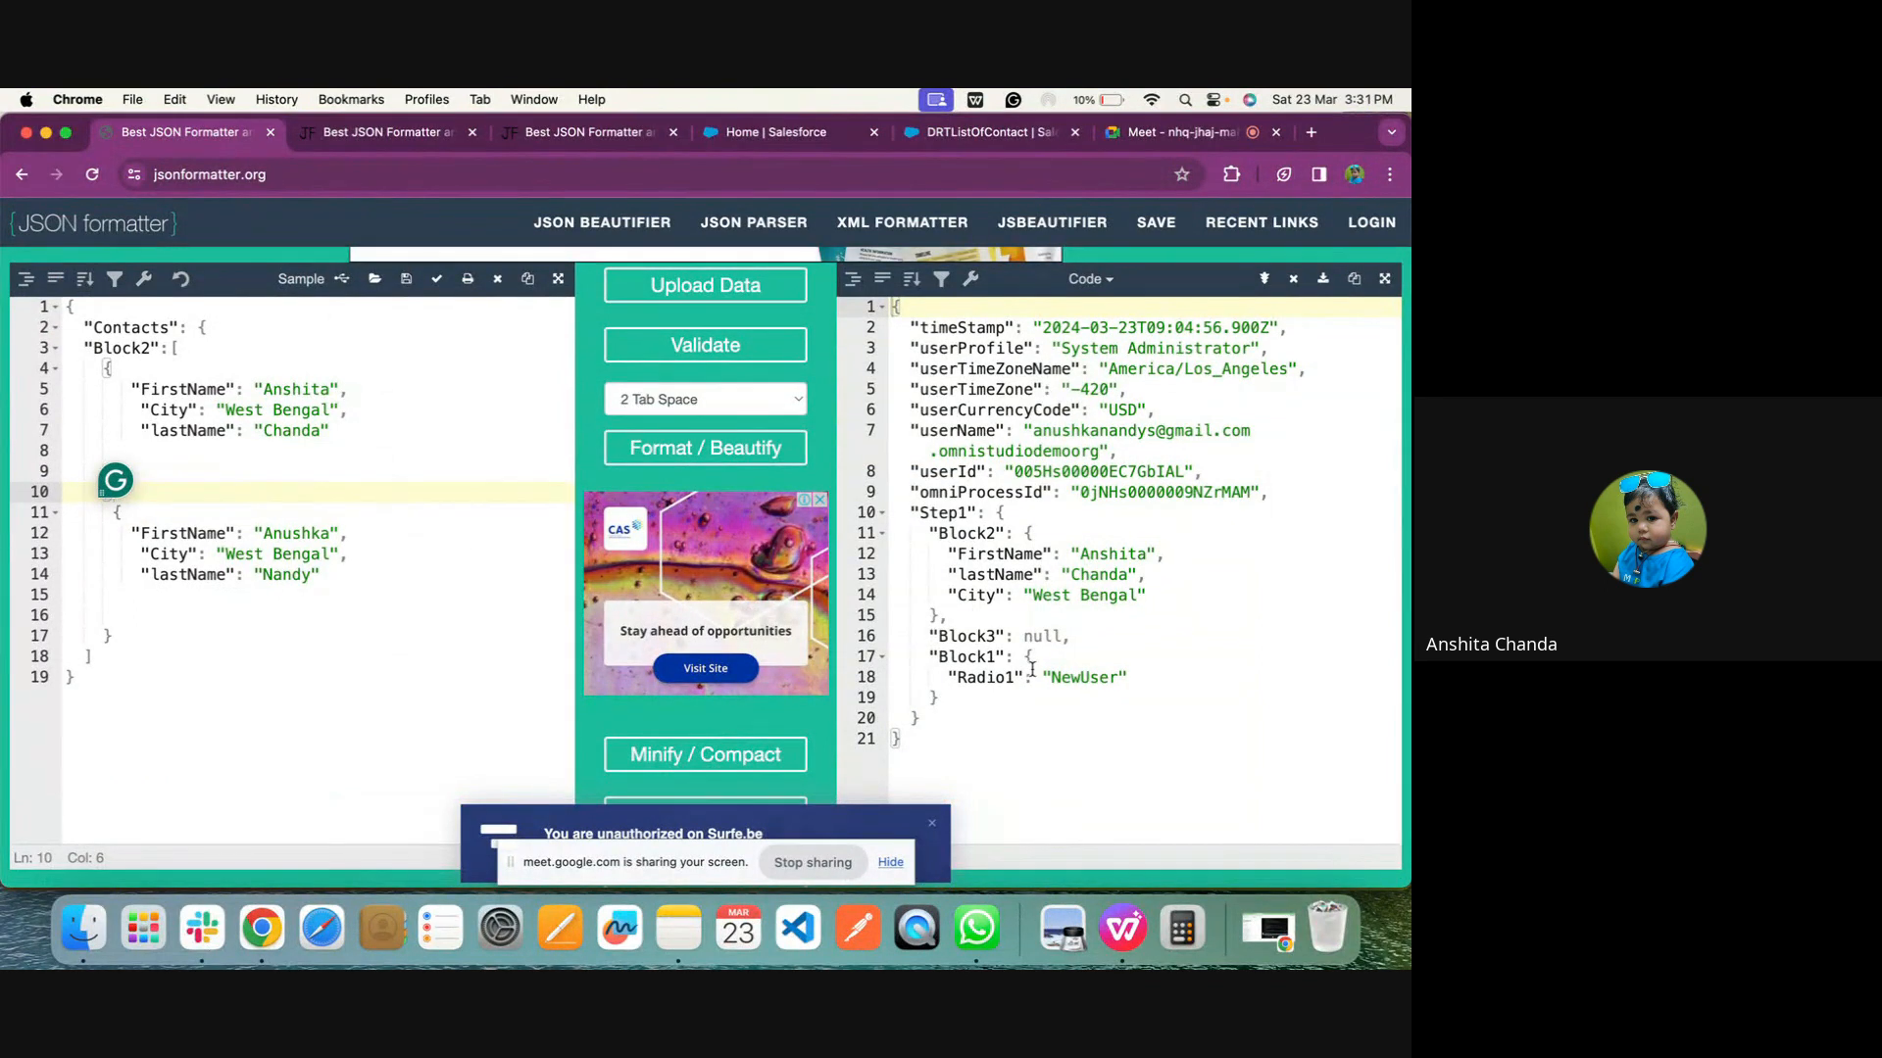
pyautogui.moveTo(911, 514); pyautogui.dragTo(938, 615)
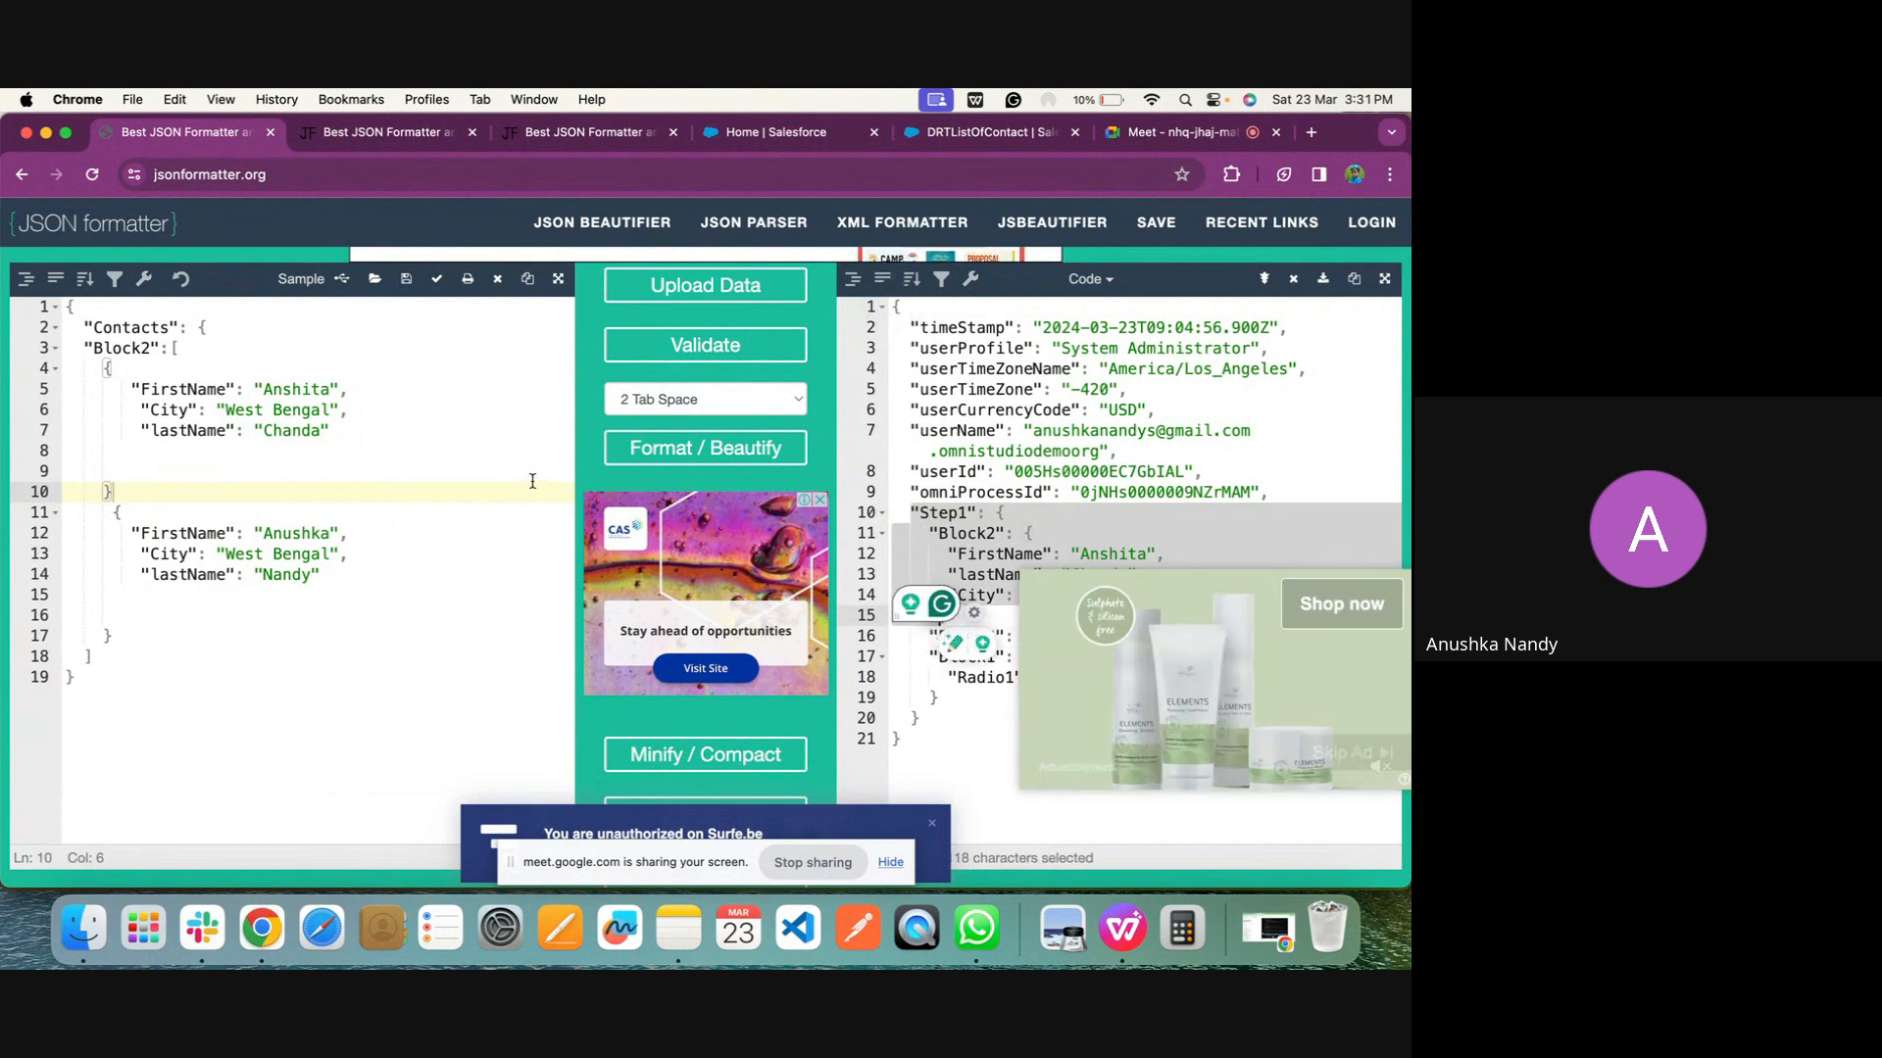
pyautogui.click(138, 653)
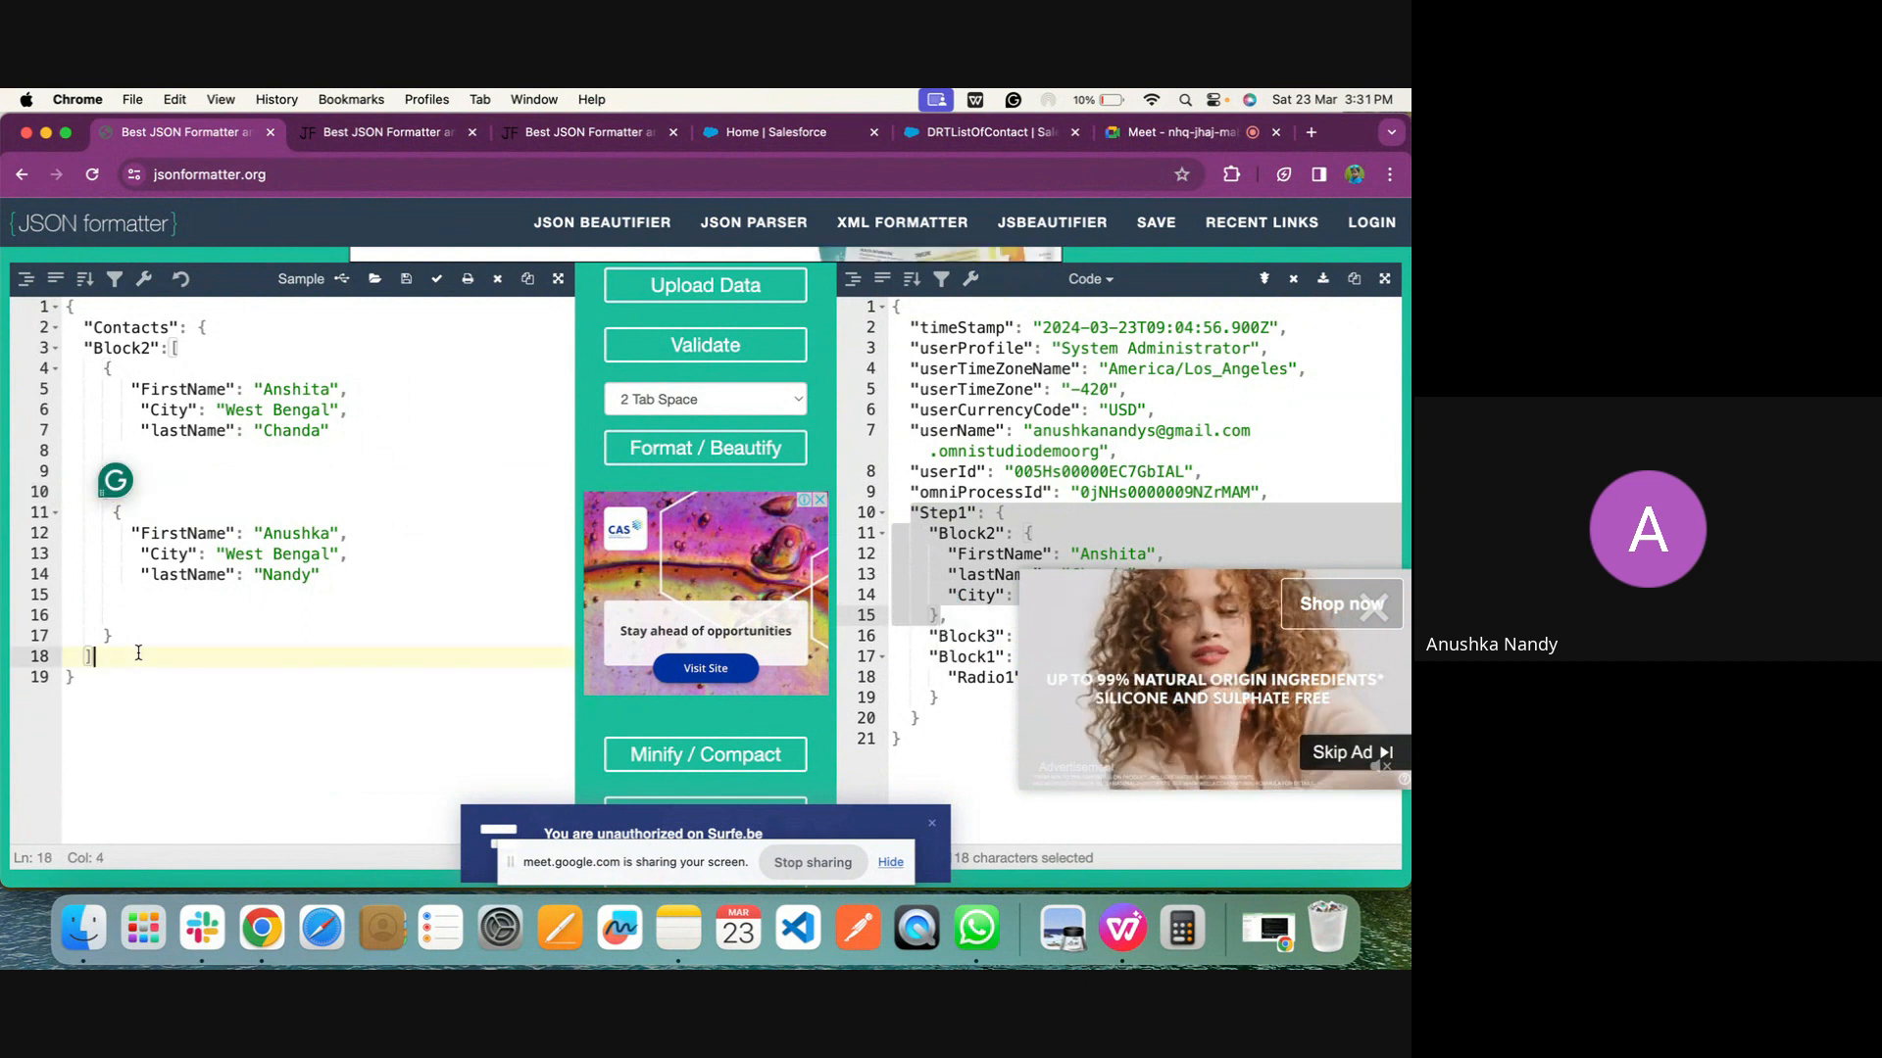
pyautogui.click(112, 679)
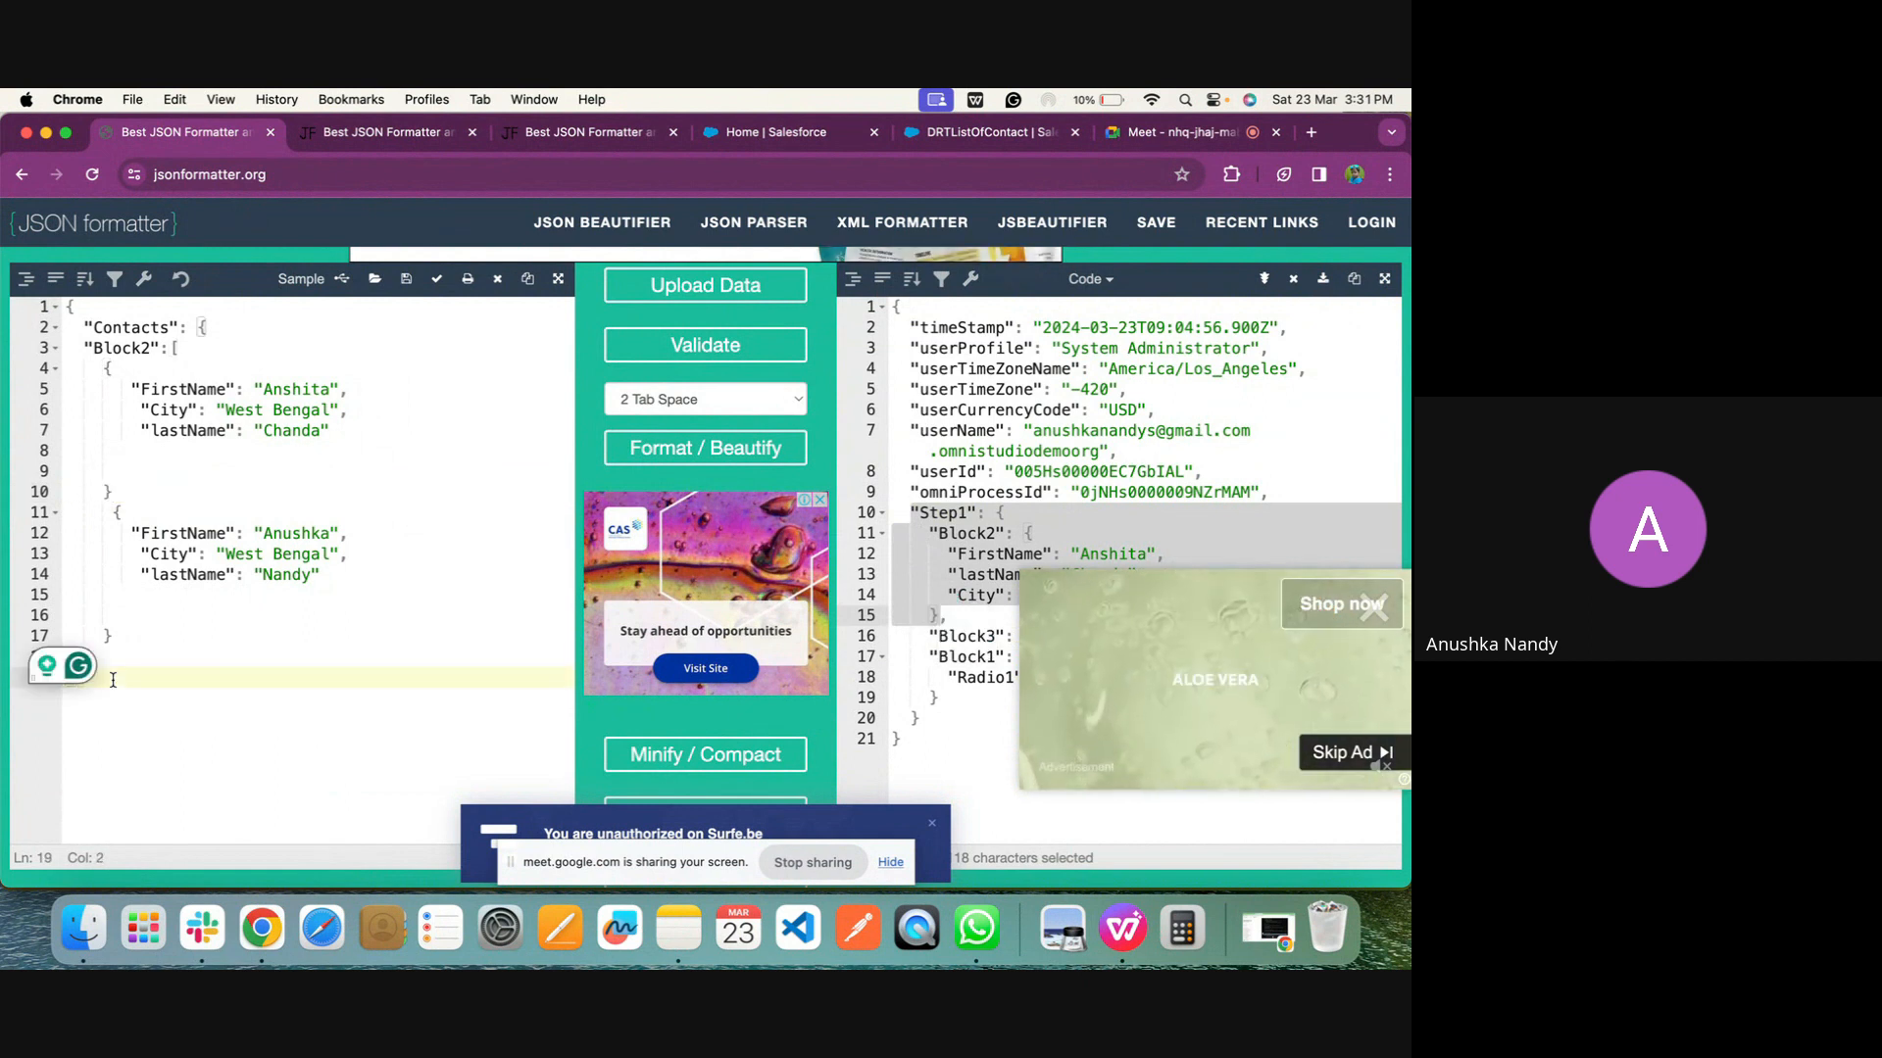
pyautogui.press('Return')
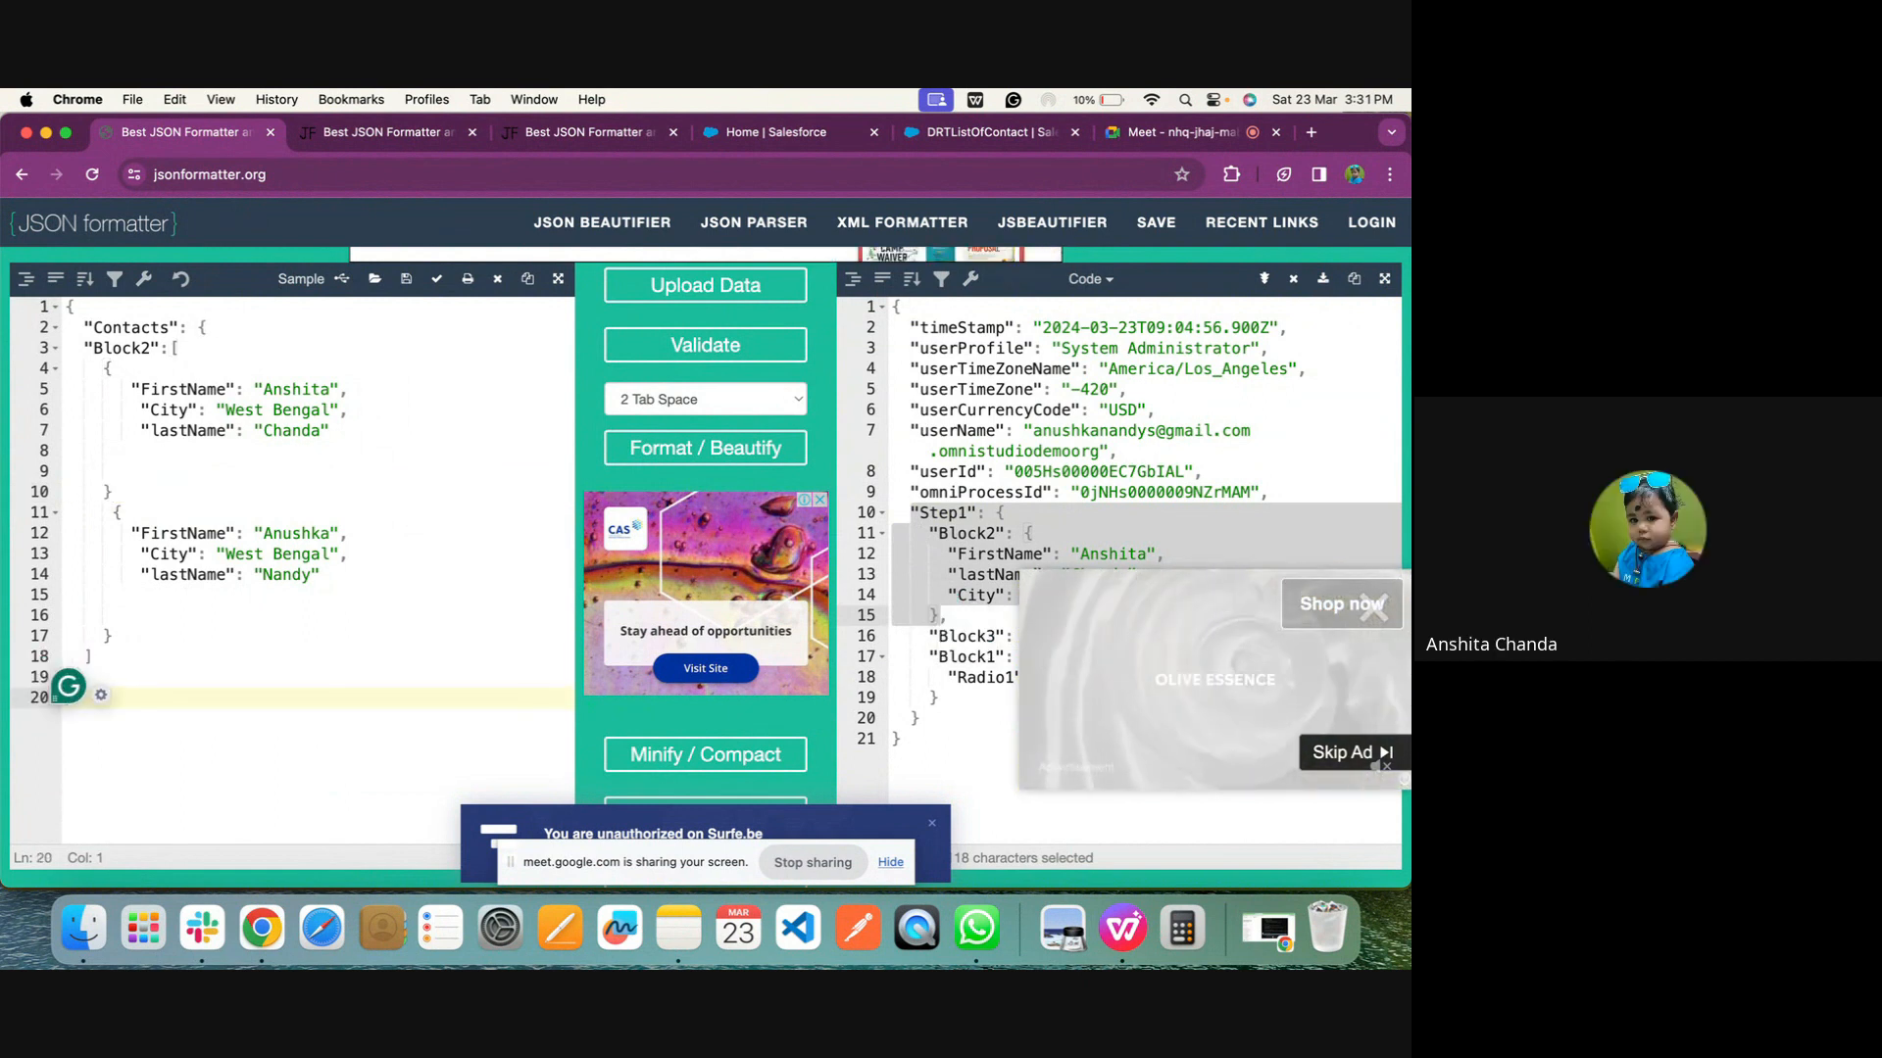
pyautogui.write('}')
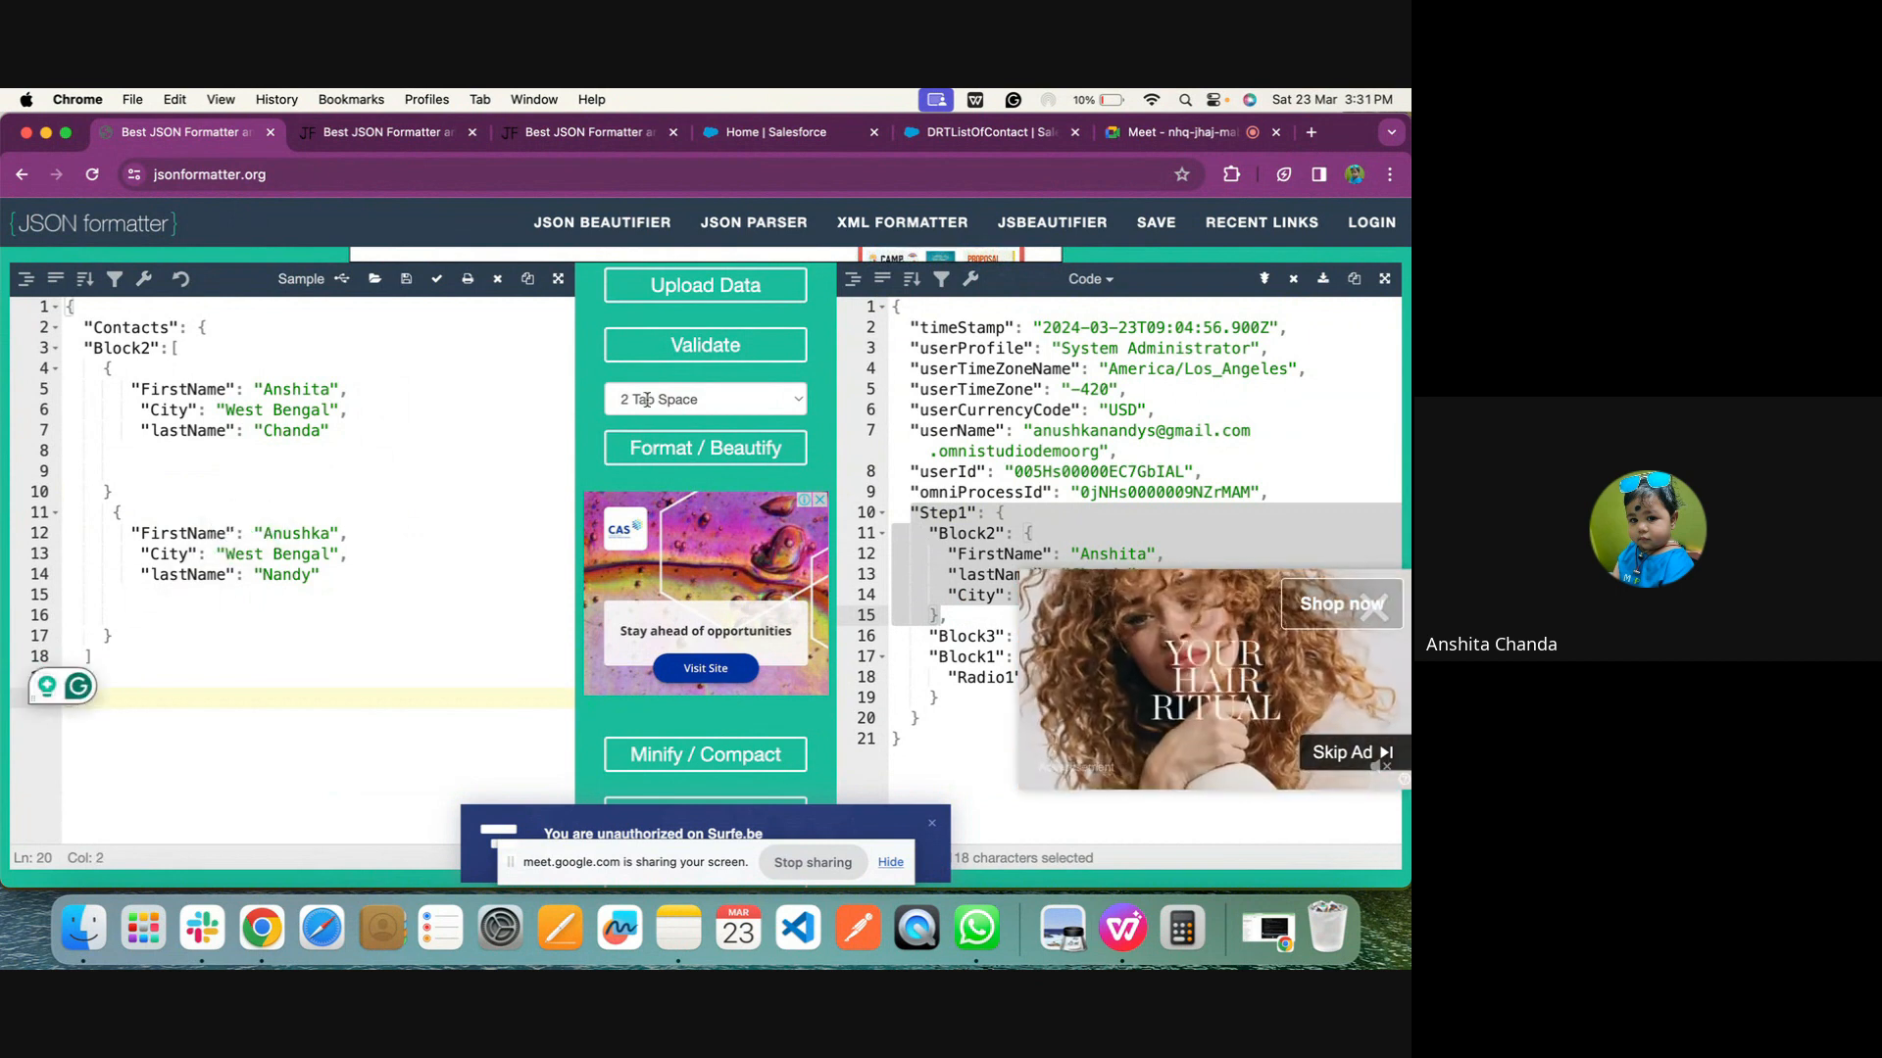
pyautogui.click(667, 455)
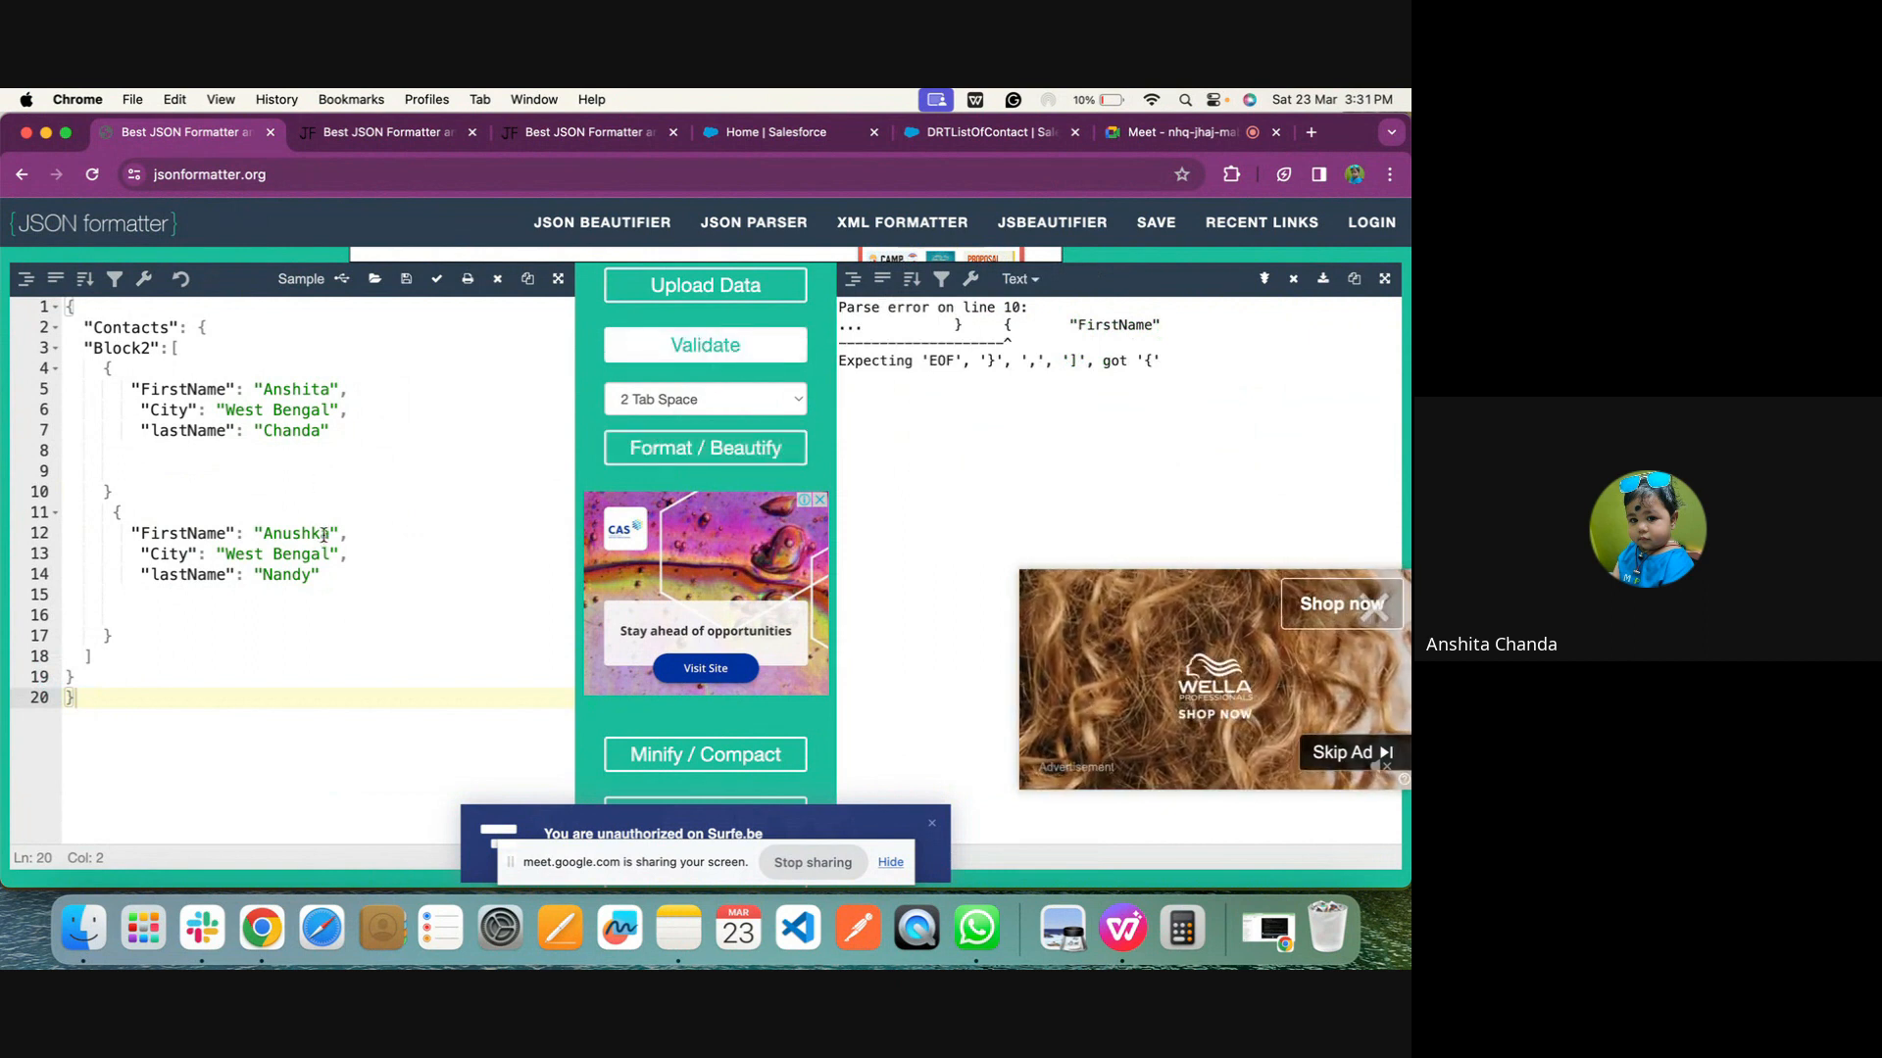
# Undo the added closing brace and the earlier edit to the second contact's lastName in the source JSON
pyautogui.click(101, 304)
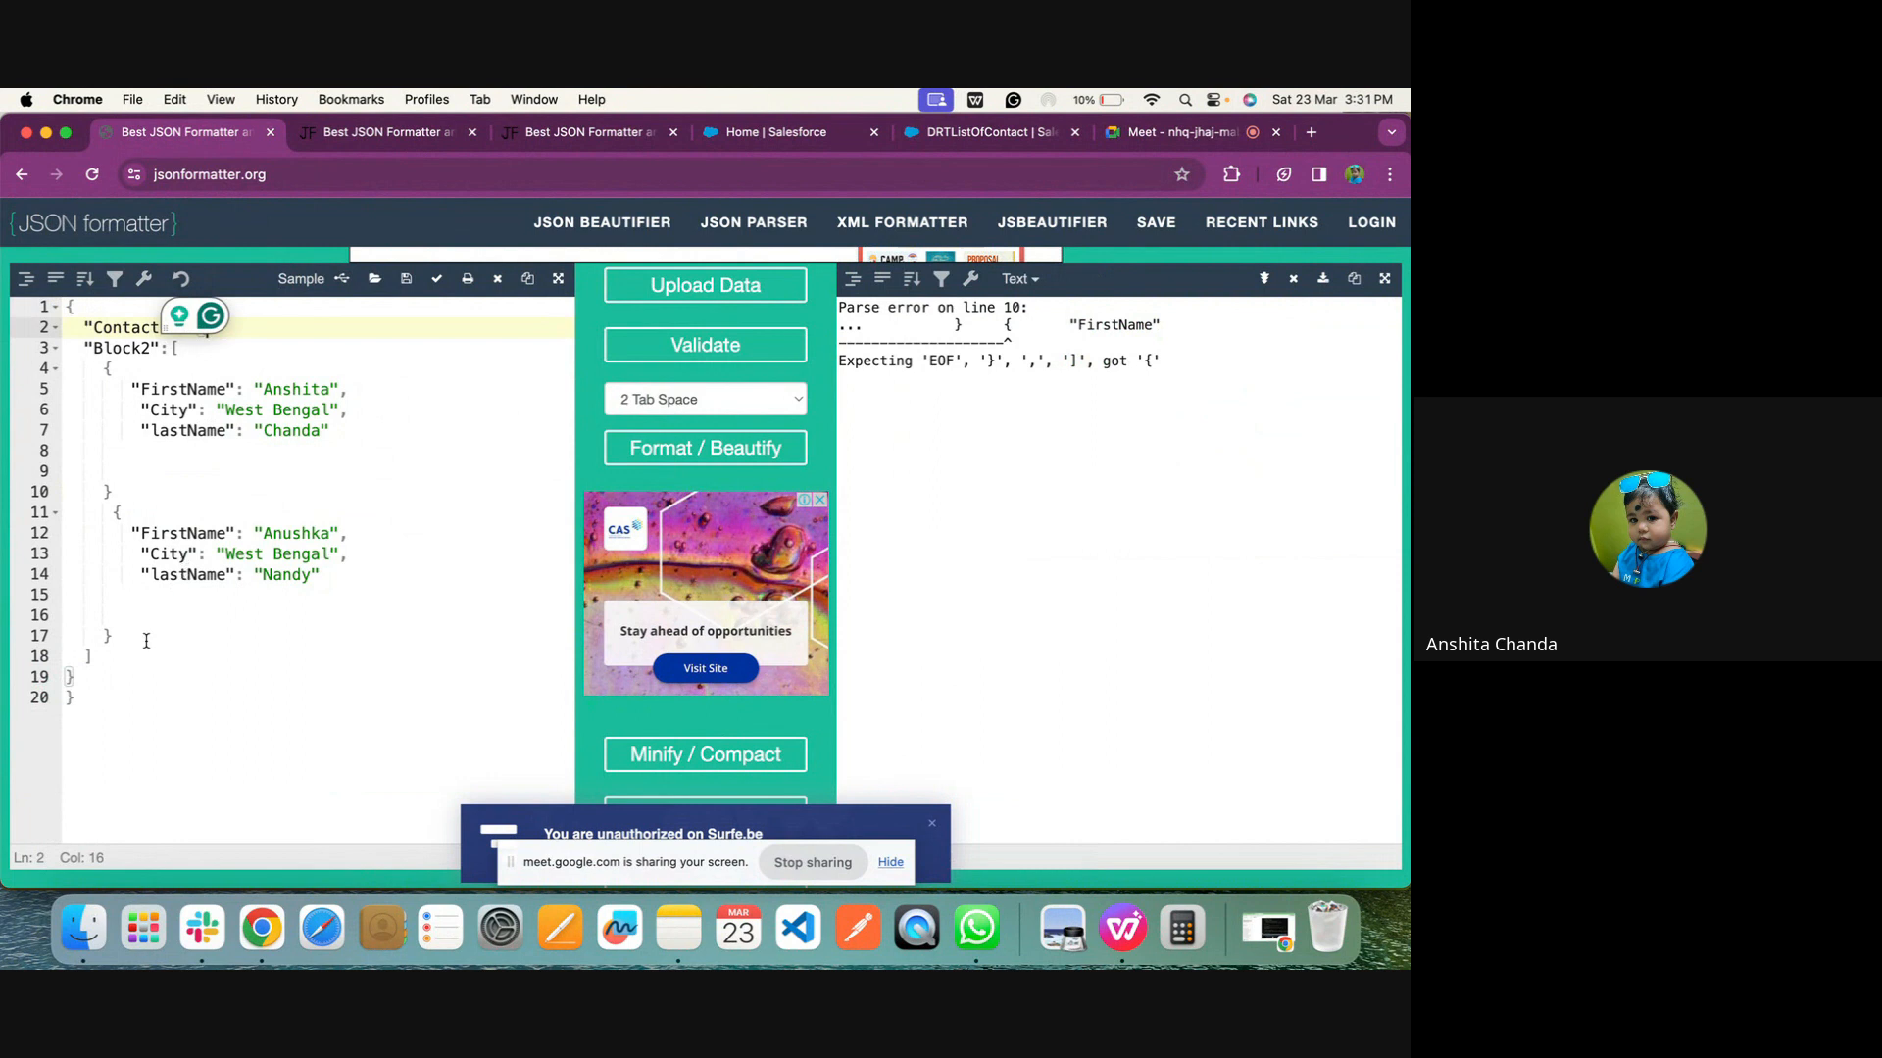
pyautogui.click(123, 692)
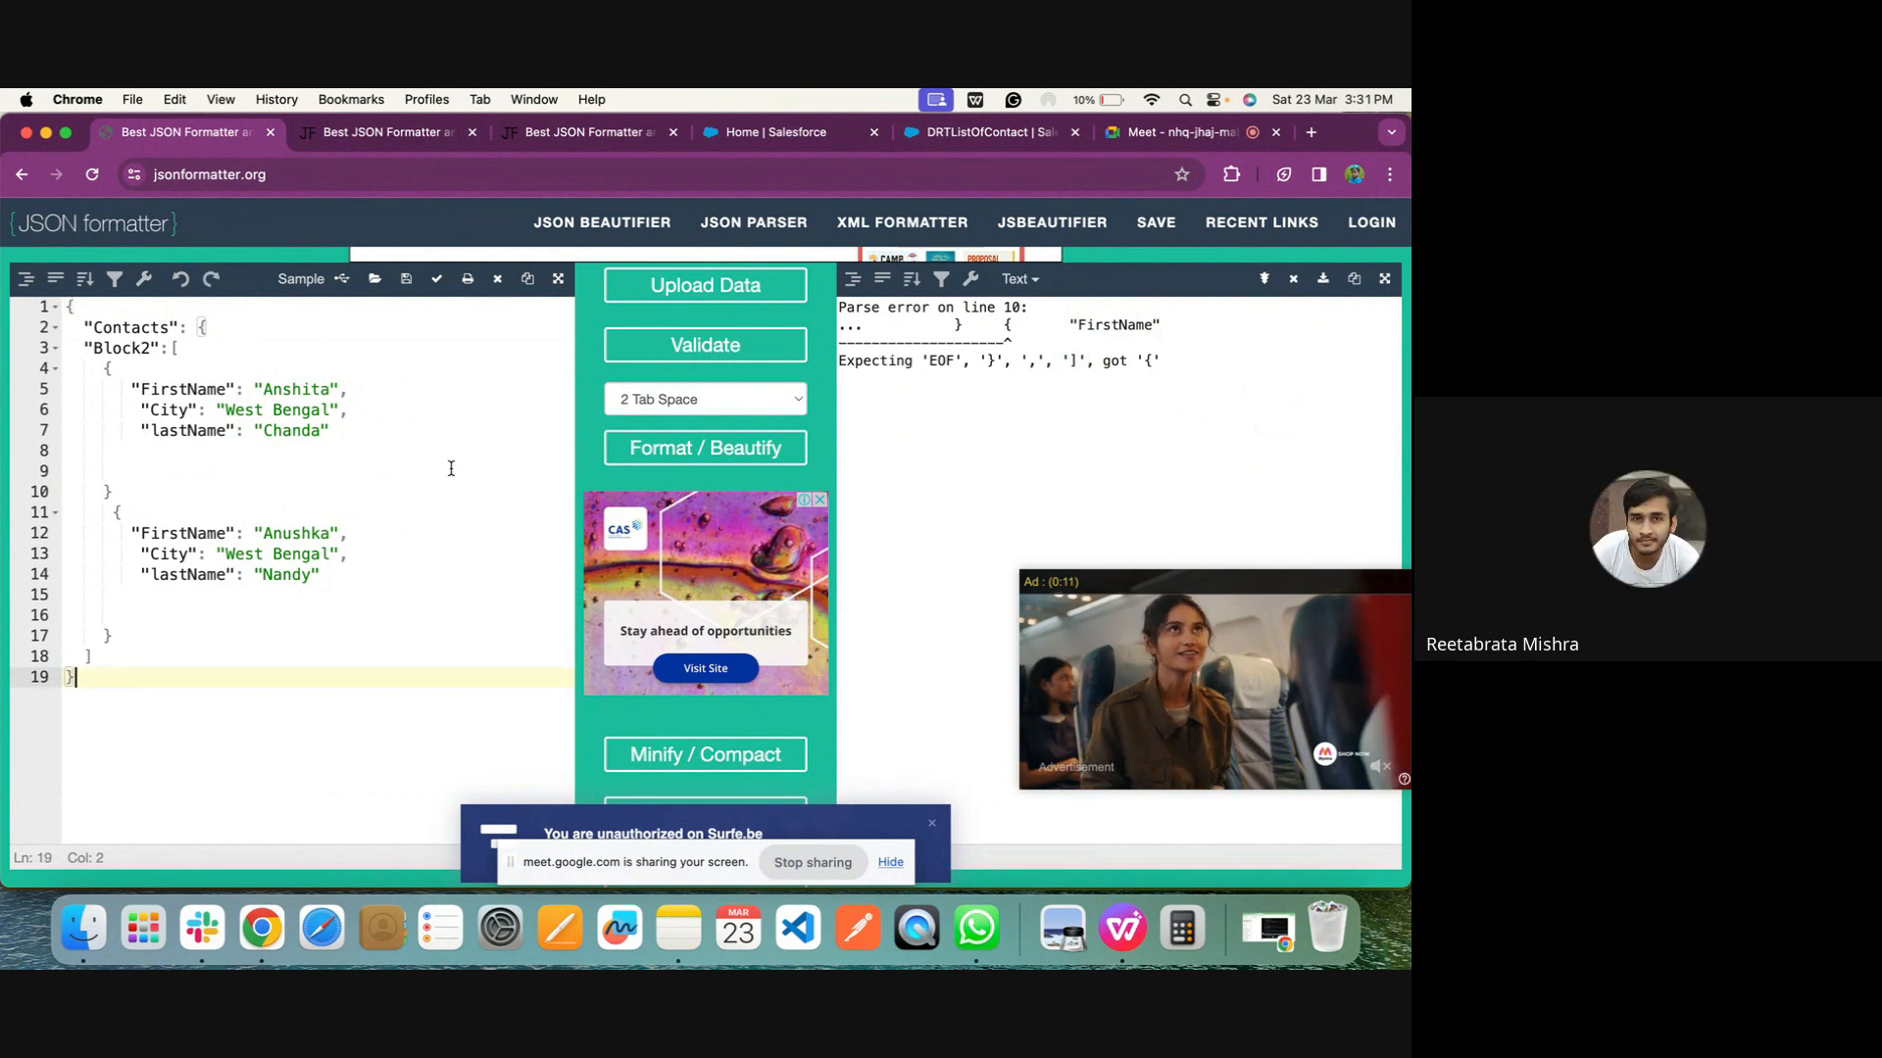
pyautogui.press('super+z')
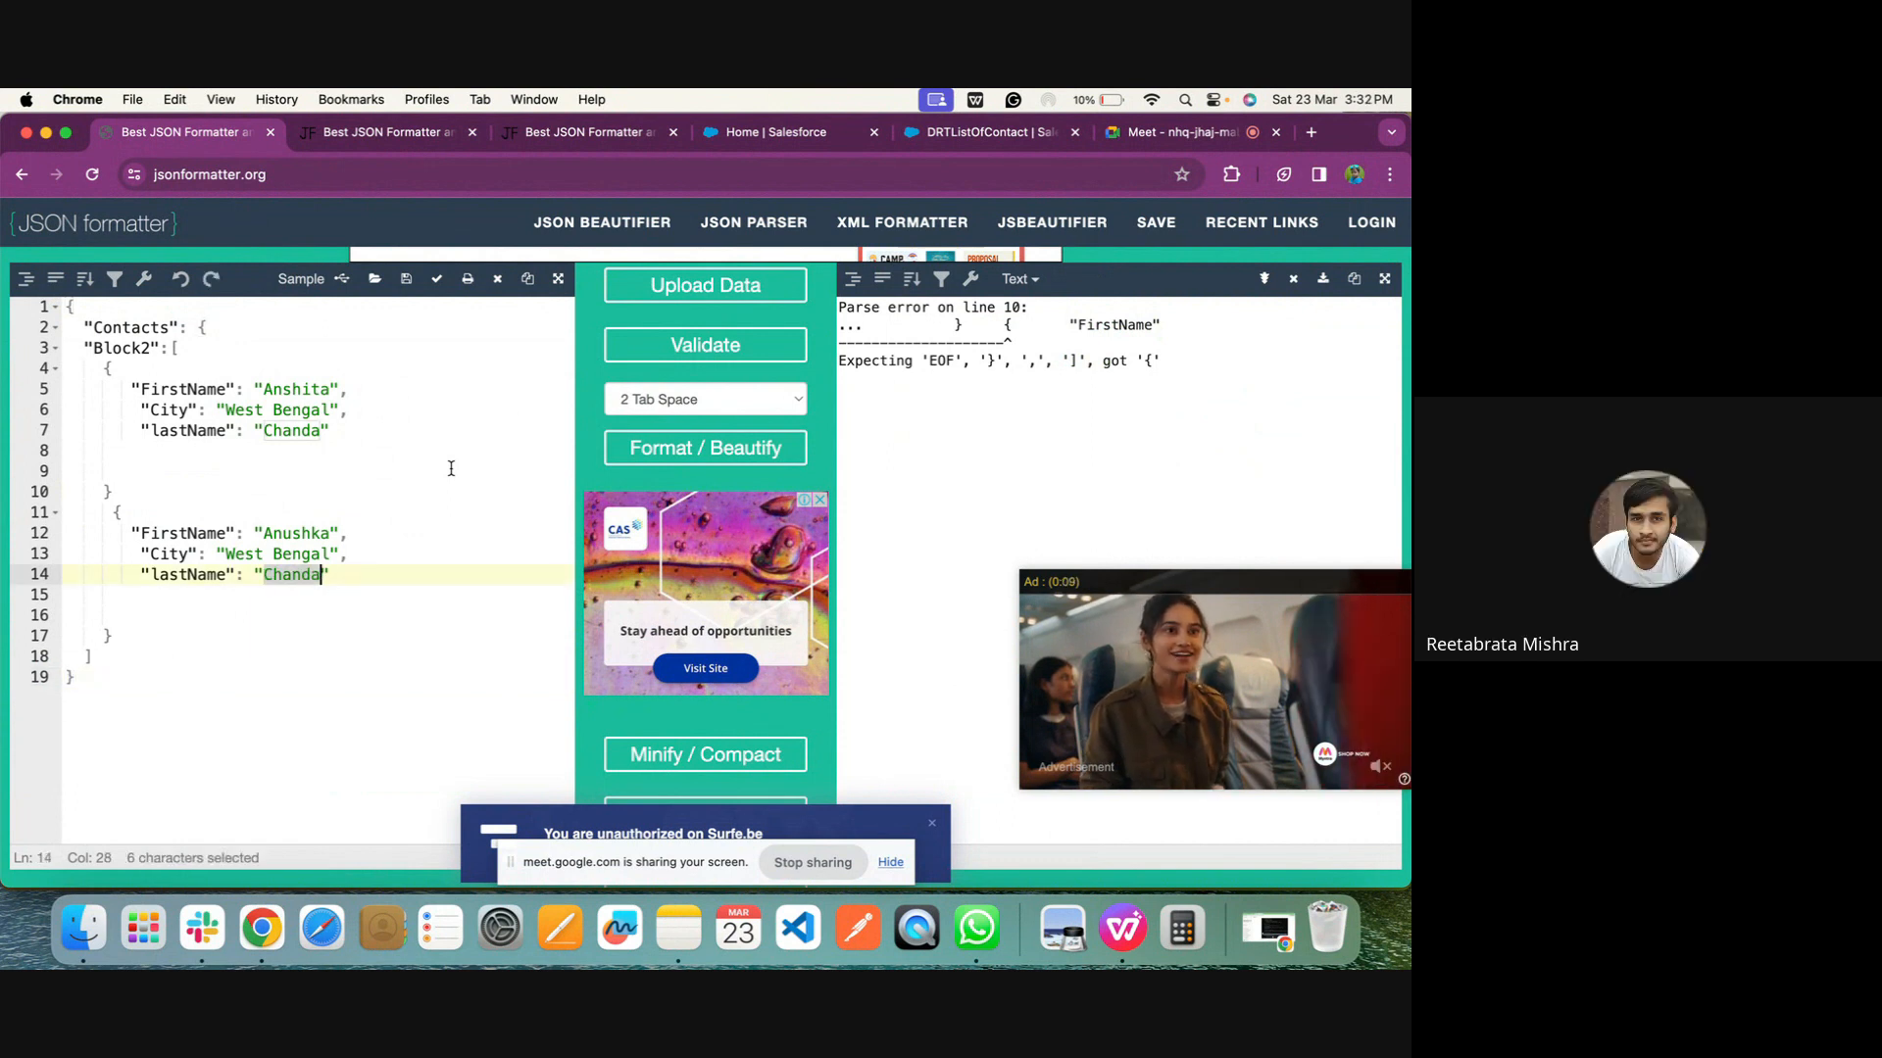
# Add a closing brace on its own line at the very end of the Contacts JSON
pyautogui.click(101, 681)
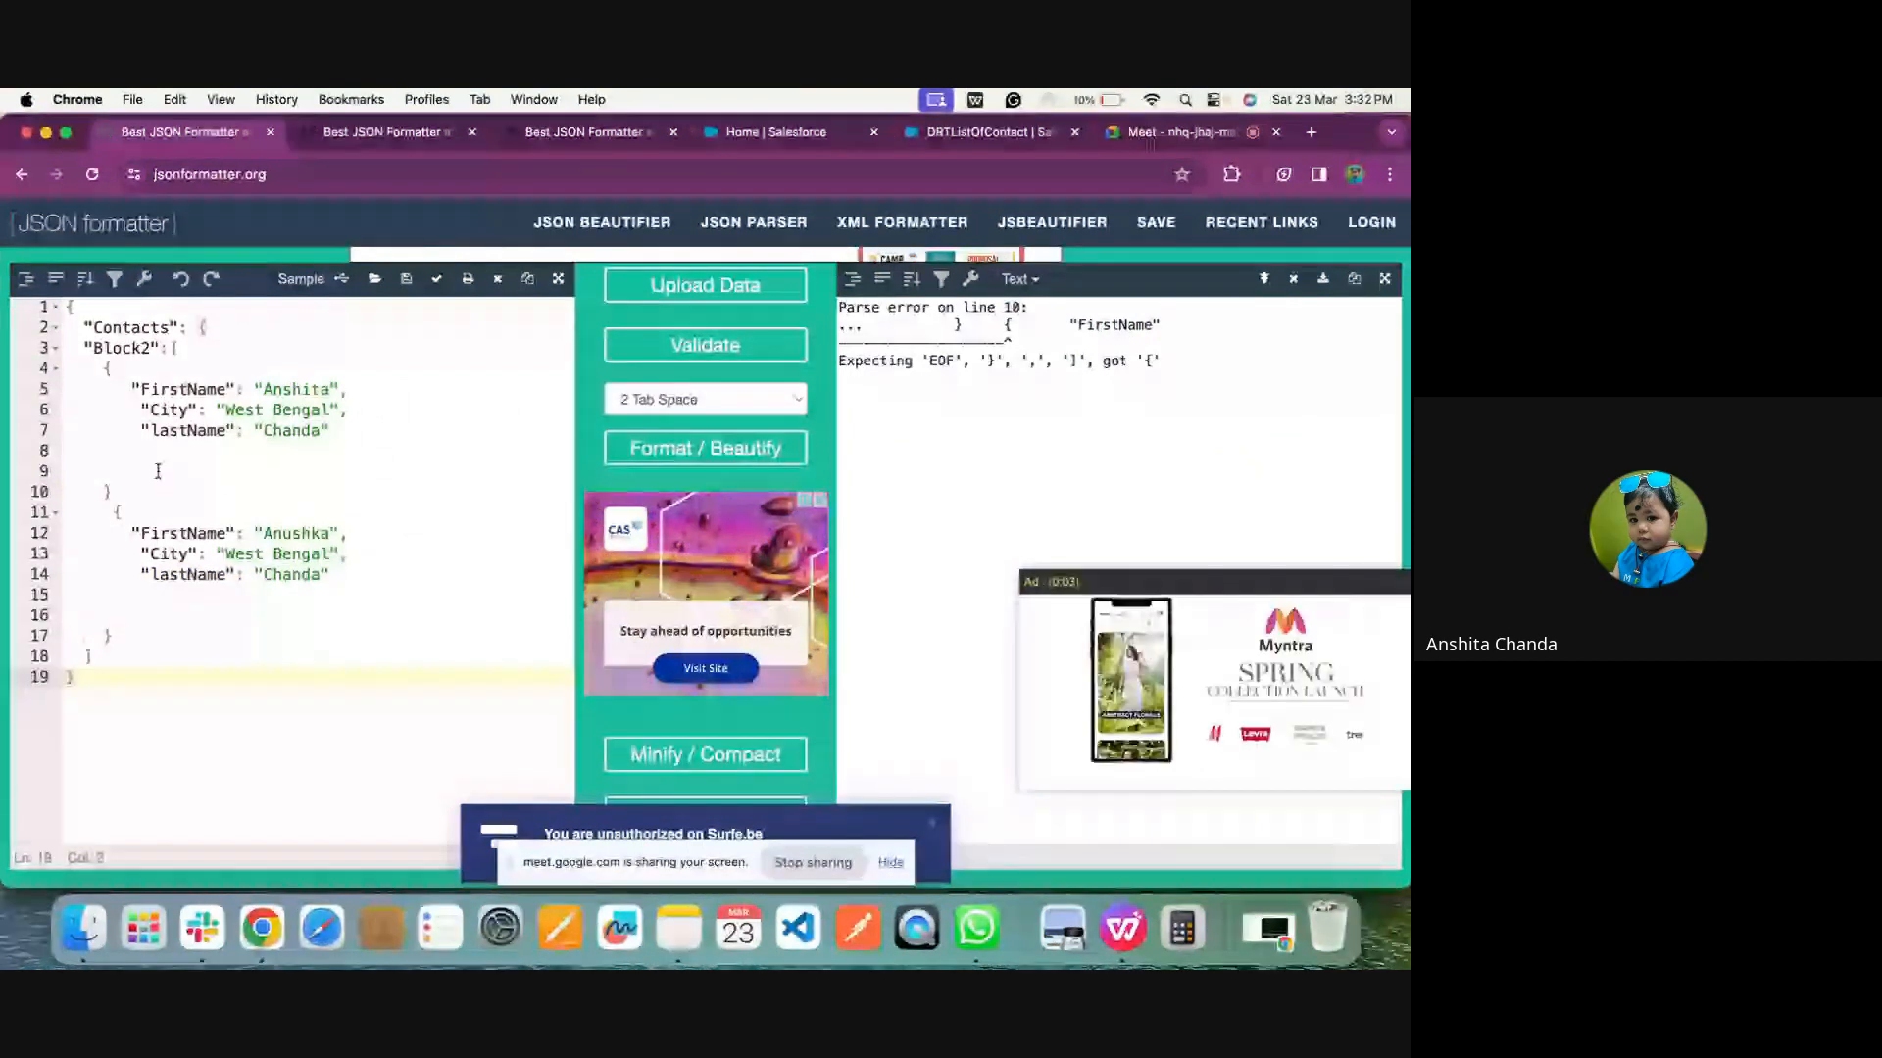
pyautogui.write('}')
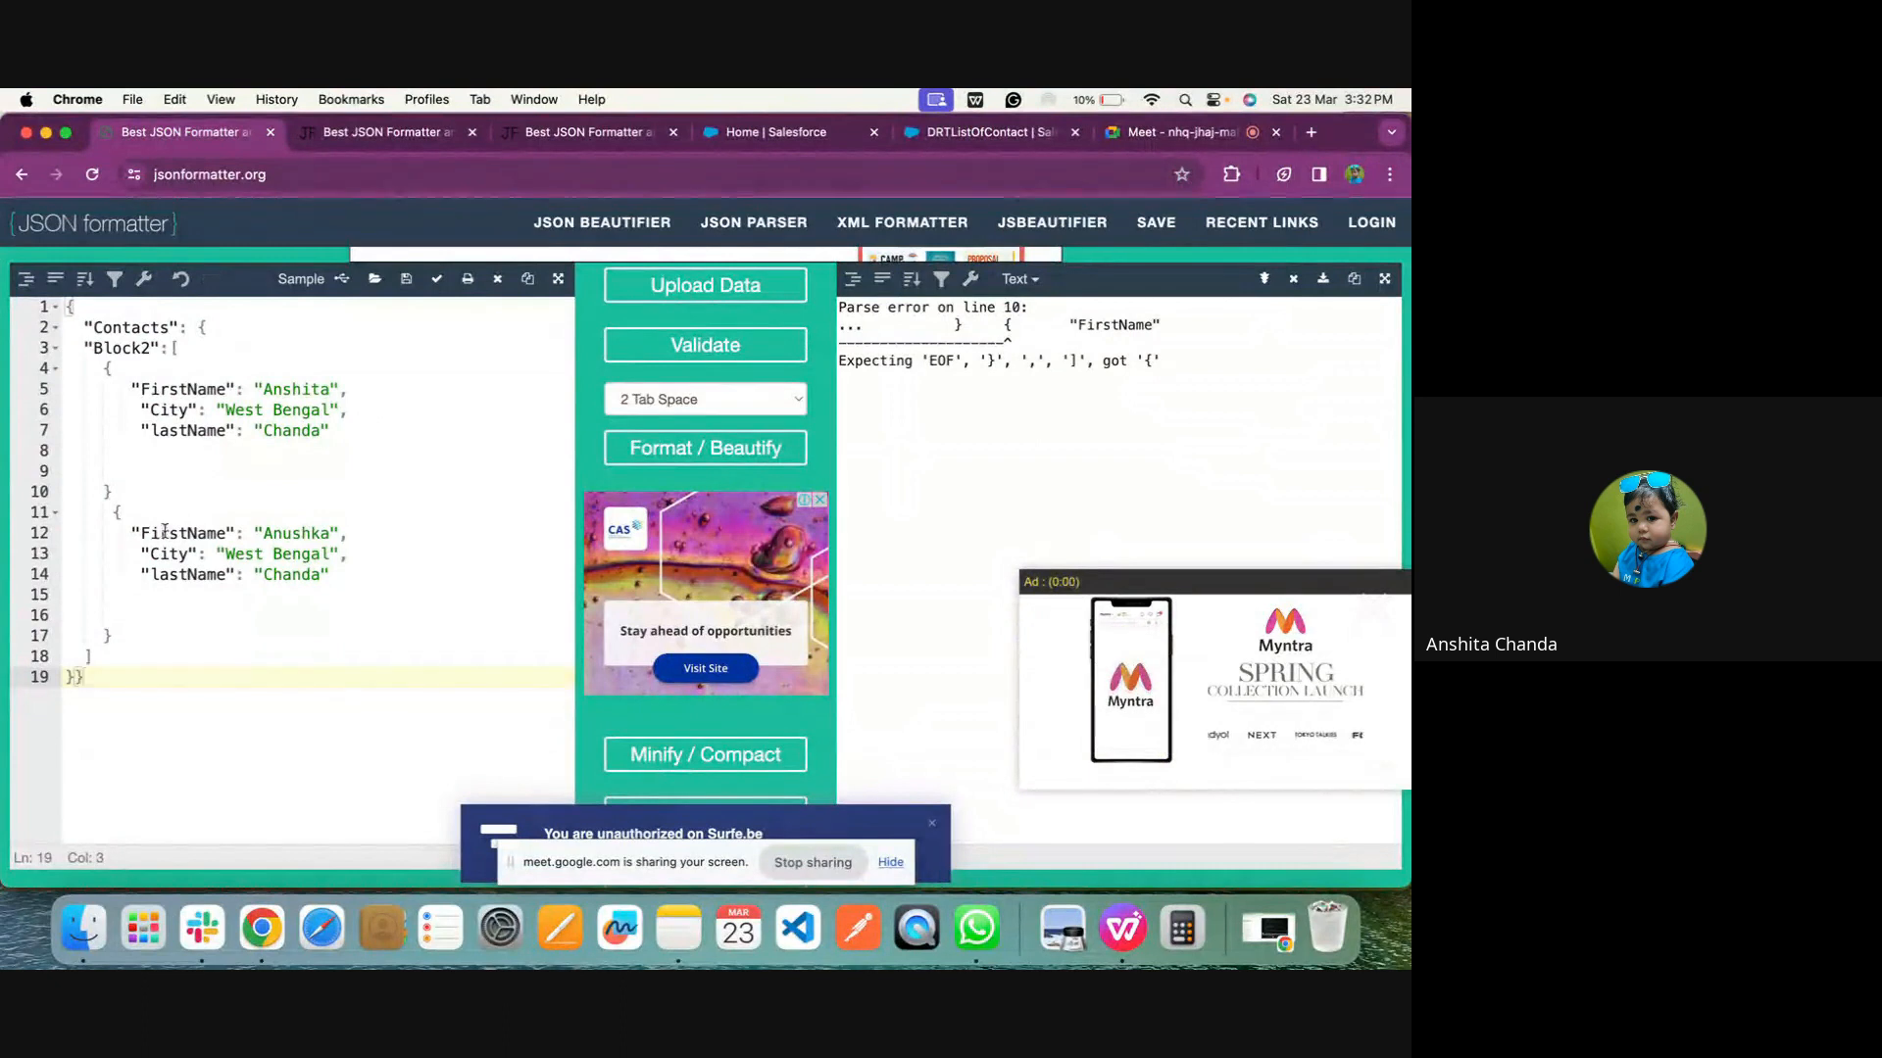
pyautogui.click(73, 676)
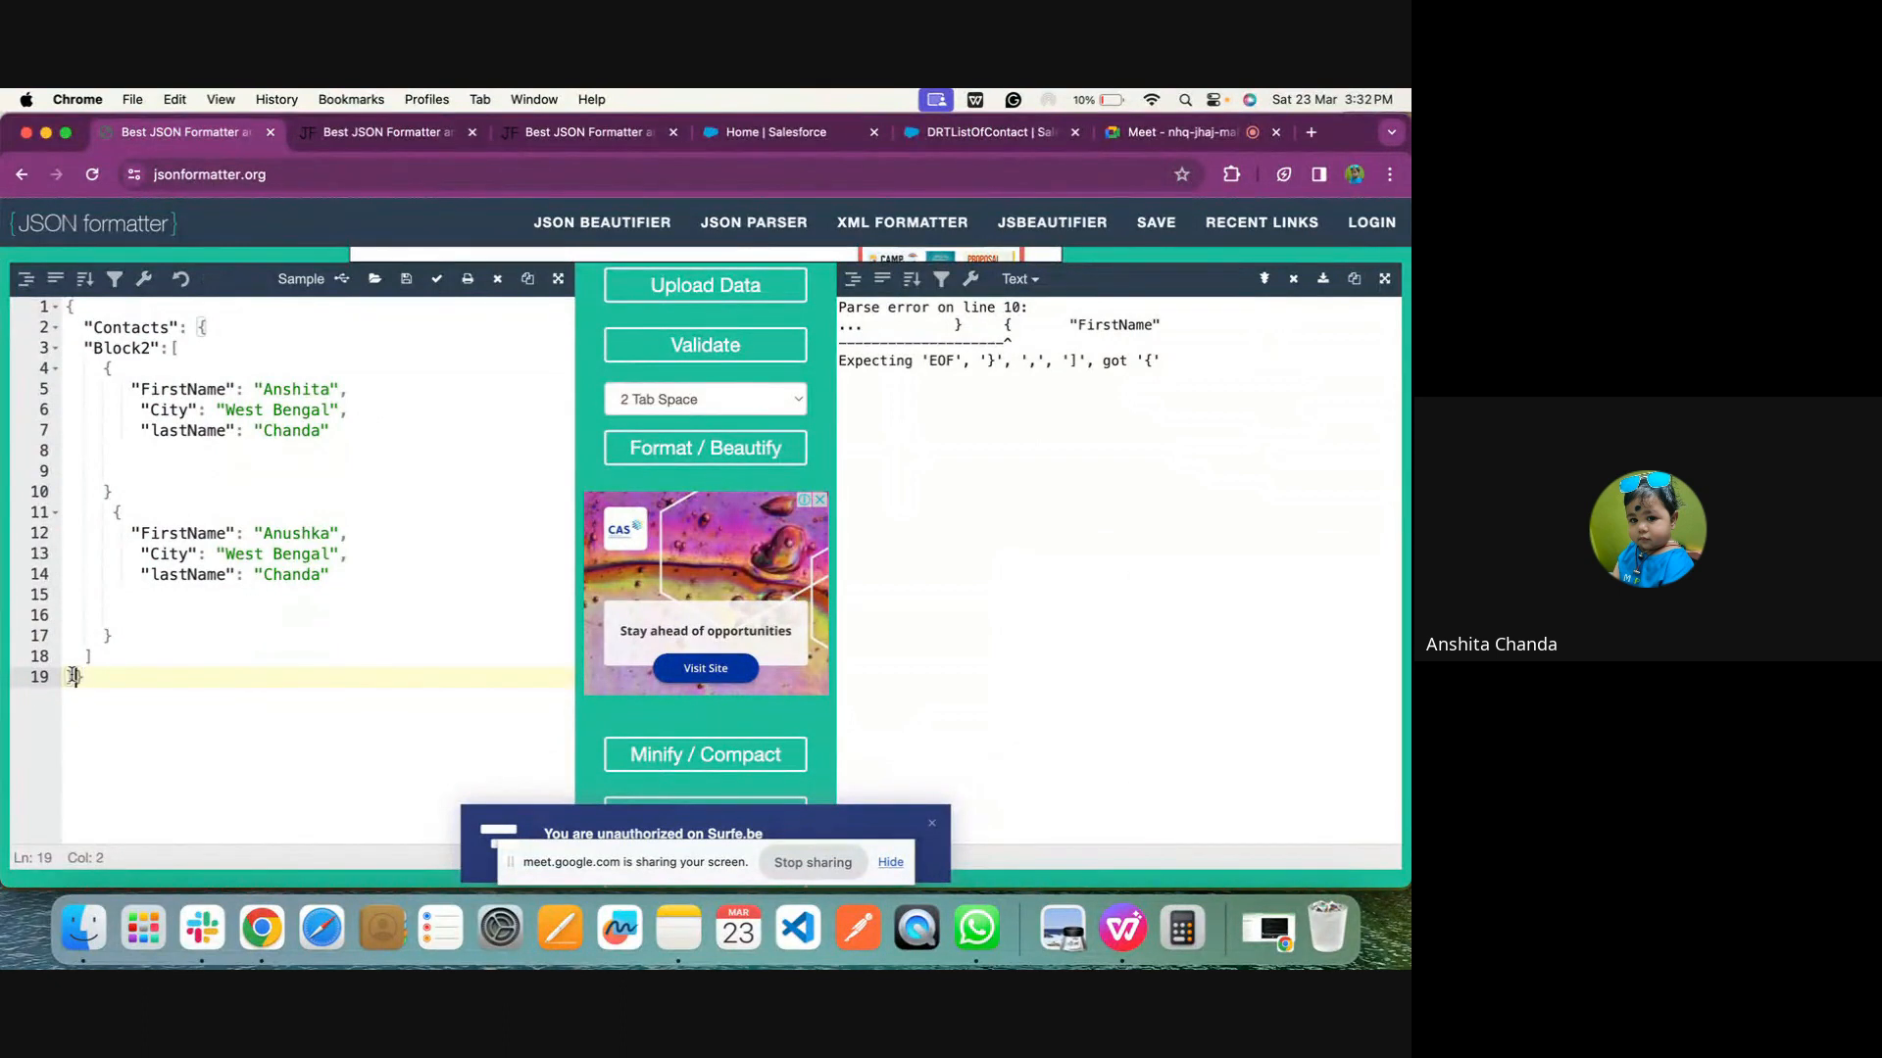
pyautogui.press('Return')
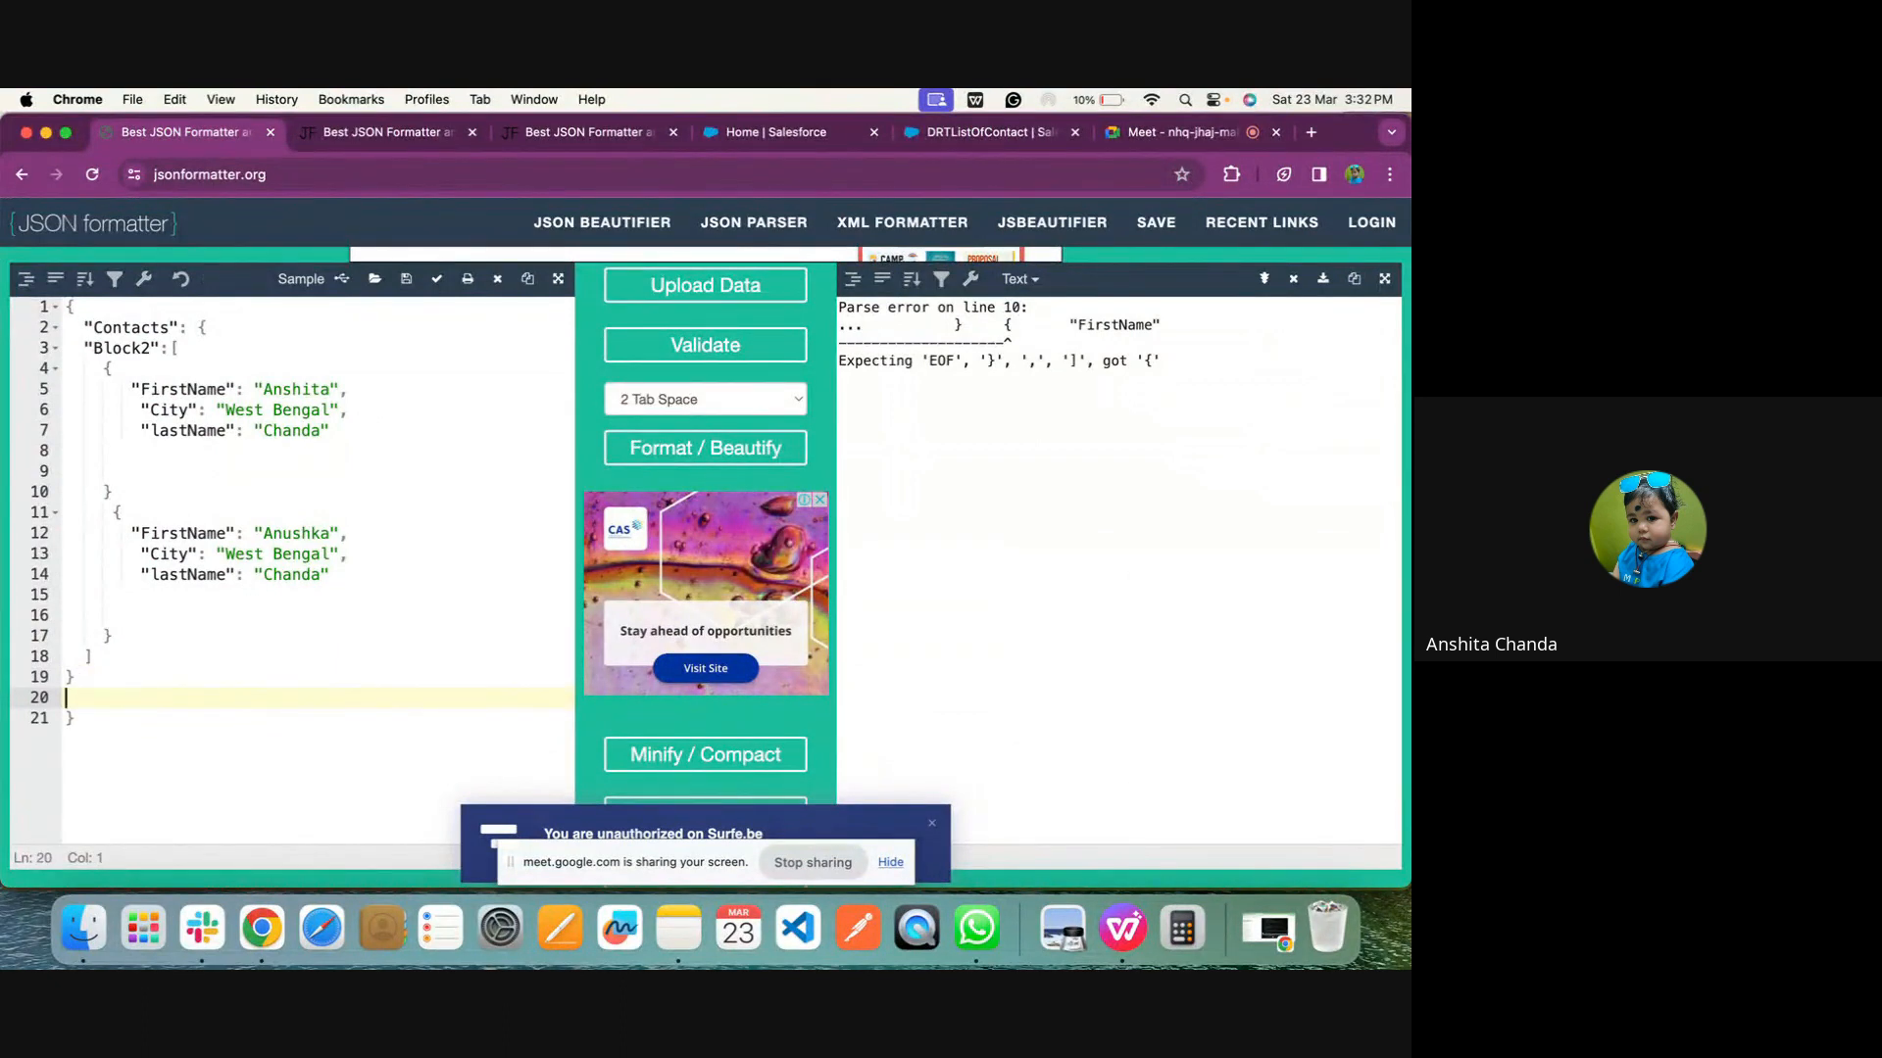
pyautogui.press('BackSpace')
pyautogui.press('Delete')
# Copy the whole Contacts JSON and replace DRTListOfContact's entire Input JSON with it
pyautogui.moveTo(147, 714); pyautogui.dragTo(65, 272)
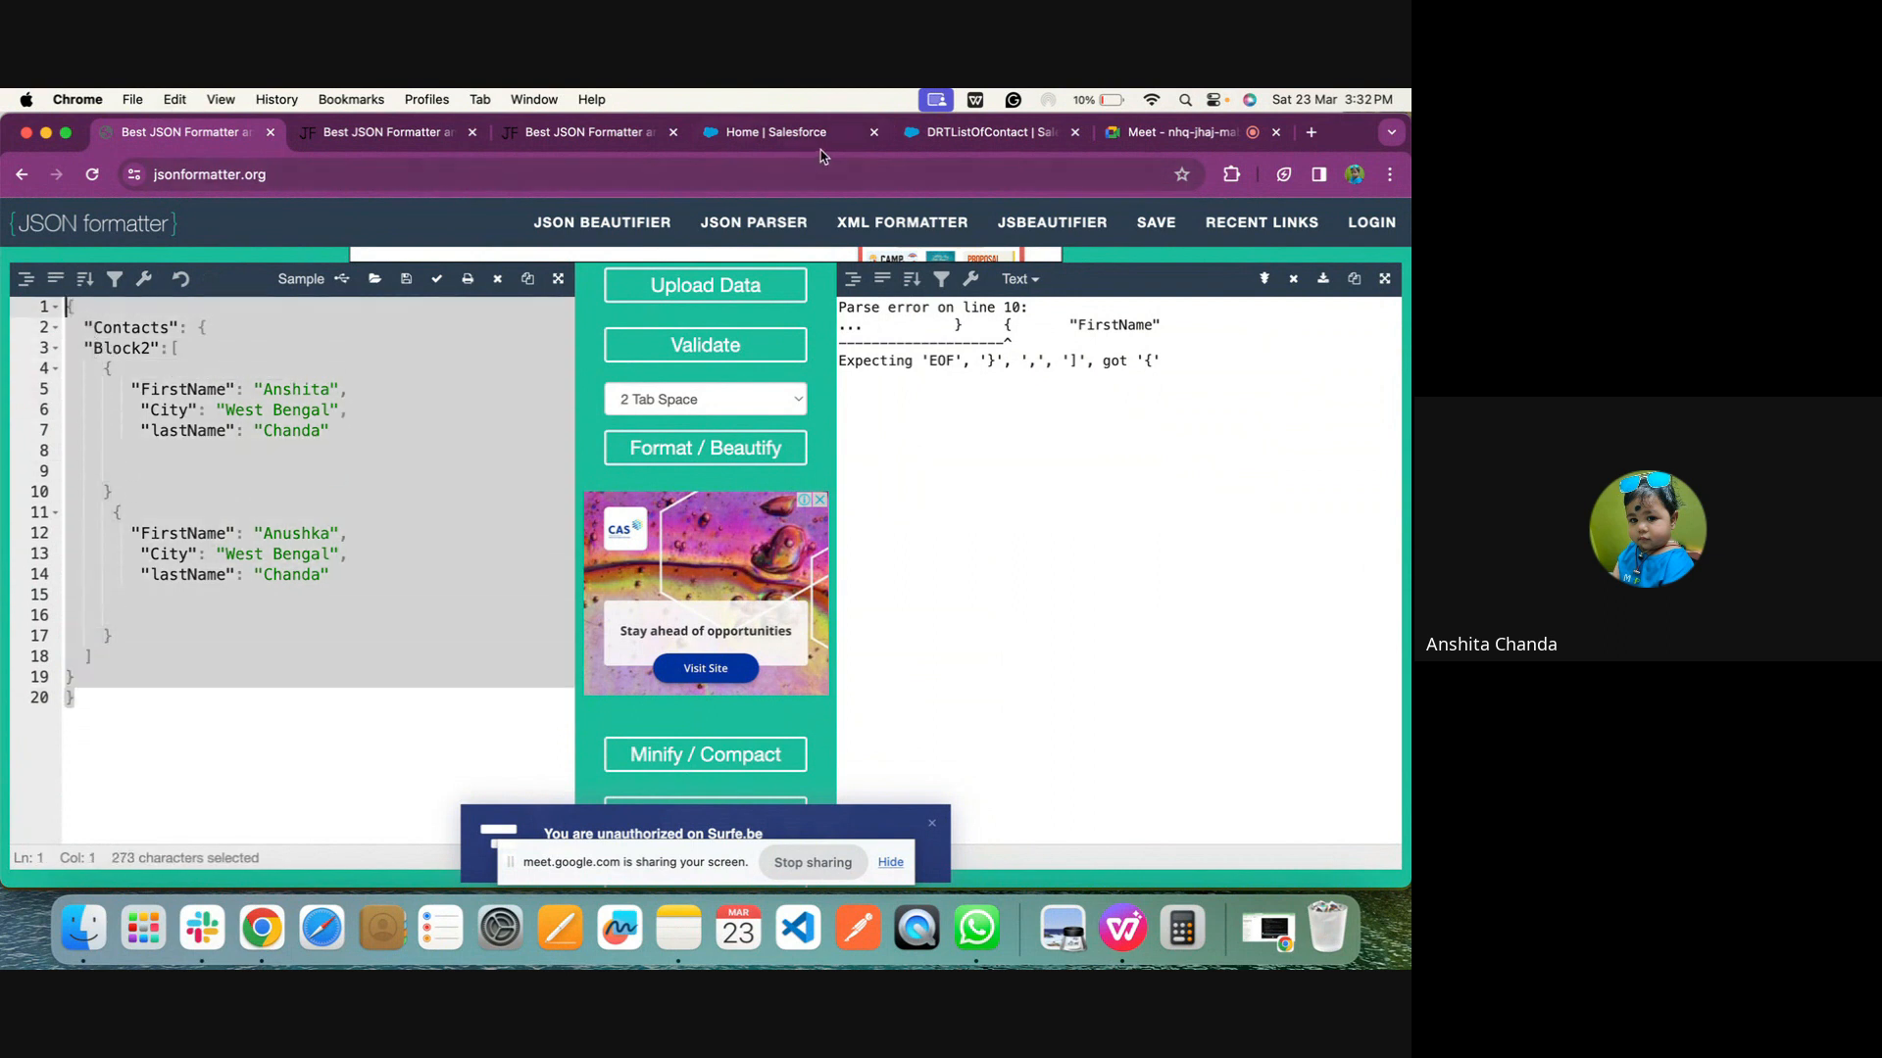
pyautogui.click(985, 147)
pyautogui.click(1197, 560)
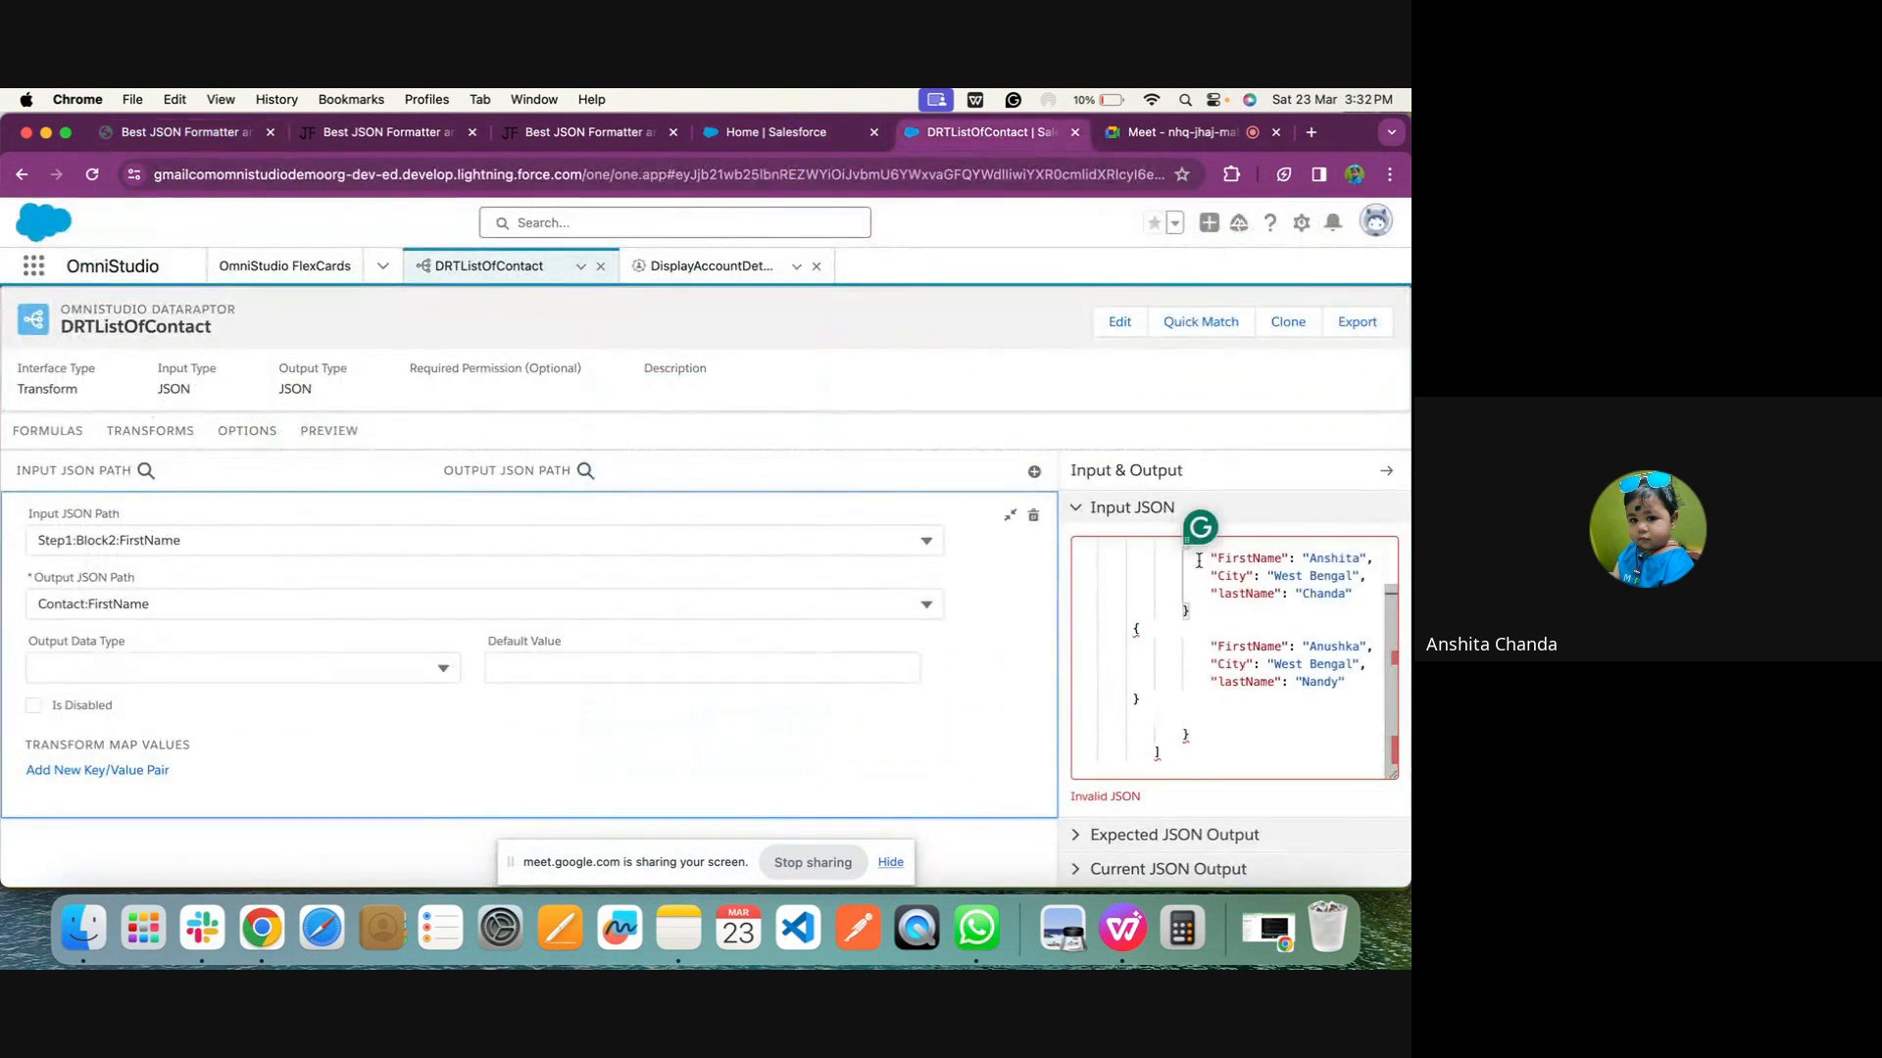
pyautogui.press('super+a')
pyautogui.press('super+v')
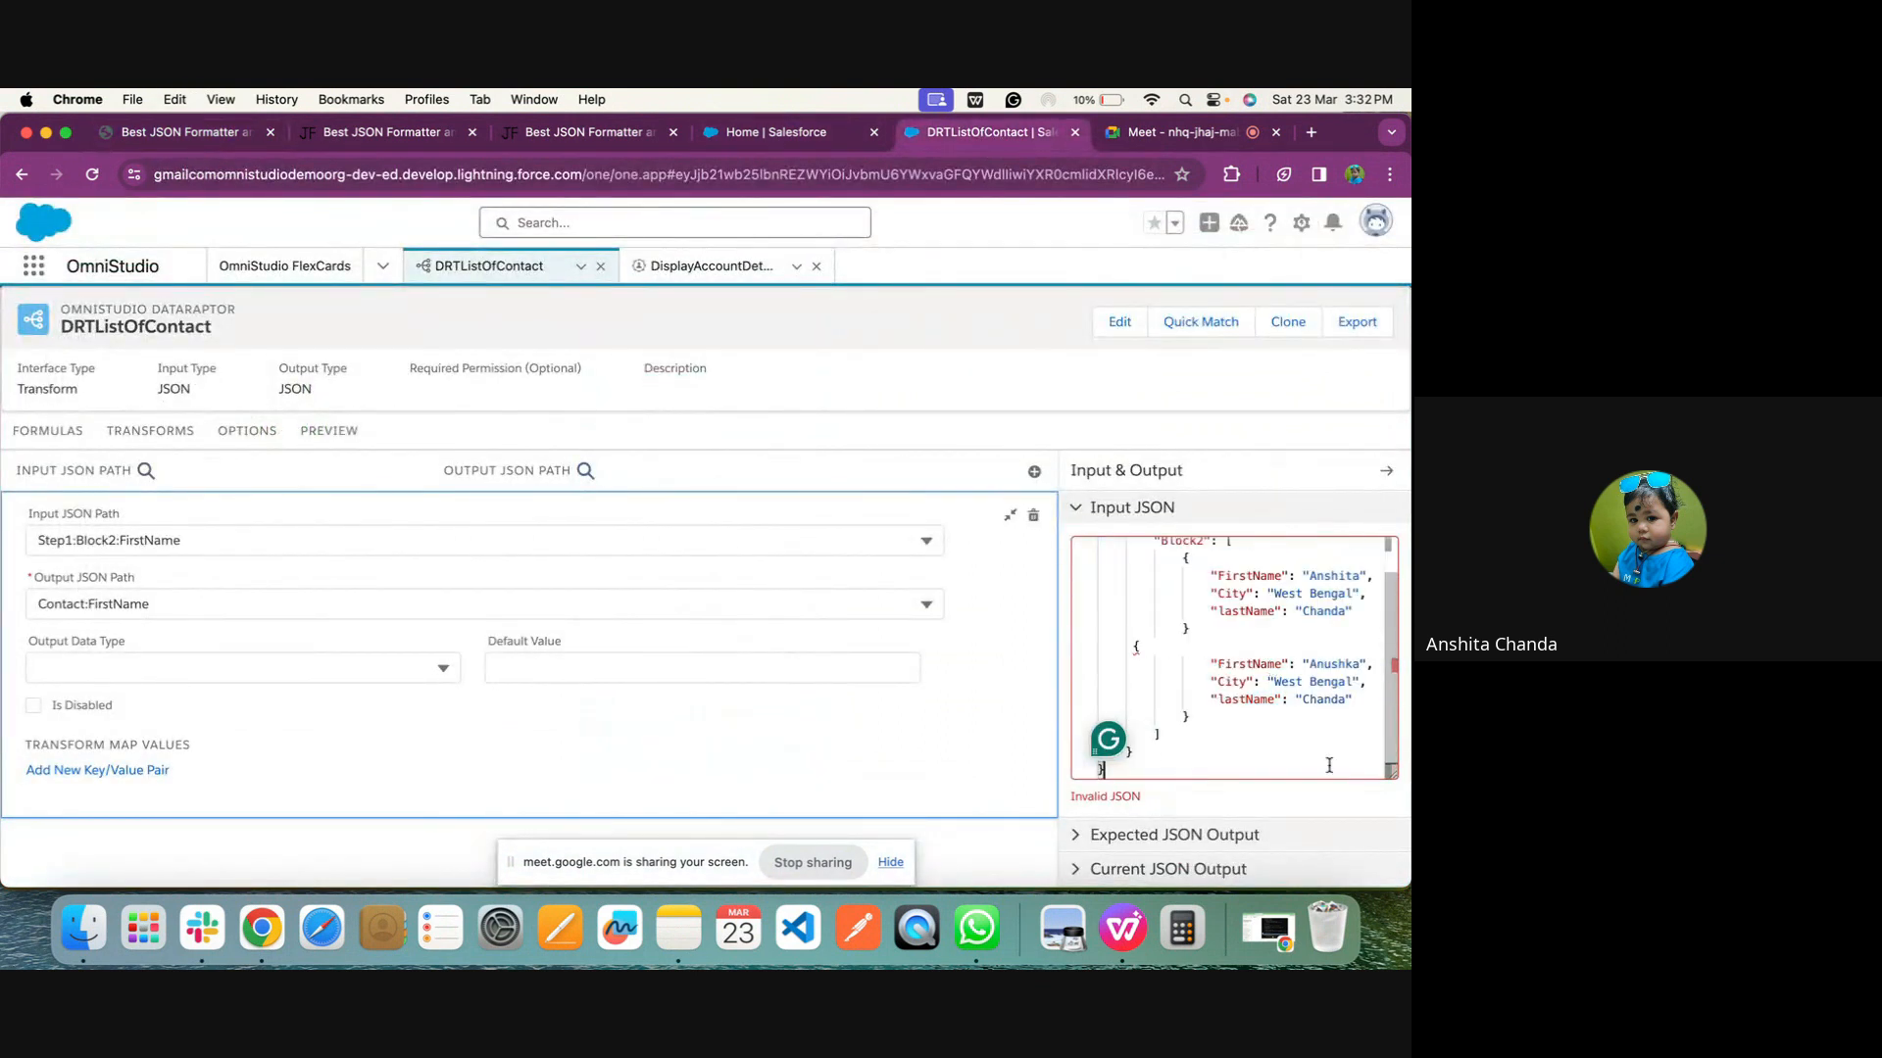
# Delete the outer opening brace before Contacts in the Input JSON
pyautogui.scroll(-1, 1256, 800)
pyautogui.scroll(1, 1255, 800)
pyautogui.scroll(2, 1274, 607)
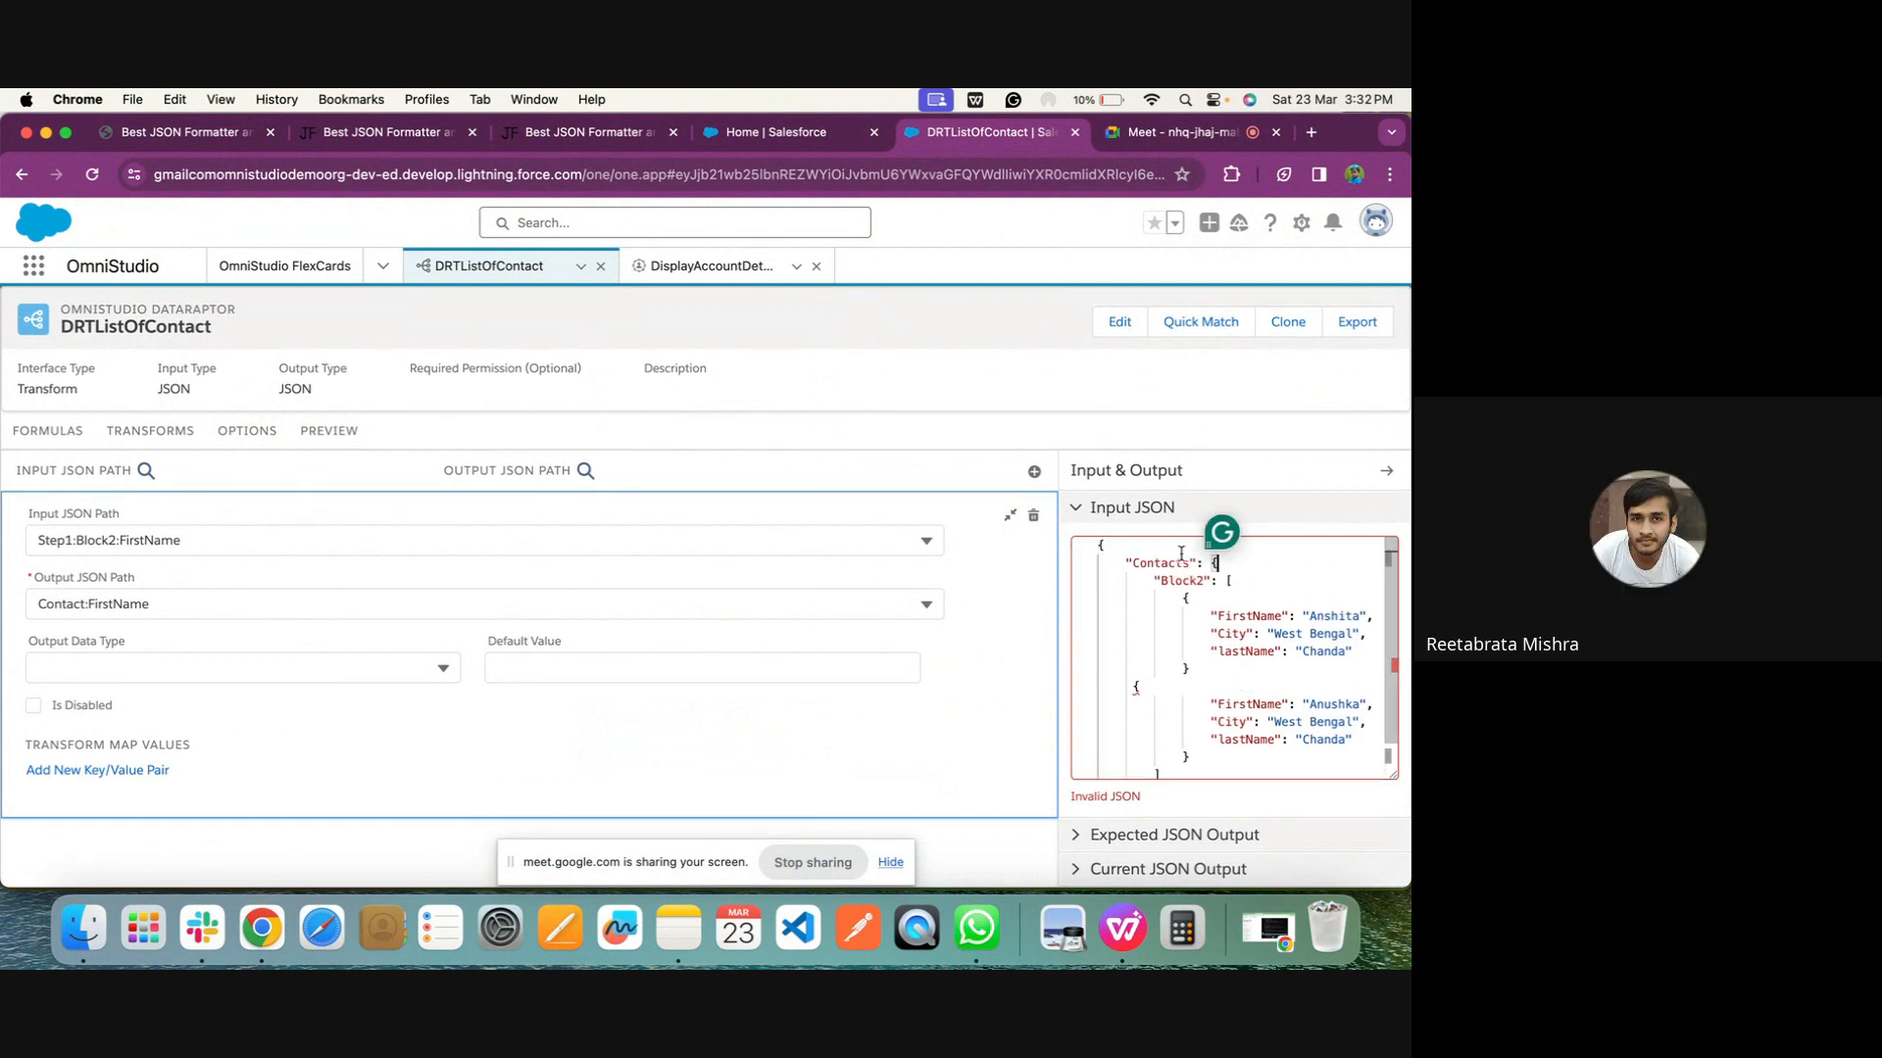
pyautogui.scroll(-2, 1151, 751)
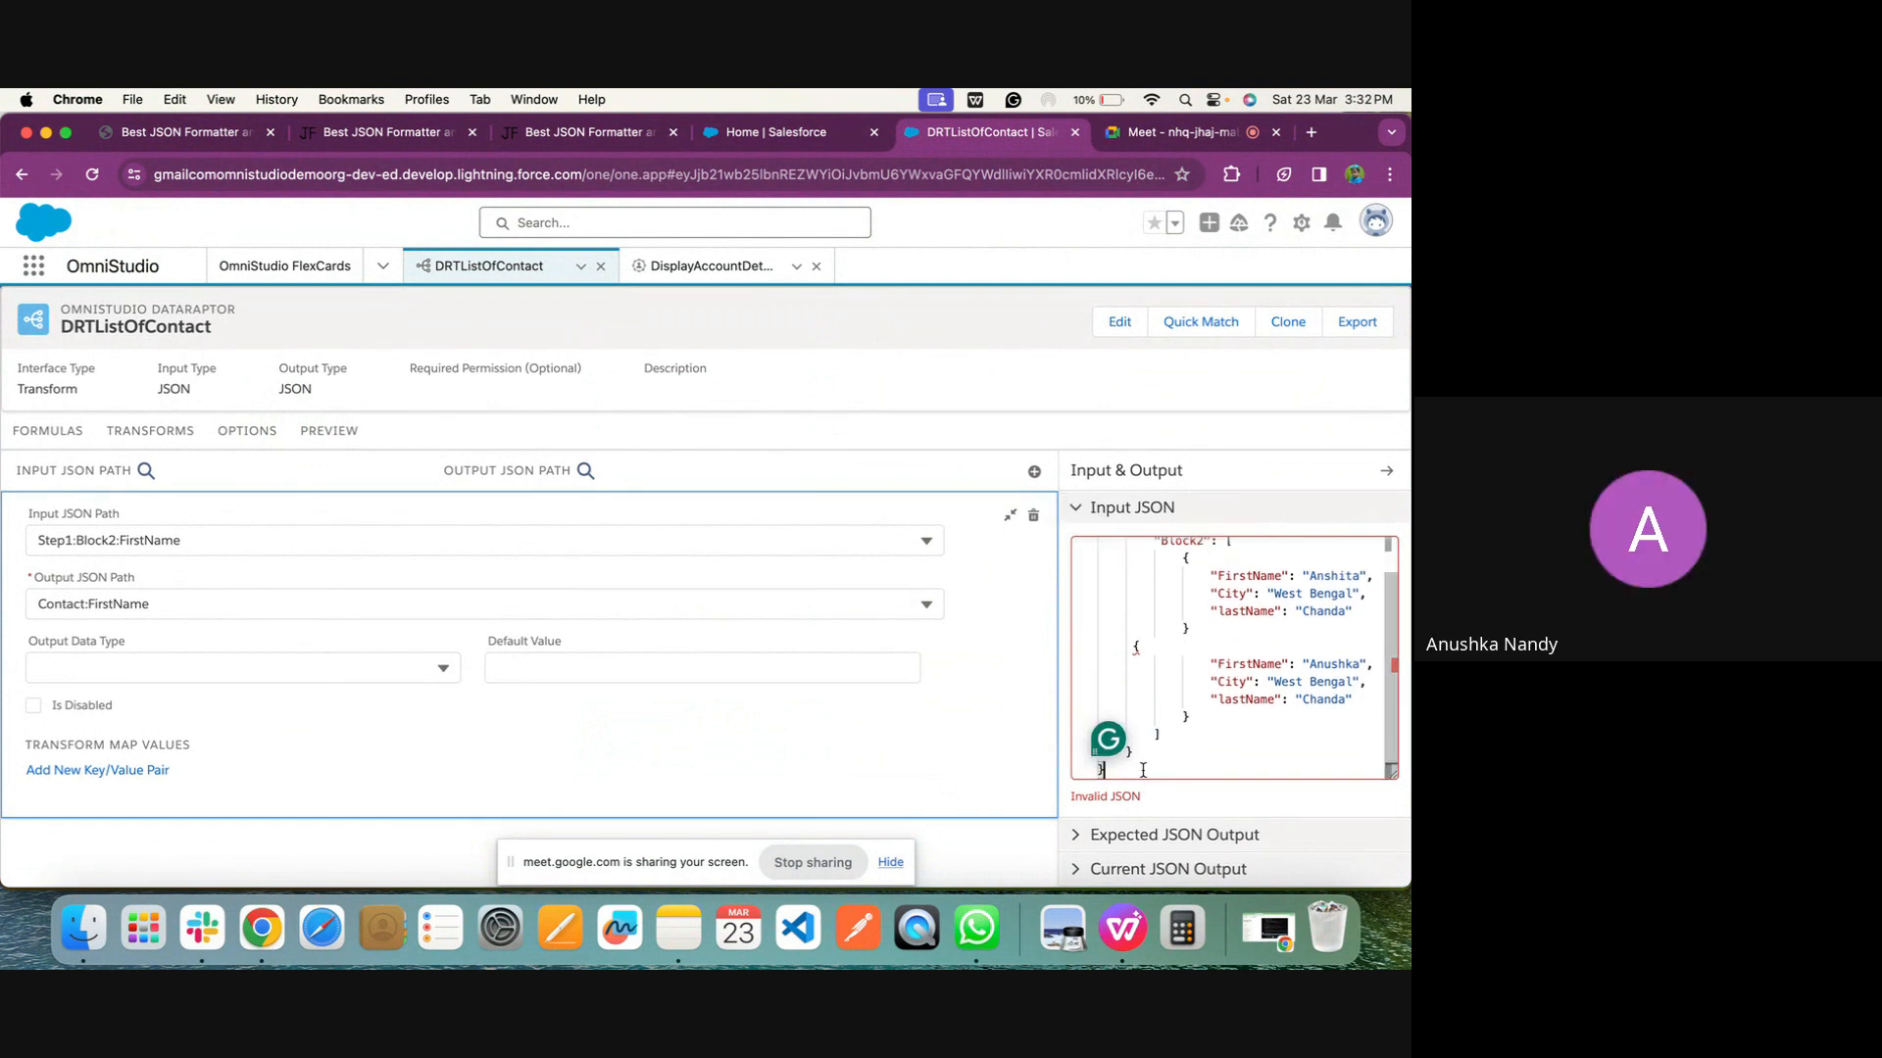
pyautogui.scroll(1, 1145, 766)
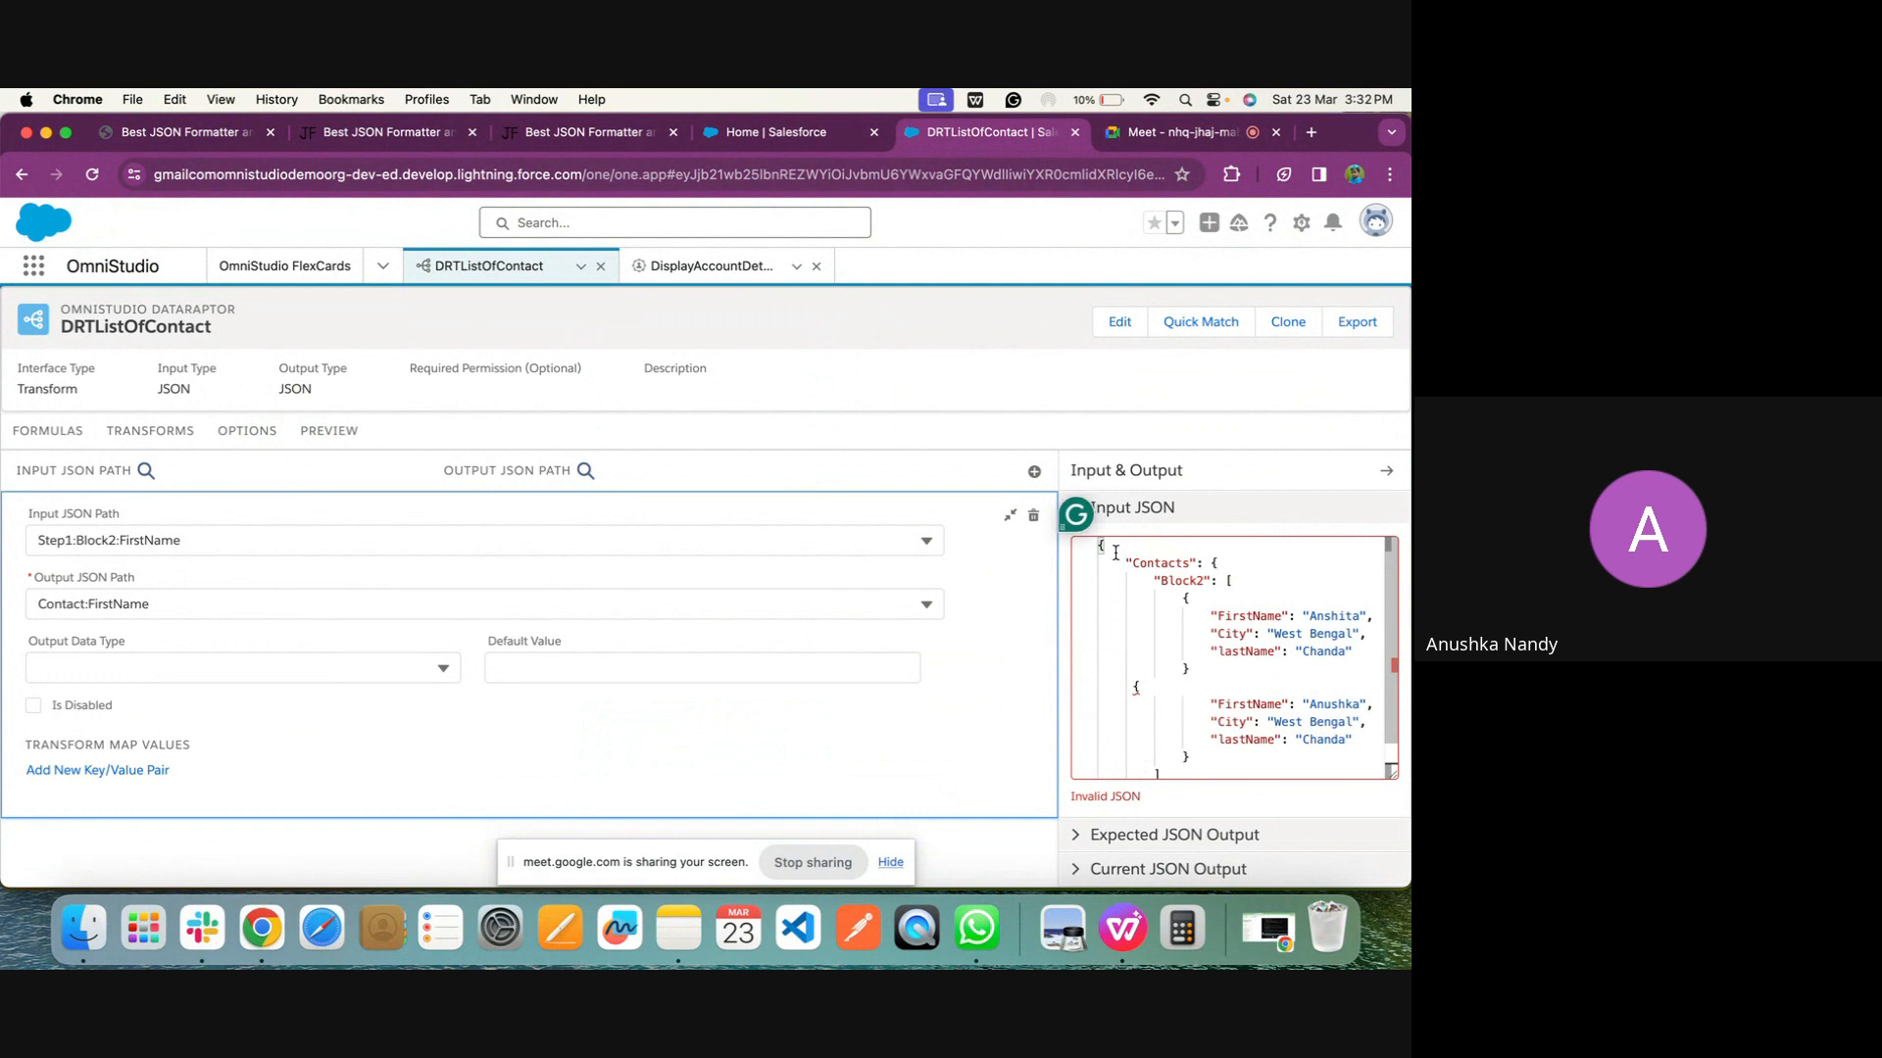
pyautogui.press('BackSpace')
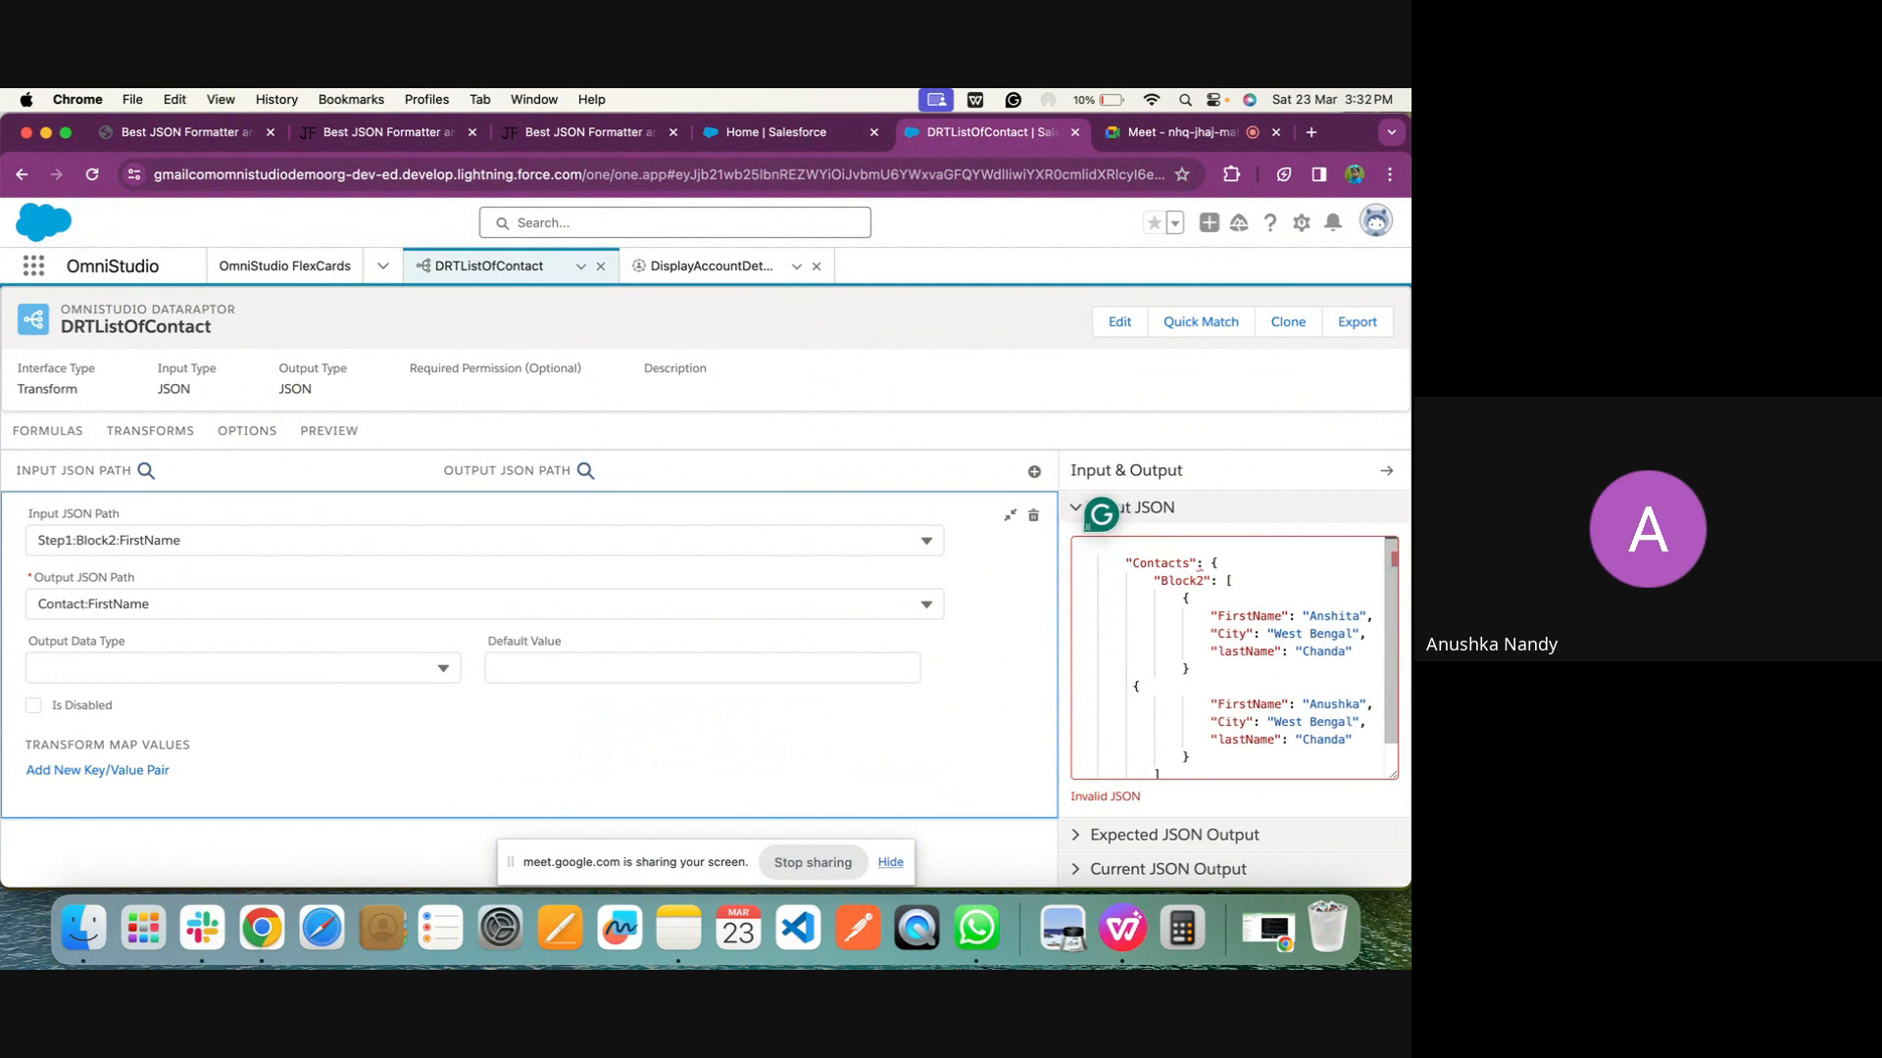
# Delete the Input JSON's last closing brace and the empty first line above Contacts
pyautogui.scroll(-1, 1147, 579)
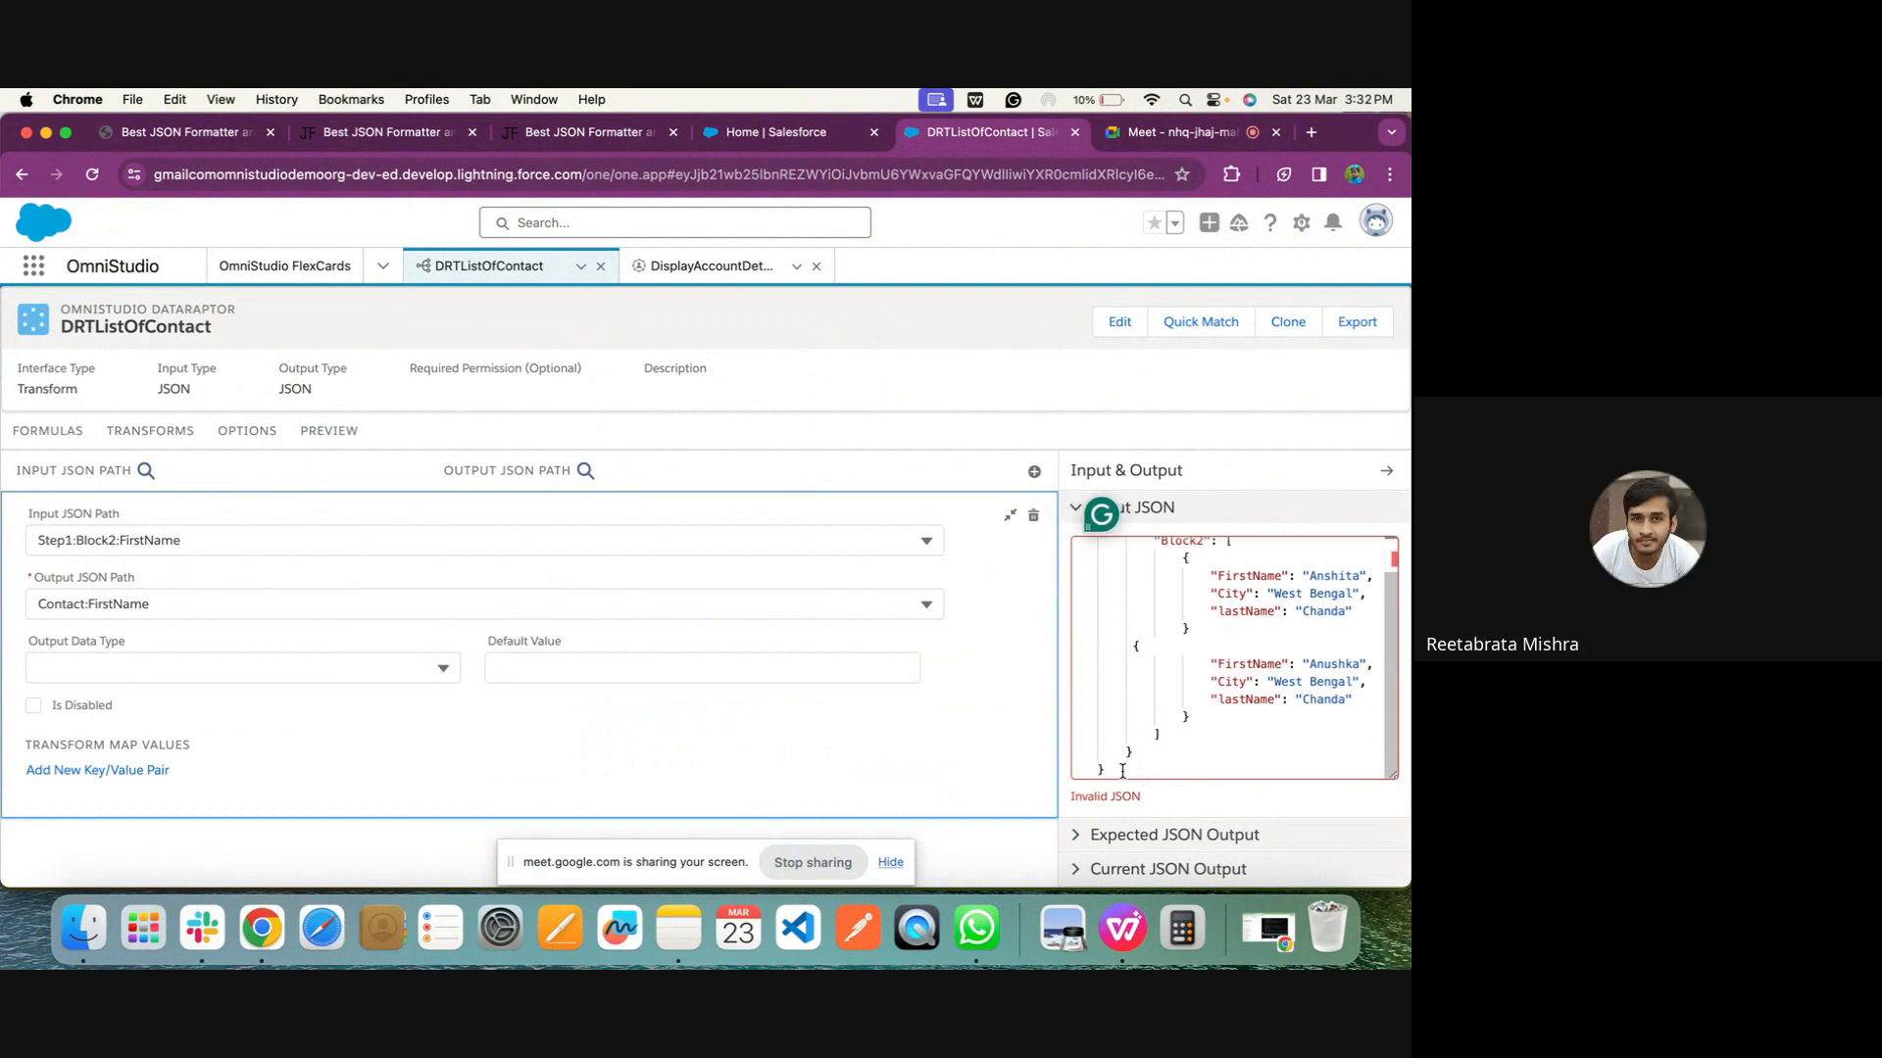
pyautogui.click(1123, 771)
pyautogui.press('BackSpace')
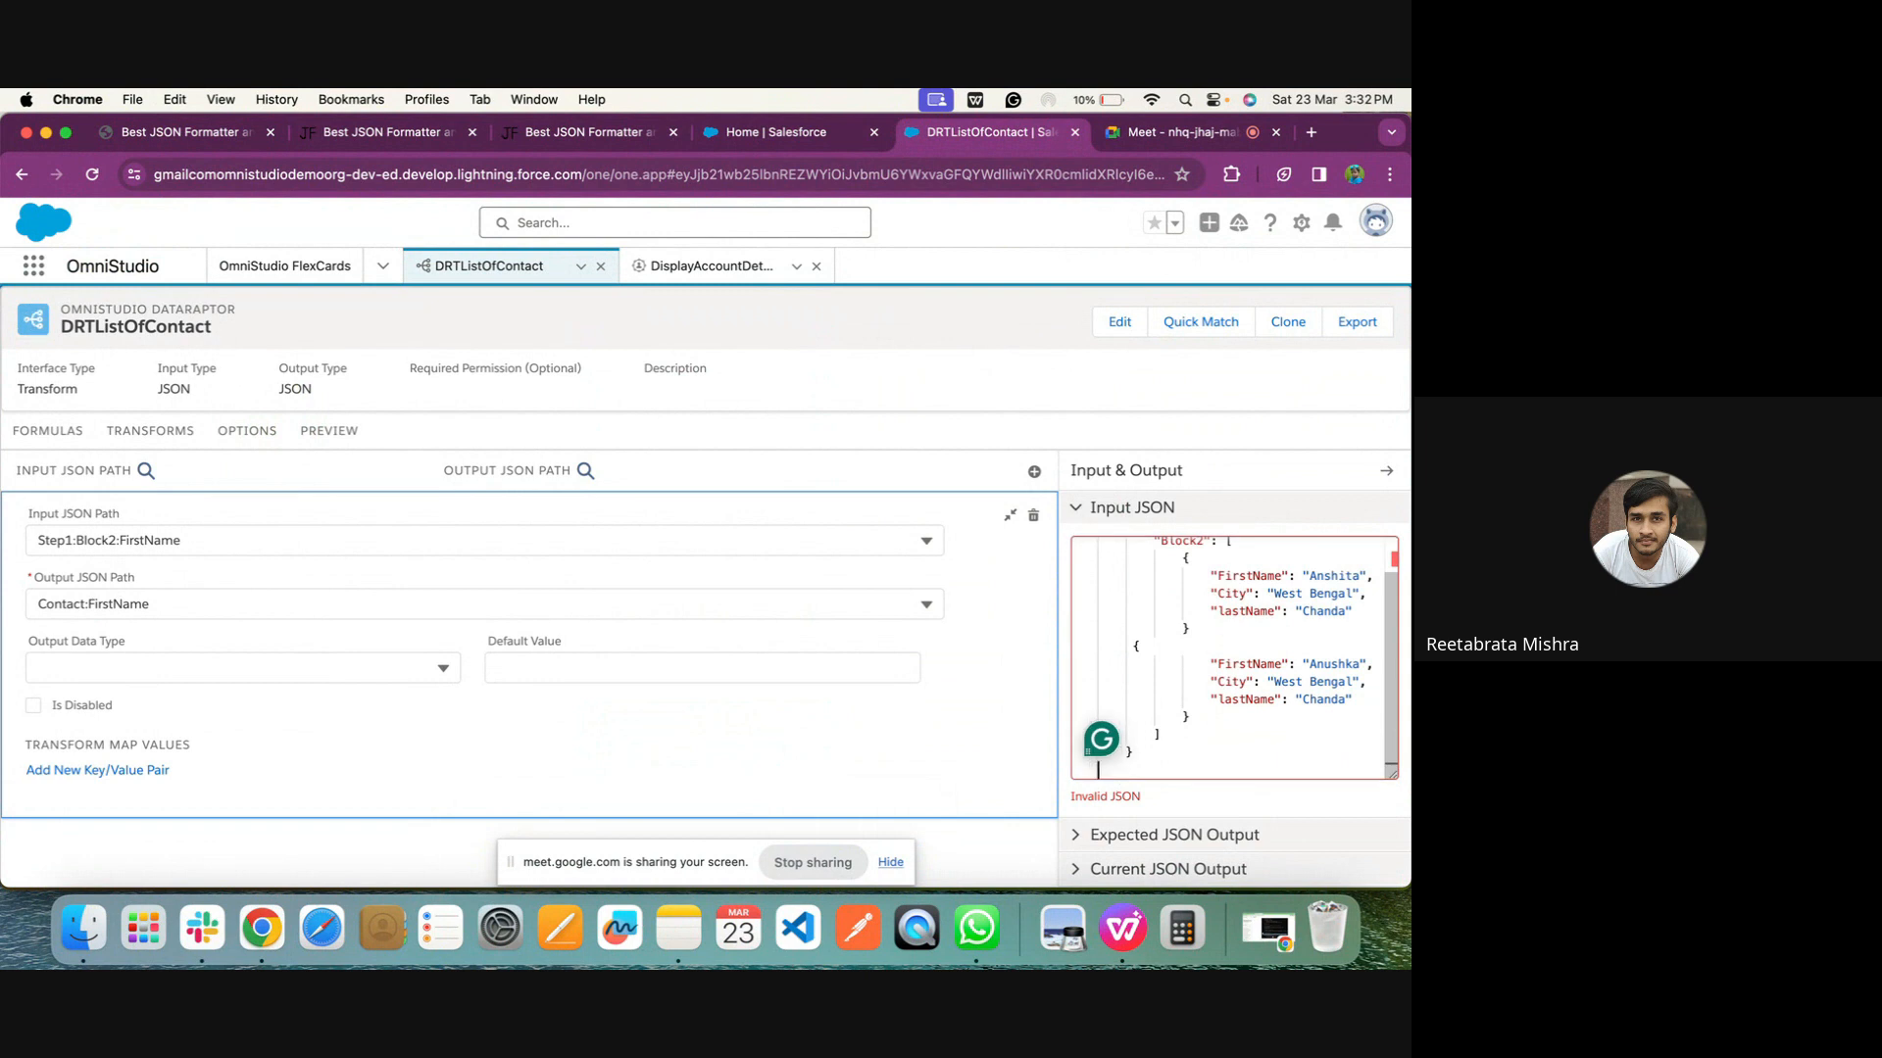
pyautogui.press('BackSpace')
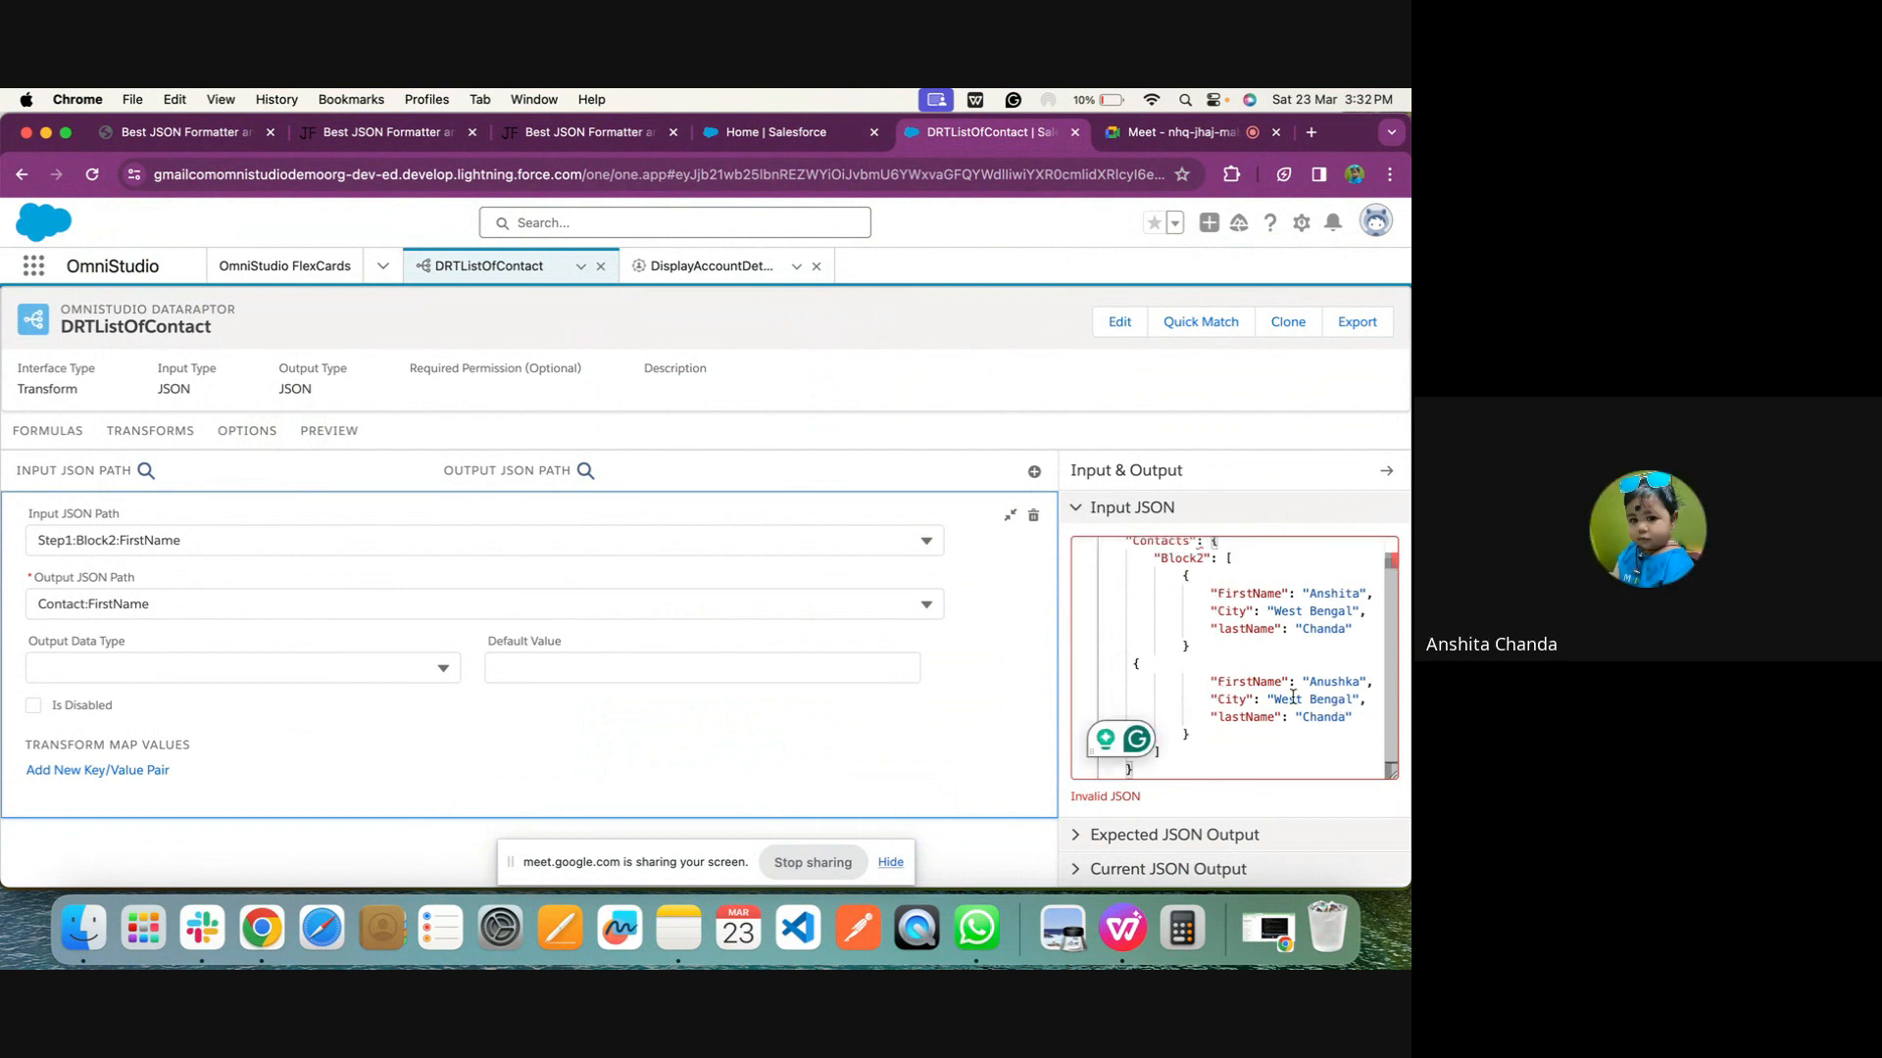
pyautogui.scroll(1, 1125, 537)
pyautogui.click(1112, 559)
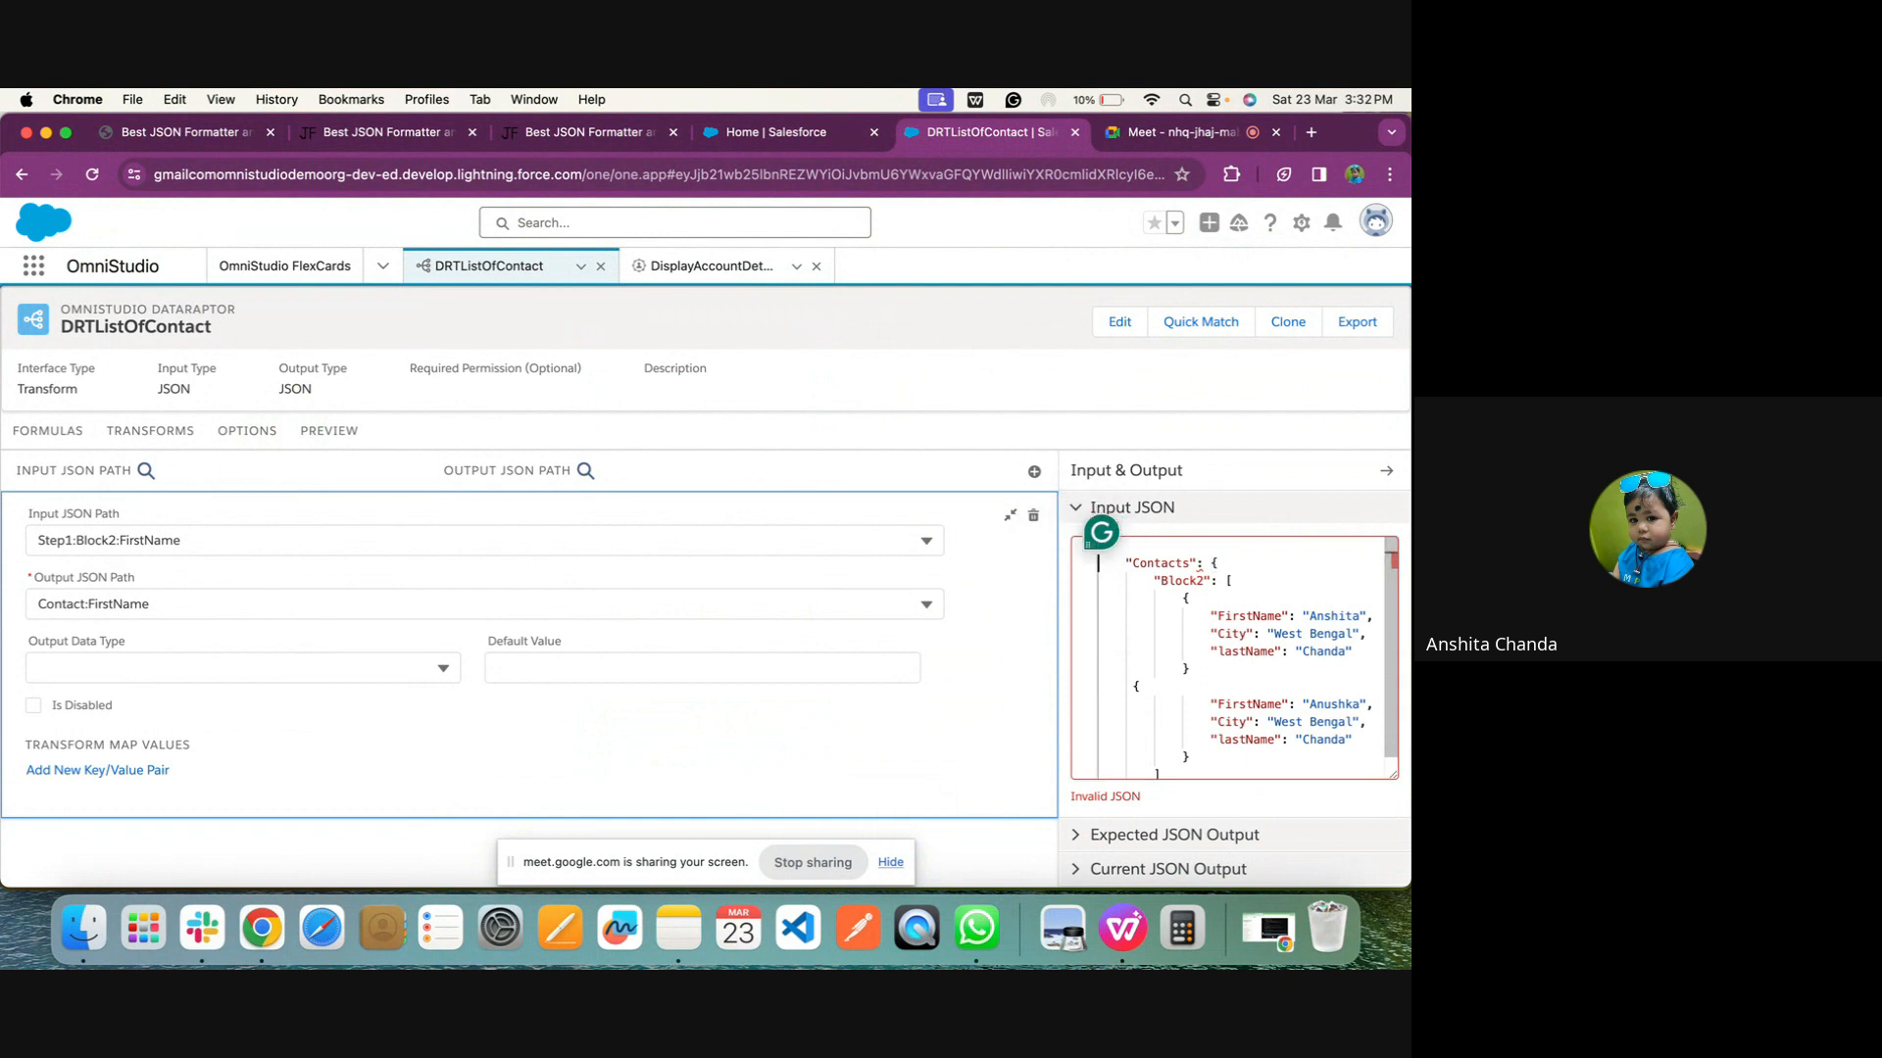
pyautogui.press('Delete')
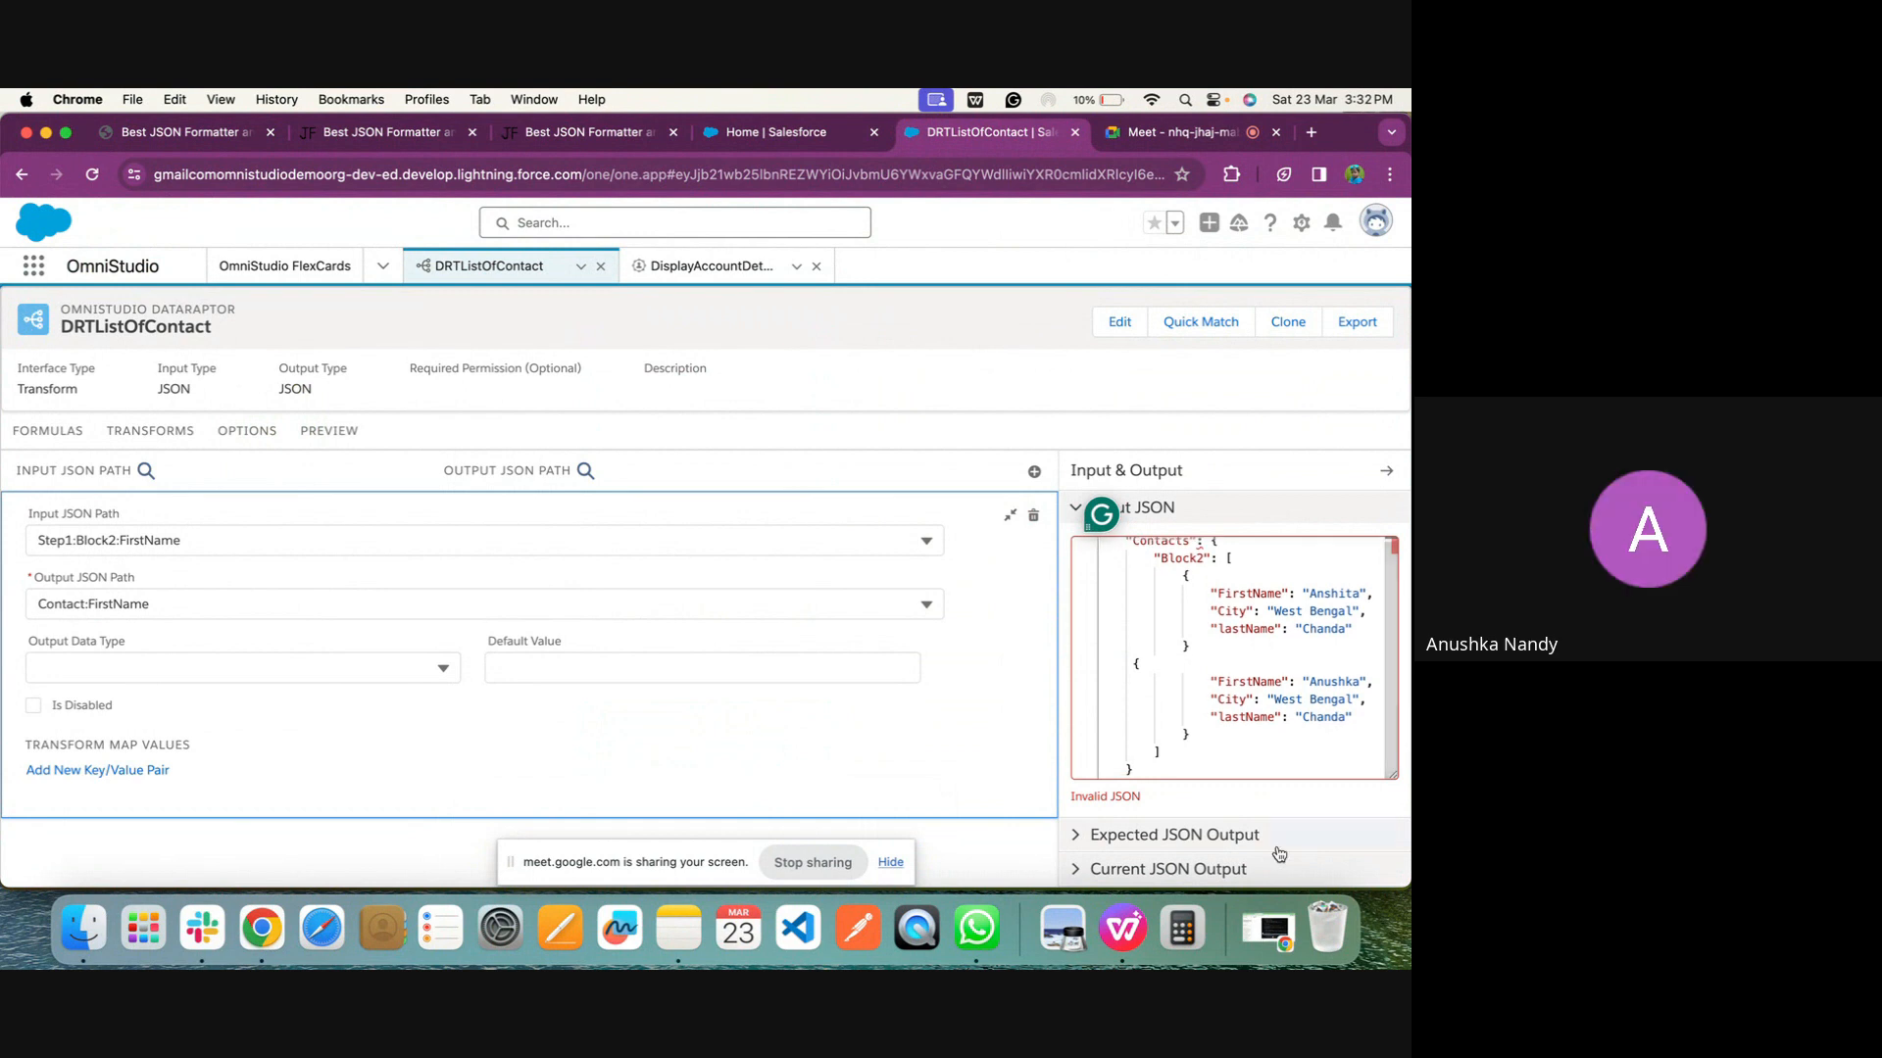
# Enlarge the Input JSON box so the complete Contacts JSON fits inside it
pyautogui.scroll(-1, 1303, 731)
pyautogui.scroll(1, 1243, 726)
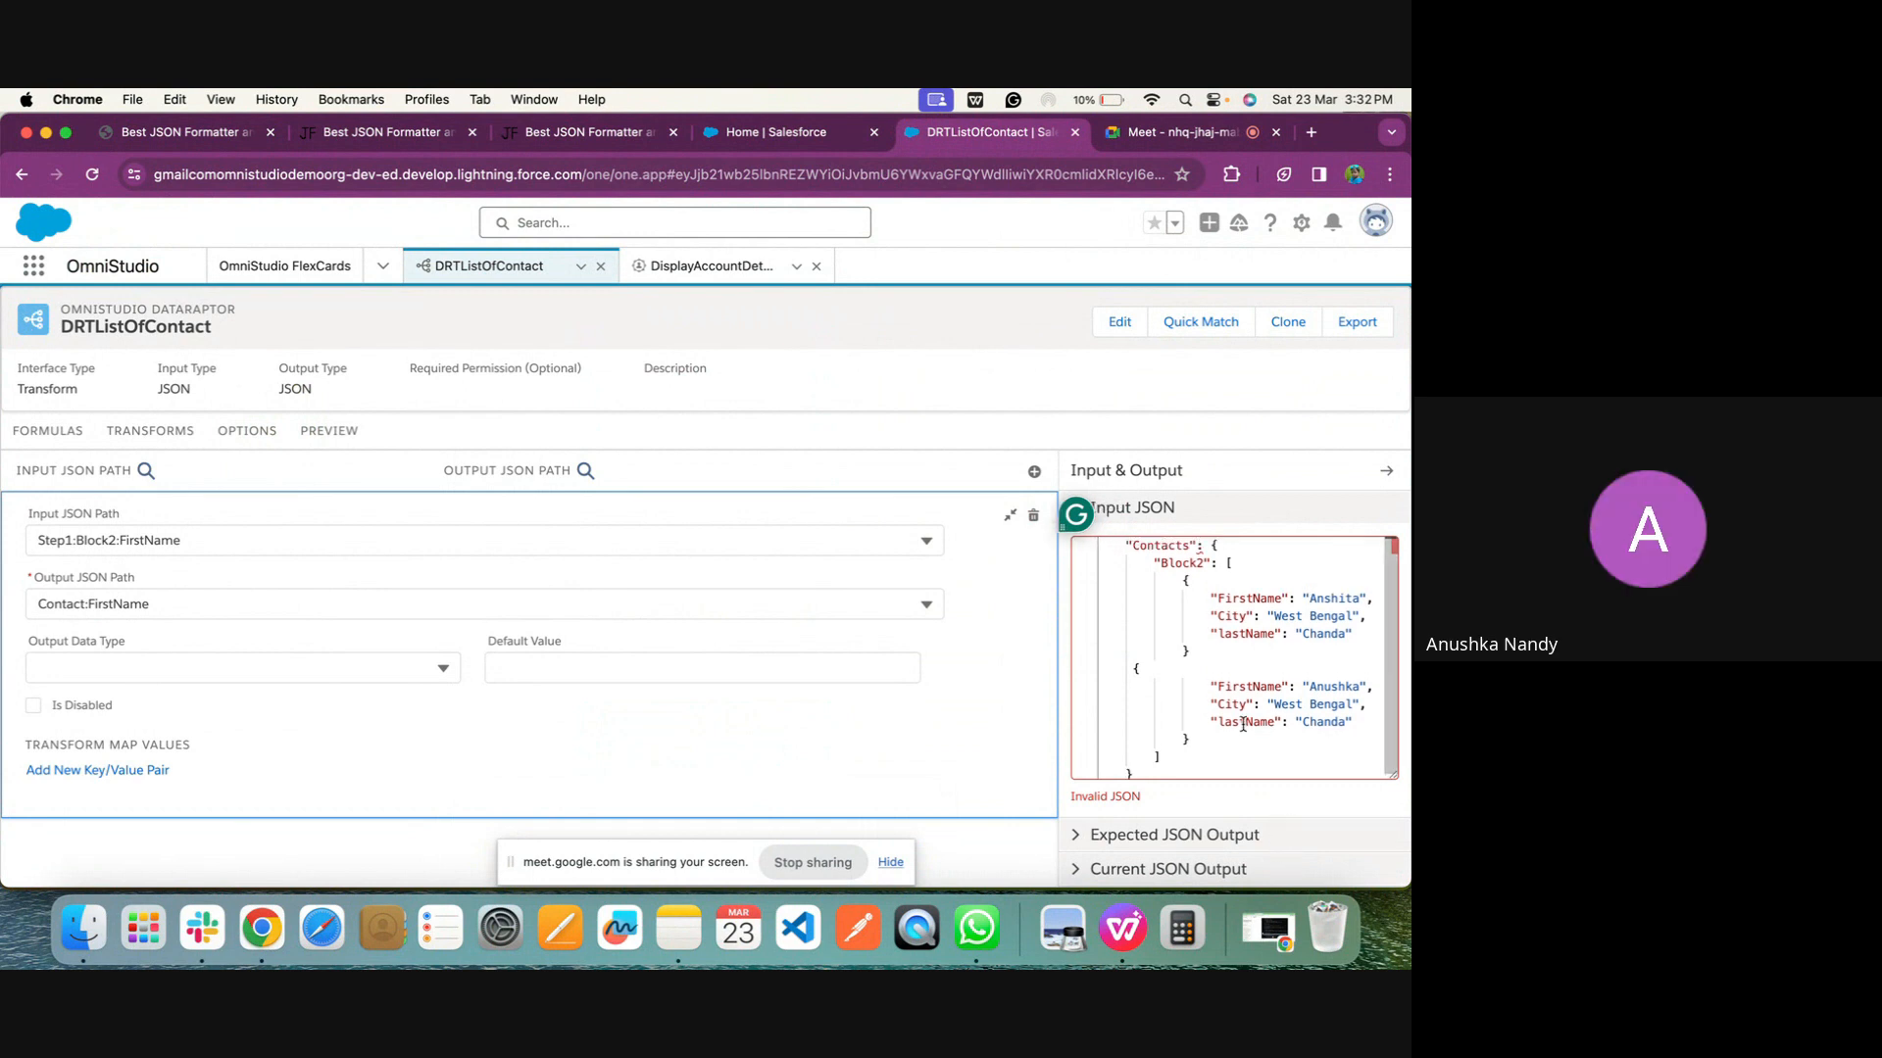
pyautogui.scroll(-1, 1262, 798)
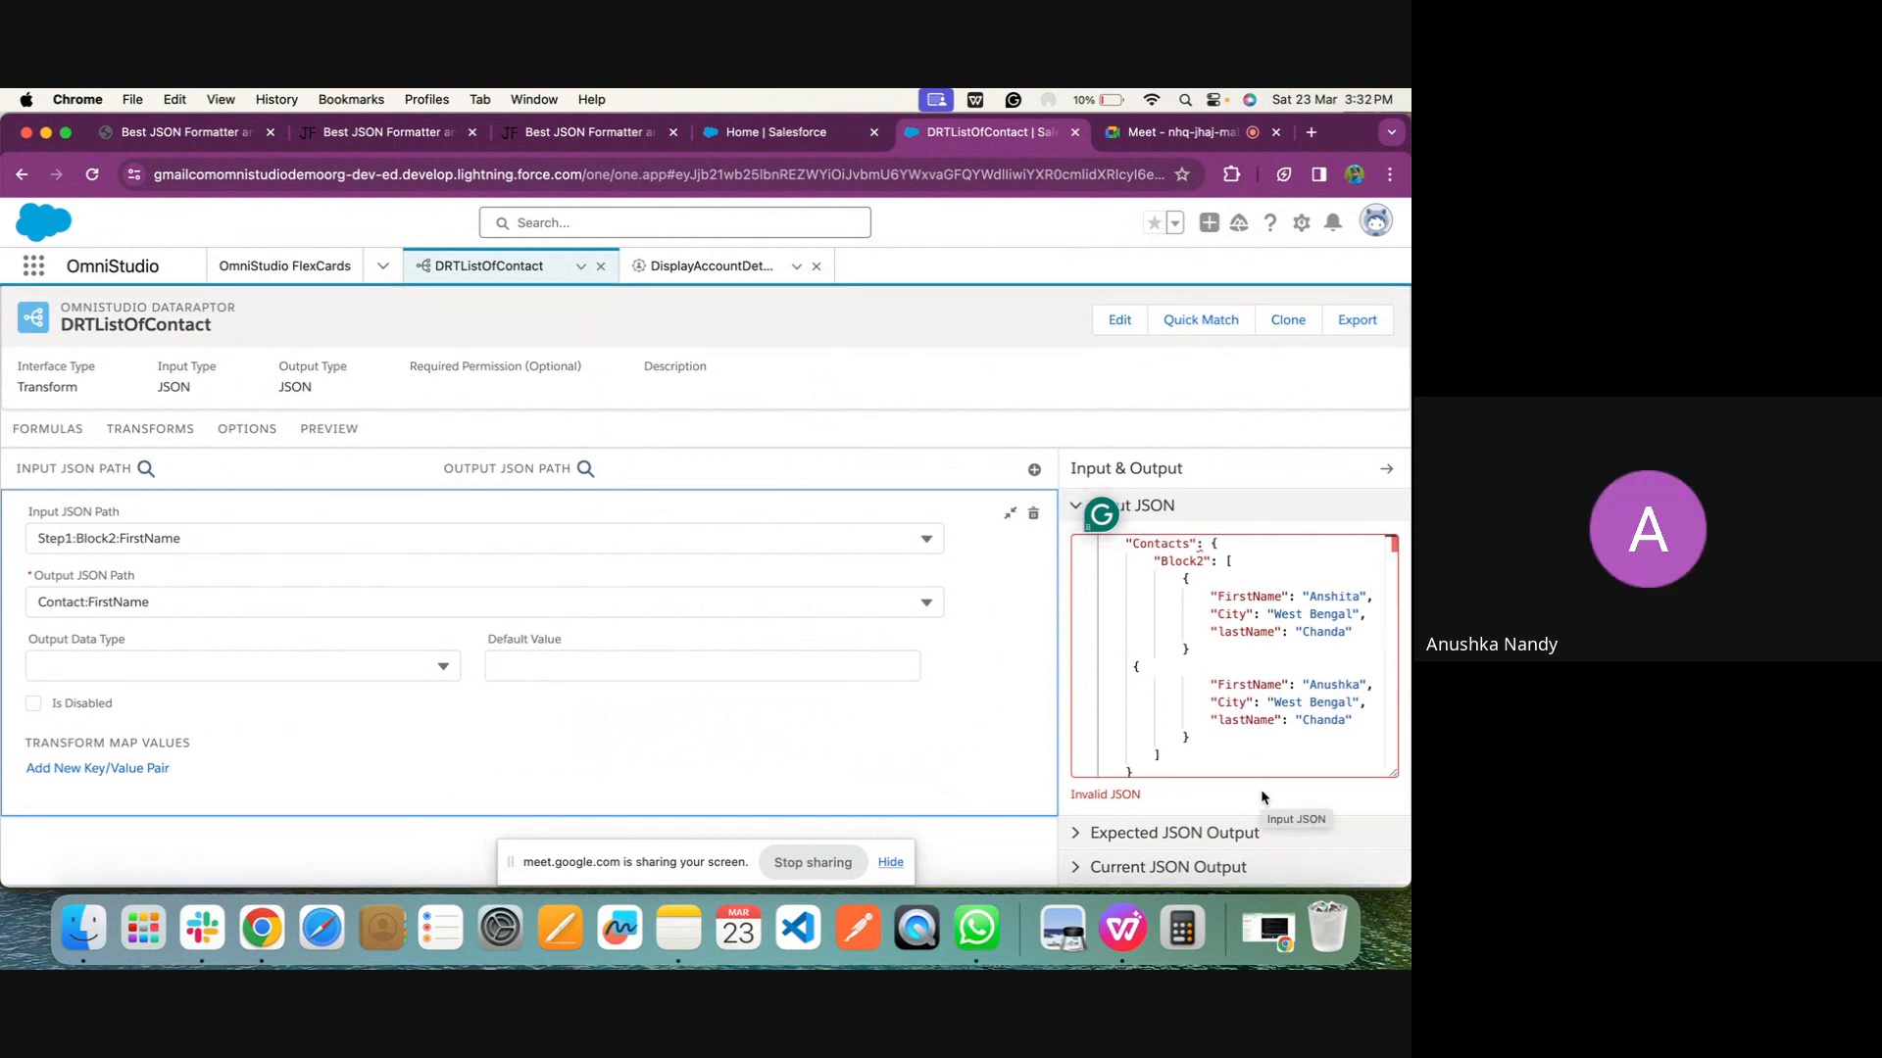
pyautogui.scroll(1, 1259, 784)
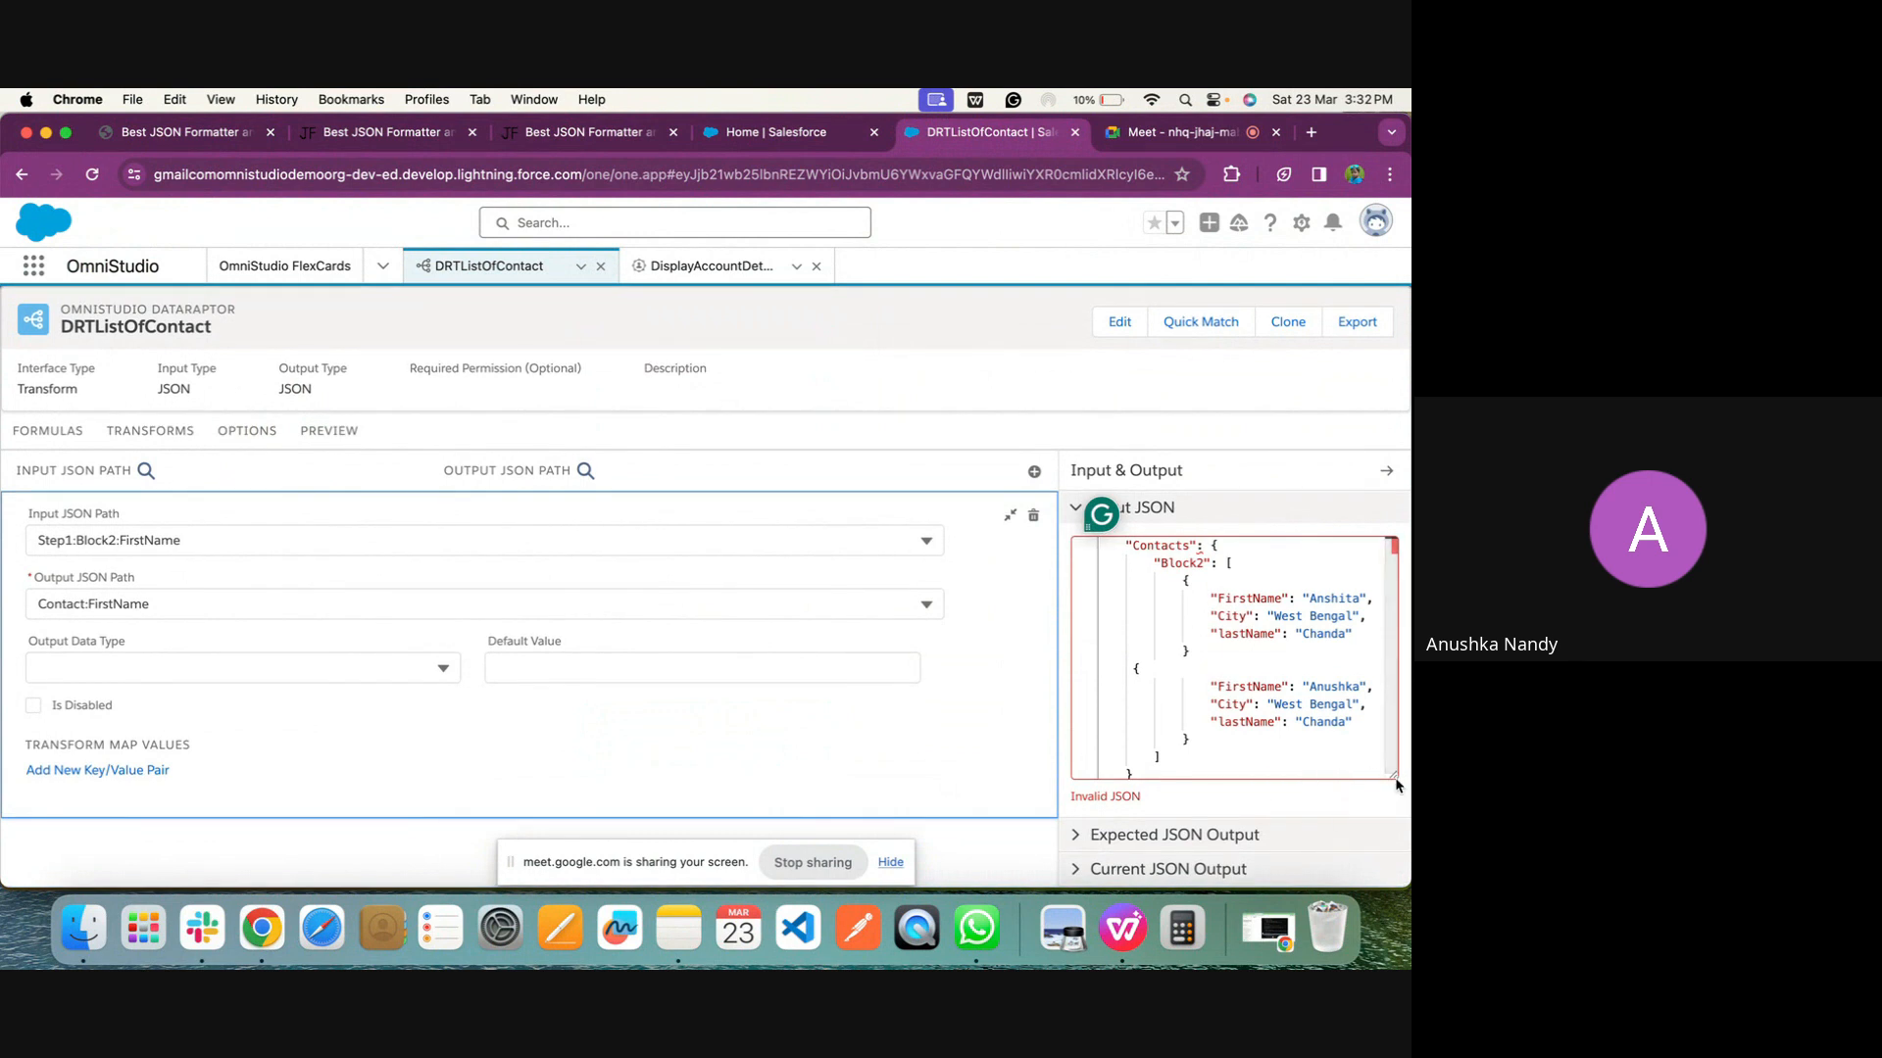
pyautogui.moveTo(1396, 784); pyautogui.dragTo(1393, 871)
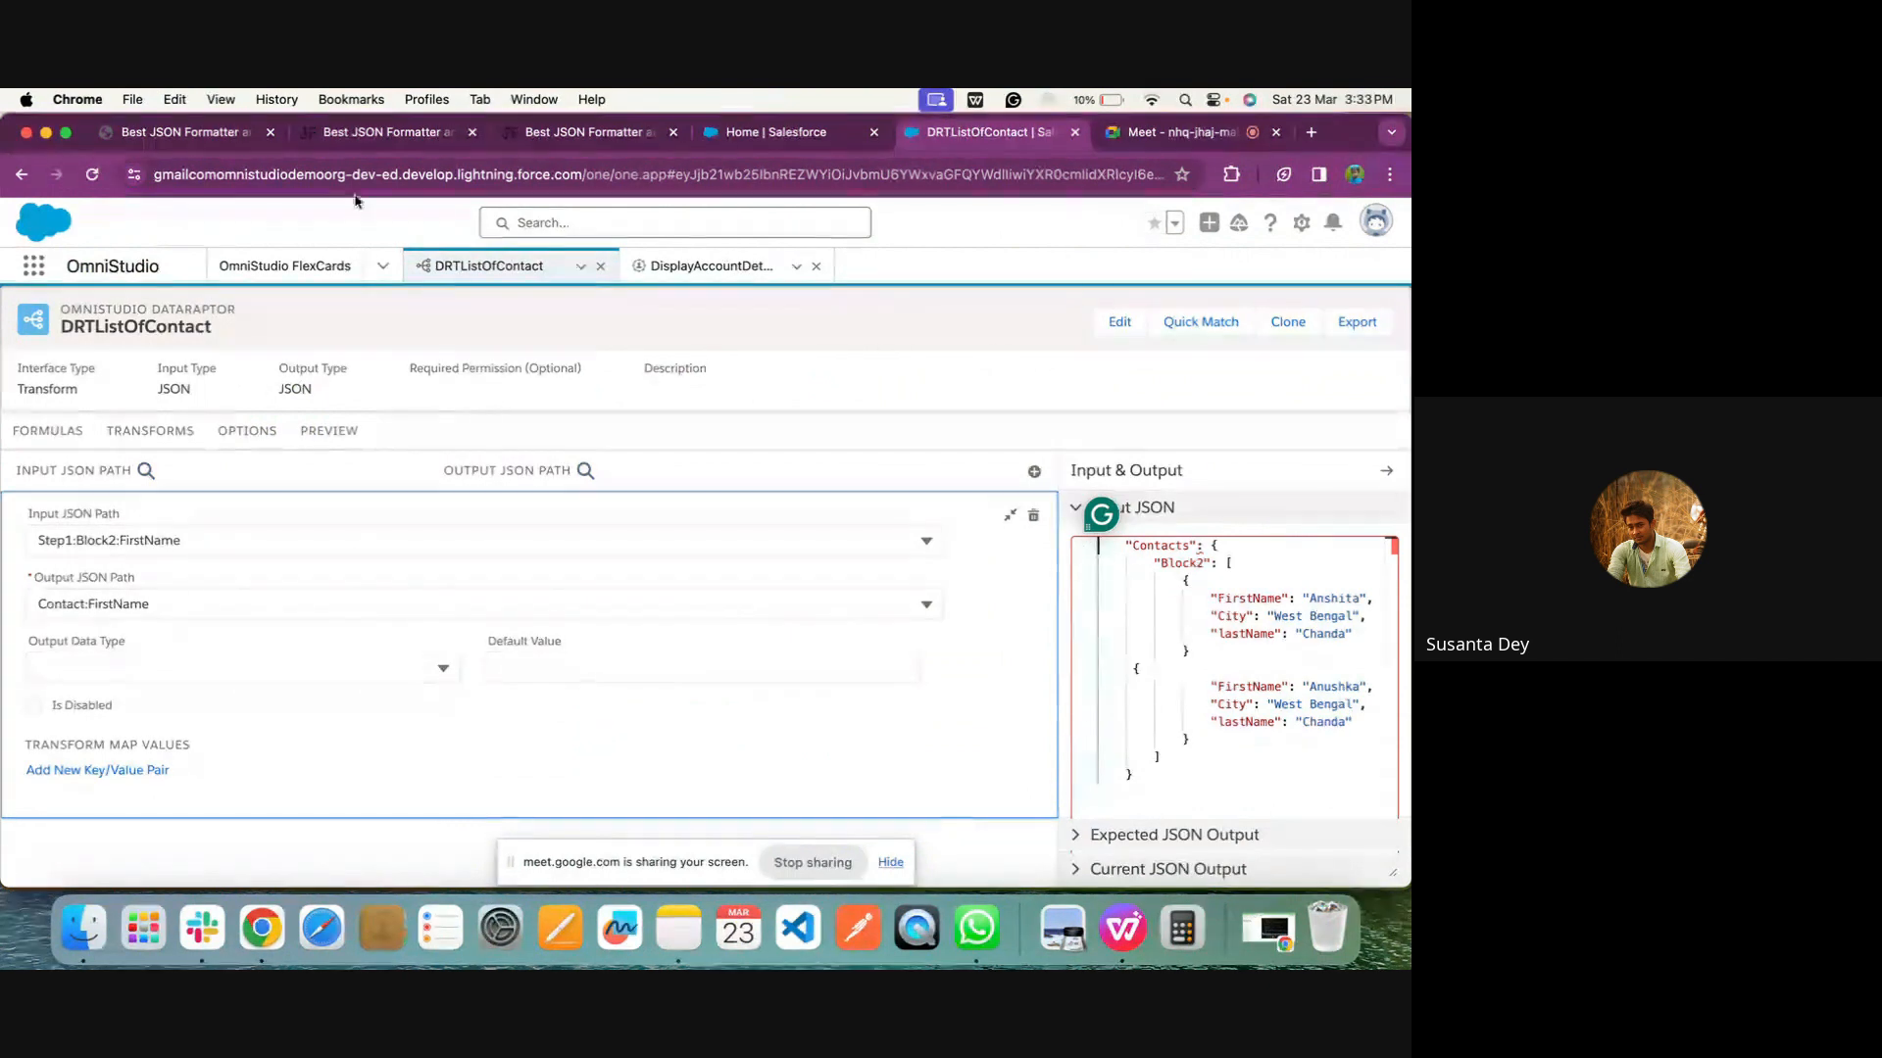
# In JSON Formatter, add a comma after the first contact's closing brace, then validate and beautify the Contacts JSON
pyautogui.click(189, 143)
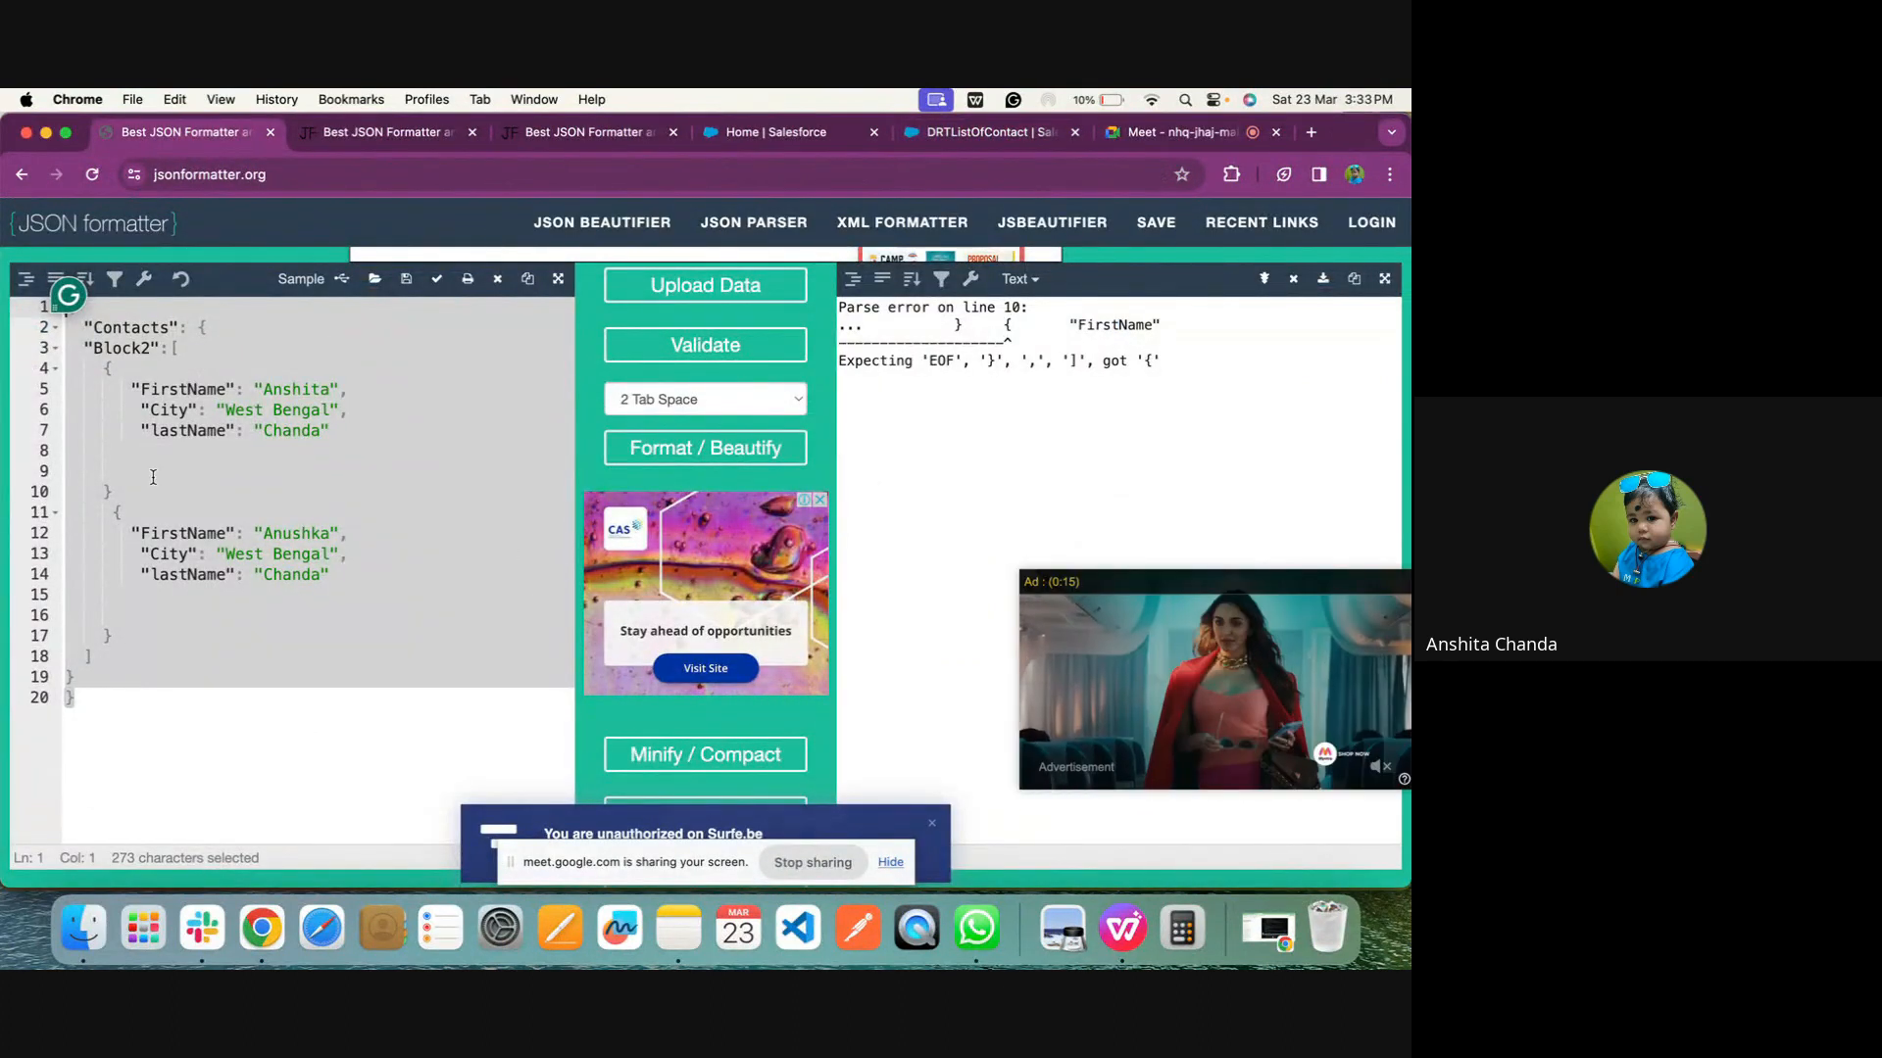
pyautogui.click(126, 493)
pyautogui.write(',')
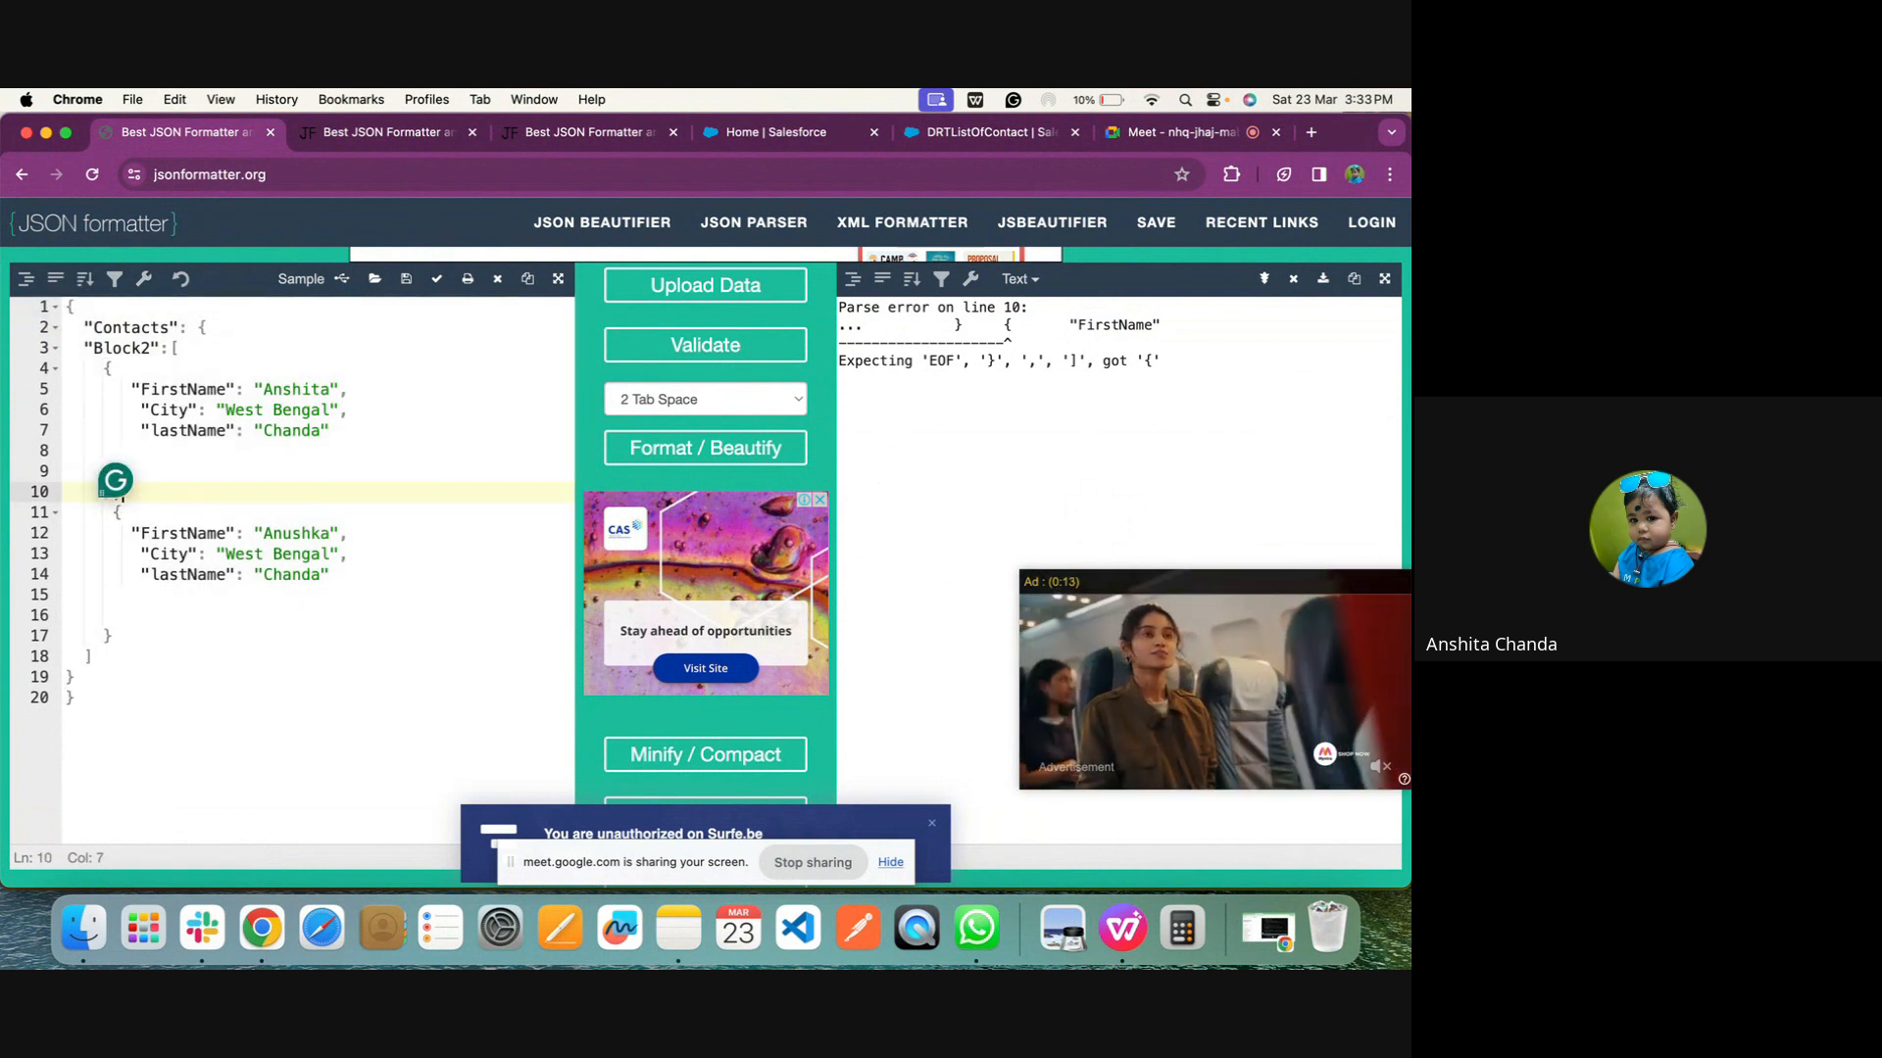
pyautogui.click(691, 348)
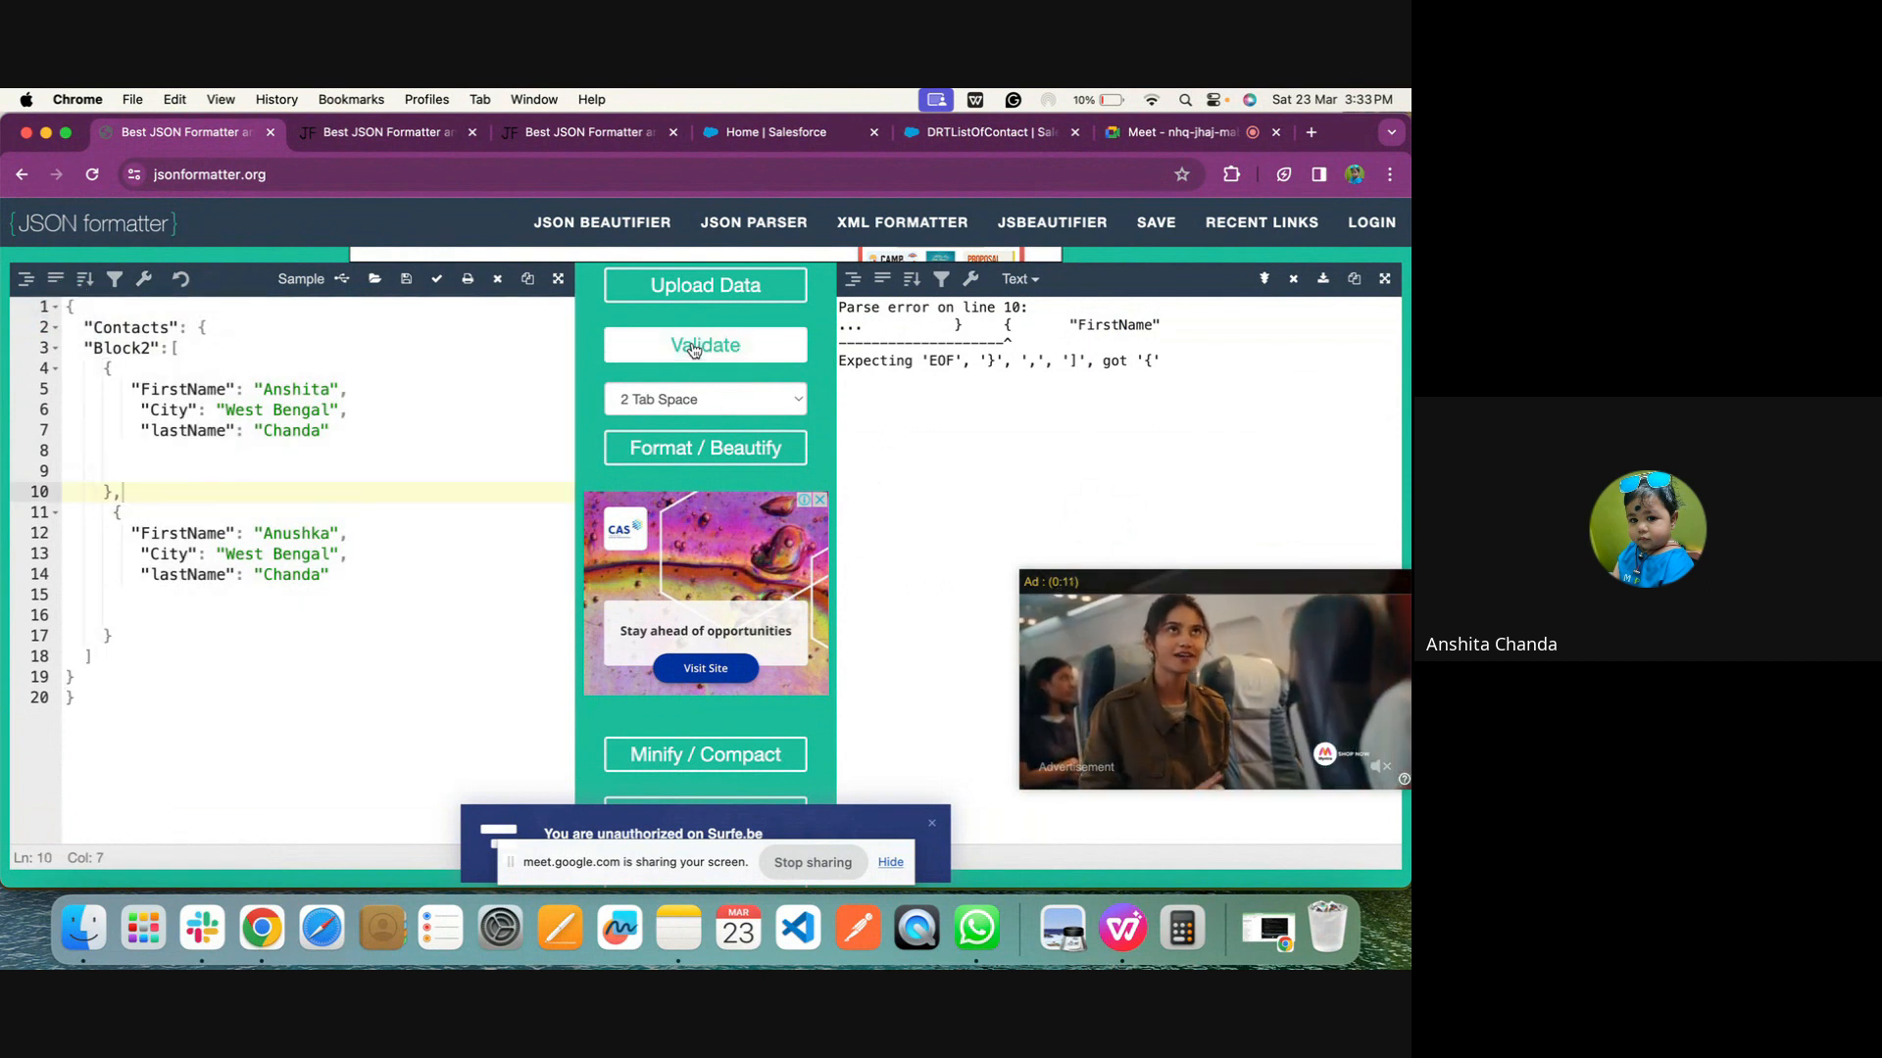
pyautogui.click(678, 457)
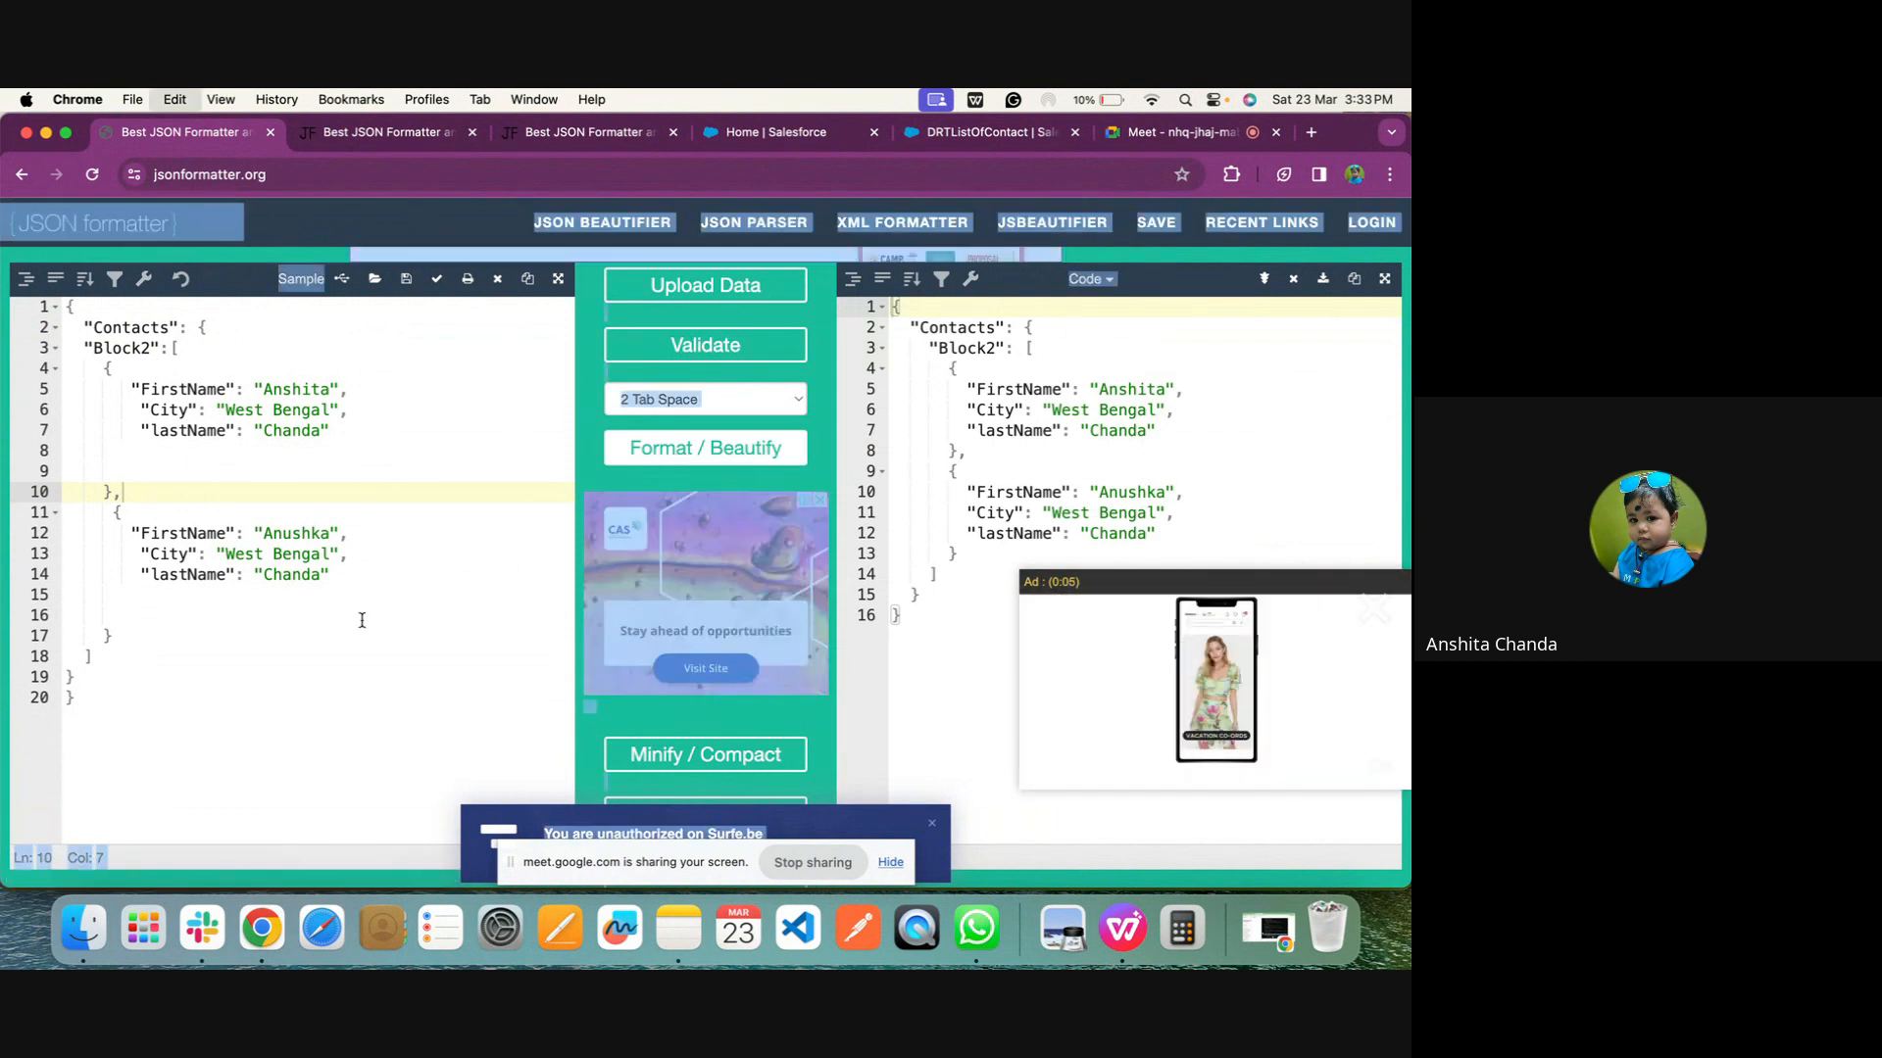
pyautogui.click(262, 678)
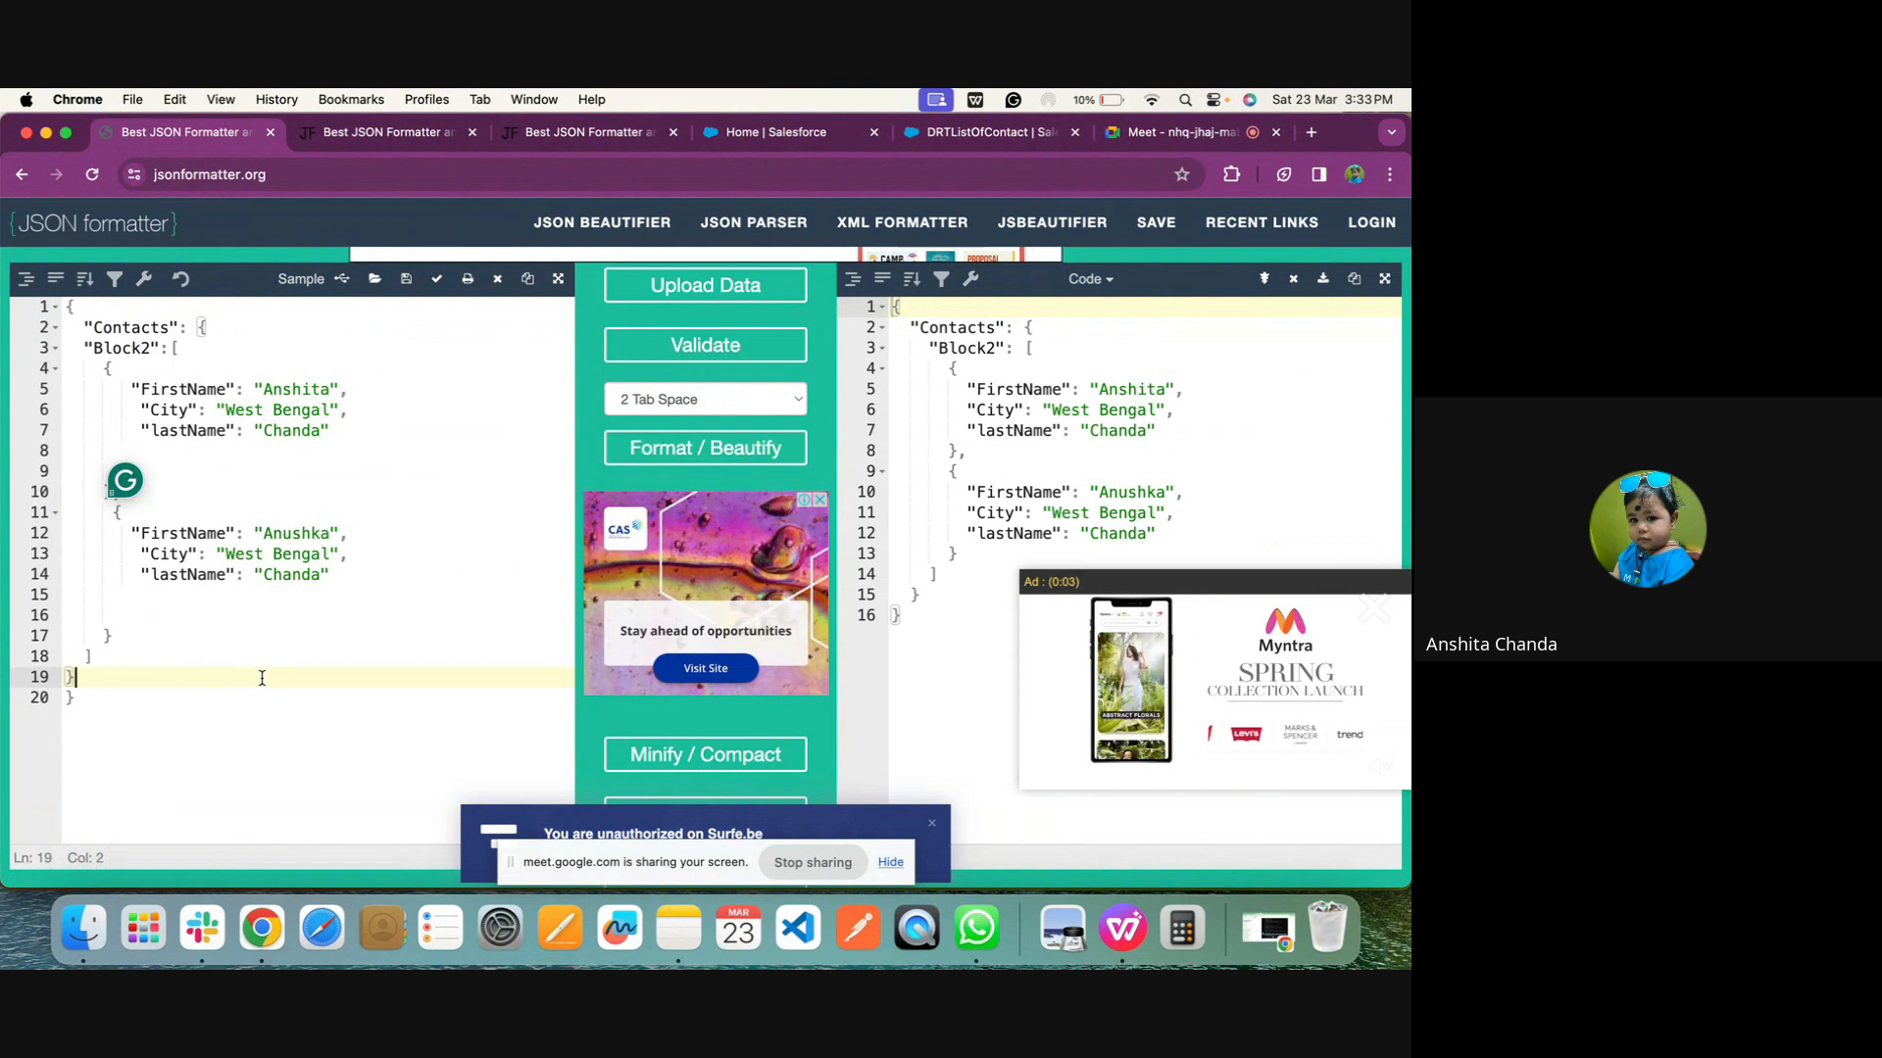
# Replace the Input JSON in DRTListOfContact with the corrected Contacts JSON from JSON Formatter
pyautogui.press('super+a')
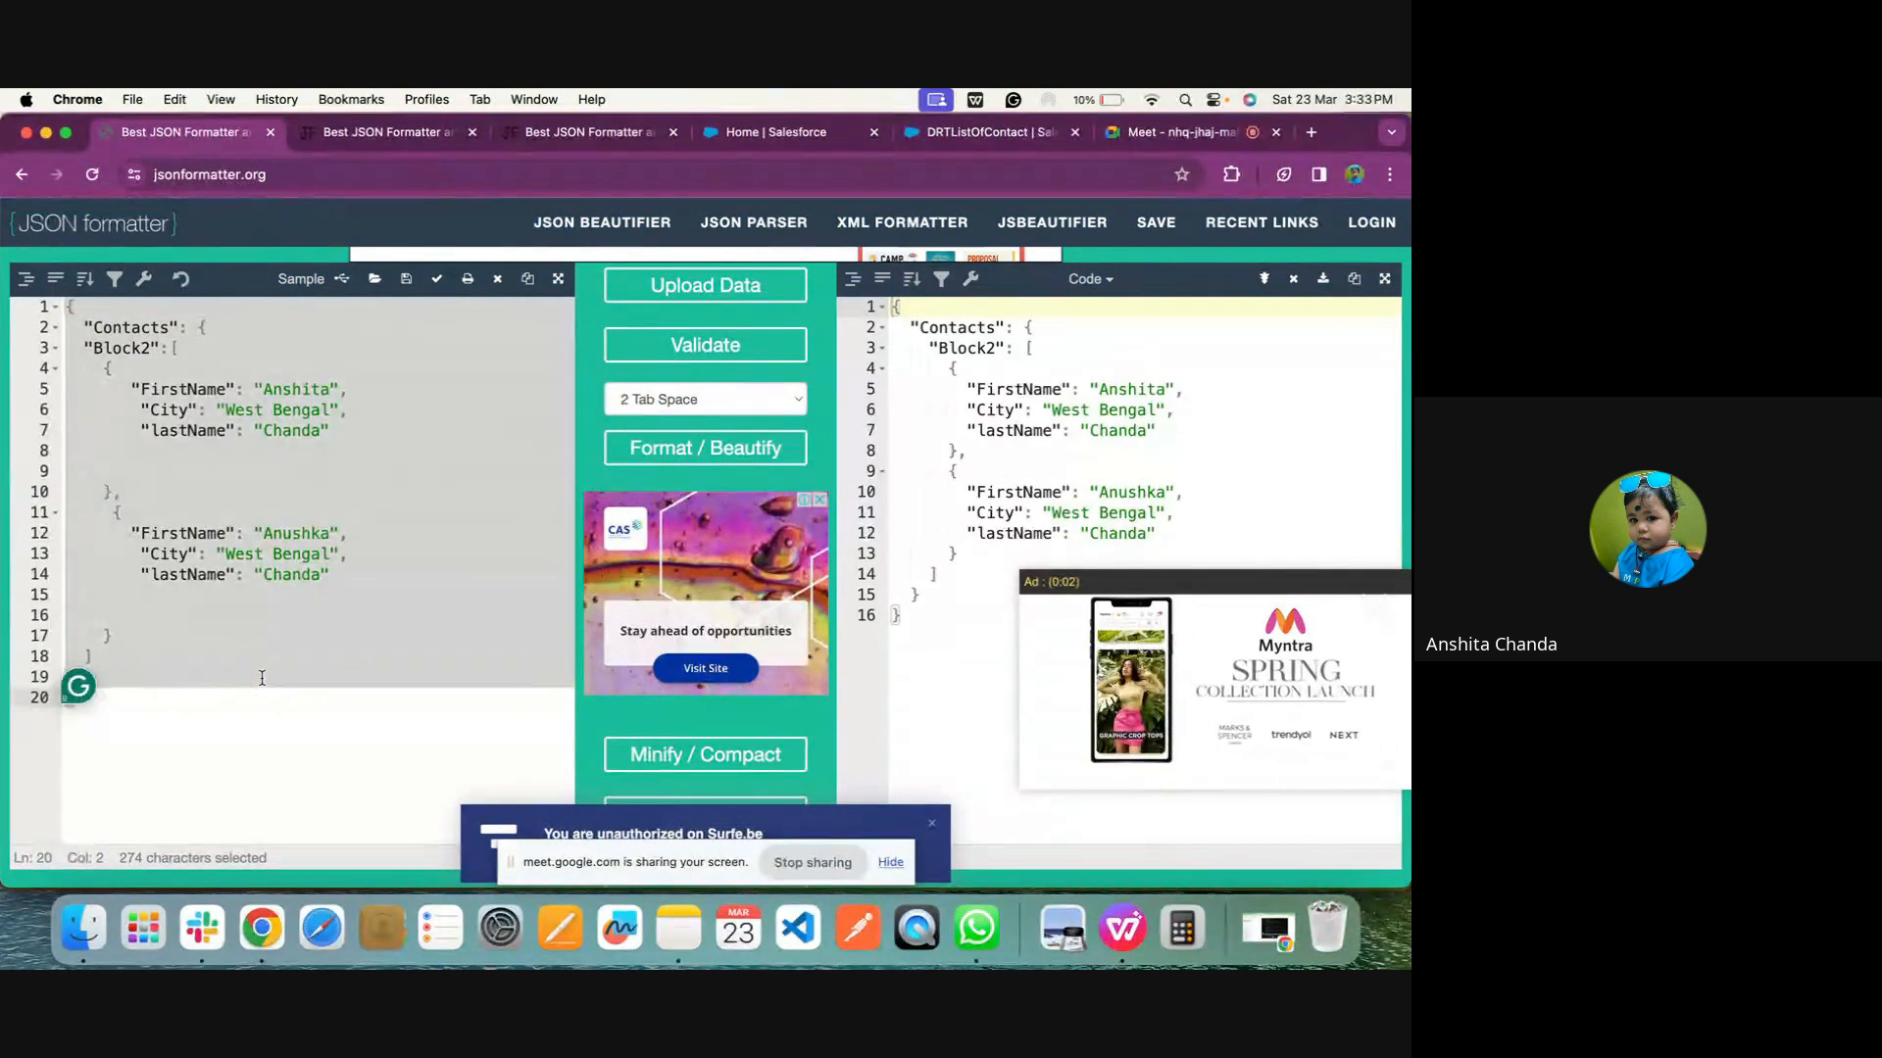
pyautogui.click(965, 133)
pyautogui.click(1260, 686)
pyautogui.press('super+a')
pyautogui.write('{     "Contacts": {         "Block2": [             {                 "FirstName": "Anshita",                 "City": "West Bengal",                 "lastName": "Chanda"             },             {                 "FirstName": "Anushka",                 "City": "West Bengal",                 "lastName": "Chanda"             }         ]     } }')
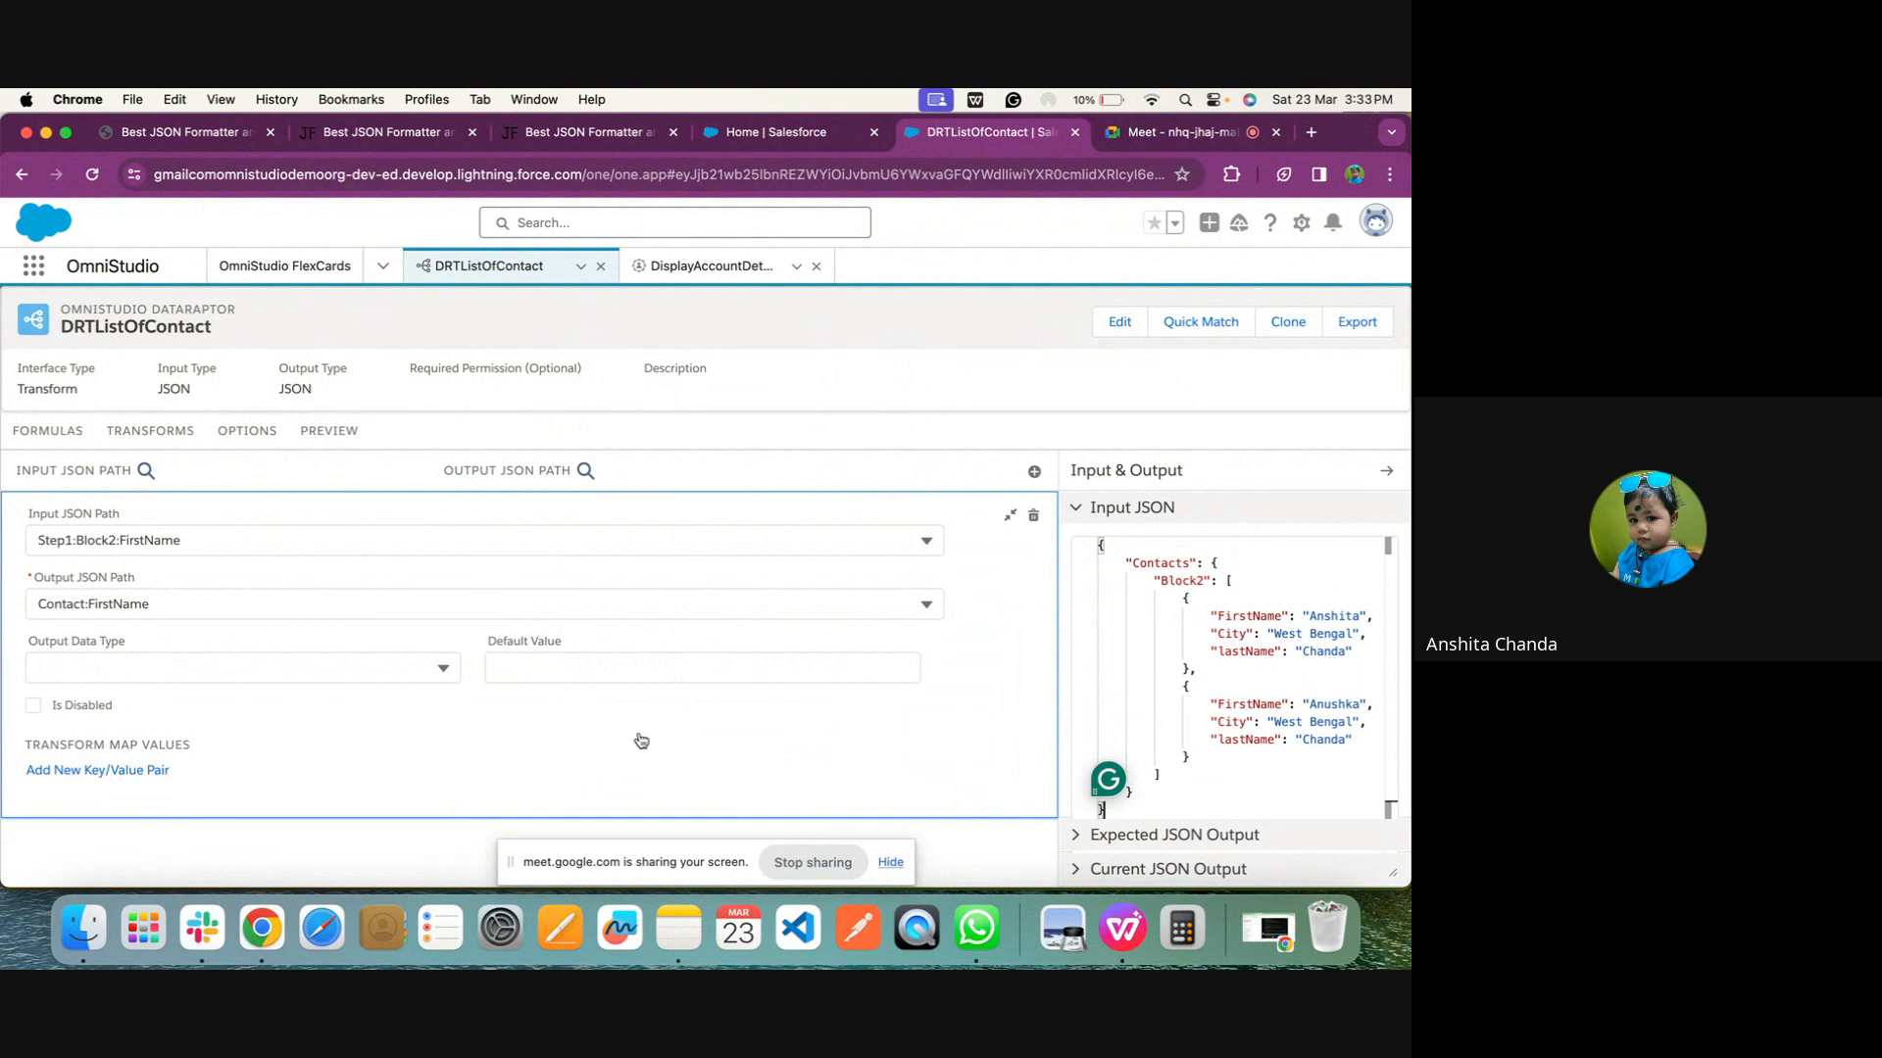
# Set the FirstName mapping's Input JSON Path to Contacts
pyautogui.click(393, 530)
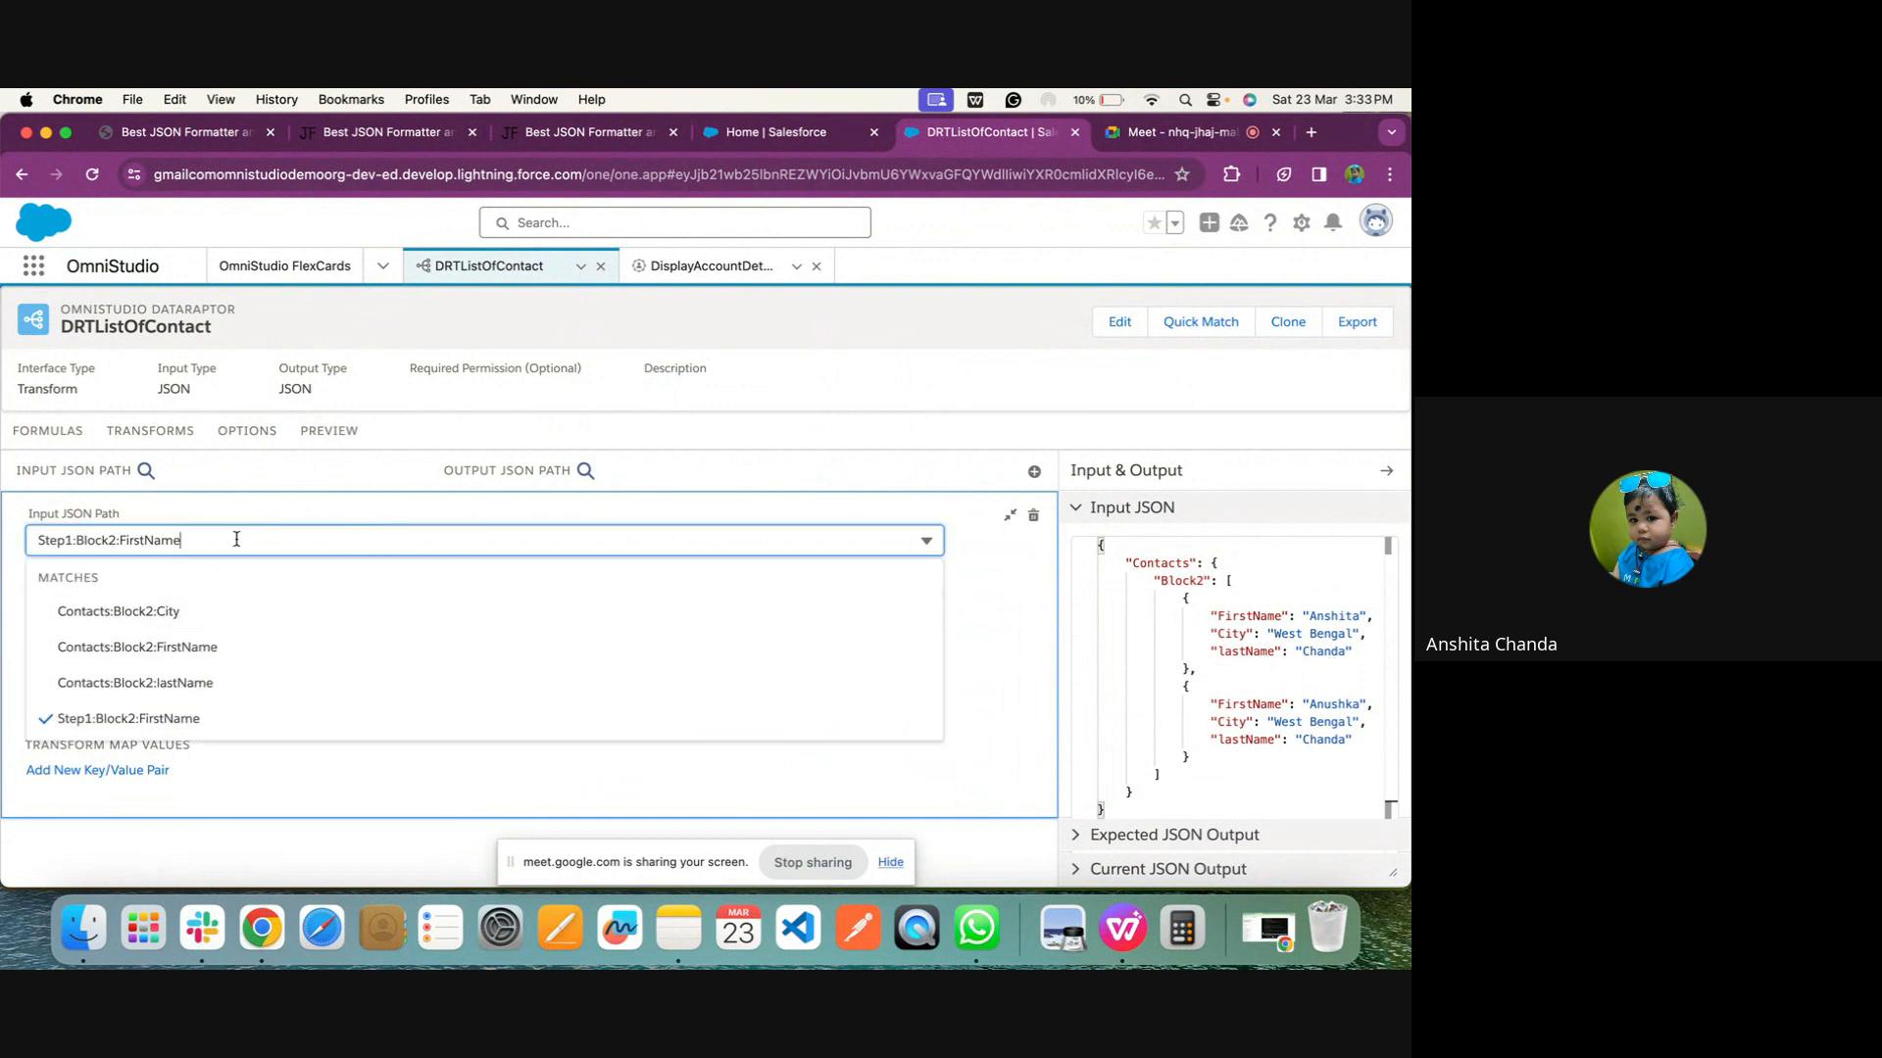
pyautogui.moveTo(236, 539); pyautogui.dragTo(20, 541)
pyautogui.write('Co')
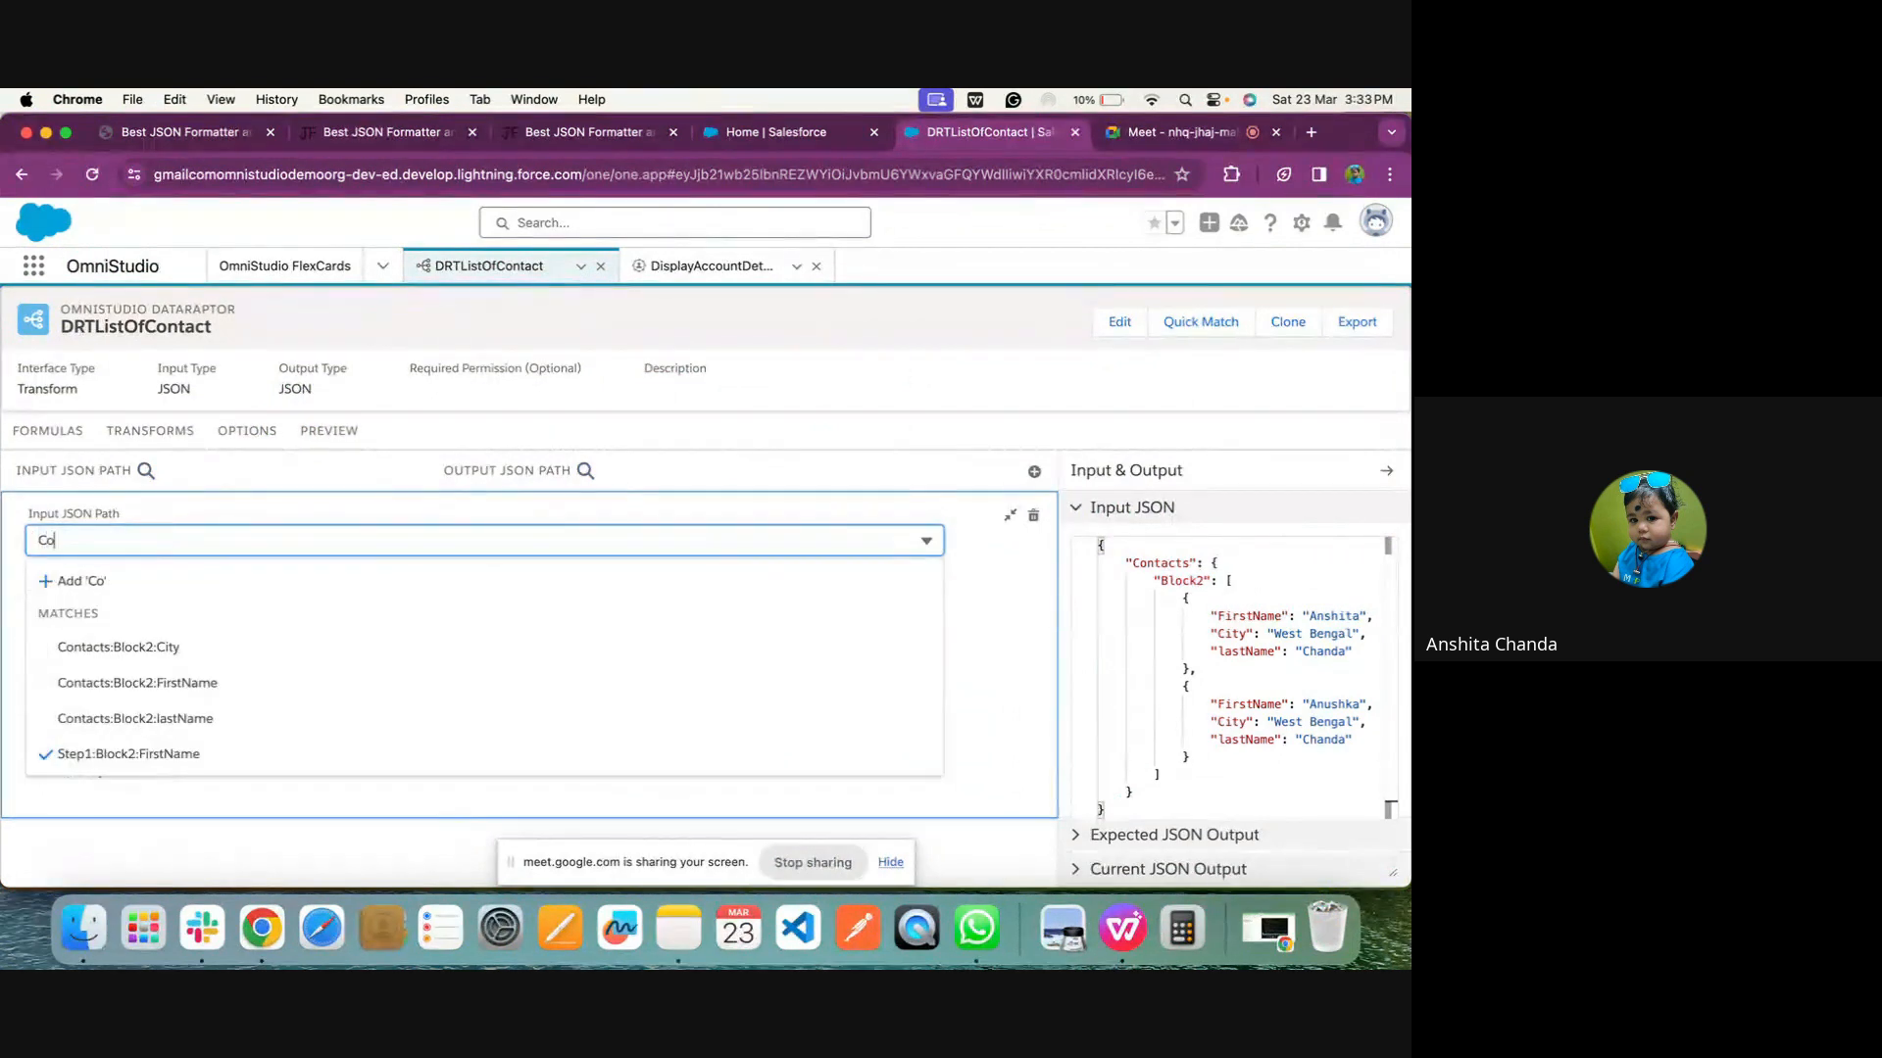
pyautogui.write('ntacts')
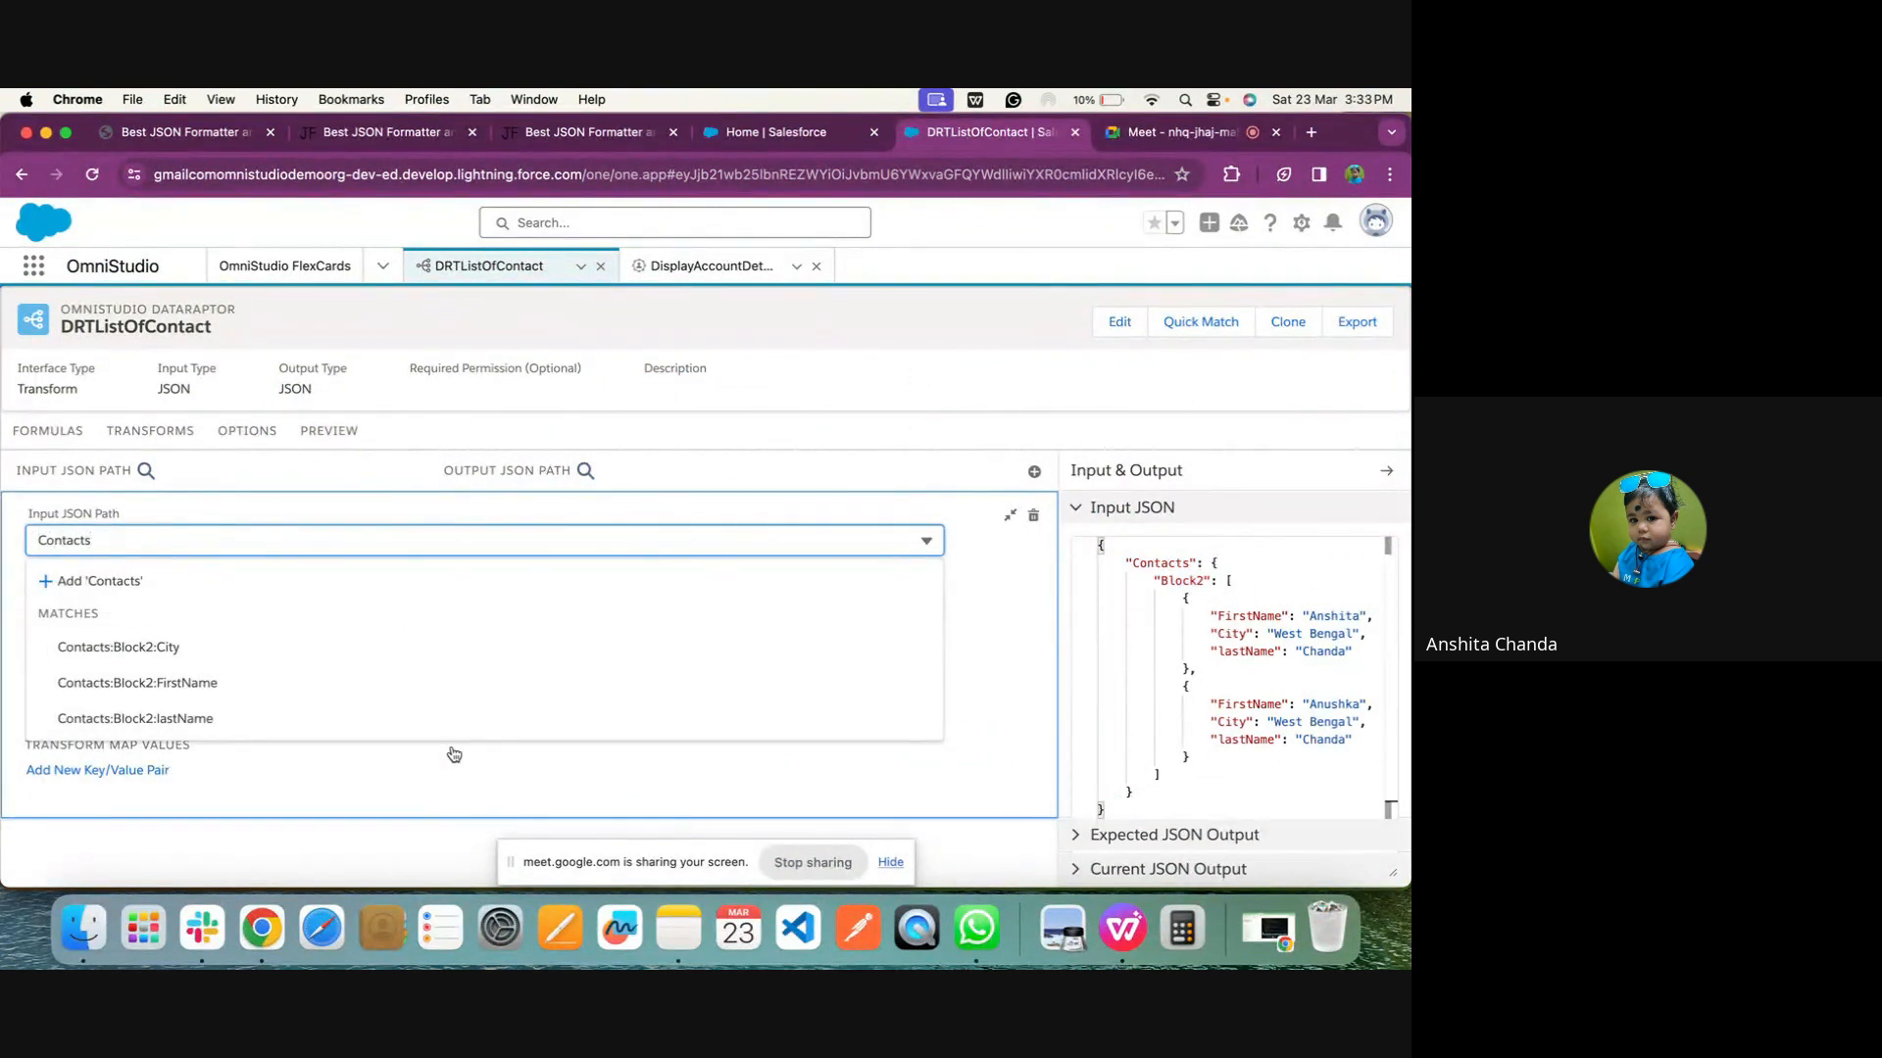
pyautogui.click(304, 852)
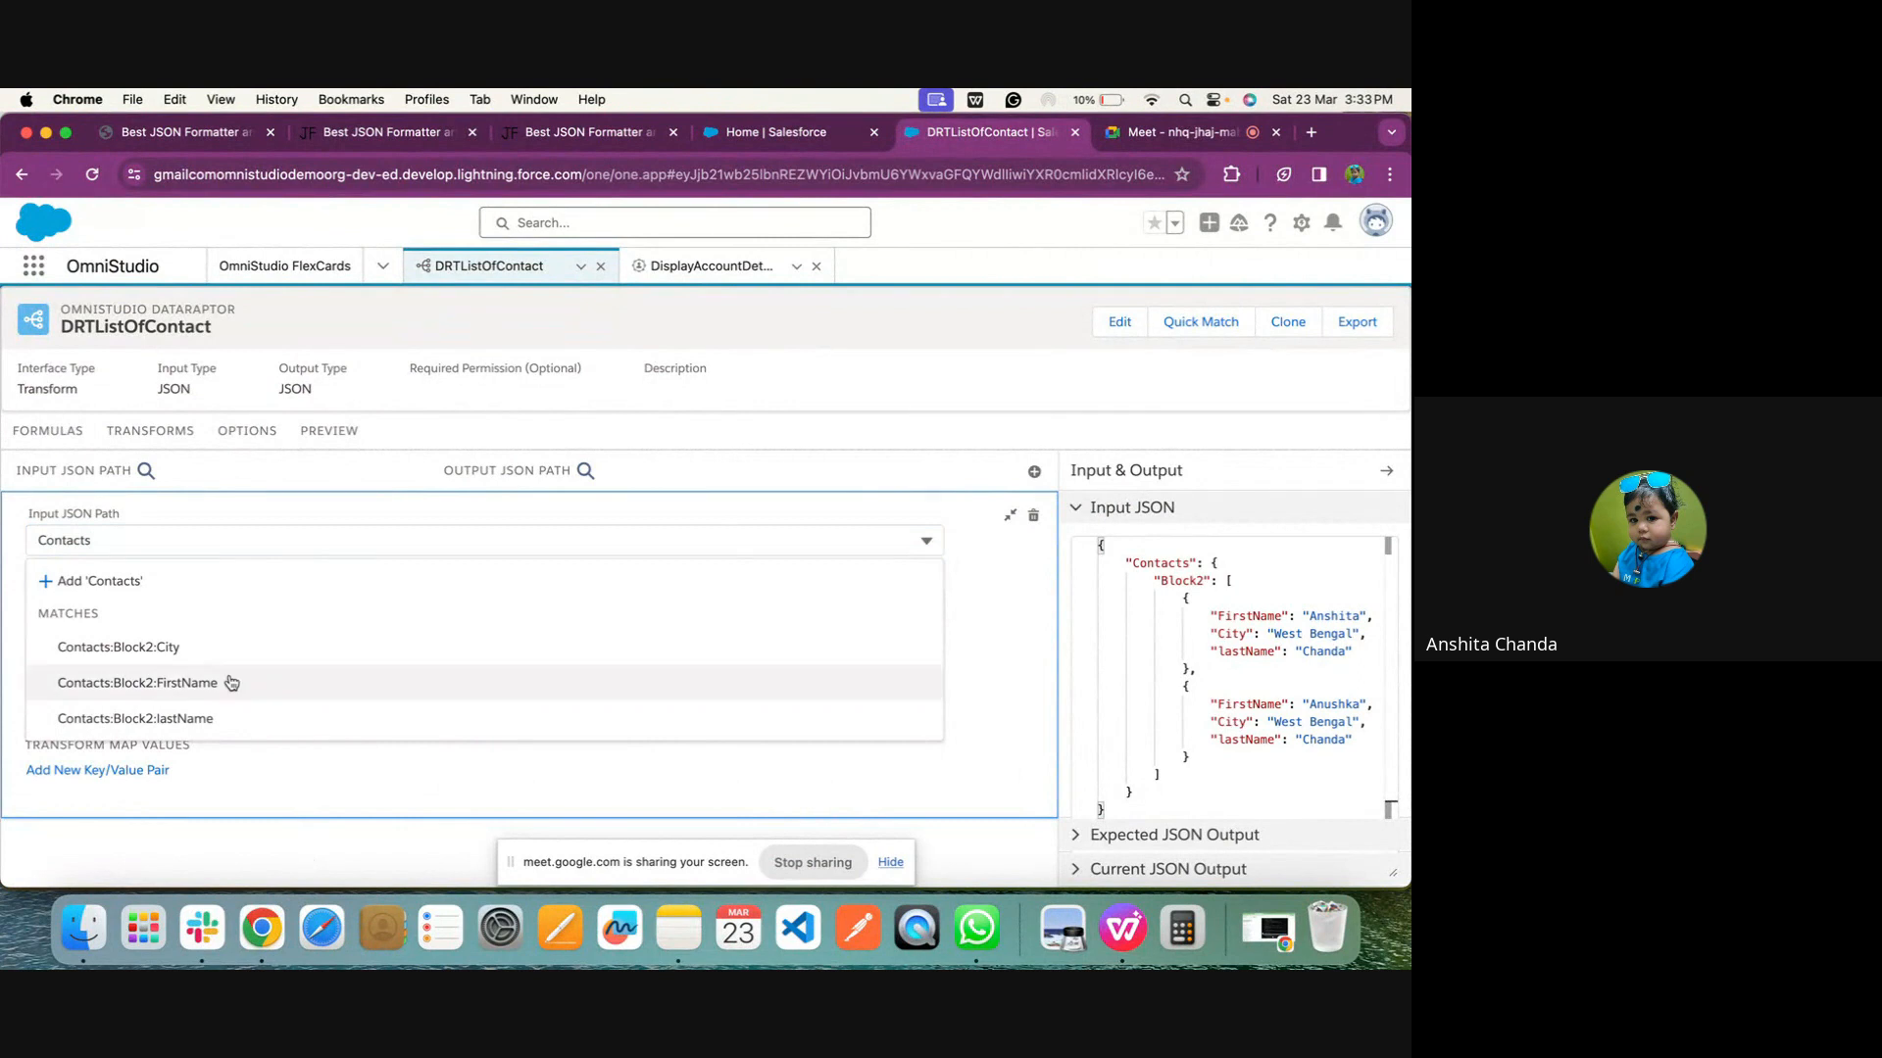
pyautogui.click(252, 586)
pyautogui.click(253, 592)
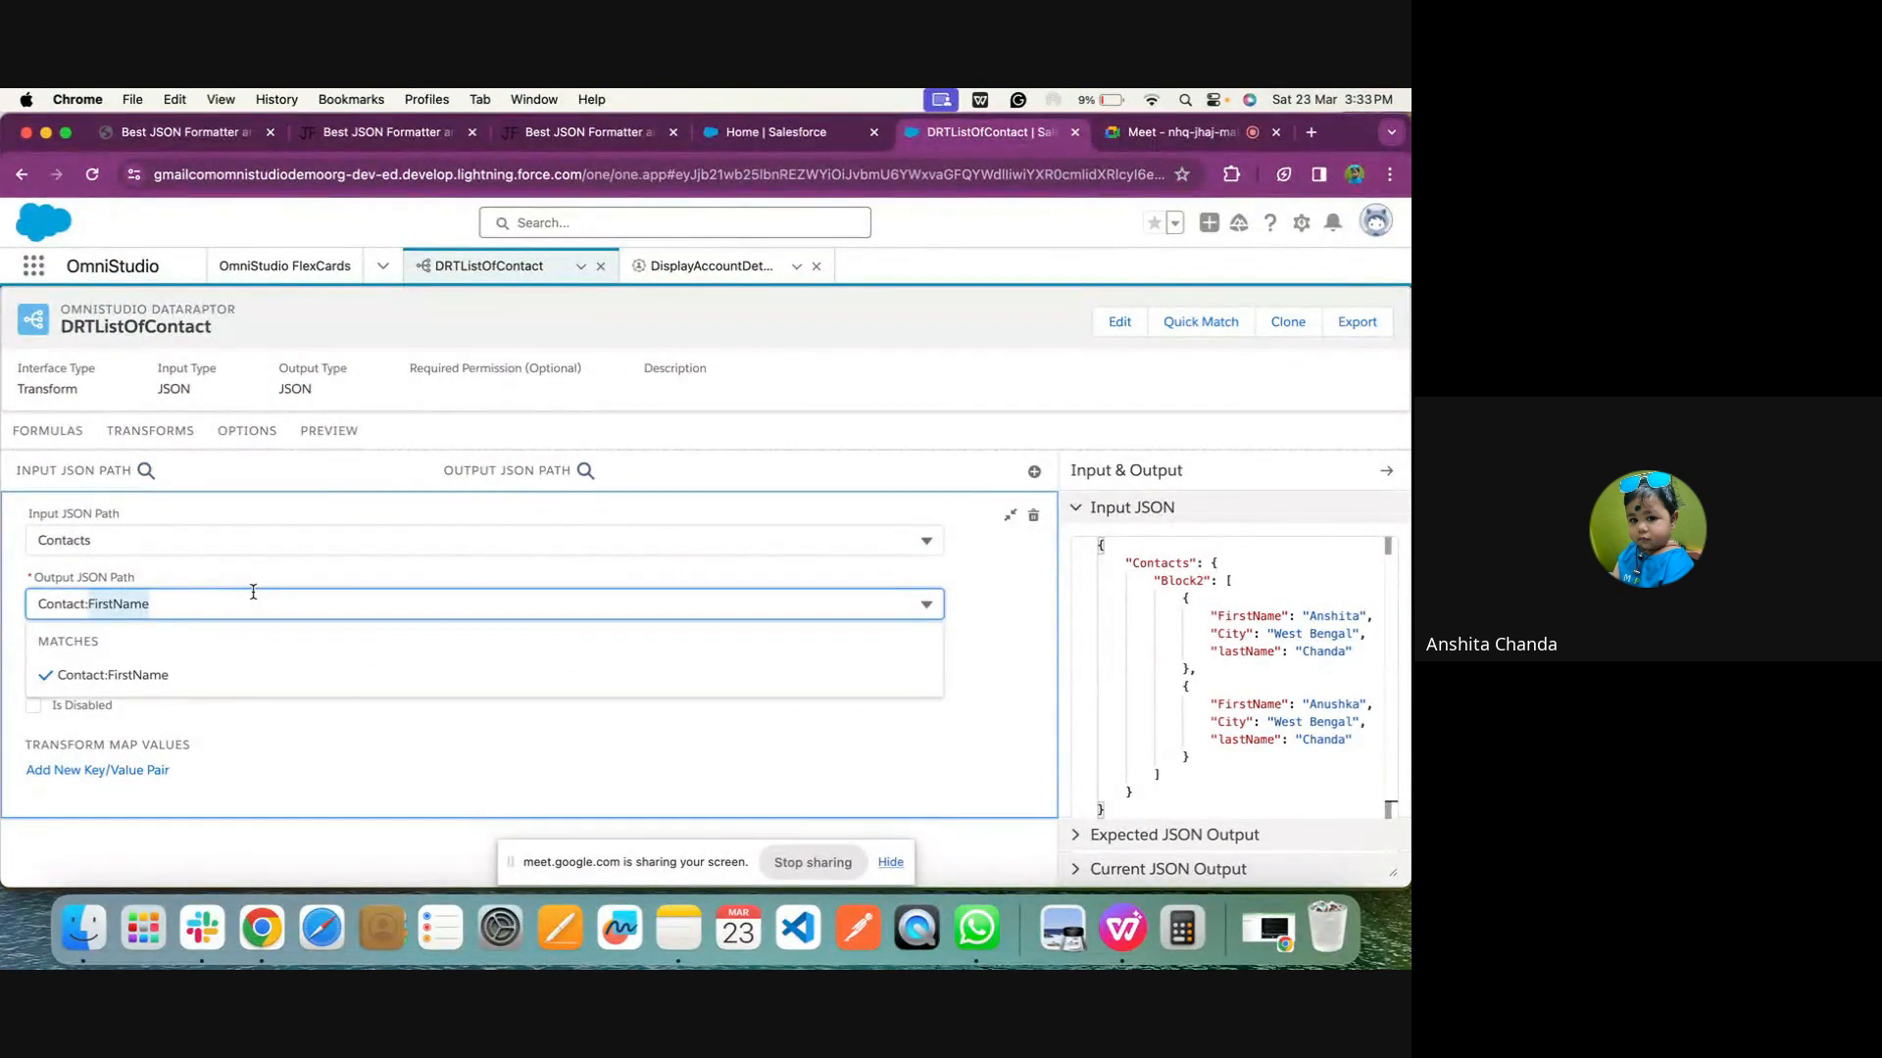
# Replace the preview input with the corrected Contacts JSON and execute the transform
pyautogui.click(329, 430)
pyautogui.click(208, 648)
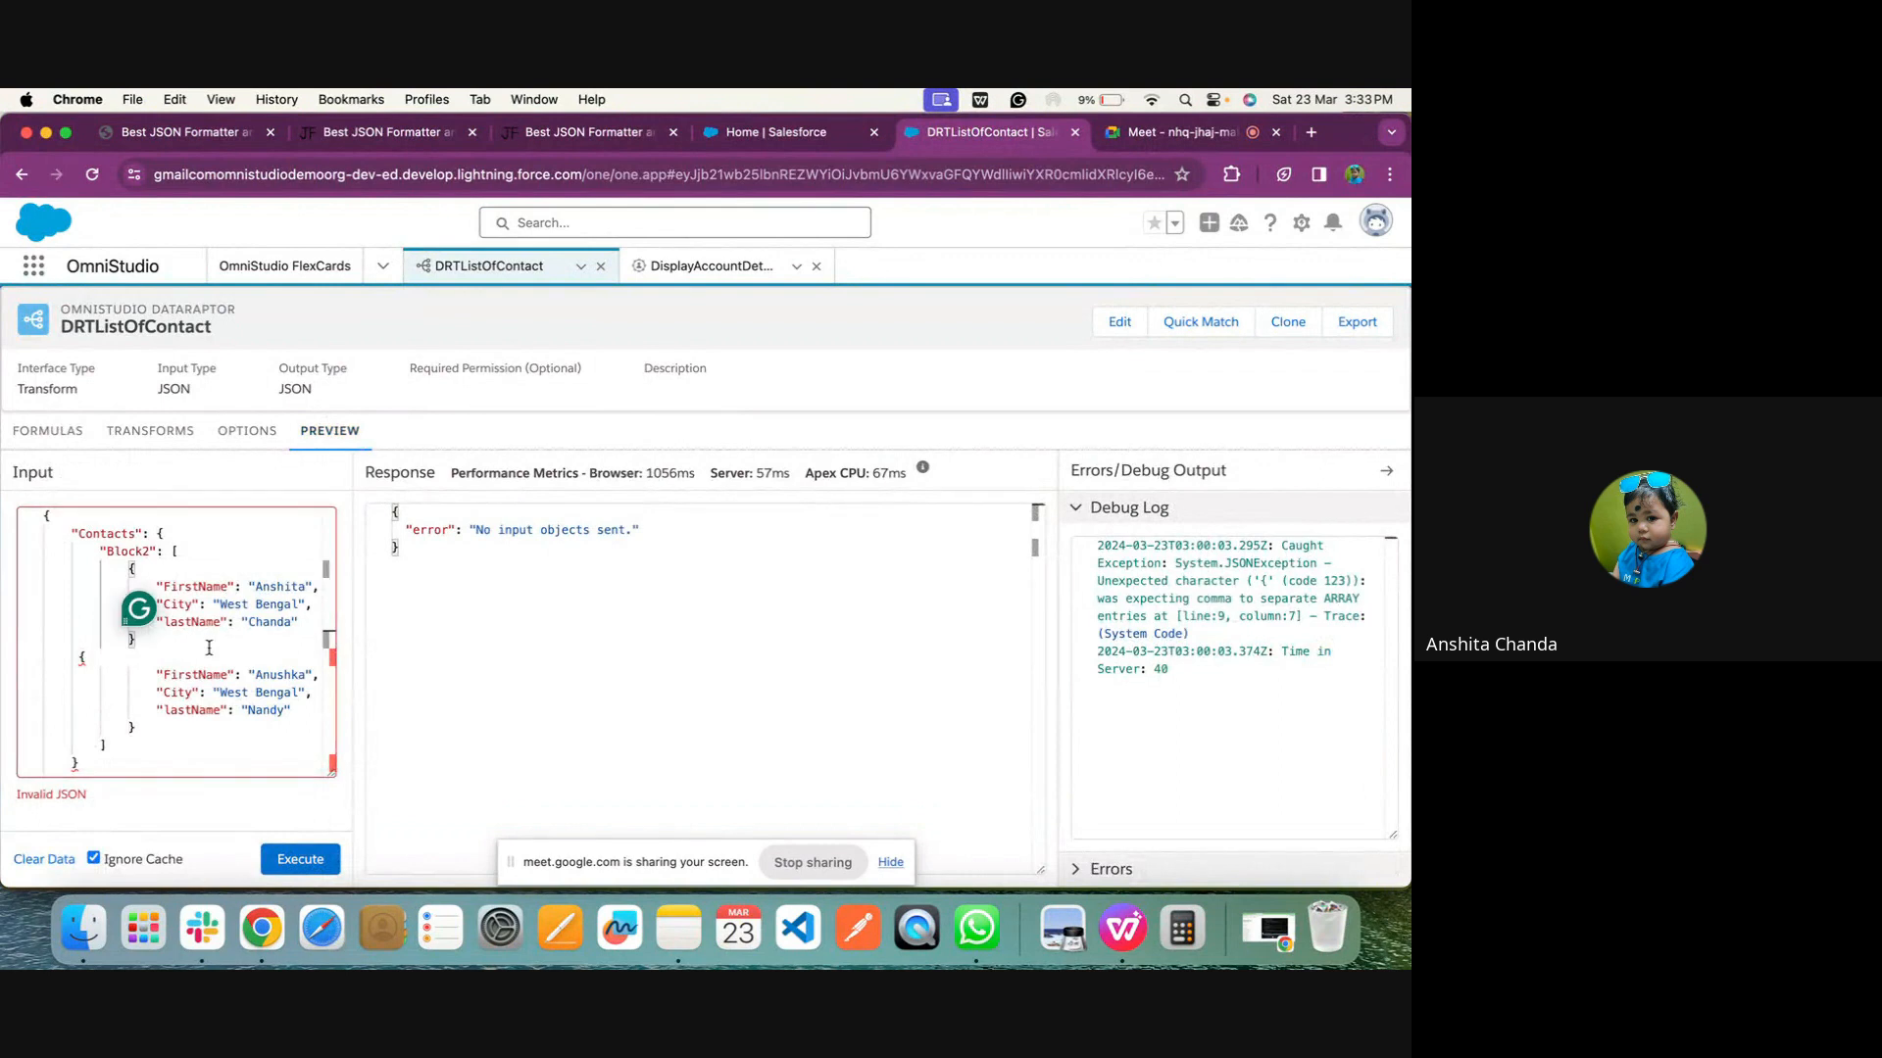
pyautogui.hotkey('ctrl', 'a')
pyautogui.hotkey('ctrl', 'v')
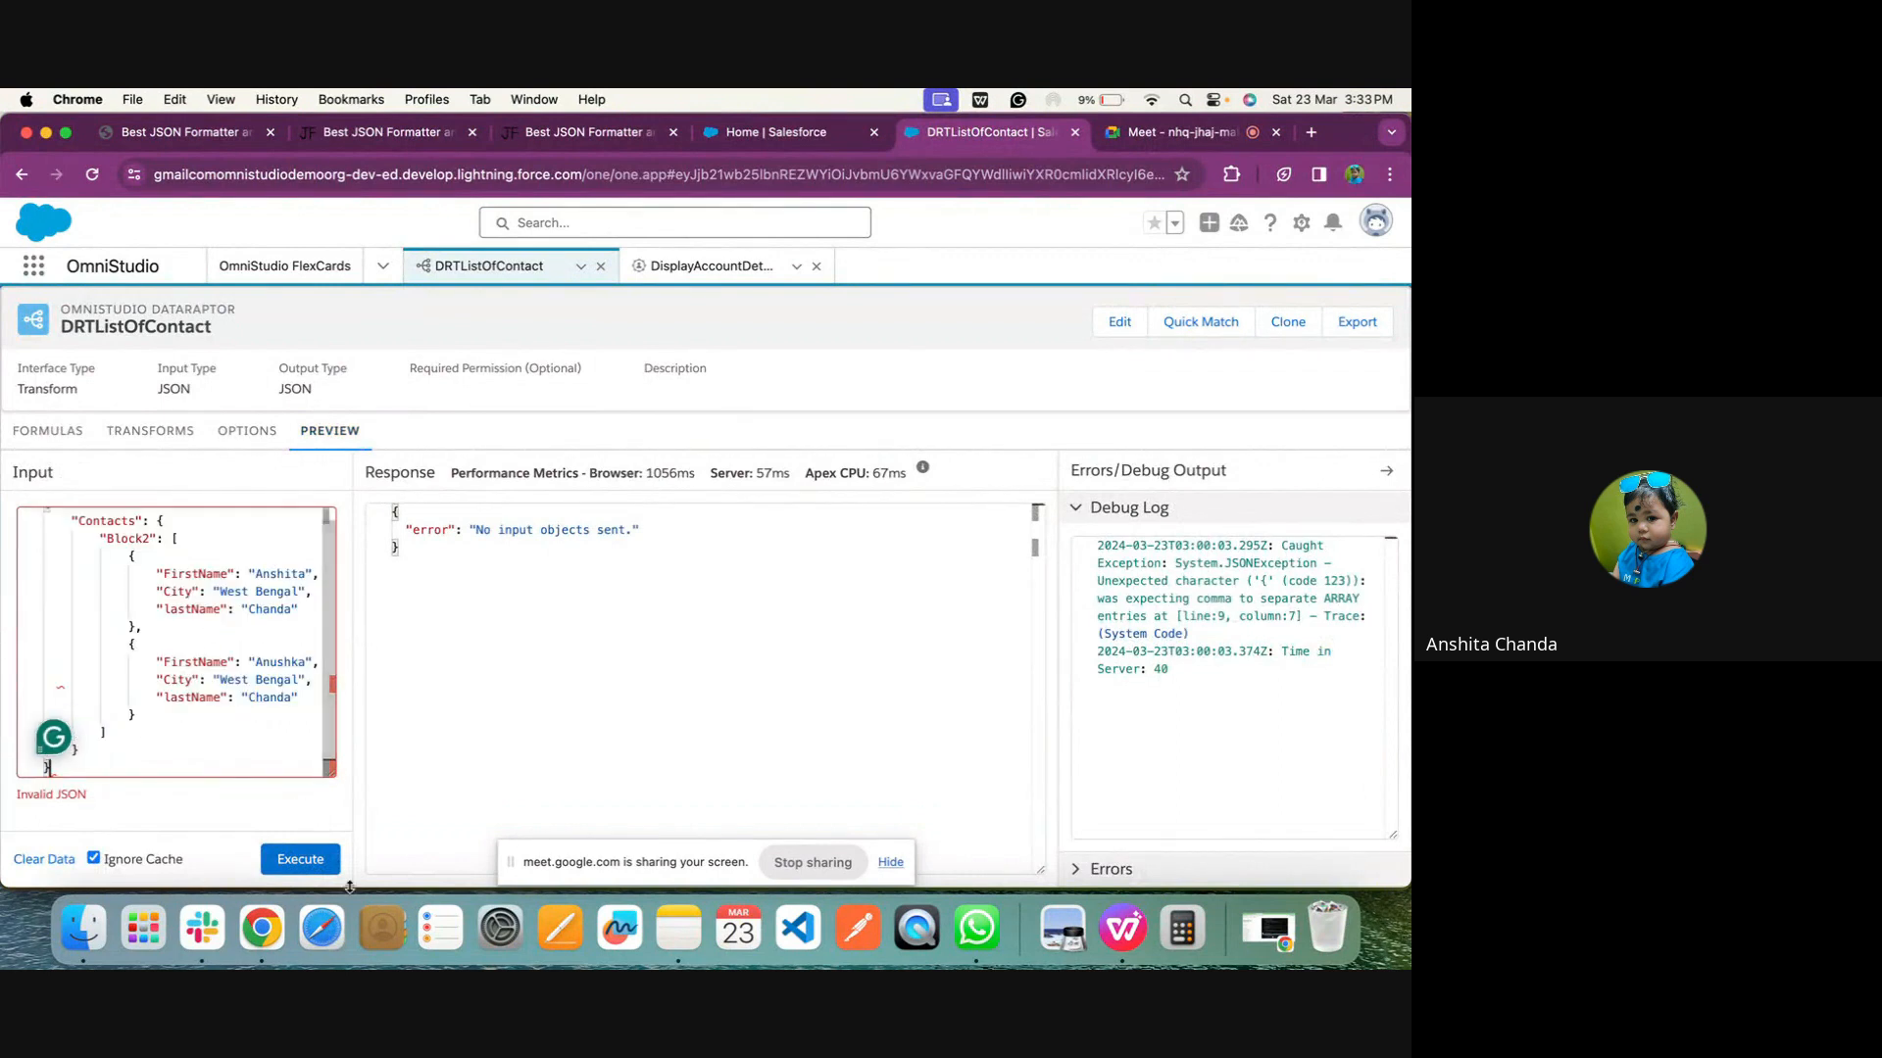
pyautogui.click(300, 859)
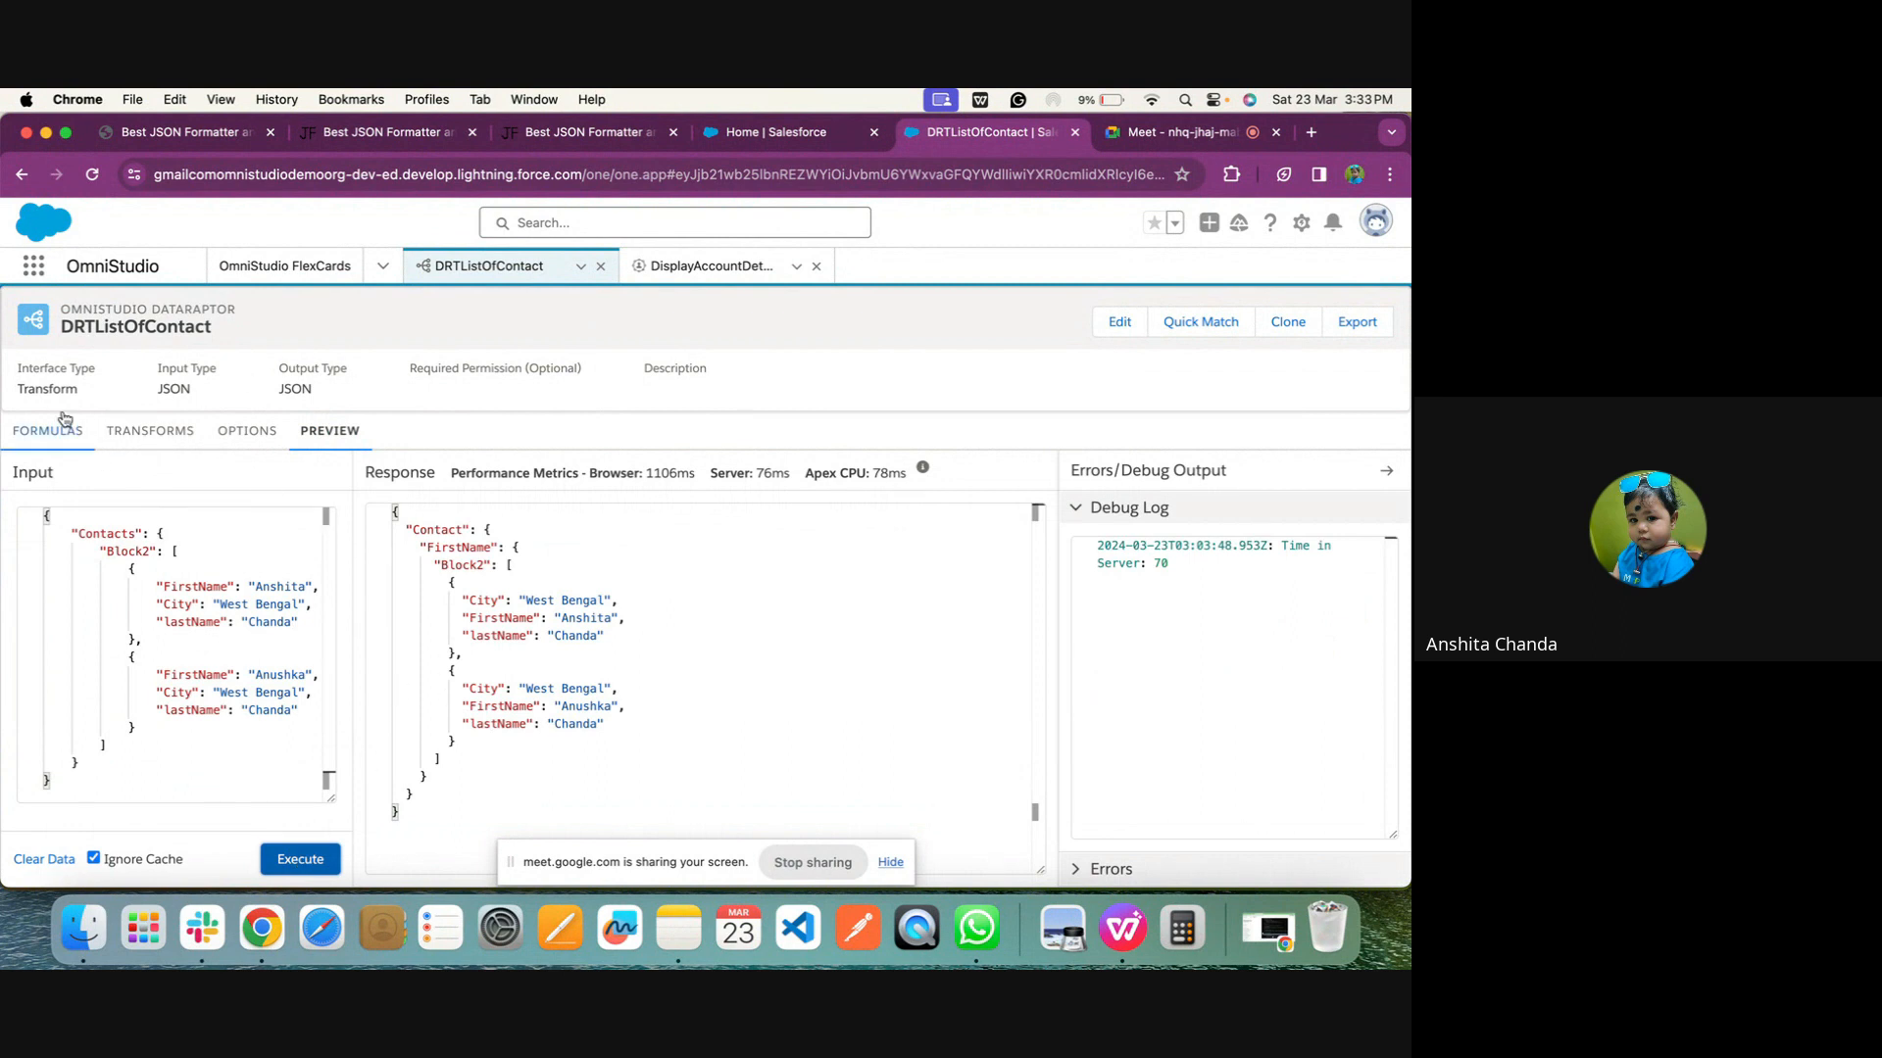
# Shorten the mapping's Output JSON Path to Contacts
pyautogui.click(105, 428)
pyautogui.click(321, 529)
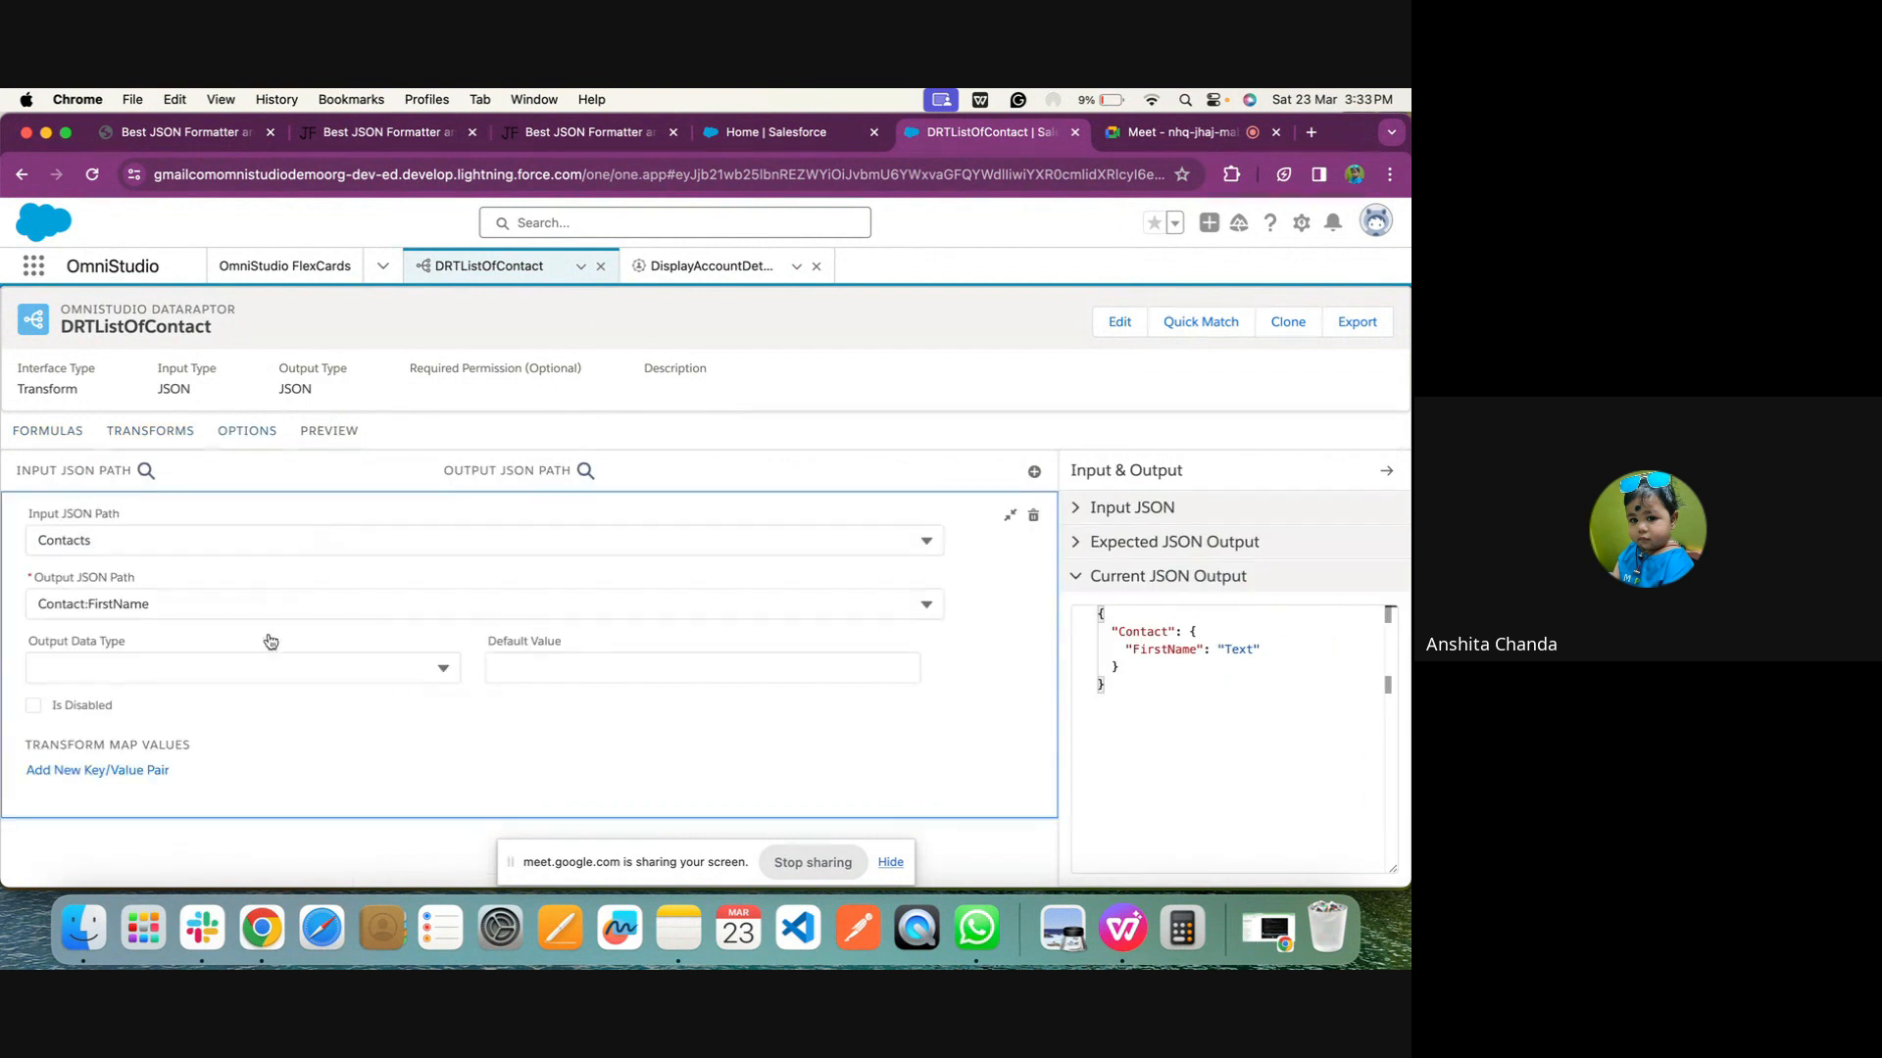
pyautogui.click(220, 602)
pyautogui.doubleClick(220, 603)
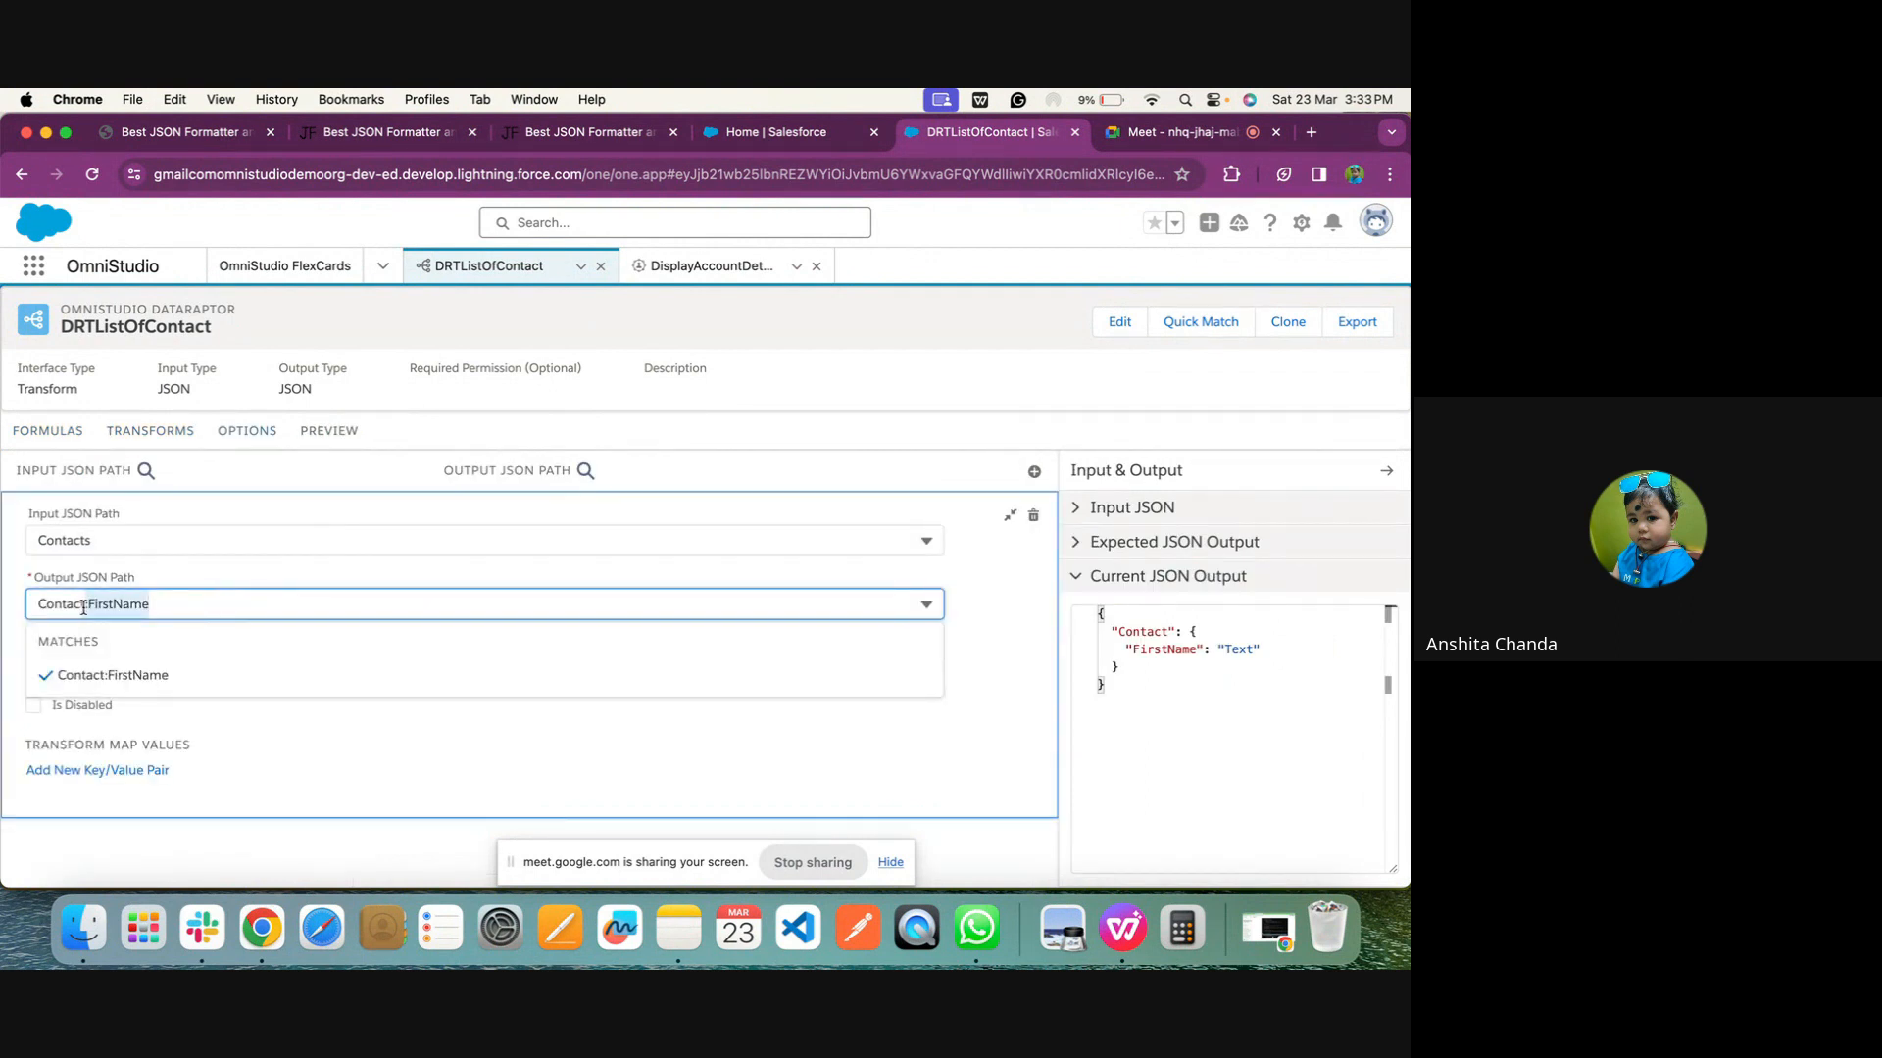
pyautogui.write('s')
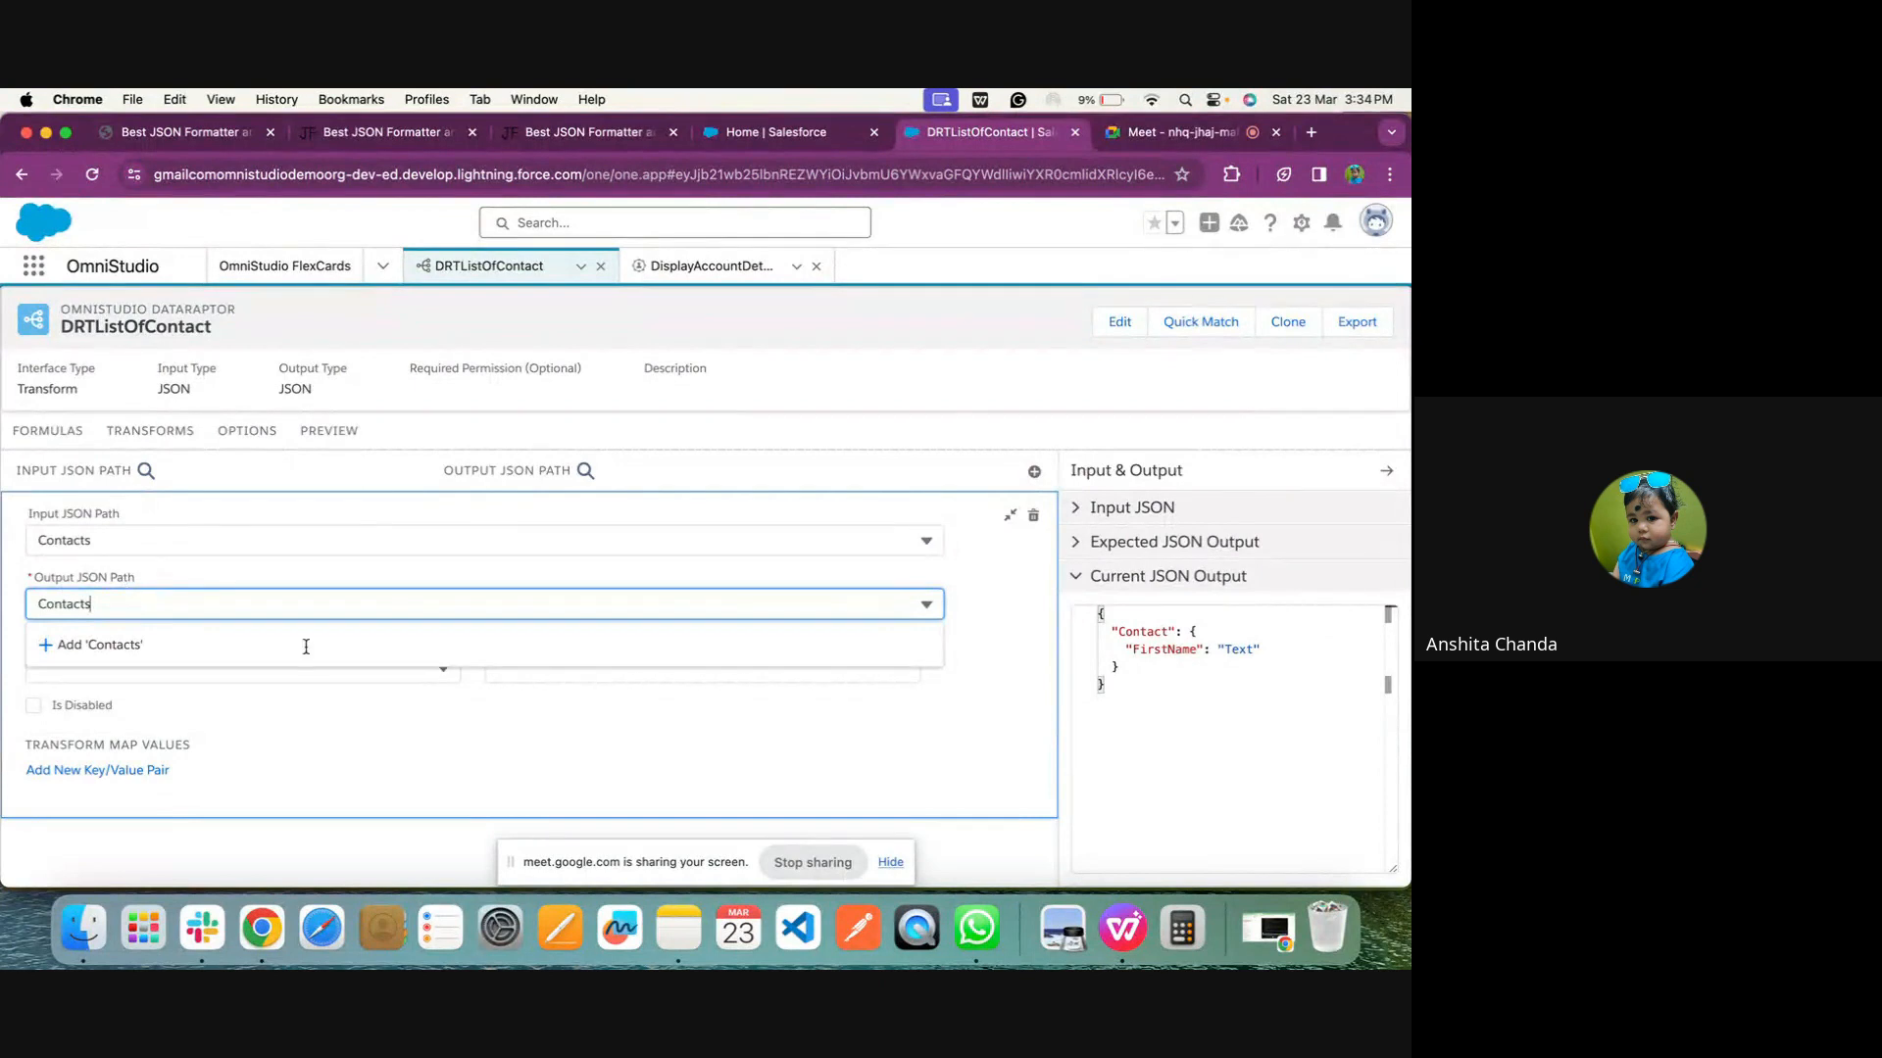
pyautogui.click(323, 841)
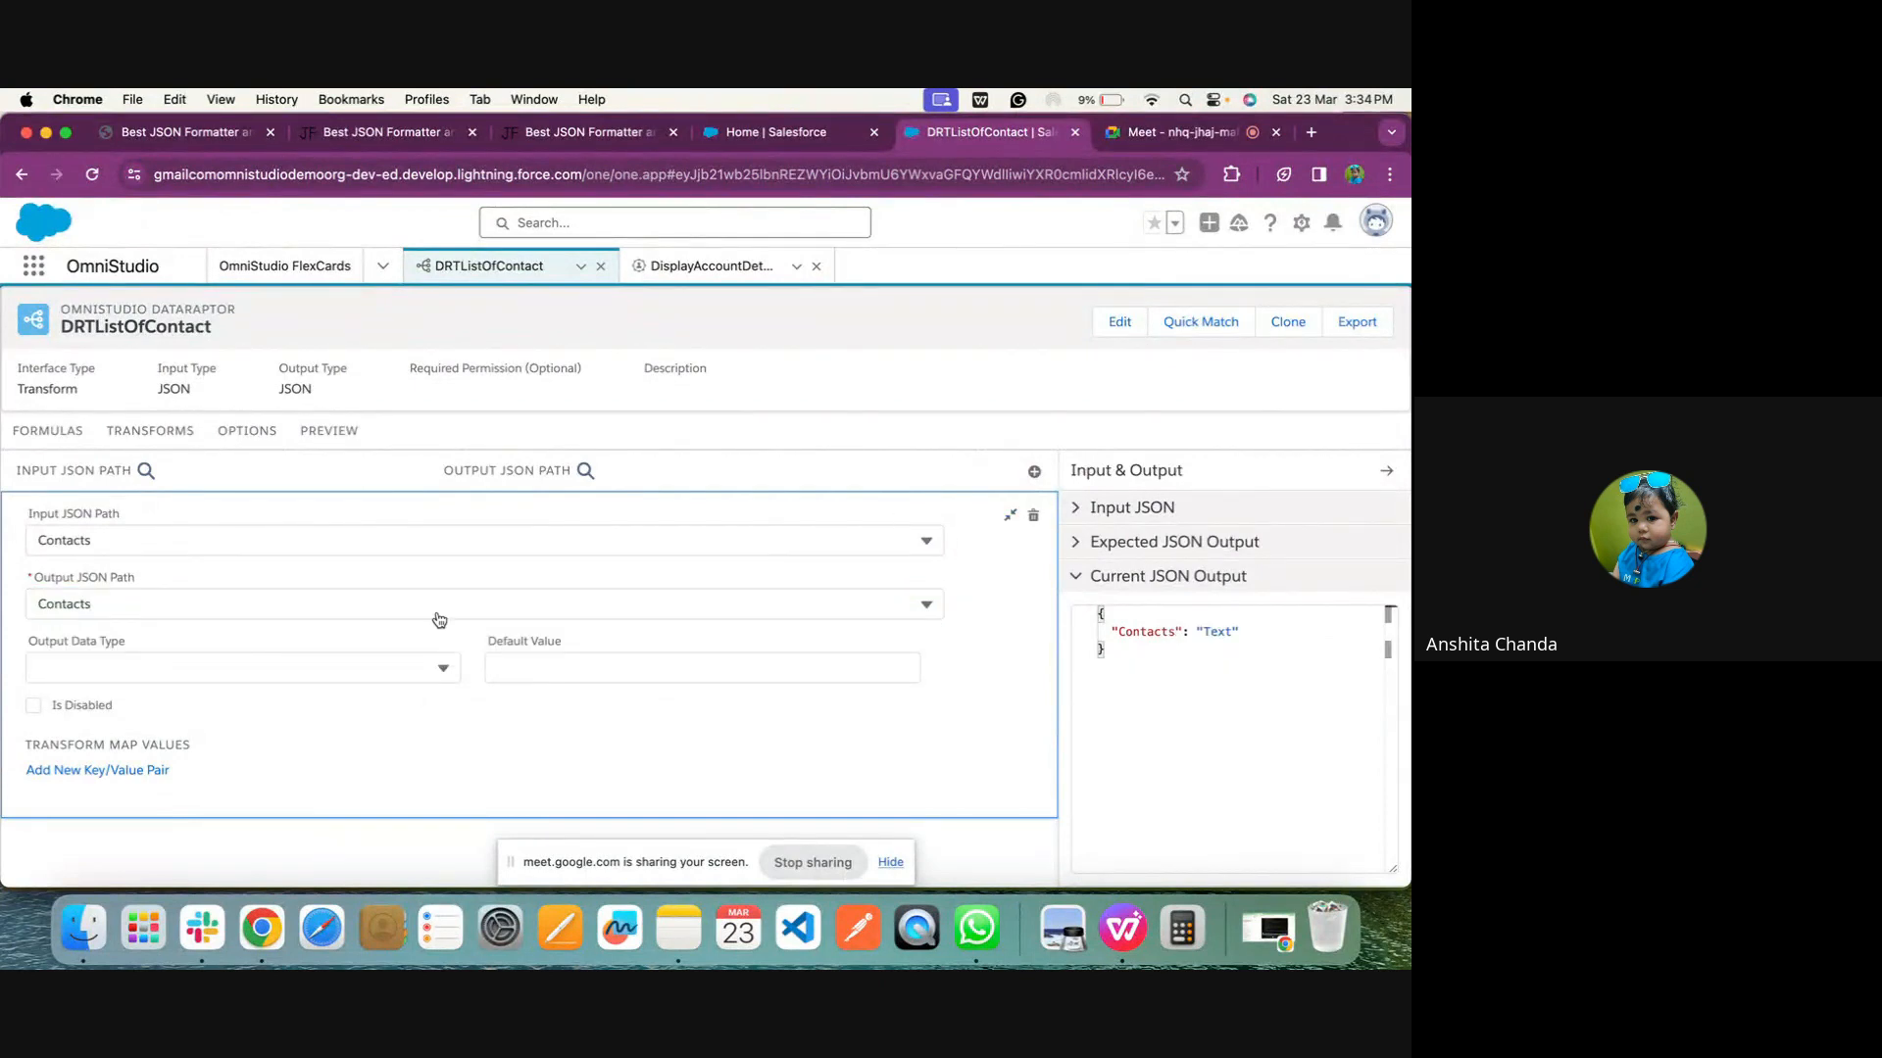
# Map the input path Contacts:Block2:FirstName to the output path Contacts:FirstName
pyautogui.click(248, 537)
pyautogui.click(215, 683)
pyautogui.click(163, 610)
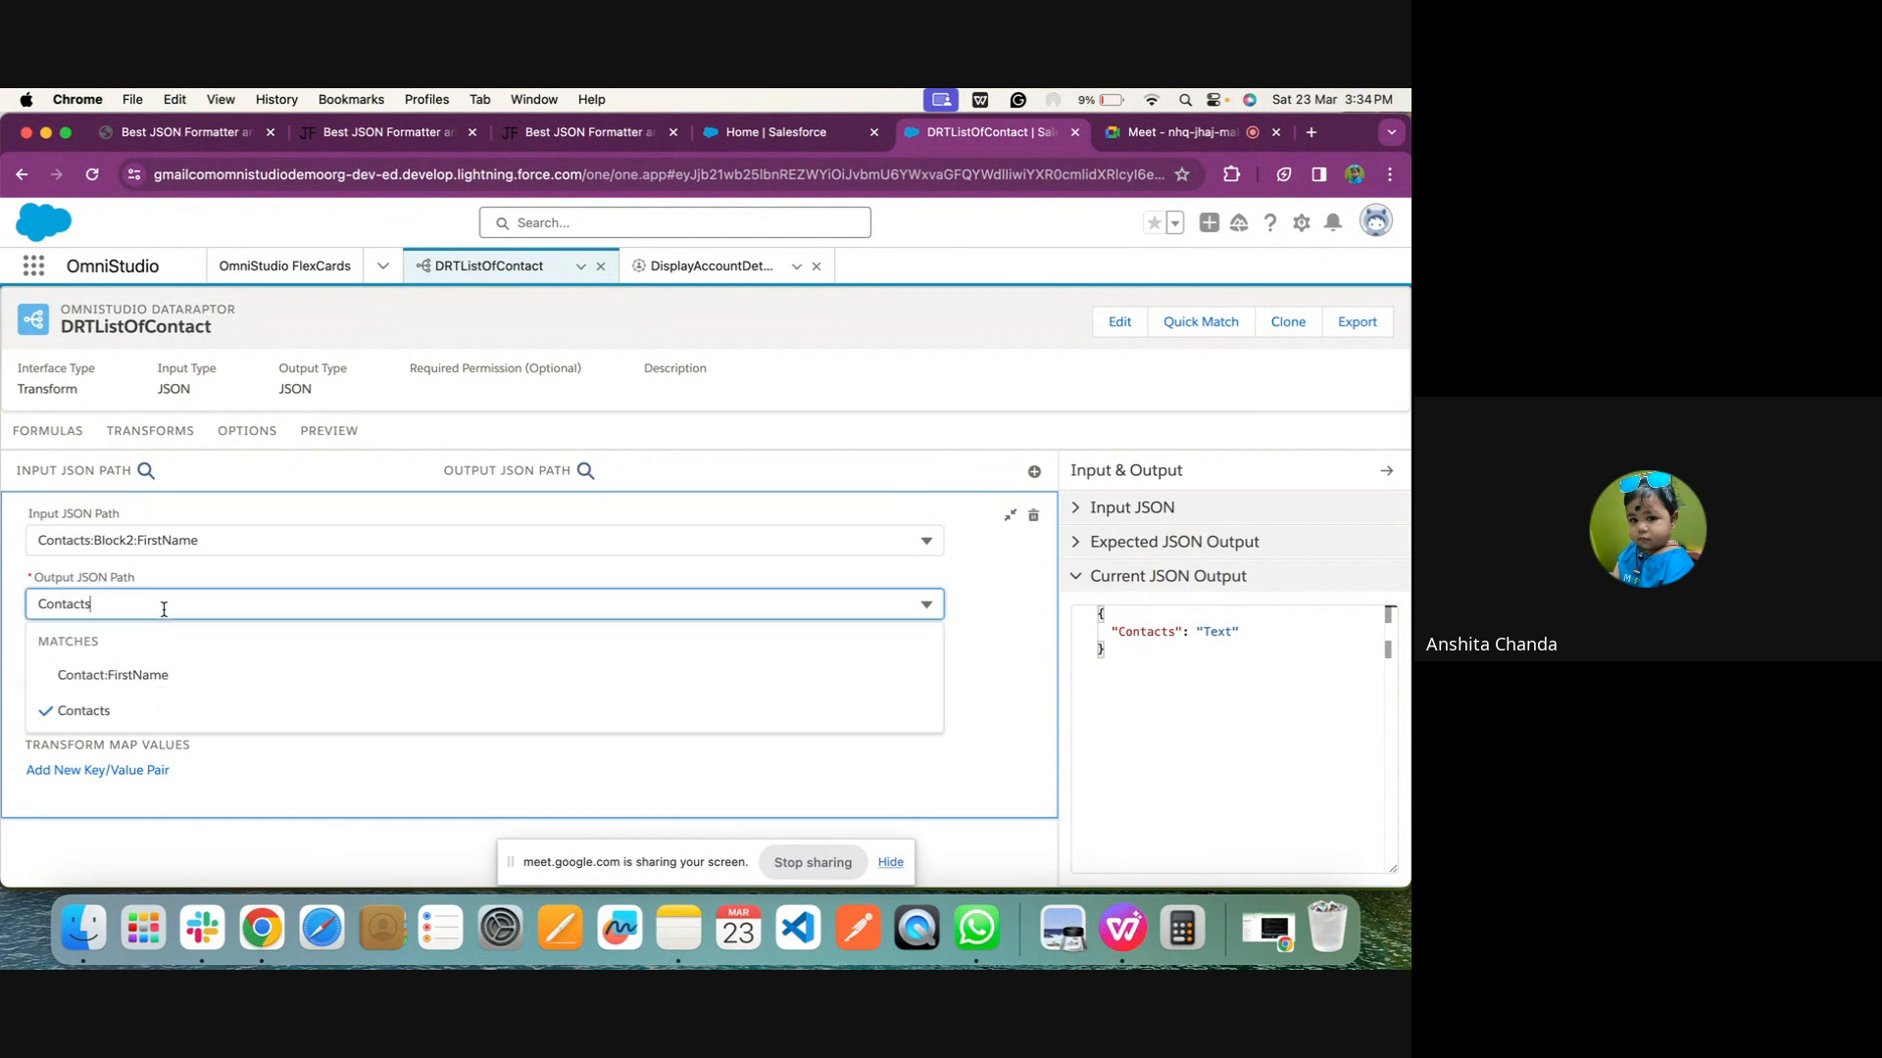
pyautogui.write(':First')
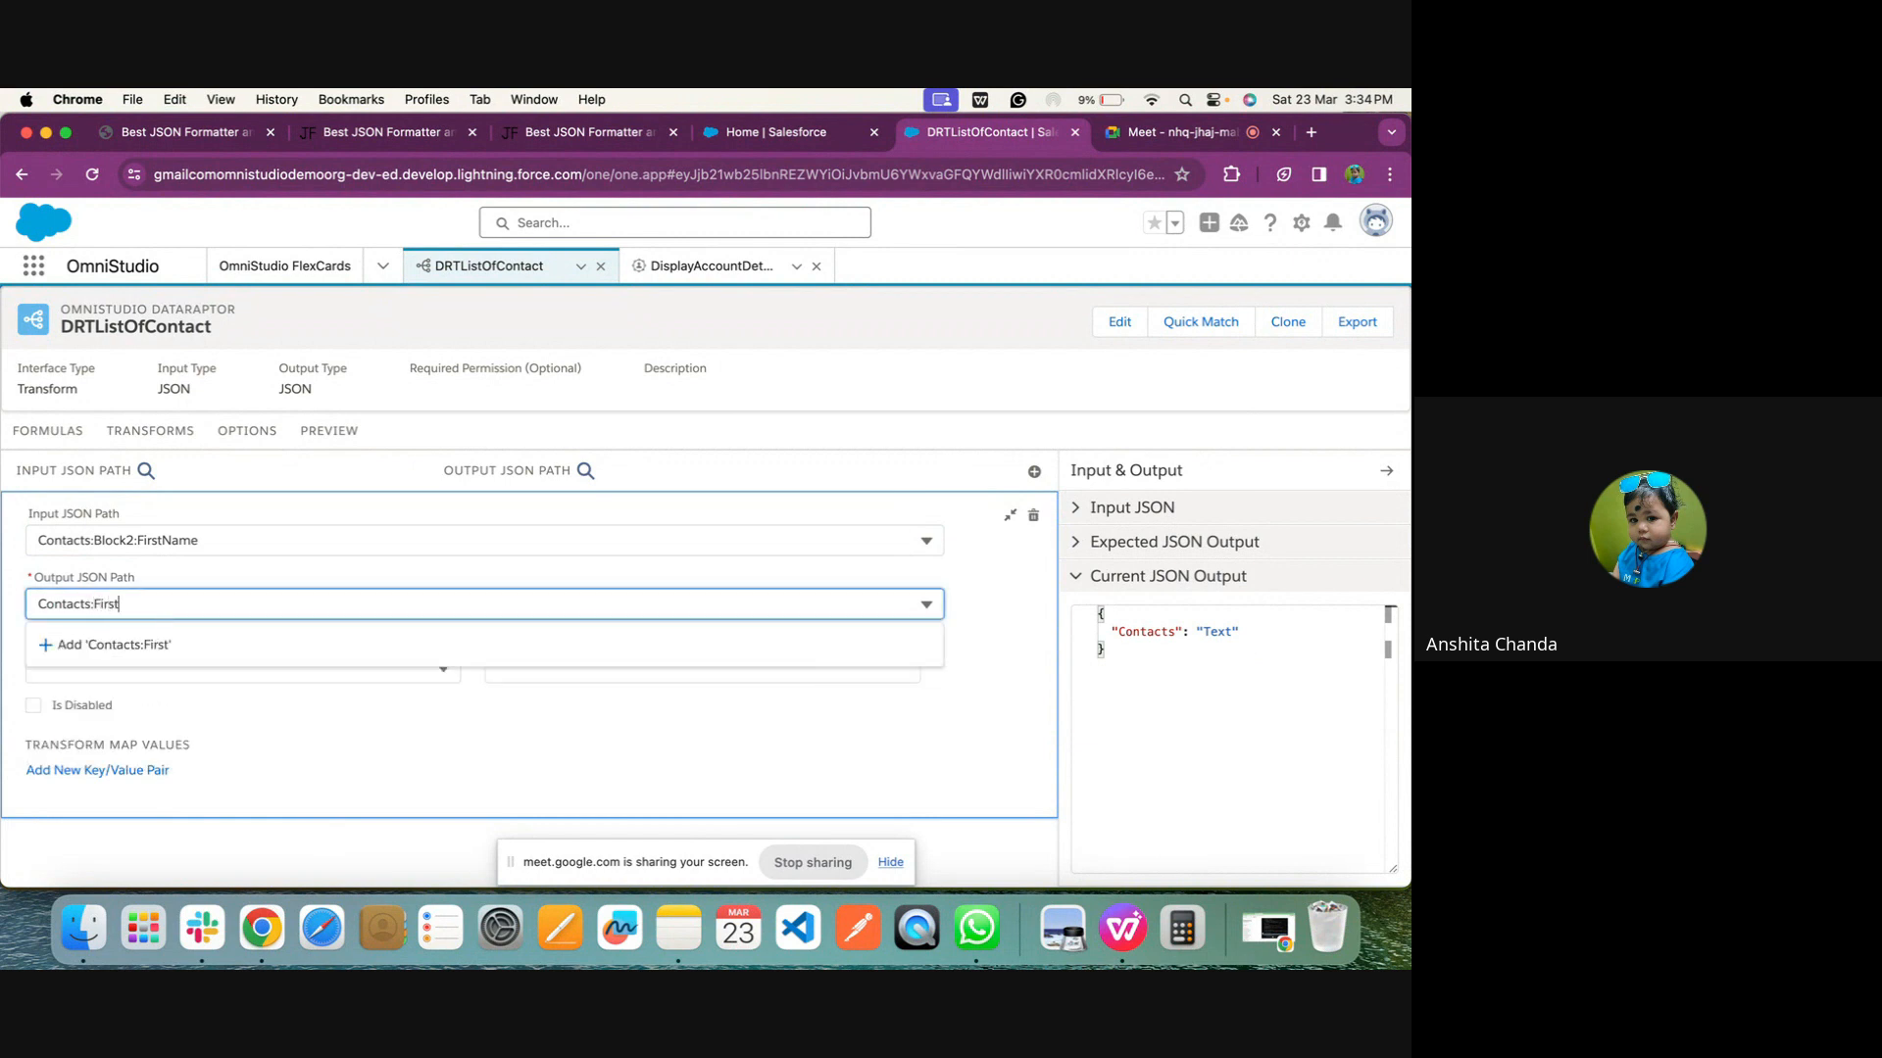
pyautogui.write('NAme')
pyautogui.press('BackSpace')
pyautogui.press('BackSpace')
pyautogui.press('BackSpace')
pyautogui.press('BackSpace')
pyautogui.write('Name')
pyautogui.click(1009, 531)
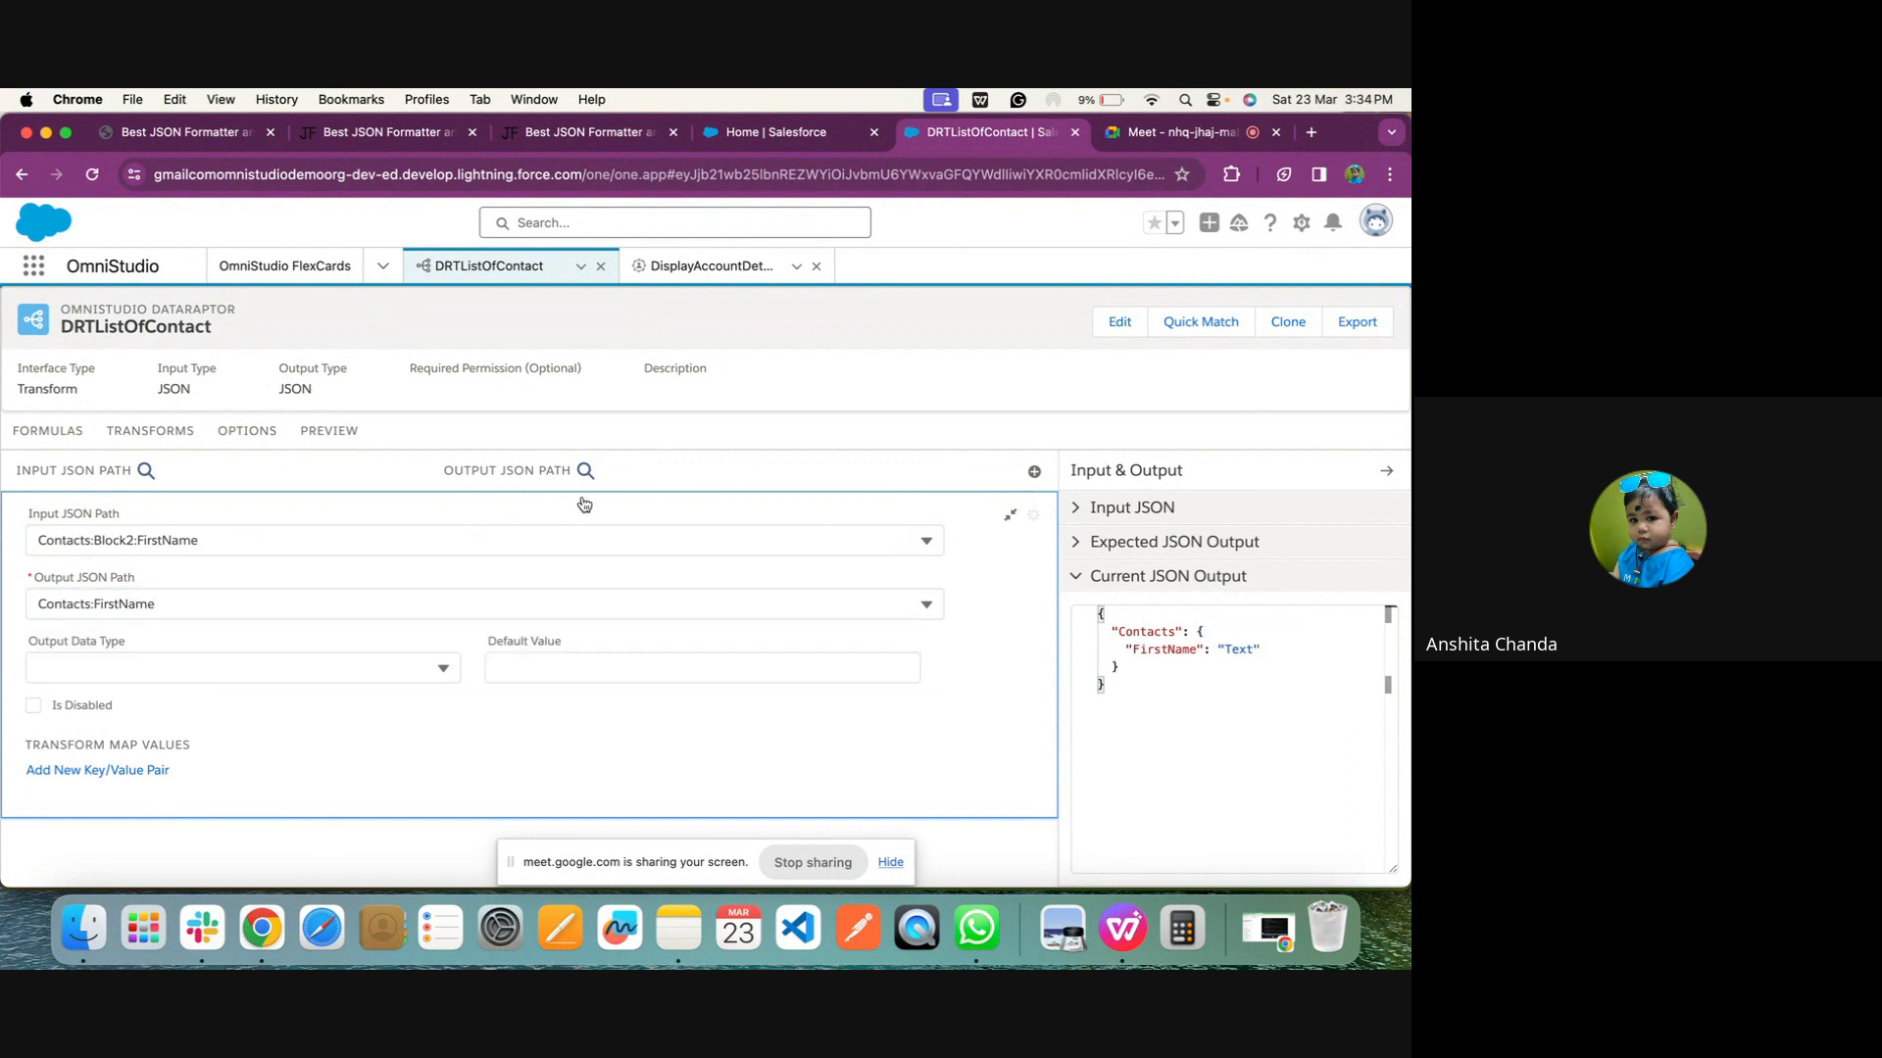
# Collapse the finished mapping and execute the preview to check the Contacts response
pyautogui.click(1010, 516)
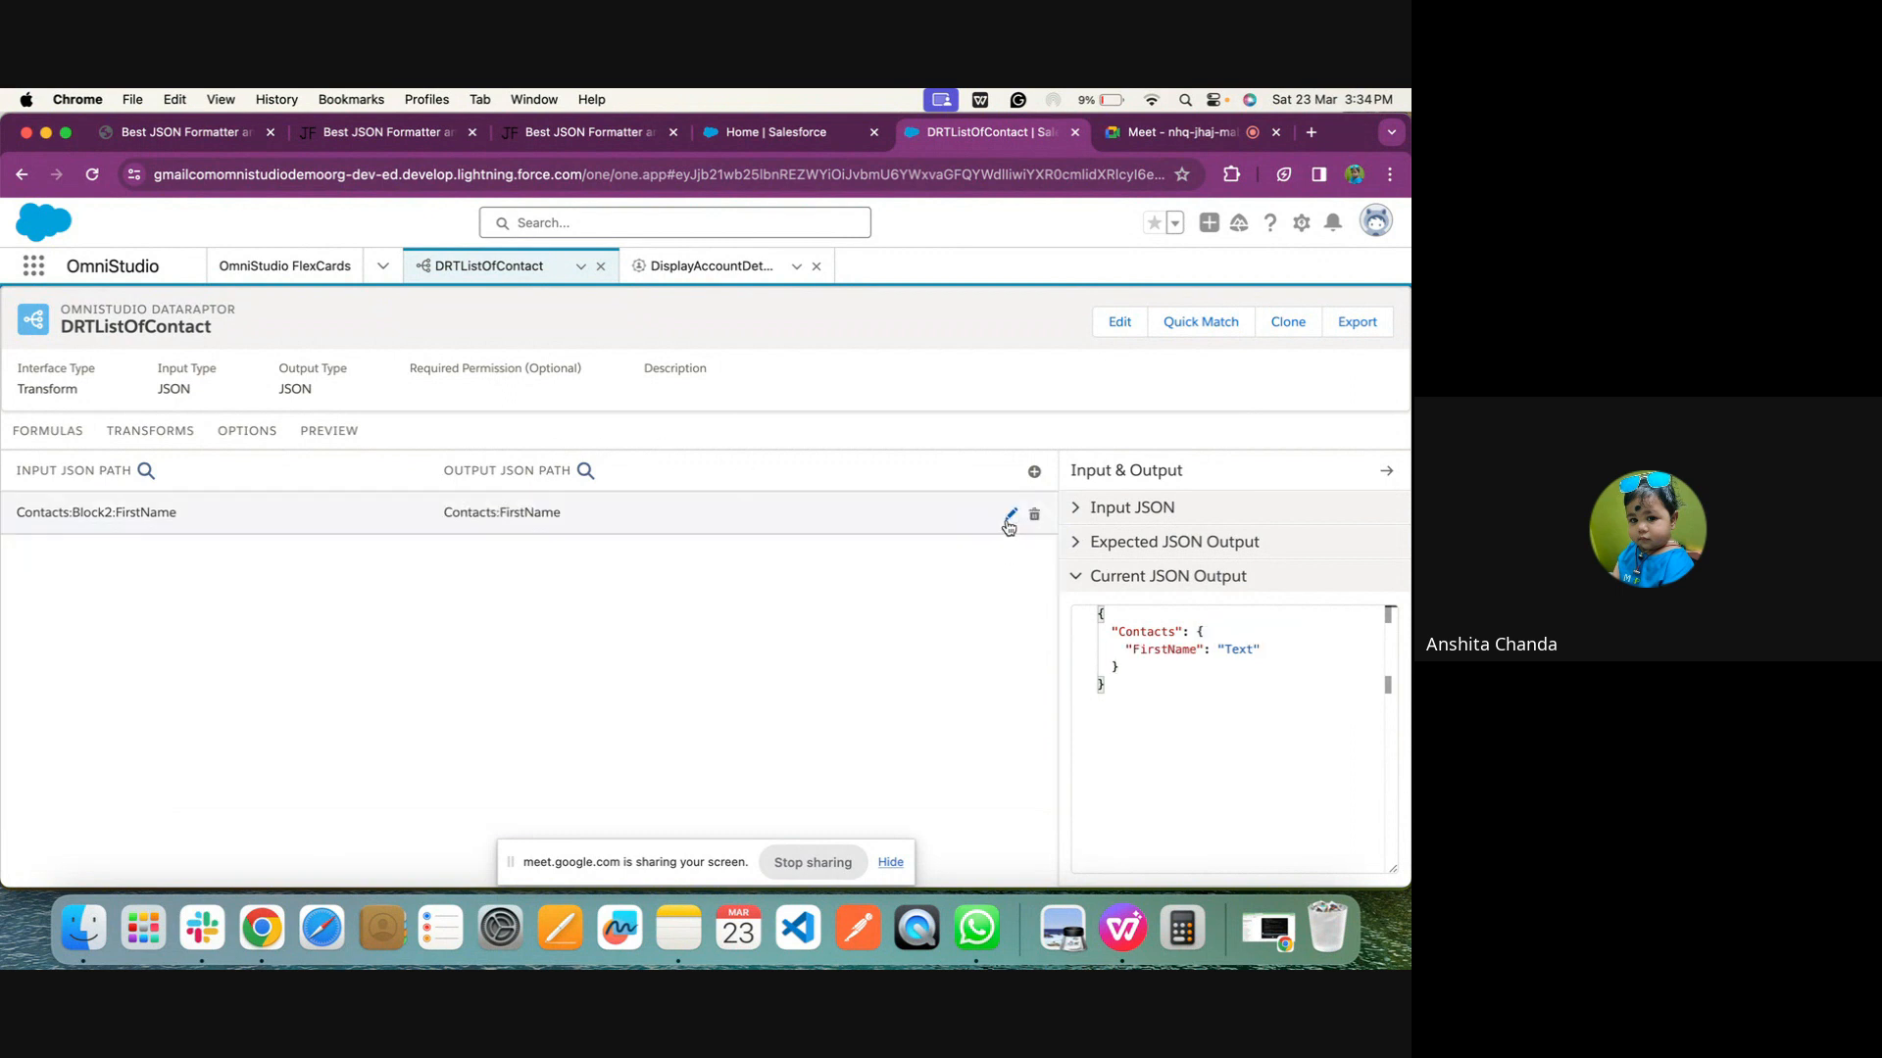
pyautogui.click(299, 430)
pyautogui.click(298, 860)
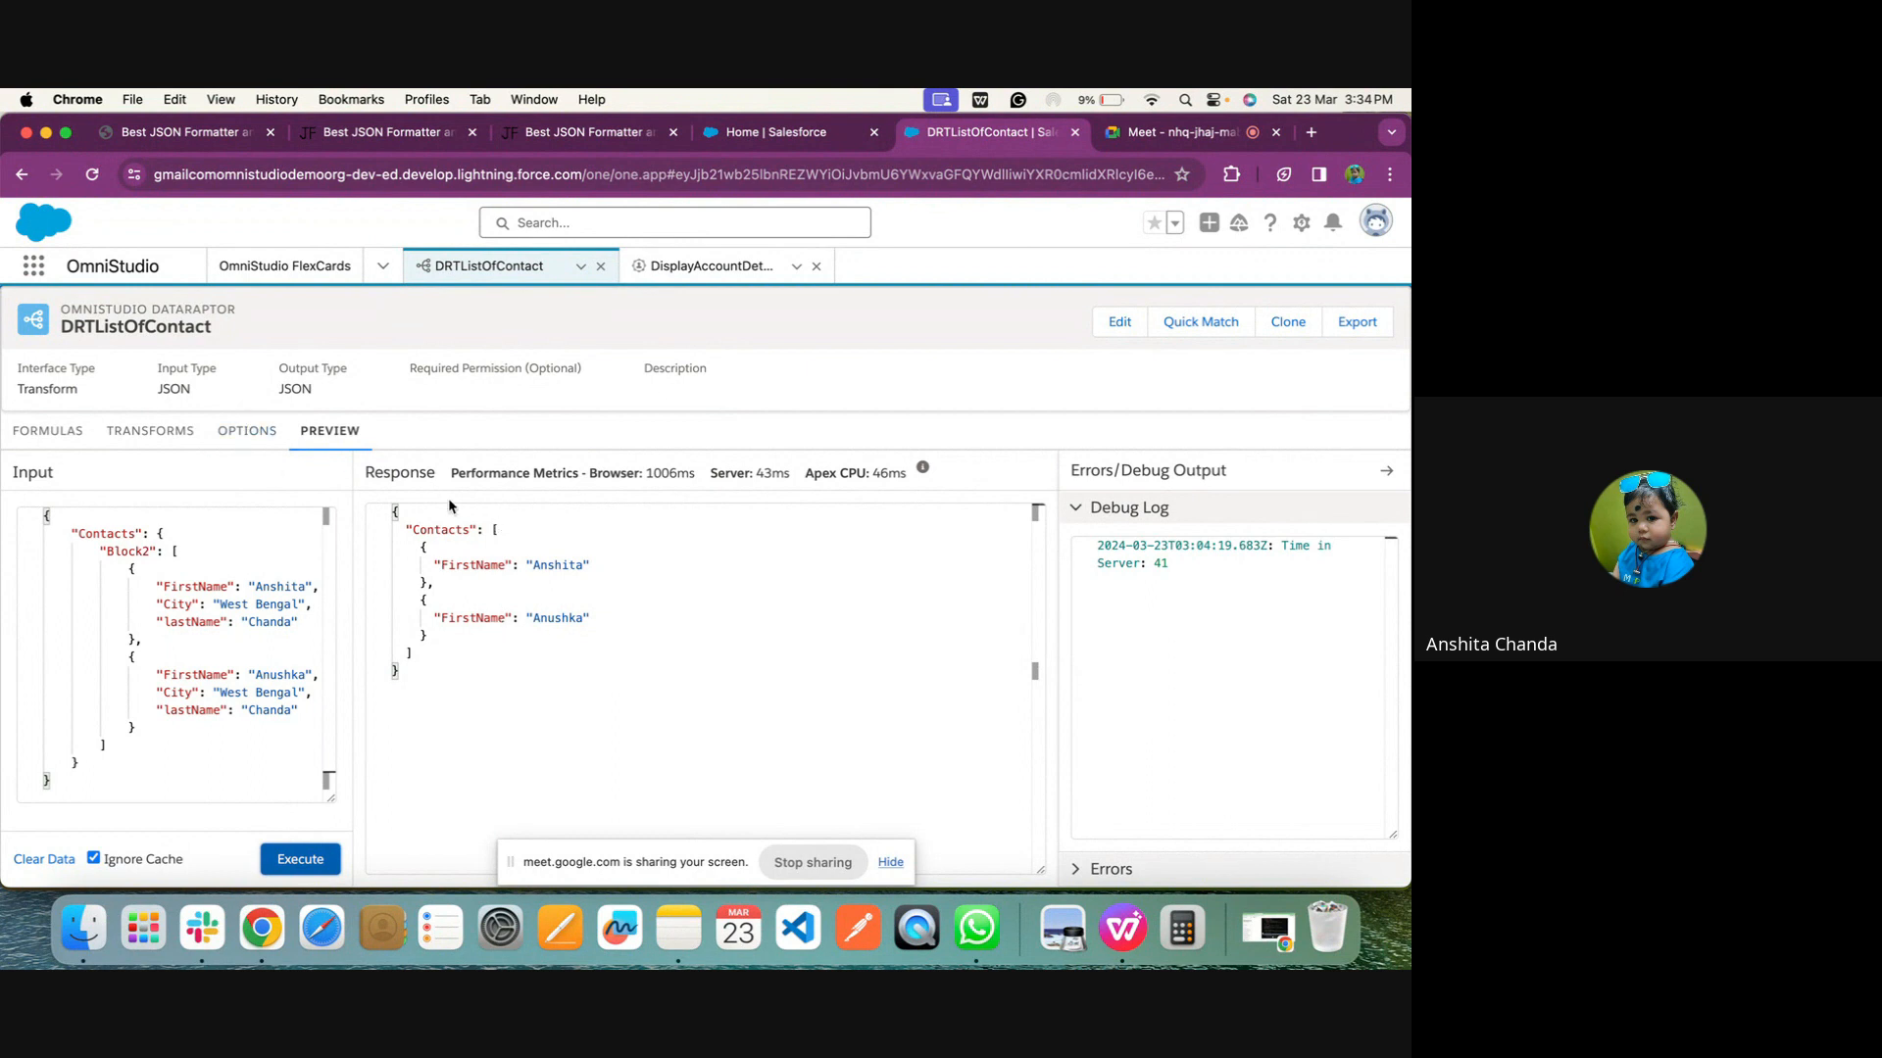
# Remove the Contacts prefix so the mapping's Output JSON Path is FirstName, and execute the preview again
pyautogui.click(129, 427)
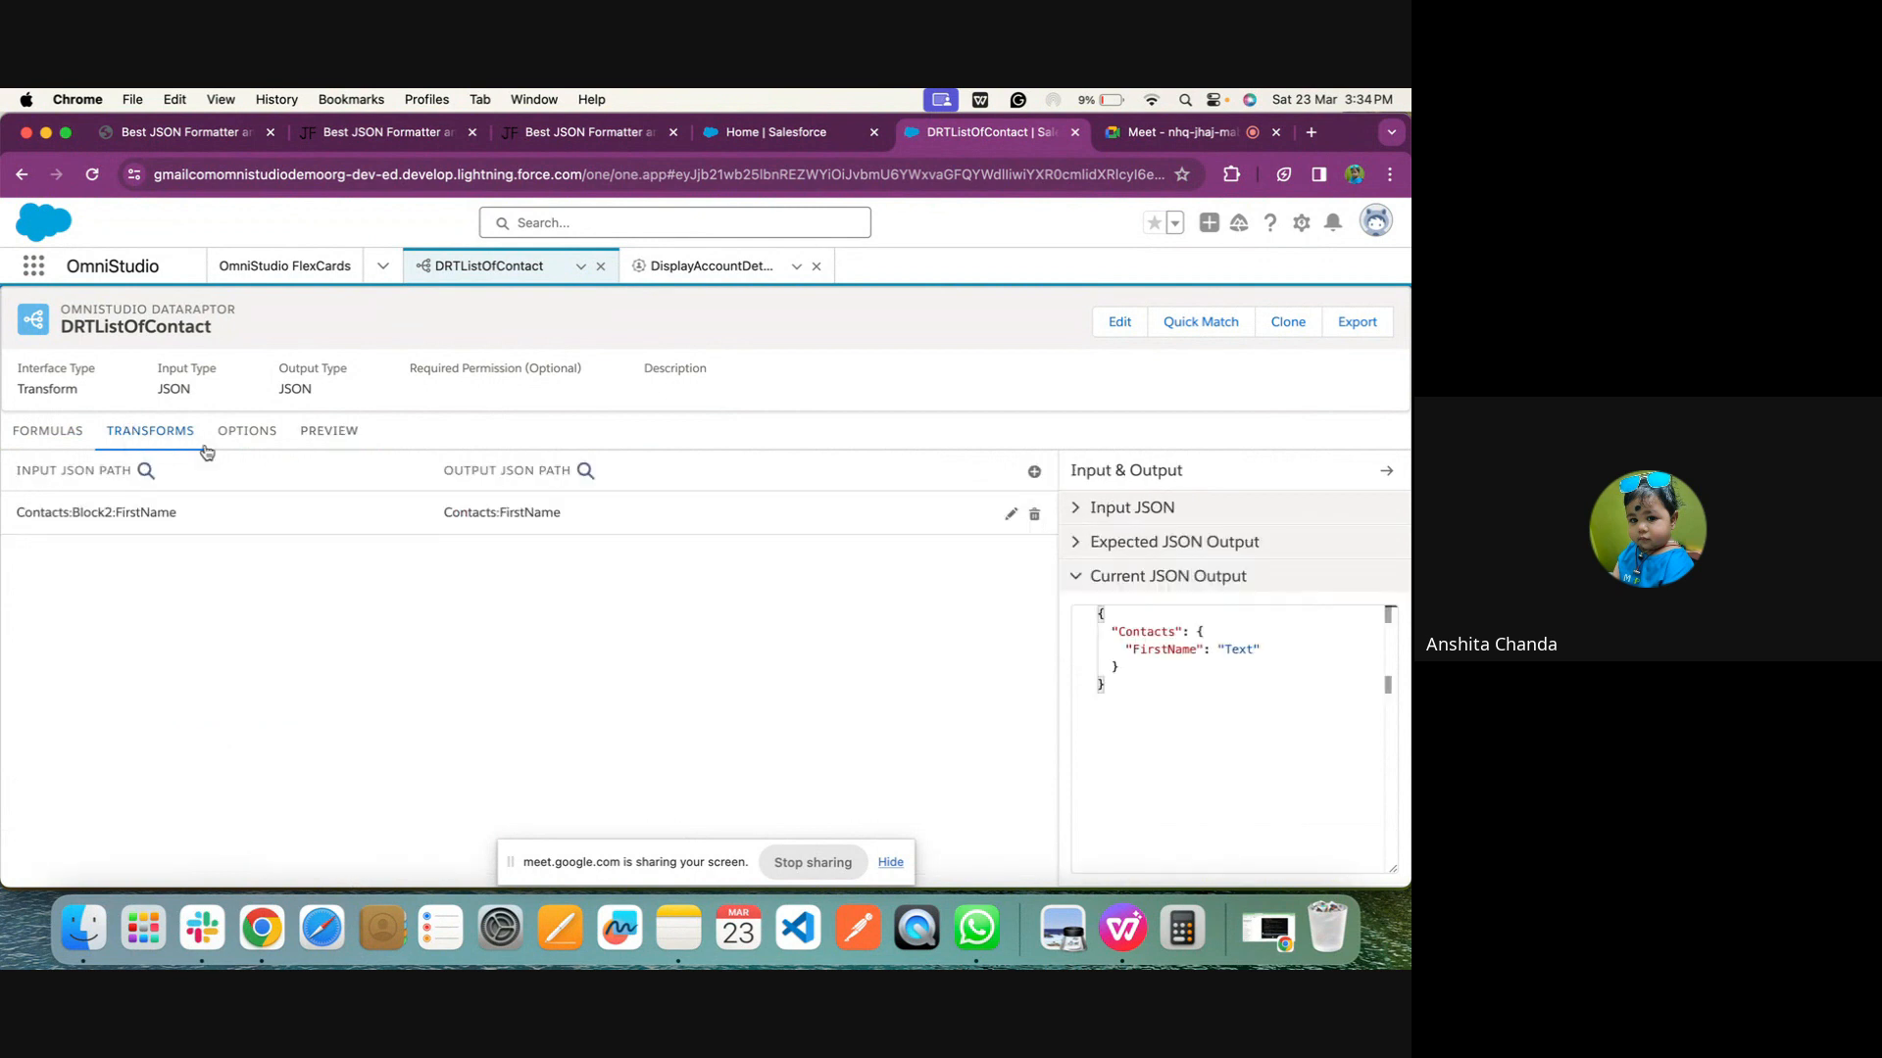
pyautogui.click(289, 514)
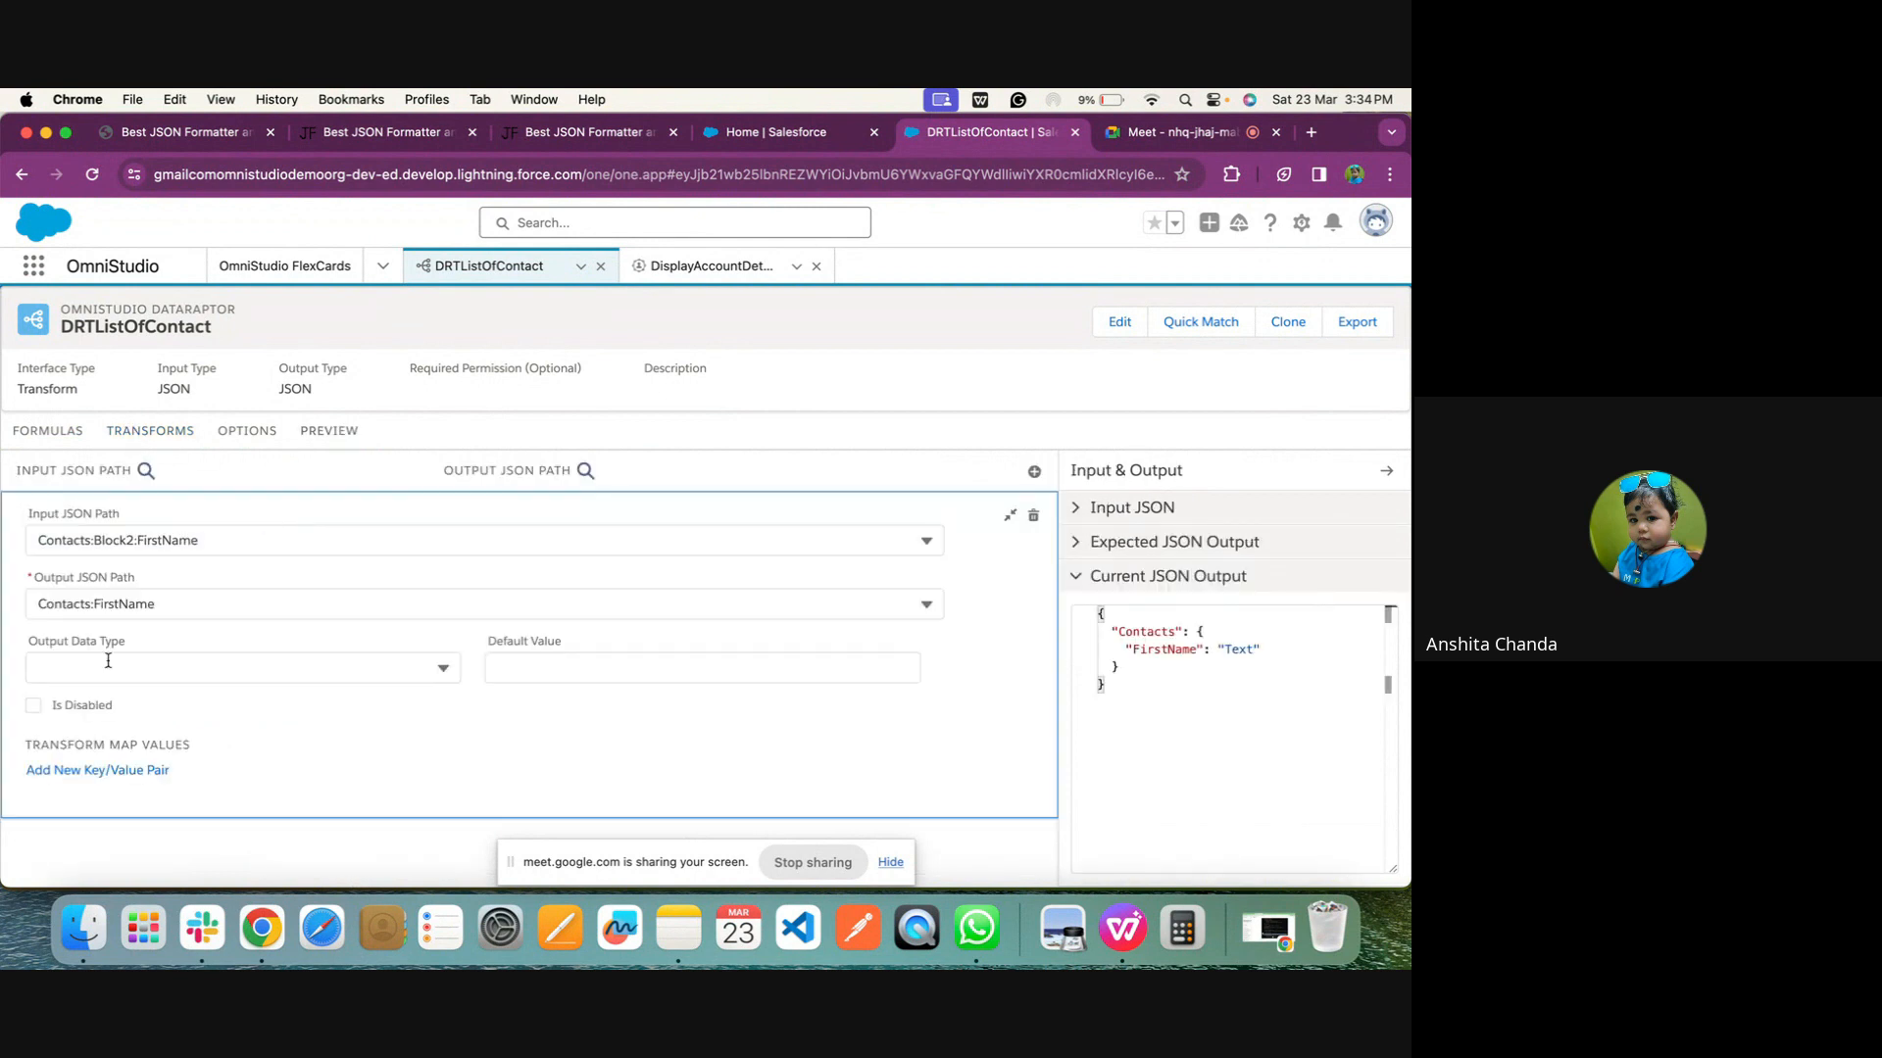
pyautogui.click(93, 603)
pyautogui.press('BackSpace')
pyautogui.press('BackSpace')
pyautogui.press('BackSpace')
pyautogui.press('BackSpace')
pyautogui.press('BackSpace')
pyautogui.press('BackSpace')
pyautogui.press('BackSpace')
pyautogui.press('BackSpace')
pyautogui.press('BackSpace')
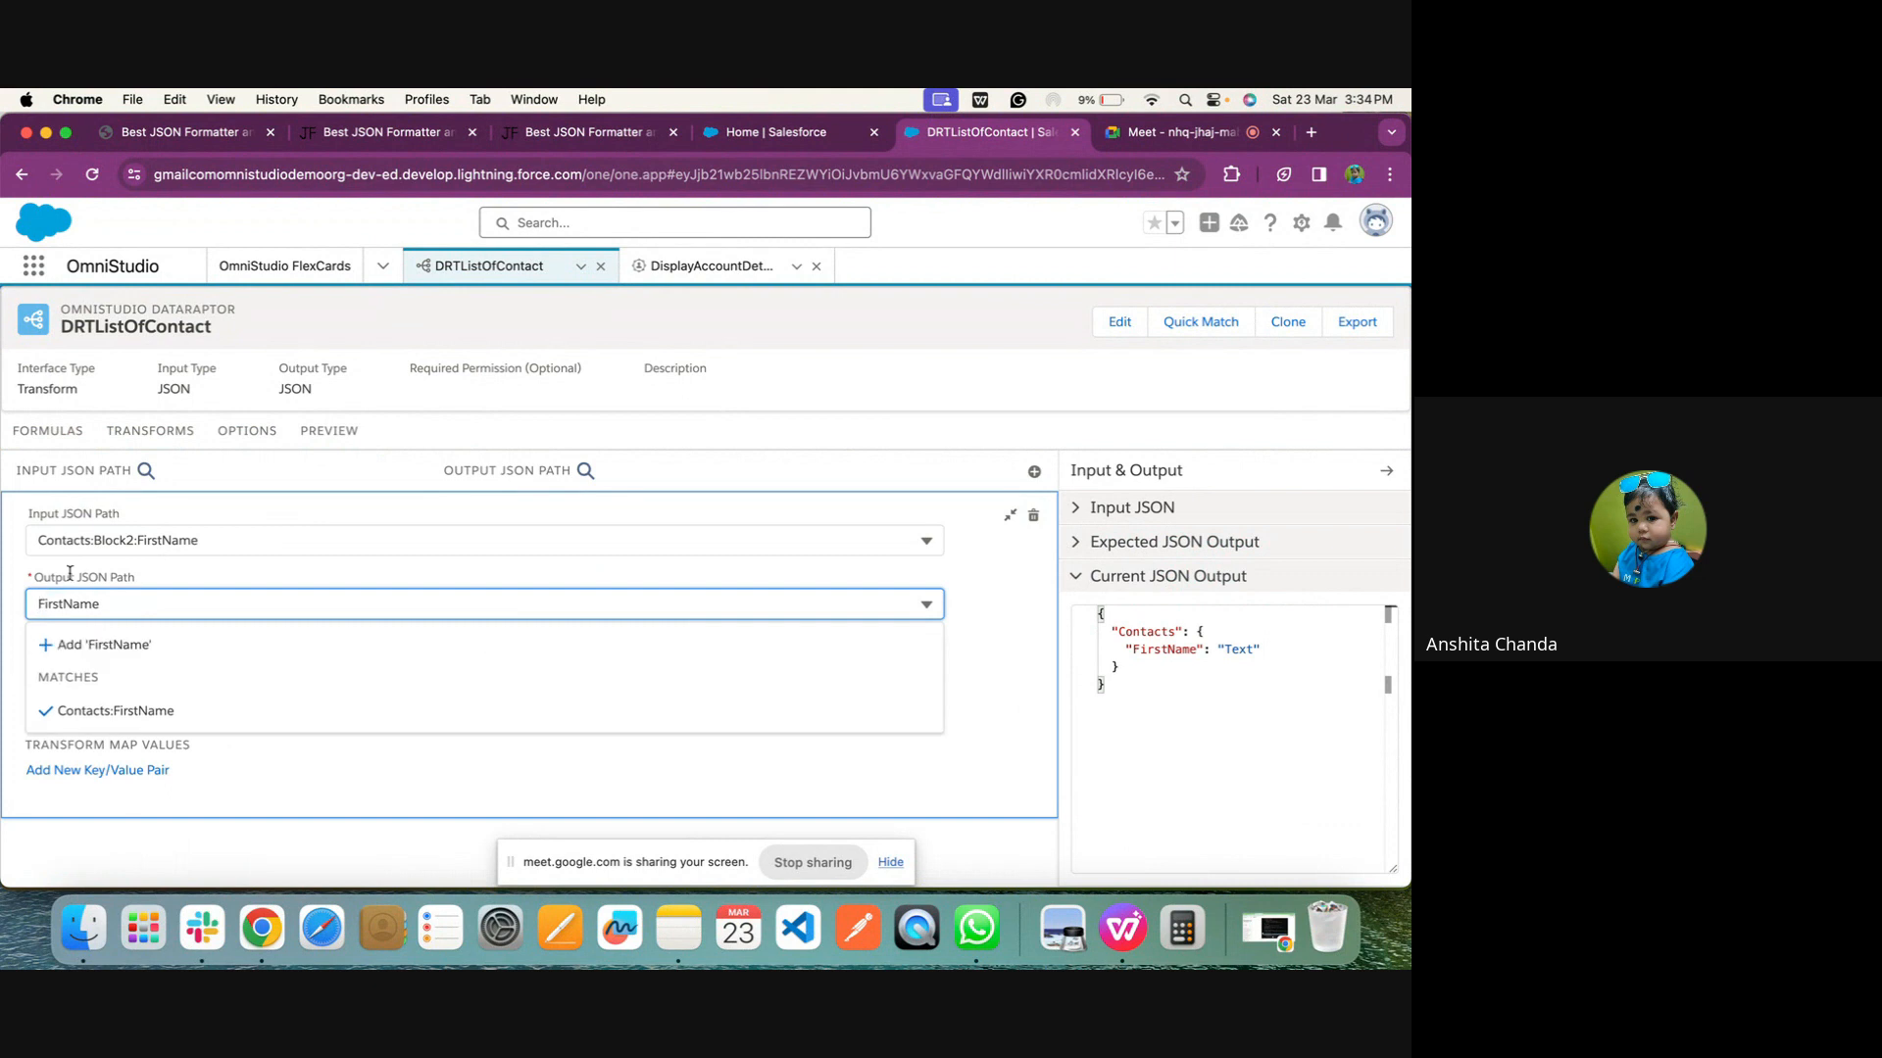
pyautogui.click(343, 428)
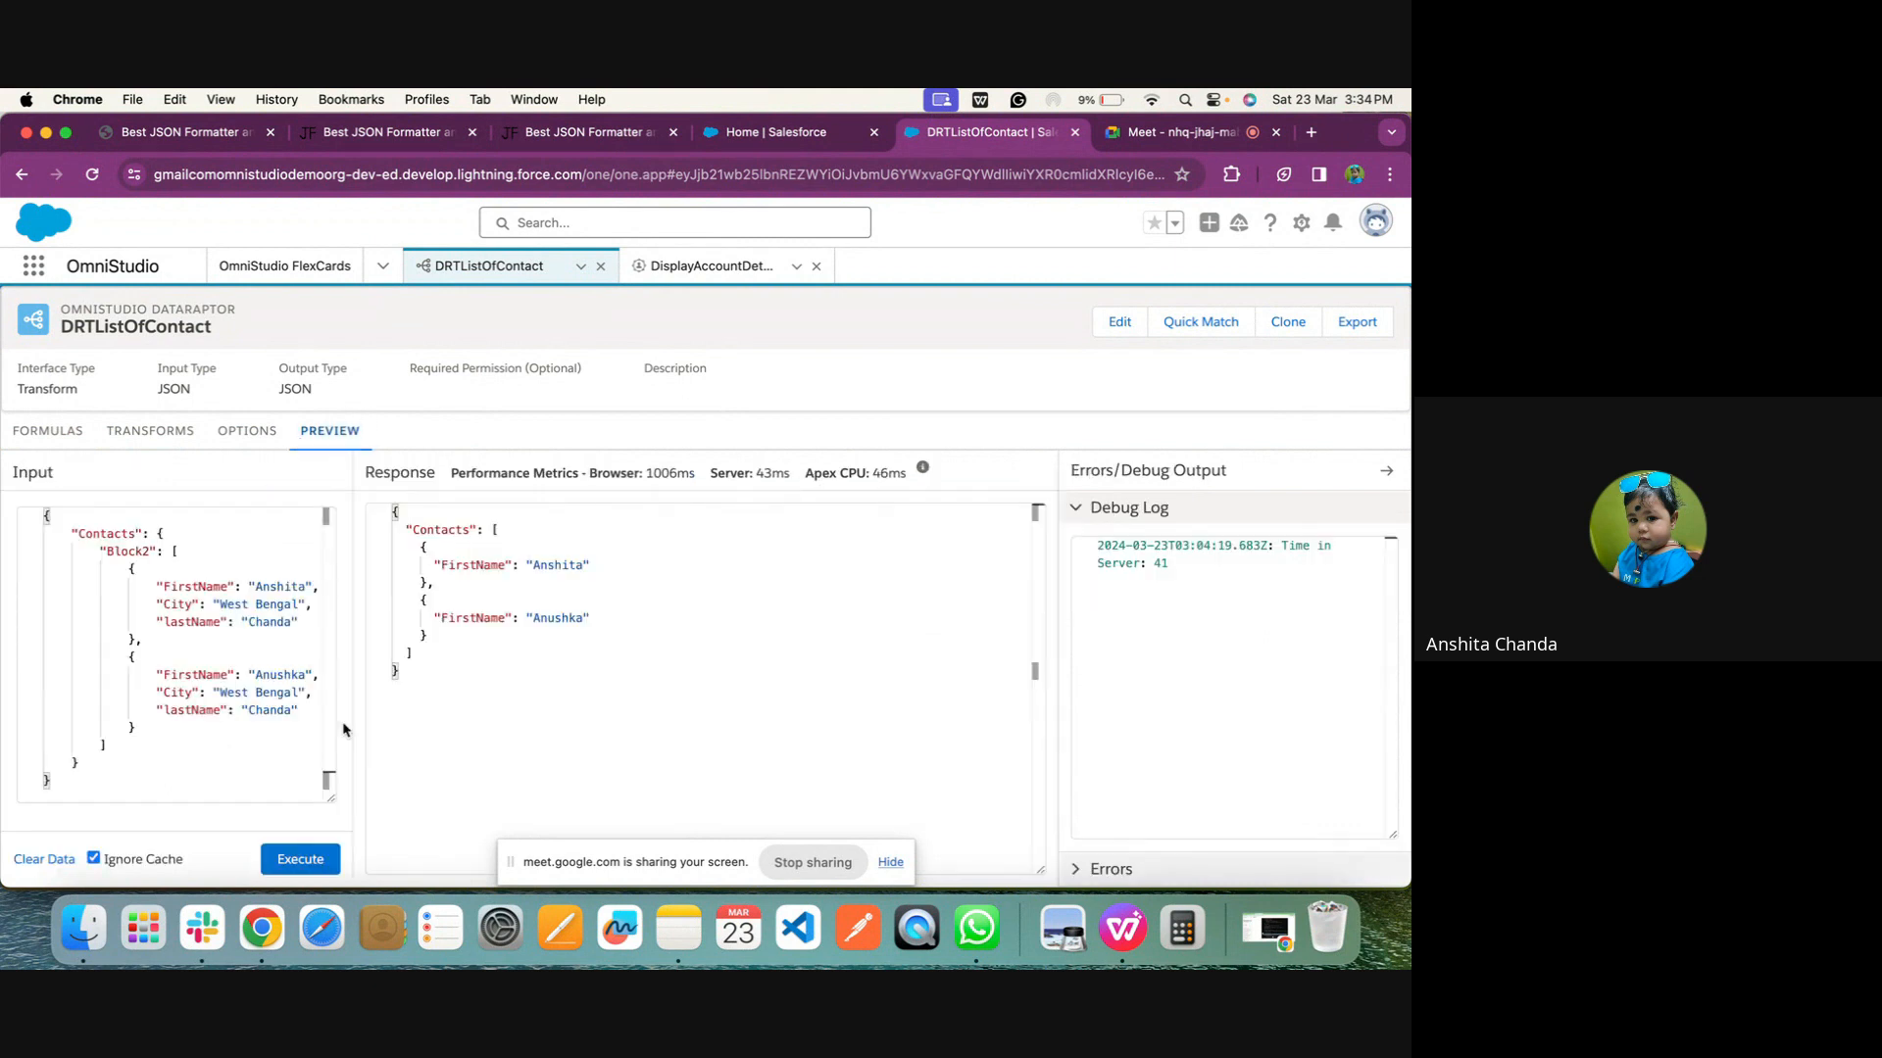
pyautogui.click(294, 859)
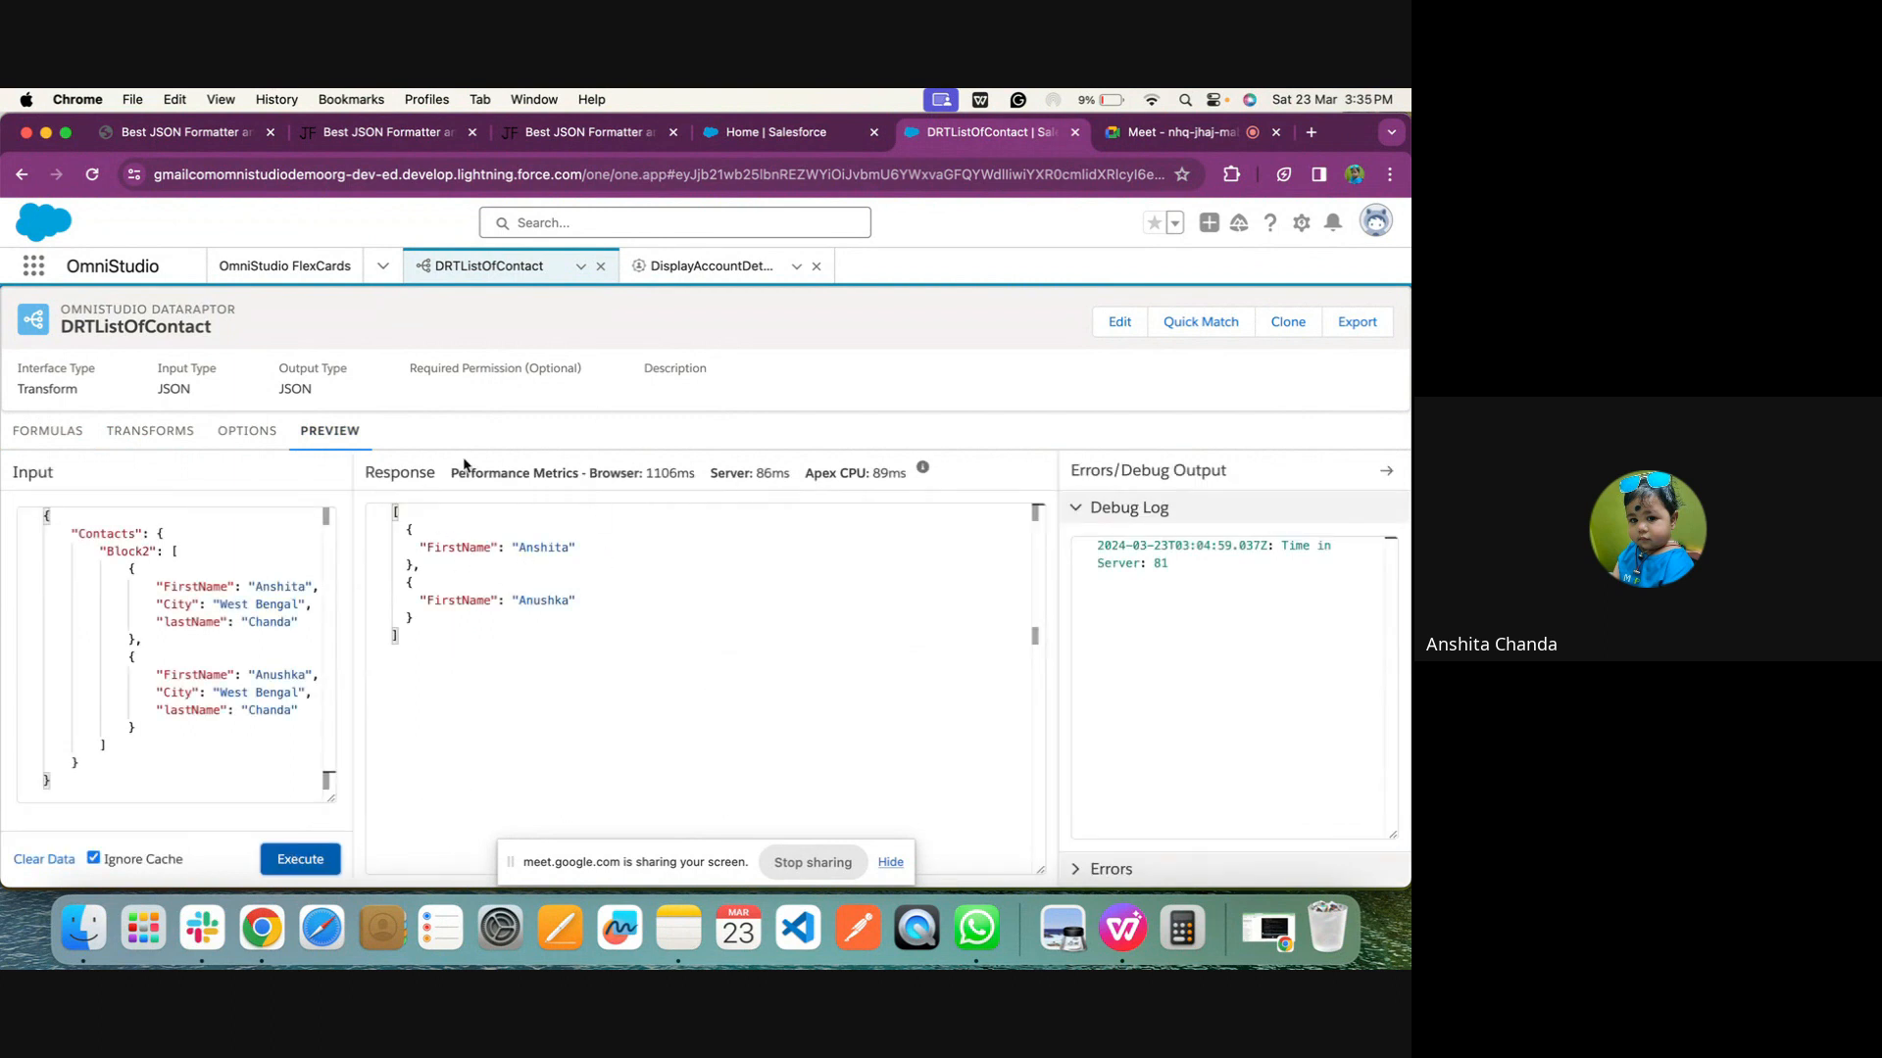
# Add a second mapping from Contacts:Block2:FirstName to the output path ListOfContacts
pyautogui.click(155, 430)
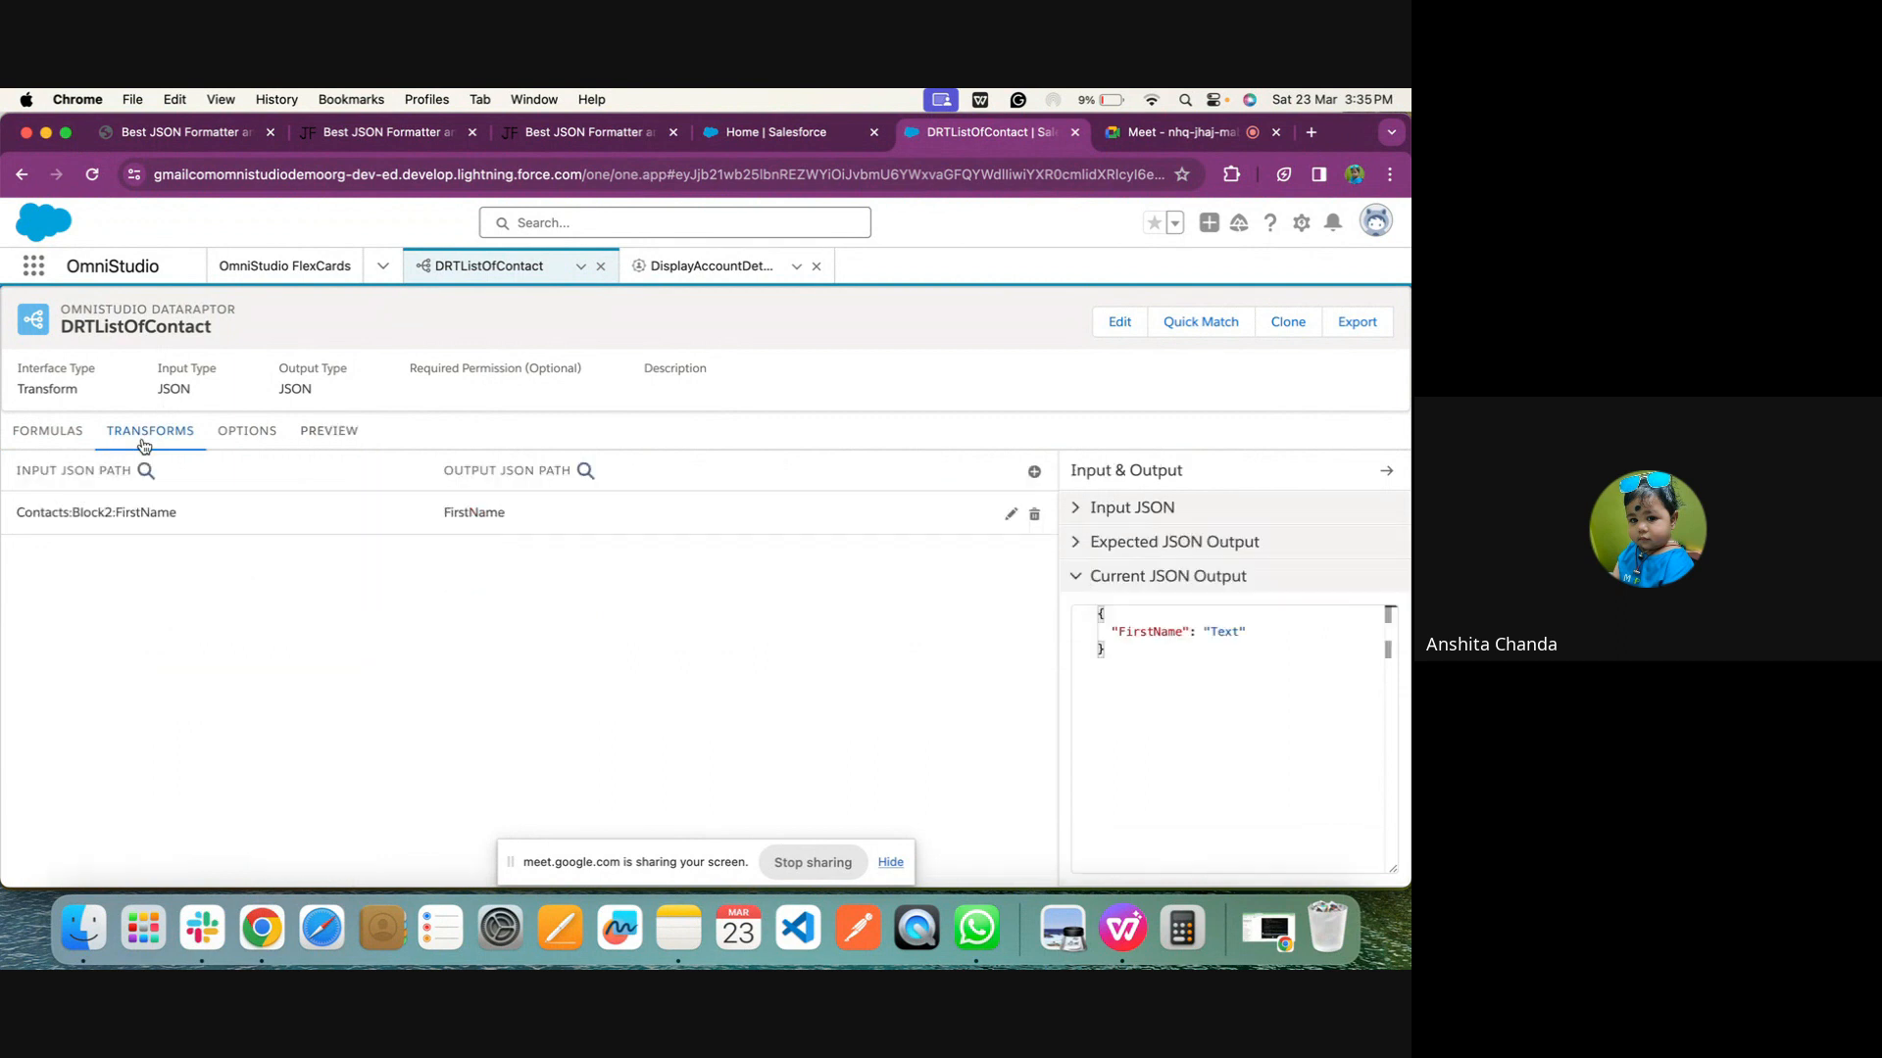
pyautogui.click(1032, 472)
pyautogui.click(486, 580)
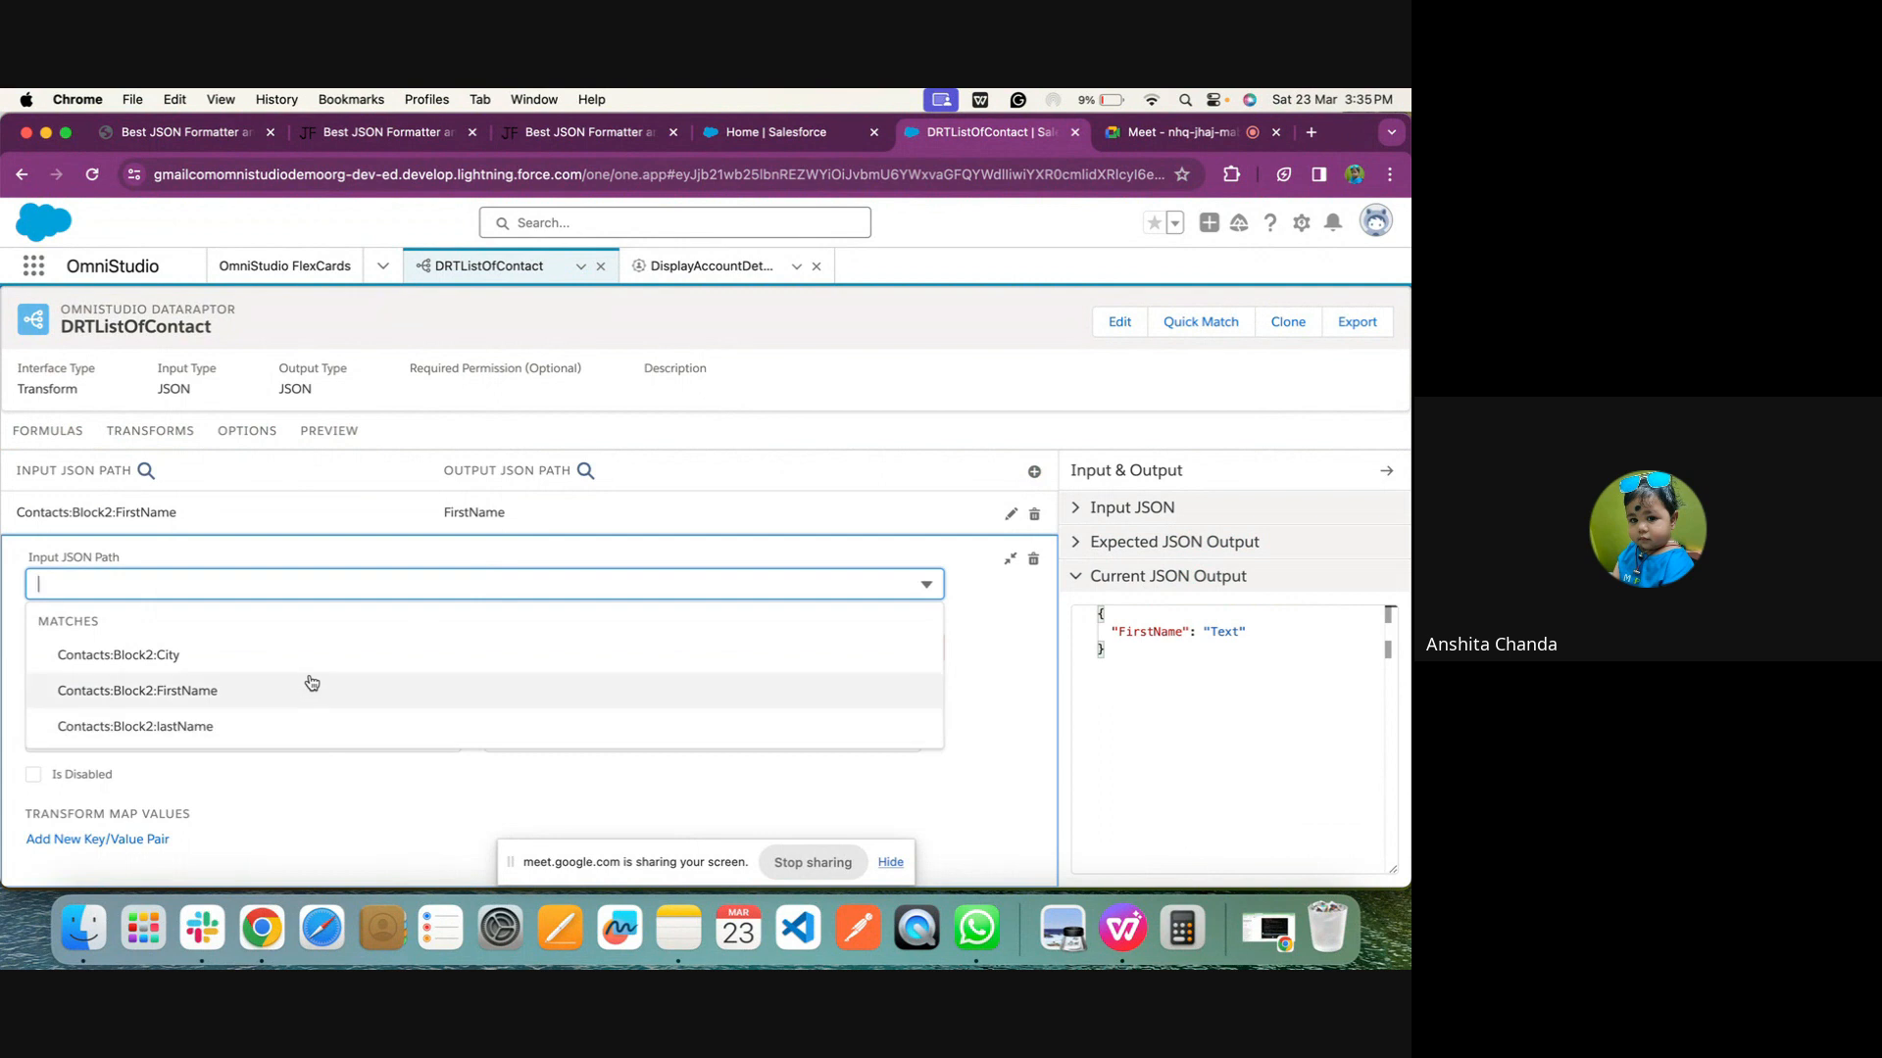
pyautogui.click(164, 690)
pyautogui.click(131, 601)
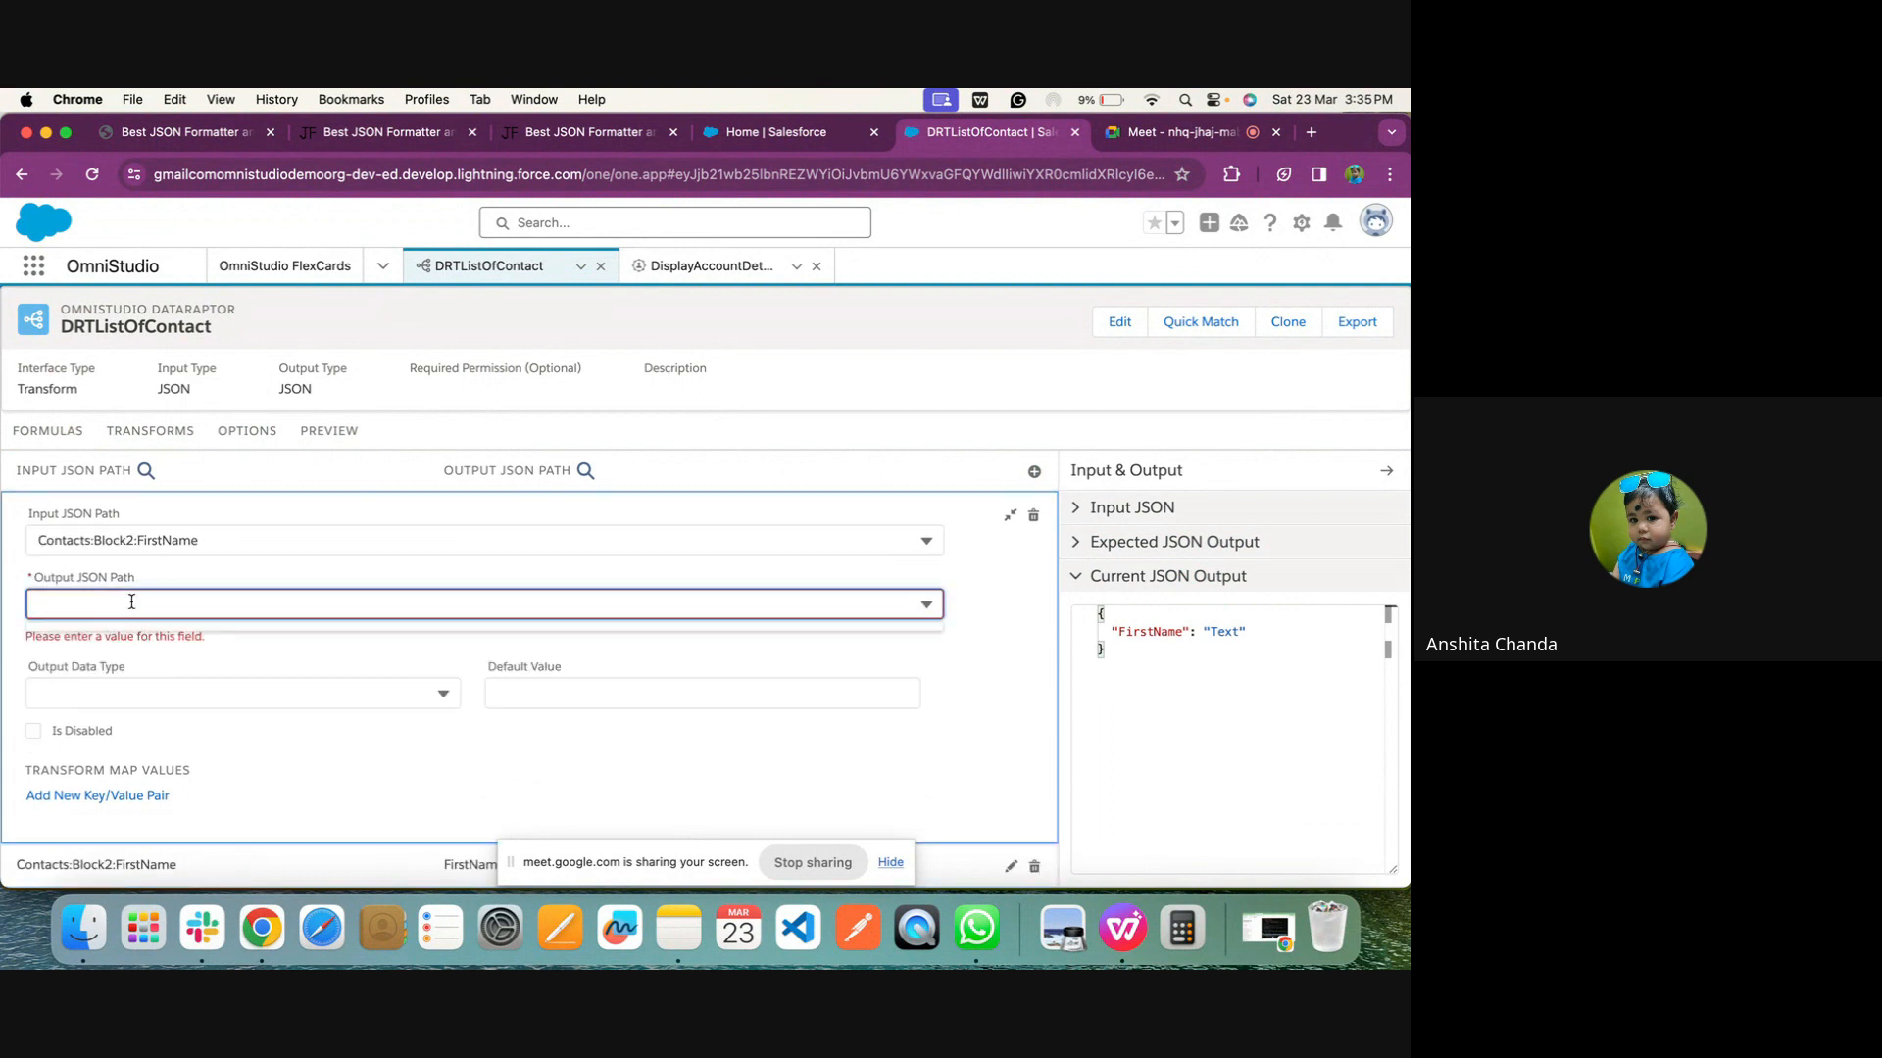
pyautogui.write('ListO')
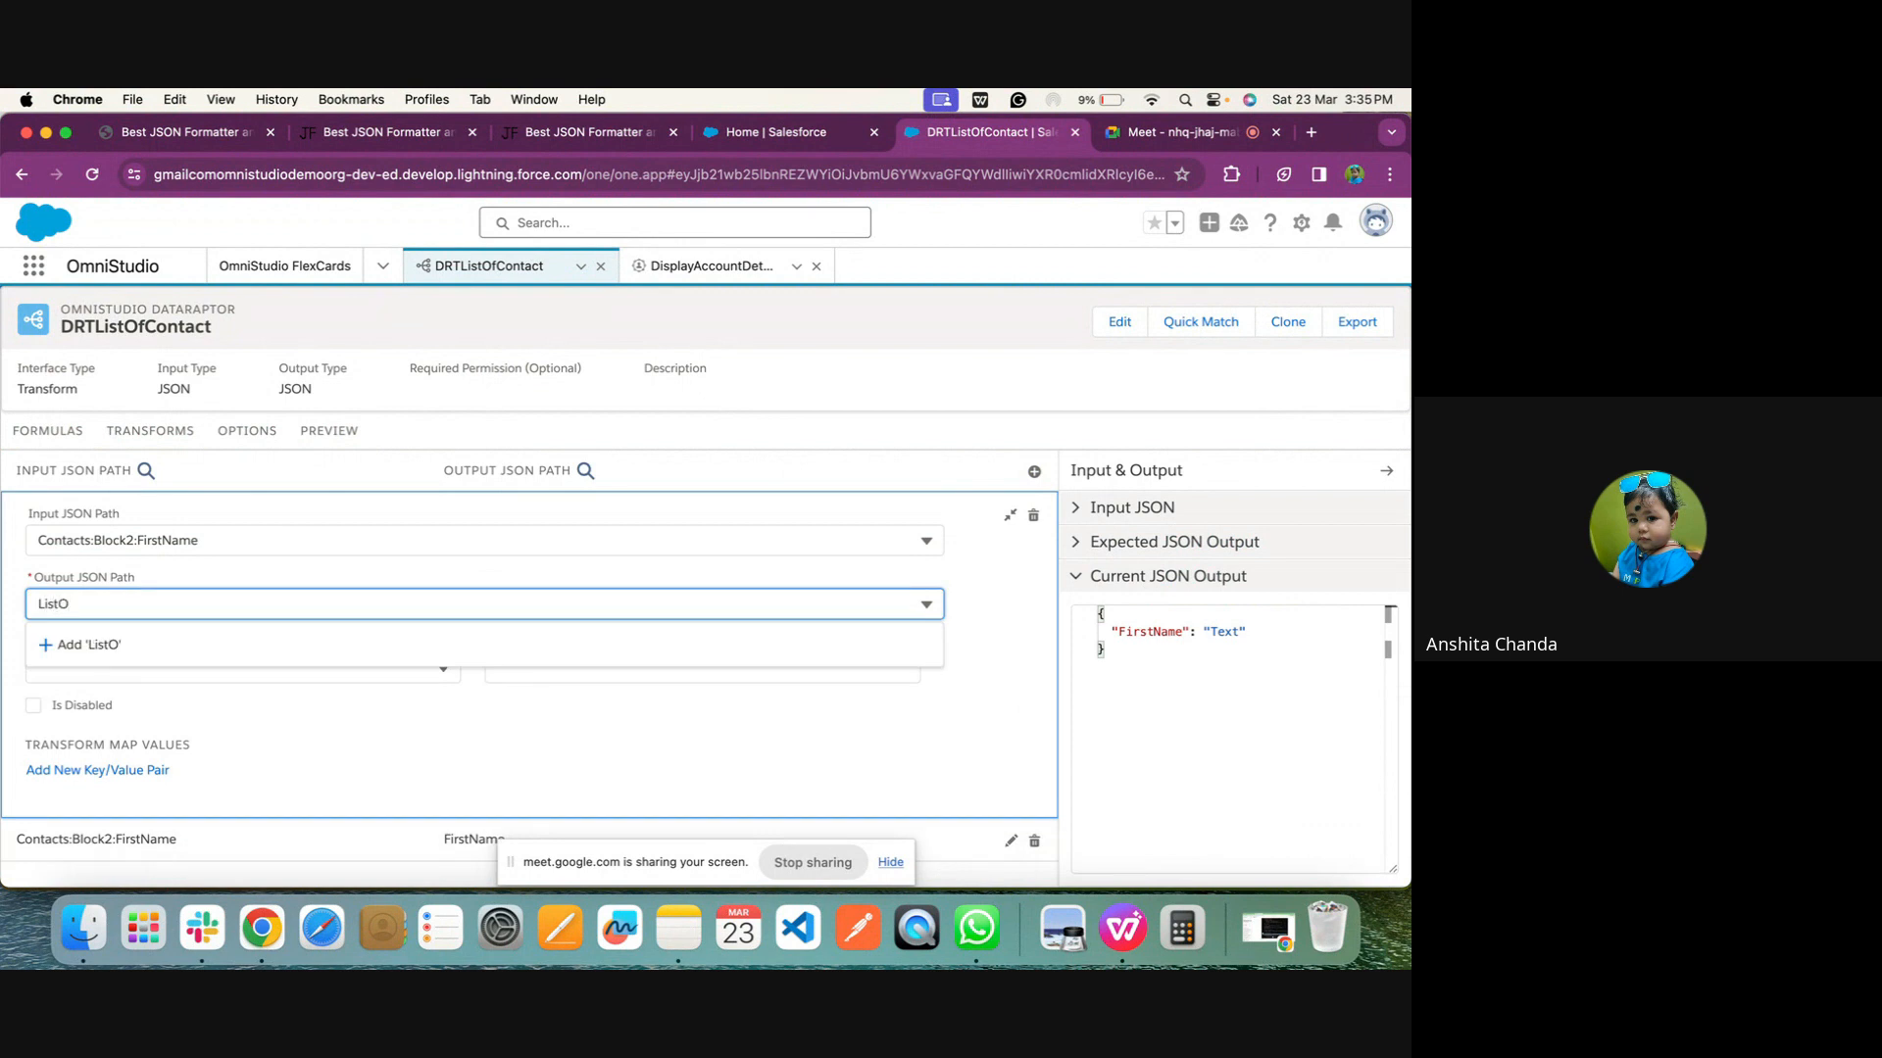
pyautogui.write('fContacts')
pyautogui.click(437, 635)
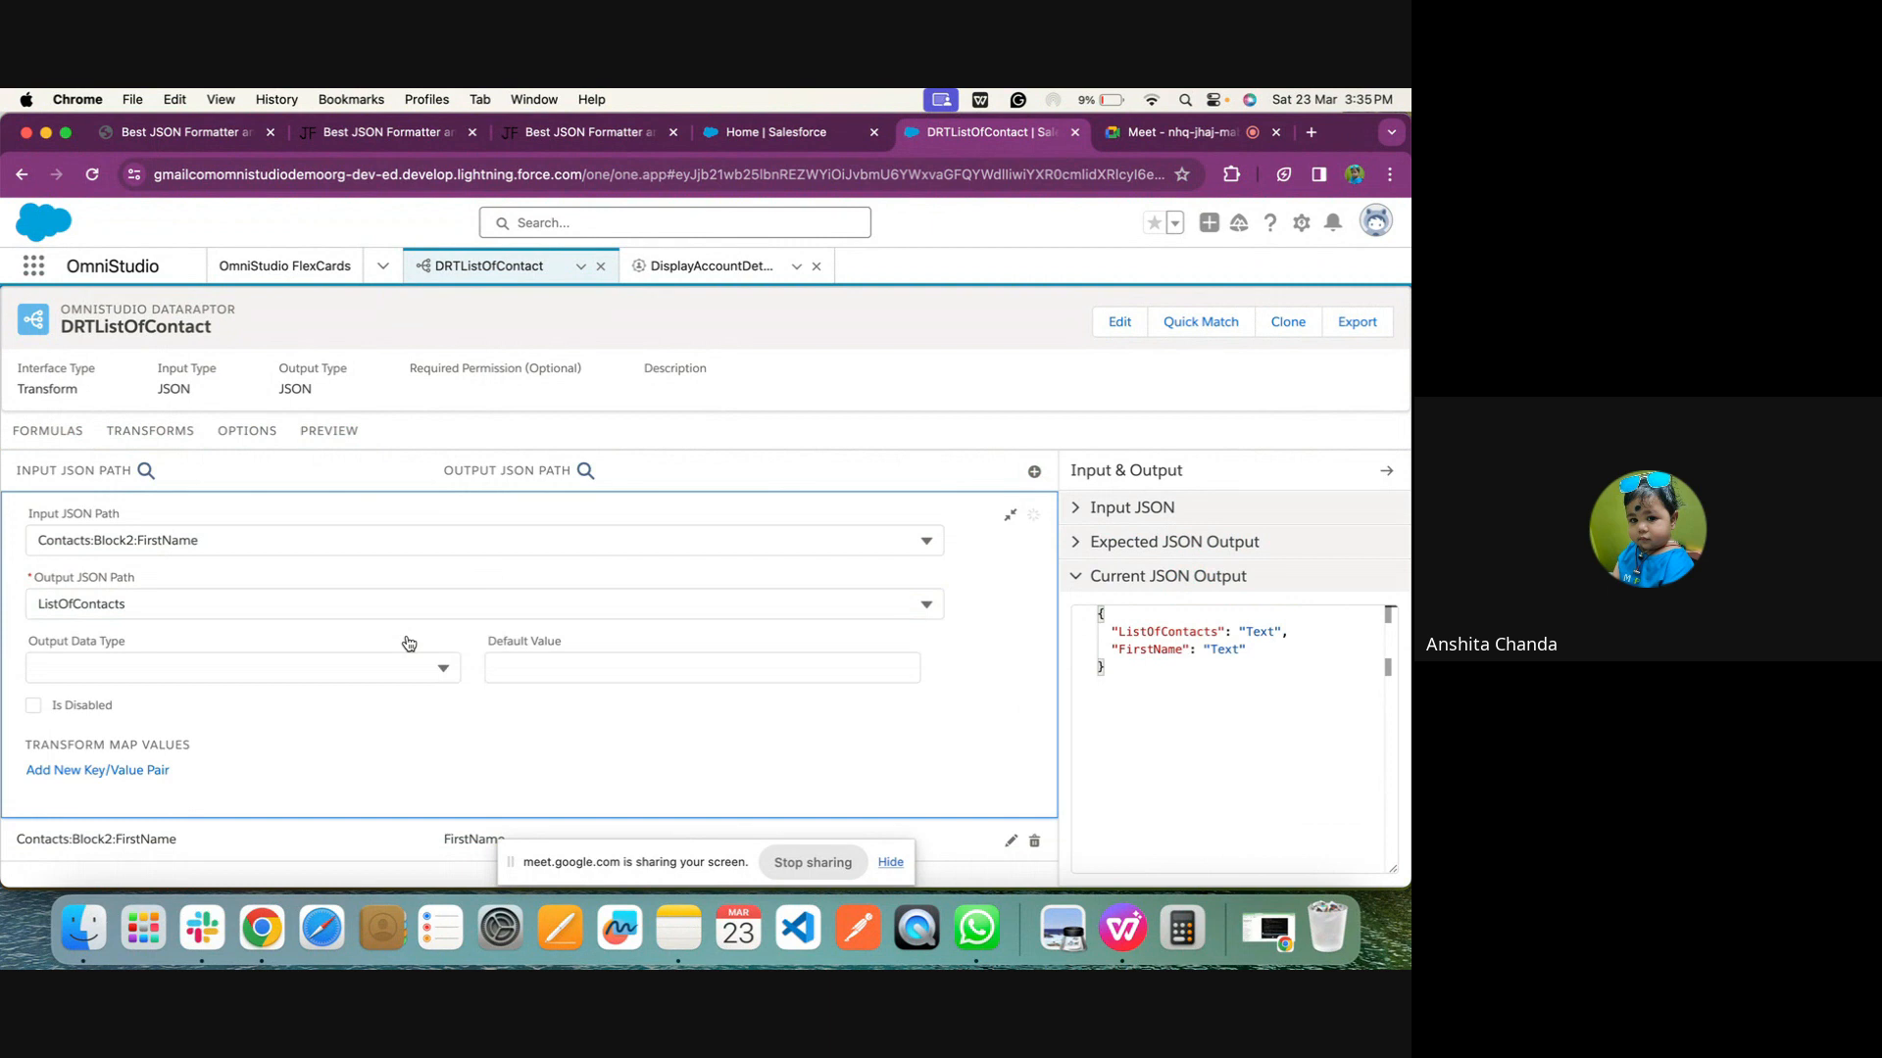
# Set the ListOfContacts mapping's output data type to List<Map> and execute the preview
pyautogui.click(143, 673)
pyautogui.scroll(-5, 161, 813)
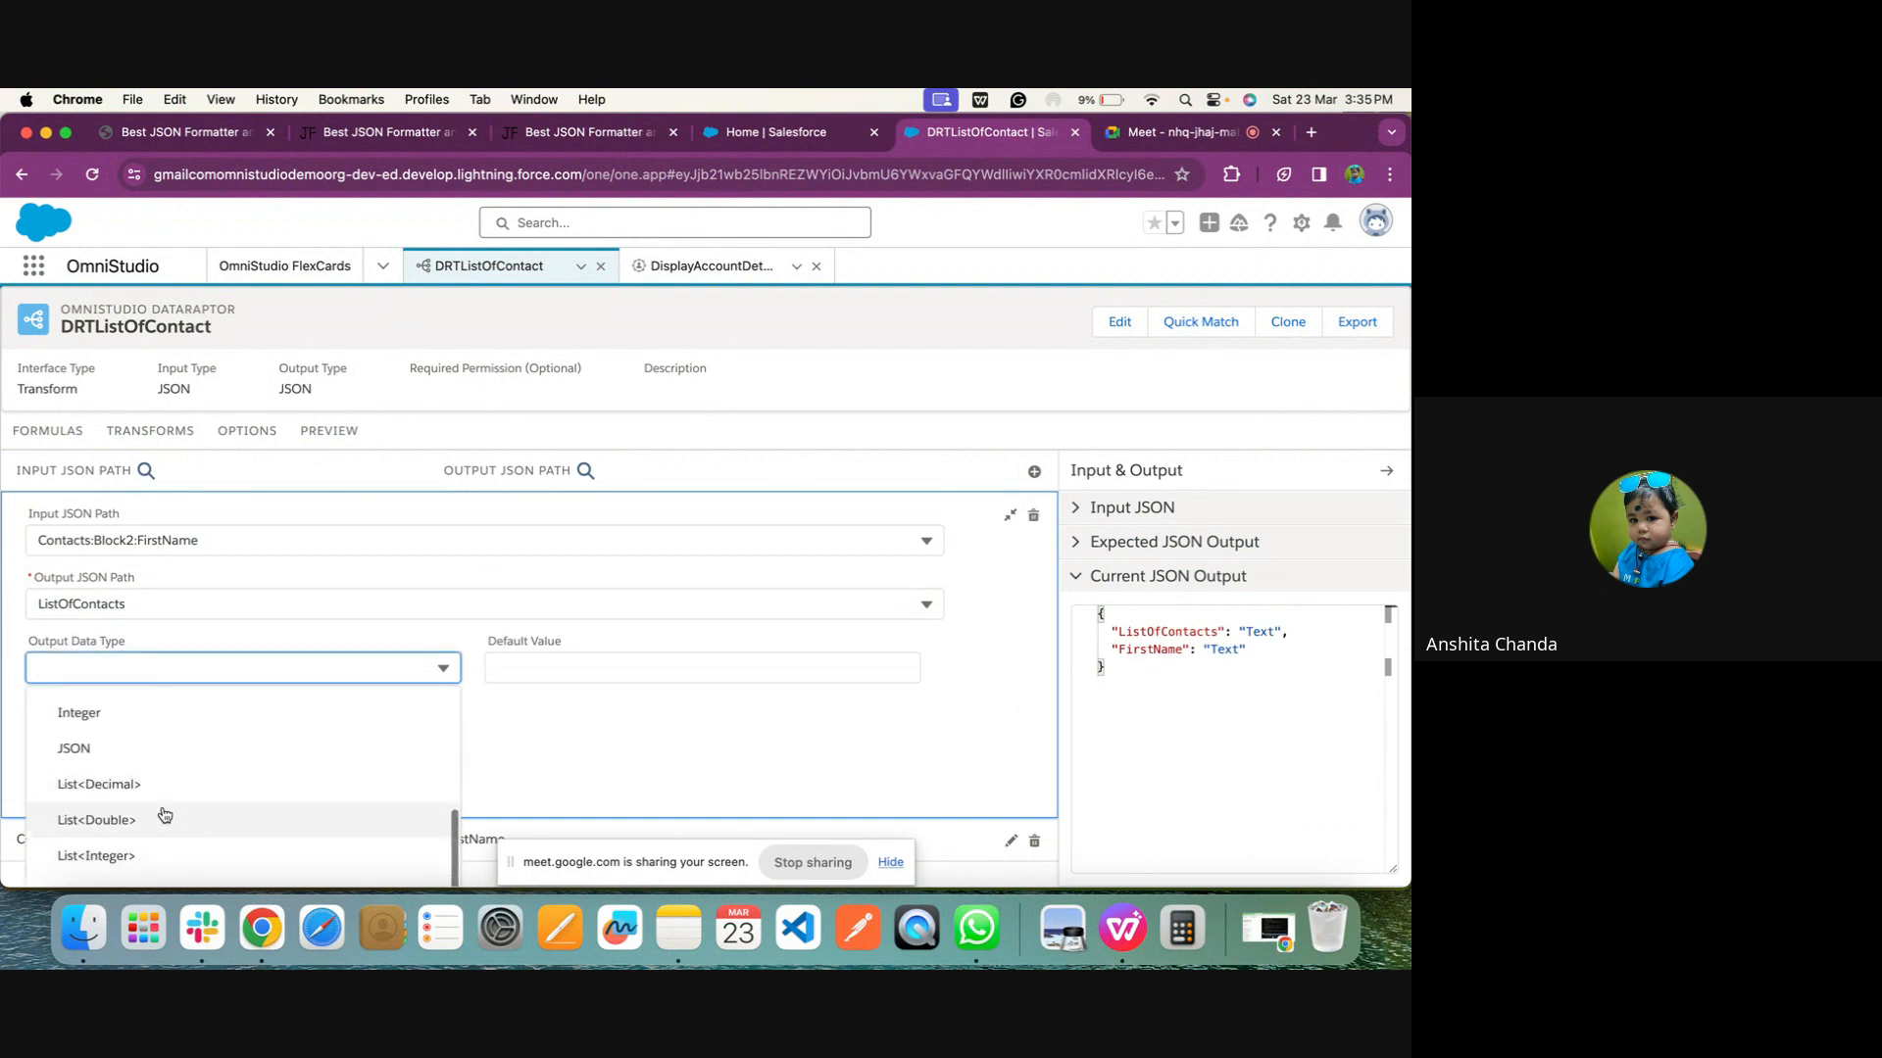
pyautogui.click(163, 812)
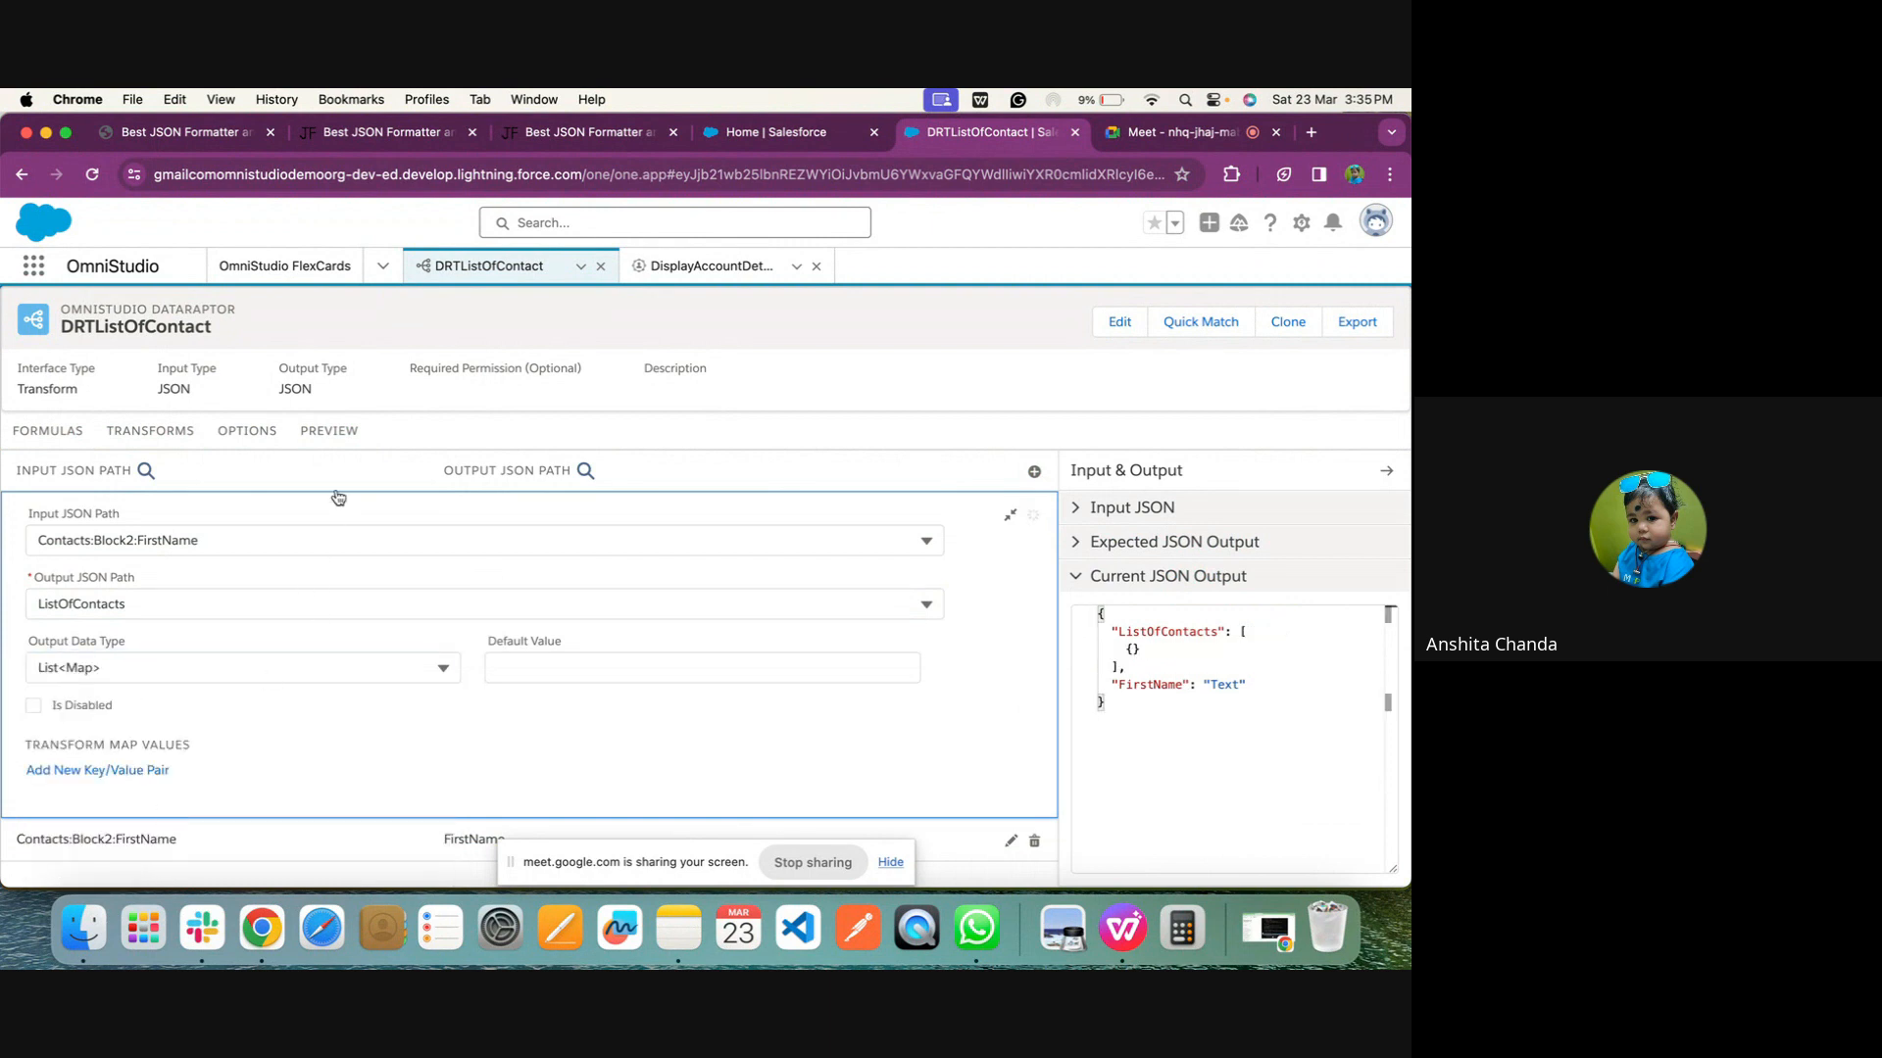
pyautogui.click(329, 432)
pyautogui.click(301, 858)
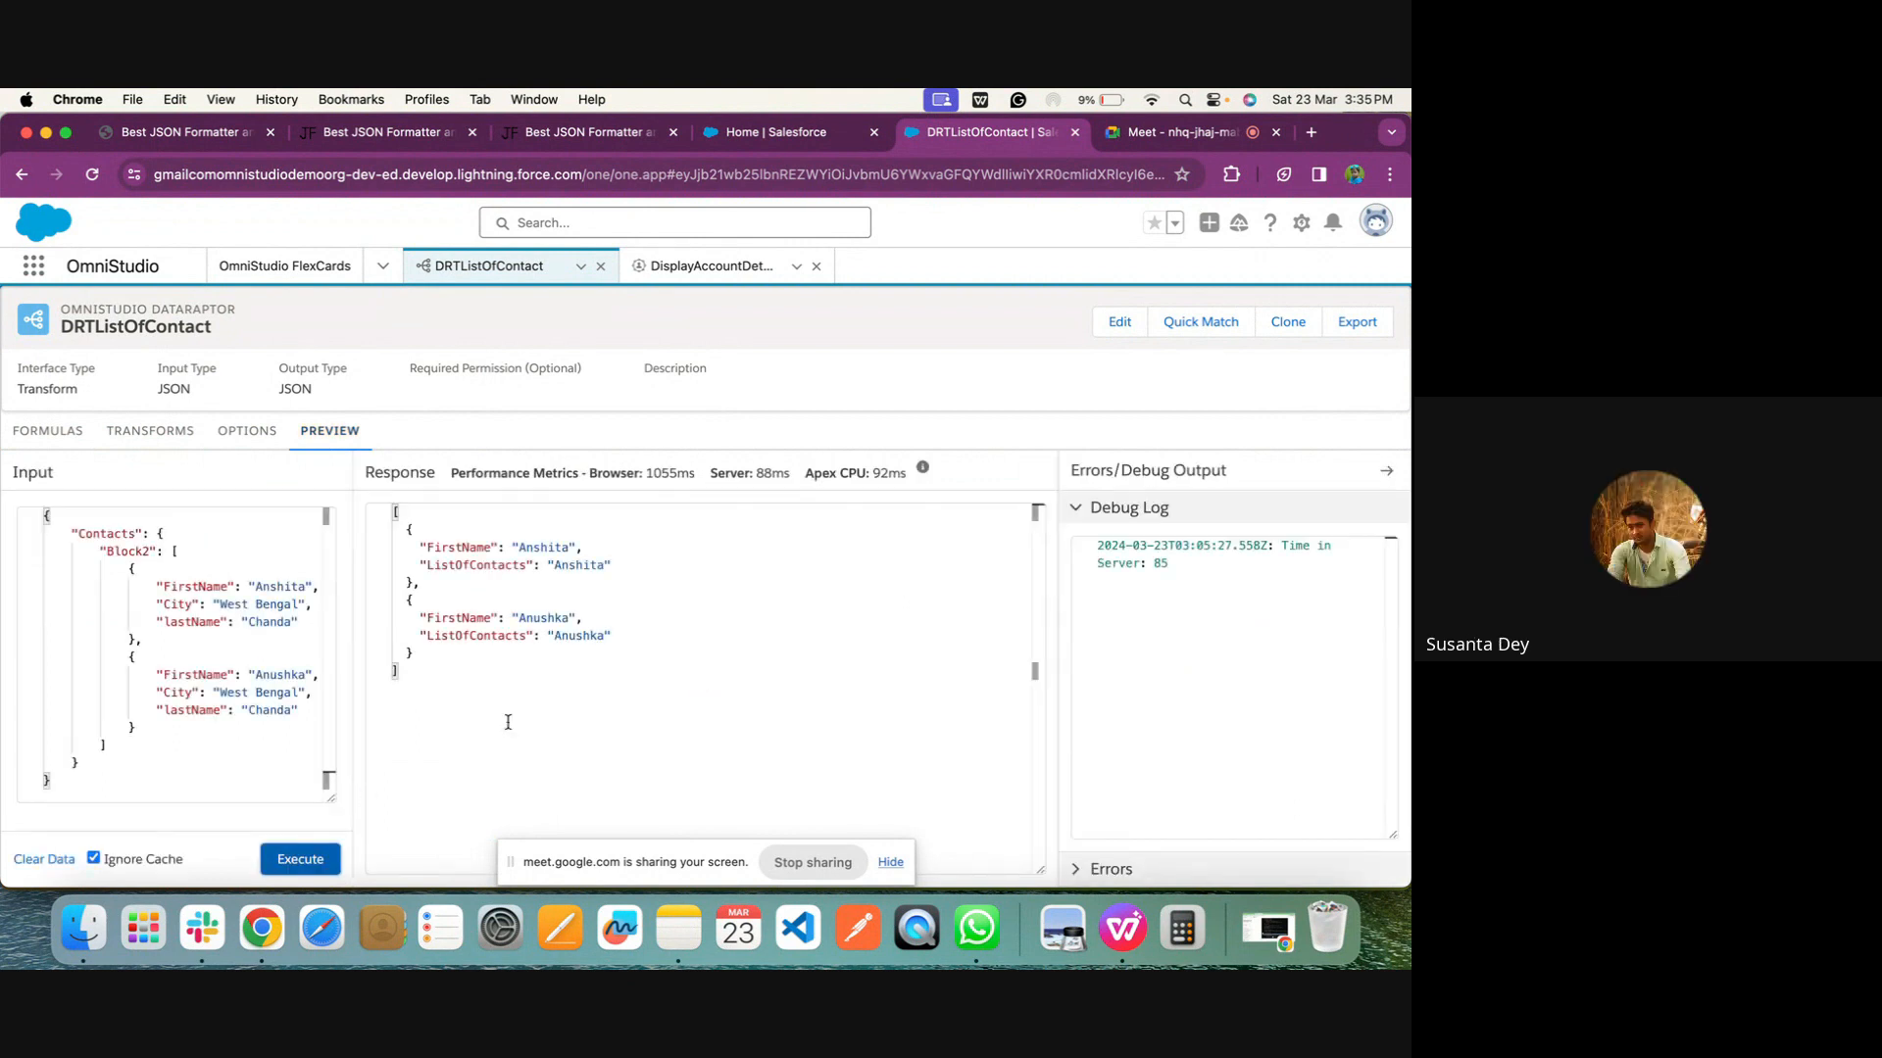
# Disable the mapping whose Output JSON Path is FirstName
pyautogui.click(139, 446)
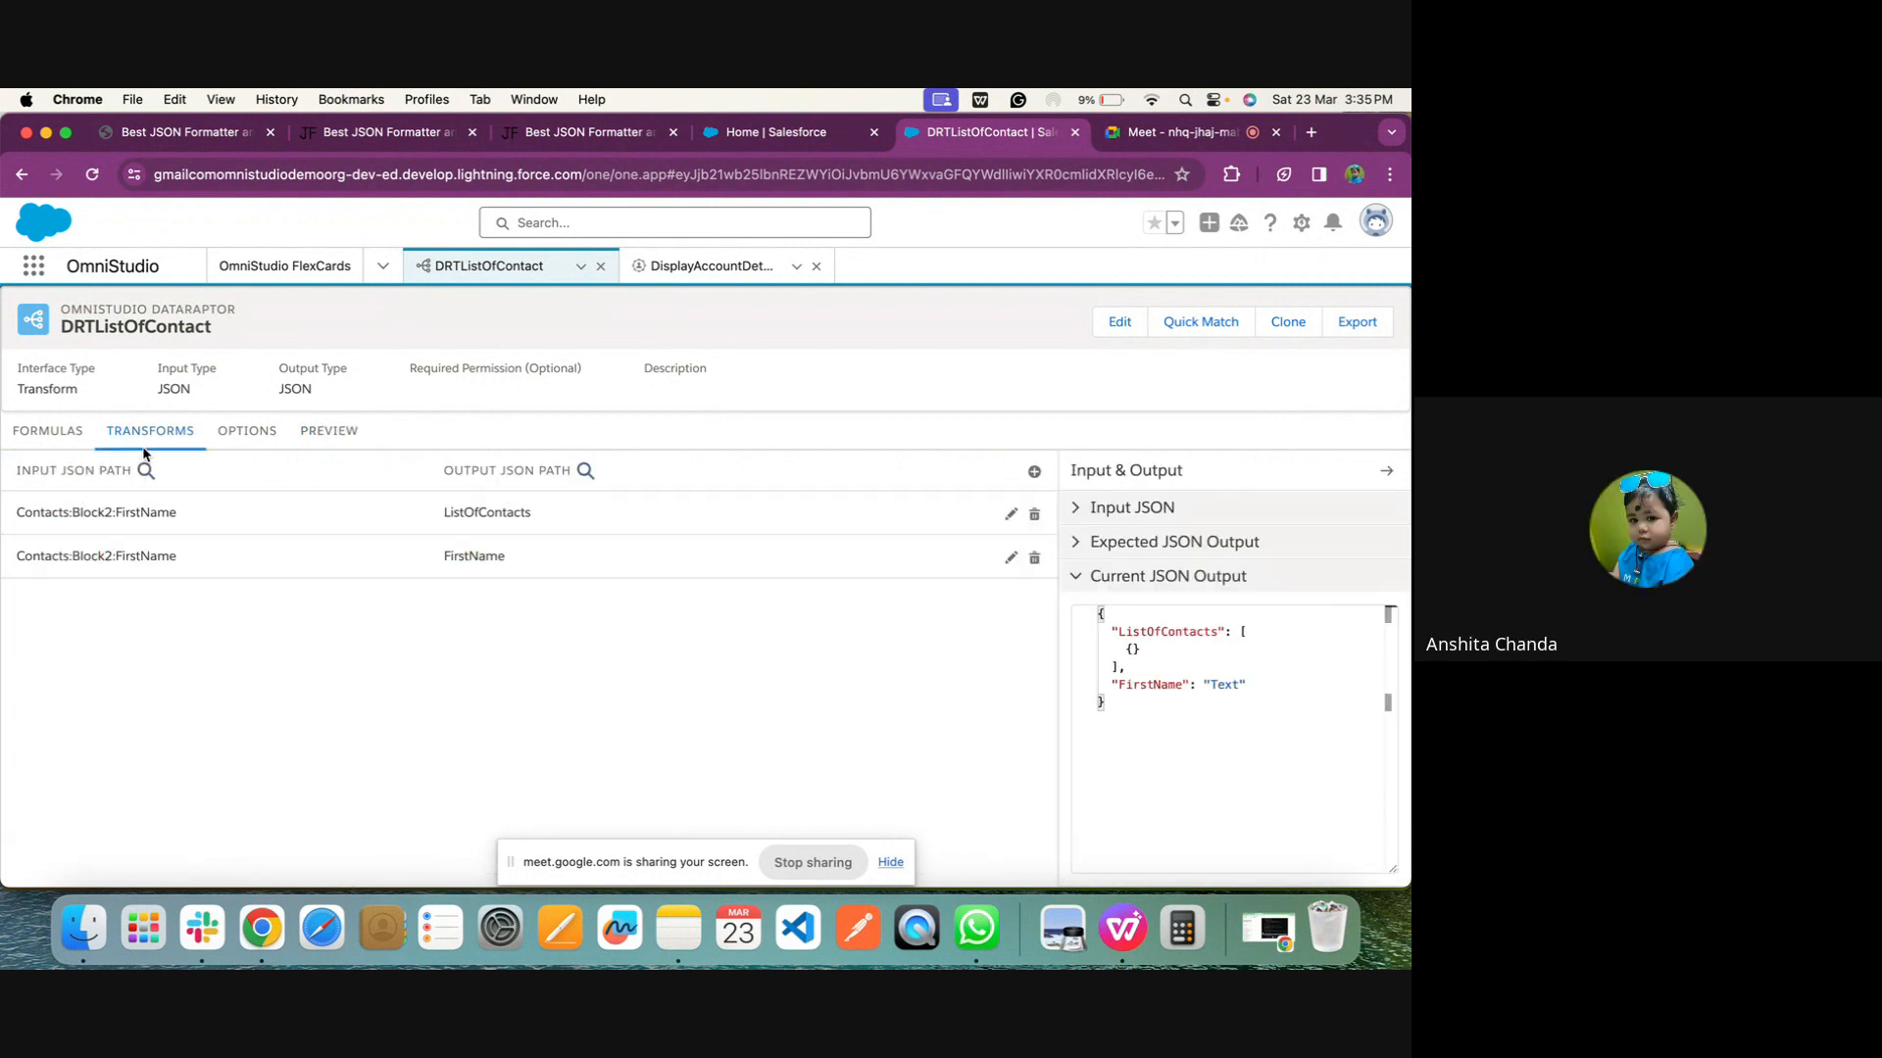
pyautogui.click(470, 566)
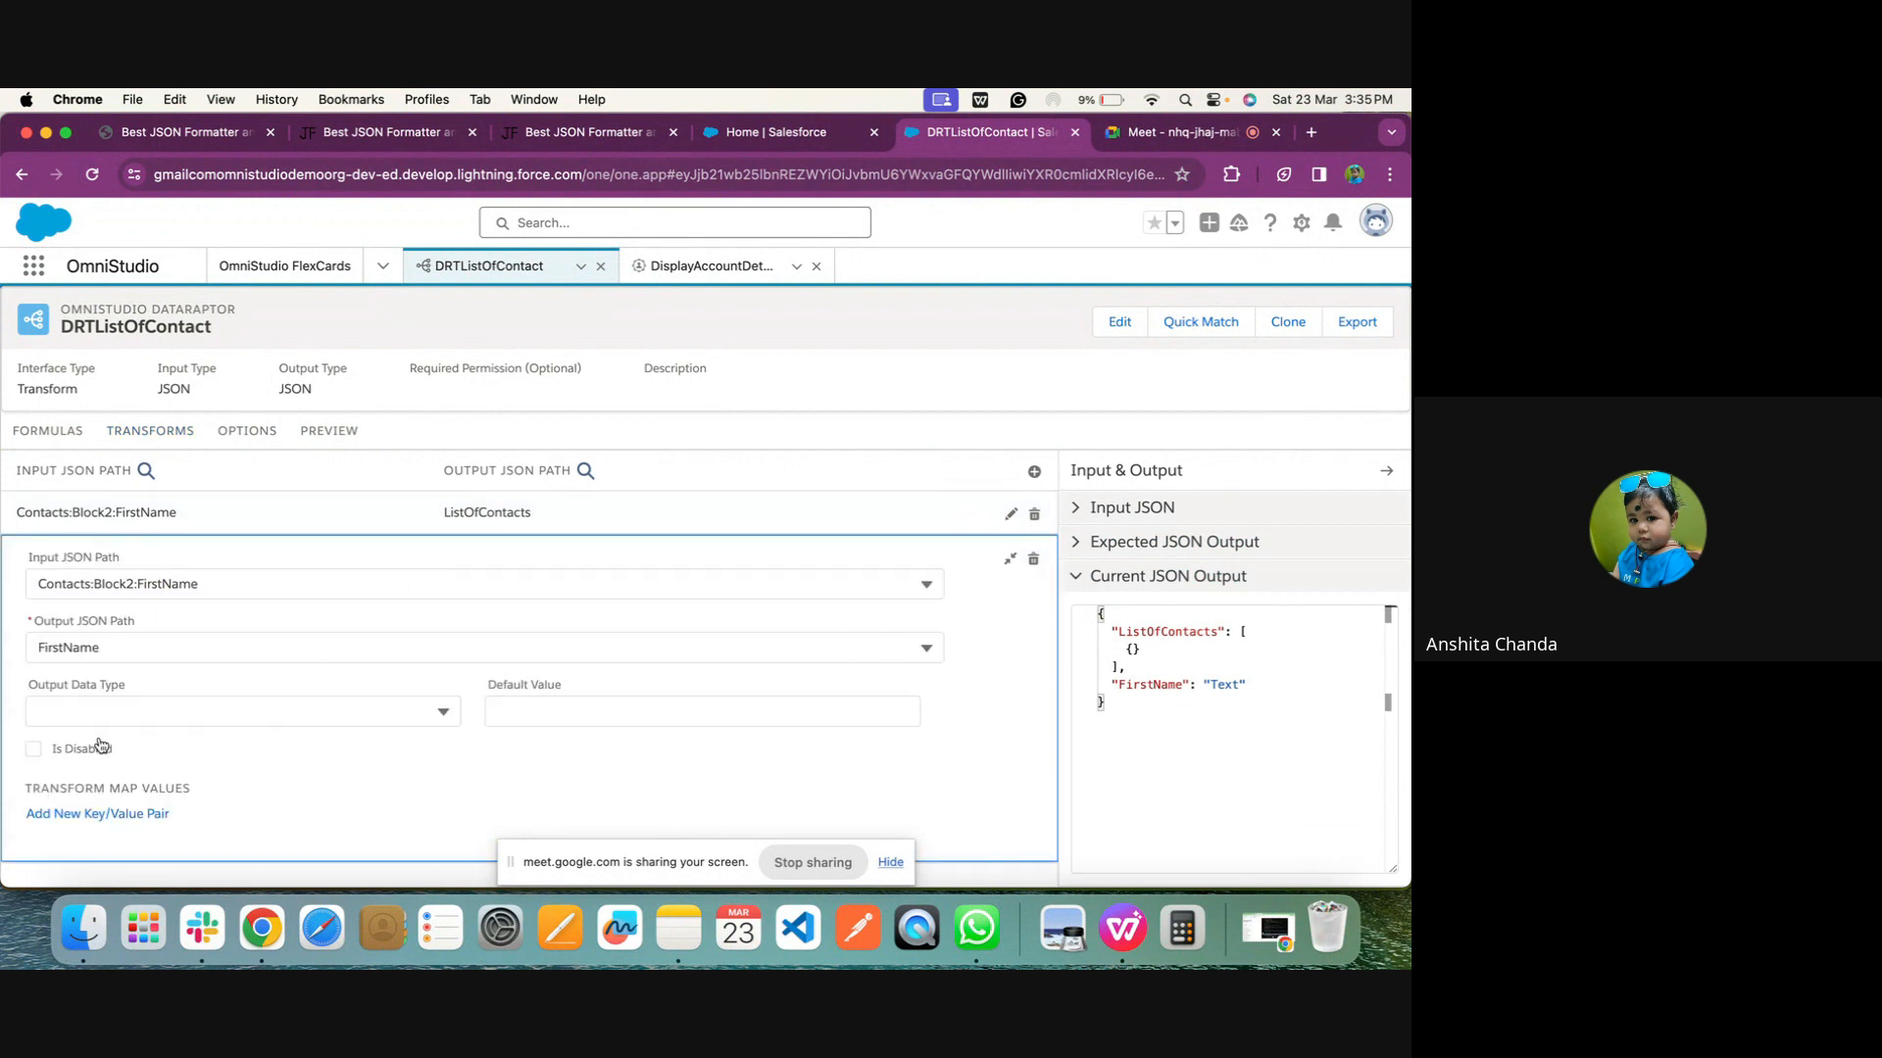
pyautogui.click(33, 749)
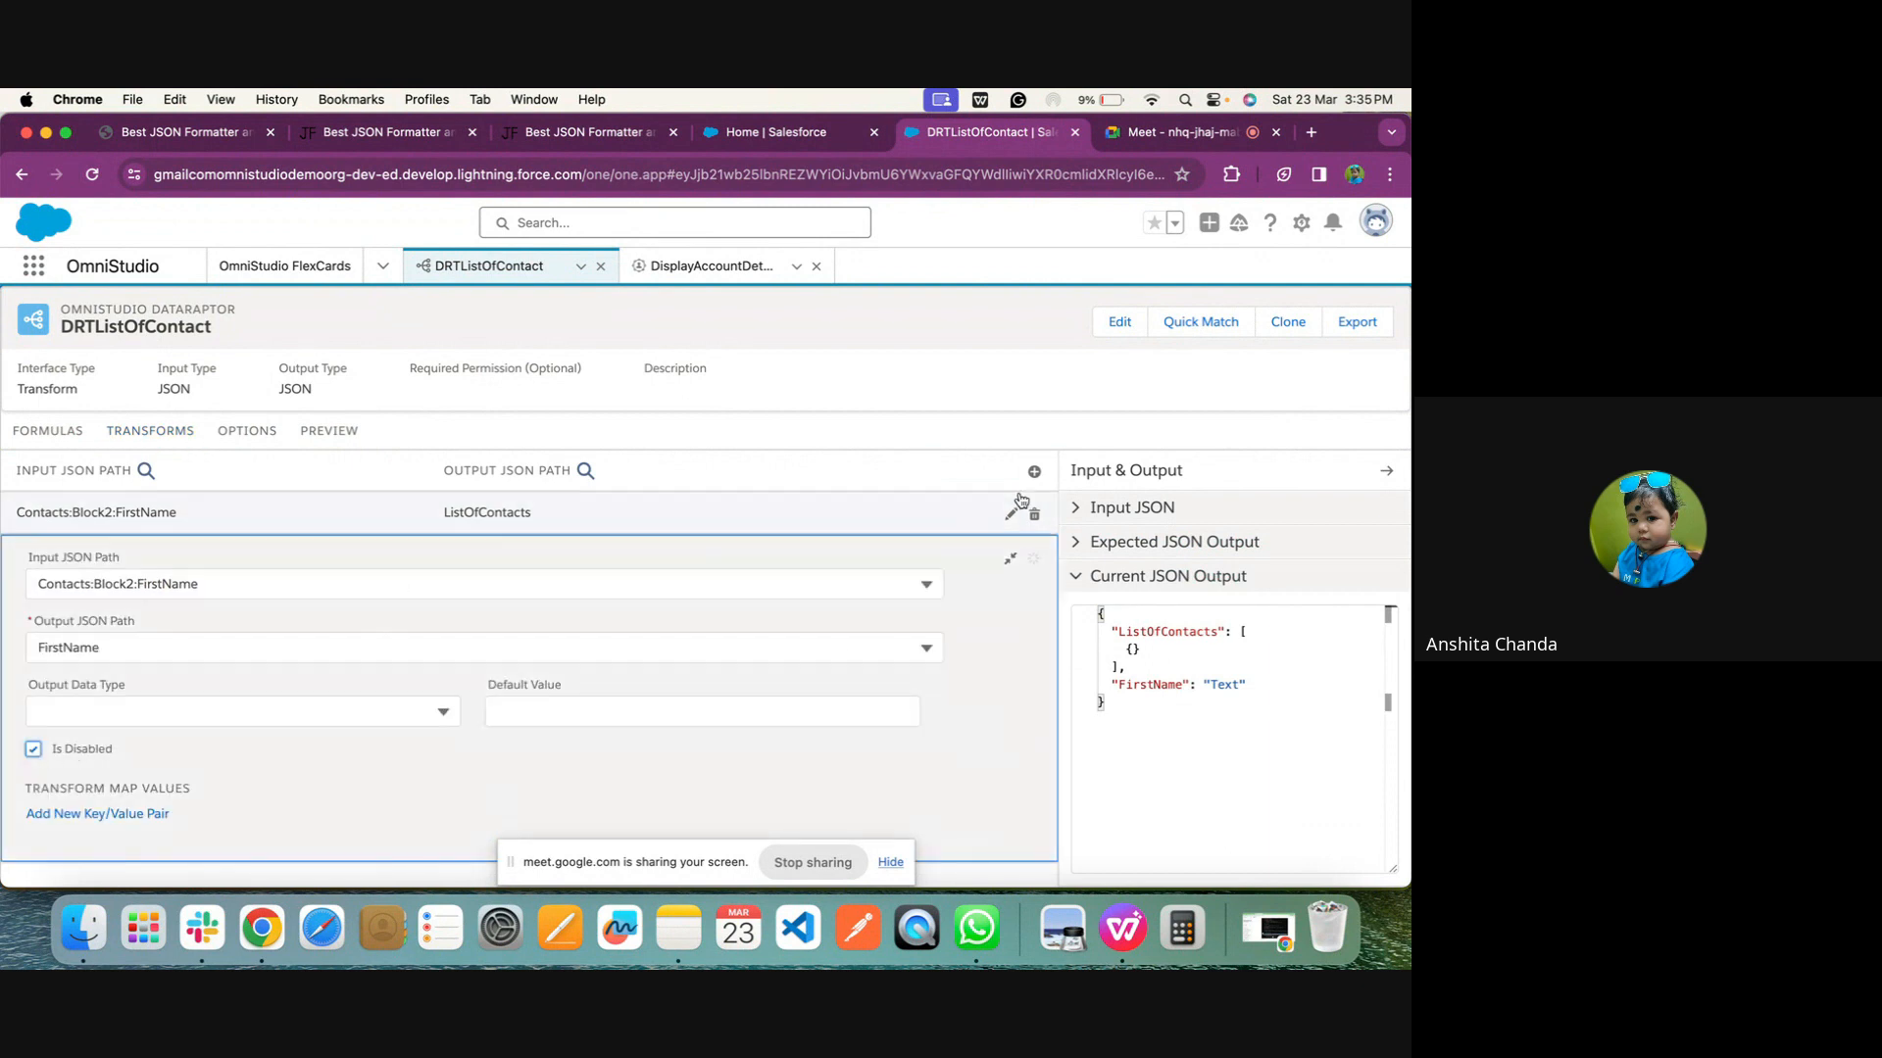
# Execute the DRTListOfContact preview with only the ListOfContacts mapping enabled, and return to the transform mappings
pyautogui.click(1009, 559)
pyautogui.click(310, 428)
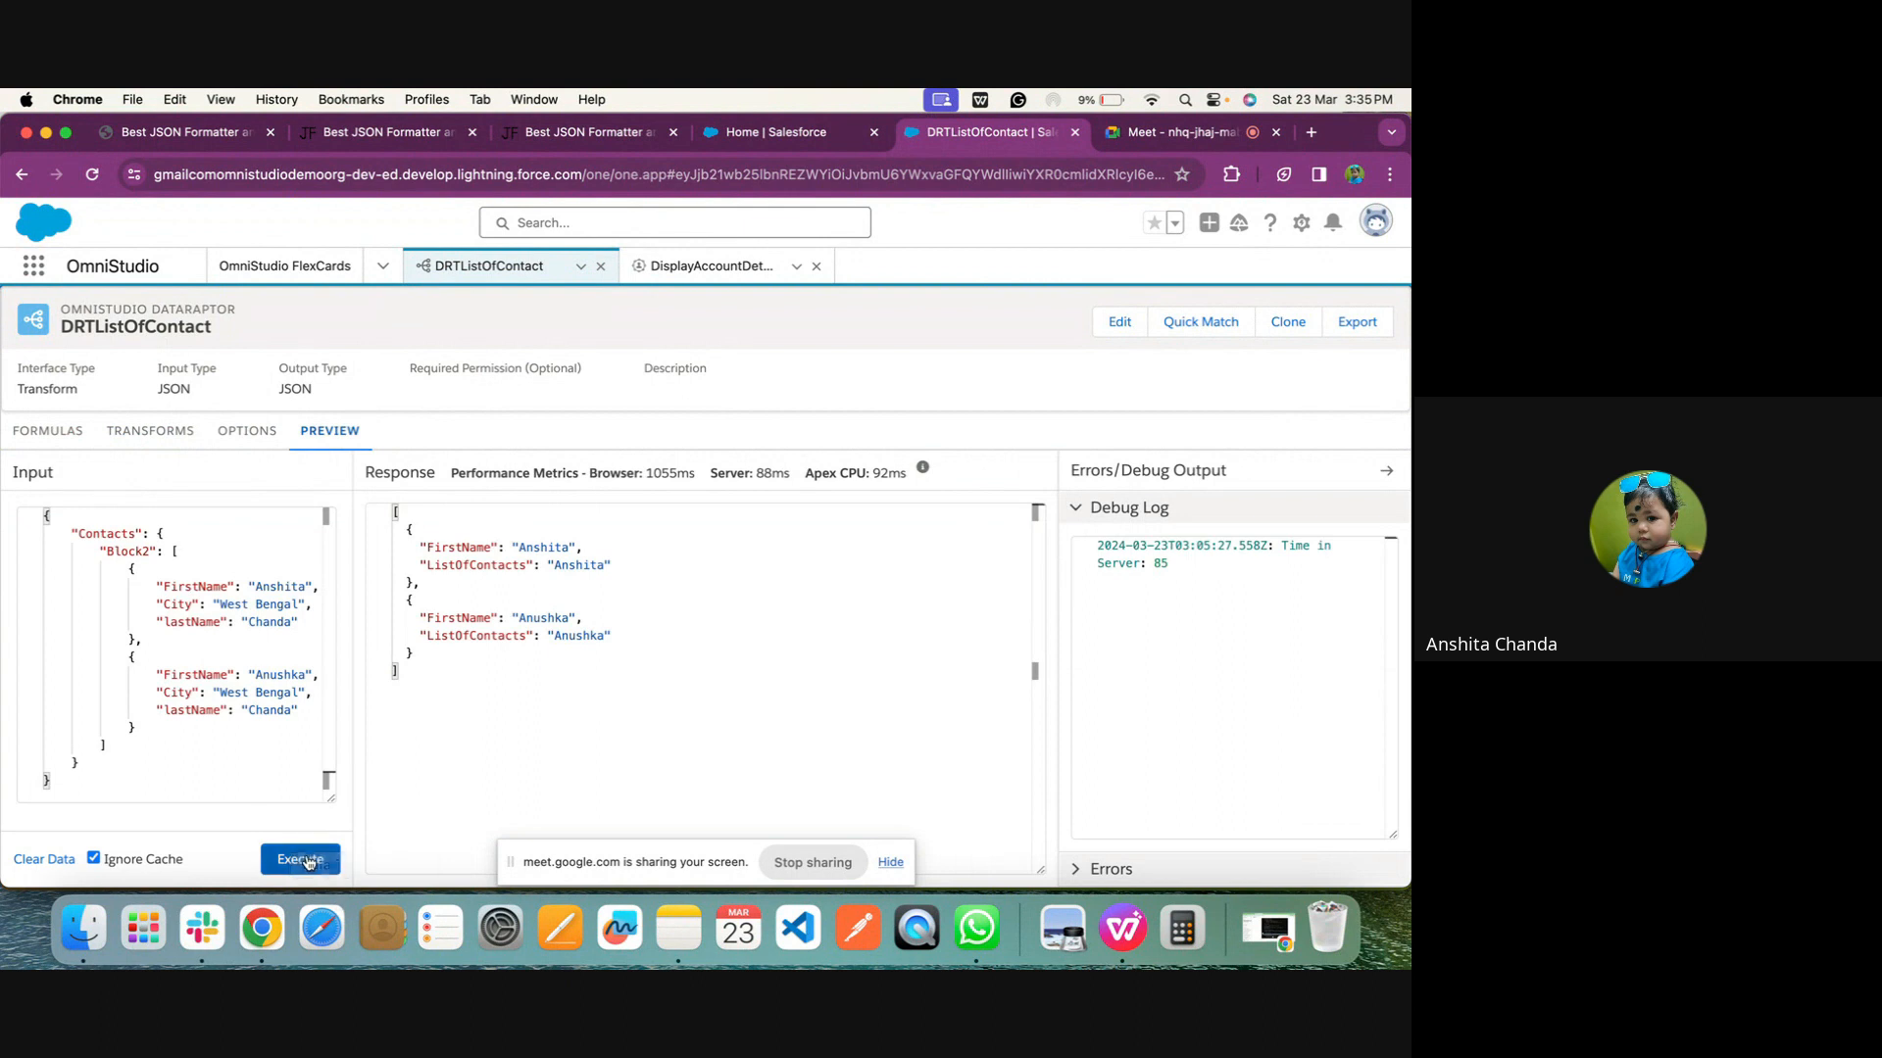
pyautogui.click(301, 859)
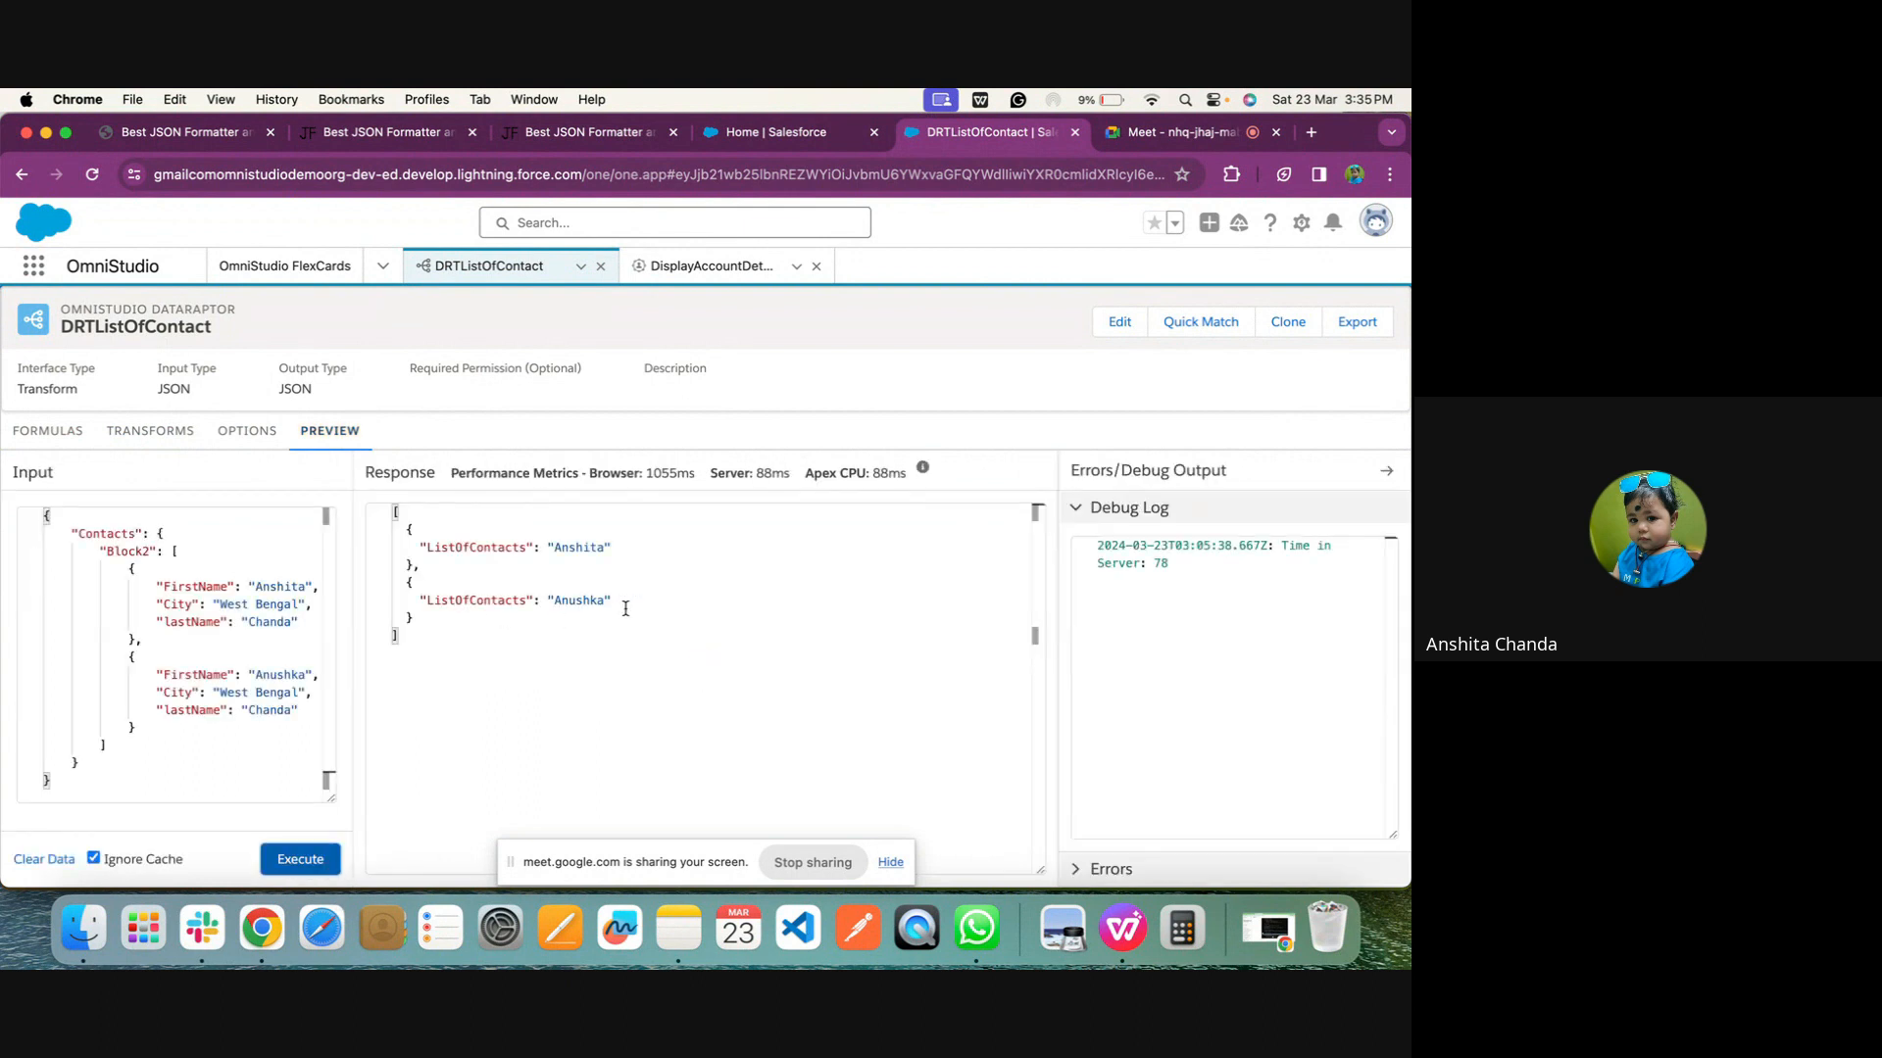
pyautogui.click(171, 441)
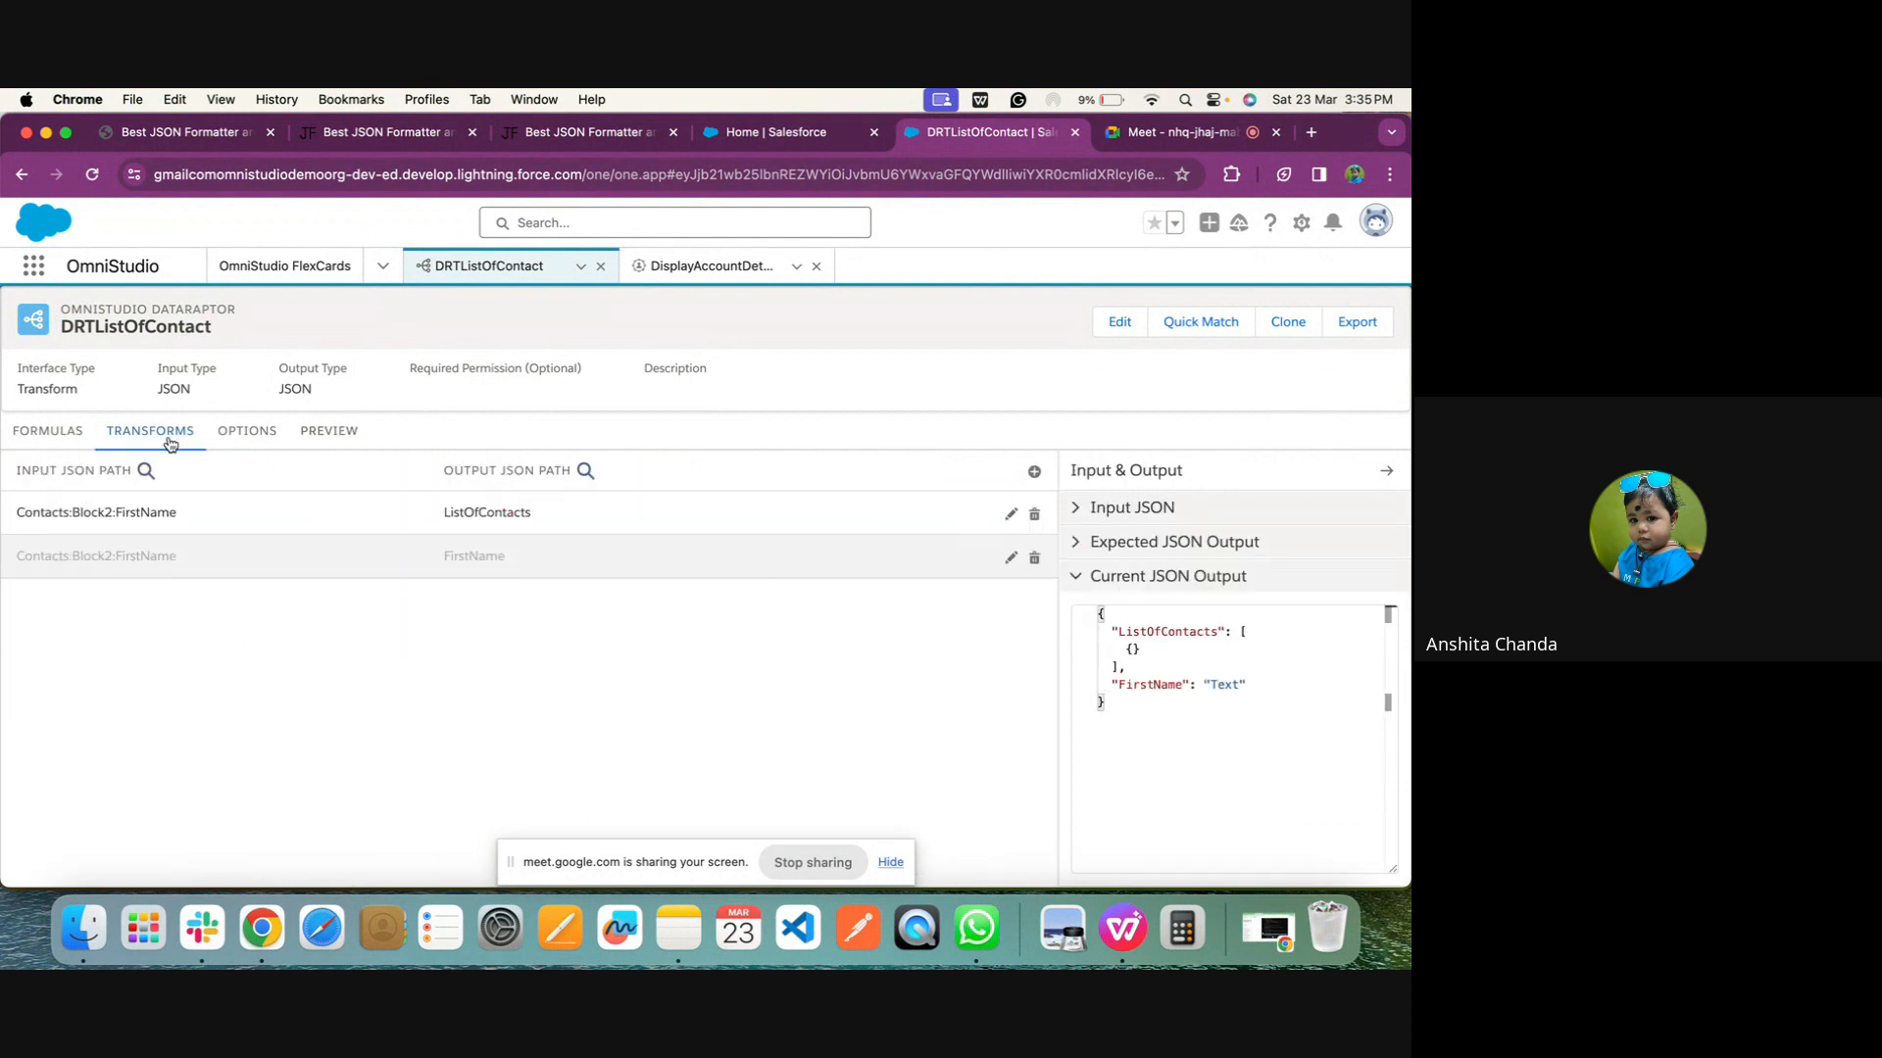
pyautogui.click(1200, 137)
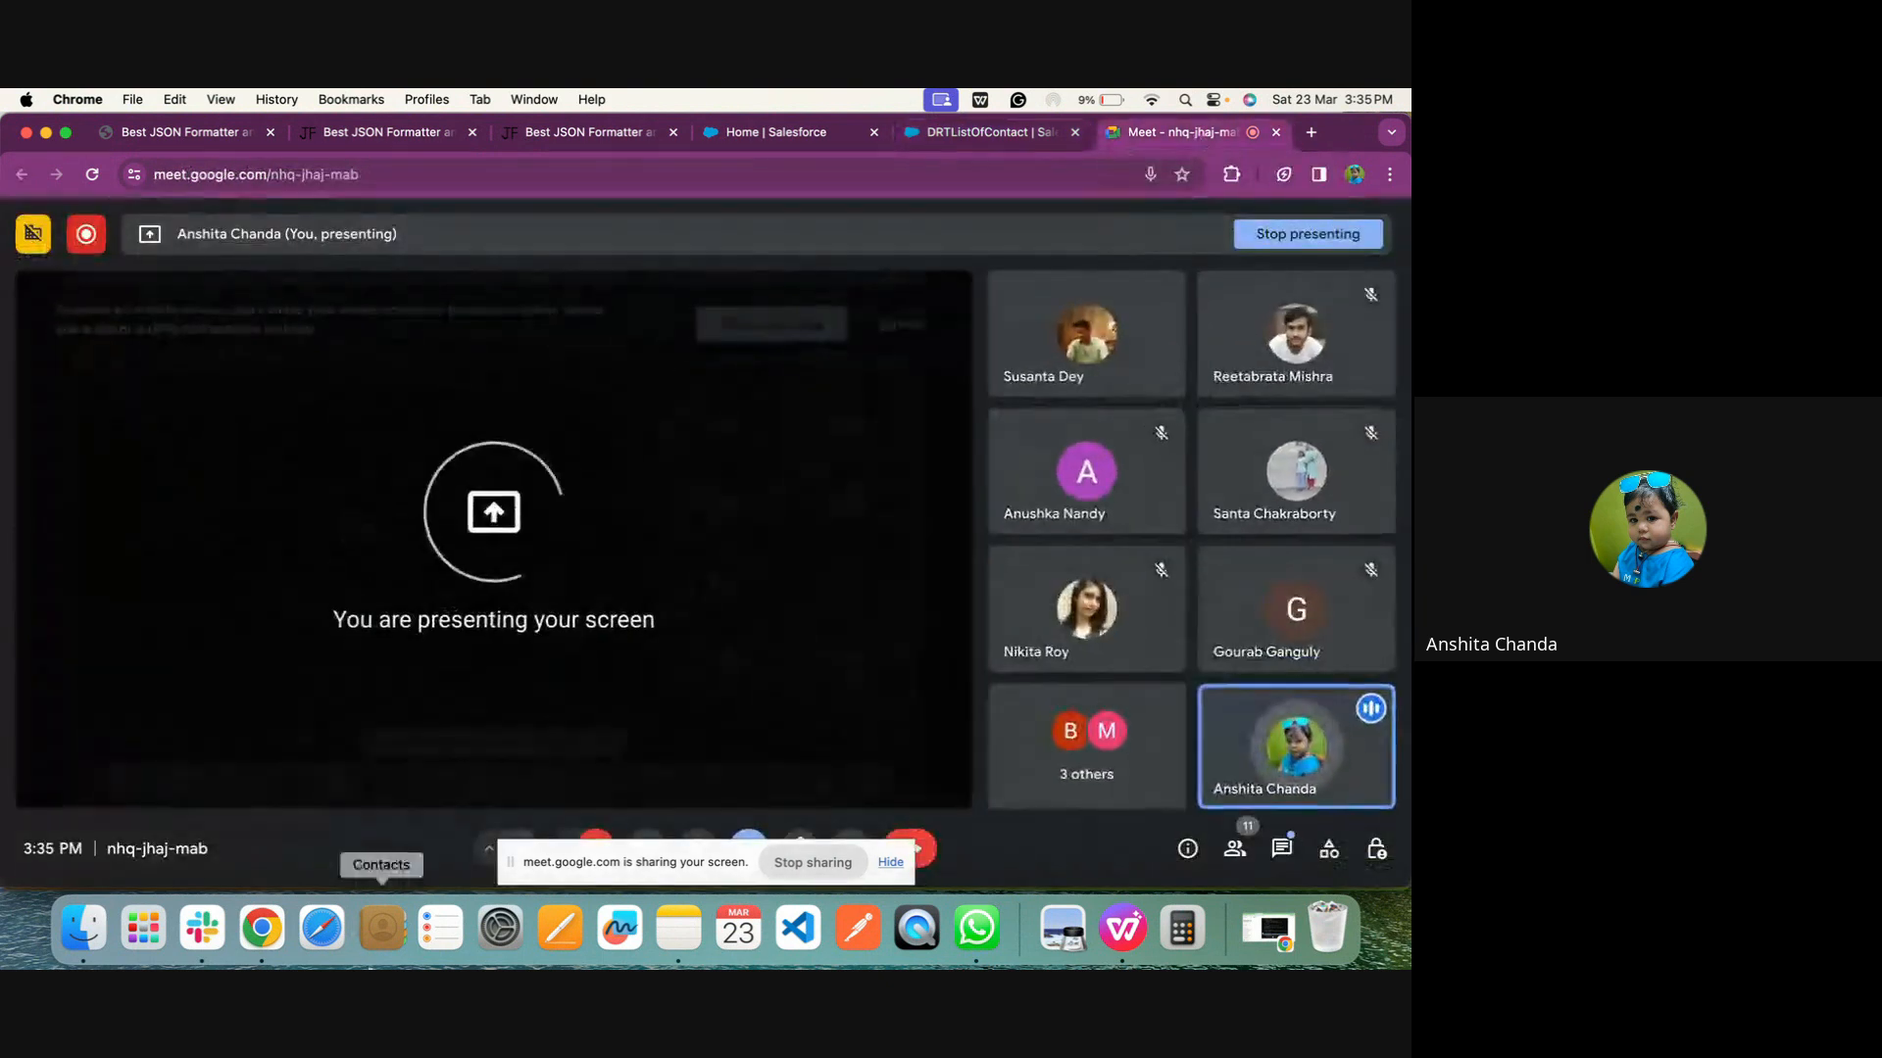
pyautogui.click(829, 853)
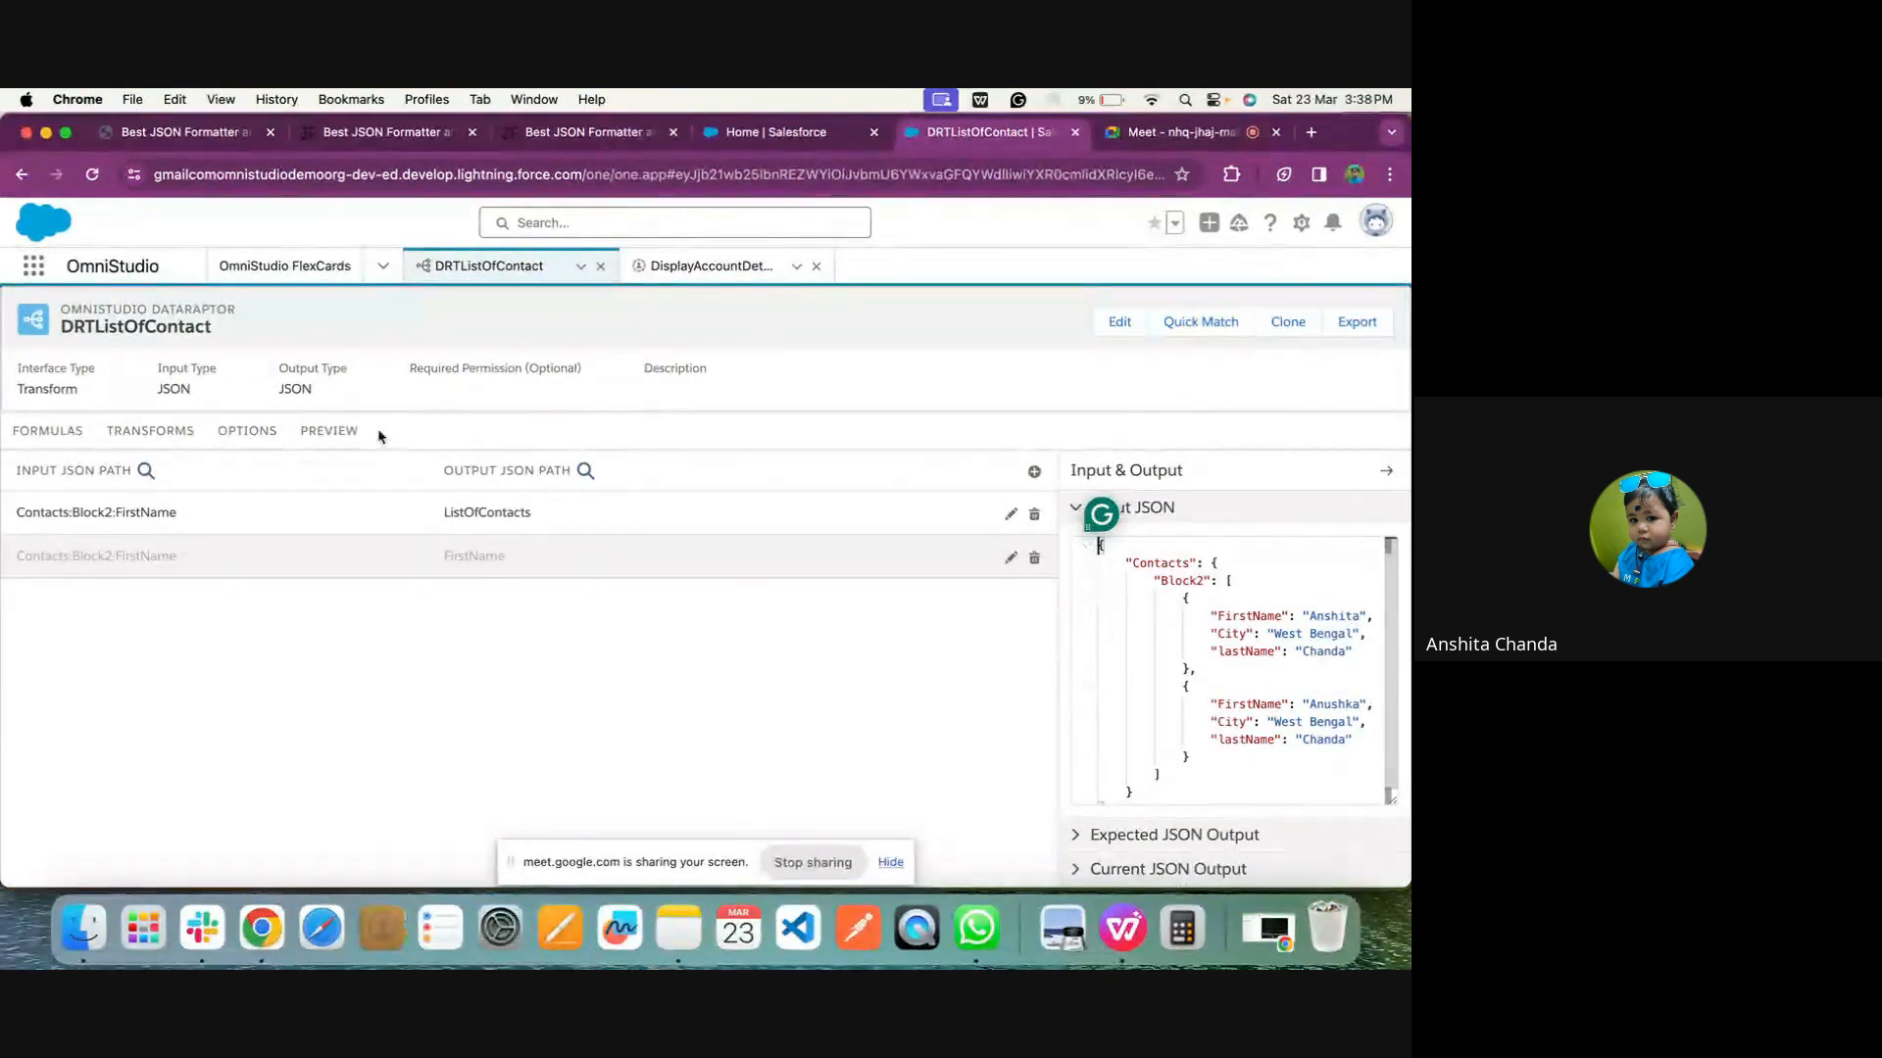
# Reopen the DRTListOfContact preview to review its response, and open the list of OmniScripts
pyautogui.click(334, 432)
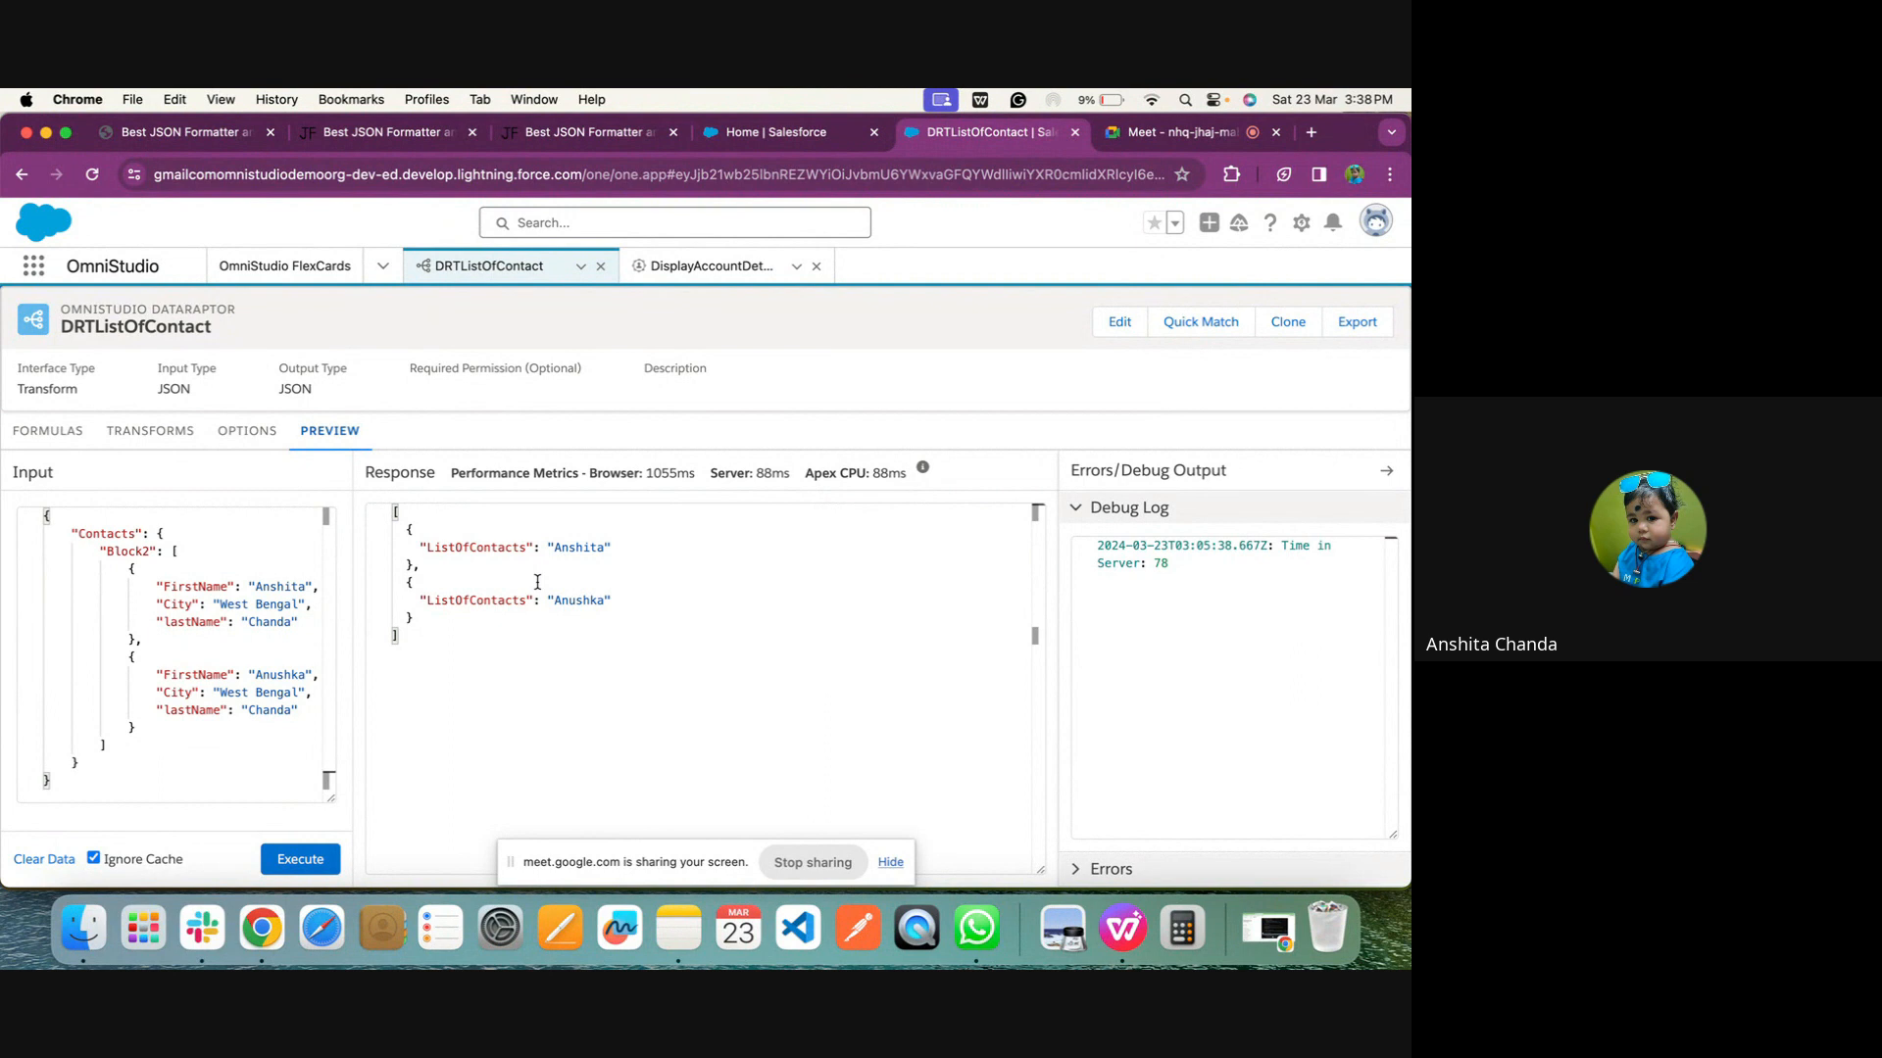
pyautogui.click(817, 878)
pyautogui.click(383, 262)
pyautogui.click(272, 317)
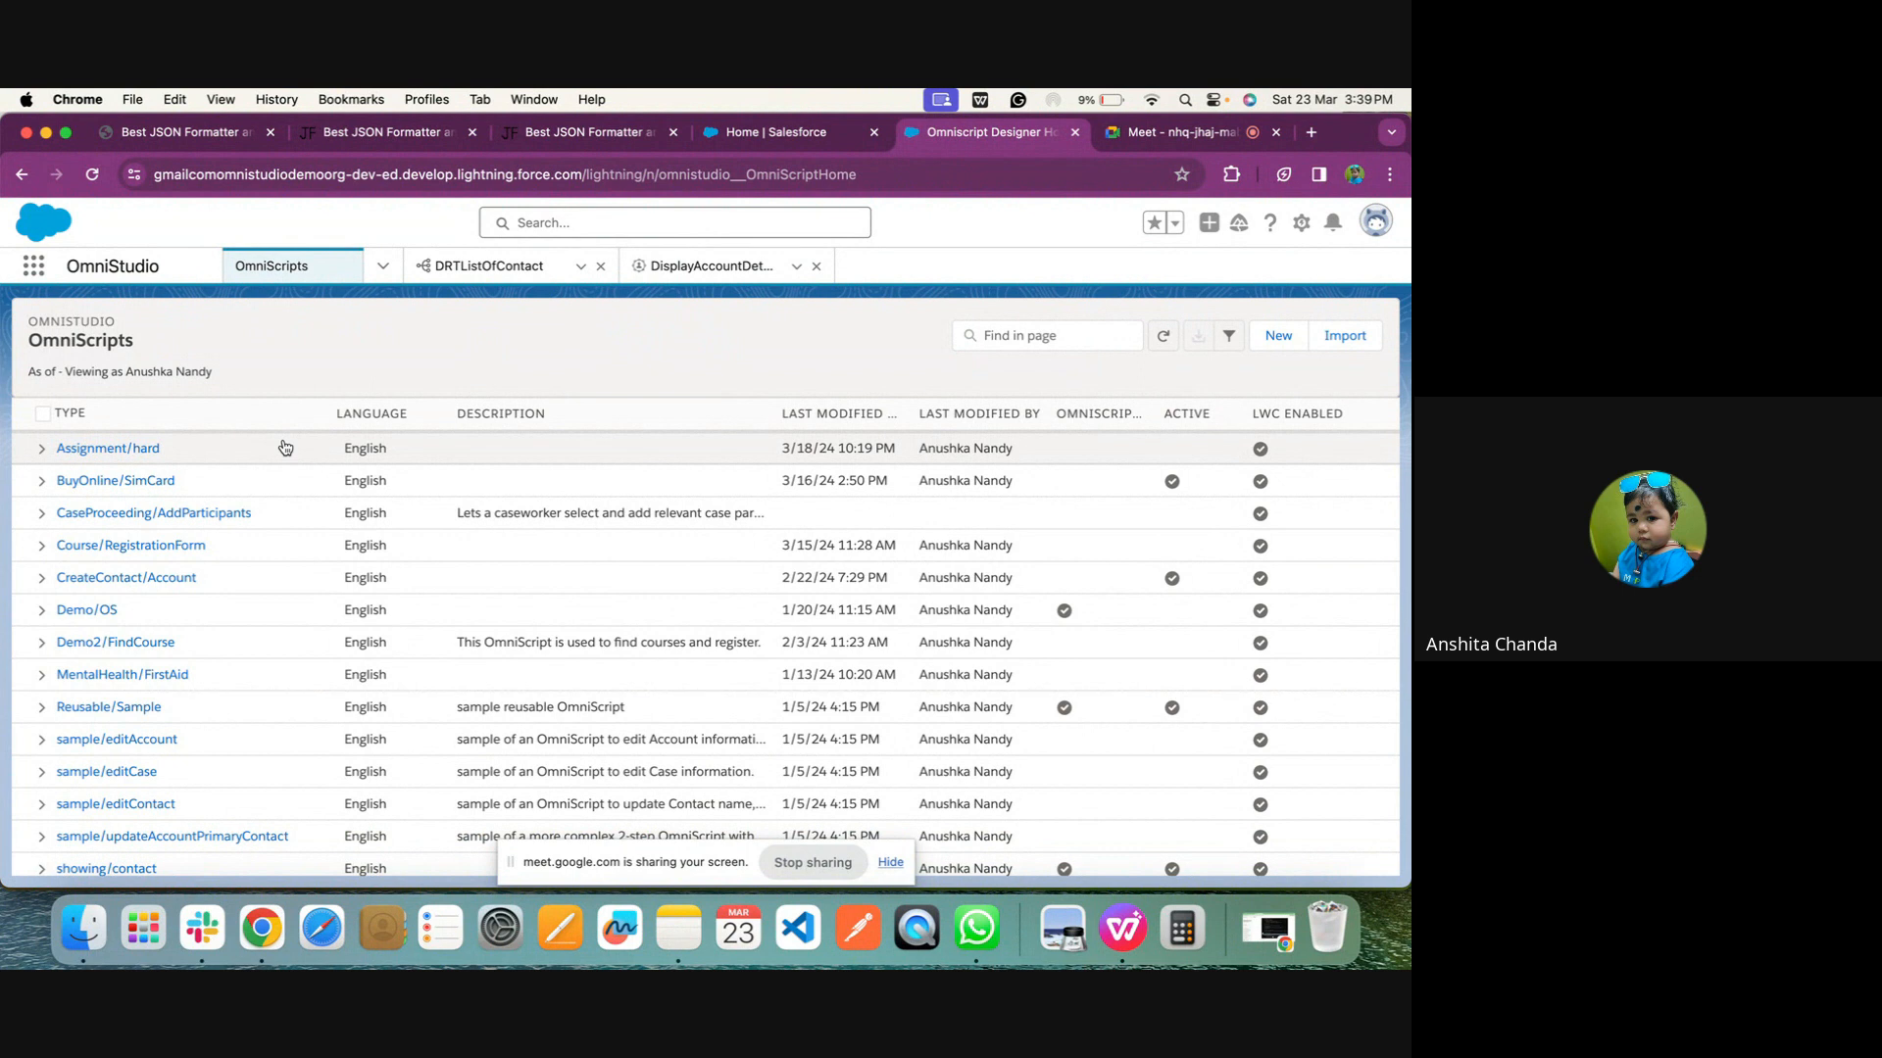
pyautogui.click(812, 863)
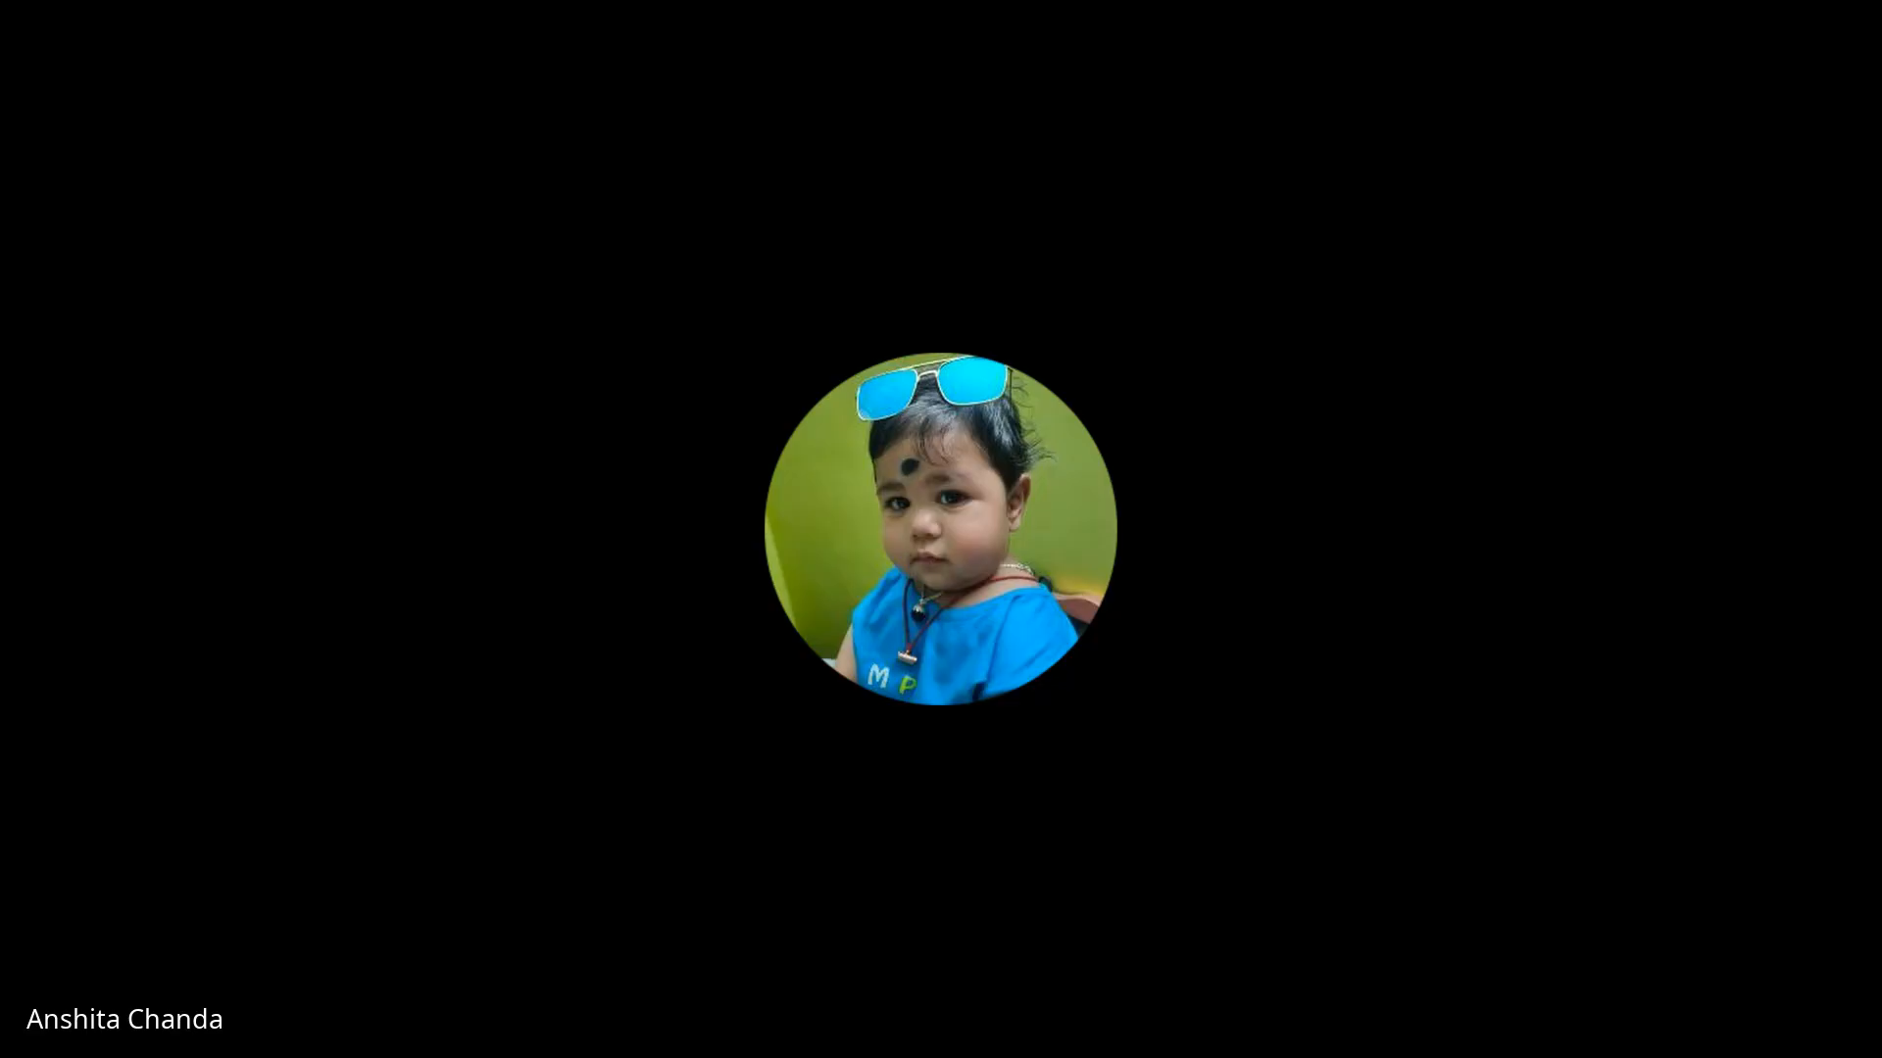
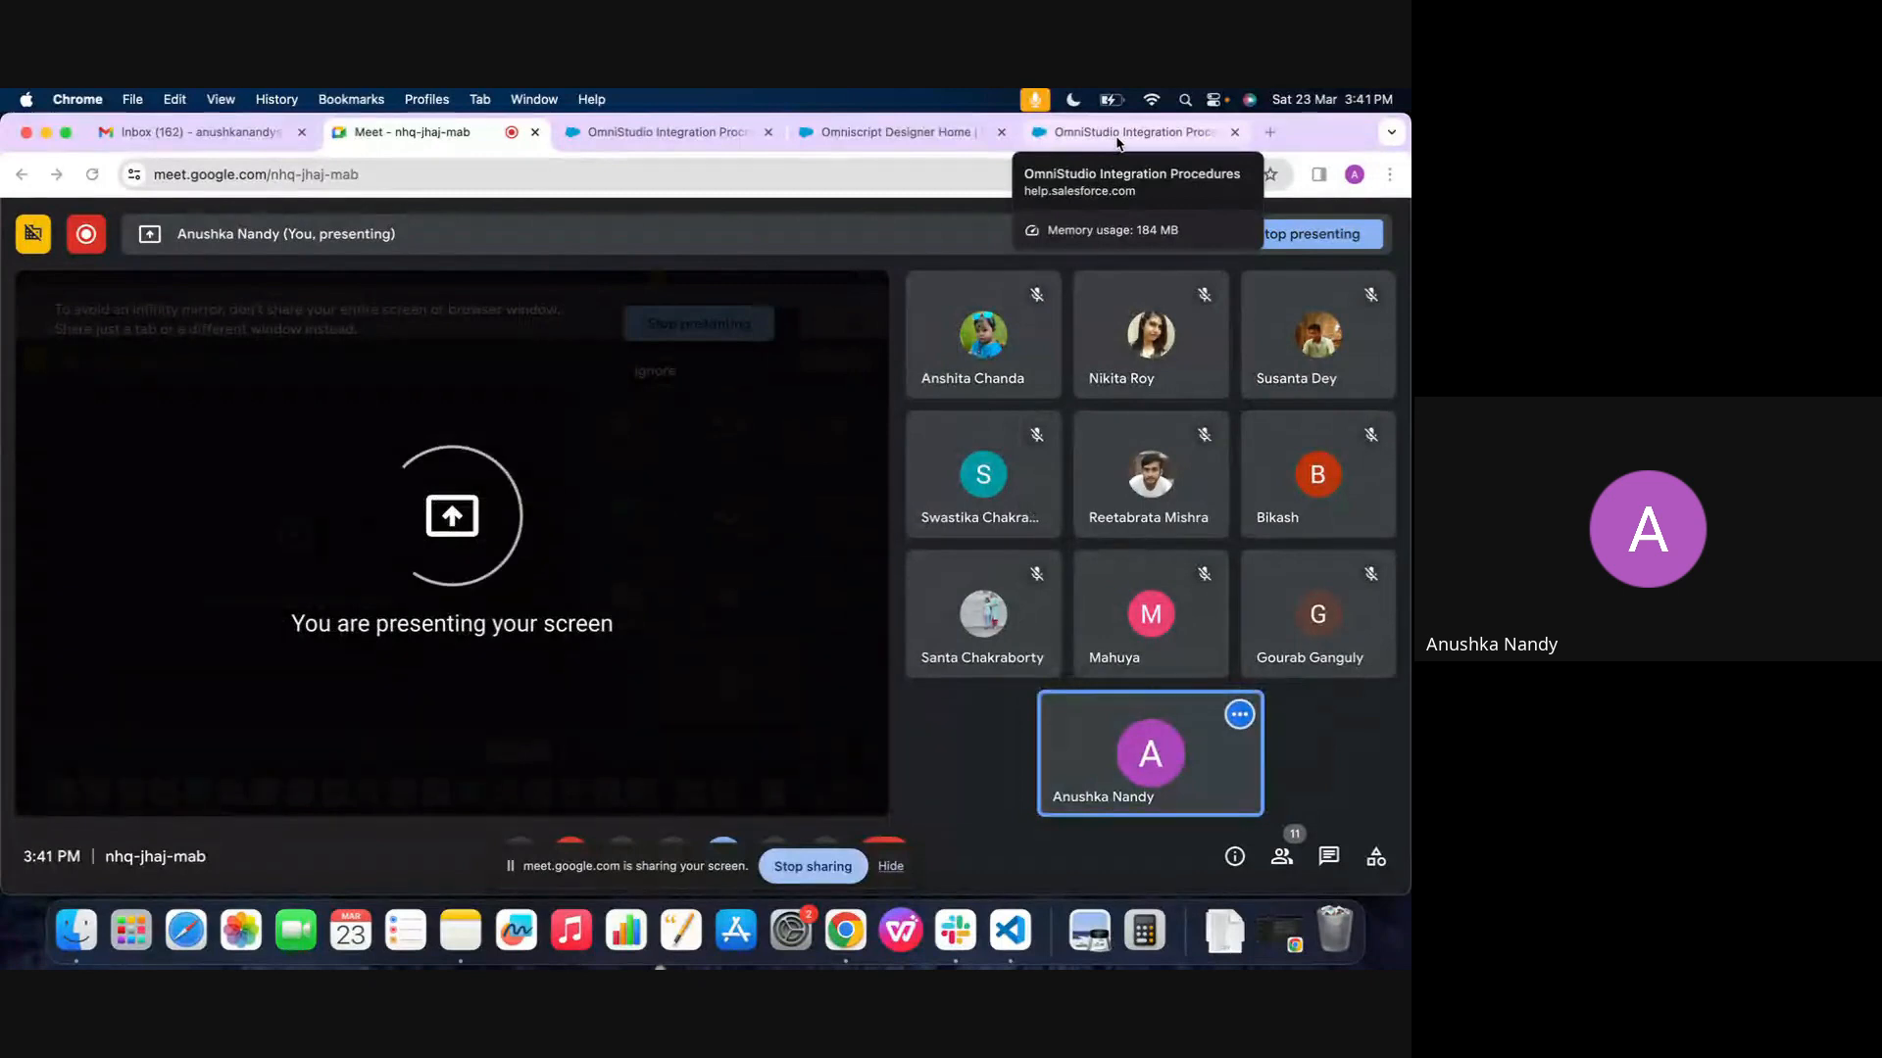
# Examine the Integration Procedure Engine diagram in the OmniStudio Integration Procedures help article
pyautogui.click(1118, 133)
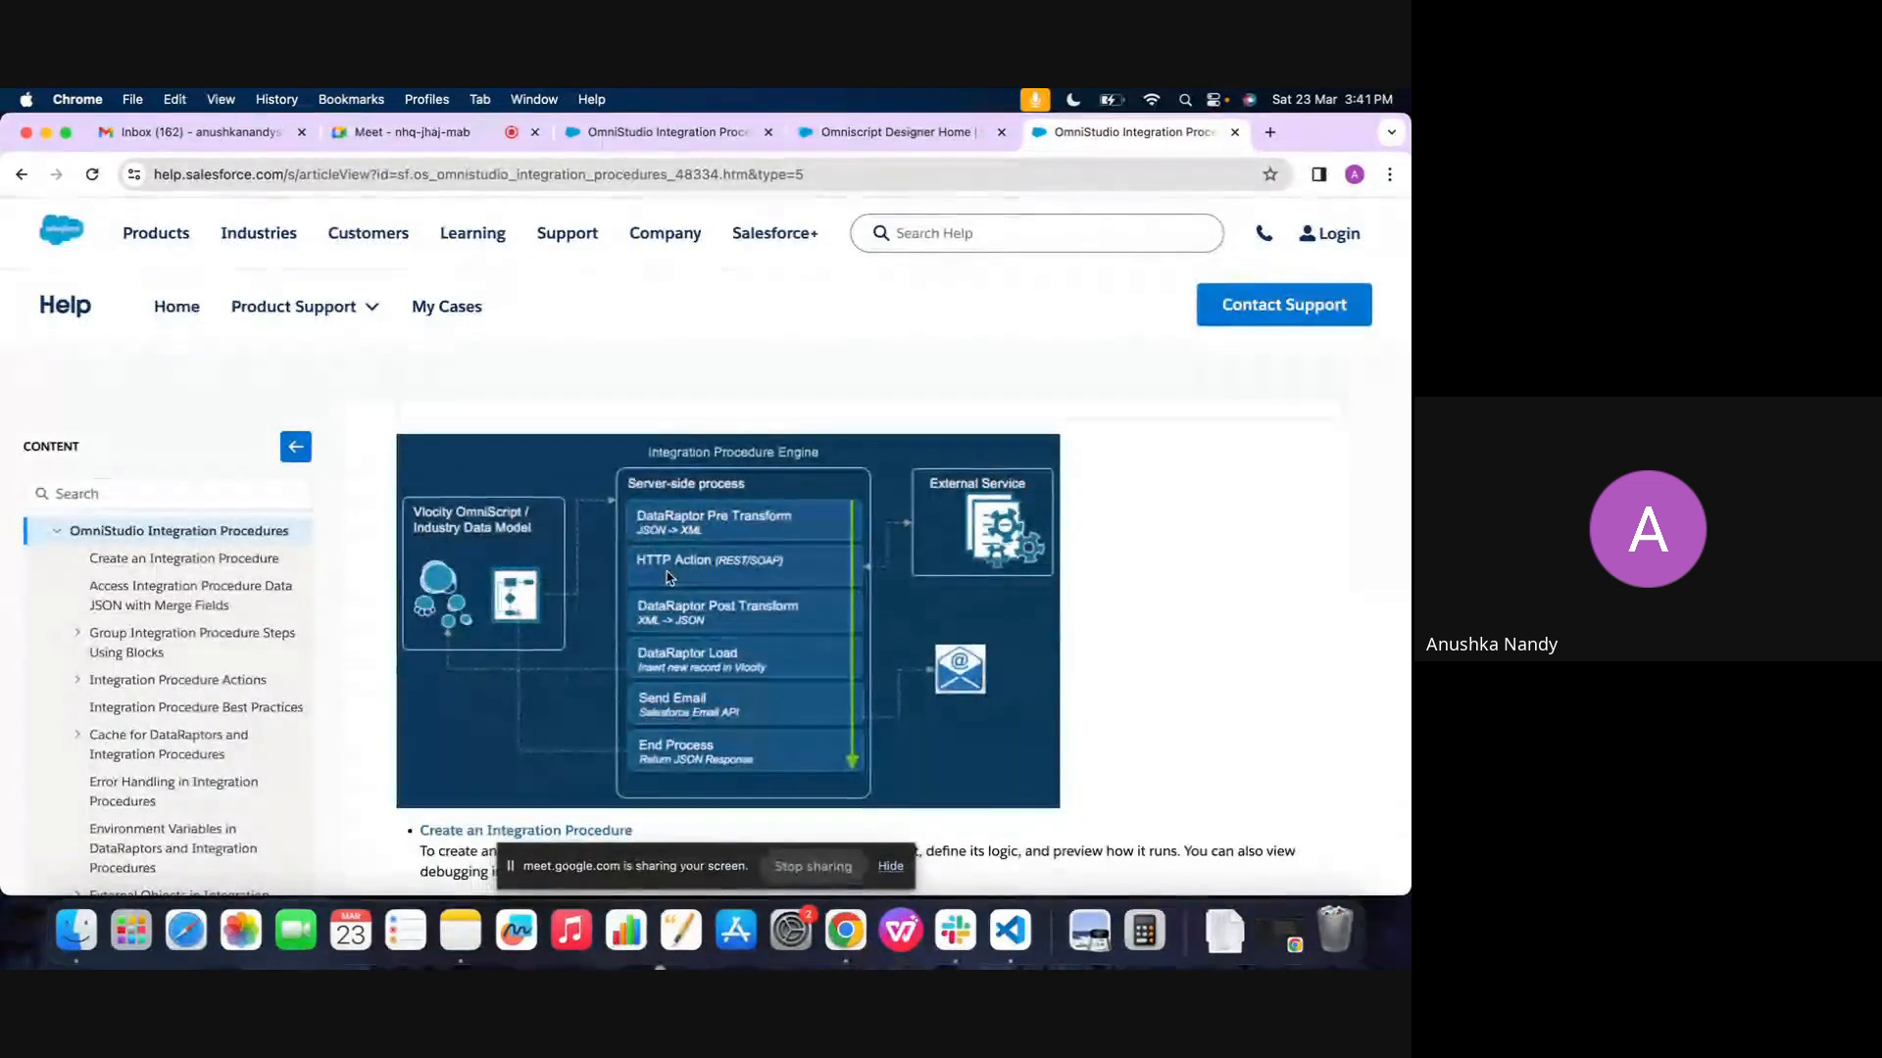
pyautogui.scroll(-1, 666, 572)
pyautogui.scroll(4, 666, 571)
pyautogui.scroll(-5, 666, 571)
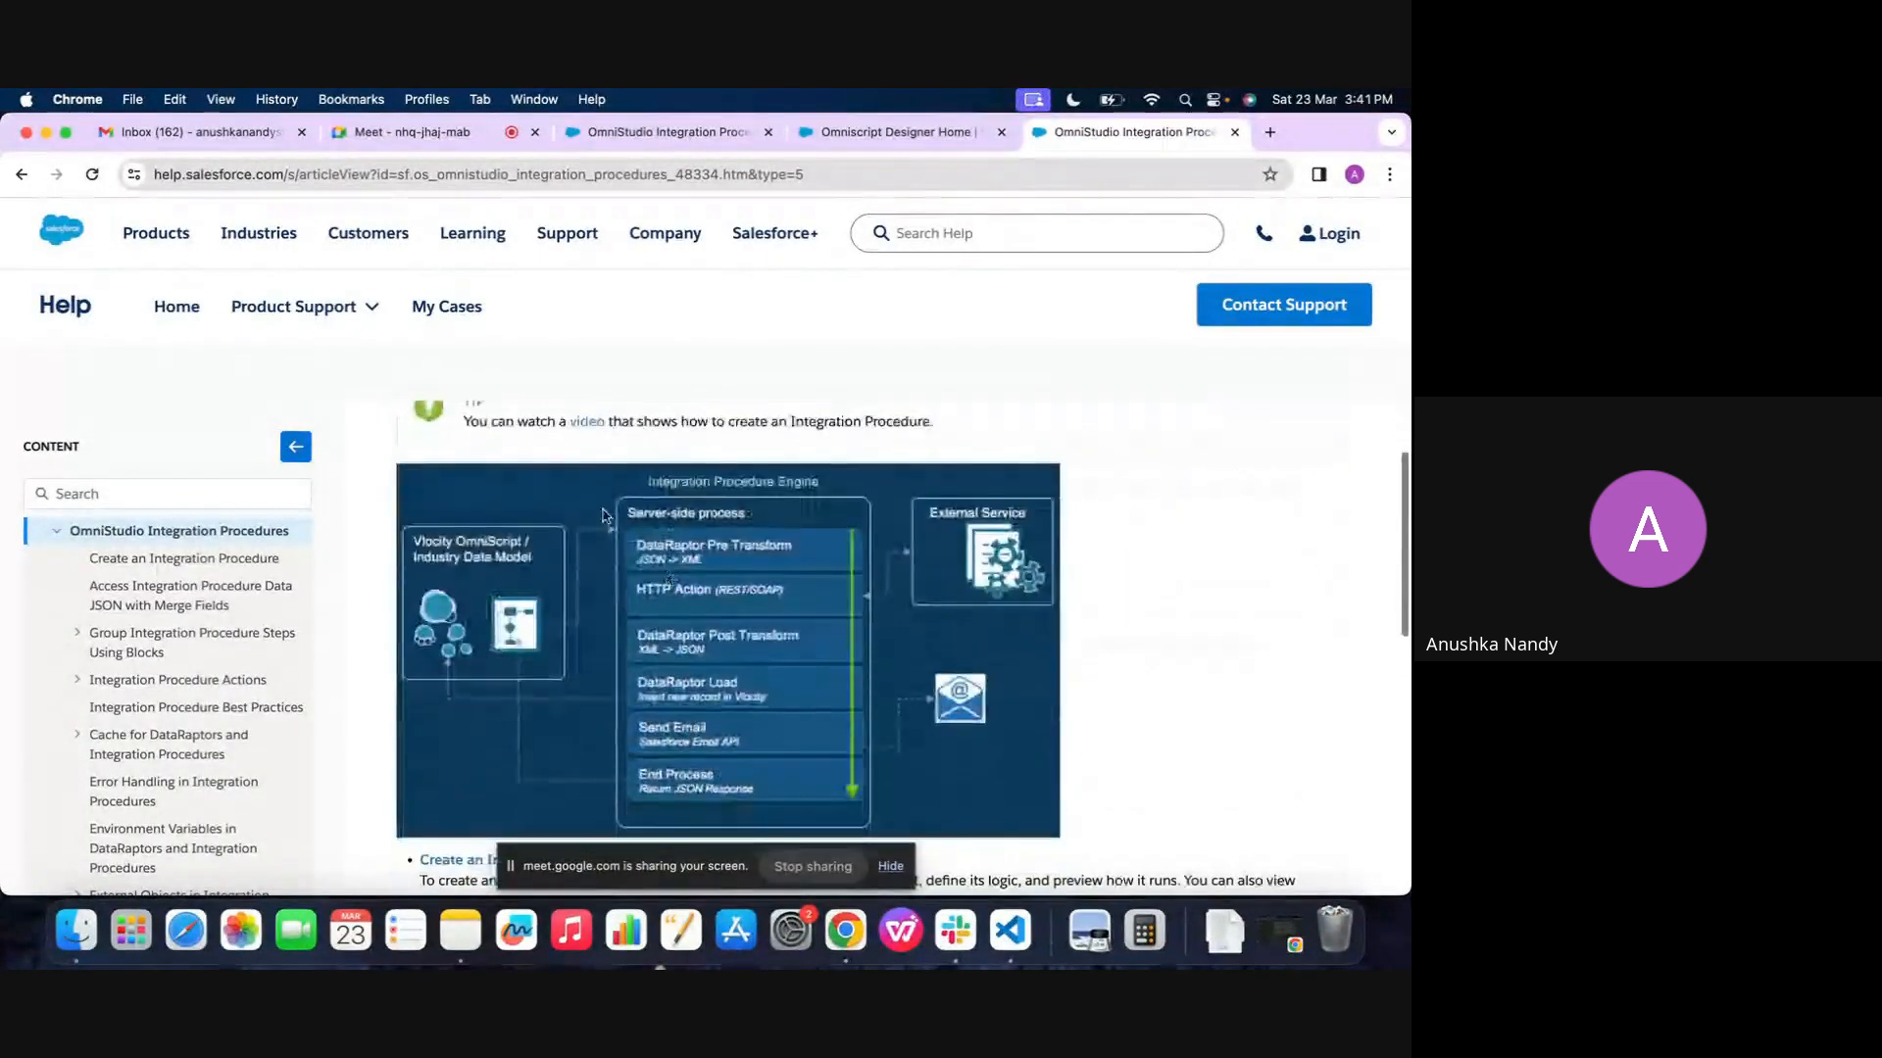
pyautogui.scroll(-1, 626, 669)
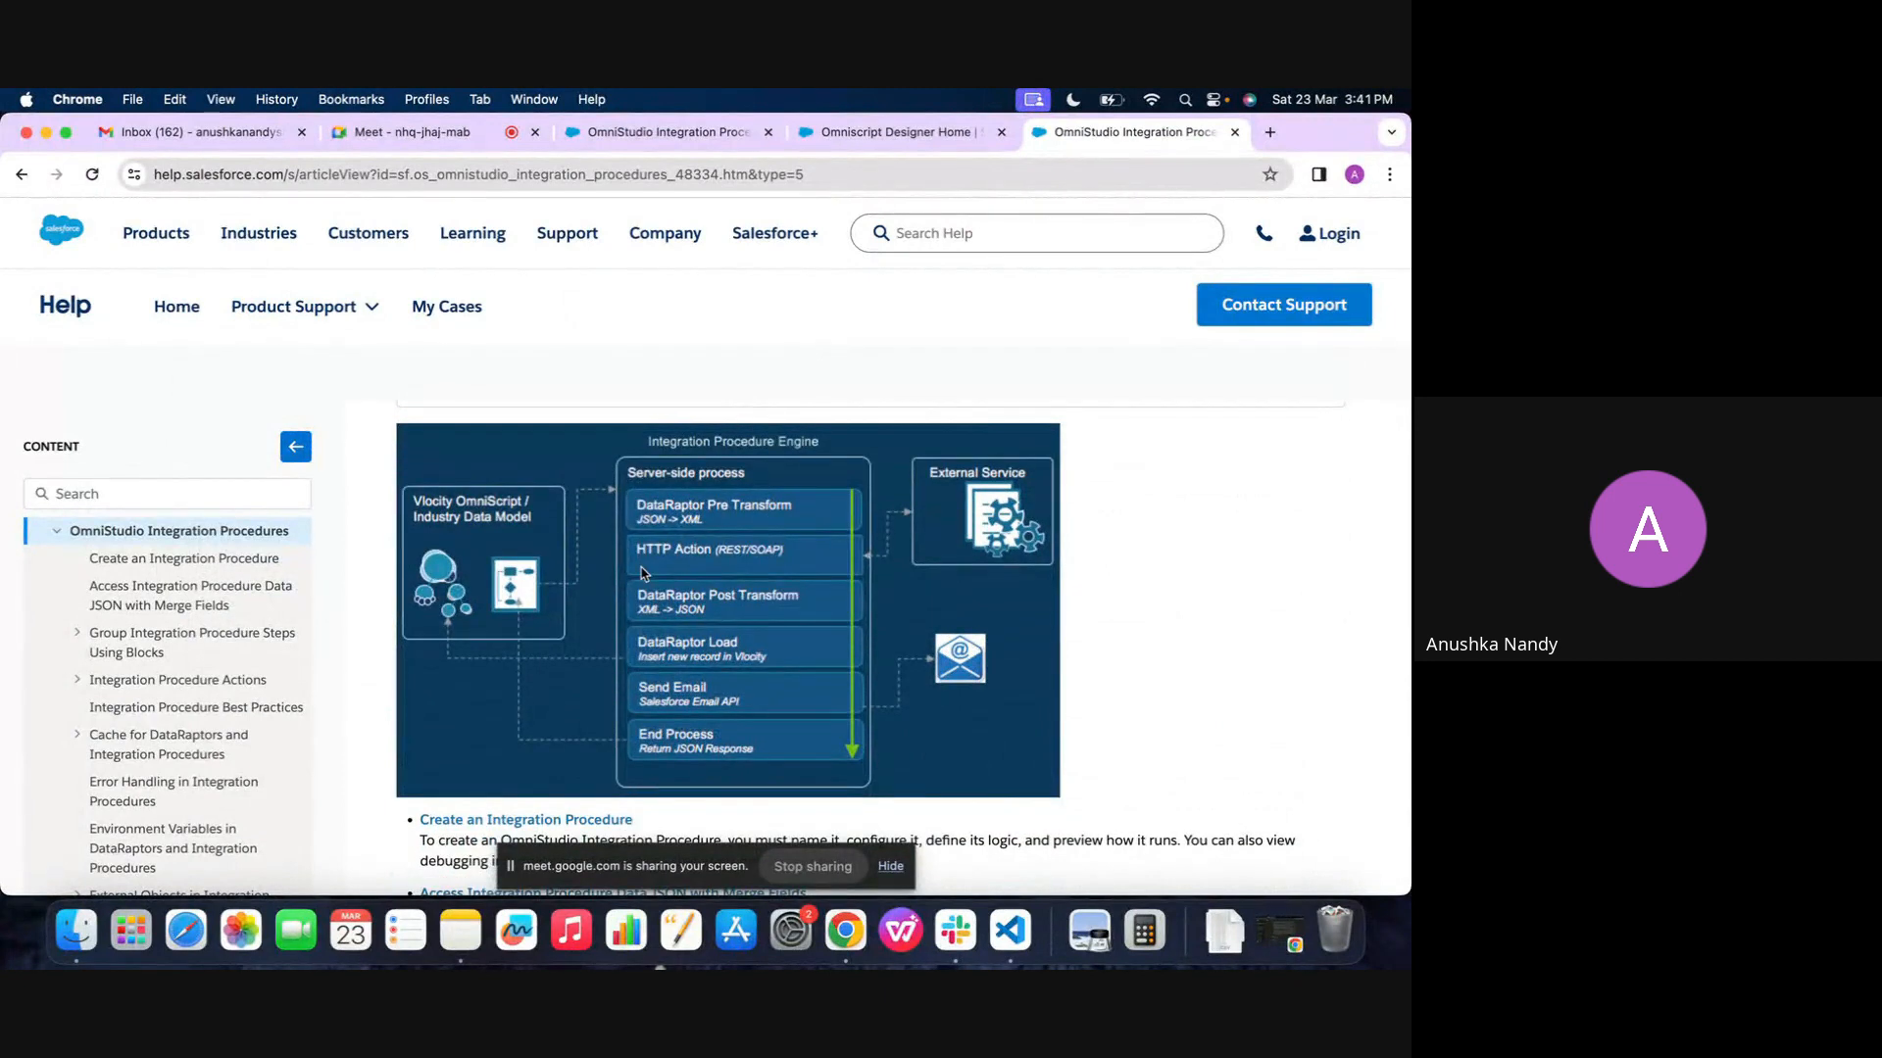
pyautogui.scroll(-1, 626, 670)
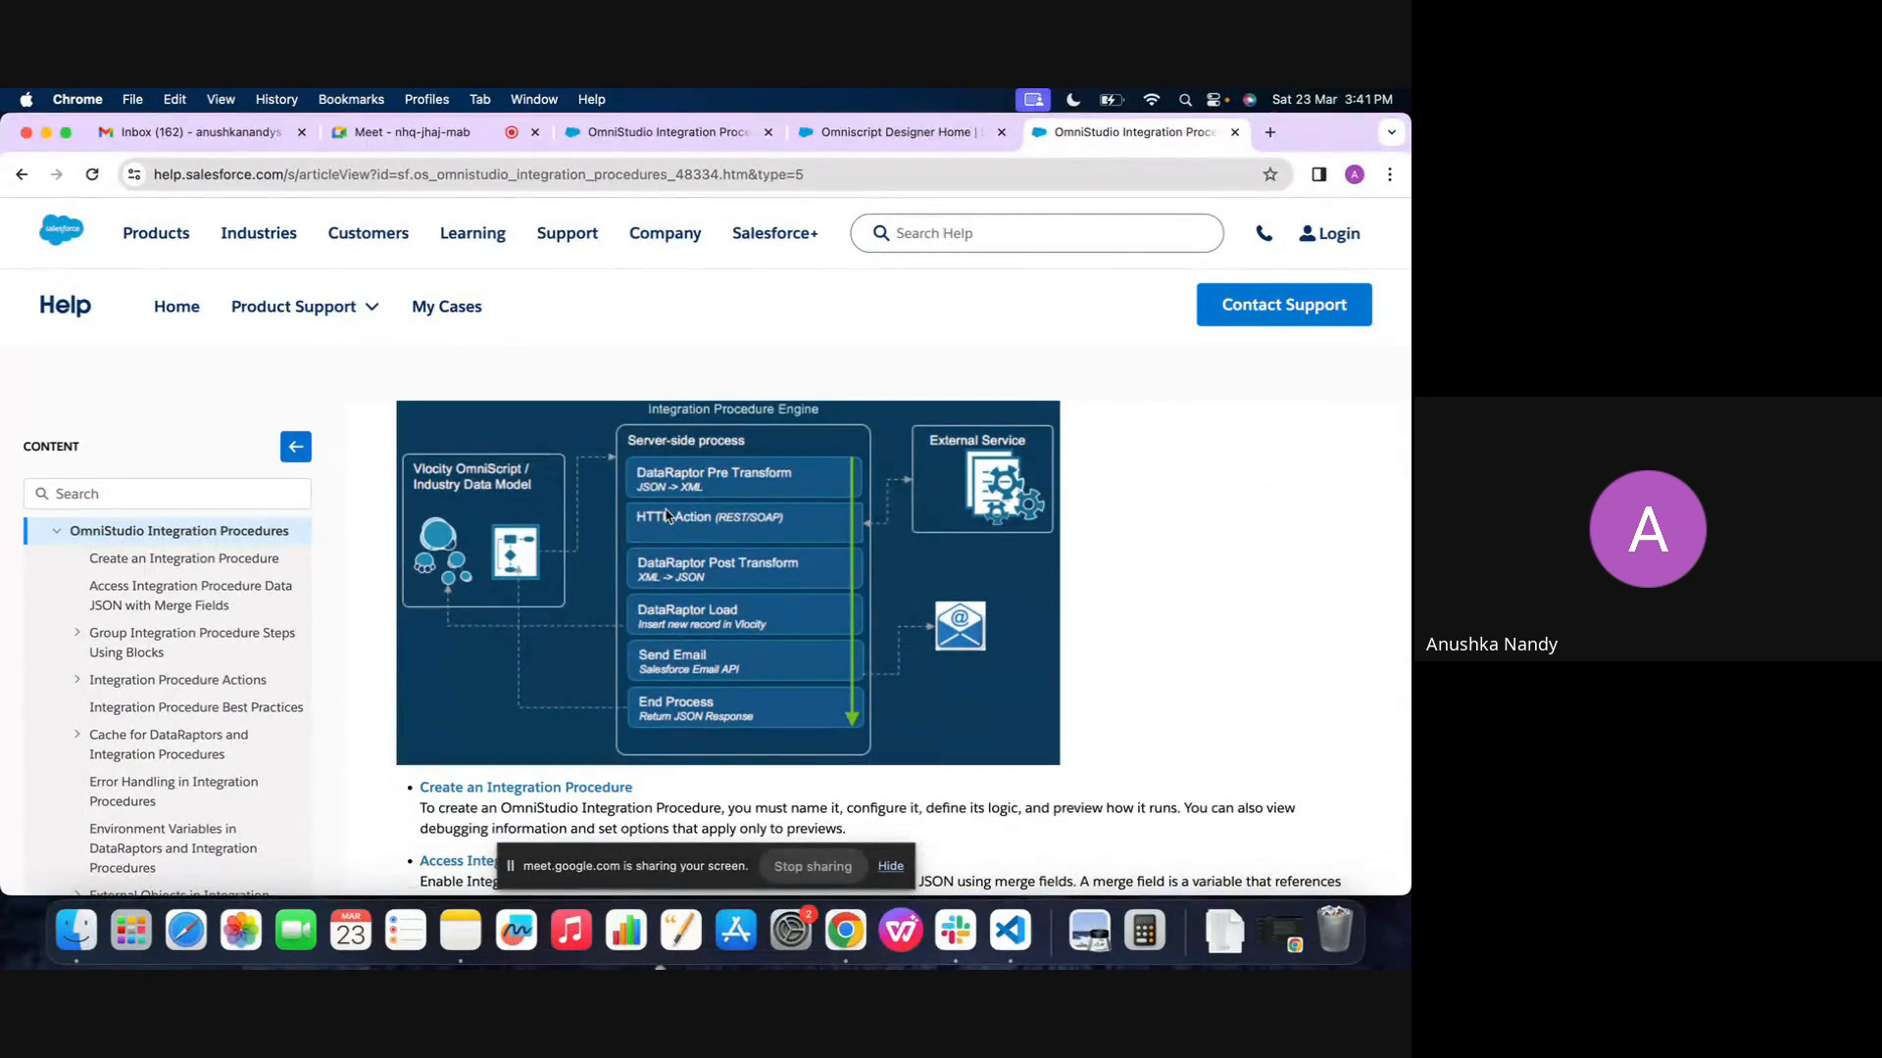
pyautogui.scroll(1, 627, 472)
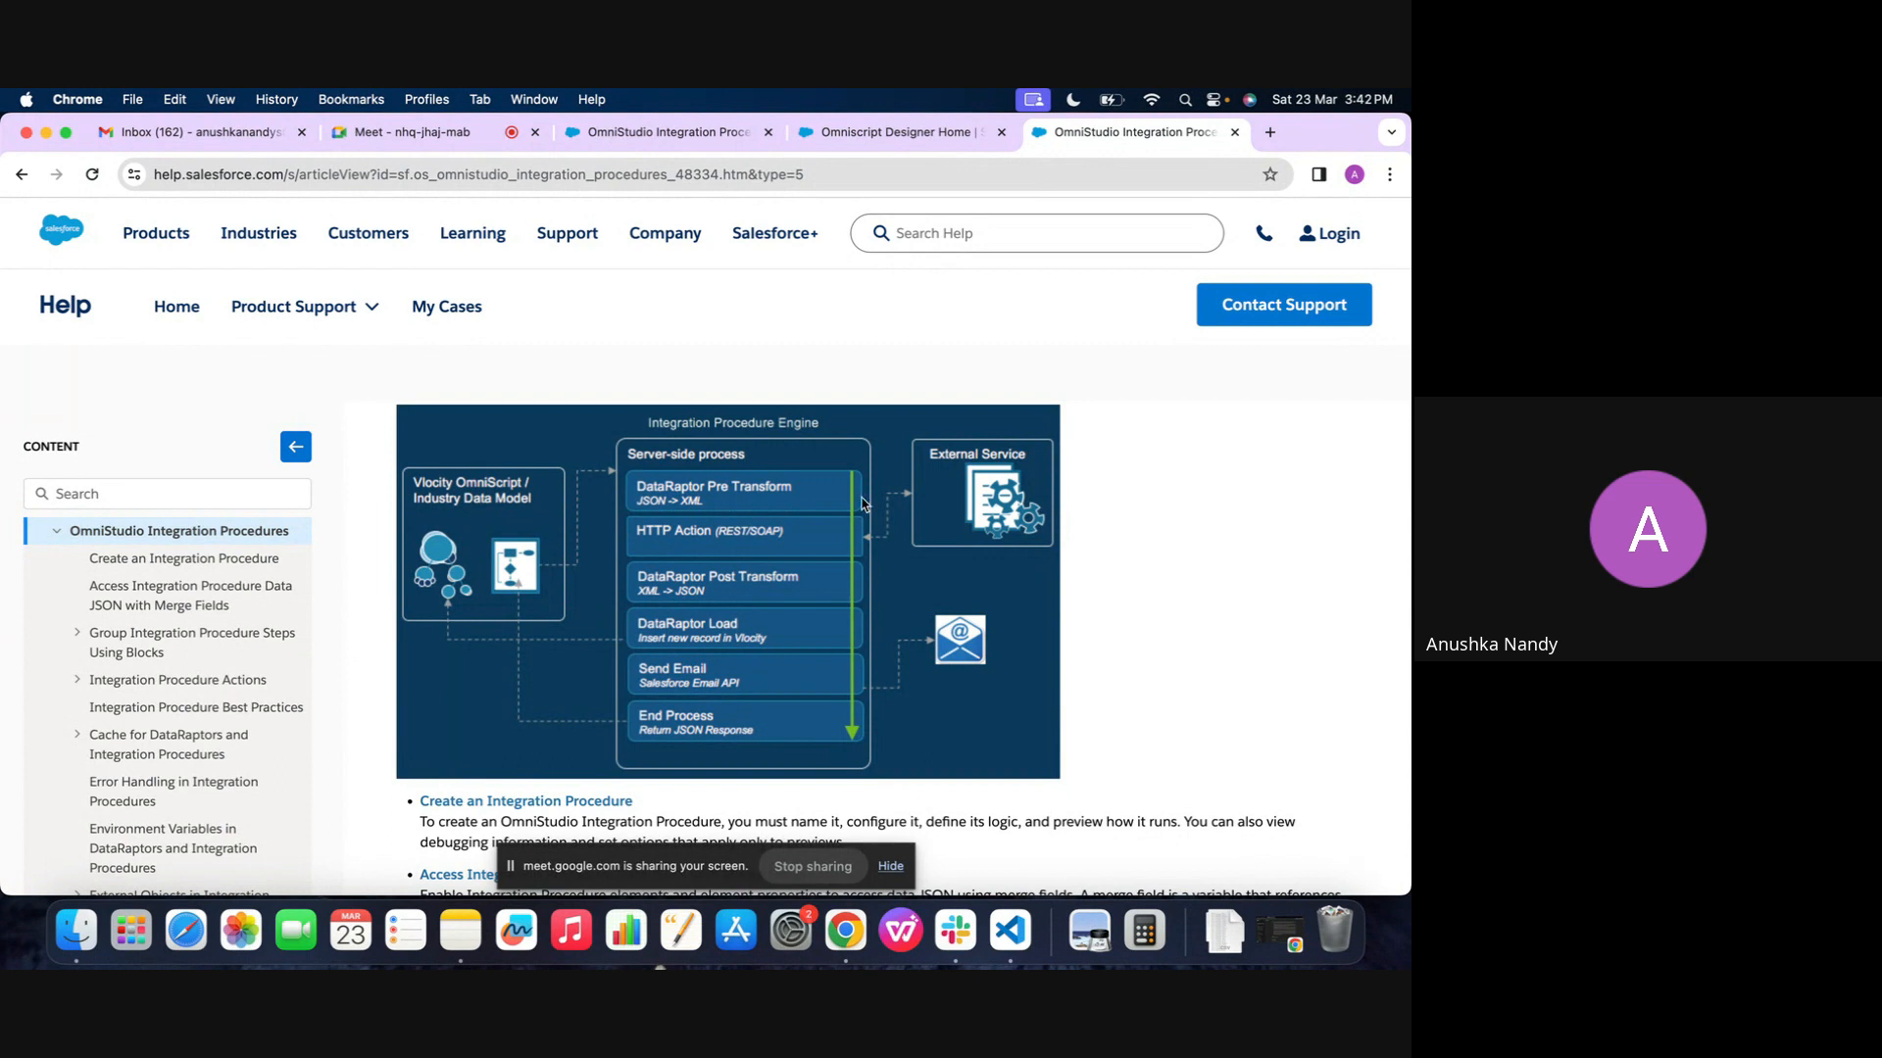
pyautogui.scroll(1, 864, 505)
pyautogui.scroll(-2, 824, 714)
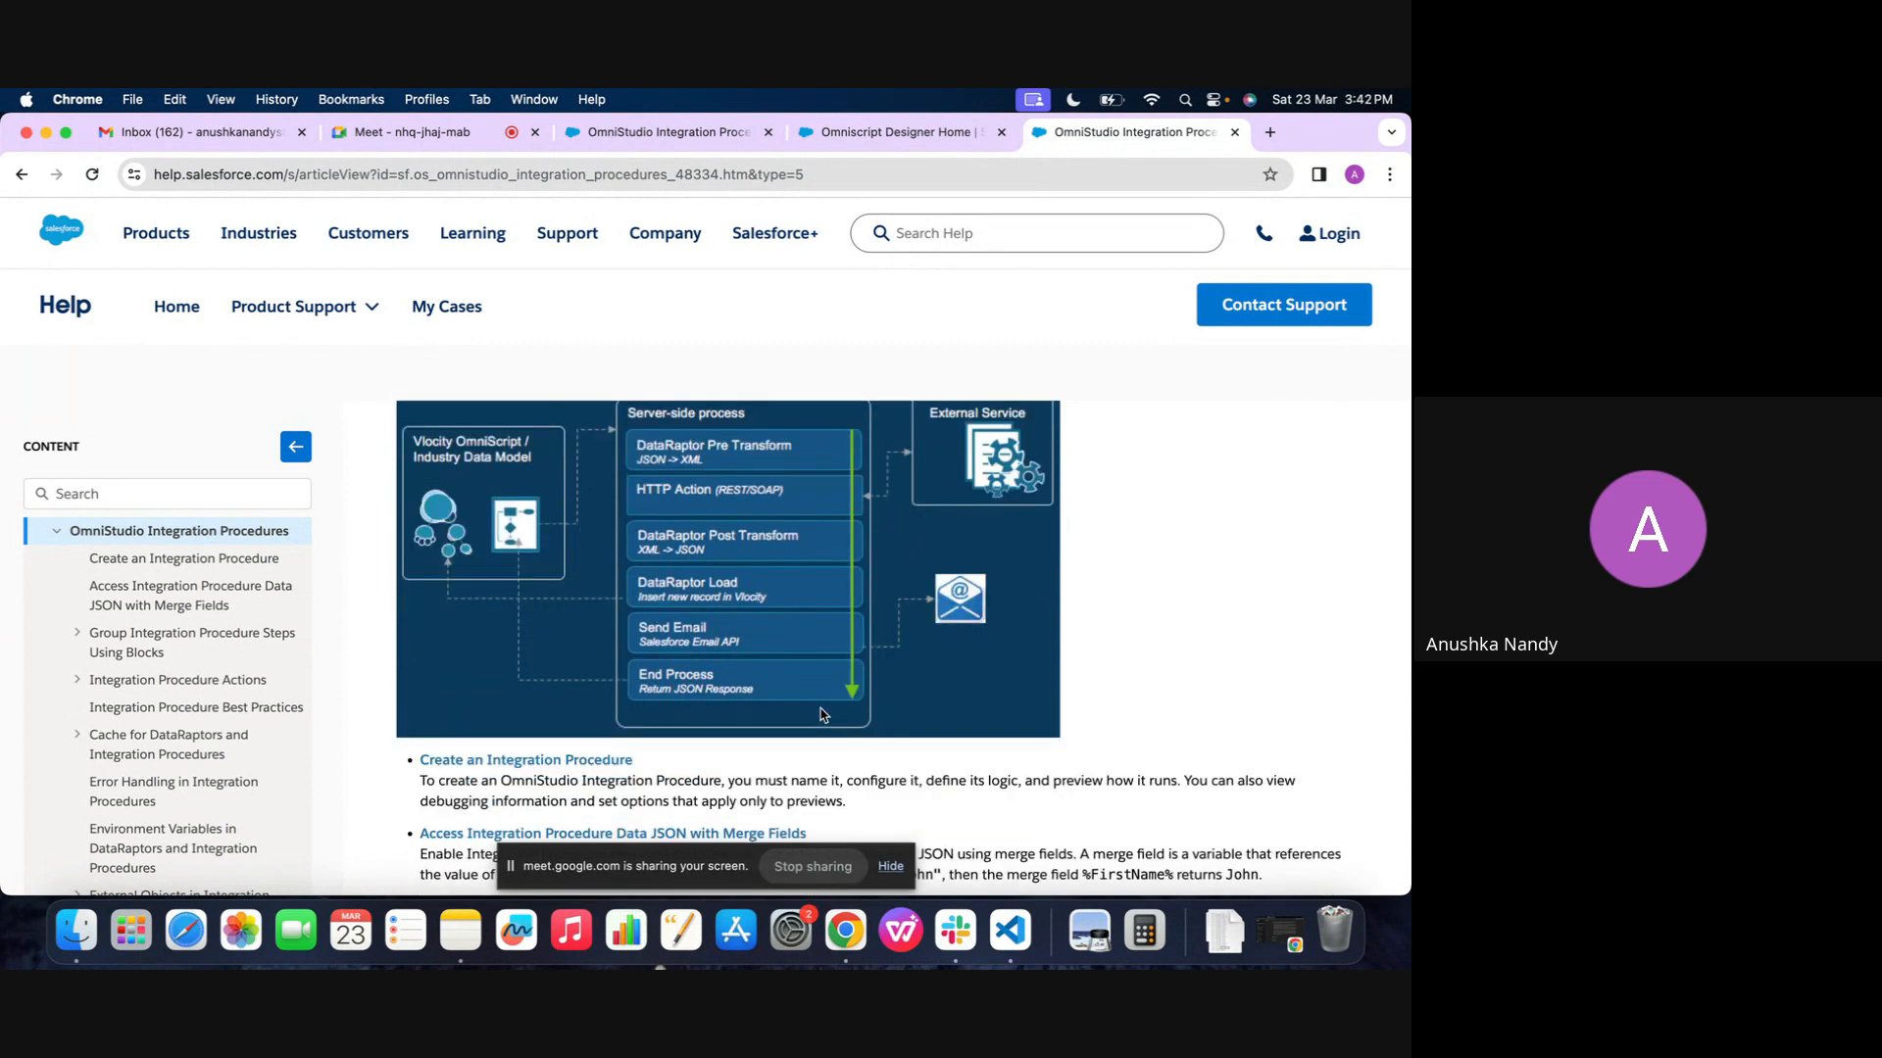
# Read the introduction of the help article on what Integration Procedures do and when they are optimal
pyautogui.scroll(2, 823, 714)
pyautogui.scroll(5, 823, 713)
pyautogui.scroll(2, 824, 714)
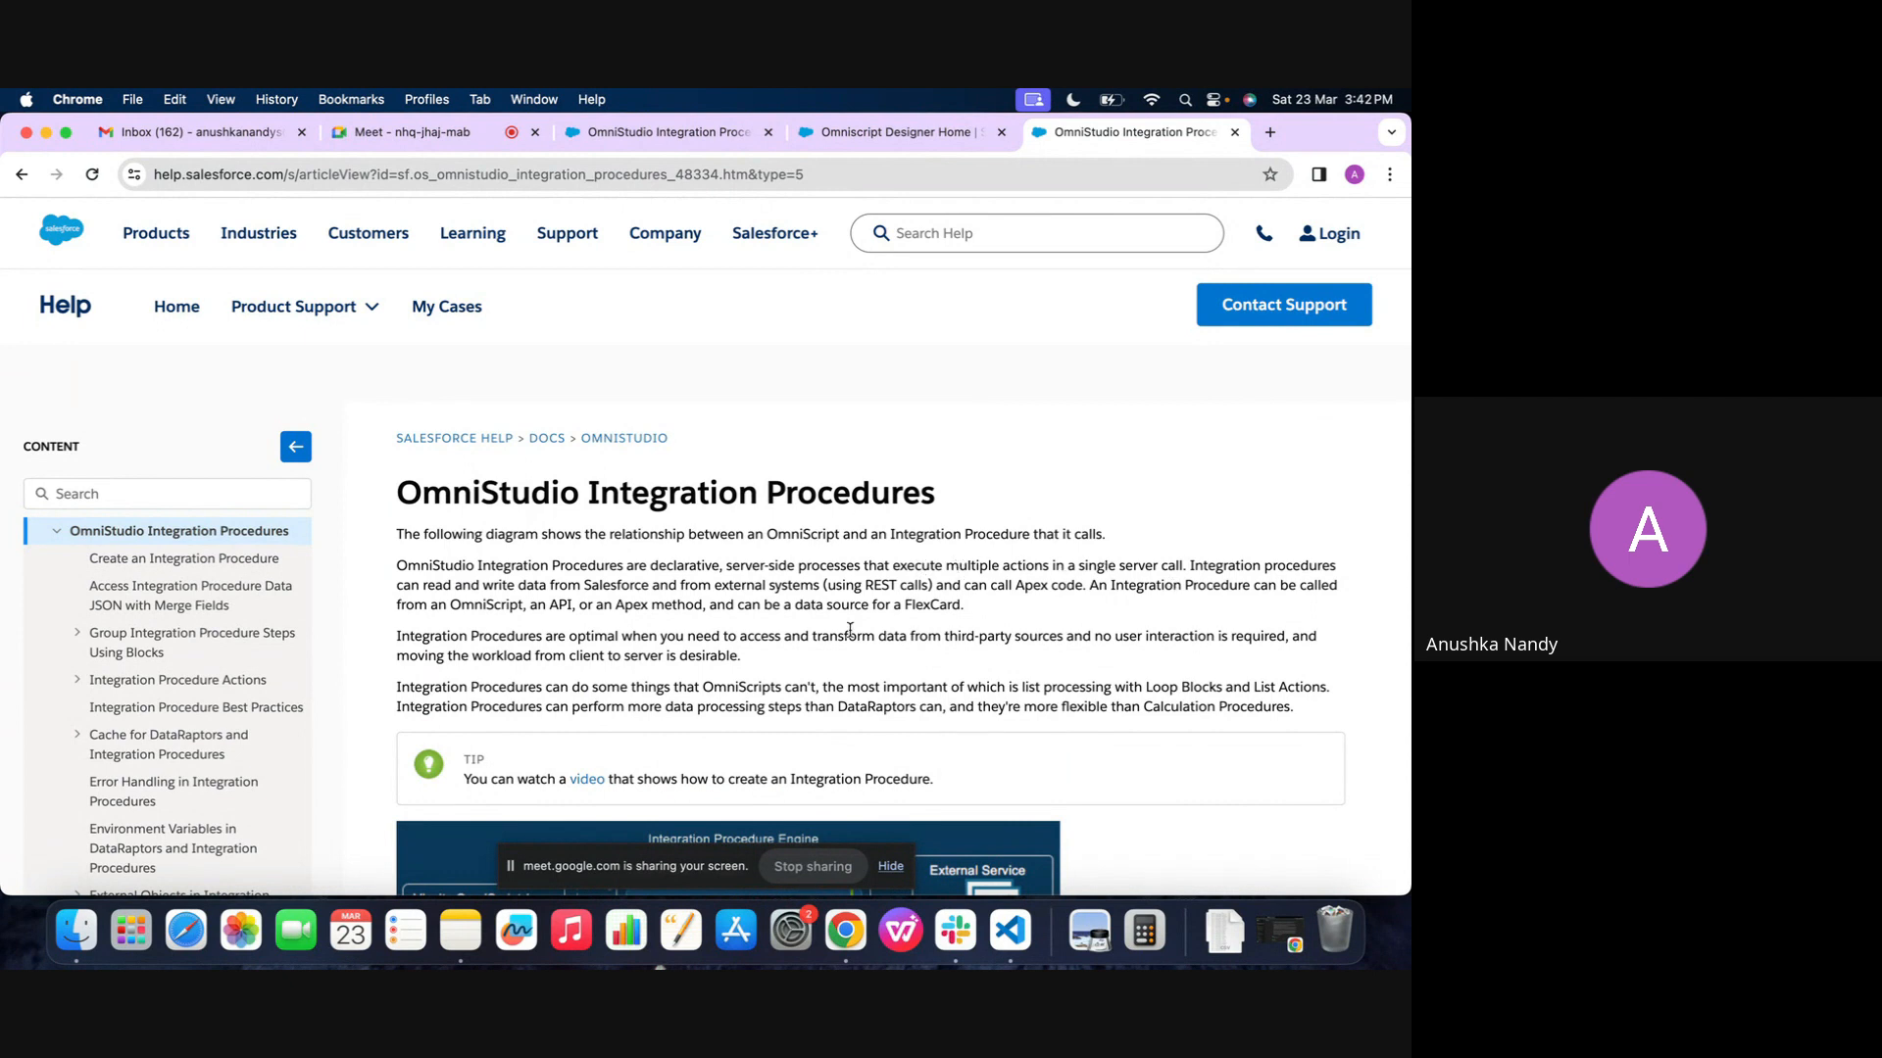
pyautogui.click(890, 869)
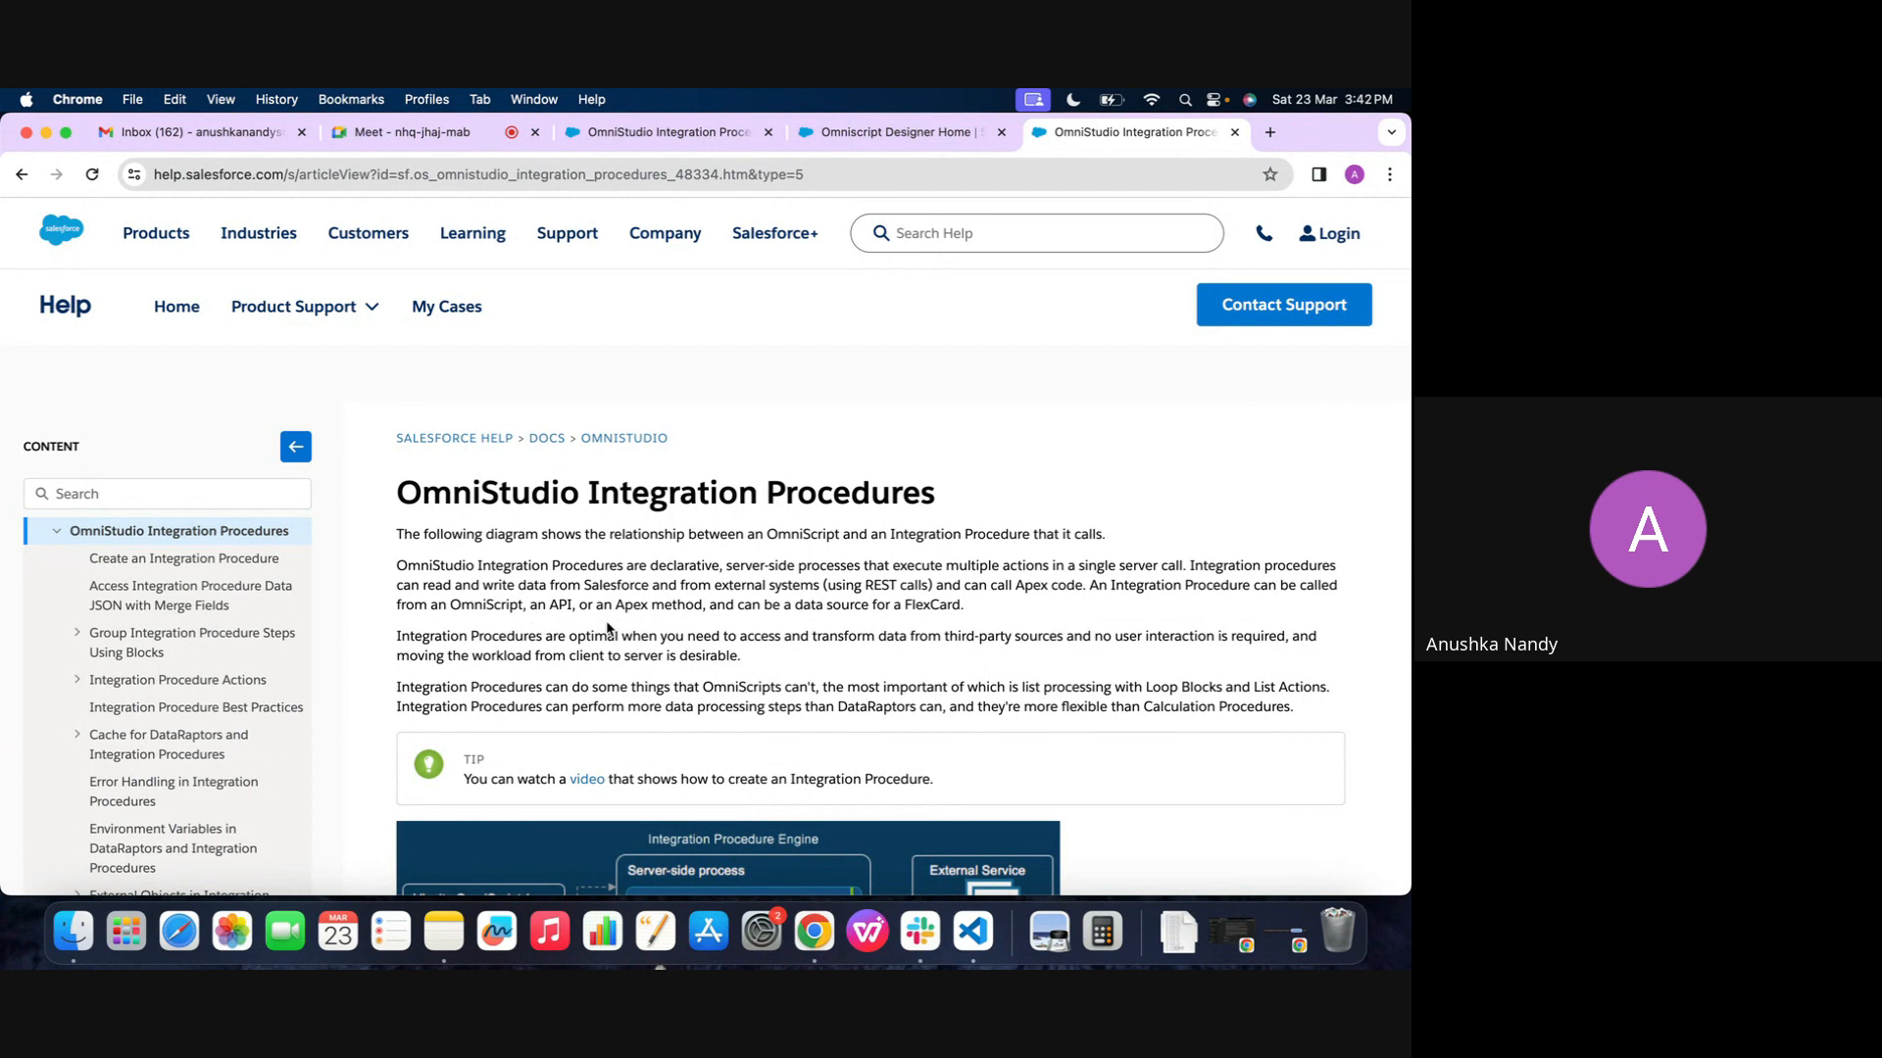
pyautogui.scroll(-1, 758, 625)
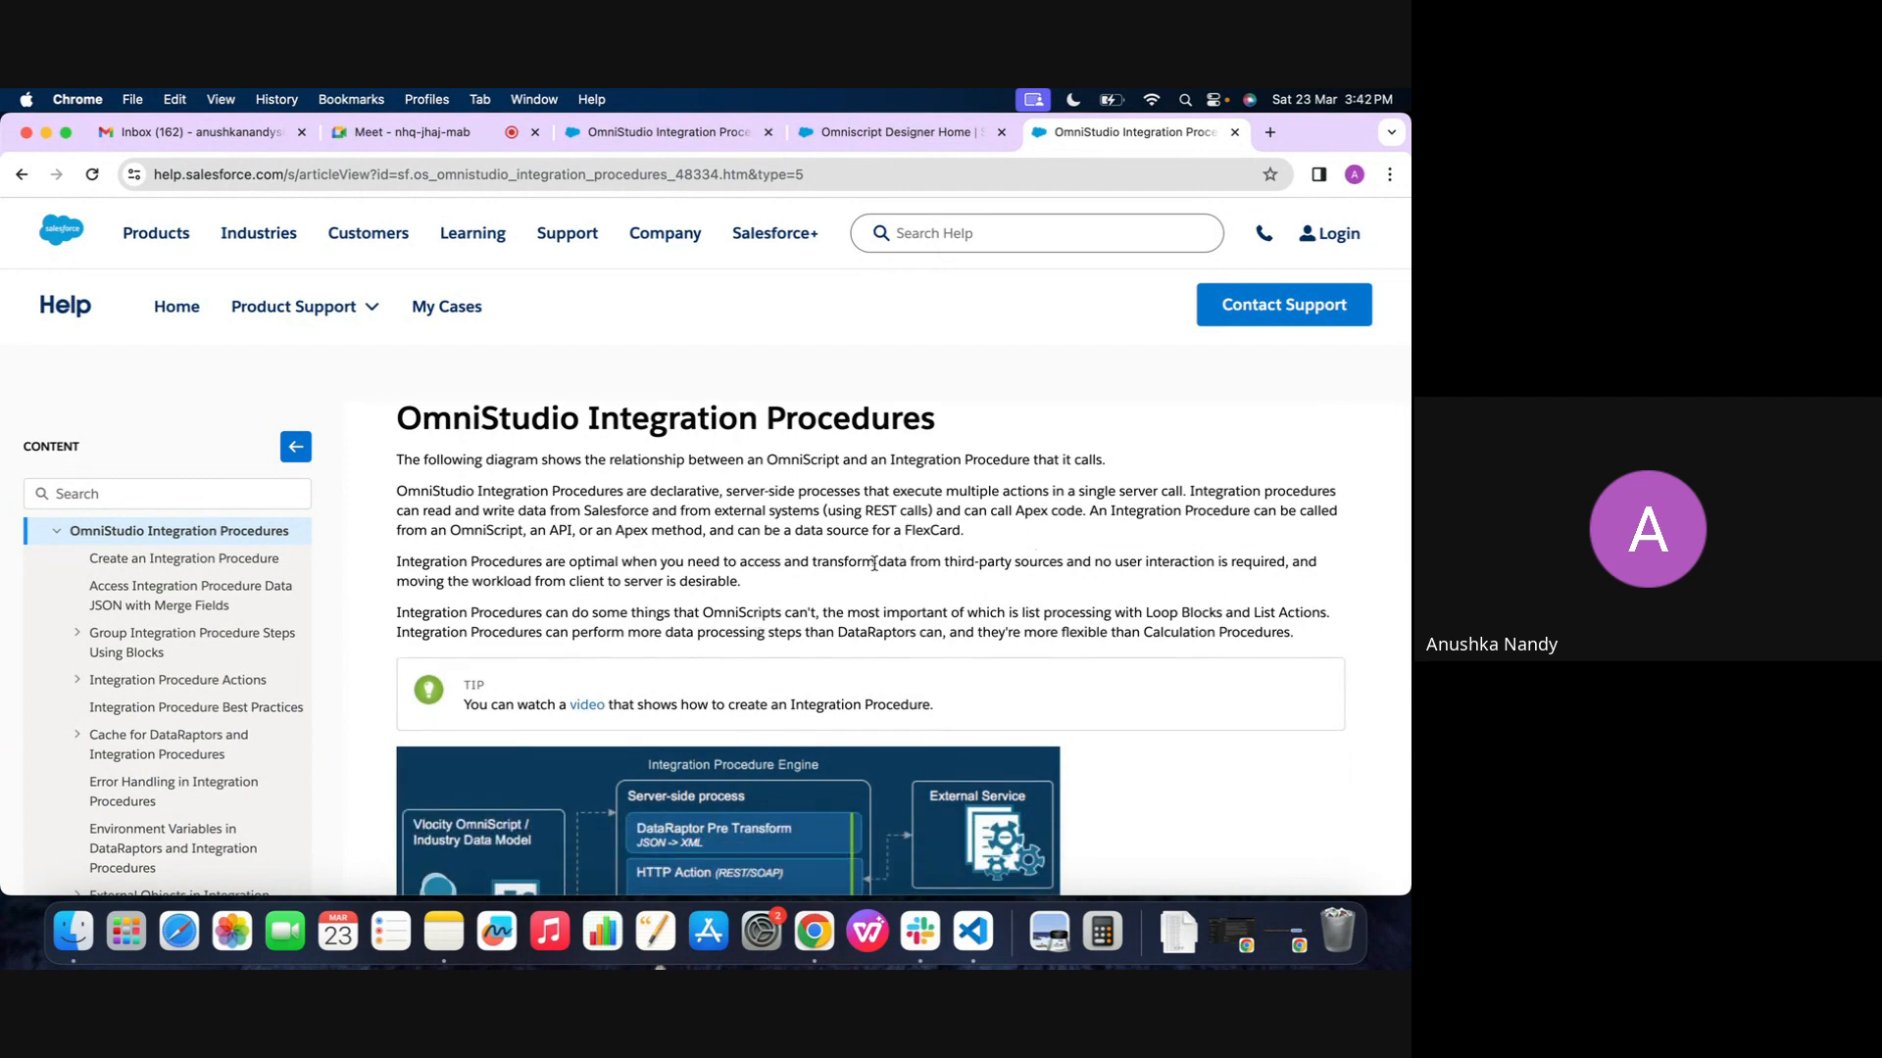
pyautogui.scroll(-1, 581, 638)
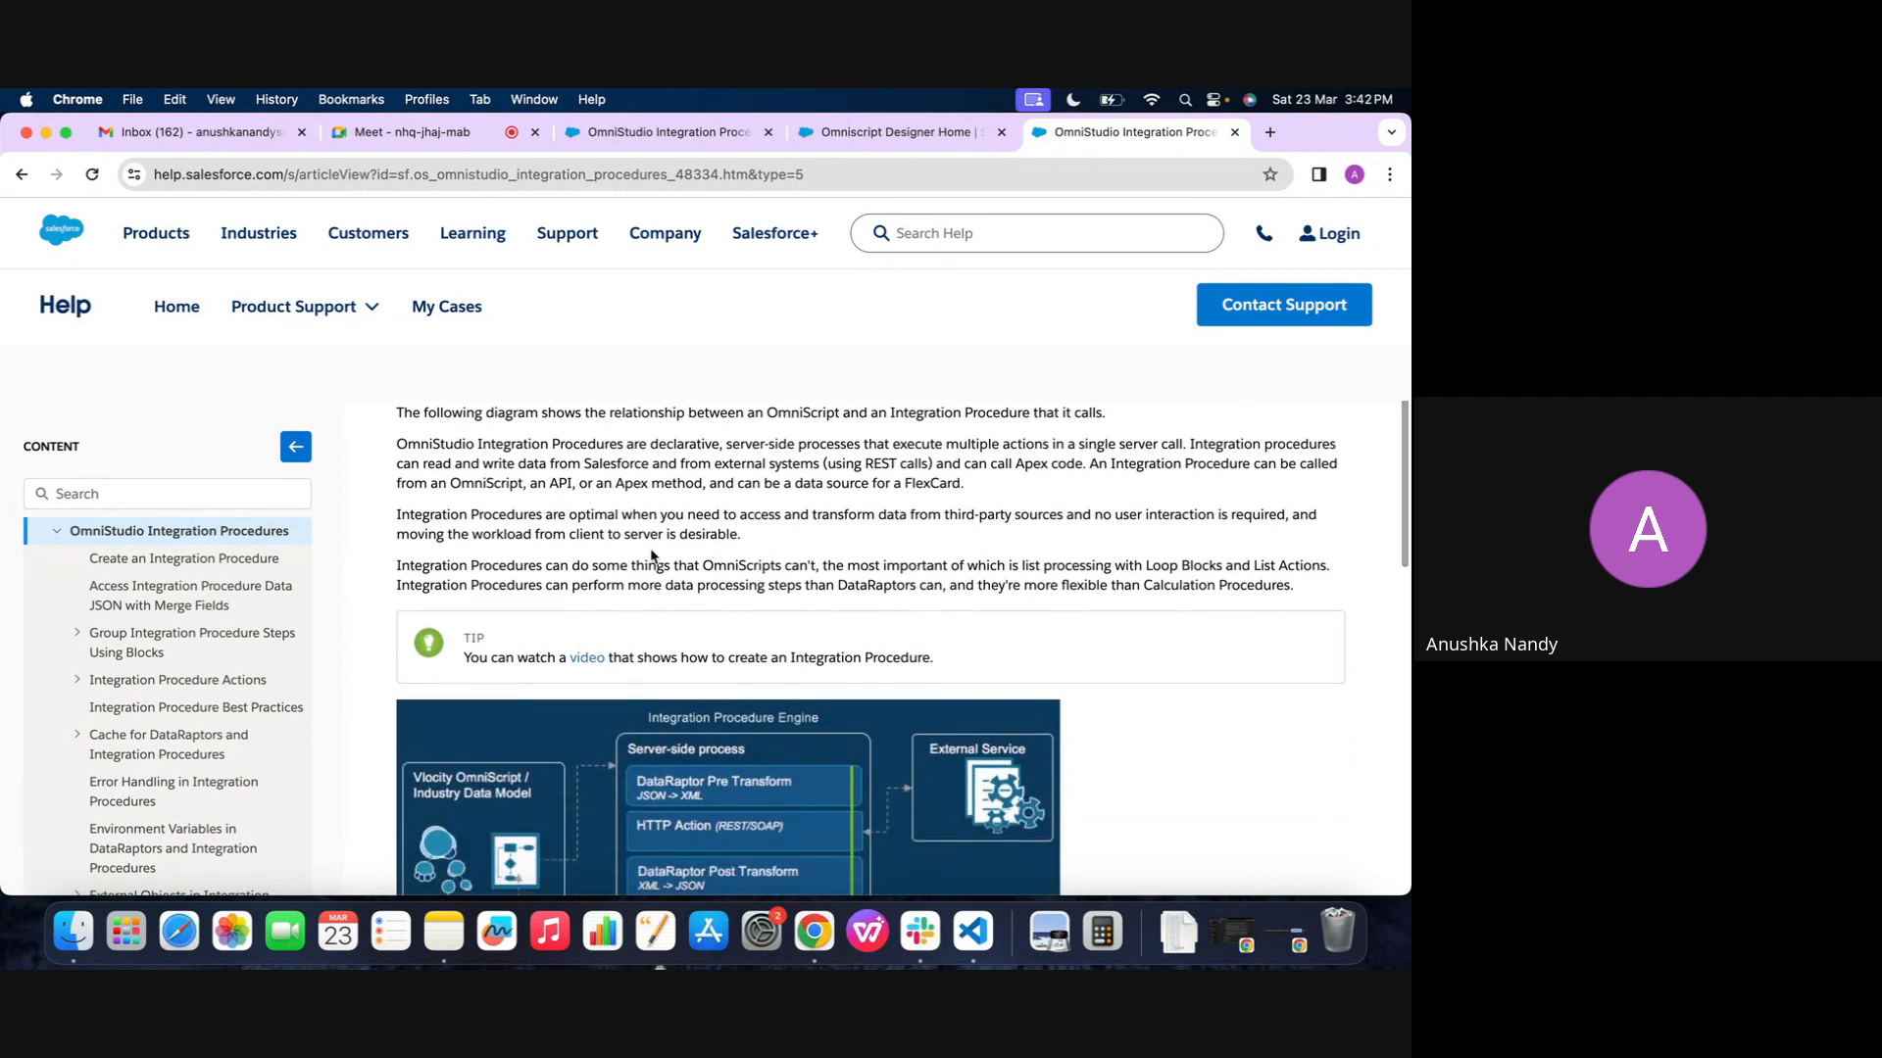
# Return to the OmniStudio org, open the list of Integration Procedures and create a new one
pyautogui.click(850, 167)
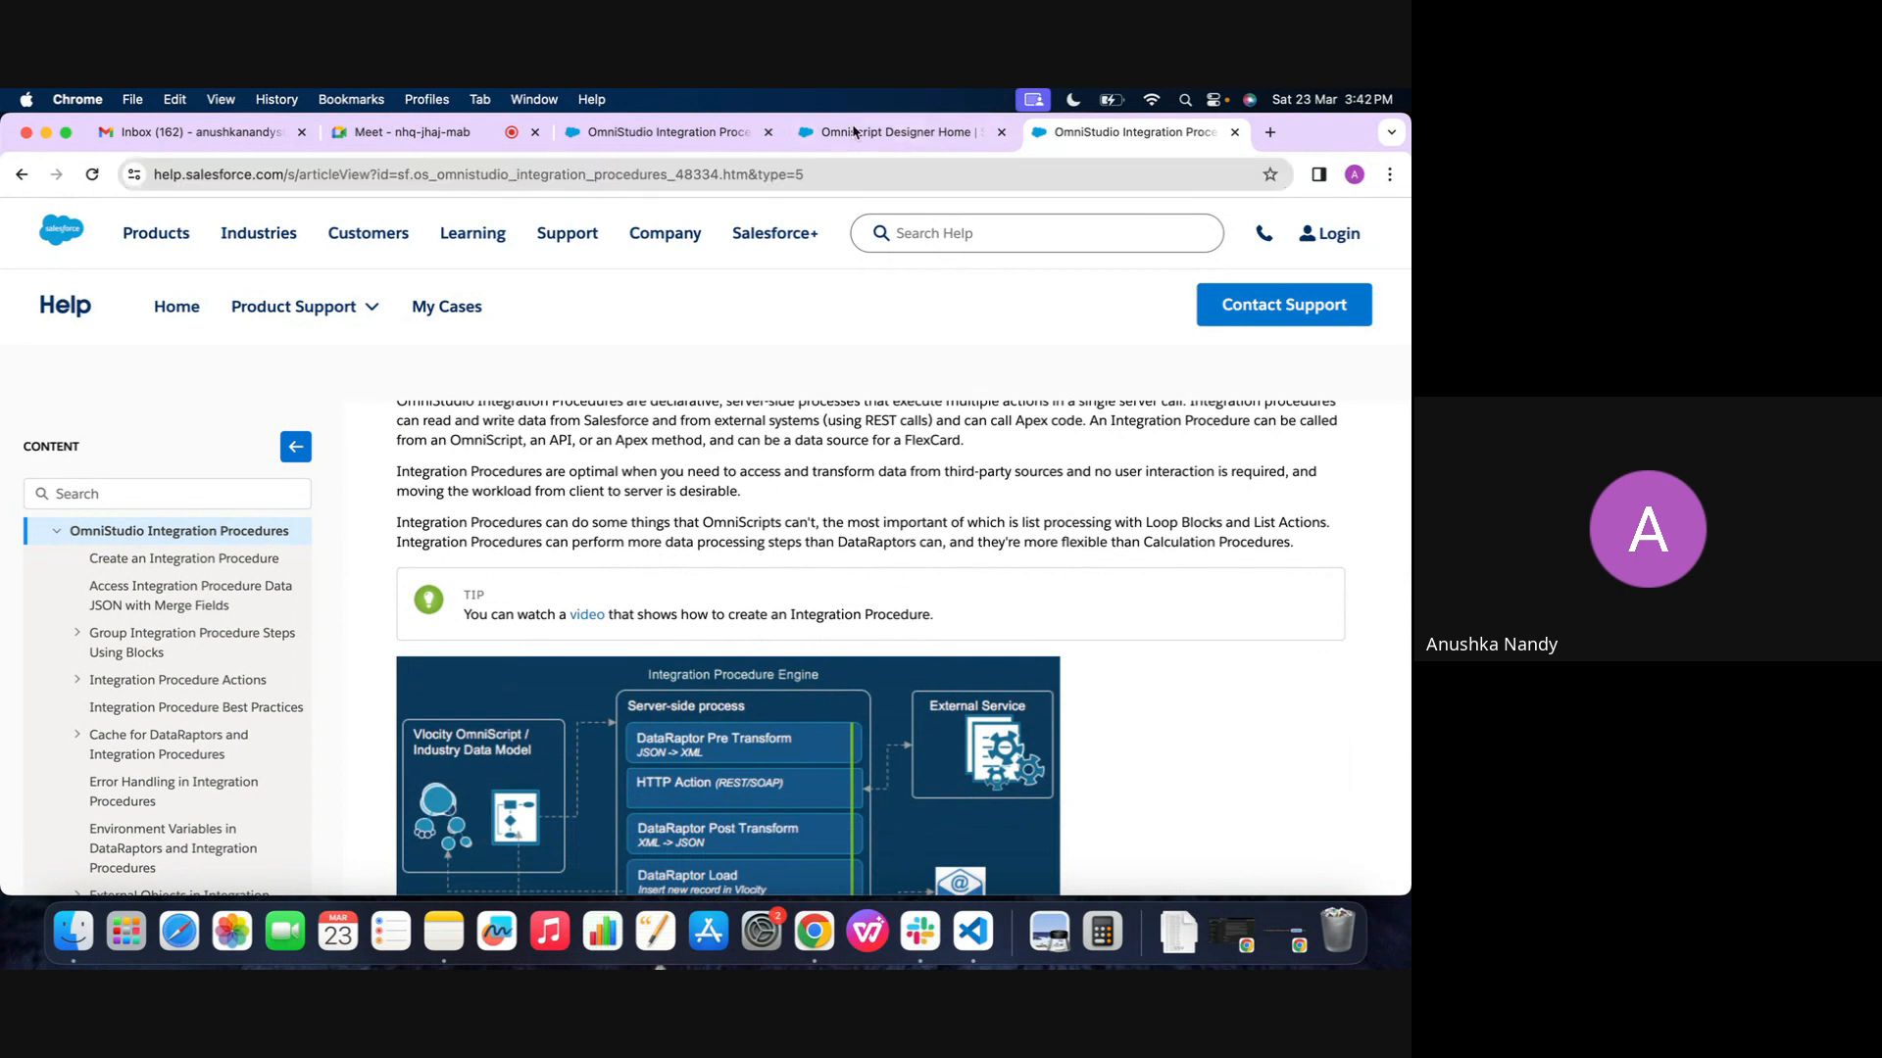
pyautogui.click(862, 134)
pyautogui.click(383, 266)
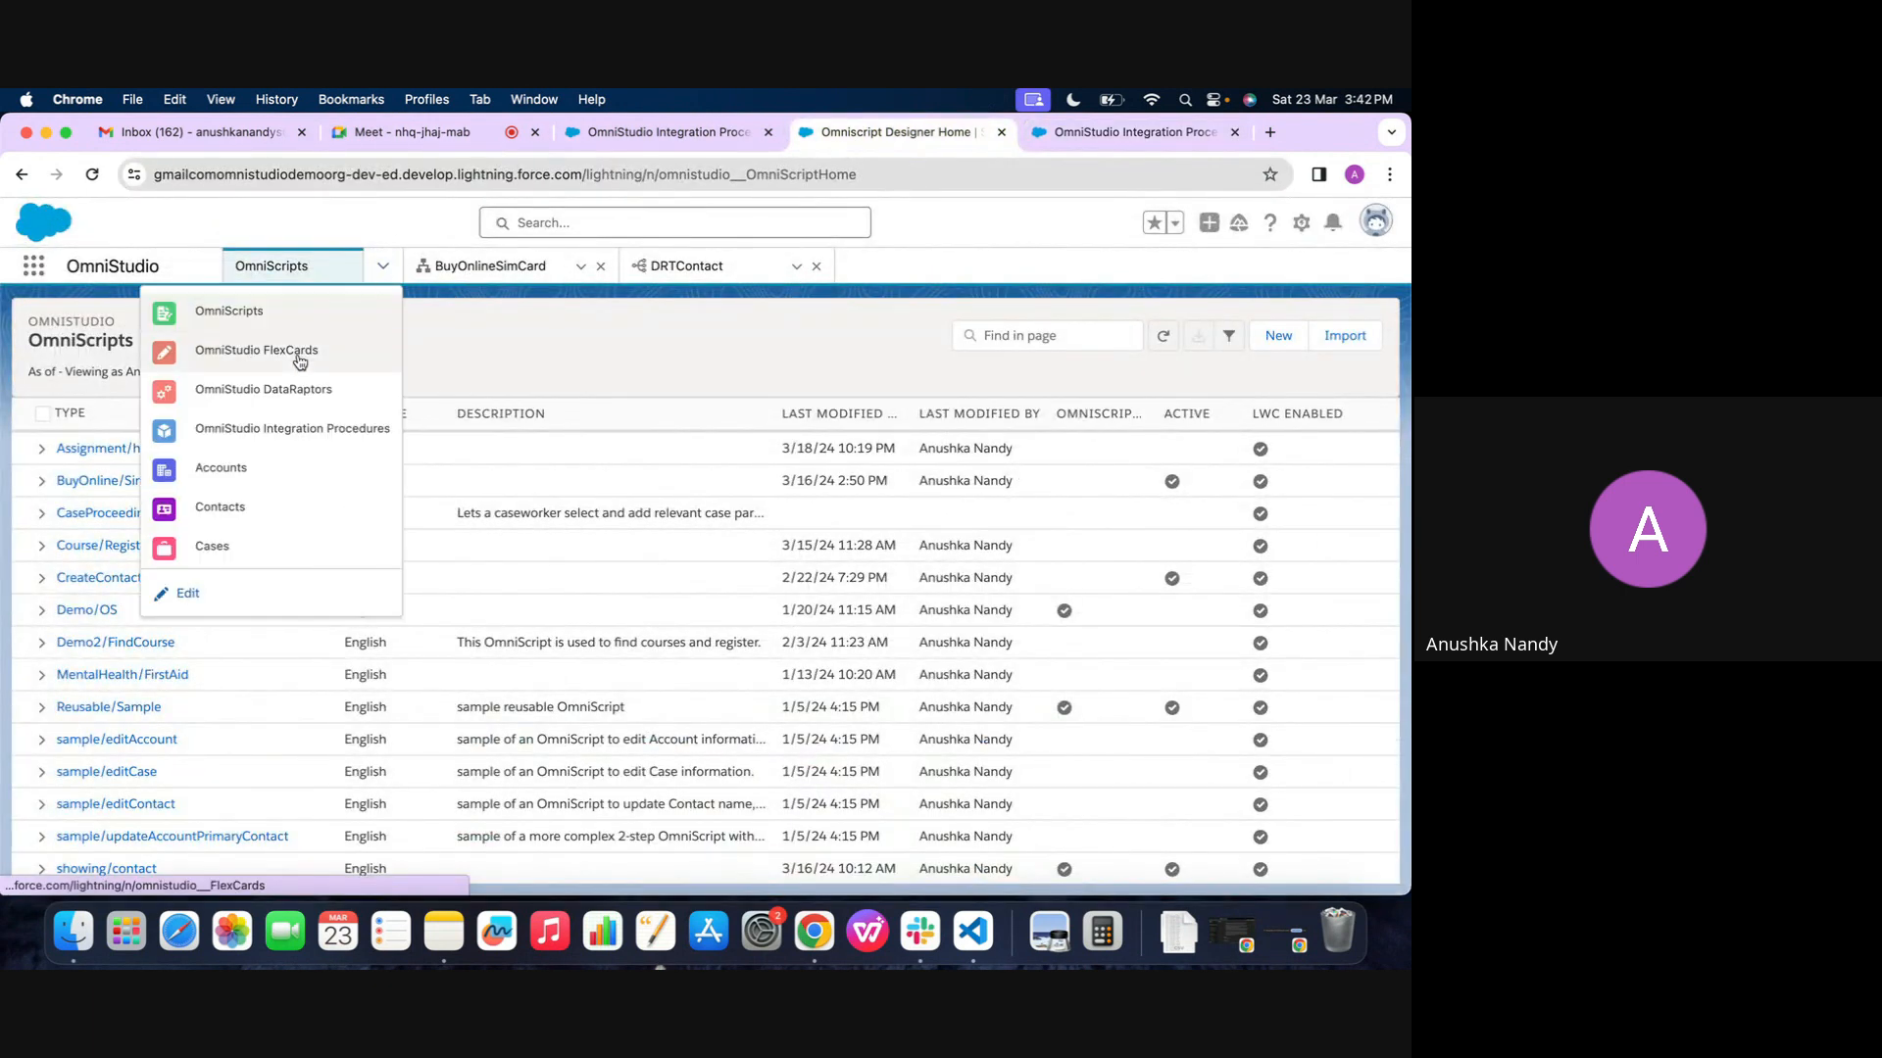
pyautogui.click(243, 419)
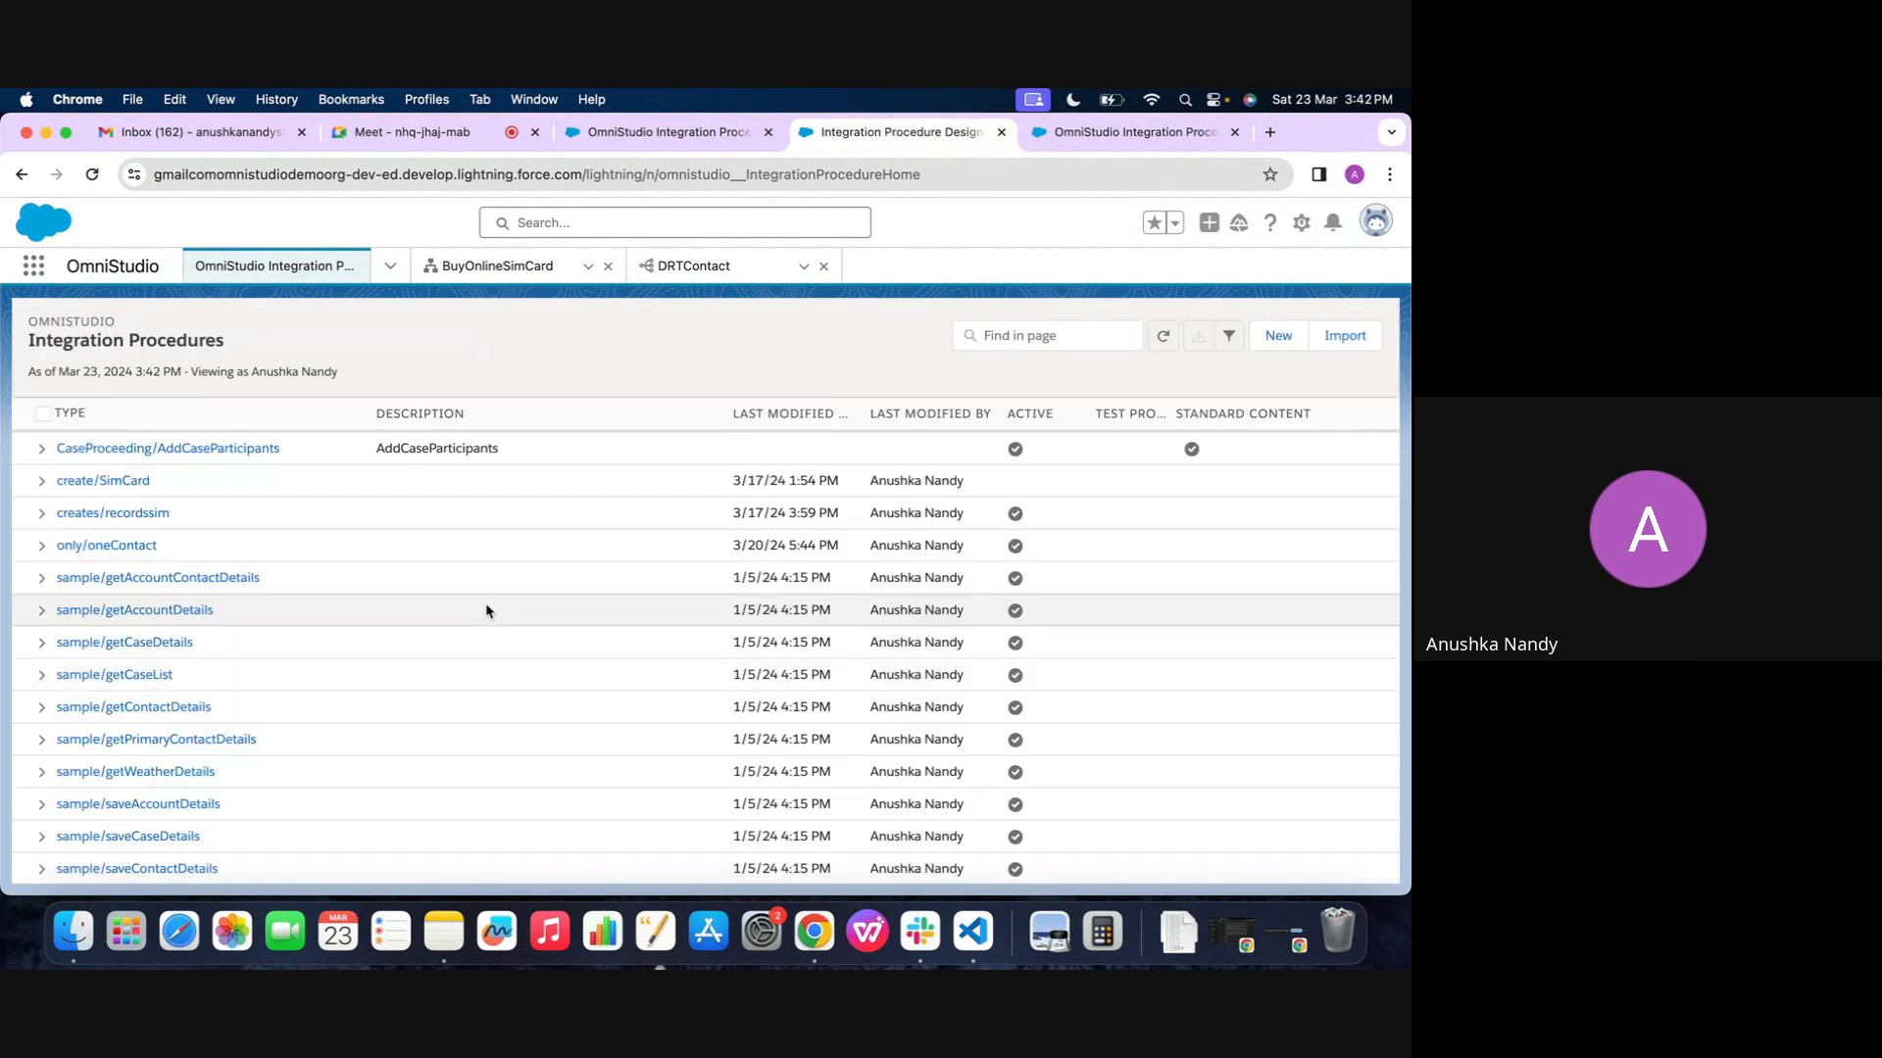
pyautogui.click(1272, 338)
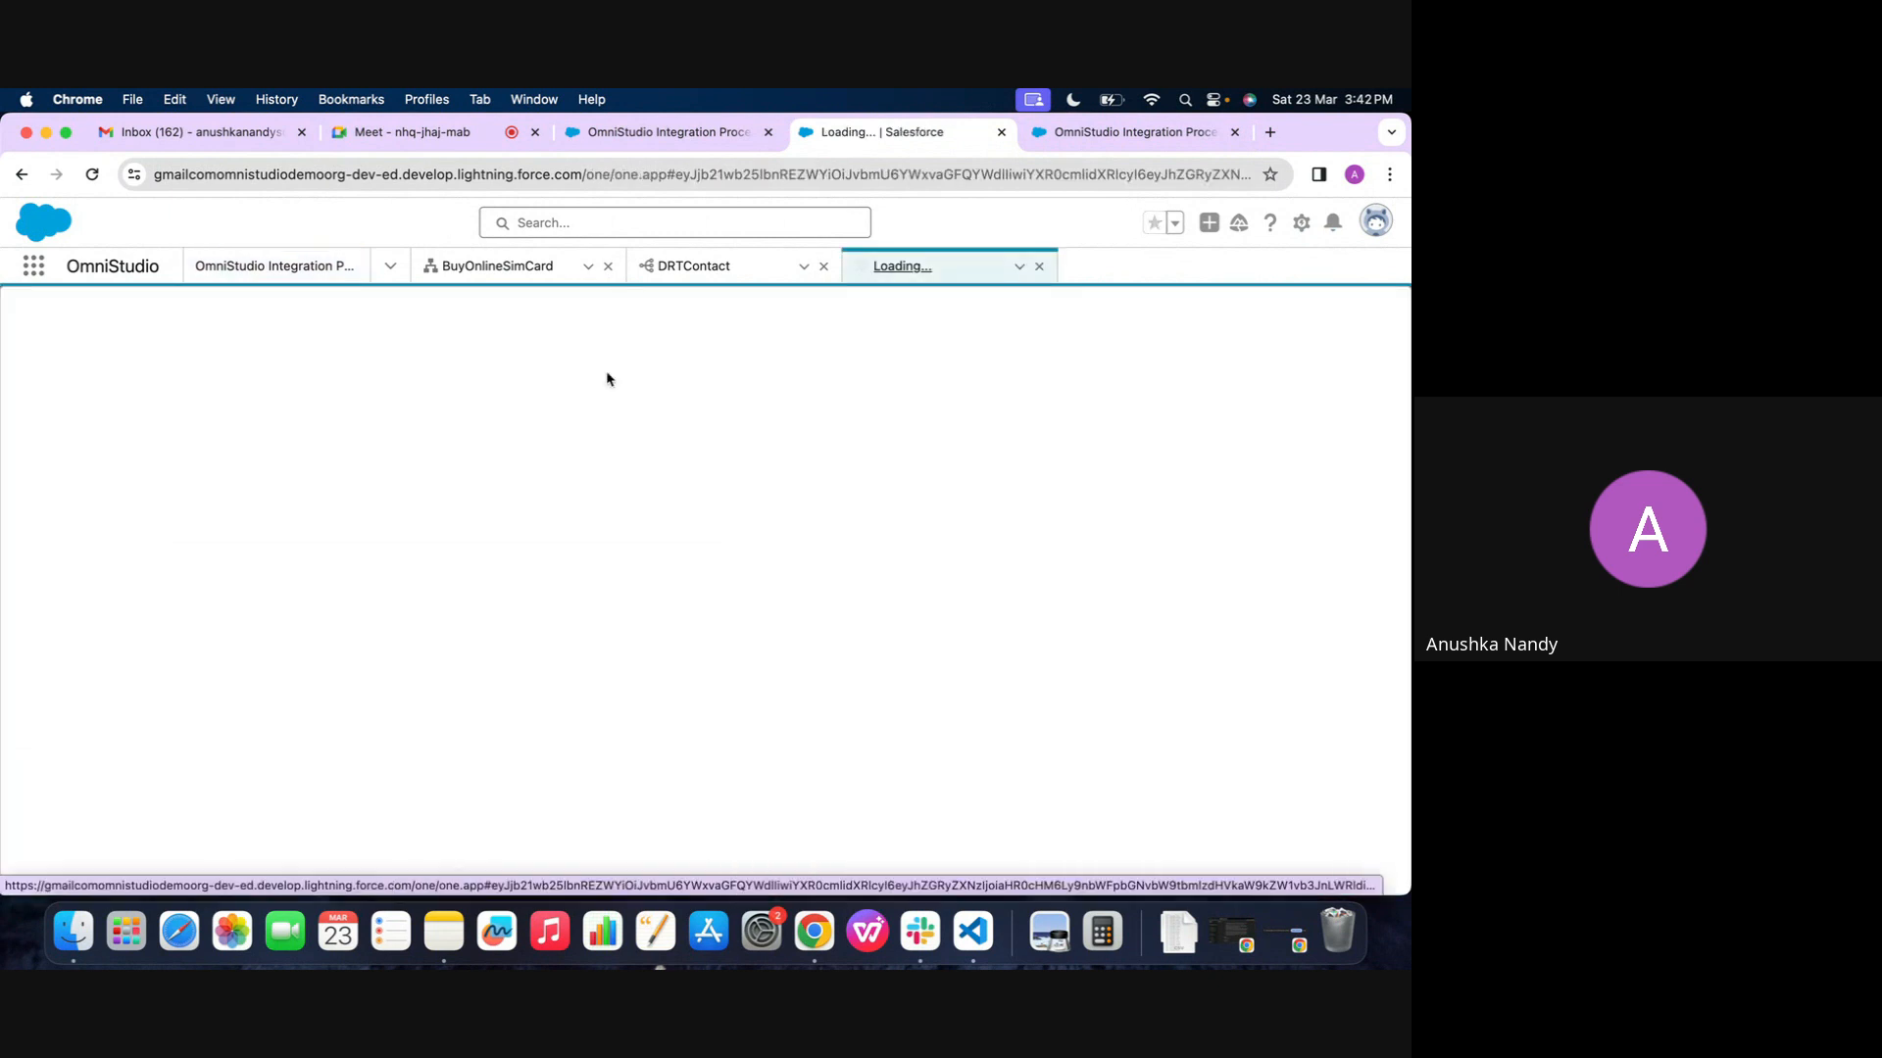
pyautogui.click(390, 266)
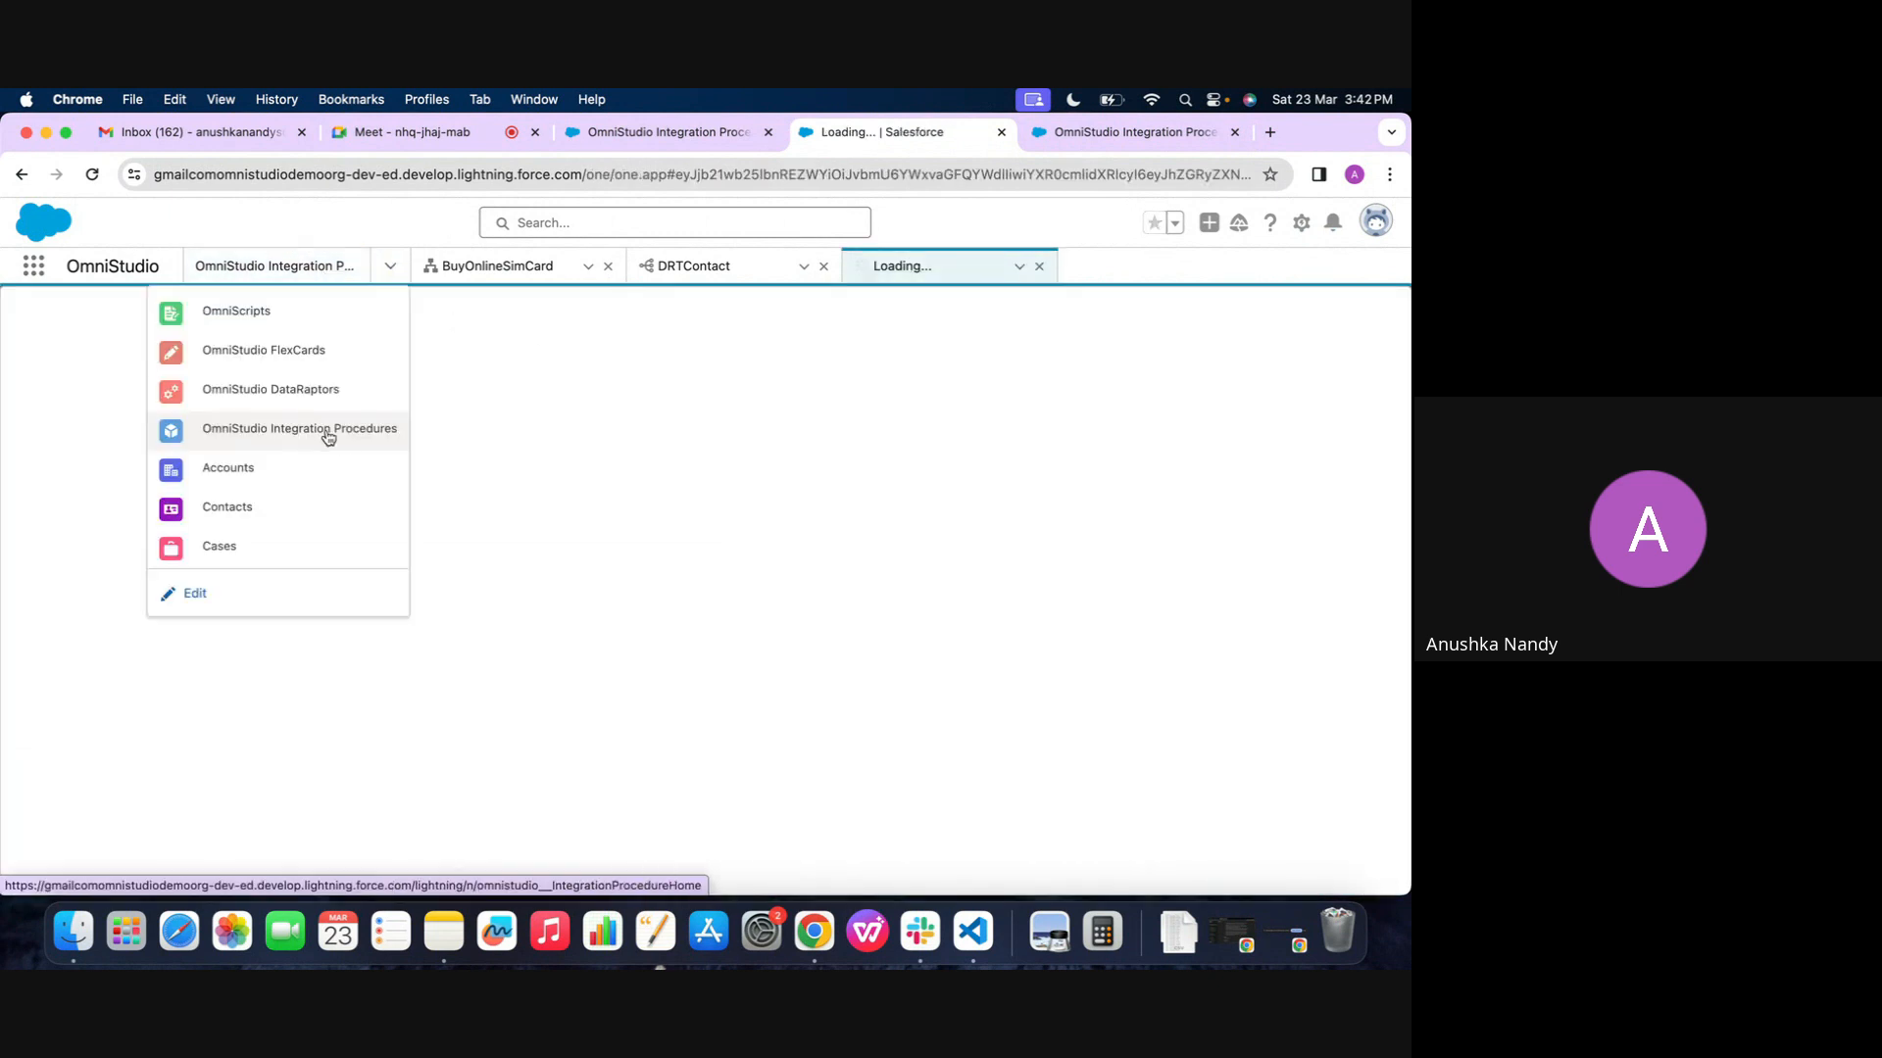
pyautogui.click(387, 270)
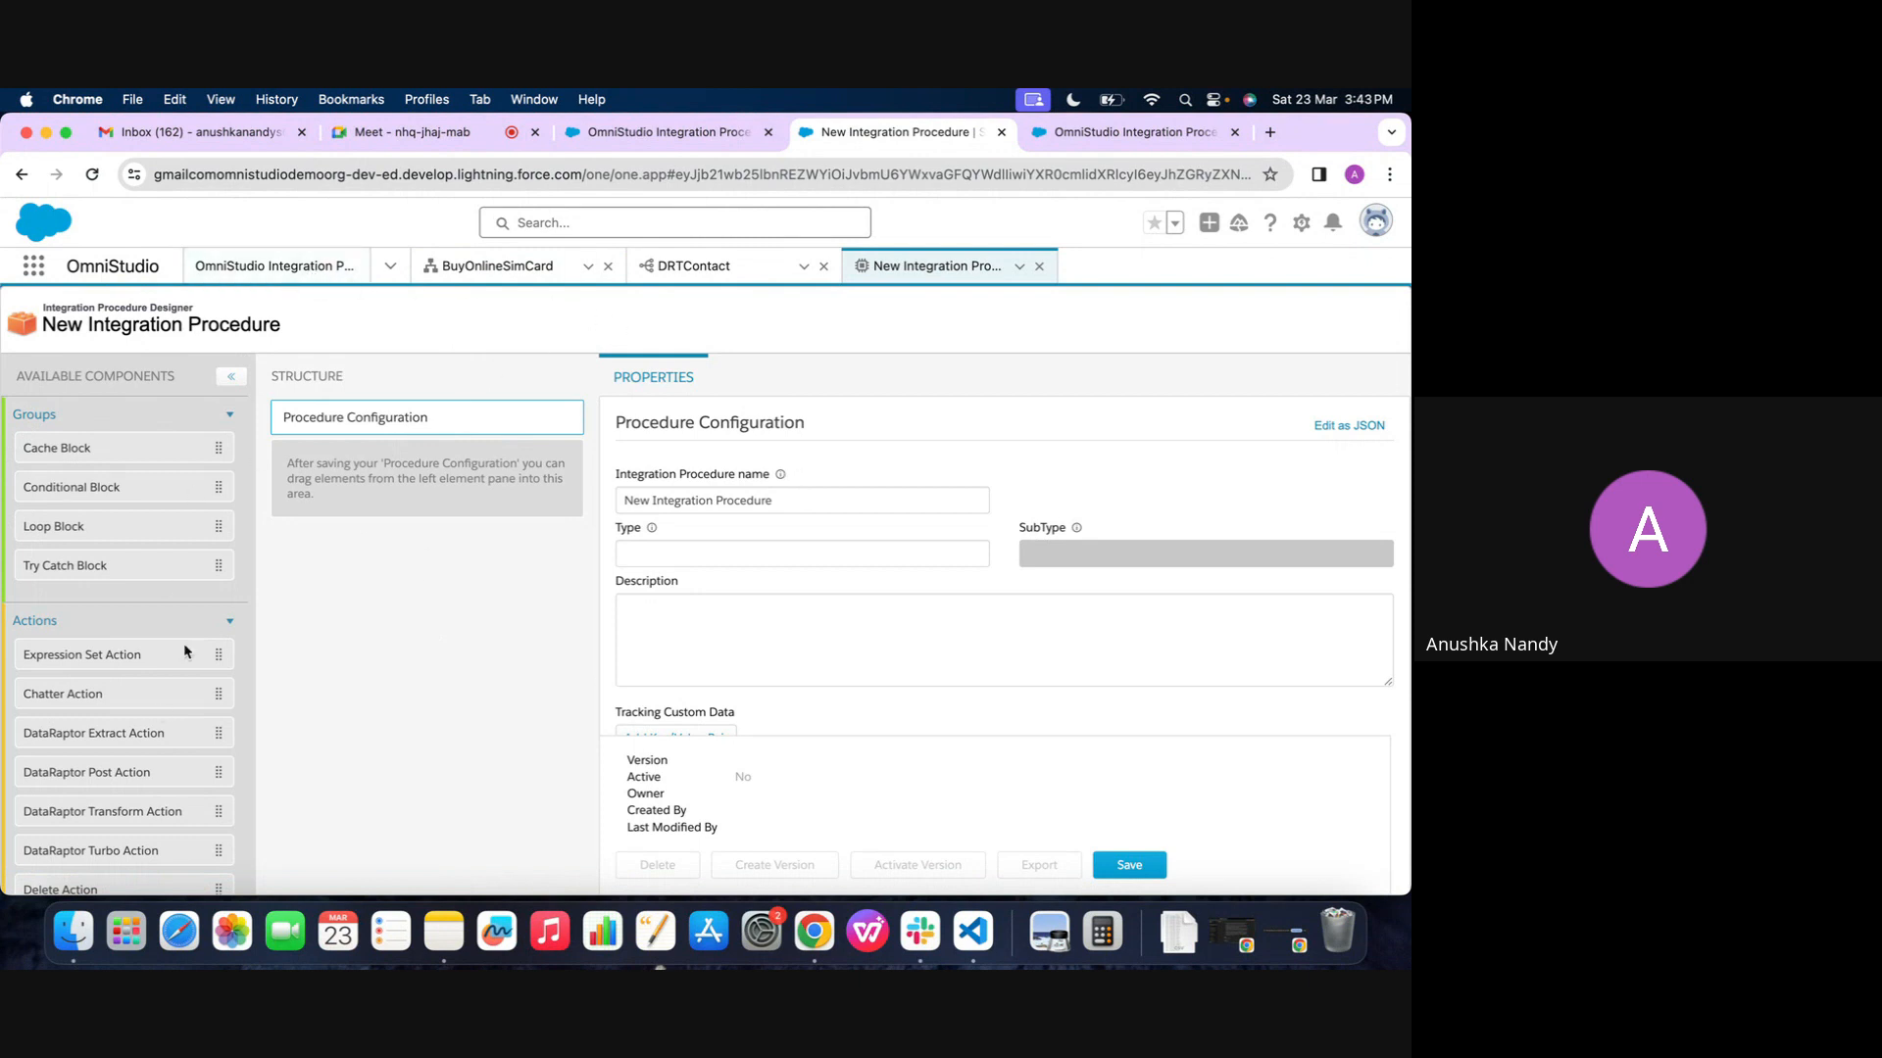
# Name the integration procedure Demo IP, with Type Demo and SubType IP
pyautogui.scroll(-10, 704, 625)
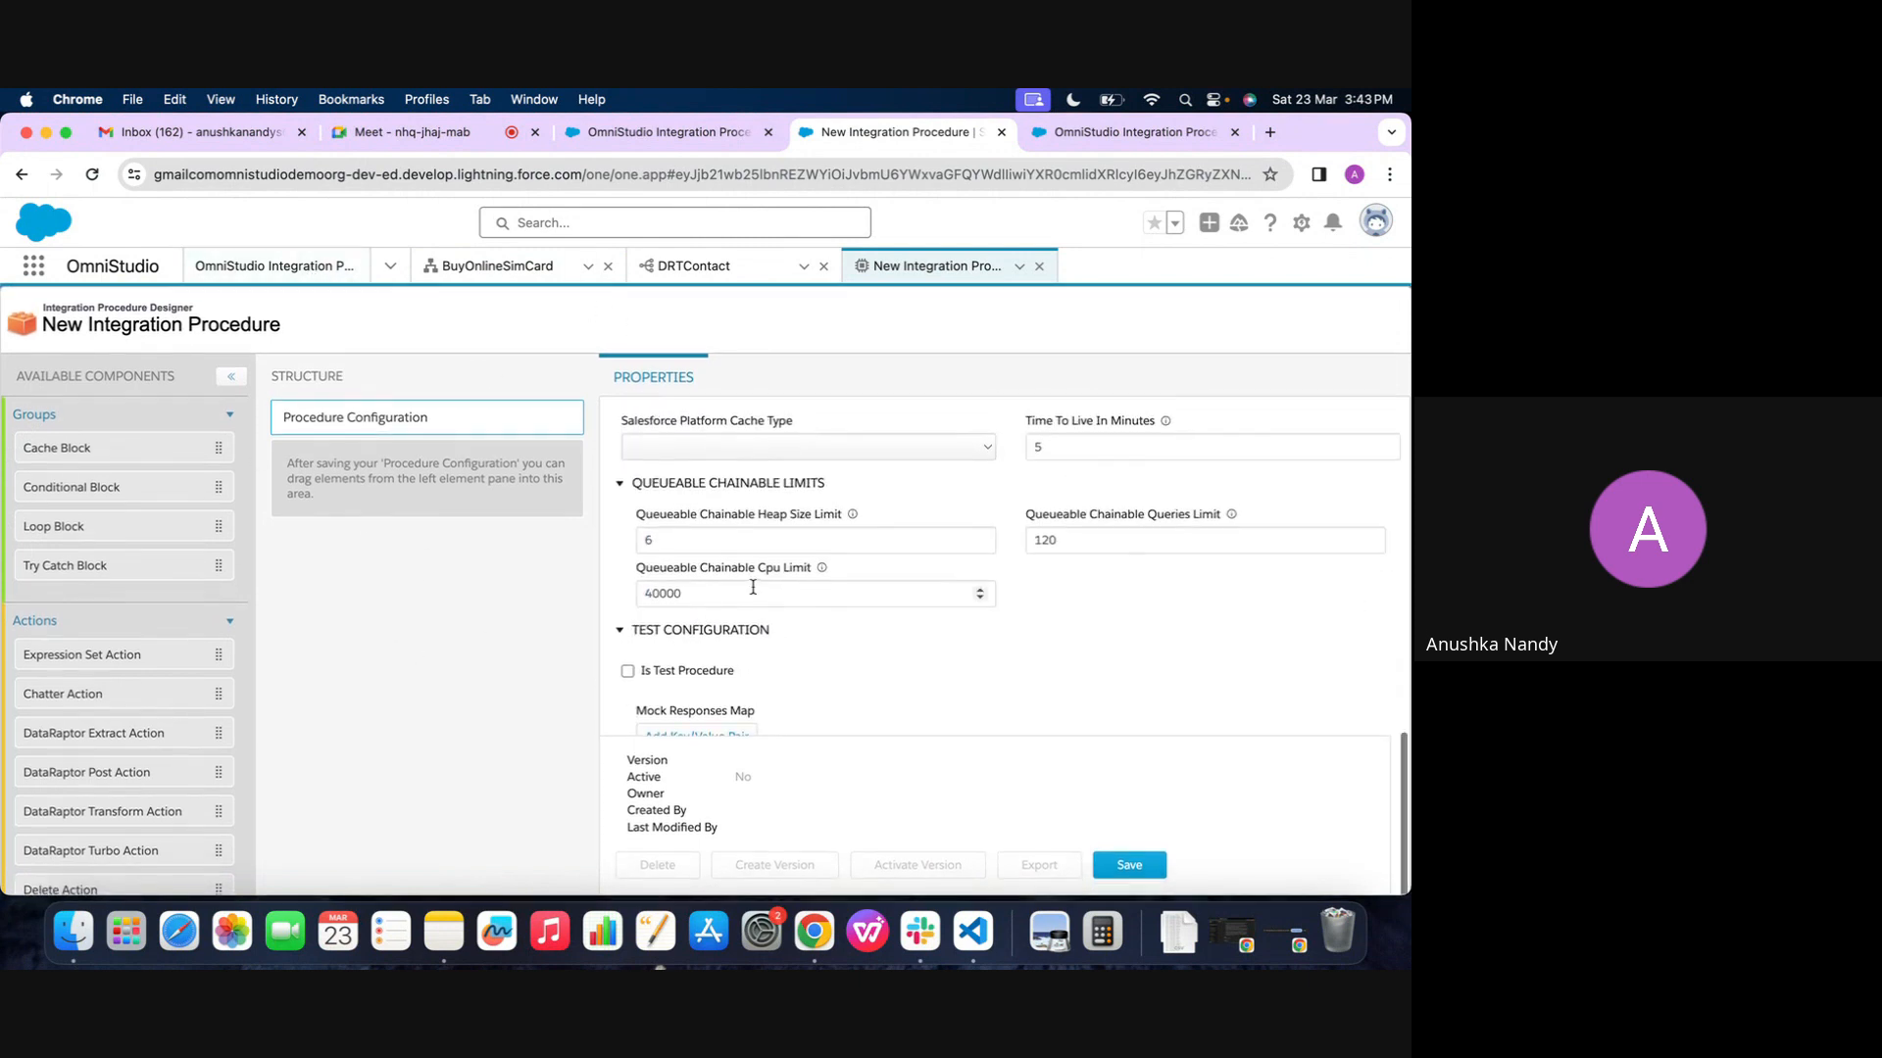
pyautogui.scroll(10, 744, 602)
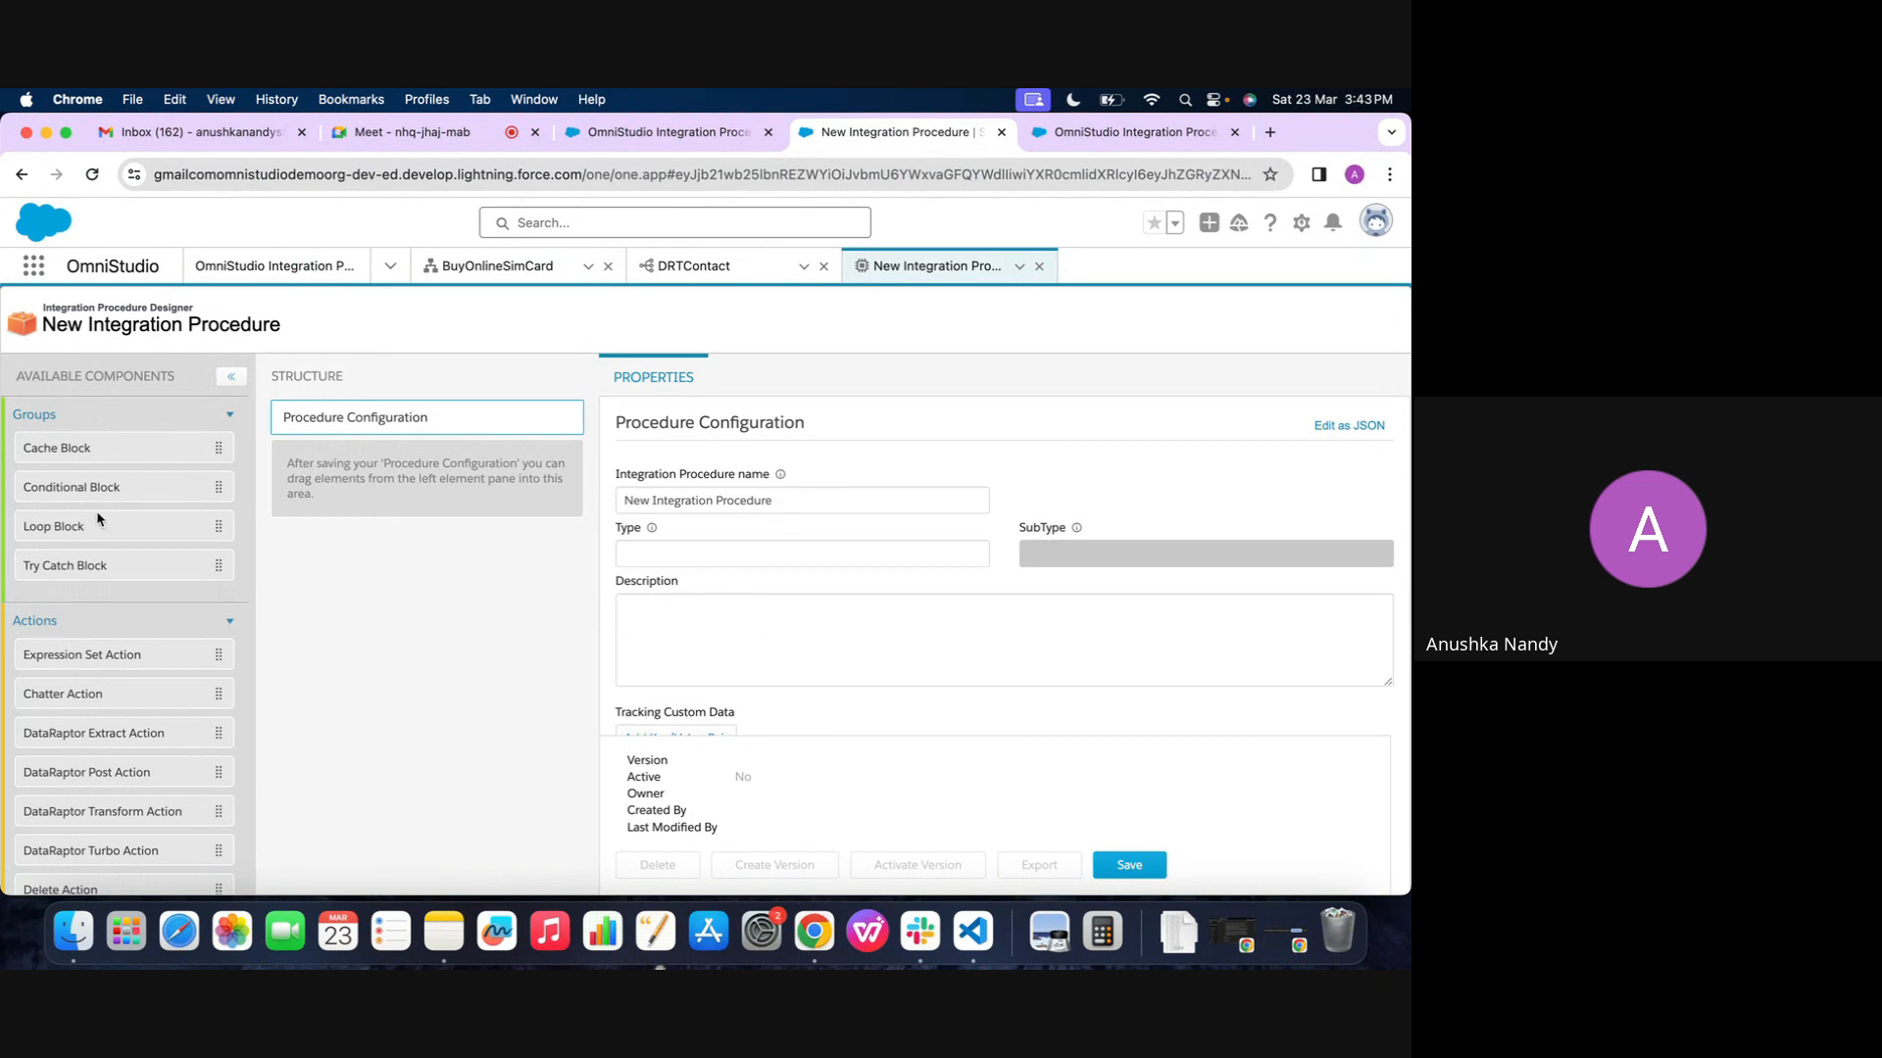
pyautogui.scroll(-7, 57, 637)
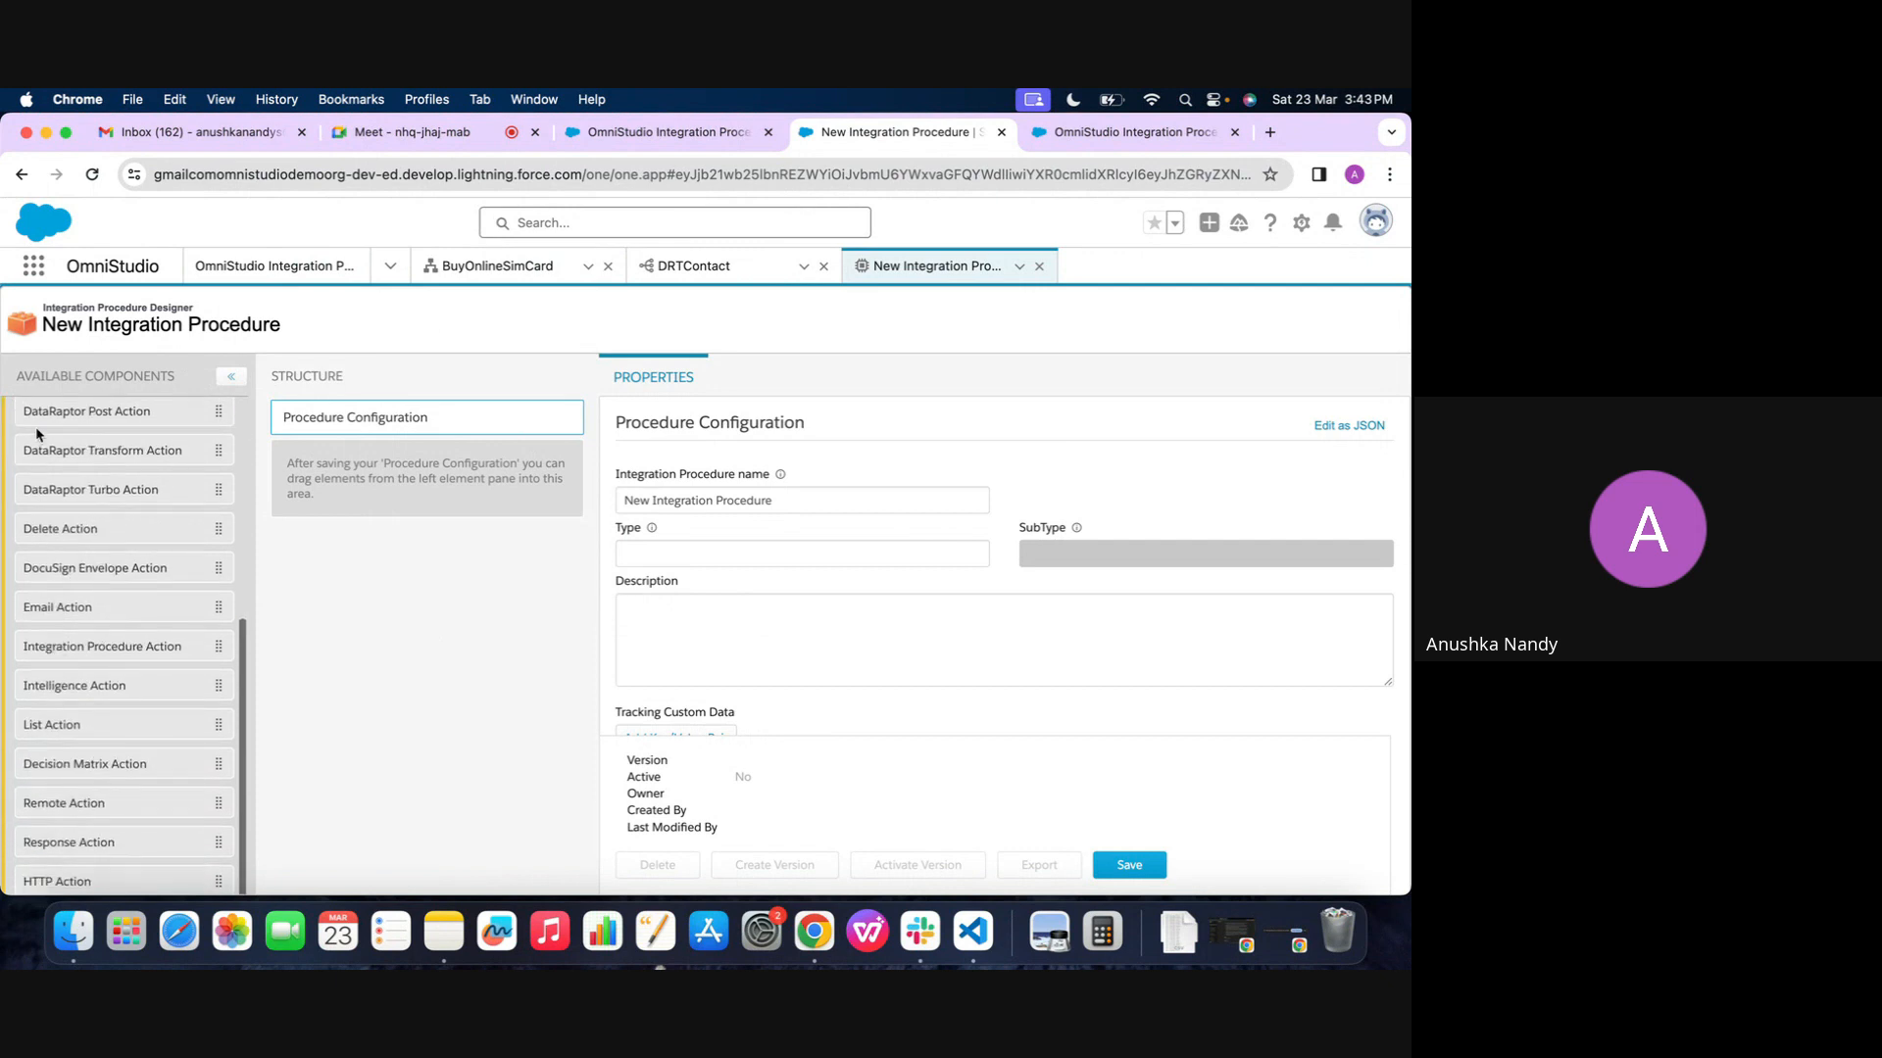
pyautogui.scroll(7, 85, 514)
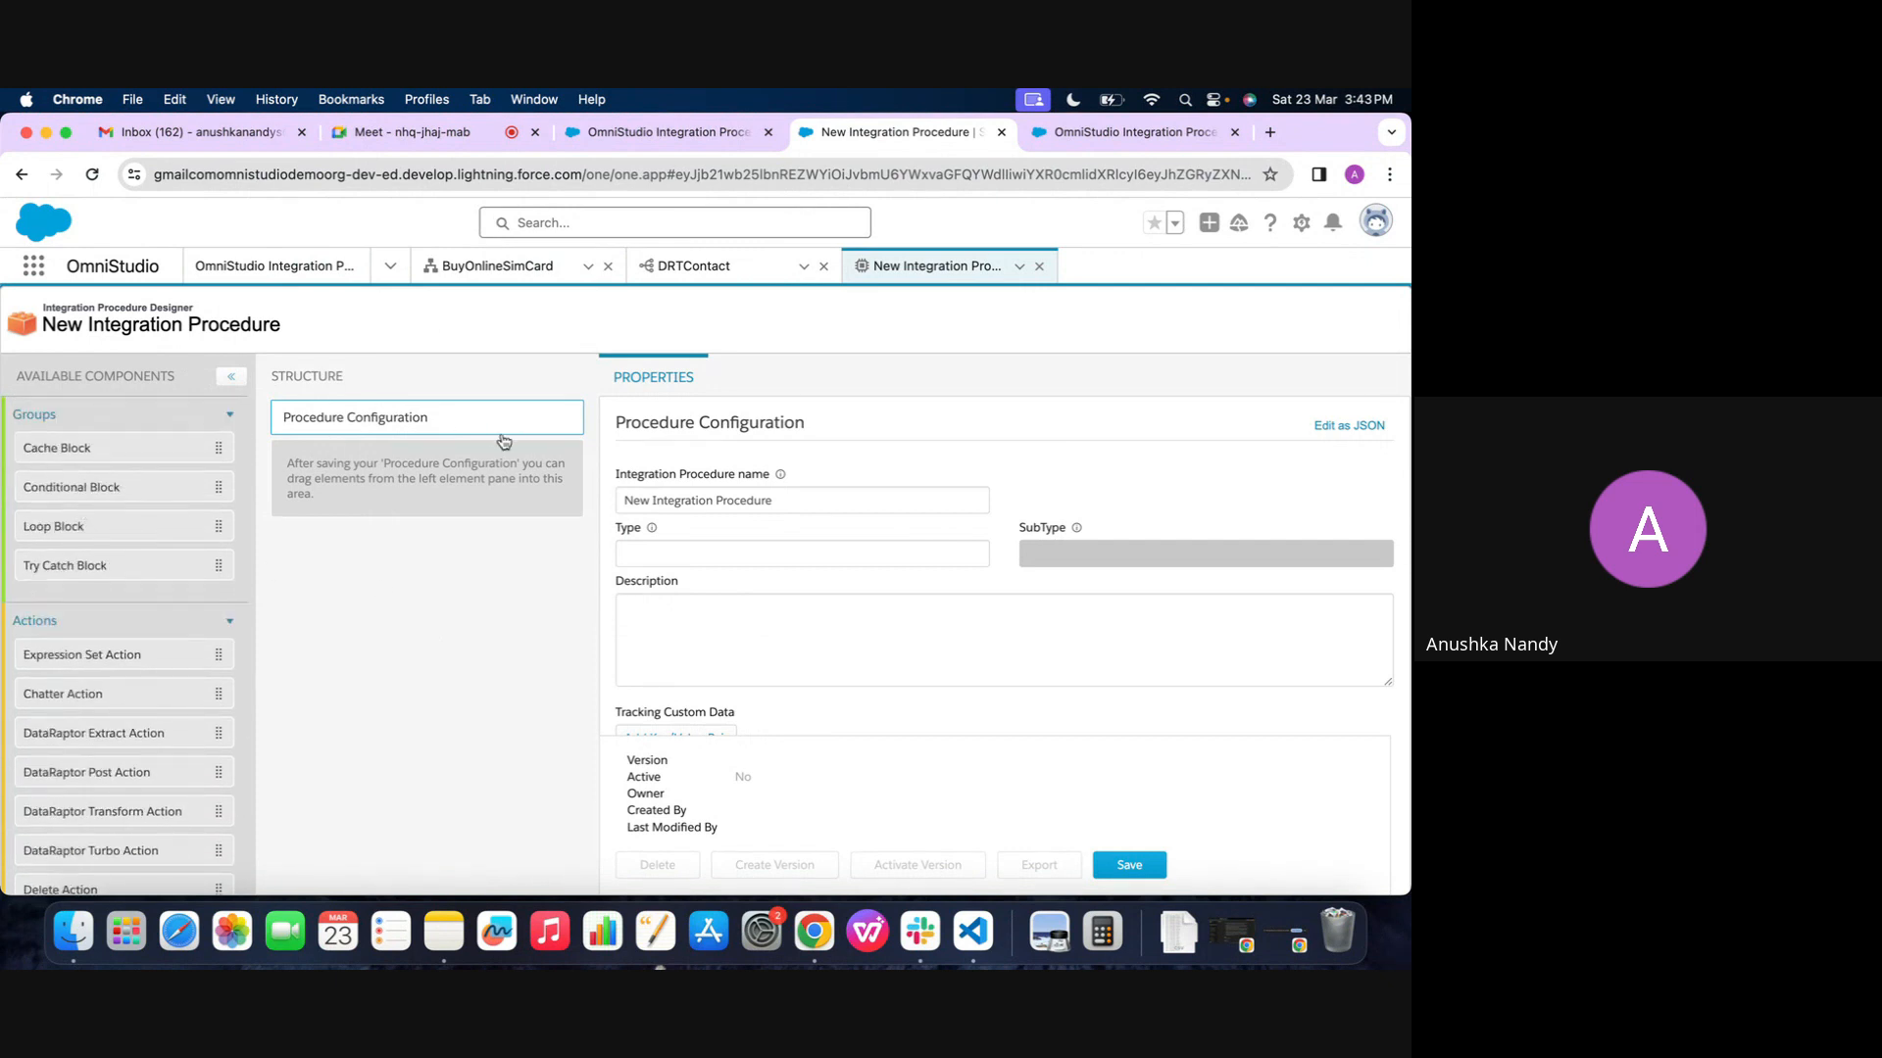
pyautogui.tripleClick(636, 489)
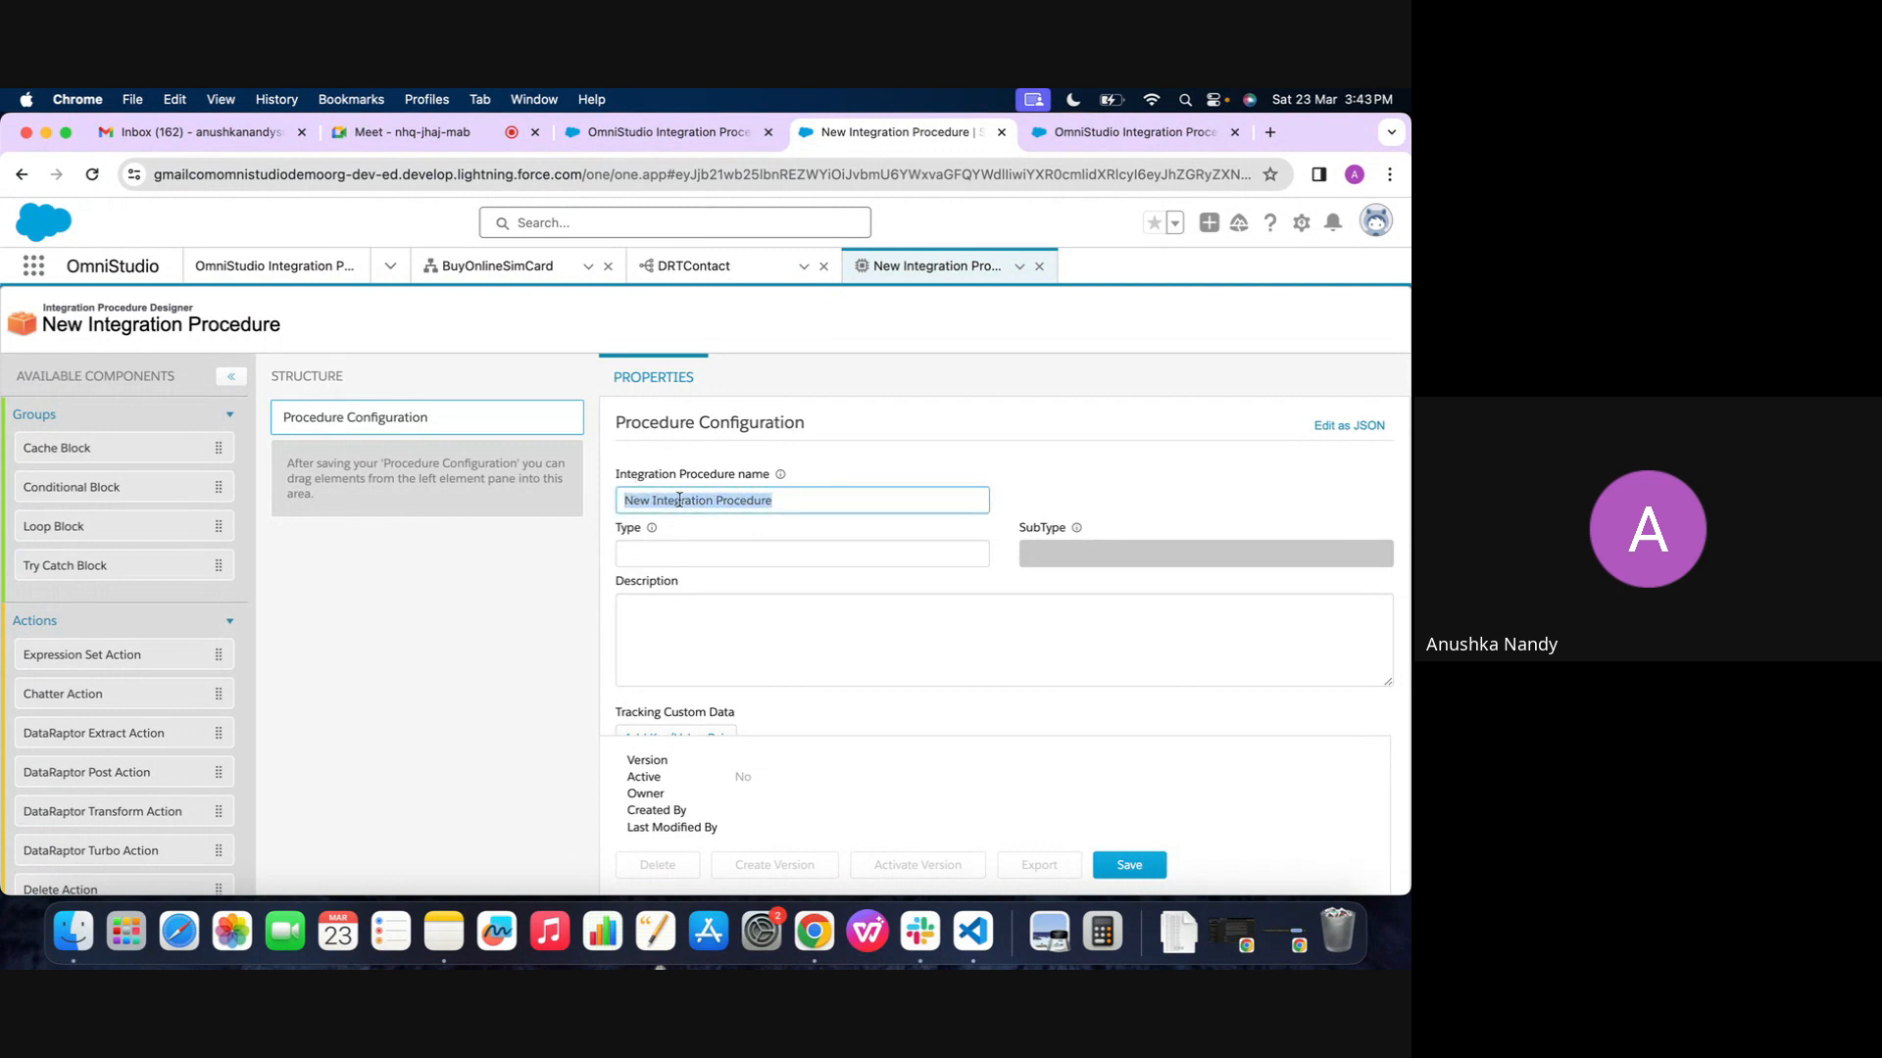
pyautogui.write('De')
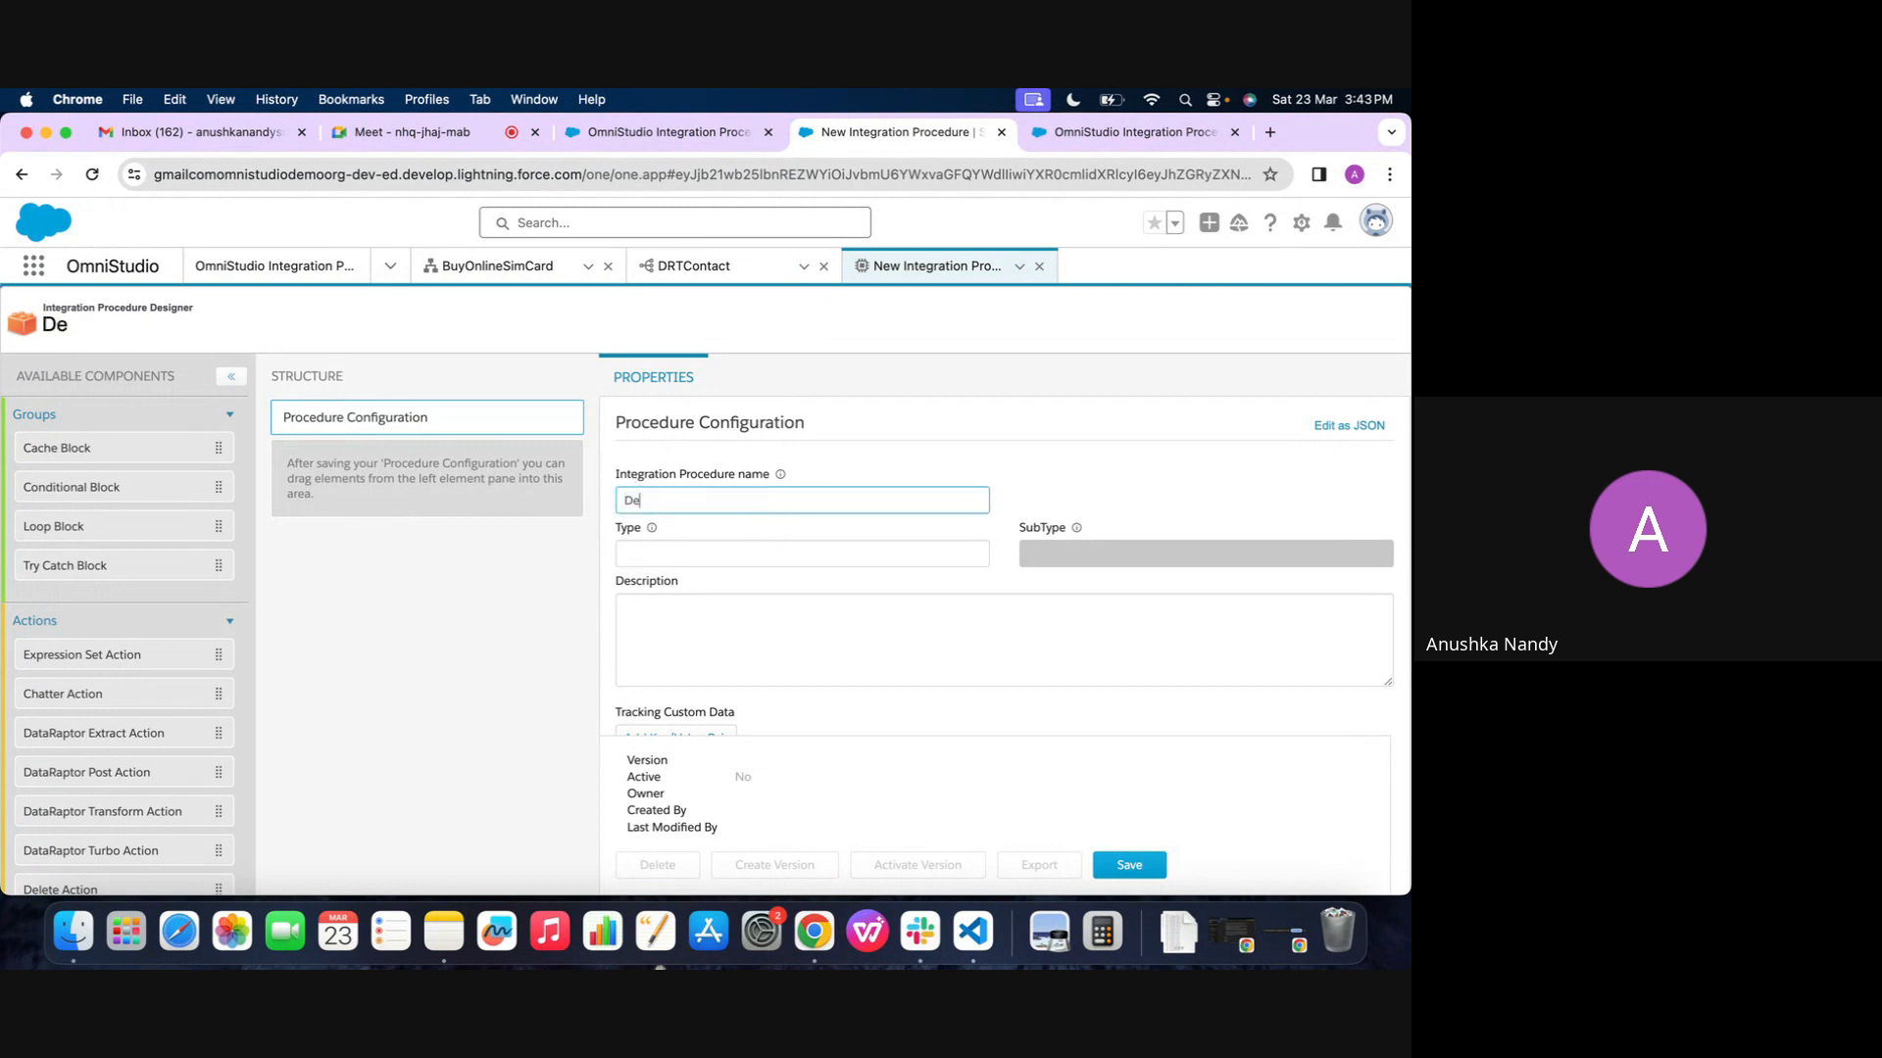
pyautogui.write('mo IP')
pyautogui.click(691, 554)
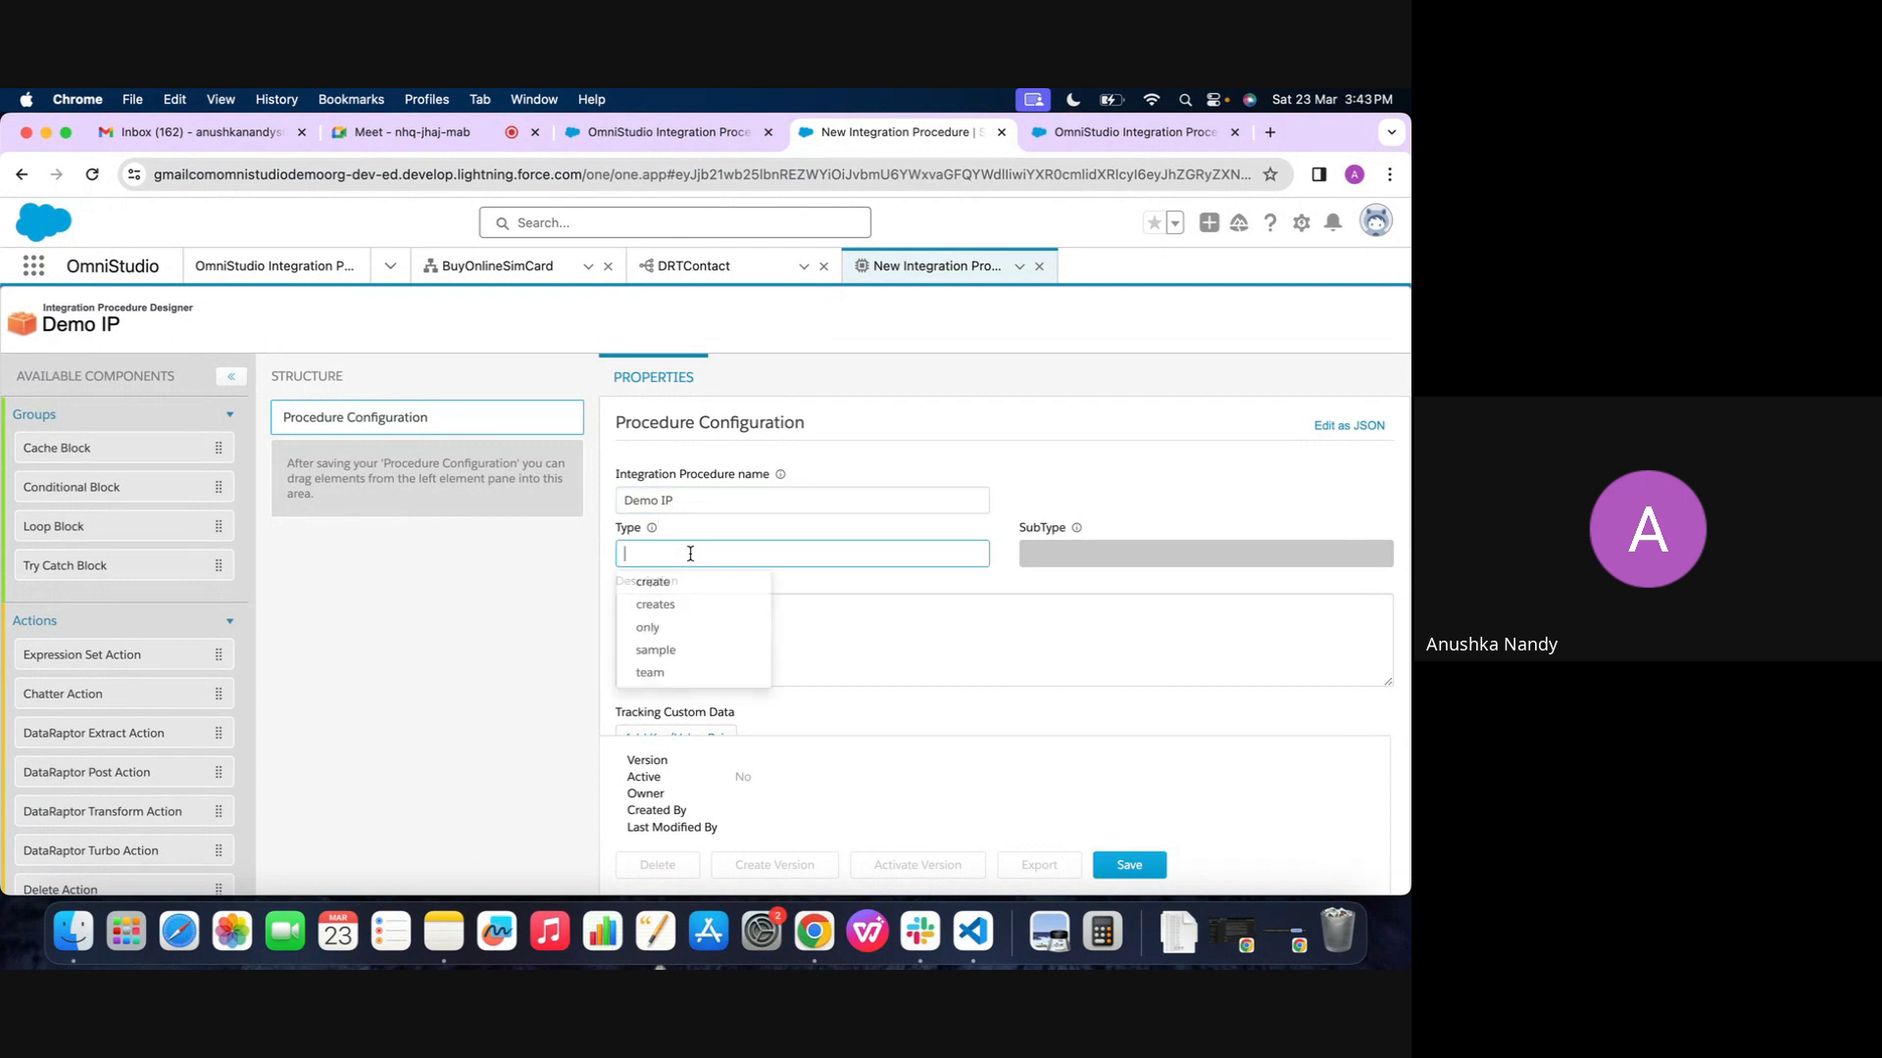
pyautogui.write('Demo')
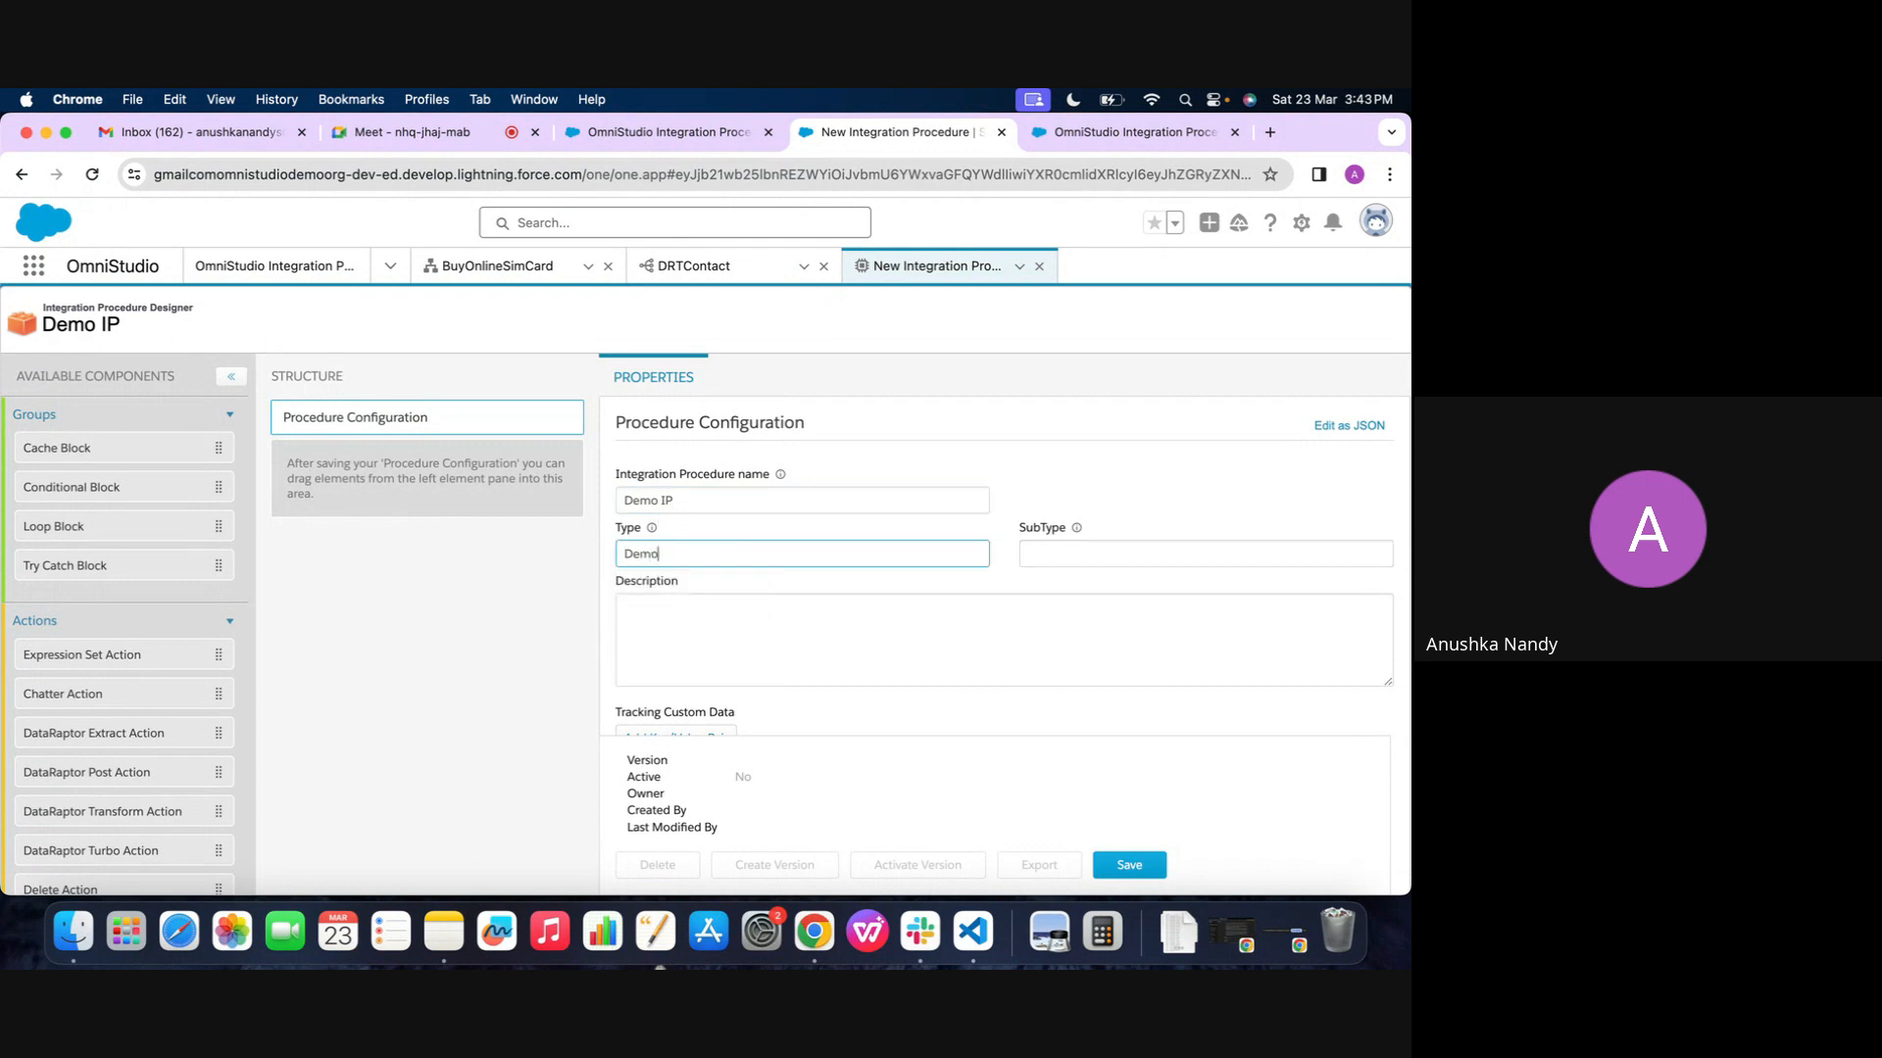
pyautogui.press('Tab')
pyautogui.write('IP')
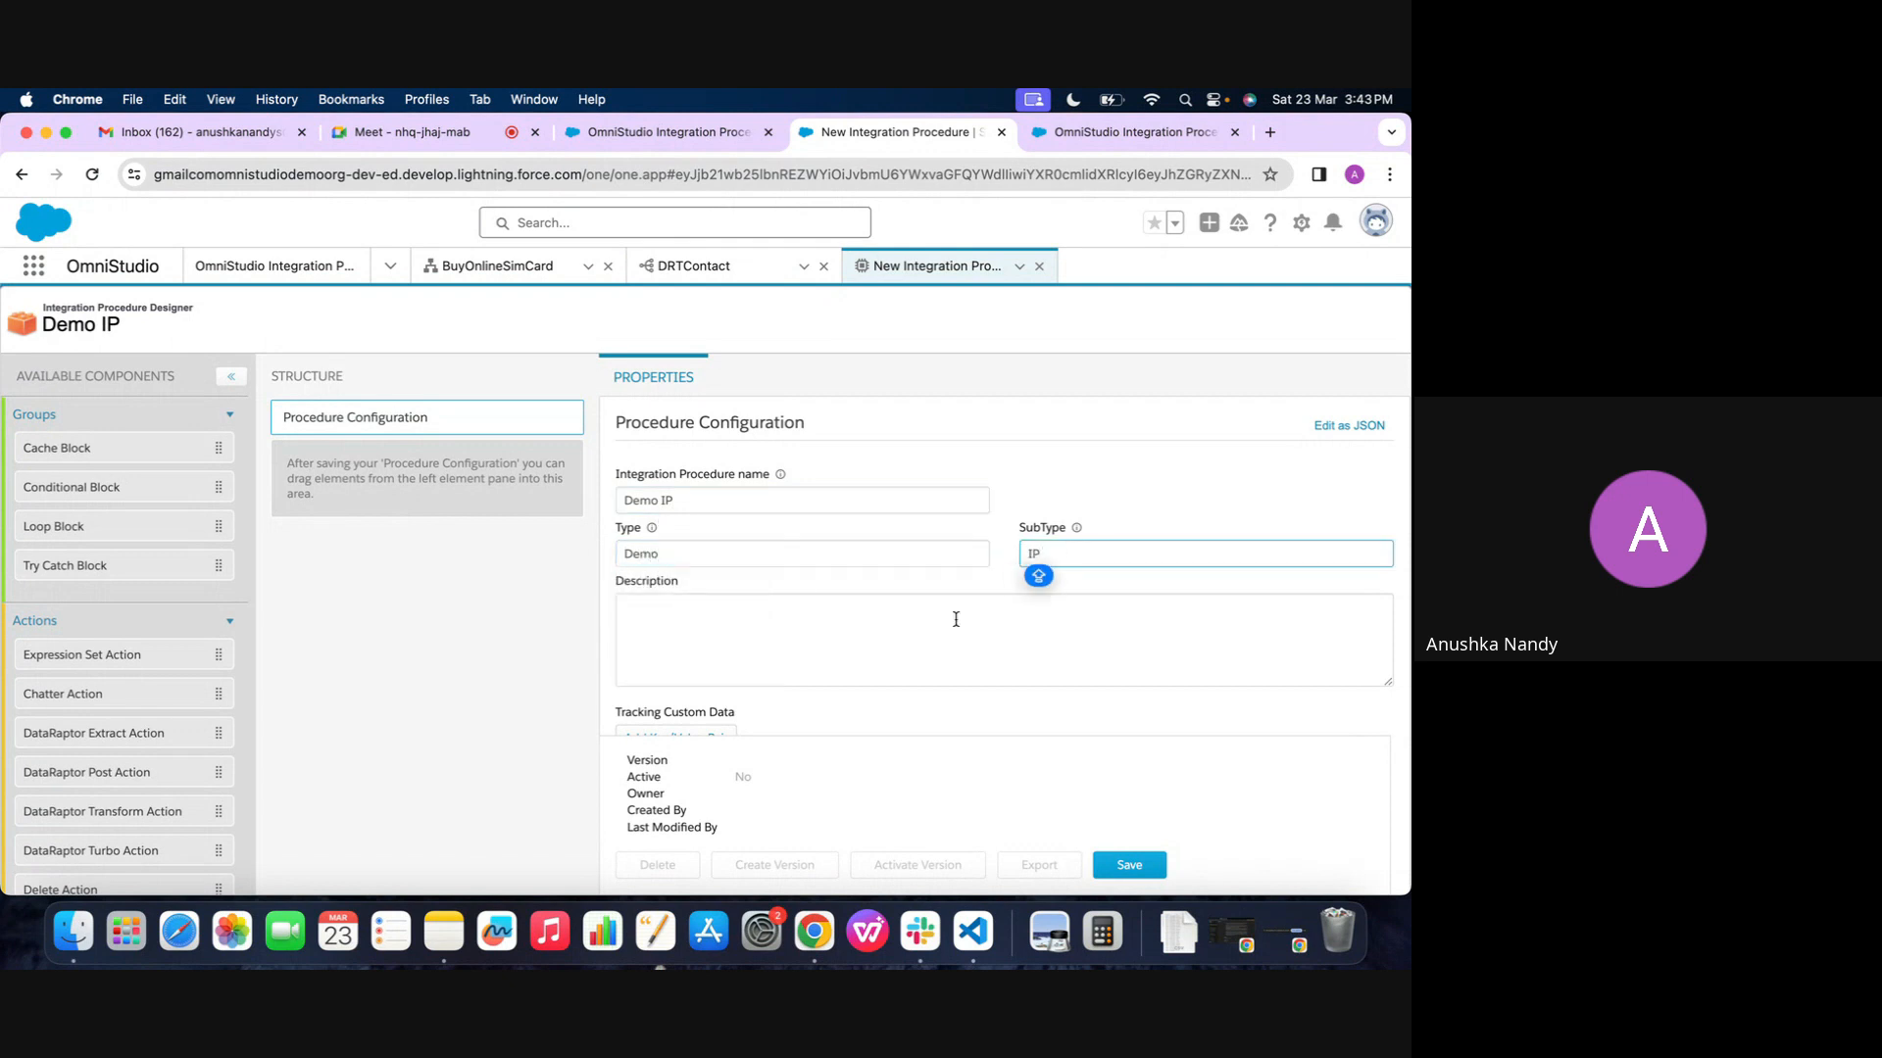
# Review the procedure's chainable, cache, queueable and test configuration settings, and the available group and action components
pyautogui.scroll(-2, 921, 627)
pyautogui.scroll(-5, 909, 635)
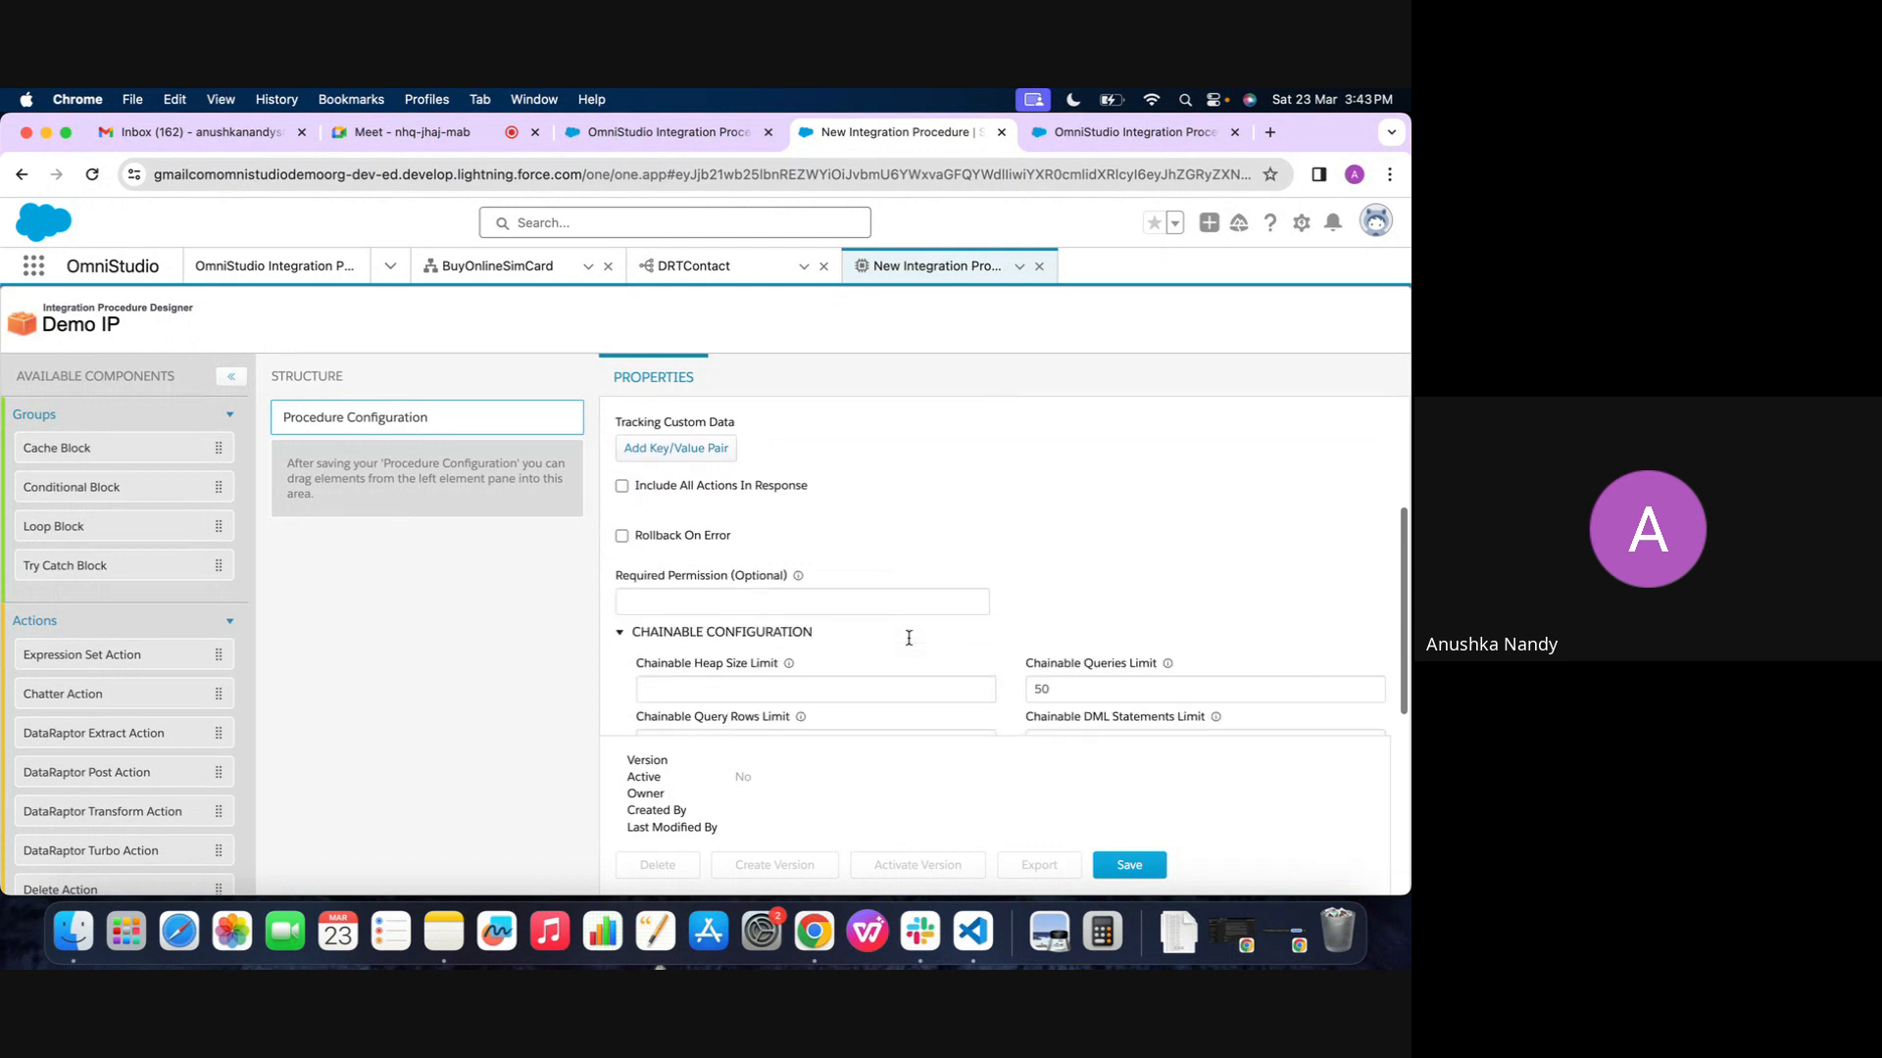
pyautogui.scroll(-2, 720, 585)
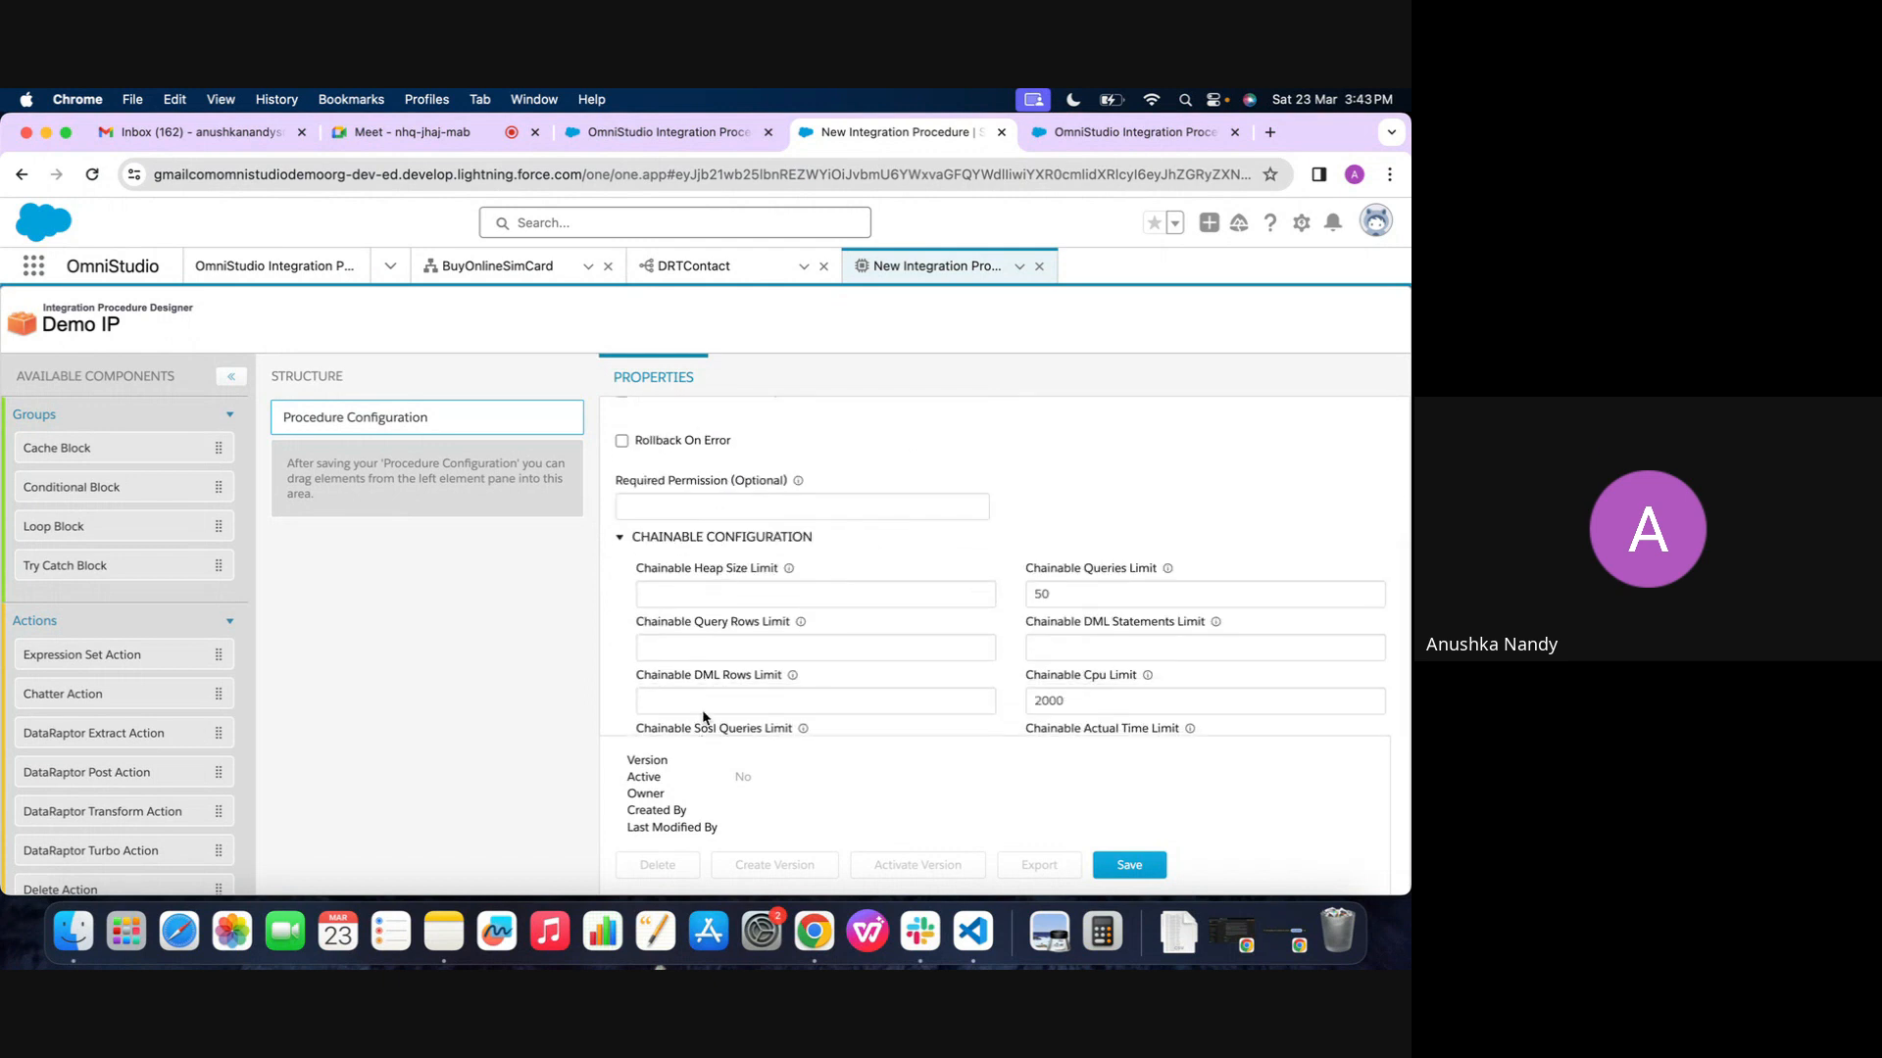
pyautogui.scroll(-5, 677, 627)
pyautogui.scroll(-6, 671, 404)
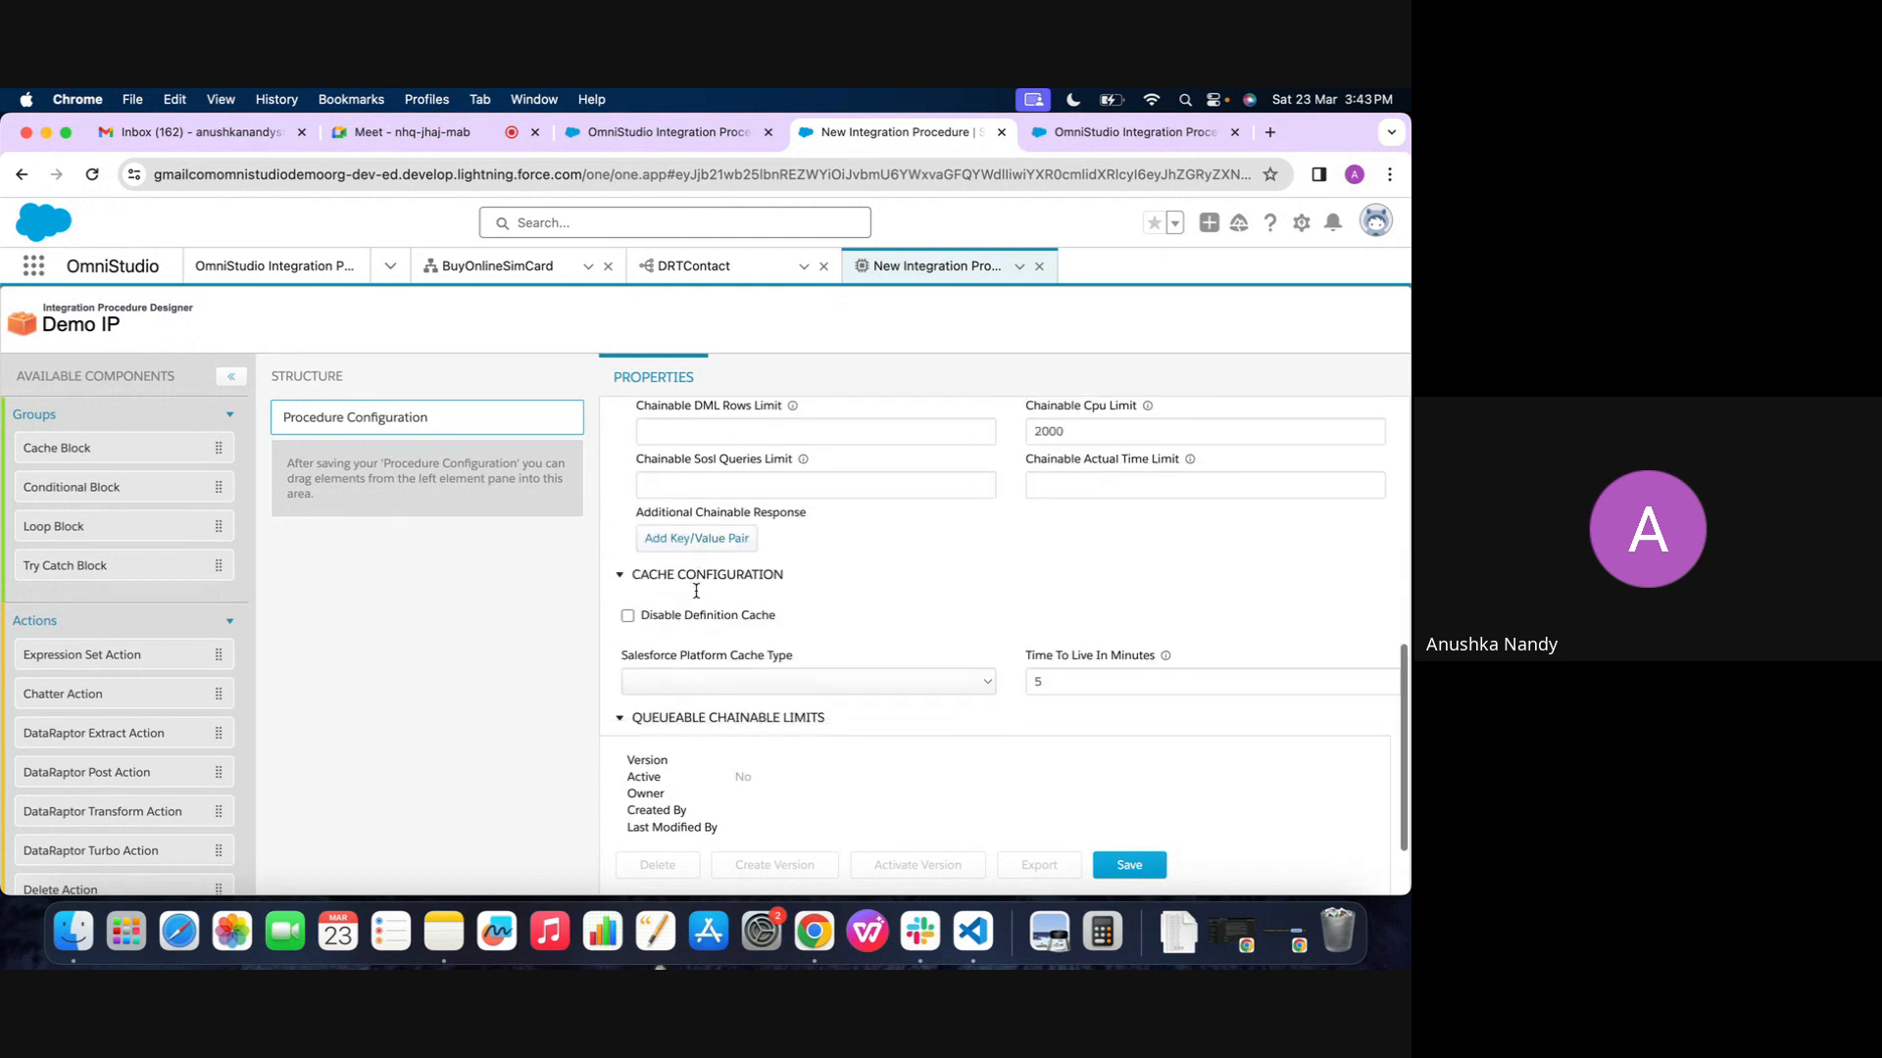
pyautogui.scroll(15, 698, 515)
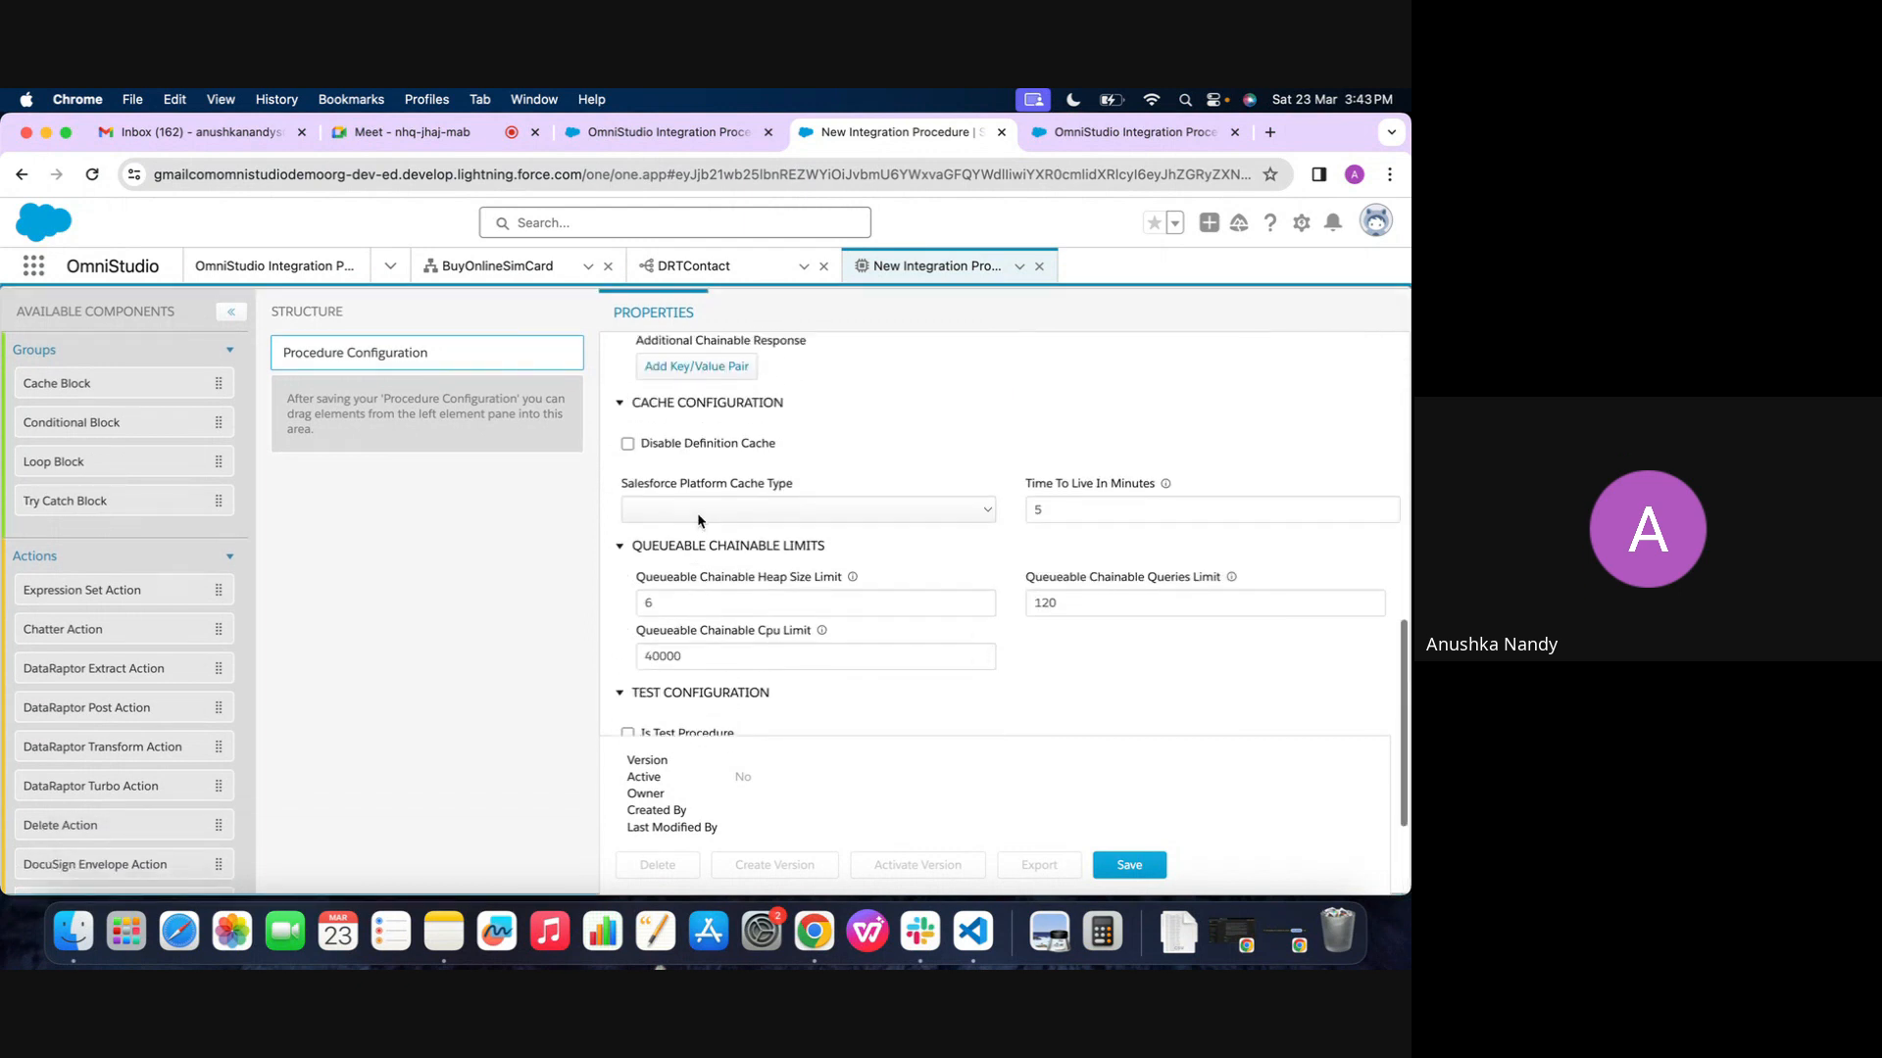
pyautogui.scroll(-12, 707, 520)
pyautogui.scroll(-4, 706, 520)
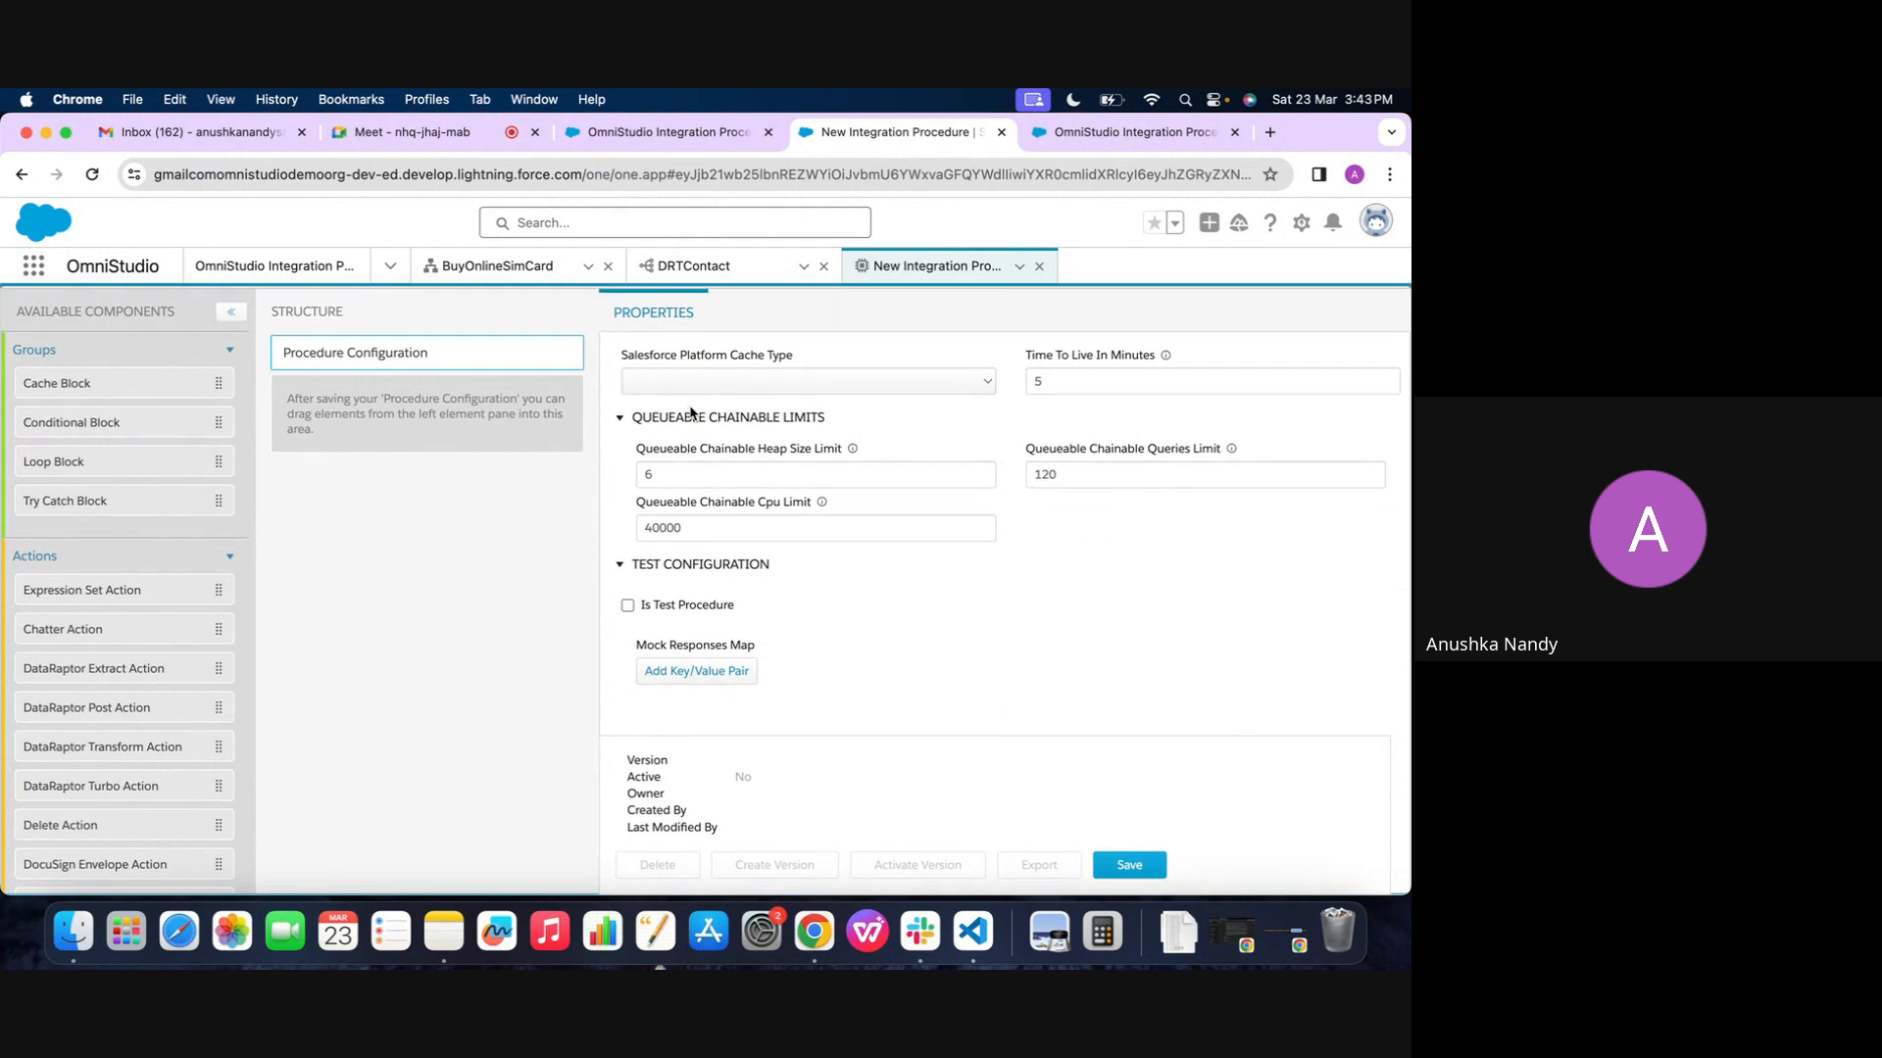
pyautogui.scroll(8, 844, 604)
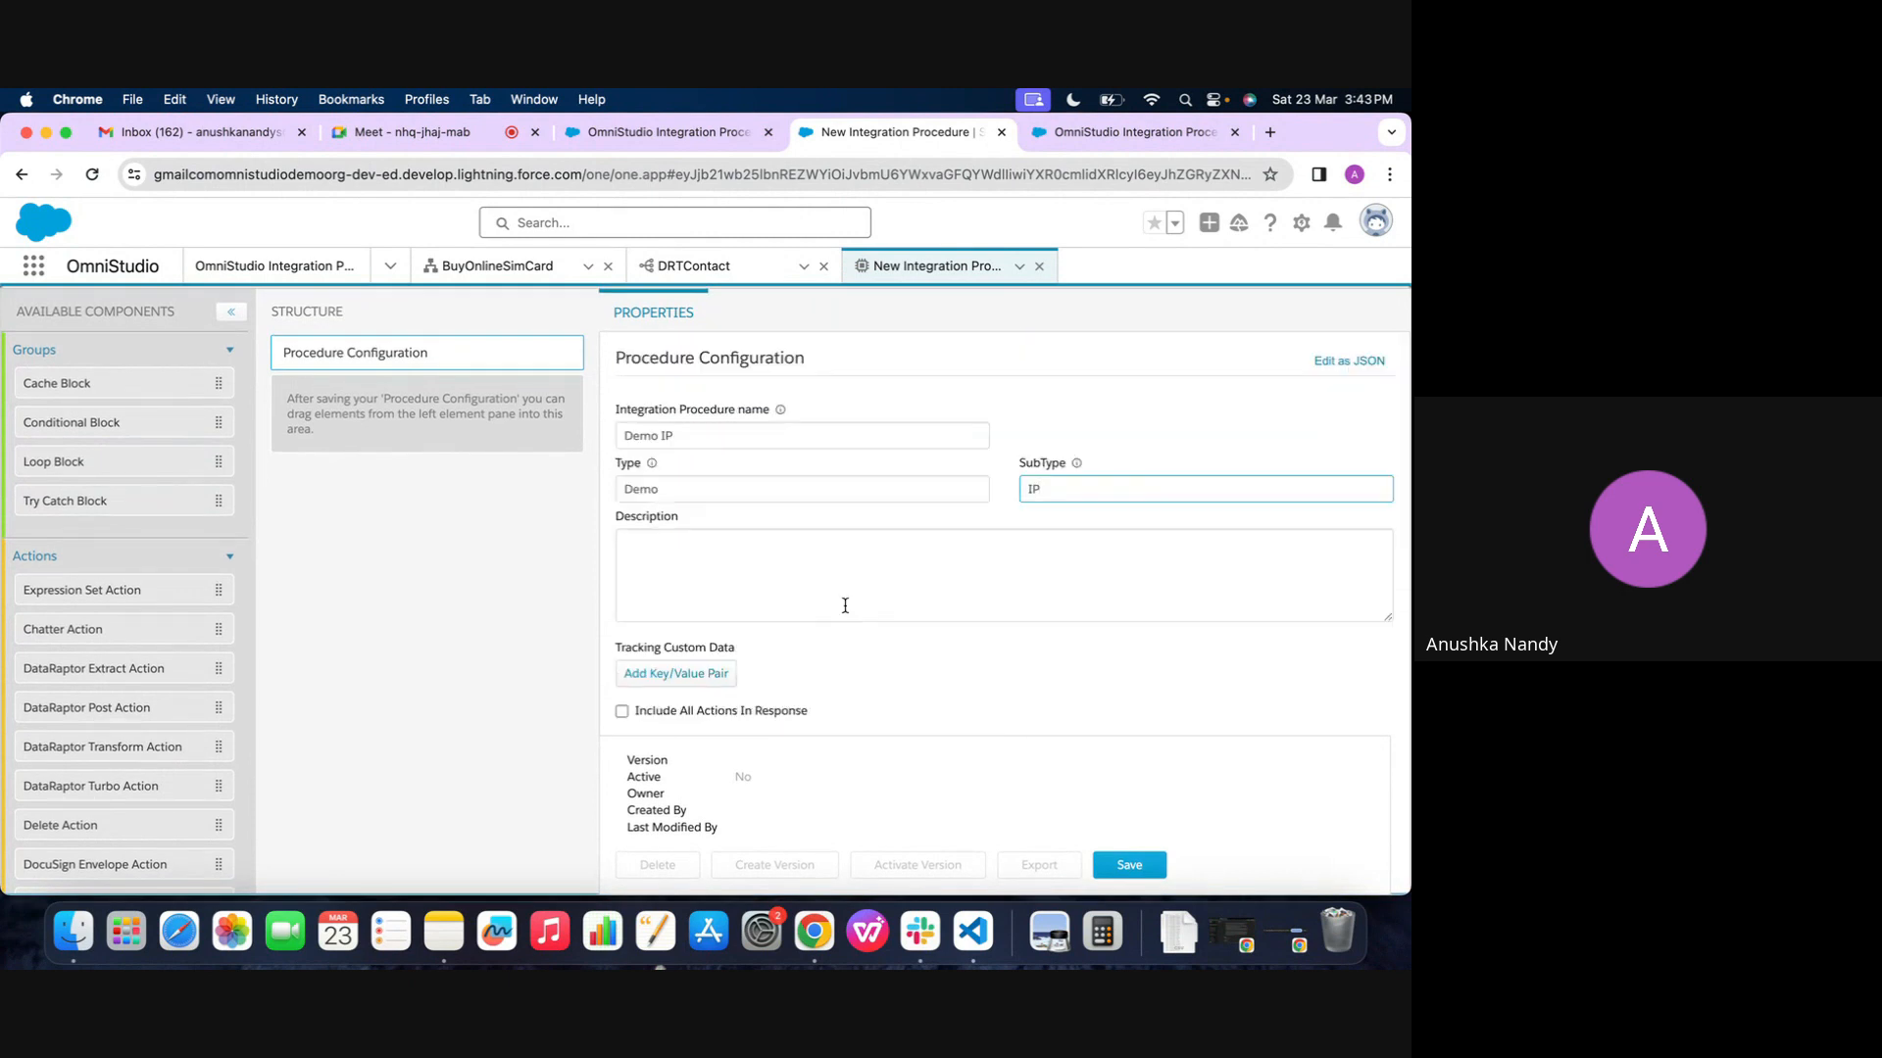
pyautogui.scroll(2, 843, 604)
pyautogui.scroll(2, 329, 446)
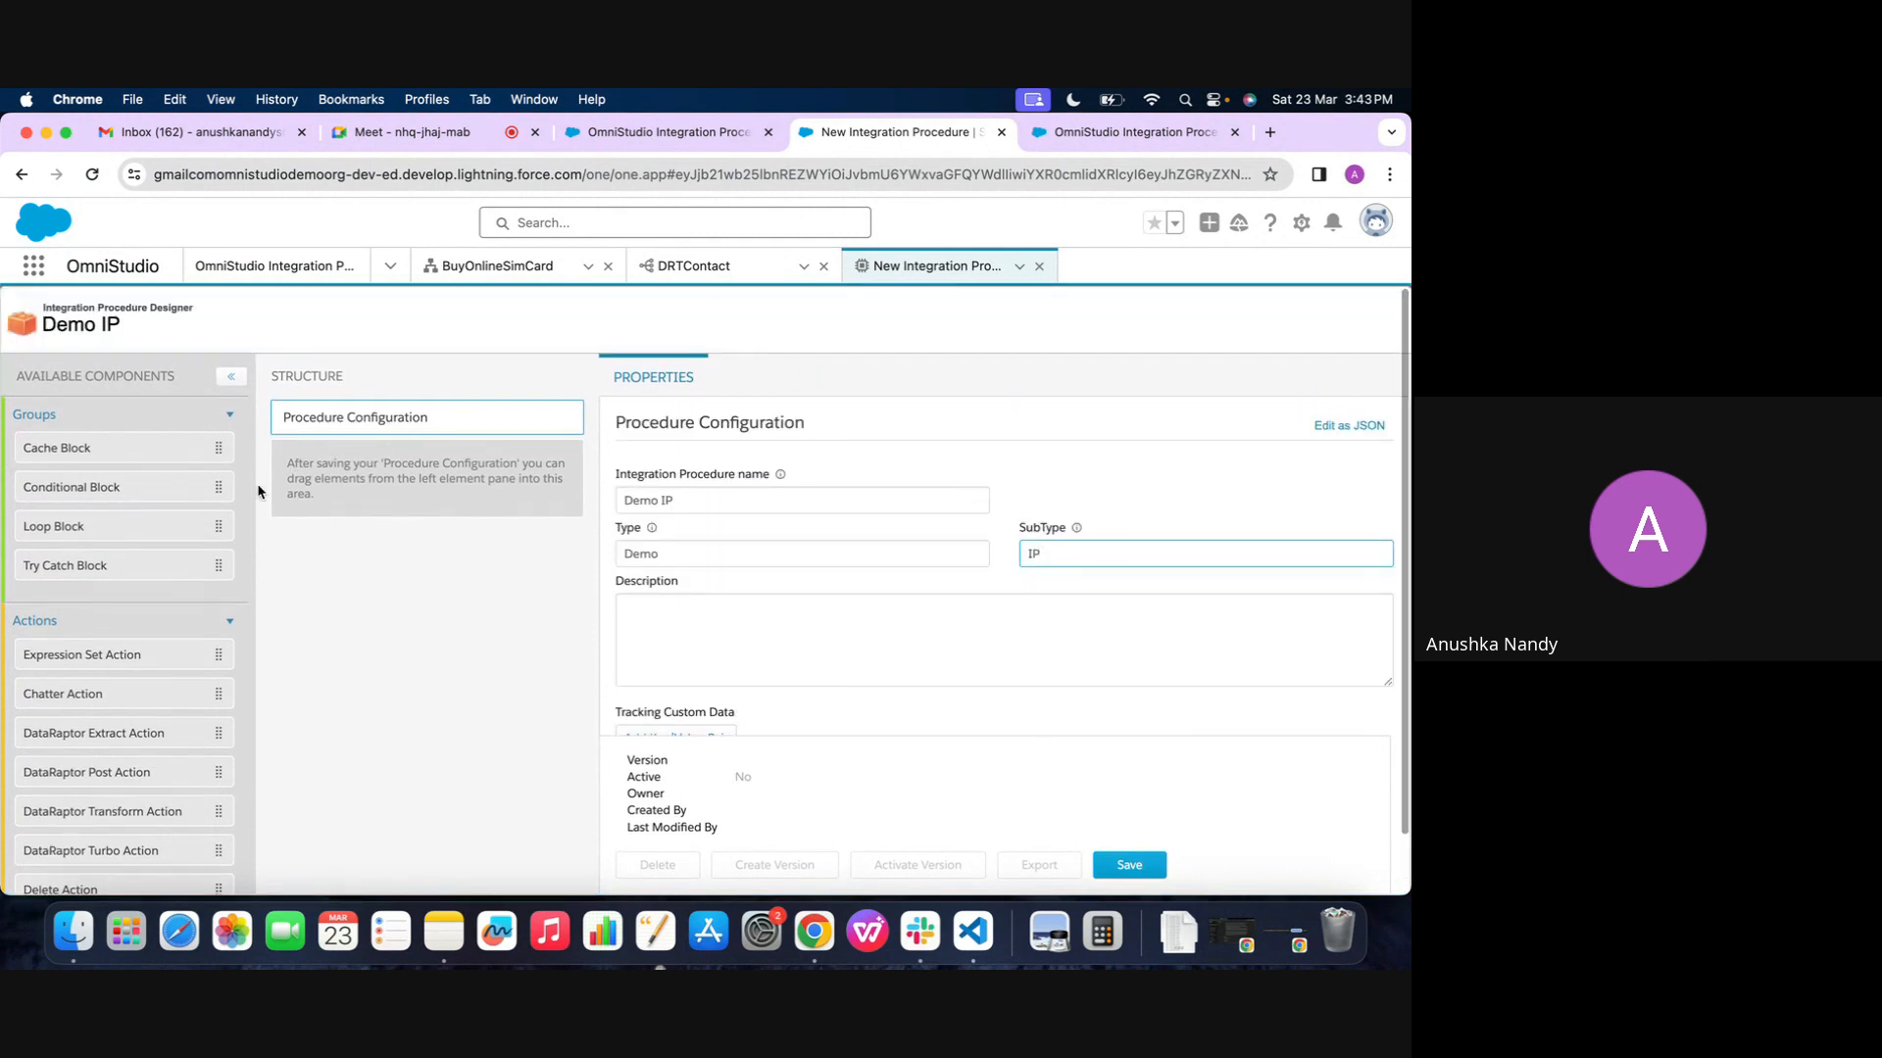
pyautogui.scroll(-2, 126, 660)
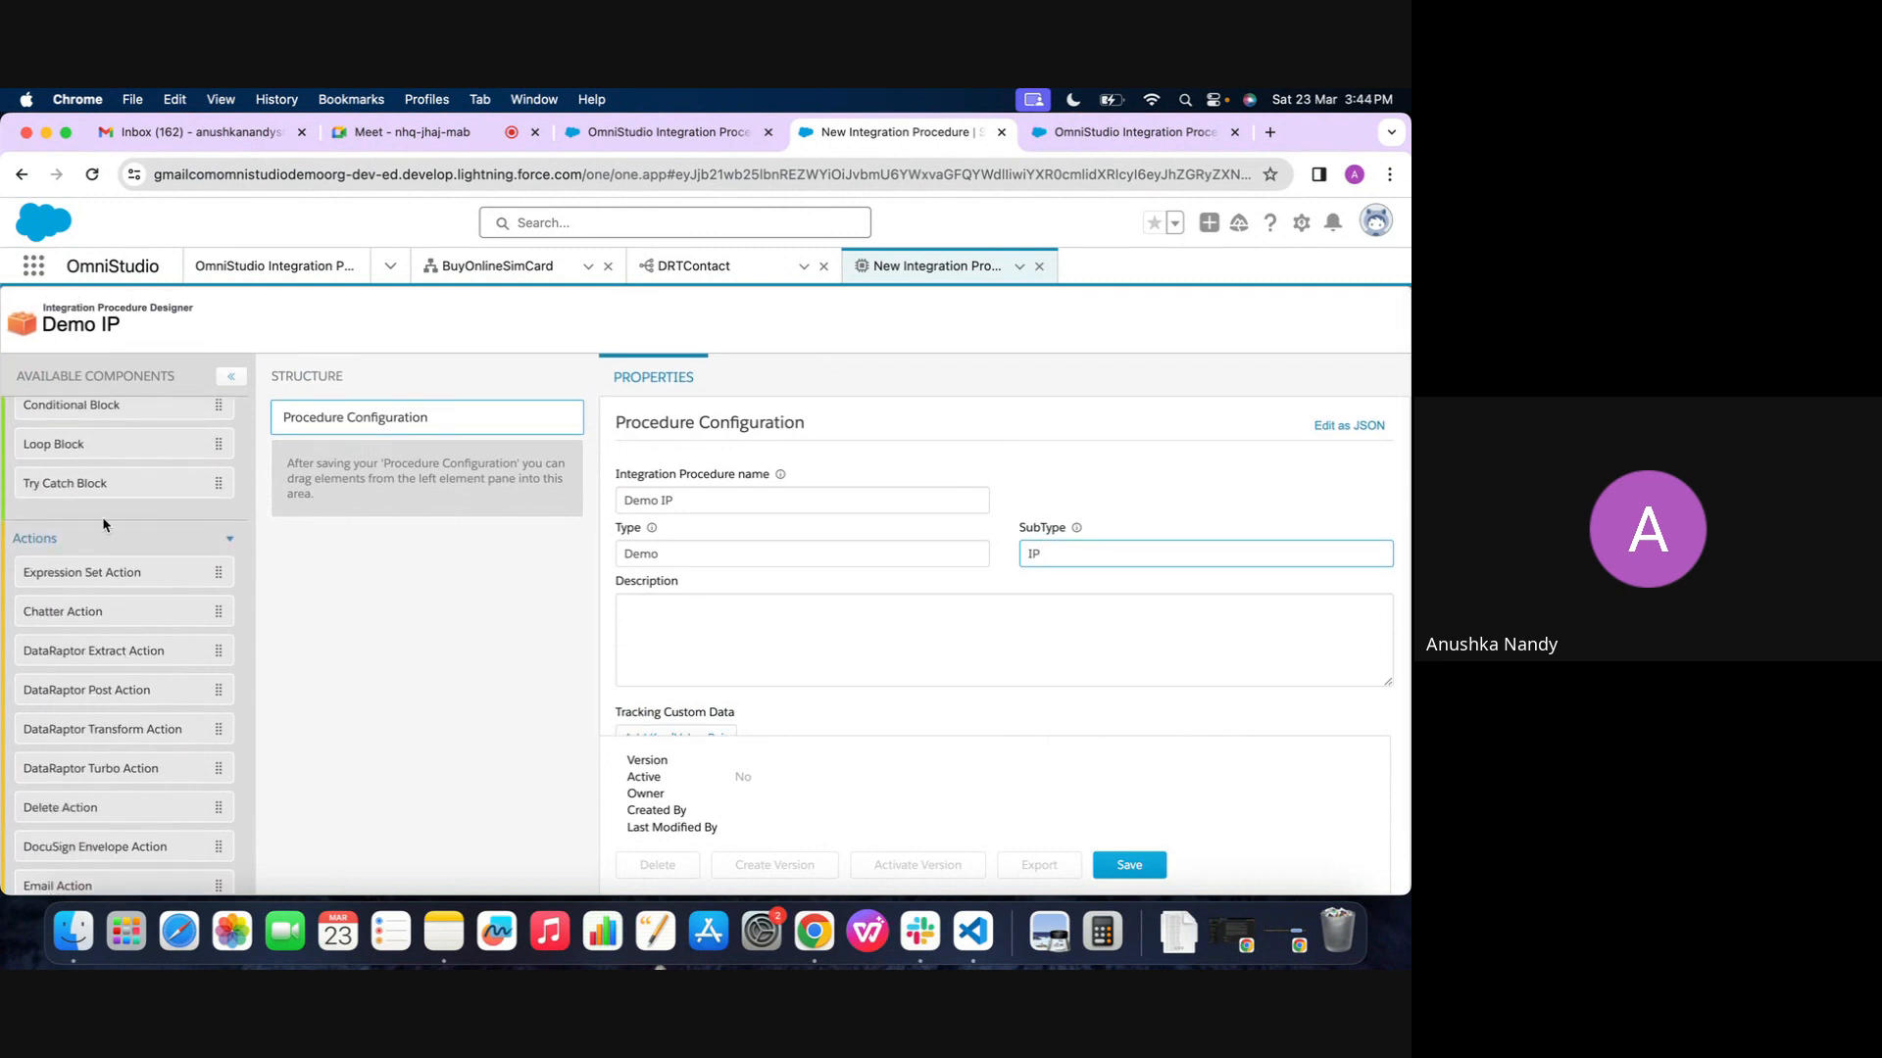
pyautogui.scroll(-5, 98, 517)
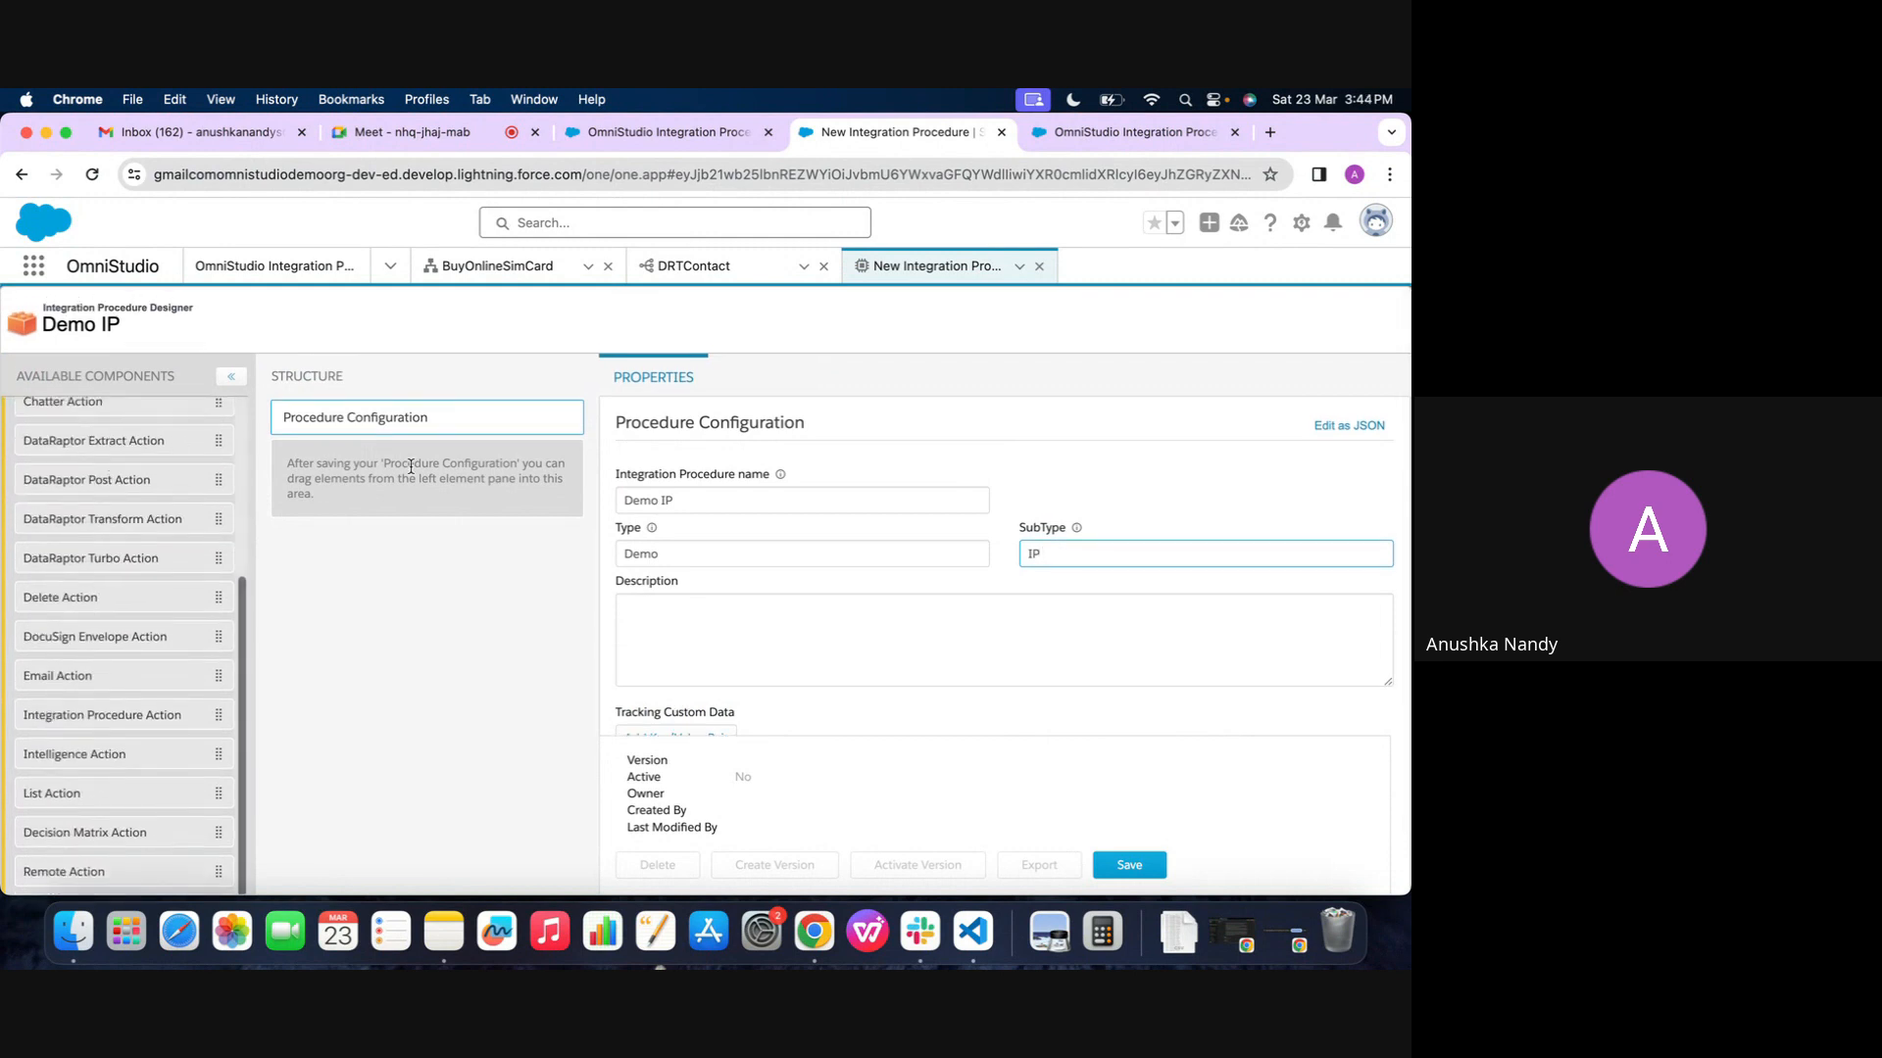
pyautogui.scroll(1, 169, 558)
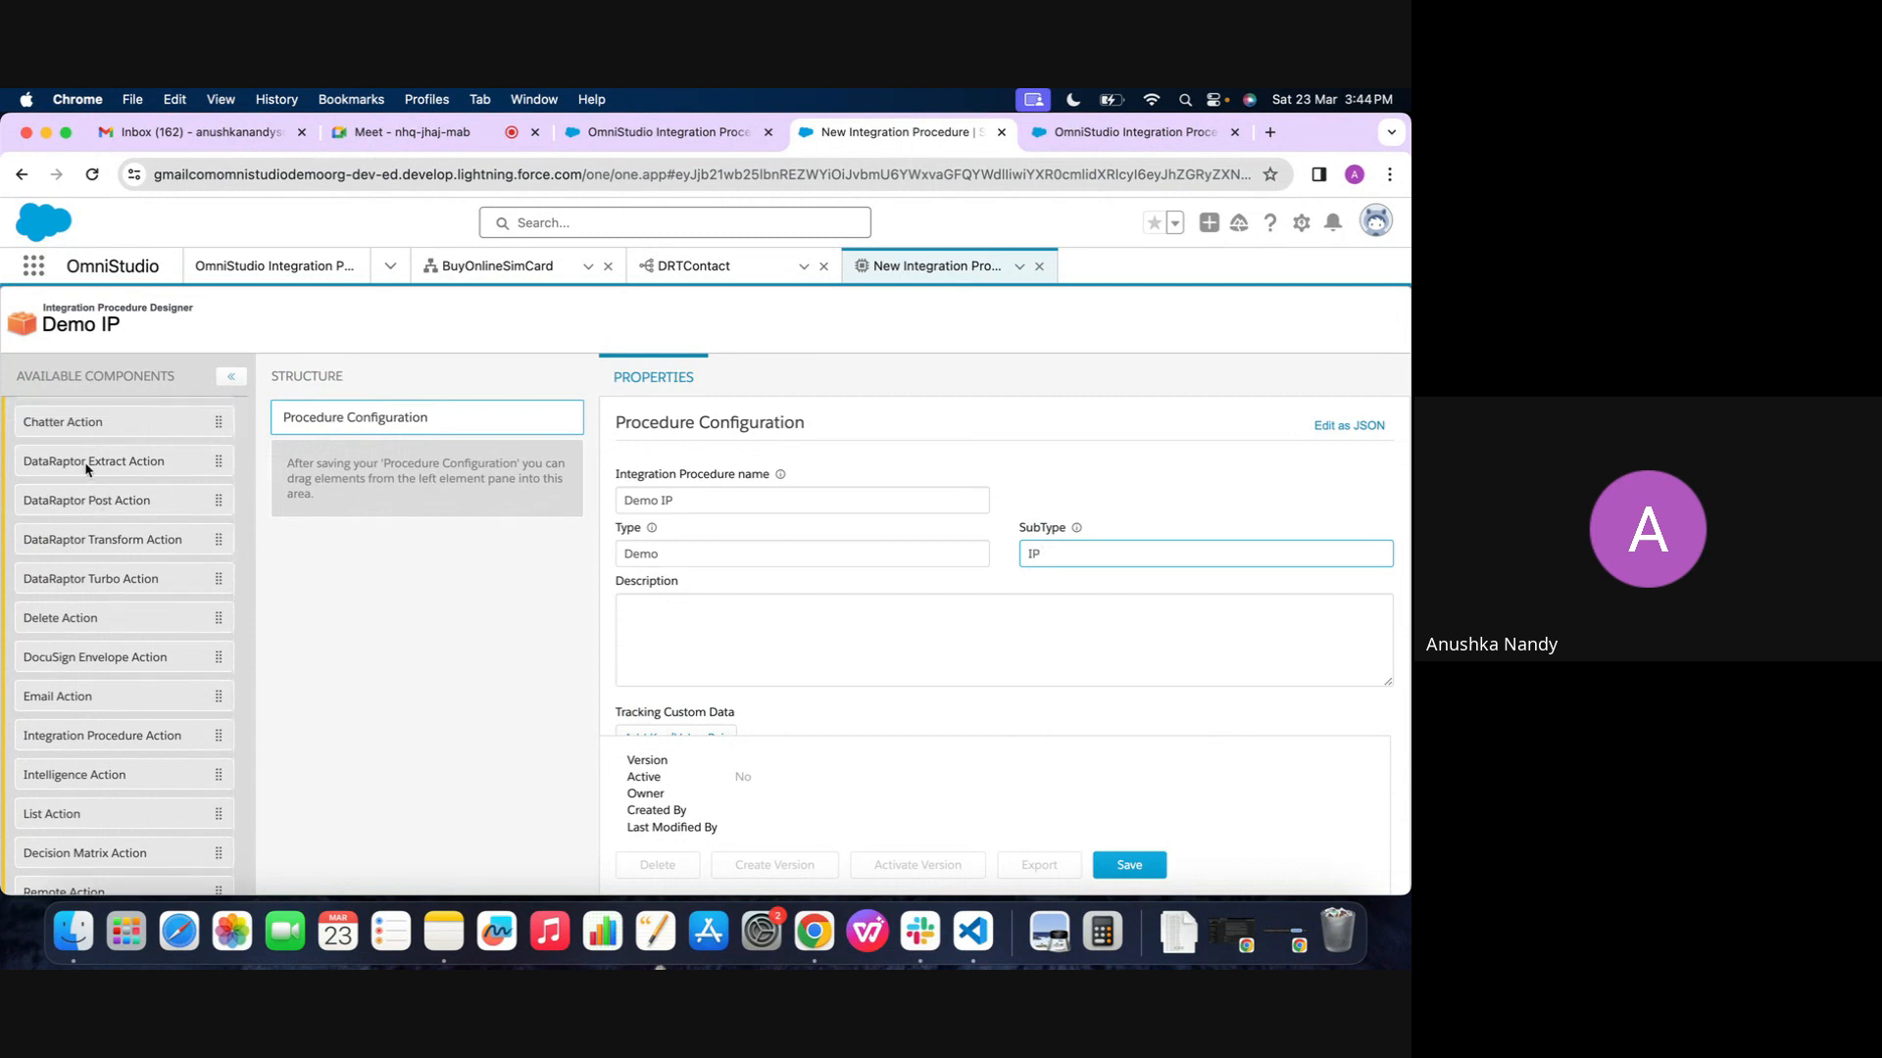
# Save the Procedure Configuration of Demo IP so that components can be added to its structure
pyautogui.scroll(3, 86, 467)
pyautogui.scroll(-3, 86, 468)
pyautogui.scroll(2, 86, 469)
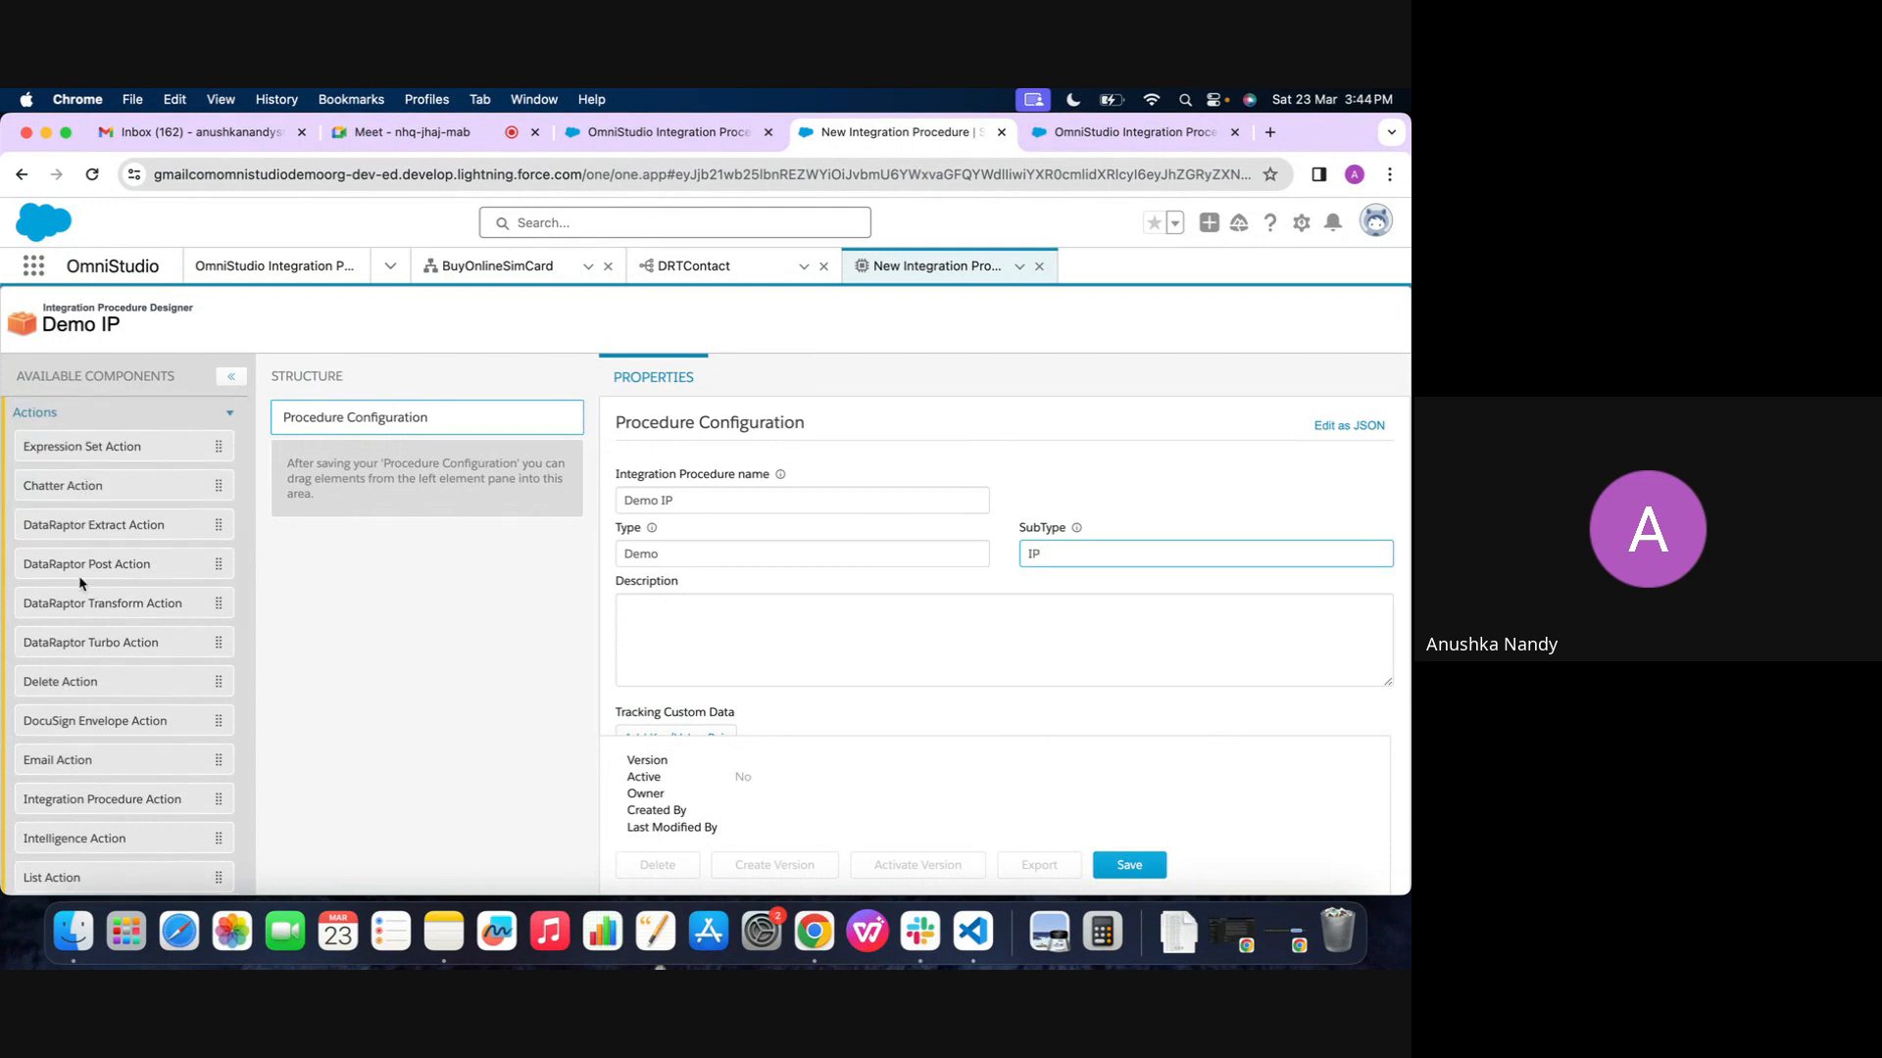
pyautogui.moveTo(76, 535); pyautogui.dragTo(362, 464)
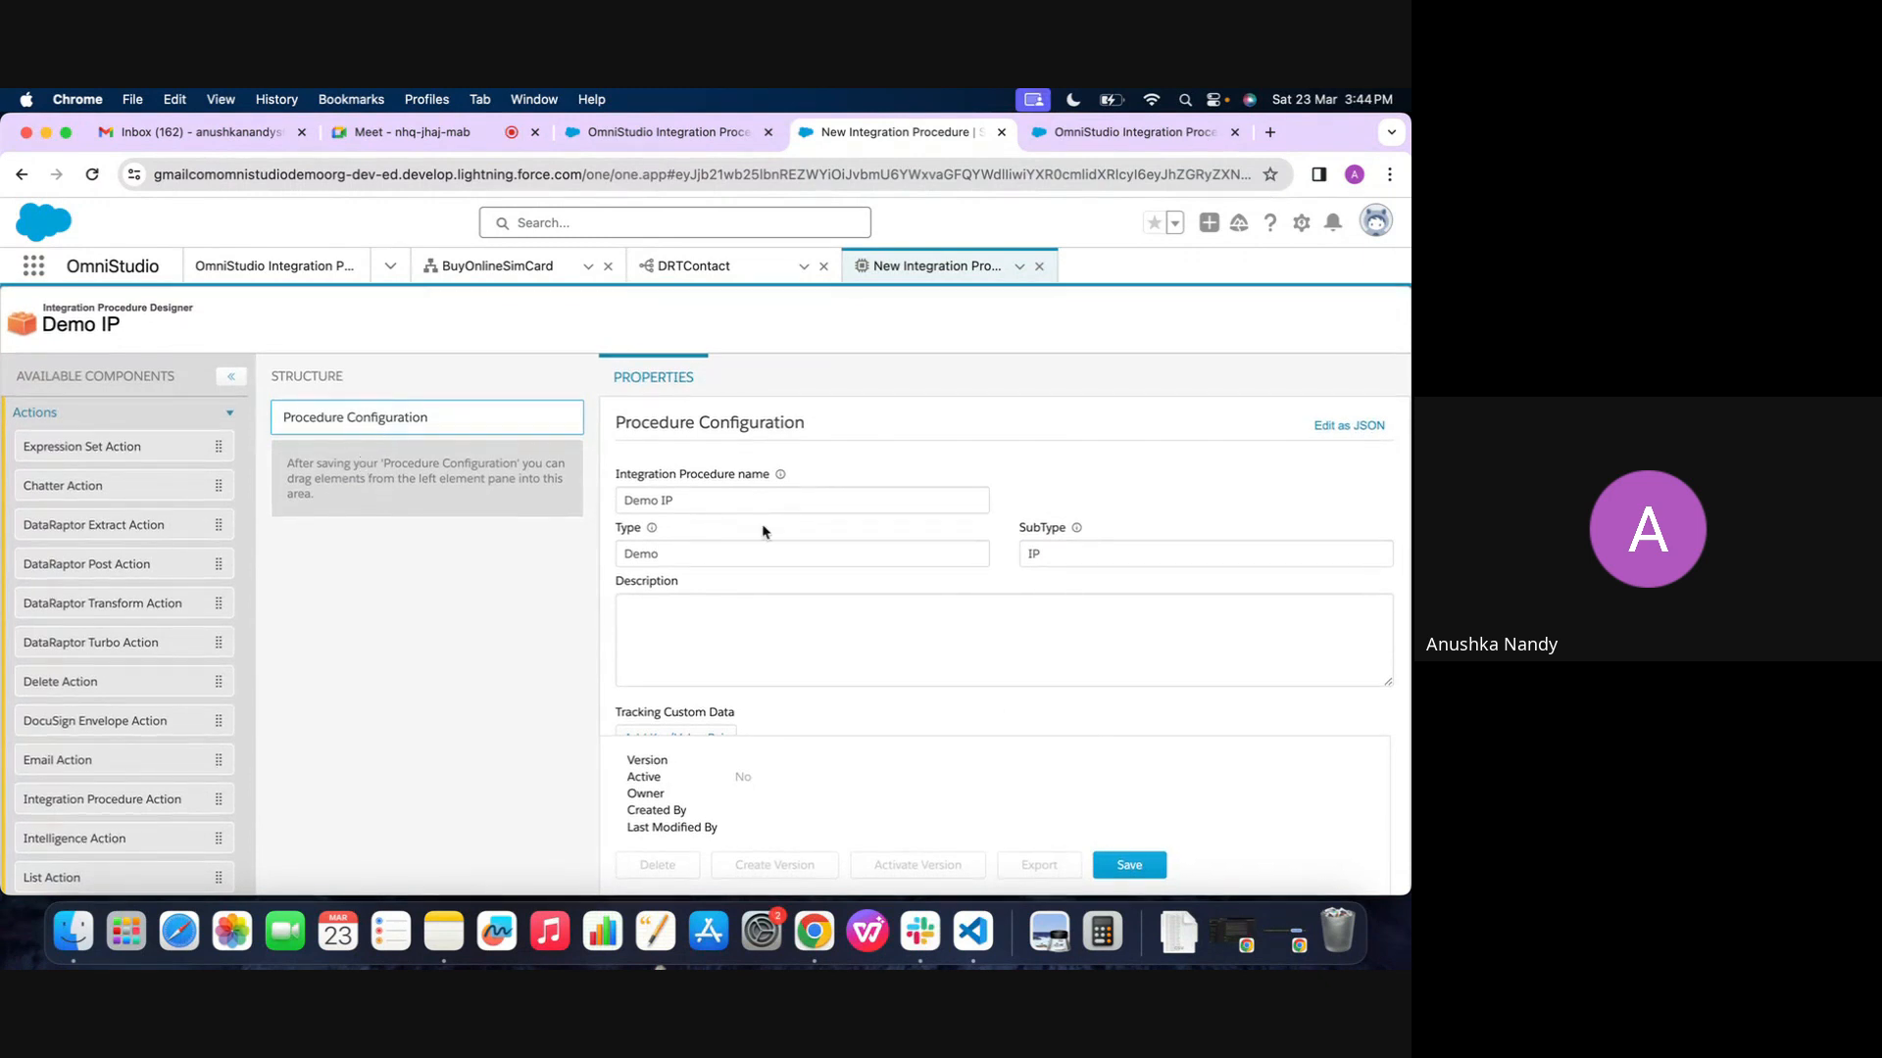
pyautogui.click(1115, 874)
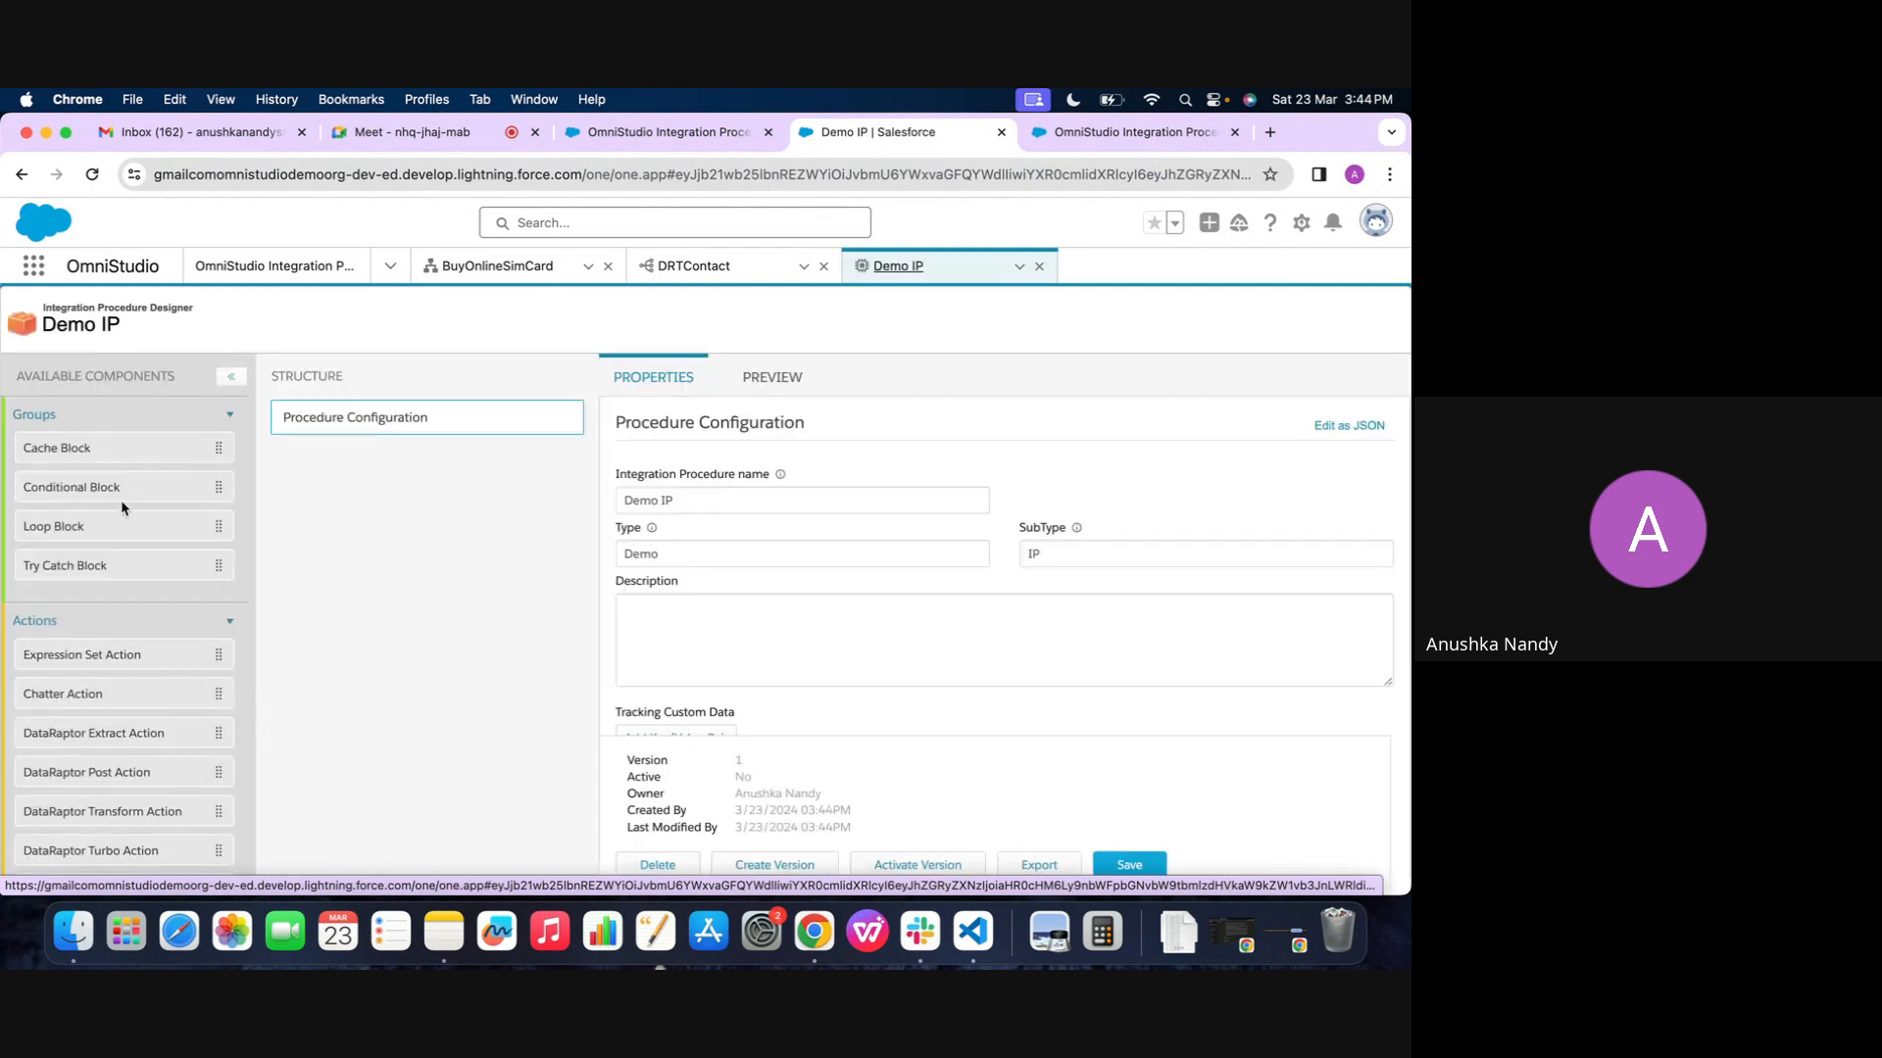
# Add a DataRaptor Extract Action below the Procedure Configuration and try to open its linked DataRaptor
pyautogui.moveTo(66, 742); pyautogui.dragTo(349, 496)
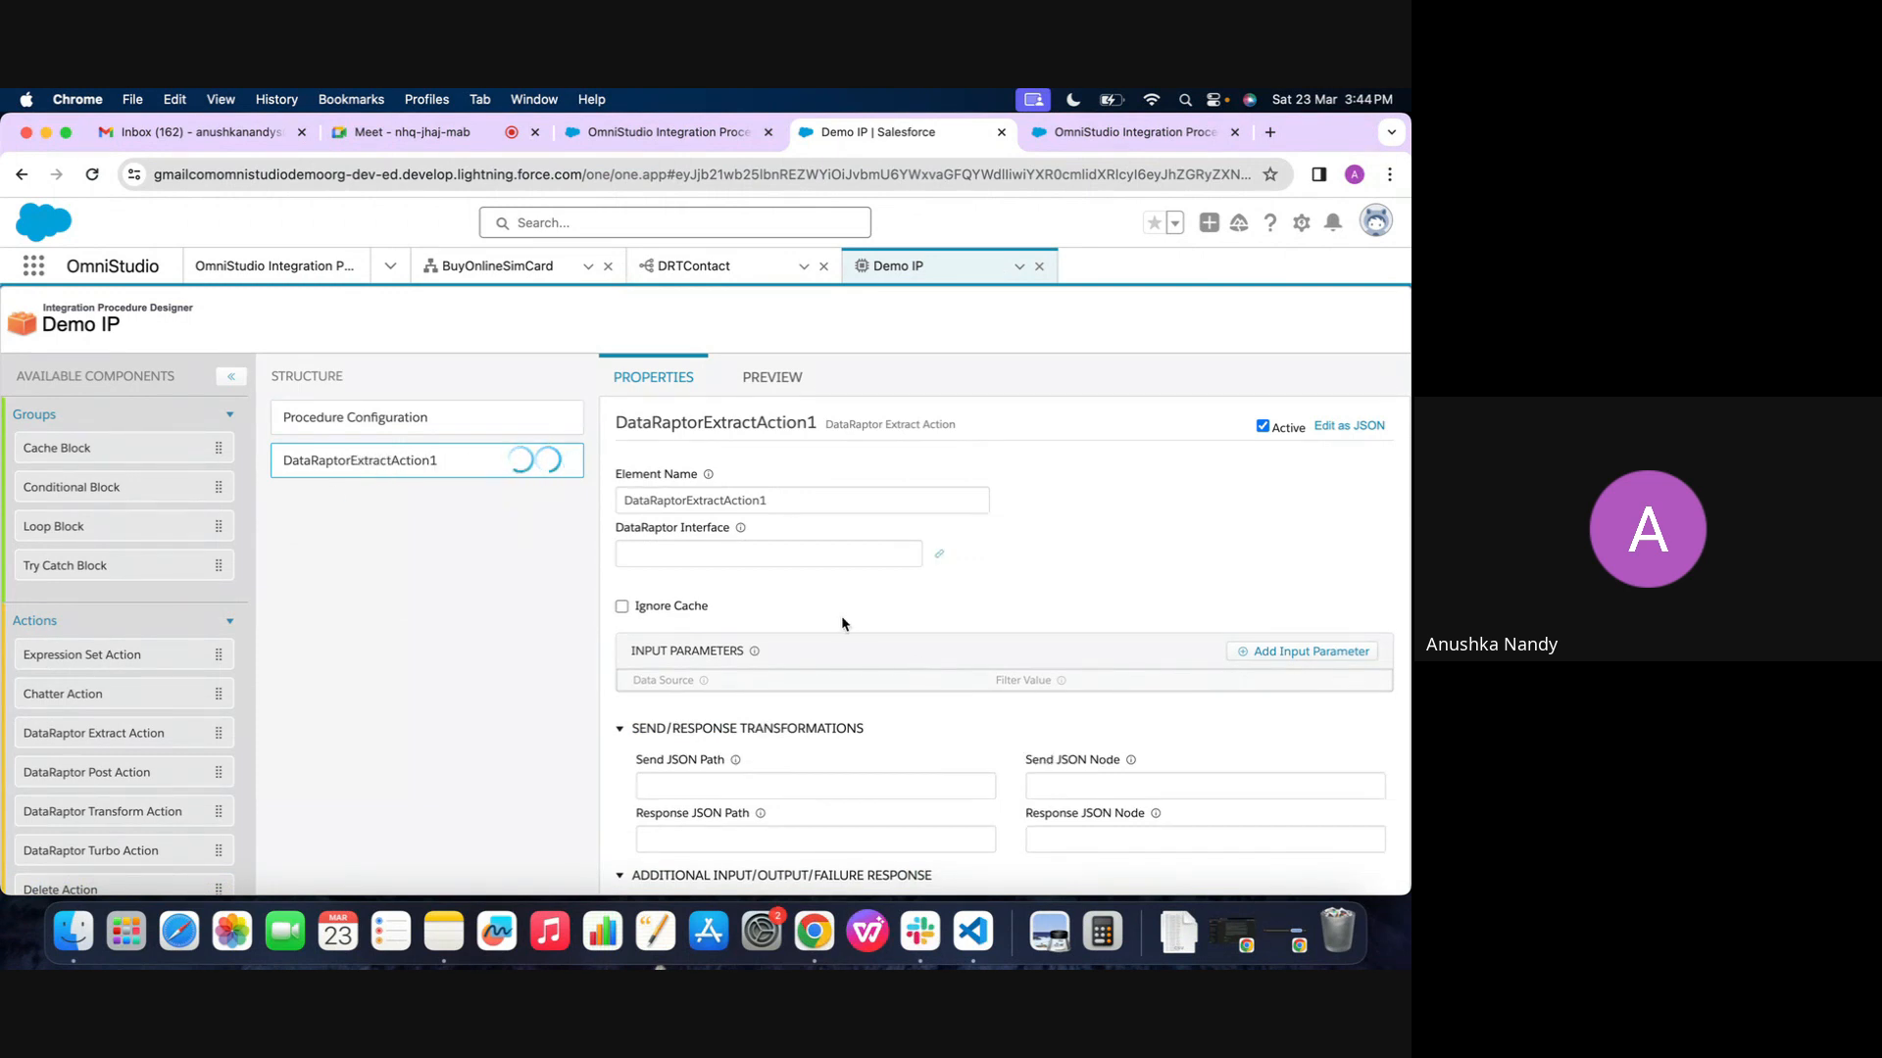
pyautogui.click(940, 556)
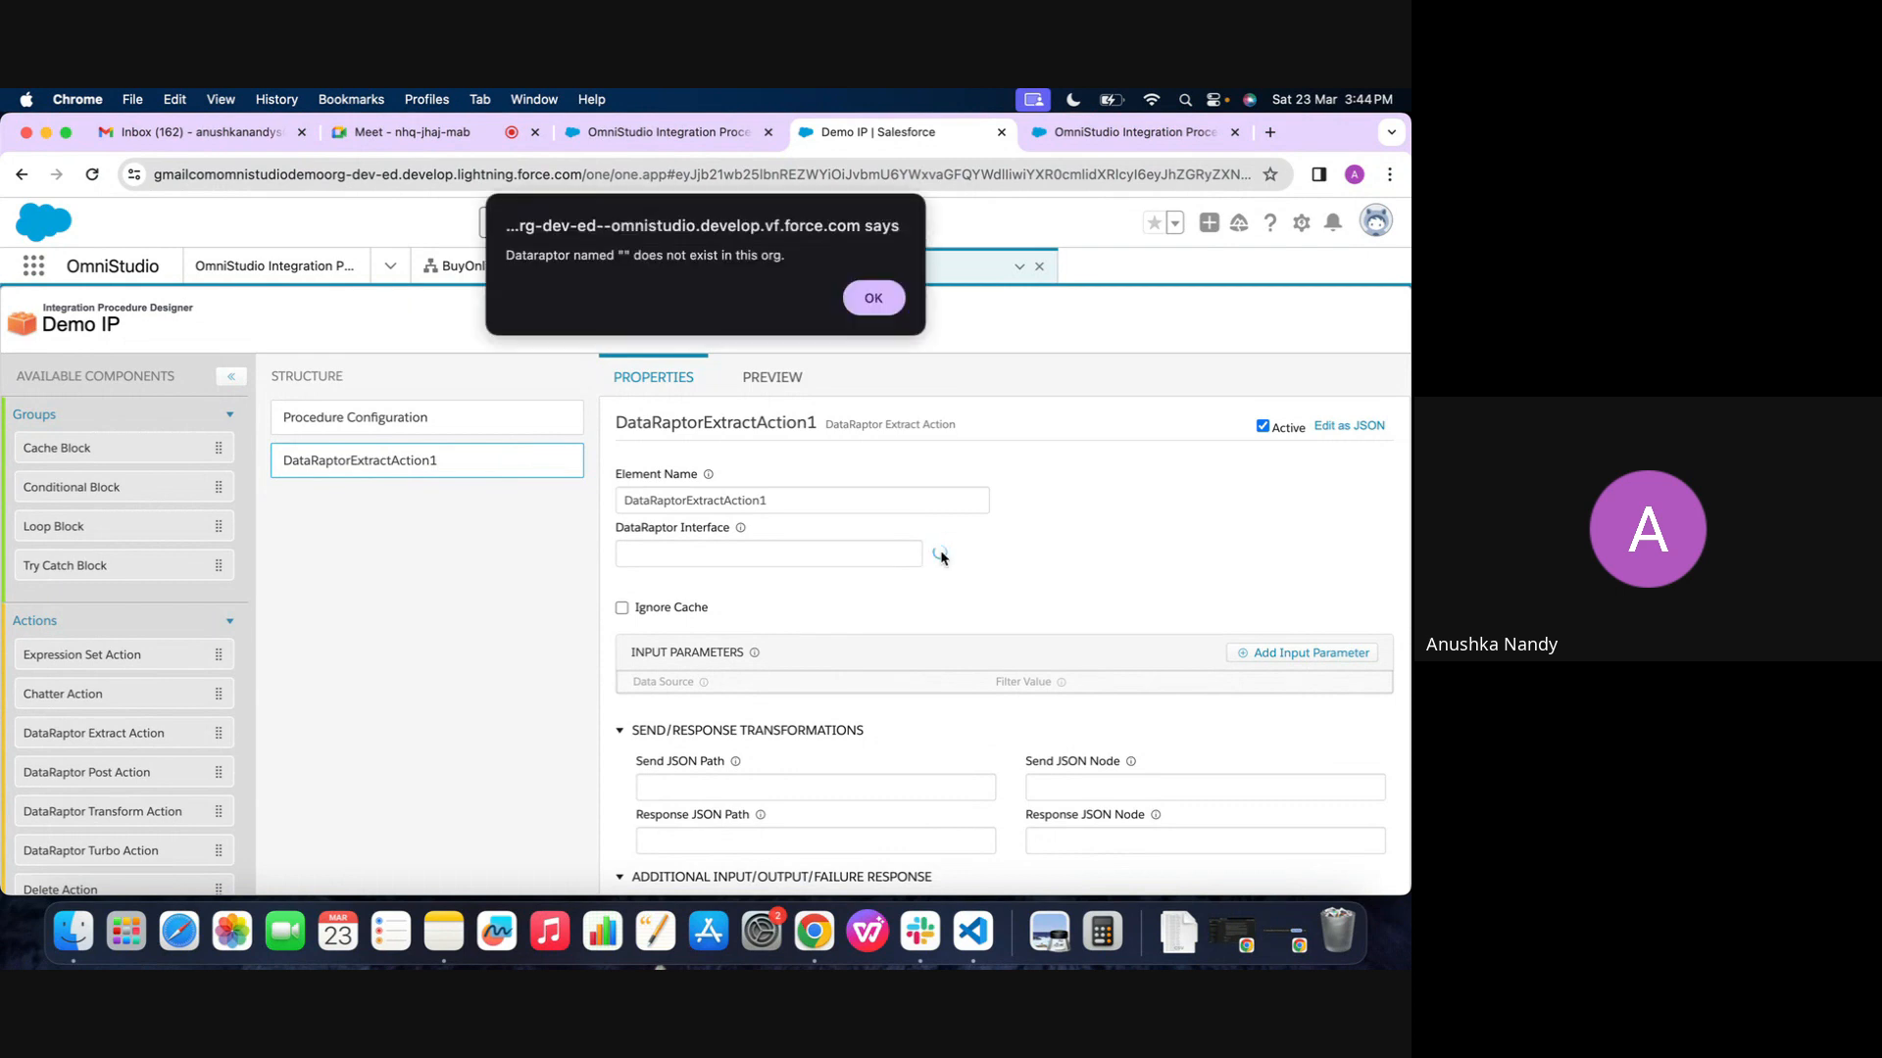
pyautogui.click(871, 303)
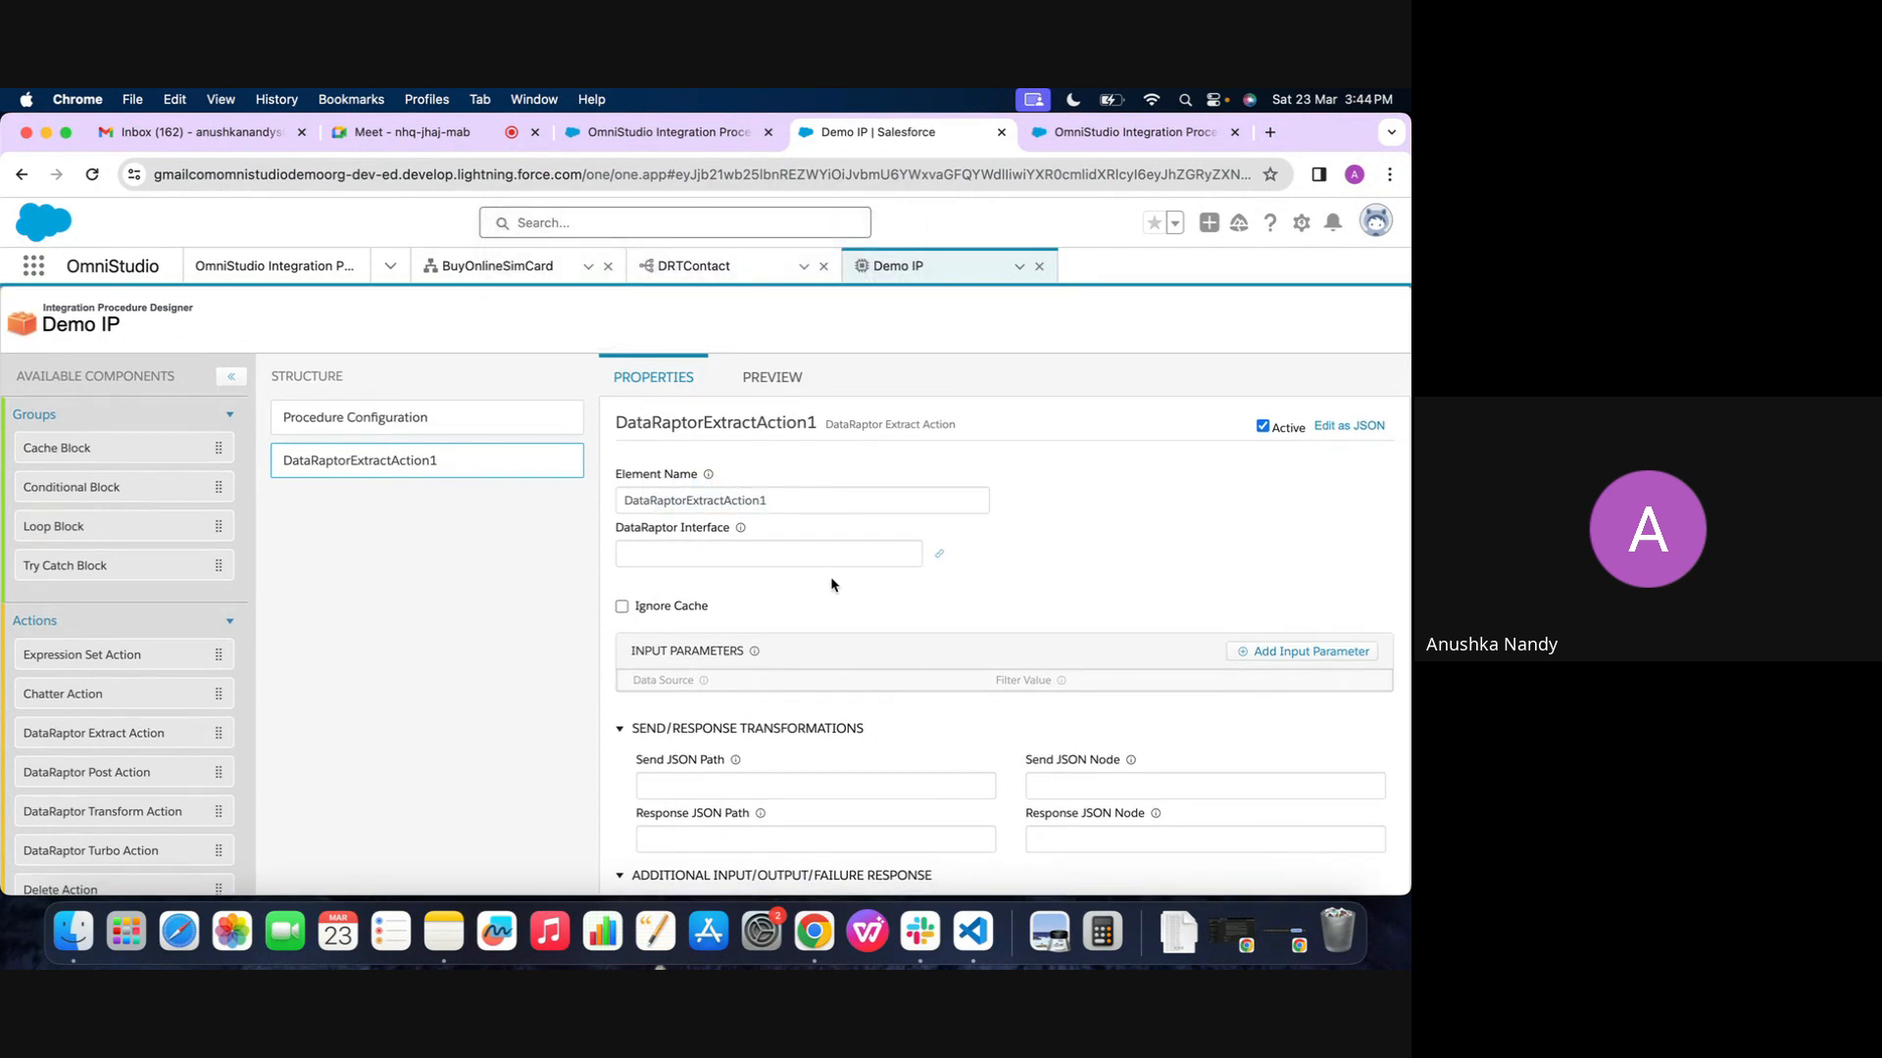
# Open the DREAccountDetails extract from the DataRaptors list, execute its preview and review the response
pyautogui.click(385, 267)
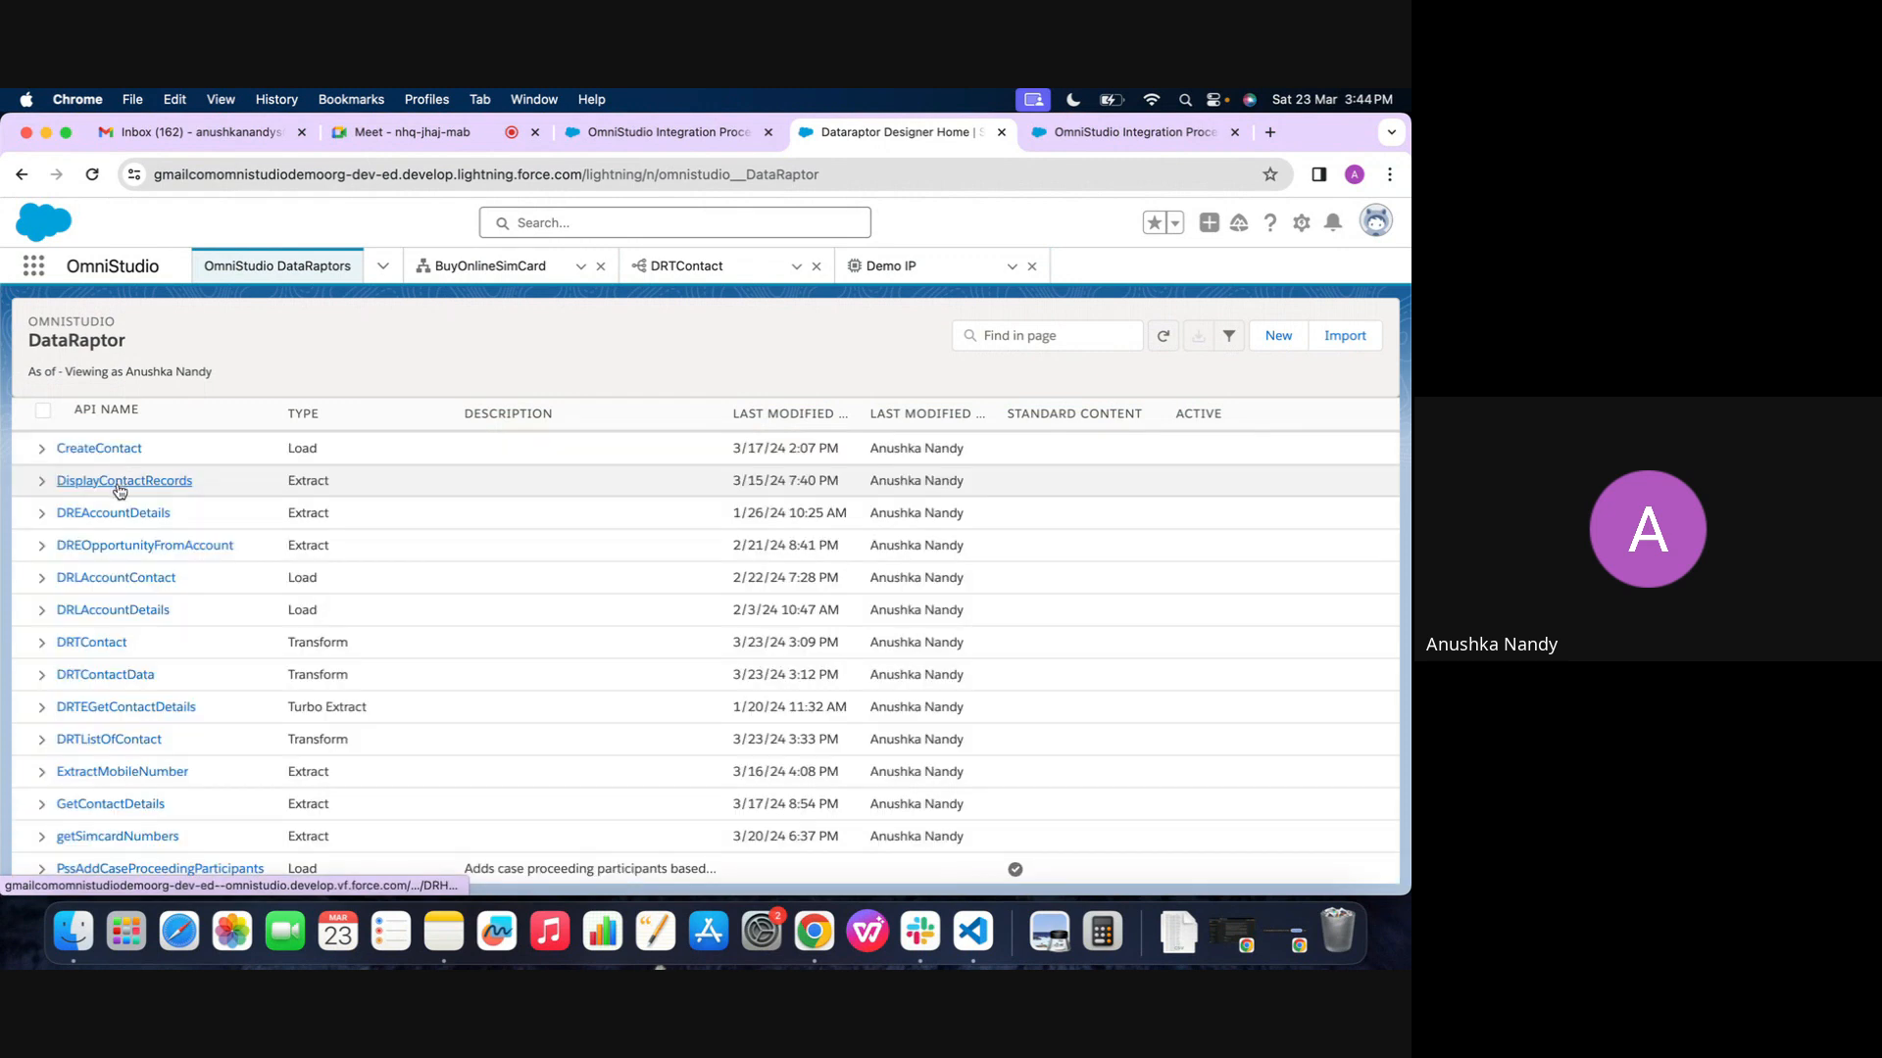
pyautogui.click(114, 515)
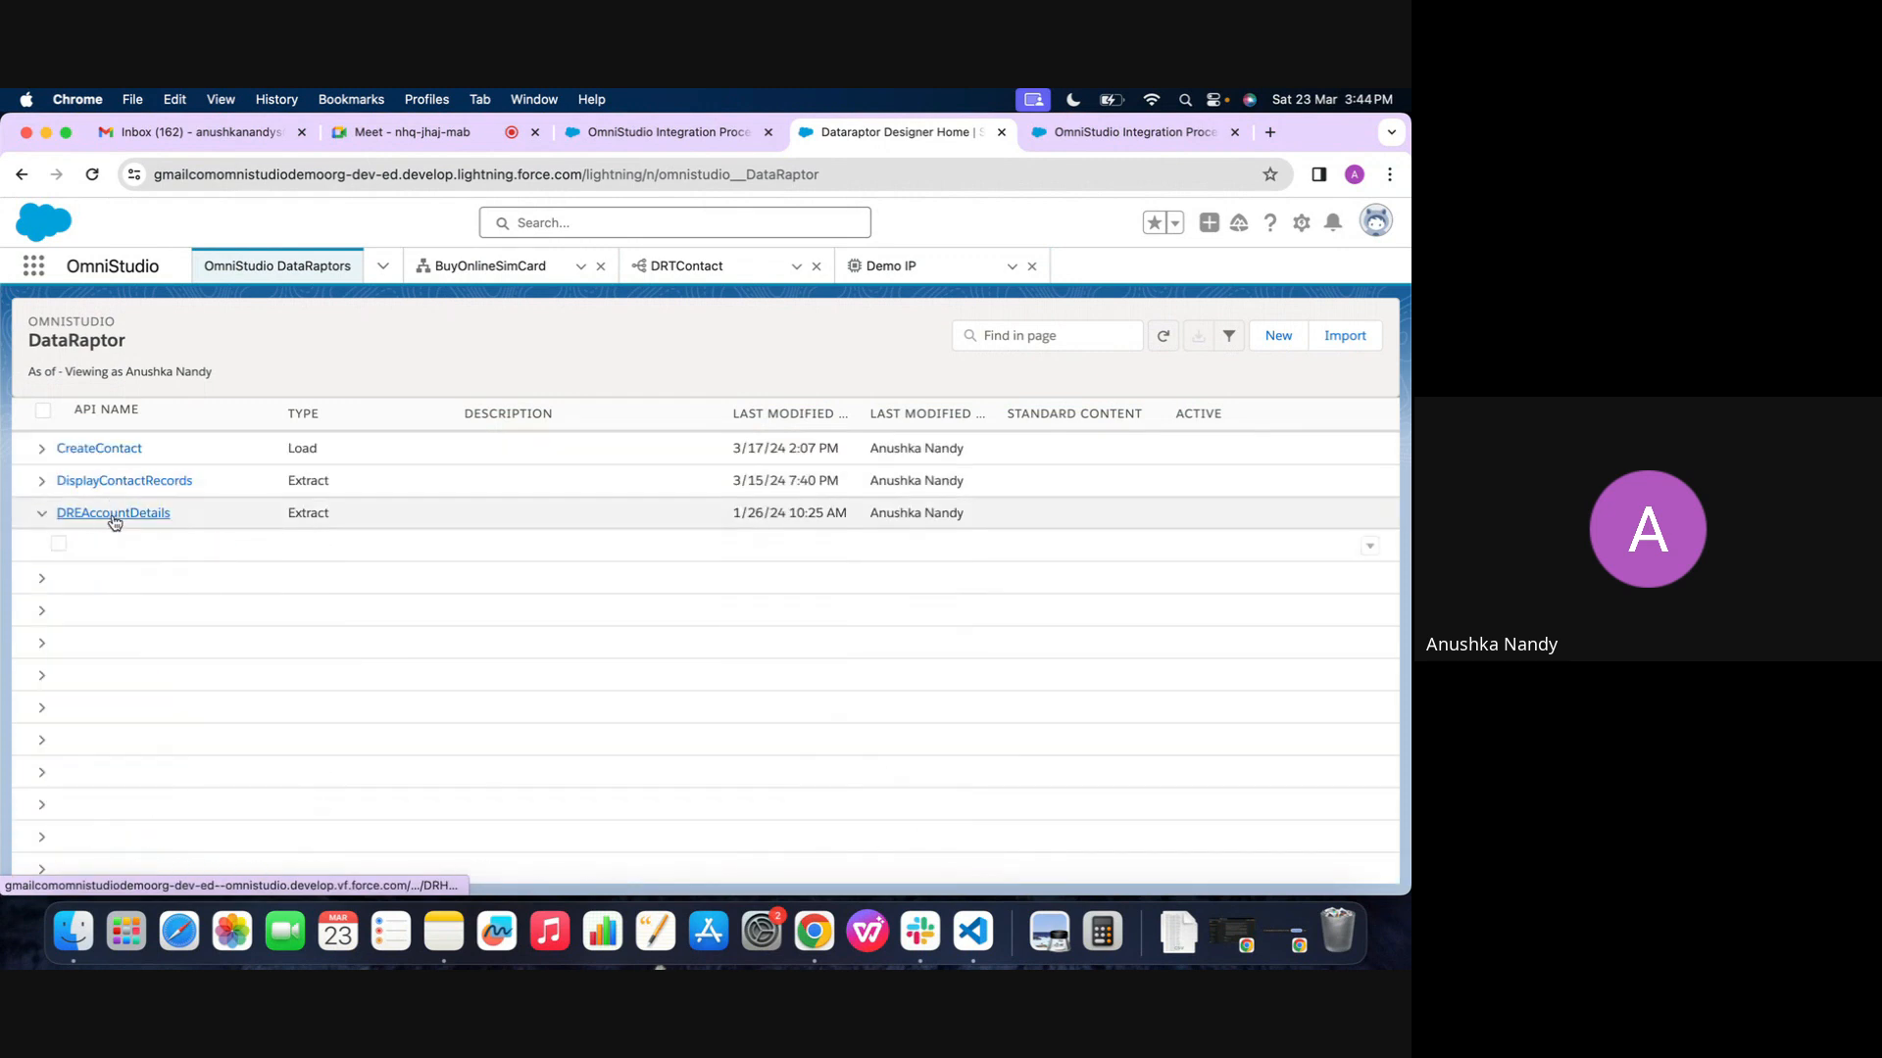
pyautogui.click(120, 546)
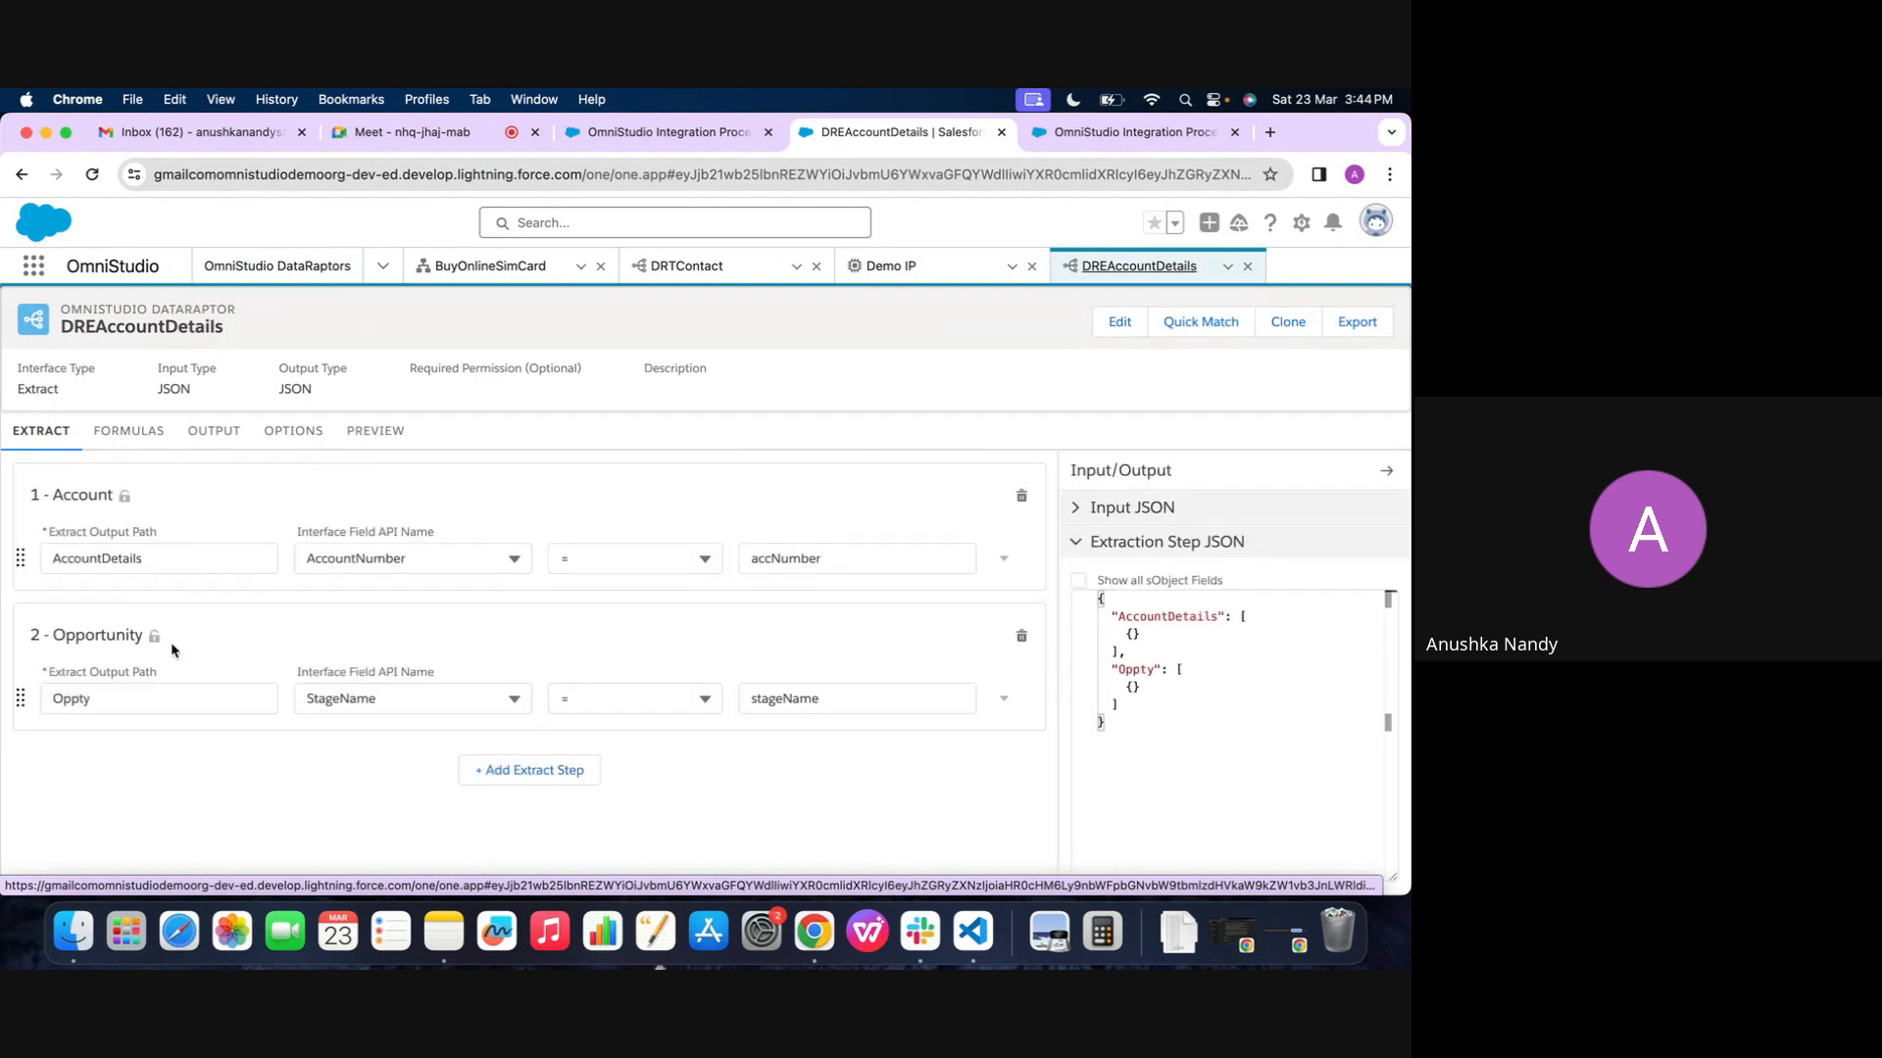
pyautogui.click(374, 430)
pyautogui.click(328, 868)
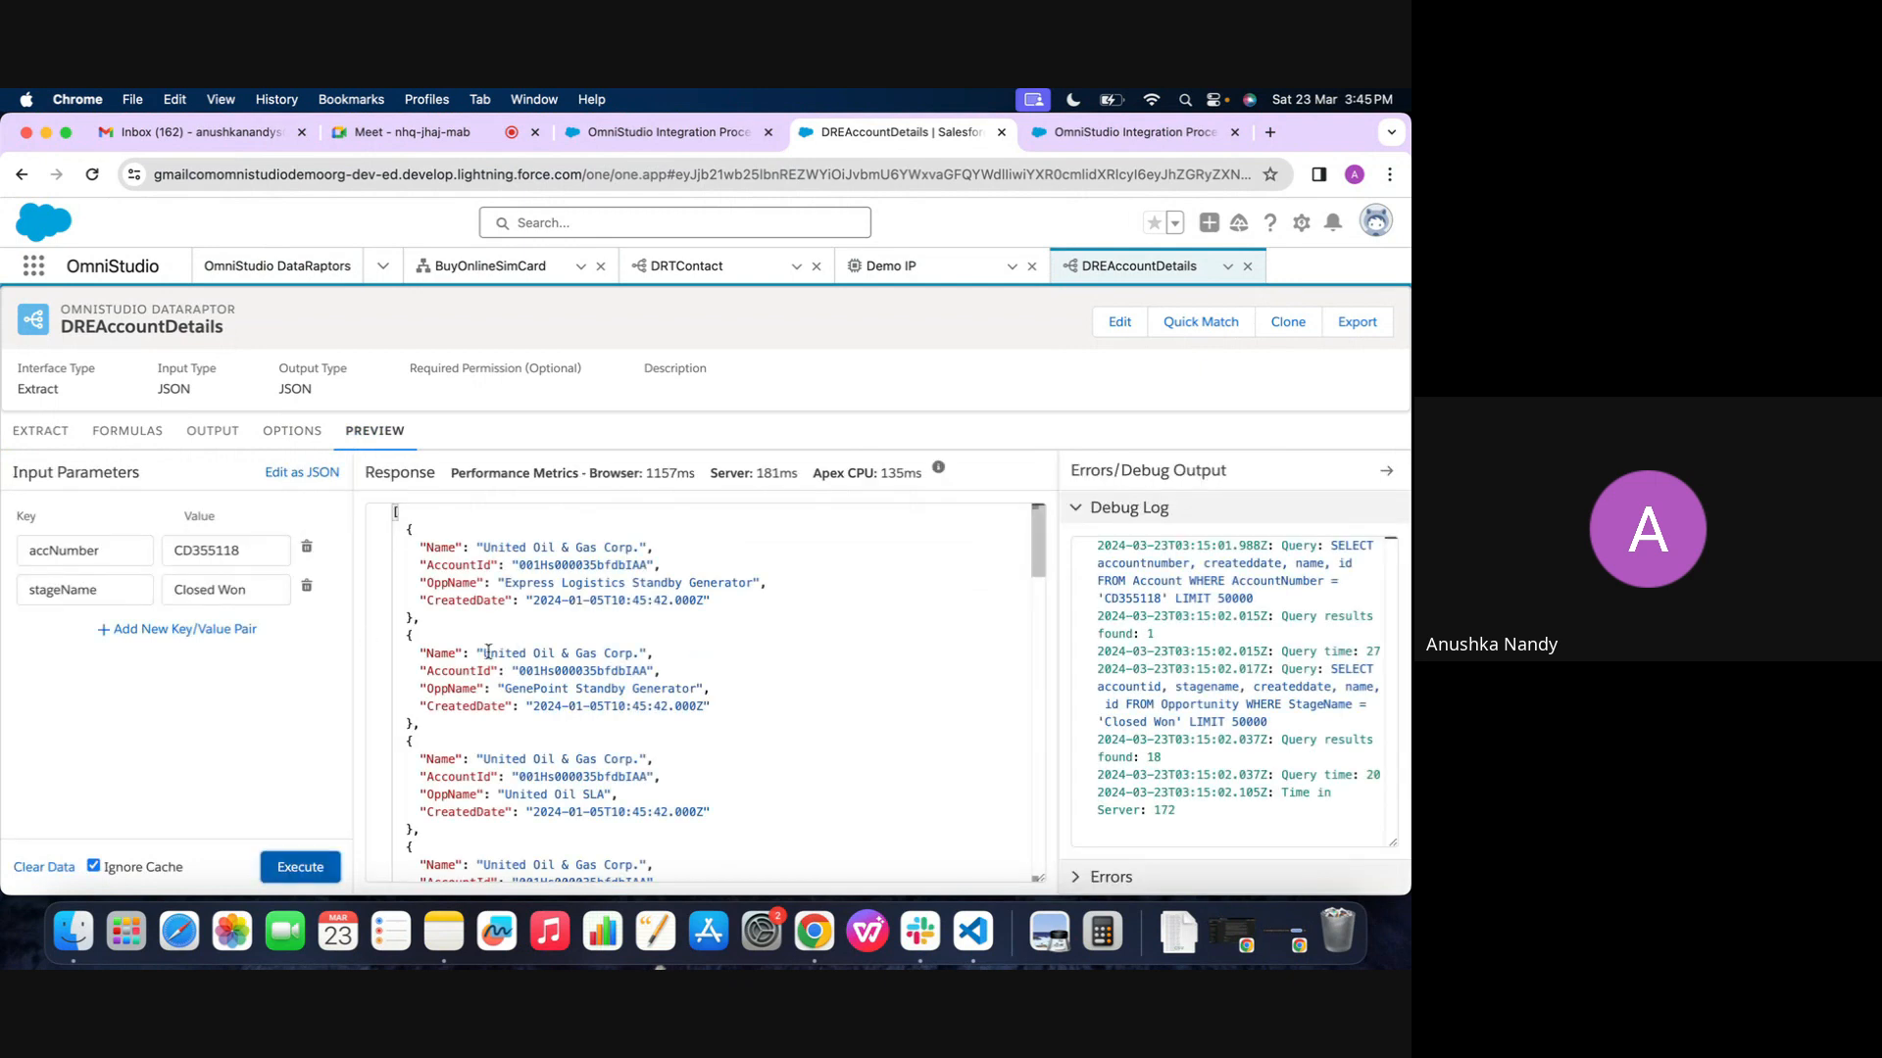
pyautogui.scroll(-15, 488, 651)
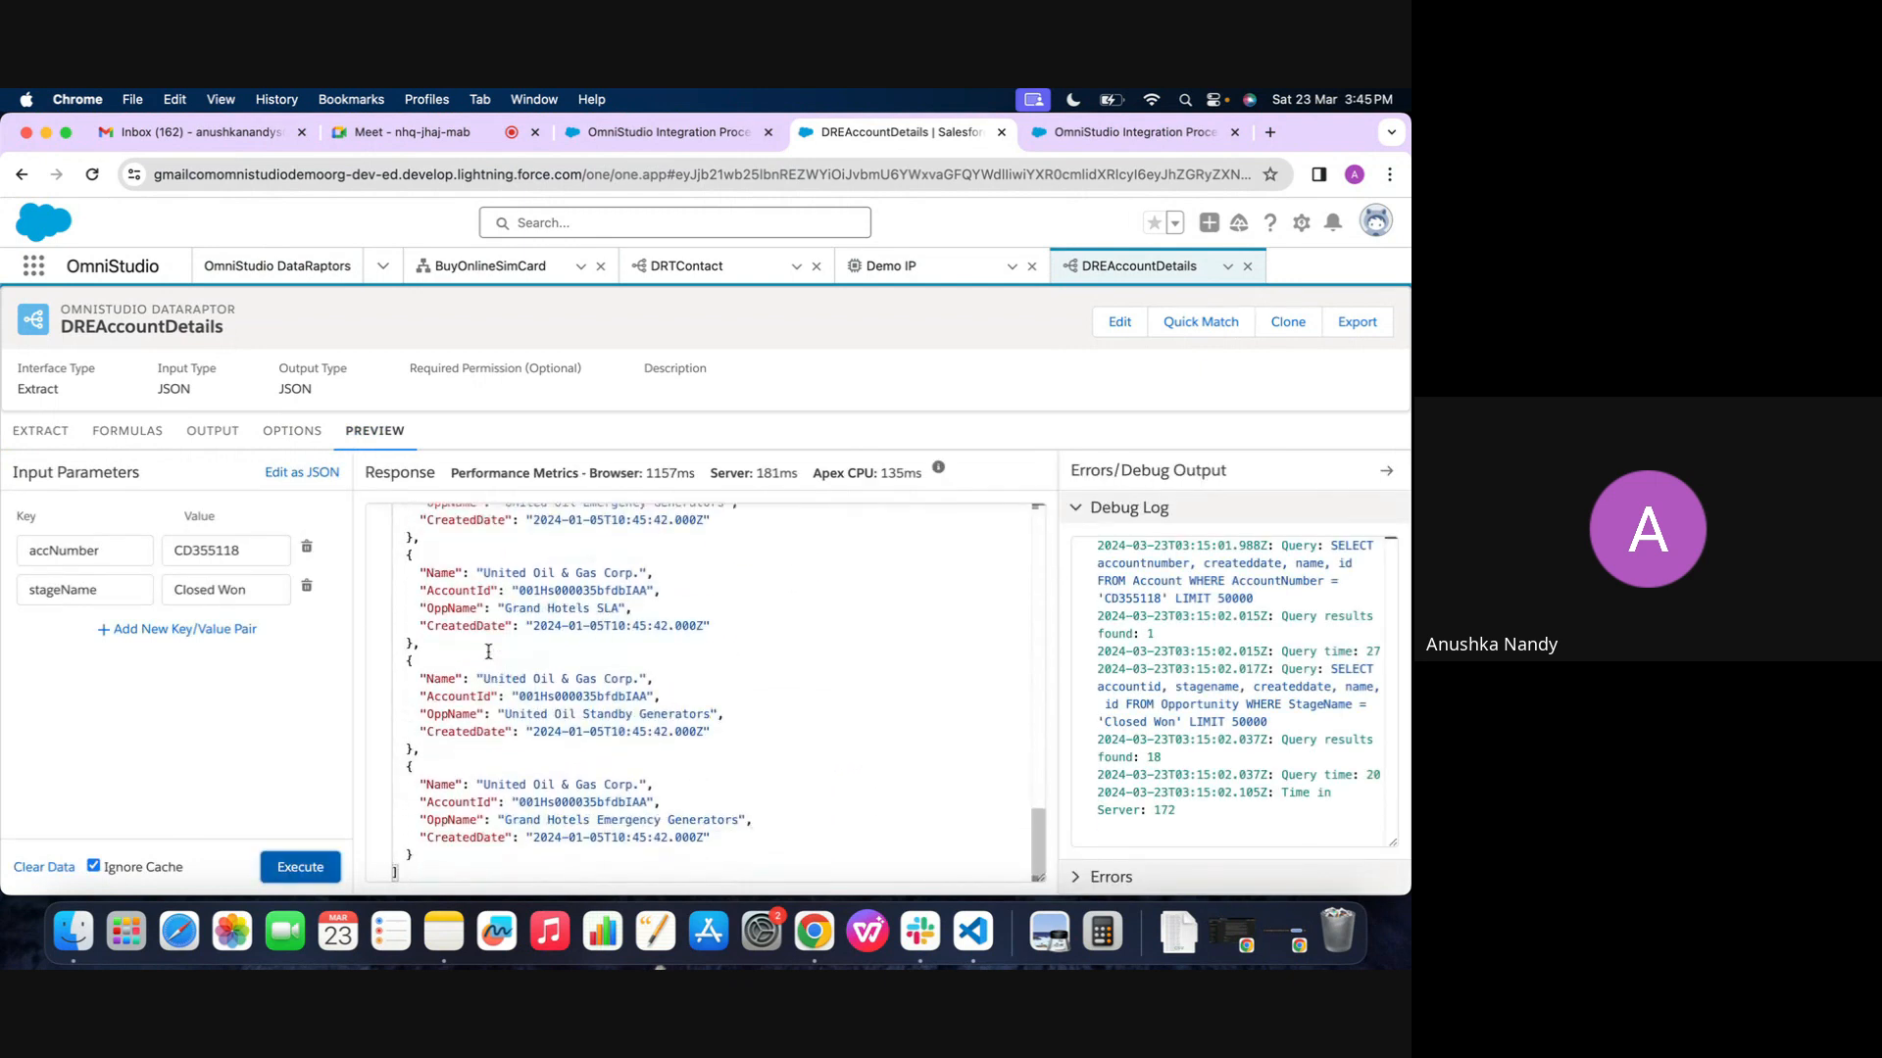
pyautogui.scroll(15, 488, 652)
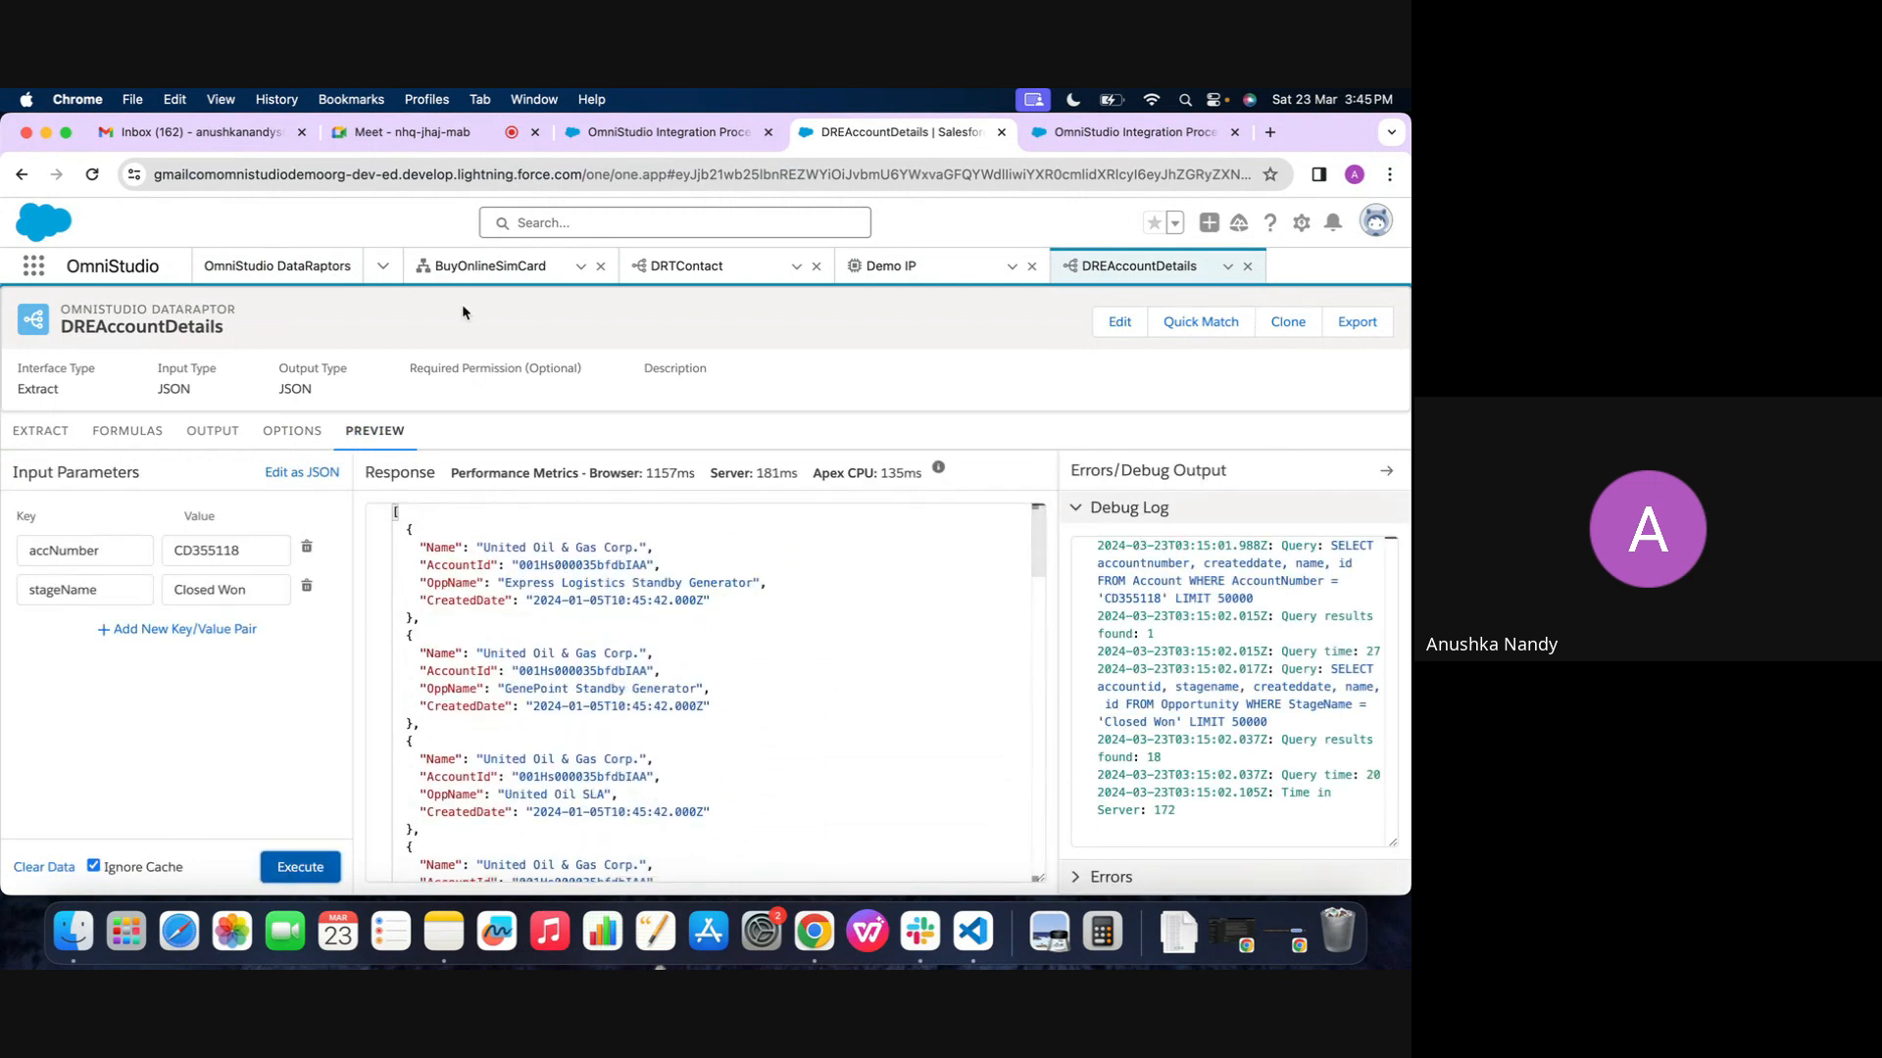
# Open the list of OmniScripts, close the BuyOnlineSimCard record and cancel the new OmniScript form
pyautogui.click(382, 265)
pyautogui.click(284, 313)
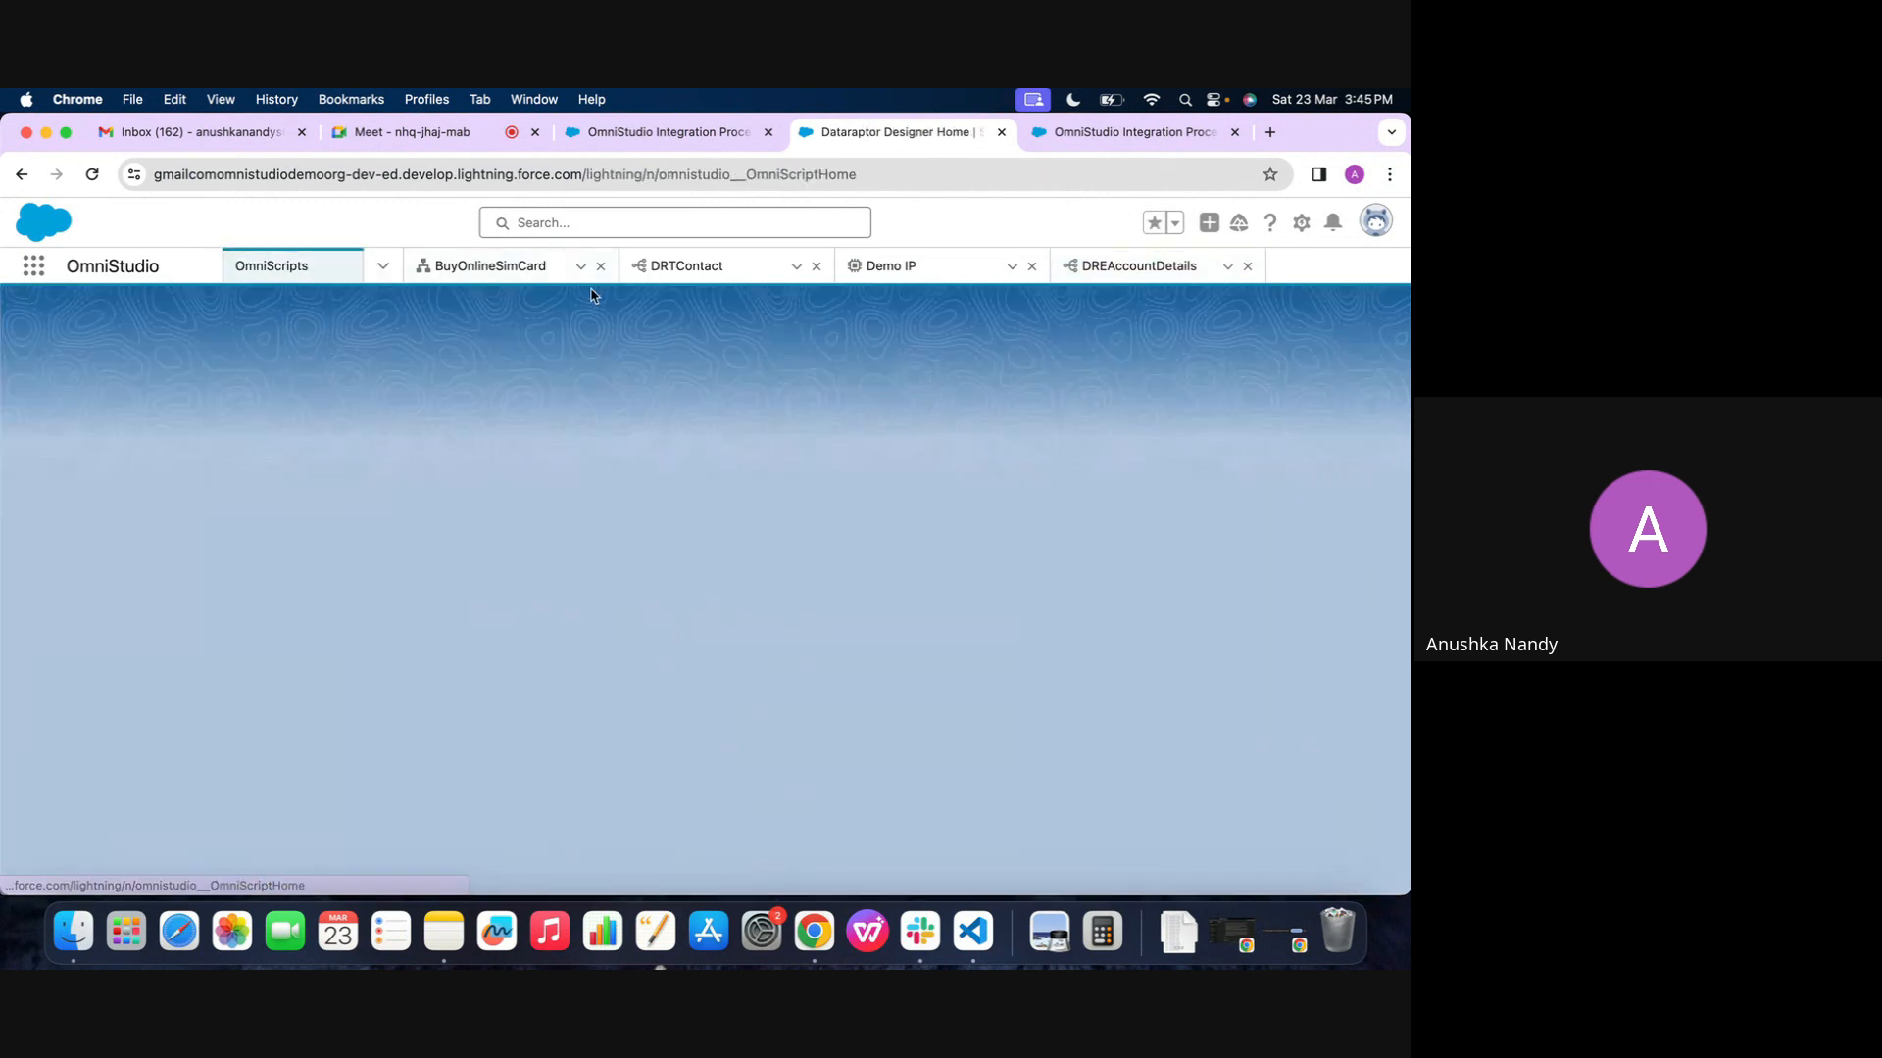
pyautogui.click(601, 265)
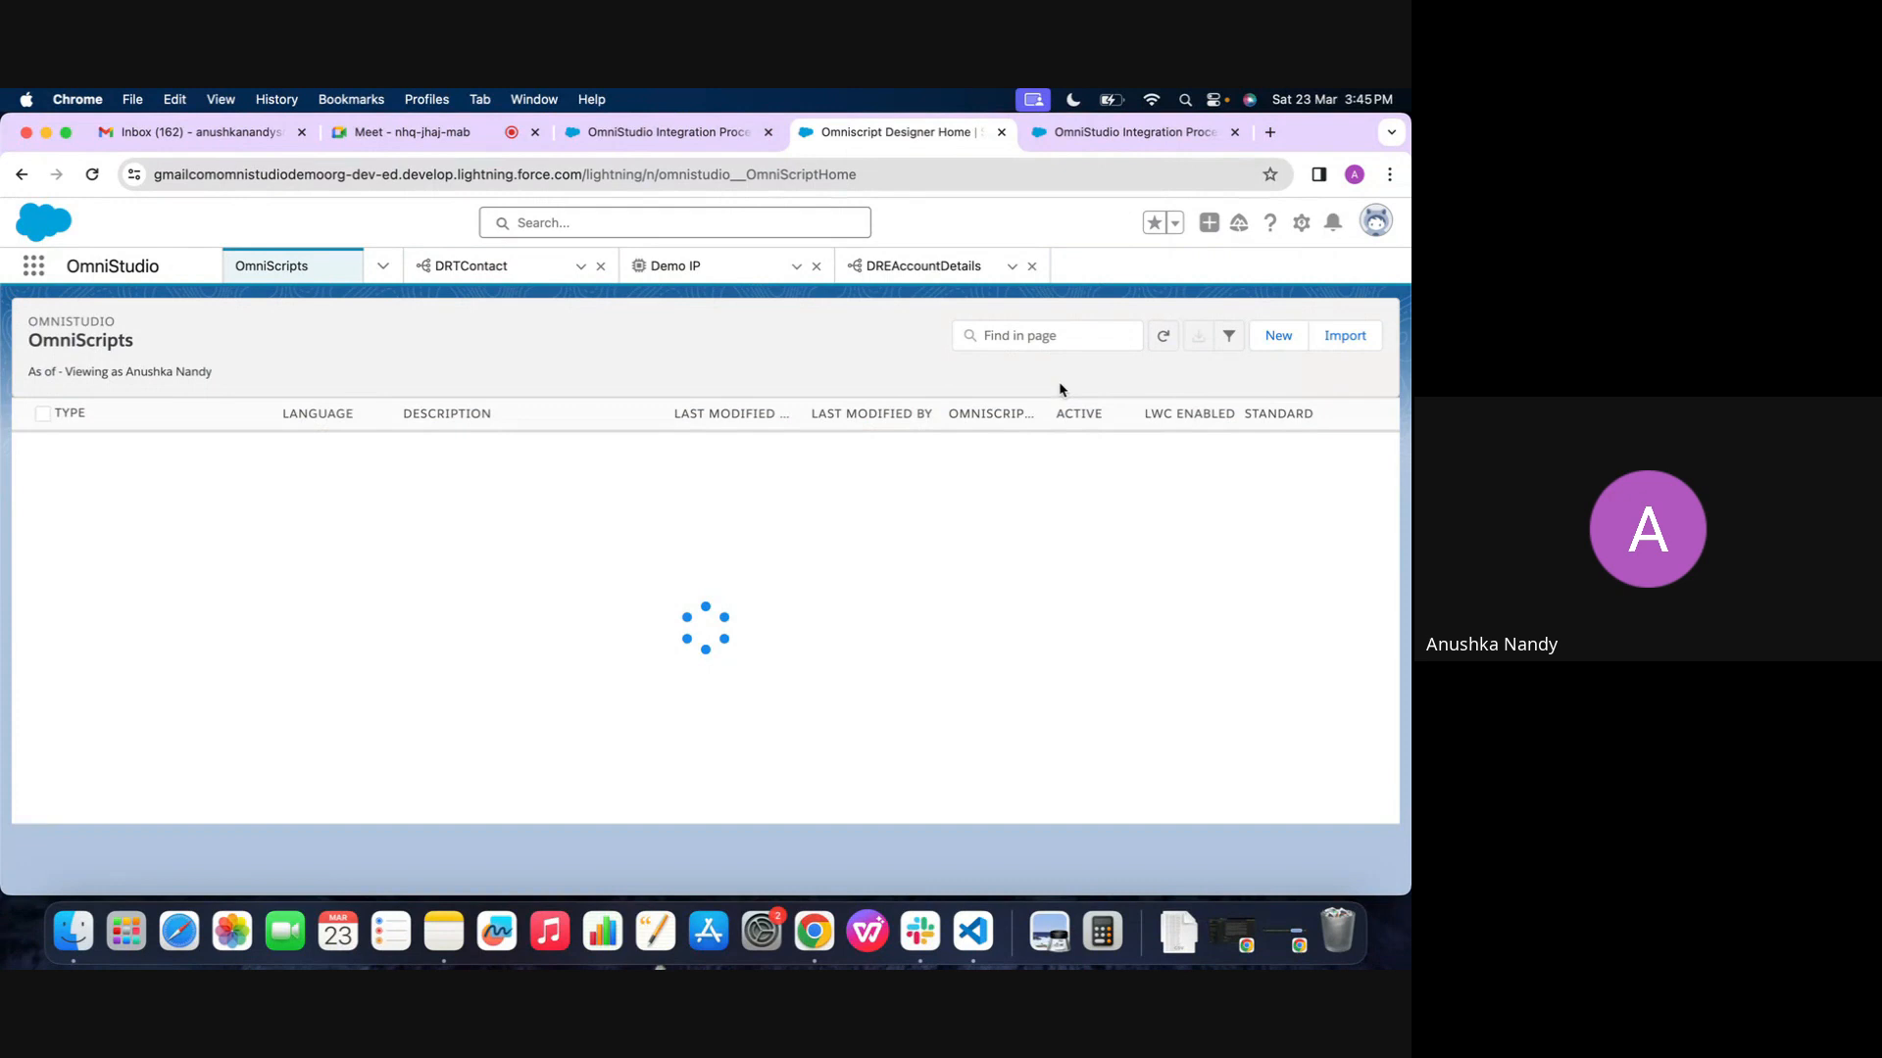
pyautogui.click(1278, 336)
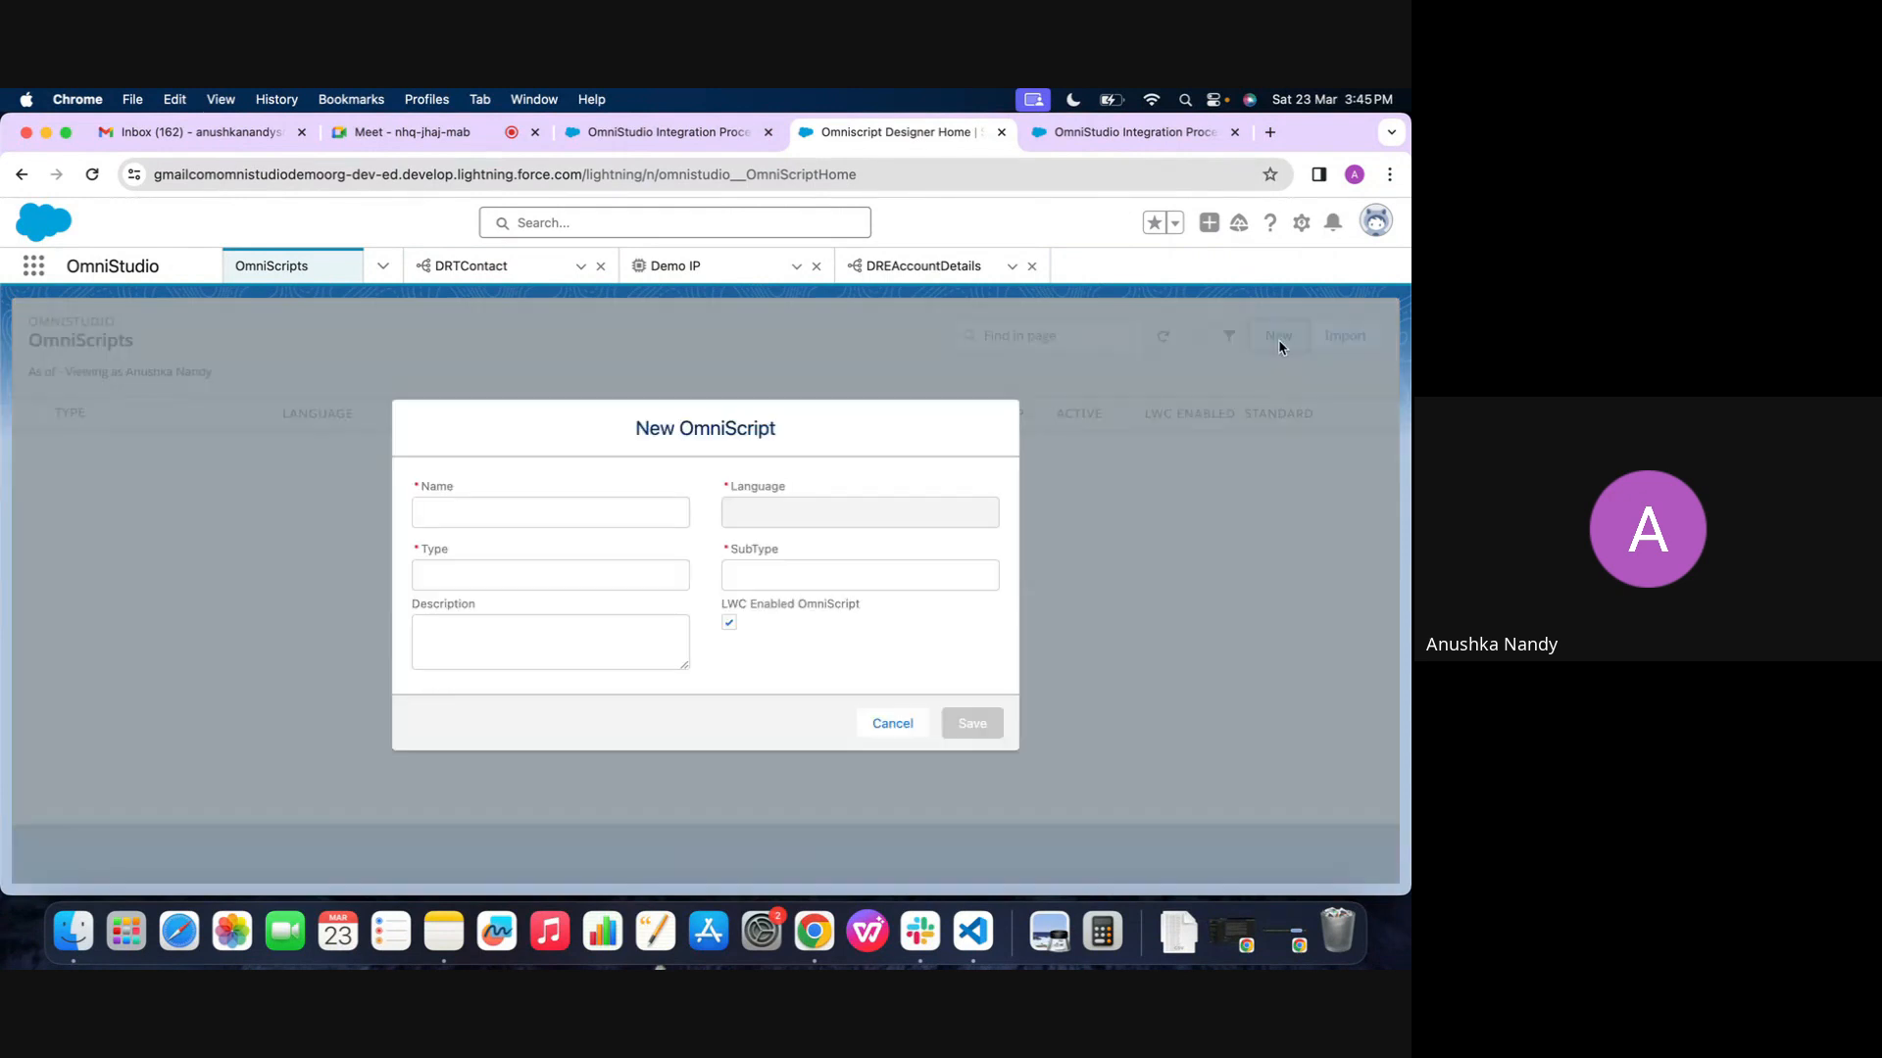
pyautogui.click(871, 723)
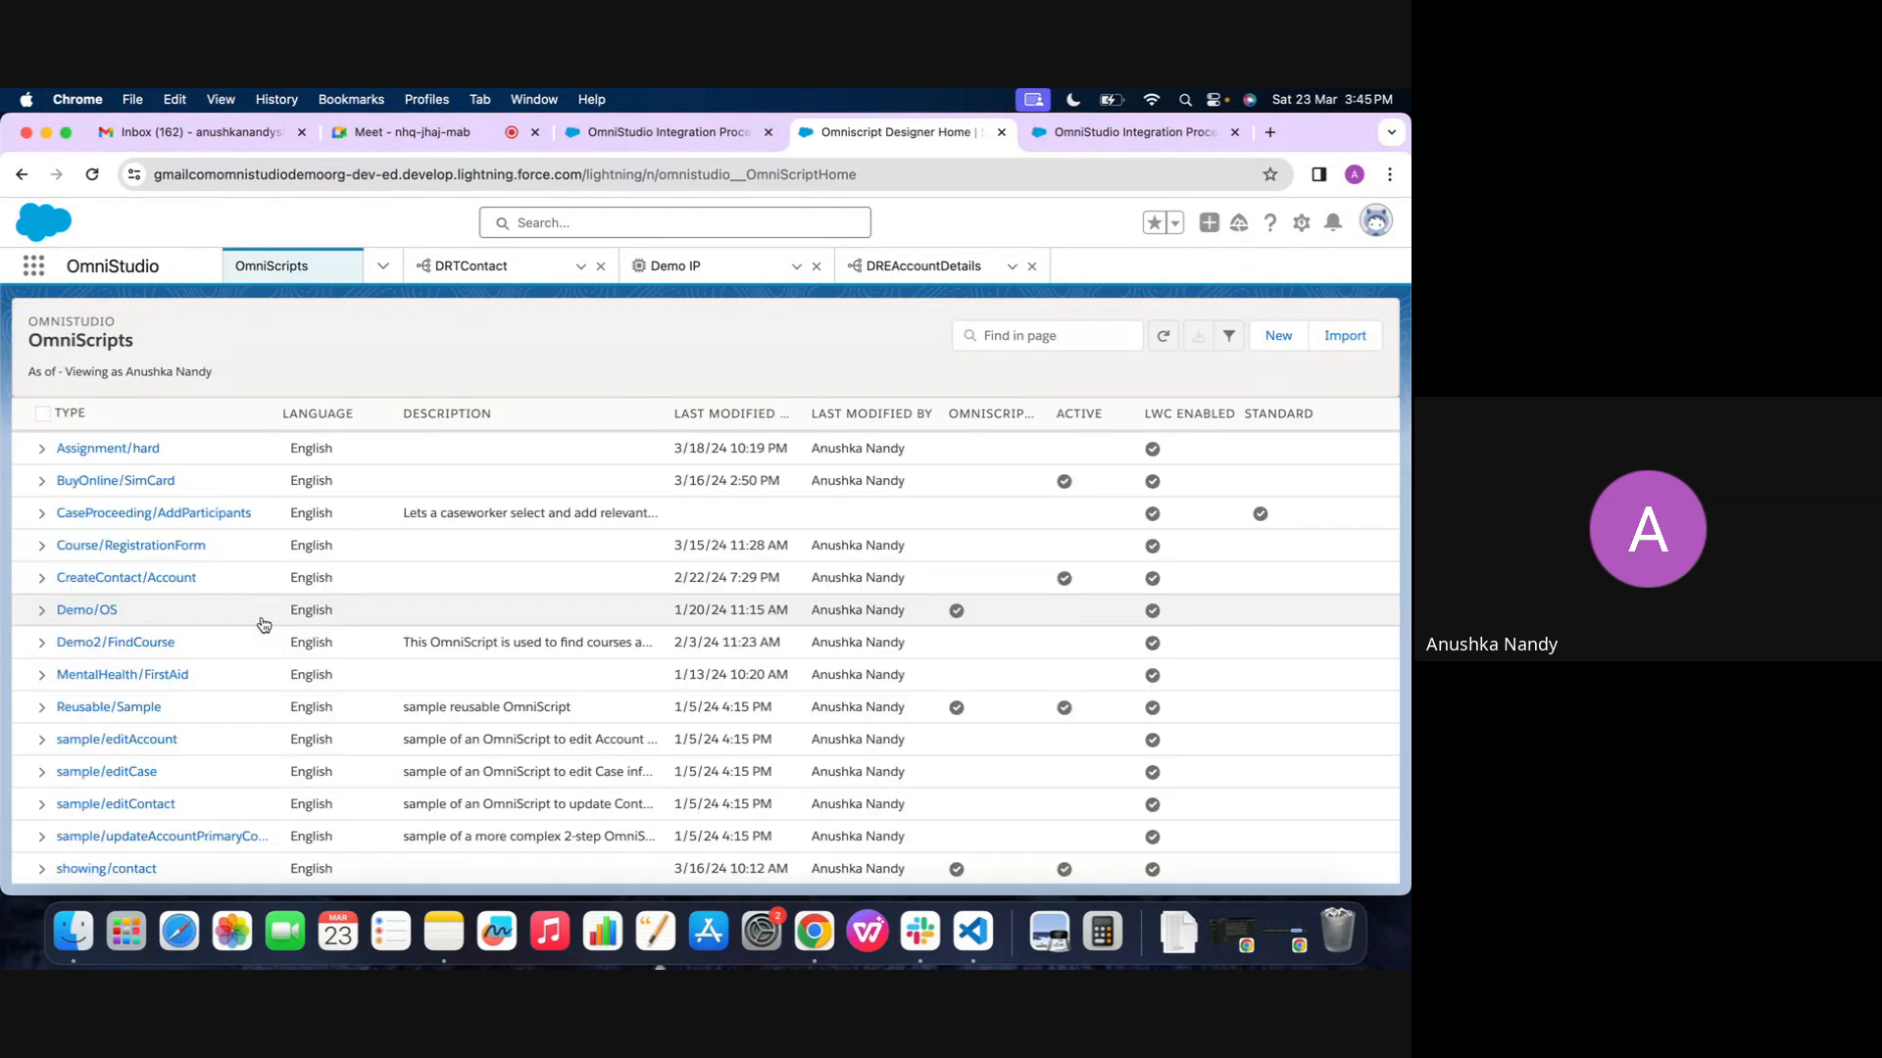
# Open version 2 of the Demo Find Course 2 OmniScript, create a new version from it and close the old one
pyautogui.scroll(-3, 264, 625)
pyautogui.click(126, 511)
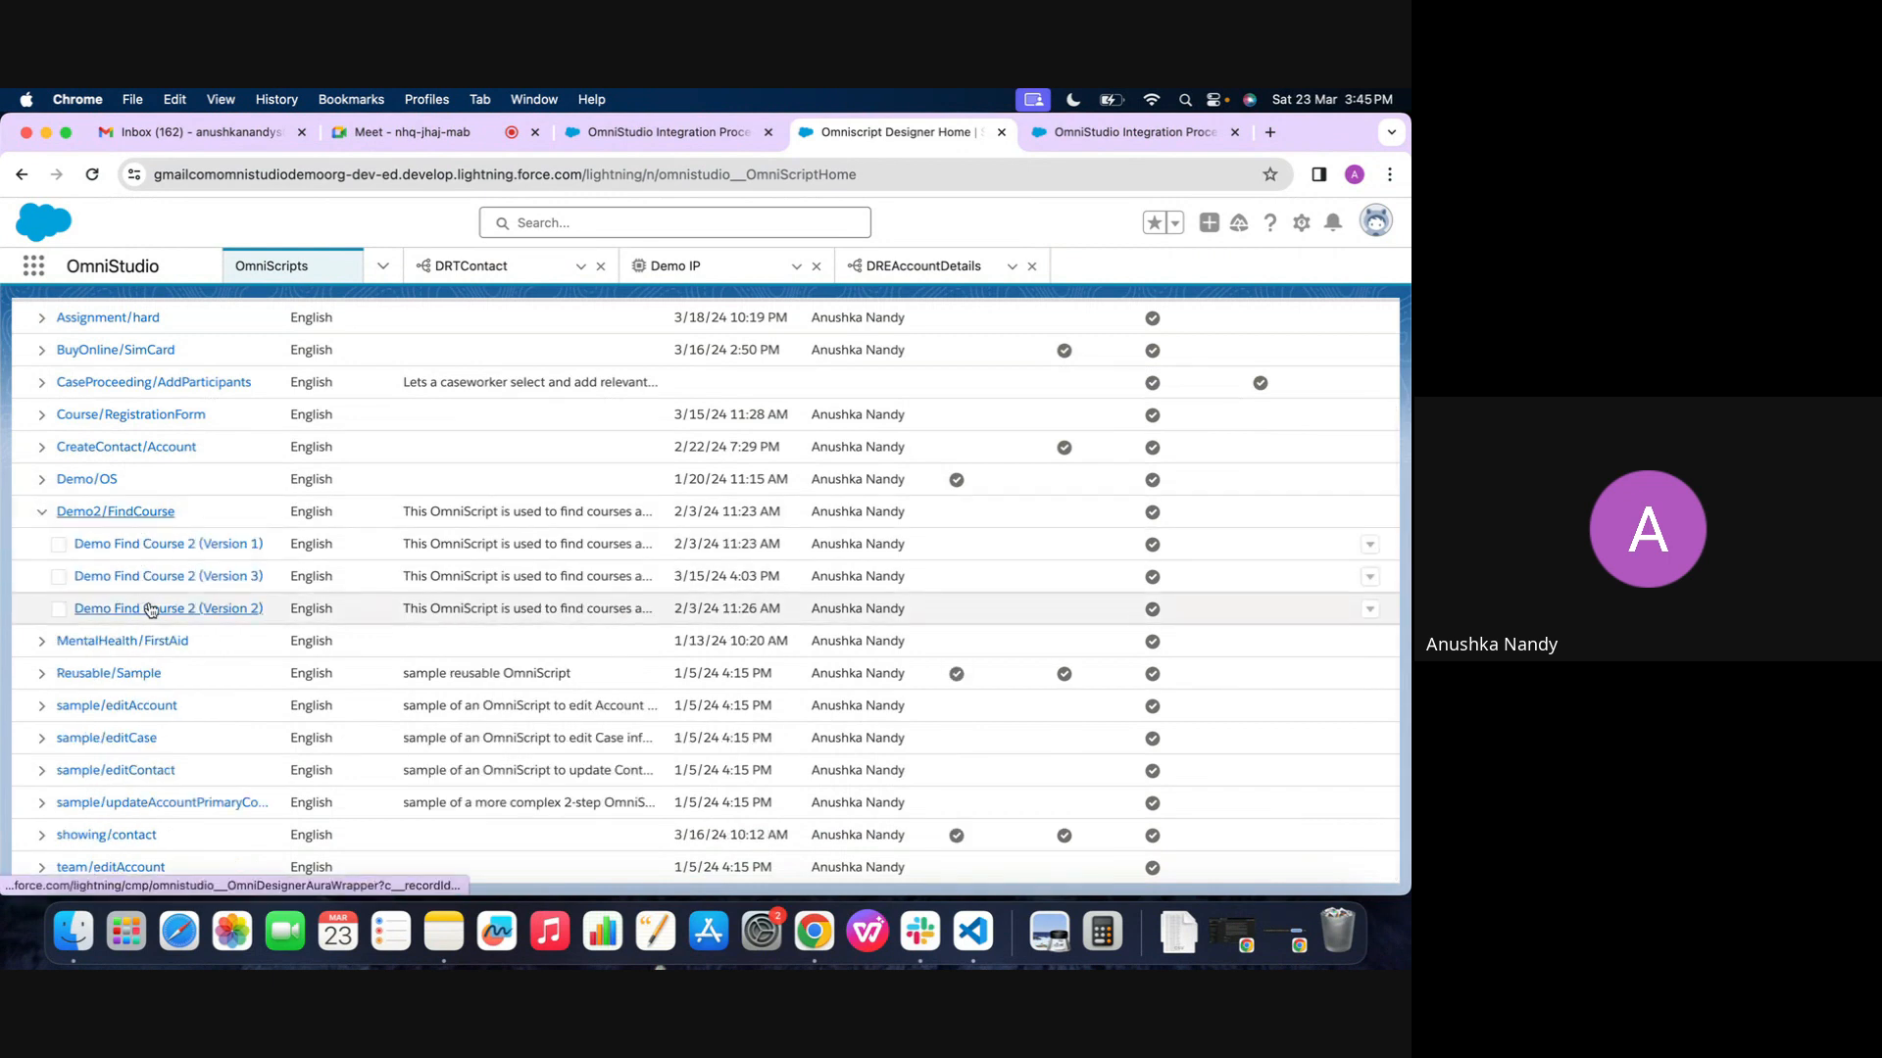
pyautogui.click(149, 610)
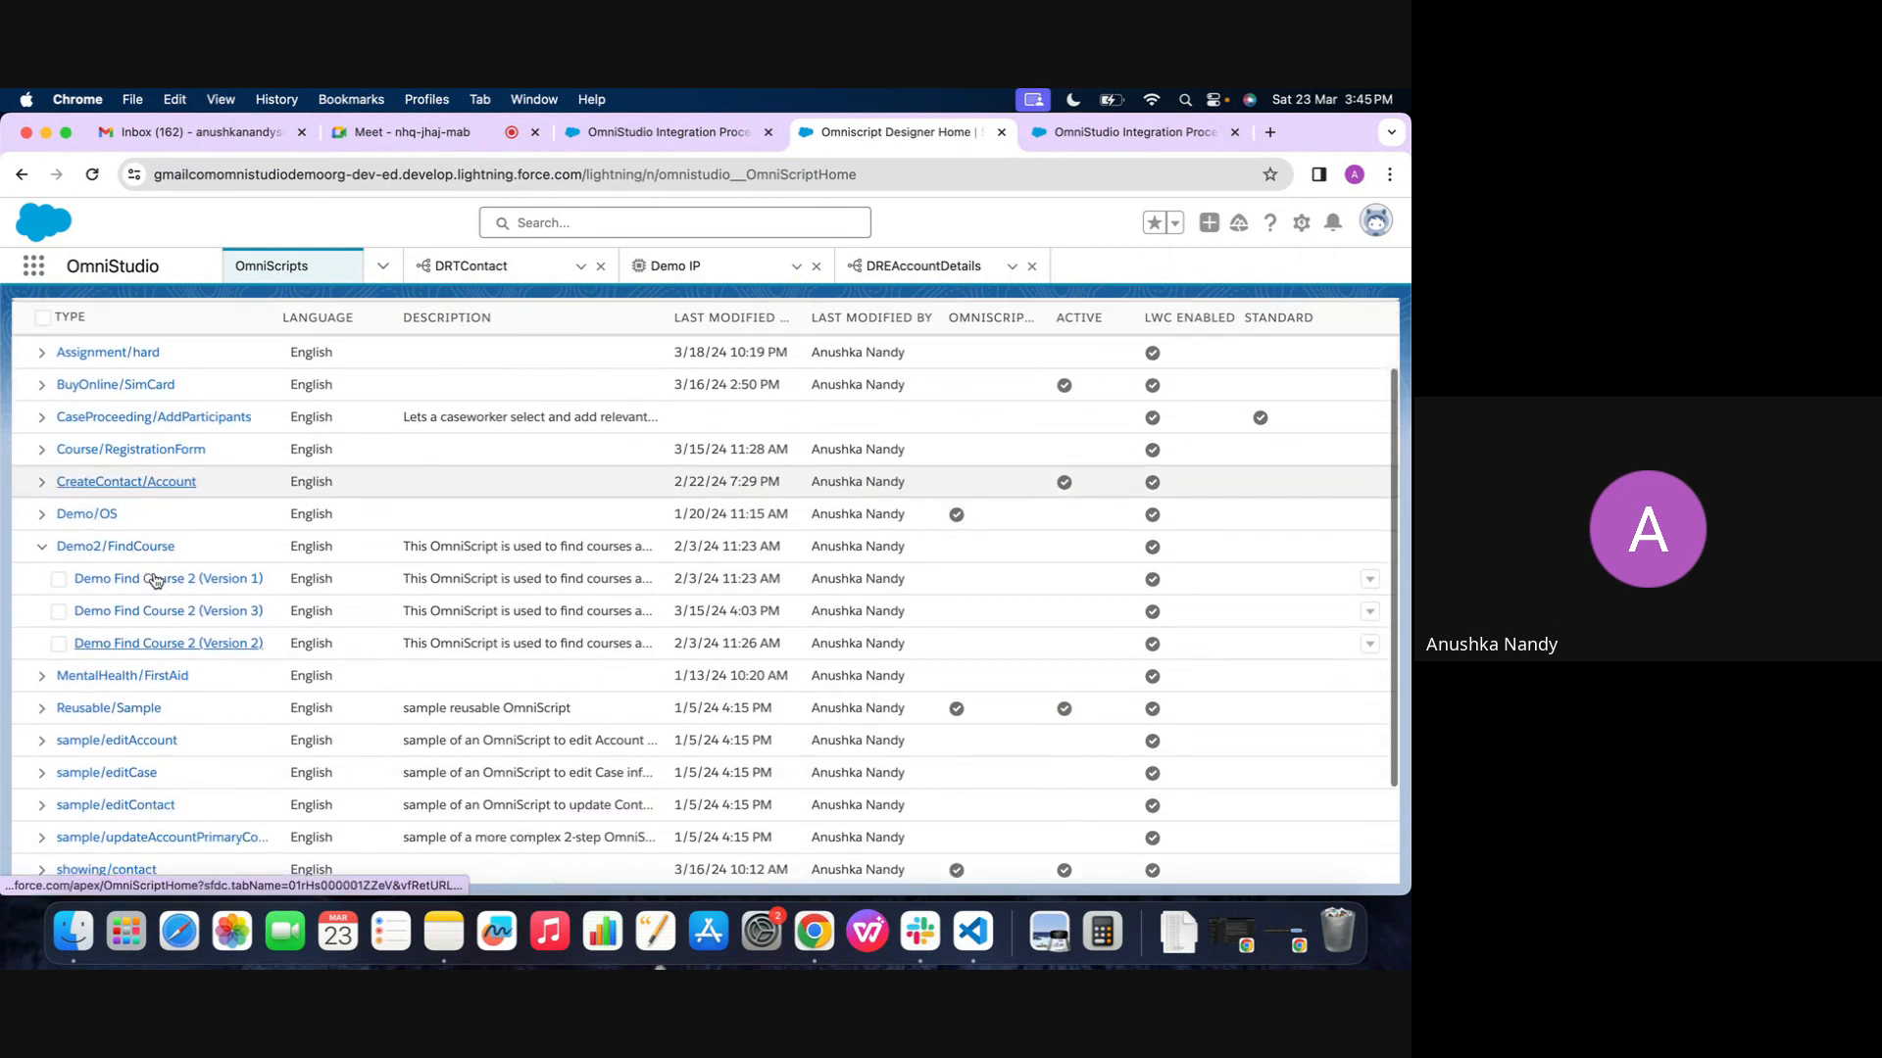
pyautogui.click(160, 581)
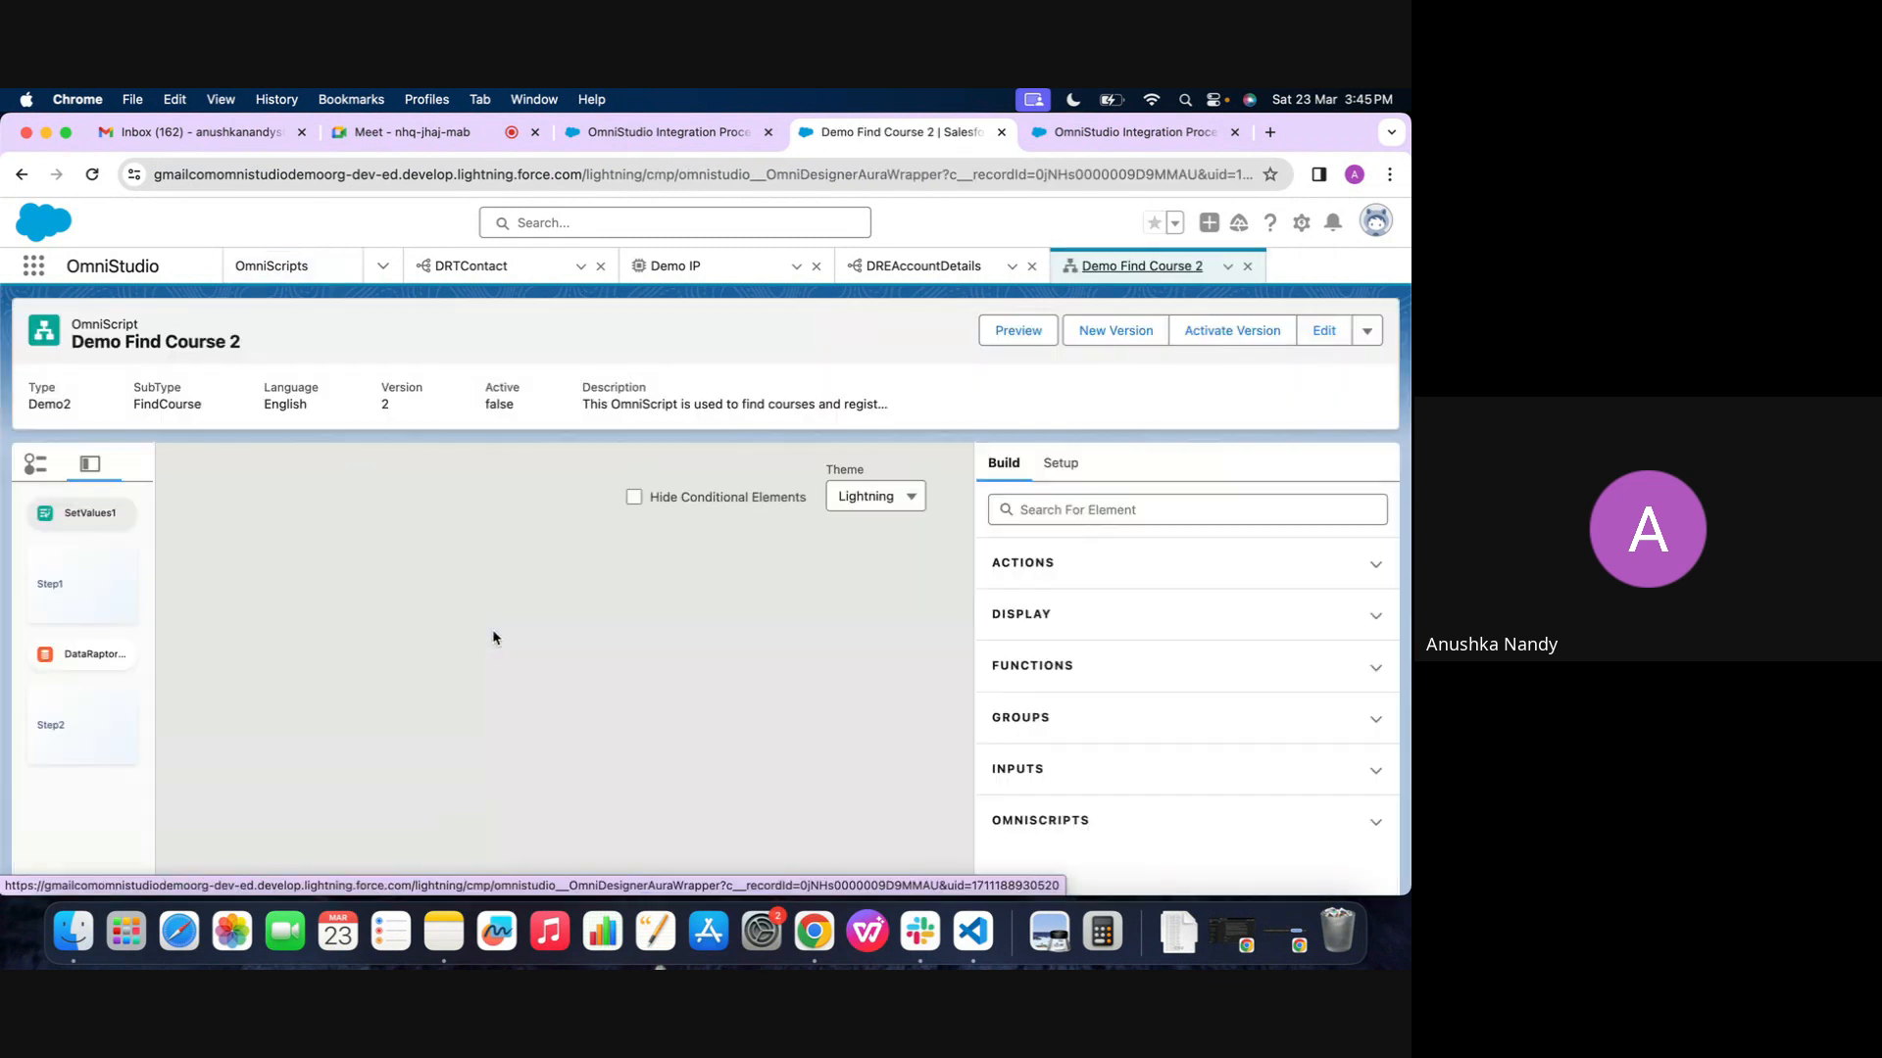
pyautogui.click(1096, 334)
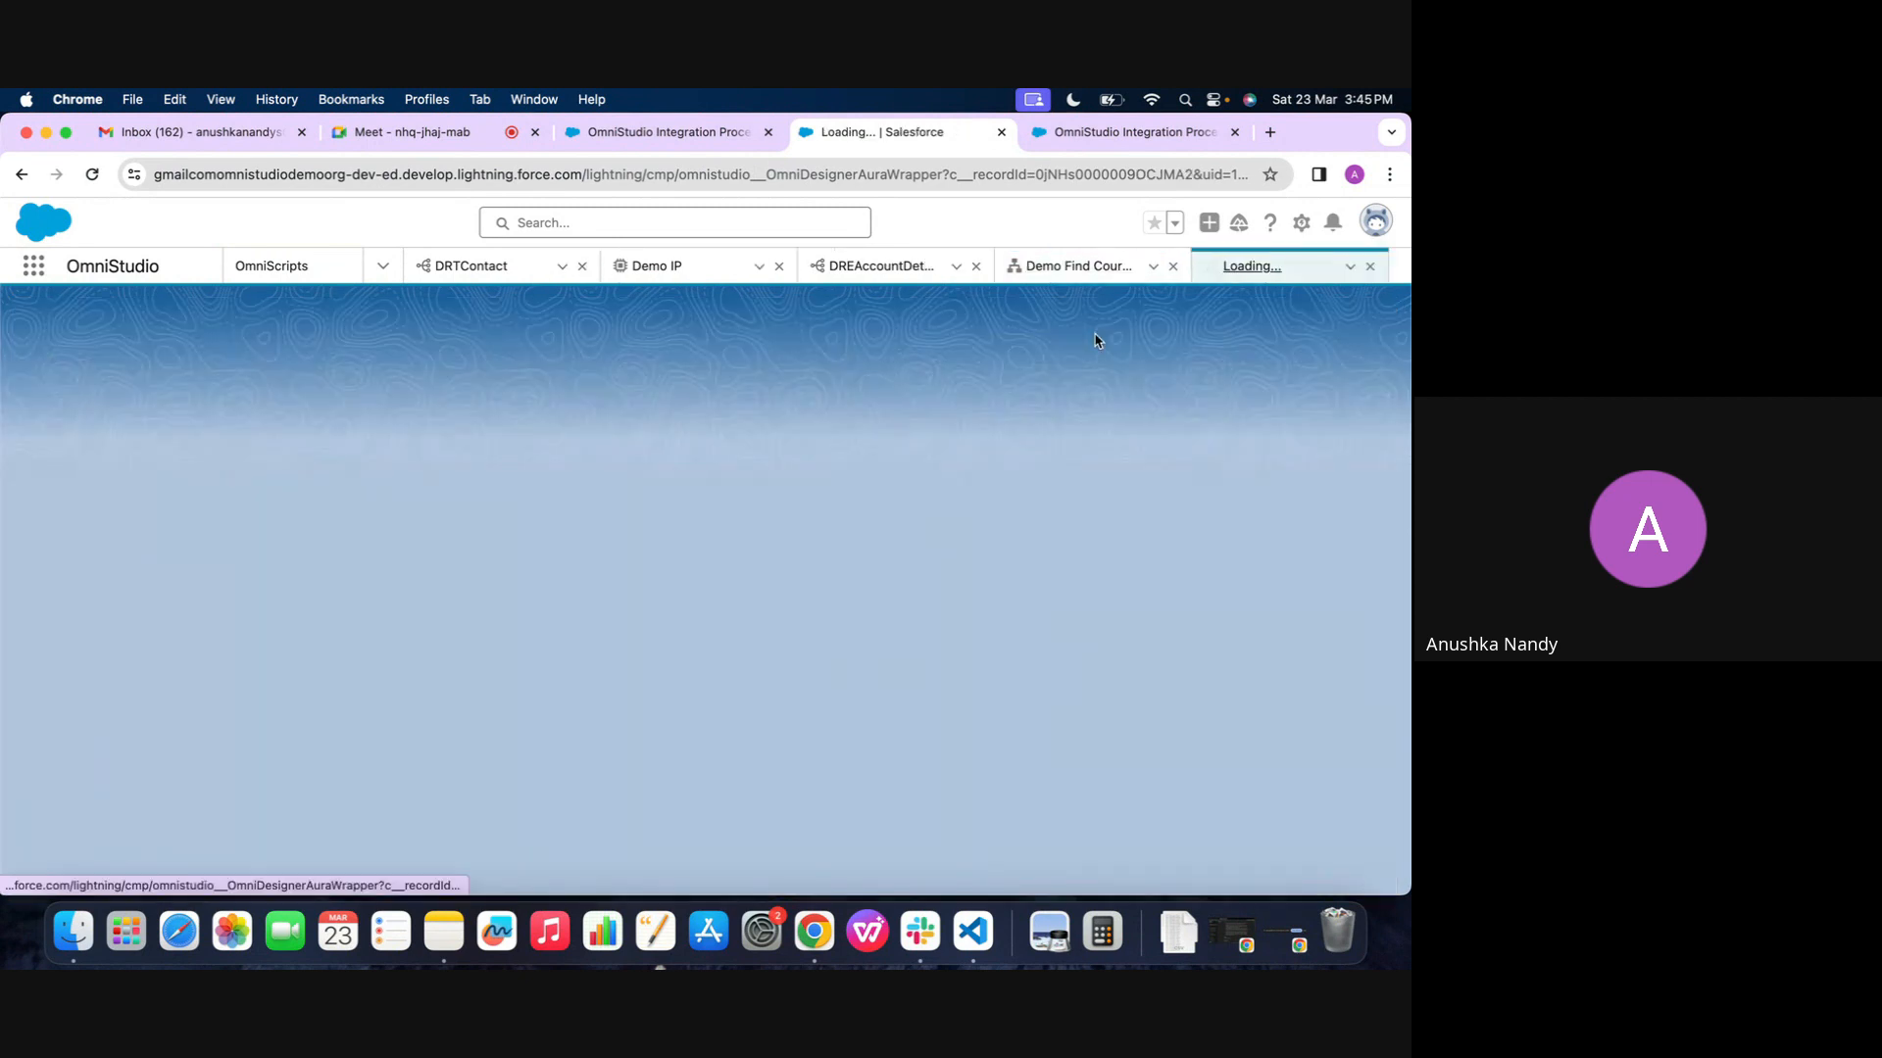
pyautogui.click(1173, 265)
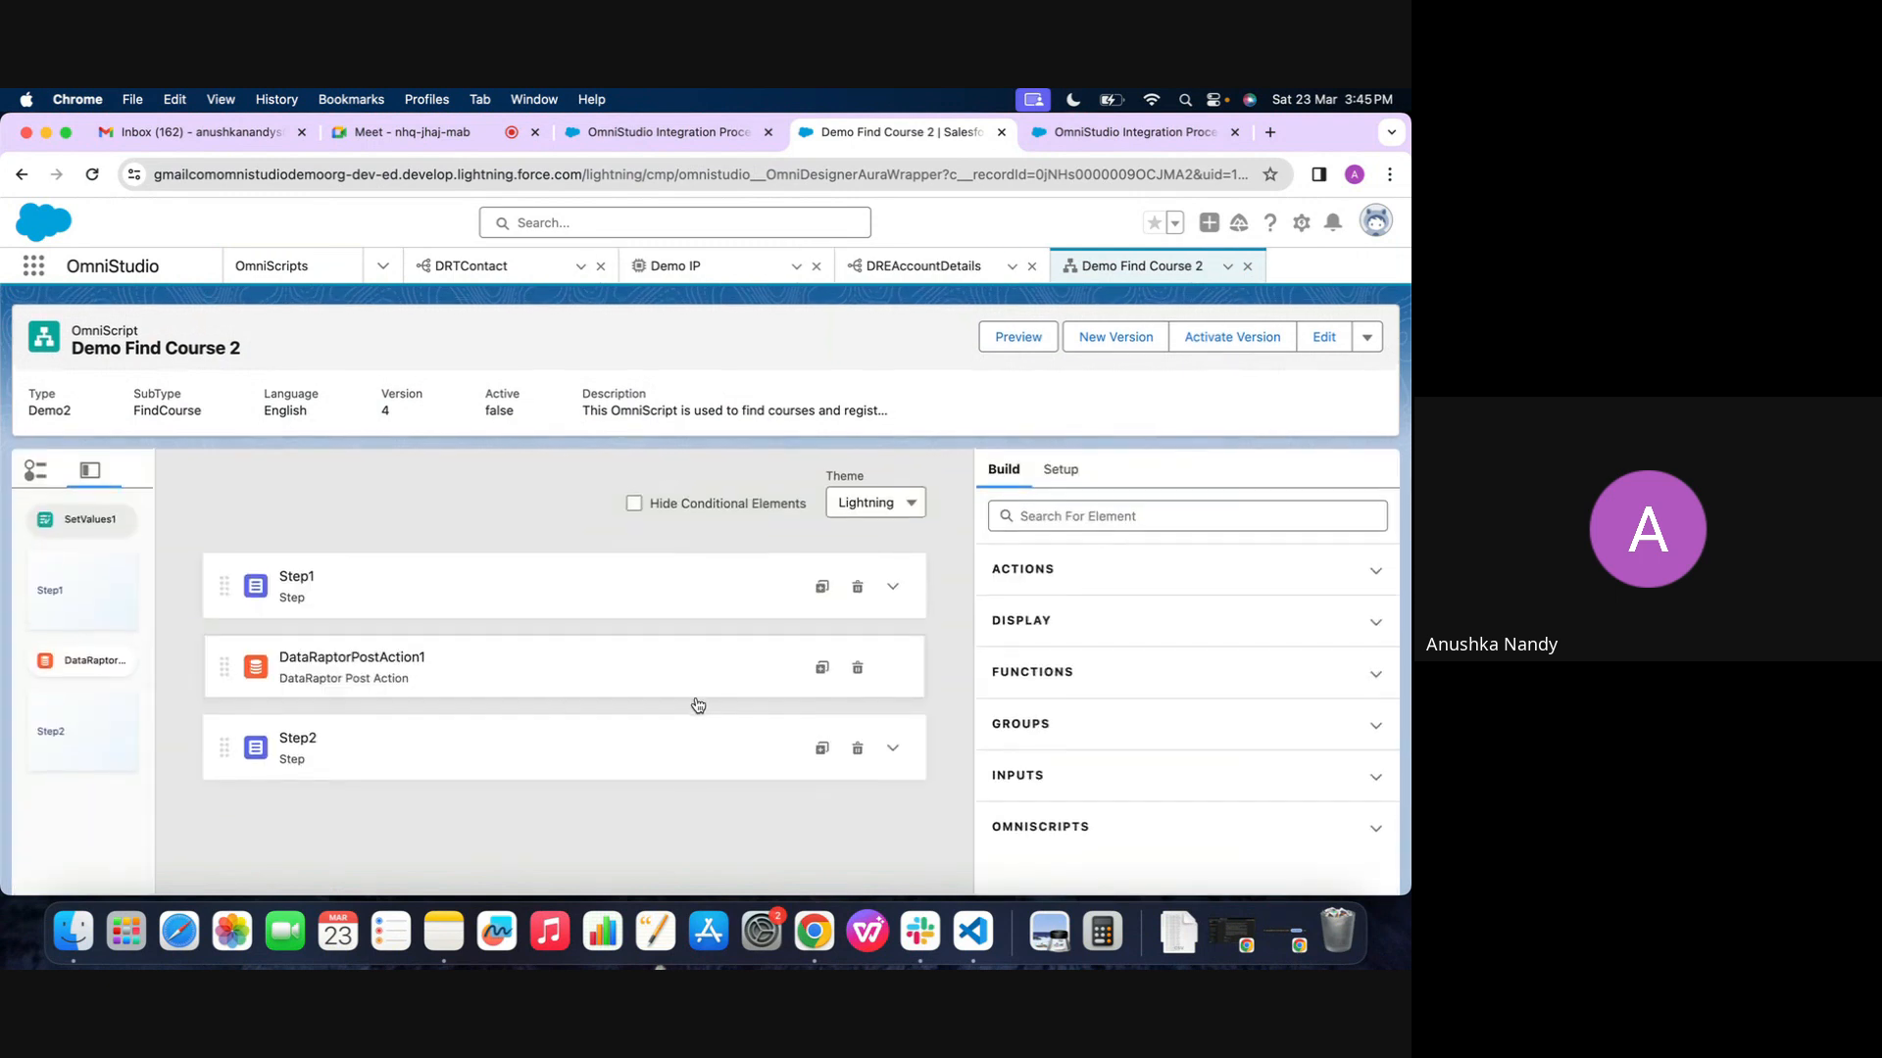
# Expand Step1 to review its Account Details fields, then delete the step from the OmniScript
pyautogui.click(648, 569)
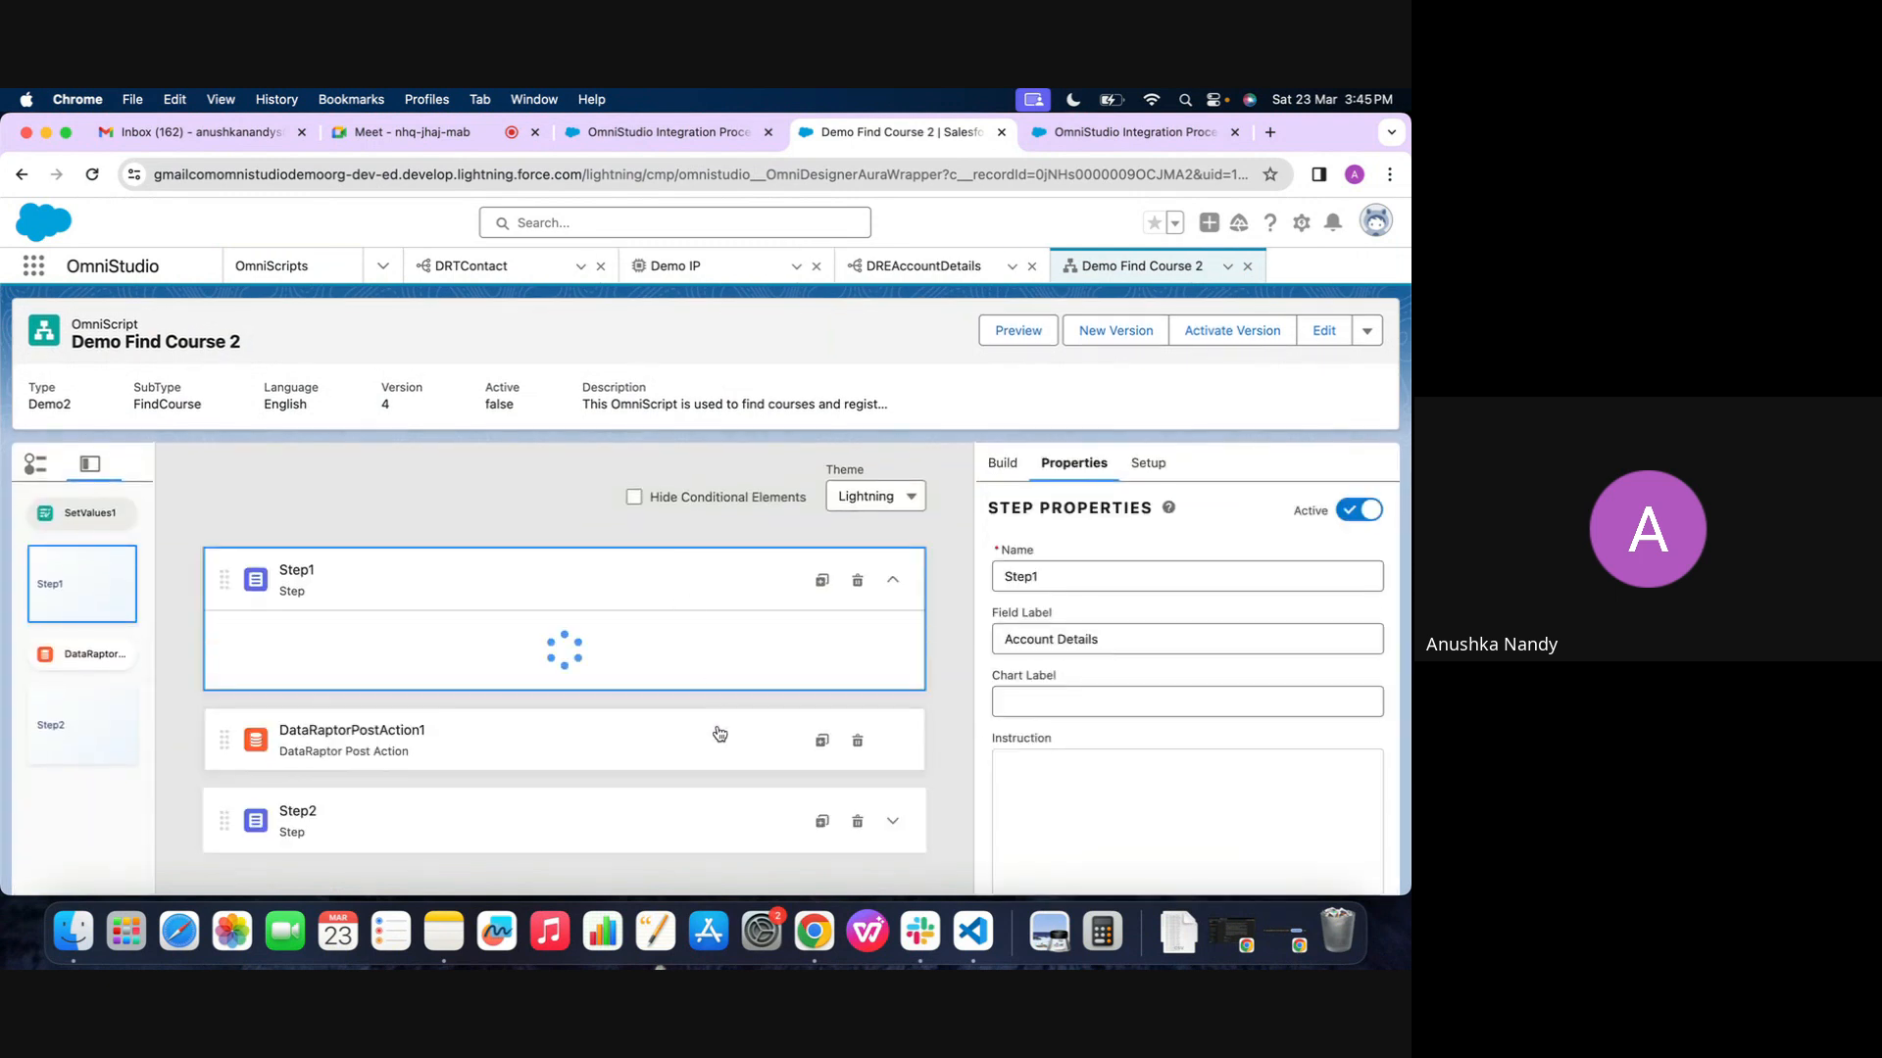
pyautogui.scroll(-3, 719, 730)
pyautogui.scroll(3, 718, 732)
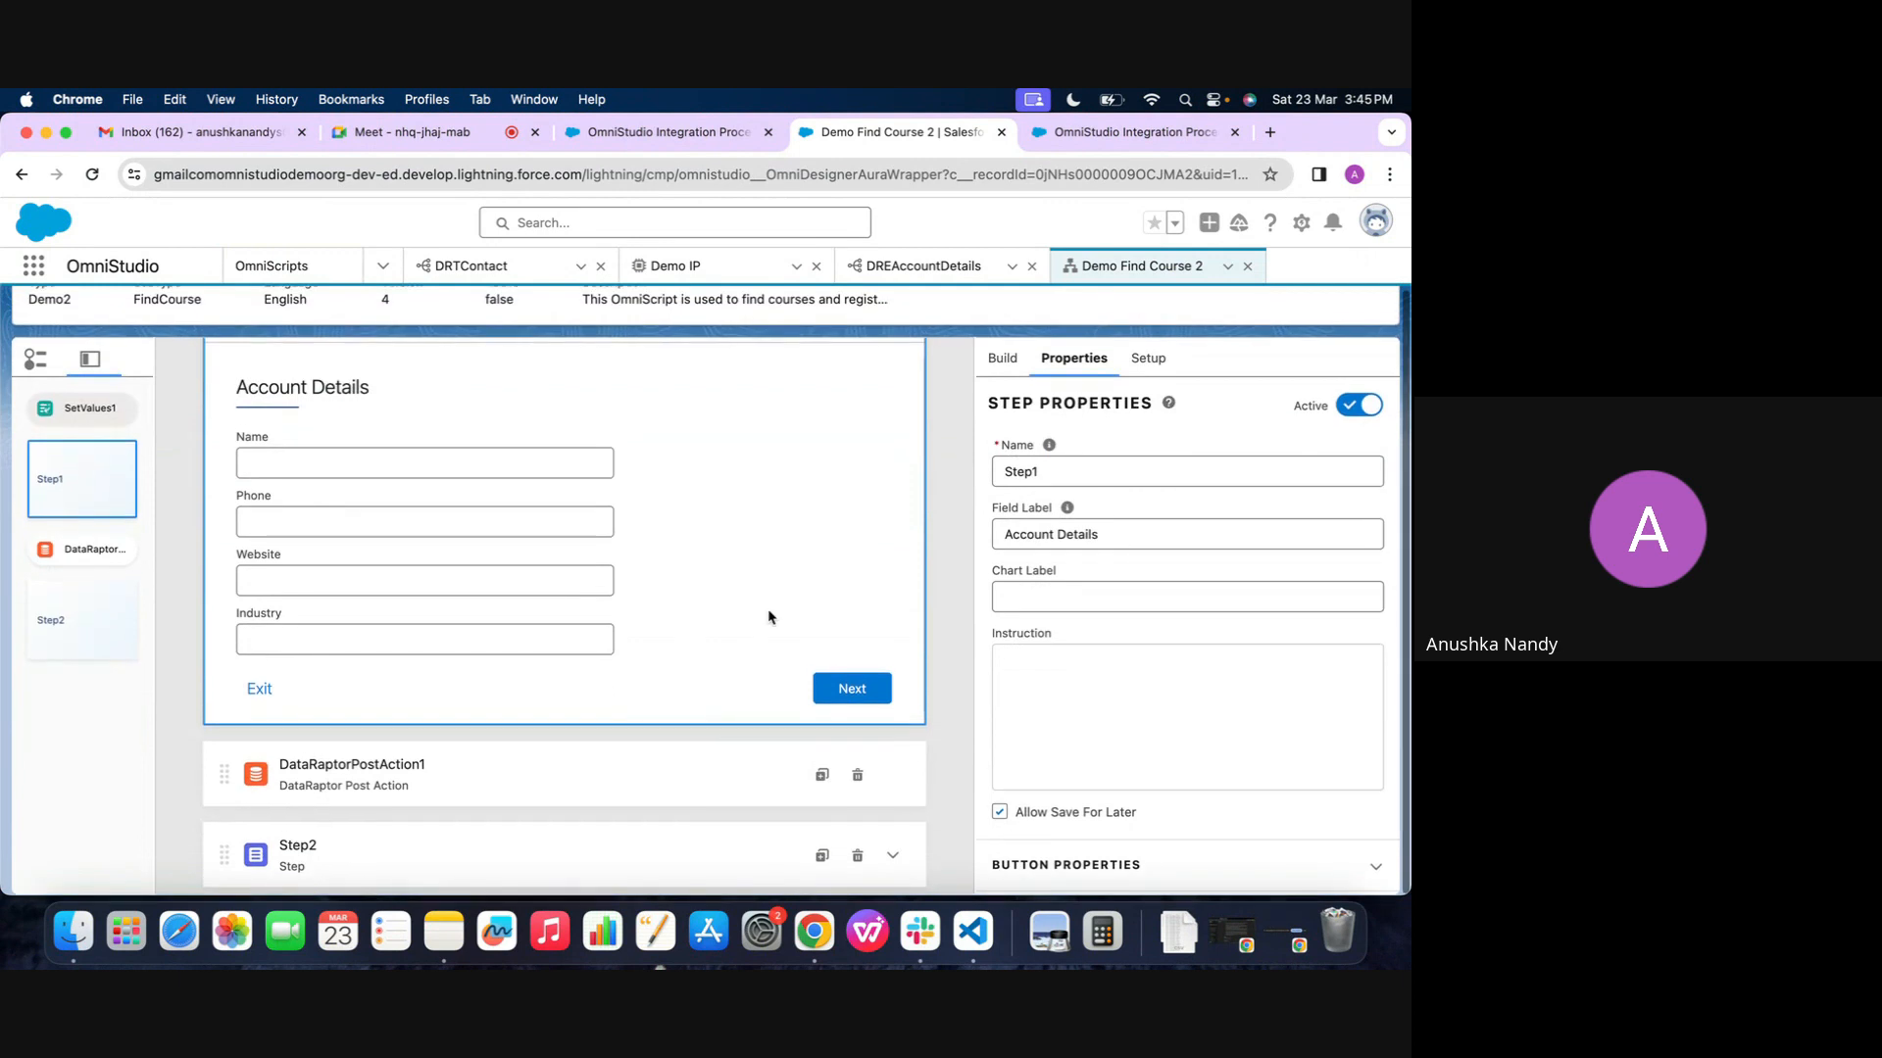
pyautogui.click(864, 476)
pyautogui.click(965, 587)
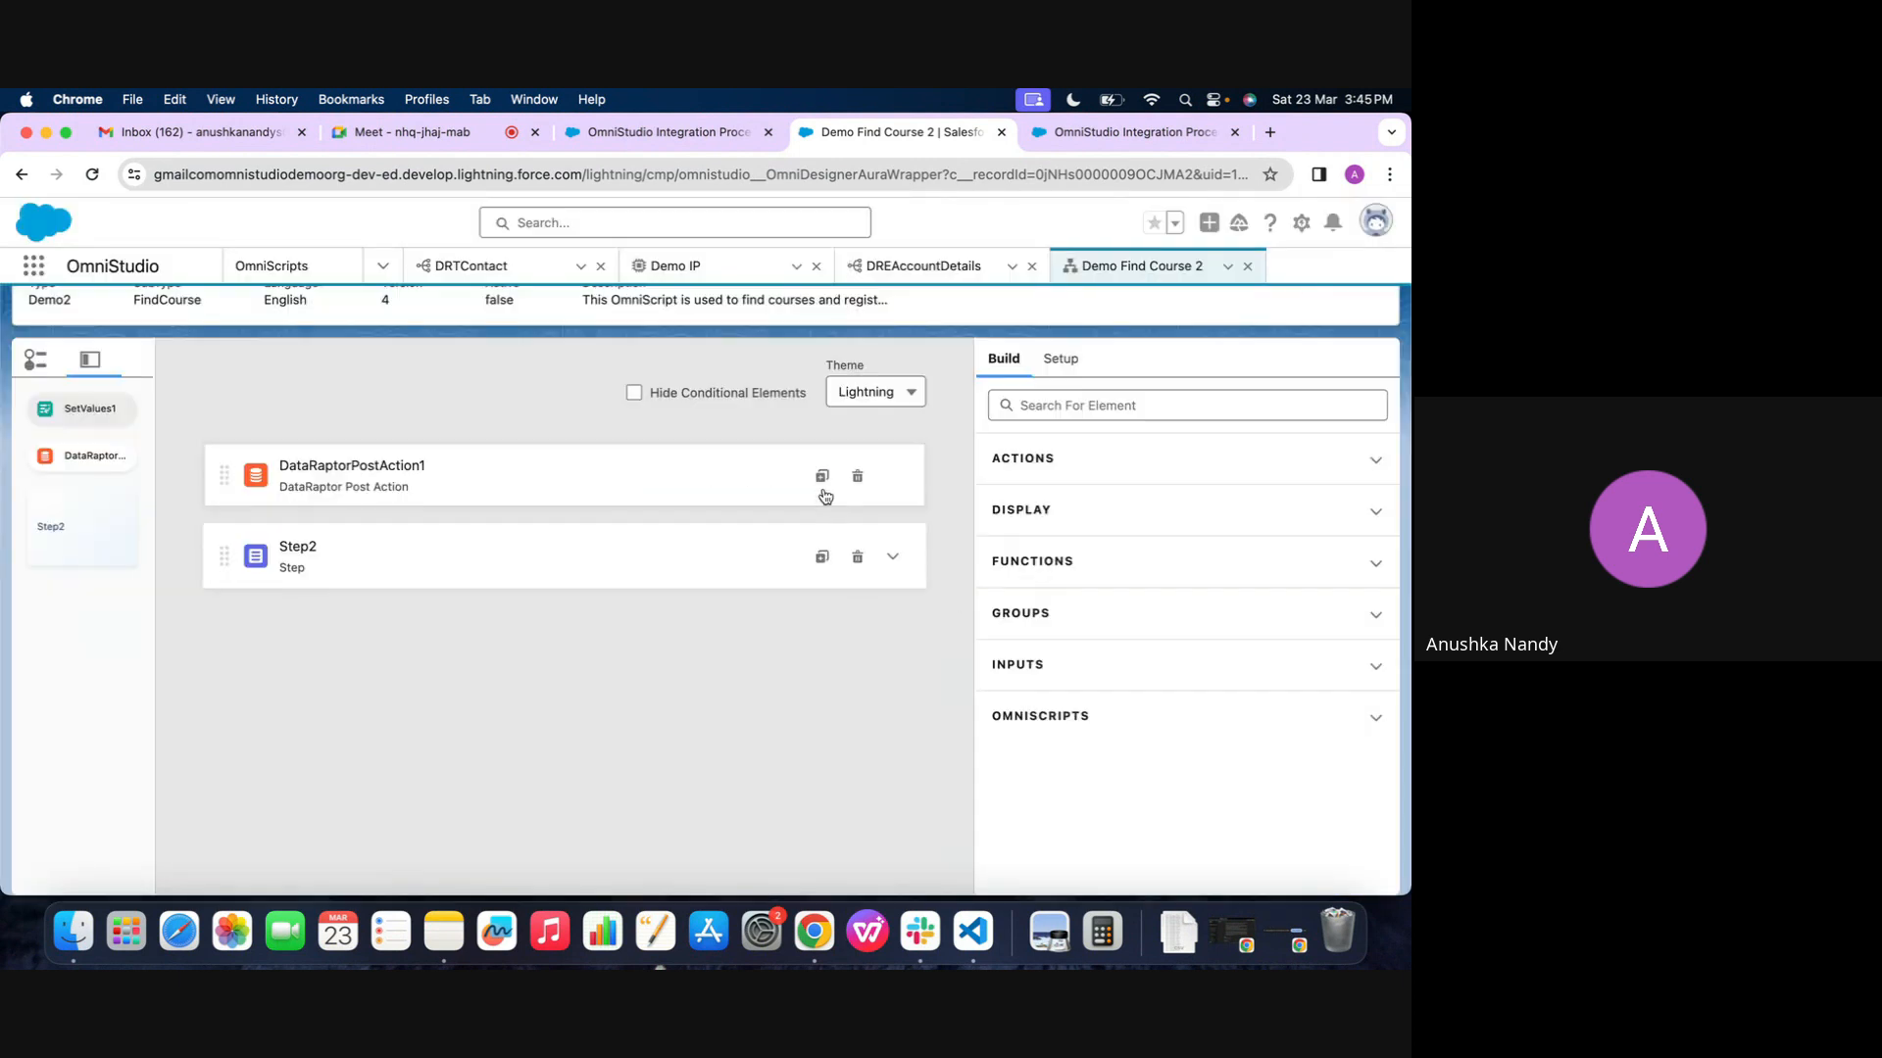
# Delete the DataRaptorPostAction1 element and expand Step2 in the OmniScript
pyautogui.click(747, 482)
pyautogui.click(857, 477)
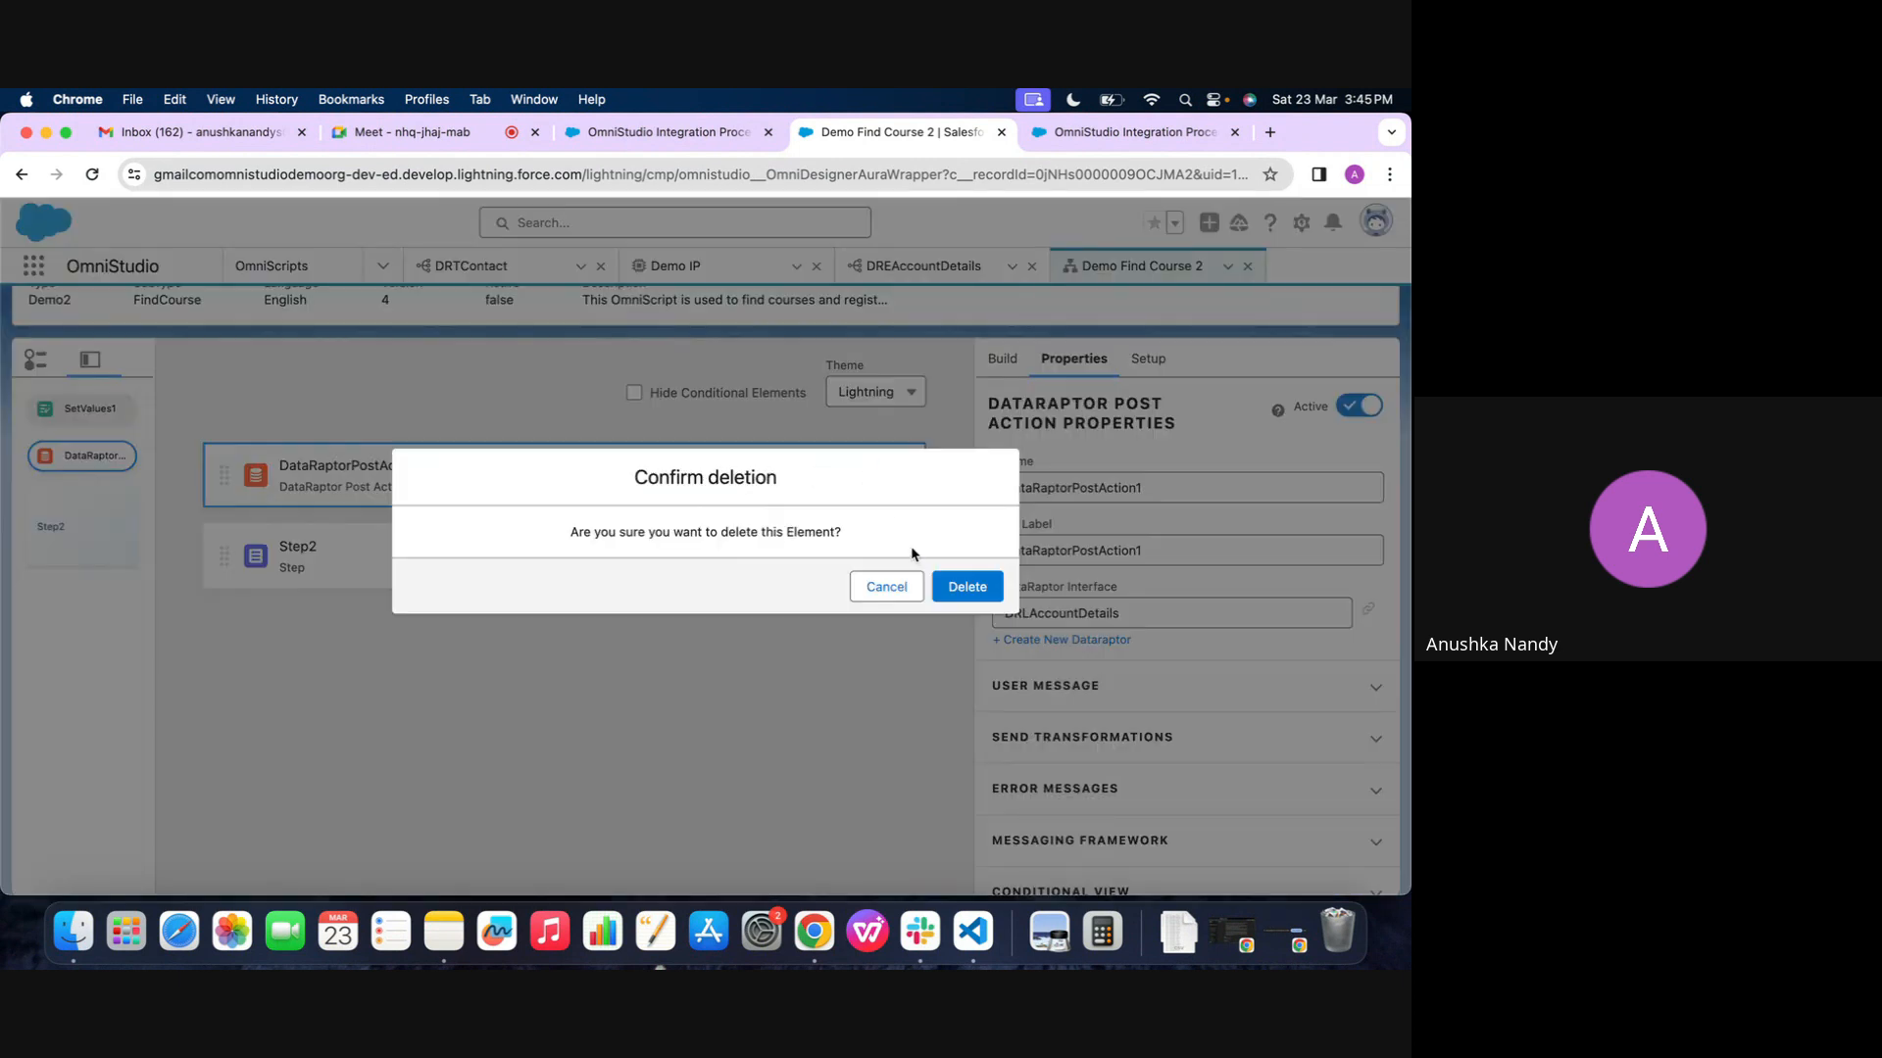
pyautogui.click(950, 588)
pyautogui.click(591, 487)
pyautogui.click(592, 496)
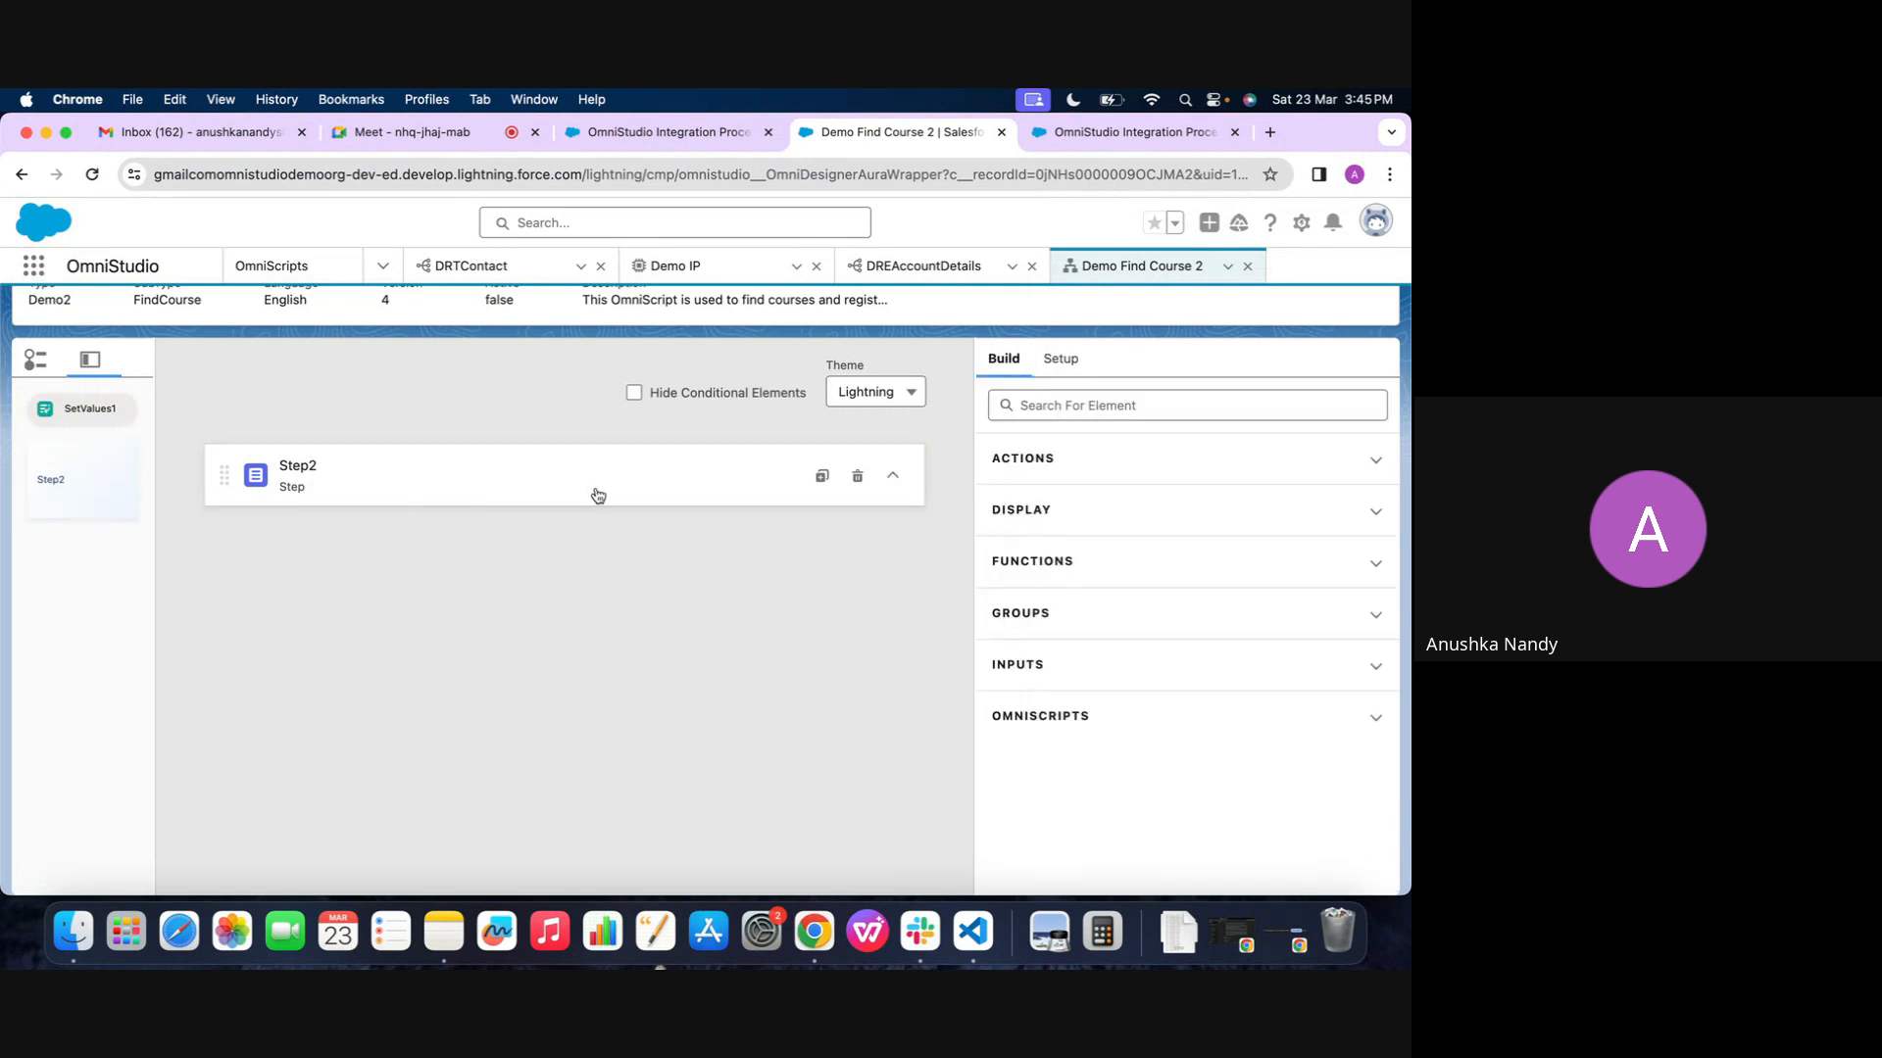
# Copy the DREAccountDetails name, find the DataRaptor elements with "data" and add a DataRaptor Extract Action above Step2
pyautogui.click(1034, 410)
pyautogui.click(931, 267)
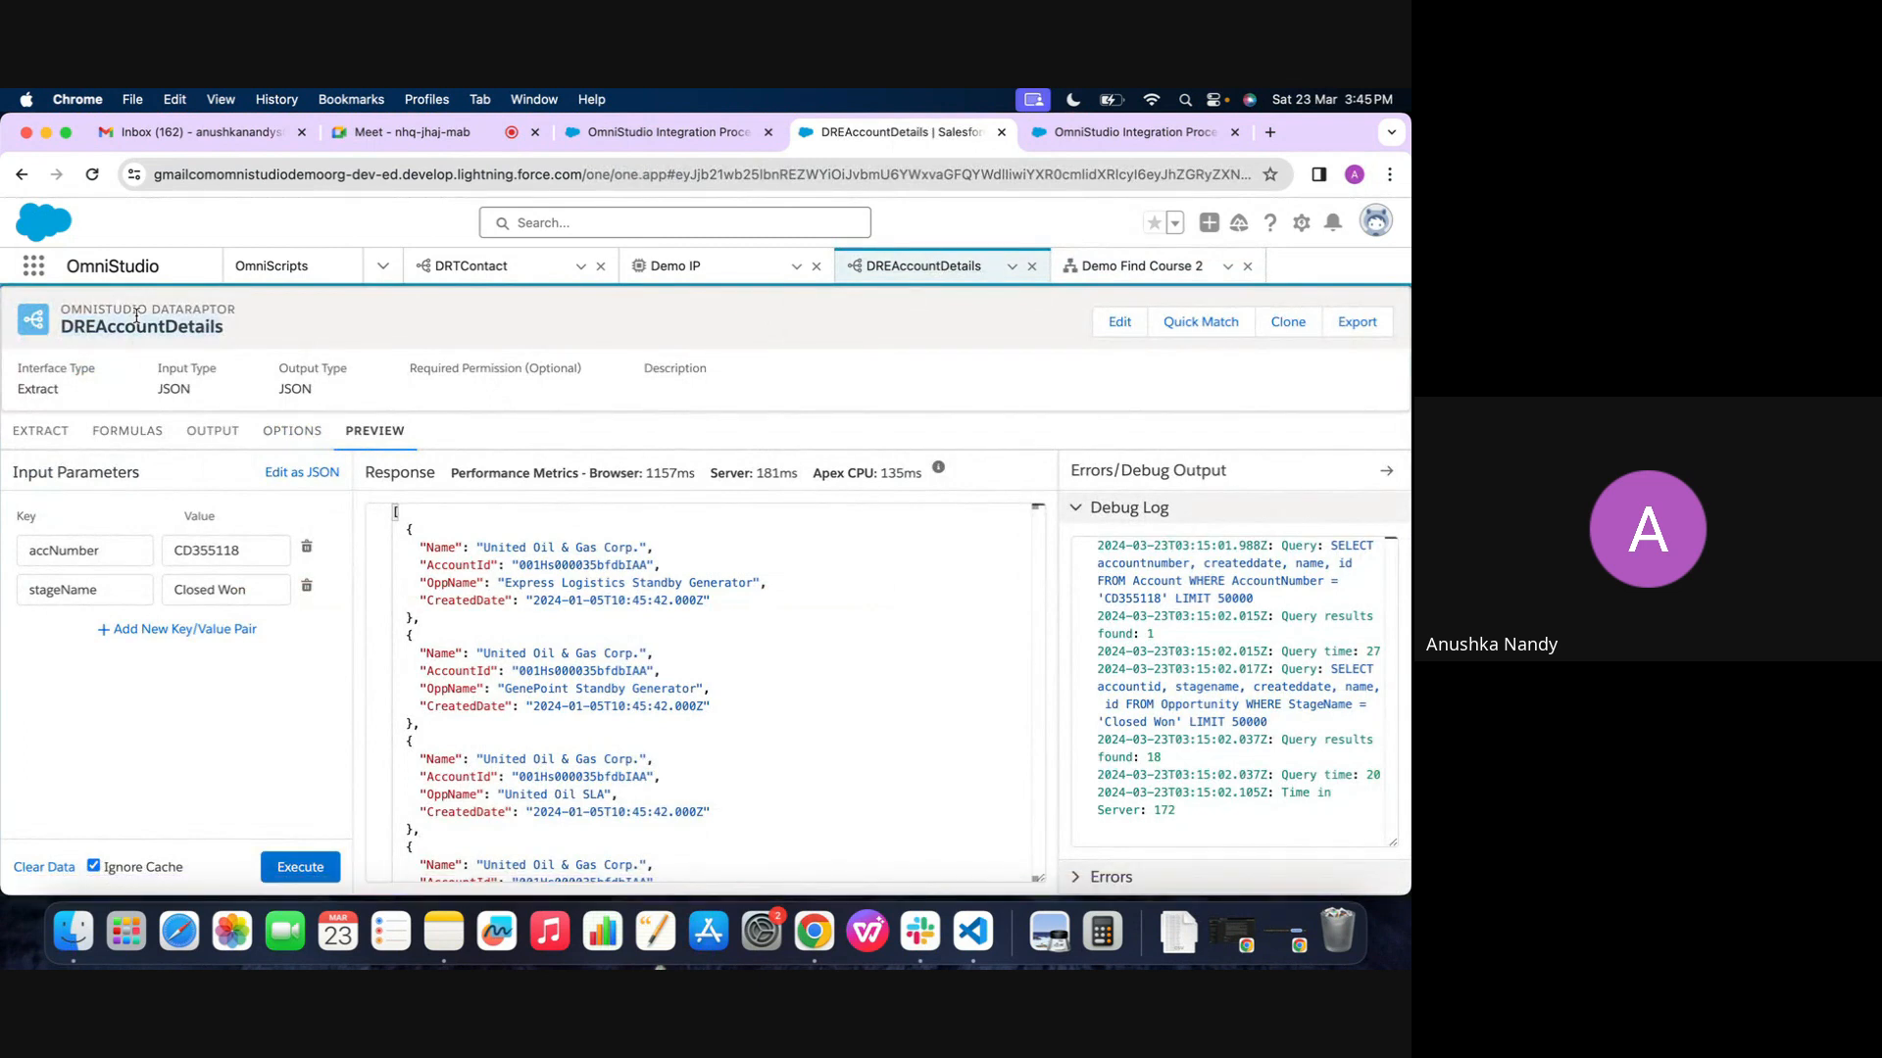
pyautogui.click(1142, 265)
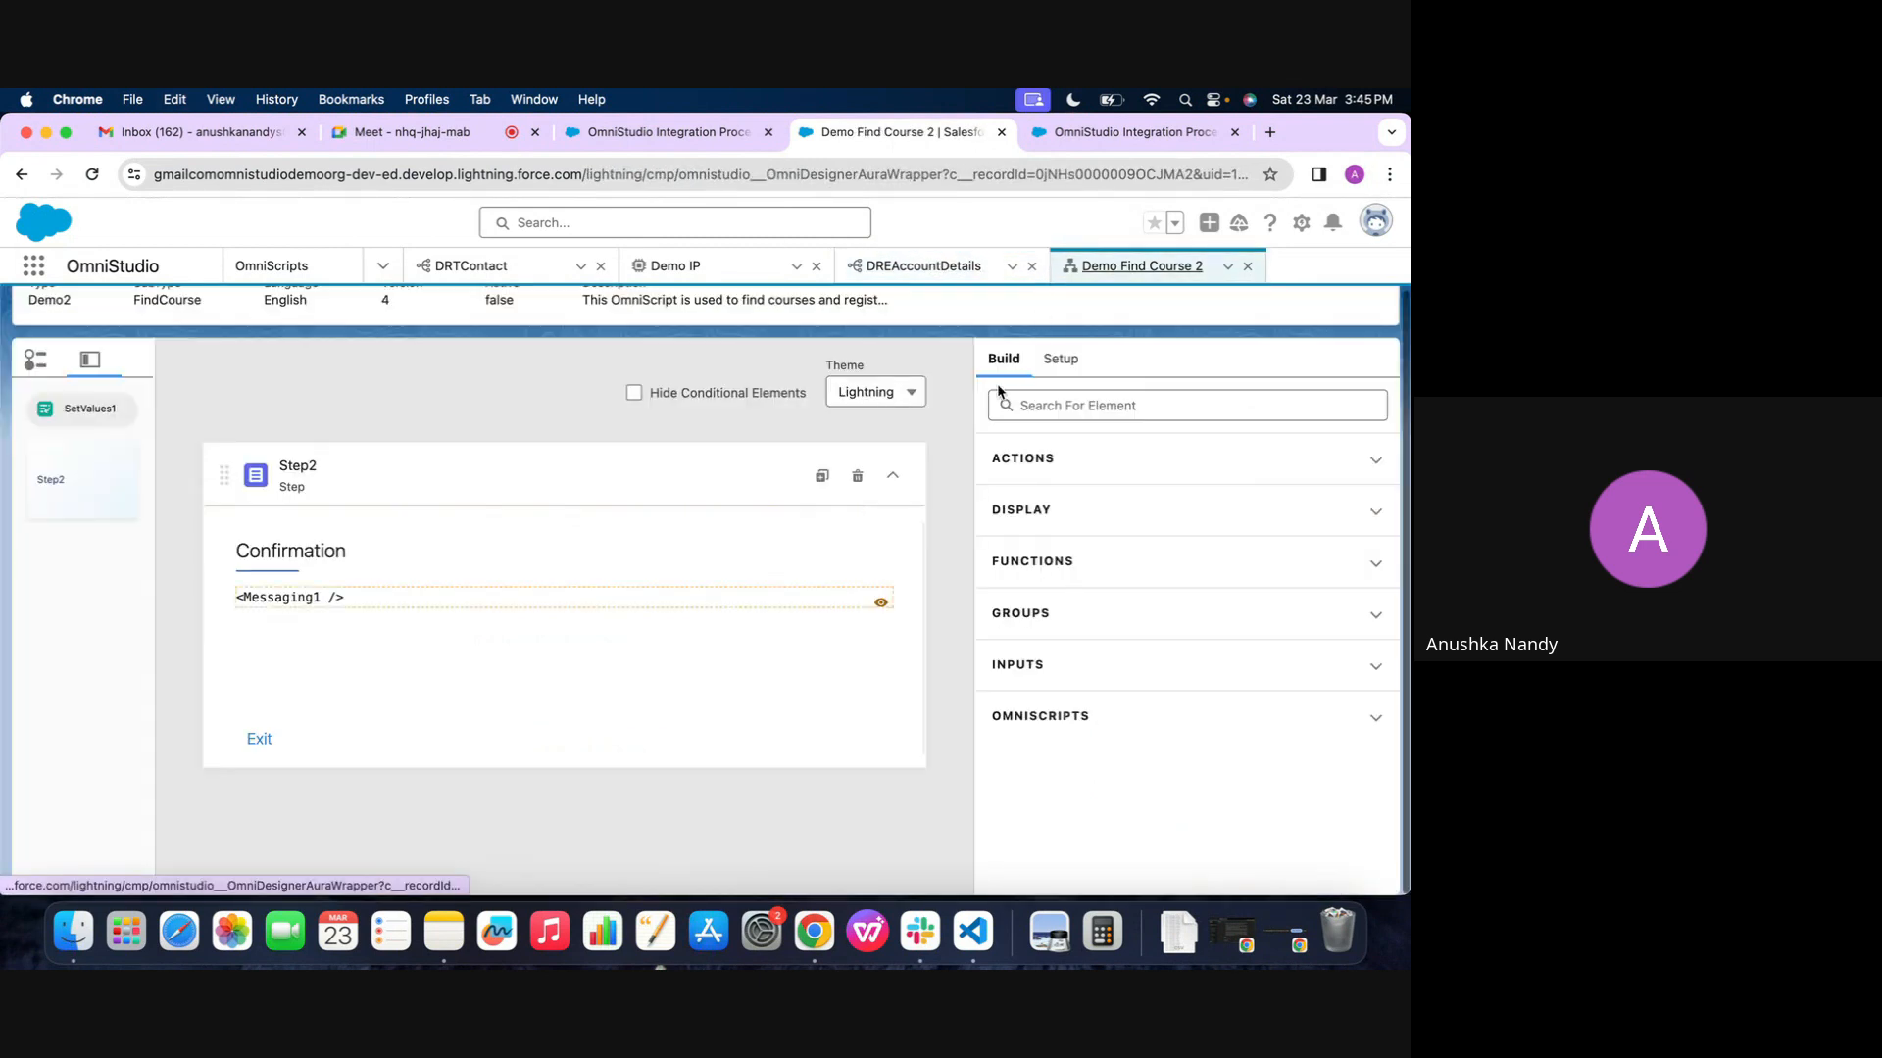
pyautogui.click(1015, 411)
pyautogui.write('data')
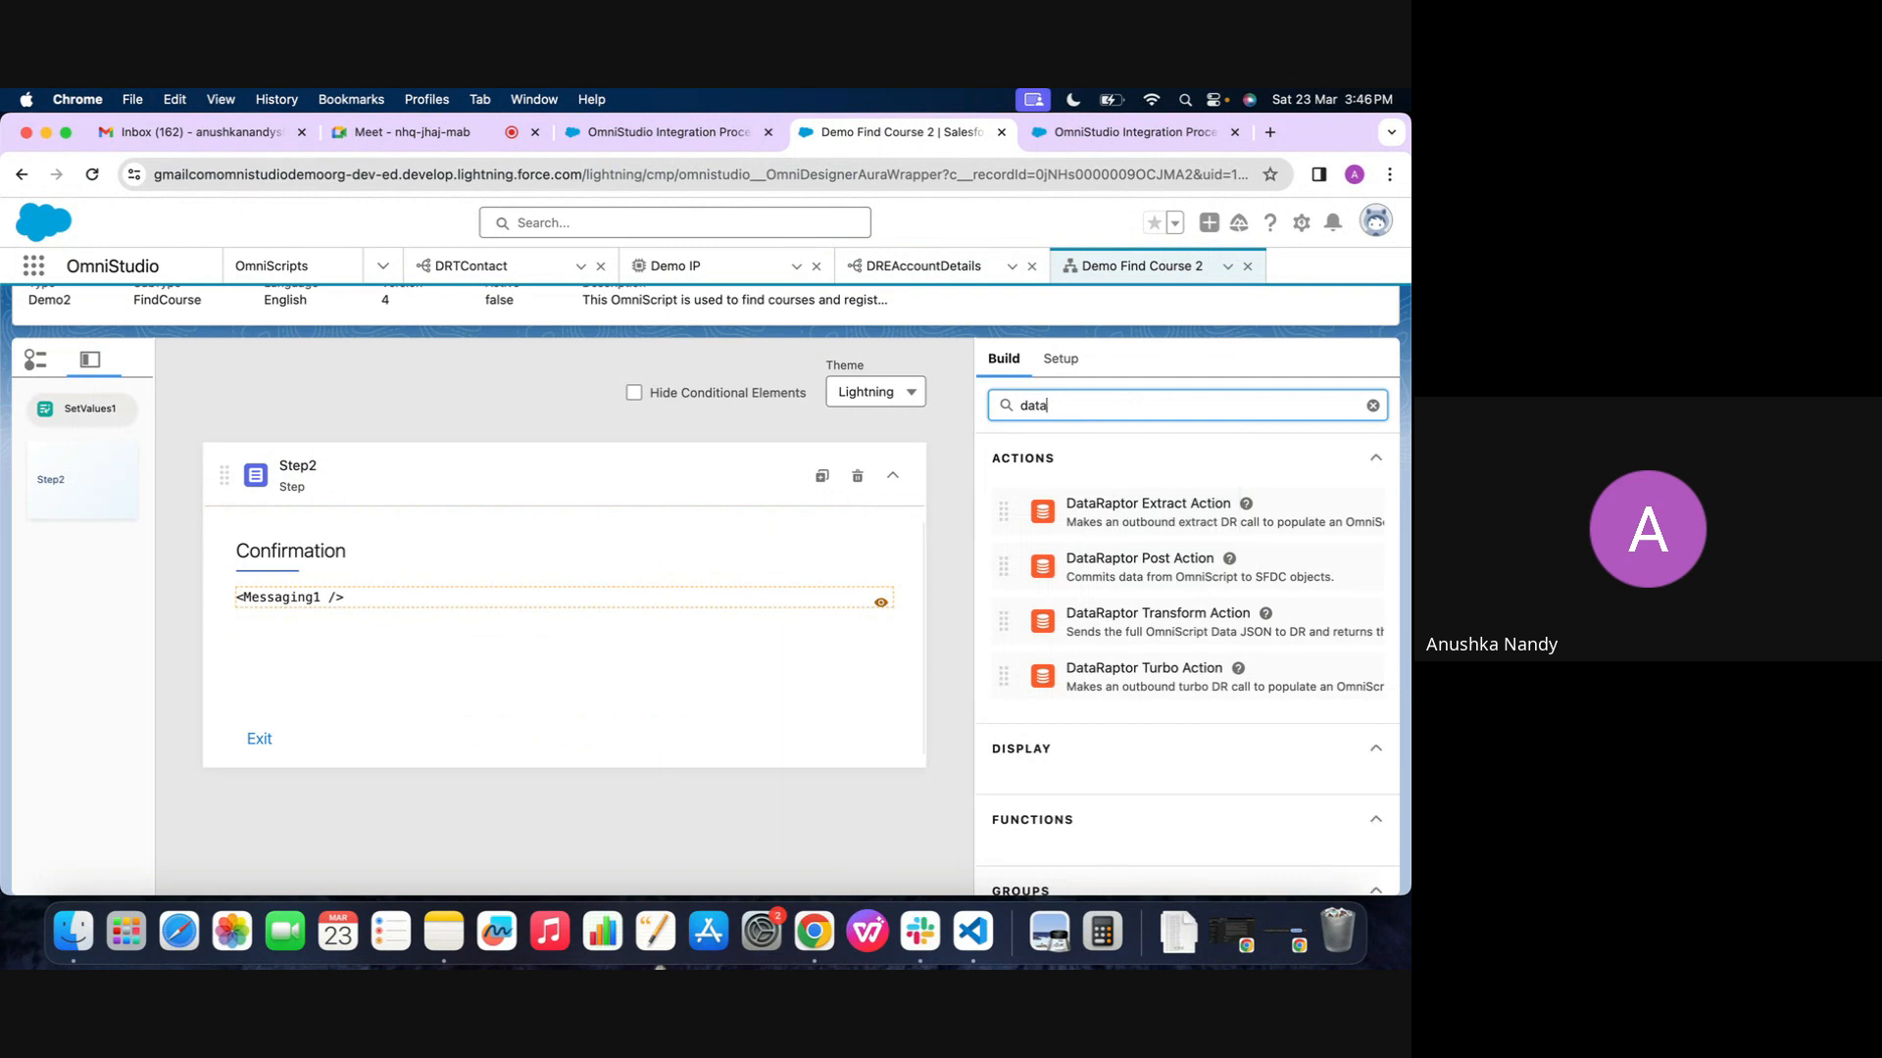
pyautogui.moveTo(1145, 493); pyautogui.dragTo(702, 492)
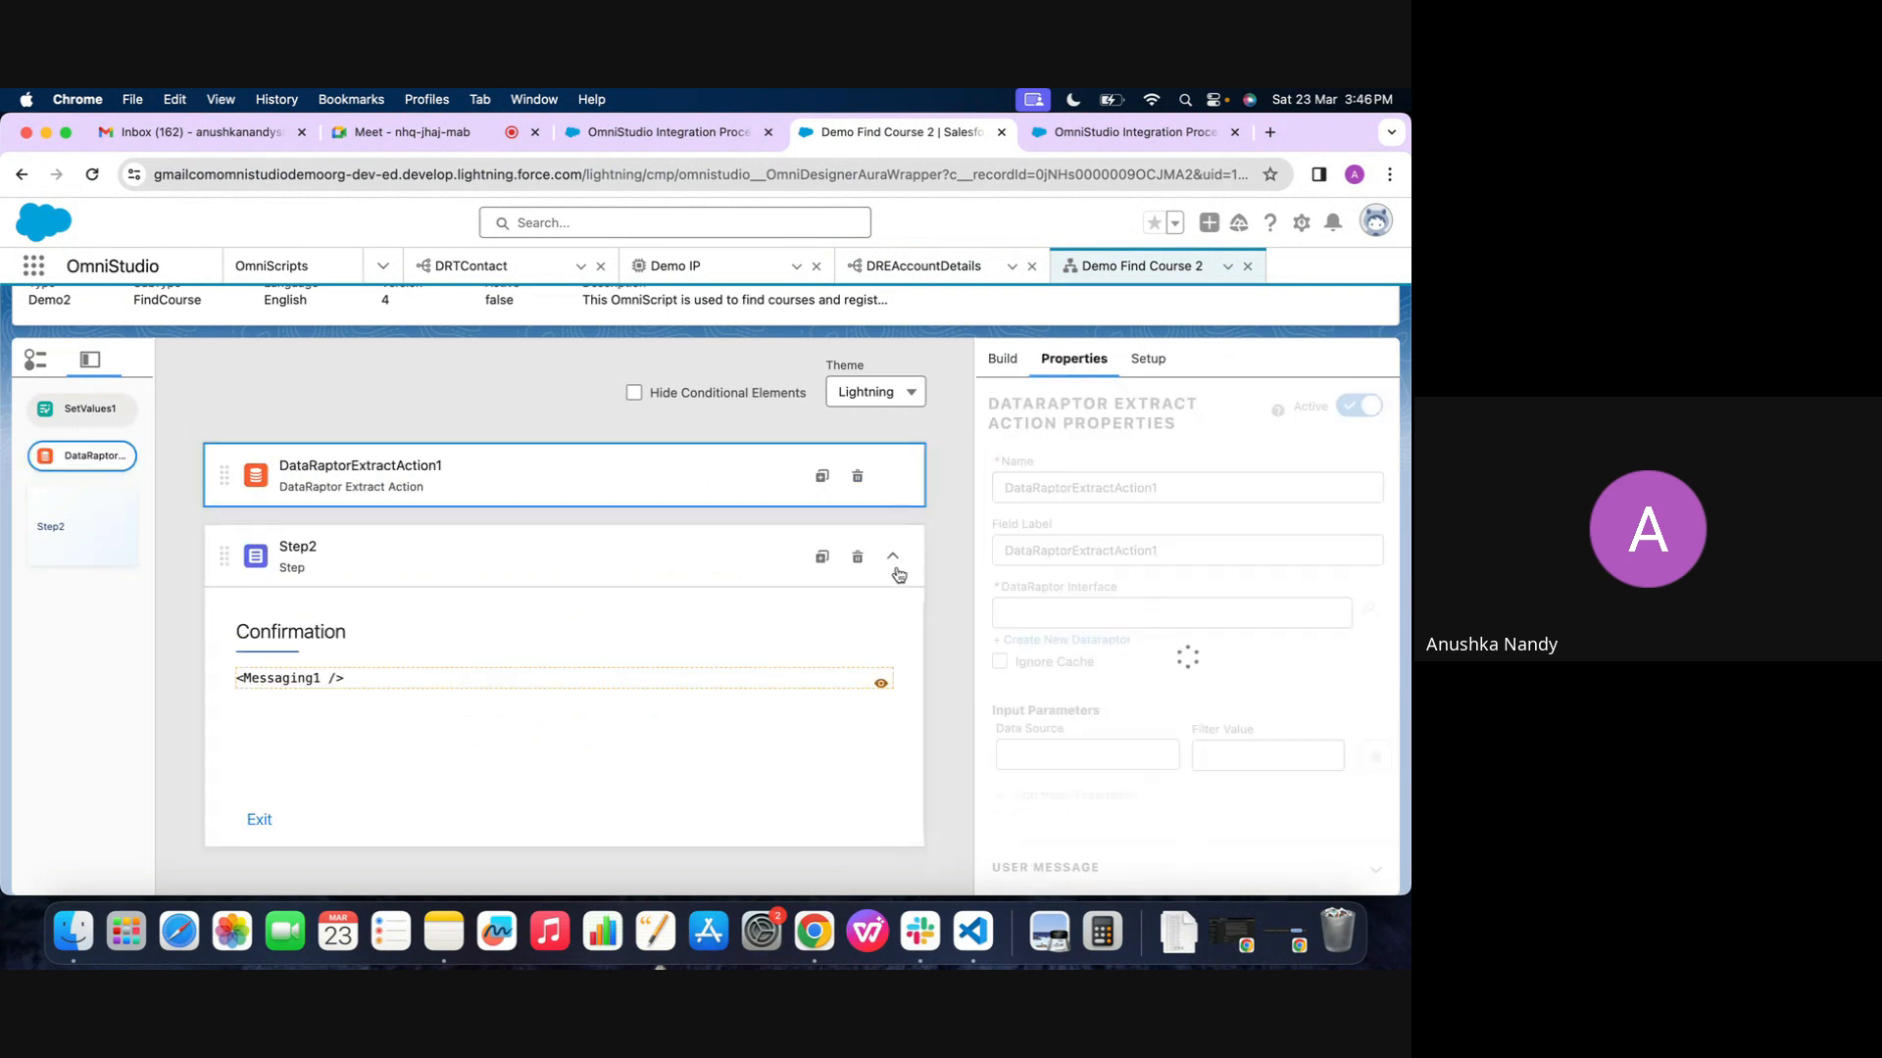
pyautogui.click(892, 555)
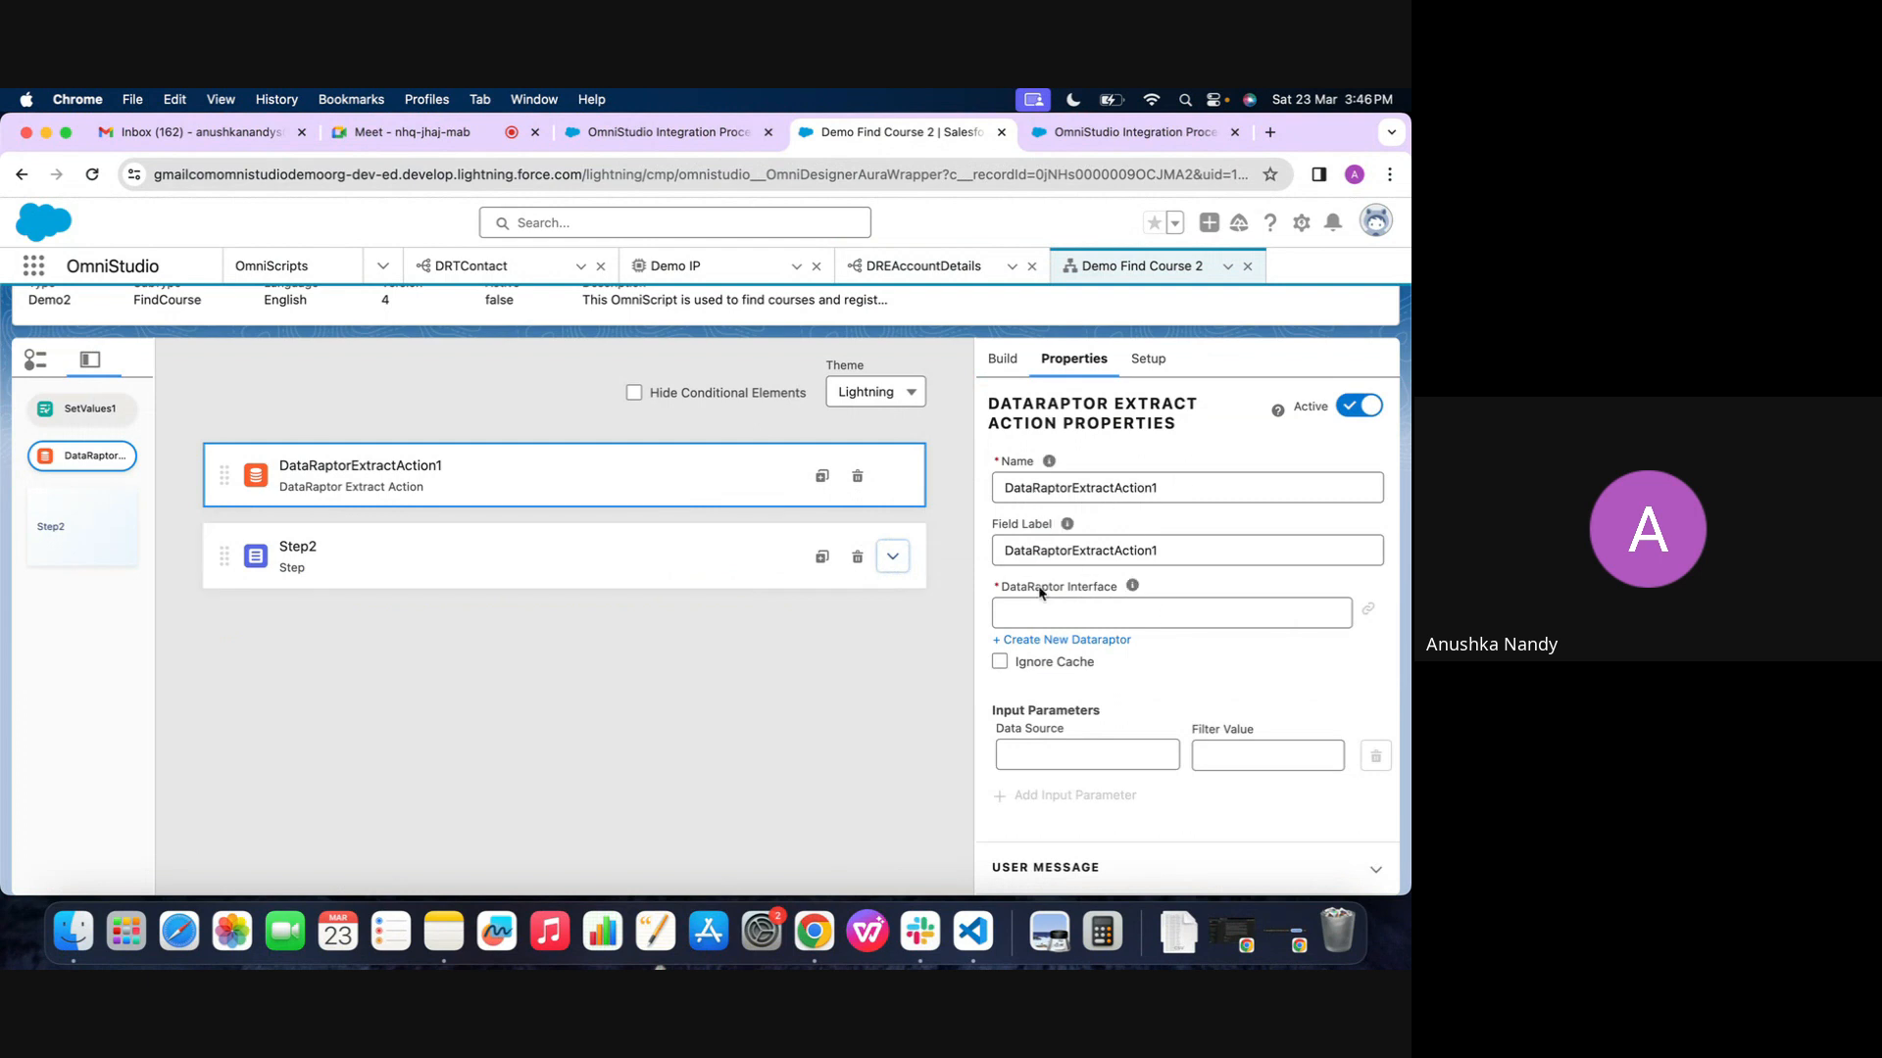
# Set the extract action's DataRaptor Interface to DREAccountDetails
pyautogui.click(1144, 620)
pyautogui.write('DREAccountDetails')
pyautogui.click(1051, 649)
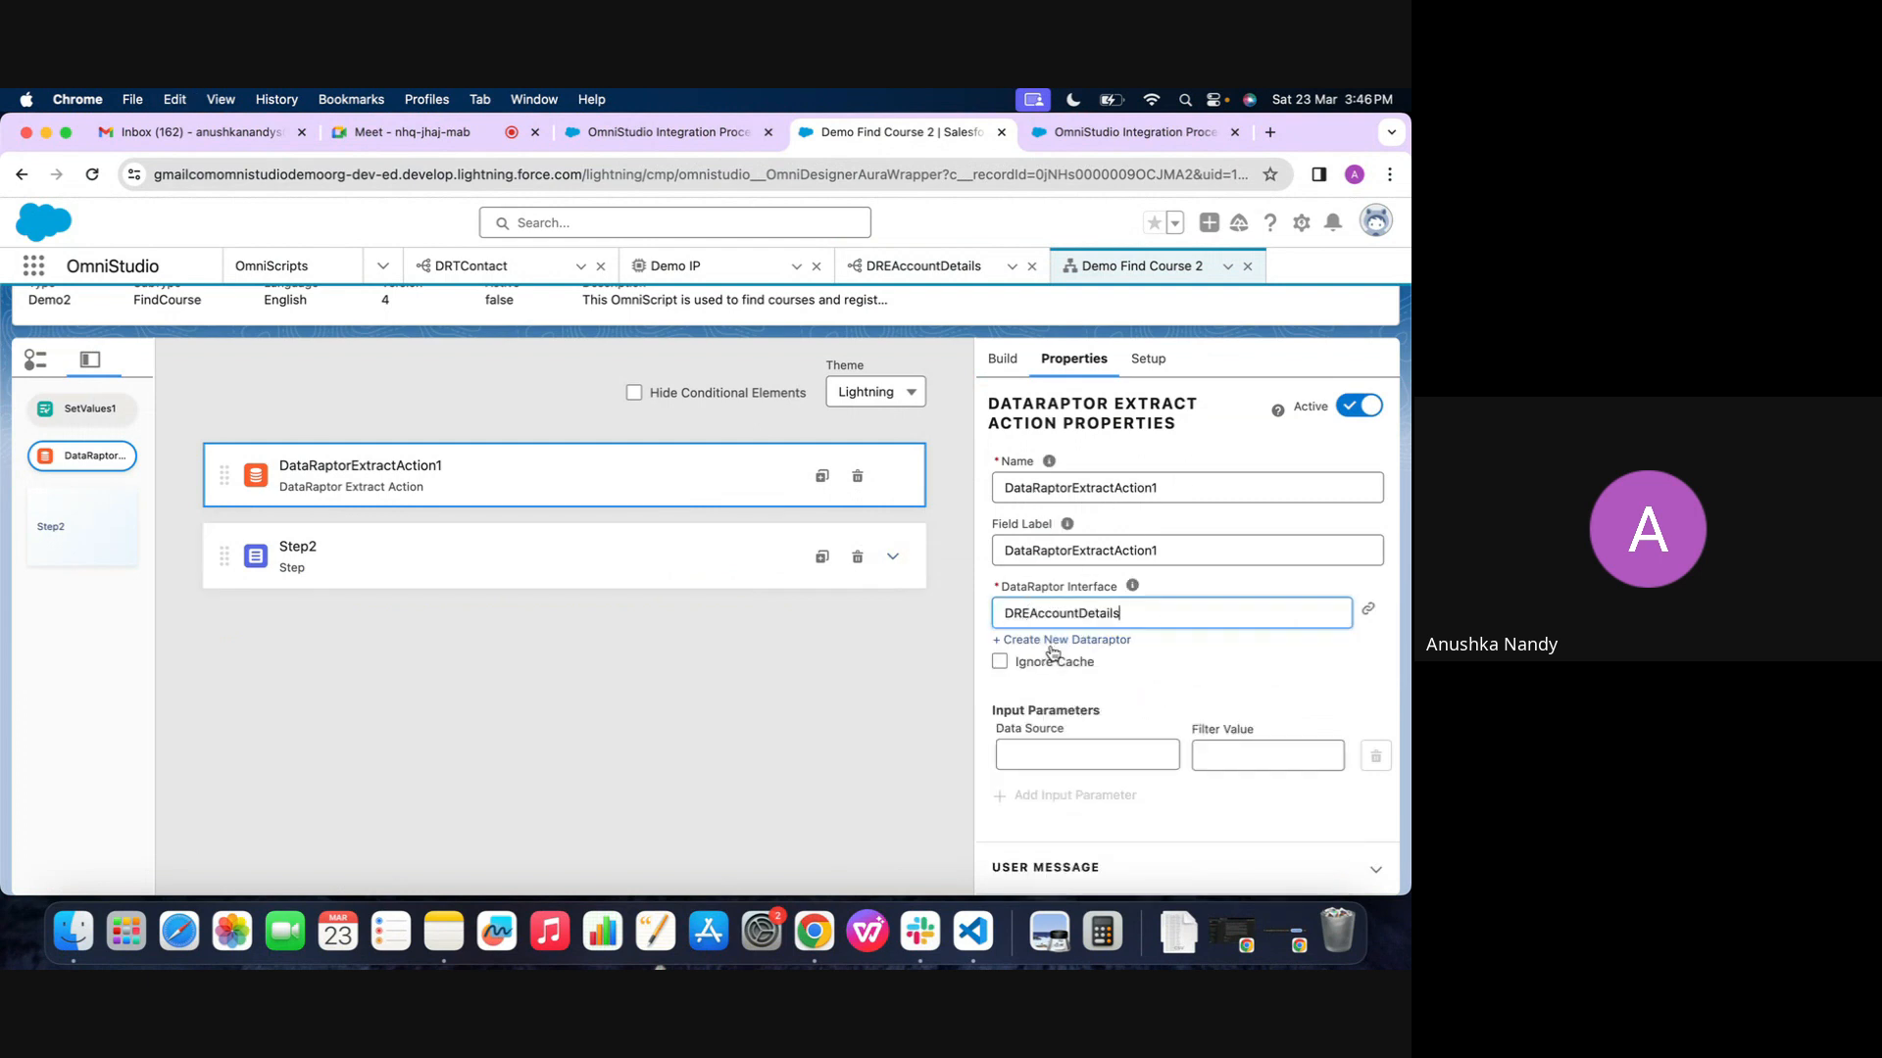
# Copy the accNumber key from the DREAccountDetails preview and set it as the extract action's first input parameter data source
pyautogui.click(923, 266)
pyautogui.doubleClick(93, 550)
pyautogui.press('cmd+c')
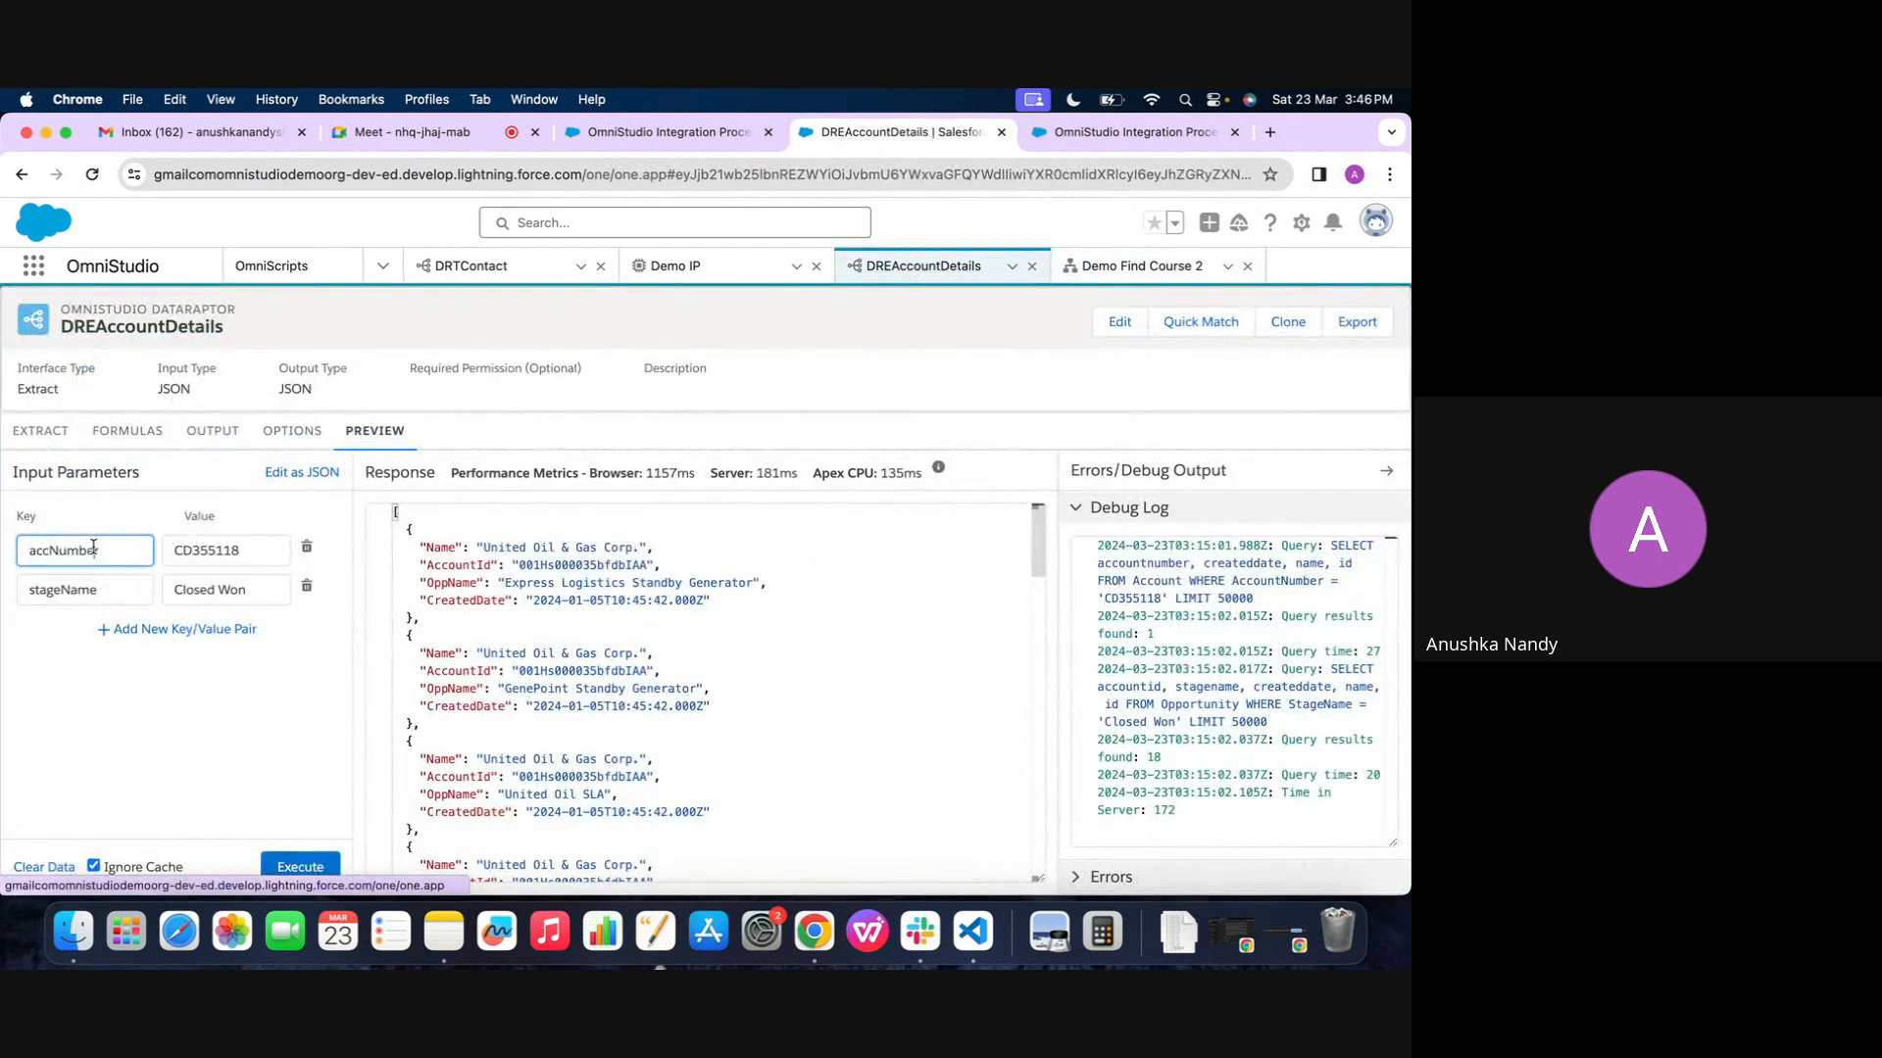
pyautogui.click(1137, 265)
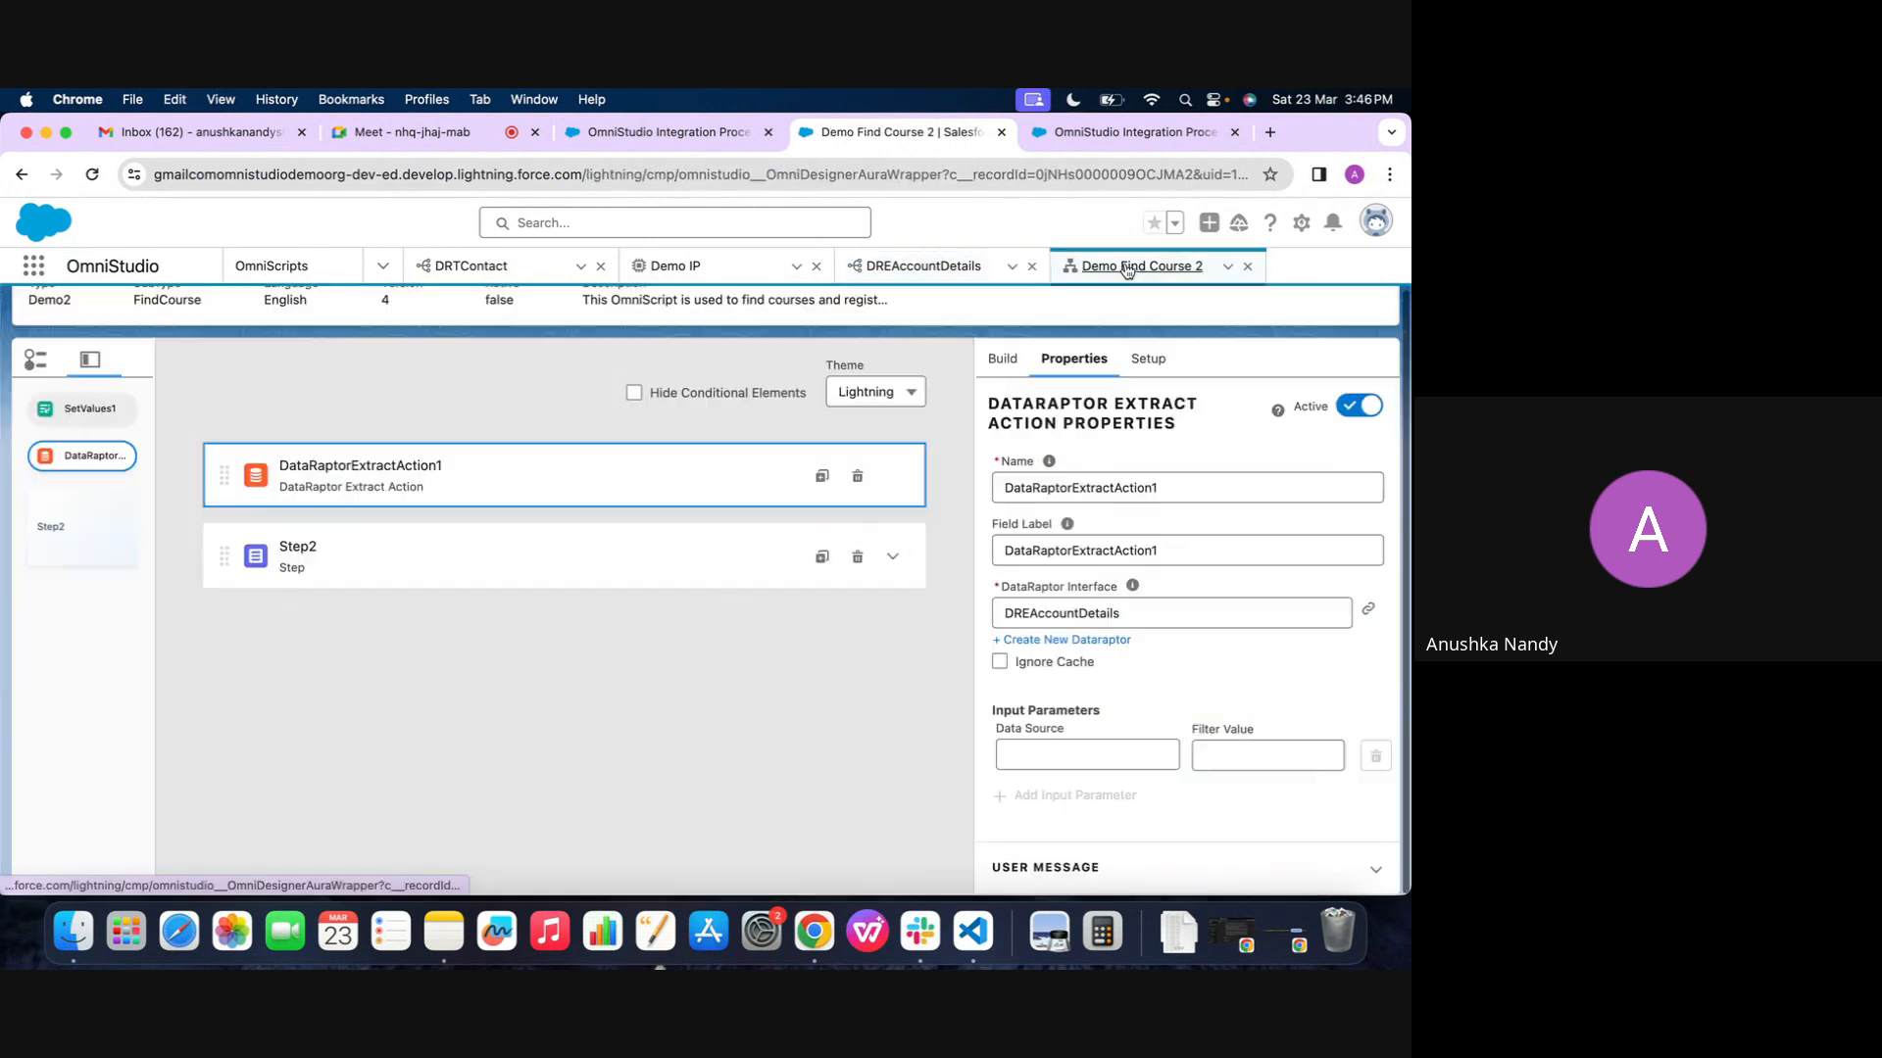
pyautogui.click(1073, 760)
pyautogui.press('cmd+v')
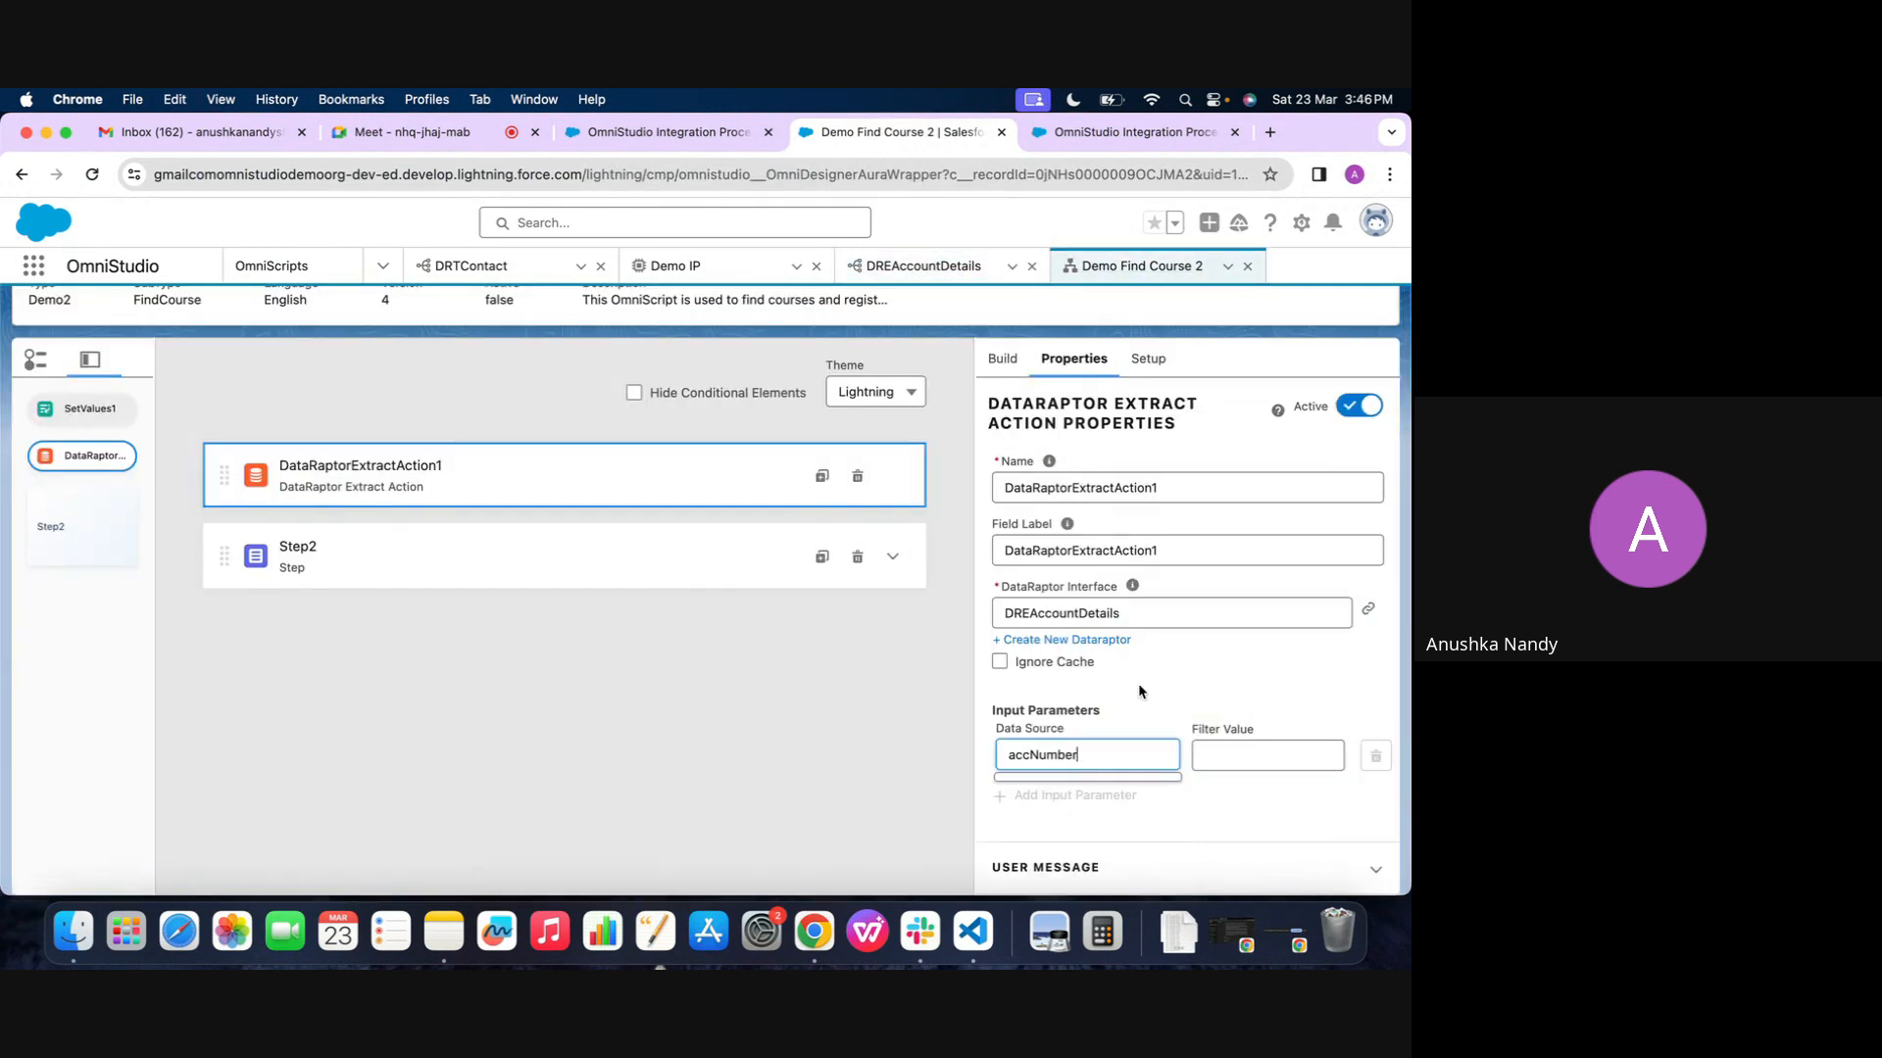
# Copy the account number value from the DREAccountDetails preview into the accNumber parameter's filter value in Demo Find Course 2
pyautogui.click(924, 266)
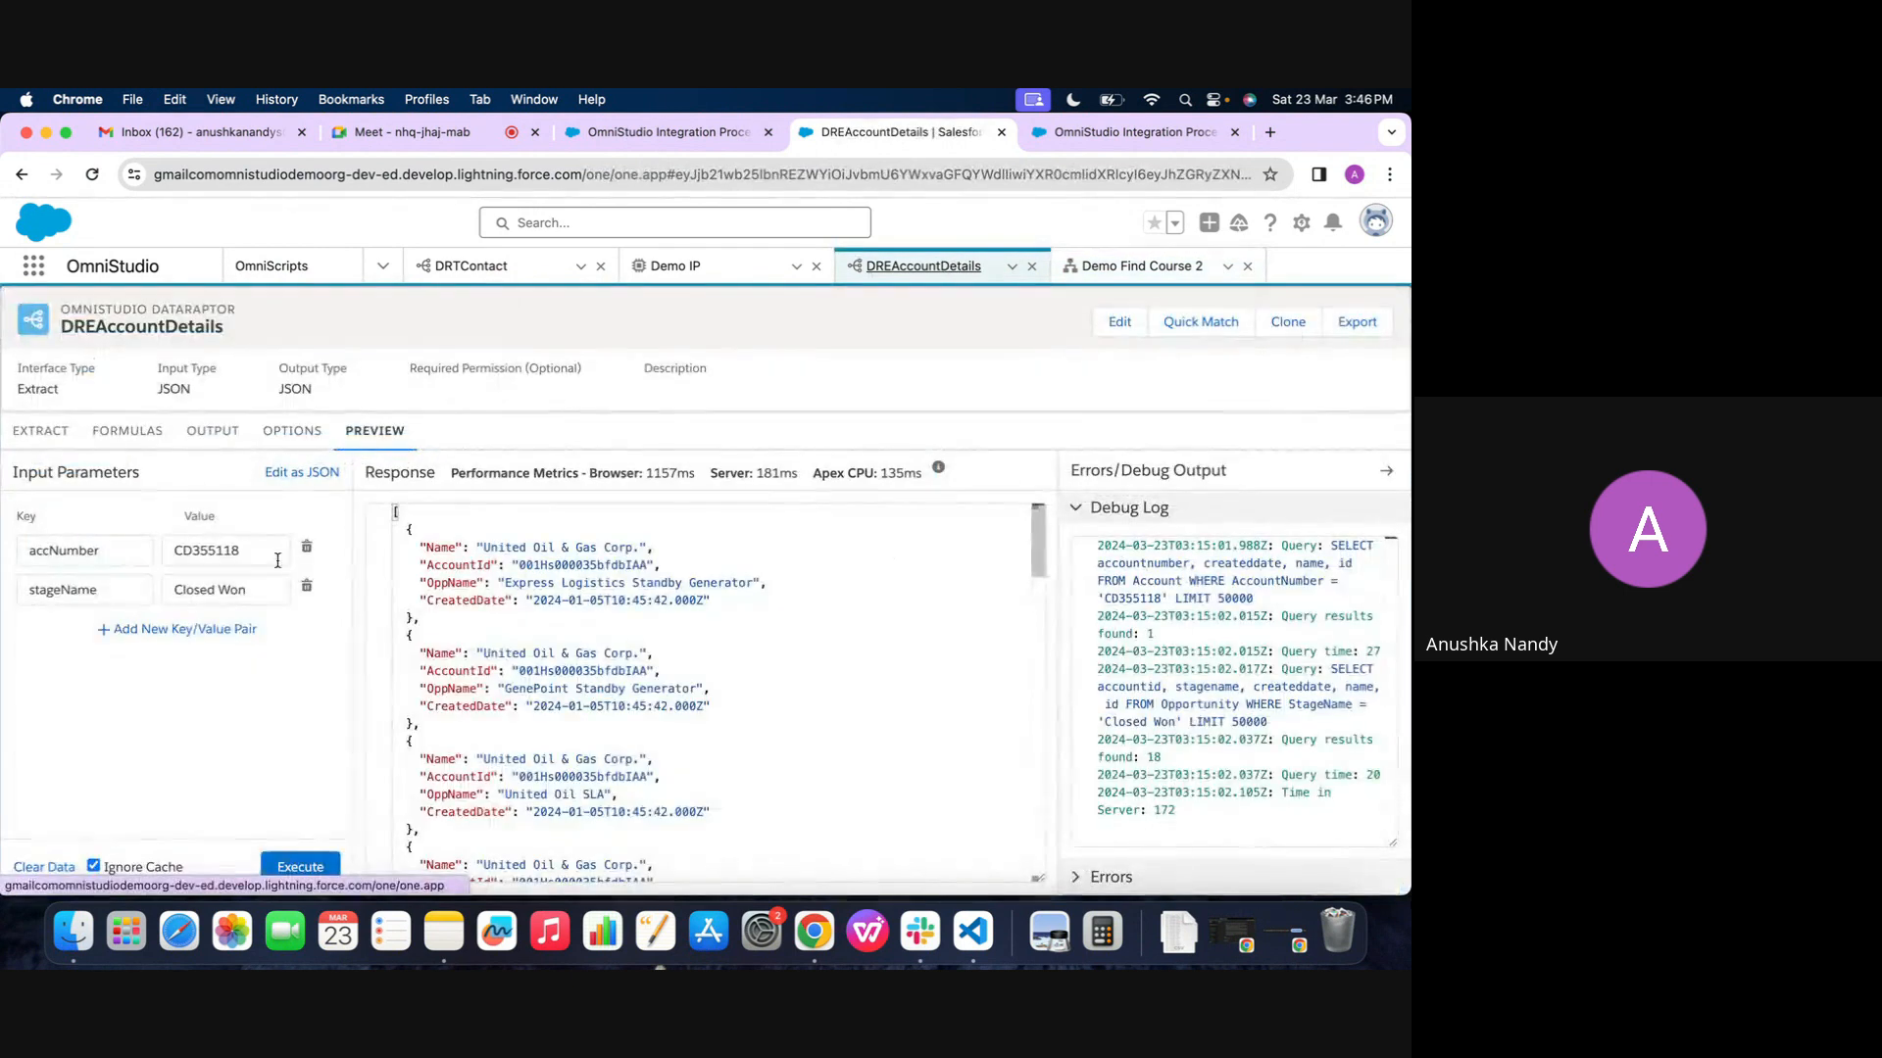
pyautogui.click(234, 554)
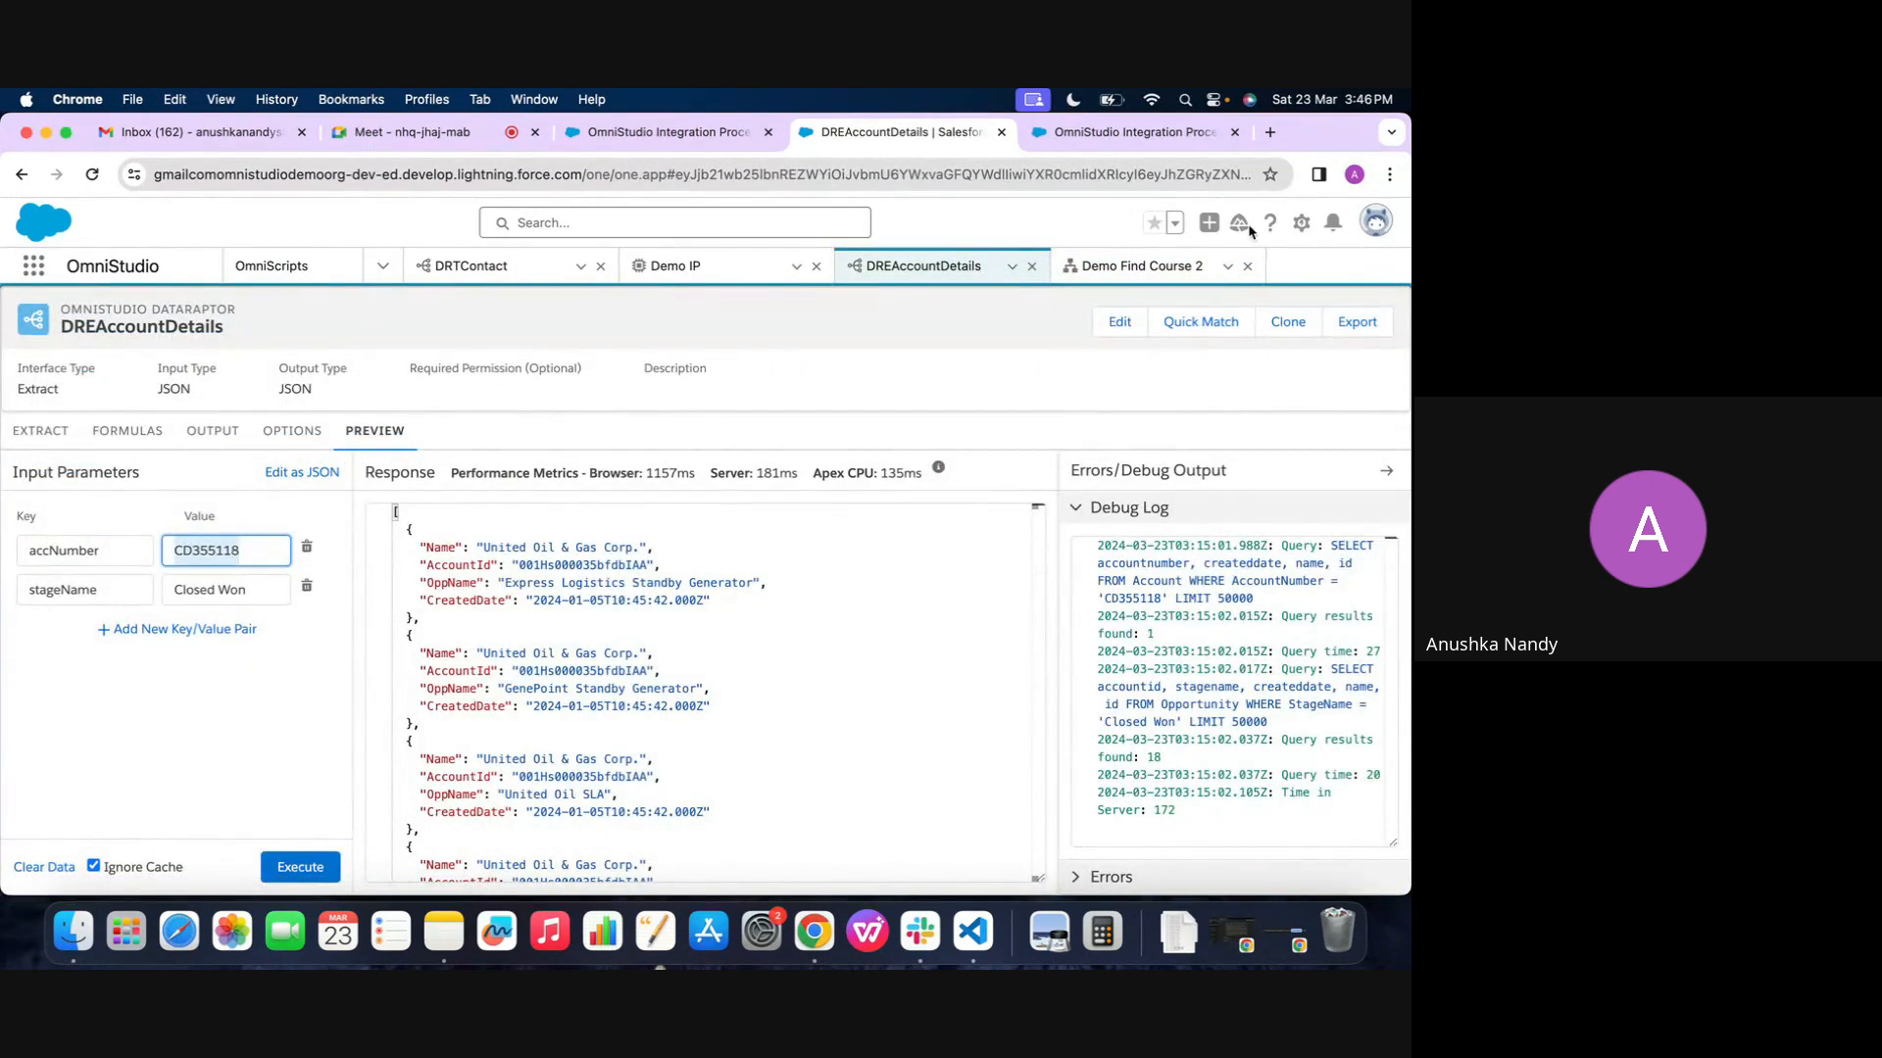
pyautogui.click(1139, 266)
pyautogui.click(1265, 756)
pyautogui.write('CD355118')
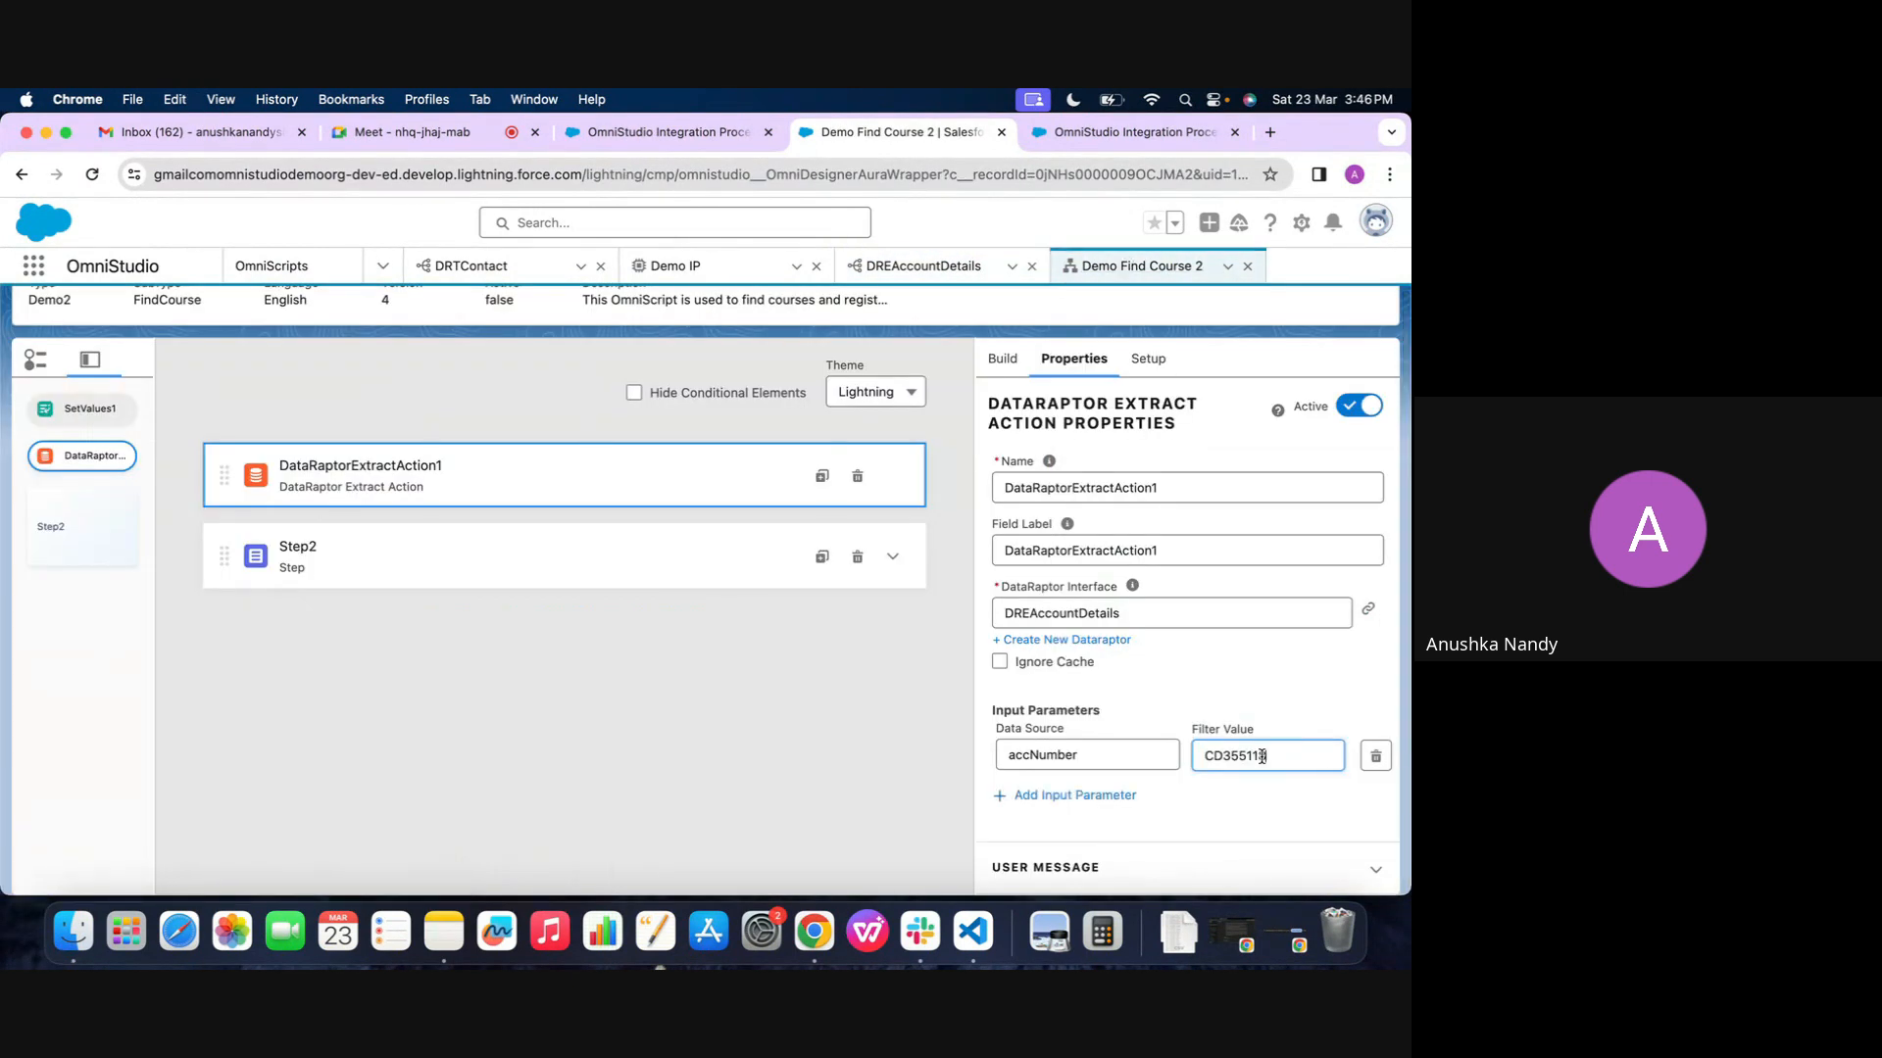
# Add a second input parameter to the extract action with stageName, copied from DREAccountDetails, as its data source
pyautogui.click(1058, 793)
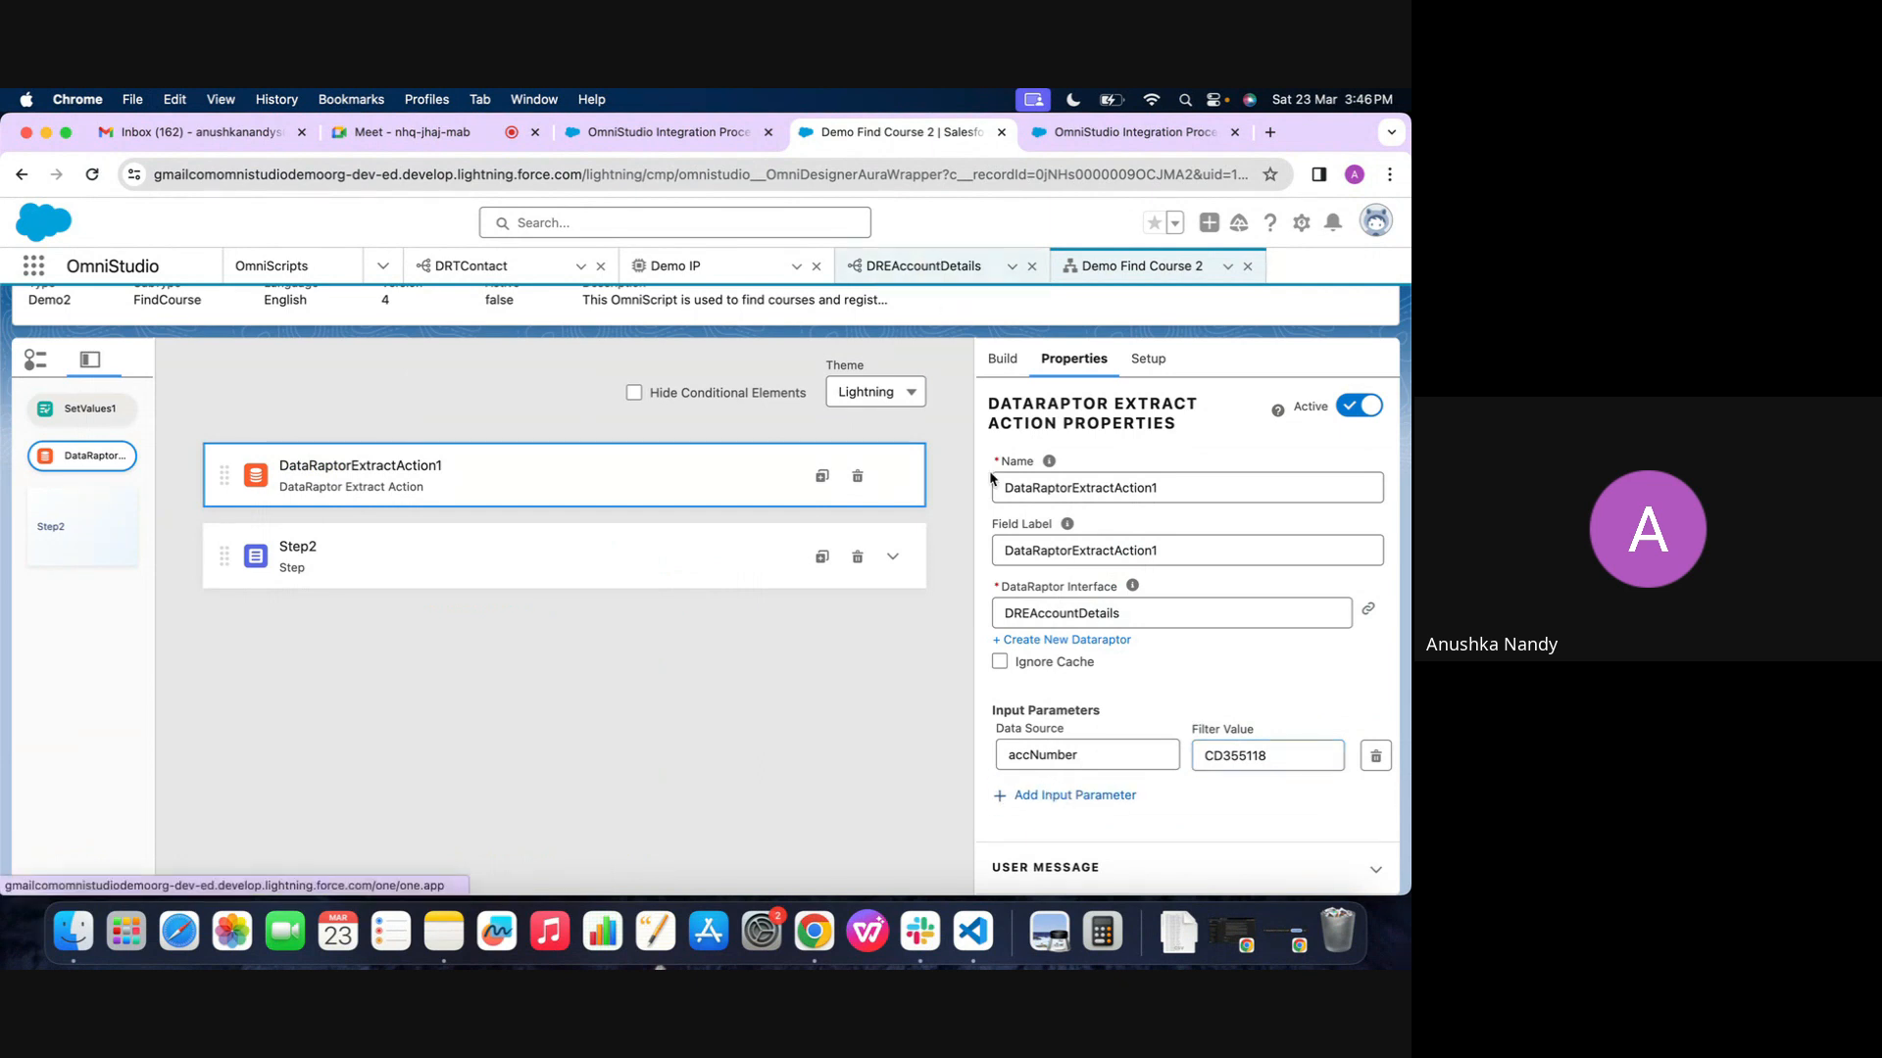
pyautogui.click(1062, 789)
pyautogui.click(923, 266)
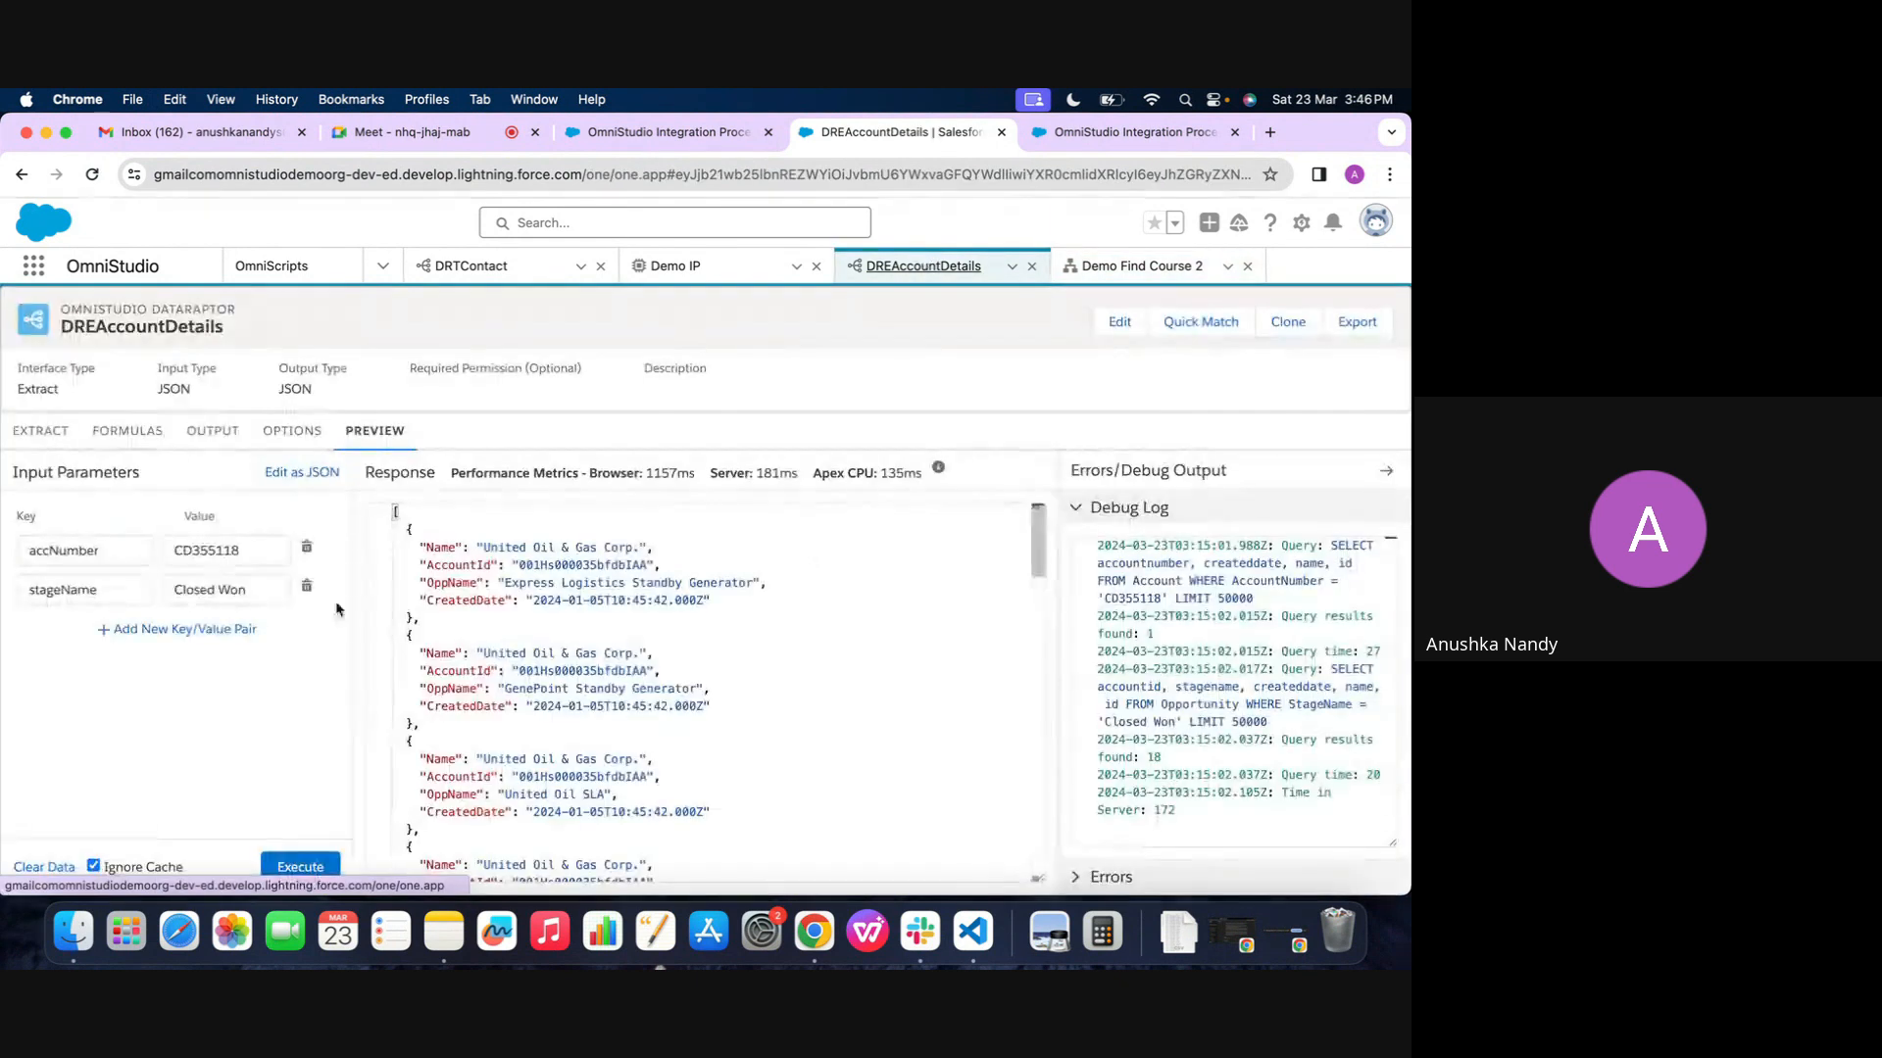
pyautogui.doubleClick(111, 578)
pyautogui.press('cmd+c')
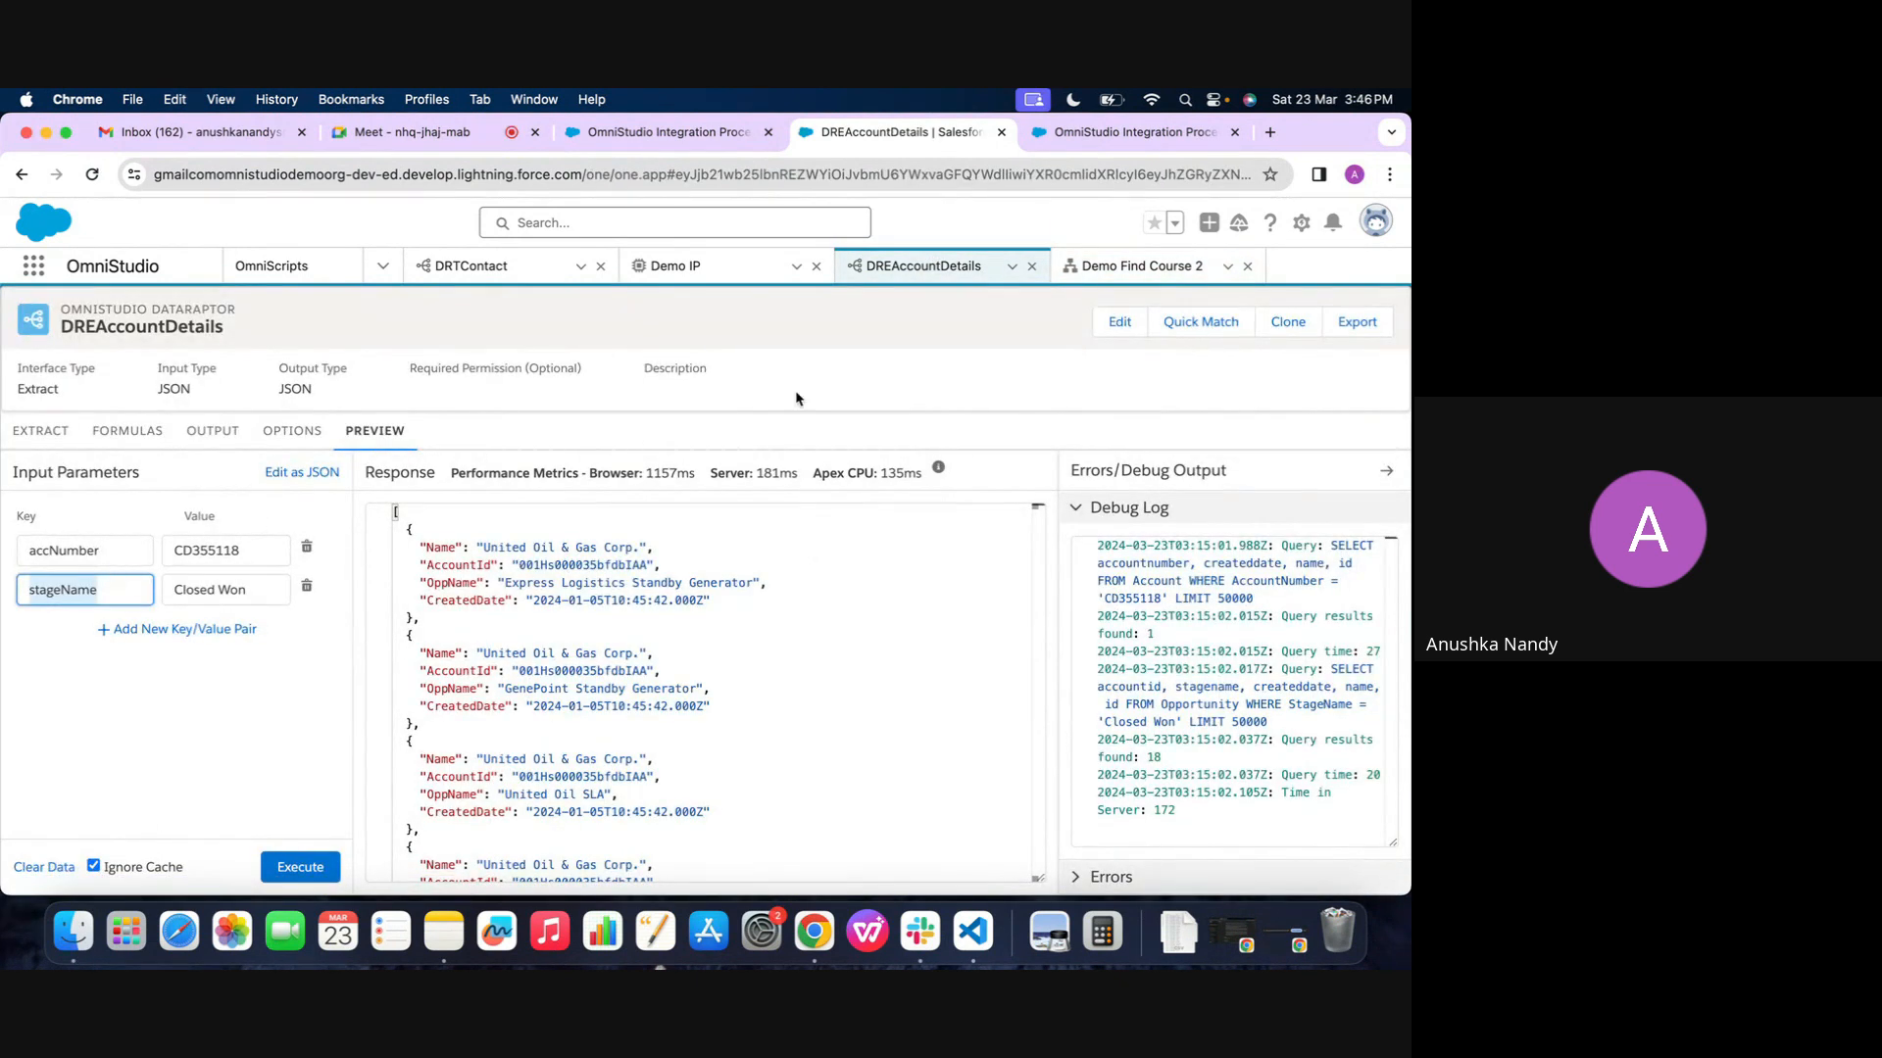
pyautogui.click(1127, 270)
pyautogui.click(1088, 791)
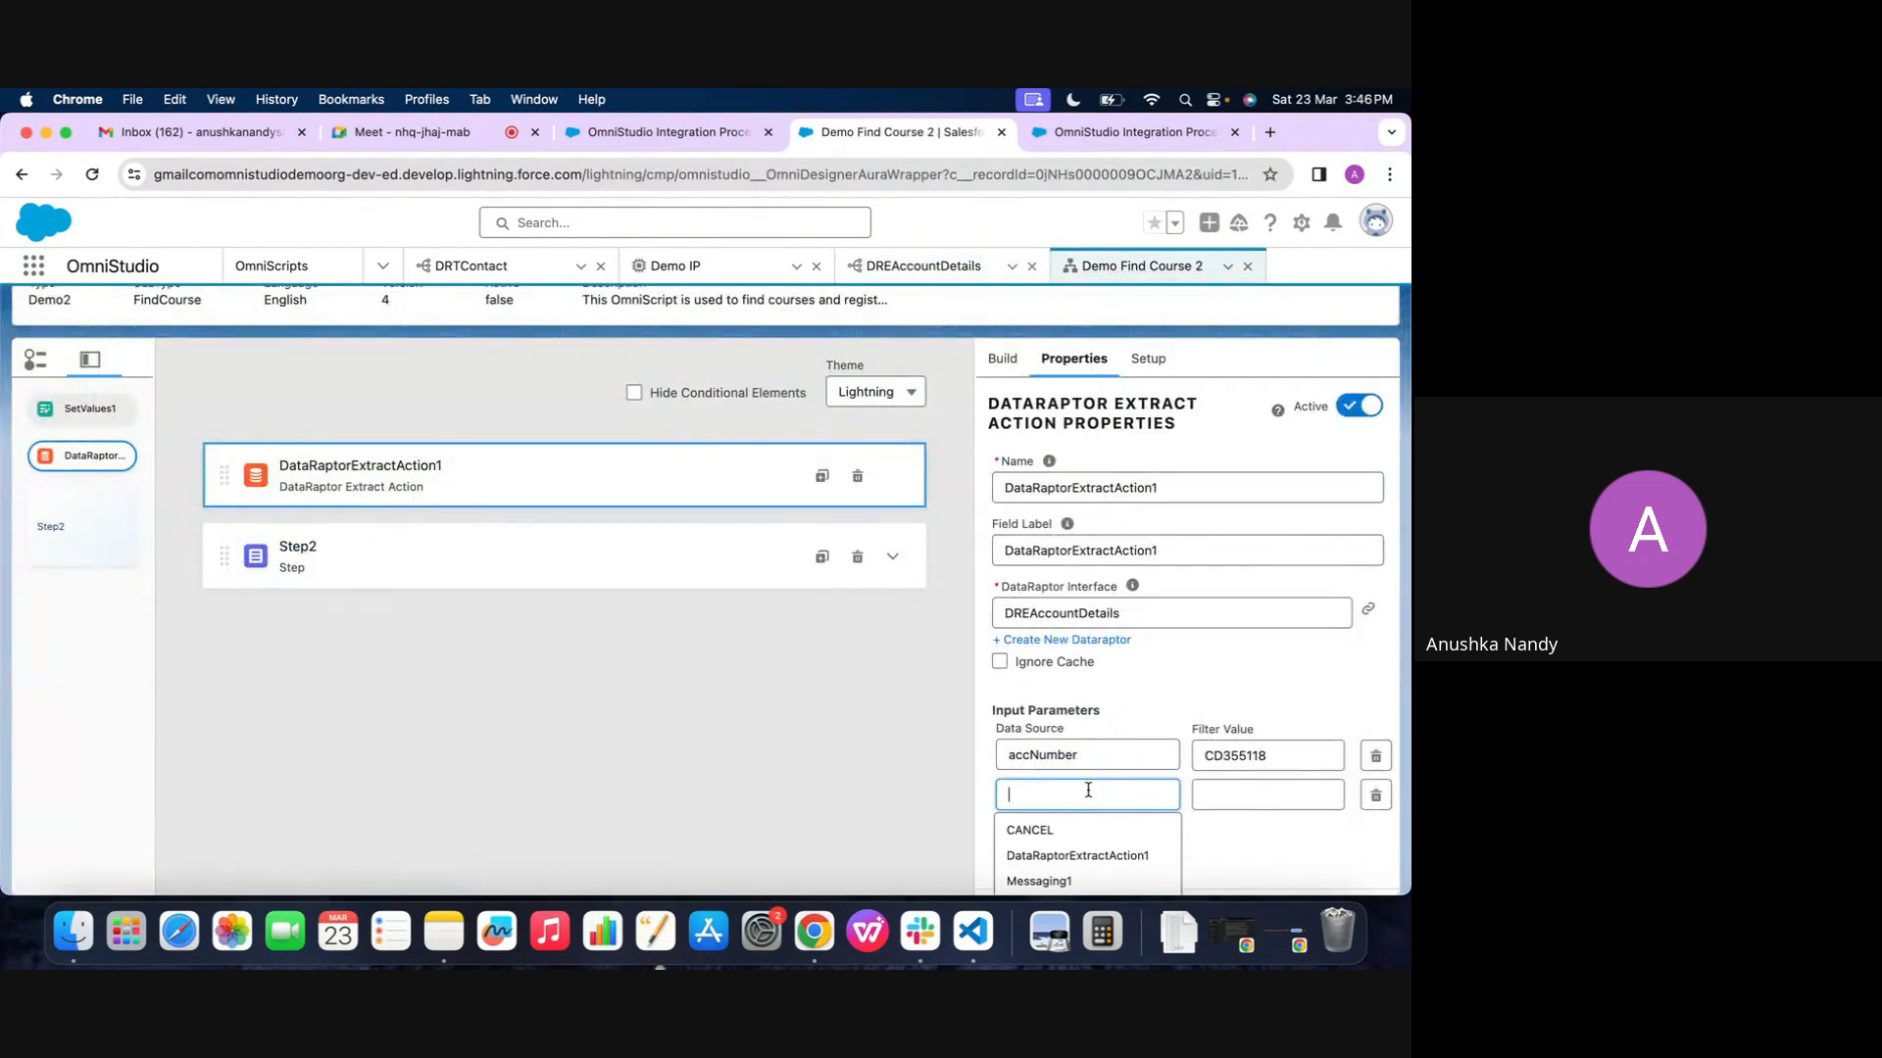
pyautogui.press('cmd+v')
# Copy Closed Won from the DREAccountDetails preview and set it as the stageName parameter's filter value
pyautogui.click(923, 266)
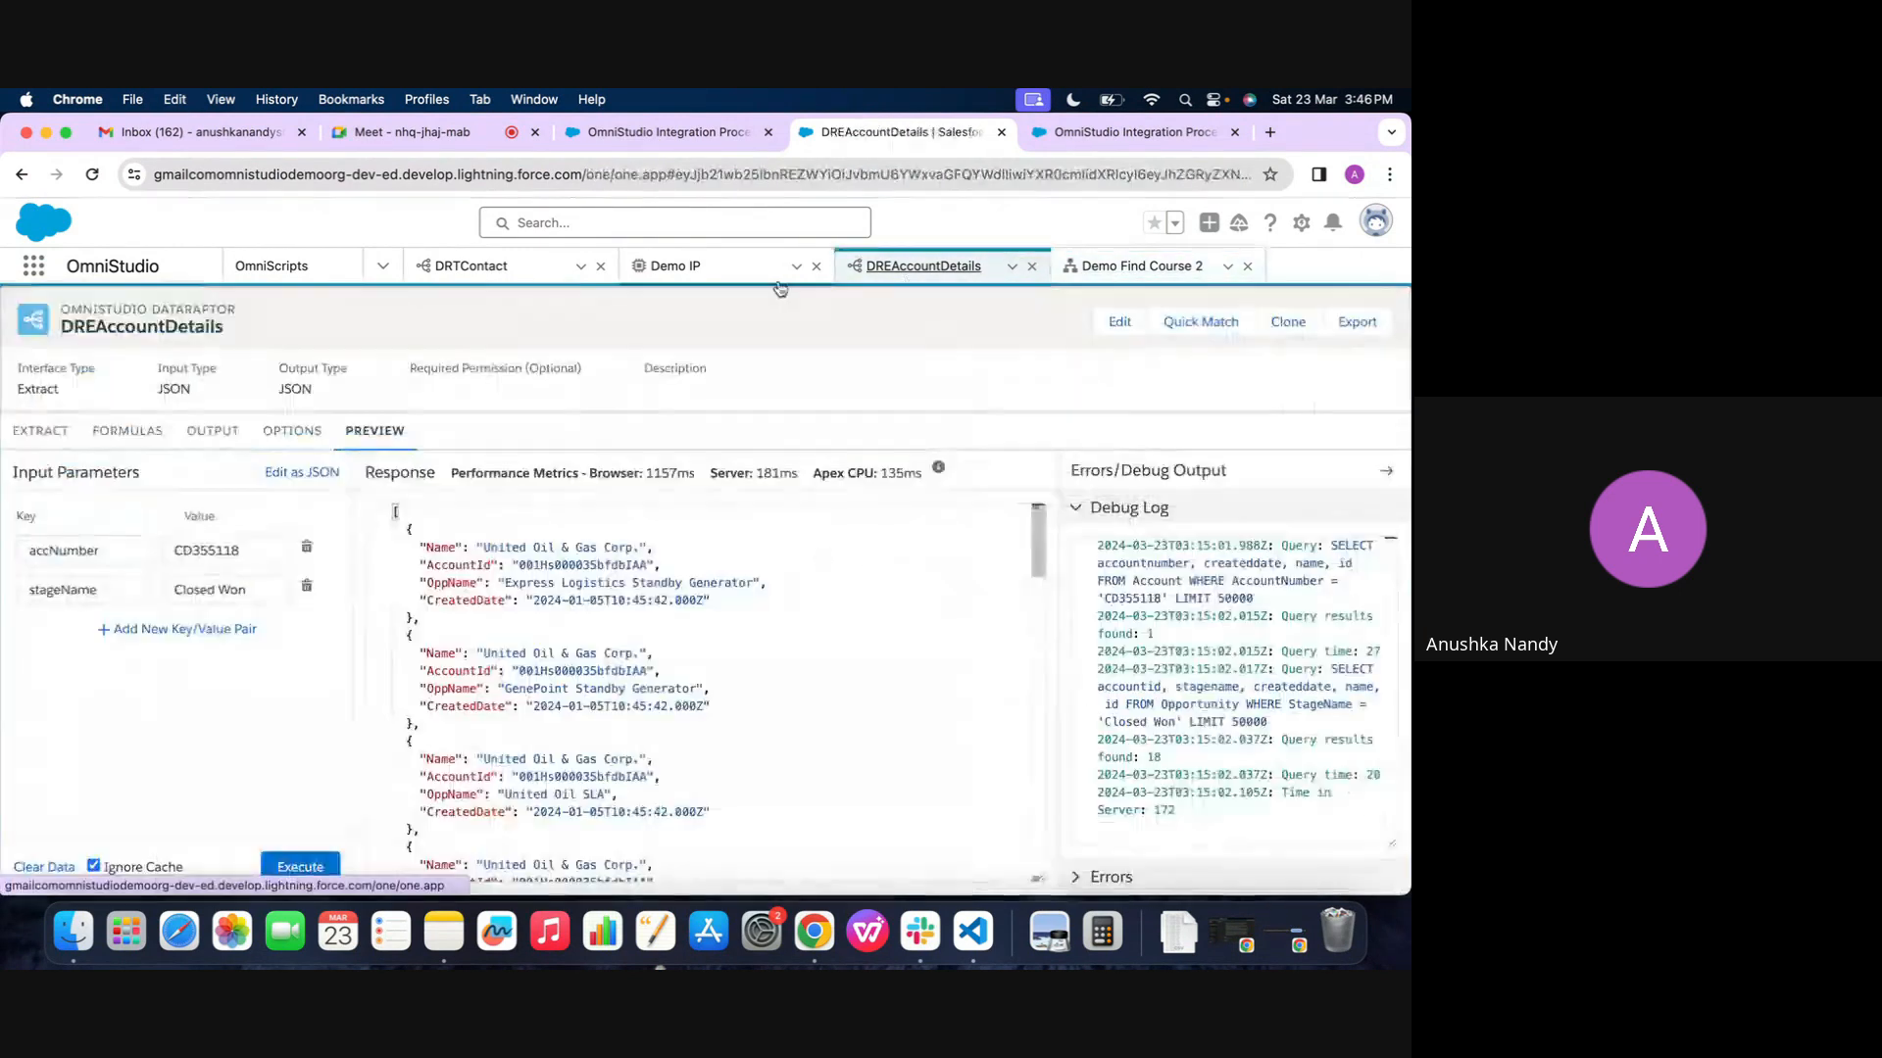
pyautogui.doubleClick(195, 594)
pyautogui.press('cmd+a')
pyautogui.press('cmd+c')
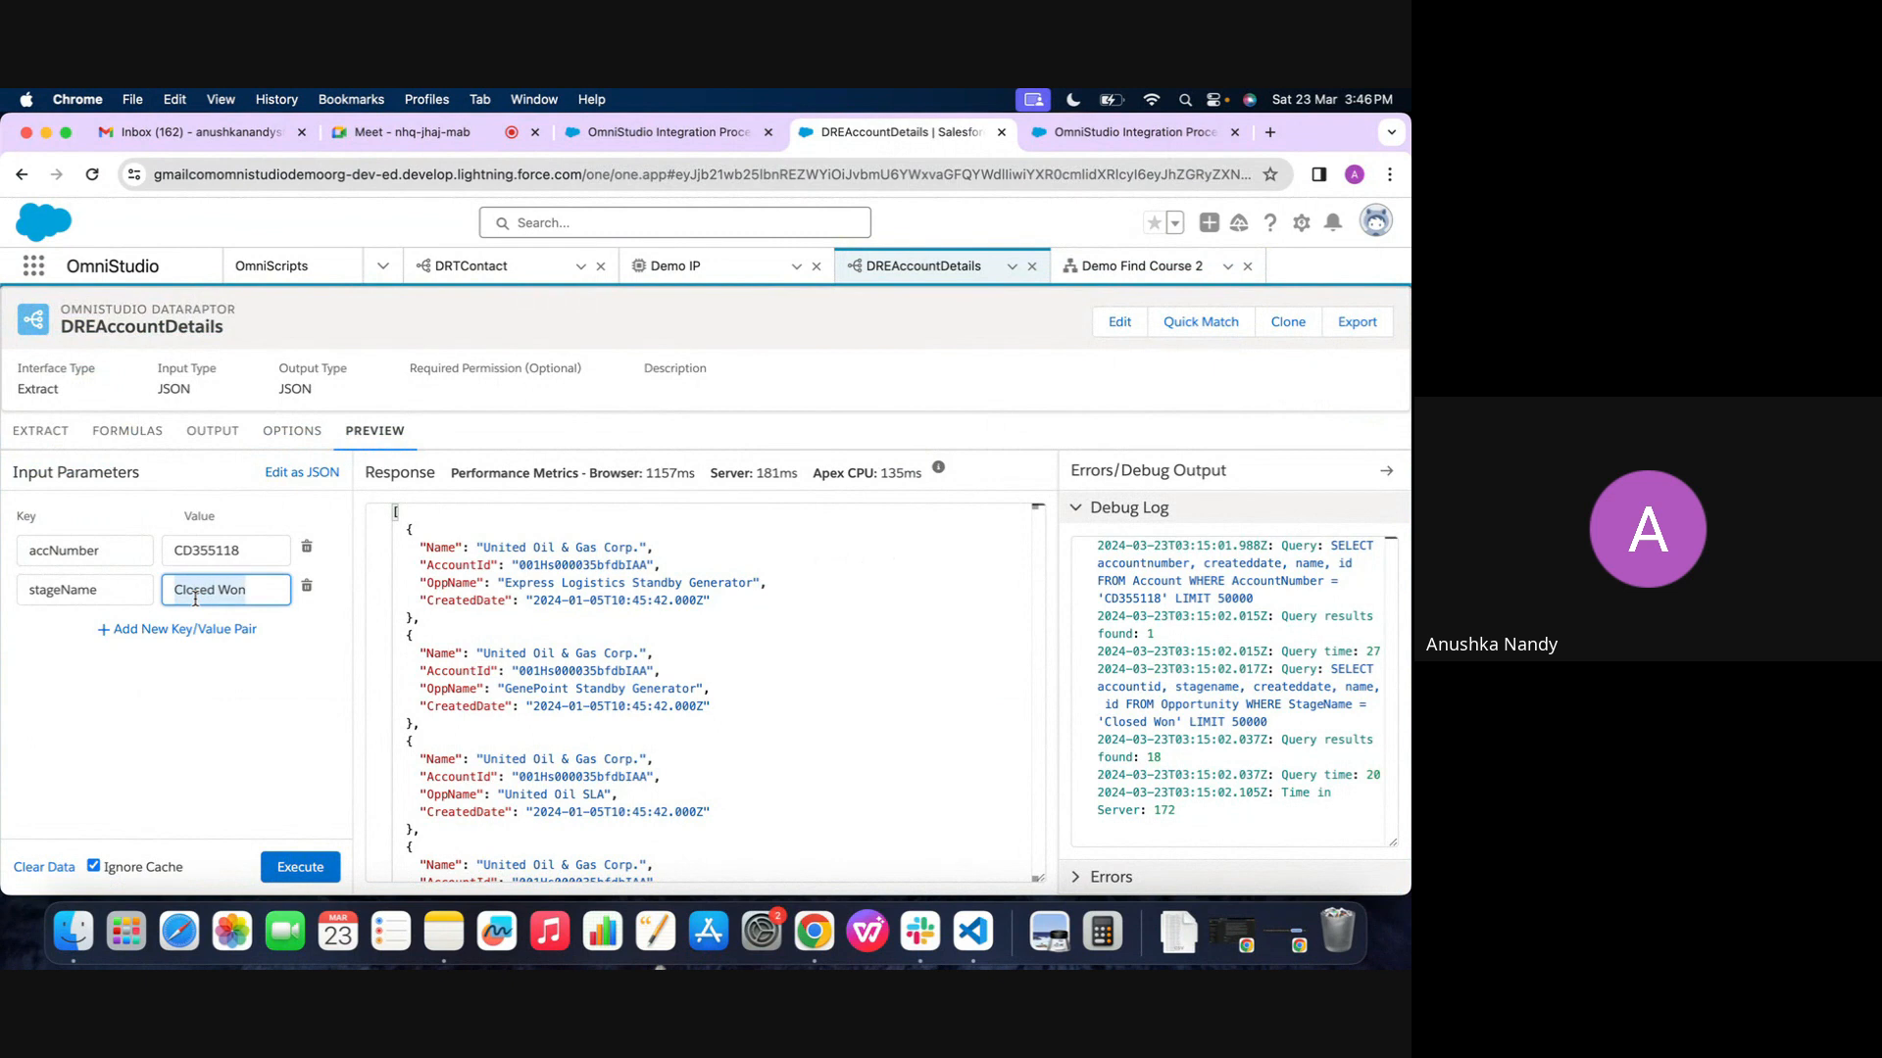
pyautogui.click(1137, 265)
pyautogui.click(1217, 796)
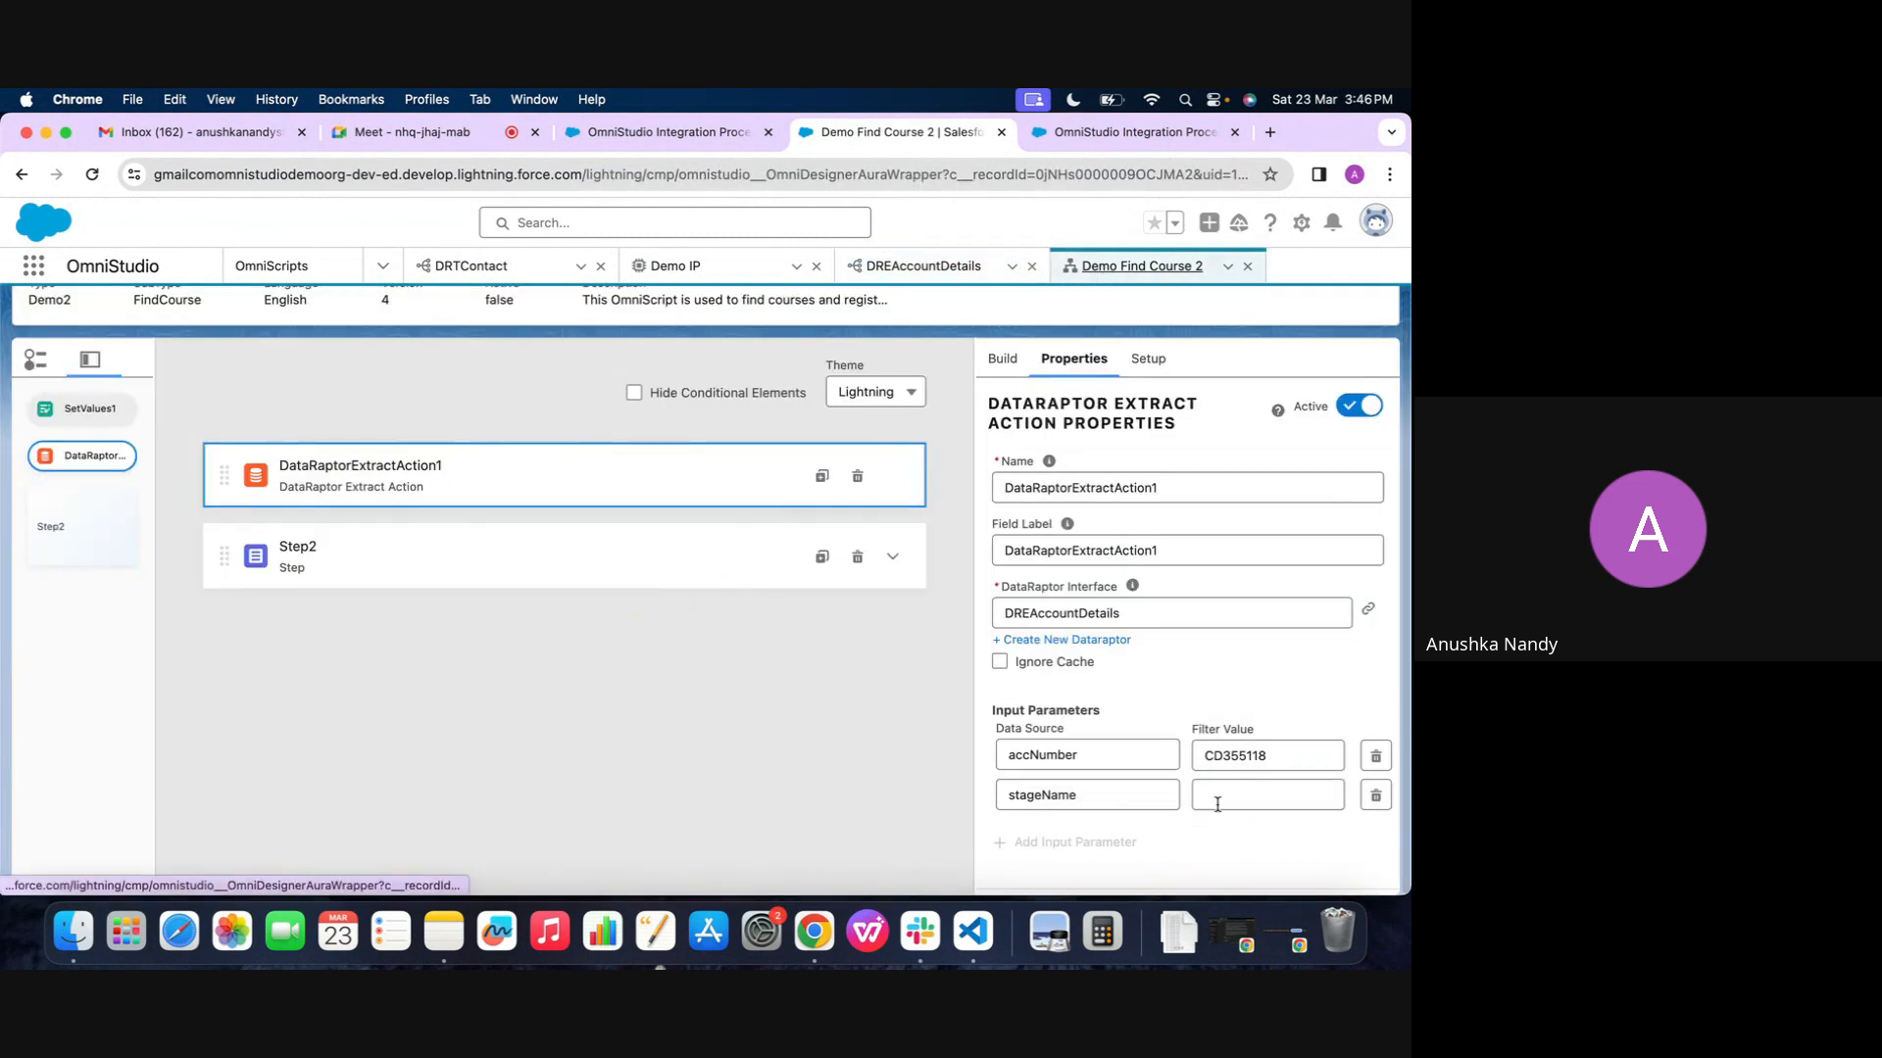
pyautogui.press('cmd+v')
pyautogui.click(1241, 664)
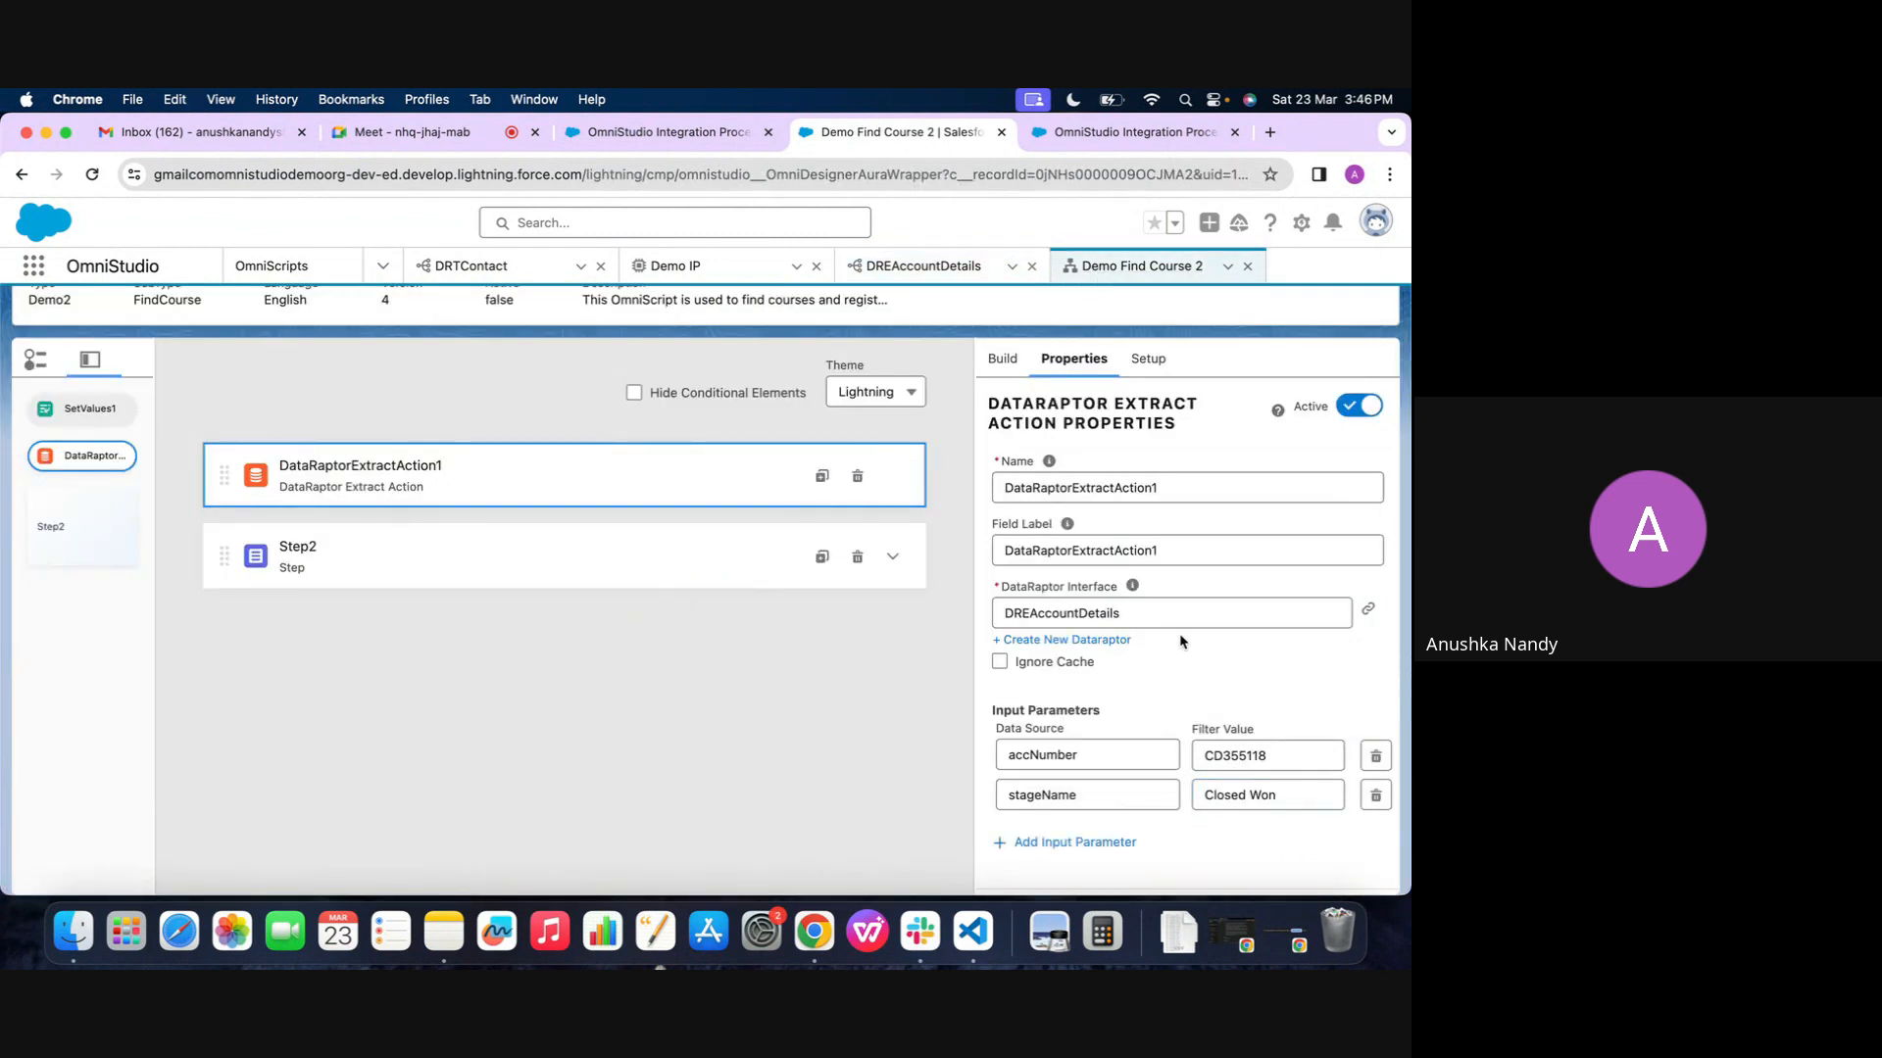
# Preview the OmniScript and examine the extract action's response and request data in the Action Debugger
pyautogui.scroll(-5, 1179, 633)
pyautogui.scroll(5, 1179, 634)
pyautogui.scroll(2, 1019, 338)
pyautogui.click(1017, 331)
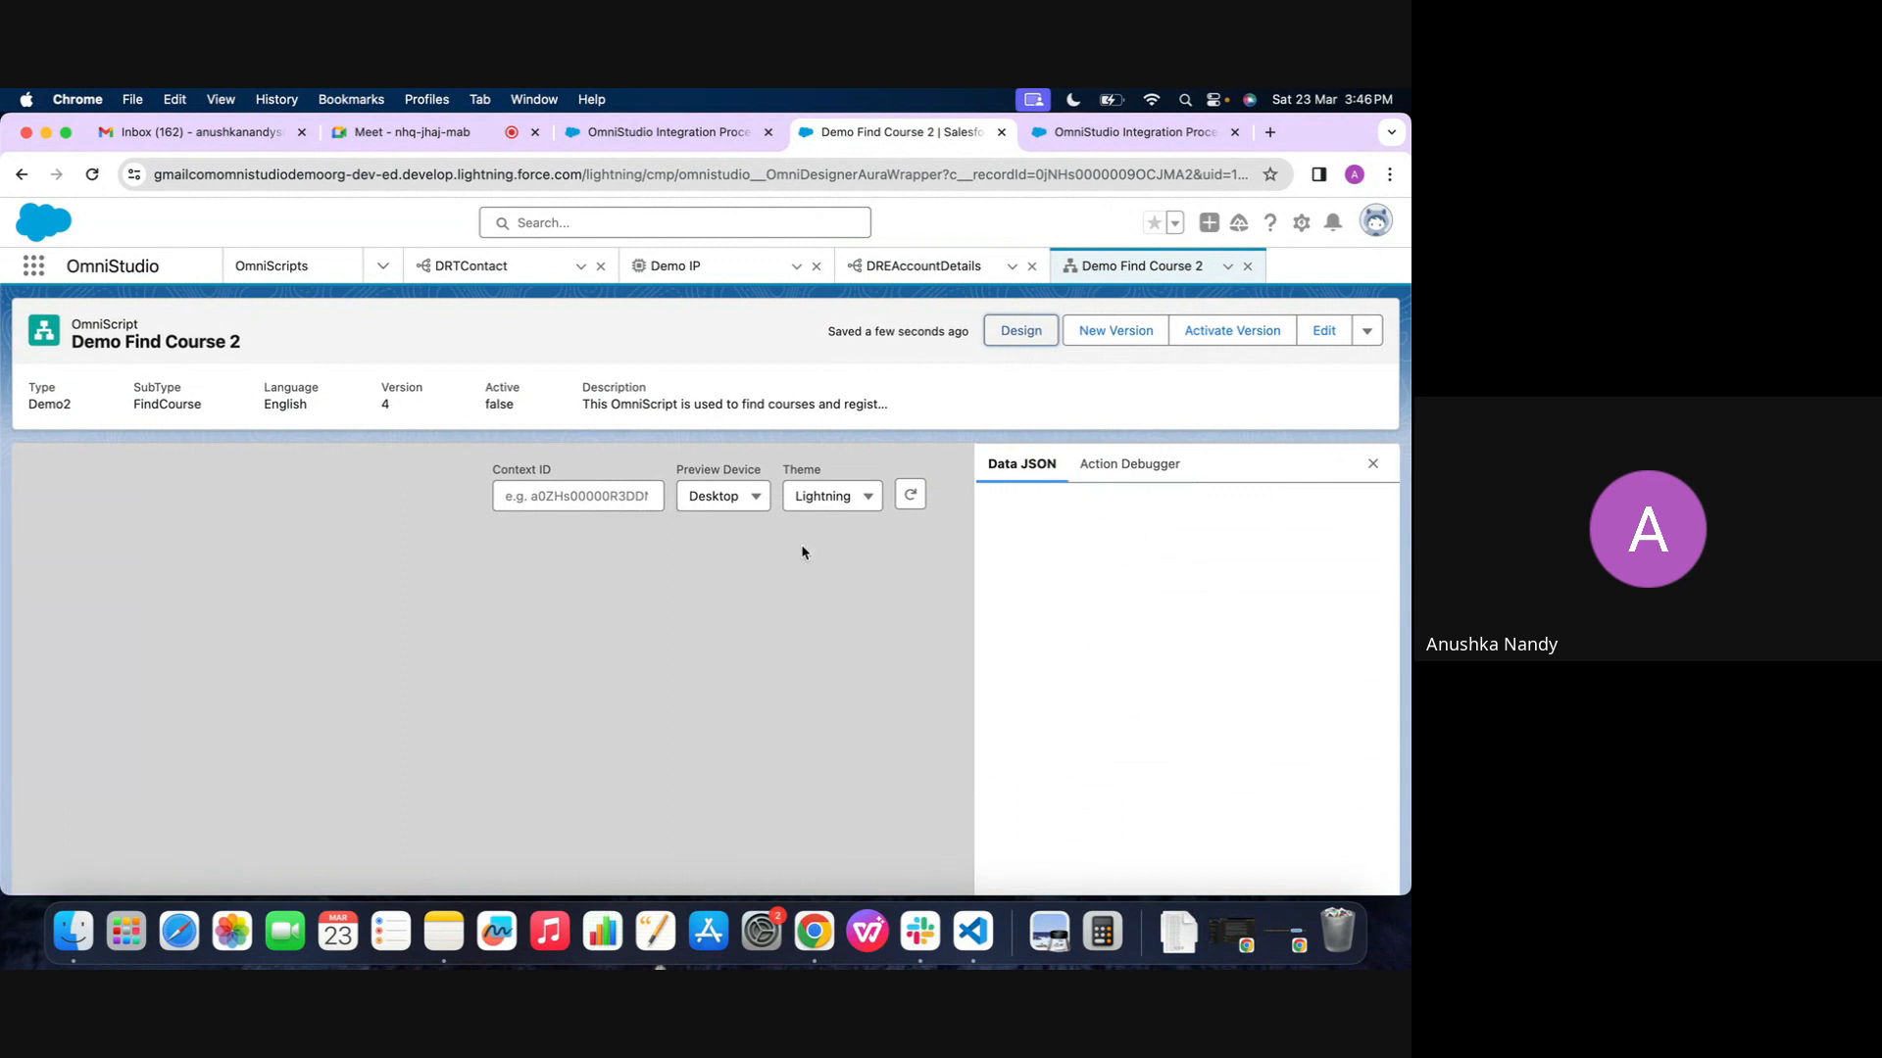
pyautogui.scroll(-2, 802, 549)
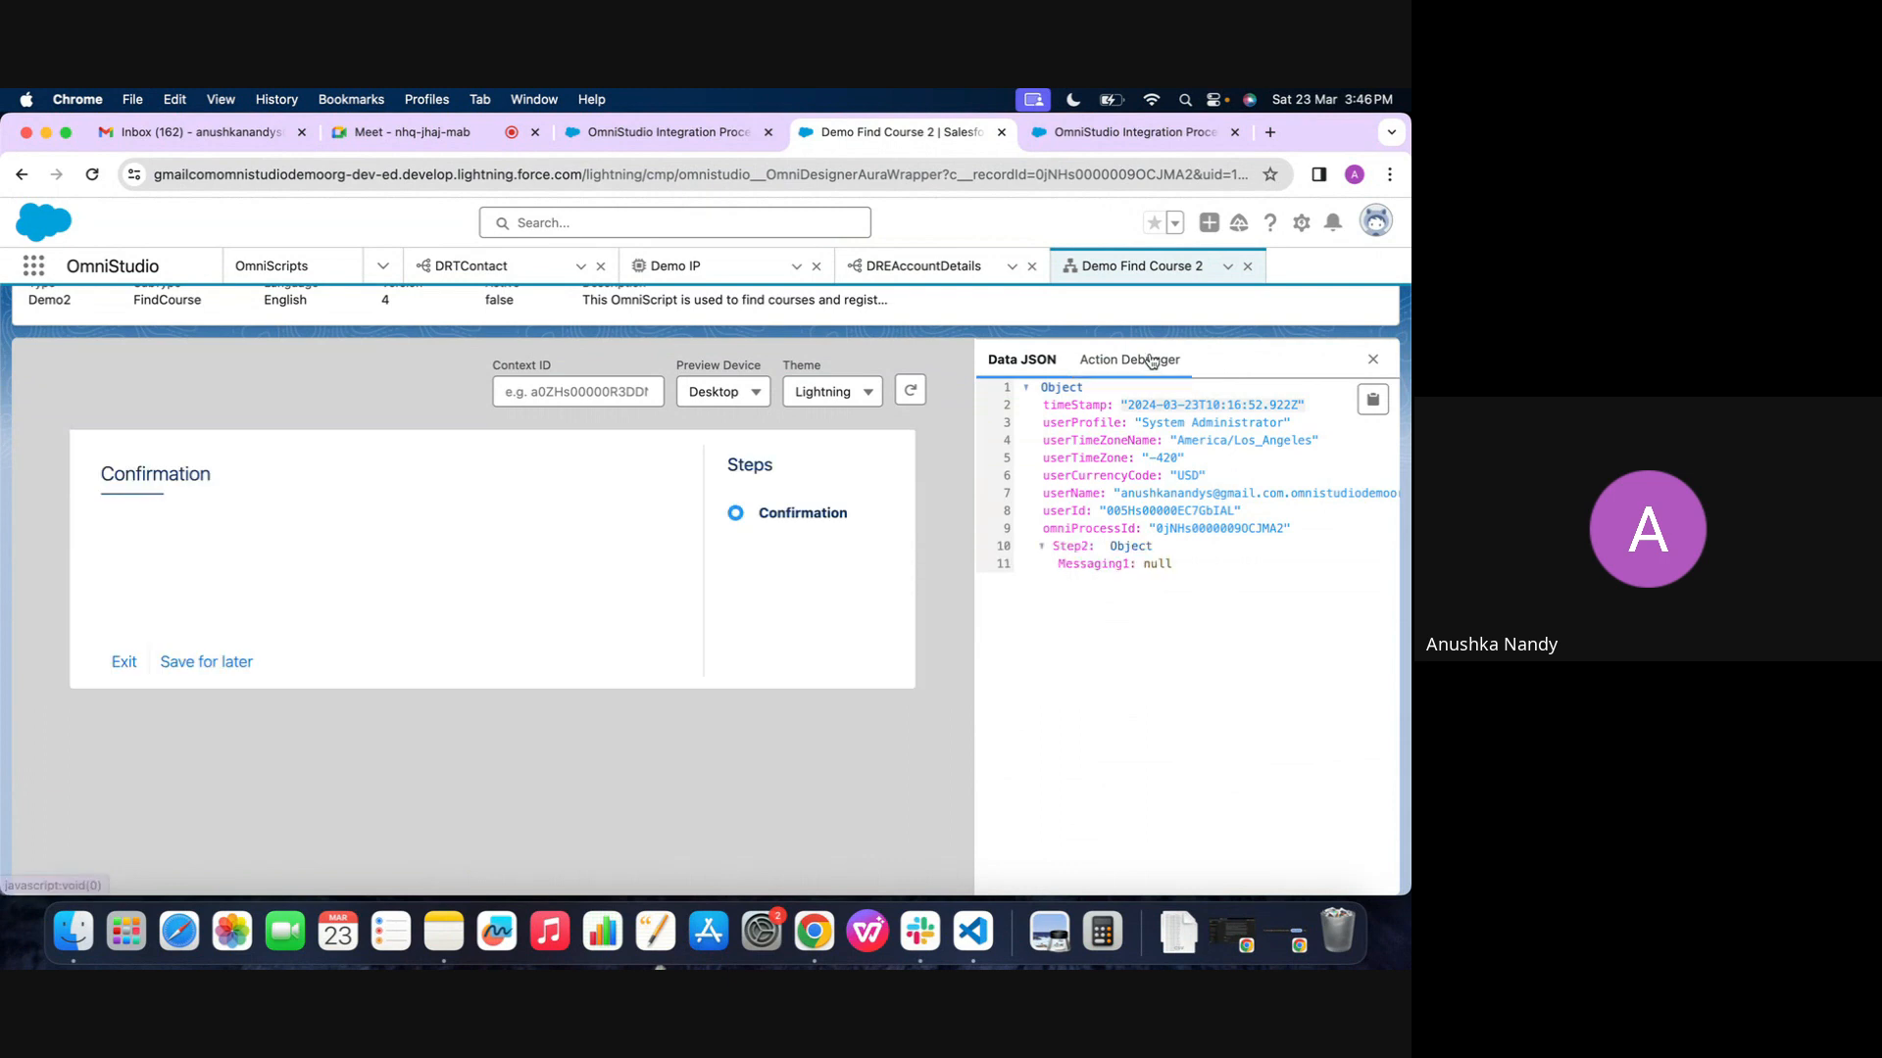
pyautogui.click(1152, 361)
pyautogui.click(1093, 449)
pyautogui.click(1078, 520)
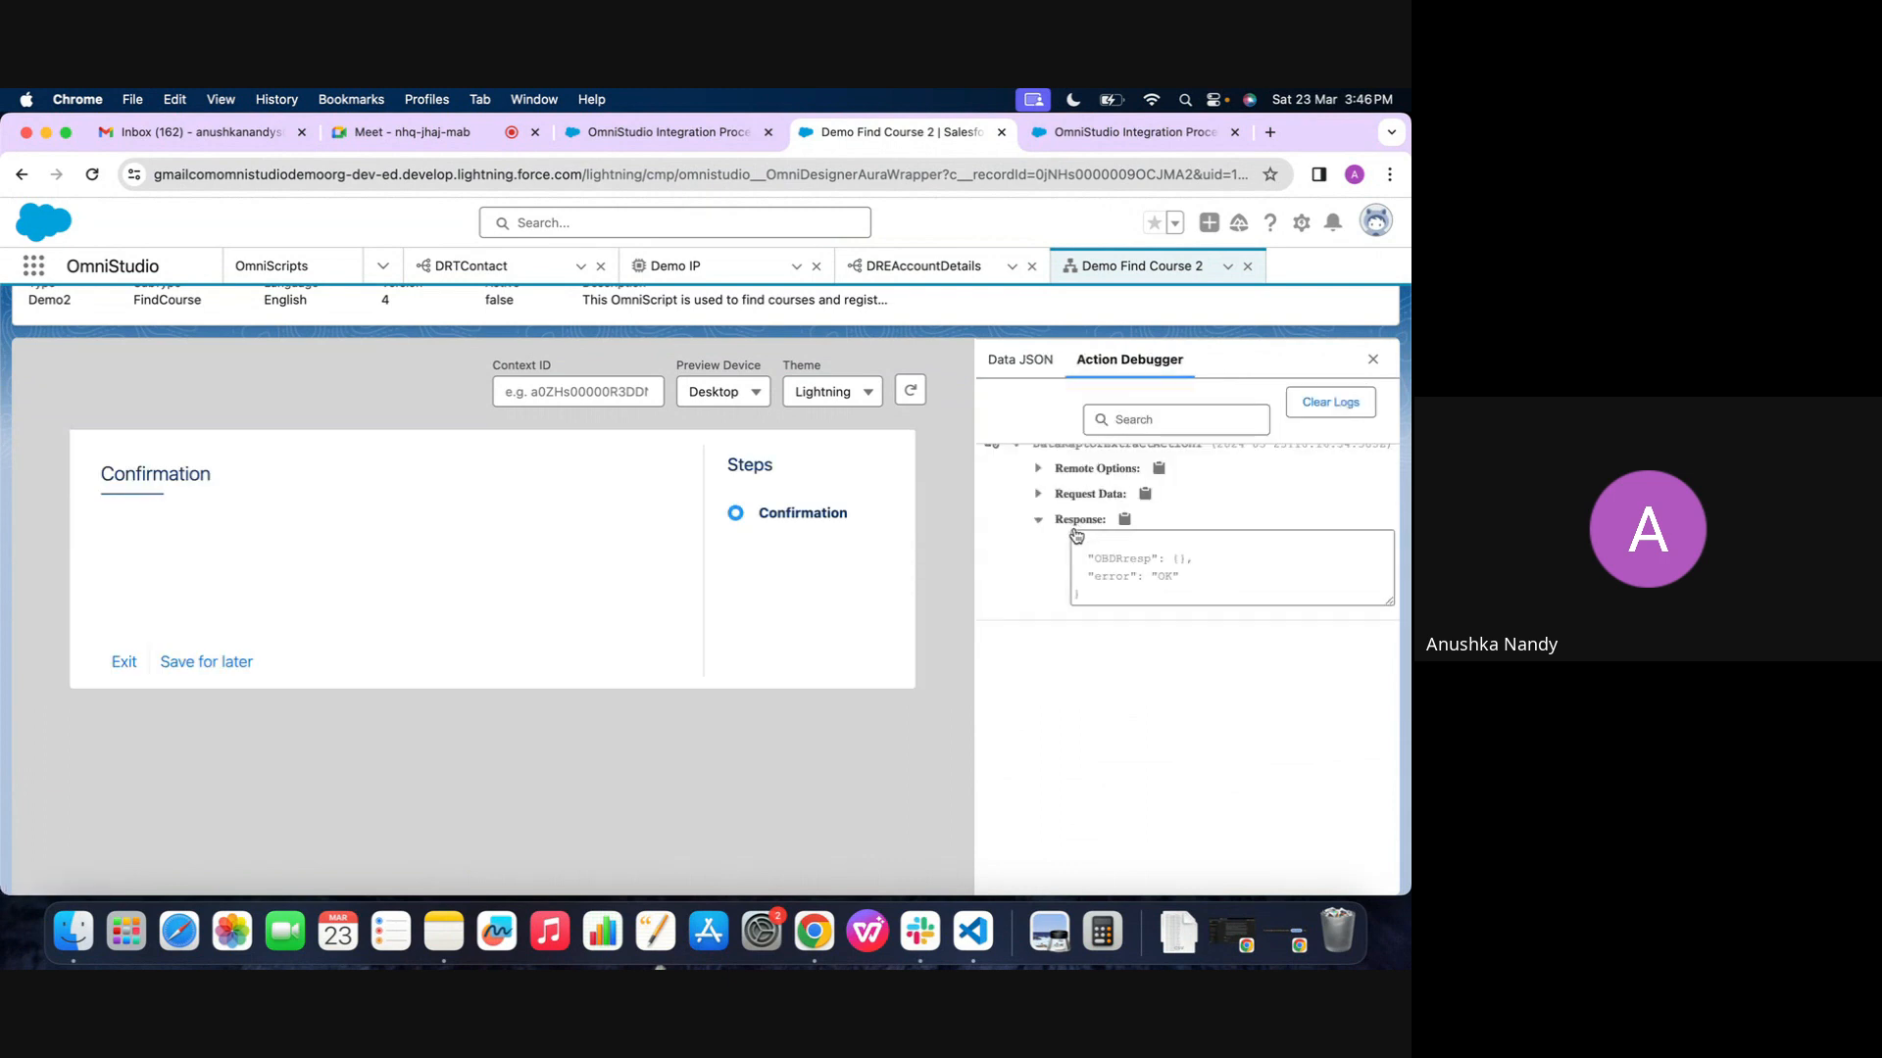
pyautogui.scroll(3, 1102, 552)
pyautogui.click(1078, 602)
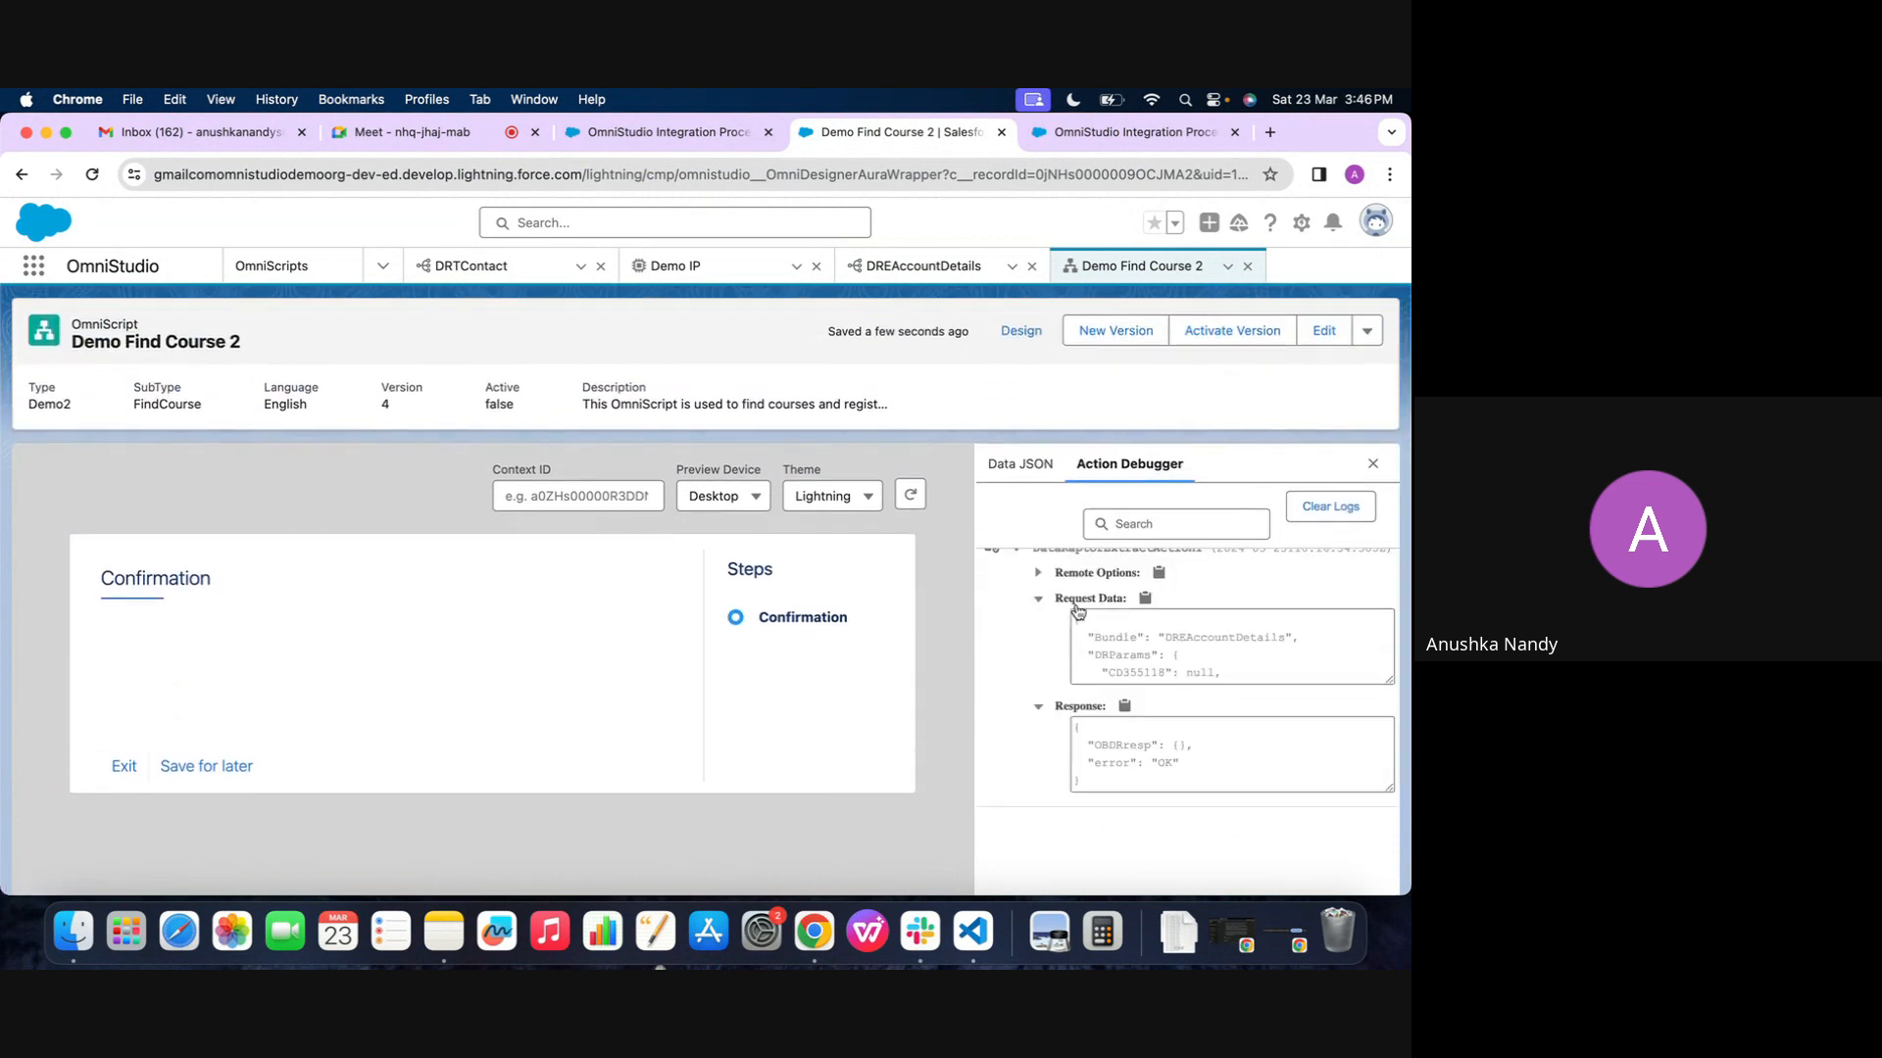
pyautogui.scroll(-2, 1134, 656)
pyautogui.scroll(2, 1135, 665)
pyautogui.scroll(1, 1138, 777)
# Return to the design view, find the Set Values element with "set" and add it above DataRaptorExtractAction1
pyautogui.click(1021, 332)
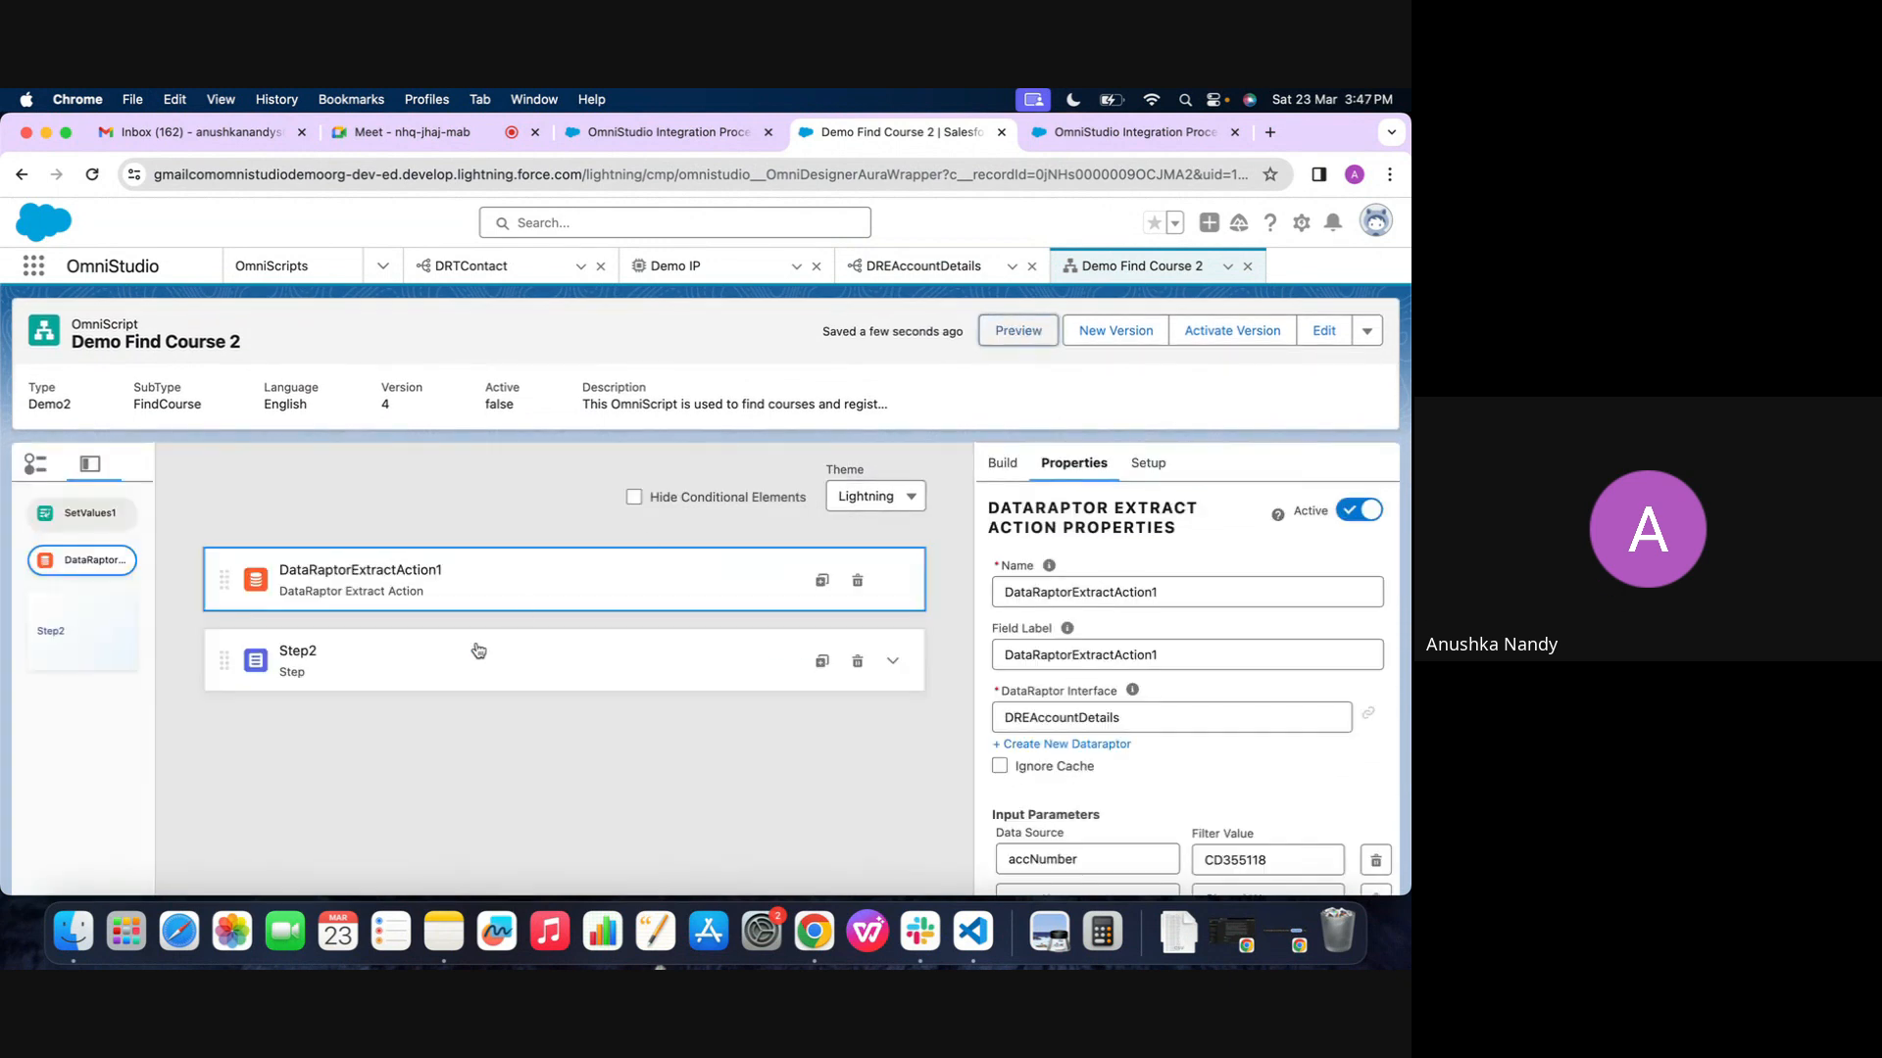
pyautogui.click(1014, 458)
pyautogui.click(1050, 508)
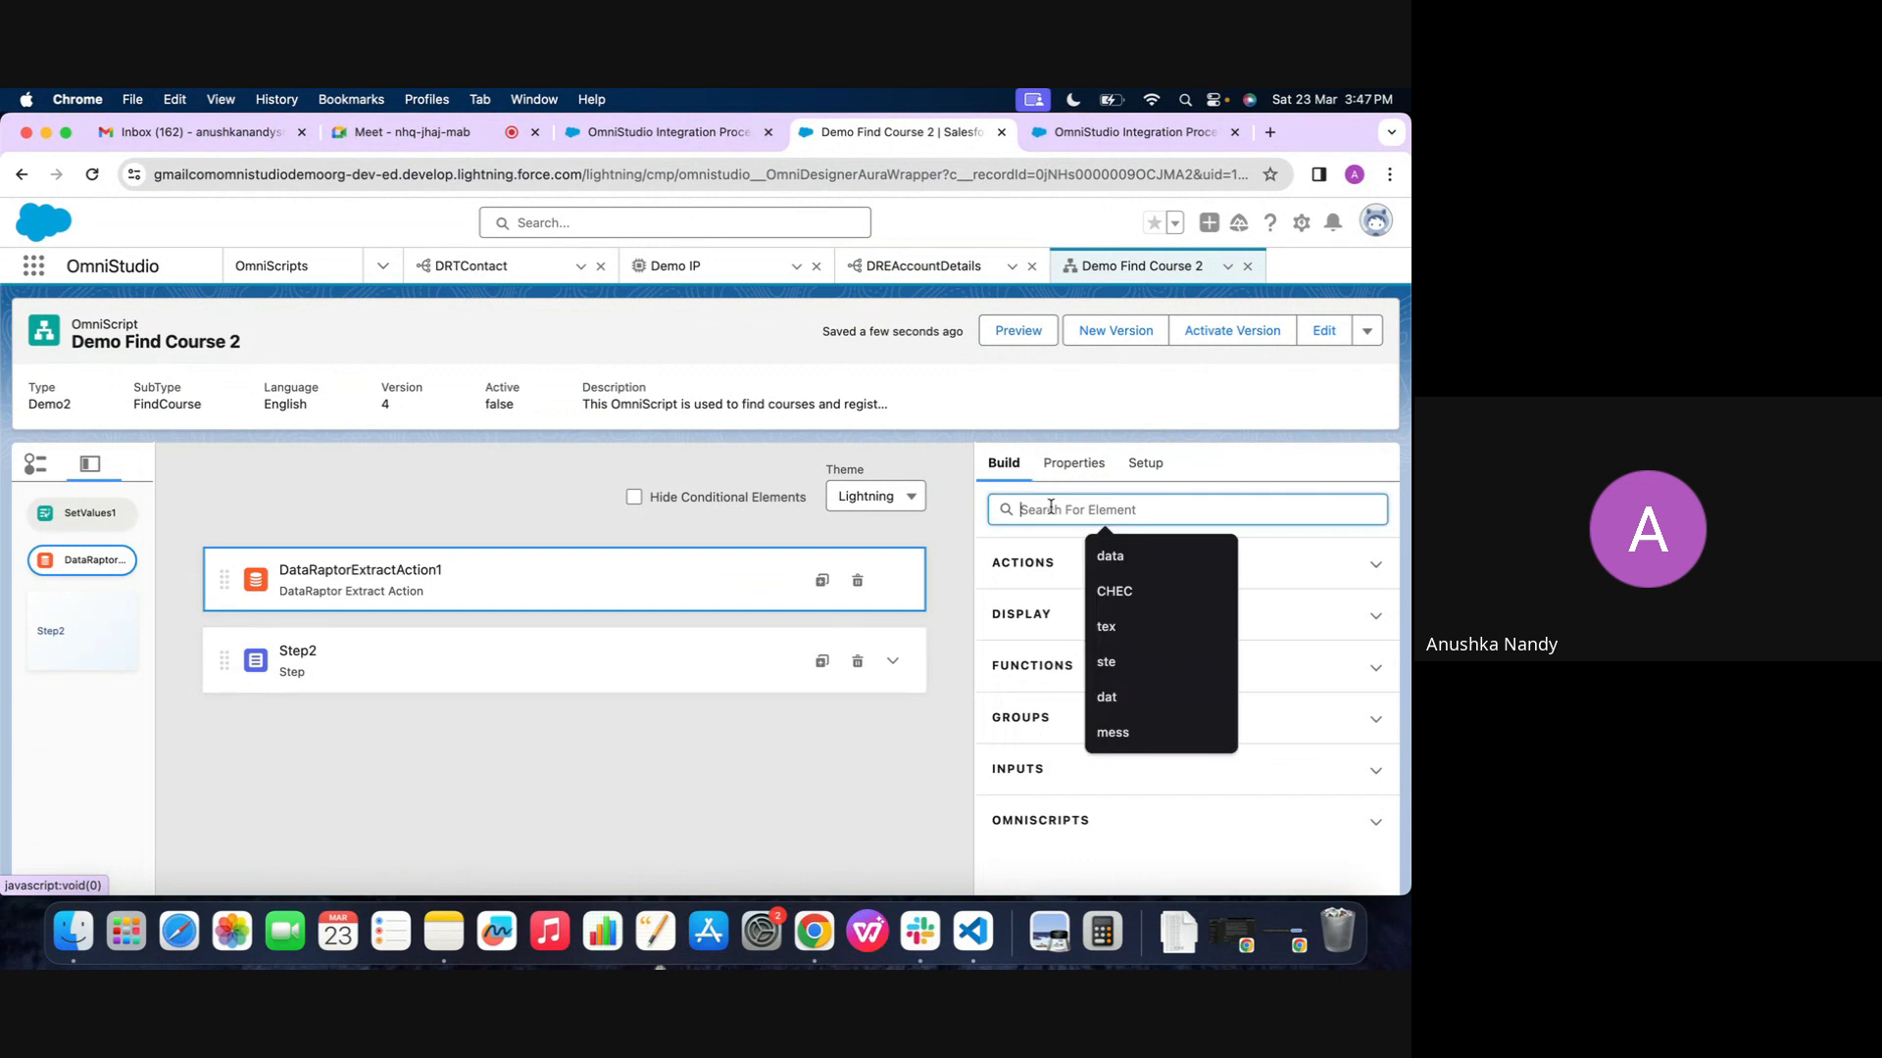
pyautogui.write('set')
pyautogui.moveTo(1075, 704); pyautogui.dragTo(748, 554)
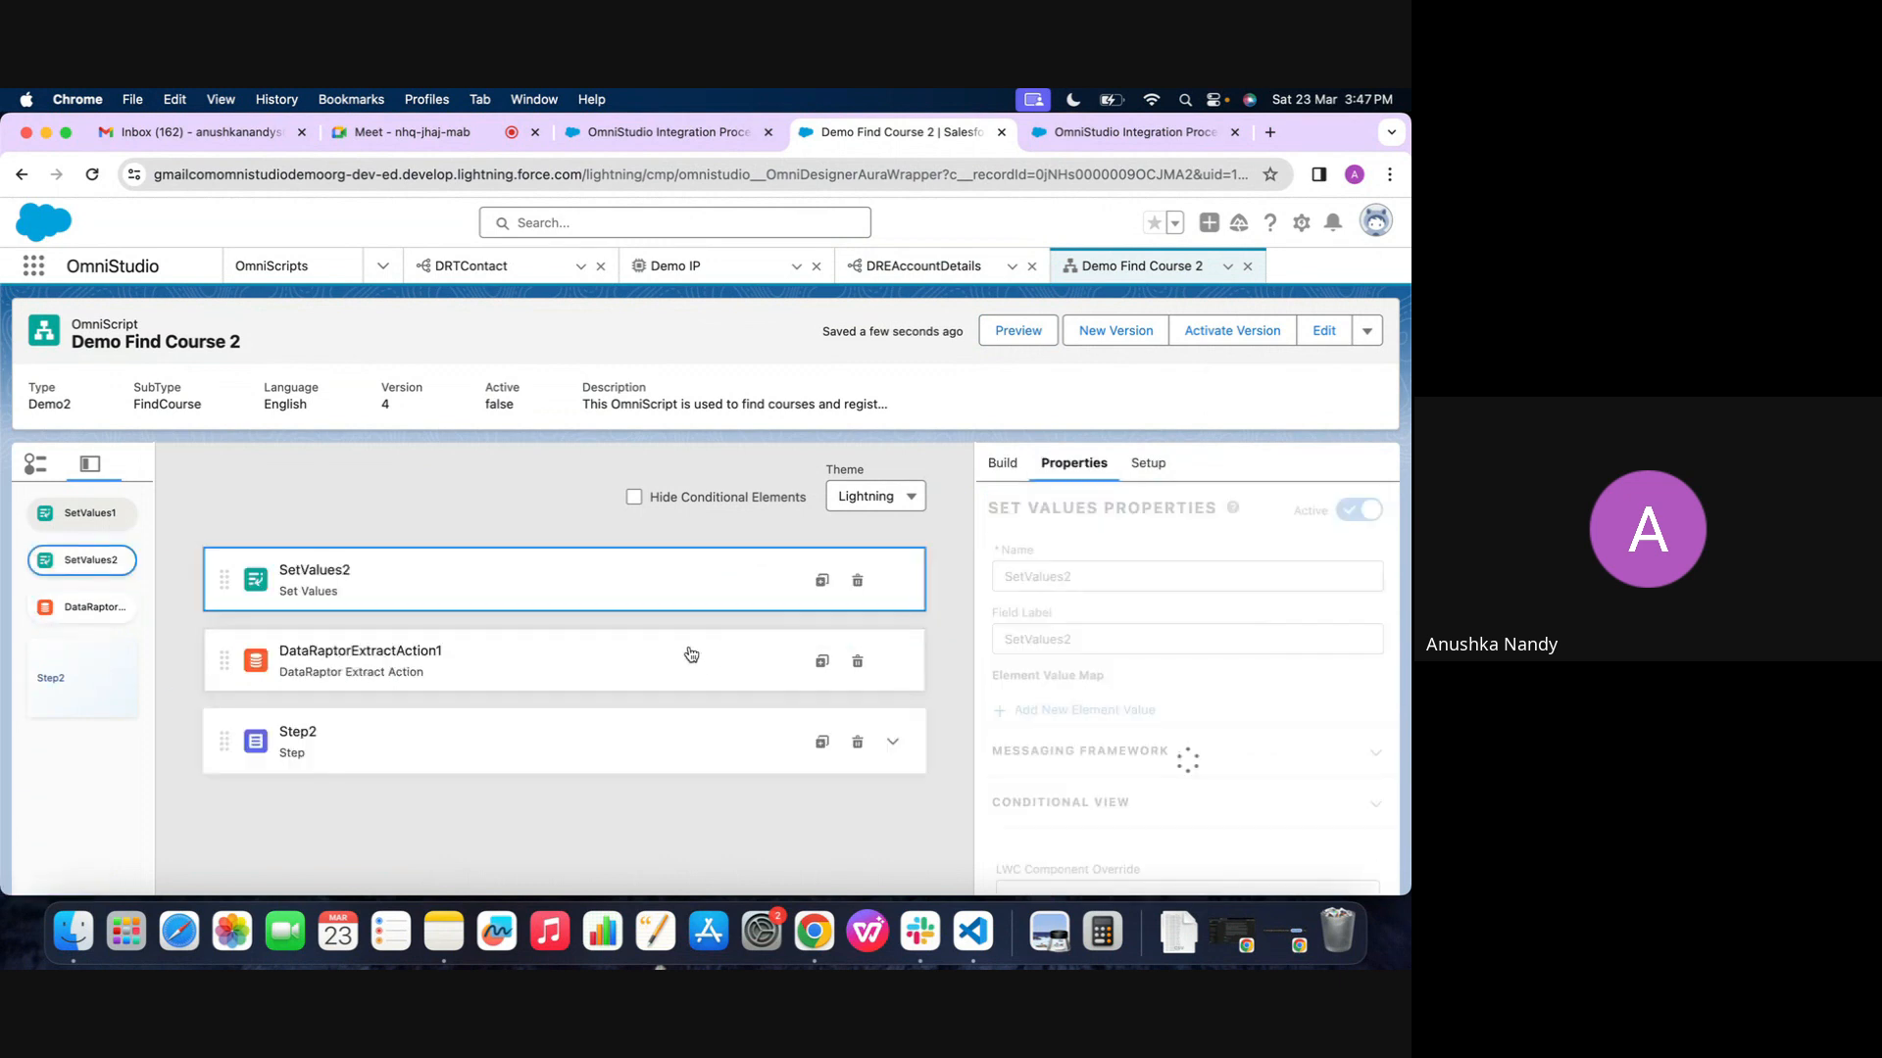
# Expand Step2, then copy the accNumber data source name from the extract action's input parameters
pyautogui.click(916, 742)
pyautogui.scroll(-5, 1153, 813)
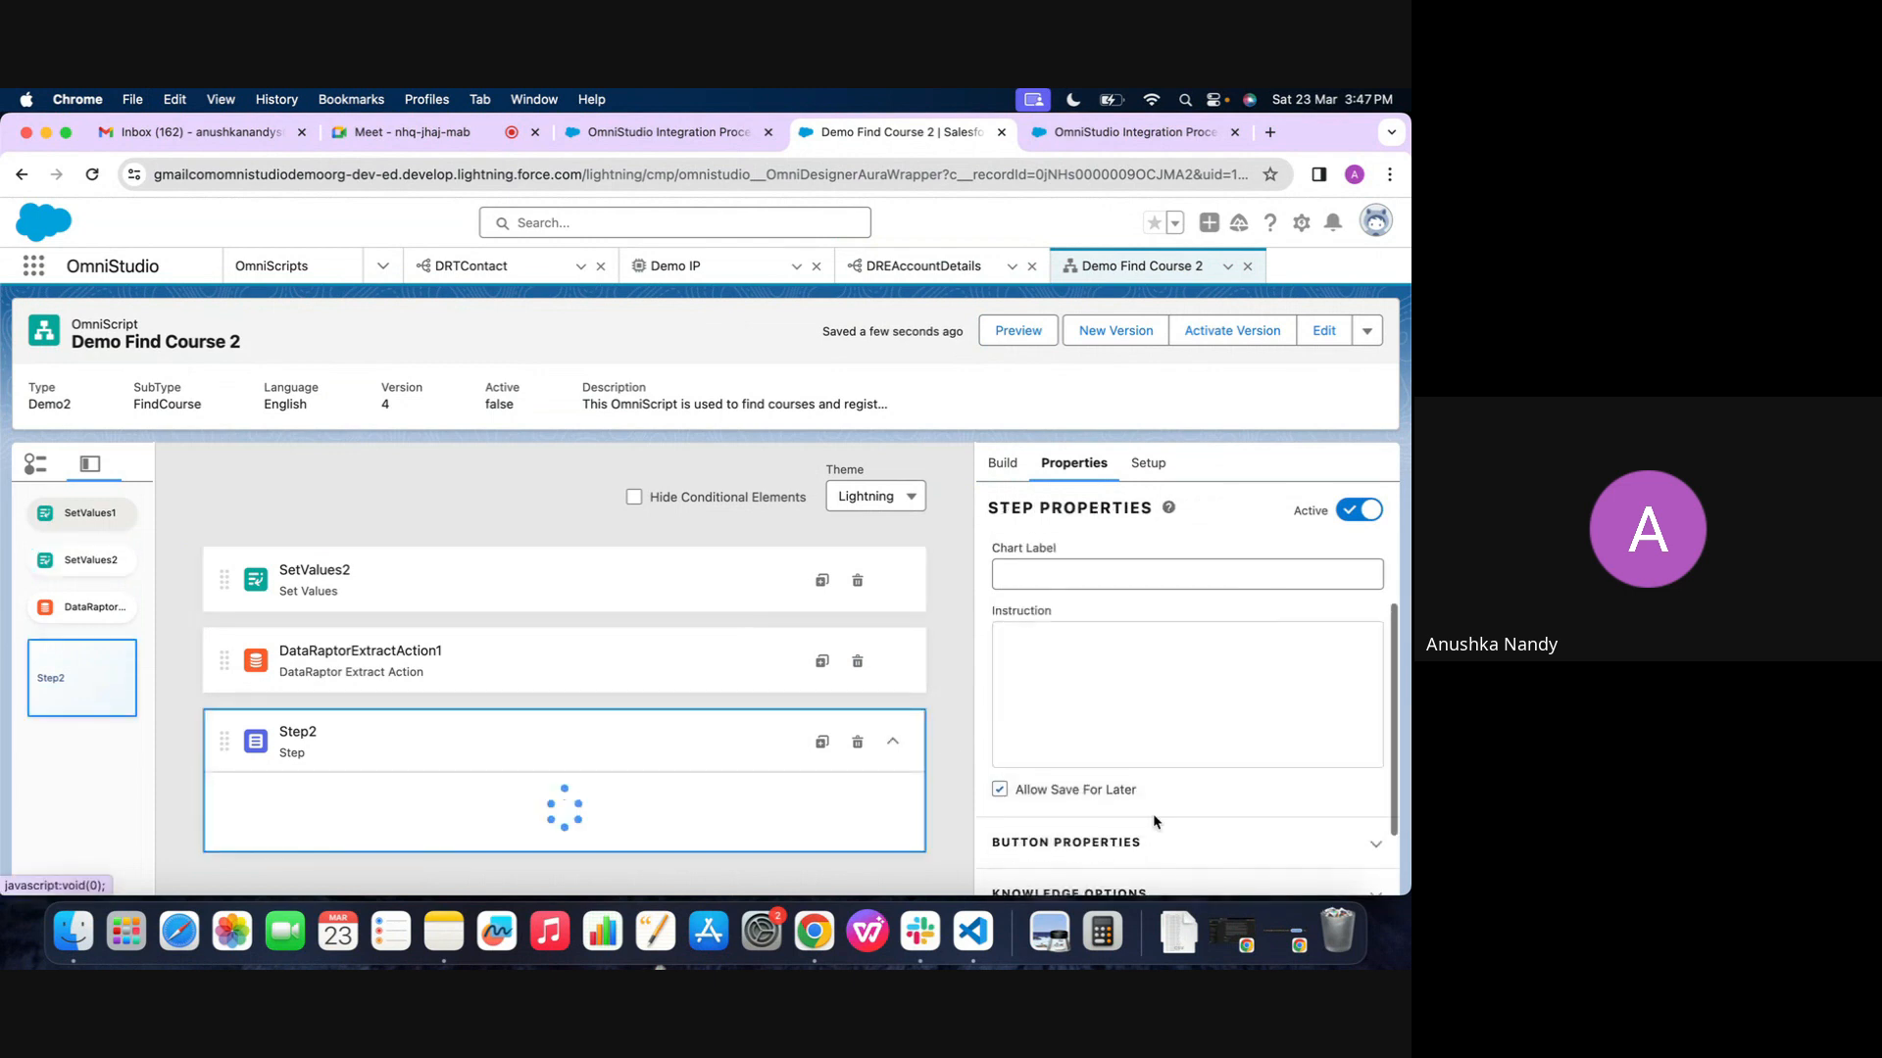
pyautogui.click(659, 663)
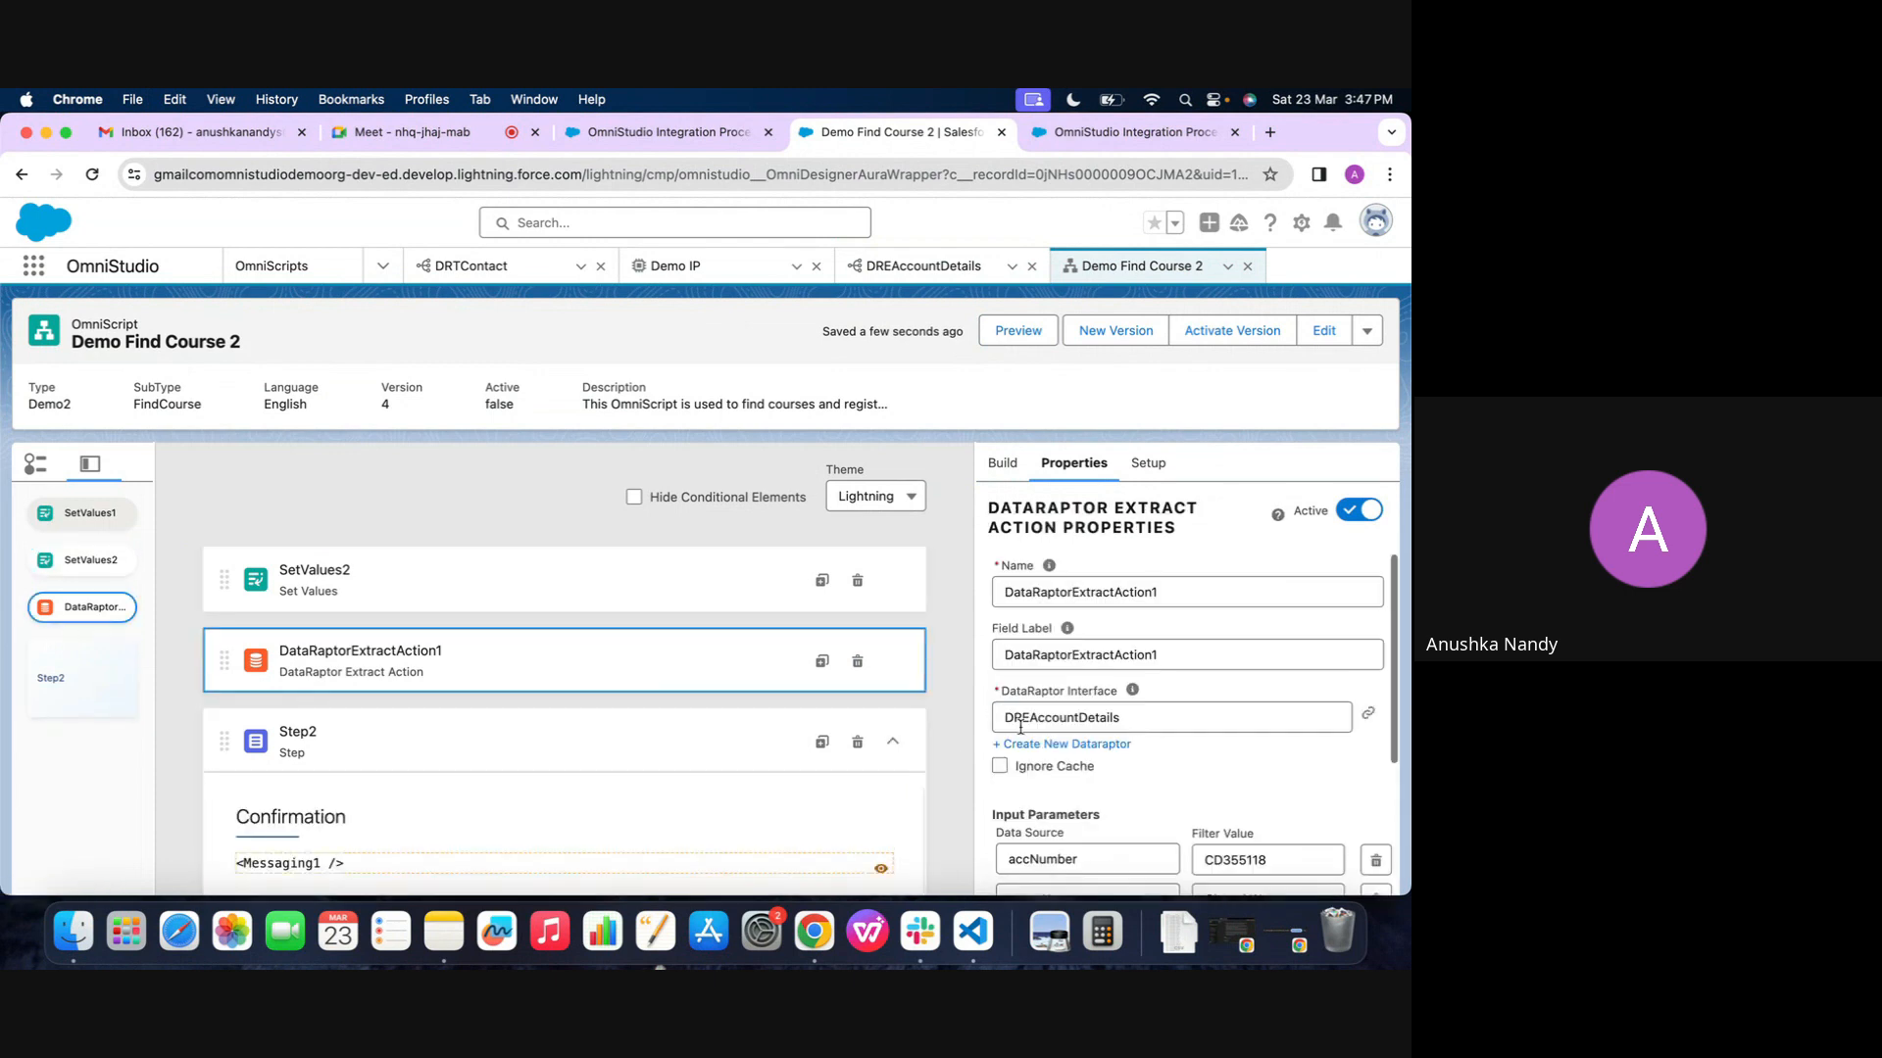
pyautogui.scroll(-2, 1091, 772)
pyautogui.doubleClick(1090, 772)
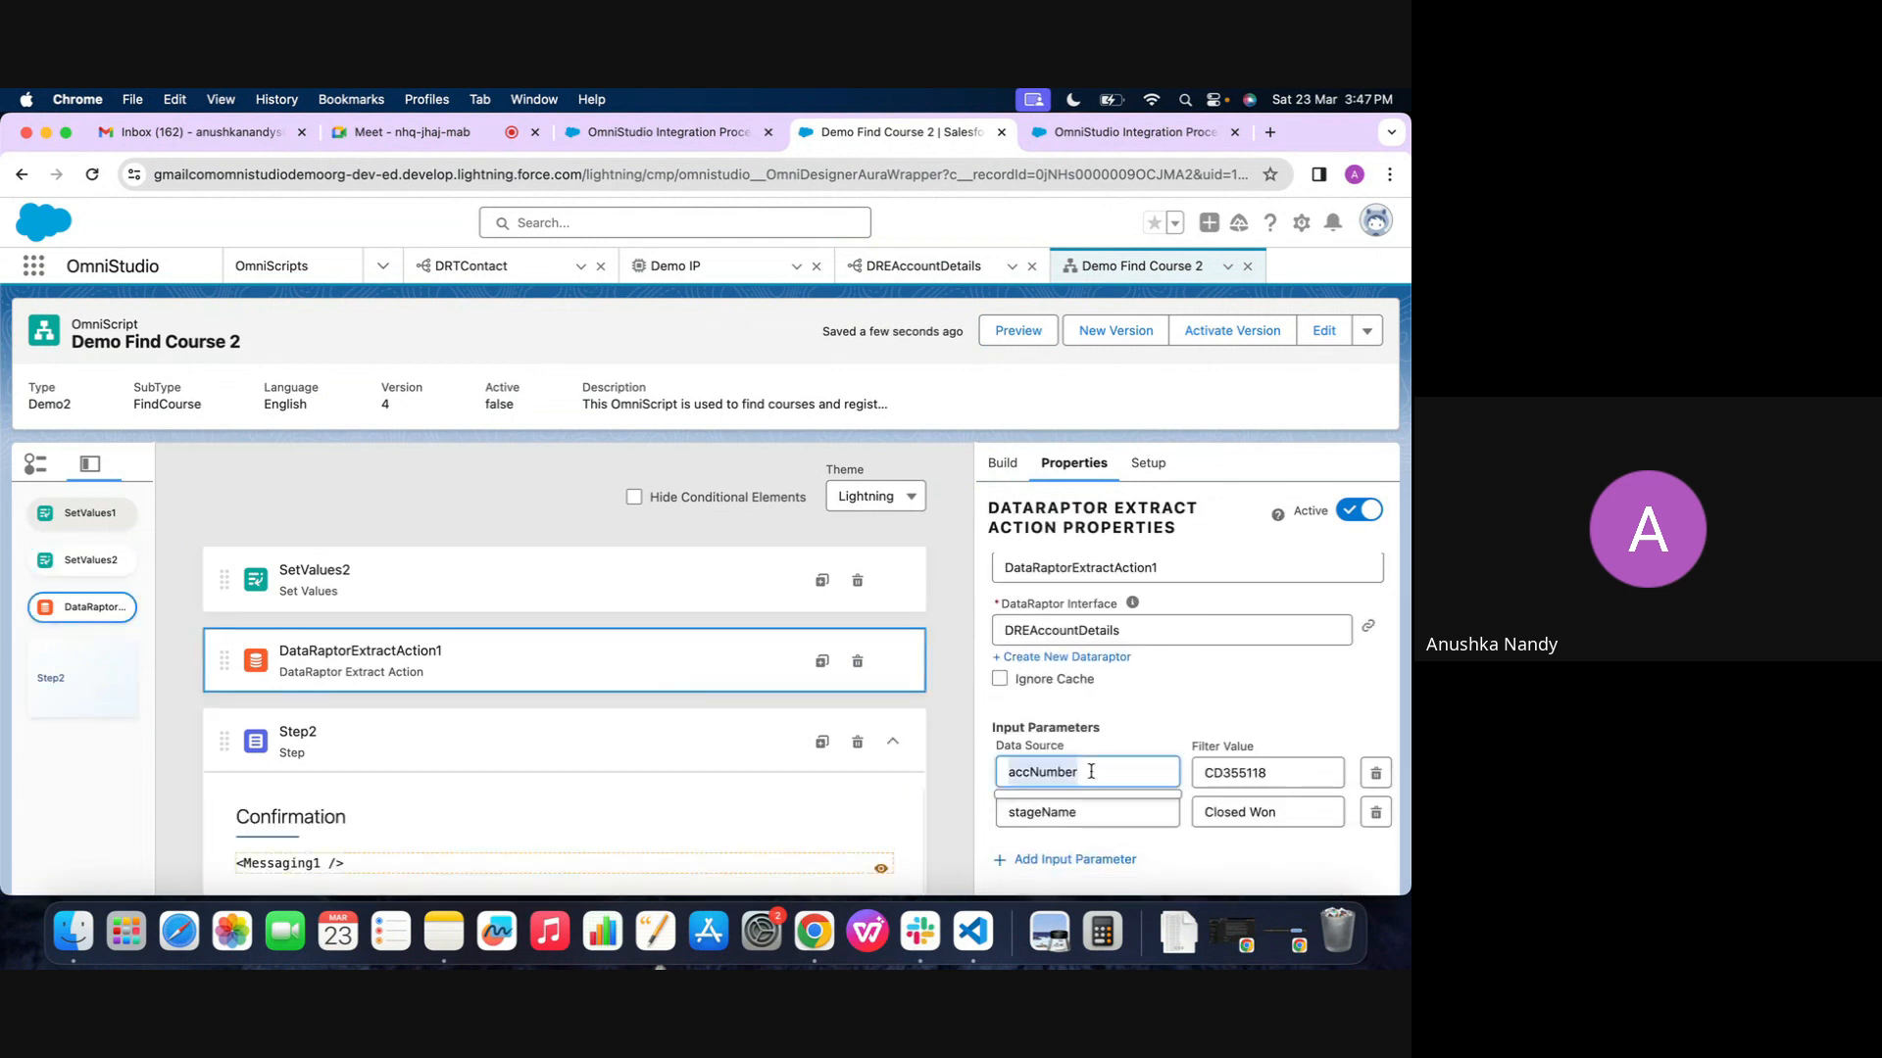
# Add an element value named accNumberValue to SetValues2 with the account number as its value
pyautogui.click(652, 593)
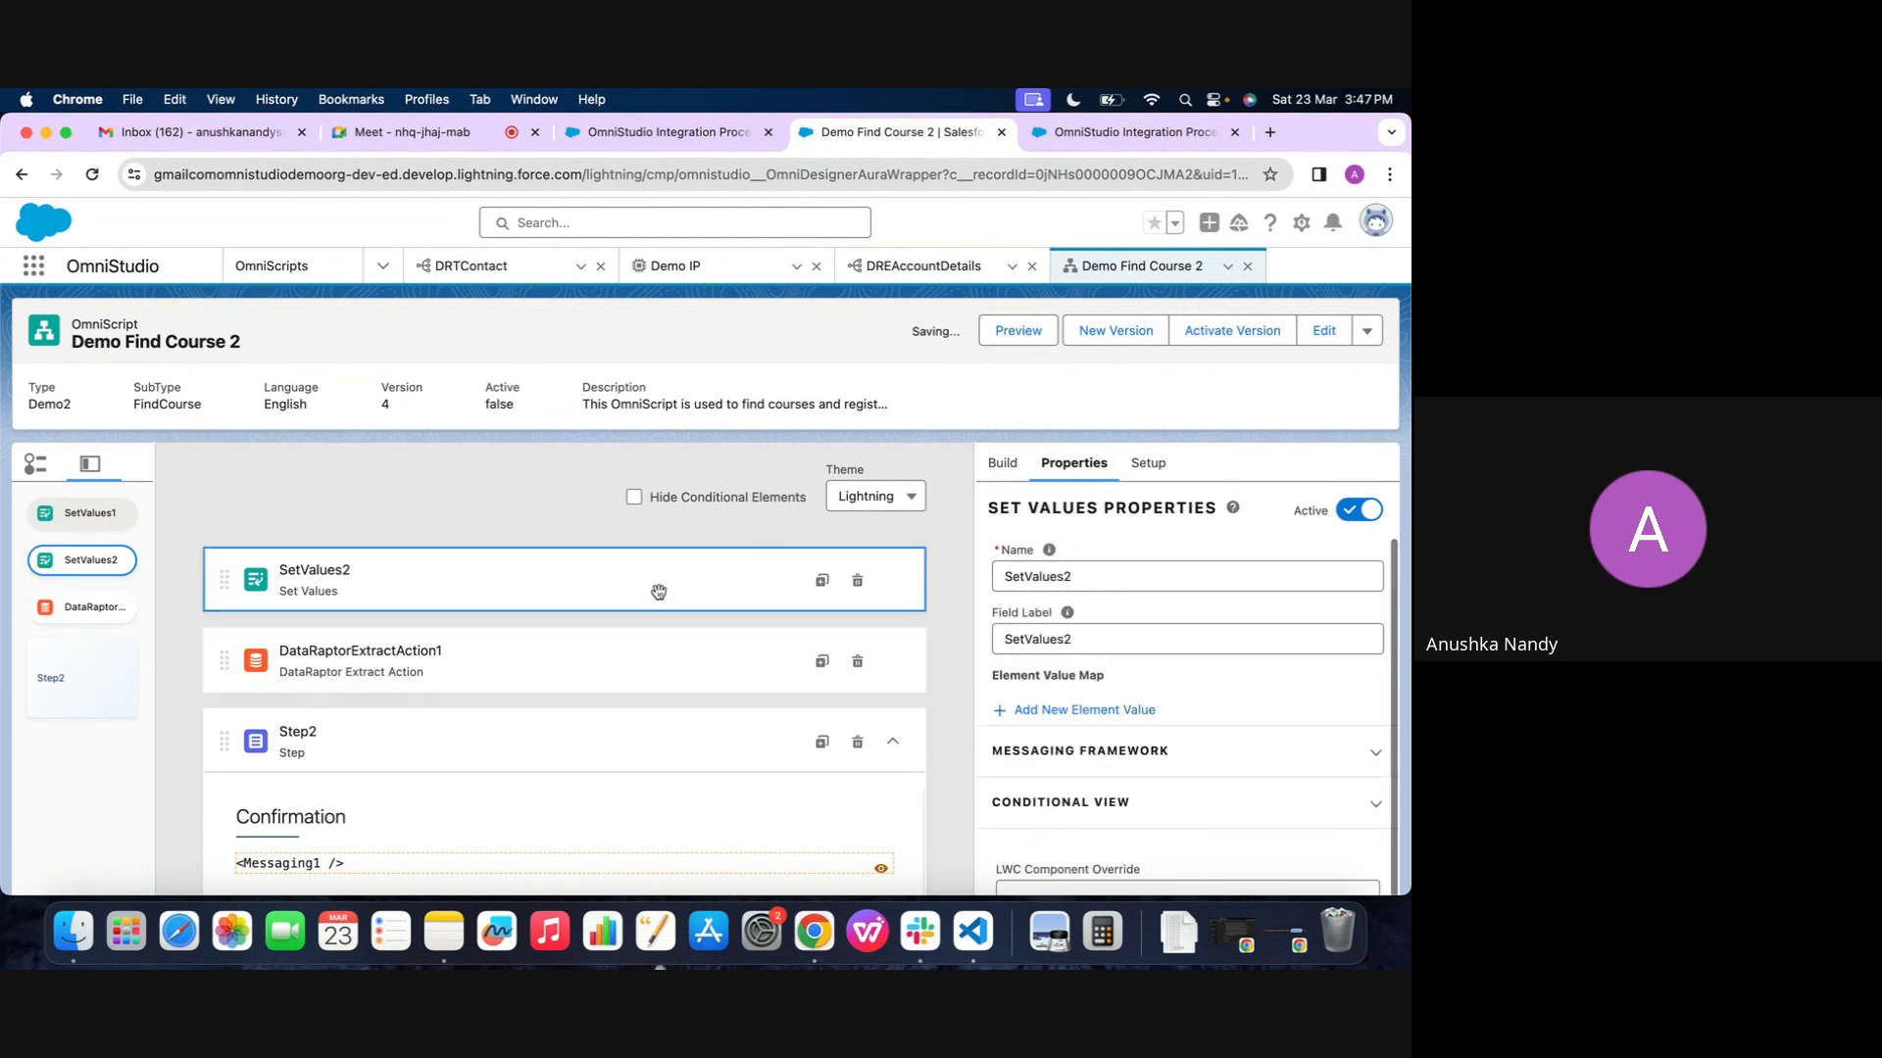
pyautogui.click(1095, 716)
pyautogui.write('accNumberValue')
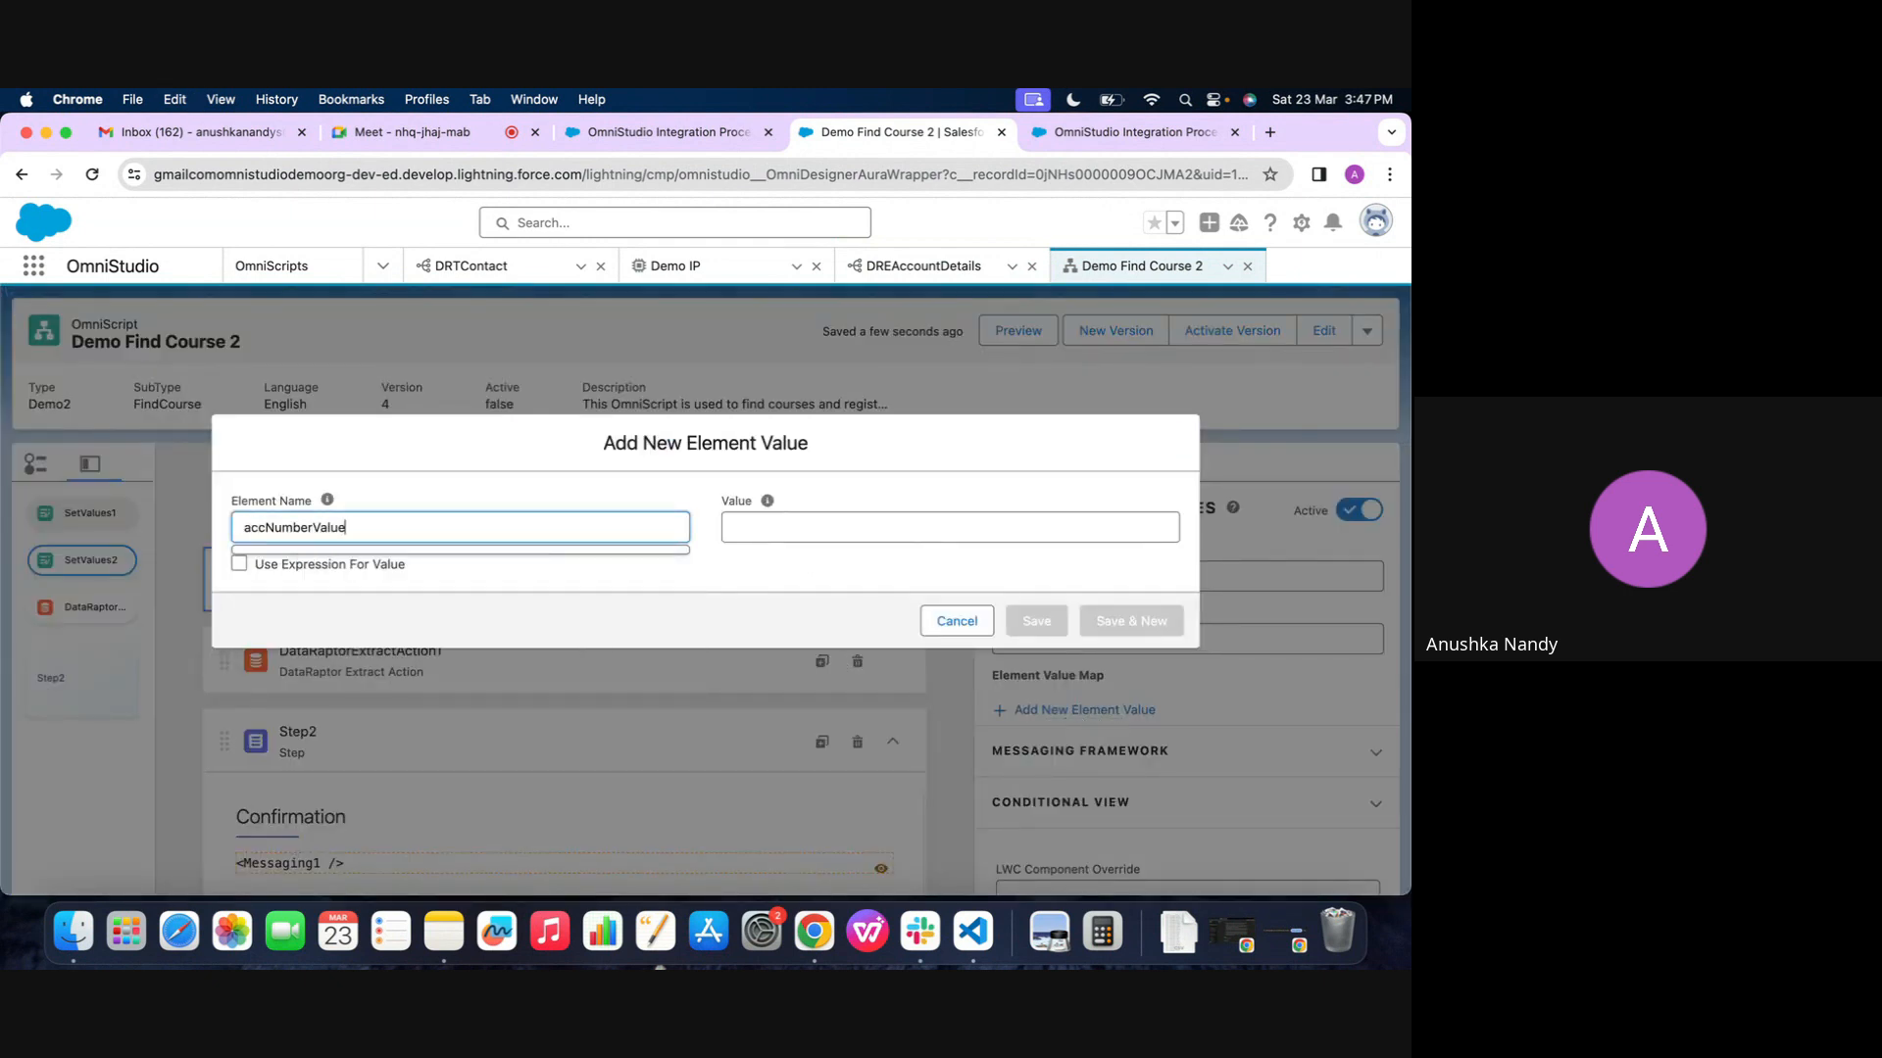
pyautogui.click(613, 508)
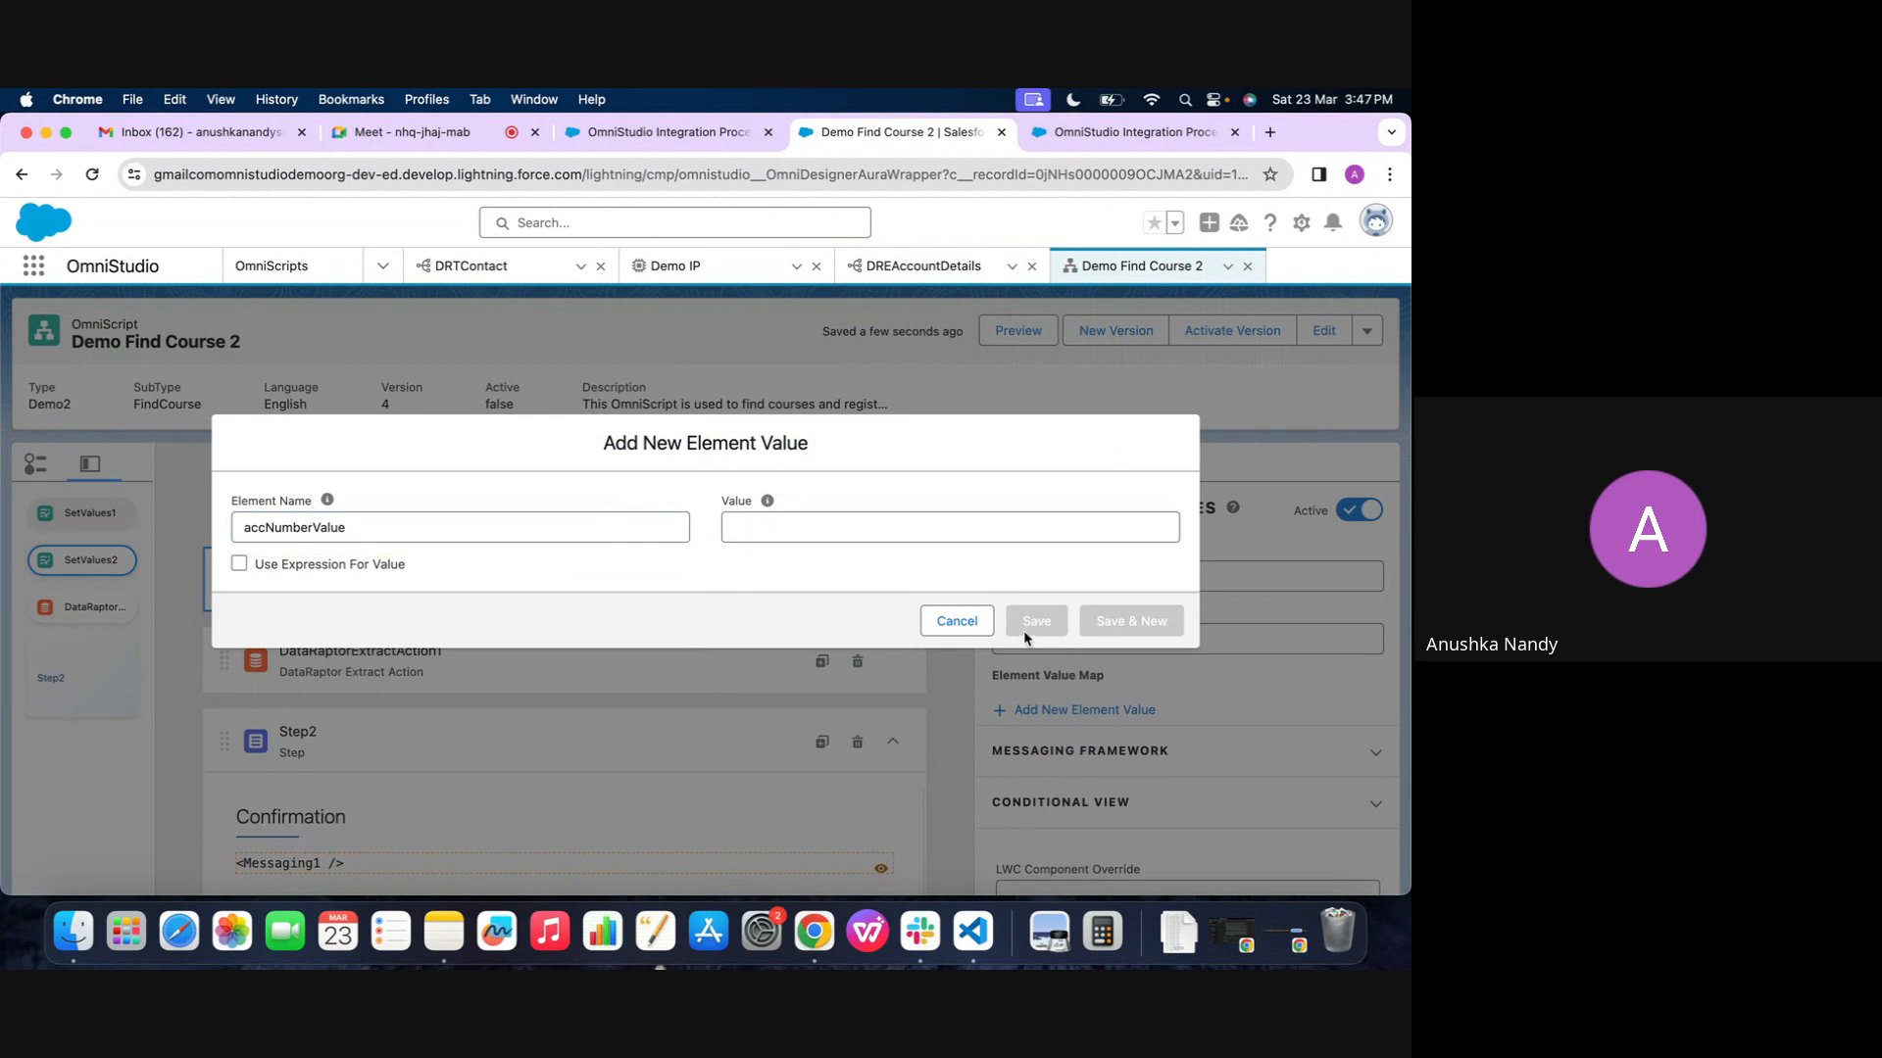
pyautogui.click(882, 520)
pyautogui.write('CD355118')
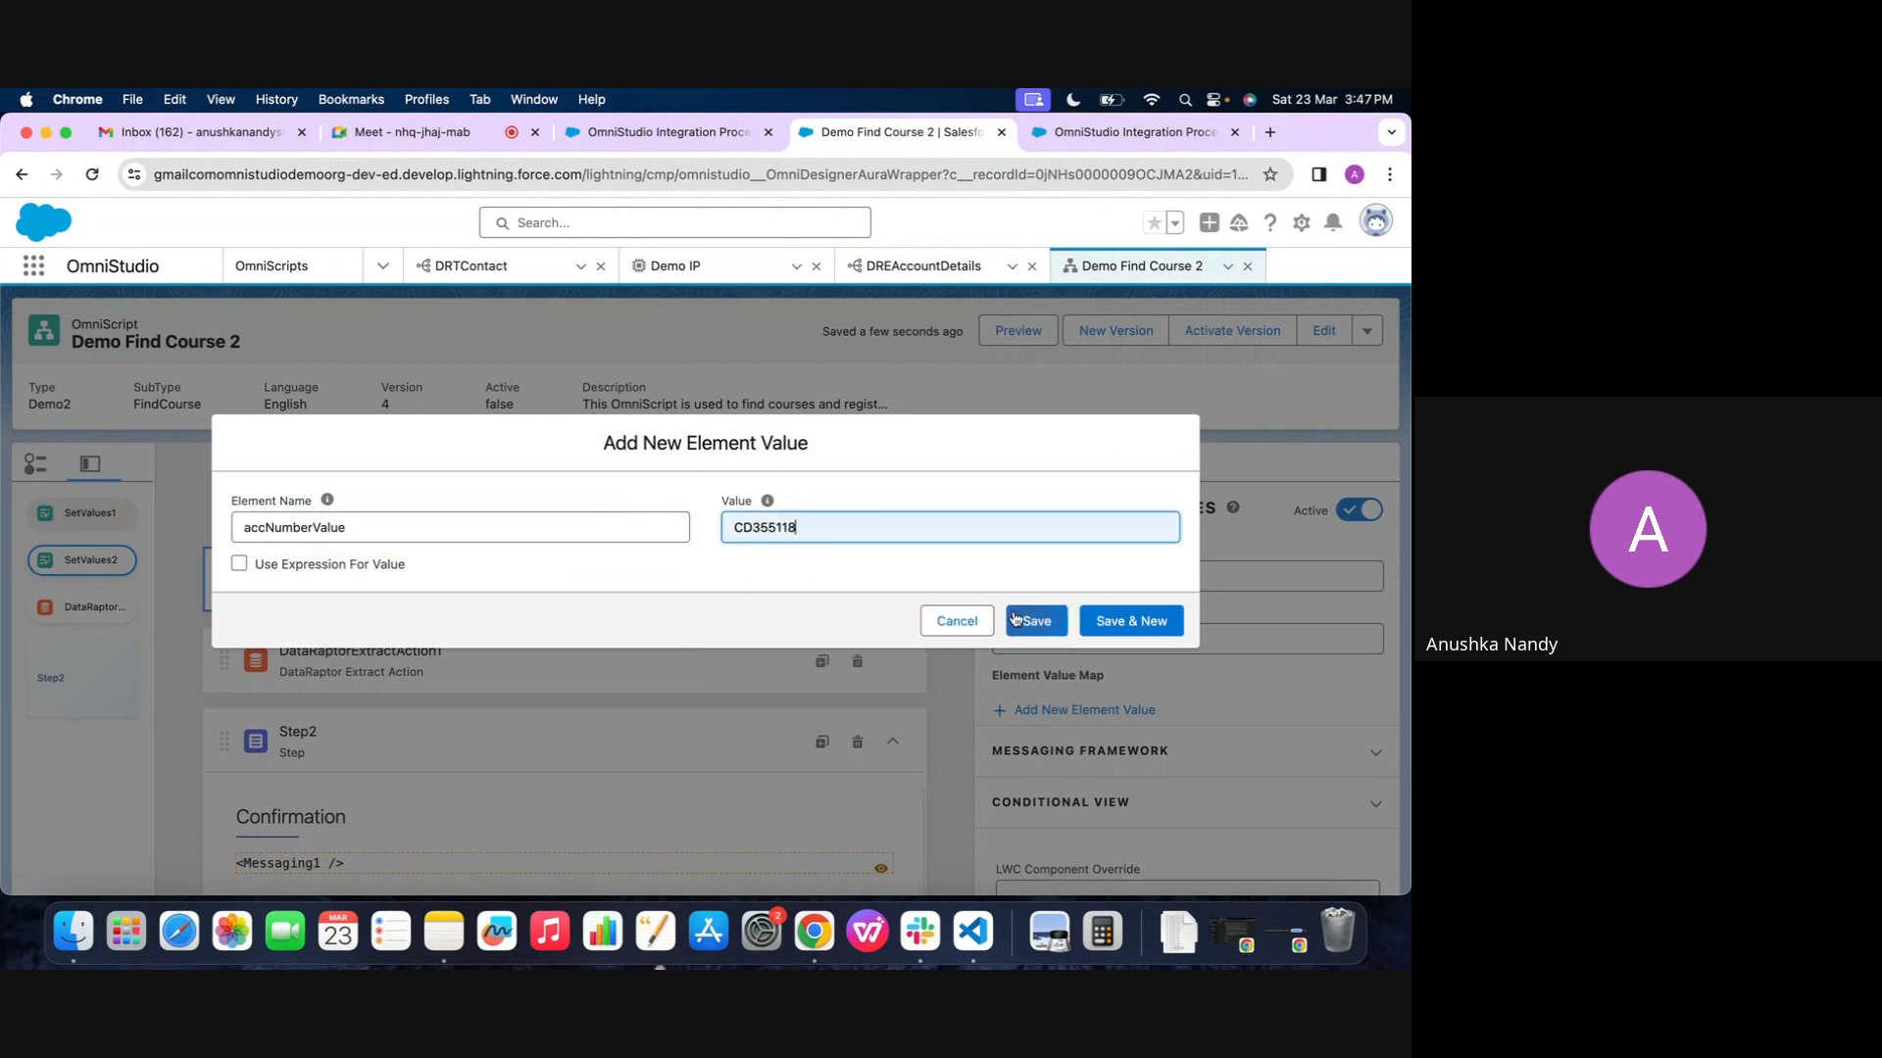
pyautogui.click(1036, 620)
# Check the extract action's account number filter, then reopen SetValues2's accNumberValue entry, copy its value and save the entry
pyautogui.click(520, 662)
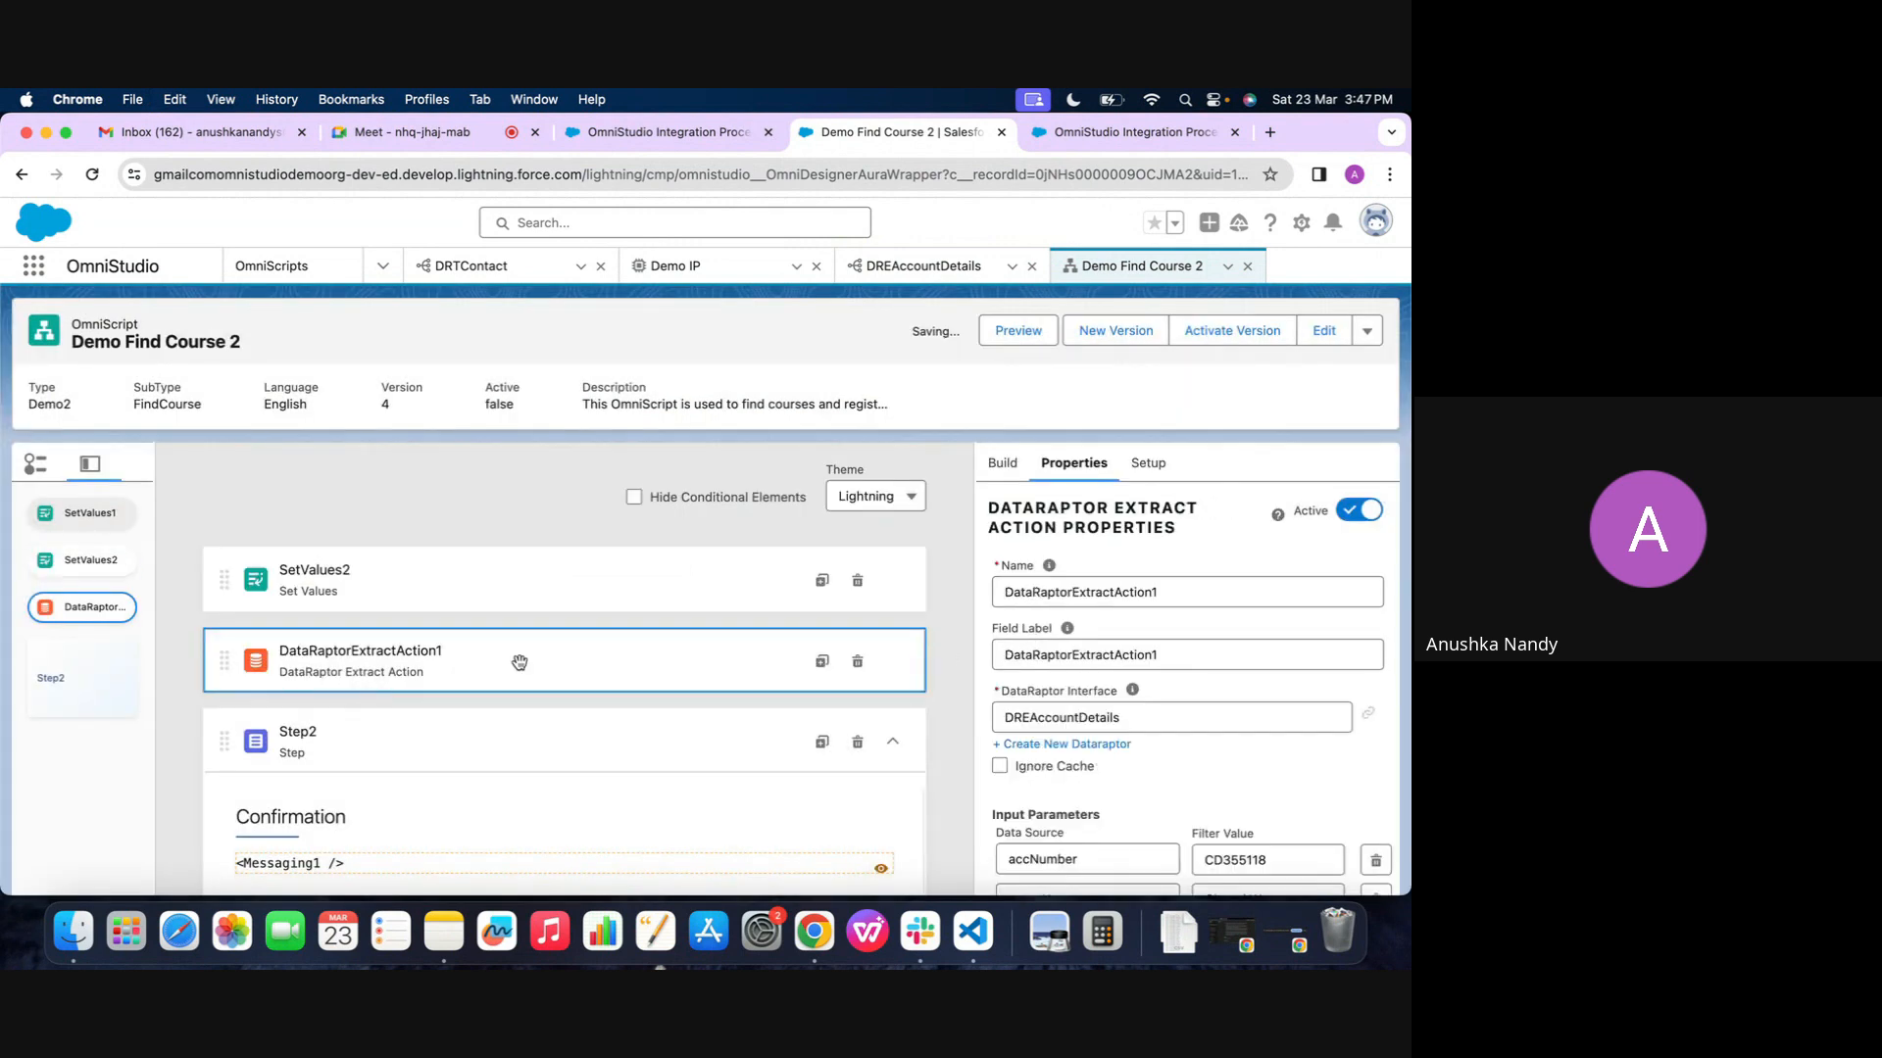
pyautogui.doubleClick(1267, 848)
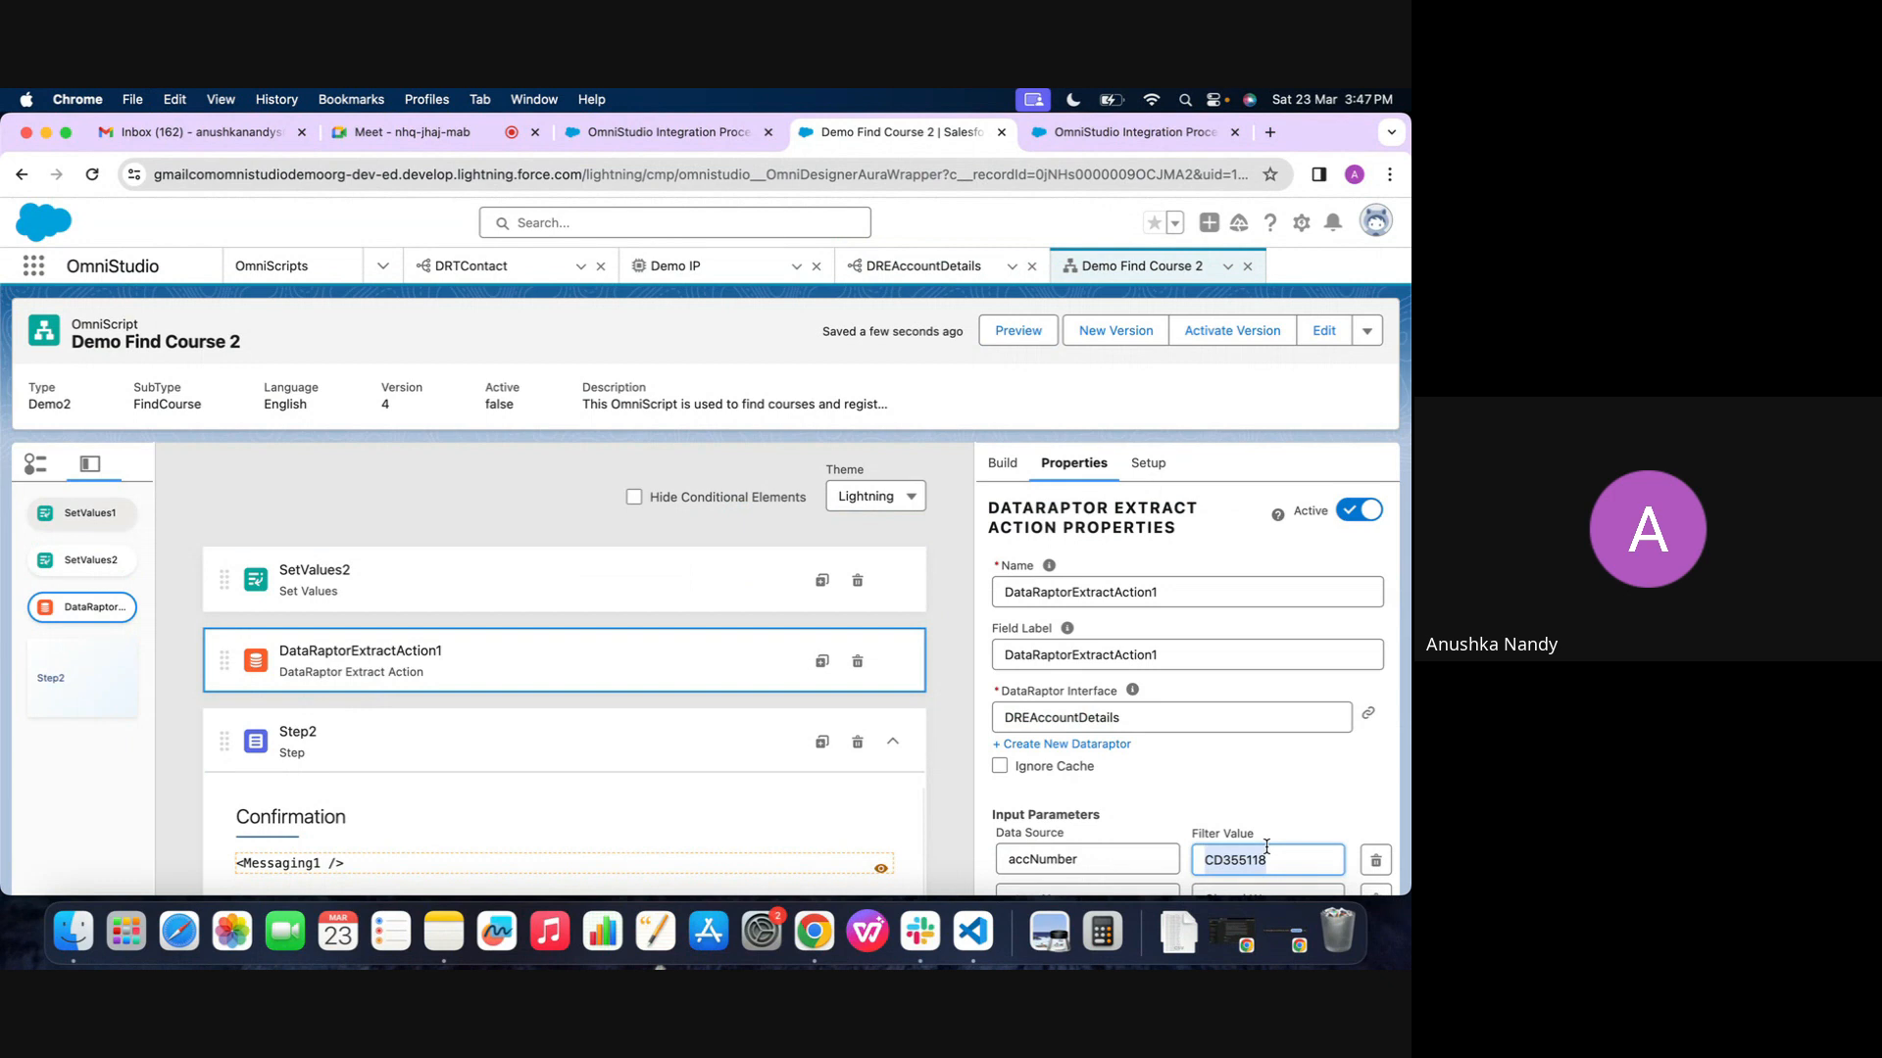
pyautogui.click(678, 605)
pyautogui.click(1064, 721)
pyautogui.doubleClick(857, 534)
pyautogui.press('super+c')
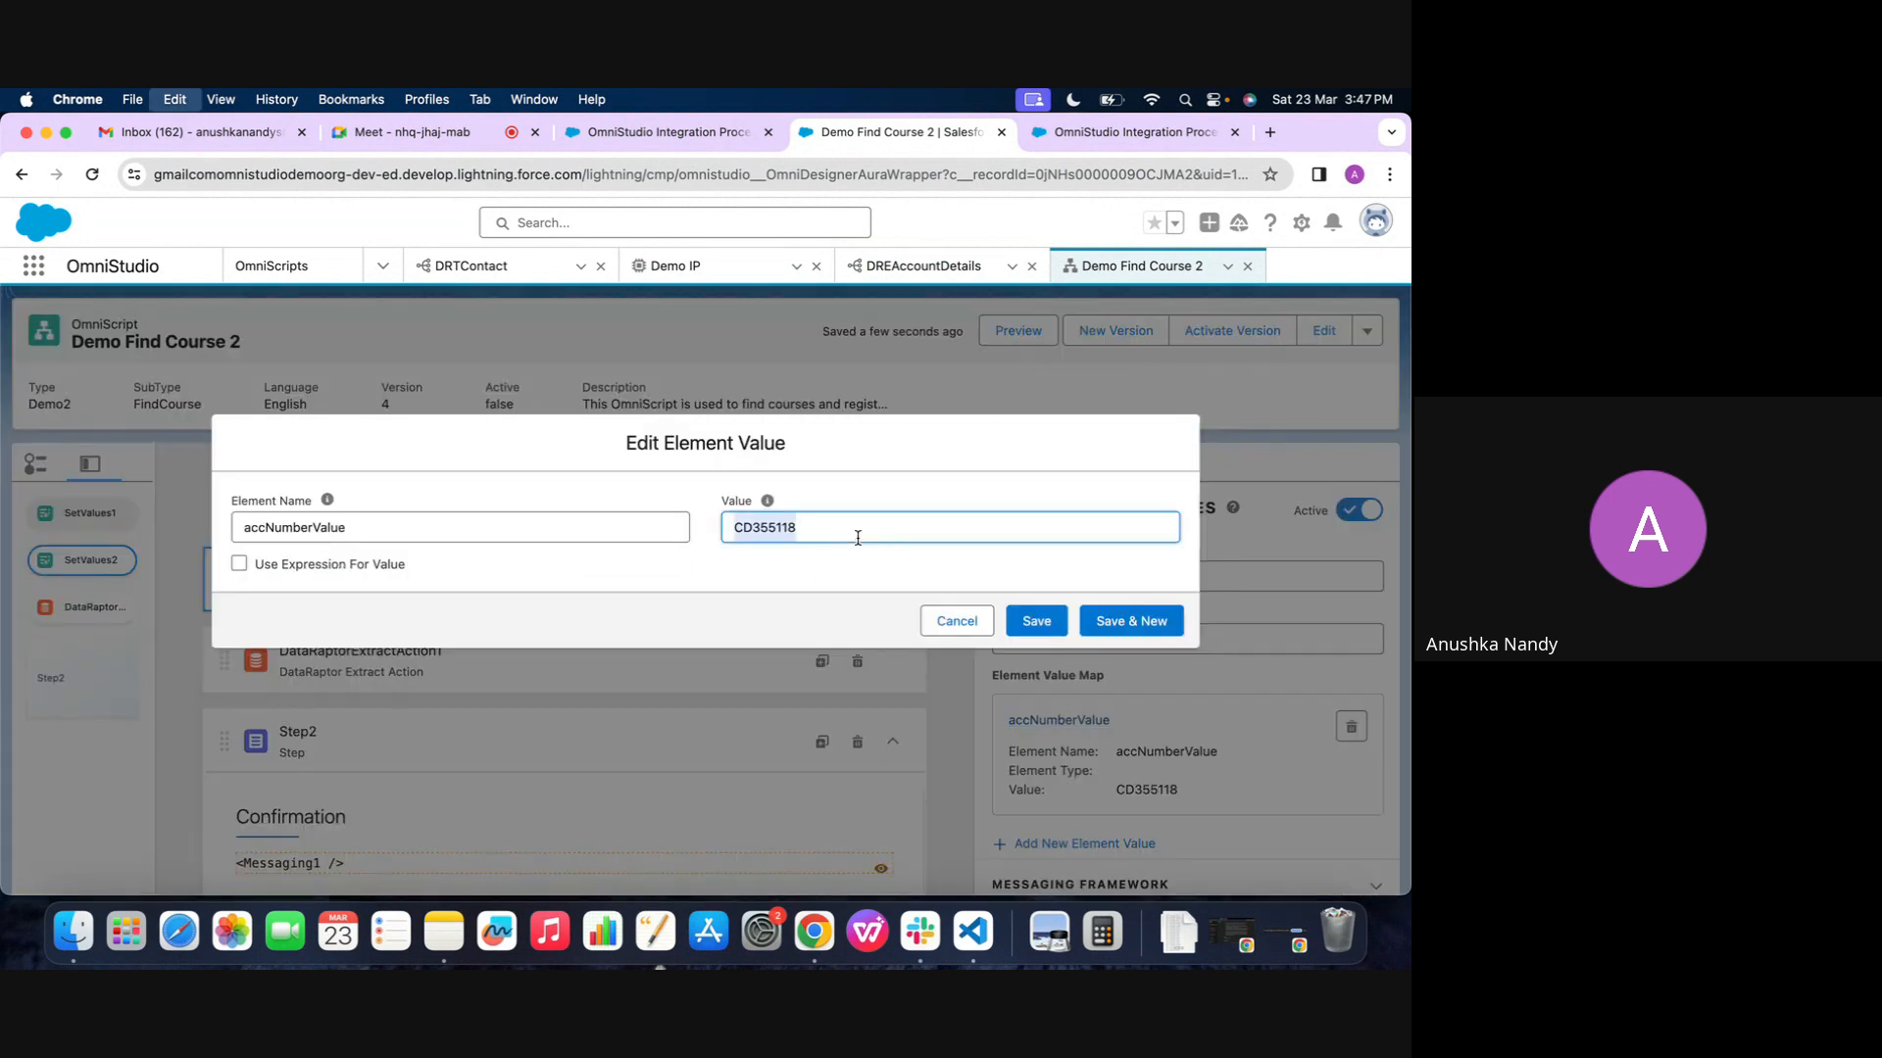
pyautogui.click(1035, 622)
# Copy the stageName data source from the extract action and add it to SetValues2 as a new element with value c
pyautogui.click(469, 672)
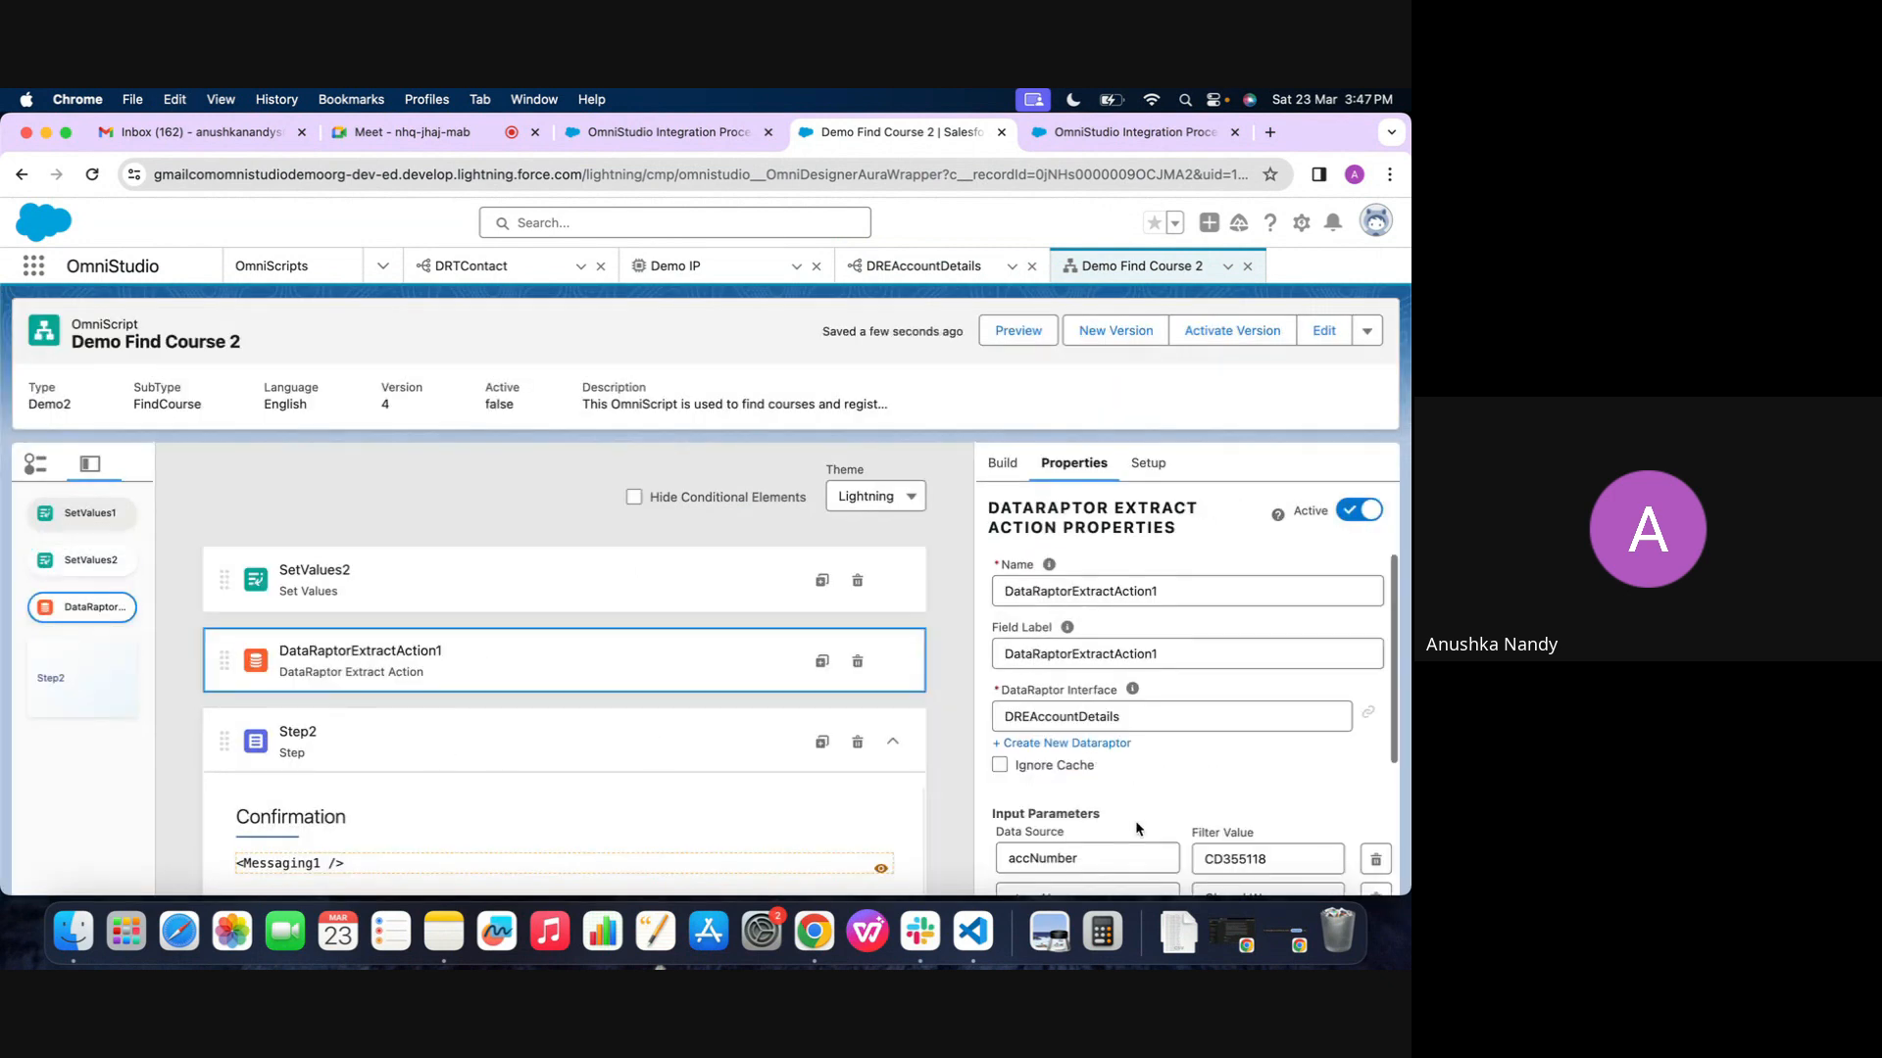
pyautogui.click(681, 609)
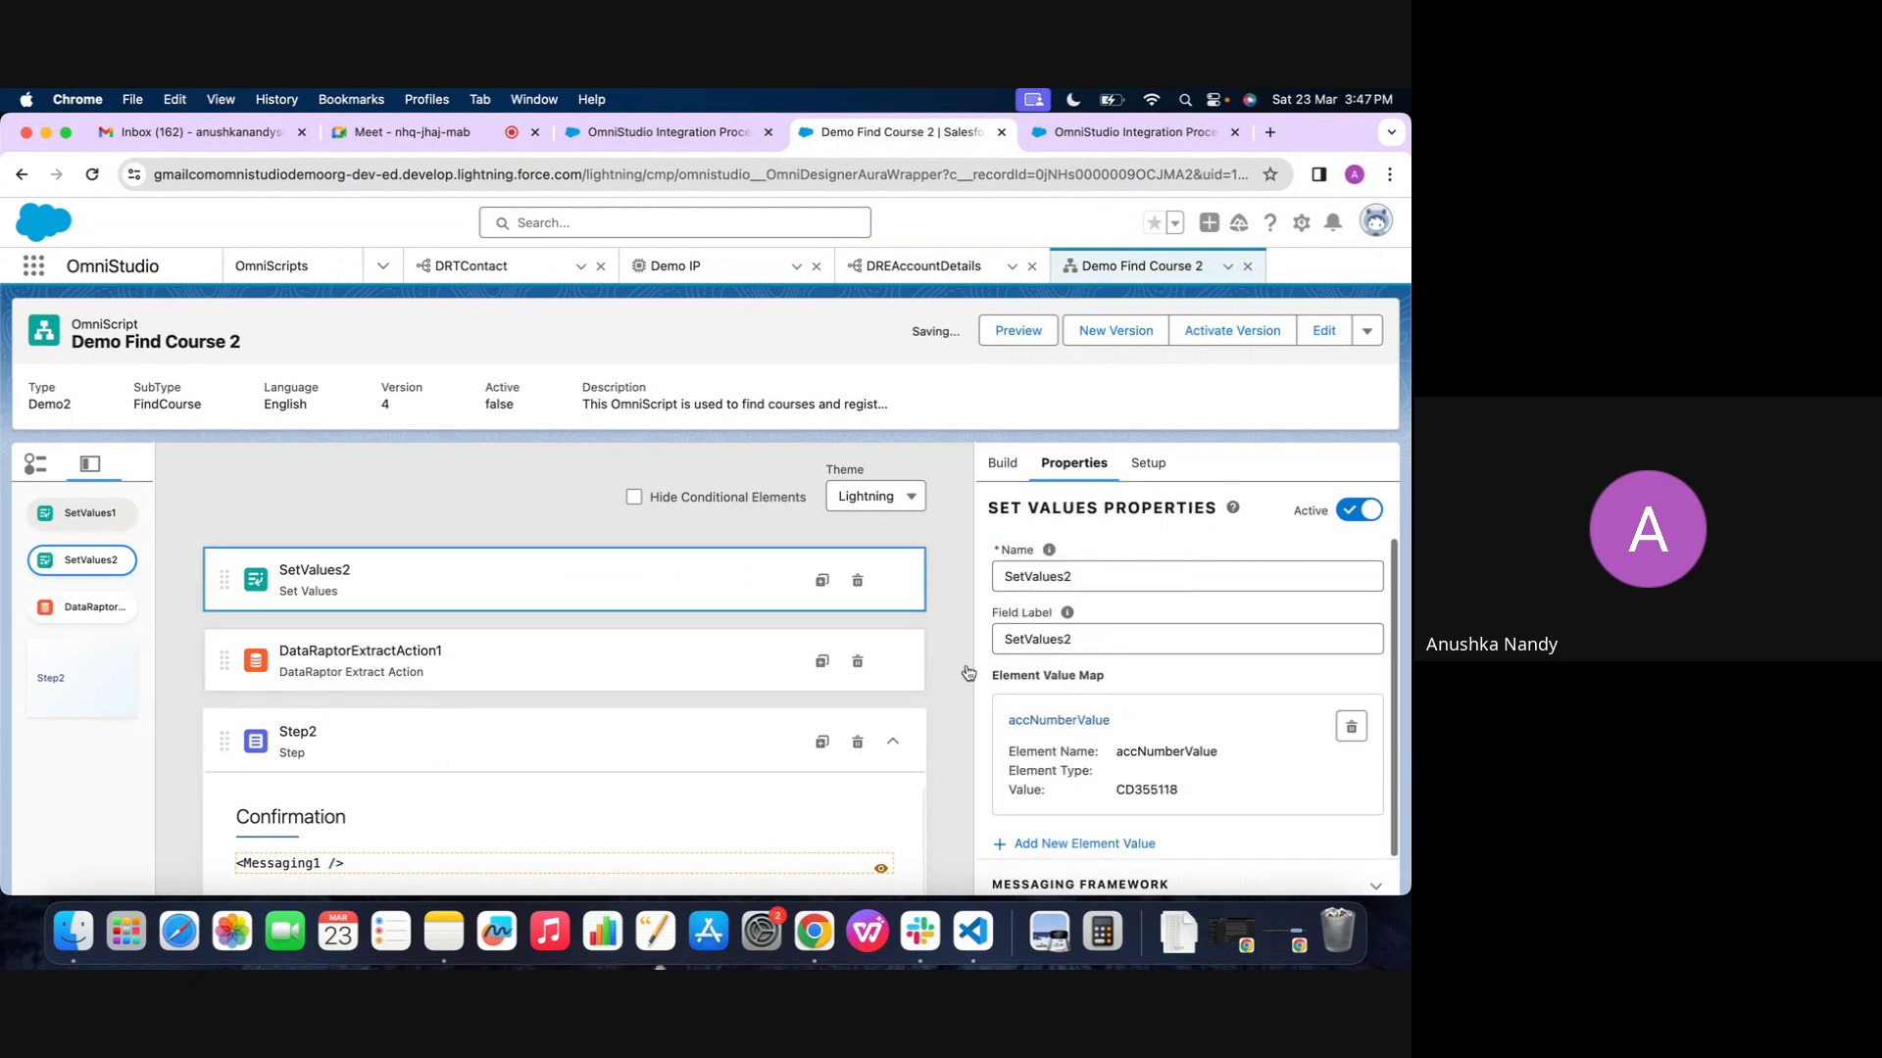
pyautogui.scroll(-1, 1127, 764)
pyautogui.click(1083, 794)
pyautogui.press('super+v')
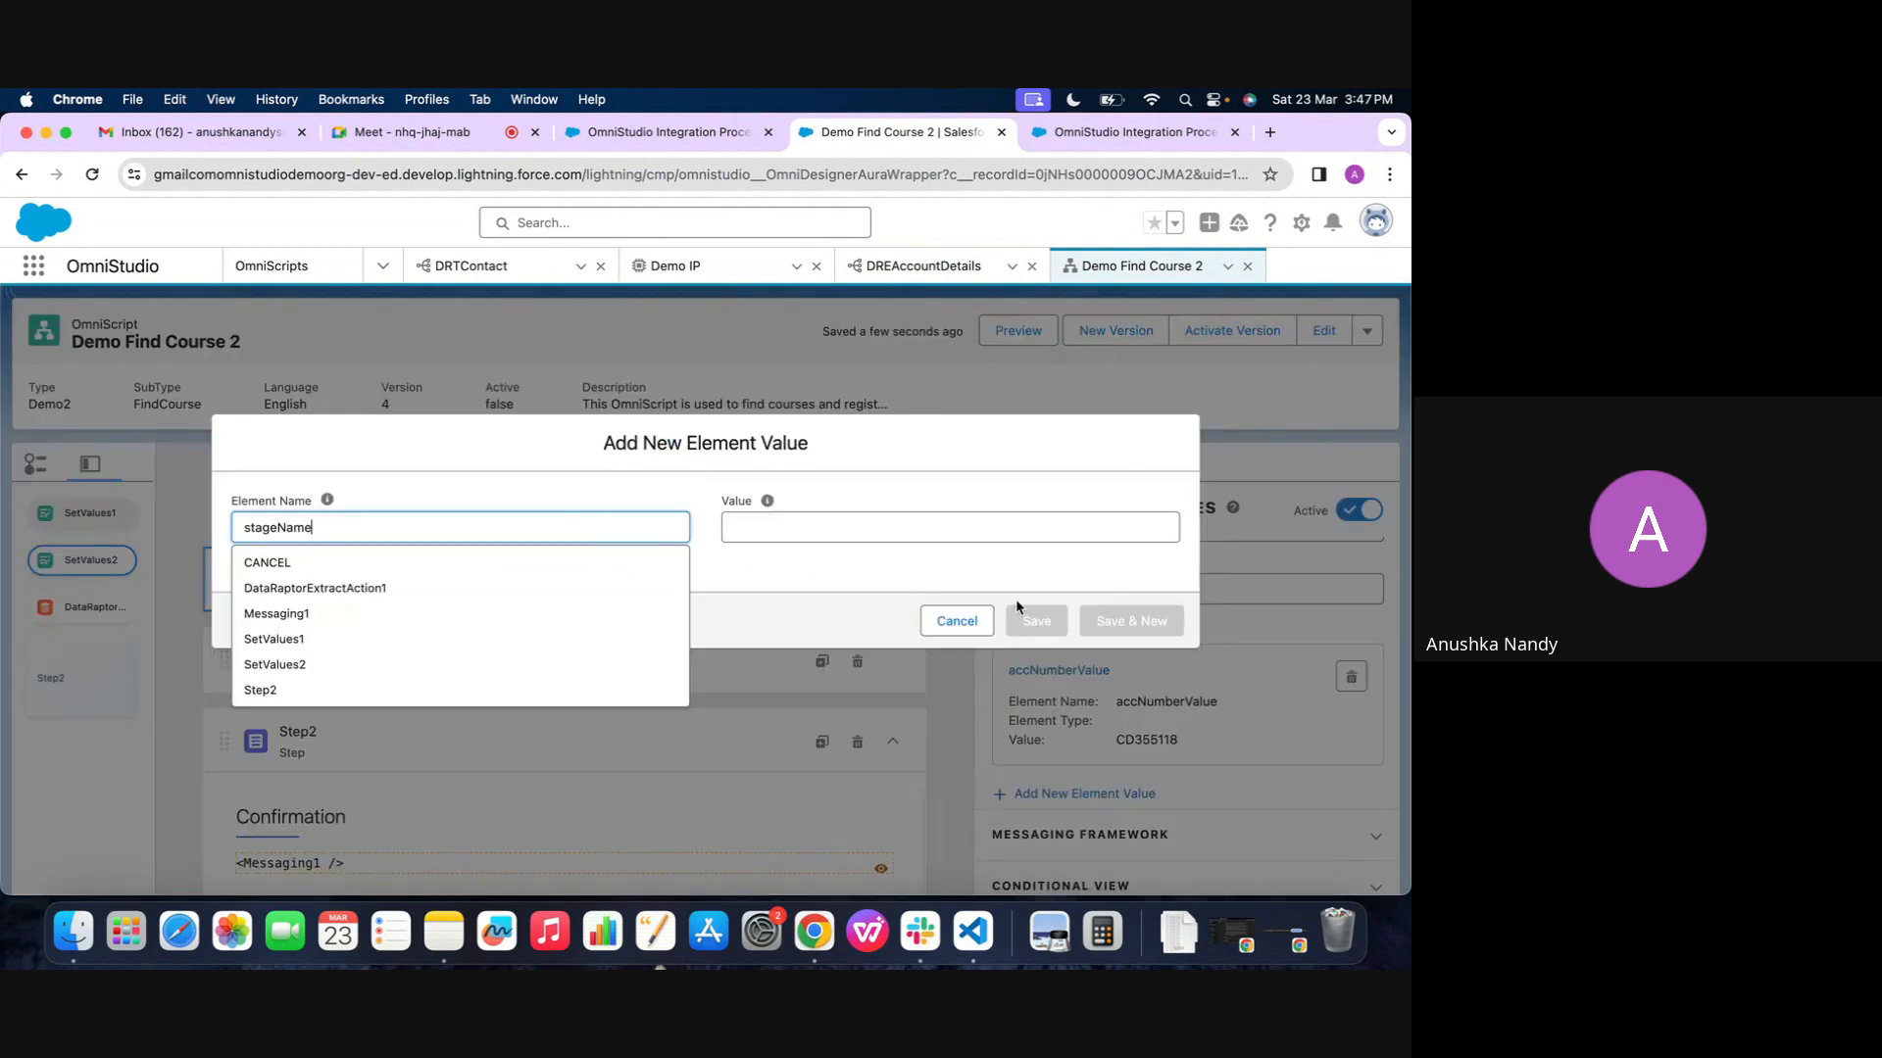
pyautogui.click(985, 530)
pyautogui.write('4')
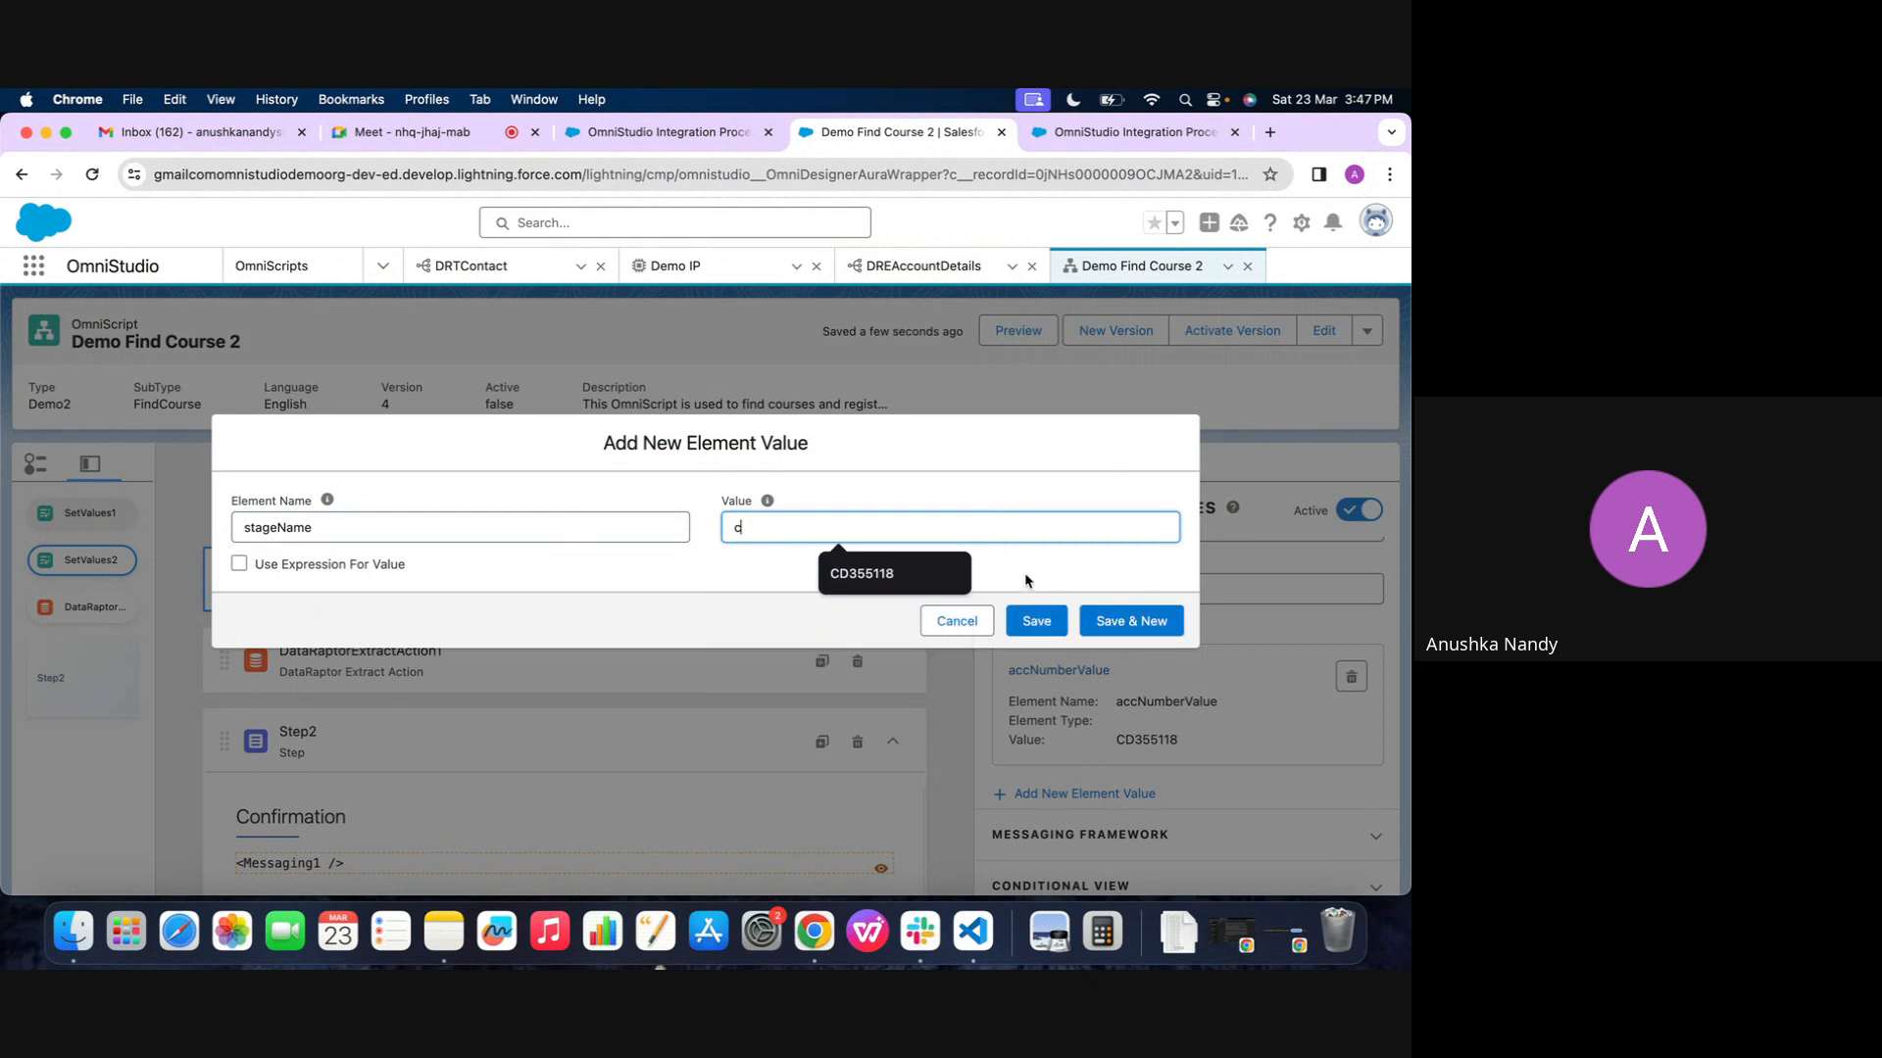
pyautogui.click(1036, 620)
# Copy the Closed Won filter value from the extract action and set it as the value of SetValues2's stageName entry
pyautogui.click(625, 632)
pyautogui.scroll(-2, 1086, 756)
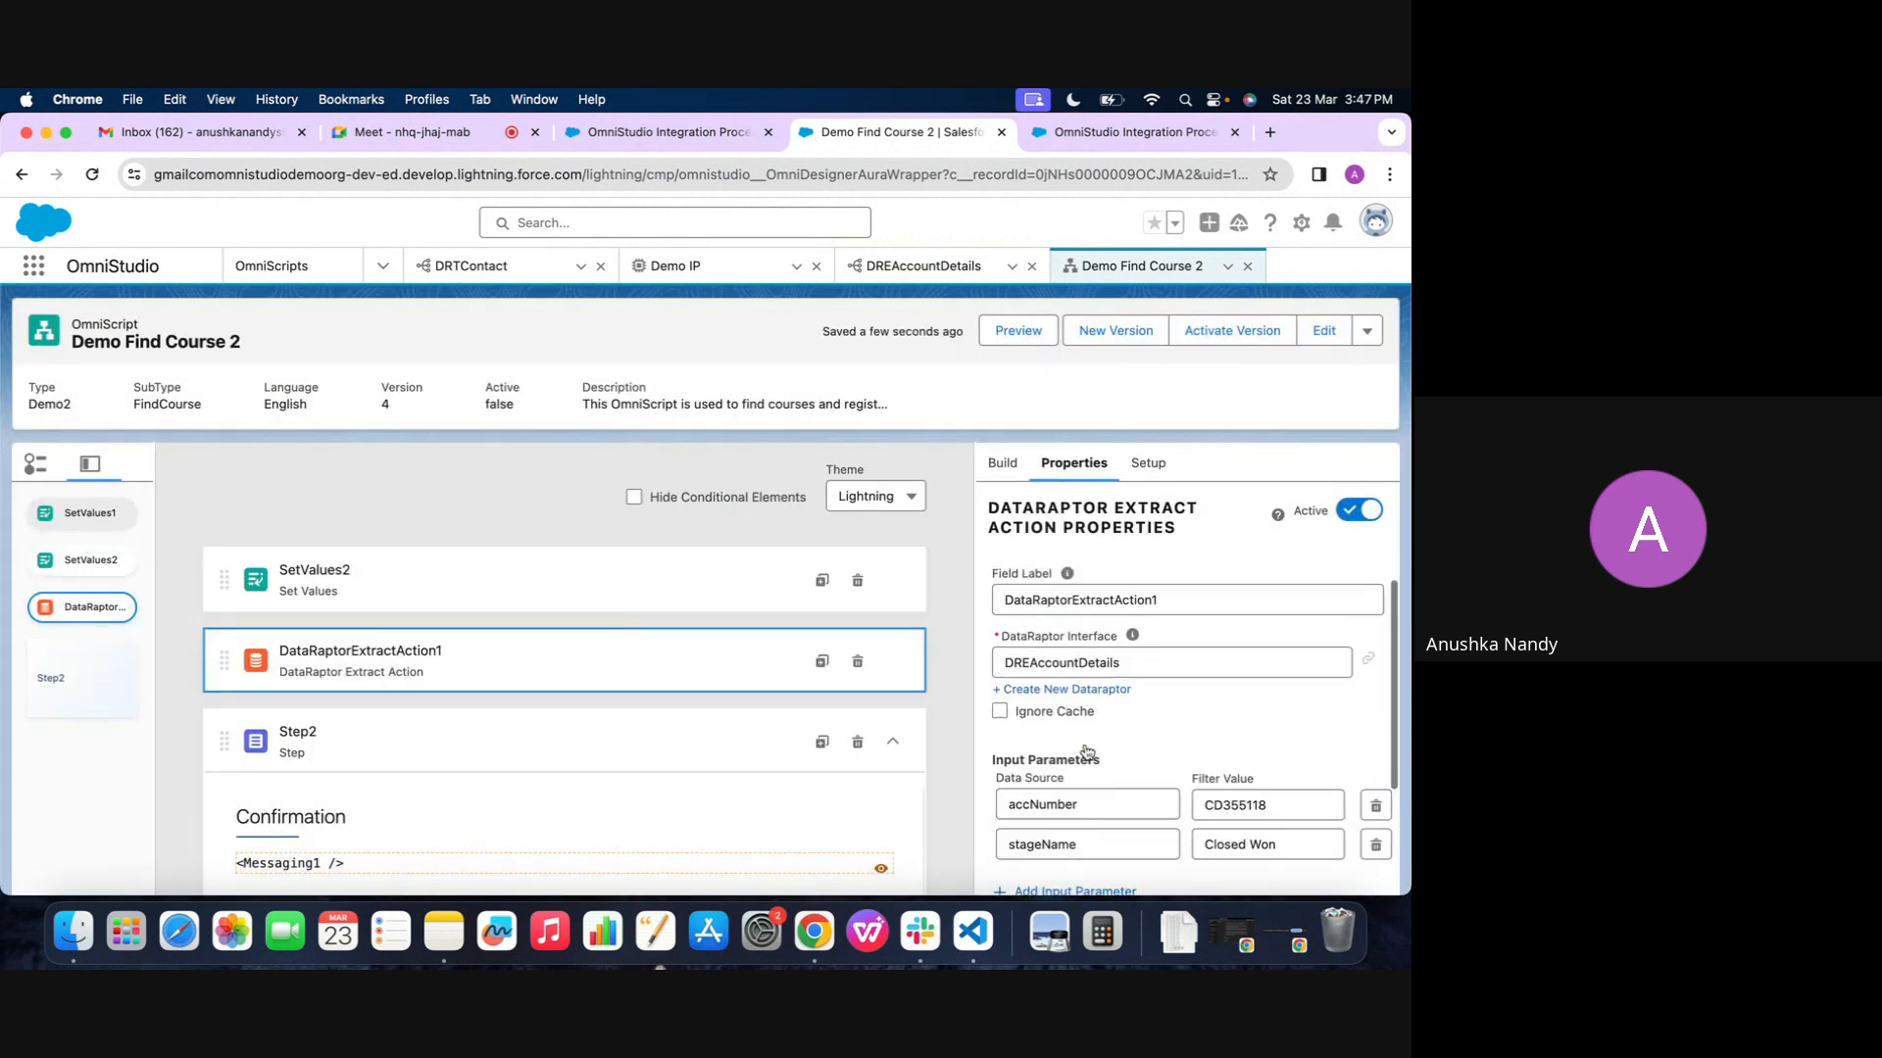
pyautogui.tripleClick(1267, 730)
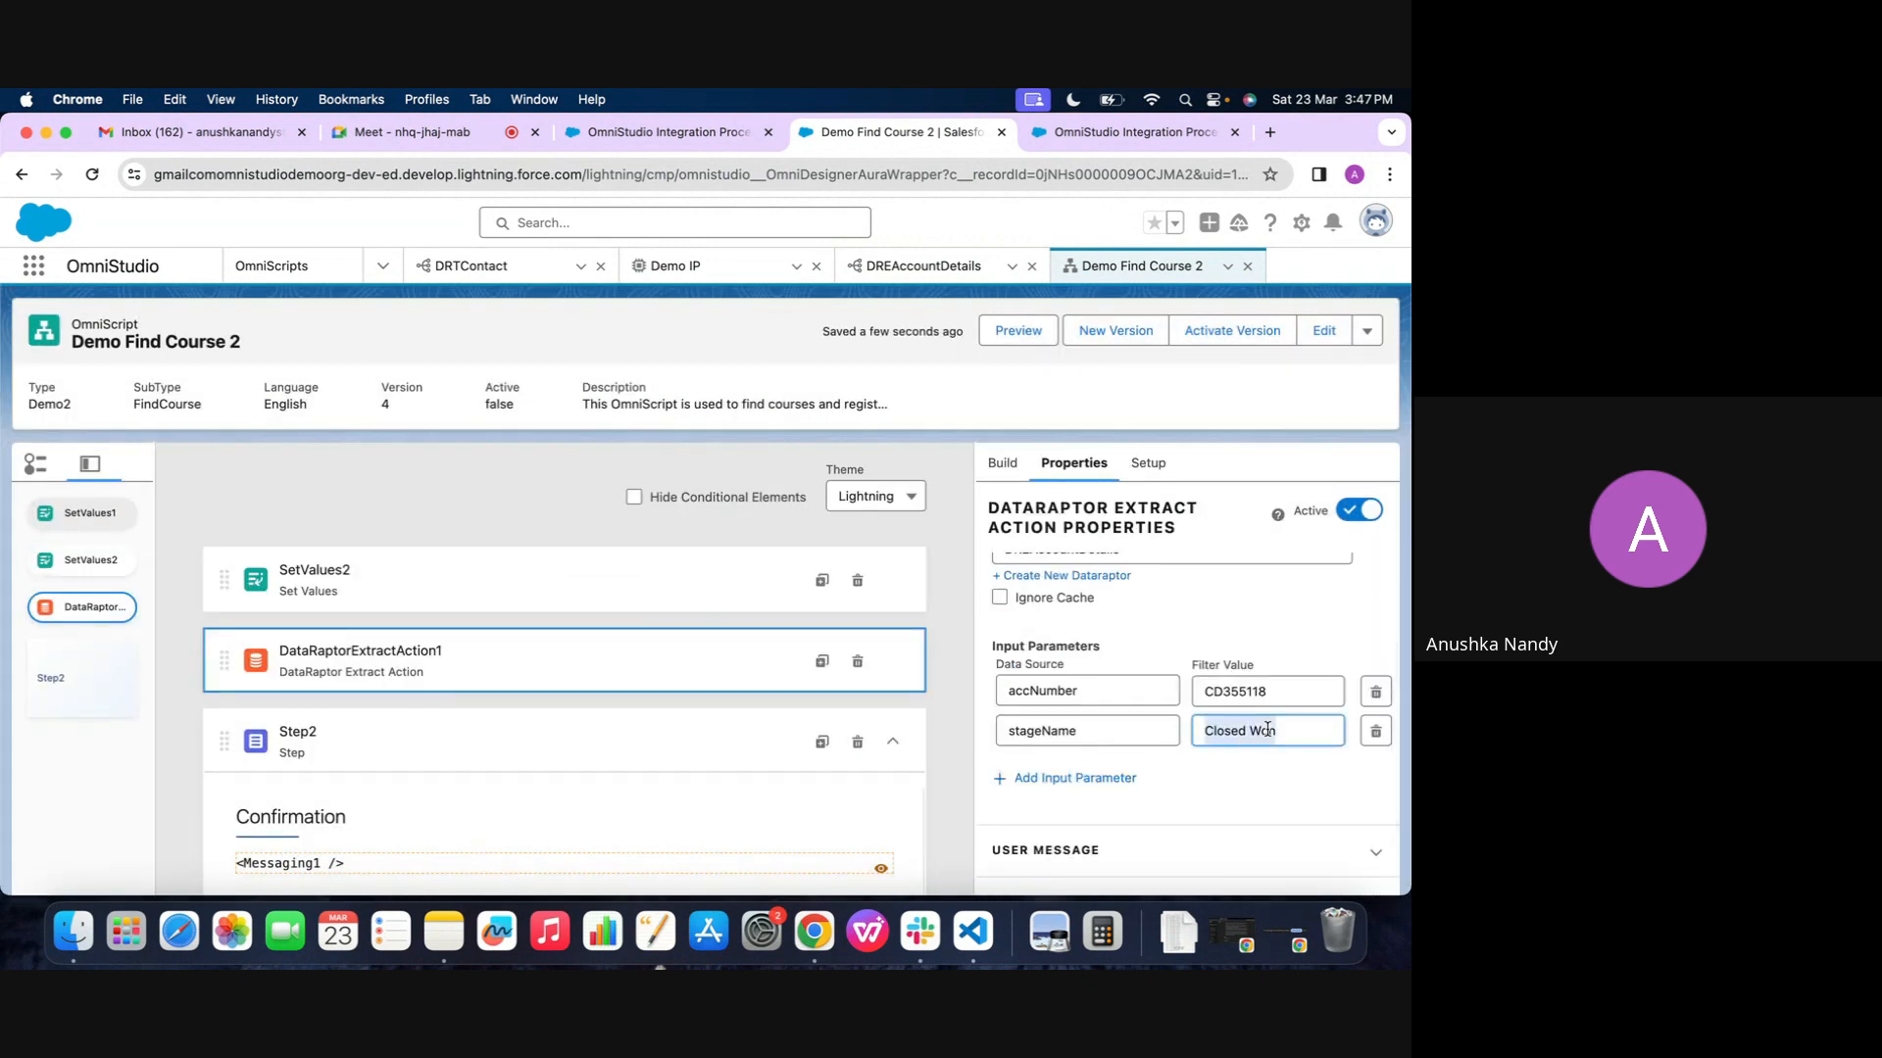
pyautogui.click(625, 593)
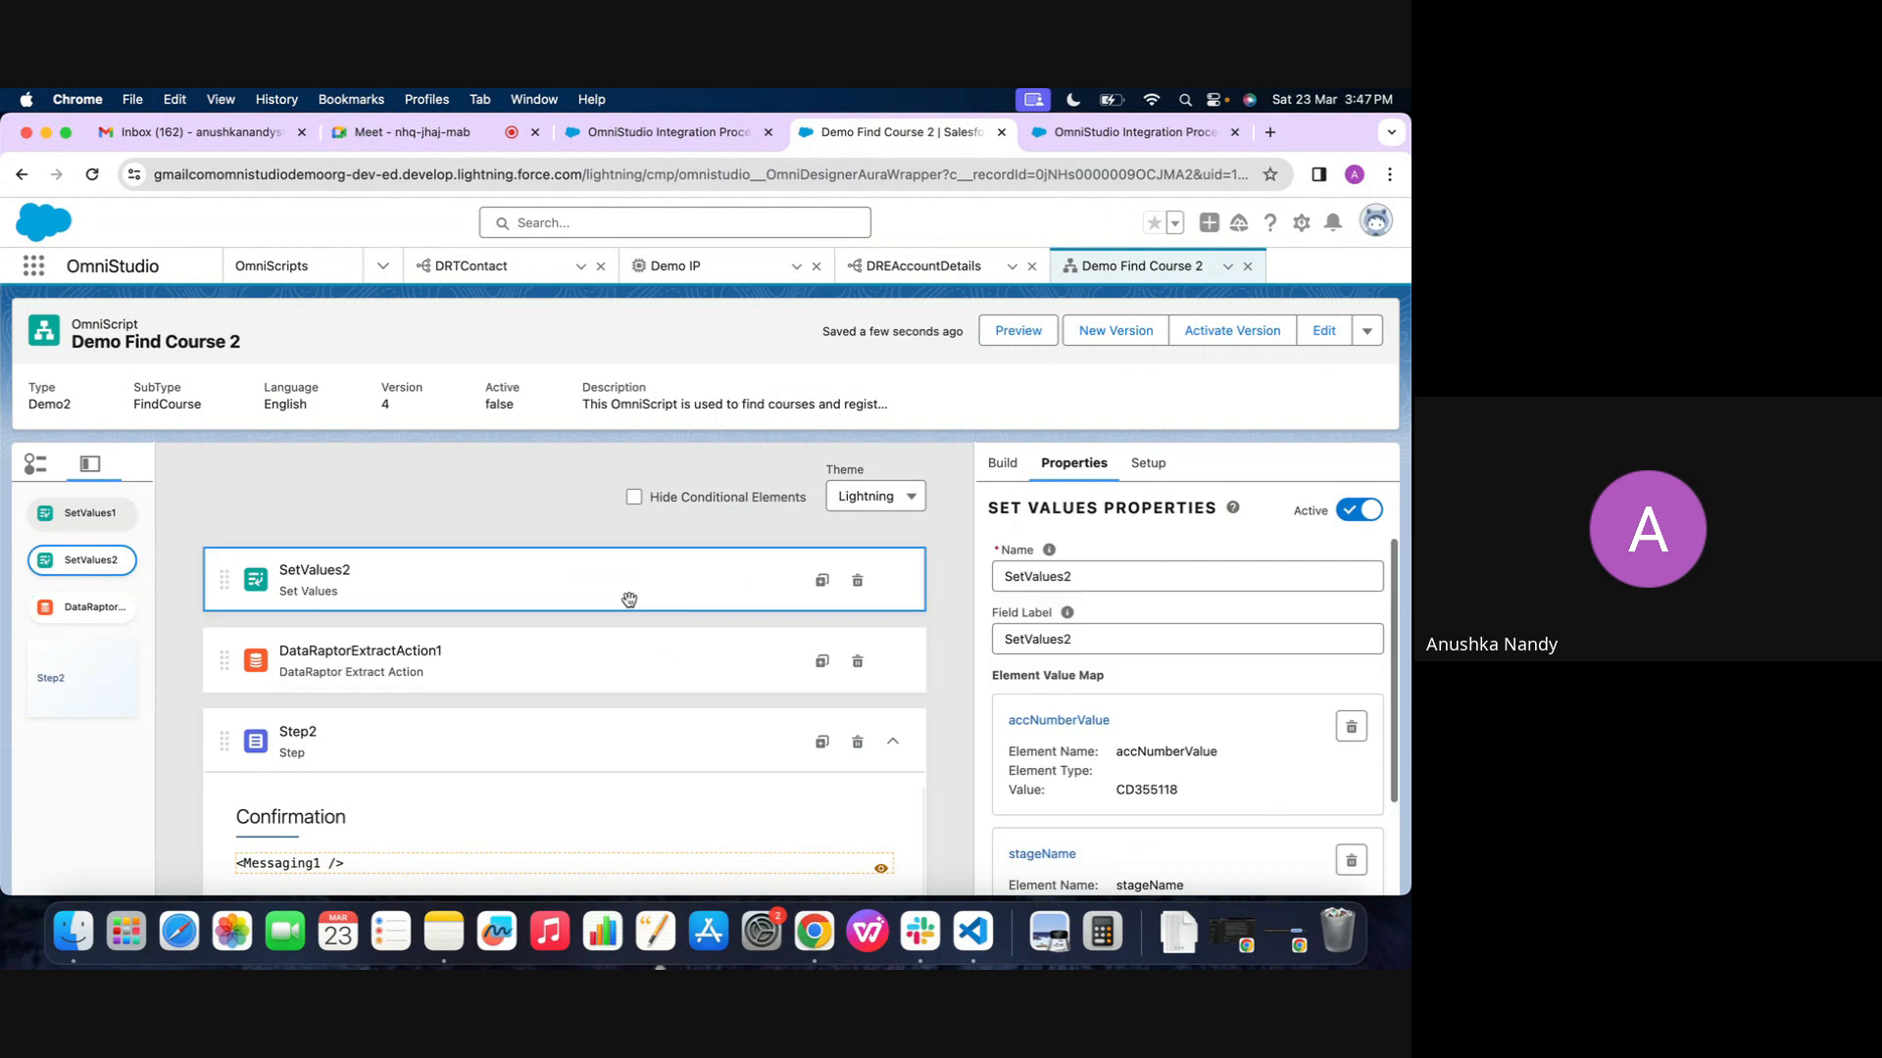
pyautogui.click(1041, 853)
pyautogui.doubleClick(795, 524)
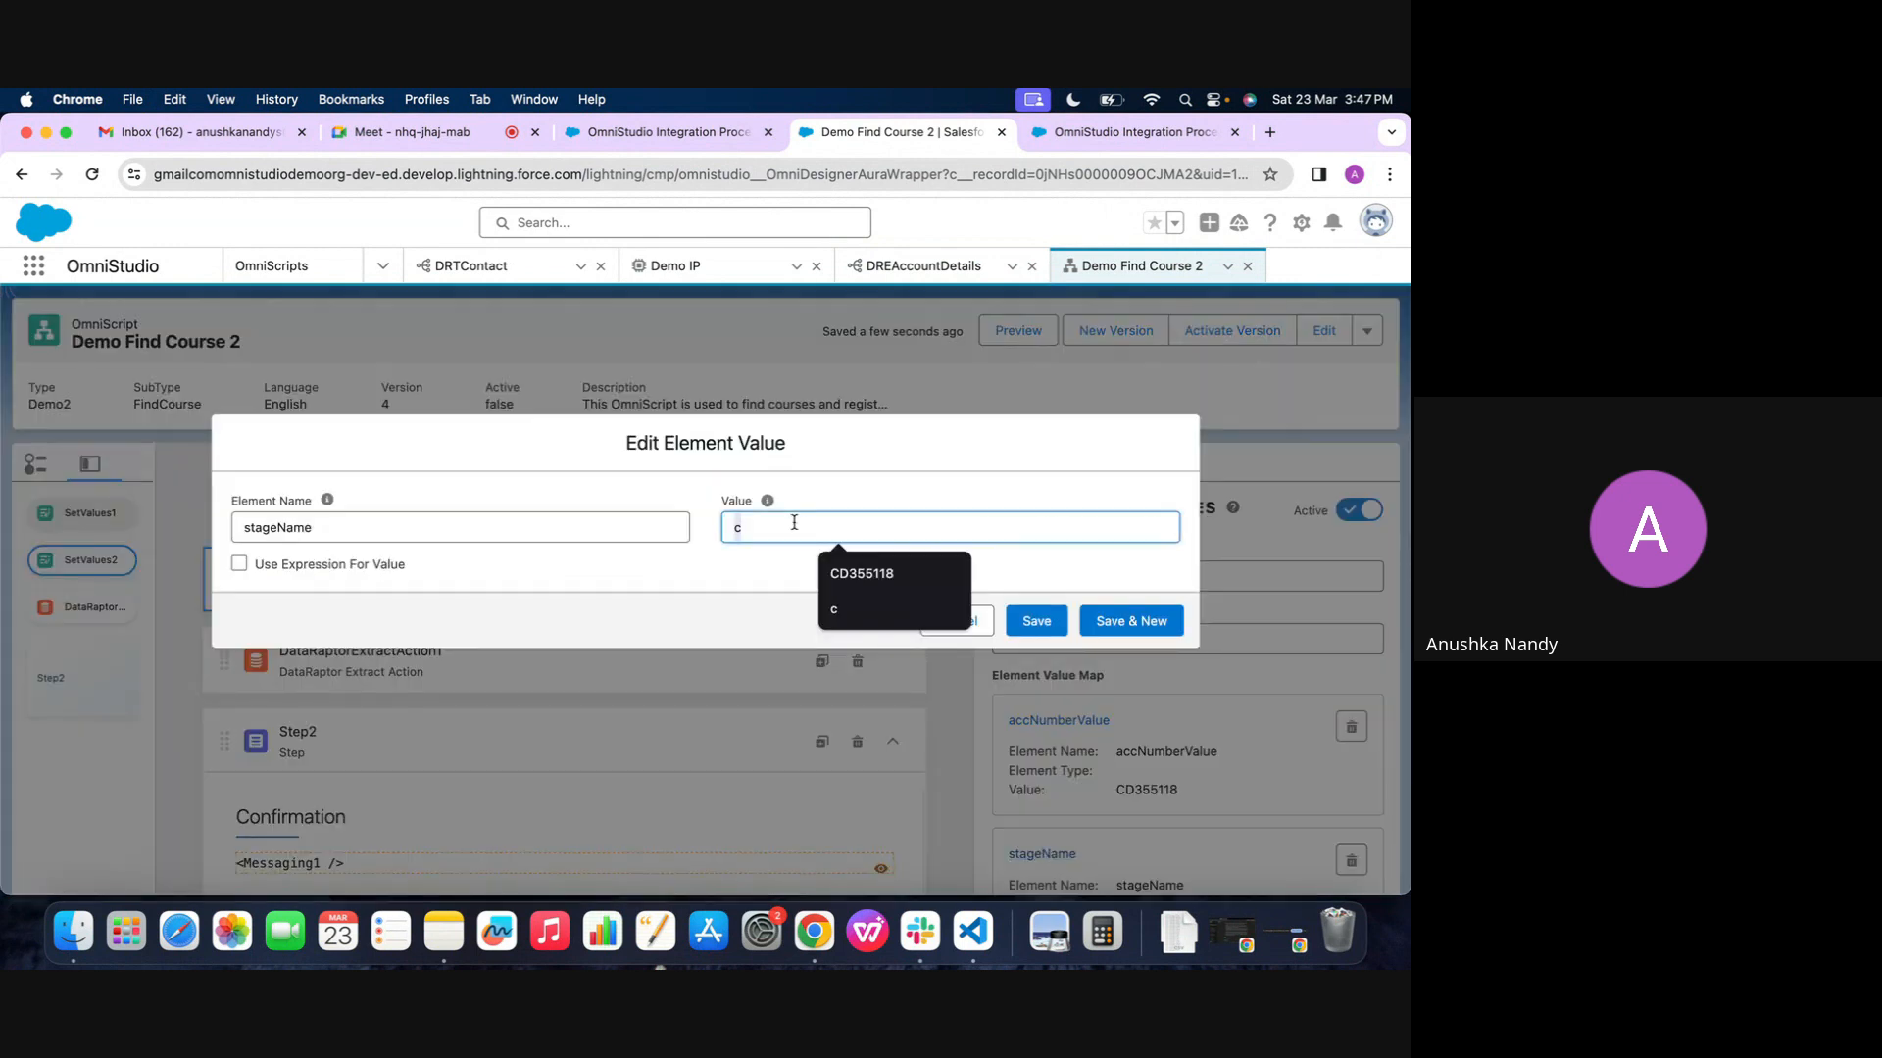
pyautogui.press('super+v')
# Rename the stageName element to stageNameValue, copy the new name and save the entry
pyautogui.click(581, 531)
pyautogui.write('V')
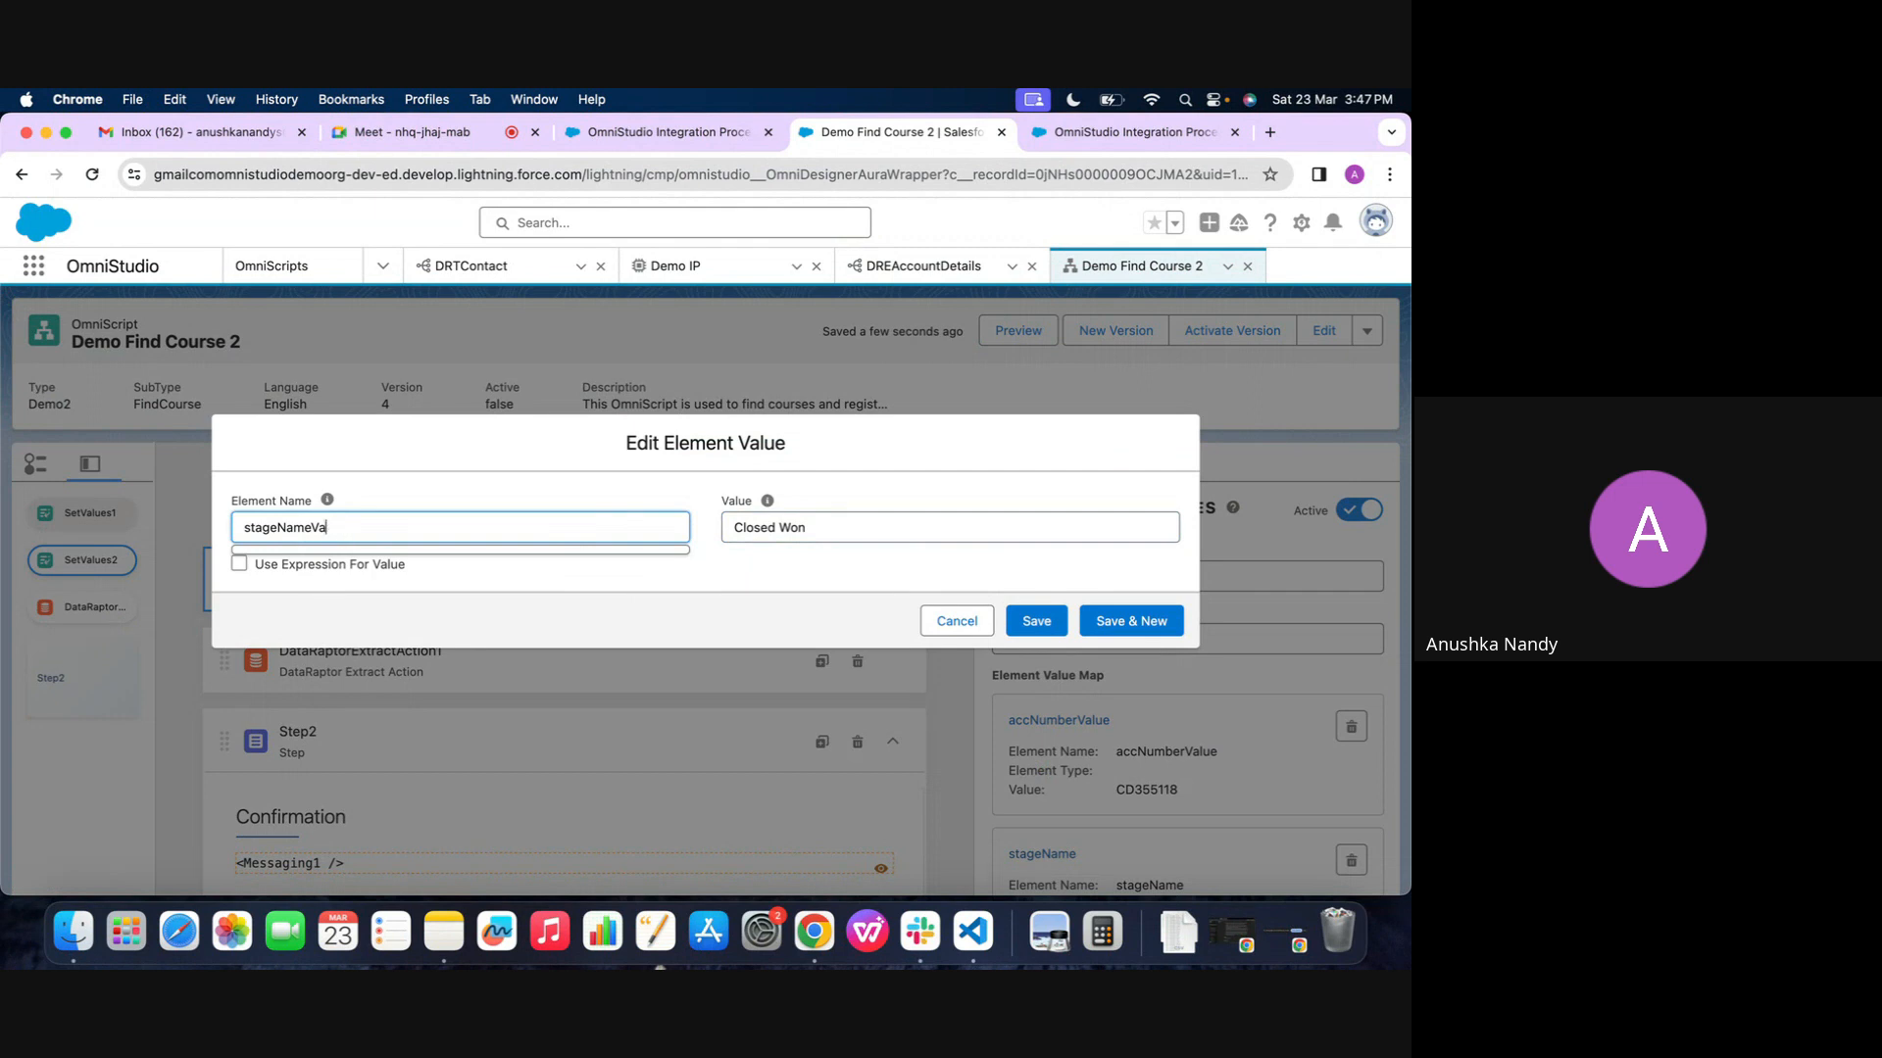
pyautogui.press('super+a')
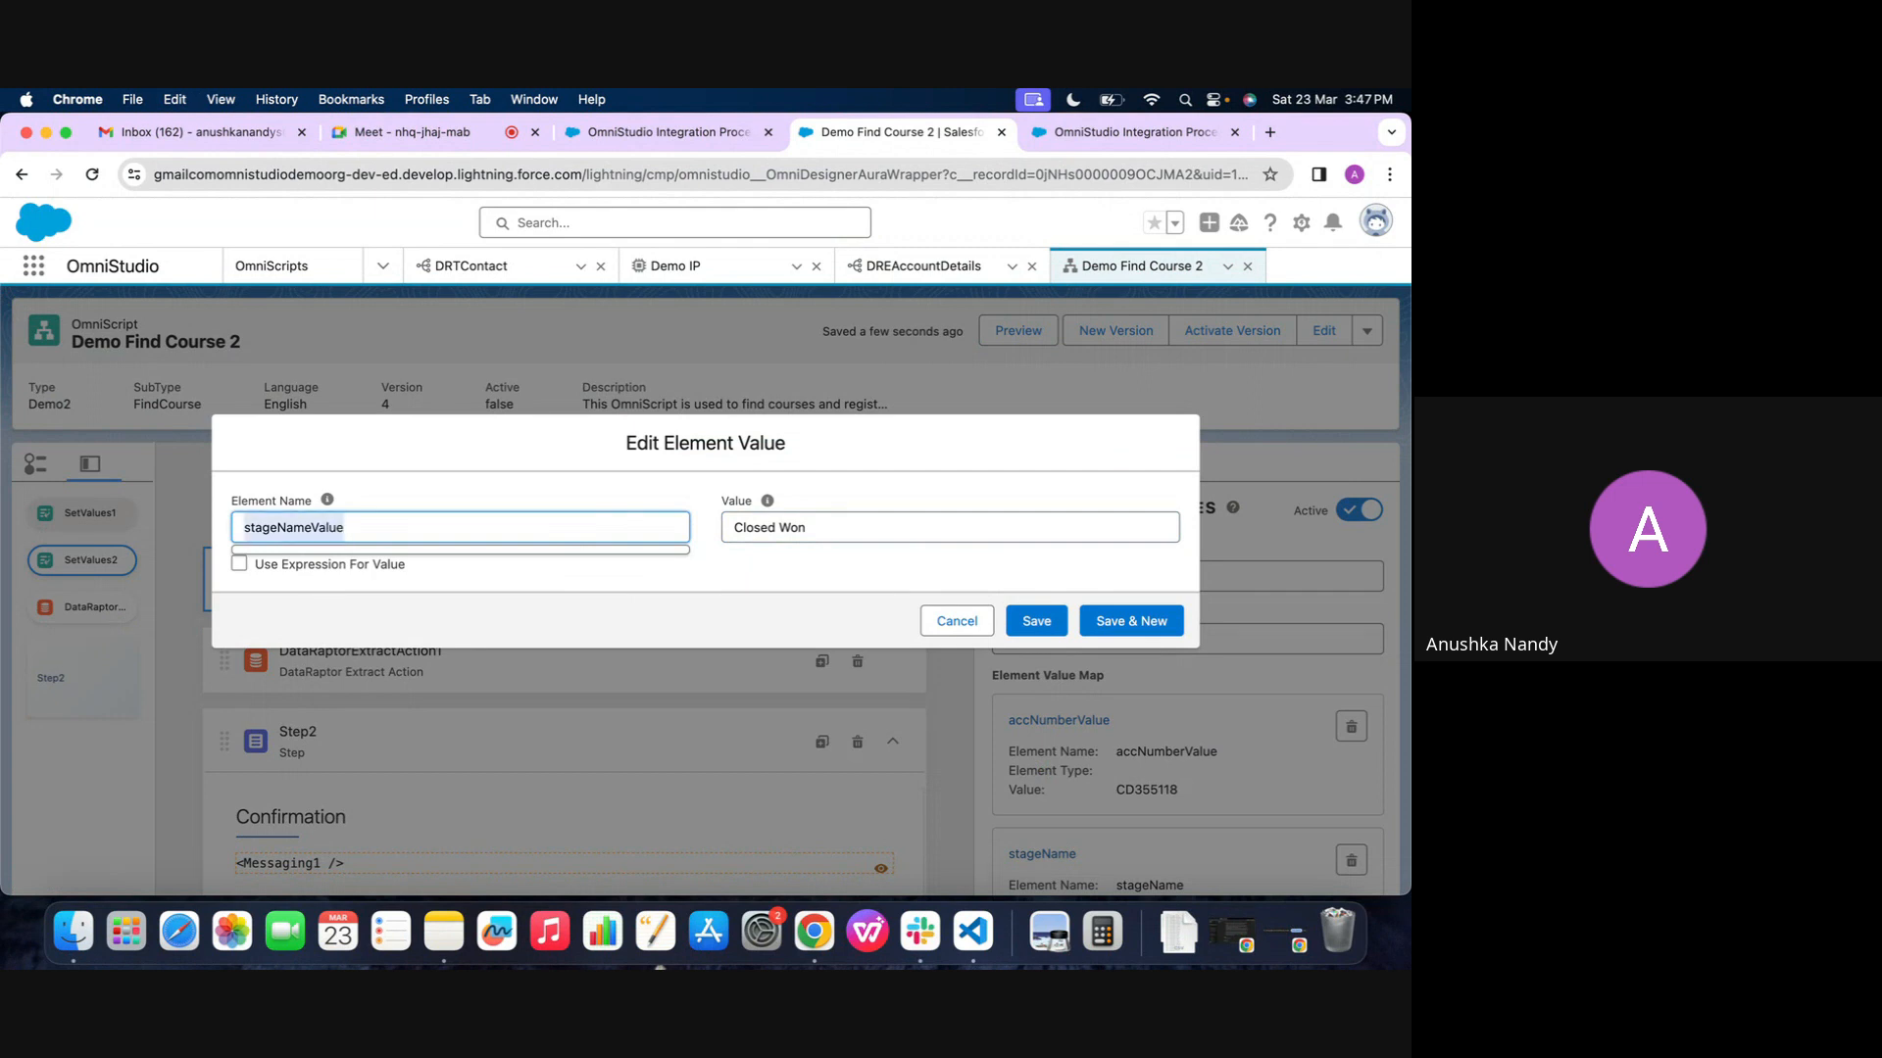
pyautogui.press('super+c')
pyautogui.click(586, 479)
pyautogui.click(1037, 621)
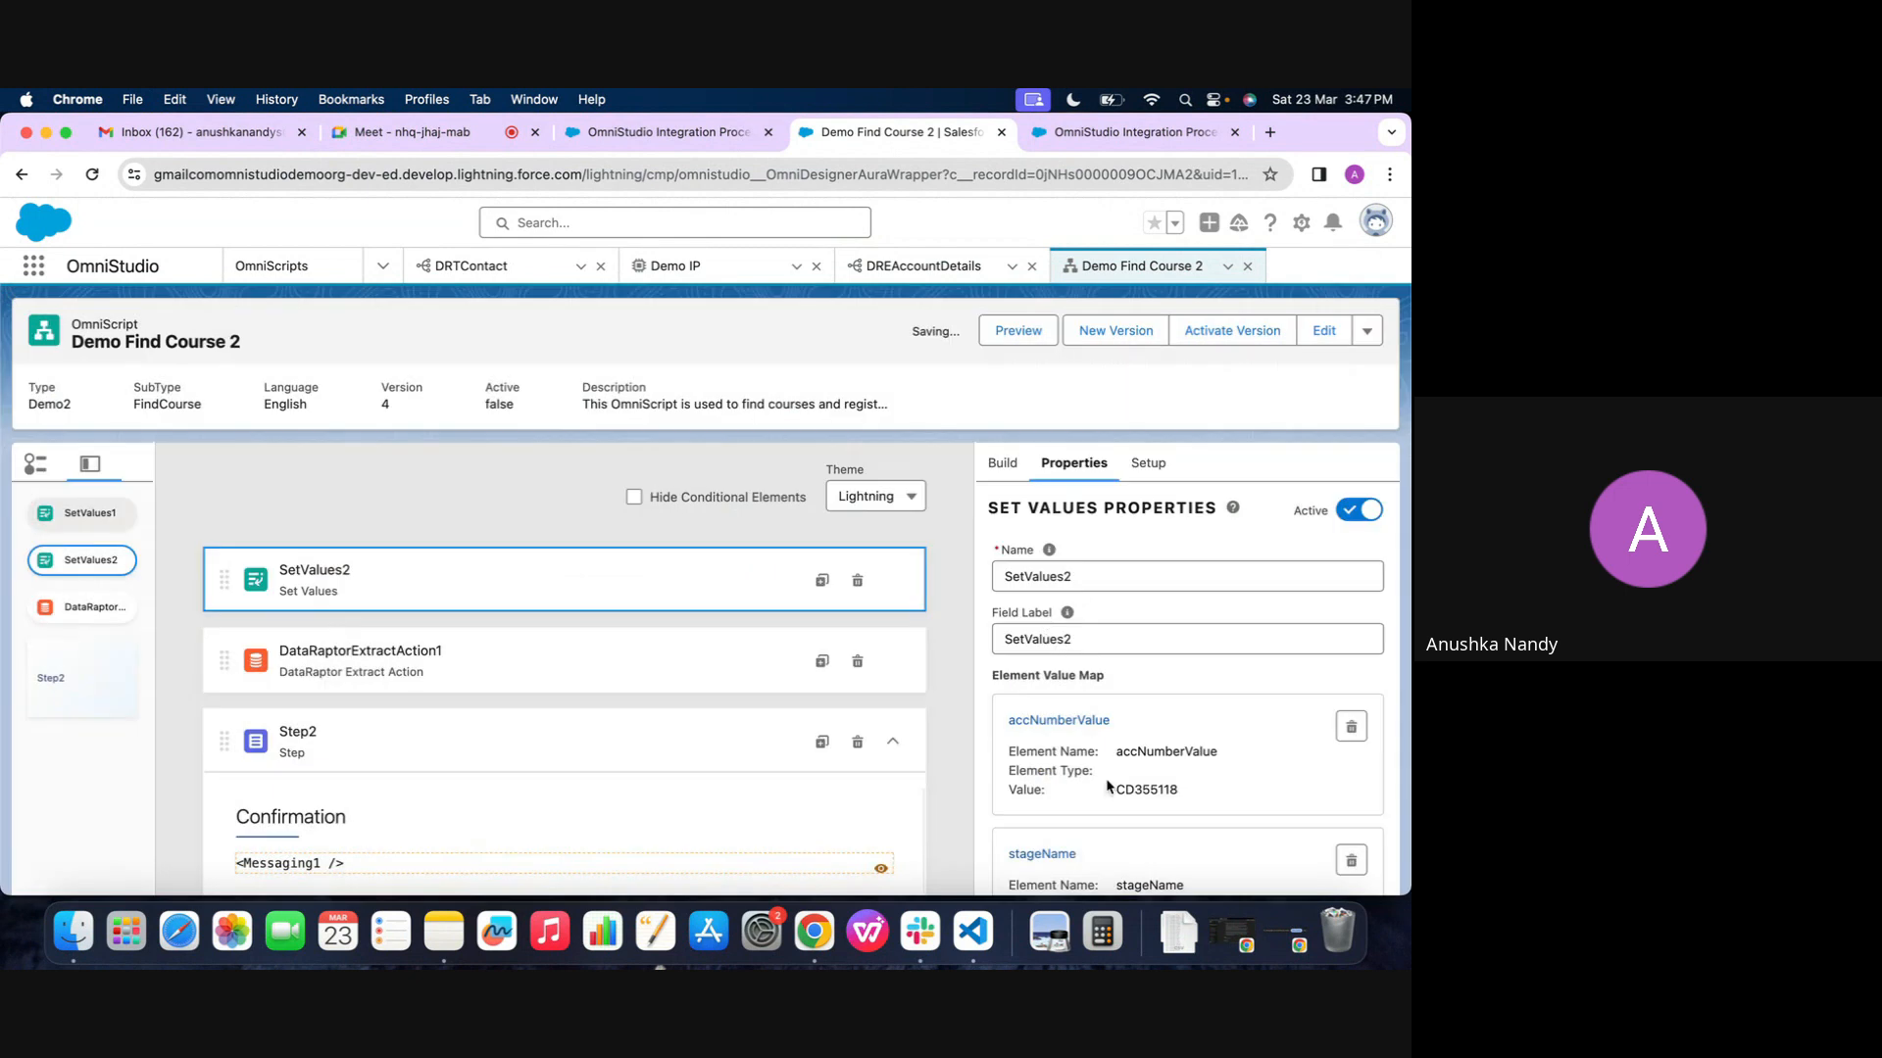
pyautogui.scroll(-1, 809, 804)
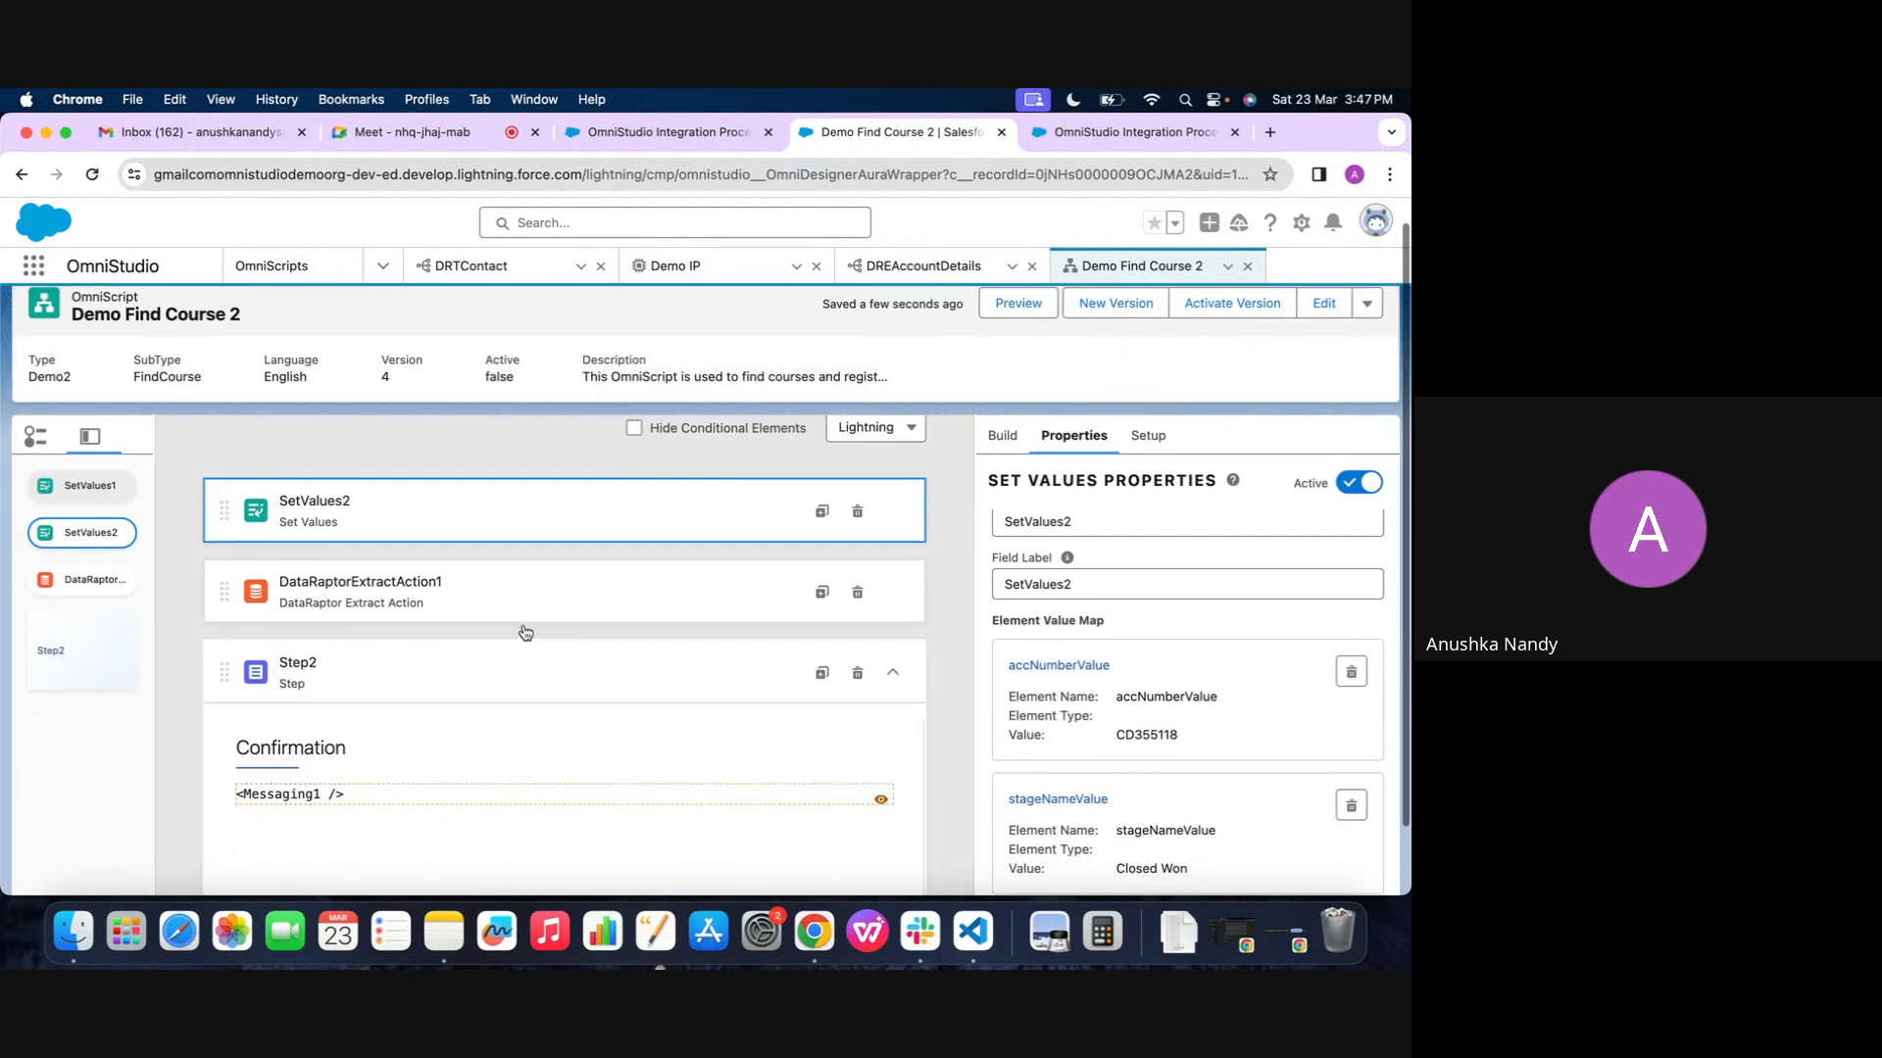
# Replace the stageName data source in DataRaptorExtractAction1's input parameters with stageNameValue
pyautogui.click(526, 601)
pyautogui.scroll(-1, 1087, 767)
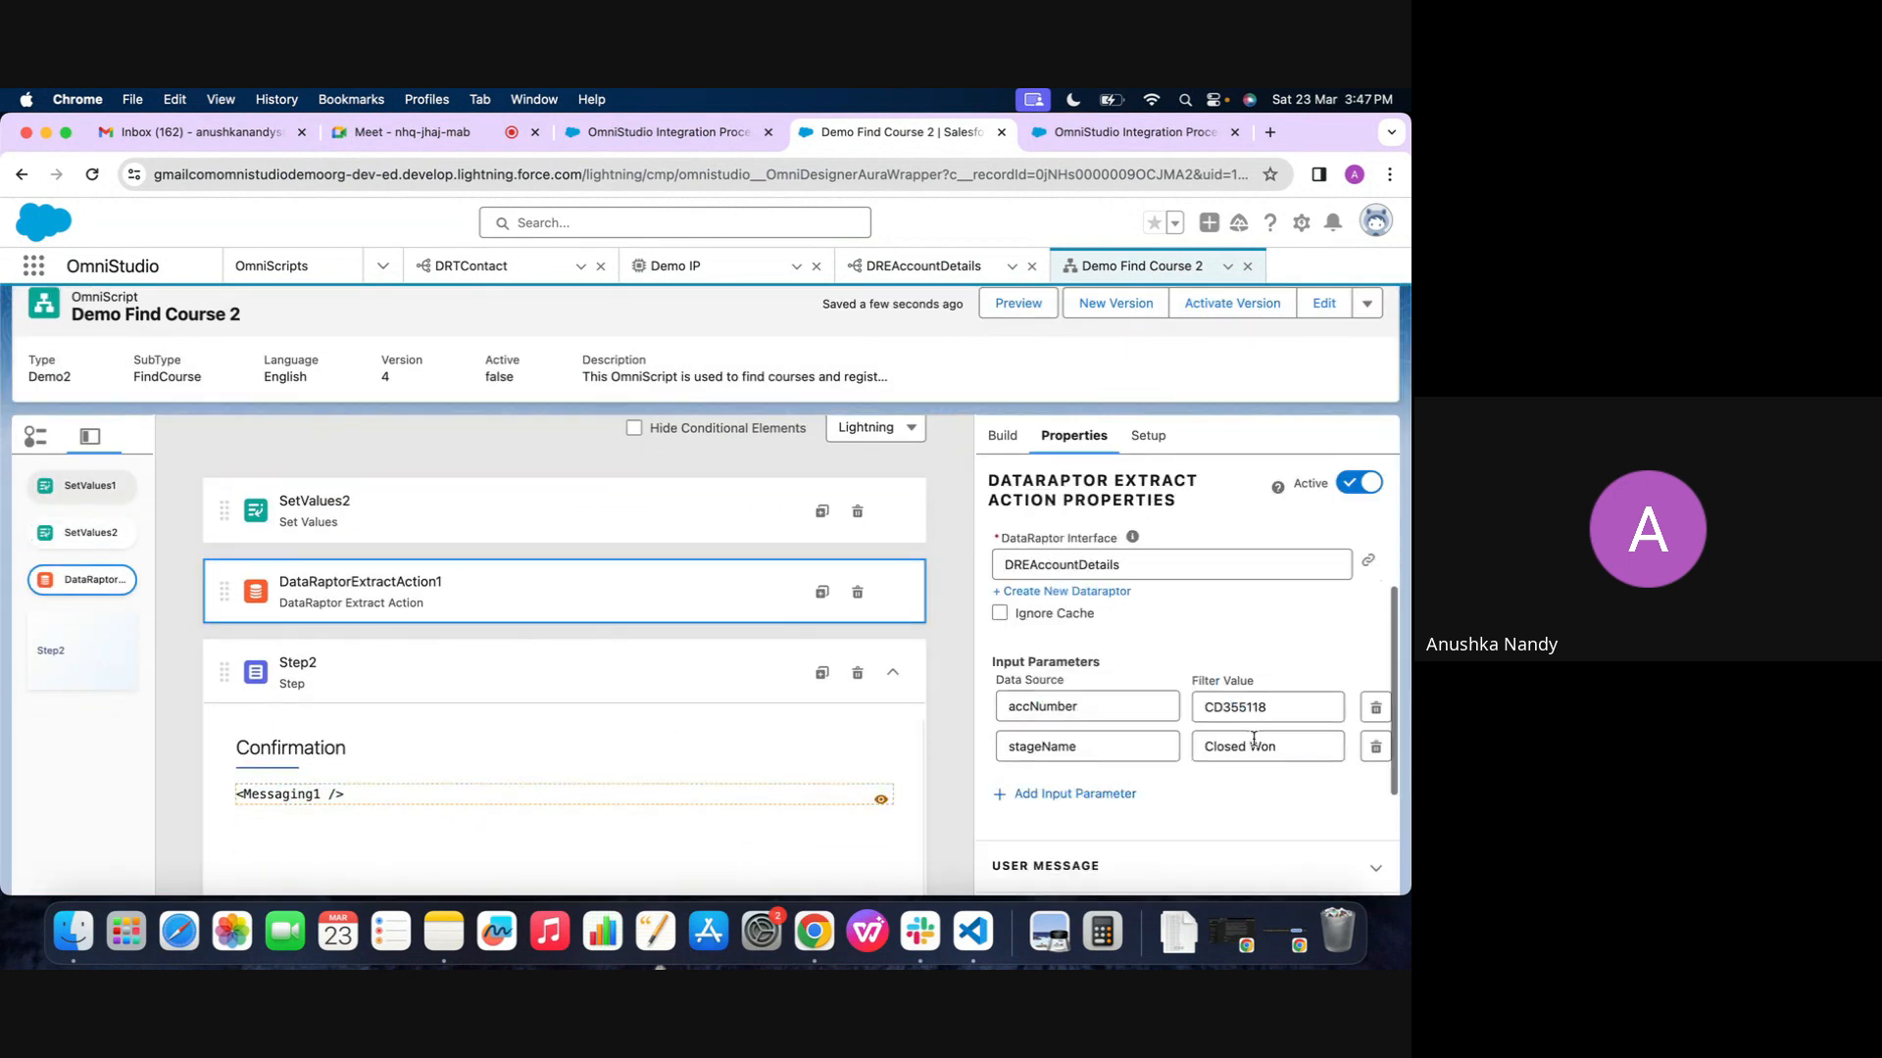
pyautogui.tripleClick(1254, 740)
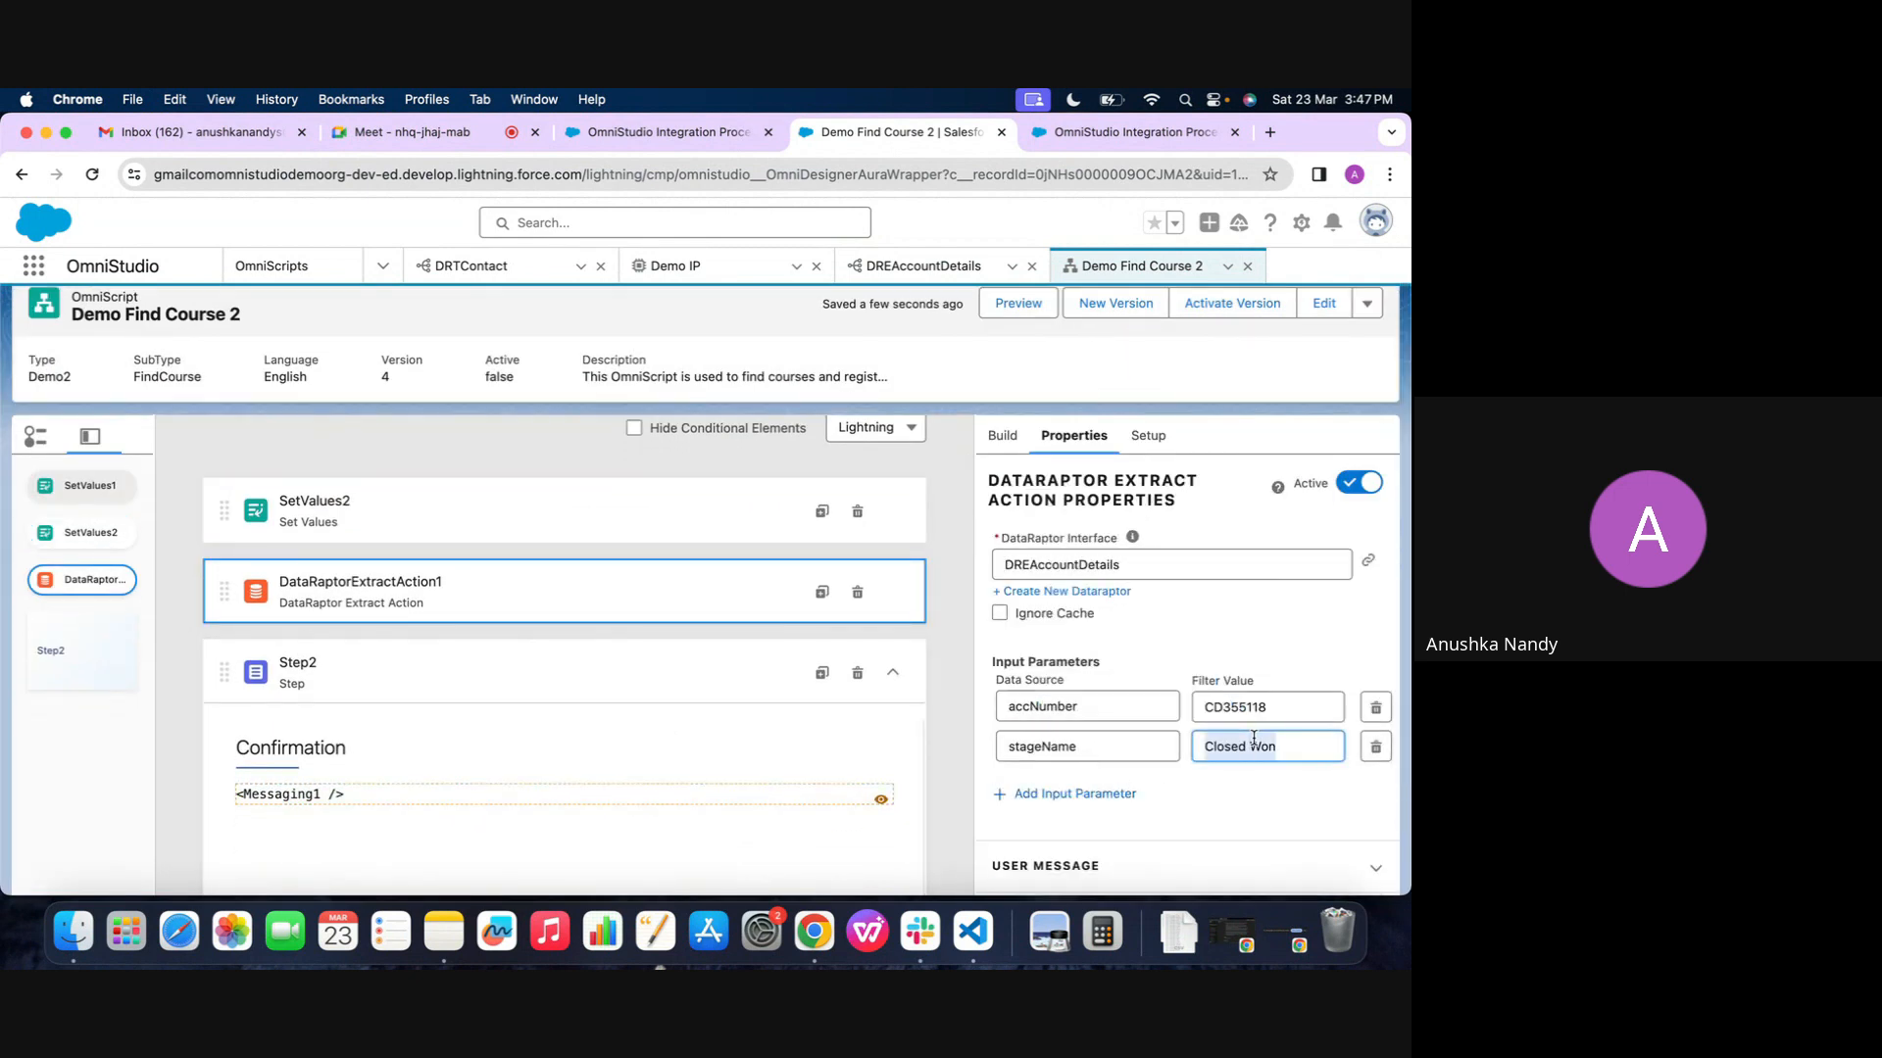
pyautogui.doubleClick(1117, 755)
pyautogui.press('super+v')
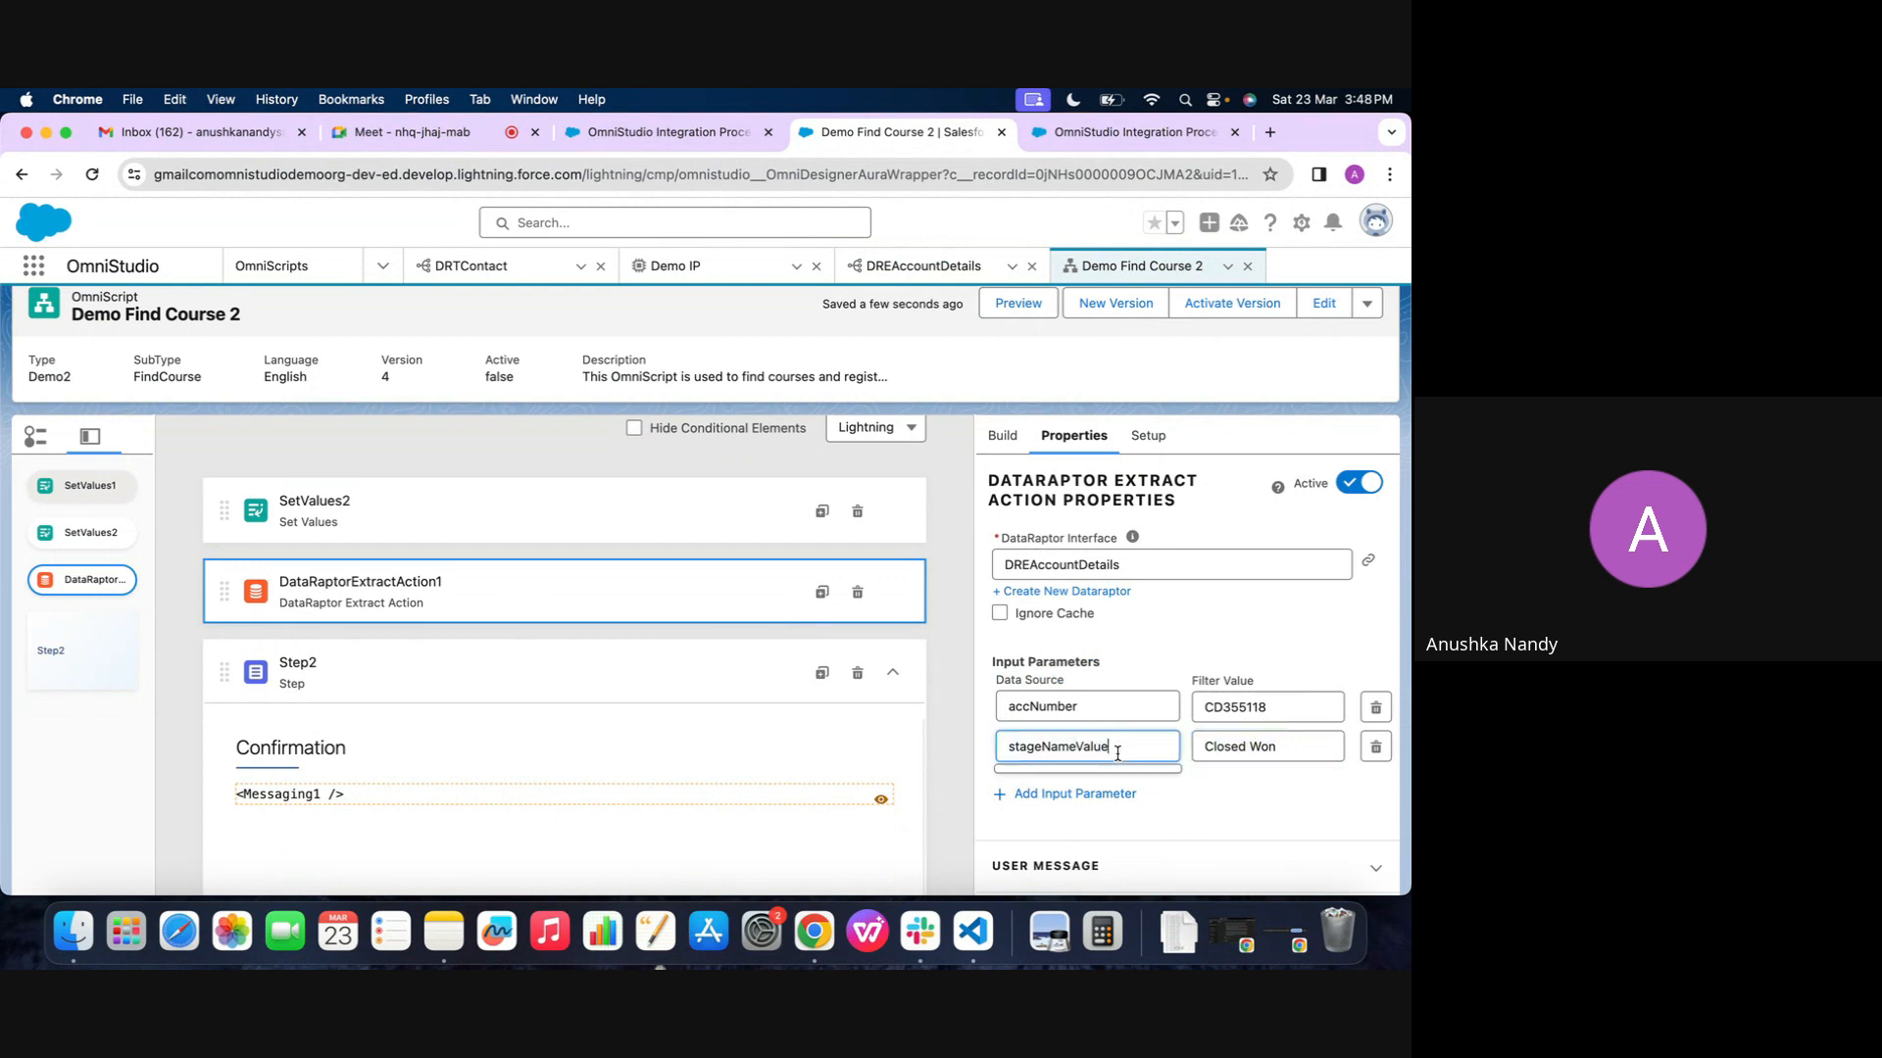
# Copy the accNumberValue element name from SetValues2 and use it as the data source of the extract action's account number parameter
pyautogui.click(575, 533)
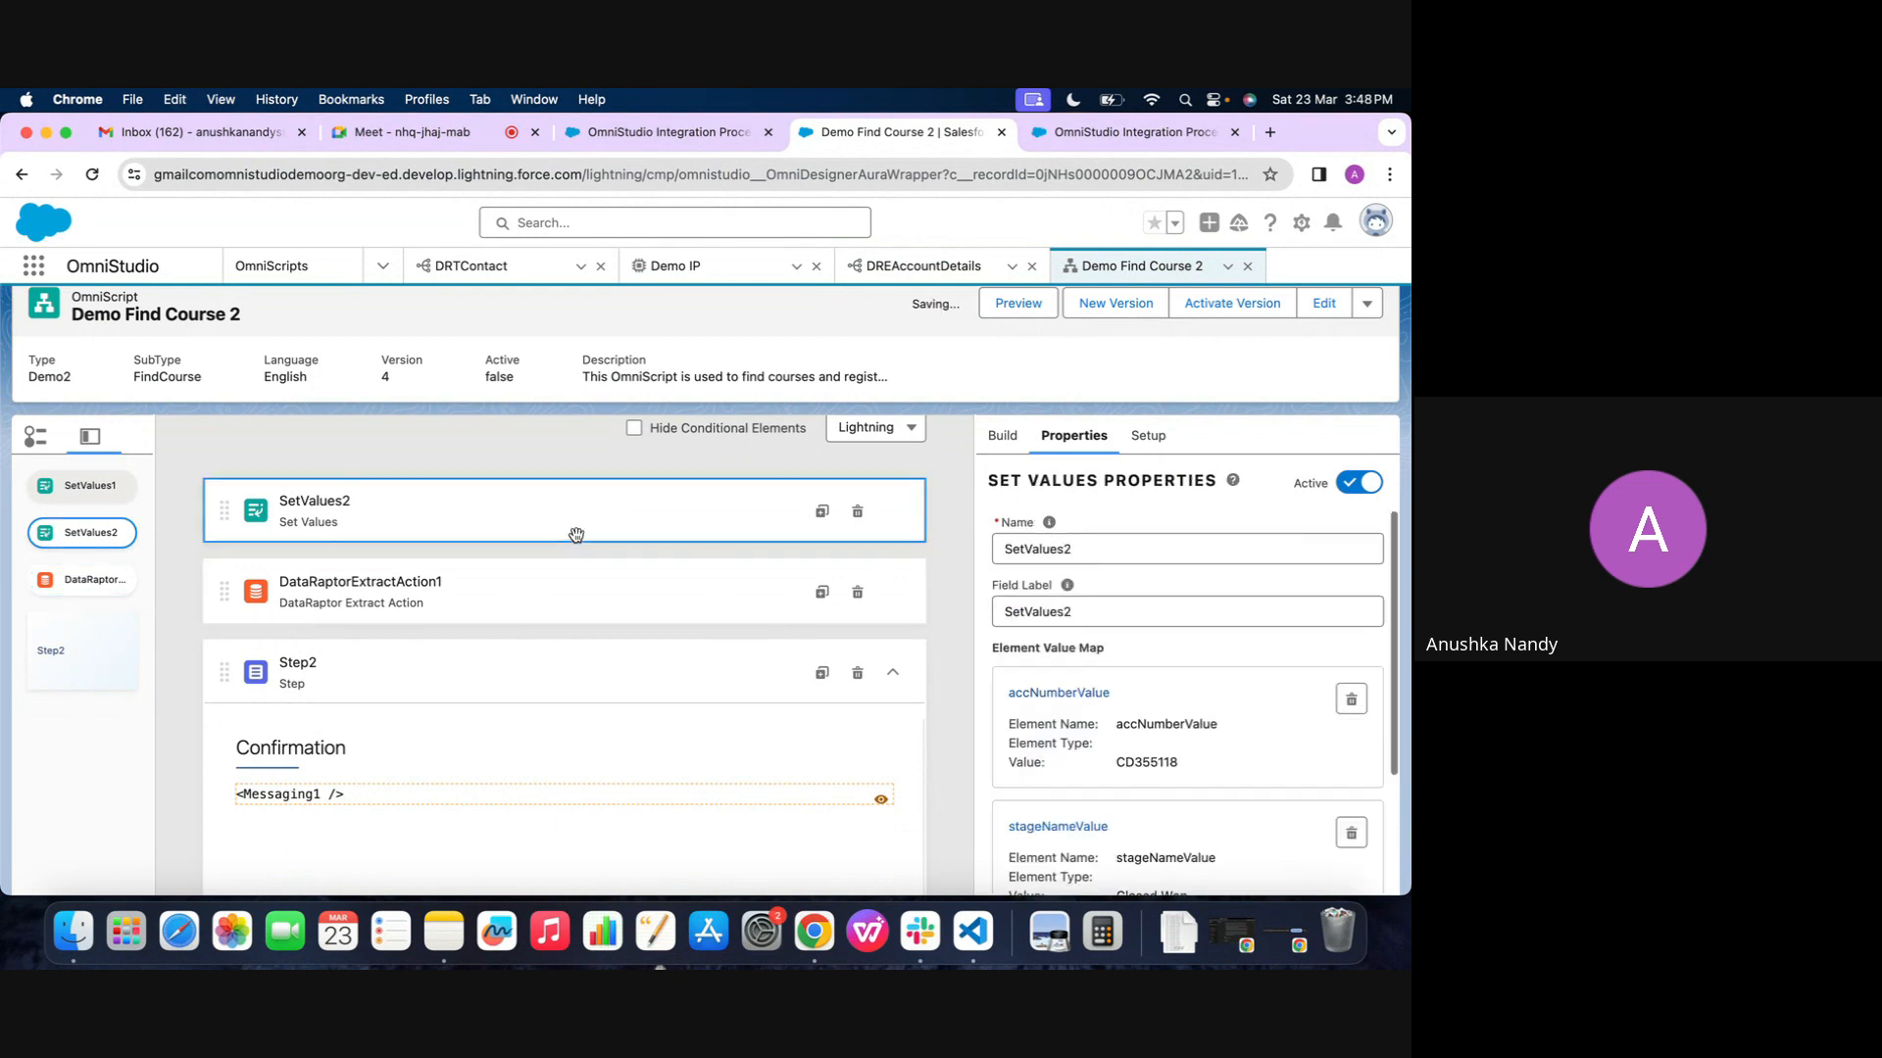
pyautogui.click(1081, 695)
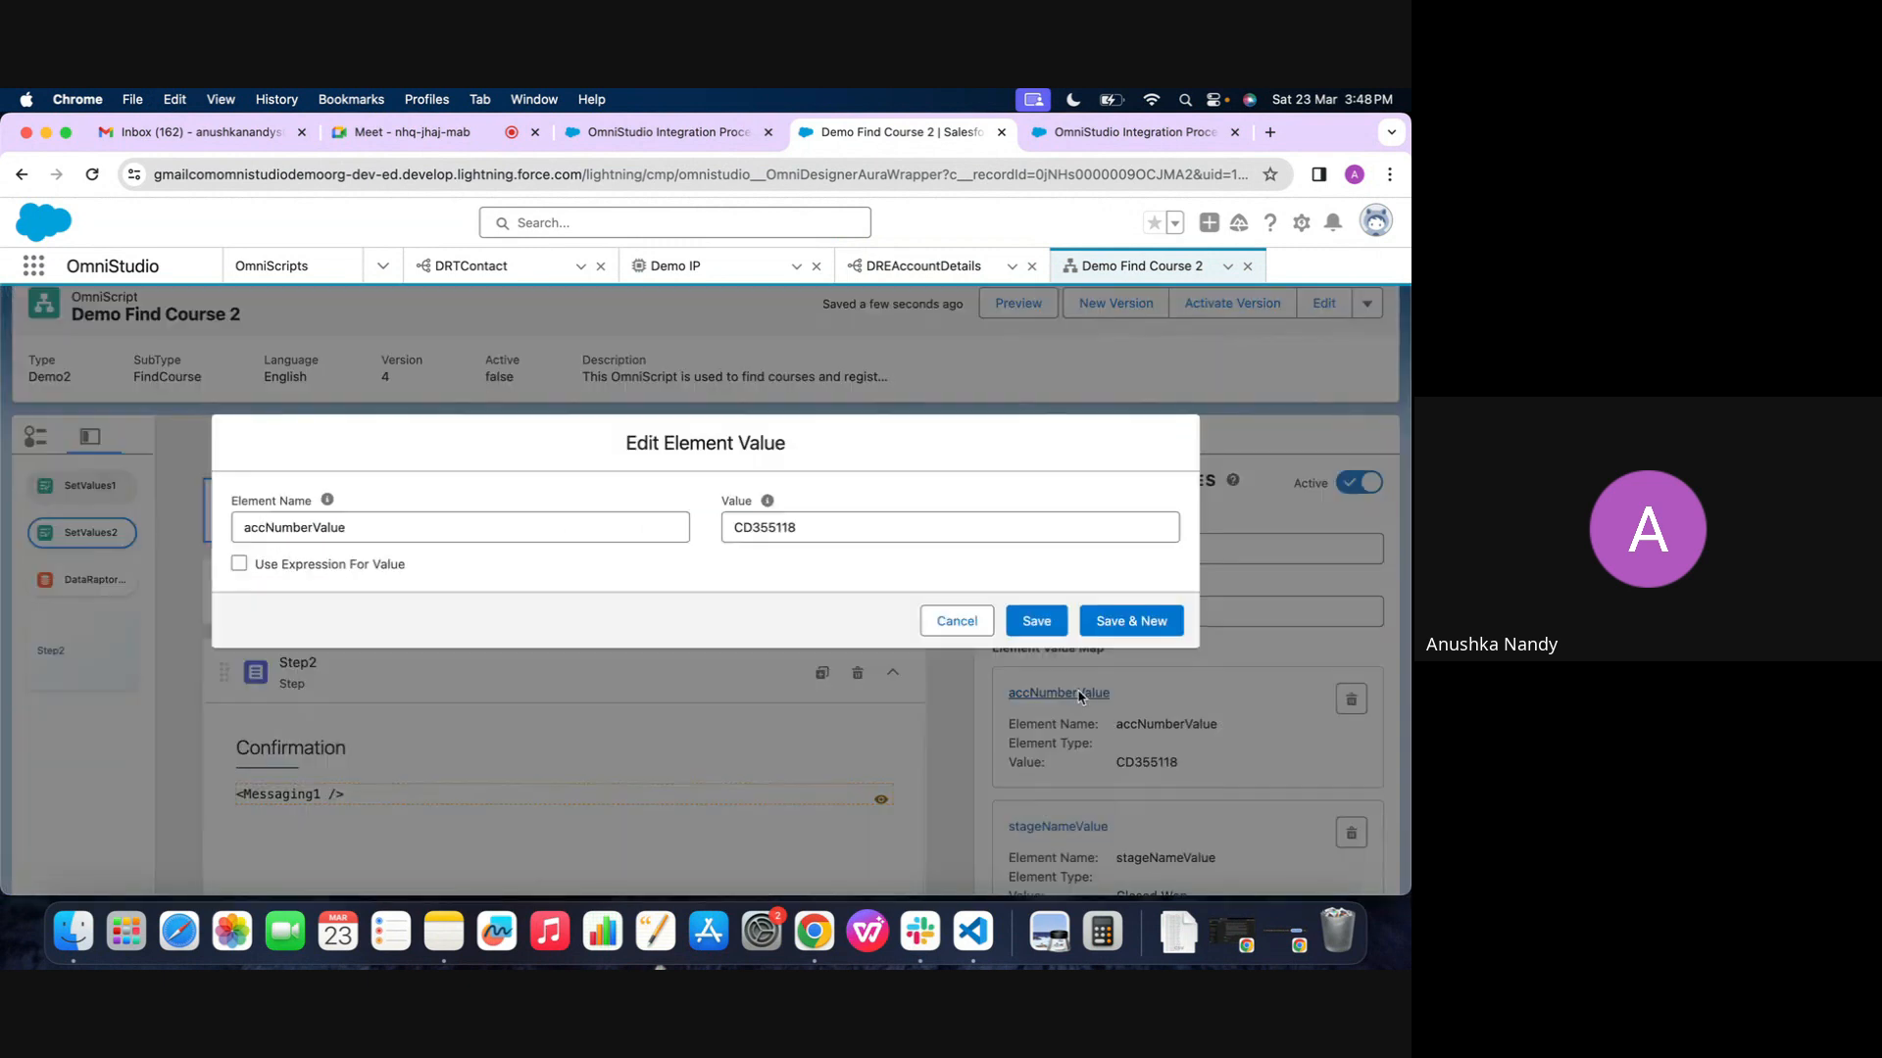
pyautogui.doubleClick(538, 513)
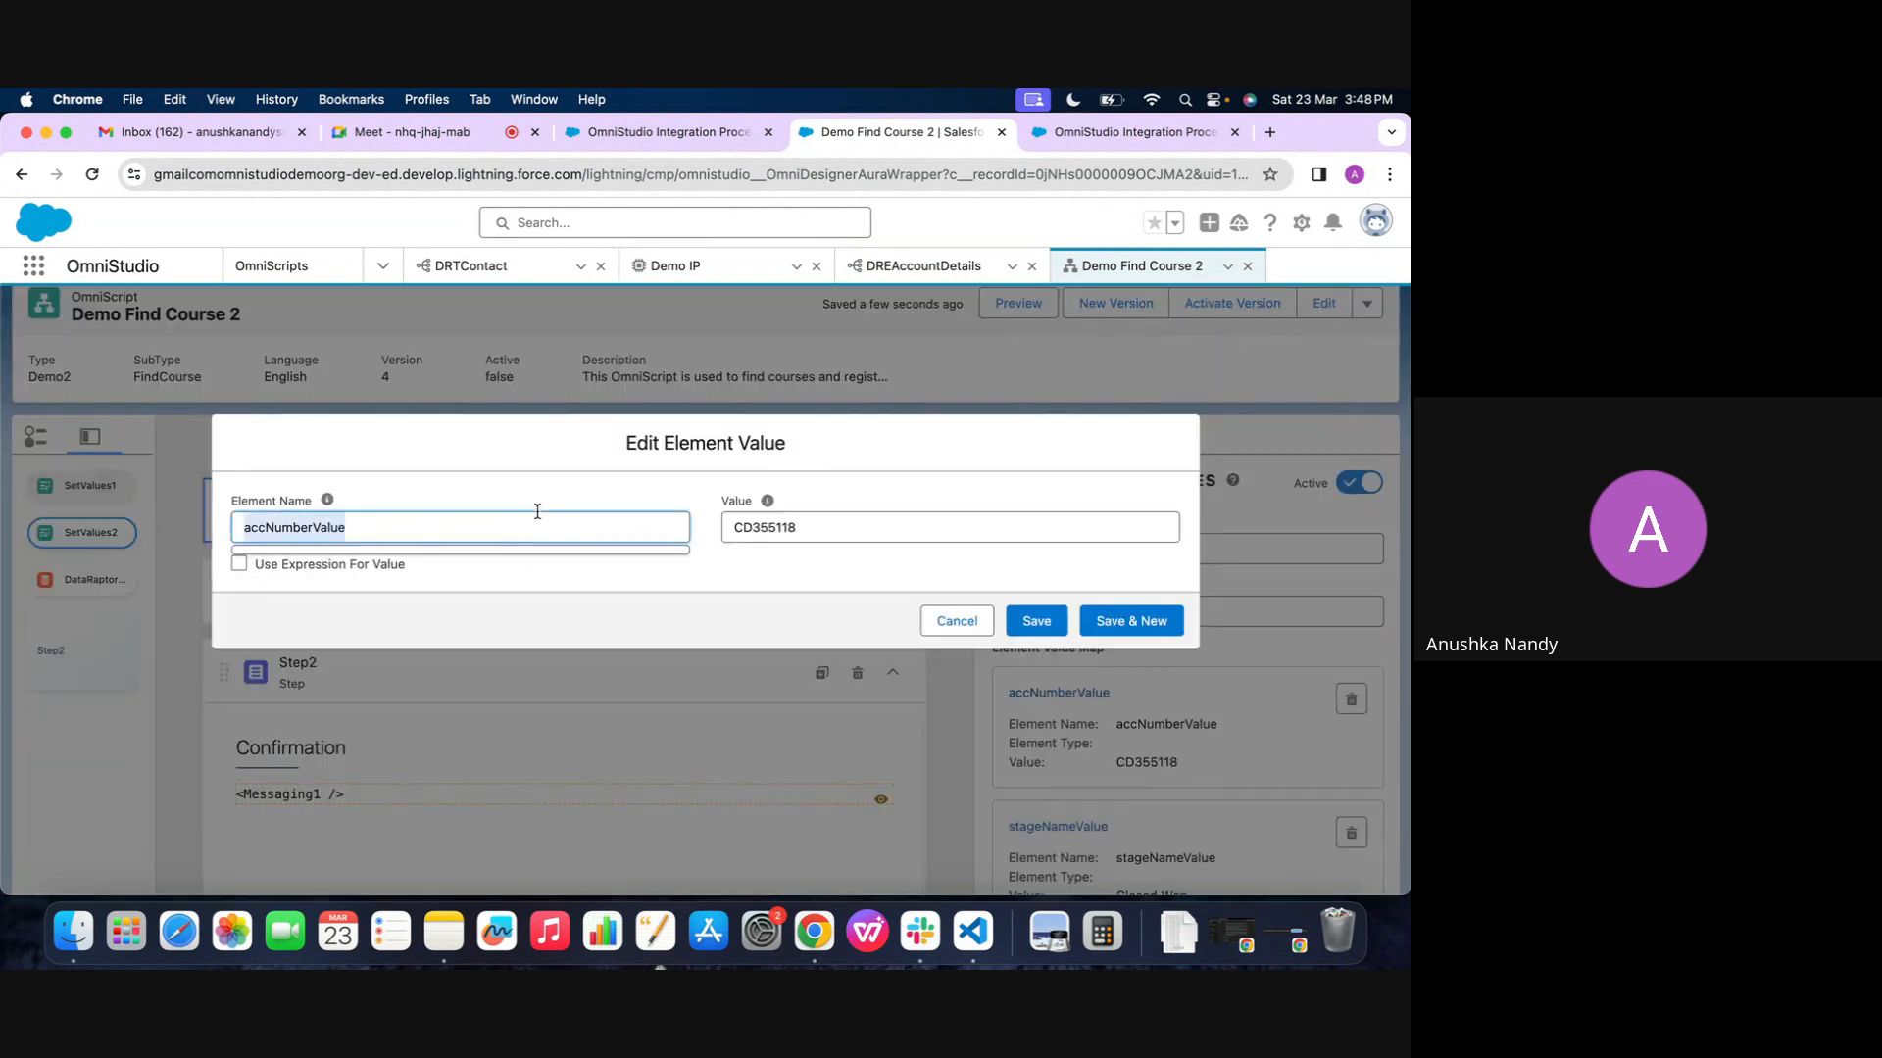
pyautogui.click(956, 621)
pyautogui.click(539, 593)
pyautogui.scroll(-3, 1117, 700)
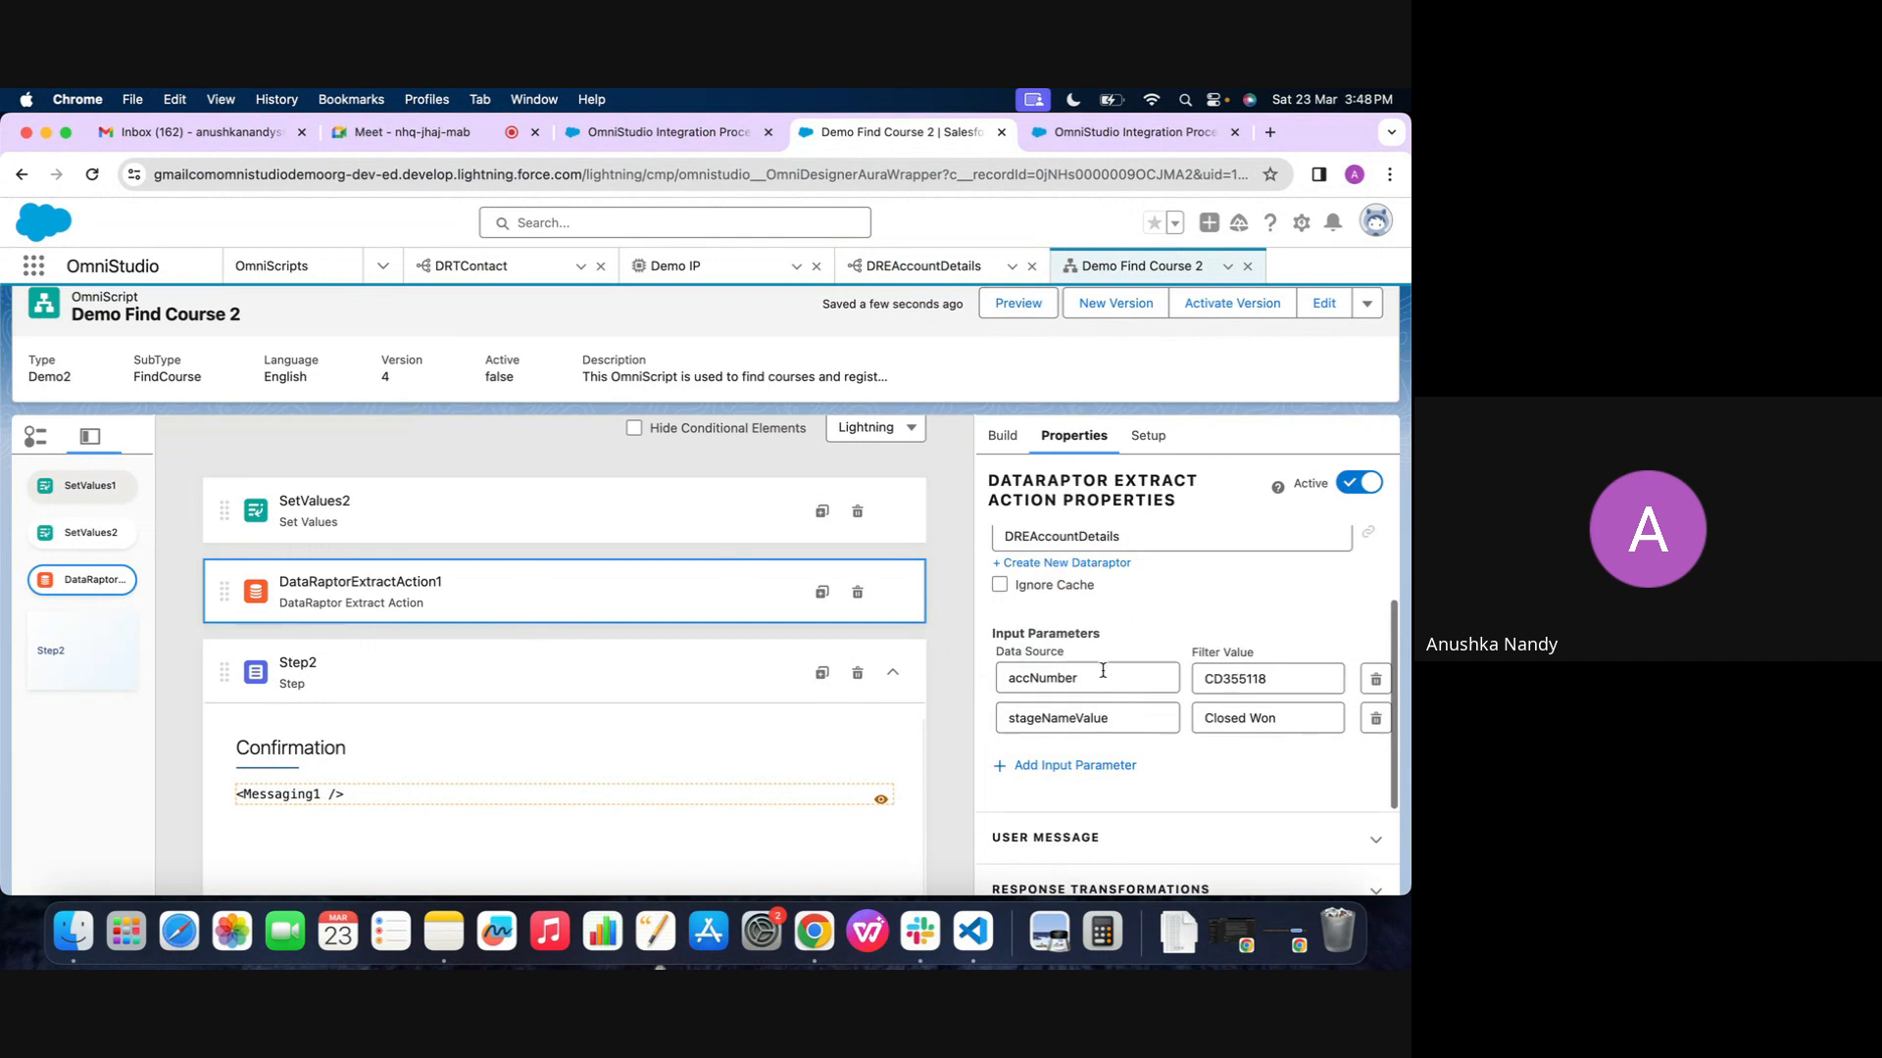
pyautogui.doubleClick(1103, 670)
pyautogui.press('super+v')
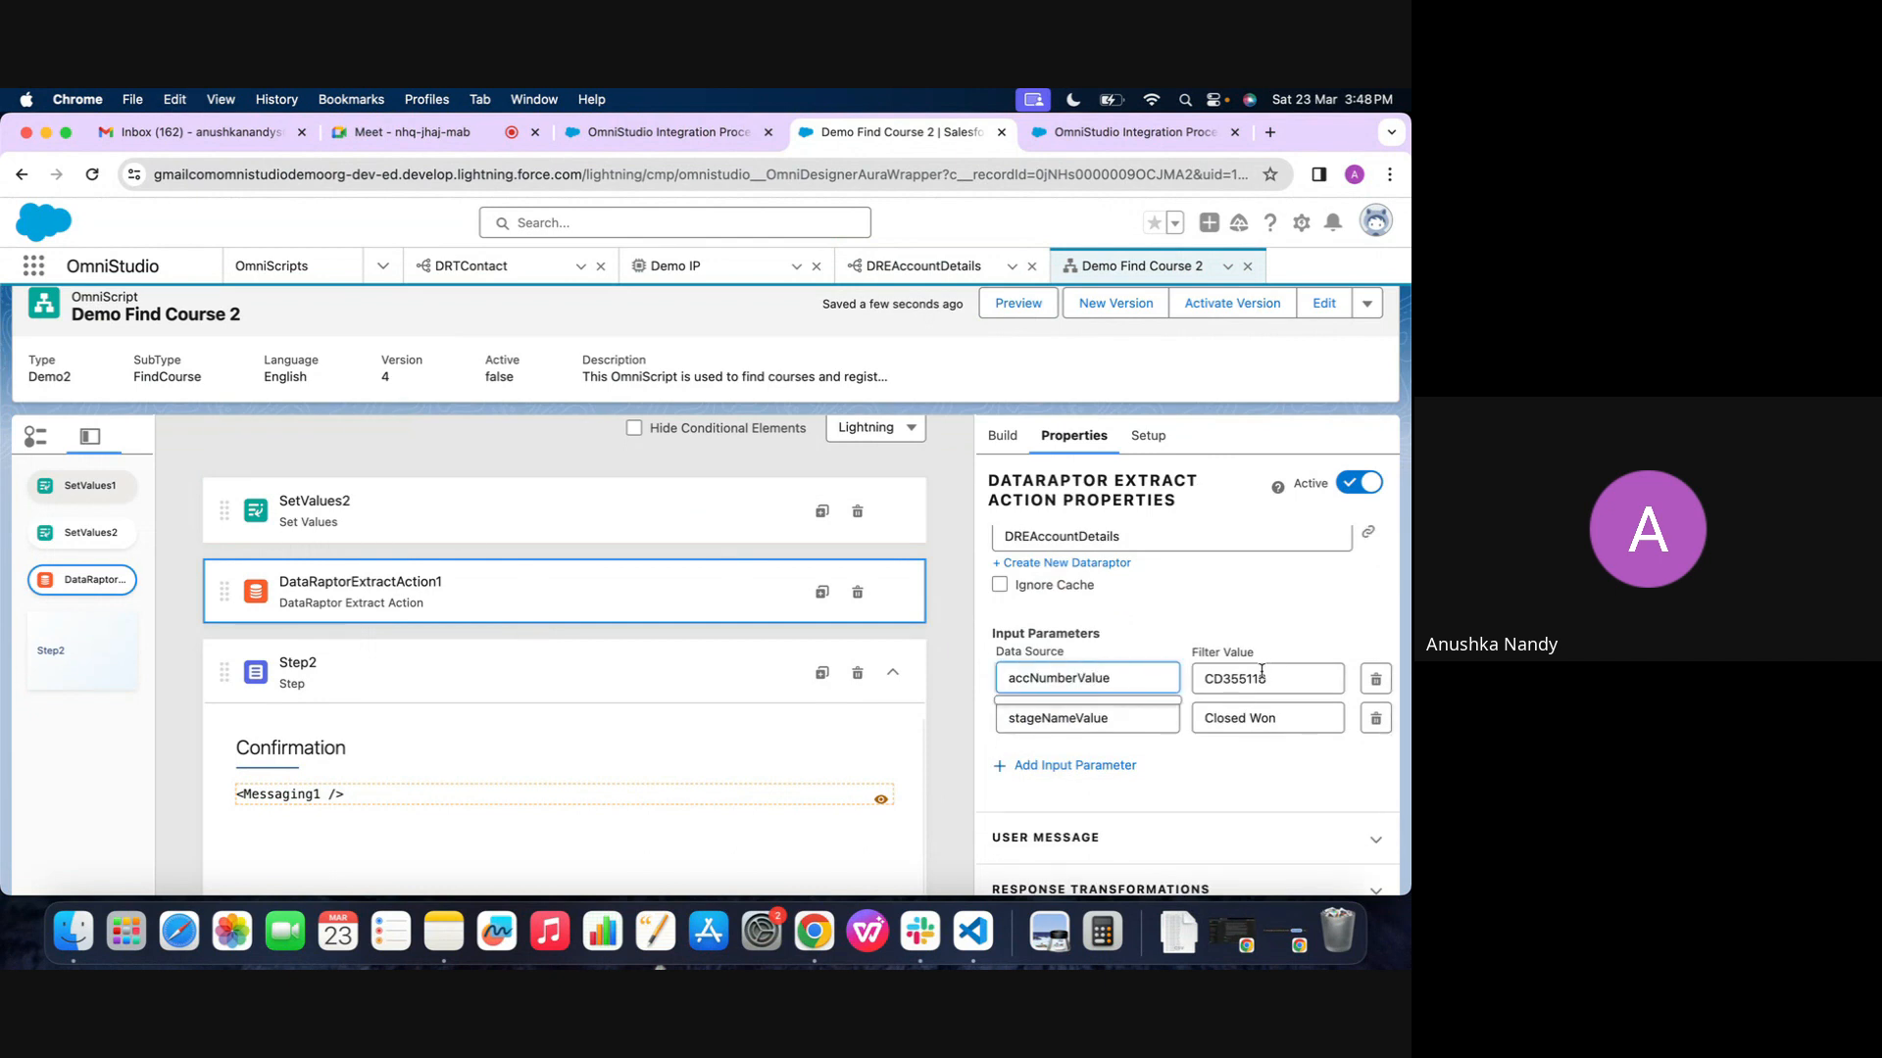
# Set the extract action's filter values to accNumber for accNumberValue and stageName for stageNameValue
pyautogui.moveTo(1078, 679); pyautogui.dragTo(941, 684)
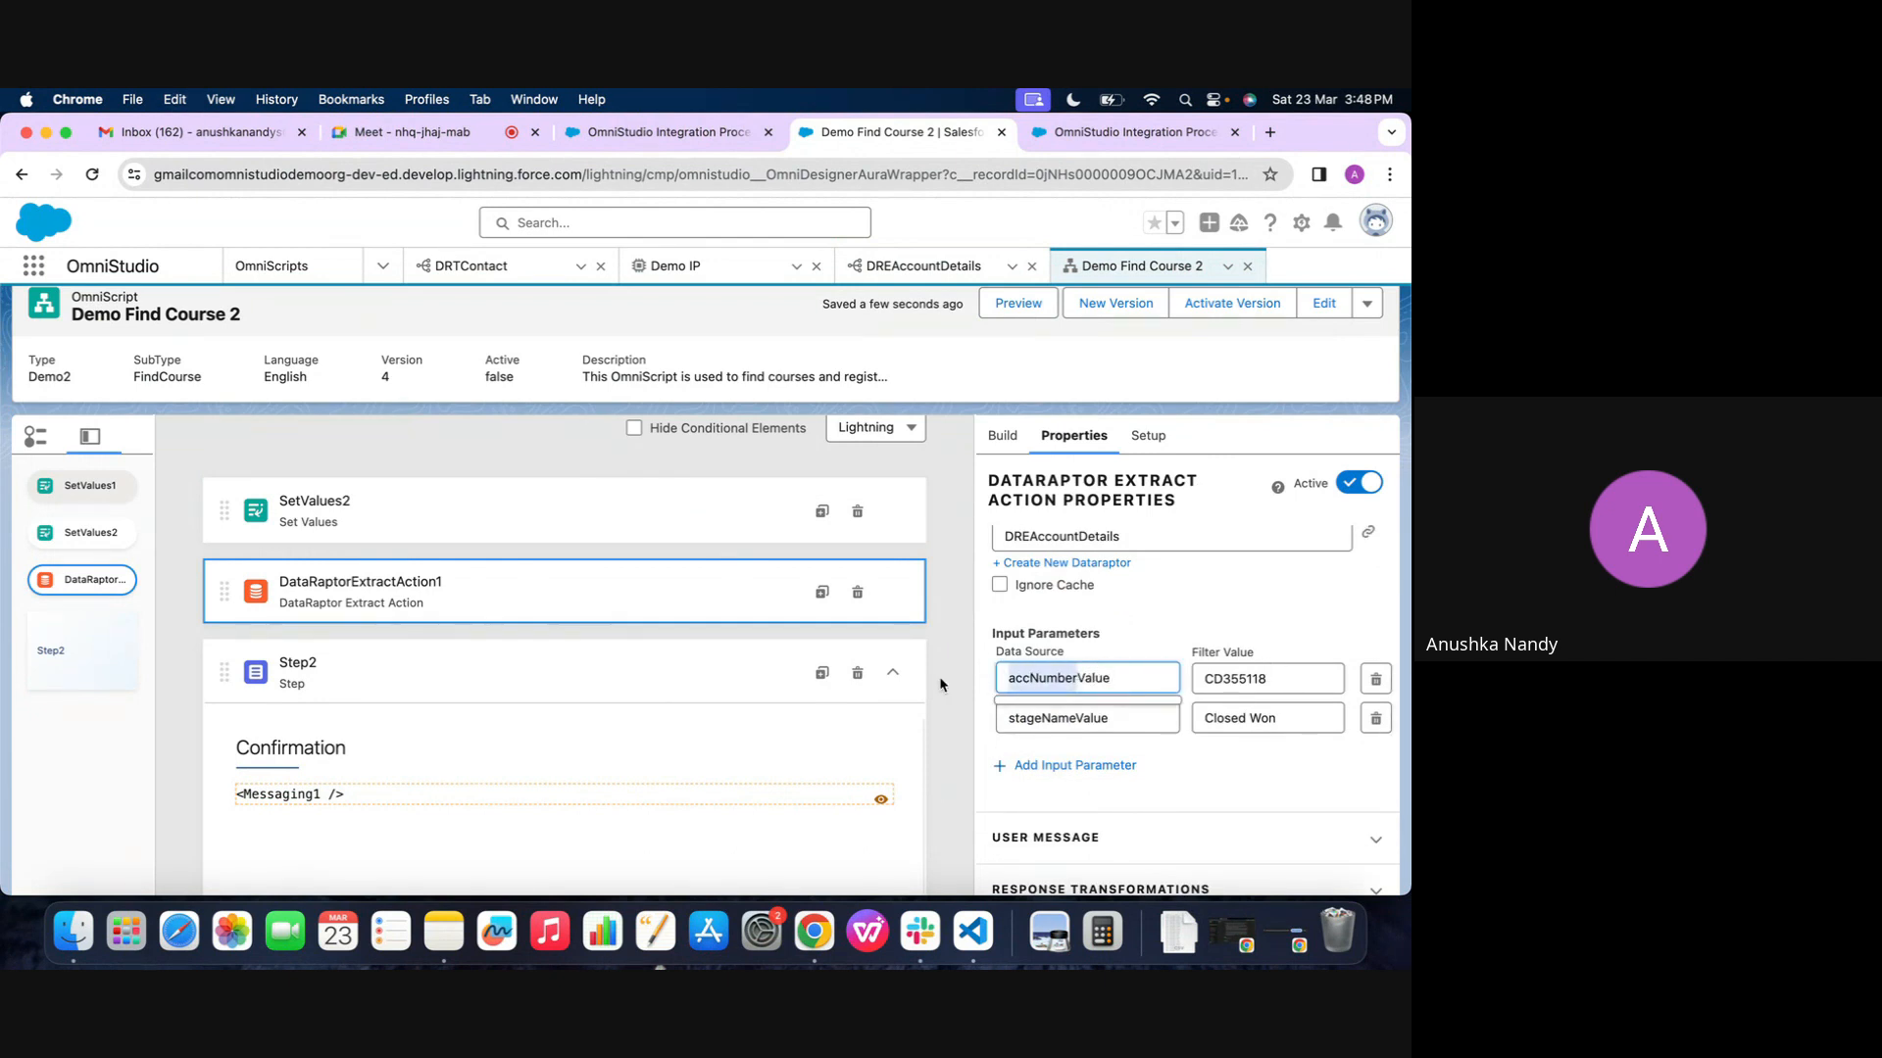
pyautogui.doubleClick(1254, 679)
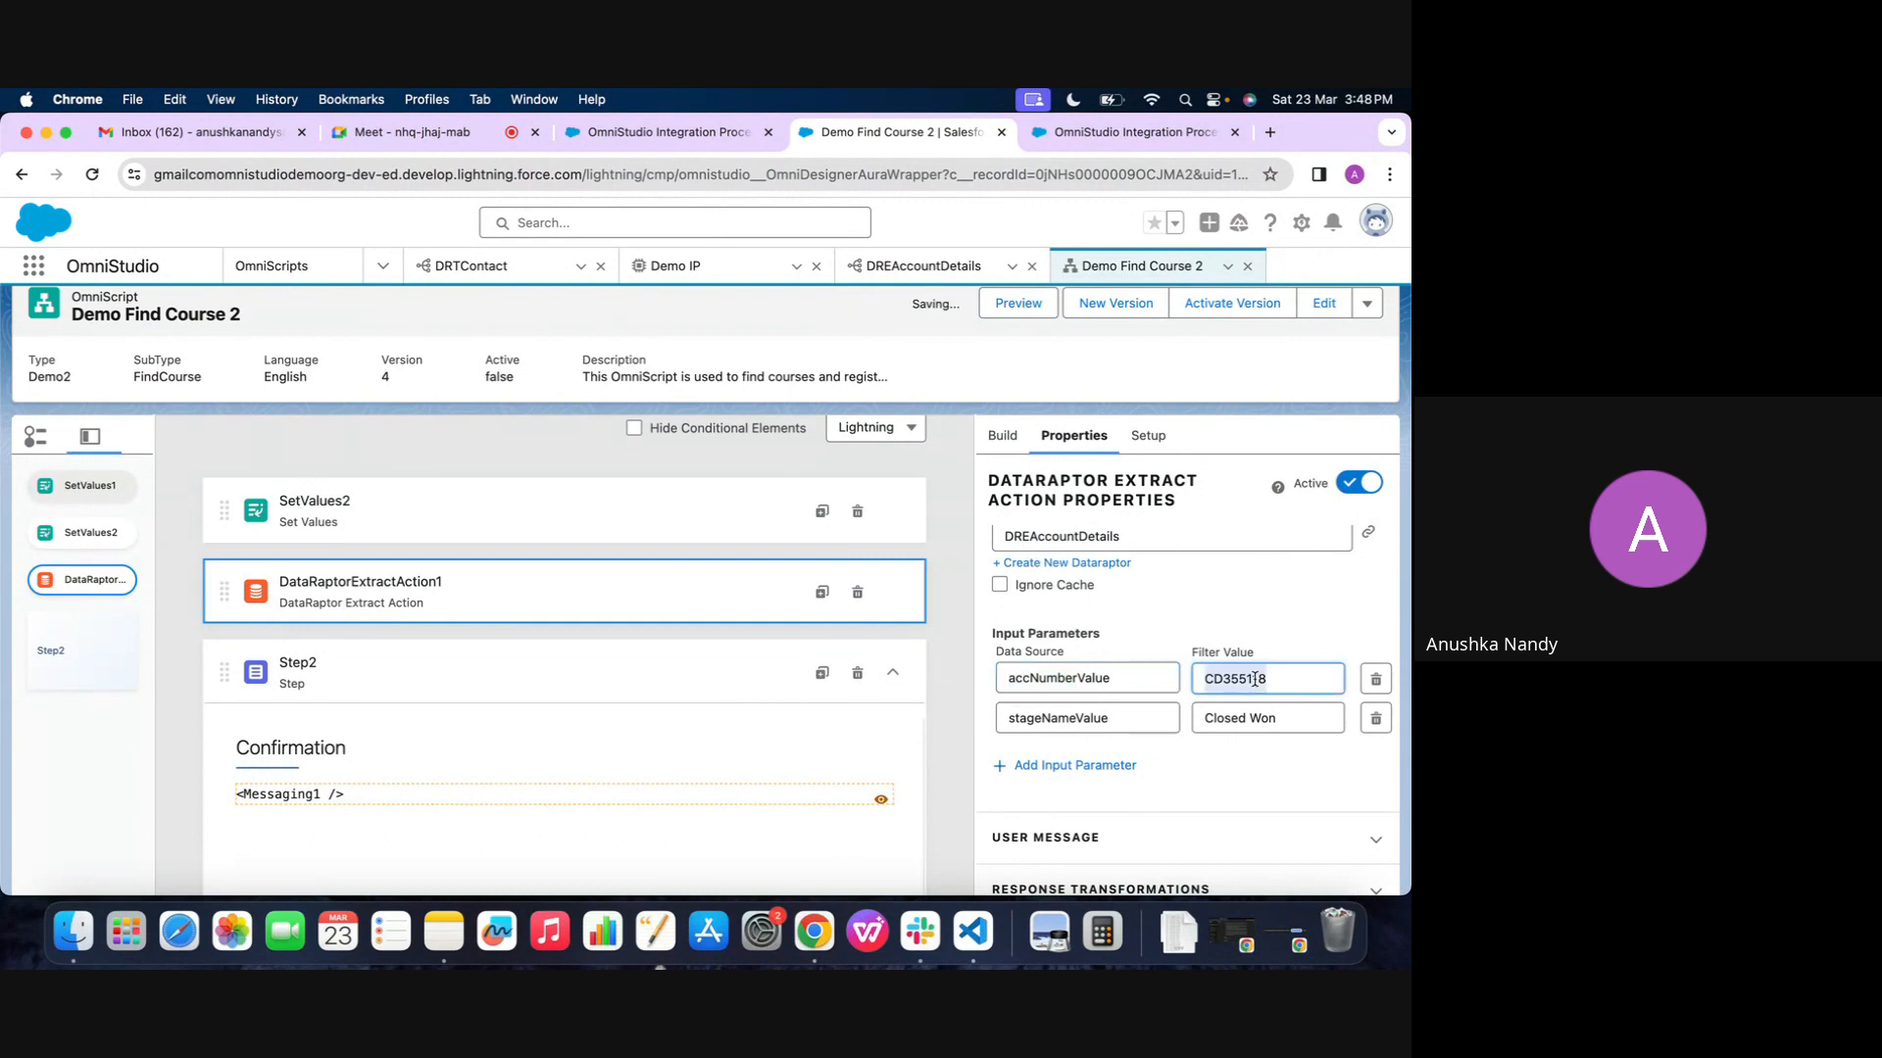
pyautogui.press('super+v')
pyautogui.moveTo(1076, 719); pyautogui.dragTo(950, 725)
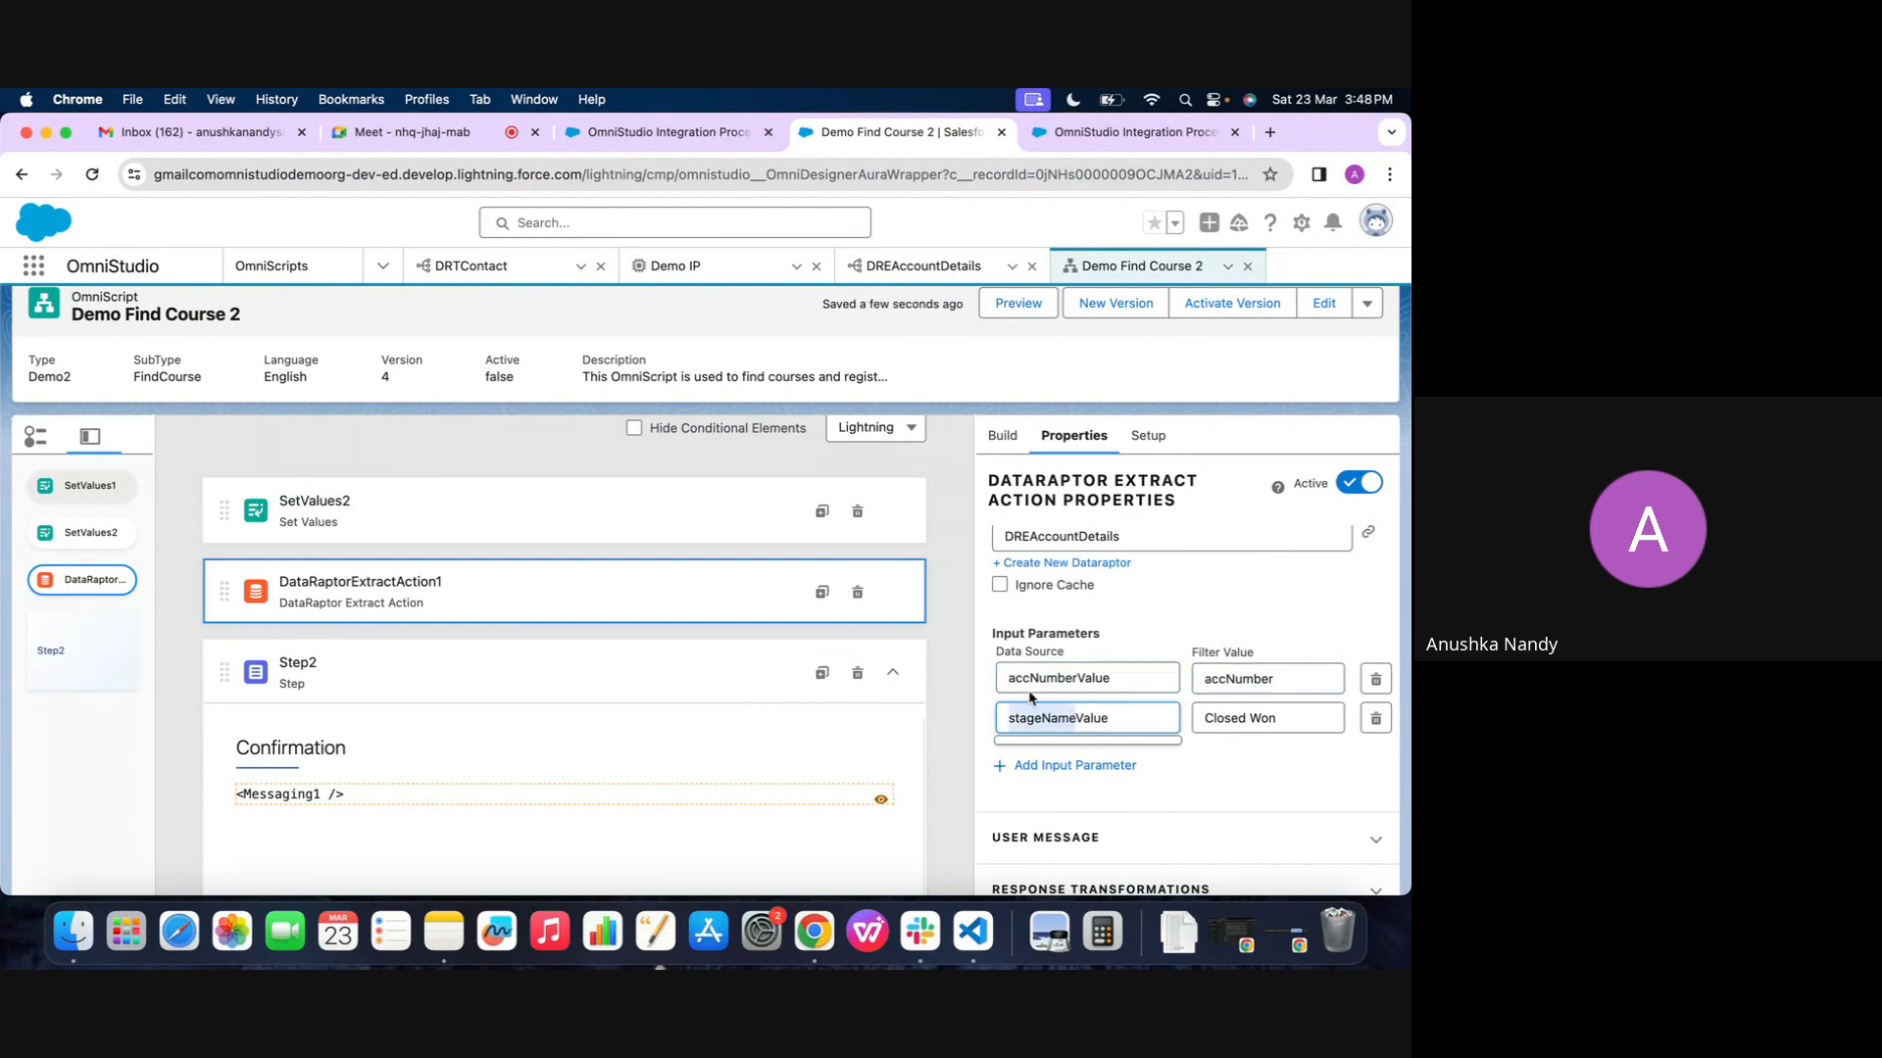
pyautogui.tripleClick(1258, 719)
pyautogui.press('super+v')
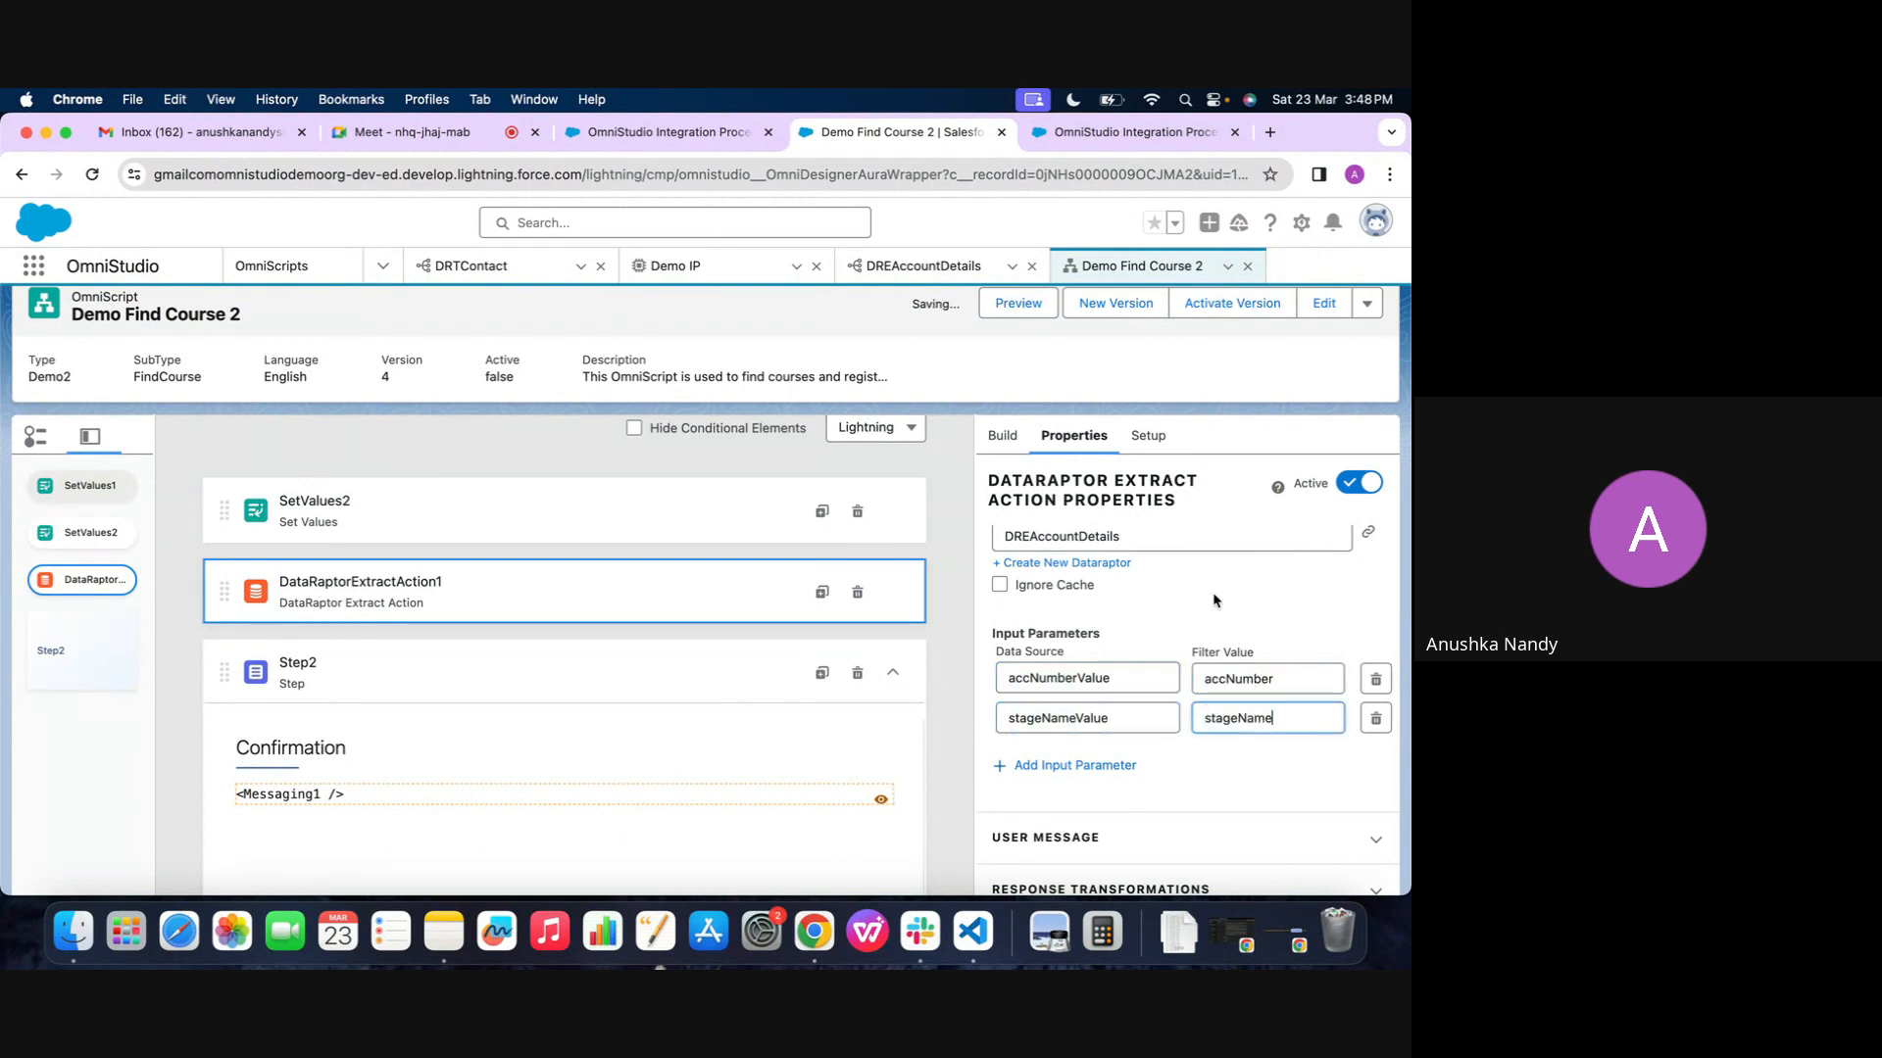
# Preview the OmniScript with cleared debugger logs, then examine the extract action's response and the data JSON
pyautogui.click(1031, 305)
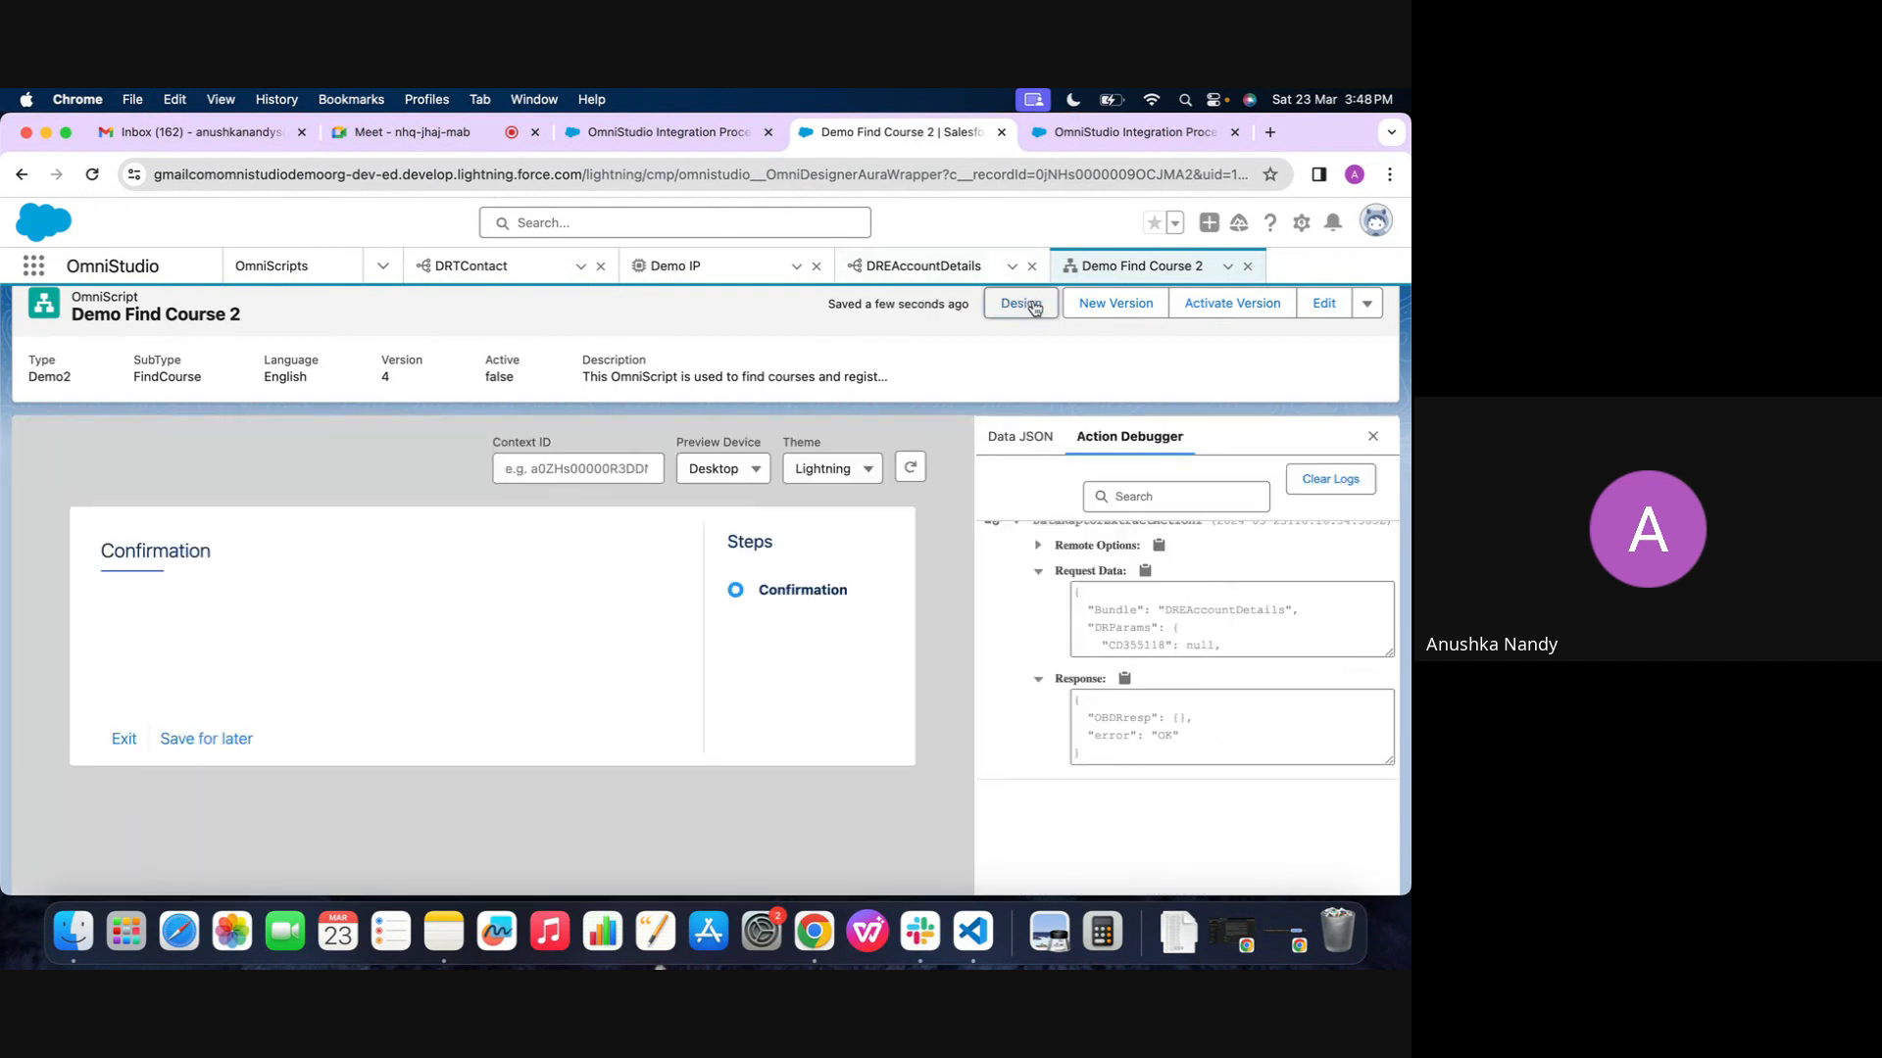
pyautogui.click(912, 465)
pyautogui.click(1304, 485)
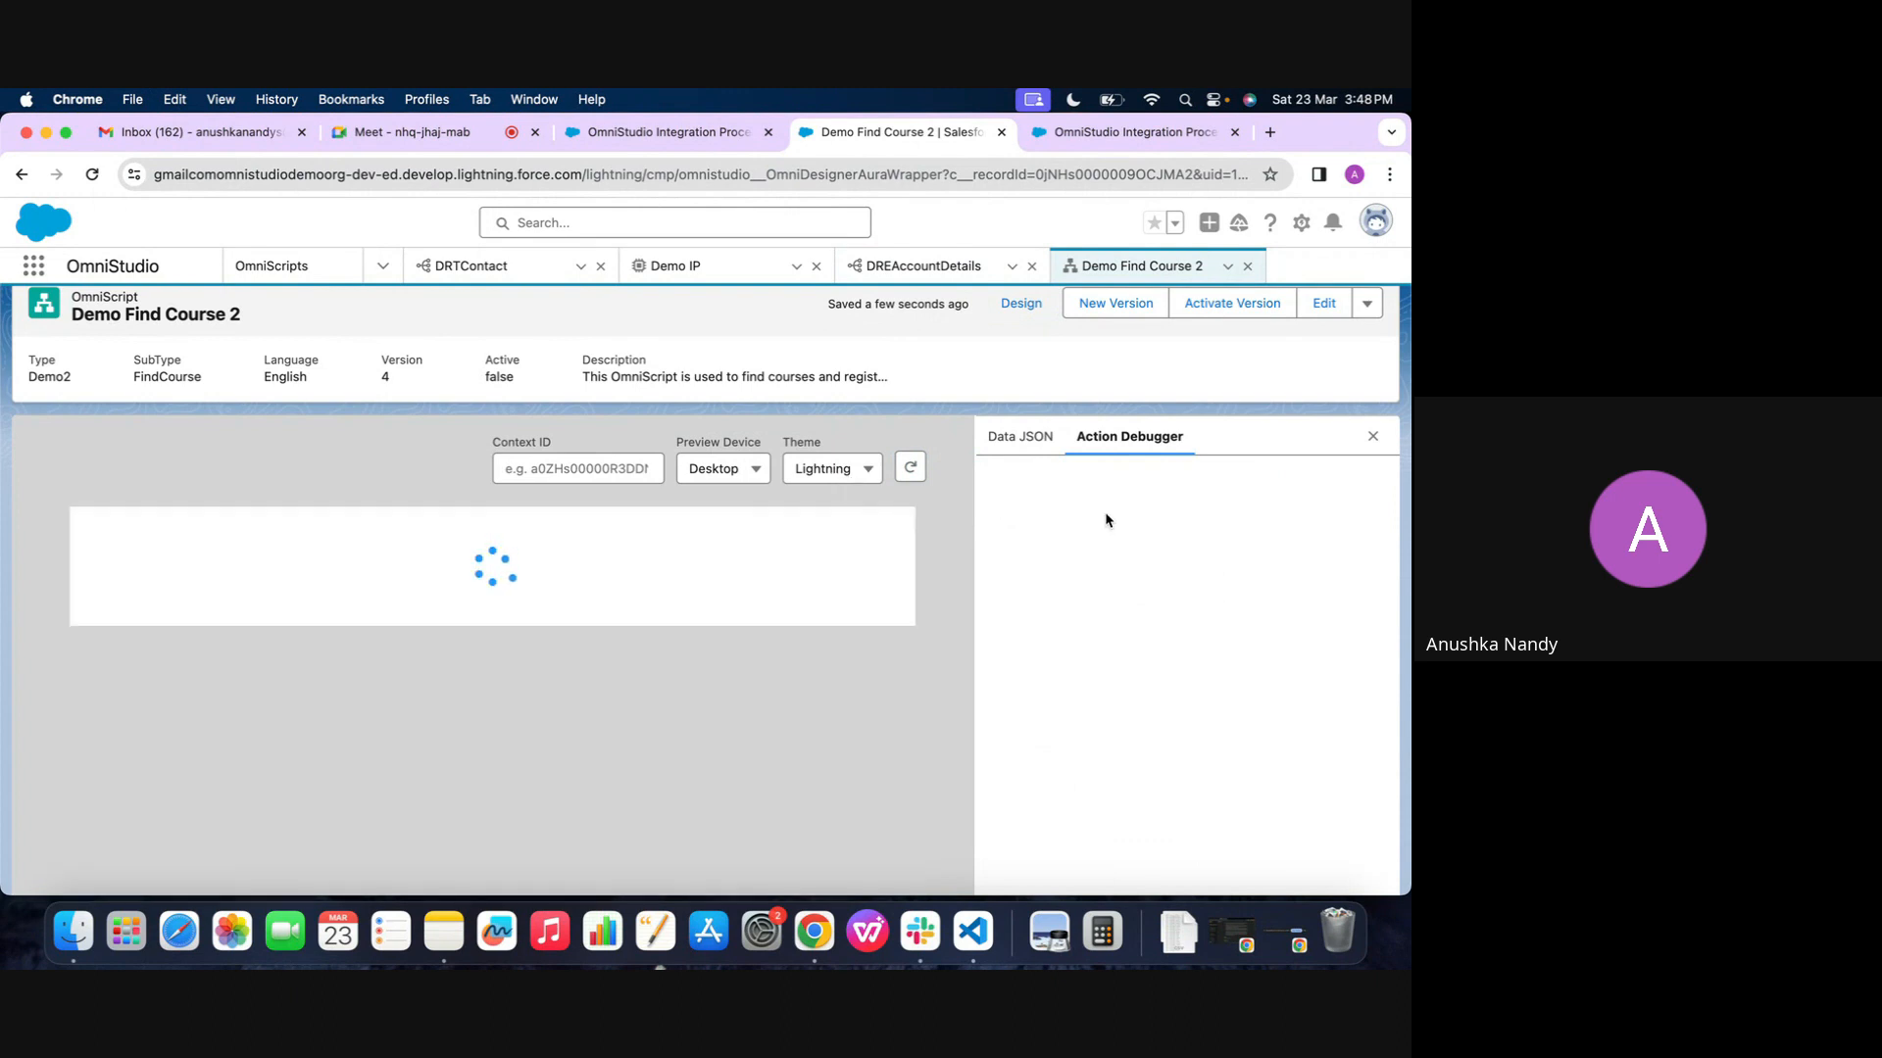
pyautogui.click(1072, 596)
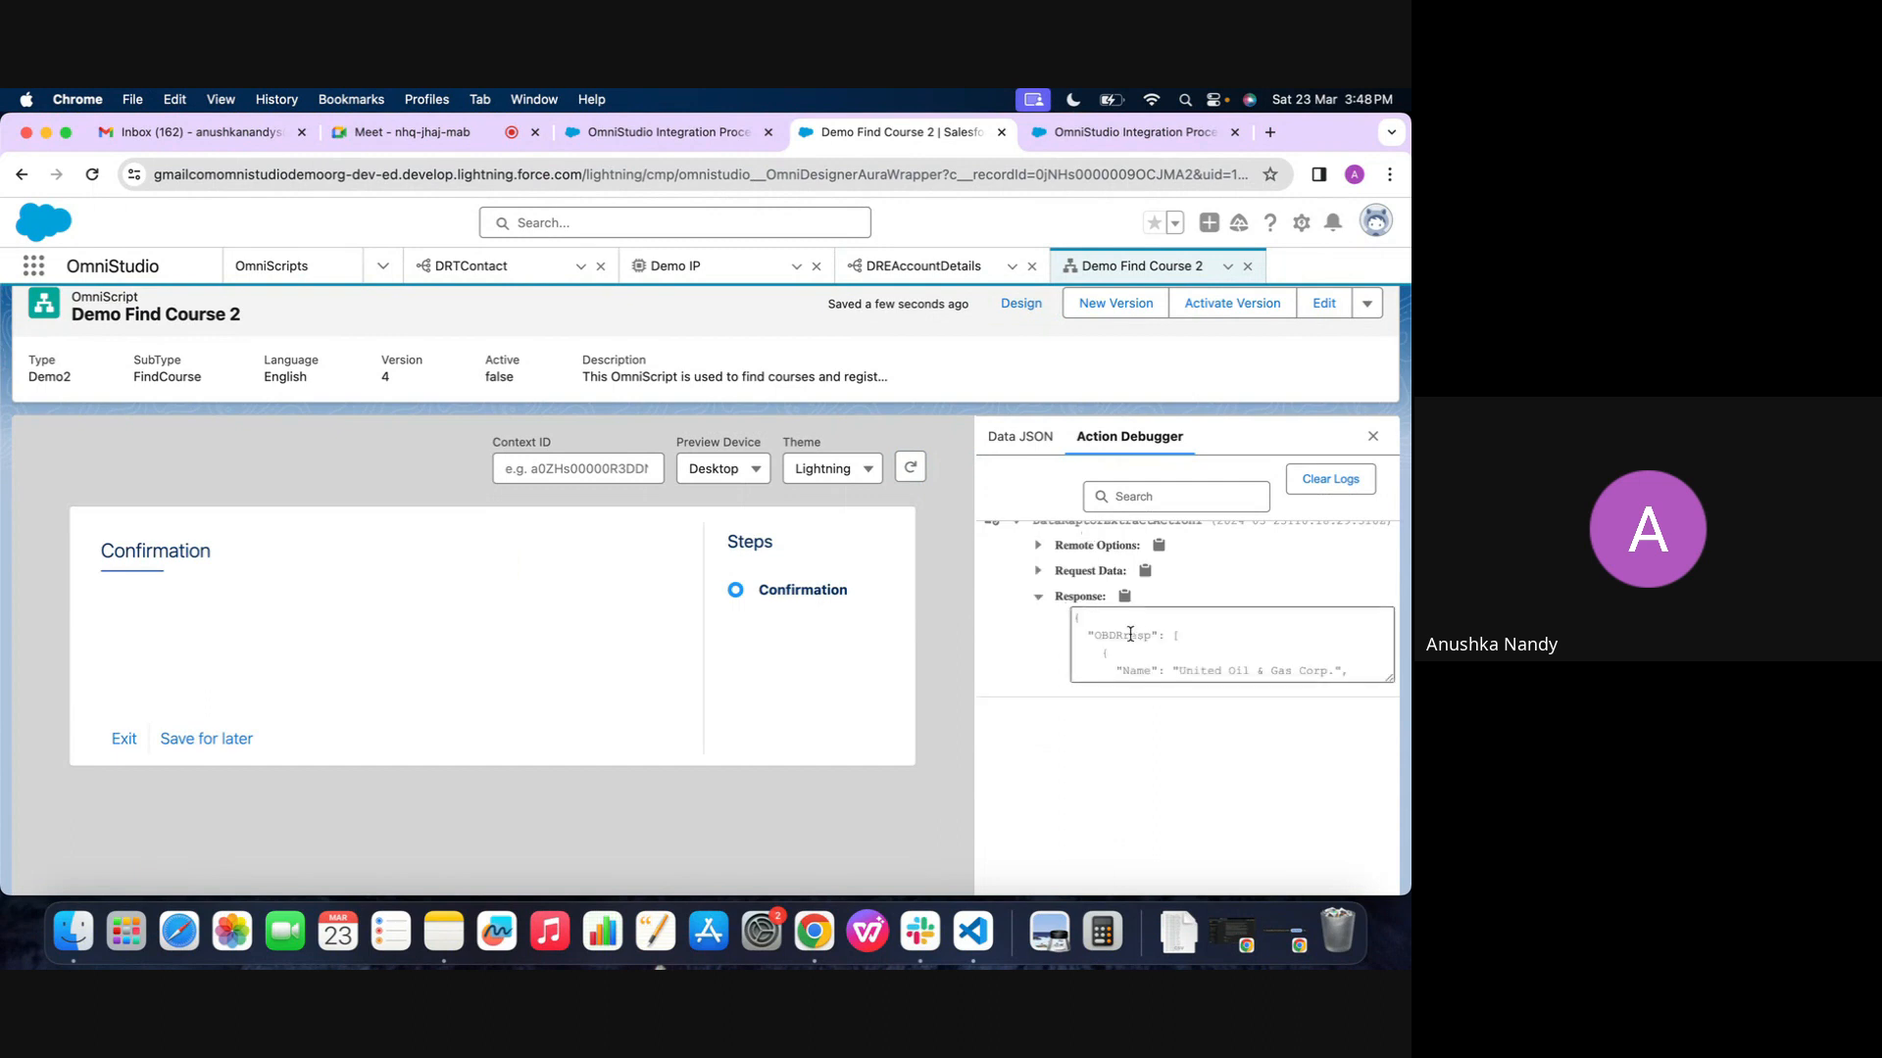
pyautogui.scroll(-3, 1133, 638)
pyautogui.scroll(-5, 1134, 638)
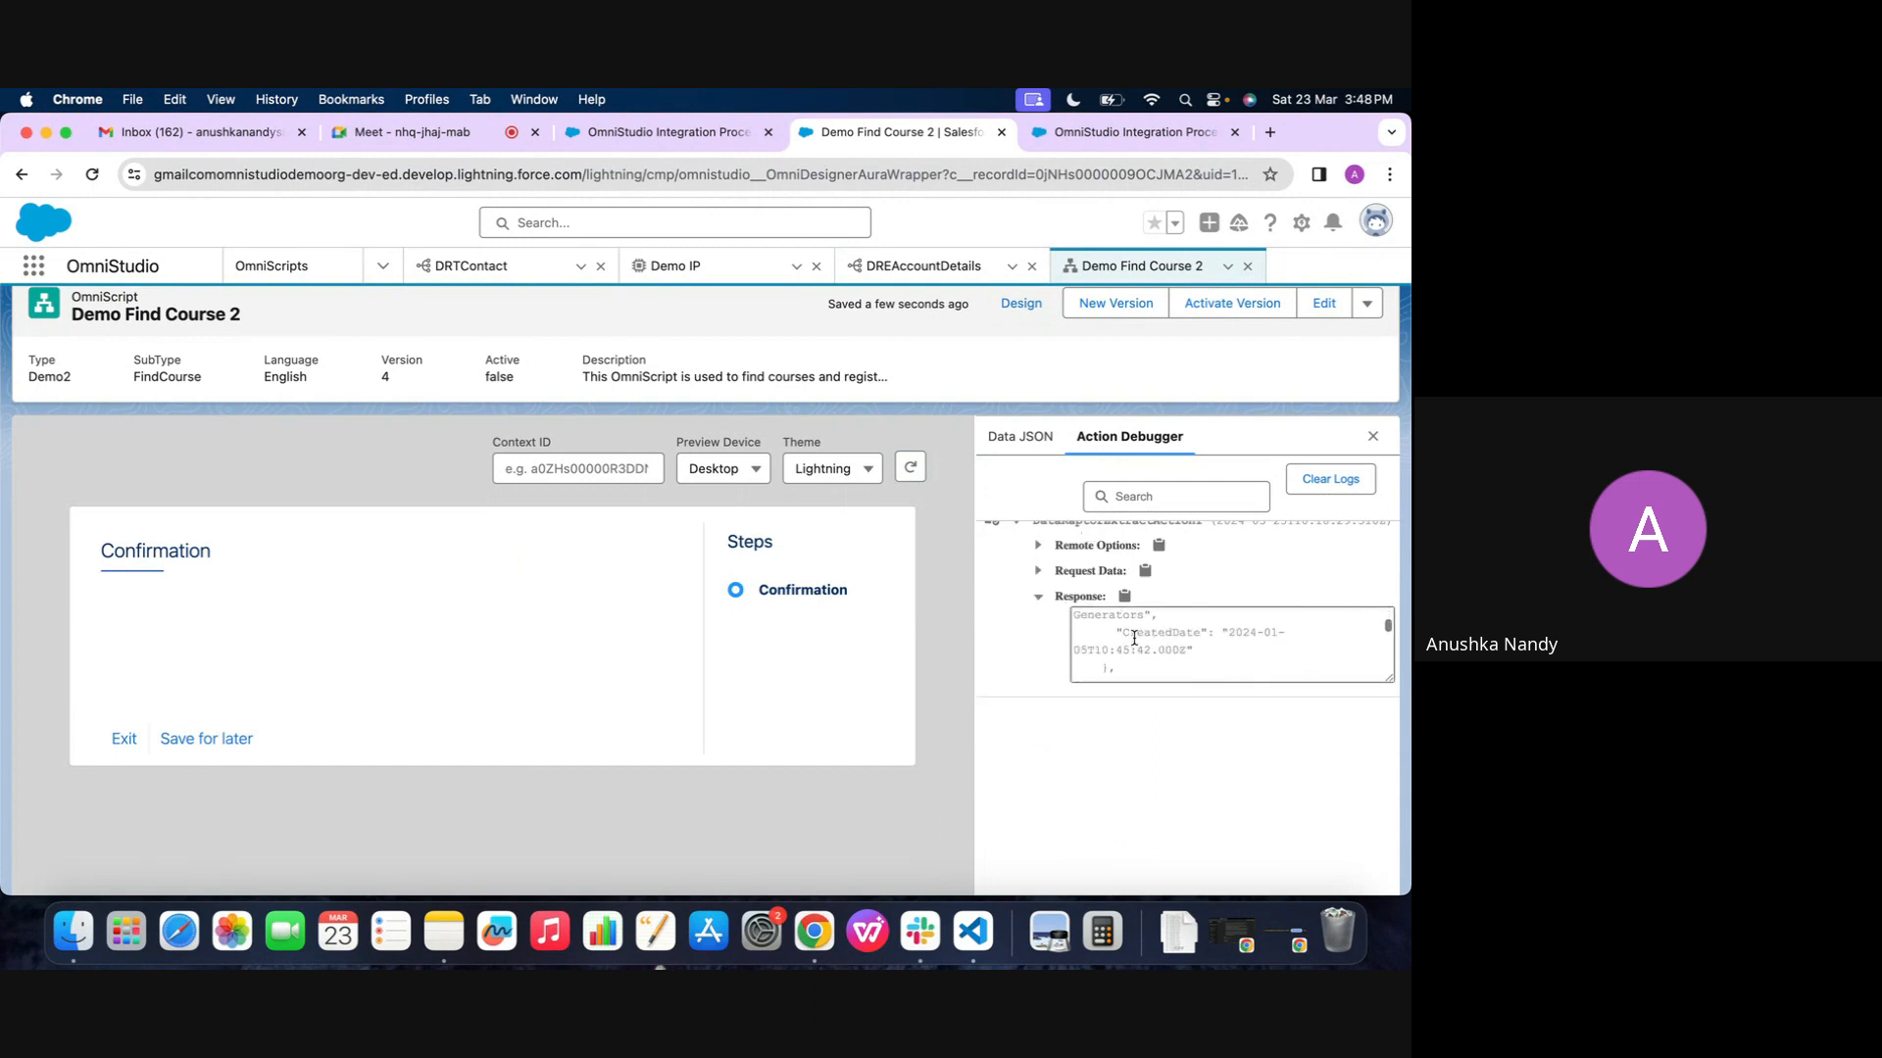
pyautogui.click(1024, 440)
pyautogui.scroll(1, 1078, 637)
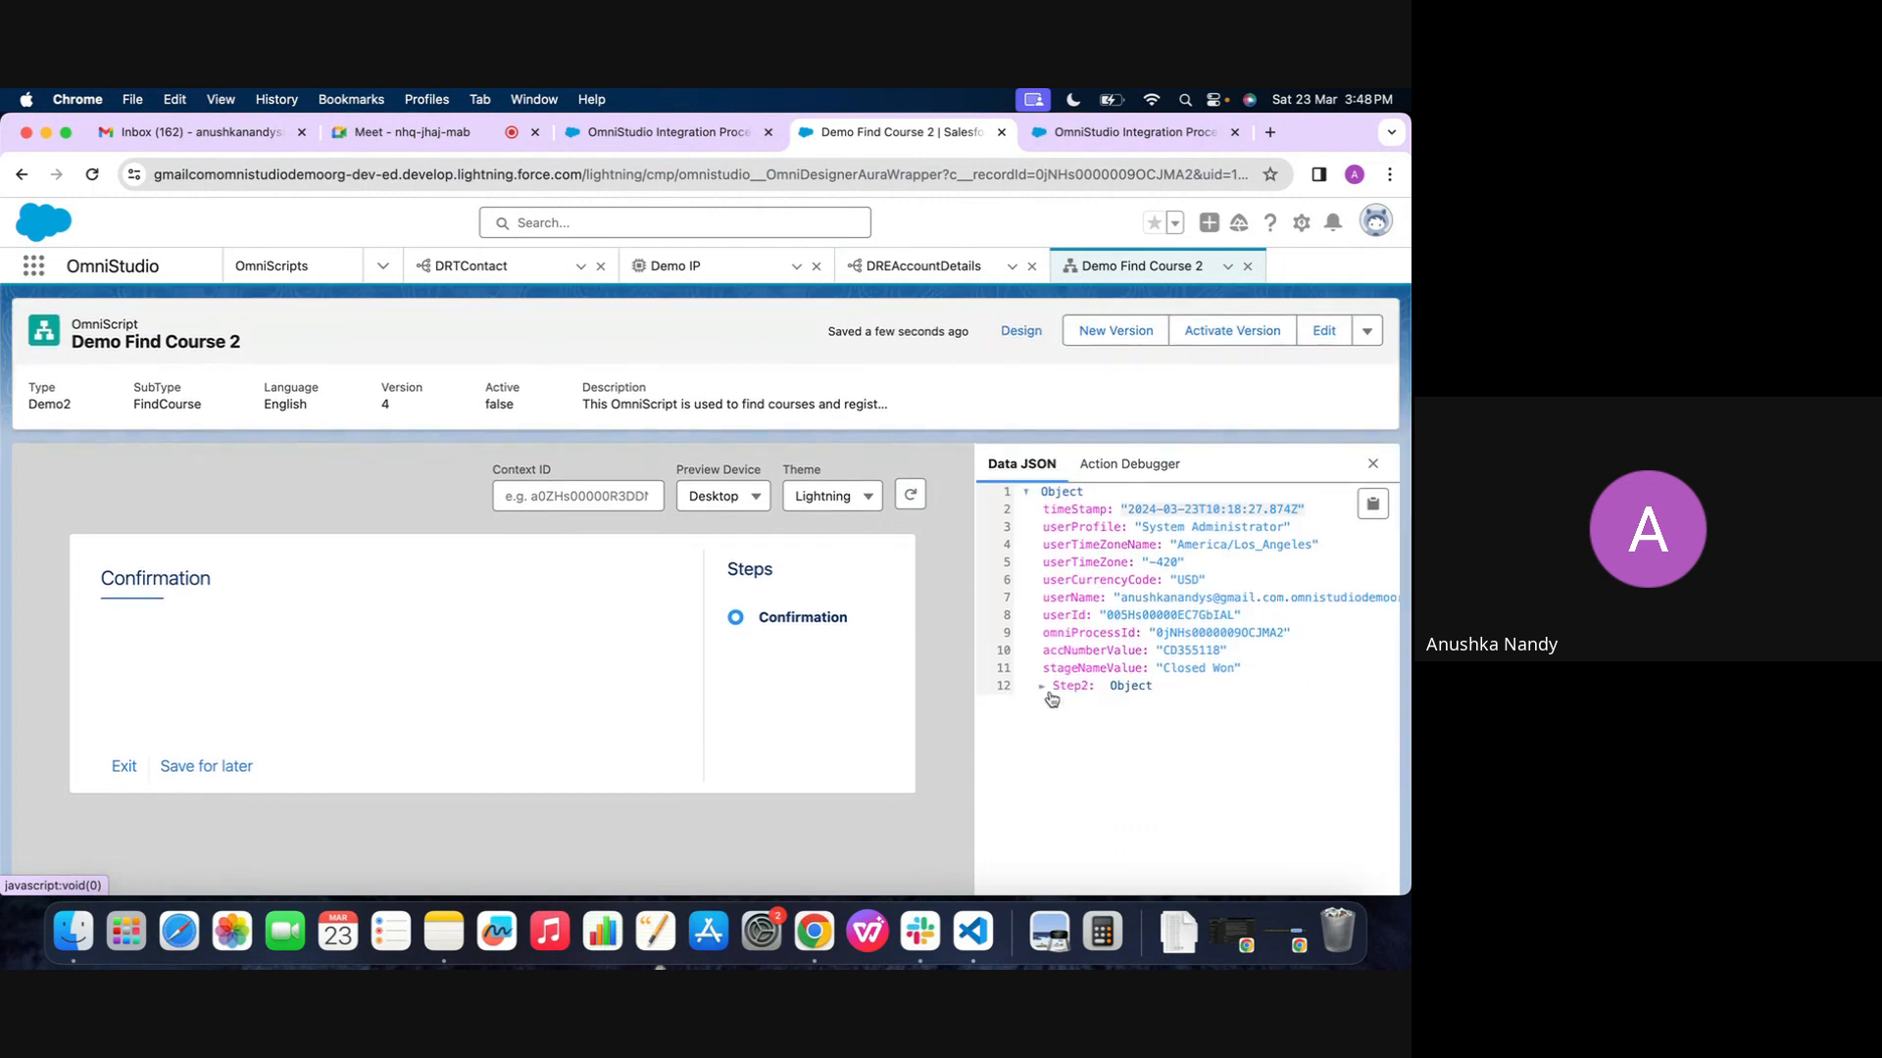
# Return to the design view and set the extract action's Response JSON Node to DataRaptorResponse under the response transformations
pyautogui.click(1019, 329)
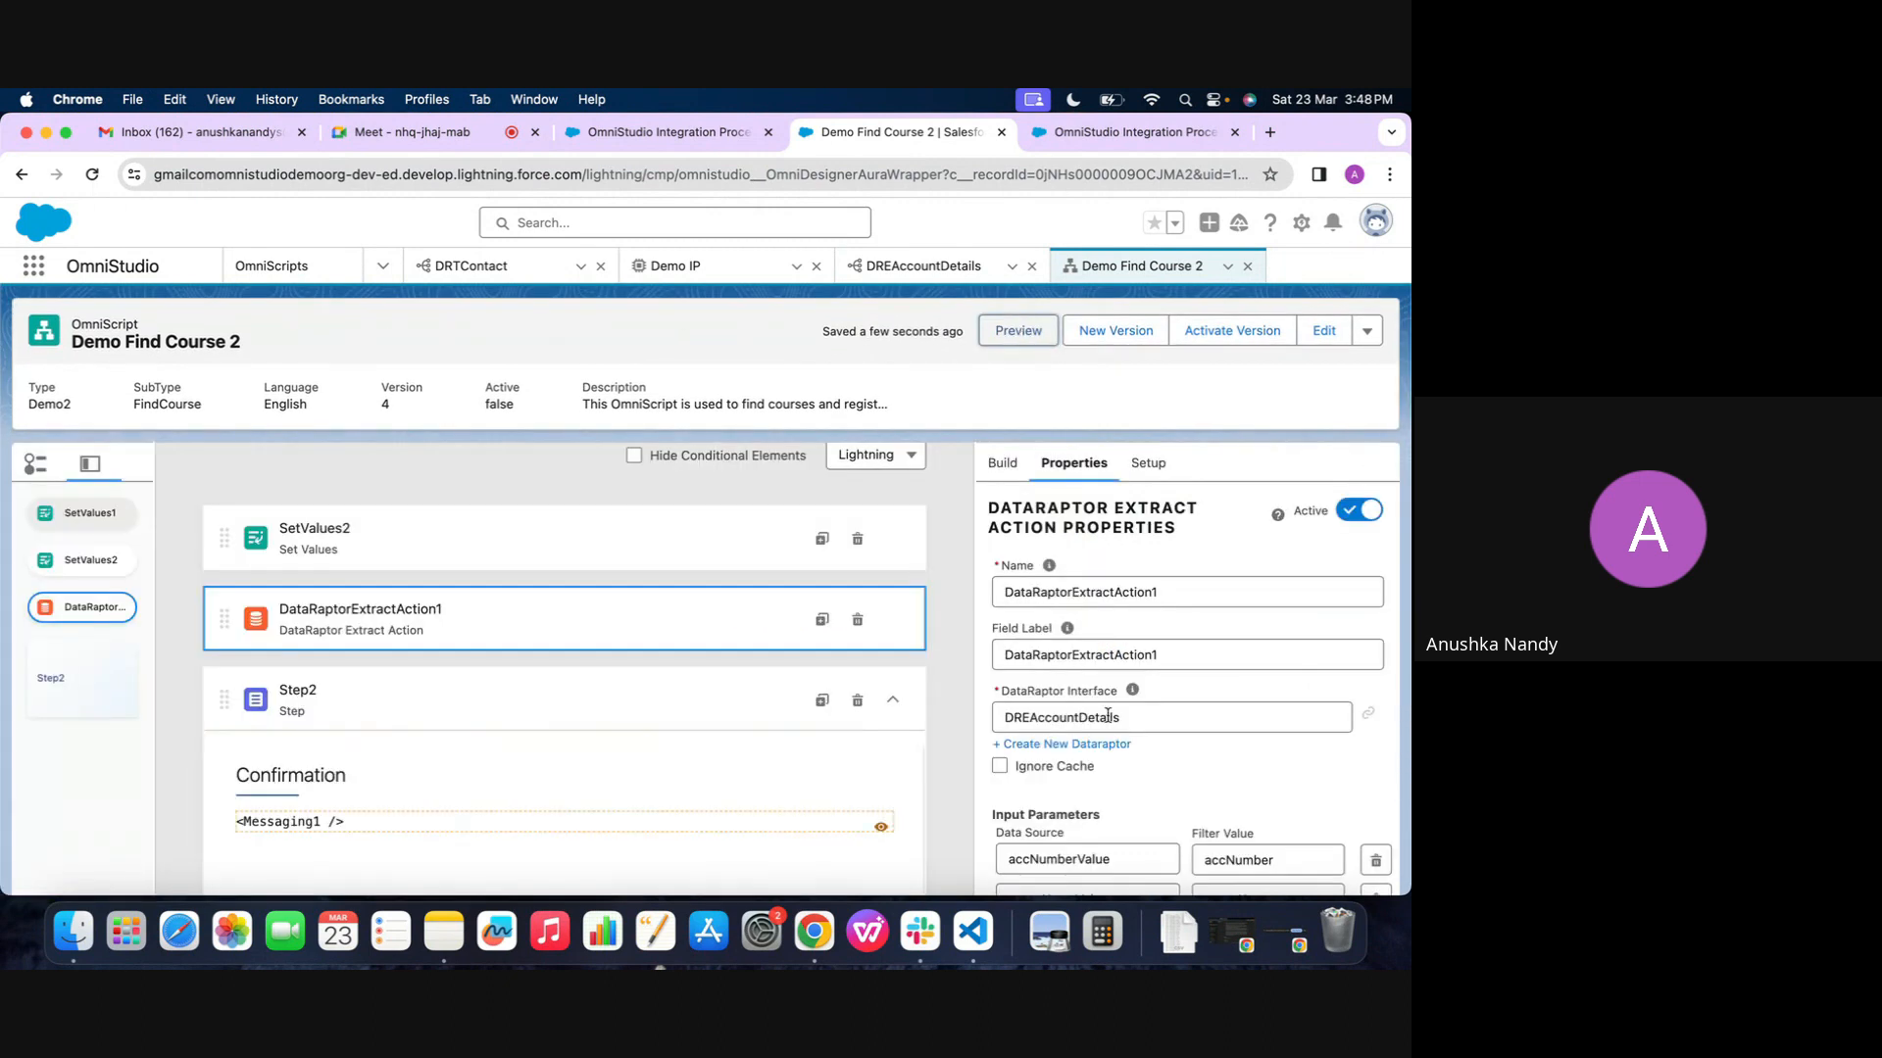
pyautogui.scroll(-3, 1082, 656)
pyautogui.click(1078, 578)
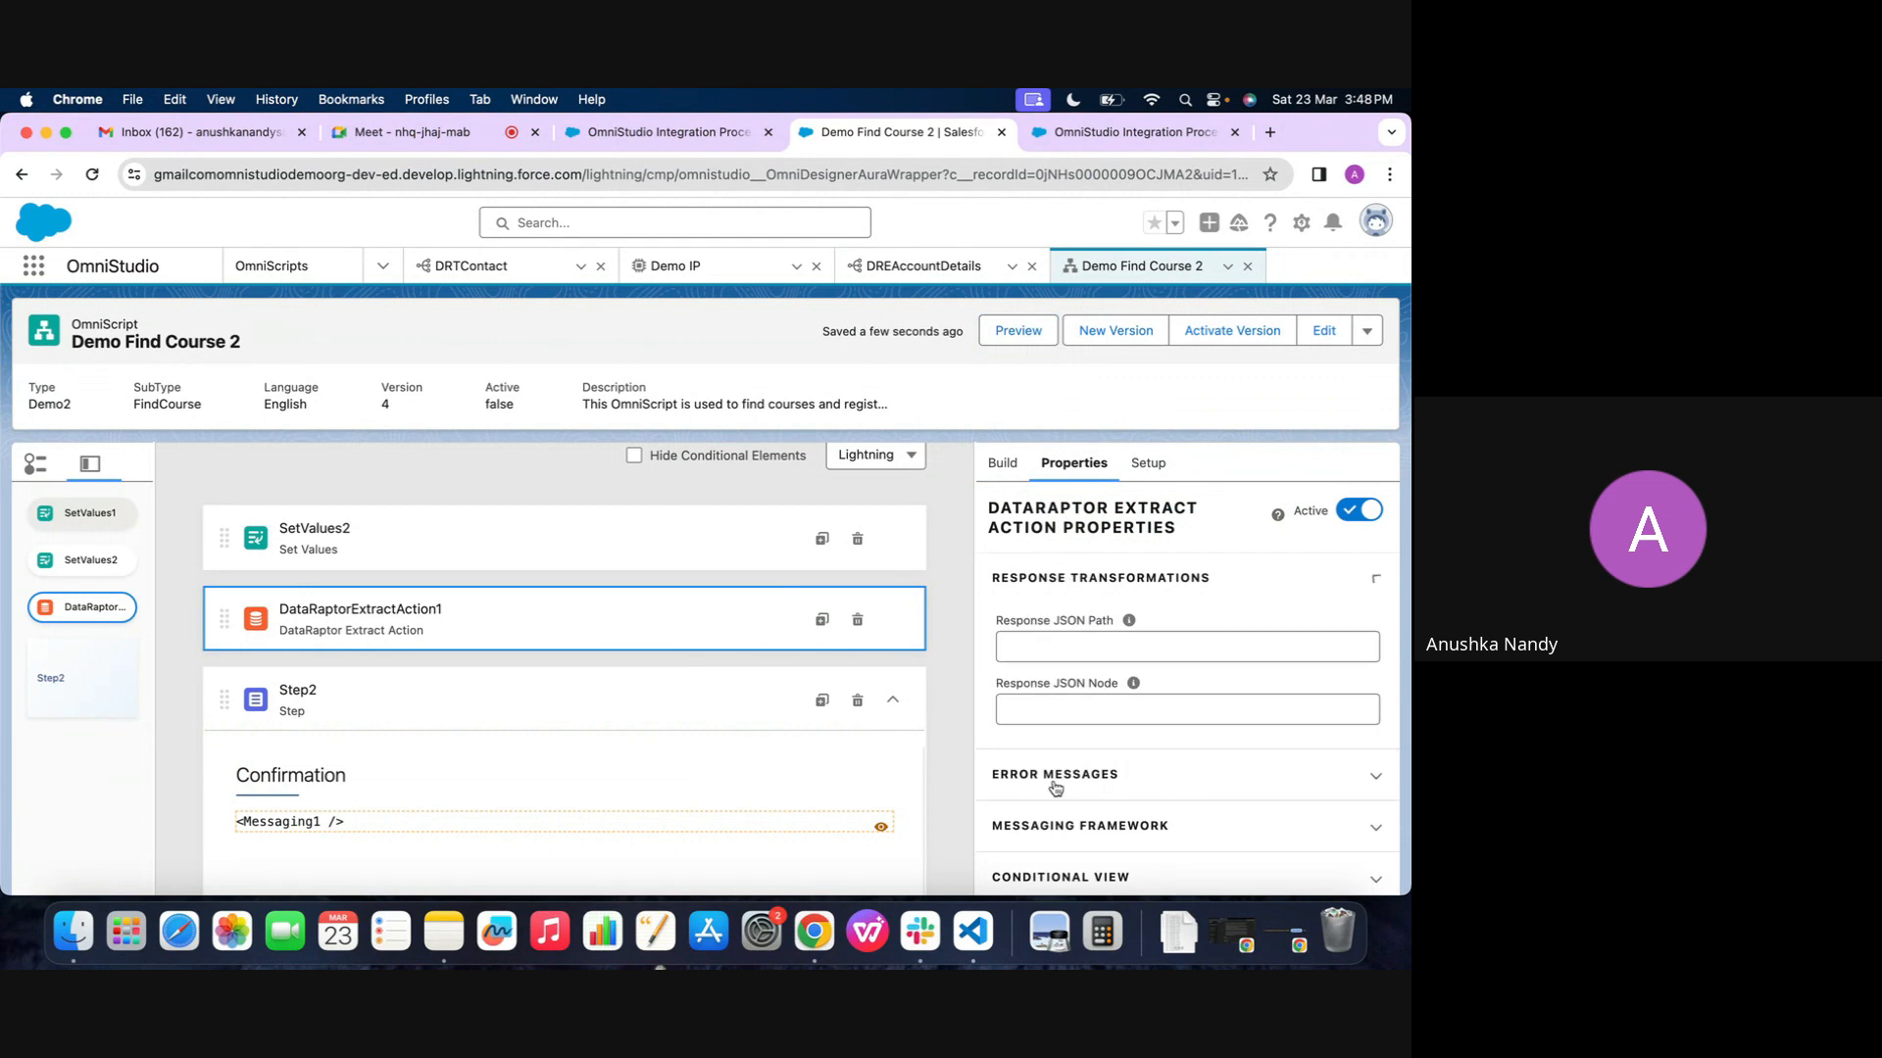
pyautogui.scroll(-1, 1056, 745)
pyautogui.scroll(2, 1065, 621)
pyautogui.scroll(1, 1064, 621)
pyautogui.click(1048, 742)
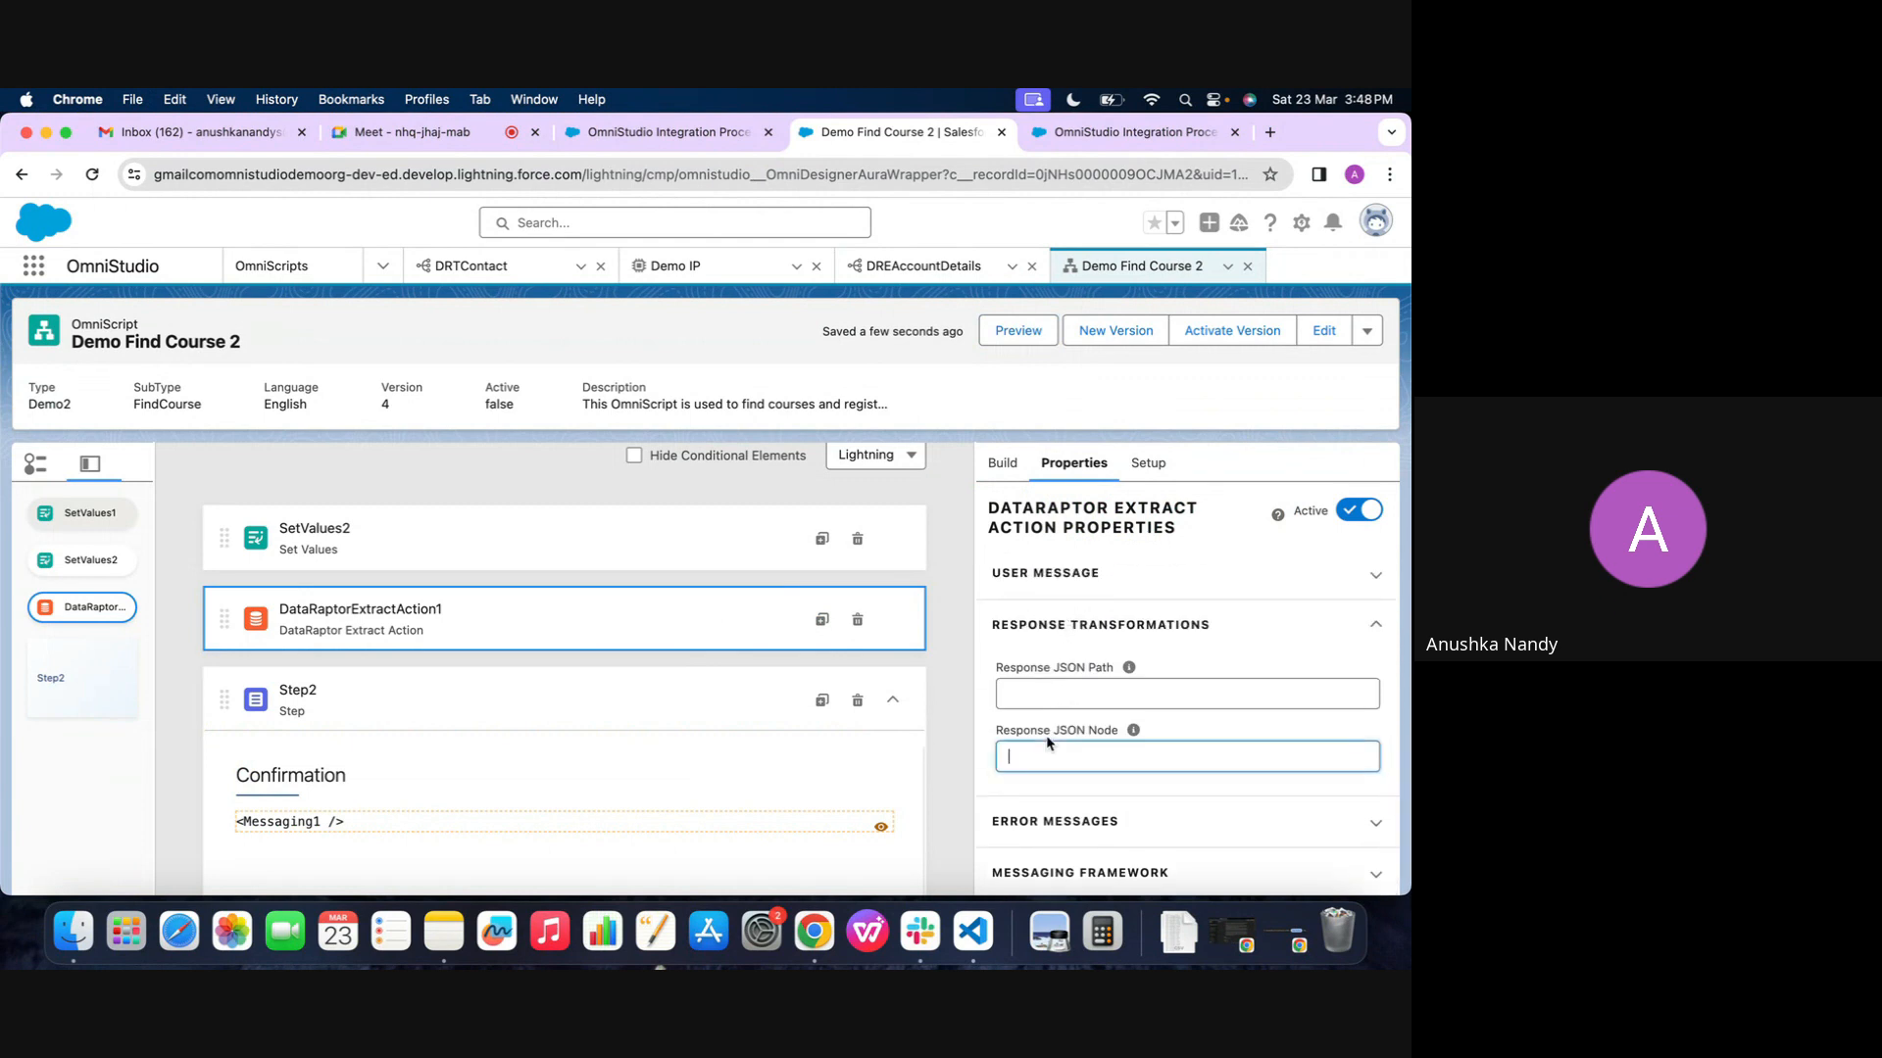
pyautogui.write('DataRaptorResponse')
# Rerun the OmniScript preview and examine the DataRaptorResponse node in the data JSON
pyautogui.click(1016, 331)
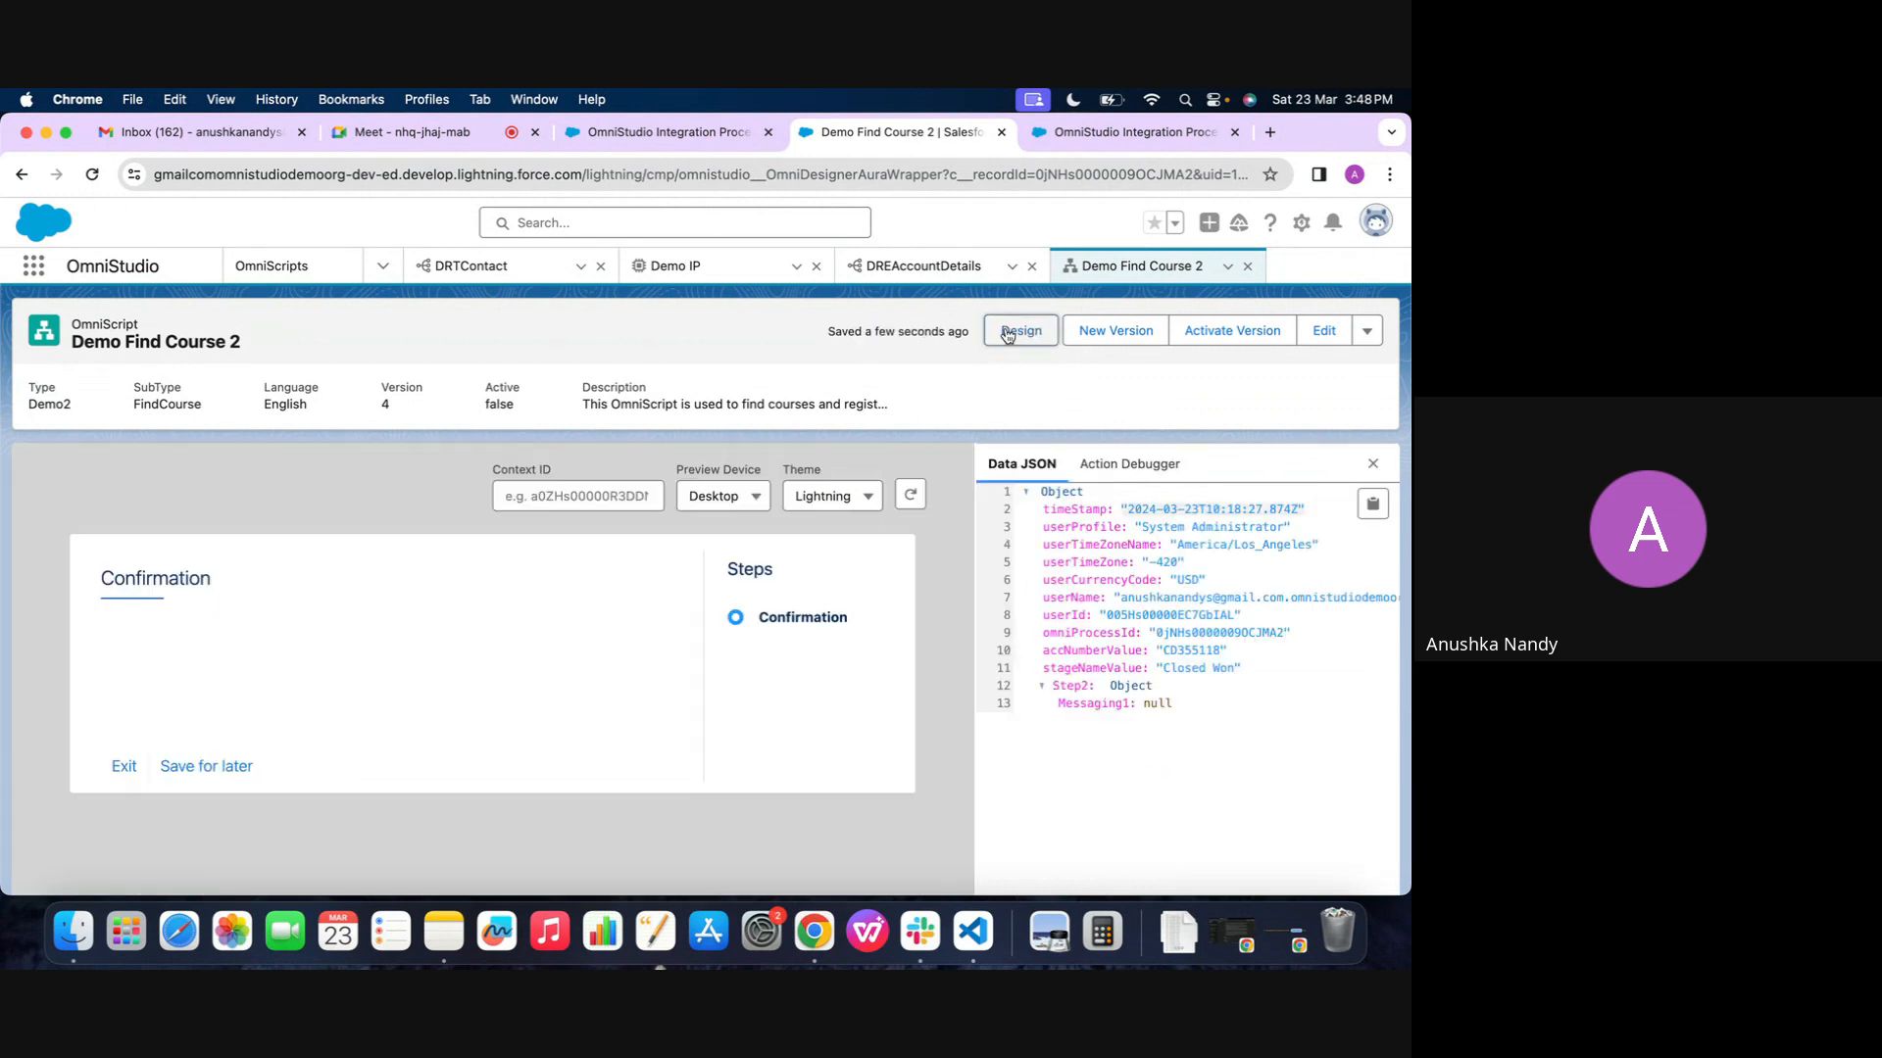
pyautogui.click(912, 496)
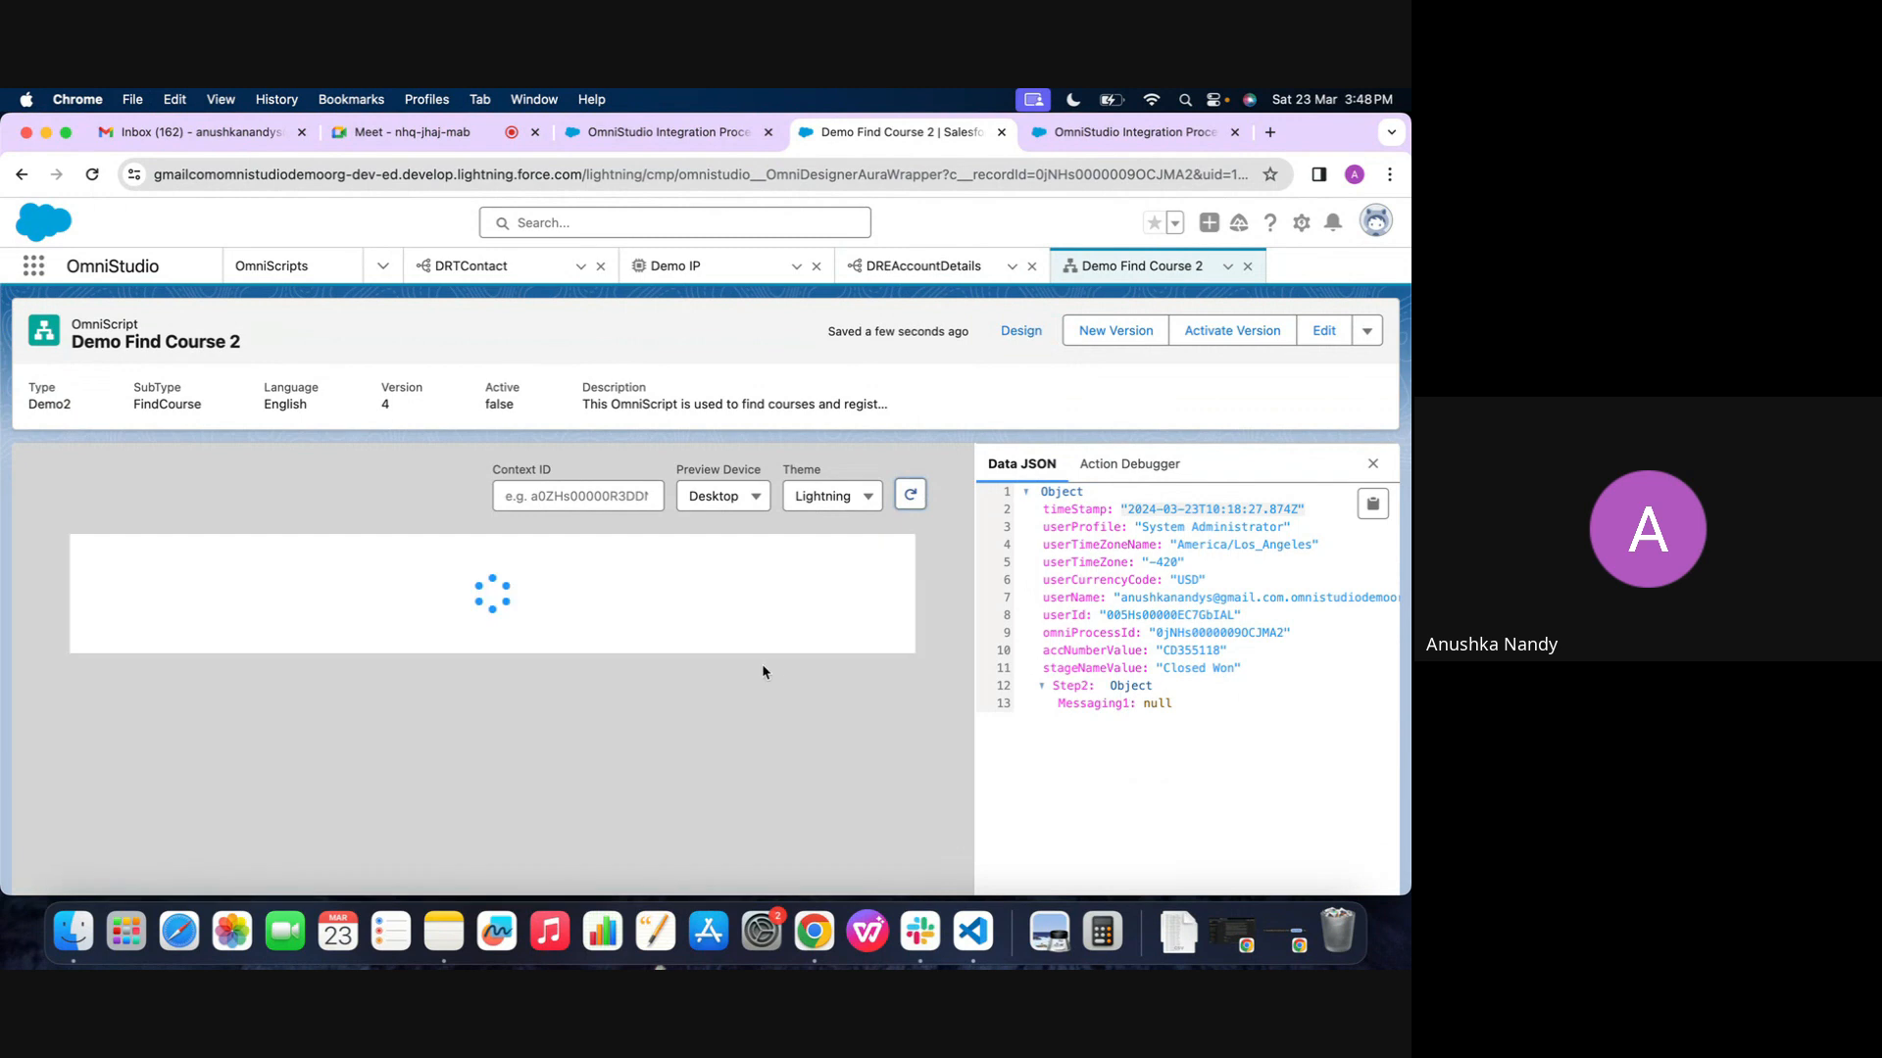
pyautogui.scroll(-1, 1121, 771)
pyautogui.scroll(-2, 739, 745)
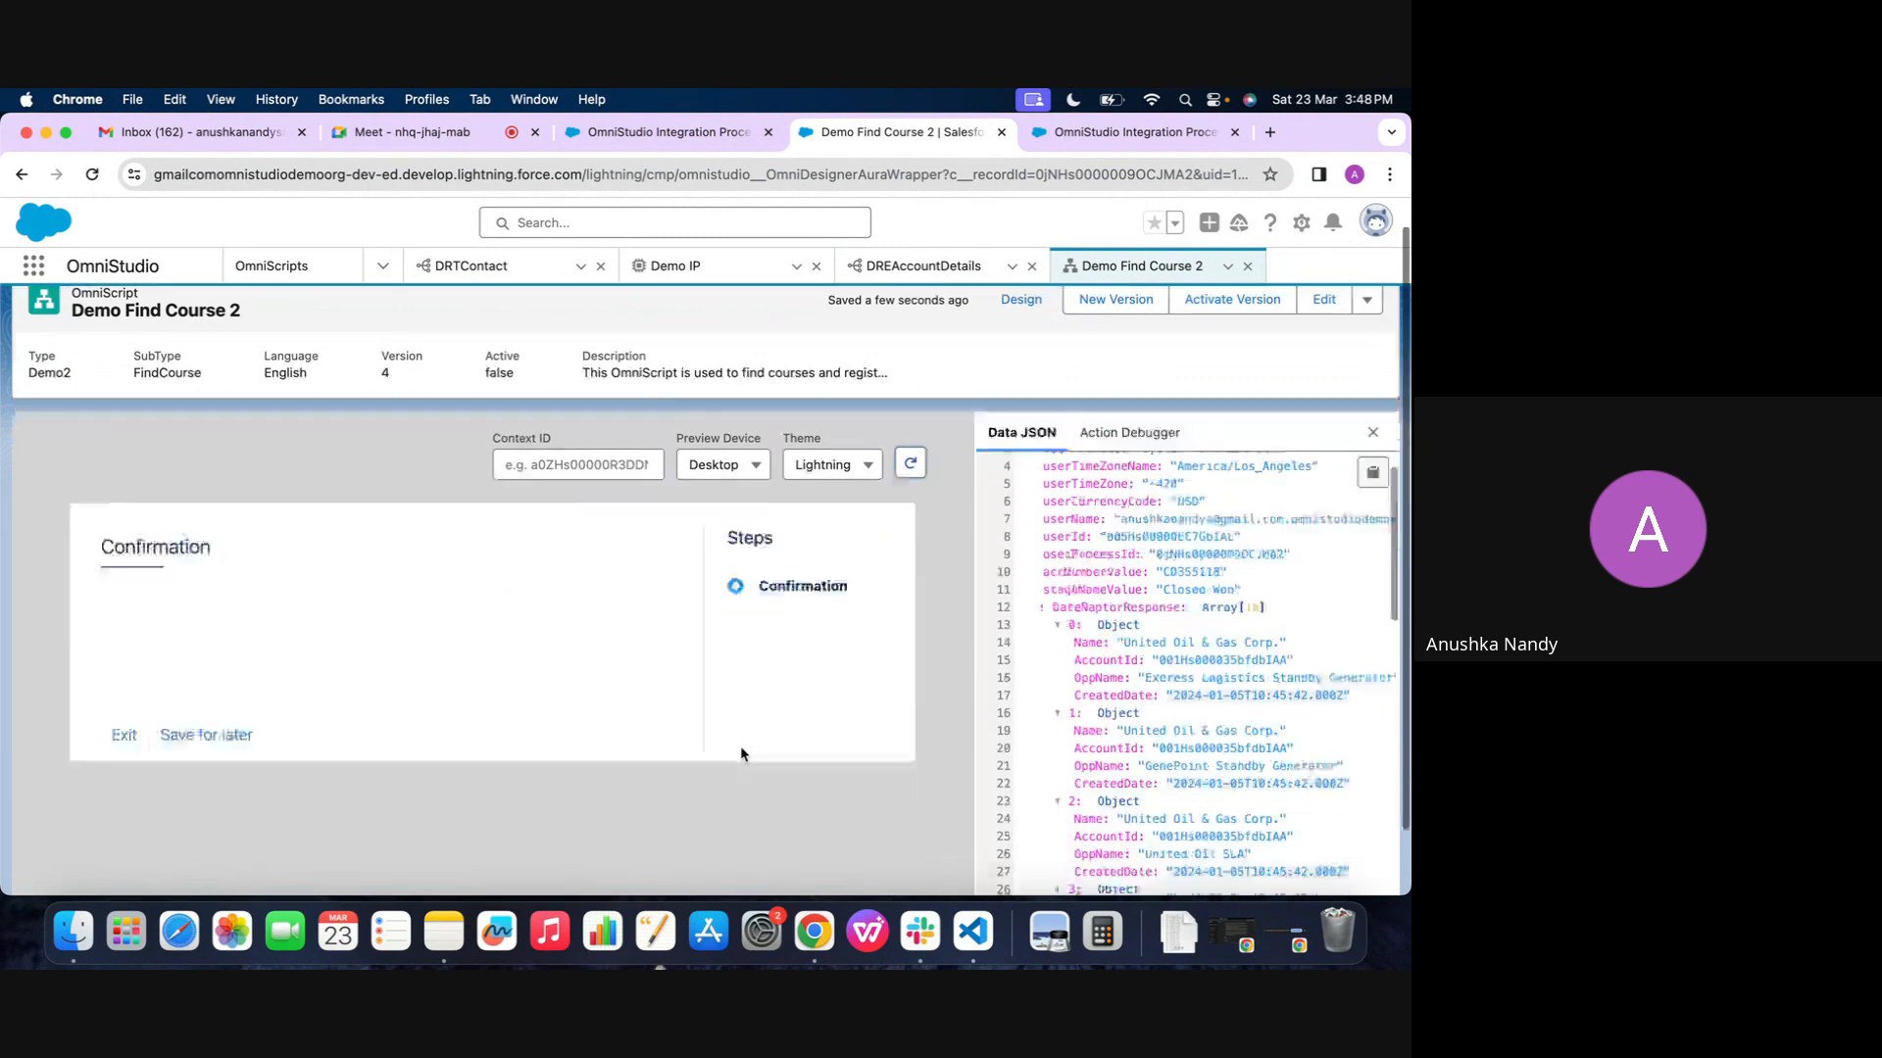
# Examine the returned records in the preview's data JSON again, rerunning the preview once, and return to the OmniScript's design view
pyautogui.scroll(-2, 1105, 613)
pyautogui.scroll(3, 1105, 612)
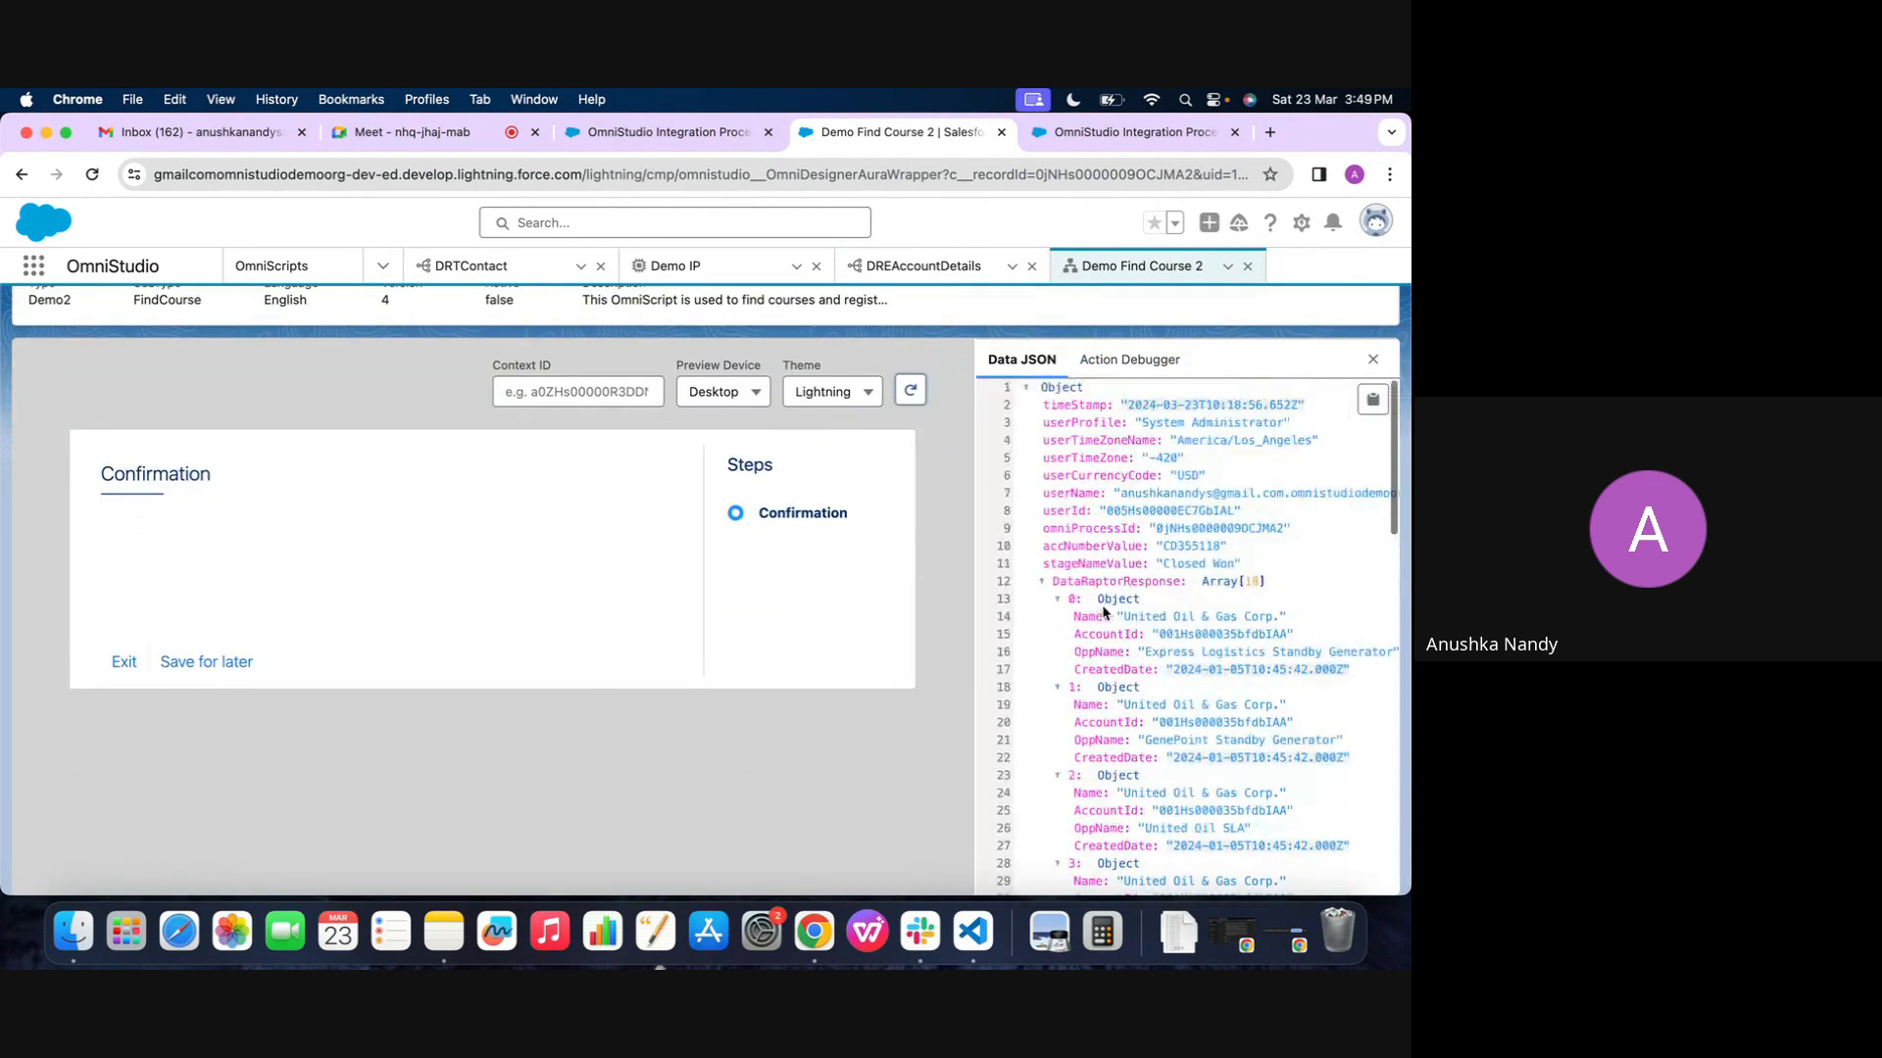
pyautogui.scroll(2, 1062, 340)
pyautogui.click(1018, 330)
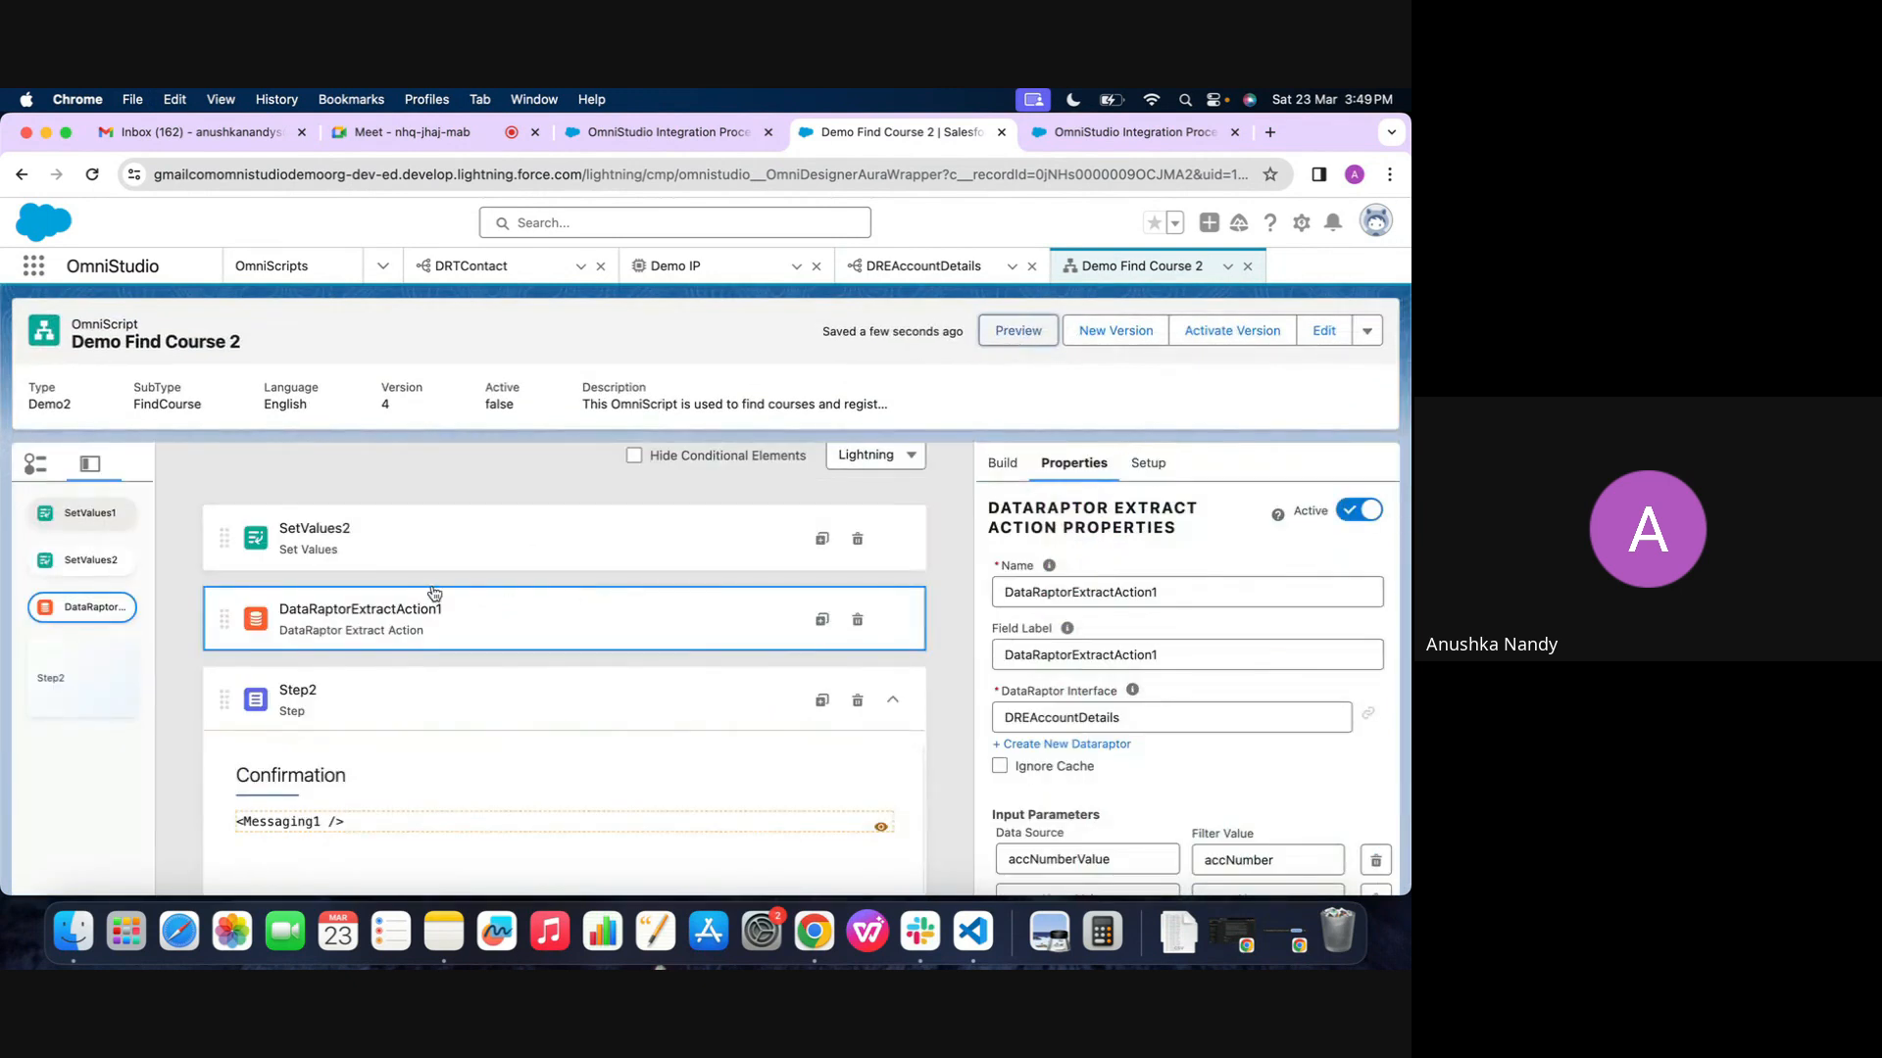
pyautogui.click(1004, 341)
pyautogui.scroll(-10, 1123, 670)
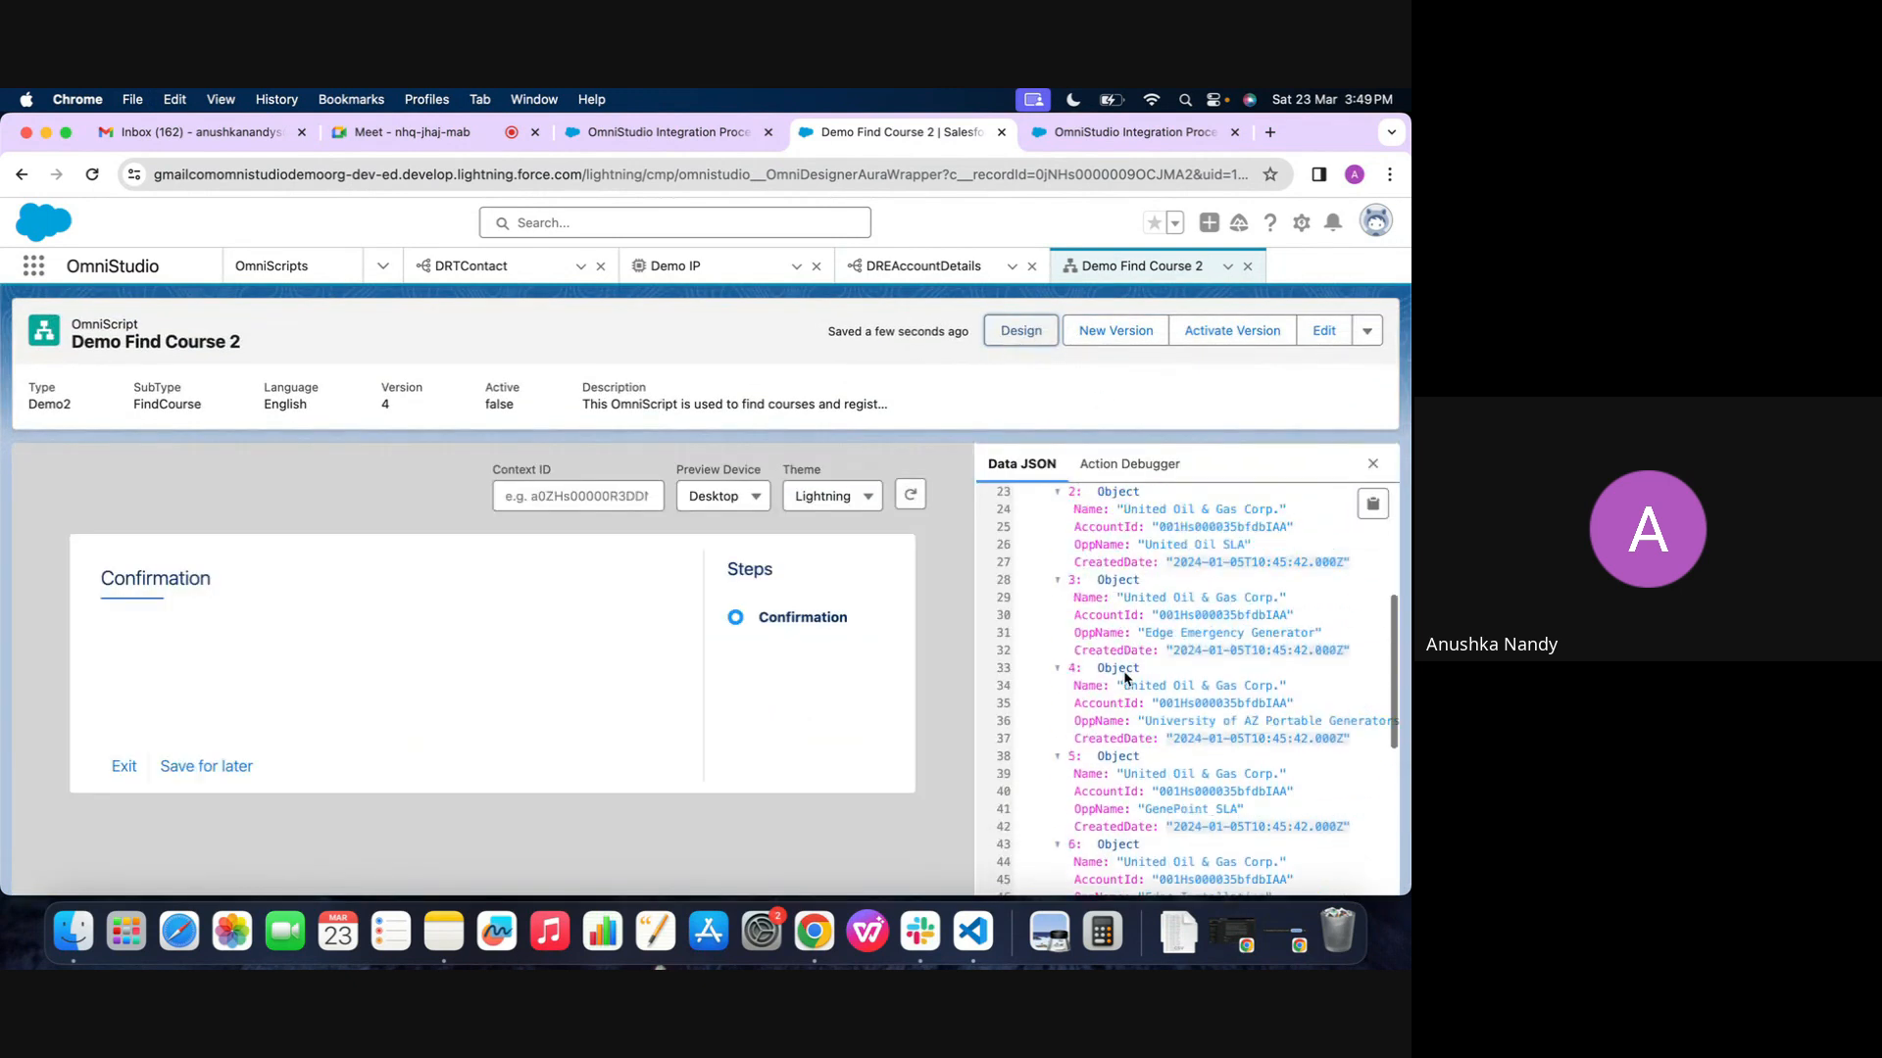
pyautogui.scroll(10, 1105, 751)
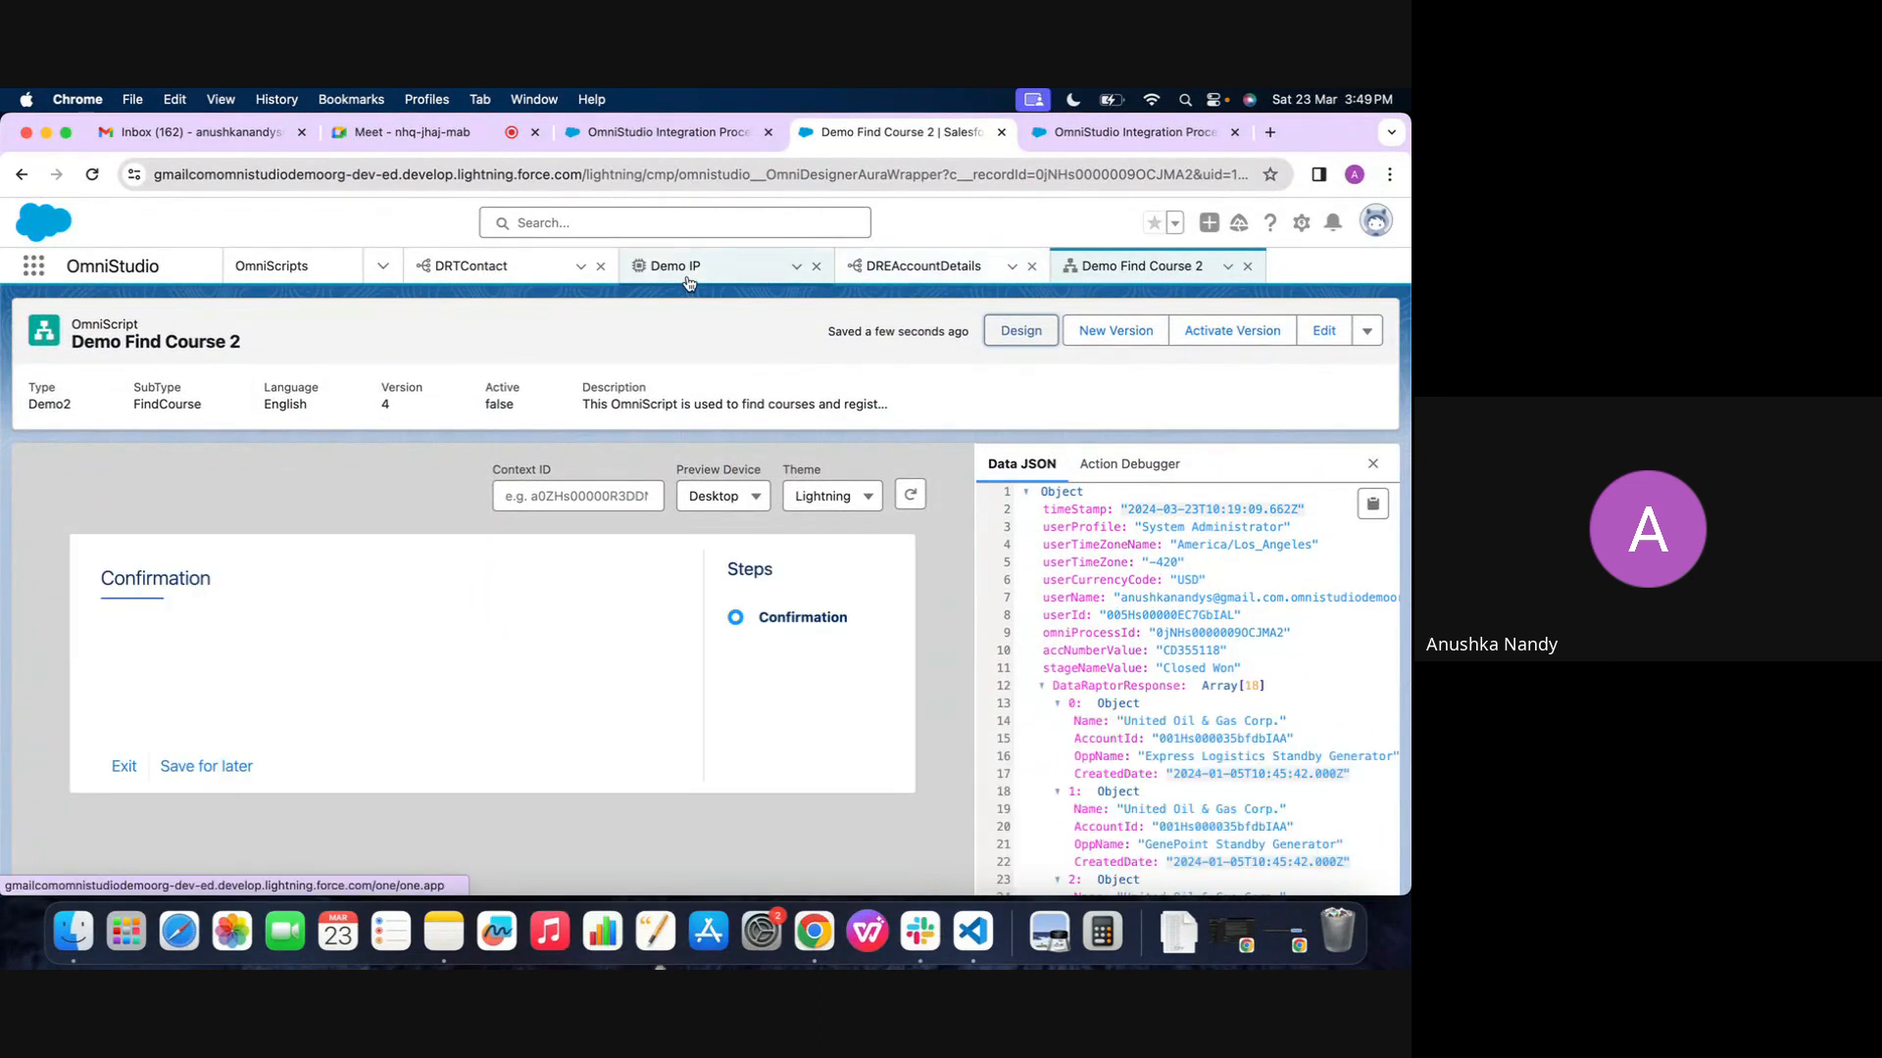
pyautogui.click(1024, 330)
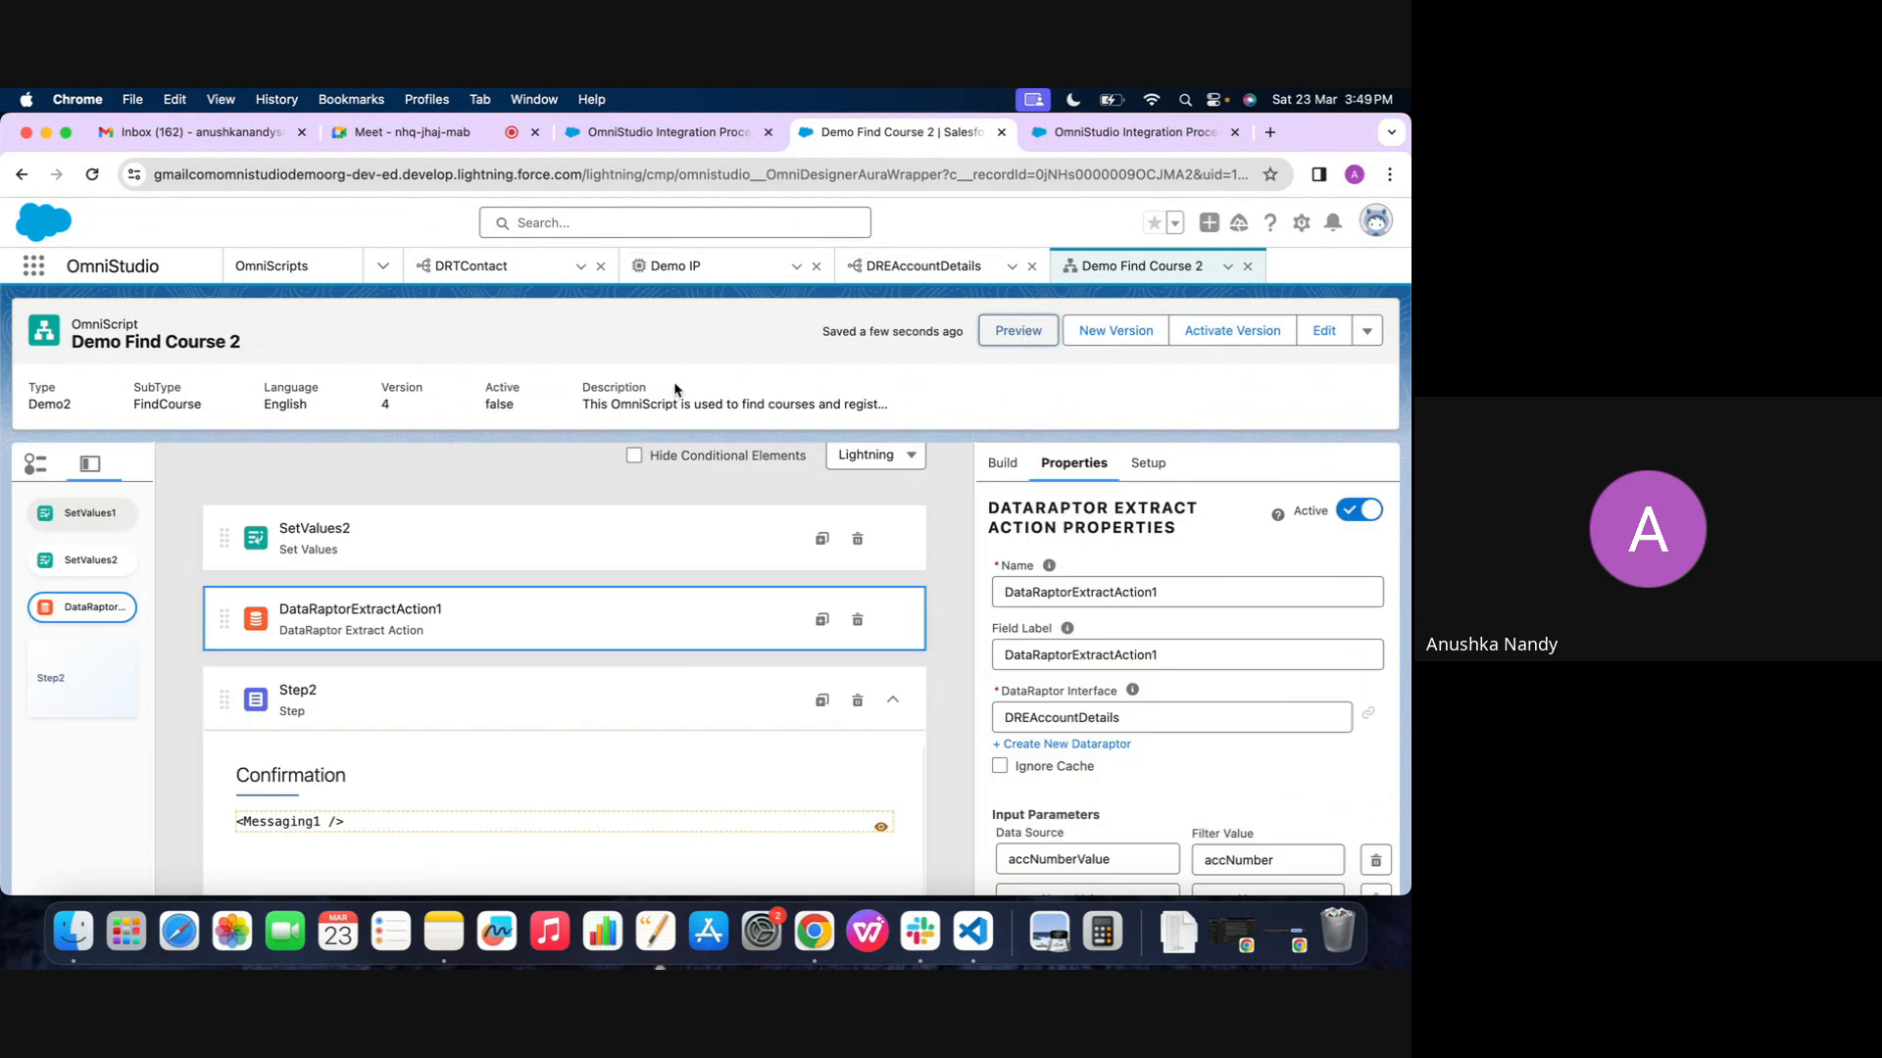
# In Demo IP, set the extract action's DataRaptor Interface to DREAccountDetails and add an empty input parameter row
pyautogui.click(730, 277)
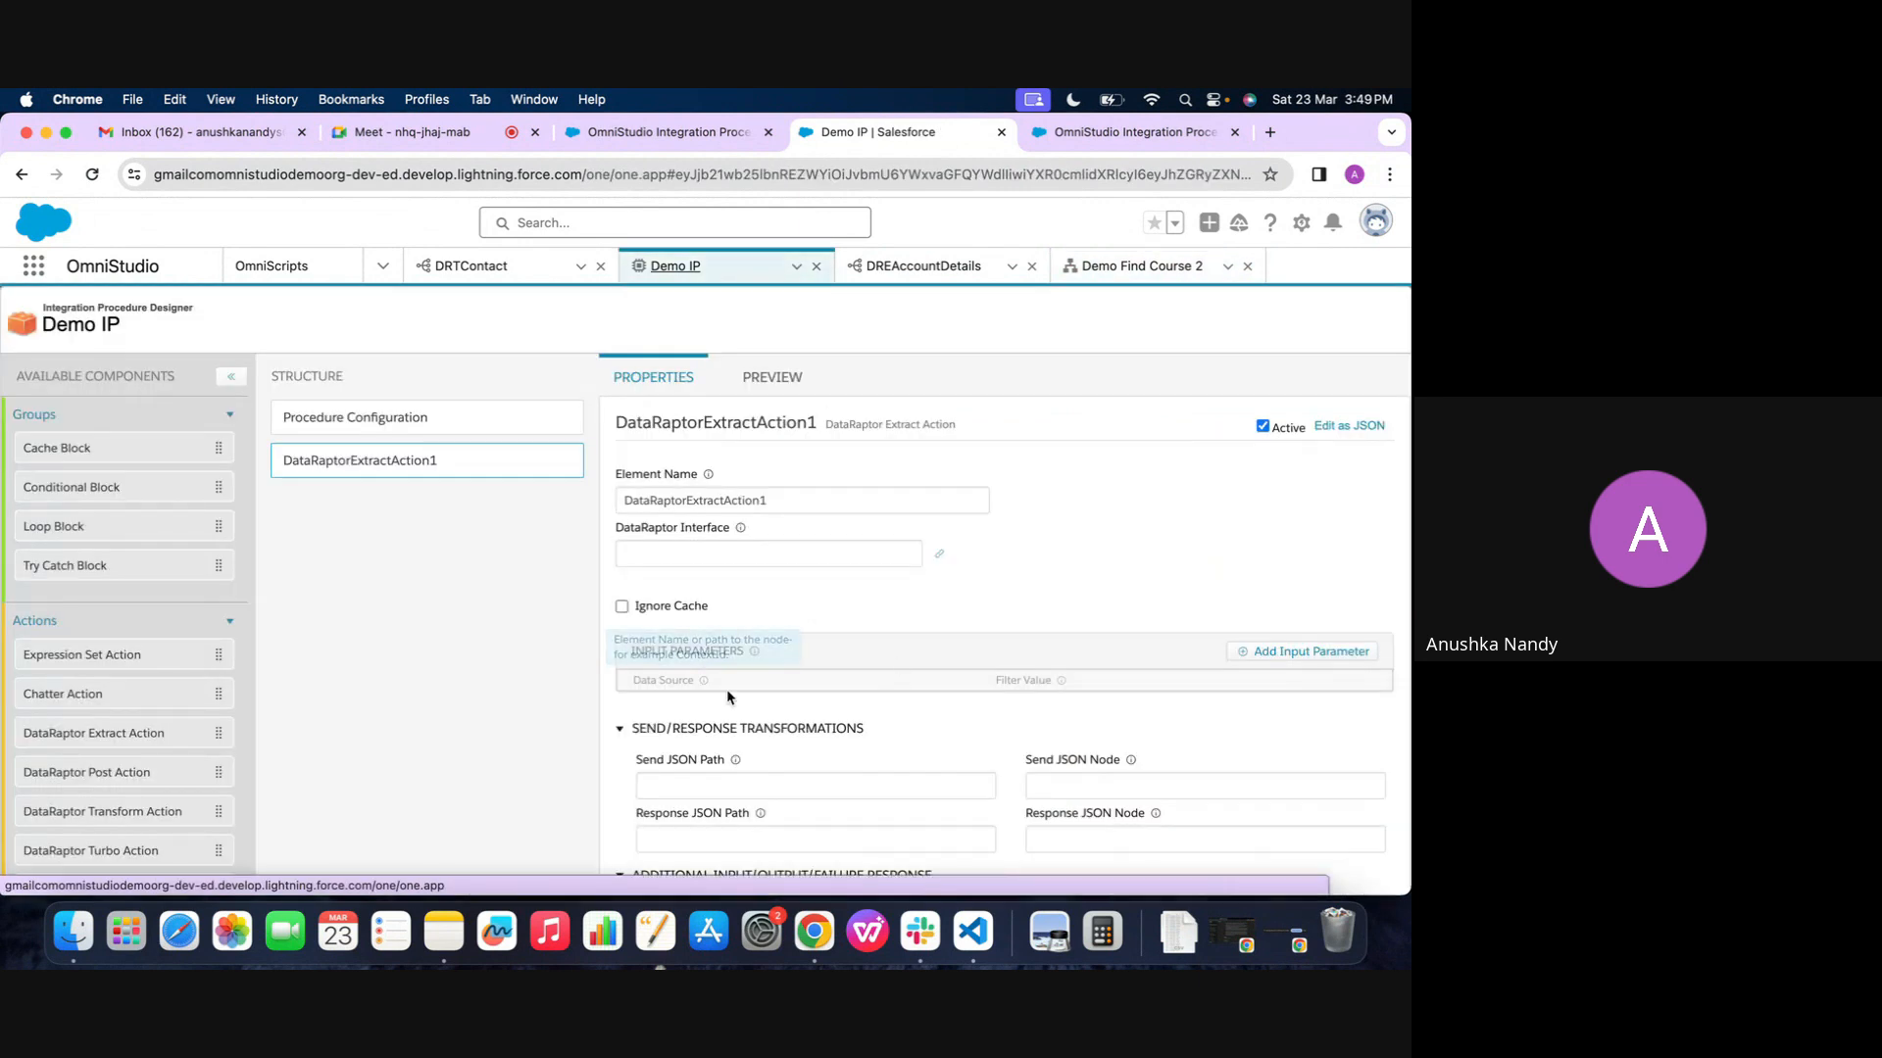
pyautogui.click(701, 556)
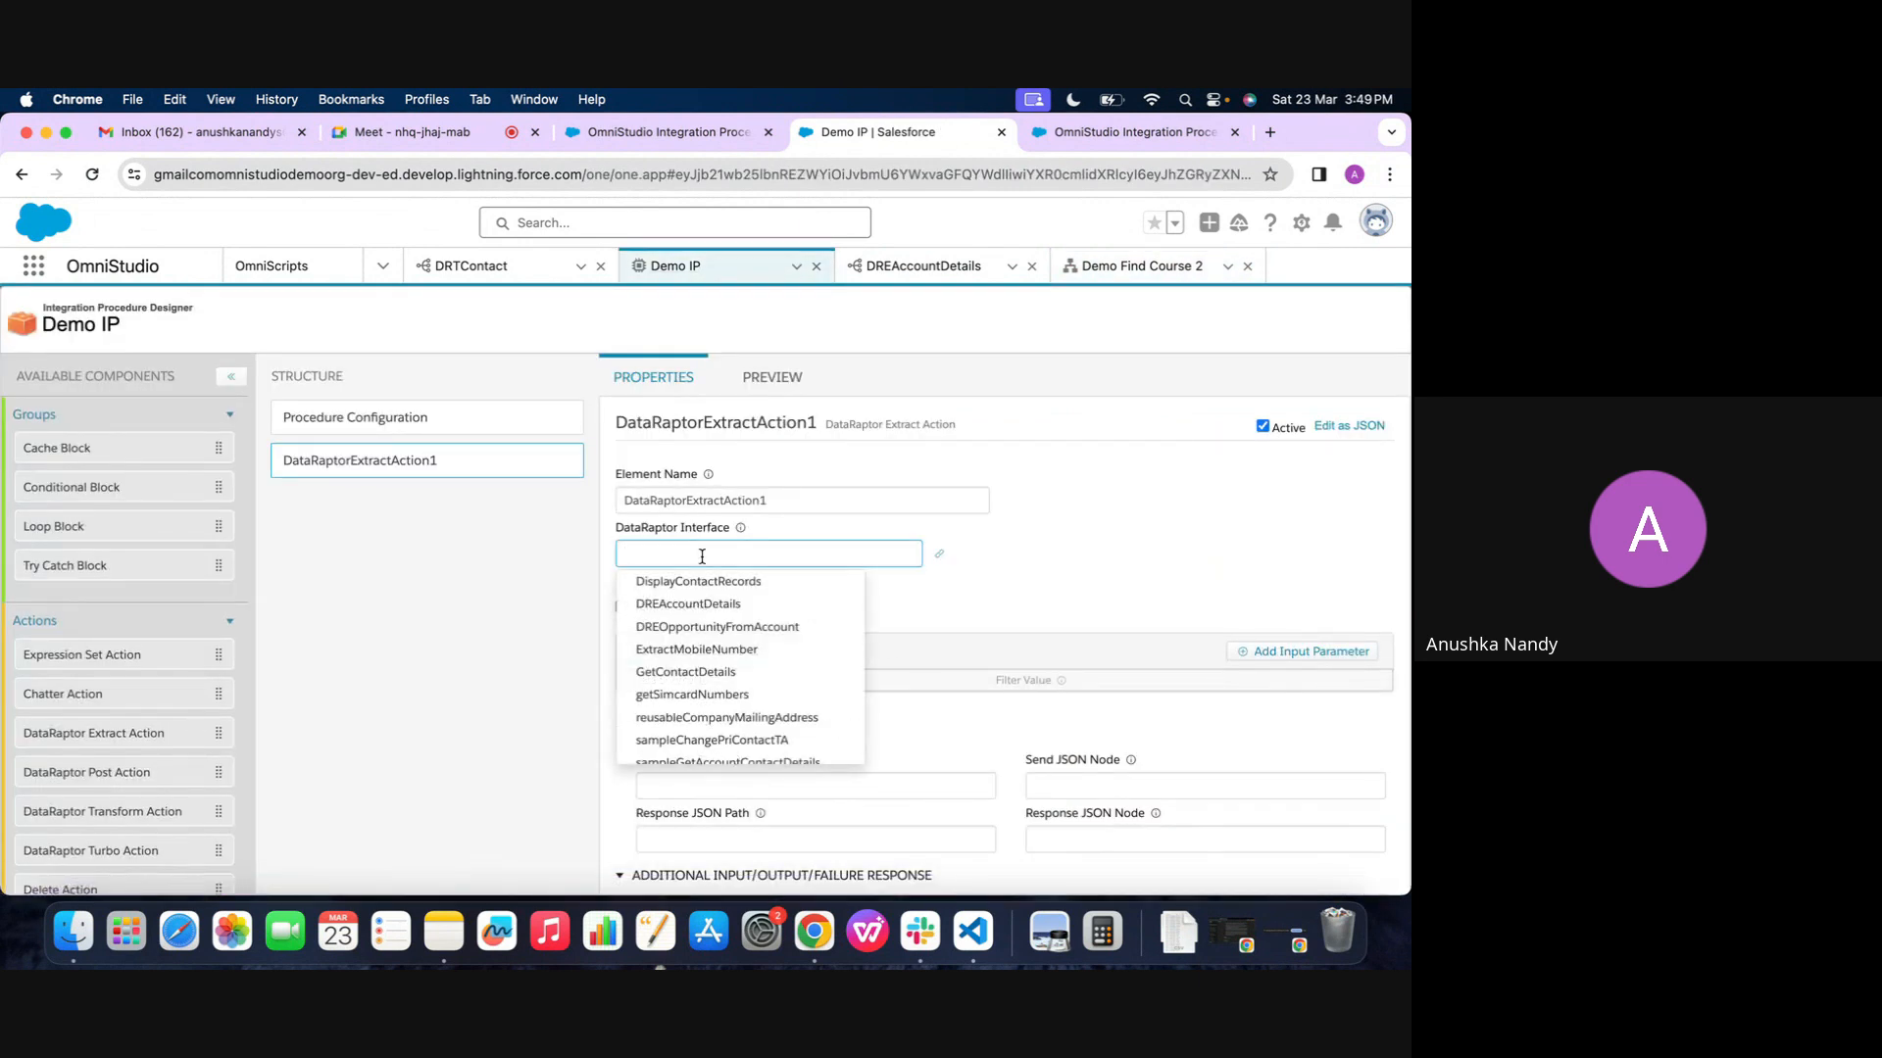
pyautogui.click(688, 604)
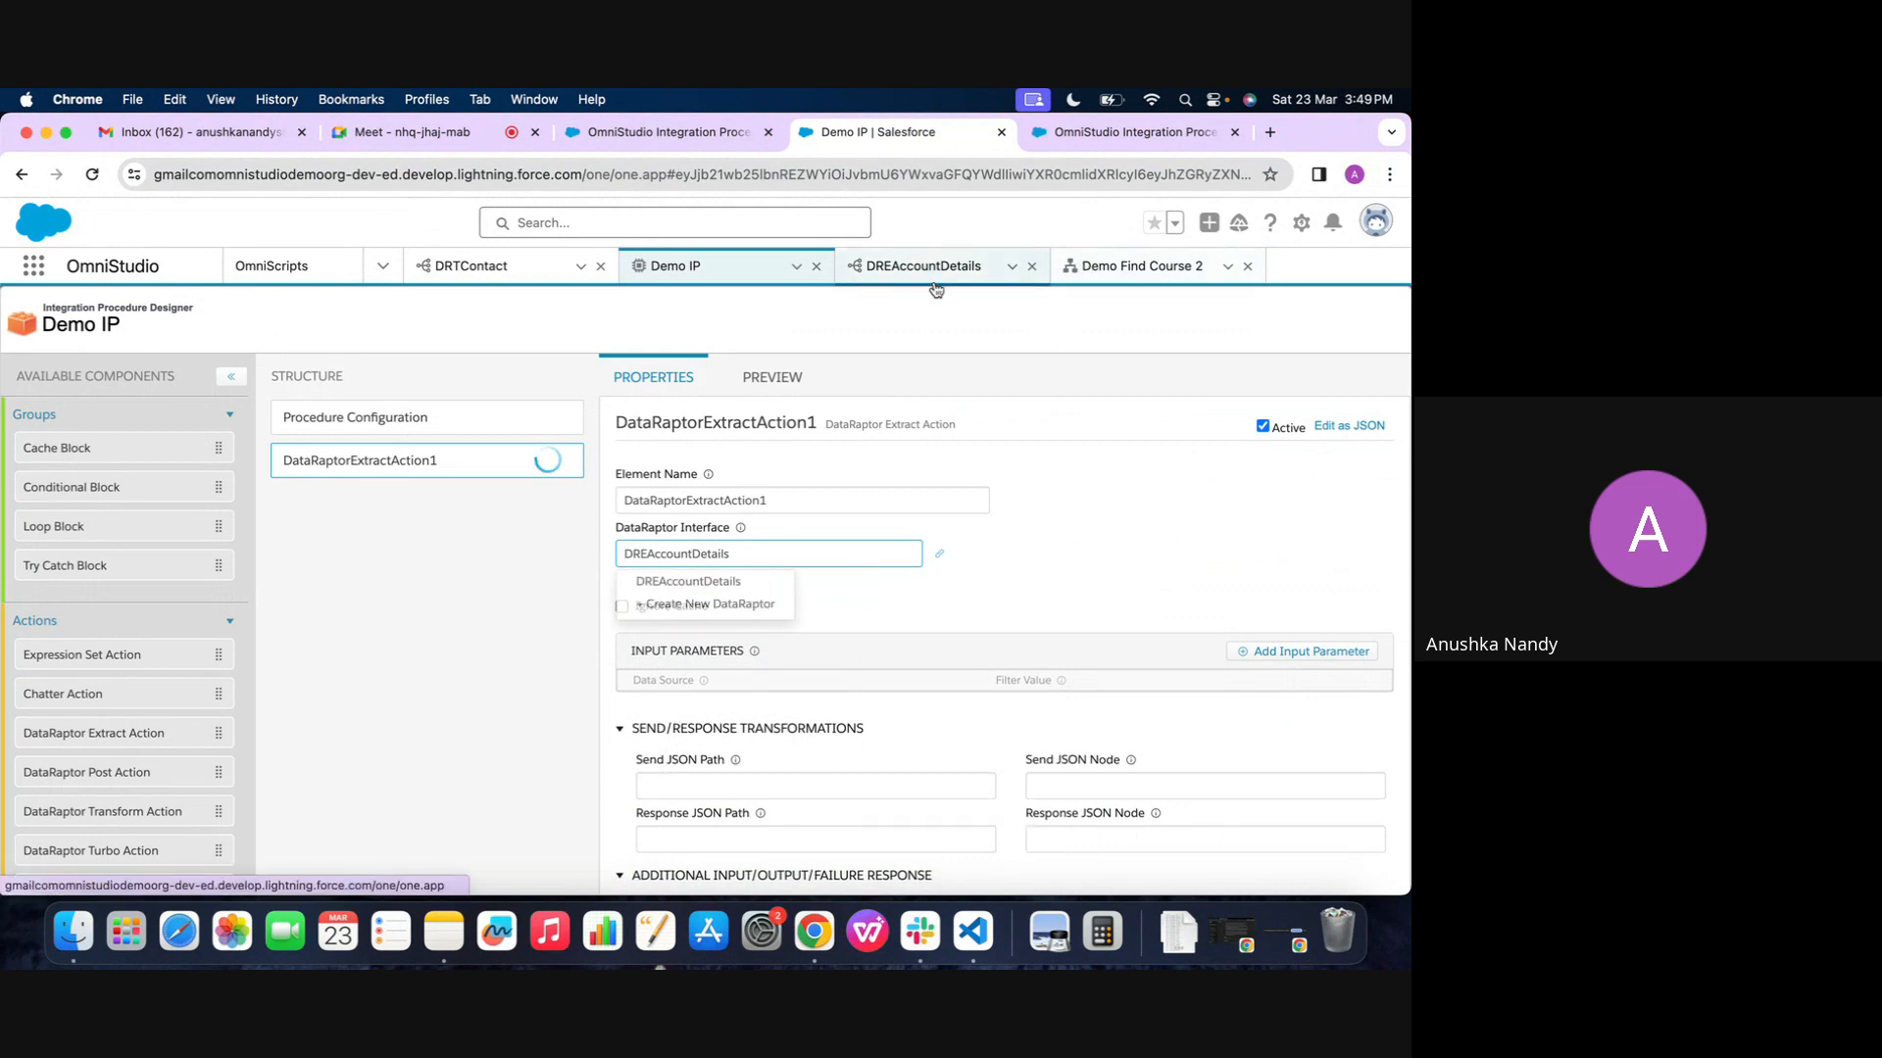
pyautogui.click(903, 589)
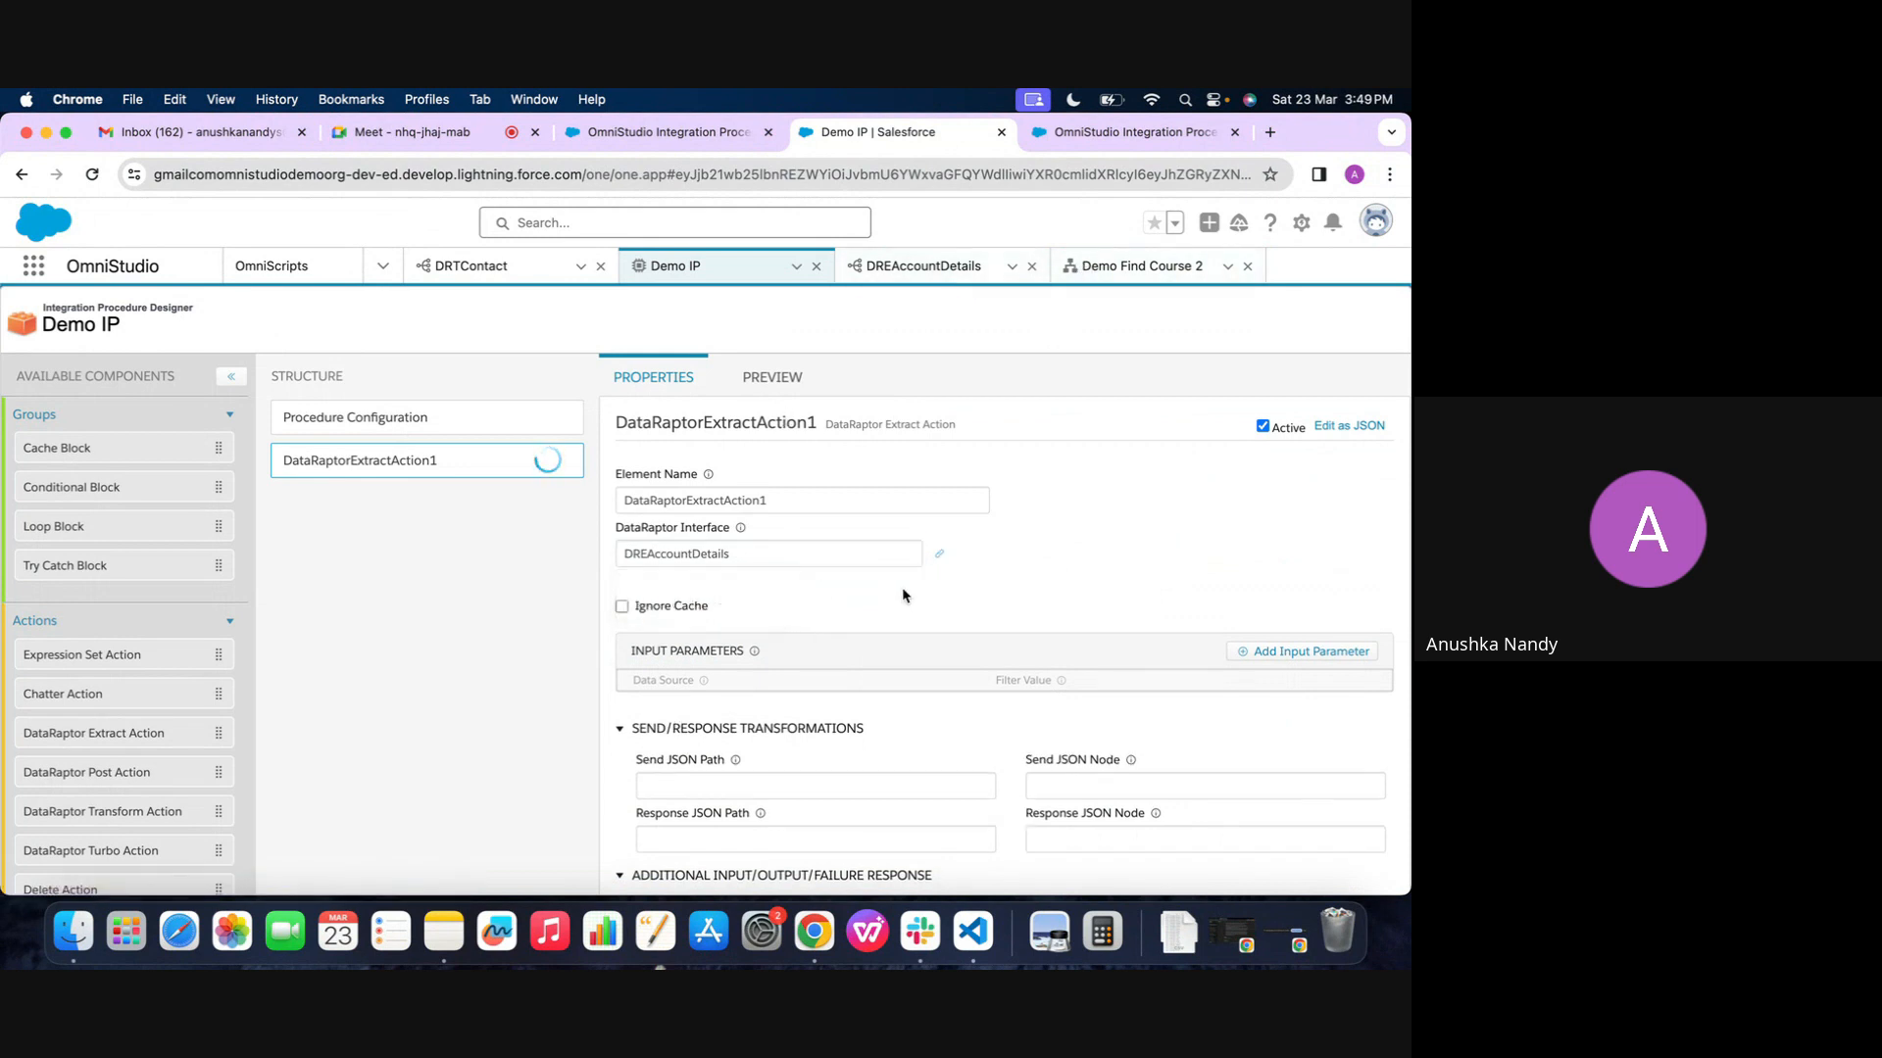
pyautogui.click(1261, 654)
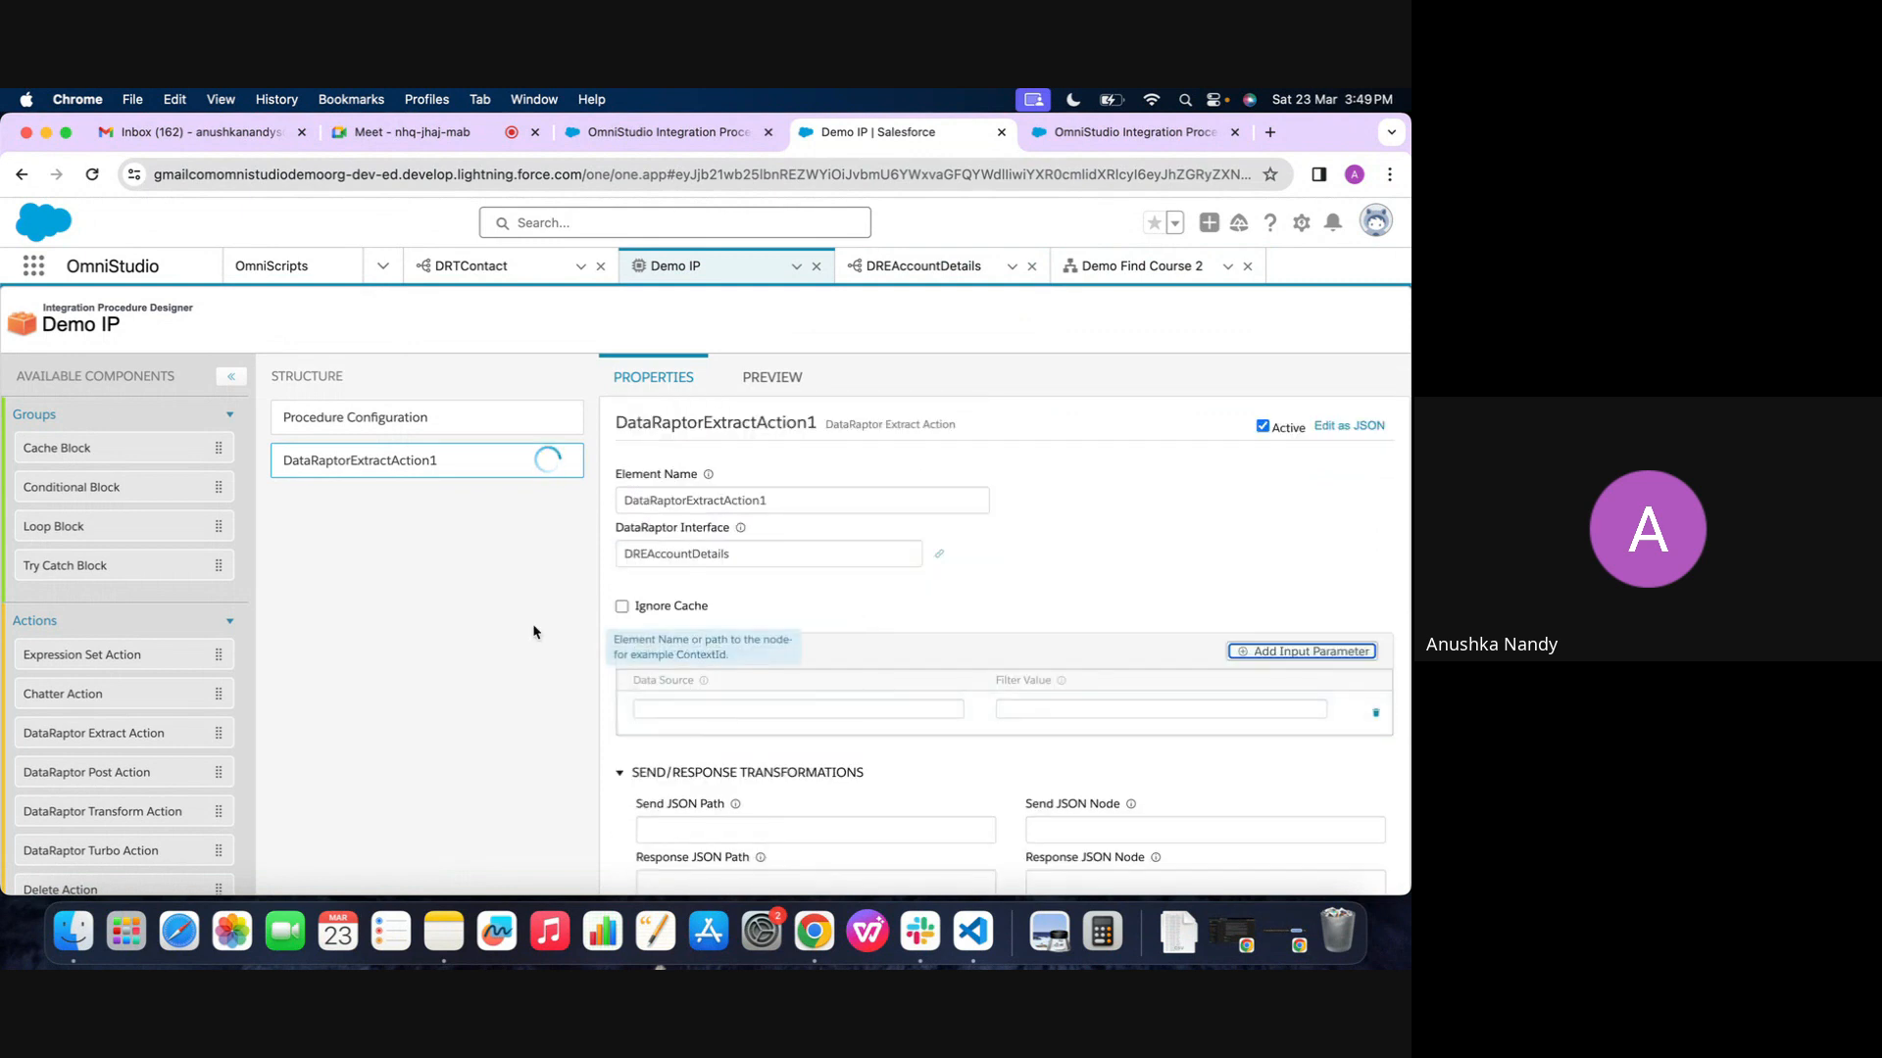
# Add a Set Values element to Demo IP above the DataRaptor extract action
pyautogui.scroll(-4, 108, 627)
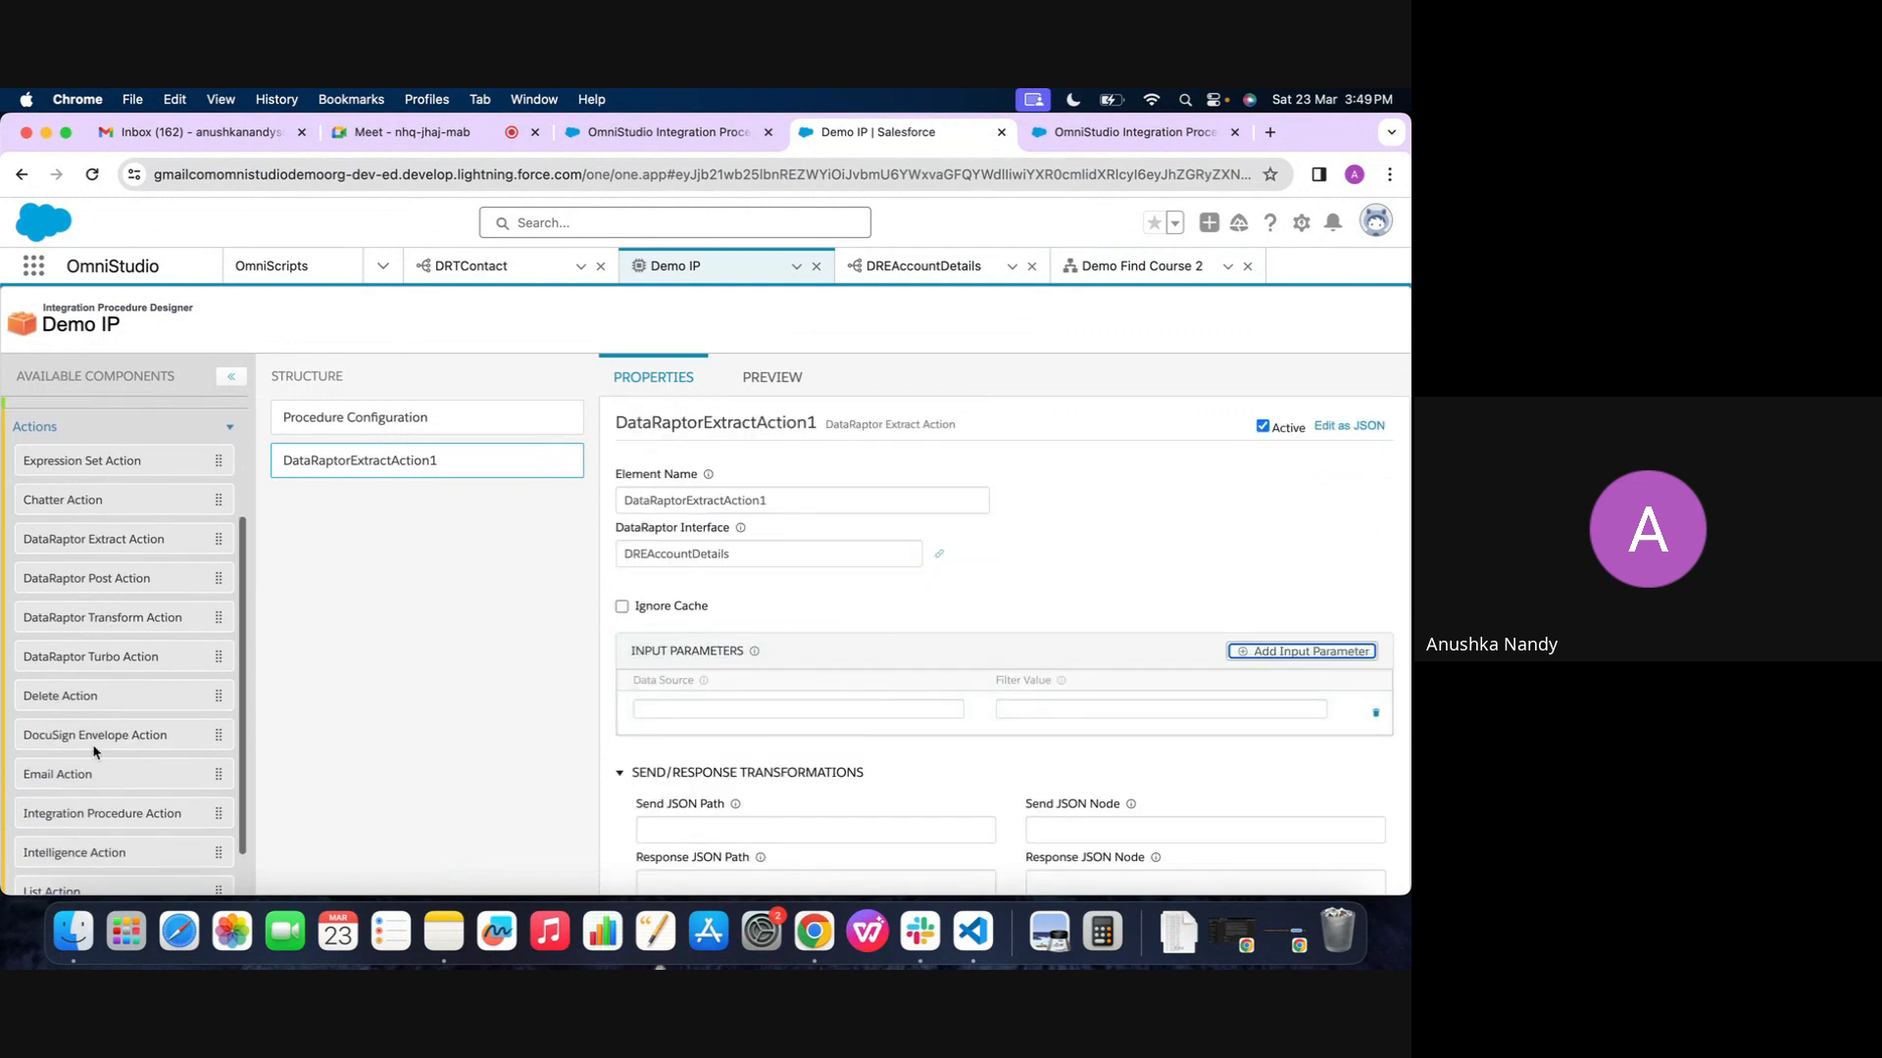
pyautogui.scroll(4, 95, 752)
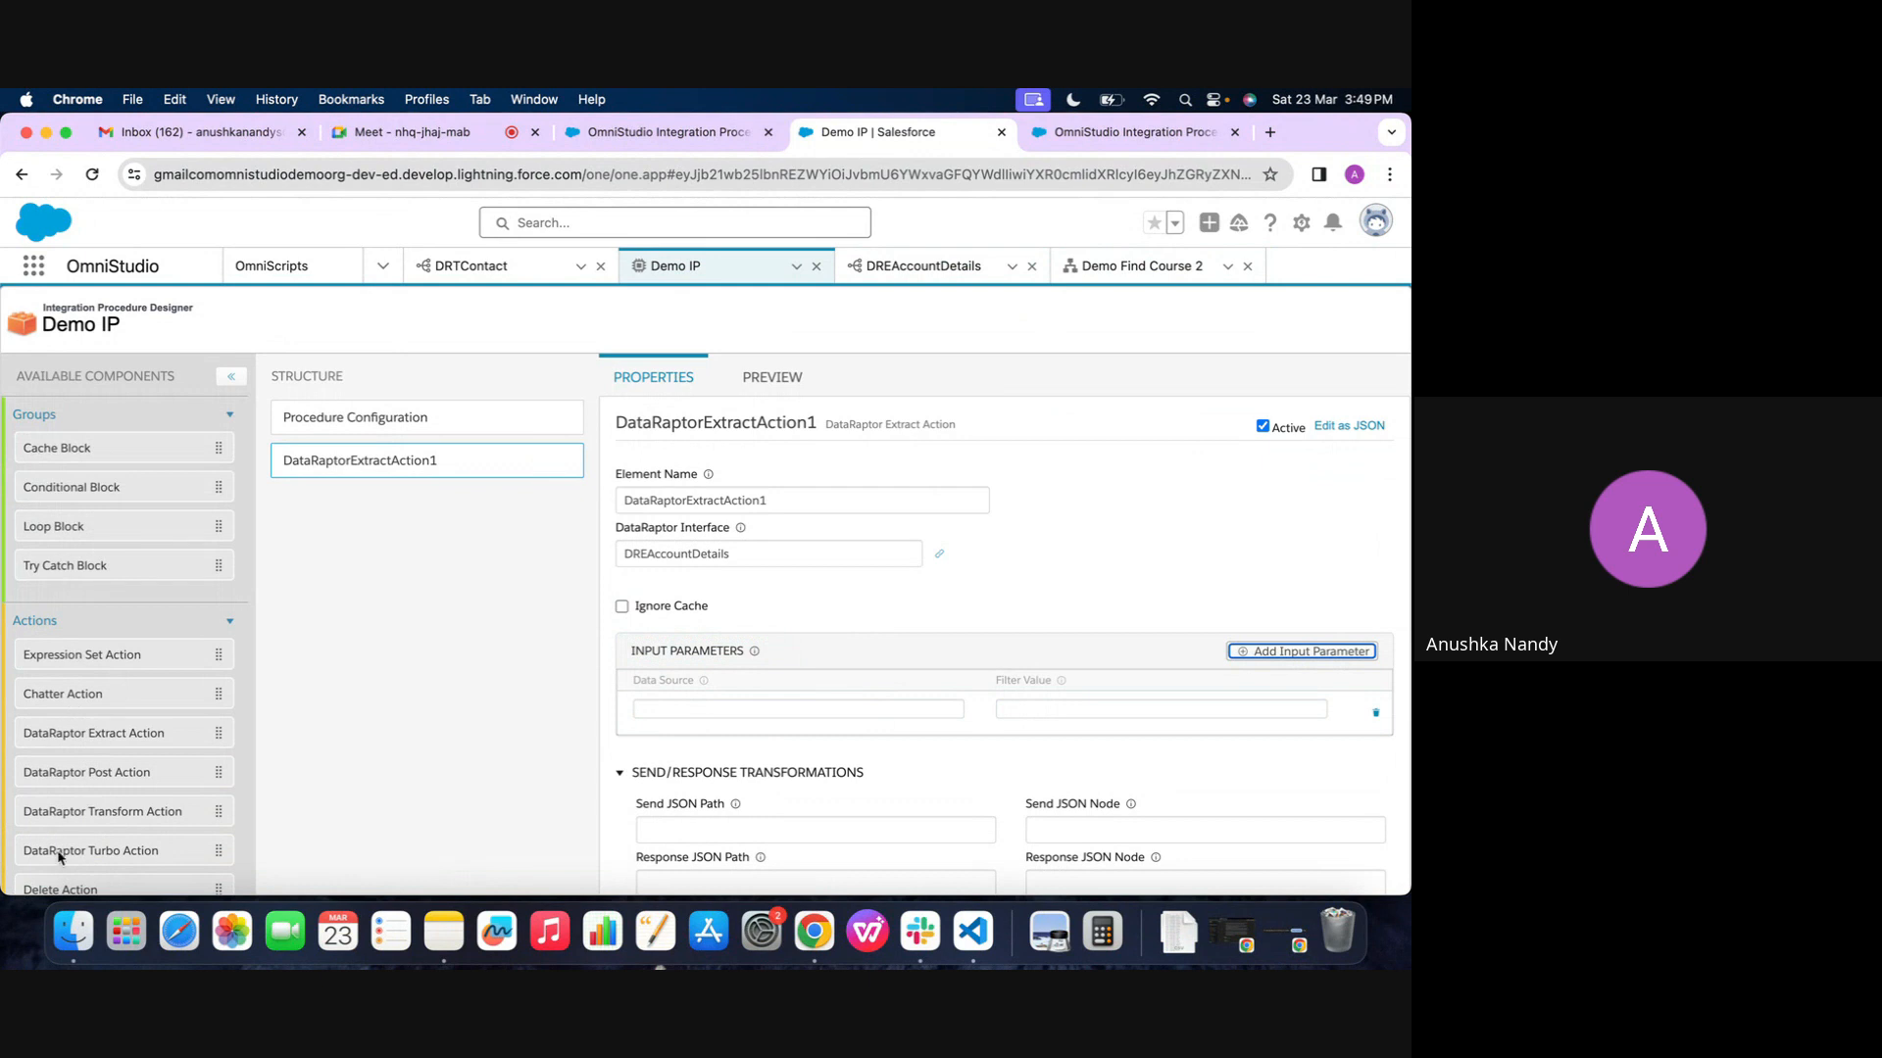
pyautogui.scroll(-6, 59, 858)
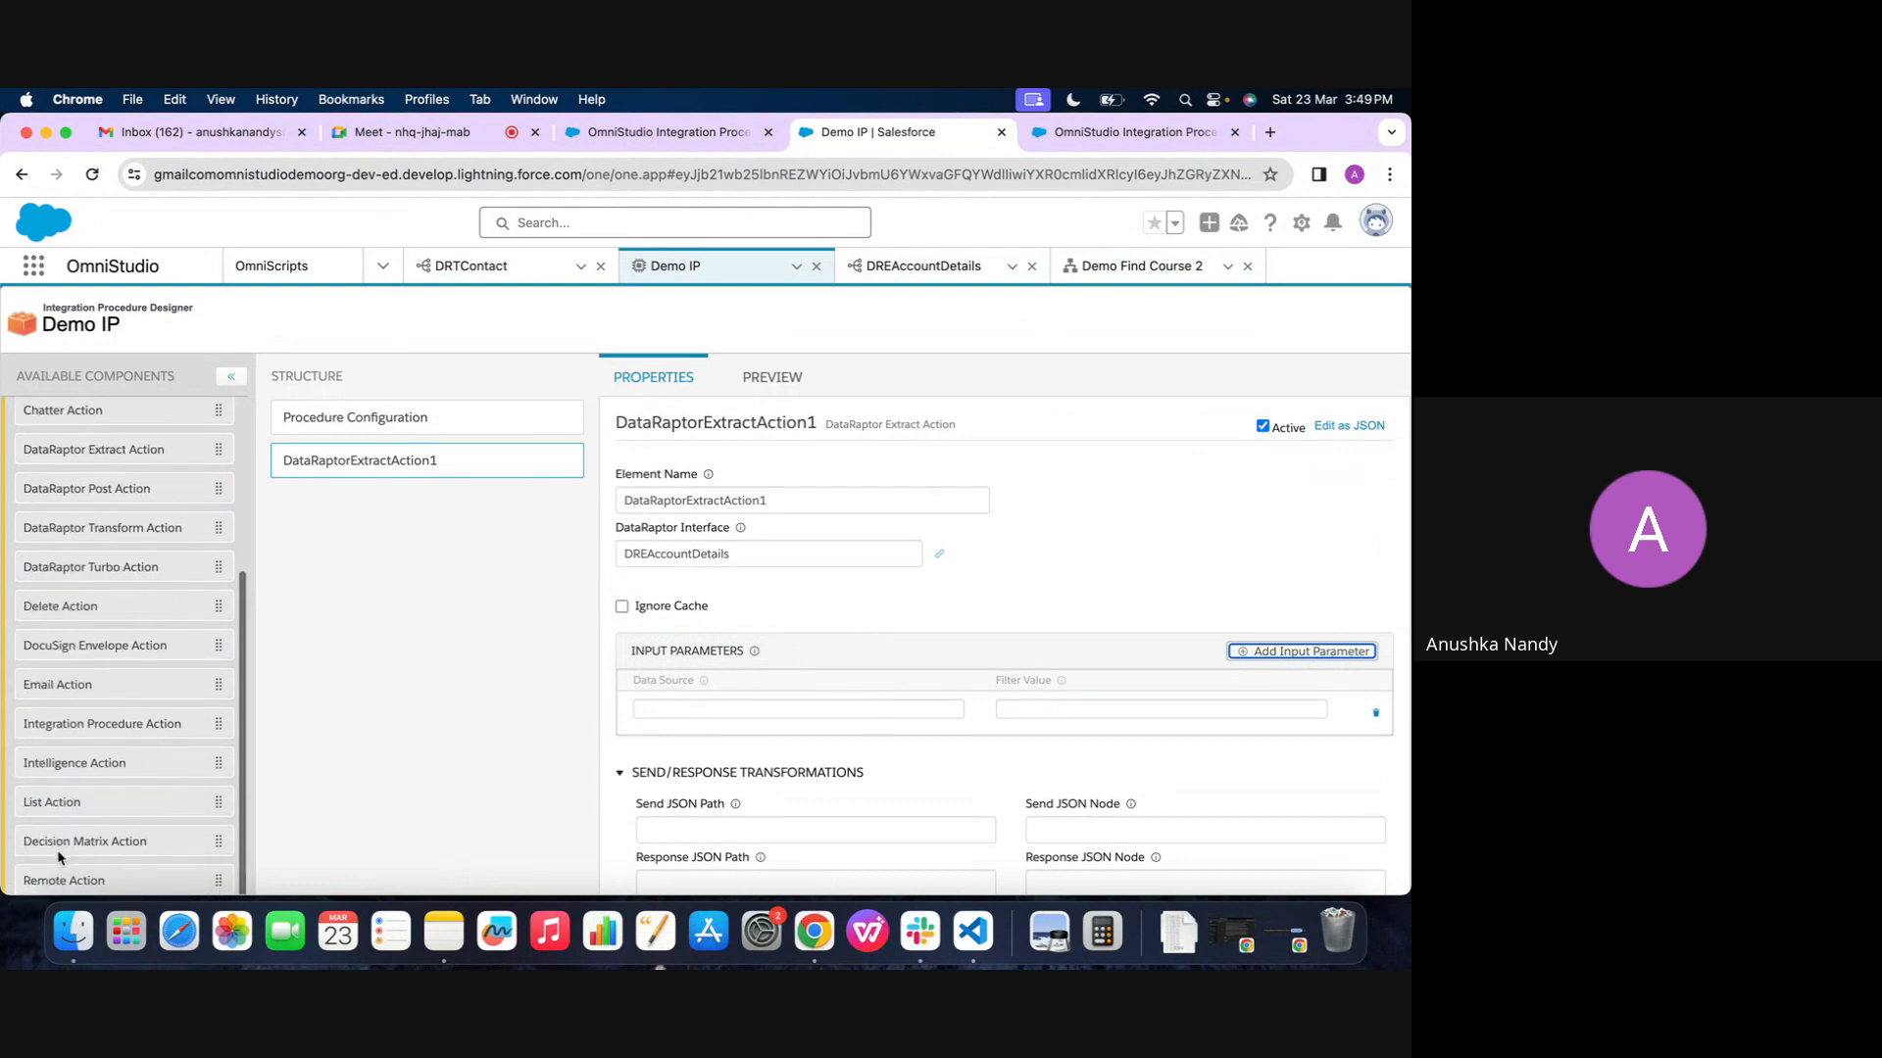
pyautogui.scroll(6, 58, 859)
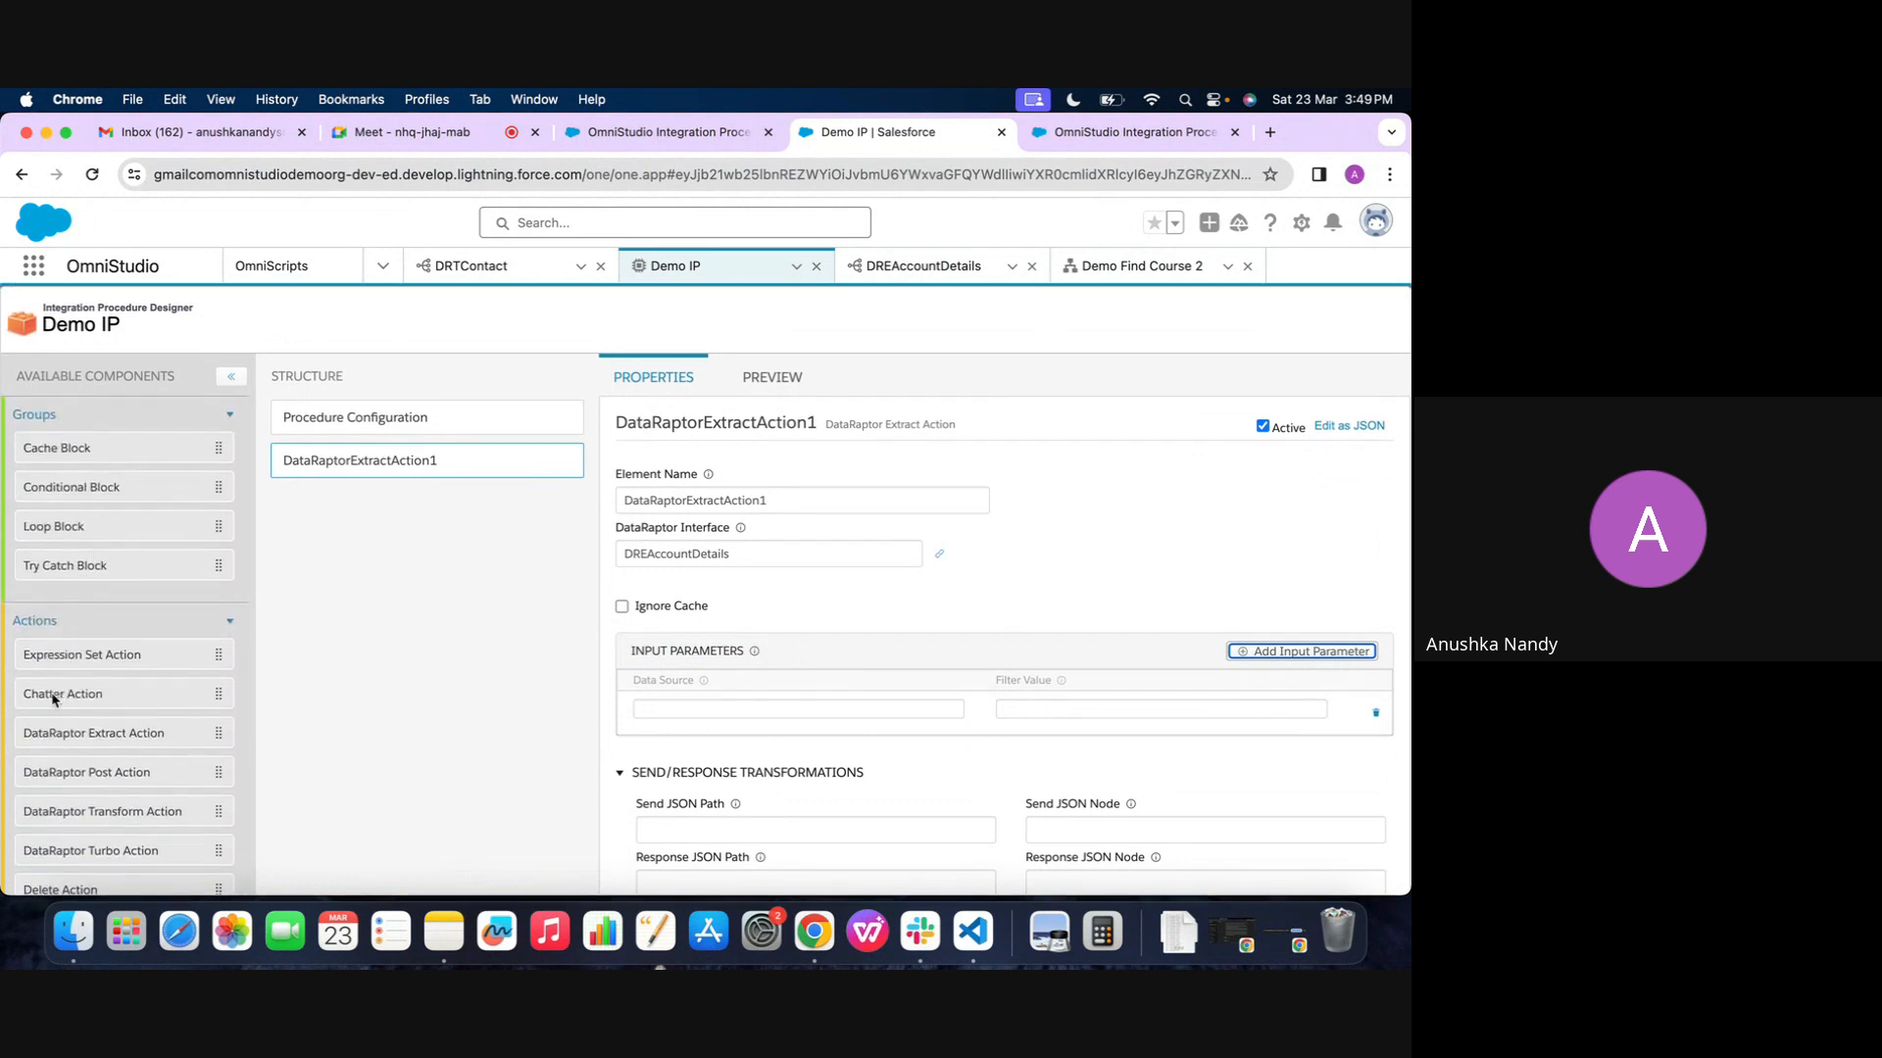
pyautogui.scroll(-8, 53, 697)
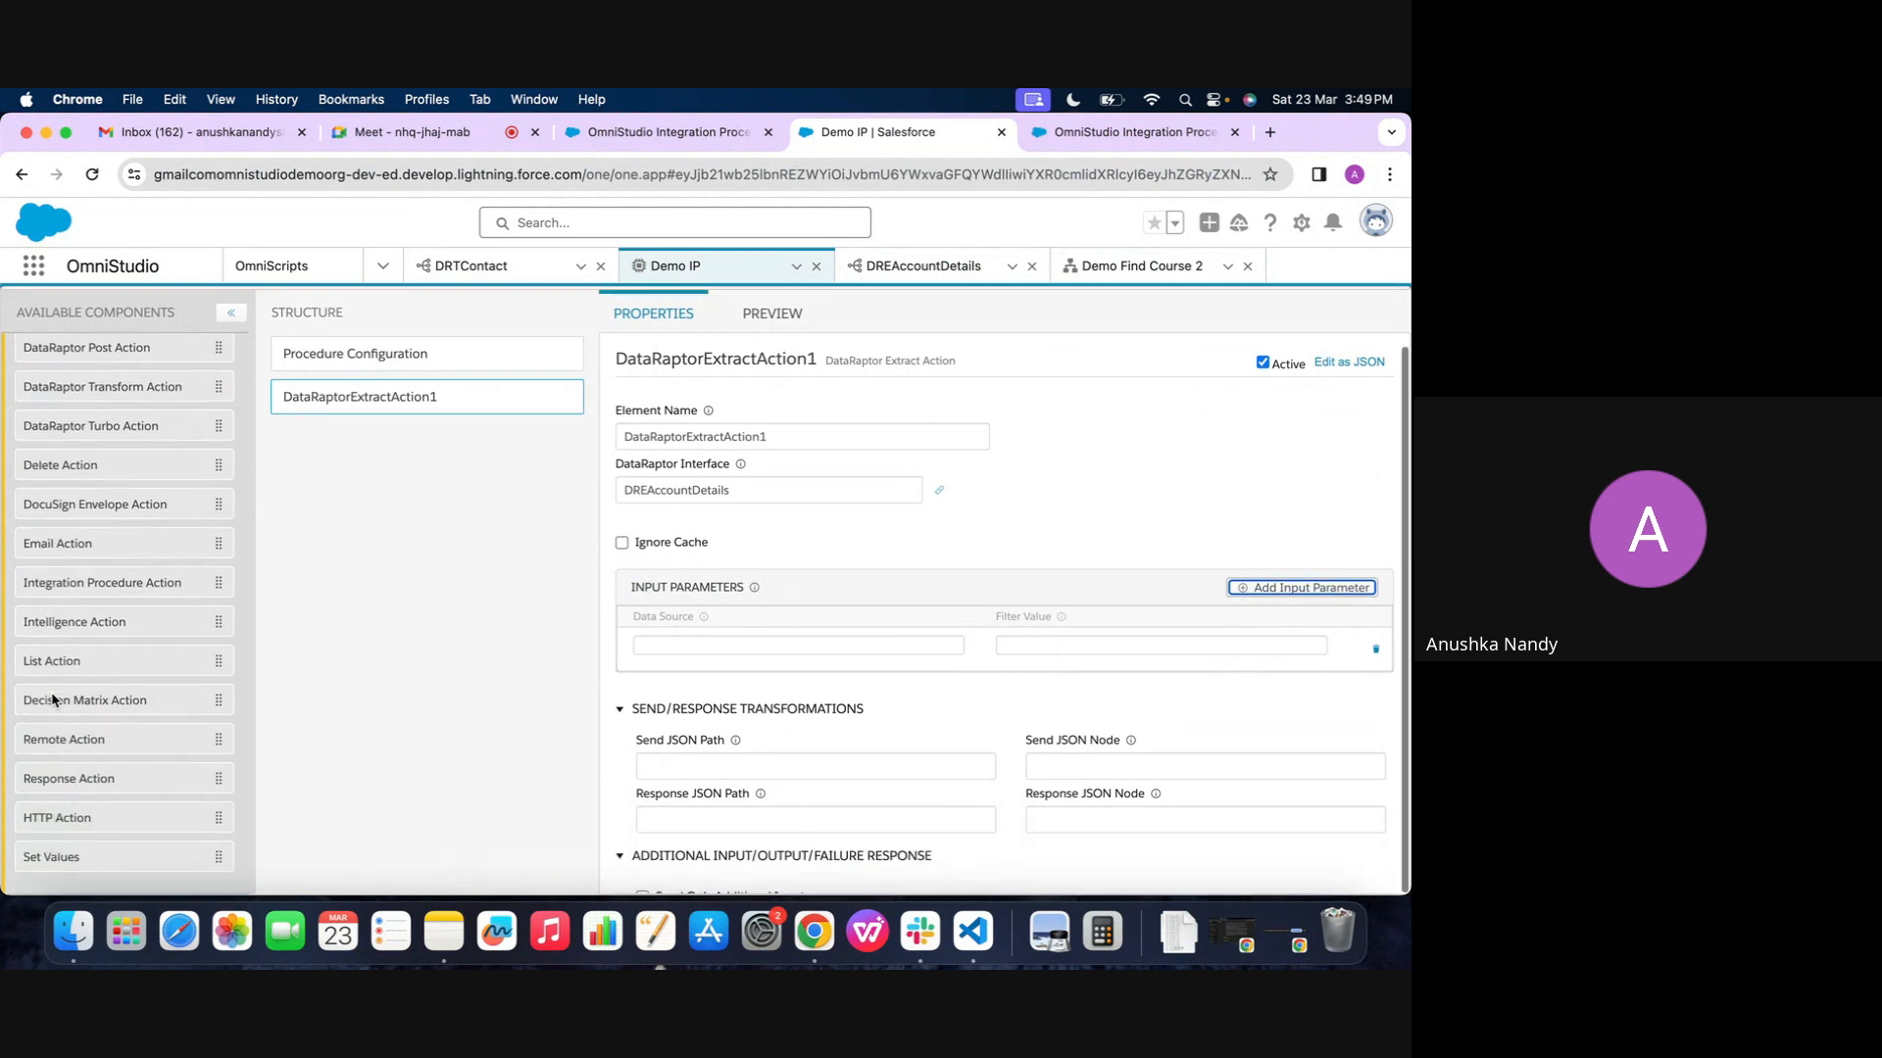
pyautogui.moveTo(59, 858); pyautogui.dragTo(351, 389)
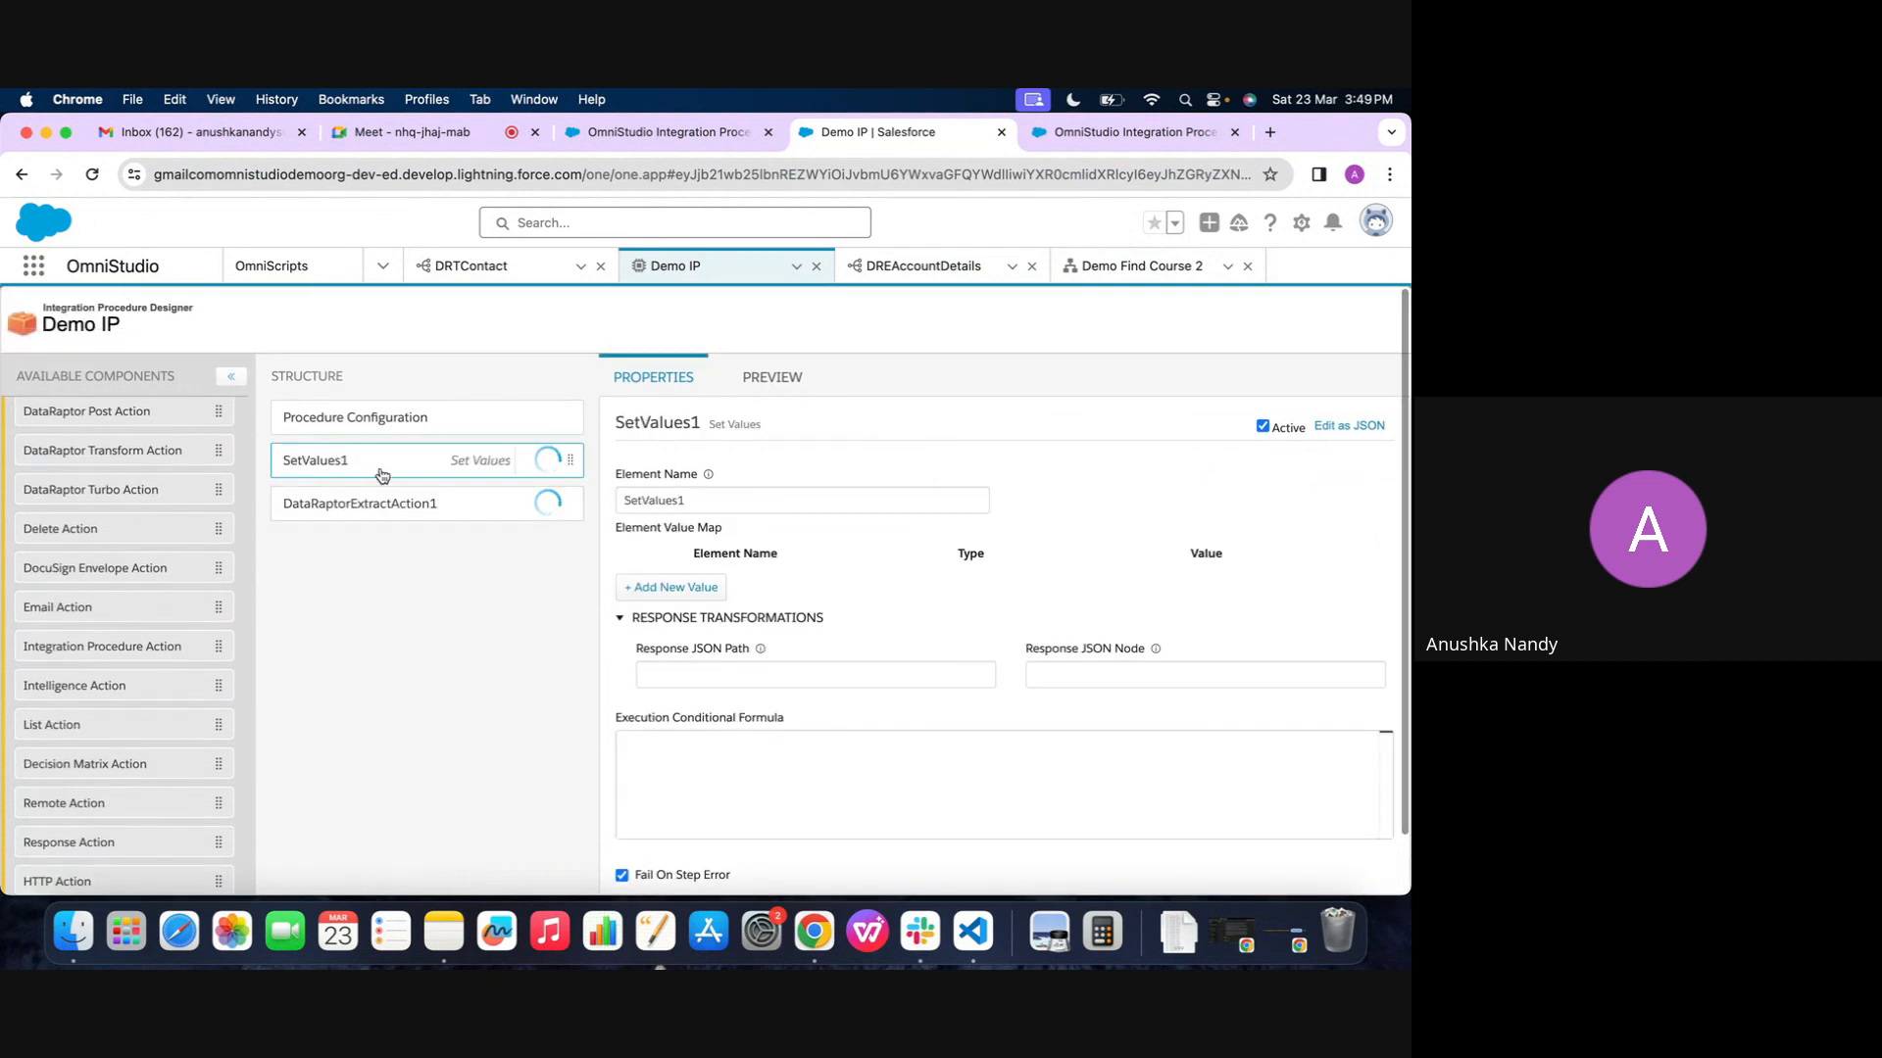
# Add an element value to Demo IP's Set Values and name it accNumberValue, copied from SetValues2 in Demo Find Course 2
pyautogui.click(1137, 266)
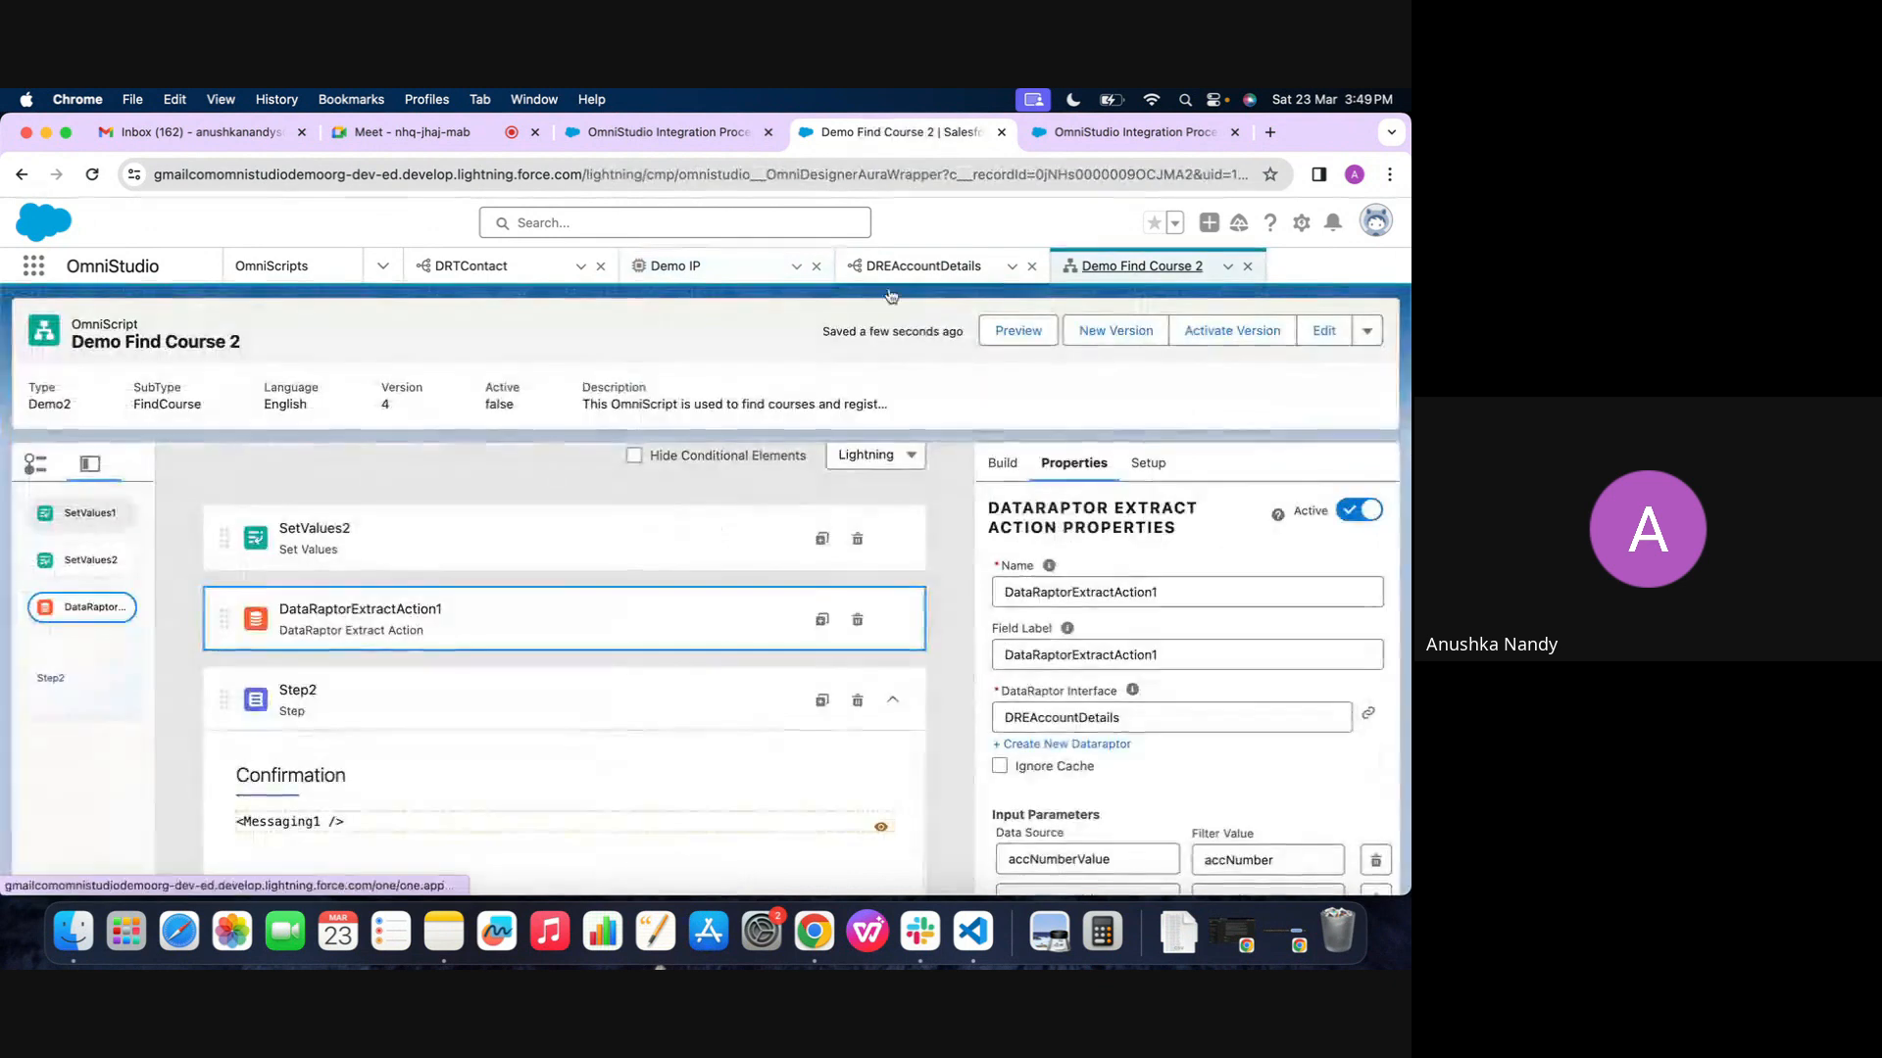
pyautogui.click(502, 534)
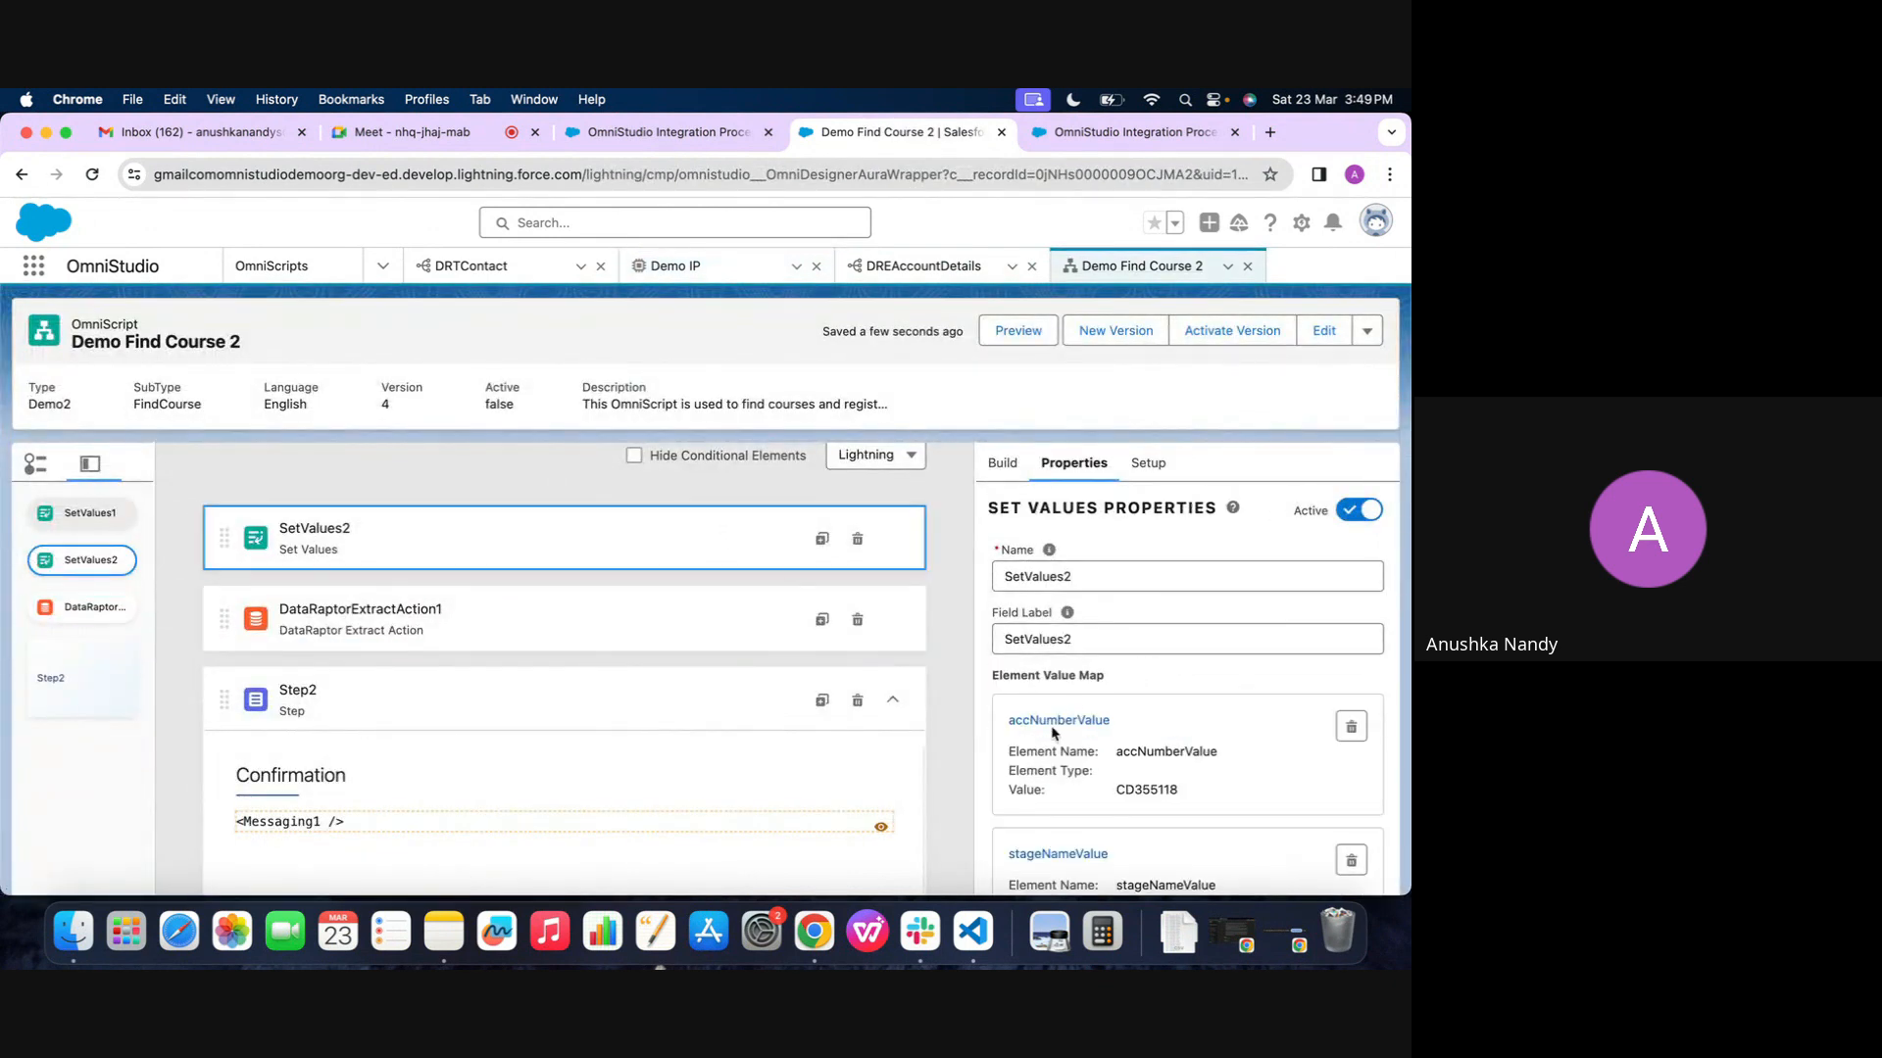
pyautogui.click(1057, 724)
pyautogui.doubleClick(511, 526)
pyautogui.press('super+c')
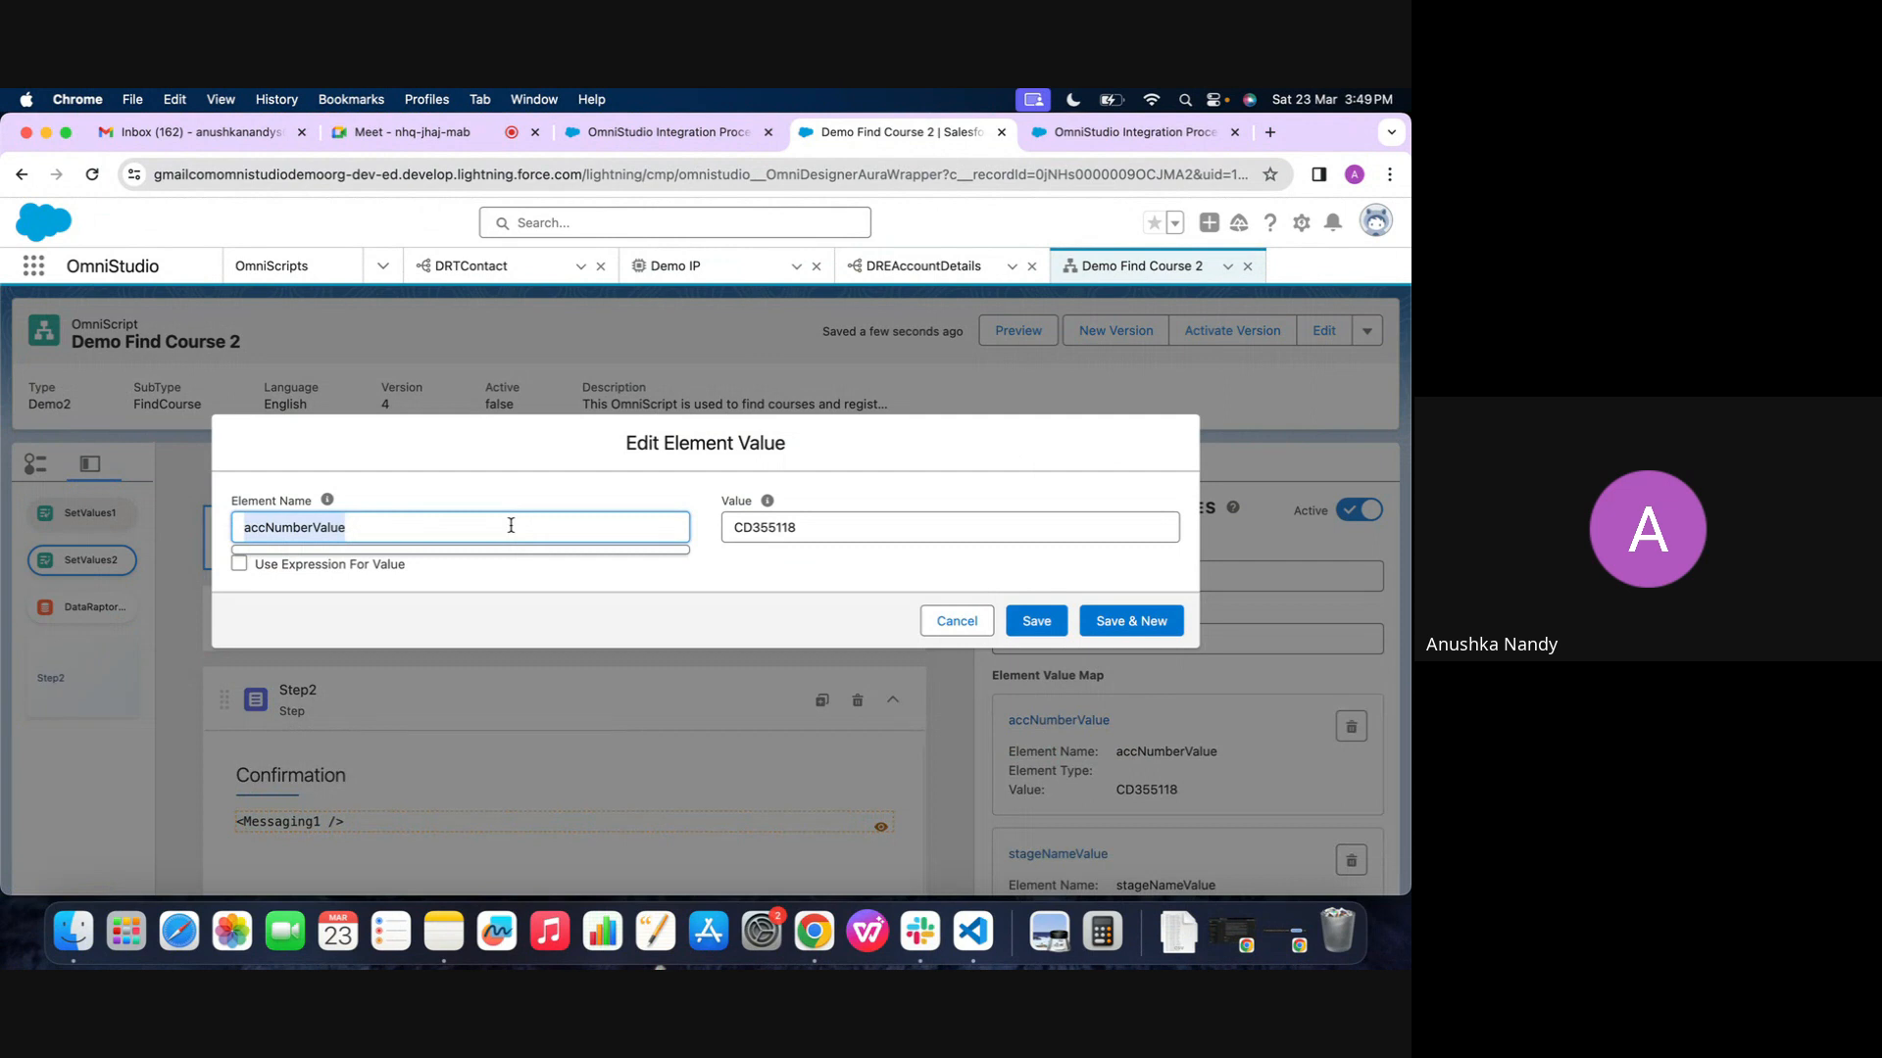
pyautogui.click(957, 620)
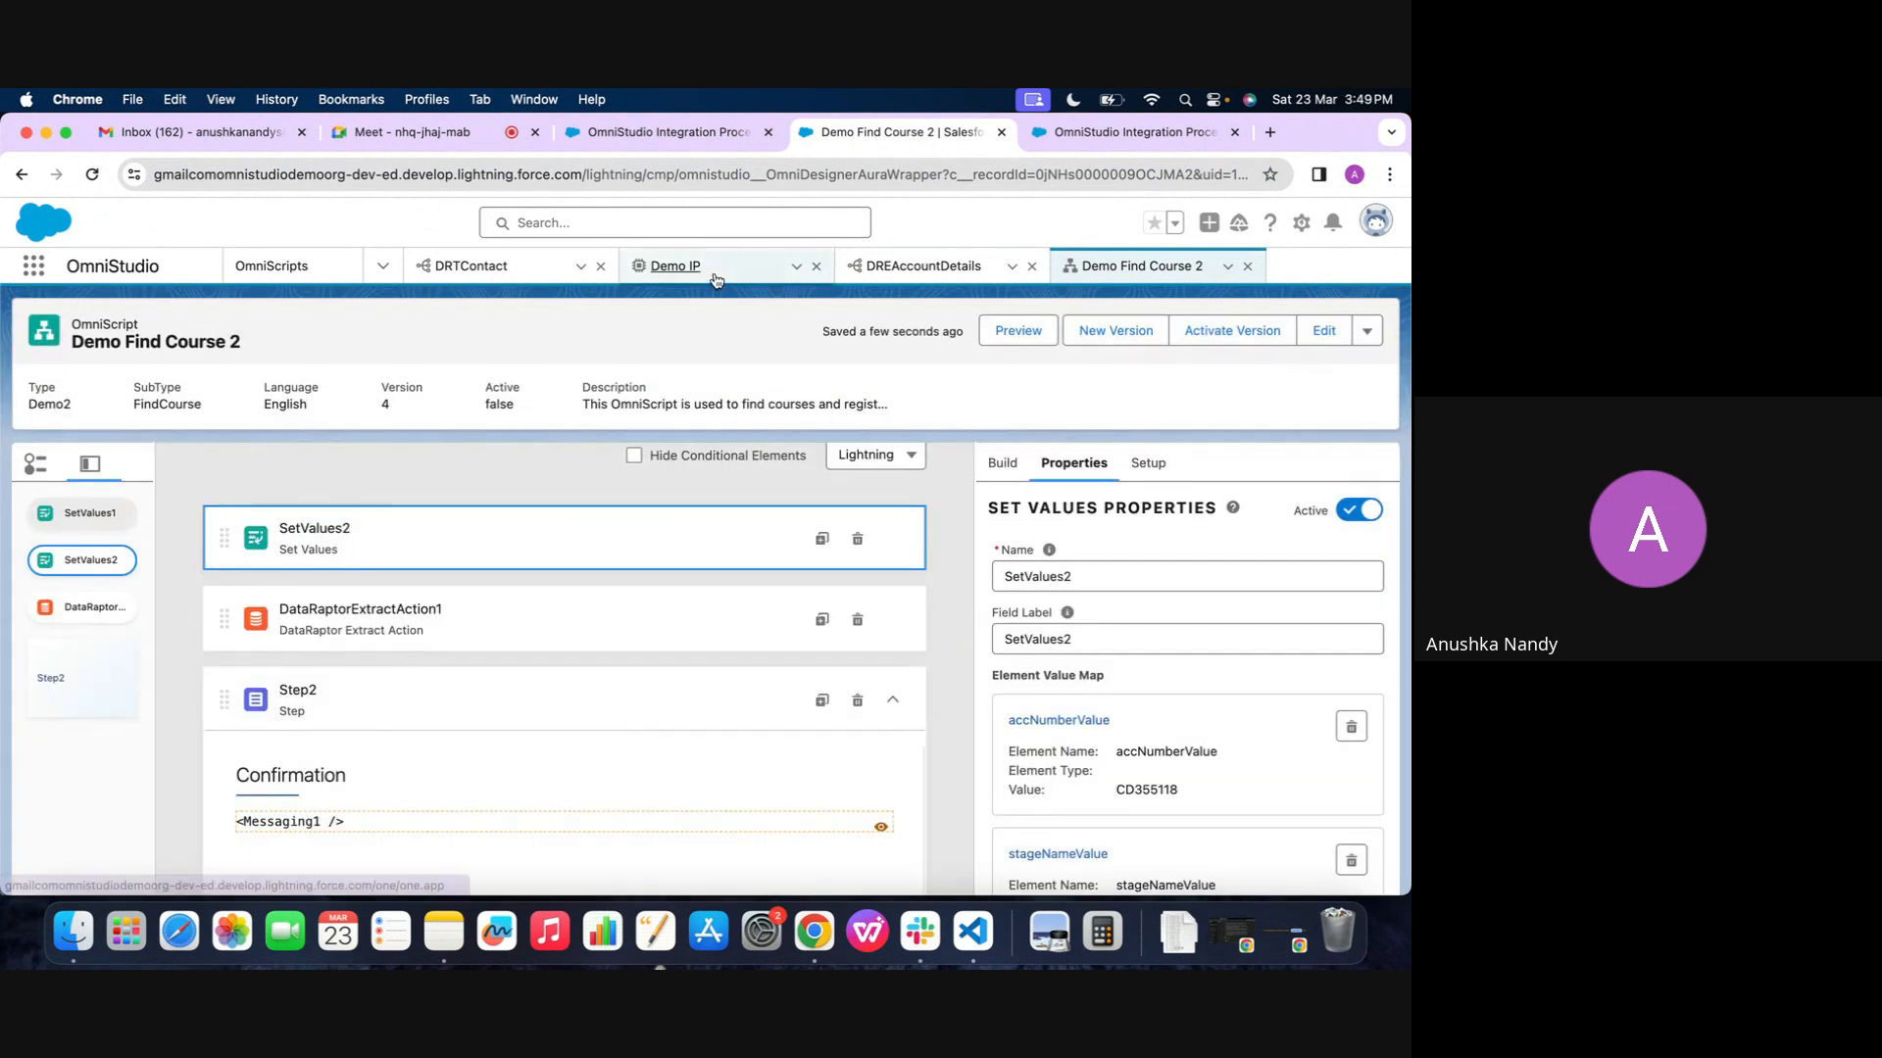
pyautogui.click(675, 265)
pyautogui.click(641, 589)
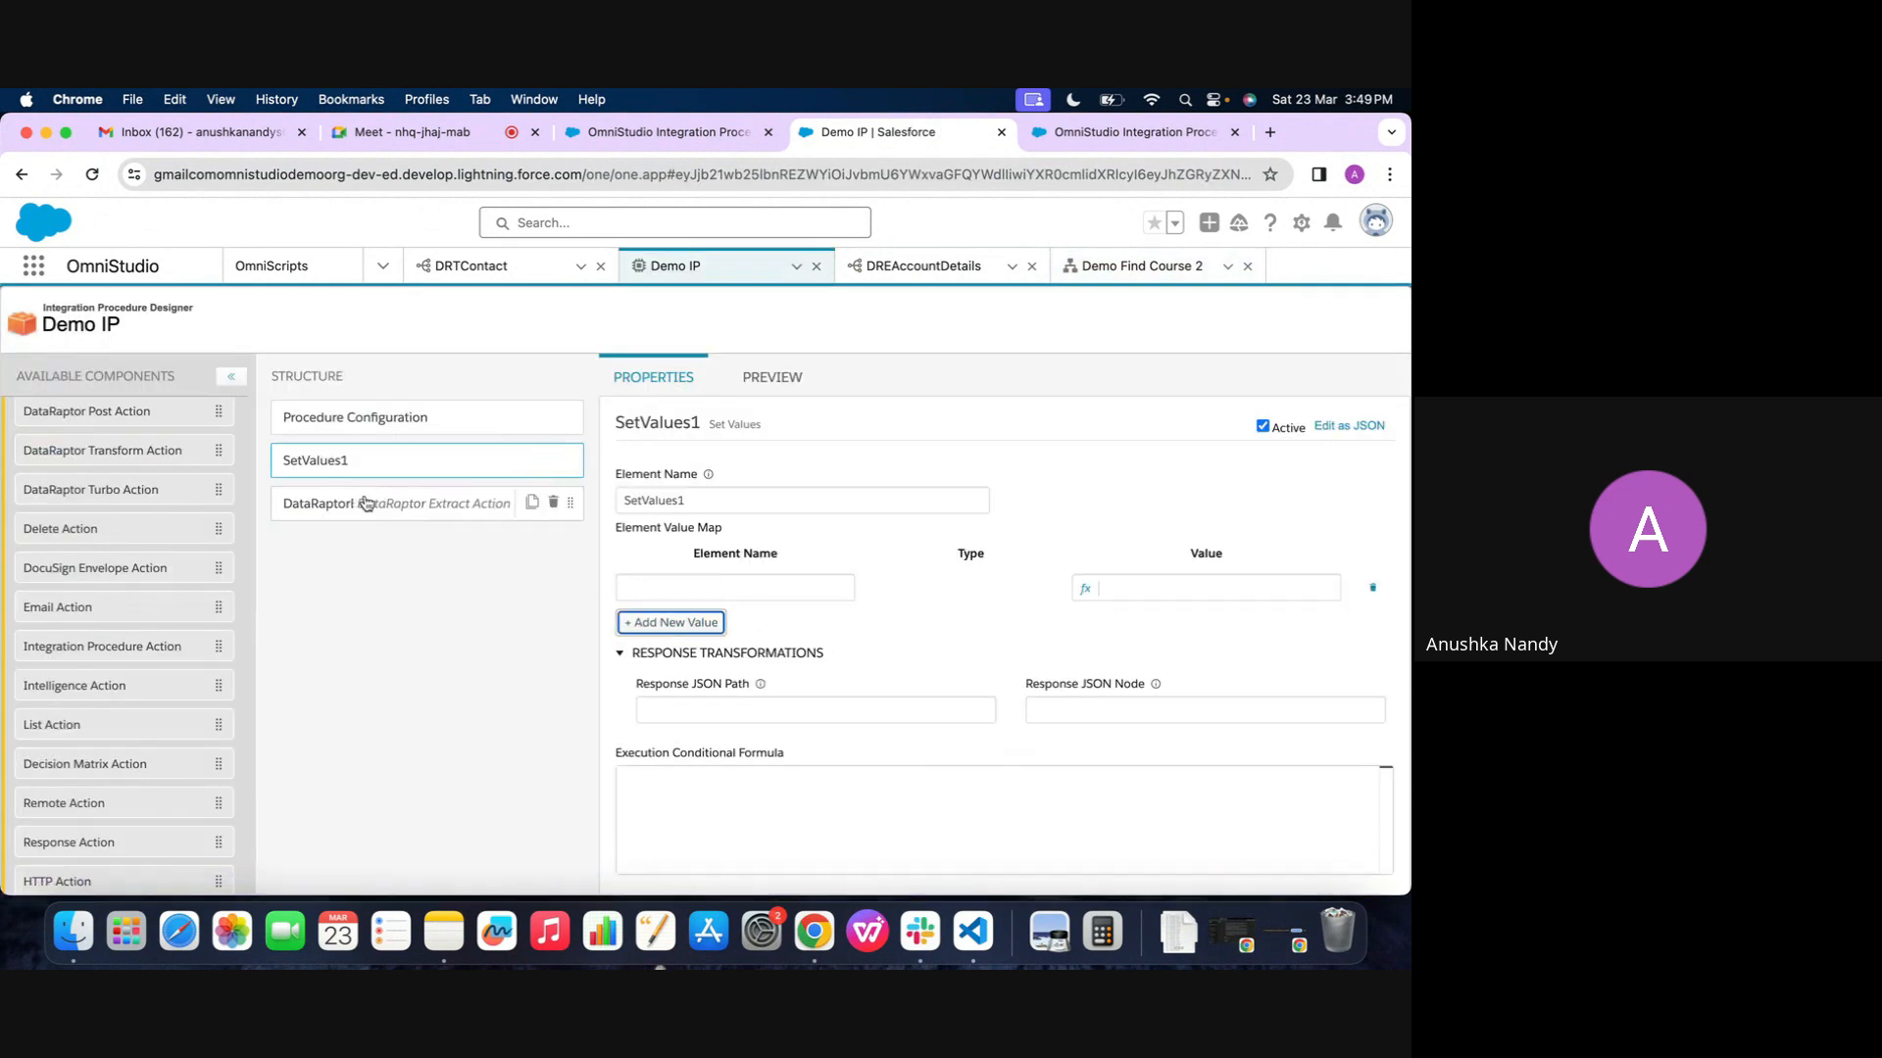
pyautogui.click(669, 588)
pyautogui.press('super+v')
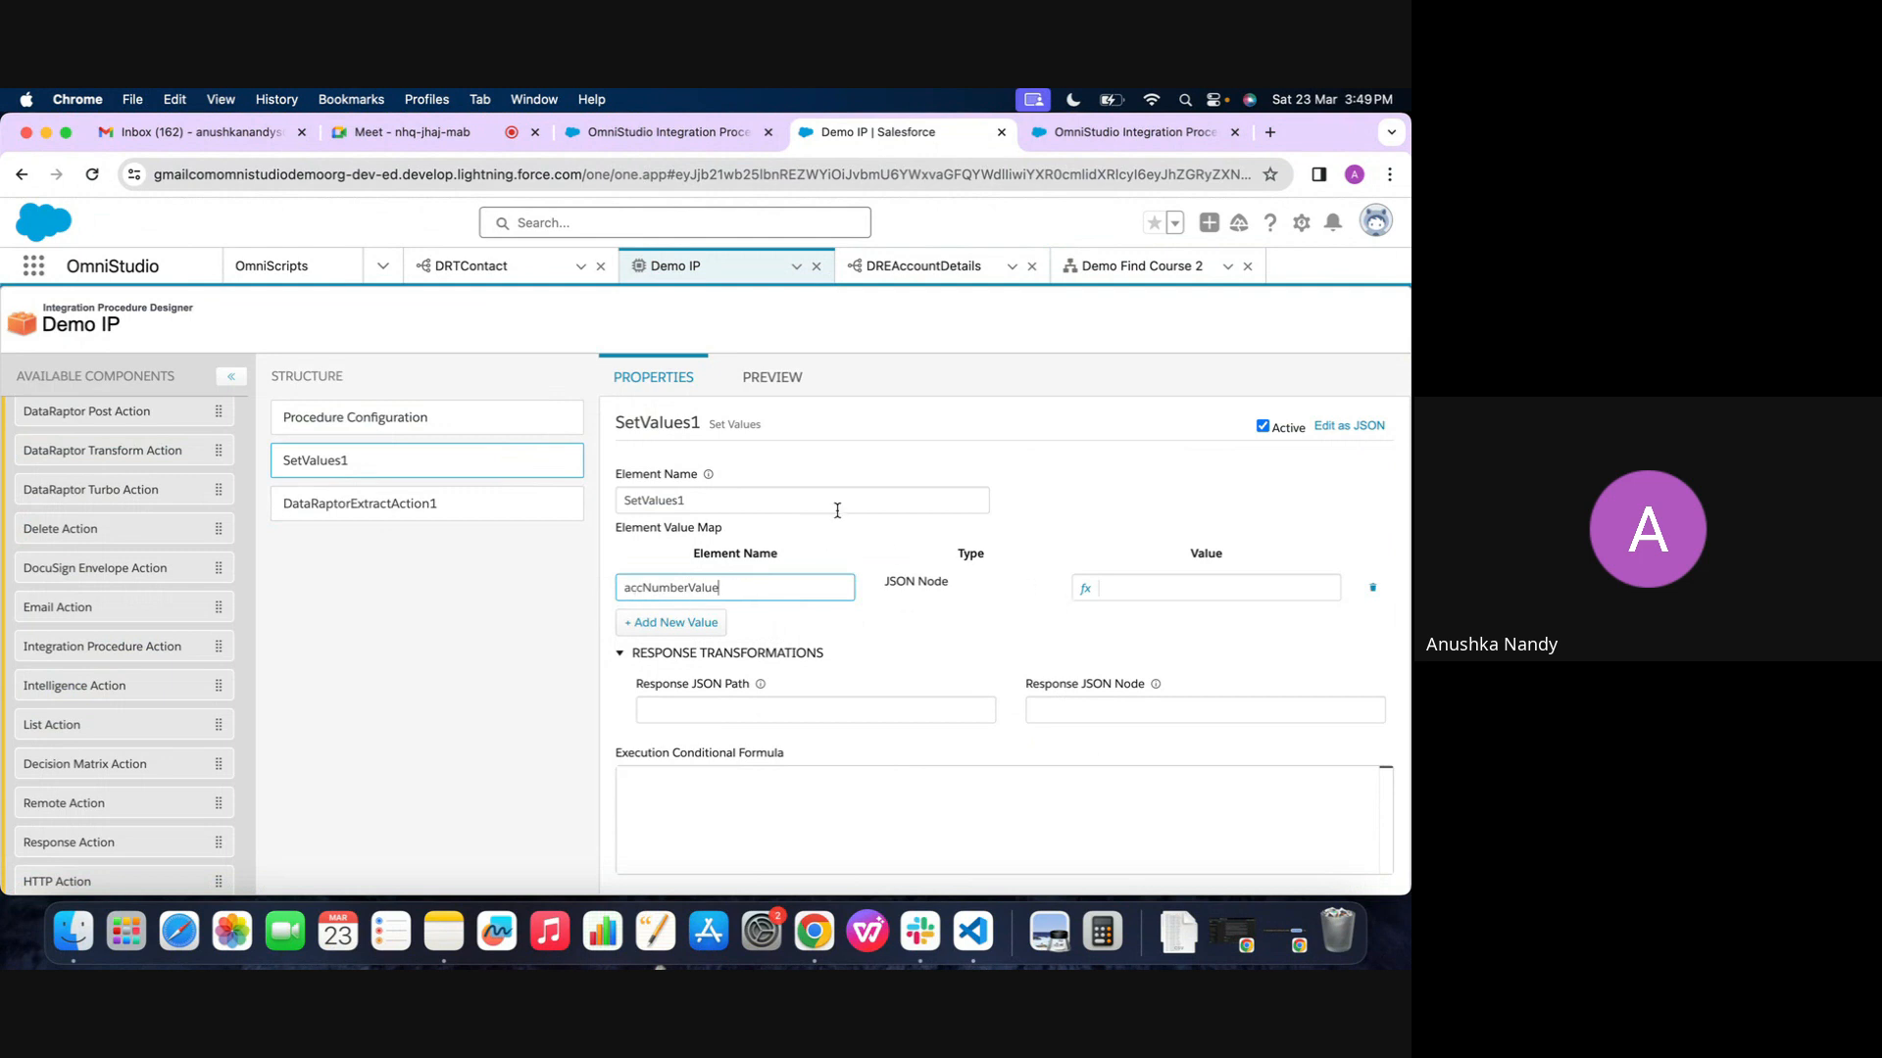
# Copy the account number from SetValues2 in Demo Find Course 2 into the value of accNumberValue in Demo IP
pyautogui.click(1135, 584)
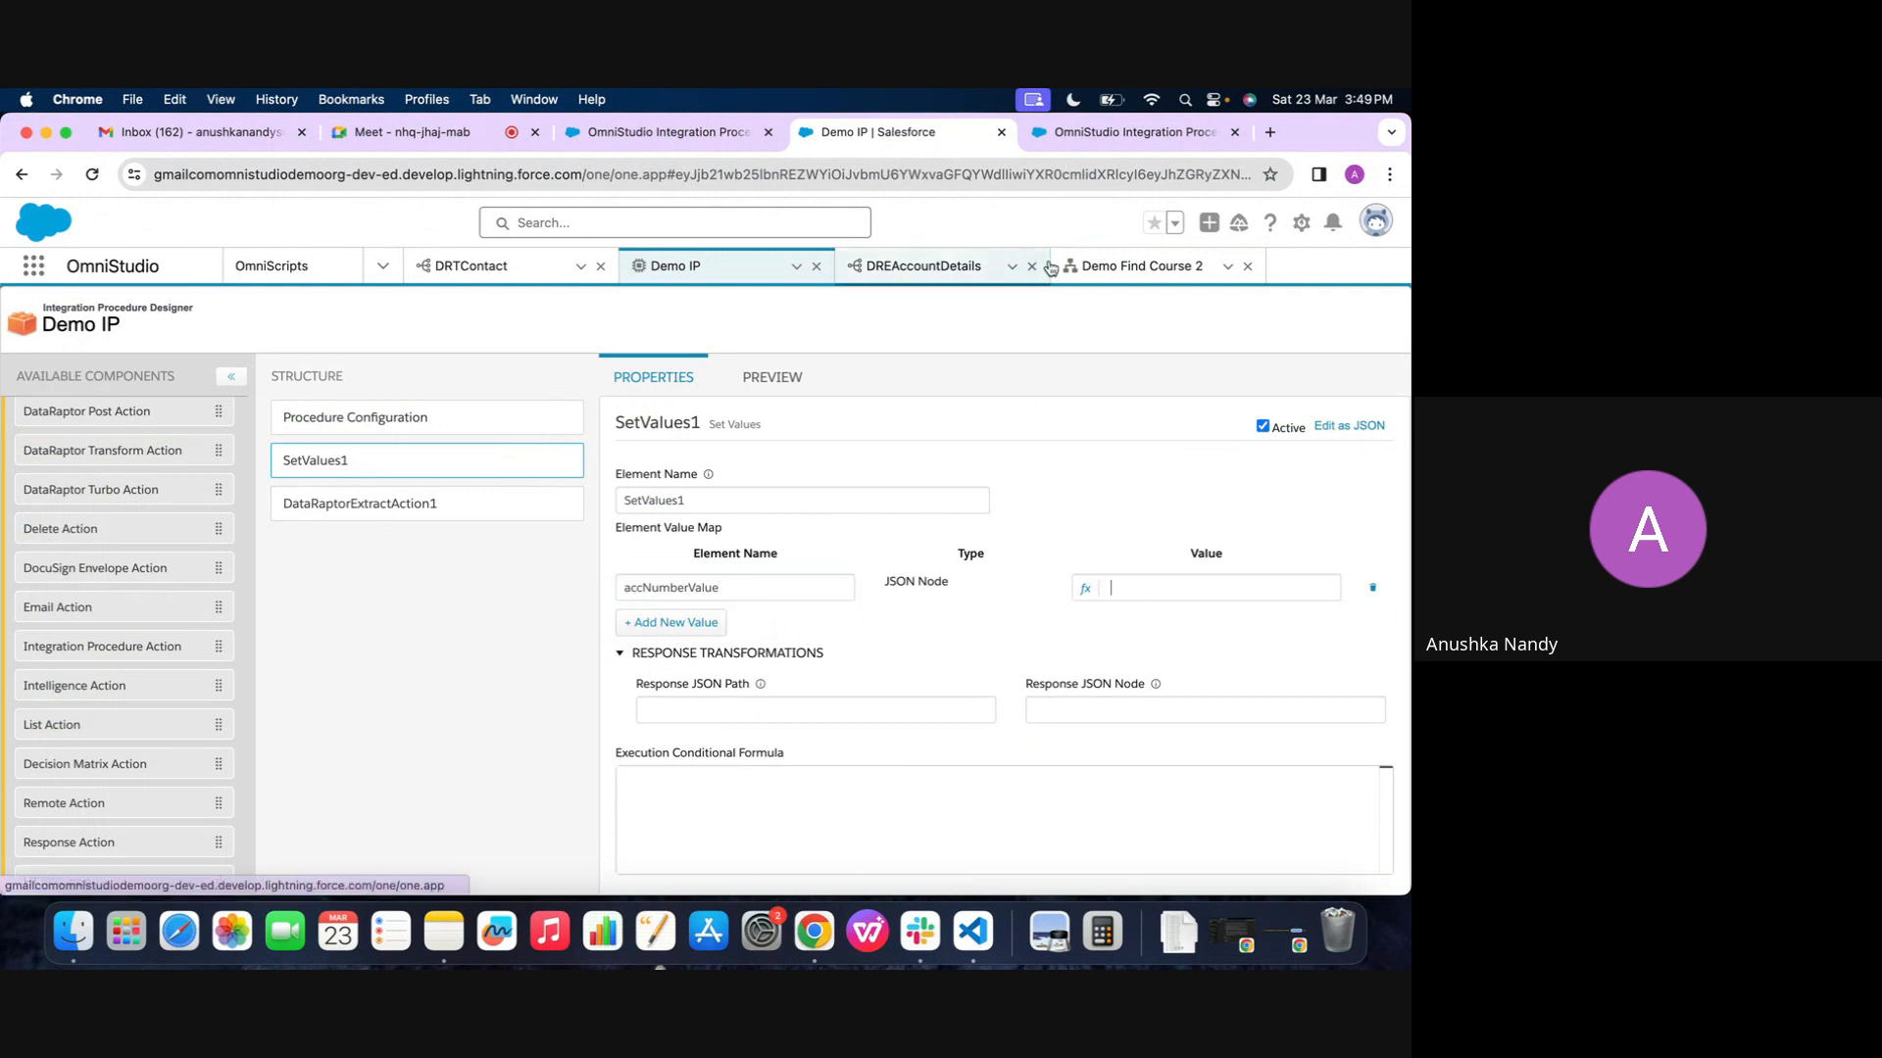
pyautogui.click(1141, 265)
pyautogui.click(1083, 721)
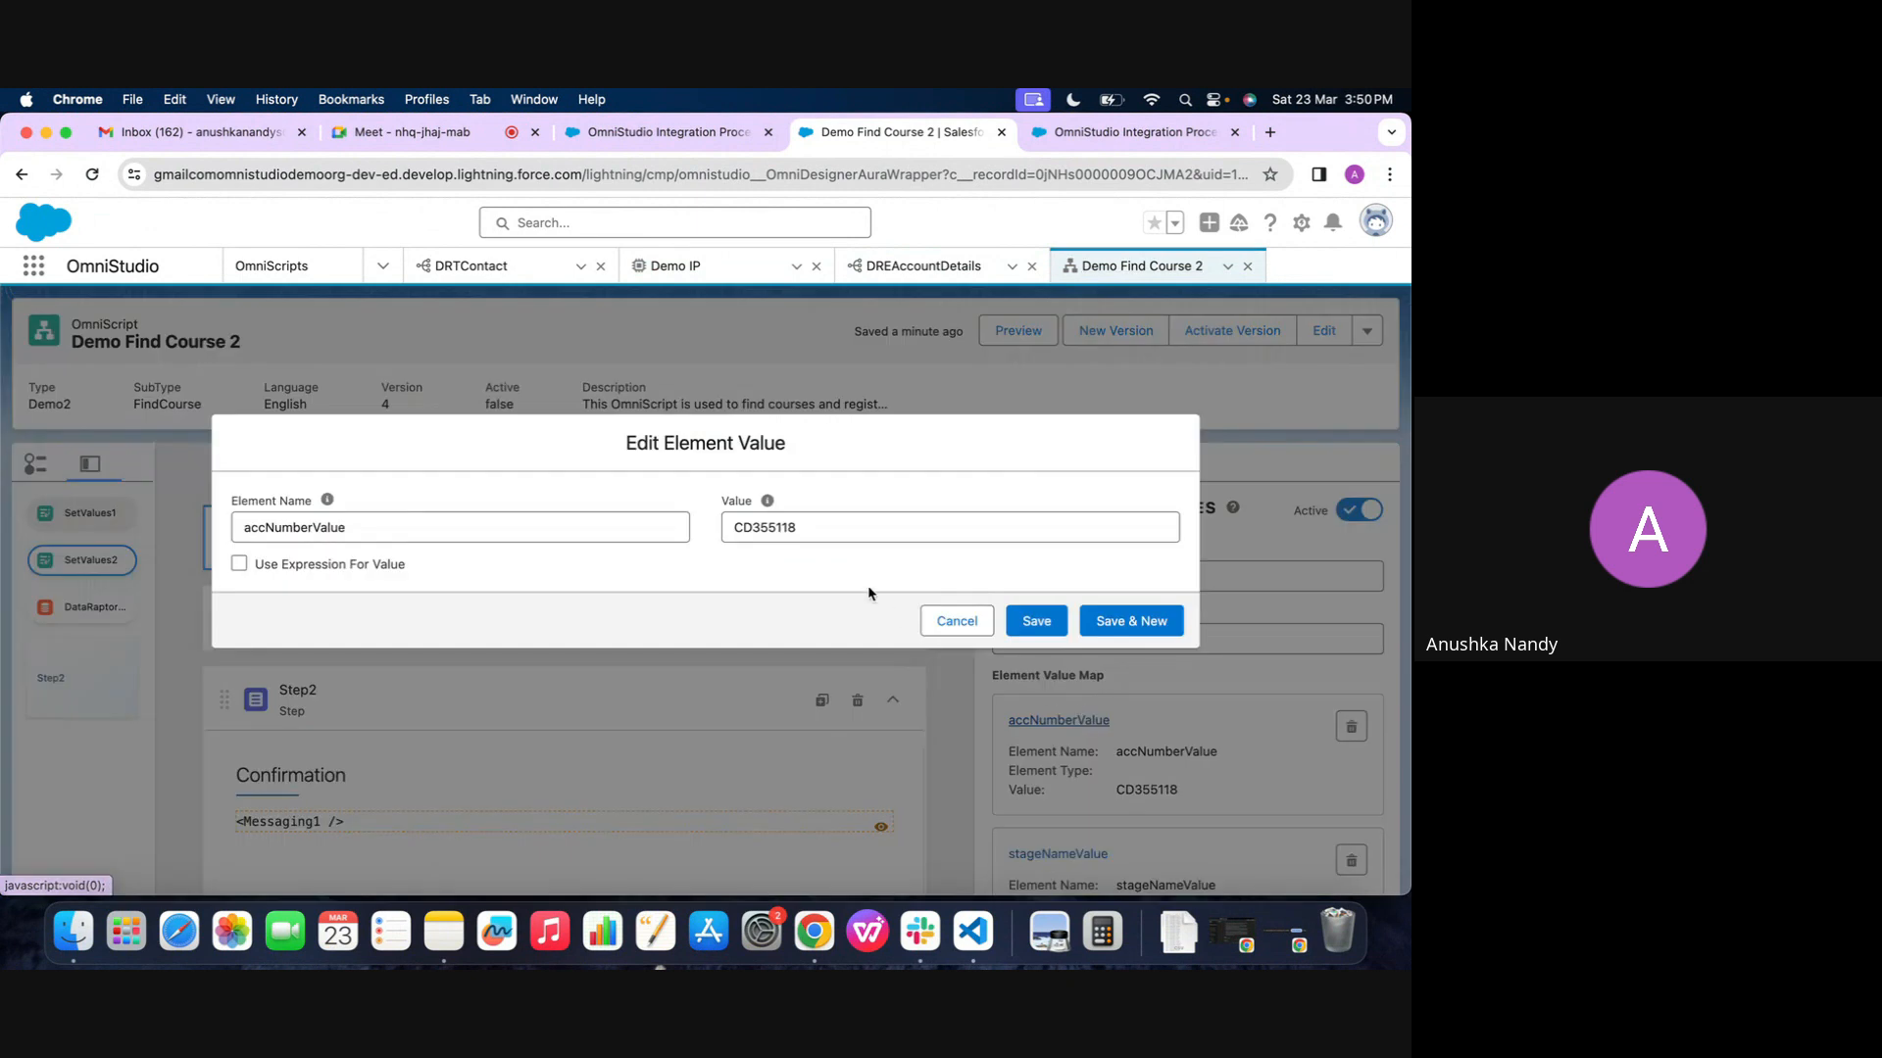
pyautogui.doubleClick(828, 532)
pyautogui.press('super+c')
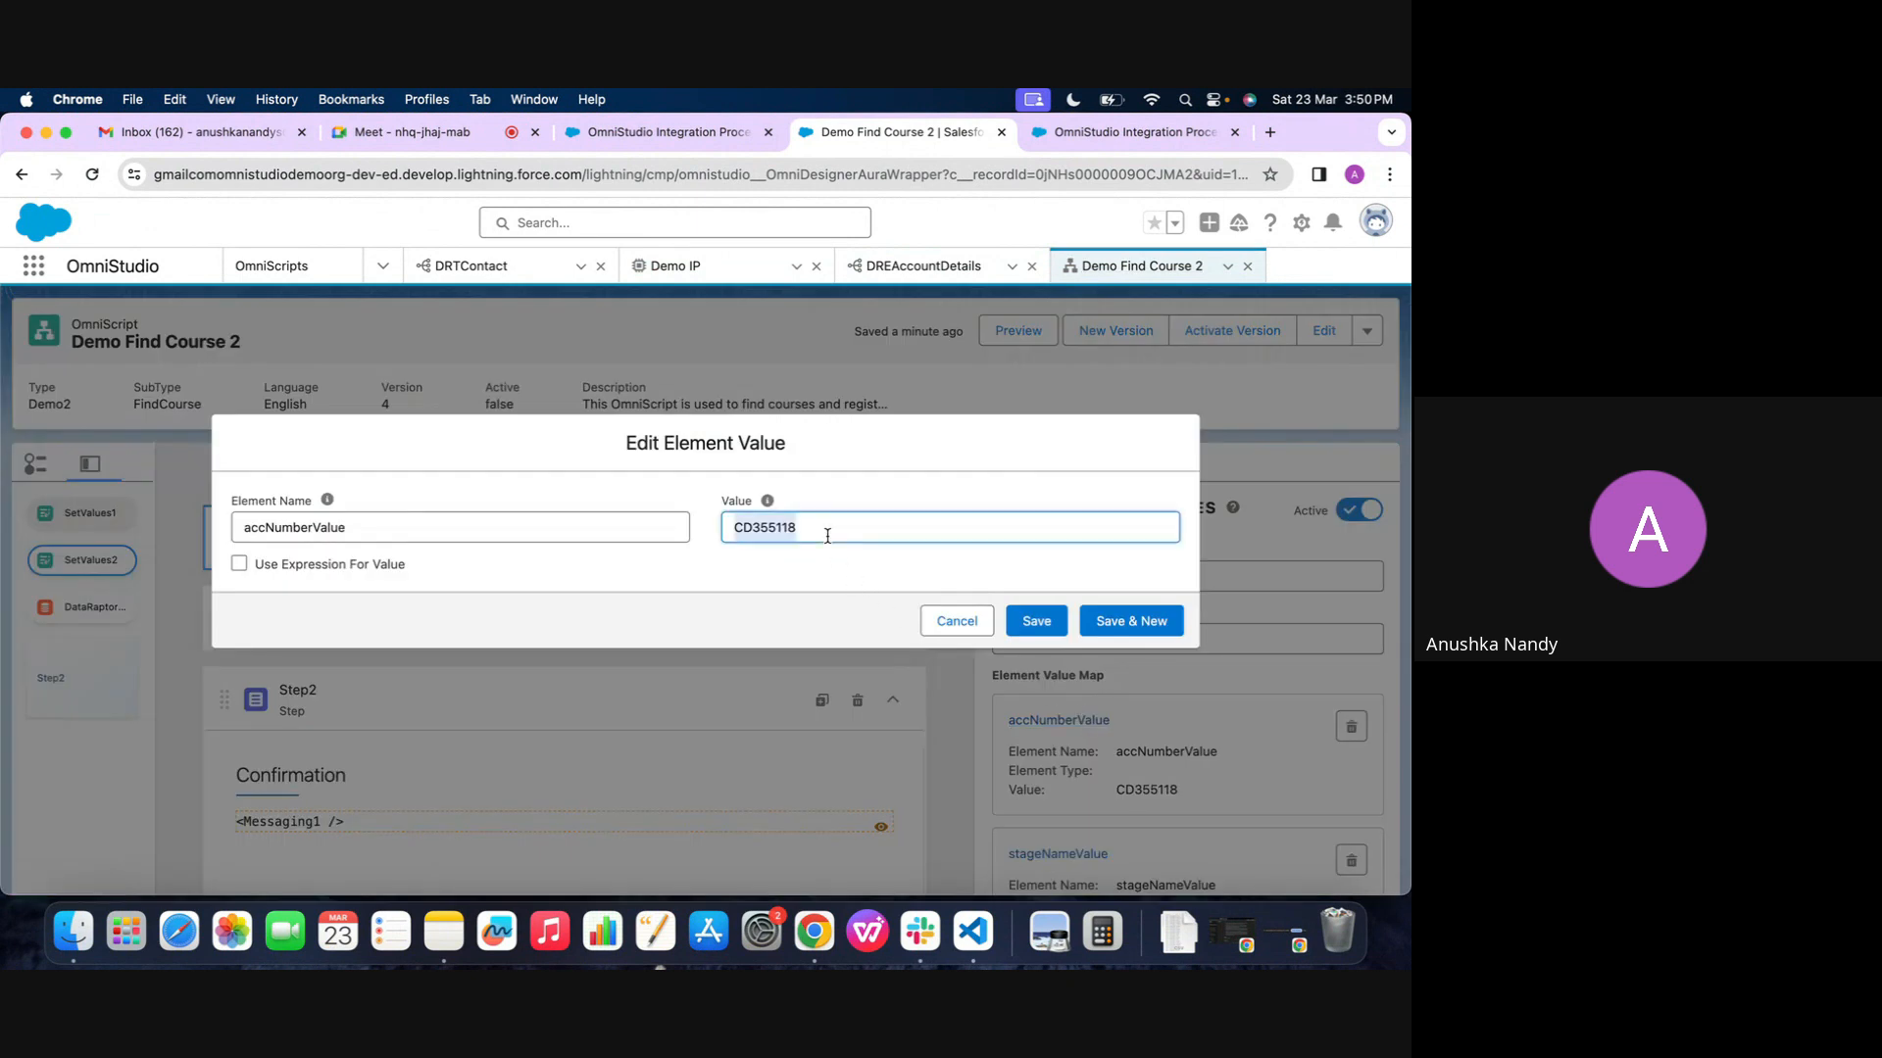
pyautogui.click(957, 622)
pyautogui.click(693, 269)
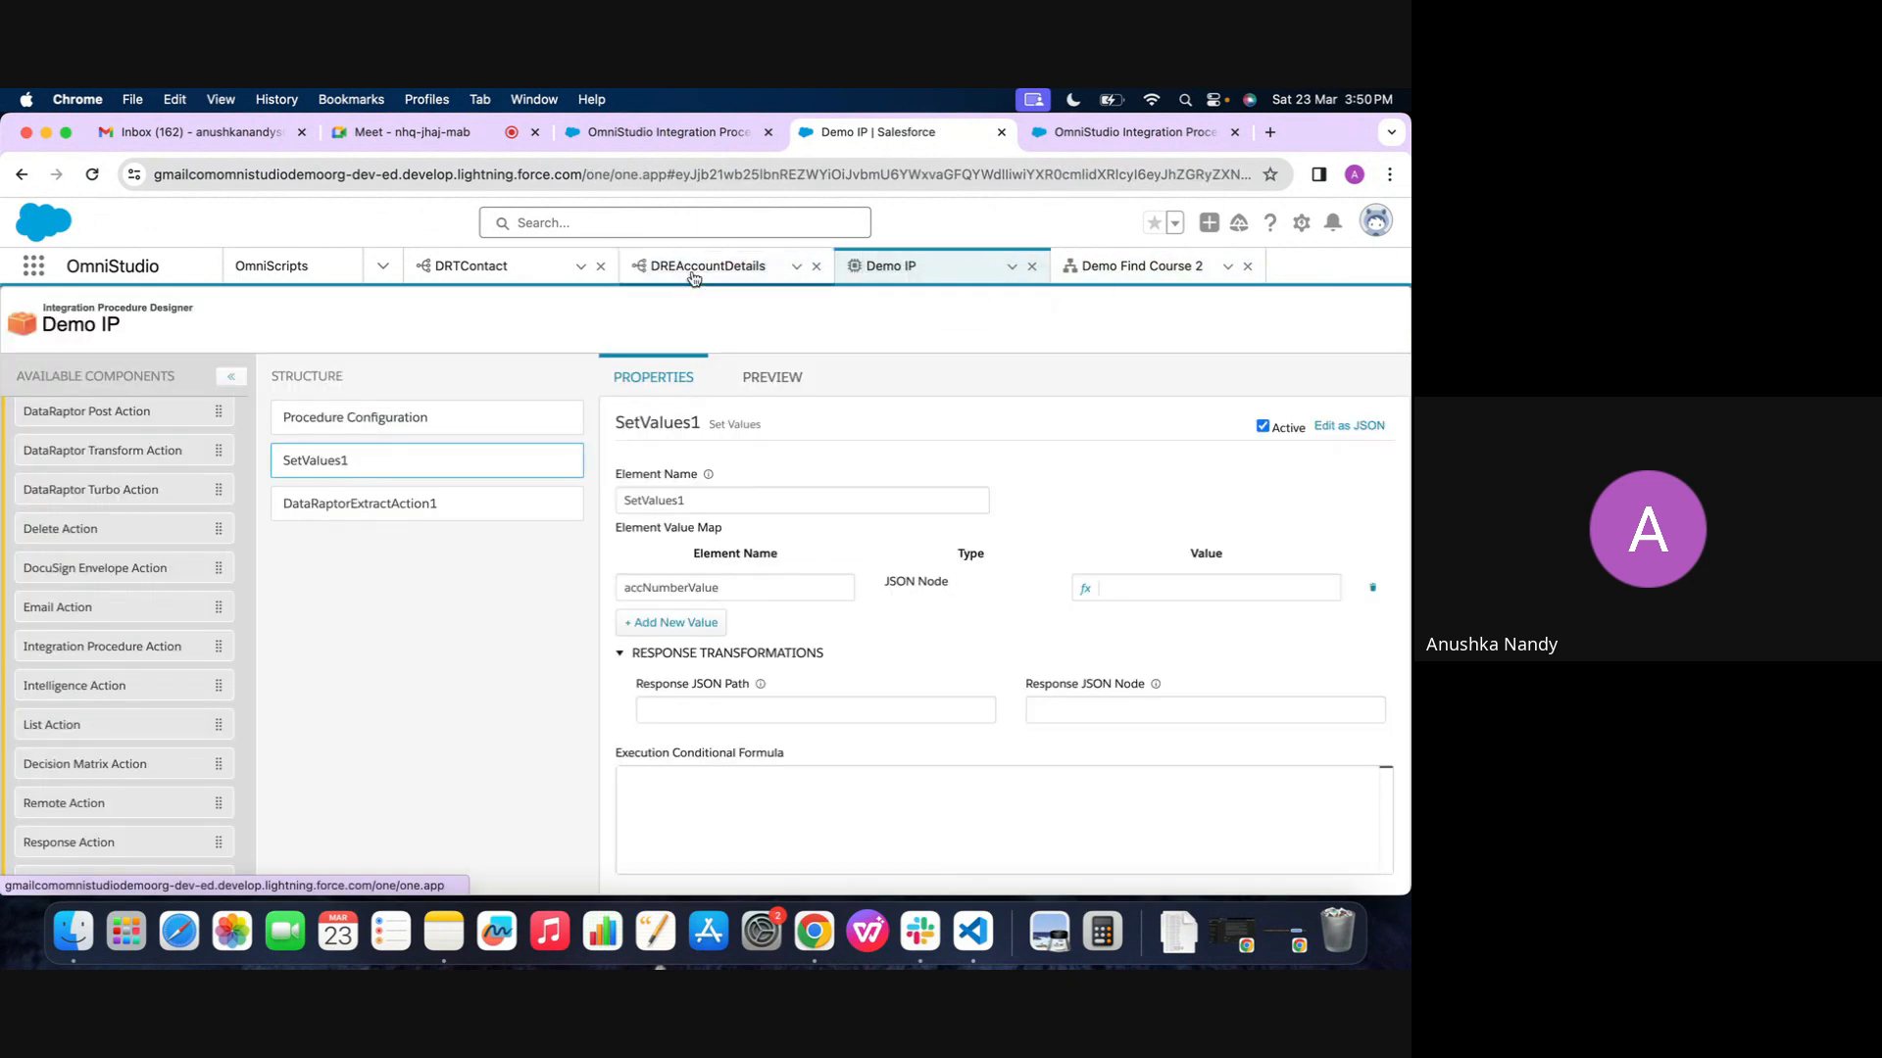
pyautogui.click(1142, 588)
pyautogui.press('super+v')
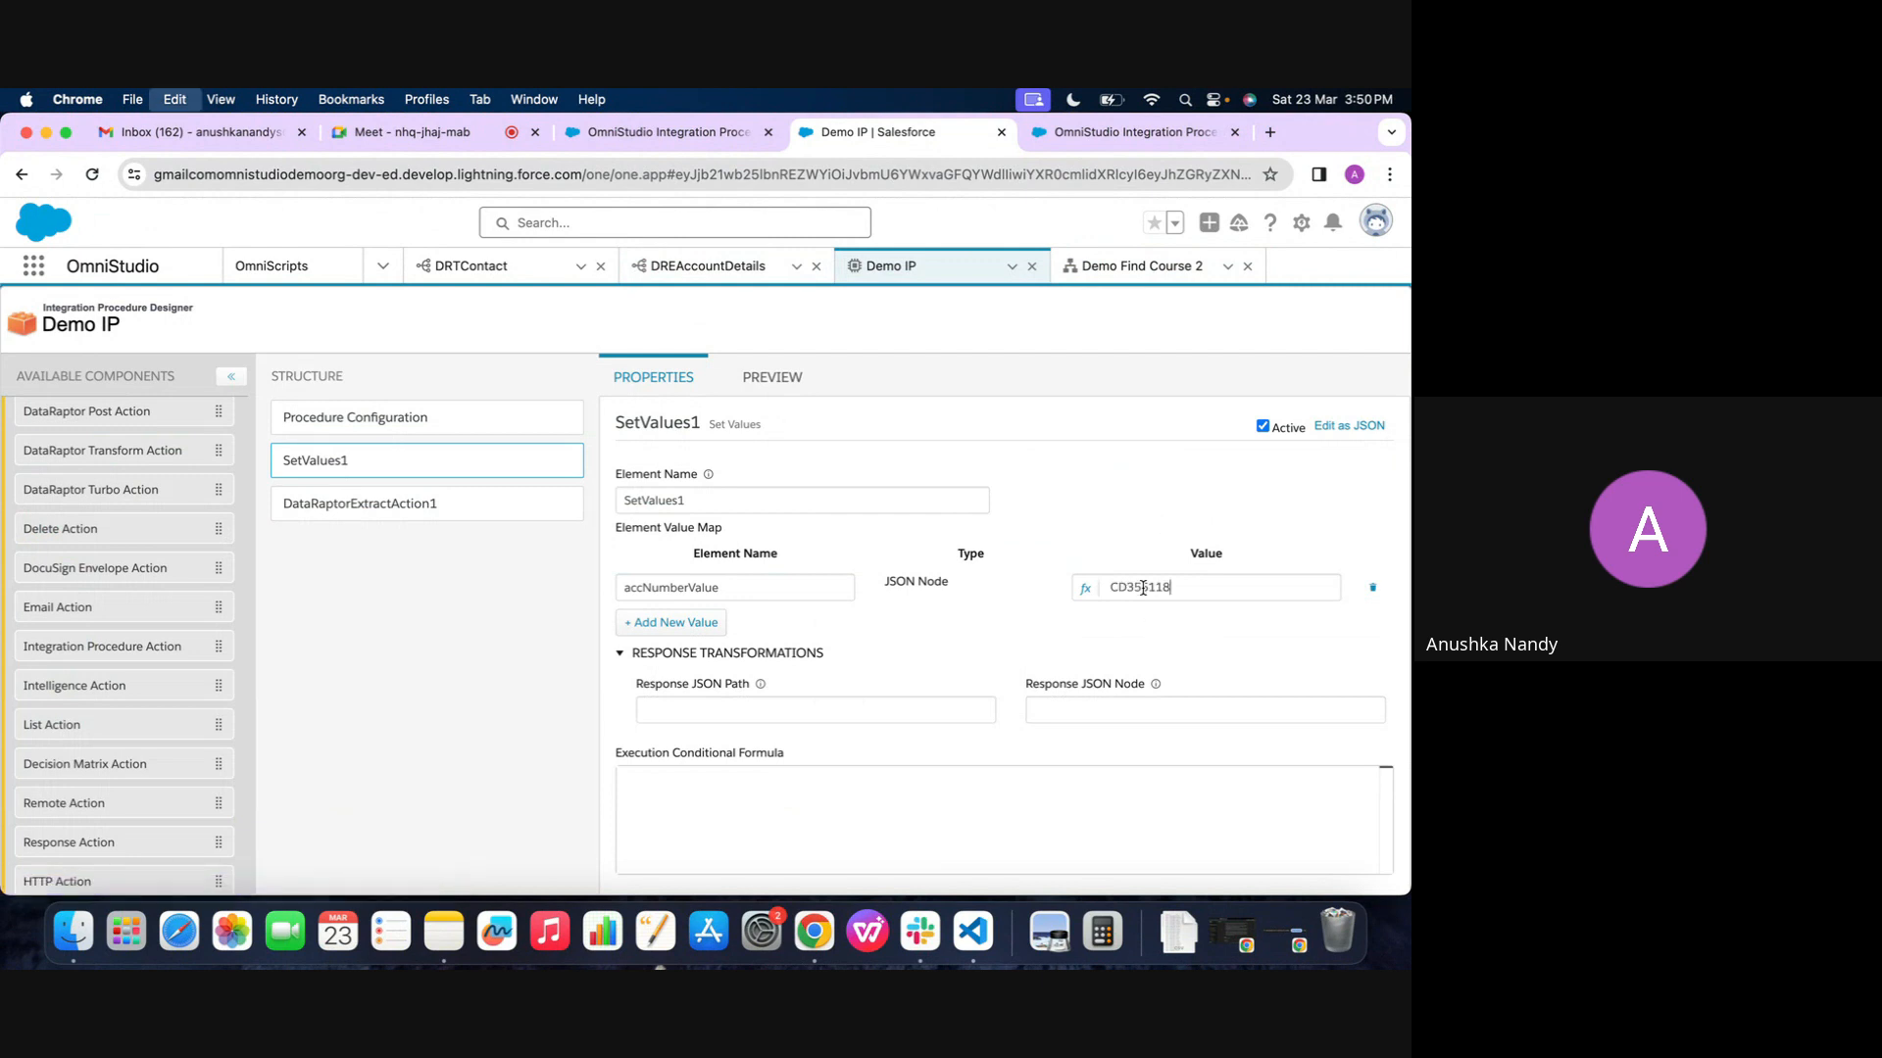
# Name the second element value in Demo IP's Set Values stageNameValue, copied from the OmniScript's SetValues2
pyautogui.click(1142, 266)
pyautogui.scroll(-1, 1078, 745)
pyautogui.click(1106, 768)
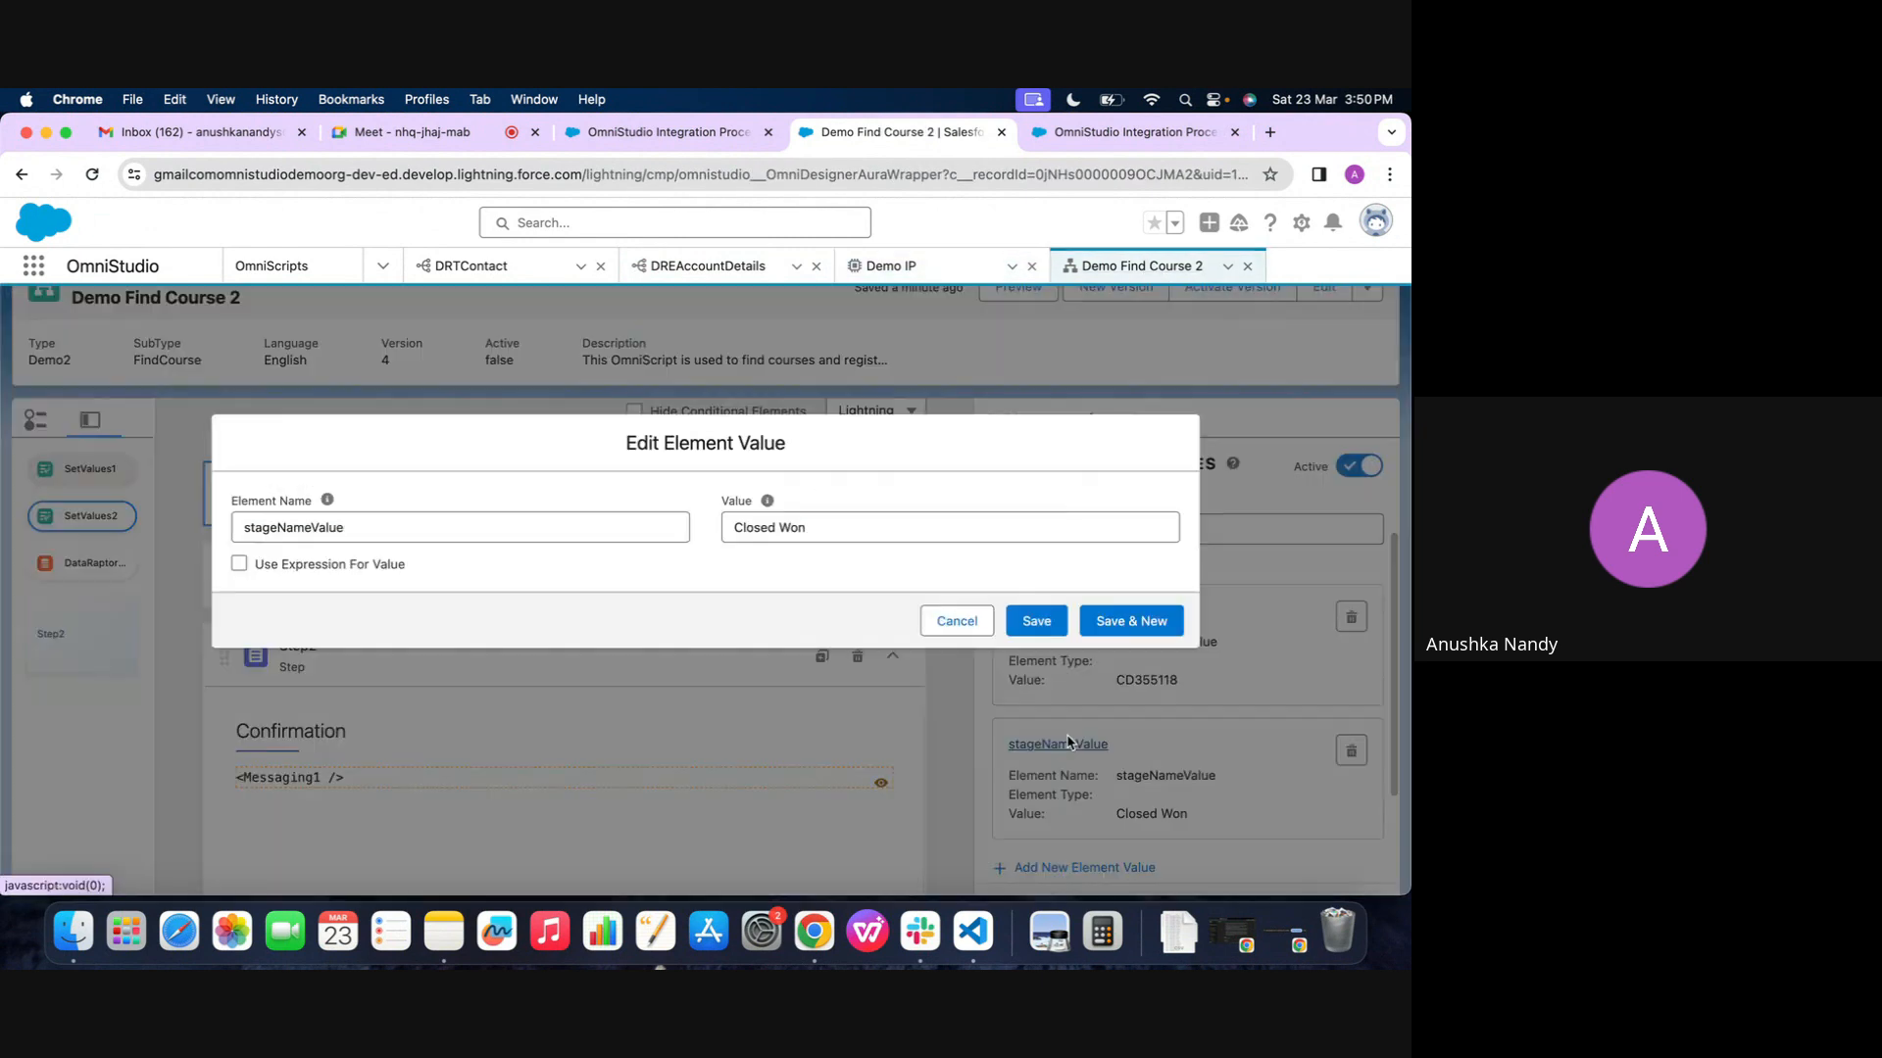
pyautogui.doubleClick(598, 532)
pyautogui.press('cmd+c')
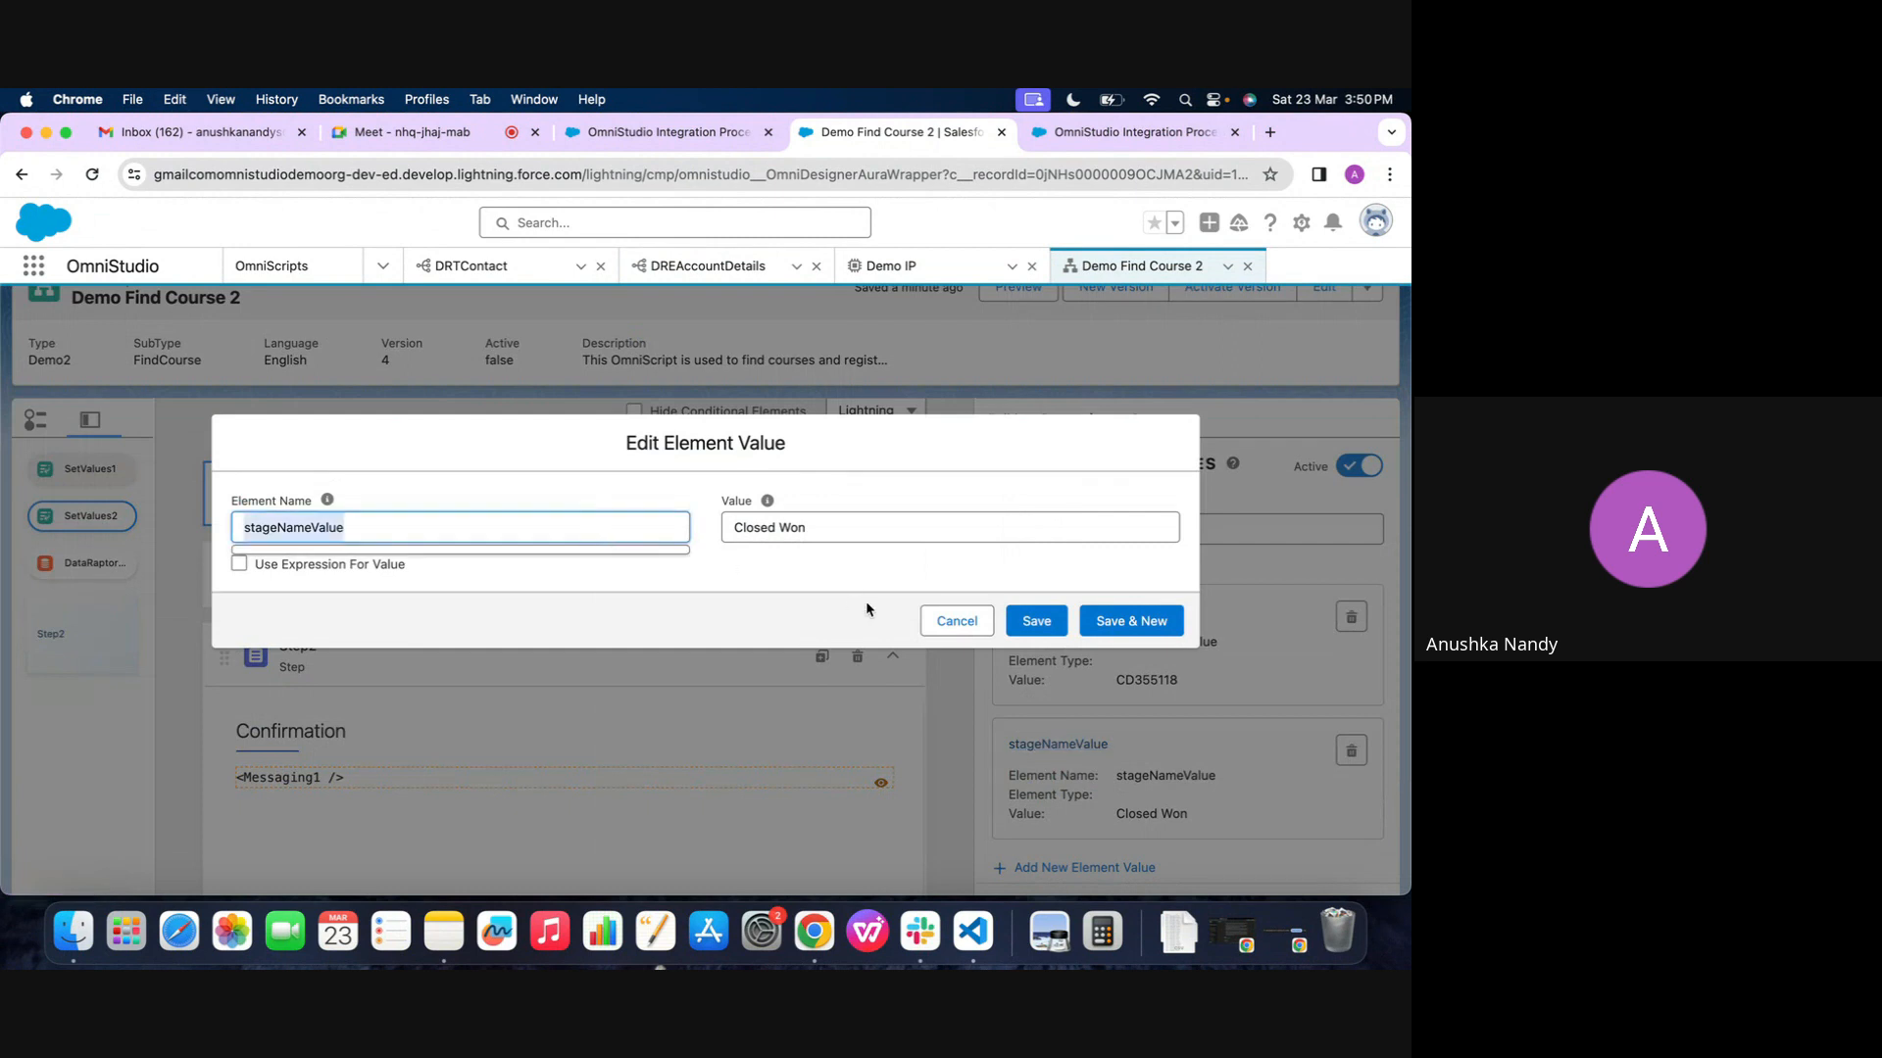
pyautogui.click(956, 620)
pyautogui.click(890, 266)
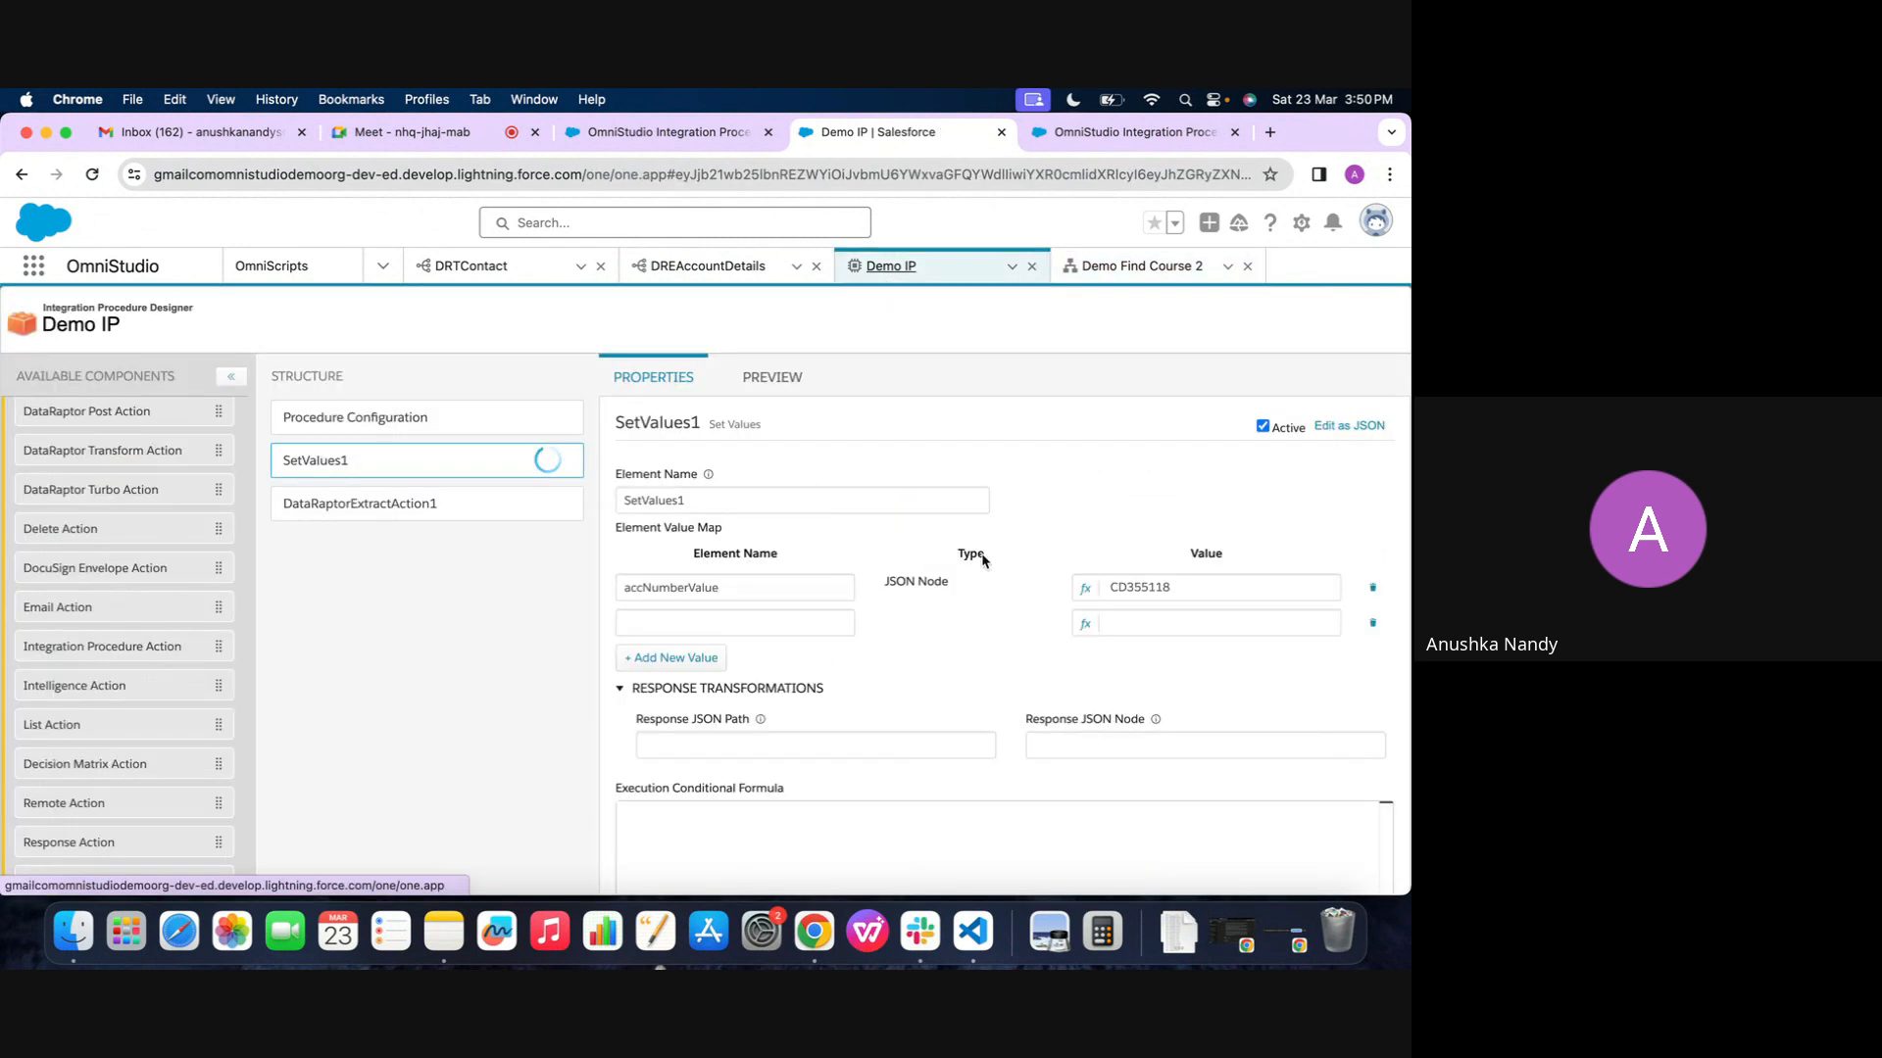
pyautogui.click(754, 632)
pyautogui.press('cmd+v')
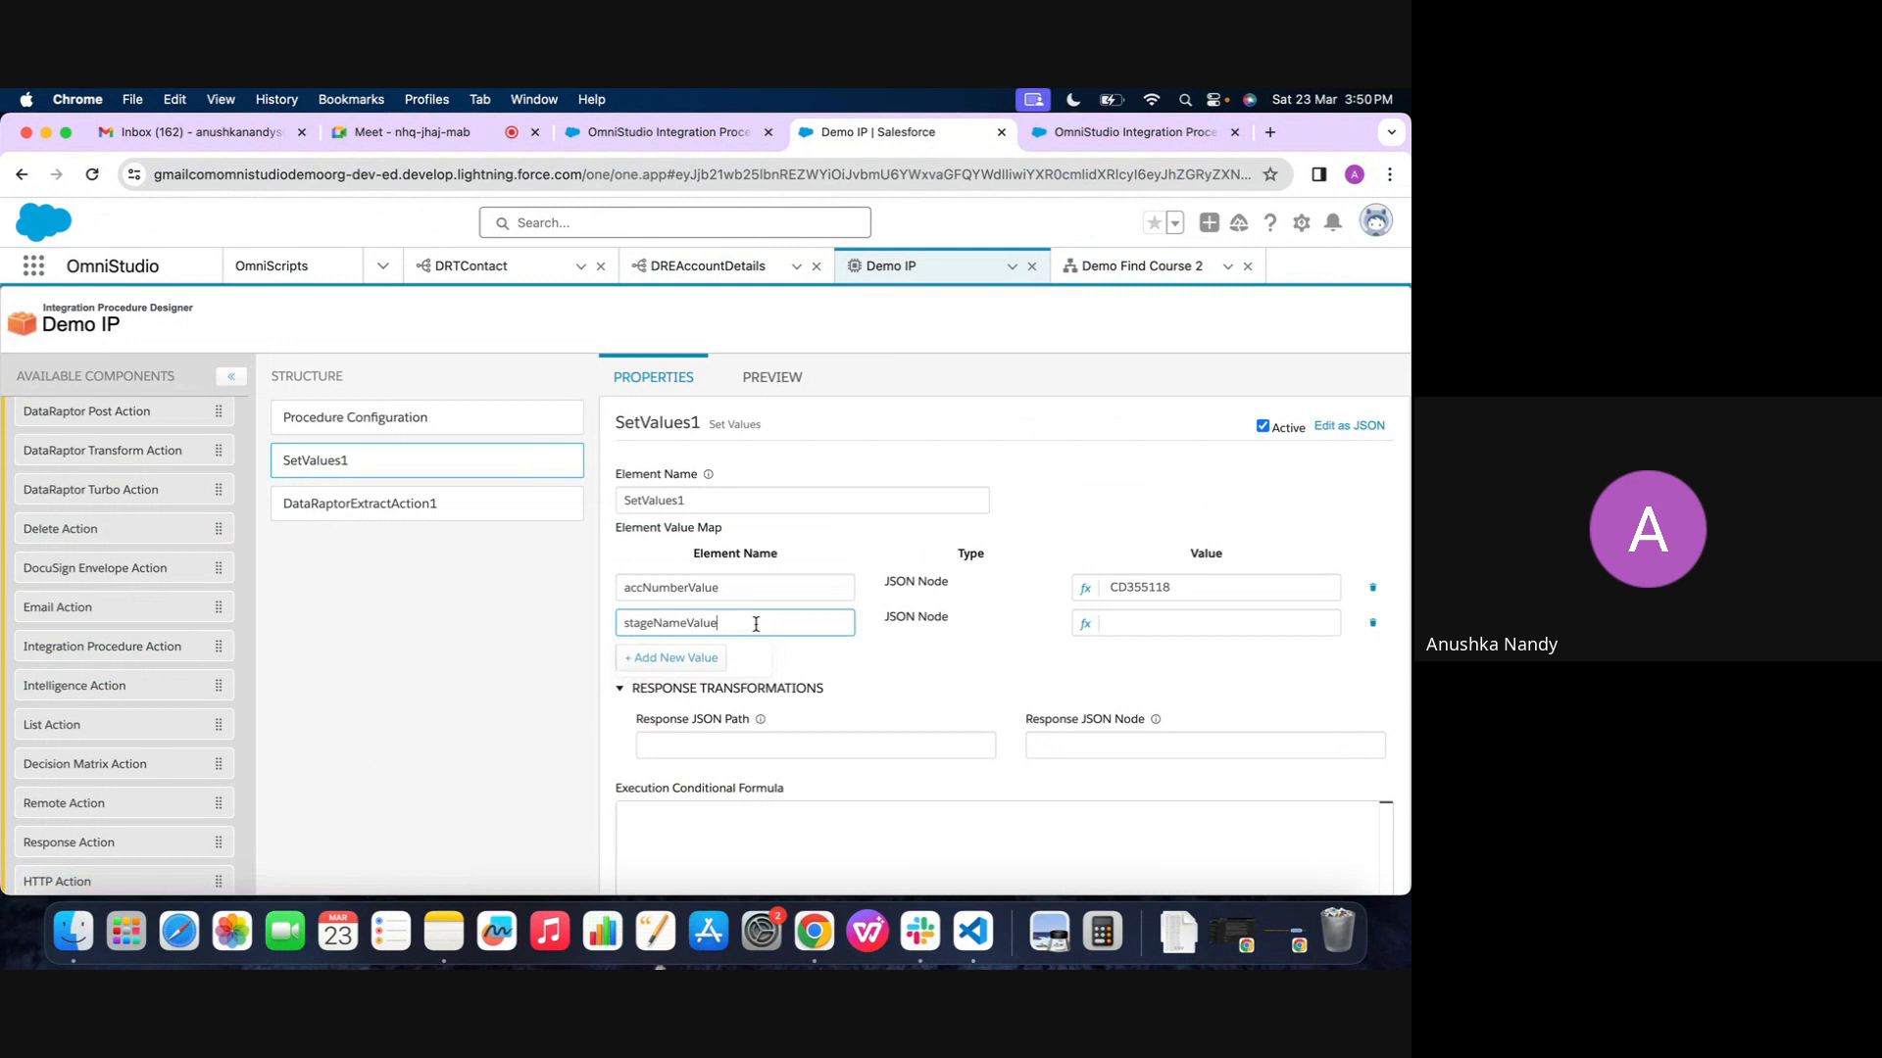
# Set the value of stageNameValue in Demo IP to Closed Won, copied from the OmniScript's SetValues2
pyautogui.click(1127, 265)
pyautogui.click(1078, 811)
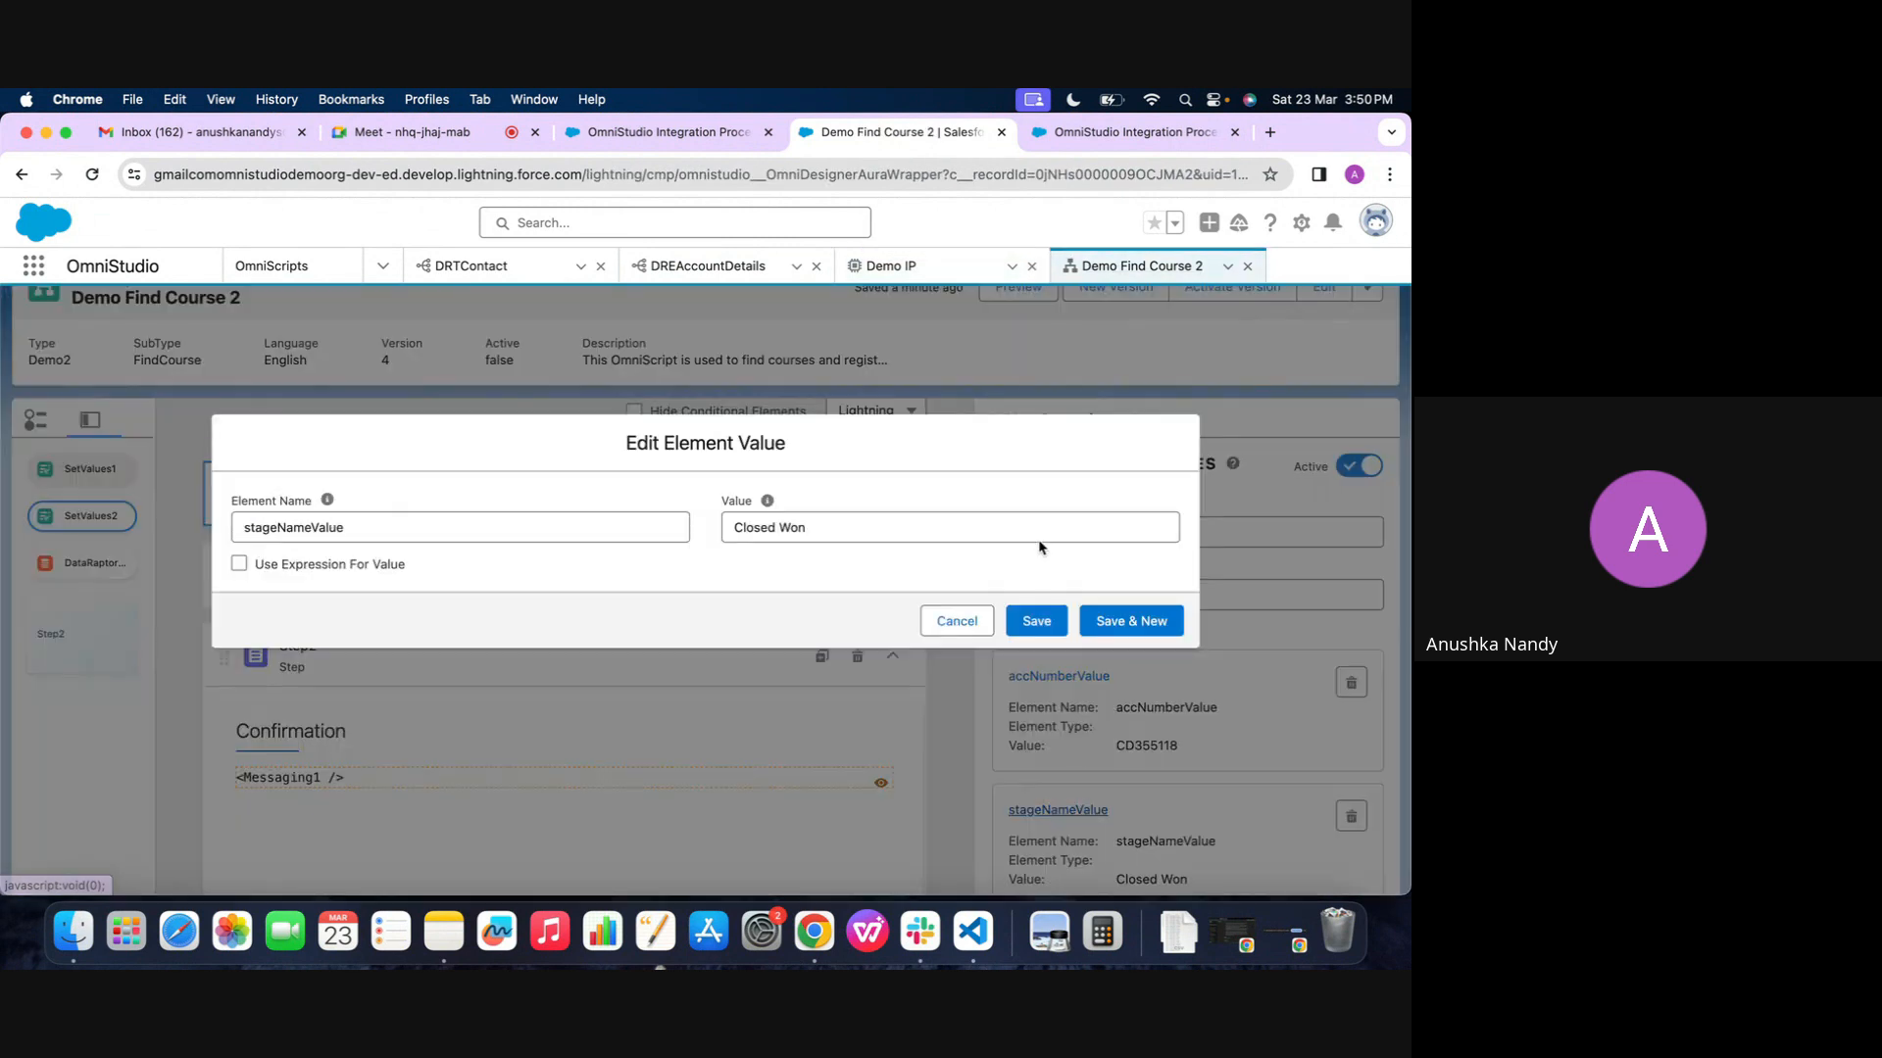
pyautogui.doubleClick(1013, 521)
pyautogui.tripleClick(1013, 520)
pyautogui.press('cmd+c')
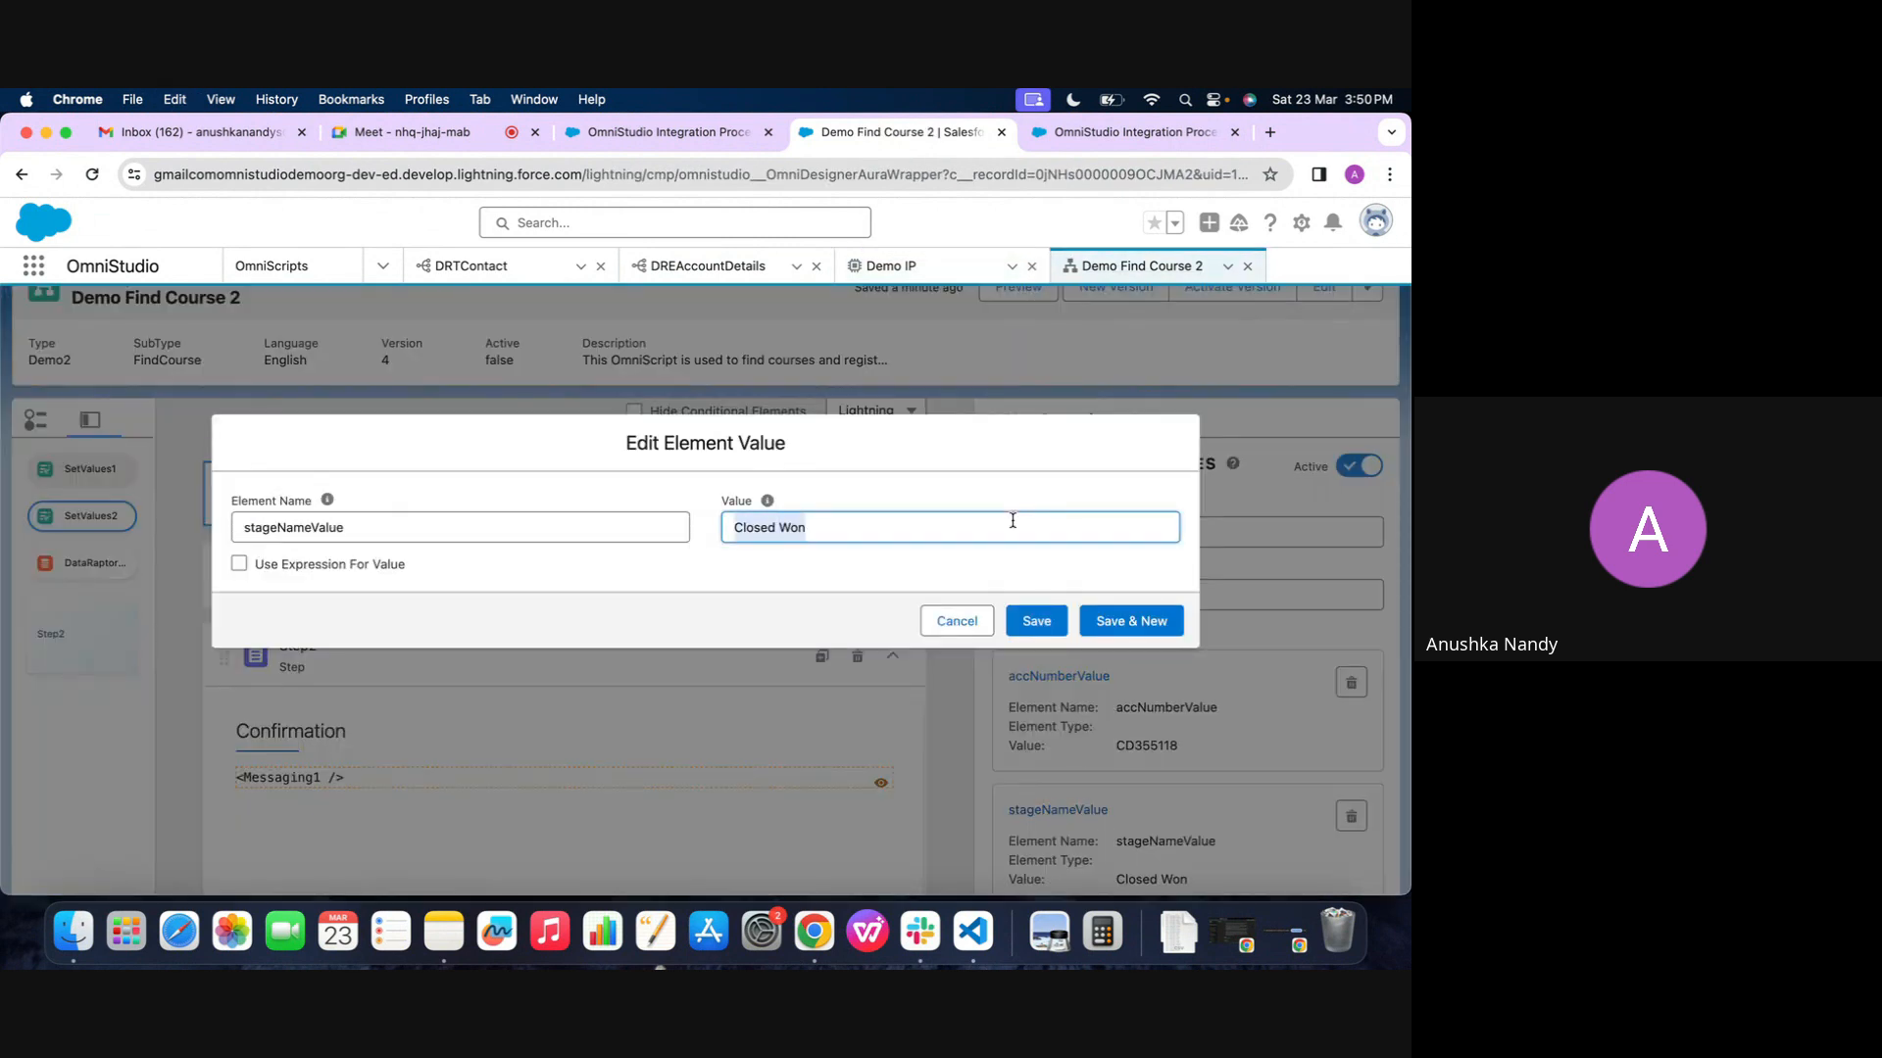
pyautogui.click(956, 621)
pyautogui.click(901, 265)
pyautogui.click(1126, 621)
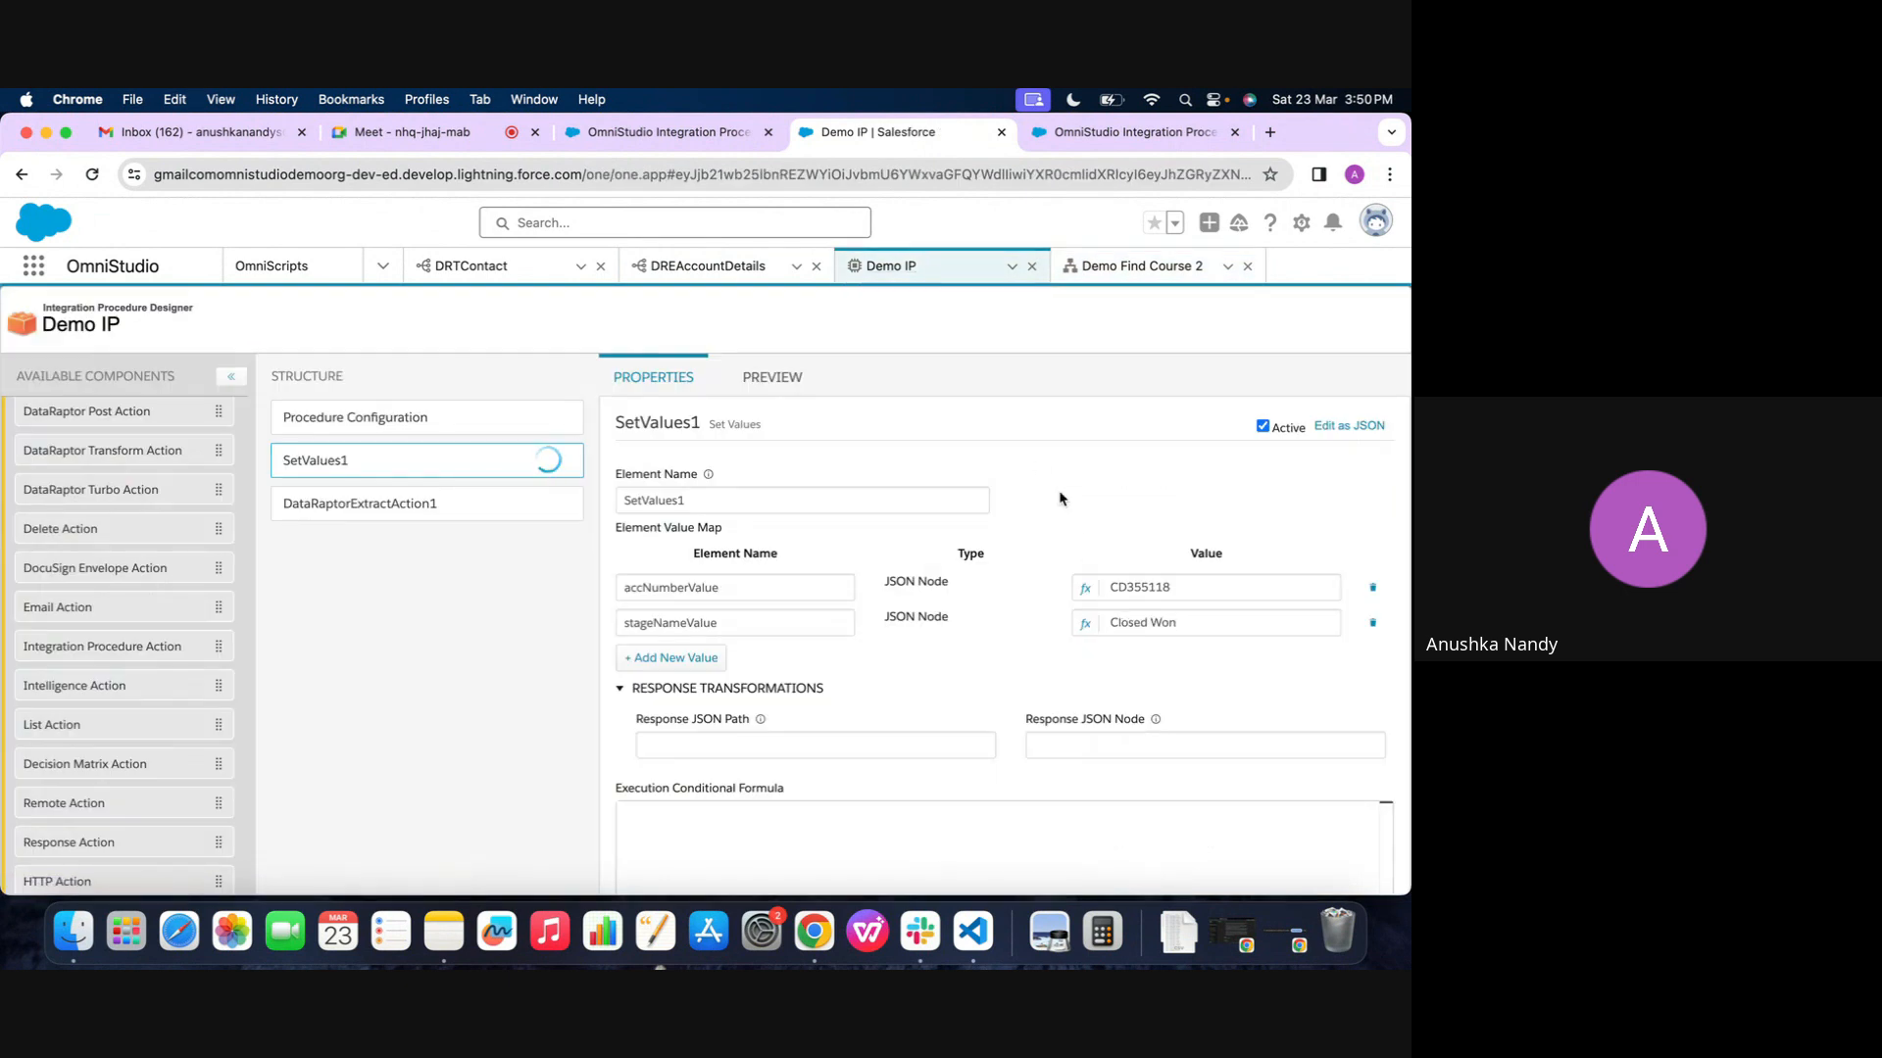
pyautogui.scroll(-1, 773, 705)
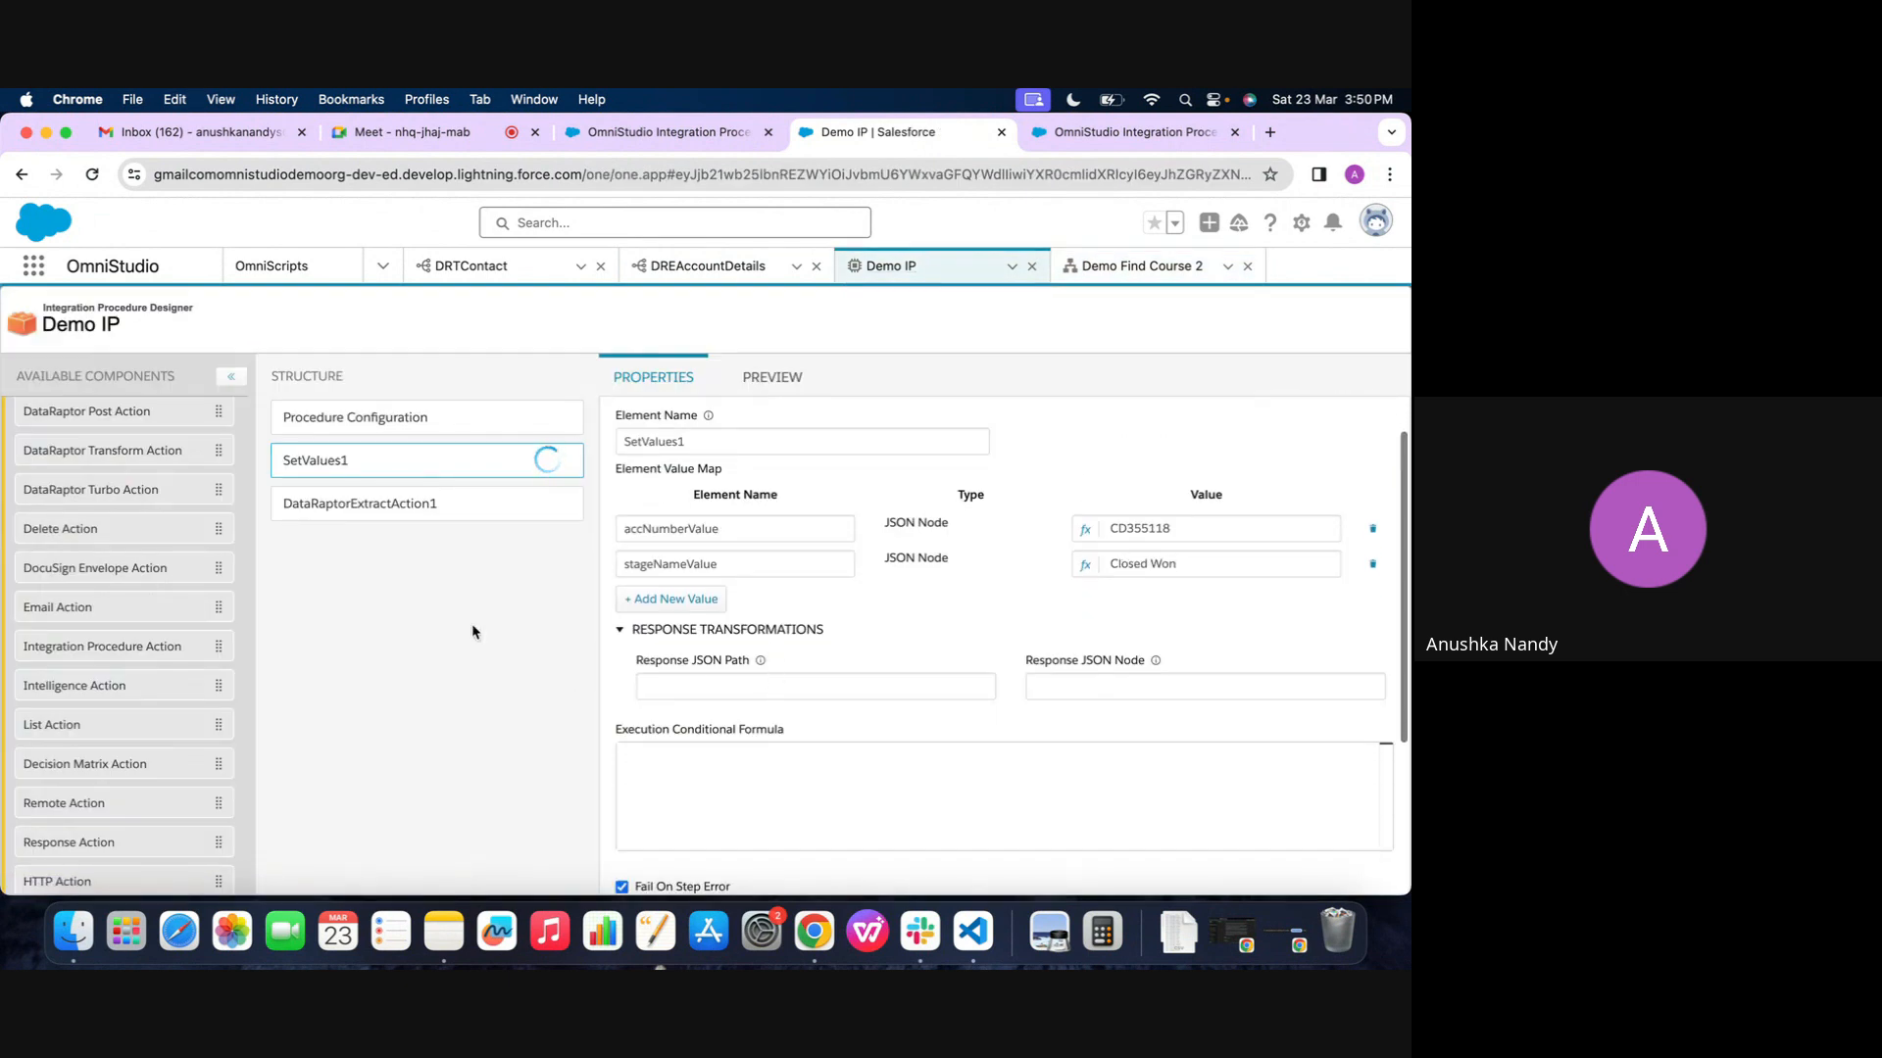
# Set the data source of DataRaptorExtractAction1's first input parameter in Demo IP to SetValues1:accNumberValue
pyautogui.click(444, 518)
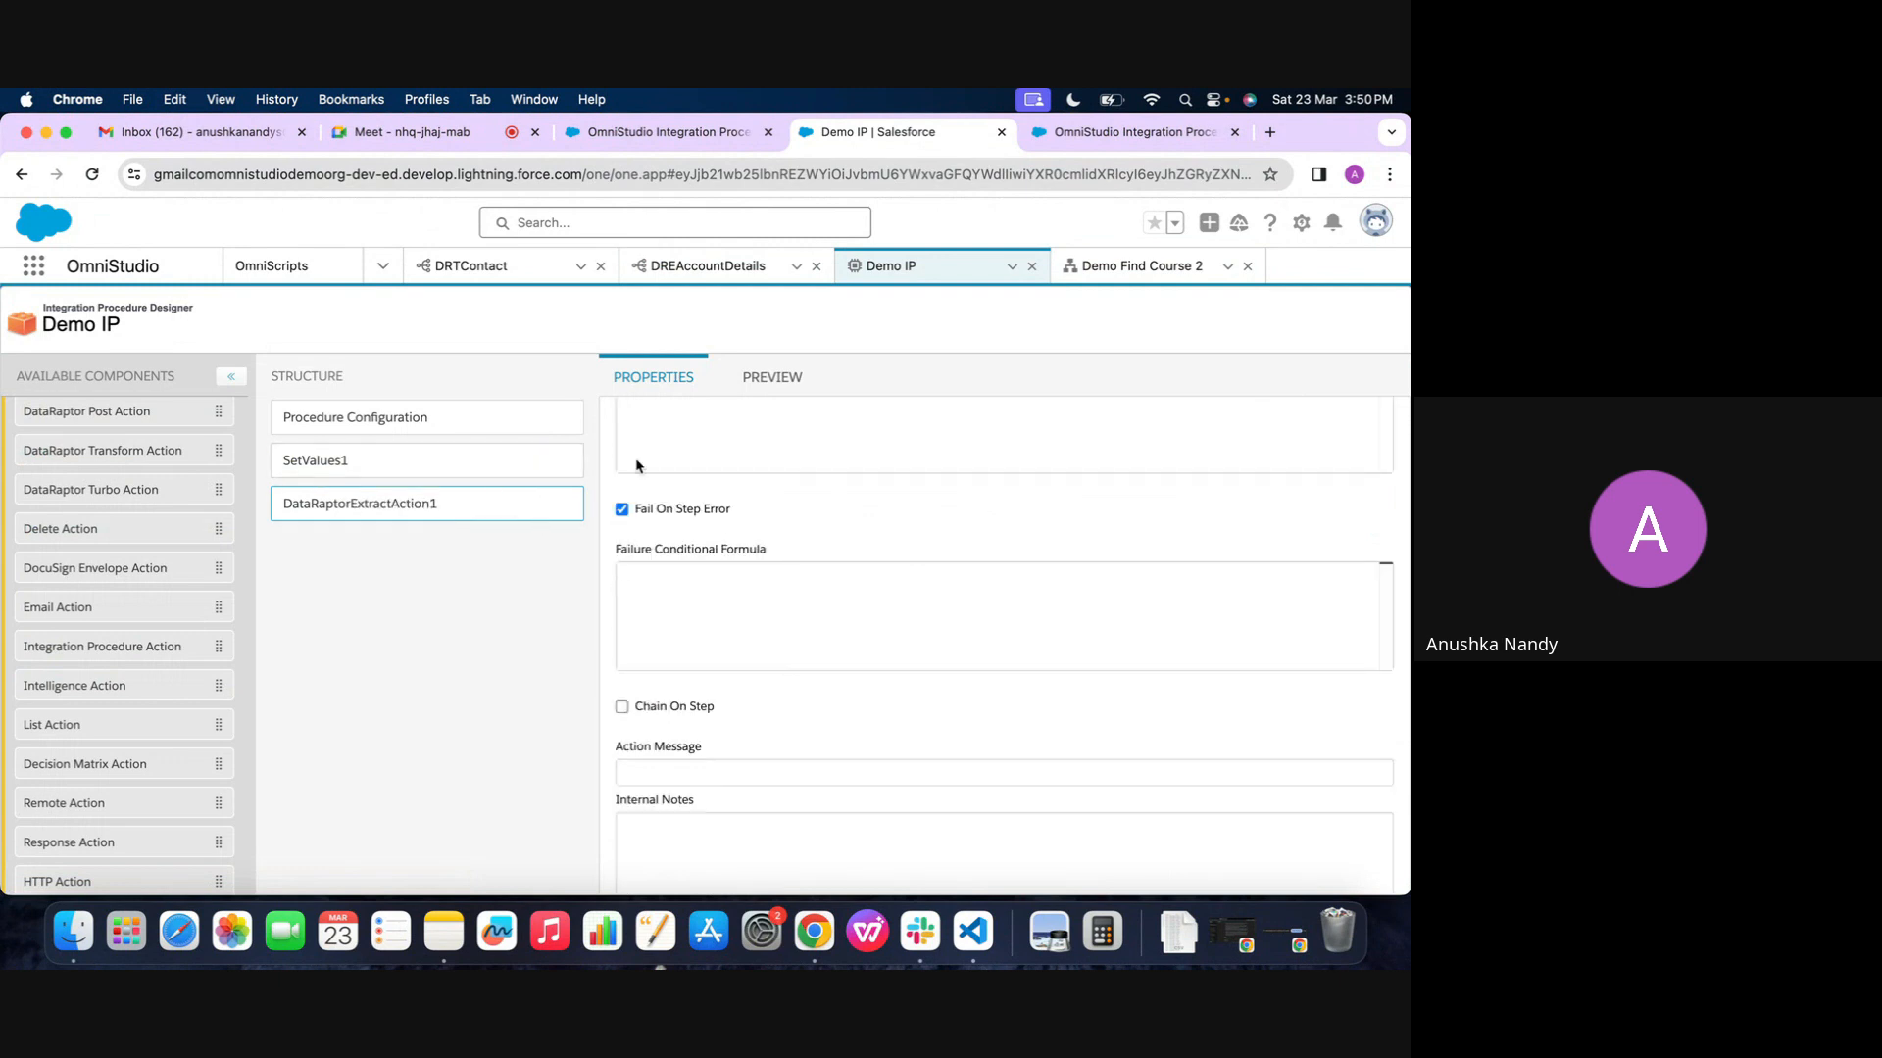
pyautogui.scroll(15, 769, 528)
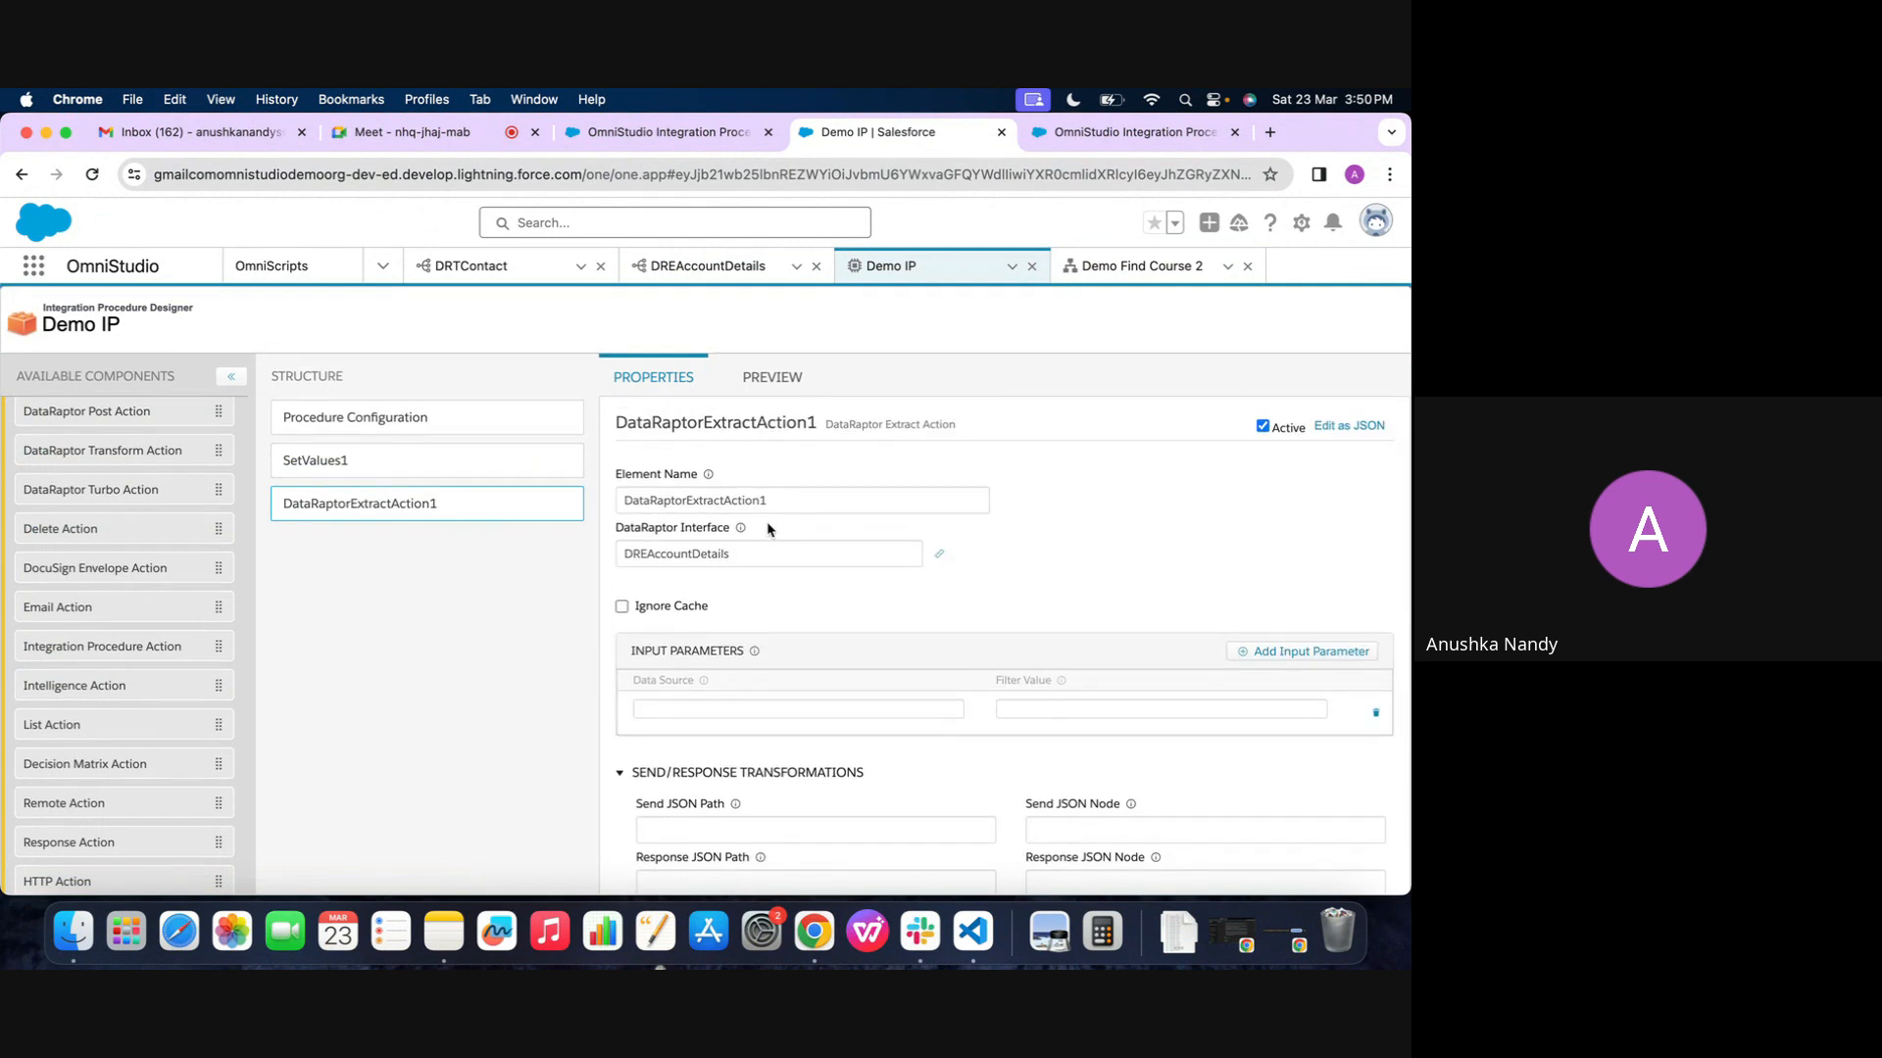
pyautogui.click(775, 707)
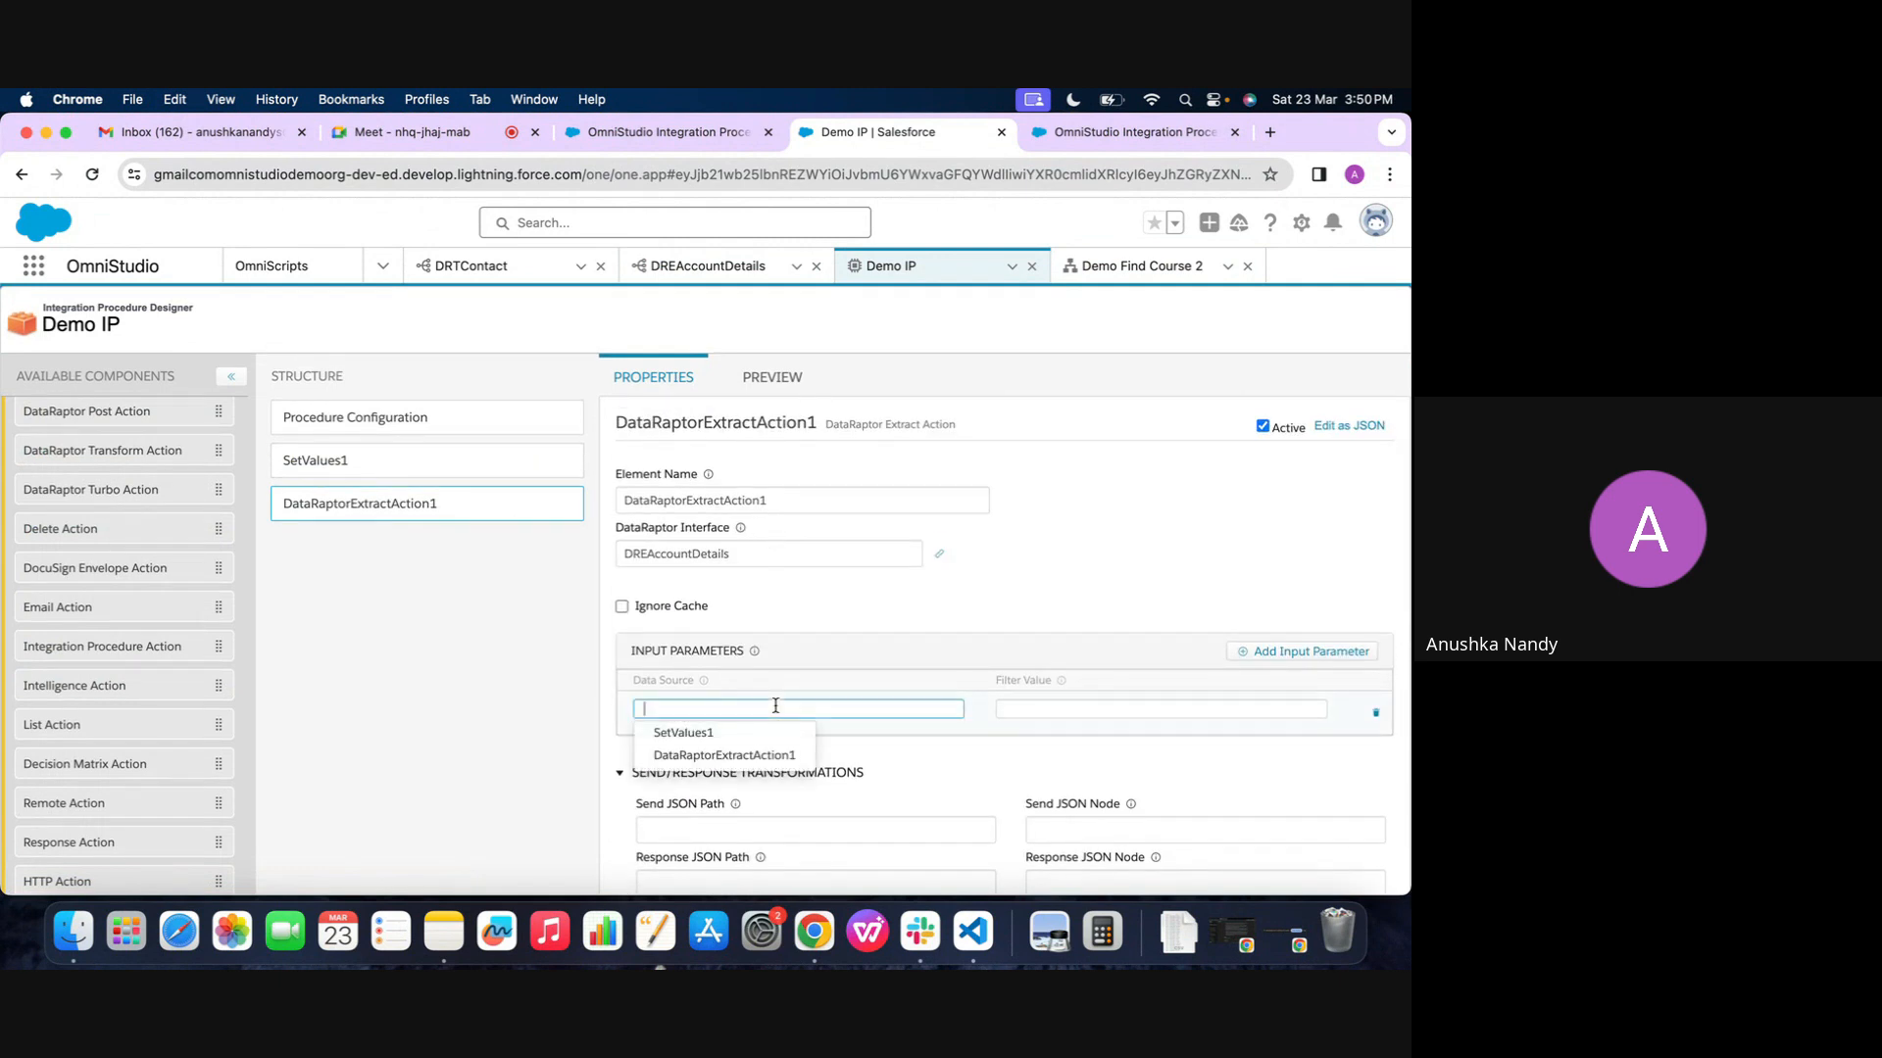
pyautogui.click(729, 736)
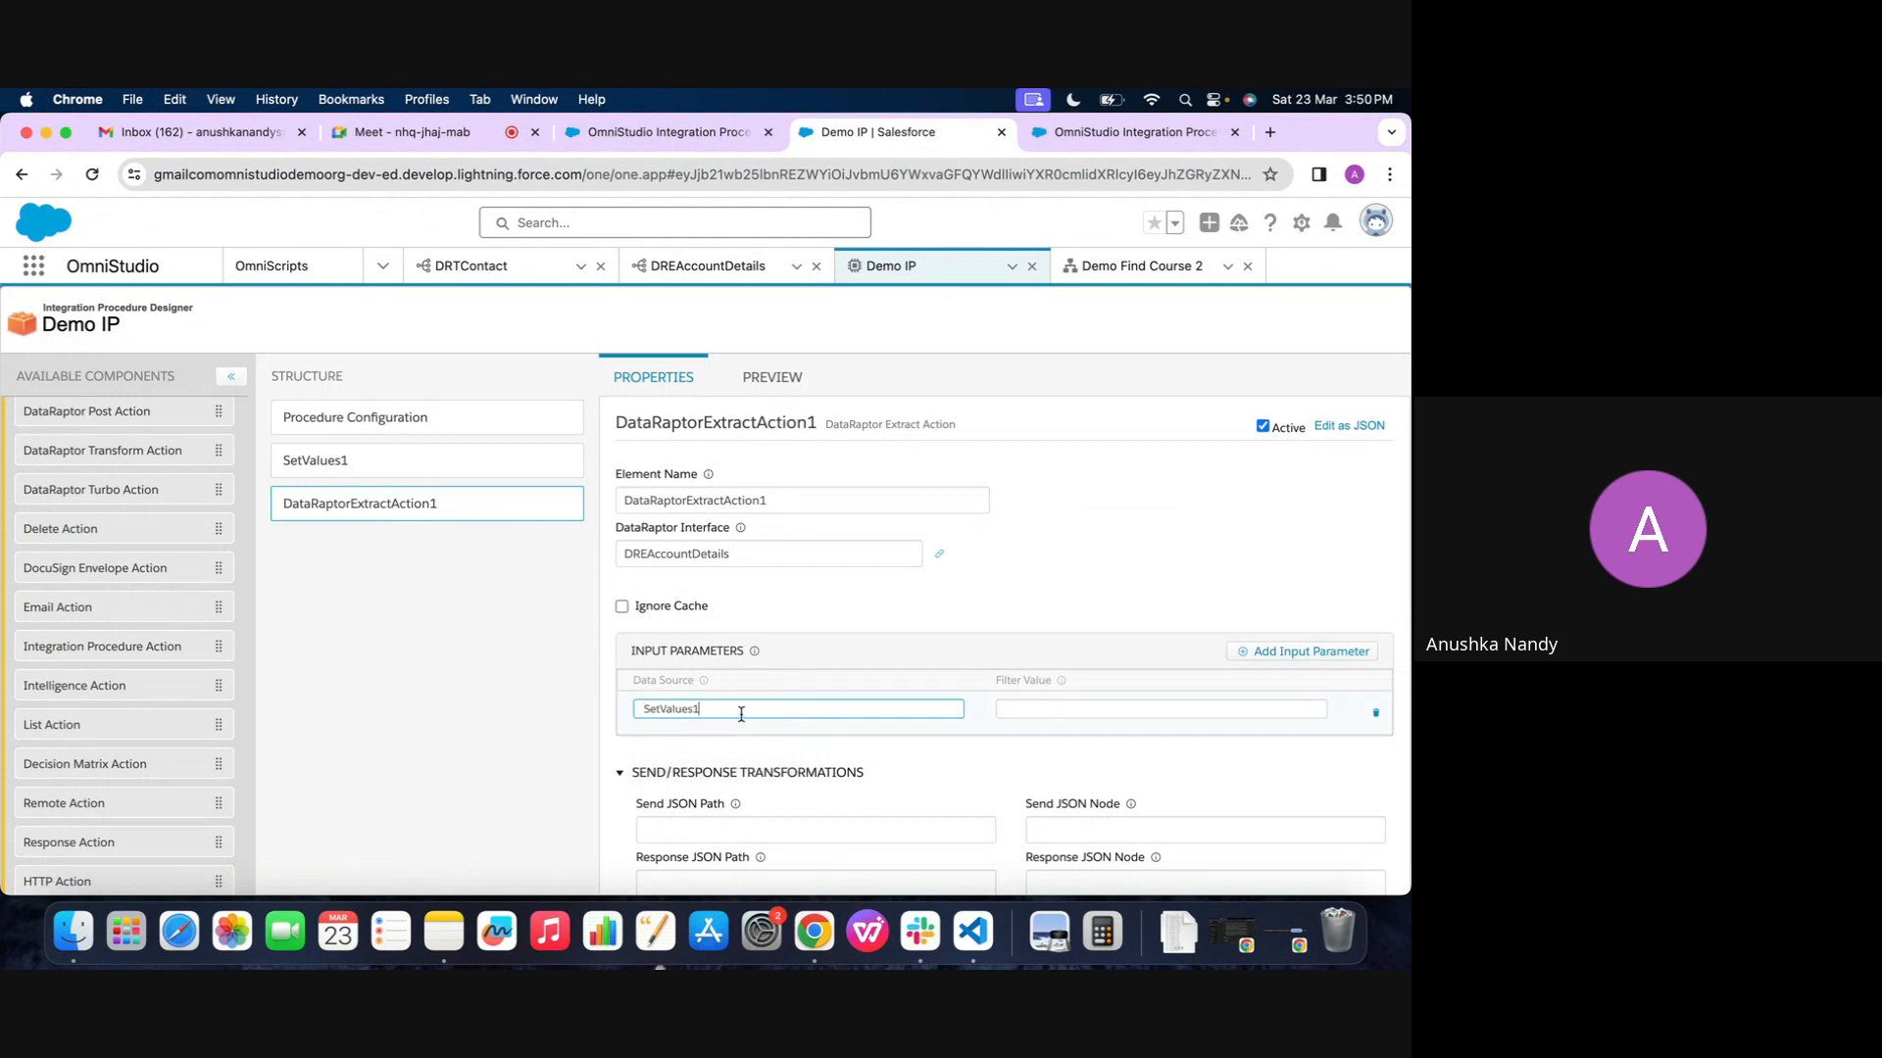
pyautogui.click(471, 460)
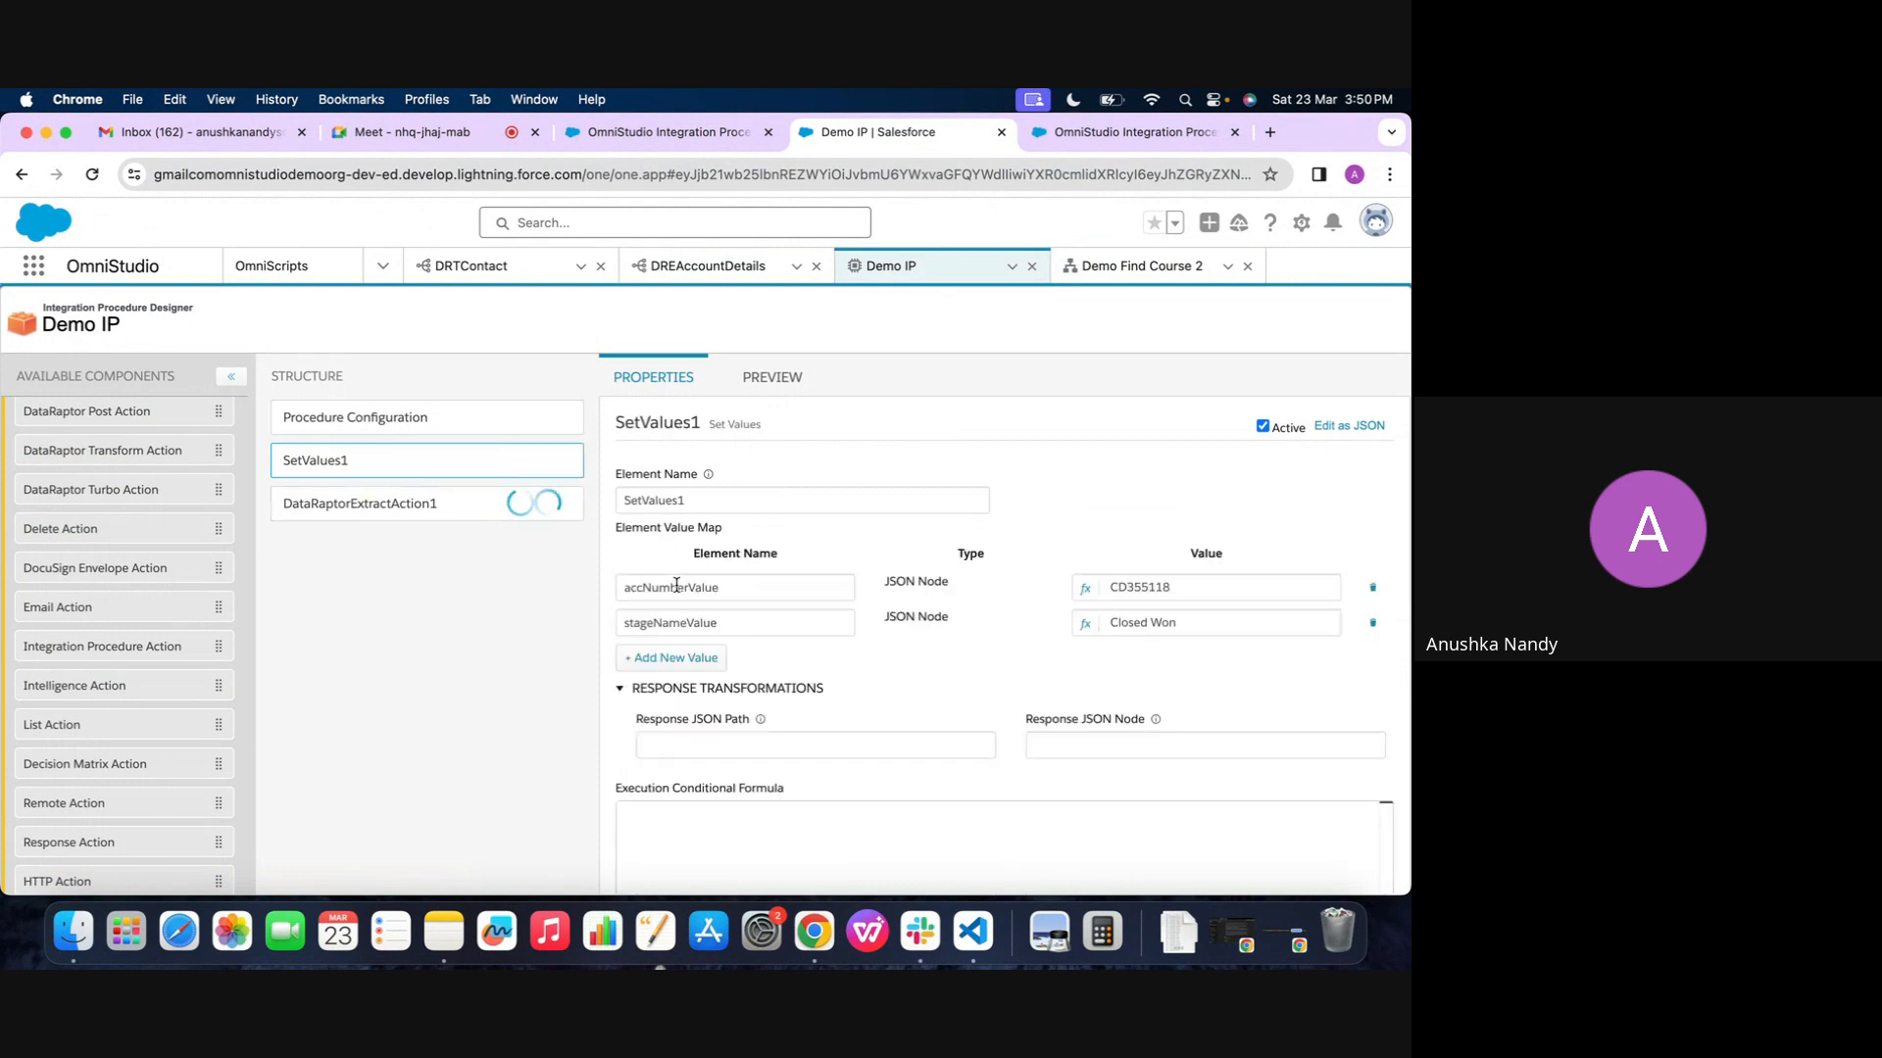
pyautogui.doubleClick(709, 588)
pyautogui.click(378, 504)
pyautogui.click(752, 715)
pyautogui.press('super+v')
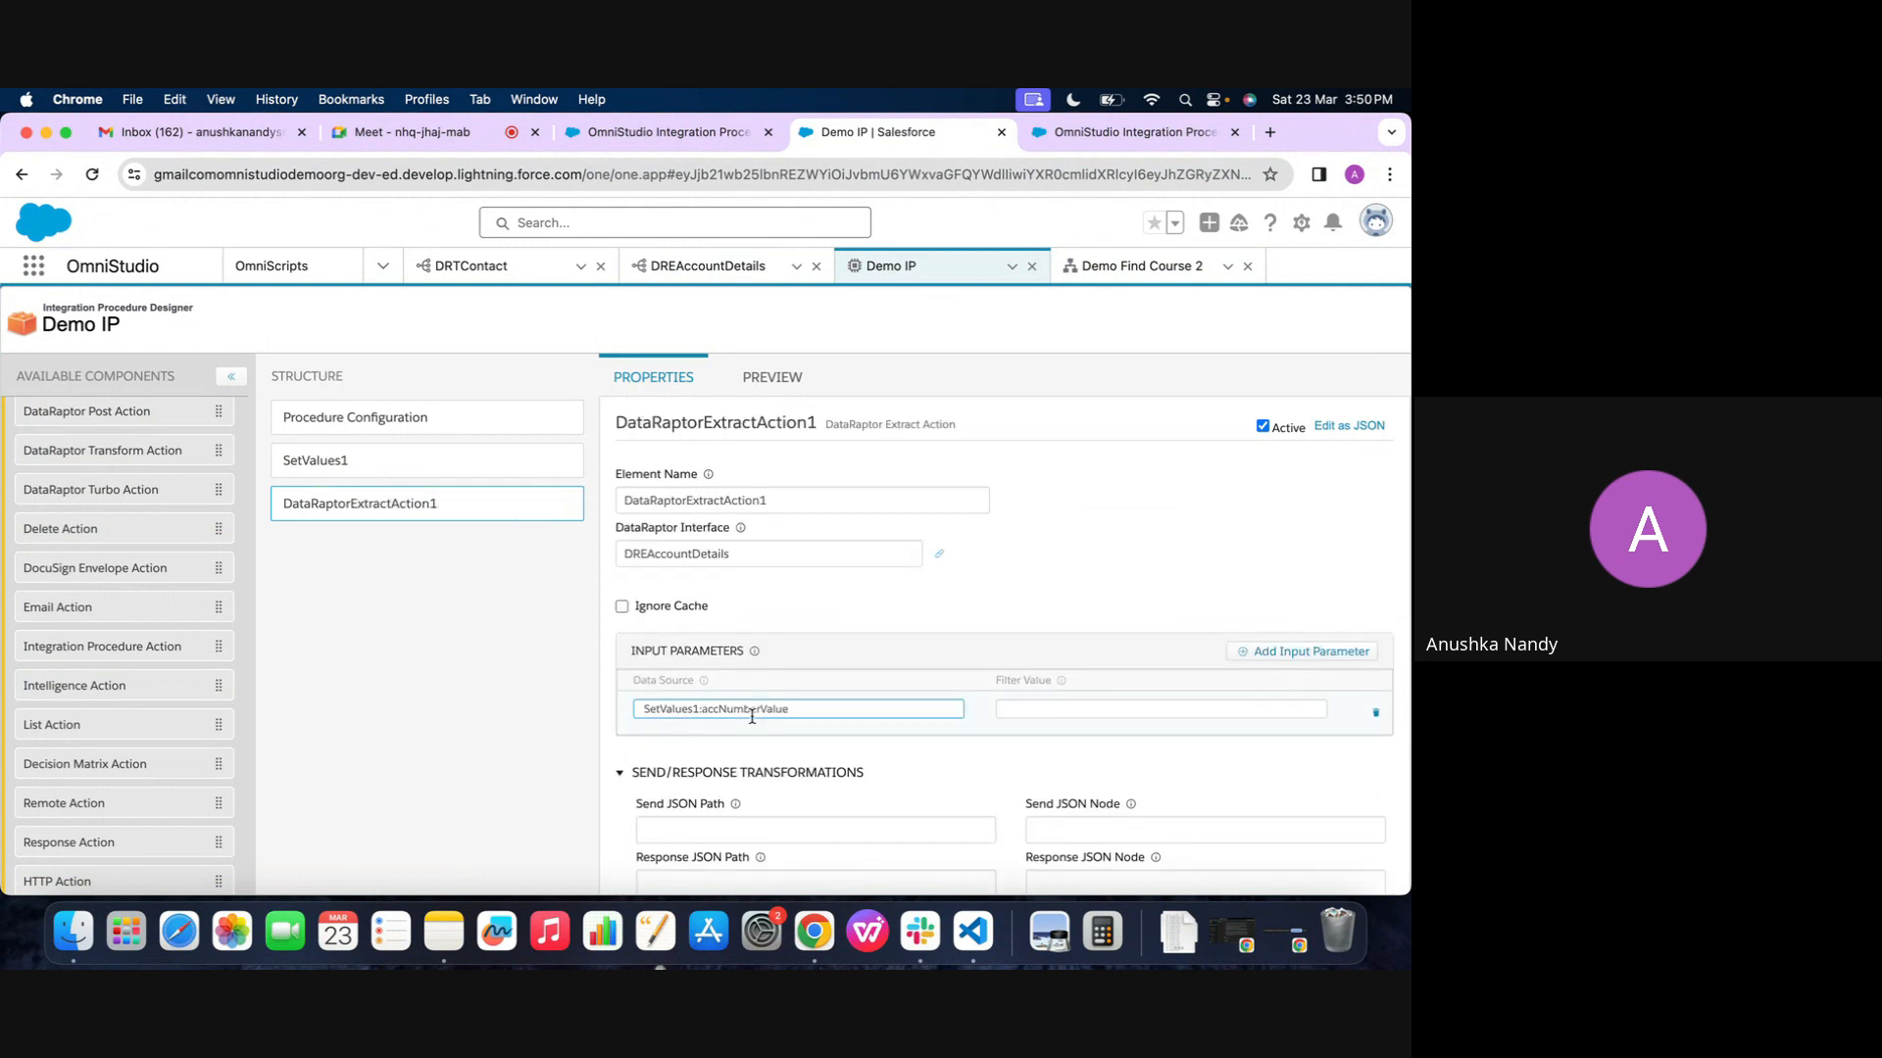
# Set the first input parameter's filter value to accNumber, copied from the preview input keys of DREAccountDetails
pyautogui.click(726, 266)
pyautogui.doubleClick(83, 553)
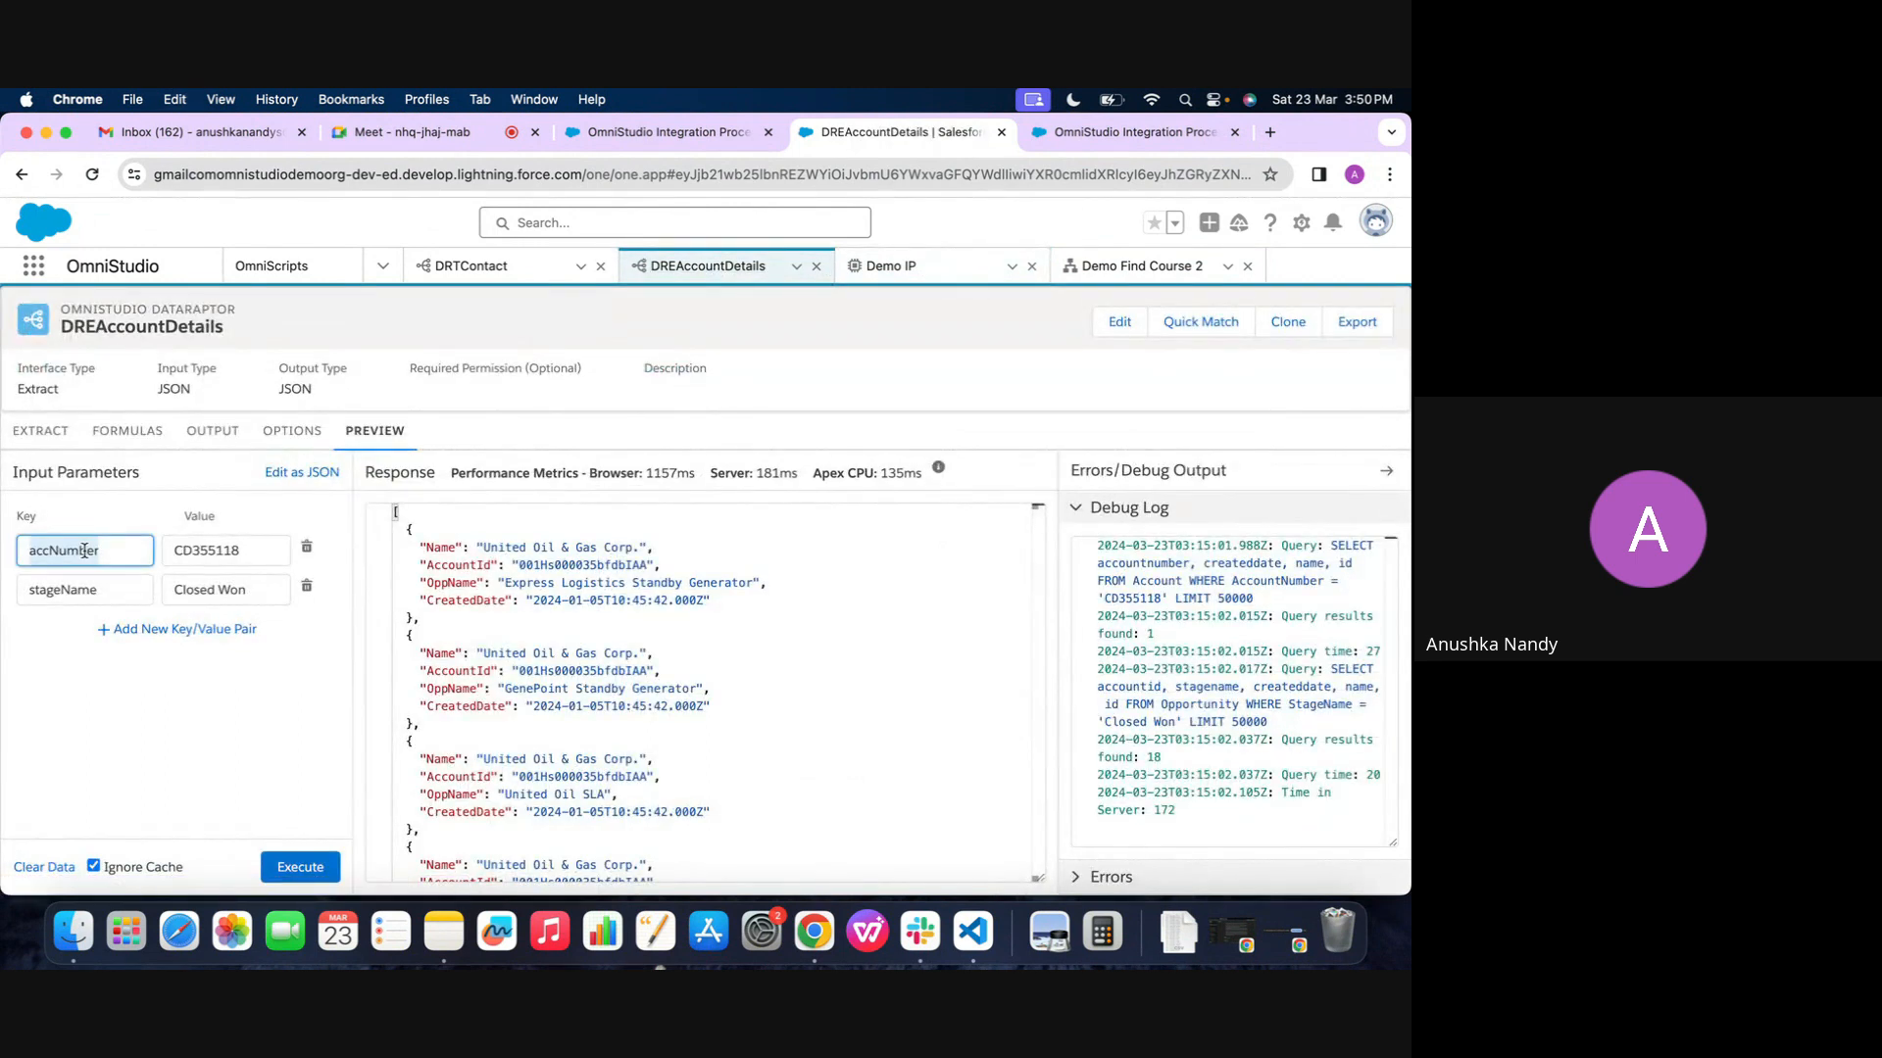
pyautogui.click(931, 266)
pyautogui.click(1083, 707)
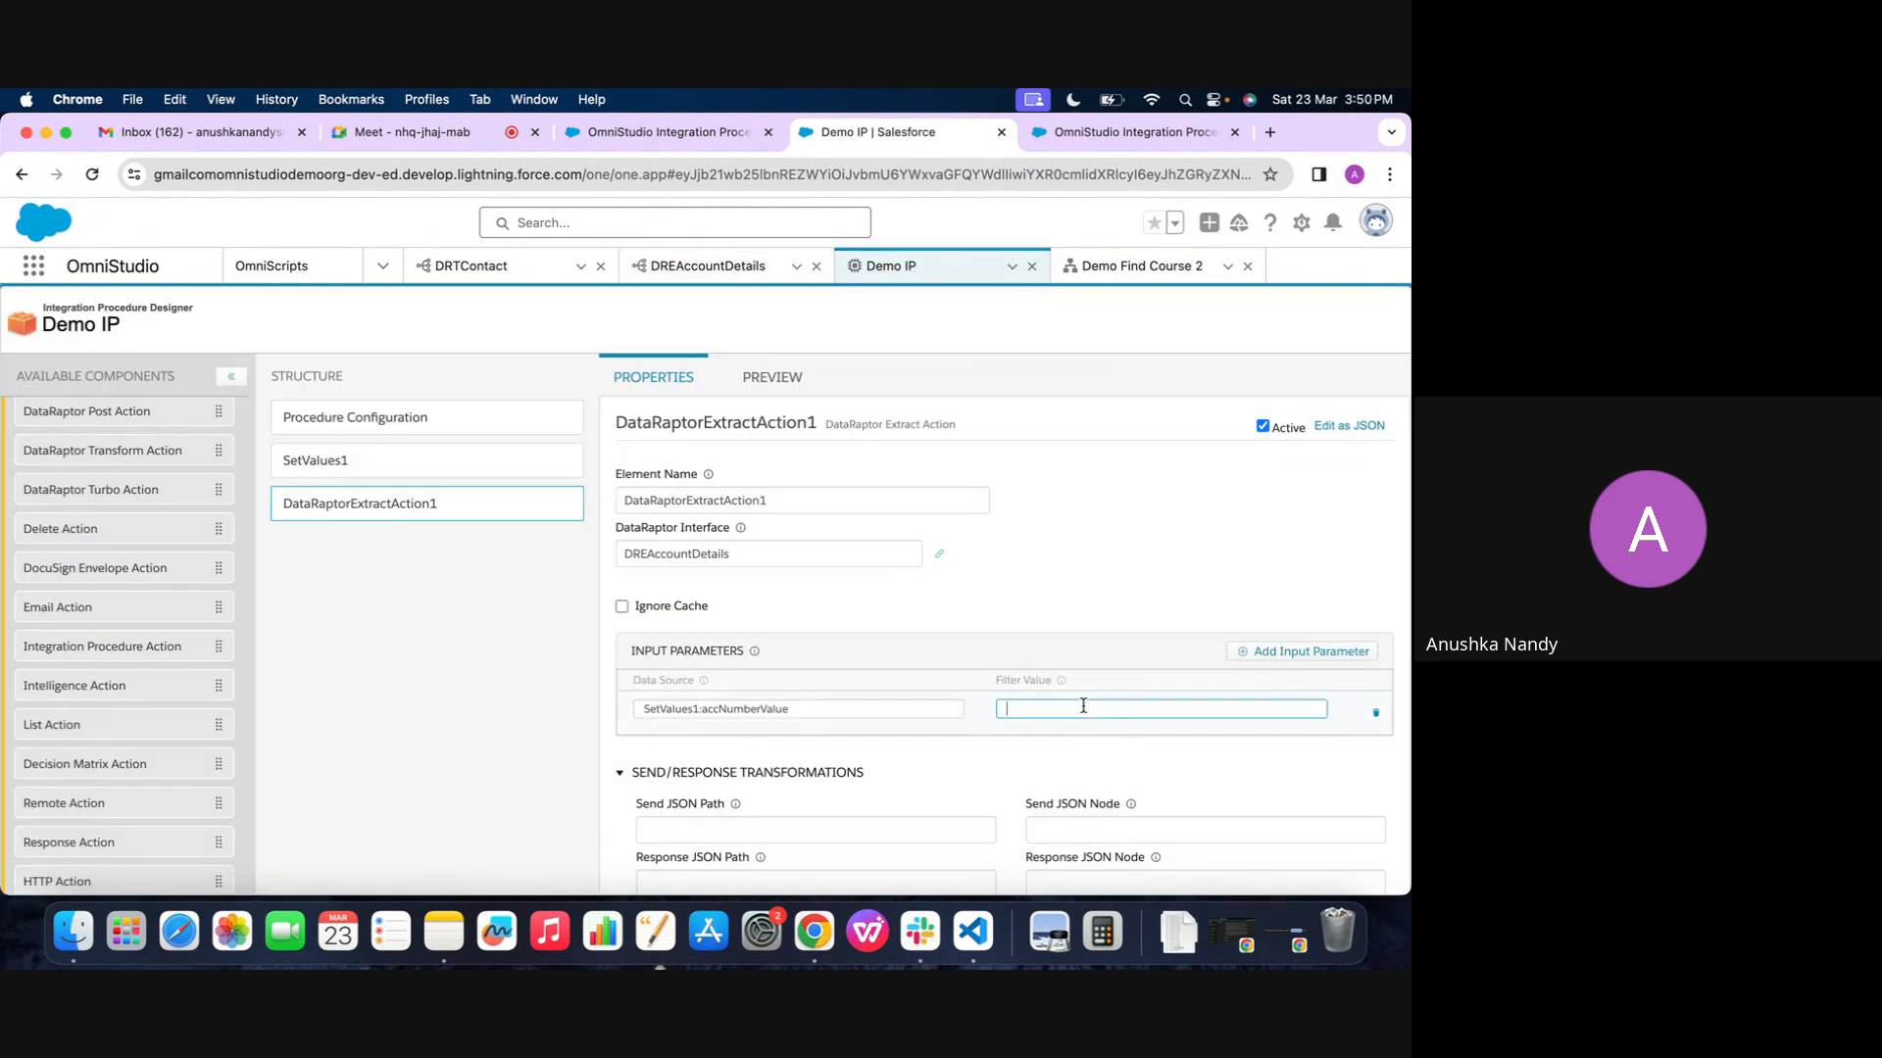
# Add a second input parameter to DataRaptorExtractAction1 with SetValues1:stageNameValue as its data source
pyautogui.click(1303, 651)
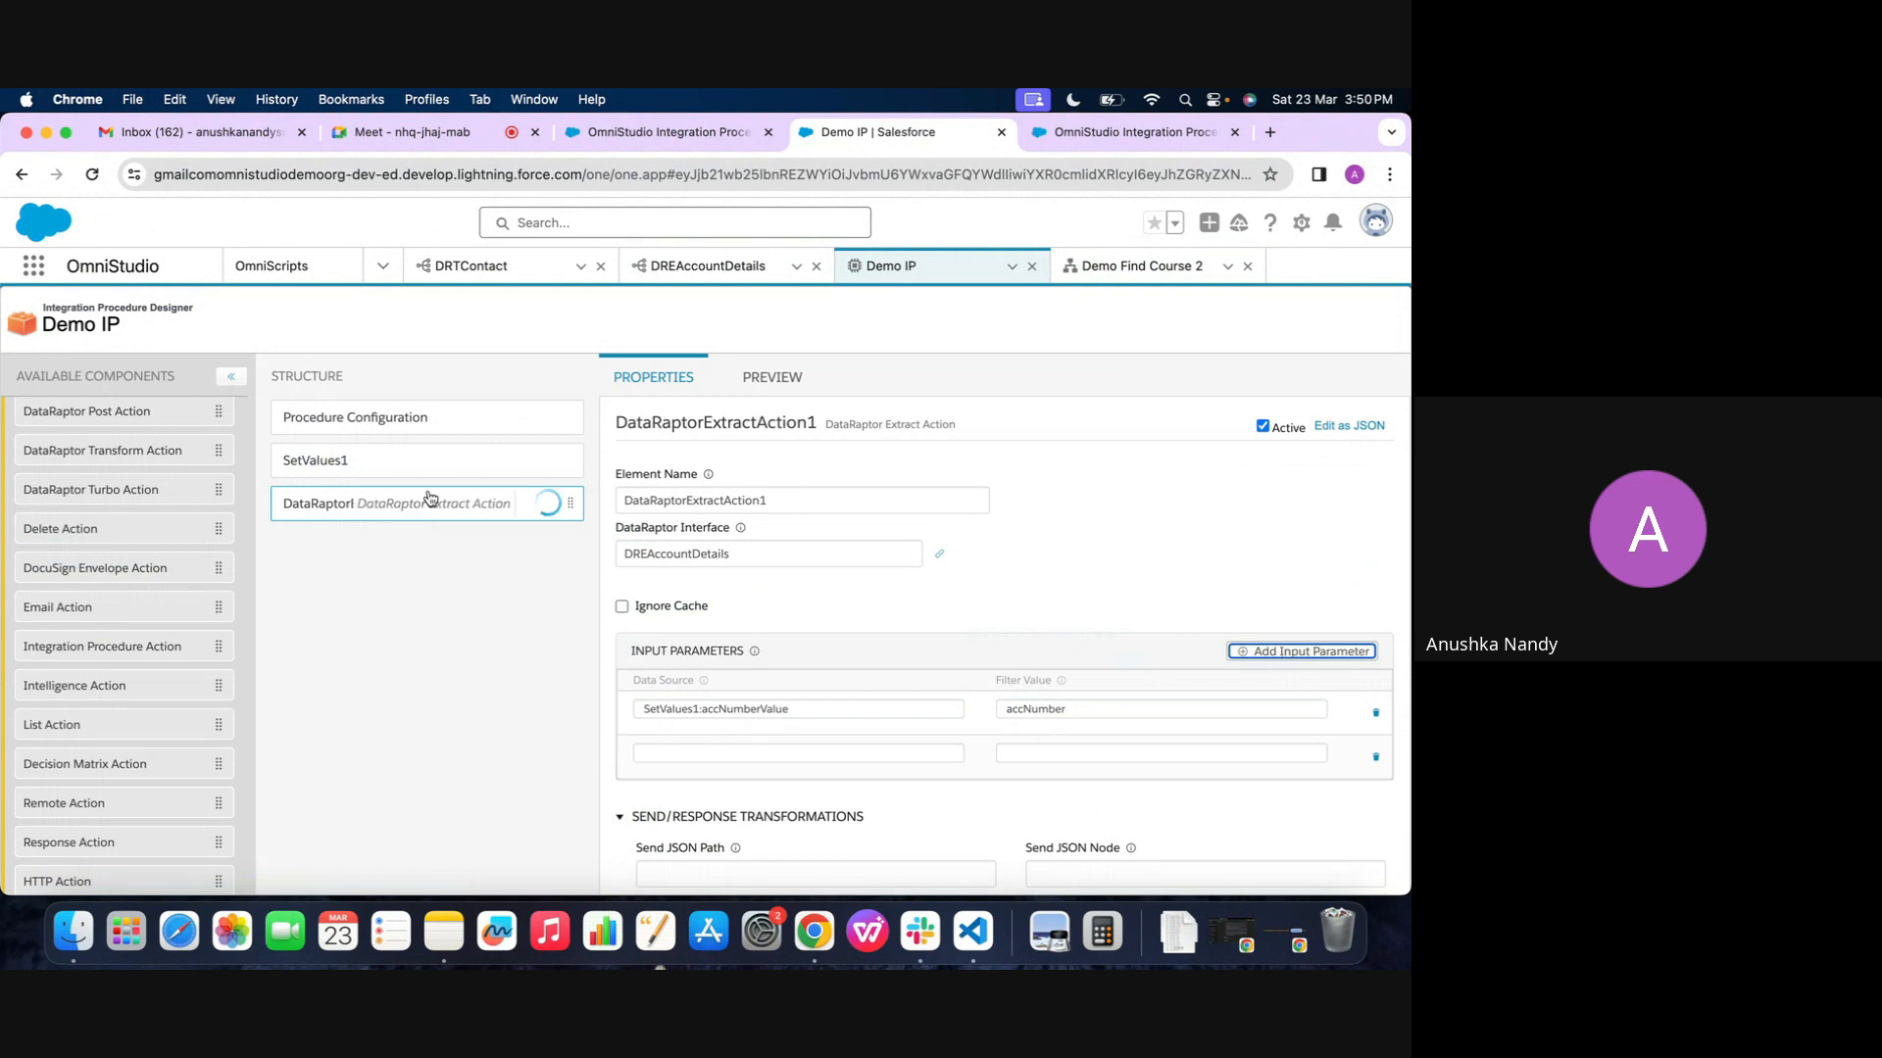
pyautogui.click(405, 466)
pyautogui.doubleClick(696, 500)
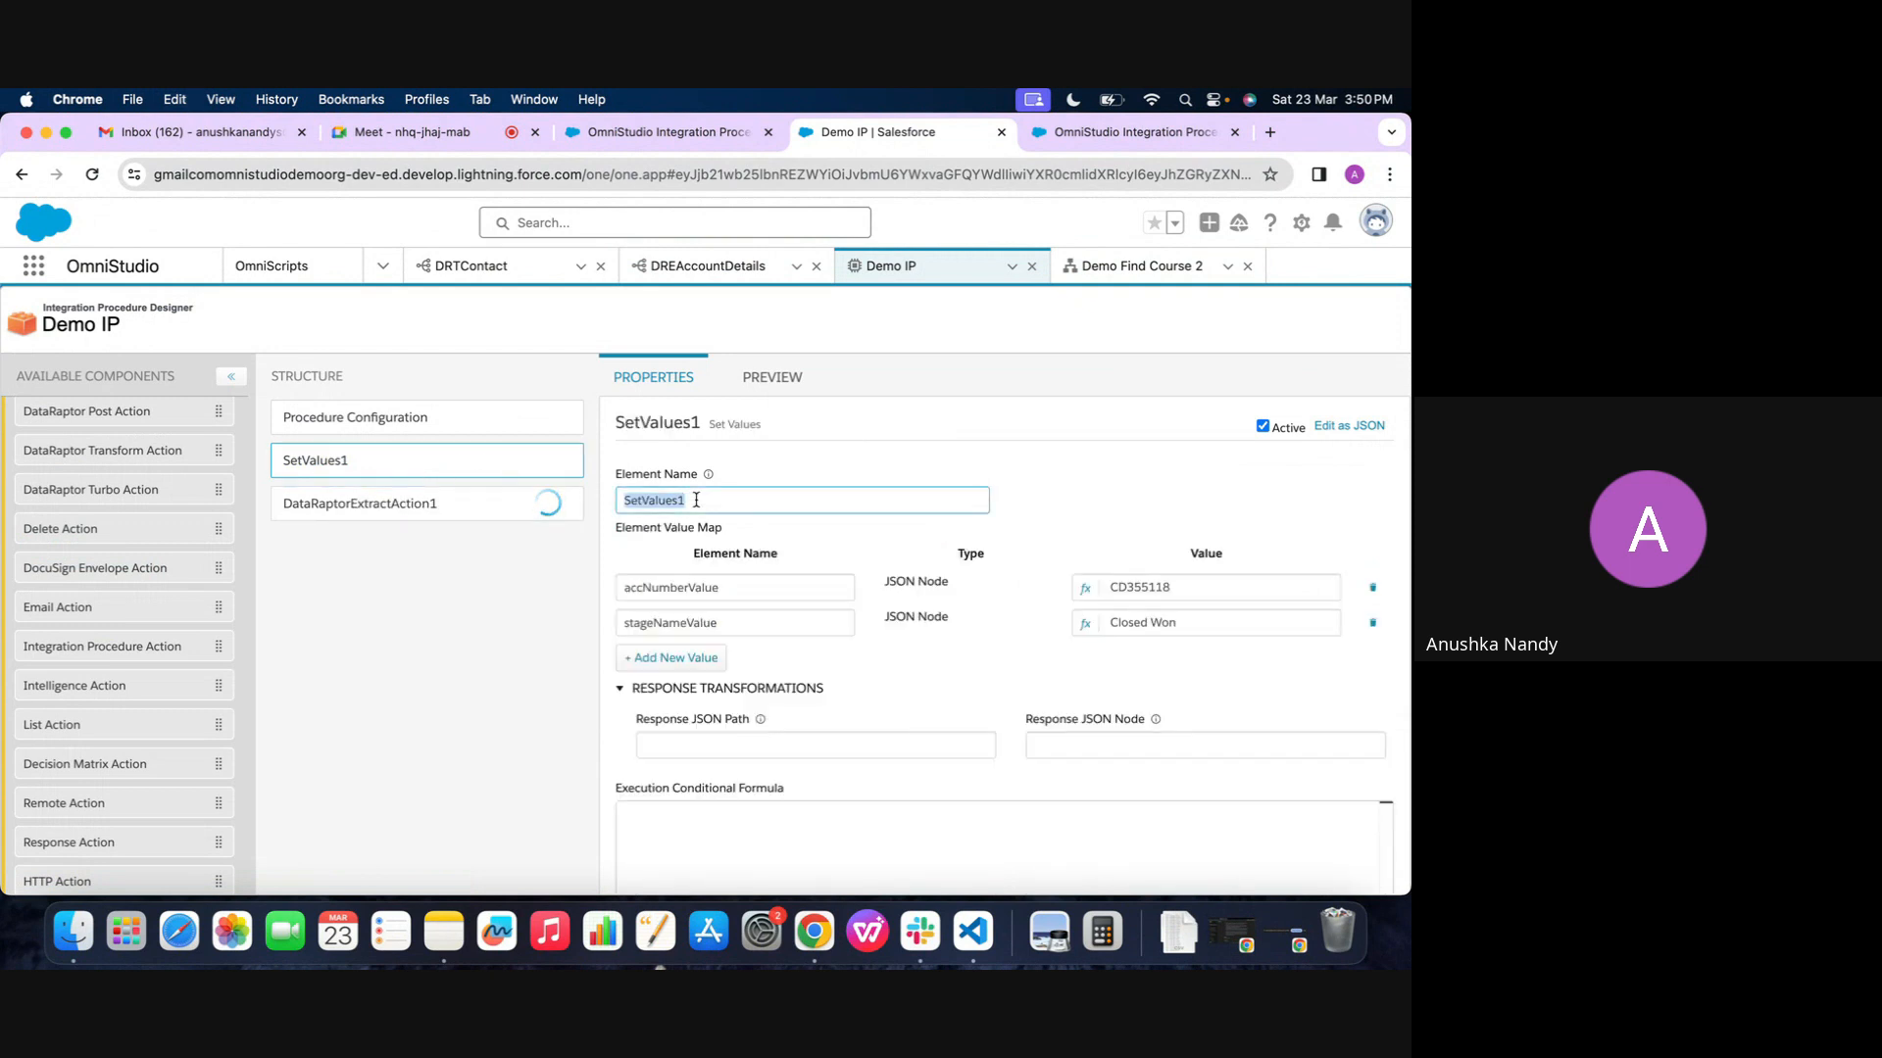
pyautogui.press('super+c')
pyautogui.click(382, 502)
pyautogui.click(675, 752)
pyautogui.press('super+v')
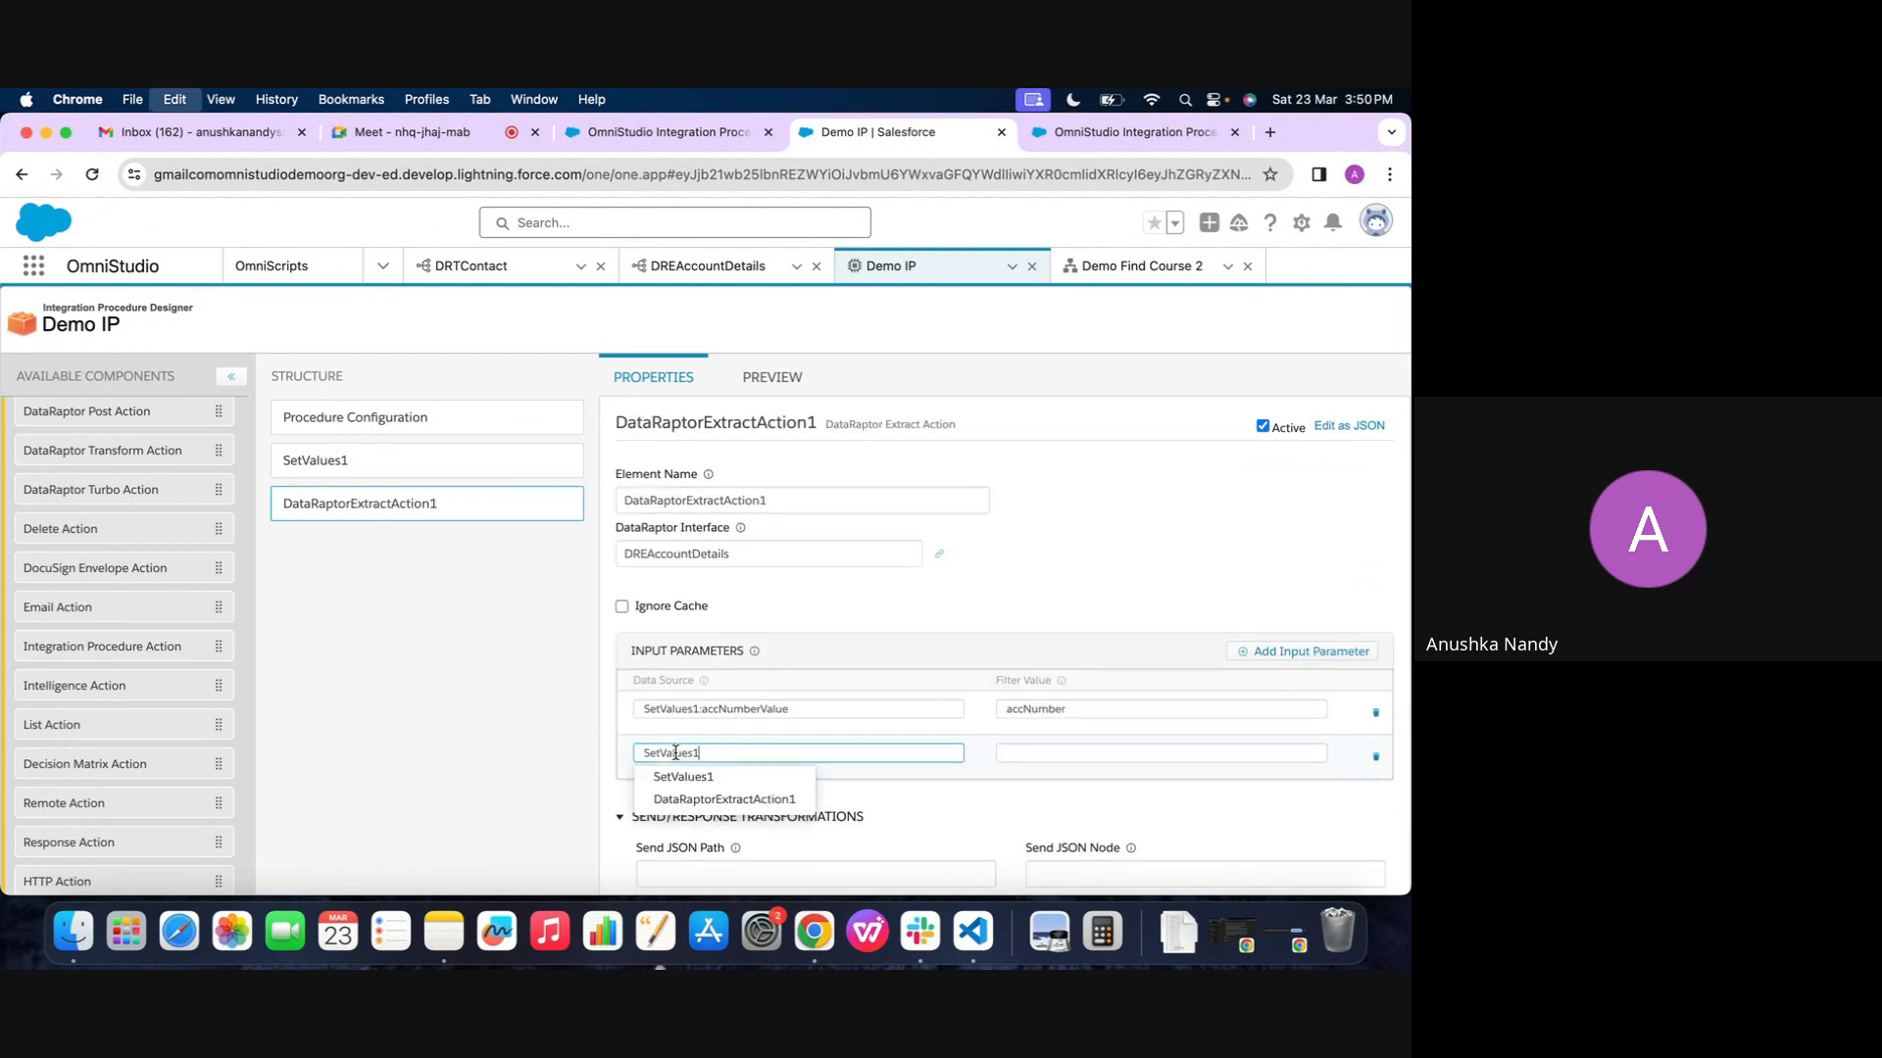
pyautogui.click(406, 461)
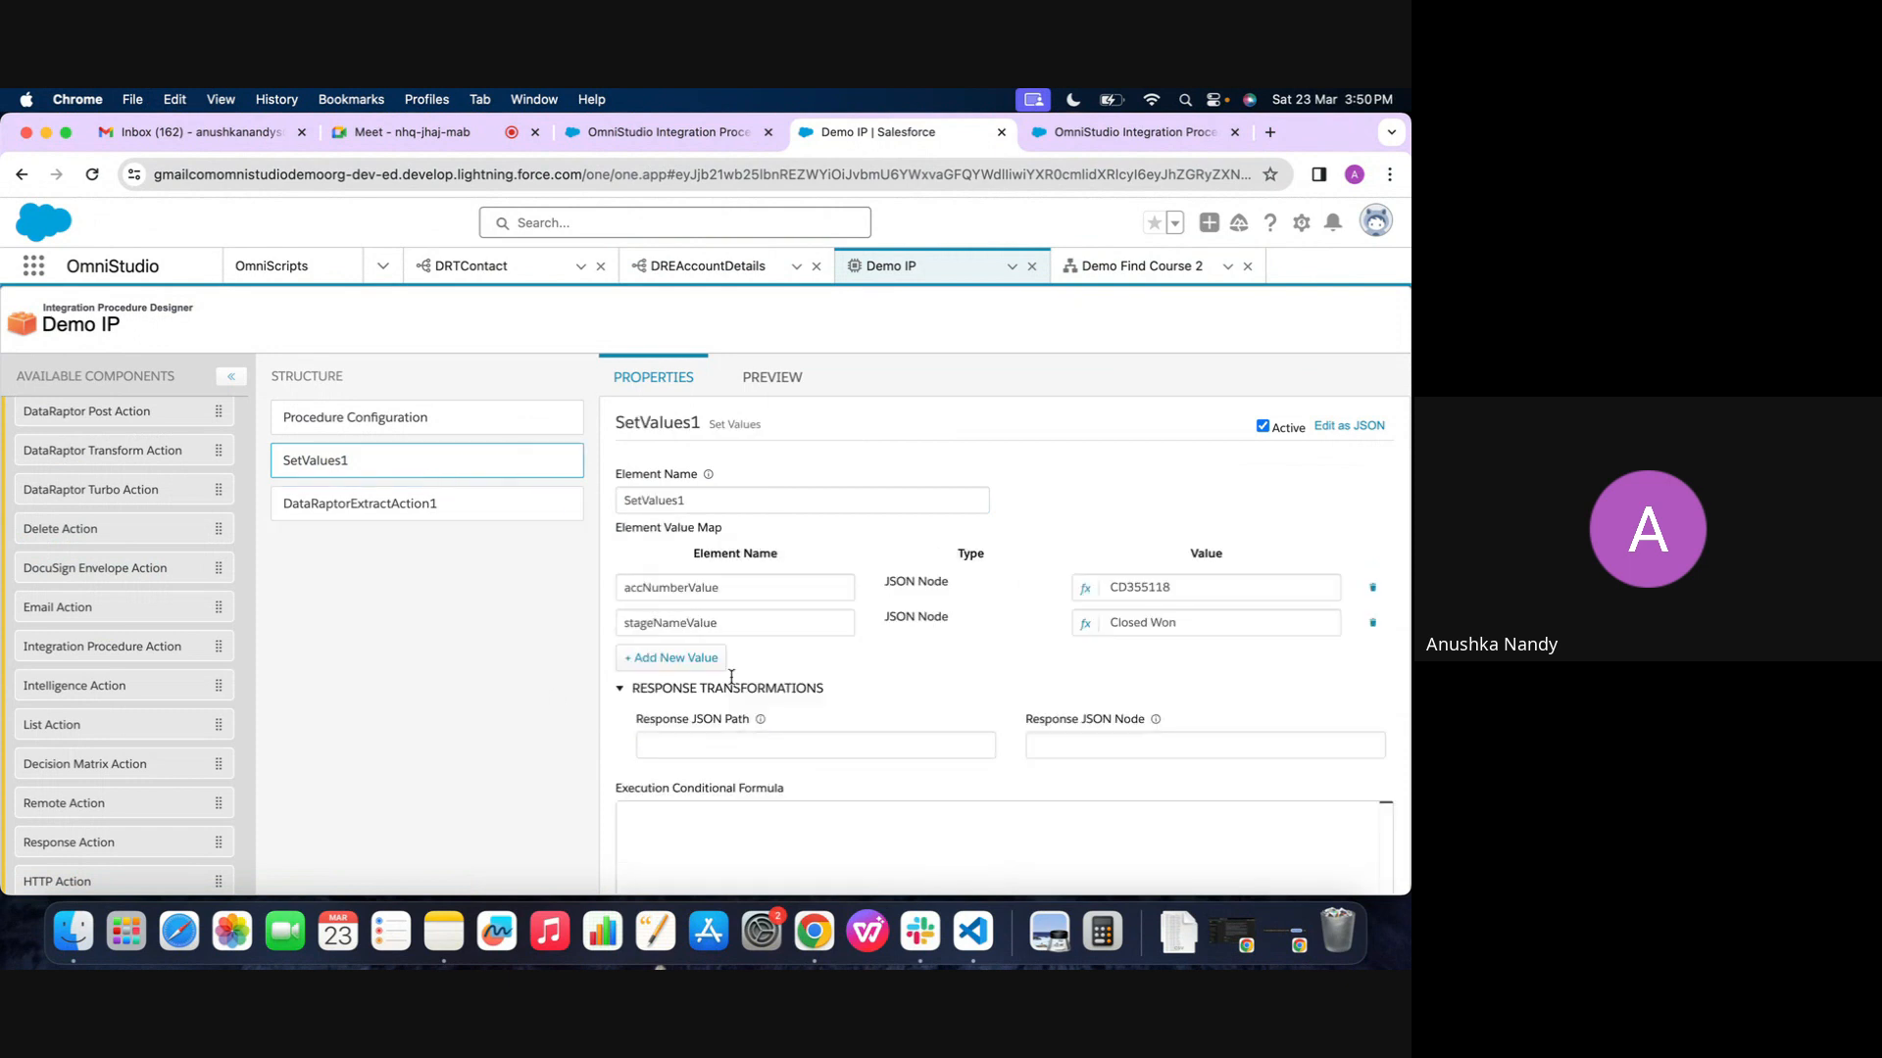
pyautogui.doubleClick(800, 619)
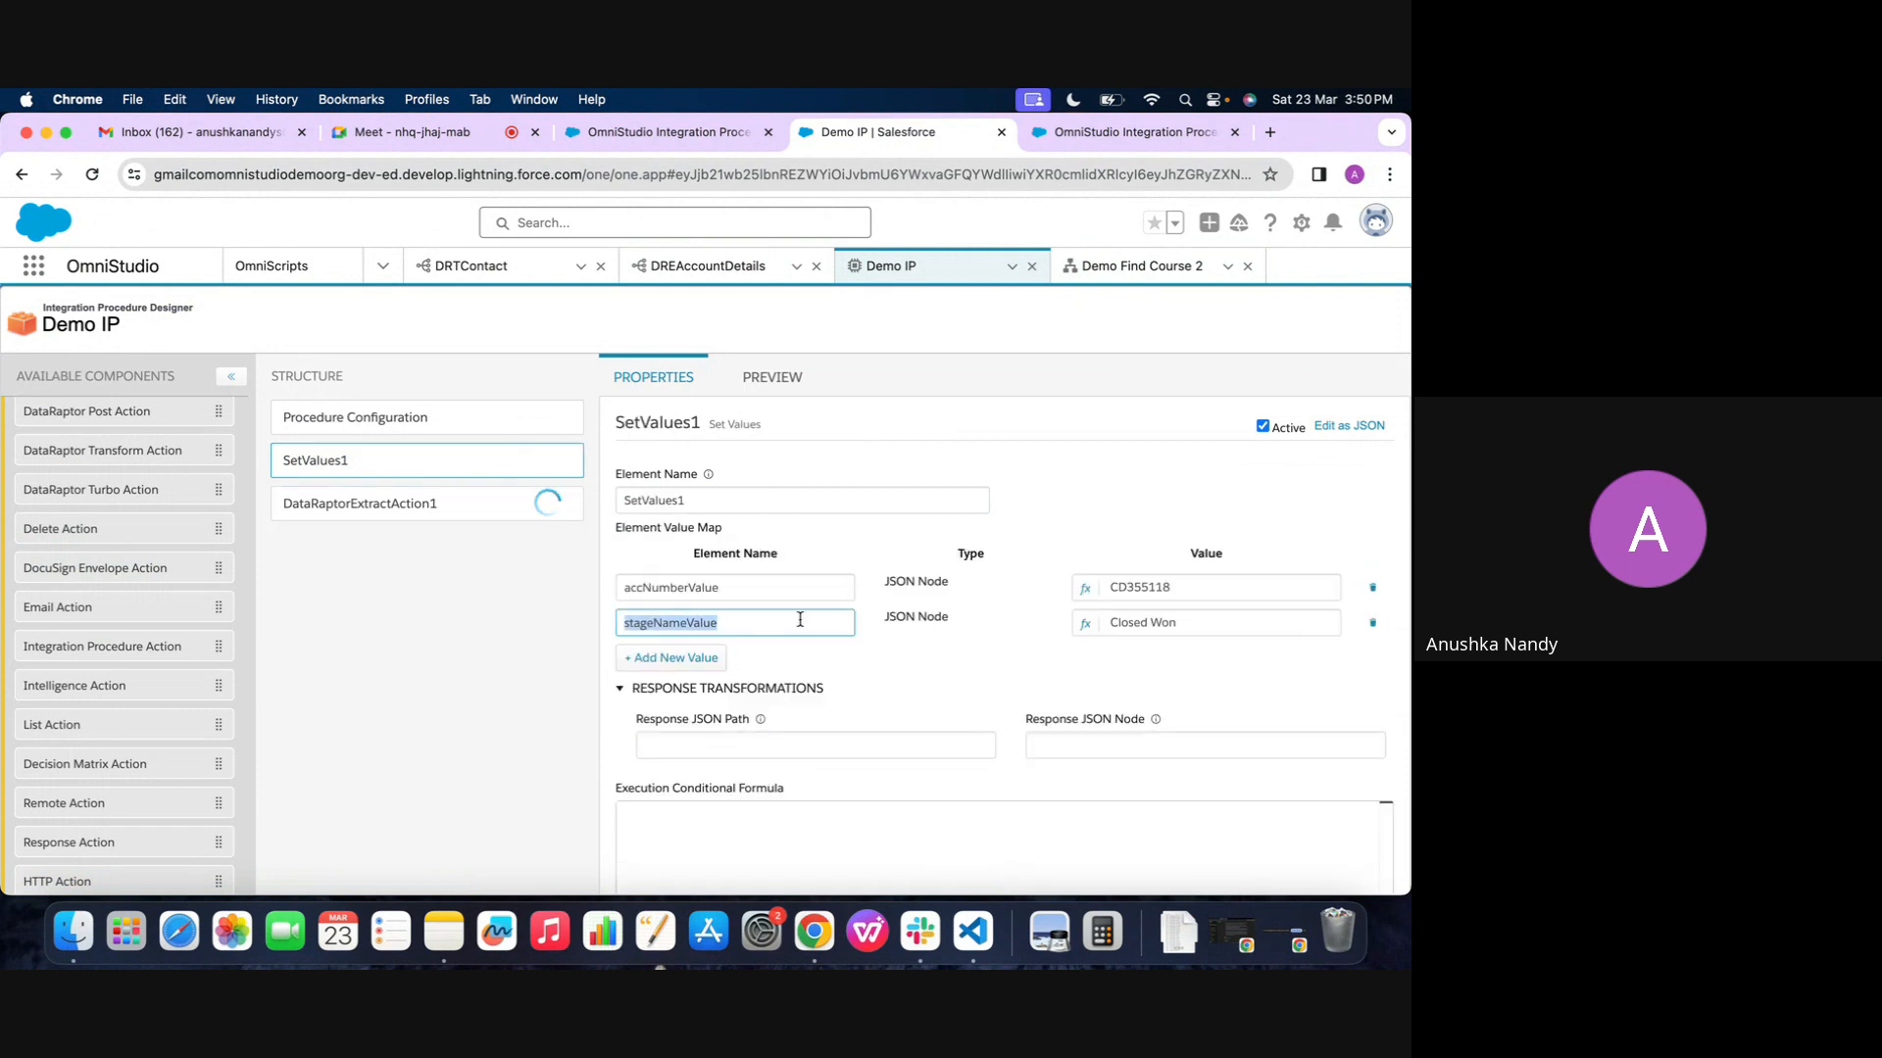
pyautogui.click(362, 492)
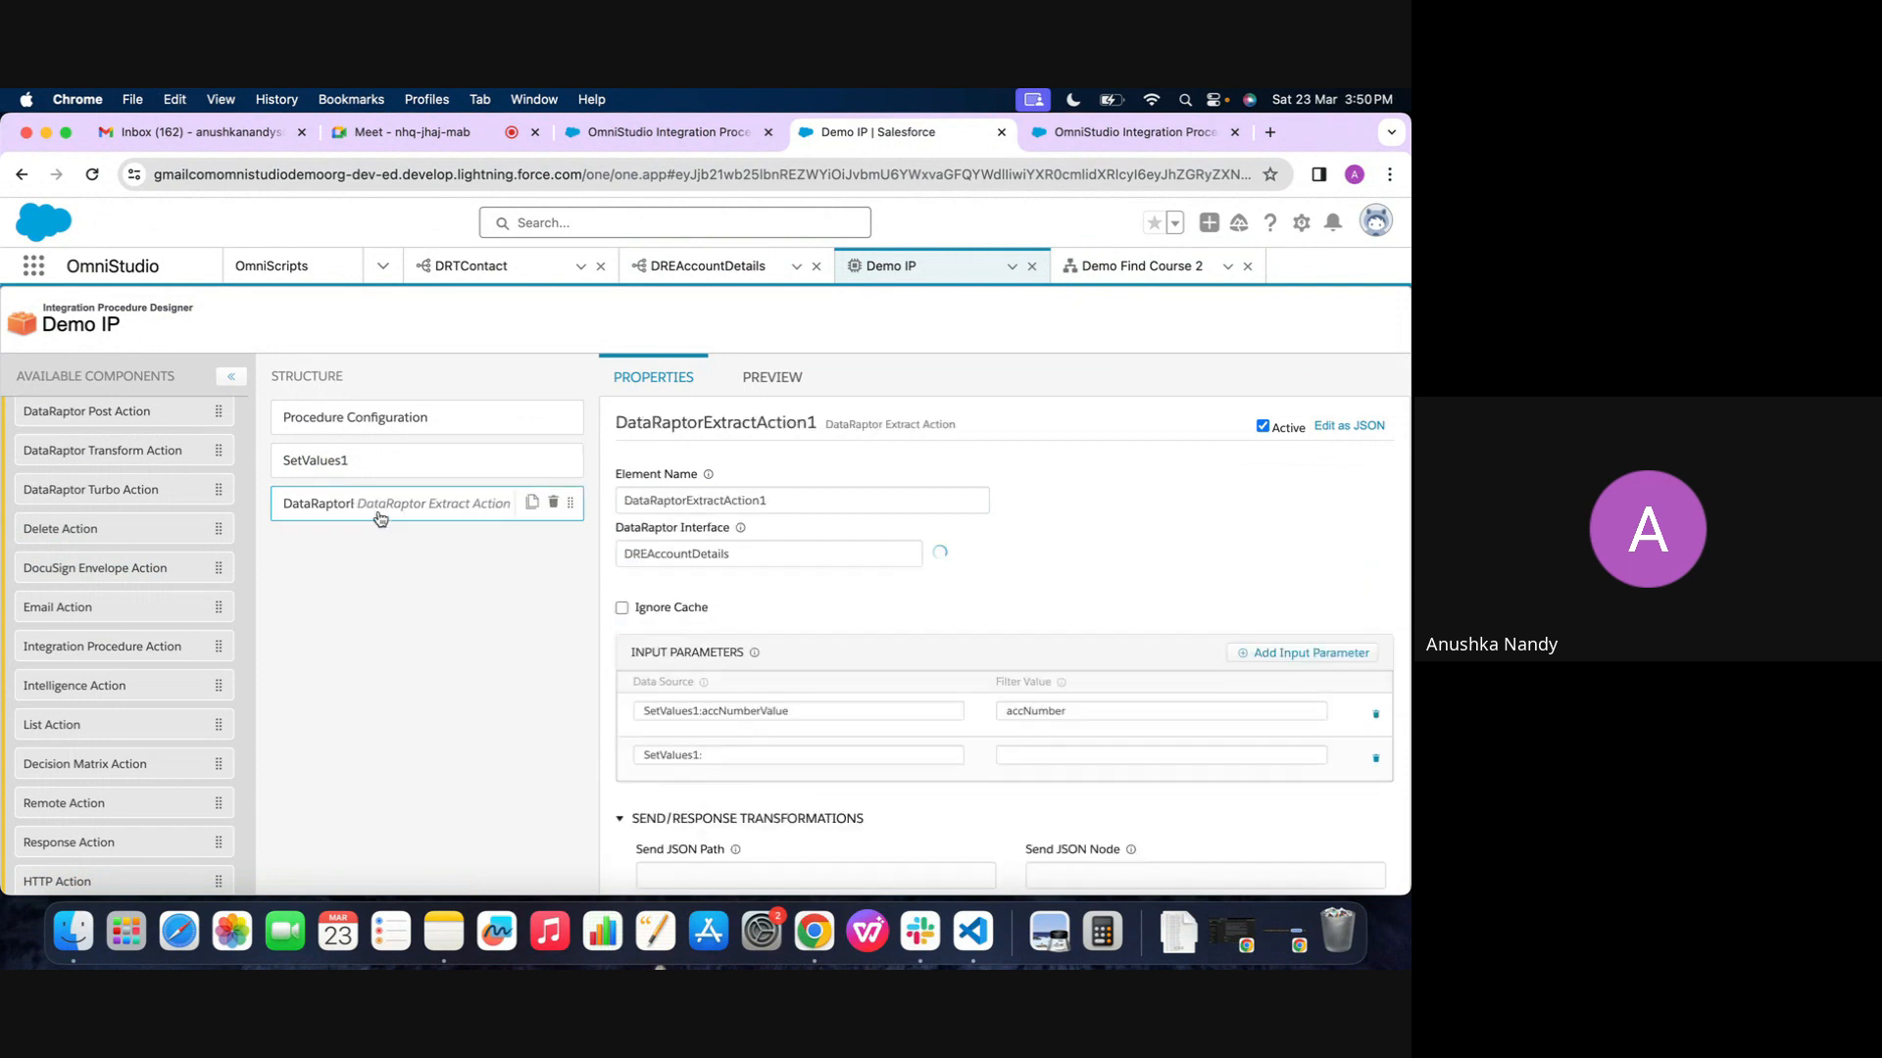
pyautogui.click(751, 756)
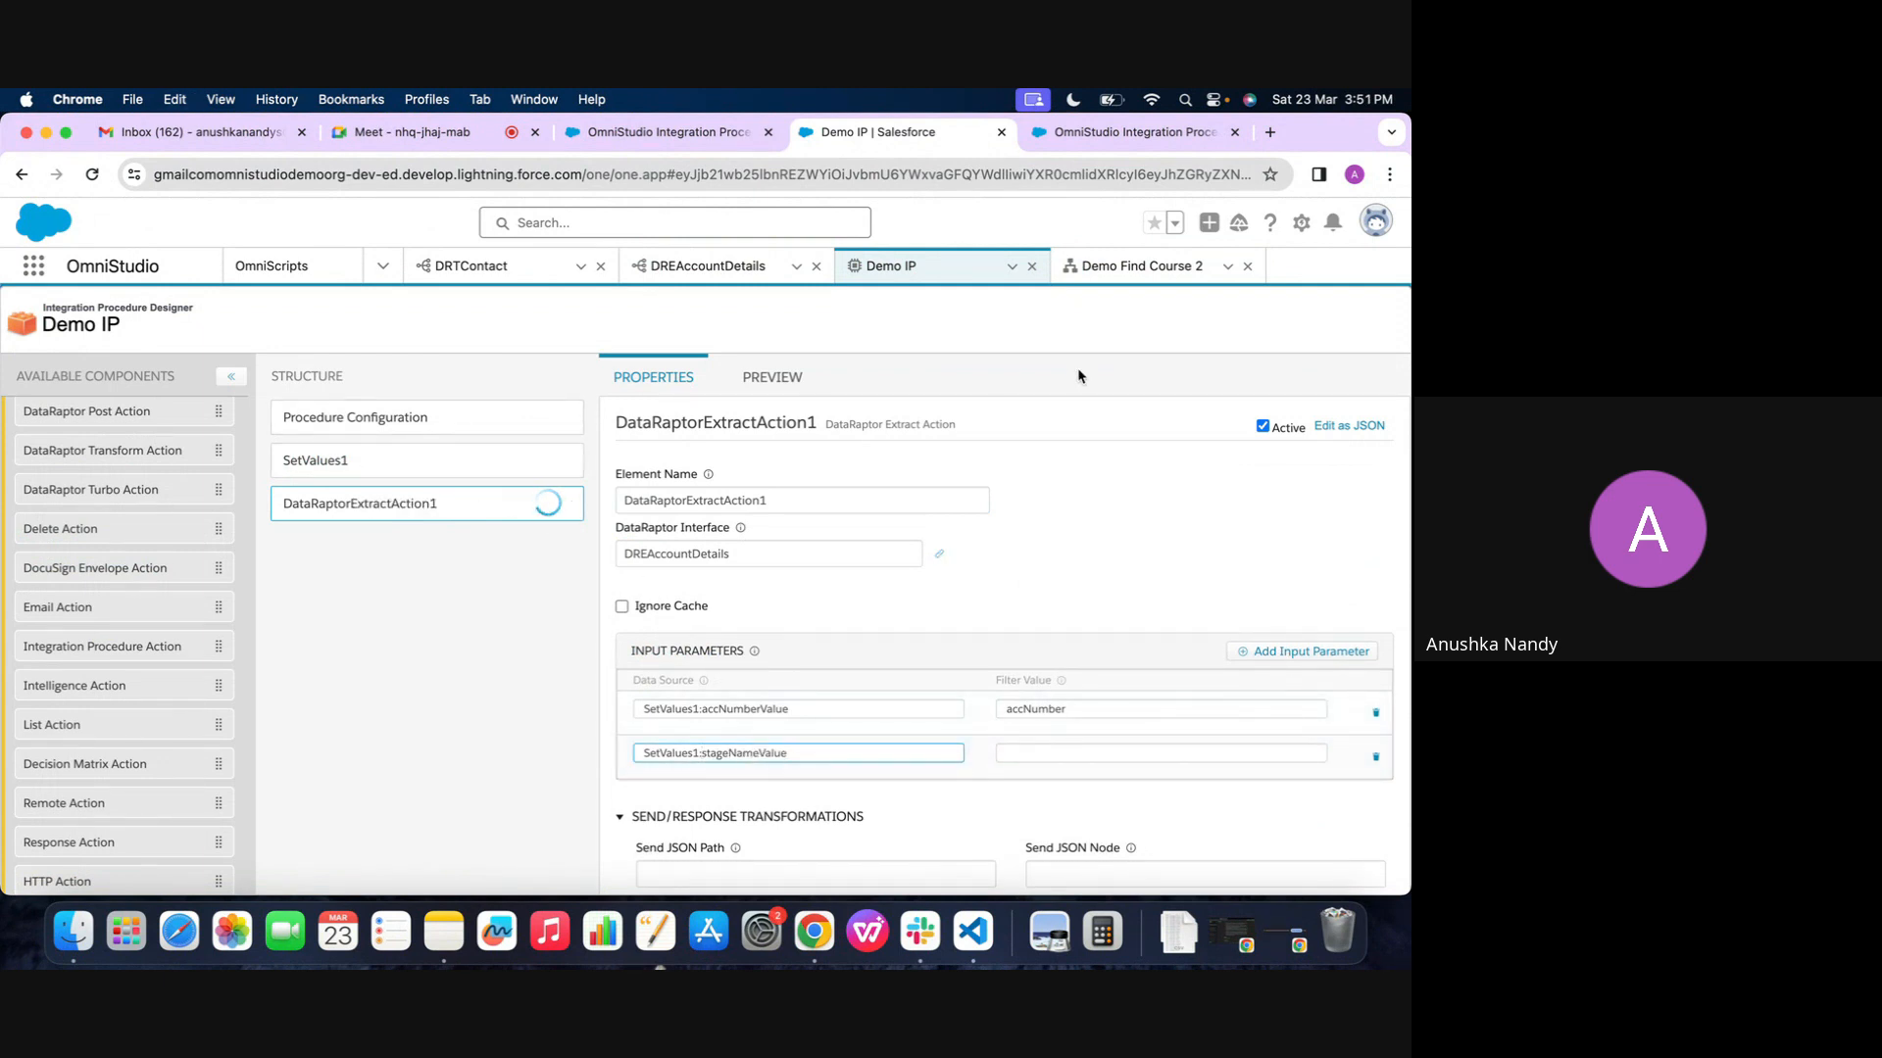
# Set the second input parameter's filter value to stageName, copied from the preview input keys of DREAccountDetails
pyautogui.click(708, 266)
pyautogui.click(123, 583)
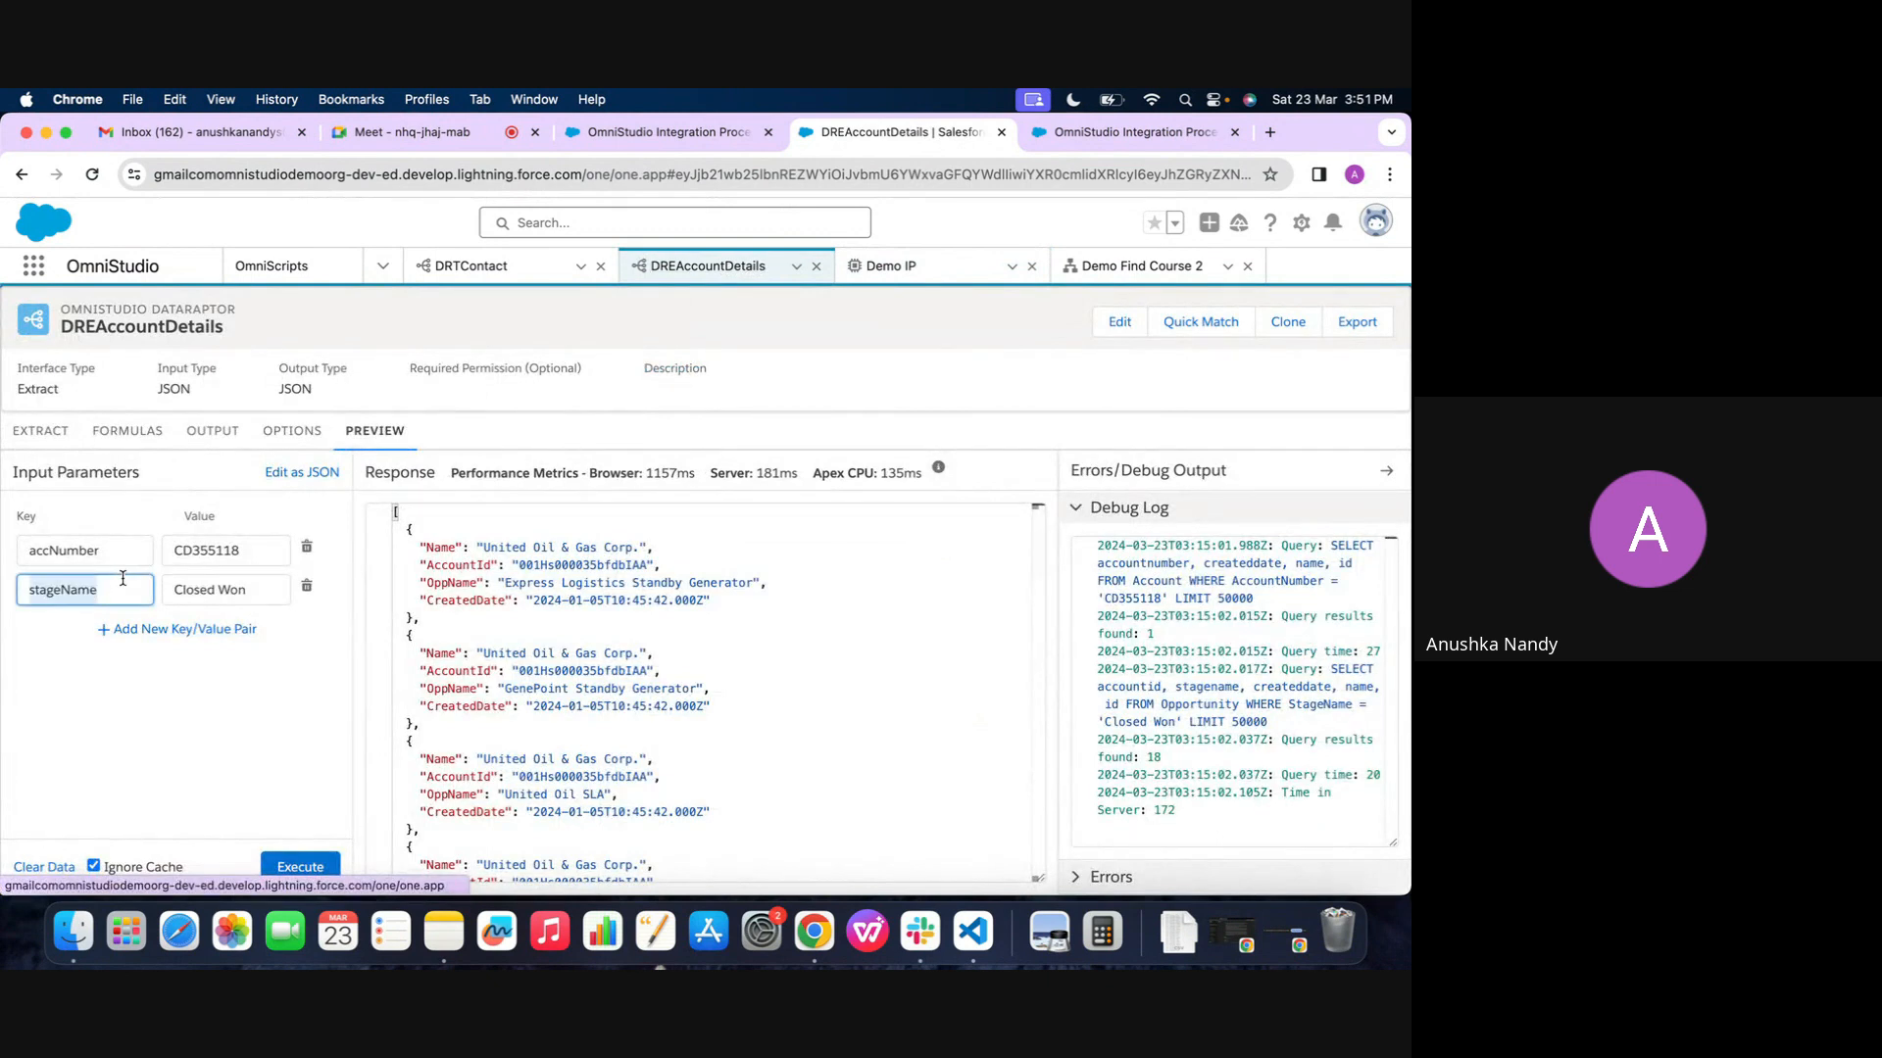
pyautogui.click(887, 266)
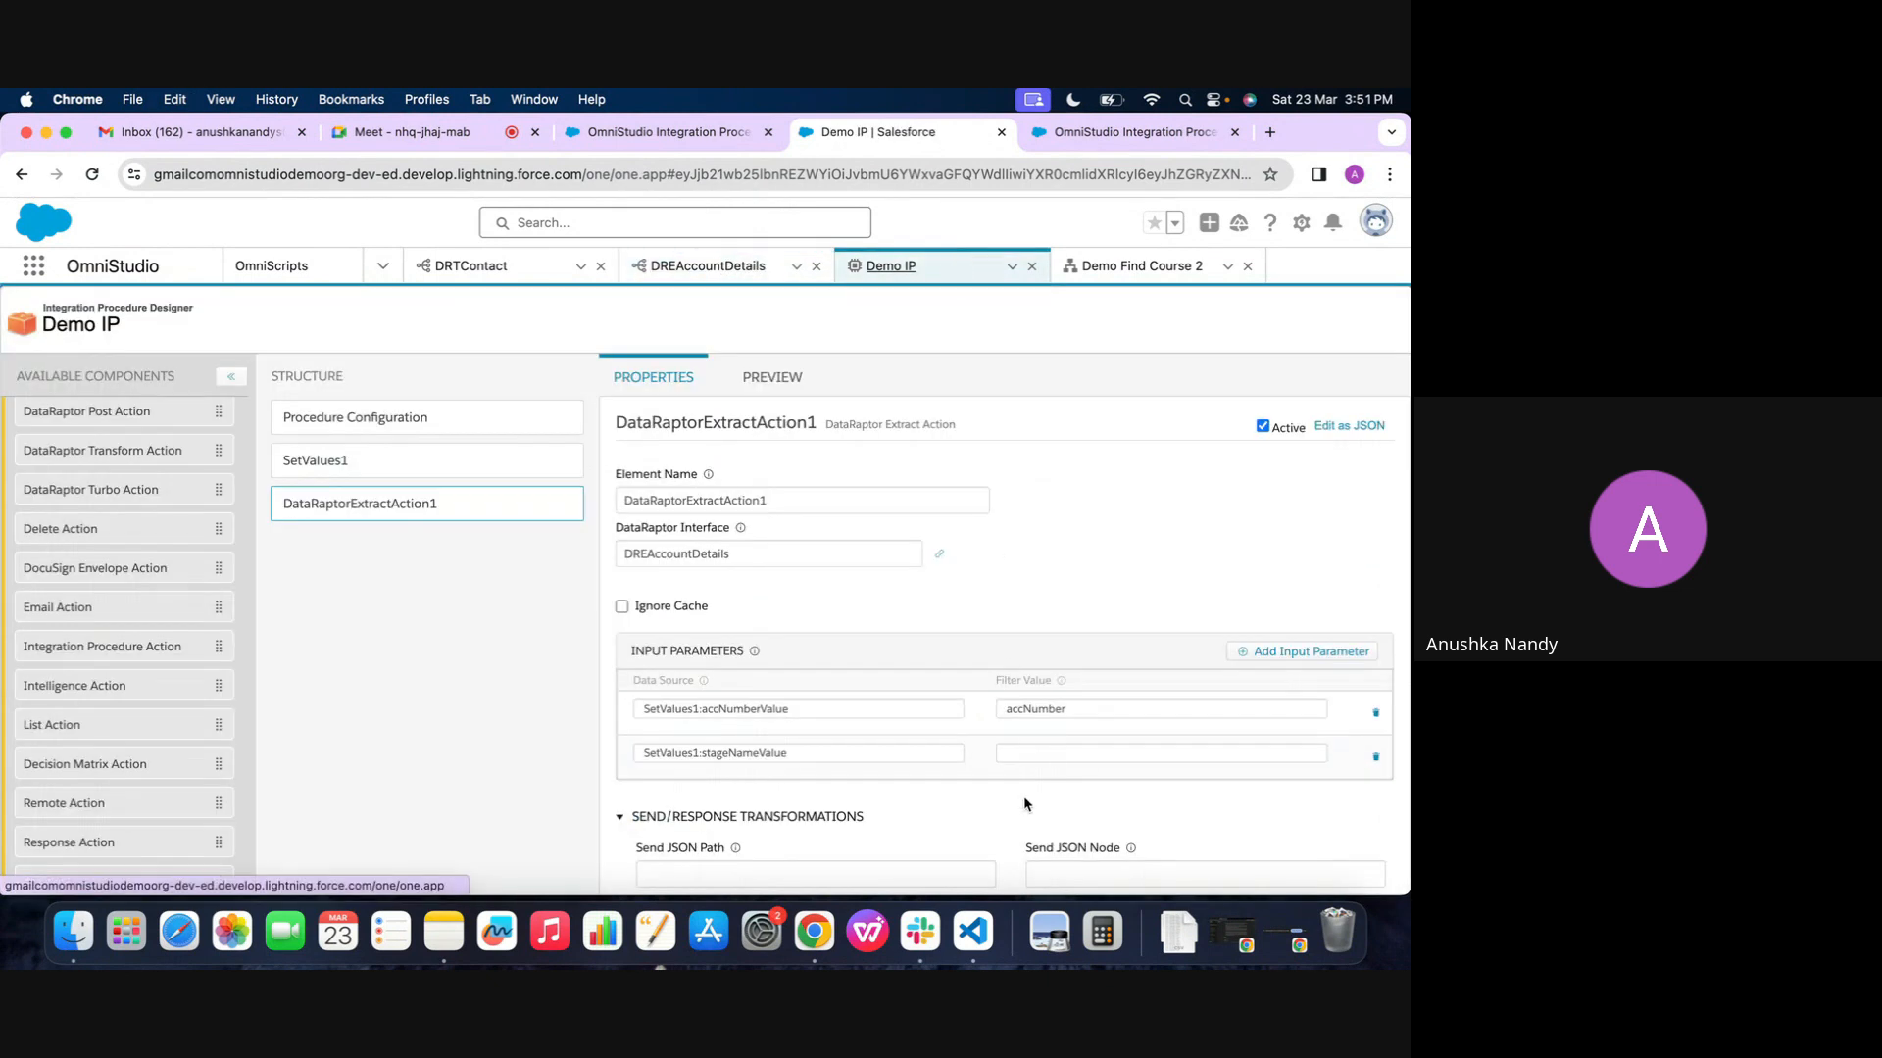
pyautogui.click(1050, 753)
pyautogui.press('super+v')
pyautogui.click(1001, 600)
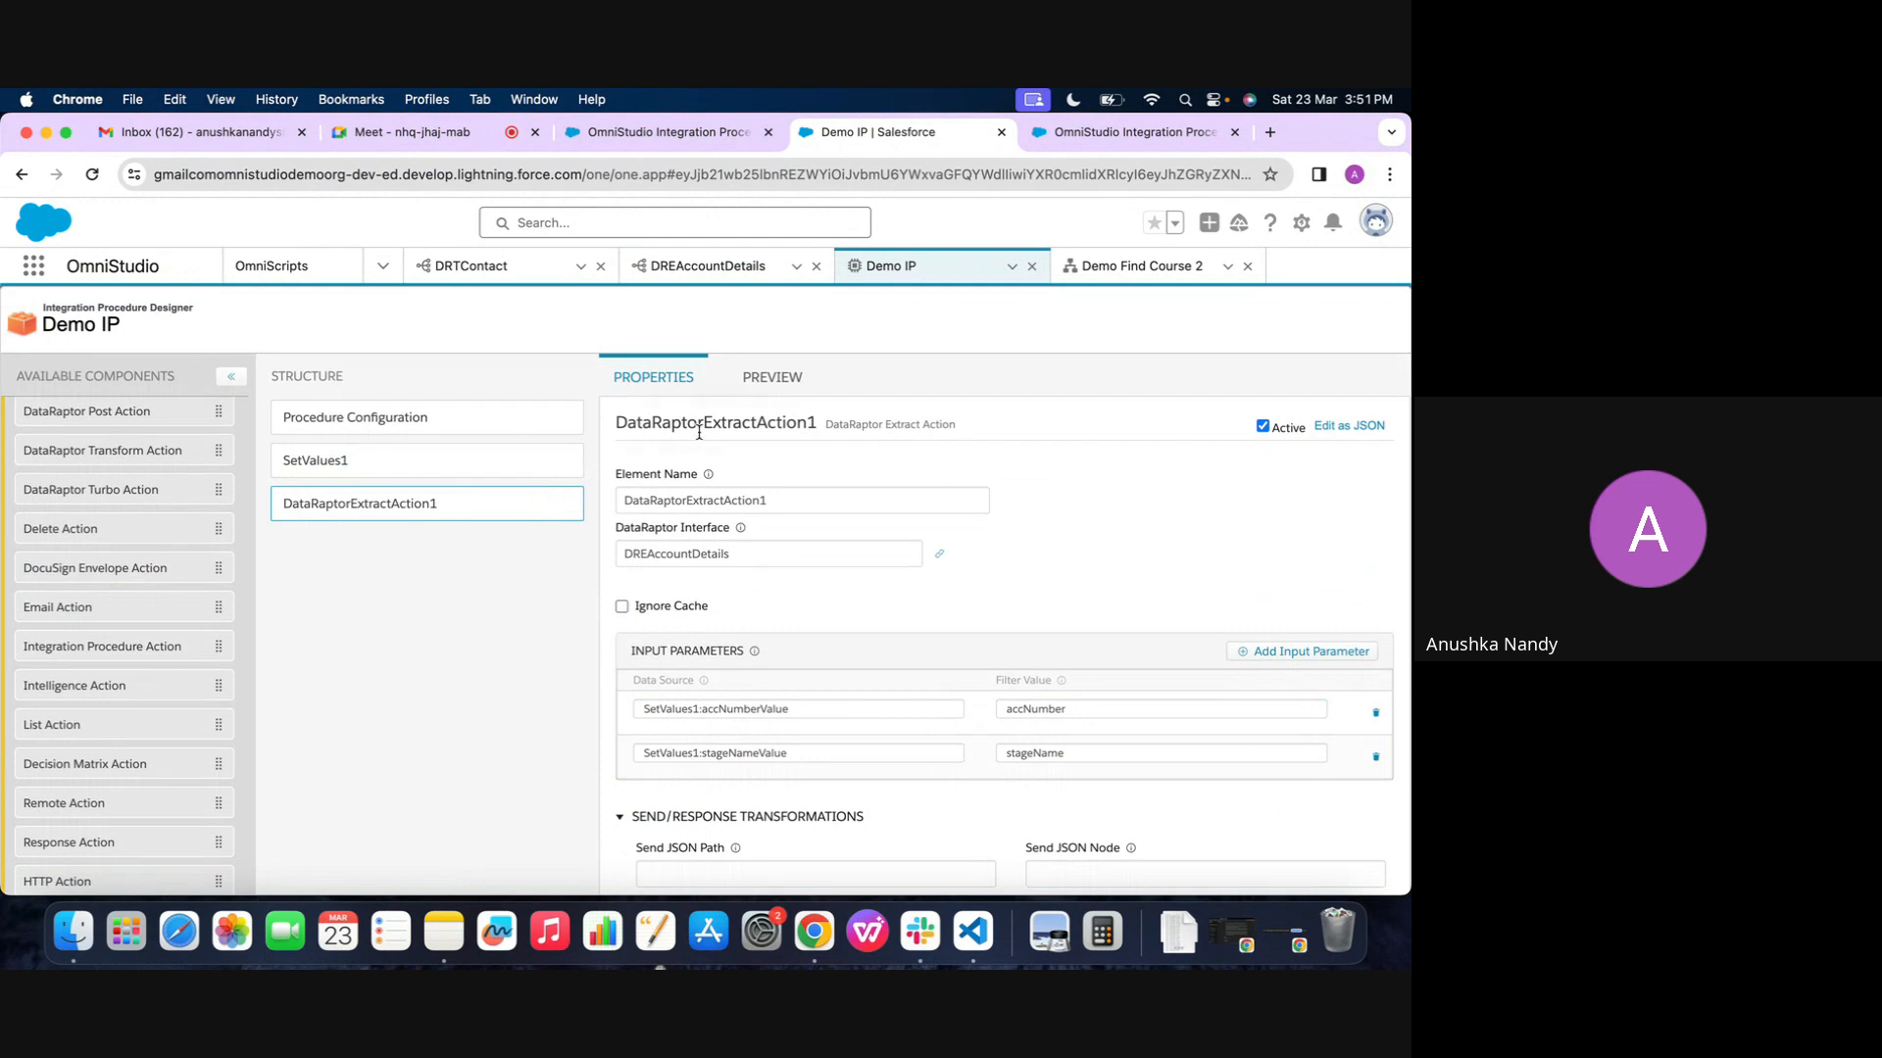
# Execute Demo IP in preview and examine the extract action's inputs and returned records in the debug log
pyautogui.click(772, 376)
pyautogui.click(295, 866)
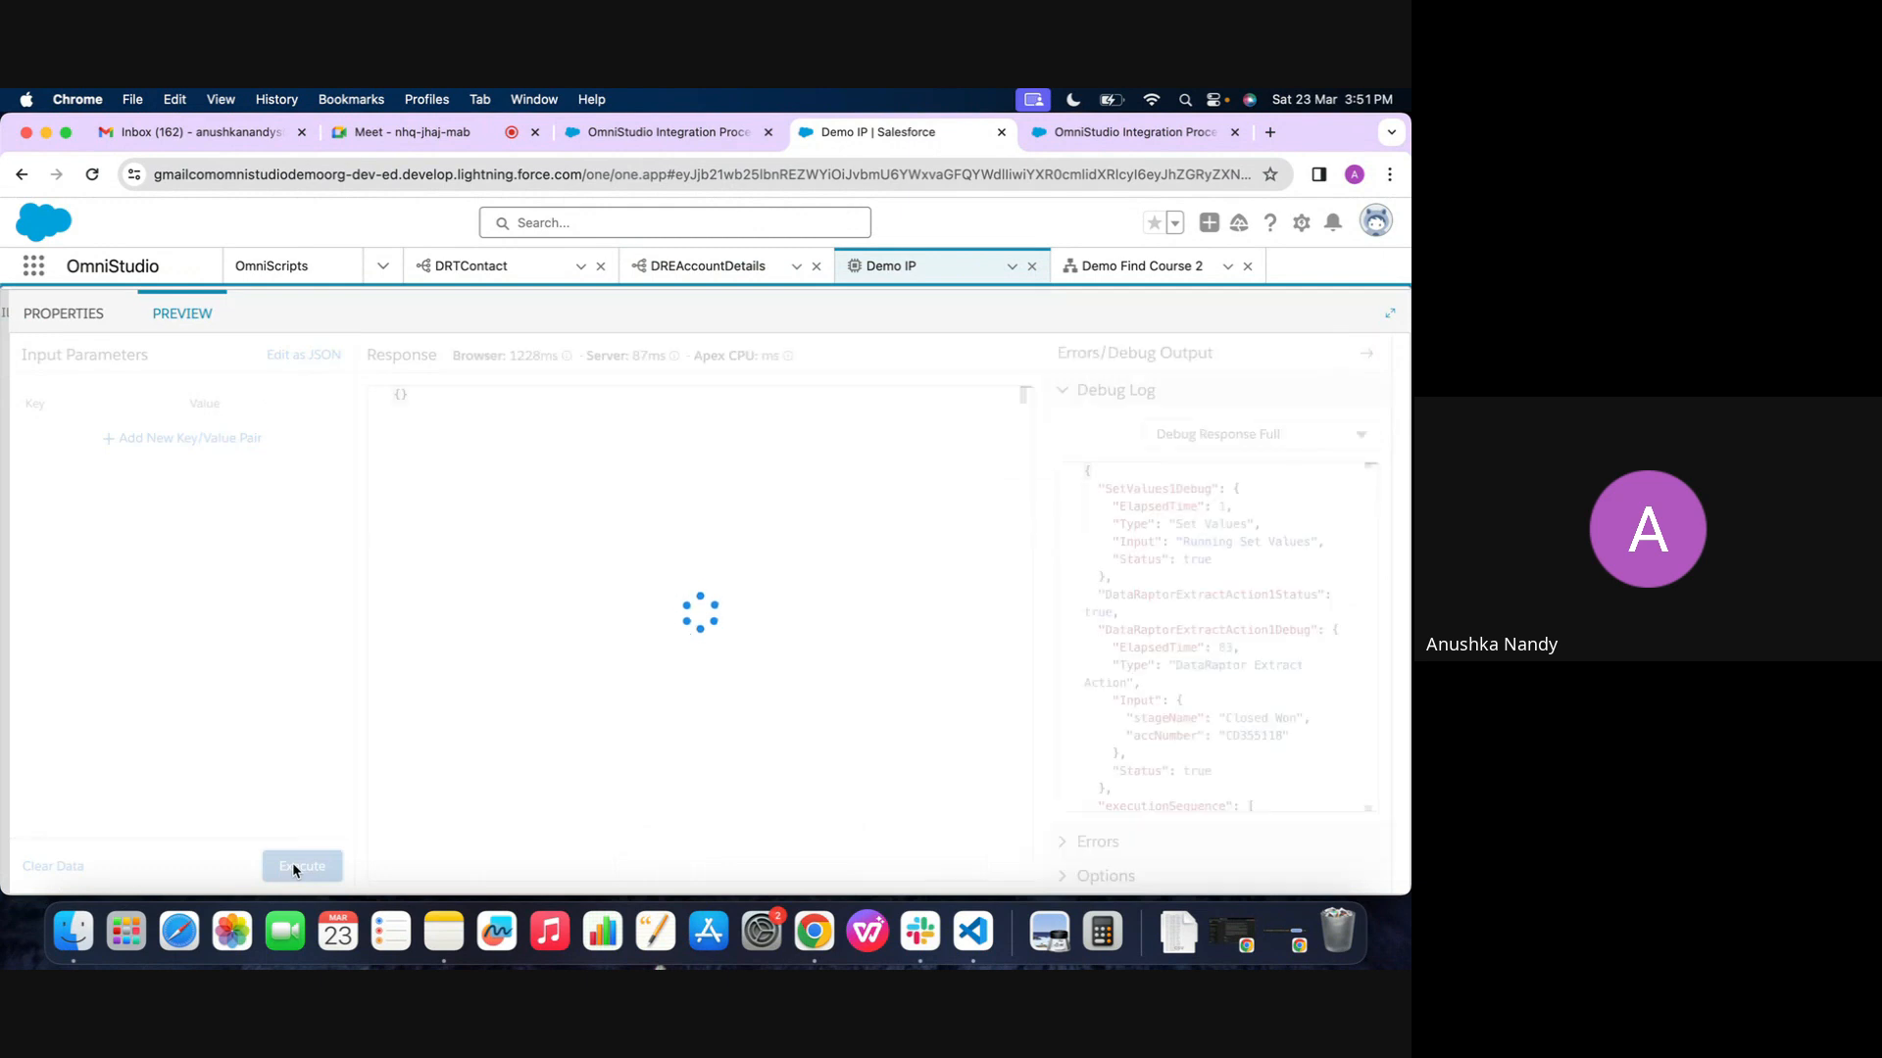
pyautogui.scroll(-2, 1140, 800)
pyautogui.scroll(-5, 1140, 800)
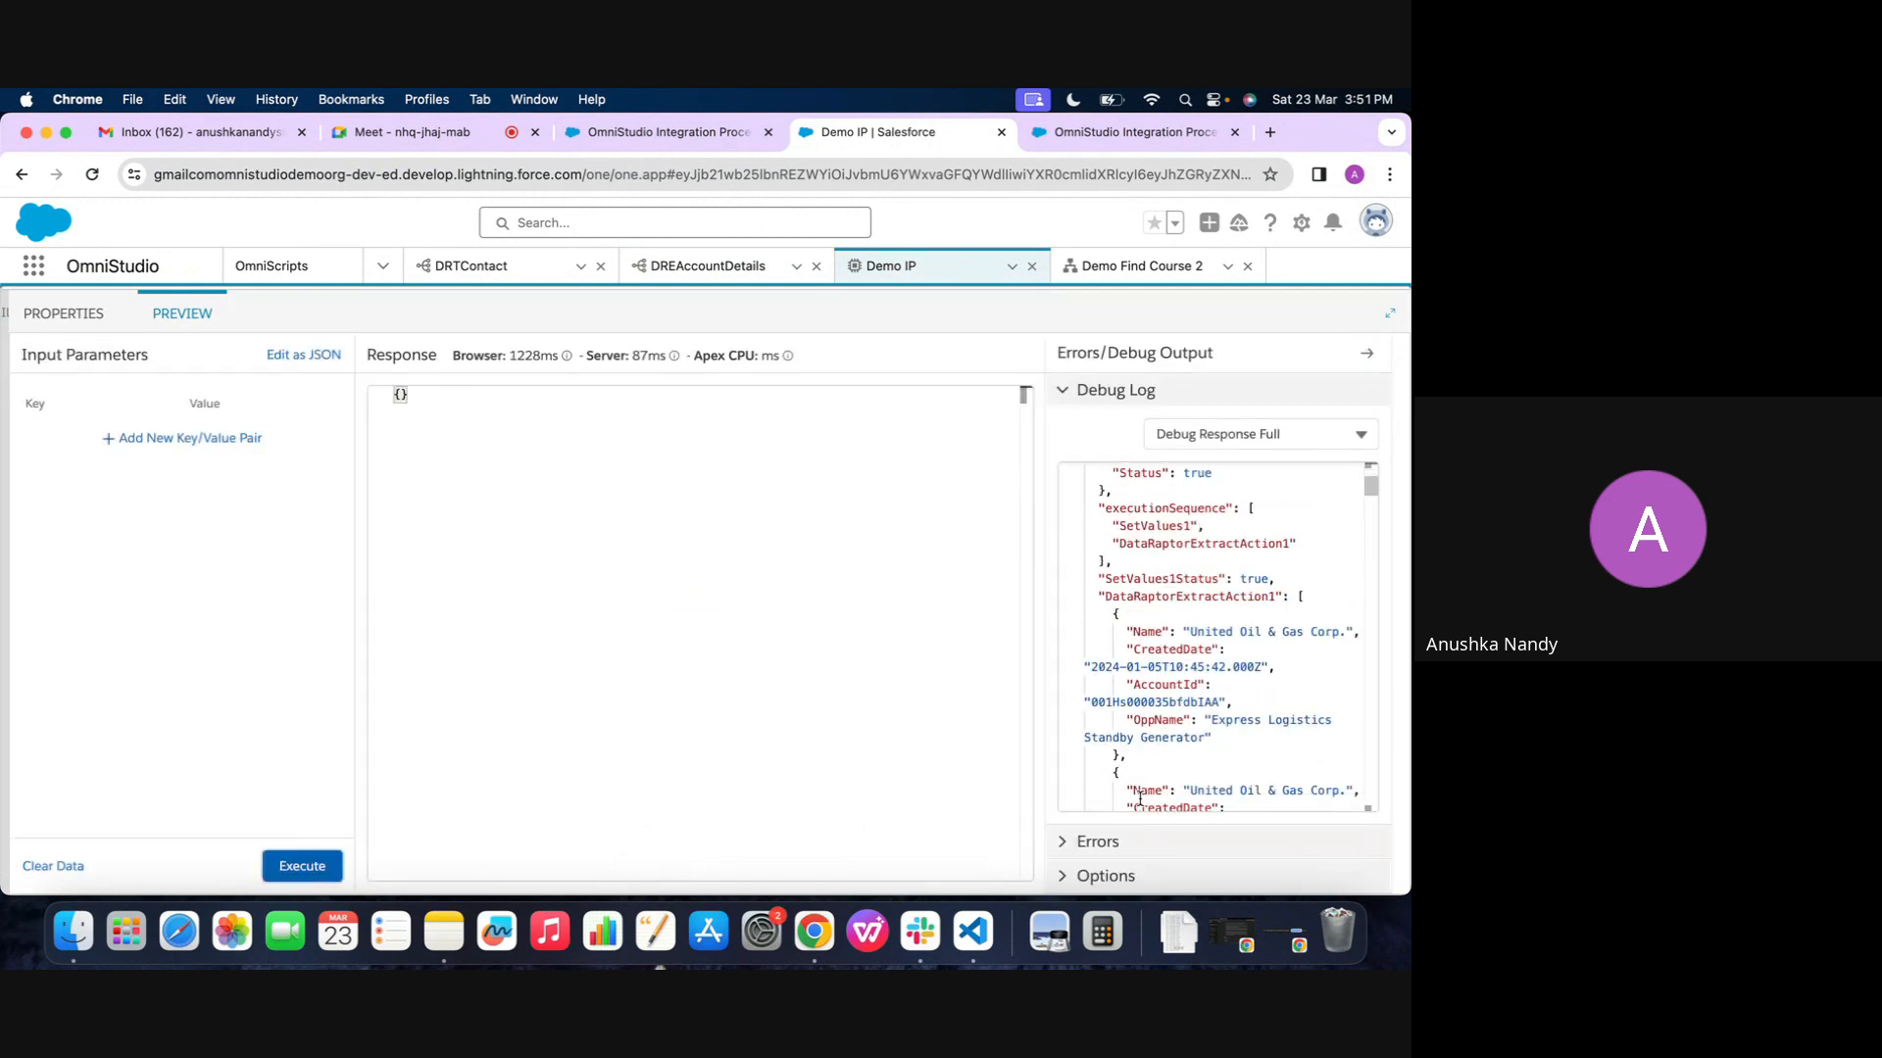
pyautogui.scroll(-2, 1149, 519)
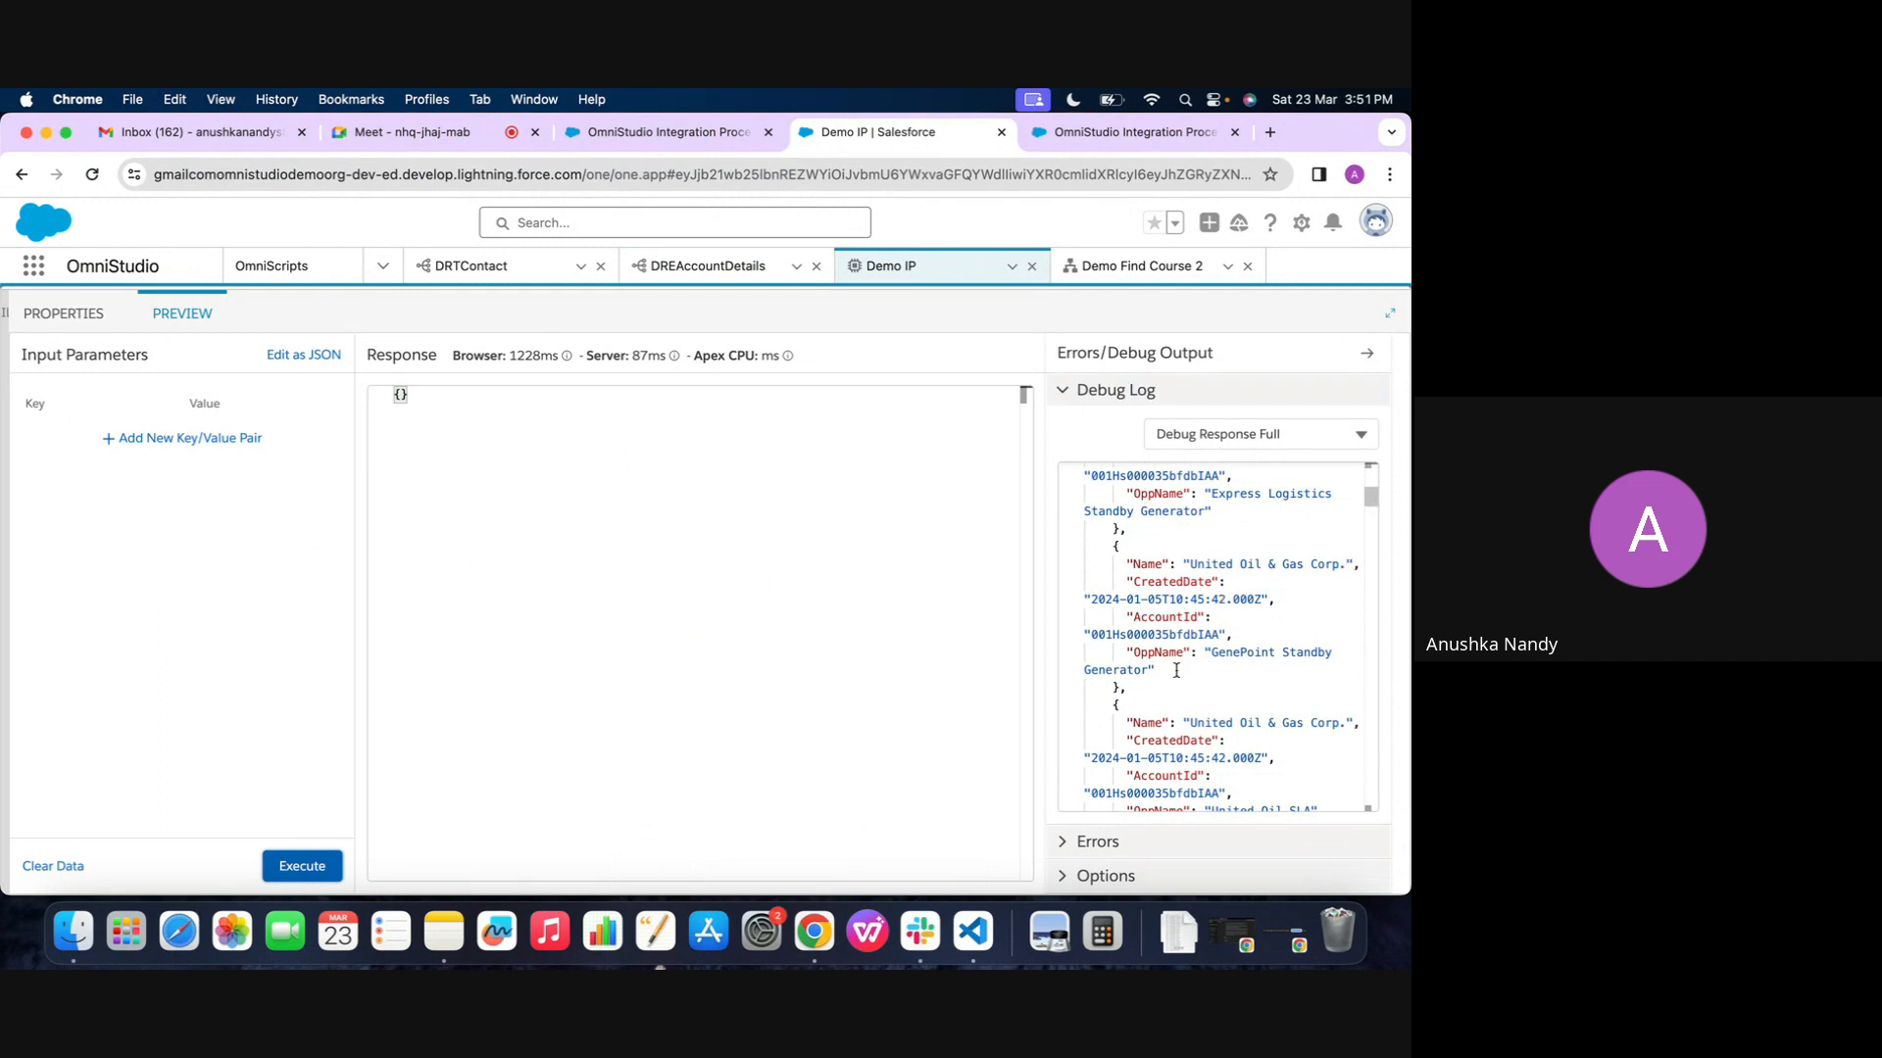
pyautogui.scroll(-10, 1176, 671)
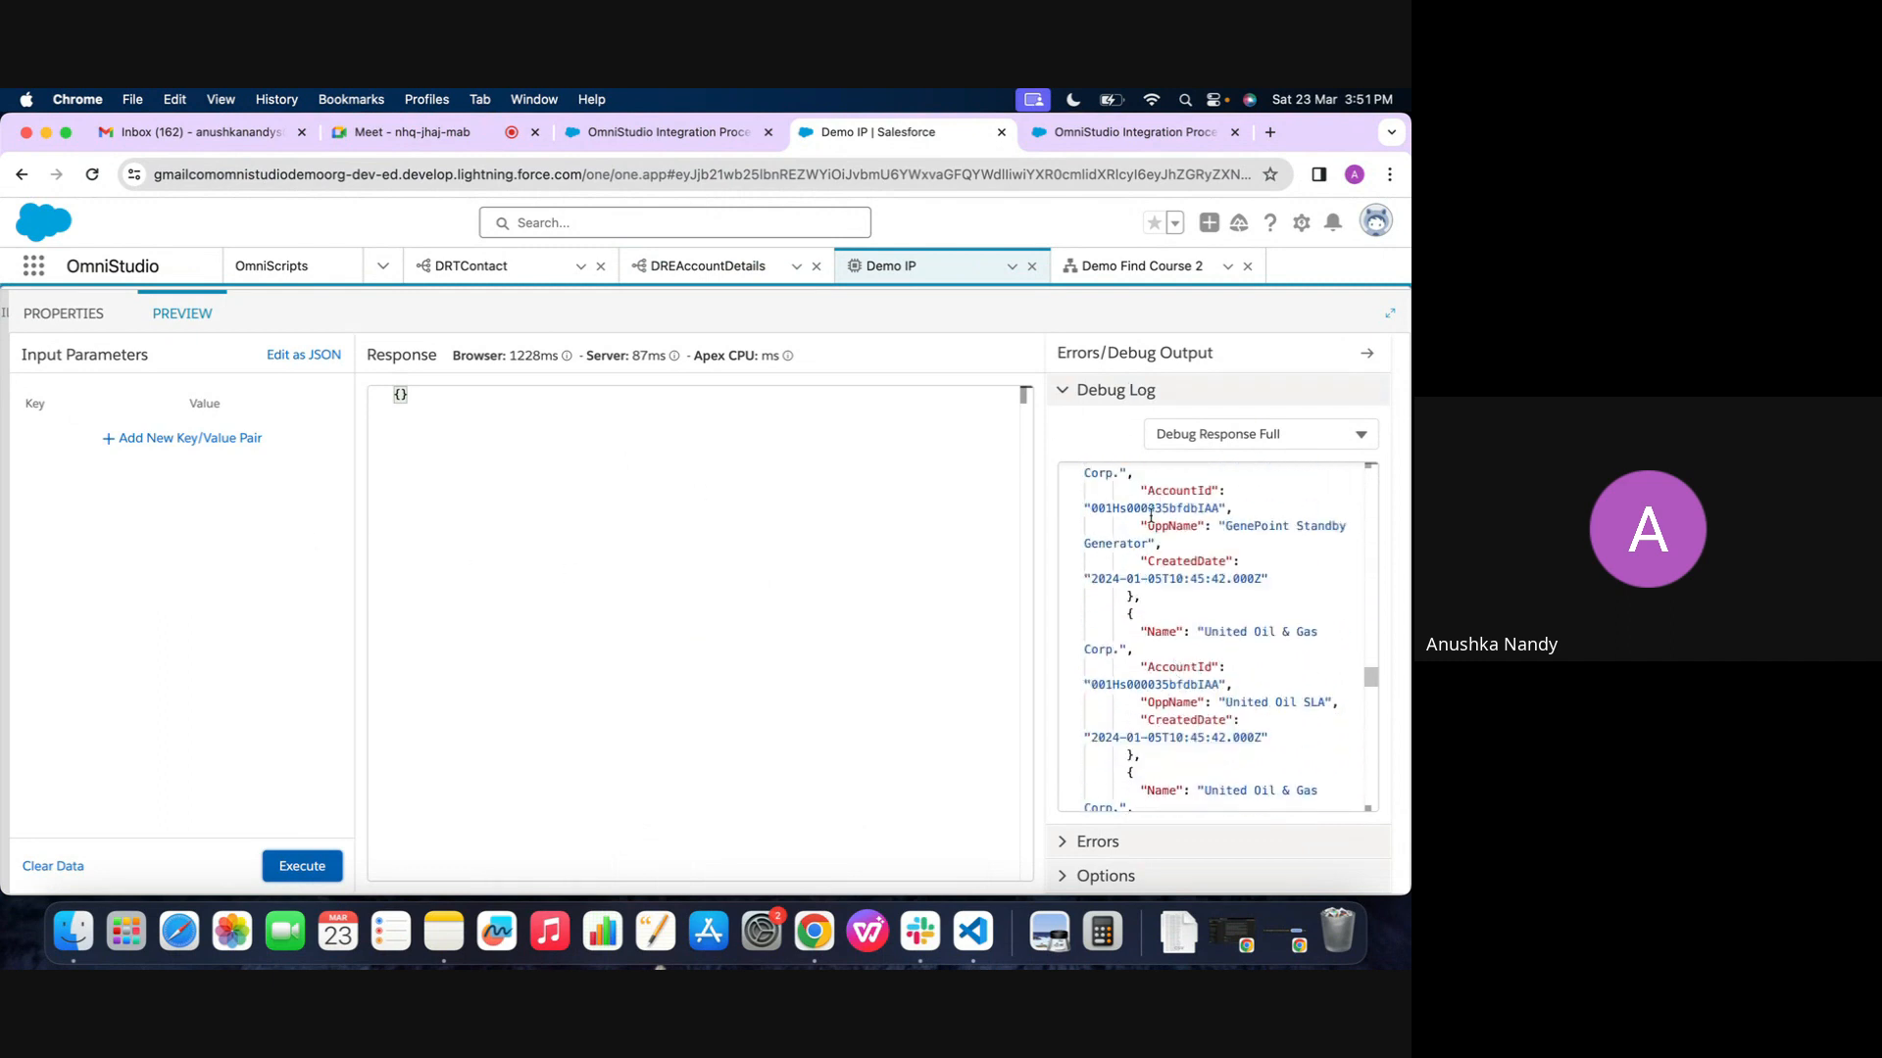
pyautogui.scroll(15, 1151, 517)
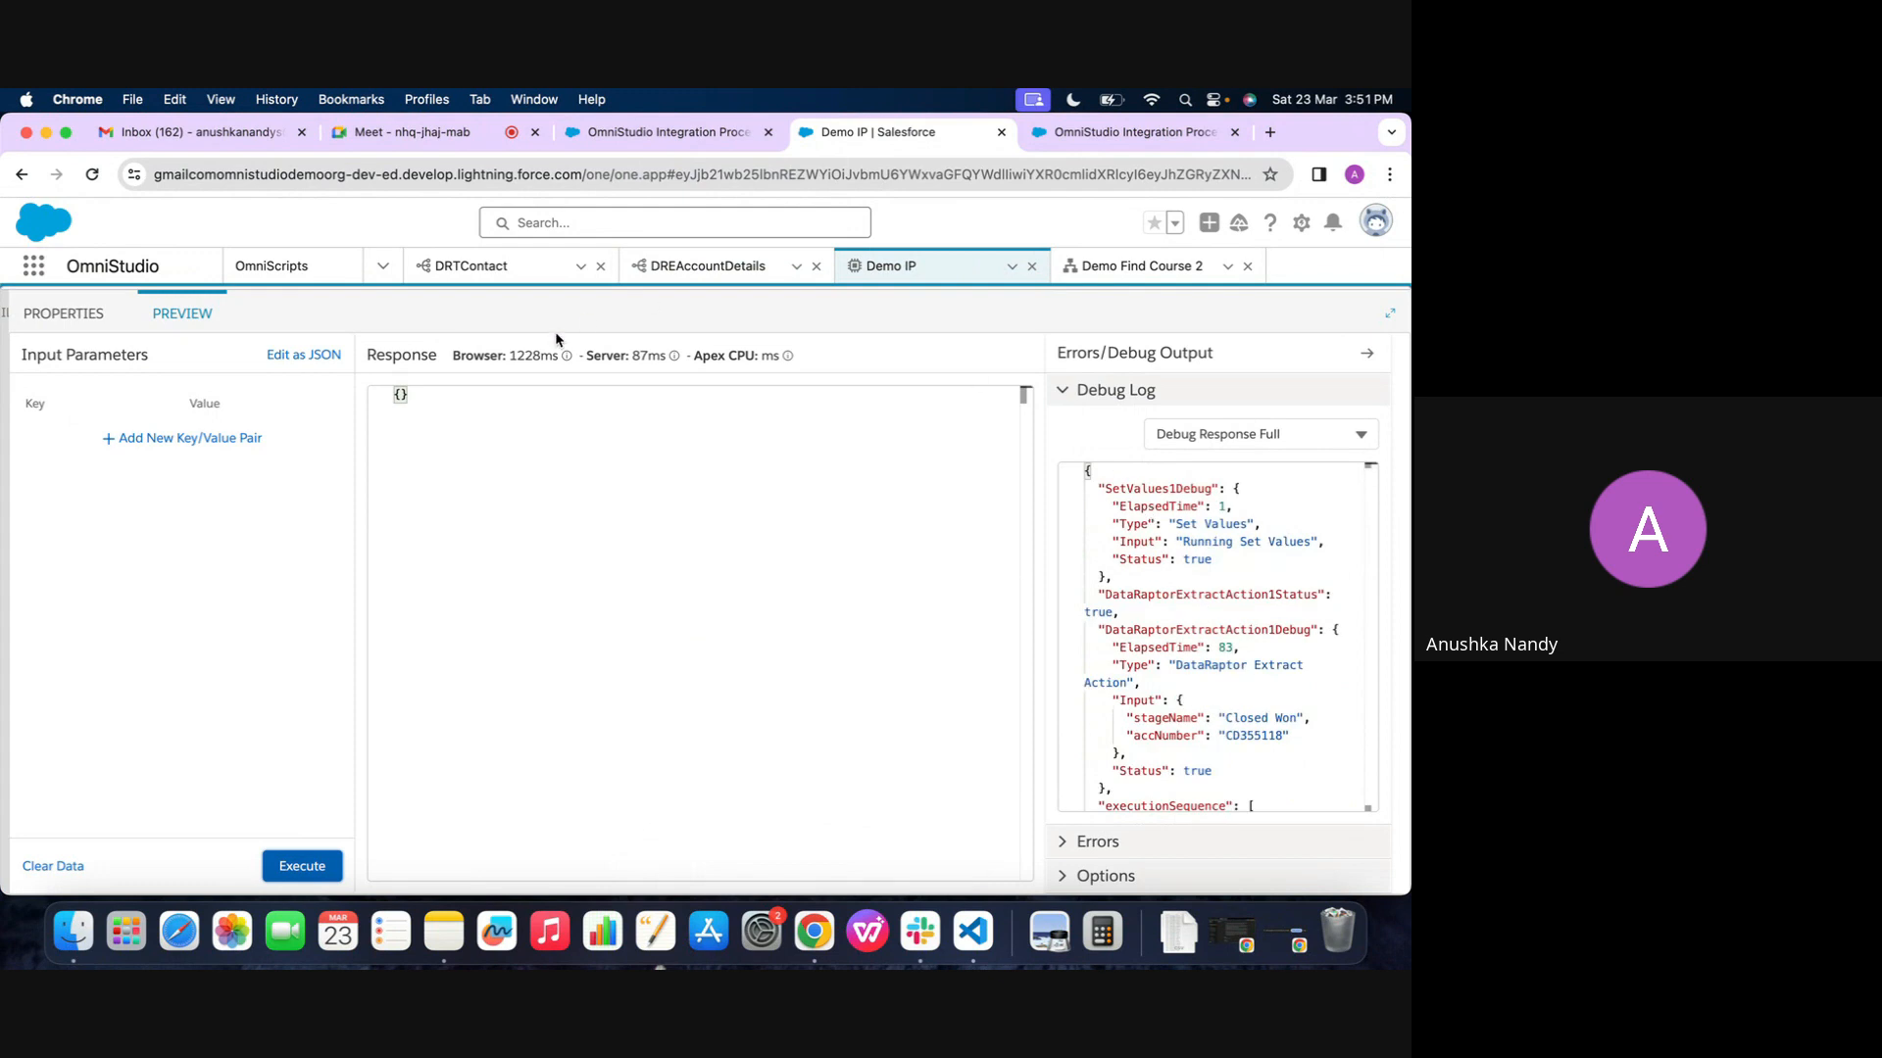
pyautogui.scroll(2, 555, 338)
# Create a new version of the Demo Find Course 2 OmniScript, and return to Demo IP
pyautogui.click(1083, 265)
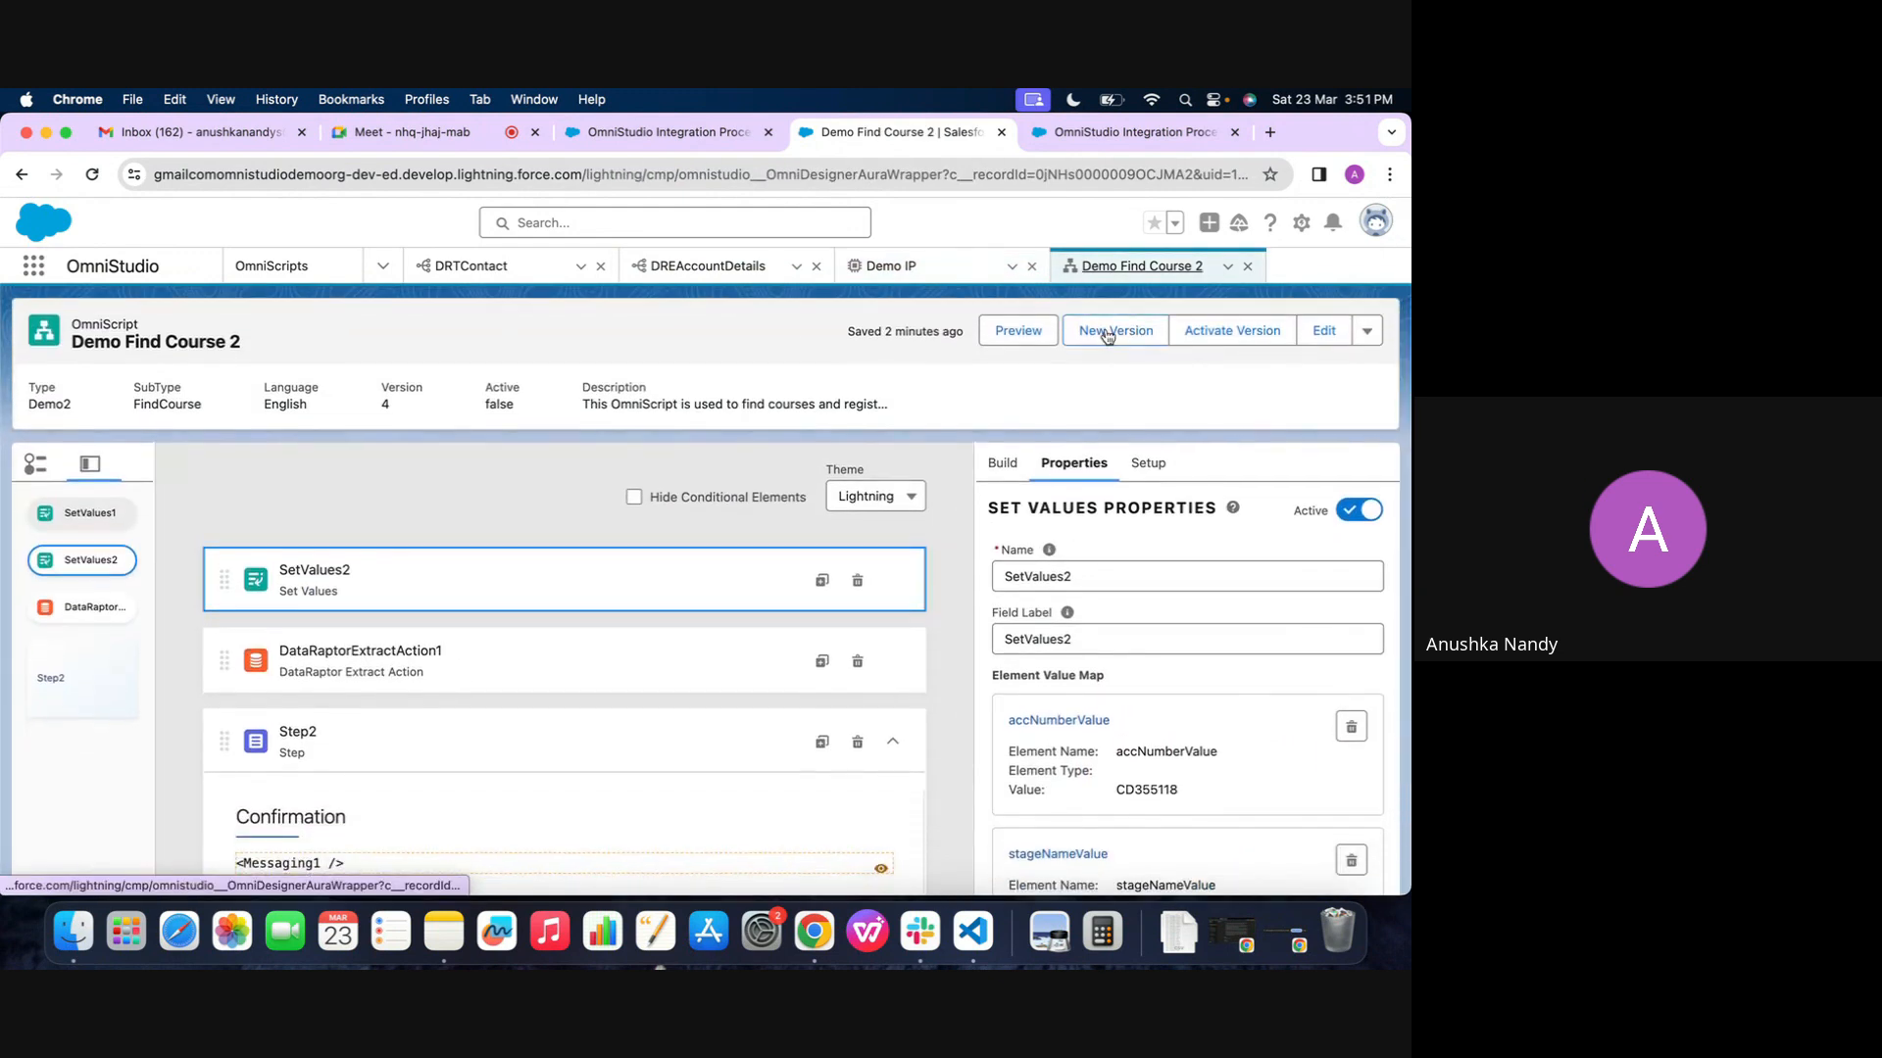
pyautogui.click(1108, 333)
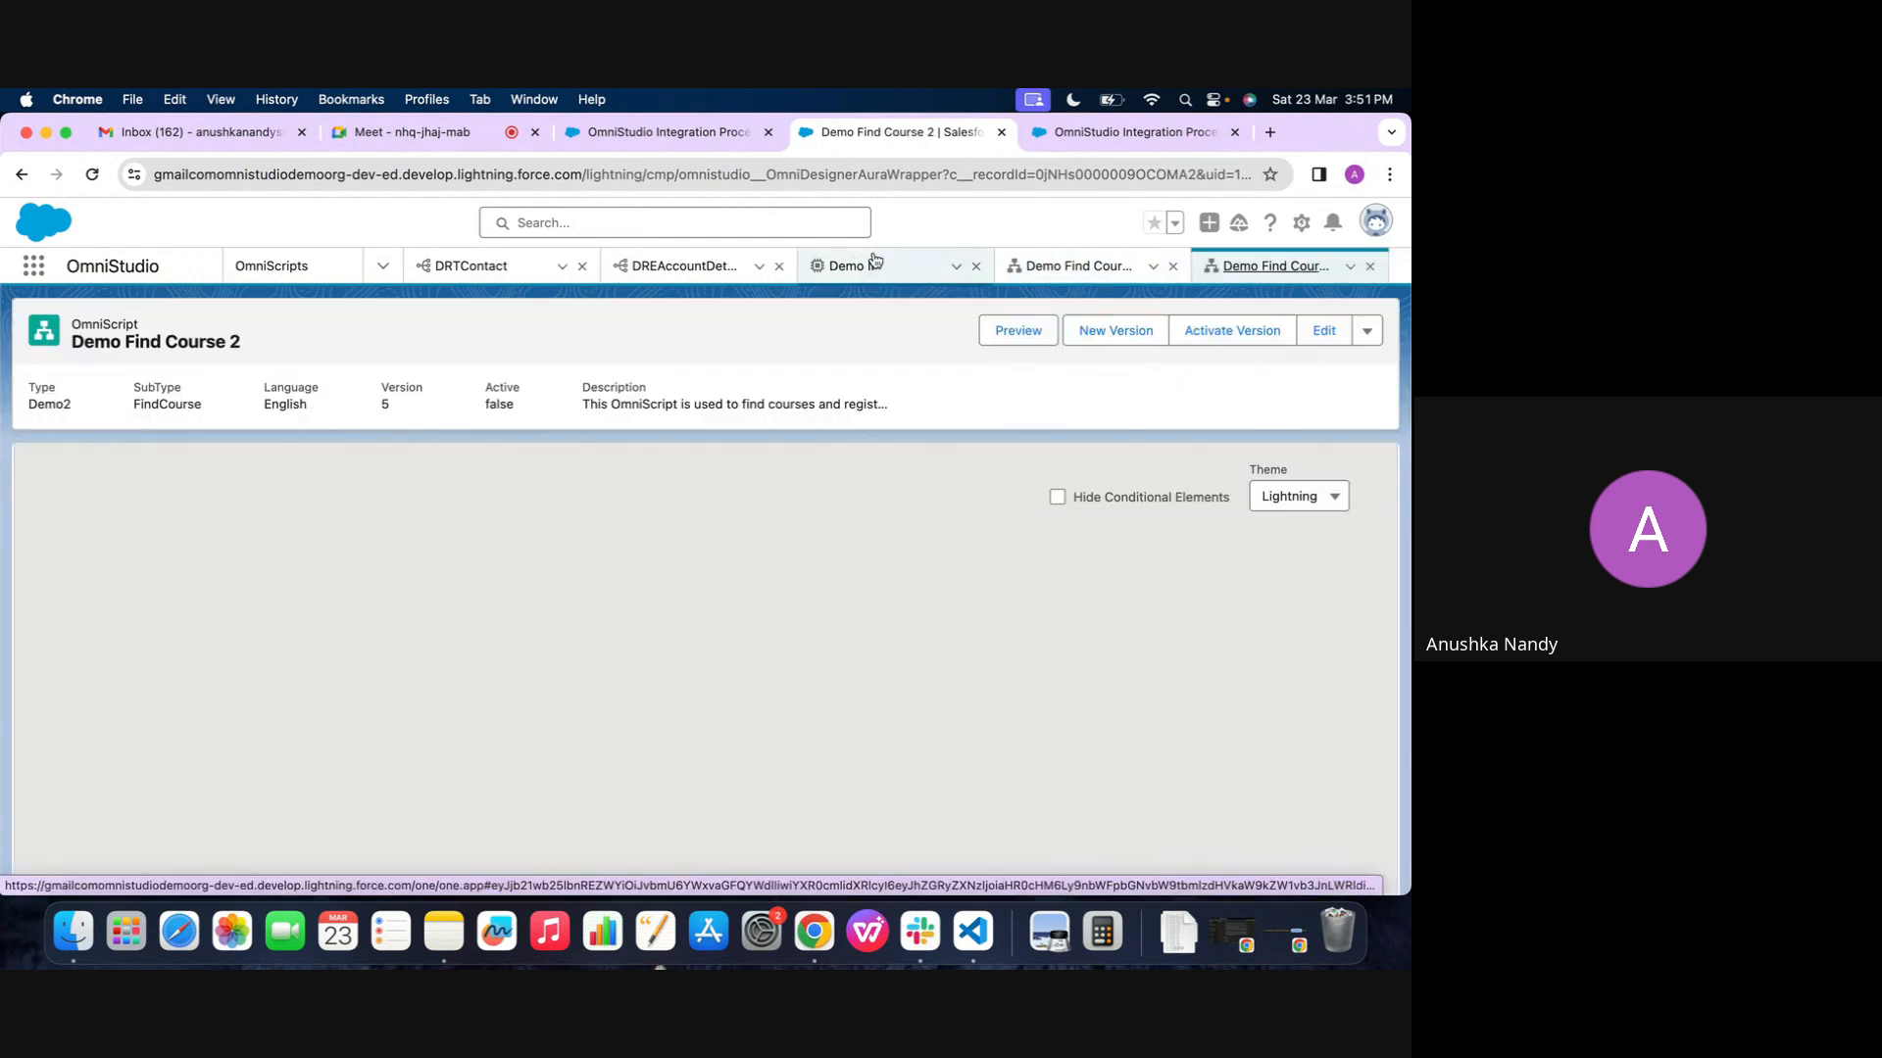
pyautogui.click(875, 278)
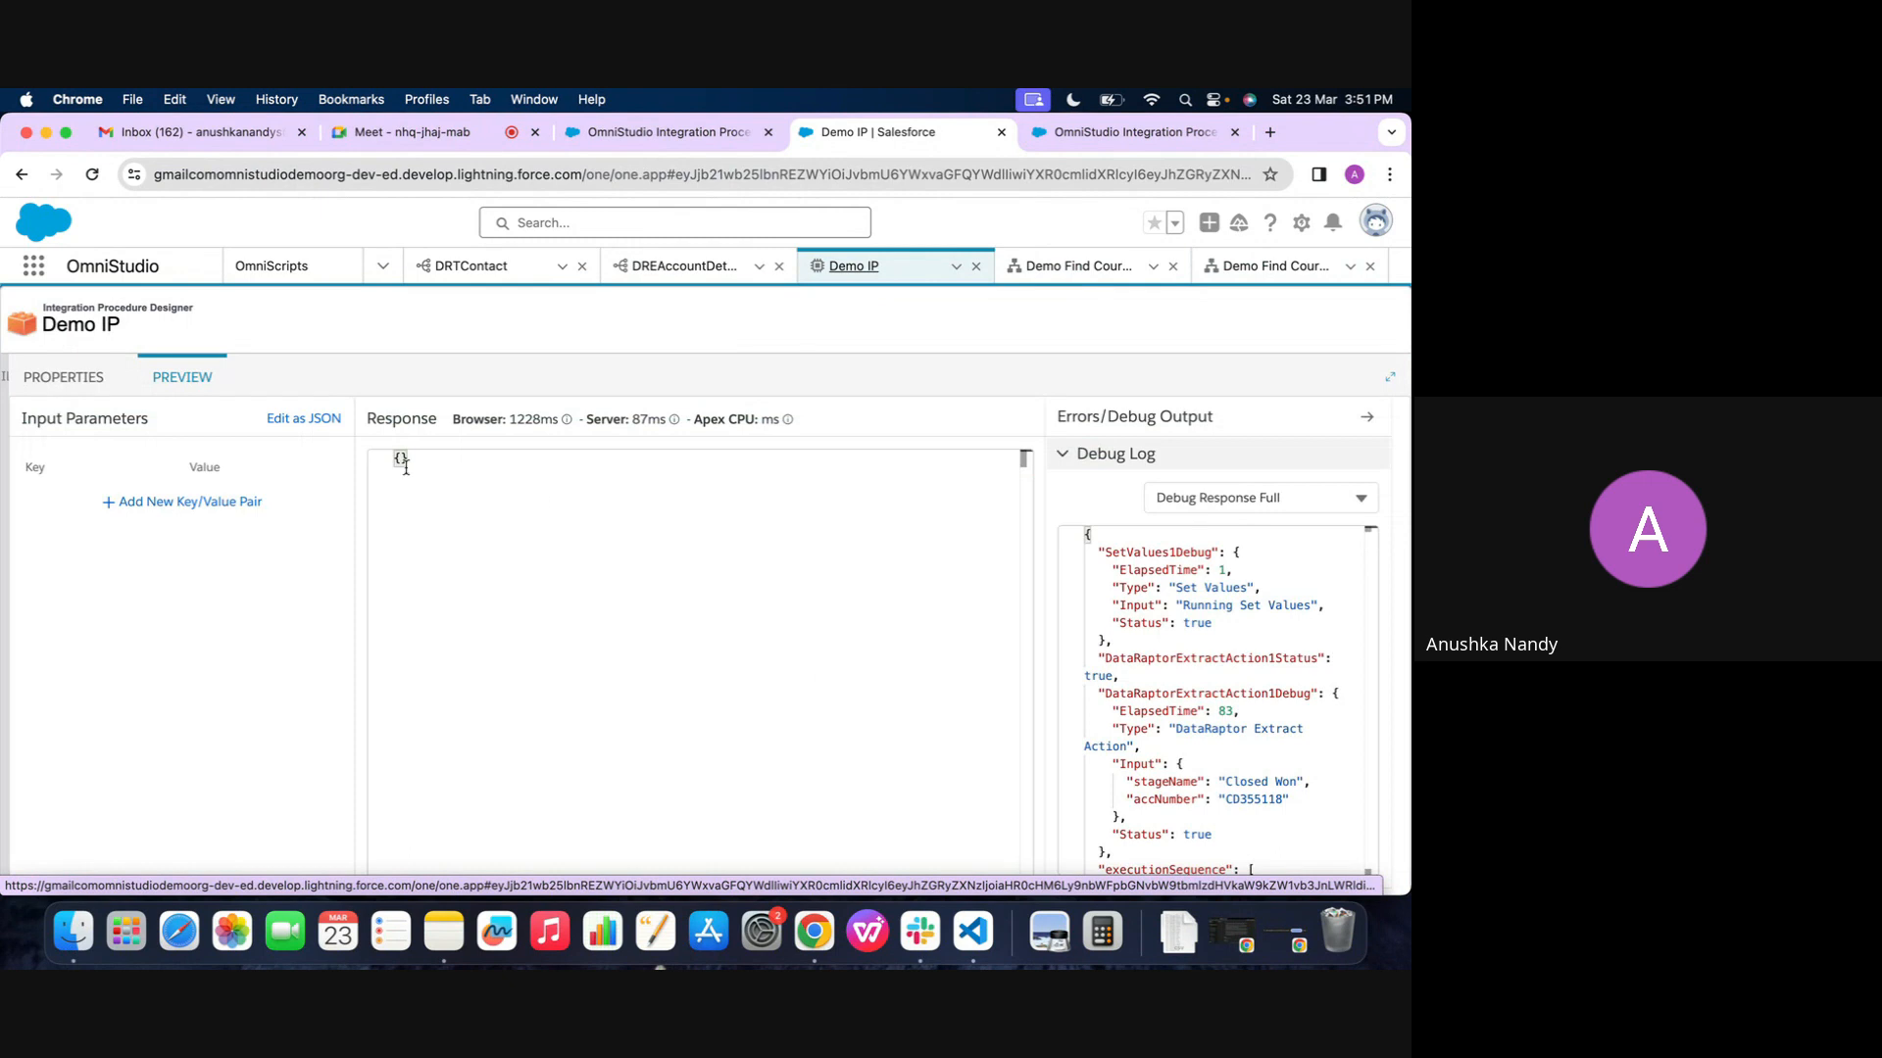
# Add a Response Action to Demo IP's structure below DataRaptorExtractAction1
pyautogui.click(69, 388)
pyautogui.scroll(-2, 865, 869)
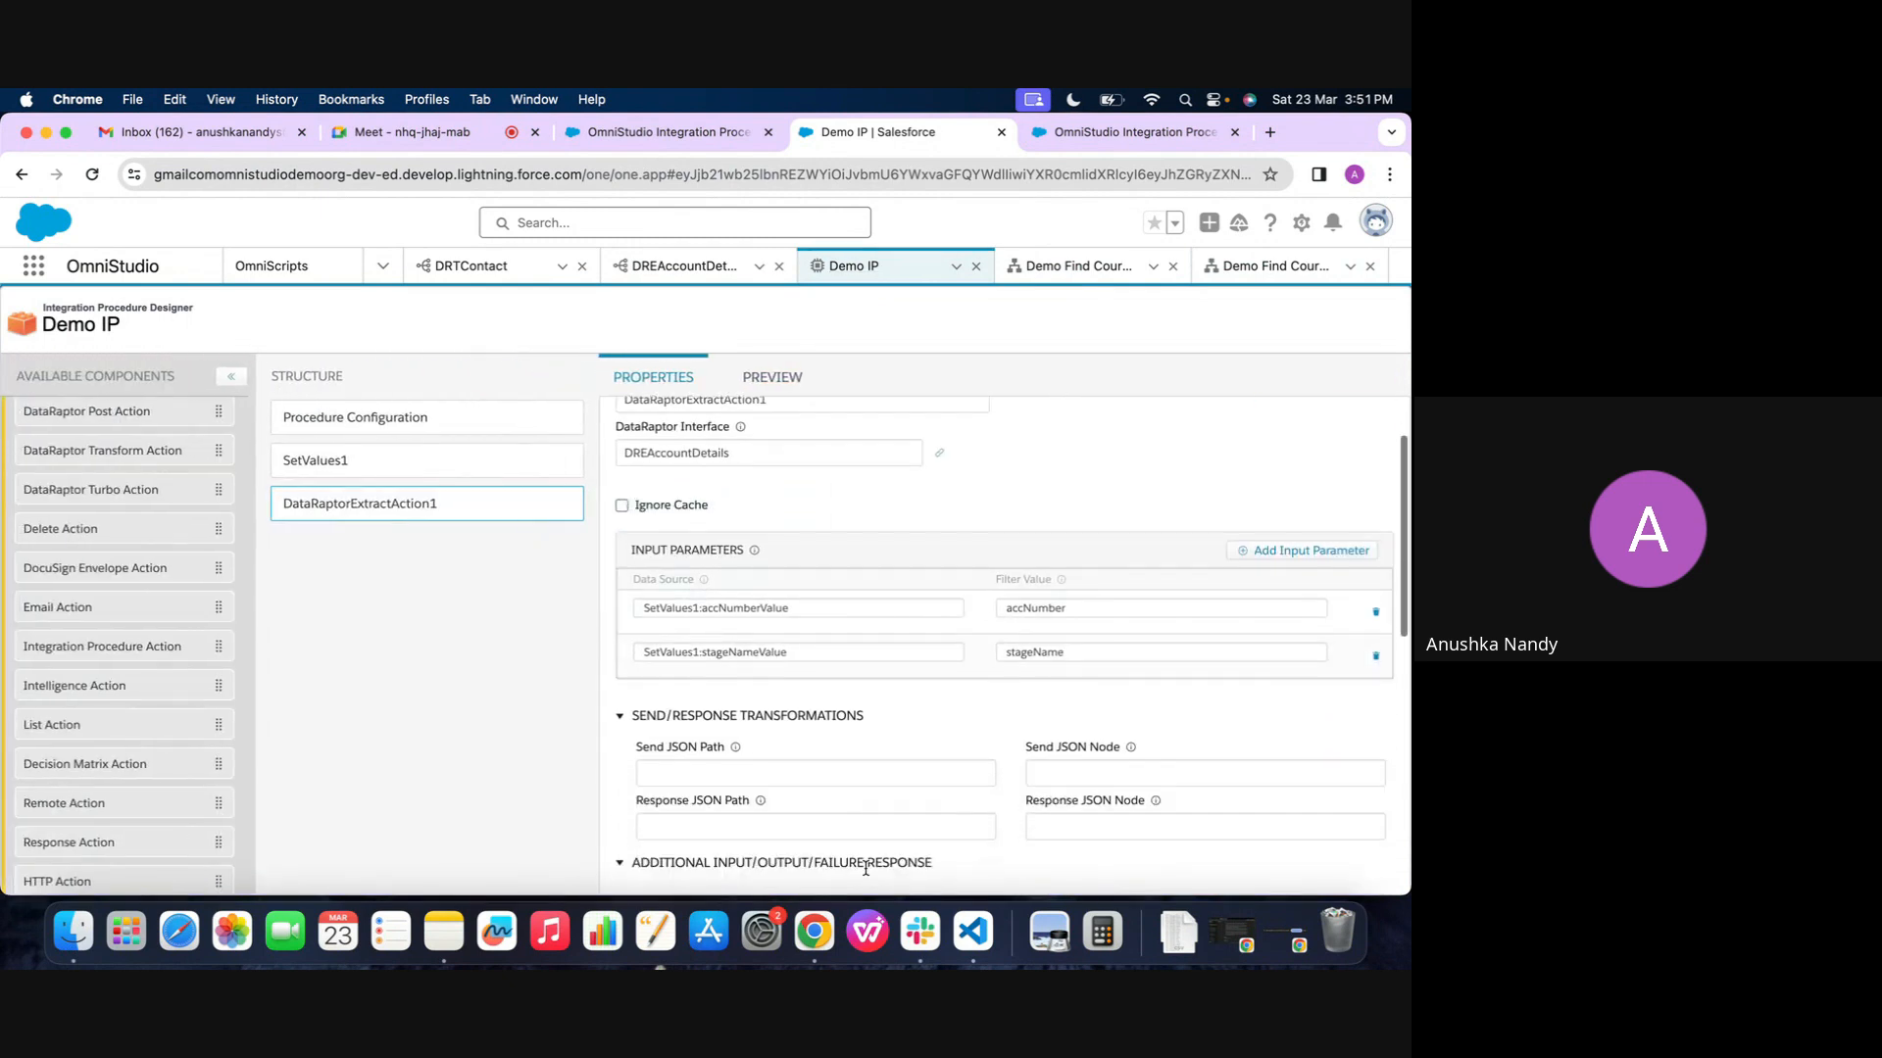
pyautogui.scroll(-2, 865, 867)
pyautogui.scroll(4, 865, 866)
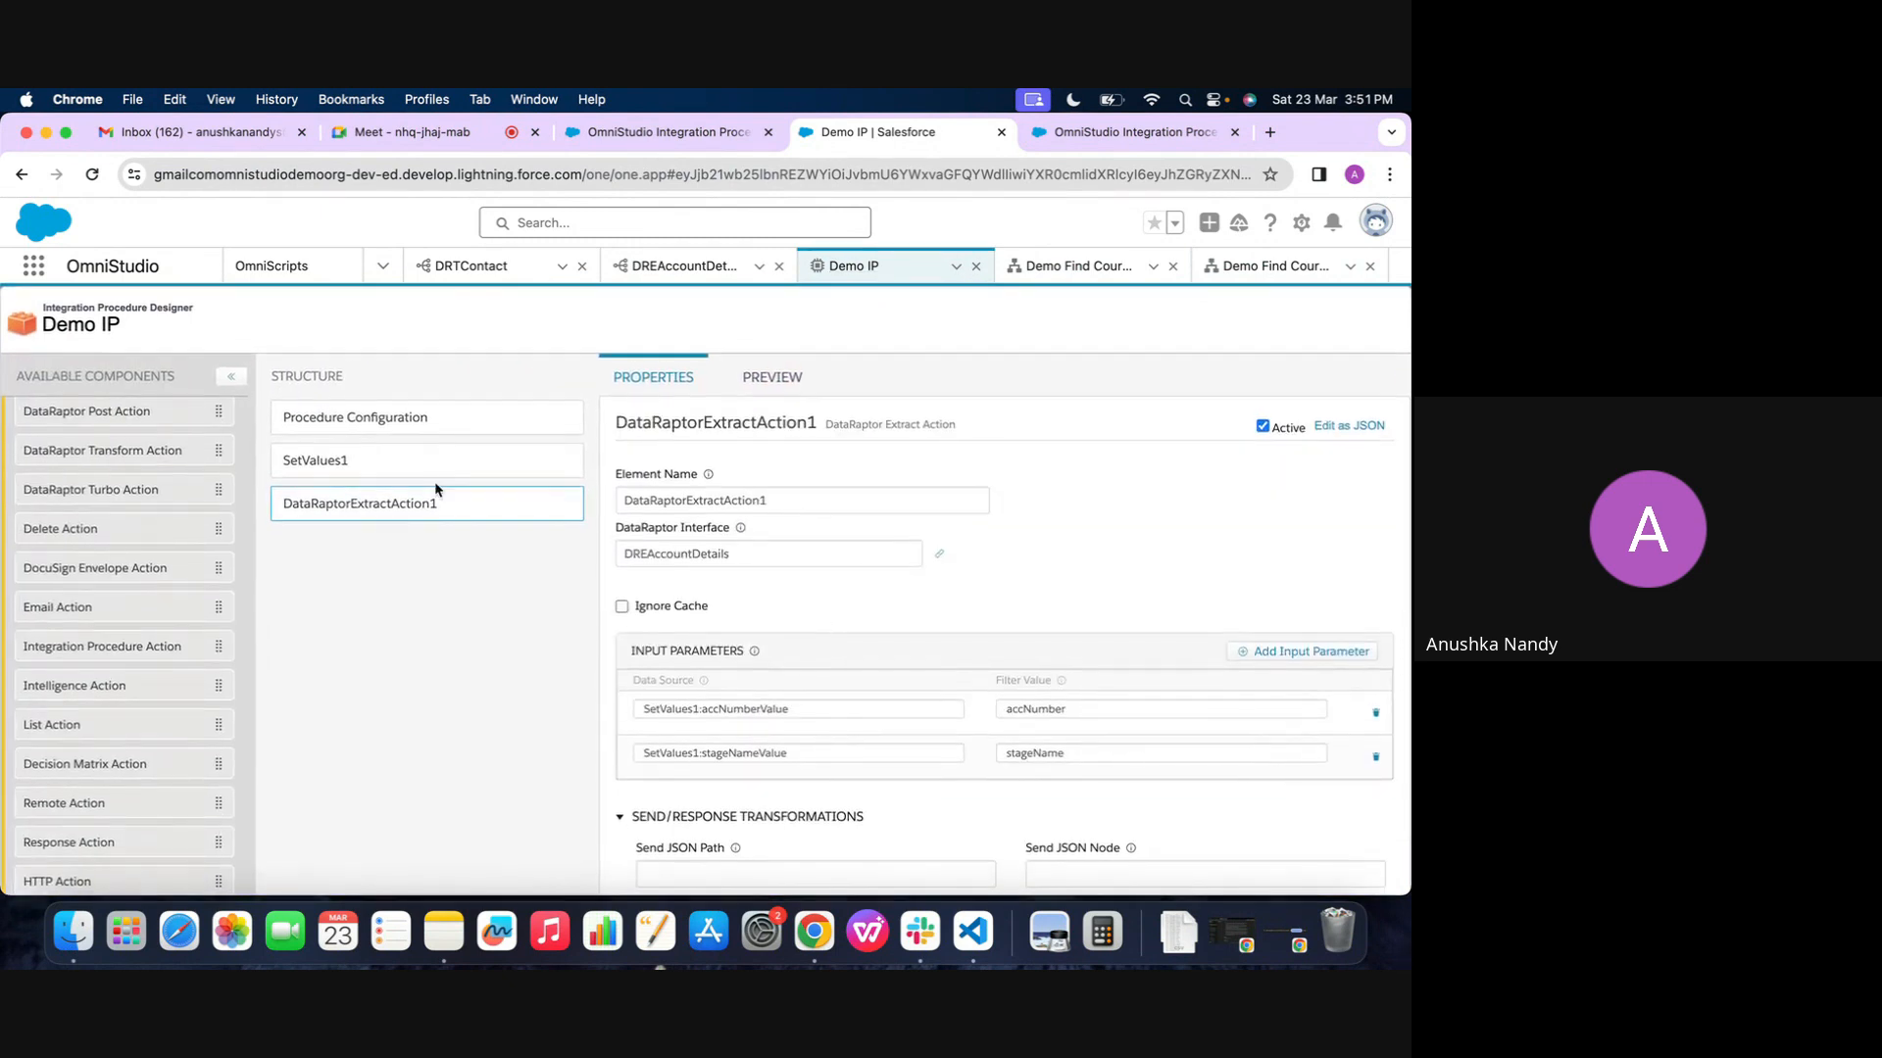
pyautogui.scroll(-1, 49, 642)
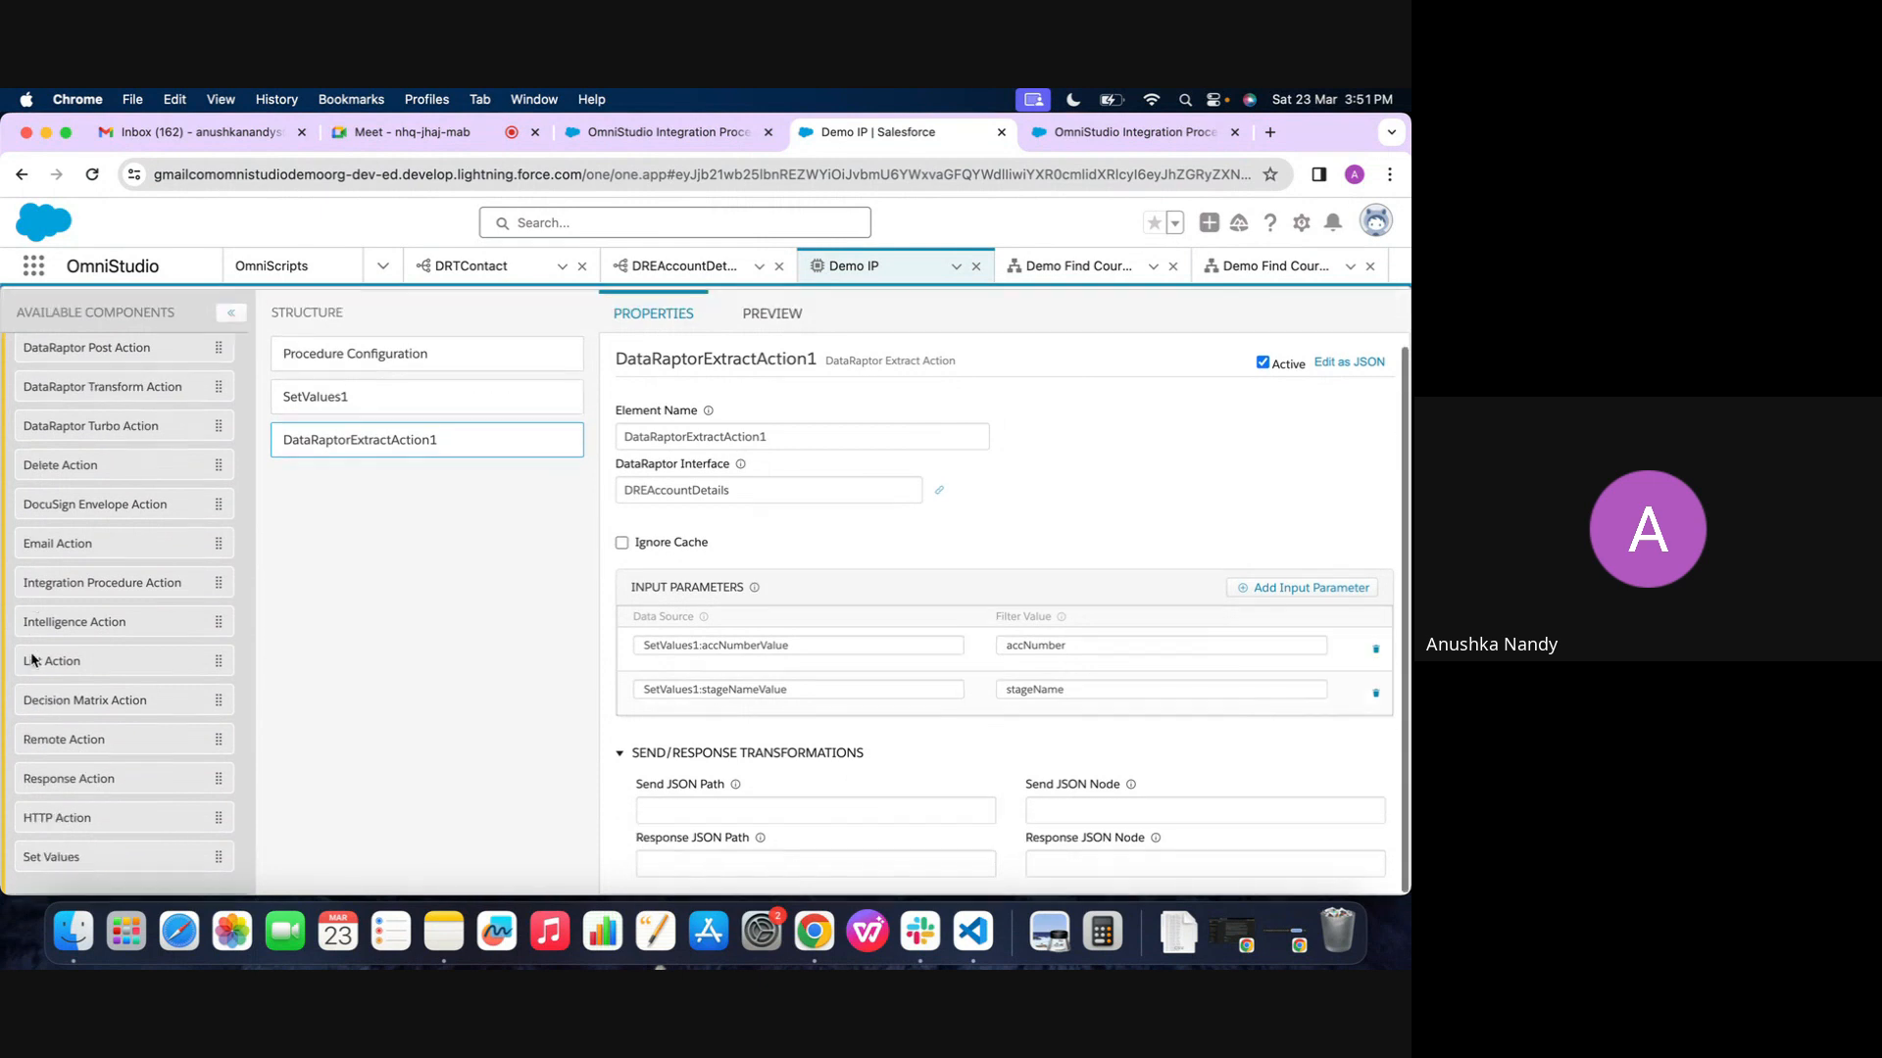
pyautogui.moveTo(59, 784); pyautogui.dragTo(331, 474)
# Review the new Response Action's properties and the debug log from Demo IP's last preview run
pyautogui.click(764, 378)
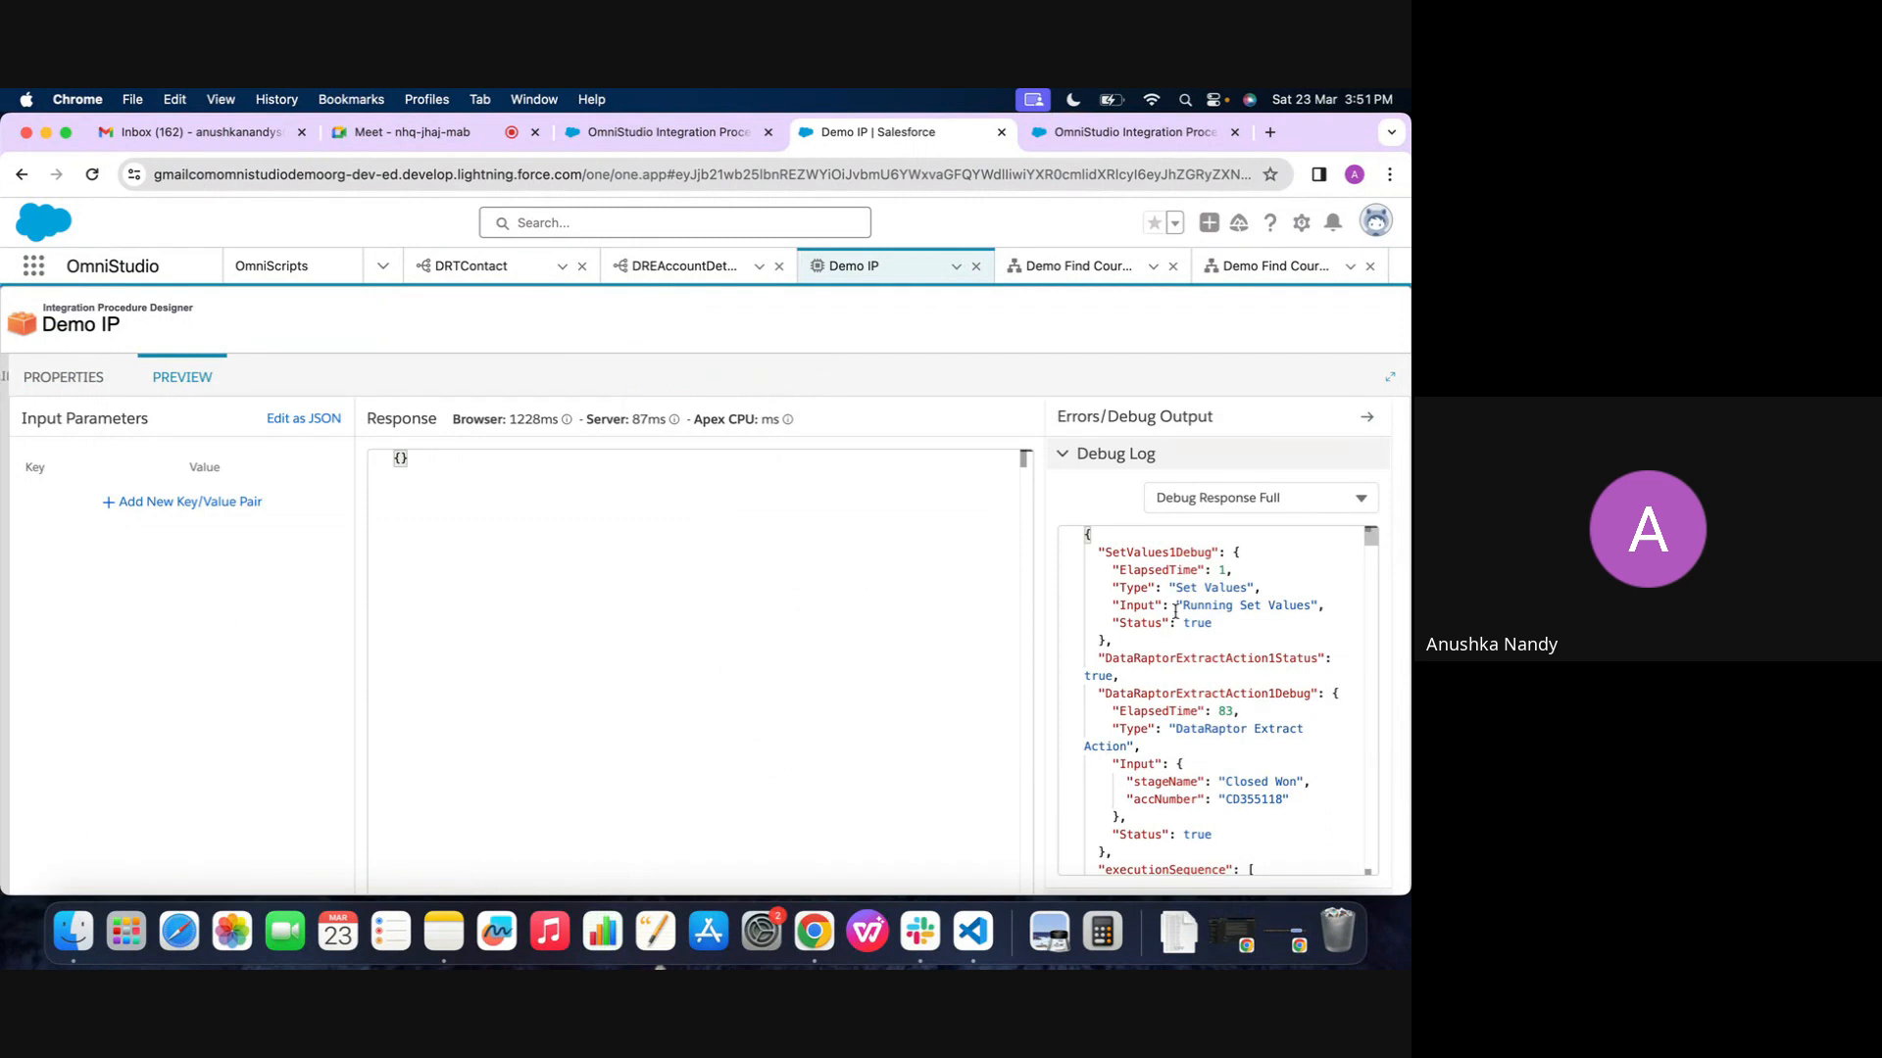
pyautogui.click(67, 377)
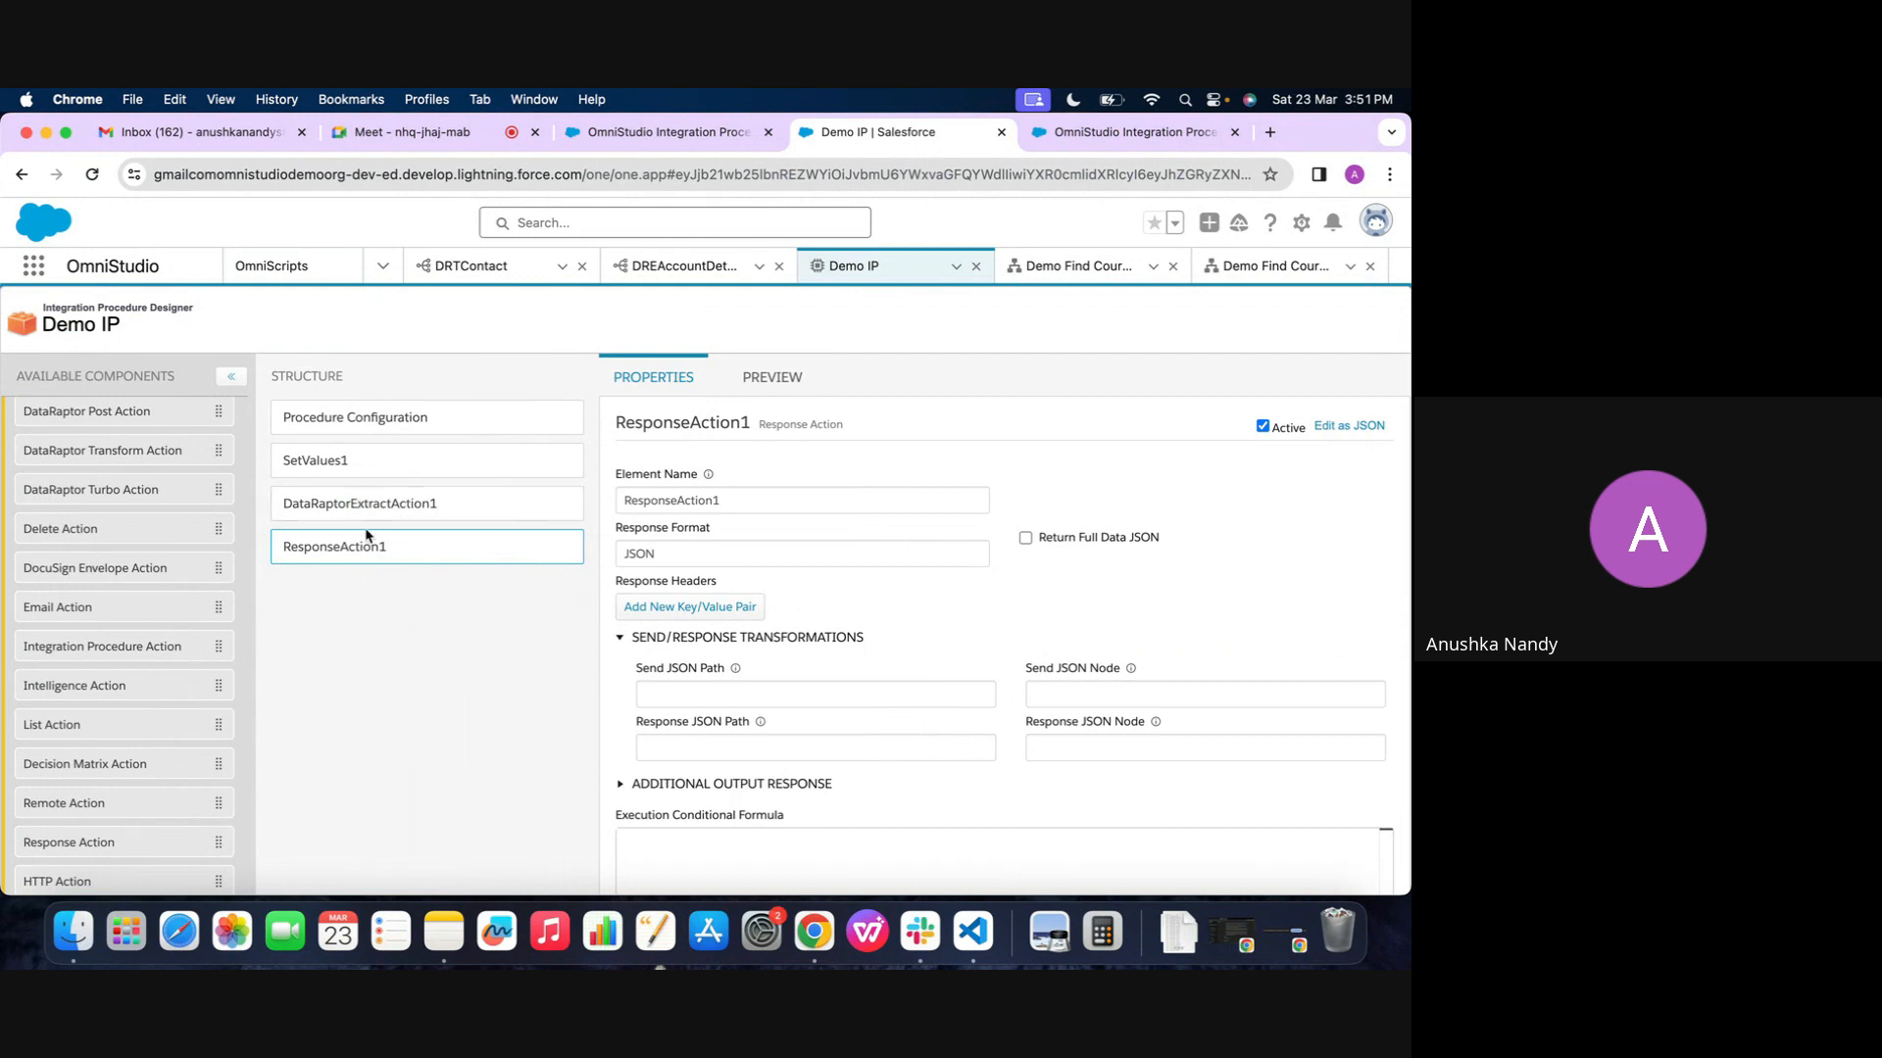
pyautogui.scroll(-1, 798, 576)
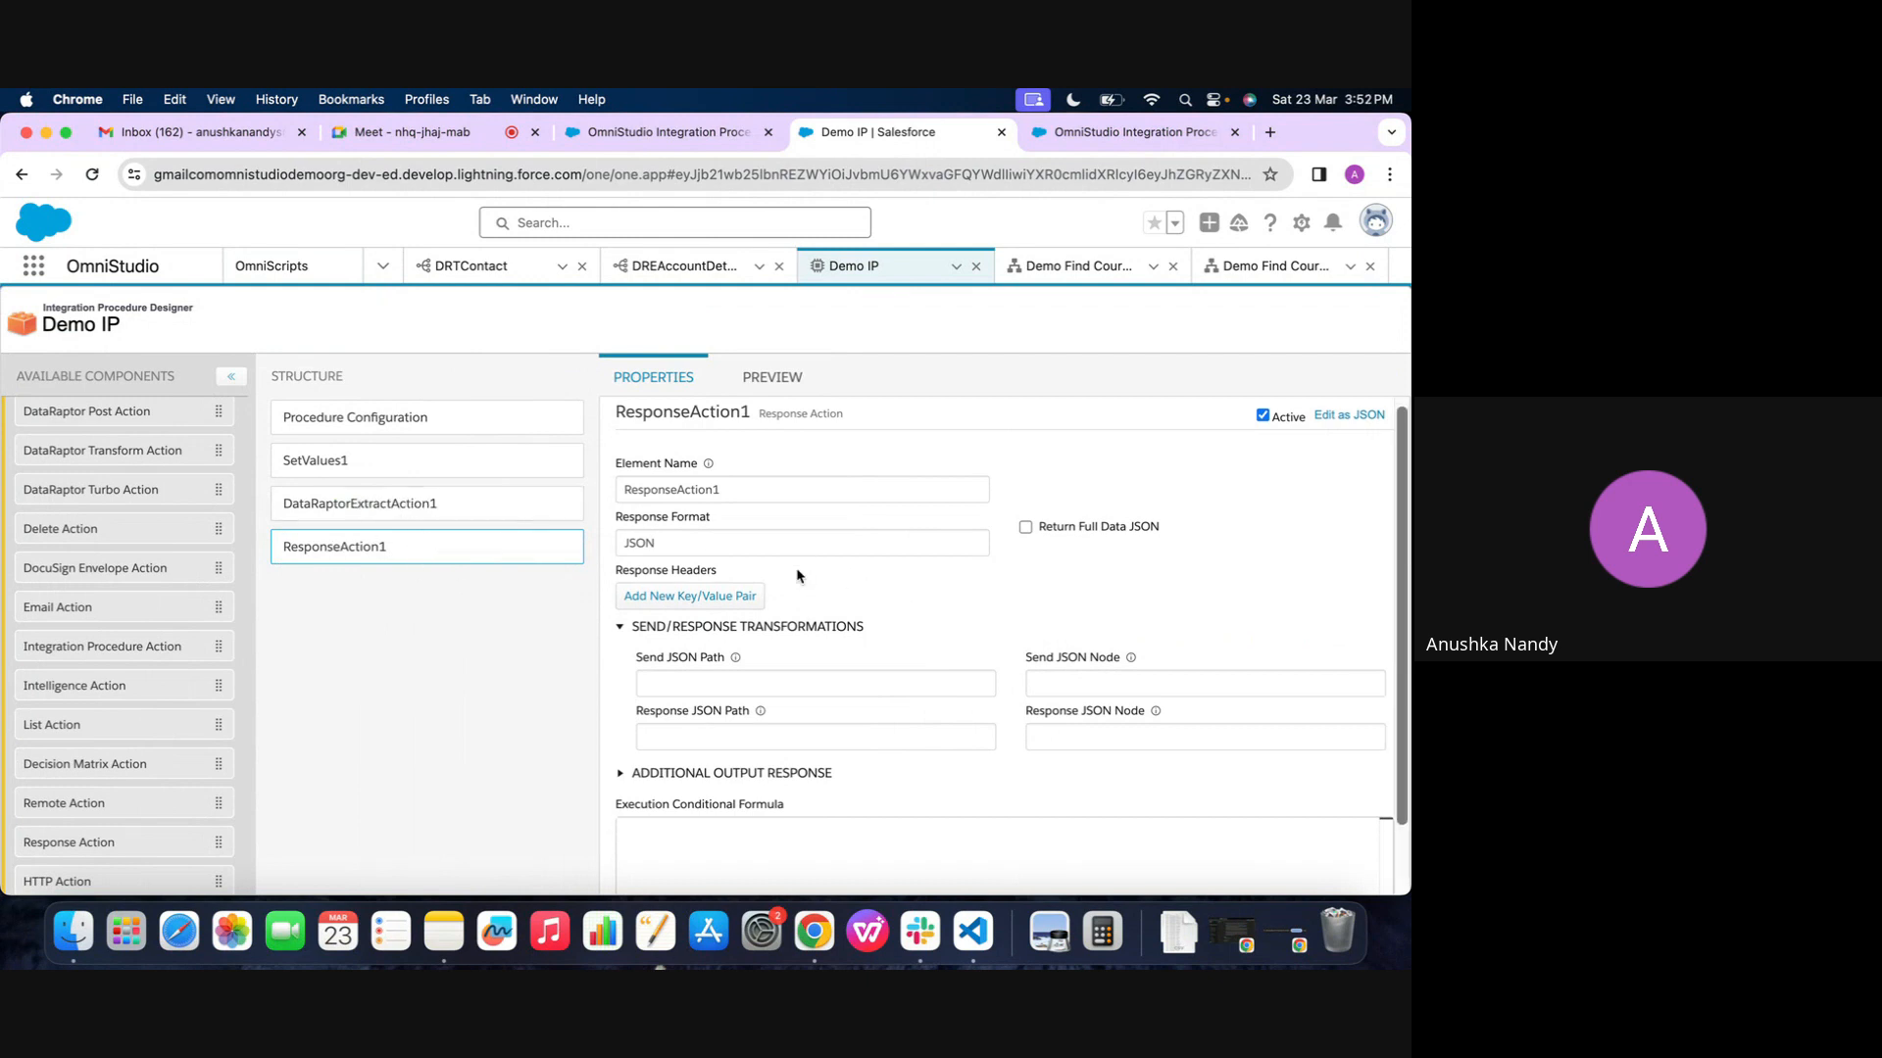
pyautogui.scroll(1, 796, 576)
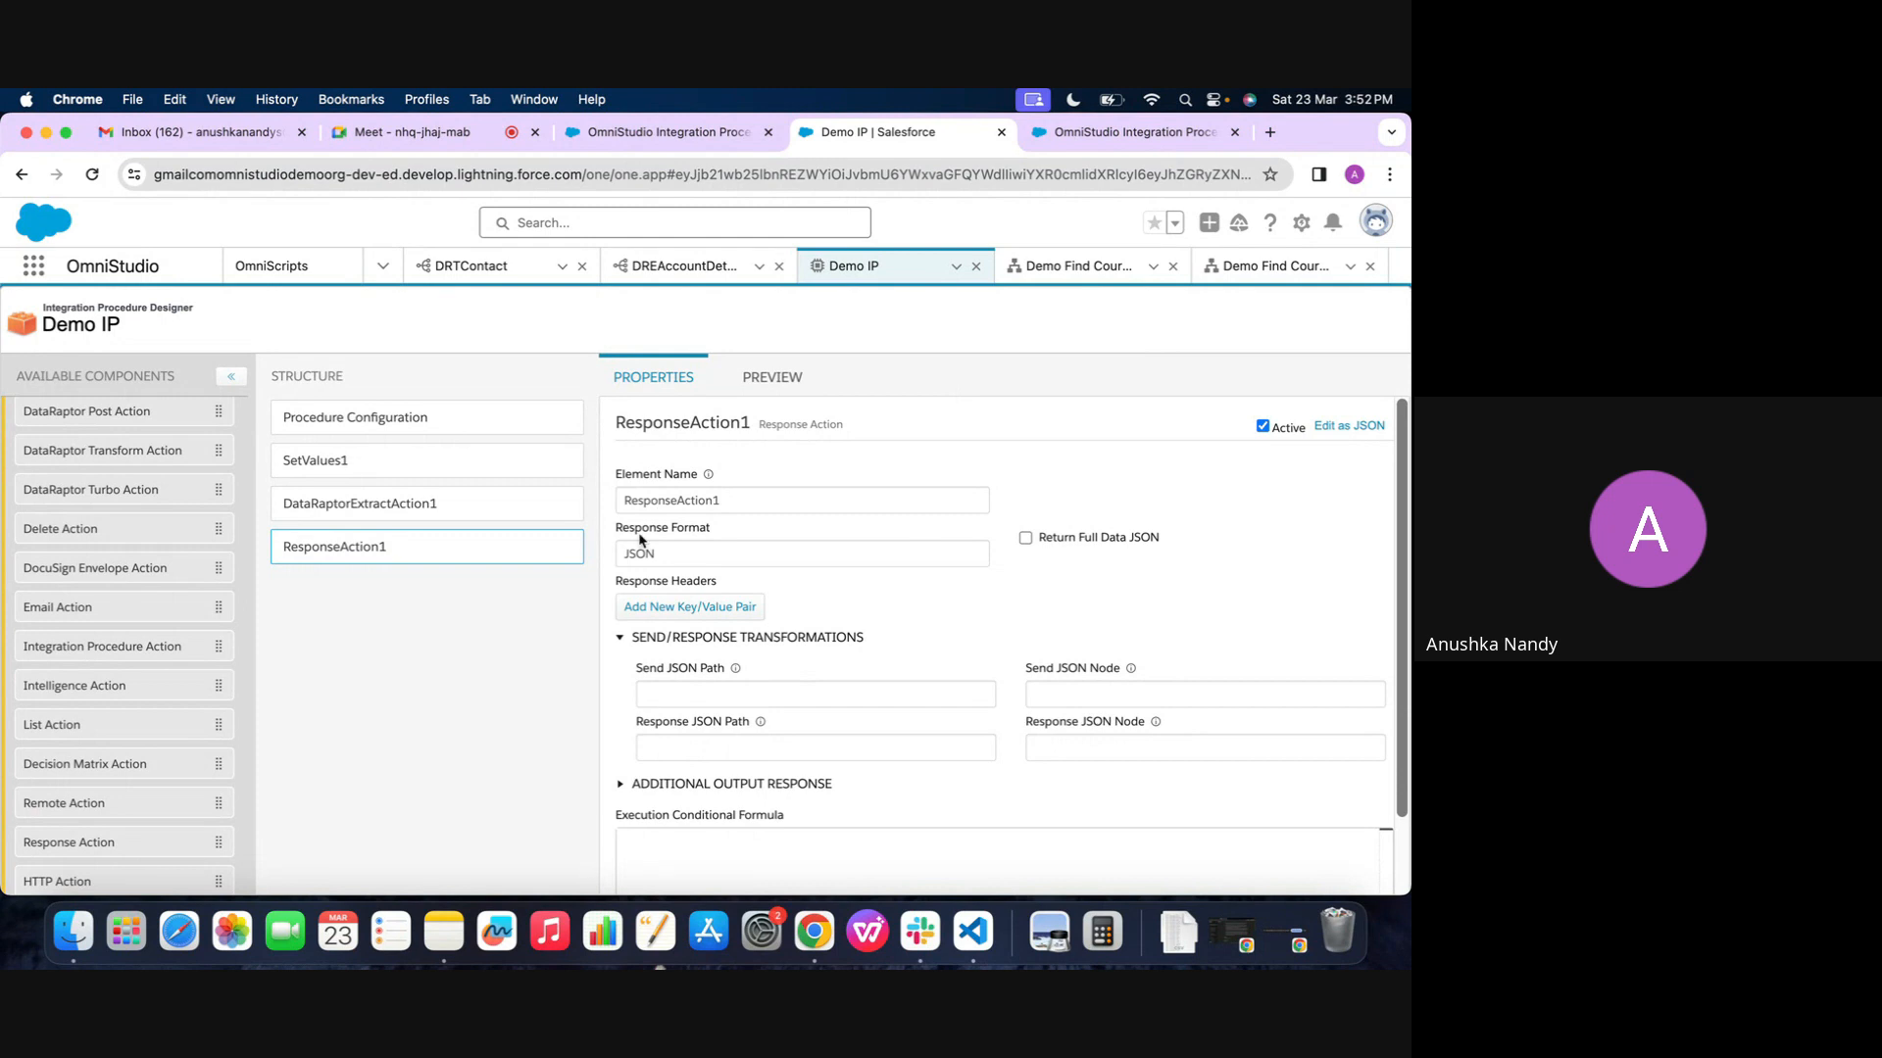
pyautogui.click(774, 377)
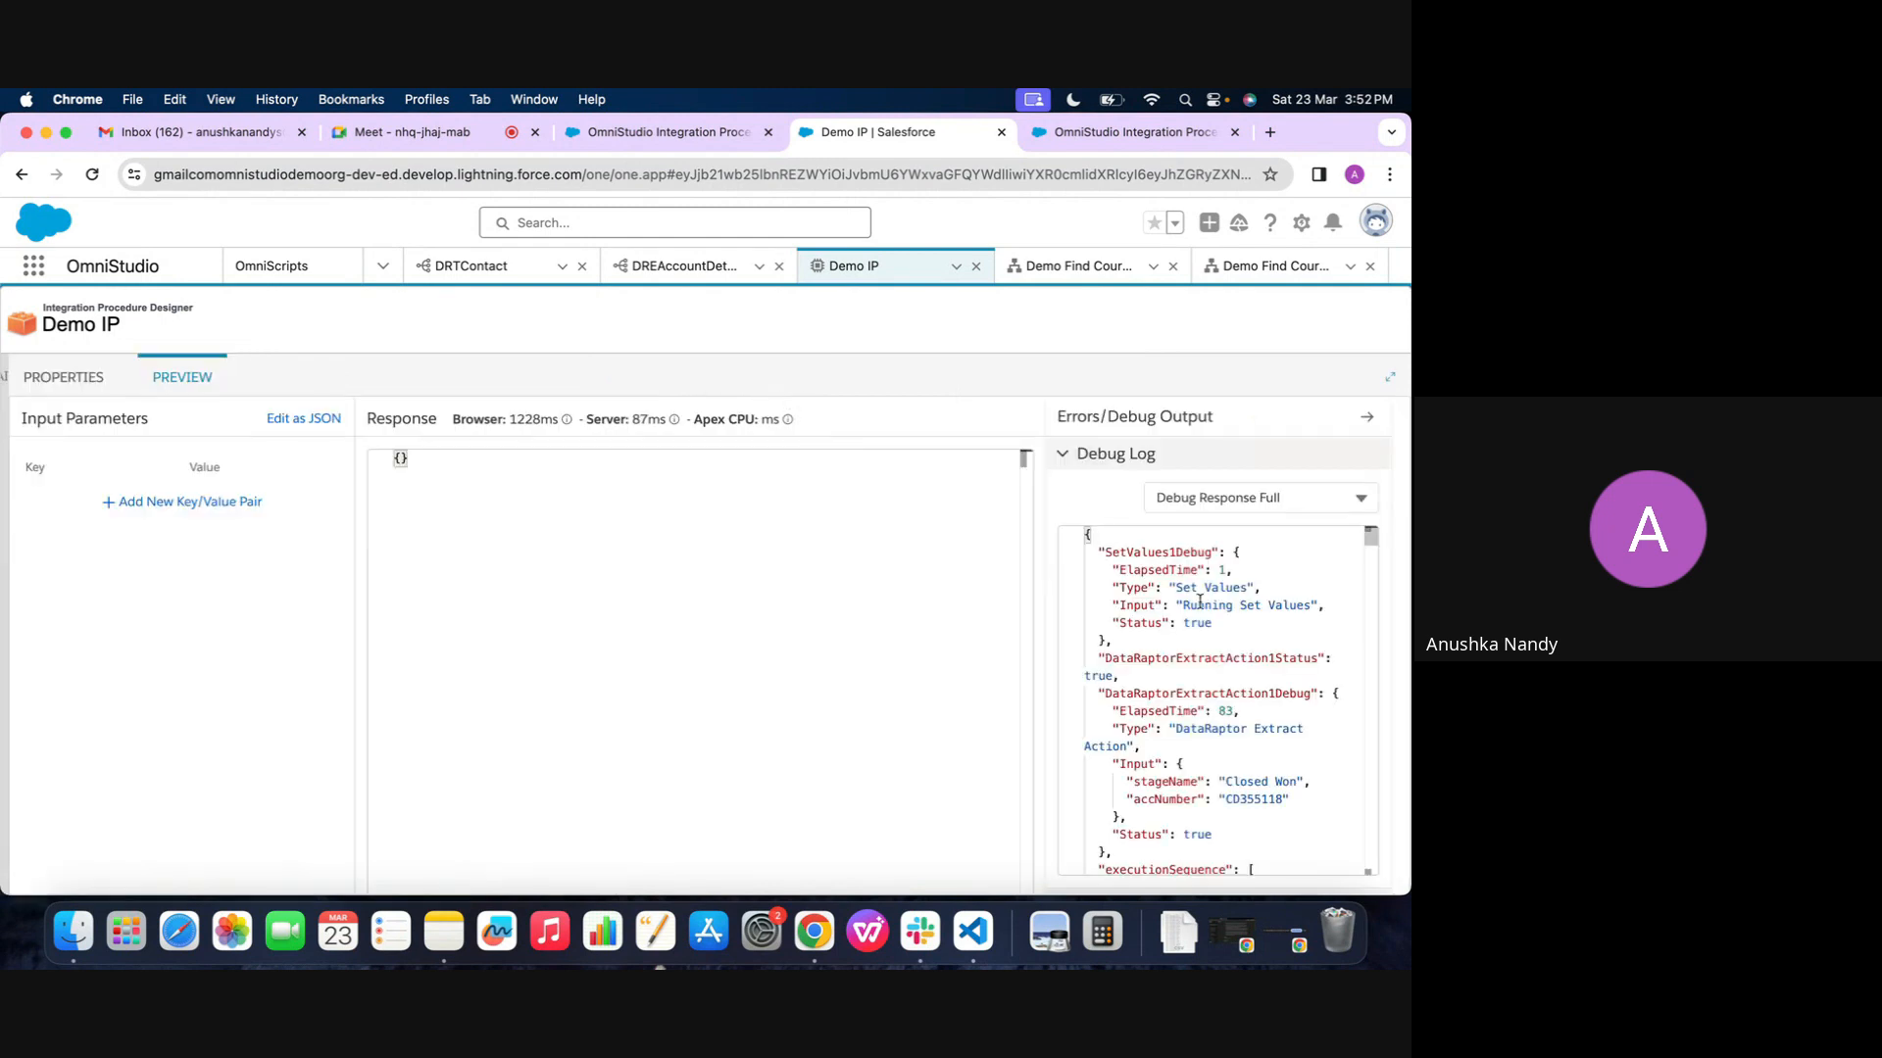
pyautogui.scroll(-10, 1205, 650)
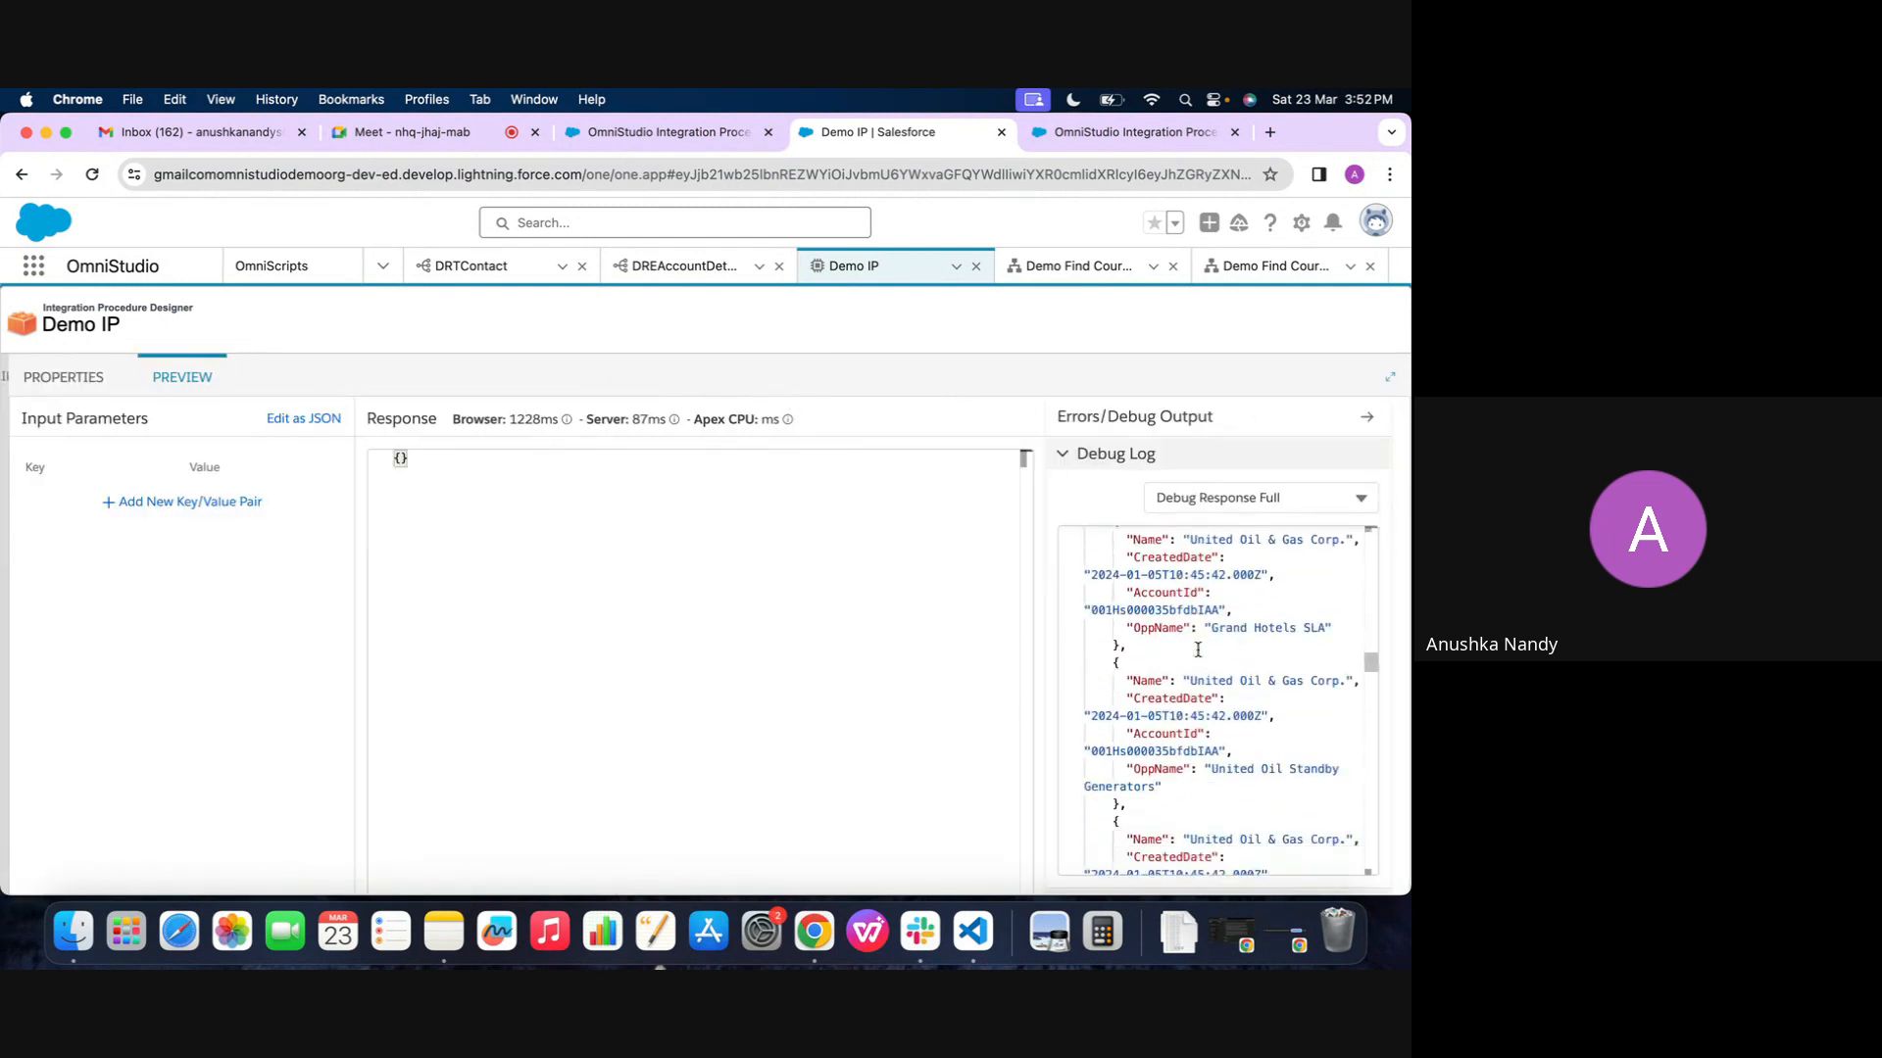
# Compare the input and status entries in Demo IP's debug log with the Response Action's properties
pyautogui.scroll(10, 1218, 630)
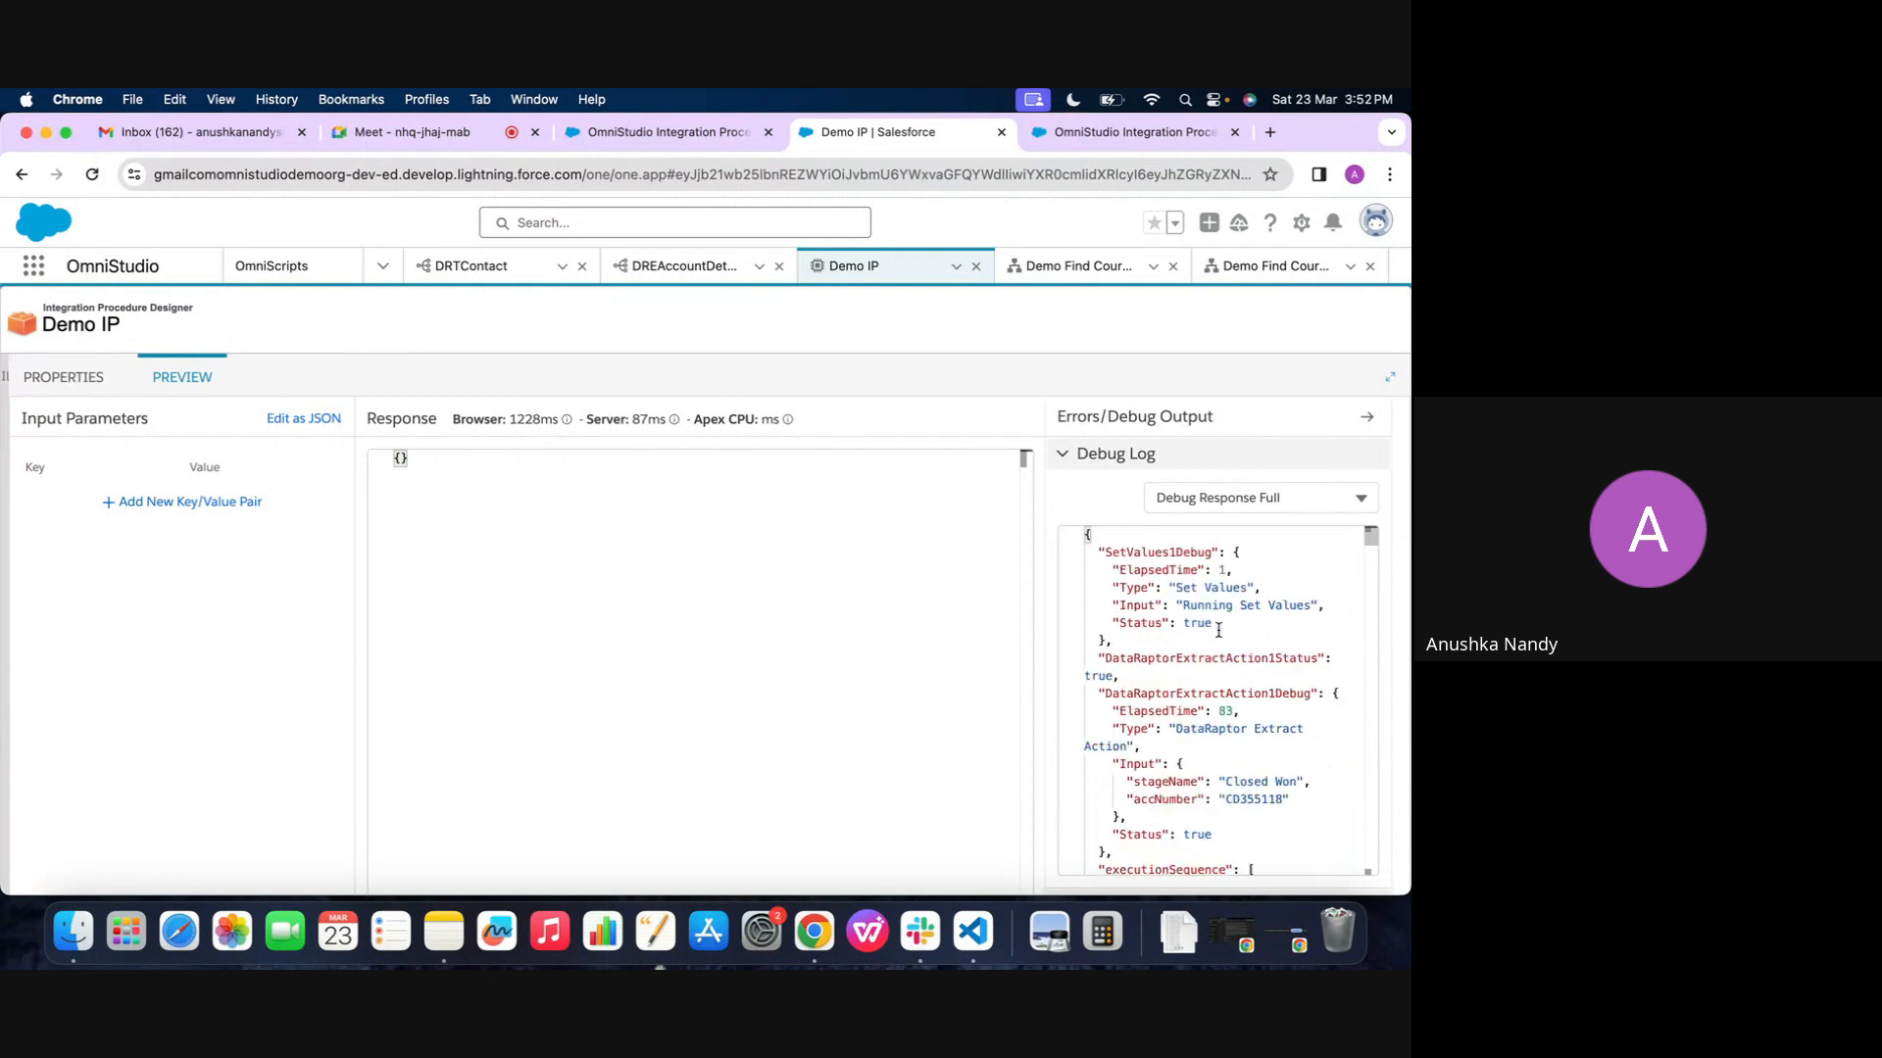
pyautogui.scroll(-5, 1114, 728)
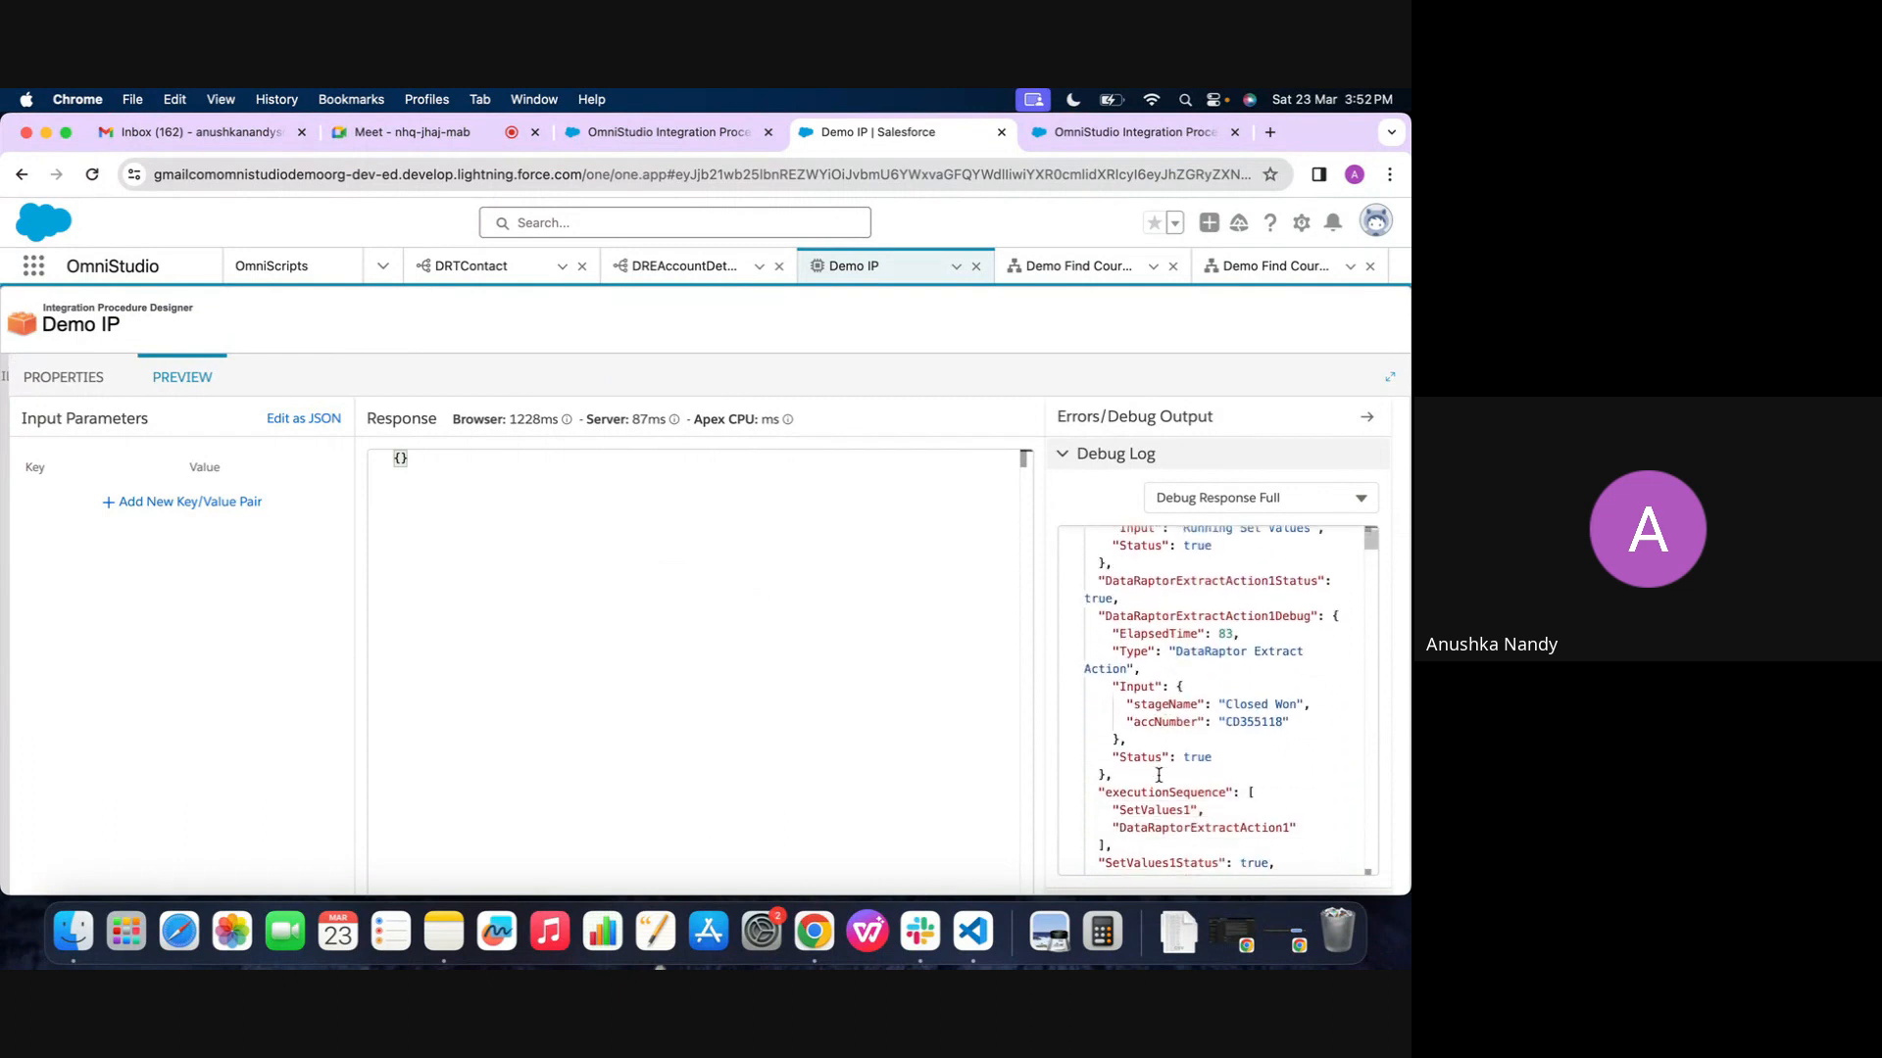
pyautogui.click(77, 380)
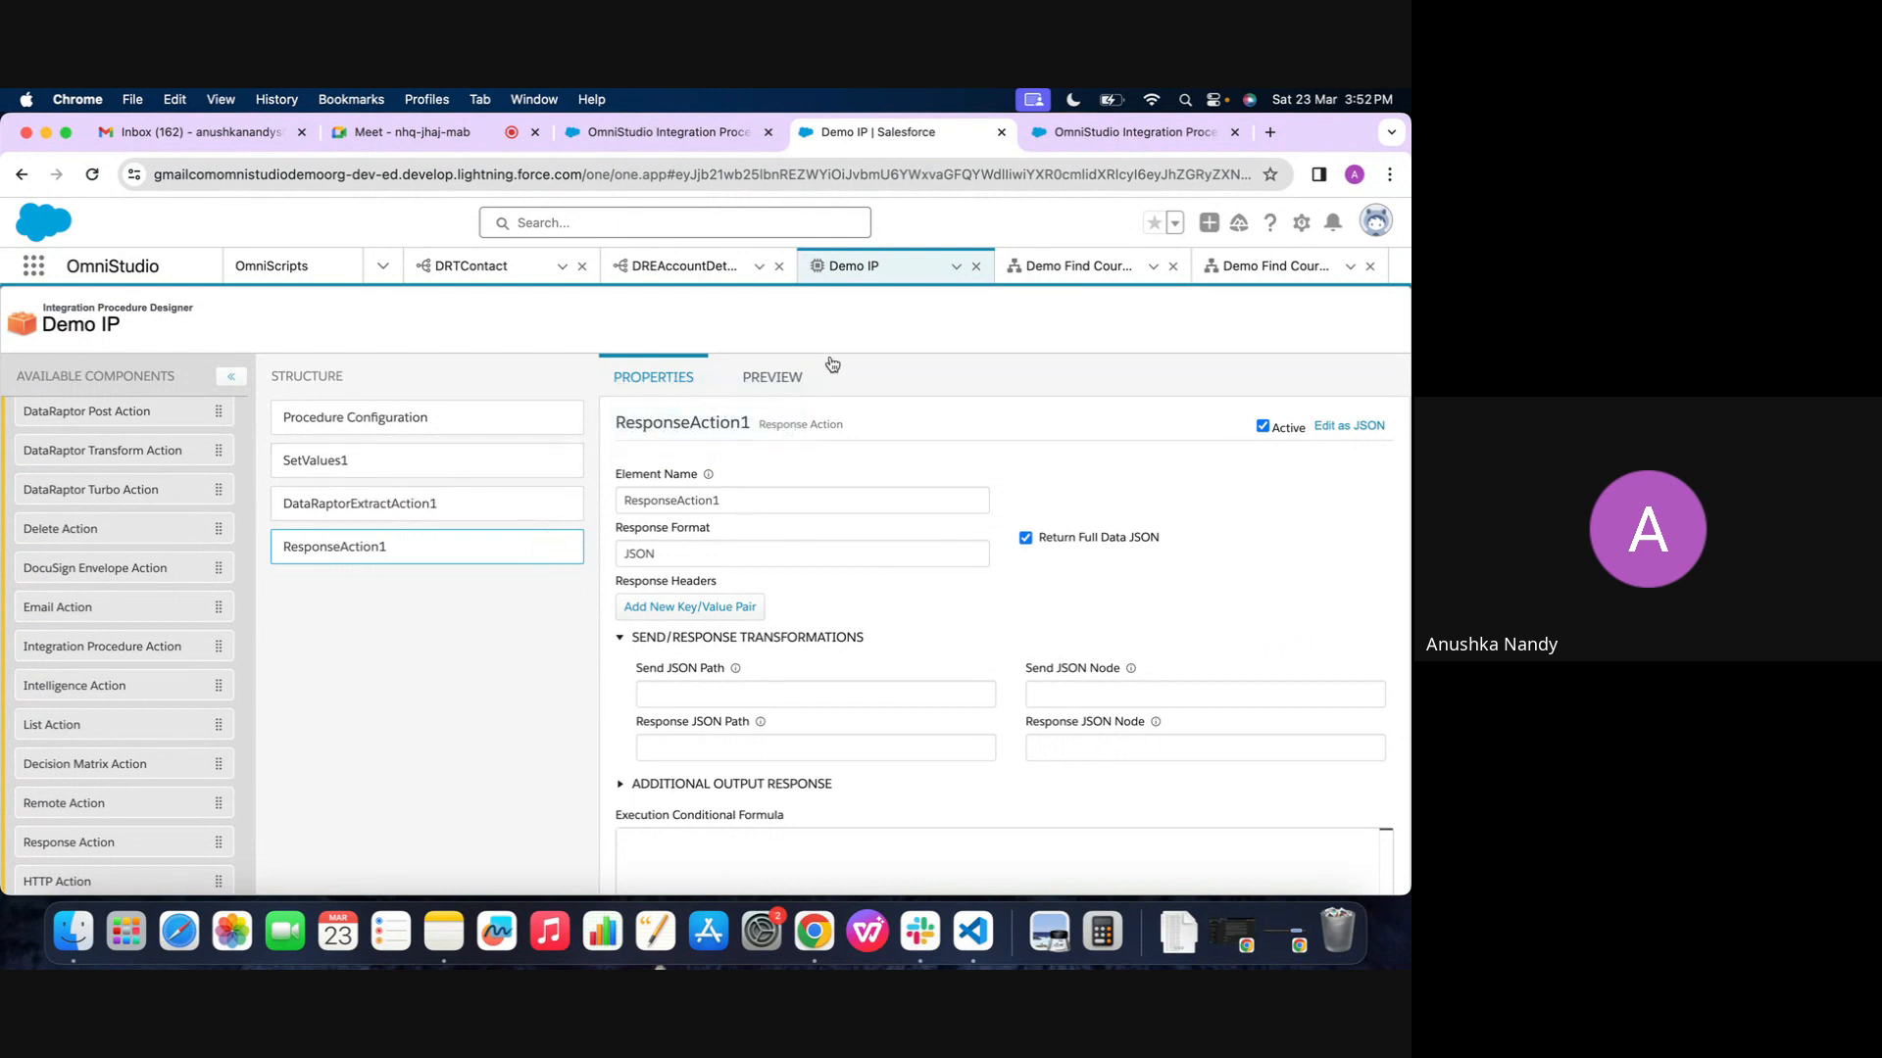
pyautogui.click(764, 380)
pyautogui.scroll(-1, 275, 597)
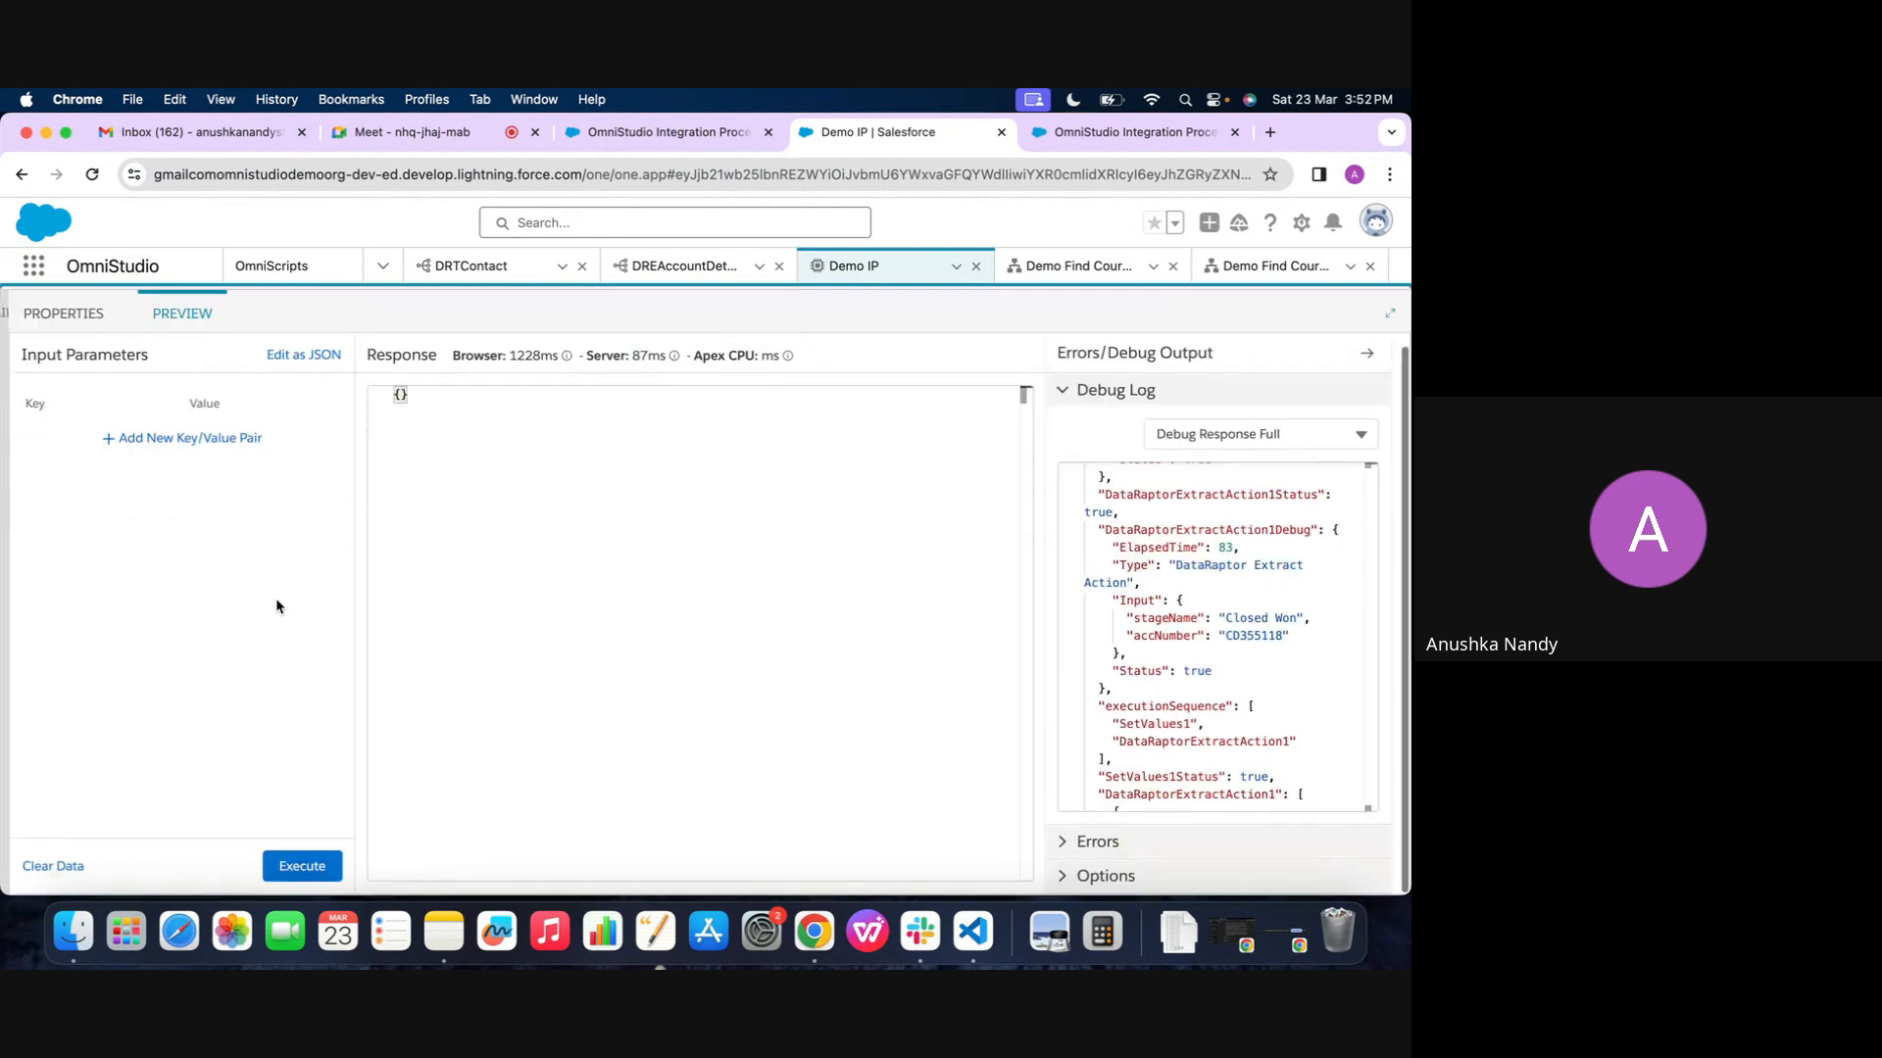
pyautogui.scroll(1, 228, 451)
# Activate the current version of Demo IP from its Procedure Configuration
pyautogui.click(76, 381)
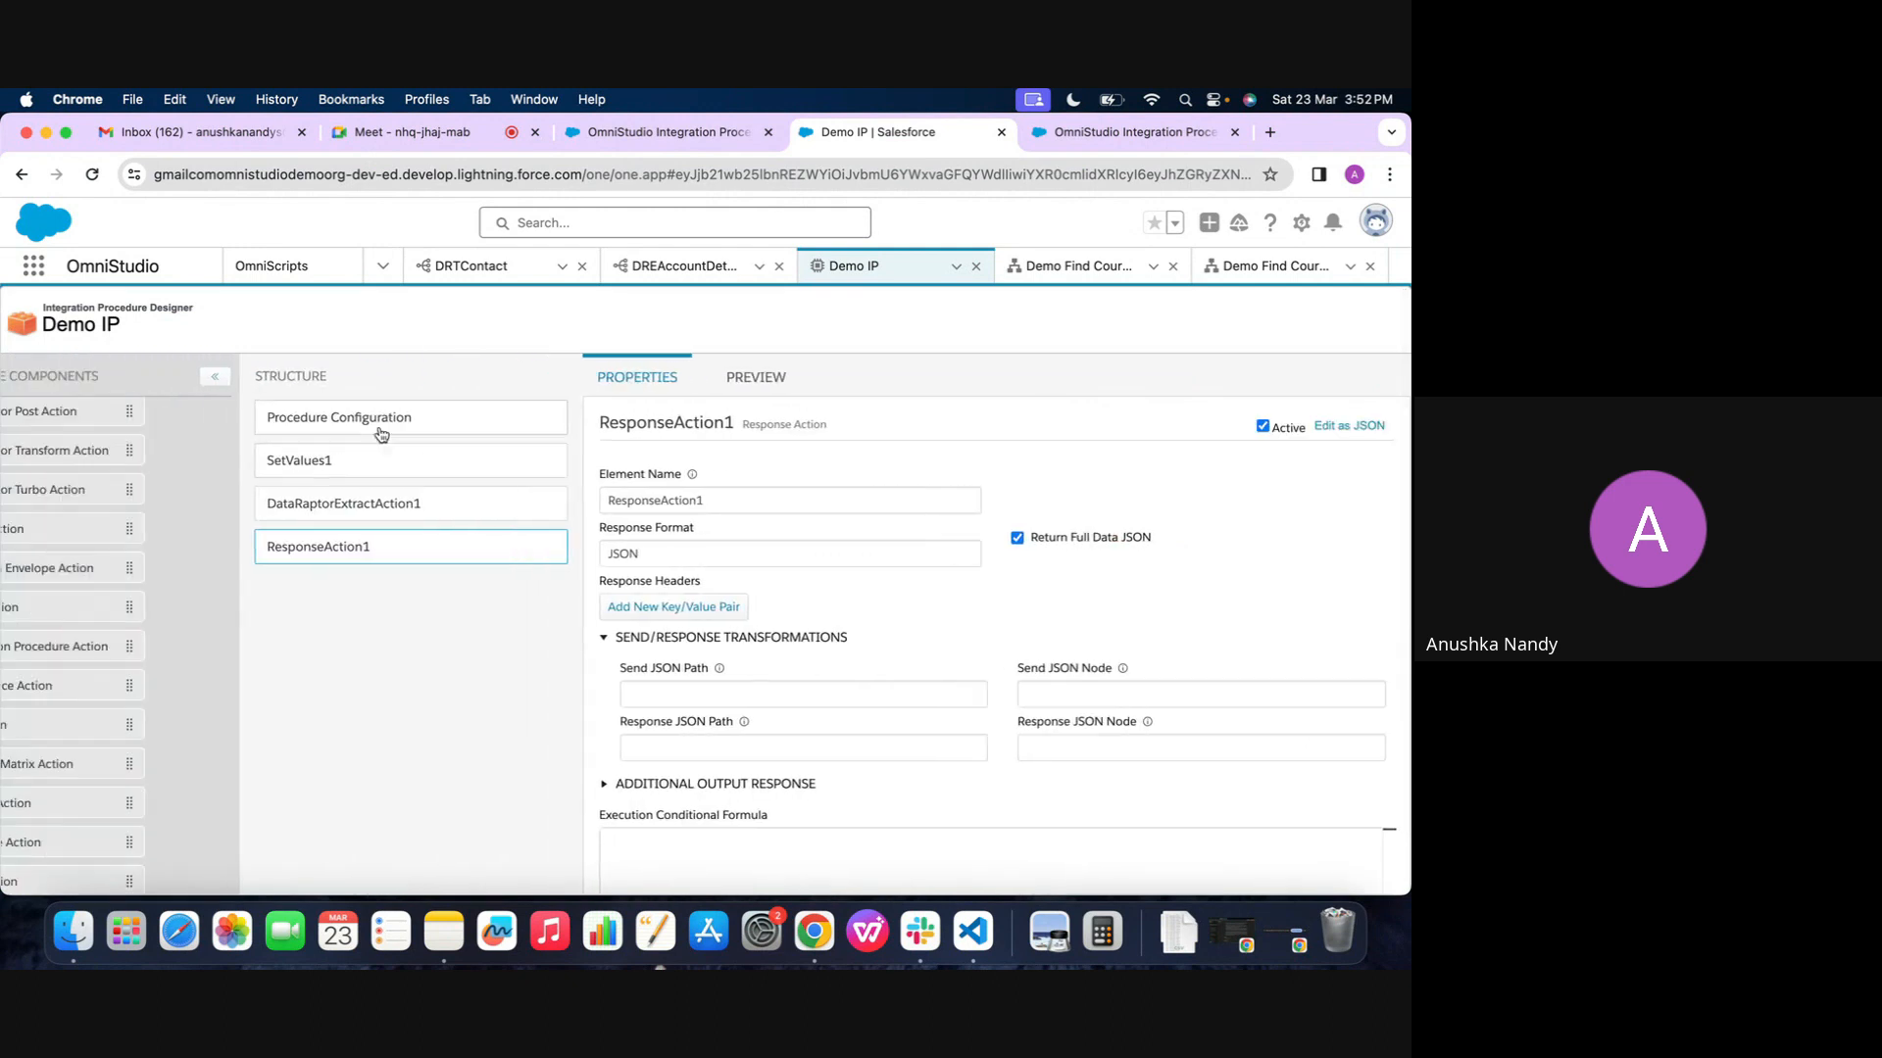
pyautogui.scroll(-5, 930, 672)
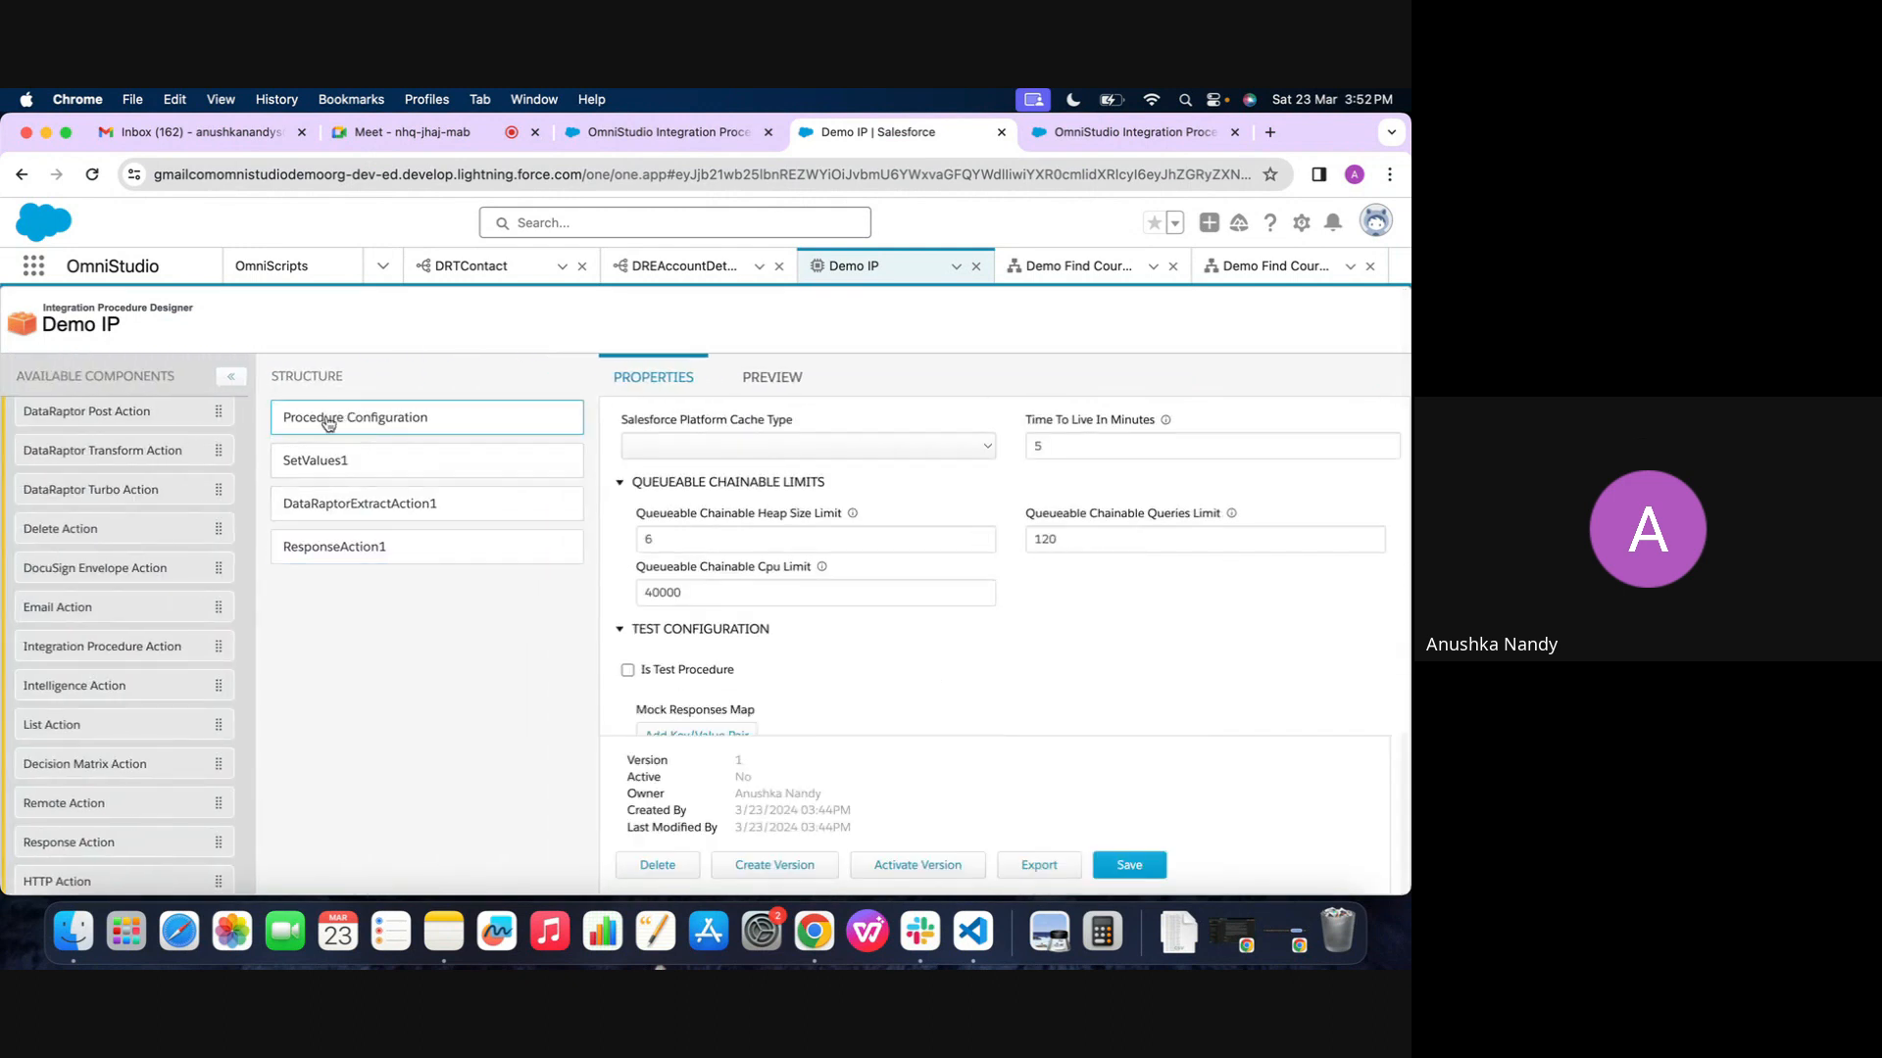
pyautogui.scroll(-1, 802, 625)
pyautogui.click(903, 865)
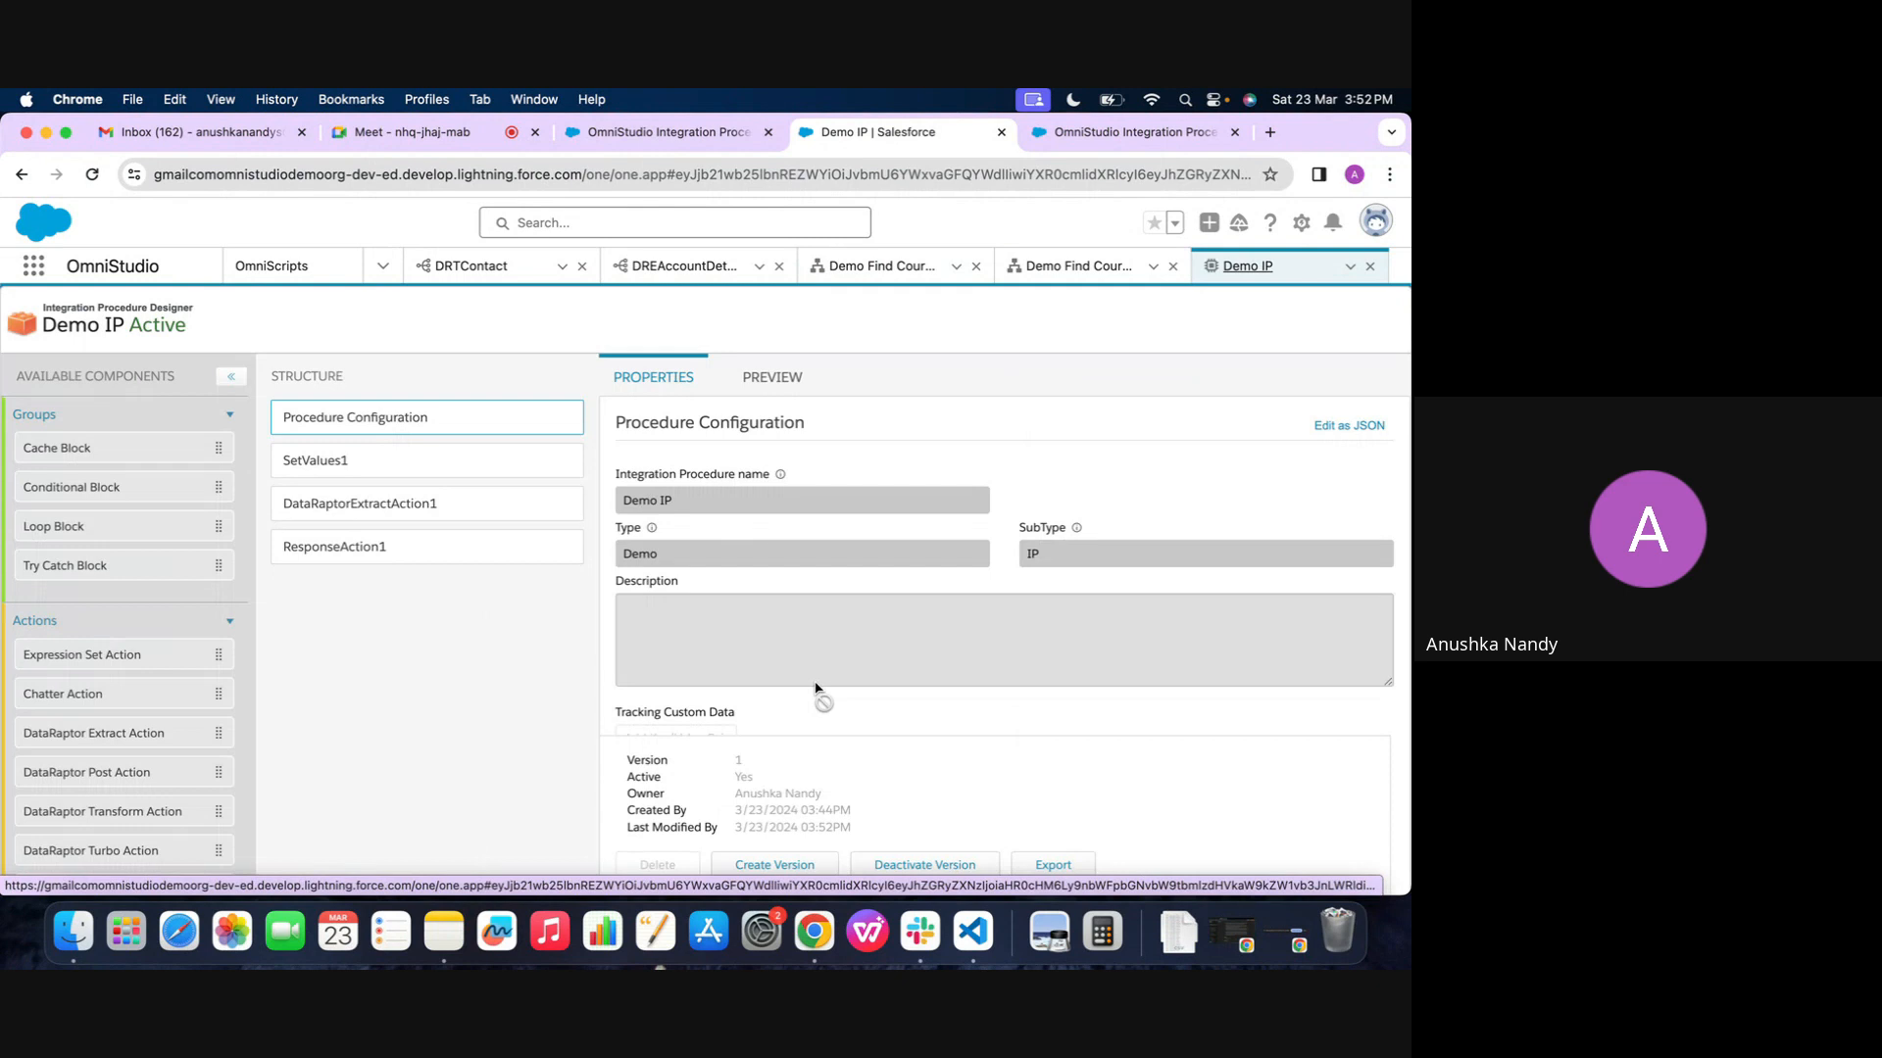
# Delete the DataRaptorExtractAction1 and SetValues2 elements from version 5 of the Demo Find Course 2 OmniScript
pyautogui.click(1065, 271)
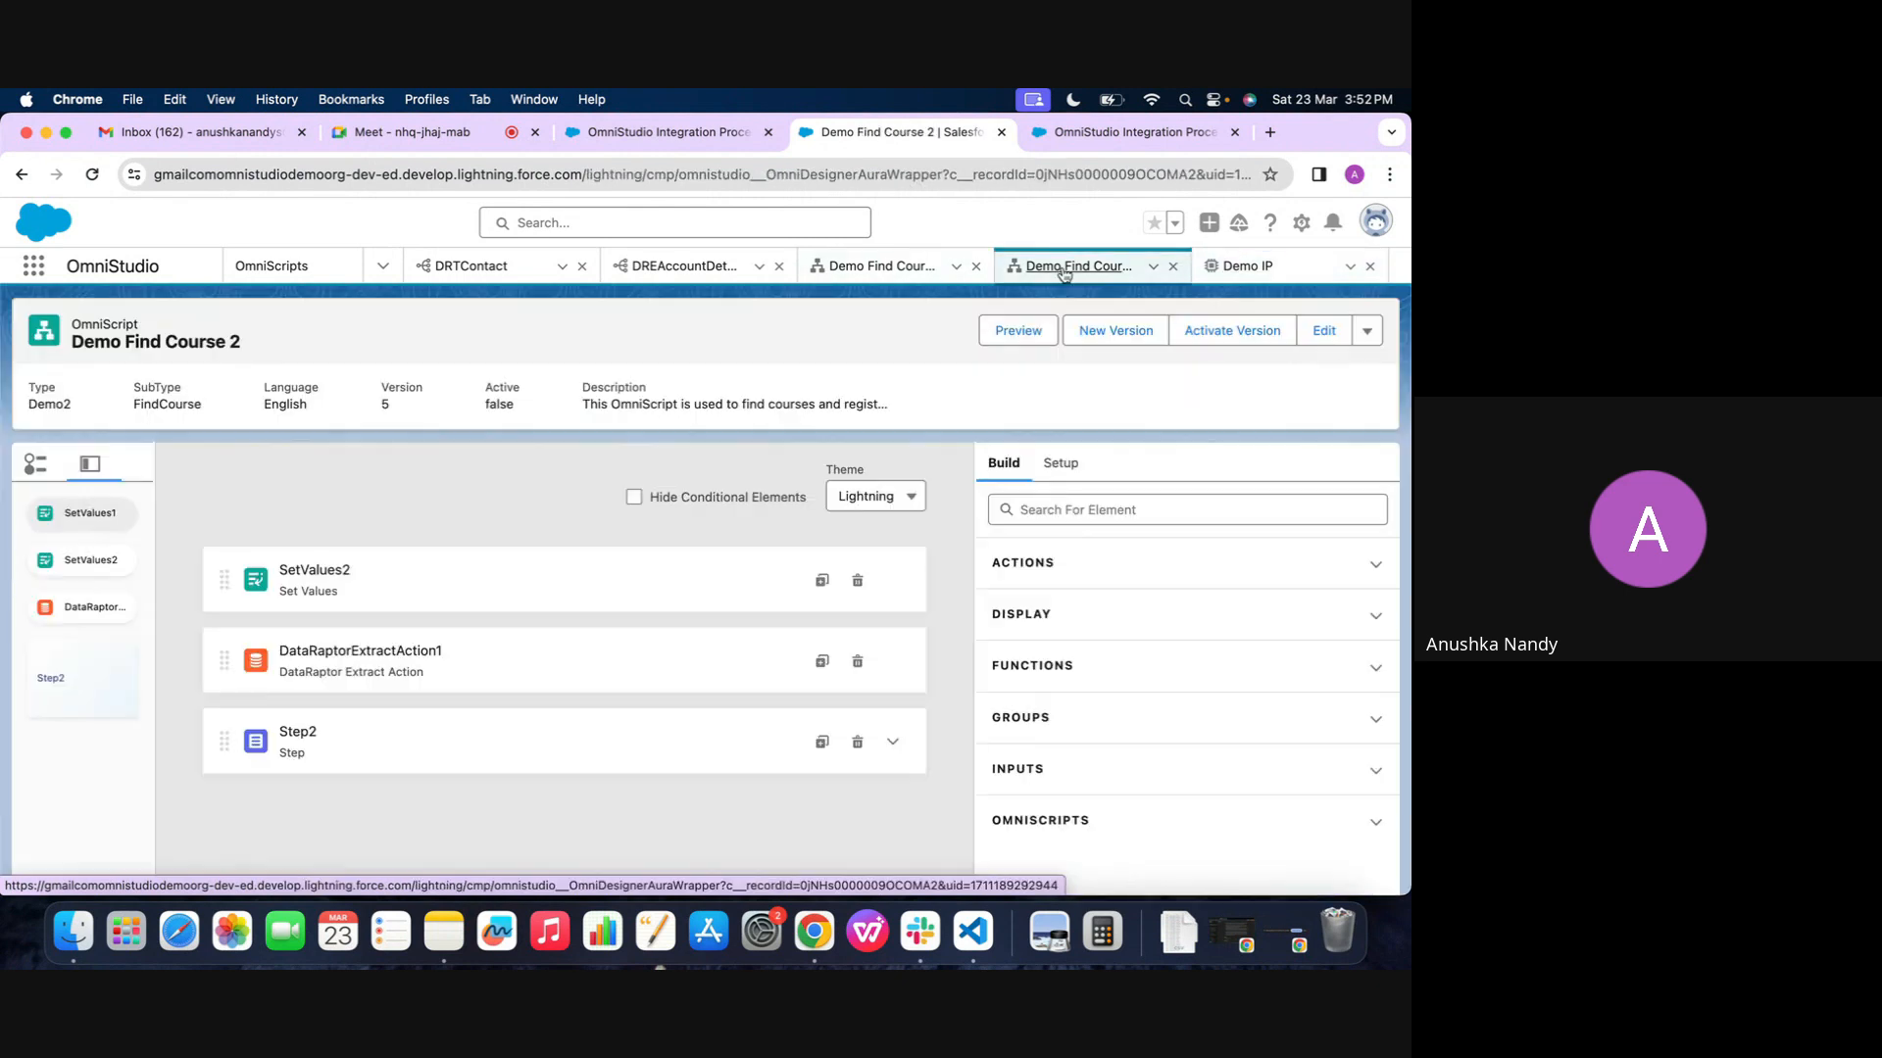
pyautogui.press('super+r')
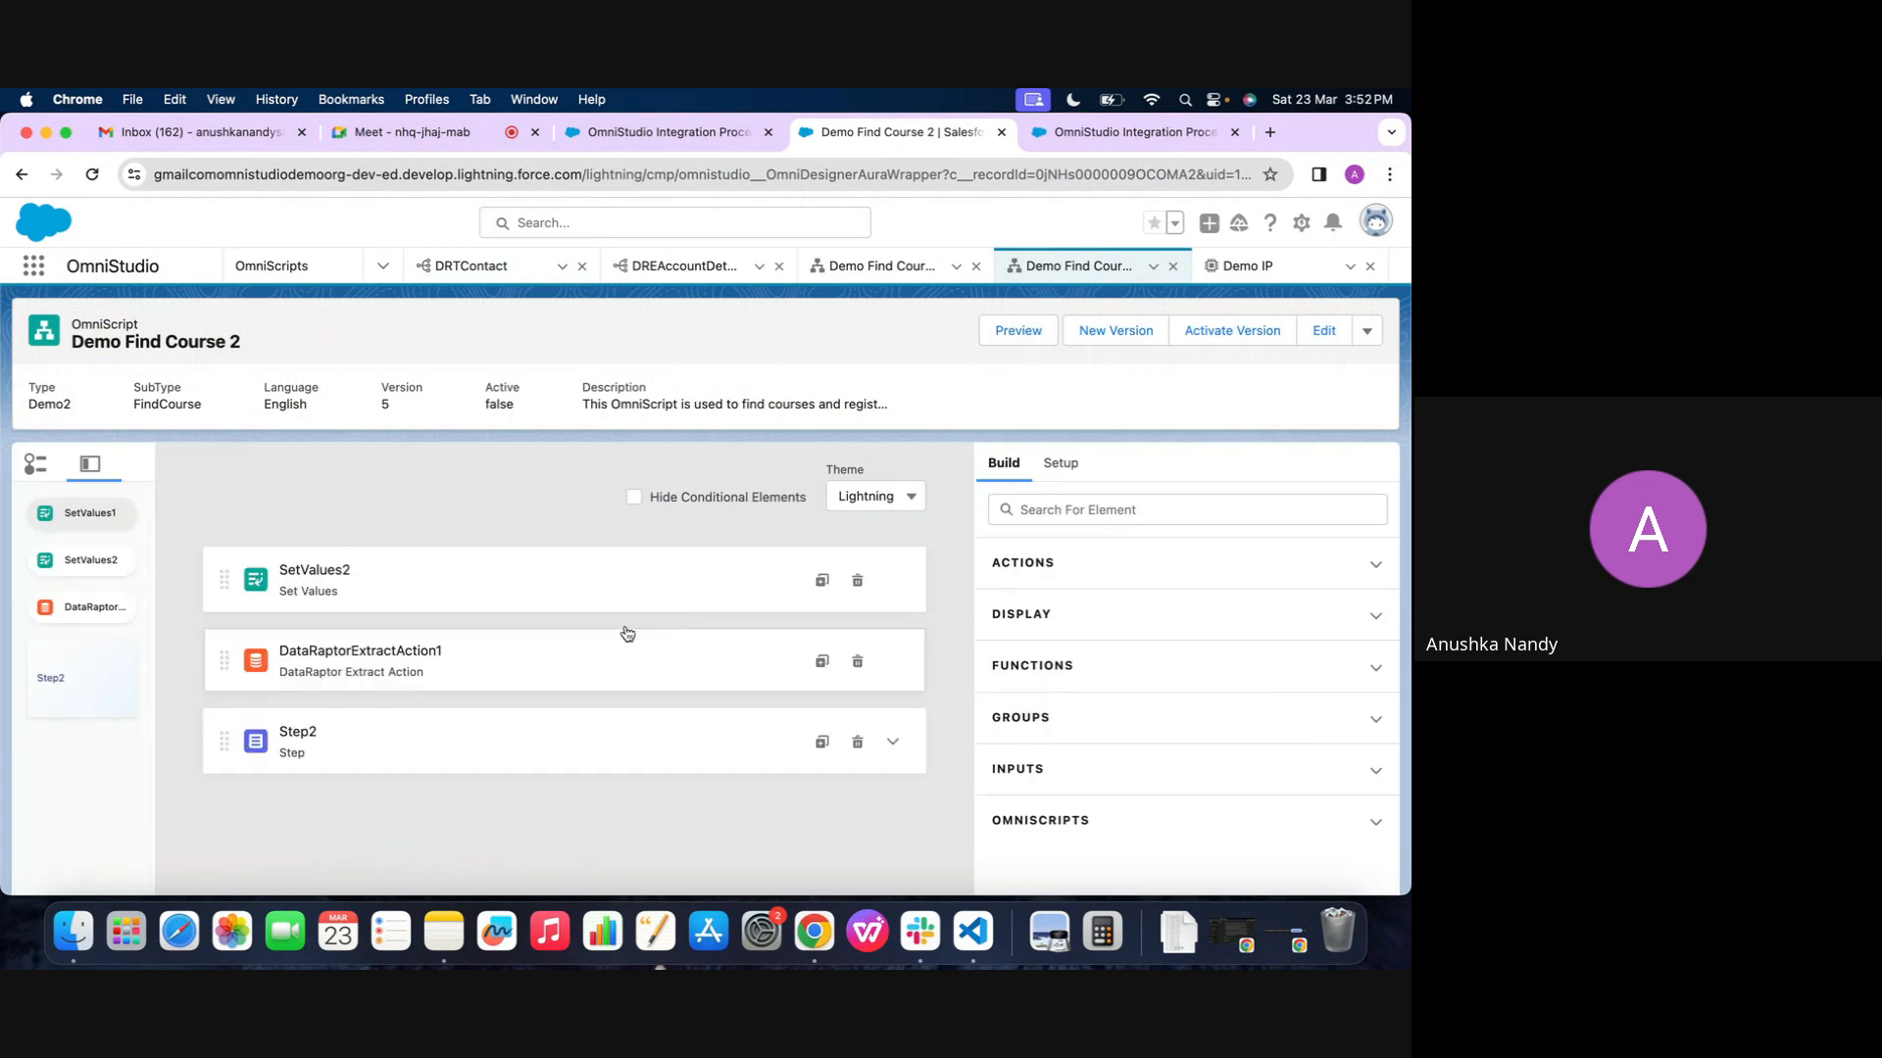
pyautogui.click(456, 649)
pyautogui.click(856, 662)
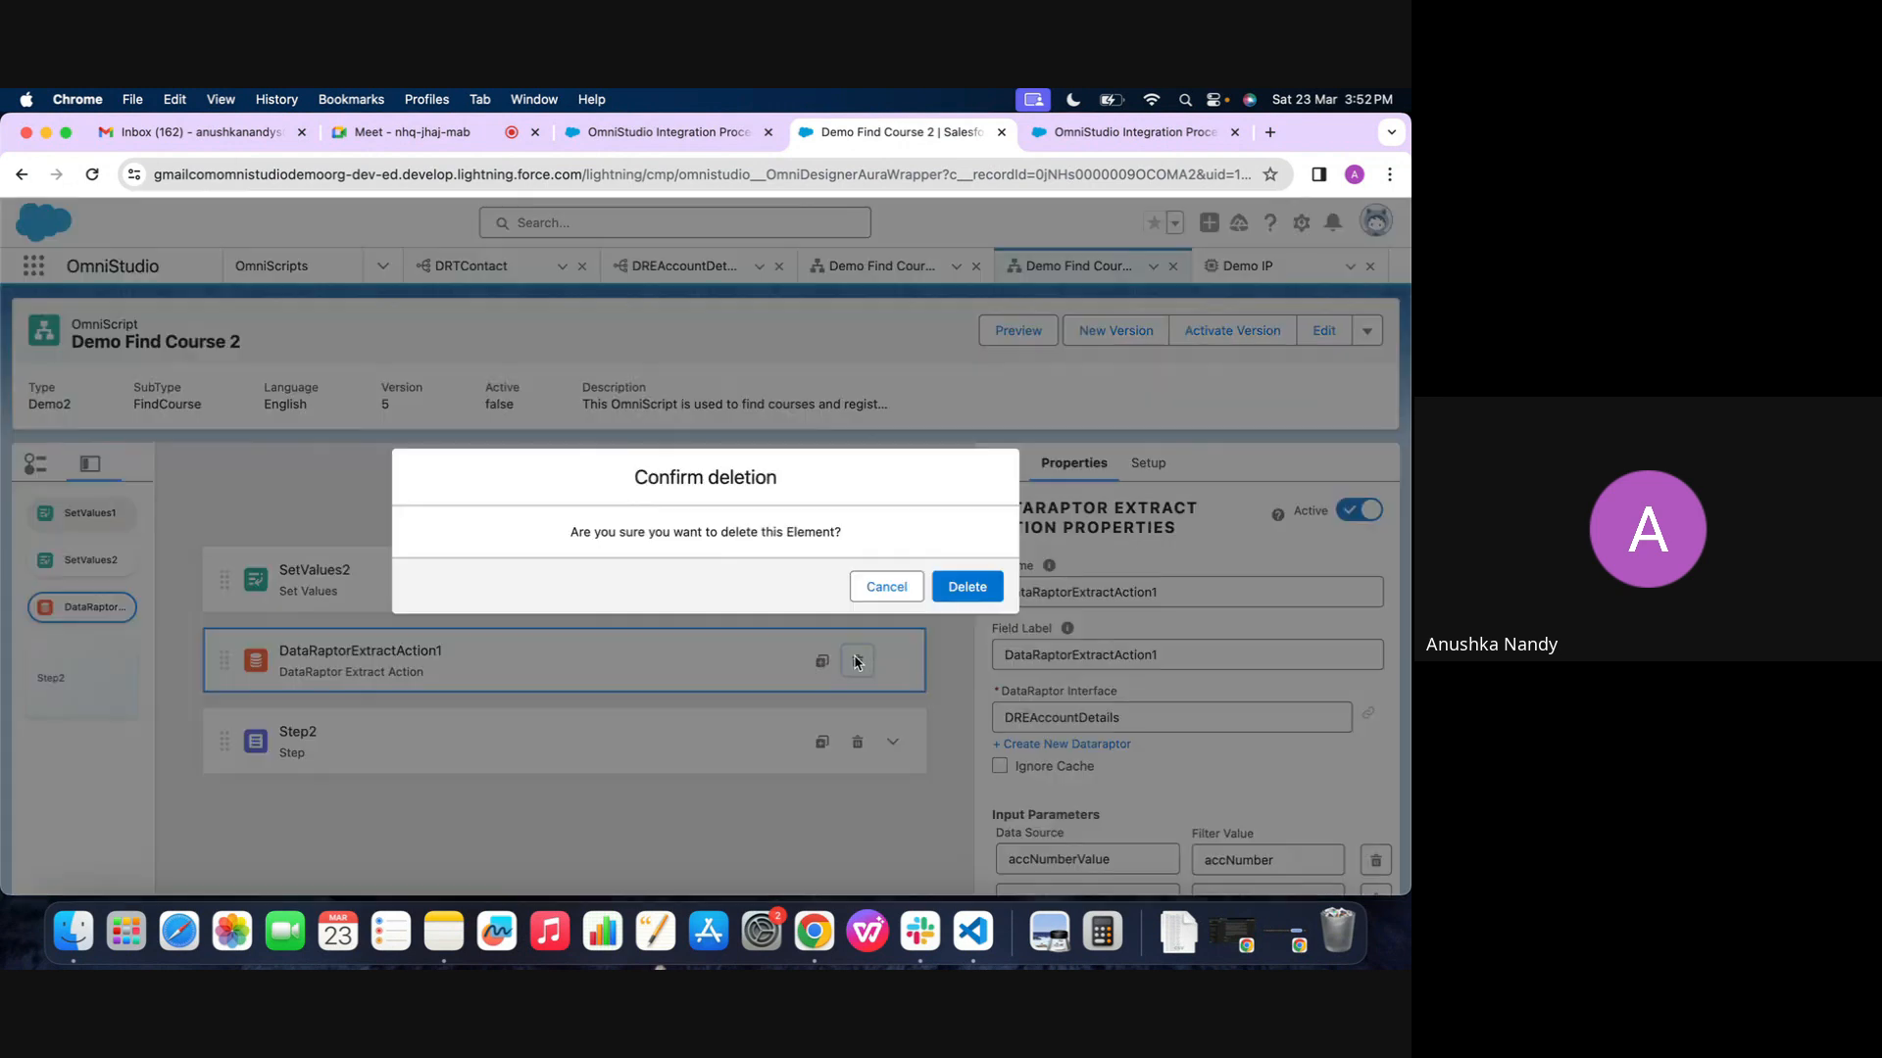
pyautogui.click(959, 594)
pyautogui.click(725, 583)
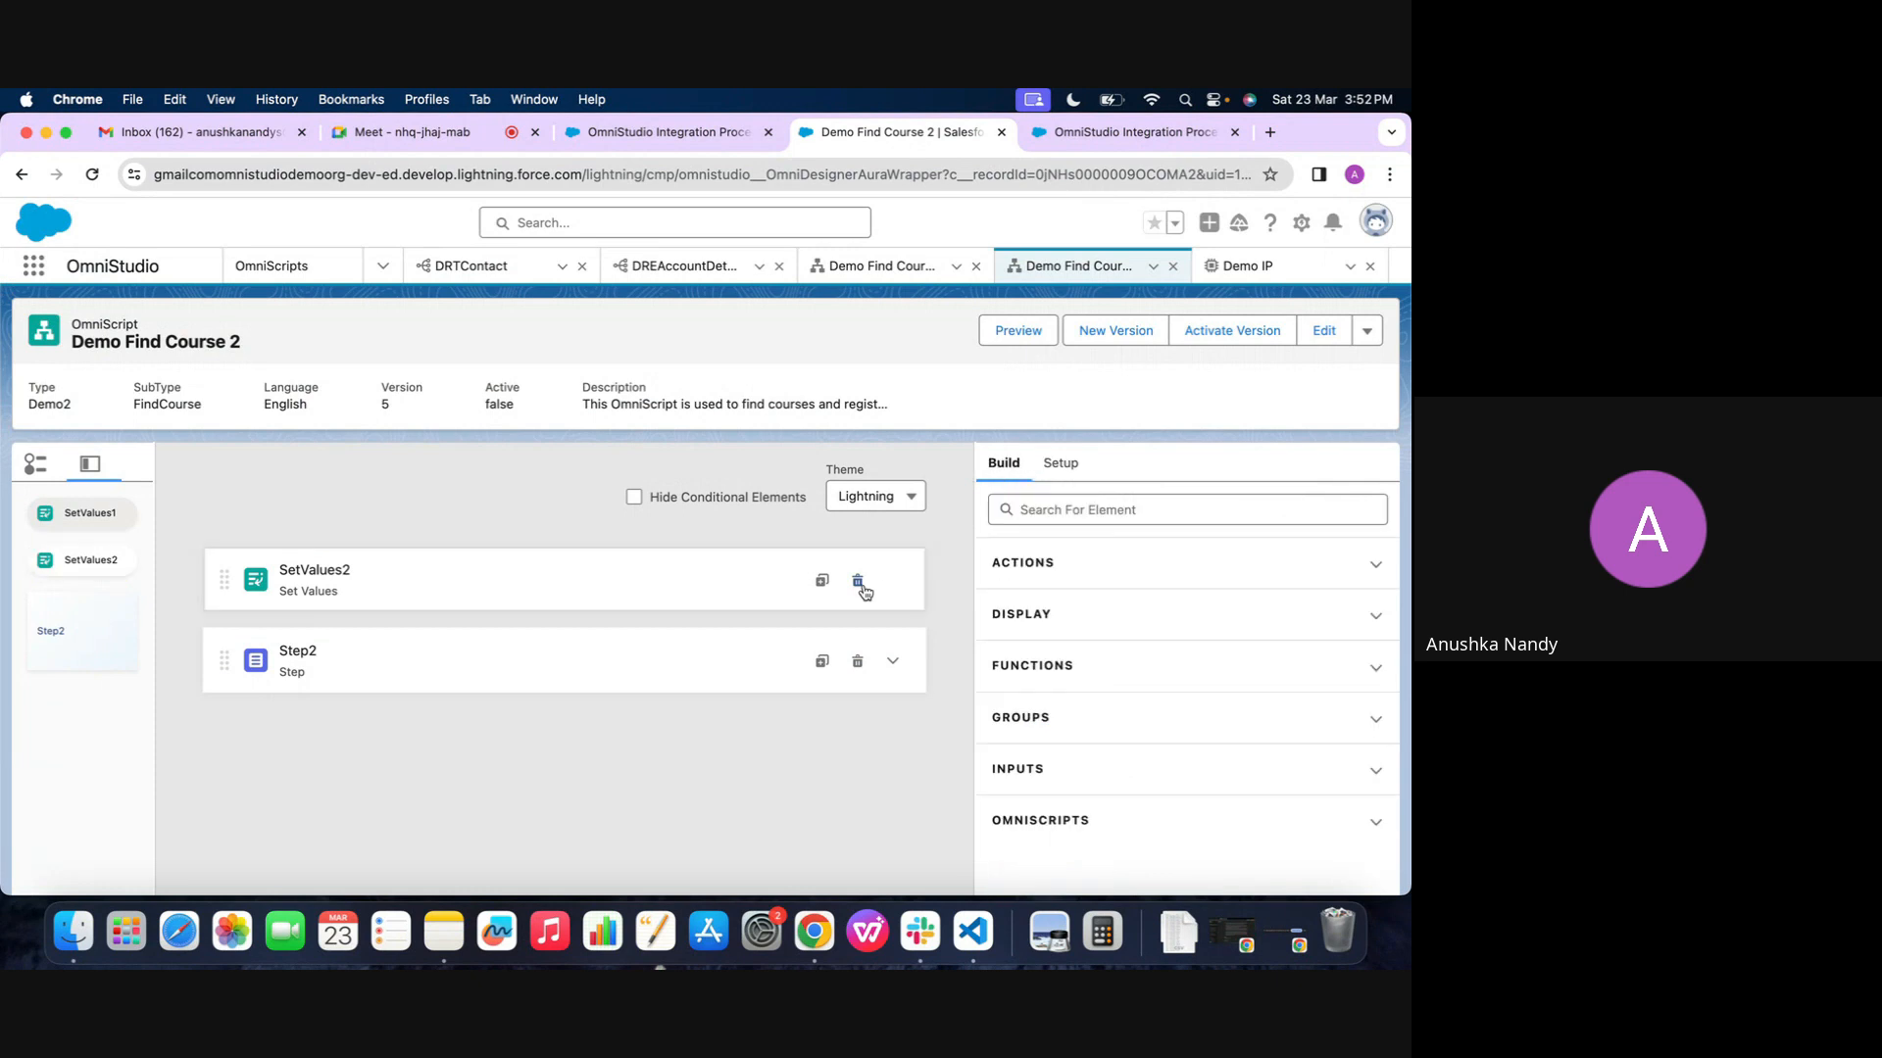
pyautogui.click(859, 581)
pyautogui.click(957, 588)
# Add an Integration Procedure Action above Step2 and set its integration procedure to Demo_IP
pyautogui.click(1022, 504)
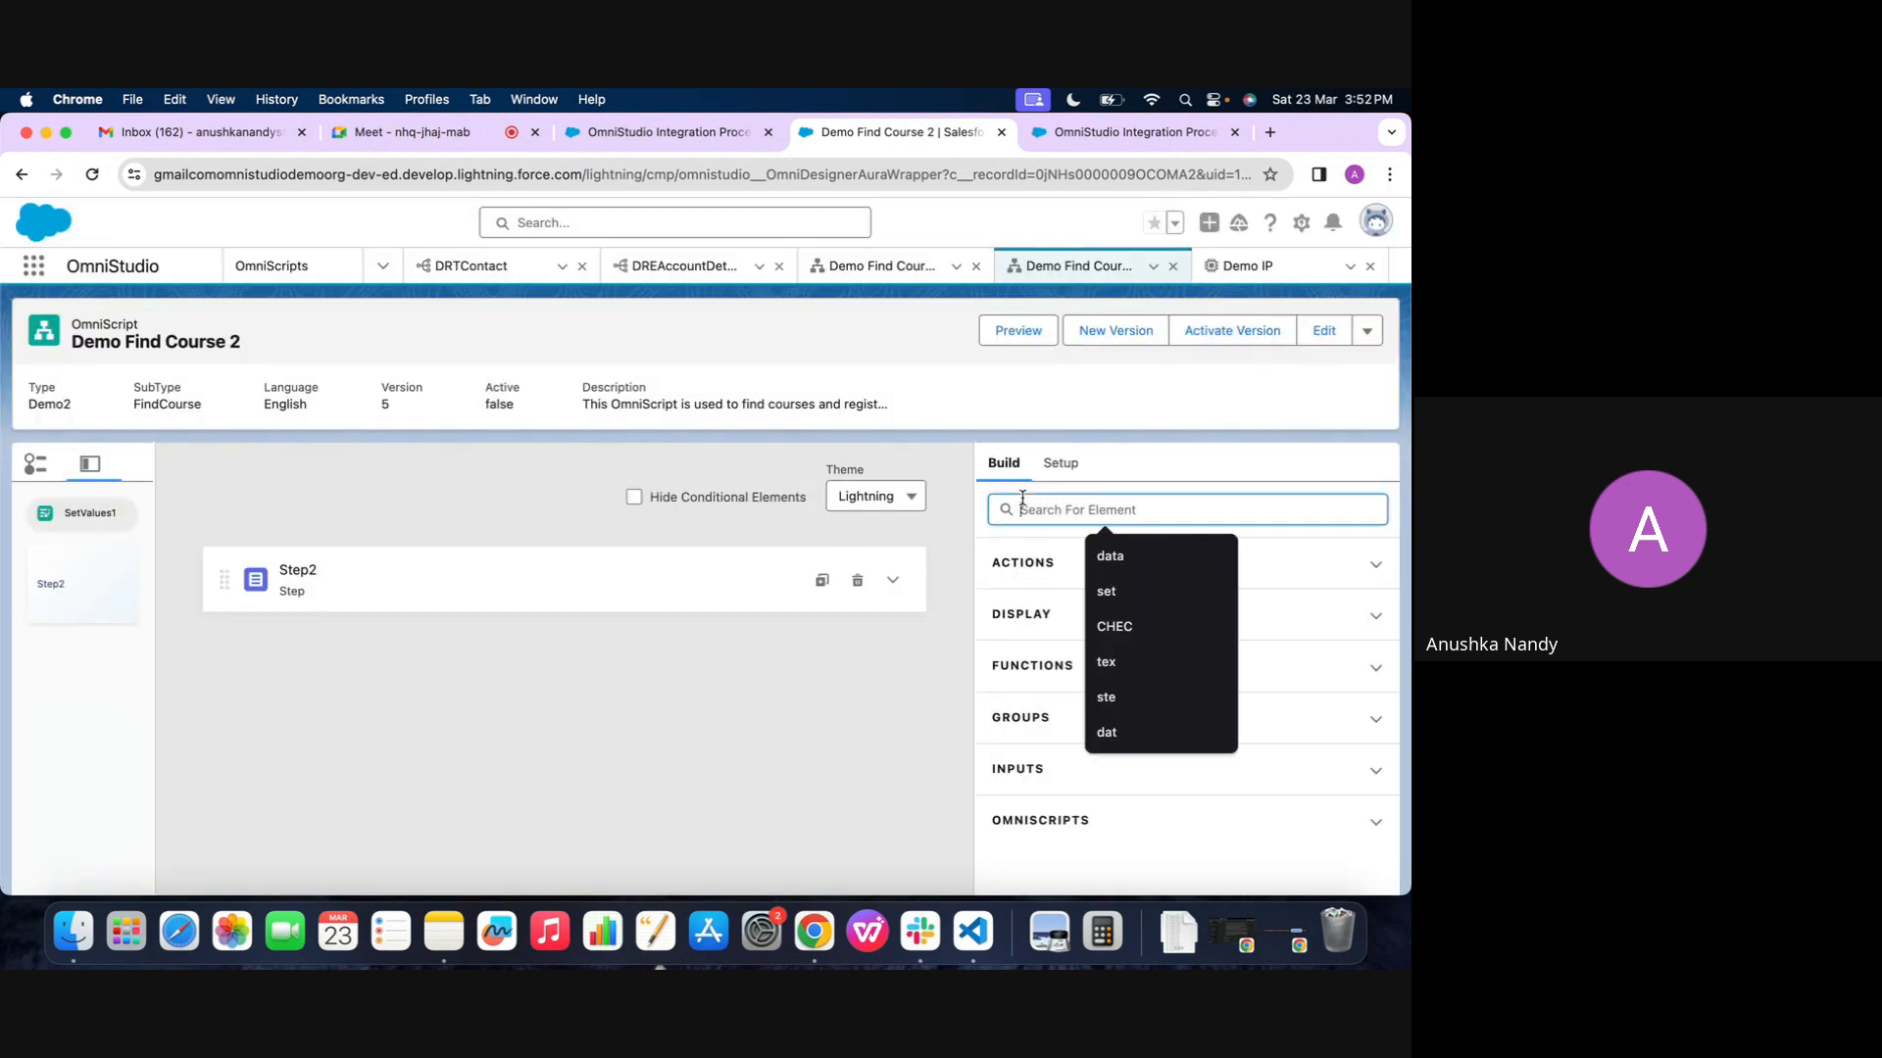
pyautogui.write('int')
pyautogui.moveTo(1088, 627); pyautogui.dragTo(656, 549)
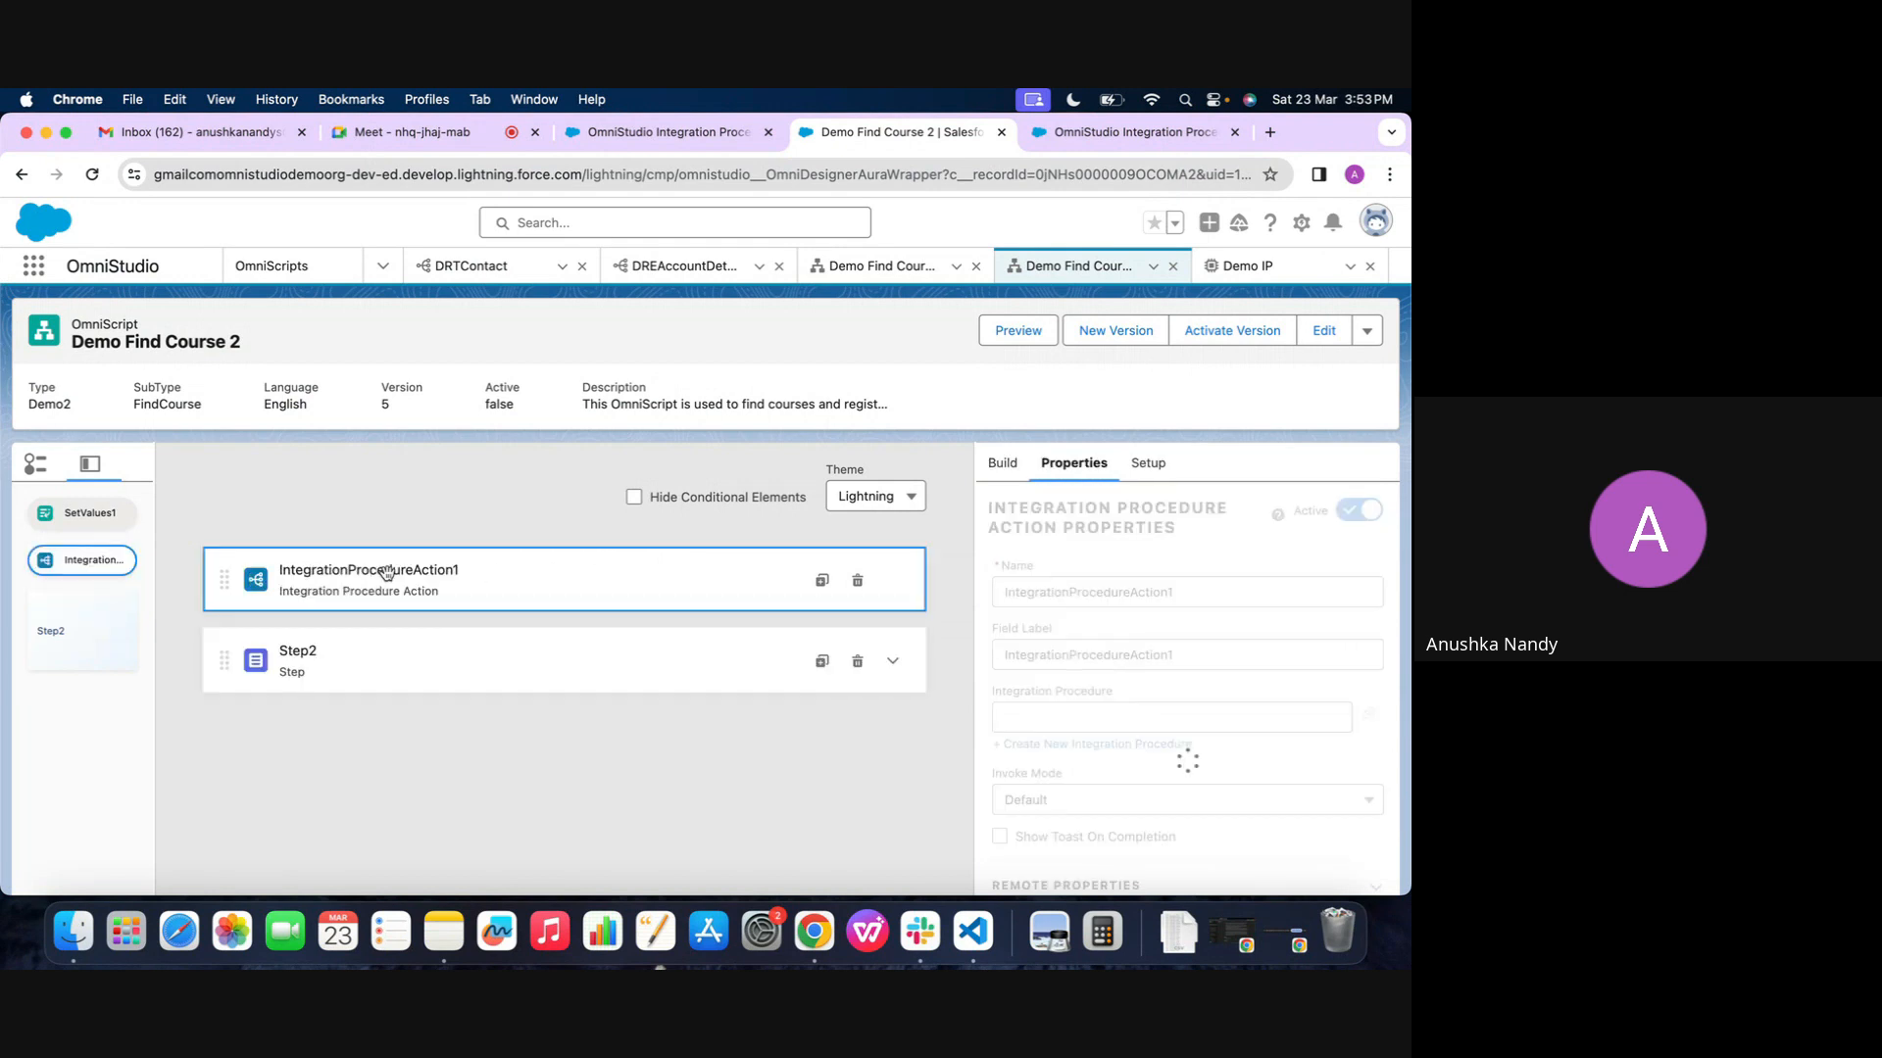
pyautogui.click(1081, 714)
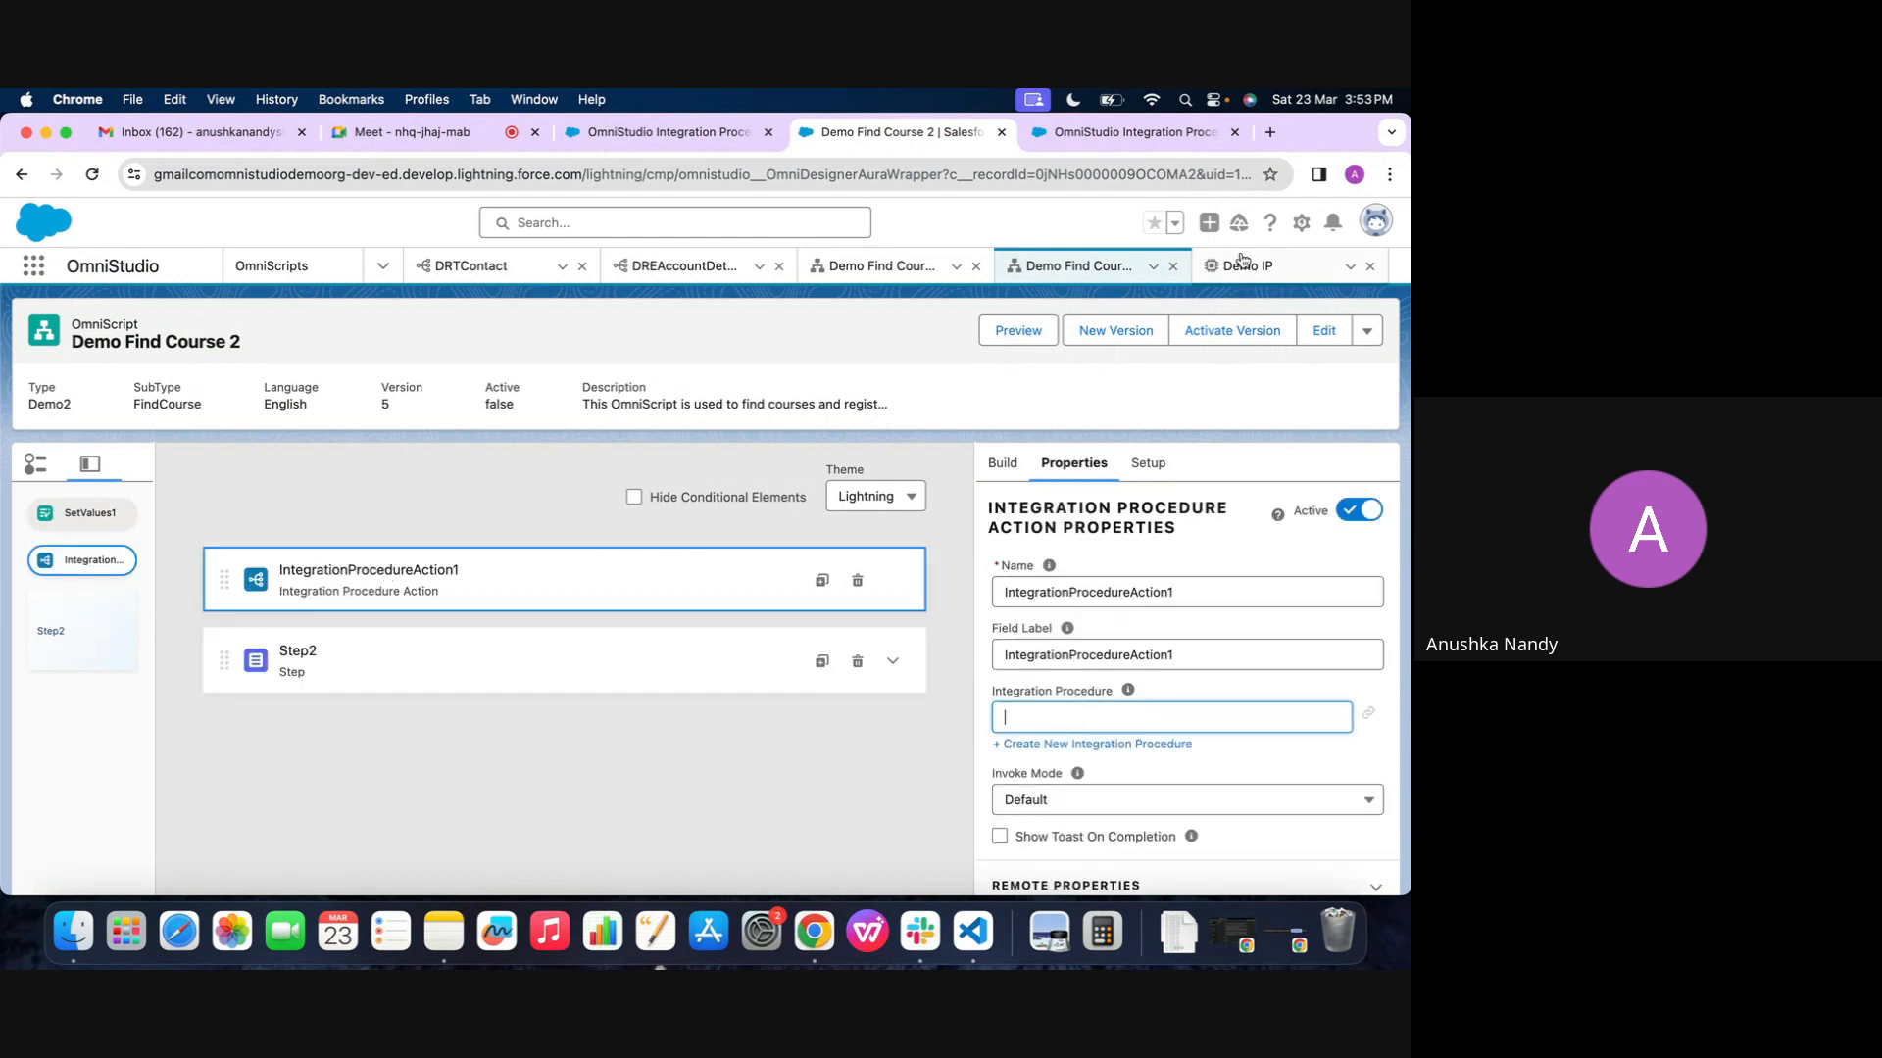
pyautogui.click(1131, 715)
pyautogui.write('de')
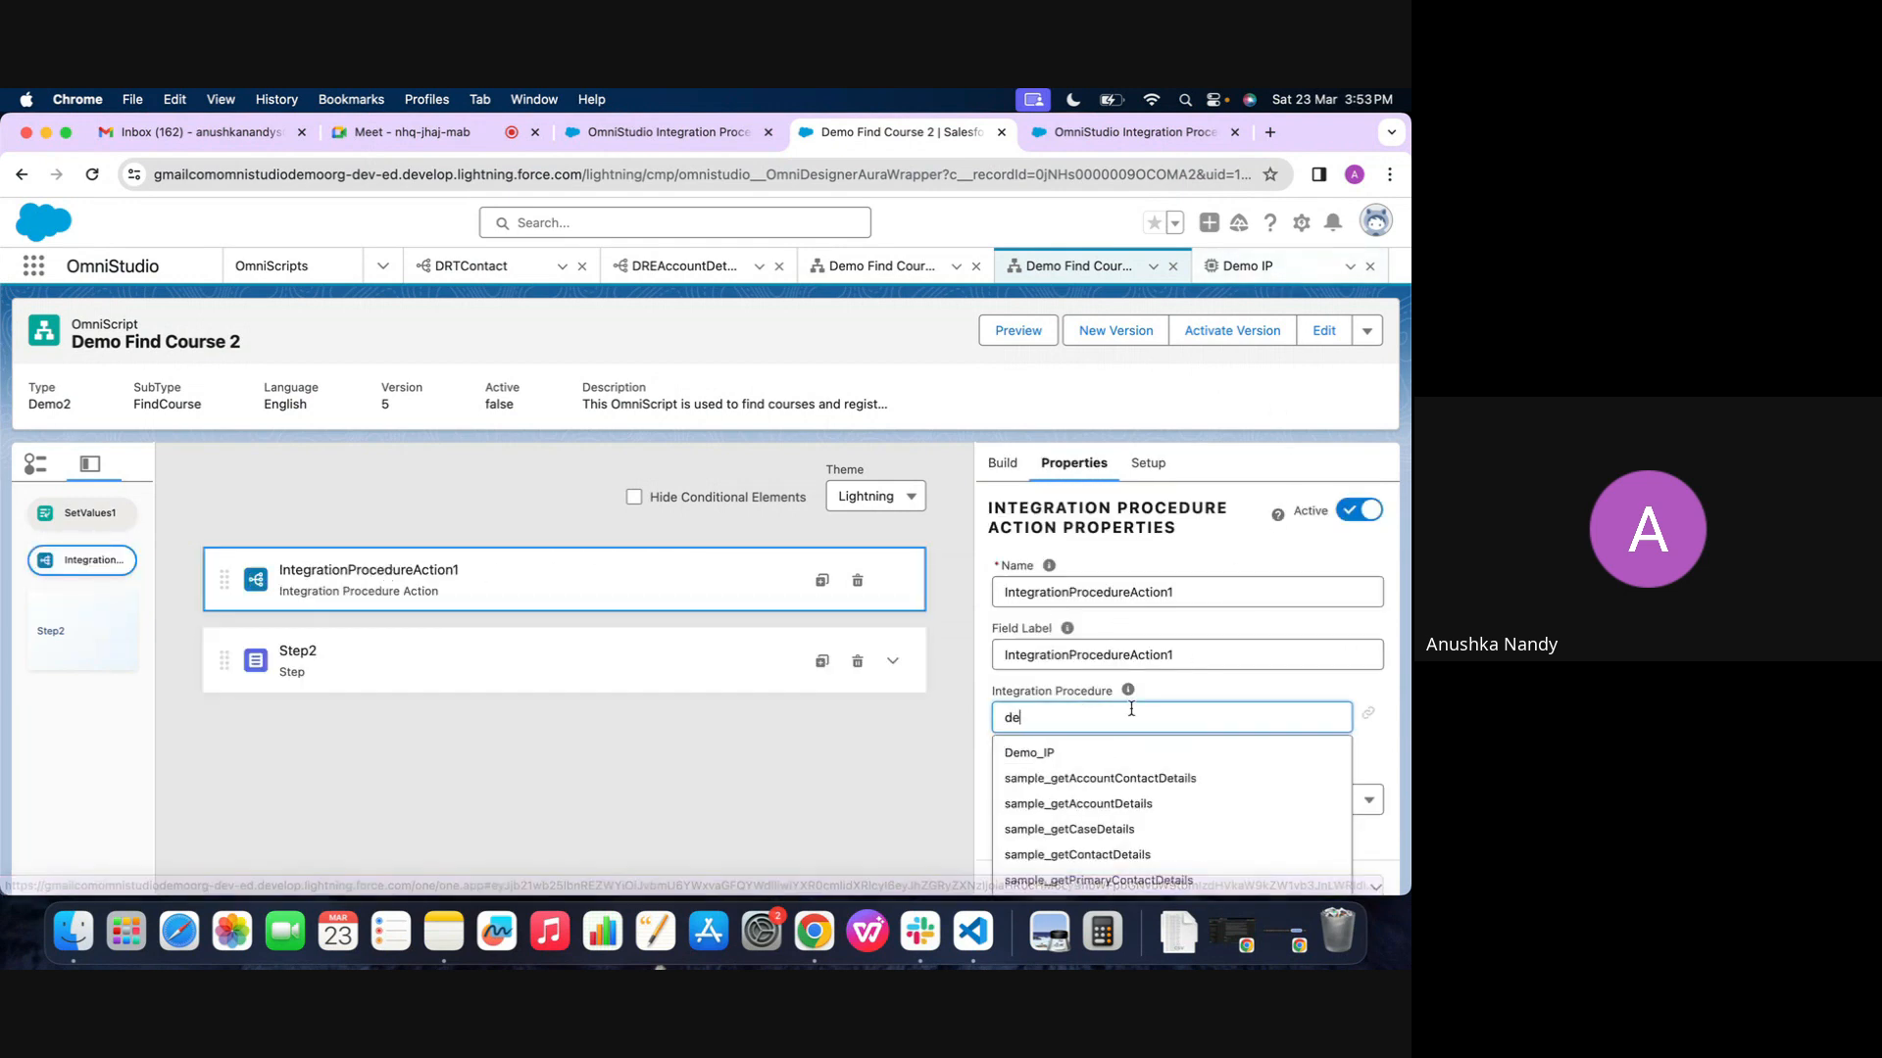
pyautogui.click(1082, 752)
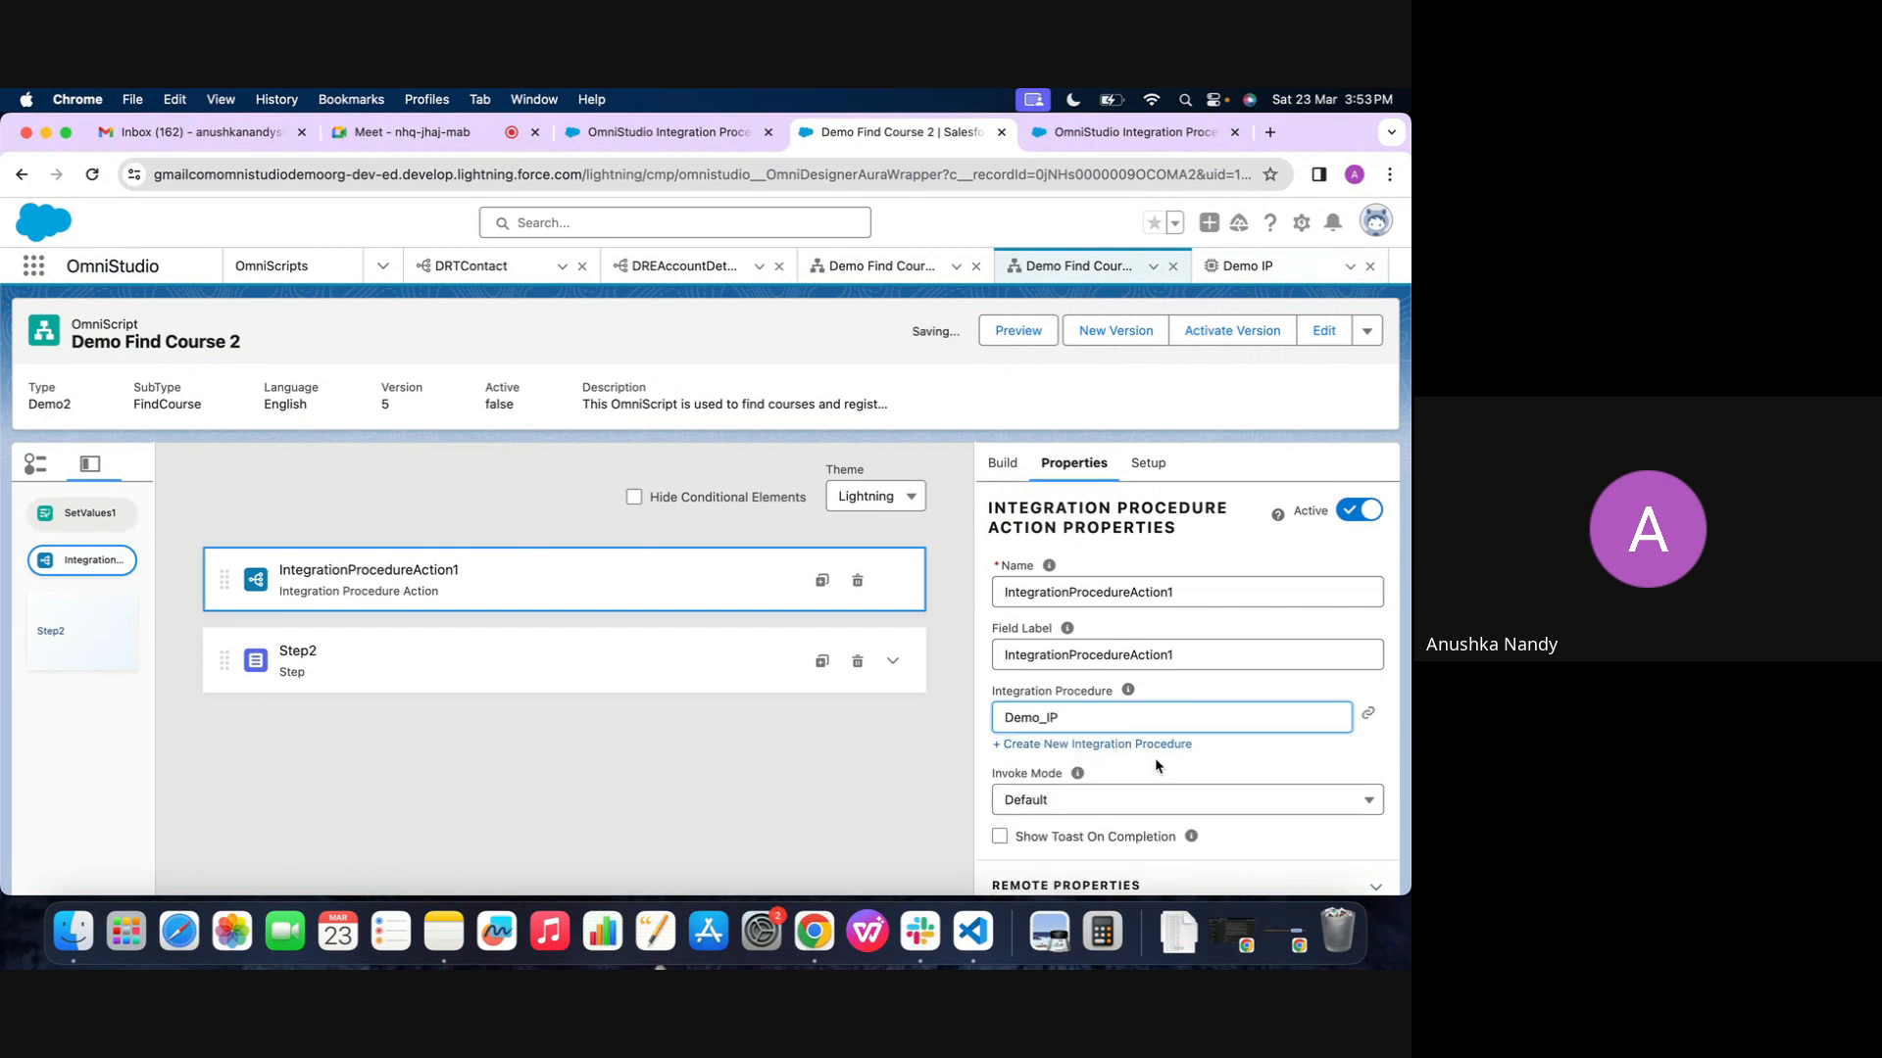
# Preview Demo Find Course 2 and locate the SetValues1 and DataRaptorExtractAction1 nodes in its Data JSON
pyautogui.click(1019, 330)
pyautogui.click(909, 495)
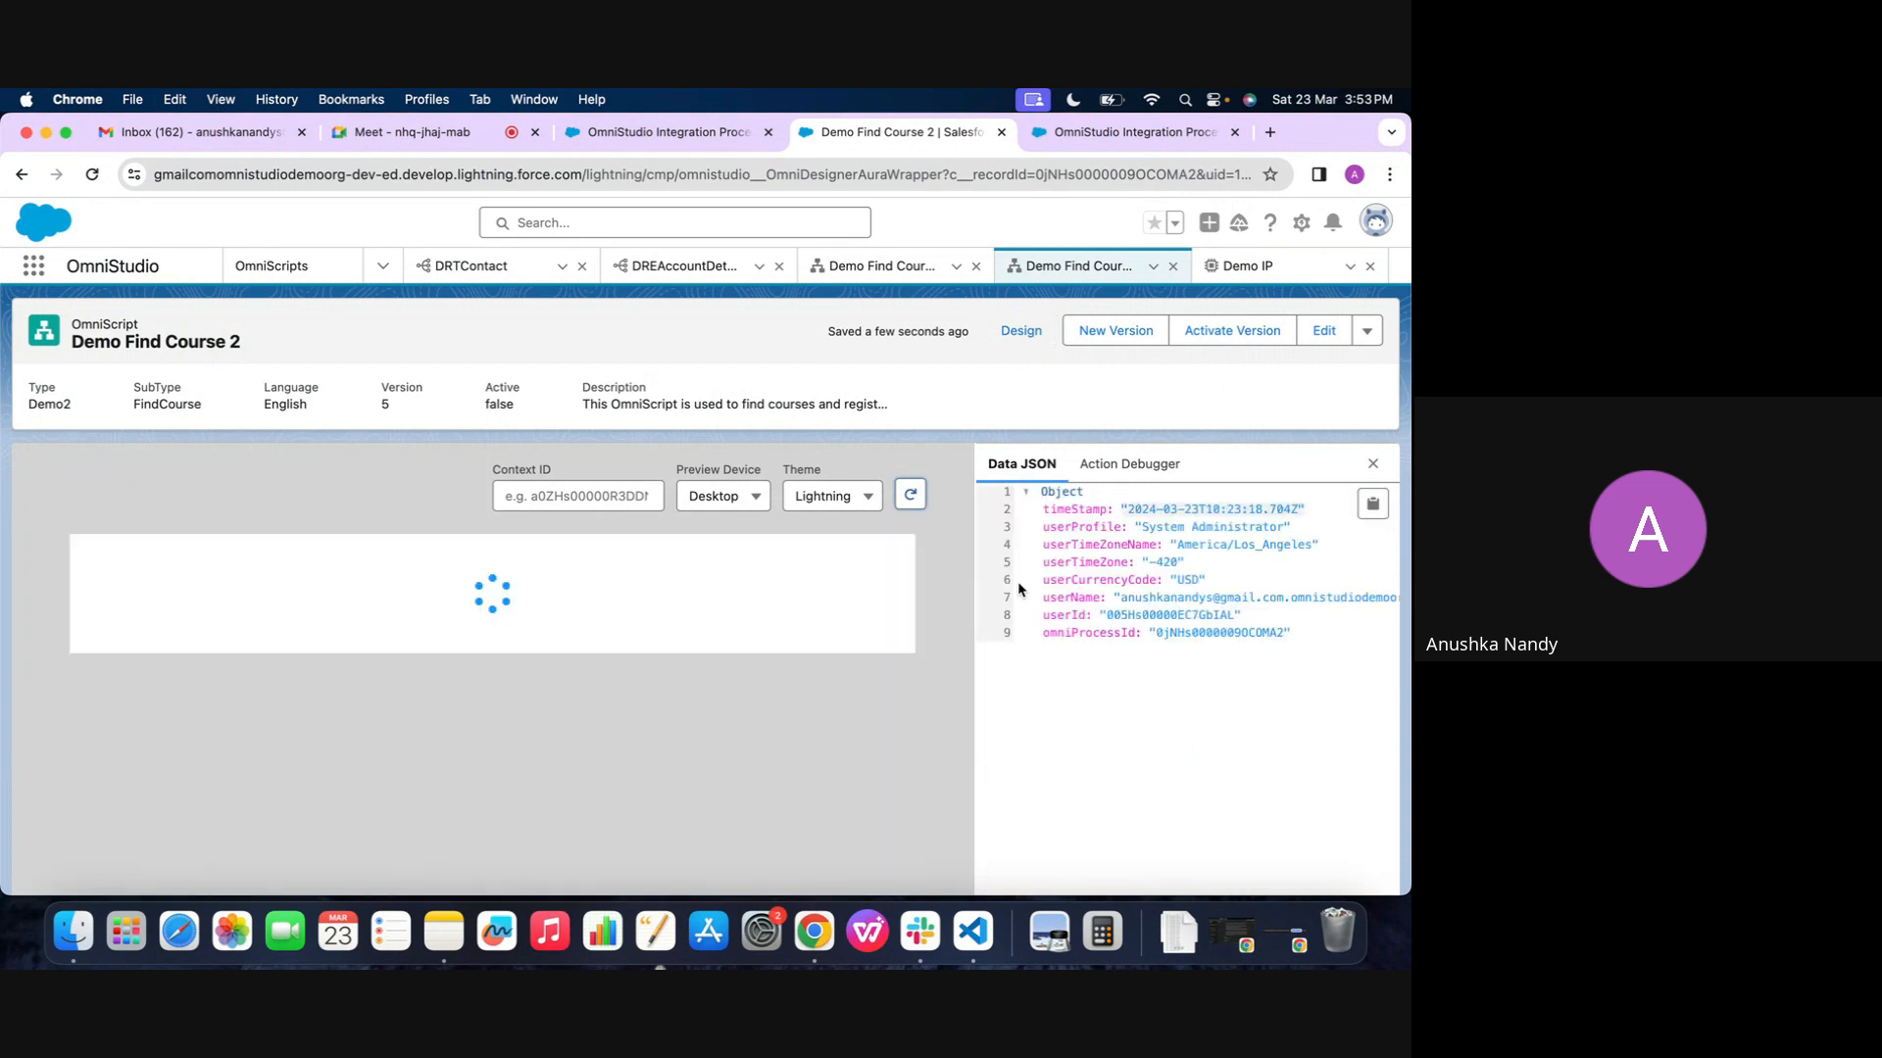
pyautogui.scroll(-1, 1019, 589)
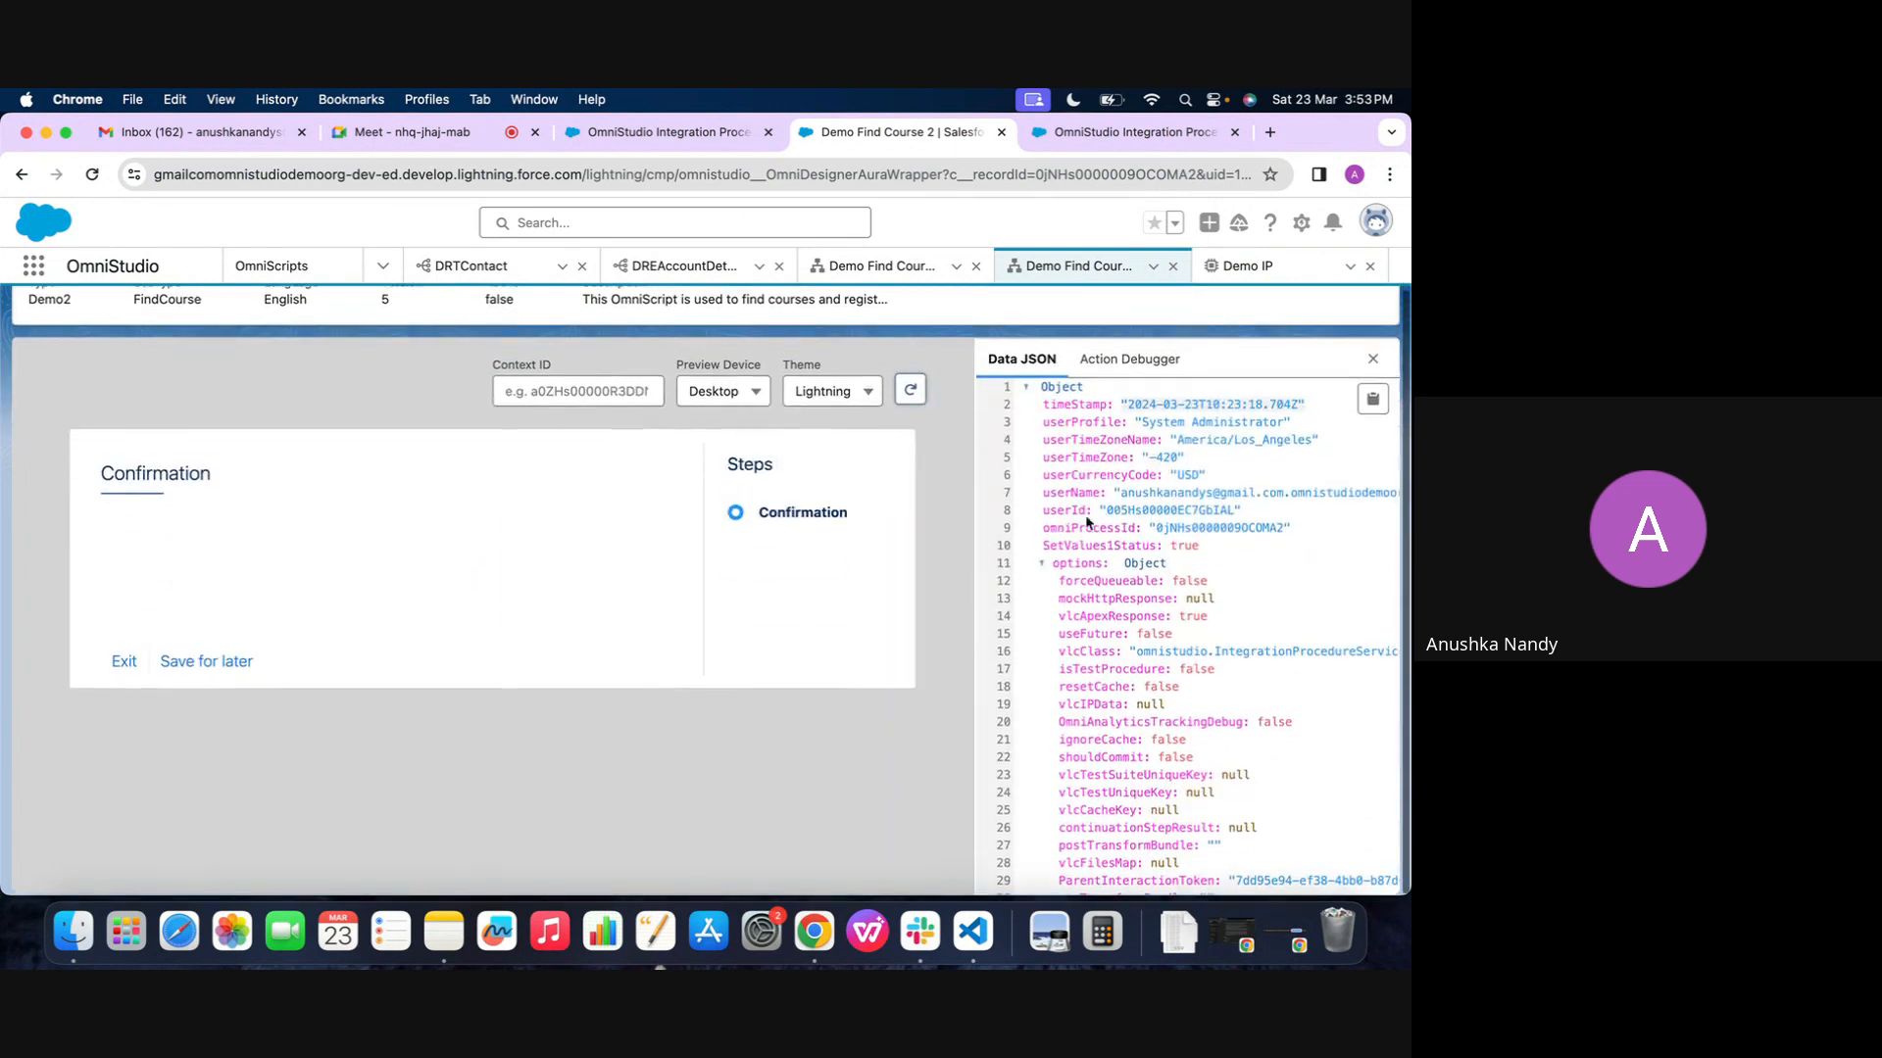
pyautogui.scroll(-5, 1067, 565)
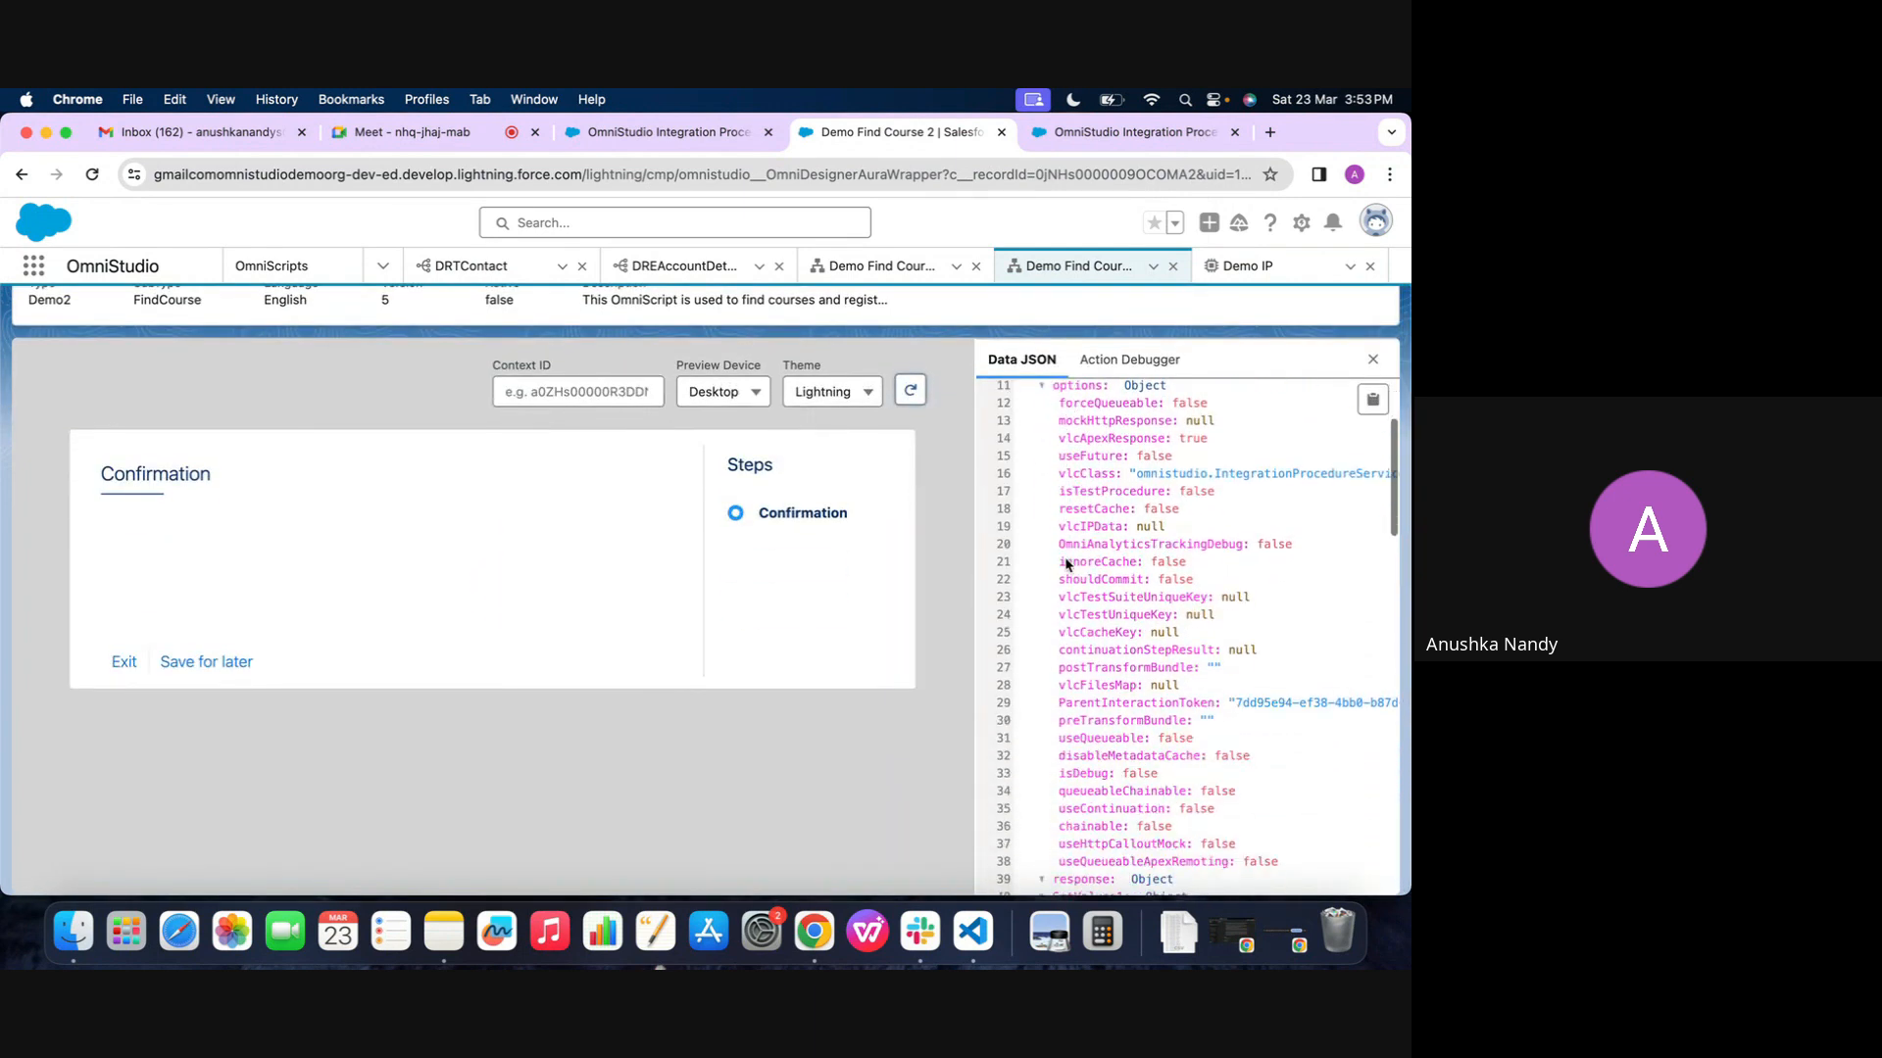
pyautogui.scroll(-4, 1067, 566)
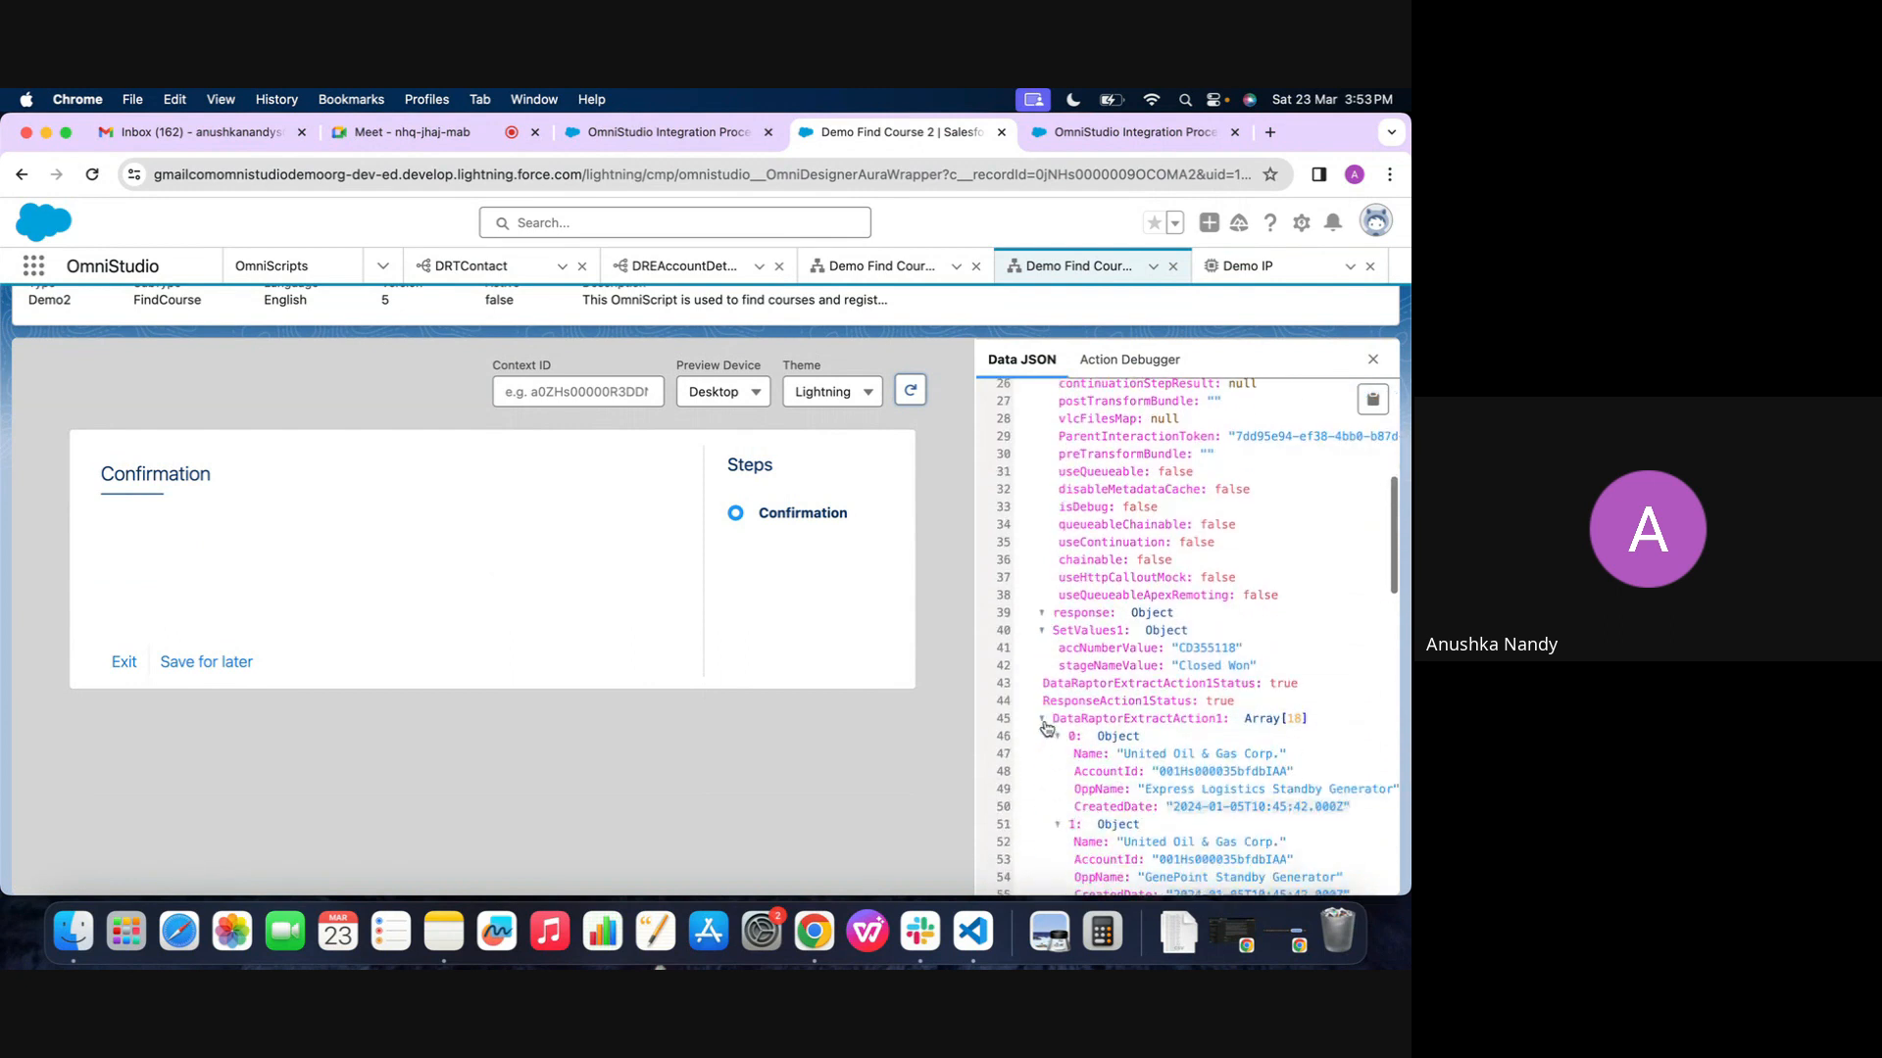
pyautogui.scroll(-1, 1045, 728)
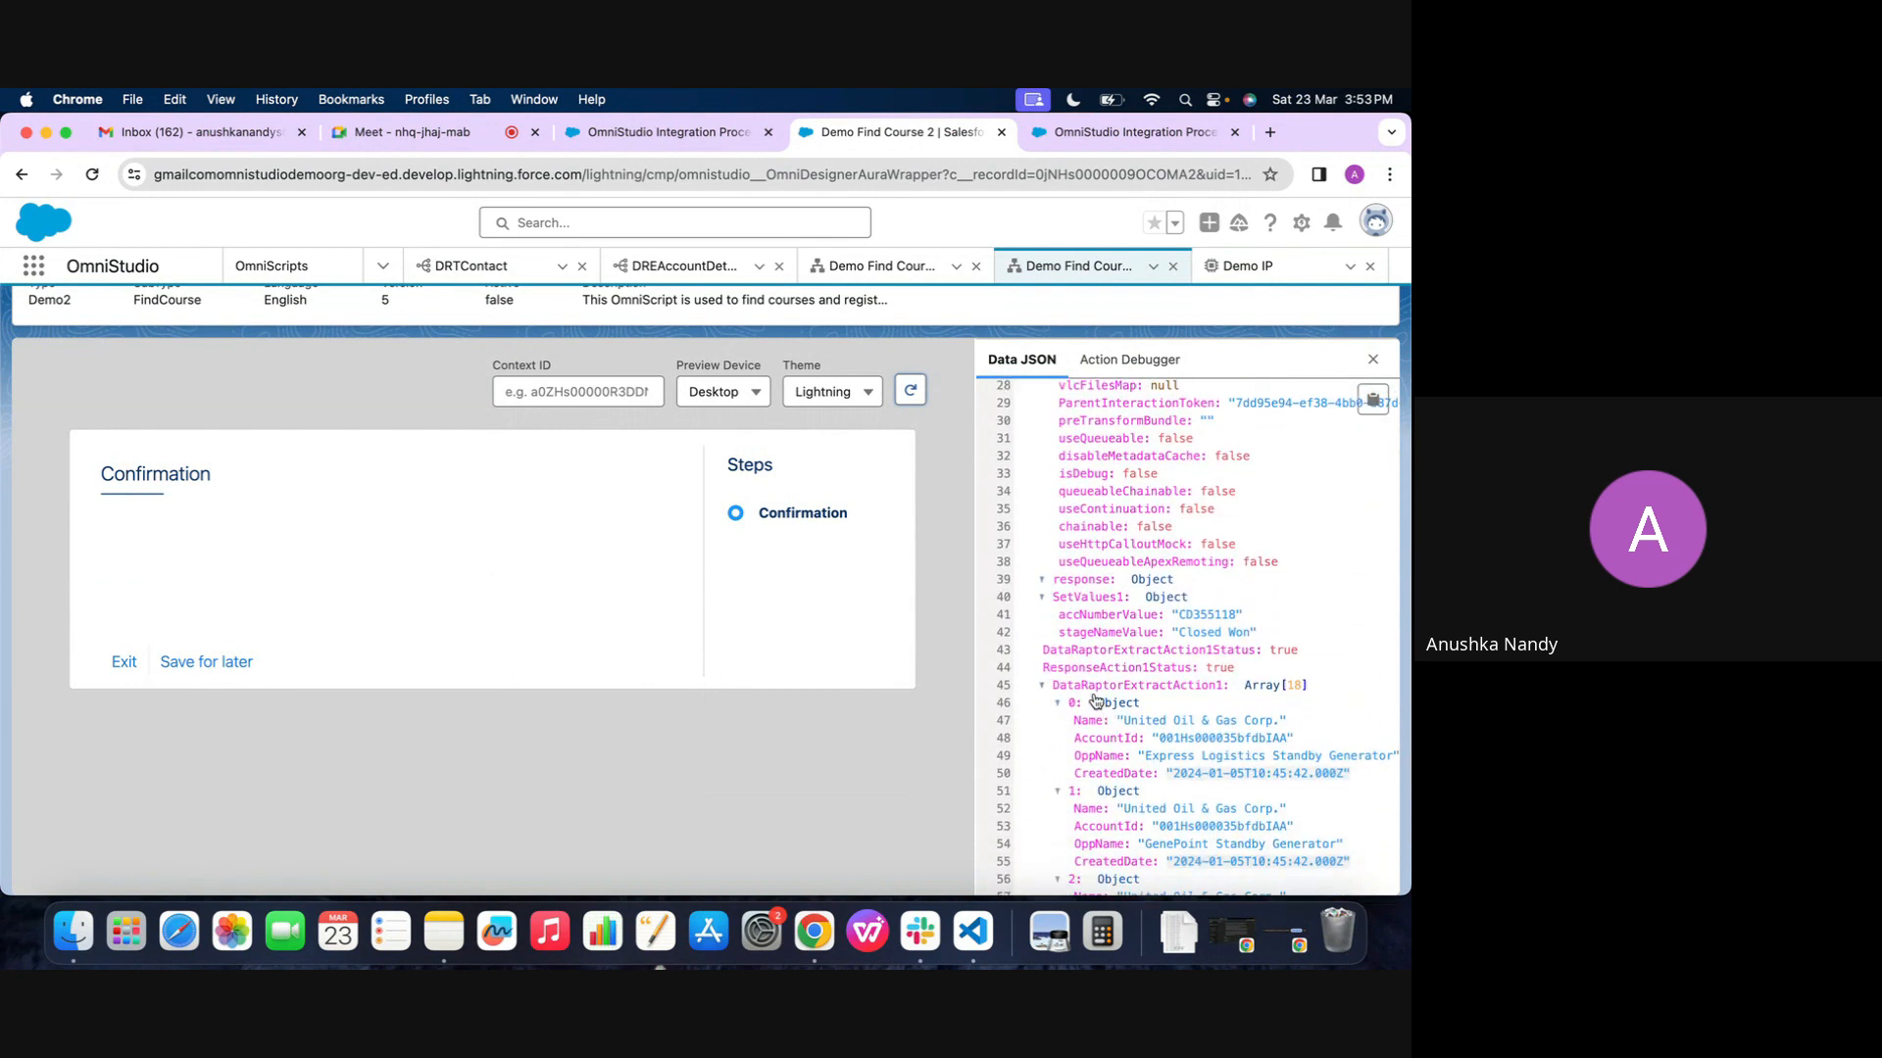
# Examine the whole Data JSON, from the options node through the extracted opportunity records to the Step2 node
pyautogui.scroll(10, 1095, 701)
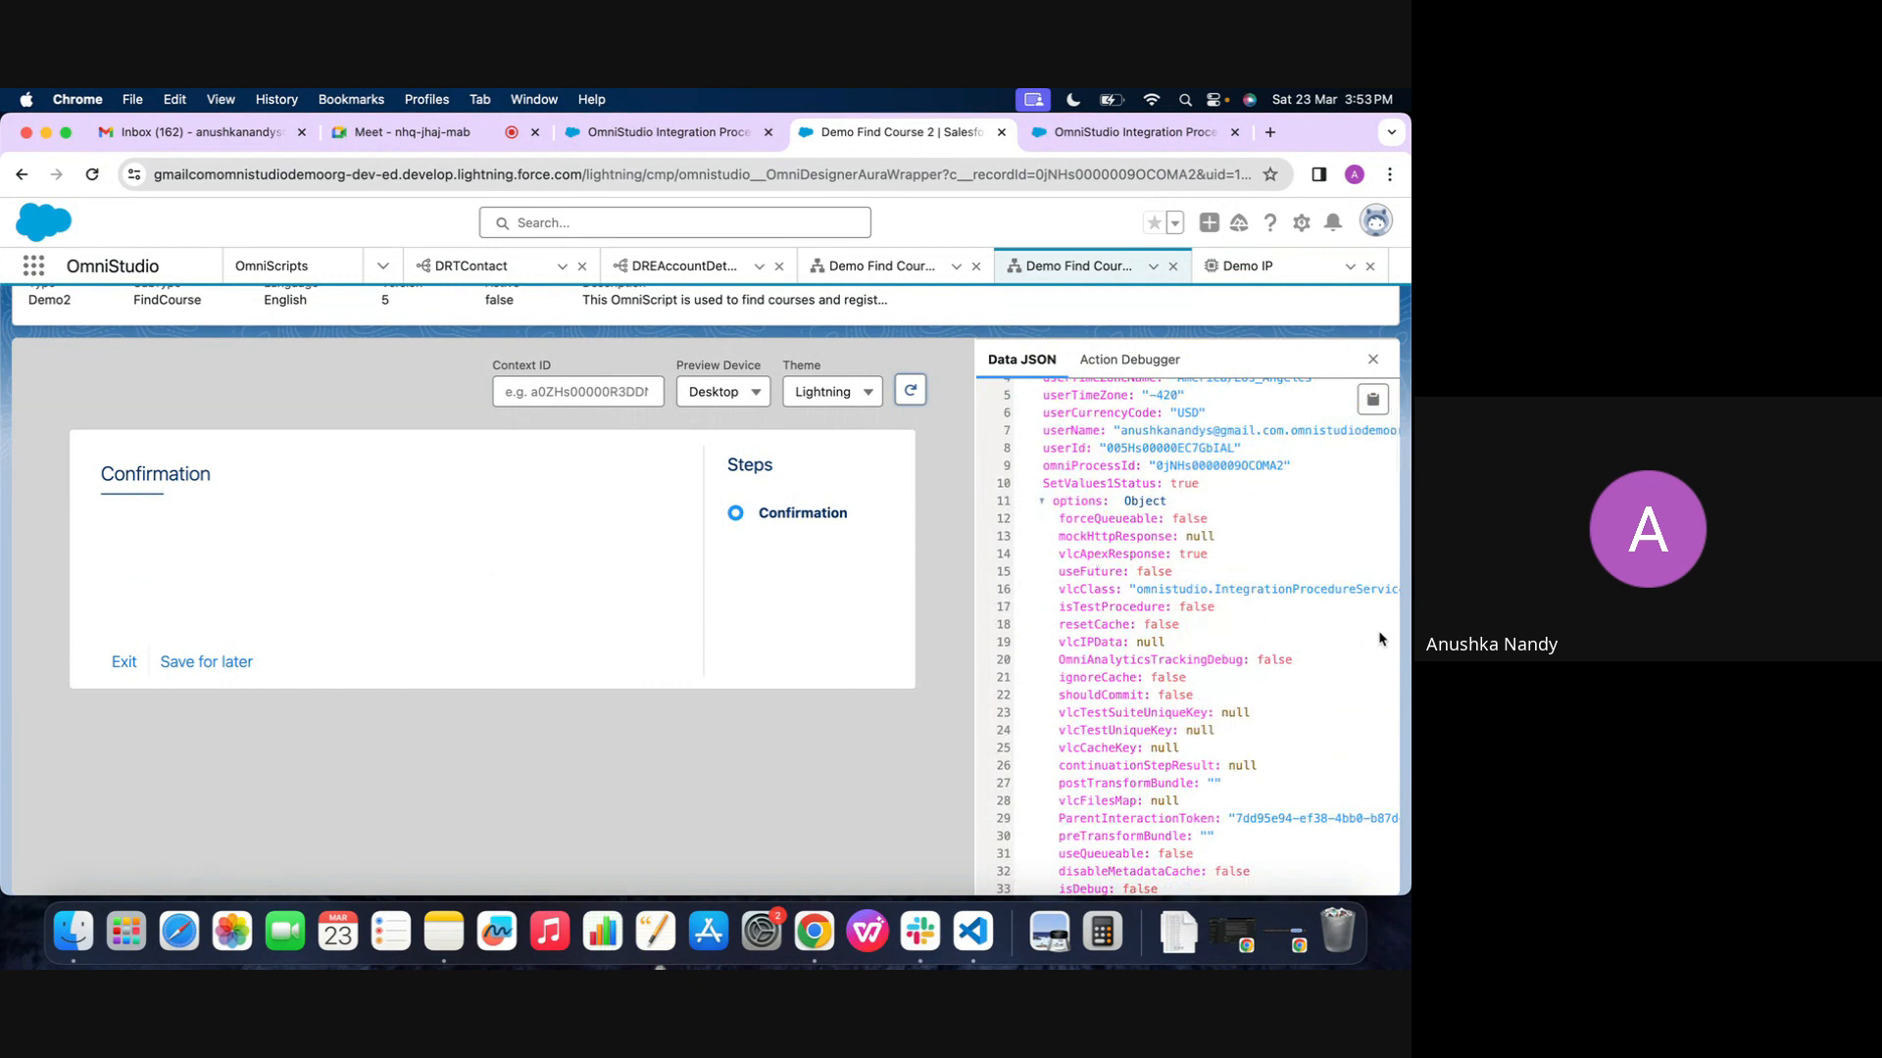
pyautogui.scroll(-3, 1085, 534)
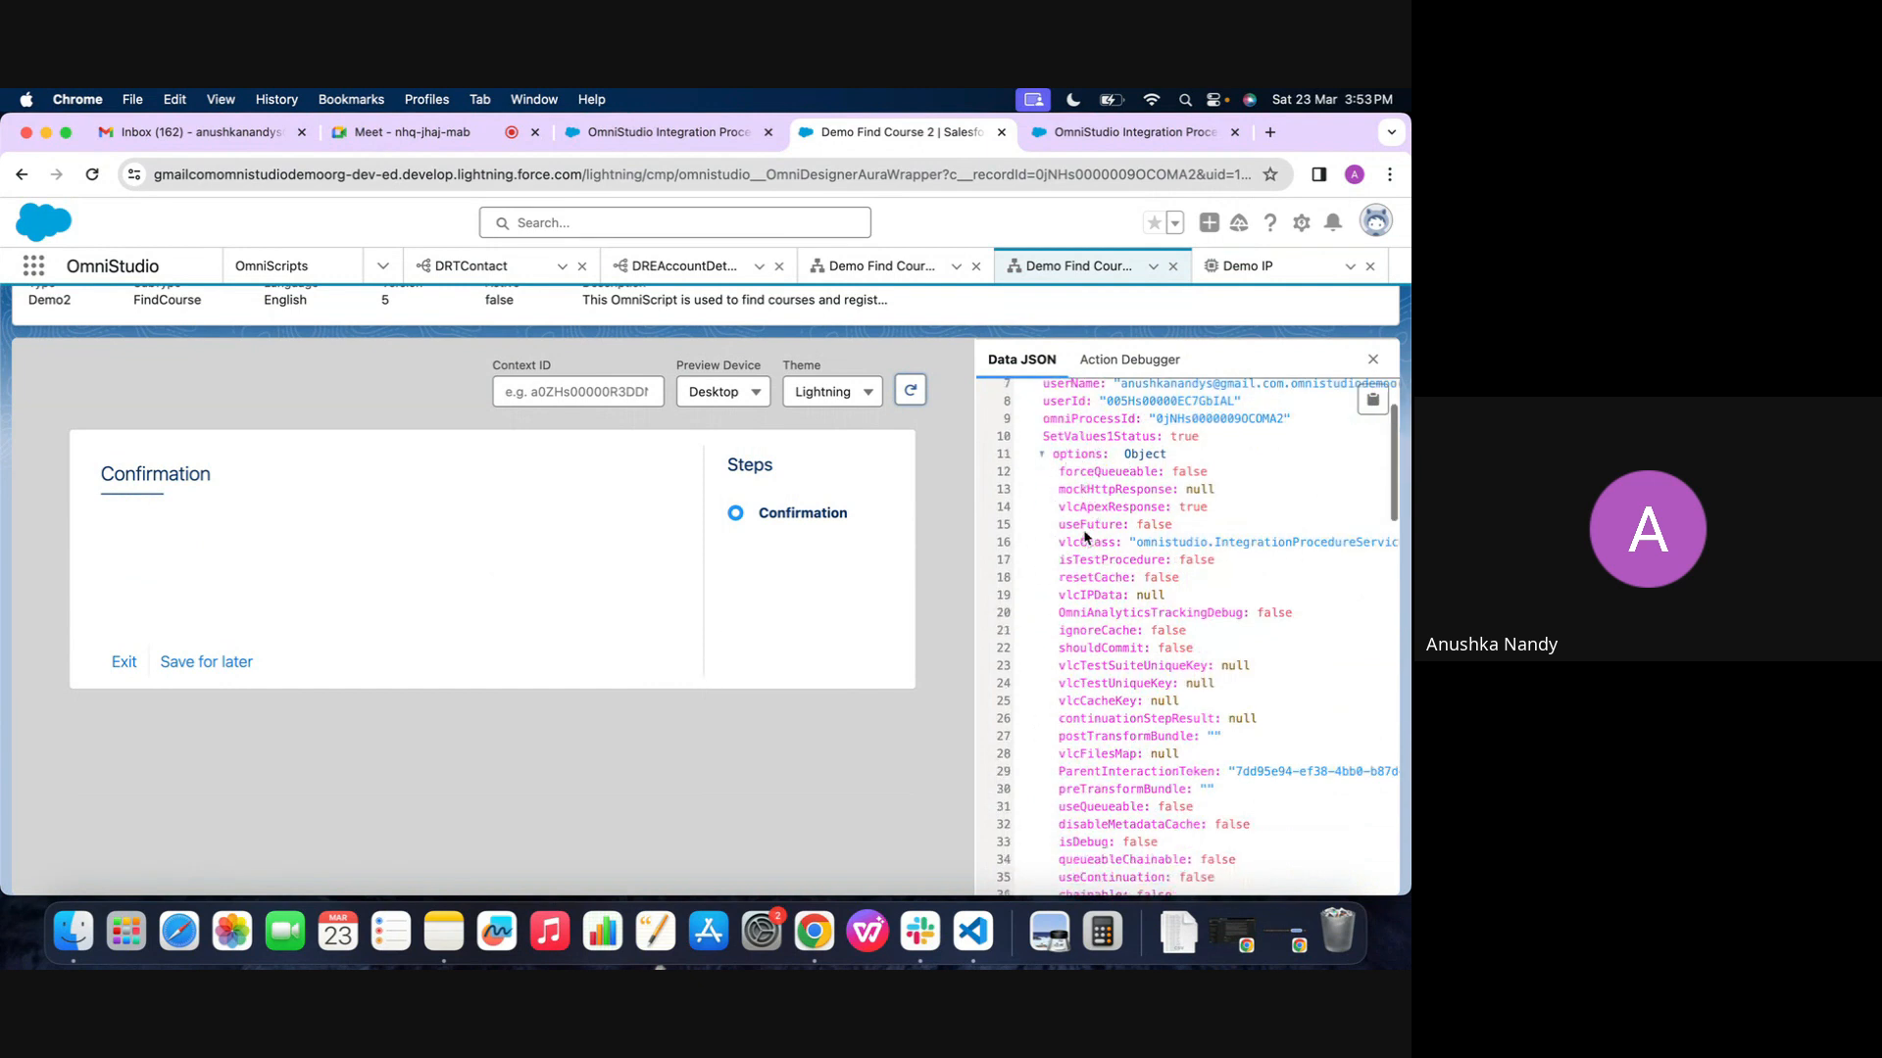
pyautogui.scroll(-7, 1085, 534)
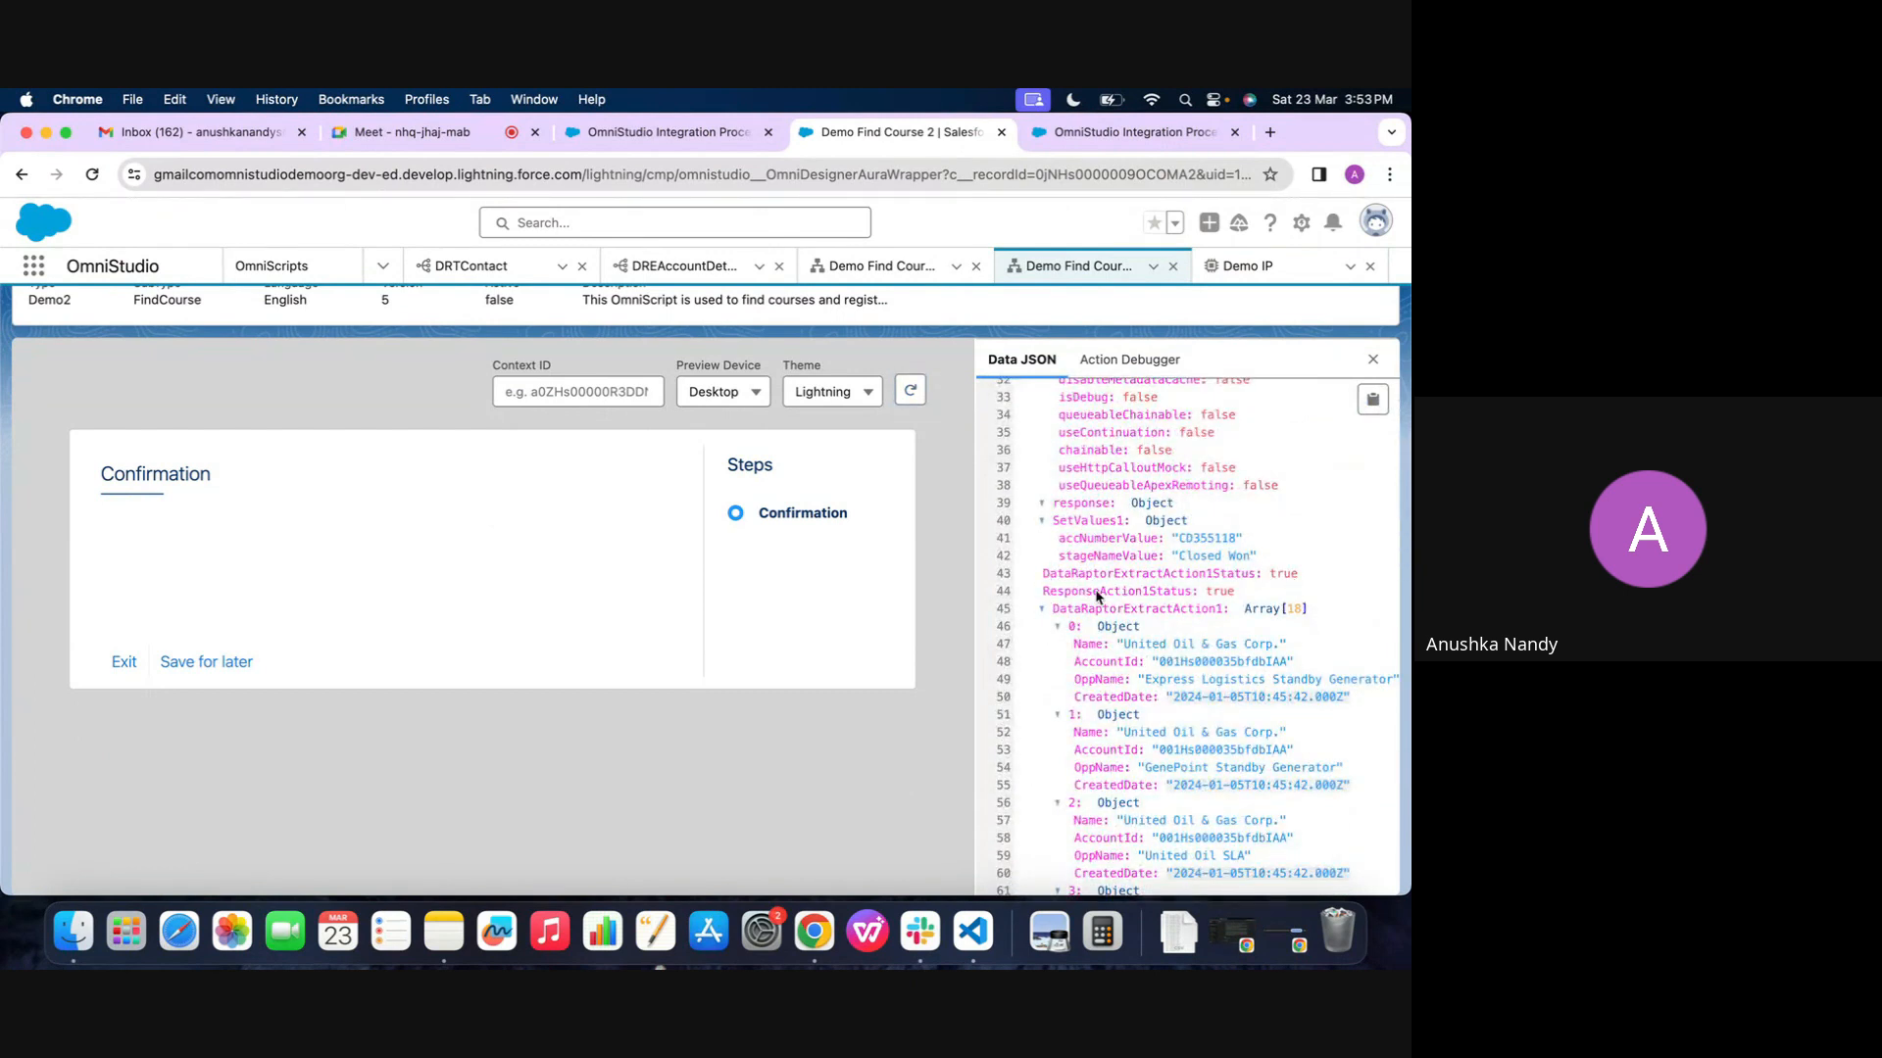
pyautogui.scroll(-2, 1072, 690)
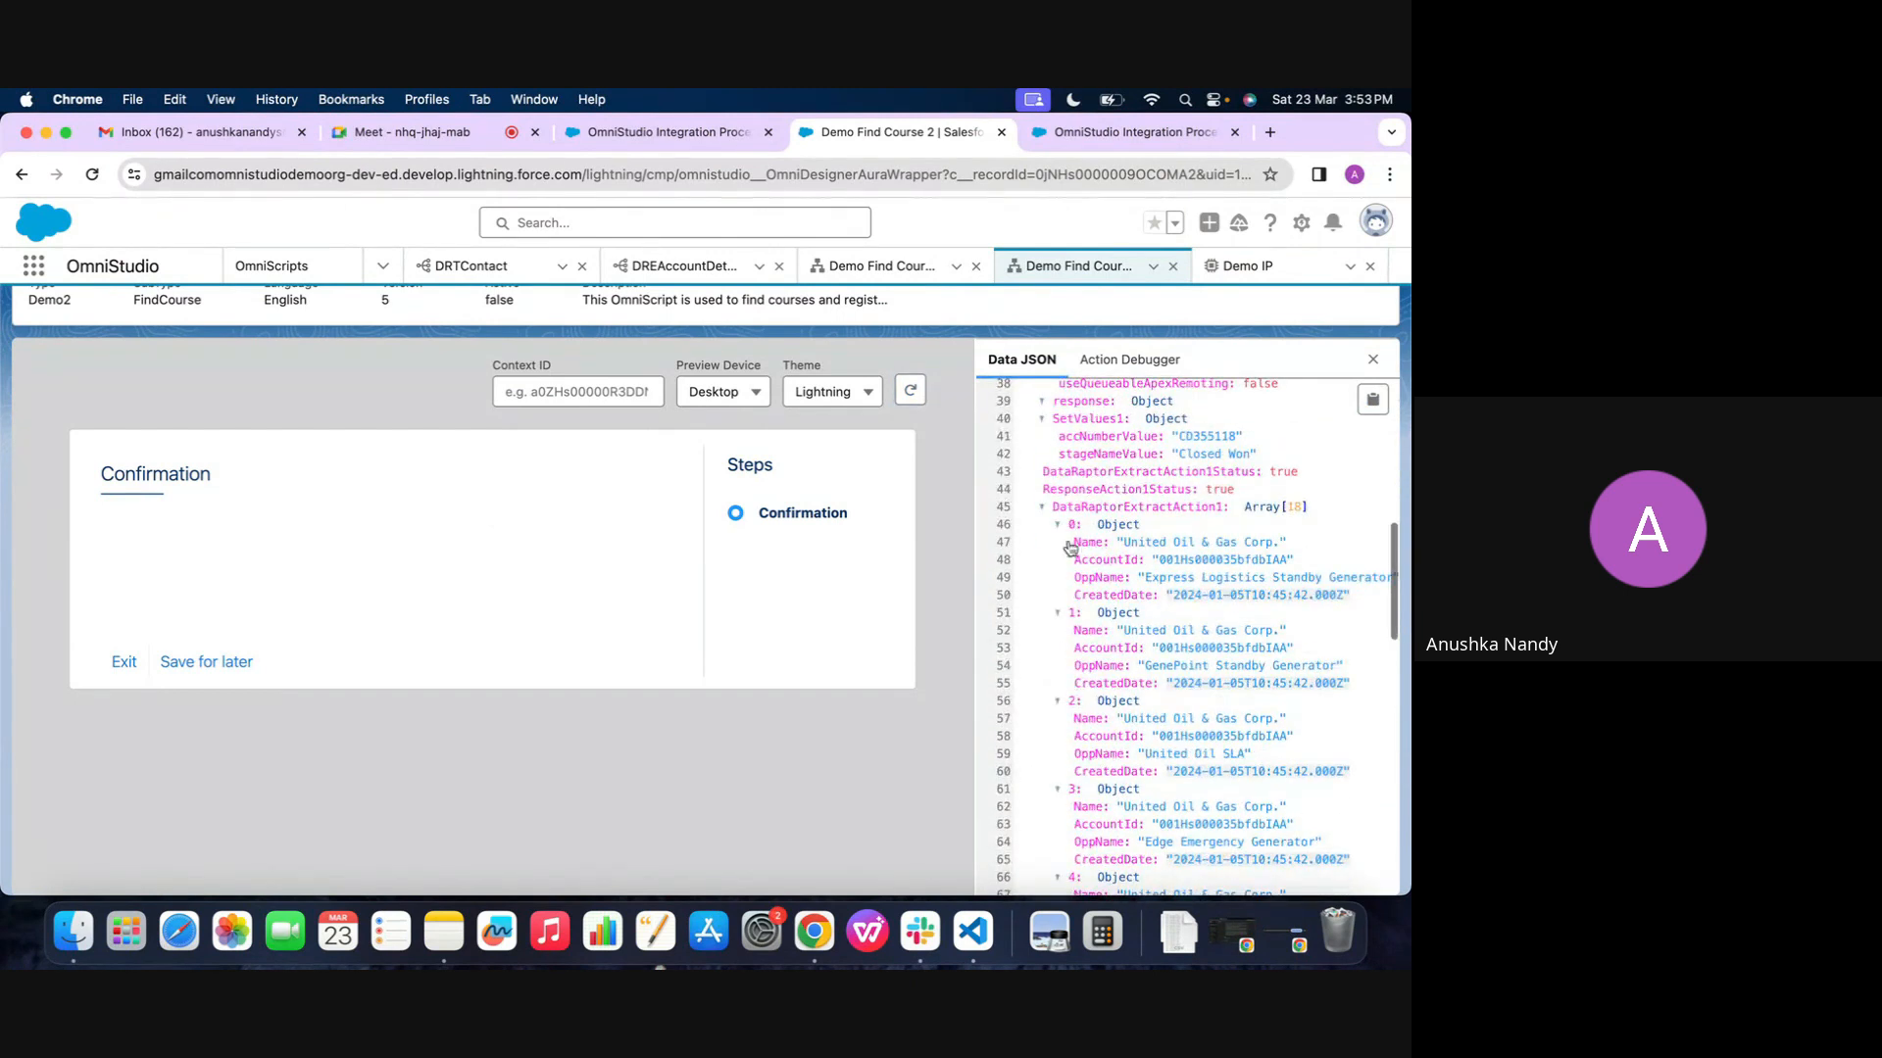
pyautogui.scroll(-14, 1065, 701)
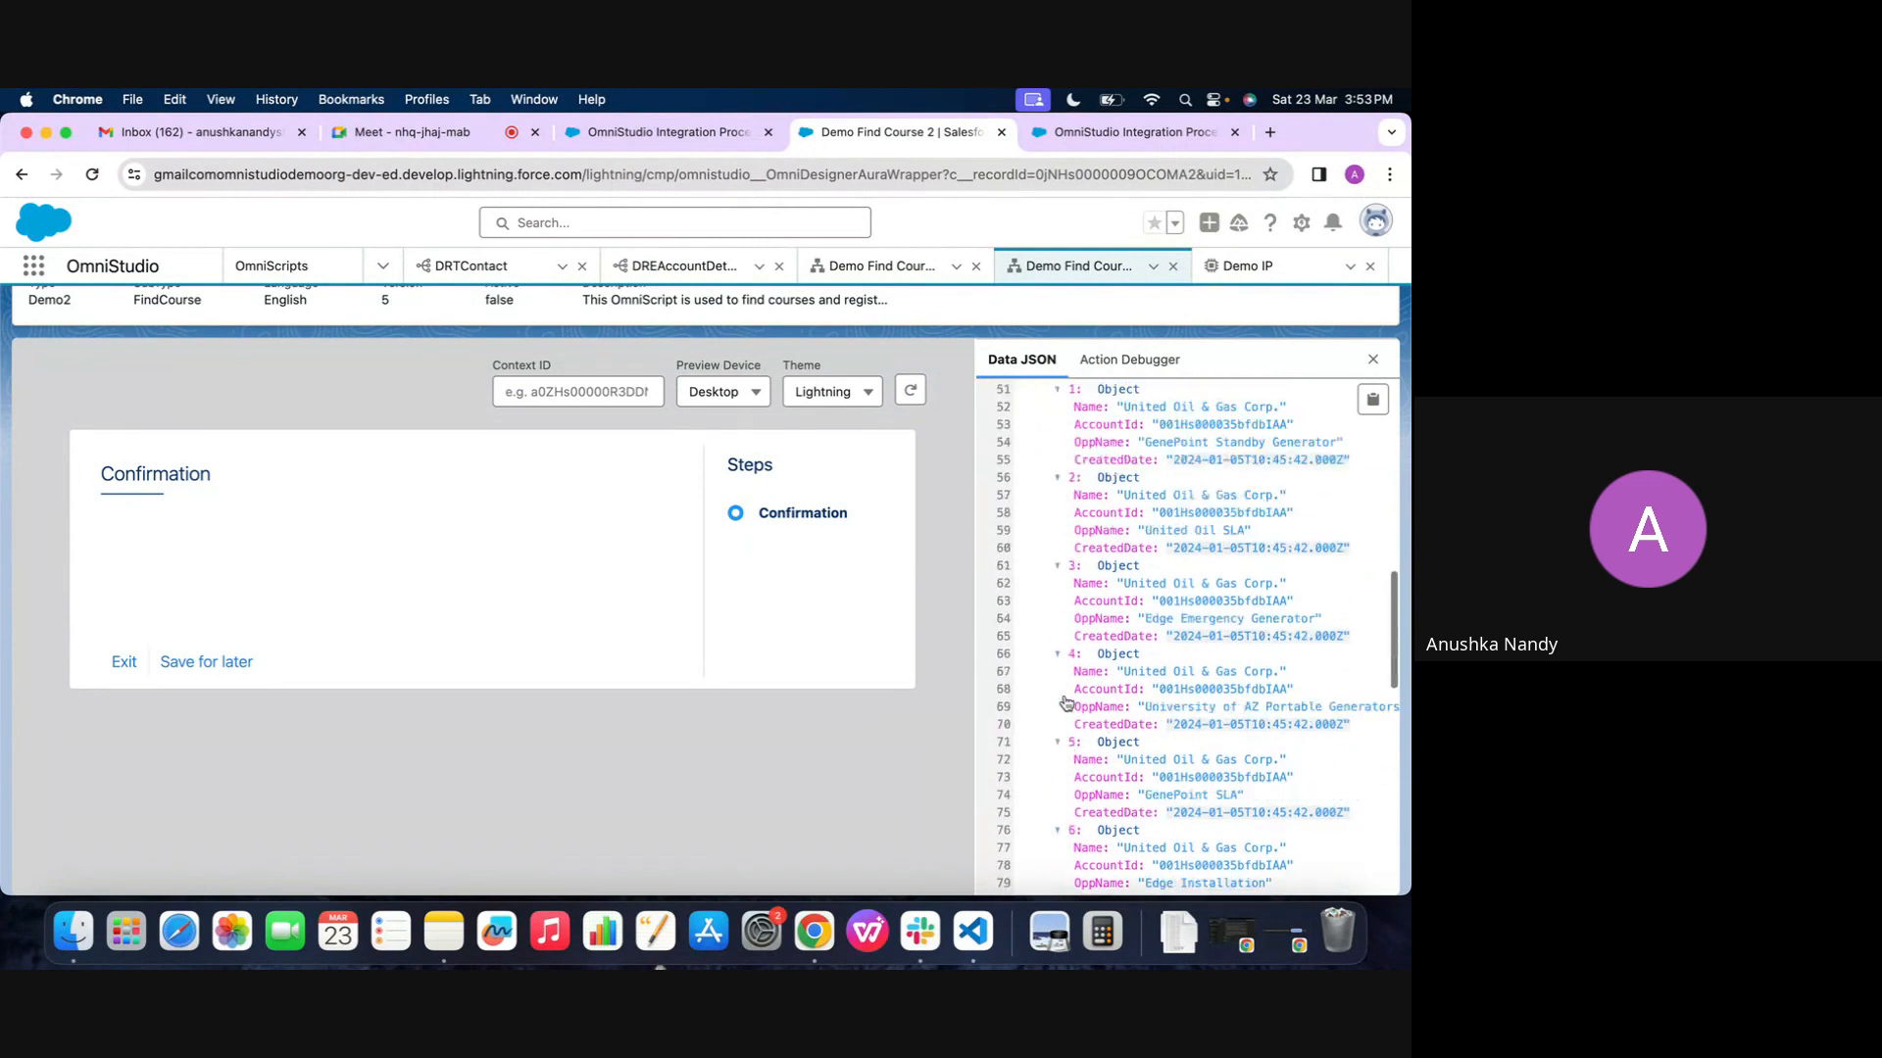
pyautogui.scroll(13, 1065, 702)
pyautogui.scroll(10, 1065, 701)
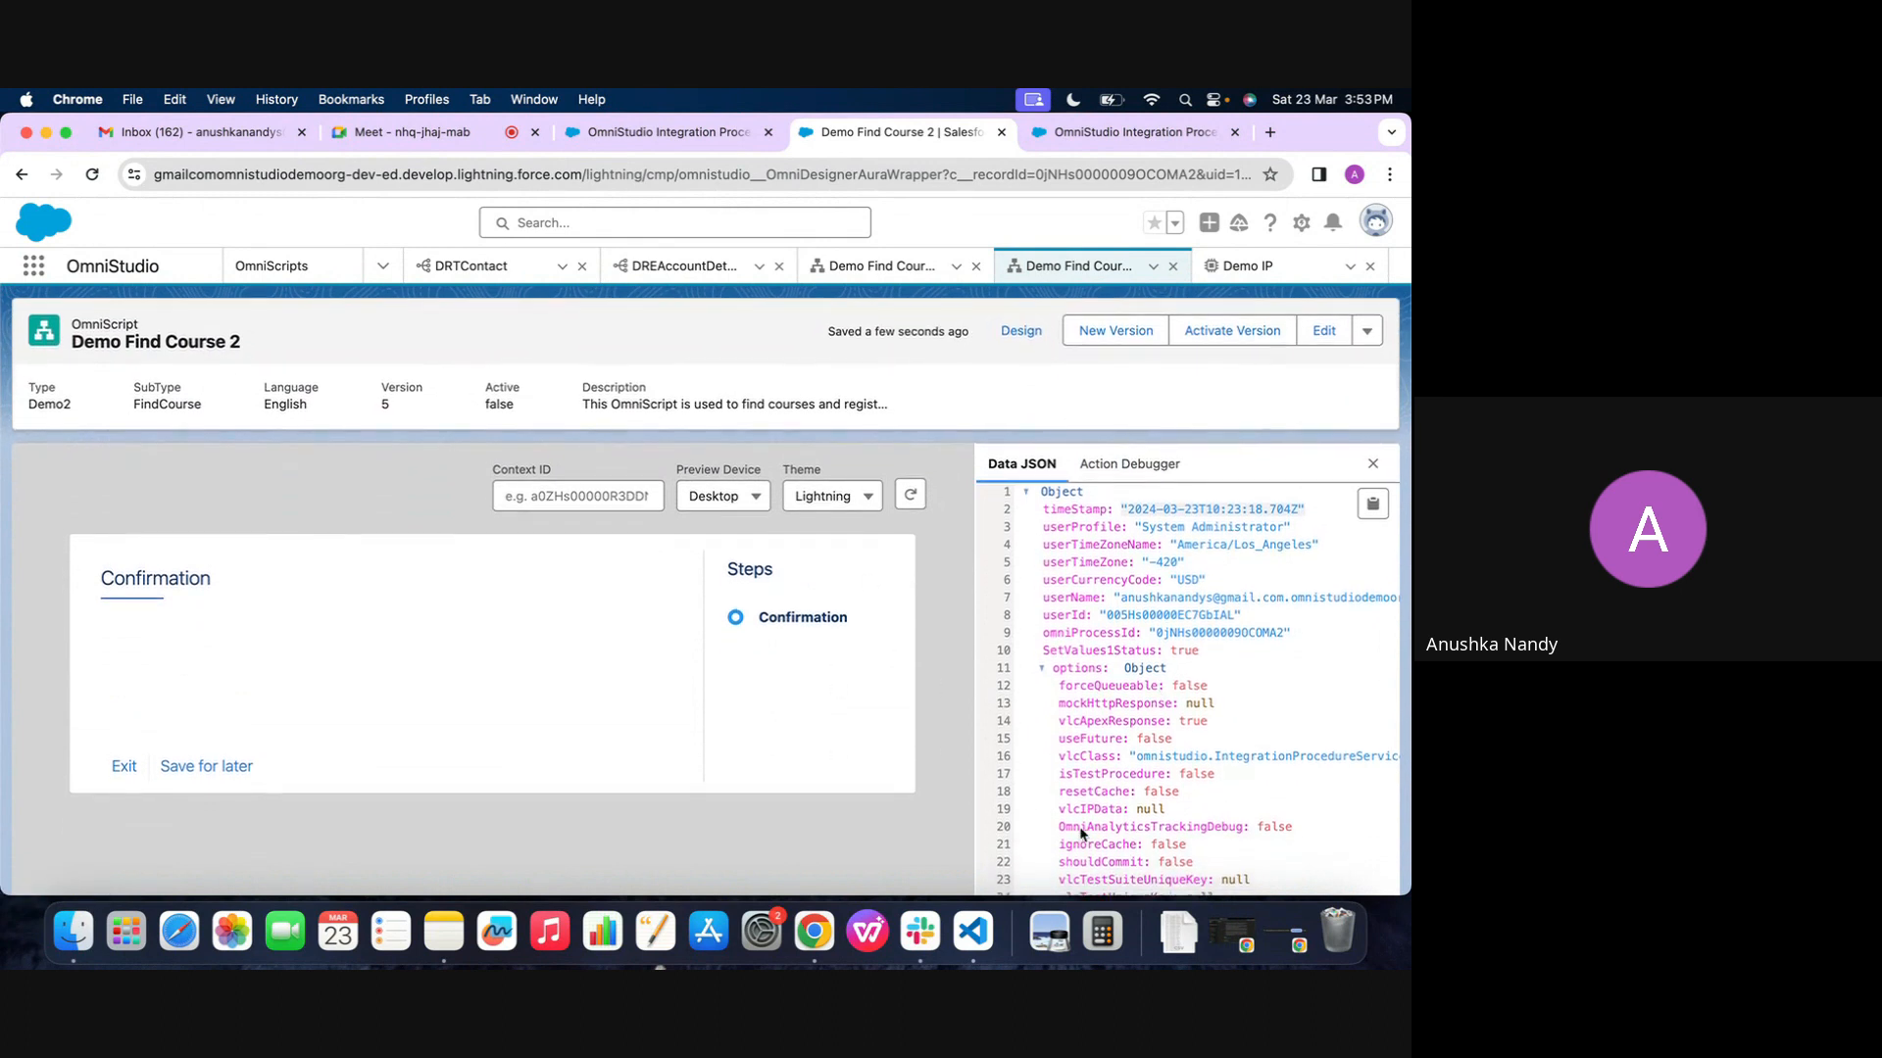
pyautogui.scroll(-15, 1081, 813)
pyautogui.scroll(-10, 1047, 591)
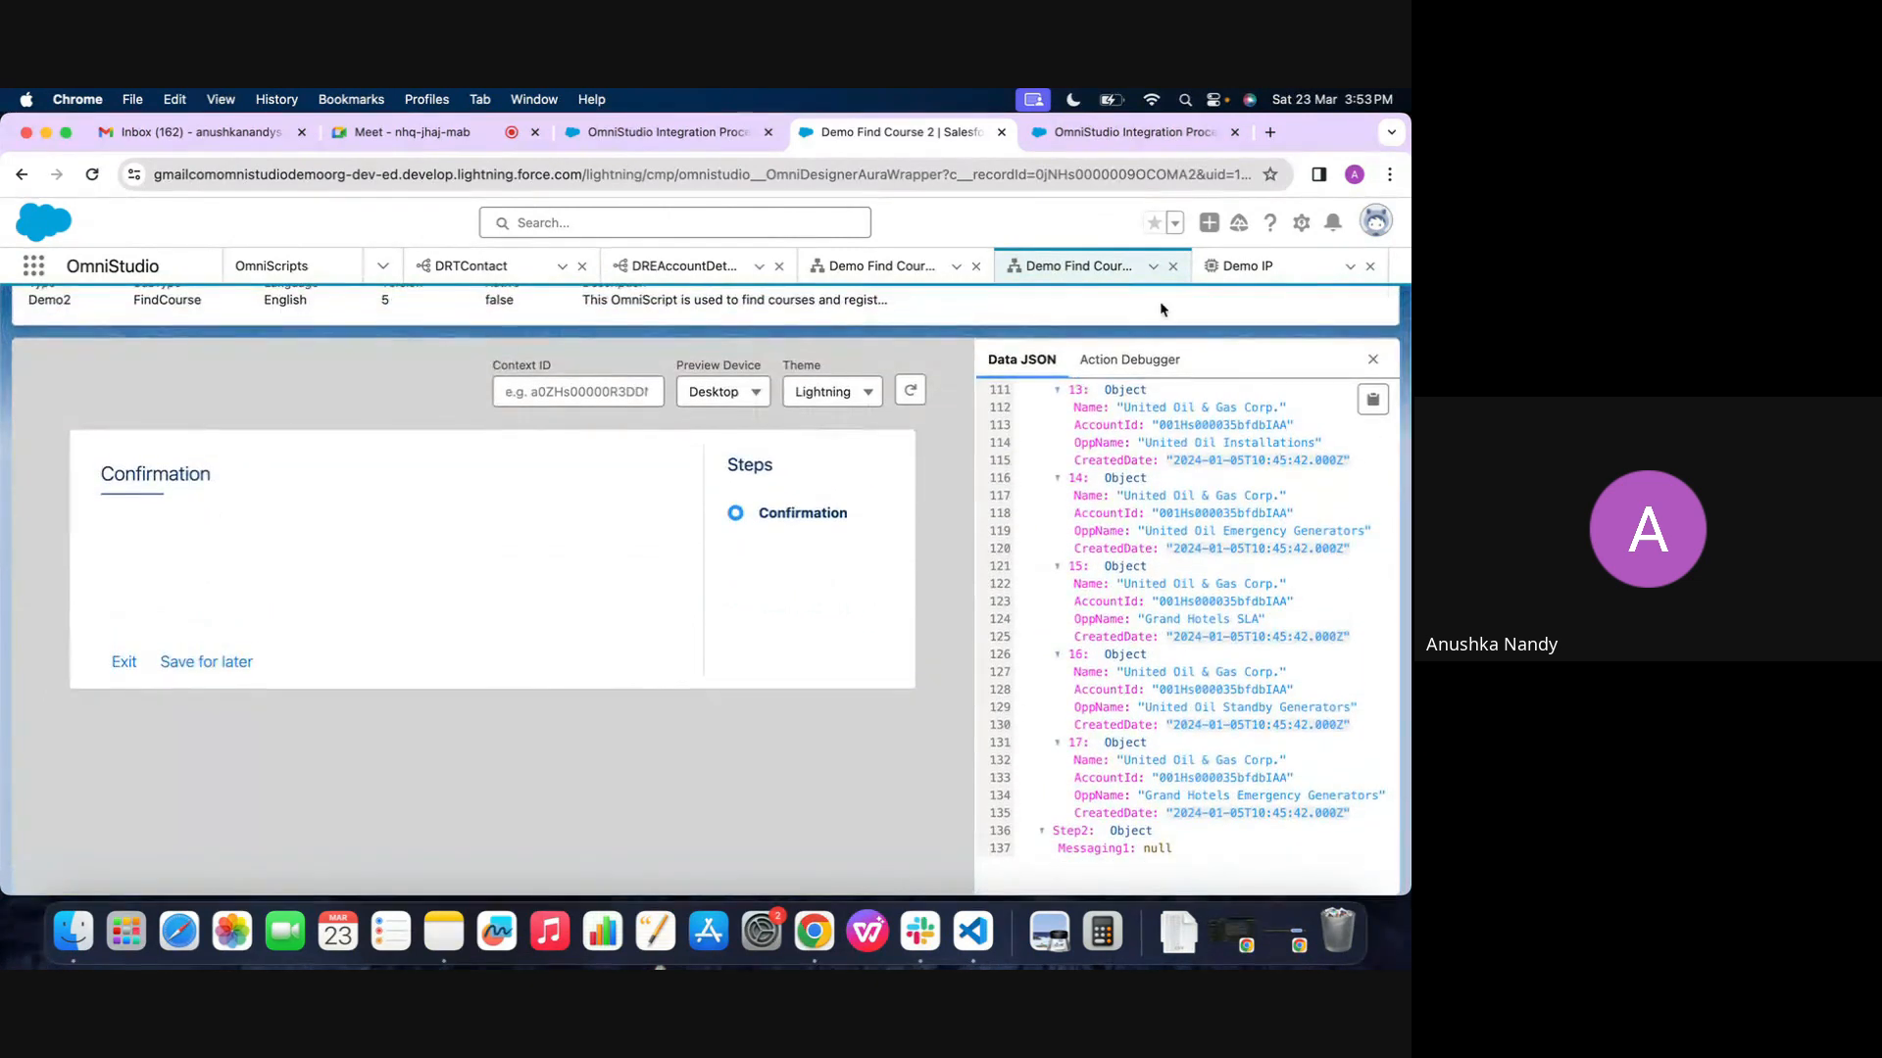
# Recheck the options, response, SetValues1 and extract action nodes in Demo Find Course 2's Data JSON, and return to Demo IP
pyautogui.click(1244, 265)
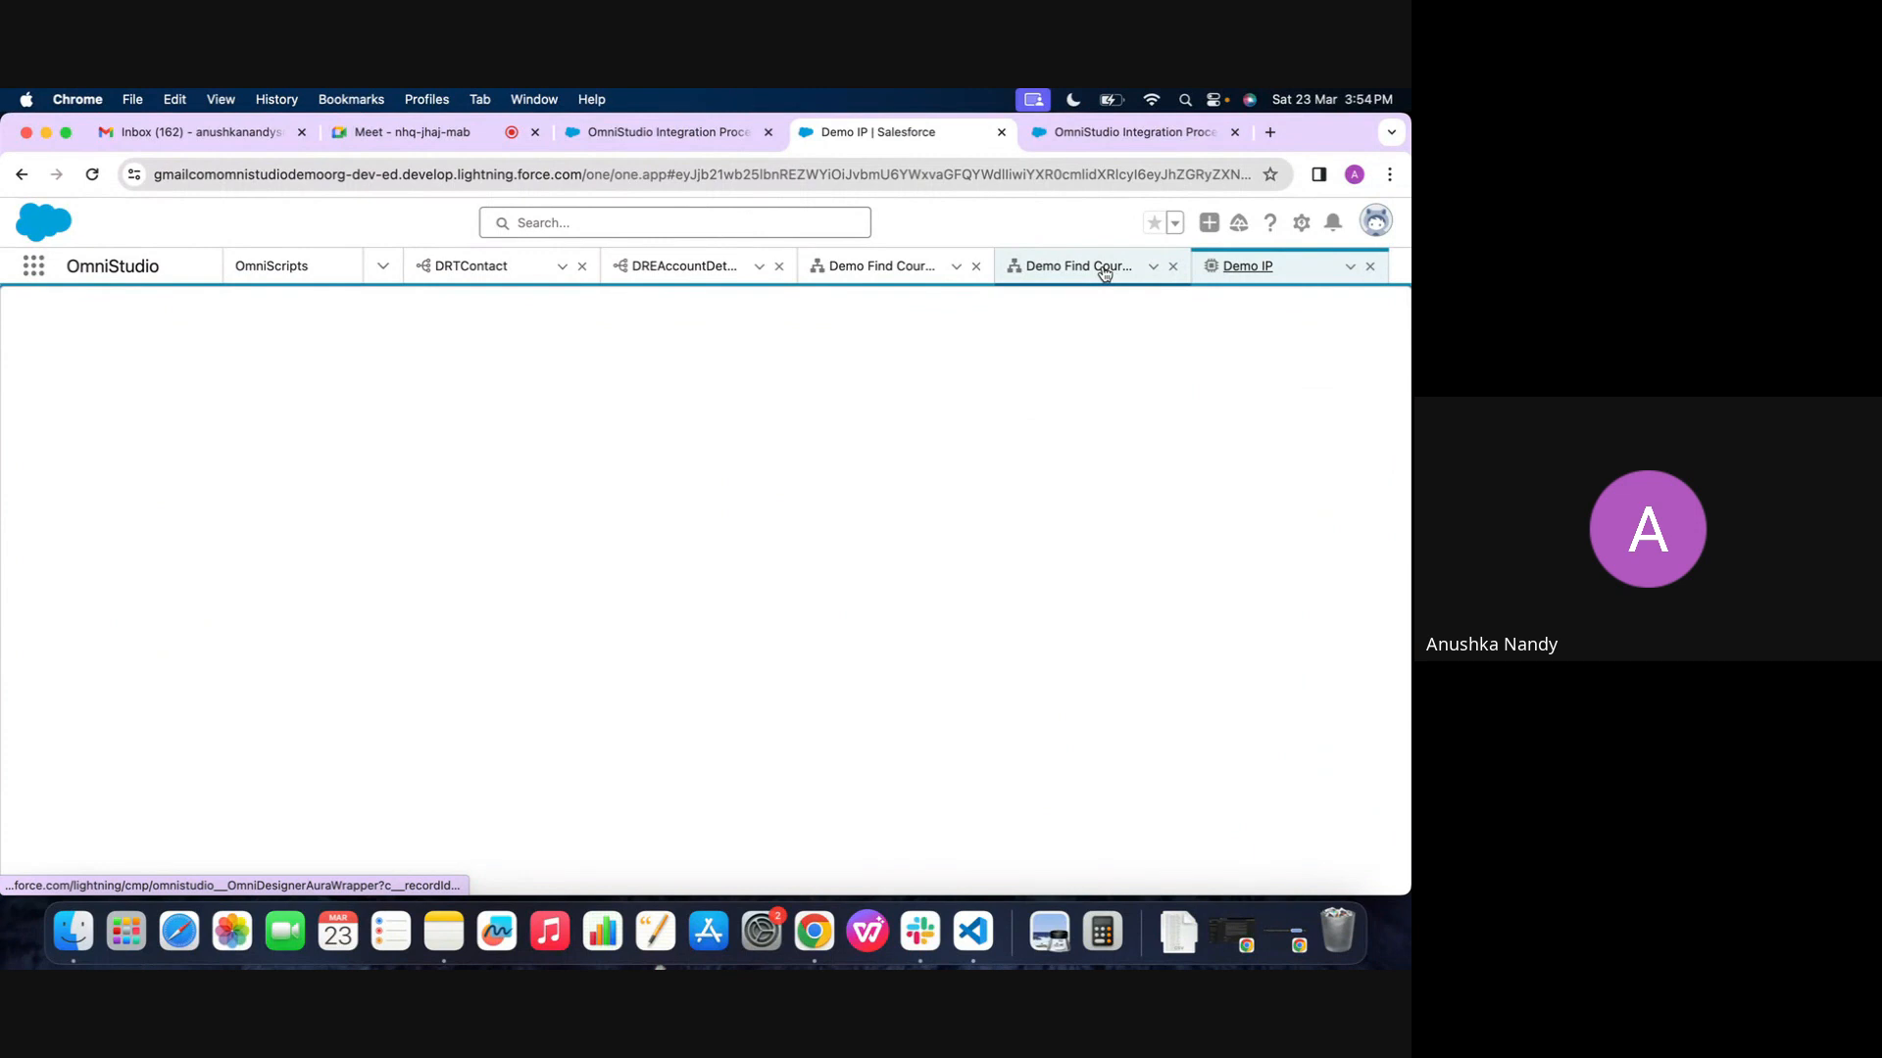
pyautogui.click(1104, 271)
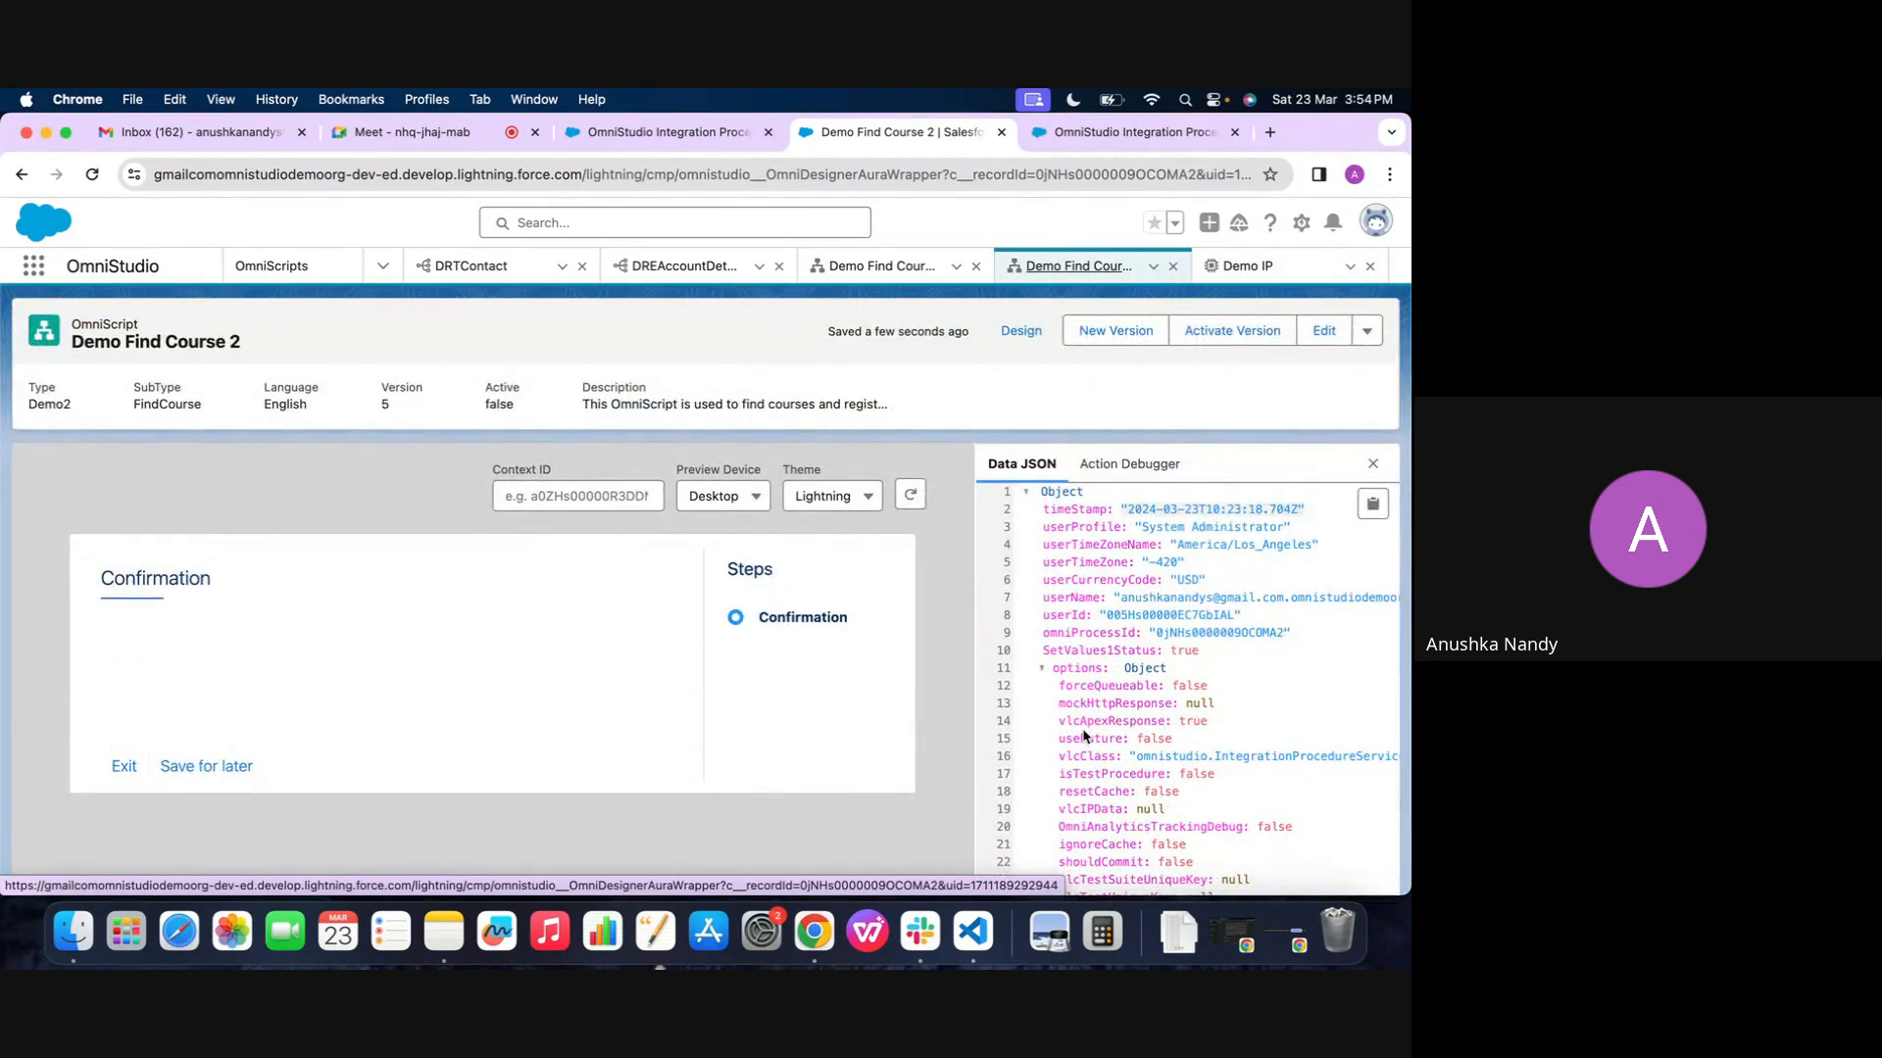
pyautogui.scroll(-1, 1085, 737)
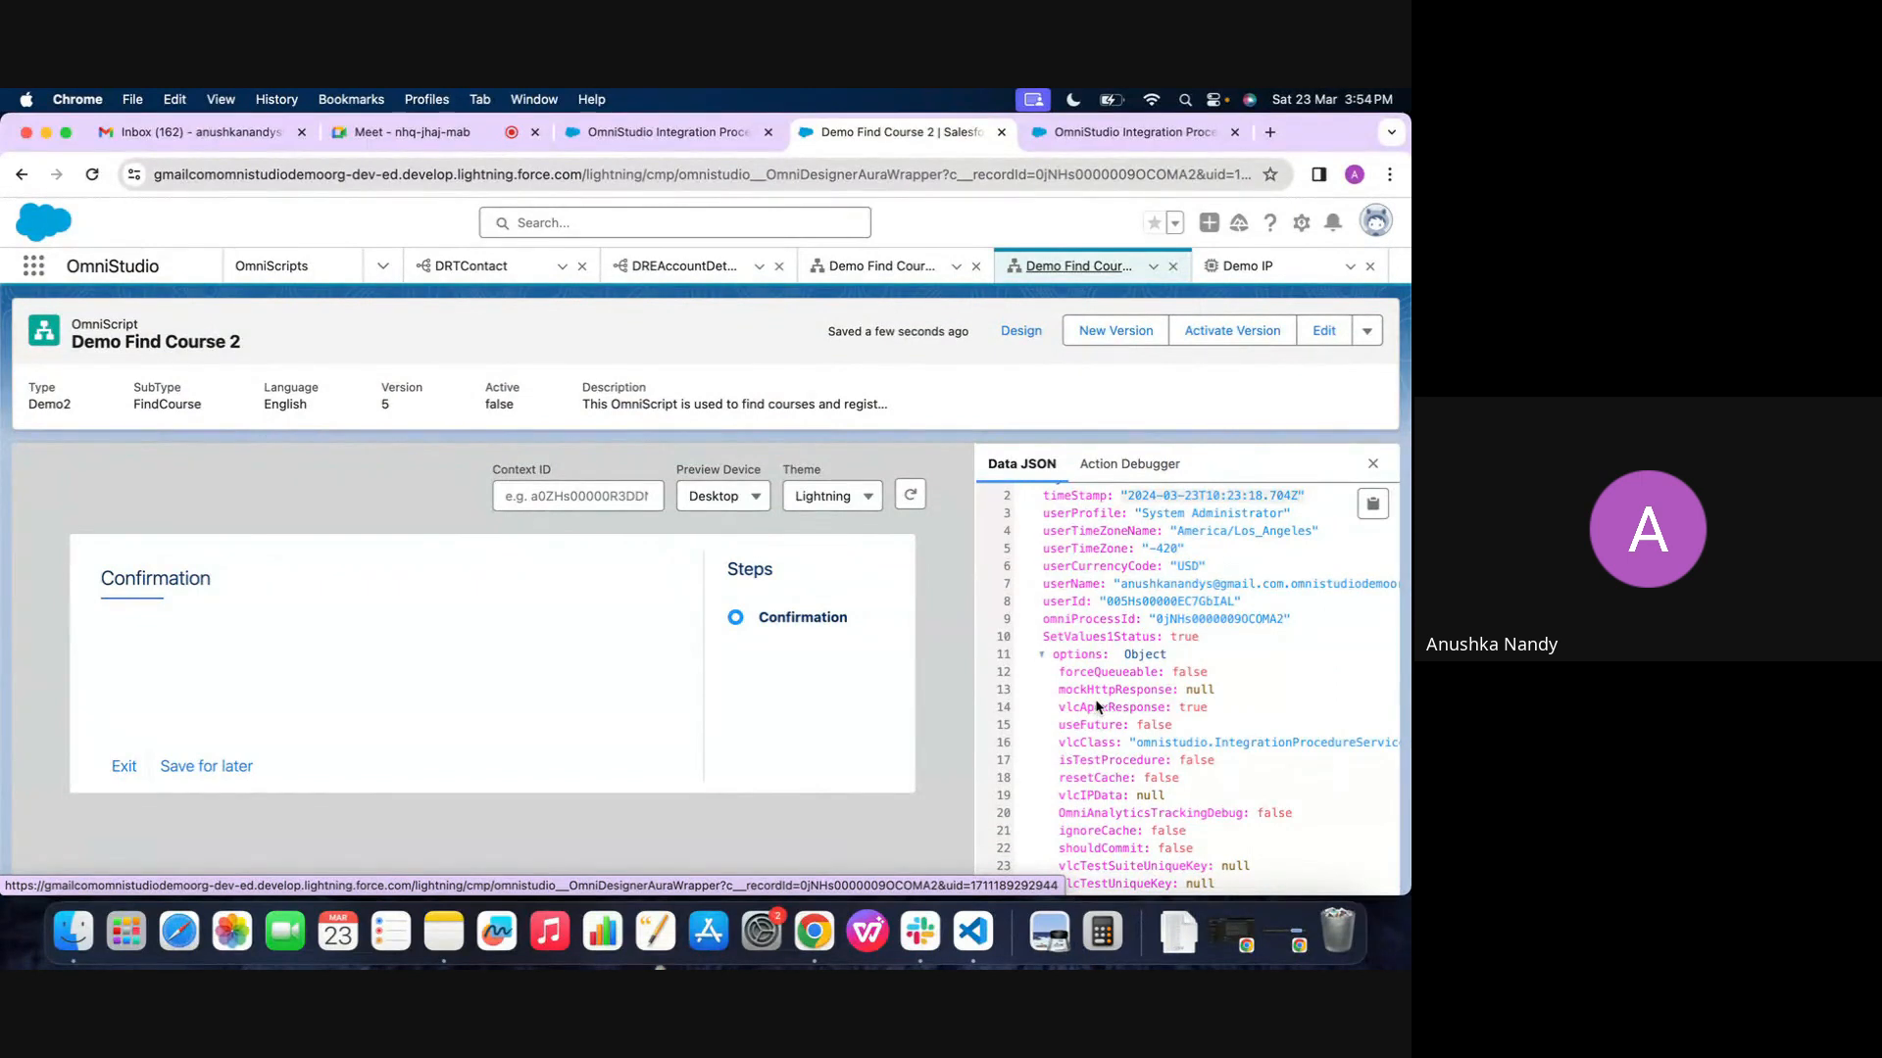
pyautogui.scroll(-6, 1098, 715)
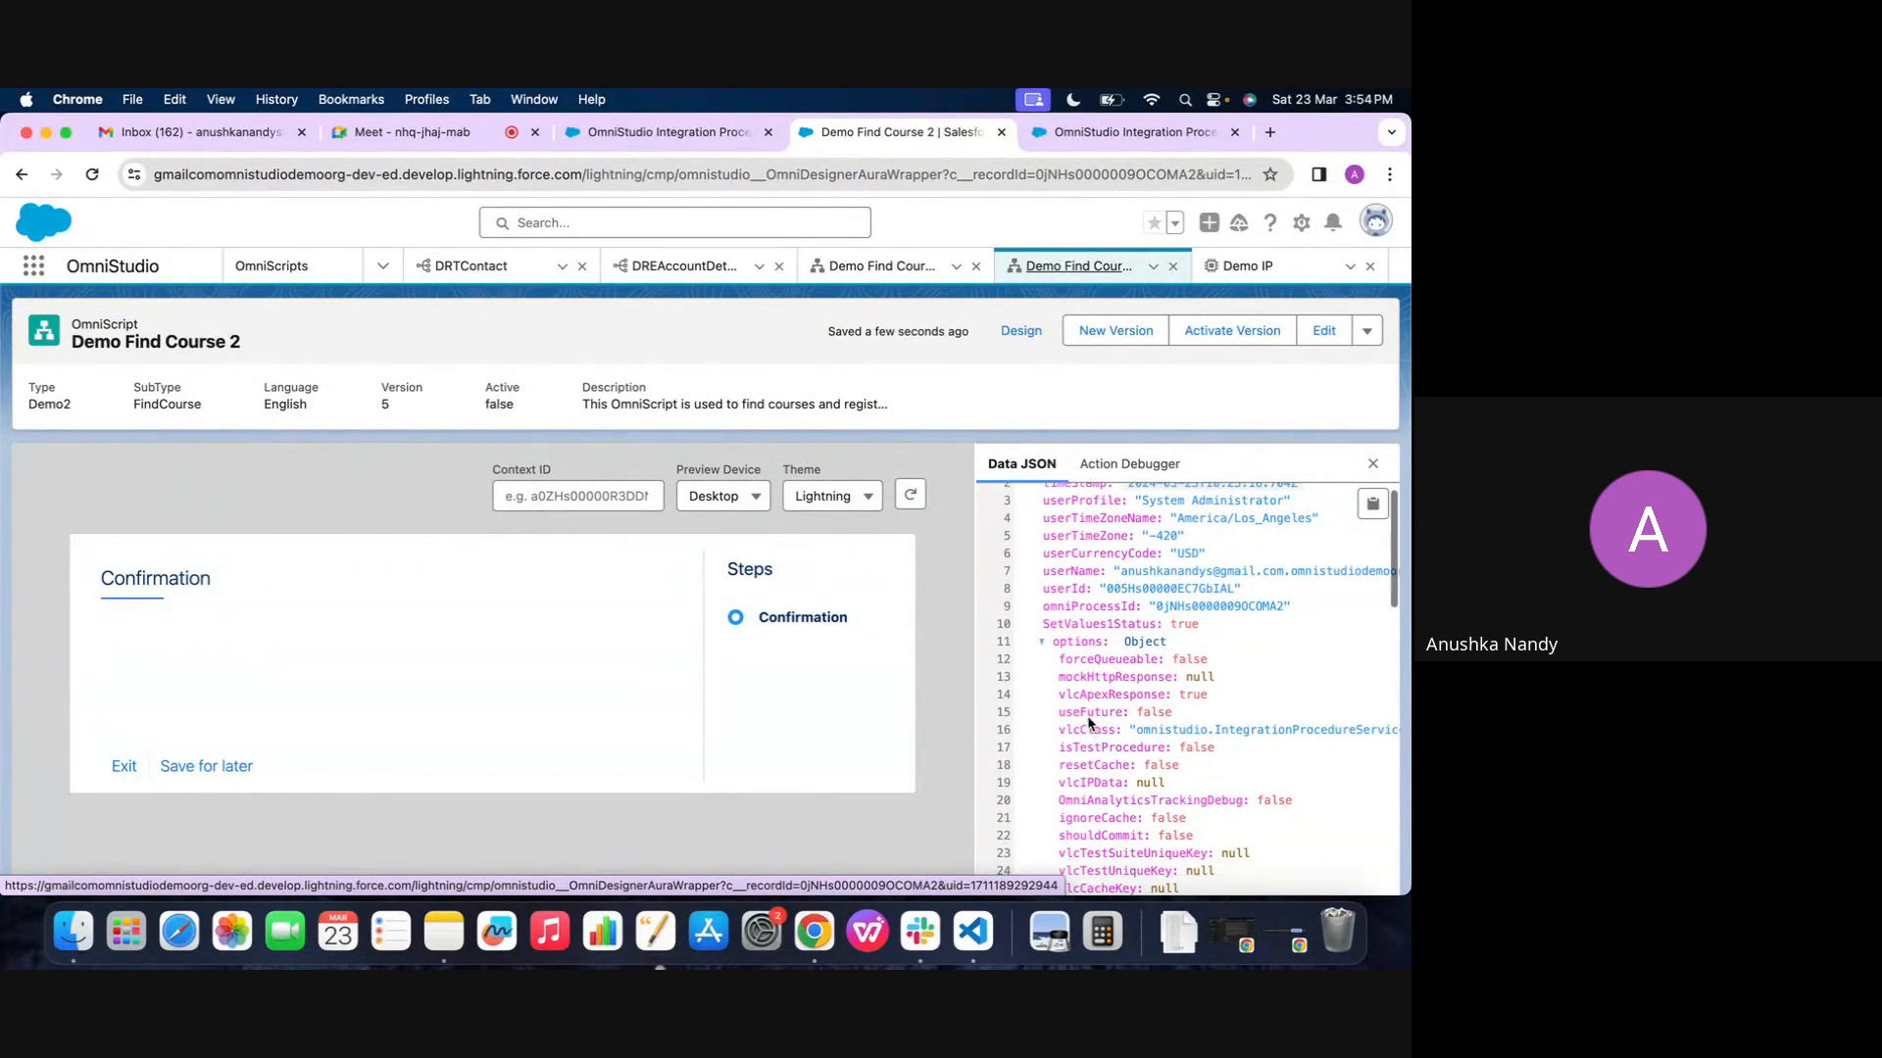
pyautogui.scroll(-2, 1055, 689)
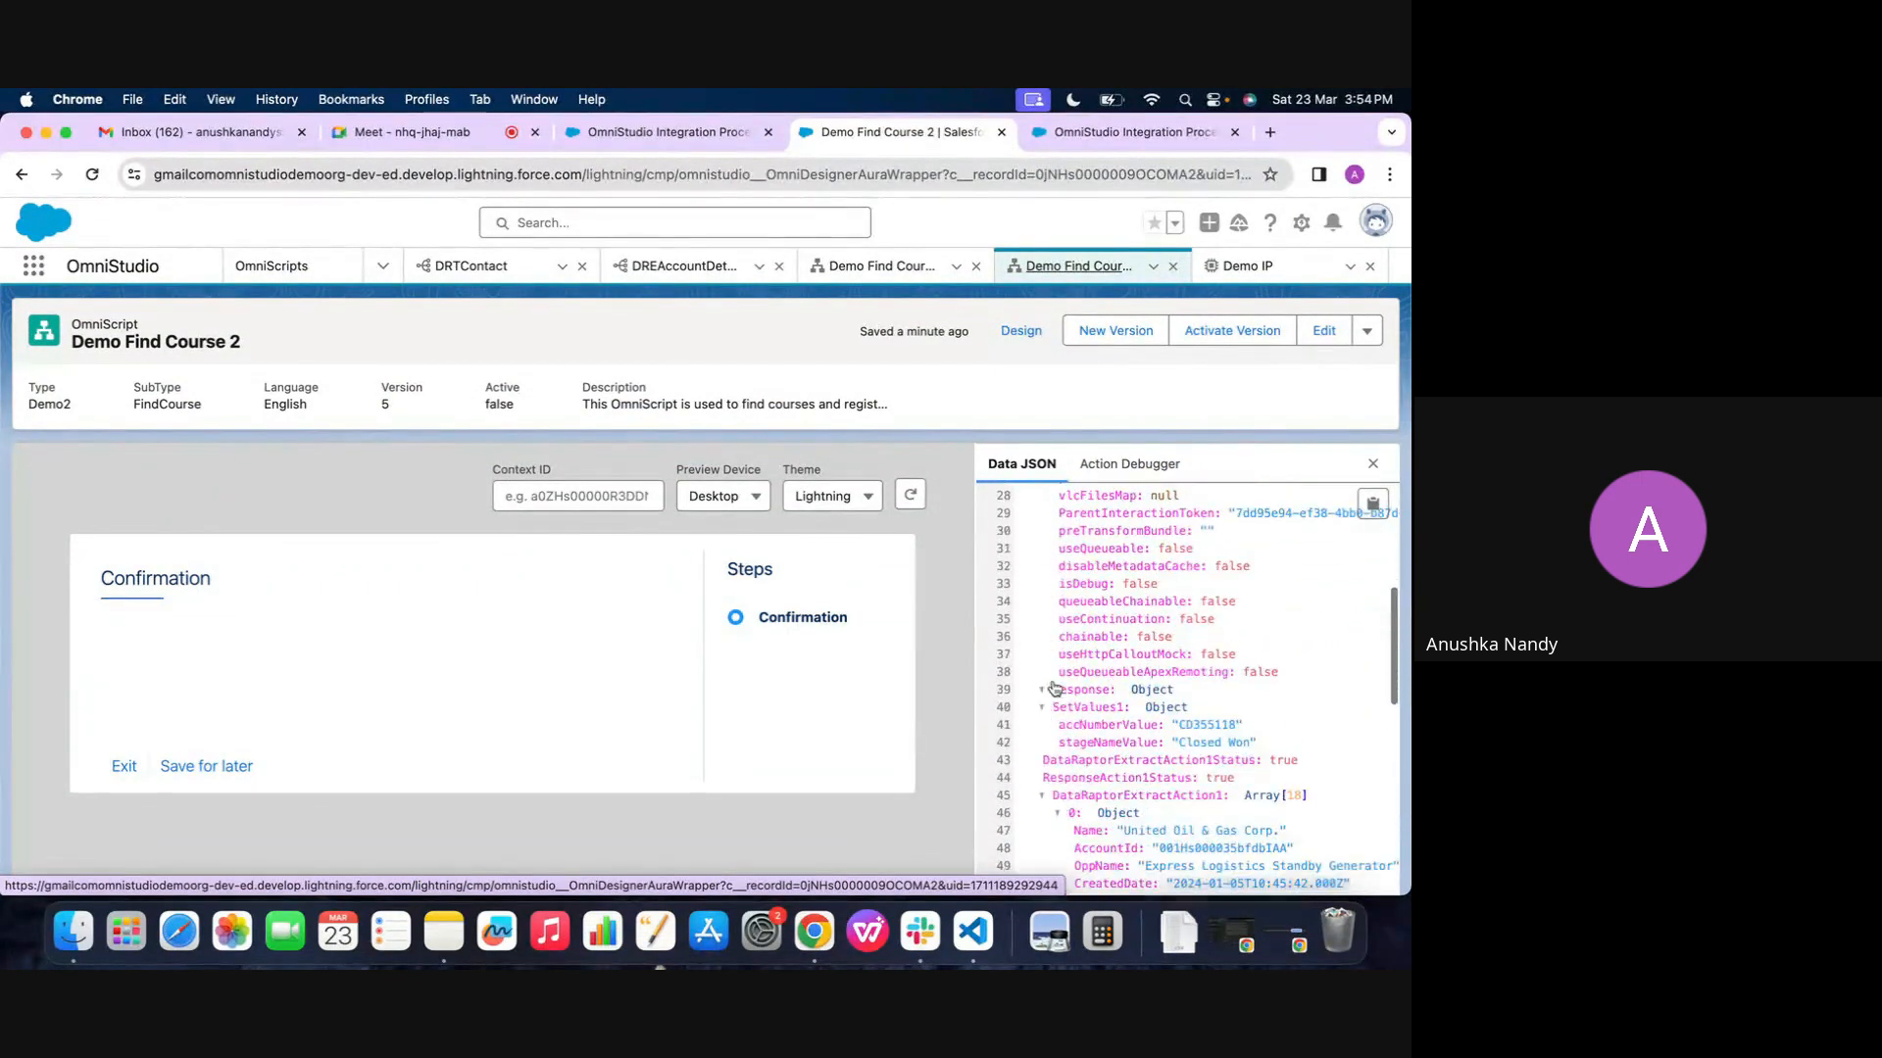
pyautogui.scroll(-2, 1068, 774)
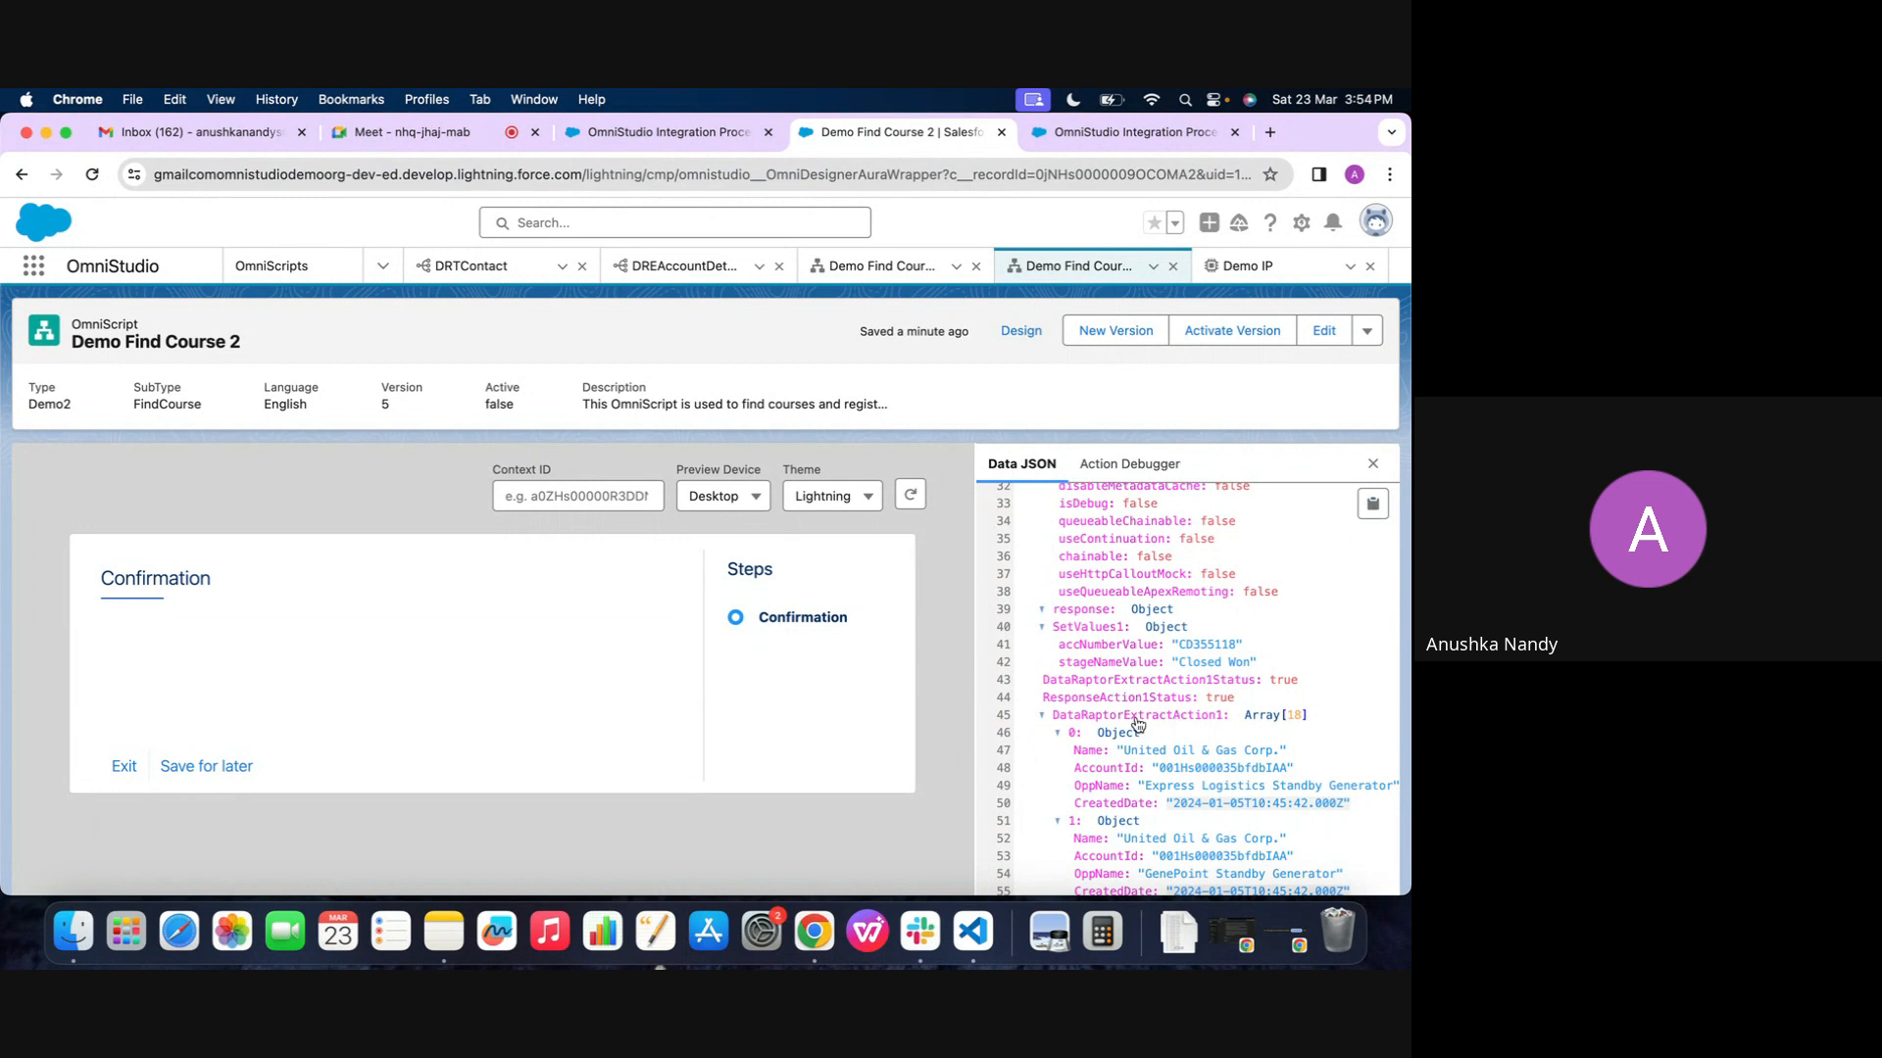
pyautogui.scroll(3, 1137, 724)
pyautogui.click(1249, 266)
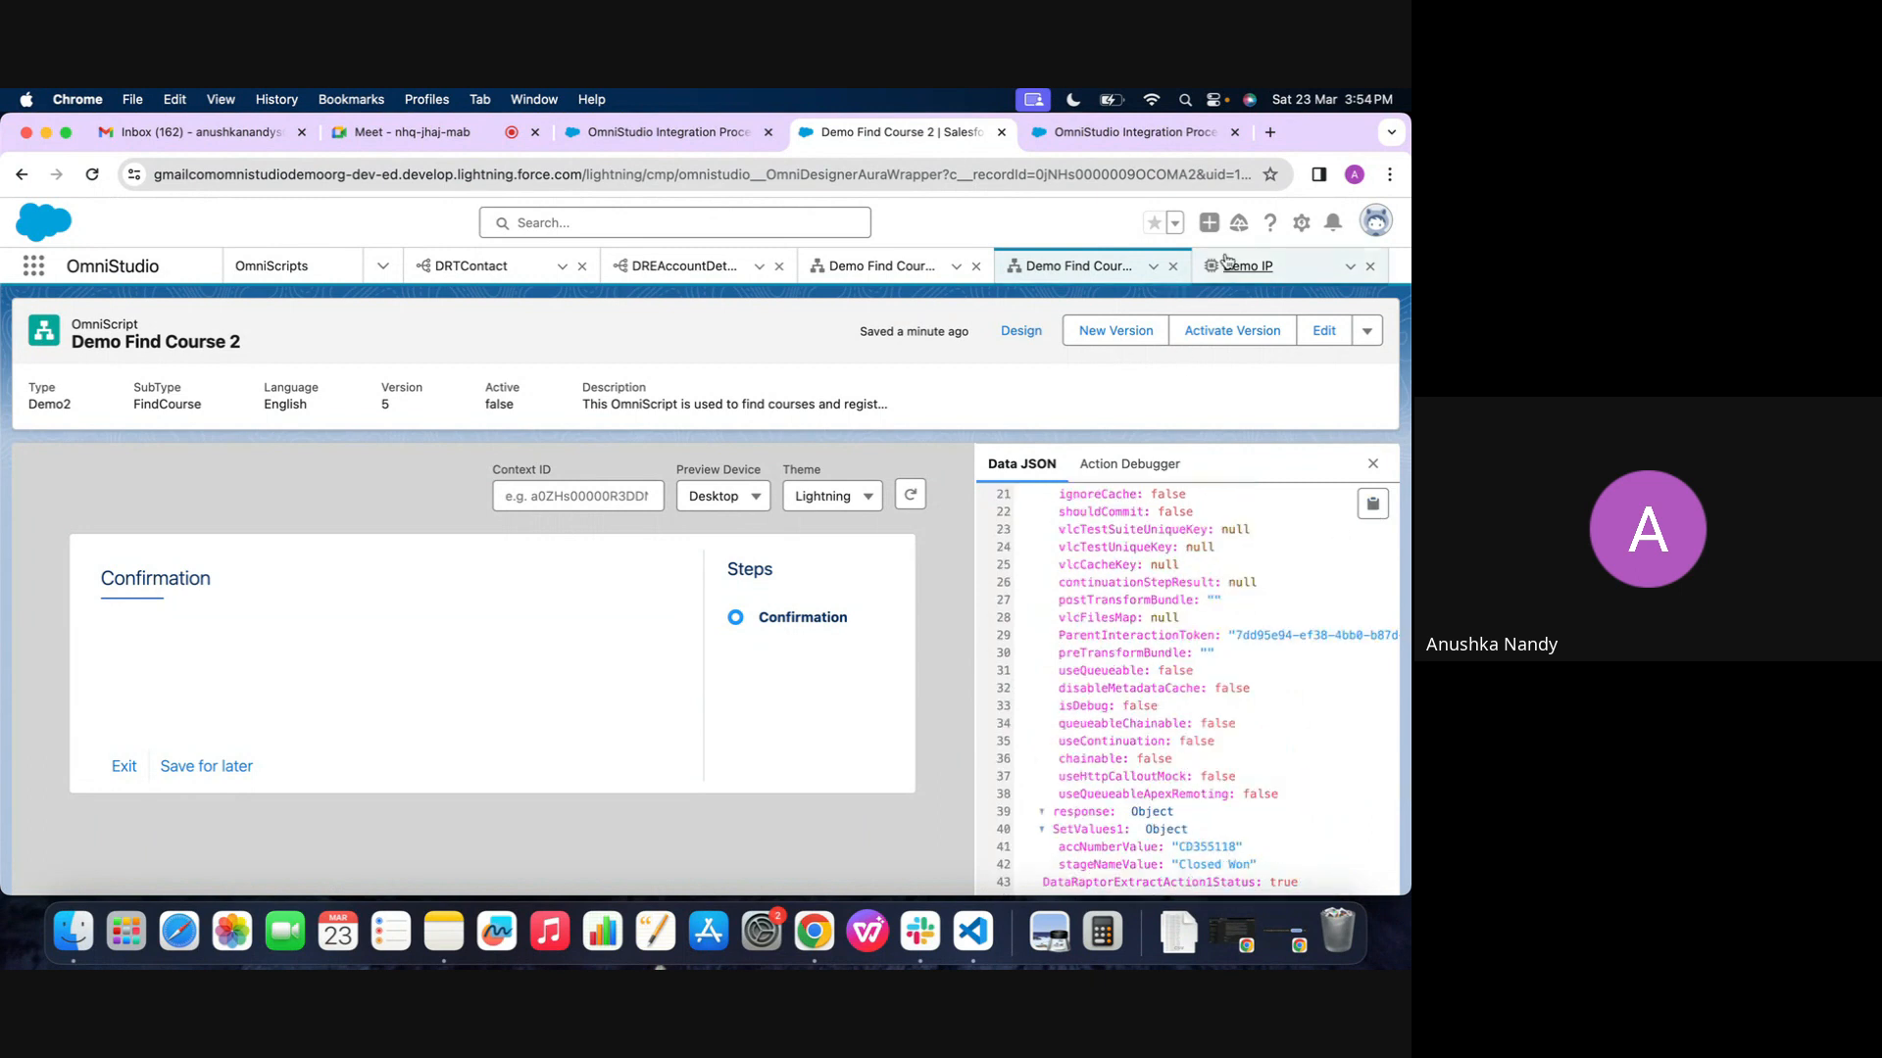
# Copy the element name of Demo IP's DataRaptor Extract Action and deactivate the procedure's version 1
pyautogui.click(392, 502)
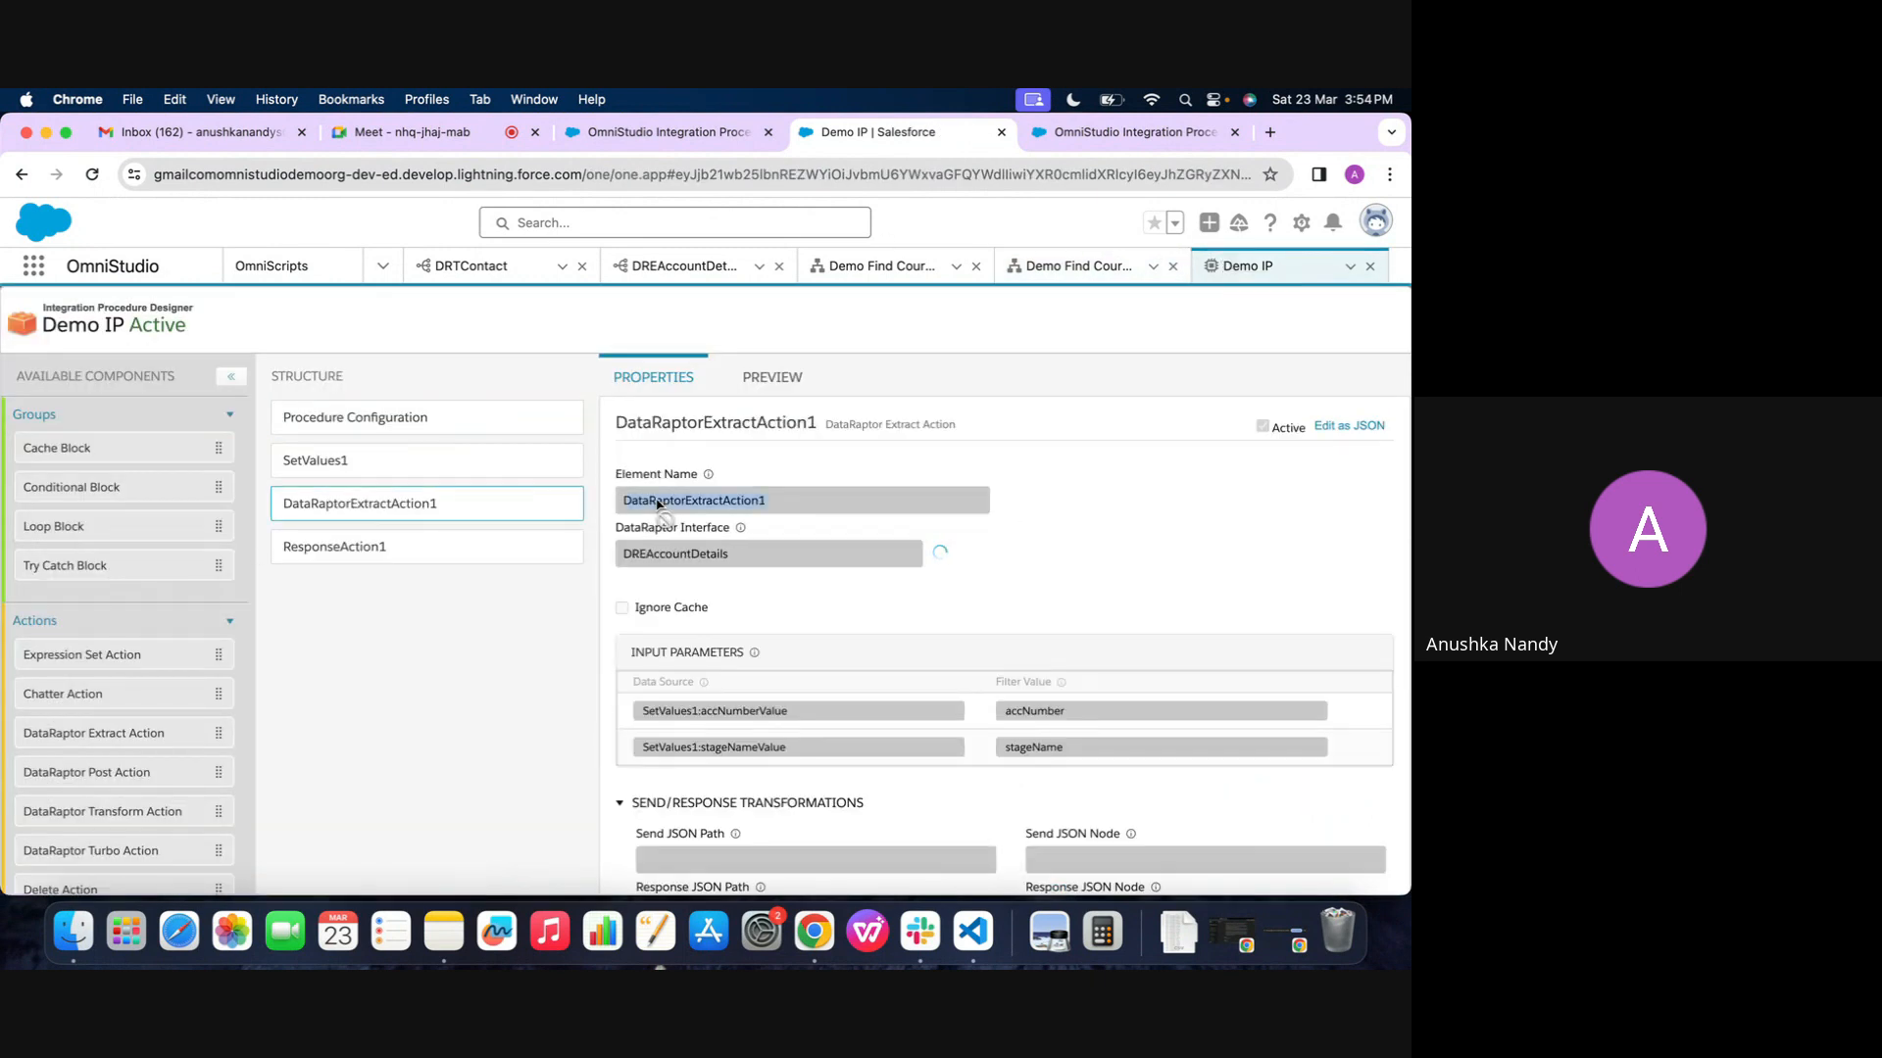
pyautogui.click(388, 438)
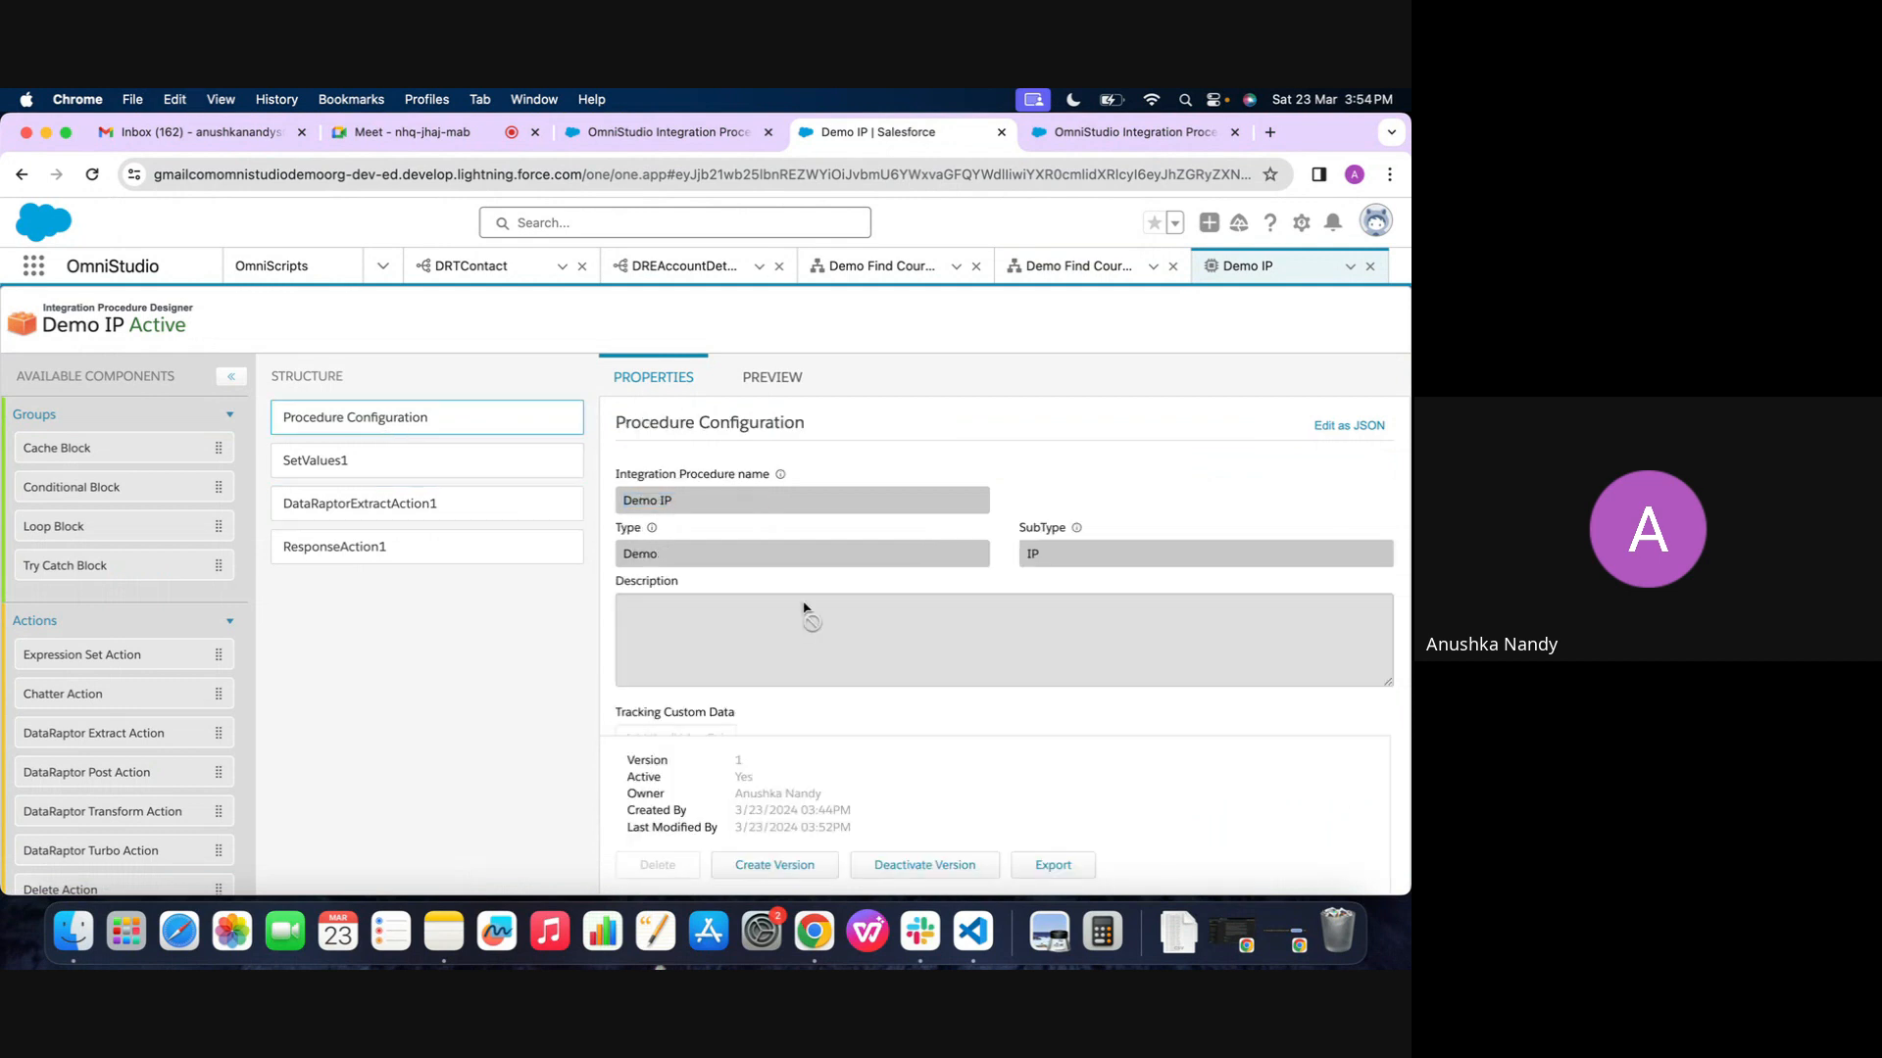
pyautogui.scroll(-5, 806, 613)
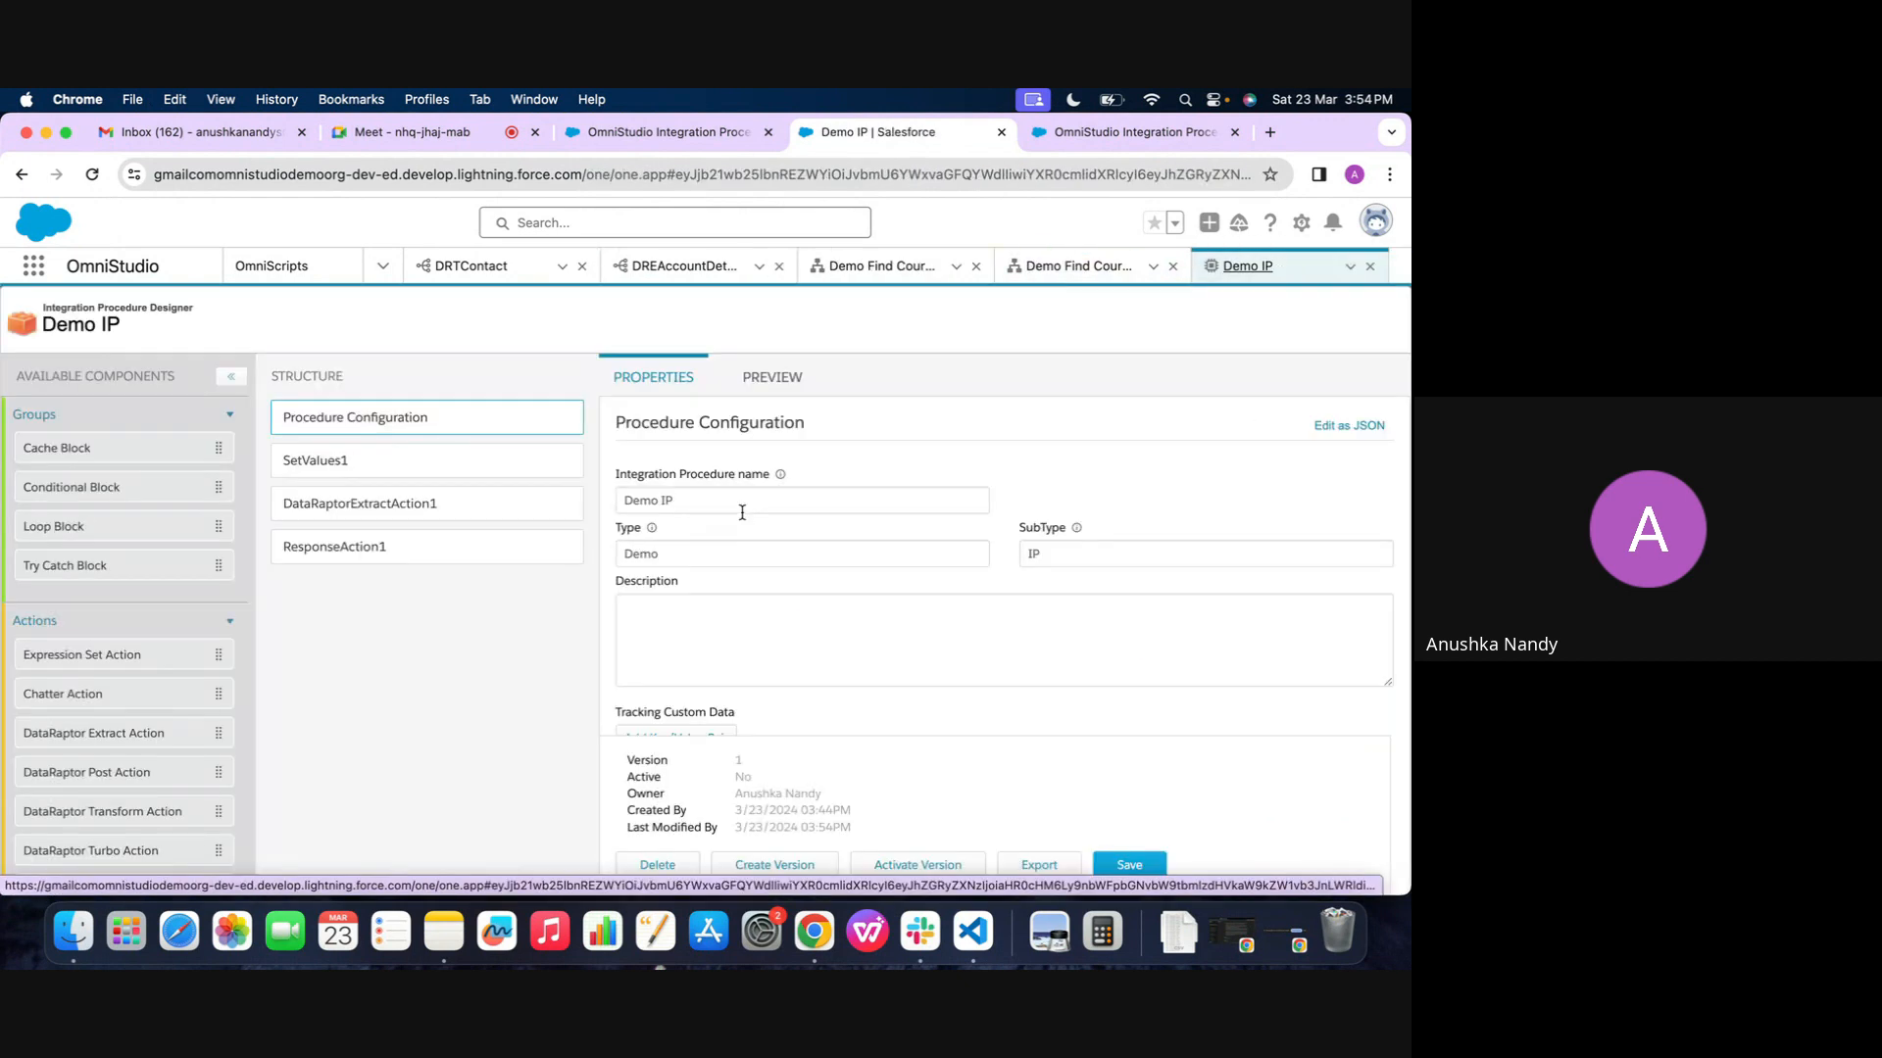
# Set ResponseAction1's Send JSON Path to DataRaptorExtractAction1 and activate the Demo IP version
pyautogui.click(343, 536)
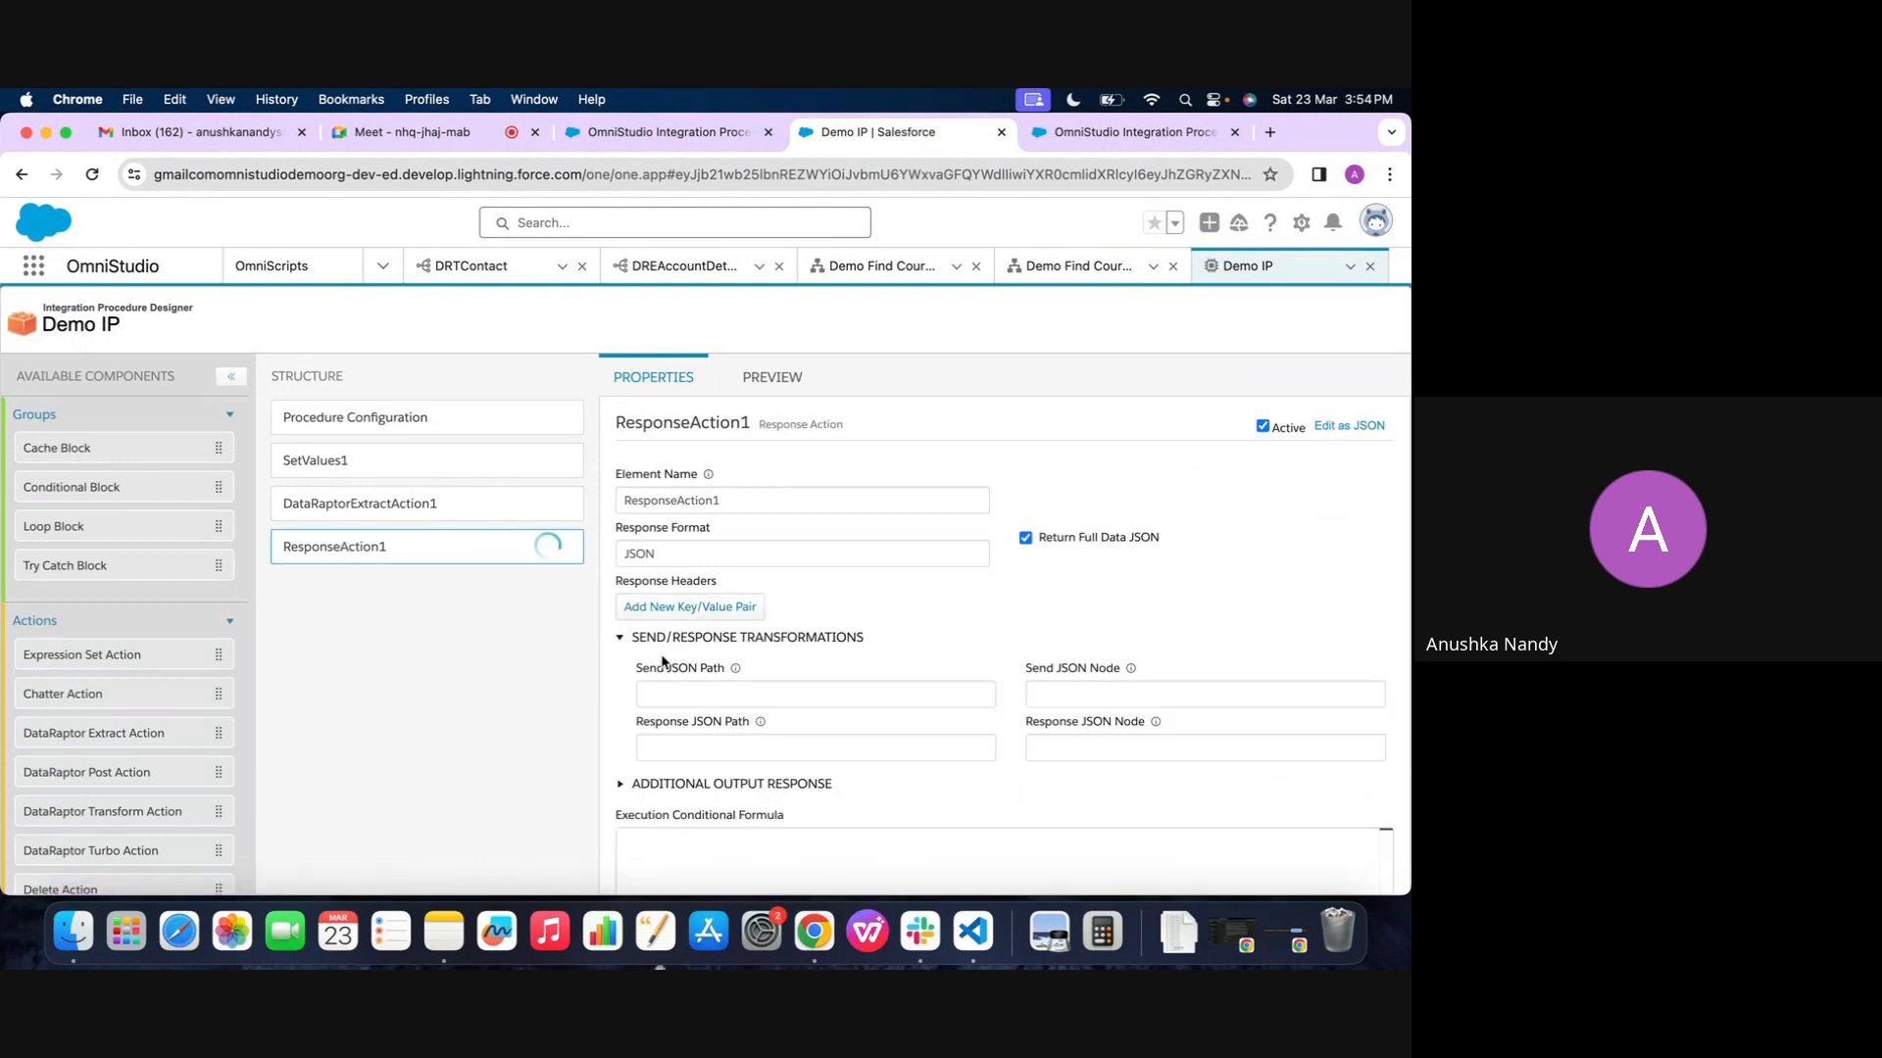
pyautogui.scroll(-1, 661, 699)
pyautogui.click(732, 645)
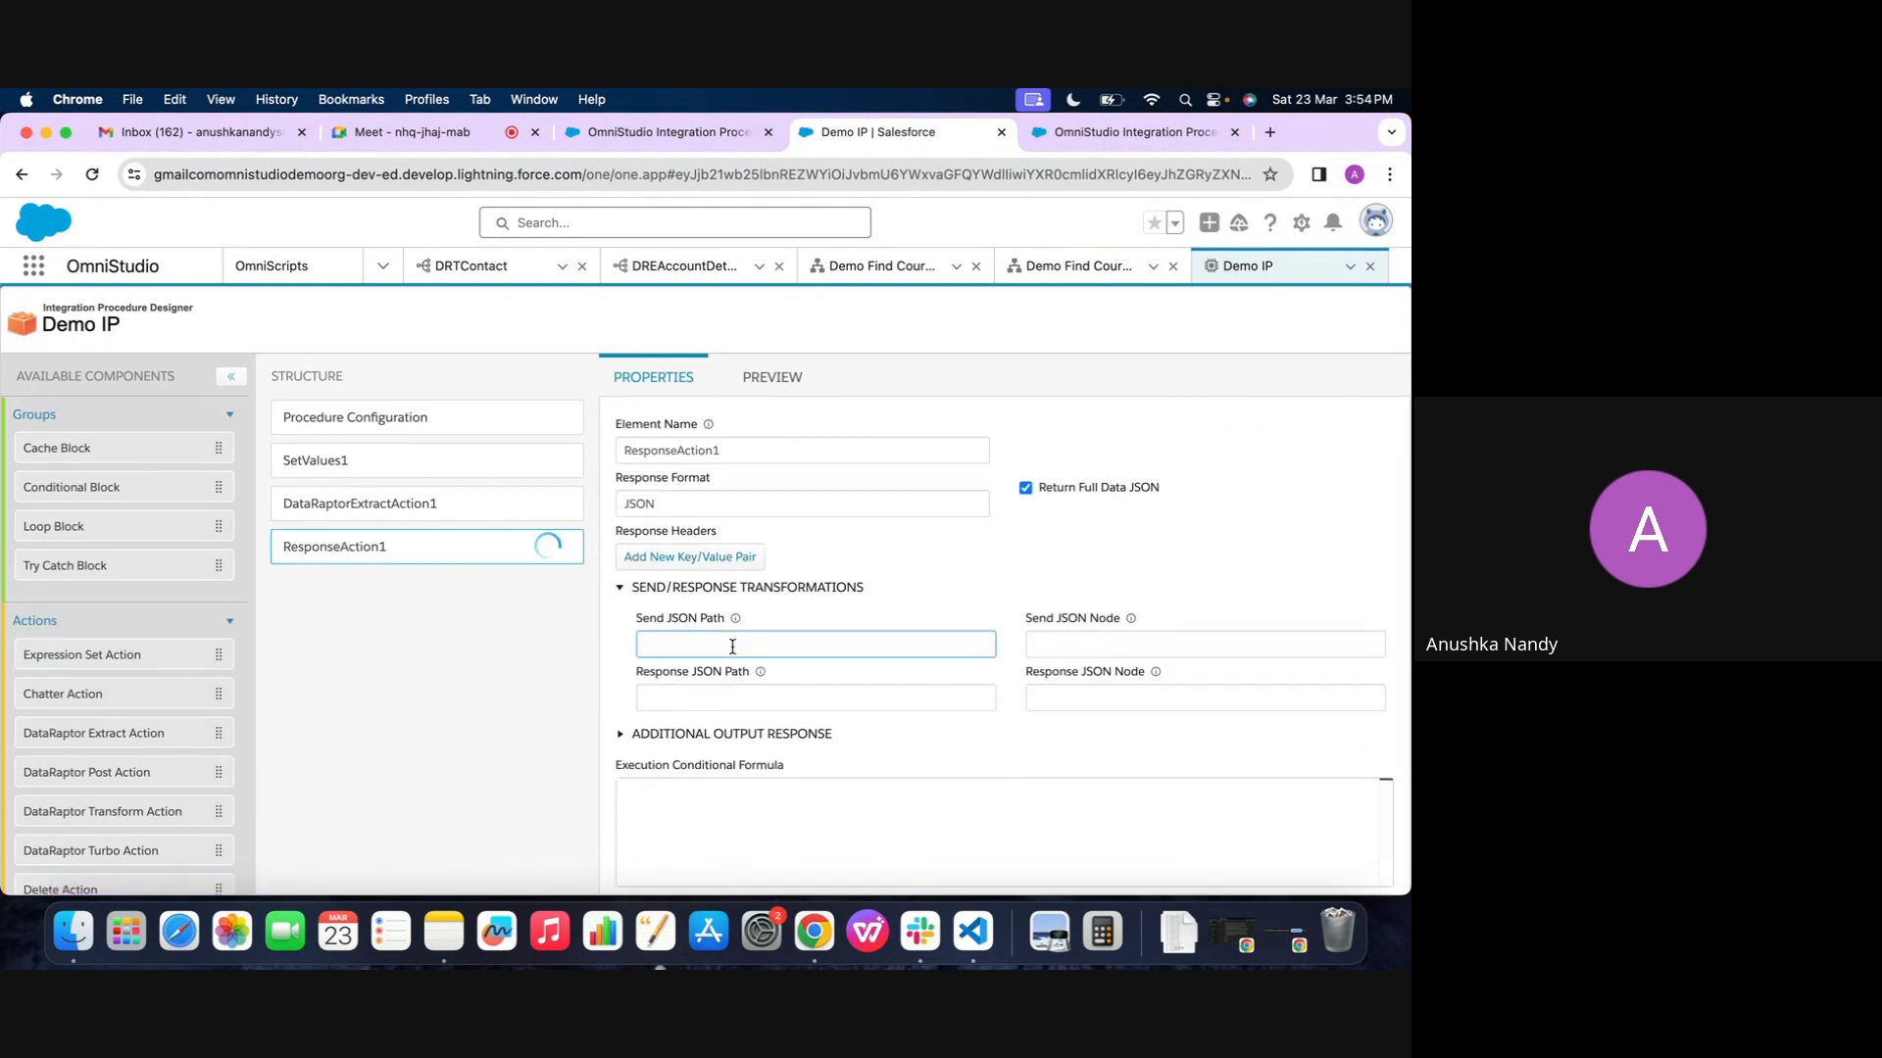
pyautogui.write('DataRaptorExtractAction1')
pyautogui.scroll(1, 777, 652)
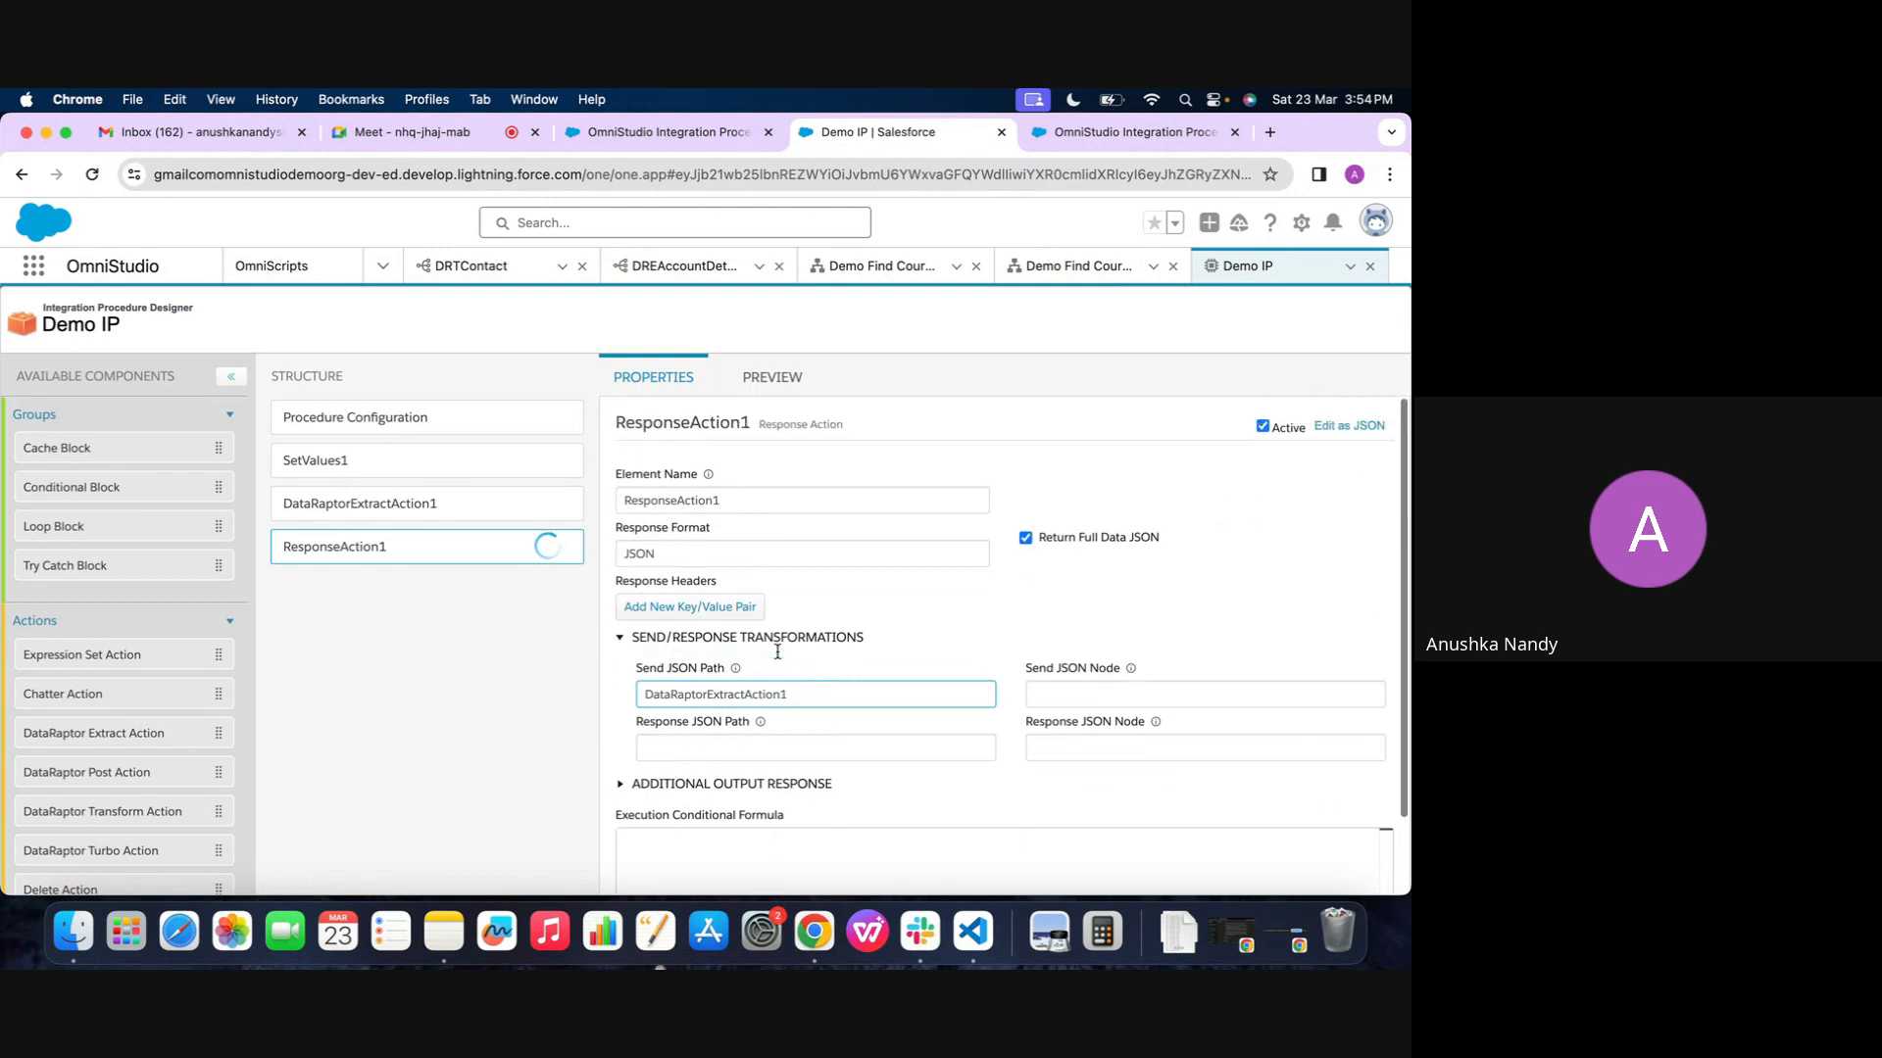
pyautogui.click(758, 381)
pyautogui.click(63, 374)
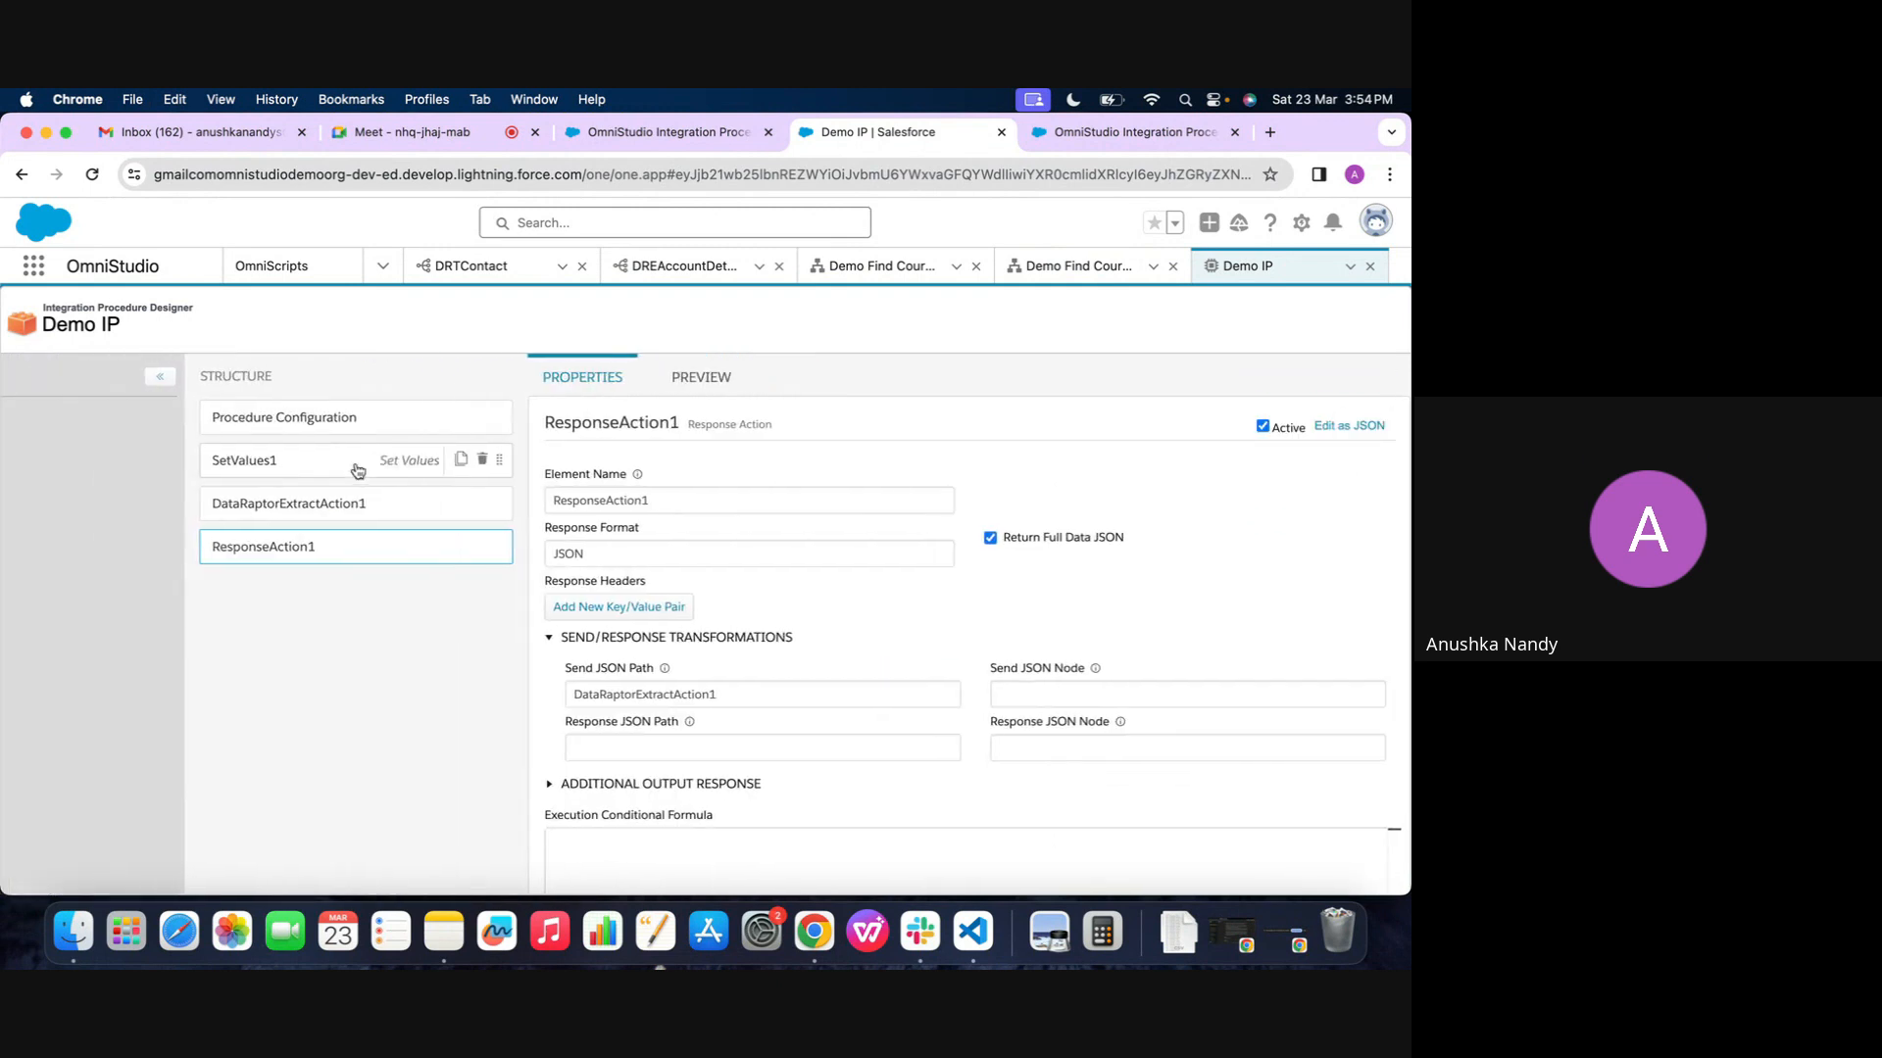
pyautogui.click(373, 420)
pyautogui.scroll(-5, 858, 710)
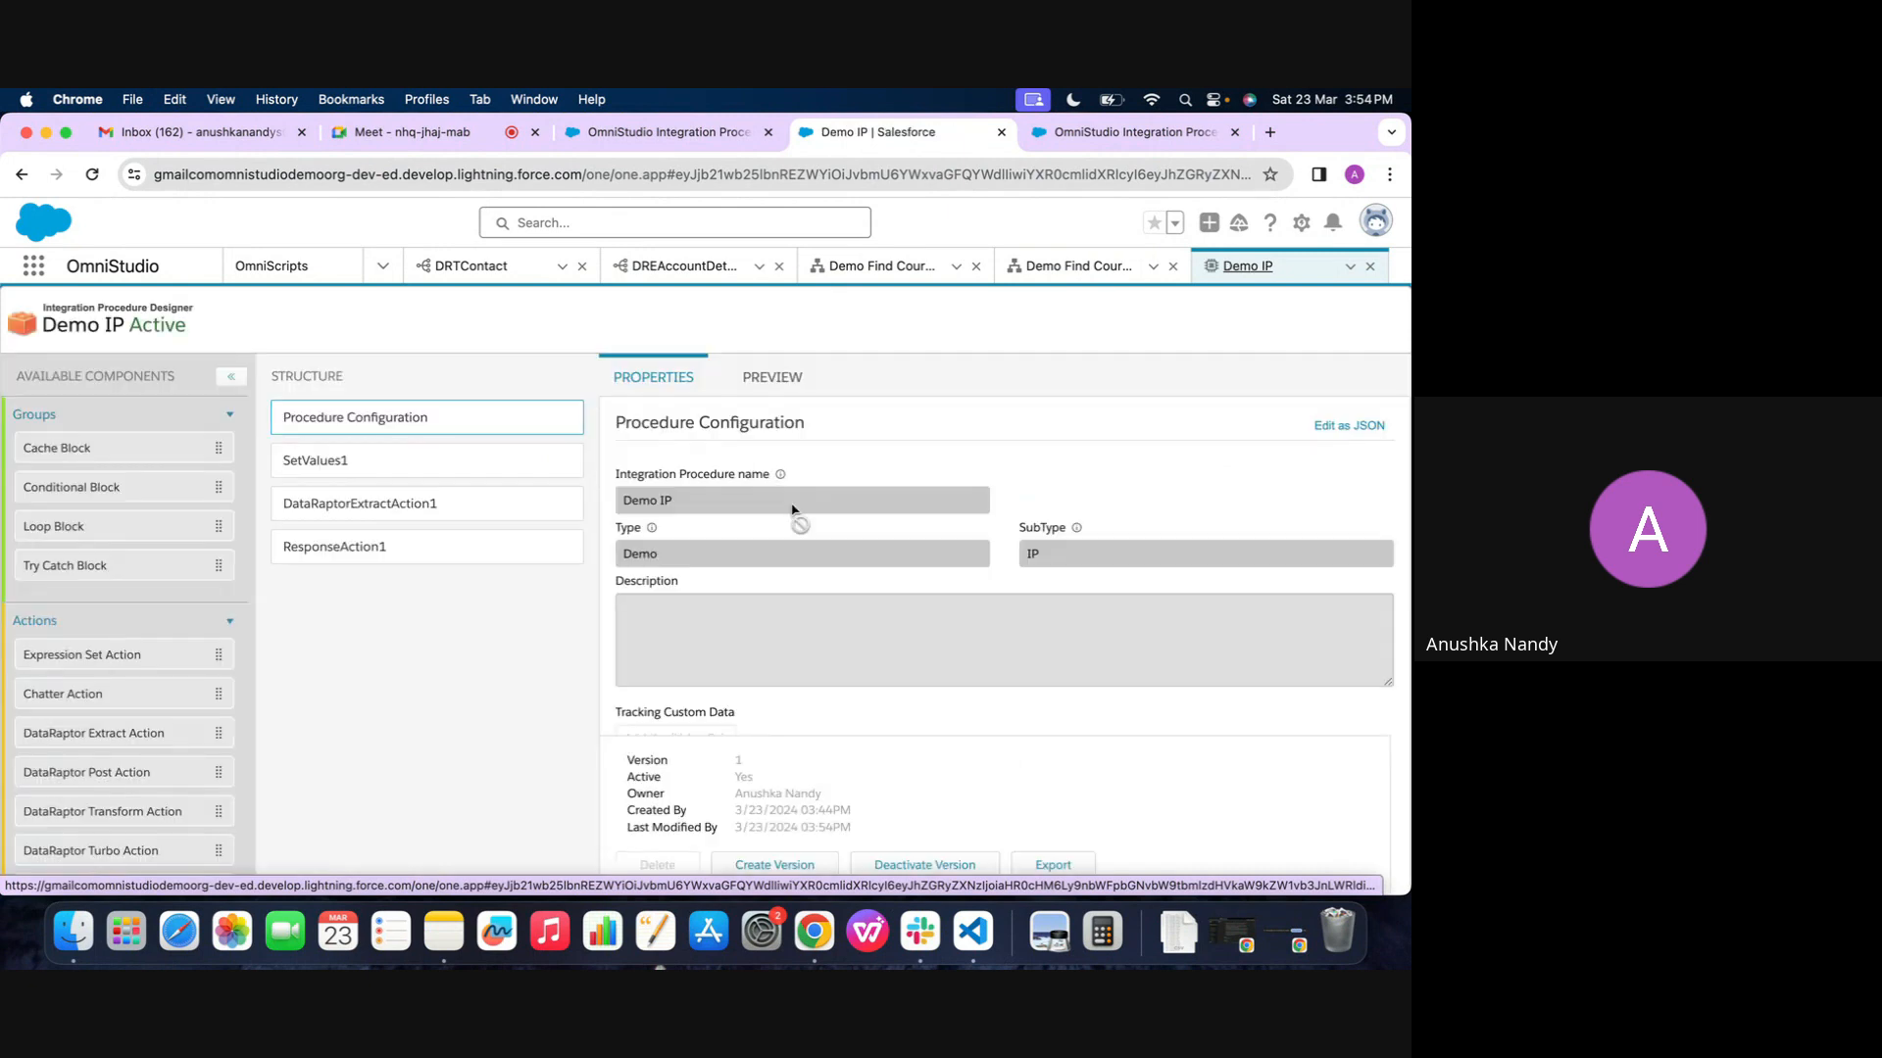
# Rerun the Demo Find Course 2 preview and examine the options, response, SetValues1 and DataRaptorExtractAction1 nodes in its Data JSON
pyautogui.click(1009, 283)
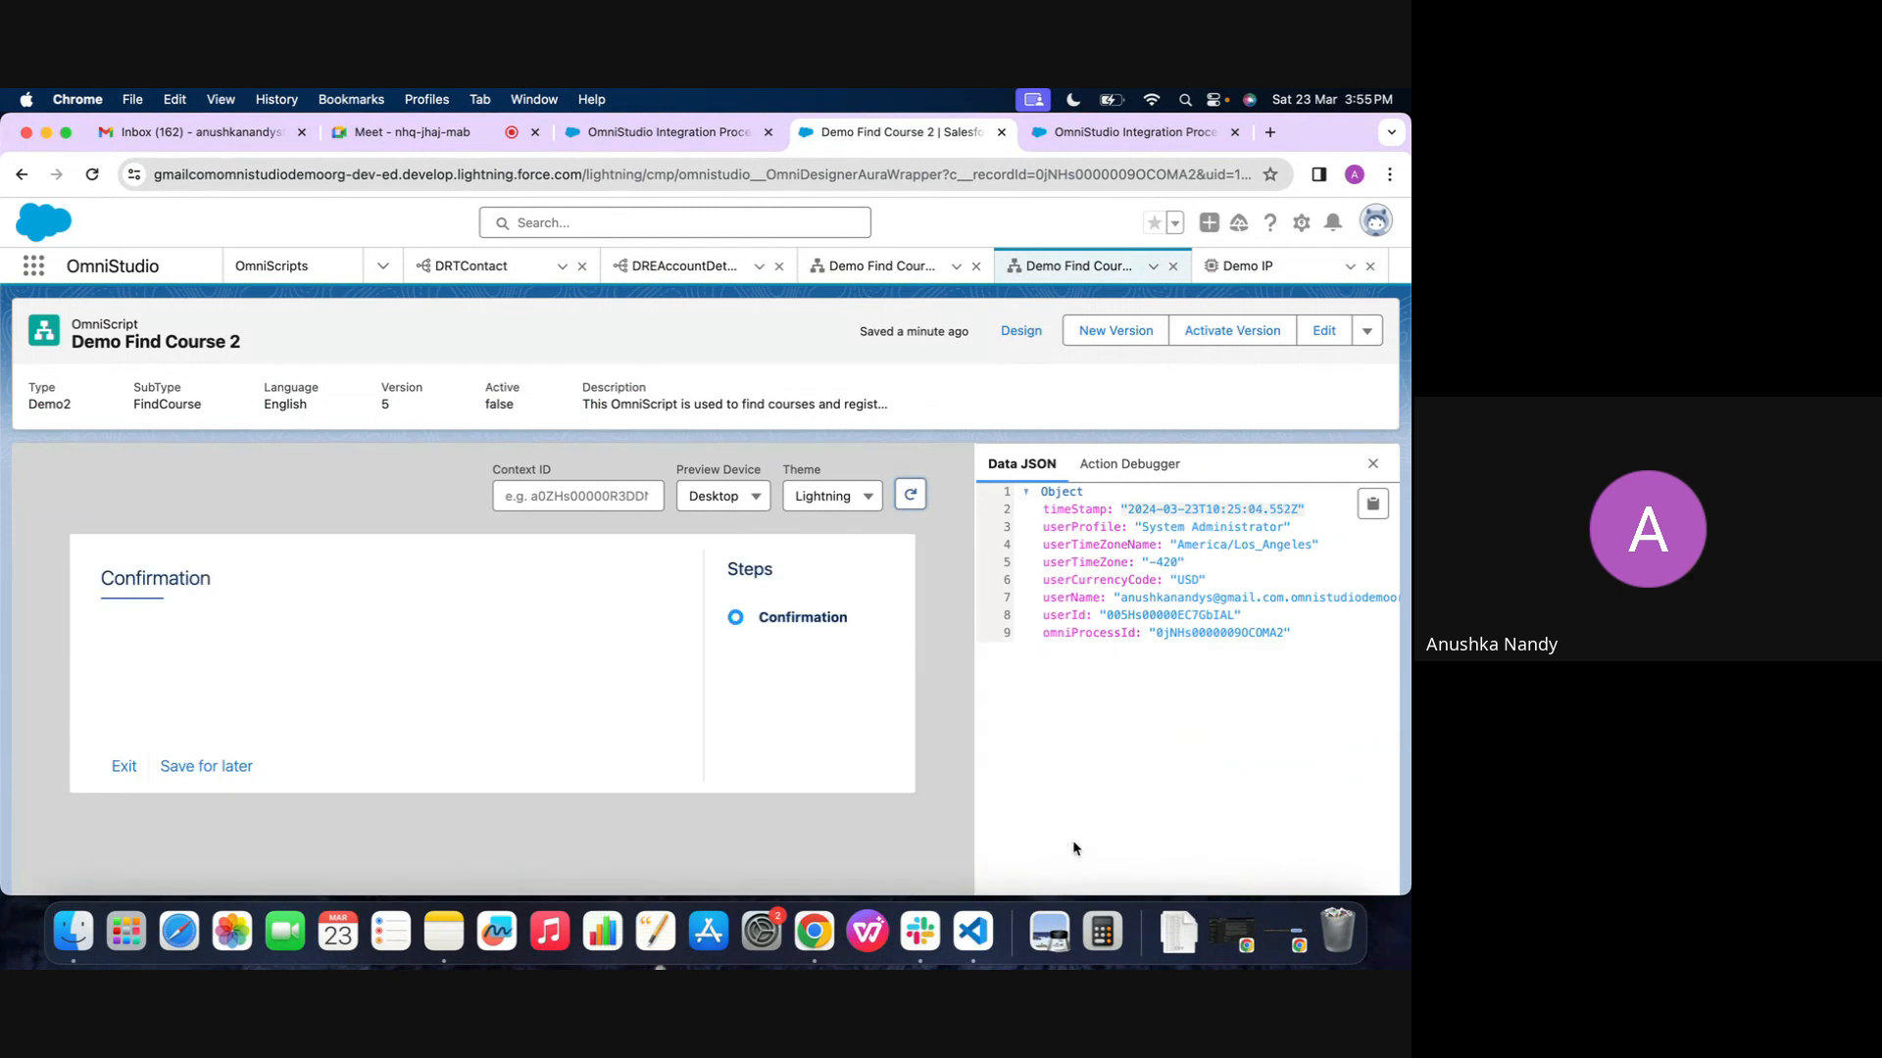
pyautogui.scroll(-20, 1074, 847)
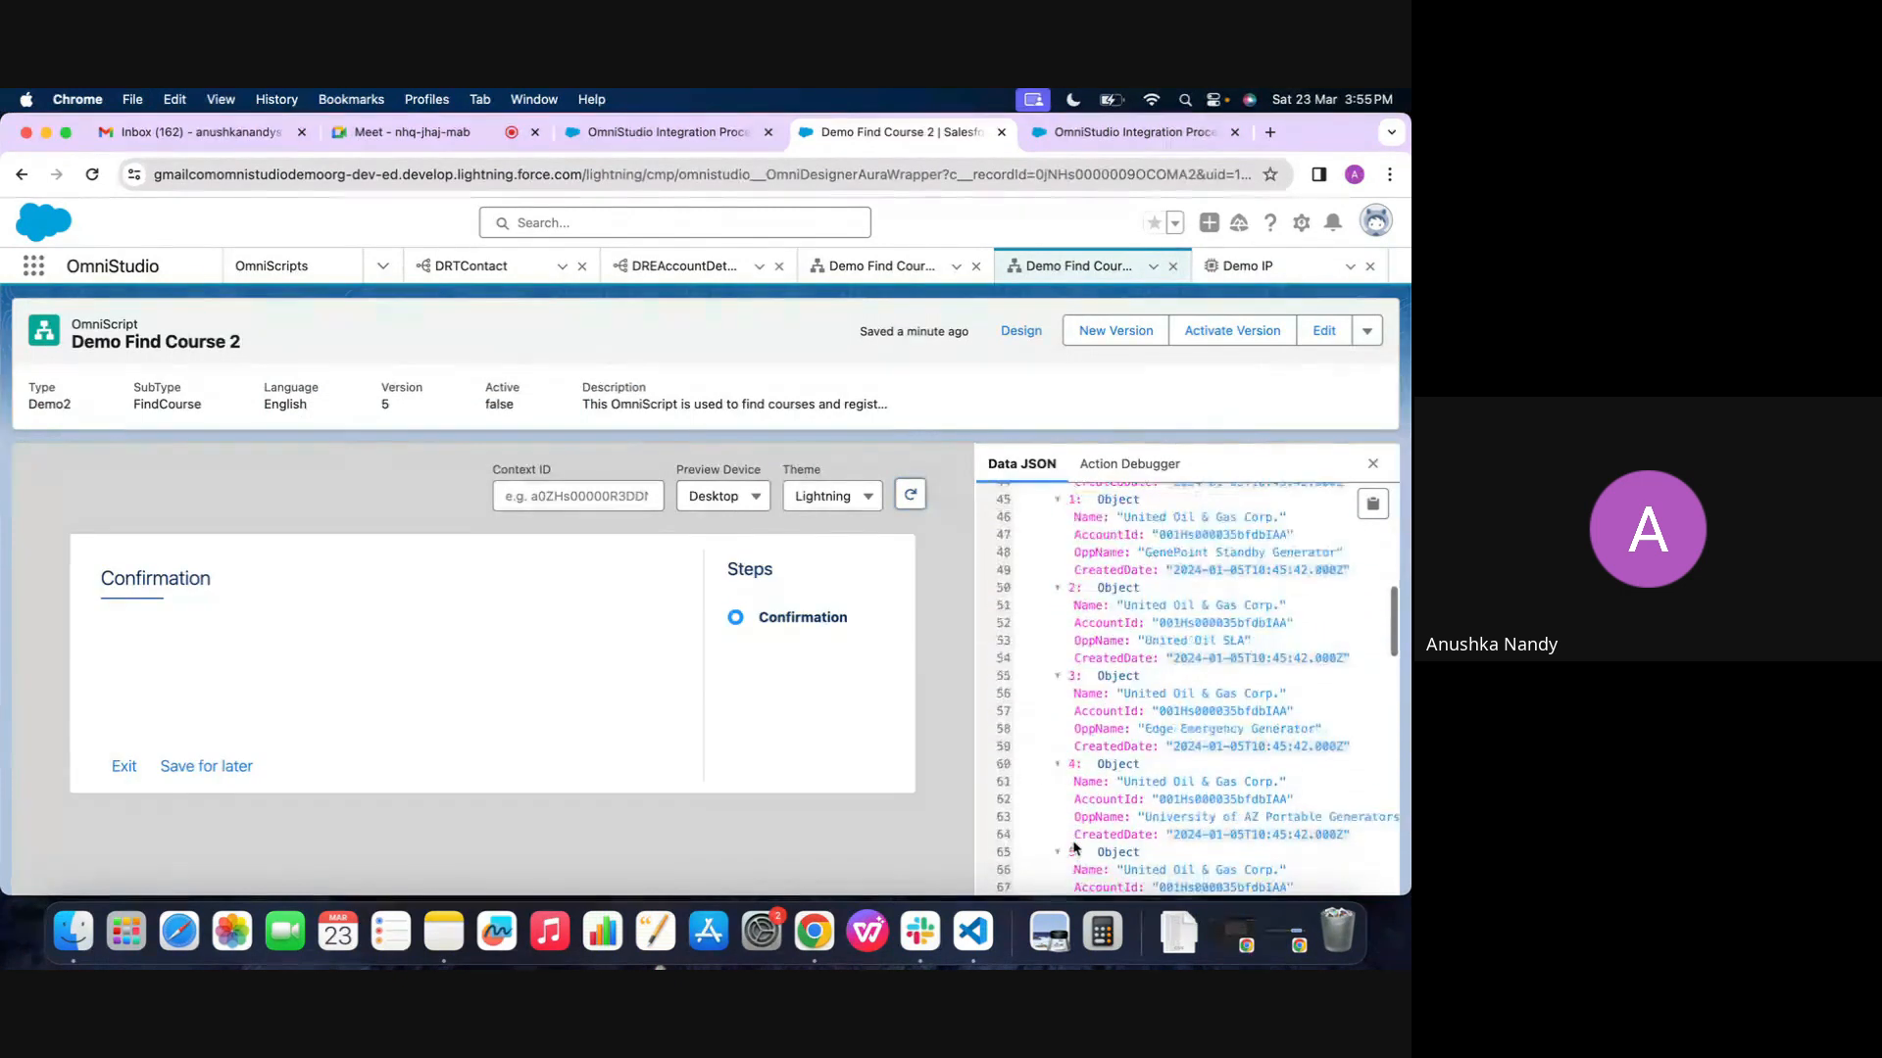
pyautogui.scroll(20, 1074, 847)
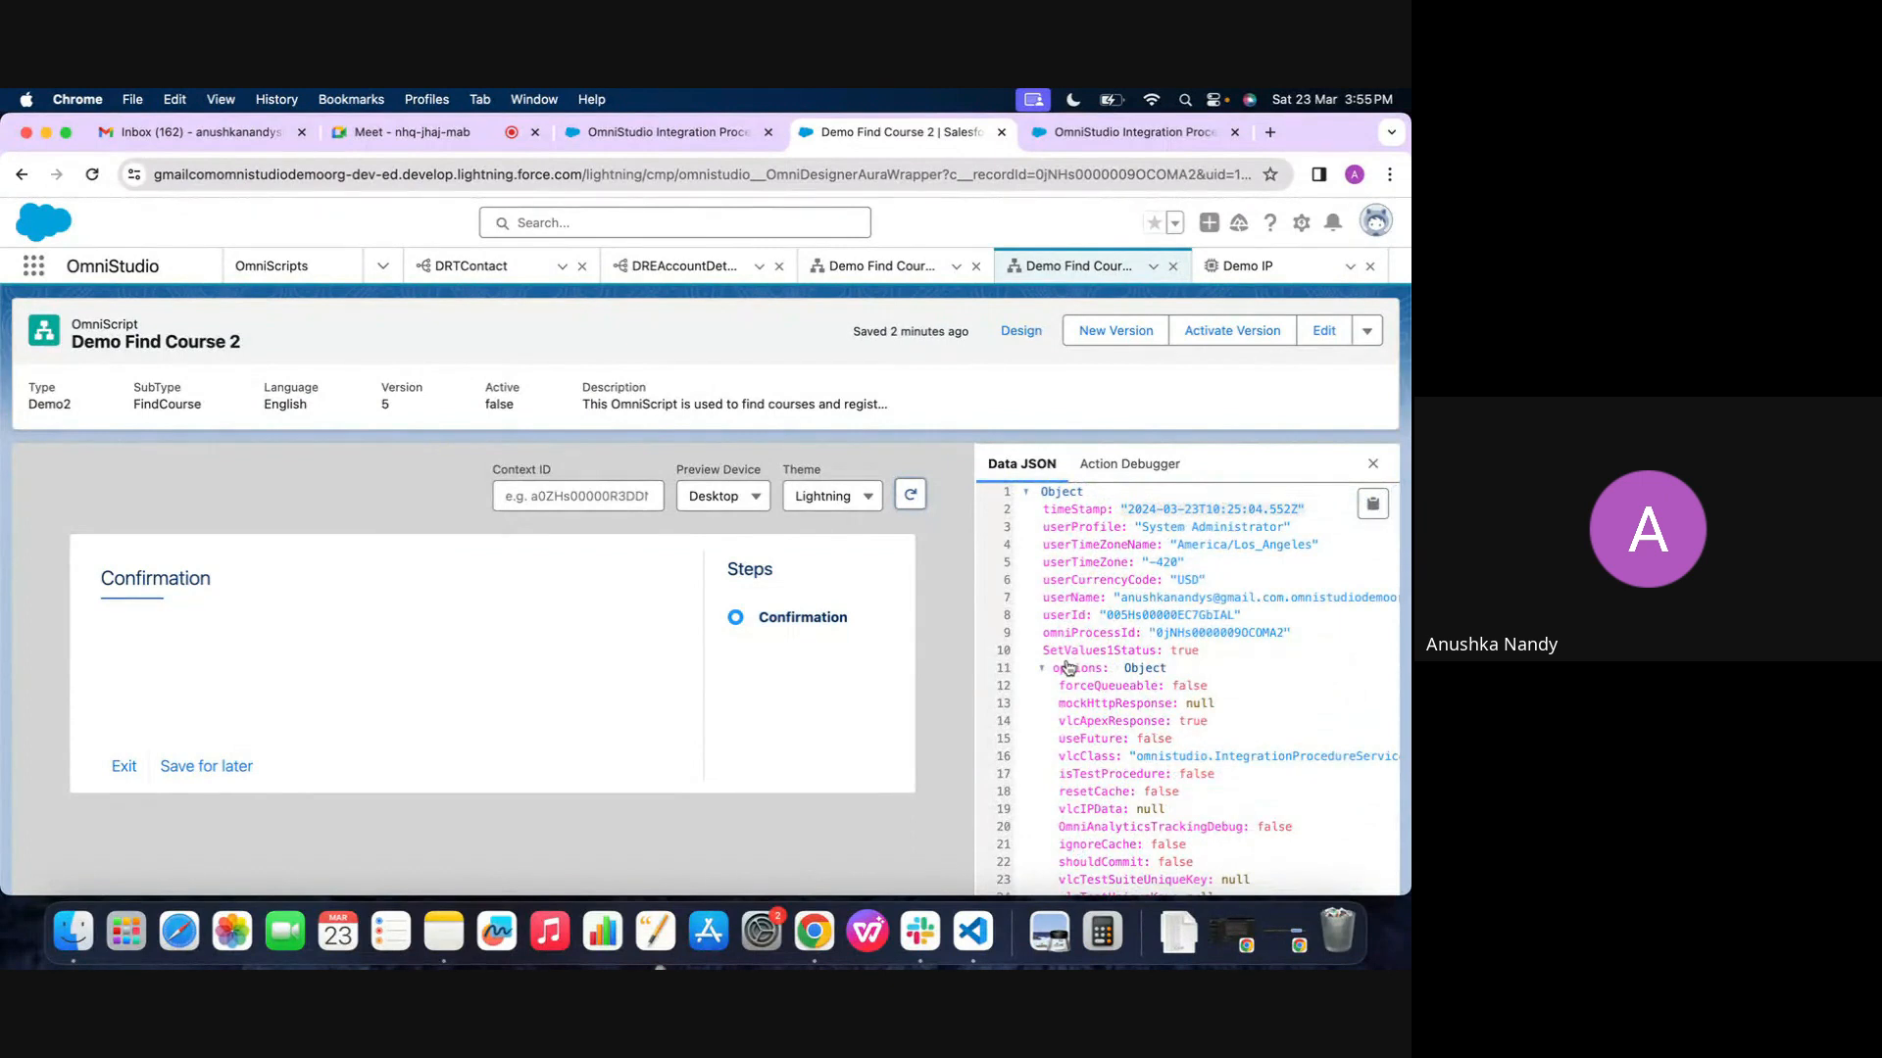
pyautogui.click(1068, 669)
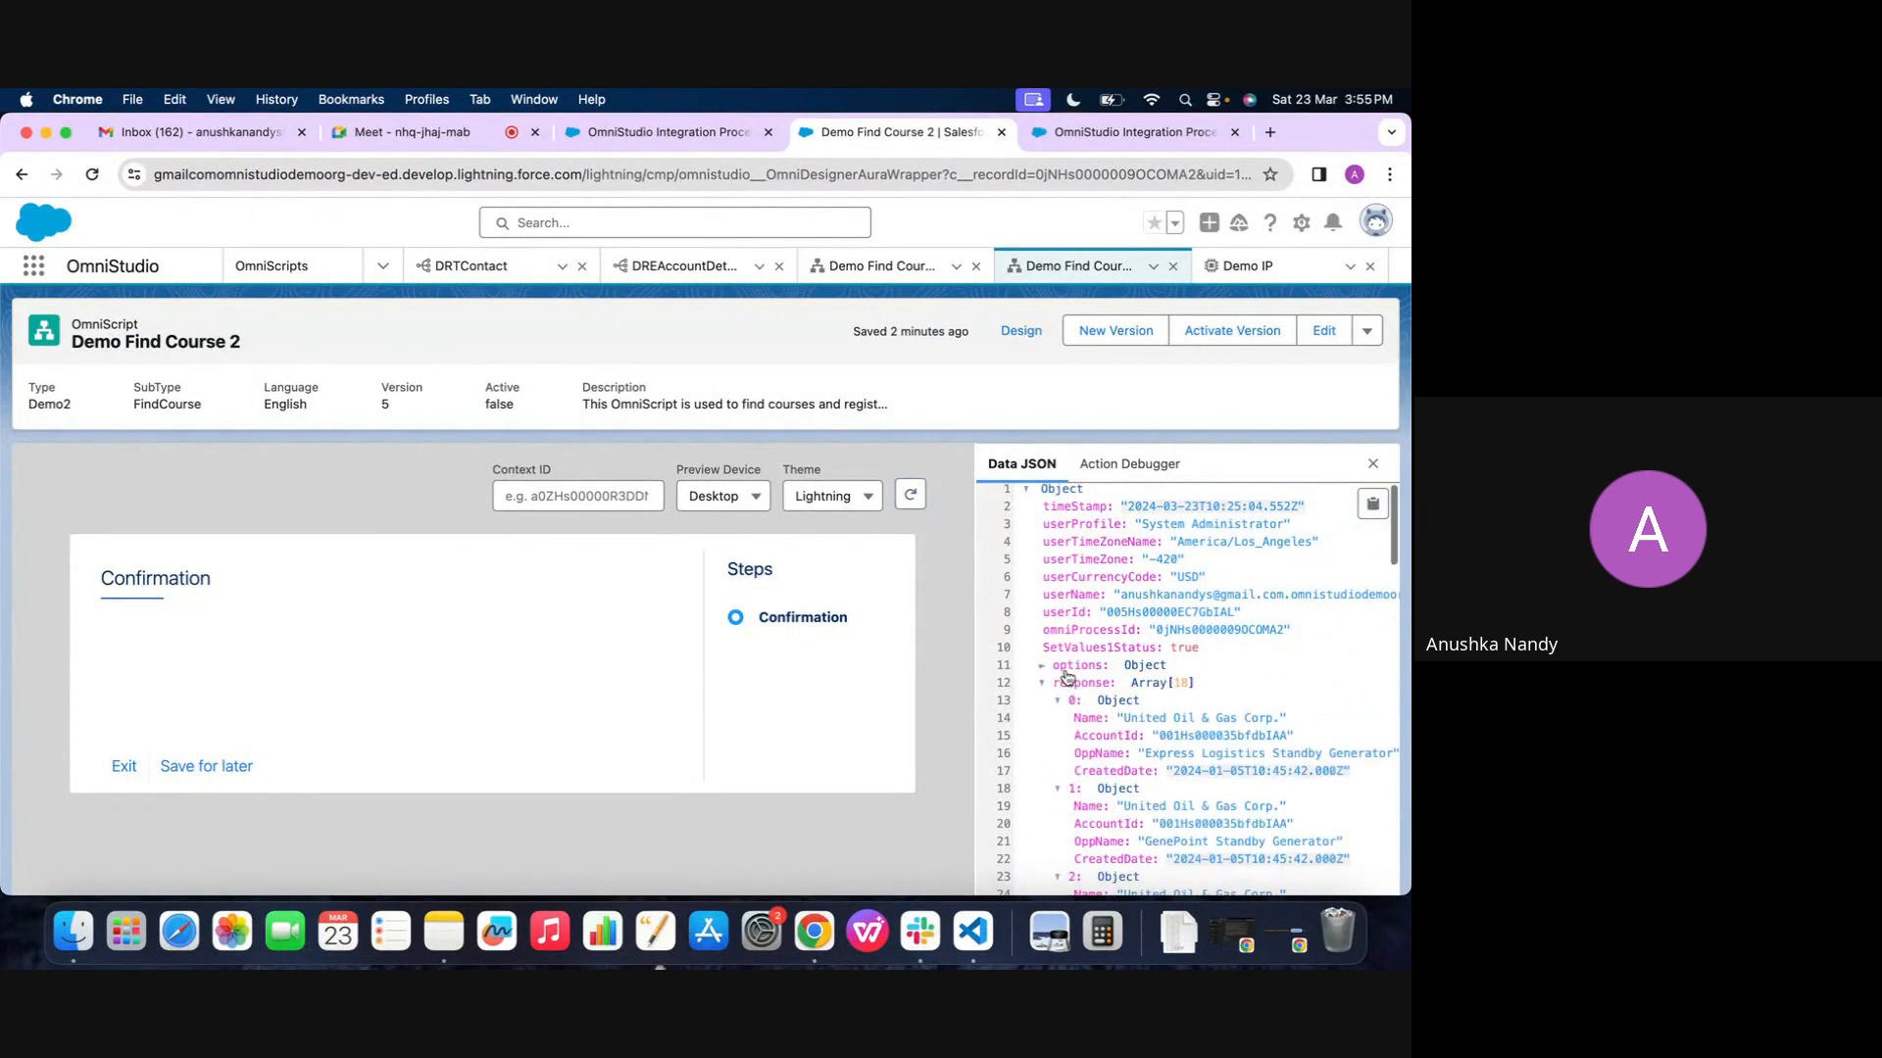
pyautogui.click(1069, 671)
pyautogui.scroll(-5, 1068, 677)
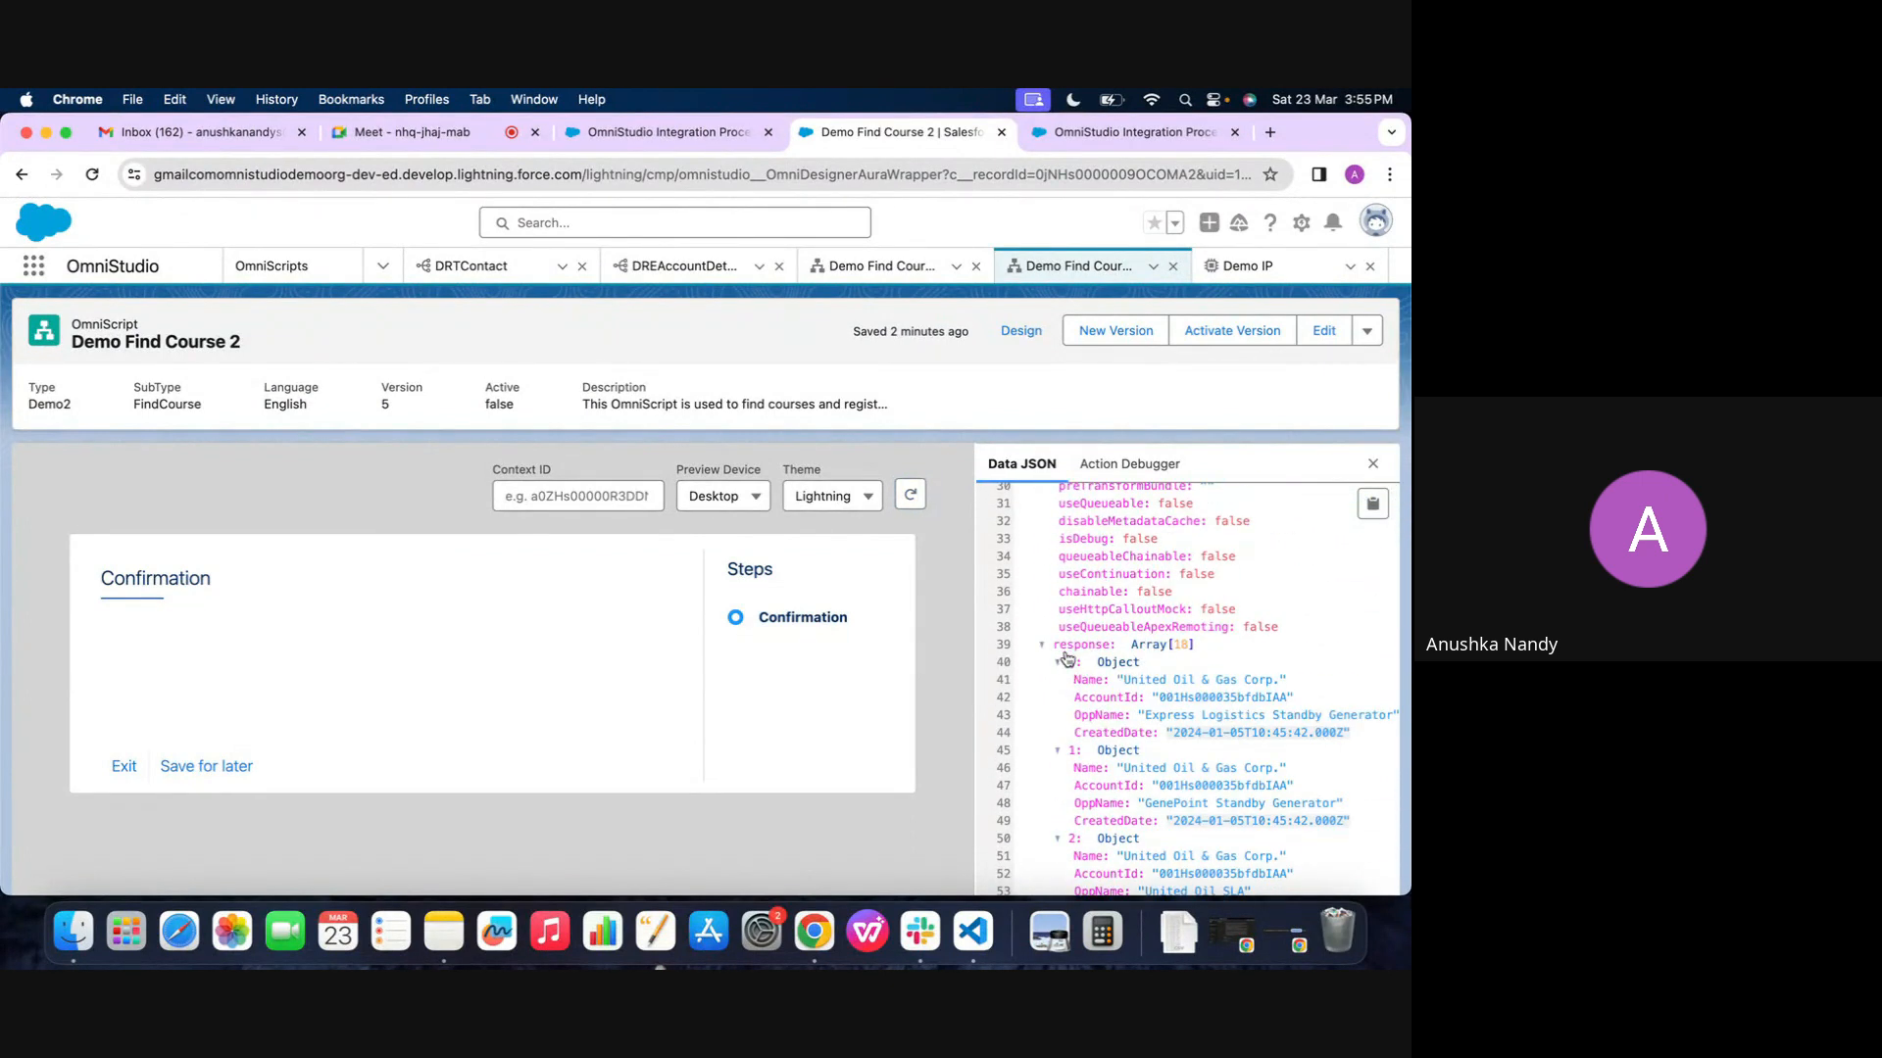
pyautogui.click(1068, 649)
pyautogui.click(1068, 650)
pyautogui.click(1069, 650)
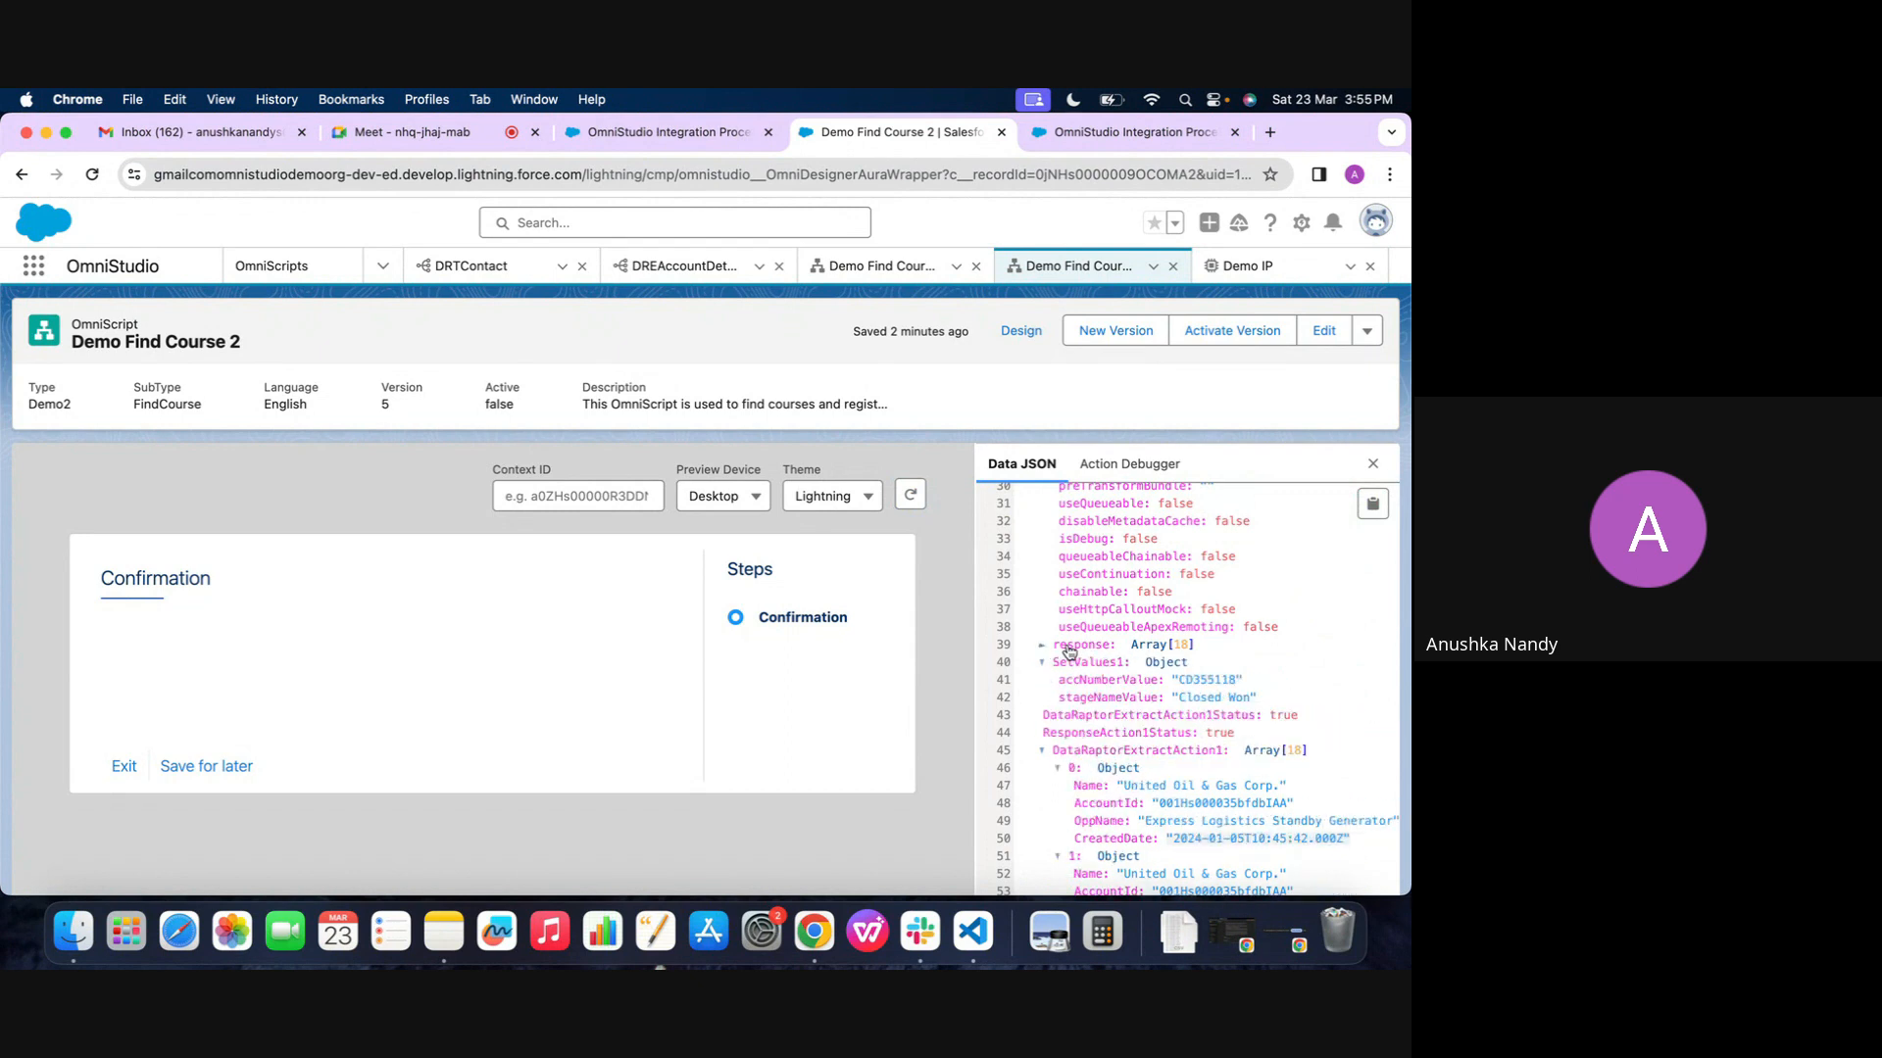
pyautogui.scroll(-15, 1094, 765)
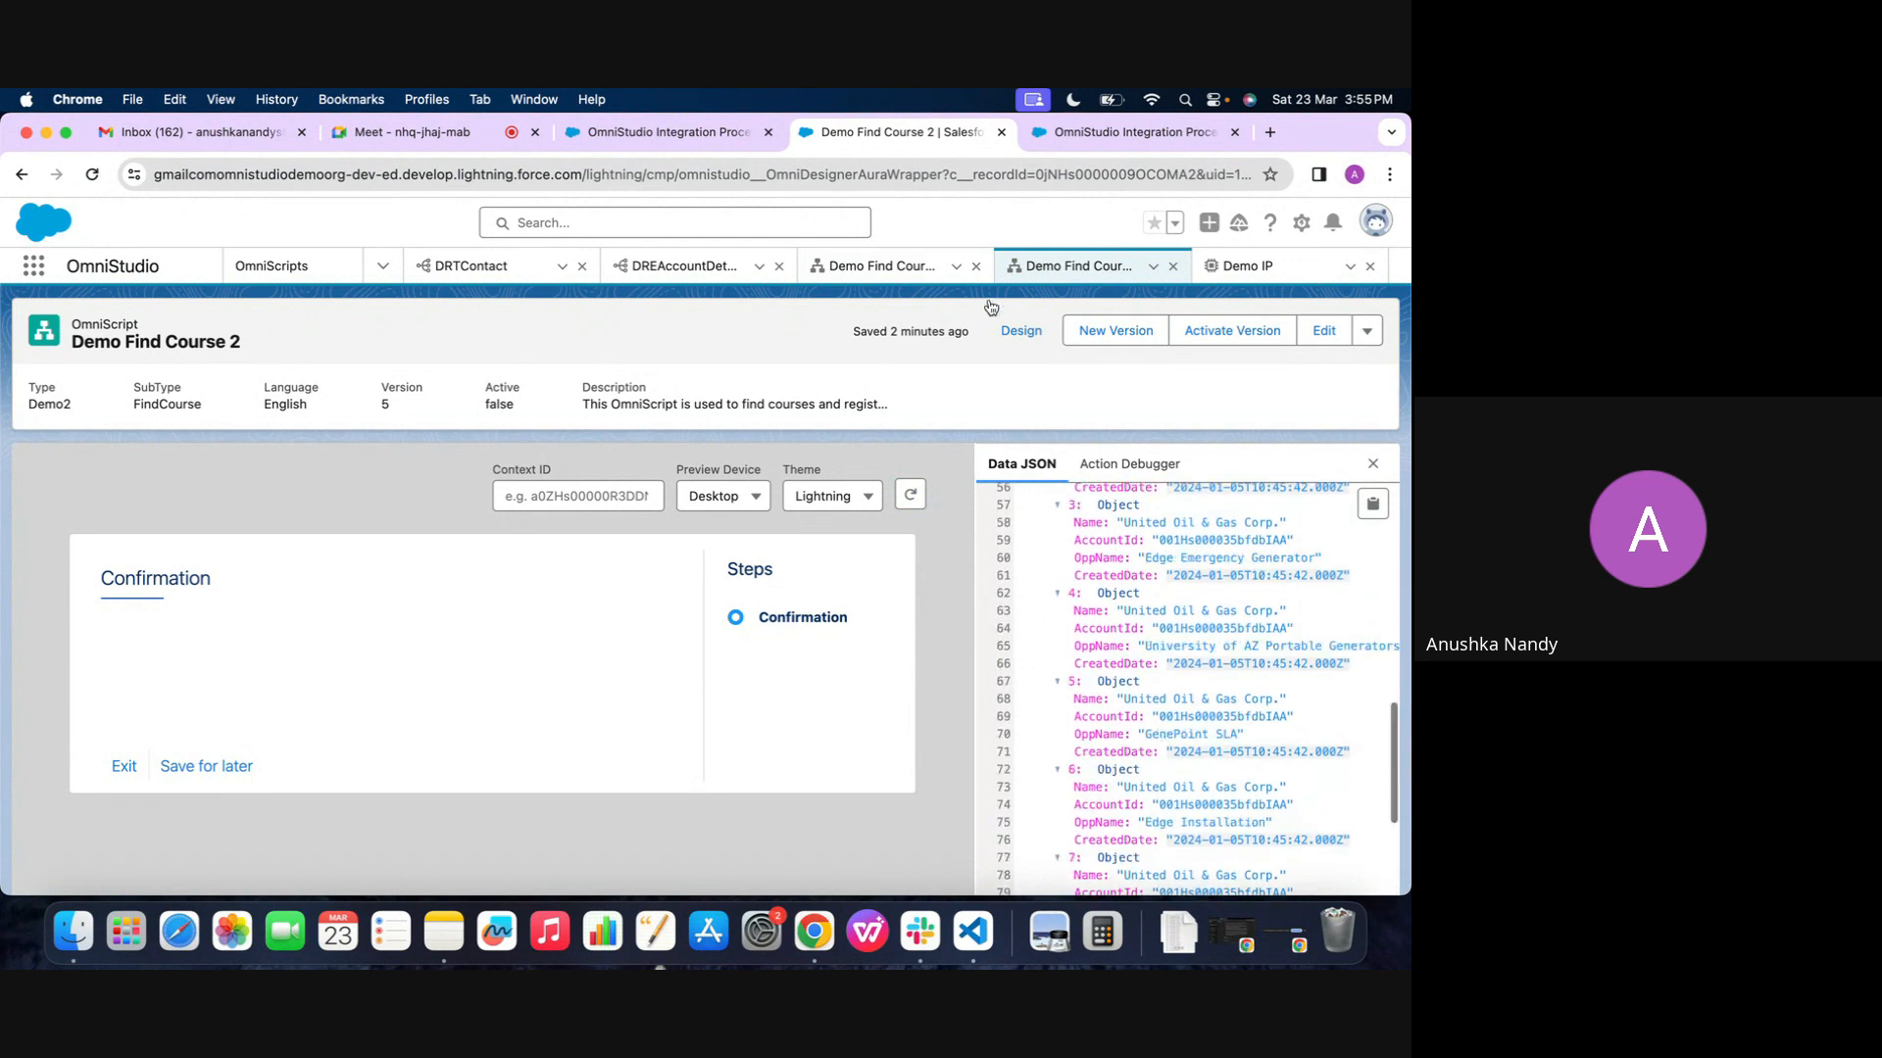
# Set the Response JSON Node of IntegrationProcedureAction1 to IPResponse in the Demo Find Course 2 design
pyautogui.click(1025, 338)
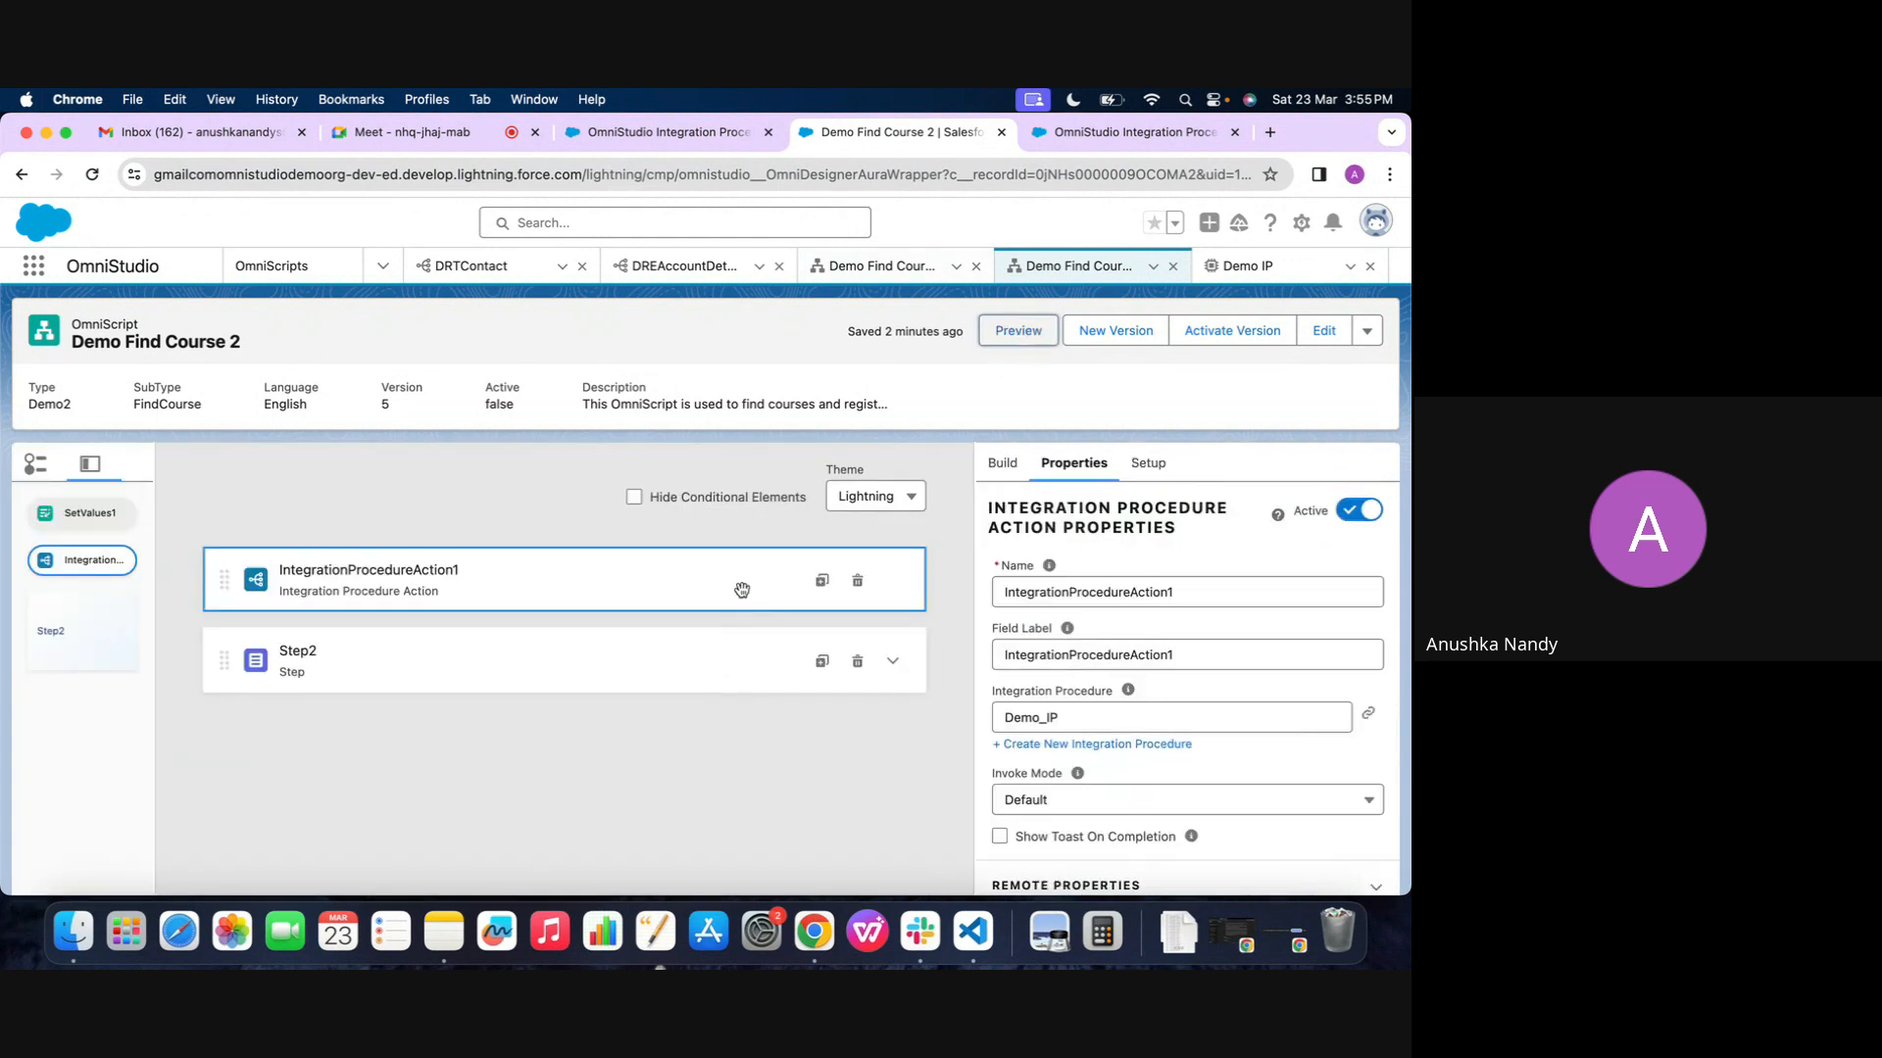
pyautogui.scroll(-3, 1105, 721)
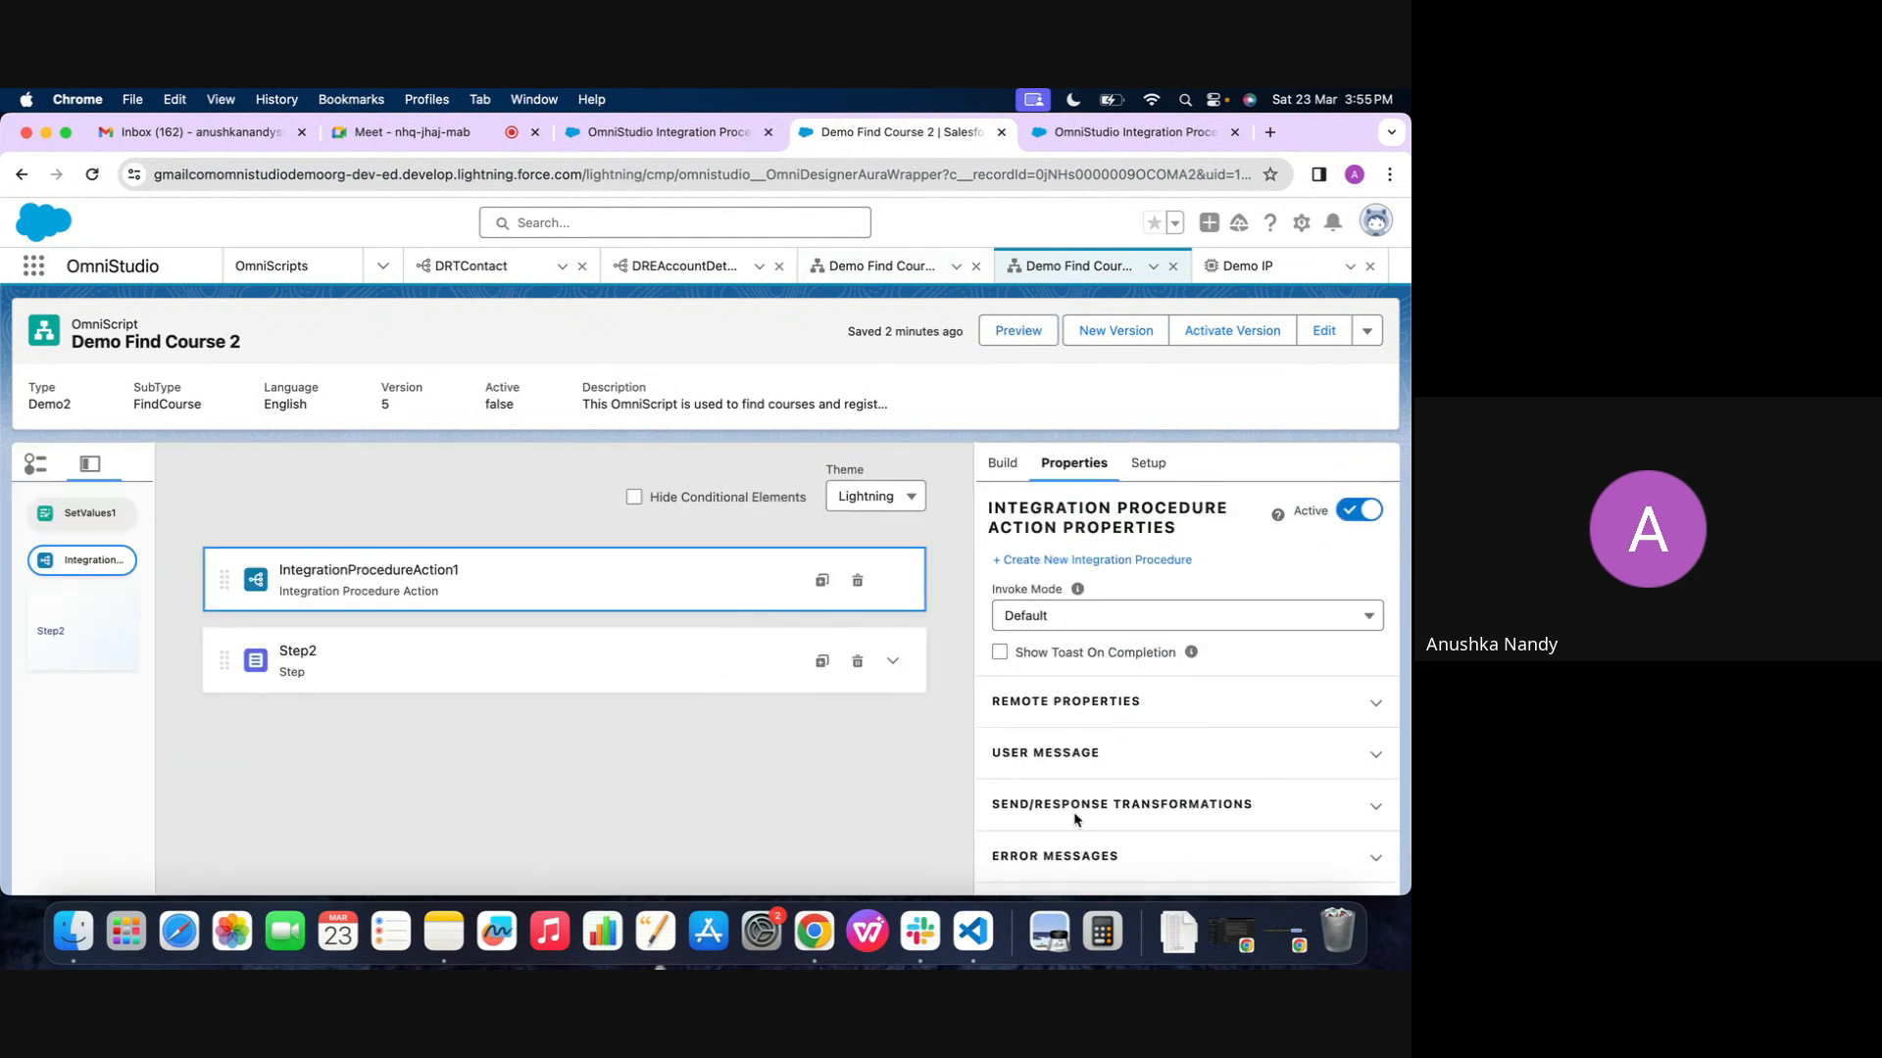
pyautogui.click(1074, 815)
pyautogui.scroll(-4, 1076, 818)
pyautogui.click(1073, 707)
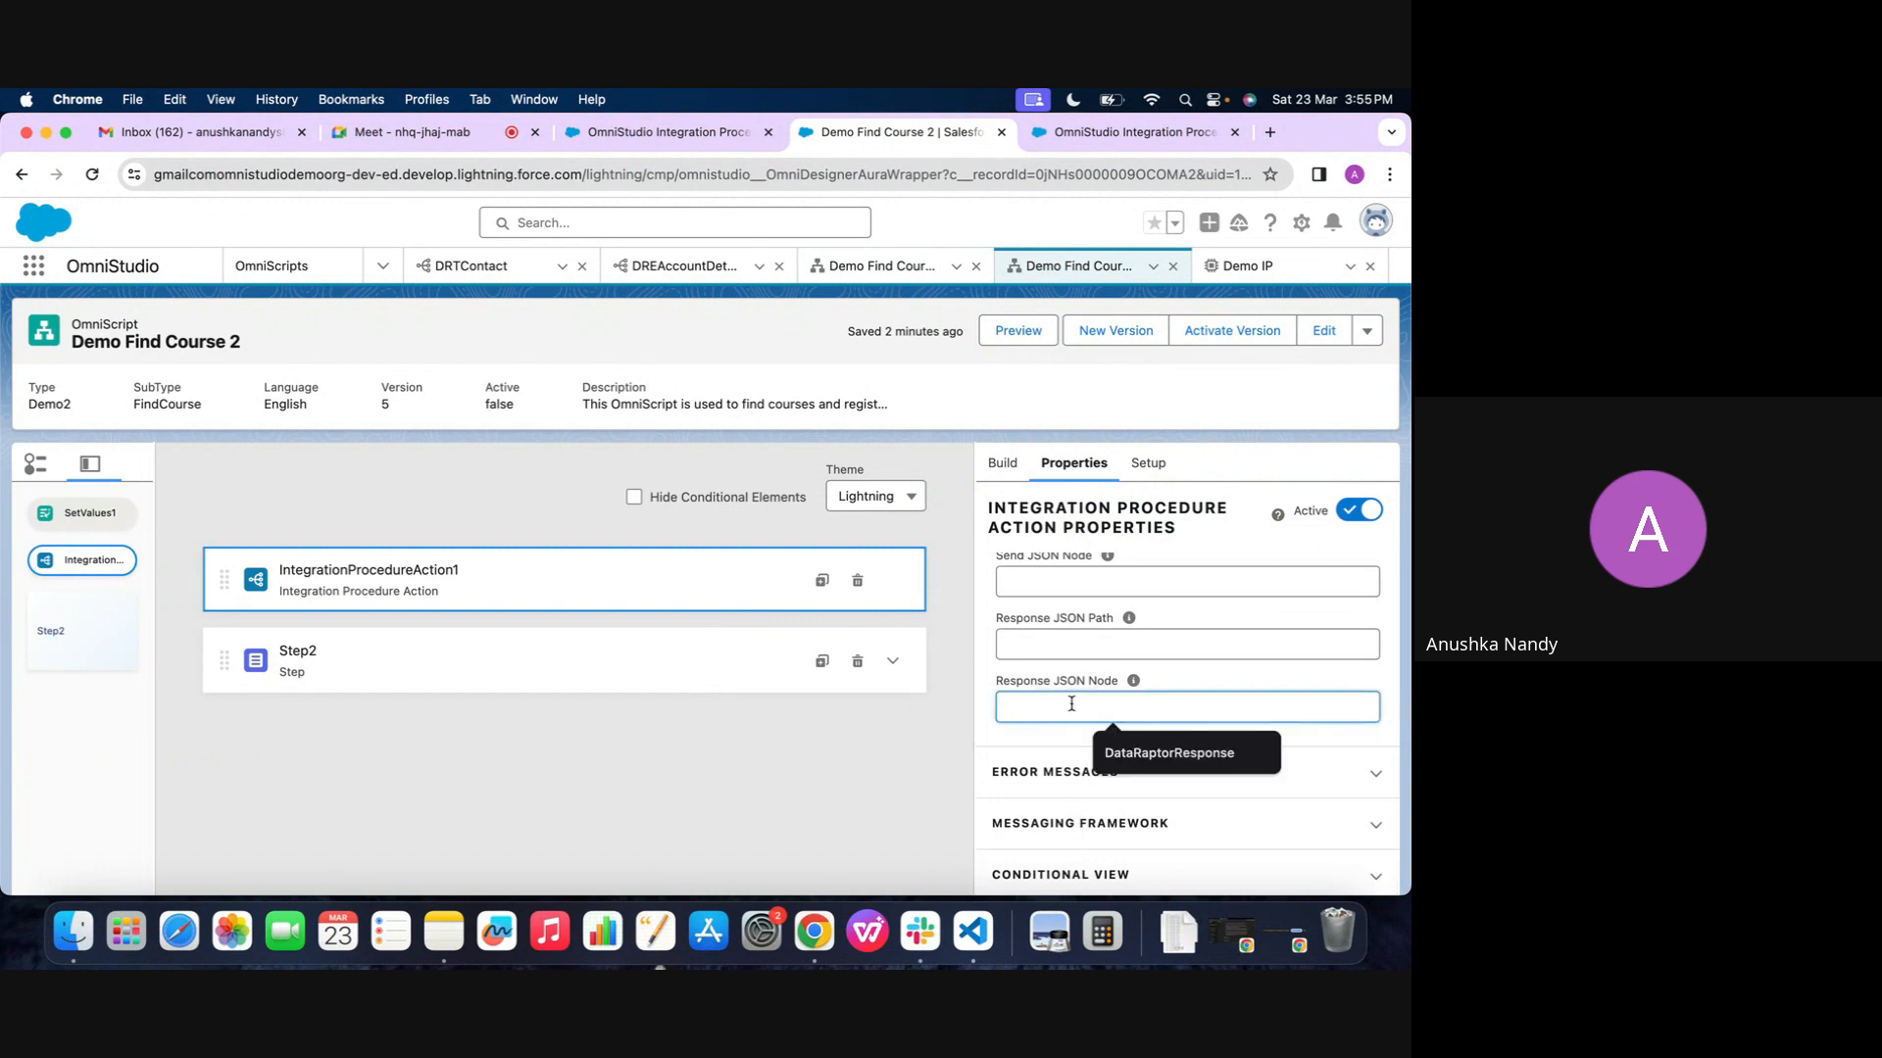
pyautogui.write('i')
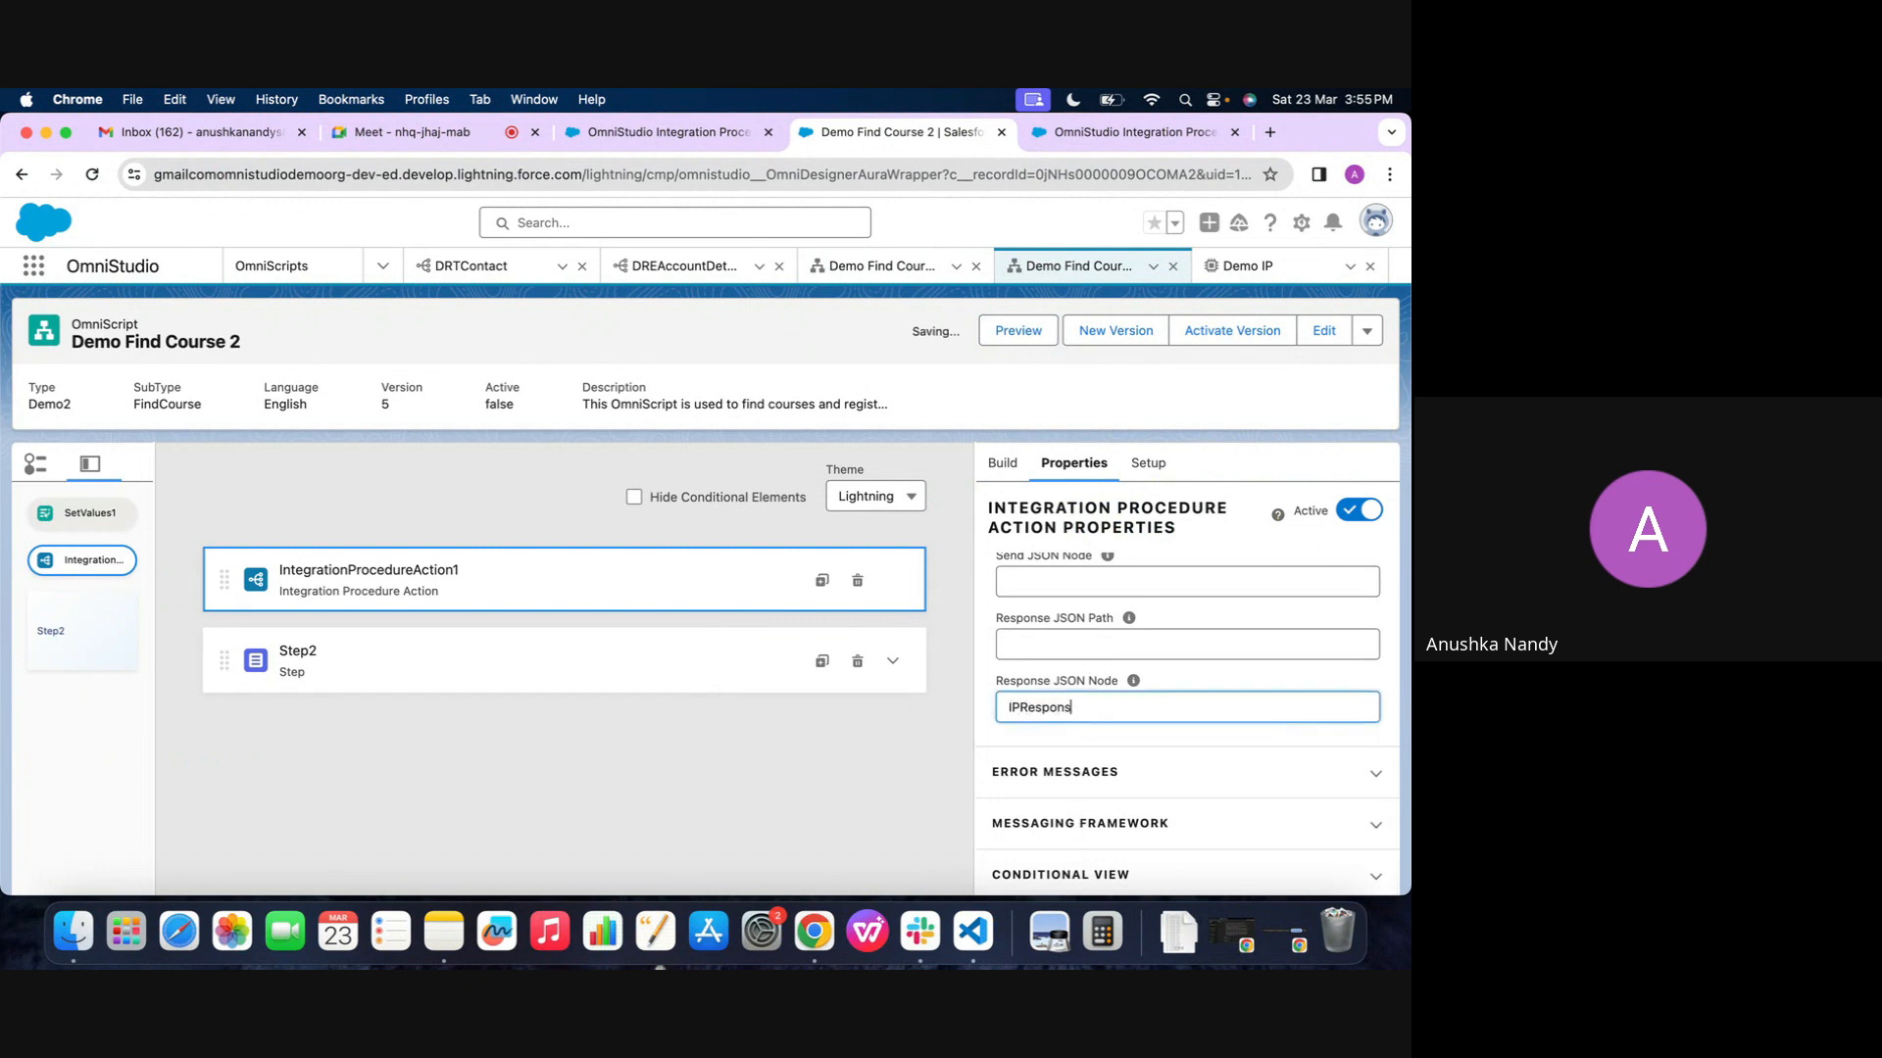
# Check ResponseAction1's settings in Demo IP and deactivate the procedure's version
pyautogui.click(1240, 265)
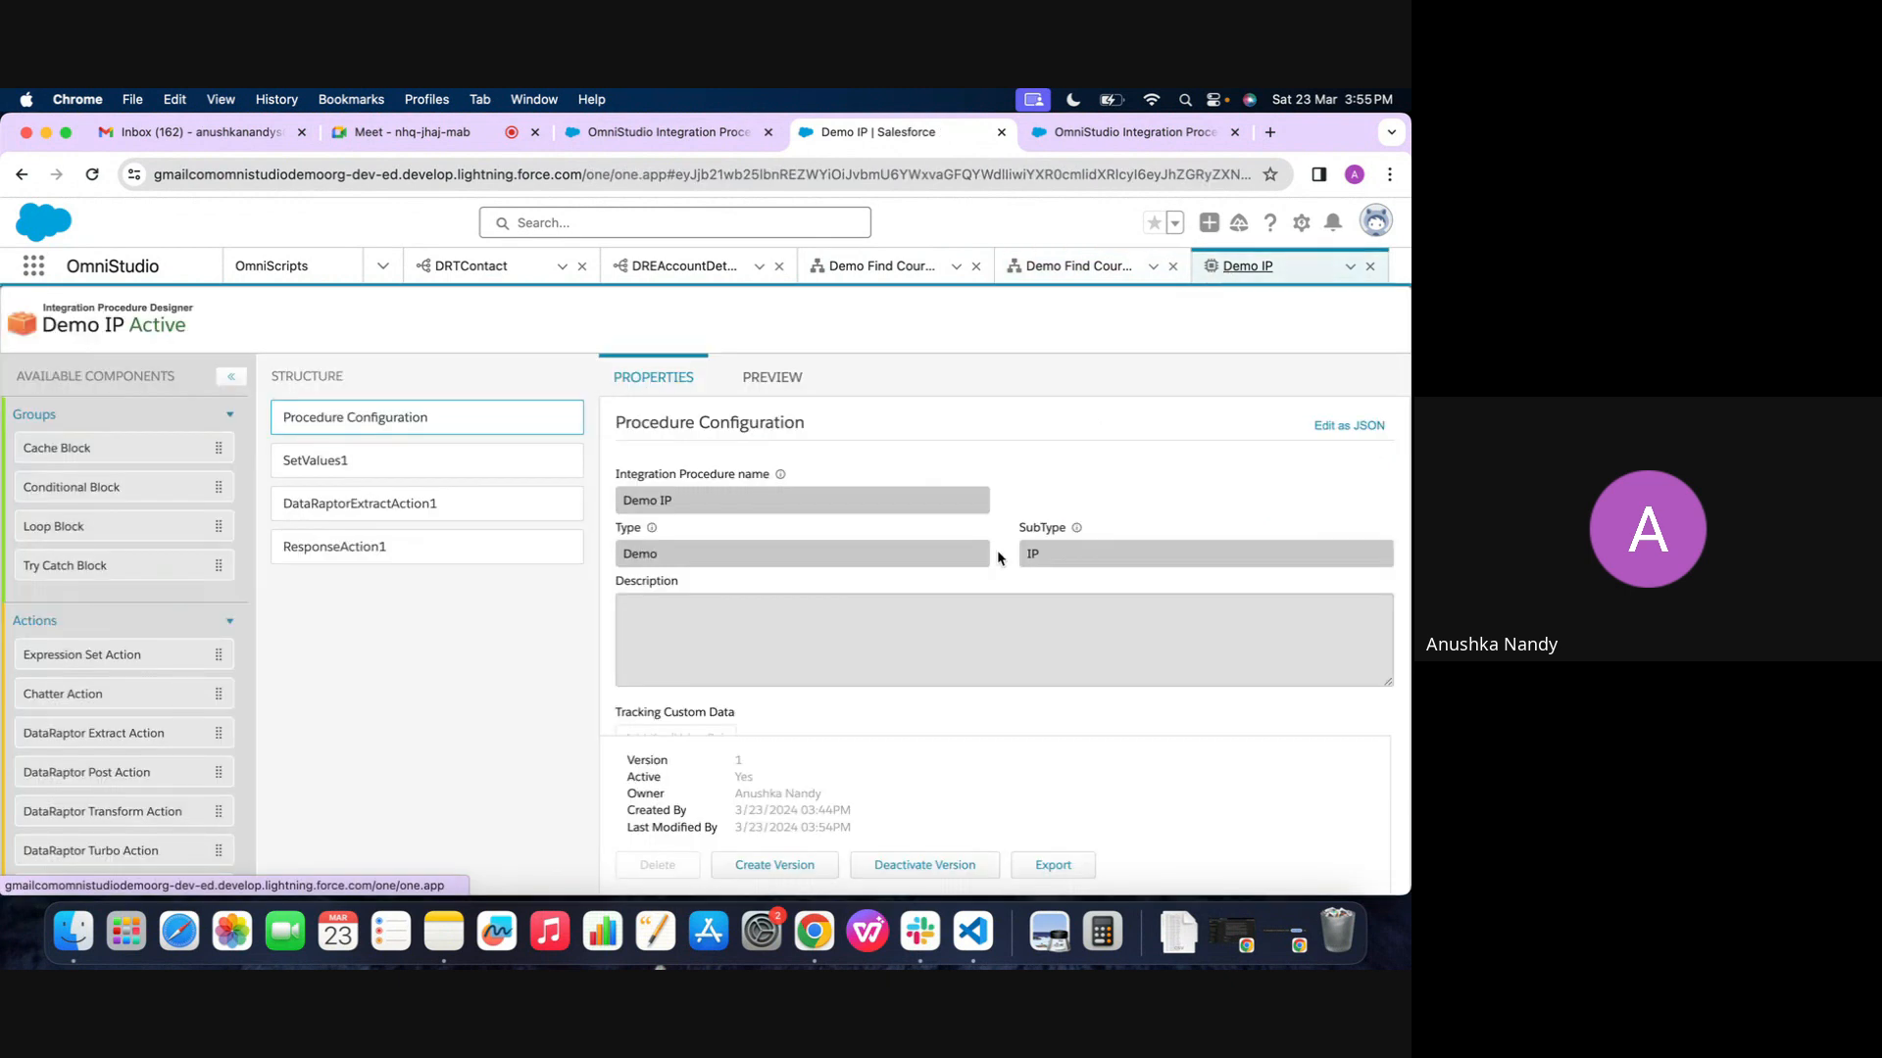
pyautogui.click(364, 554)
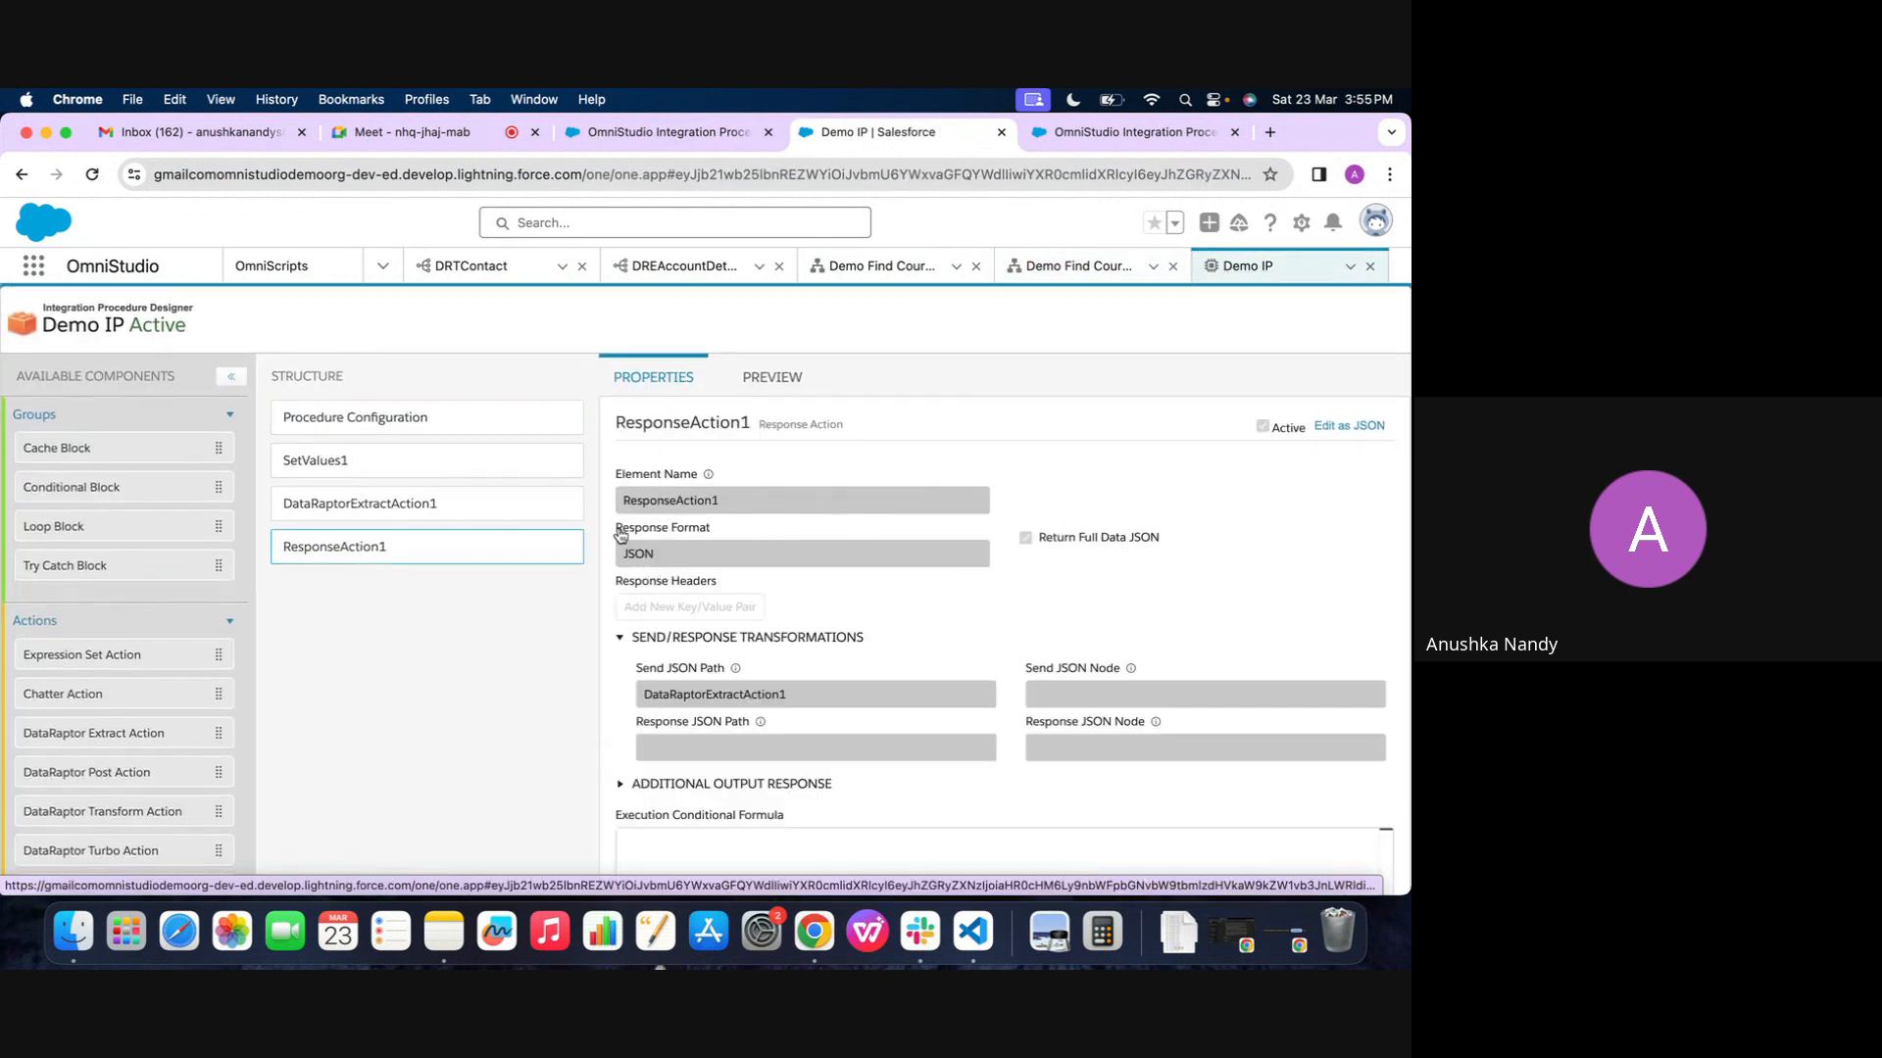
pyautogui.scroll(-2, 943, 568)
pyautogui.scroll(2, 944, 568)
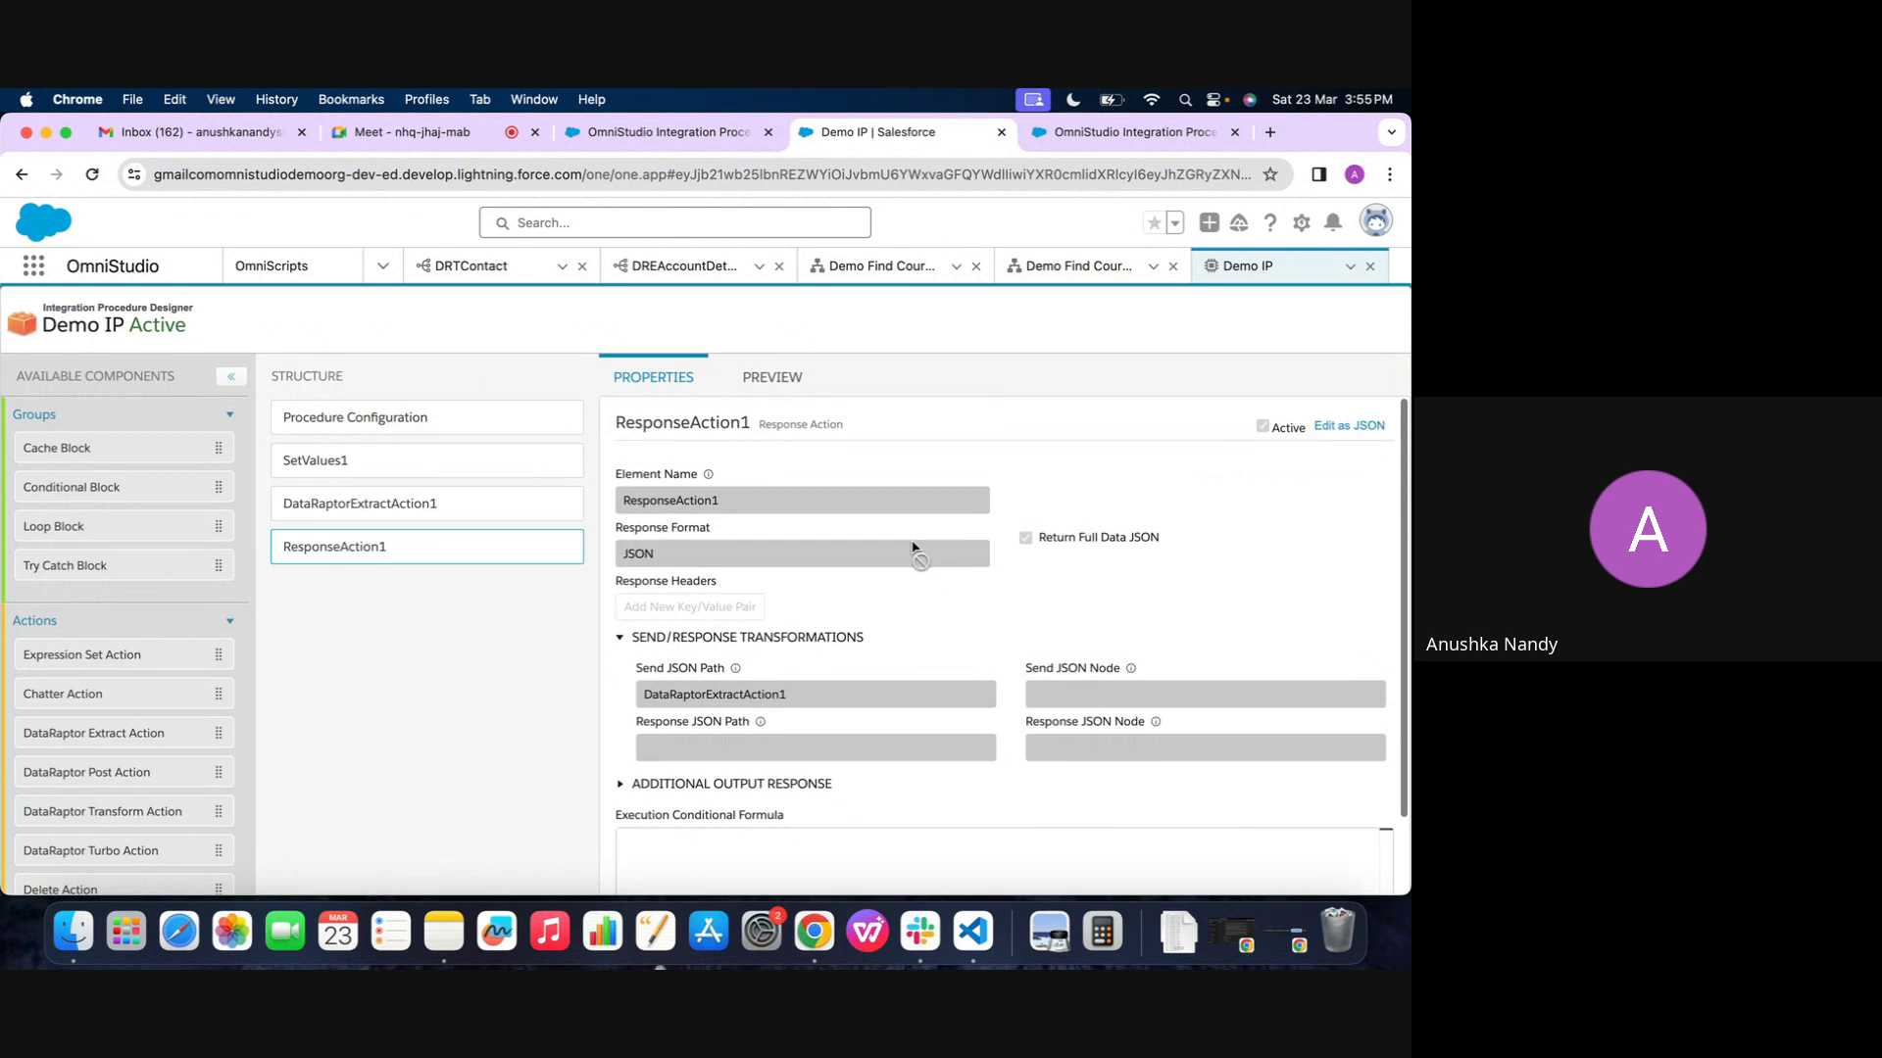
pyautogui.click(431, 427)
pyautogui.scroll(-10, 730, 551)
pyautogui.click(901, 866)
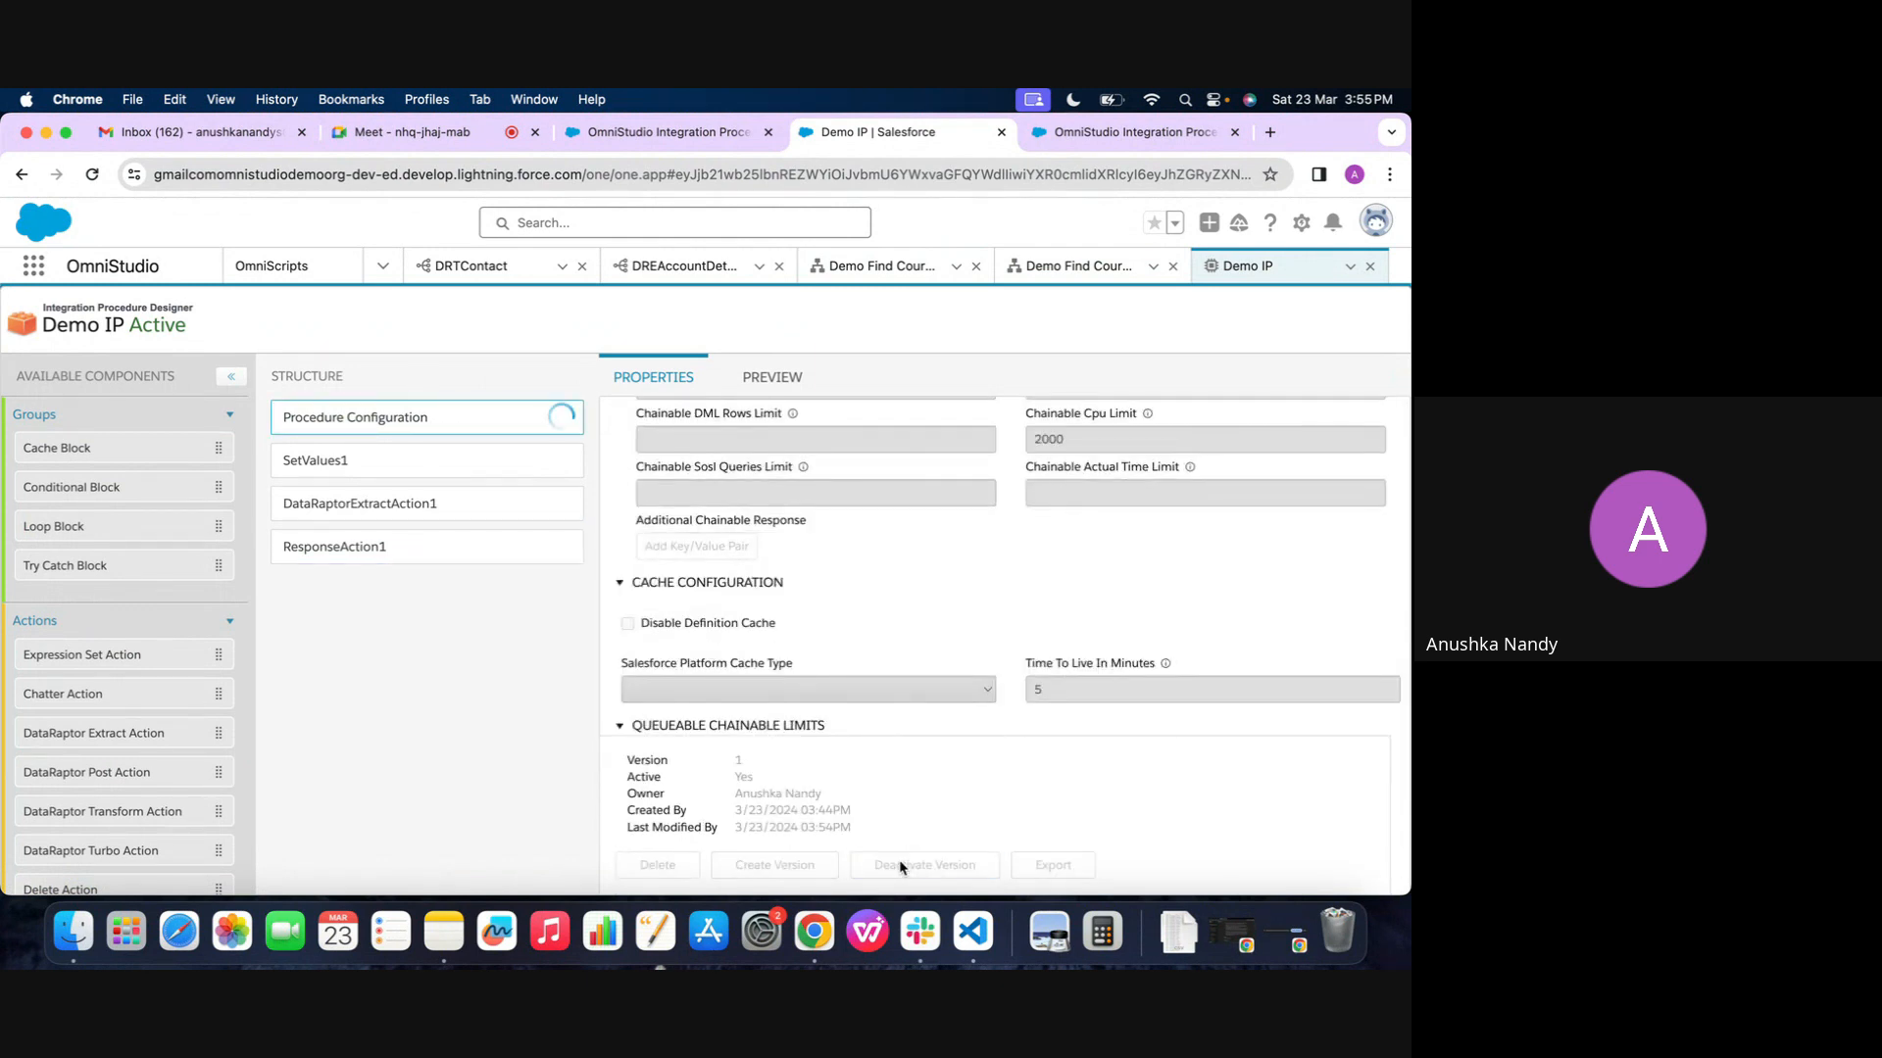
# Review the send/response transformations of IntegrationProcedureAction1 in Demo Find Course 2
pyautogui.click(1078, 265)
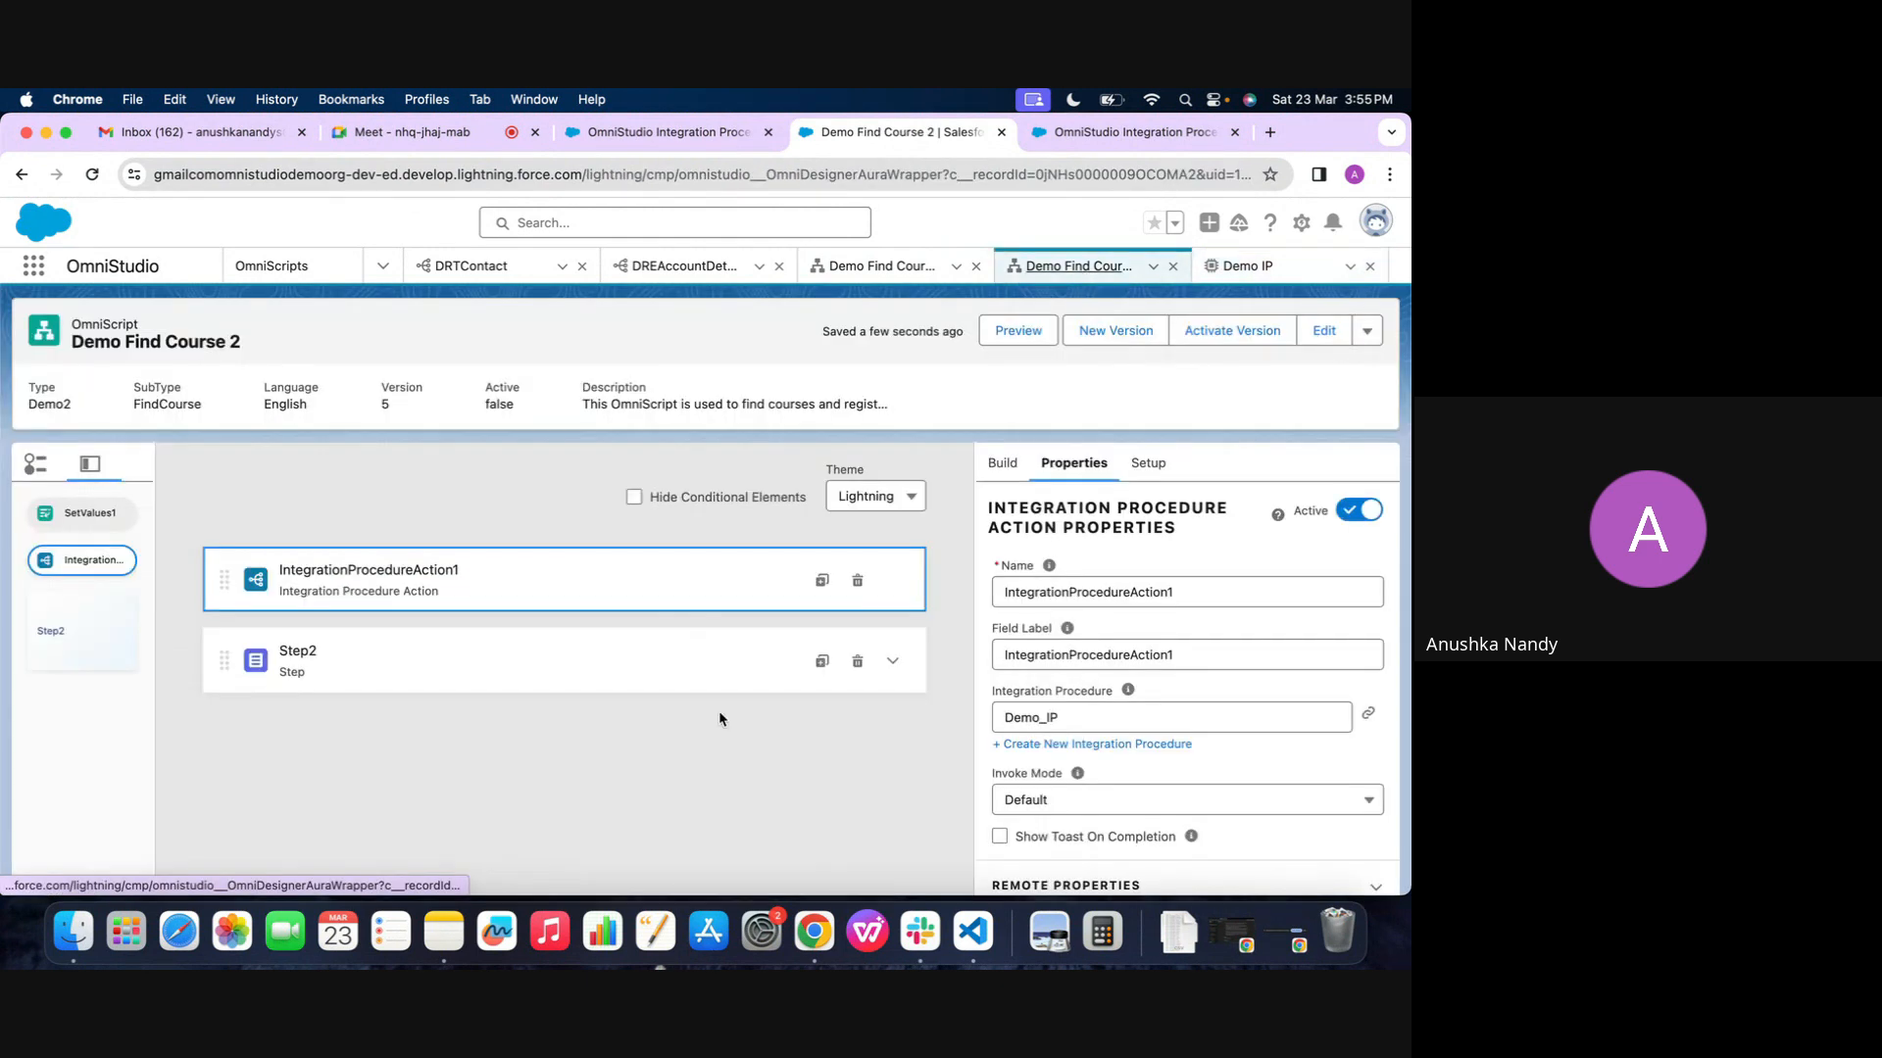
pyautogui.click(1019, 747)
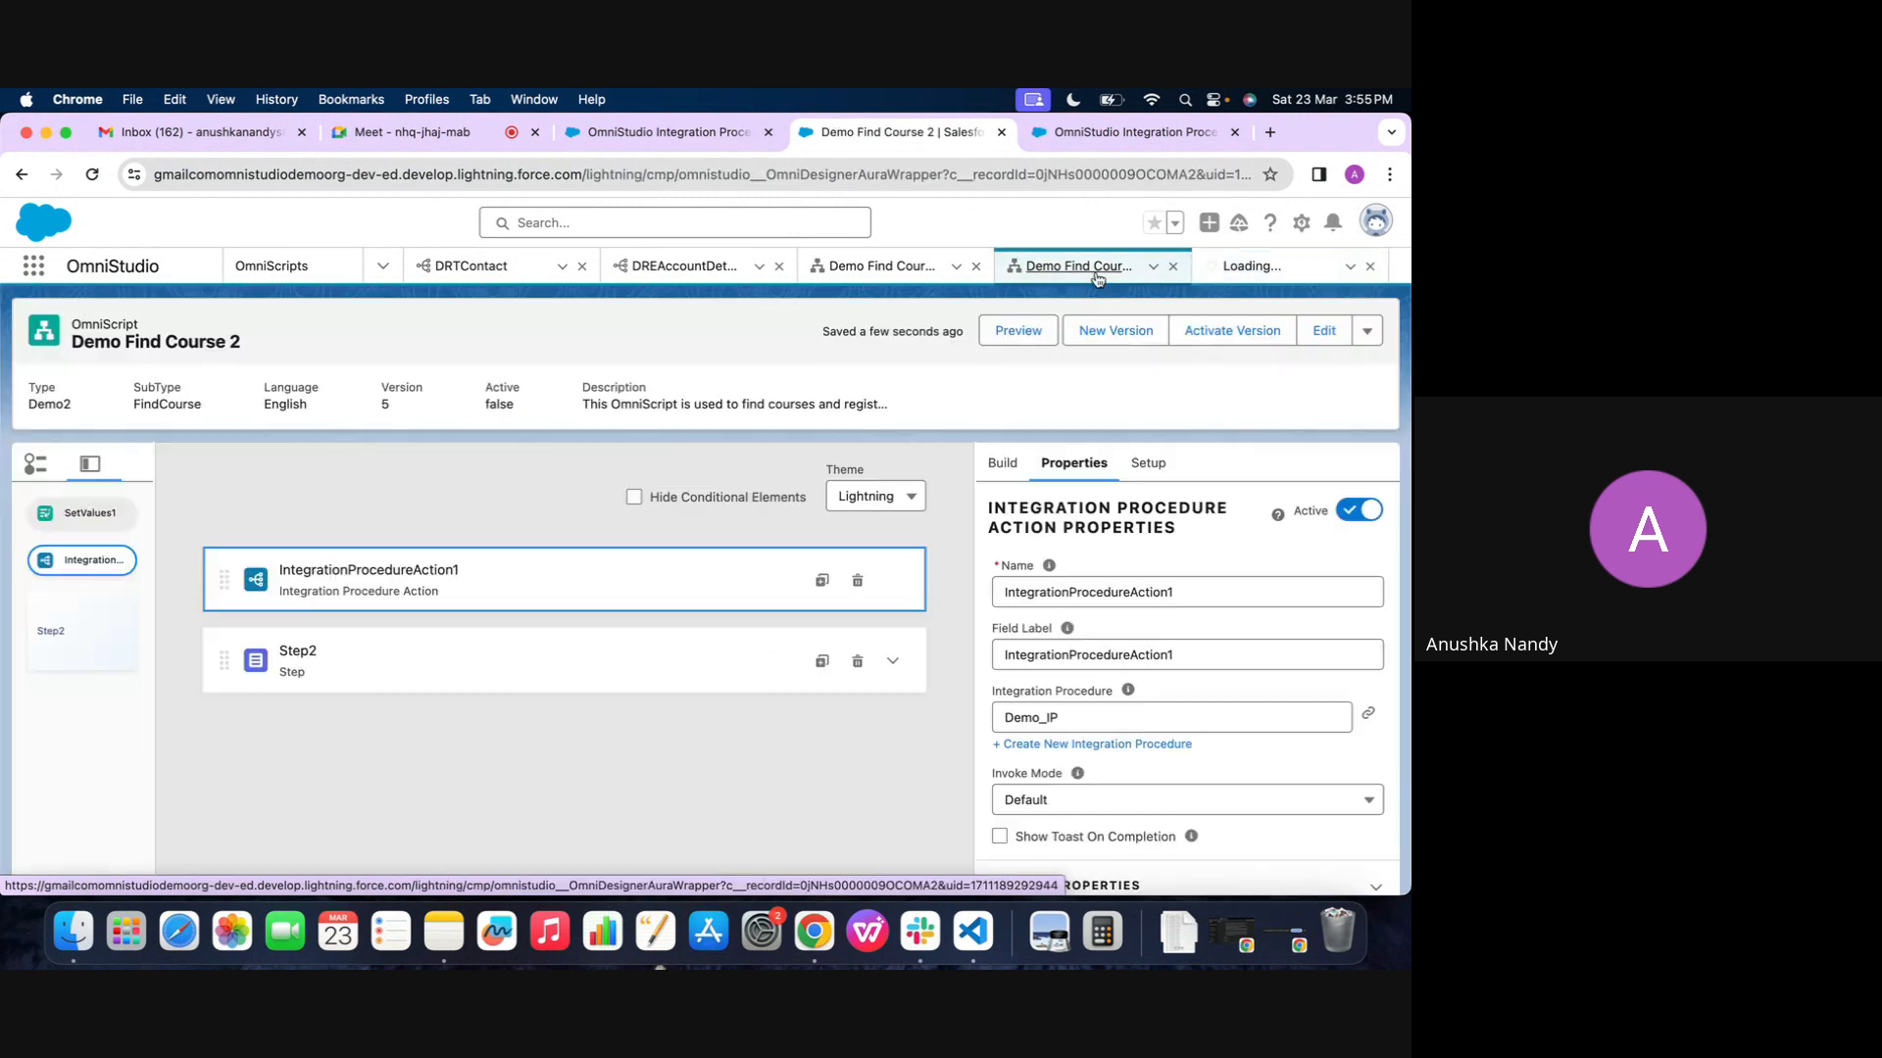
pyautogui.scroll(-5, 1066, 650)
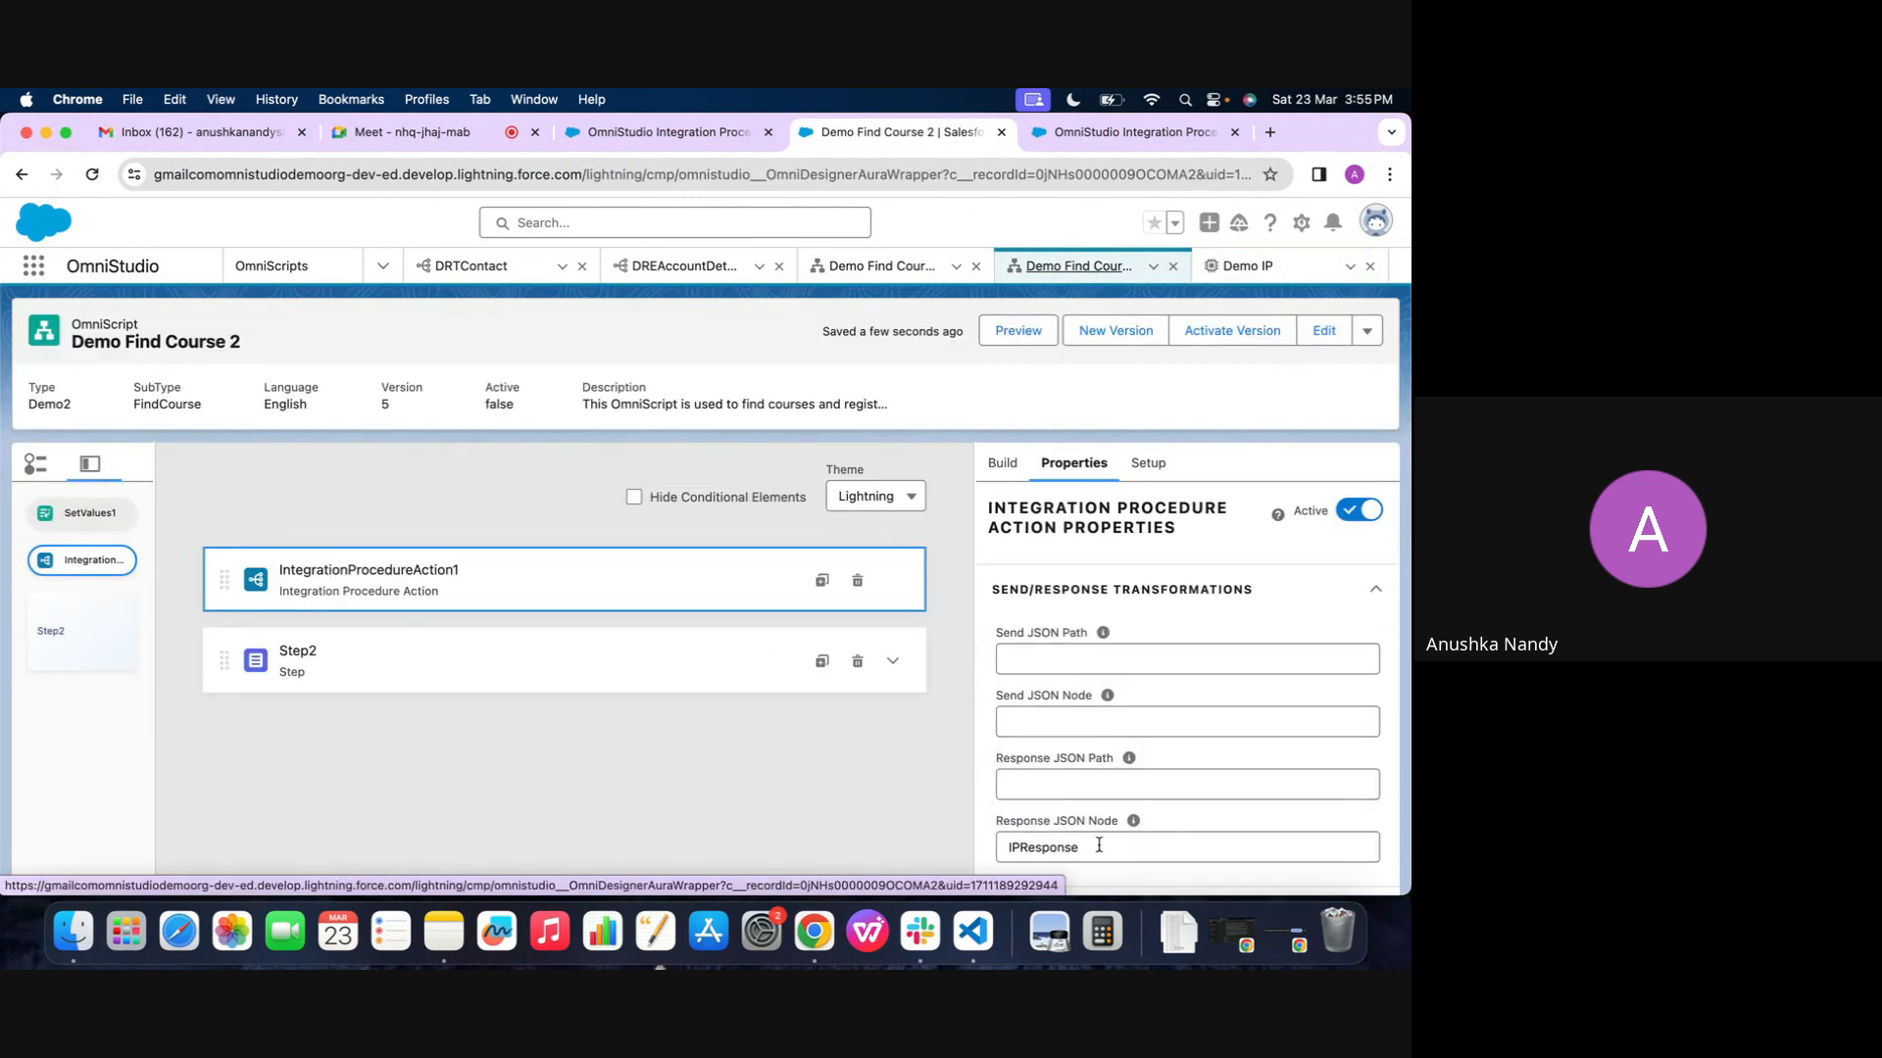
pyautogui.click(1068, 845)
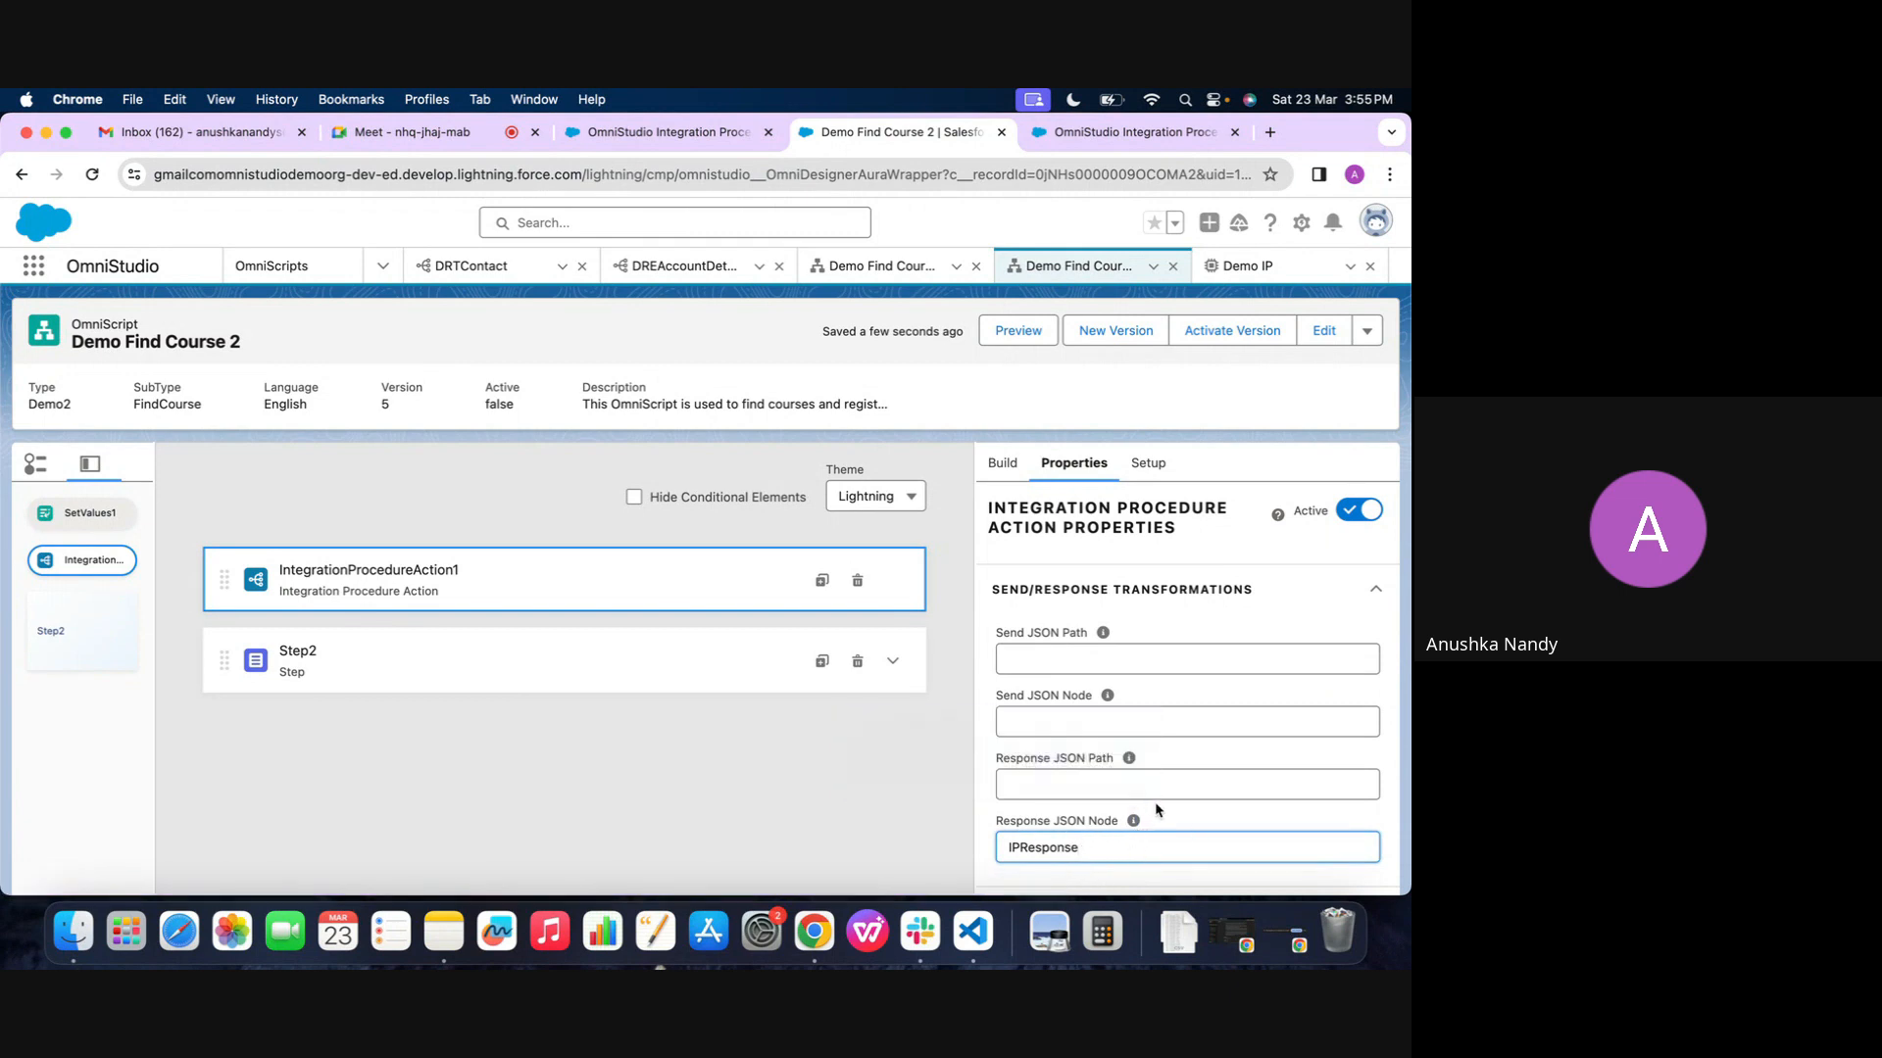
# Turn off Return Full Data JSON for ResponseAction1 in Demo IP and activate the procedure's version
pyautogui.click(1245, 266)
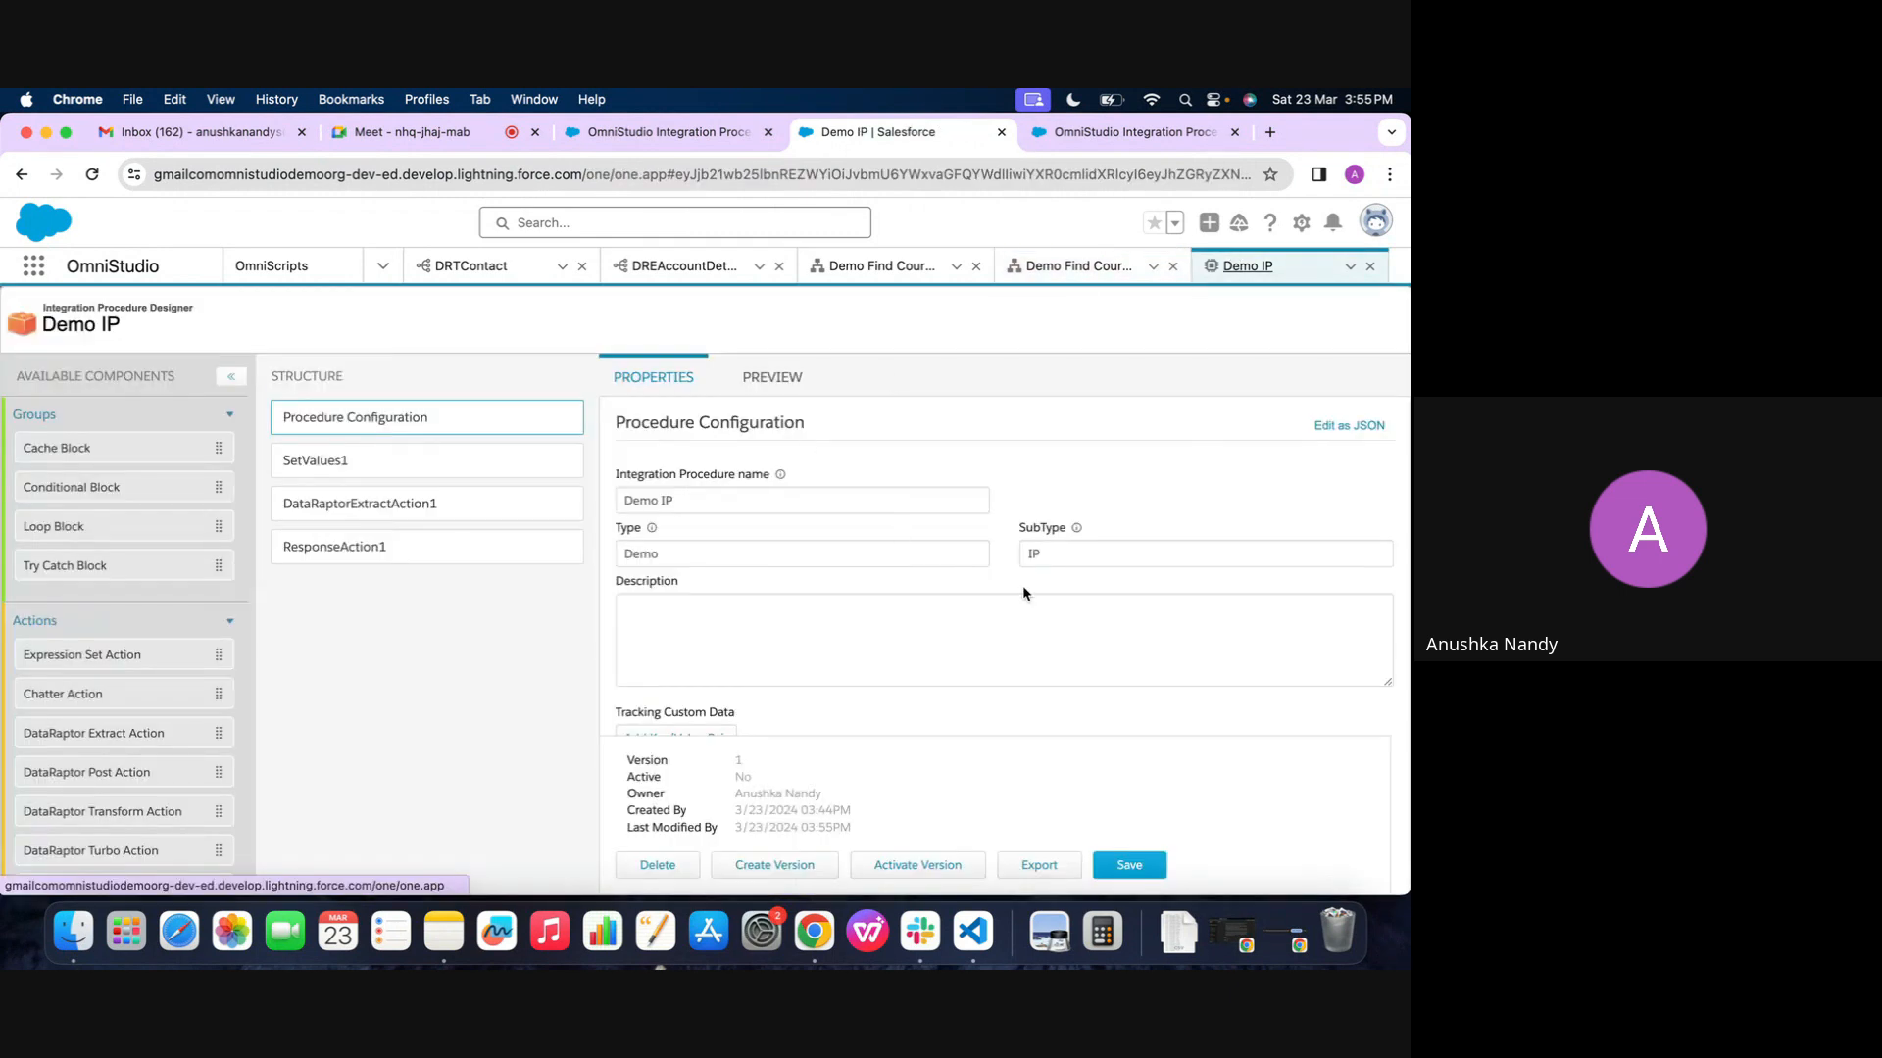
pyautogui.click(422, 544)
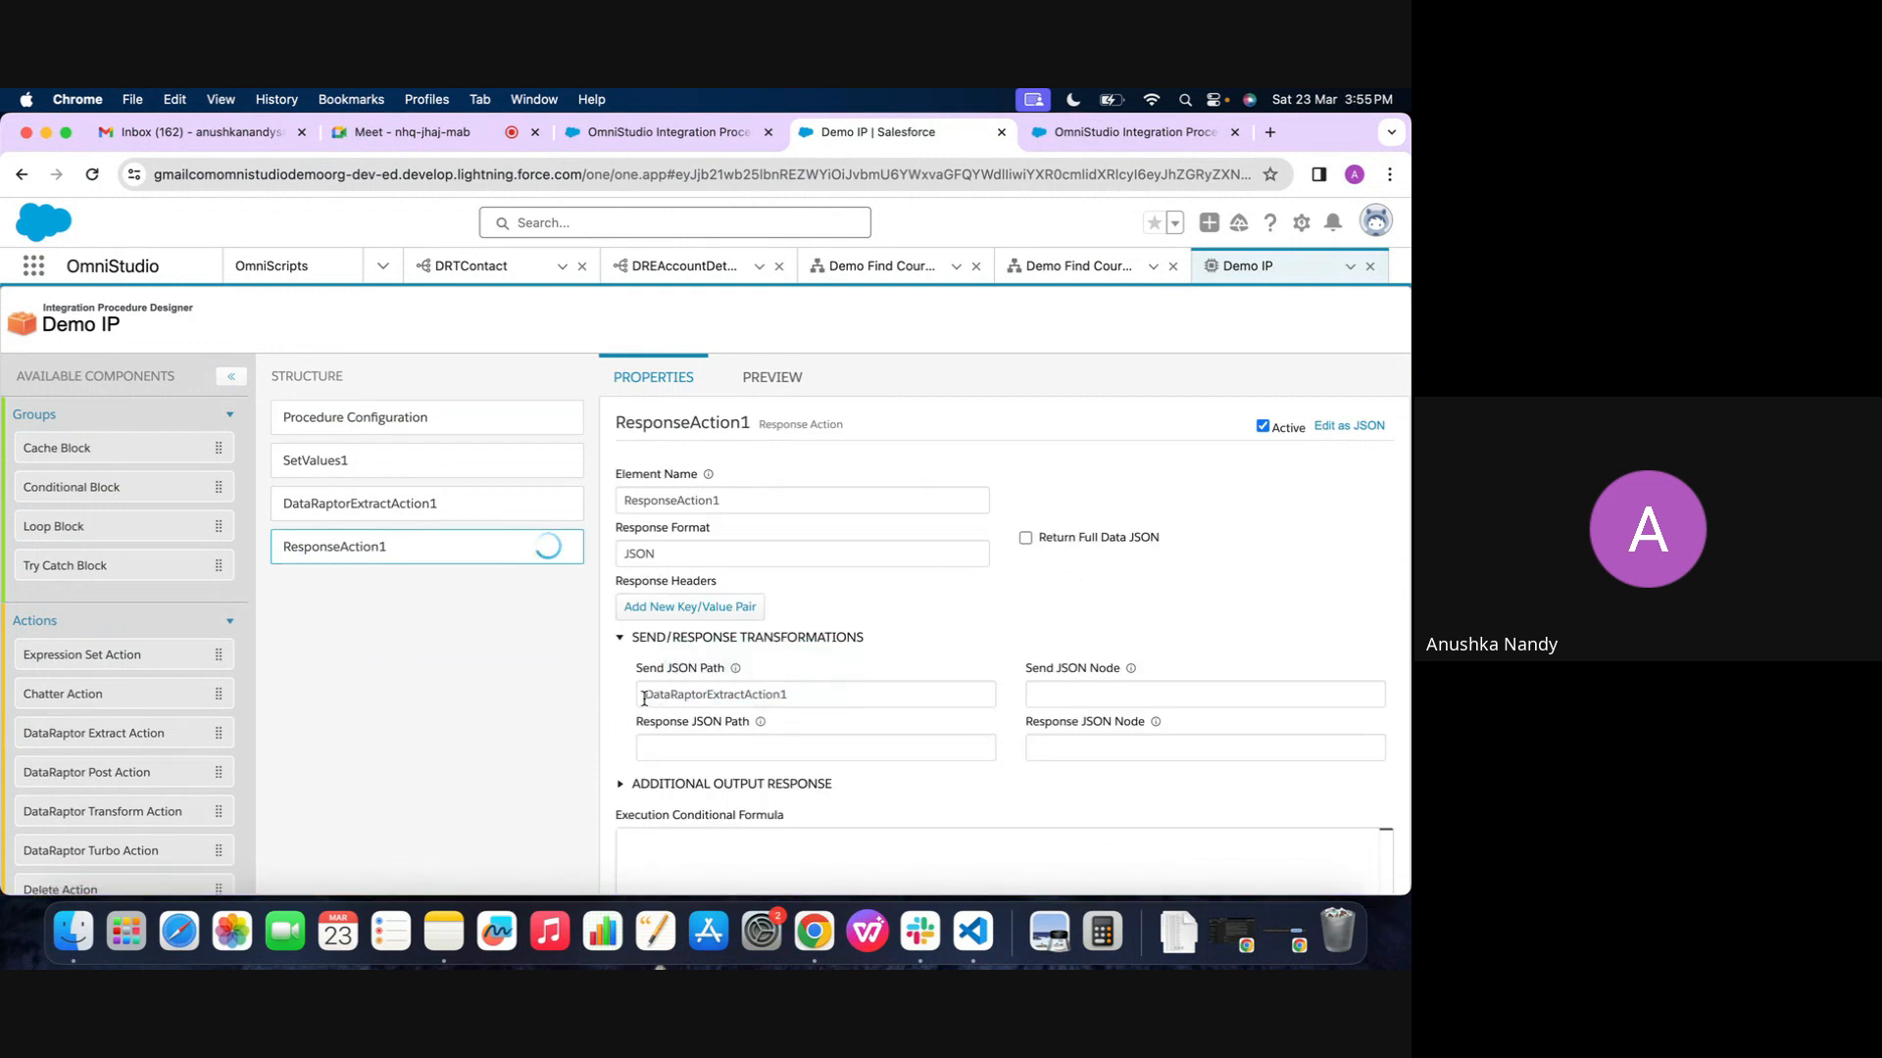
pyautogui.scroll(-3, 644, 699)
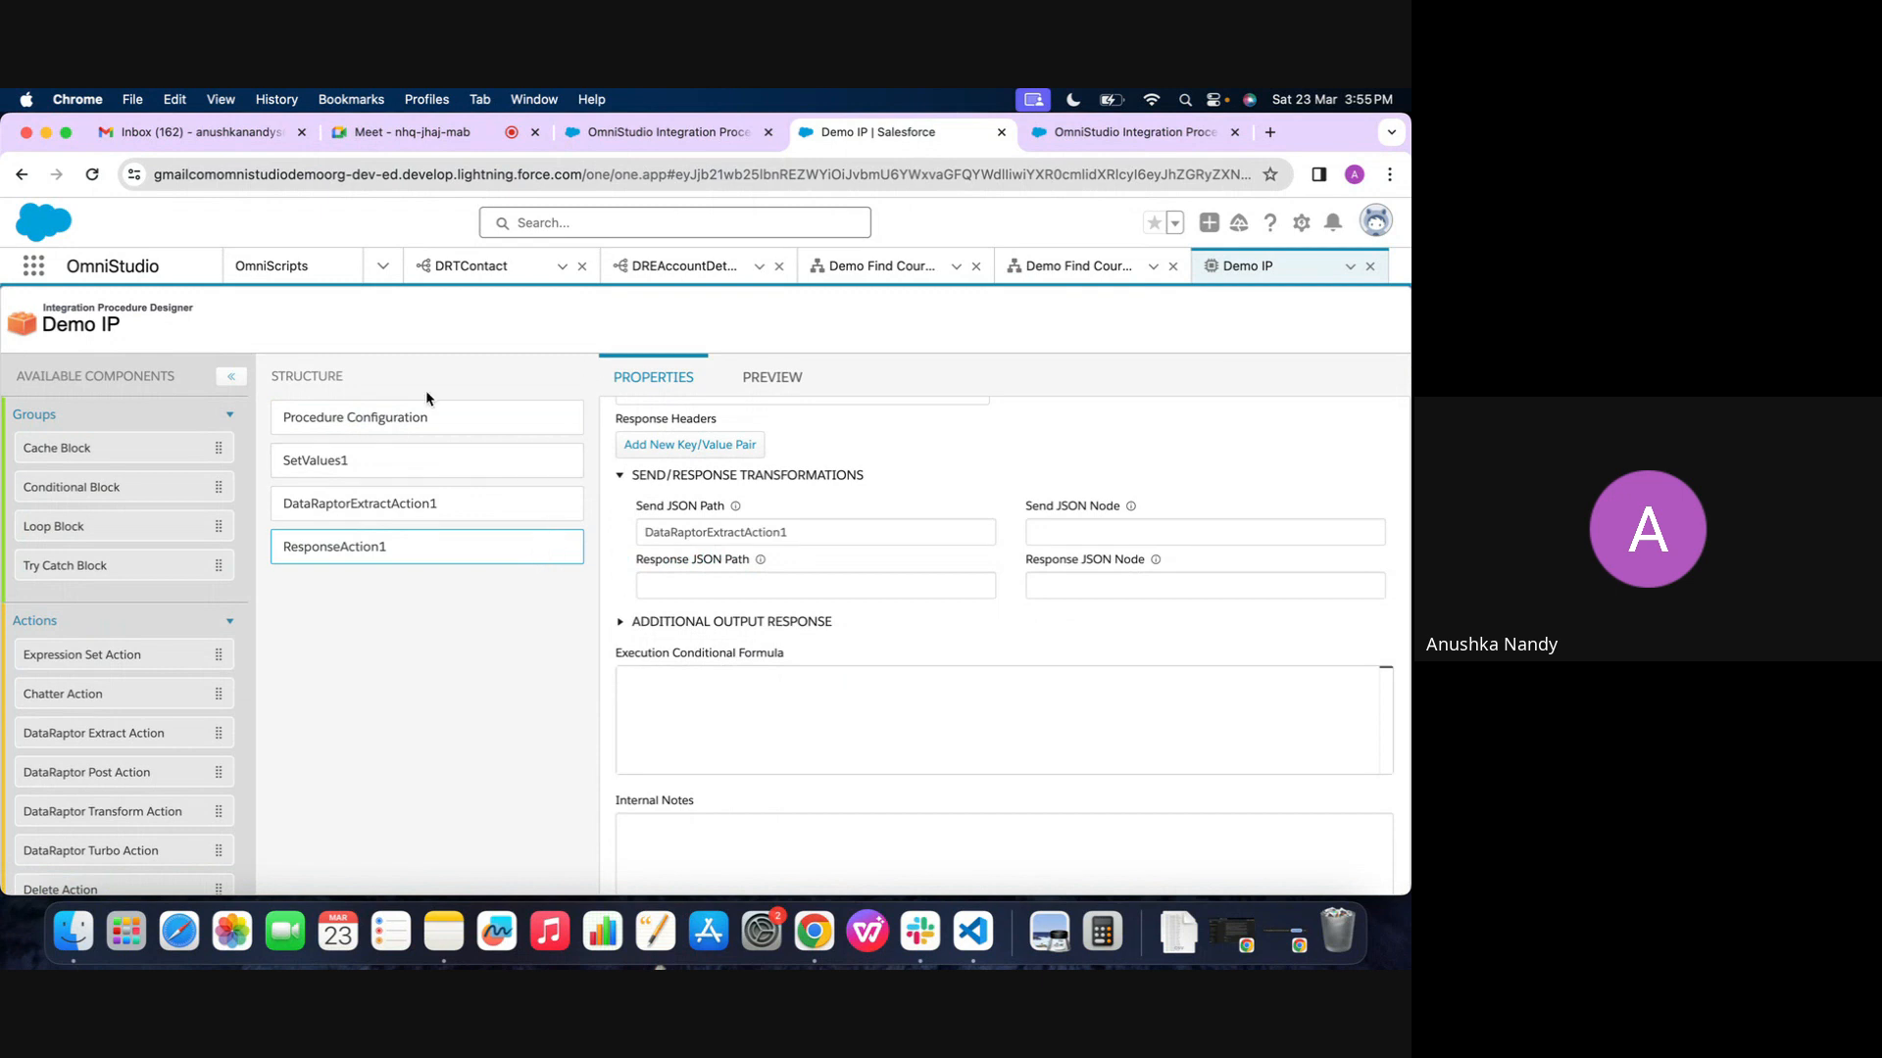
pyautogui.click(431, 415)
pyautogui.click(901, 866)
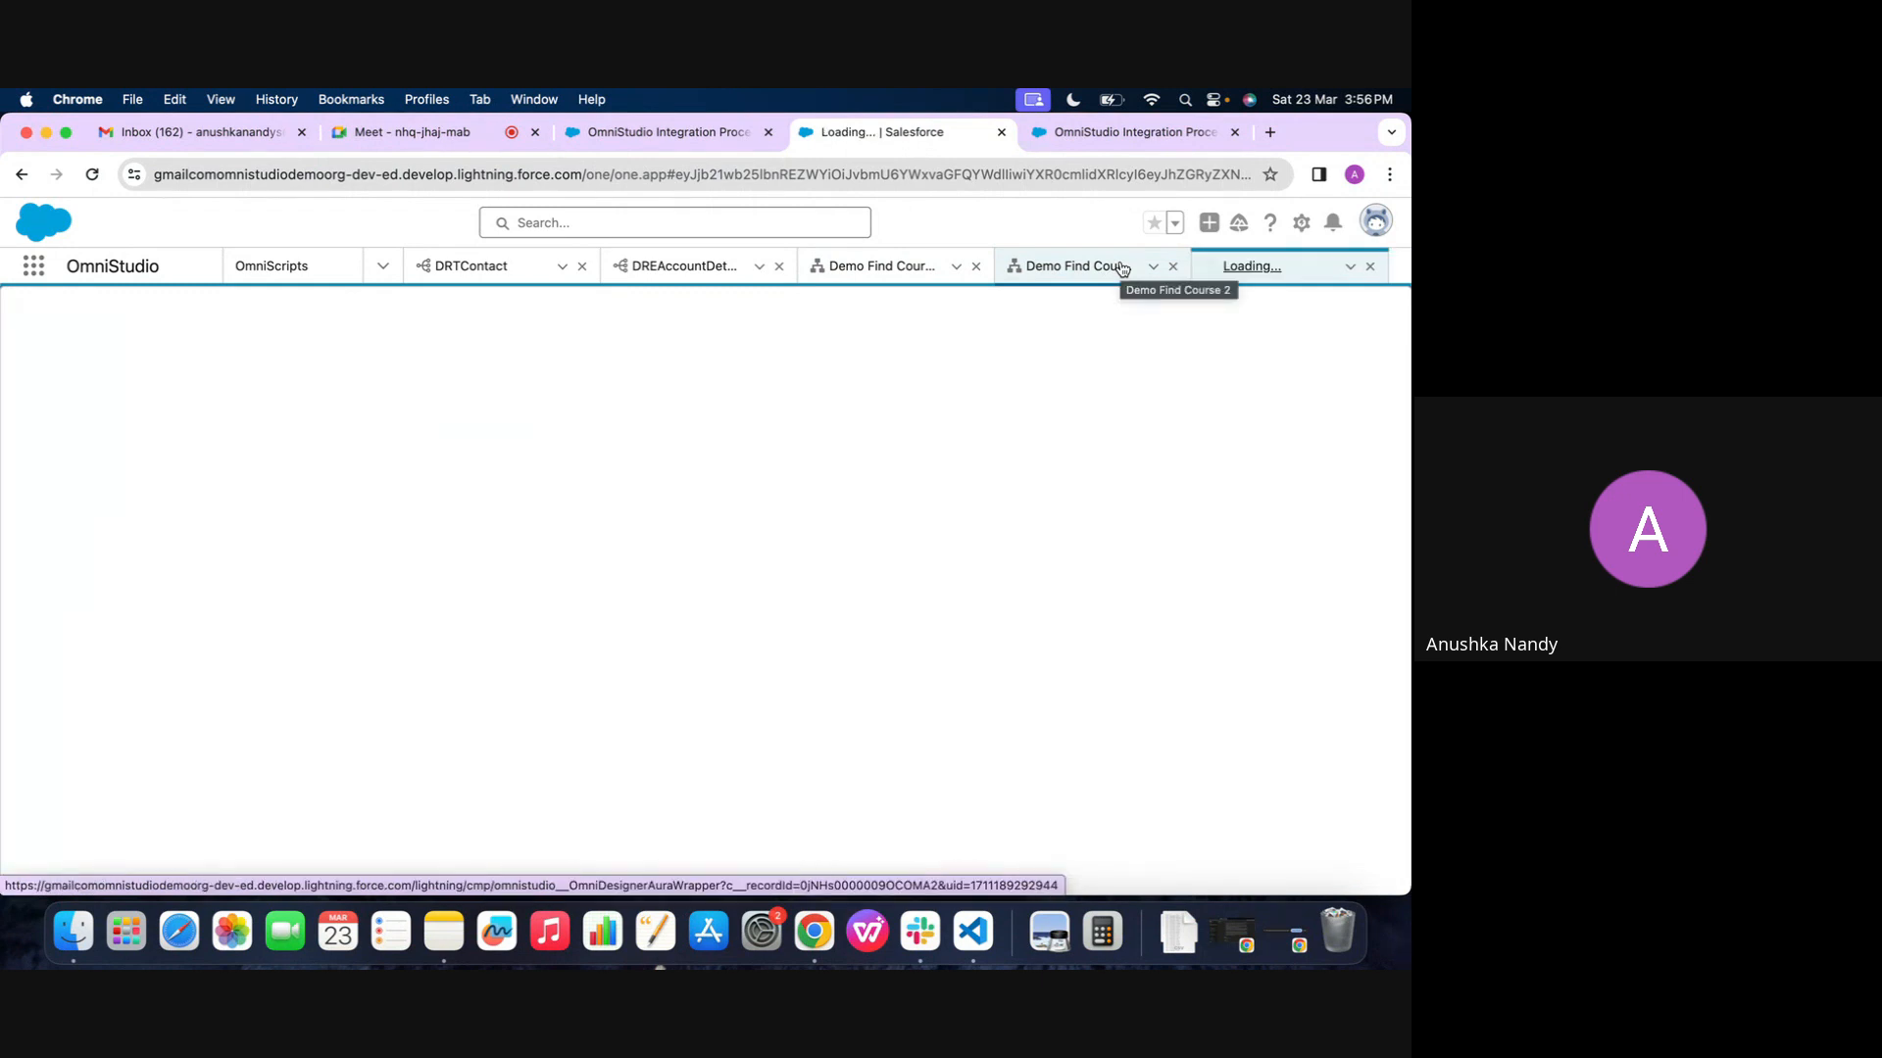
# Rerun the Demo Find Course 2 preview and examine the records under the IPResponse node in its Data JSON
pyautogui.click(1123, 269)
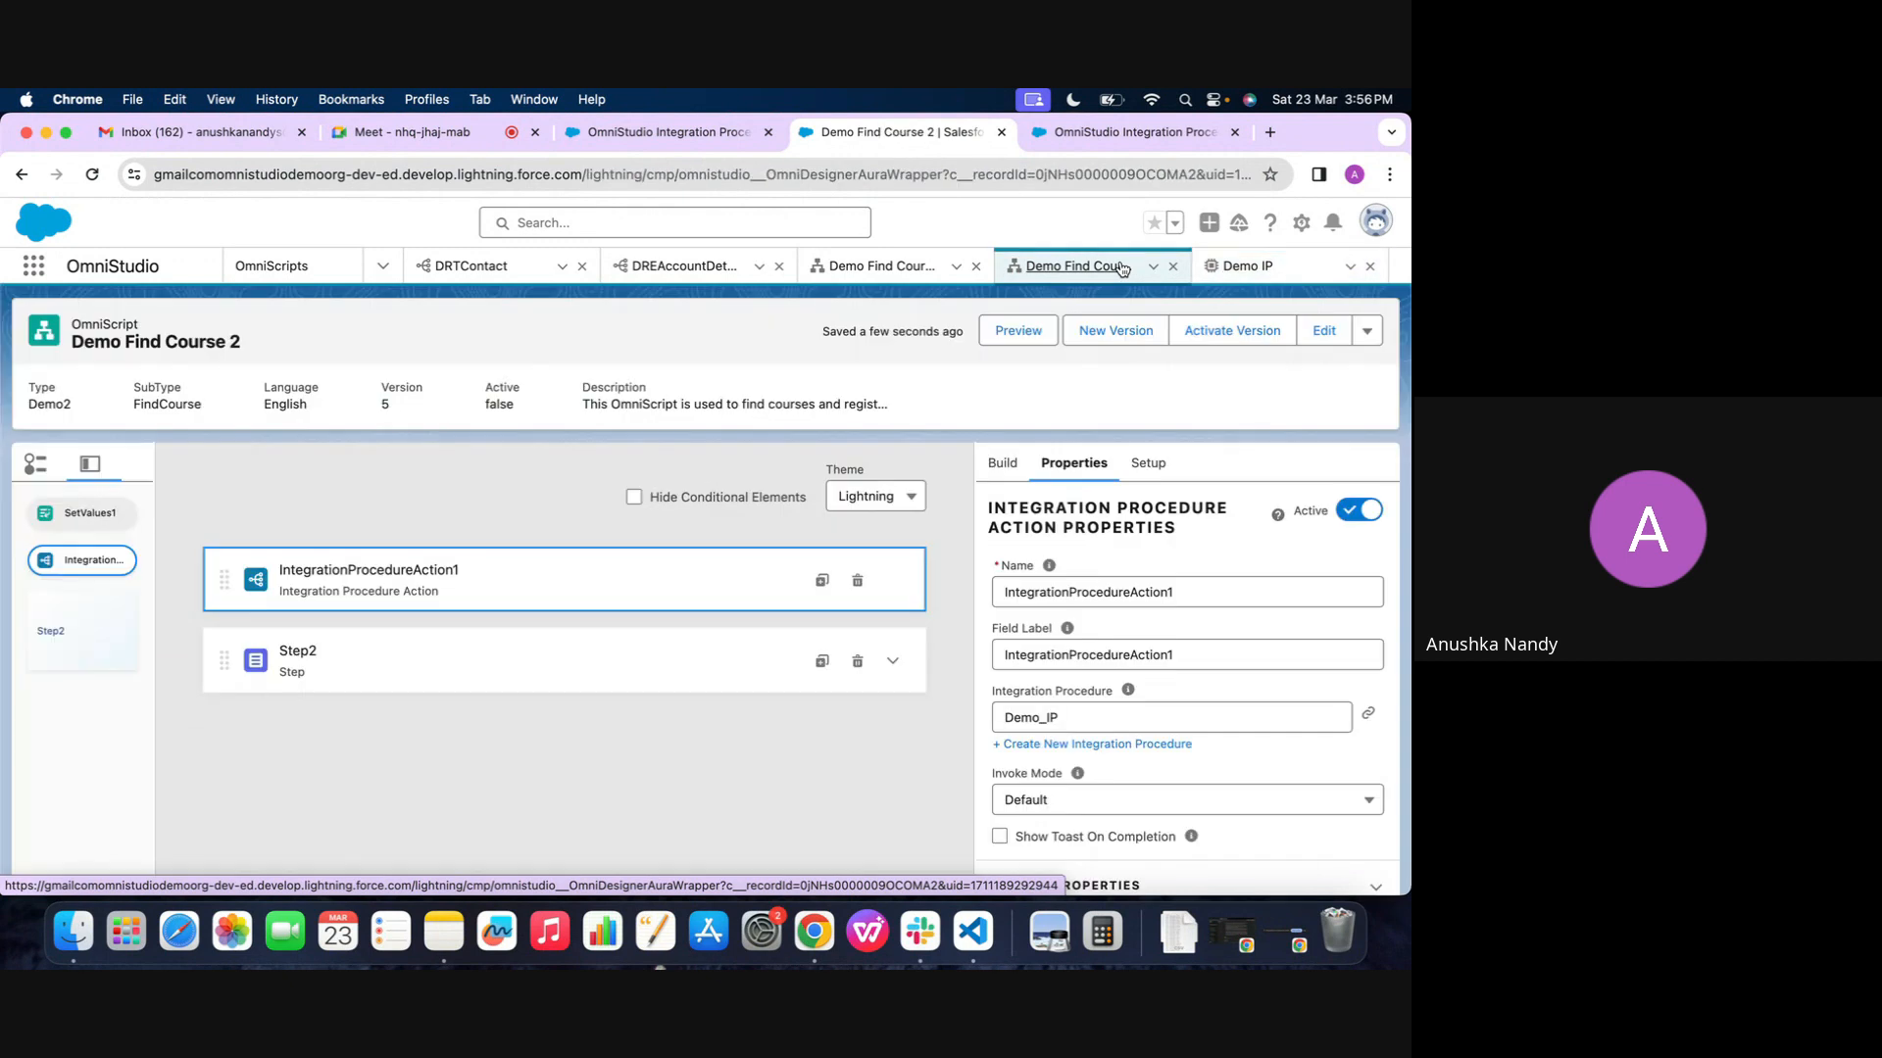
pyautogui.click(1018, 343)
pyautogui.click(912, 508)
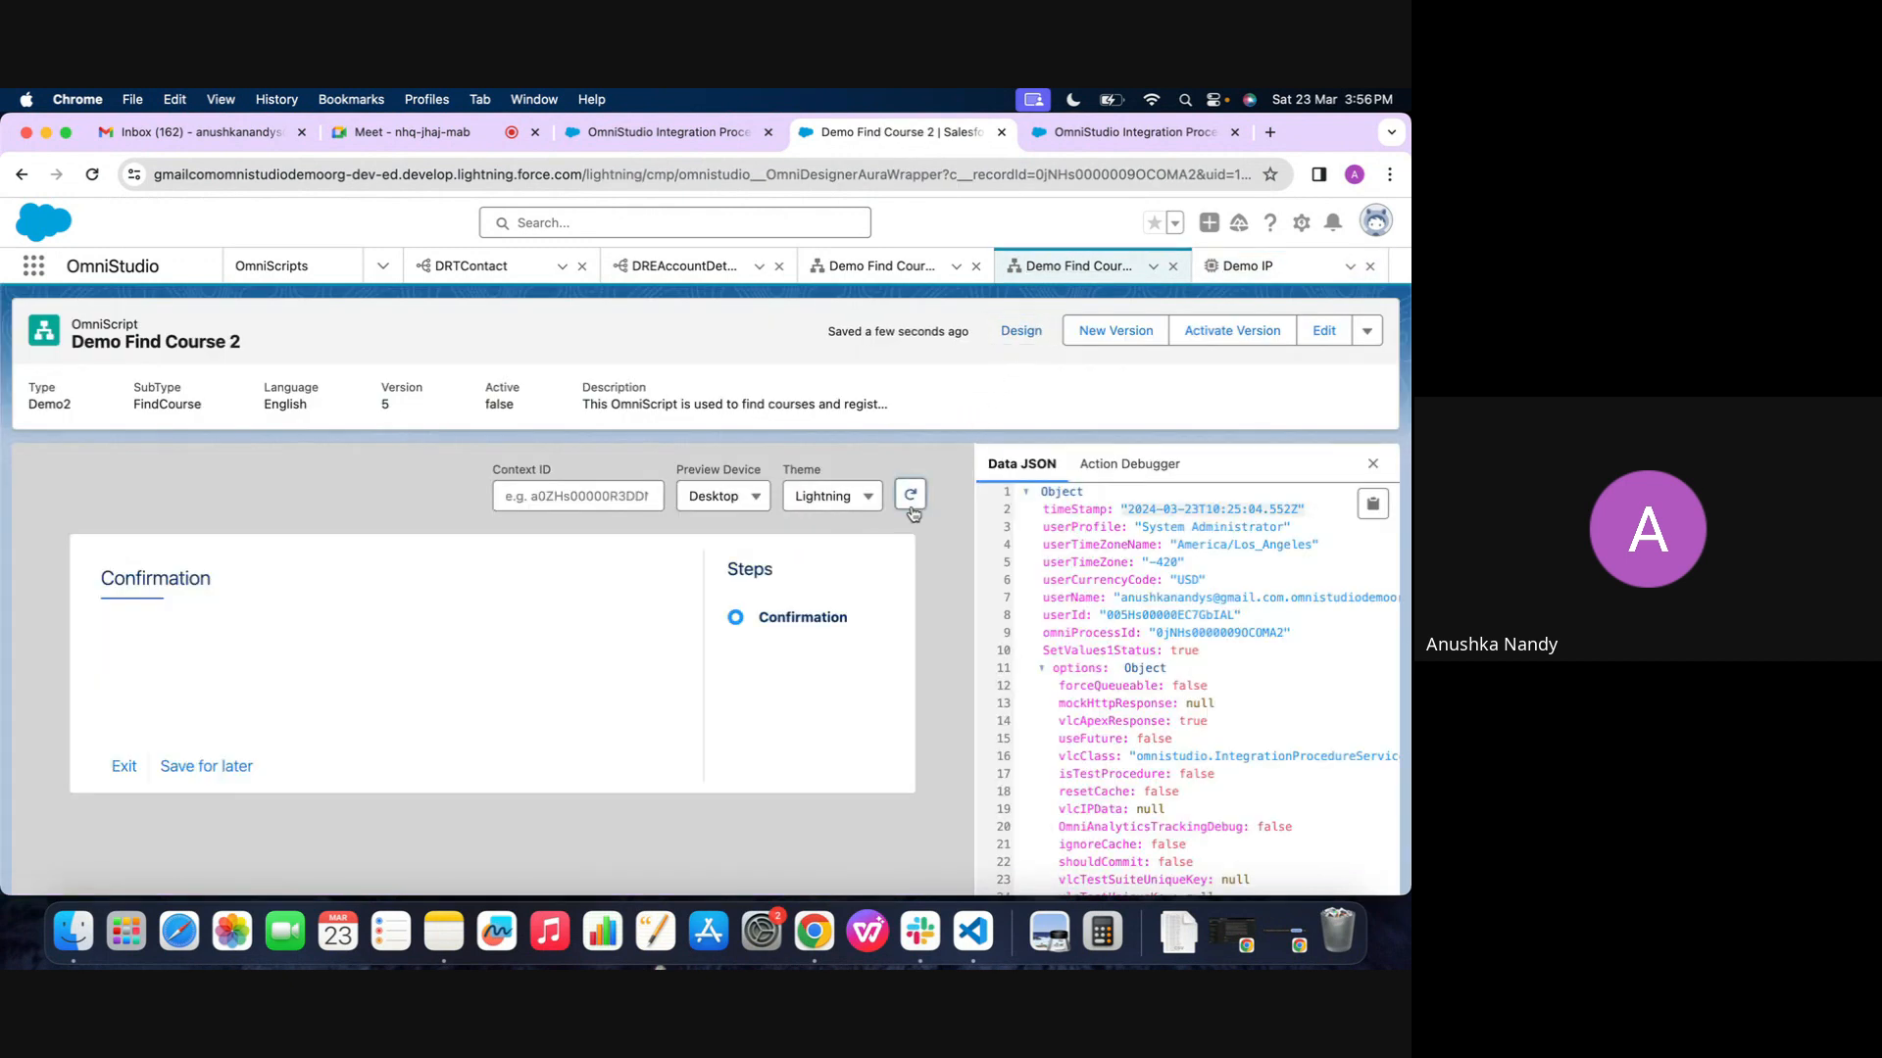
pyautogui.scroll(-5, 1102, 640)
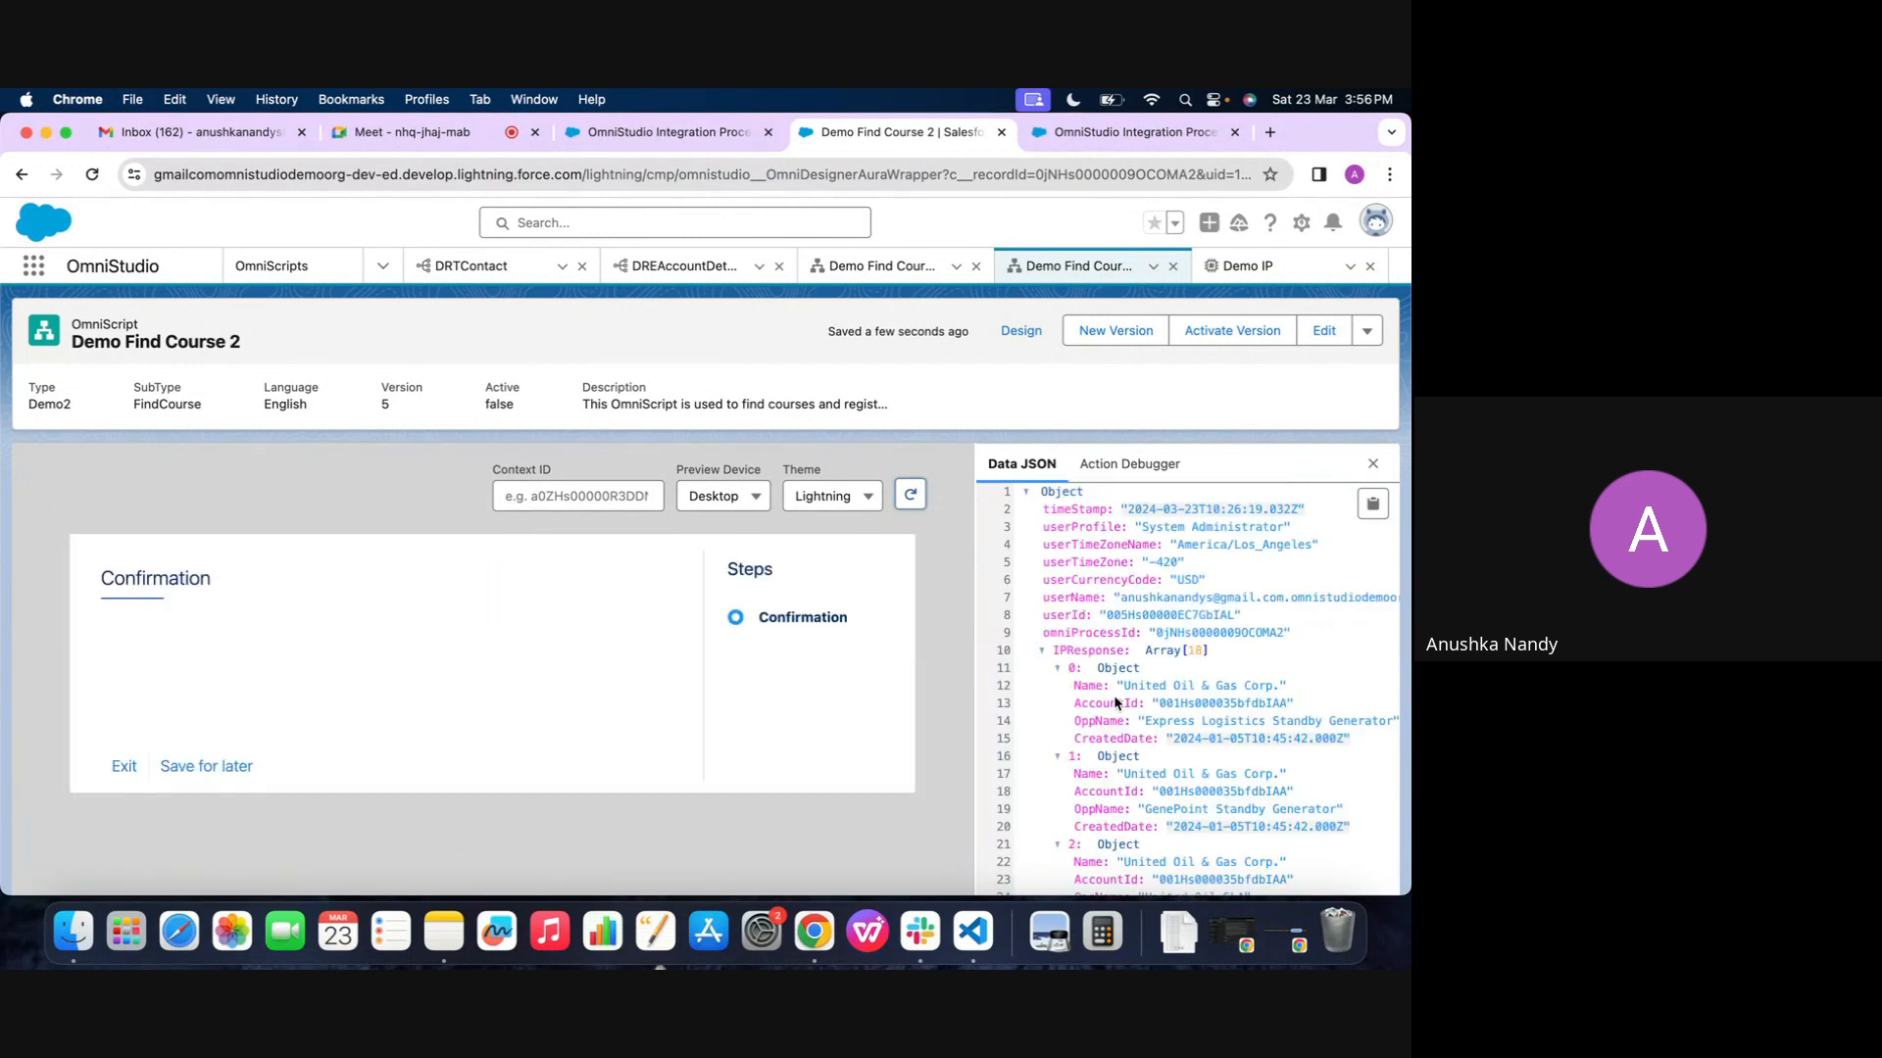
pyautogui.scroll(-1, 1041, 683)
pyautogui.scroll(1, 1042, 683)
pyautogui.scroll(-10, 1119, 668)
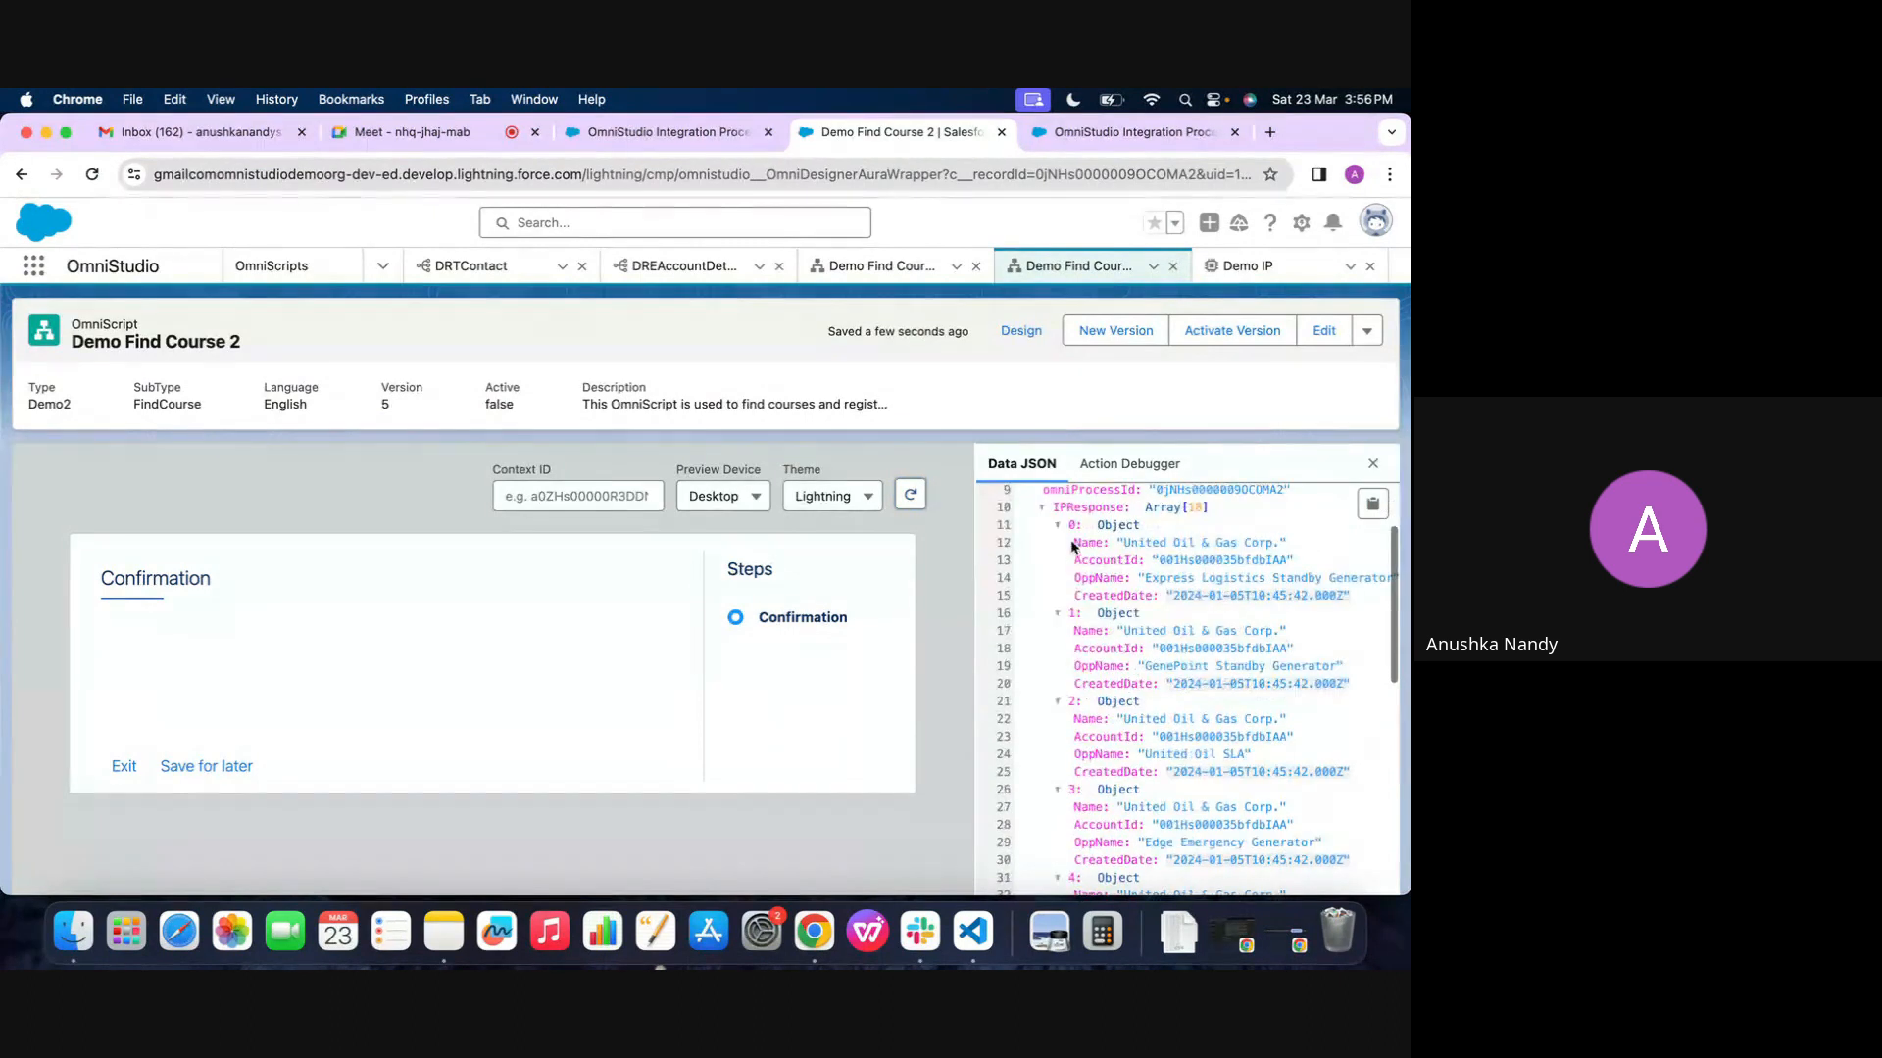
# Look through the IPResponse records in the Data JSON and compare them with ResponseAction1's send/response transformations in Demo IP
pyautogui.scroll(-3, 1085, 734)
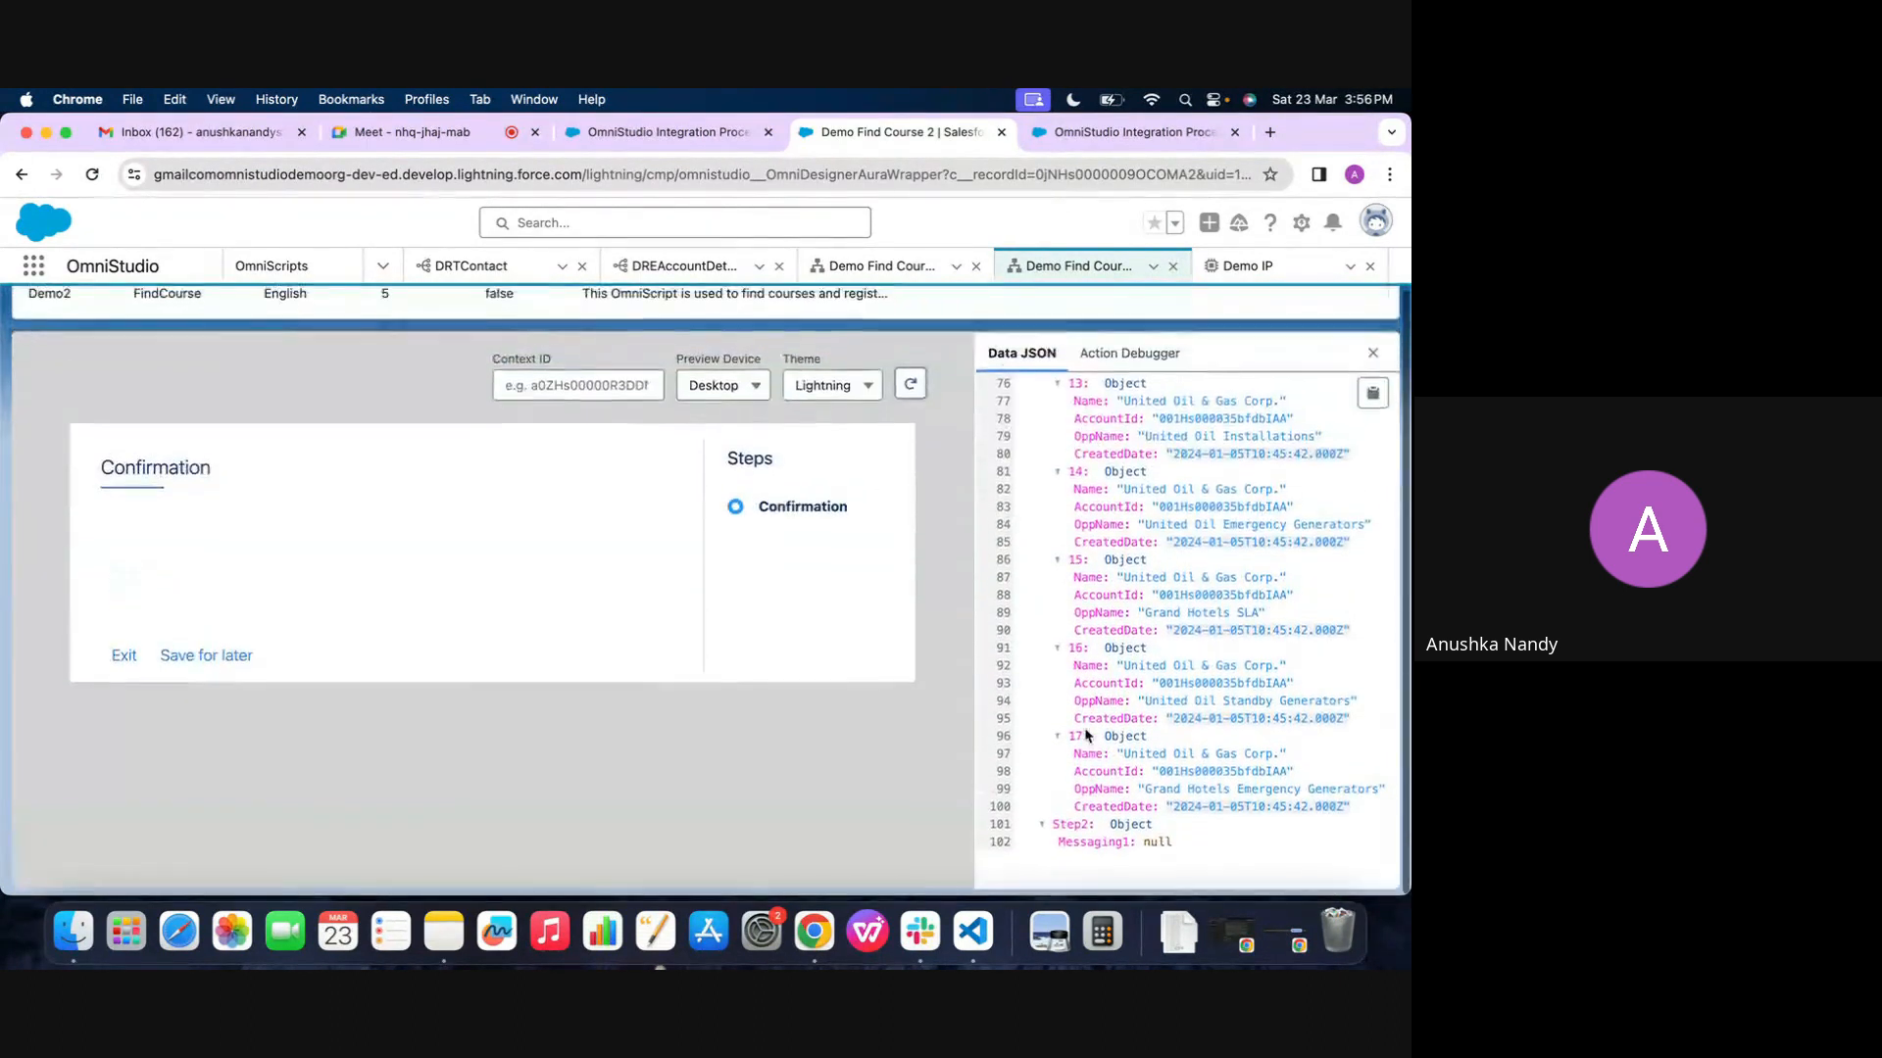
pyautogui.scroll(12, 1085, 734)
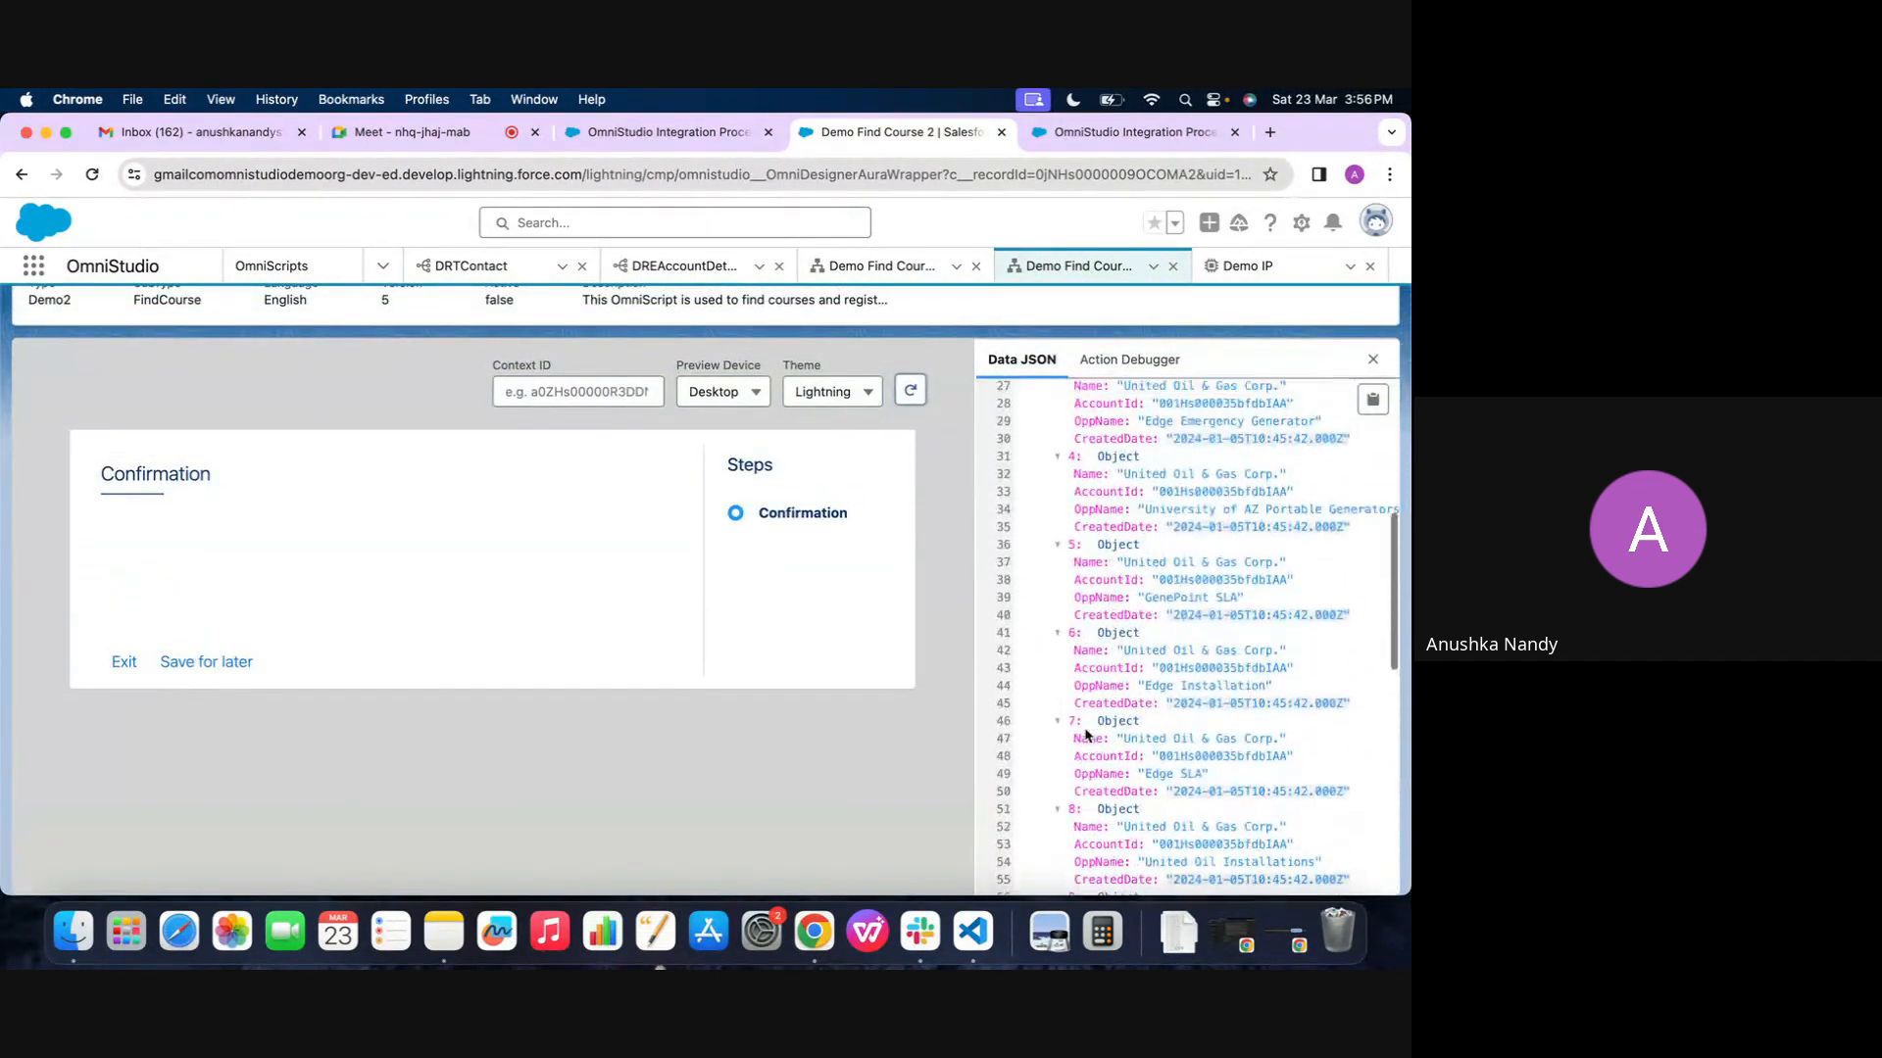
pyautogui.click(1245, 266)
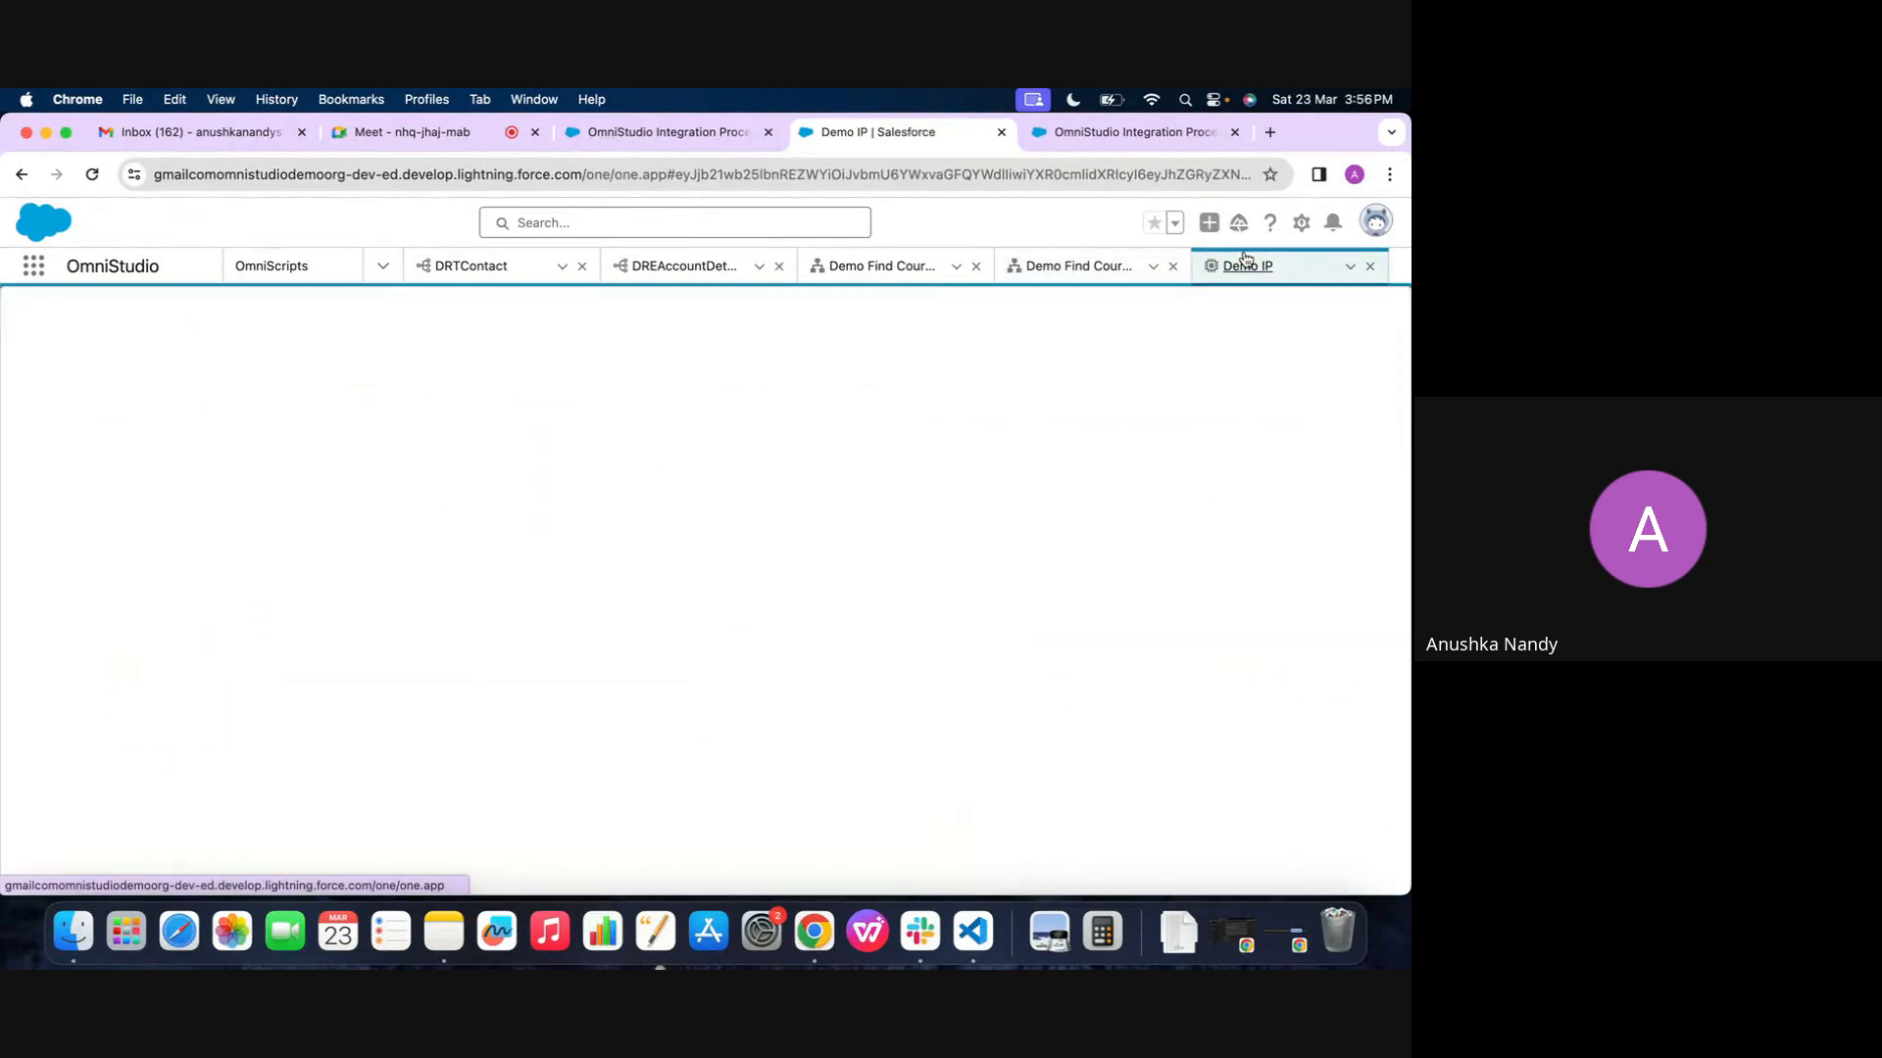
pyautogui.click(470, 547)
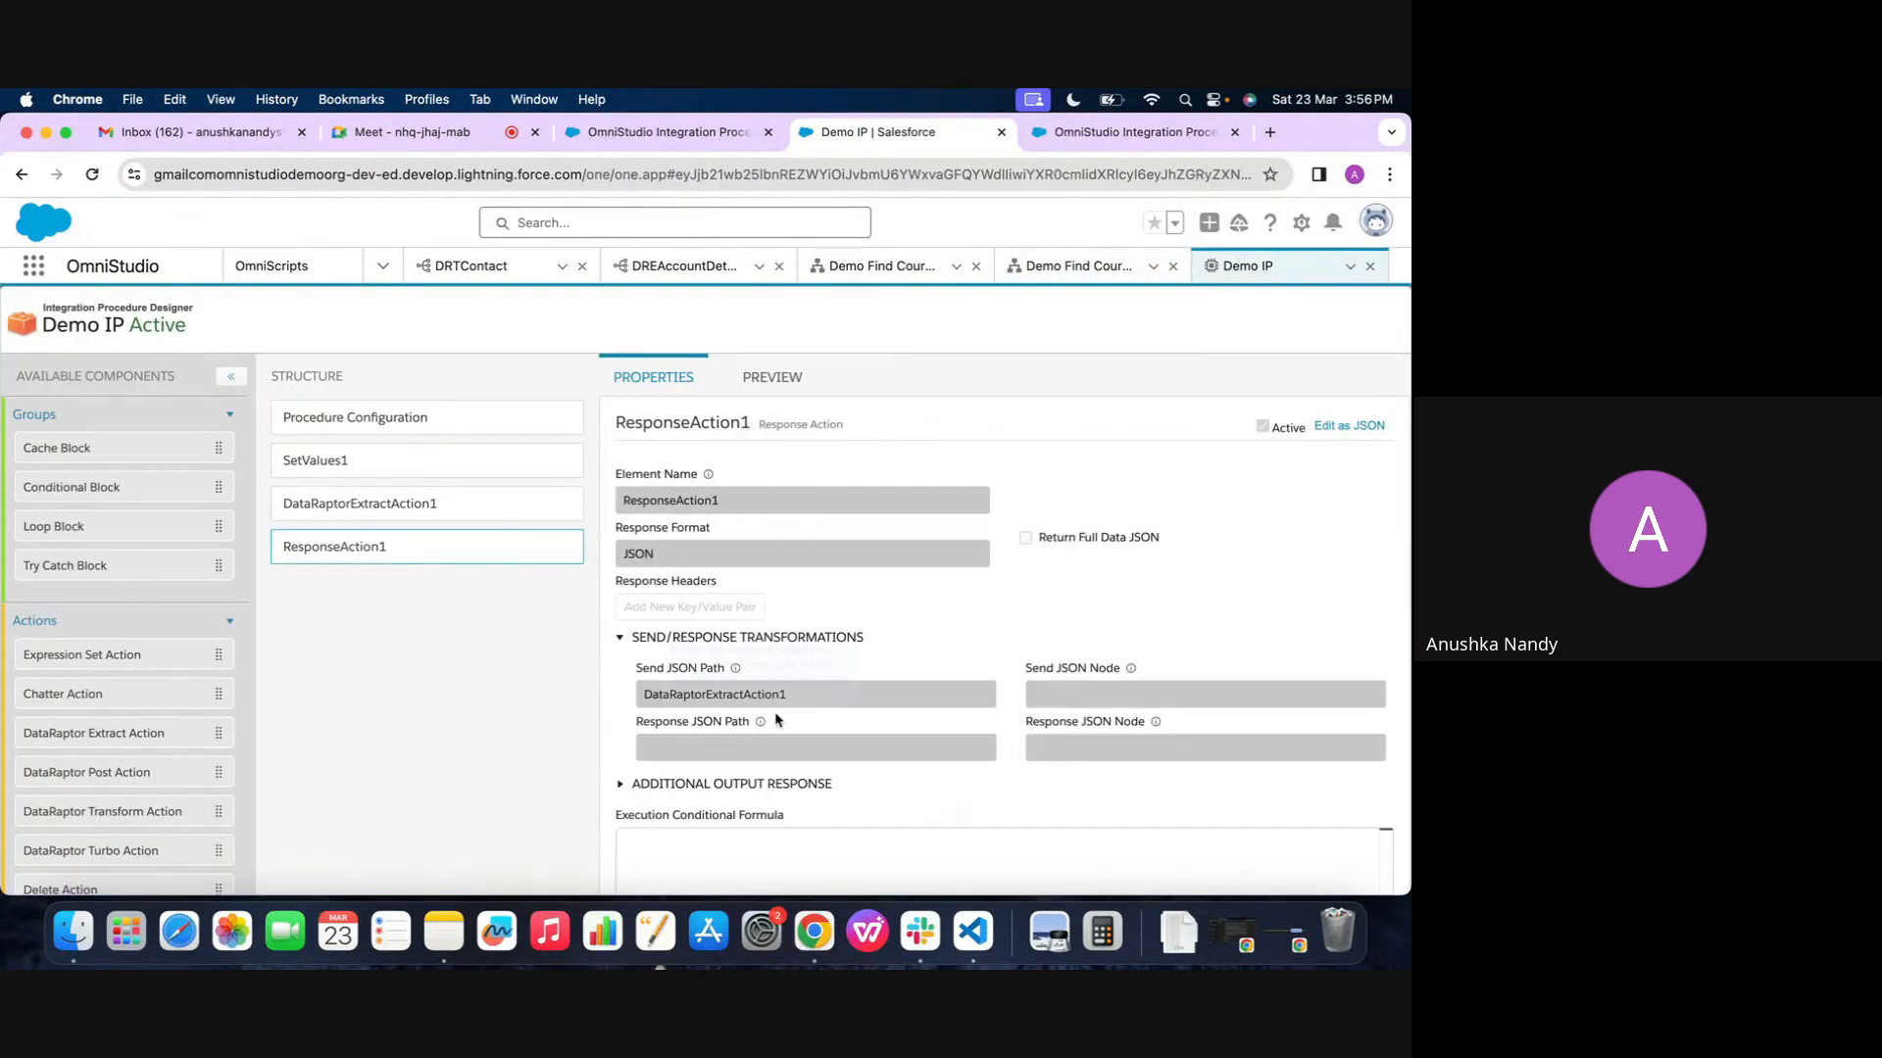
pyautogui.moveTo(765, 727)
pyautogui.click(1070, 267)
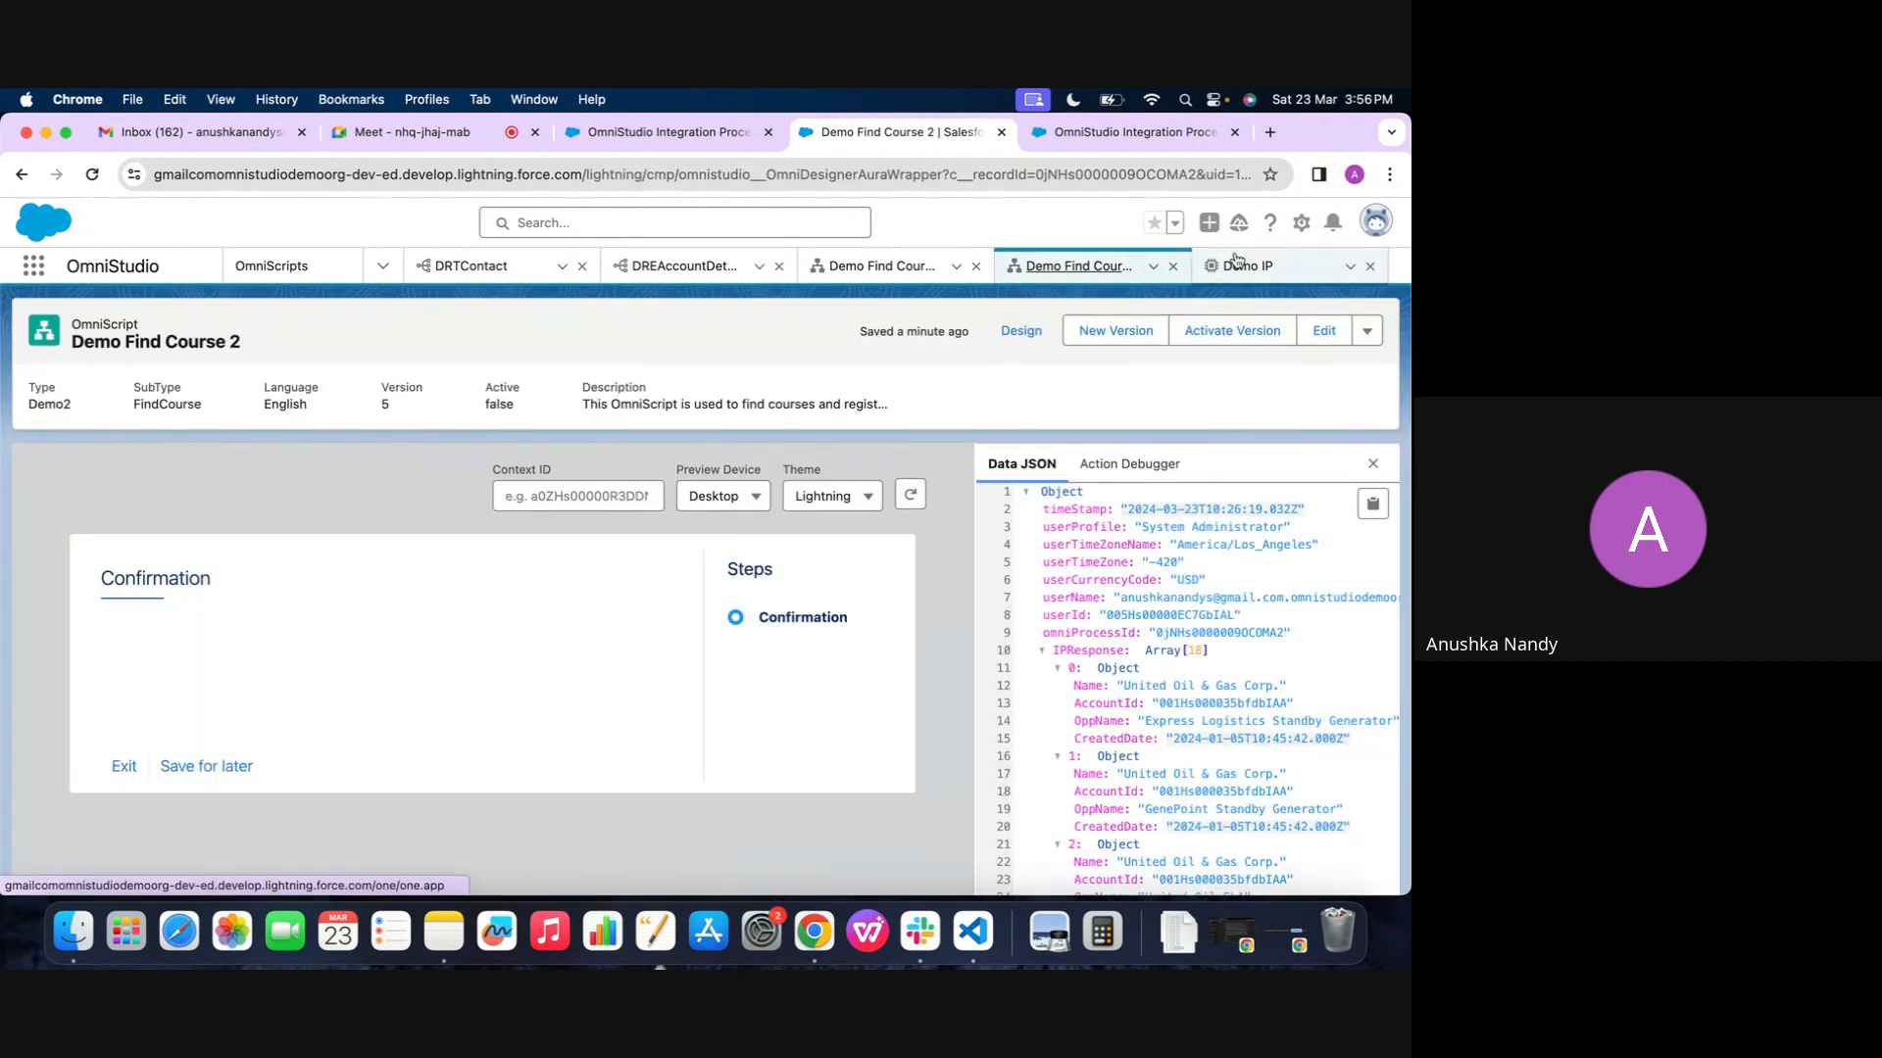
pyautogui.click(1237, 261)
# Inspect the Response JSON Node in IntegrationProcedureAction1's send/response transformations in the Demo Find Course 2 design
pyautogui.click(1078, 266)
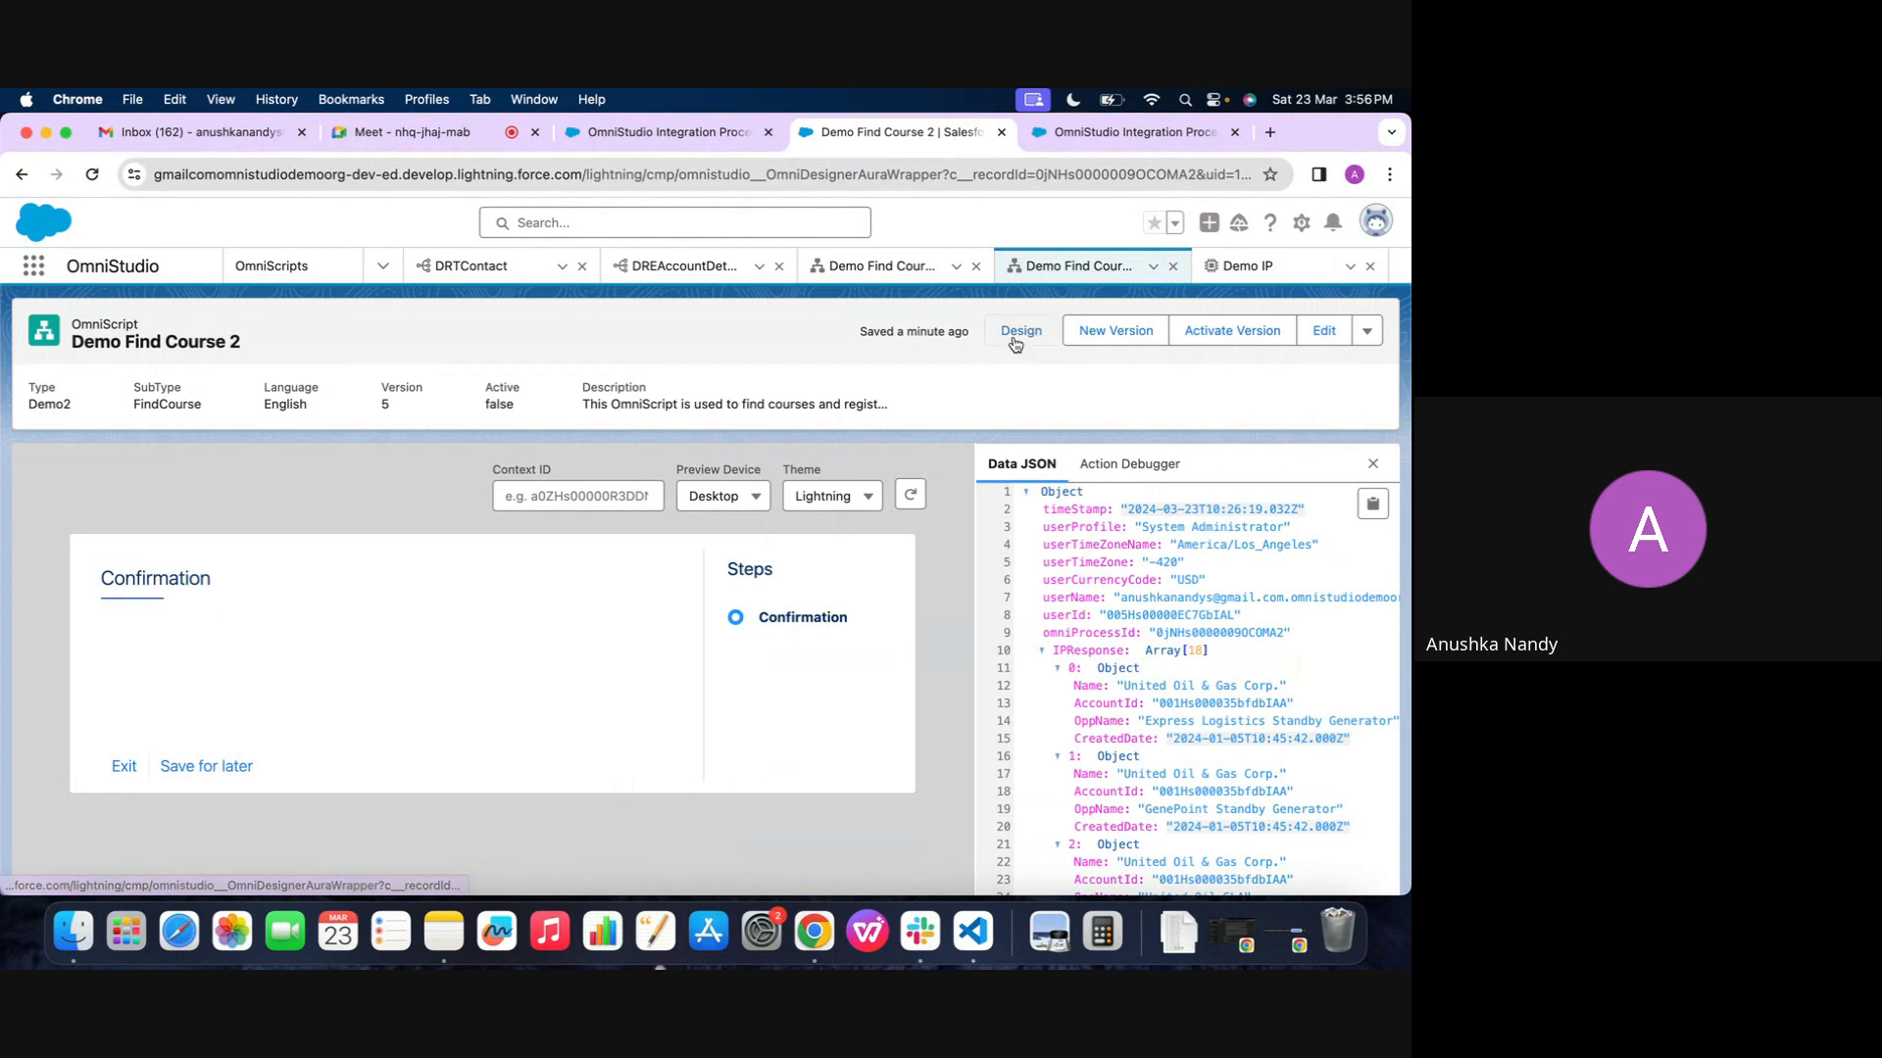
pyautogui.click(1019, 333)
pyautogui.scroll(-3, 1011, 644)
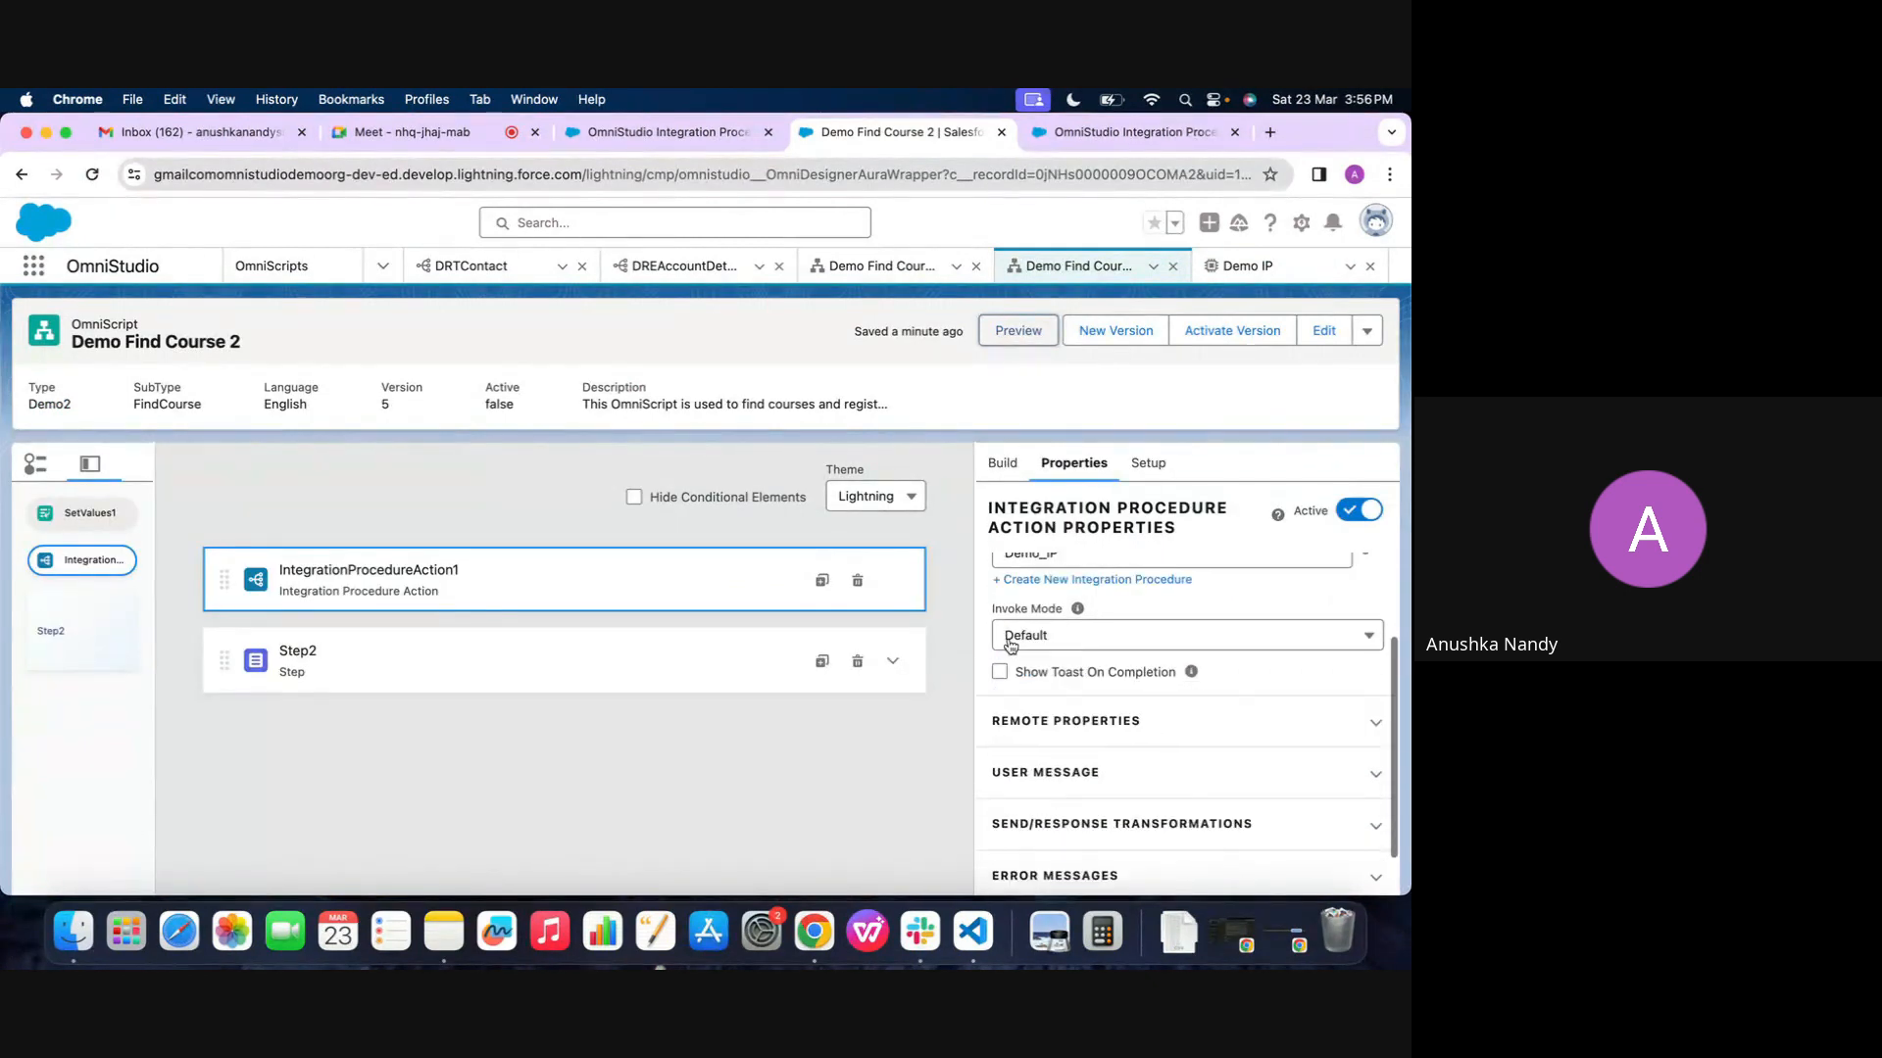
pyautogui.click(1078, 825)
pyautogui.scroll(-5, 1039, 779)
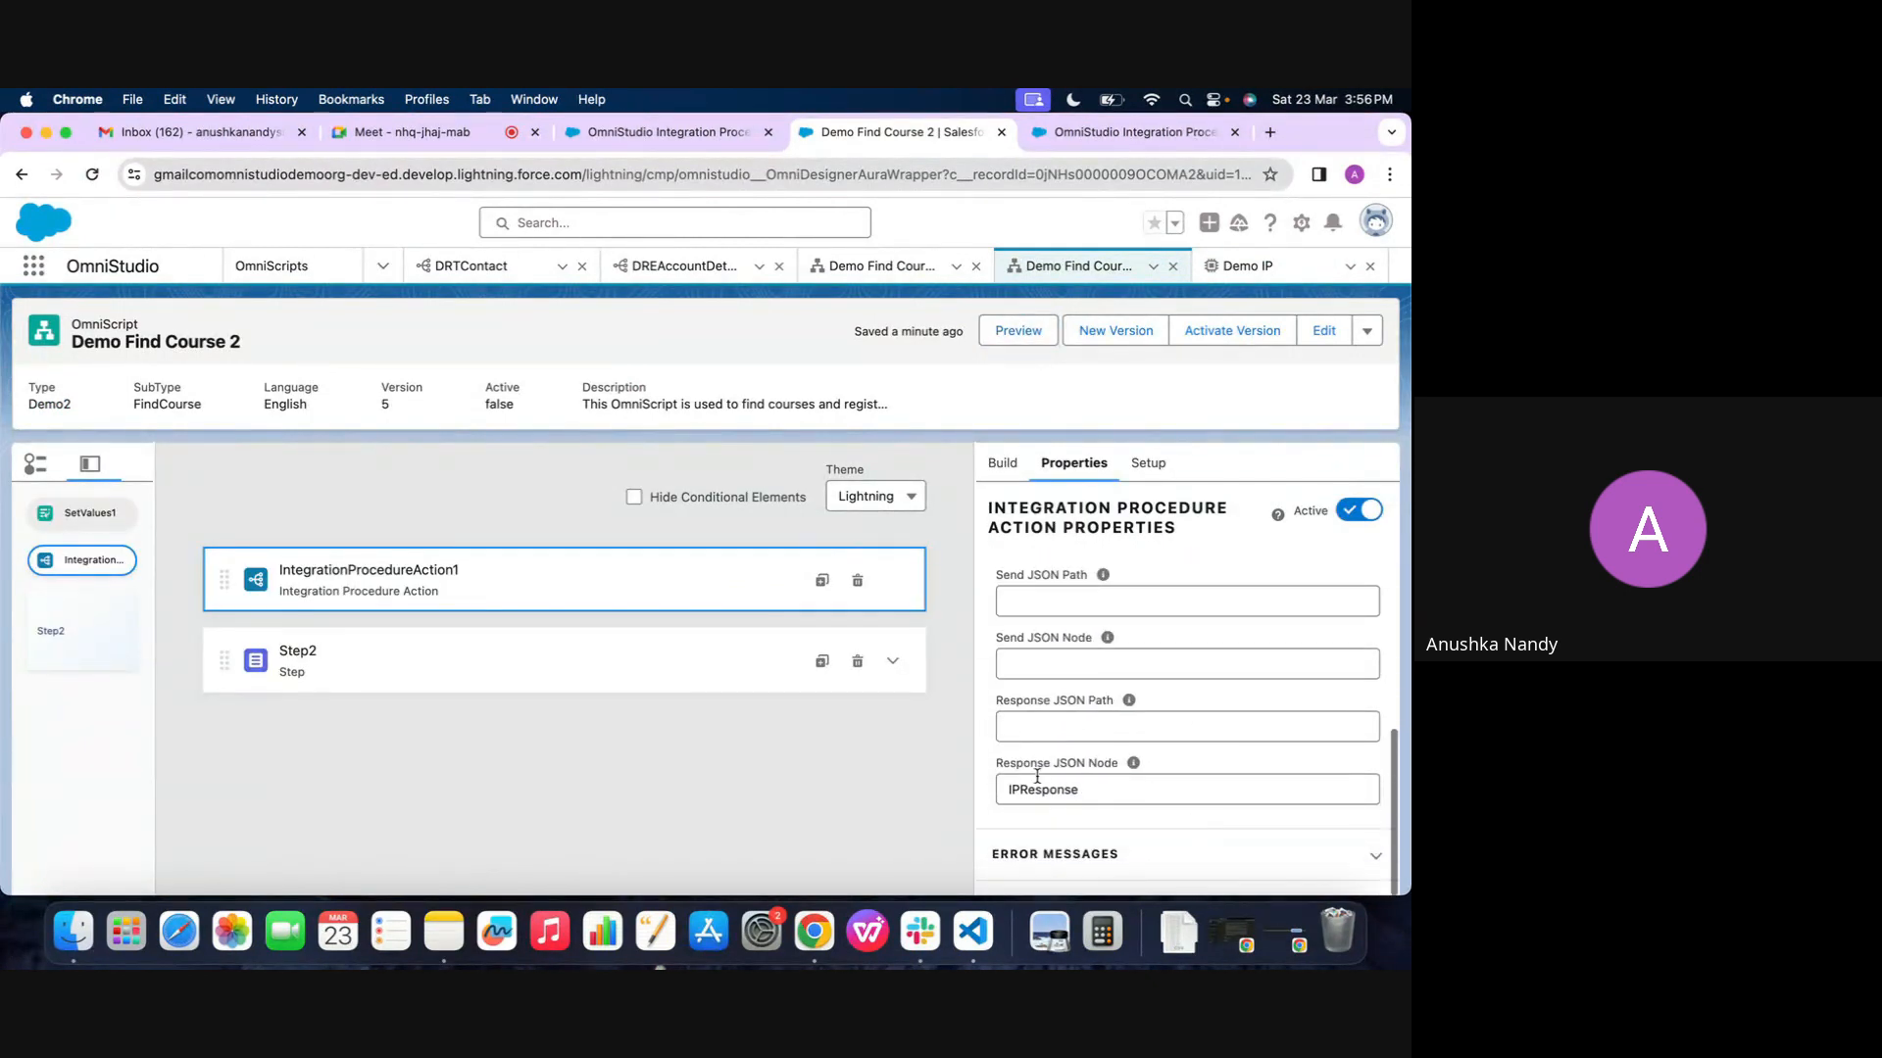
pyautogui.doubleClick(1090, 784)
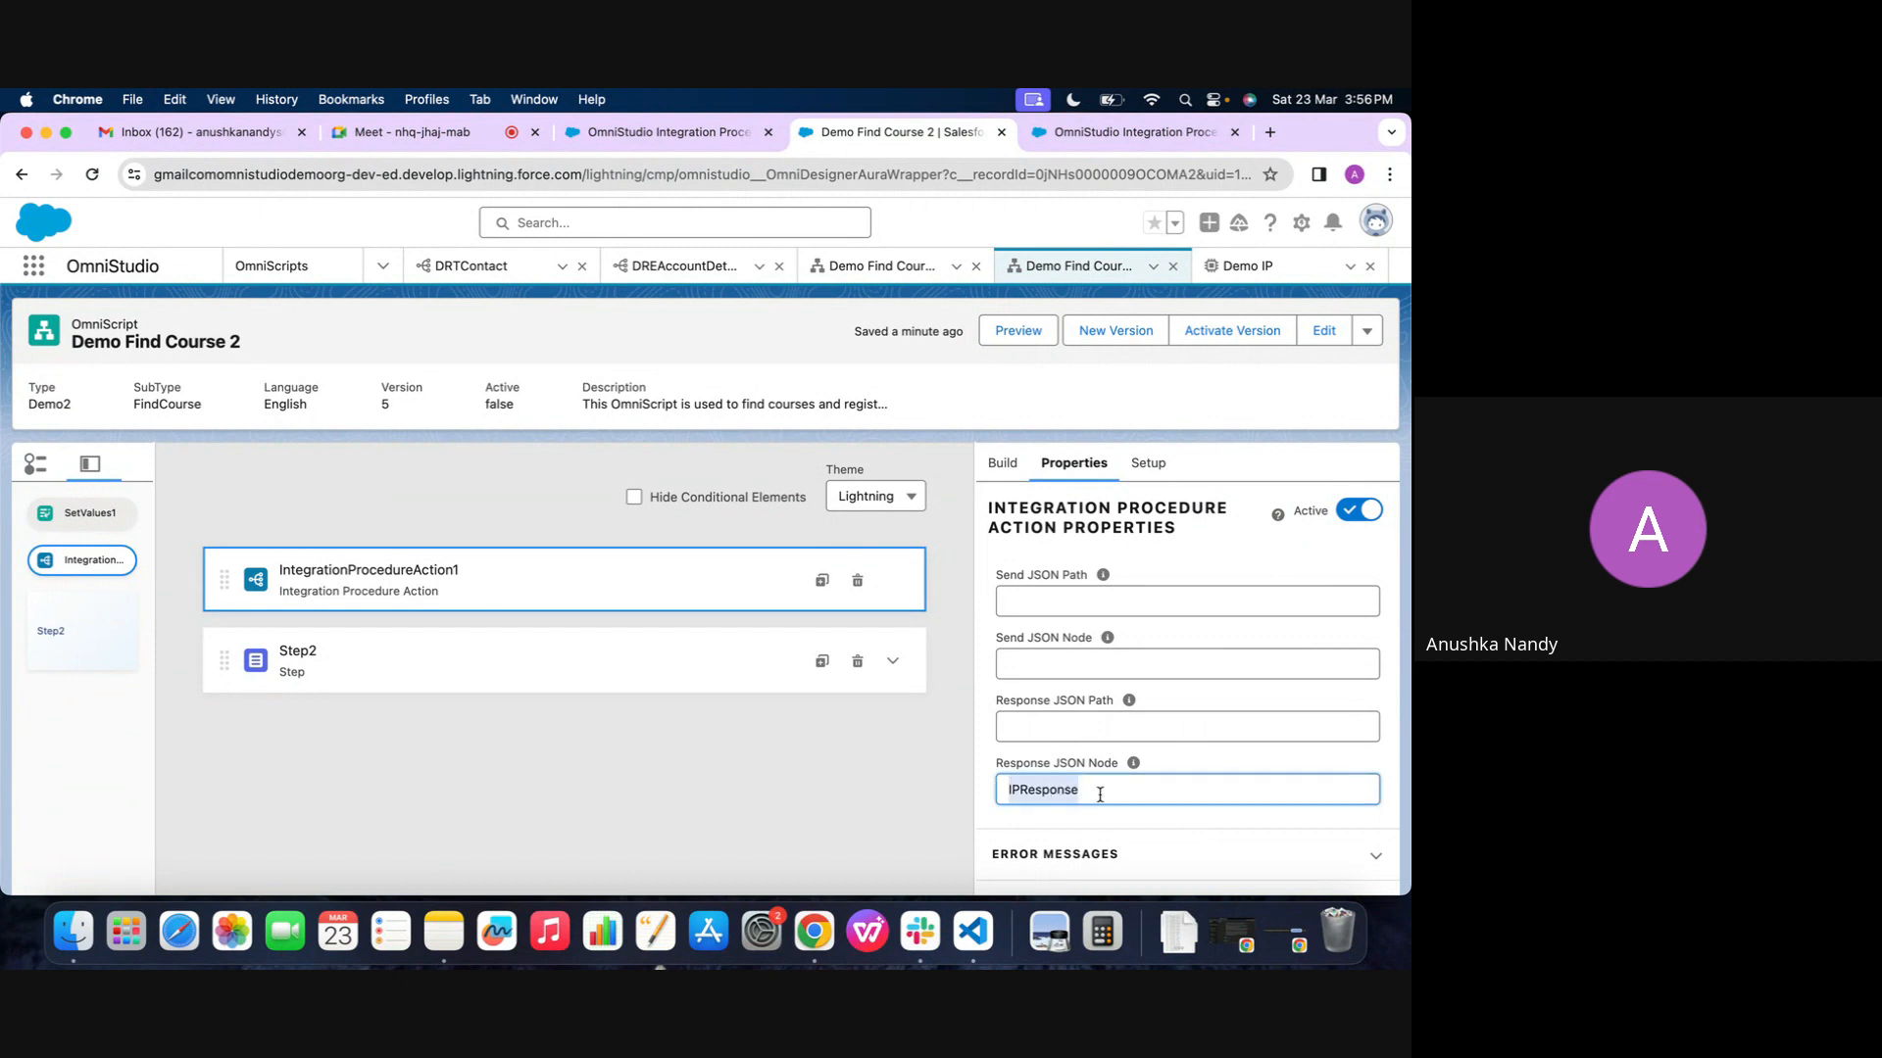
# Preview Demo Find Course 2 again and compare its Data JSON with ResponseAction1's Return Full Data JSON setting in Demo IP
pyautogui.click(1019, 333)
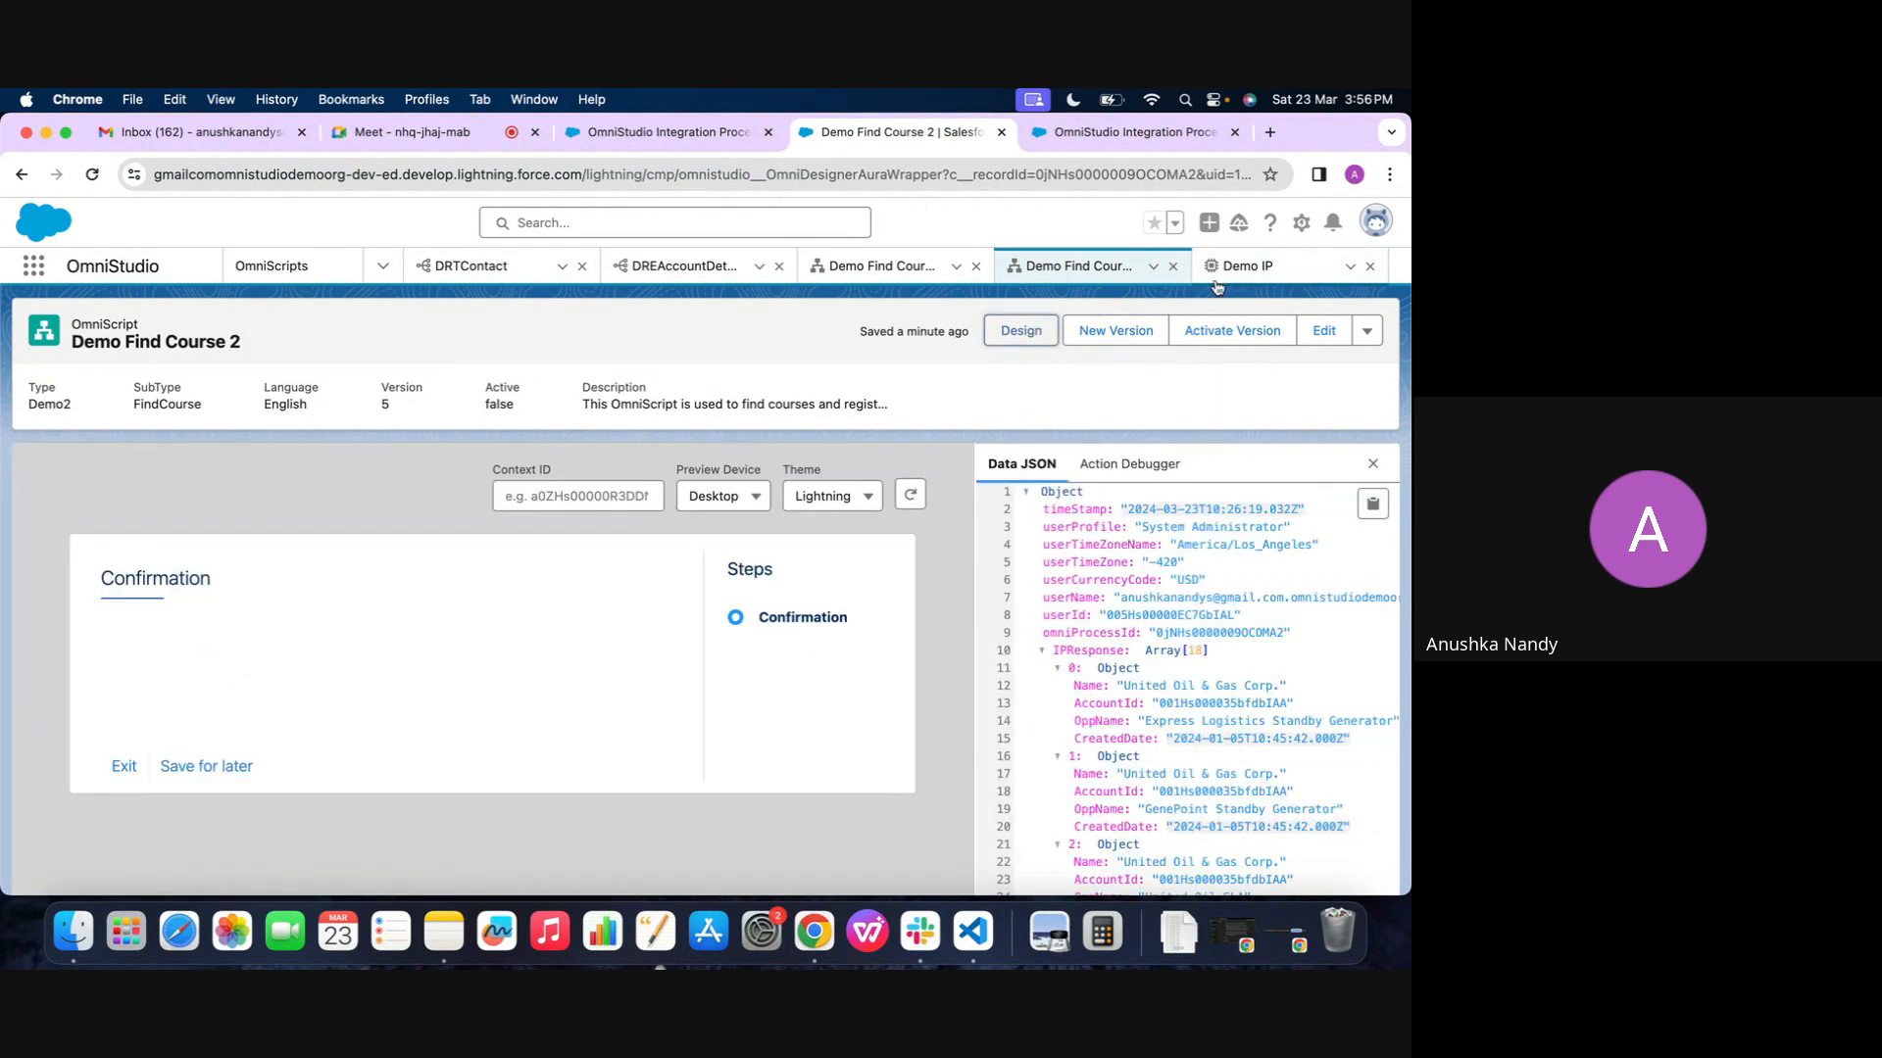
pyautogui.click(1216, 283)
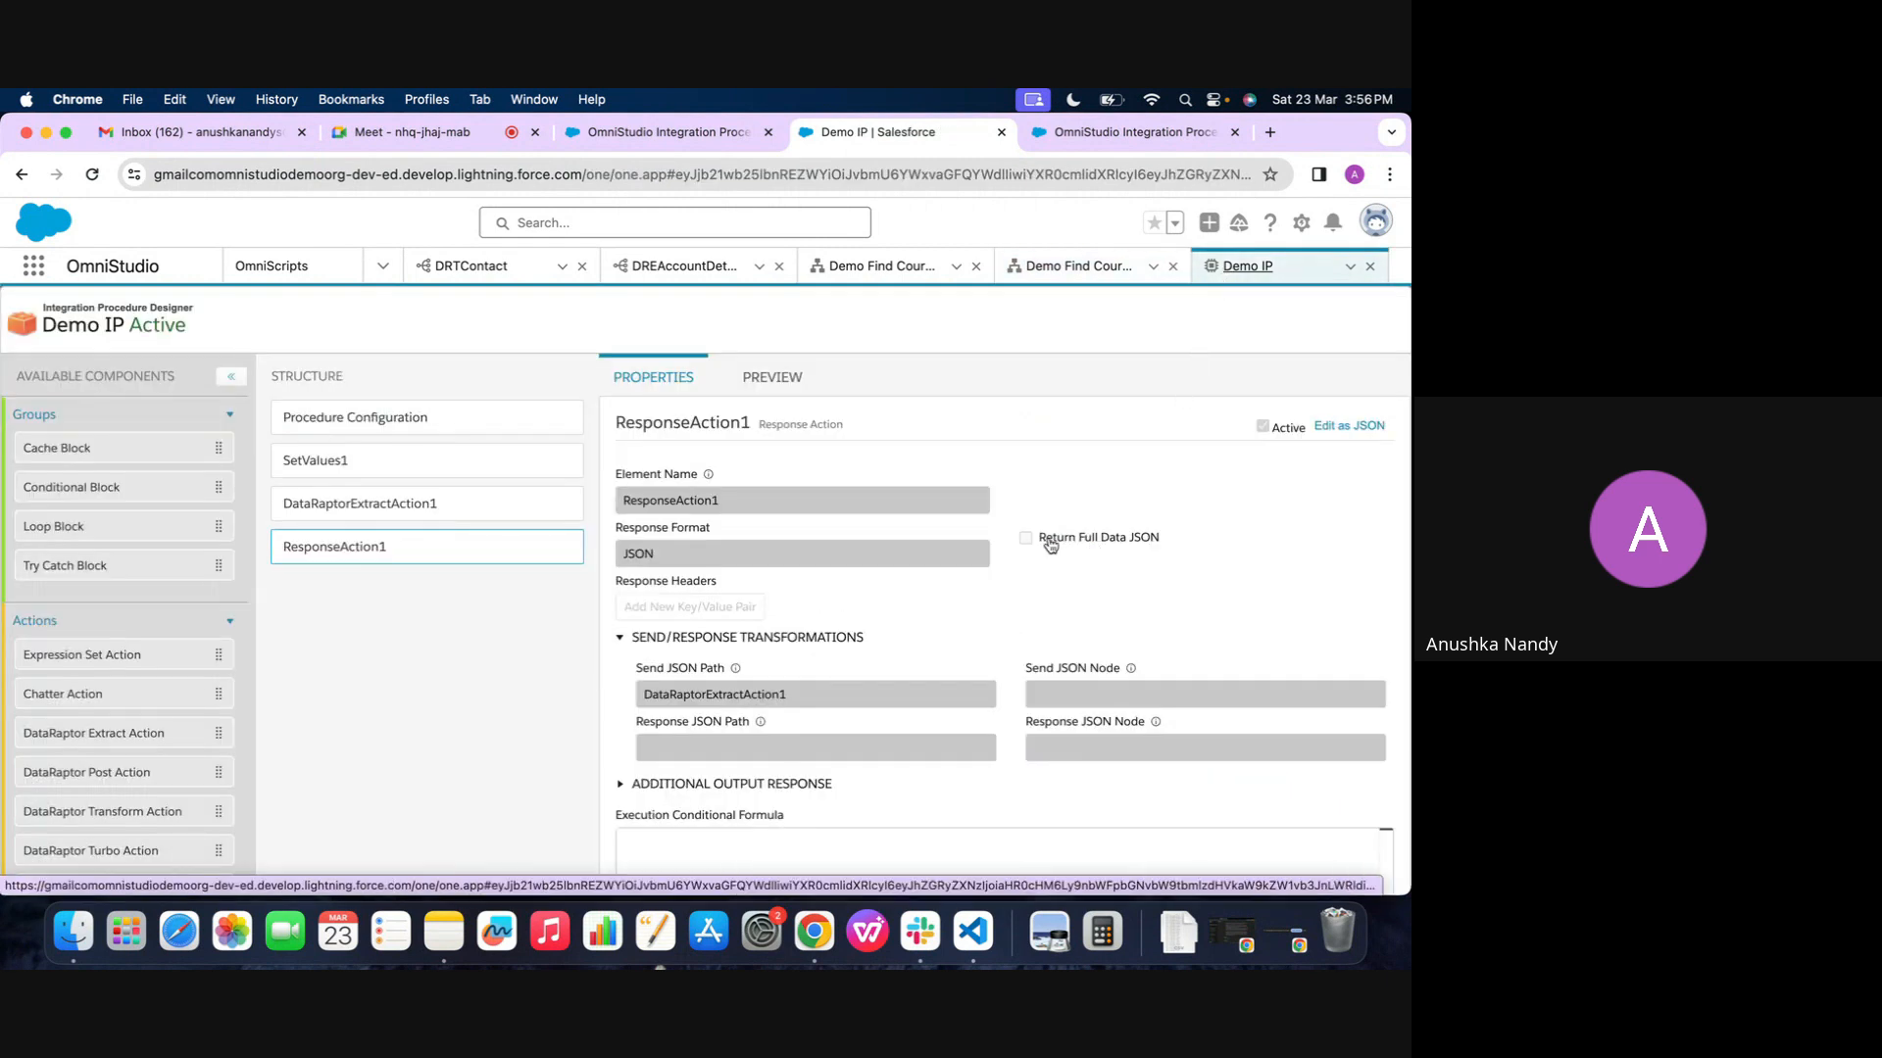
pyautogui.click(1078, 267)
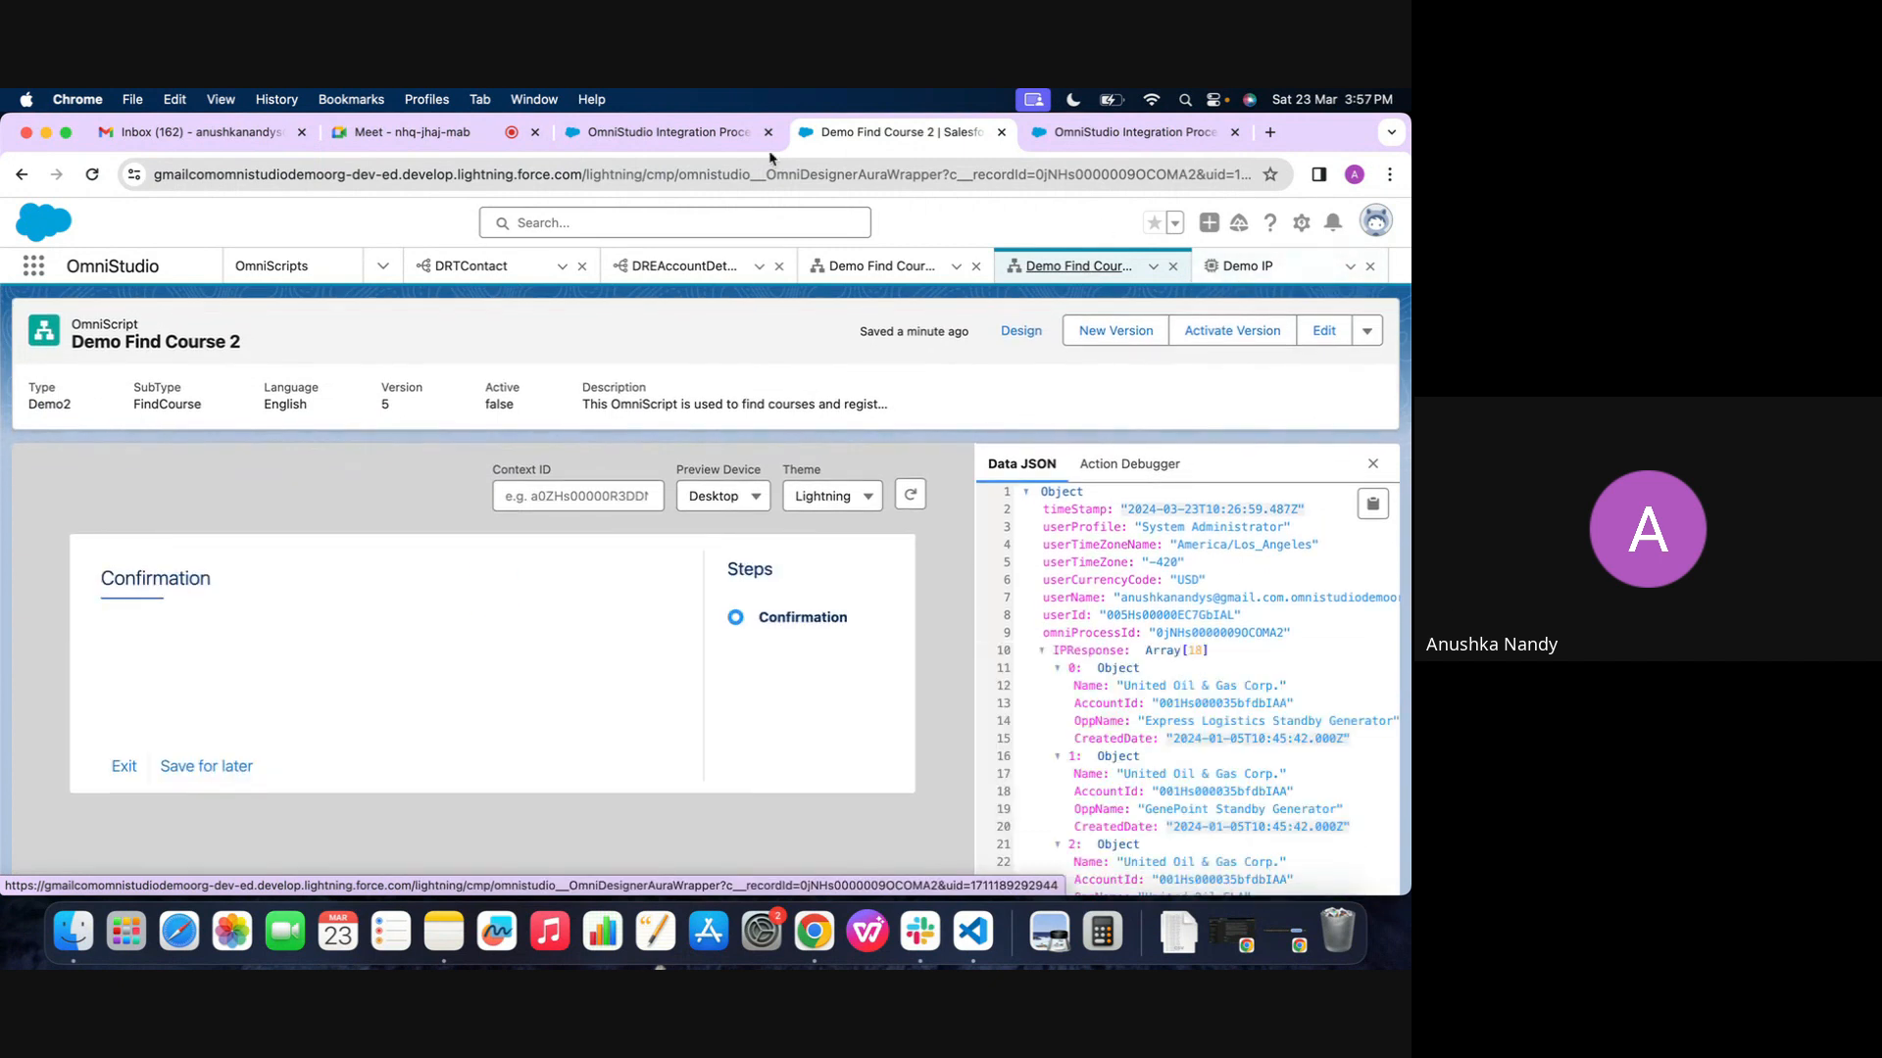
pyautogui.click(1247, 282)
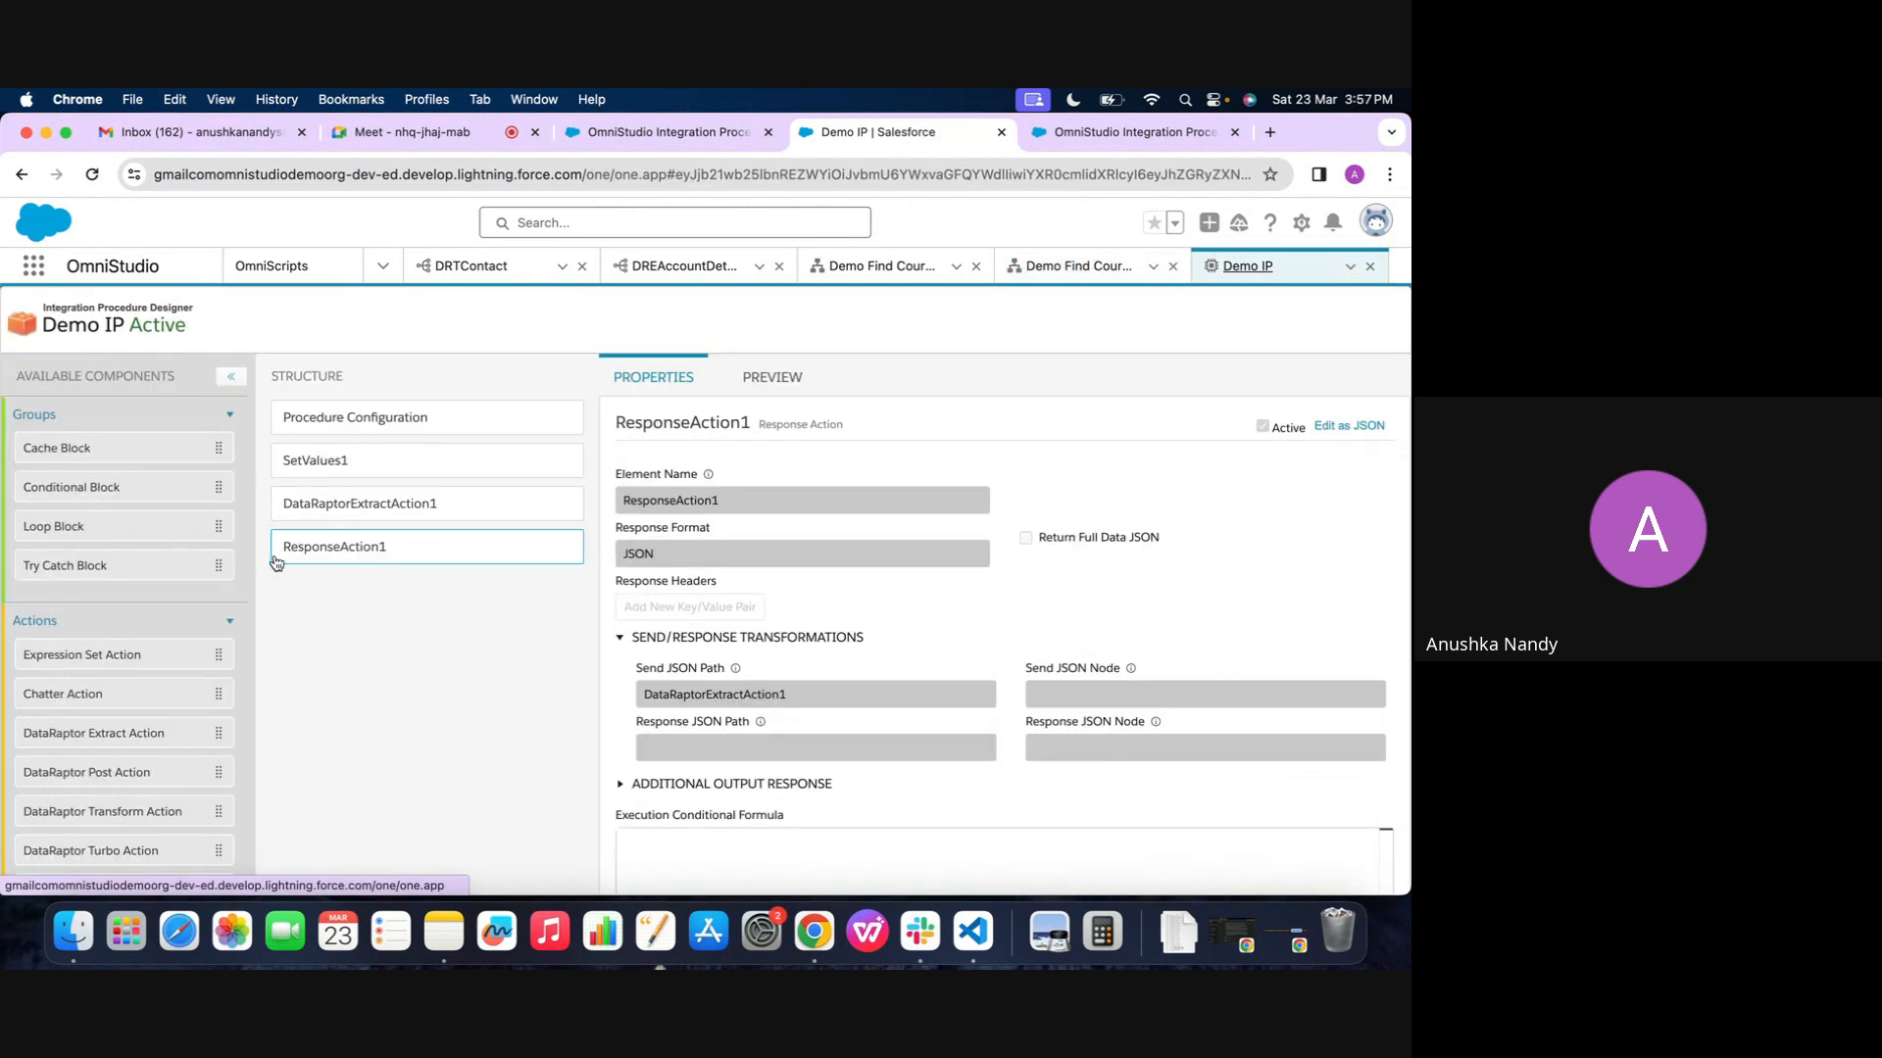
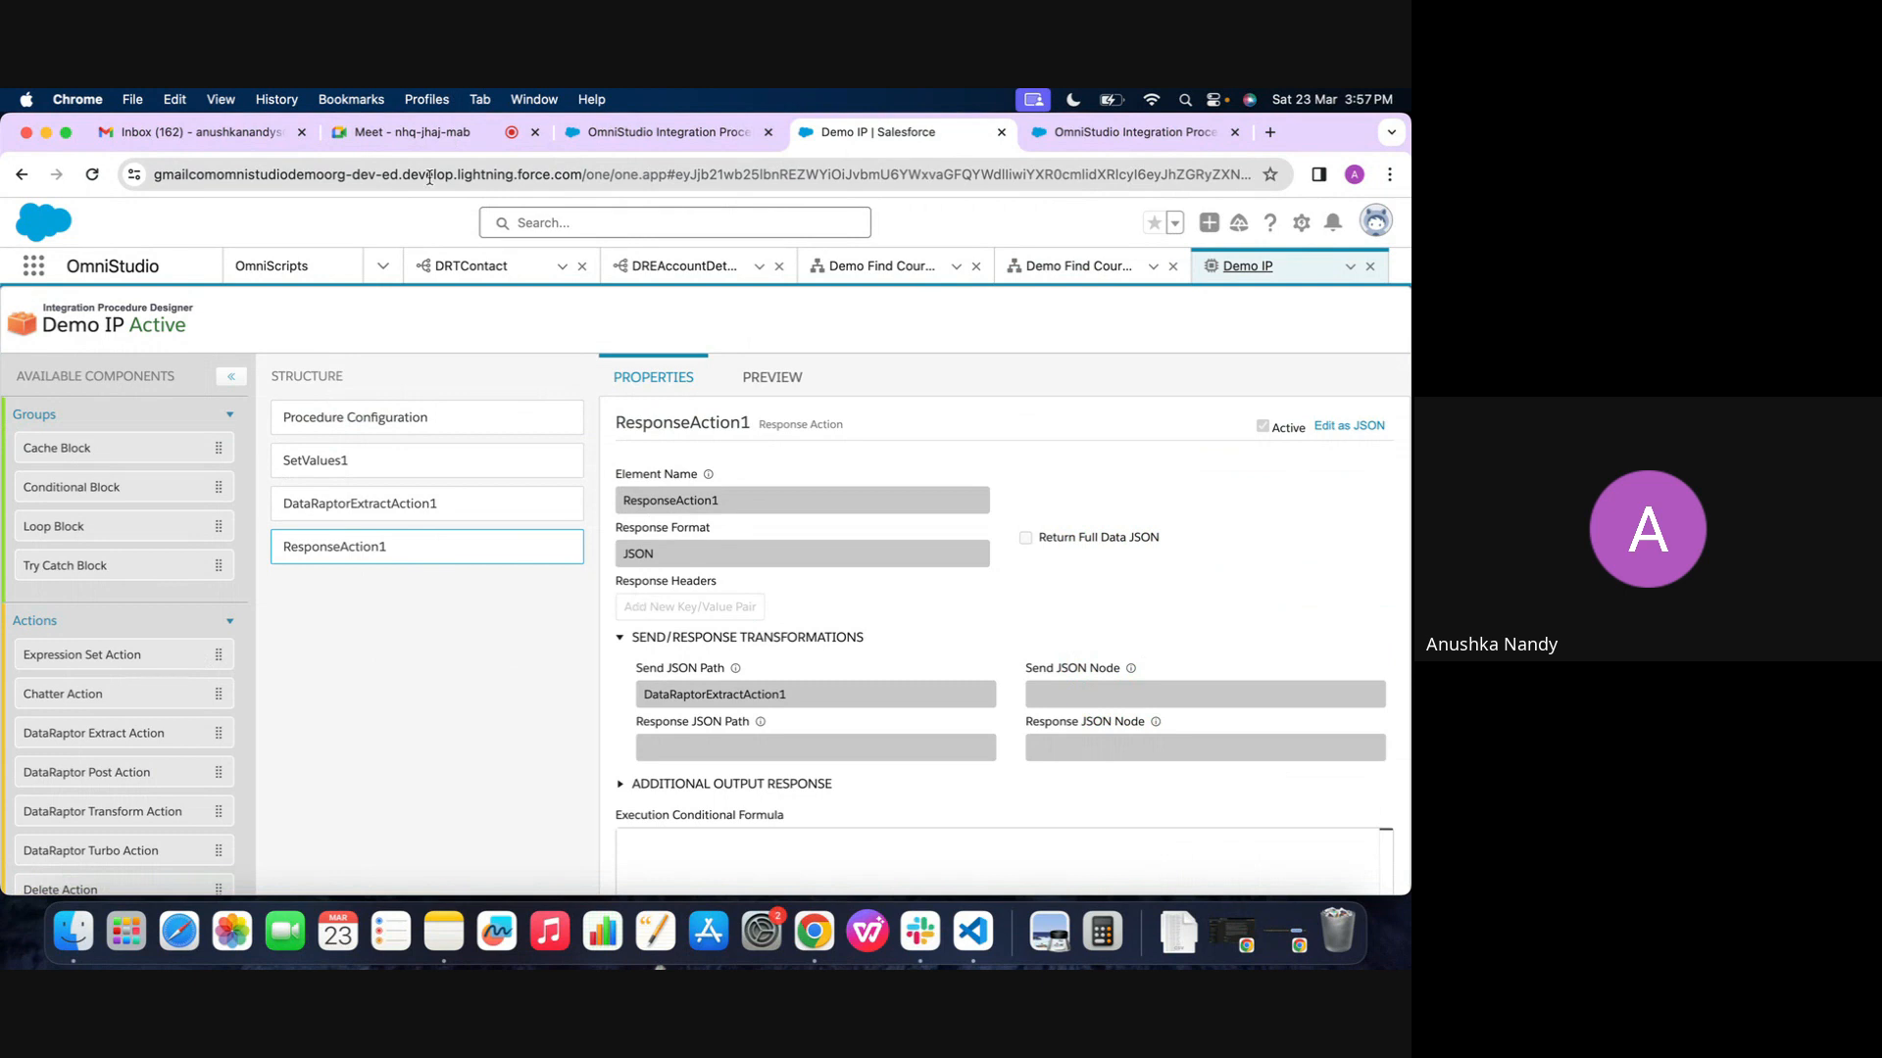
pyautogui.click(402, 139)
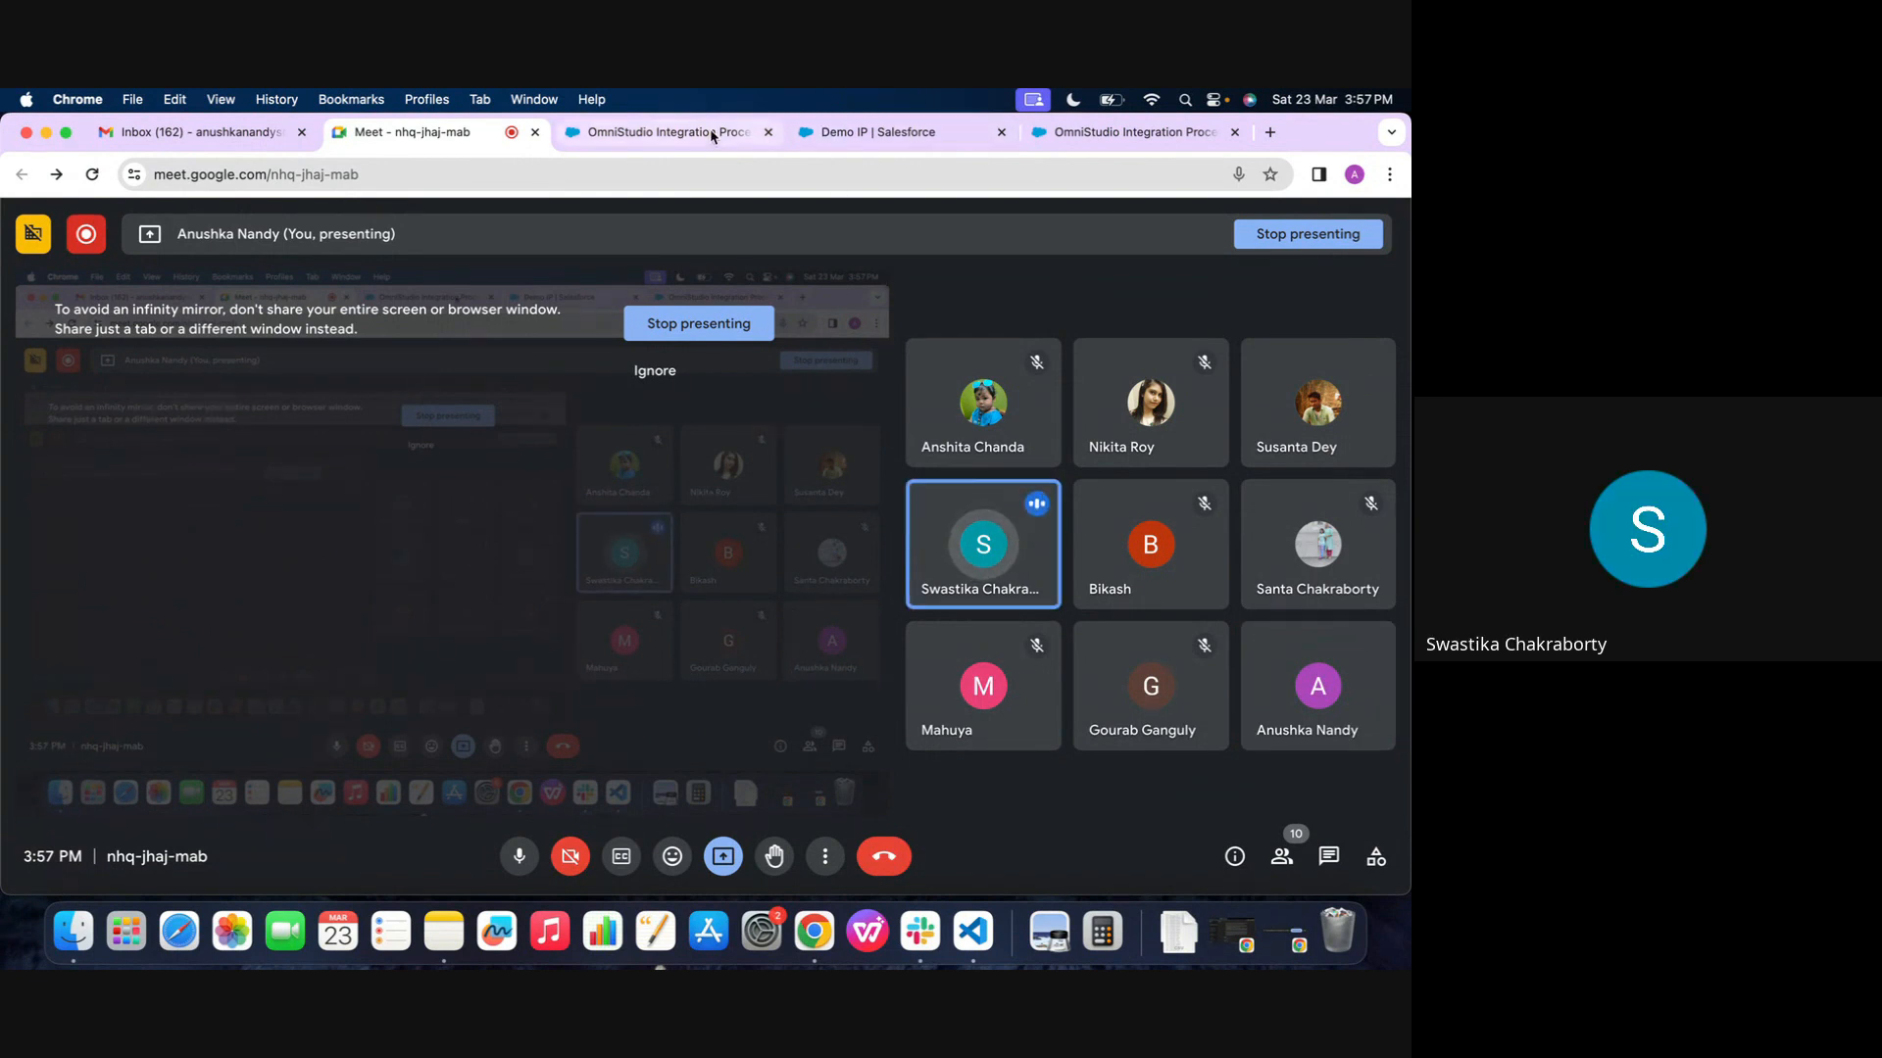
pyautogui.click(872, 134)
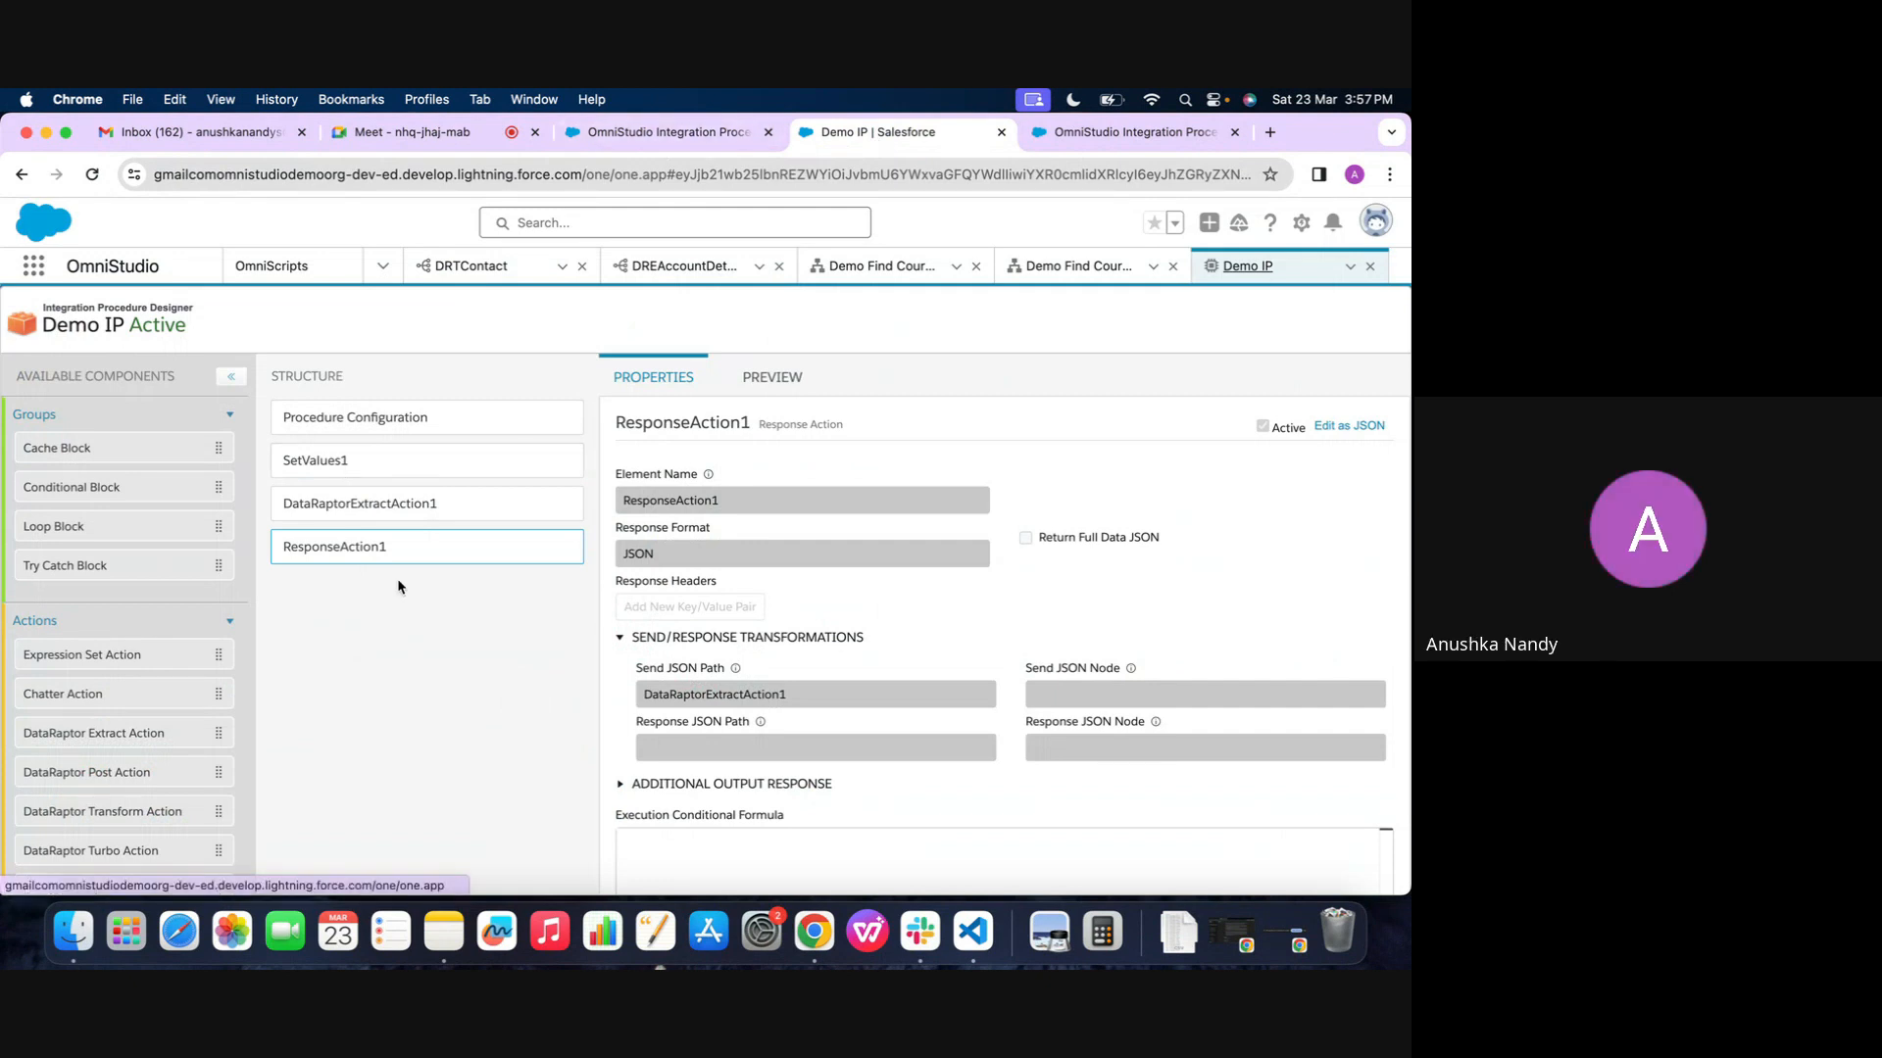
# Return Demo Find Course 2 to its design view and review the ResponseAction1 and DataRaptorExtractAction1 properties in Demo IP
pyautogui.click(1078, 266)
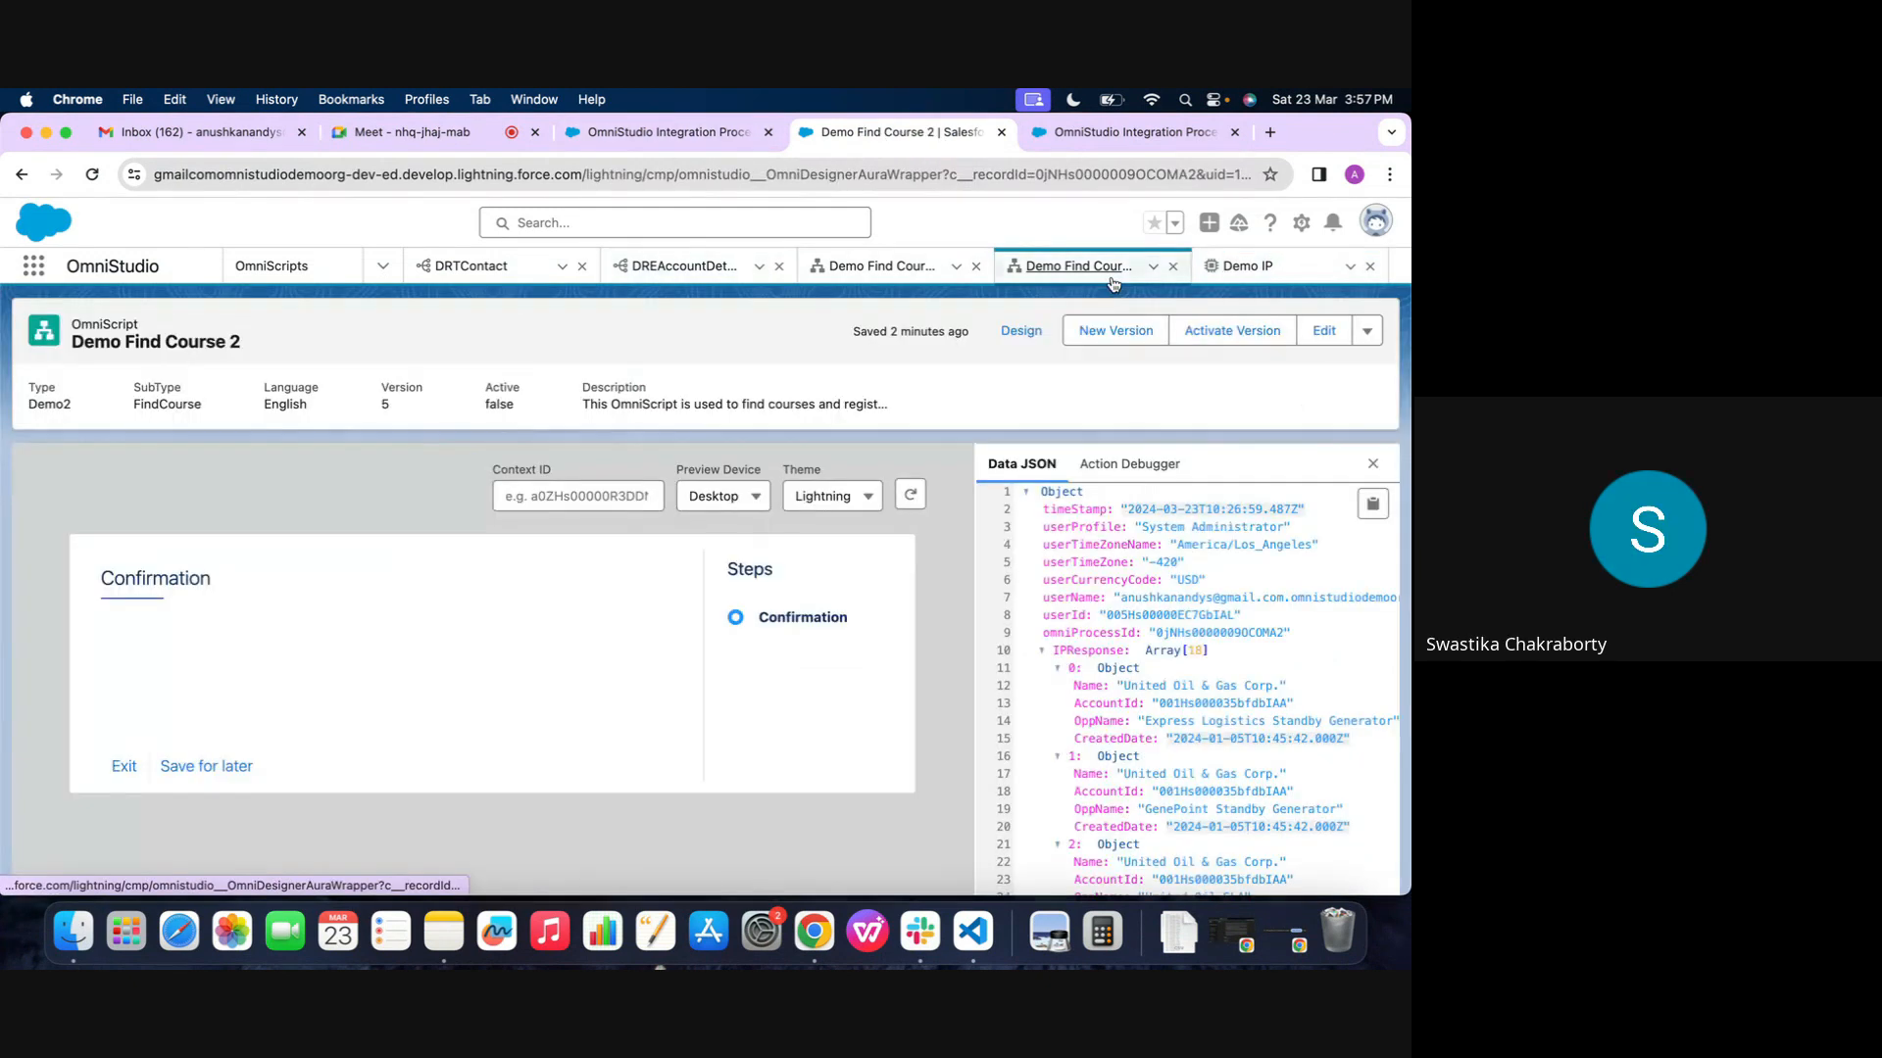
pyautogui.click(1021, 330)
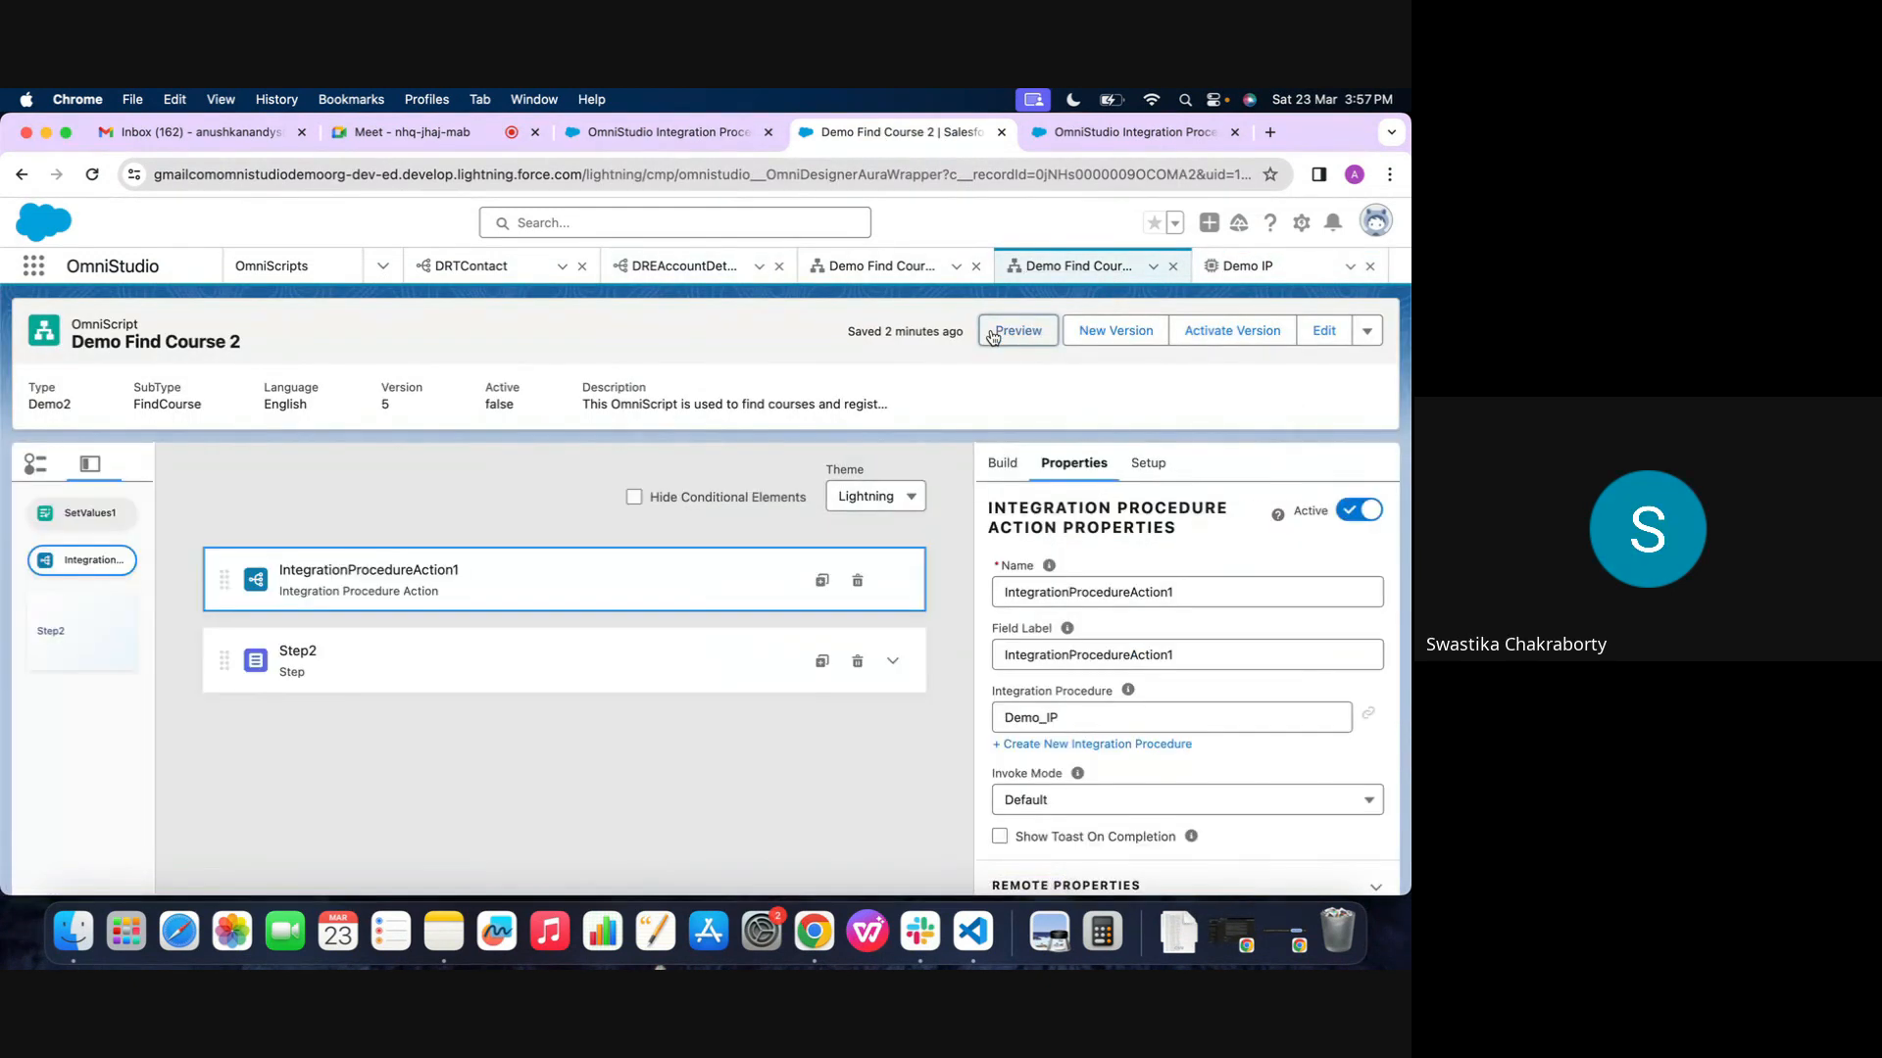
pyautogui.click(1239, 266)
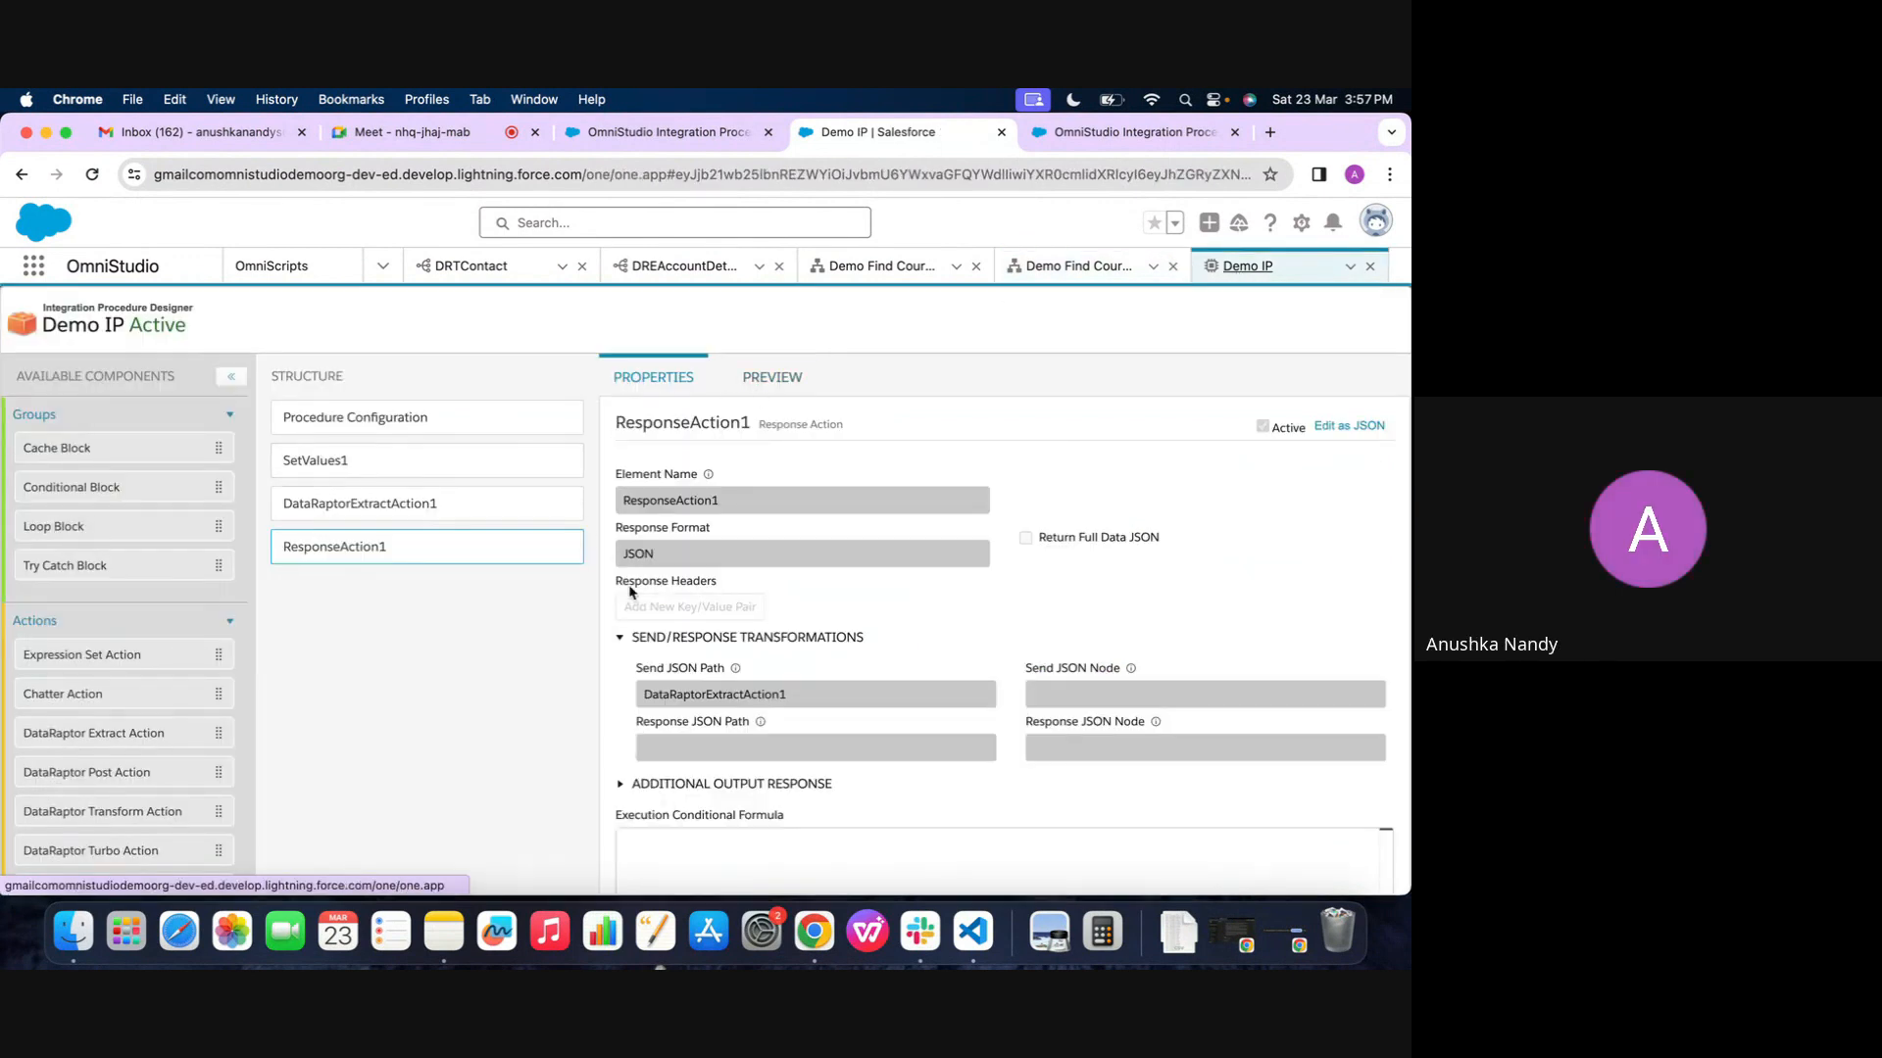
pyautogui.scroll(-2, 627, 470)
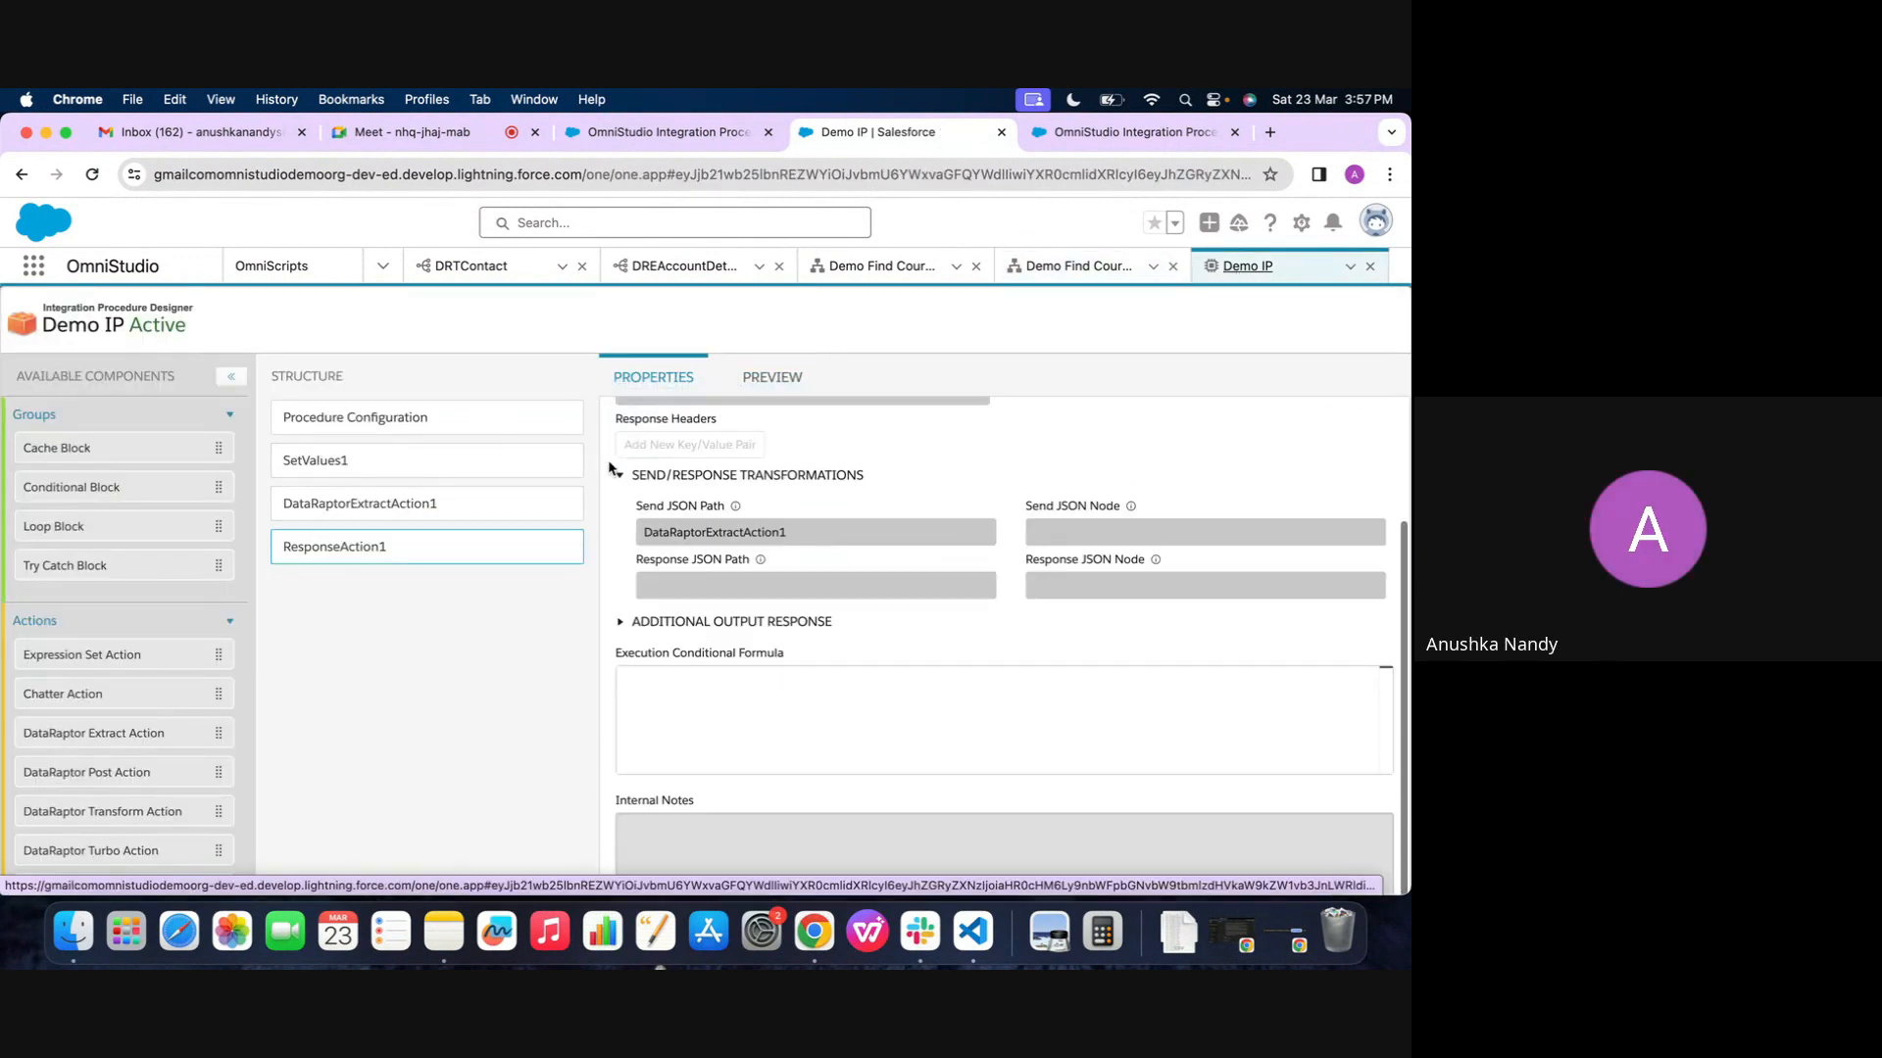
pyautogui.scroll(2, 611, 466)
pyautogui.click(402, 508)
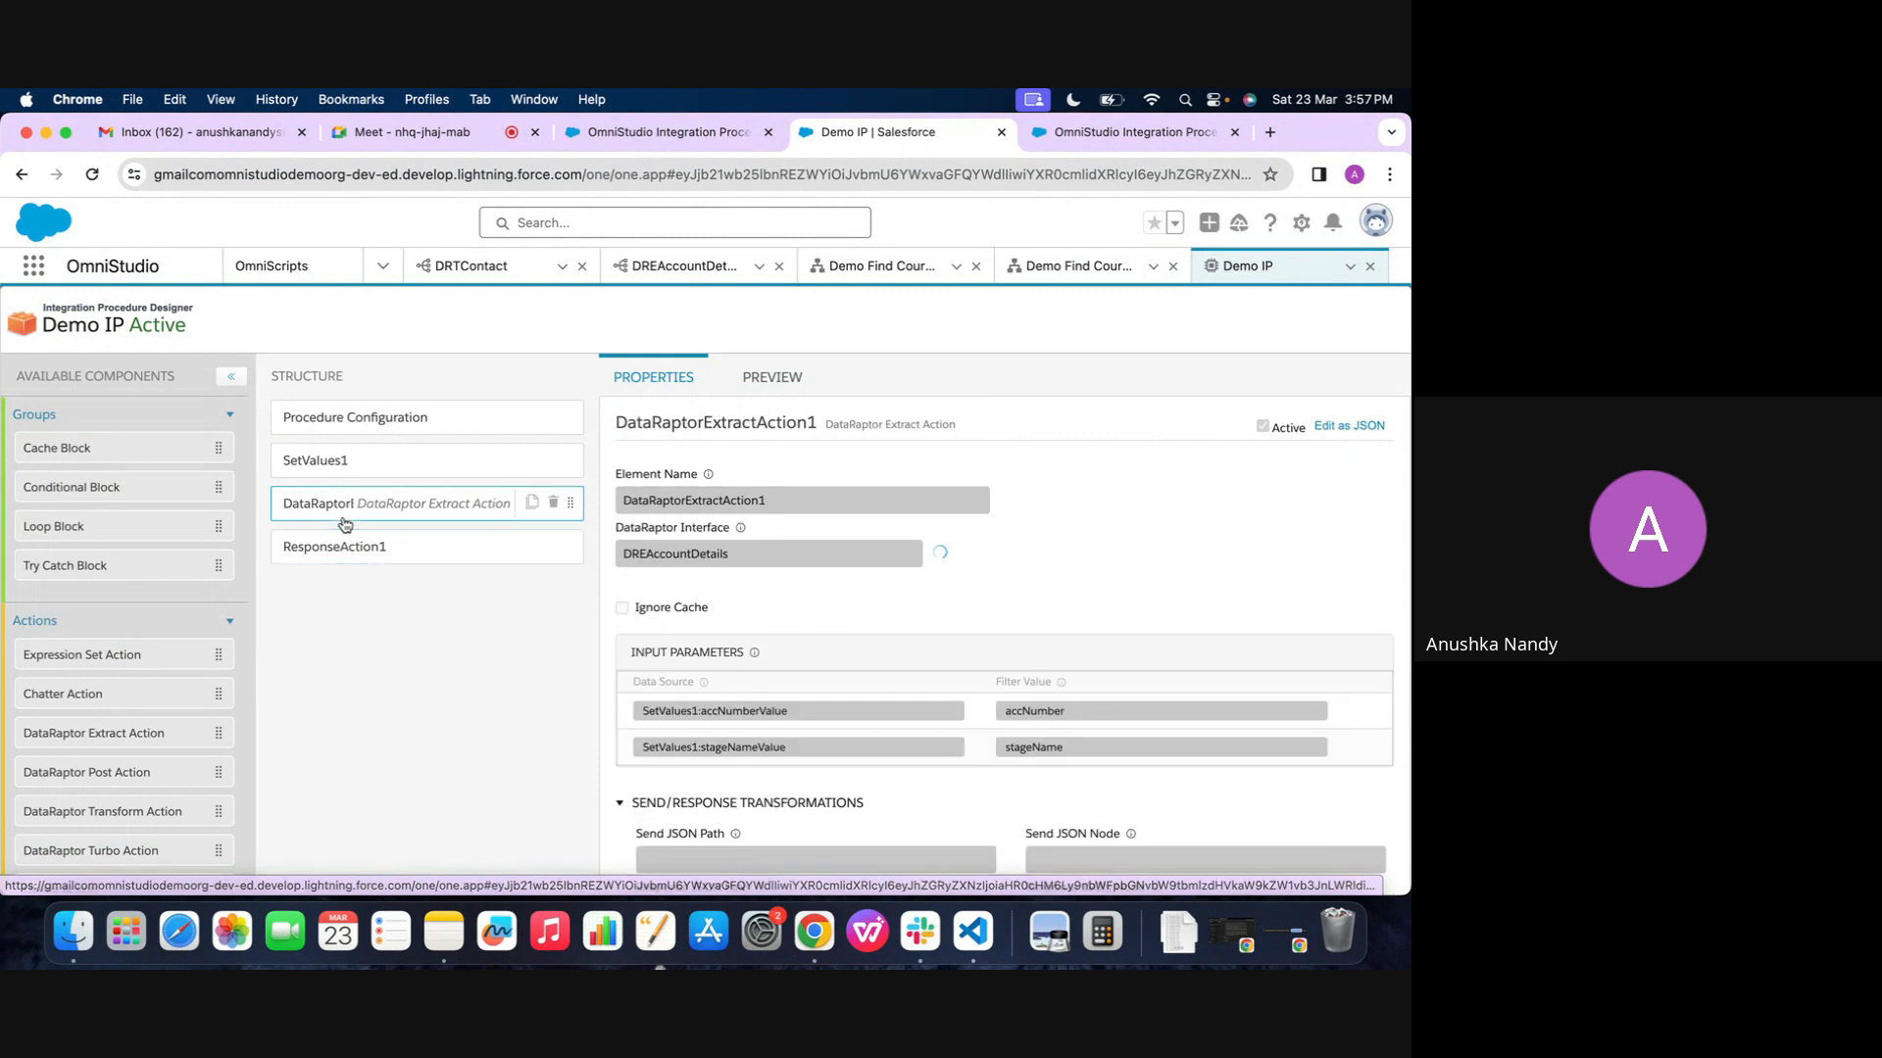
pyautogui.scroll(-2, 735, 612)
pyautogui.scroll(2, 735, 612)
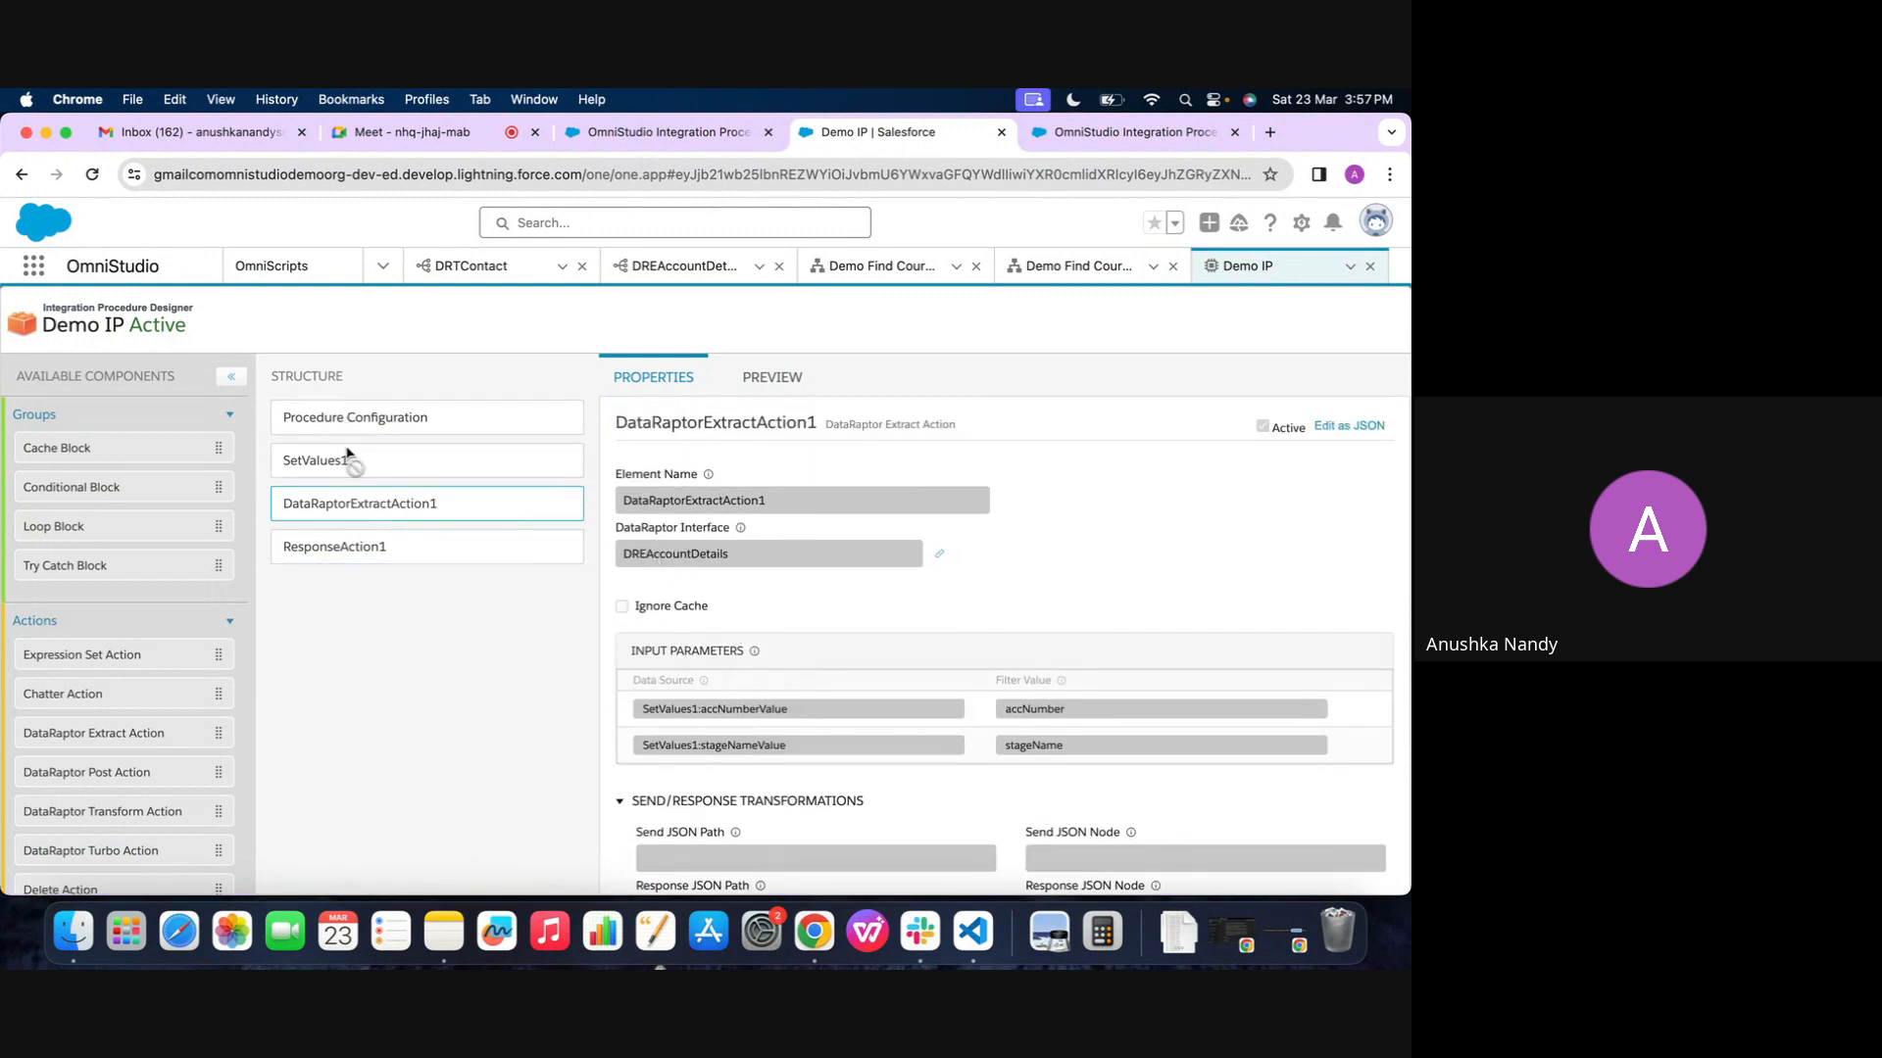
# Examine DataRaptorExtractAction1's element name, DataRaptor interface and input parameters, and compare them with the value map in SetValues1
pyautogui.moveTo(621, 509); pyautogui.dragTo(799, 504)
pyautogui.doubleClick(629, 501)
pyautogui.click(642, 550)
pyautogui.click(756, 384)
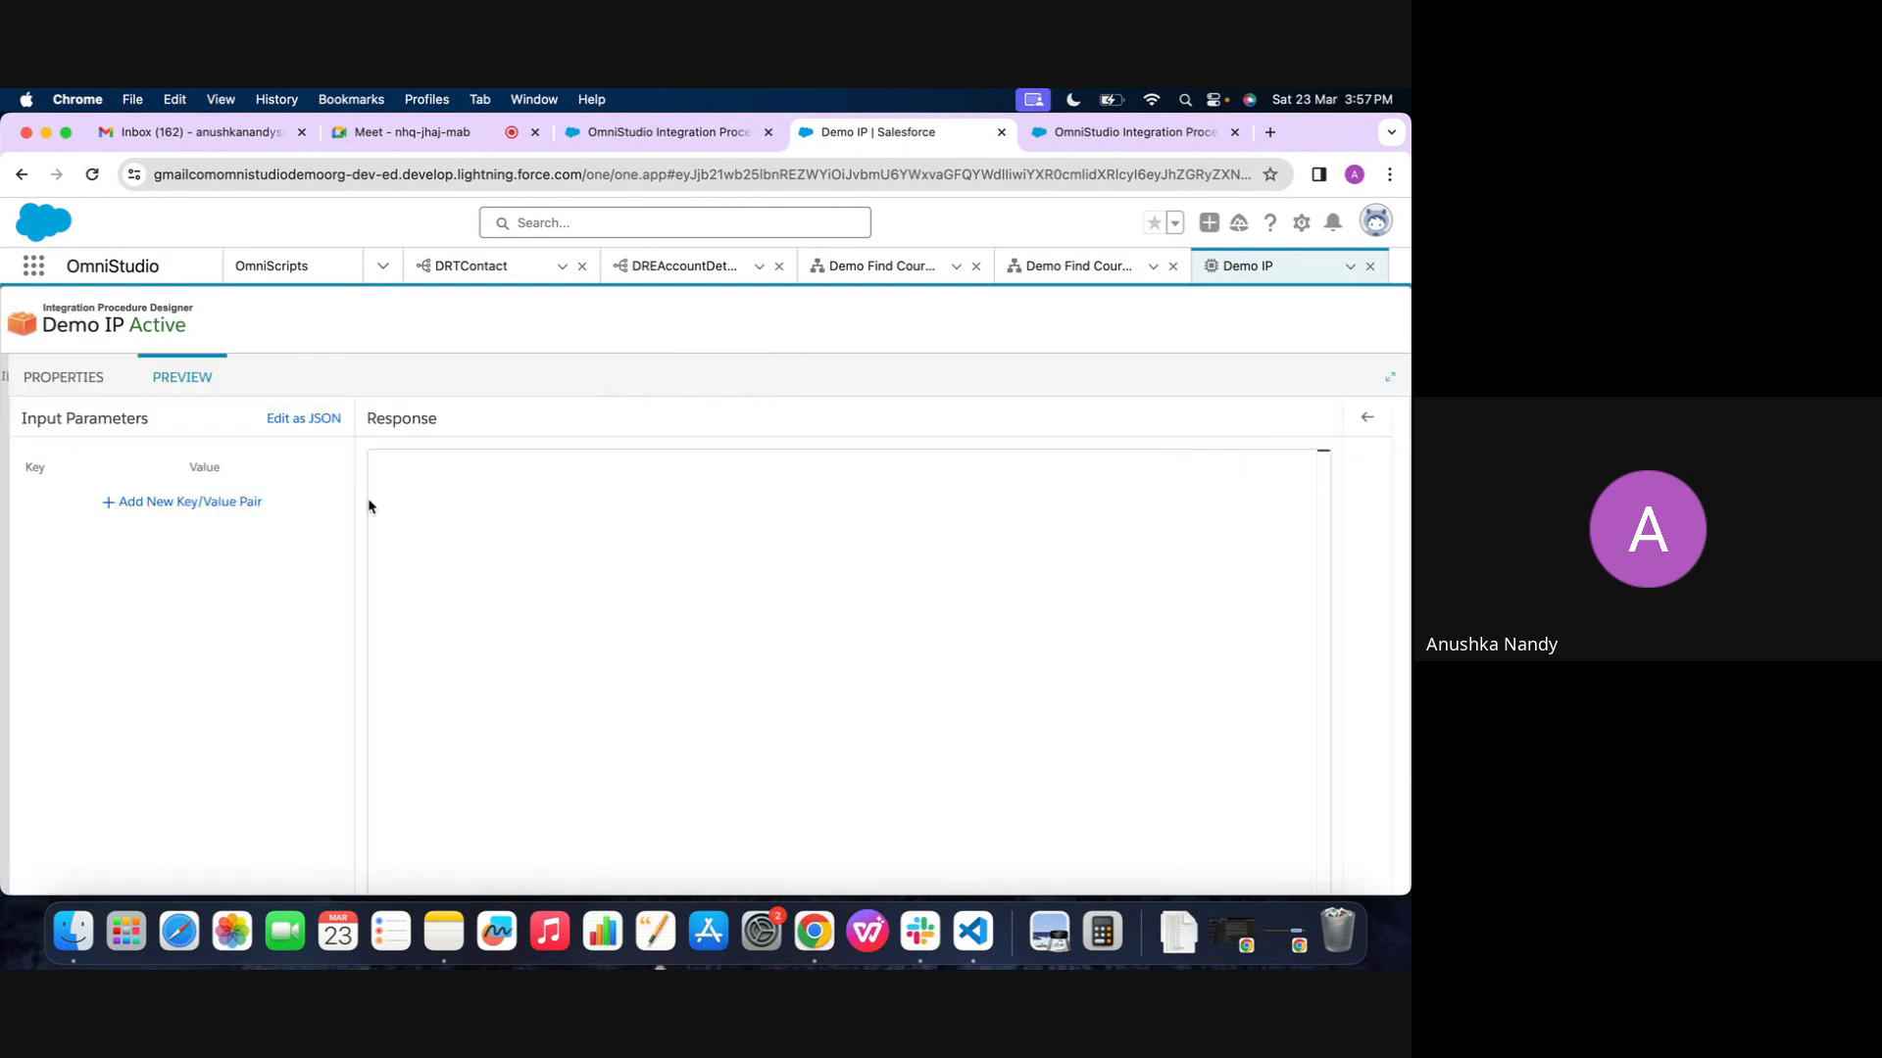
pyautogui.click(65, 377)
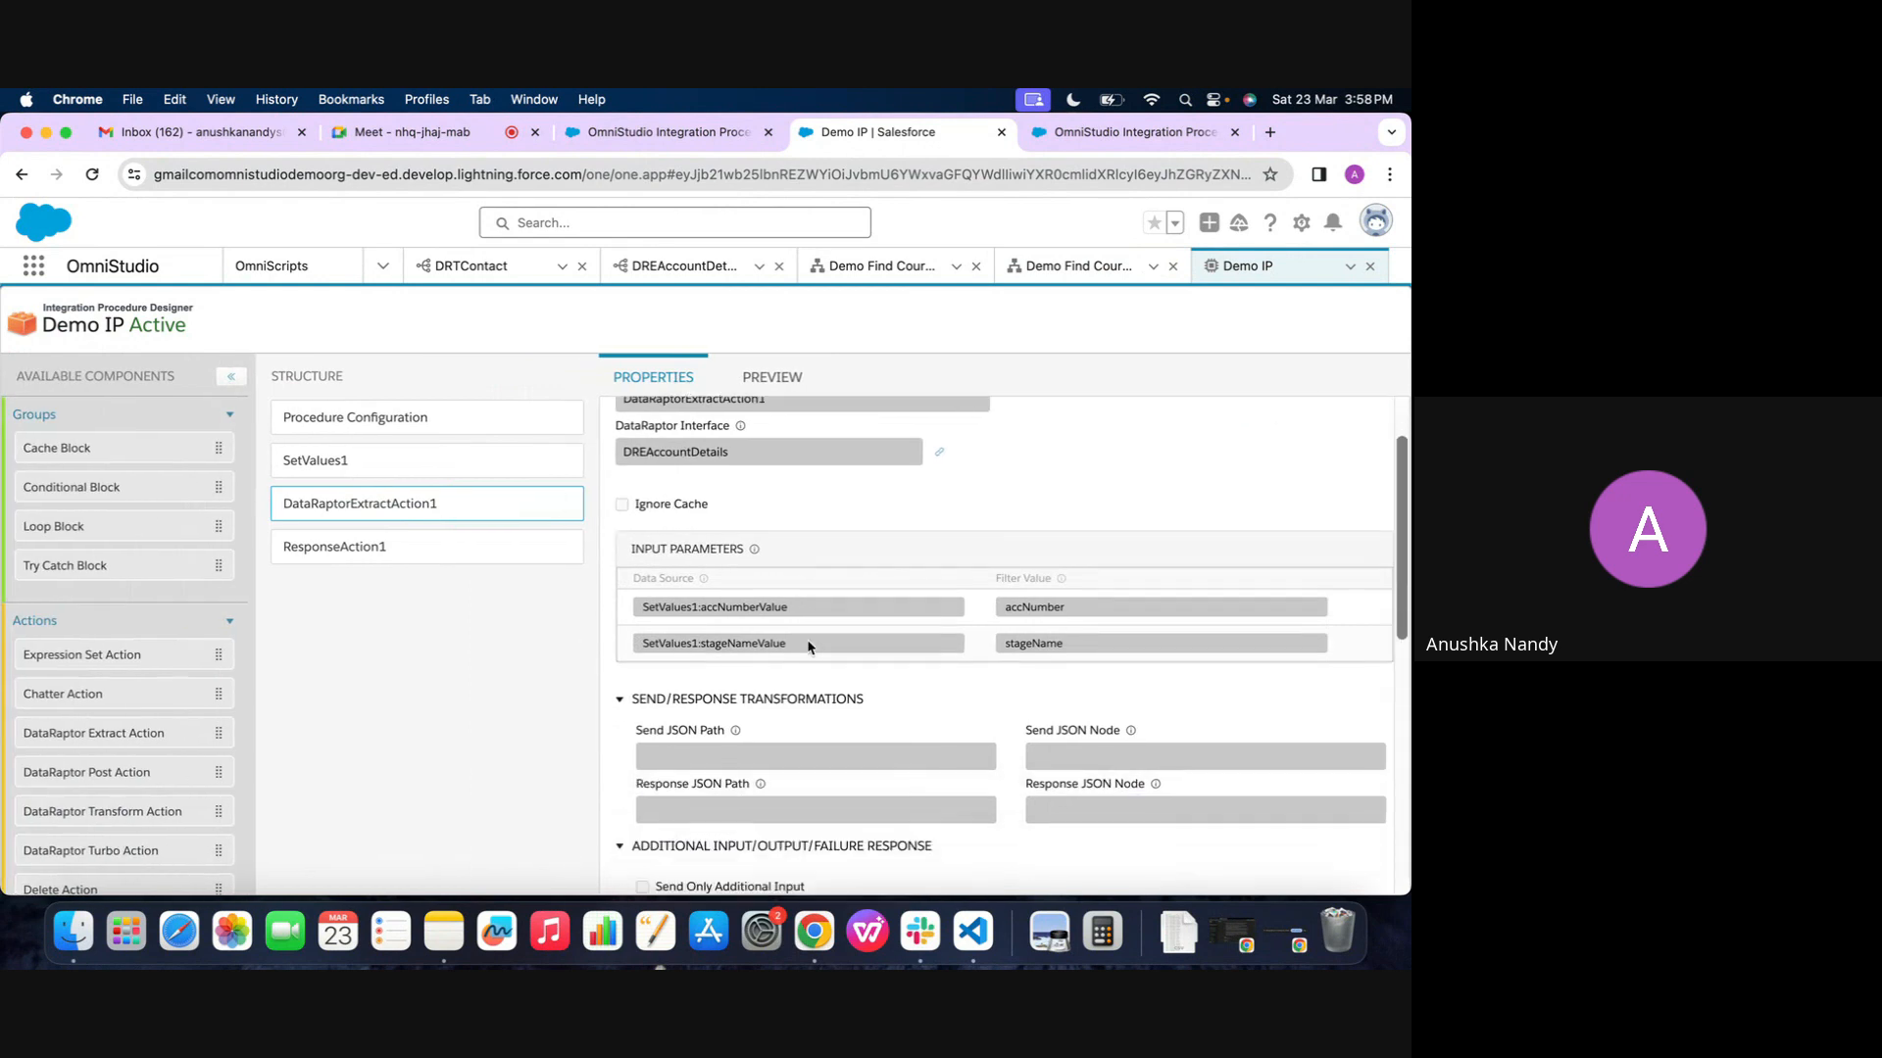
pyautogui.click(353, 461)
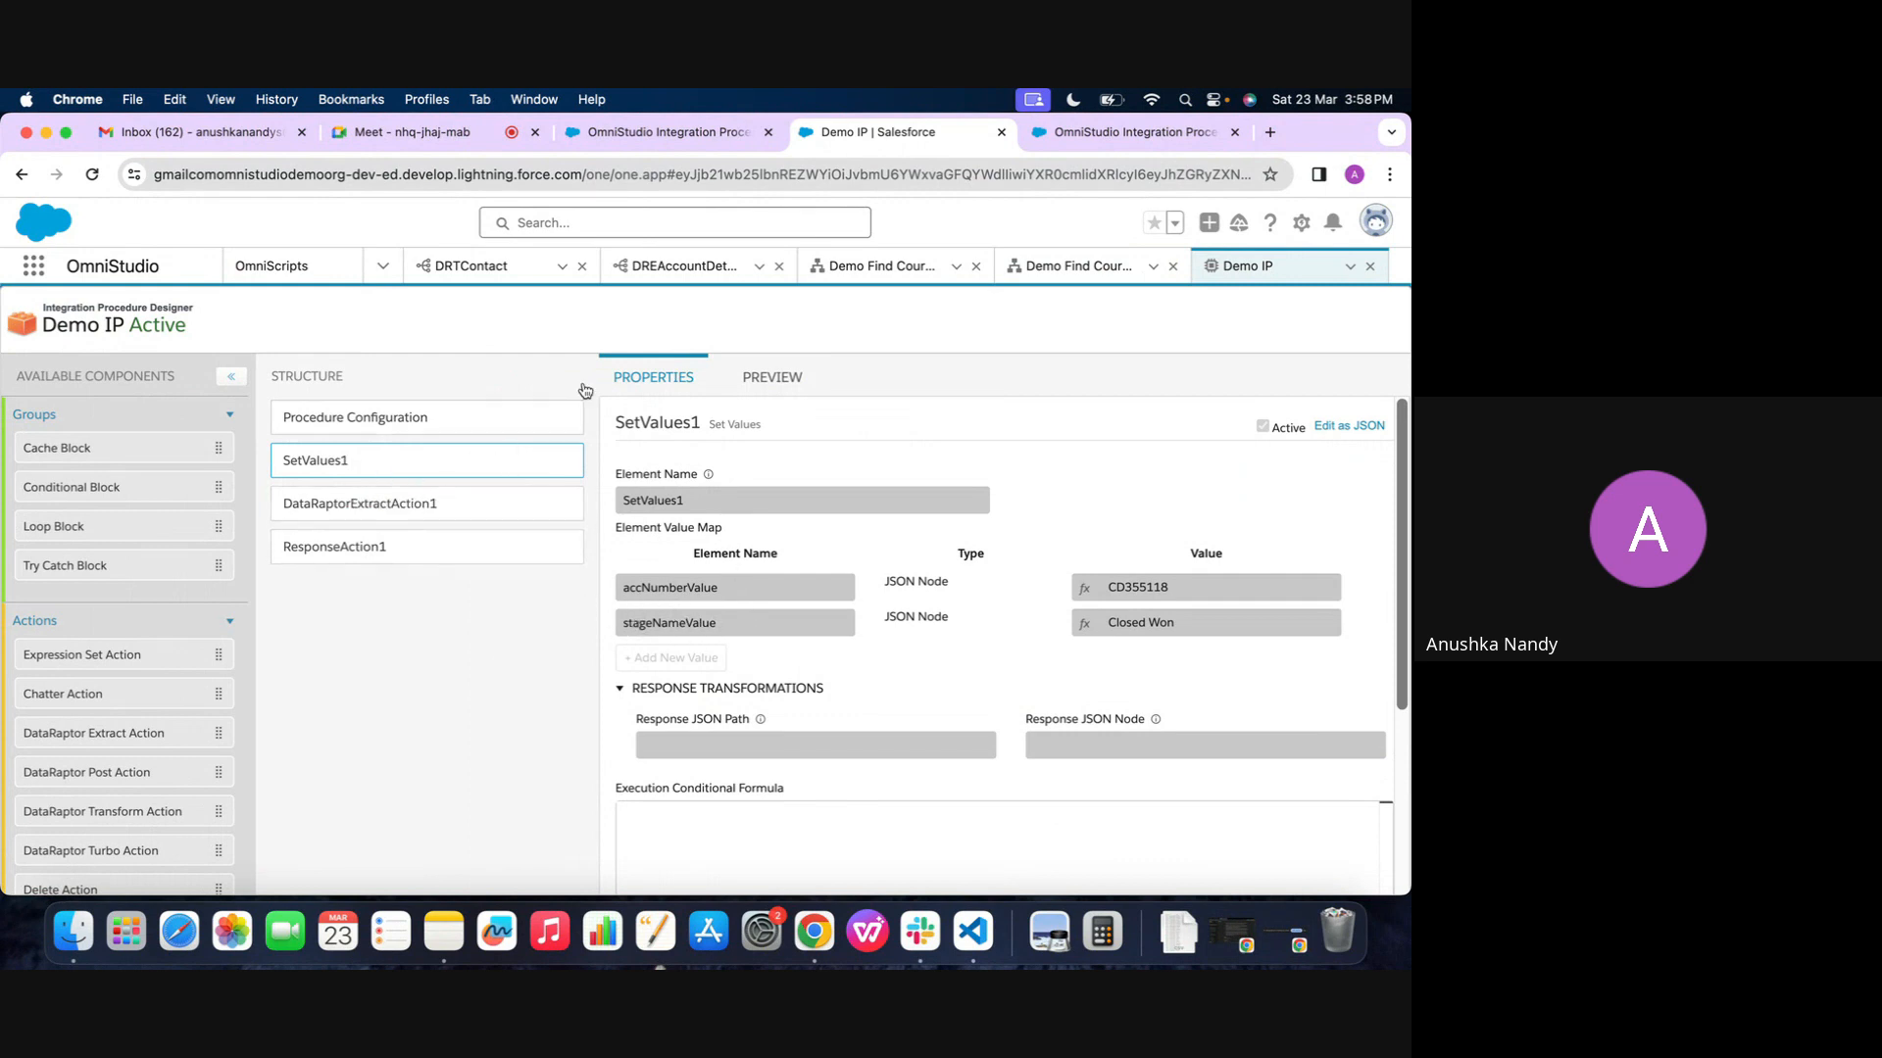
pyautogui.click(329, 516)
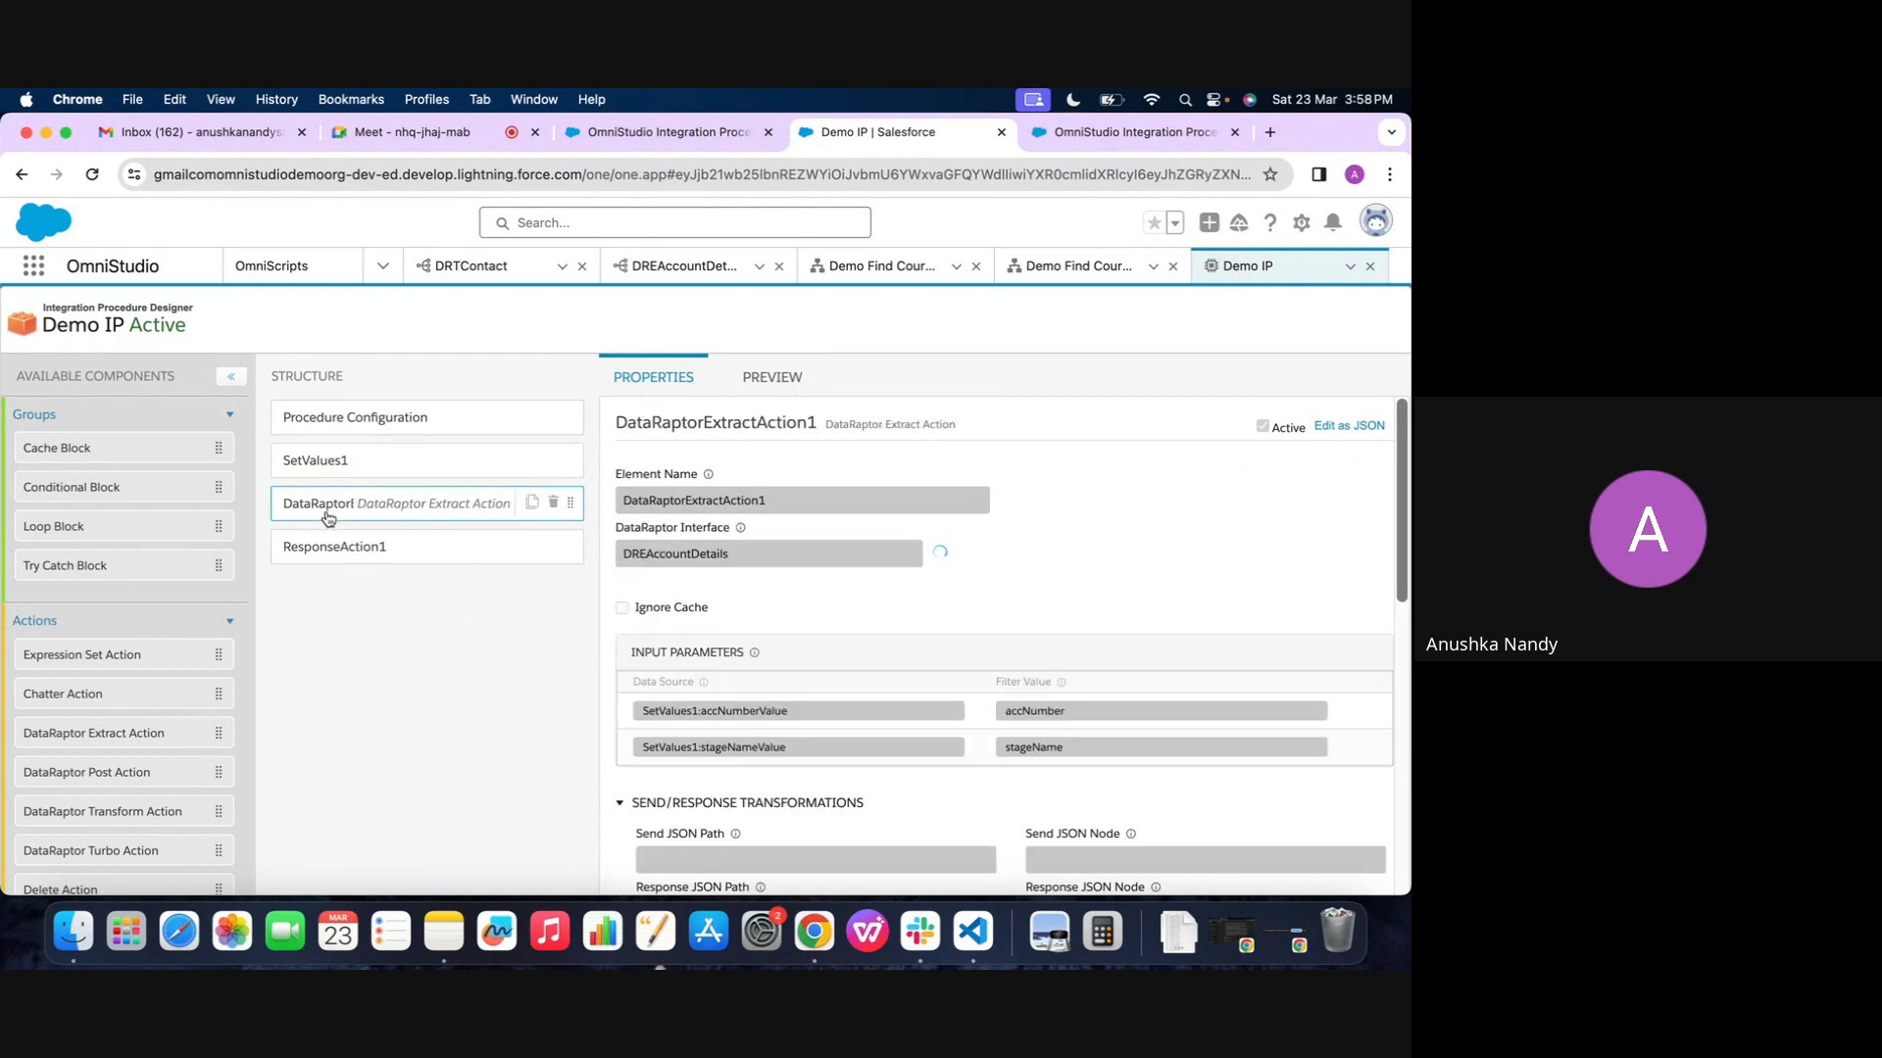
# Execute Demo IP in its preview without input parameters and examine the response records and the debug log
pyautogui.click(772, 377)
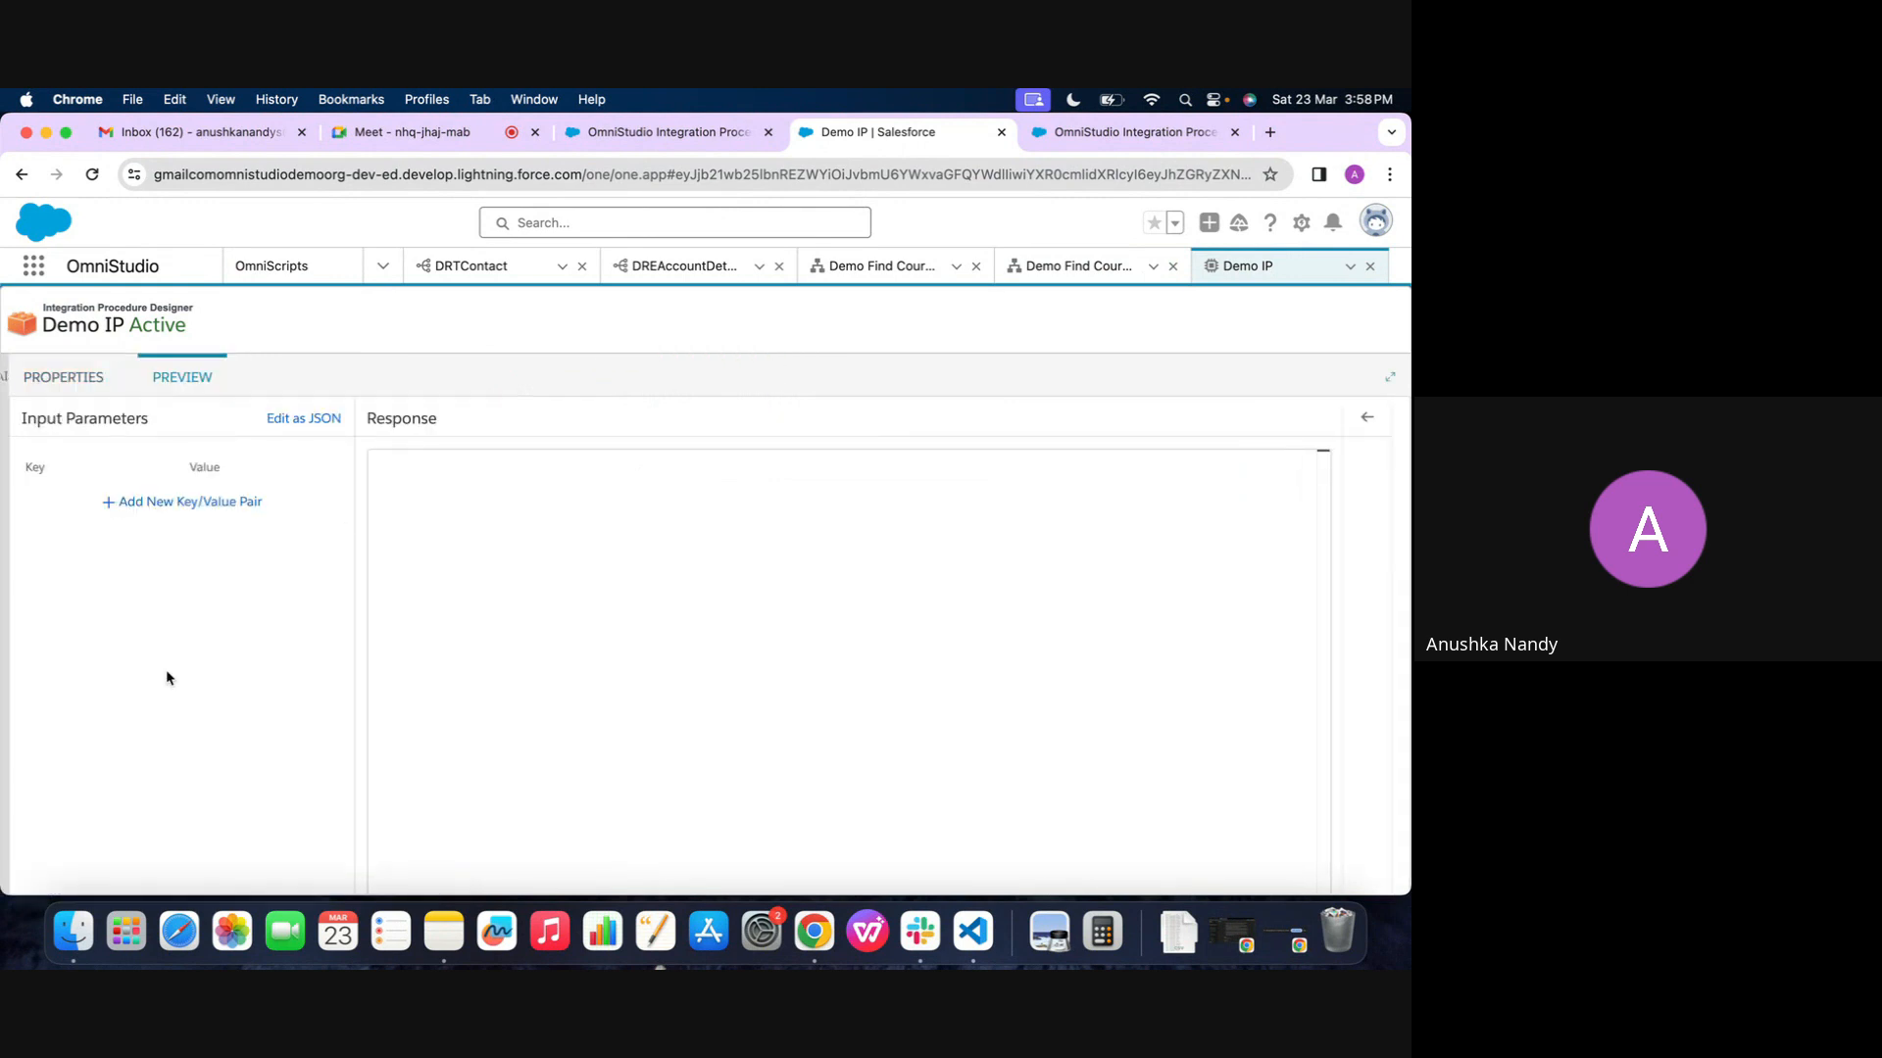
pyautogui.click(304, 860)
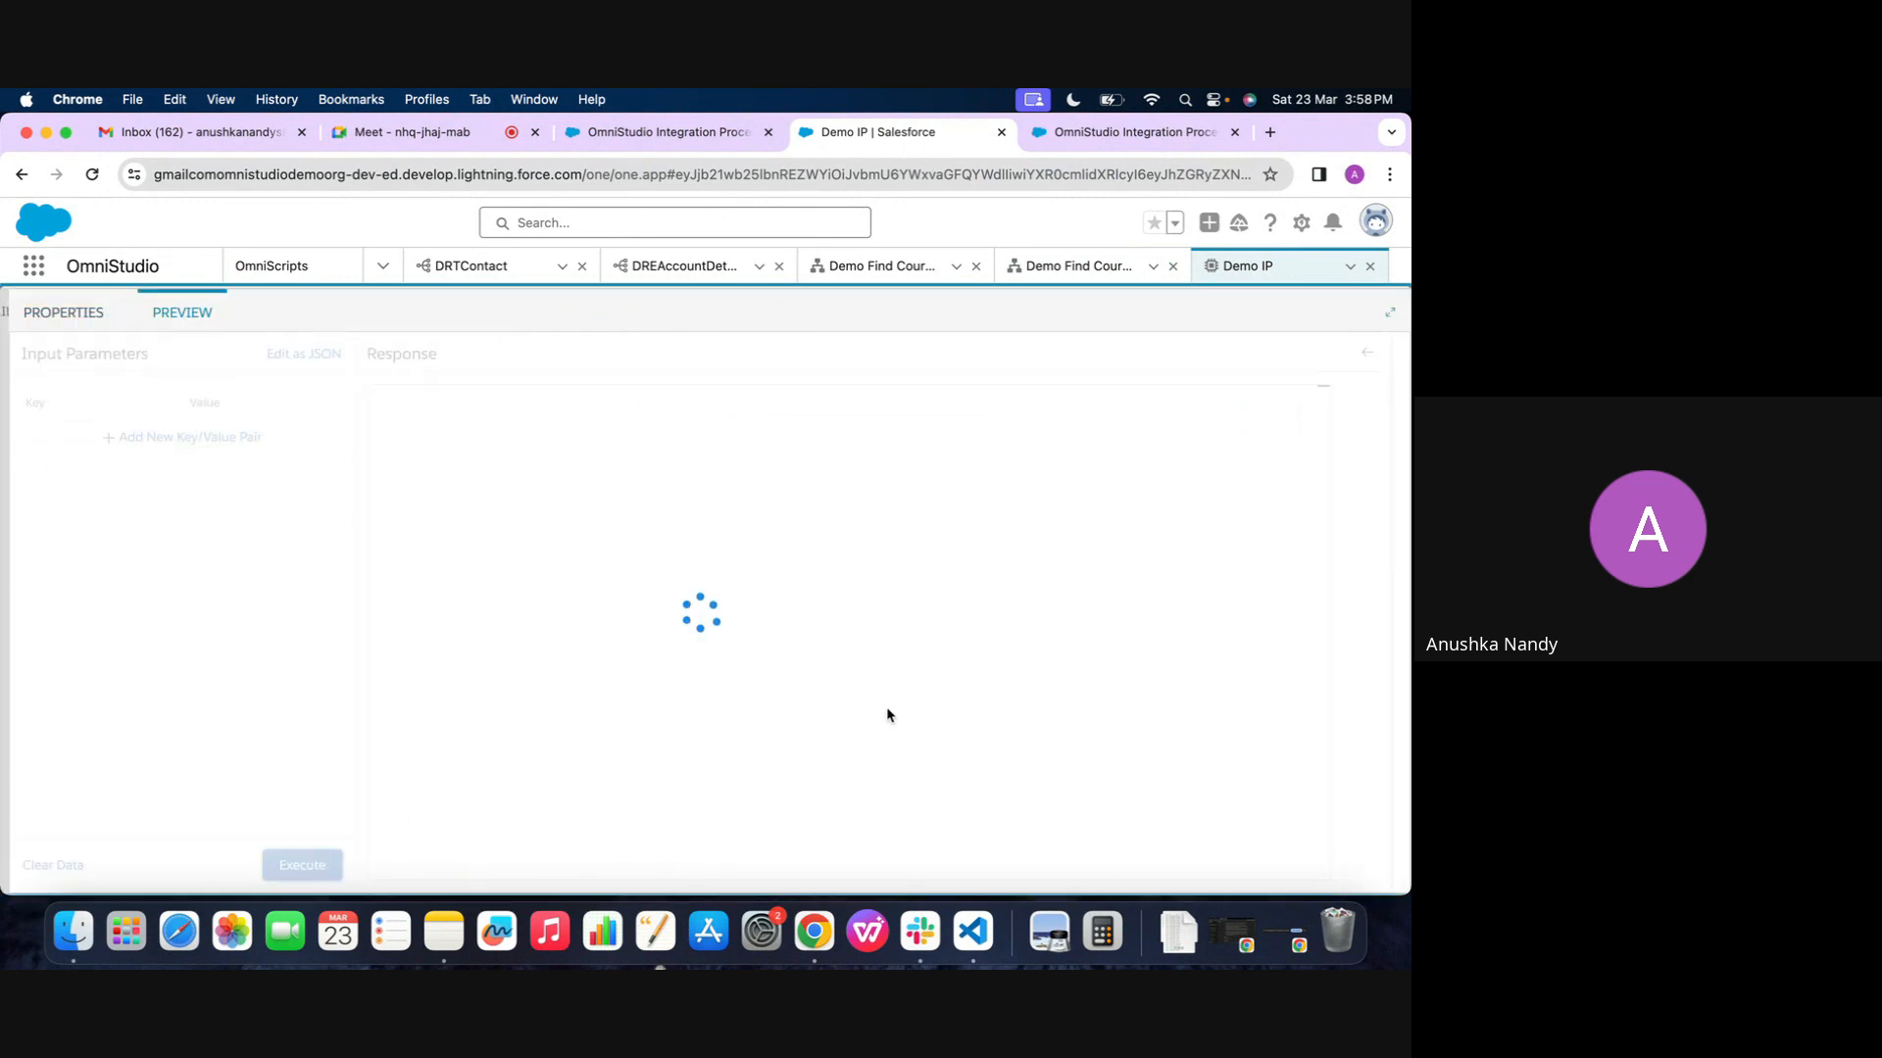
pyautogui.scroll(-2, 1173, 547)
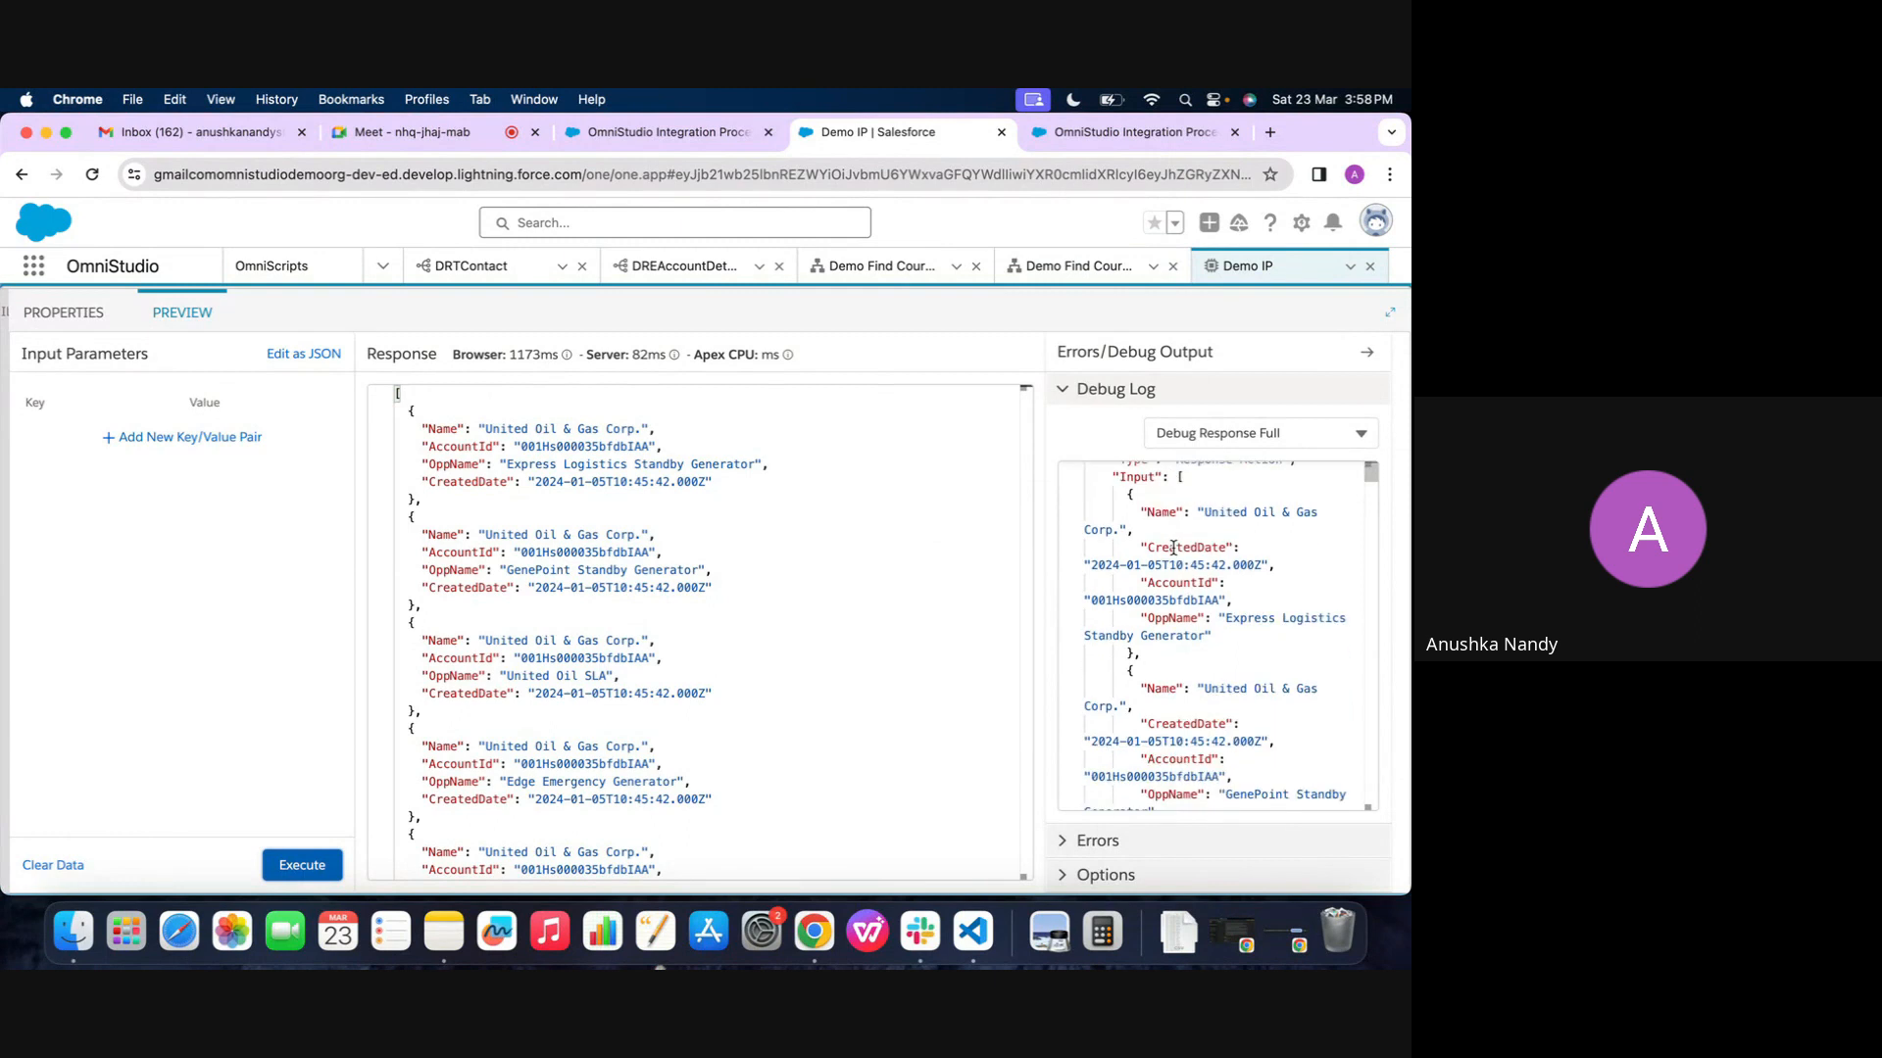
pyautogui.scroll(2, 1173, 547)
pyautogui.scroll(-5, 1169, 669)
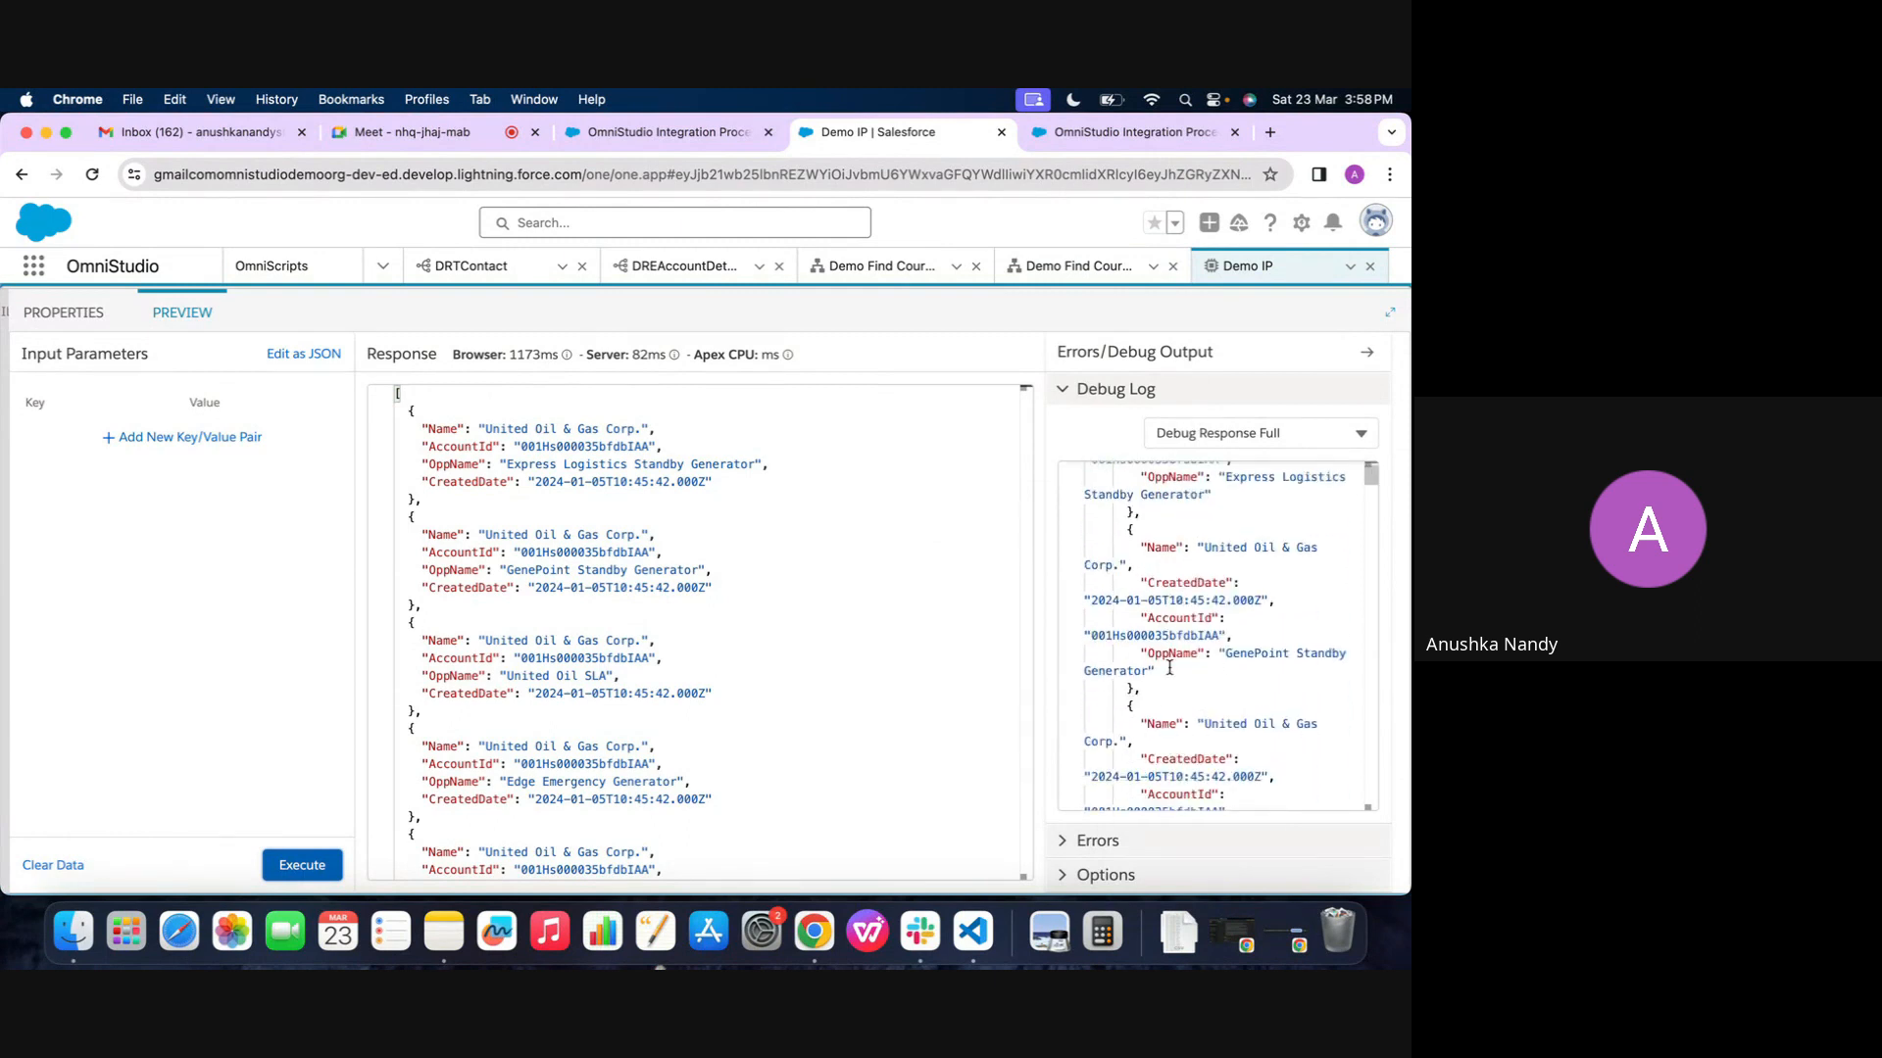
pyautogui.scroll(-5, 1169, 669)
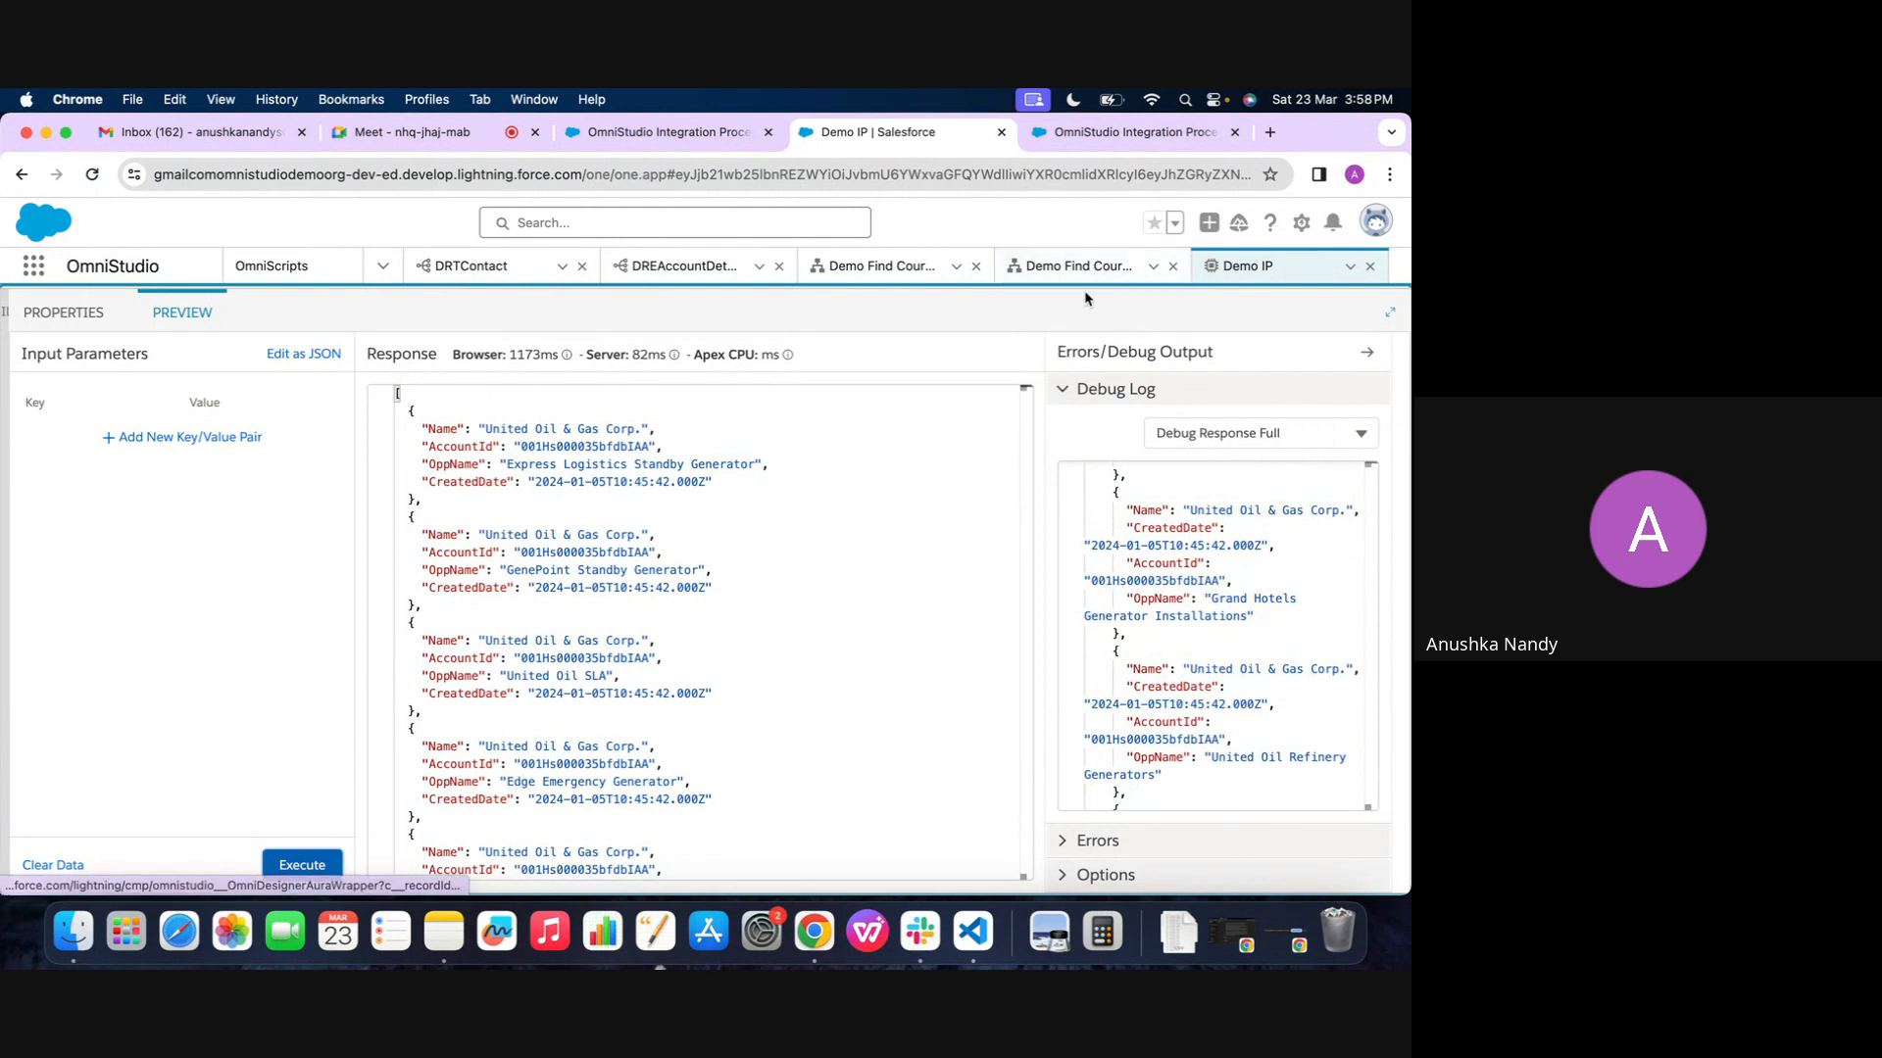
pyautogui.scroll(2, 341, 444)
# Compare ResponseAction1's Send JSON Path with the element name of DataRaptorExtractAction1
pyautogui.click(98, 377)
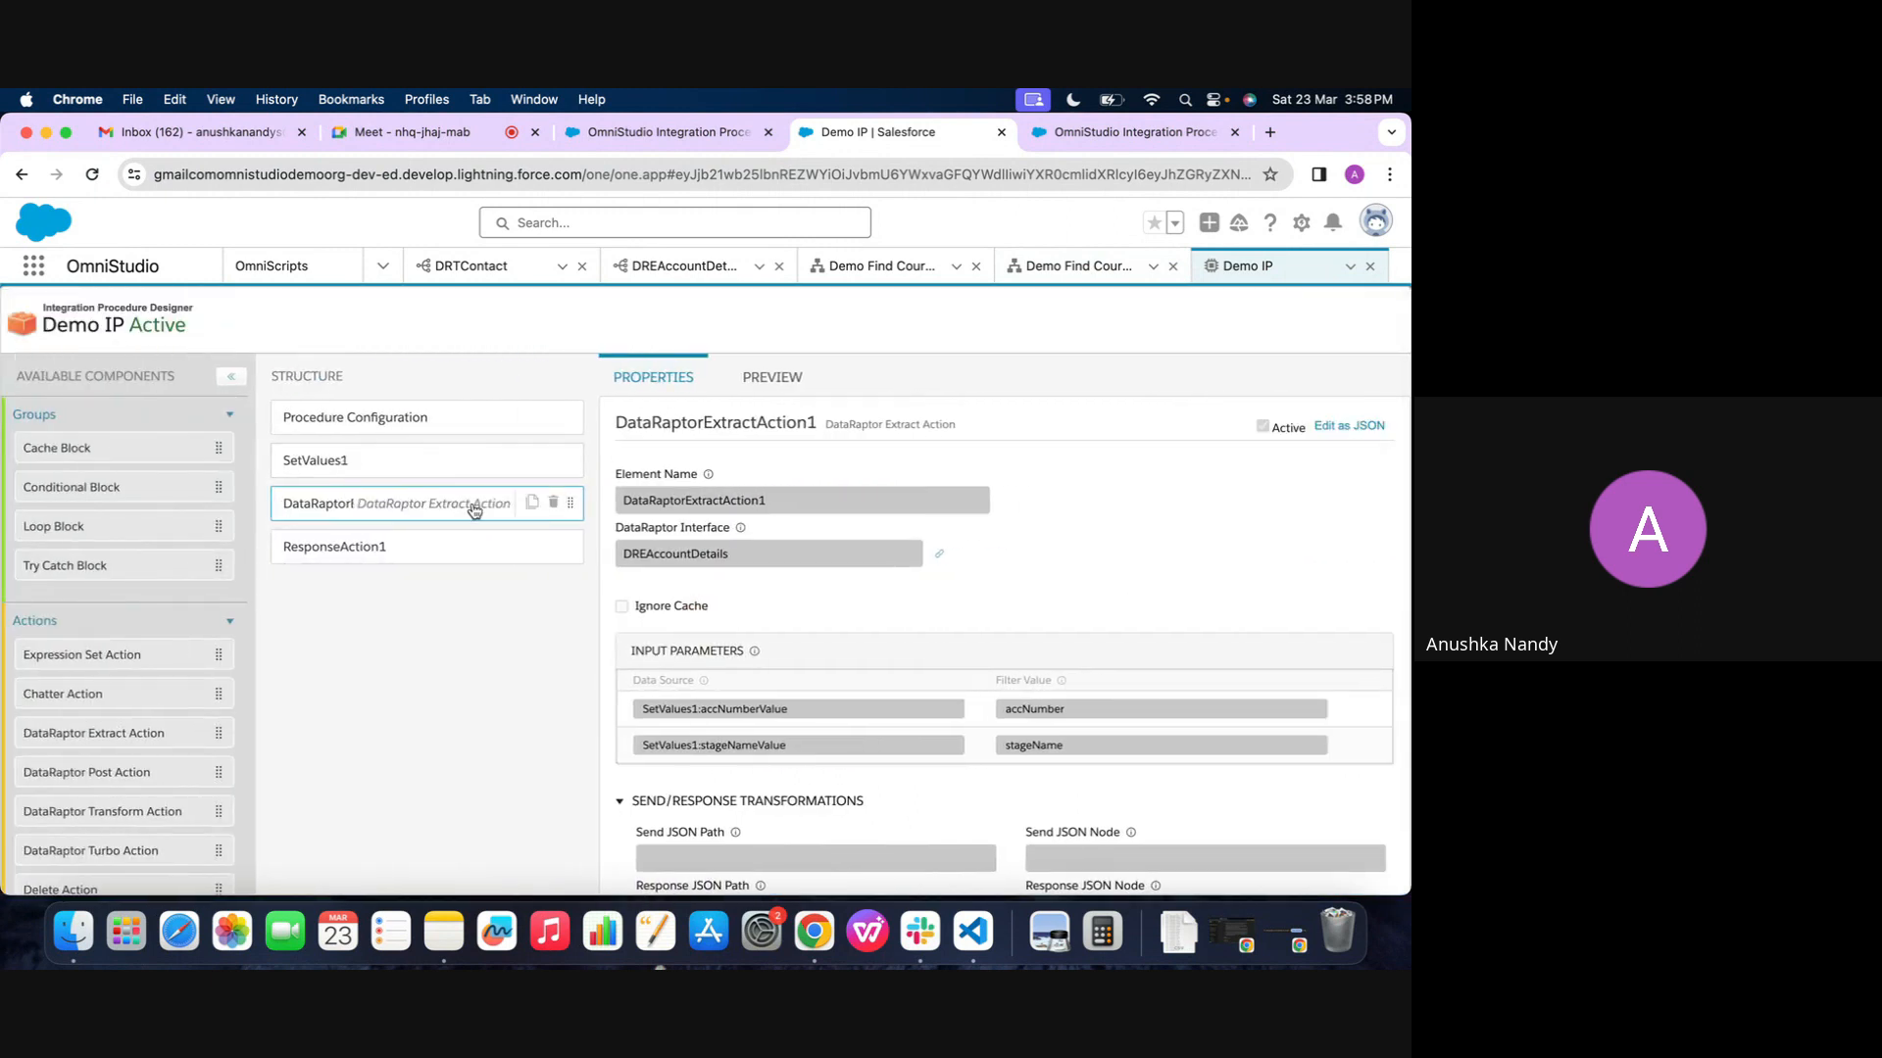
pyautogui.click(322, 553)
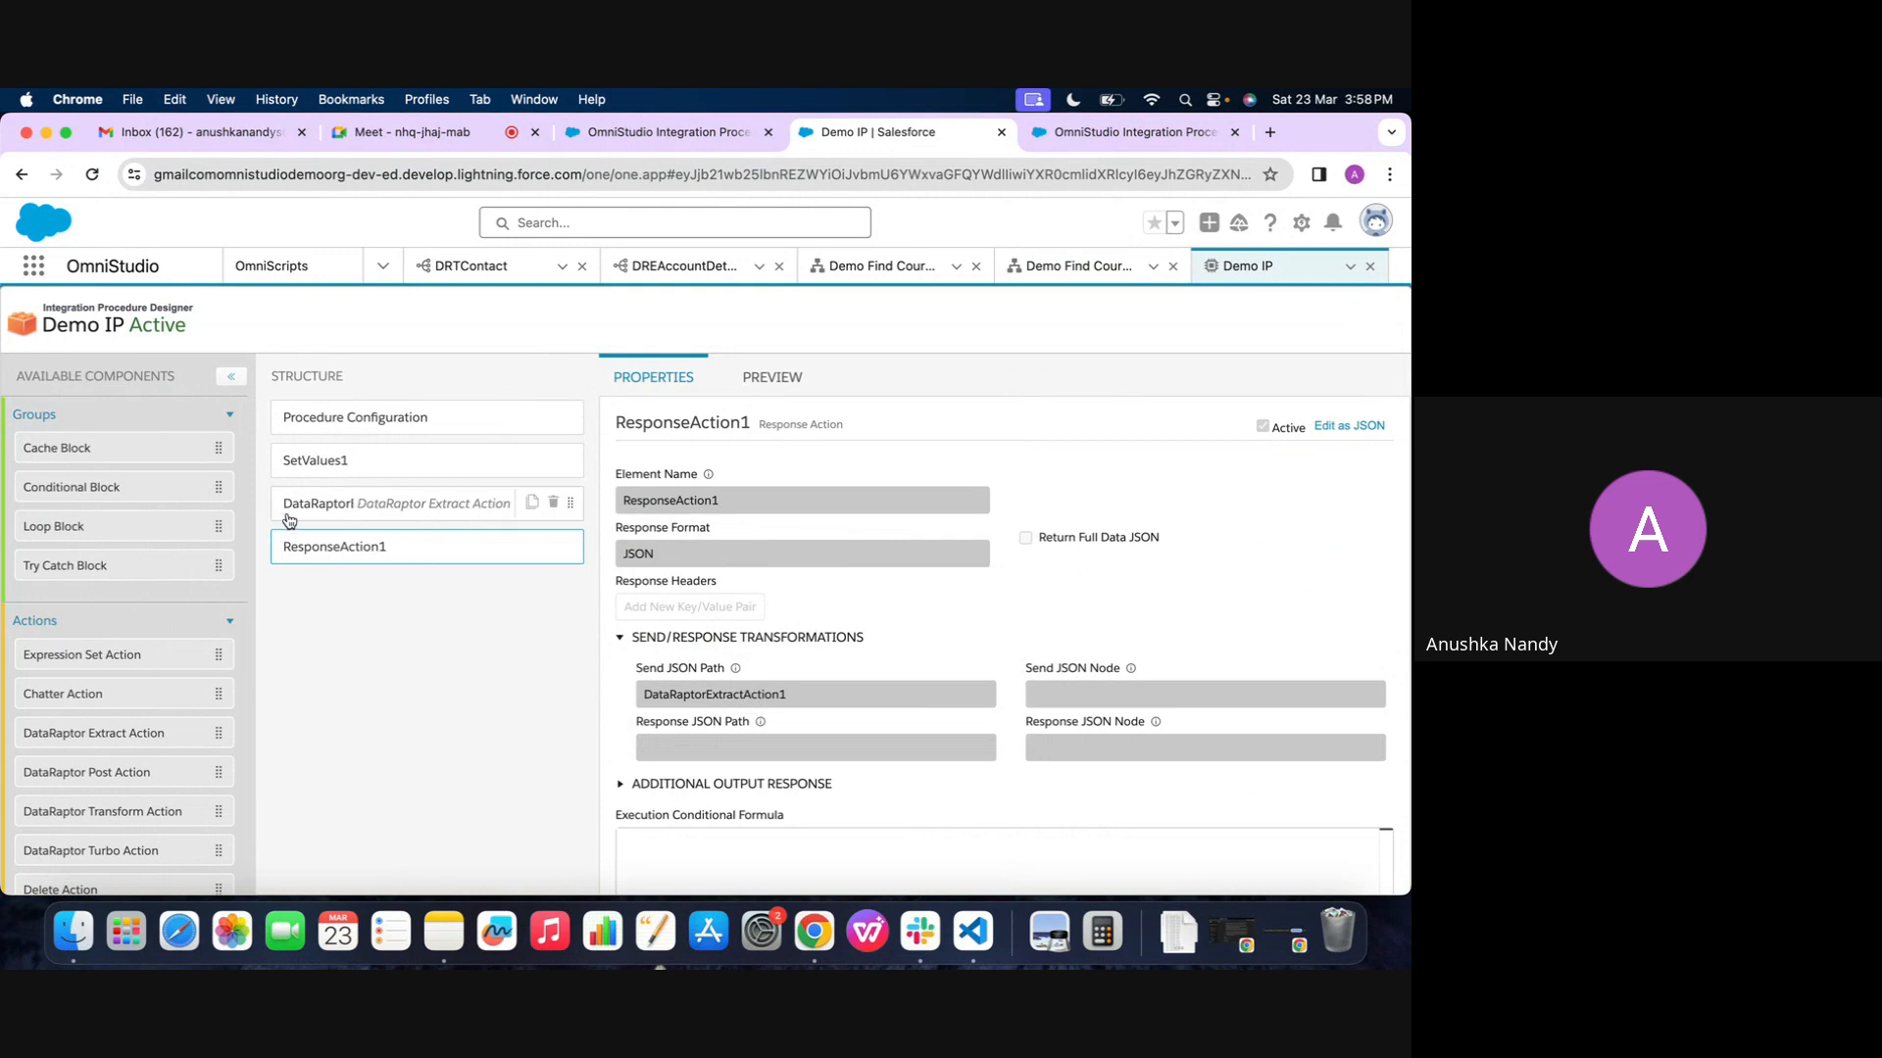
pyautogui.click(408, 509)
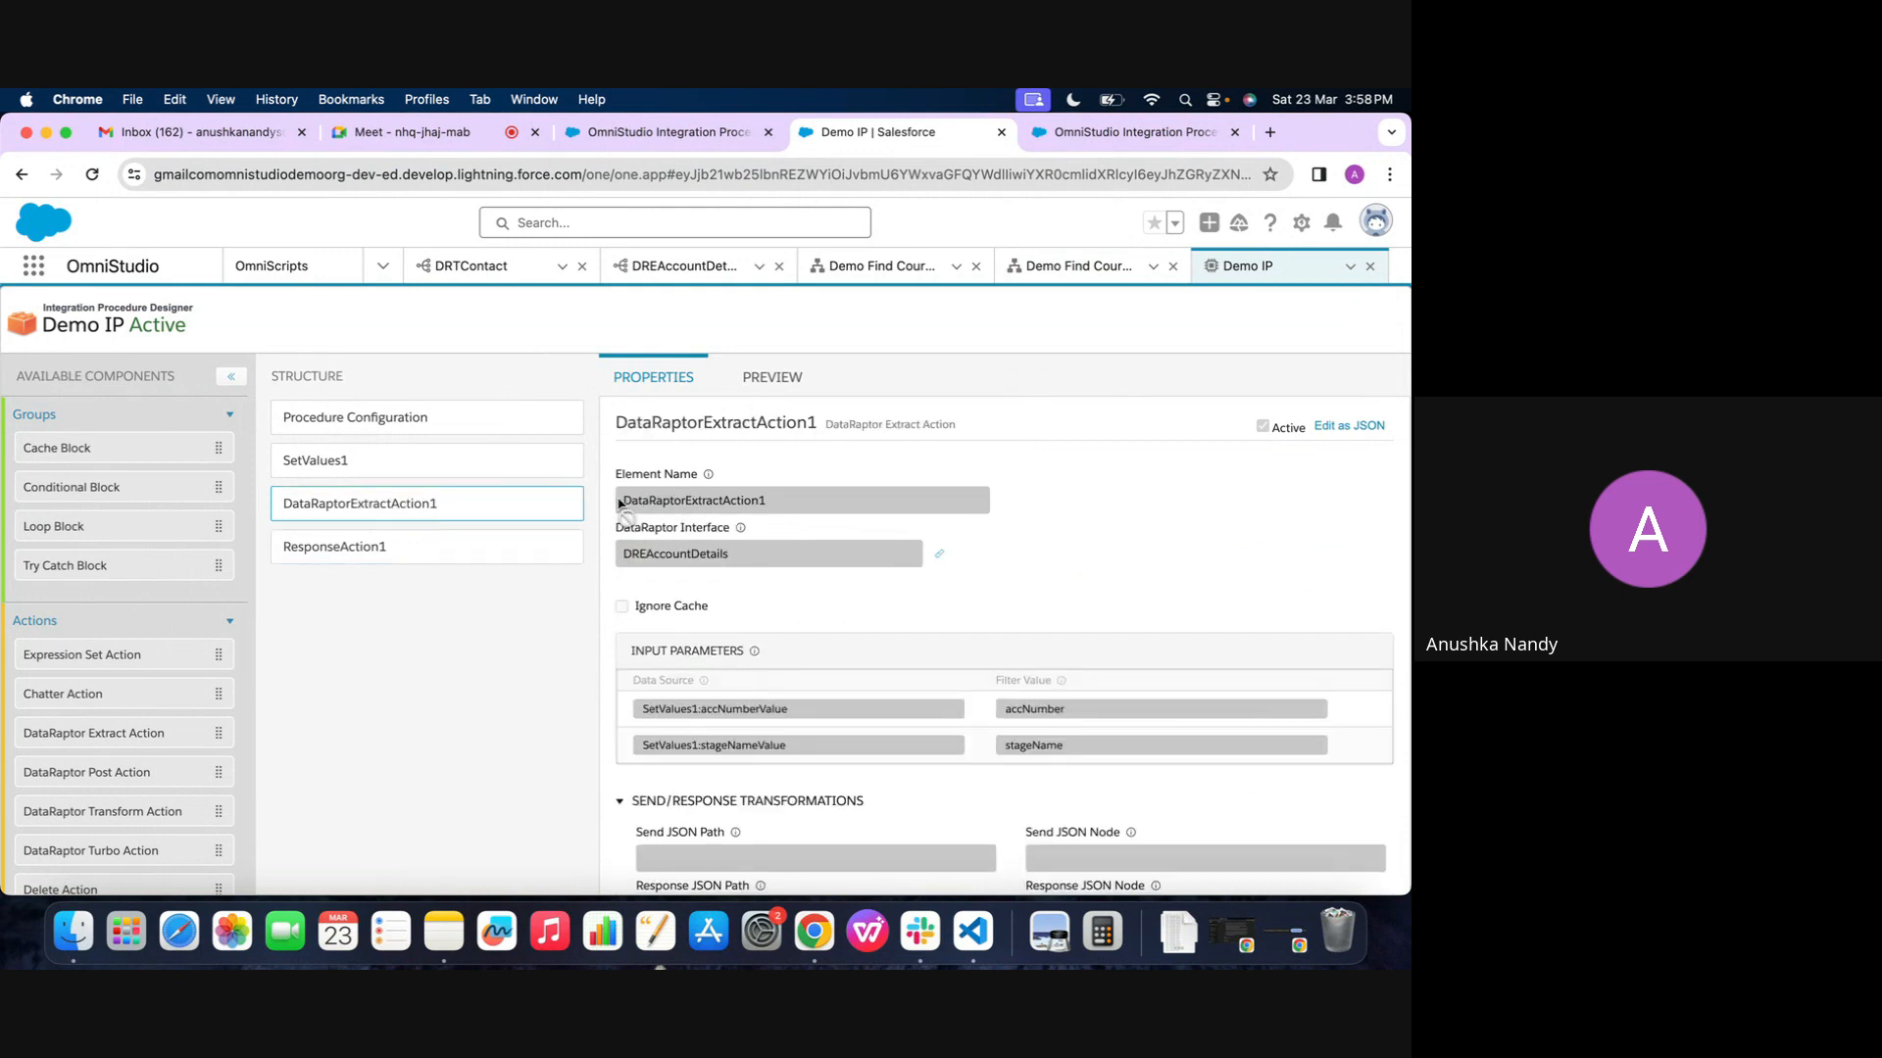
pyautogui.click(456, 551)
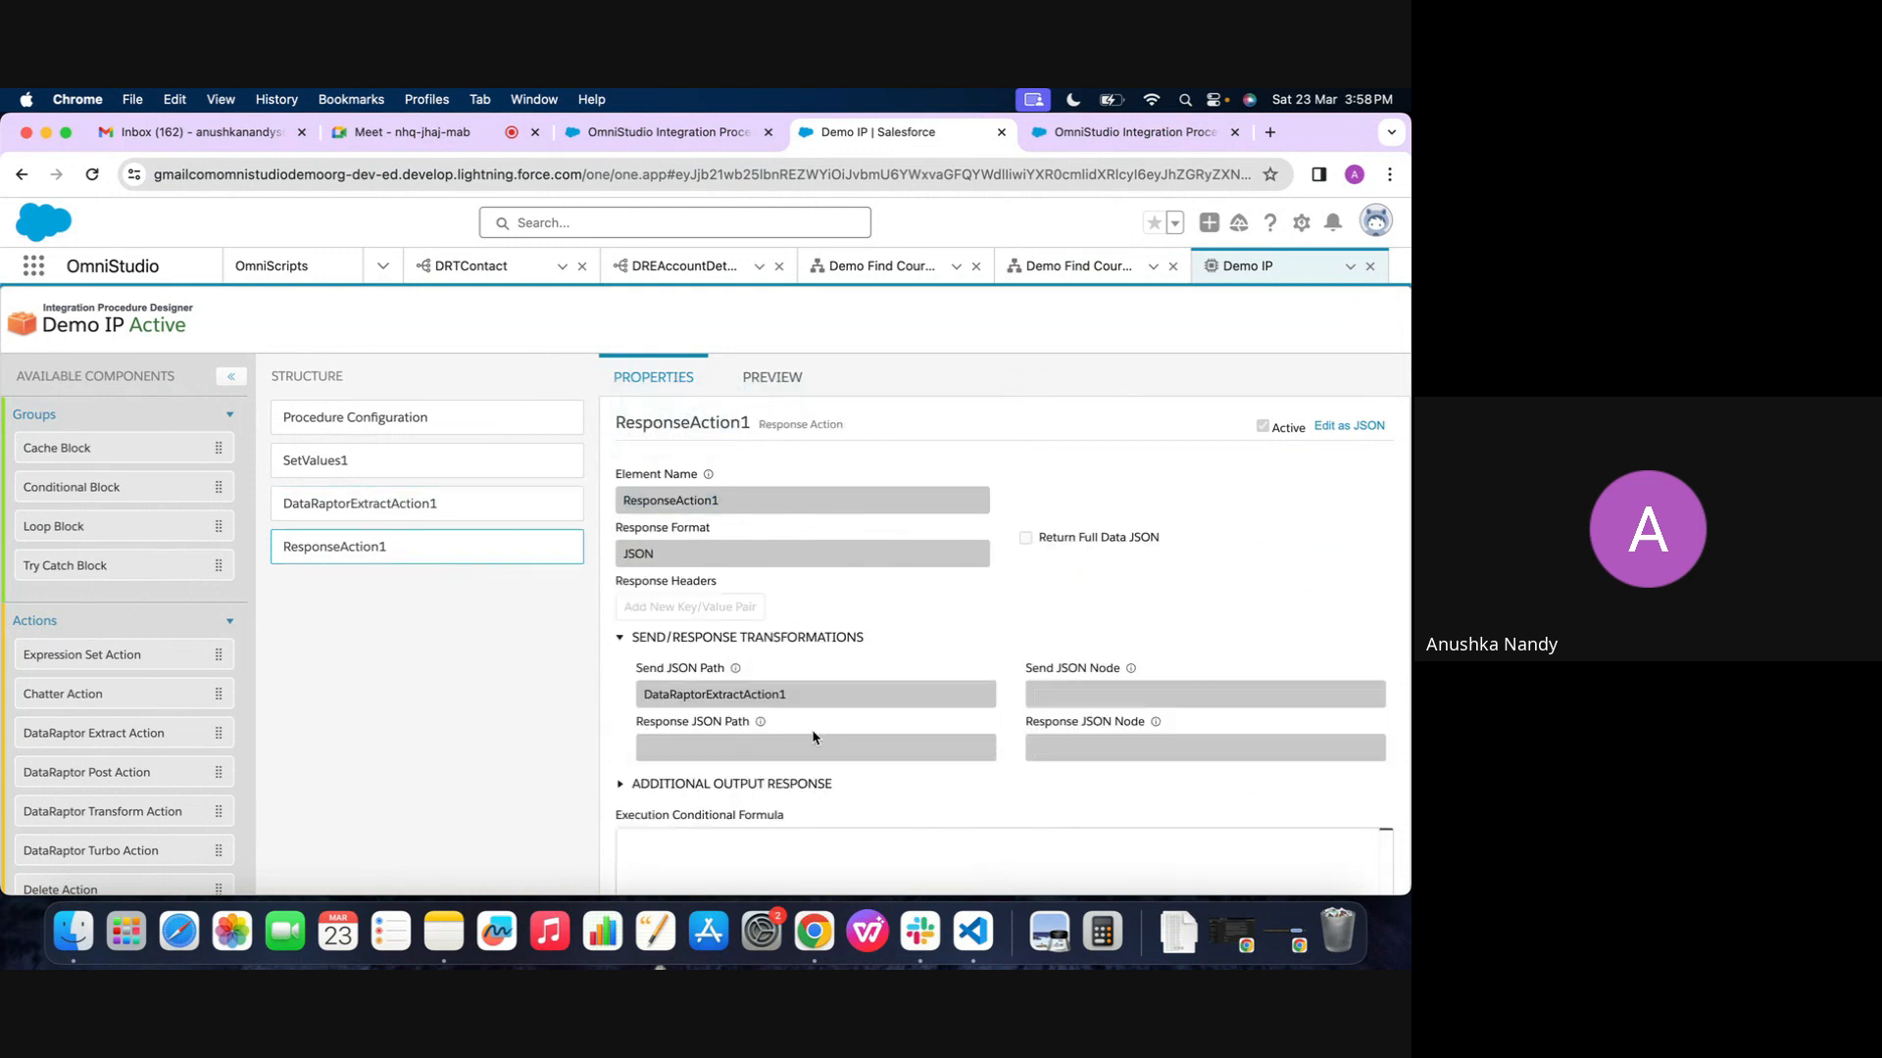
pyautogui.moveTo(642, 695); pyautogui.dragTo(821, 697)
# Execute the Demo IP preview again to check the output returned through ResponseAction1
pyautogui.click(772, 388)
pyautogui.scroll(-2, 130, 722)
pyautogui.click(302, 864)
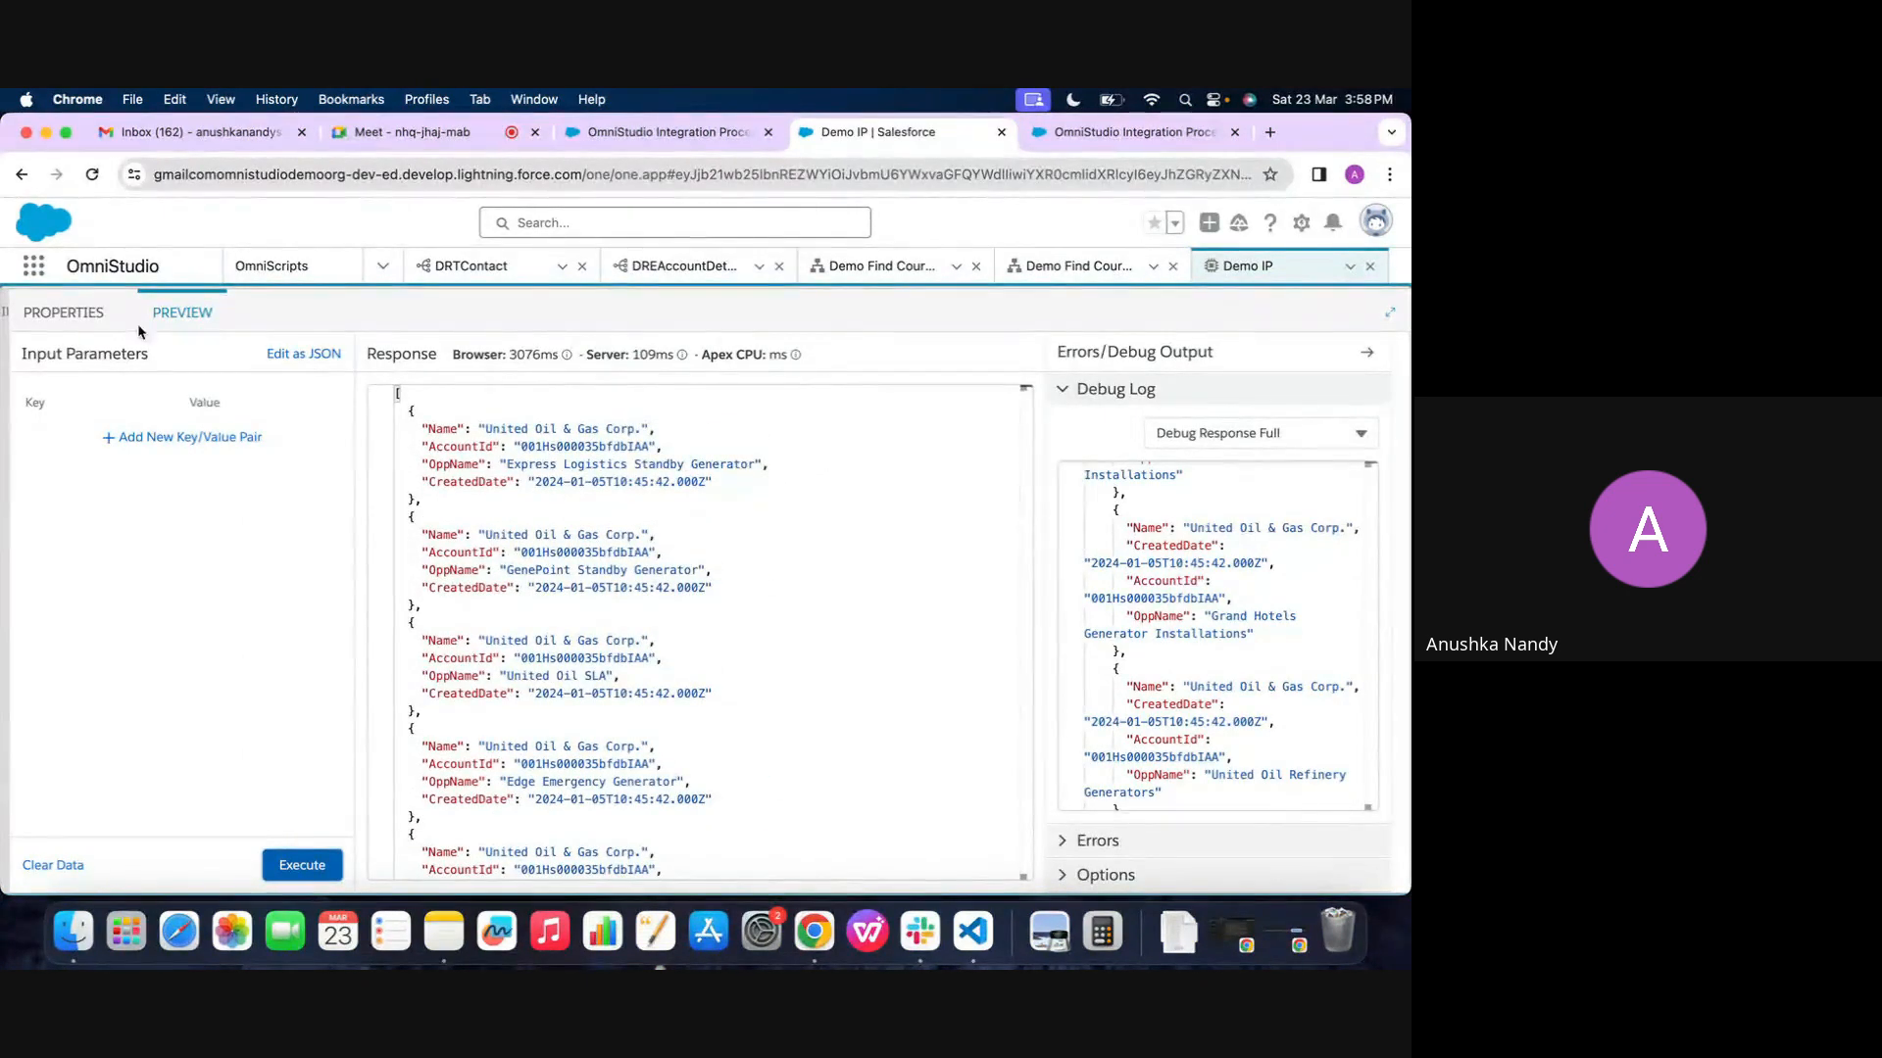
# Deactivate the current version of Demo IP from its Procedure Configuration
pyautogui.click(69, 312)
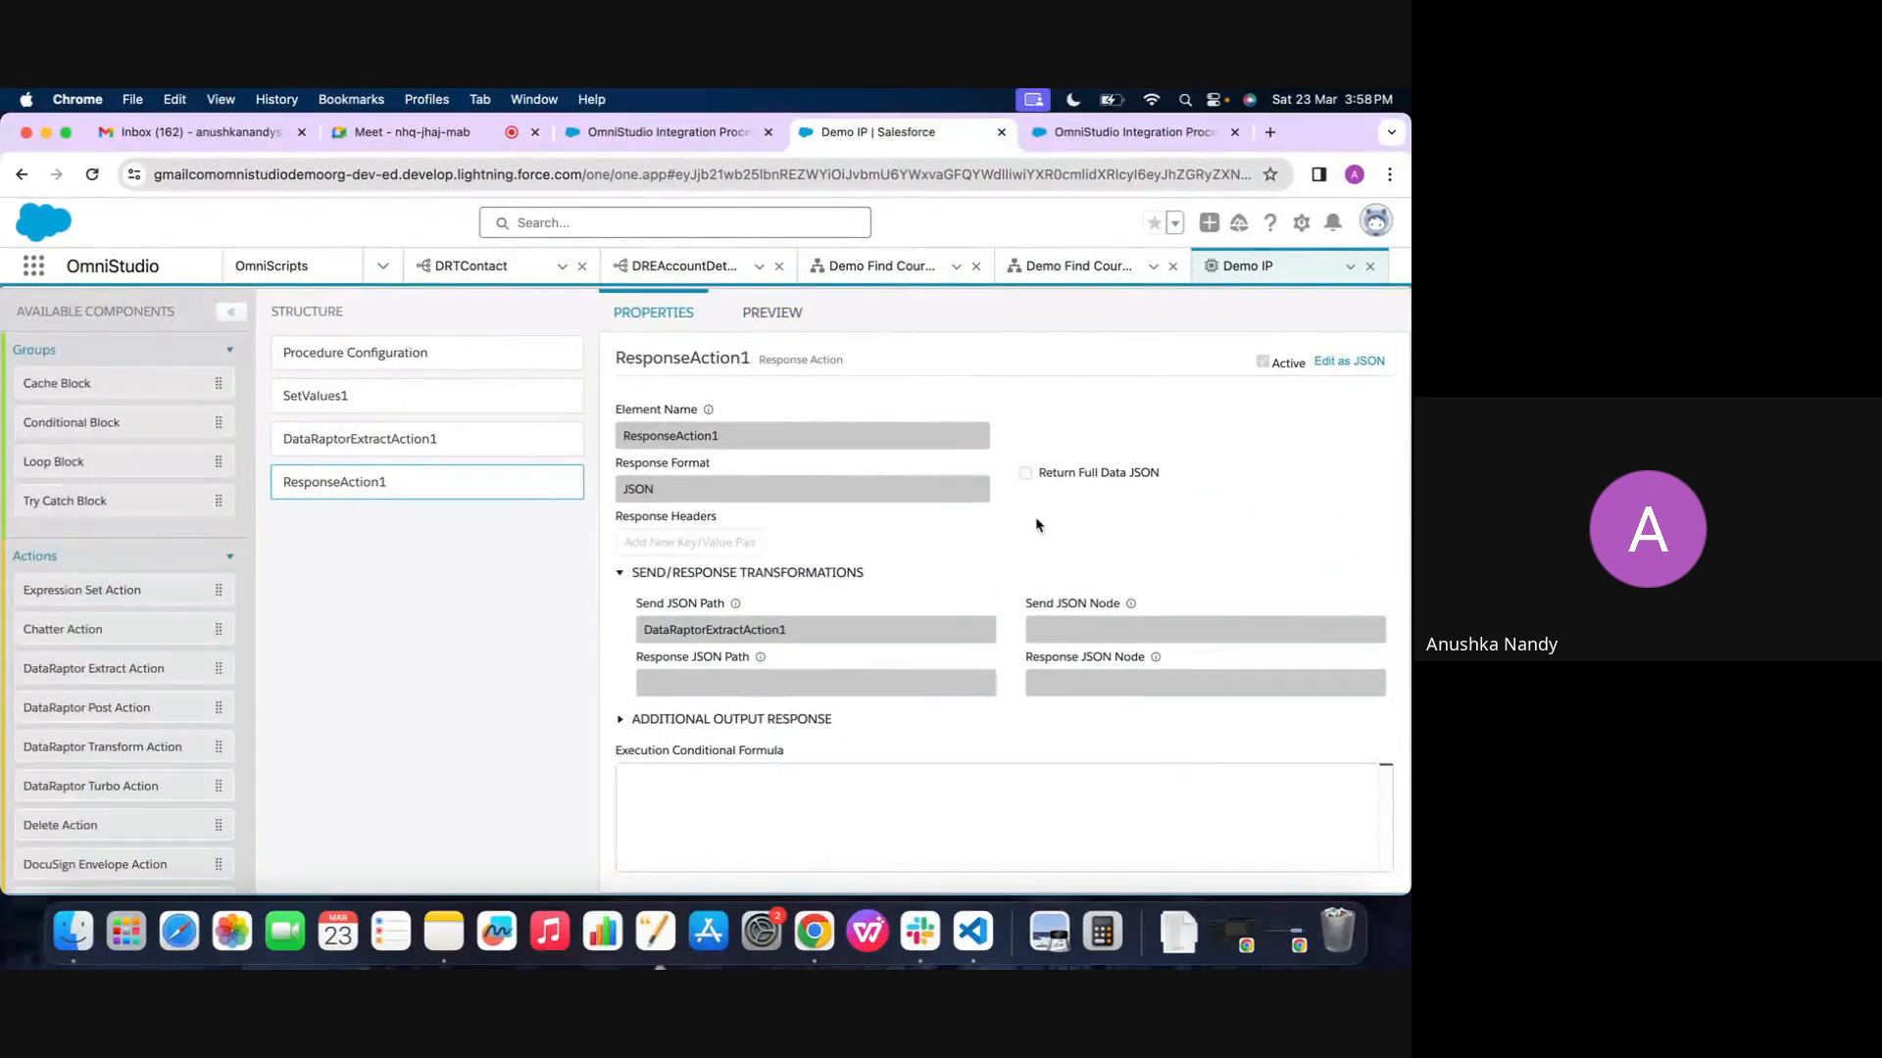
pyautogui.click(380, 341)
pyautogui.scroll(-10, 911, 671)
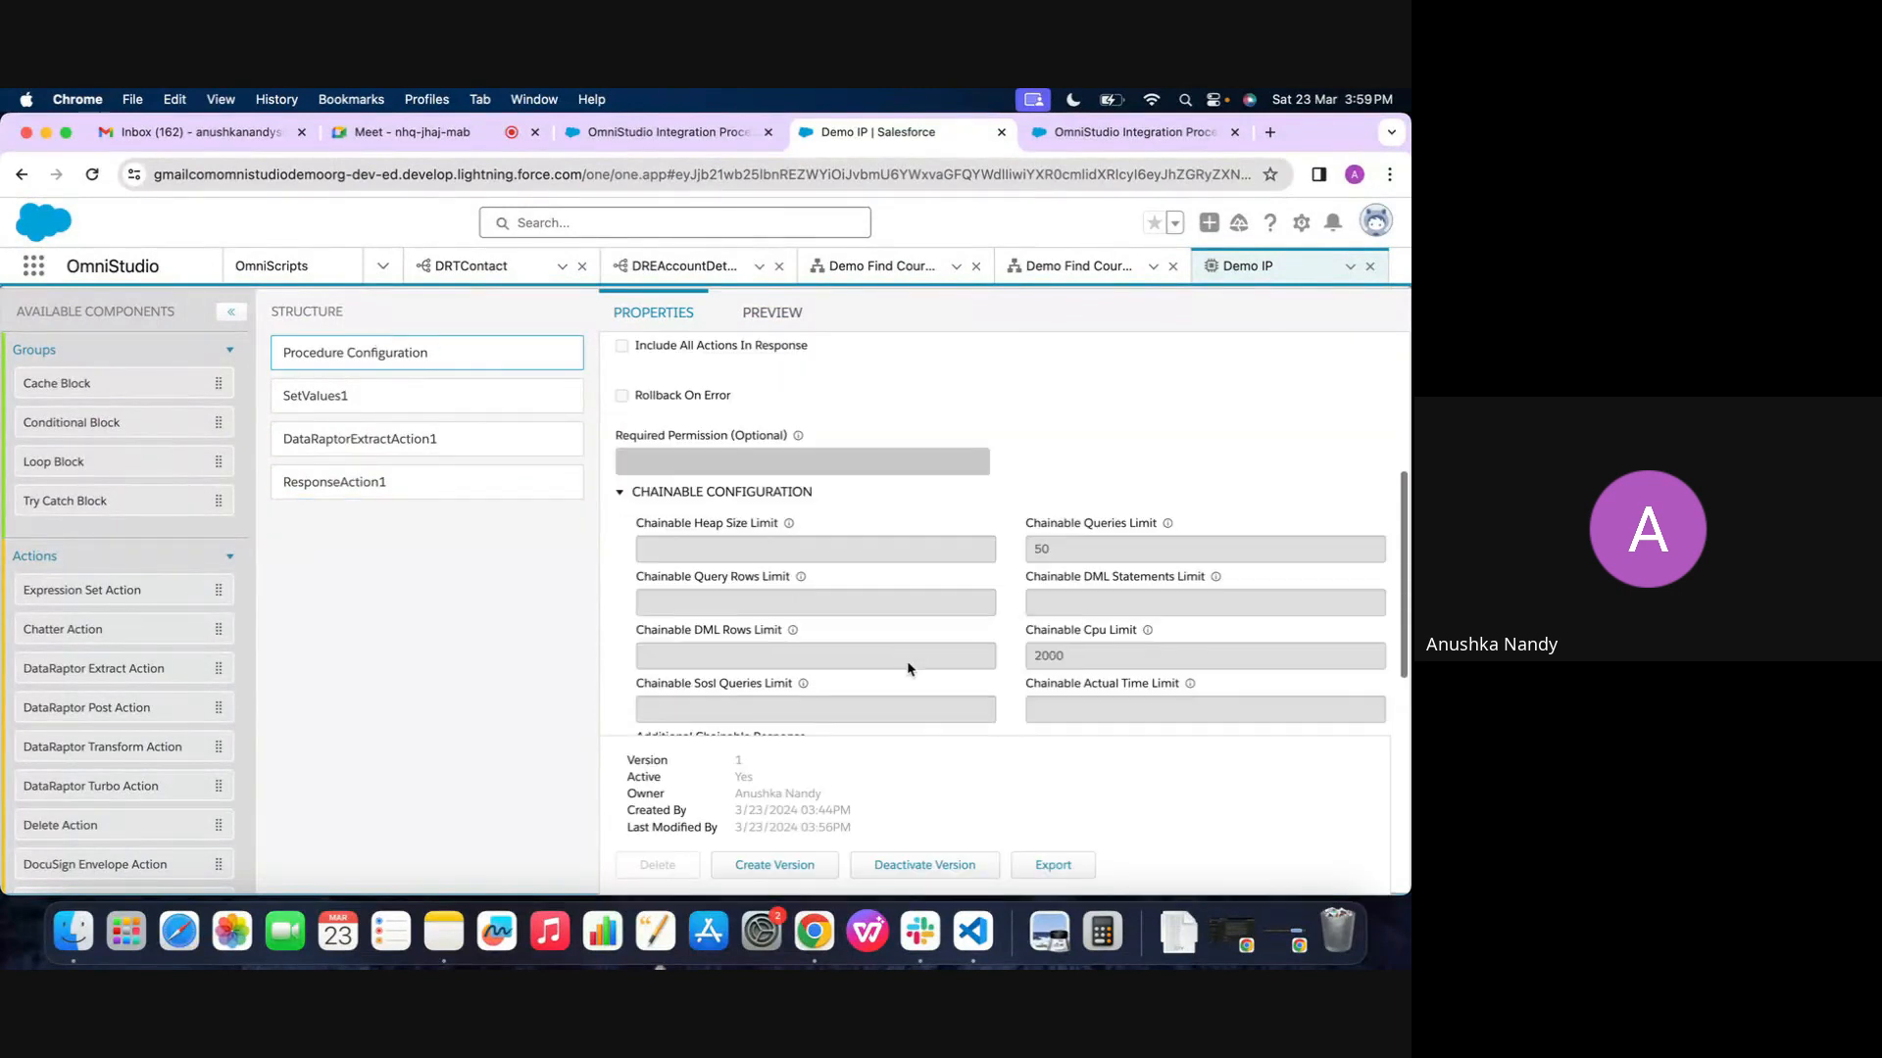
pyautogui.click(907, 871)
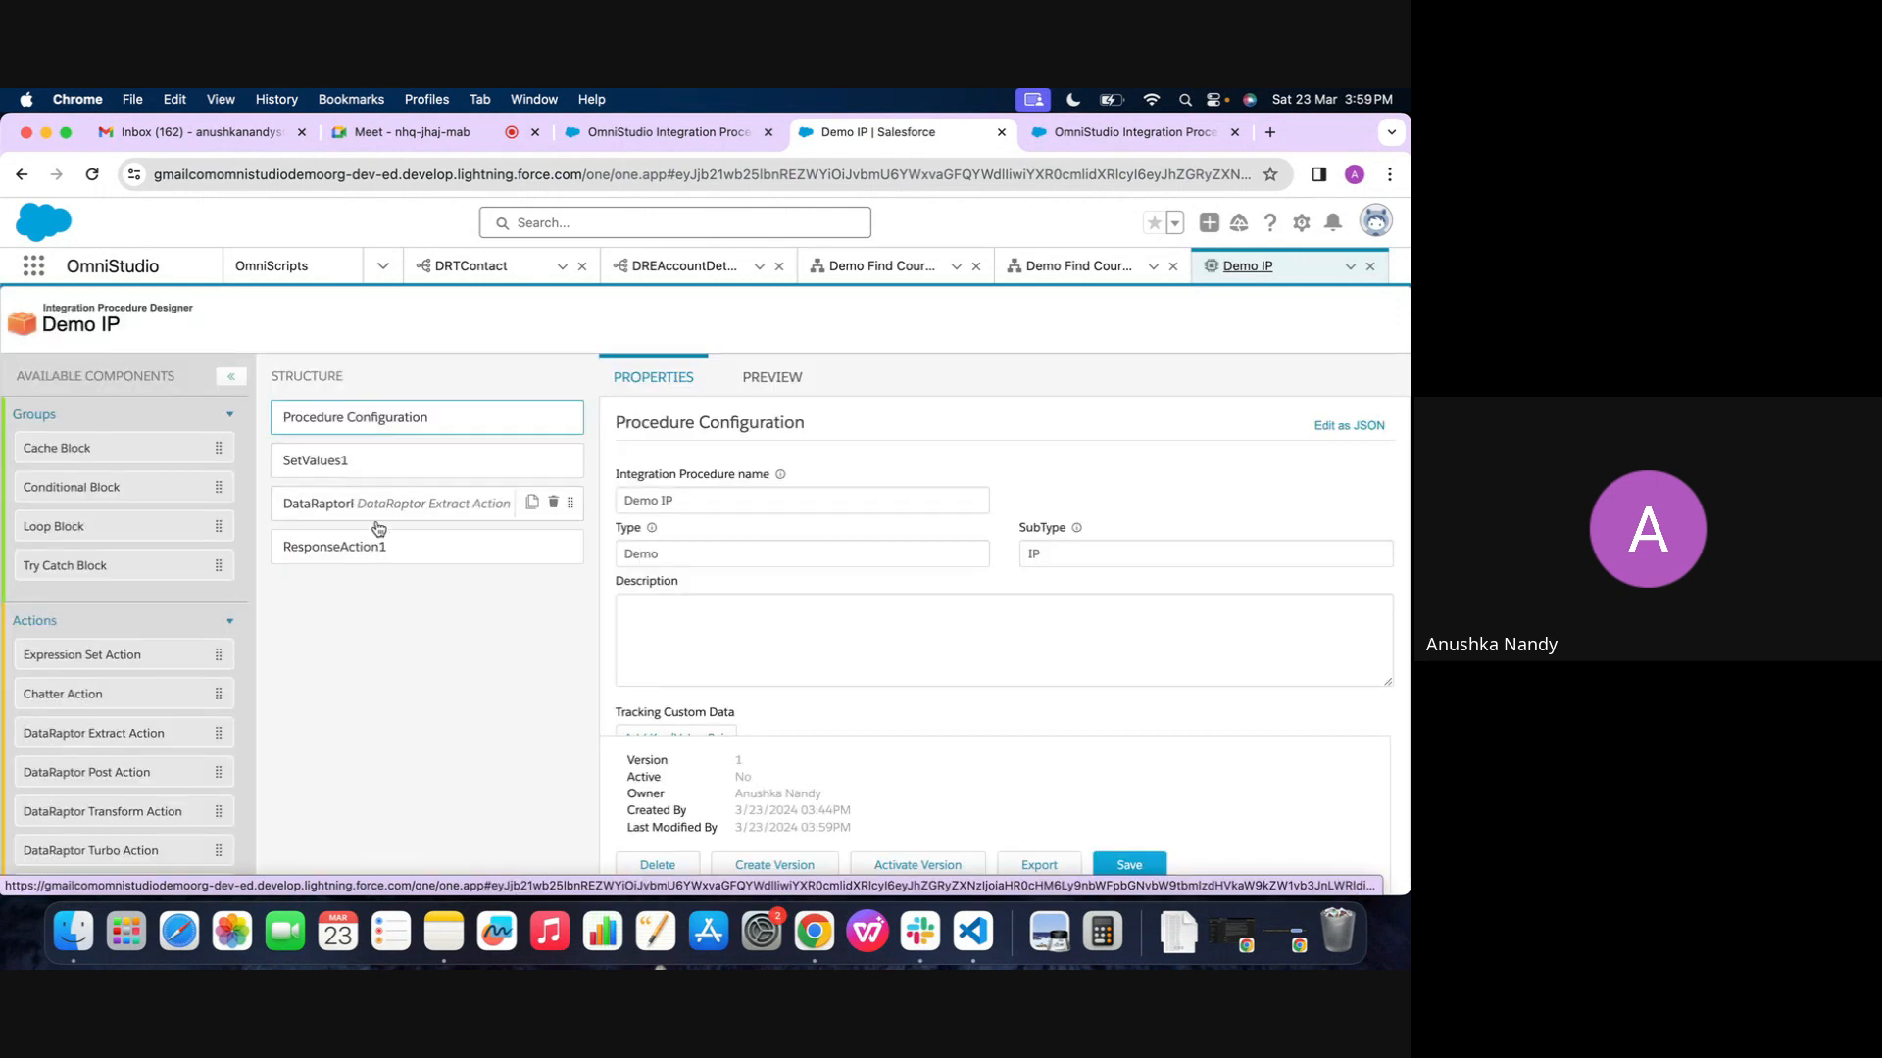
# Make ResponseAction1 inactive in Demo IP and execute the procedure preview without it
pyautogui.click(366, 546)
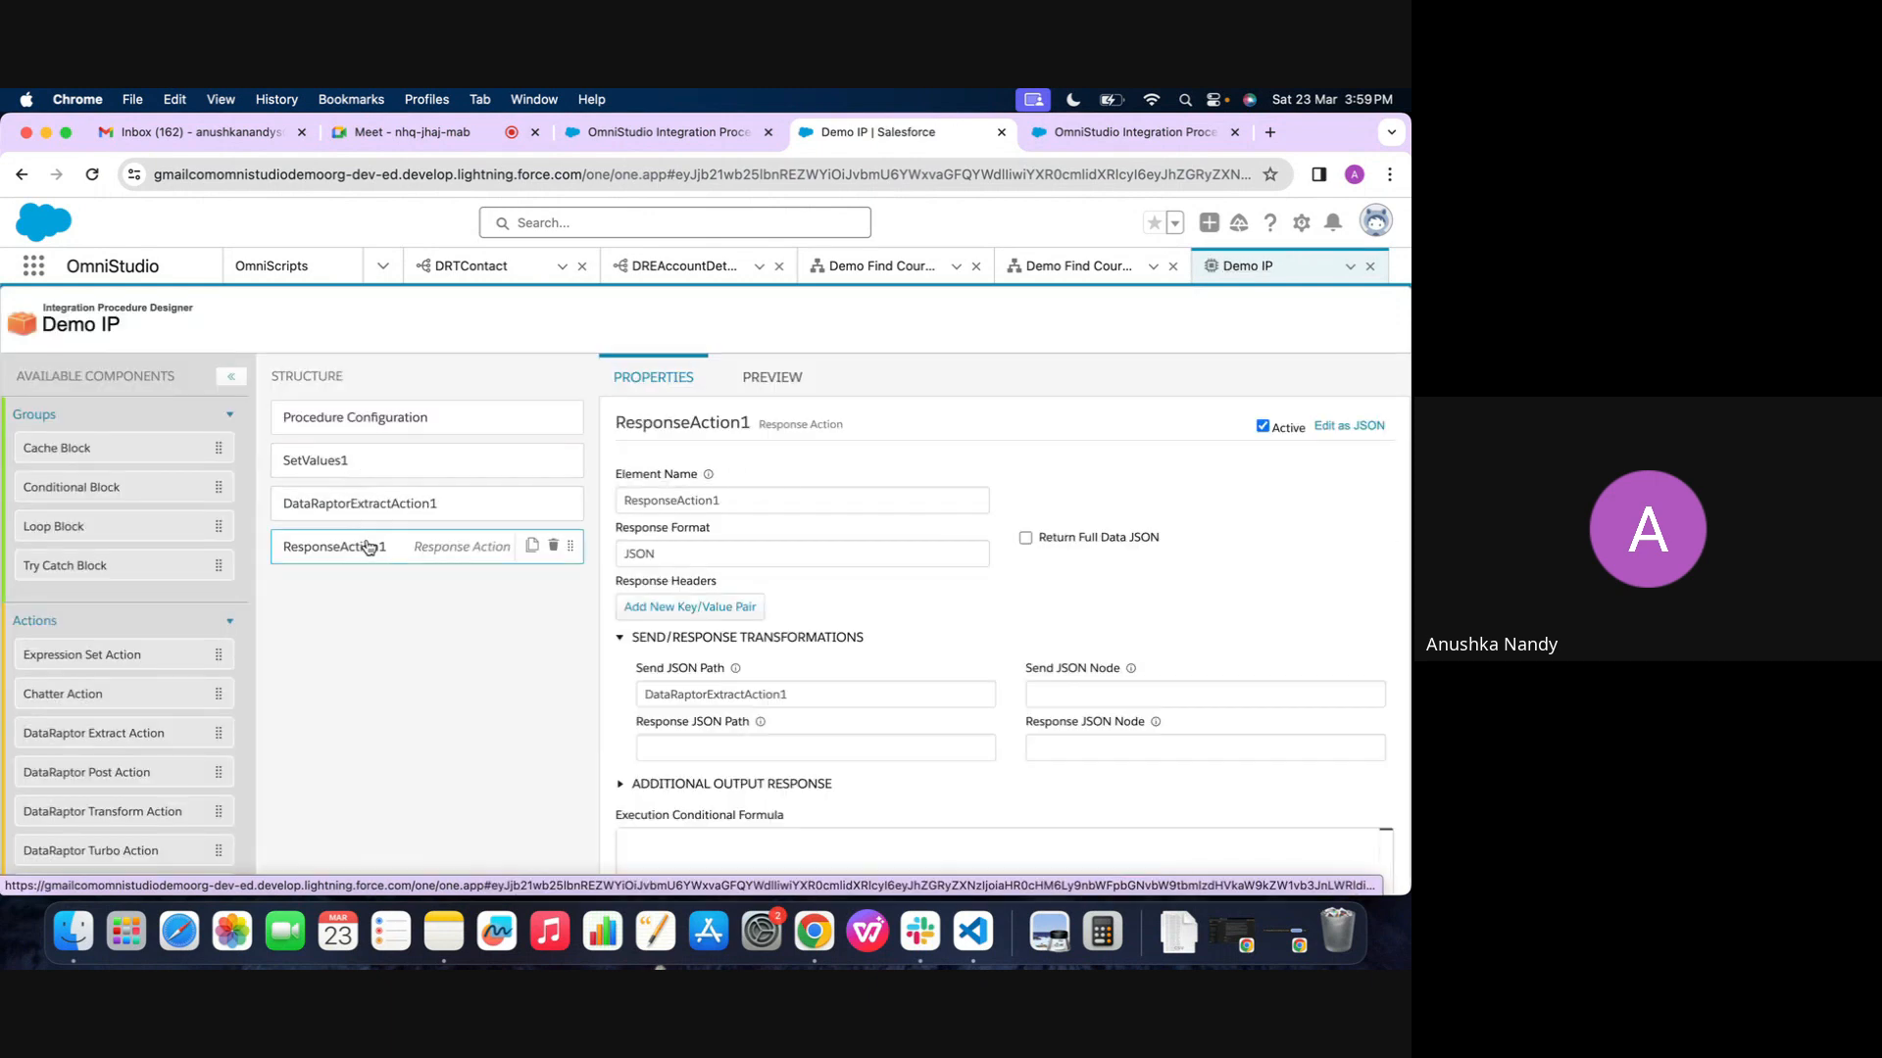
pyautogui.click(1265, 427)
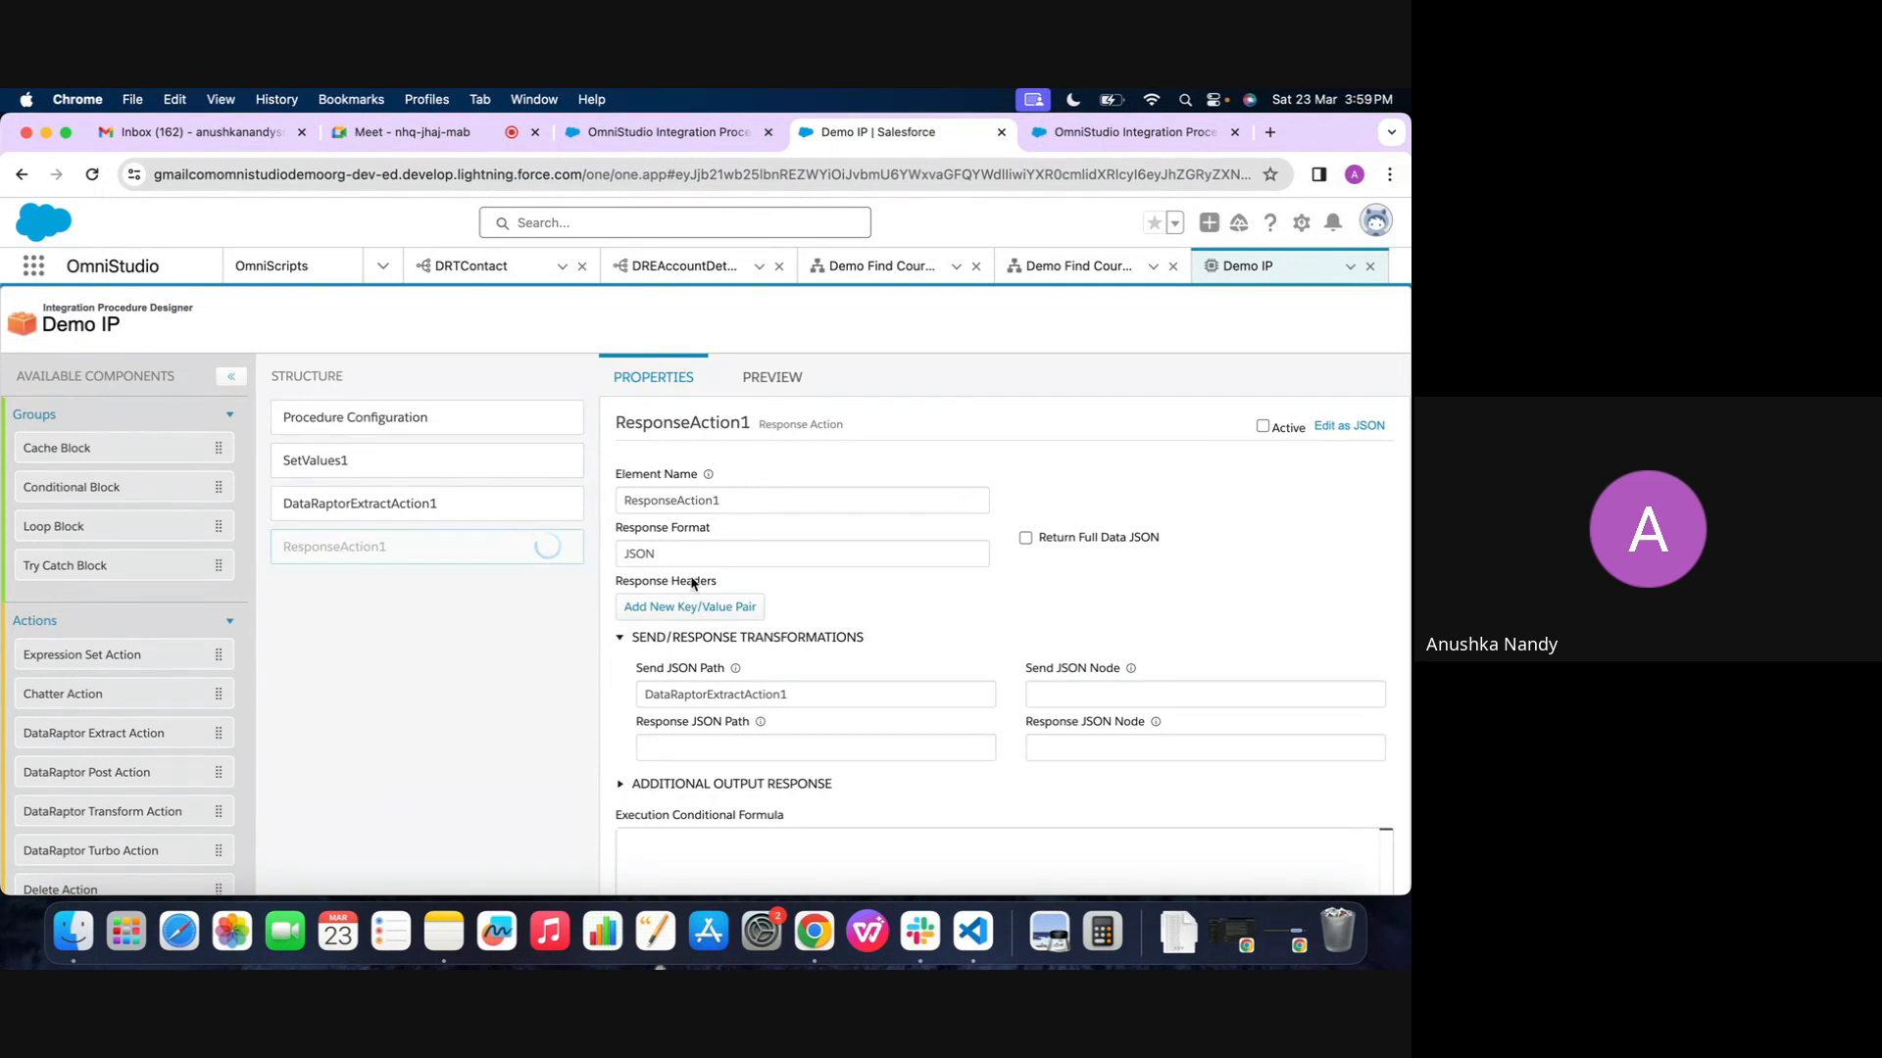
pyautogui.click(762, 380)
pyautogui.click(292, 861)
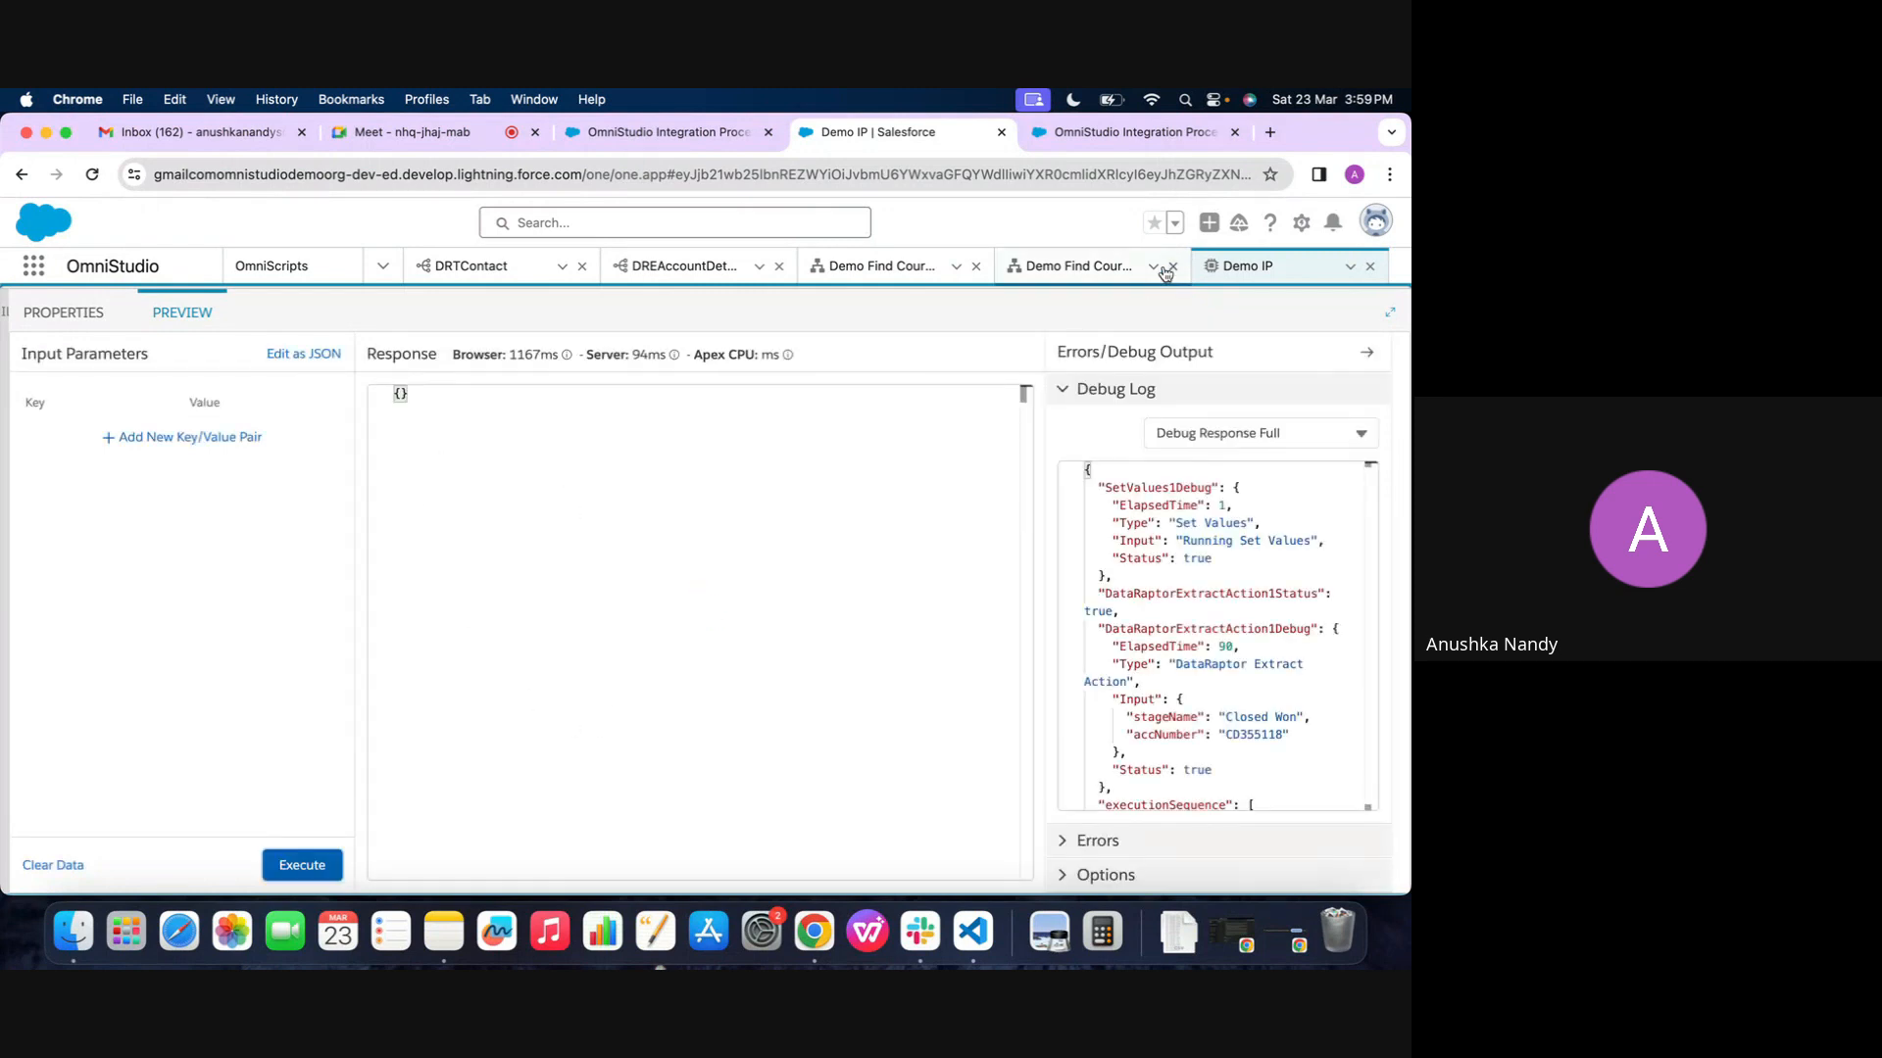
# Activate the Demo IP version again from its Procedure Configuration
pyautogui.click(1078, 266)
pyautogui.click(1246, 265)
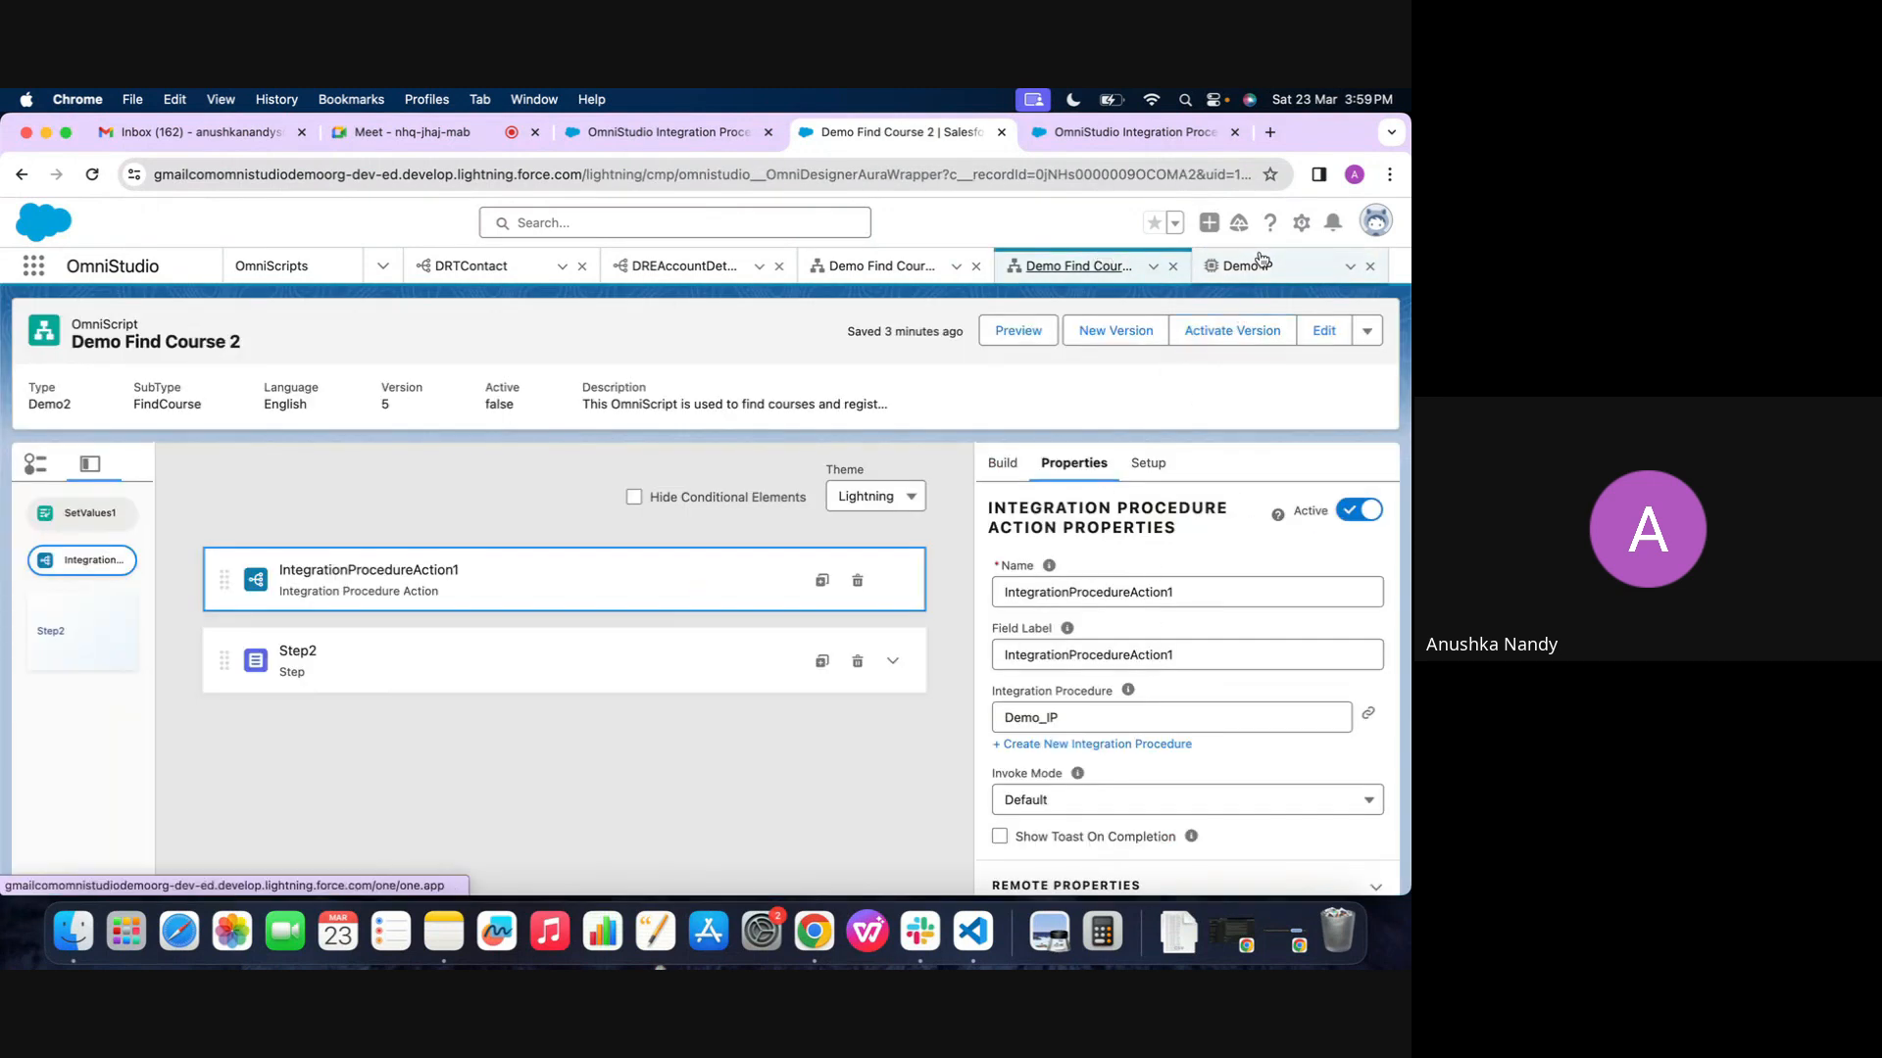
pyautogui.click(63, 376)
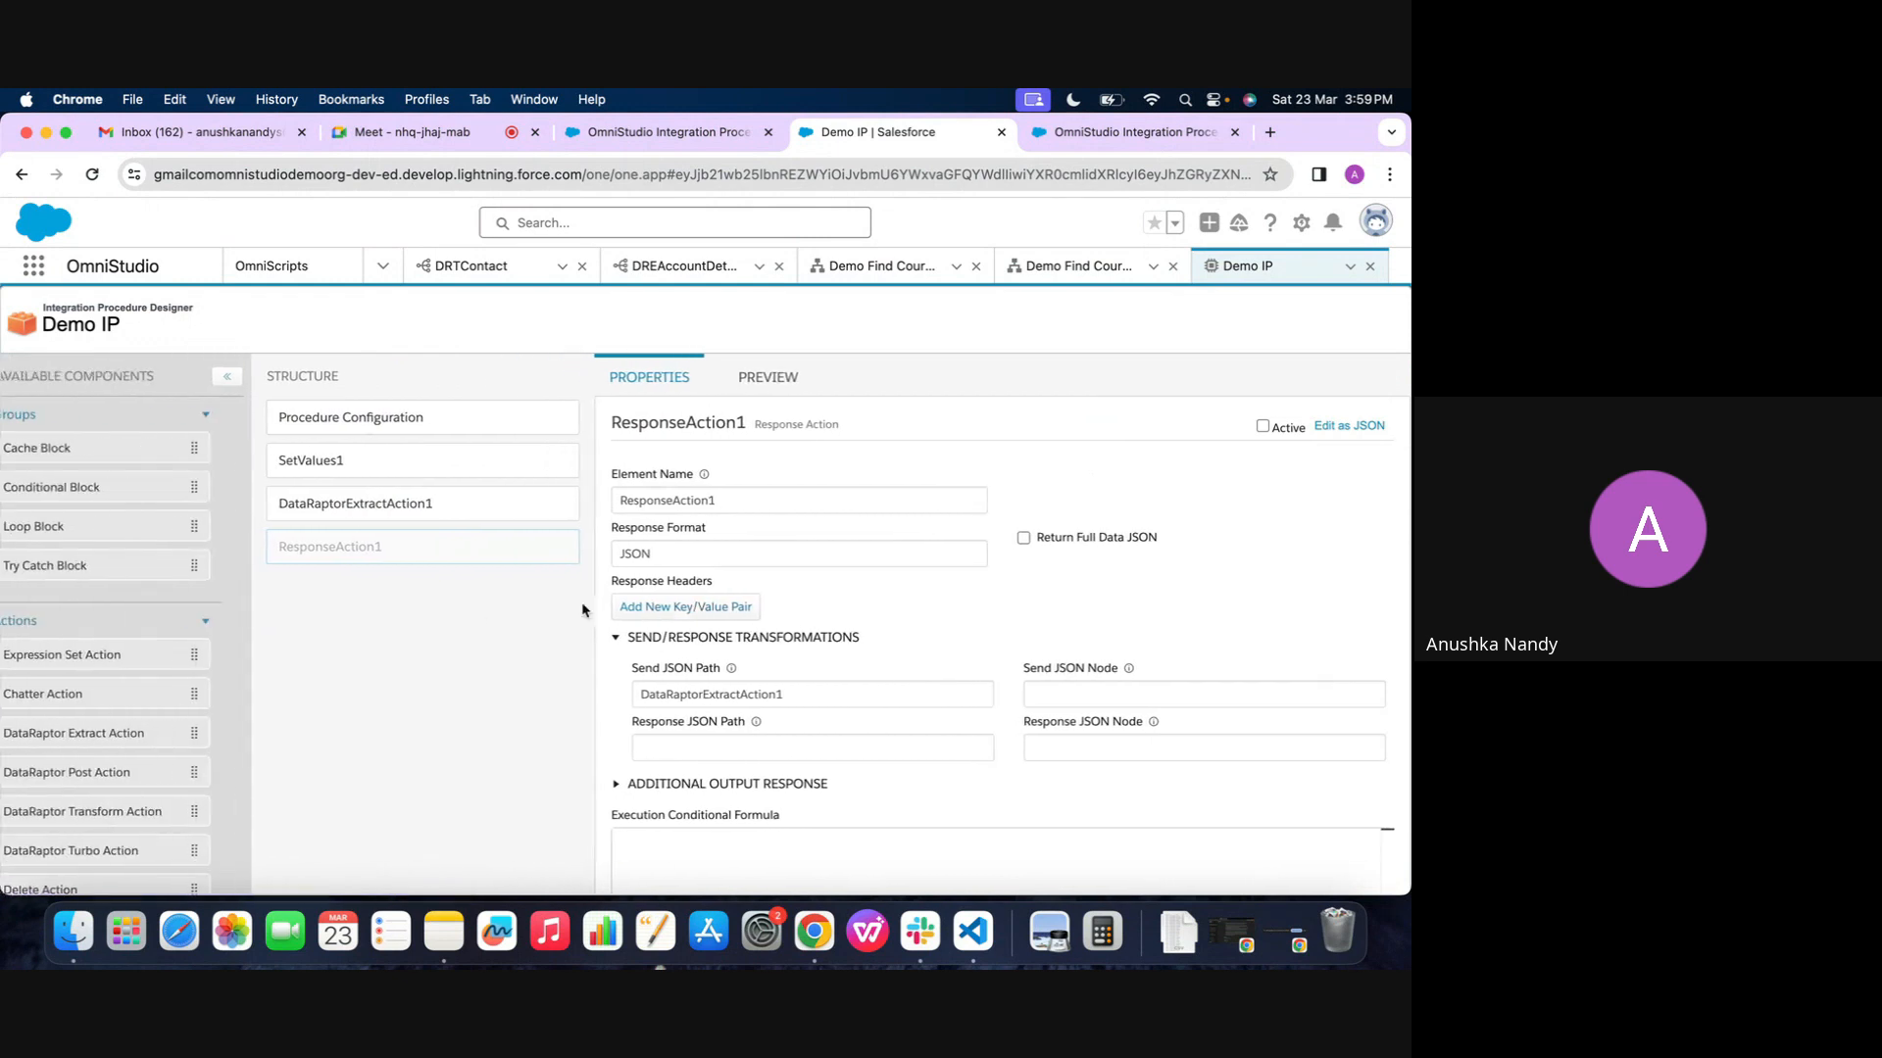
pyautogui.click(370, 431)
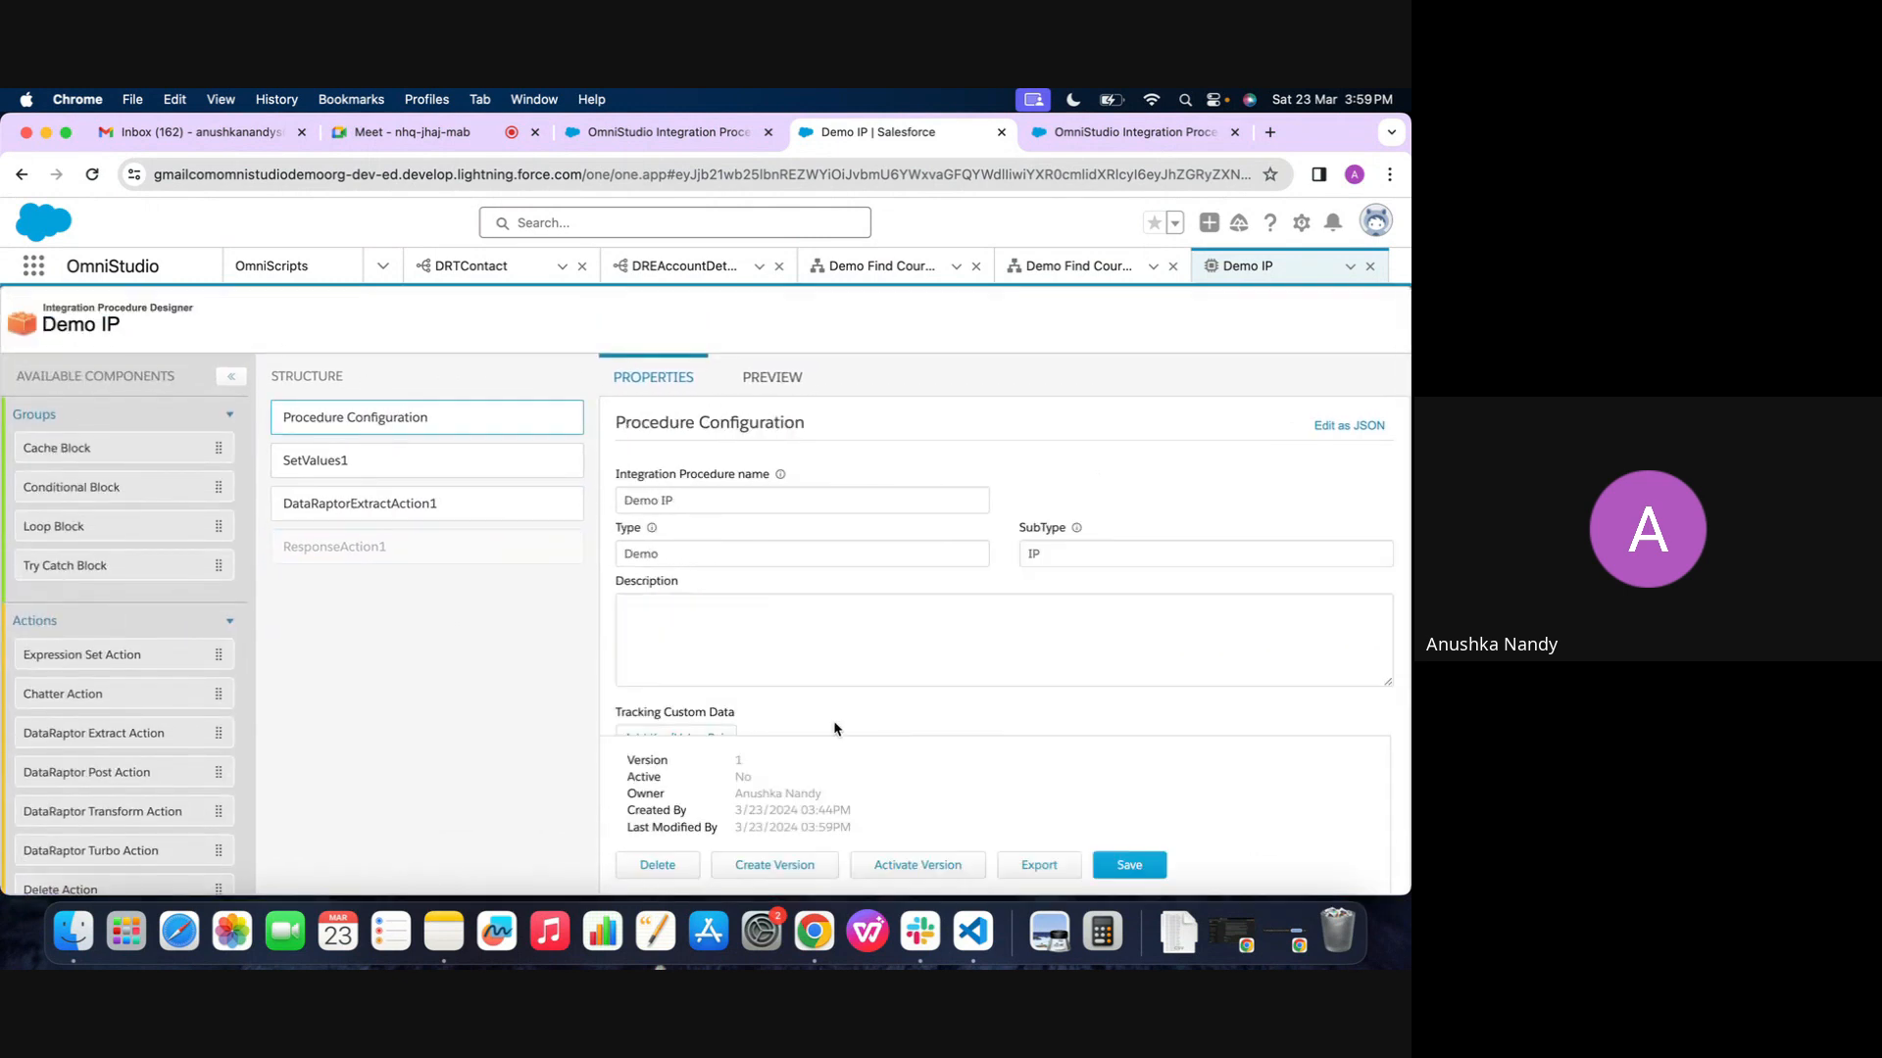
pyautogui.click(917, 867)
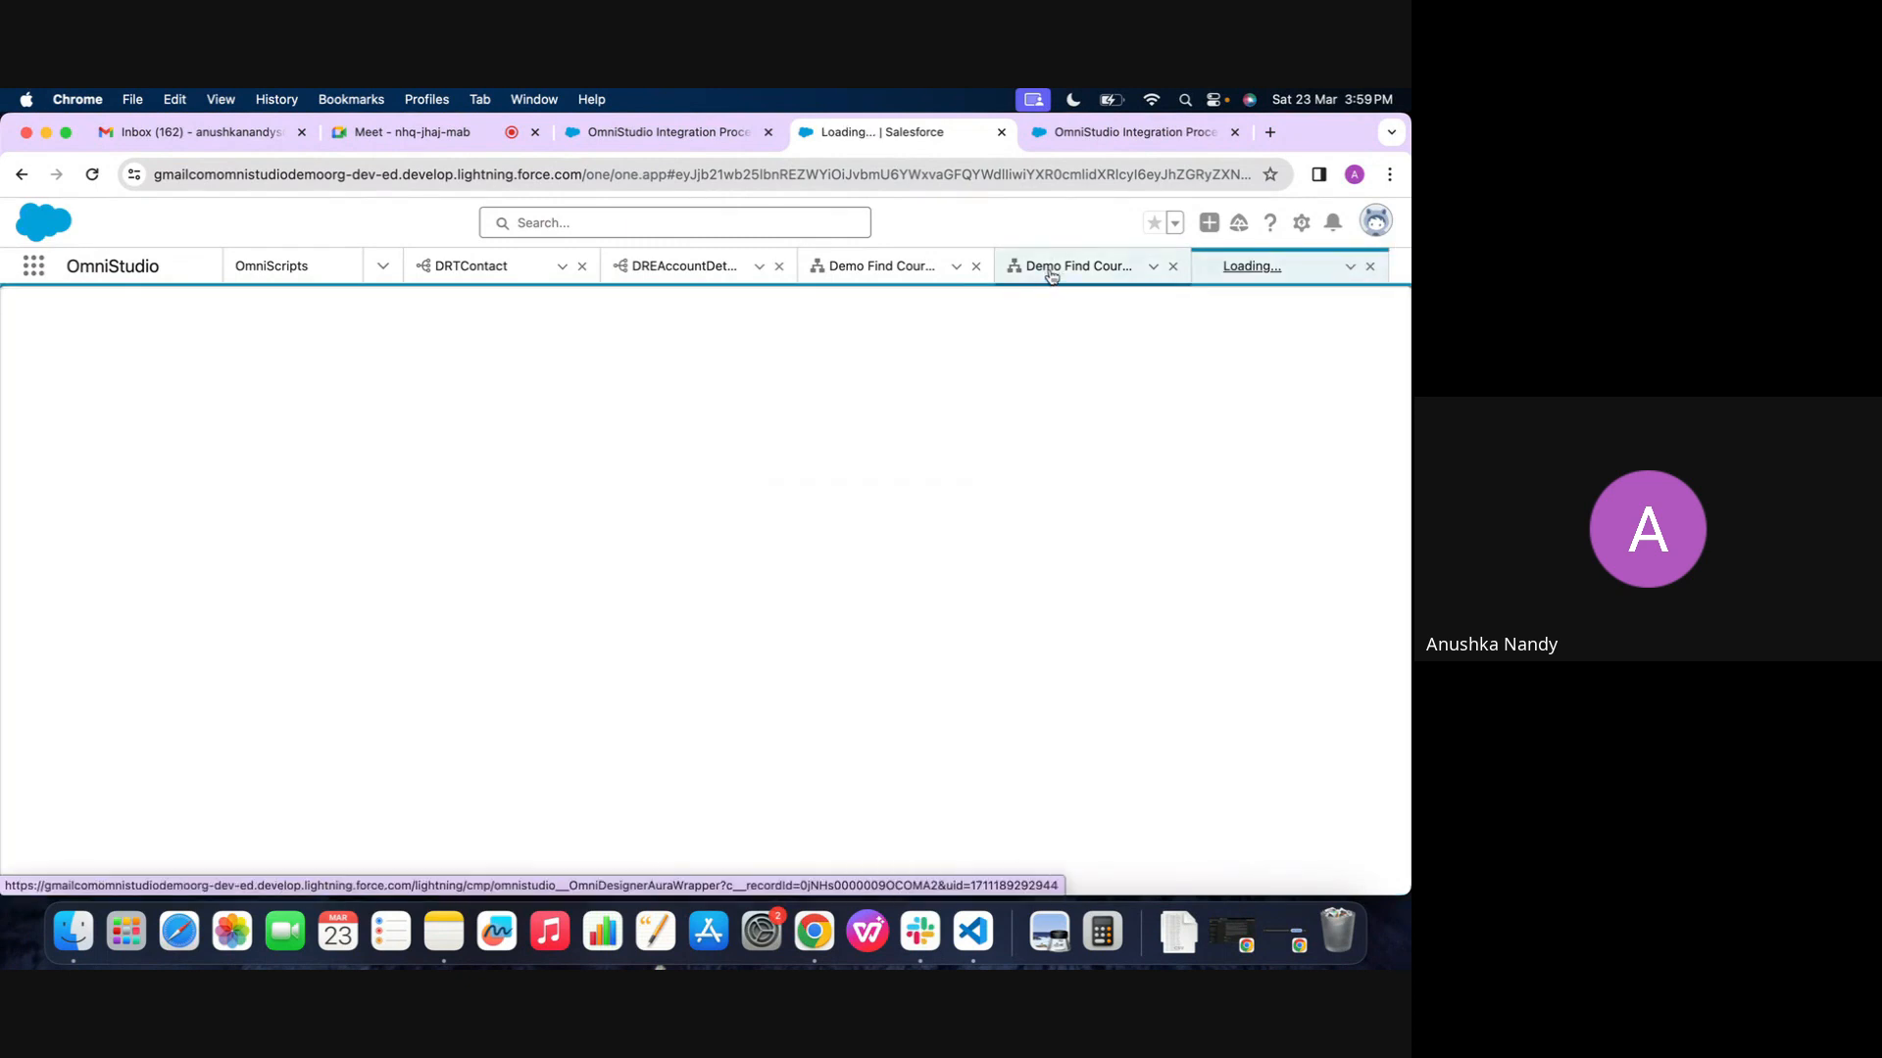
# Preview Demo Find Course 2 and examine the IPResponse node in its Data JSON
pyautogui.click(1103, 263)
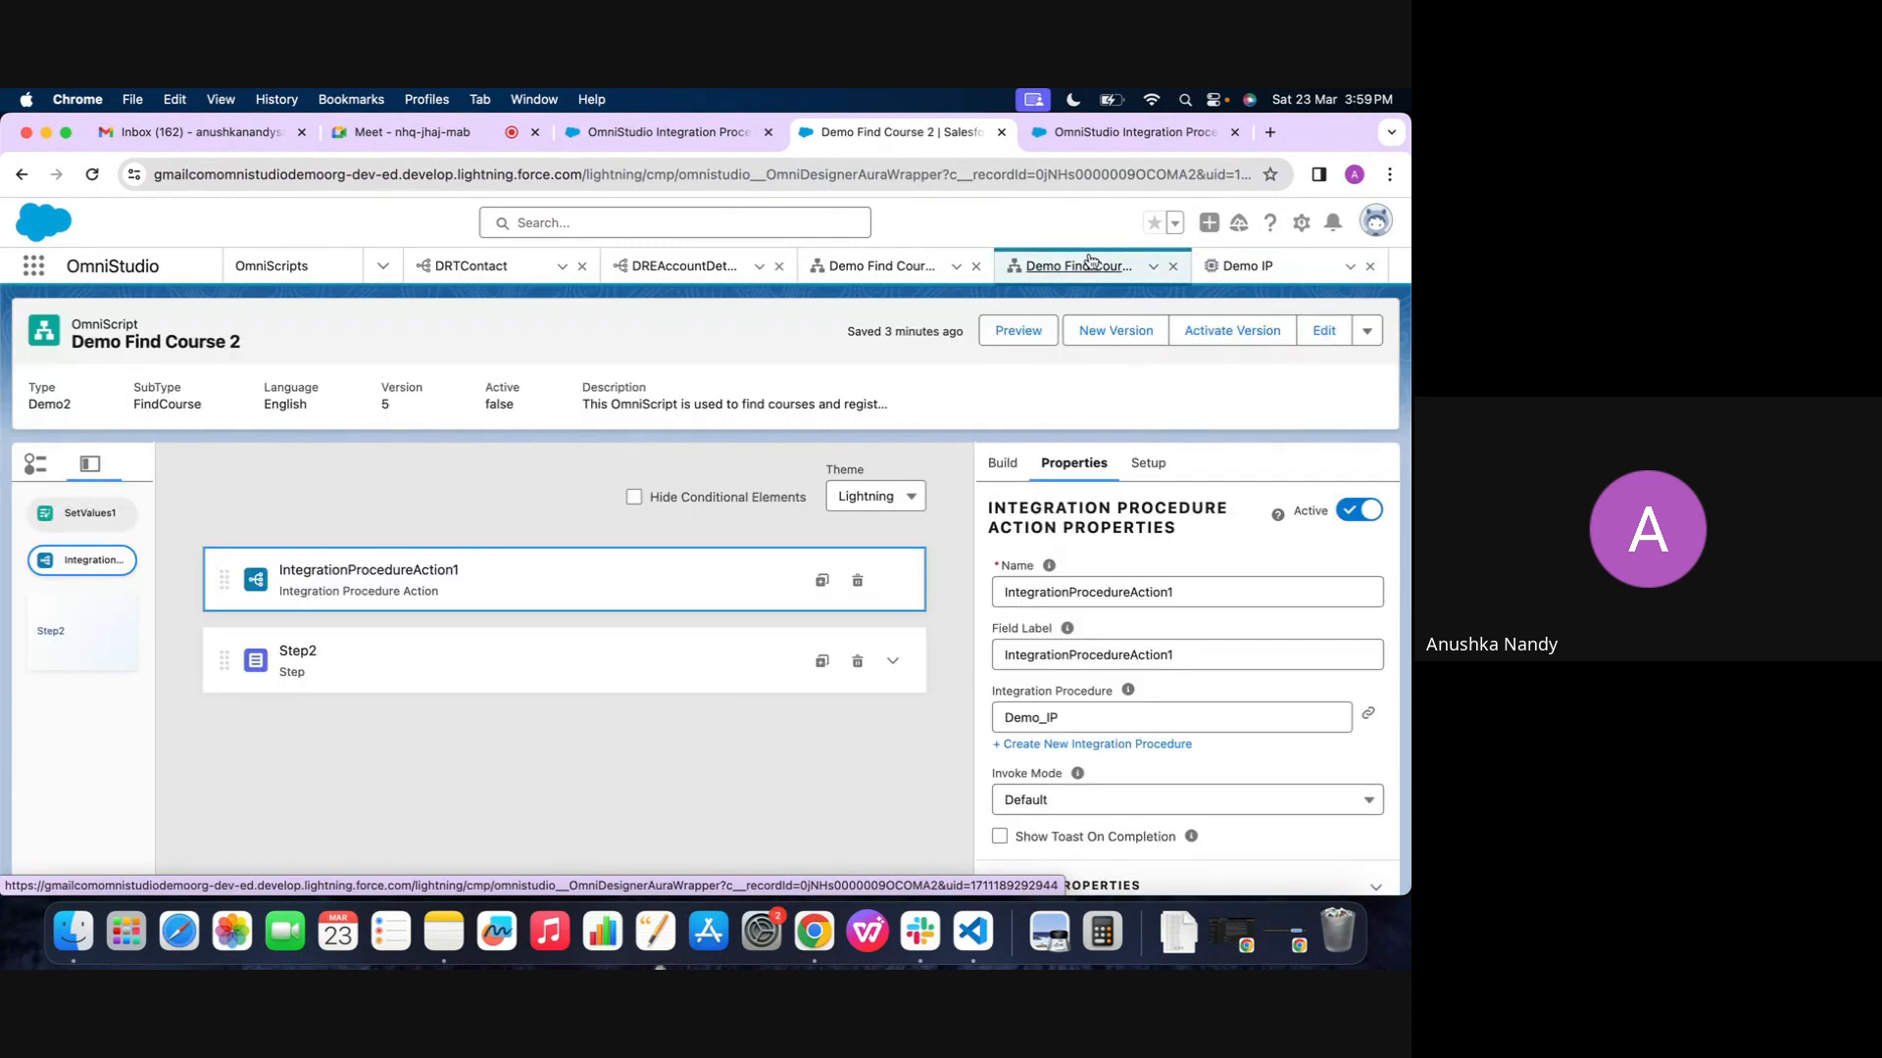
pyautogui.click(1000, 330)
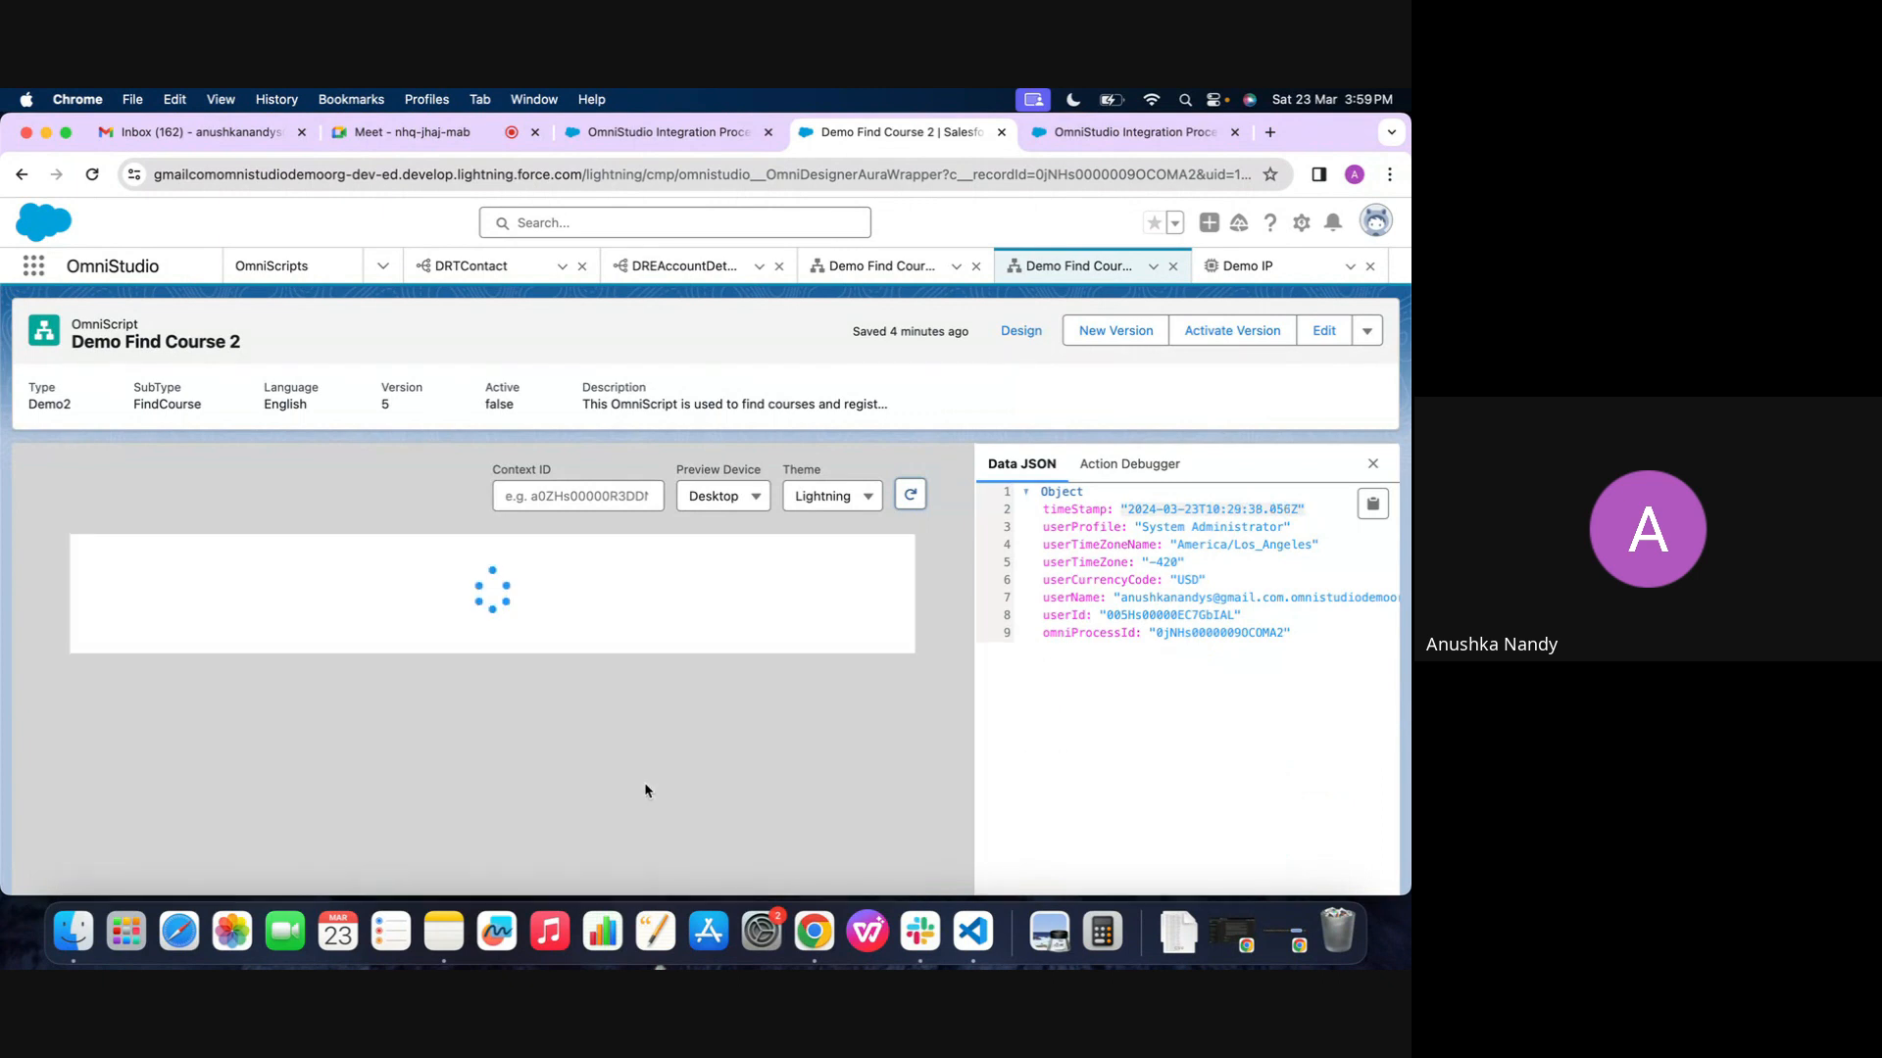
pyautogui.scroll(-2, 645, 789)
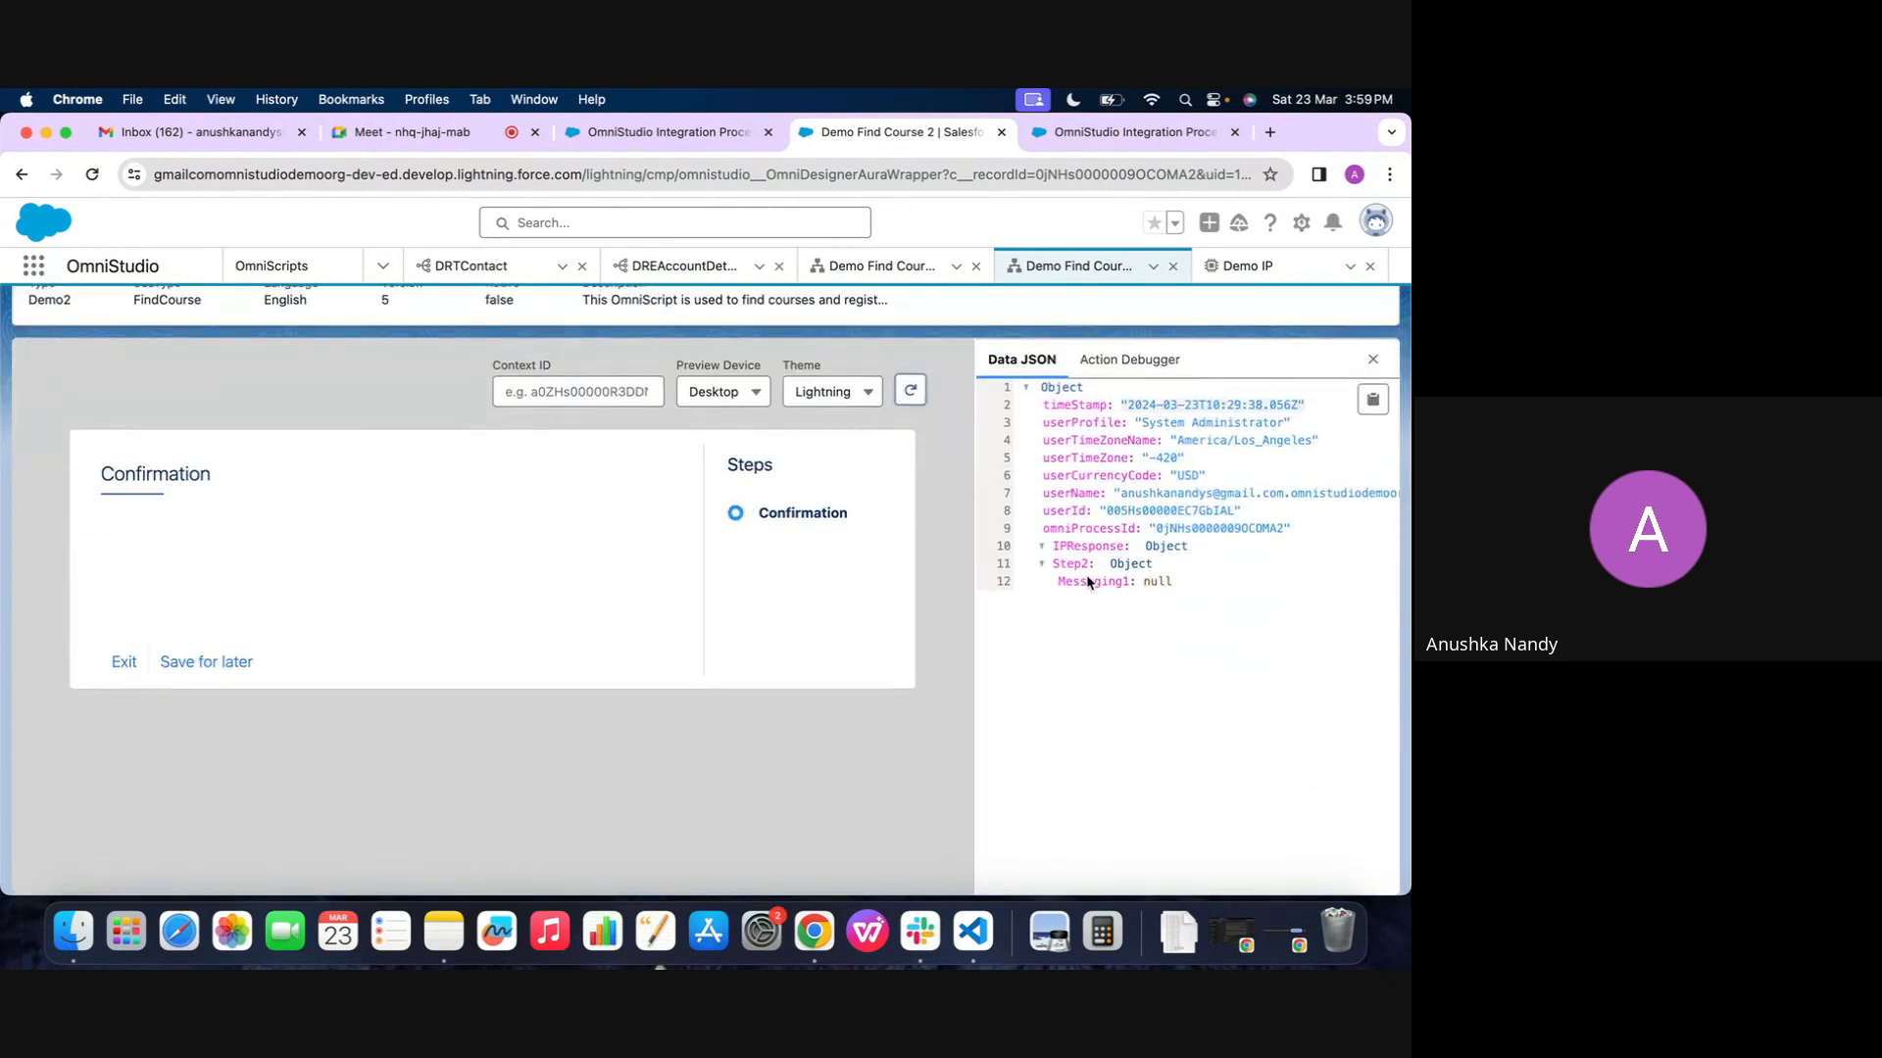
# Return Demo Find Course 2 to its design view and run its preview again
pyautogui.click(1078, 546)
pyautogui.scroll(2, 1082, 551)
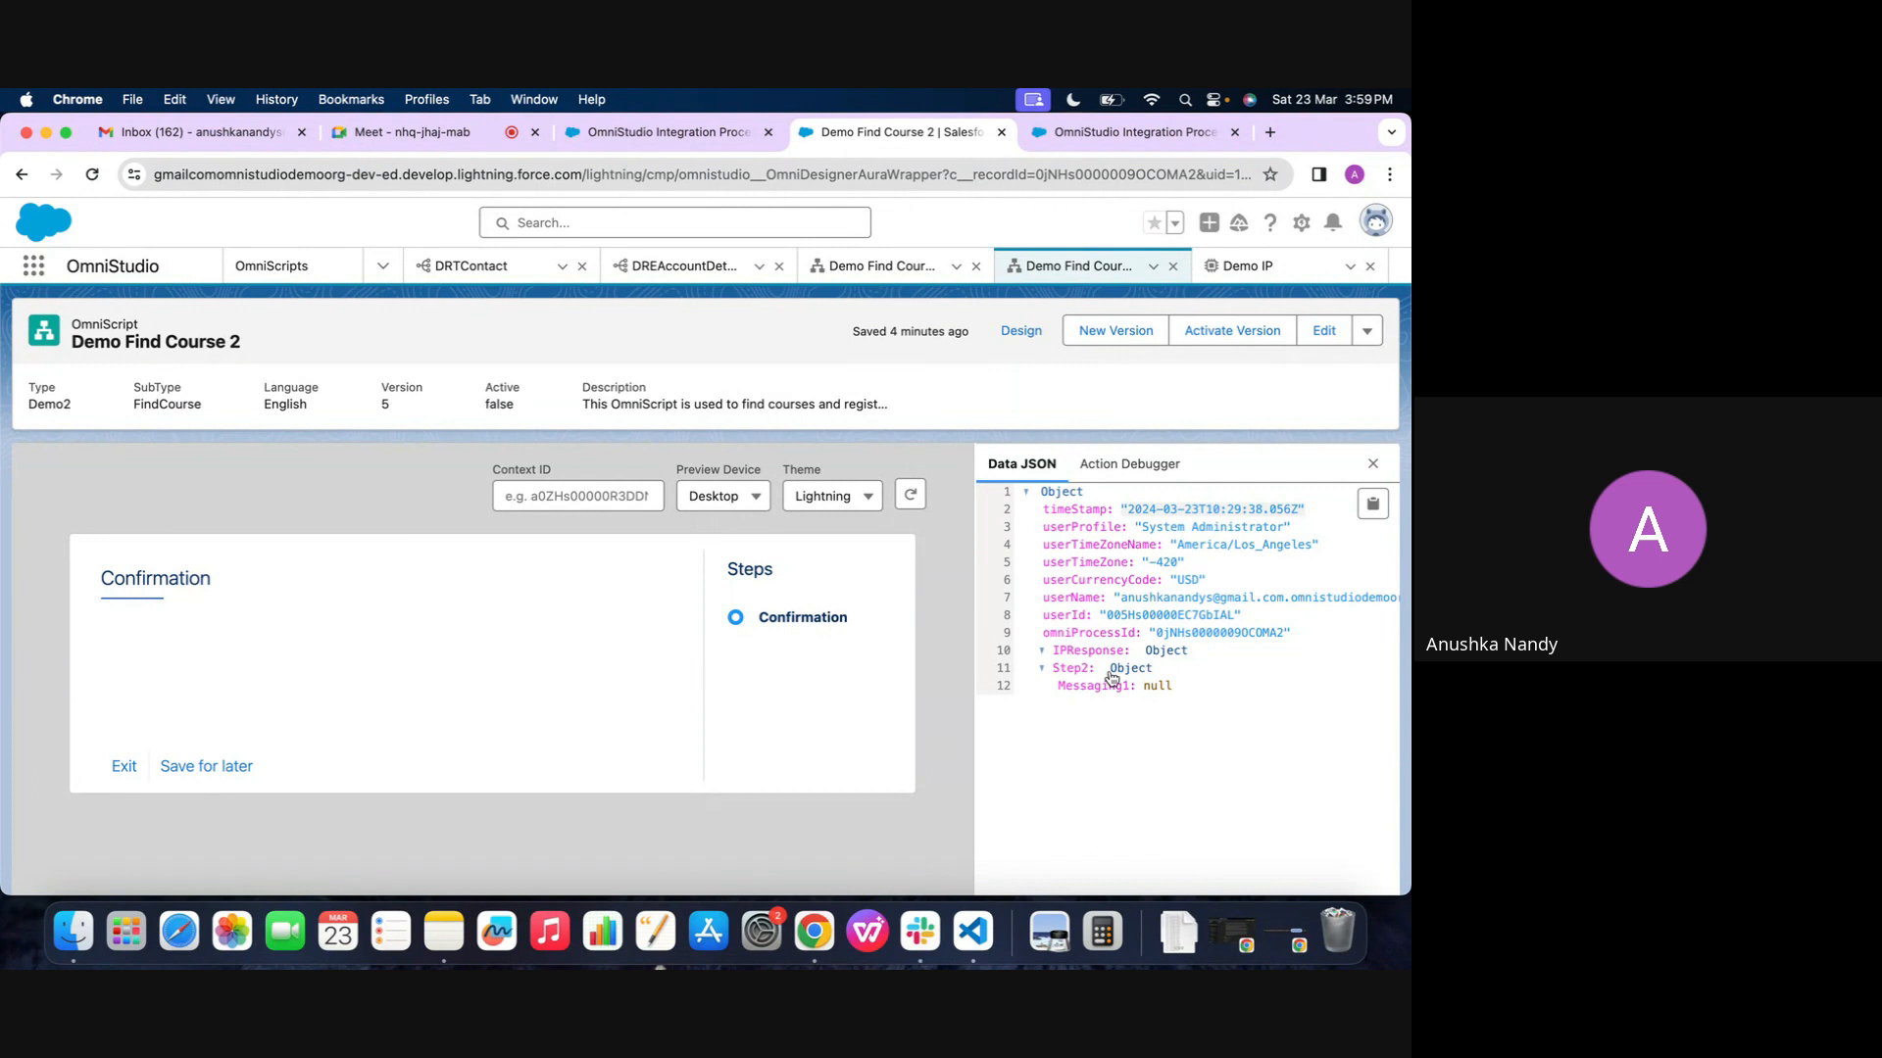
pyautogui.click(1019, 332)
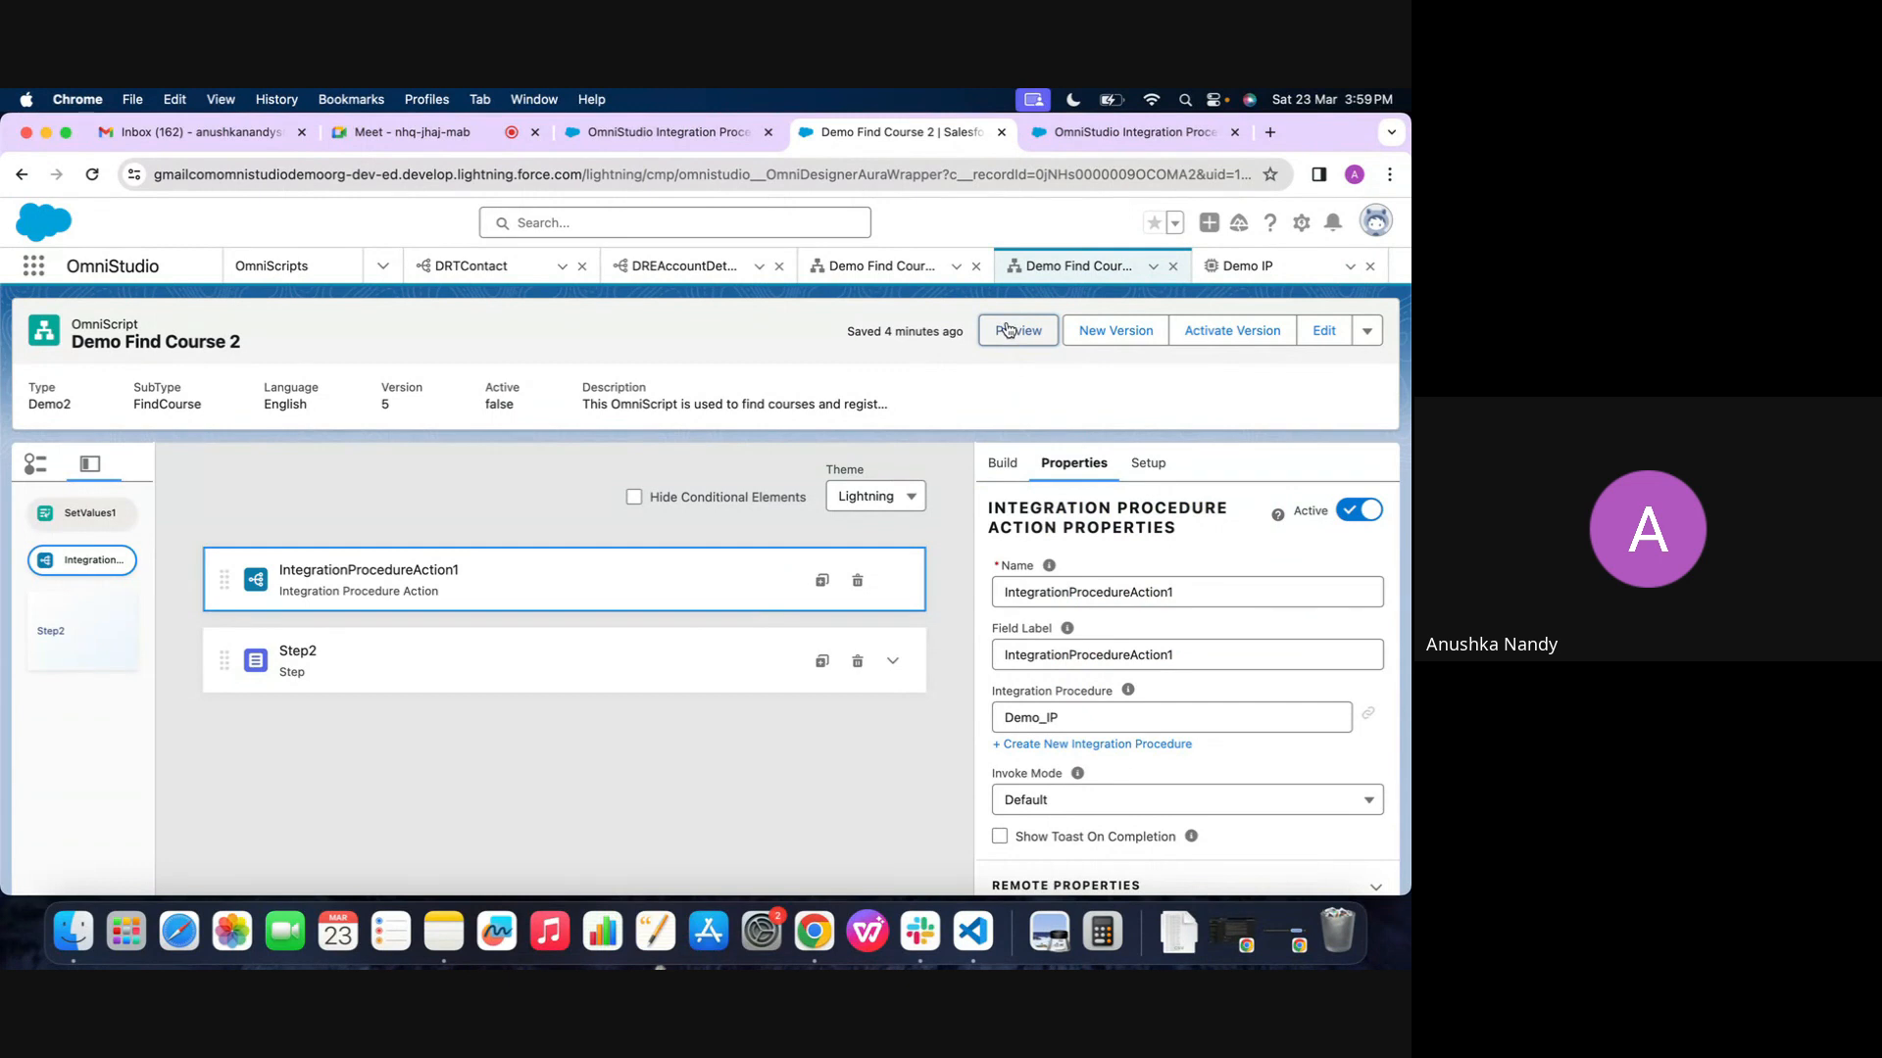
pyautogui.click(1009, 330)
# Switch back to Demo IP and deactivate its active version from the Procedure Configuration
pyautogui.click(1240, 258)
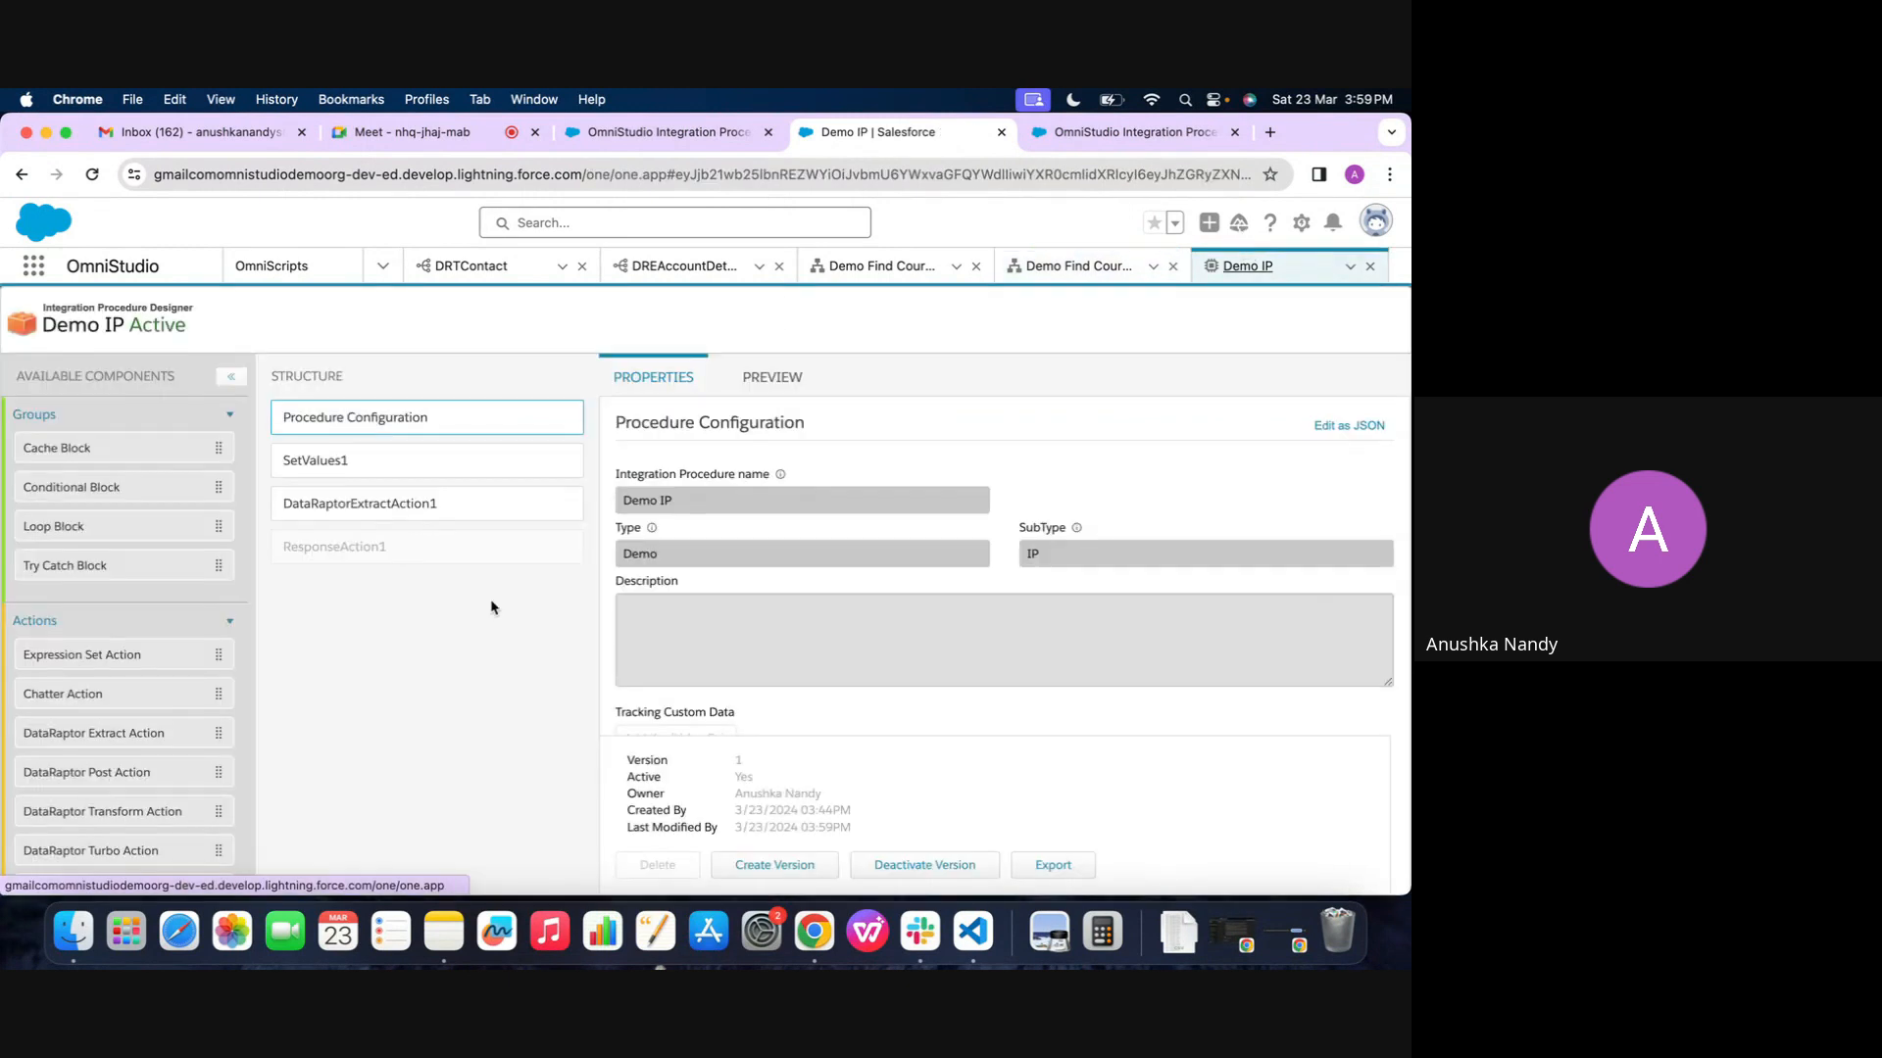
pyautogui.click(443, 557)
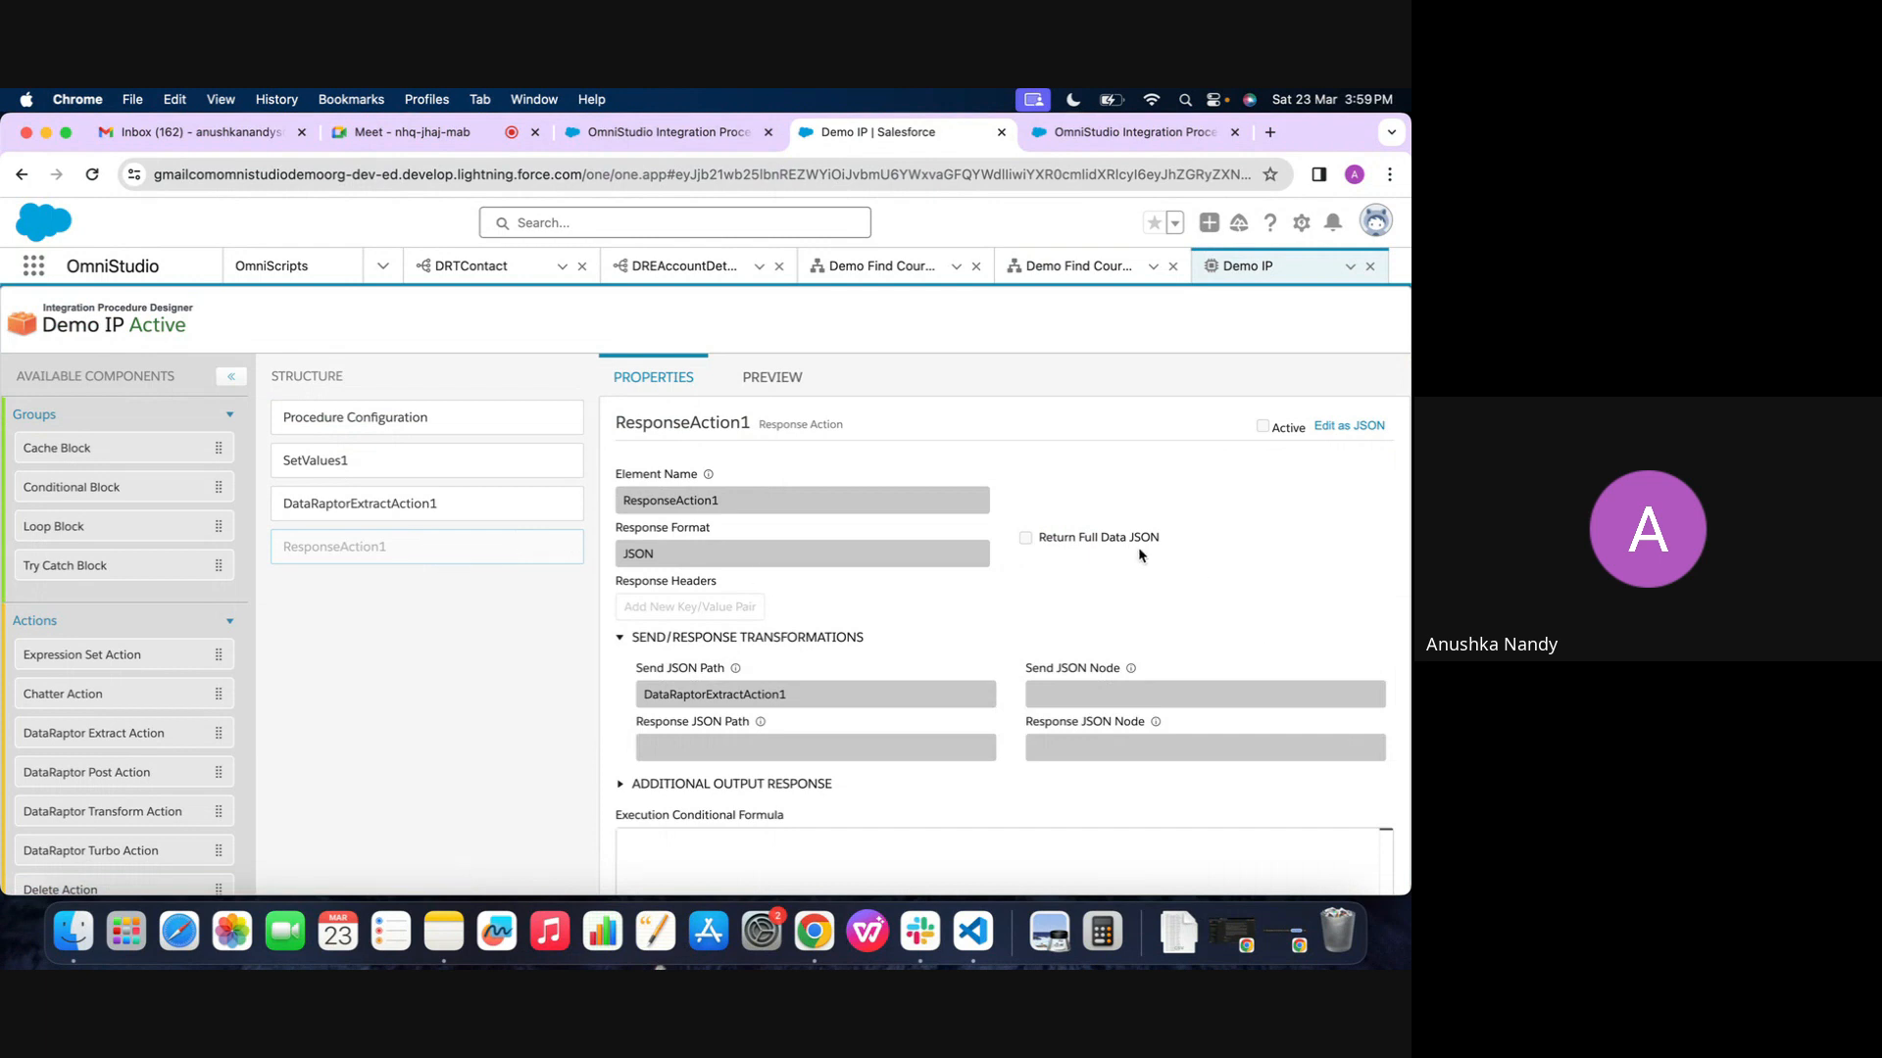
pyautogui.scroll(-3, 902, 537)
pyautogui.click(502, 417)
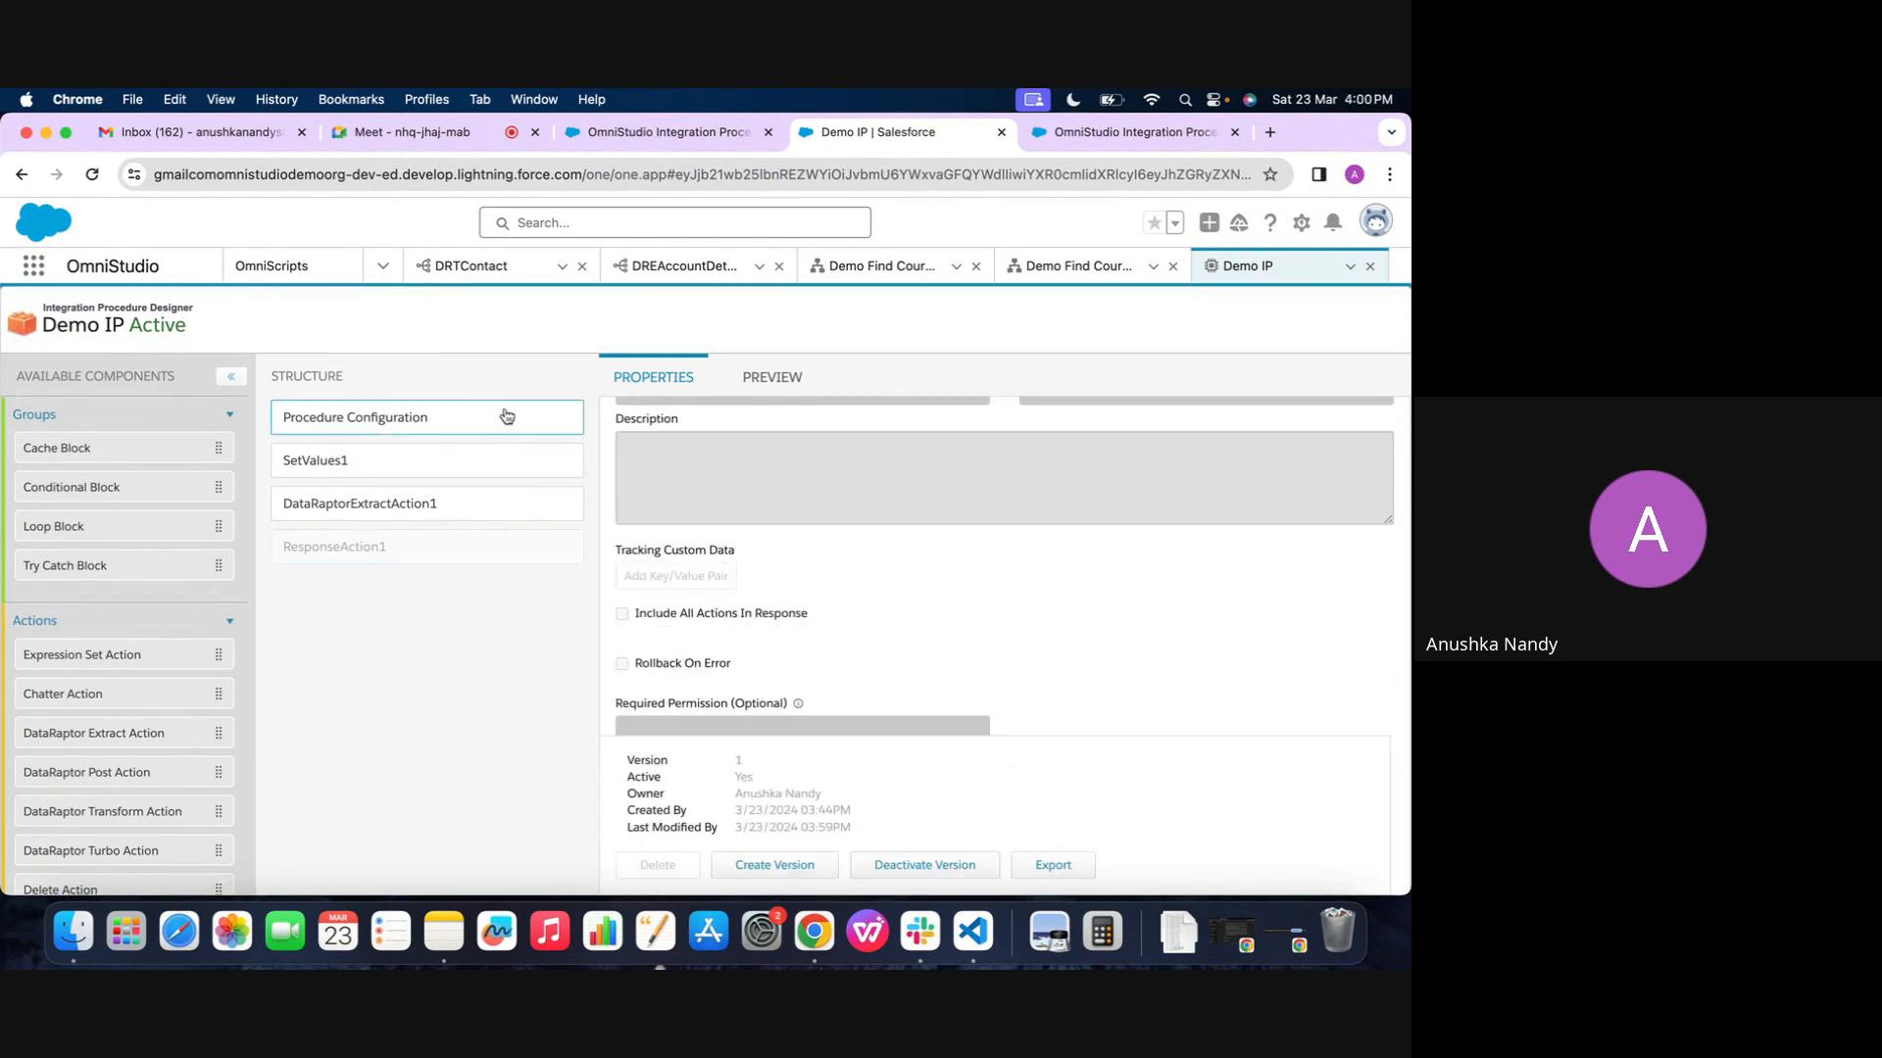
pyautogui.scroll(-1, 968, 756)
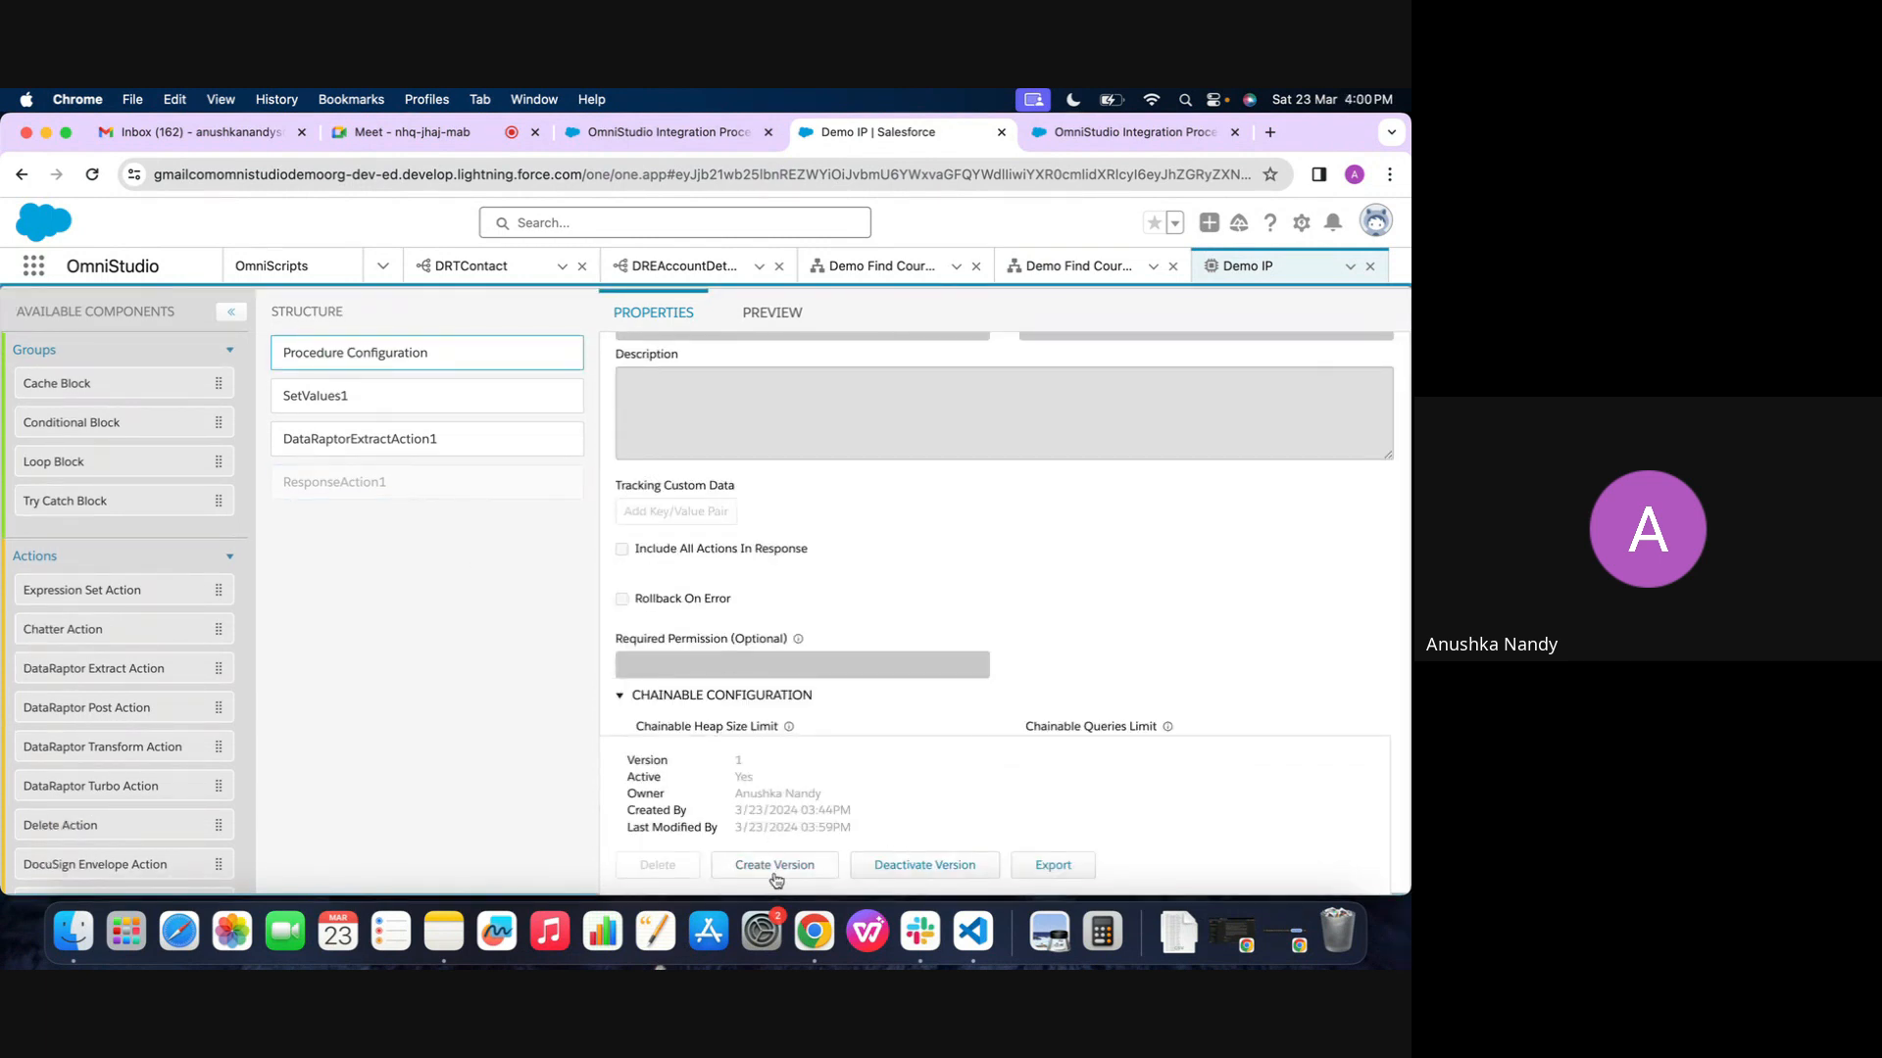
pyautogui.click(925, 867)
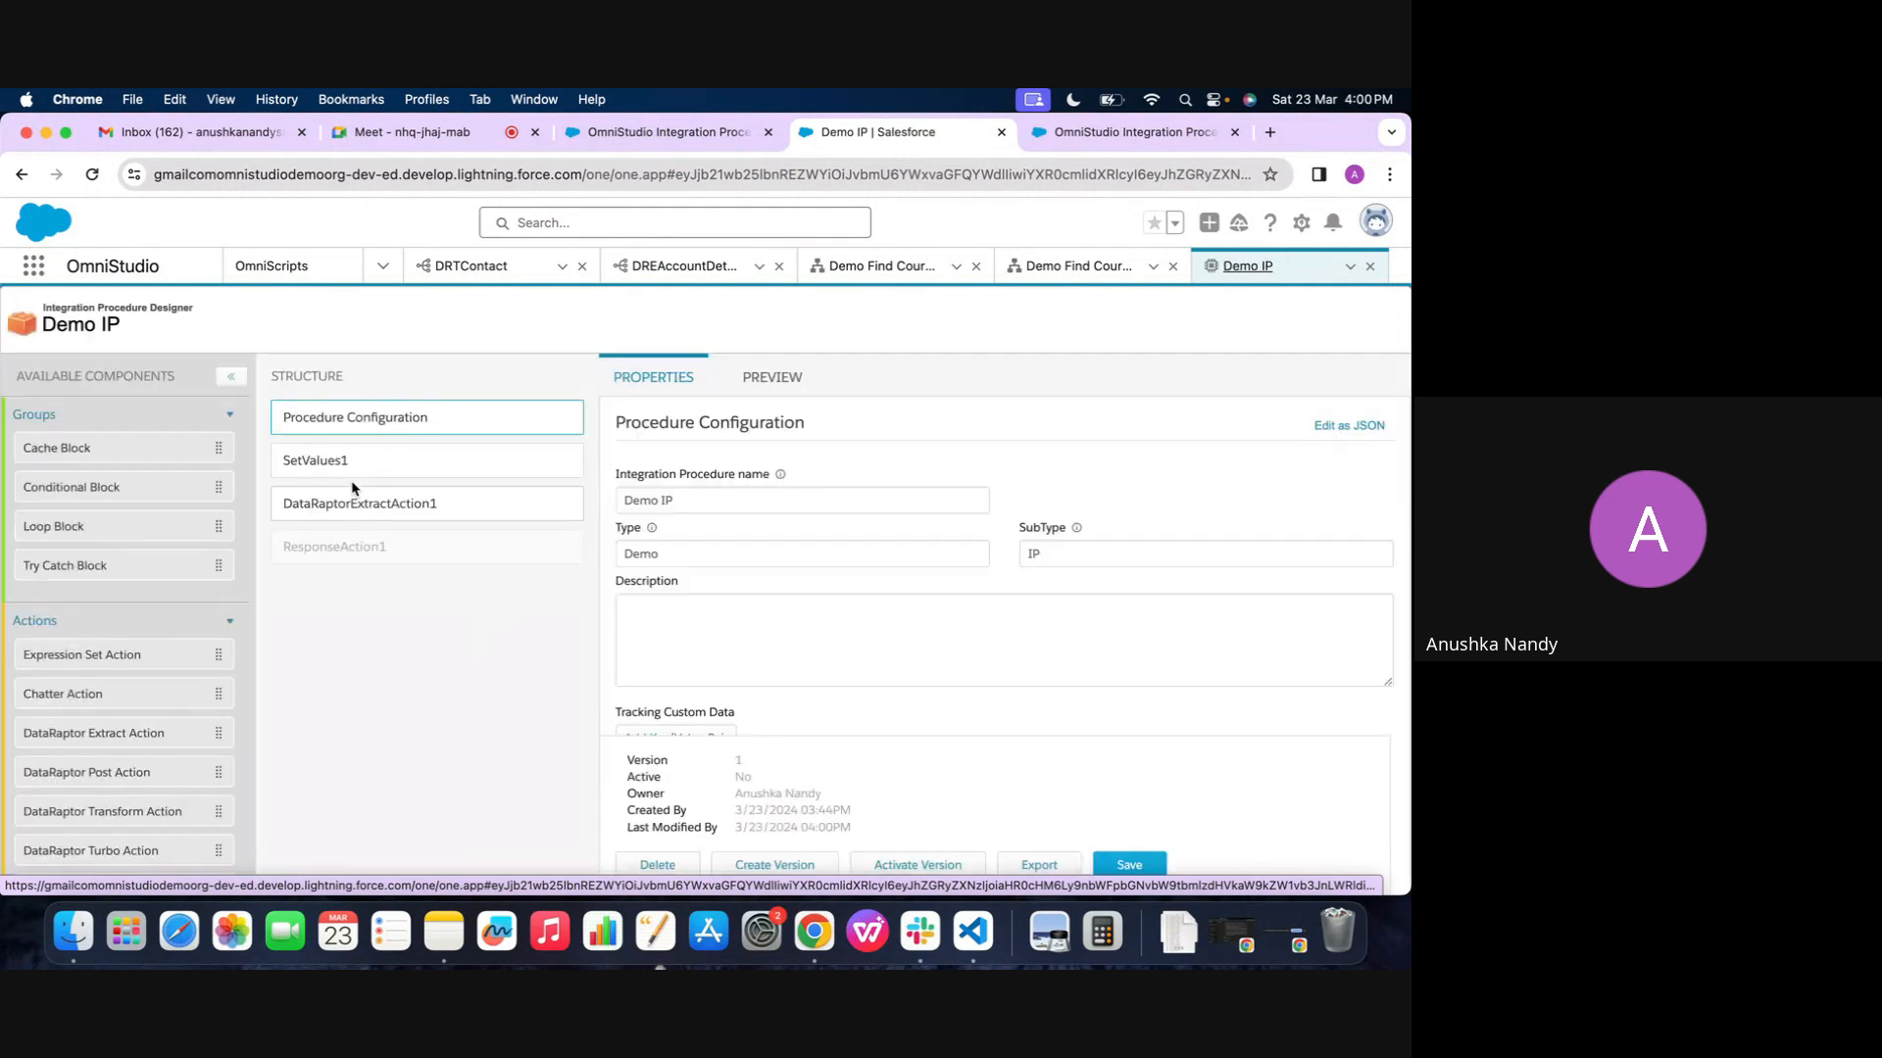
# Make ResponseAction1 active with Return Full Data JSON enabled, and execute the Demo IP preview to examine the response
pyautogui.click(355, 557)
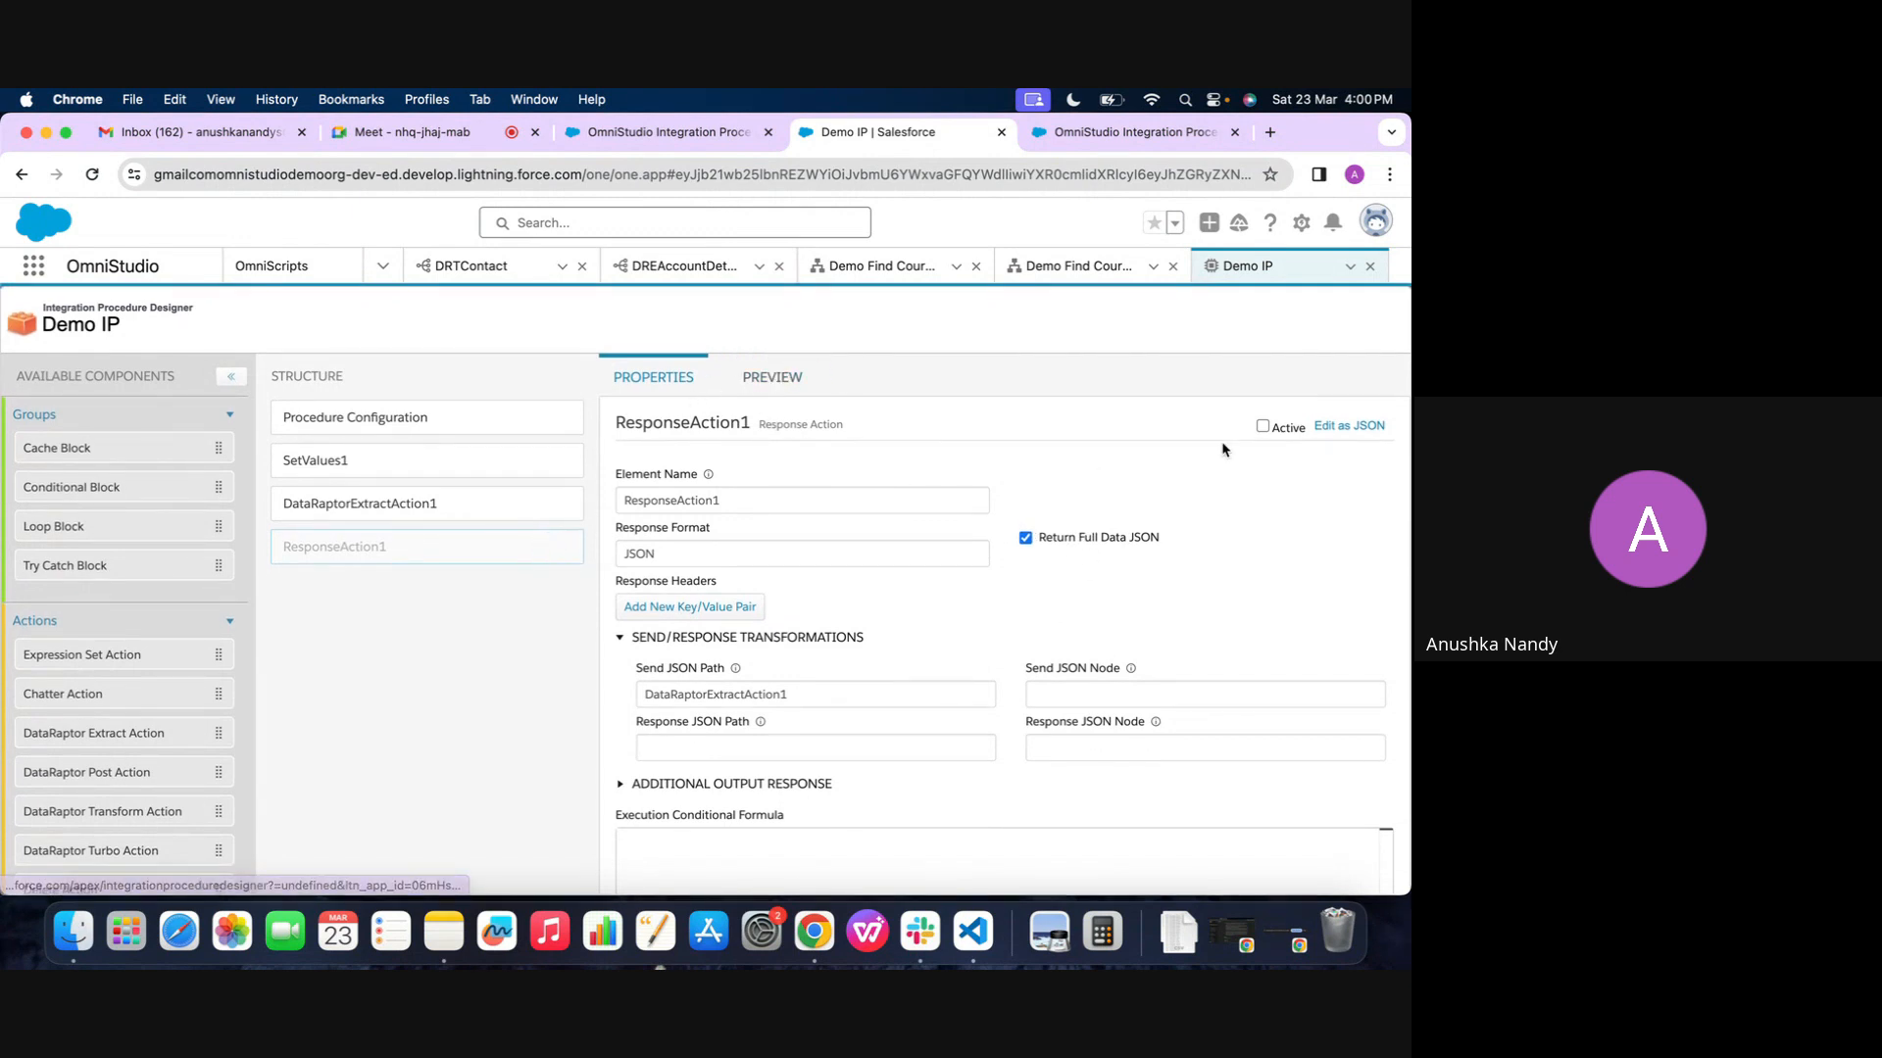
pyautogui.click(1262, 426)
pyautogui.click(763, 398)
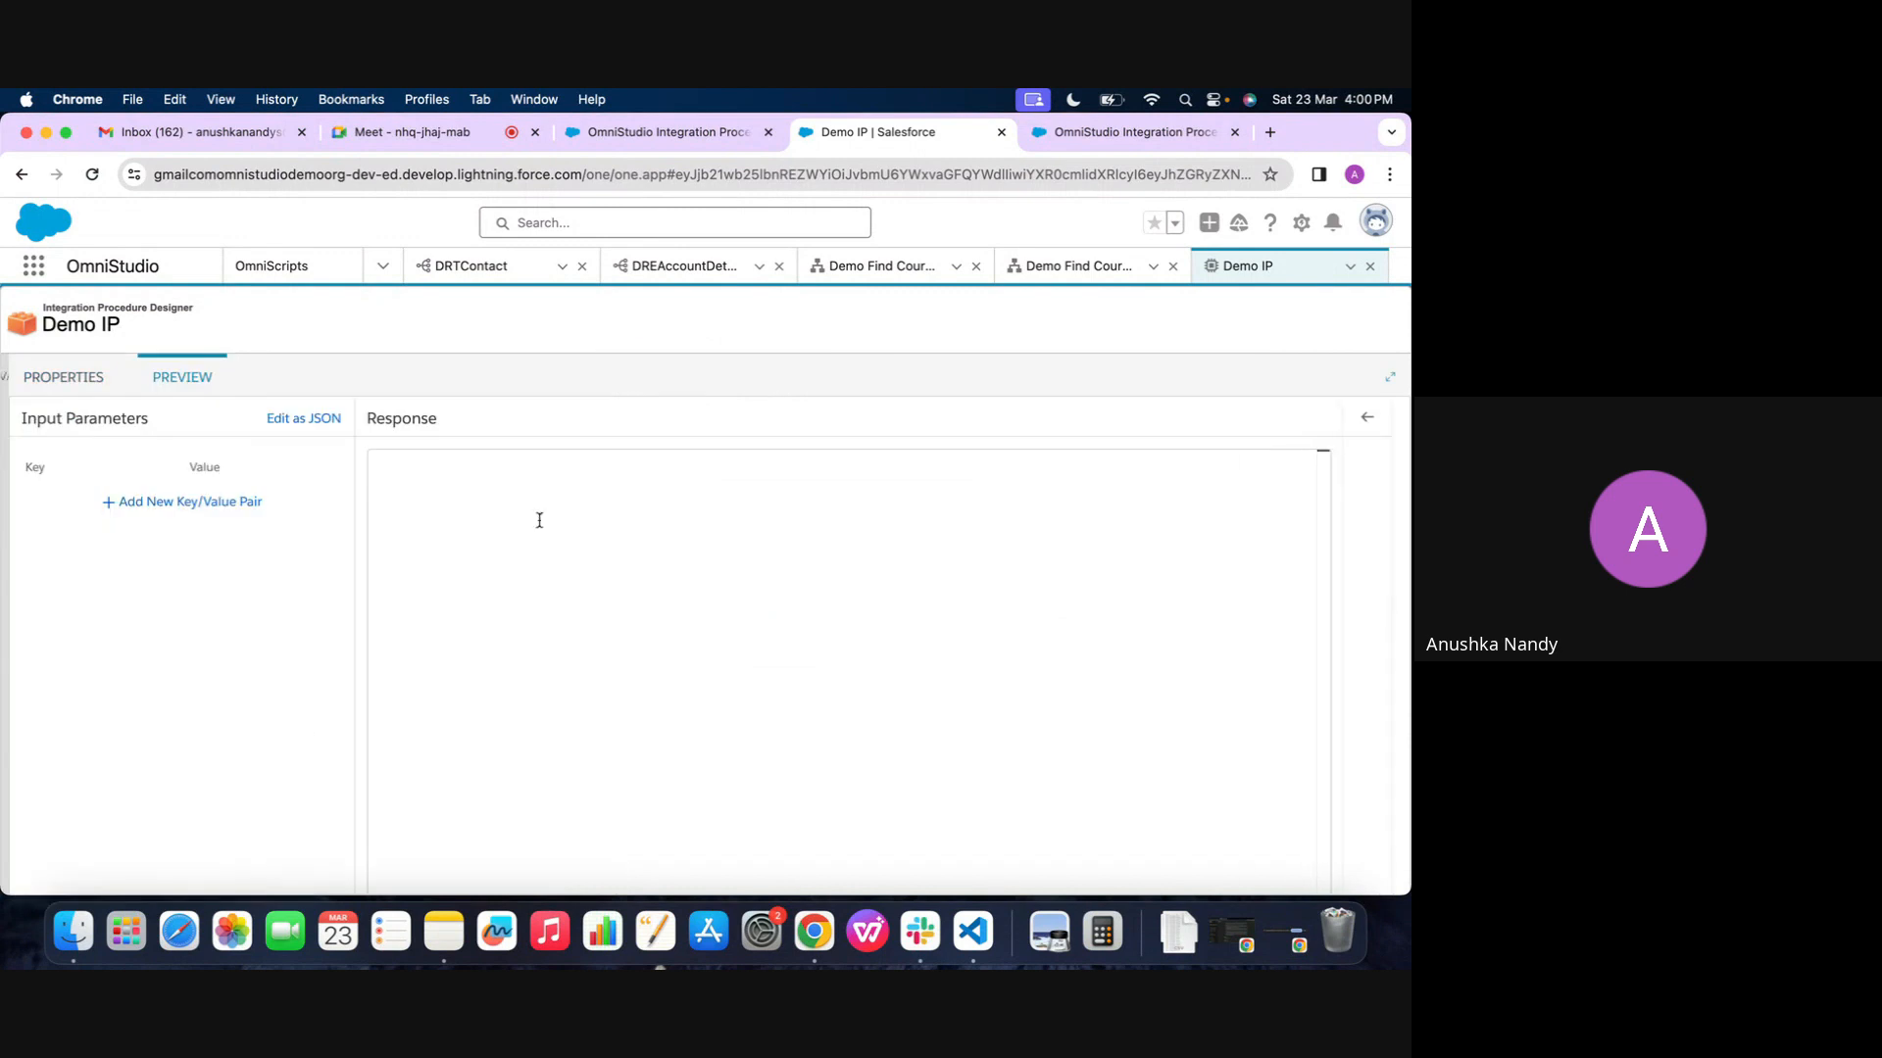
pyautogui.click(301, 865)
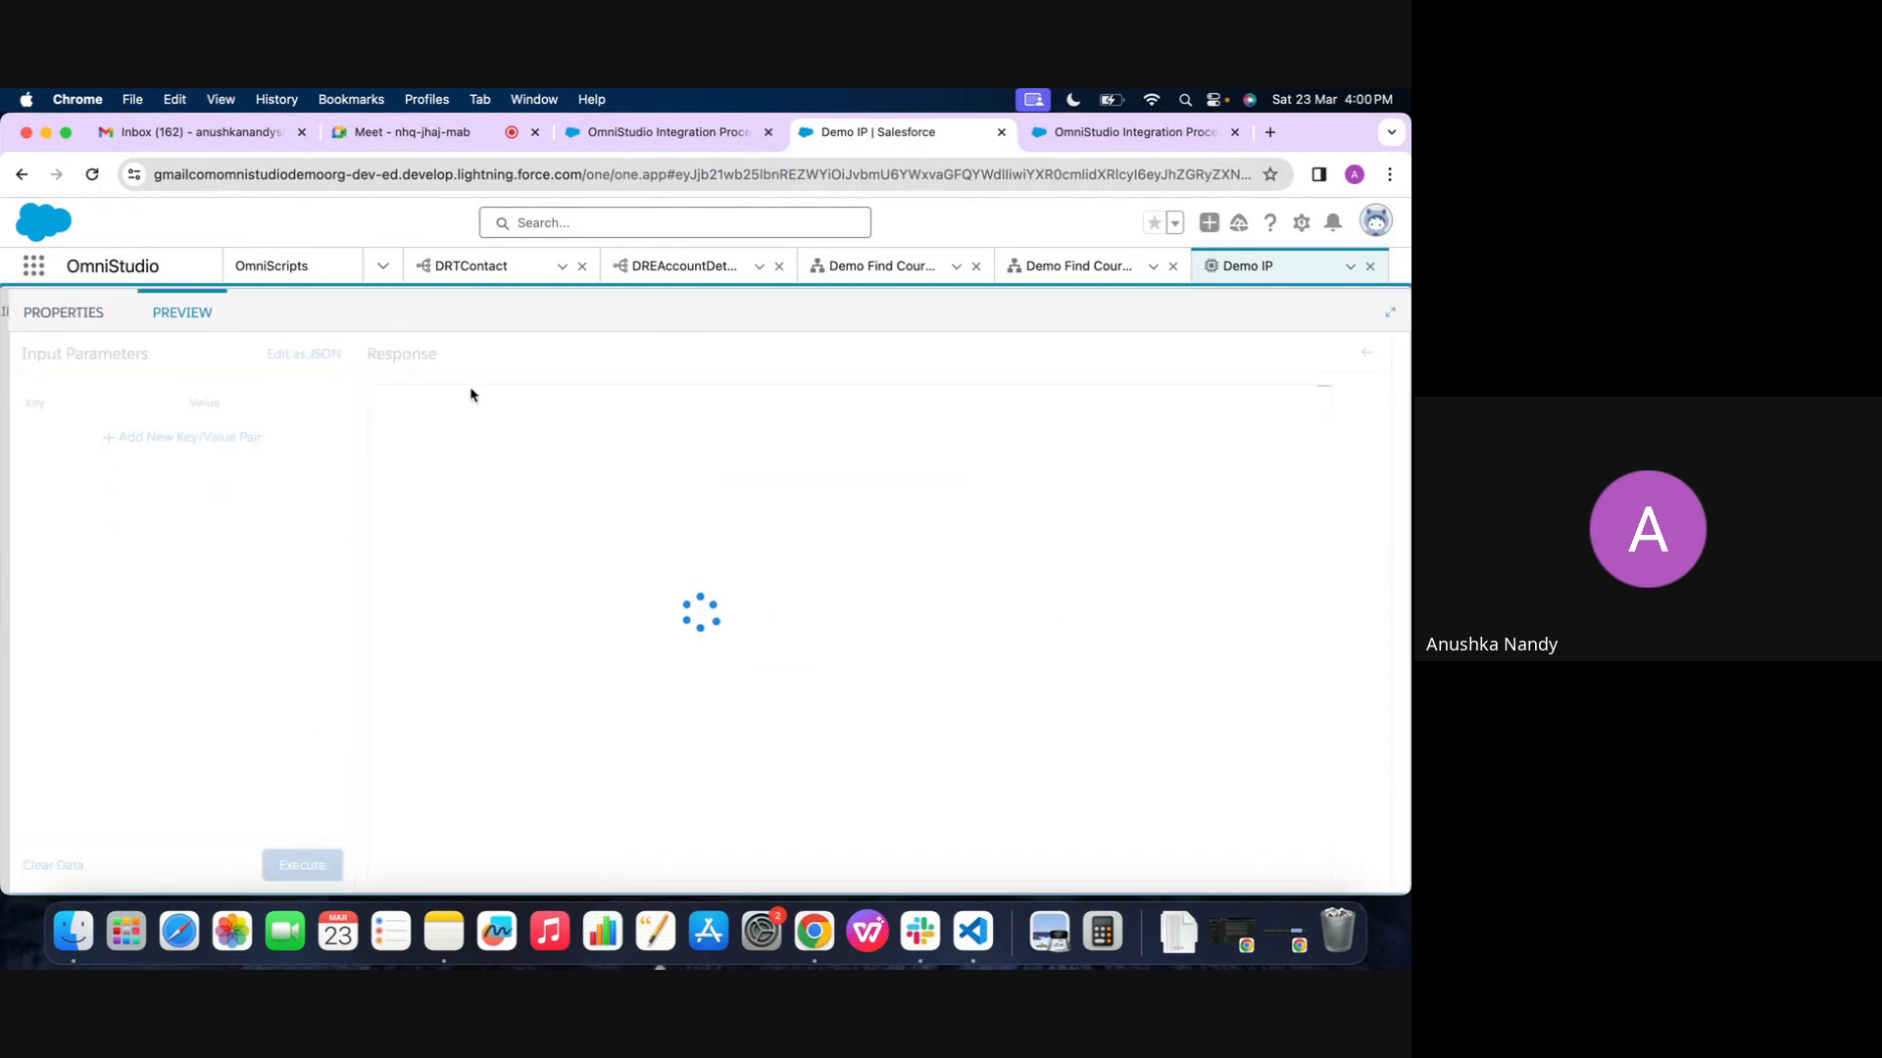
pyautogui.scroll(-10, 515, 795)
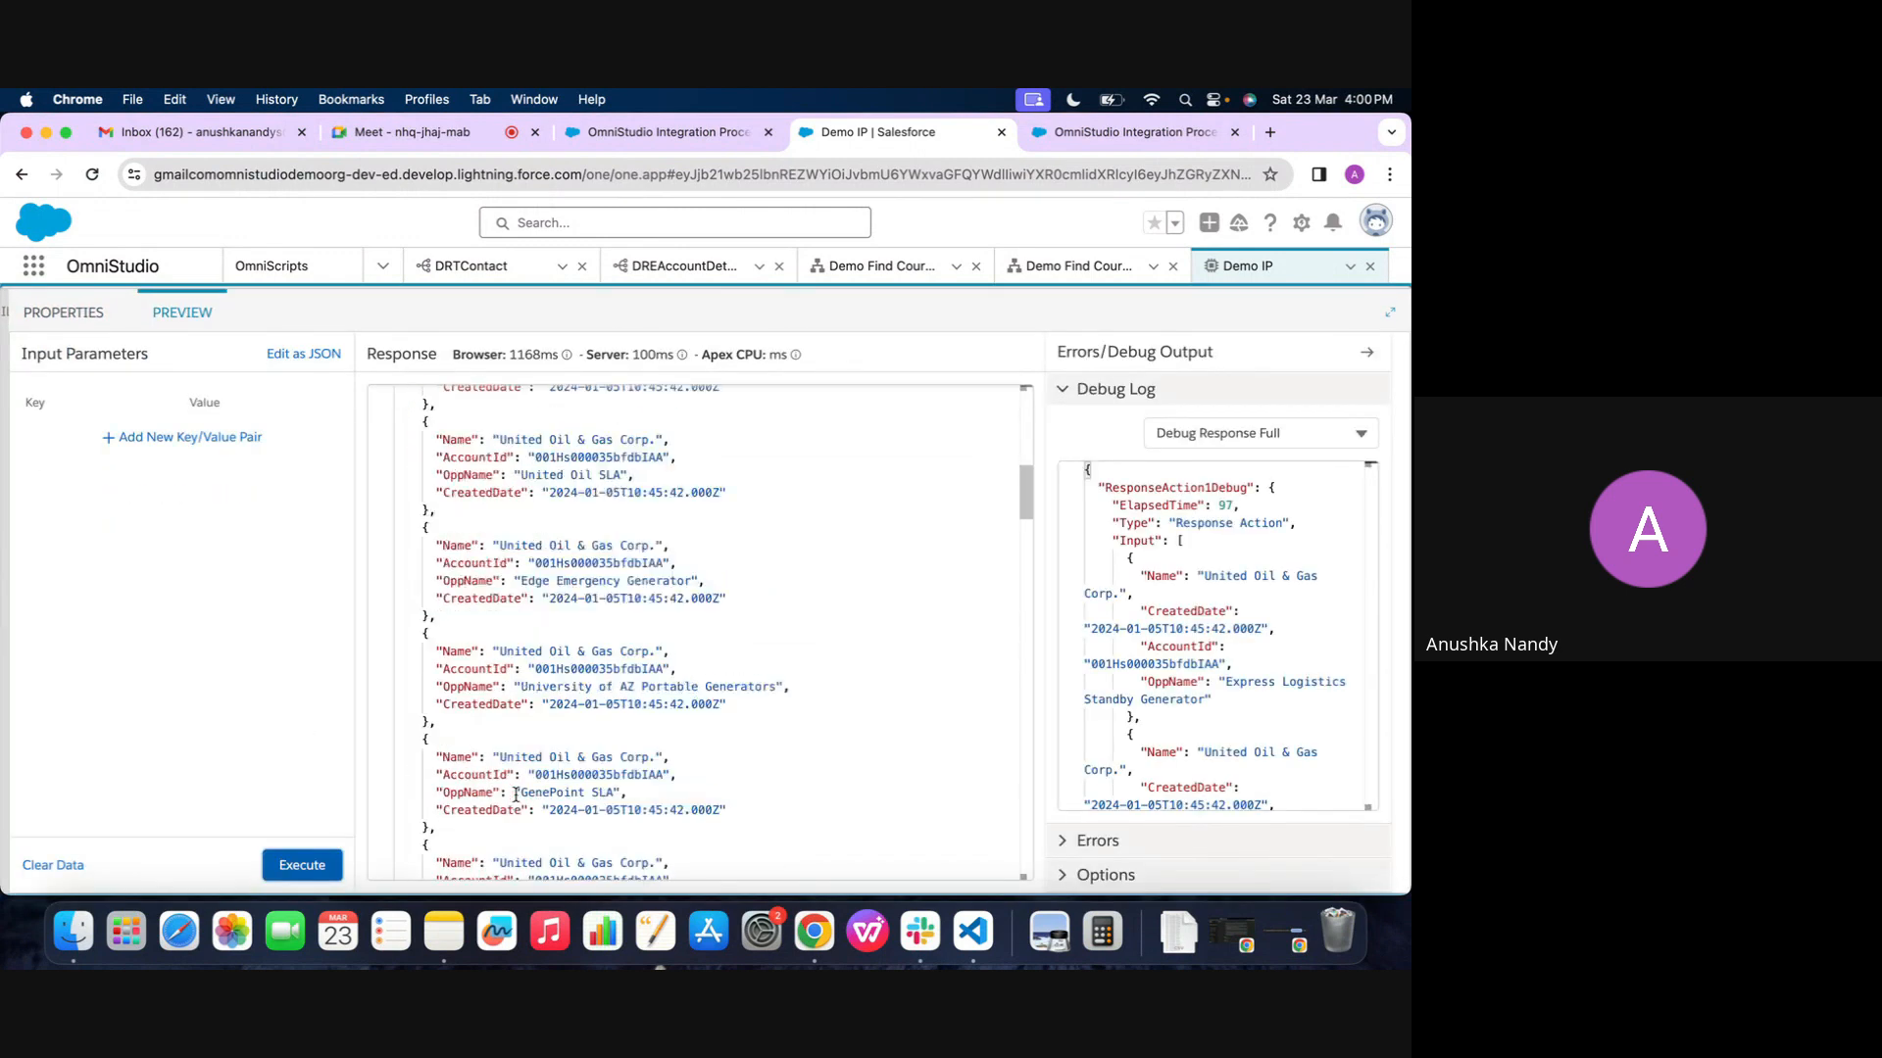
pyautogui.scroll(15, 516, 795)
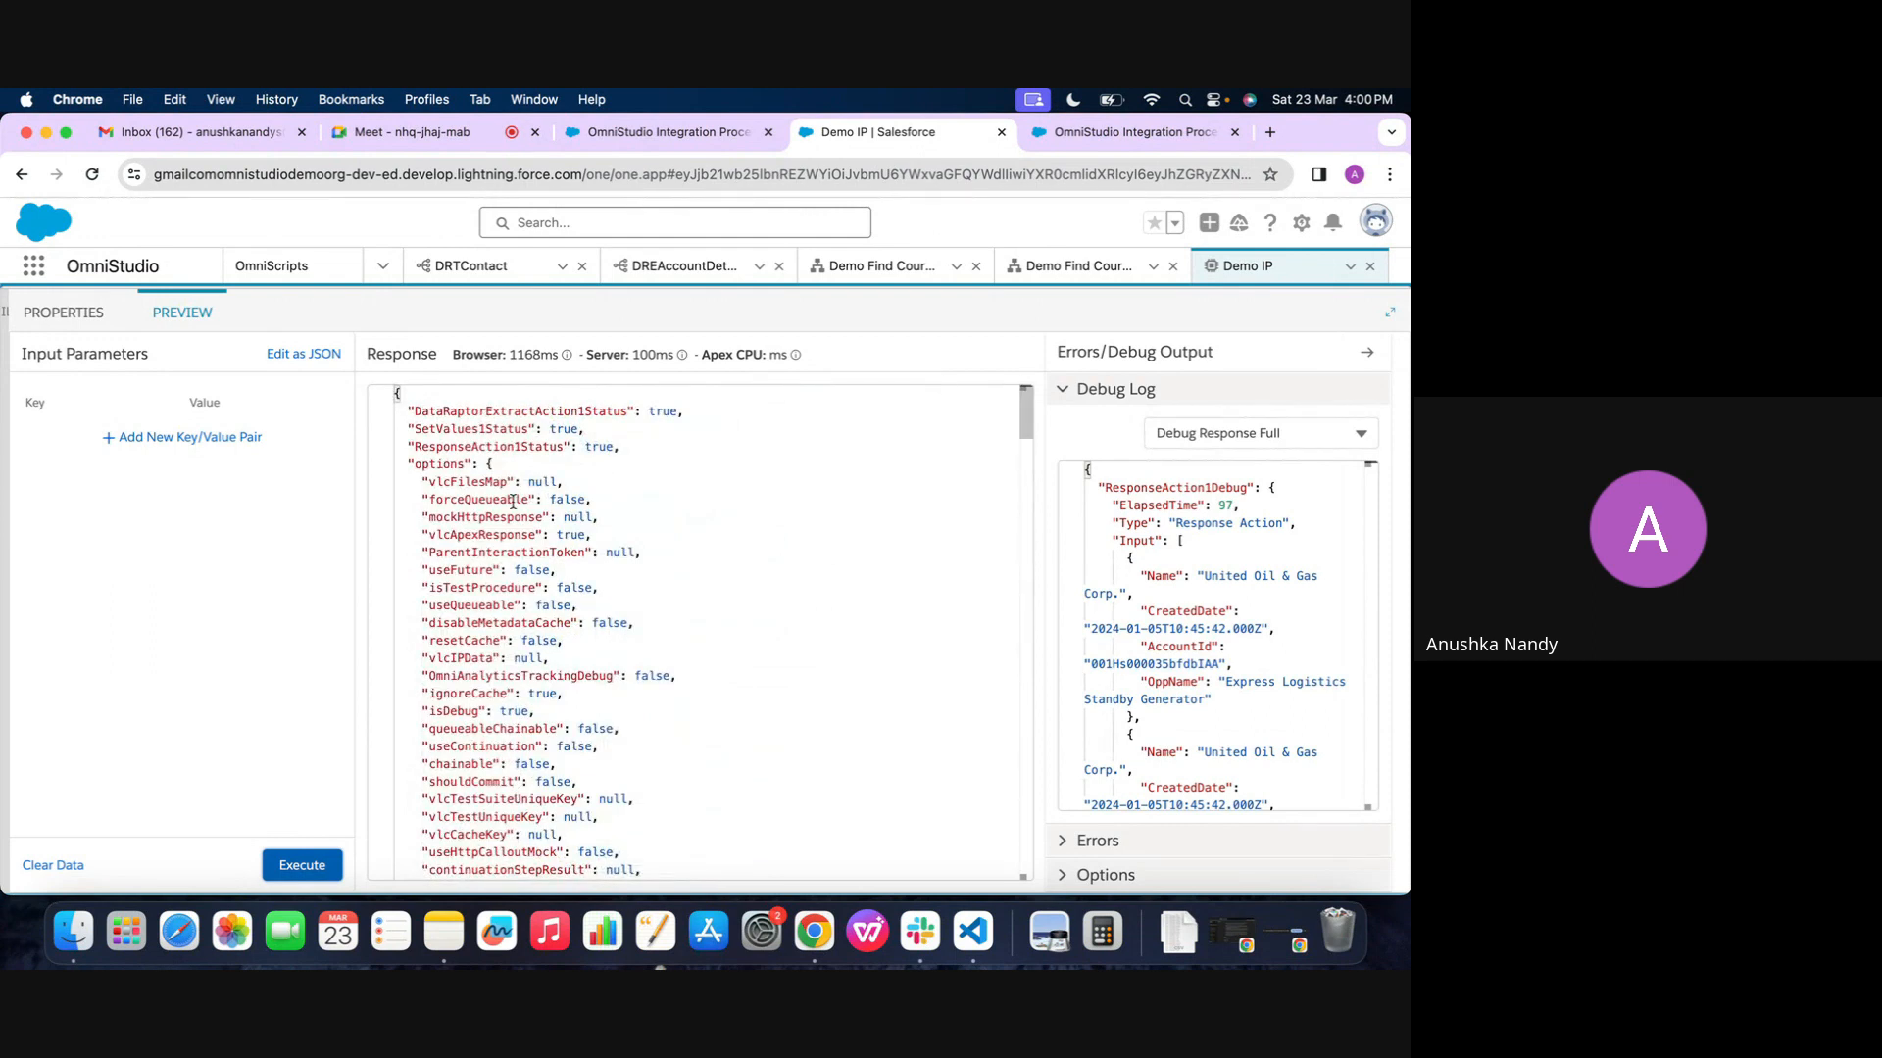
pyautogui.click(1078, 274)
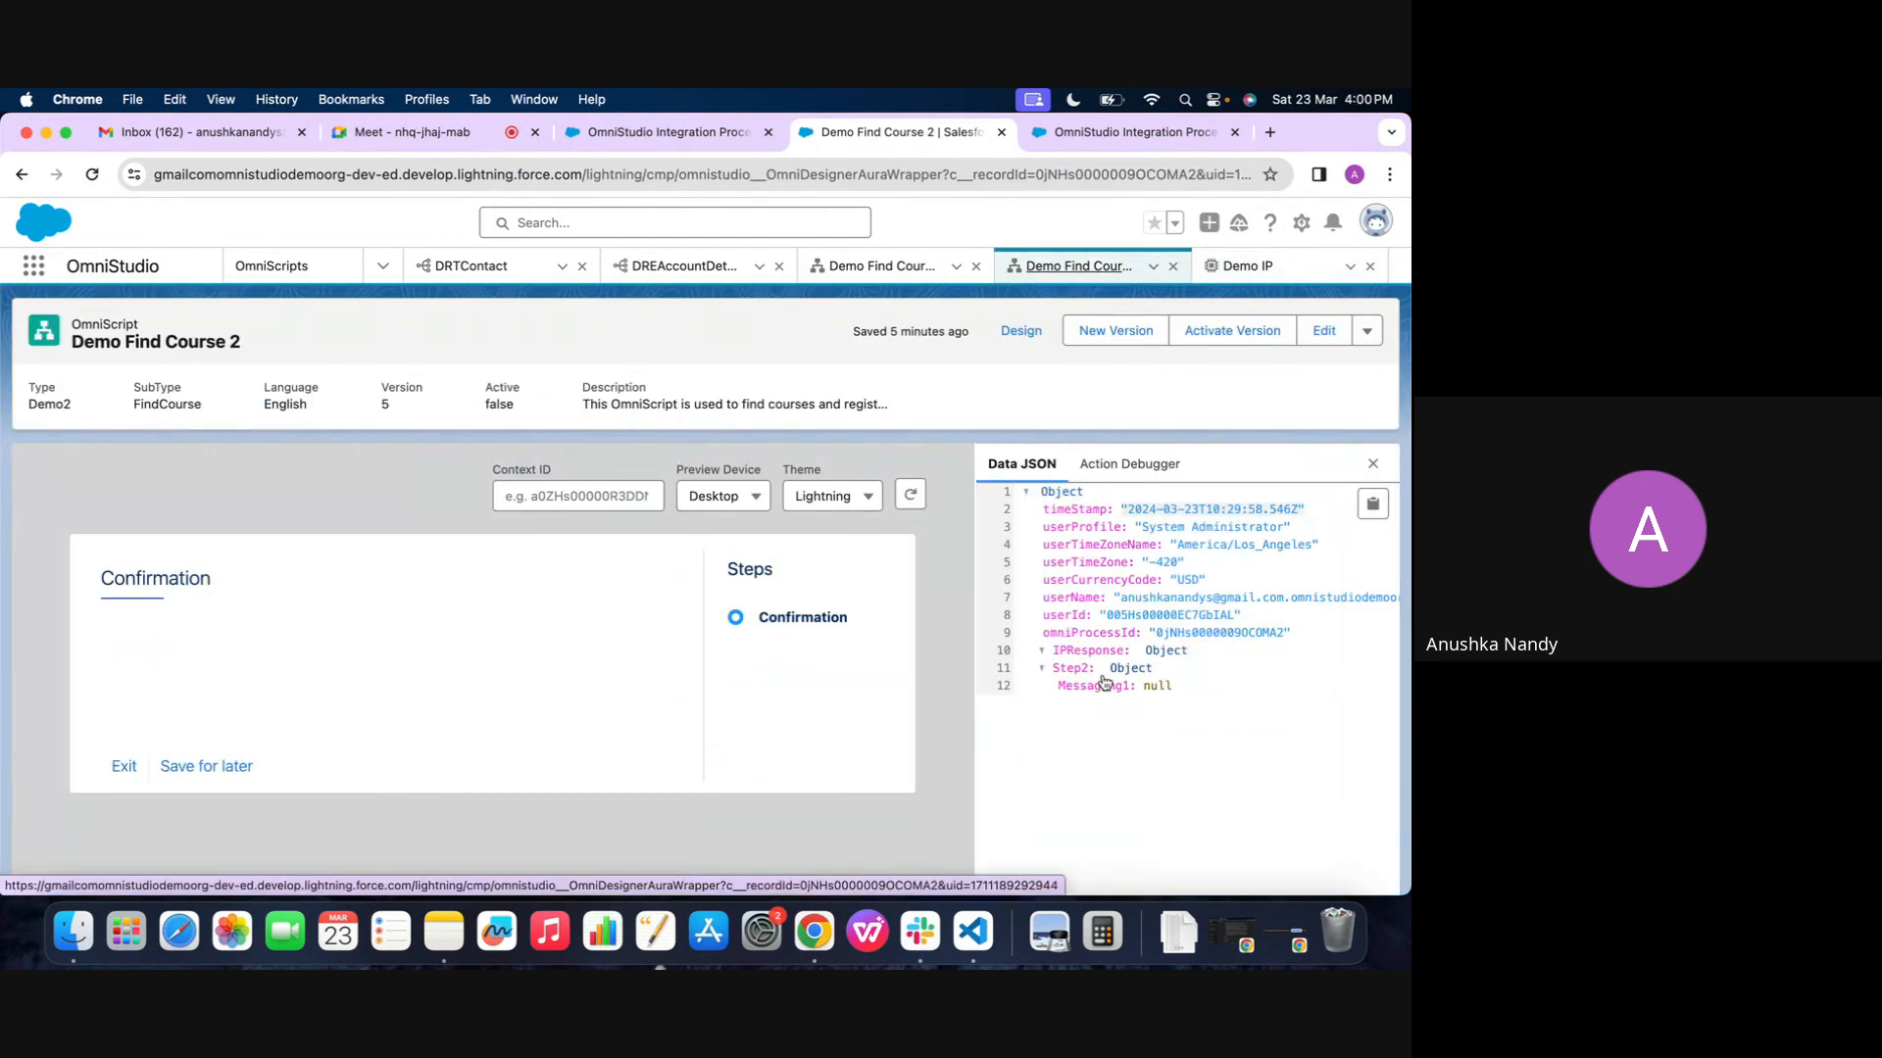
pyautogui.click(1240, 266)
pyautogui.click(63, 374)
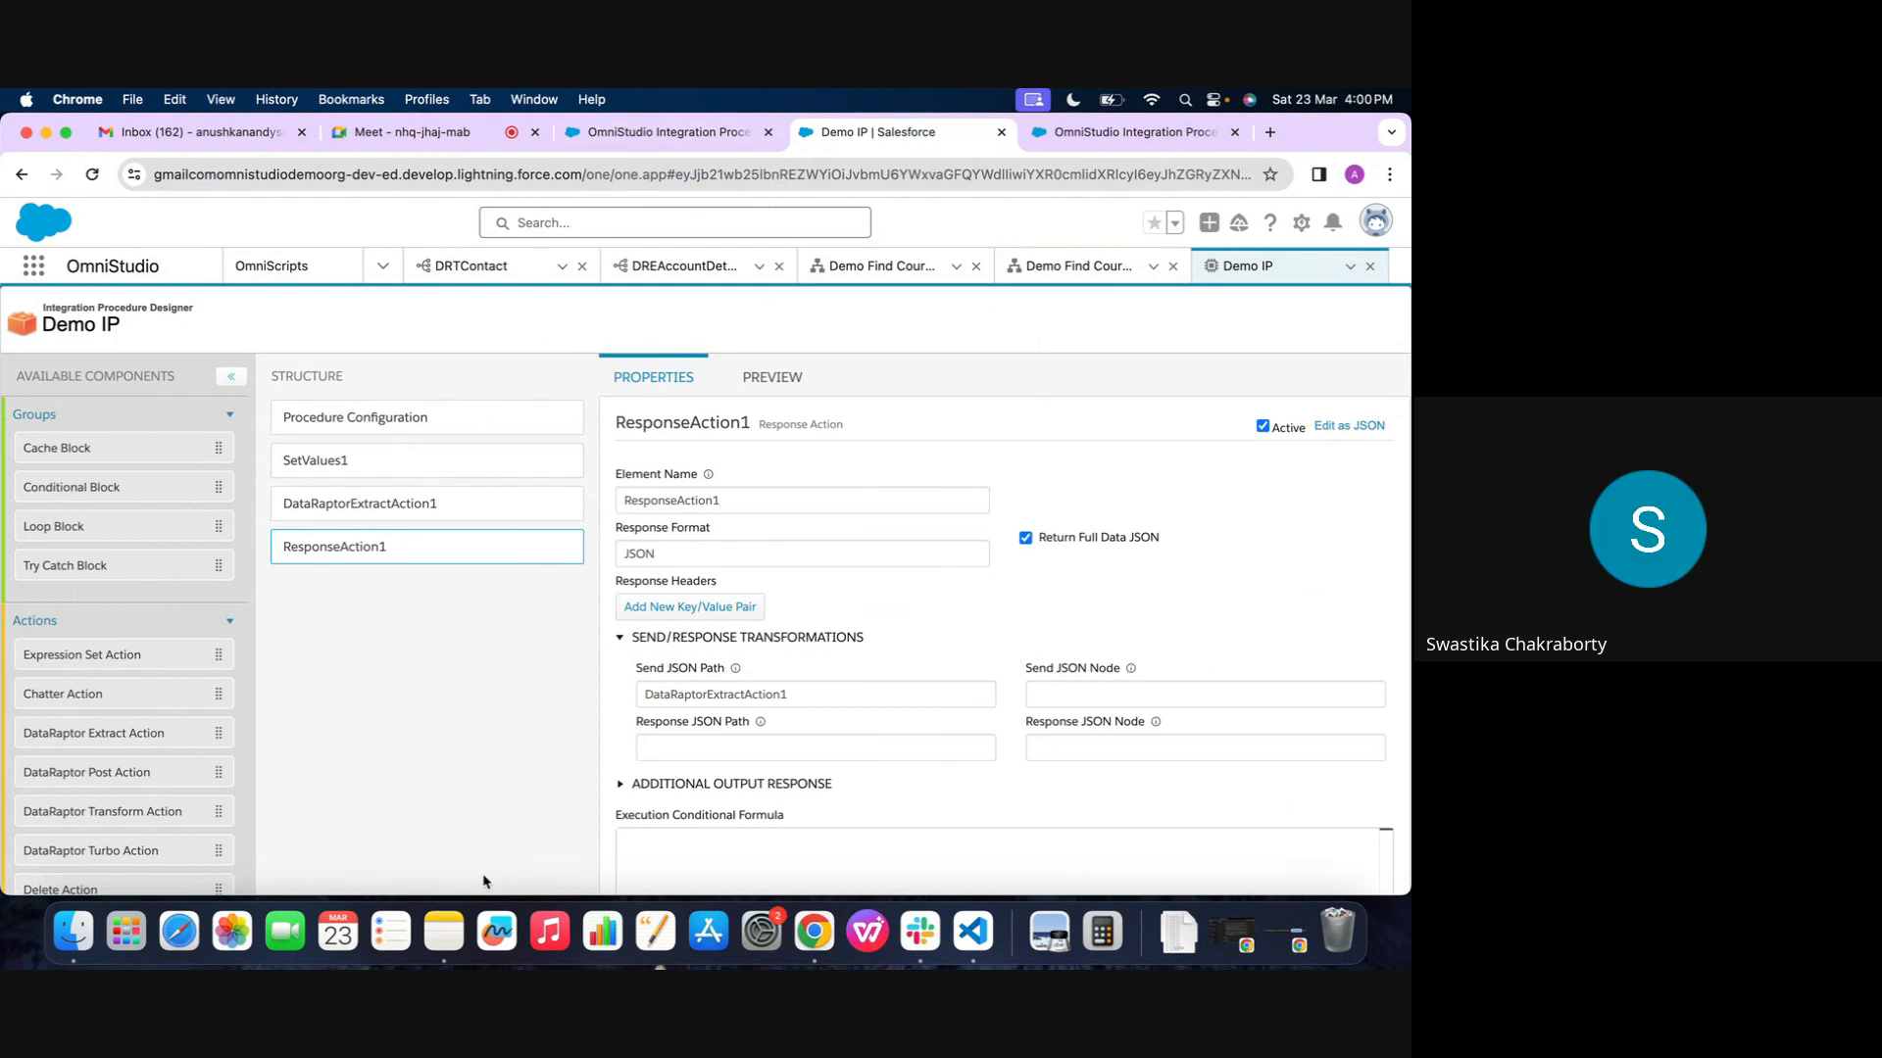
pyautogui.scroll(-5, 39, 787)
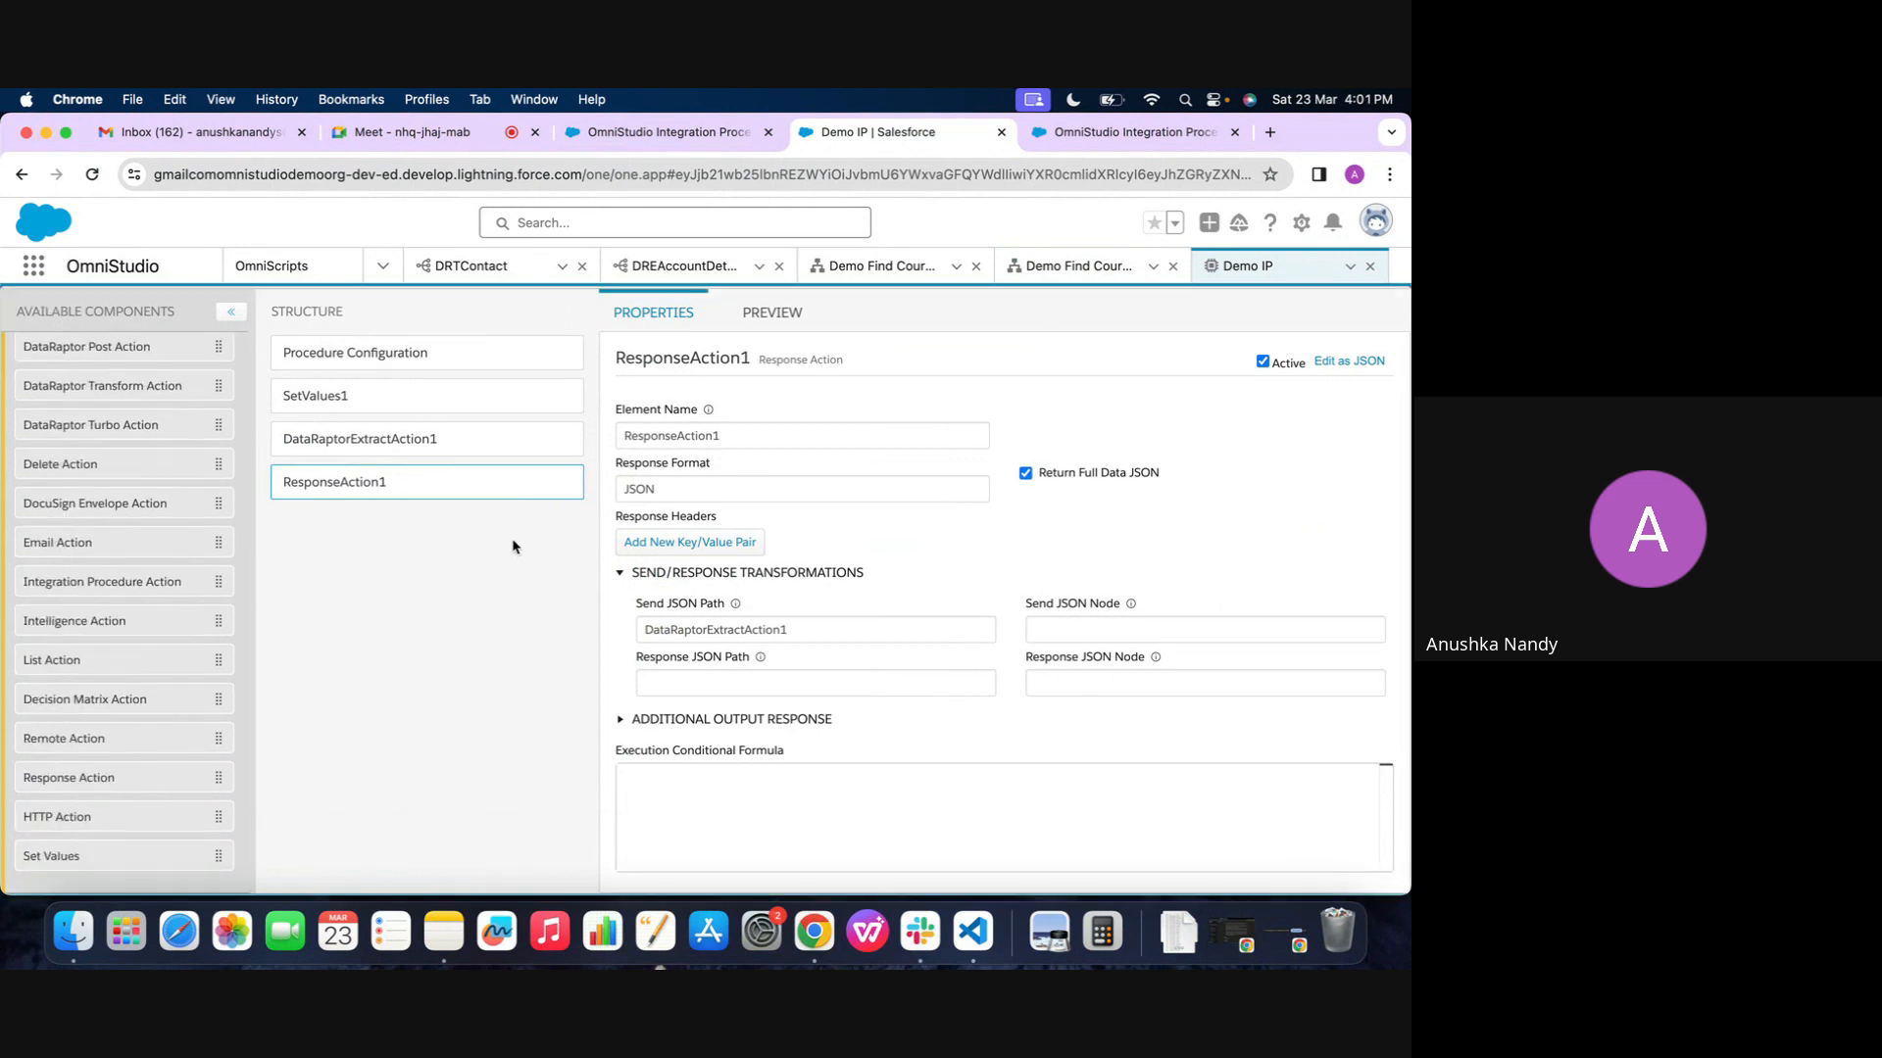
pyautogui.scroll(-1, 123, 644)
pyautogui.scroll(5, 210, 510)
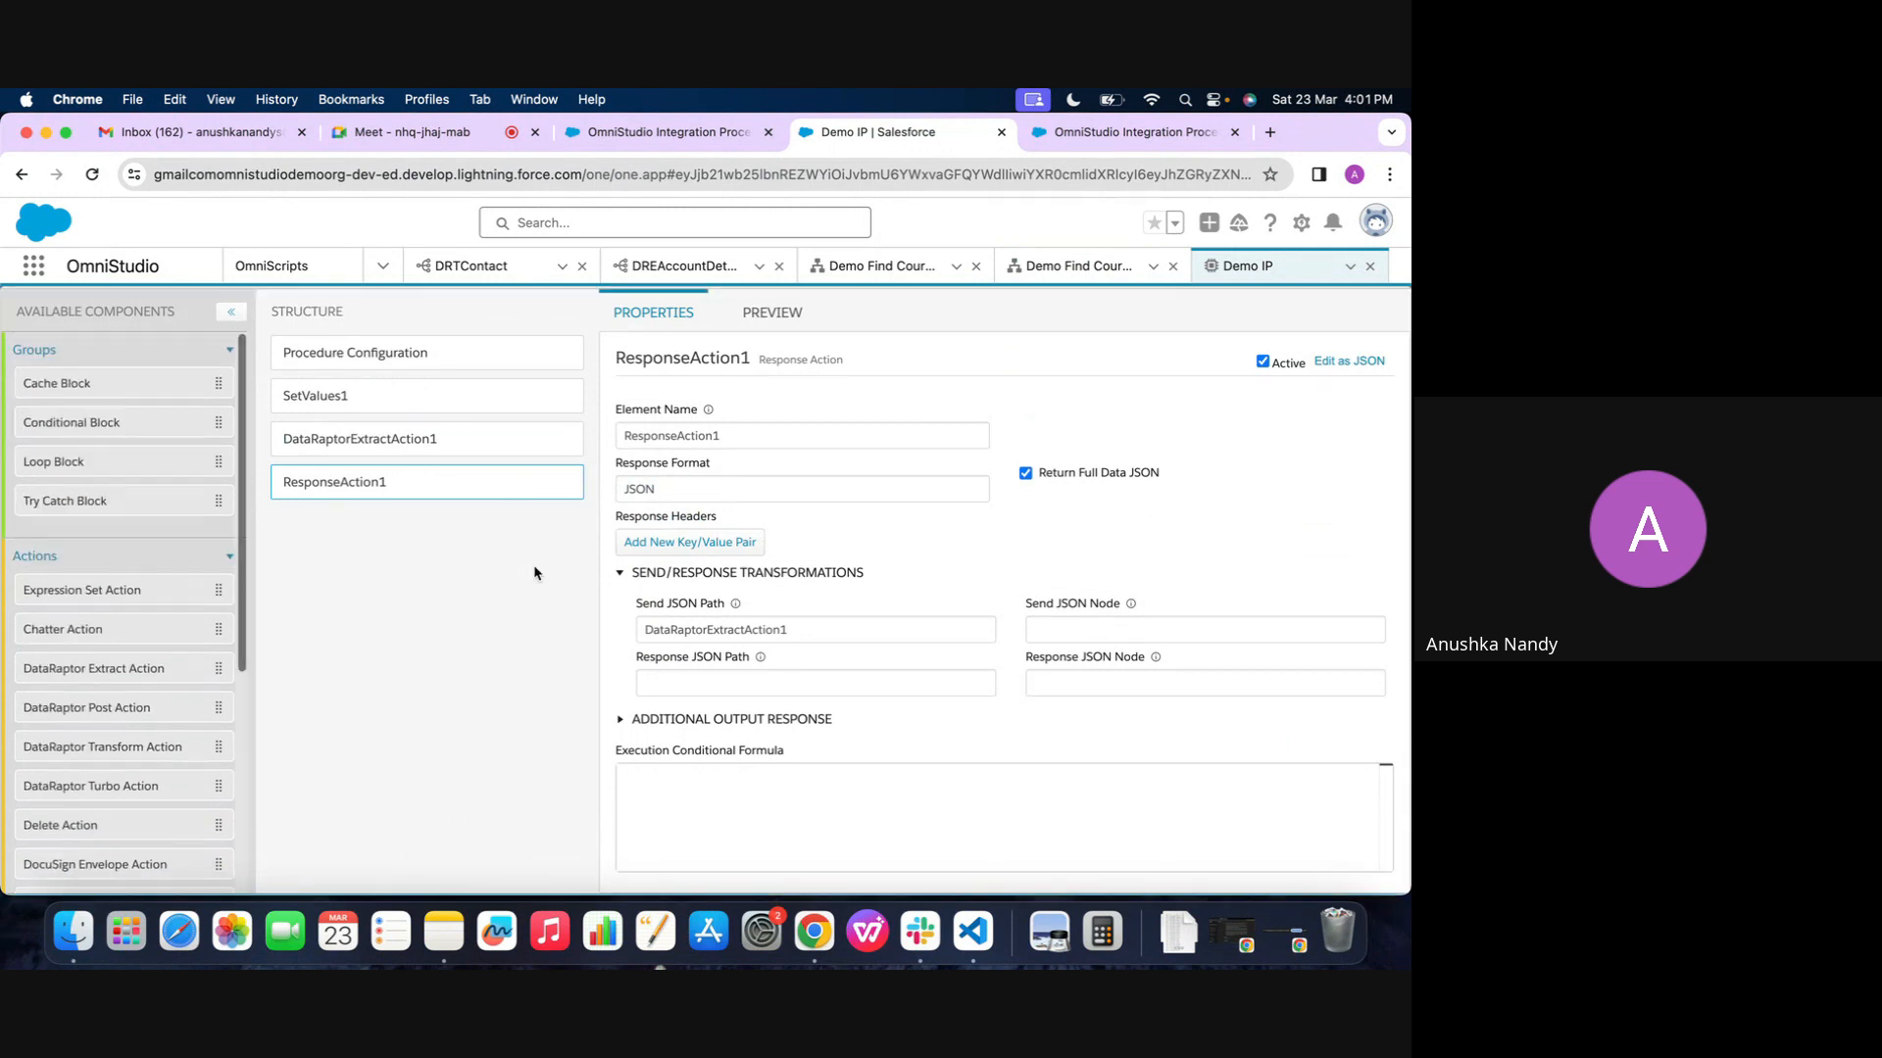
pyautogui.scroll(1, 535, 573)
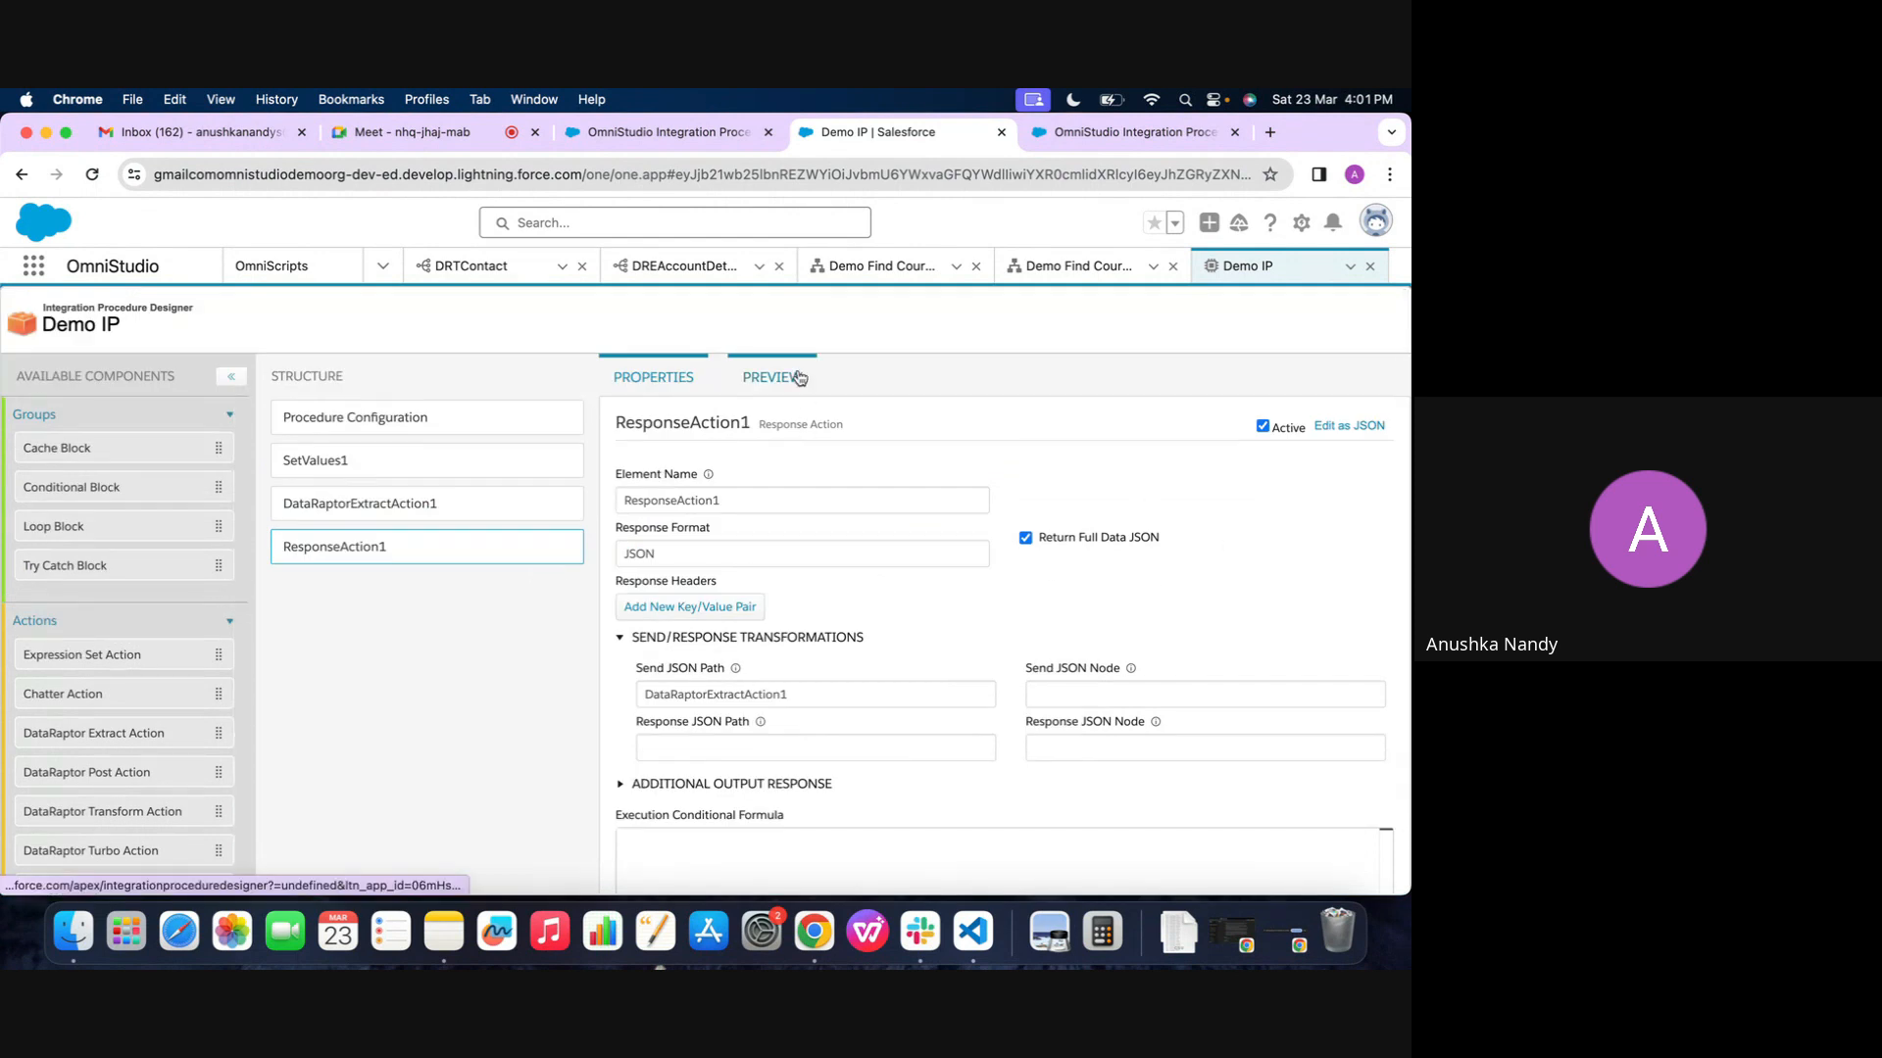
# Review the settings of SetValues1, DataRaptorExtractAction1 and ResponseAction1 in Demo IP, and the design of Demo Find Course 2
pyautogui.click(352, 426)
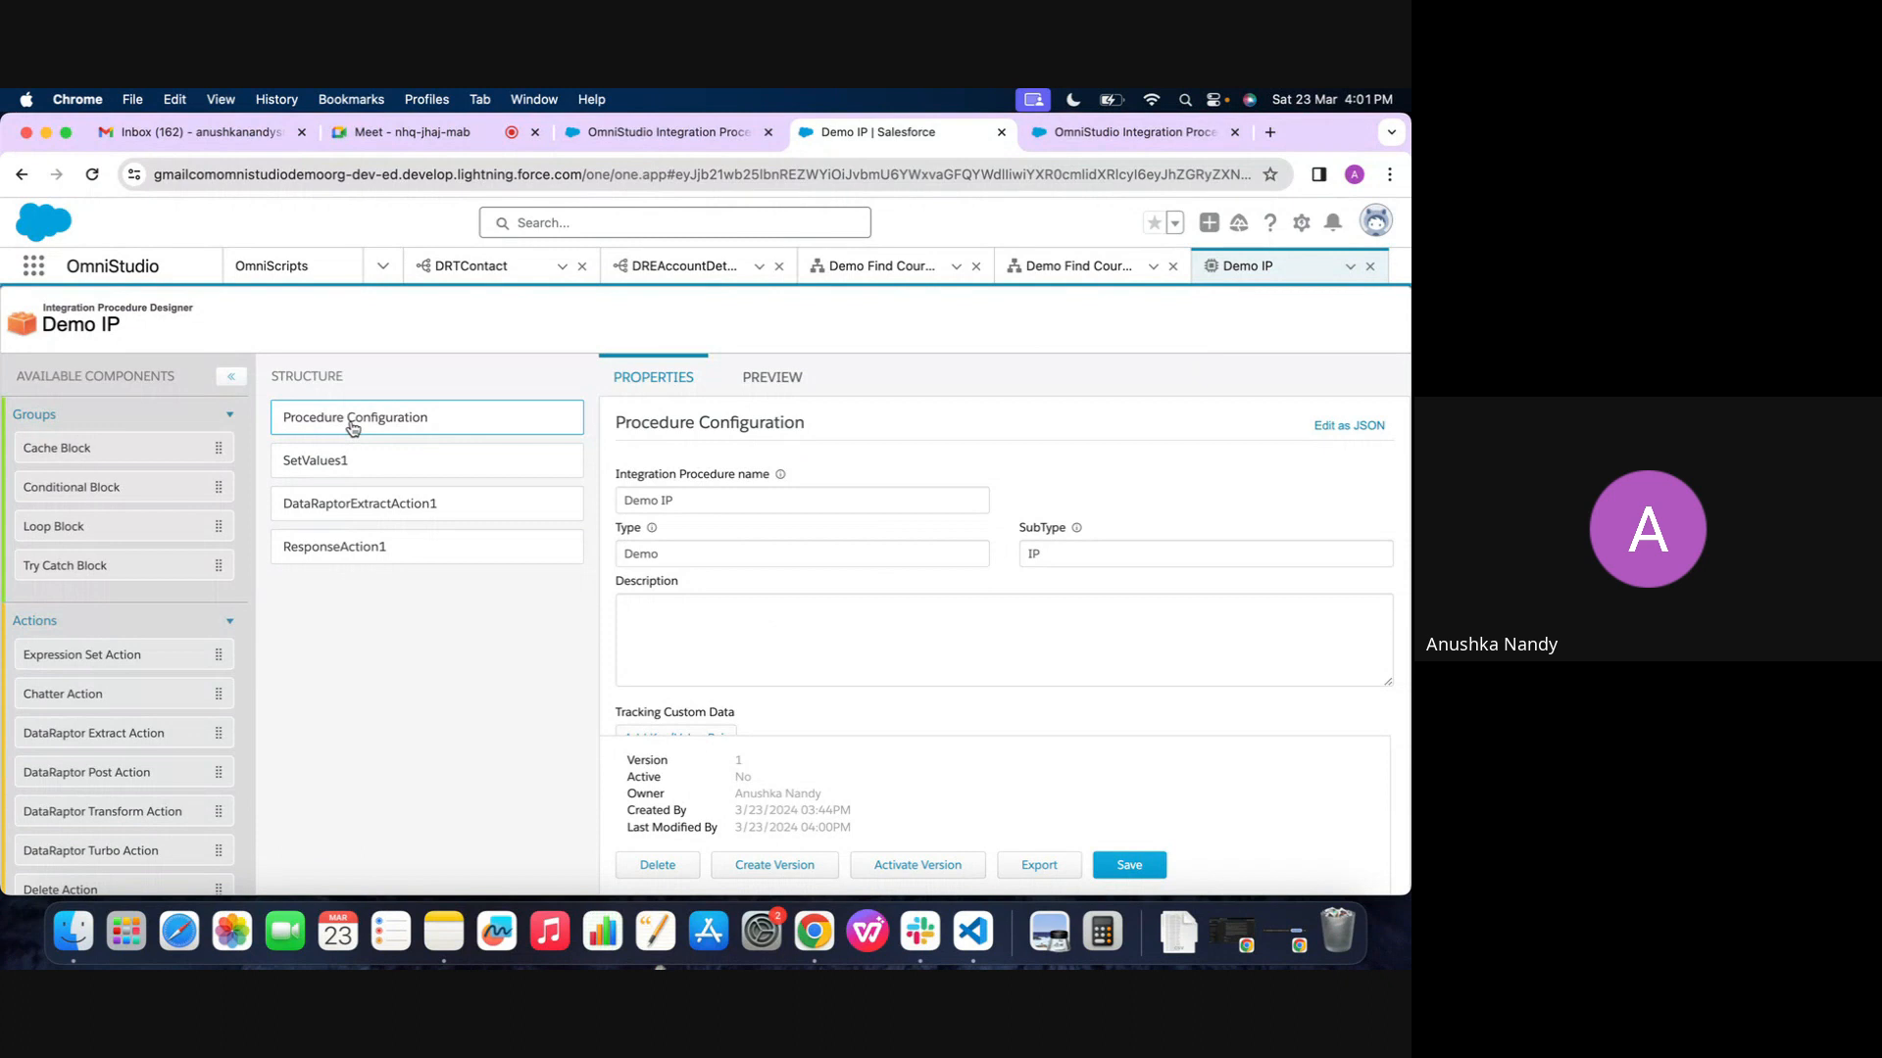
pyautogui.click(348, 468)
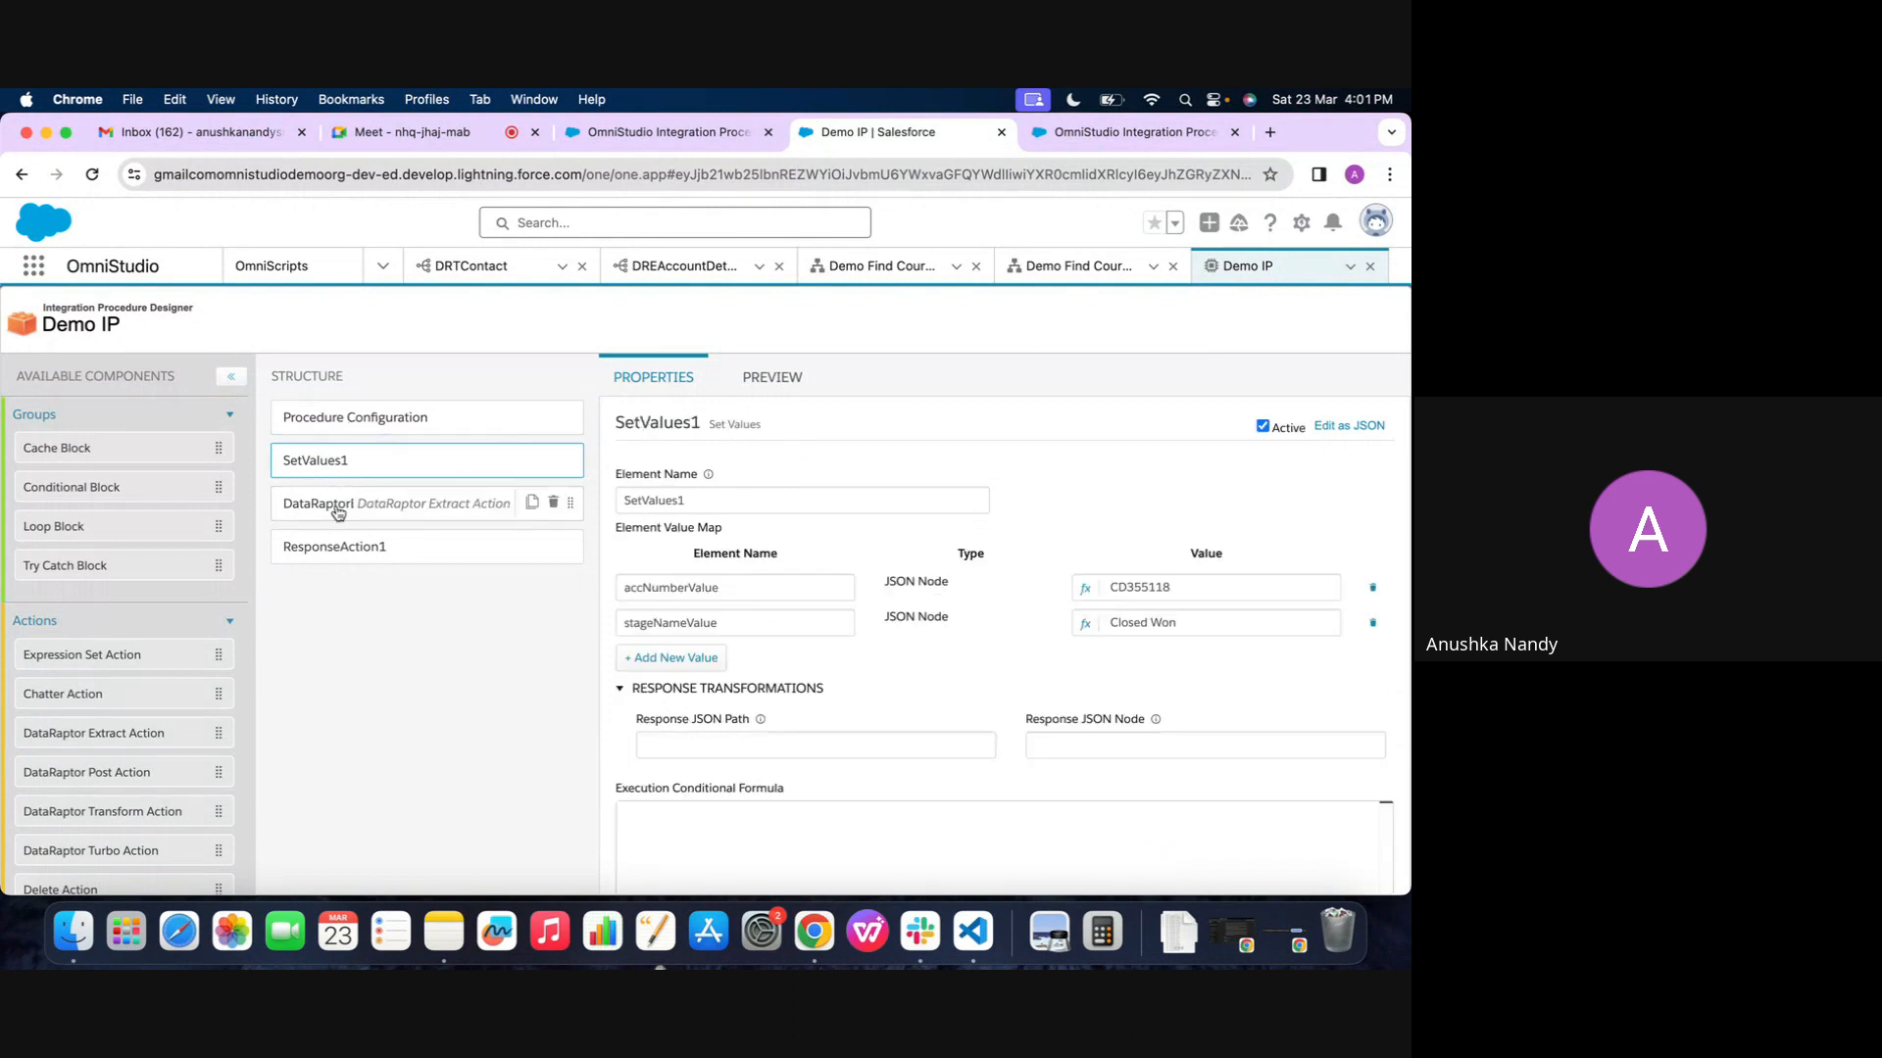
pyautogui.click(338, 507)
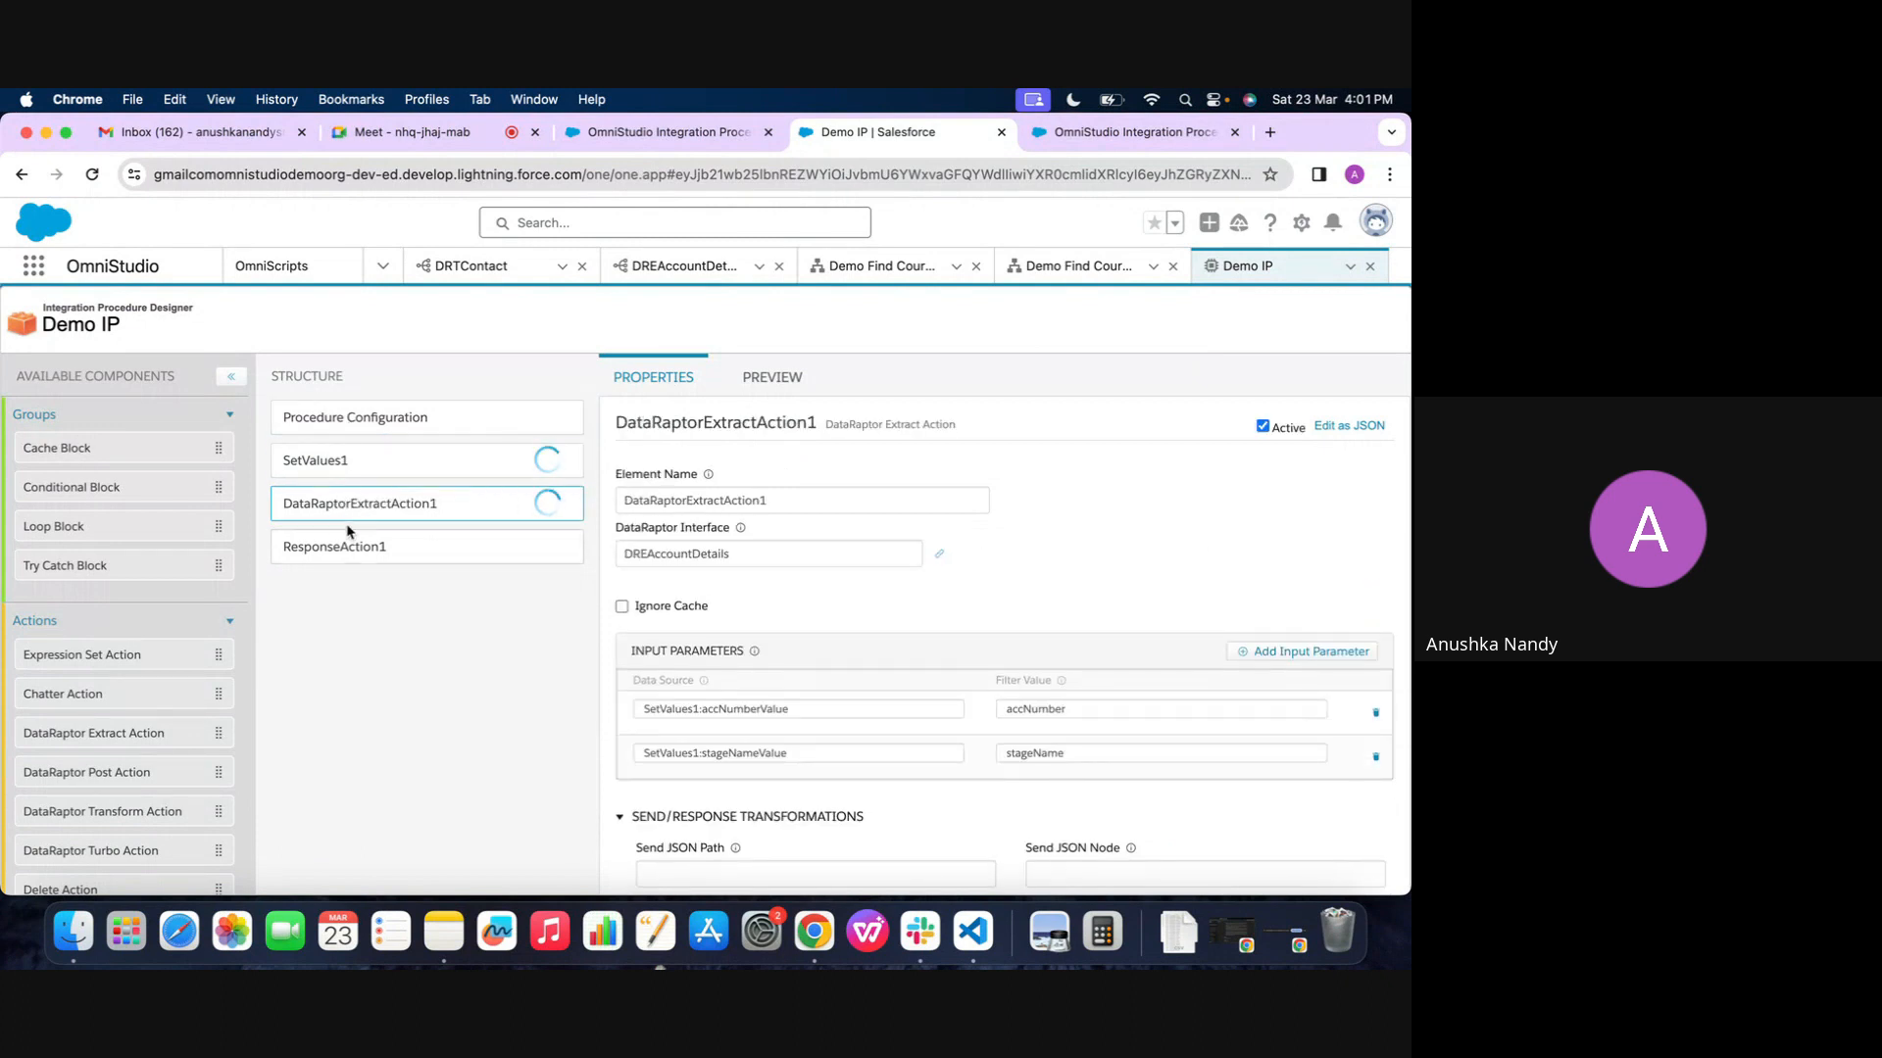
pyautogui.click(349, 539)
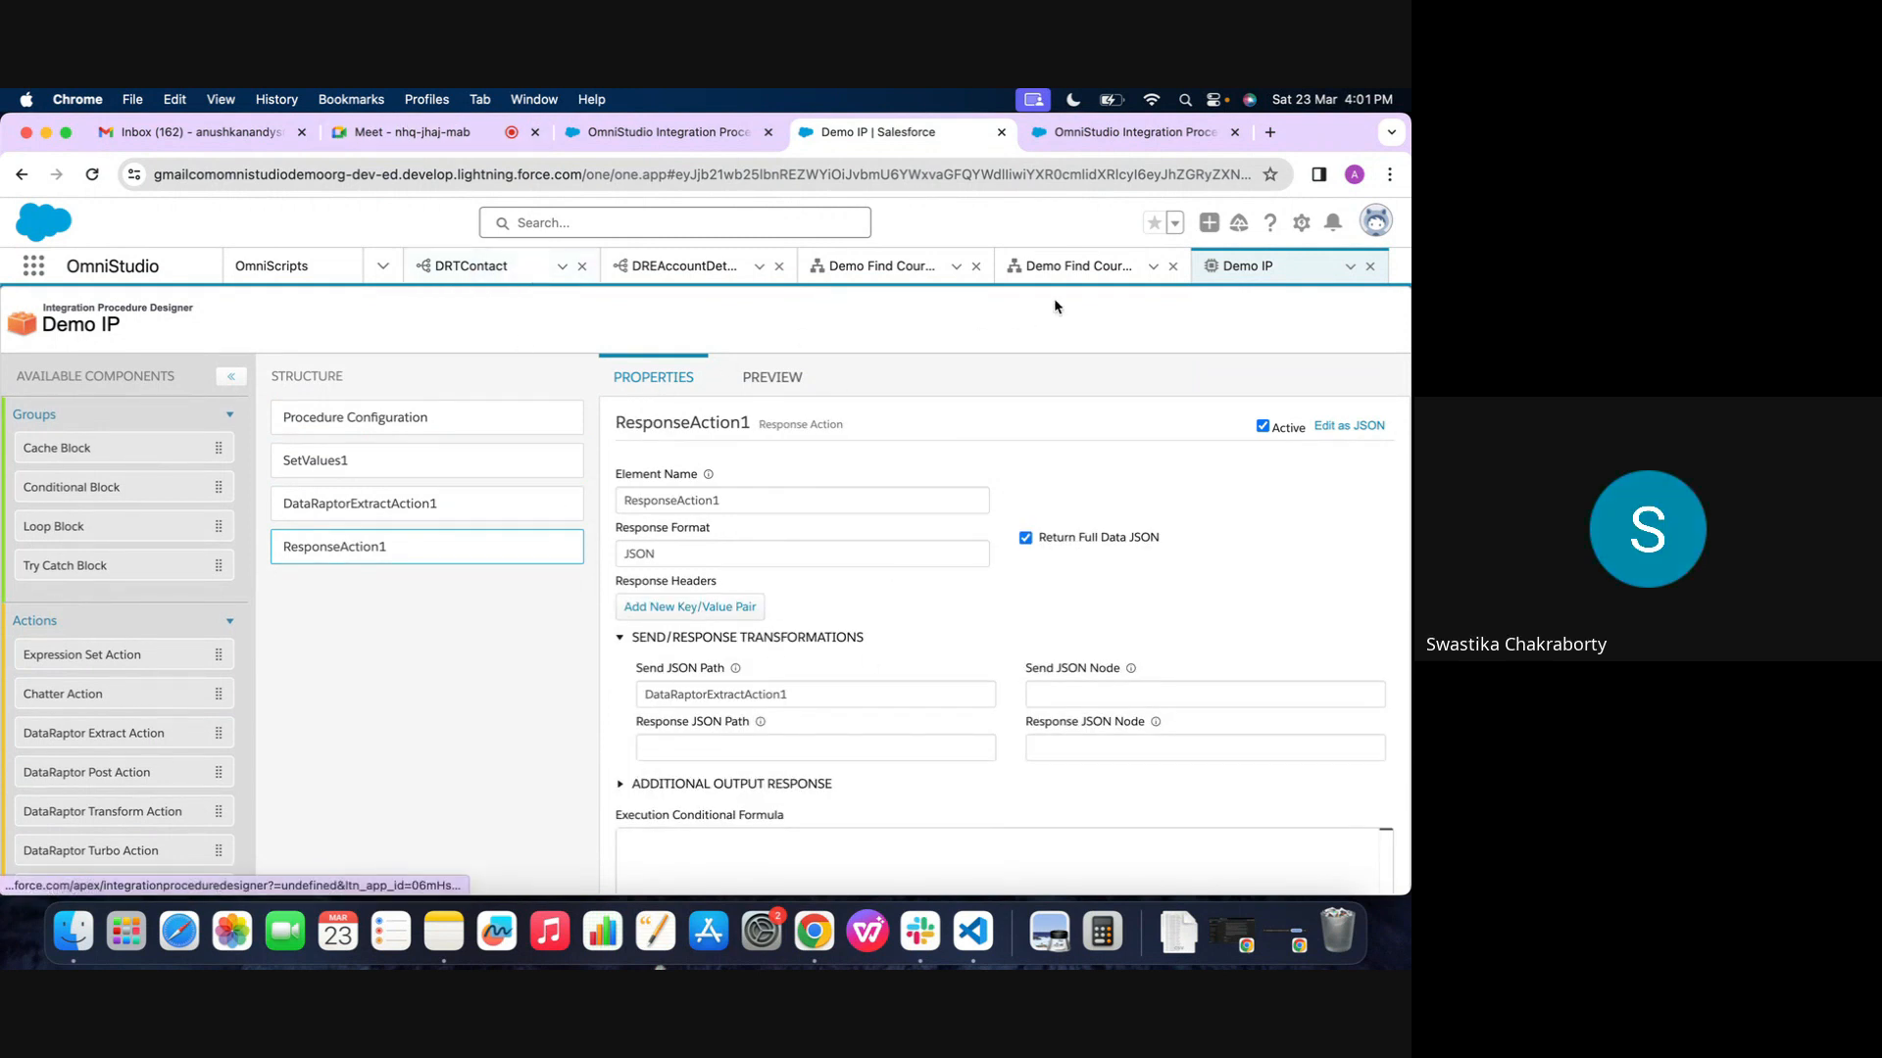
pyautogui.click(1088, 272)
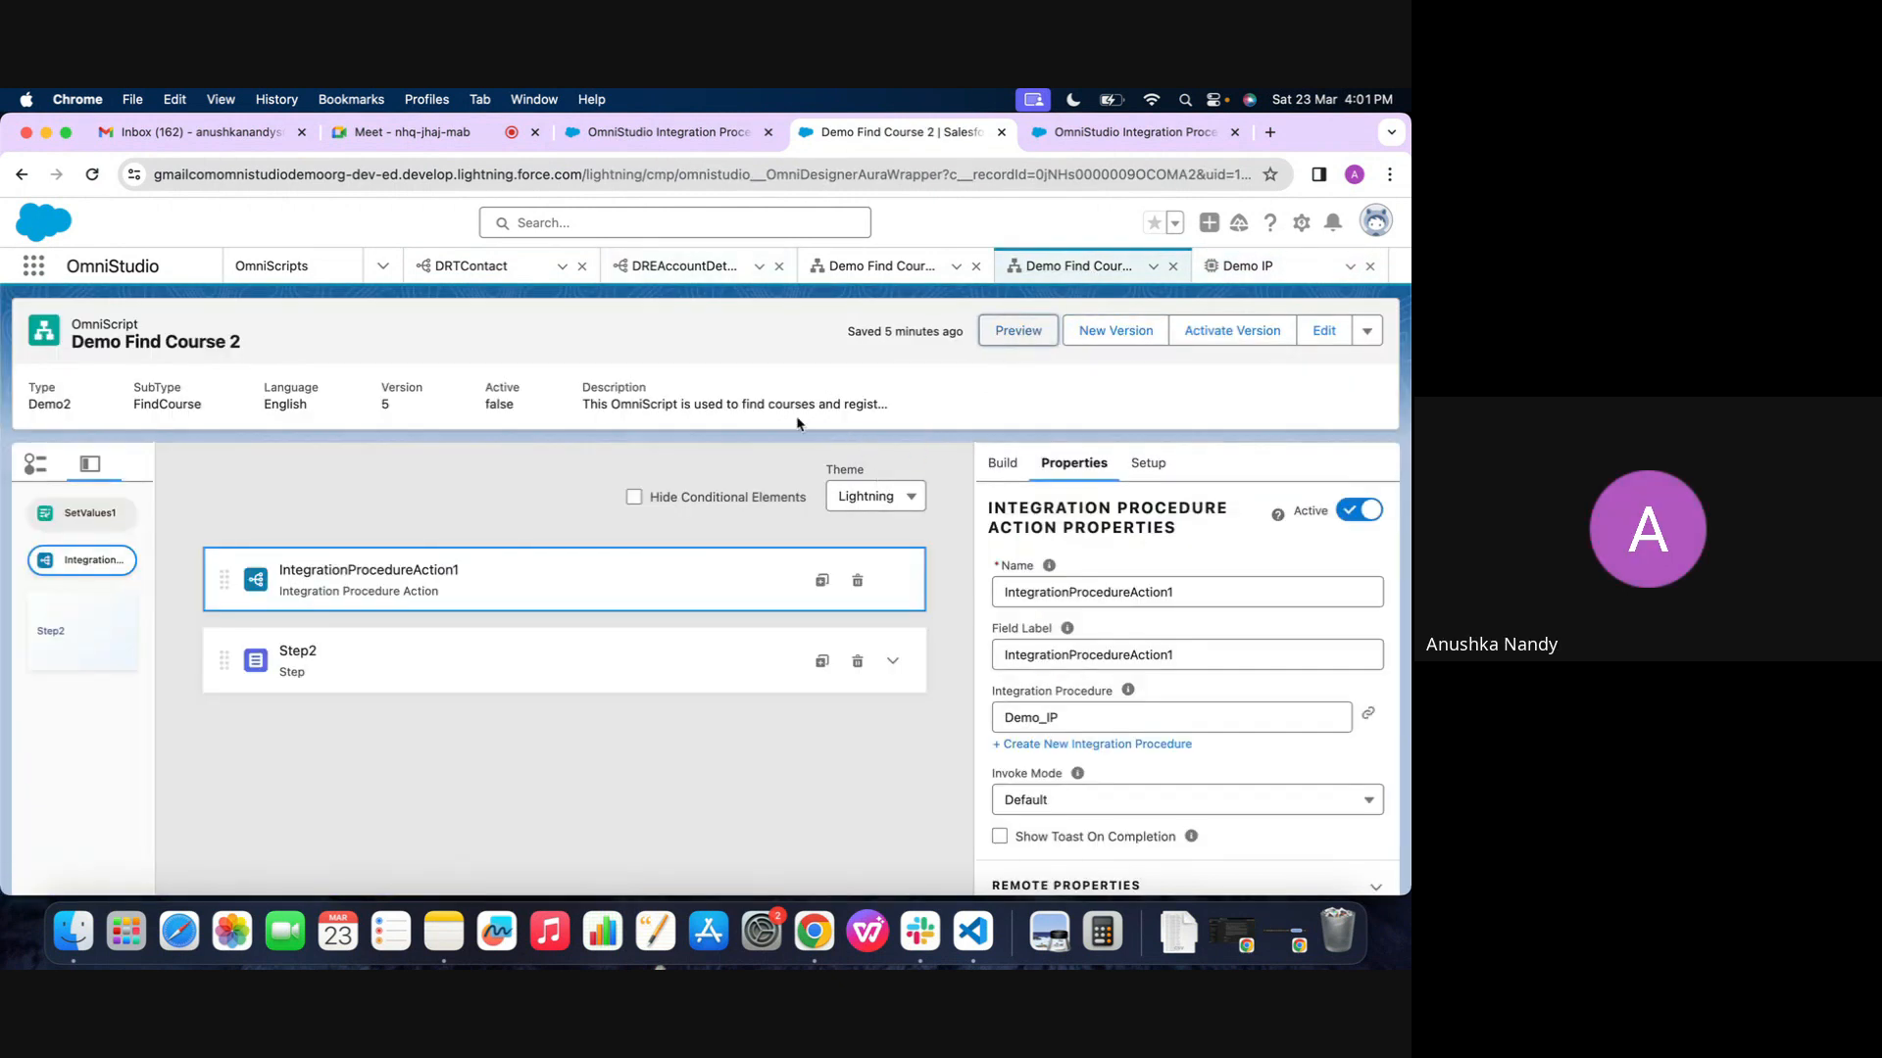
pyautogui.click(1210, 279)
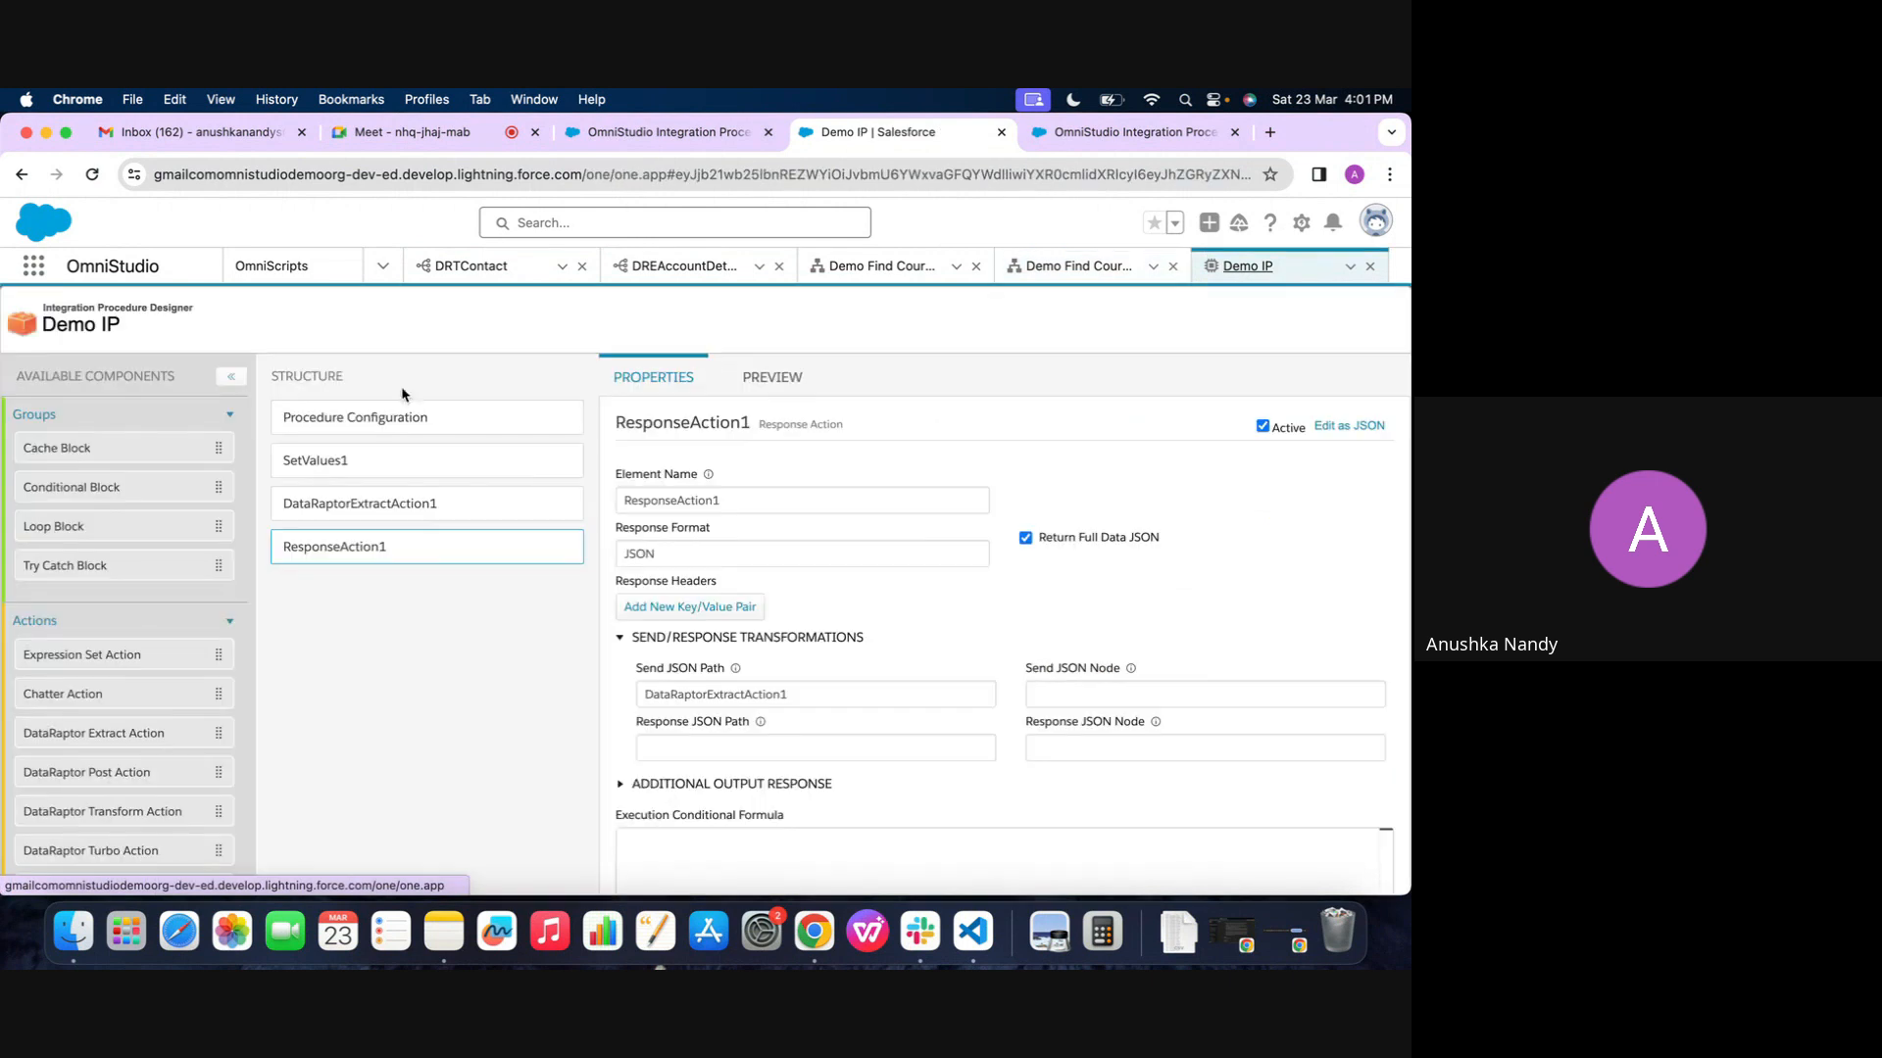
pyautogui.scroll(-4, 86, 572)
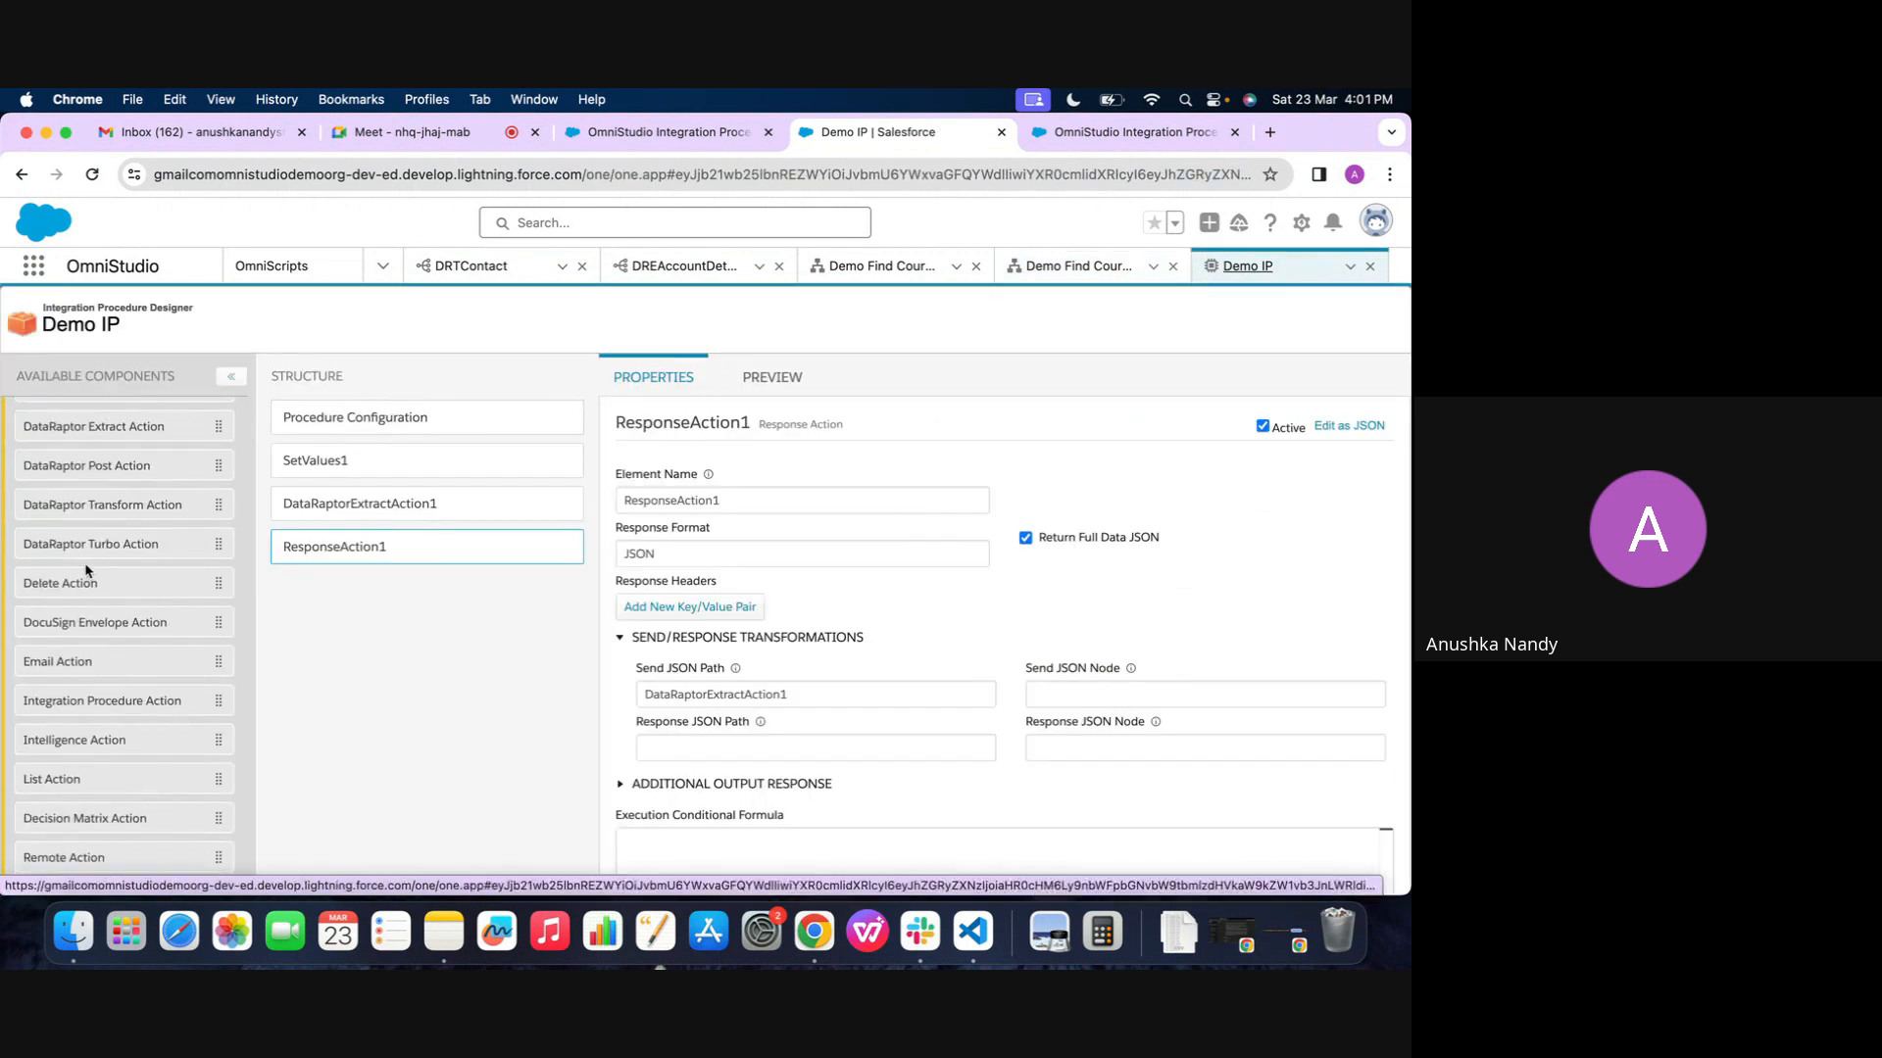
pyautogui.scroll(-1, 90, 526)
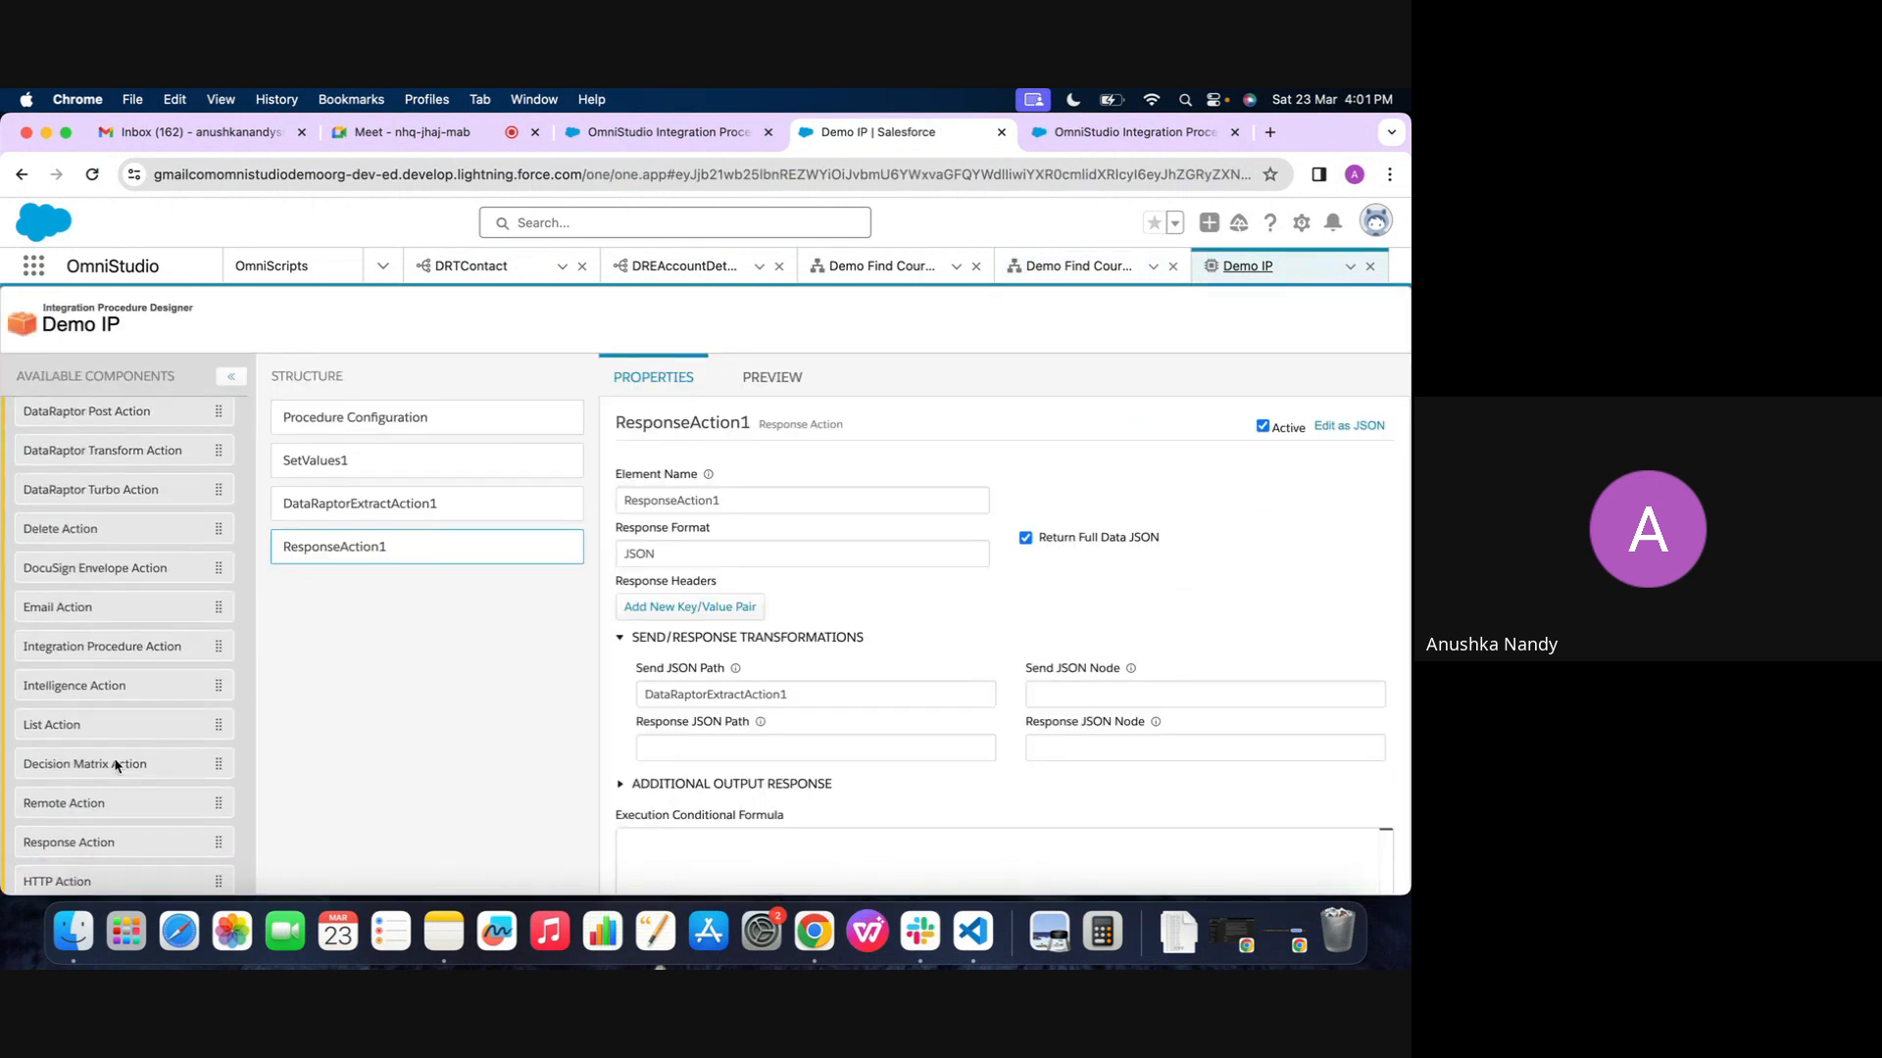
pyautogui.scroll(3, 200, 509)
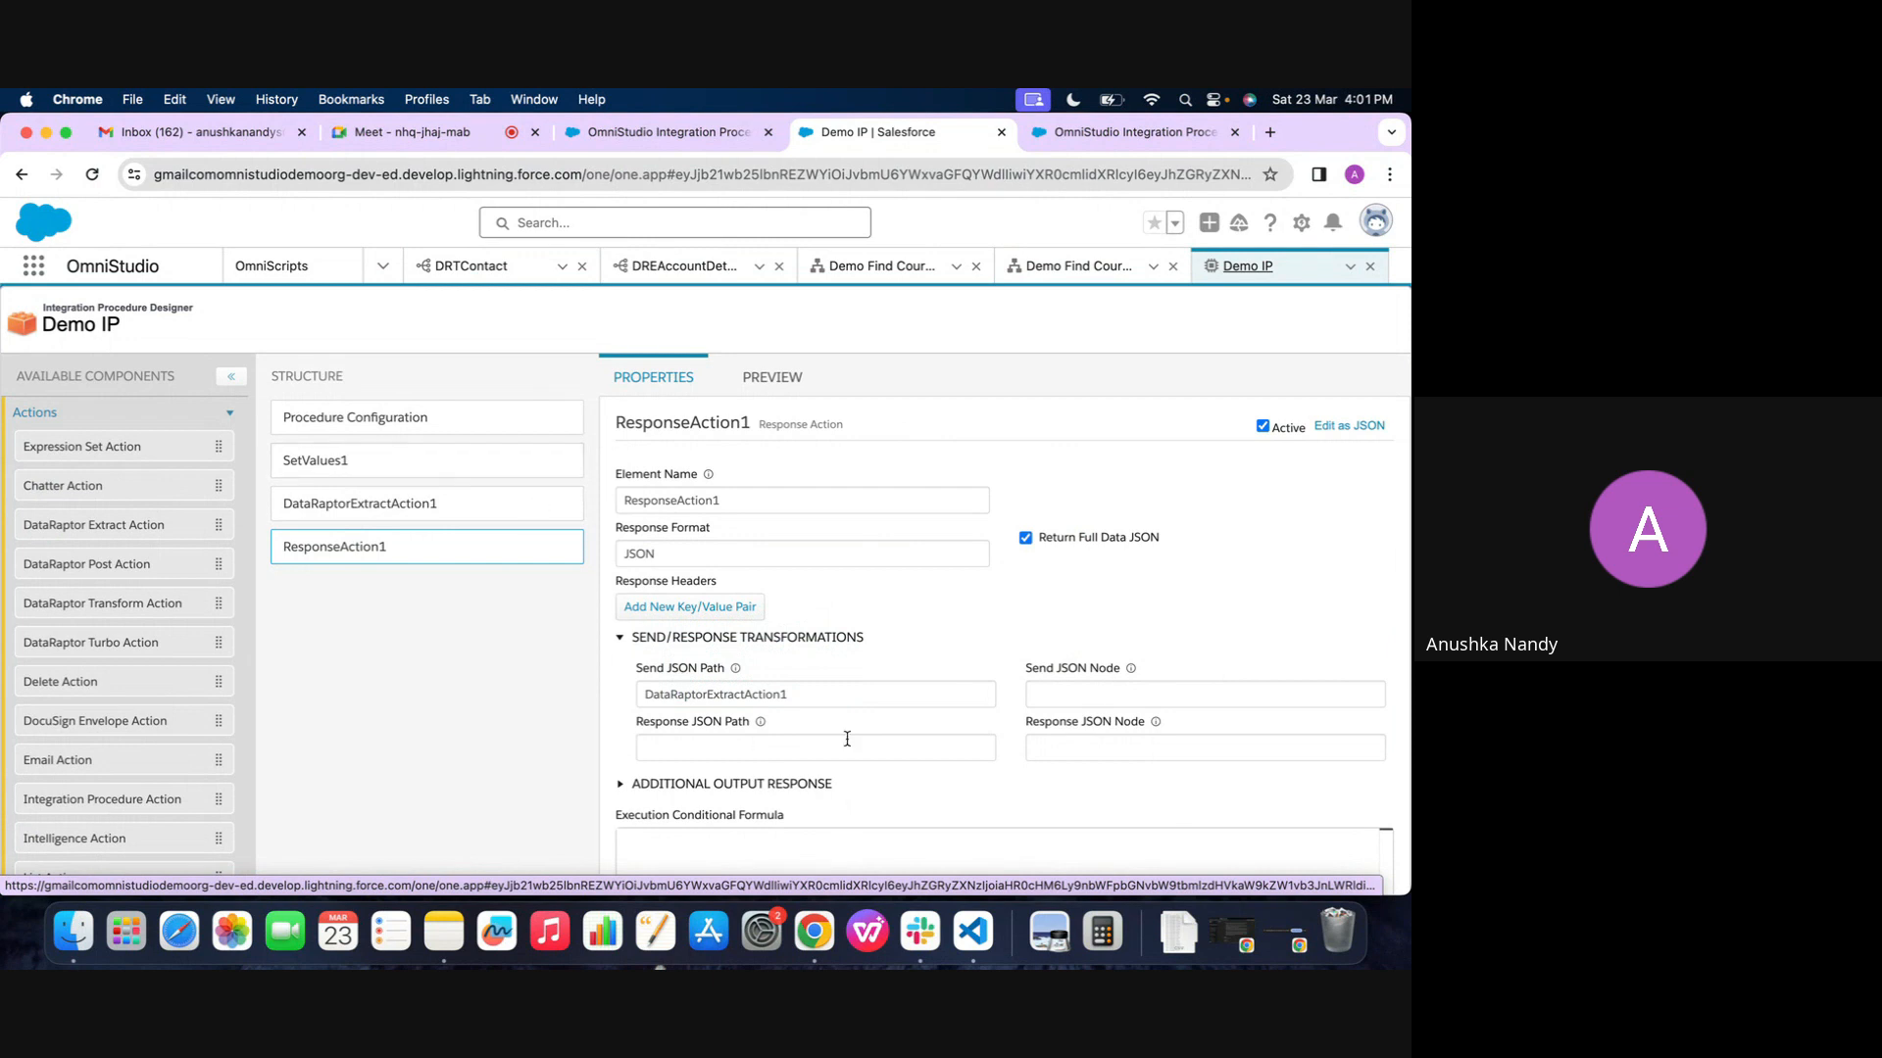
pyautogui.scroll(-3, 847, 739)
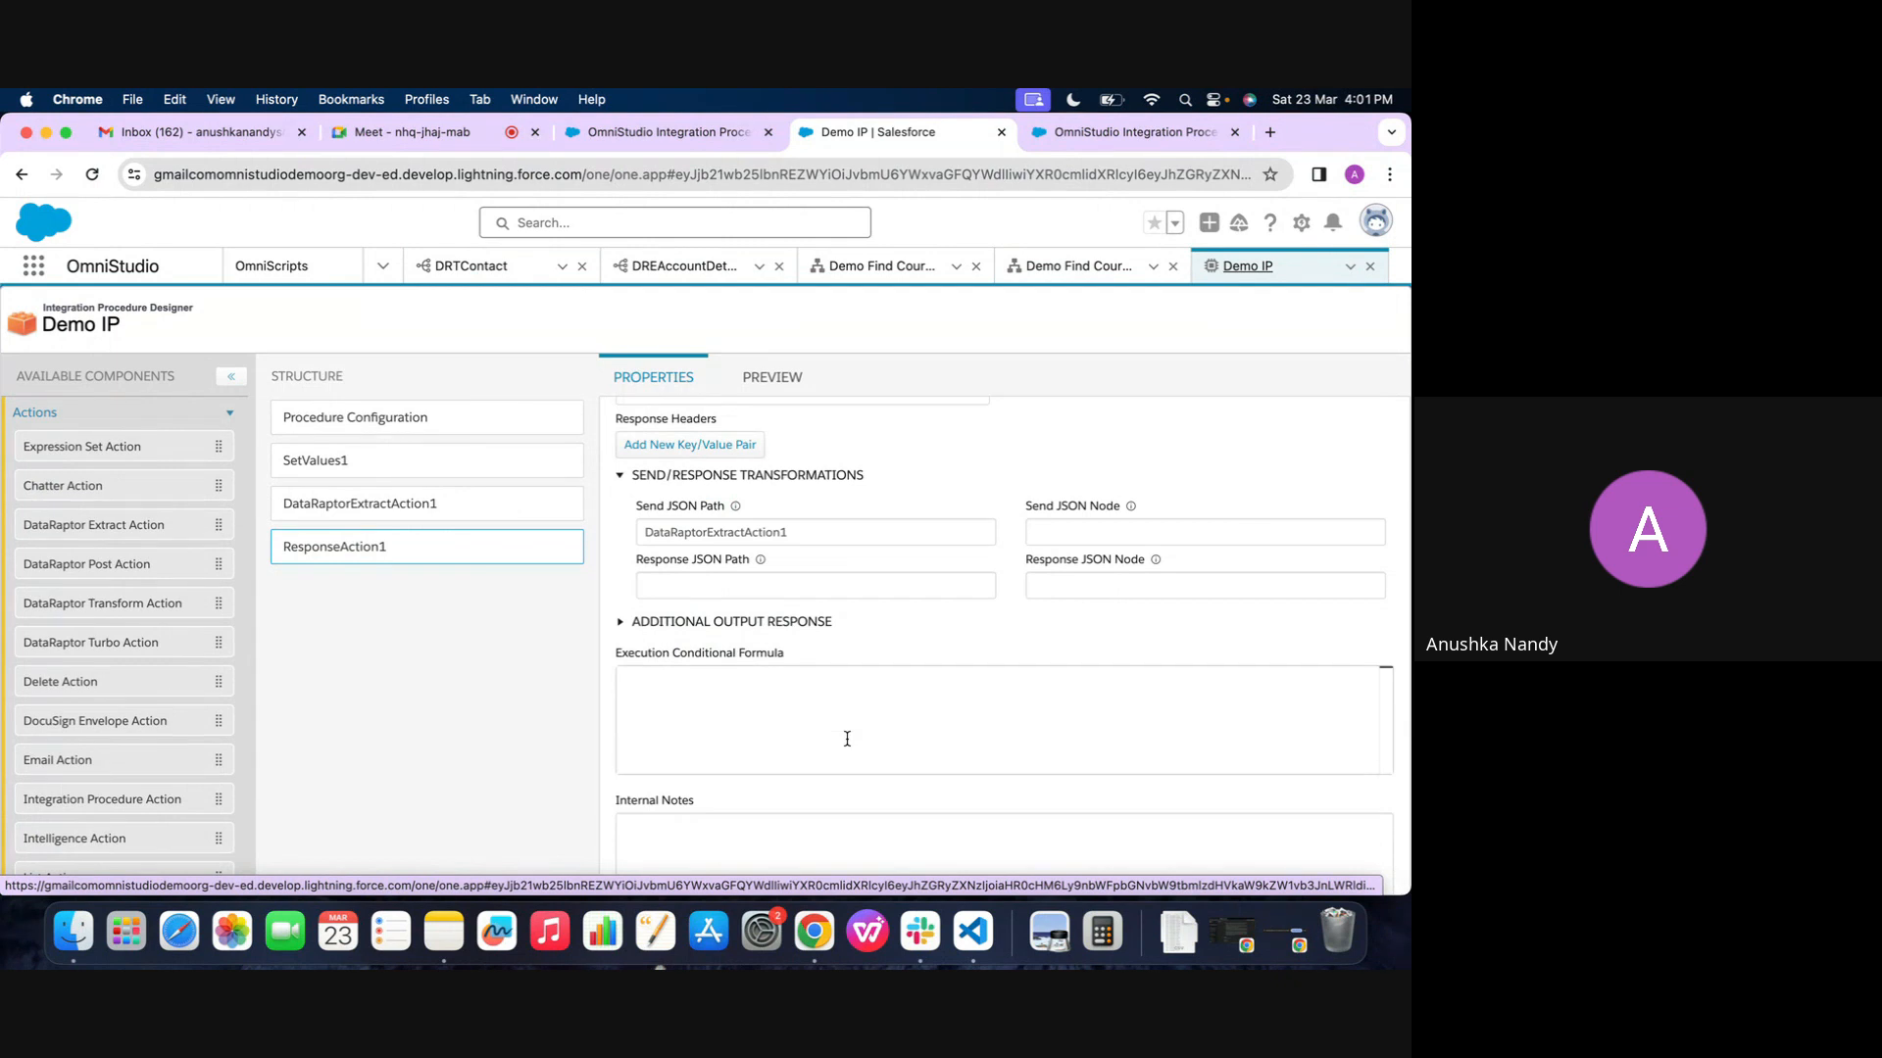
pyautogui.click(424, 133)
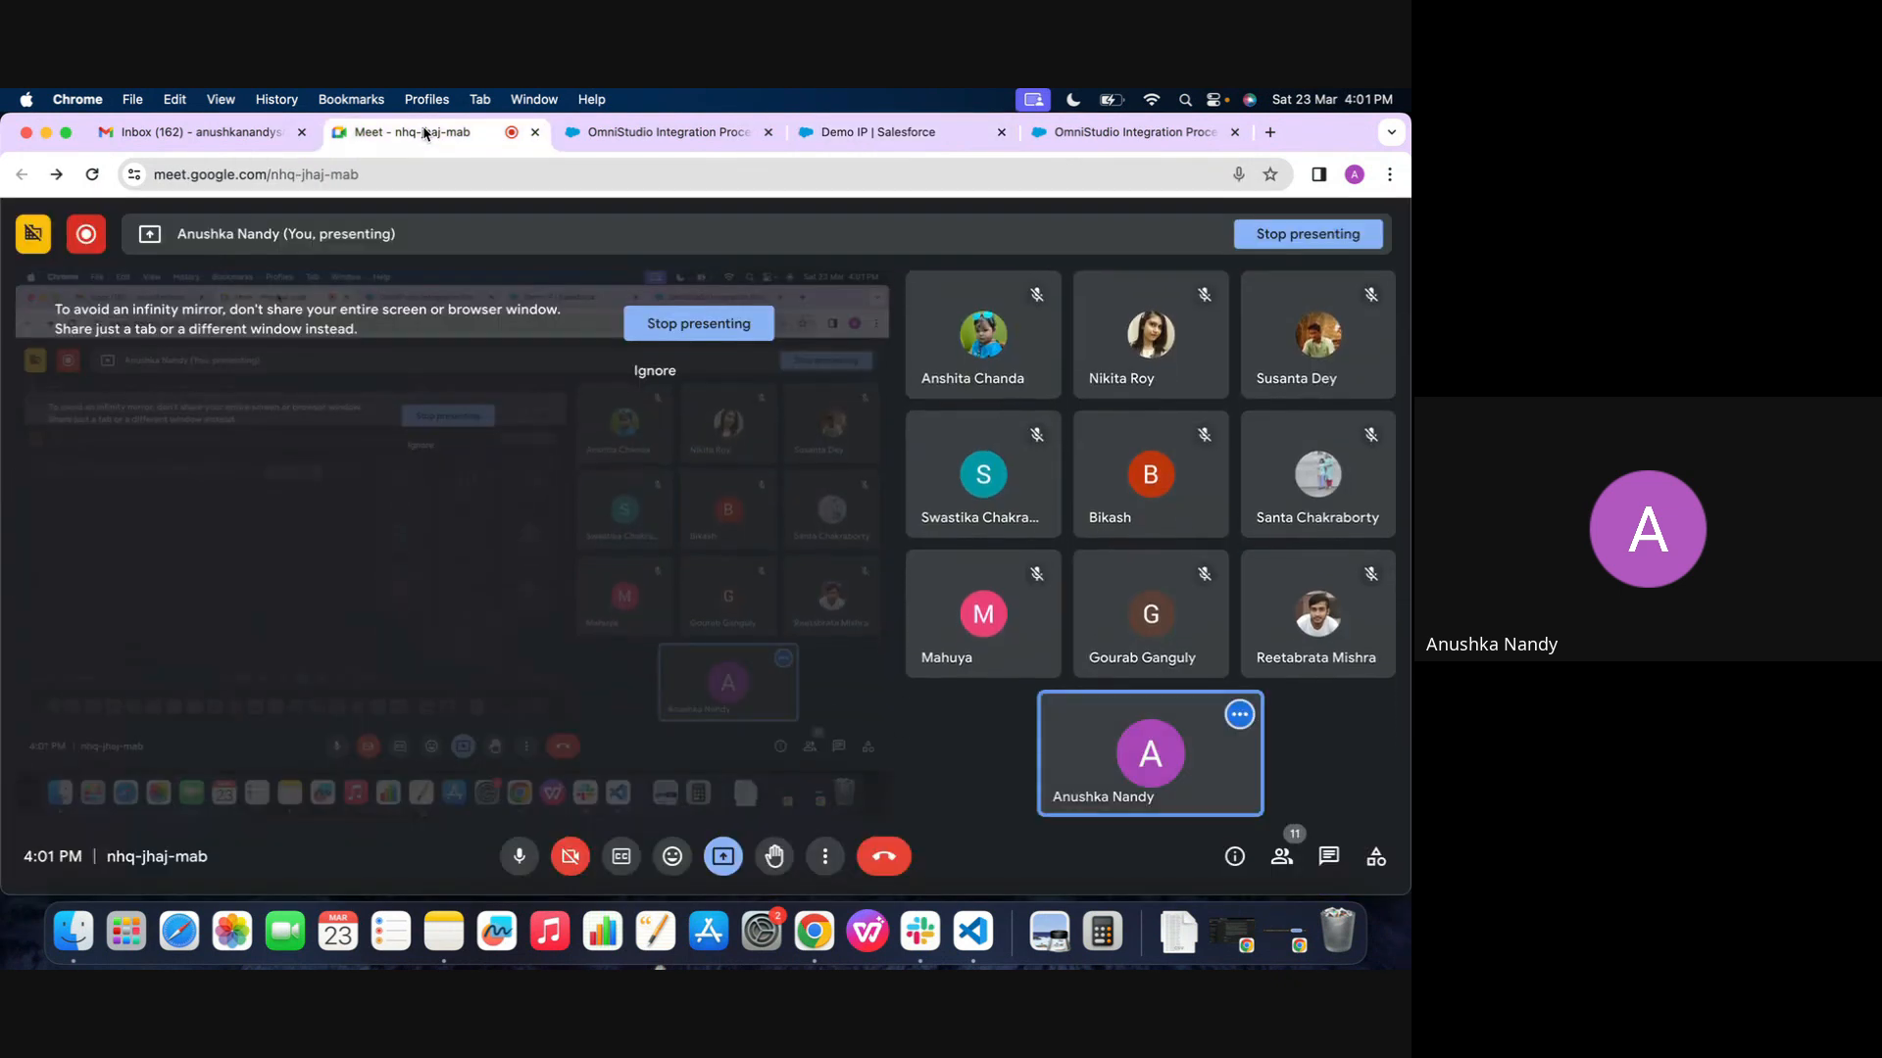
pyautogui.click(670, 334)
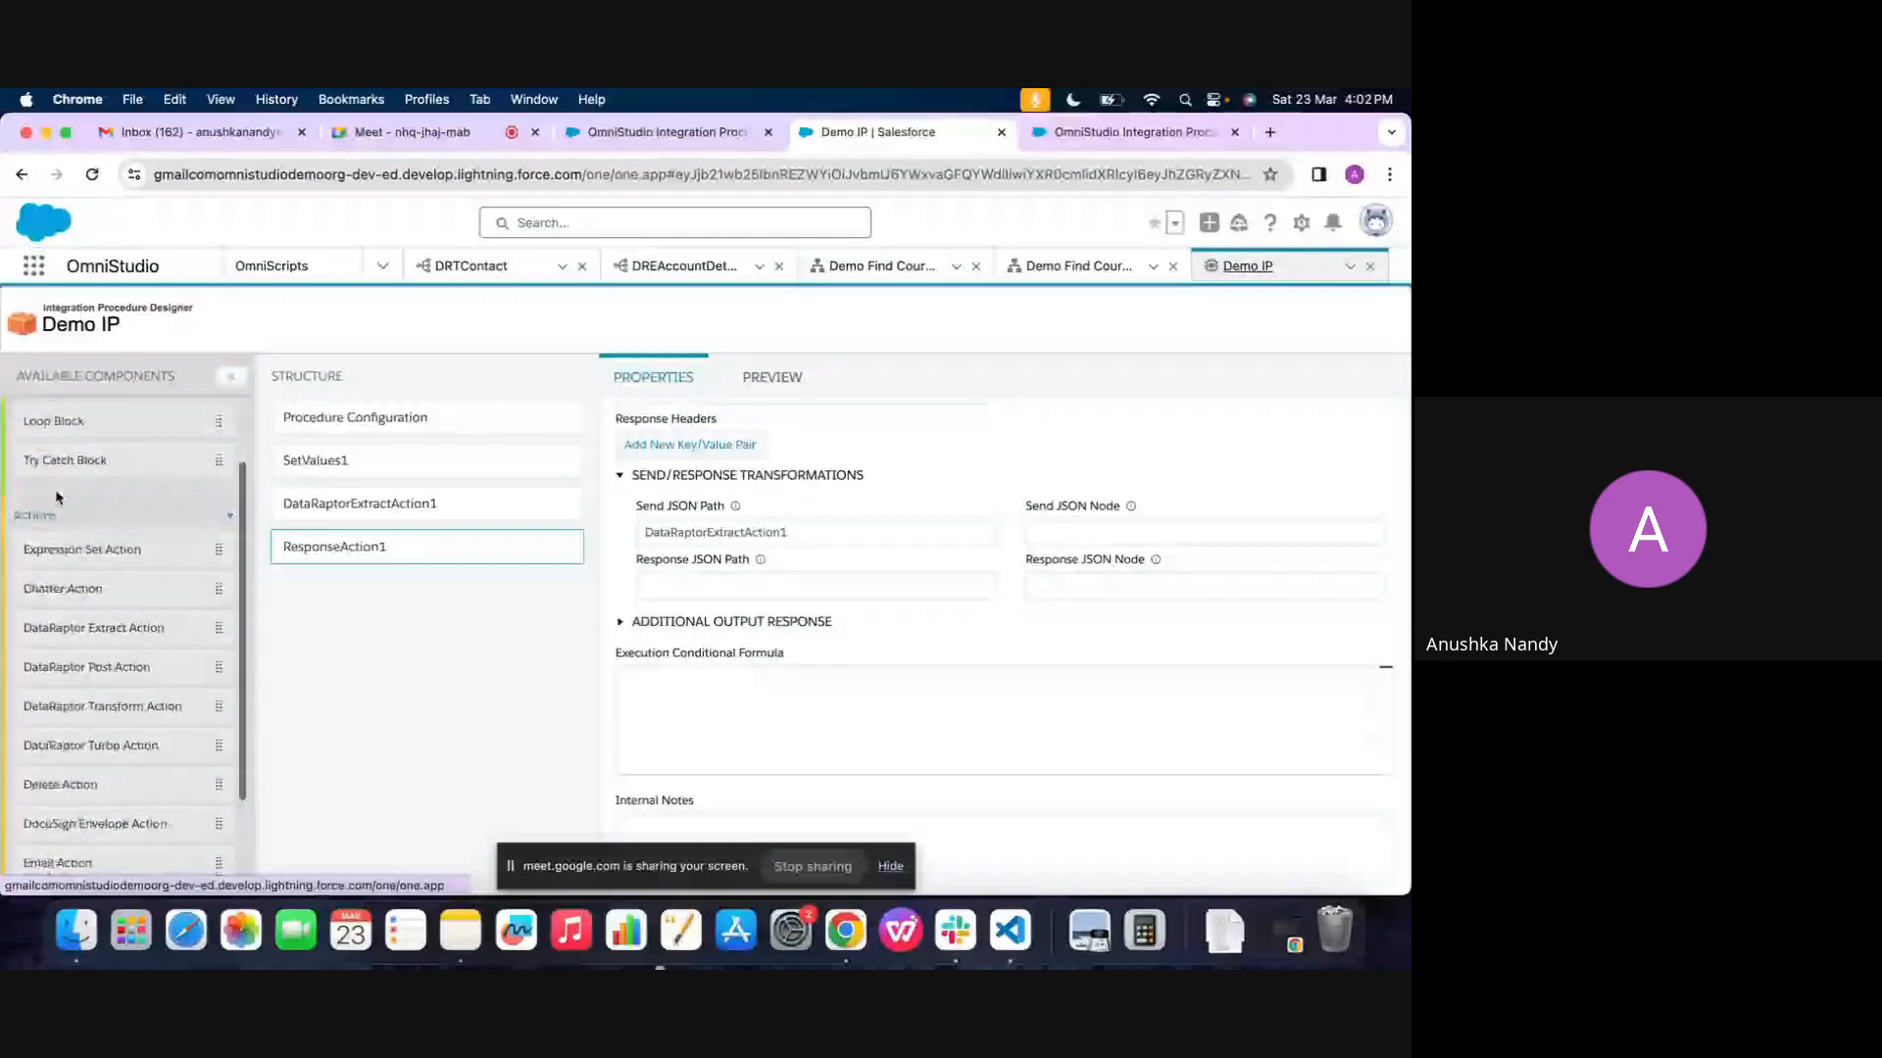
pyautogui.scroll(2, 54, 505)
pyautogui.scroll(-2, 54, 512)
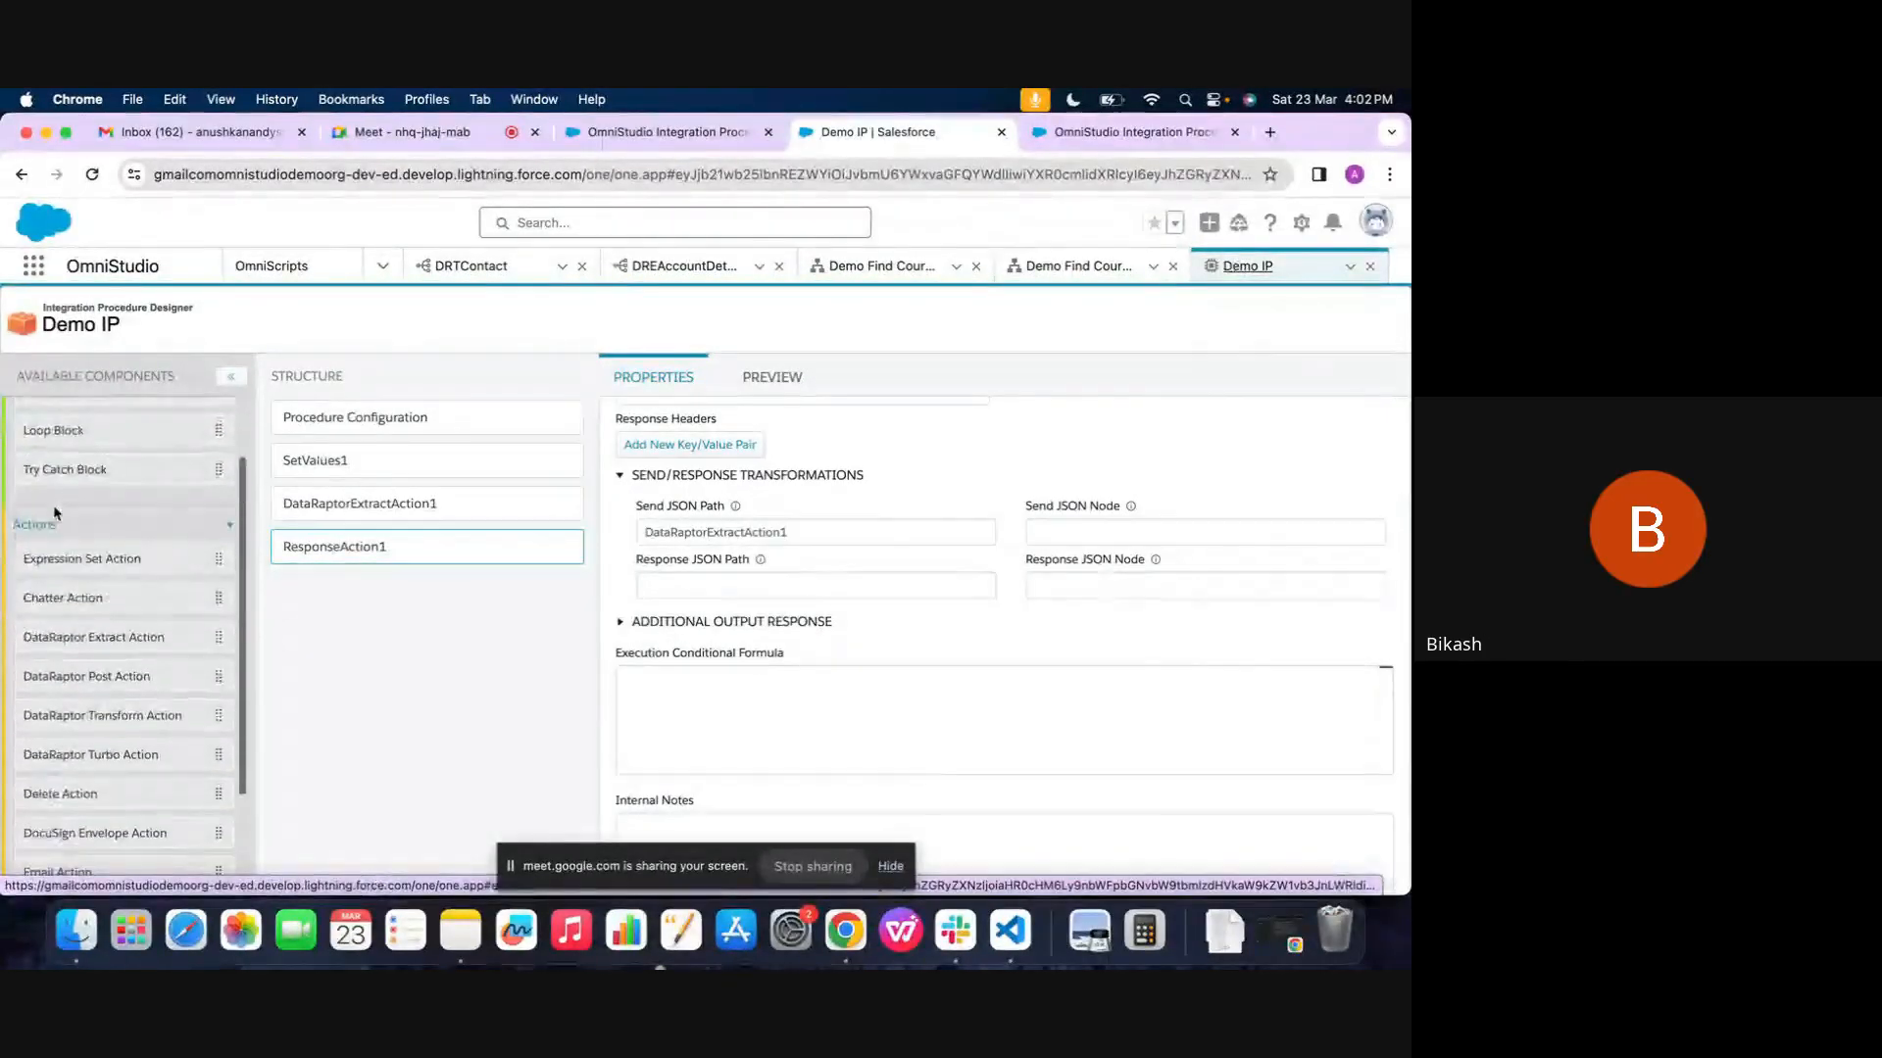
pyautogui.scroll(2, 54, 512)
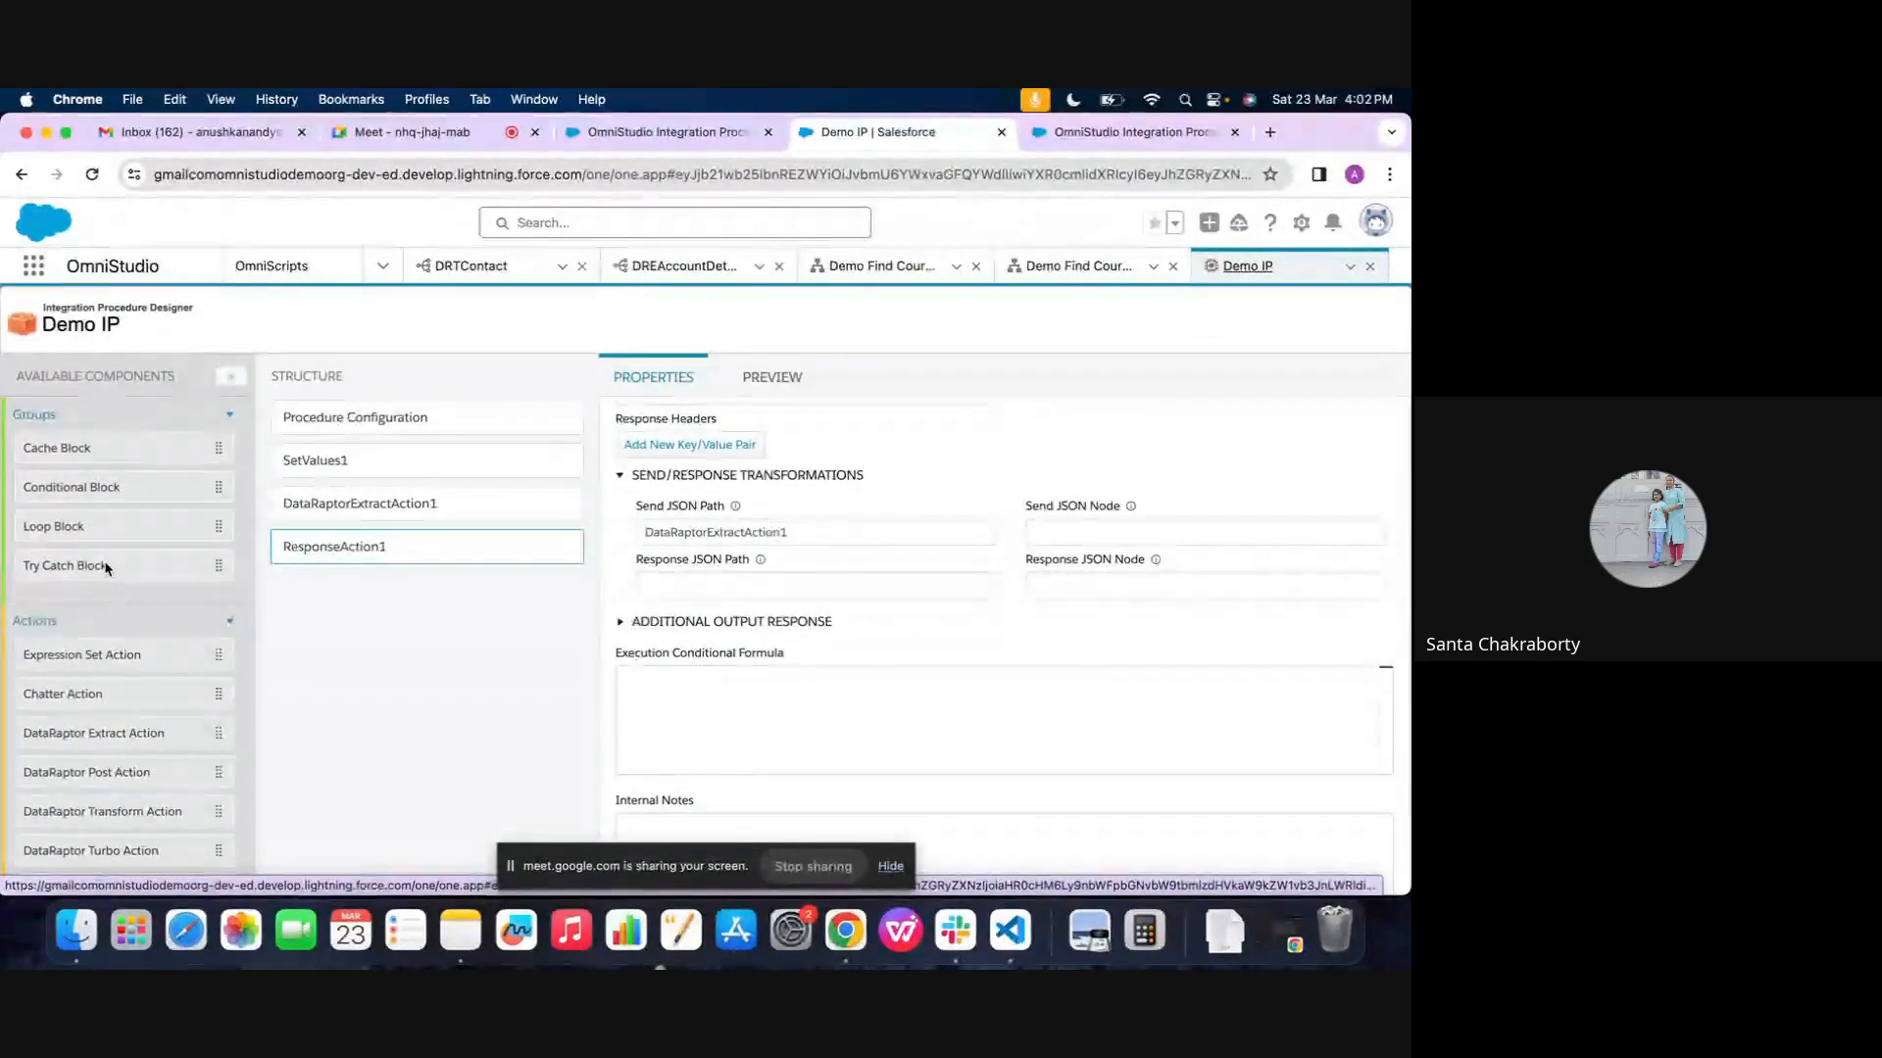
pyautogui.scroll(-2, 106, 569)
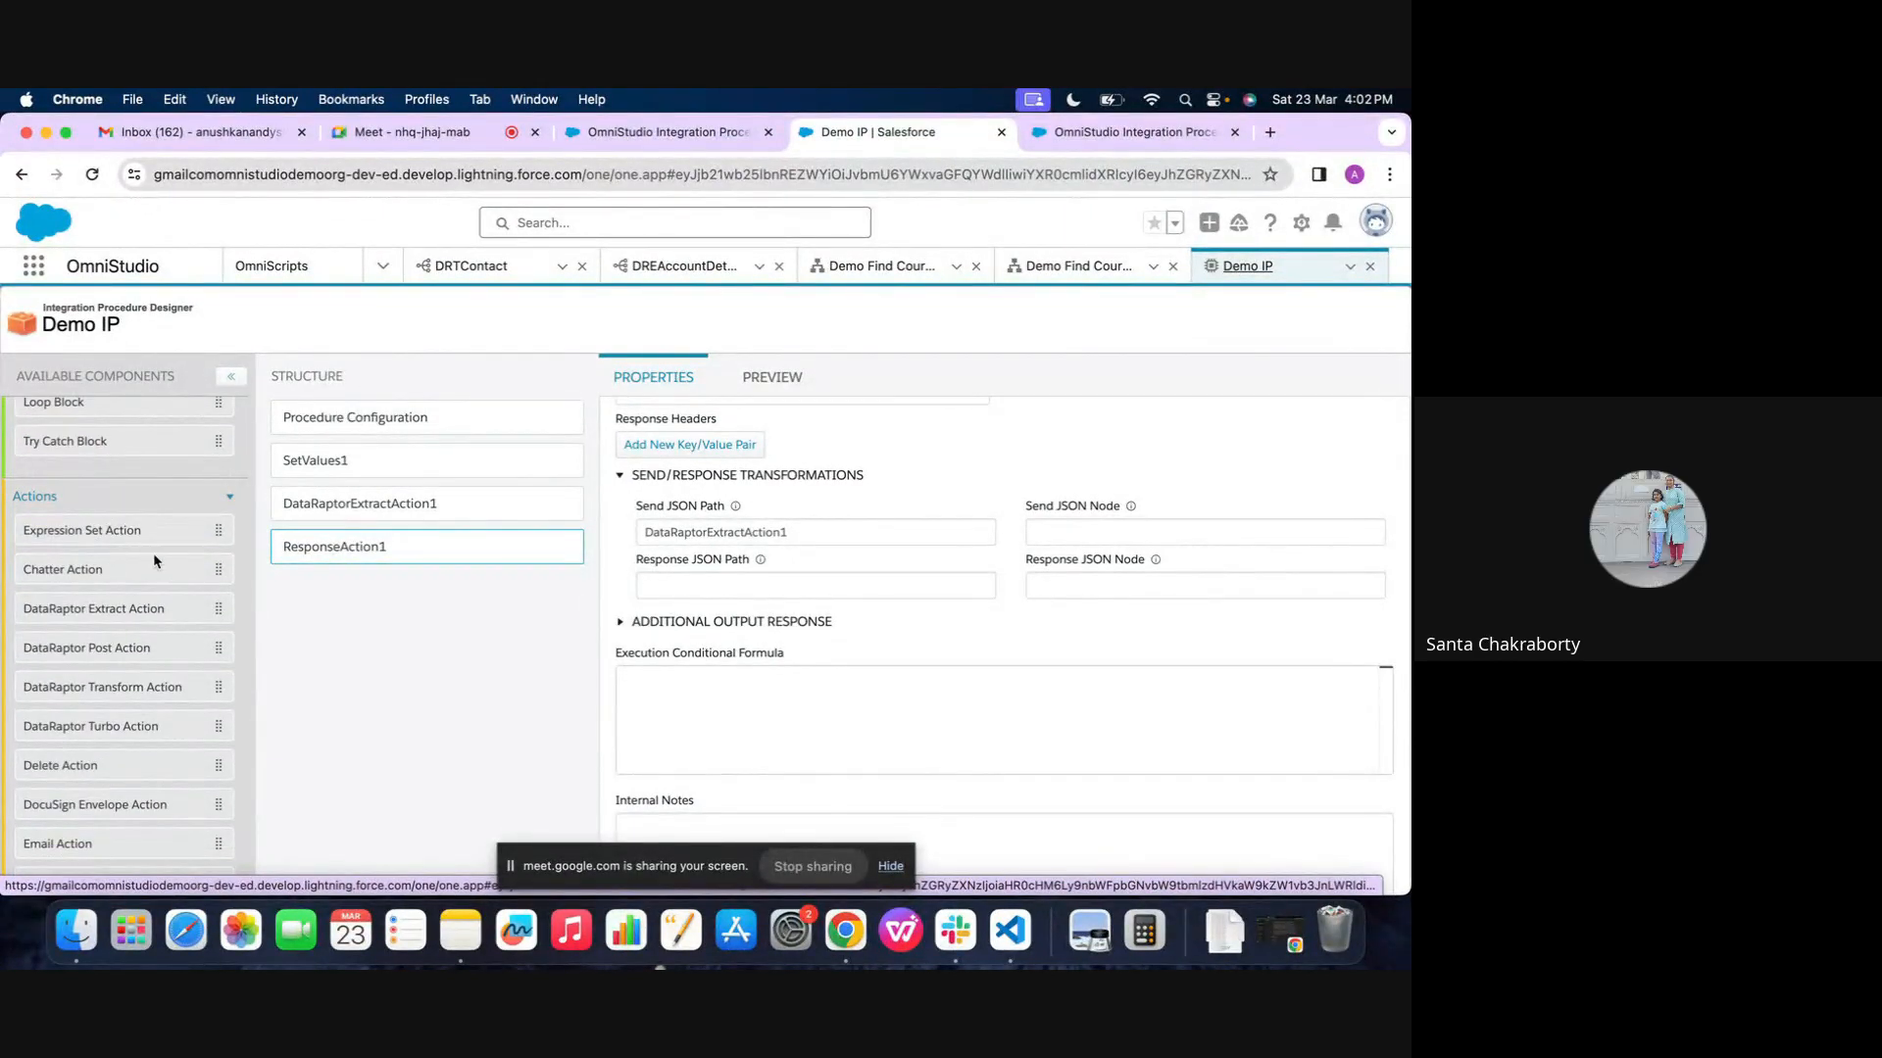
# Enable Return Only Additional Output for ResponseAction1 and add an empty key/value pair under Additional Output
pyautogui.click(721, 621)
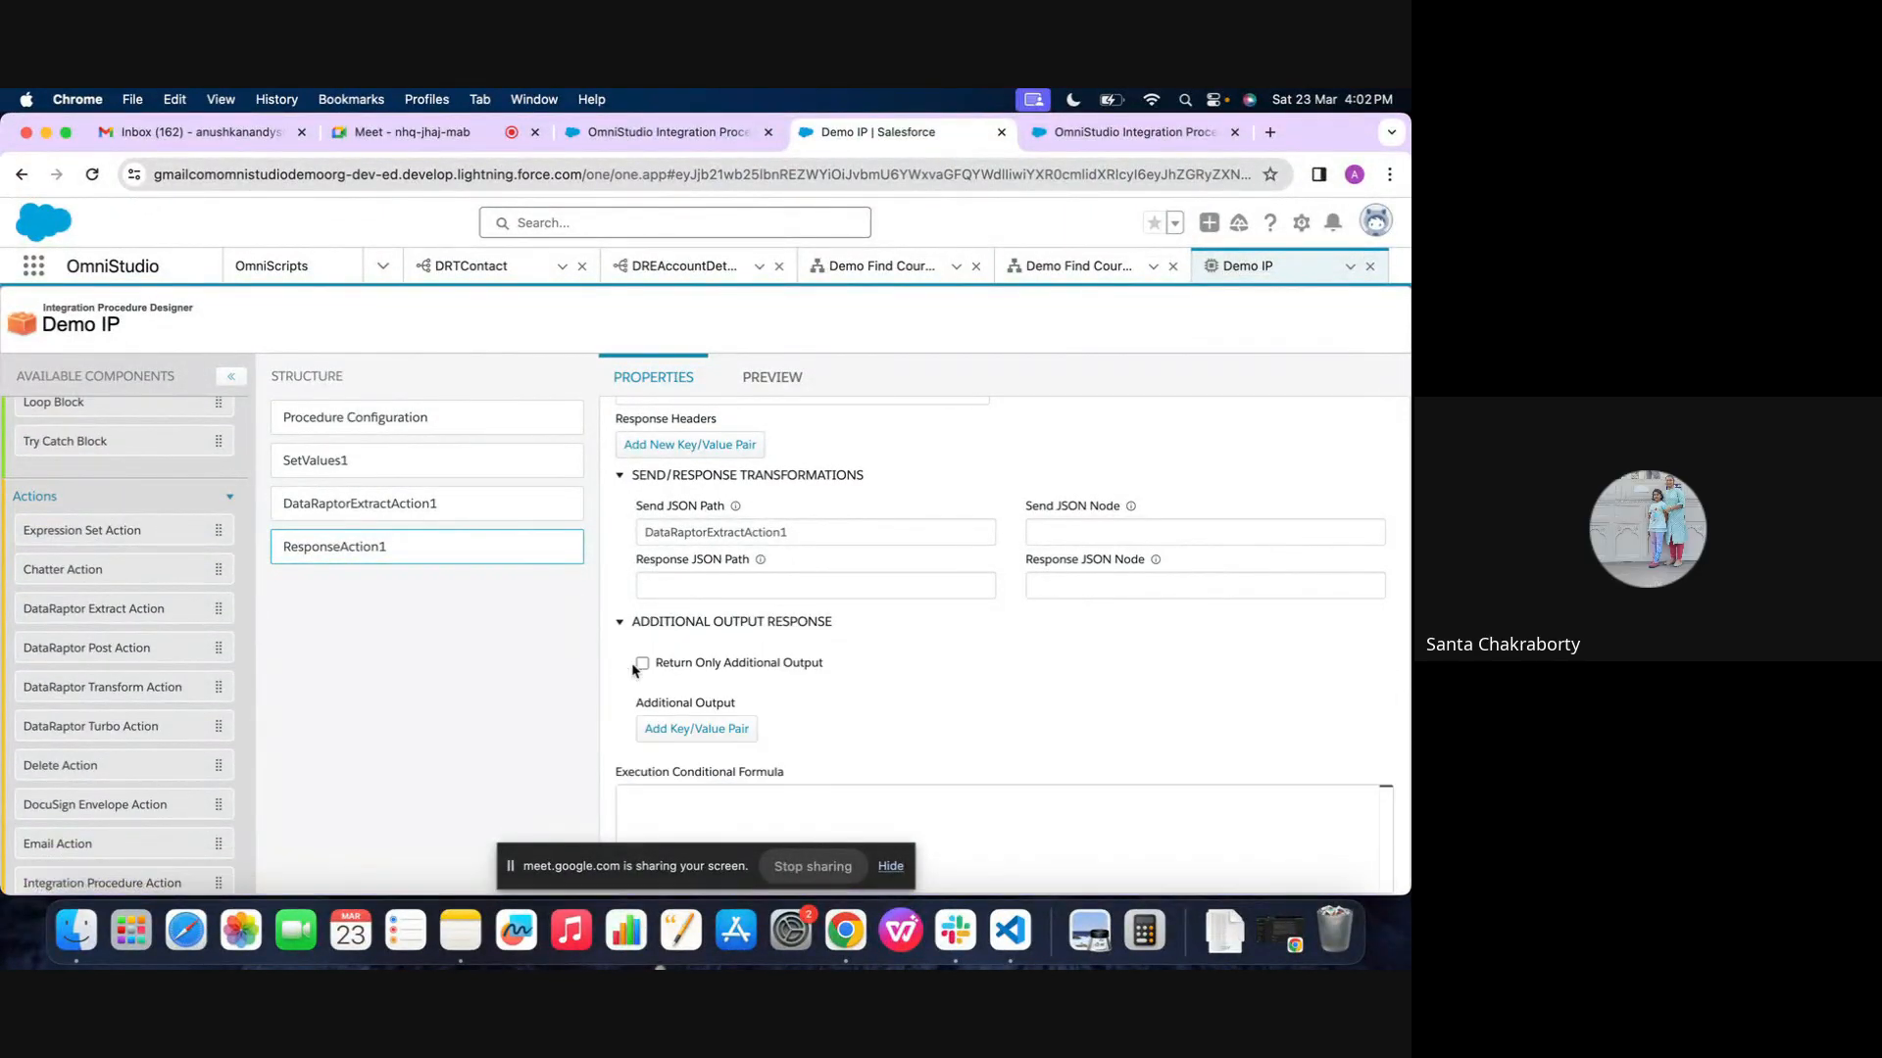
pyautogui.scroll(-2, 676, 608)
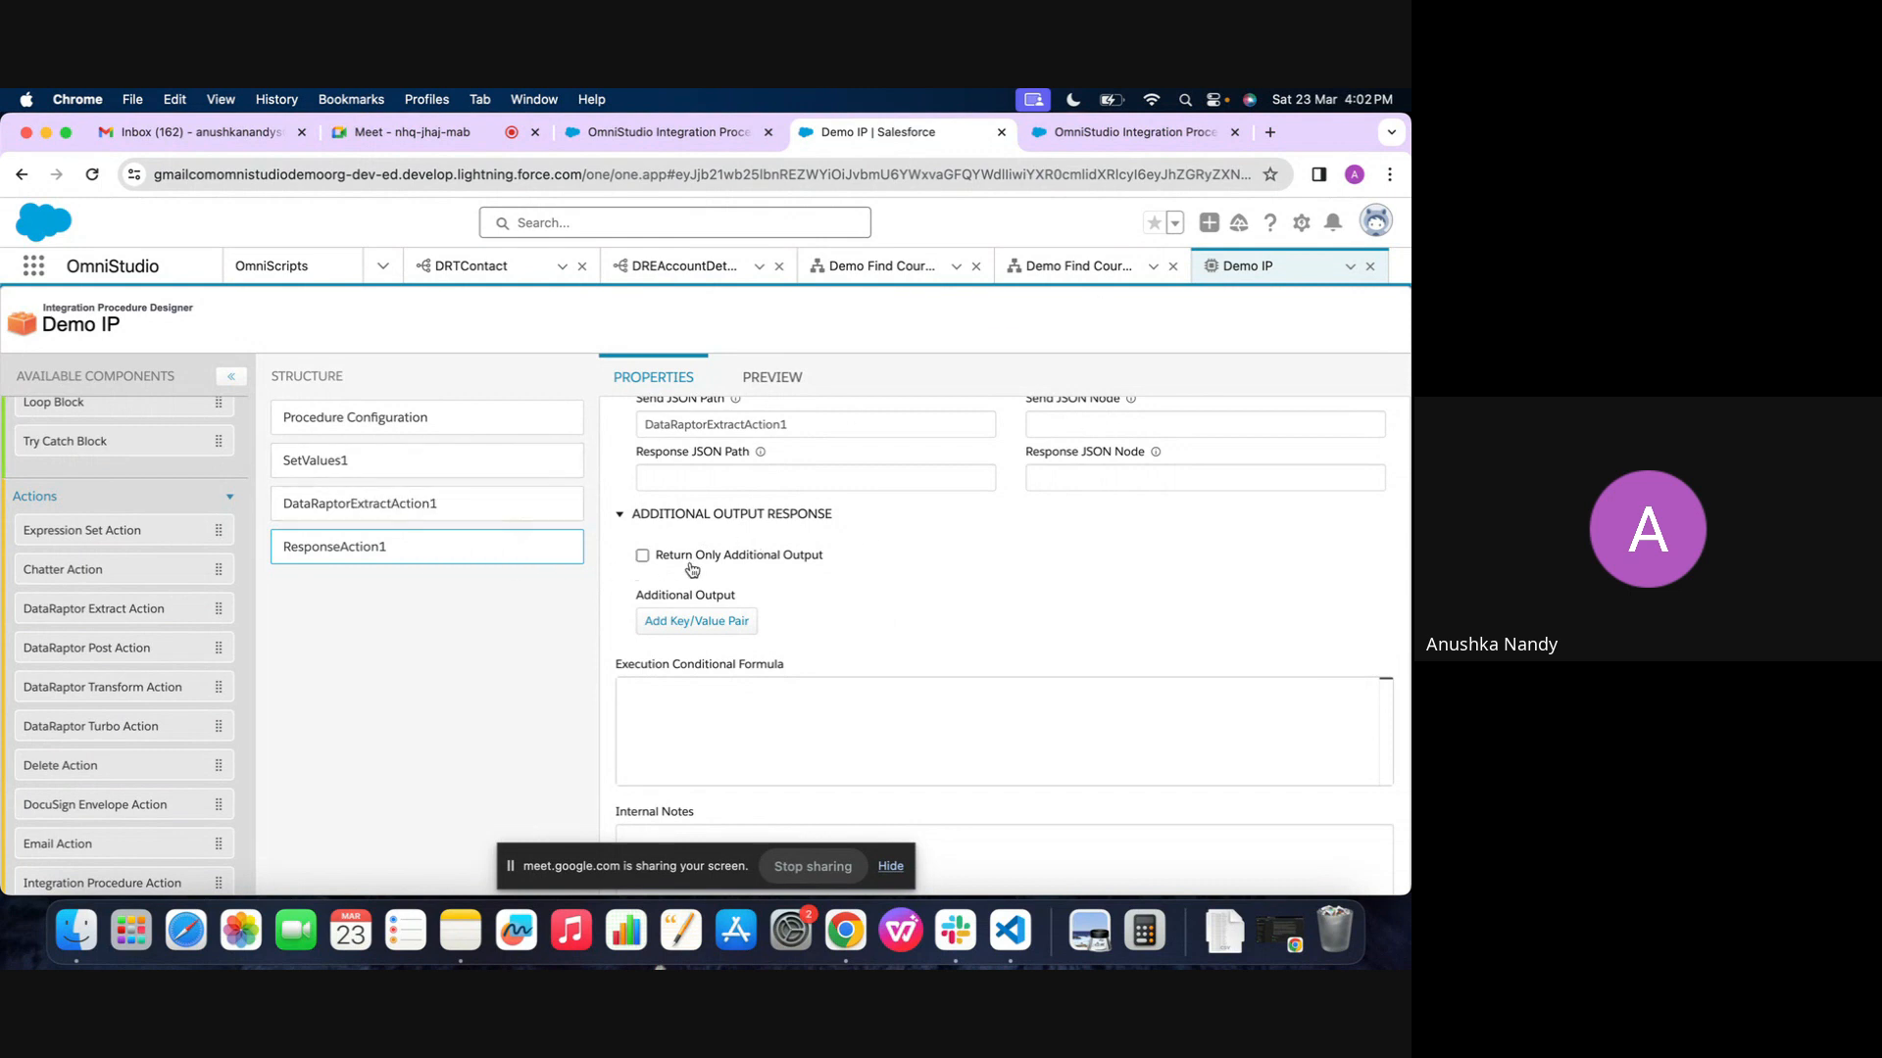
pyautogui.click(642, 556)
pyautogui.click(674, 622)
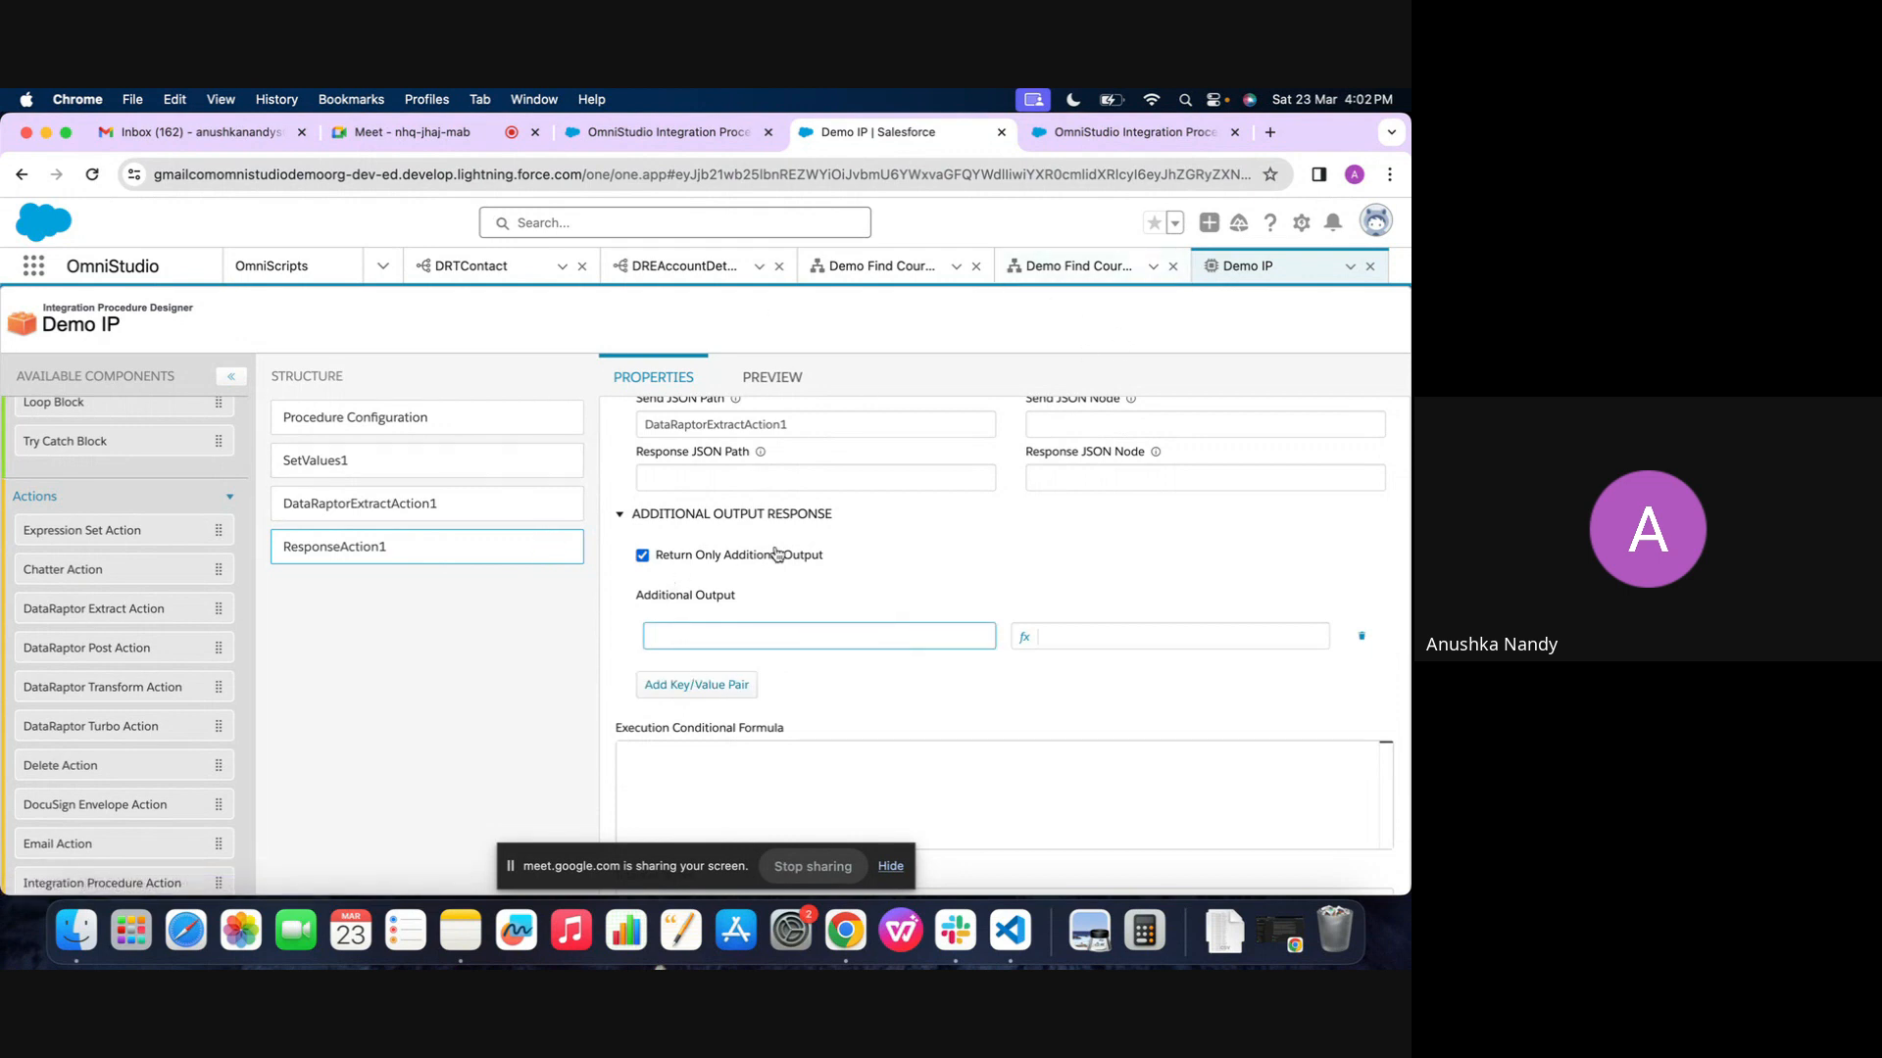
# Turn off both Return Full Data JSON and Return Only Additional Output for ResponseAction1
pyautogui.scroll(3, 779, 556)
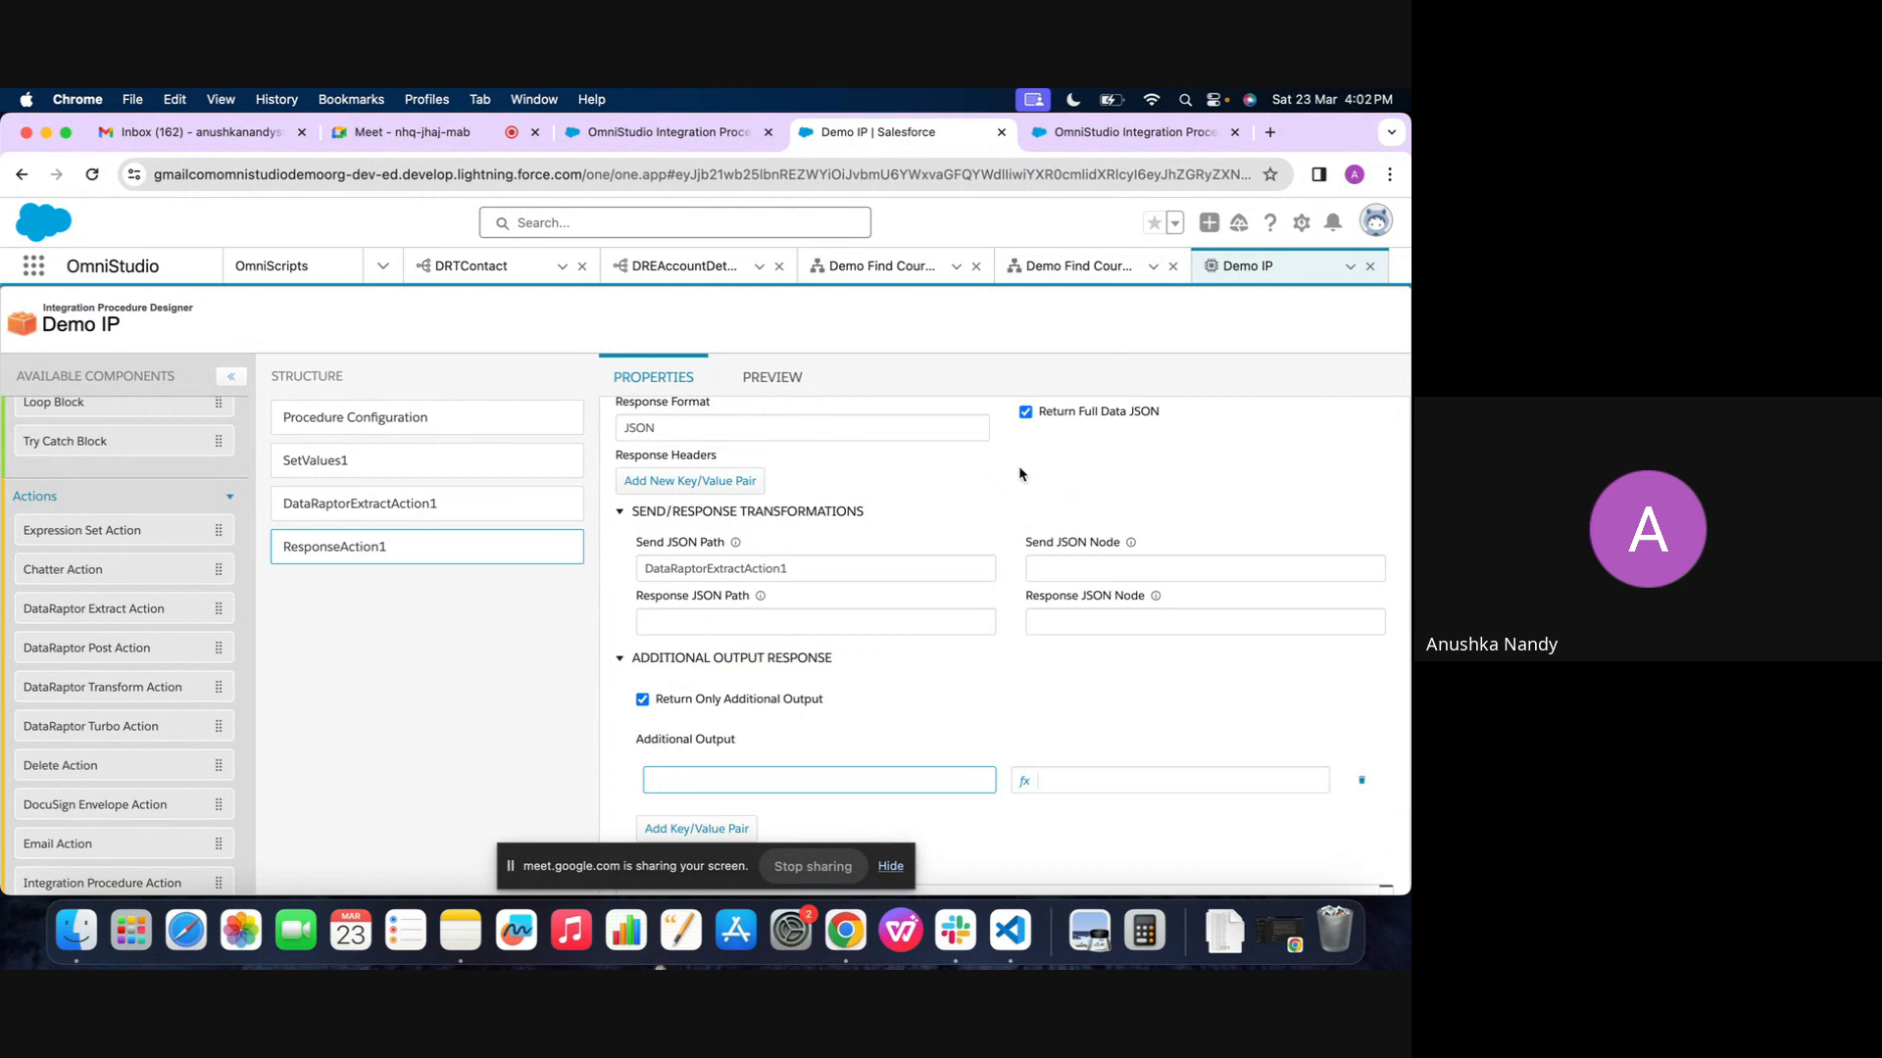
pyautogui.click(1046, 415)
pyautogui.click(686, 704)
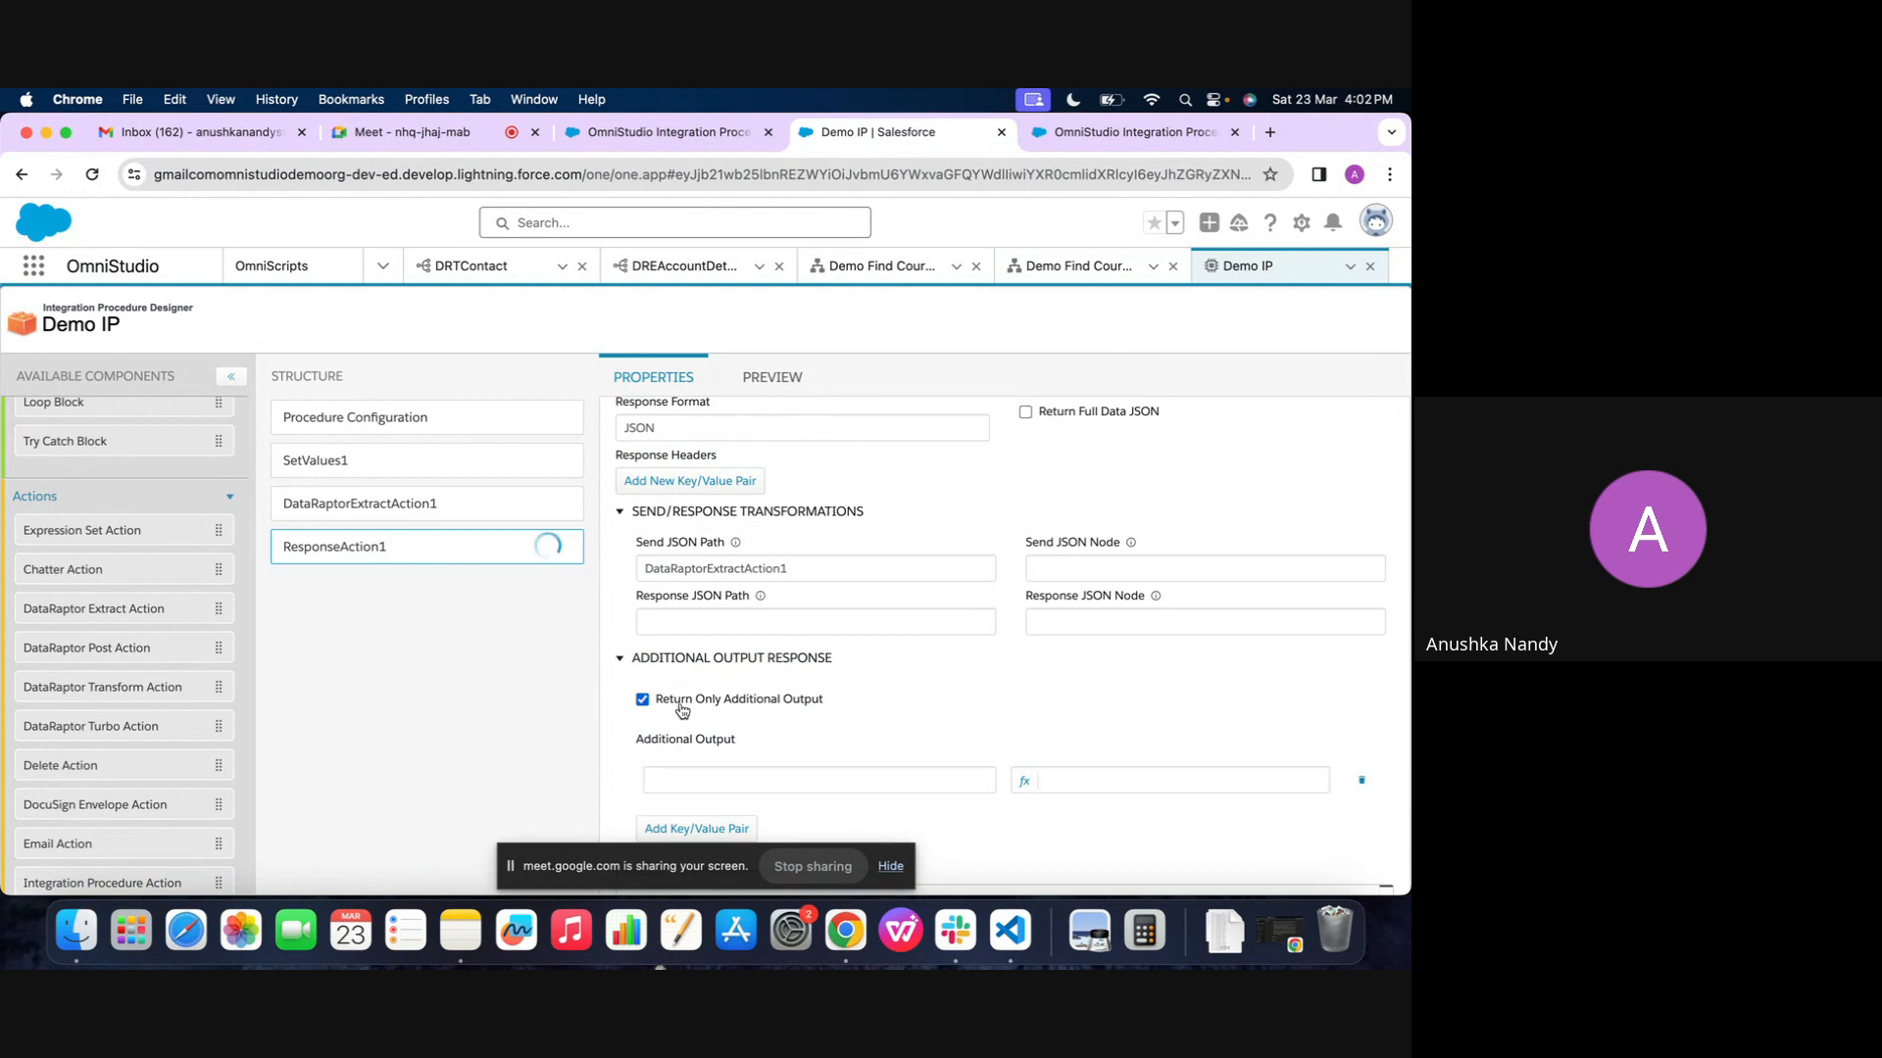
pyautogui.scroll(-4, 692, 699)
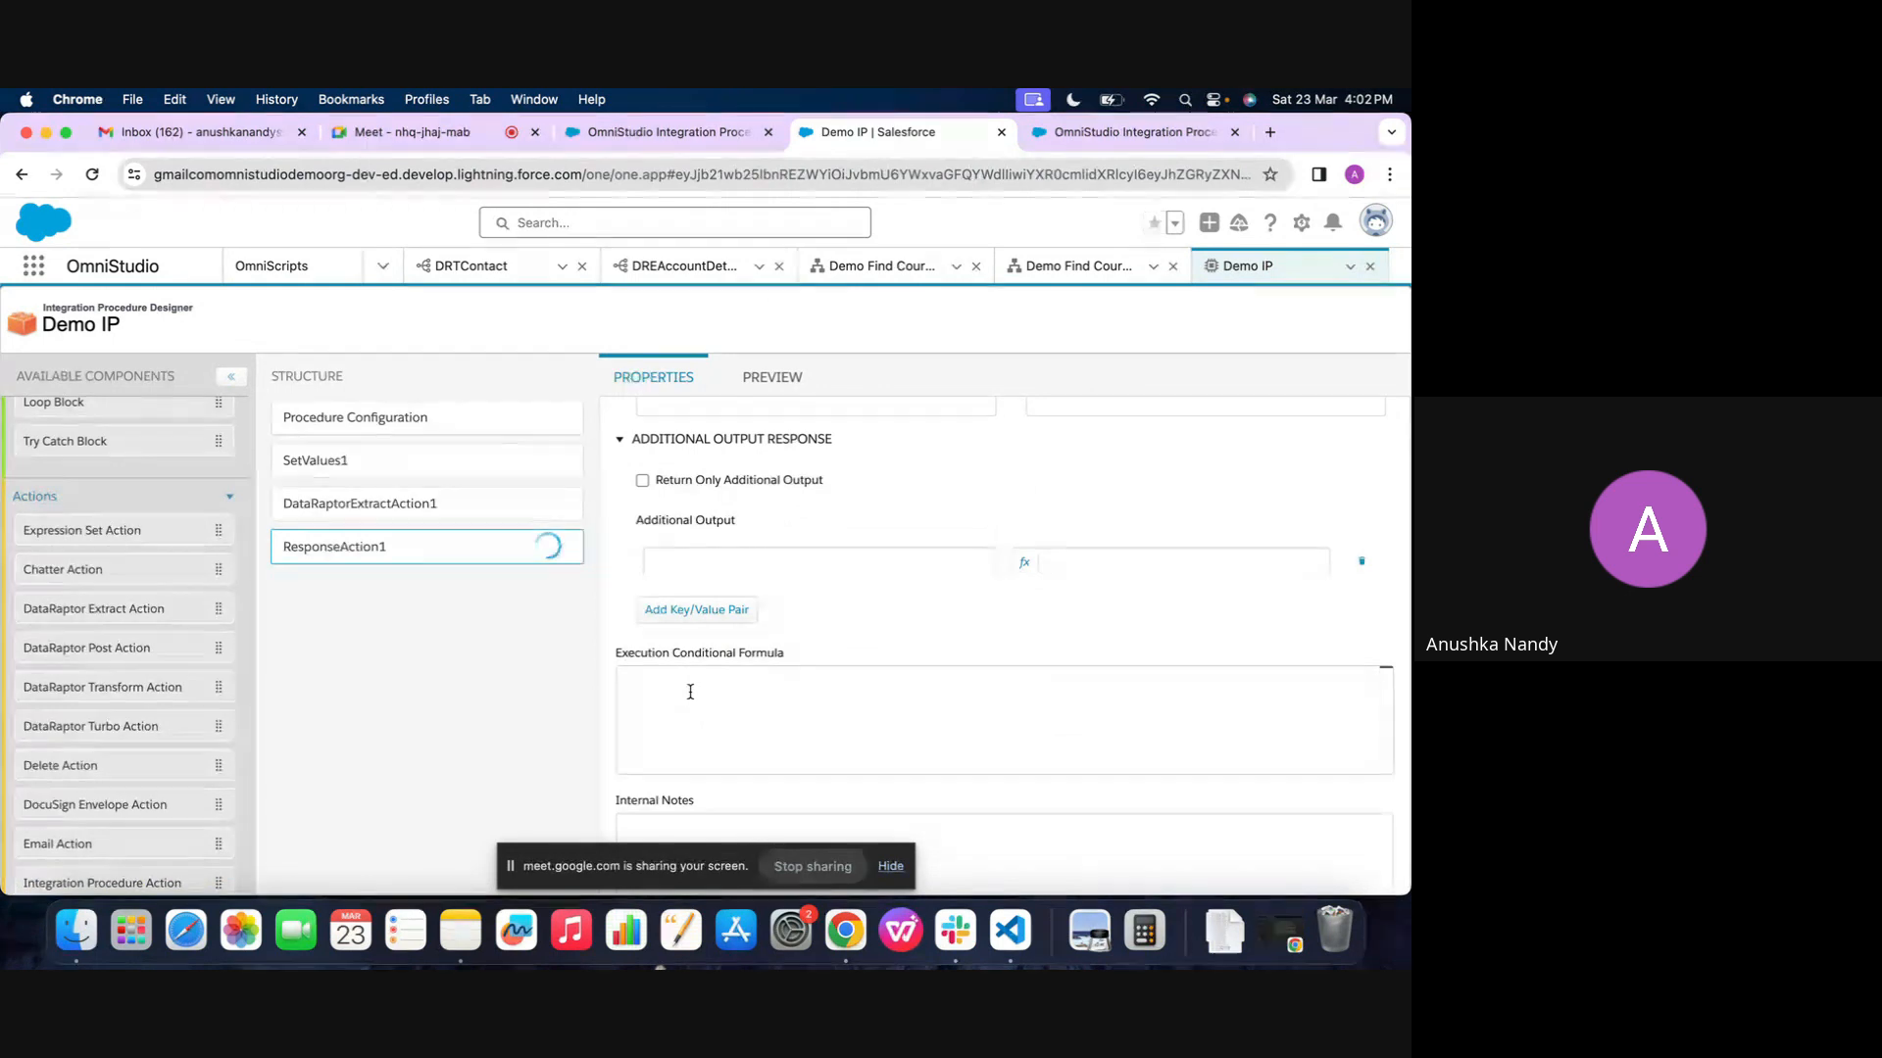
pyautogui.click(932, 447)
# Inspect the Send JSON Path and Send JSON Node fields of ResponseAction1
pyautogui.scroll(3, 932, 447)
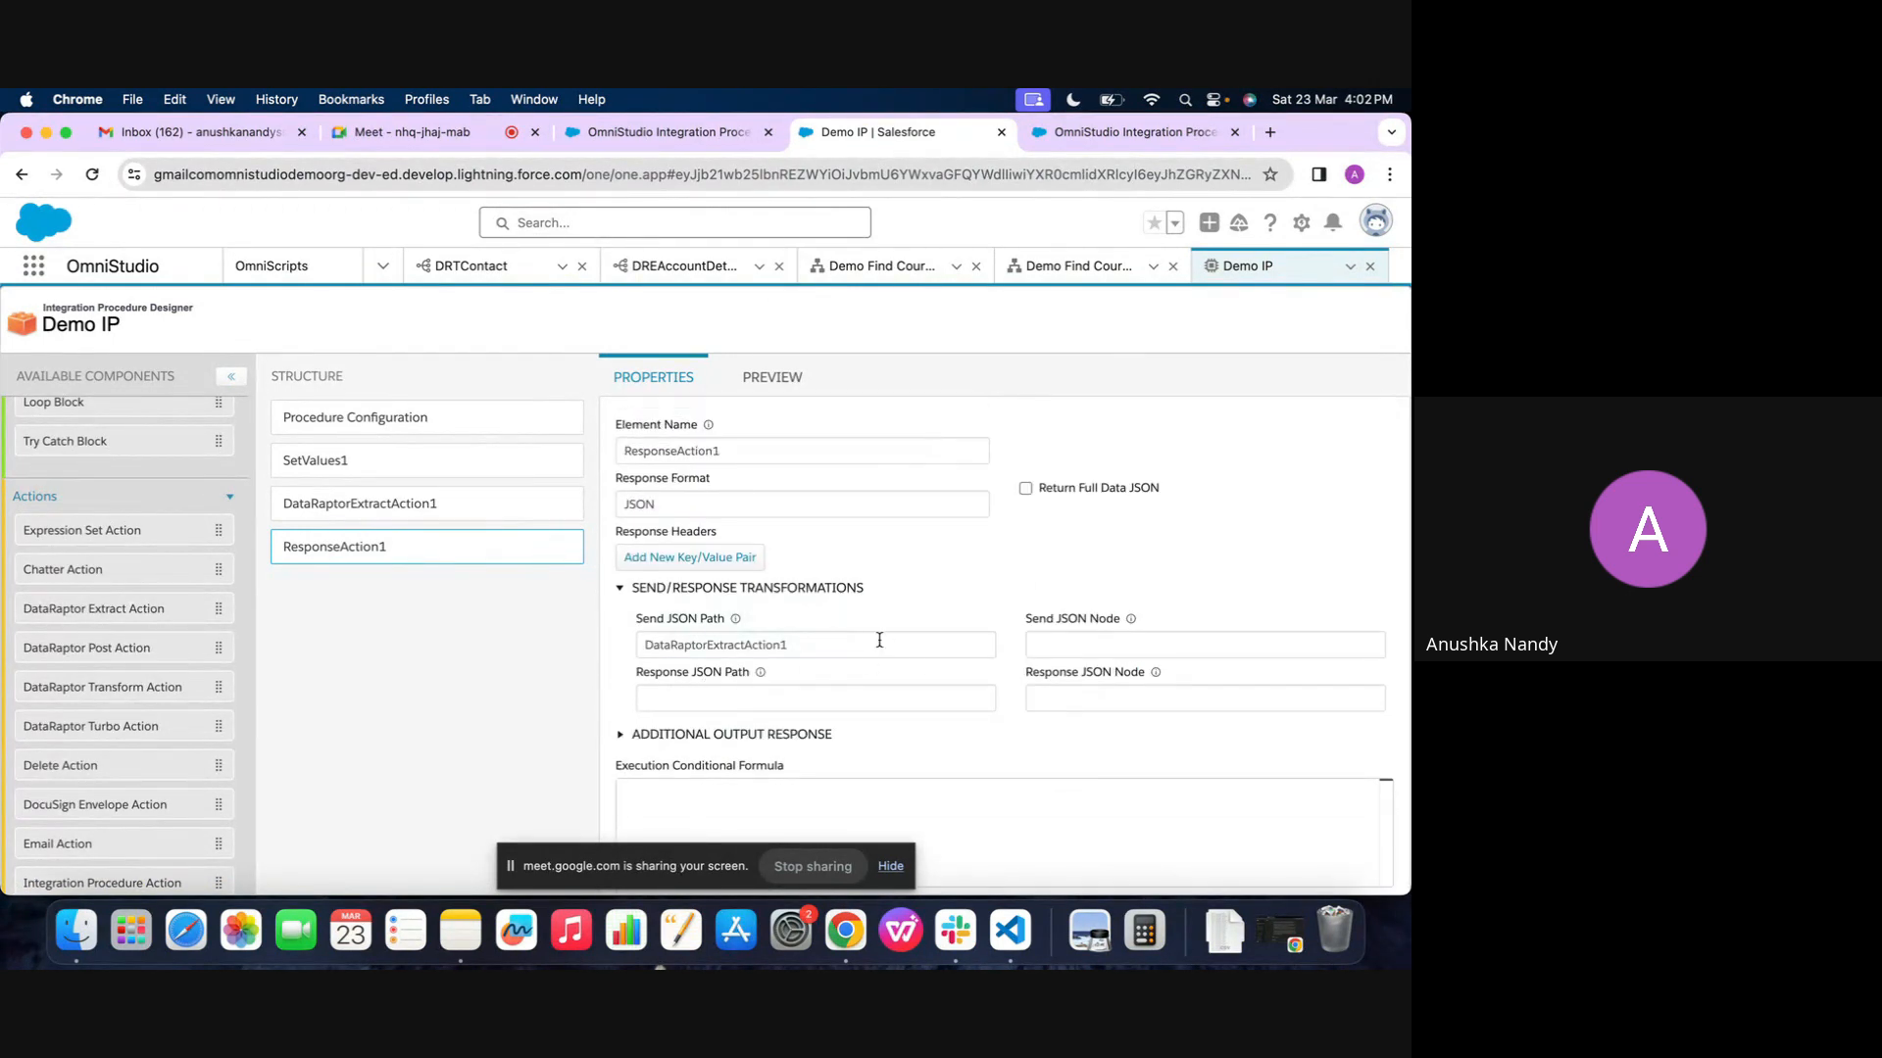
pyautogui.doubleClick(879, 640)
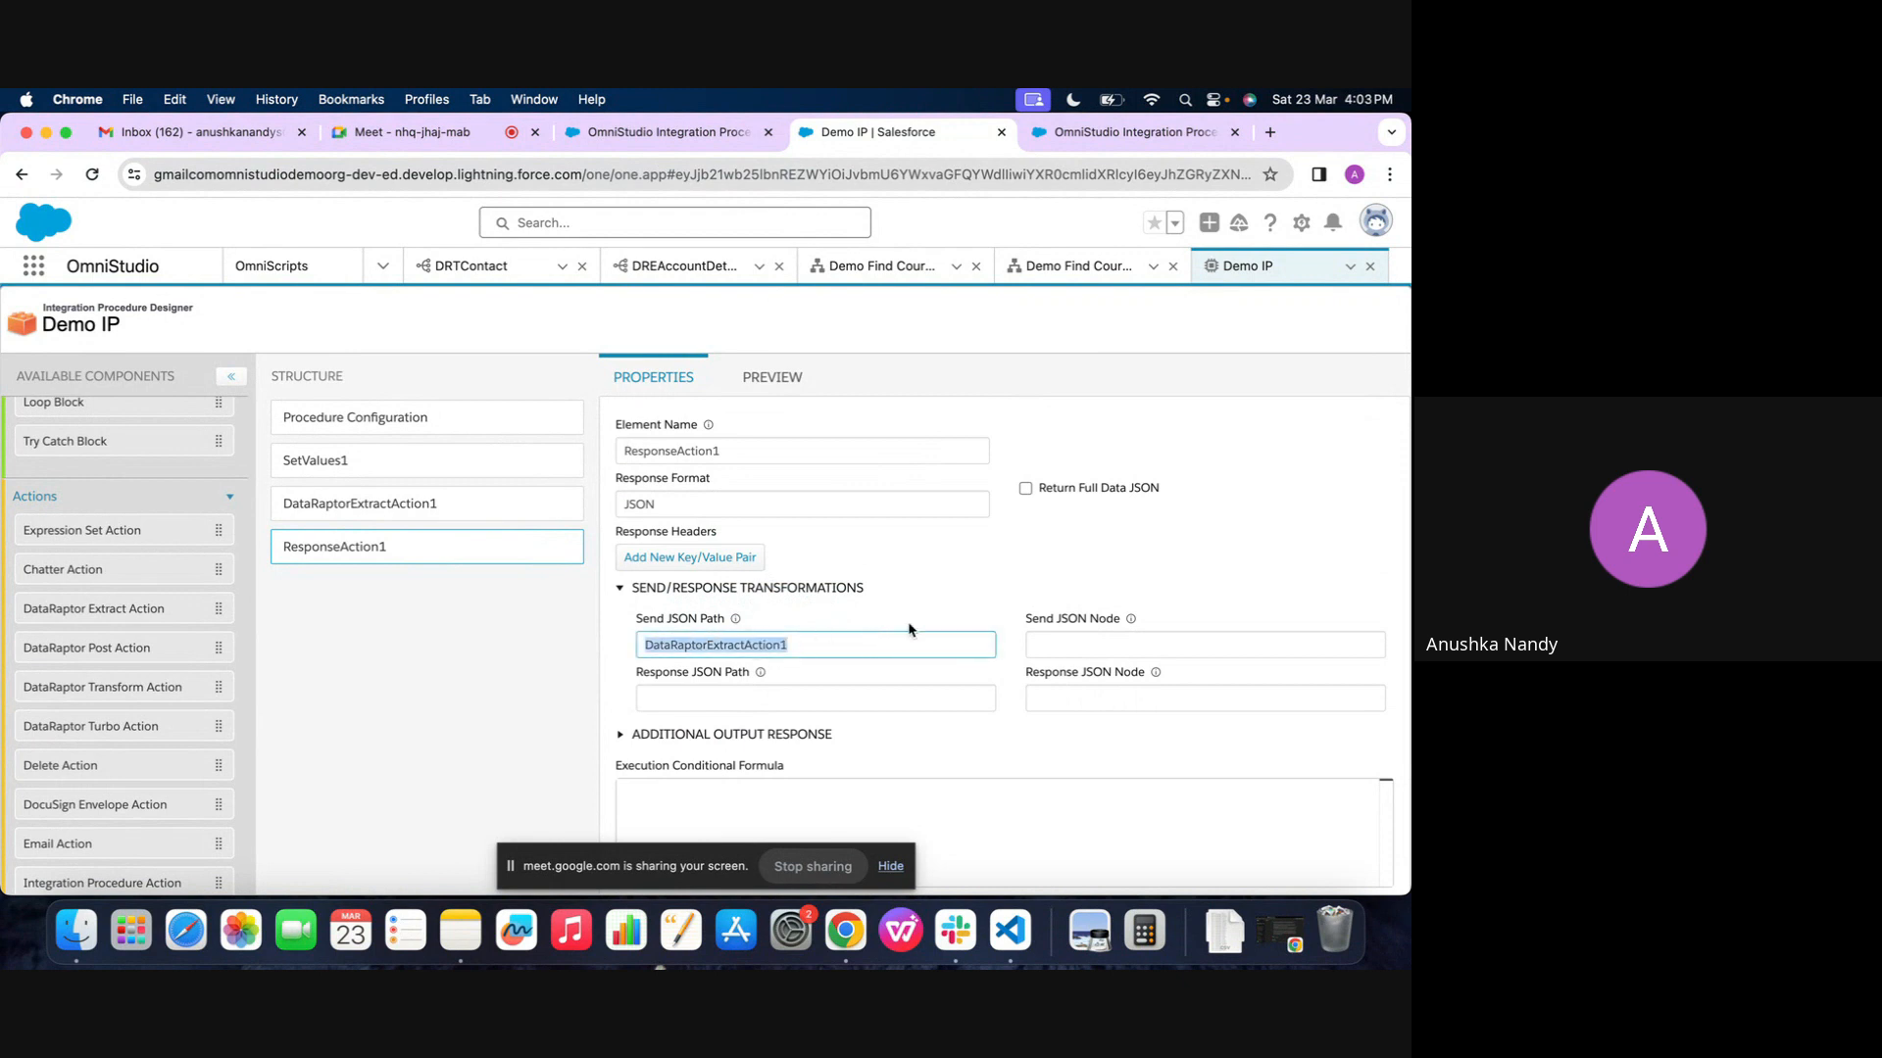
pyautogui.click(1090, 645)
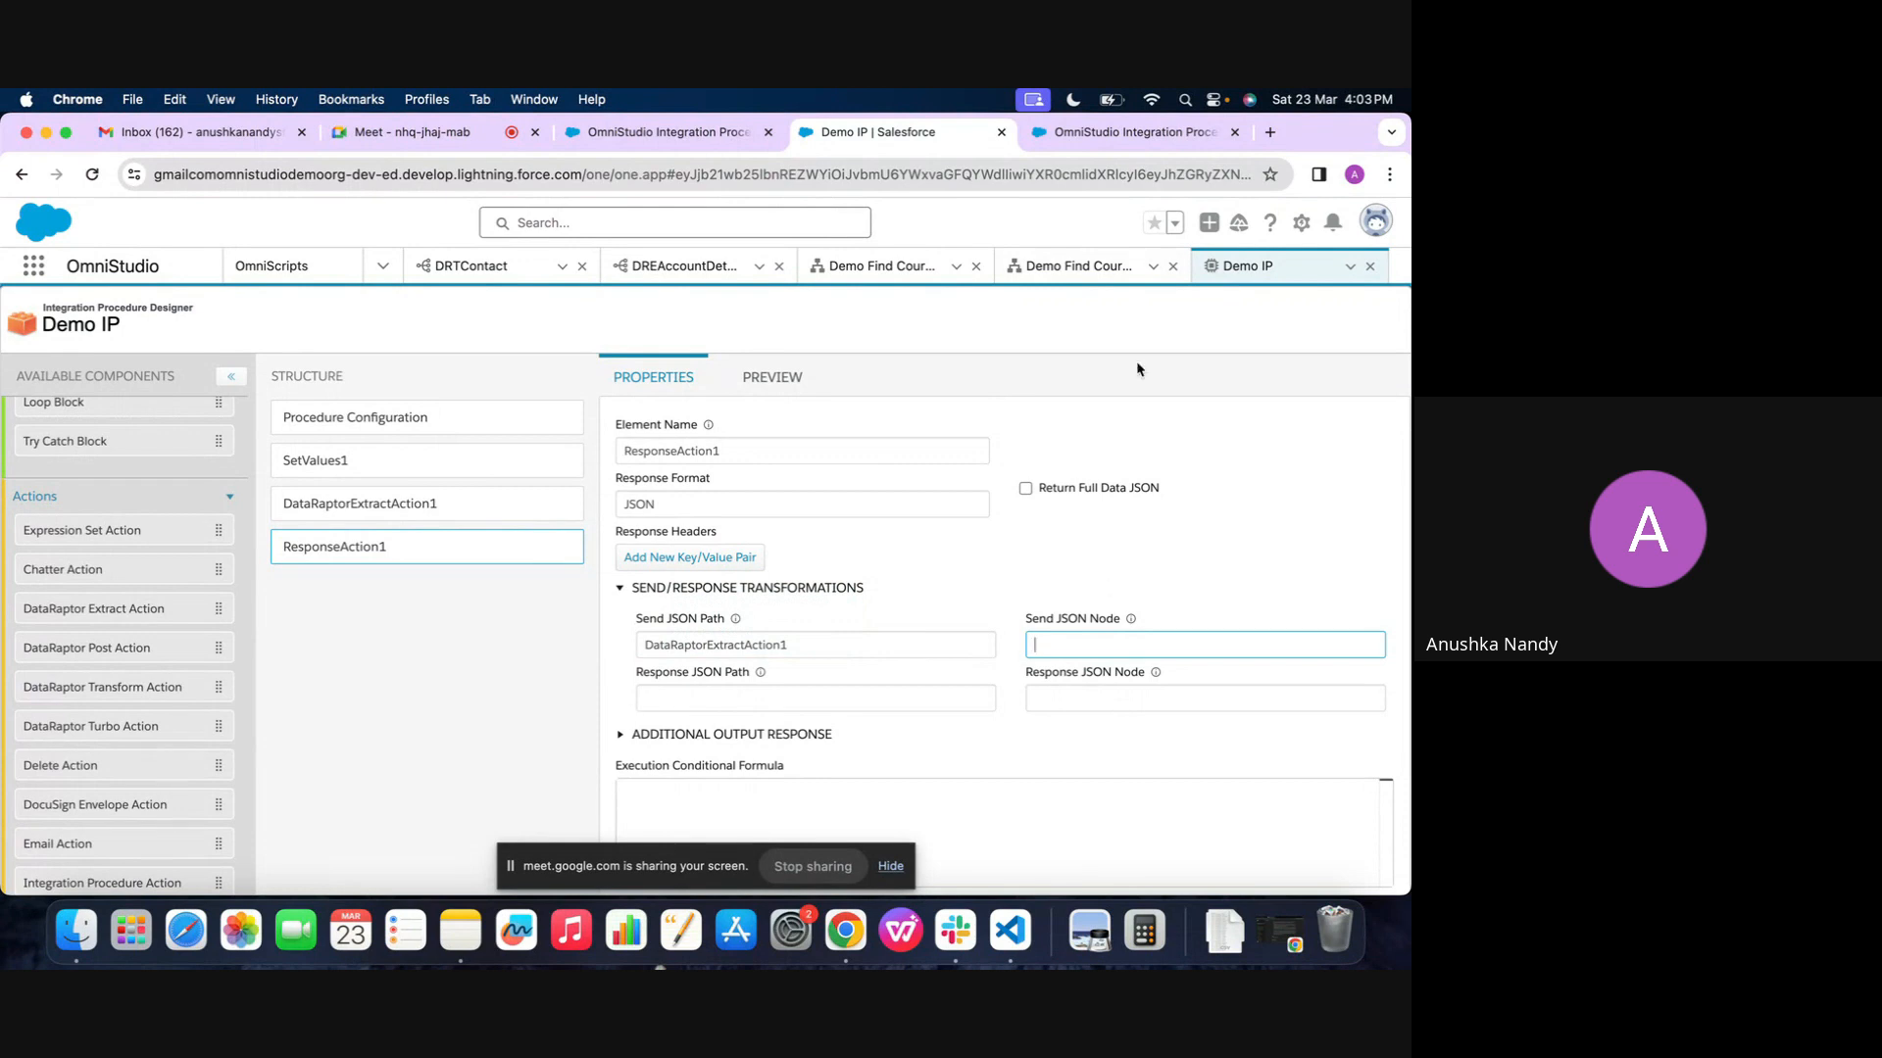
# Preview the Demo Find Course 2 OmniScript and return to Demo IP
pyautogui.click(1129, 268)
pyautogui.click(1021, 331)
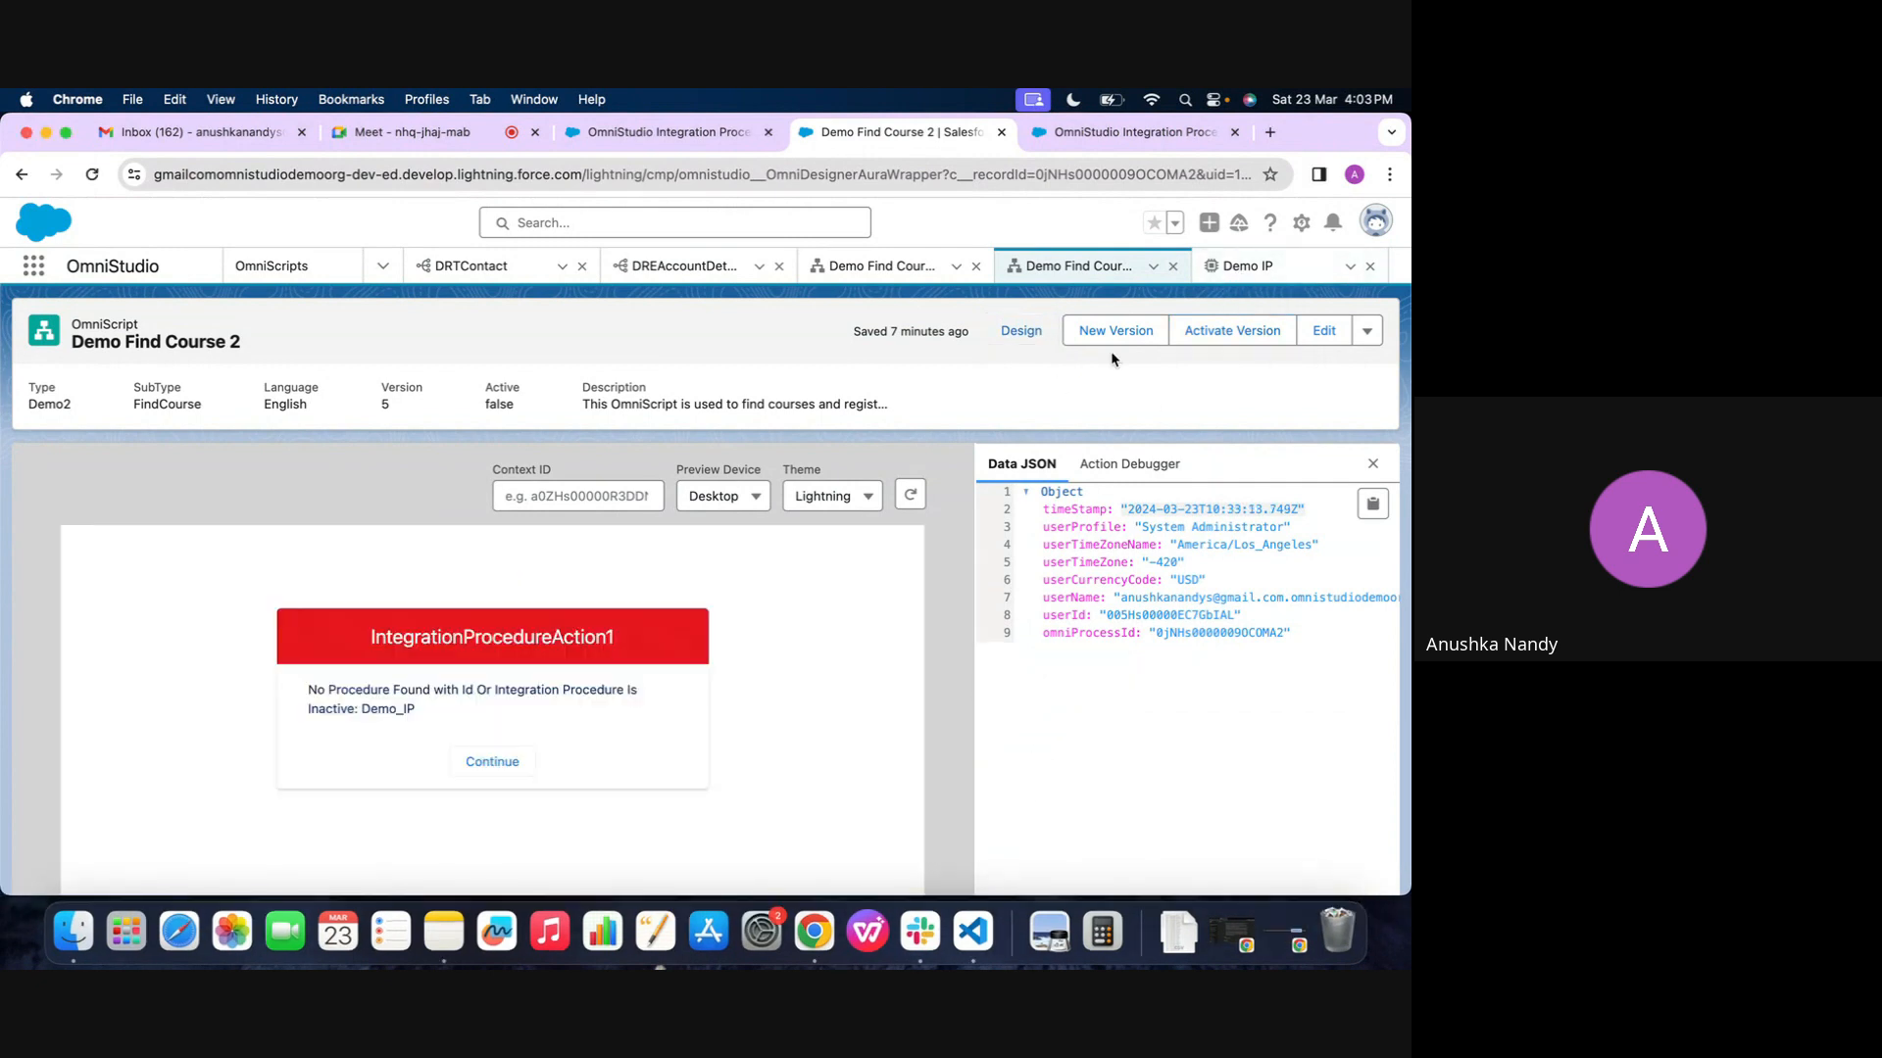
pyautogui.click(1259, 274)
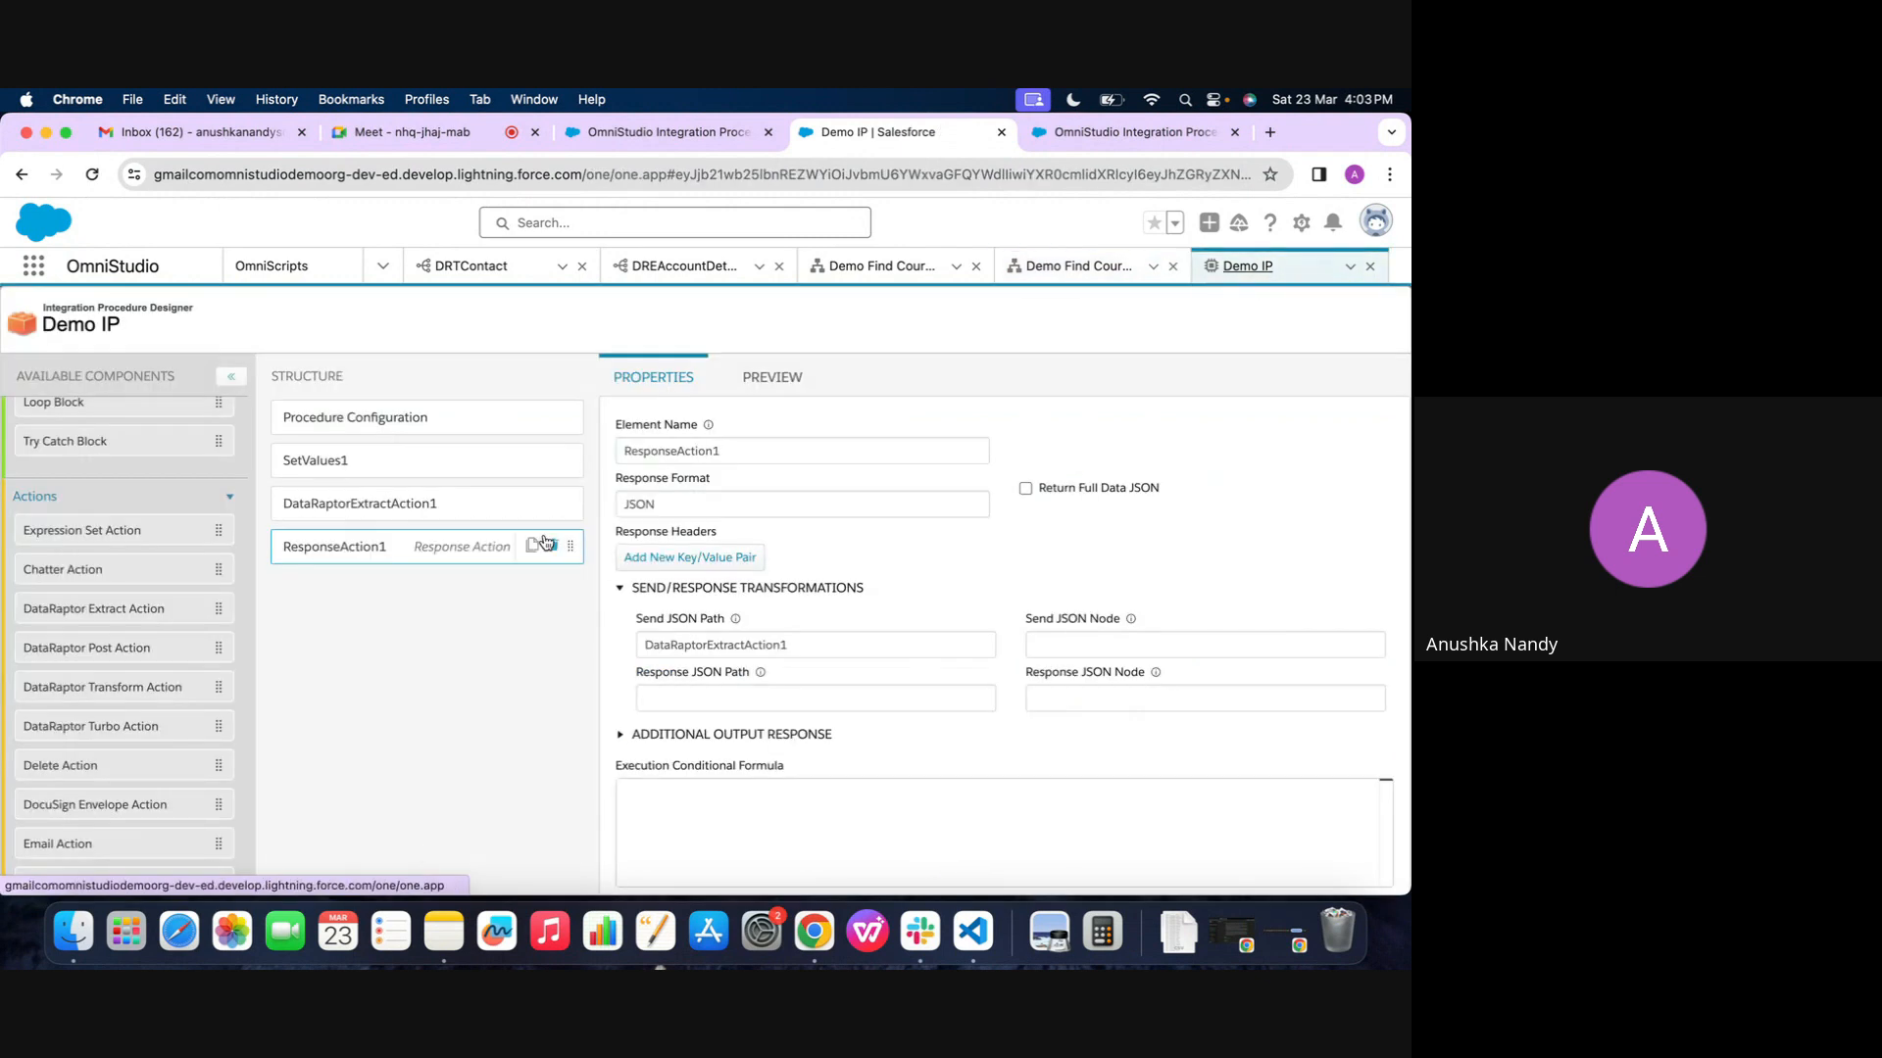
# Add an Email Action between DataRaptorExtractAction1 and ResponseAction1 in the Demo IP structure
pyautogui.scroll(-2, 587, 569)
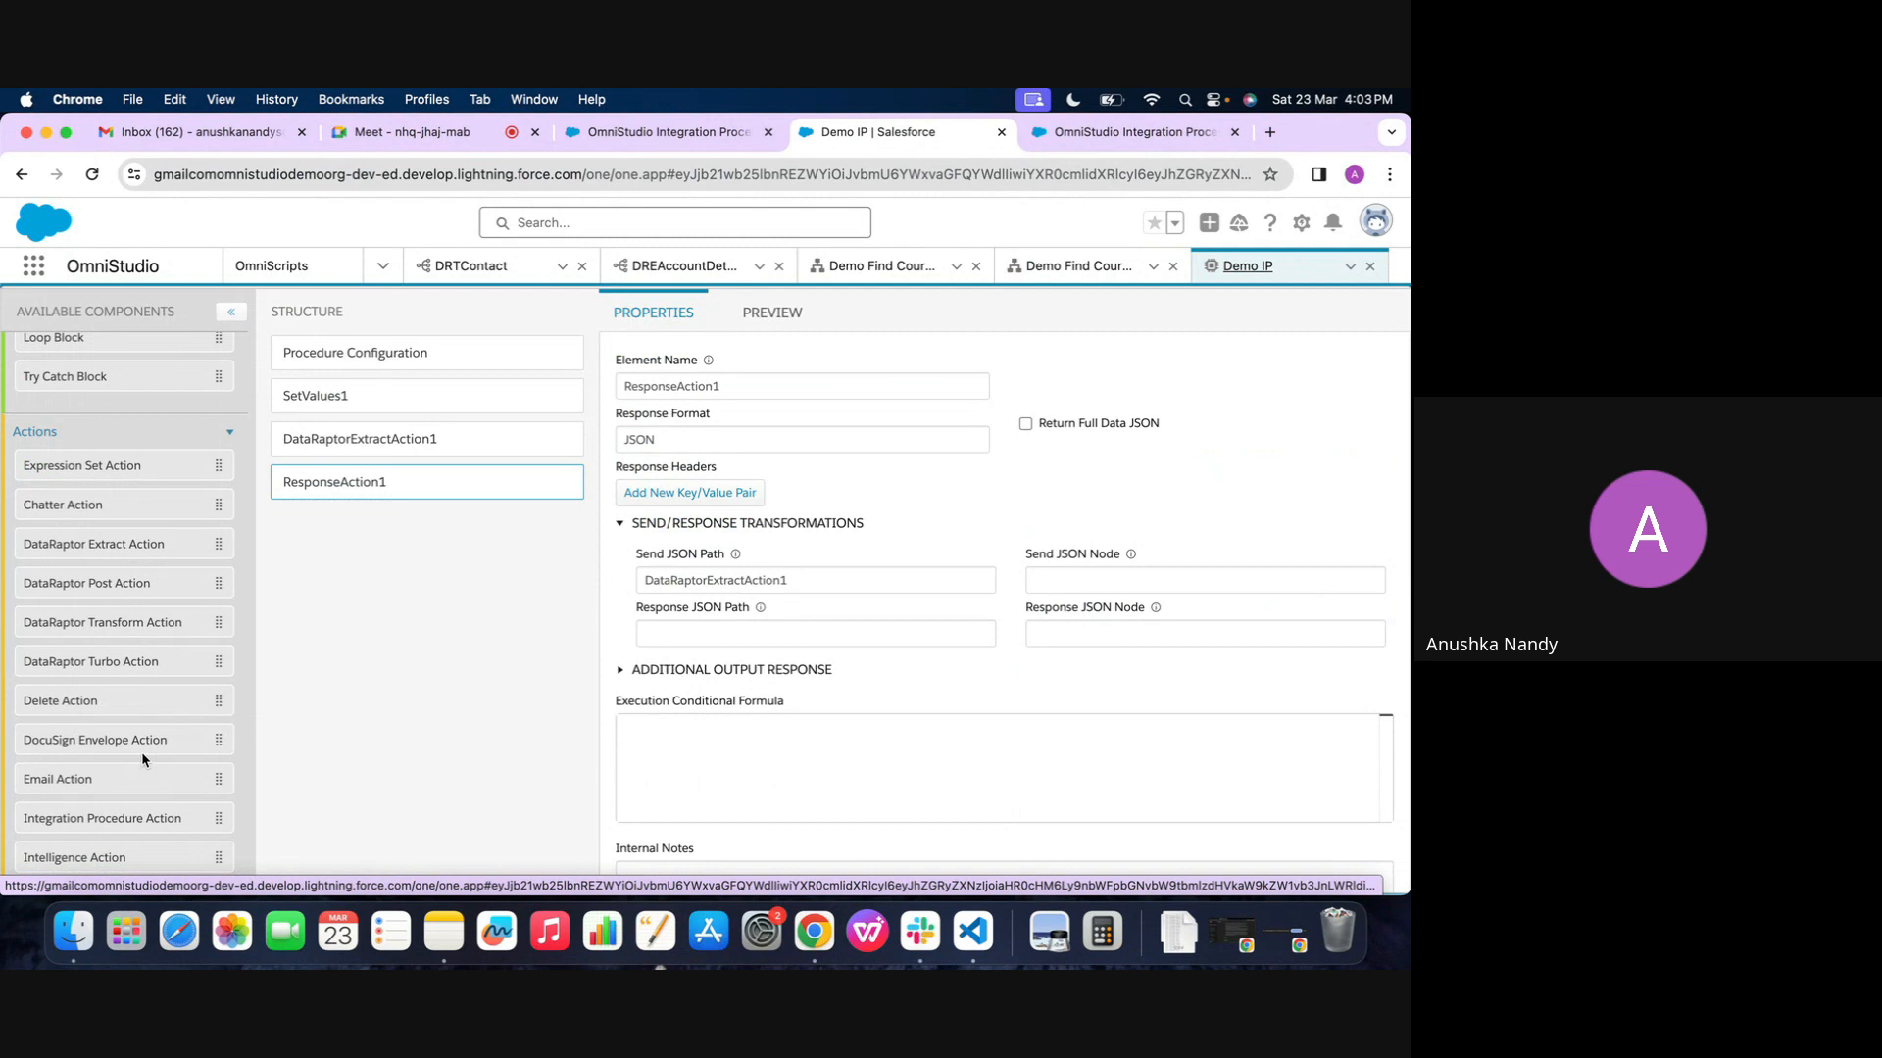
pyautogui.scroll(-5, 141, 750)
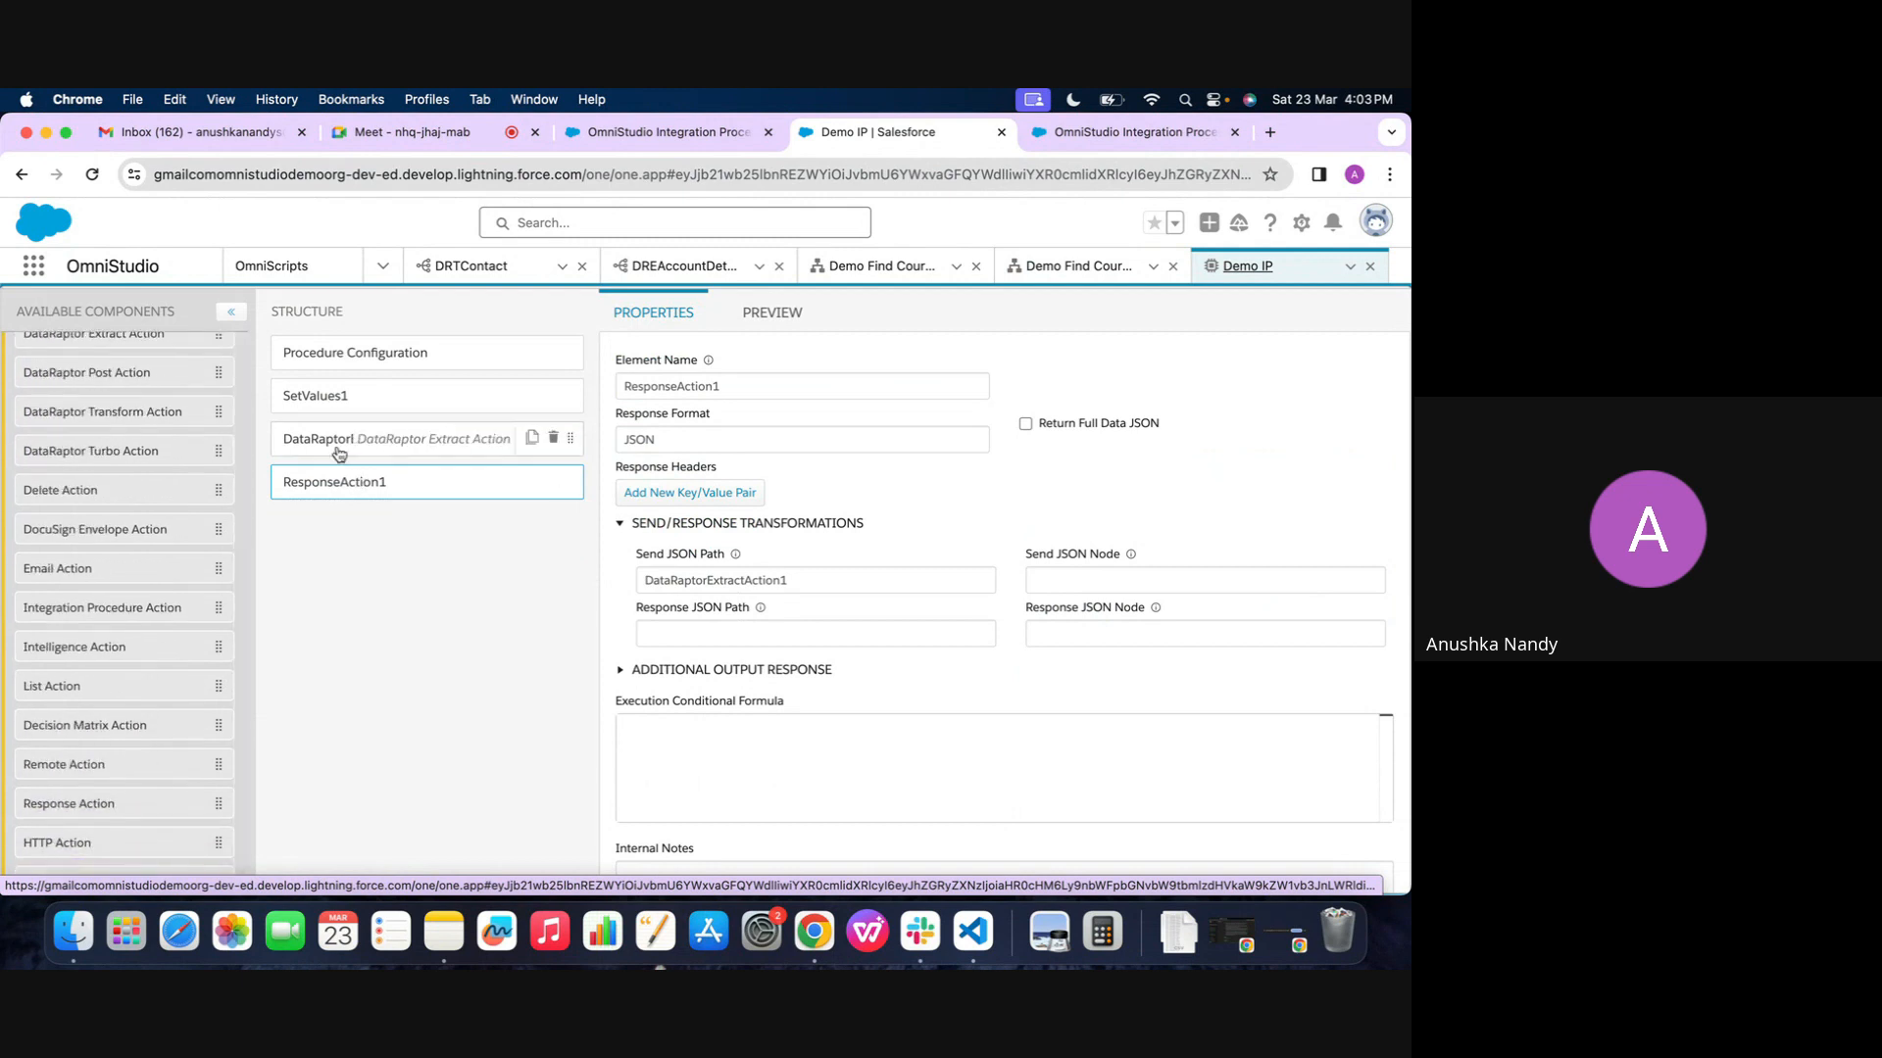
pyautogui.scroll(-1, 124, 532)
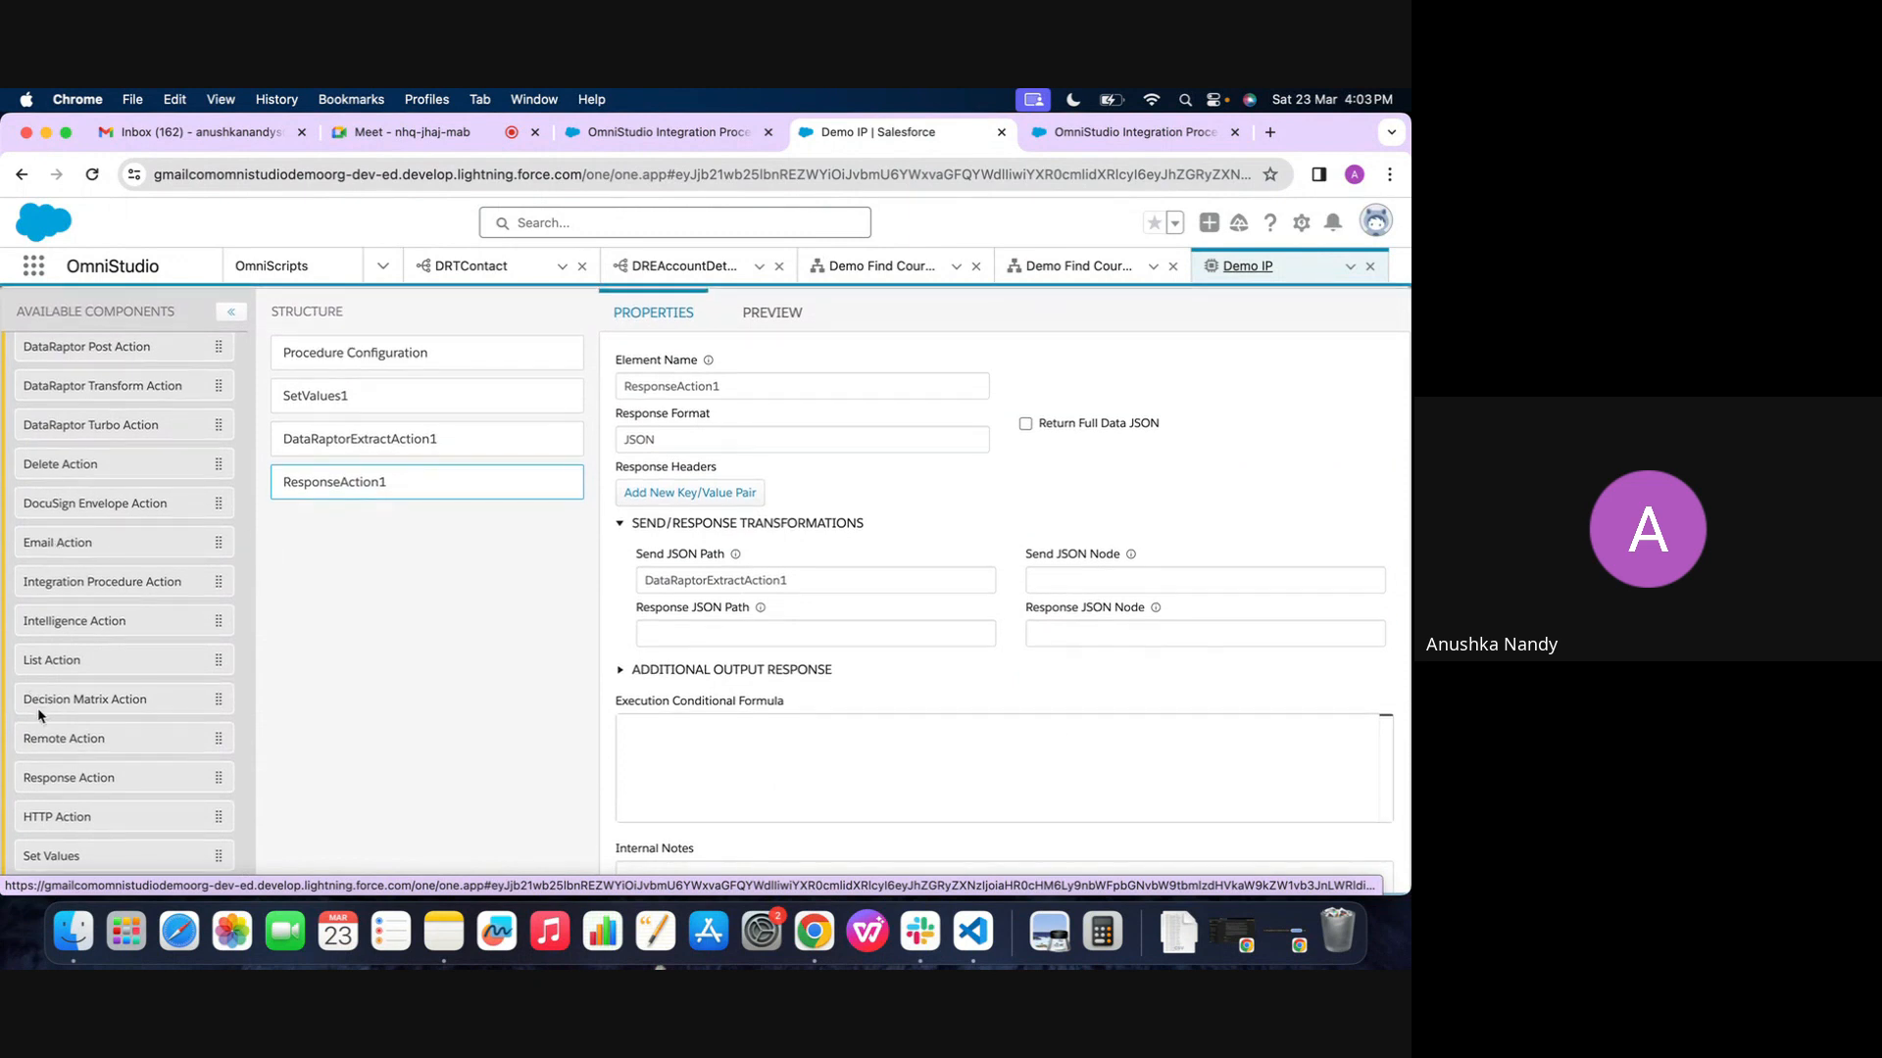
pyautogui.scroll(1, 75, 745)
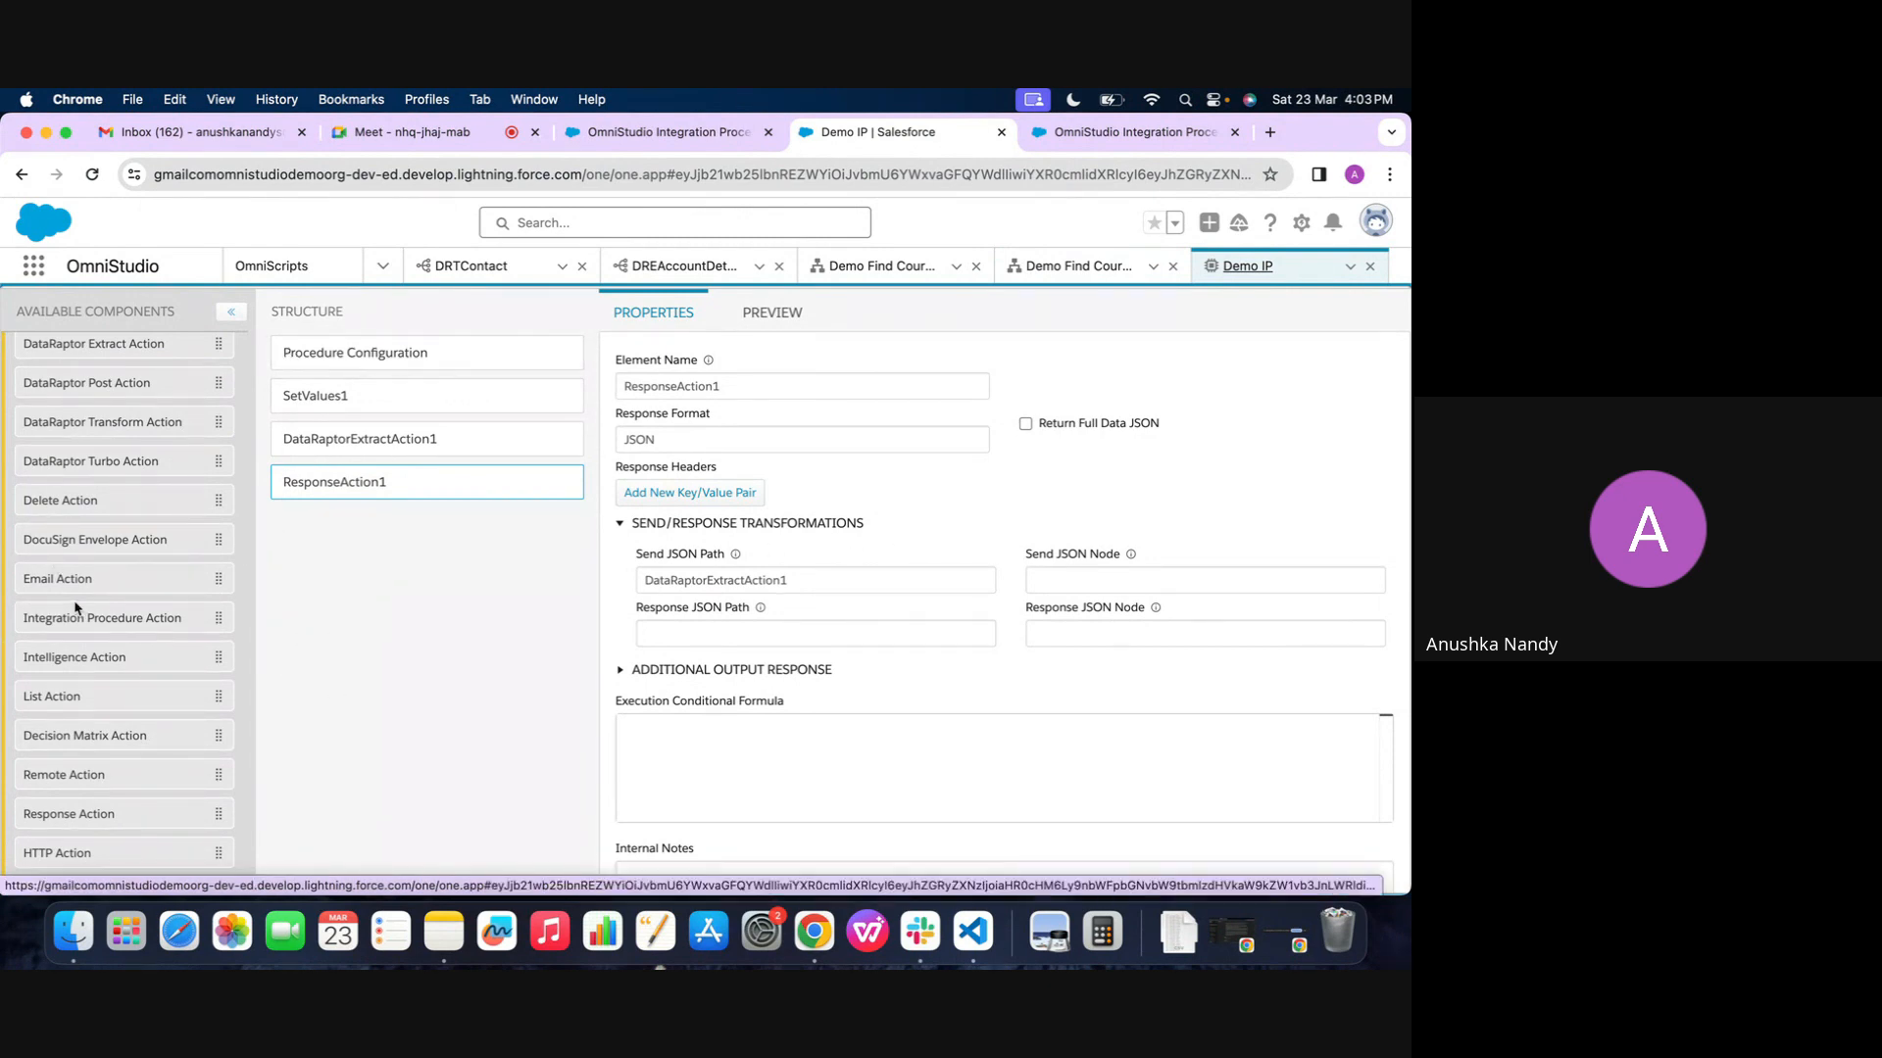
pyautogui.moveTo(57, 585); pyautogui.dragTo(353, 466)
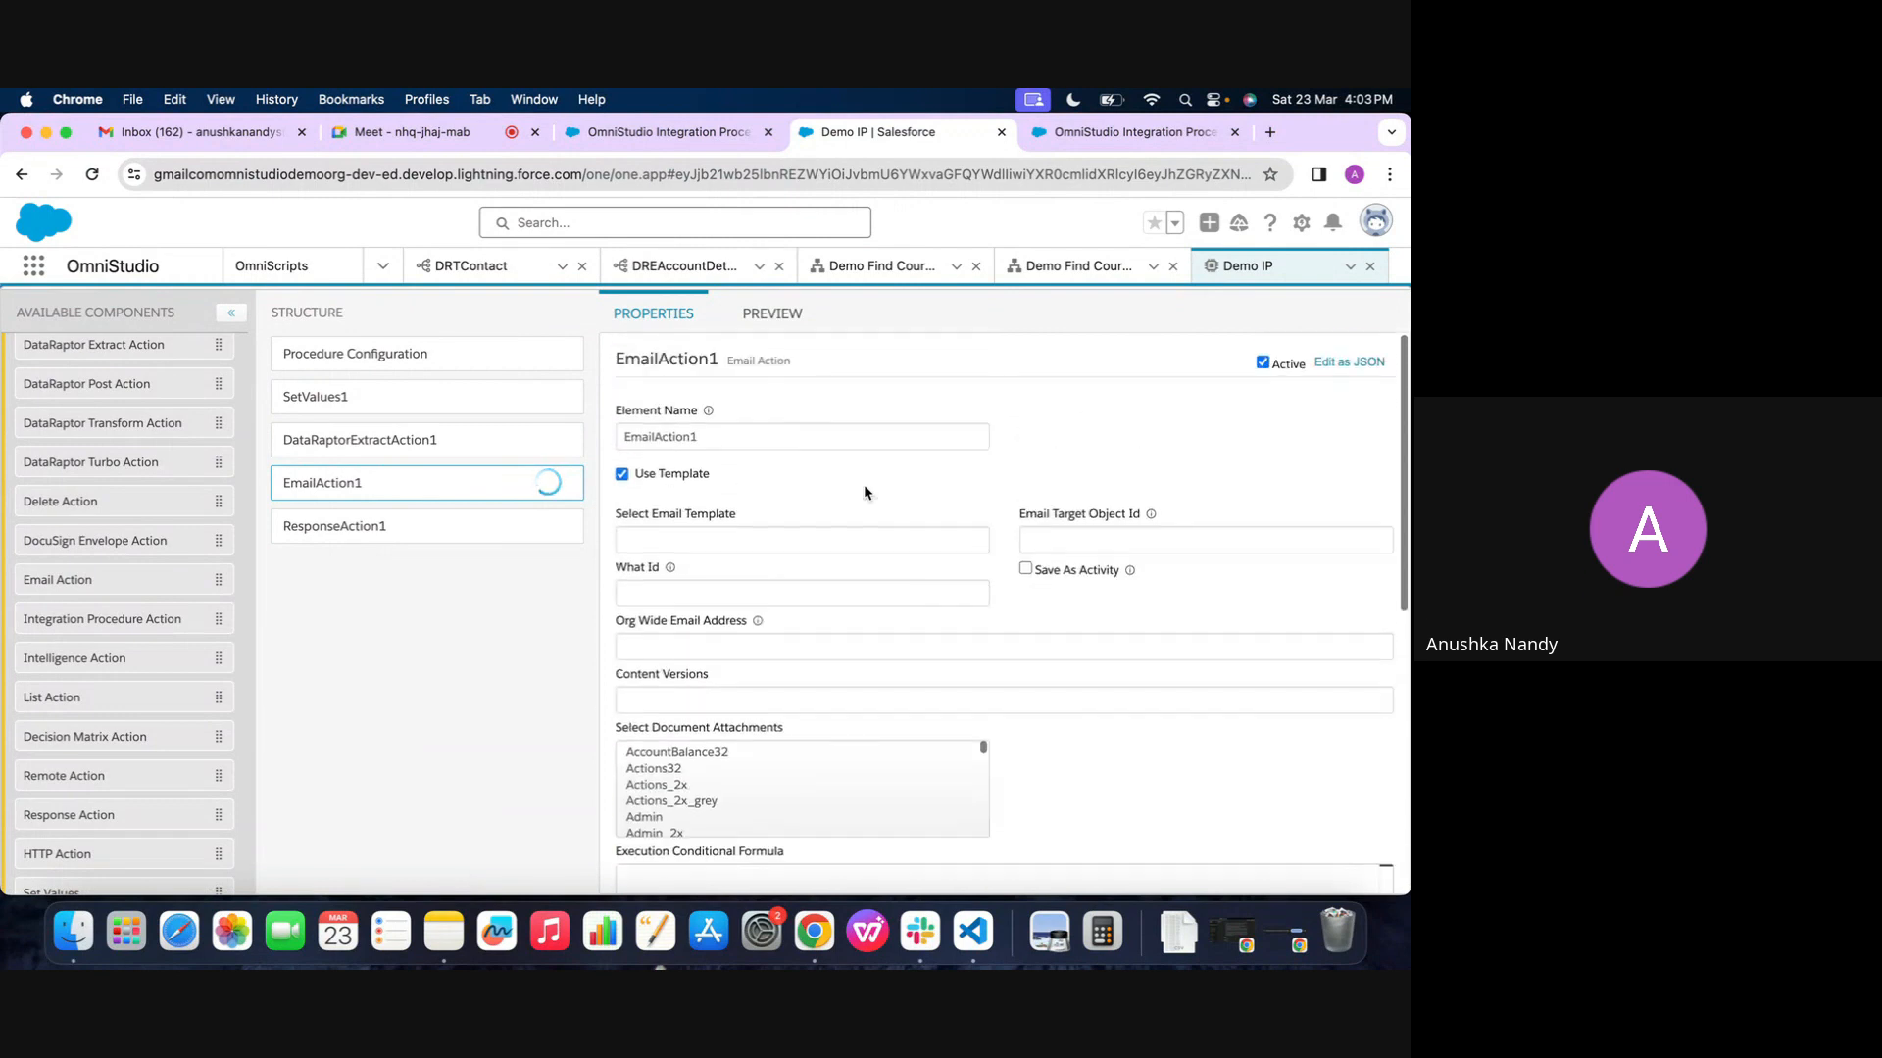
# Review the settings of EmailAction1 and delete the element from Demo IP
pyautogui.scroll(1, 865, 493)
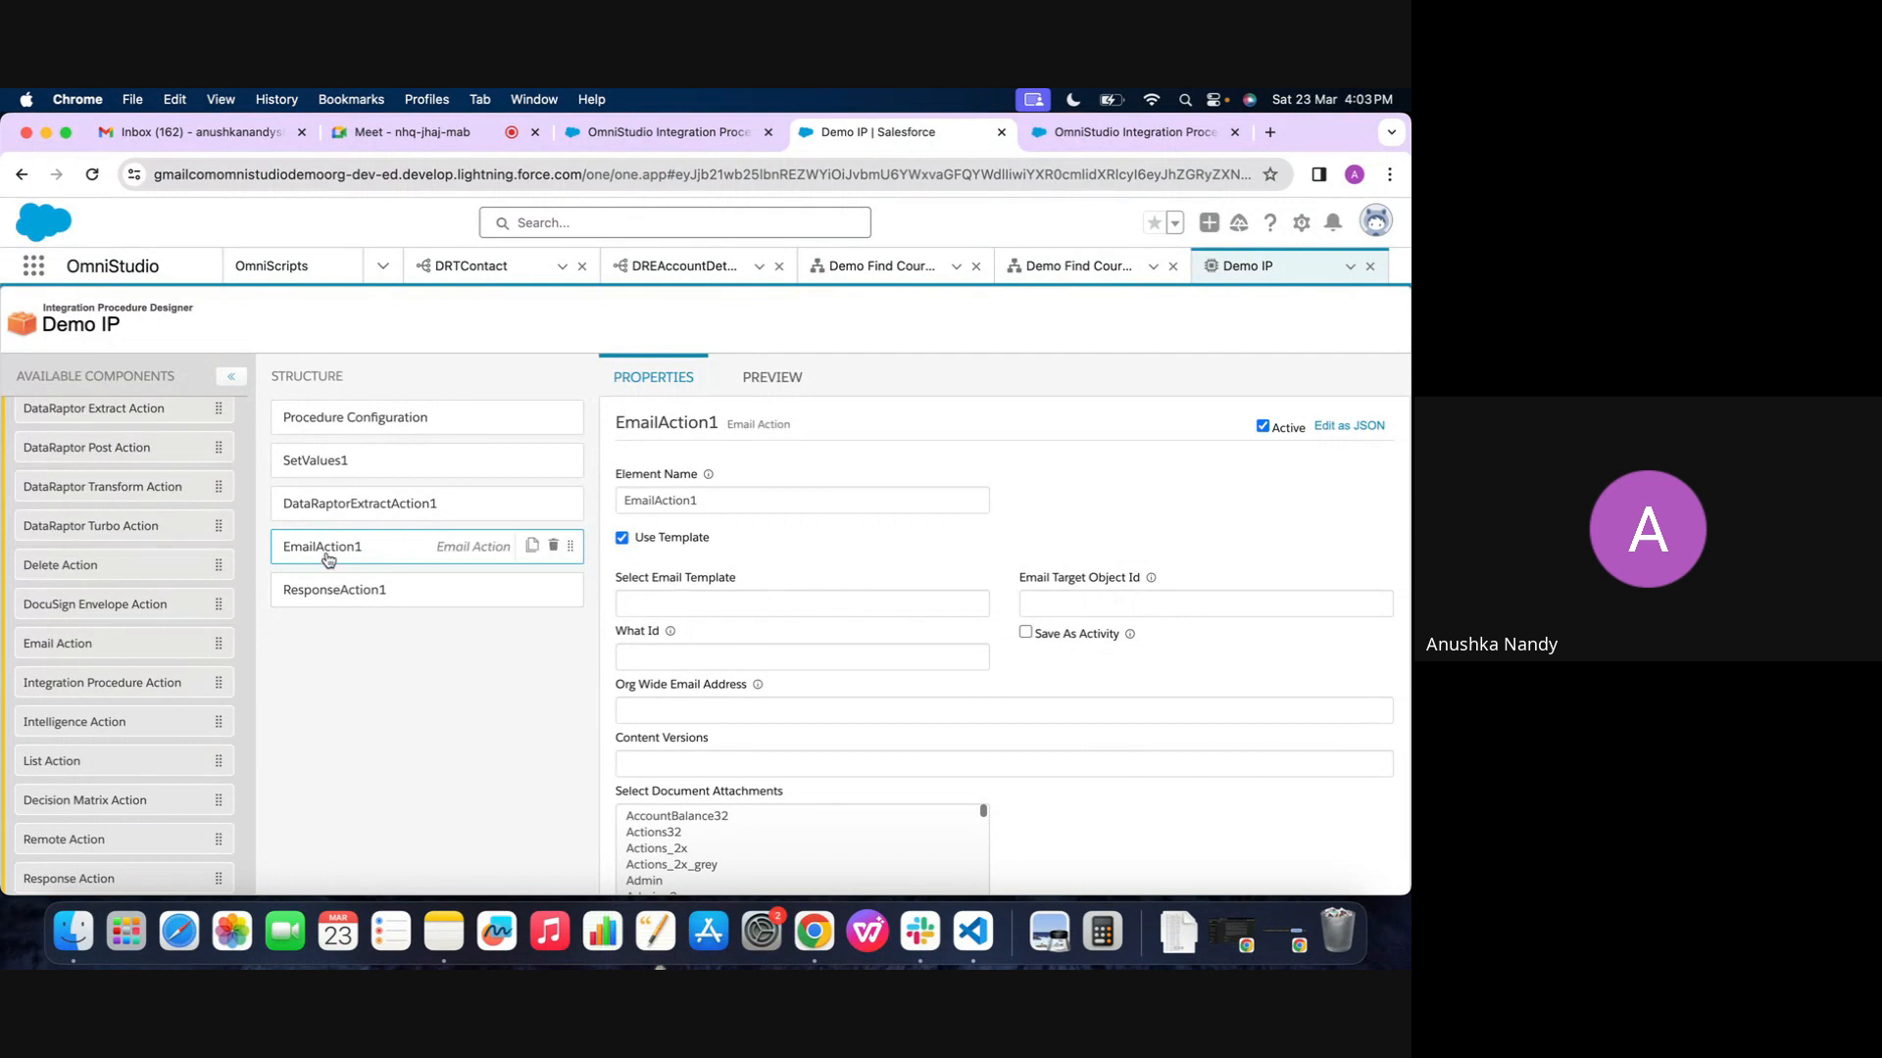
pyautogui.scroll(-1, 1159, 700)
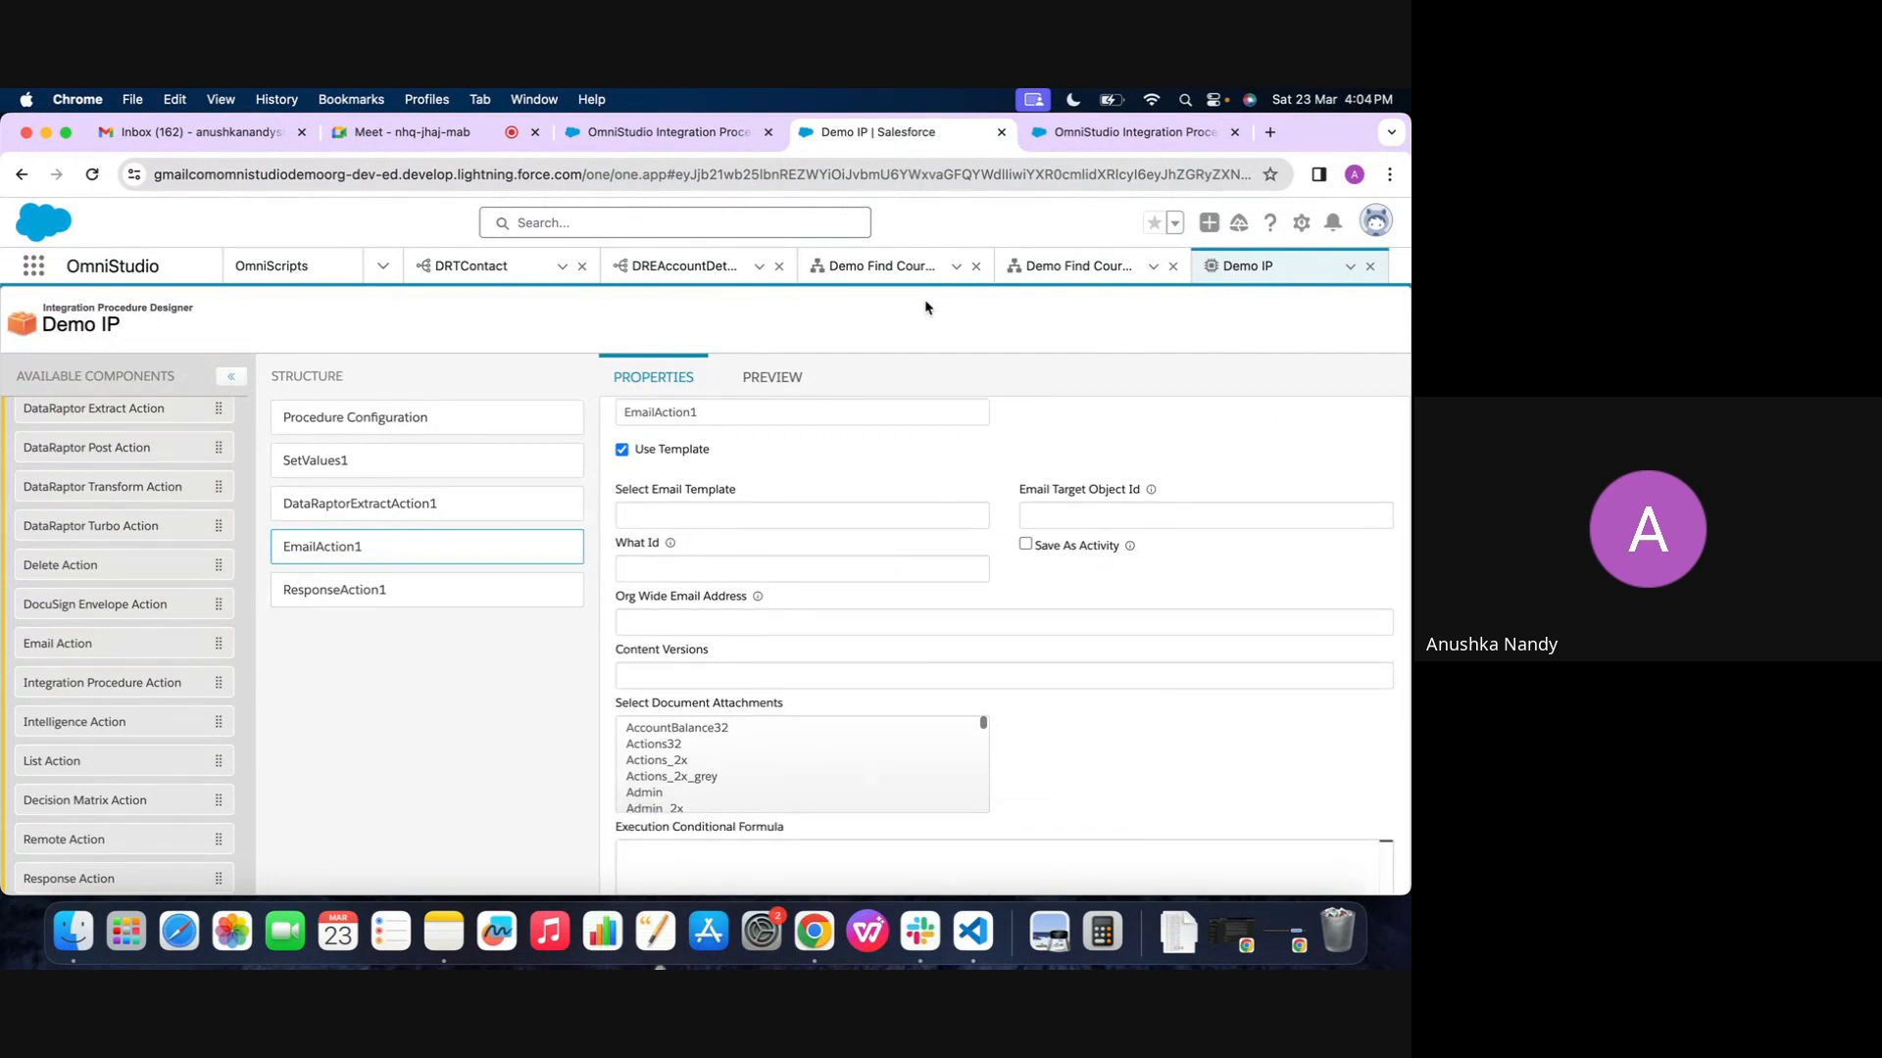
pyautogui.scroll(-1, 869, 608)
pyautogui.scroll(3, 869, 608)
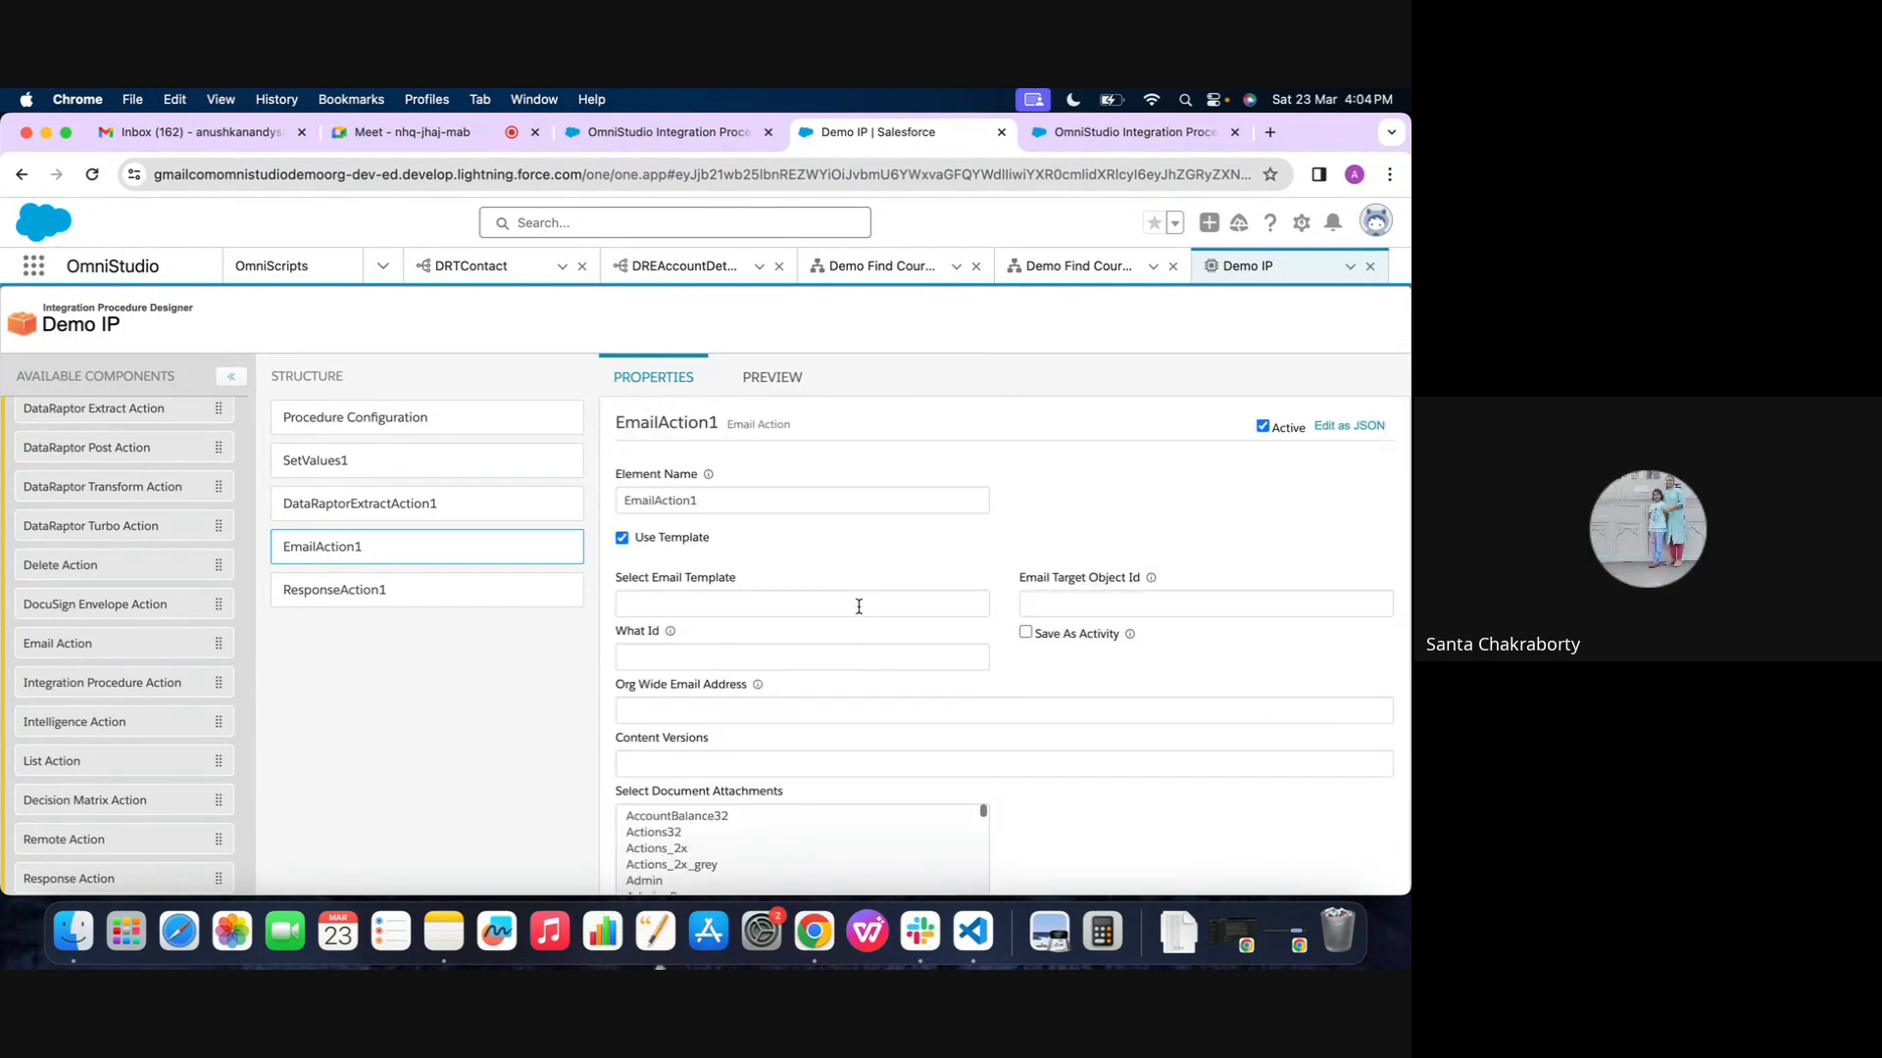
pyautogui.moveTo(556, 551)
pyautogui.click(556, 551)
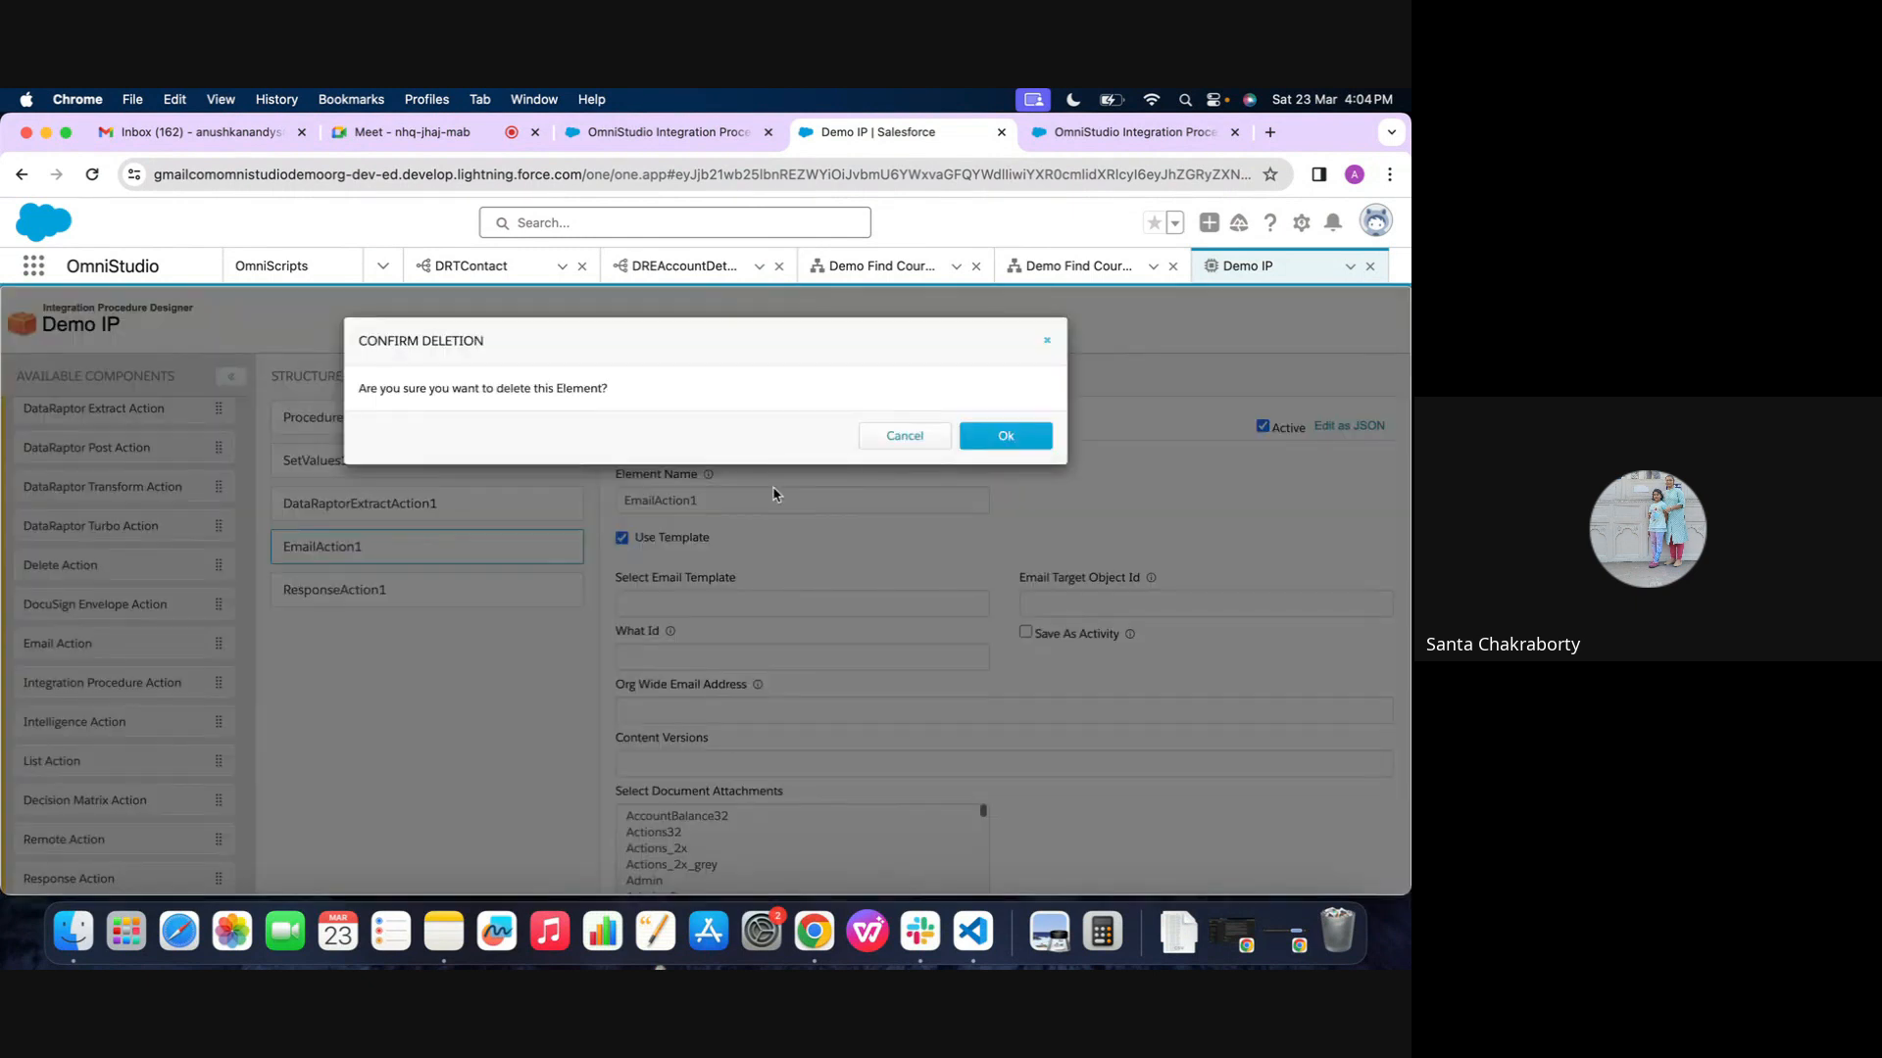
pyautogui.click(998, 441)
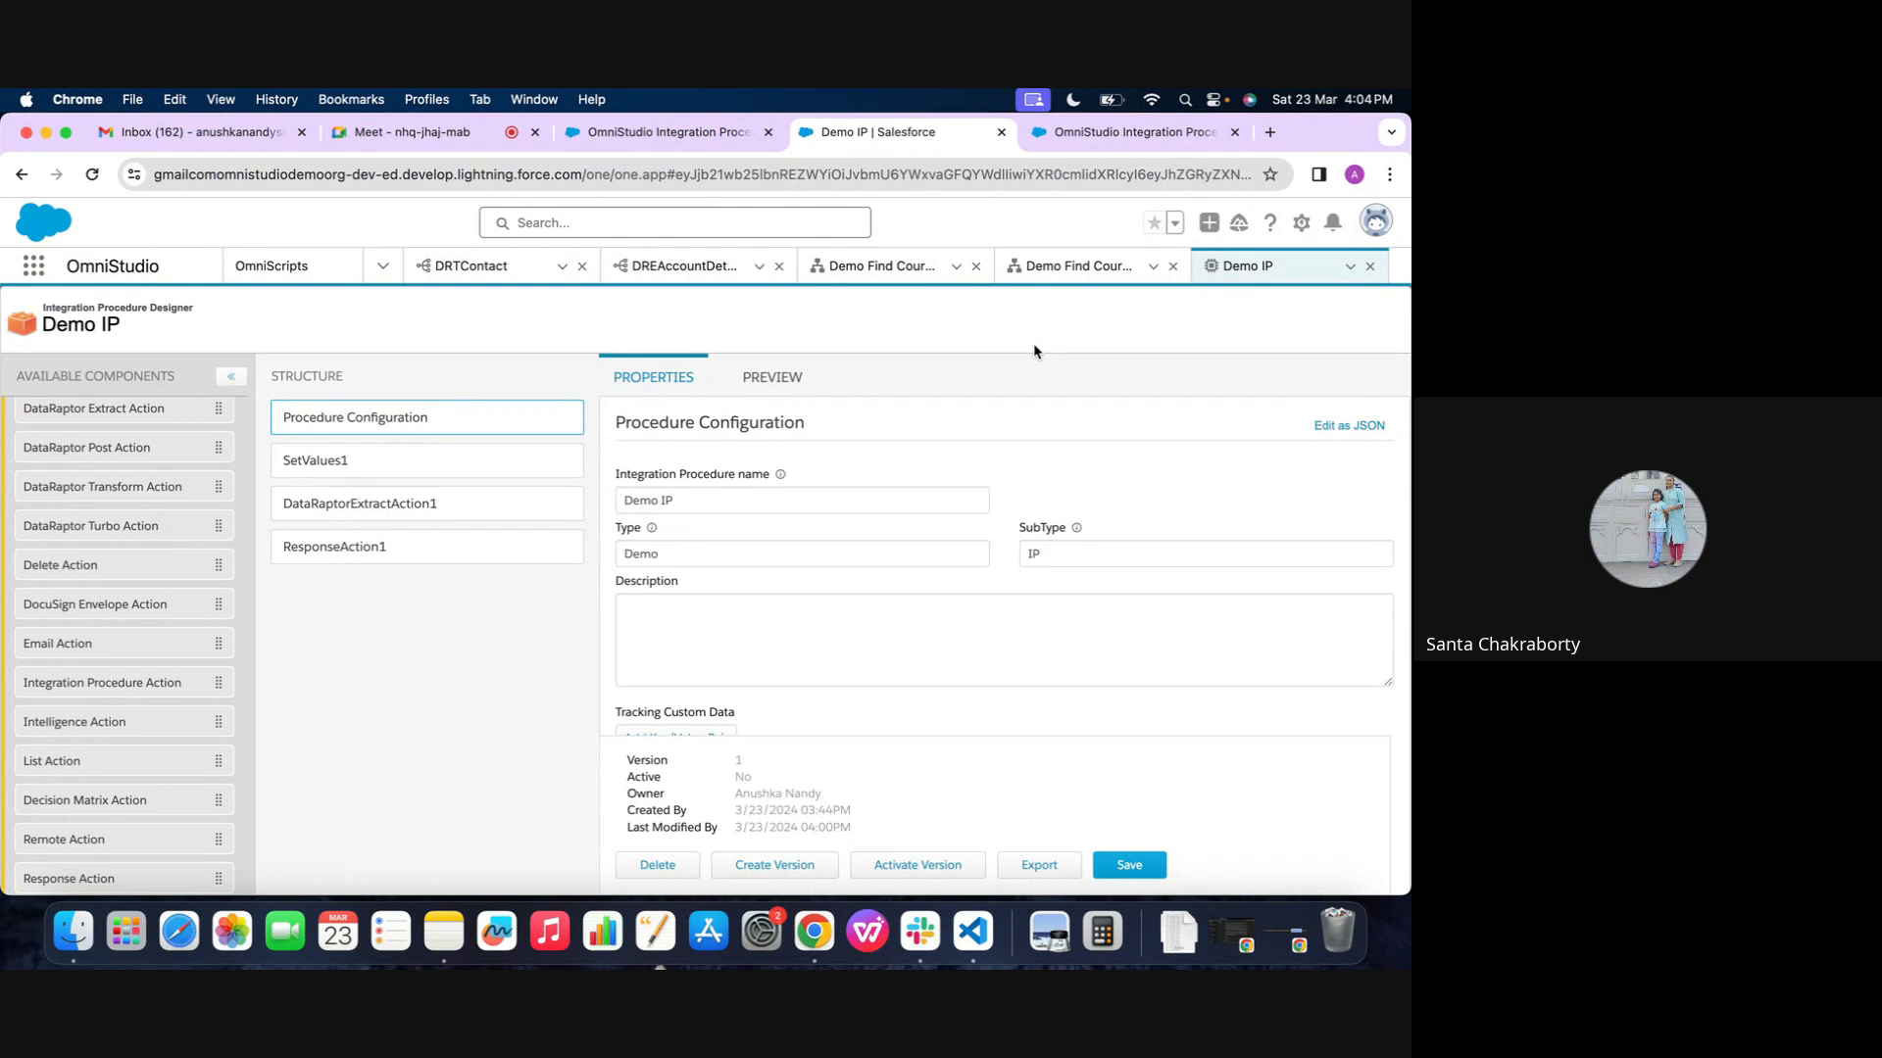
# Review ResponseAction1, examine the response and debug log in the Demo IP preview, and return to ResponseAction1's properties
pyautogui.click(420, 546)
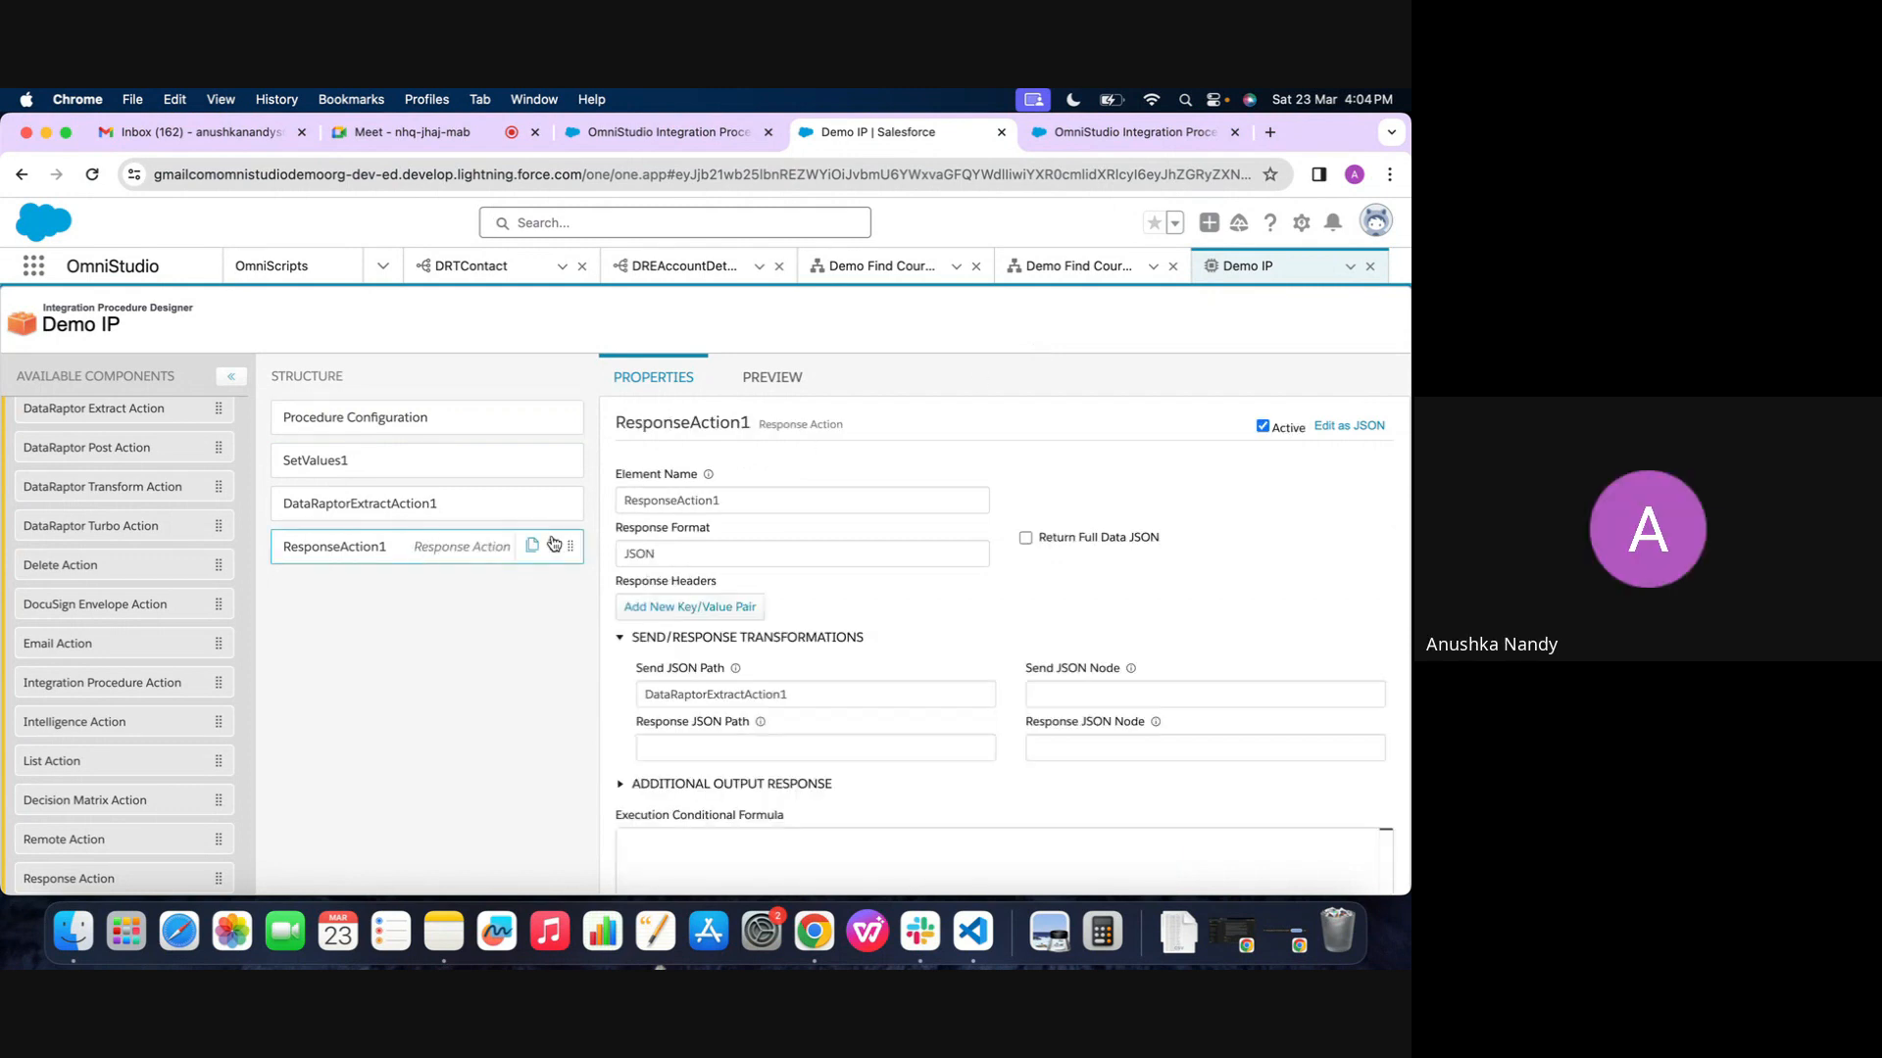
pyautogui.scroll(-1, 643, 674)
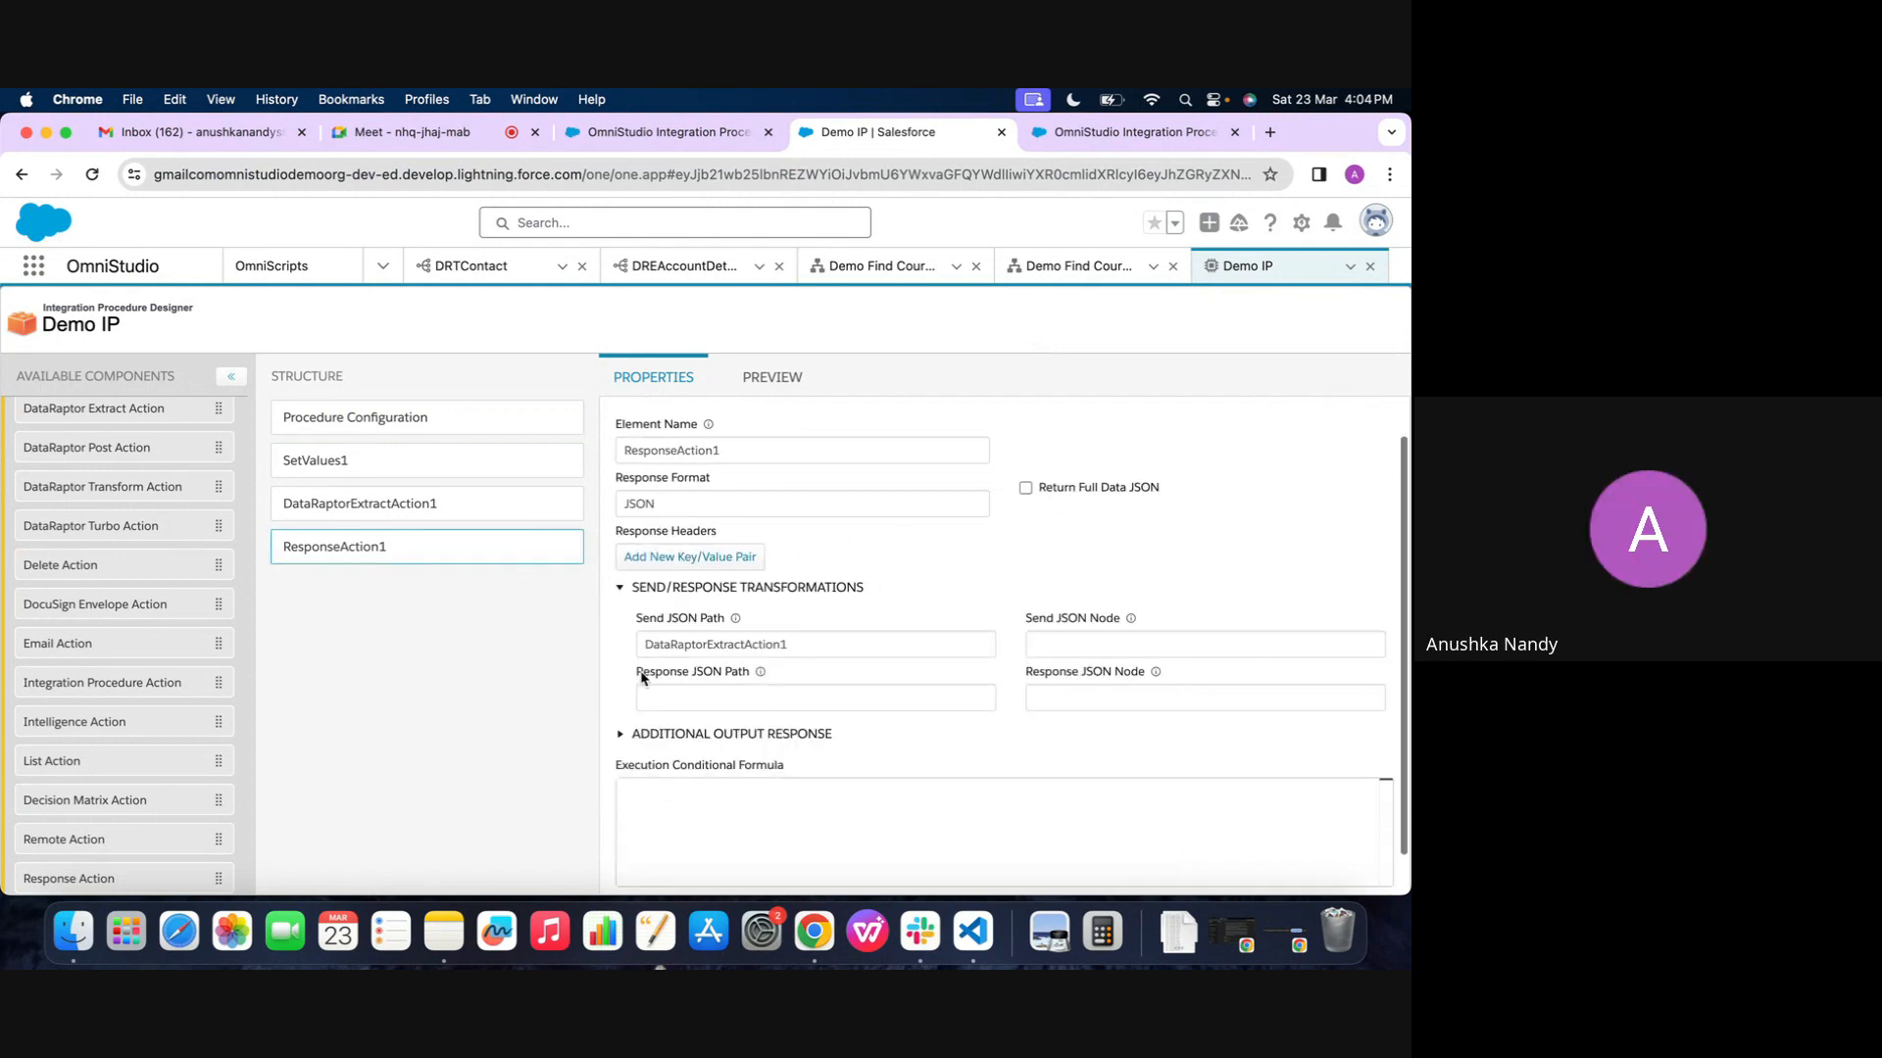
pyautogui.click(456, 503)
pyautogui.click(737, 371)
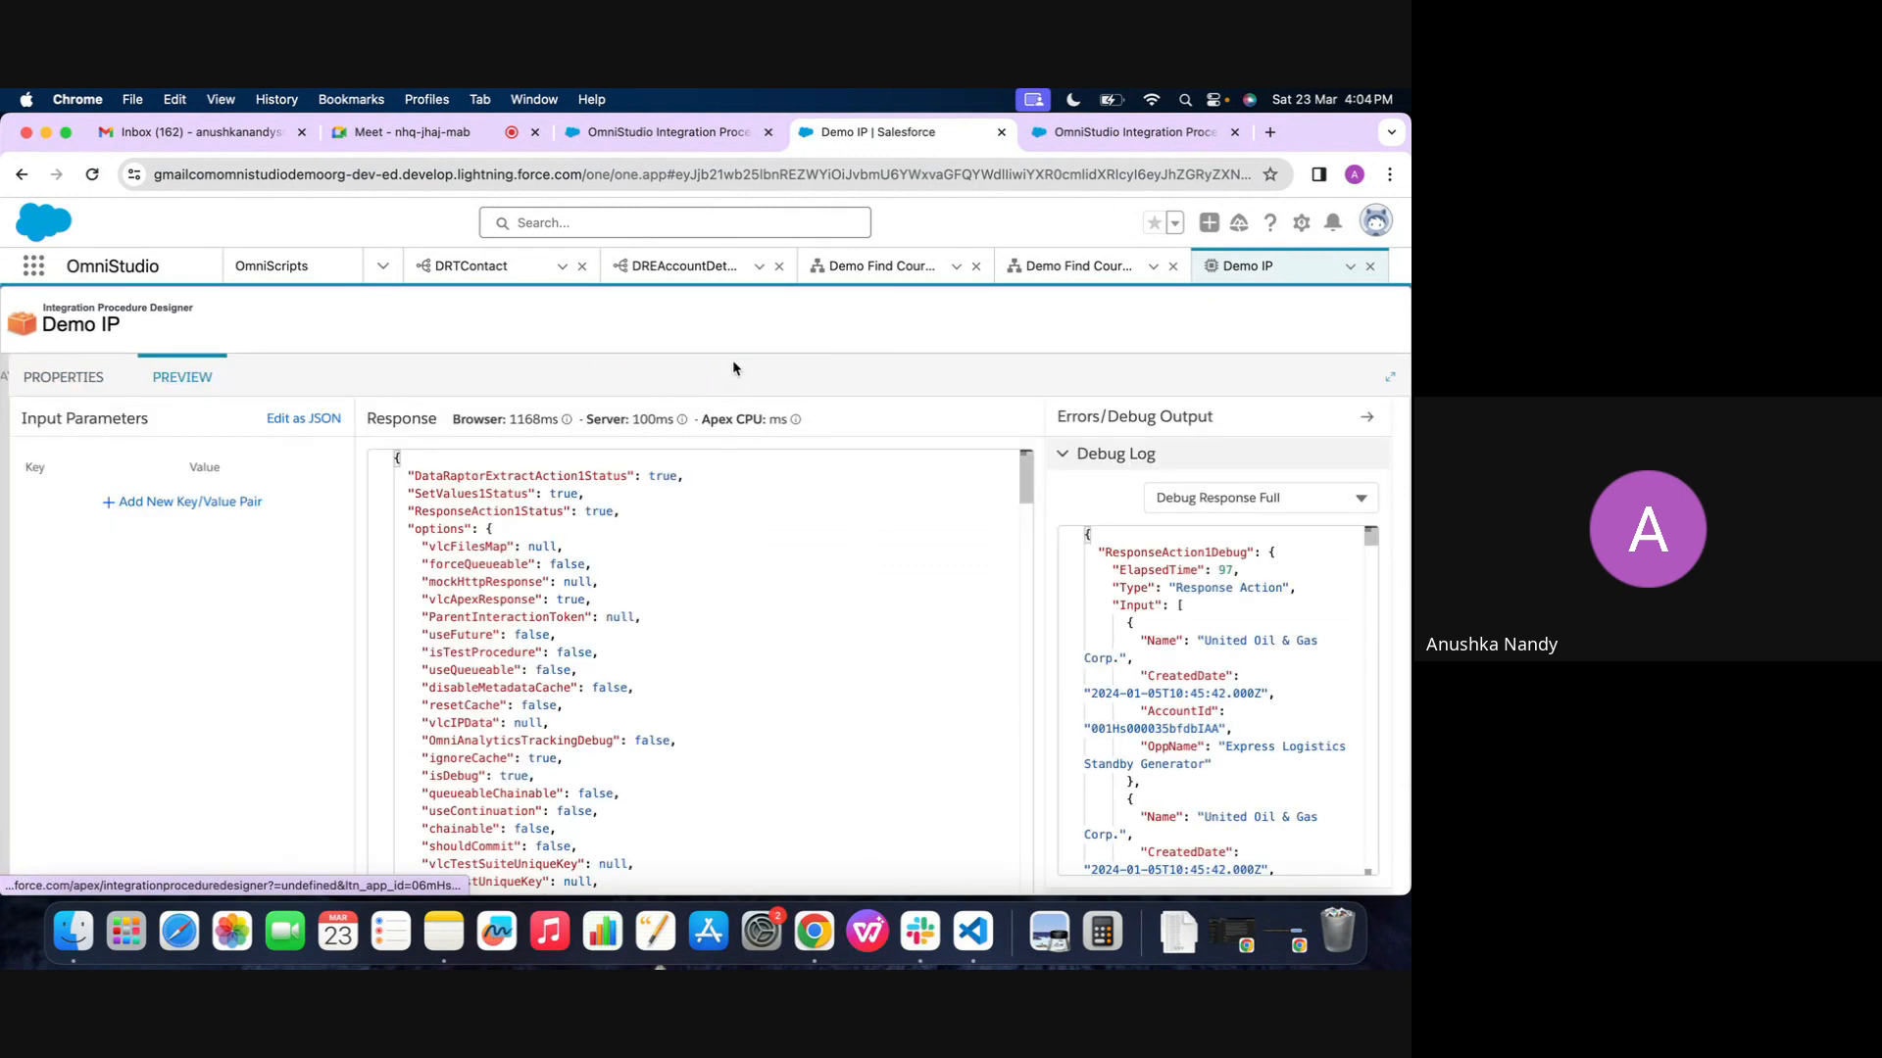
pyautogui.scroll(-2, 1165, 644)
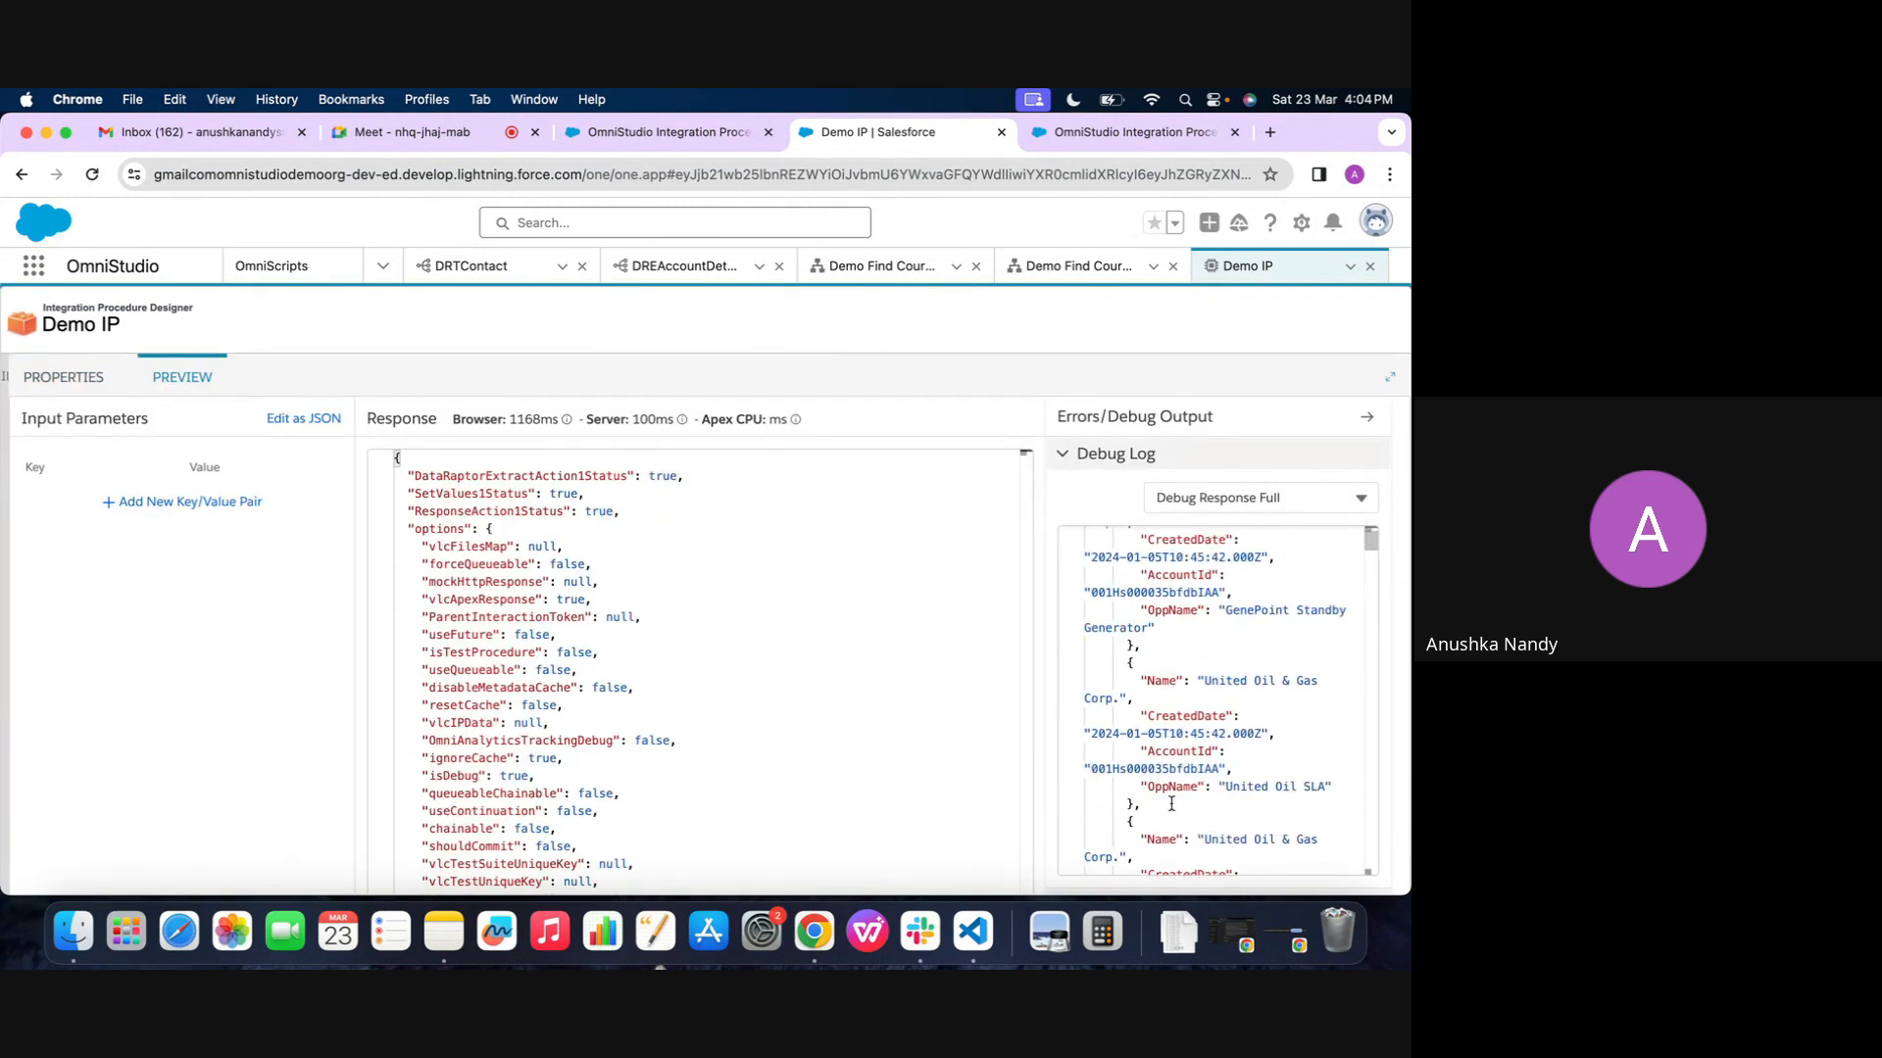
pyautogui.scroll(-3, 1111, 799)
pyautogui.scroll(-3, 1152, 758)
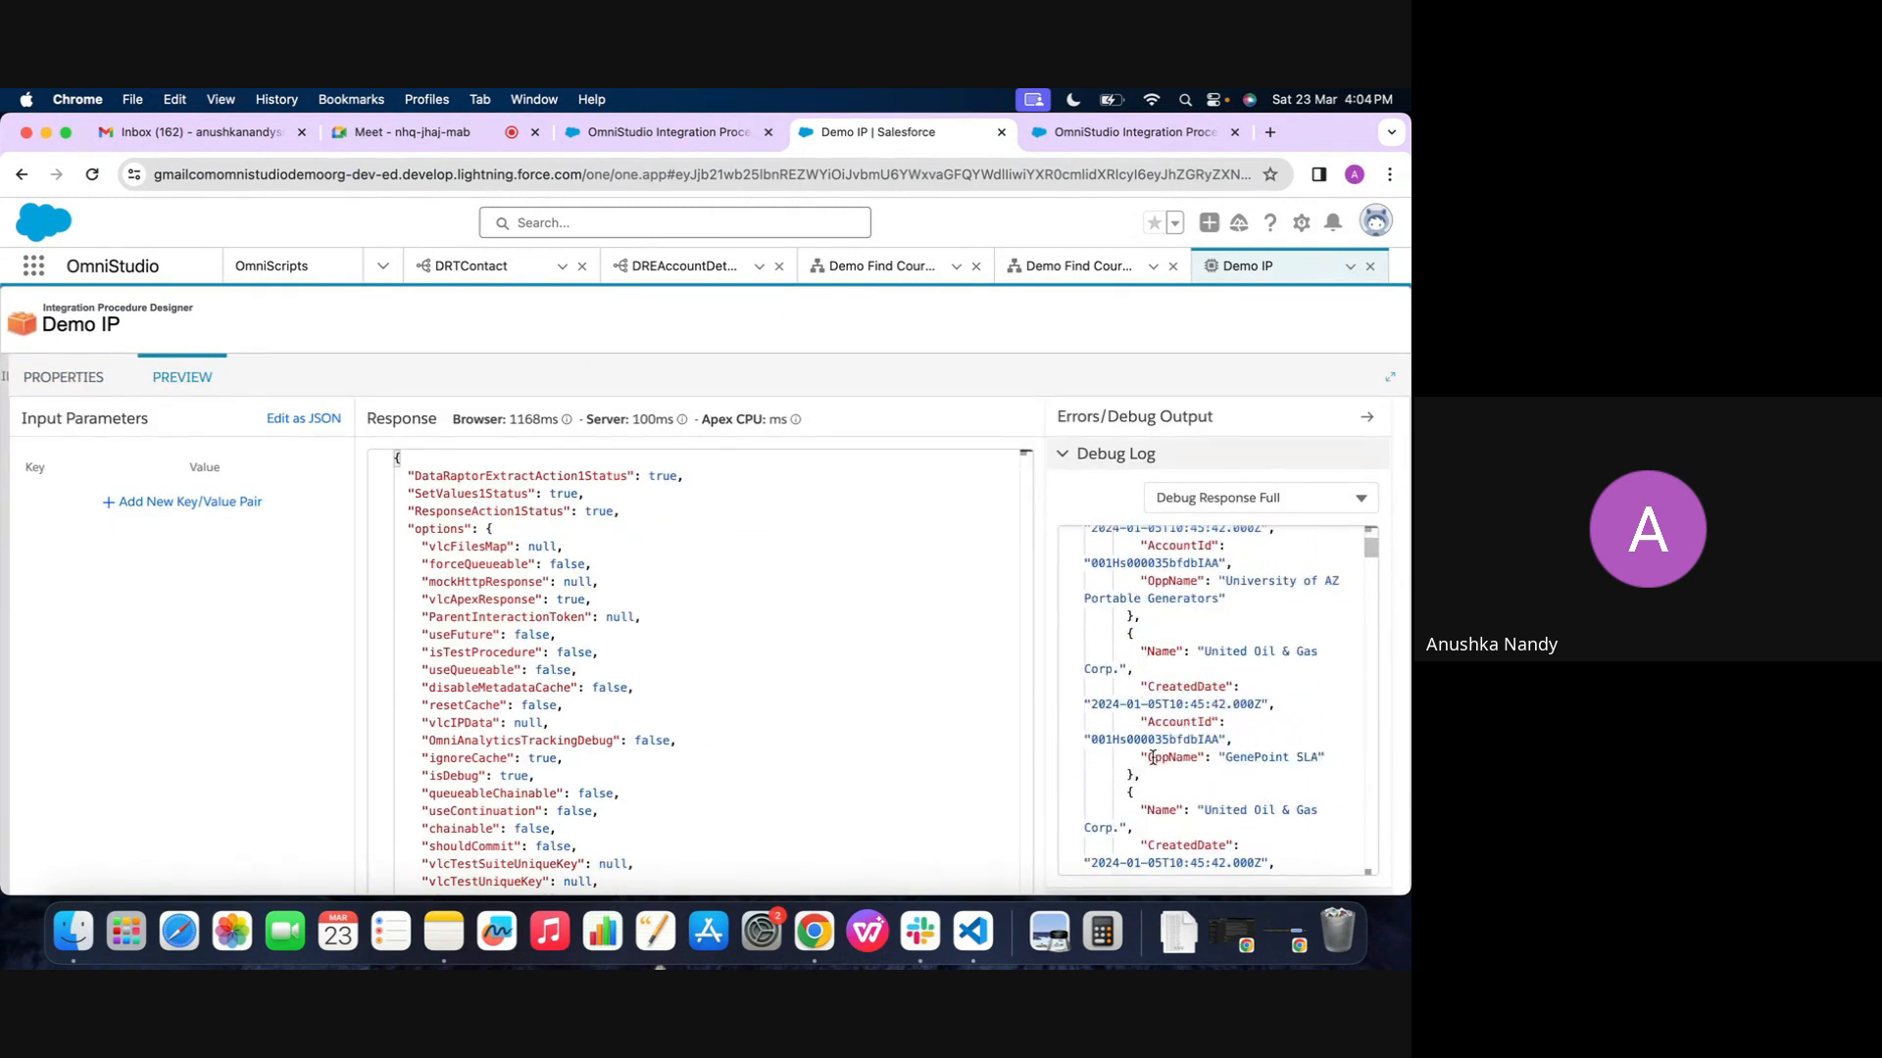
pyautogui.click(54, 379)
pyautogui.click(371, 542)
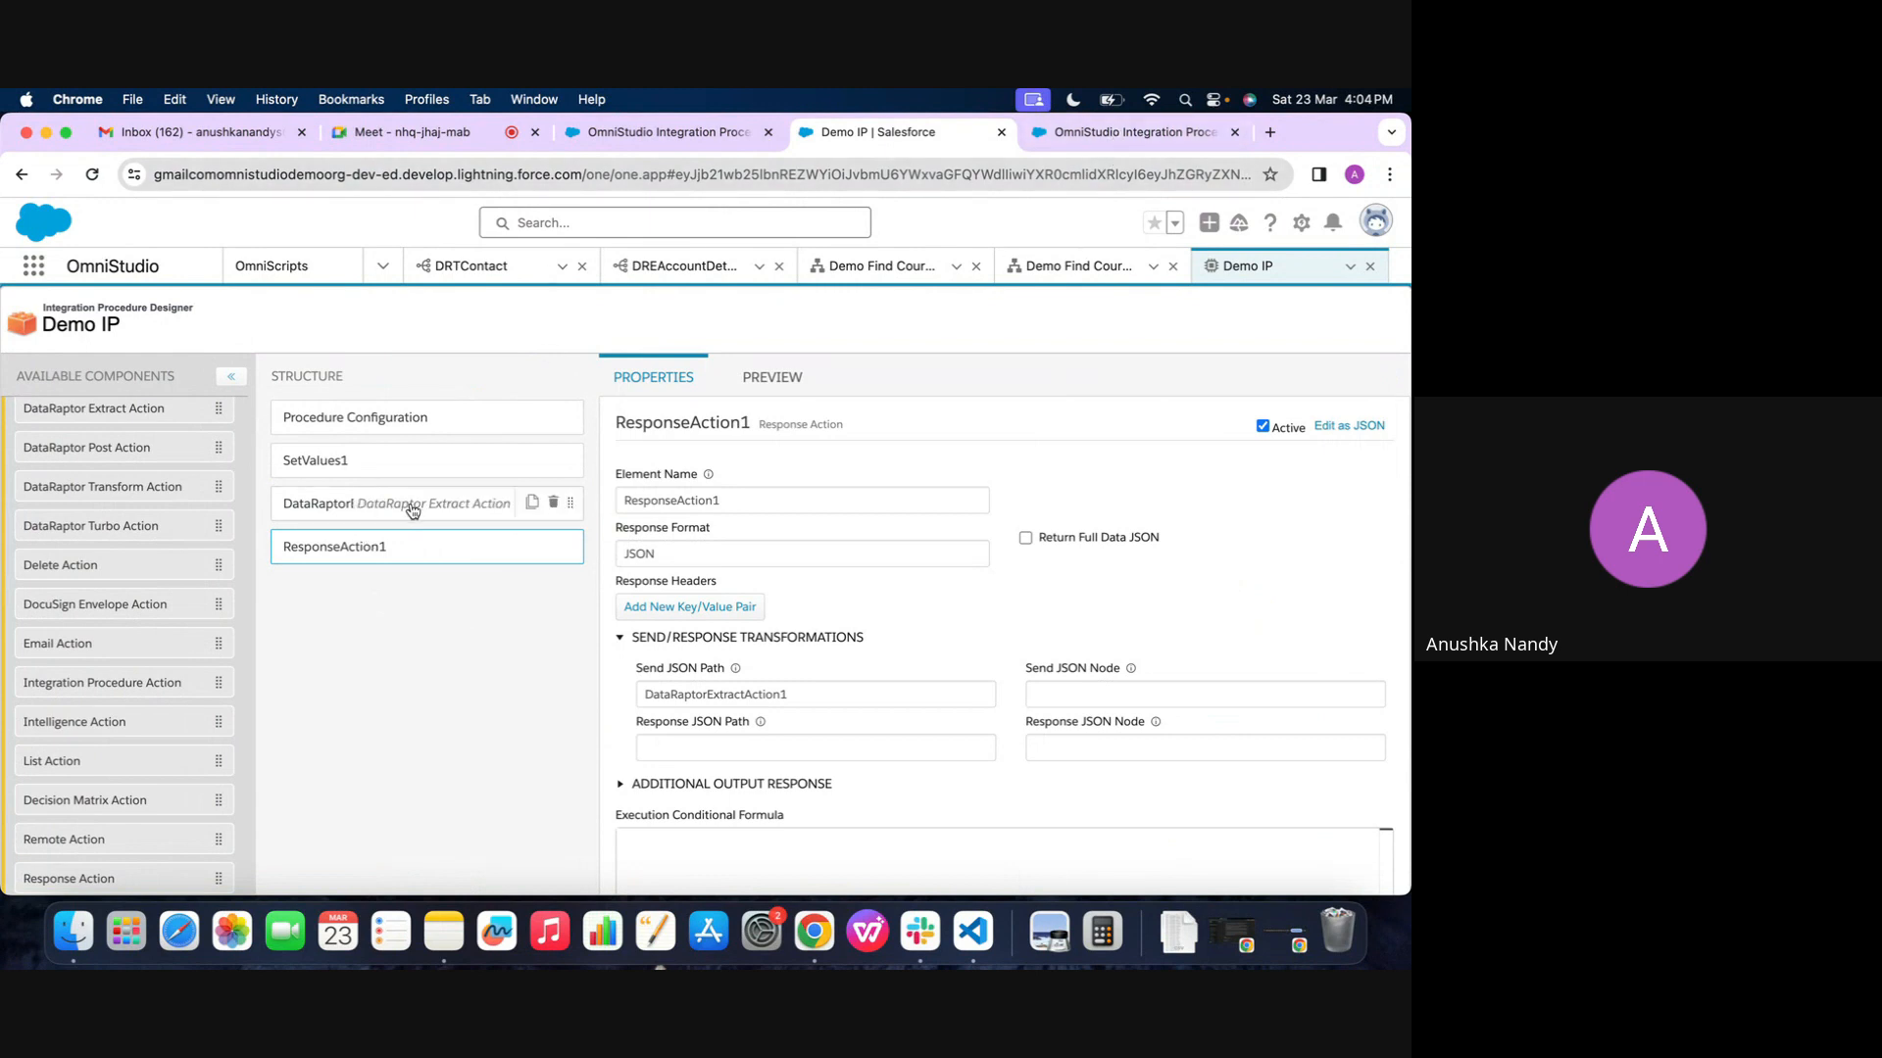
# Read the OmniStudio Integration Procedures help article, including its engine diagram and linked topics, and return to Demo IP
pyautogui.click(1114, 137)
pyautogui.scroll(-15, 408, 545)
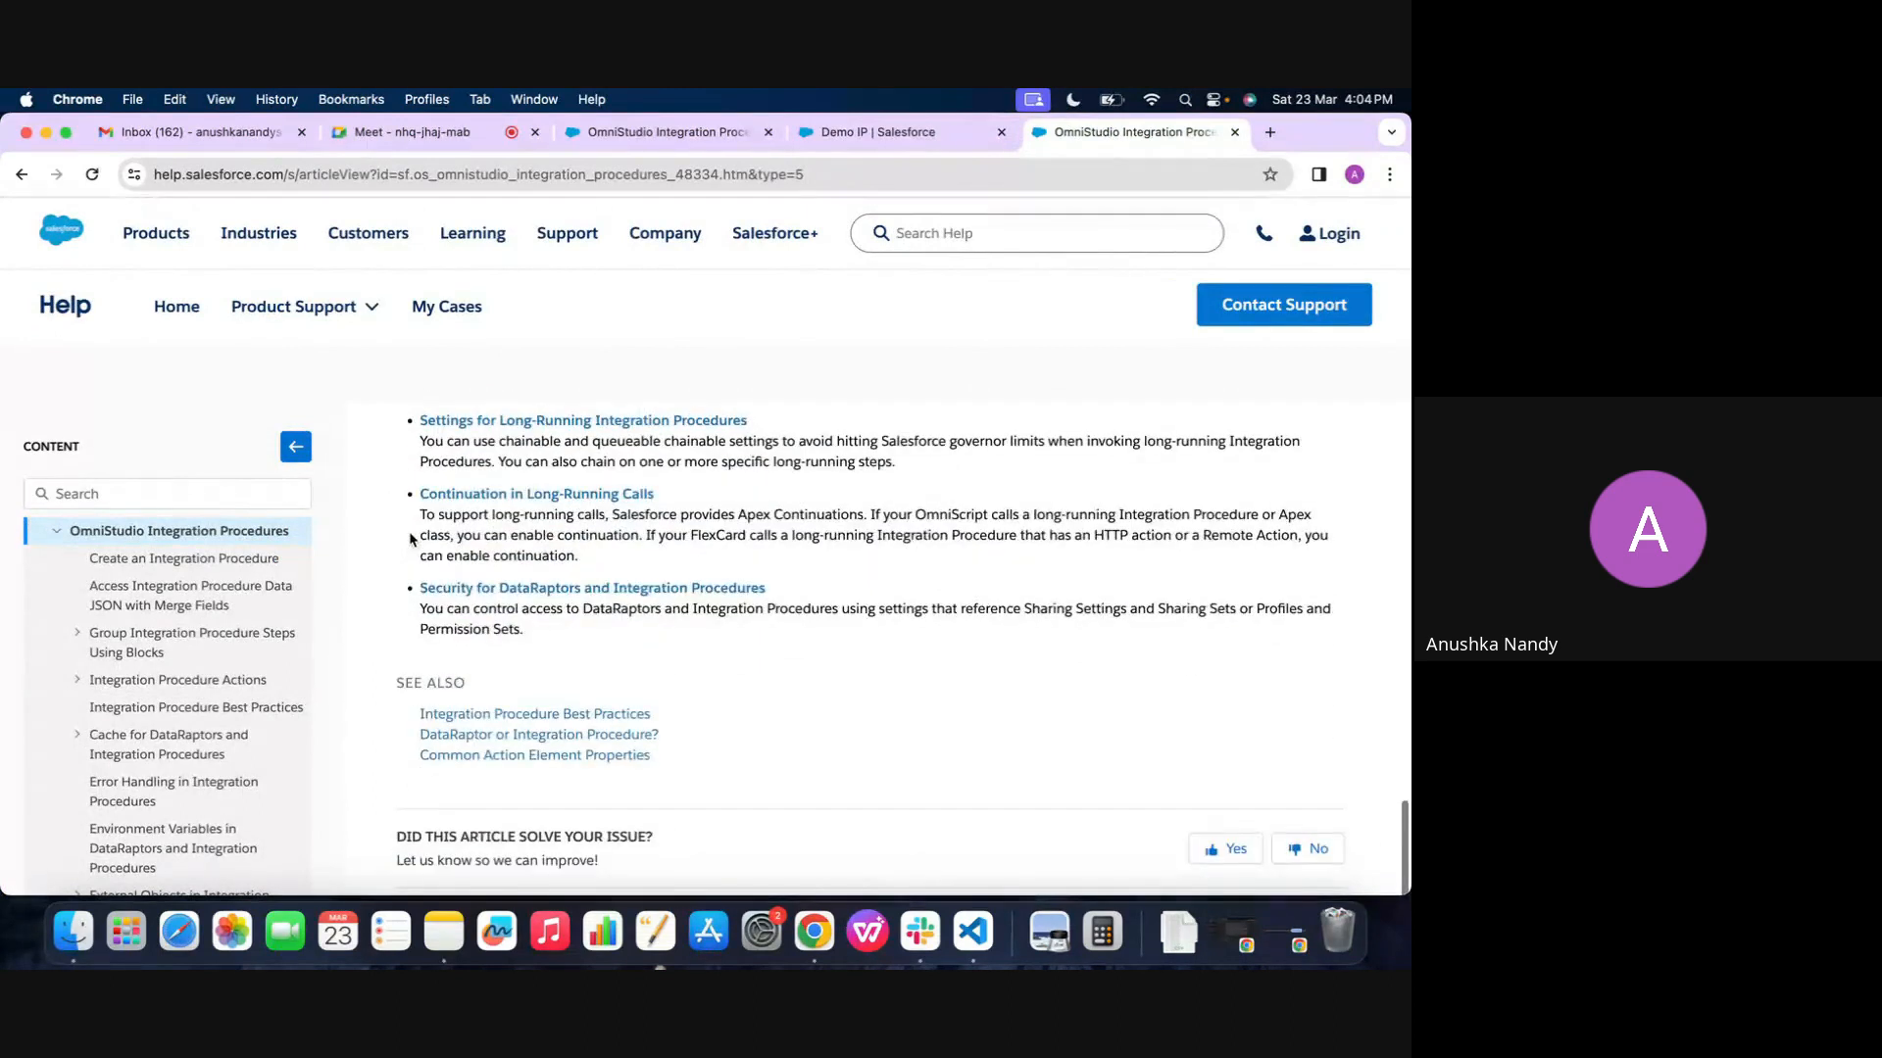
pyautogui.scroll(5, 409, 544)
pyautogui.scroll(8, 410, 539)
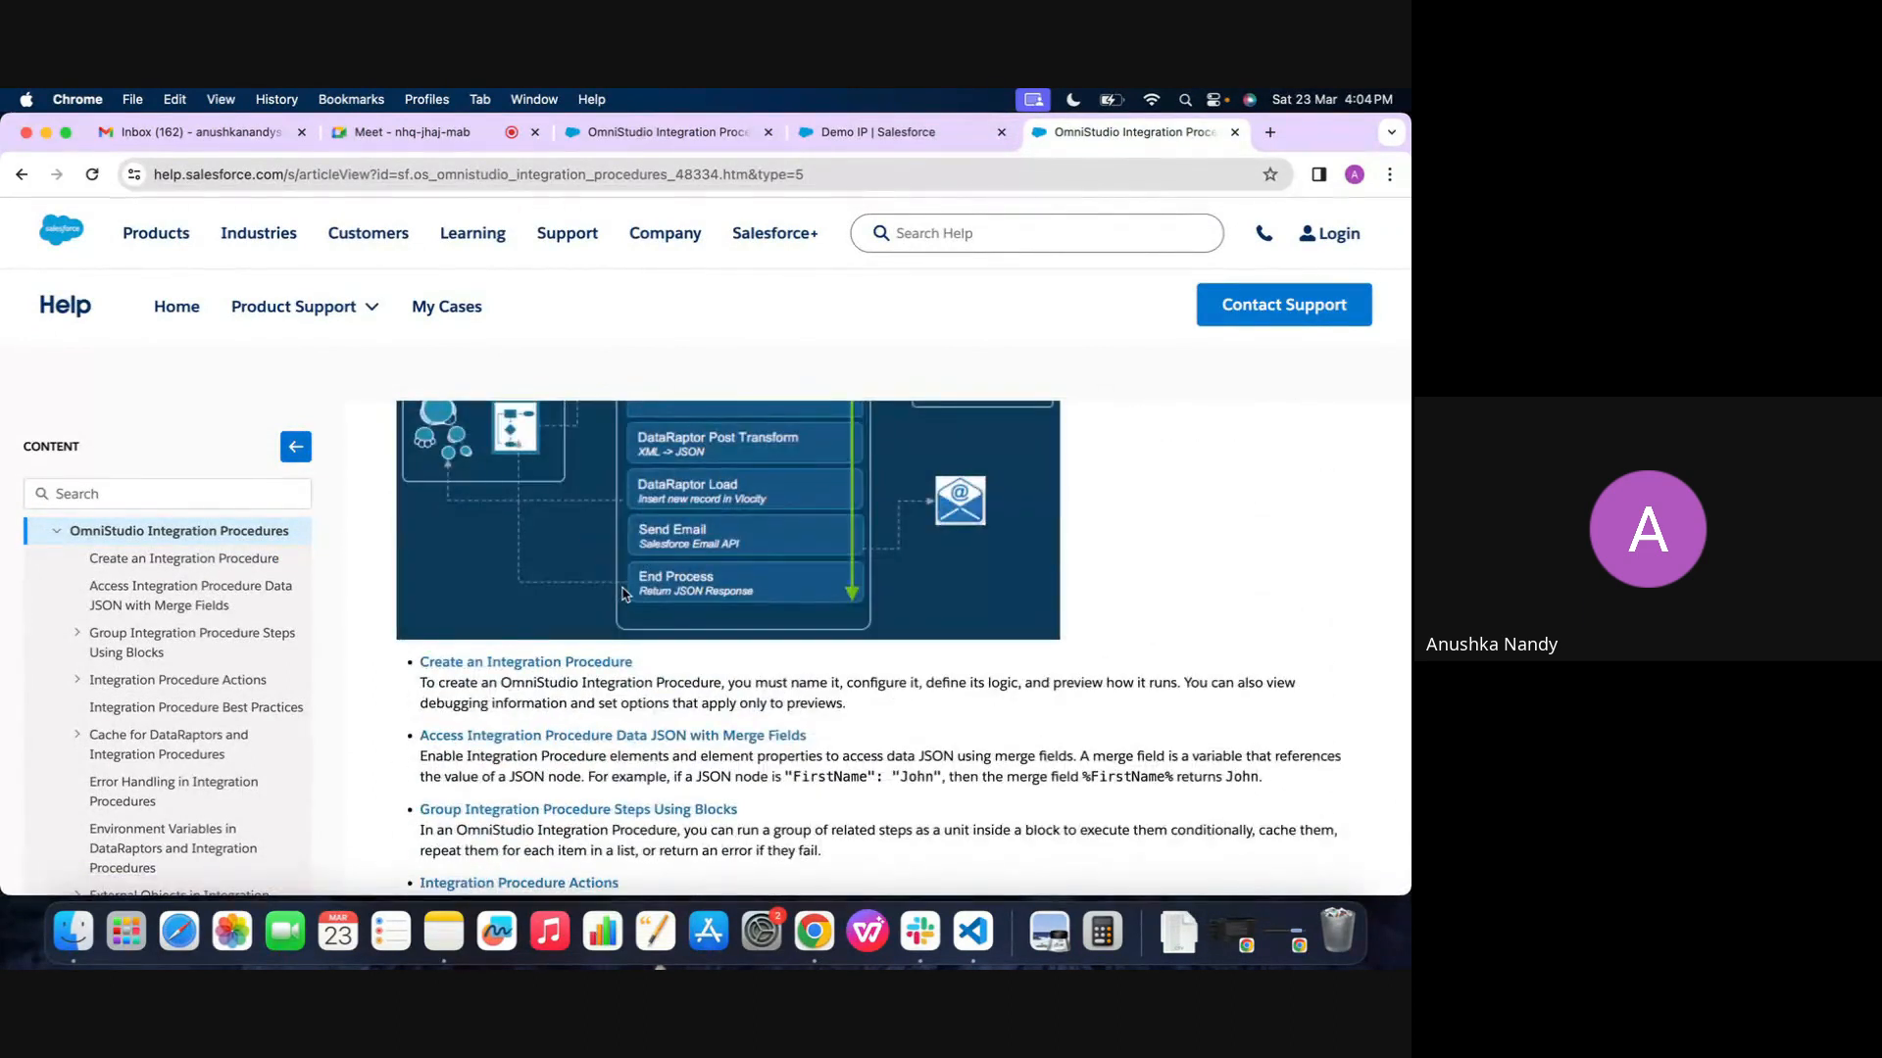
pyautogui.scroll(3, 627, 647)
pyautogui.scroll(2, 679, 790)
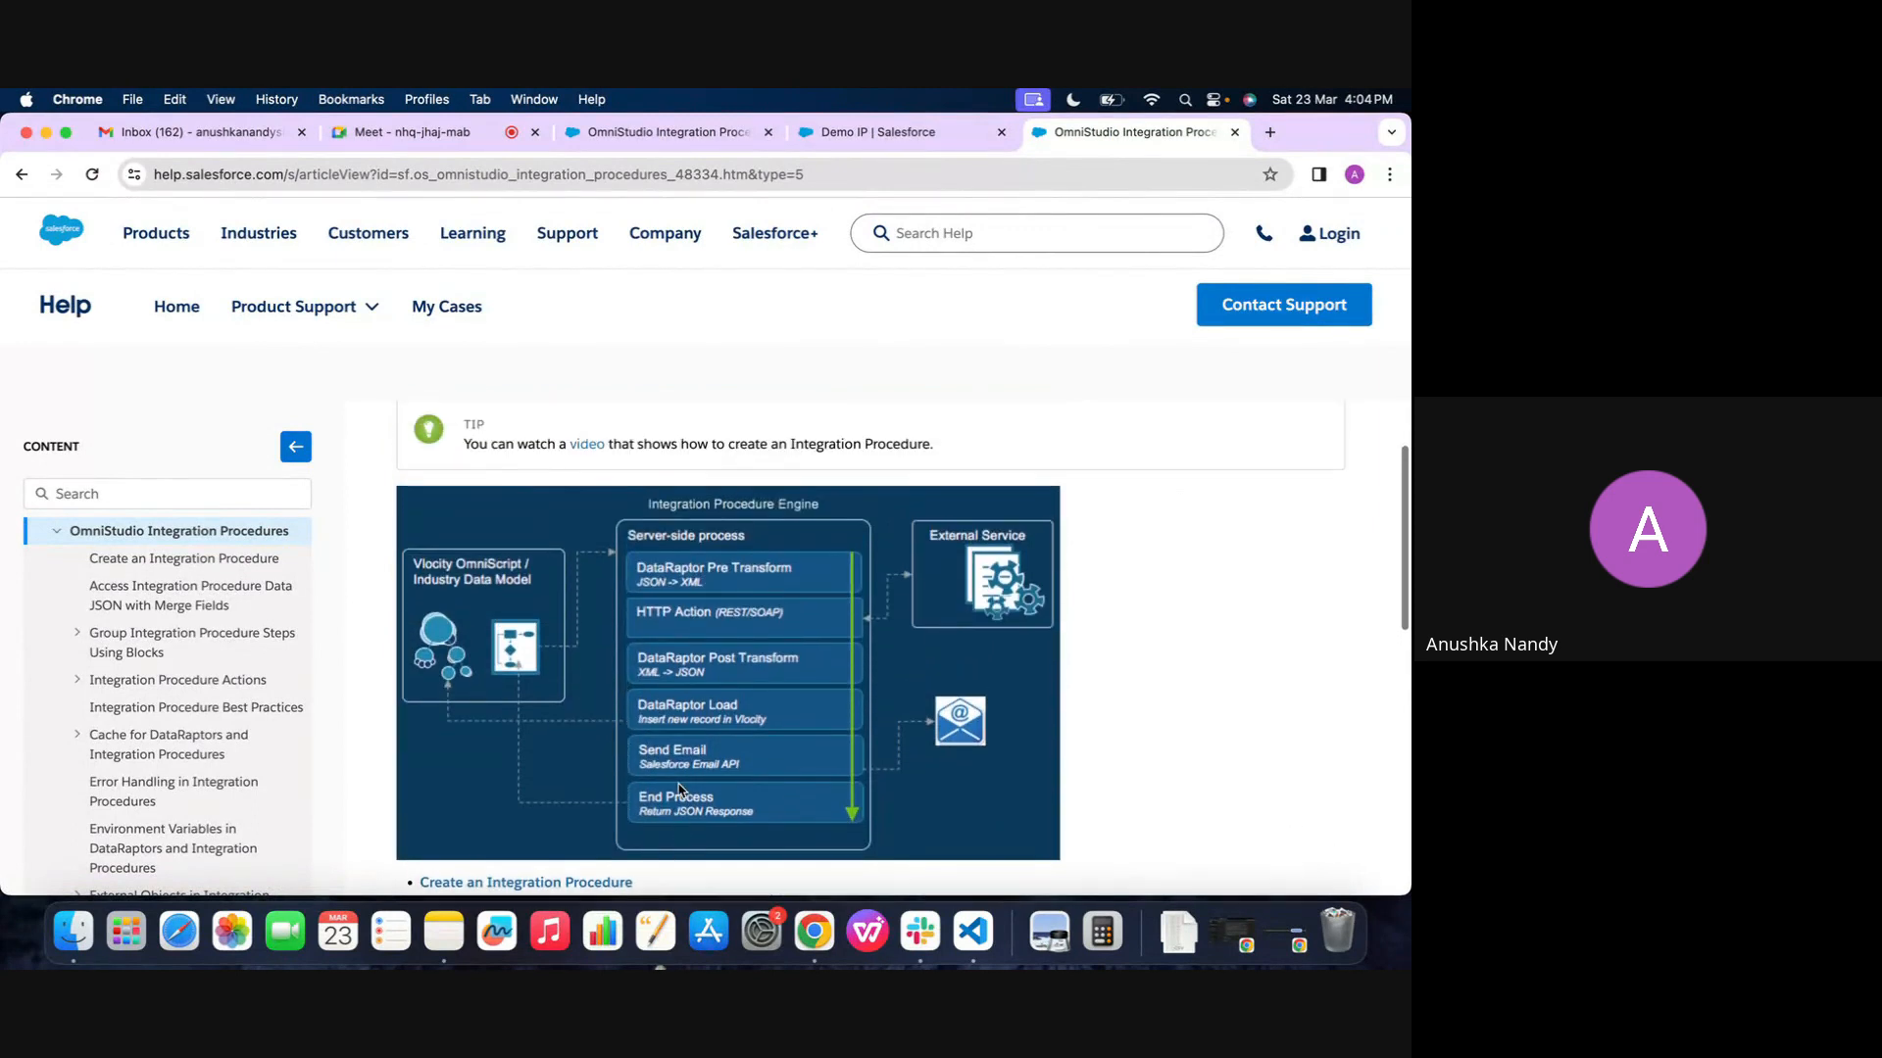
pyautogui.scroll(-5, 679, 784)
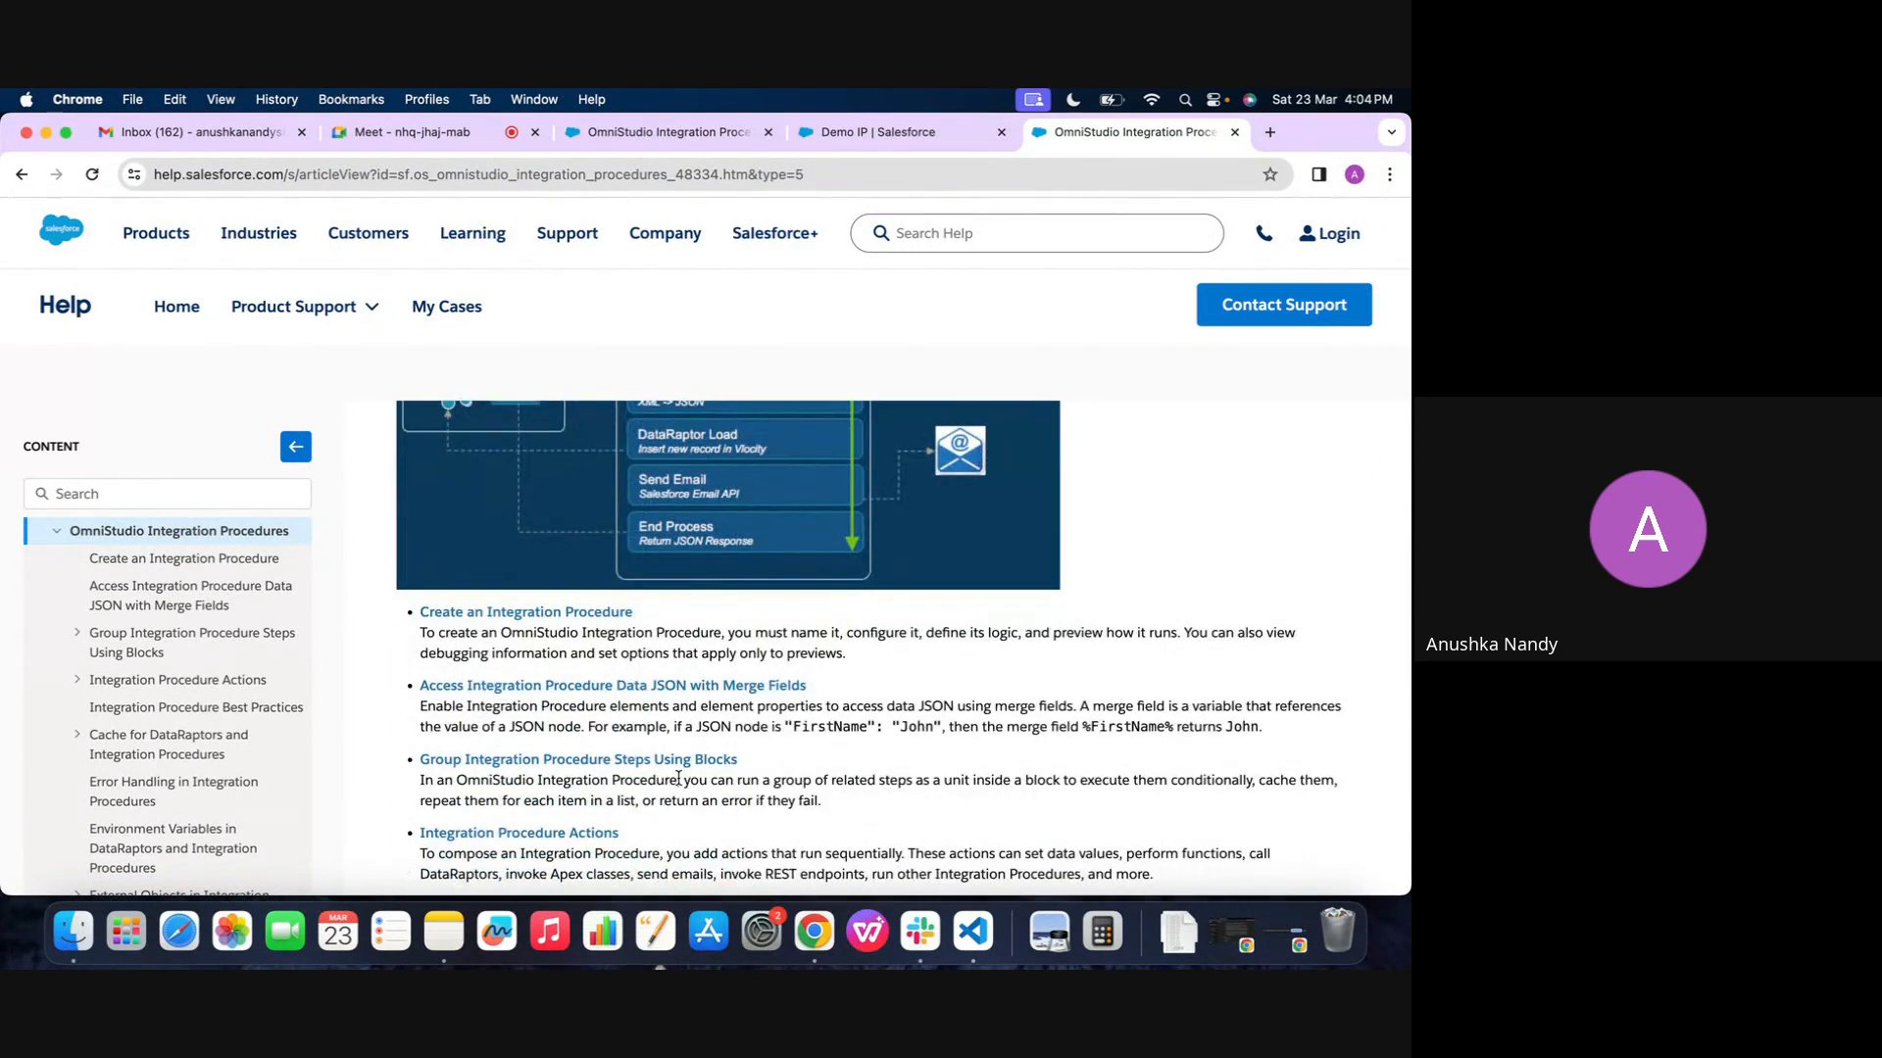
pyautogui.scroll(-6, 678, 779)
pyautogui.scroll(-7, 680, 784)
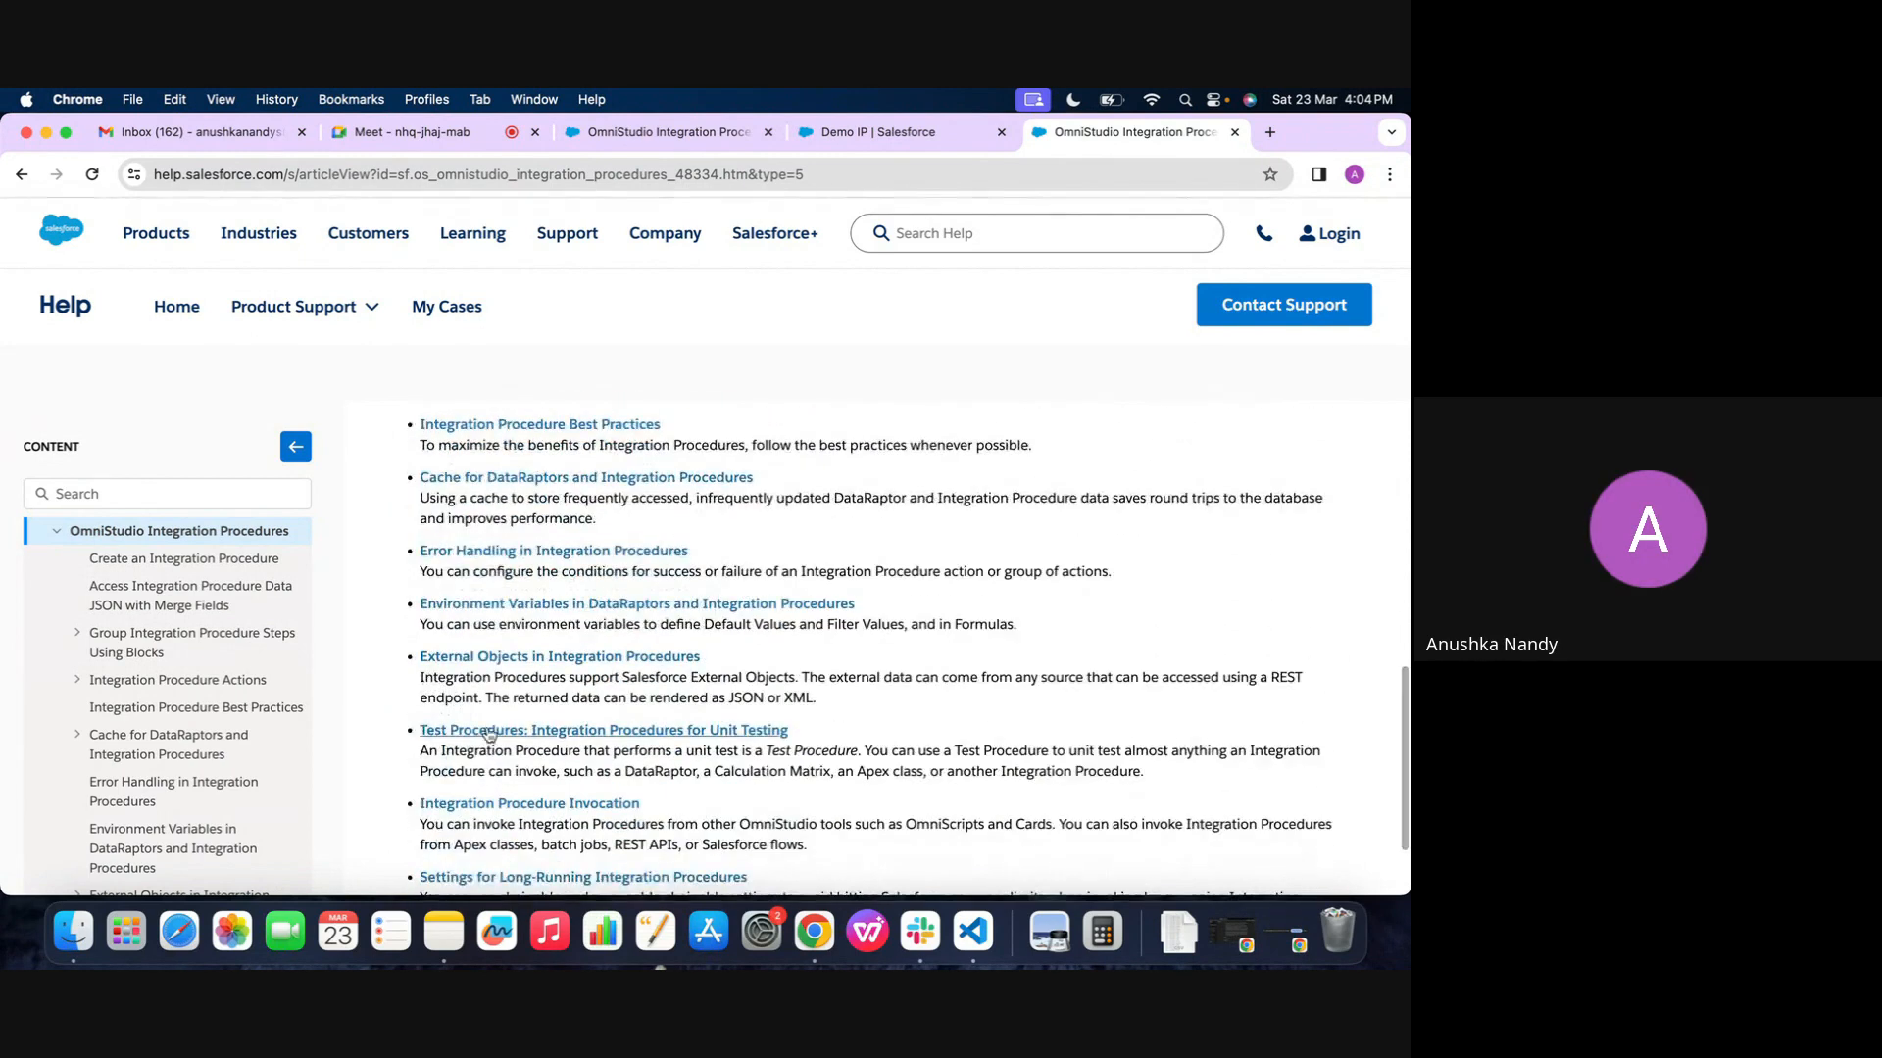
pyautogui.scroll(-2, 481, 730)
pyautogui.scroll(-3, 488, 733)
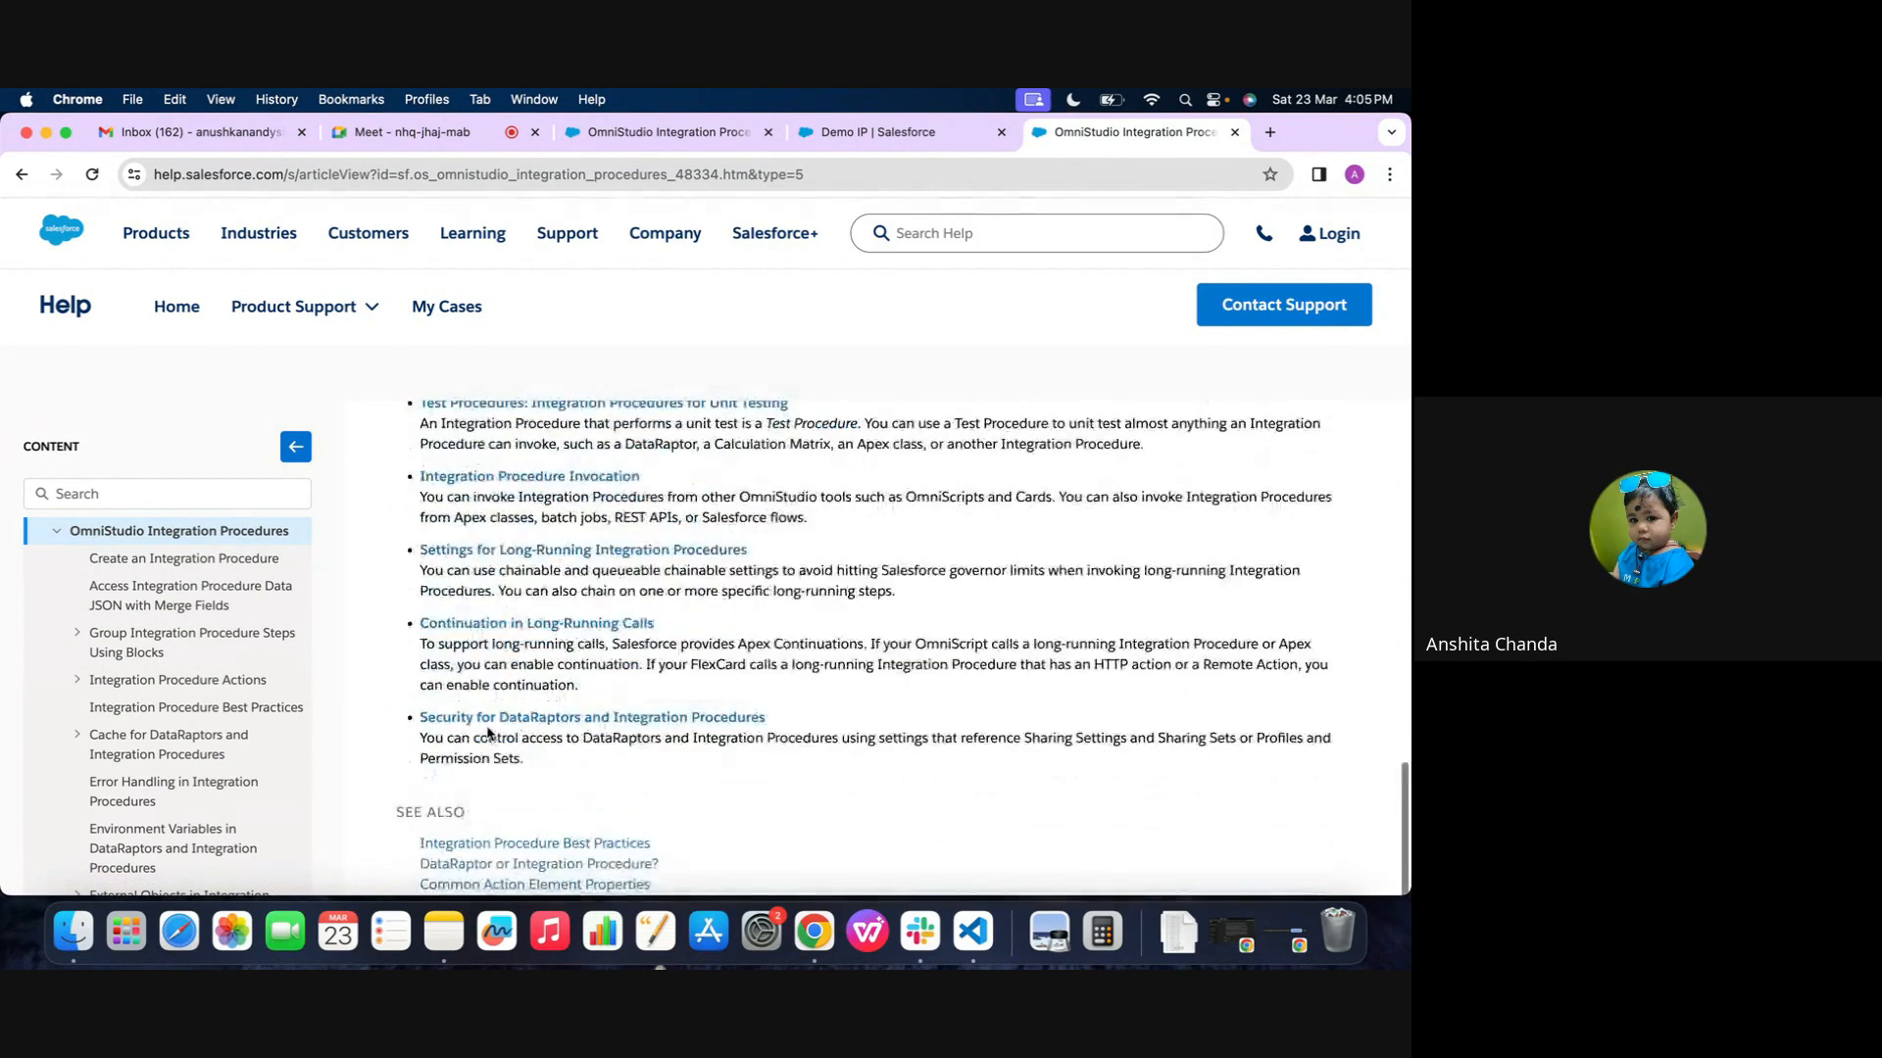
pyautogui.scroll(15, 806, 480)
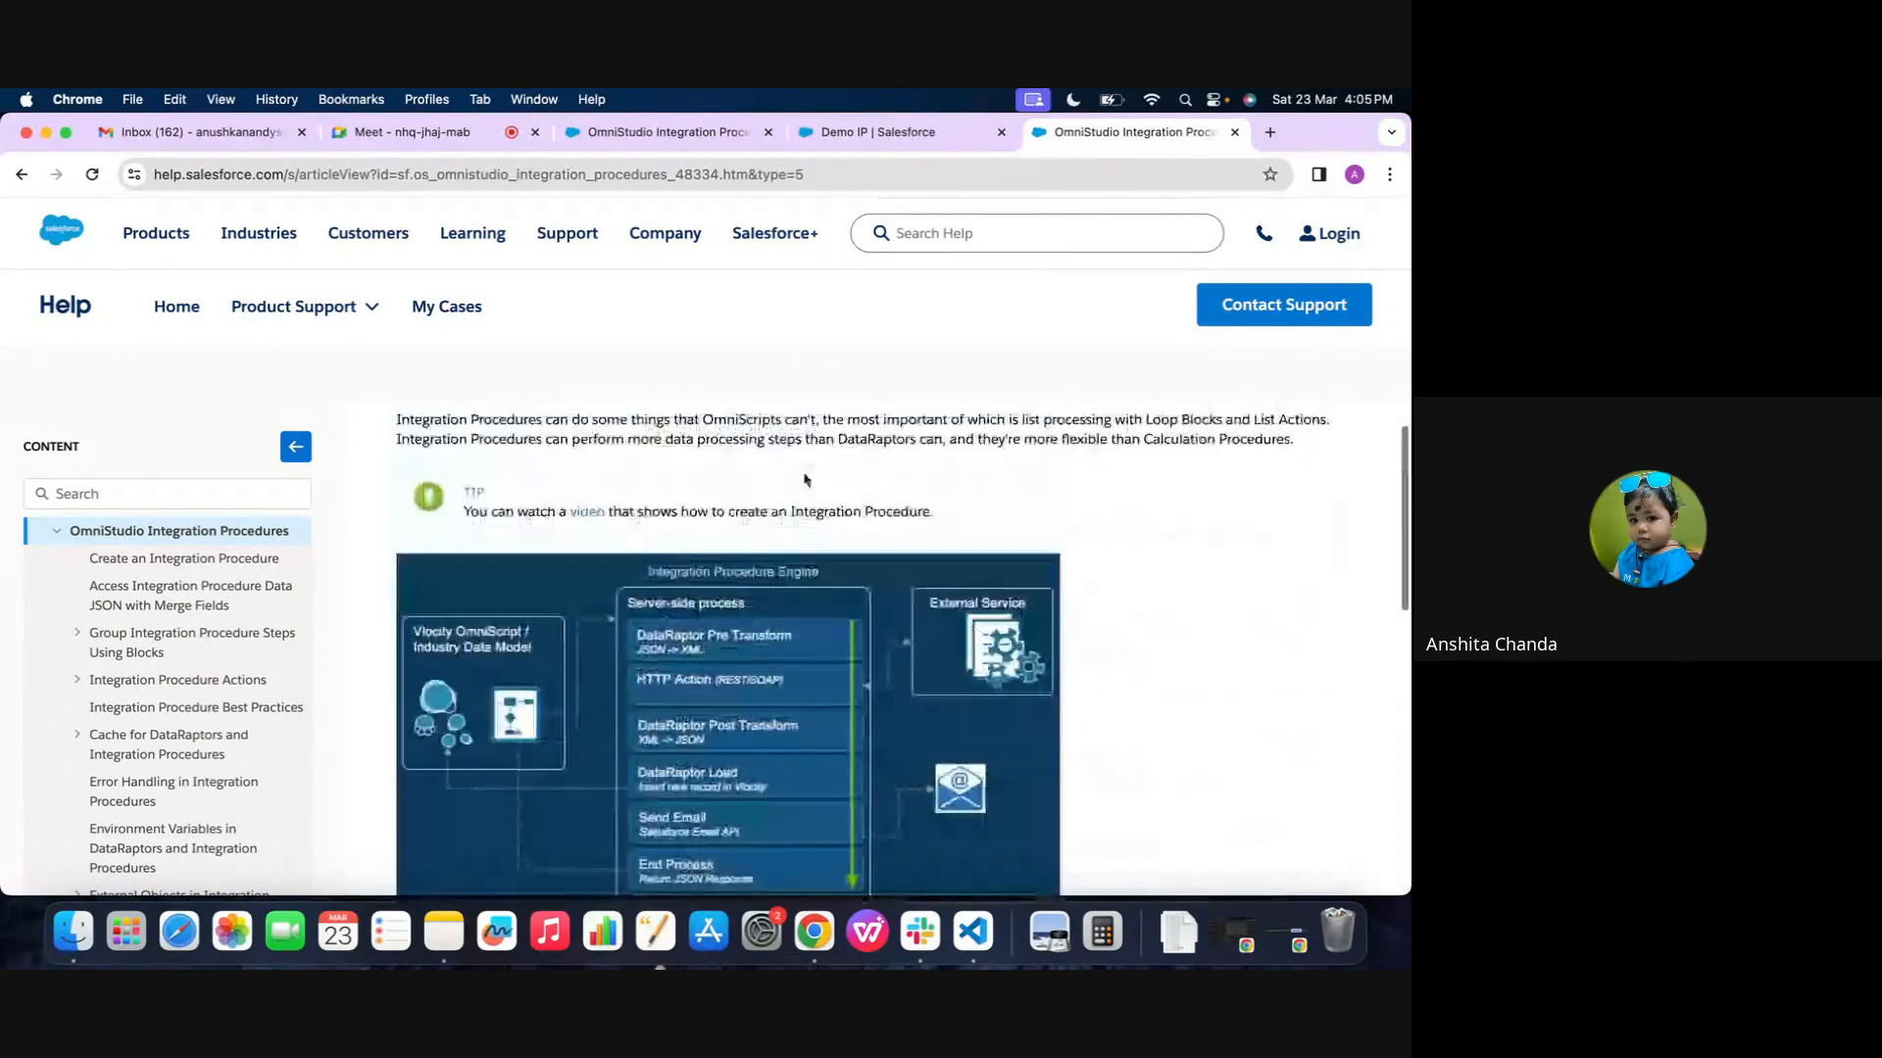
pyautogui.click(859, 140)
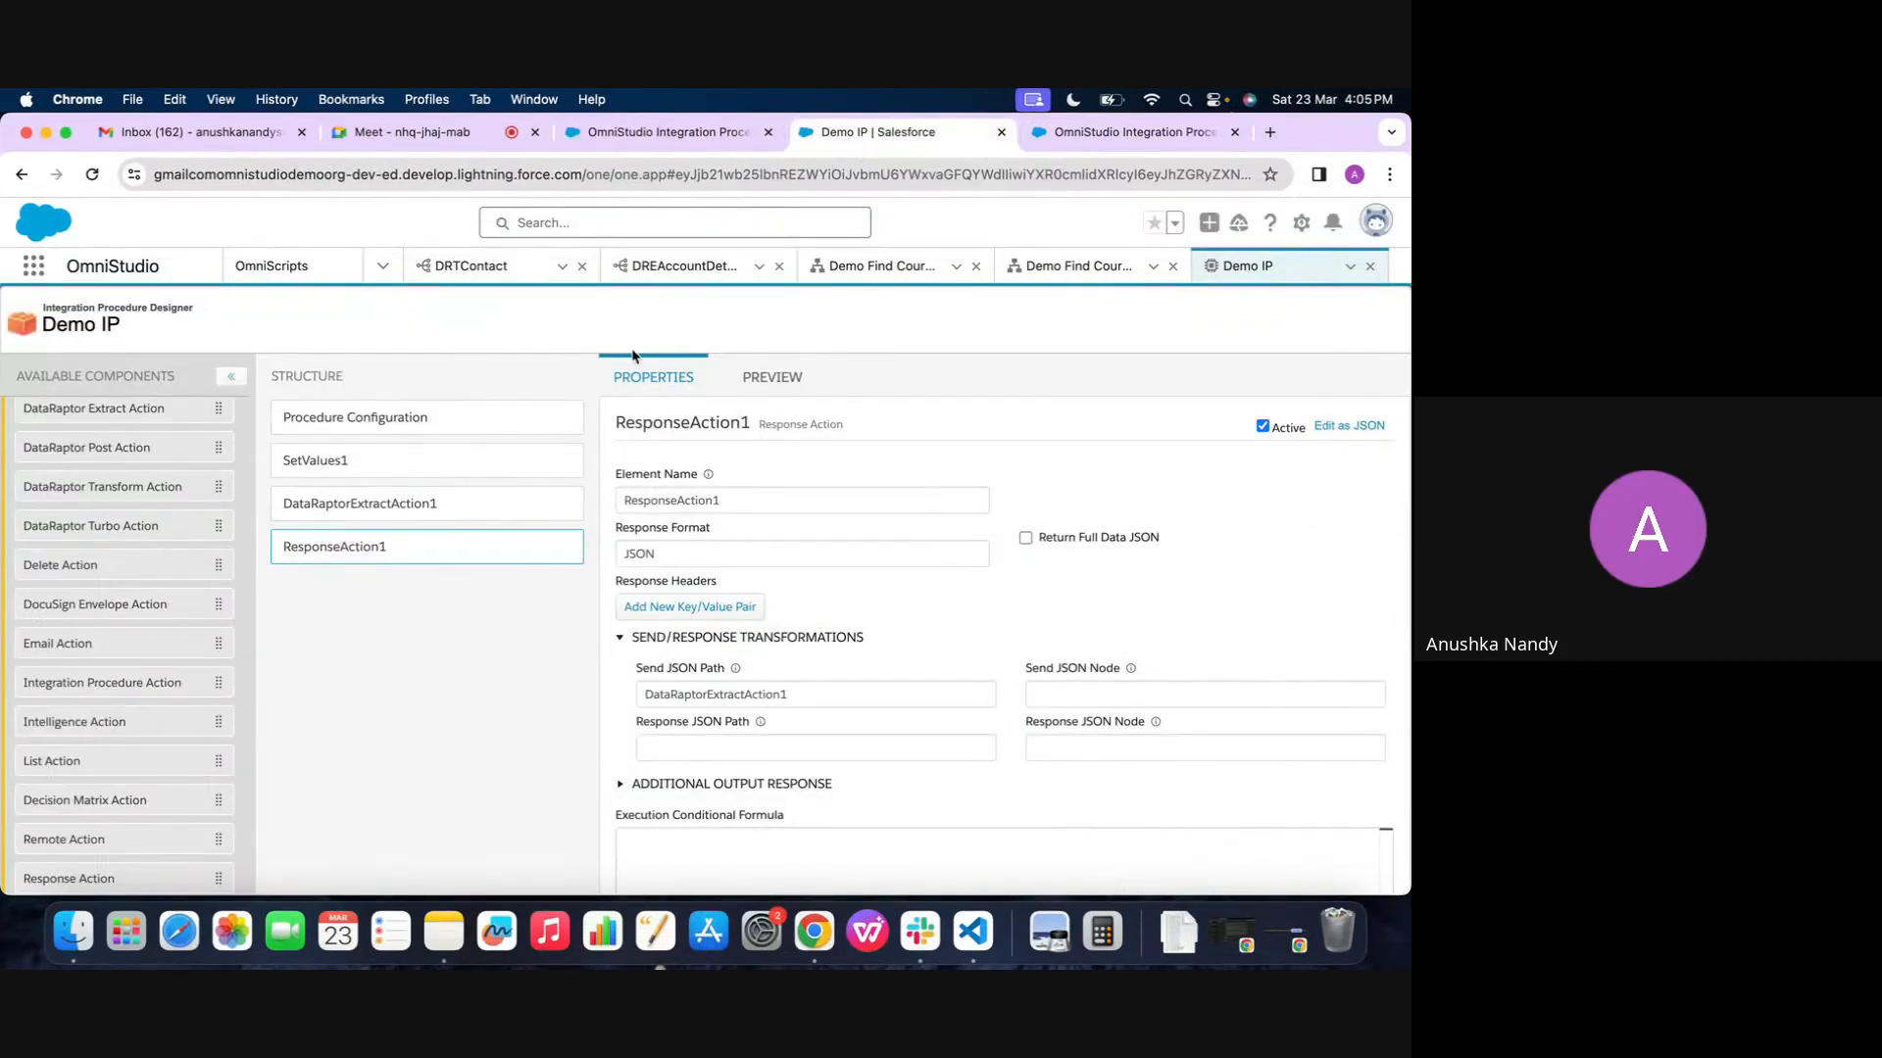
# Compare ResponseAction1's Send/Response Transformations settings with the debug log in the Demo IP preview
pyautogui.click(772, 377)
pyautogui.scroll(-2, 1096, 655)
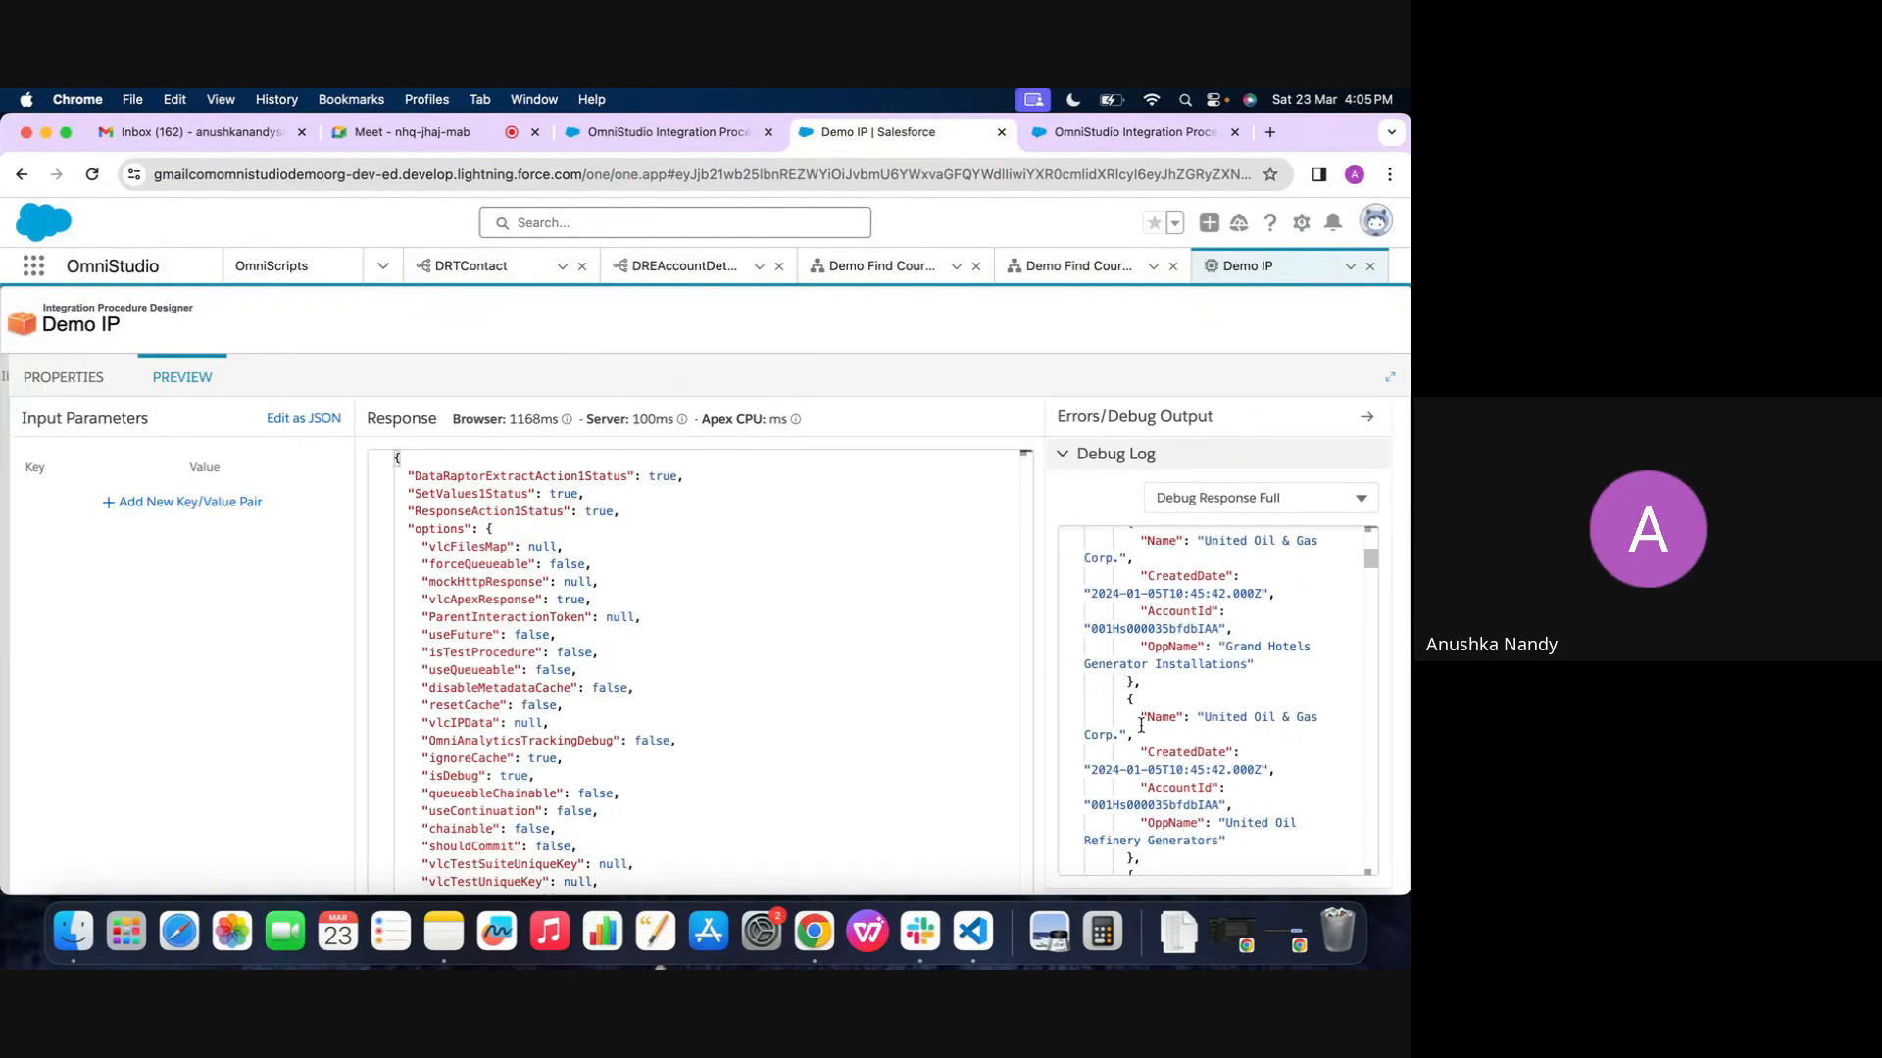
pyautogui.click(64, 378)
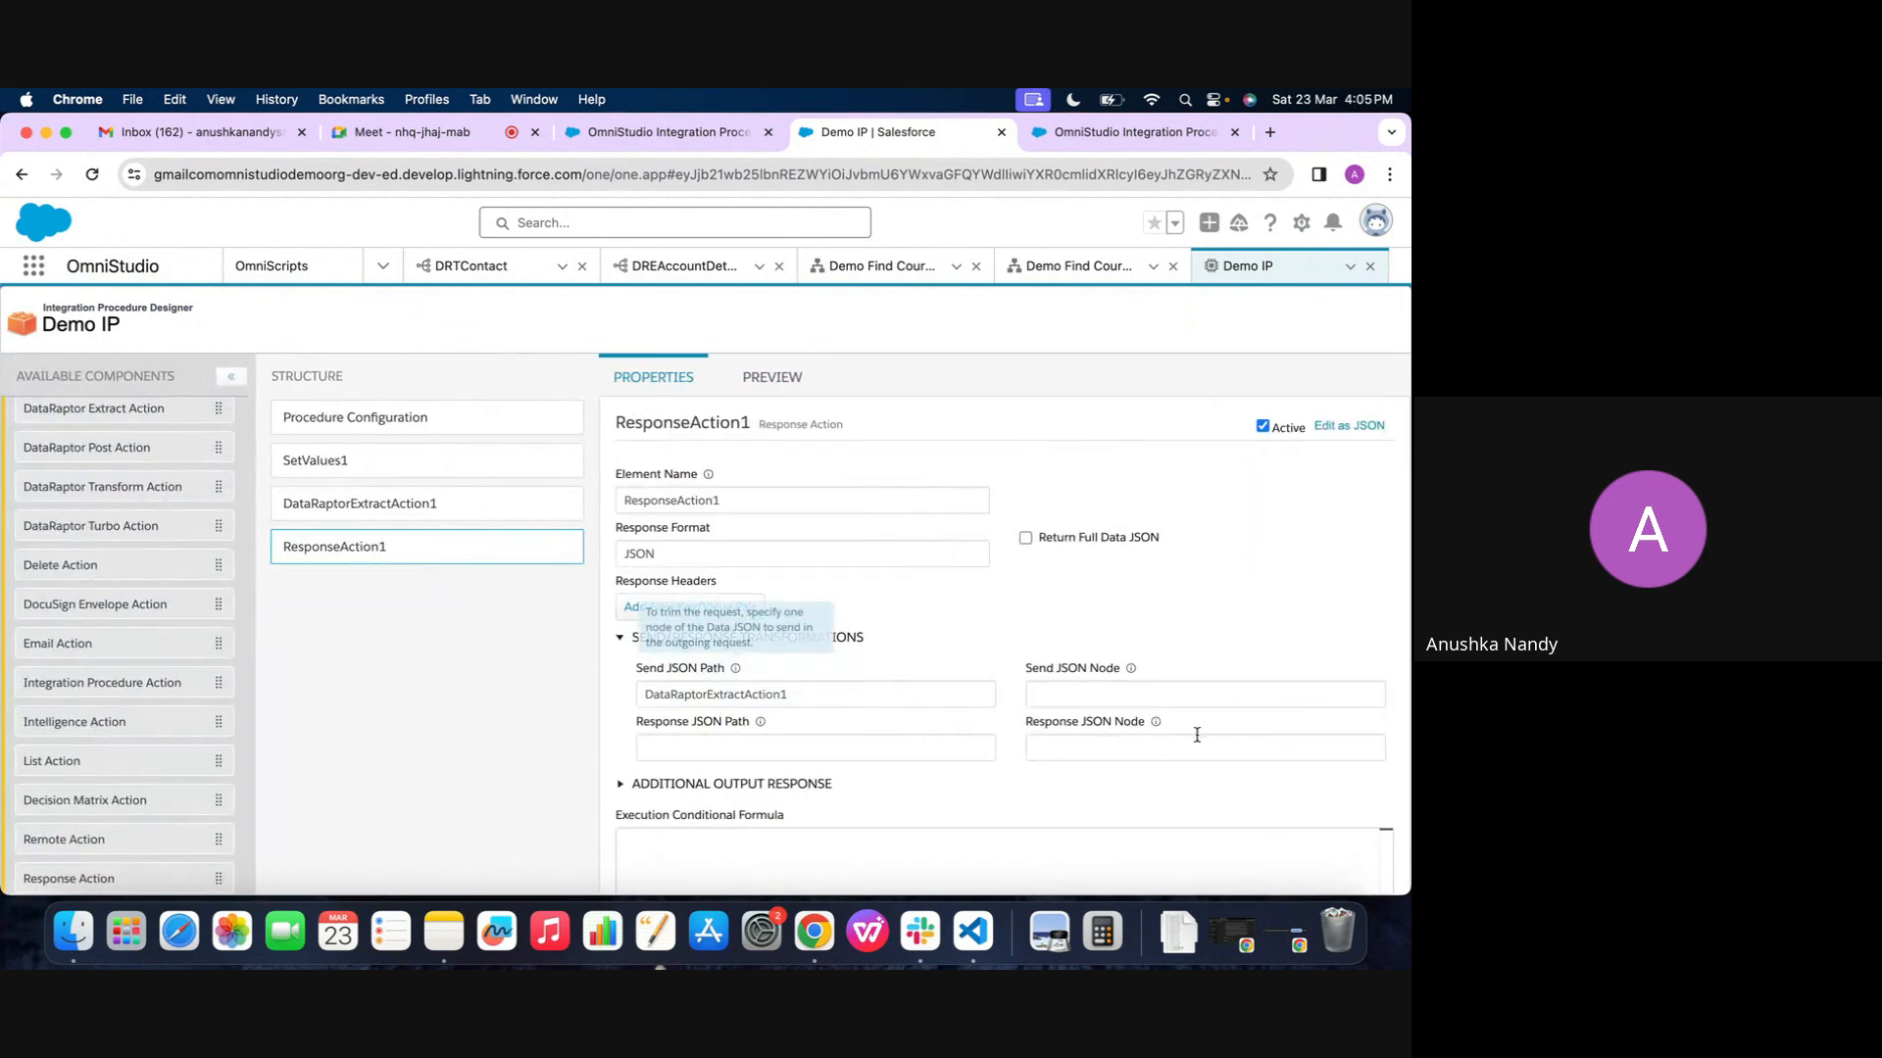
pyautogui.scroll(-2, 759, 774)
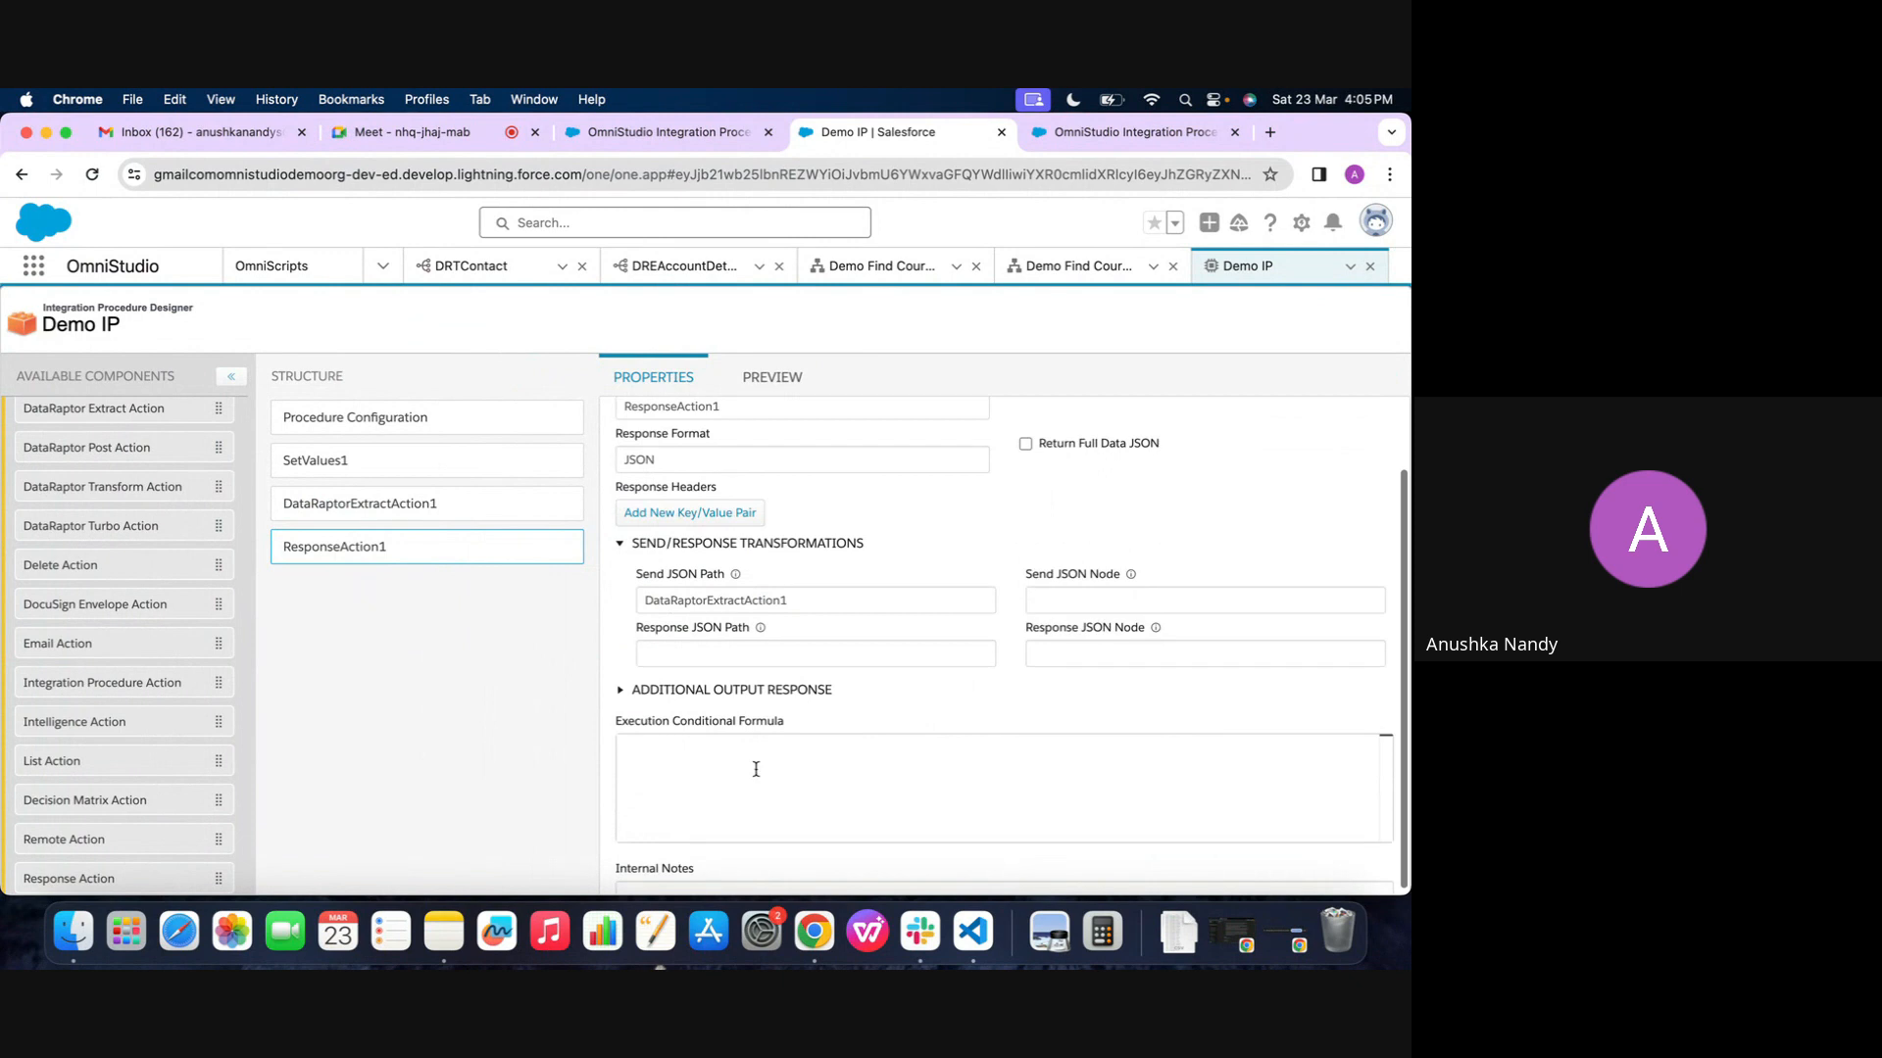
pyautogui.scroll(2, 868, 543)
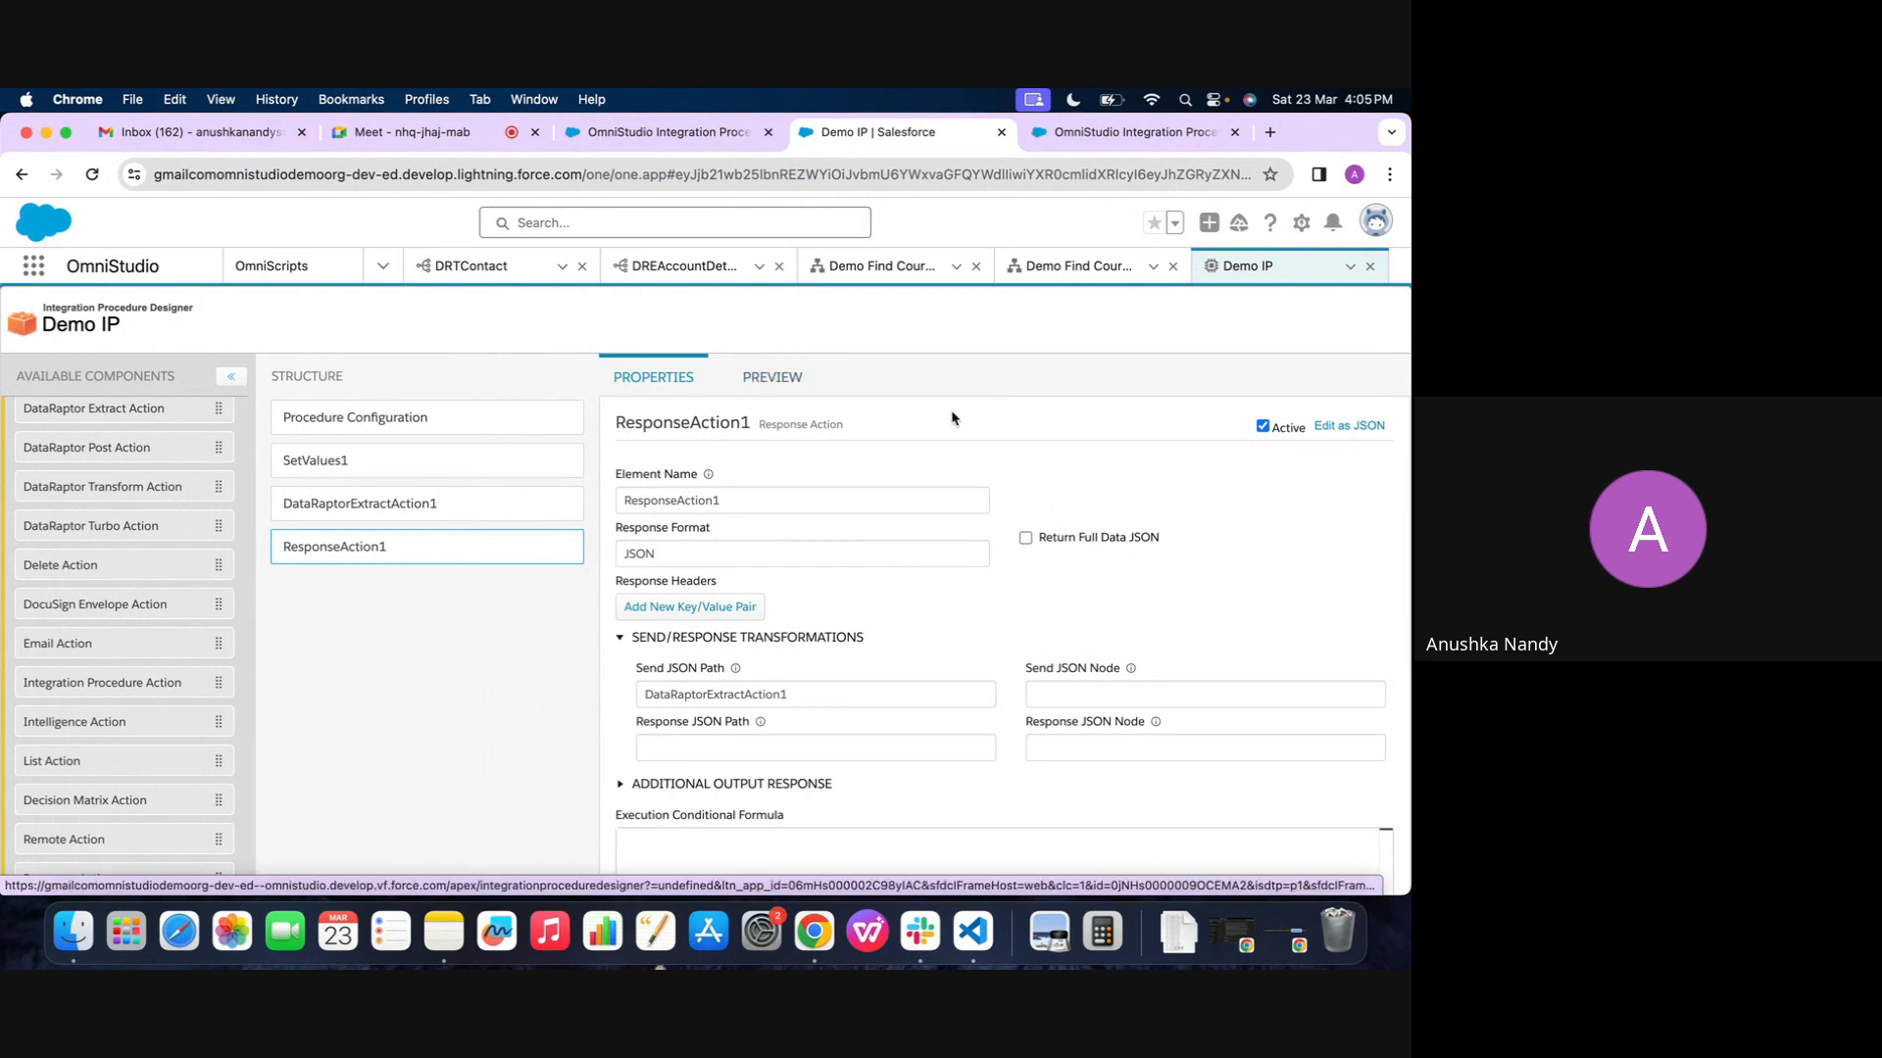
pyautogui.click(764, 391)
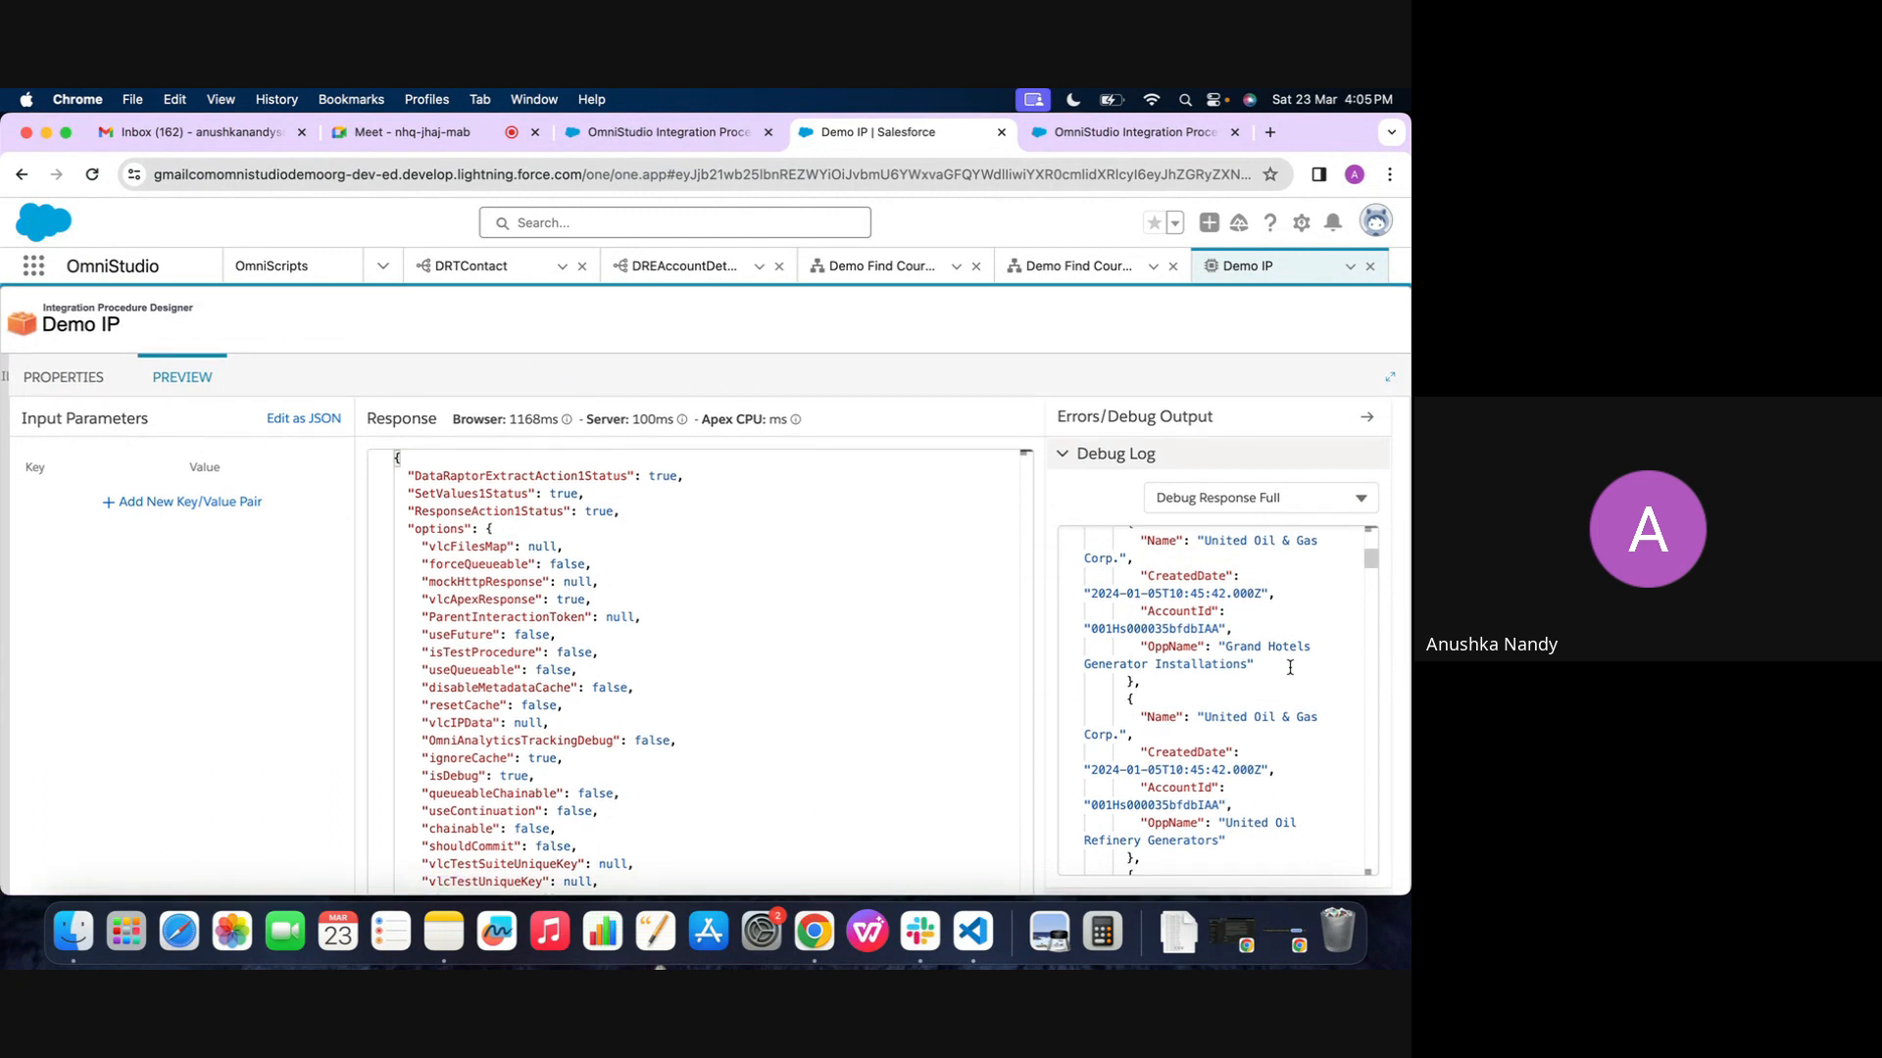
pyautogui.scroll(5, 1227, 588)
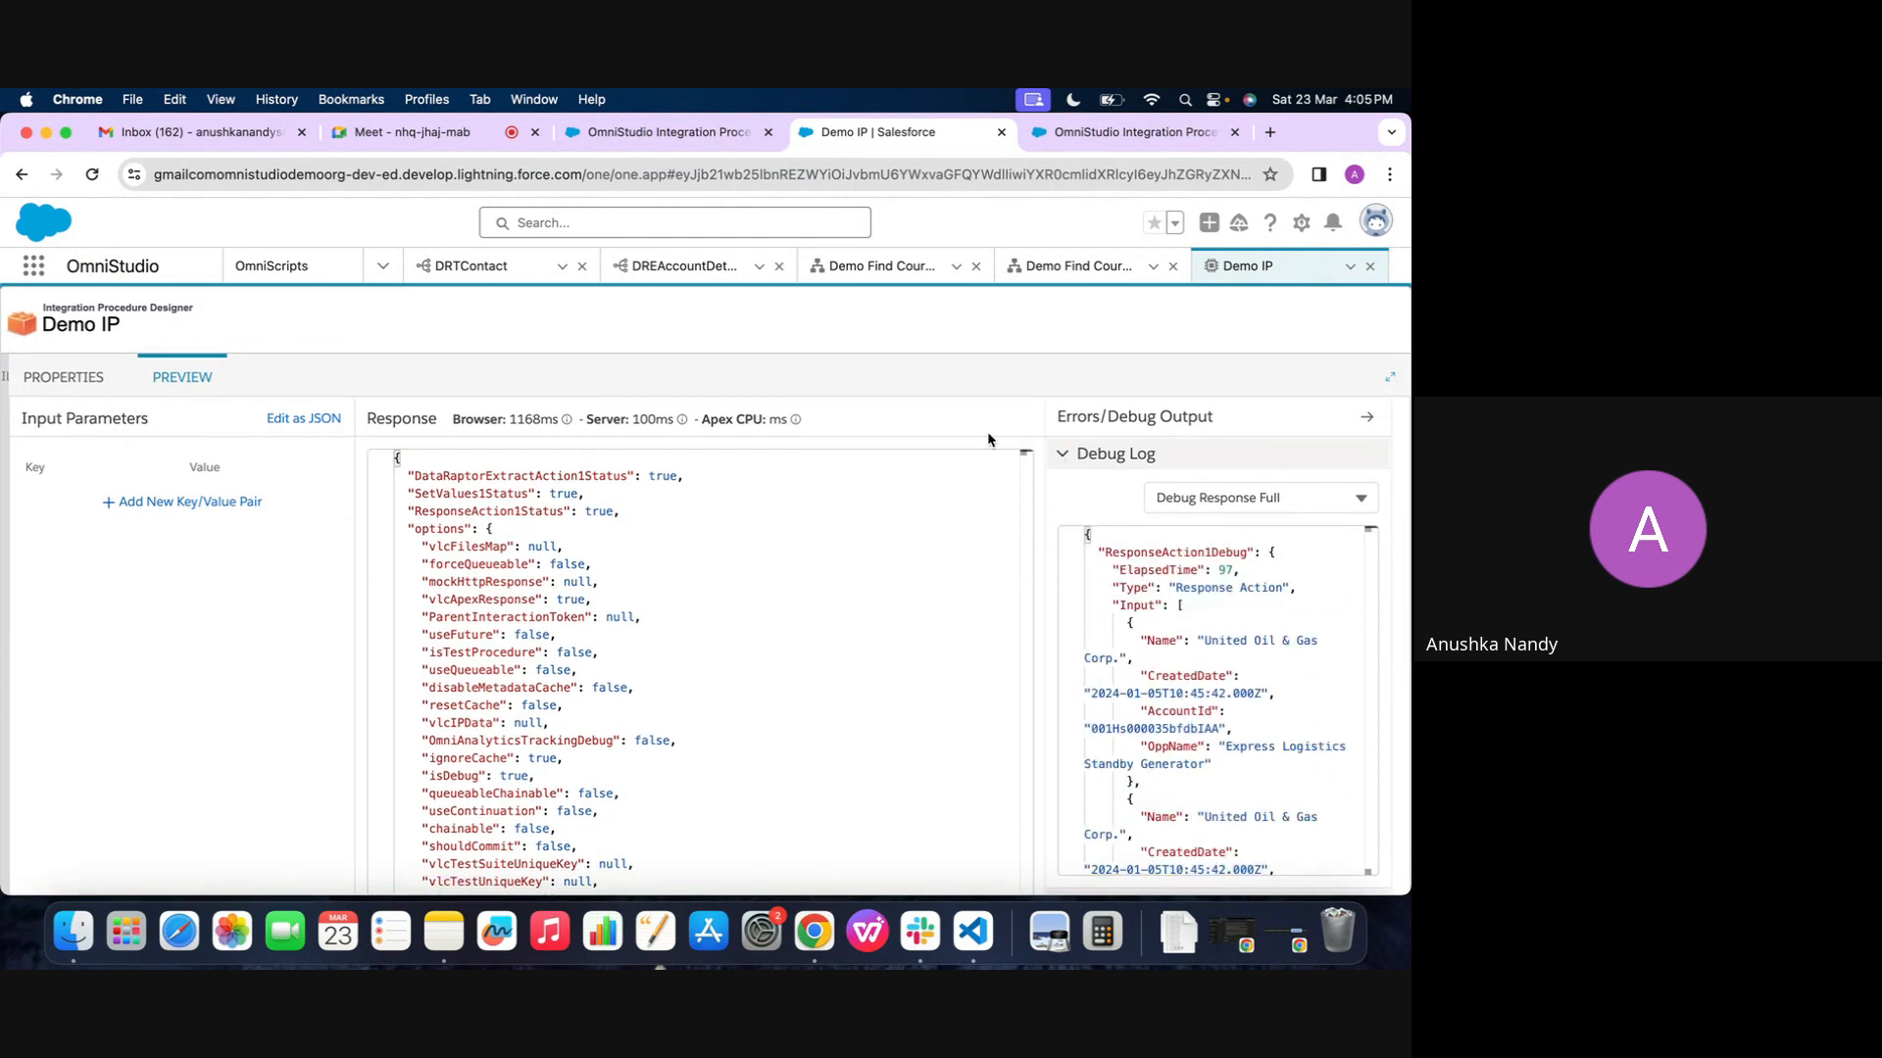
pyautogui.click(78, 380)
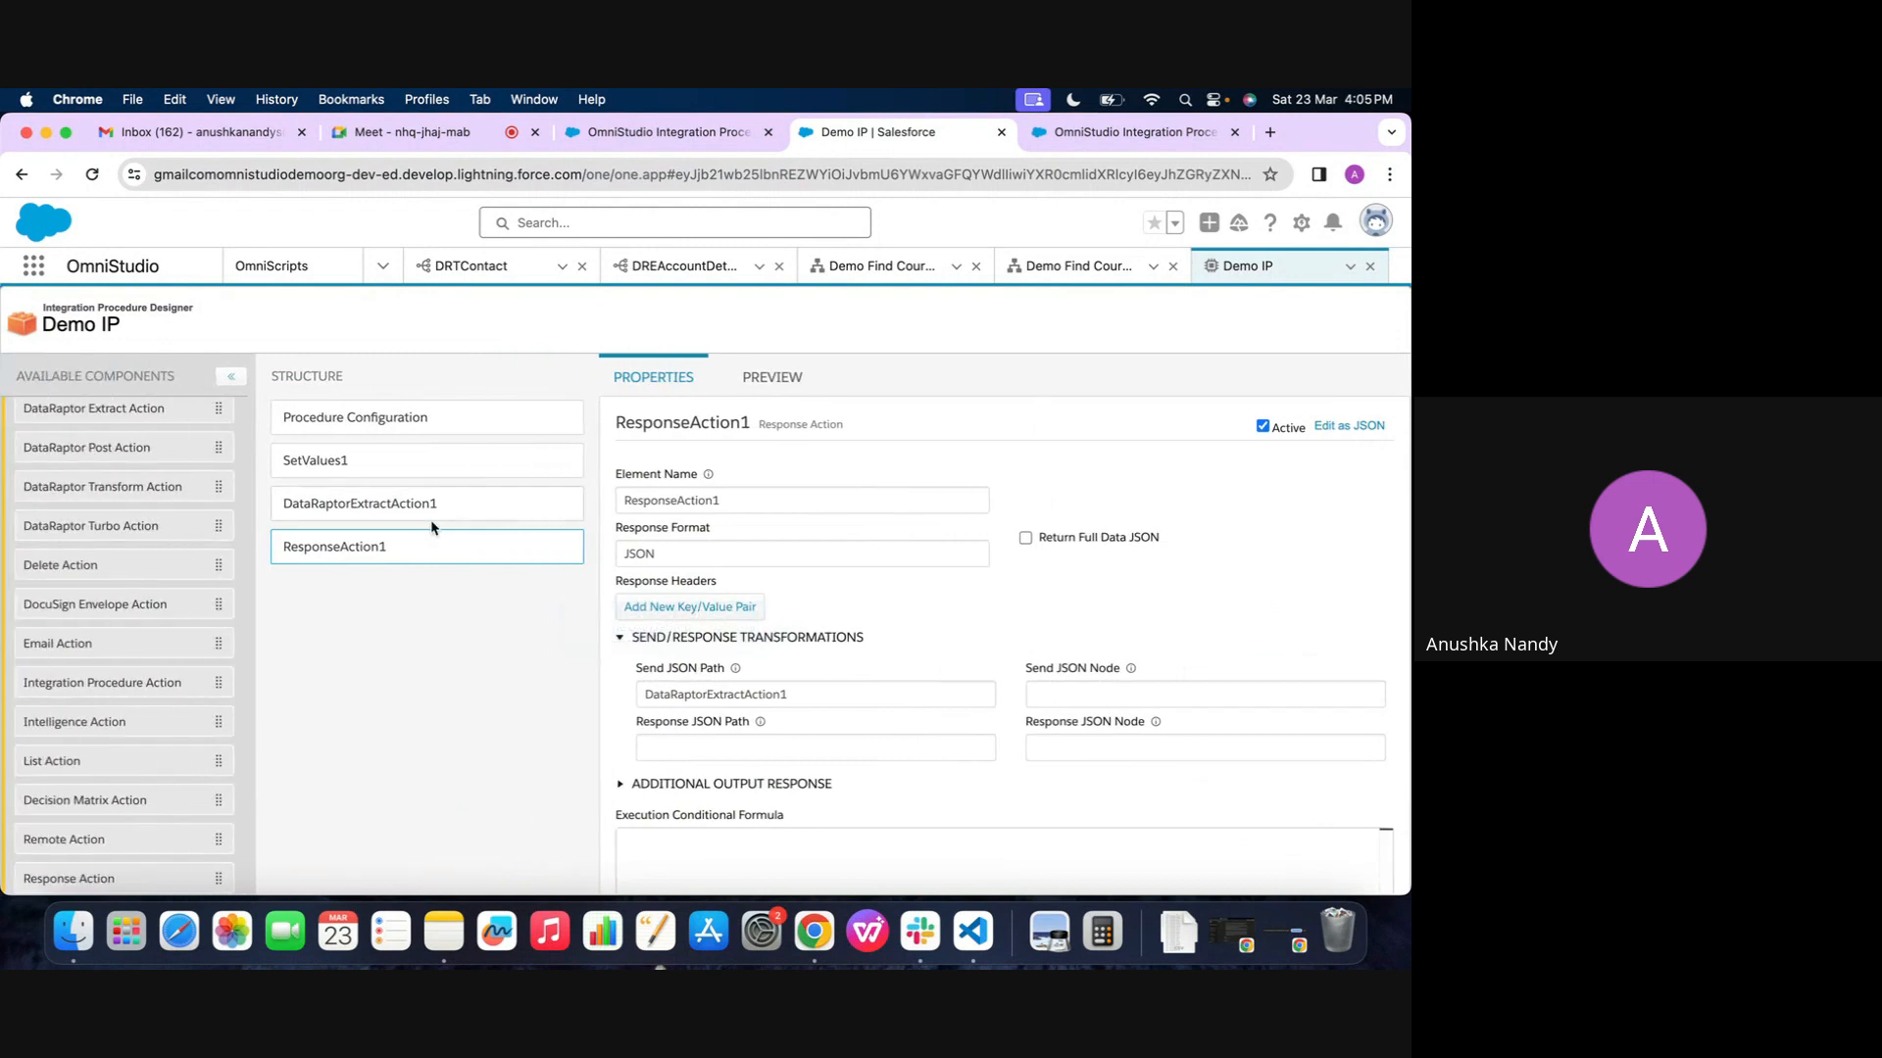
# Examine the full debug log in the Demo IP preview, including its queries, element statuses, execution sequence and DataRaptorExtractAction1 records
pyautogui.click(796, 382)
pyautogui.scroll(-10, 1136, 768)
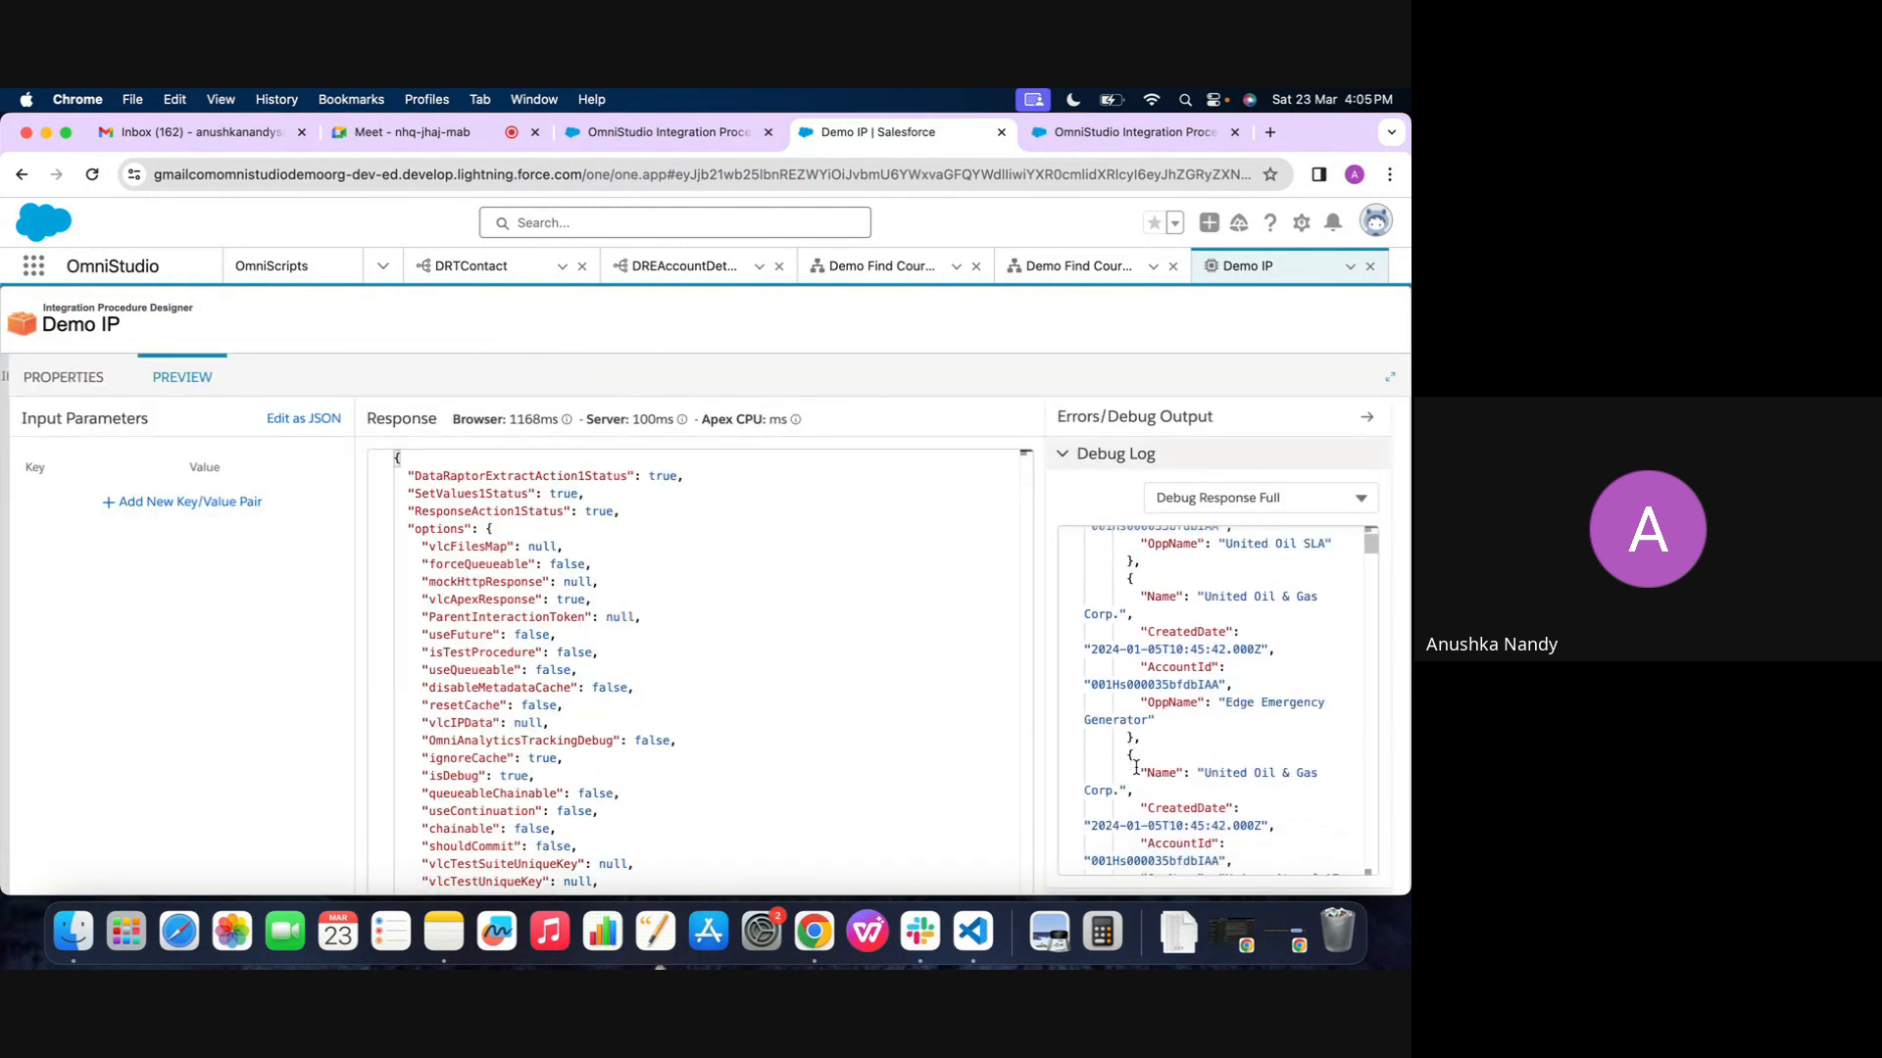
pyautogui.scroll(-10, 1136, 769)
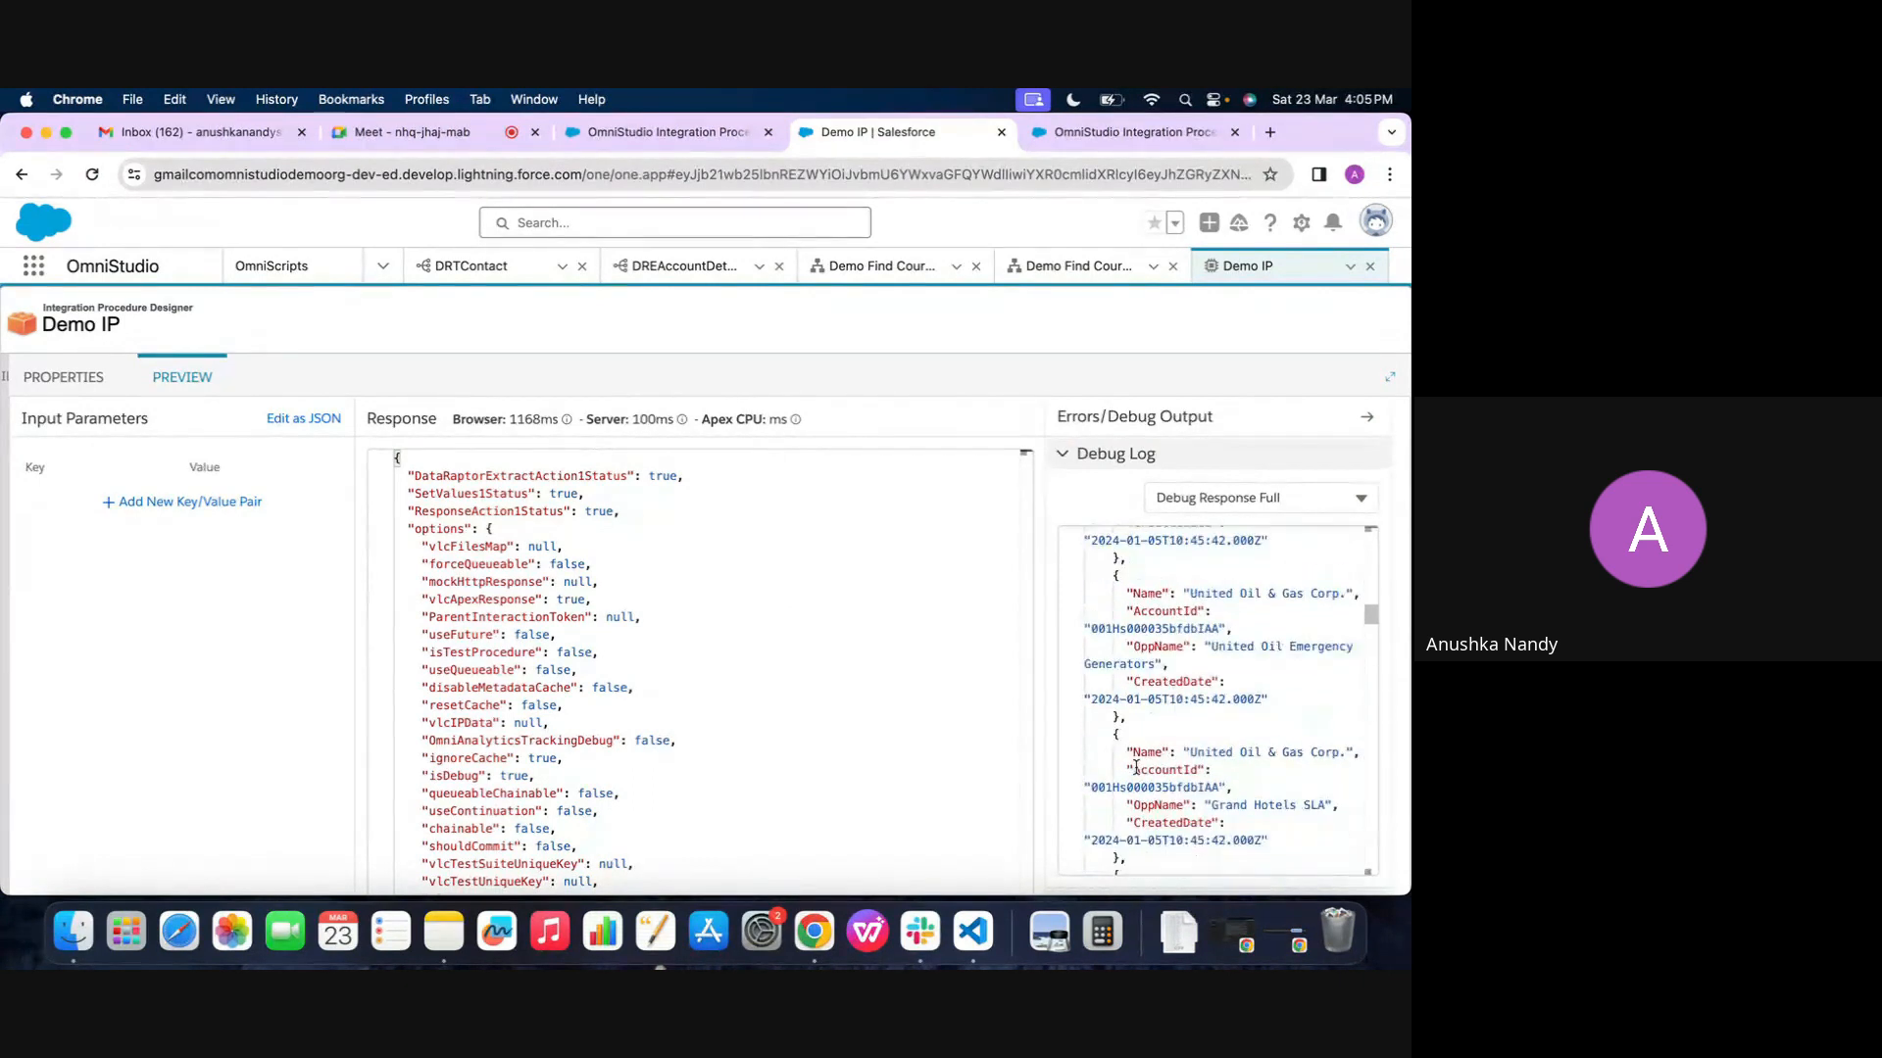
pyautogui.scroll(10, 1136, 768)
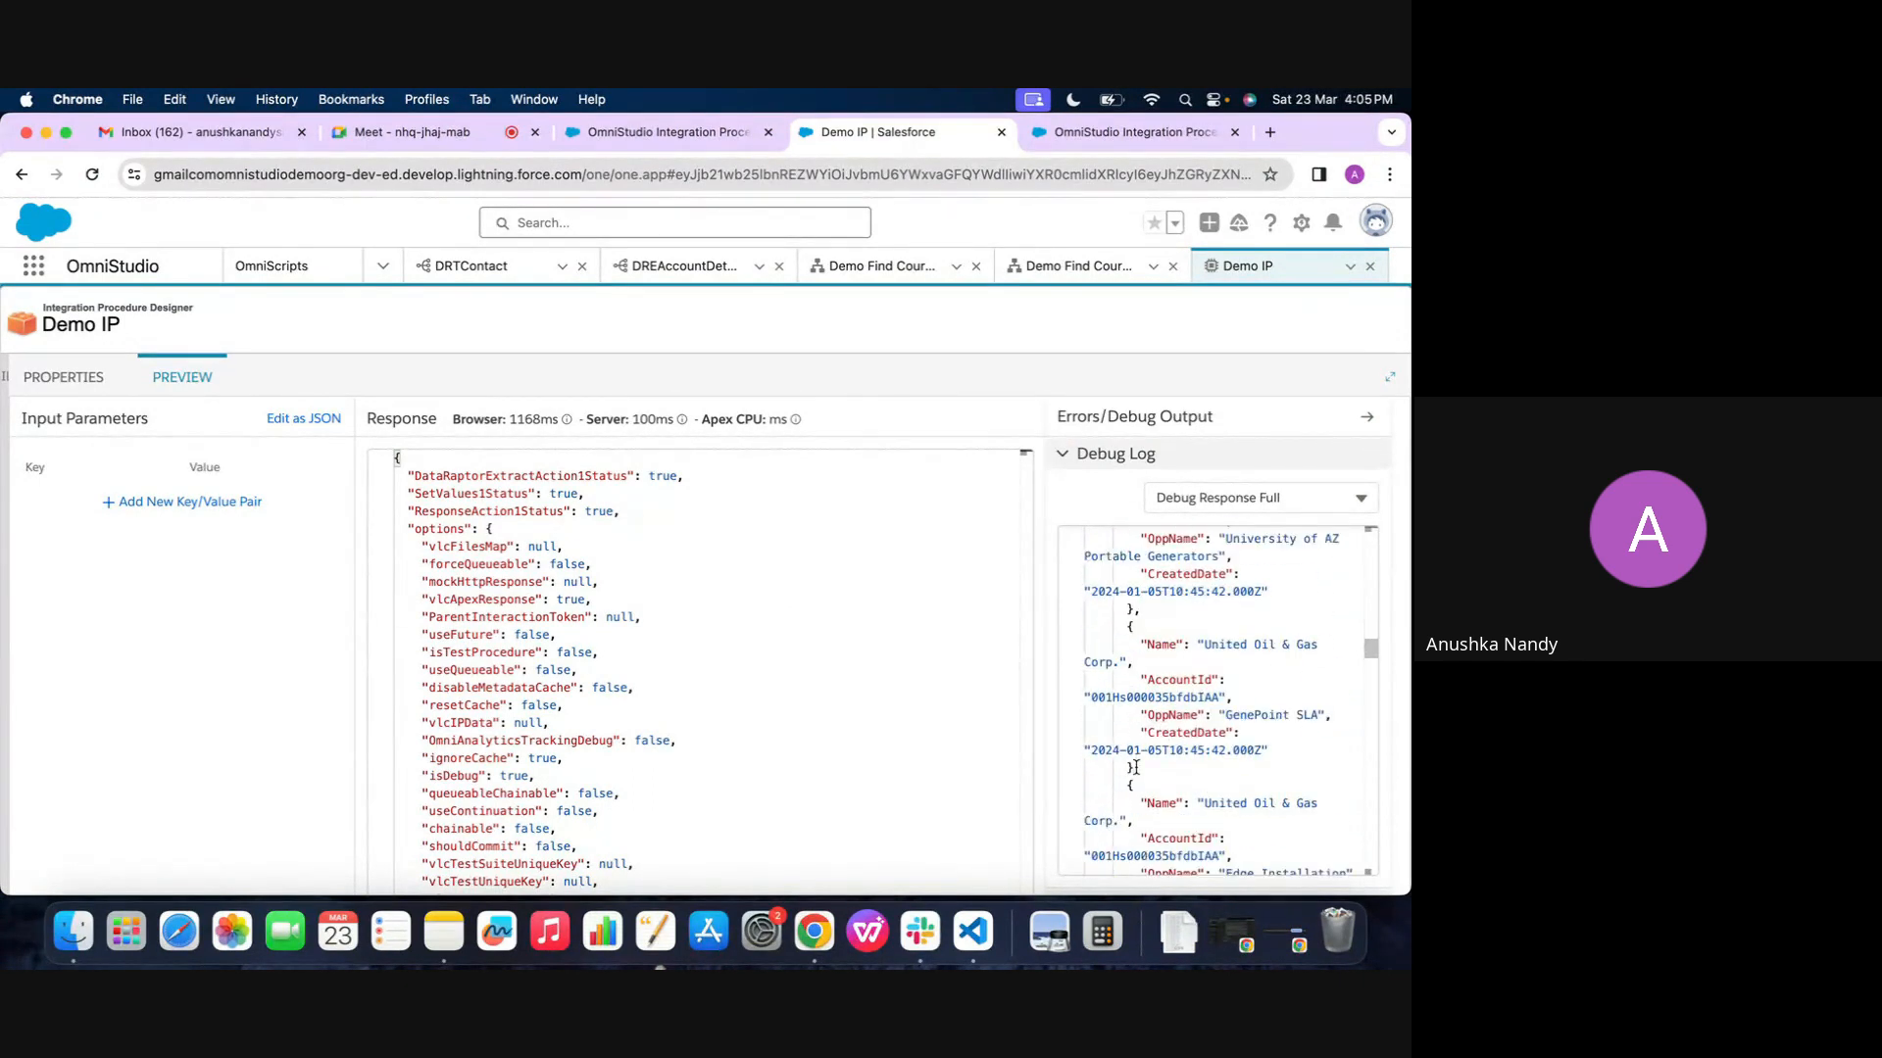
pyautogui.scroll(-5, 1136, 769)
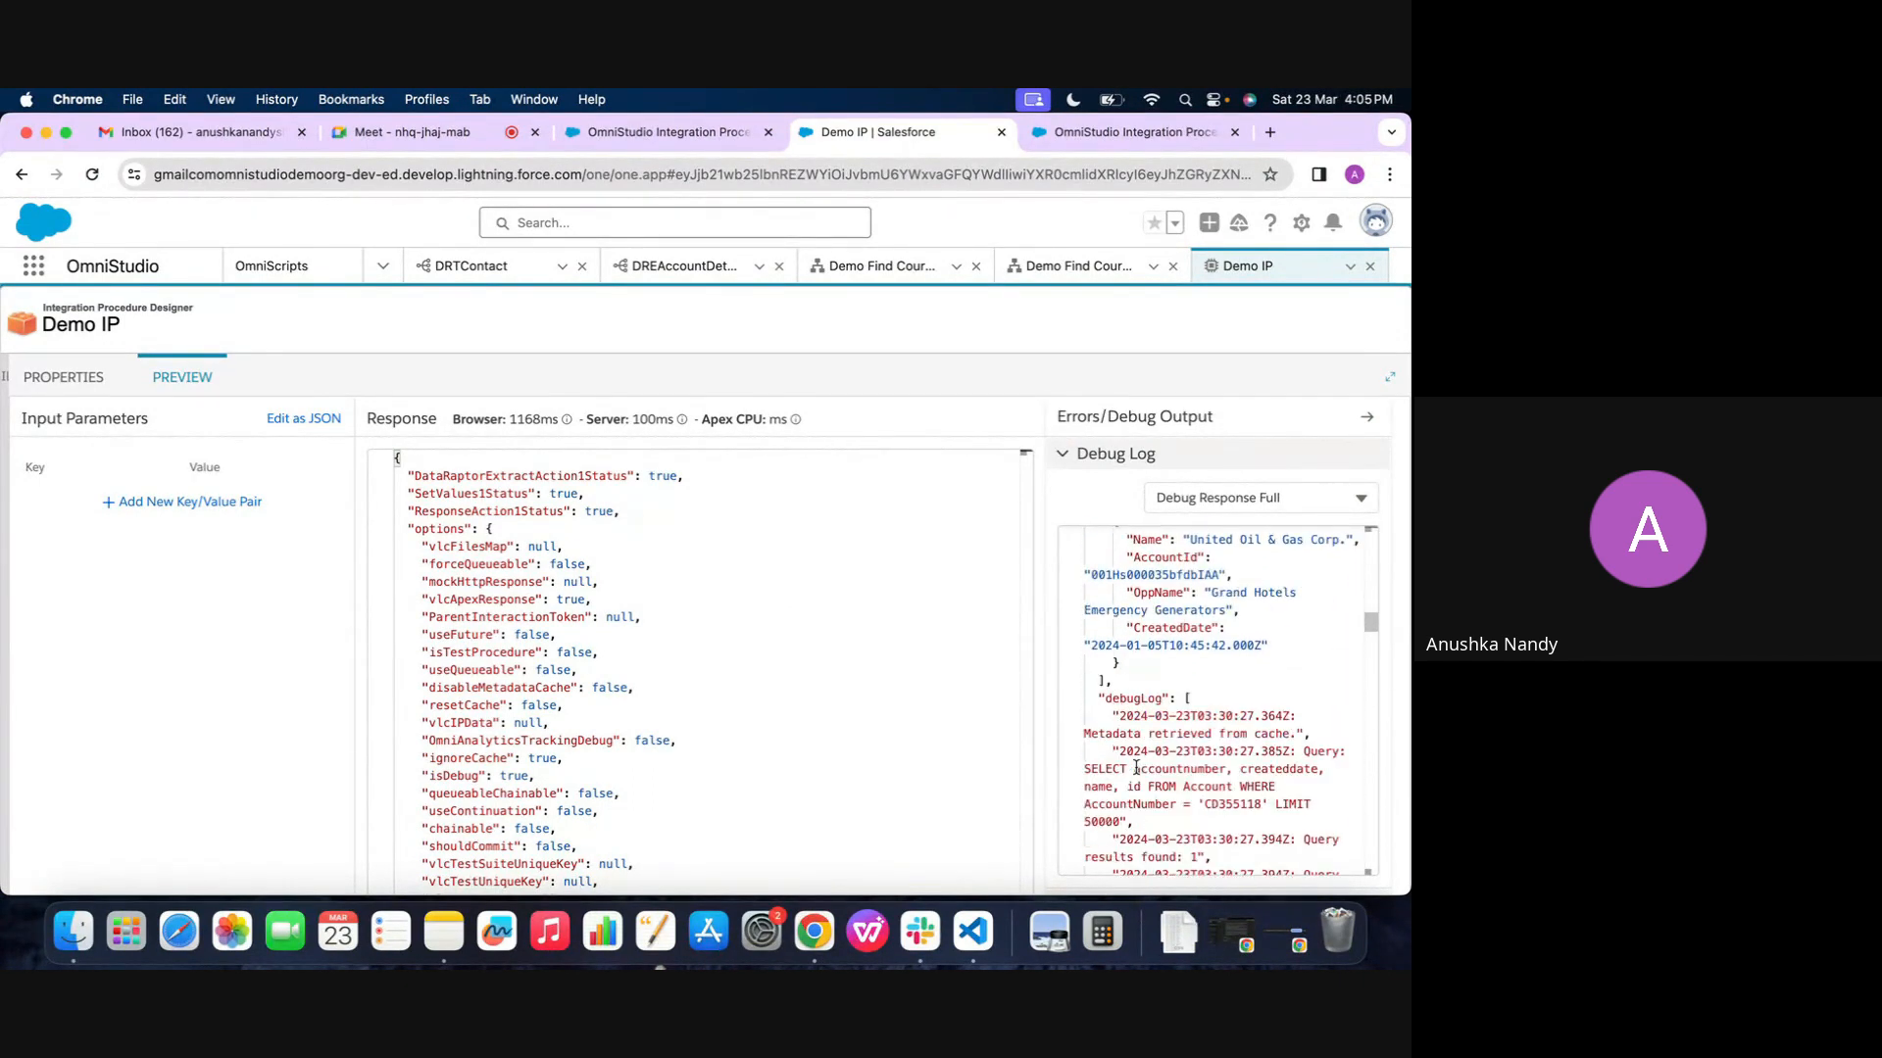
pyautogui.scroll(-6, 1136, 759)
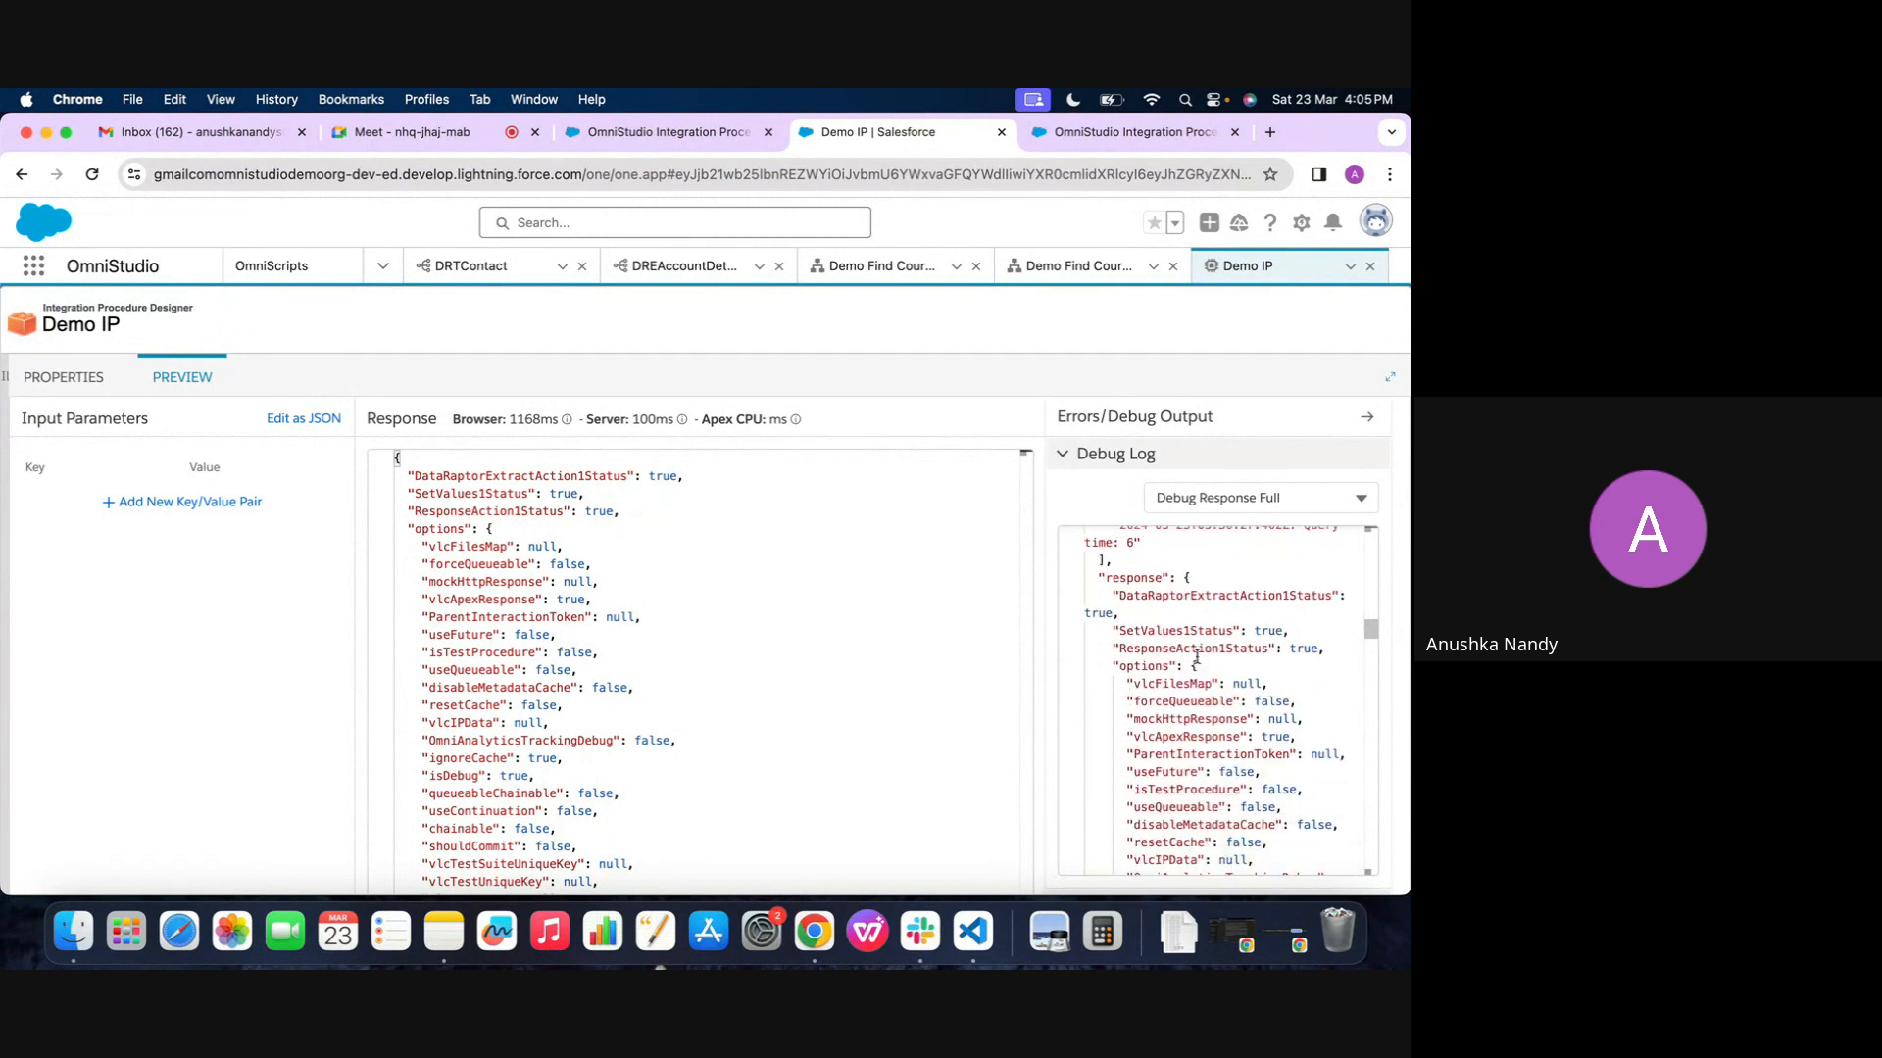
pyautogui.doubleClick(1266, 595)
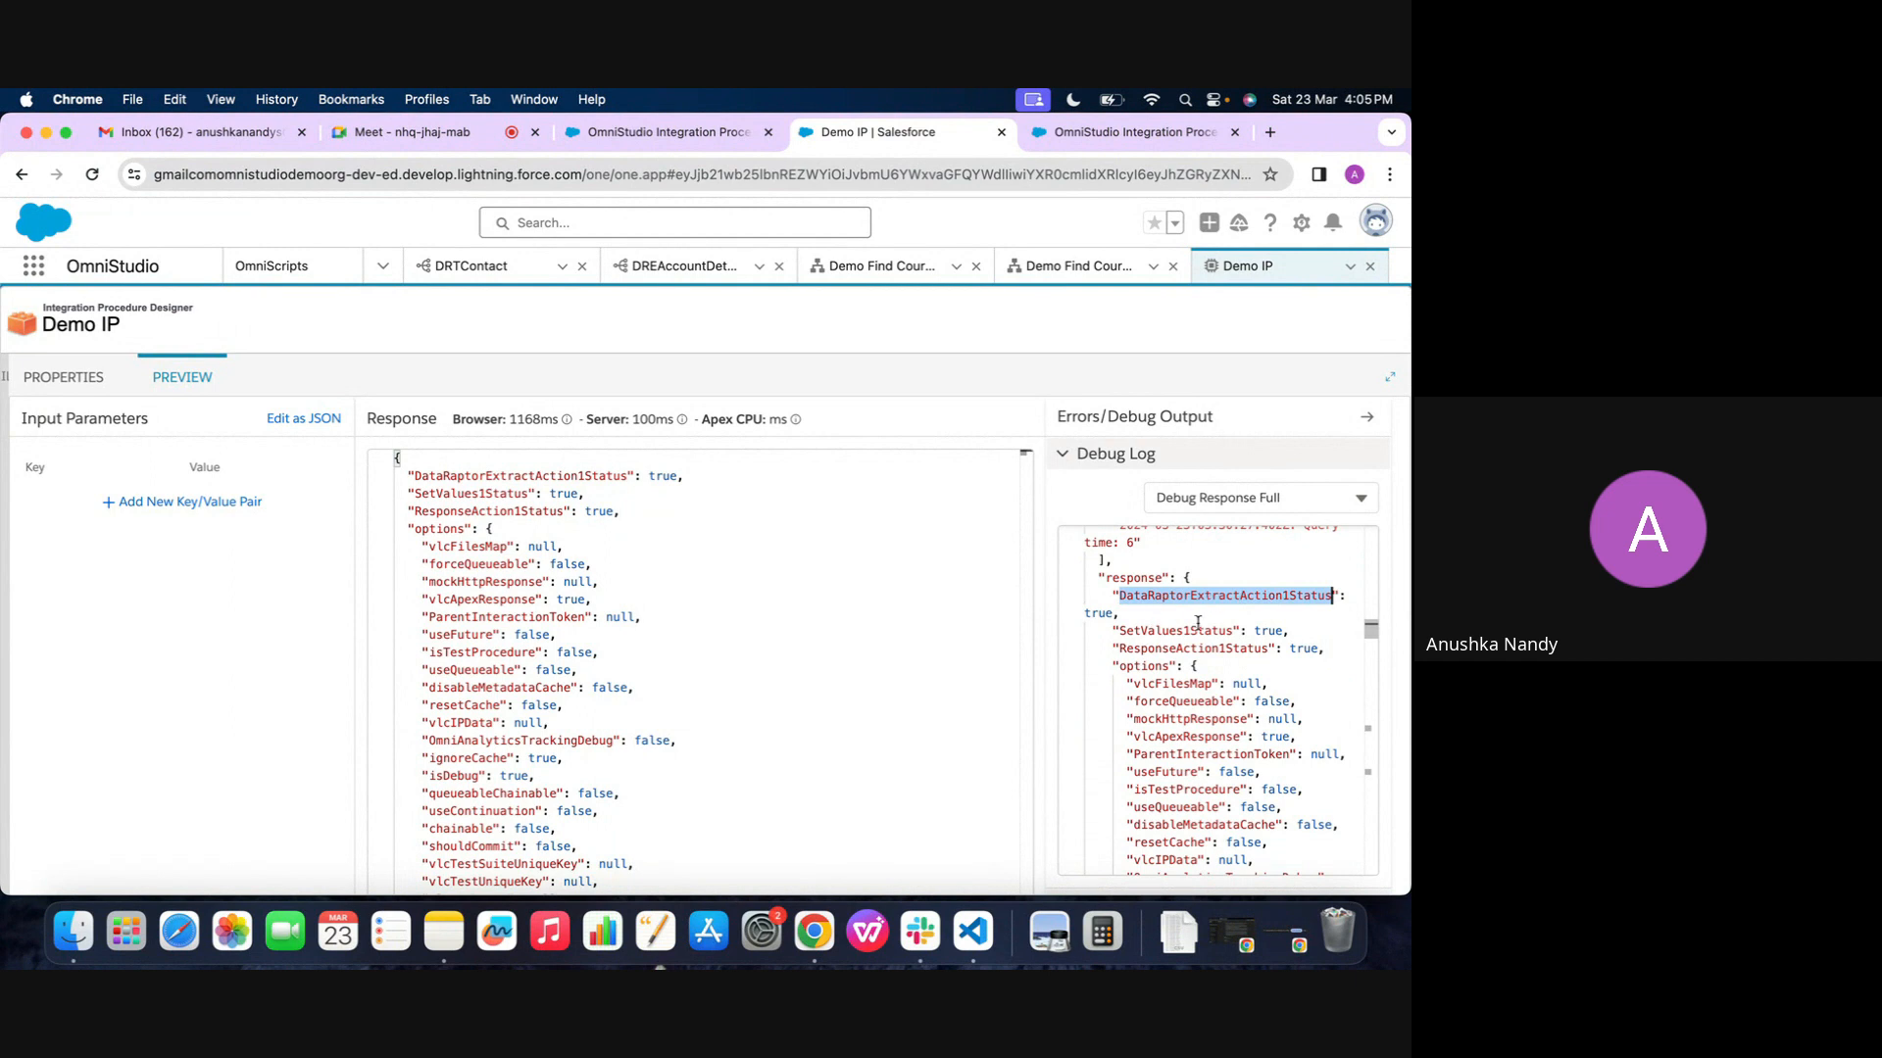
pyautogui.scroll(-8, 1180, 630)
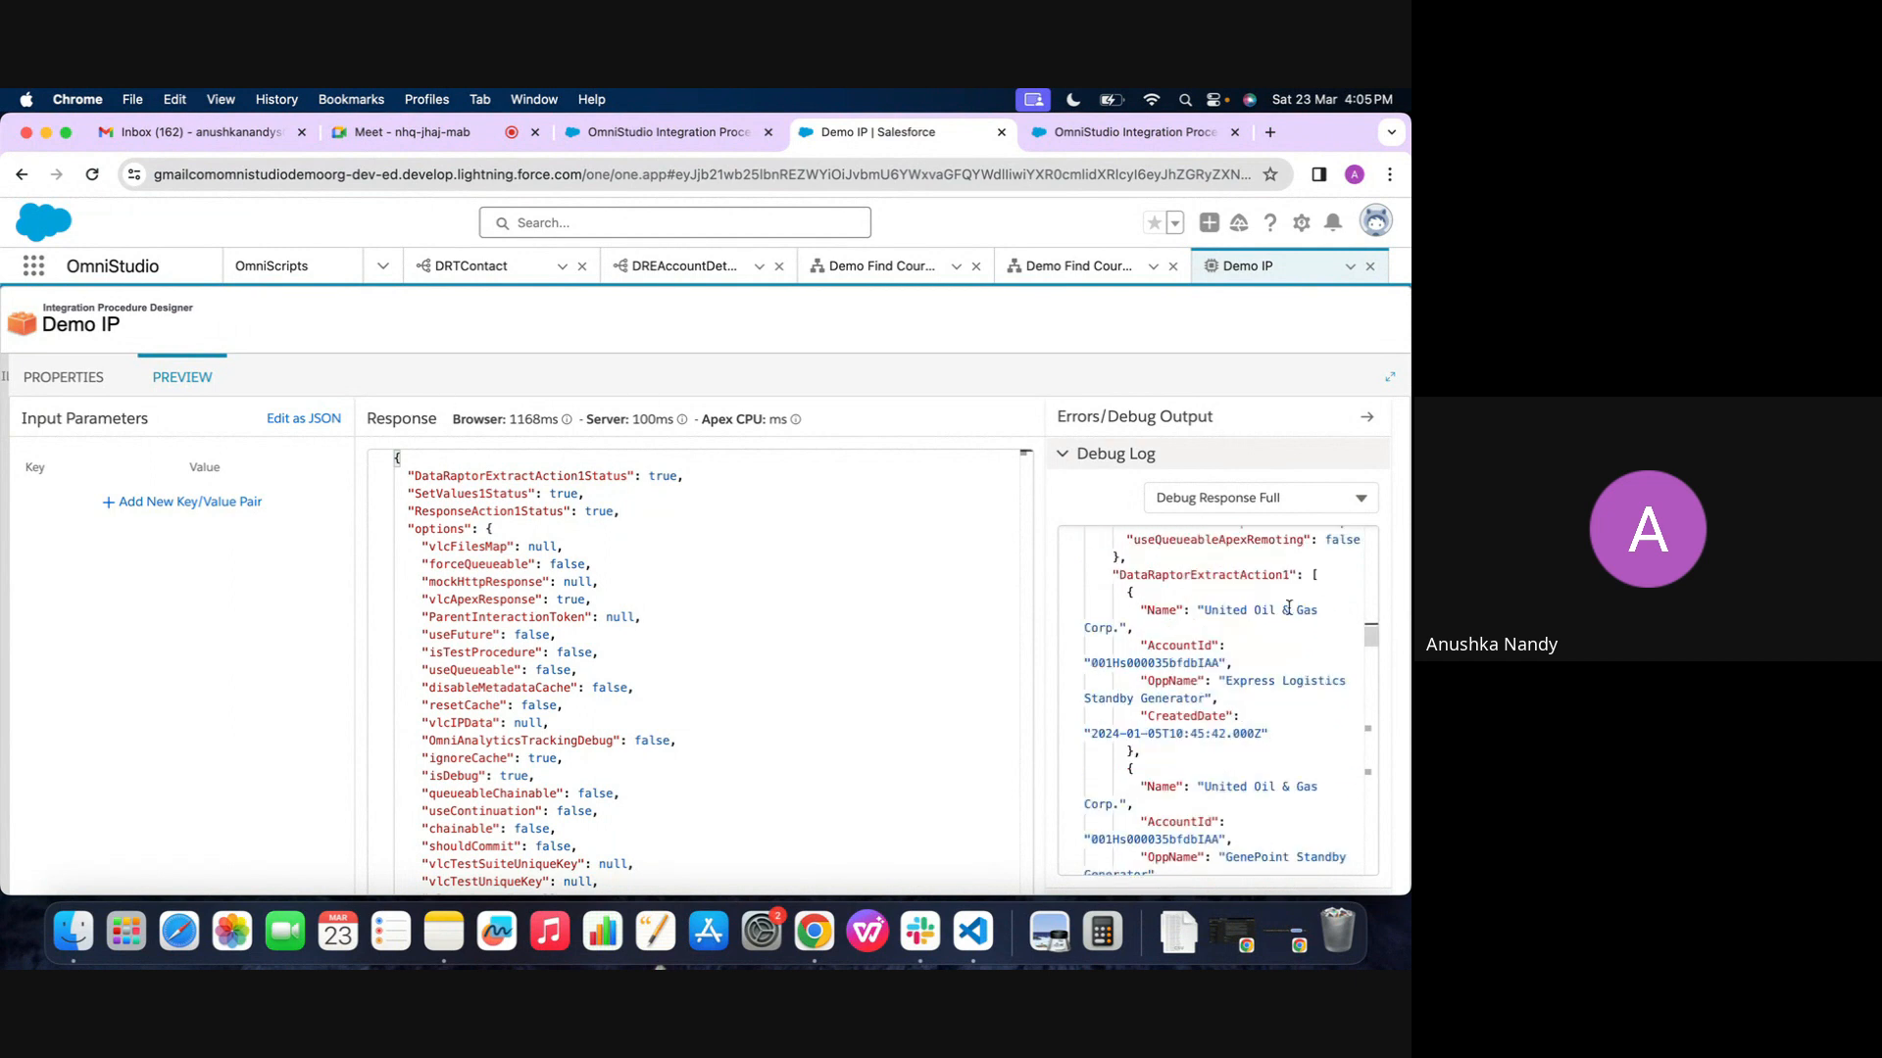
pyautogui.scroll(6, 1181, 631)
pyautogui.scroll(3, 1289, 607)
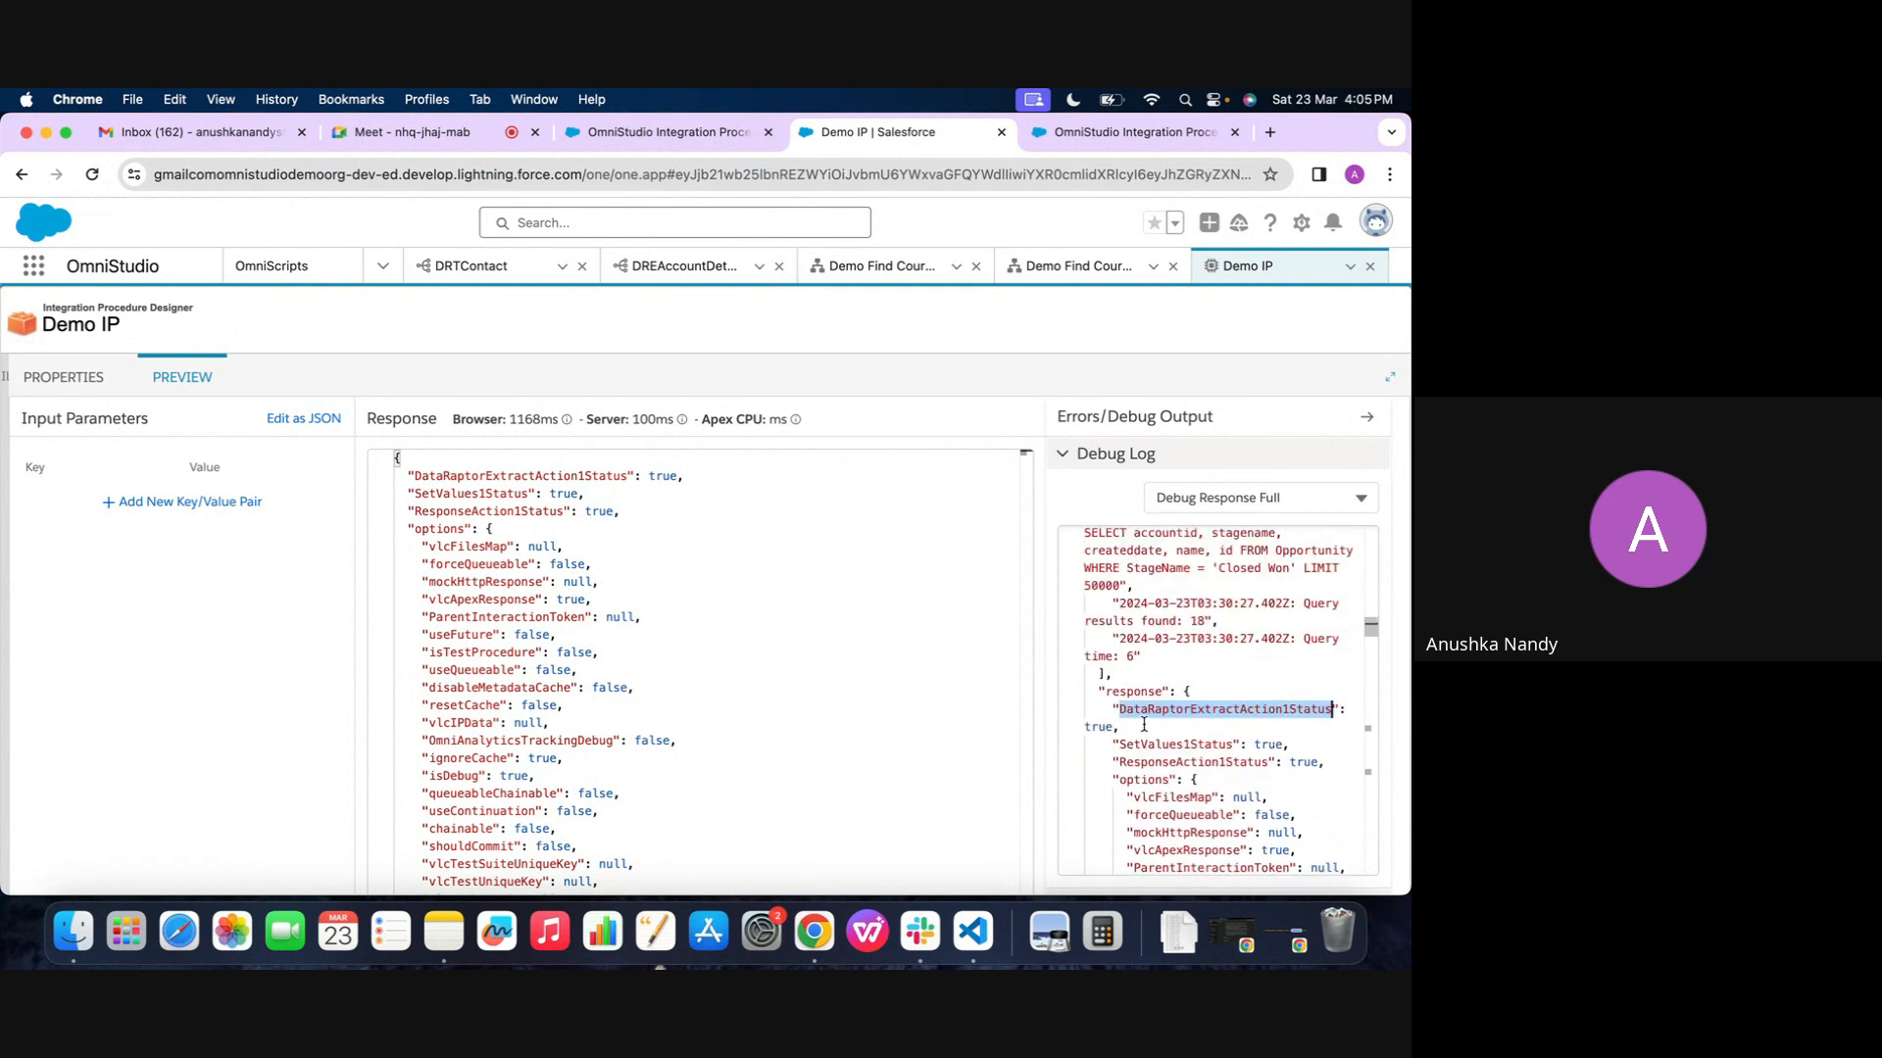
pyautogui.scroll(-10, 1138, 694)
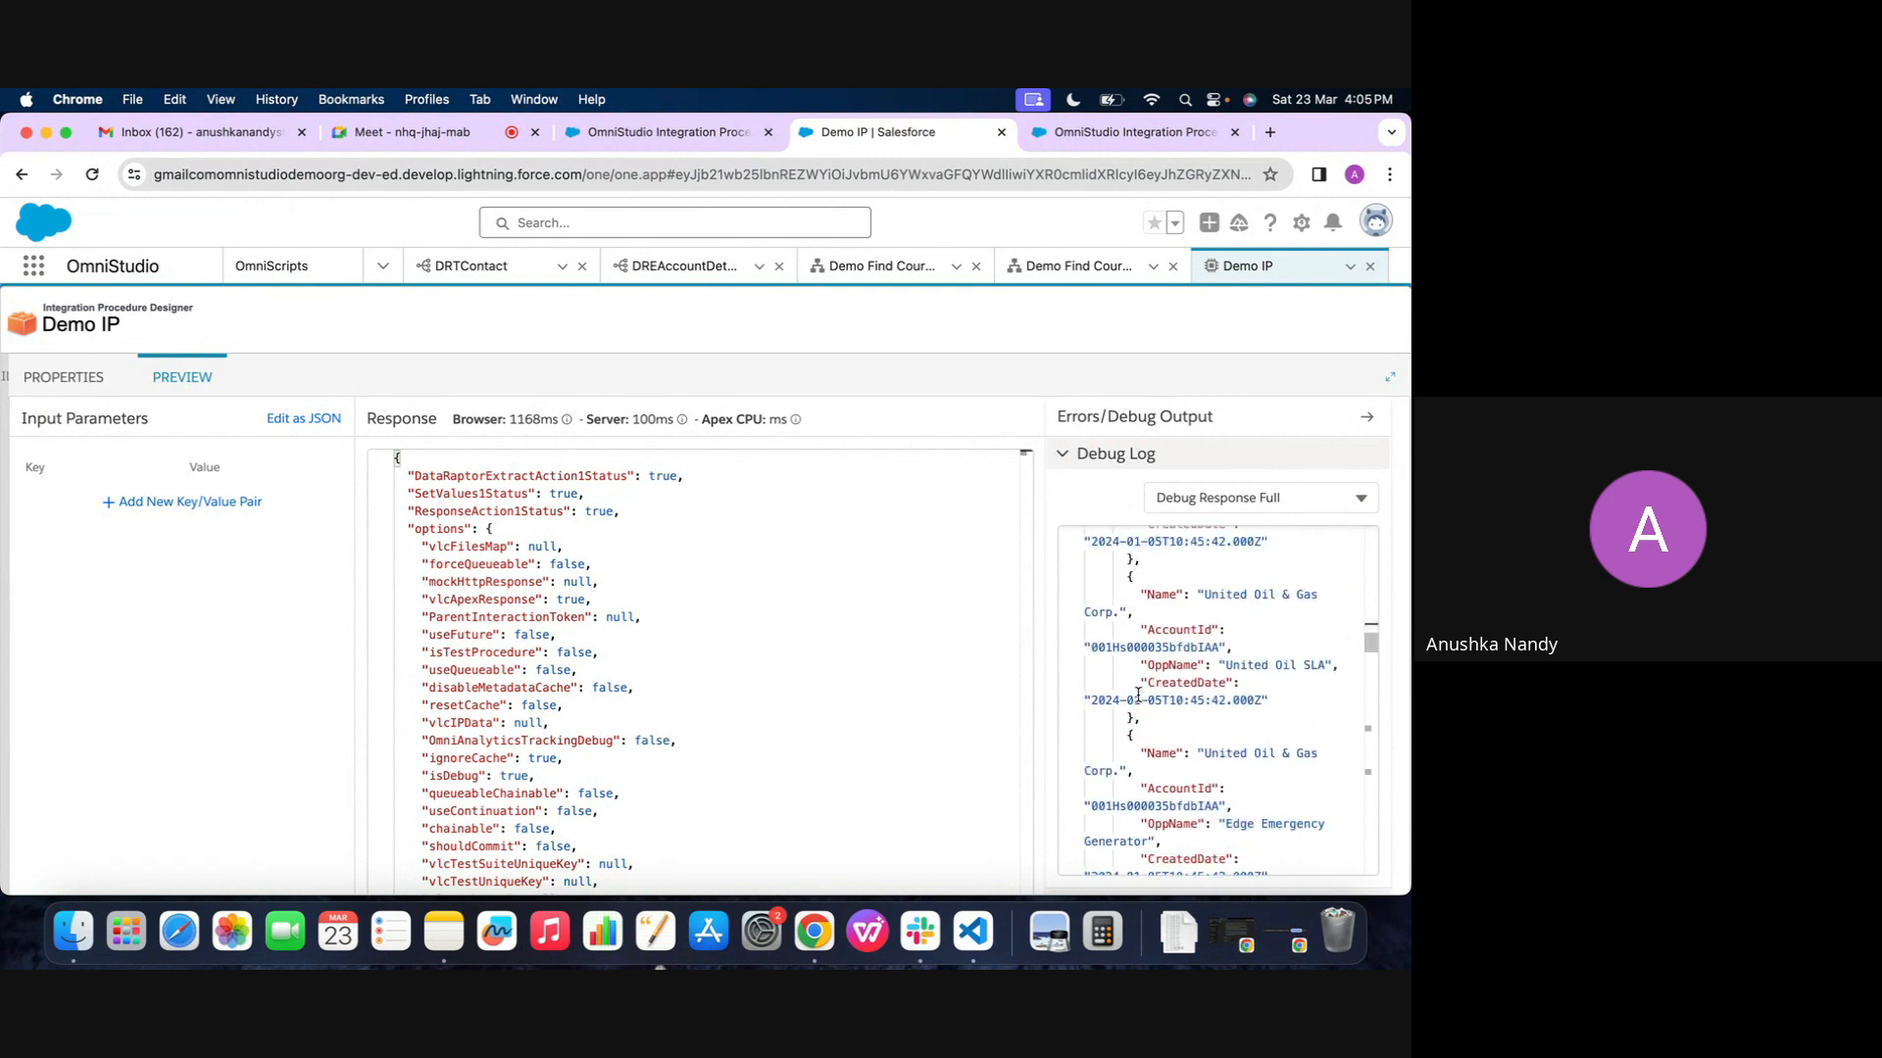
pyautogui.scroll(-10, 1138, 693)
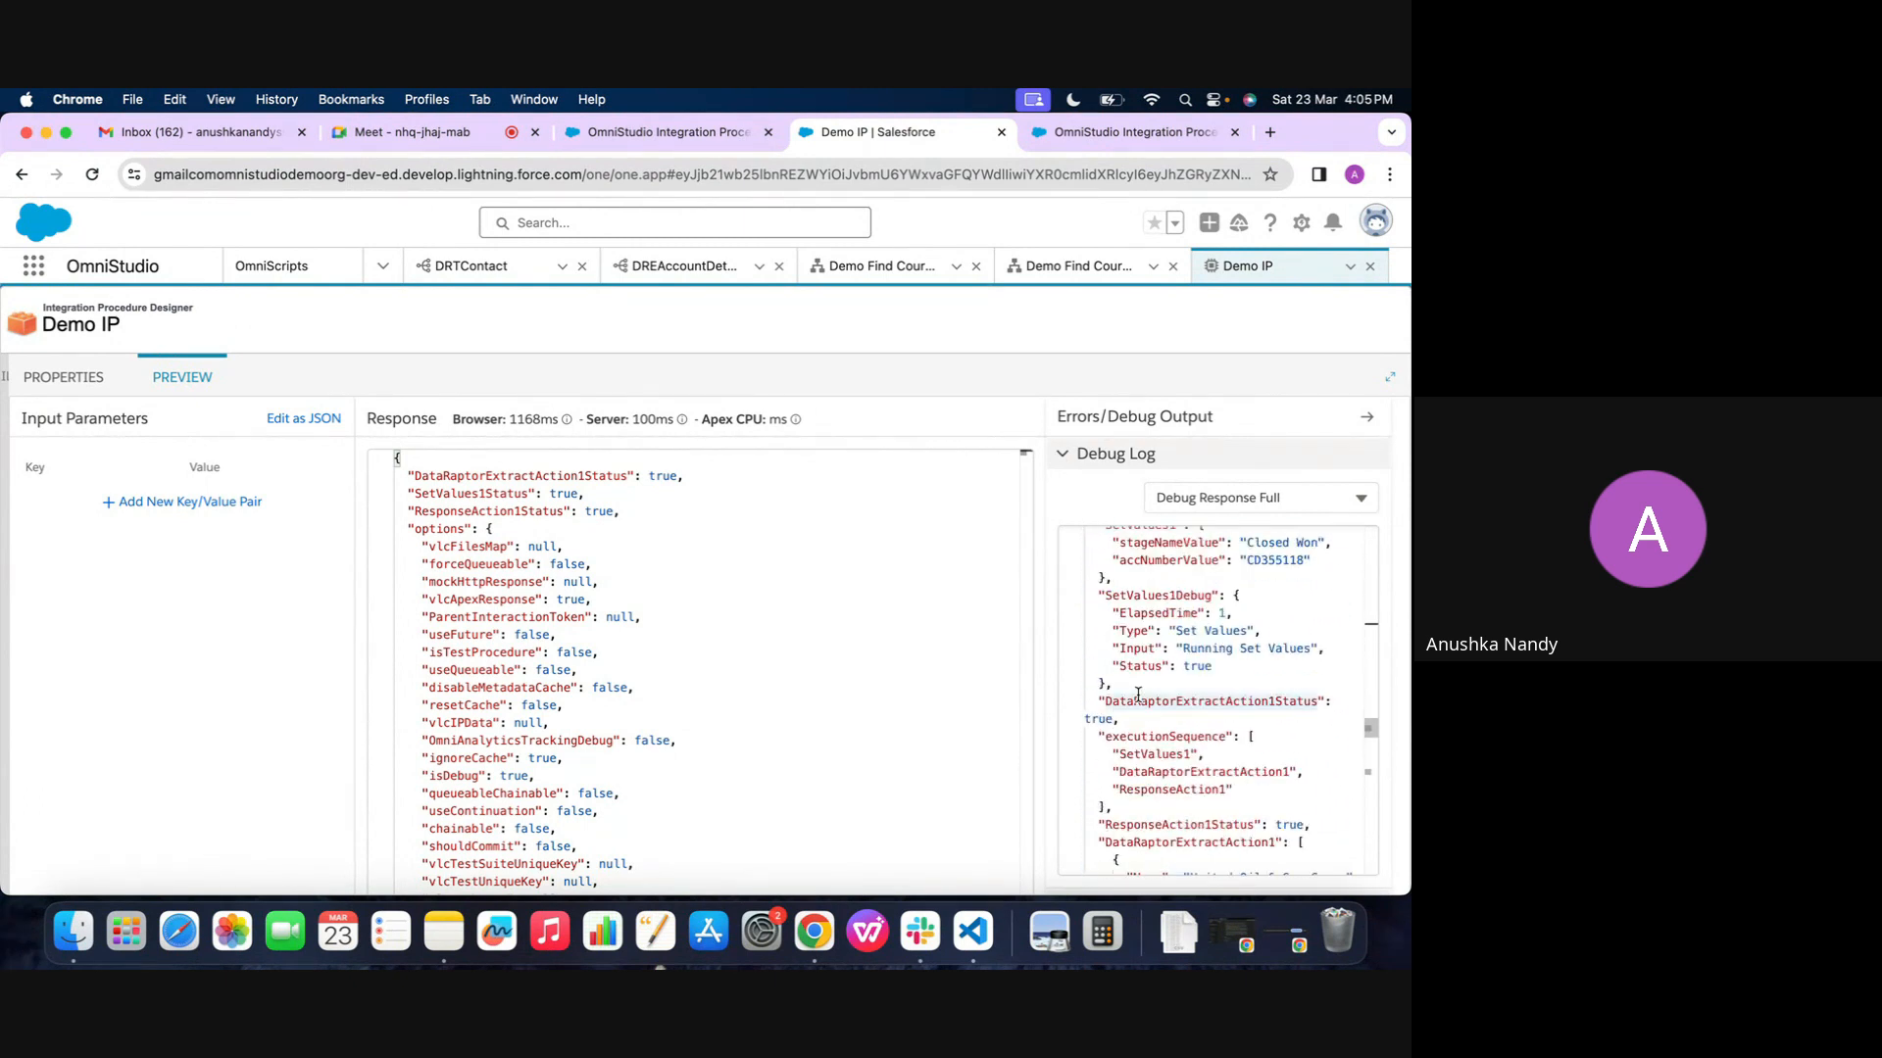
pyautogui.scroll(5, 1185, 707)
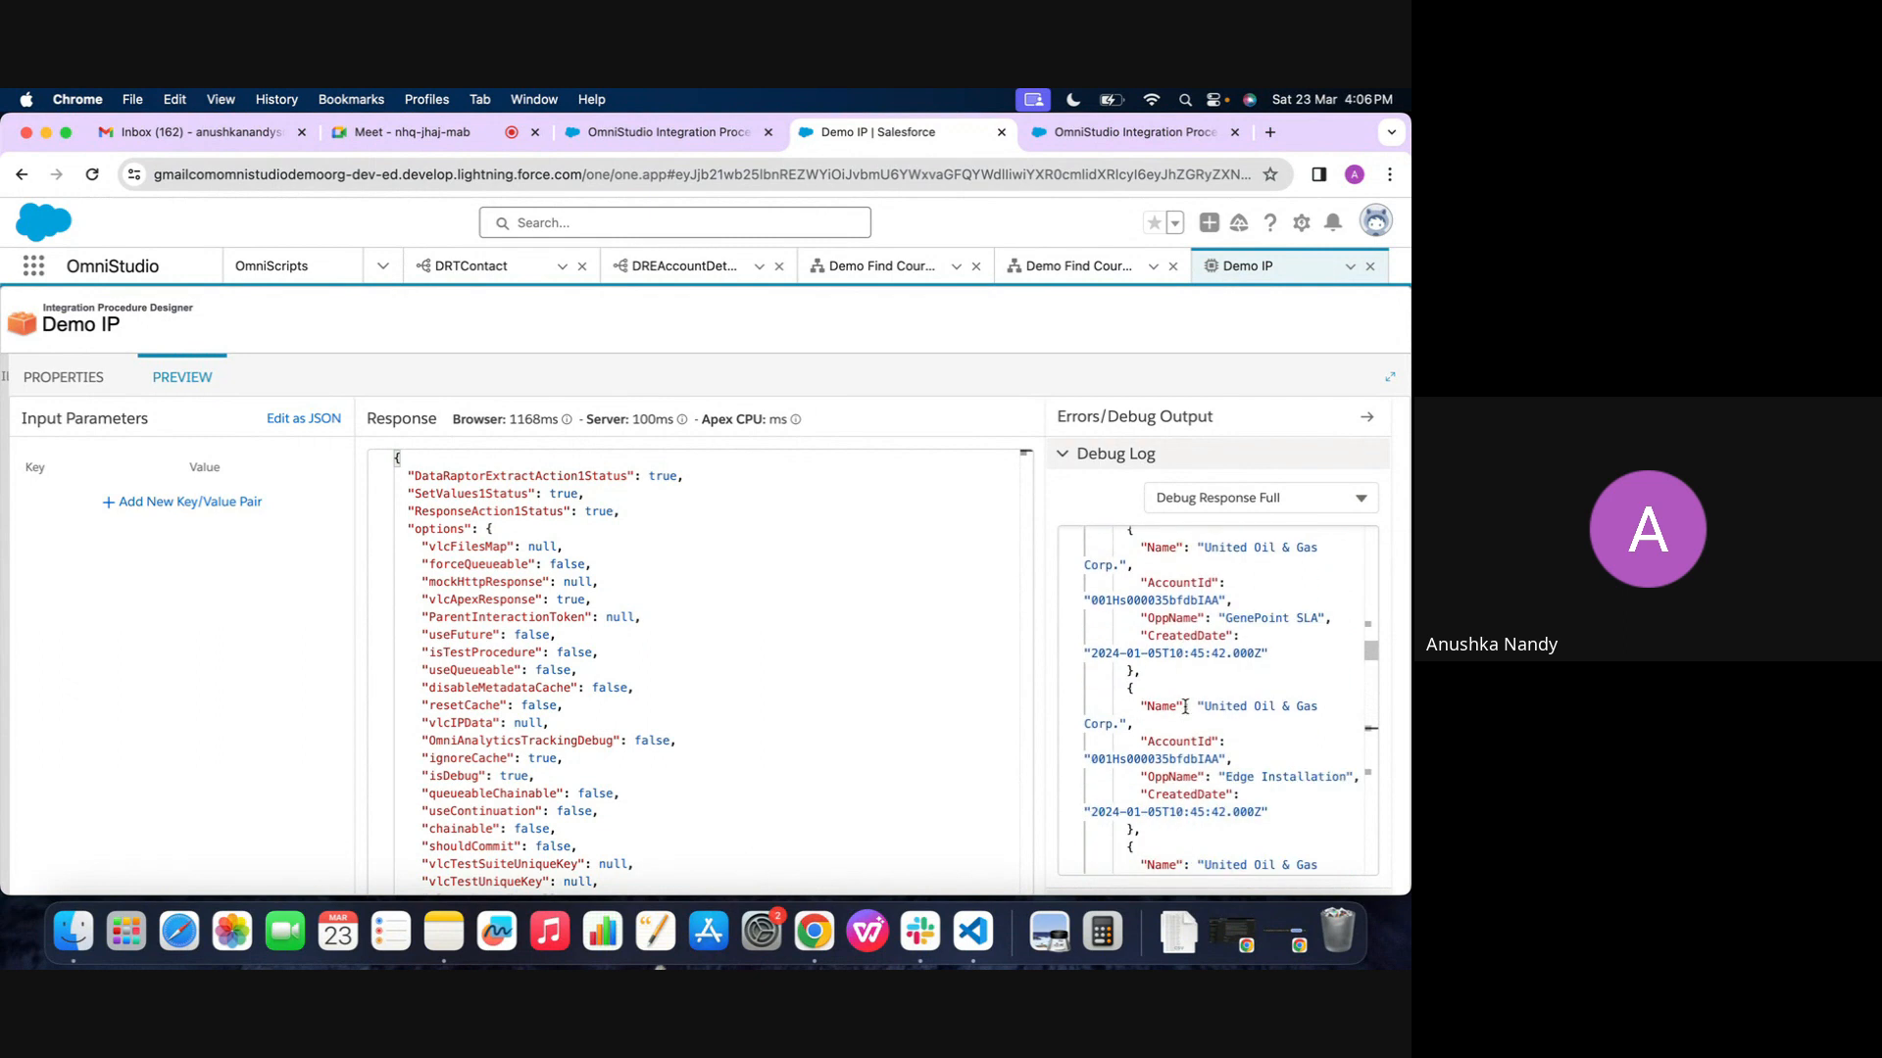
pyautogui.scroll(-5, 1151, 534)
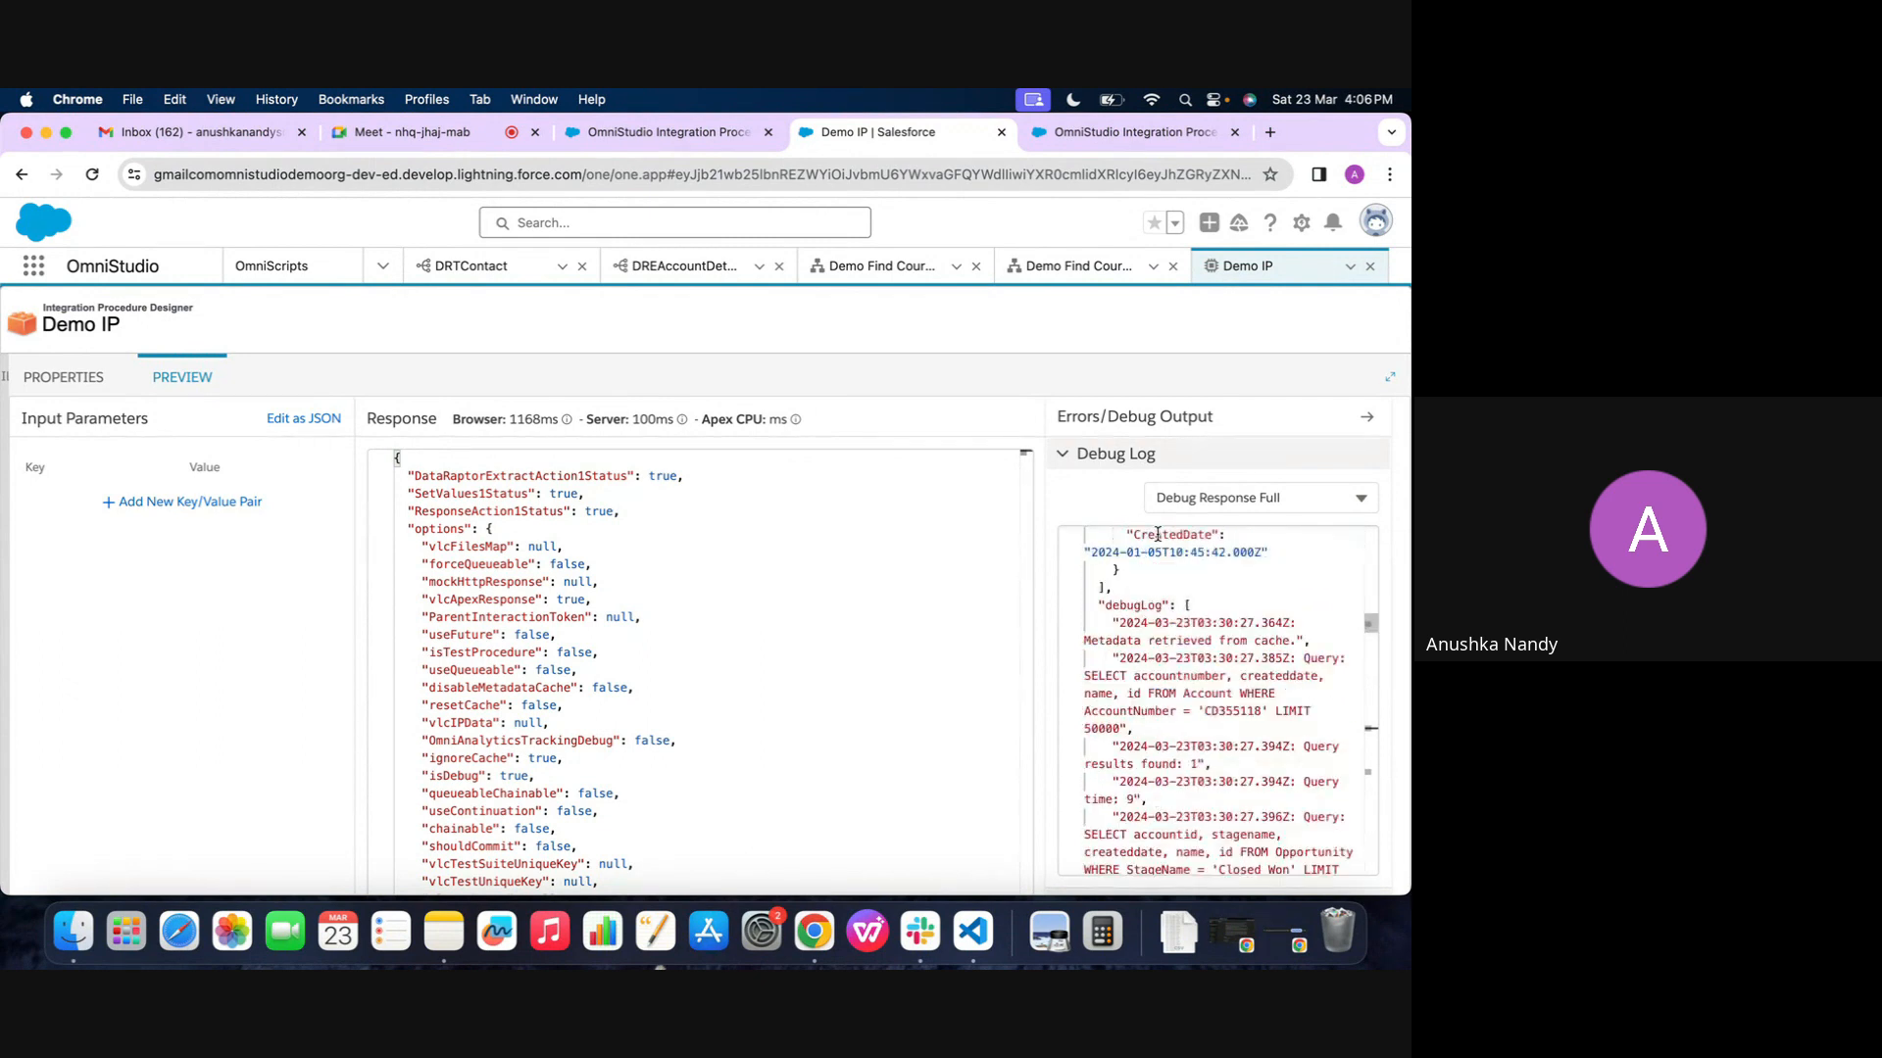
# Find the Name field in the preview's response records and set ResponseAction1's Send JSON Path to DataRaptorExtractAction1:Name
pyautogui.scroll(-15, 705, 642)
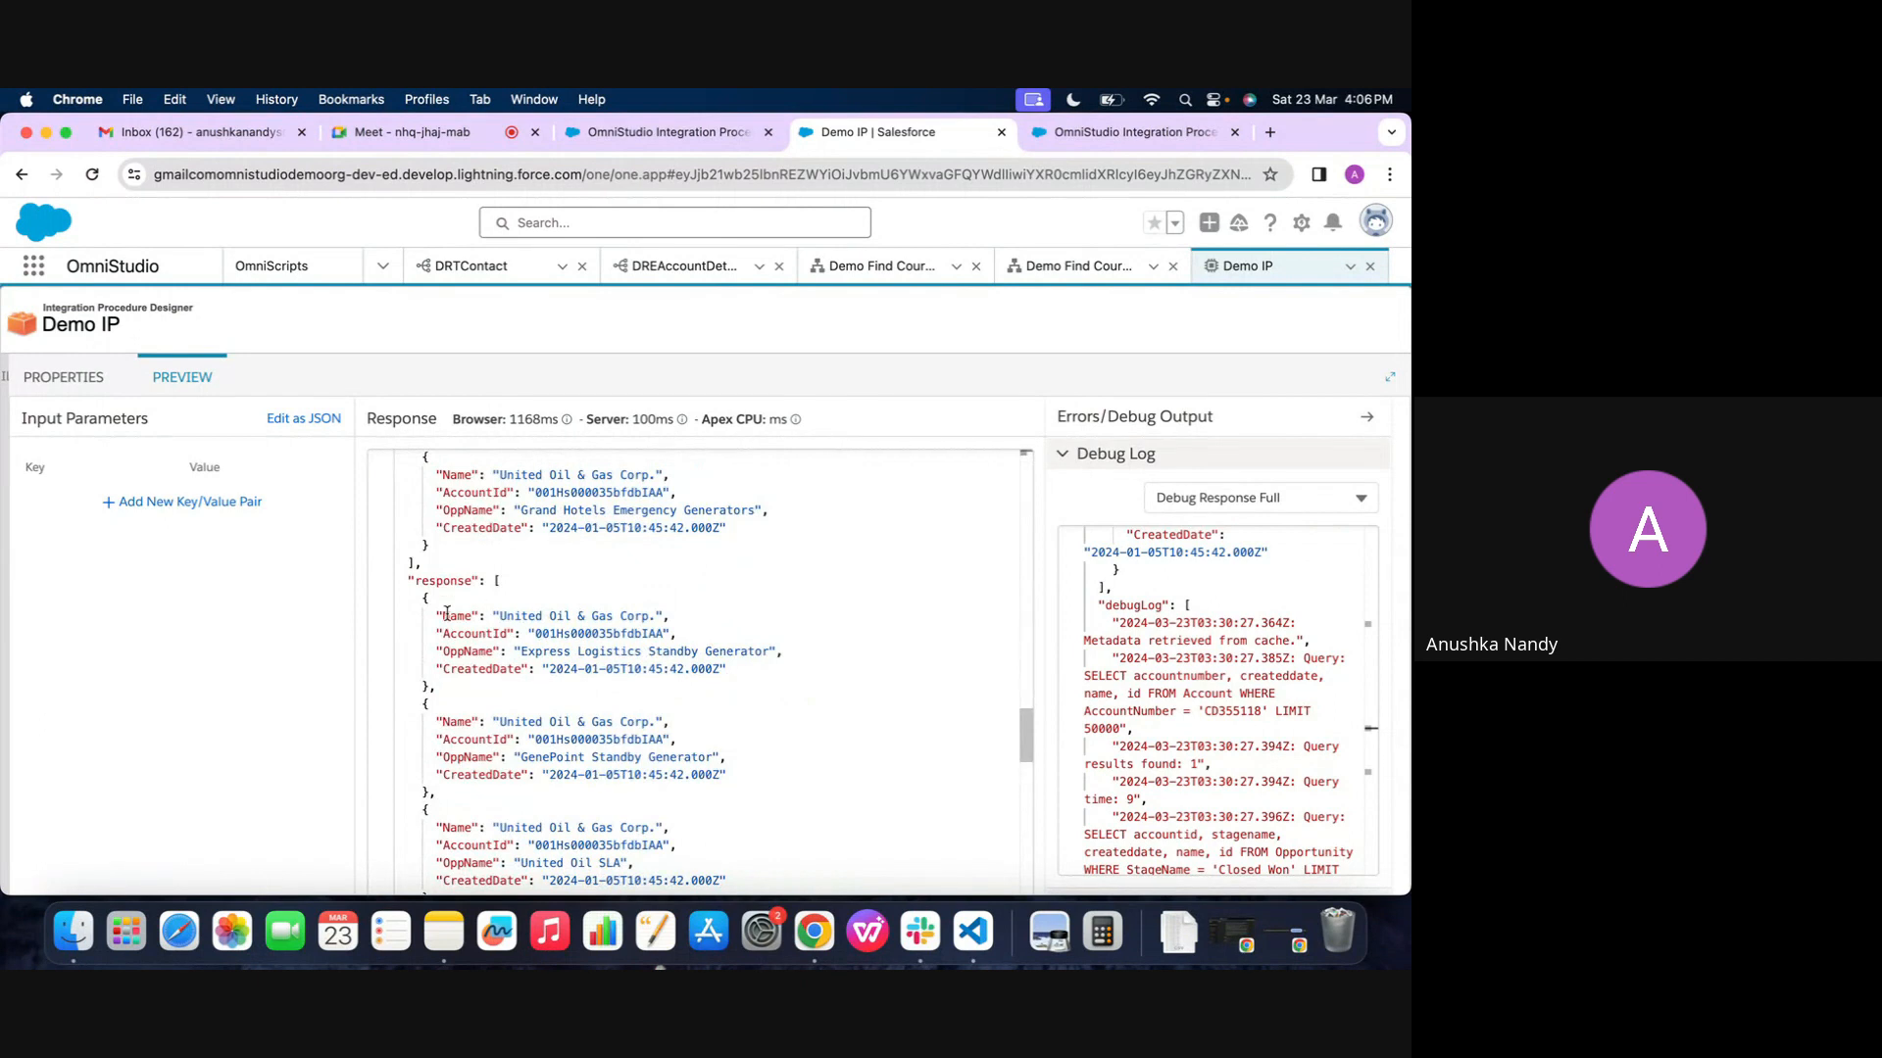
pyautogui.doubleClick(449, 615)
pyautogui.scroll(1, 449, 614)
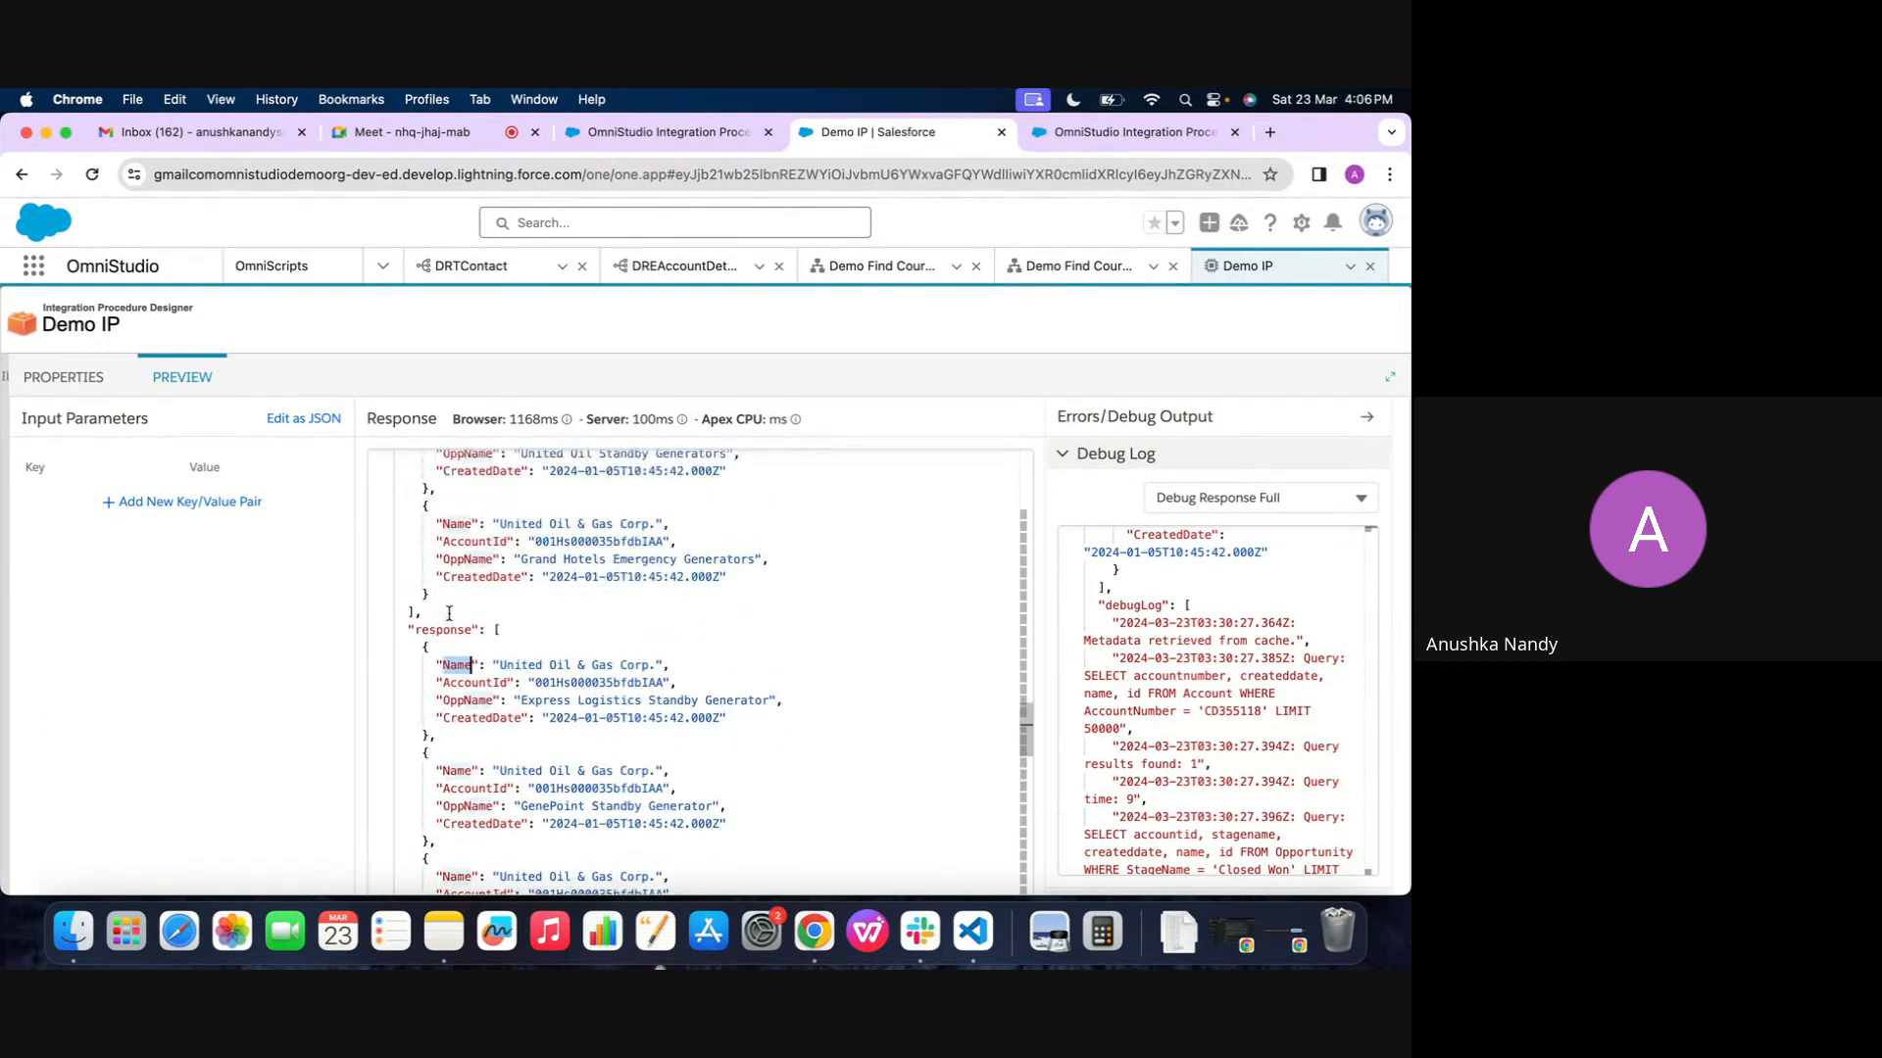
pyautogui.scroll(5, 449, 614)
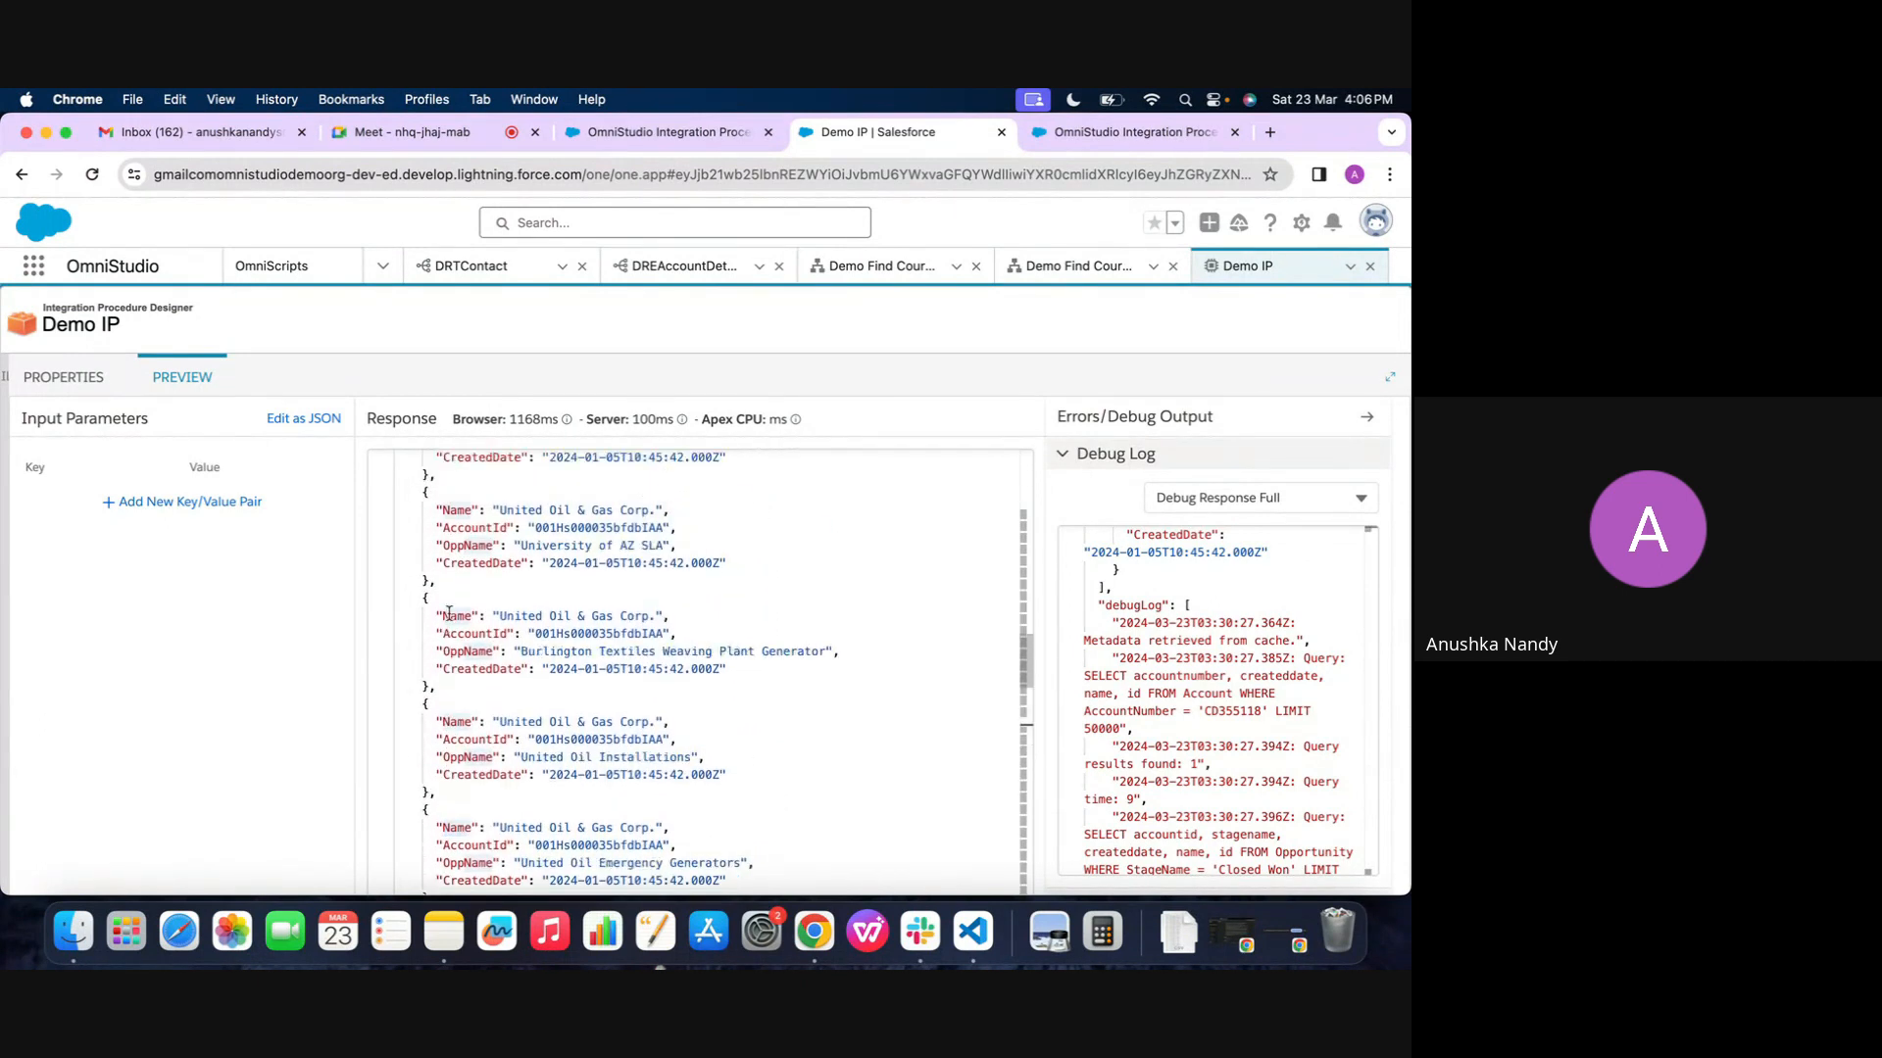
pyautogui.scroll(10, 448, 615)
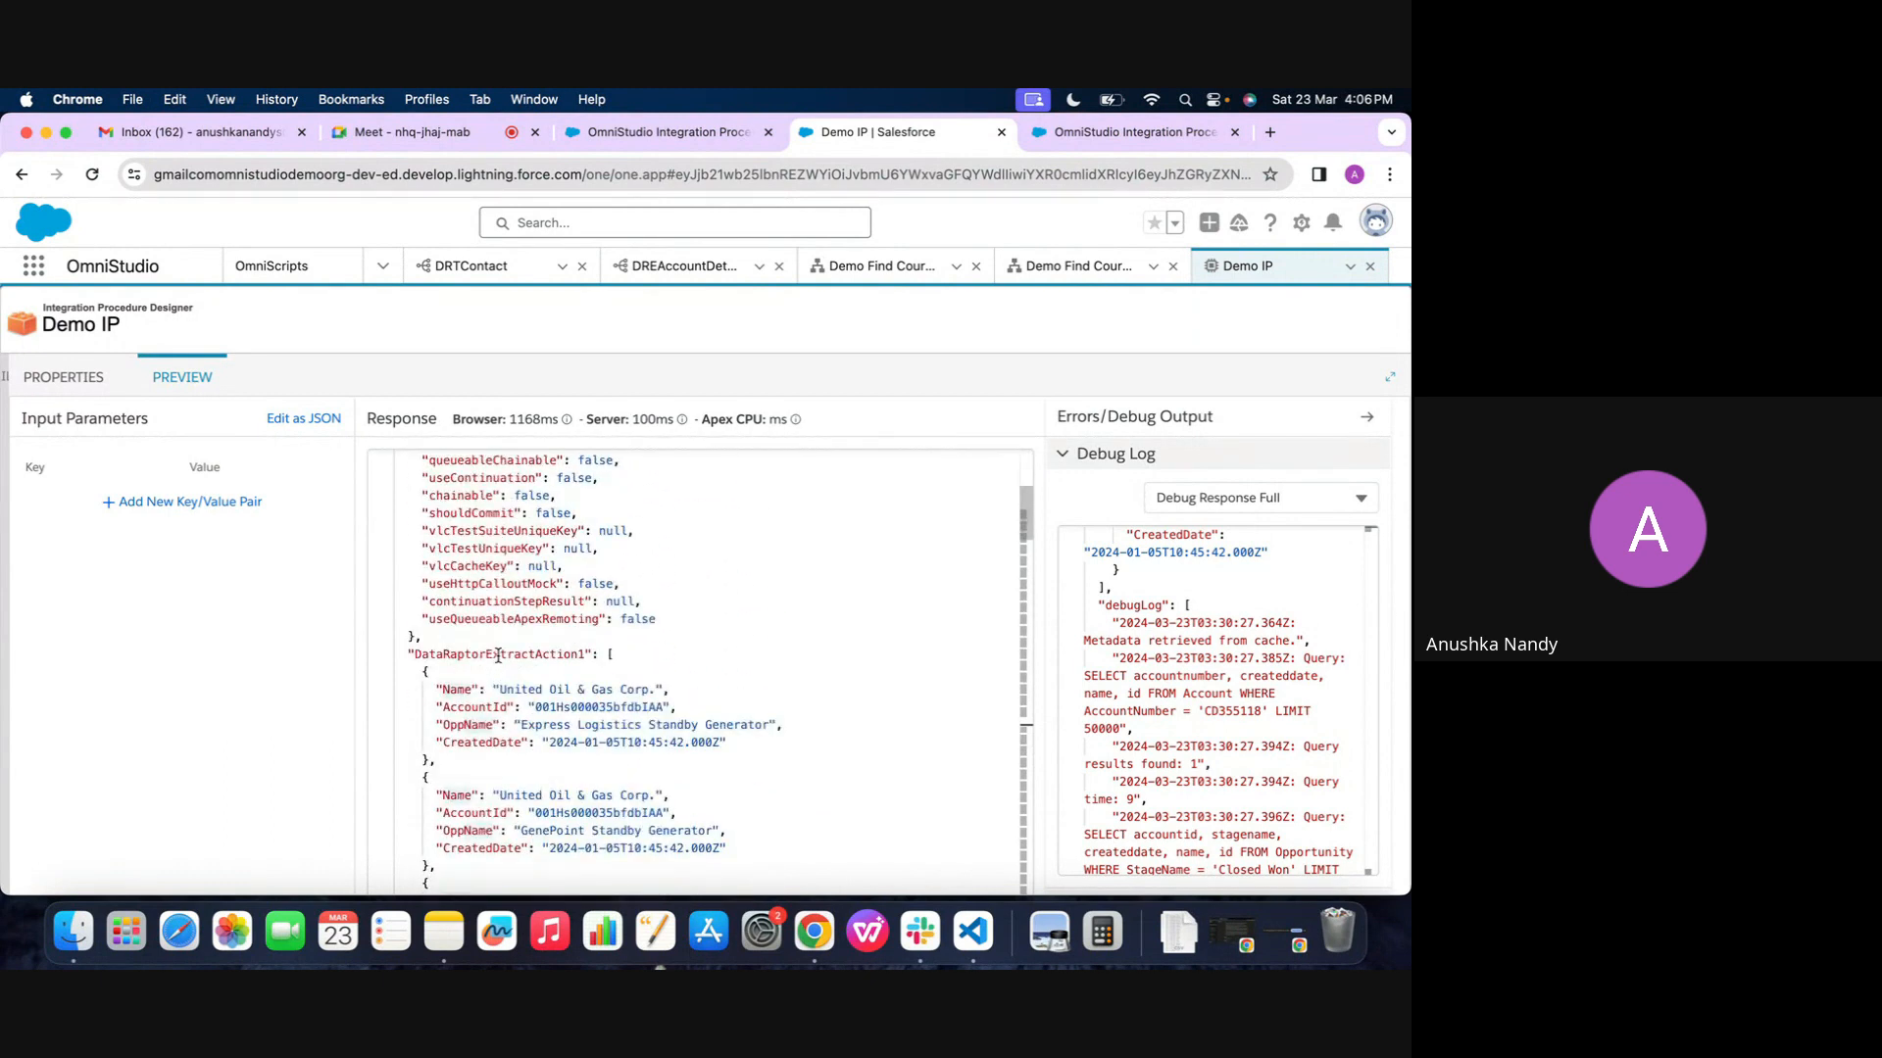
pyautogui.click(63, 377)
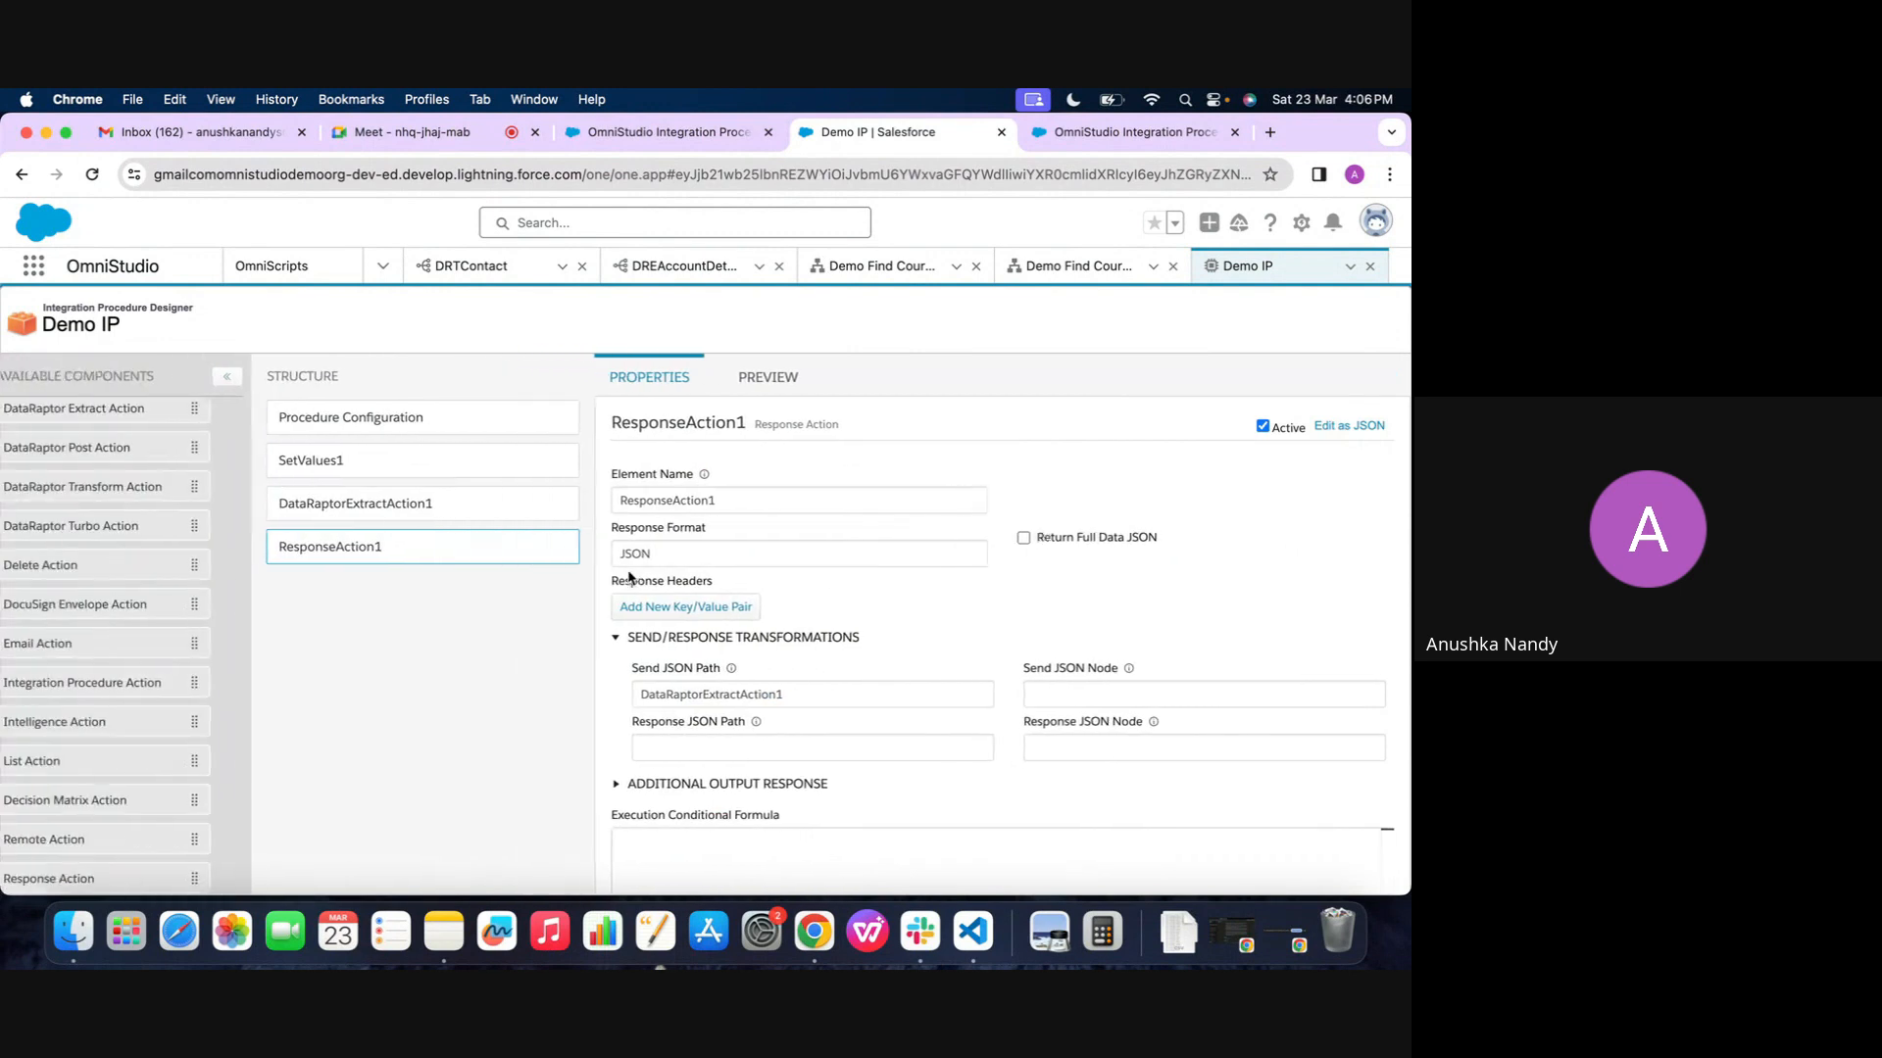
pyautogui.click(850, 695)
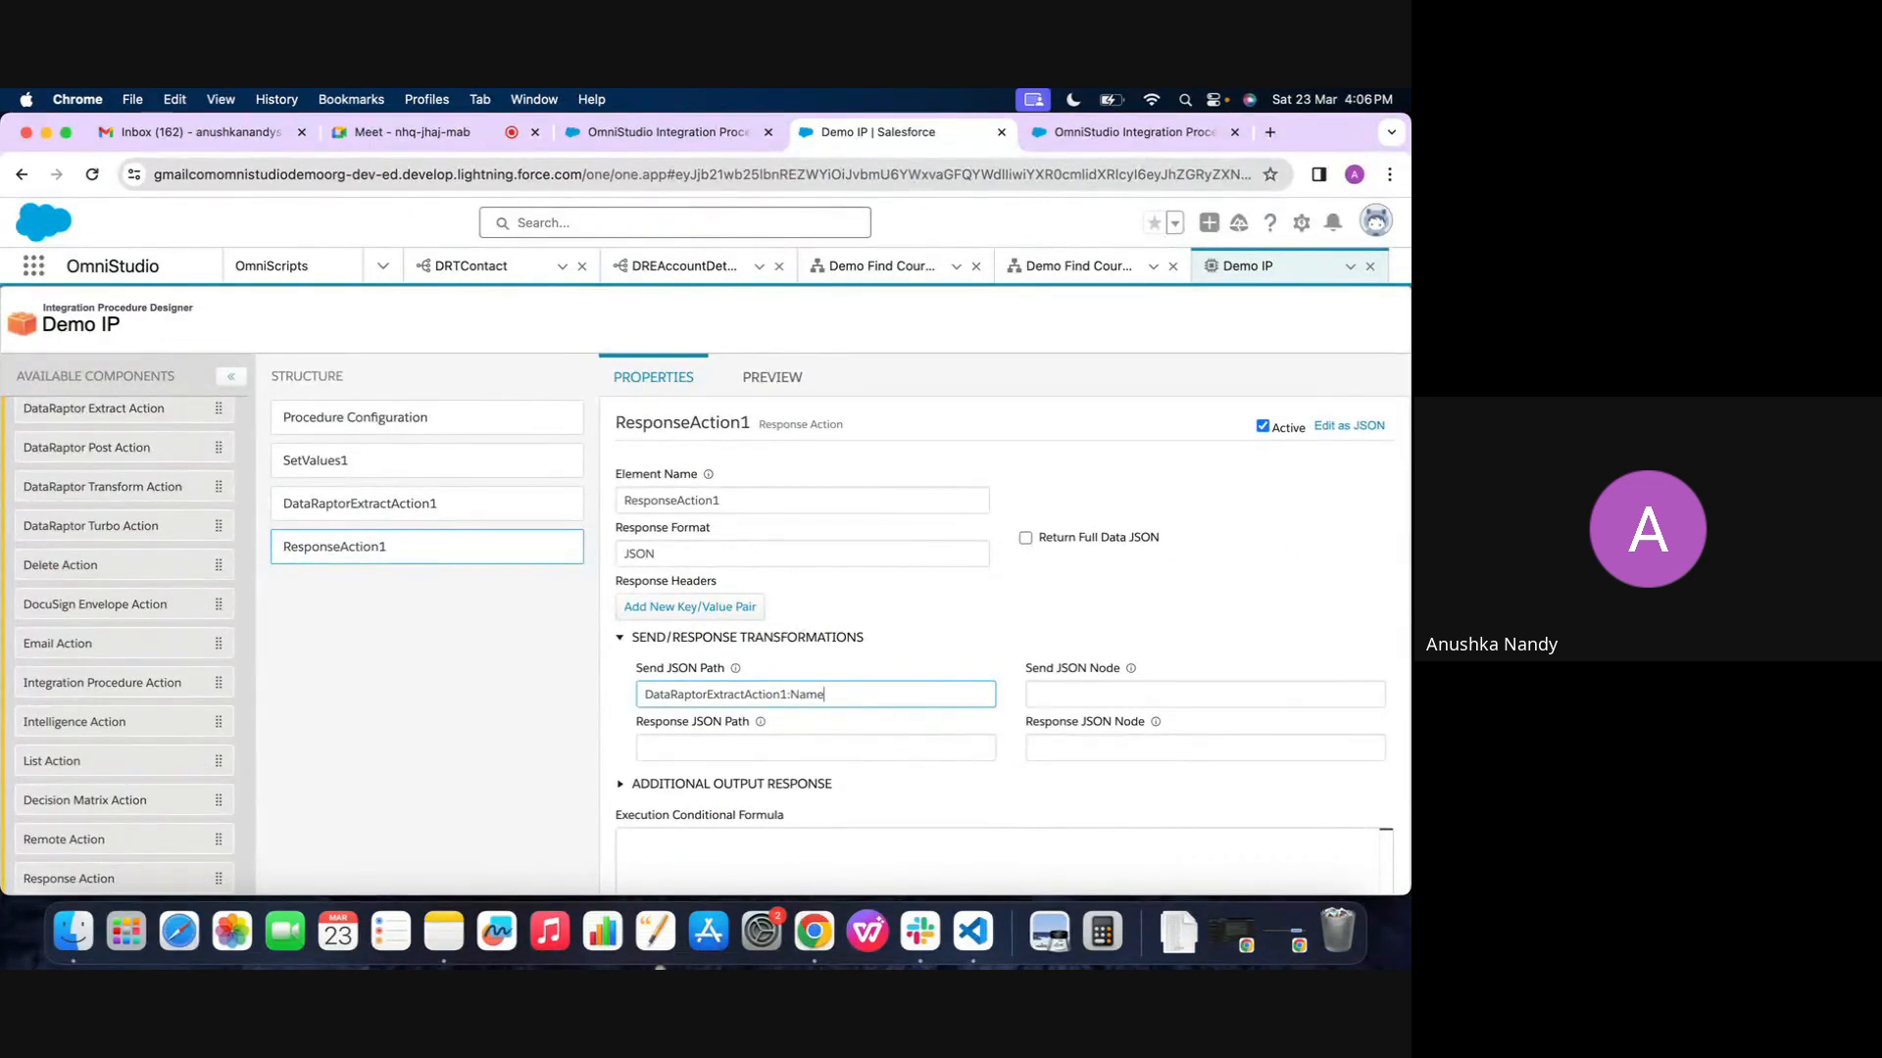
# Execute Demo IP in its preview with the Name path as the Response Action's send path
pyautogui.click(774, 378)
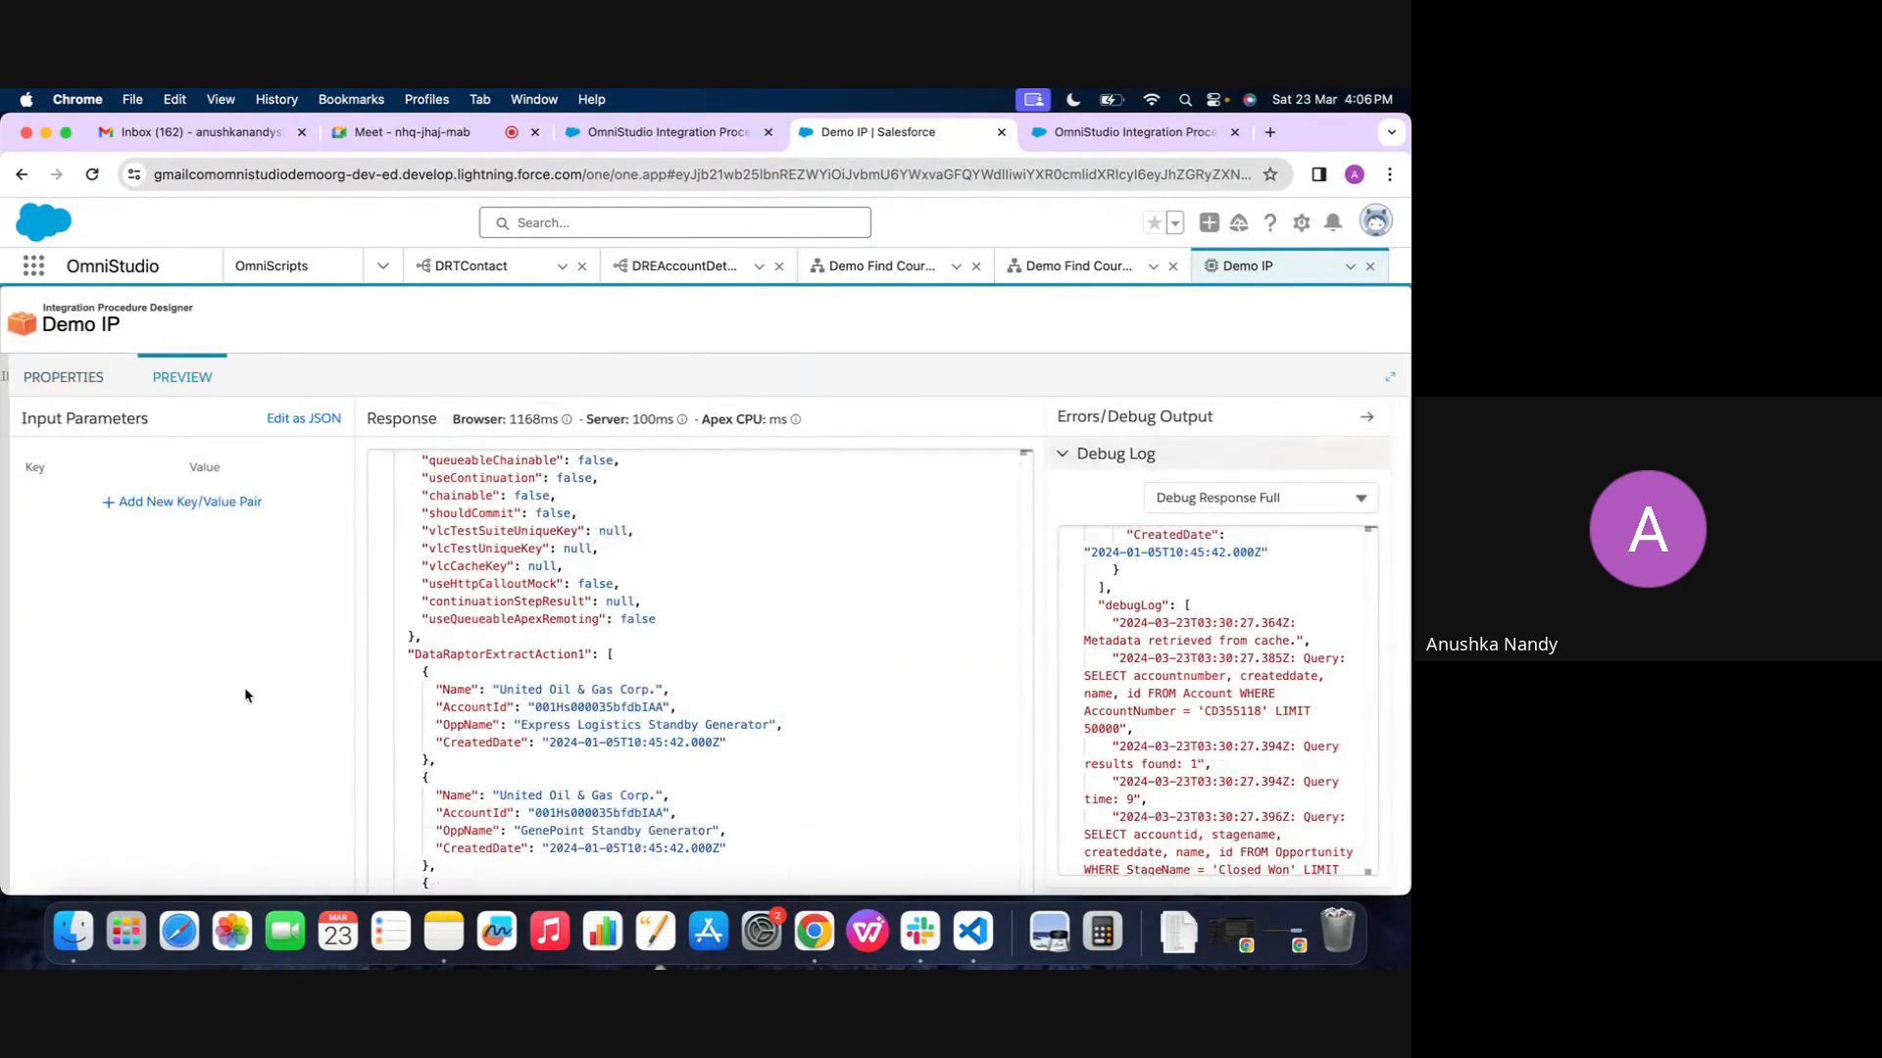
pyautogui.scroll(-2, 249, 697)
pyautogui.click(290, 870)
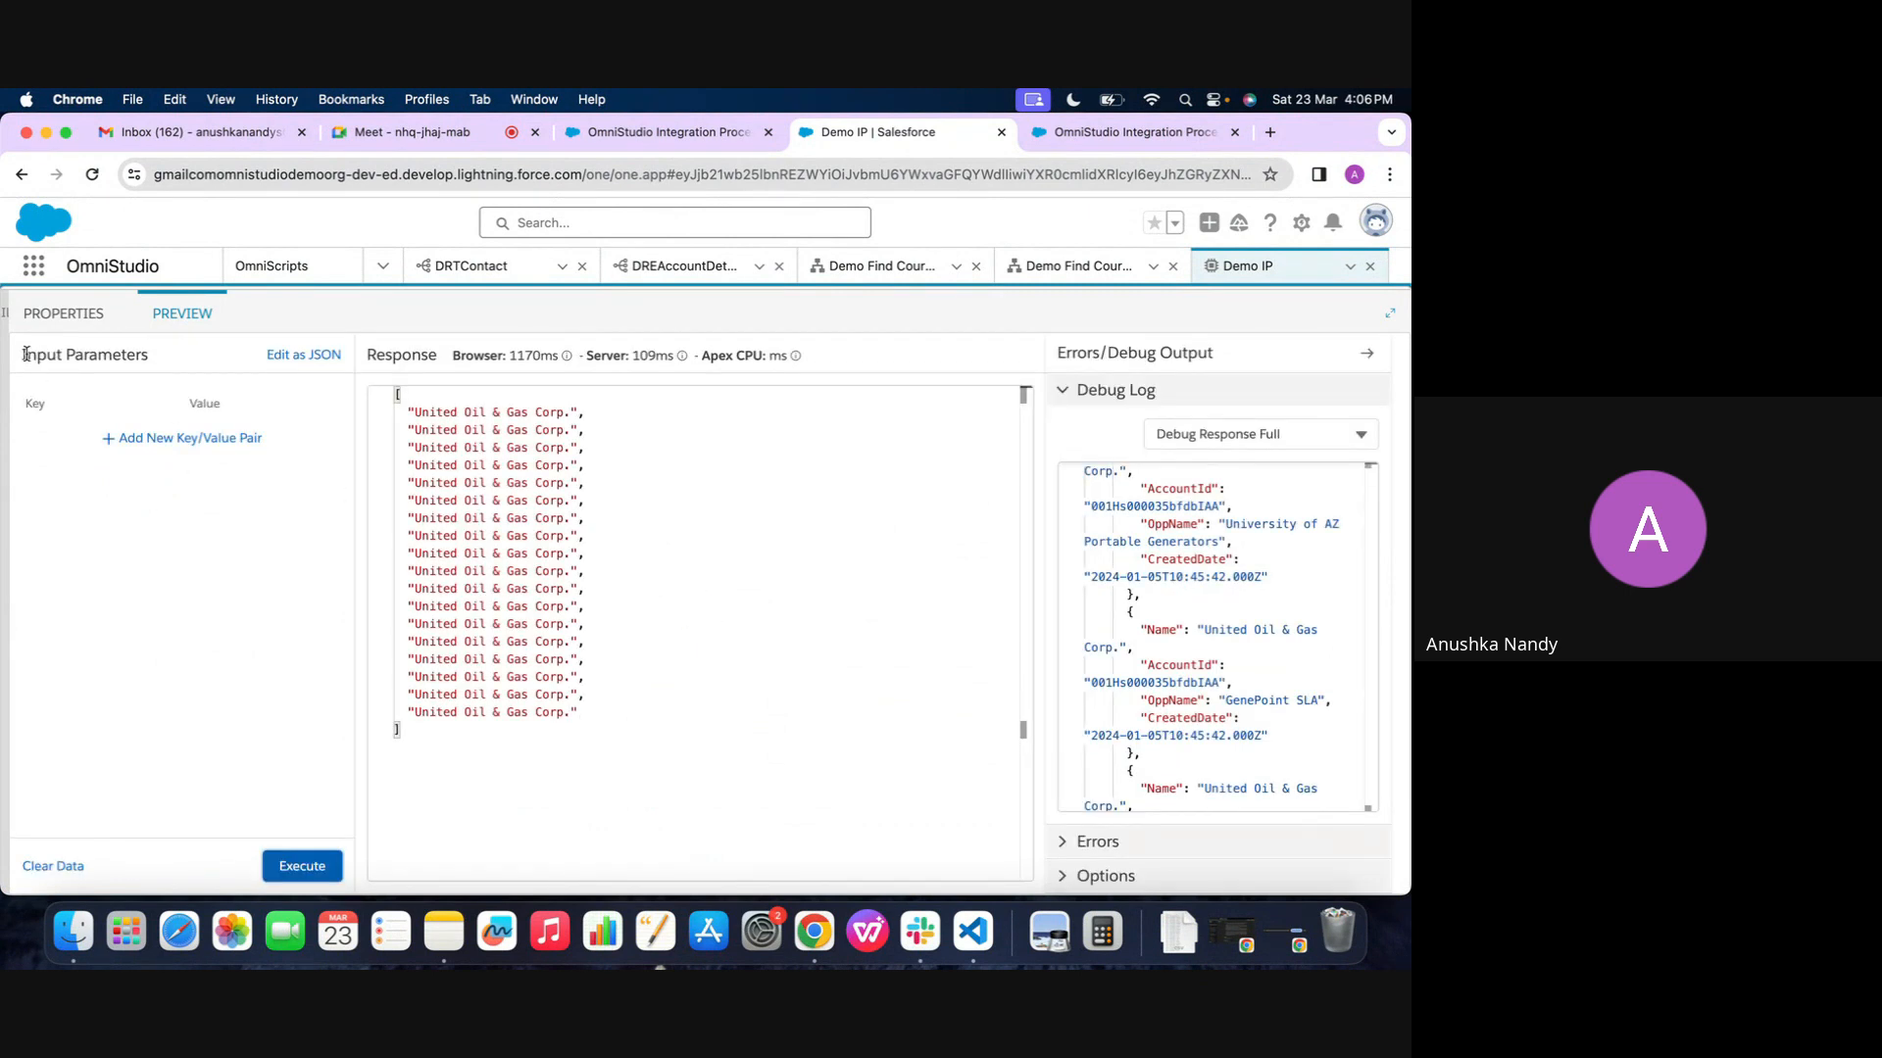
# Copy the OppName field name from the debug log and set ResponseAction1's Send JSON Path to DataRaptorExtractAction1:OppName
pyautogui.click(64, 313)
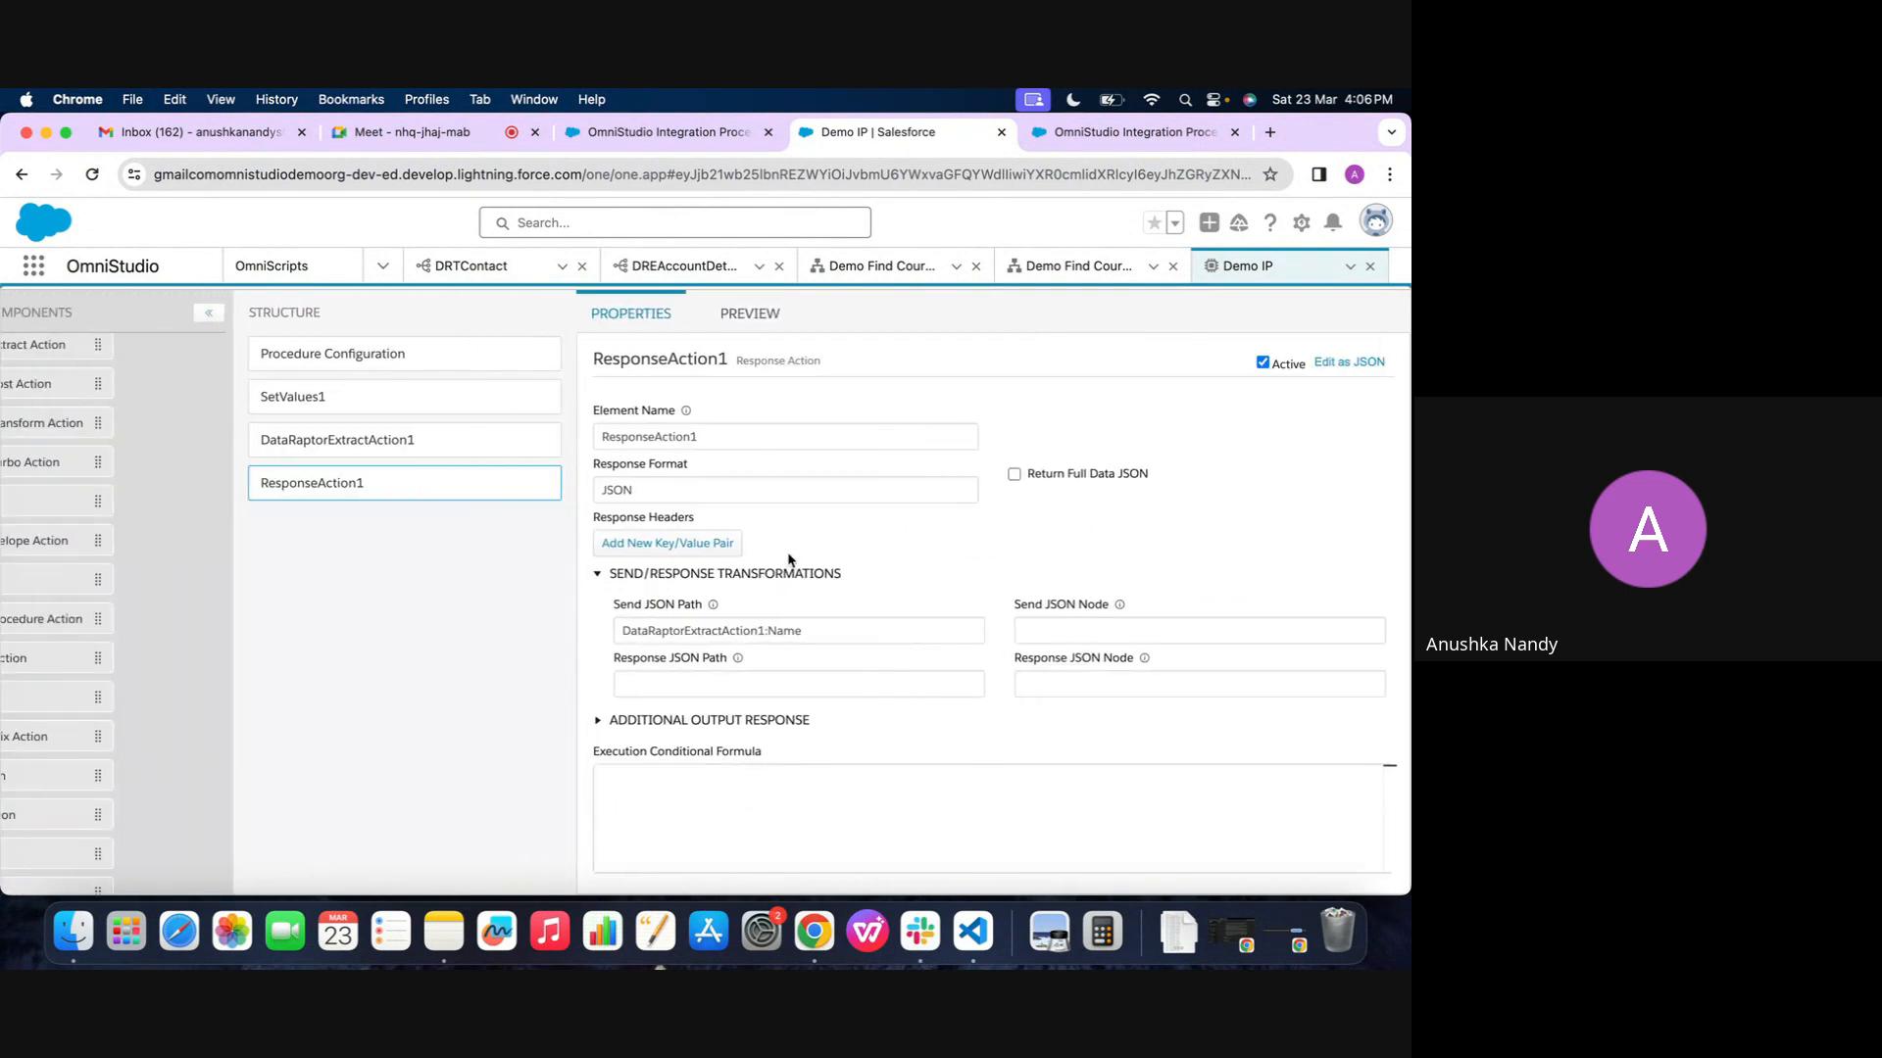
pyautogui.click(771, 312)
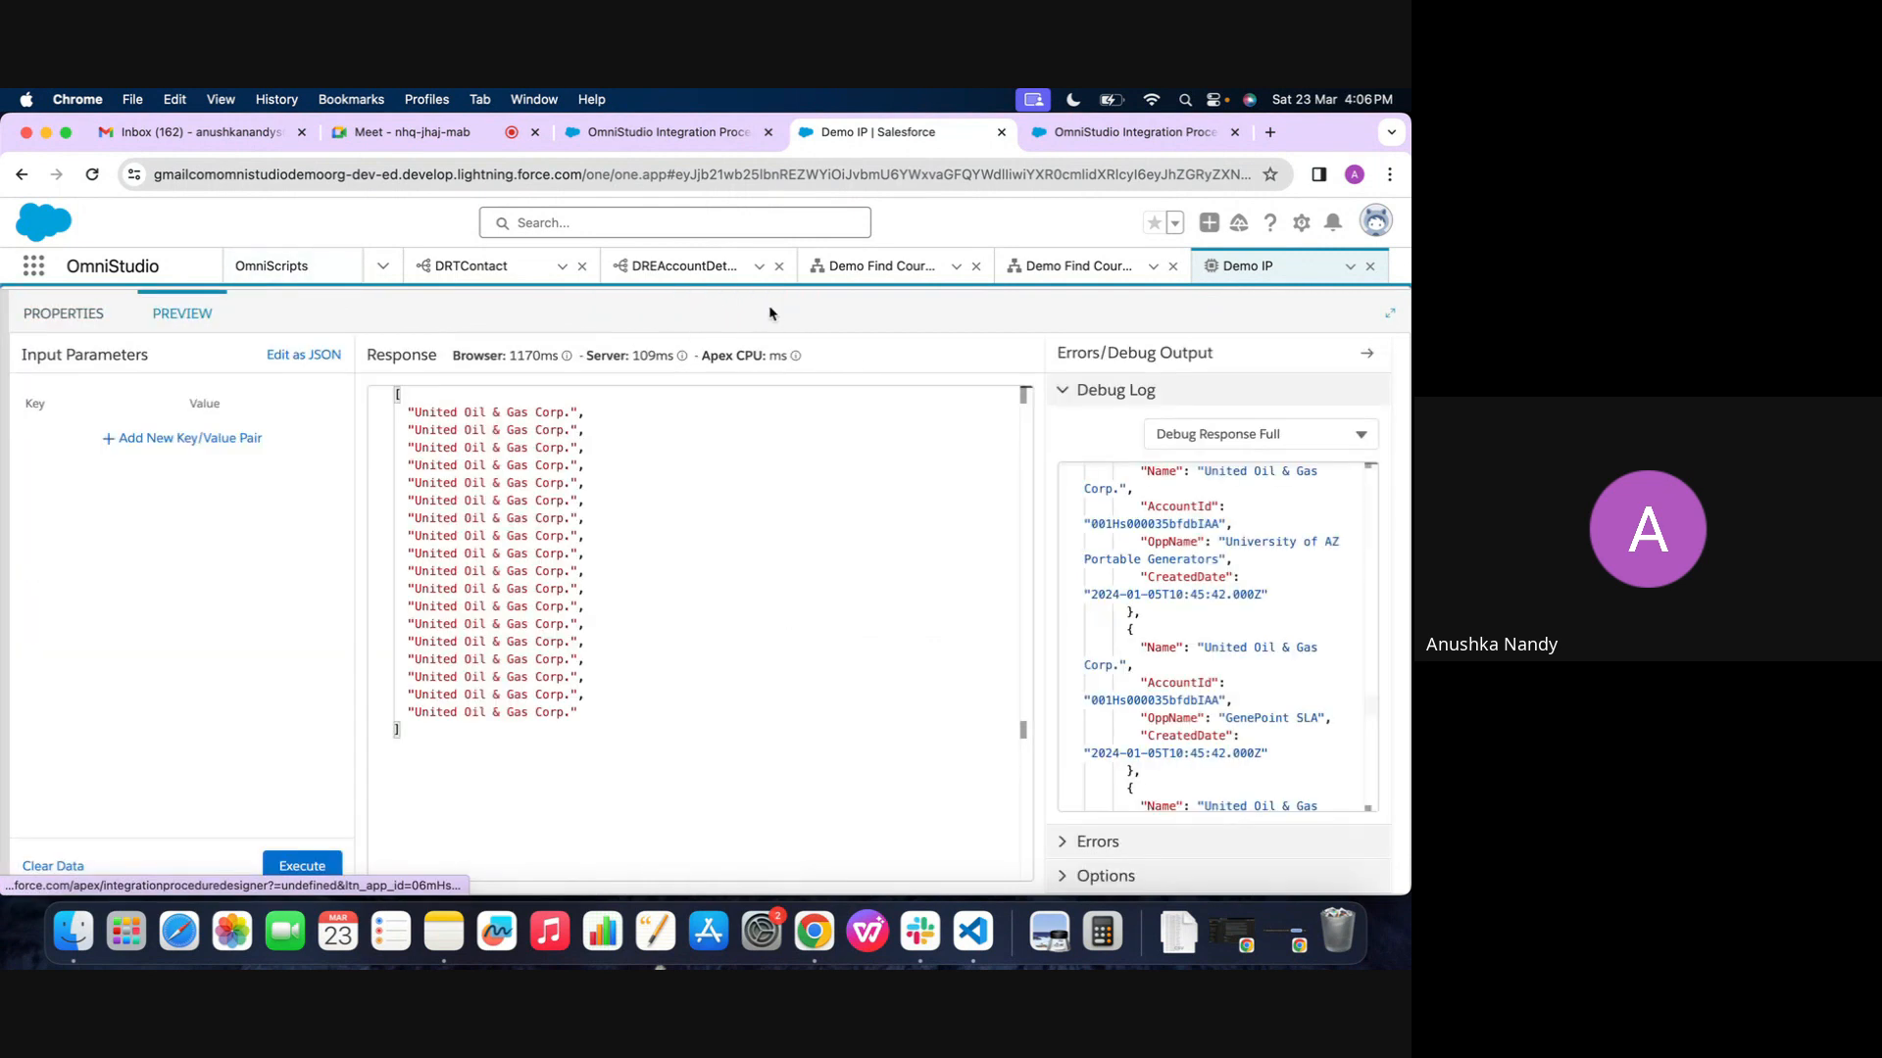
pyautogui.scroll(-3, 1197, 733)
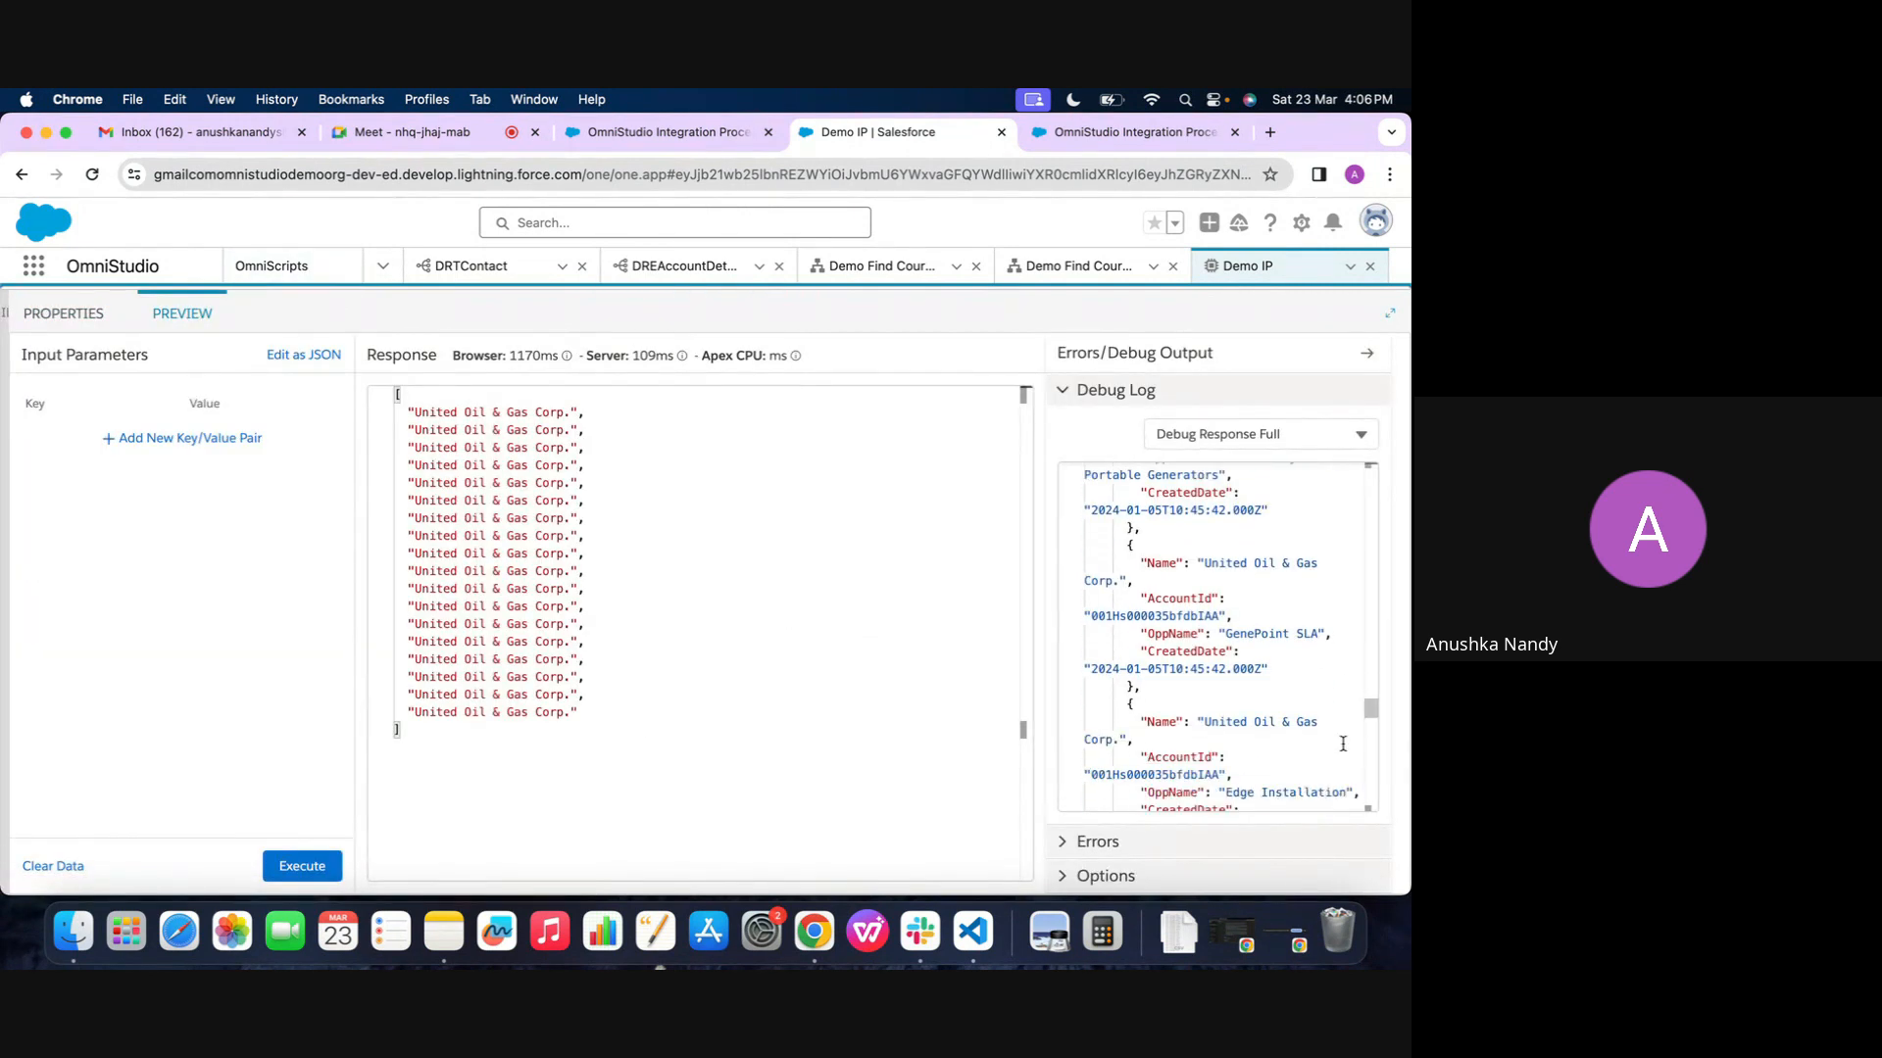
pyautogui.scroll(-5, 1197, 733)
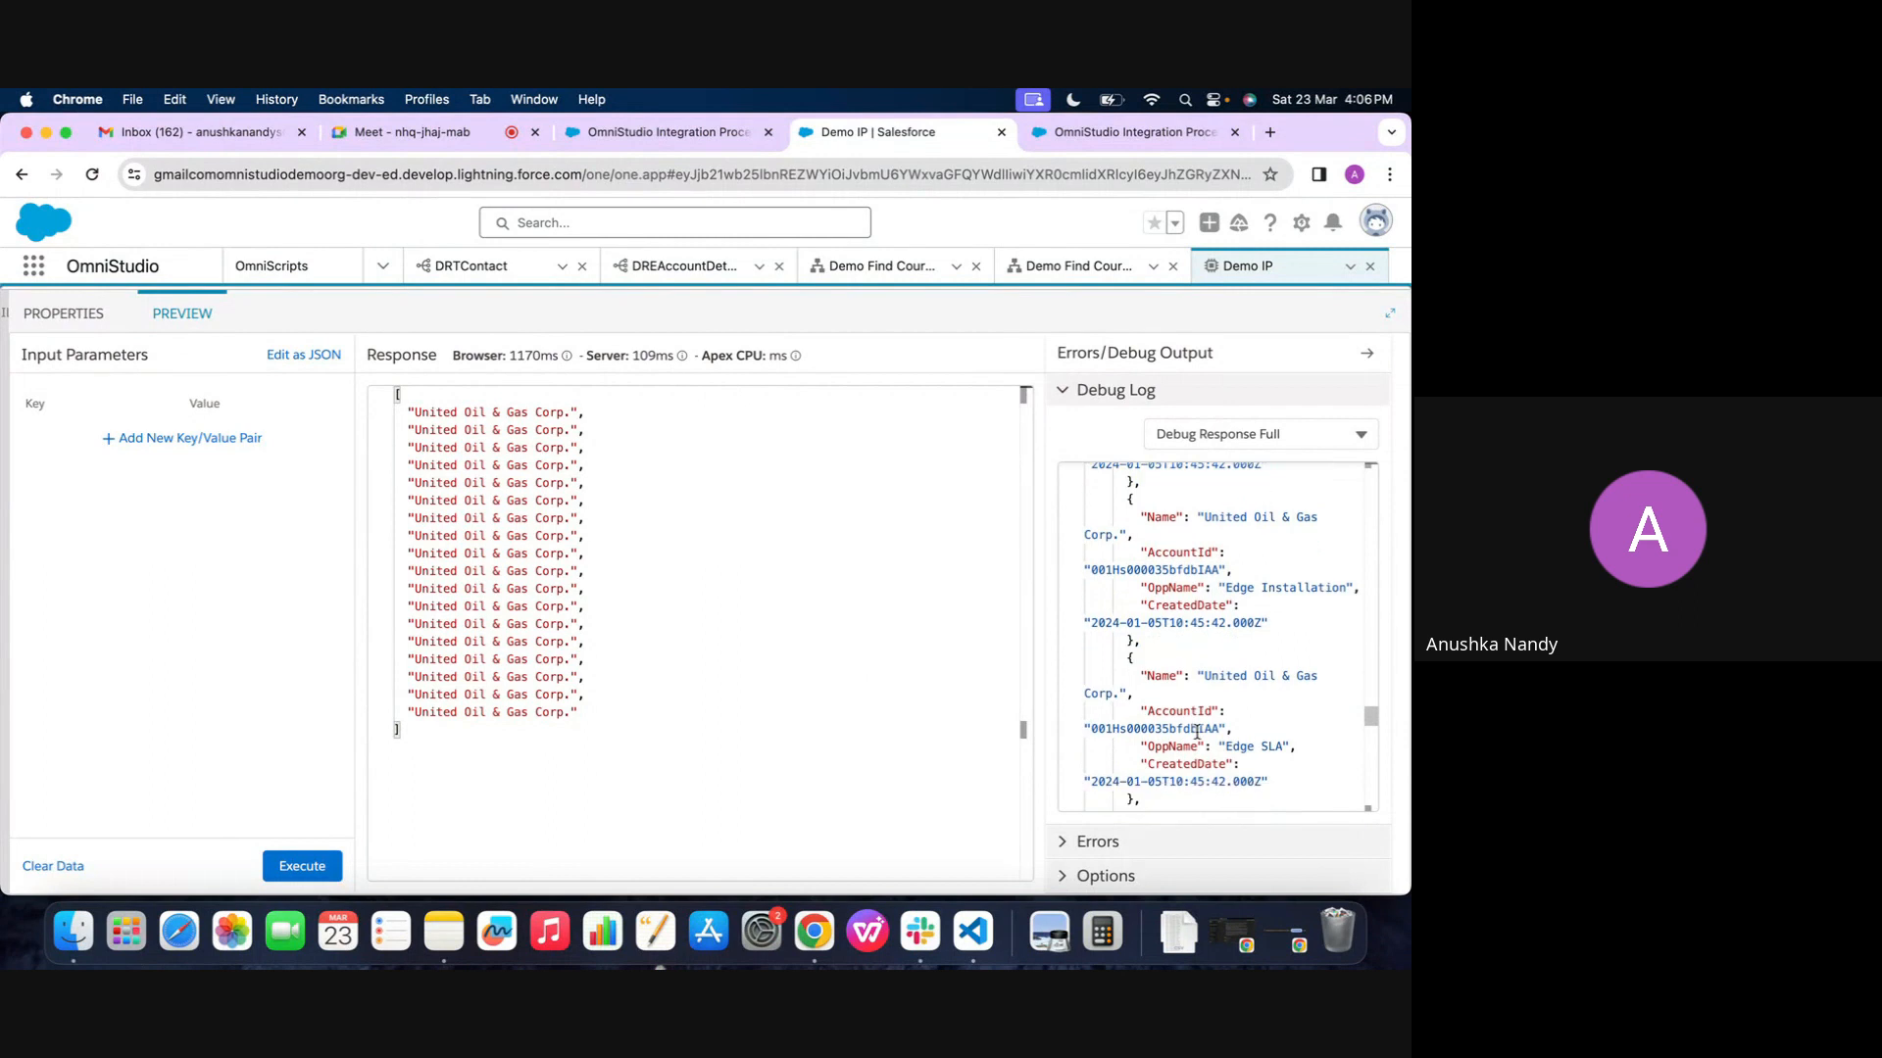
pyautogui.scroll(-2, 1173, 660)
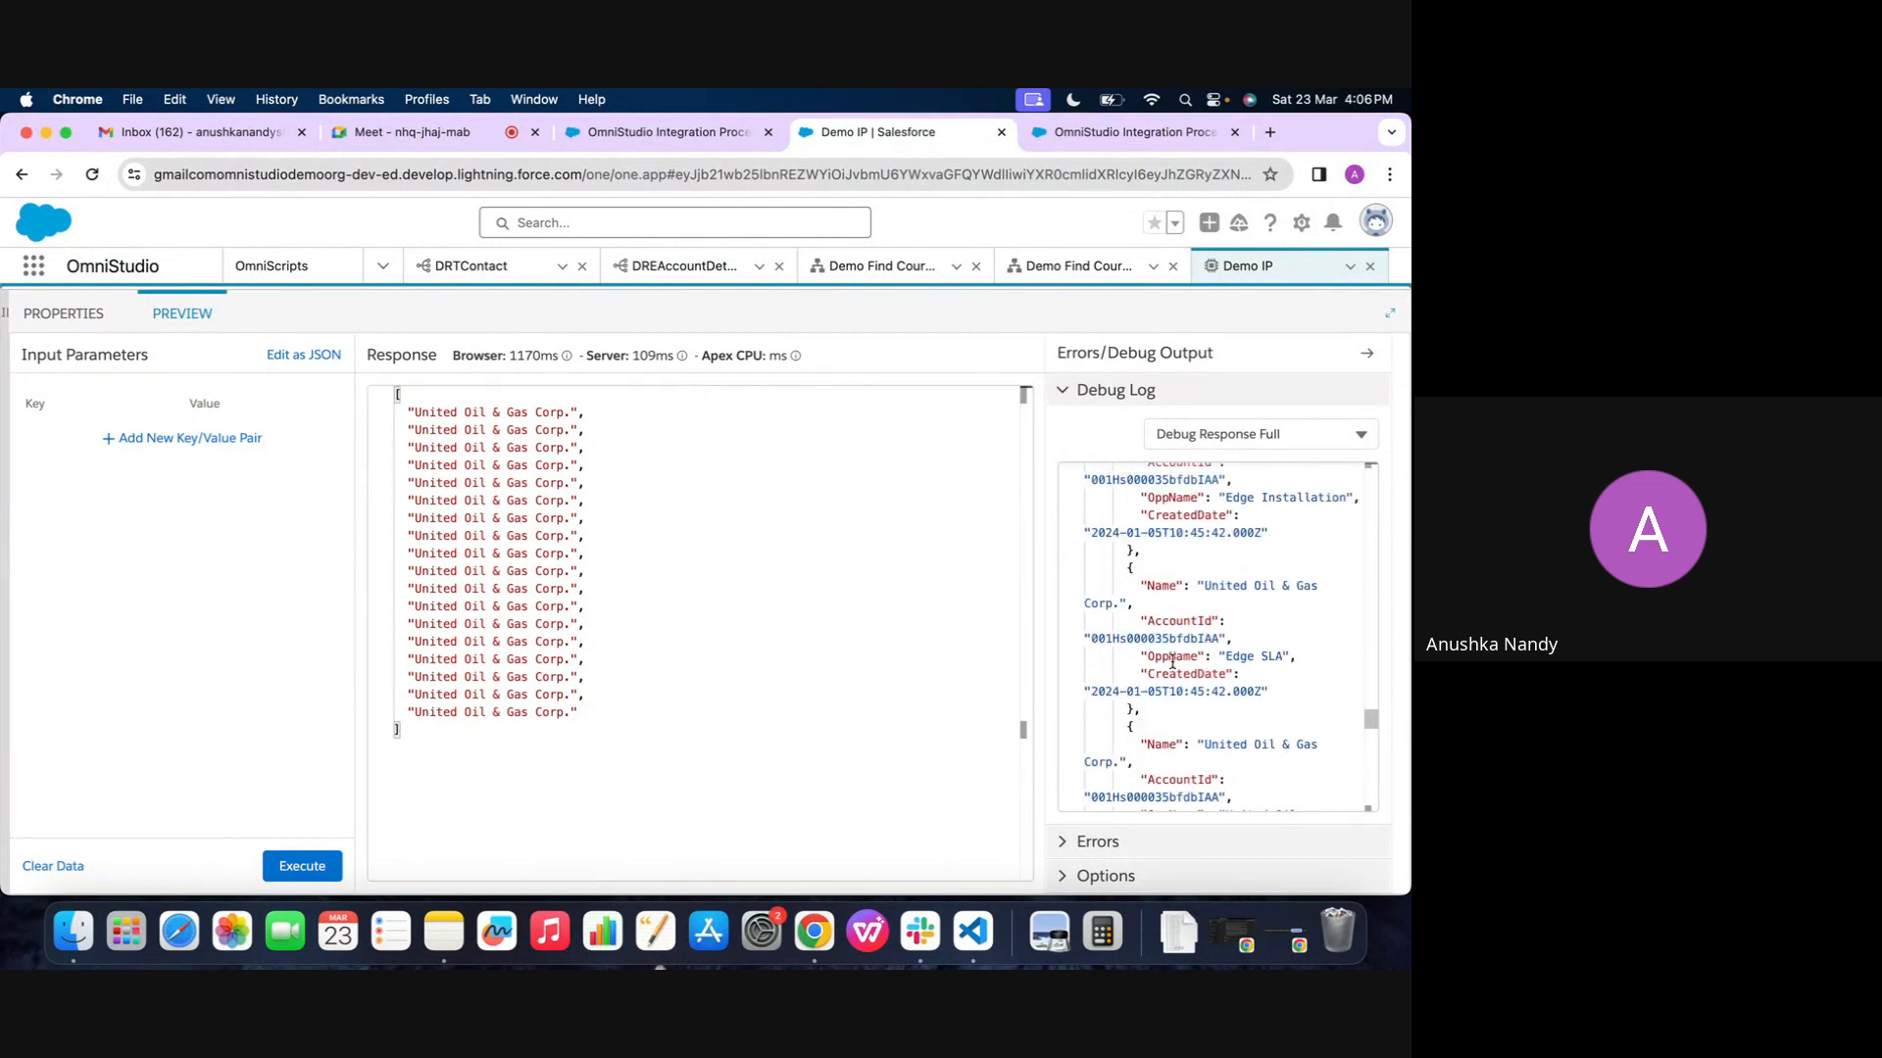
pyautogui.doubleClick(1173, 643)
pyautogui.hotkey('ctrl', 'c')
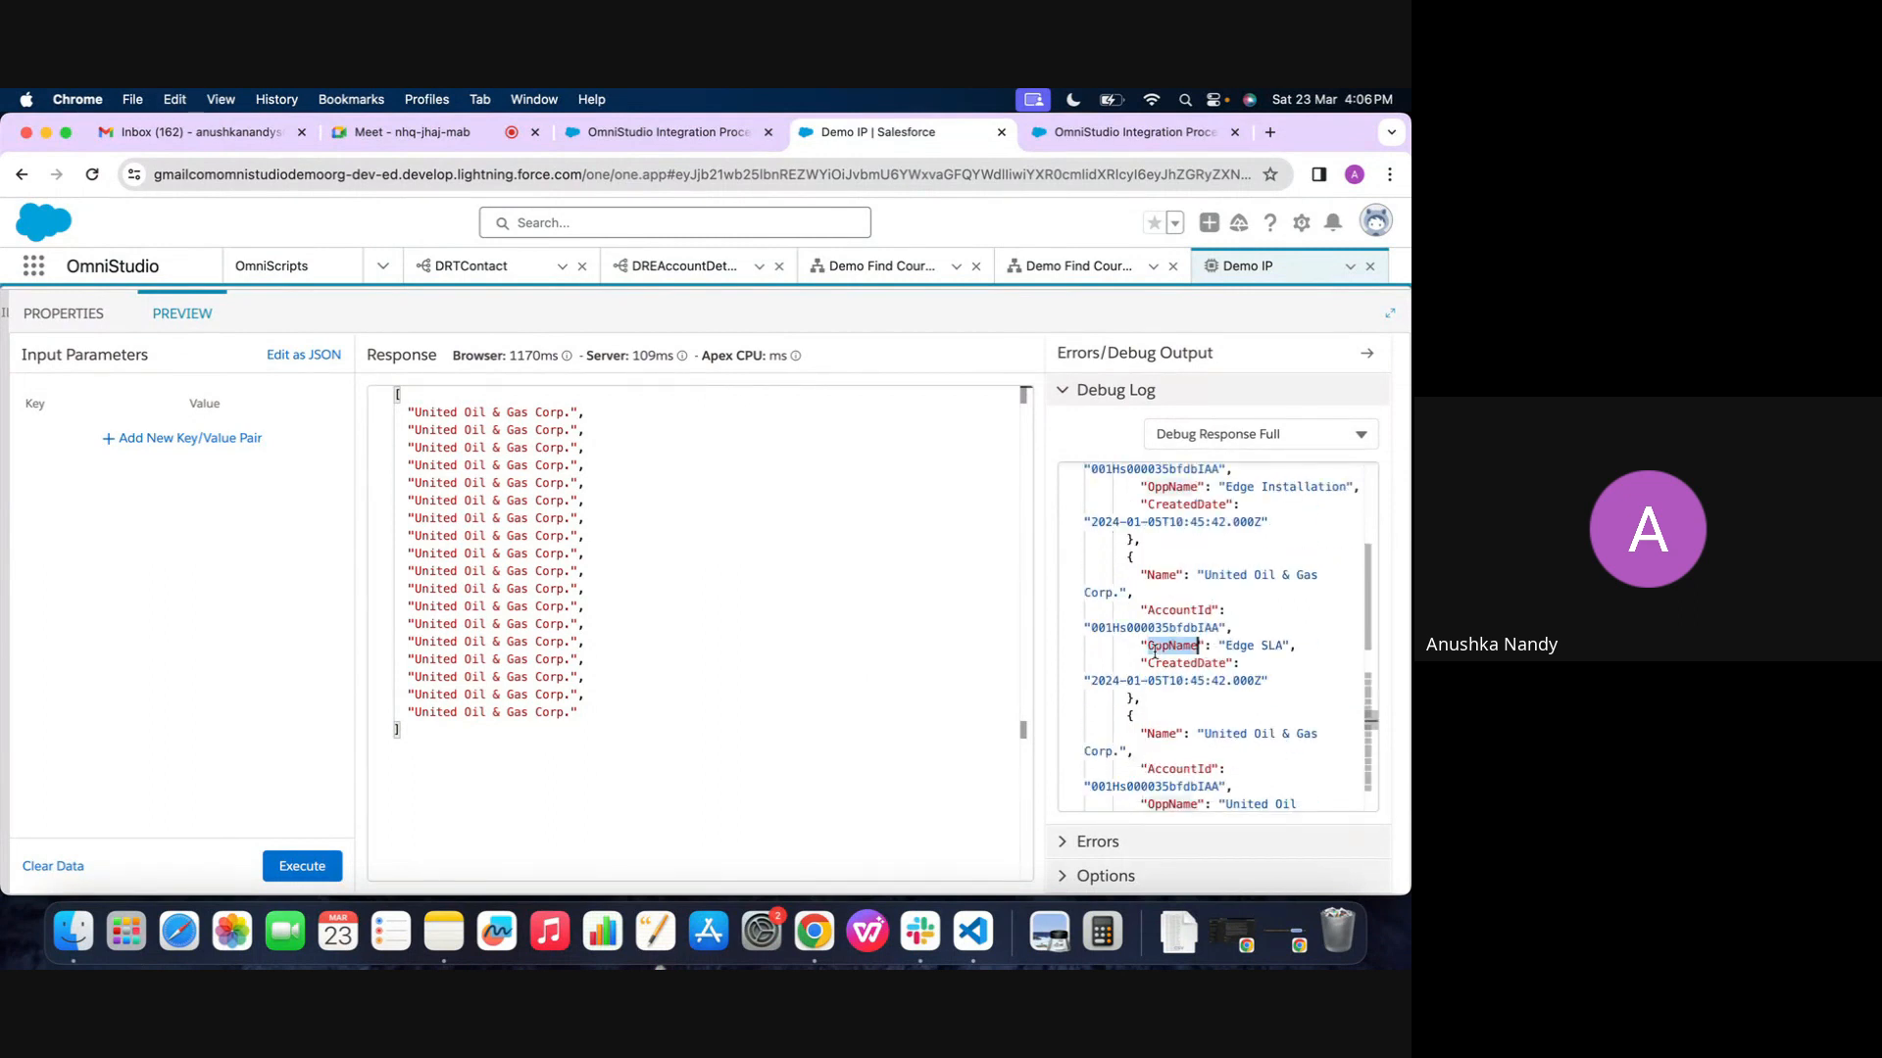
pyautogui.click(63, 313)
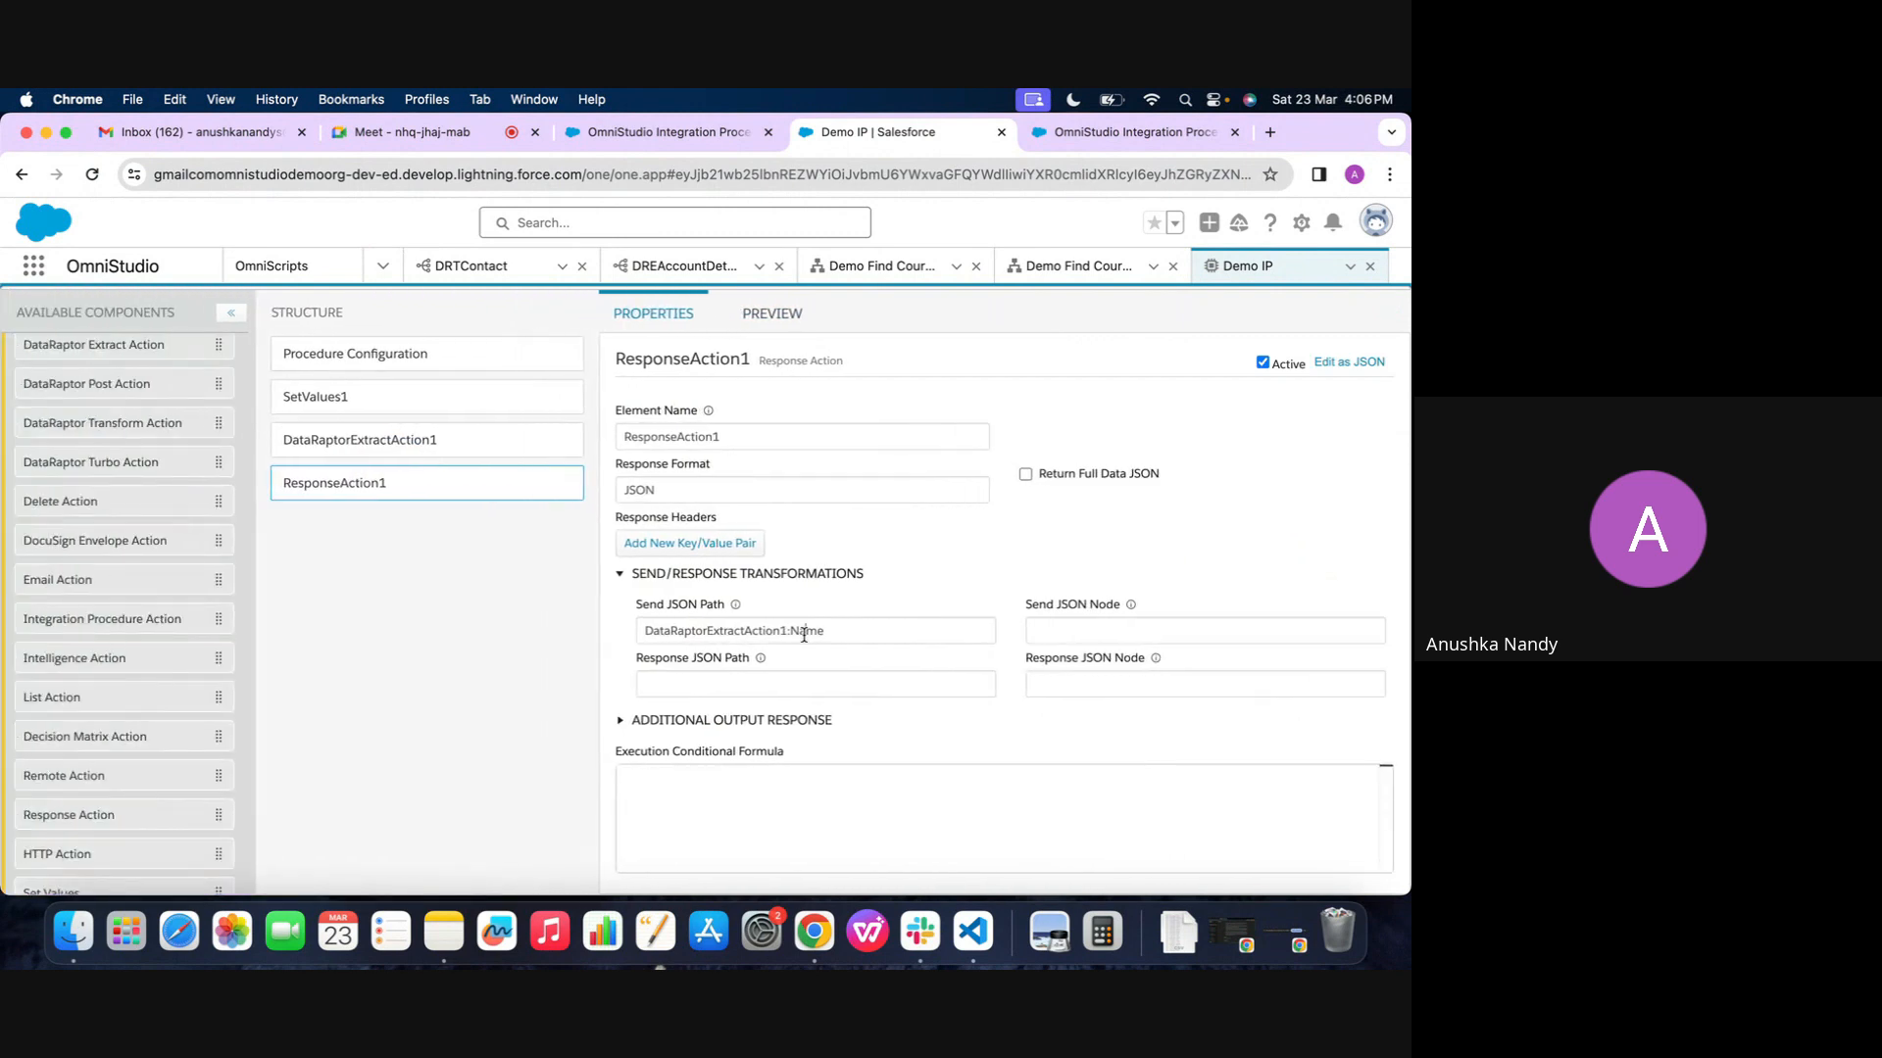
pyautogui.doubleClick(804, 635)
pyautogui.hotkey('ctrl', 'v')
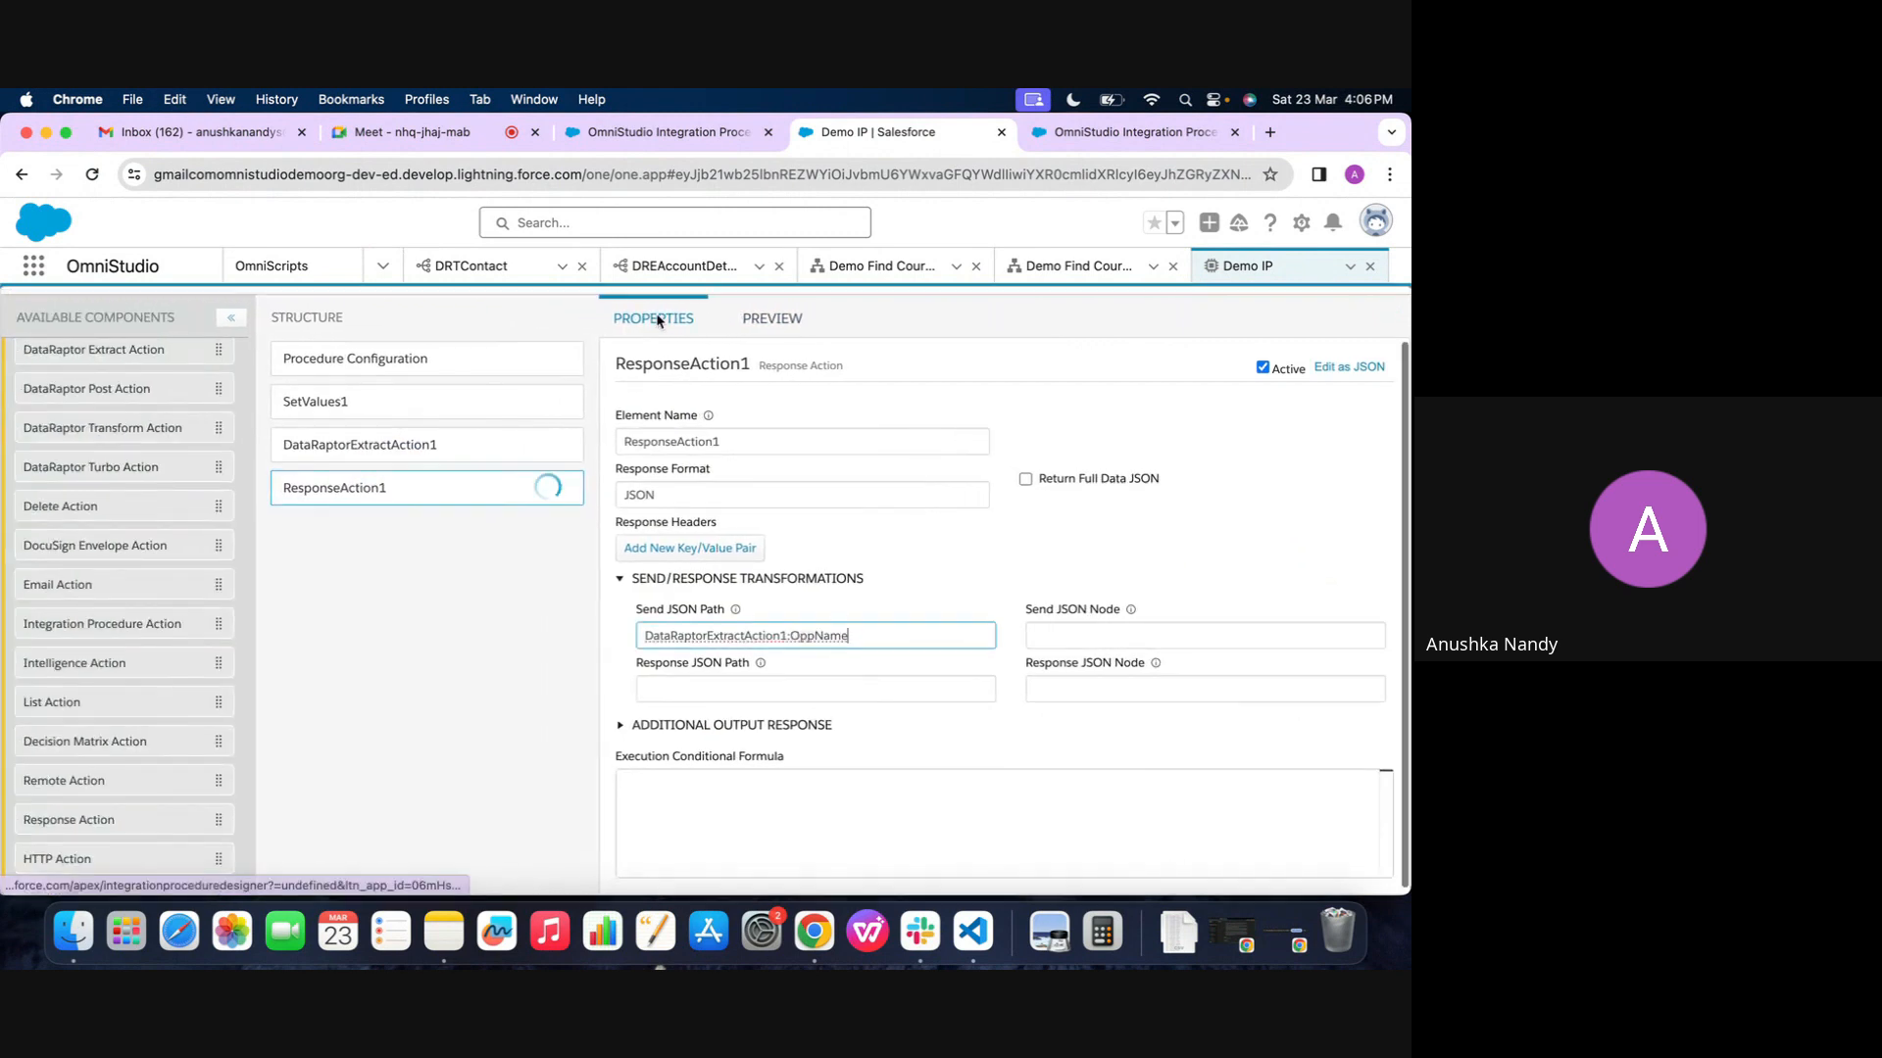
# Execute Demo IP in its preview with DataRaptorExtractAction1:OppName as the Response Action's send path
pyautogui.click(773, 314)
pyautogui.scroll(-1, 202, 774)
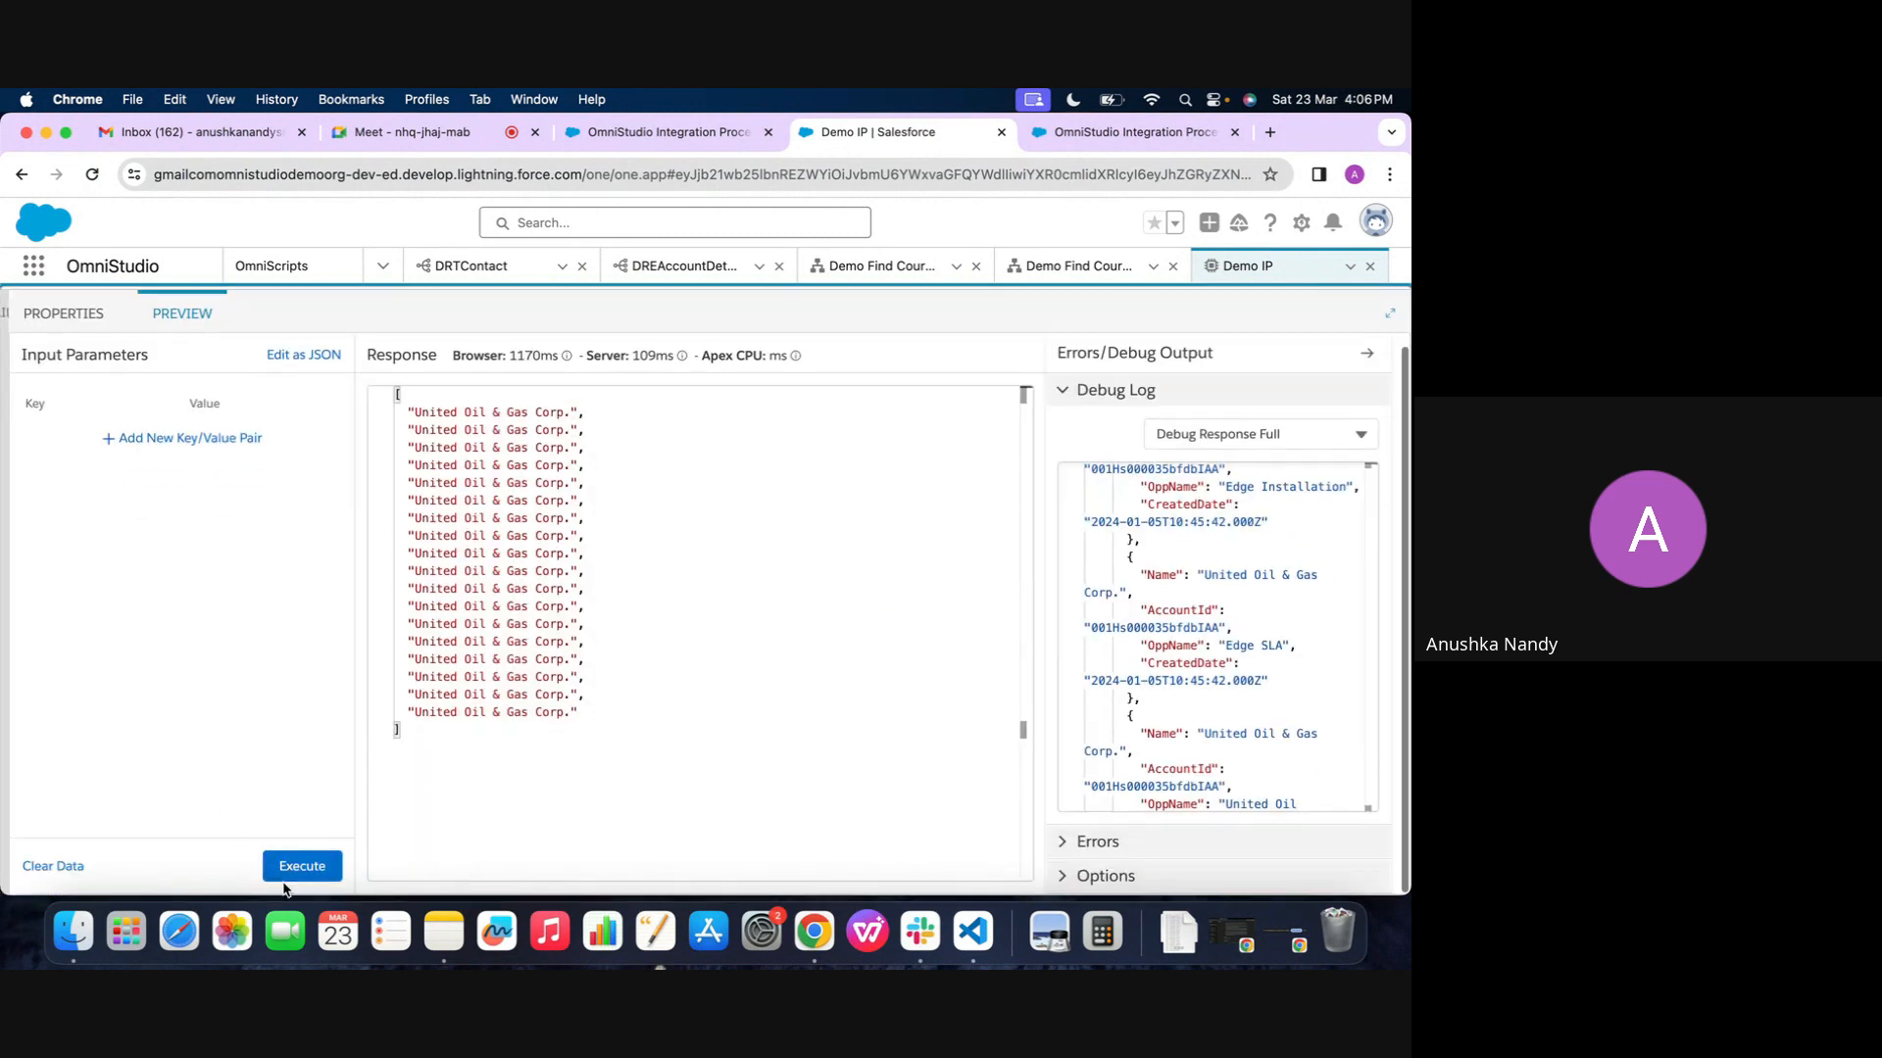
pyautogui.click(285, 884)
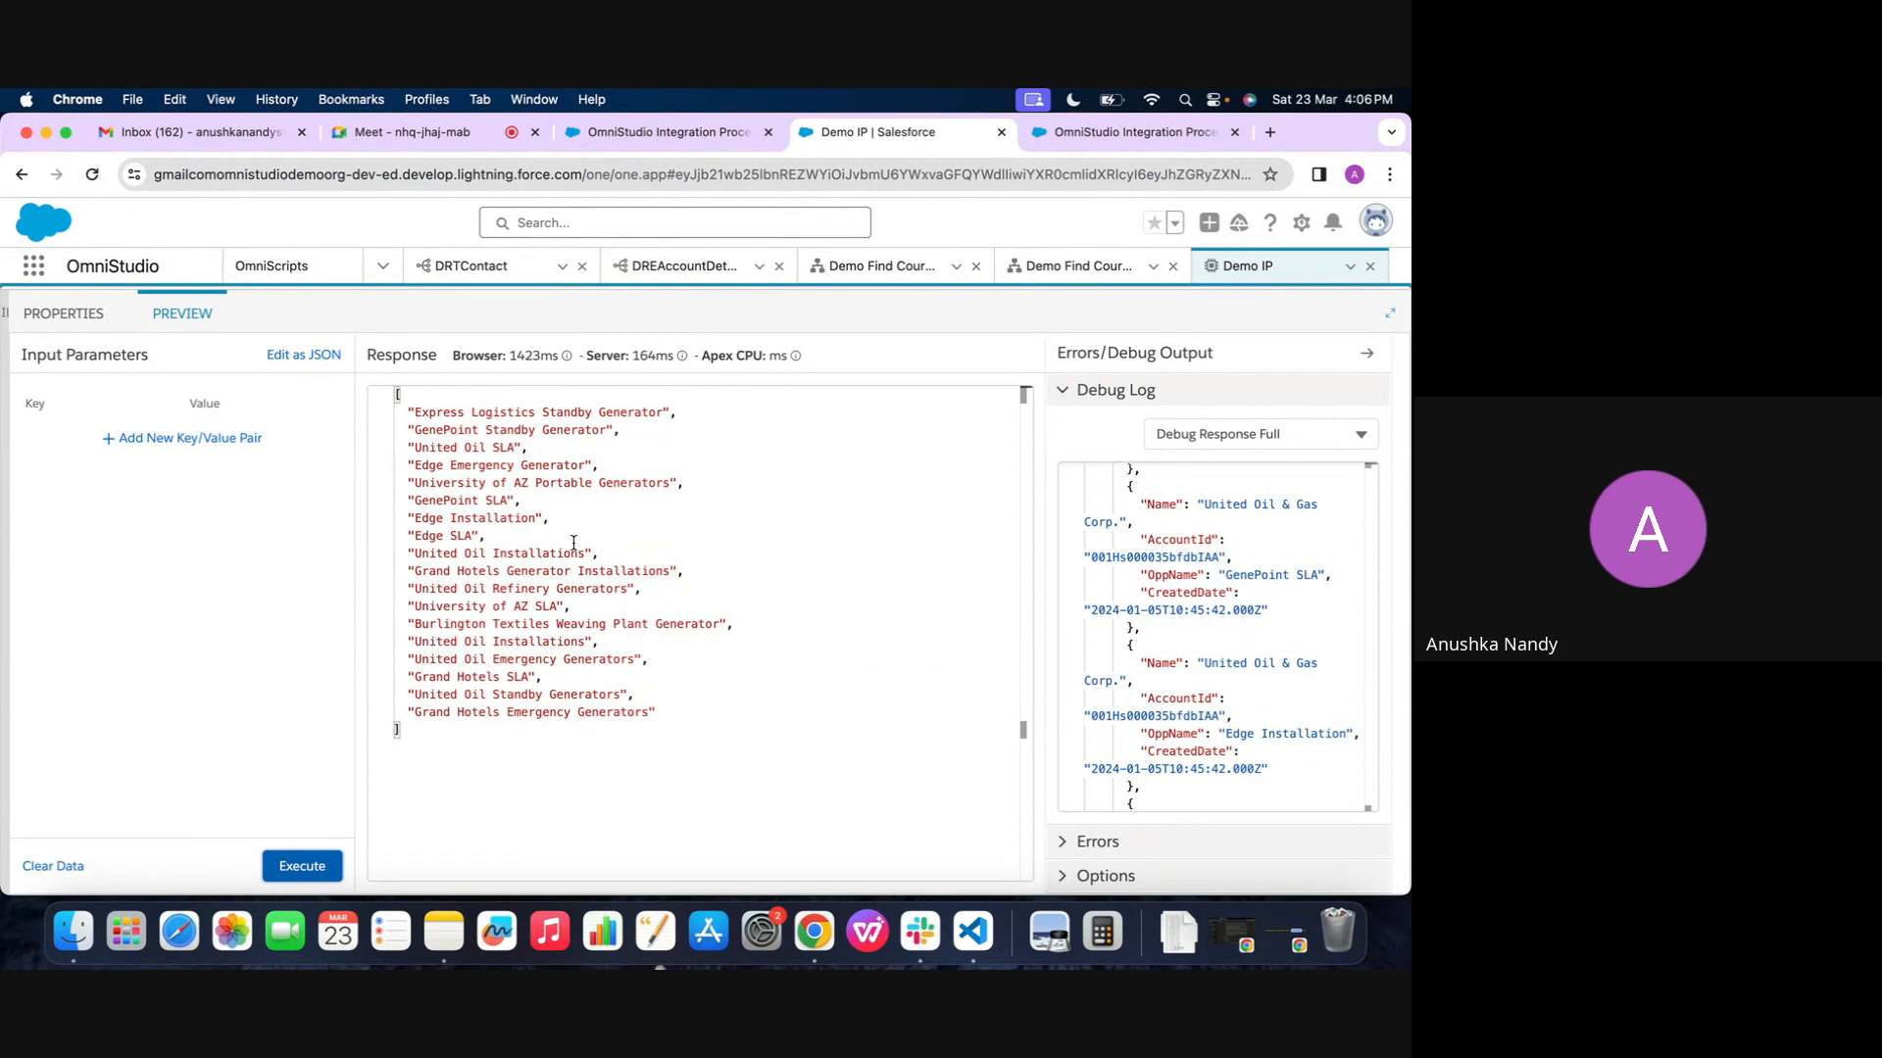
# Check the IntegrationProcedureAction1 error in the Demo Find Course 2 preview and compare it with the Demo IP response
pyautogui.click(1098, 264)
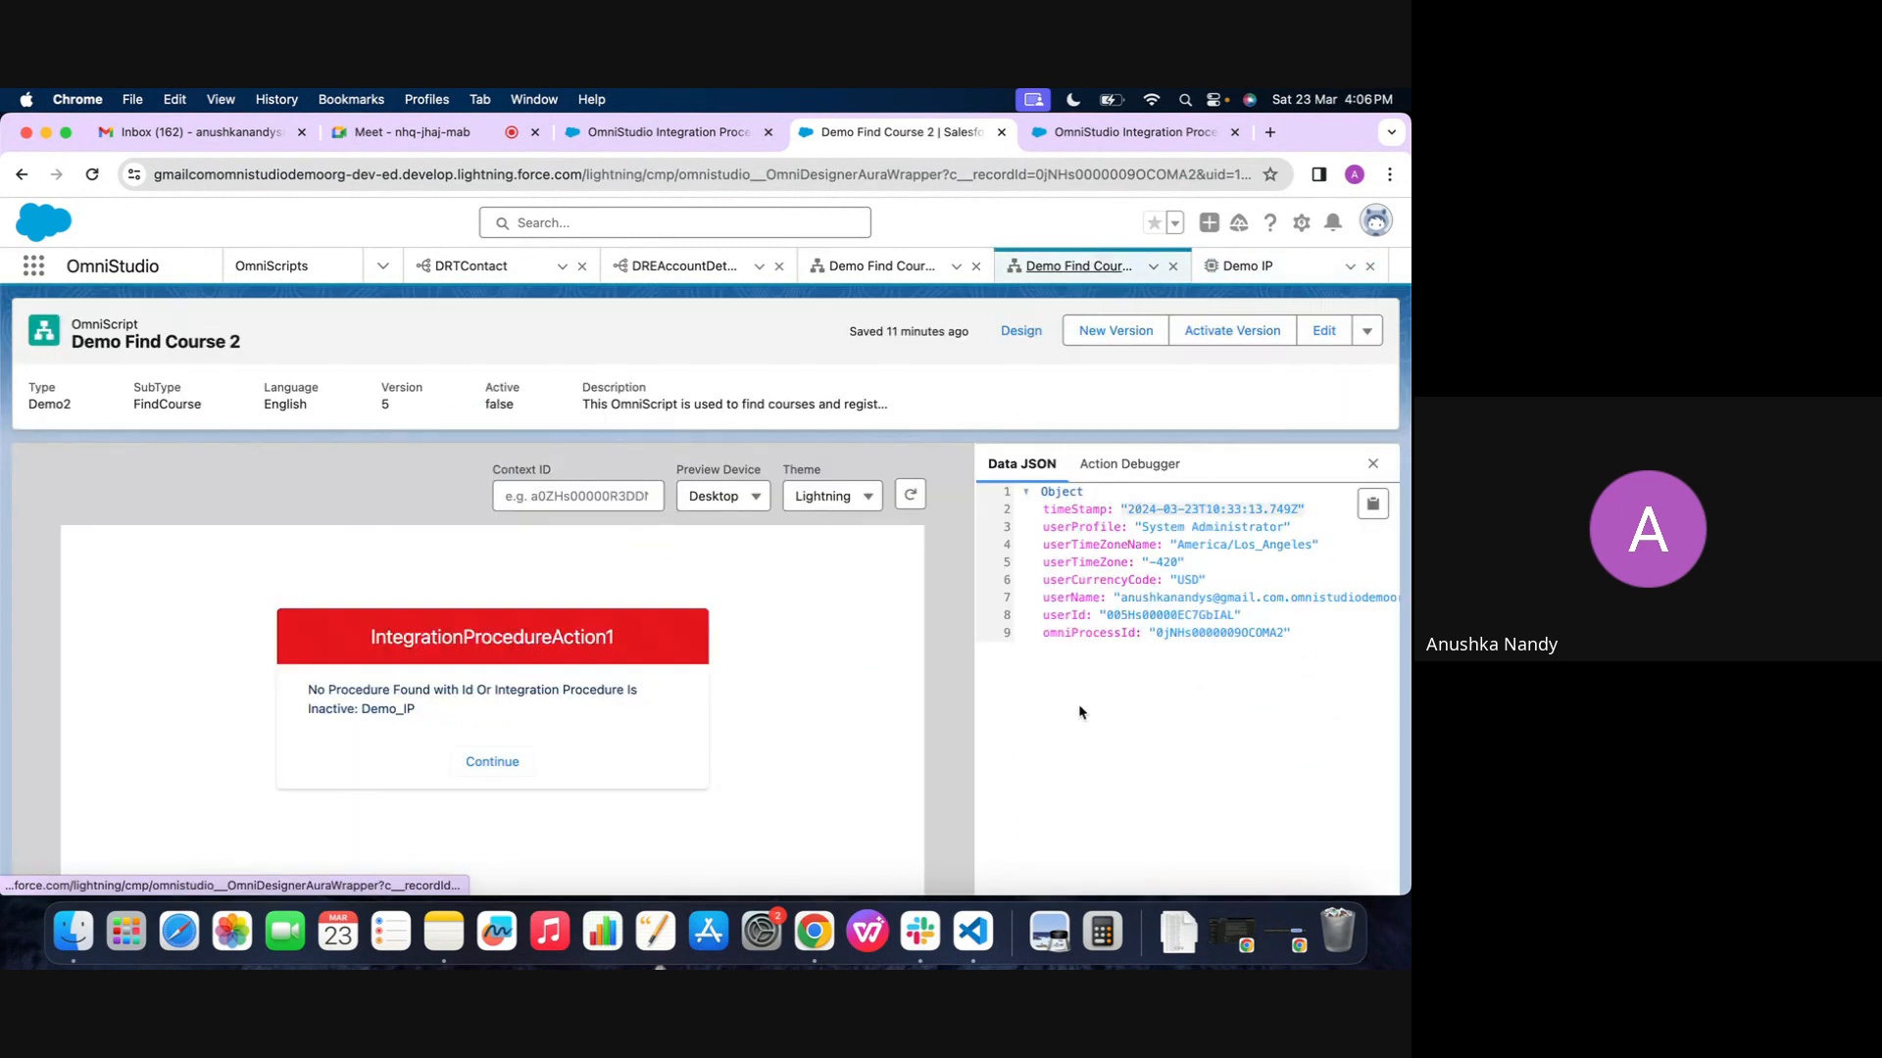
pyautogui.click(1248, 266)
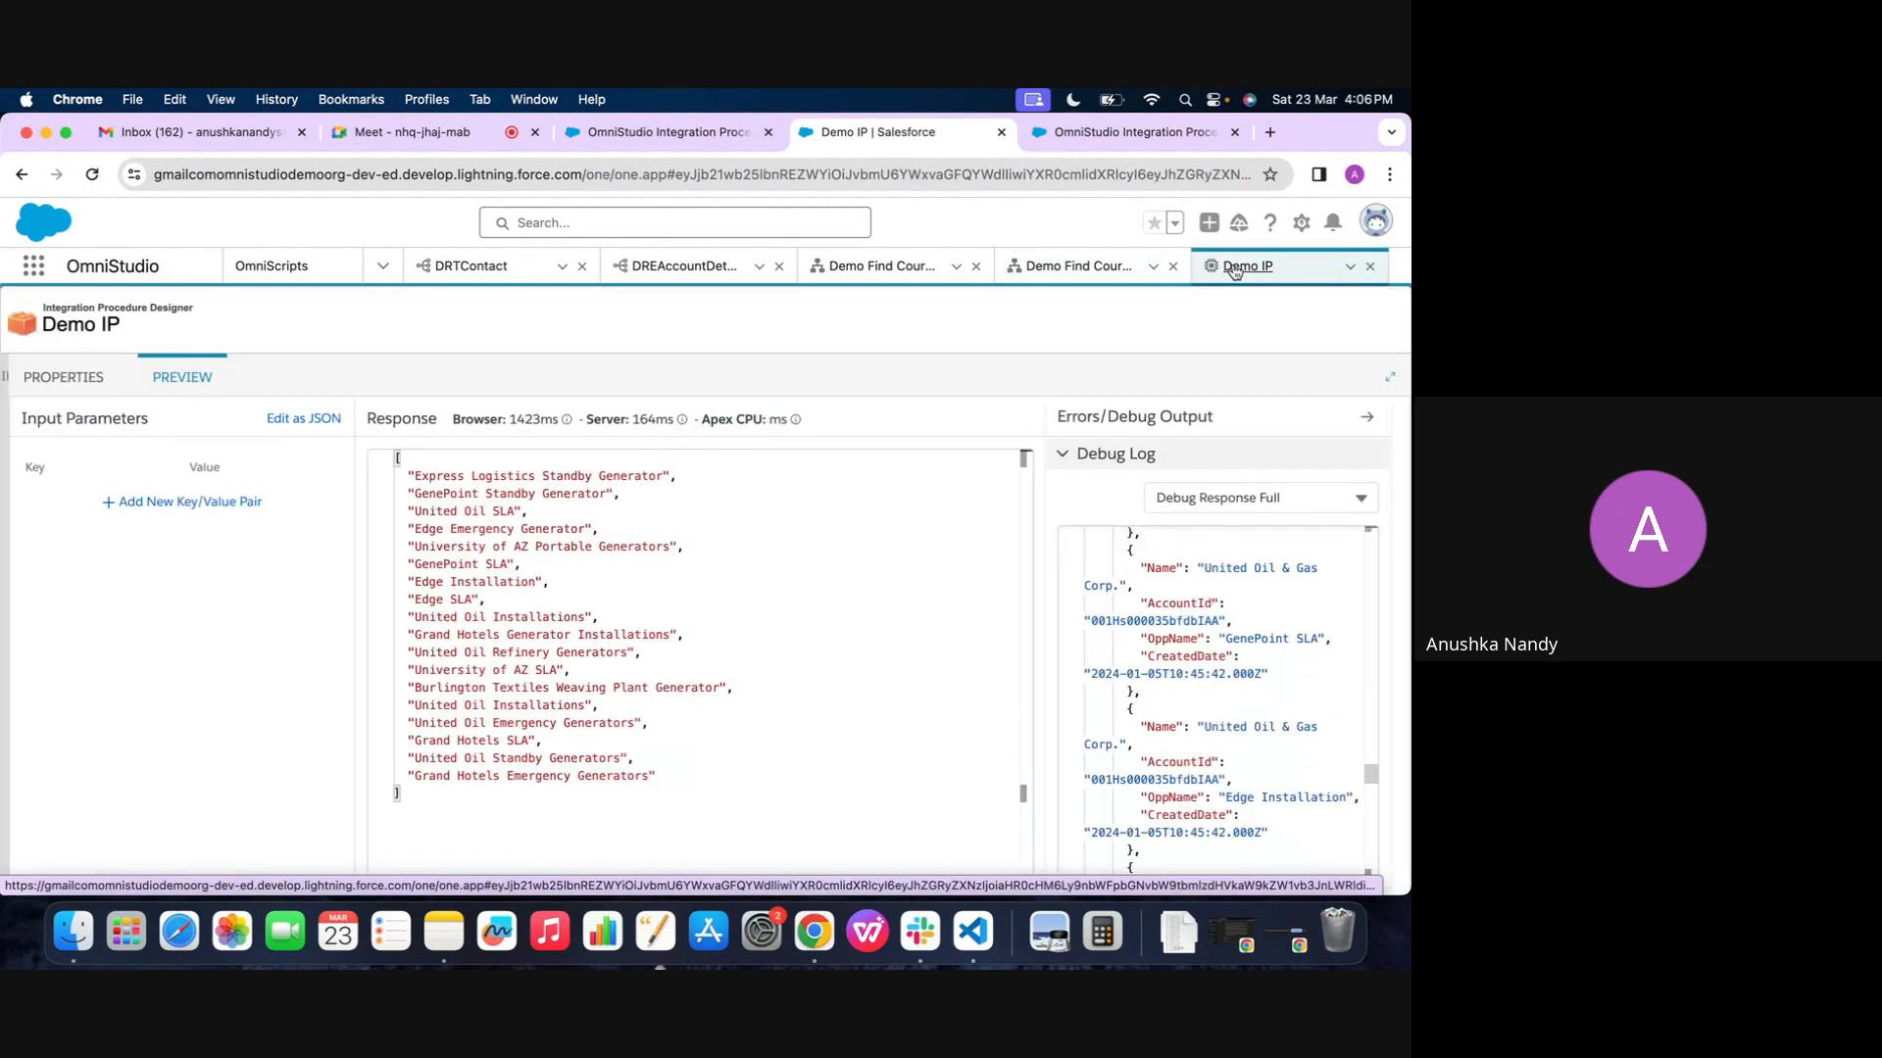
pyautogui.click(1041, 271)
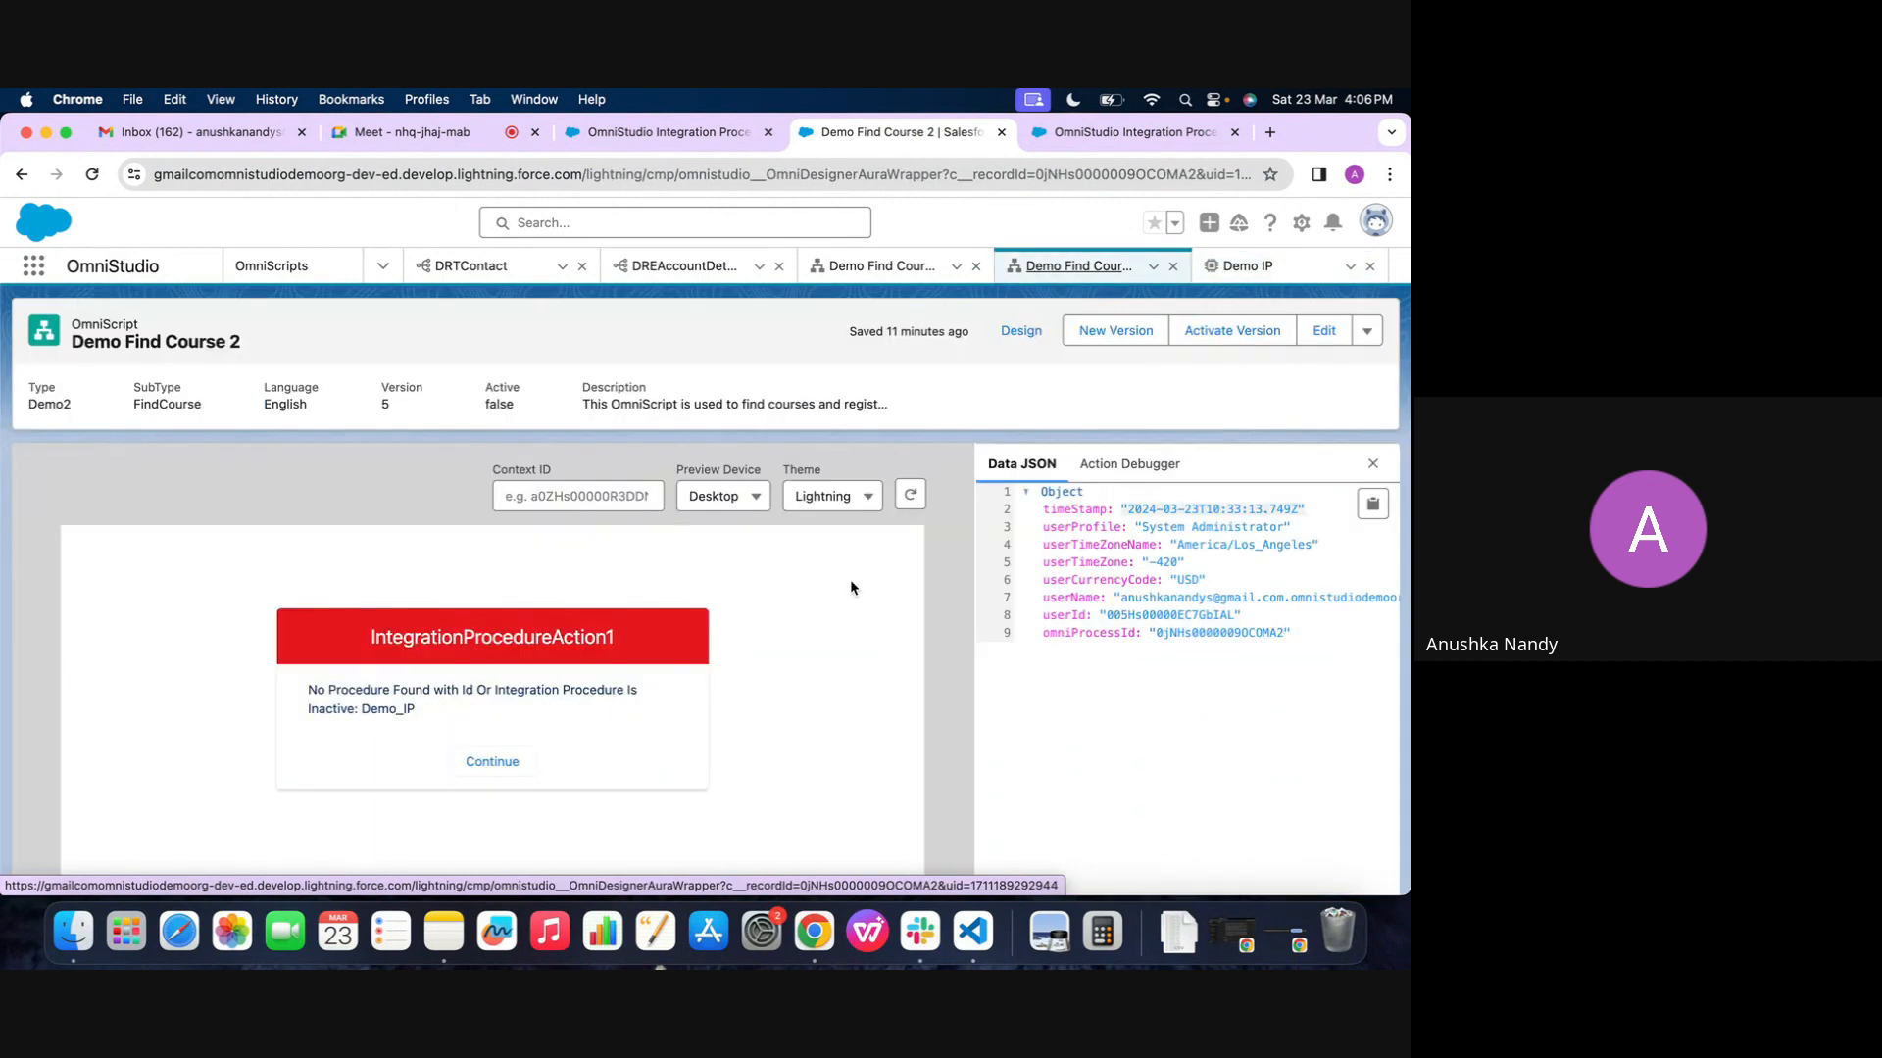
# Review ResponseAction1's properties and activate Demo IP version 1 from its Procedure Configuration
pyautogui.click(1237, 265)
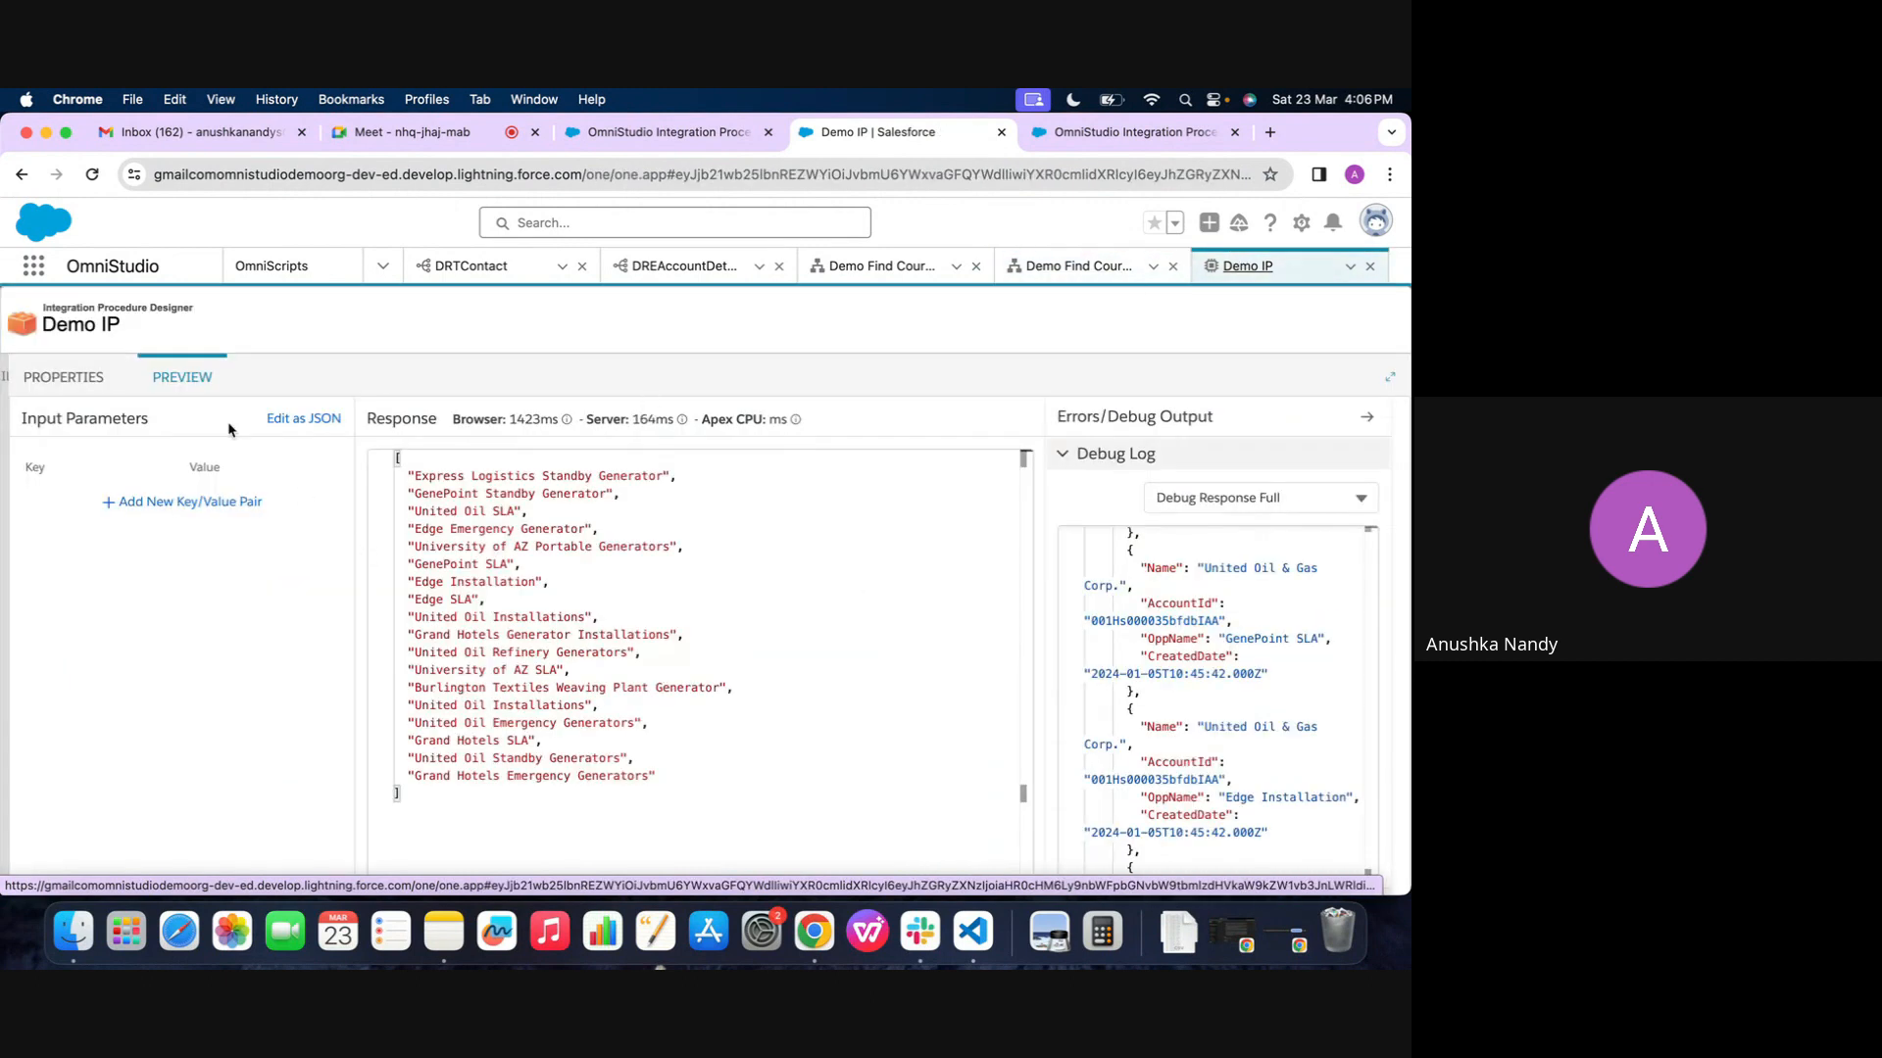
pyautogui.click(61, 370)
pyautogui.scroll(-2, 775, 608)
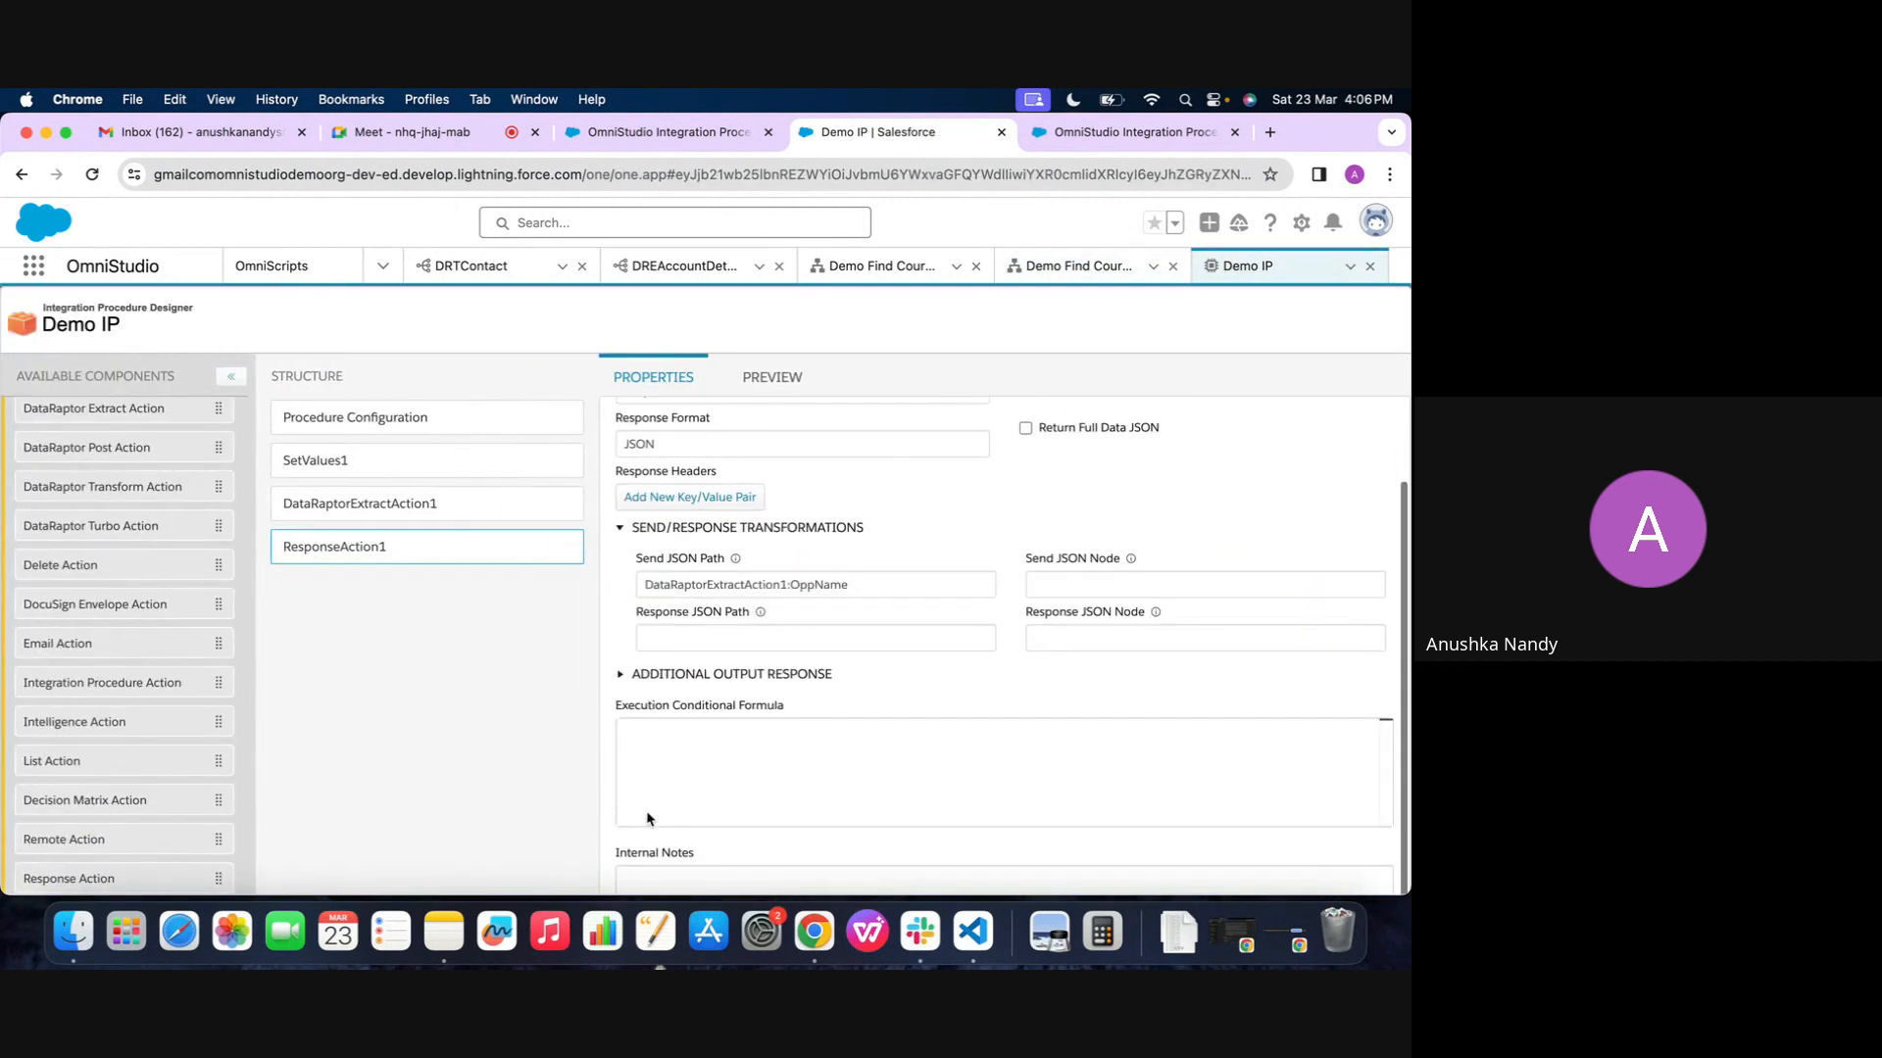
pyautogui.scroll(2, 893, 575)
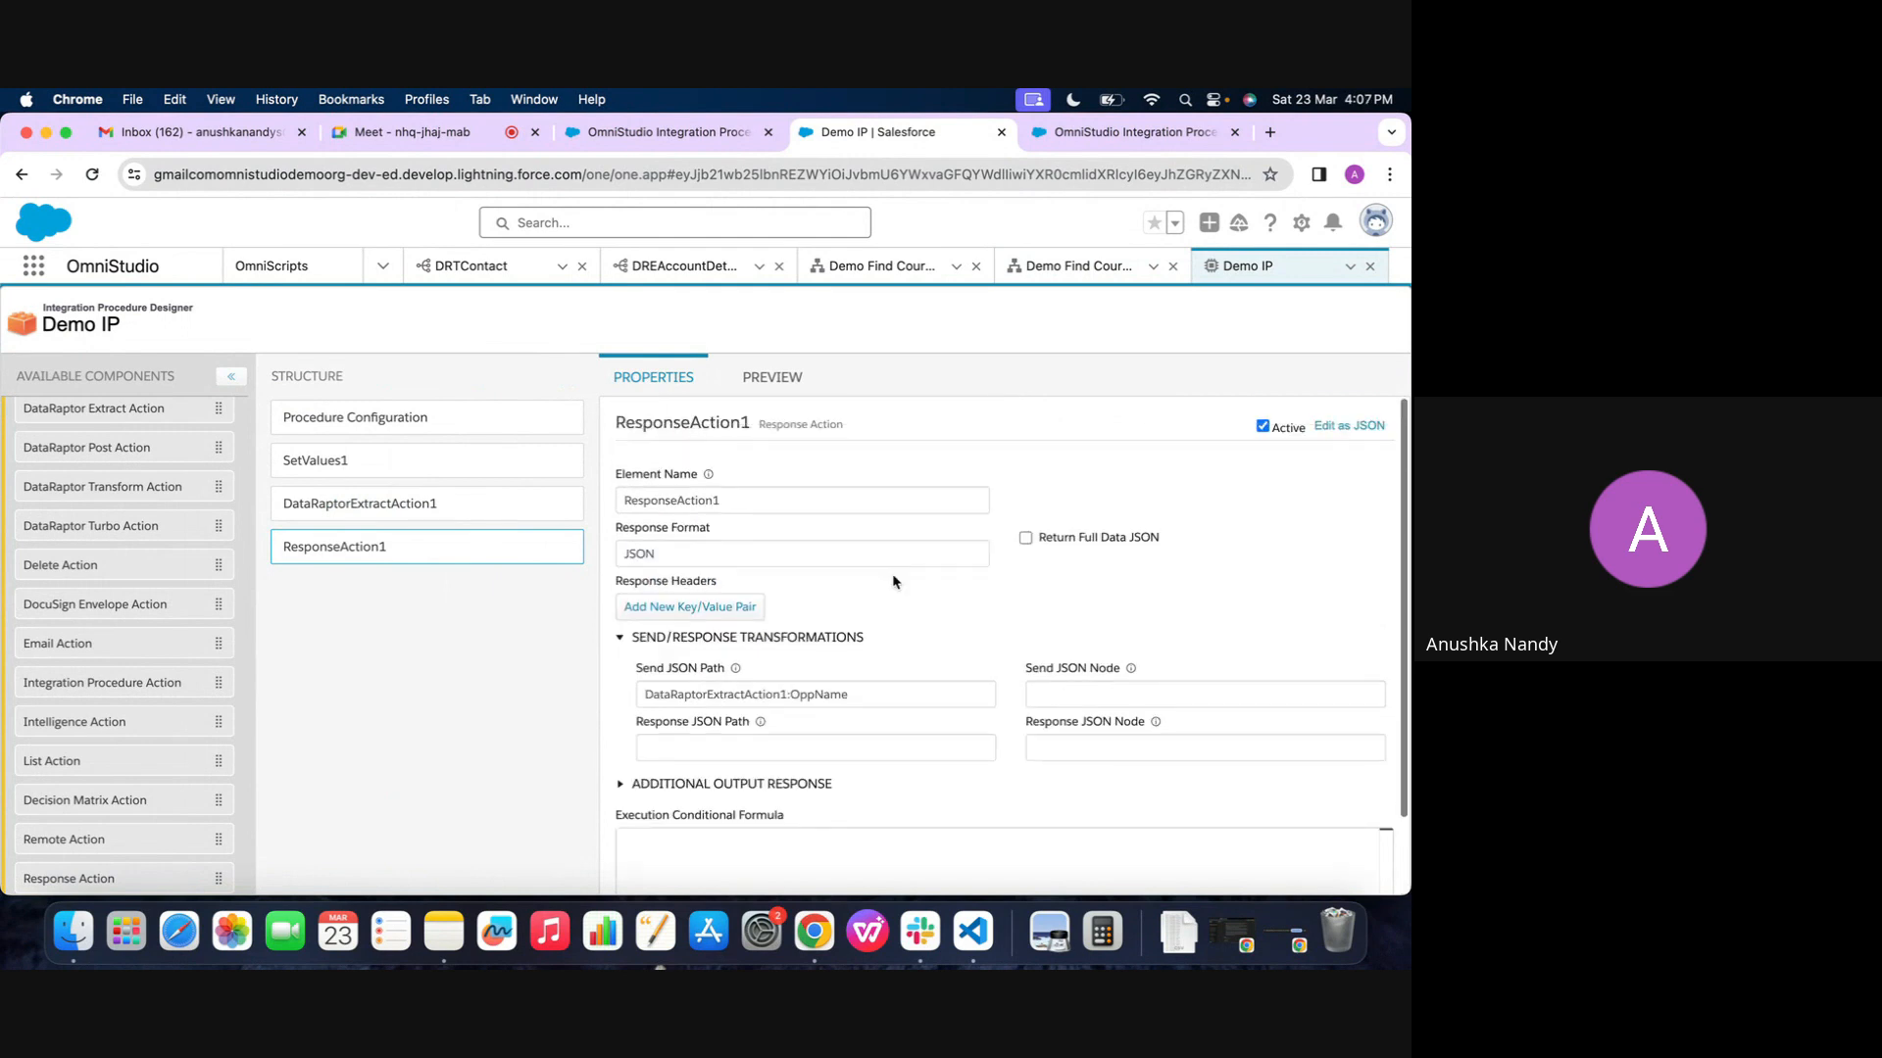
pyautogui.scroll(-3, 838, 650)
pyautogui.scroll(-1, 838, 652)
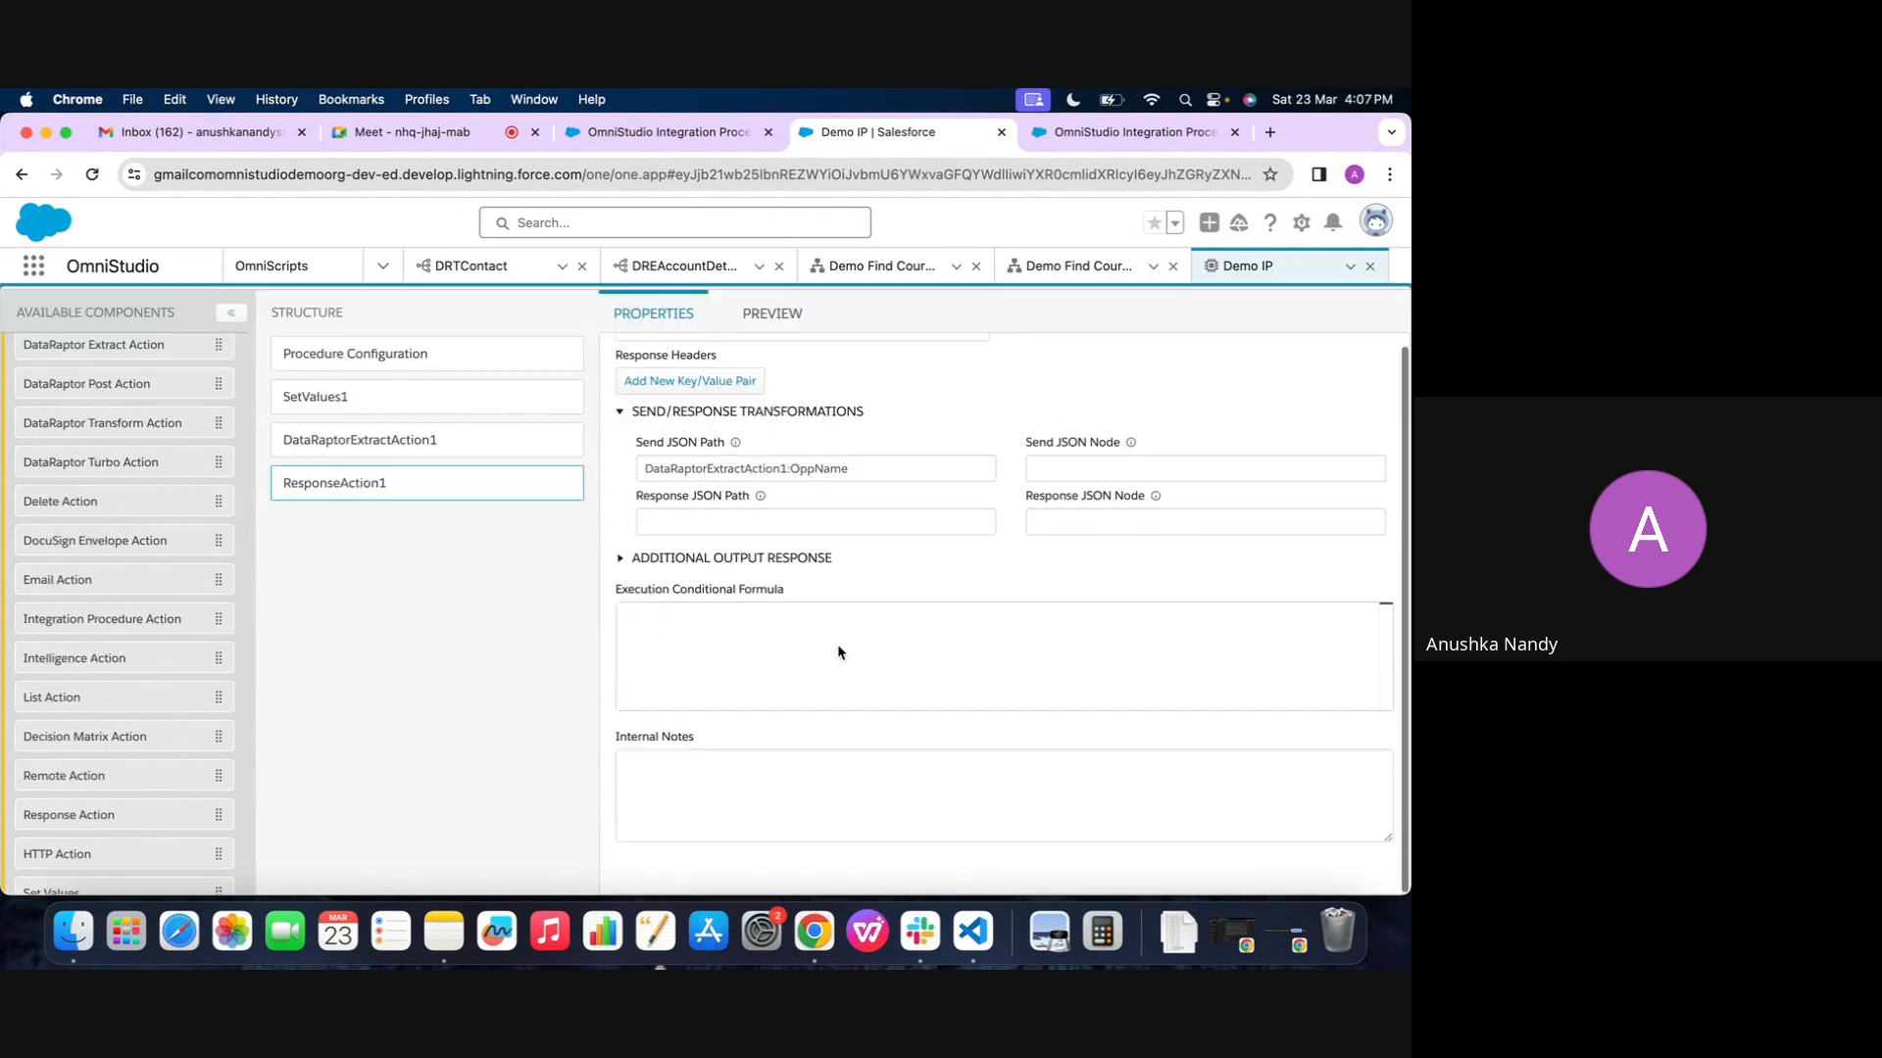
pyautogui.scroll(3, 870, 735)
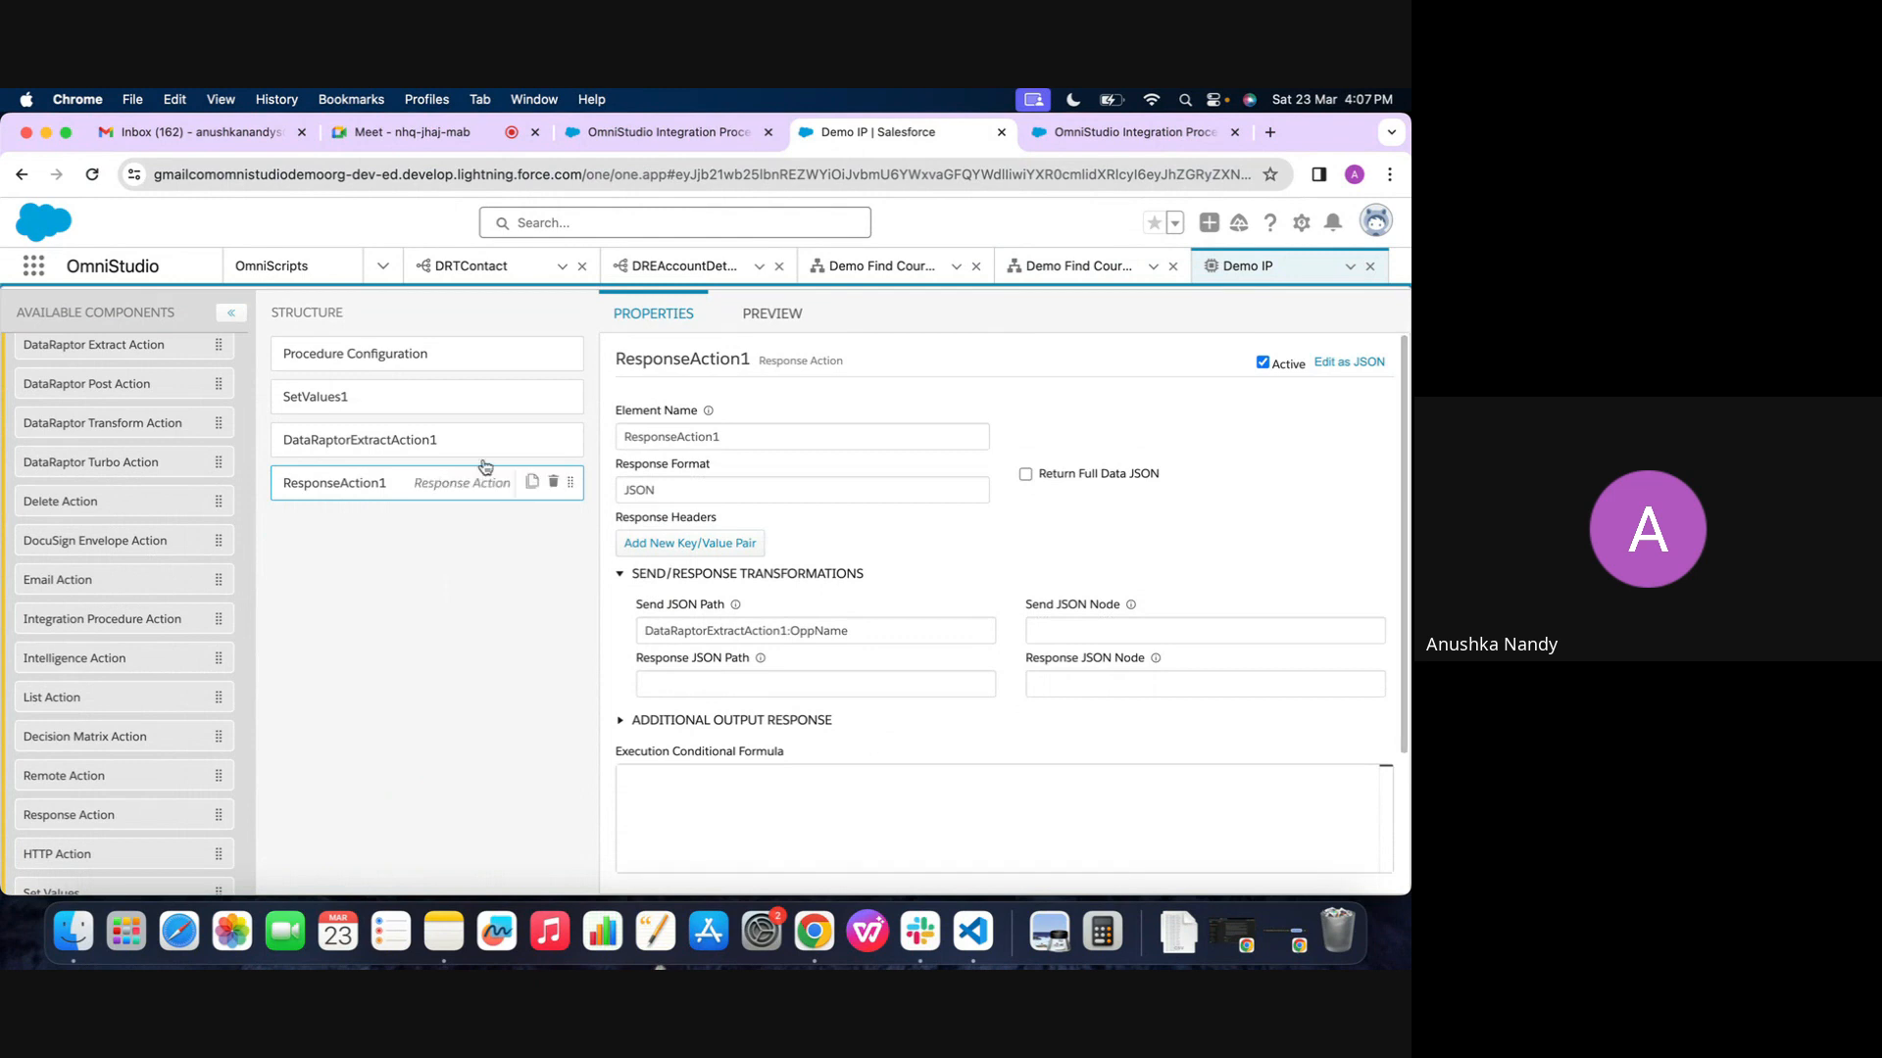
pyautogui.click(429, 361)
pyautogui.click(892, 866)
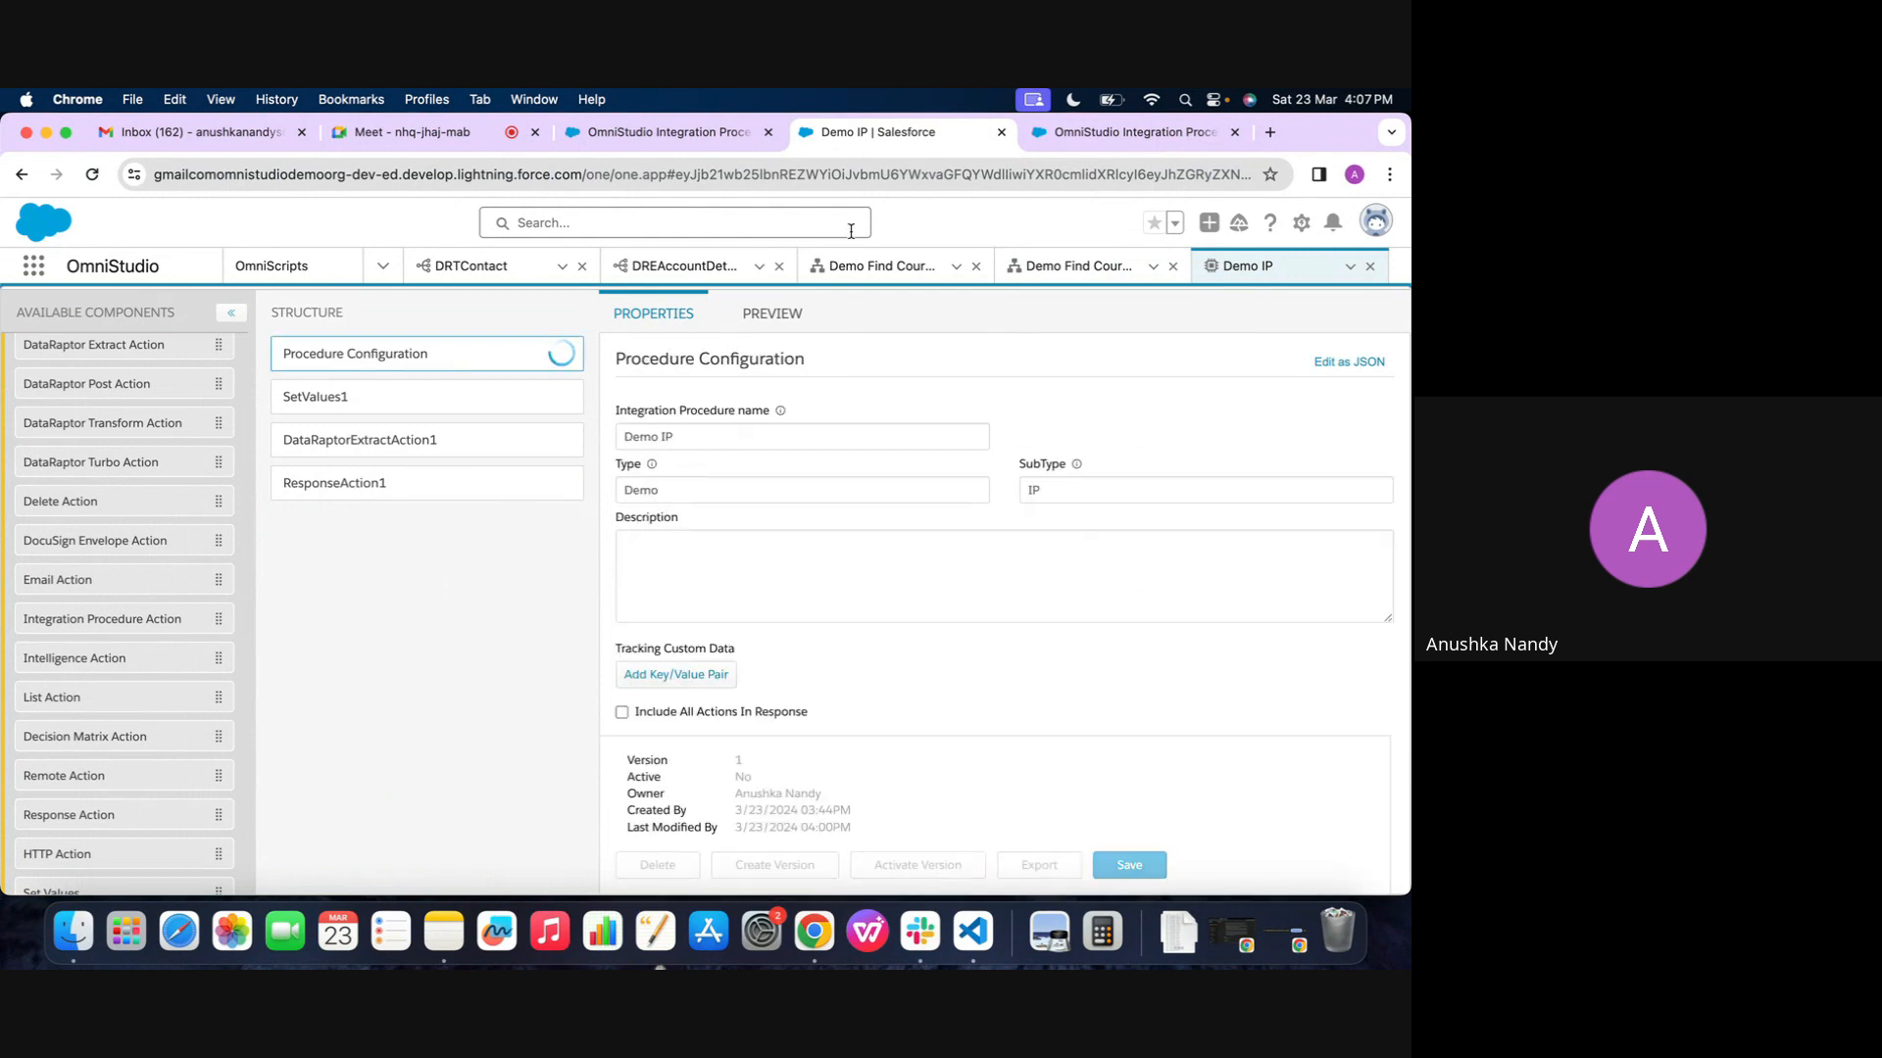
# Rerun the Demo Find Course 2 preview and examine the IPResponse array in its Data JSON
pyautogui.click(1077, 266)
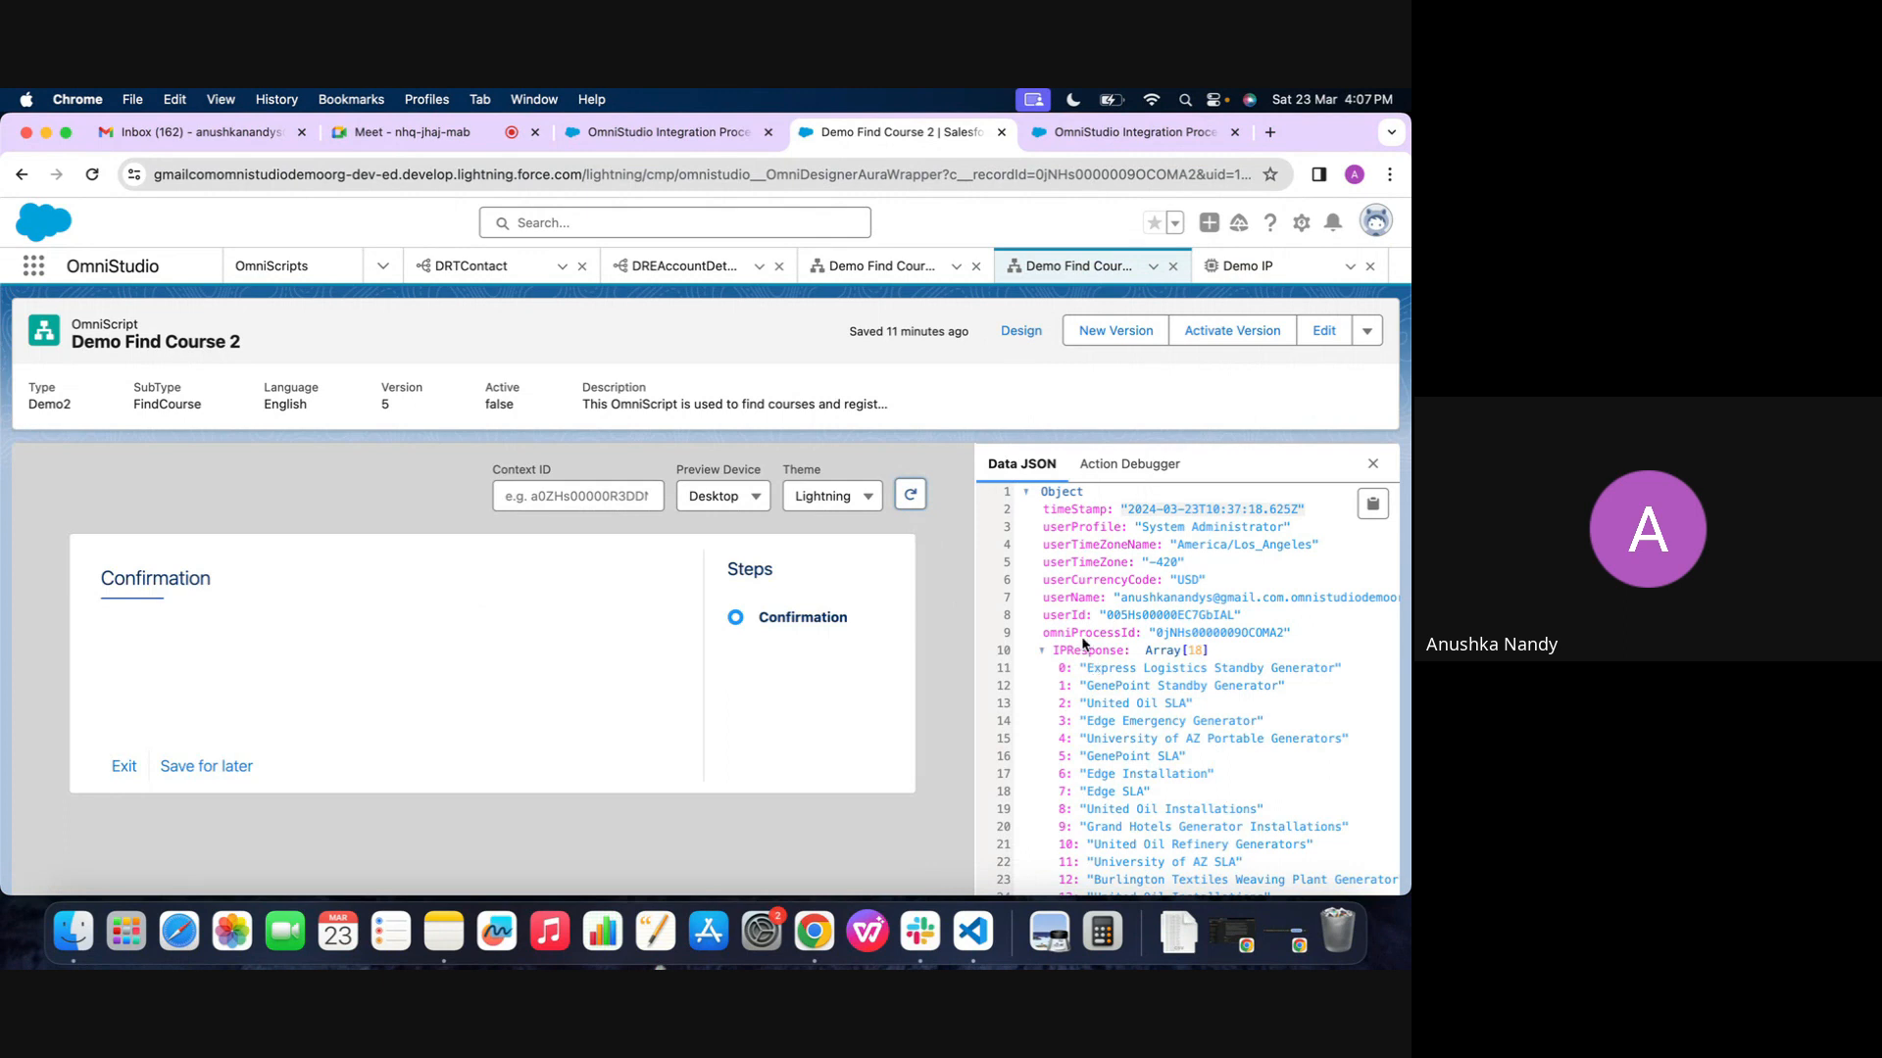
pyautogui.scroll(-5, 1073, 679)
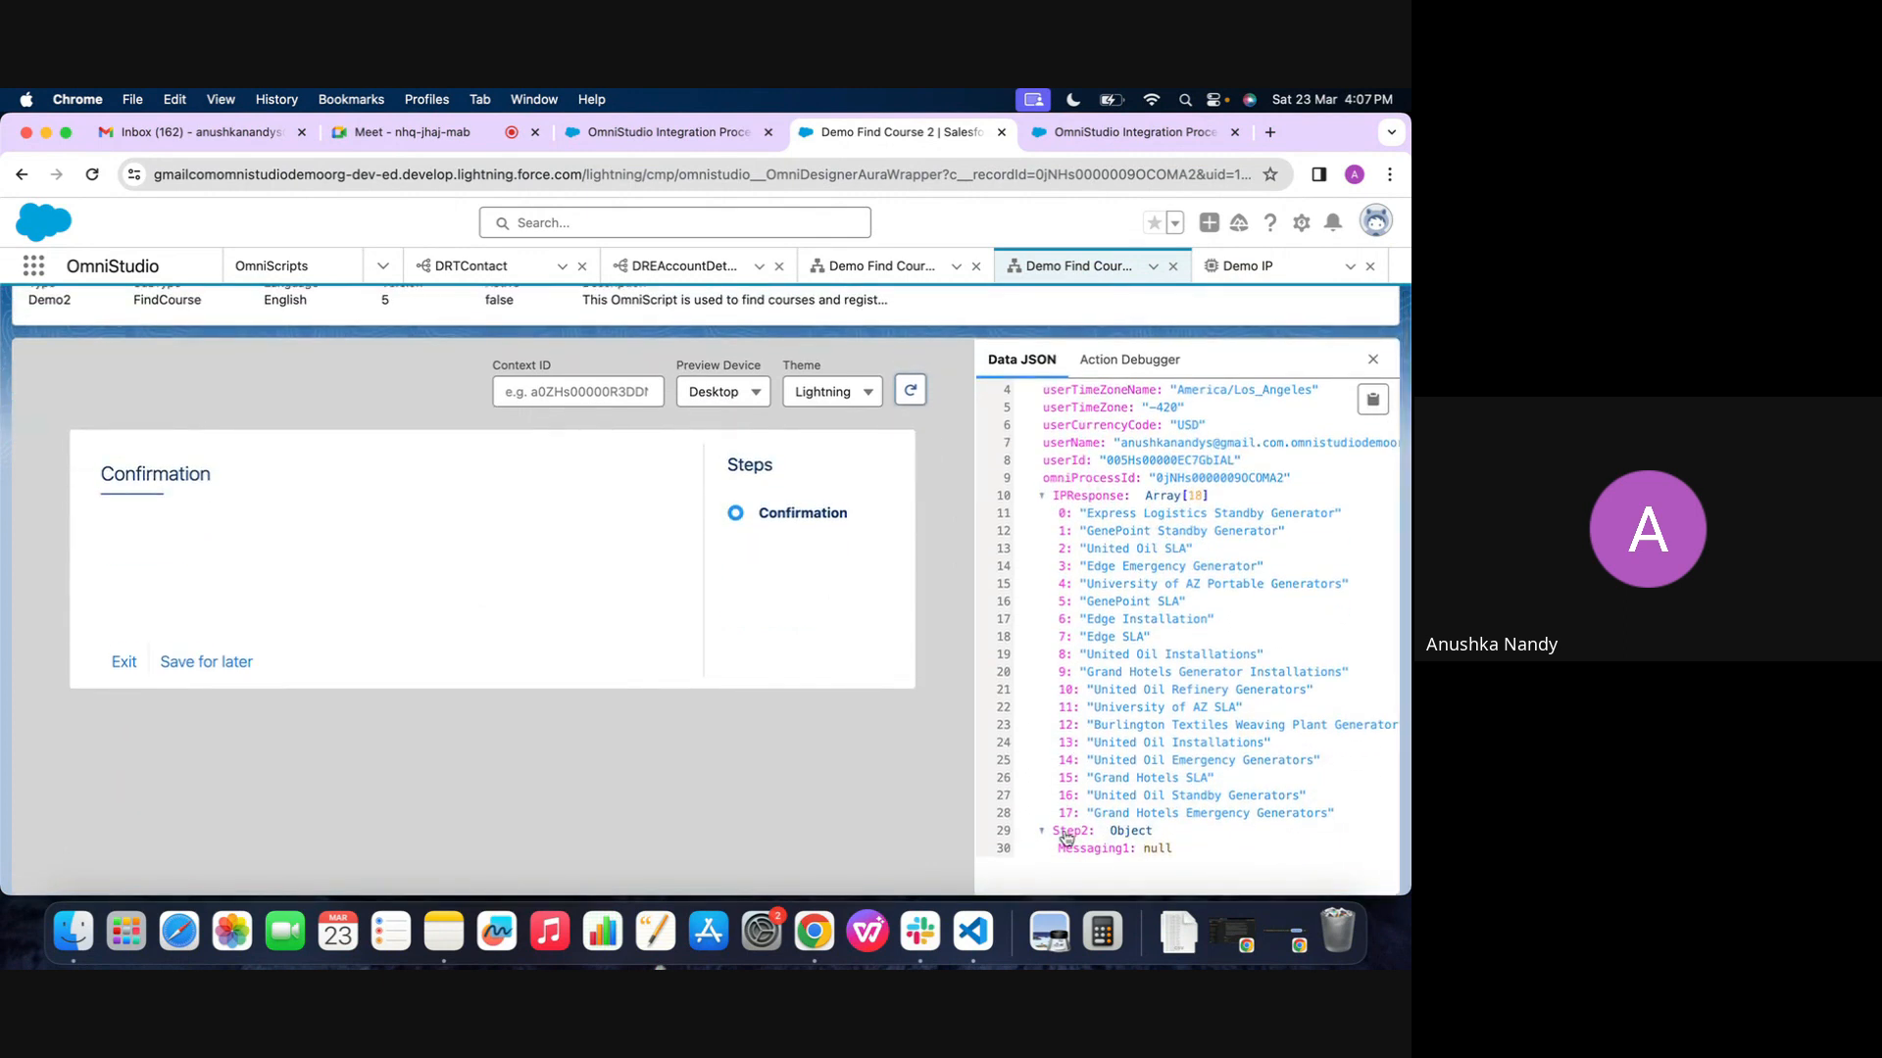
pyautogui.scroll(3, 953, 598)
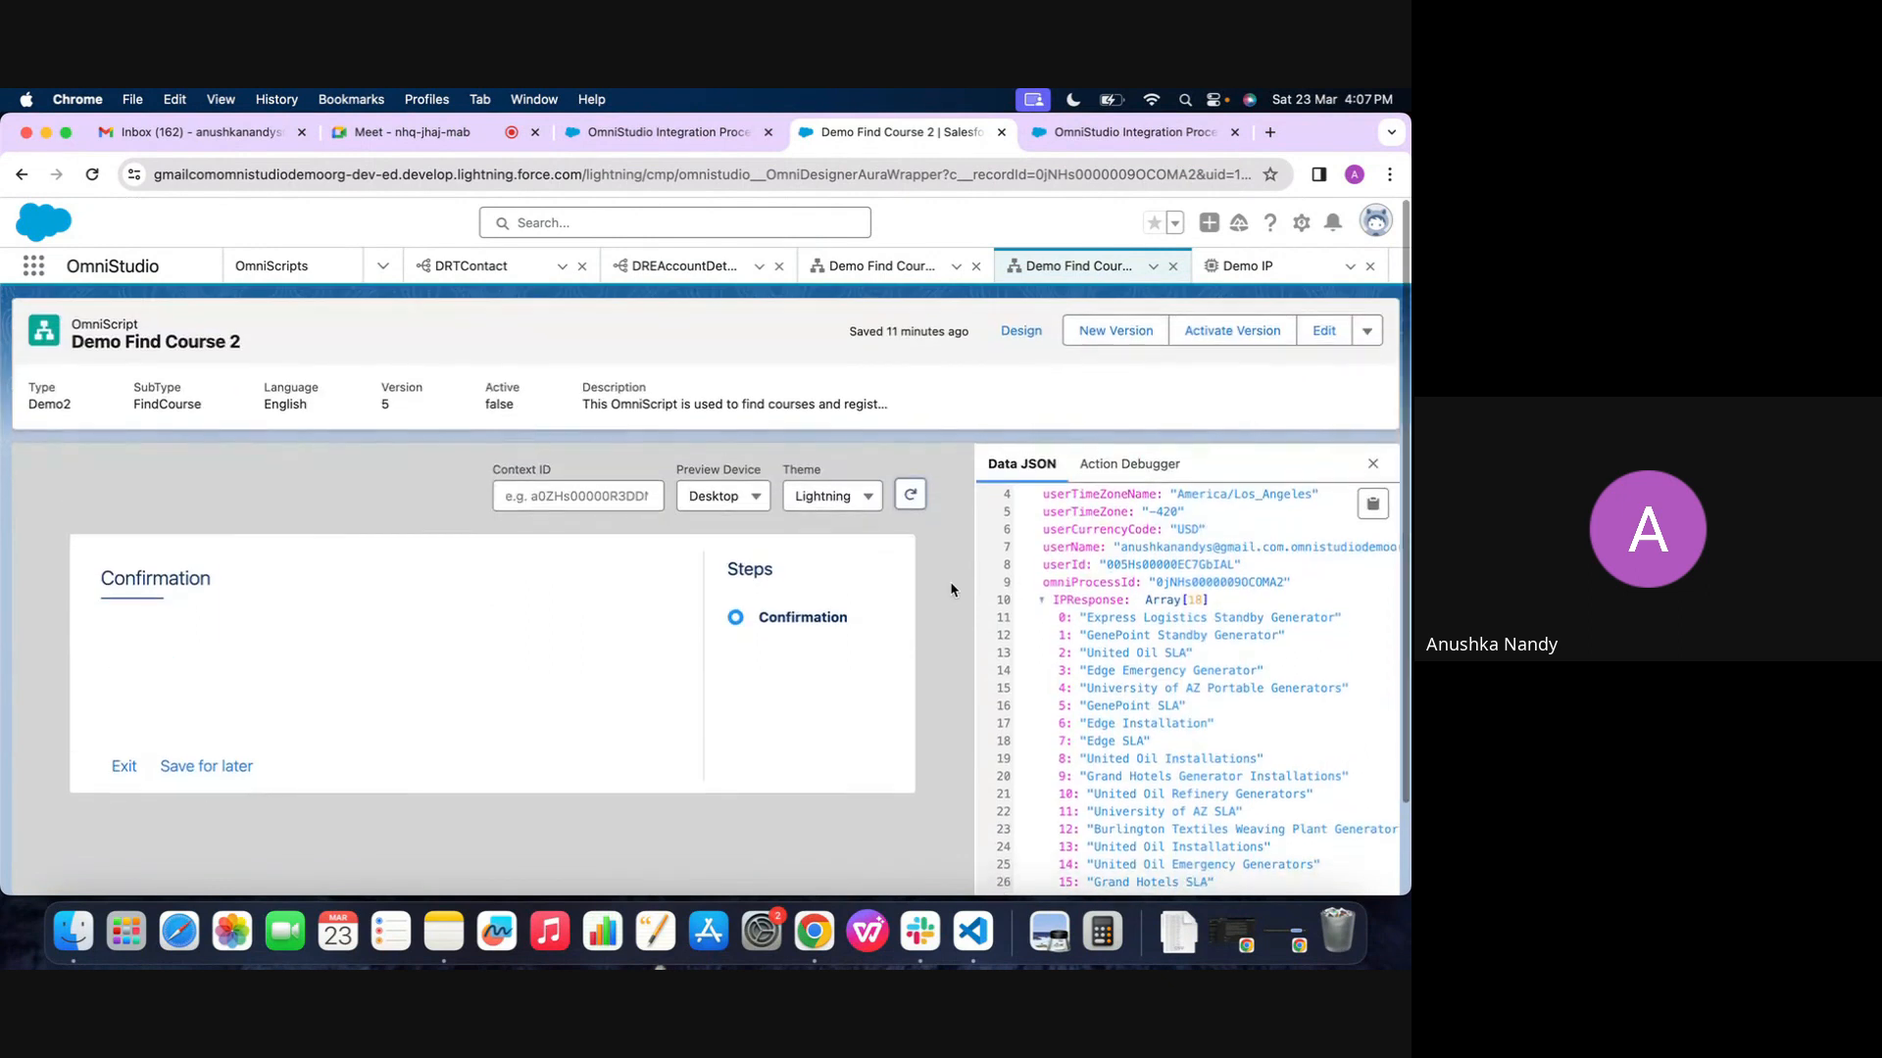
pyautogui.click(1024, 341)
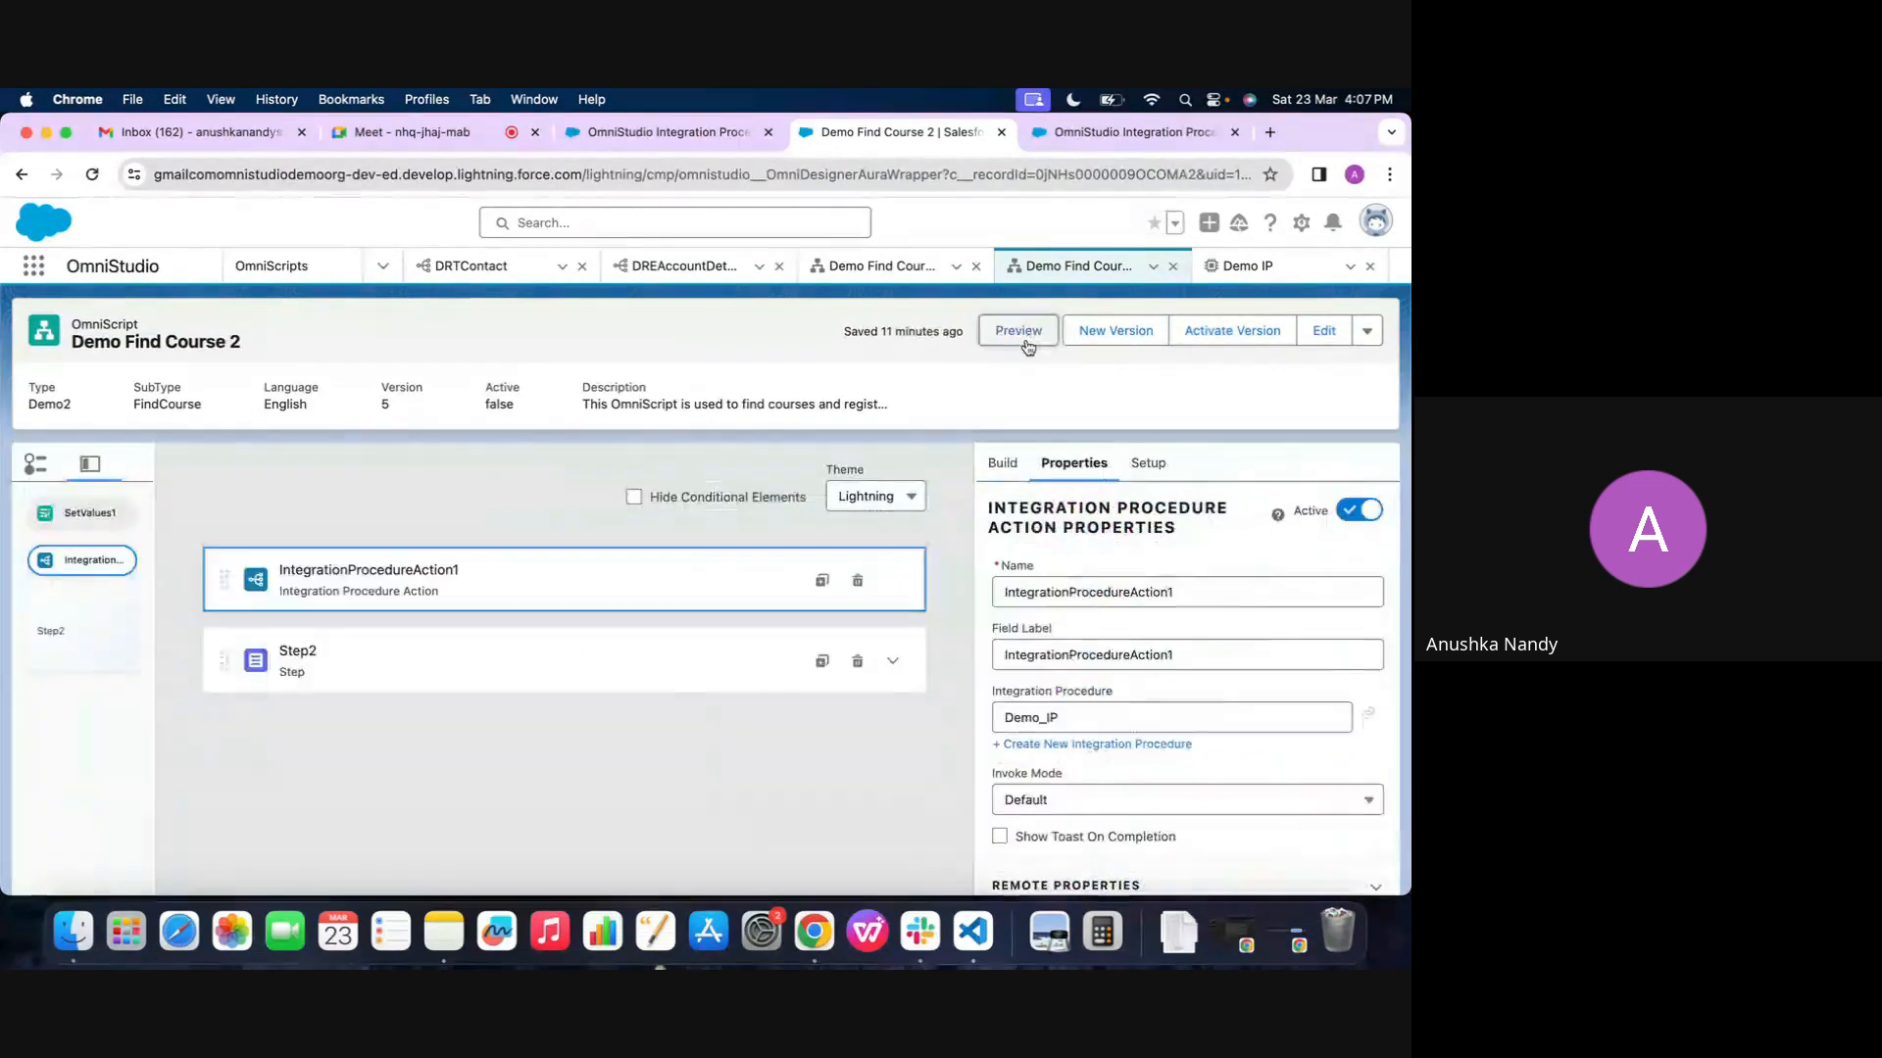
pyautogui.click(1010, 467)
pyautogui.click(1056, 500)
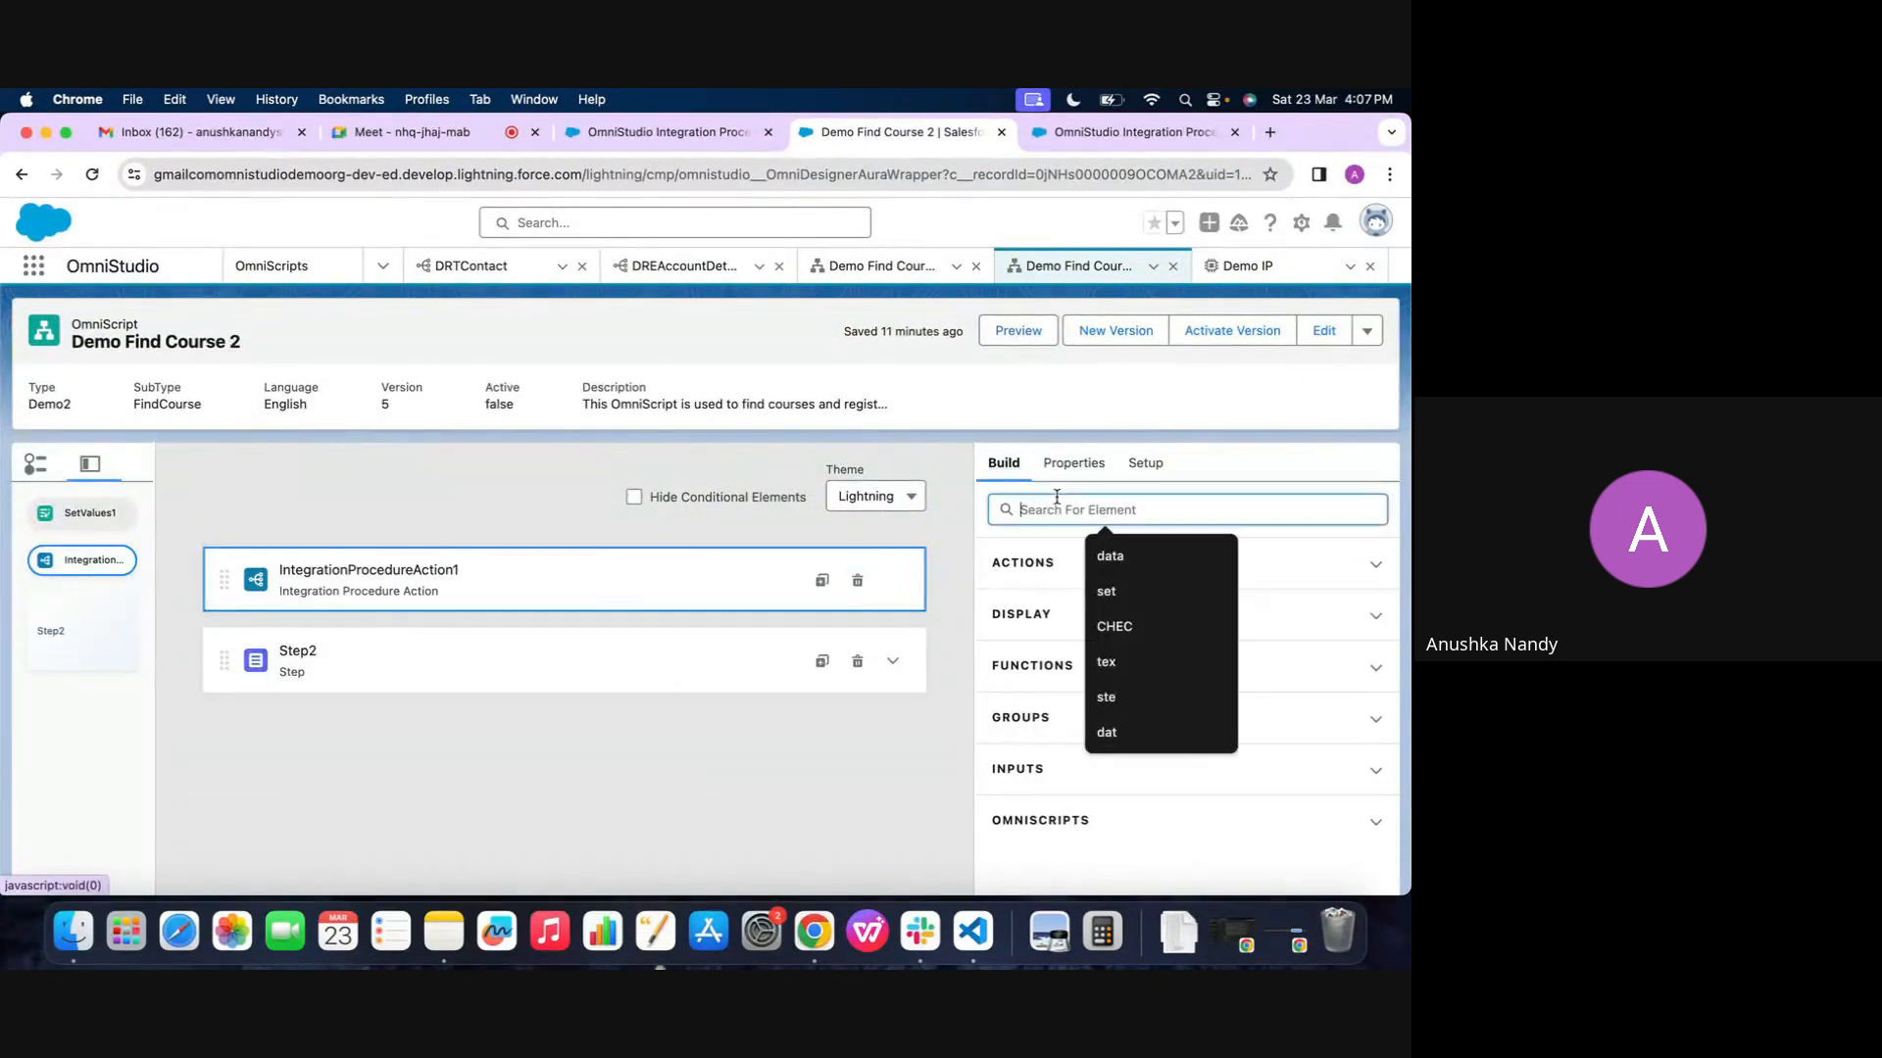
pyautogui.click(1016, 467)
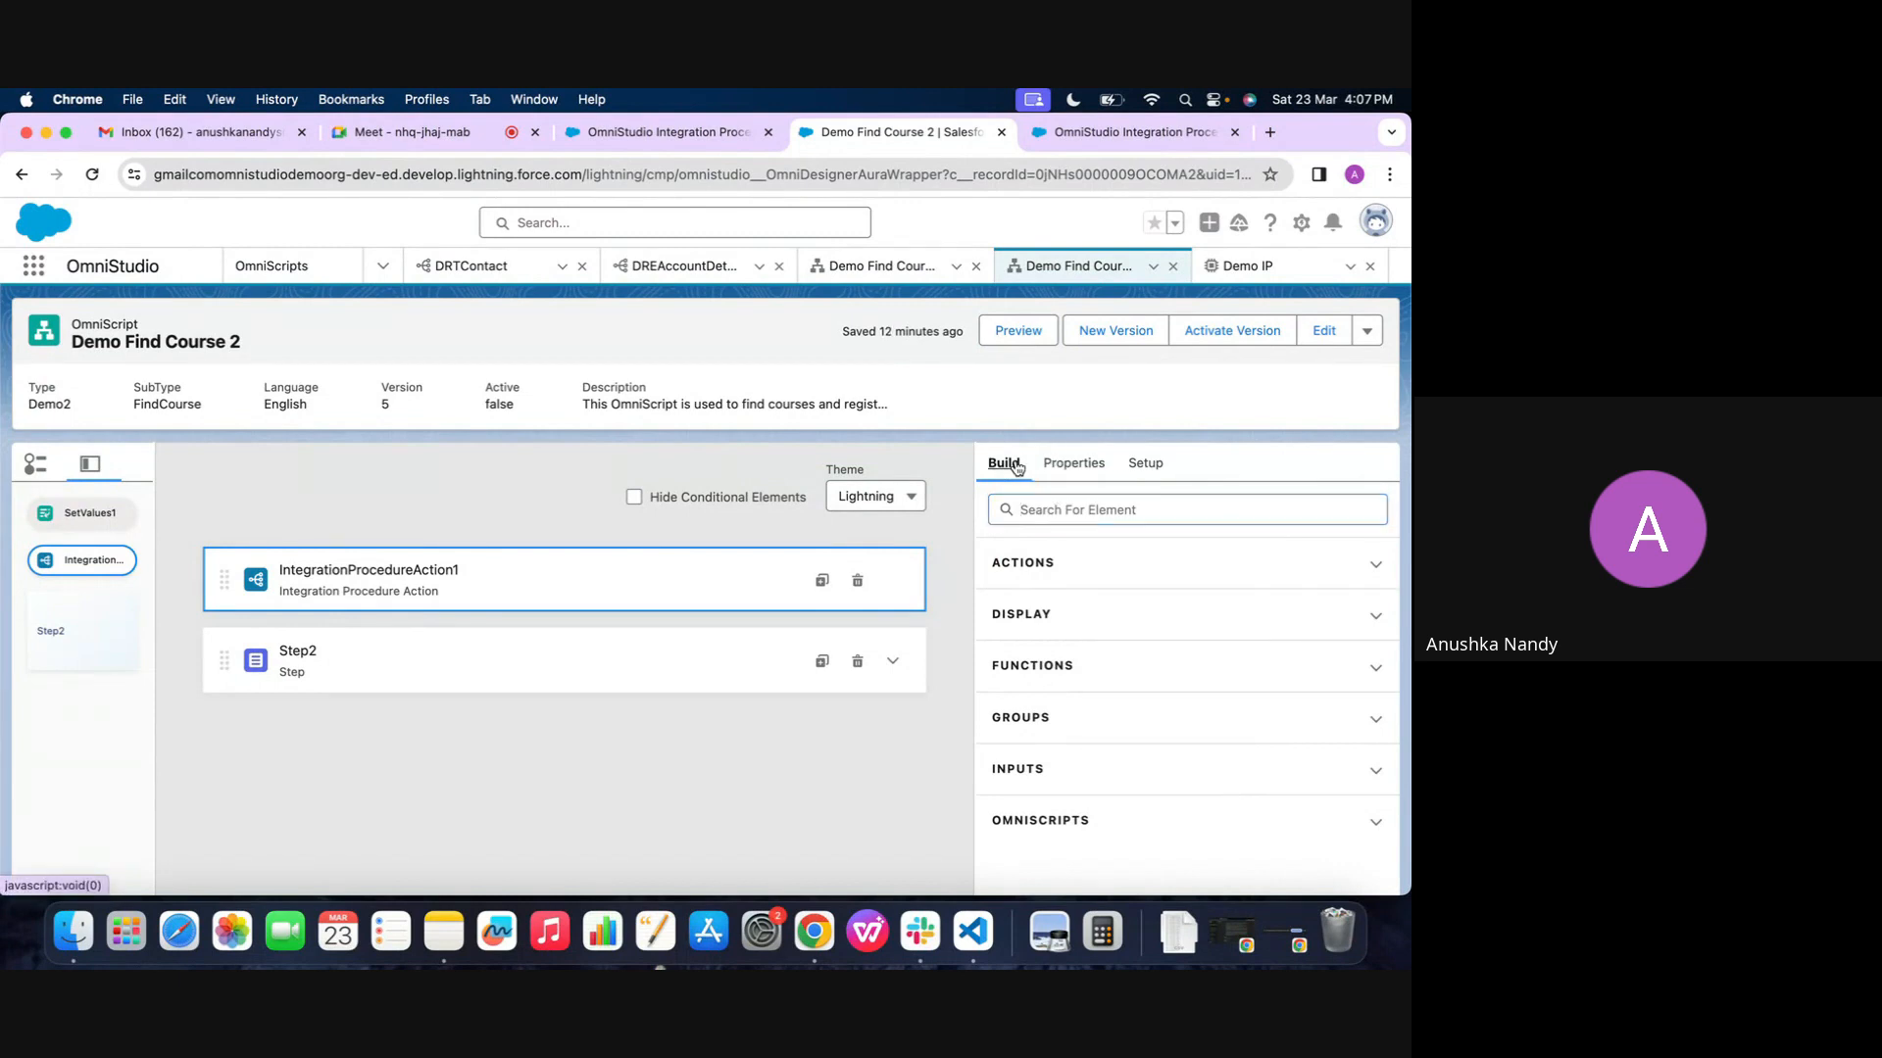
# Preview Demo Find Course 2 again and inspect the IPResponse and Step2 nodes in the Data JSON by collapsing and expanding them
pyautogui.click(1032, 324)
pyautogui.scroll(-5, 1038, 794)
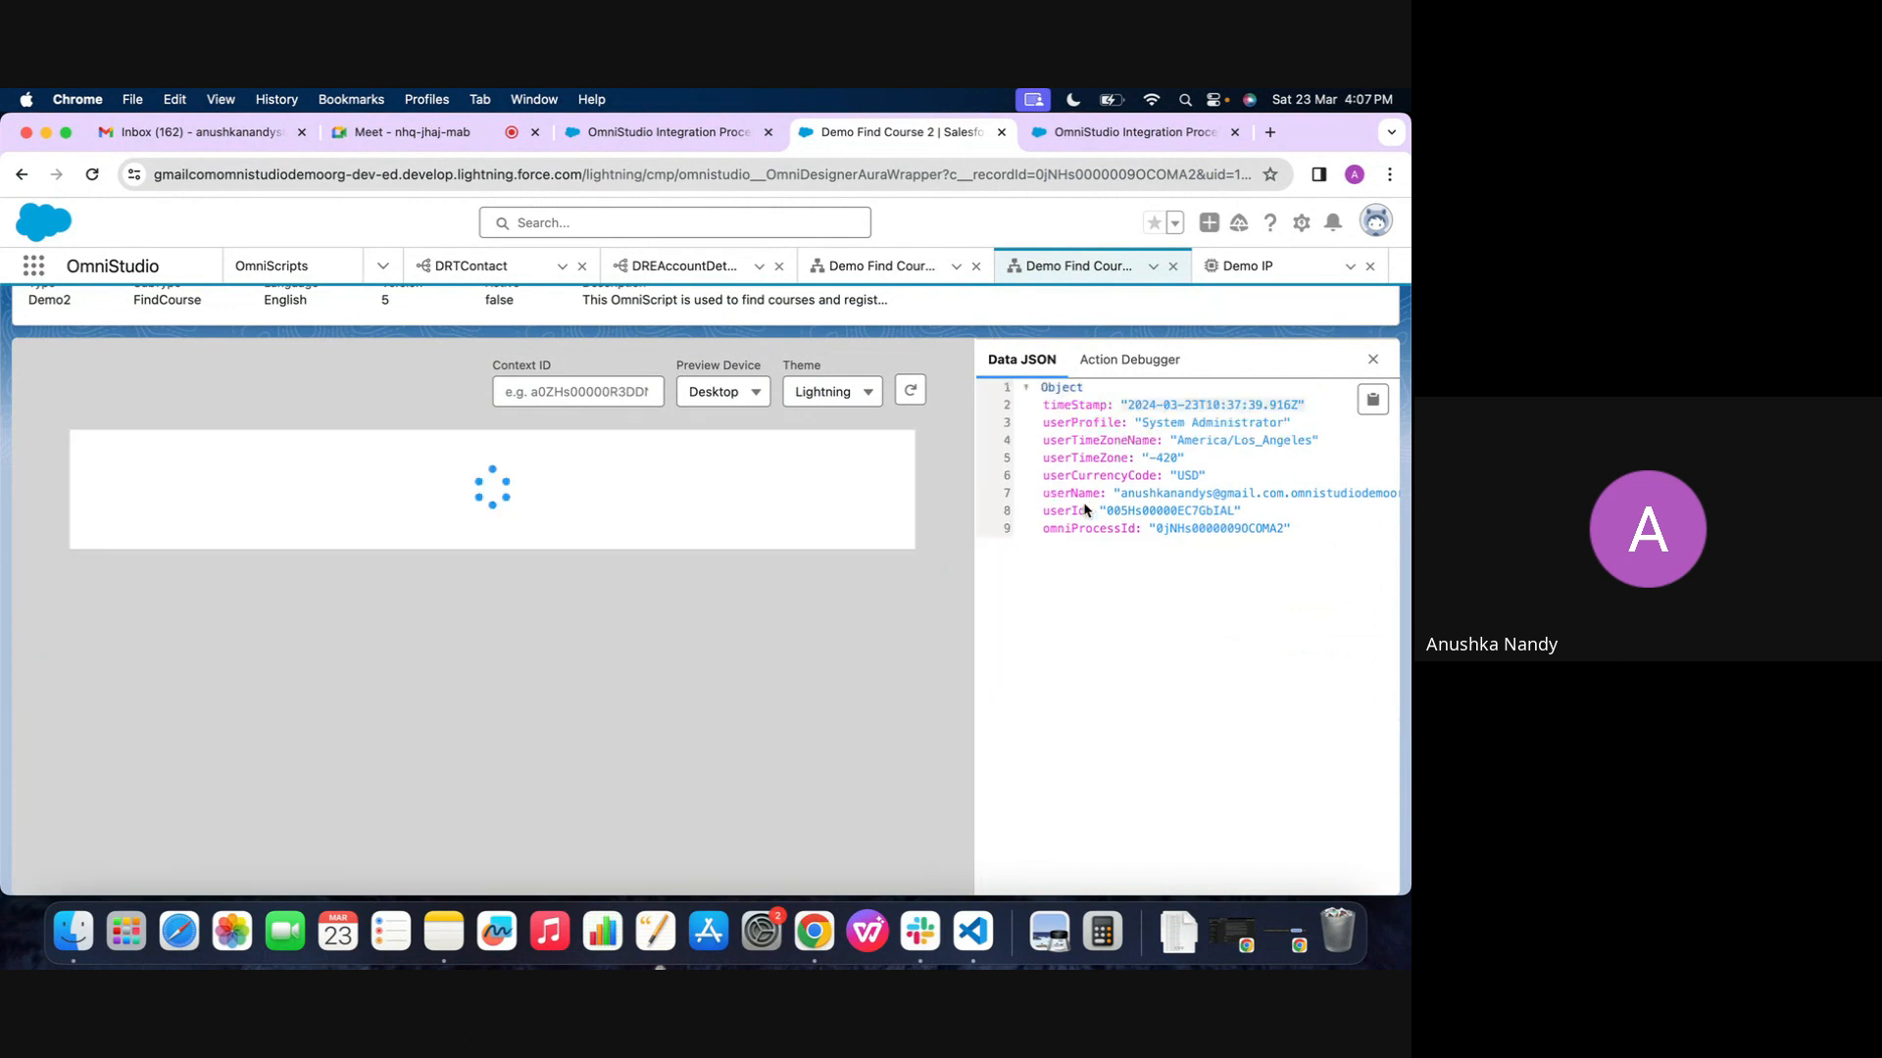
pyautogui.scroll(-2, 1075, 551)
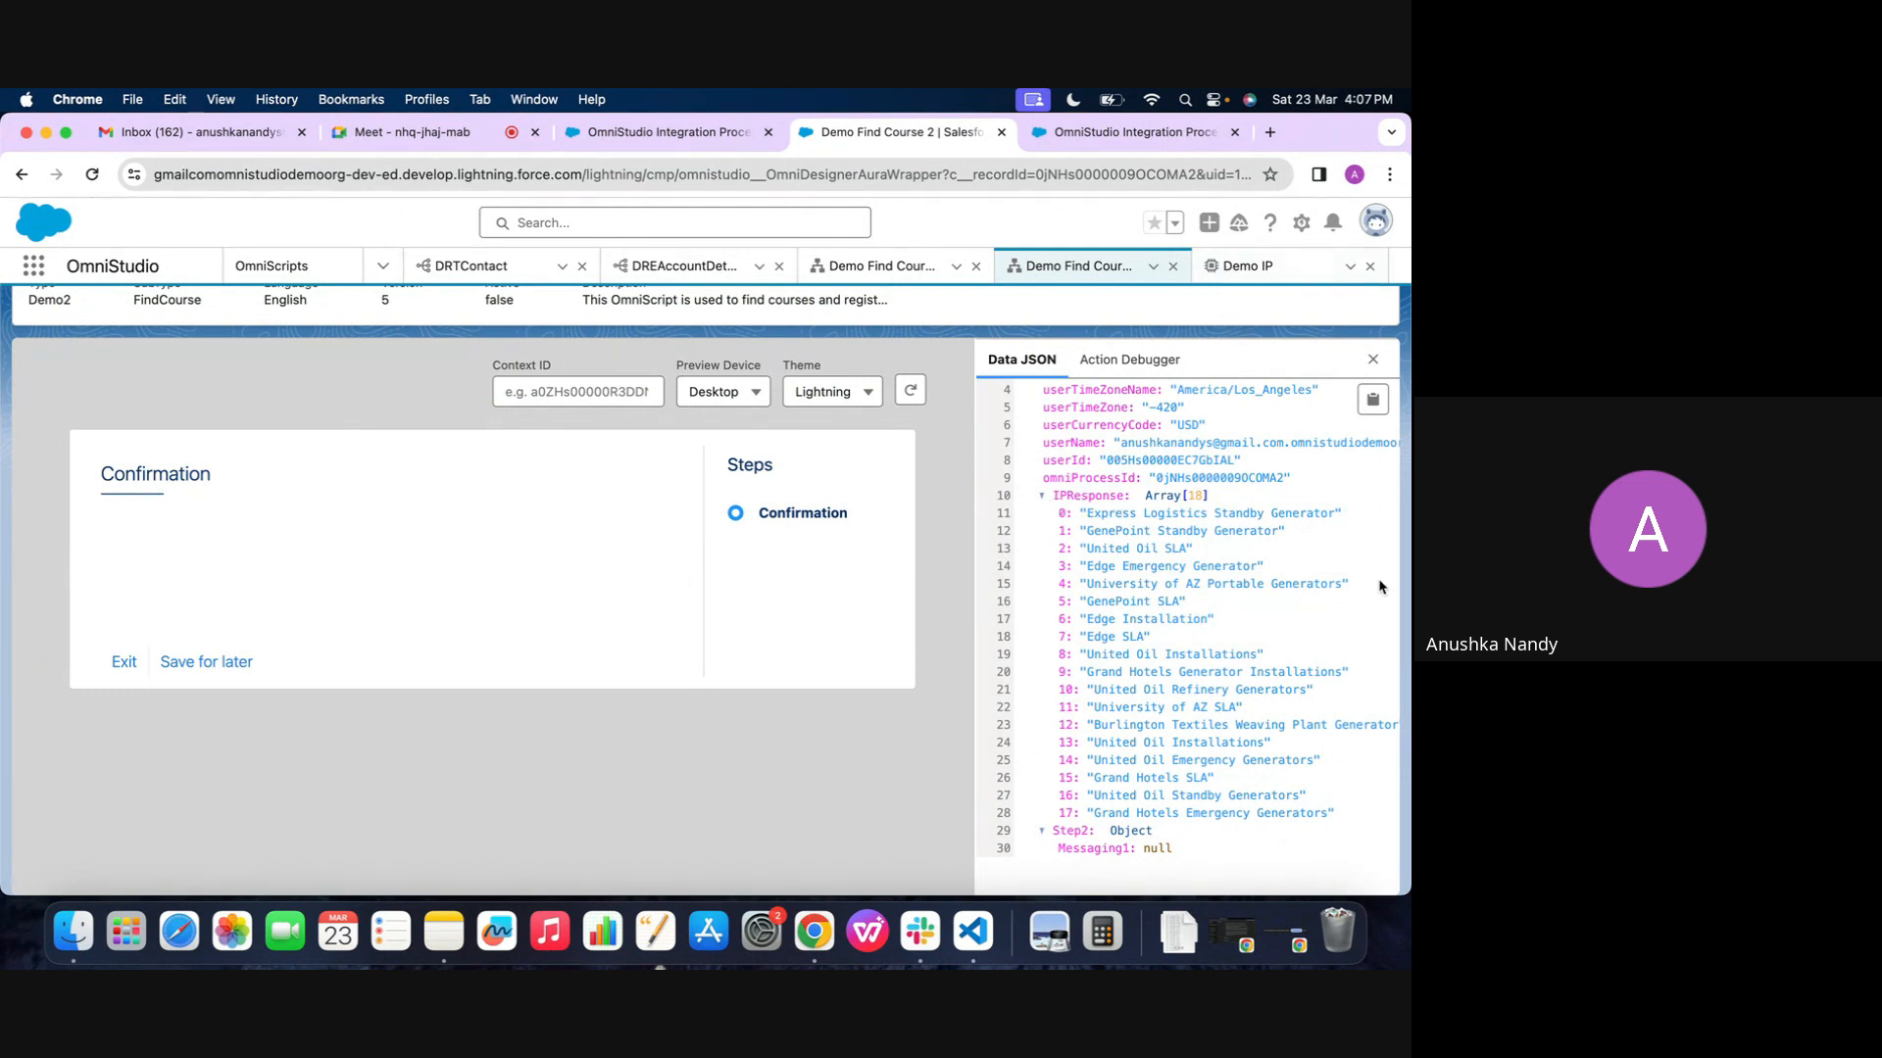
pyautogui.click(1059, 500)
pyautogui.click(1071, 565)
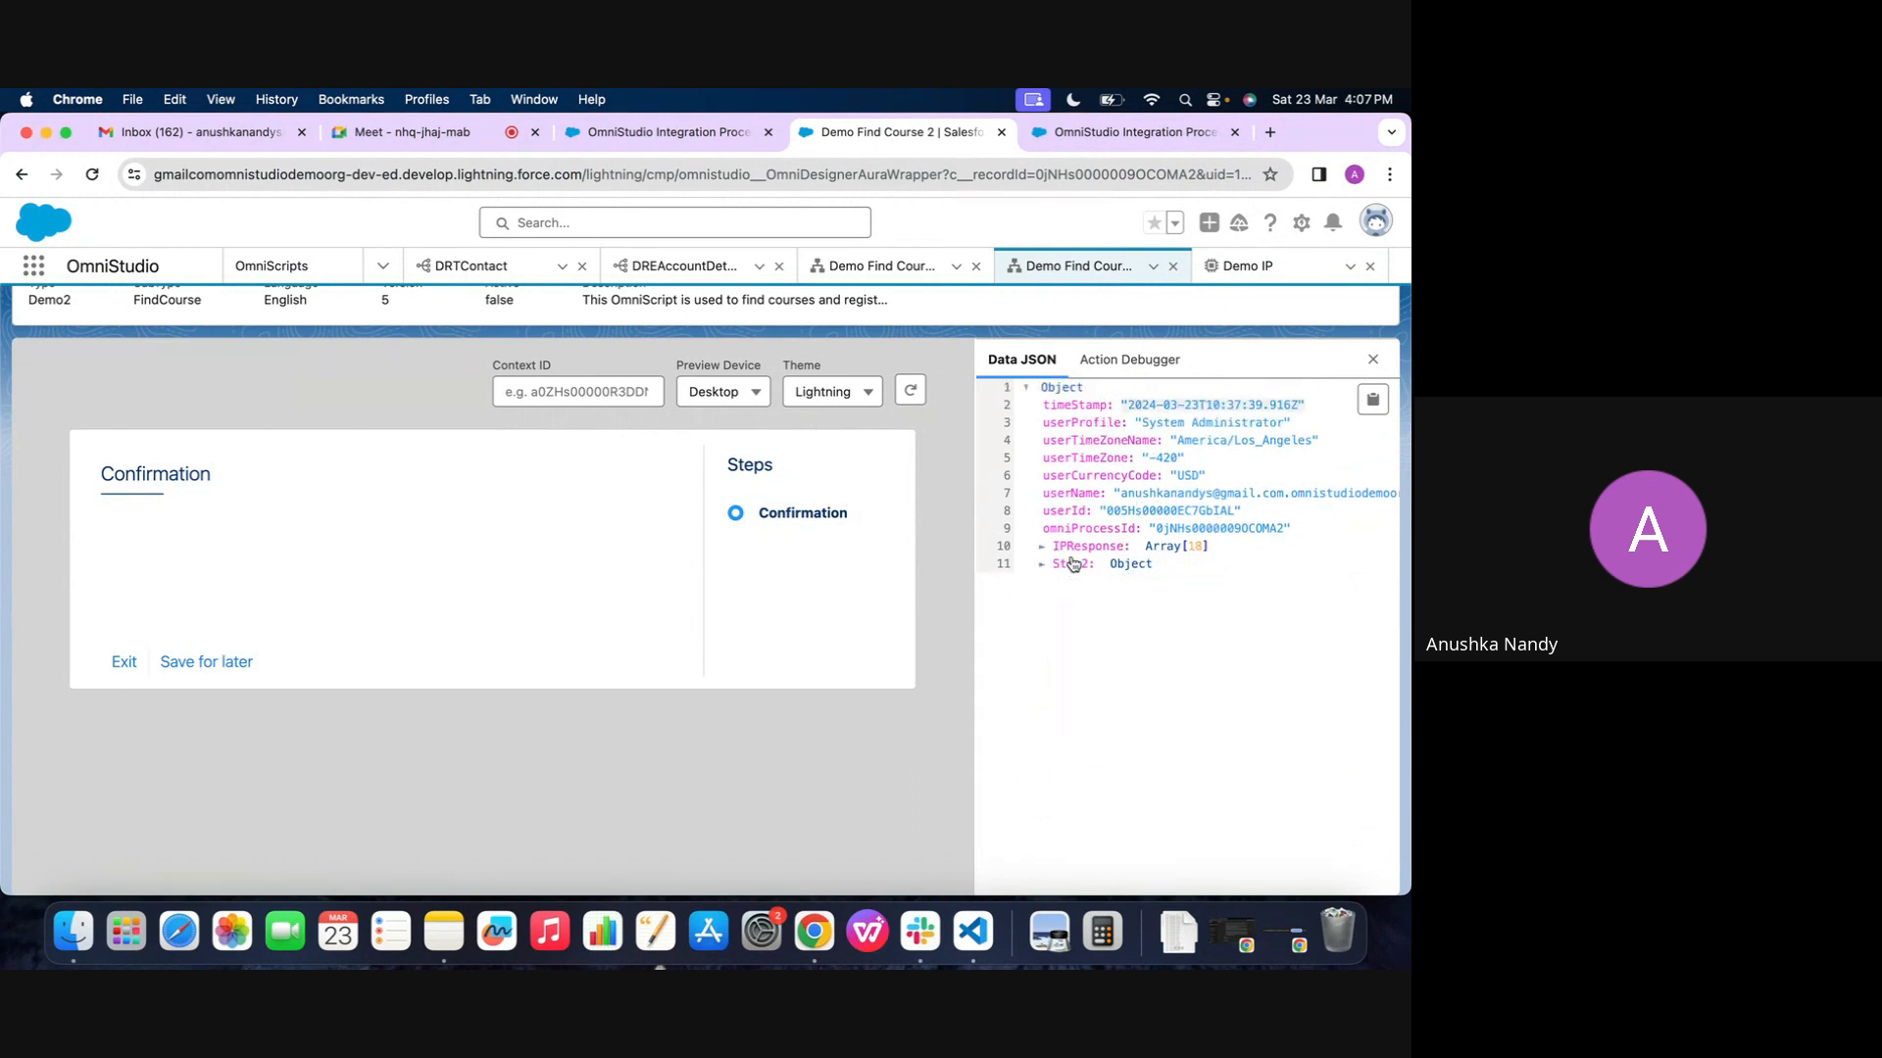
pyautogui.click(1068, 546)
pyautogui.scroll(-1, 1070, 578)
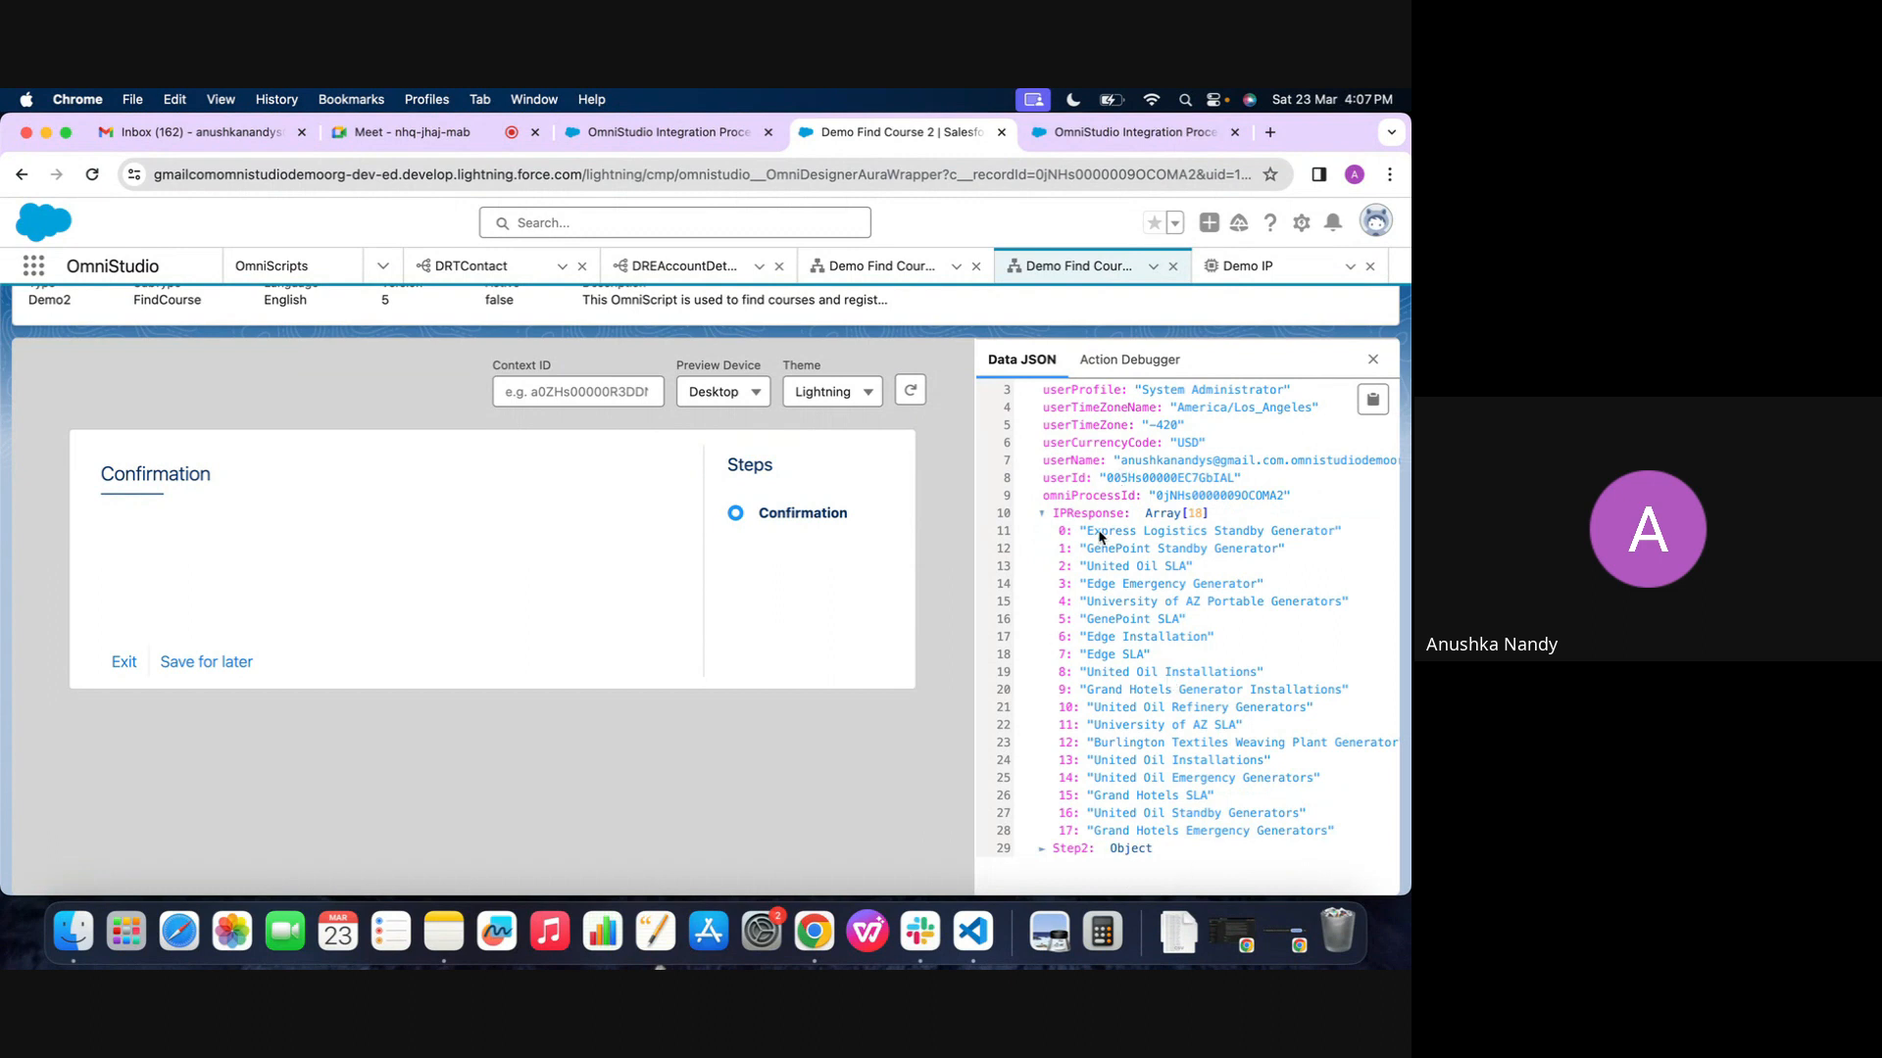
pyautogui.scroll(3, 943, 442)
# Return to the Demo Find Course 2 design and delete the Messaging1 element from Step2
pyautogui.click(1019, 330)
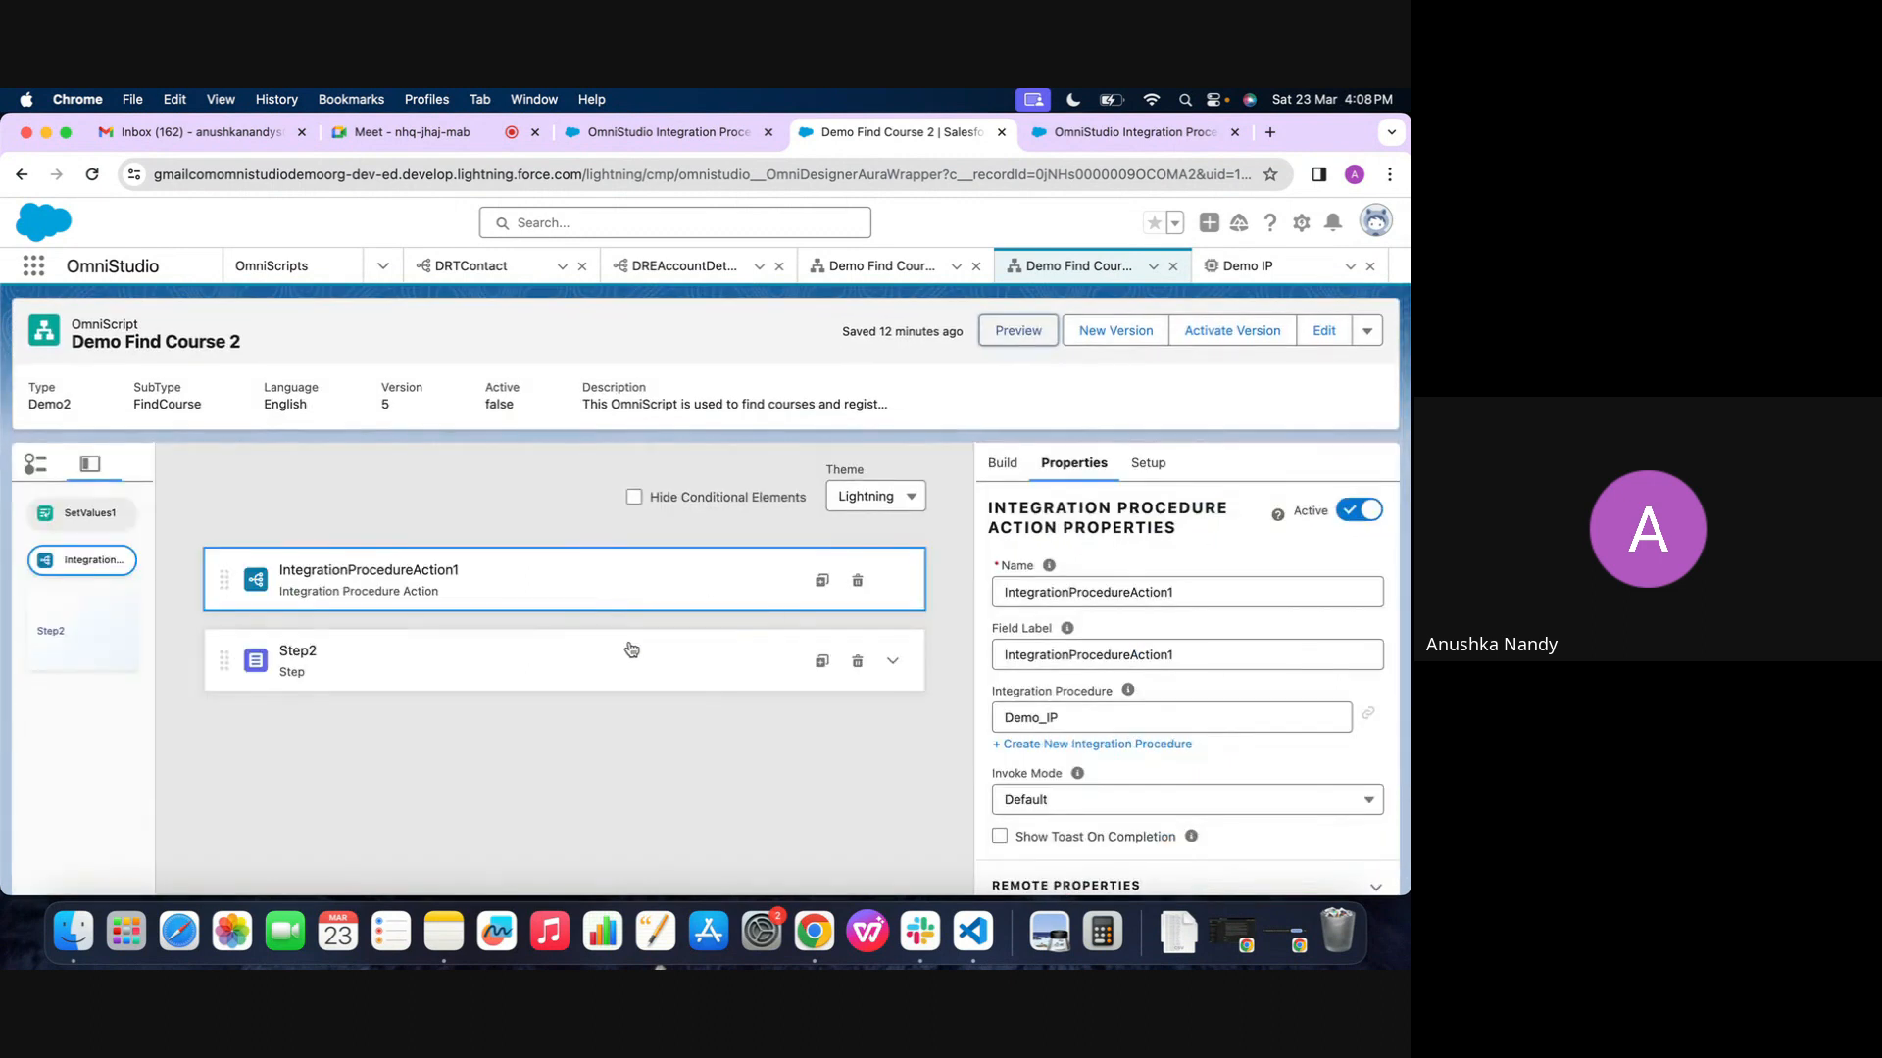
pyautogui.click(568, 659)
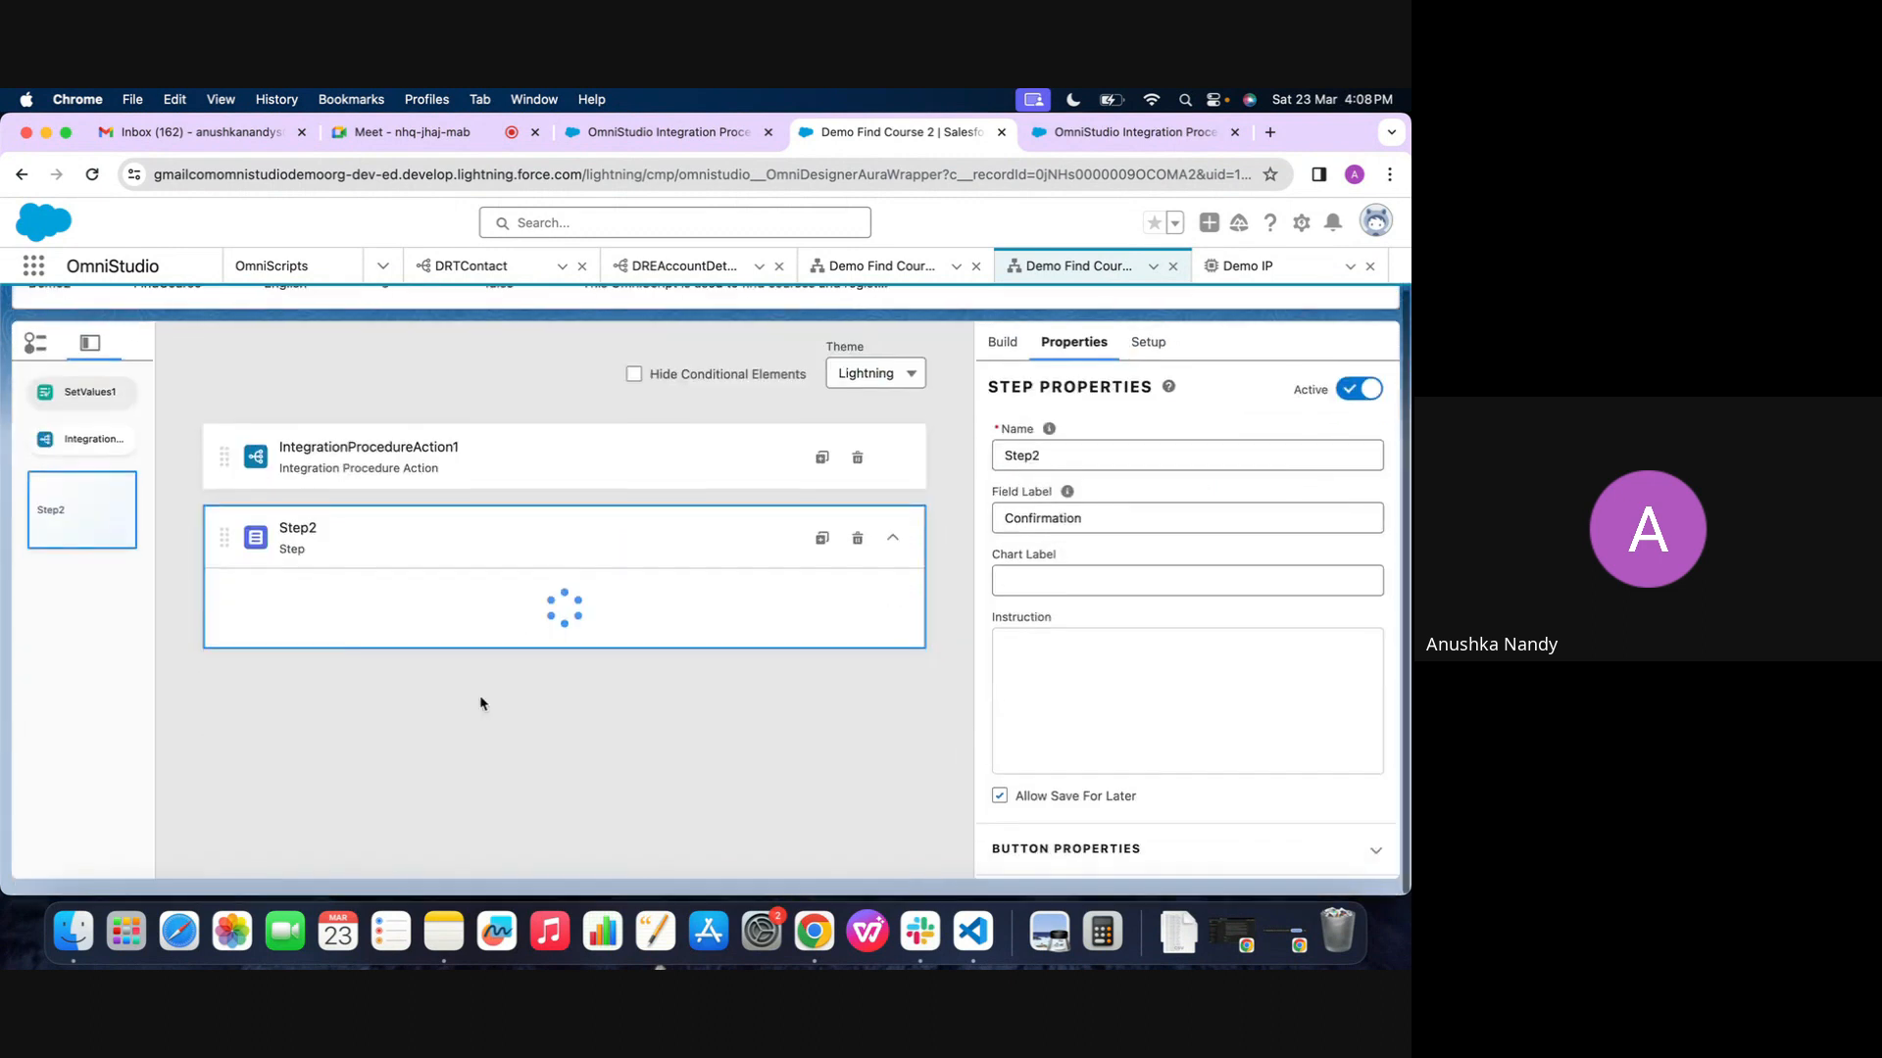
pyautogui.click(402, 676)
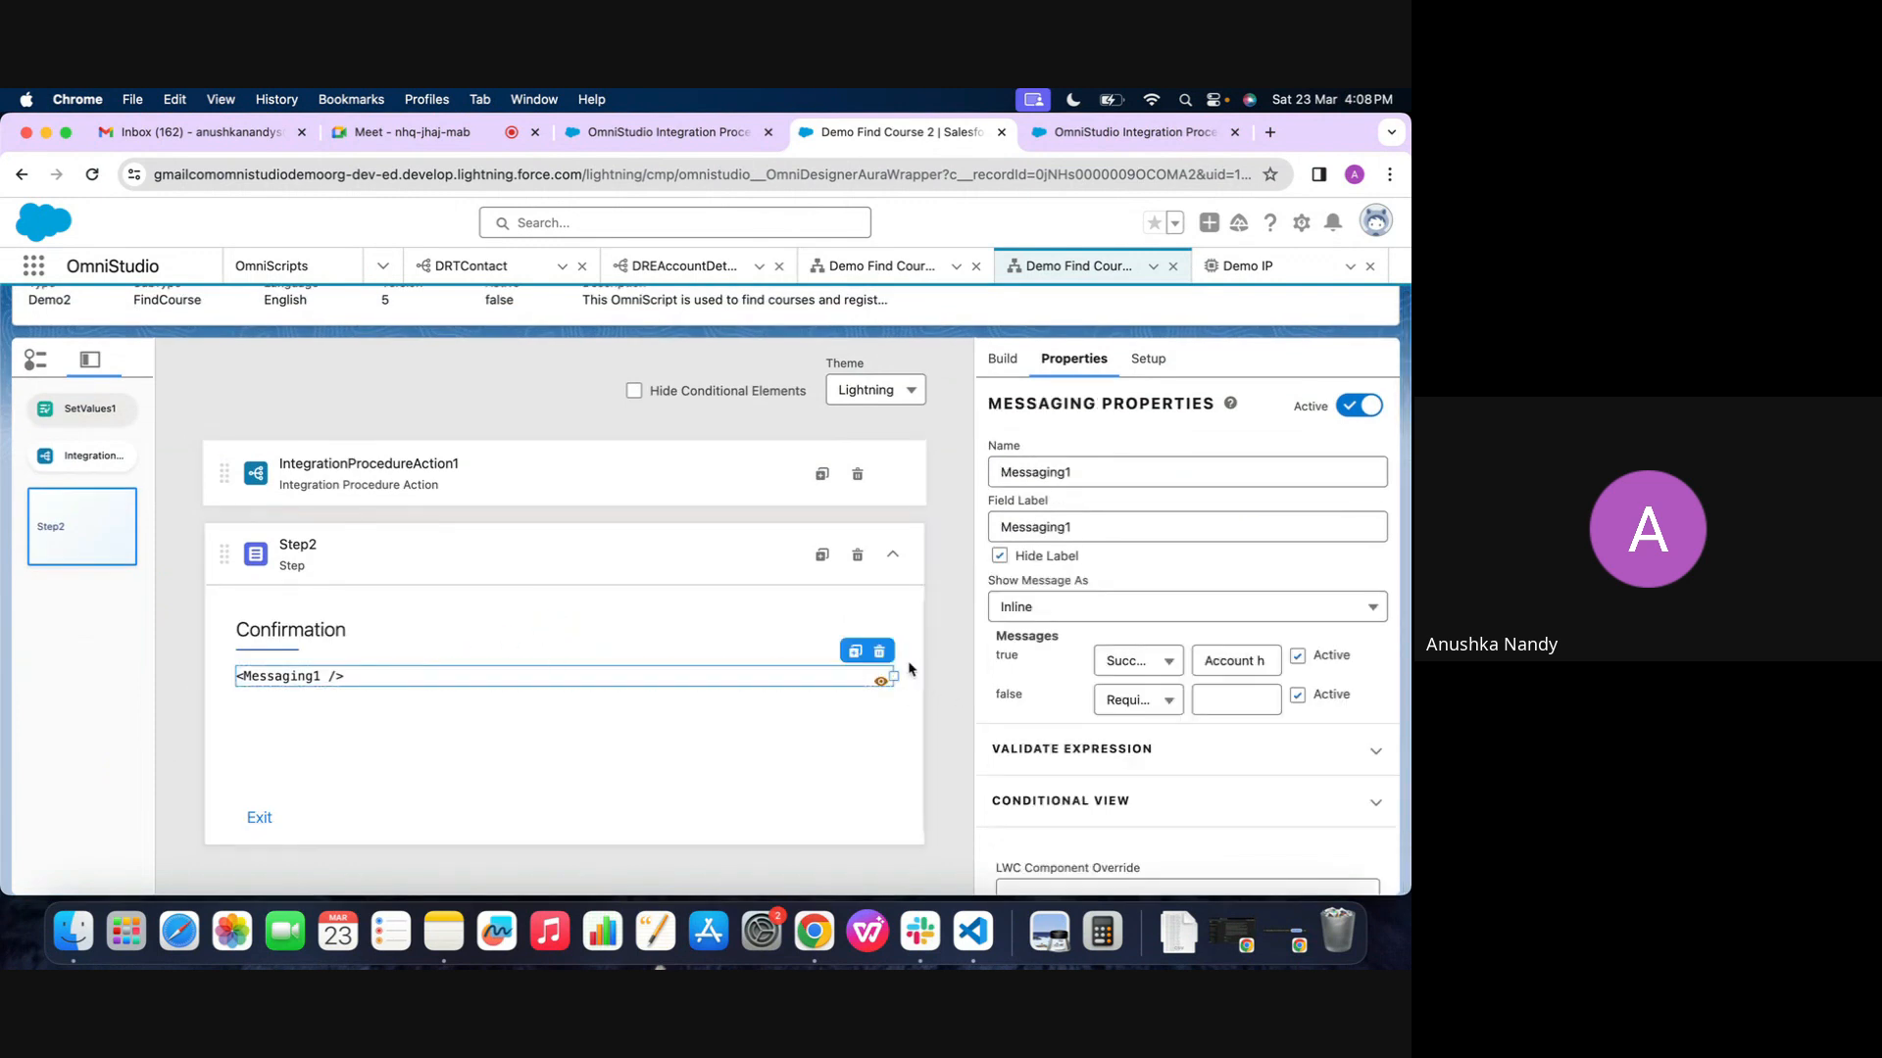
pyautogui.click(879, 652)
pyautogui.click(967, 586)
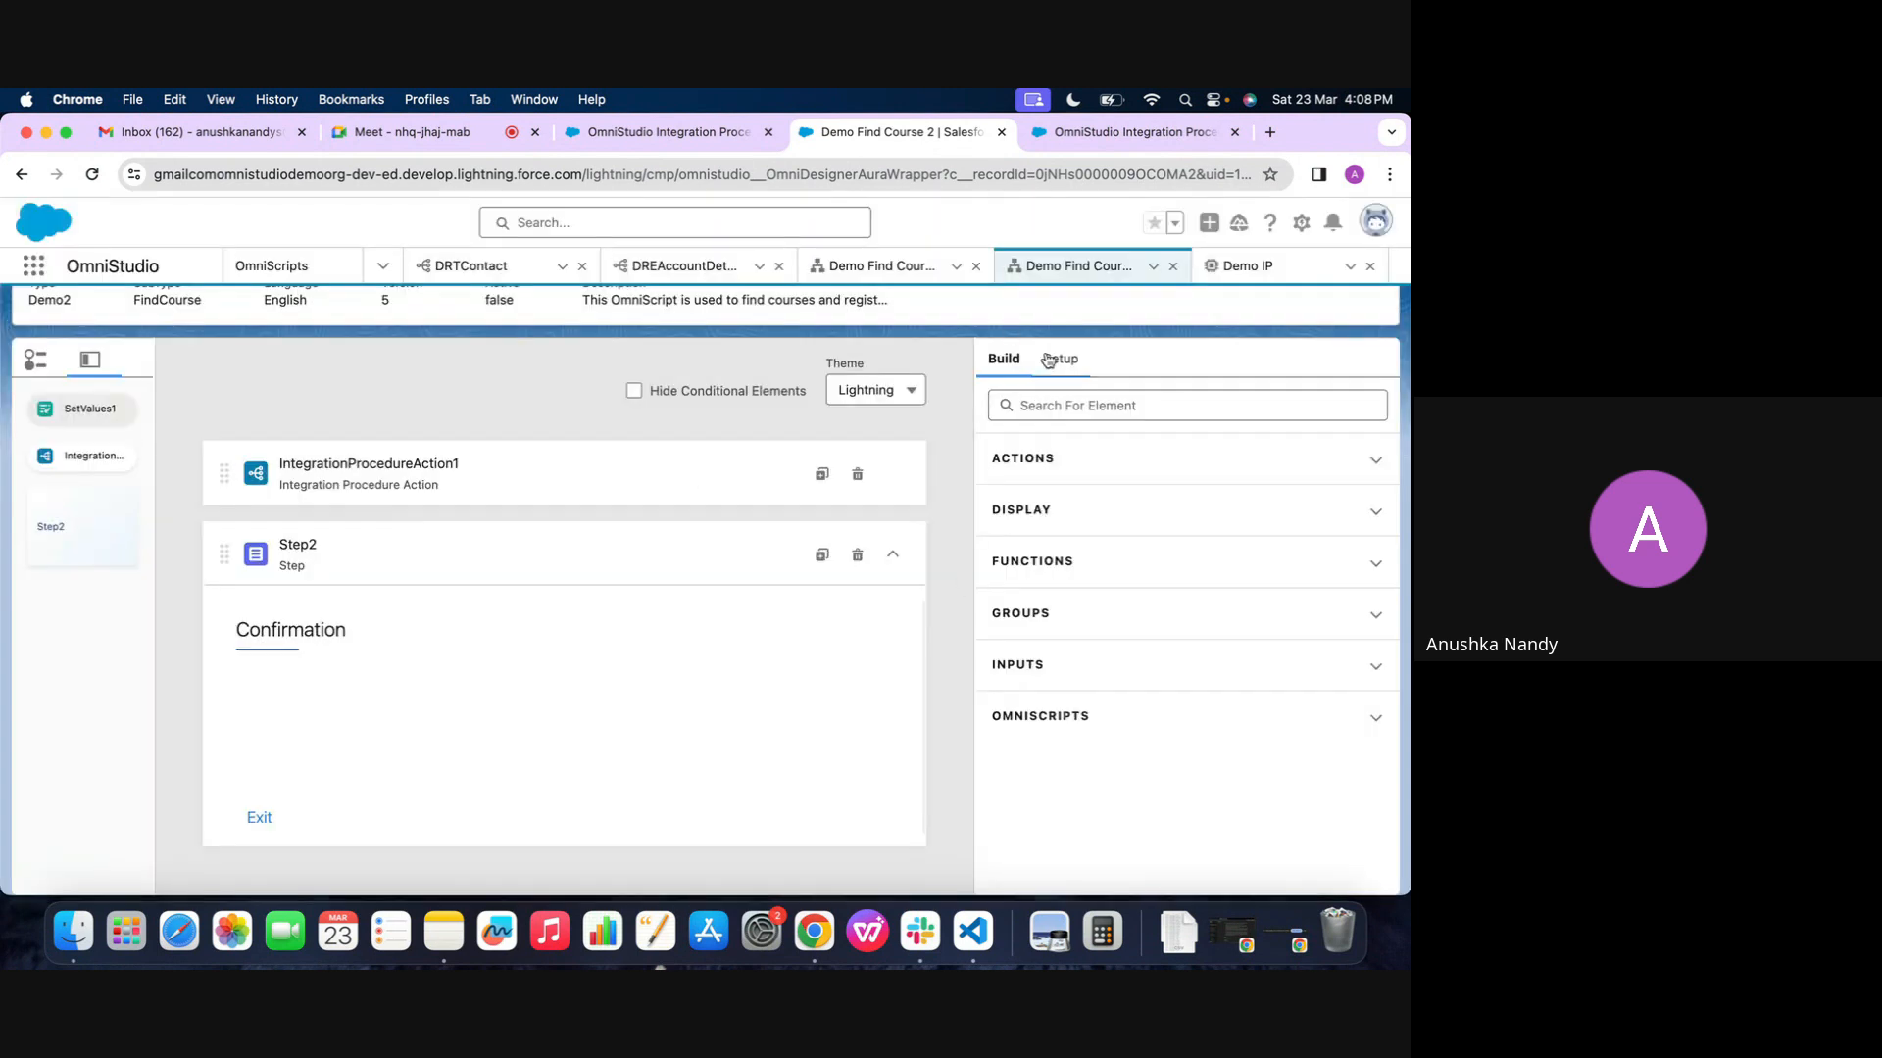
# Find the Text Block element by searching "tex" and add it to Step2 under the Confirmation heading
pyautogui.click(1058, 410)
pyautogui.write('tex')
pyautogui.moveTo(1090, 581); pyautogui.dragTo(662, 686)
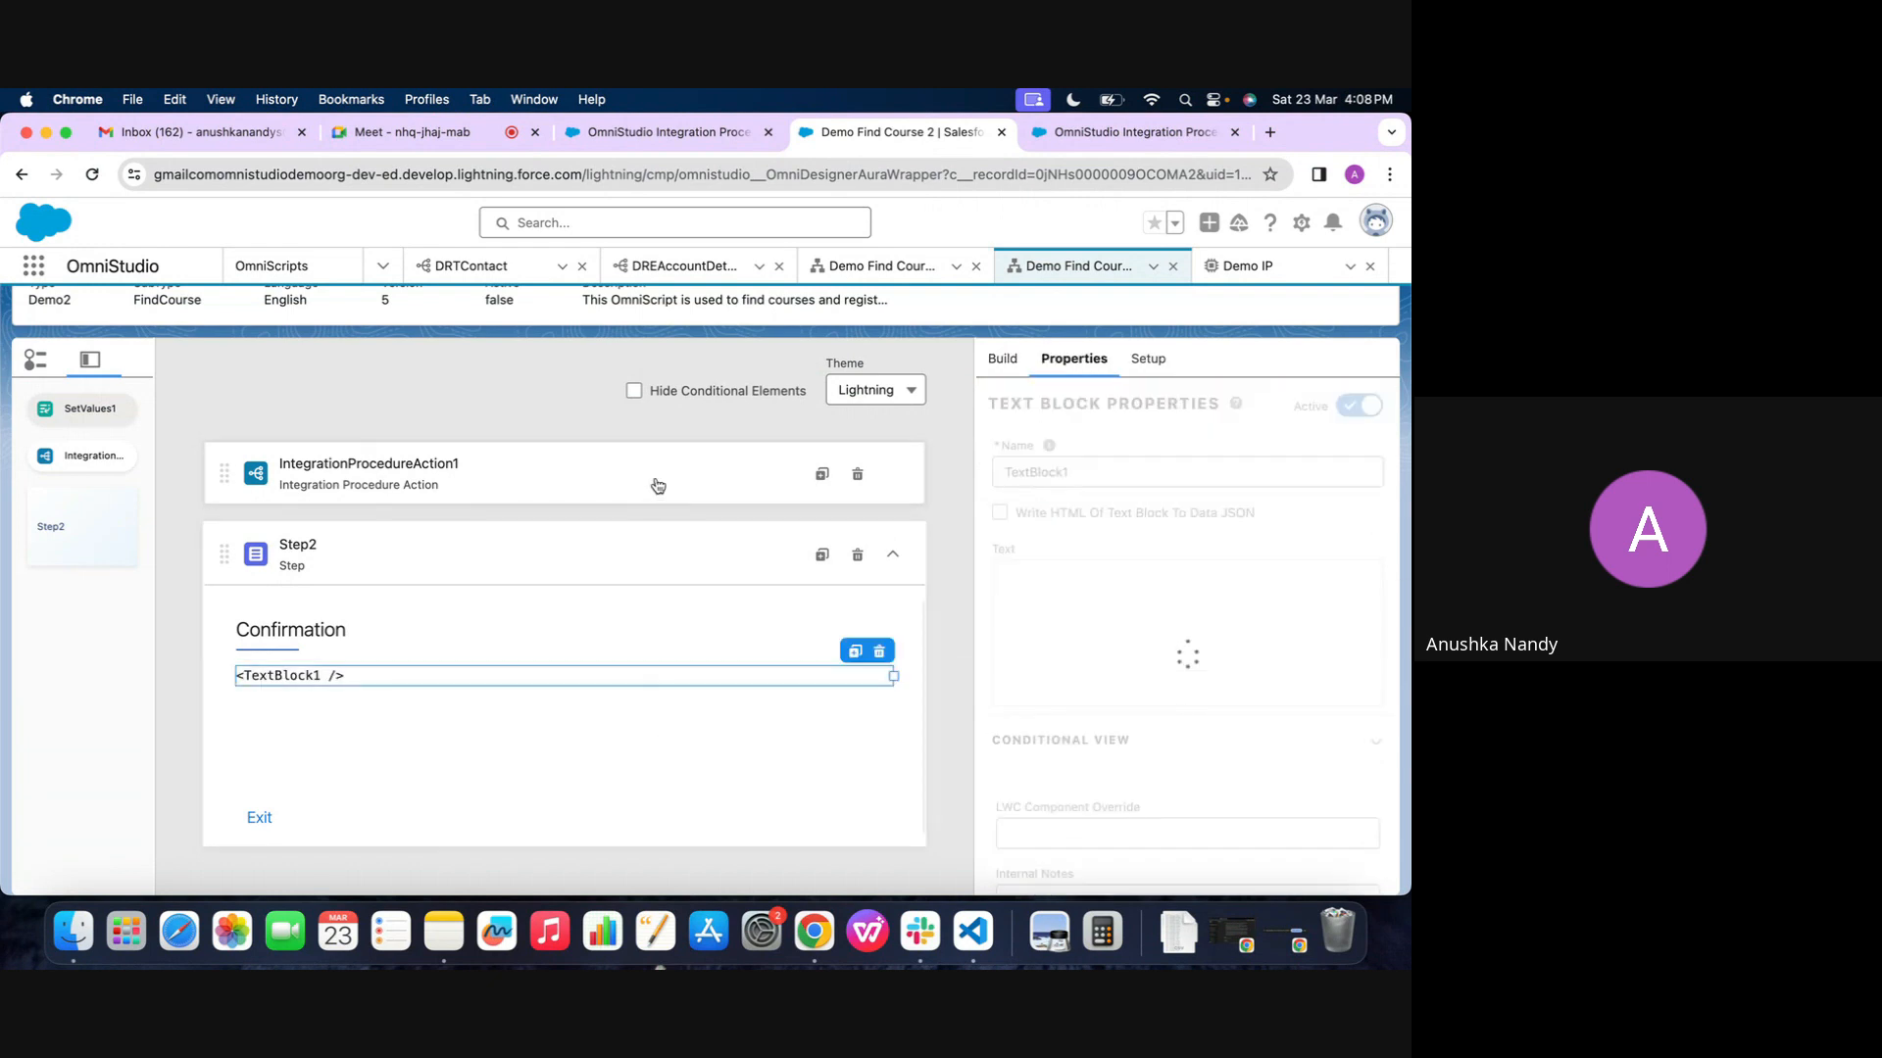
# Copy the Response JSON Node name IPResponse from IntegrationProcedureAction1's Send/Response Transformations
pyautogui.click(720, 480)
pyautogui.scroll(-5, 1176, 686)
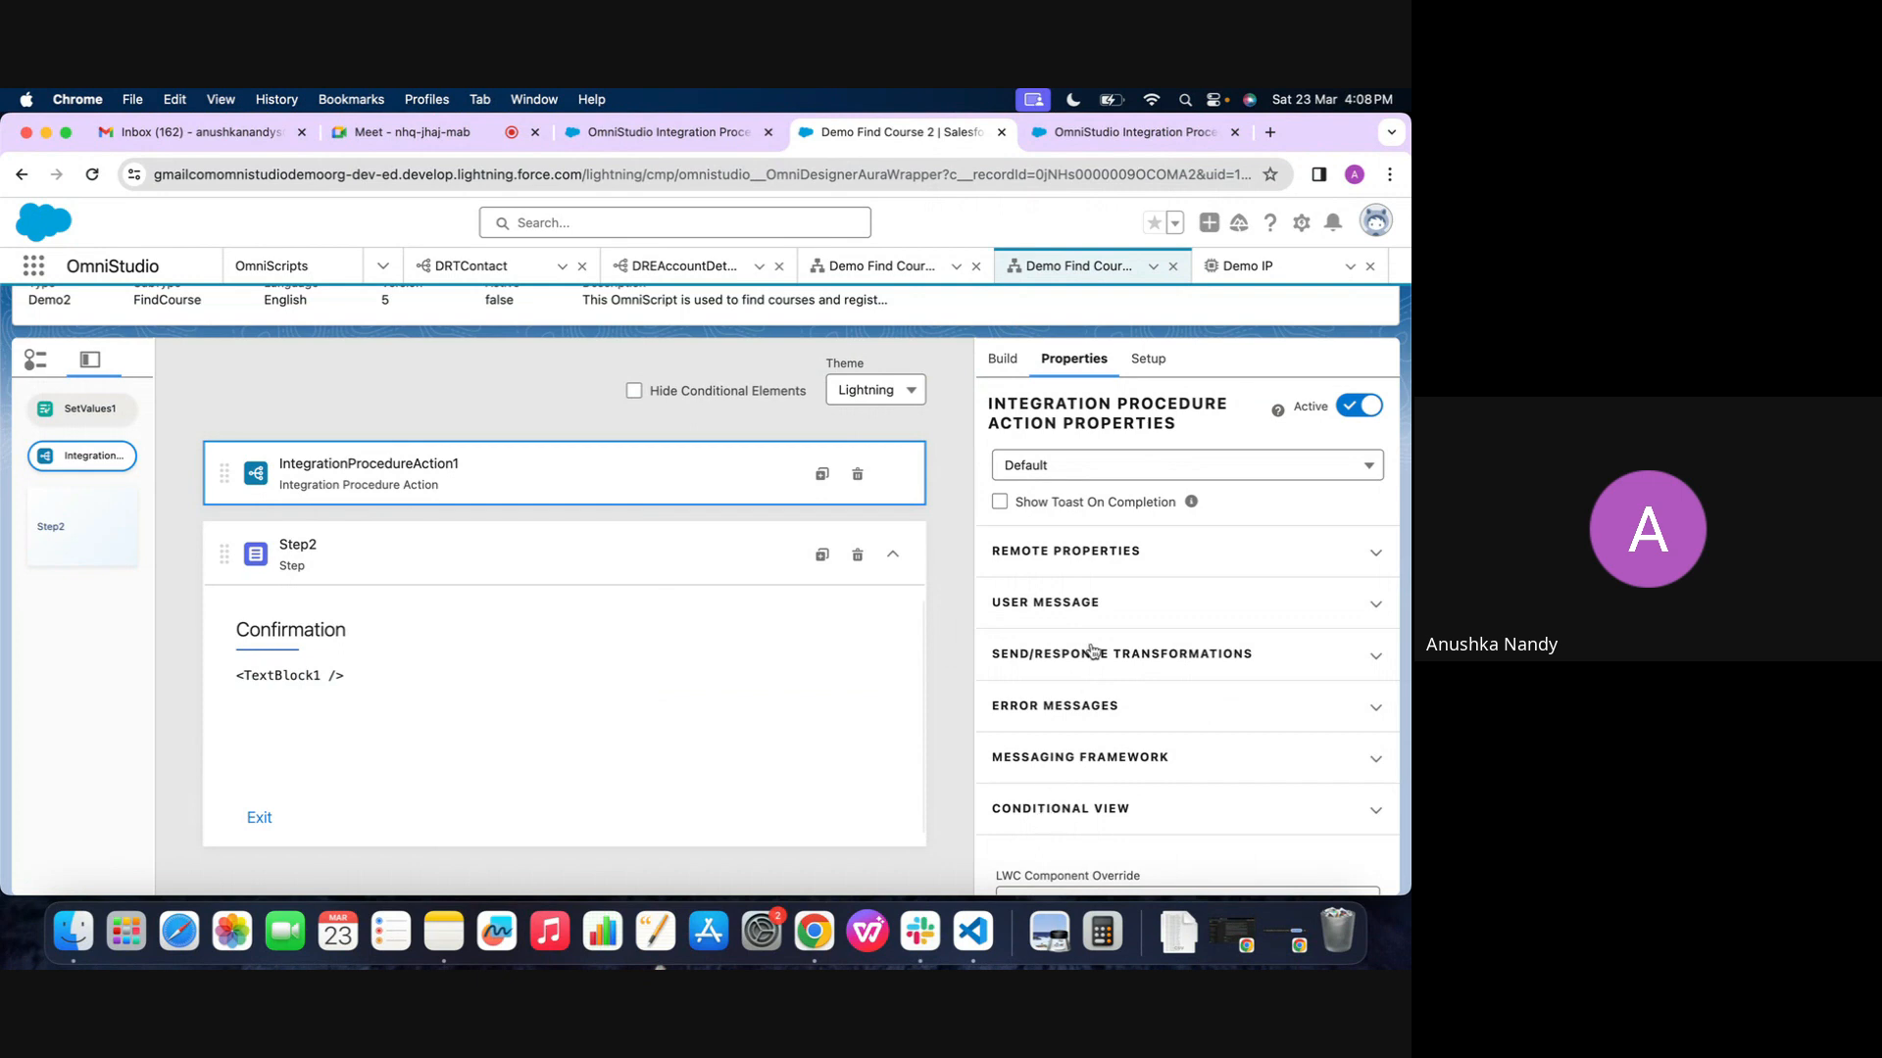
pyautogui.click(1071, 657)
pyautogui.scroll(-4, 1097, 676)
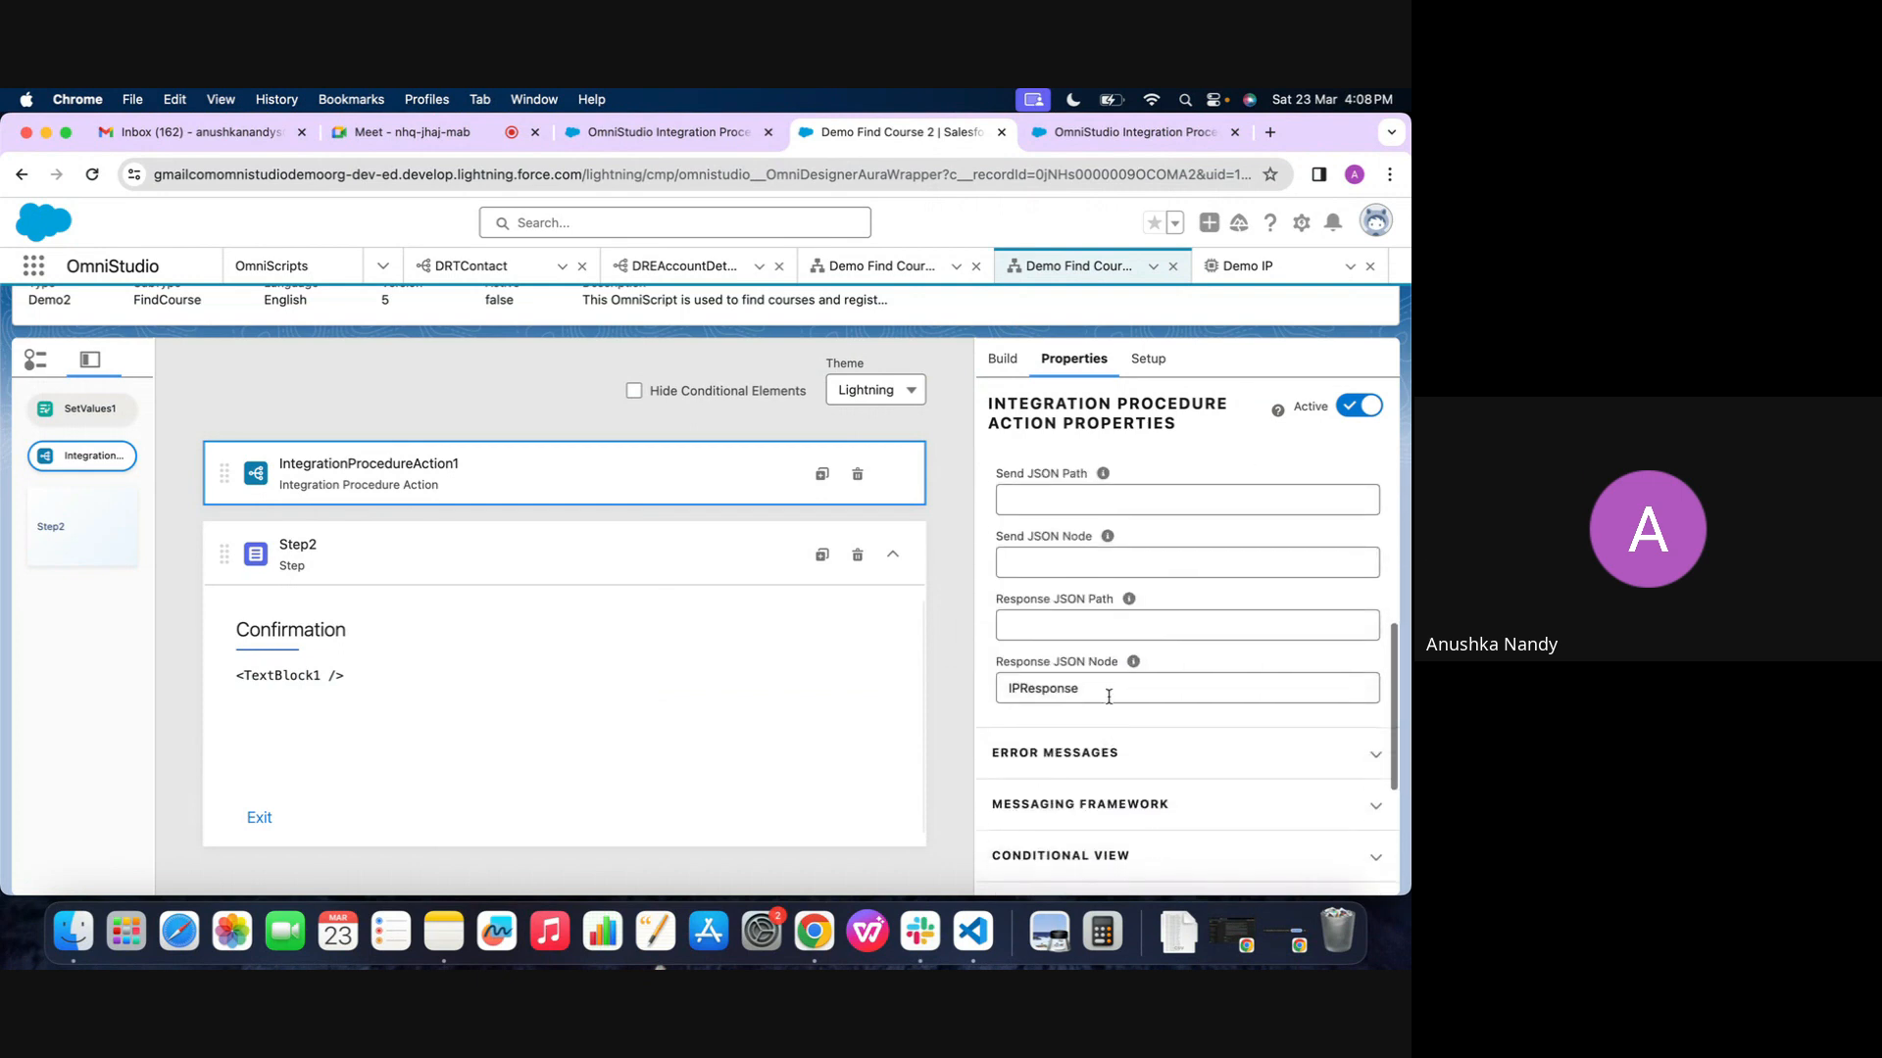
pyautogui.doubleClick(1110, 692)
pyautogui.press('super+c')
pyautogui.click(1198, 658)
# Set TextBlock1's rich text to the merge field %IPResponse% and save it
pyautogui.click(367, 675)
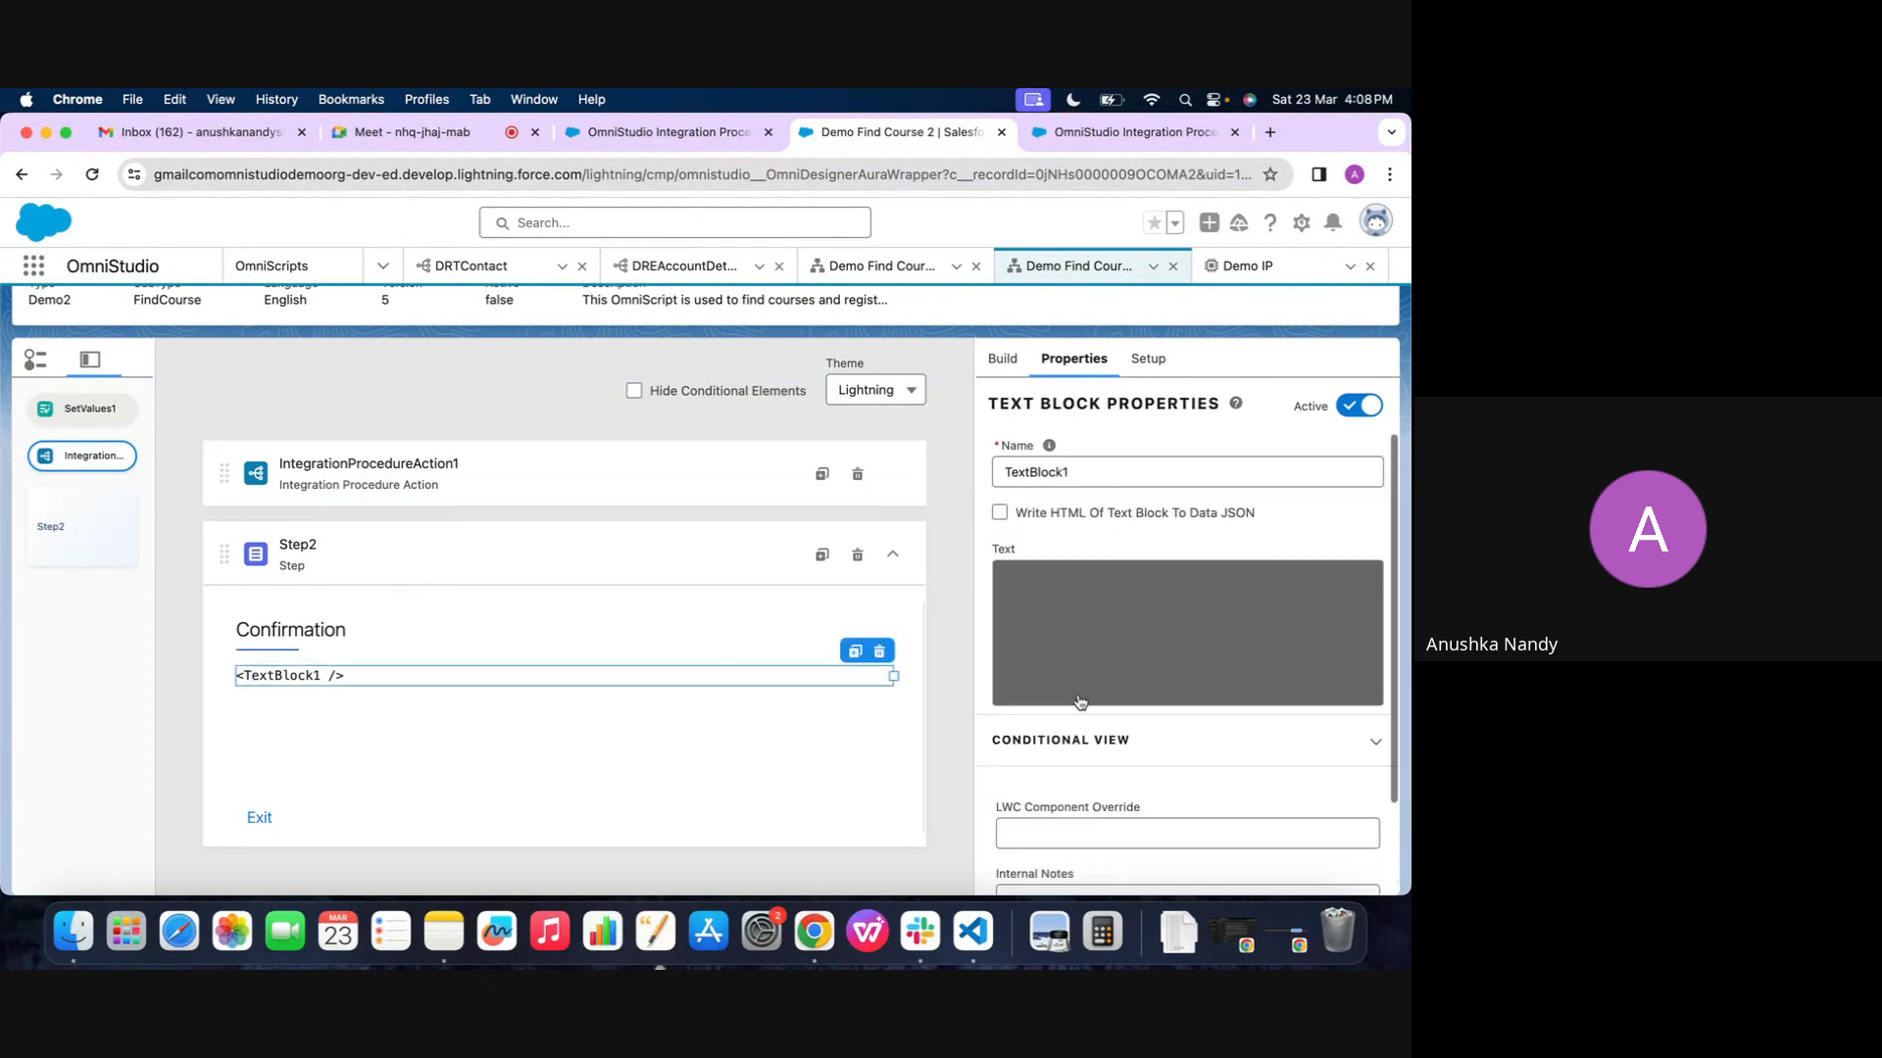
pyautogui.click(1143, 663)
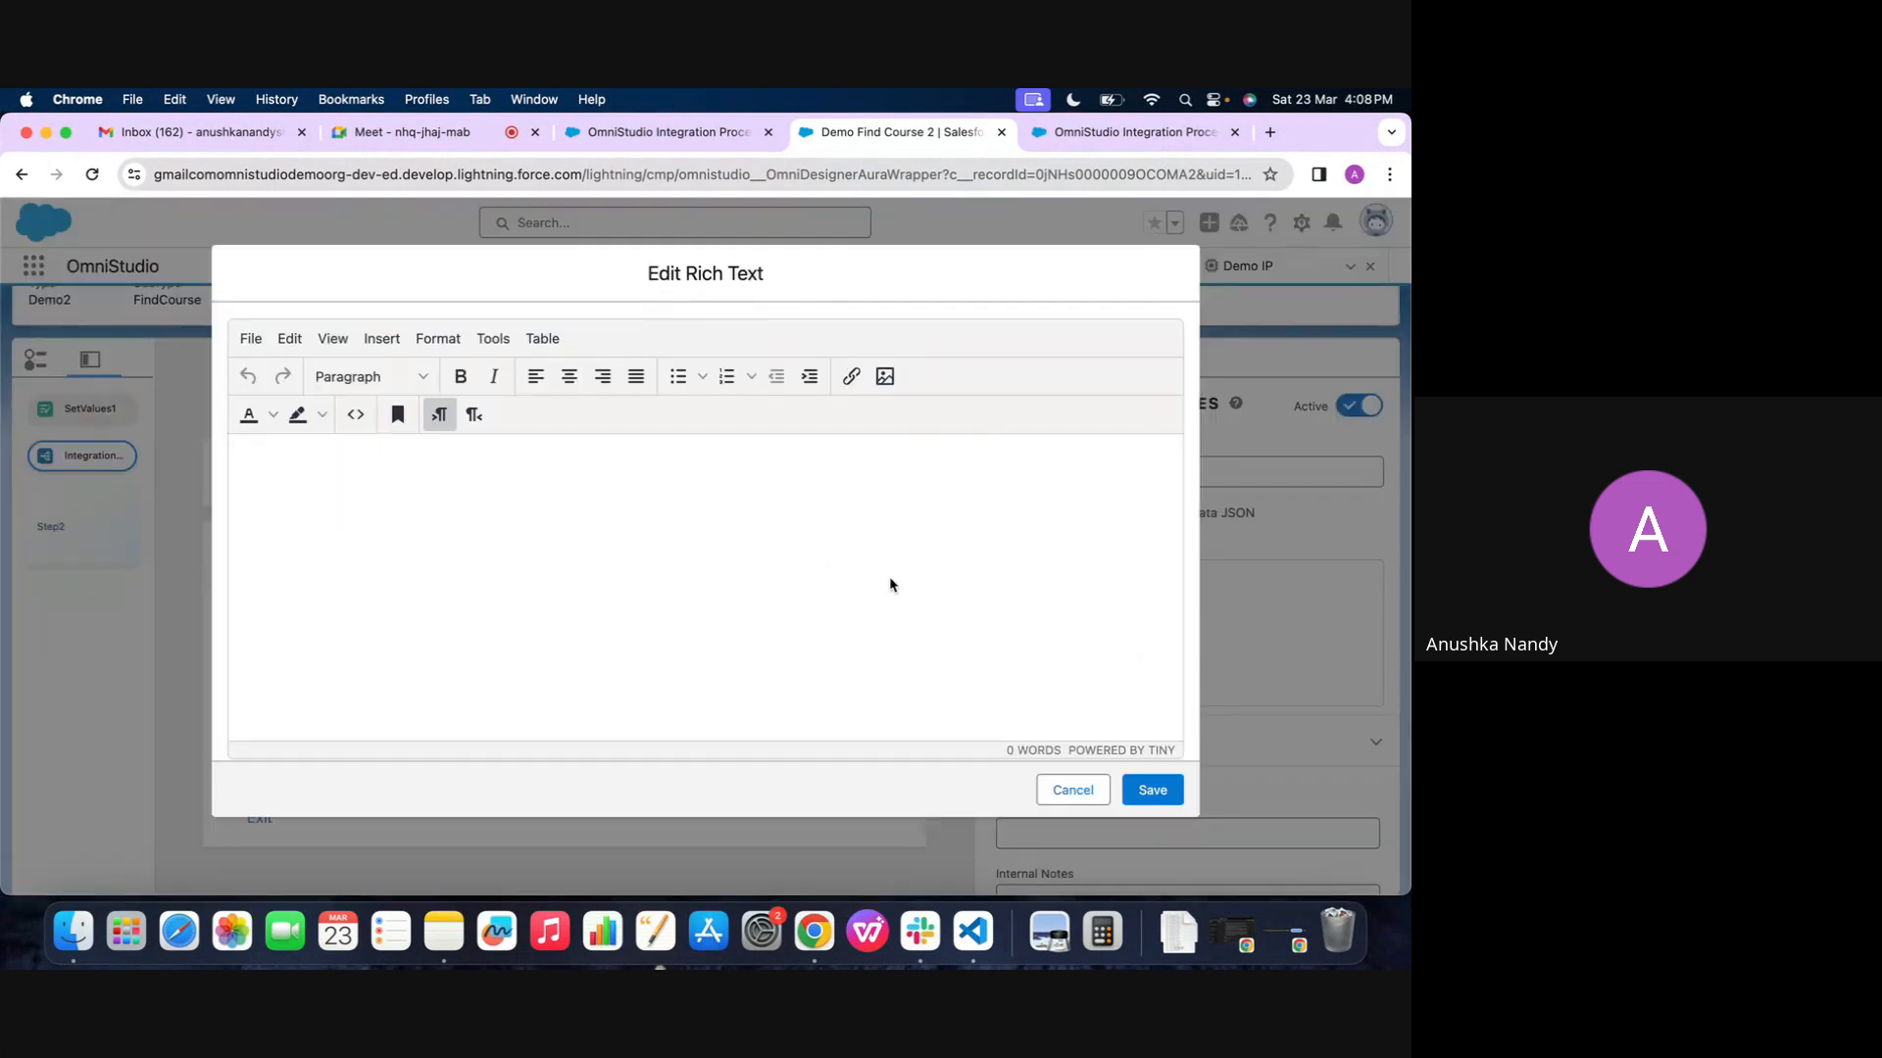
pyautogui.write('%')
pyautogui.press('super+v')
pyautogui.write('%')
pyautogui.click(1162, 799)
# Preview Demo Find Course 2 and compare the opportunity names in the Confirmation text with the IPResponse array in the Data JSON
pyautogui.scroll(3, 1108, 528)
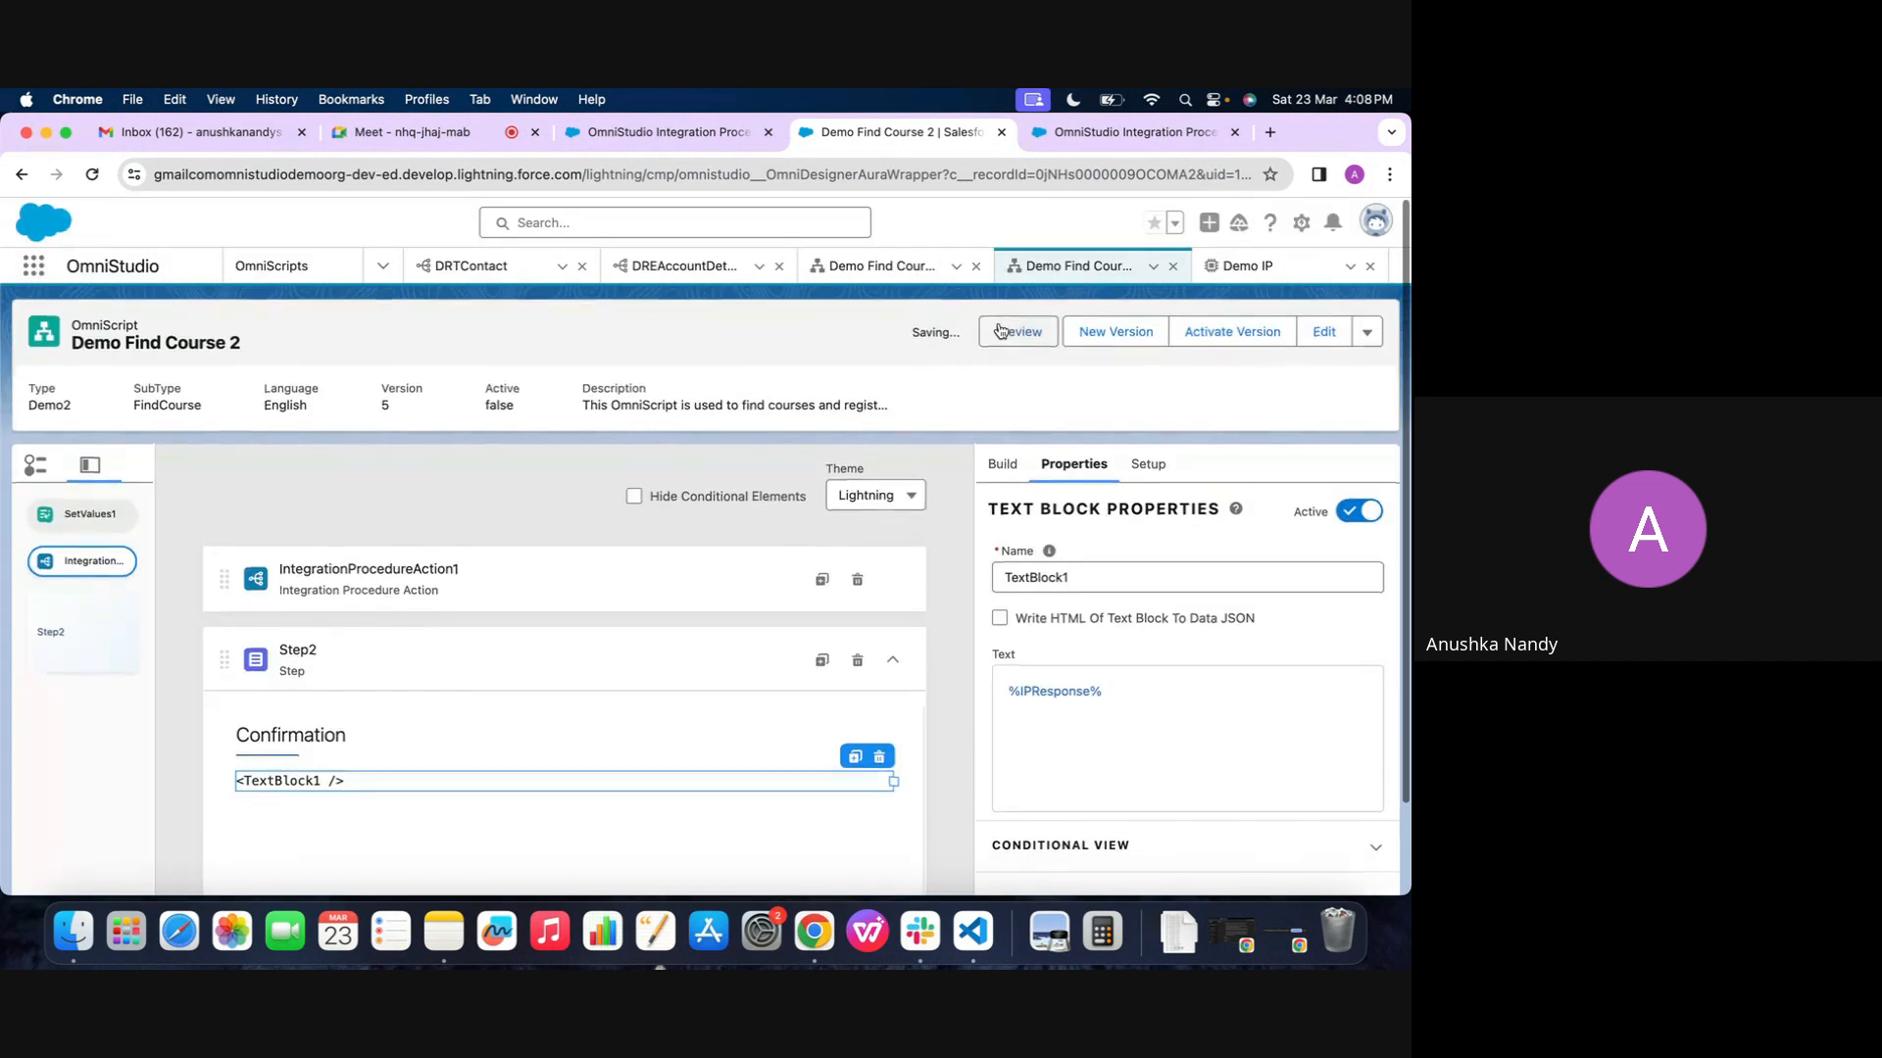
pyautogui.click(1003, 331)
pyautogui.click(908, 498)
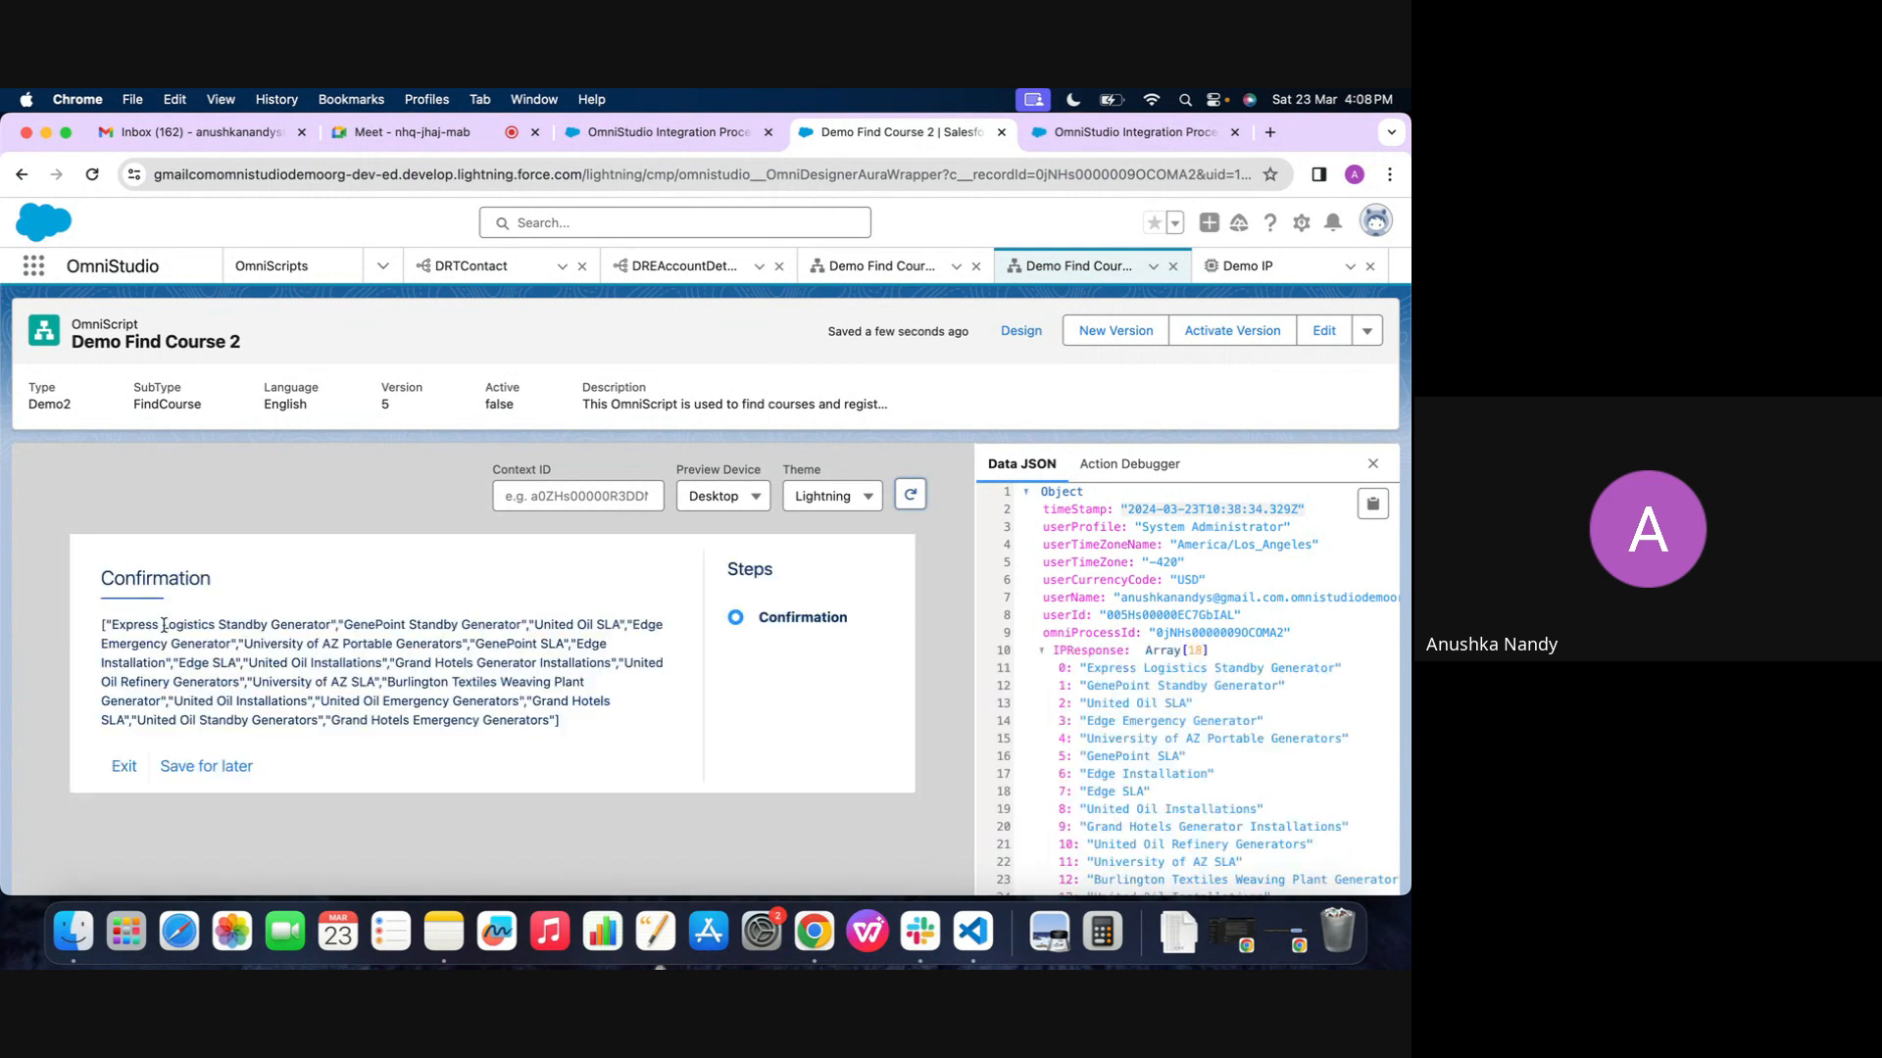
pyautogui.moveTo(110, 626); pyautogui.dragTo(339, 625)
pyautogui.click(339, 625)
pyautogui.scroll(-1, 1025, 815)
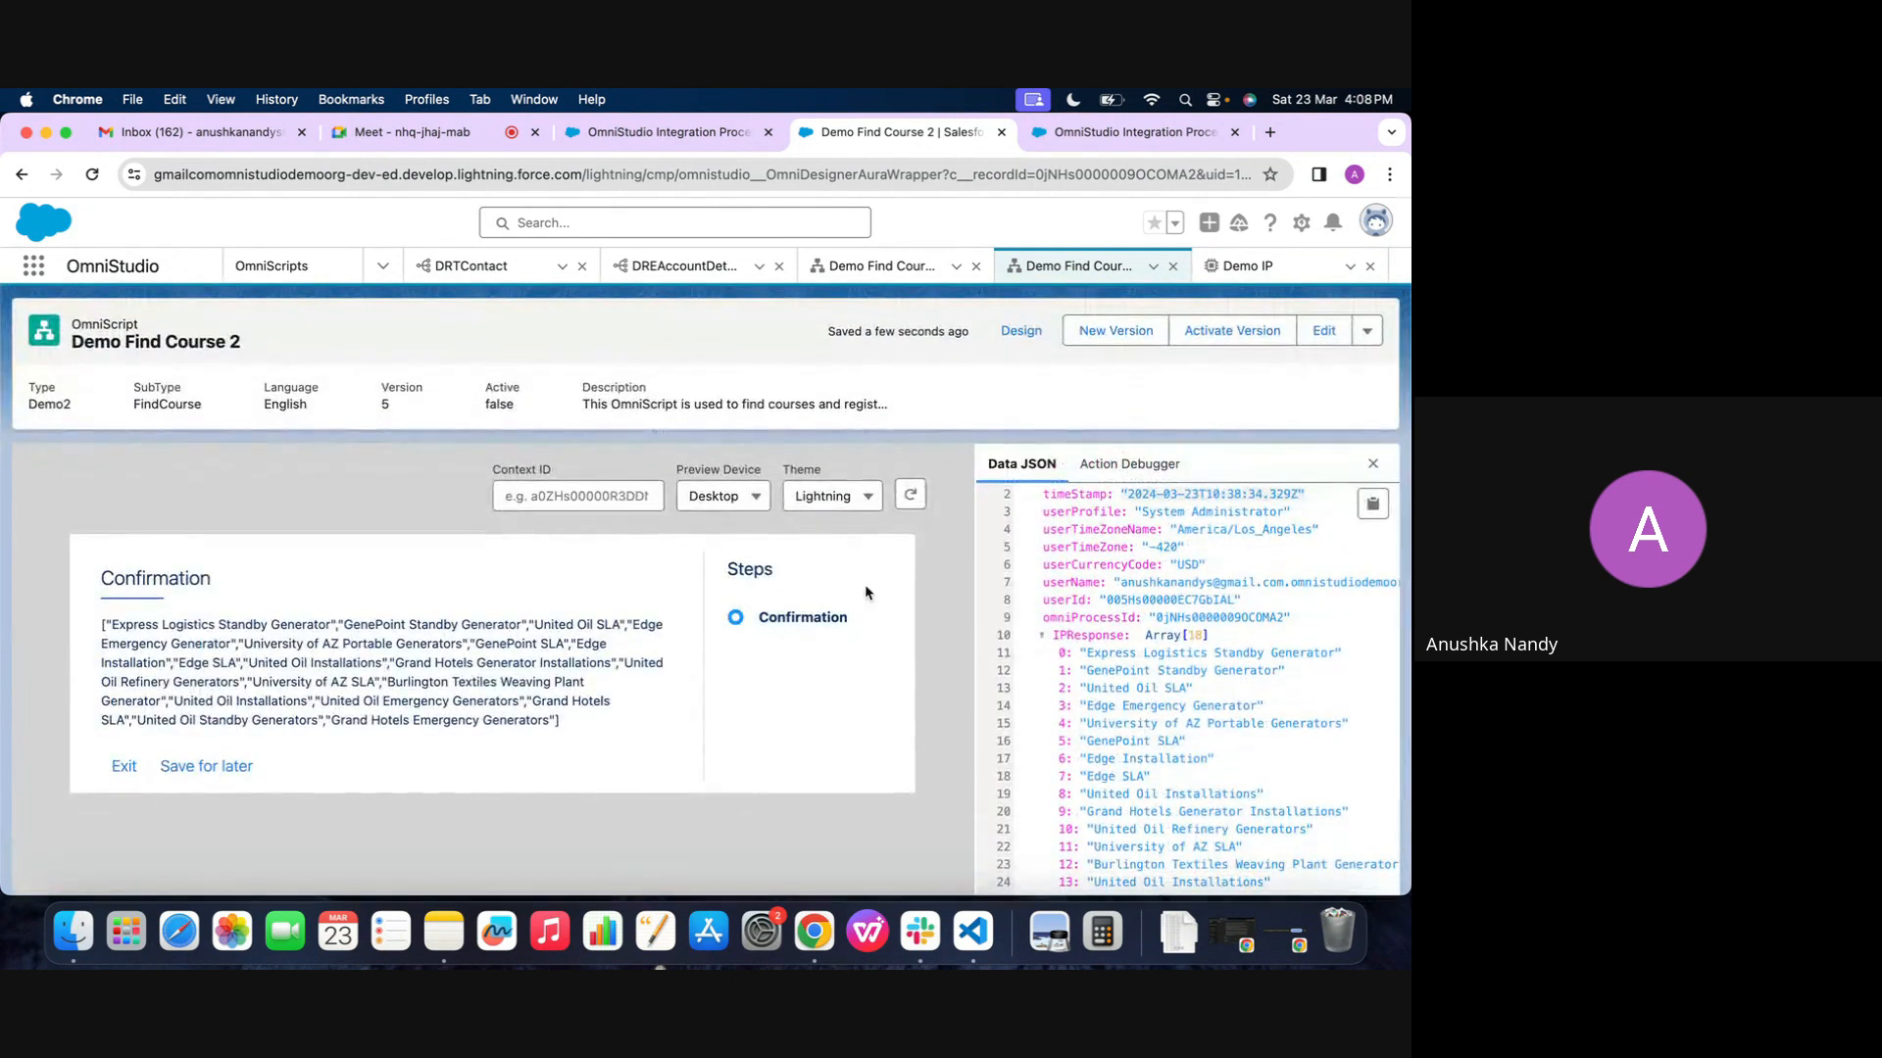
# Return to the Demo Find Course 2 design and review IntegrationProcedureAction1 and the %IPResponse% text block in Step2
pyautogui.click(1039, 329)
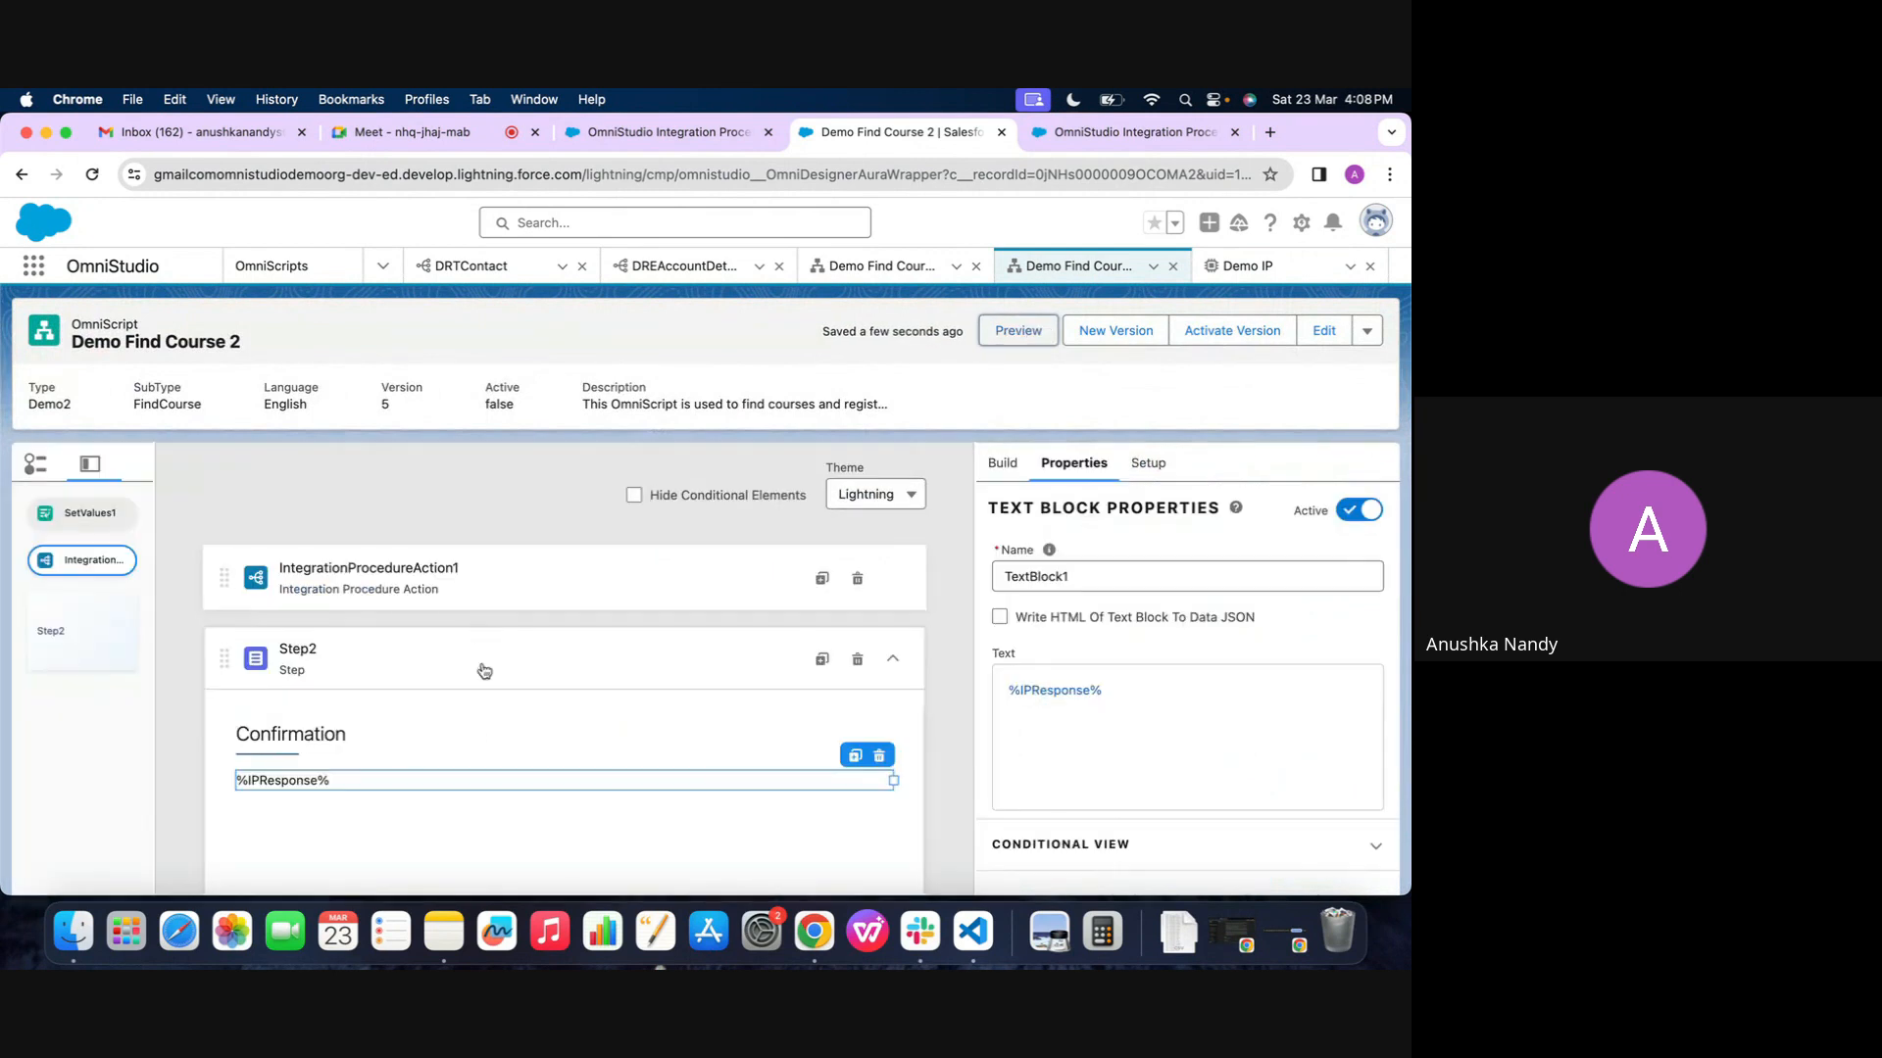
pyautogui.click(549, 588)
pyautogui.click(351, 770)
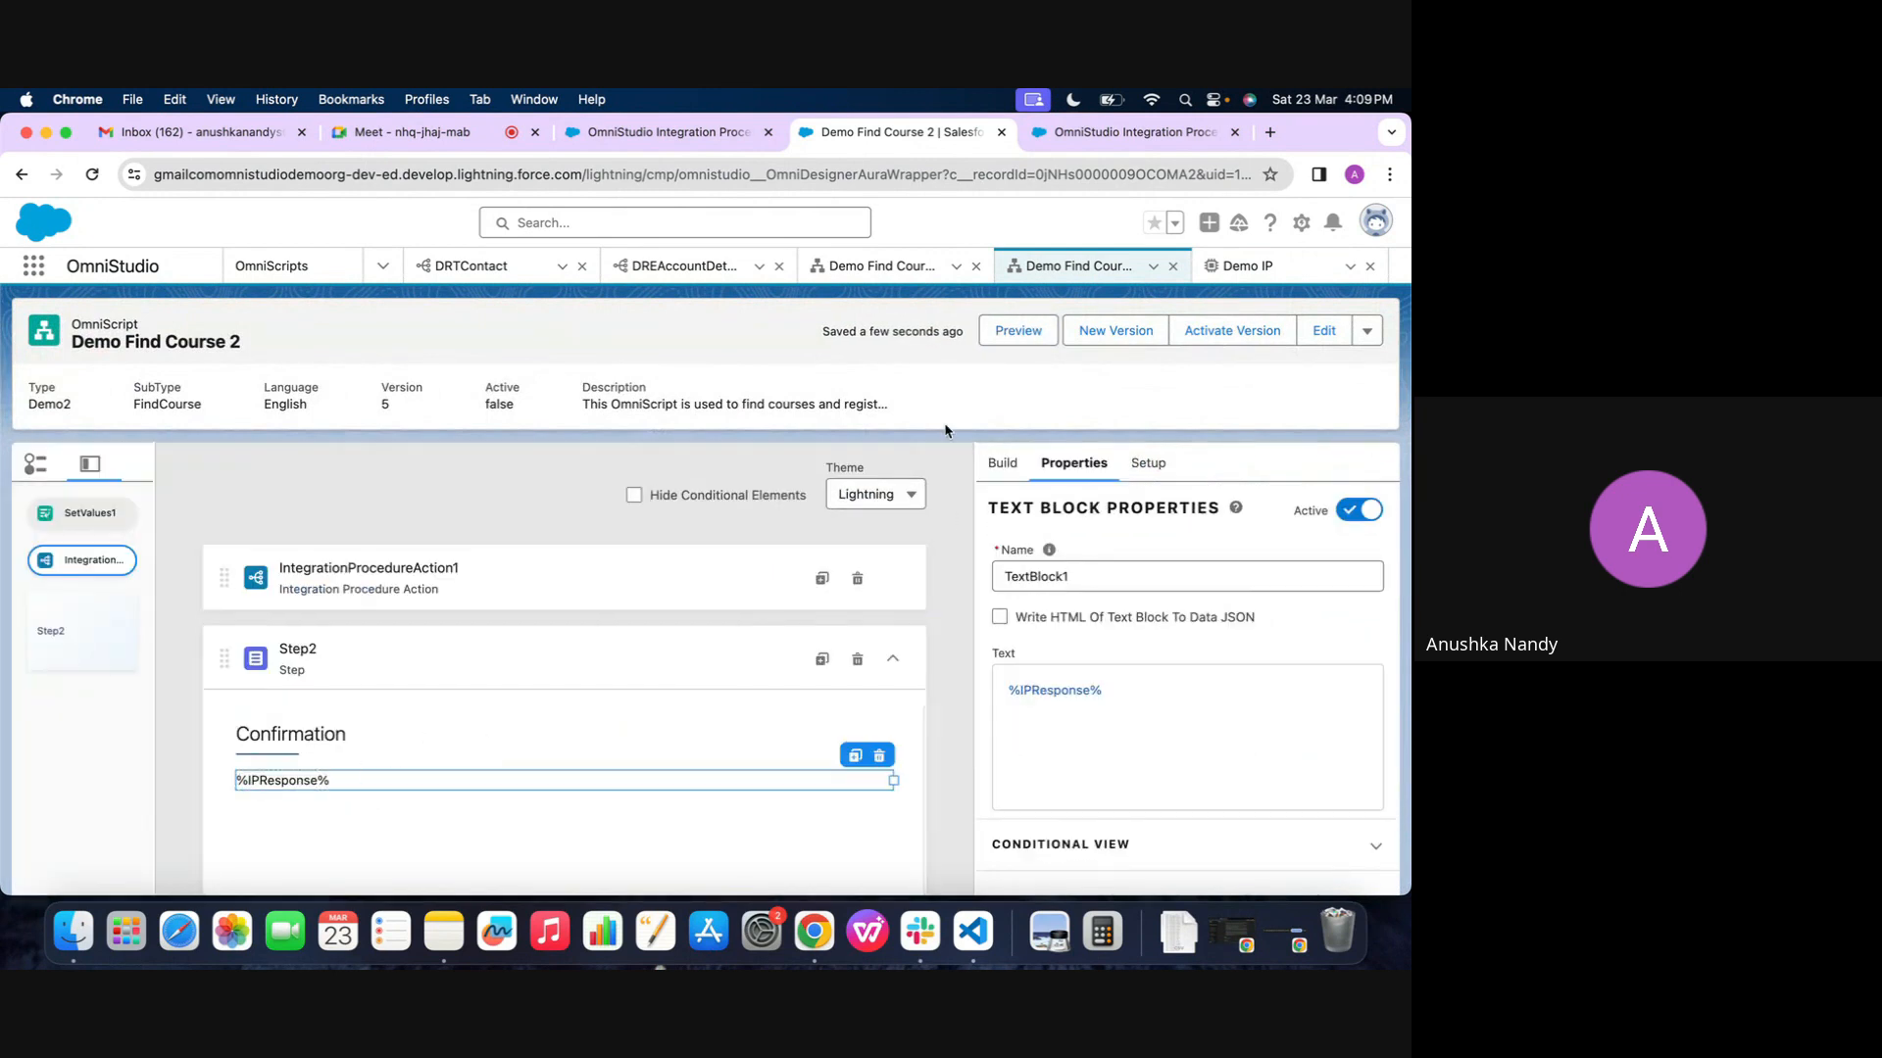
# Preview Demo Find Course 2 again and review the opportunity names in the Confirmation text alongside IPResponse in the Data JSON
pyautogui.click(1018, 330)
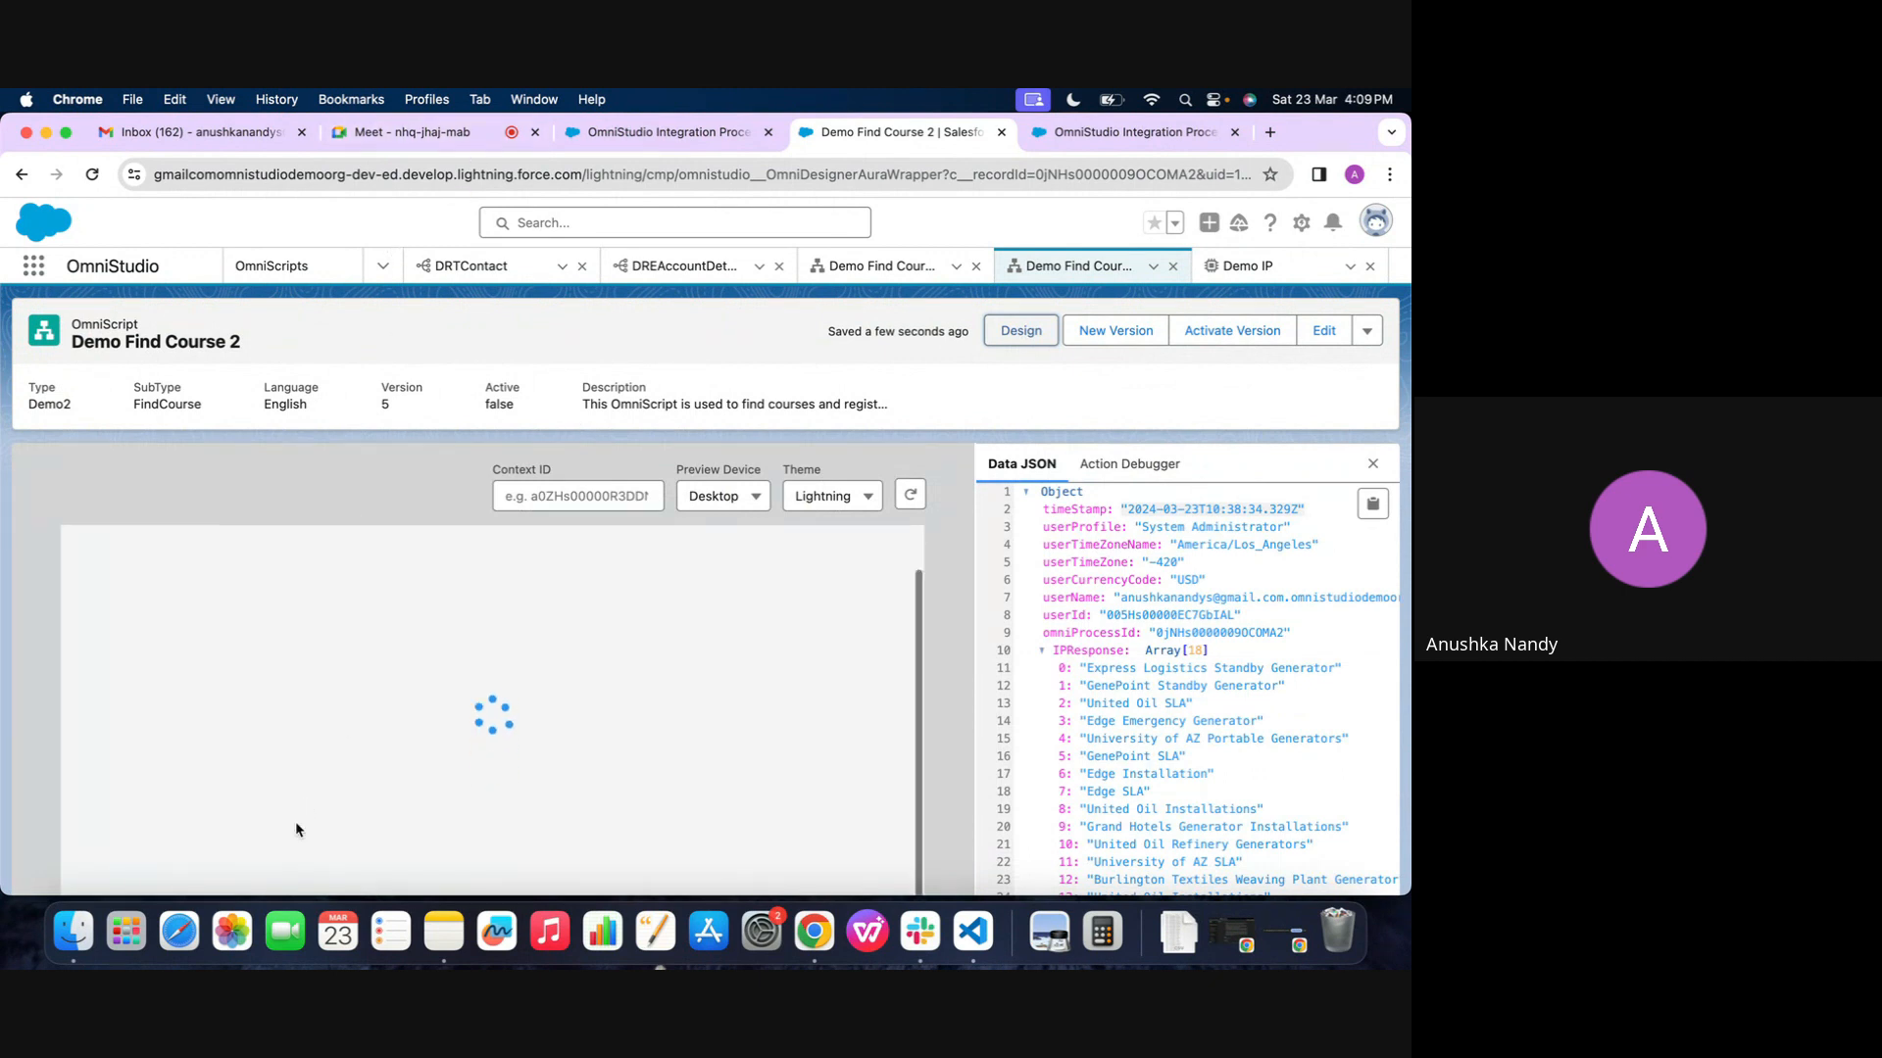
pyautogui.scroll(-2, 296, 821)
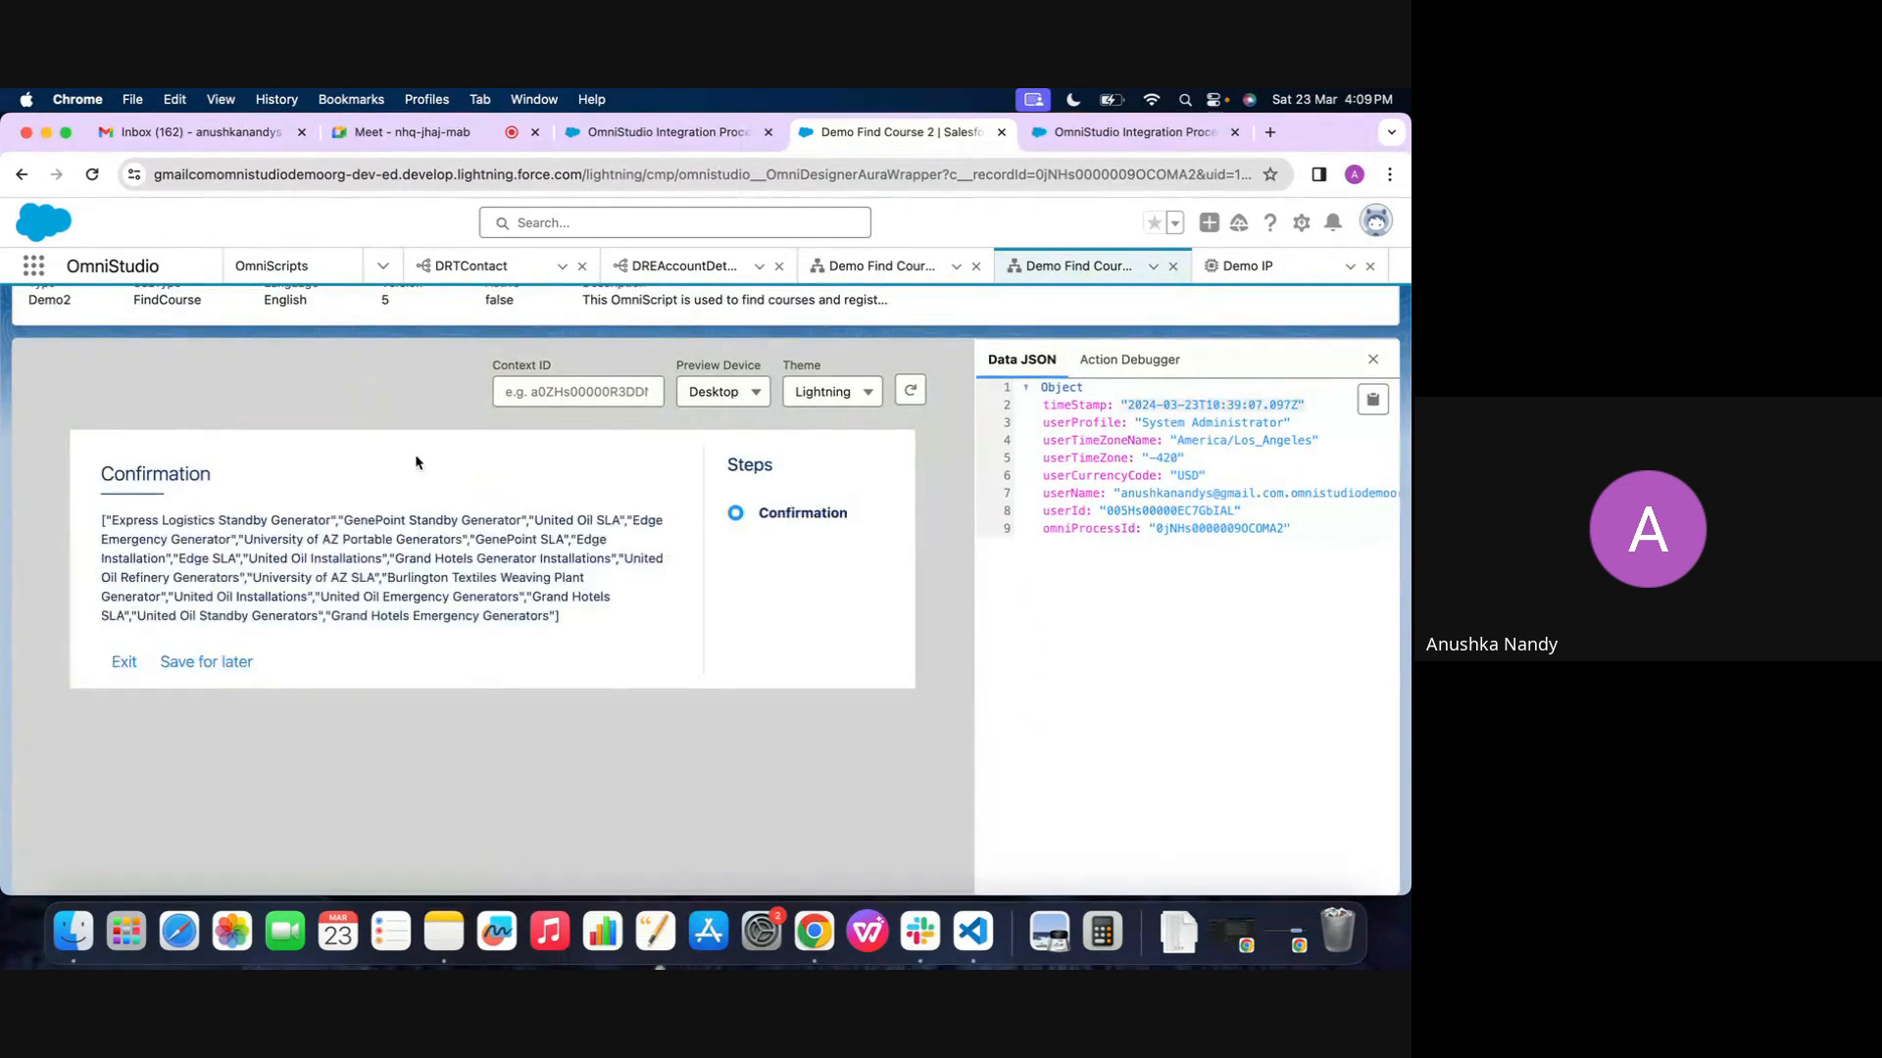
pyautogui.moveTo(562, 619); pyautogui.dragTo(101, 520)
pyautogui.click(291, 550)
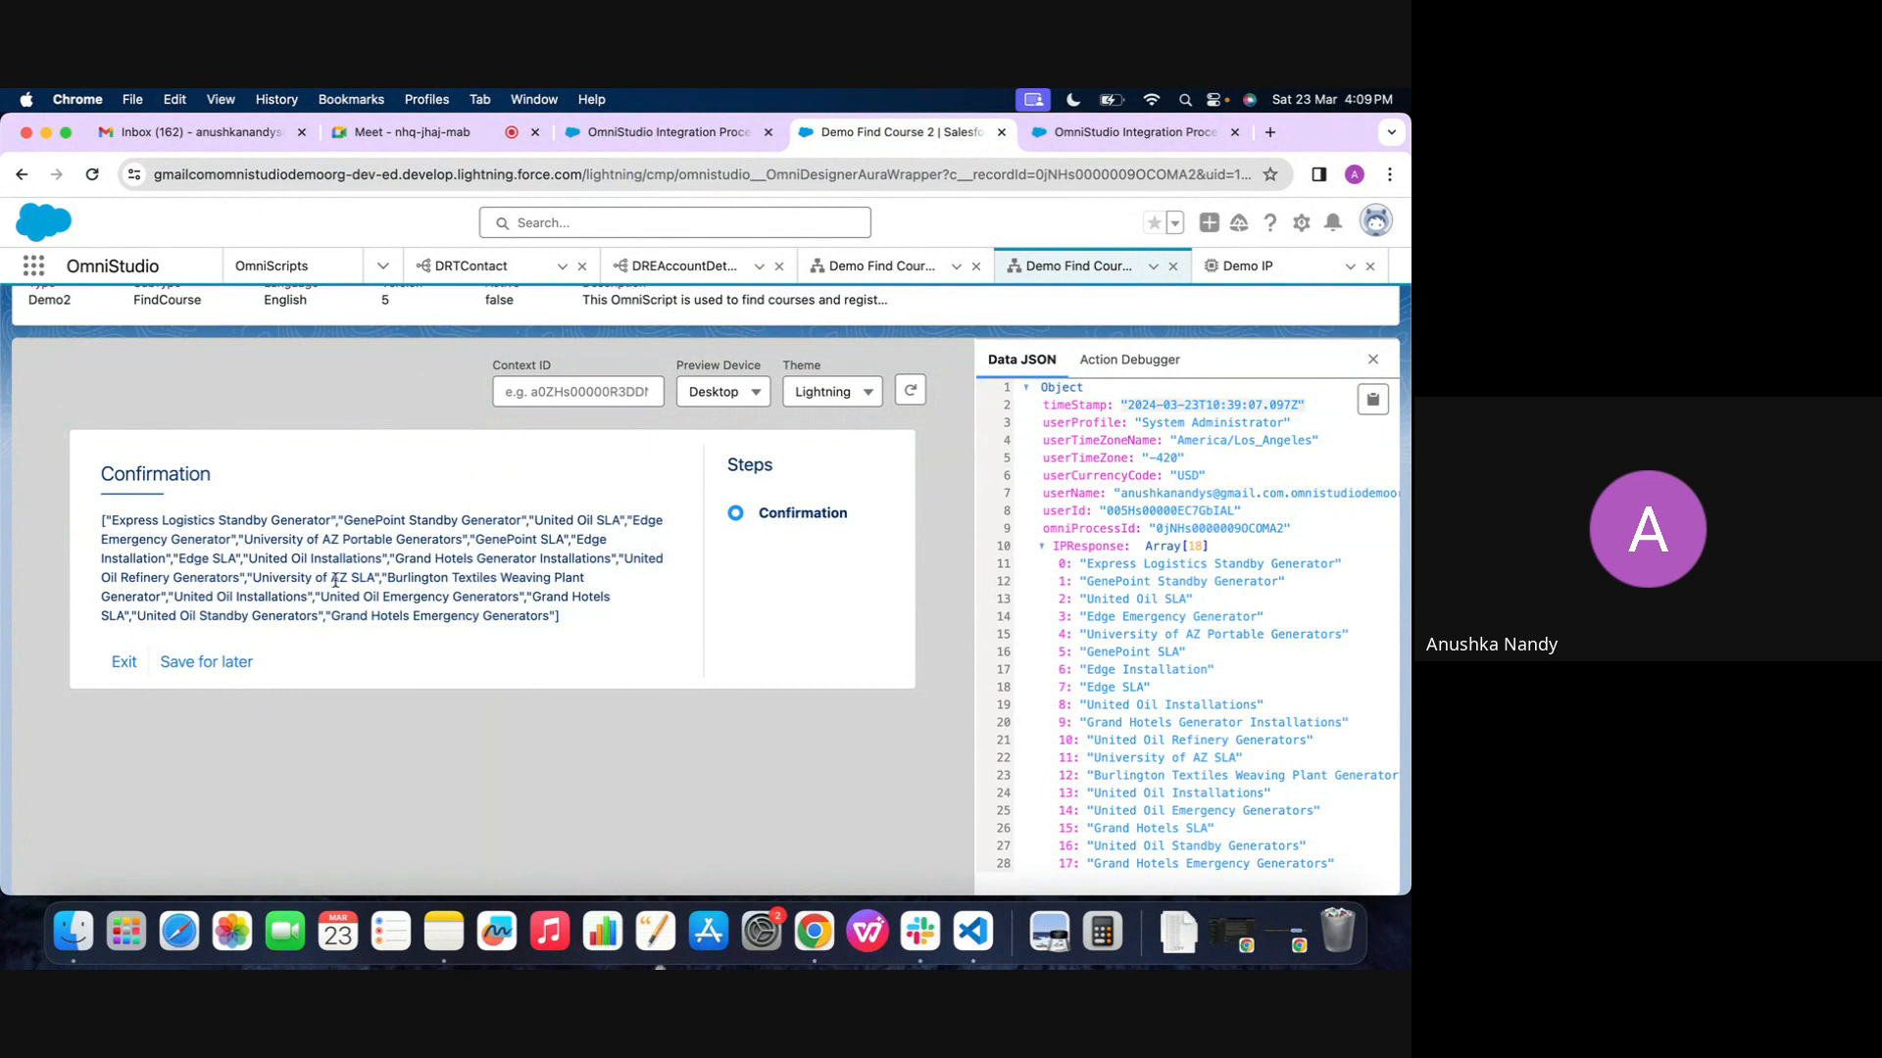
pyautogui.scroll(-1, 349, 573)
pyautogui.scroll(1, 588, 549)
pyautogui.scroll(2, 856, 363)
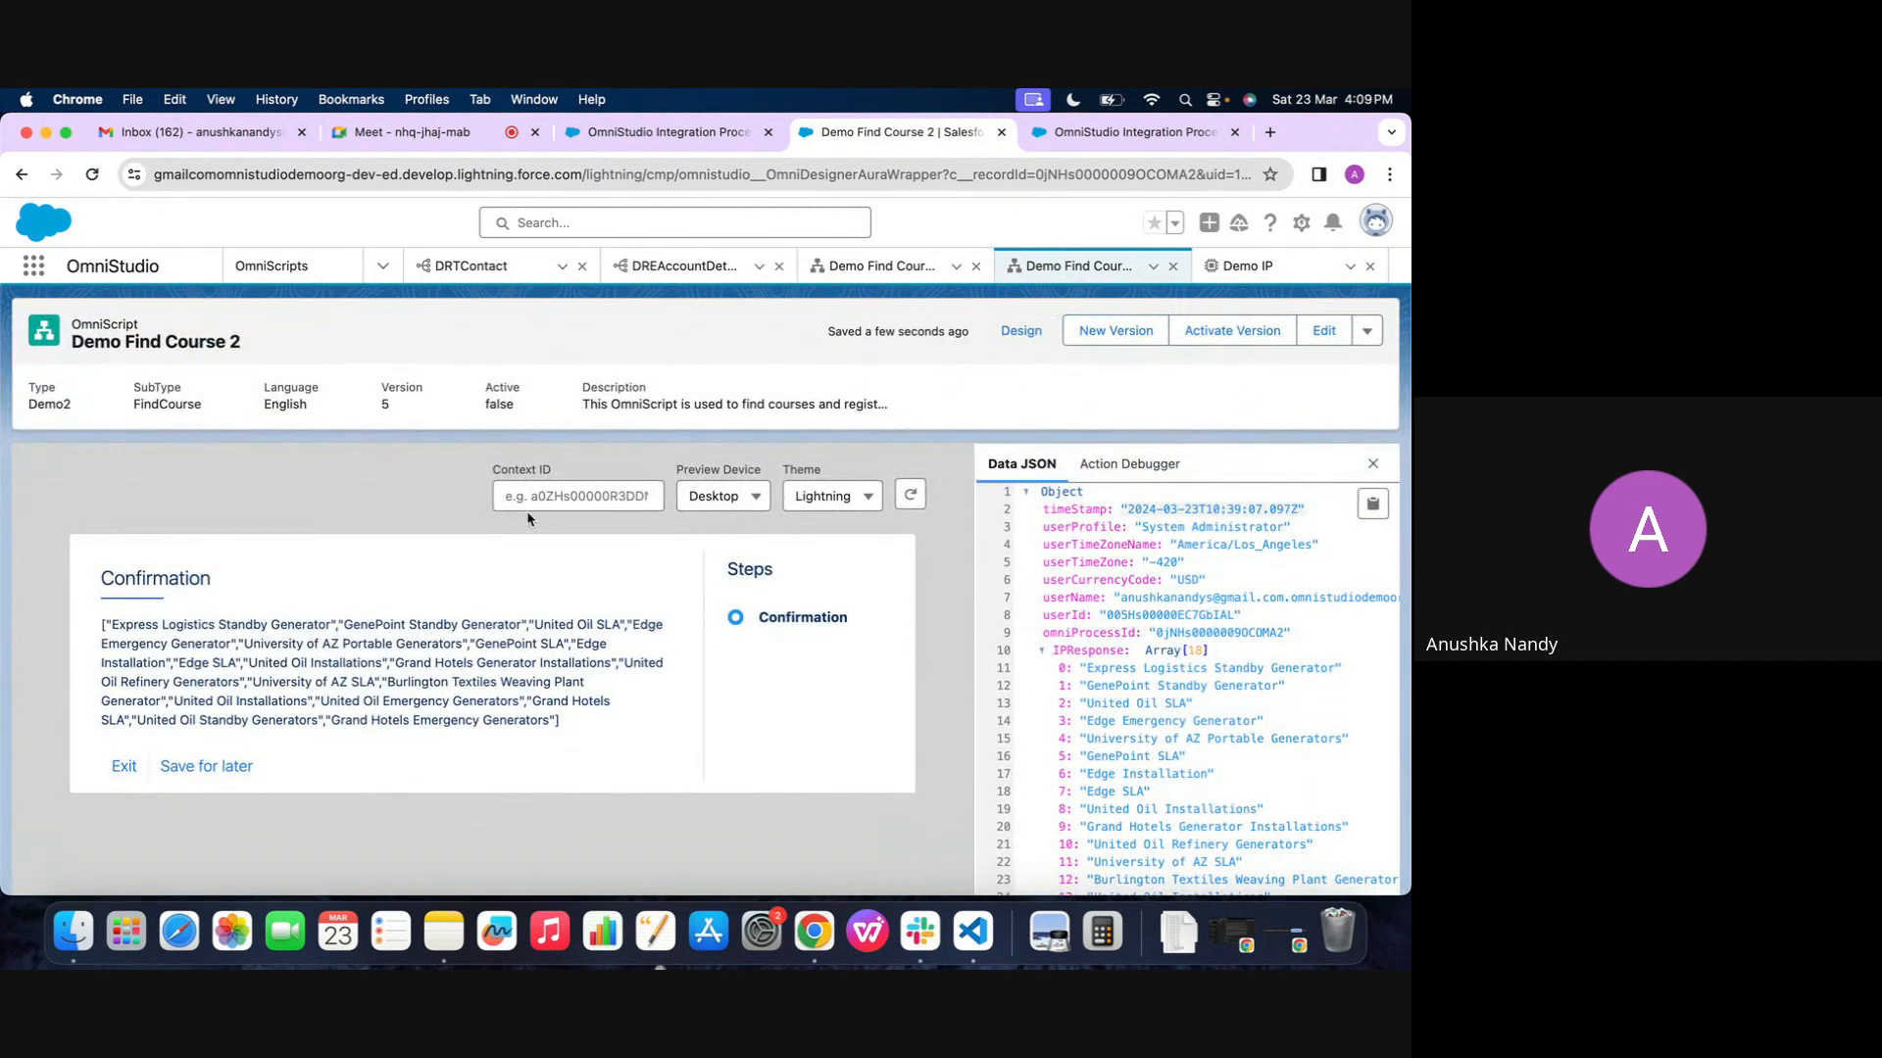
pyautogui.scroll(1, 537, 586)
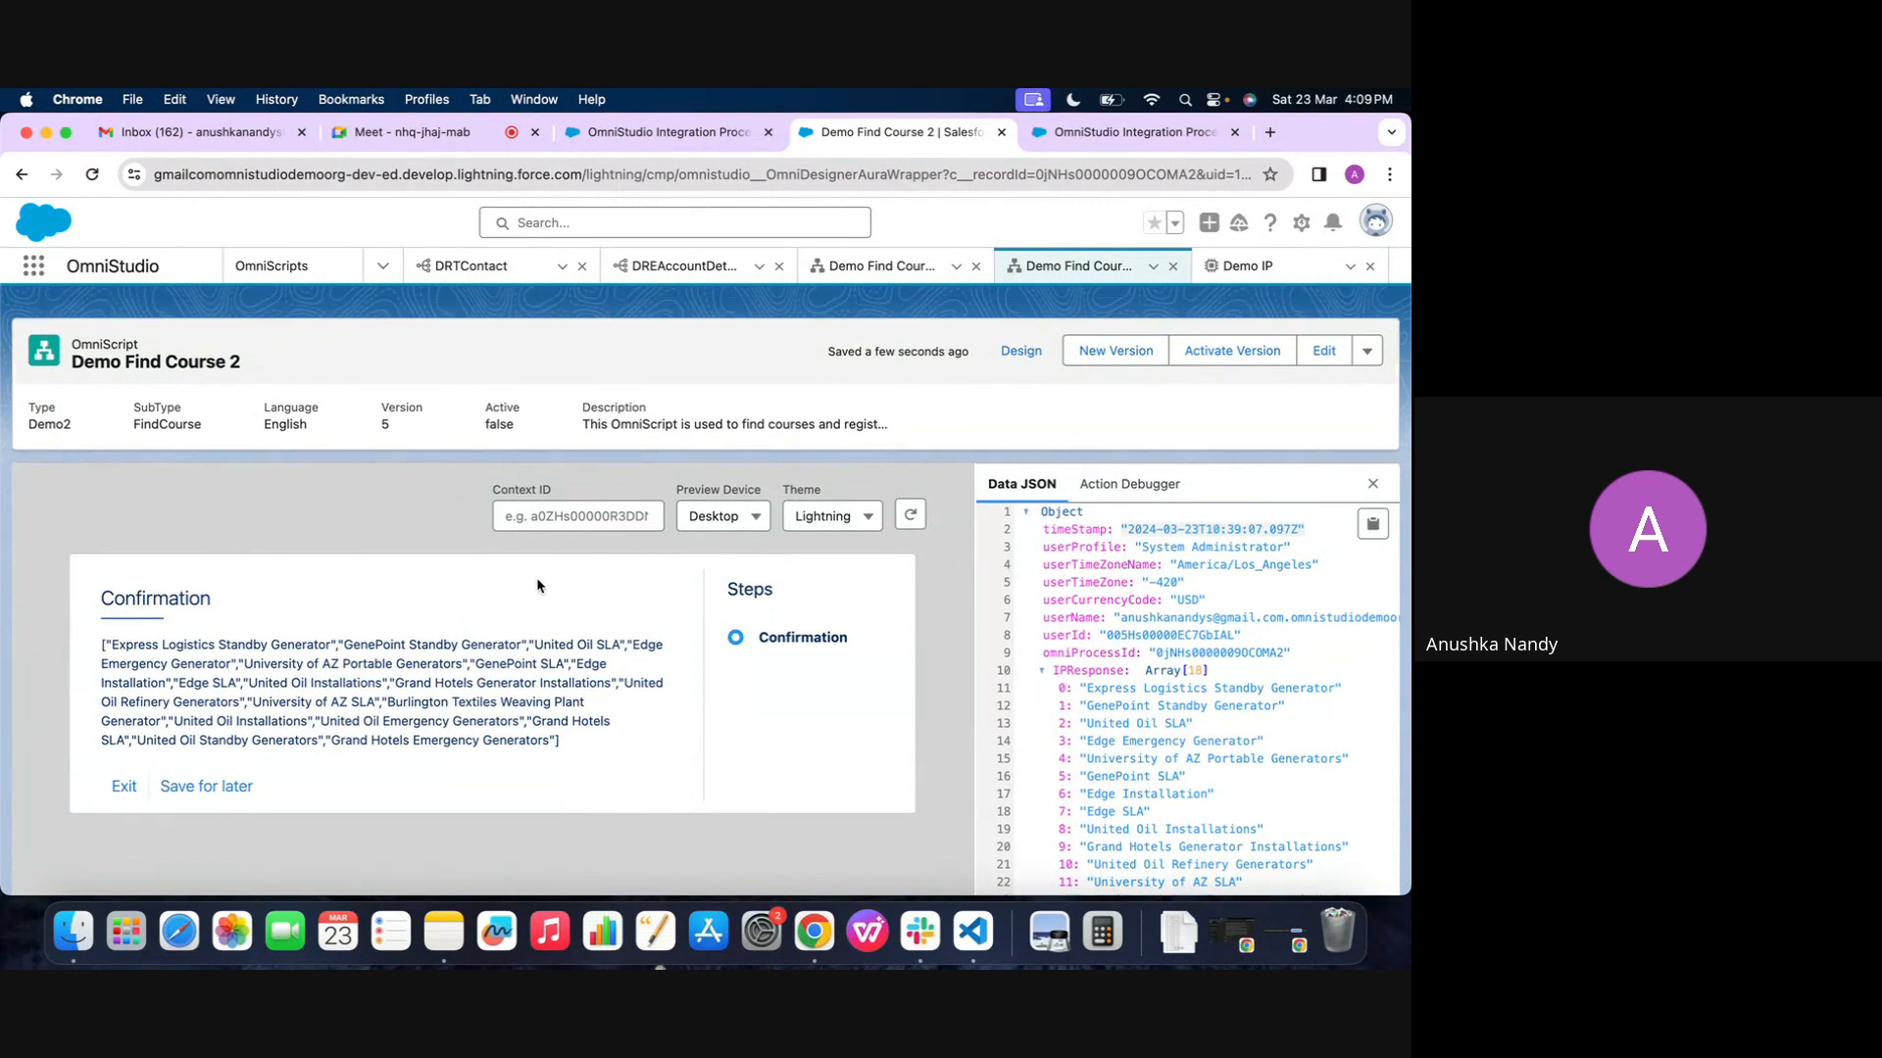
pyautogui.scroll(1, 418, 529)
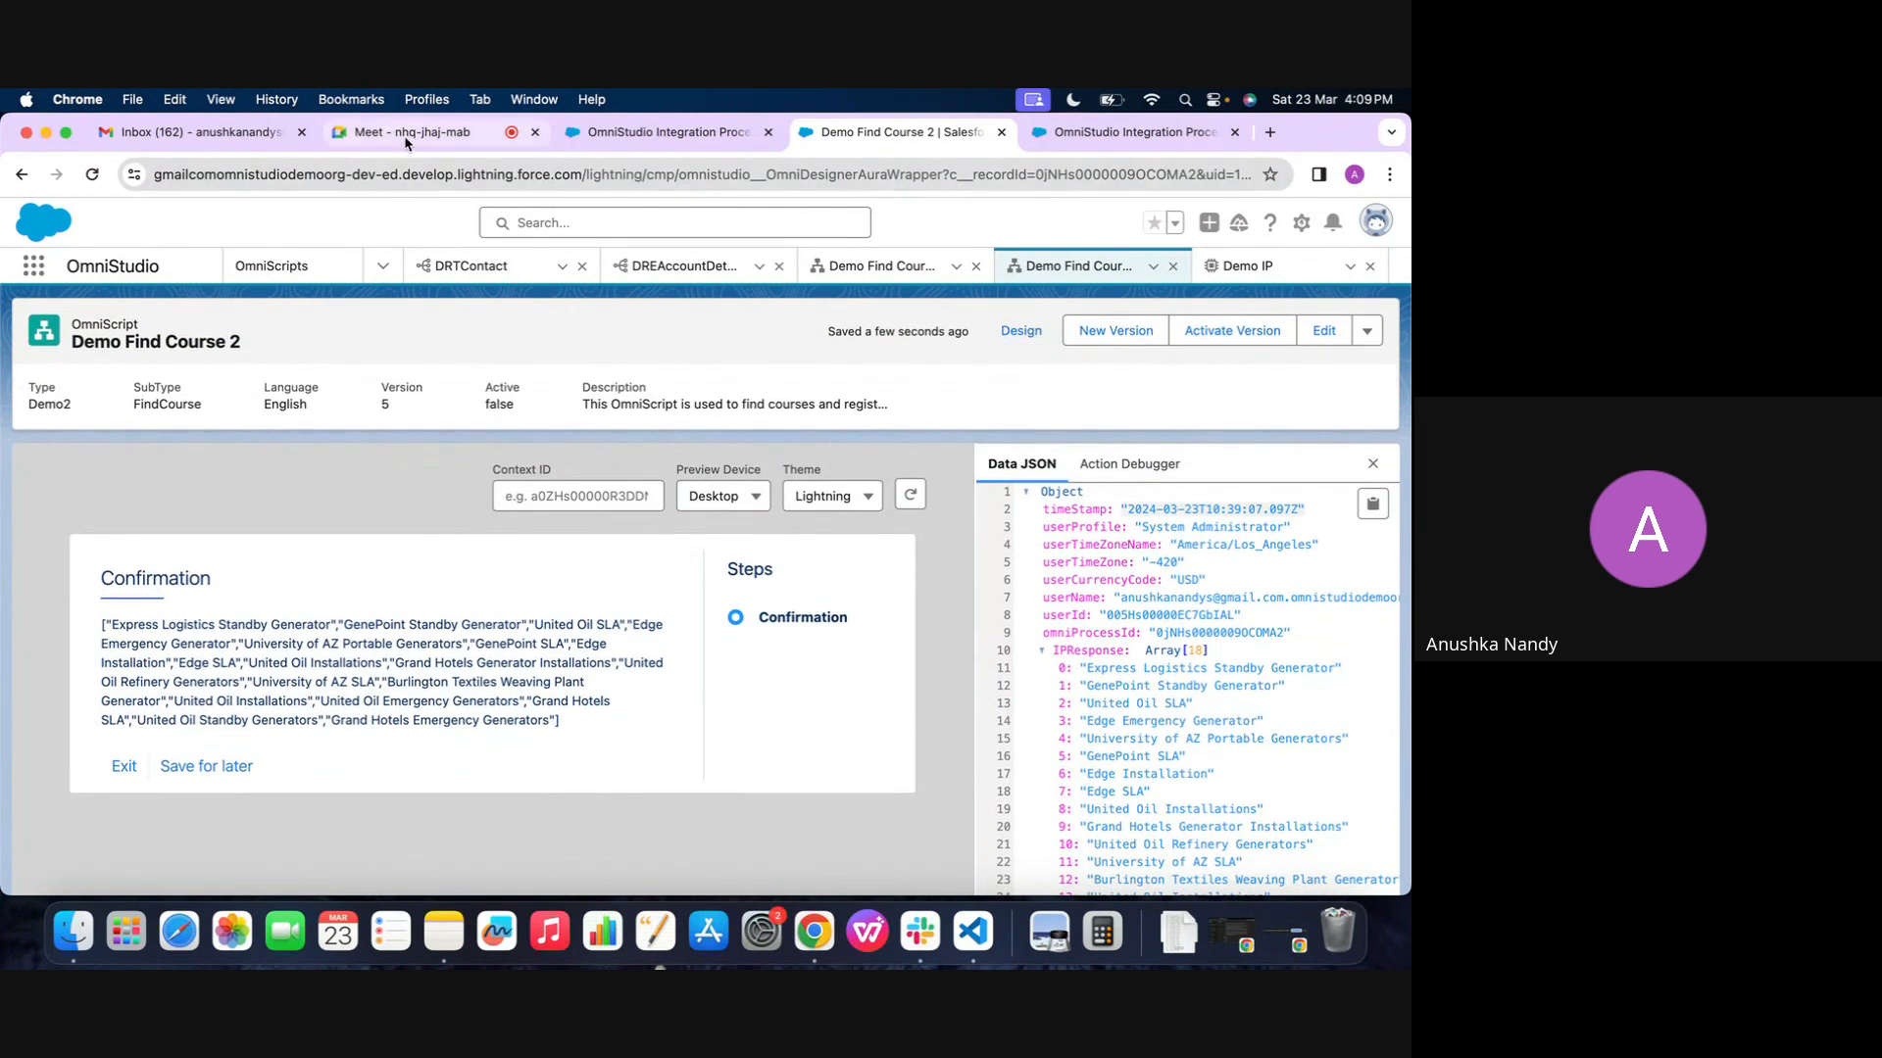
# Return to the Demo IP integration procedure and review the properties of DataRaptorExtractAction1
pyautogui.click(1246, 265)
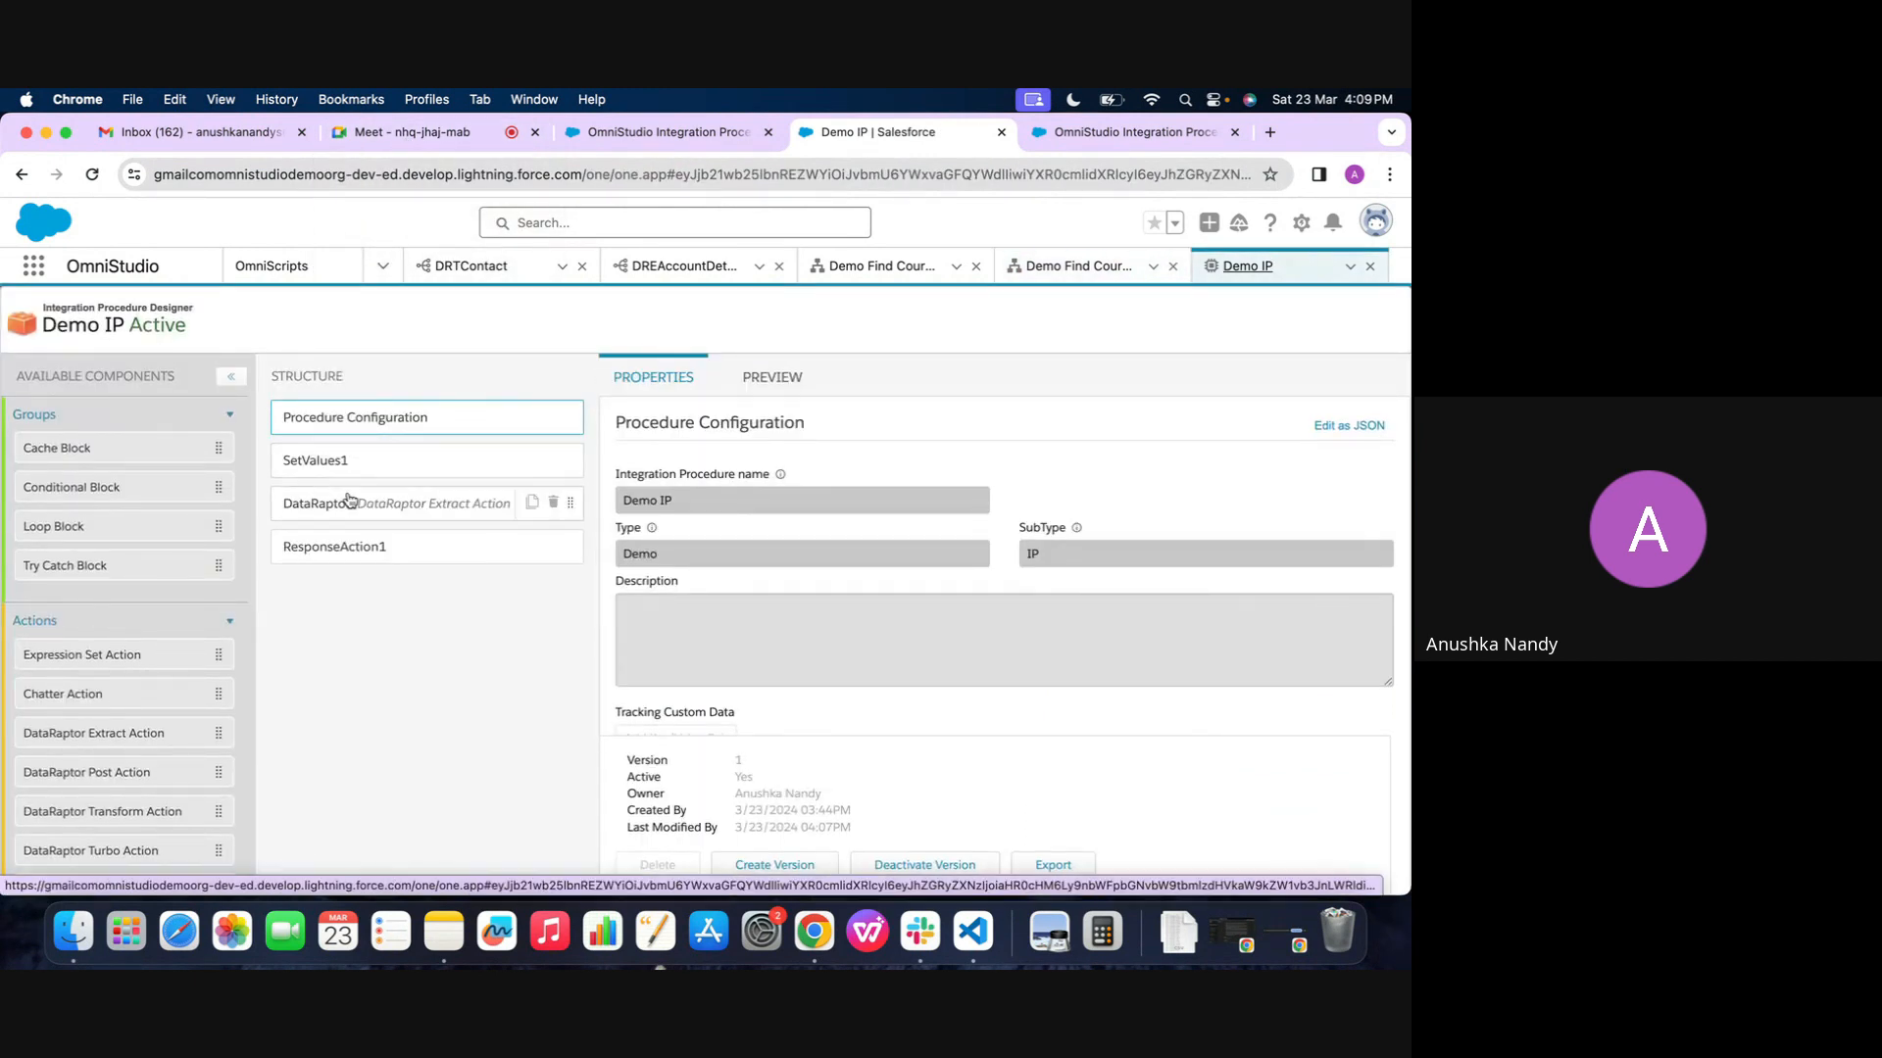
pyautogui.click(465, 520)
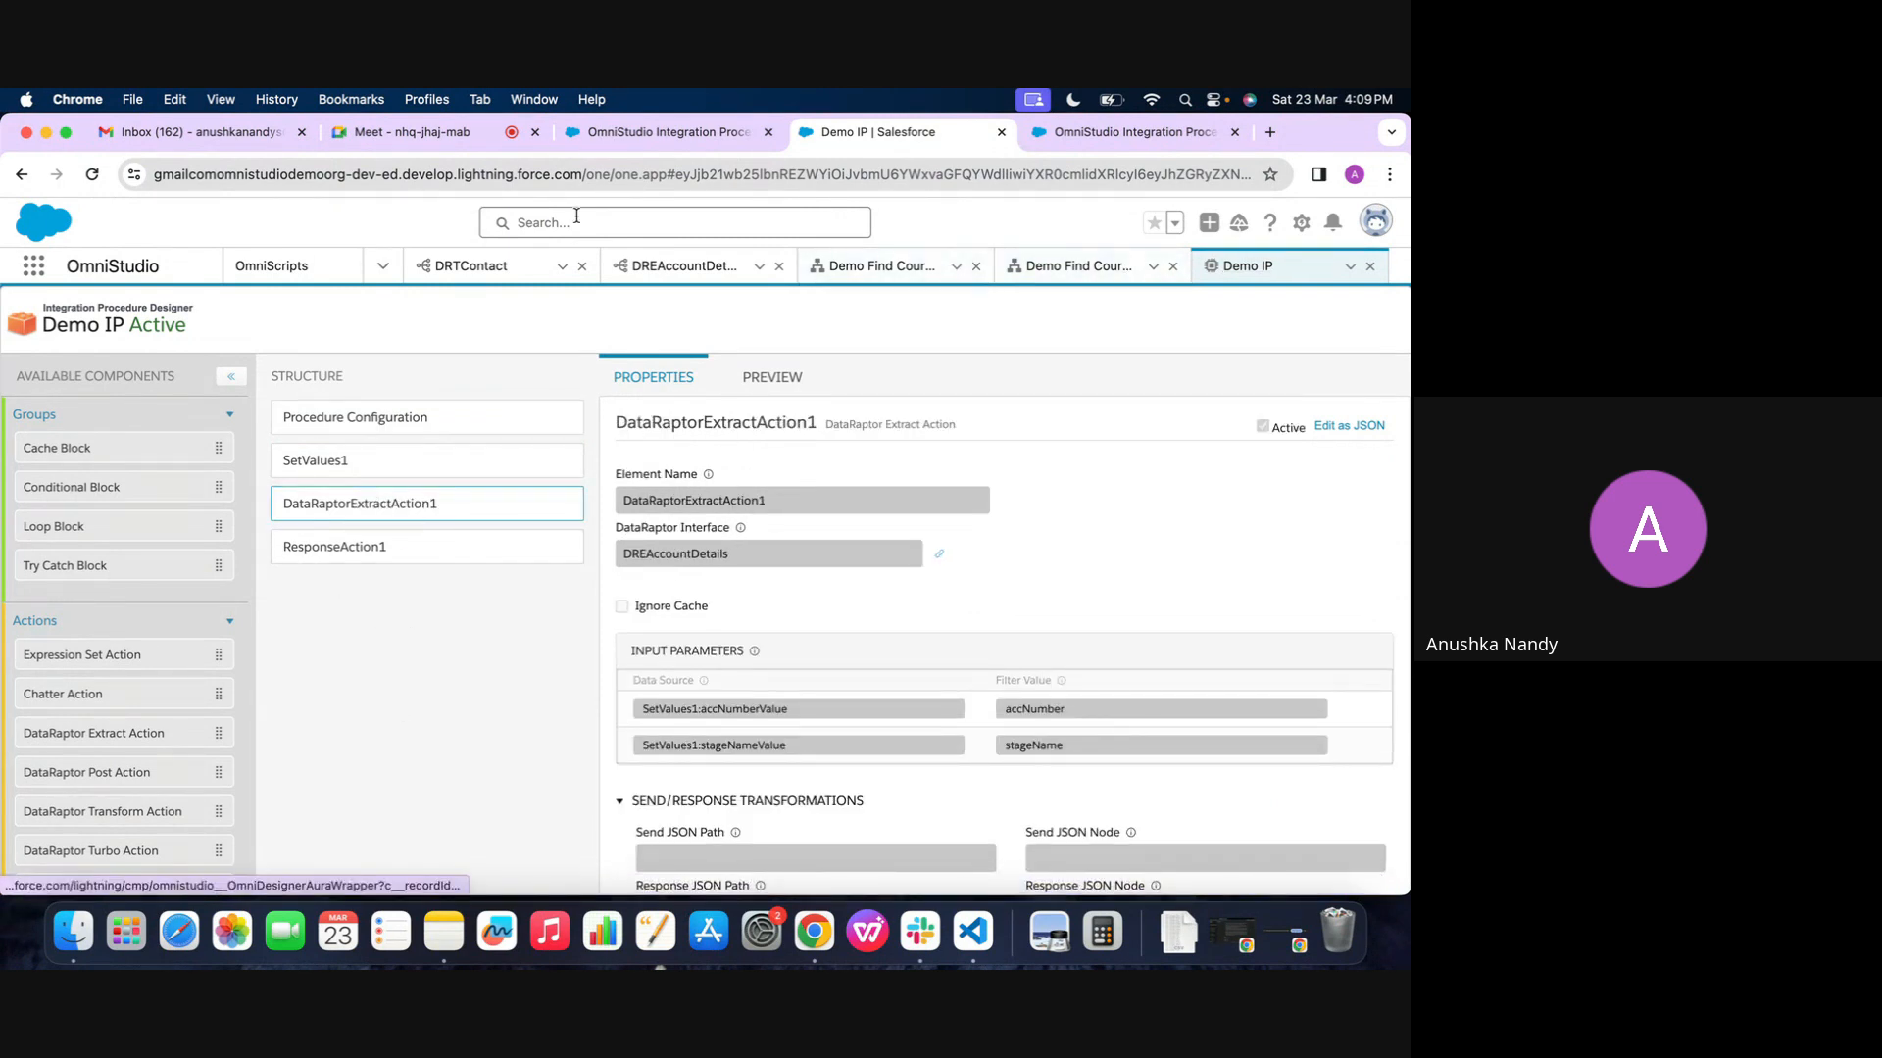
# Switch to the Google Meet call and stop presenting the screen
pyautogui.click(456, 133)
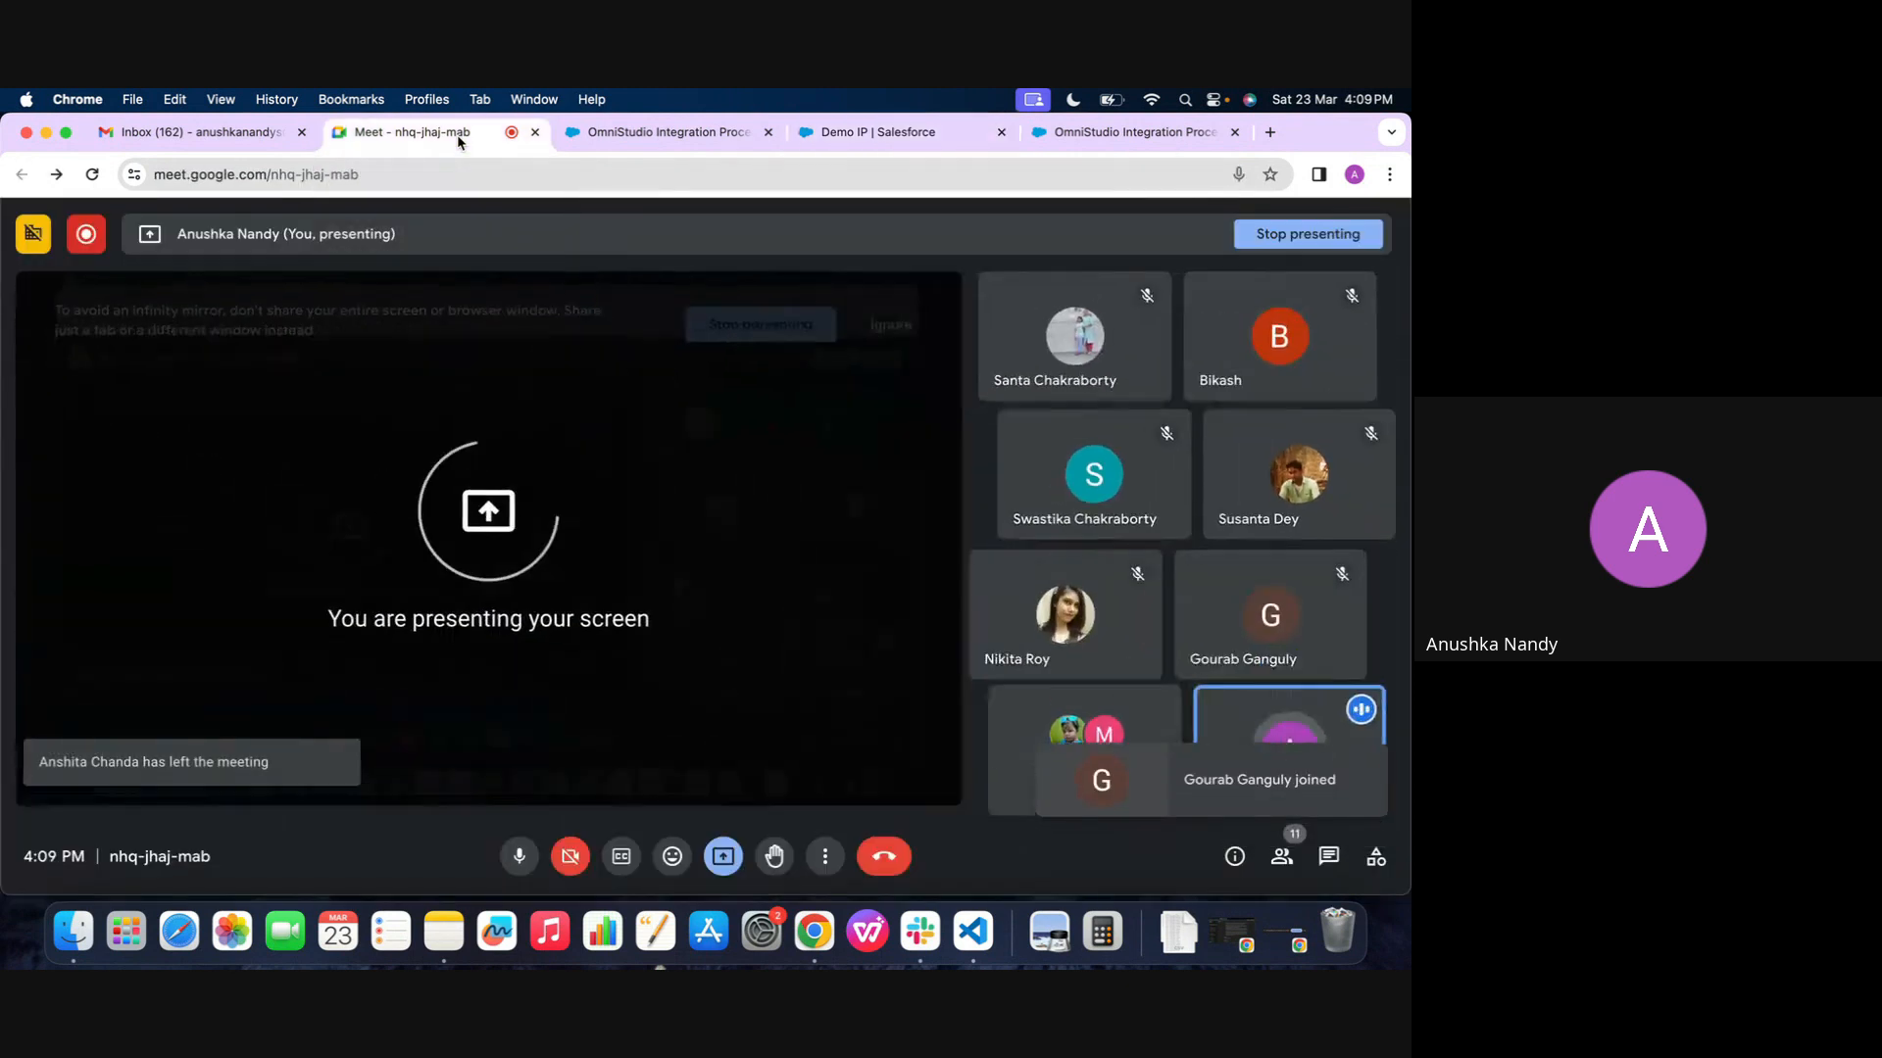
pyautogui.click(725, 858)
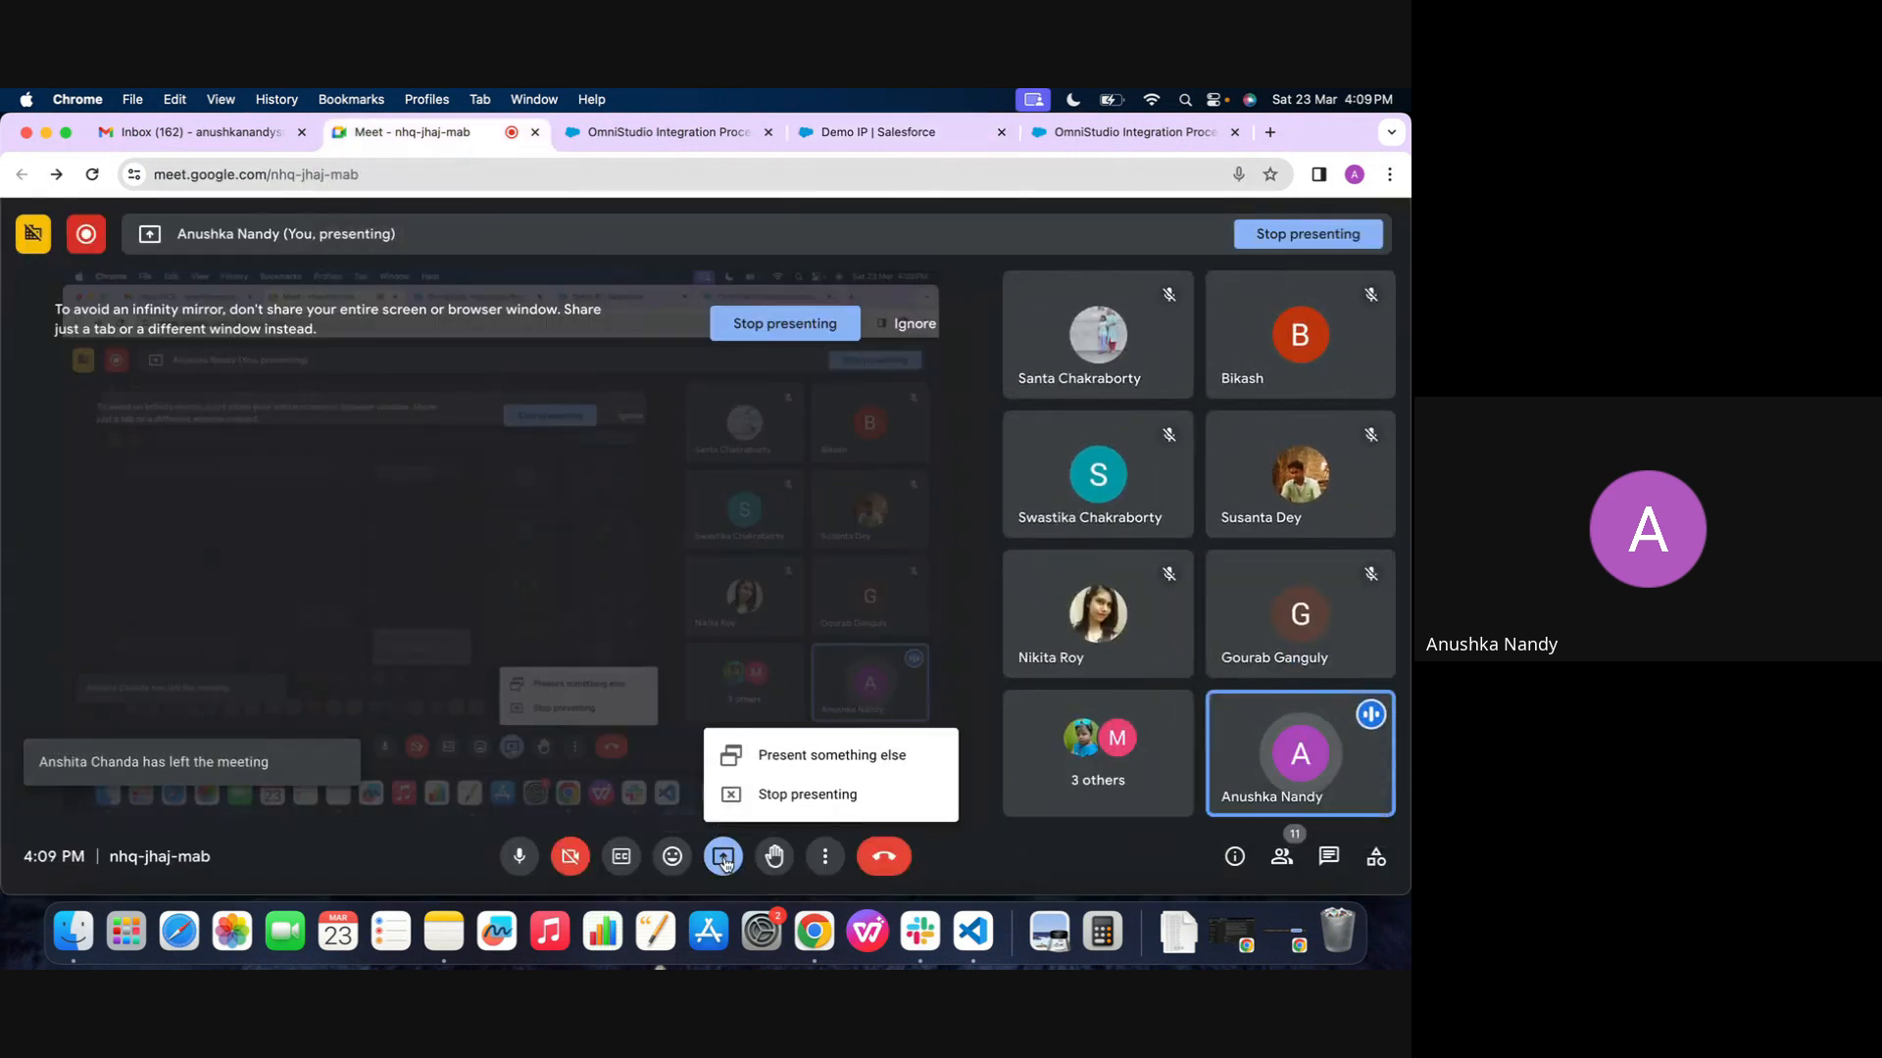
pyautogui.click(774, 795)
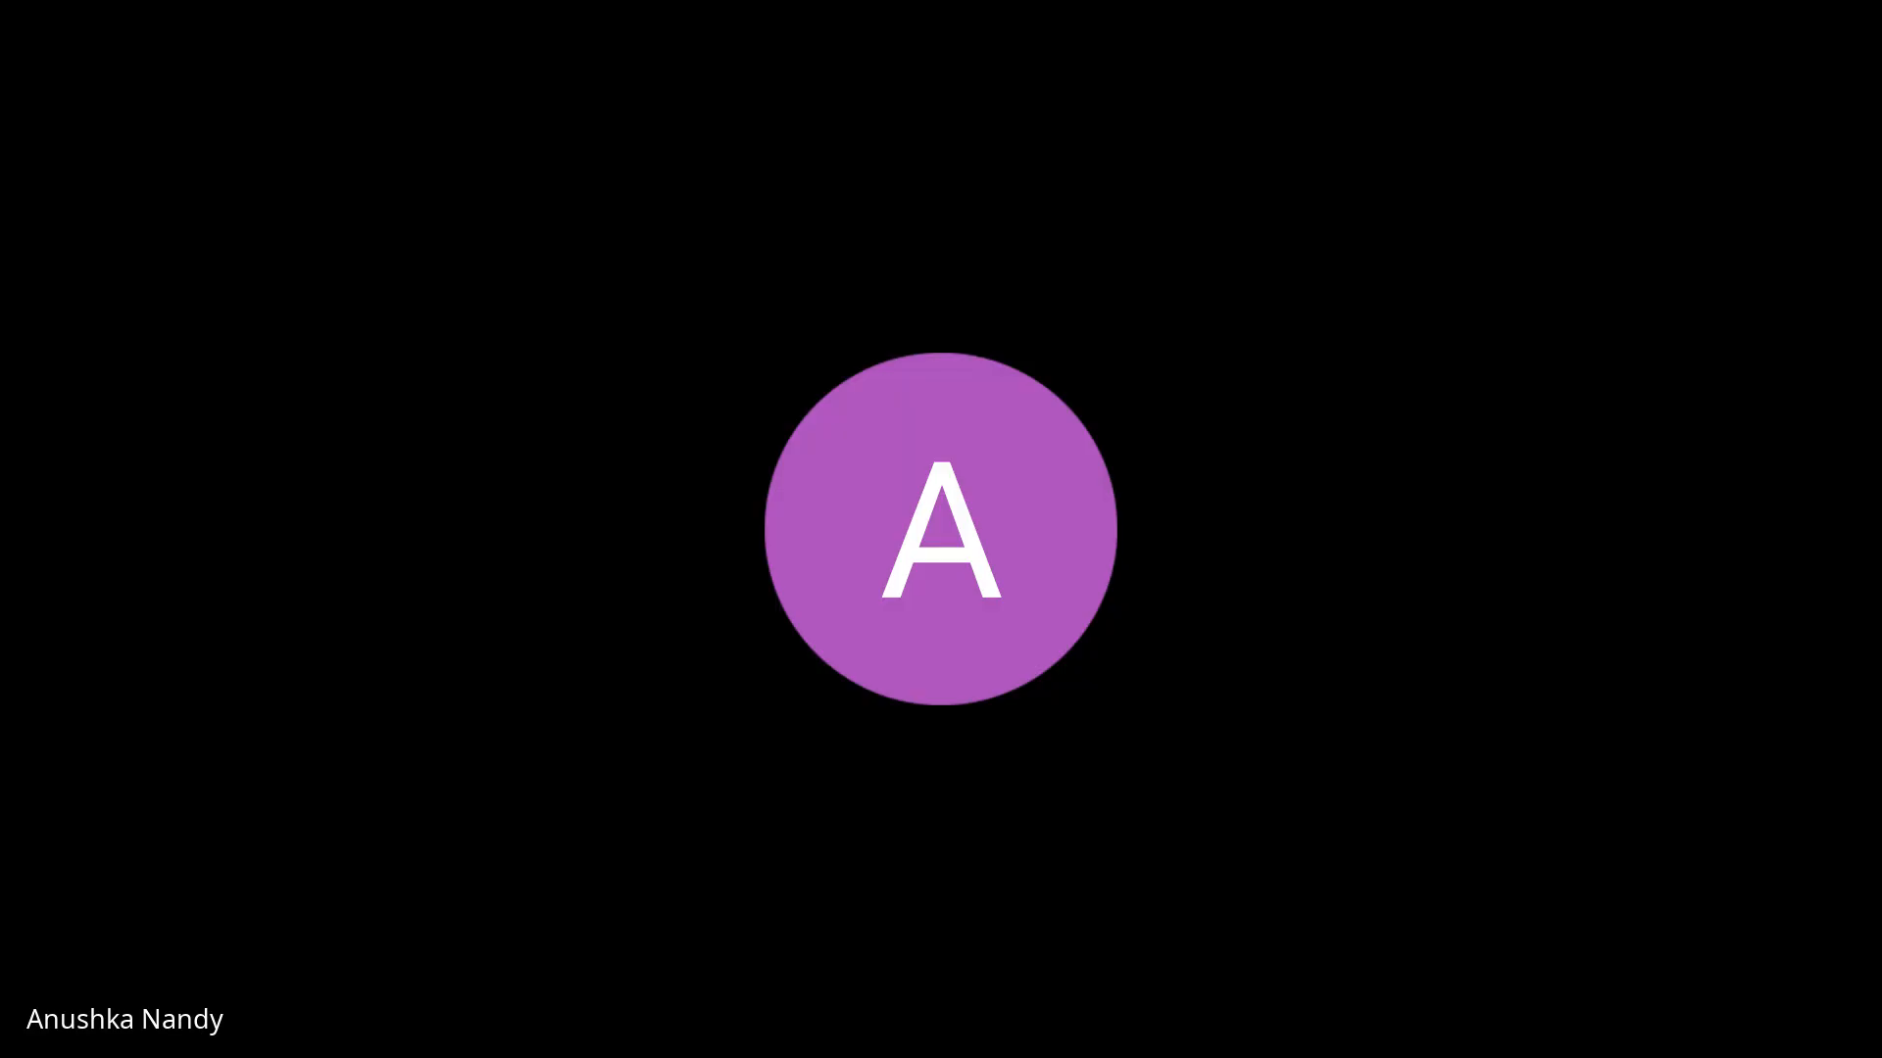